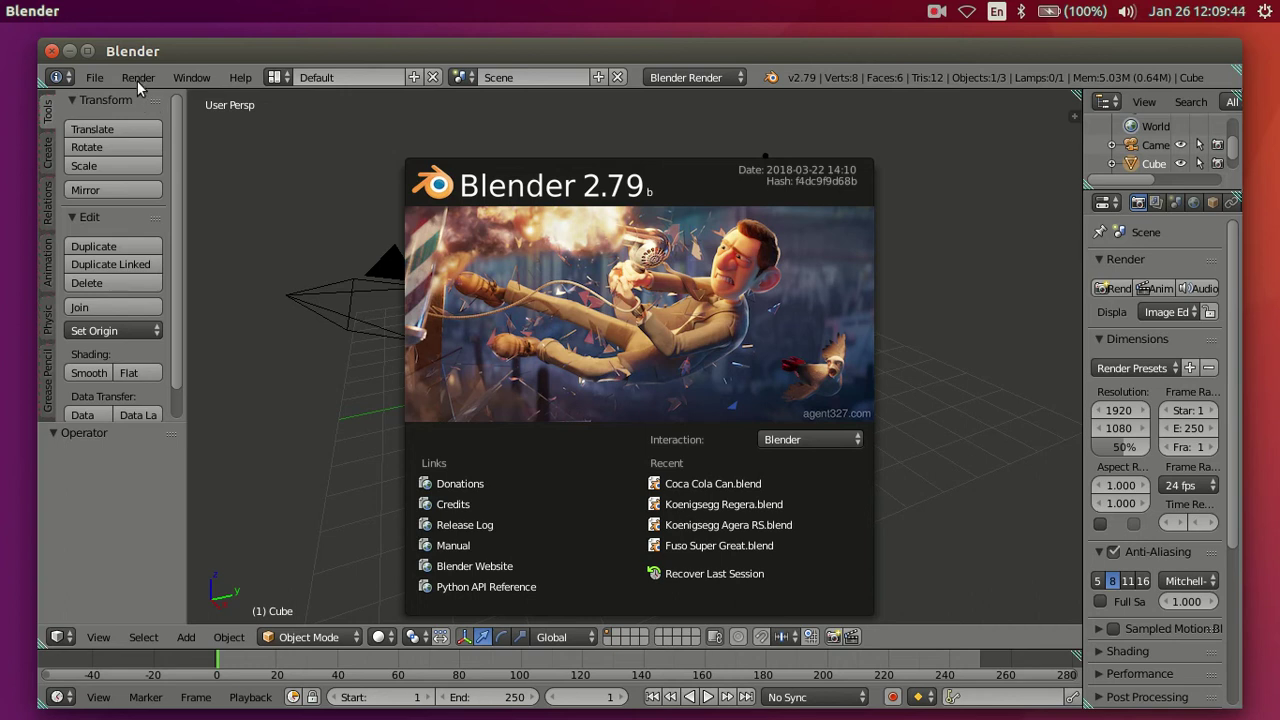
# Make Blender fill the screen and collapse the timeline
pyautogui.click(87, 51)
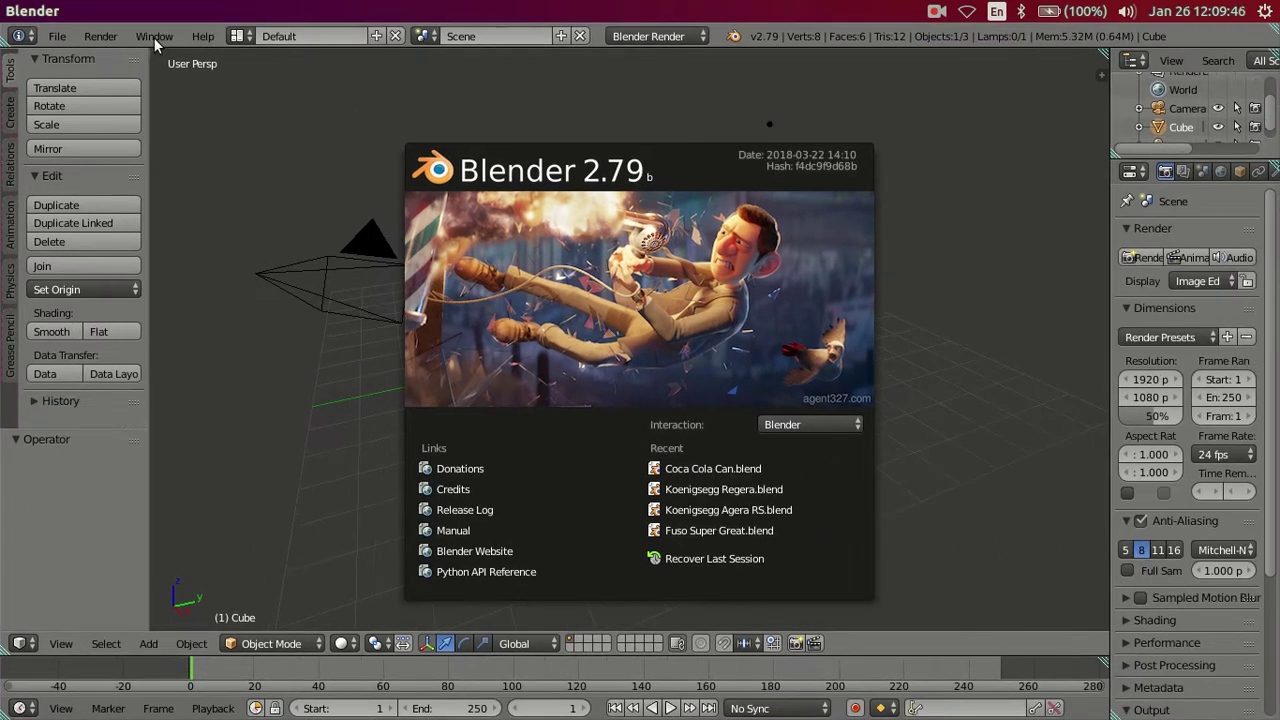
pyautogui.click(153, 37)
pyautogui.click(167, 84)
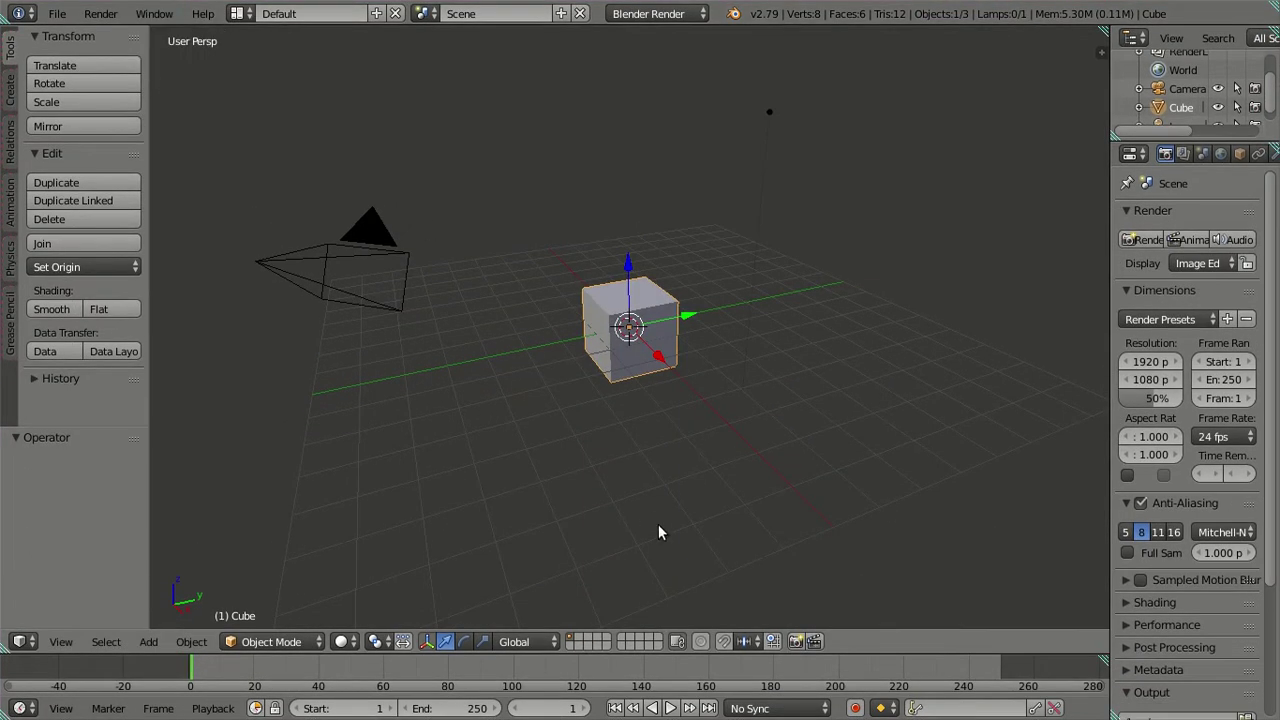
pyautogui.moveTo(876, 660); pyautogui.dragTo(870, 697)
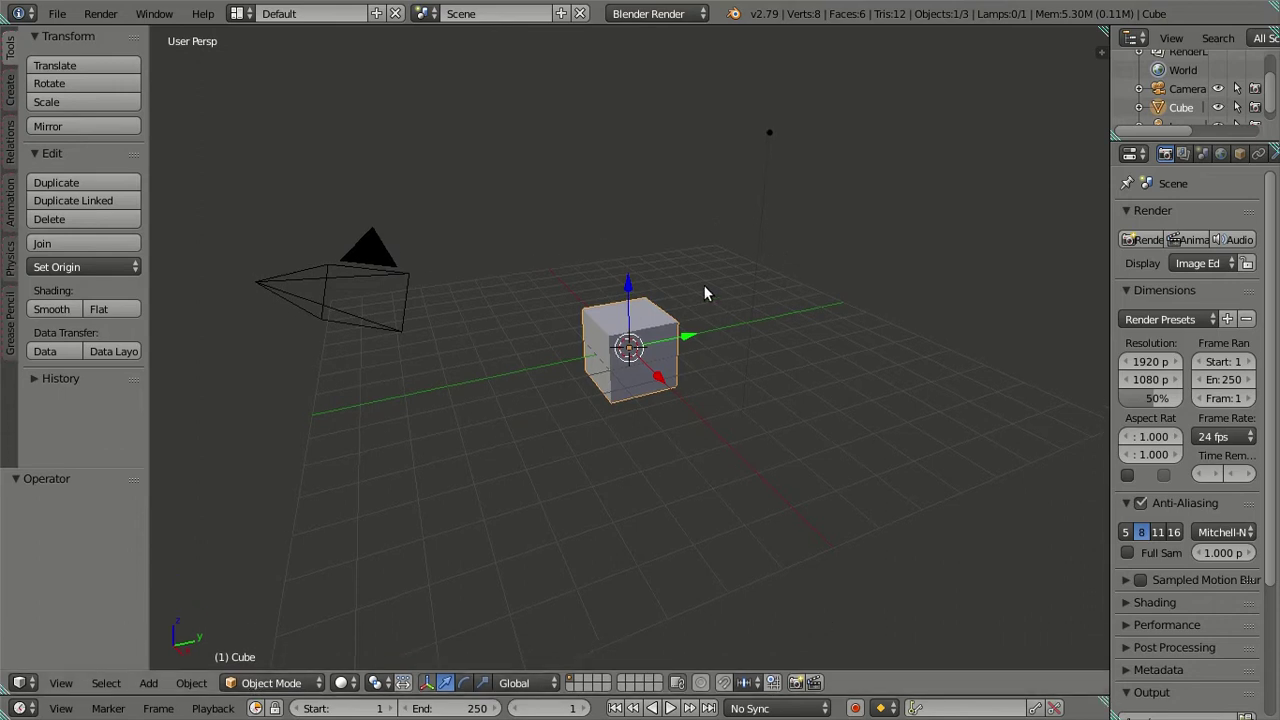
# Hide the camera, hide the tool shelf, switch to orthographic view and show the properties panel
pyautogui.rightClick(331, 289)
pyautogui.press('h')
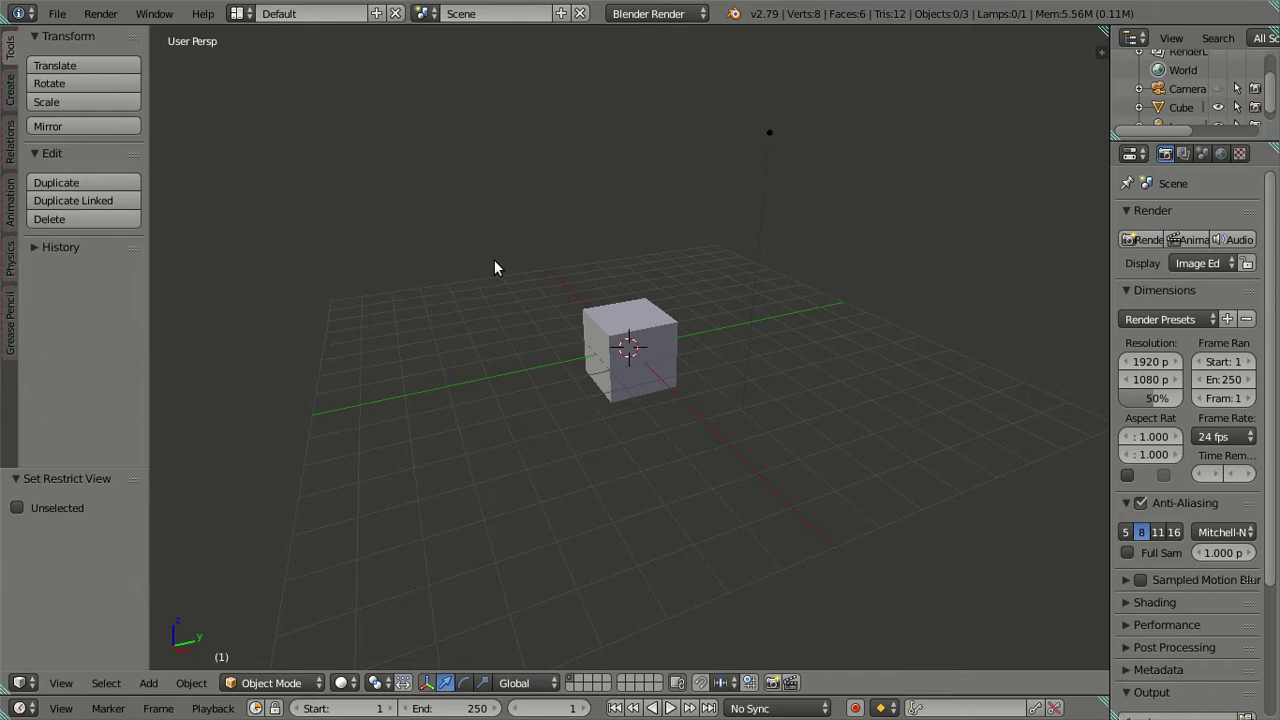
pyautogui.press('t')
pyautogui.press('KP_5')
pyautogui.press('n')
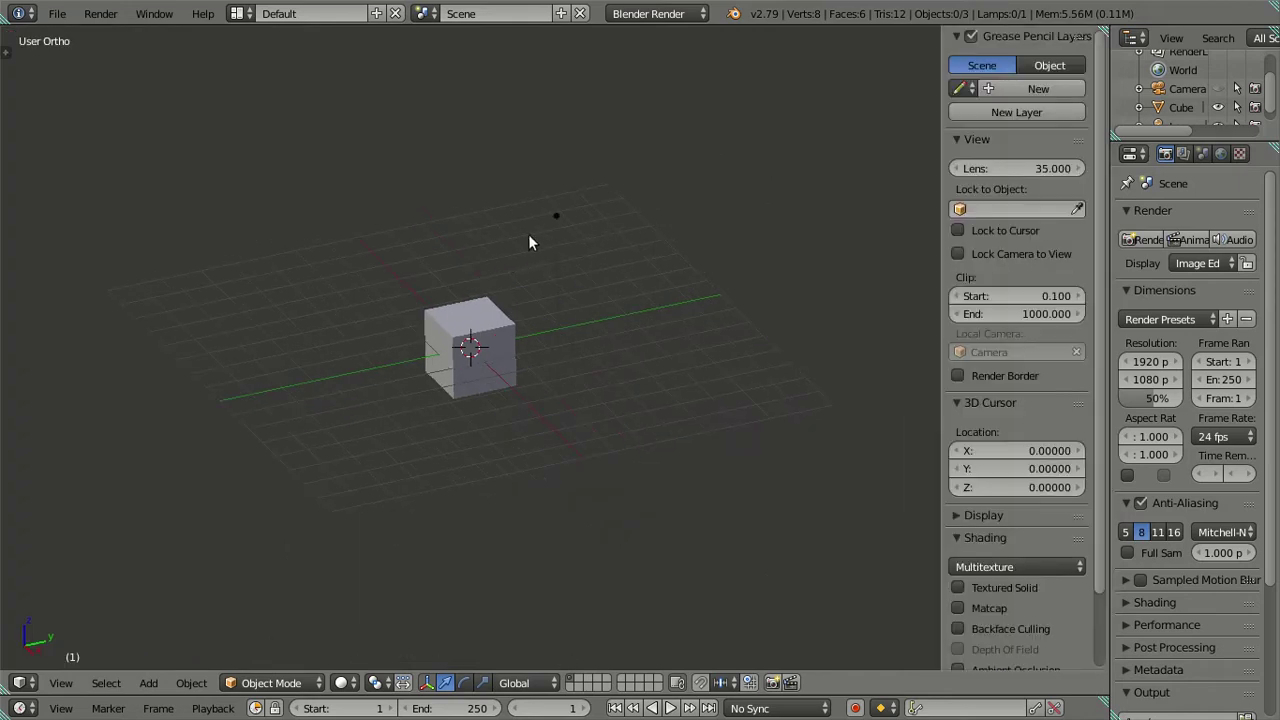
# Delete the lamp and select the cube
pyautogui.rightClick(556, 217)
pyautogui.press('x')
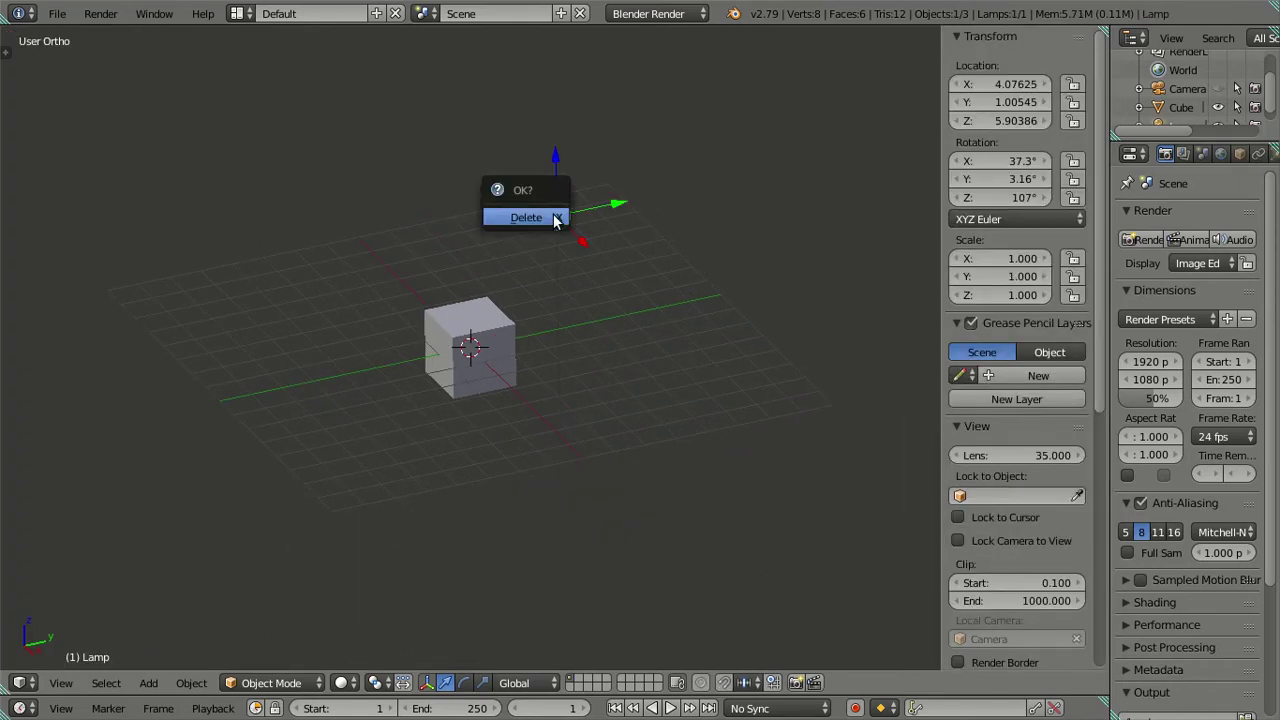
pyautogui.click(543, 214)
pyautogui.rightClick(497, 322)
pyautogui.moveTo(497, 322); pyautogui.dragTo(548, 208, button='middle')
# Snap the 3D cursor to the centre of the cube's bottom face using two opposite bottom vertices
pyautogui.scroll(4, 539, 304)
pyautogui.scroll(1, 539, 304)
pyautogui.press('Tab')
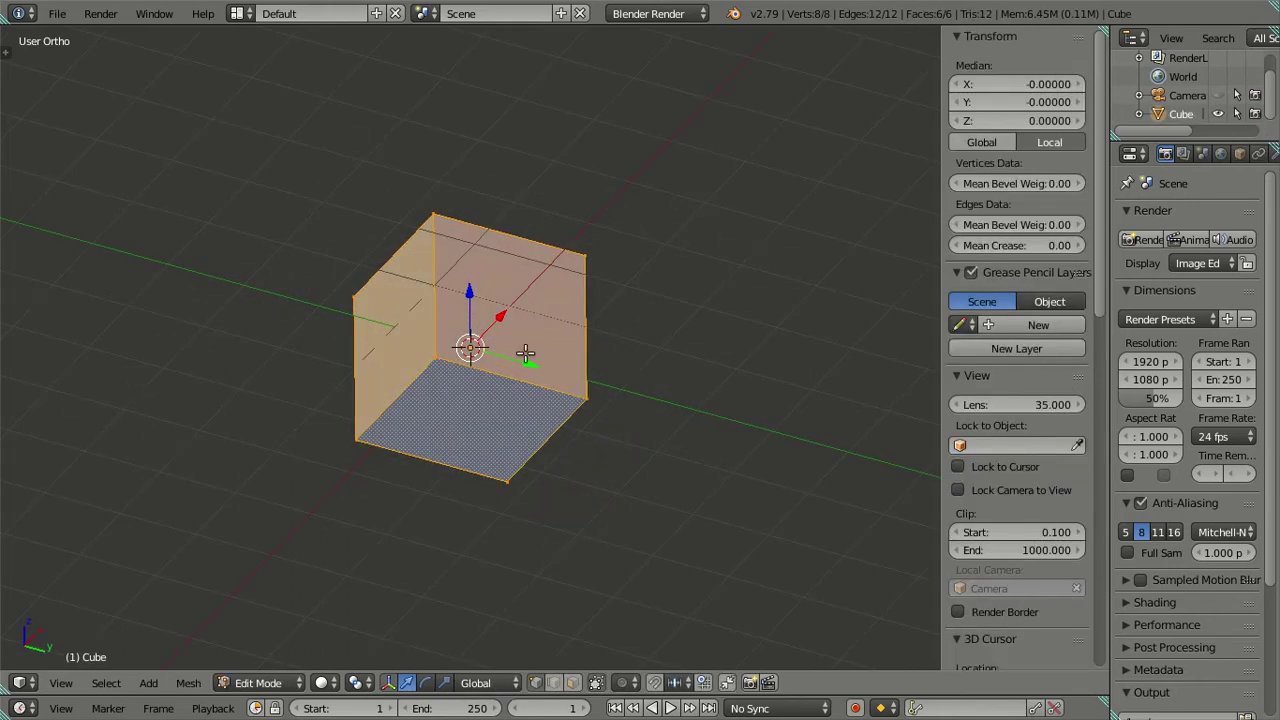
pyautogui.rightClick(464, 376)
pyautogui.keyDown('shift'); pyautogui.rightClick(522, 501); pyautogui.keyUp('shift')
pyautogui.hotkey('shift', 's')
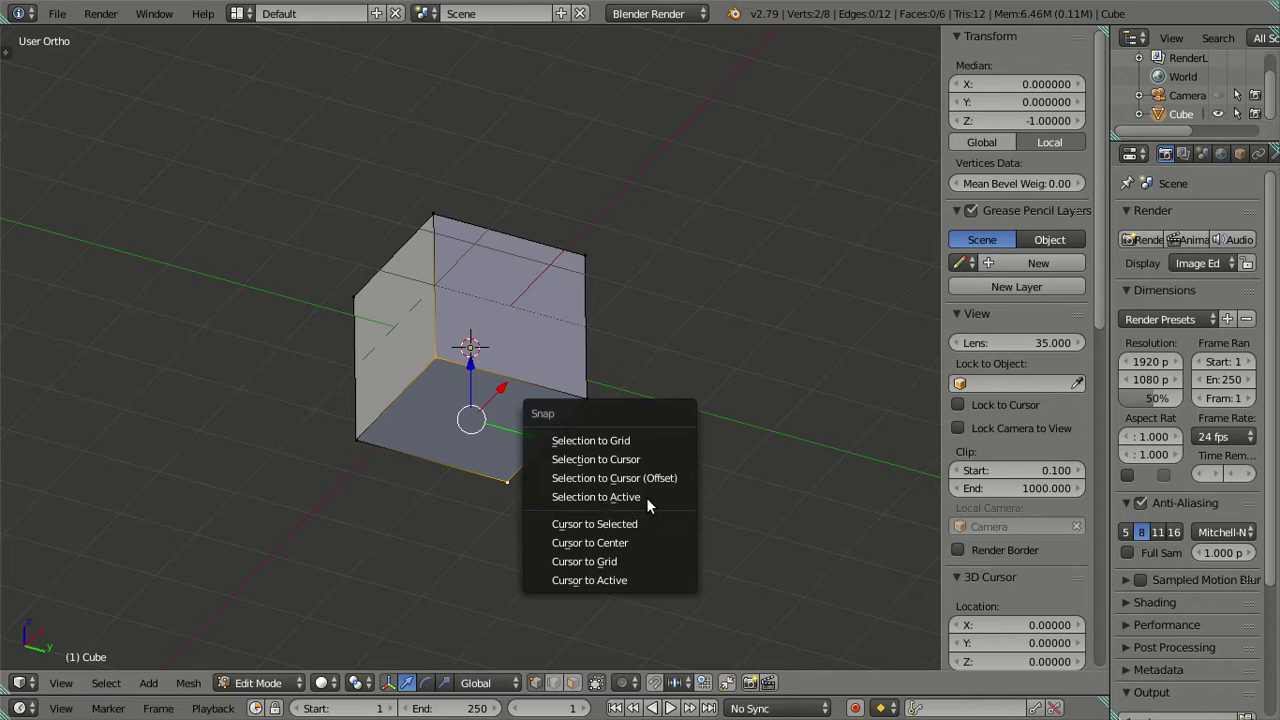
pyautogui.click(647, 524)
pyautogui.press('a')
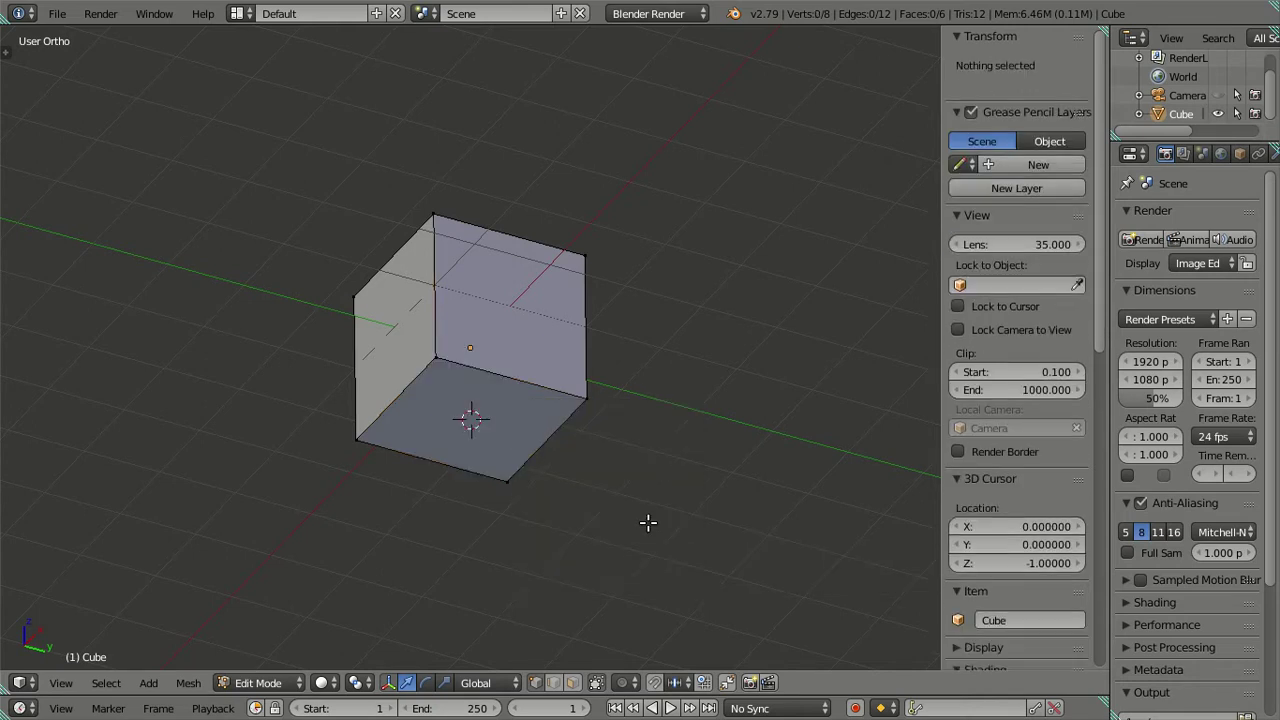
pyautogui.press('Tab')
# Set the cube's origin to the 3D cursor at its bottom face
pyautogui.scroll(-4, 605, 392)
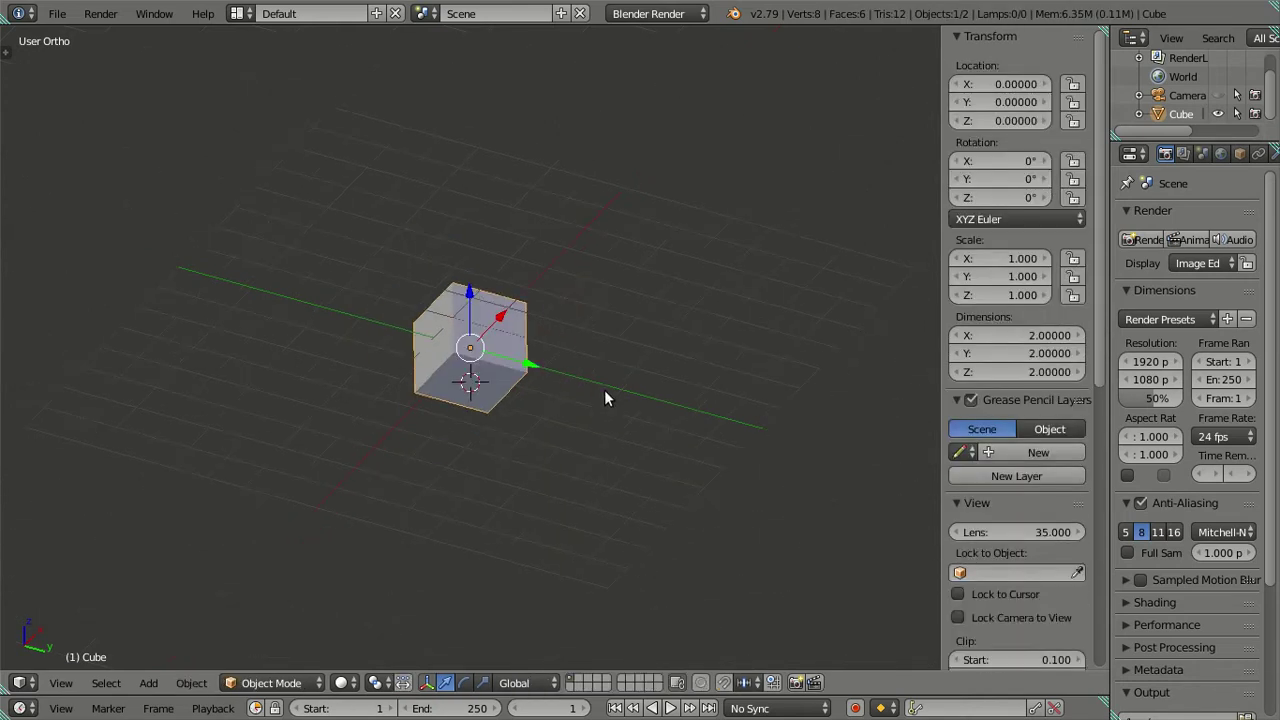
pyautogui.hotkey('ctrl', 'shift', 'alt', 'c')
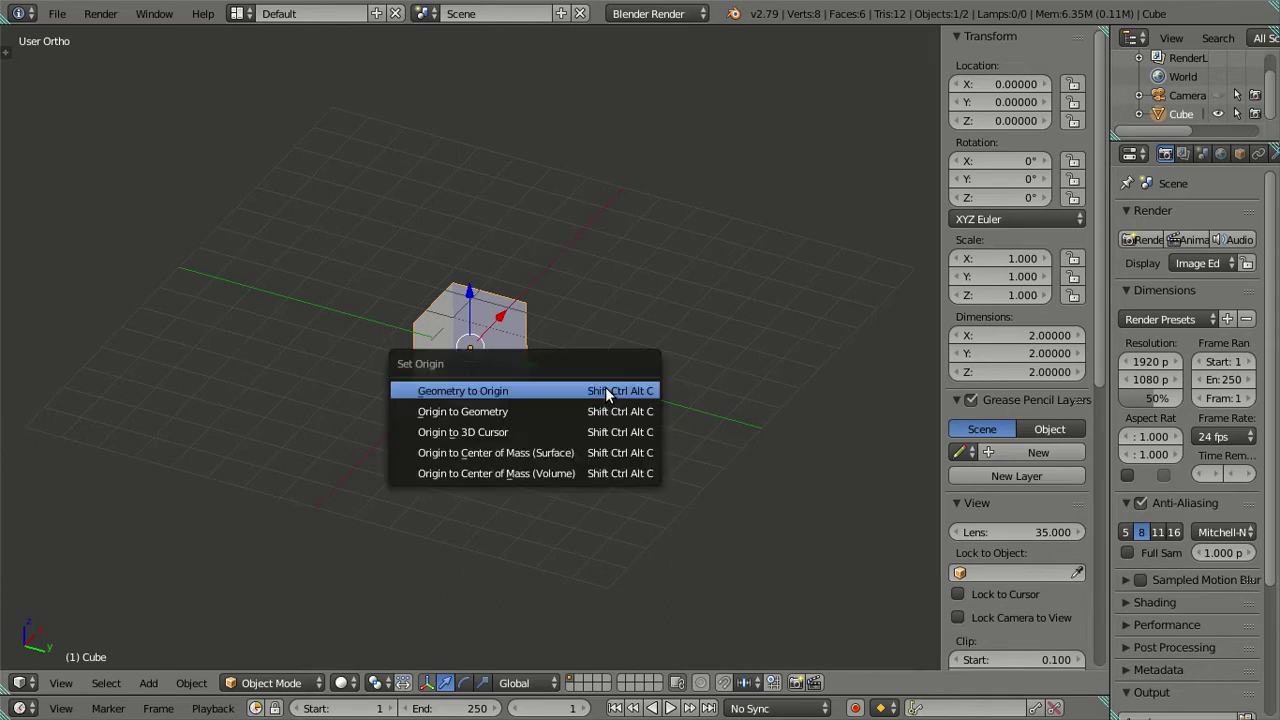
pyautogui.click(560, 434)
pyautogui.moveTo(556, 436); pyautogui.dragTo(608, 390, button='middle')
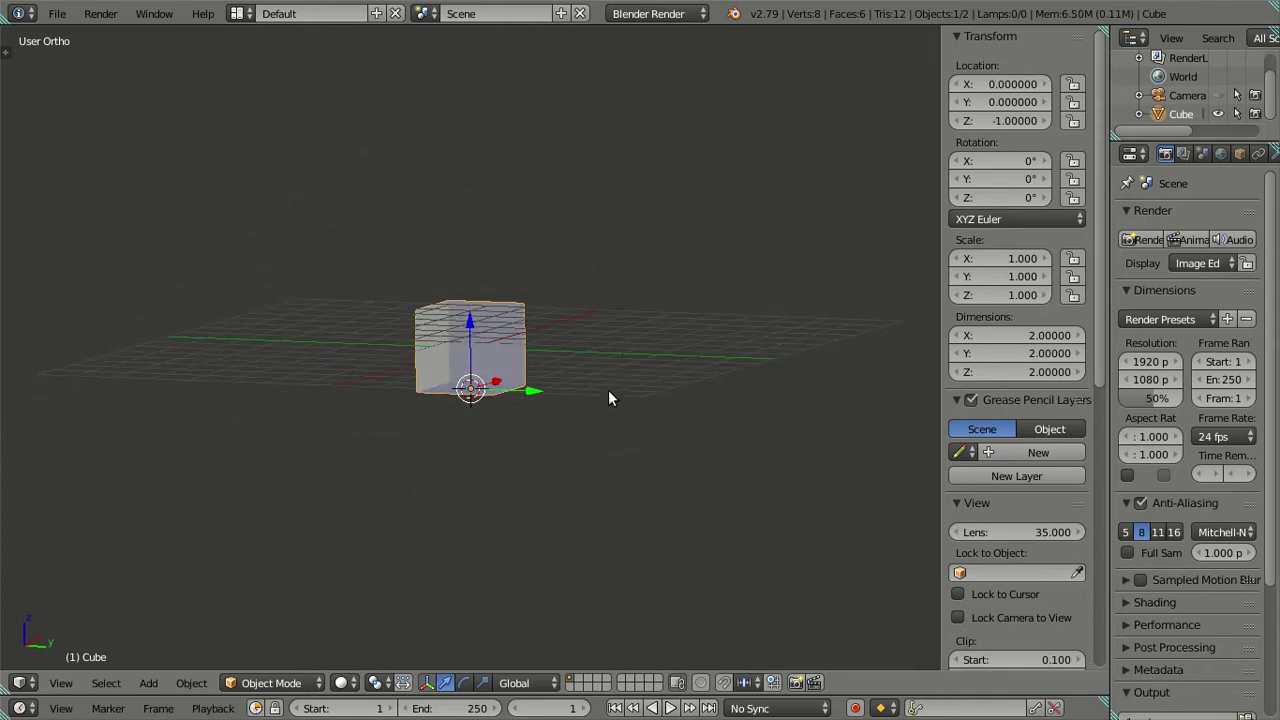
# Return the 3D cursor to the world centre and snap the cube onto it
pyautogui.hotkey('shift', 's')
pyautogui.click(611, 402)
pyautogui.hotkey('shift', 'a')
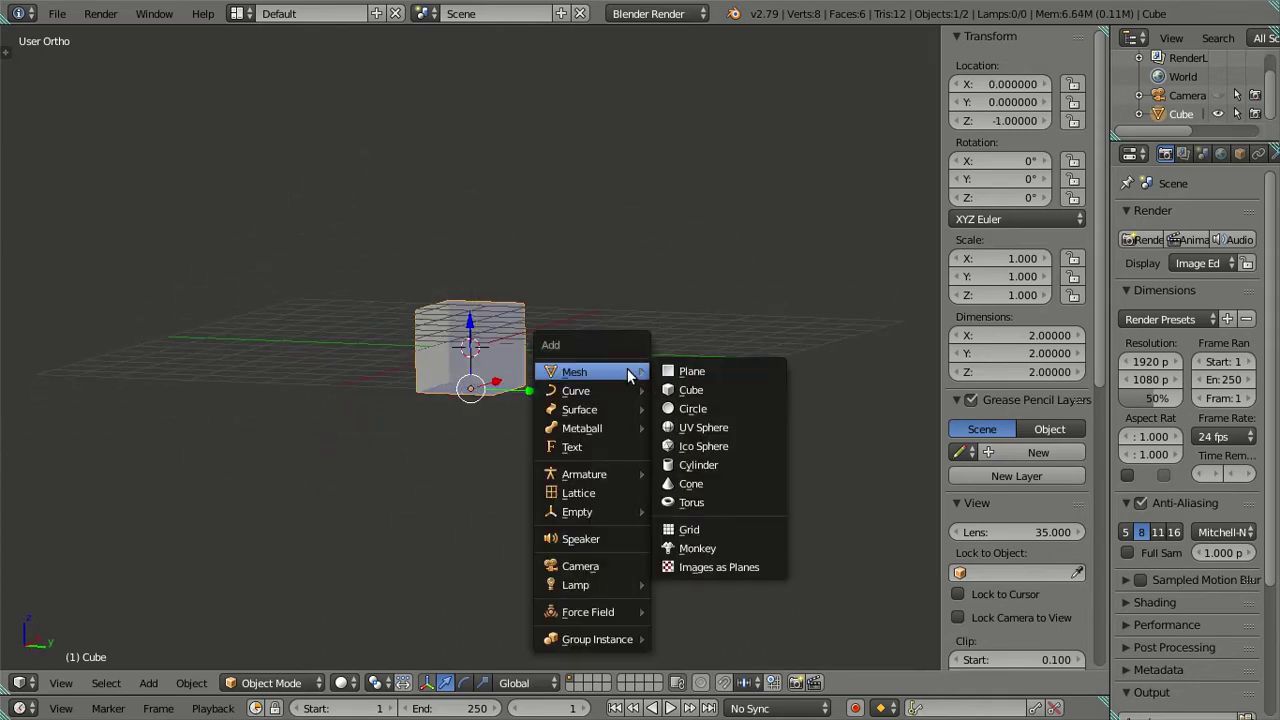
pyautogui.press('Escape')
pyautogui.hotkey('shift', 's')
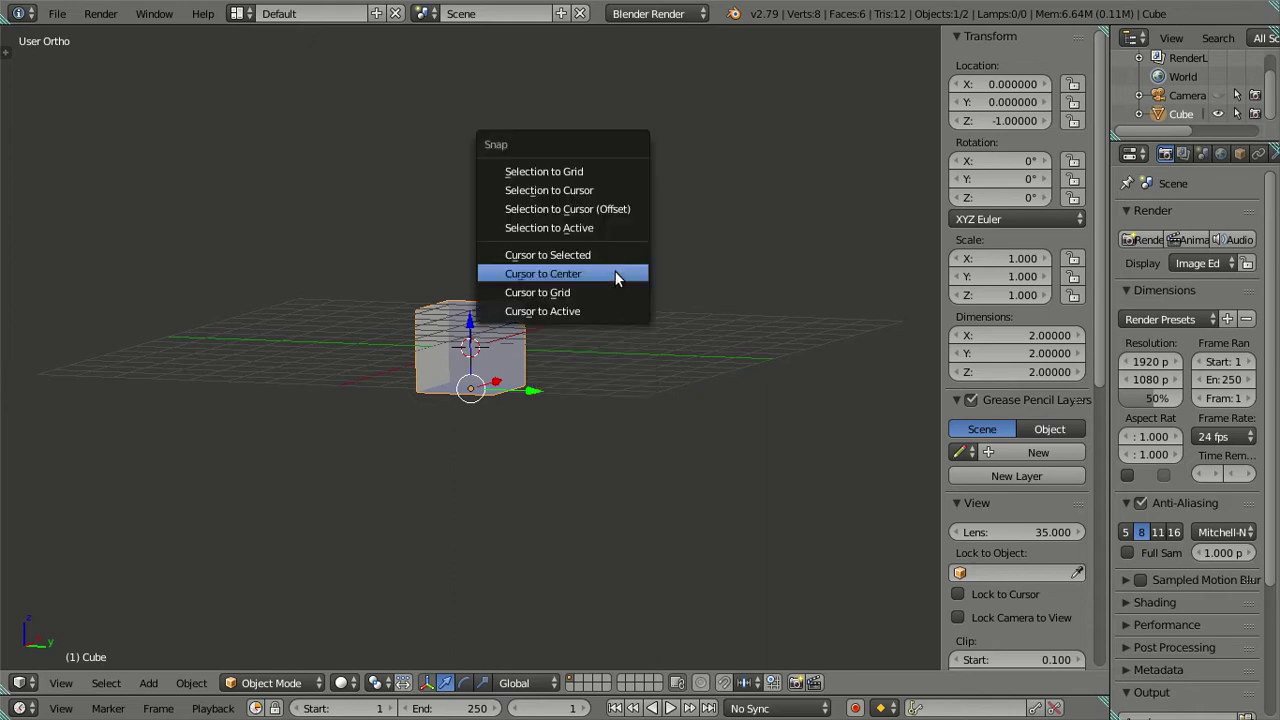
pyautogui.click(607, 190)
pyautogui.moveTo(617, 301); pyautogui.dragTo(729, 466, button='middle')
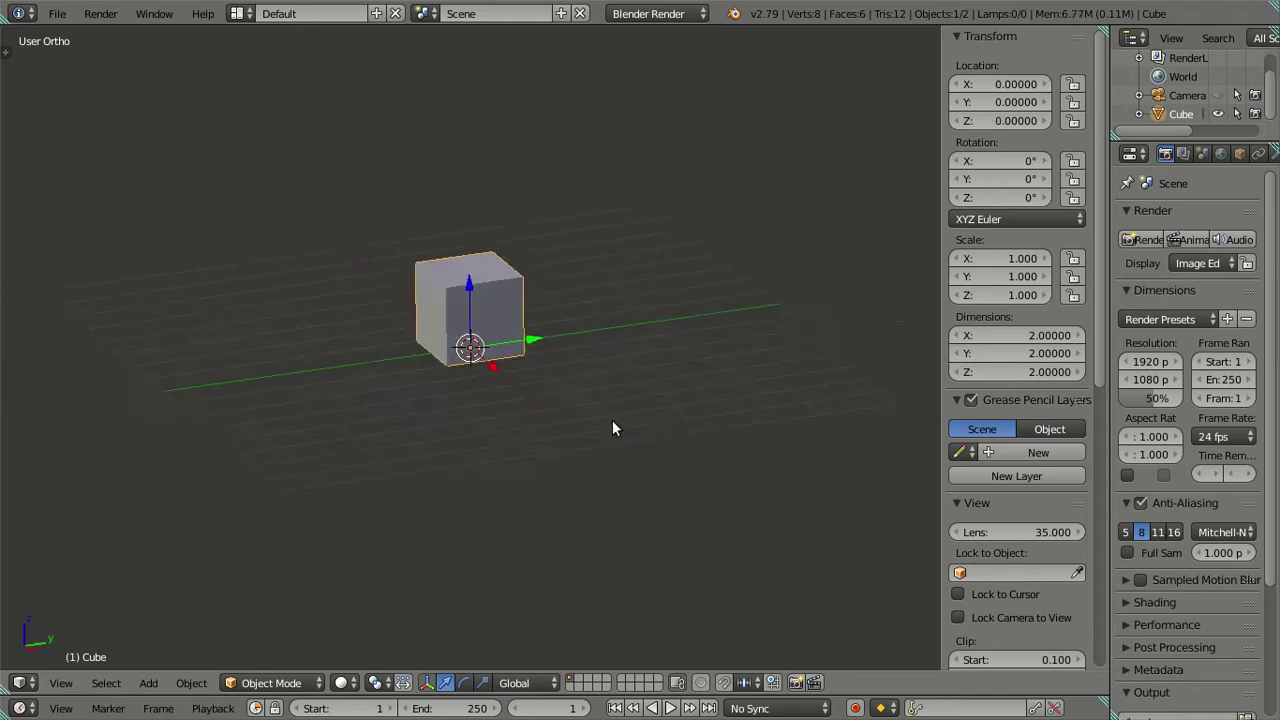
pyautogui.click(997, 259)
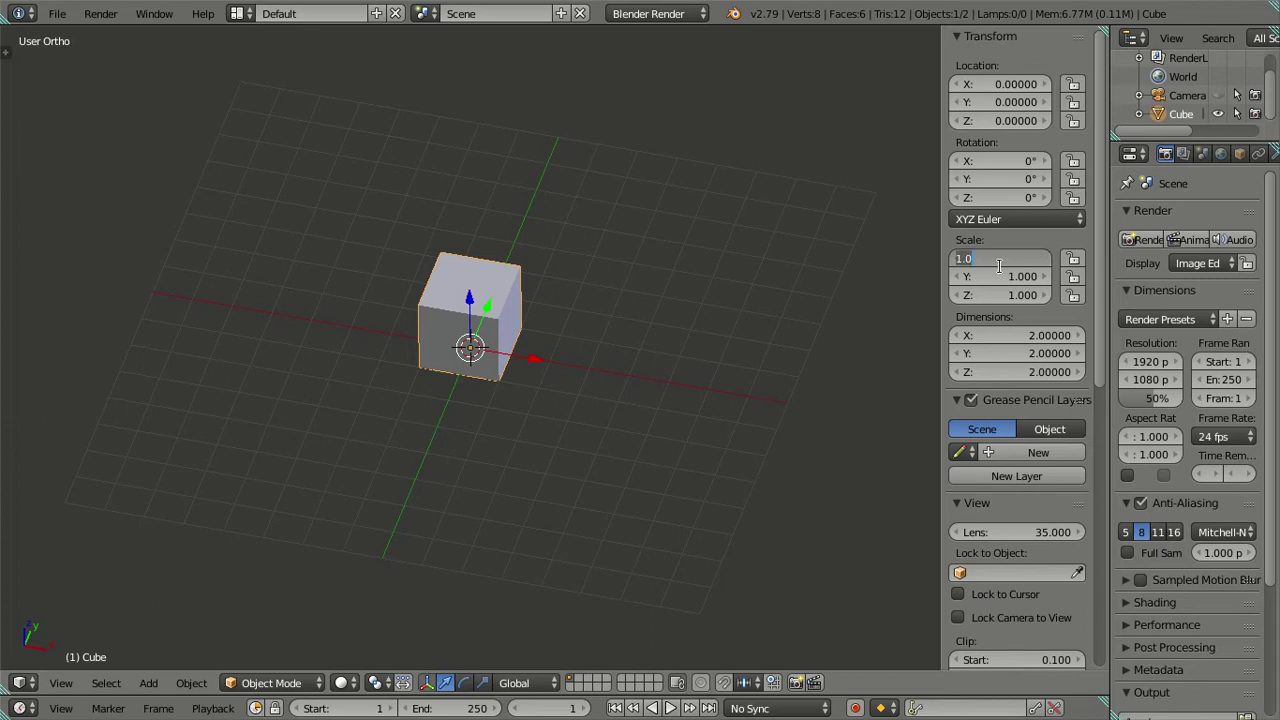
pyautogui.write('3')
# Set the cube's X, Y and Z scale to 3 in the side panel, then enter Edit Mode
pyautogui.press('Return')
pyautogui.click(1000, 274)
pyautogui.write('3')
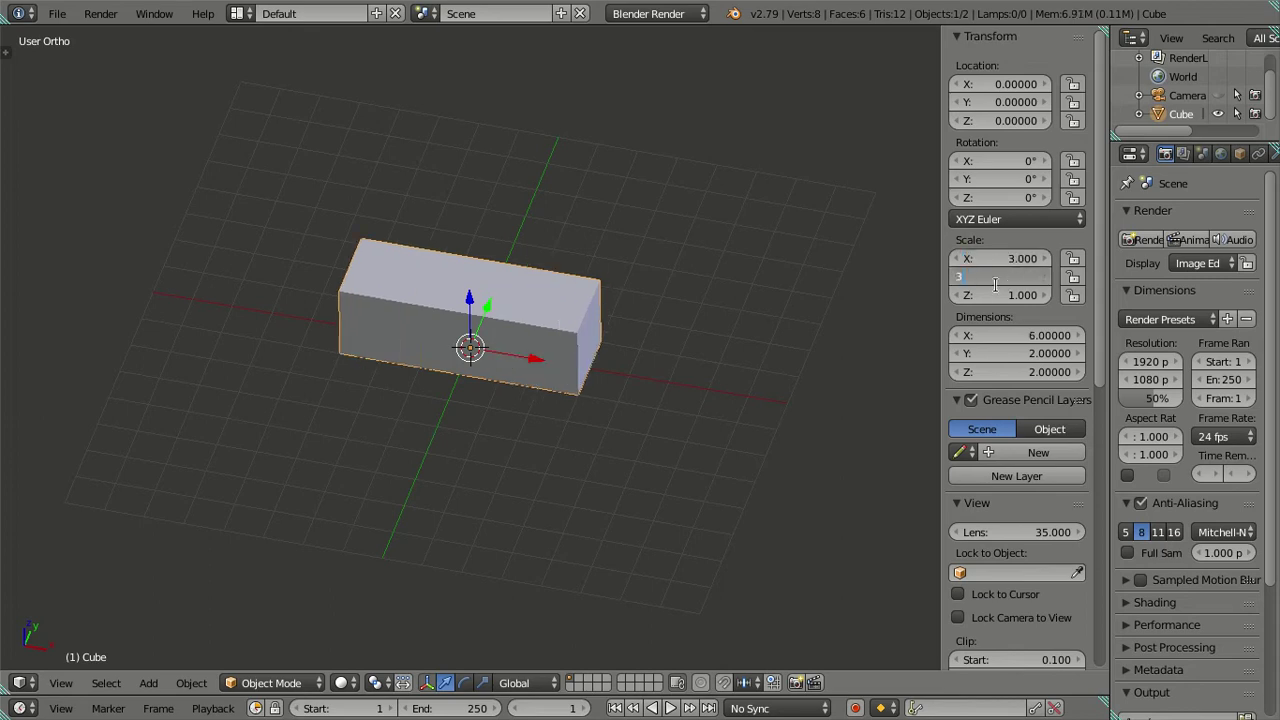
pyautogui.press('Return')
pyautogui.click(994, 297)
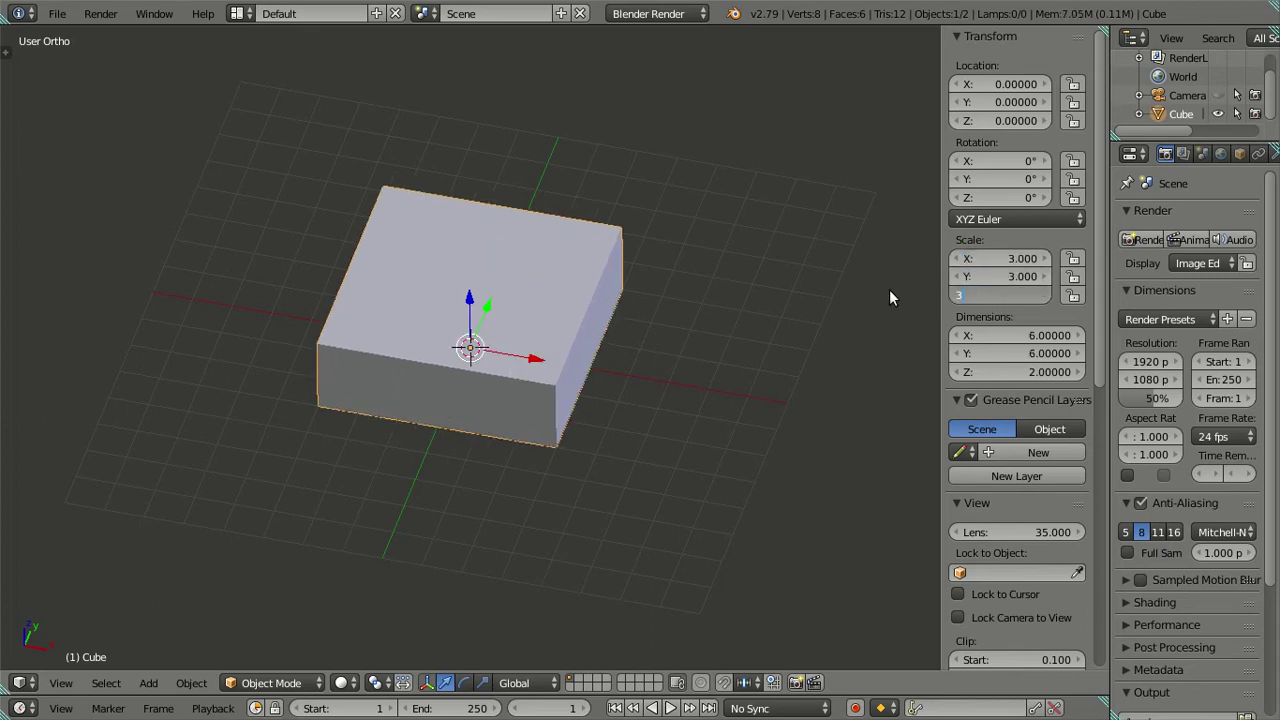
pyautogui.press('Return')
pyautogui.moveTo(690, 271)
pyautogui.mouseDown(button='middle')
pyautogui.moveTo(576, 238)
pyautogui.moveTo(568, 190)
pyautogui.moveTo(547, 281)
pyautogui.mouseUp(button='middle')
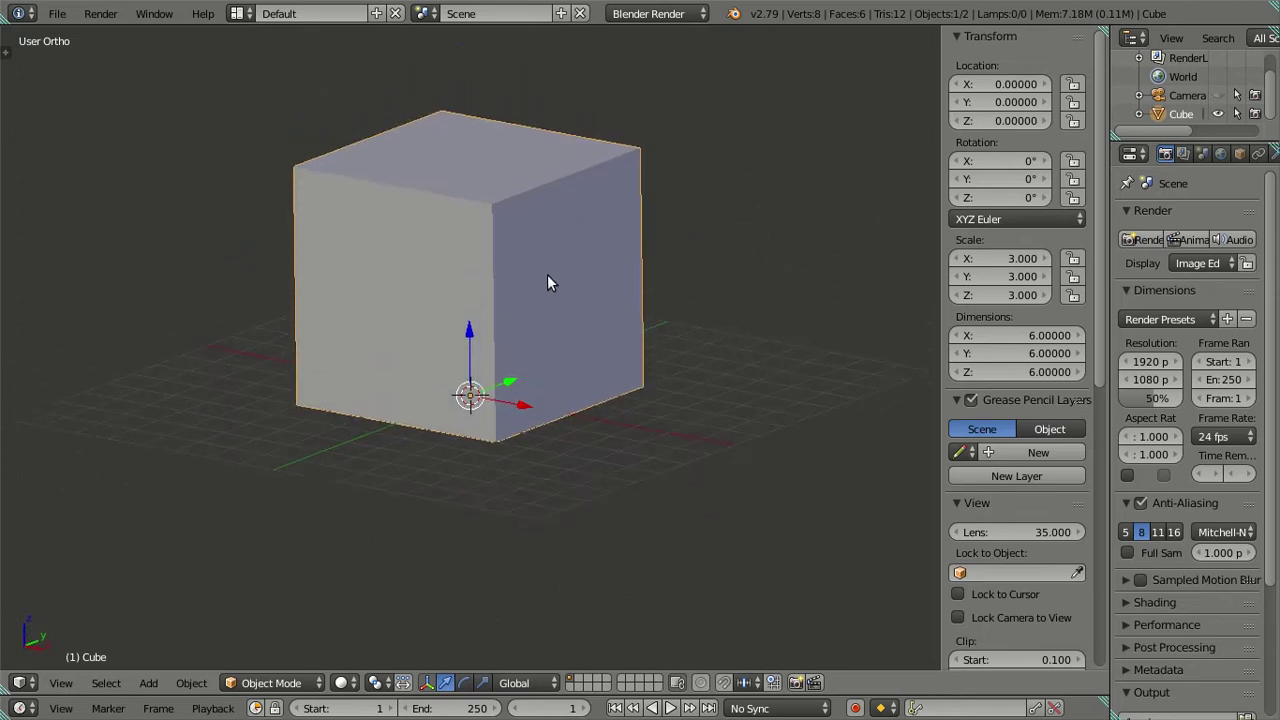
pyautogui.press('Tab')
pyautogui.moveTo(376, 291)
pyautogui.mouseDown(button='middle')
pyautogui.moveTo(450, 302)
pyautogui.moveTo(466, 320)
pyautogui.moveTo(483, 306)
pyautogui.moveTo(476, 322)
pyautogui.moveTo(454, 277)
pyautogui.moveTo(481, 286)
pyautogui.mouseUp(button='middle')
# In front view, try a five-cut vertical loop cut, then undo it
pyautogui.press('KP_1')
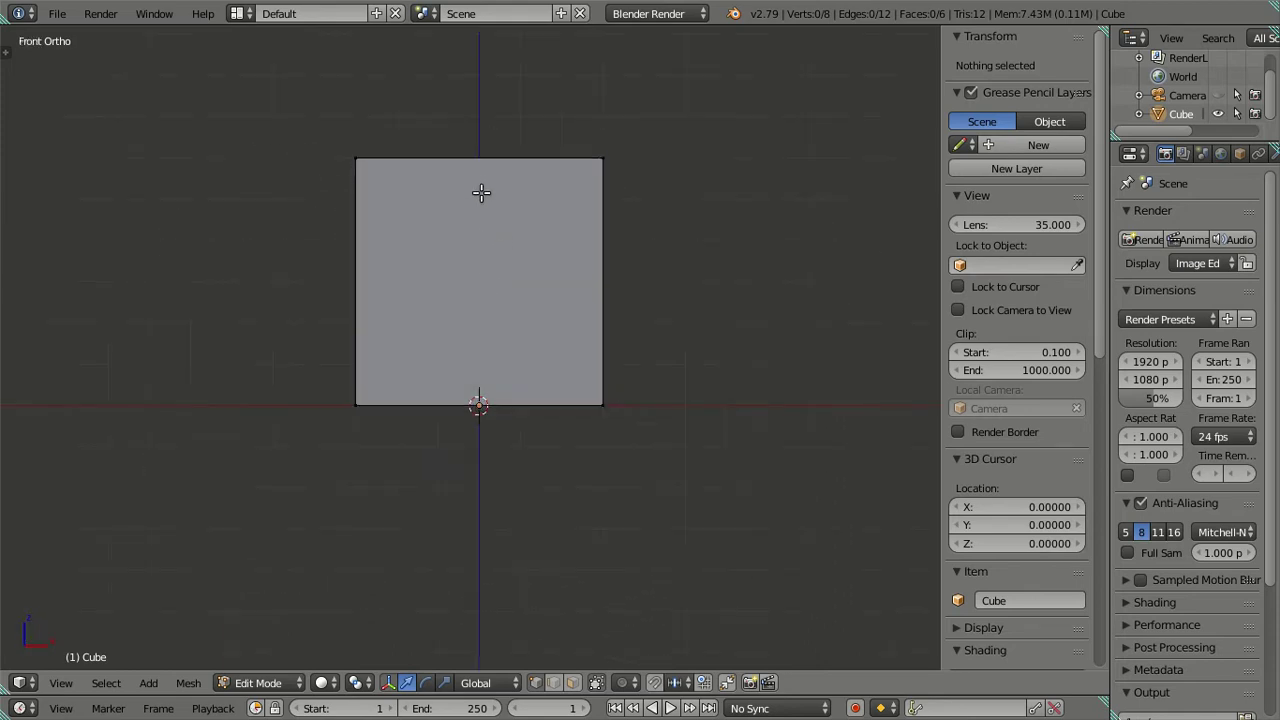
pyautogui.scroll(1, 494, 194)
pyautogui.scroll(1, 491, 205)
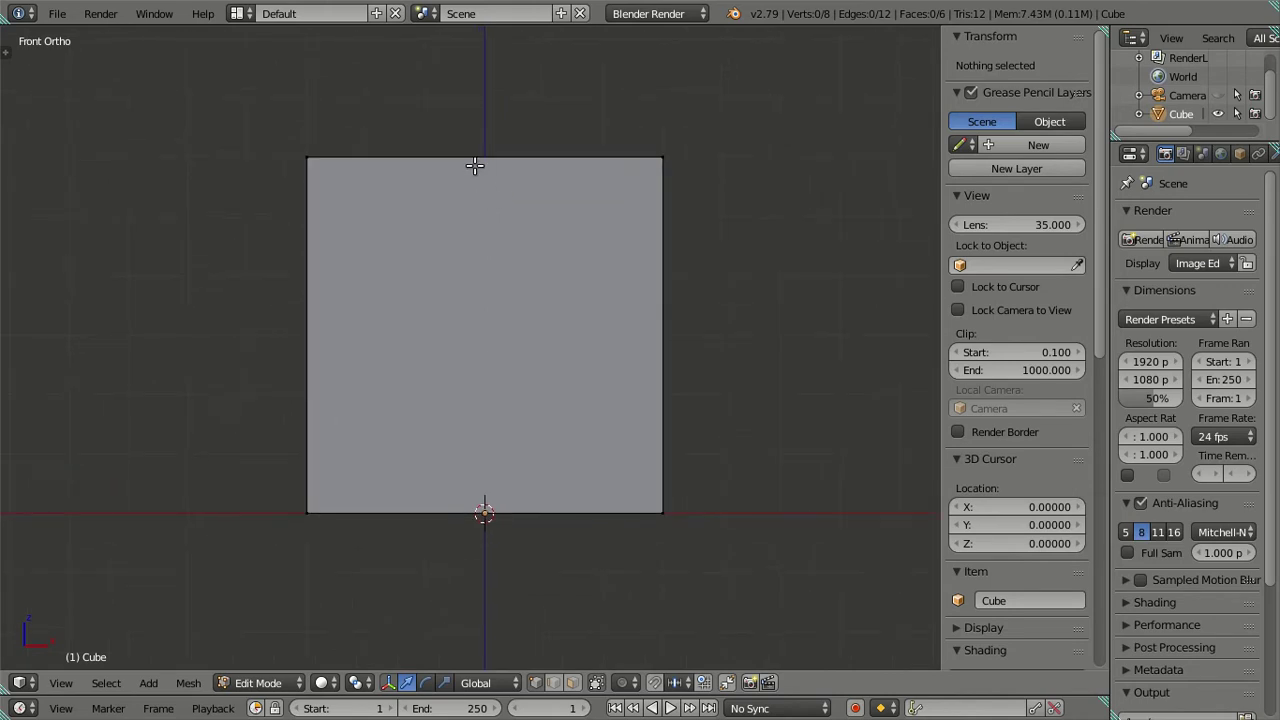
pyautogui.hotkey('ctrl', 'r')
pyautogui.scroll(4, 474, 166)
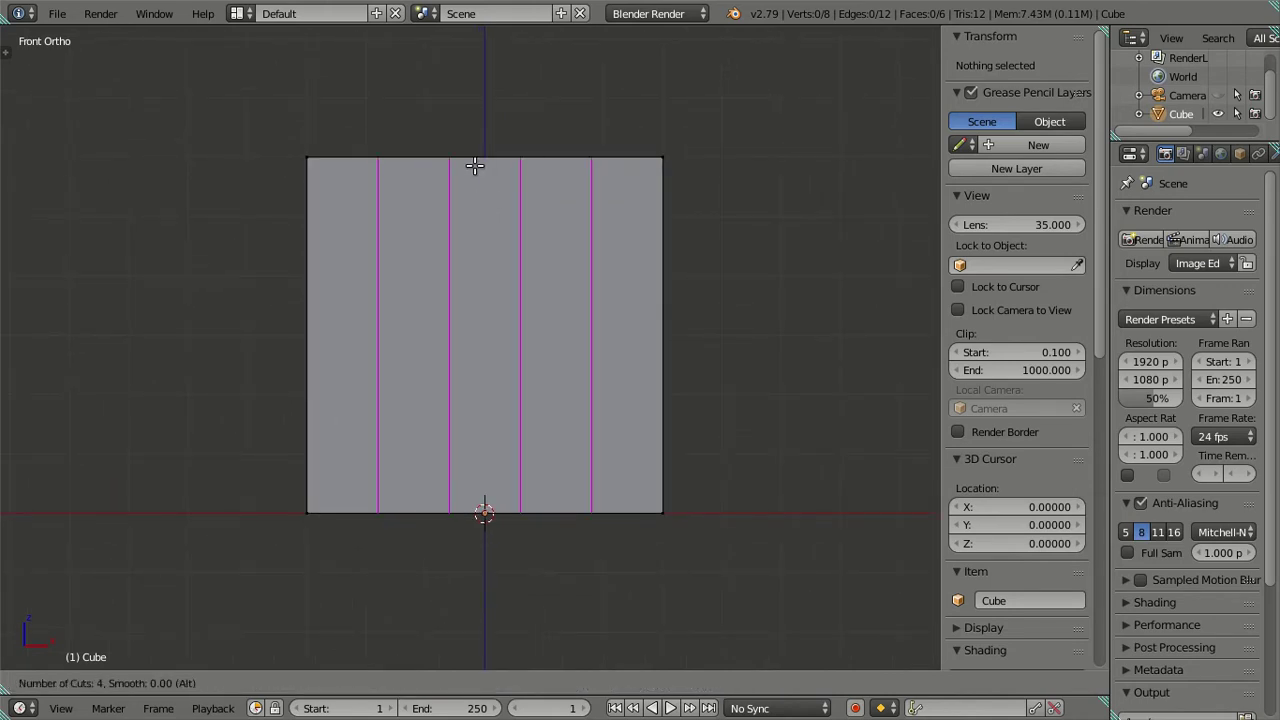
pyautogui.click(474, 166)
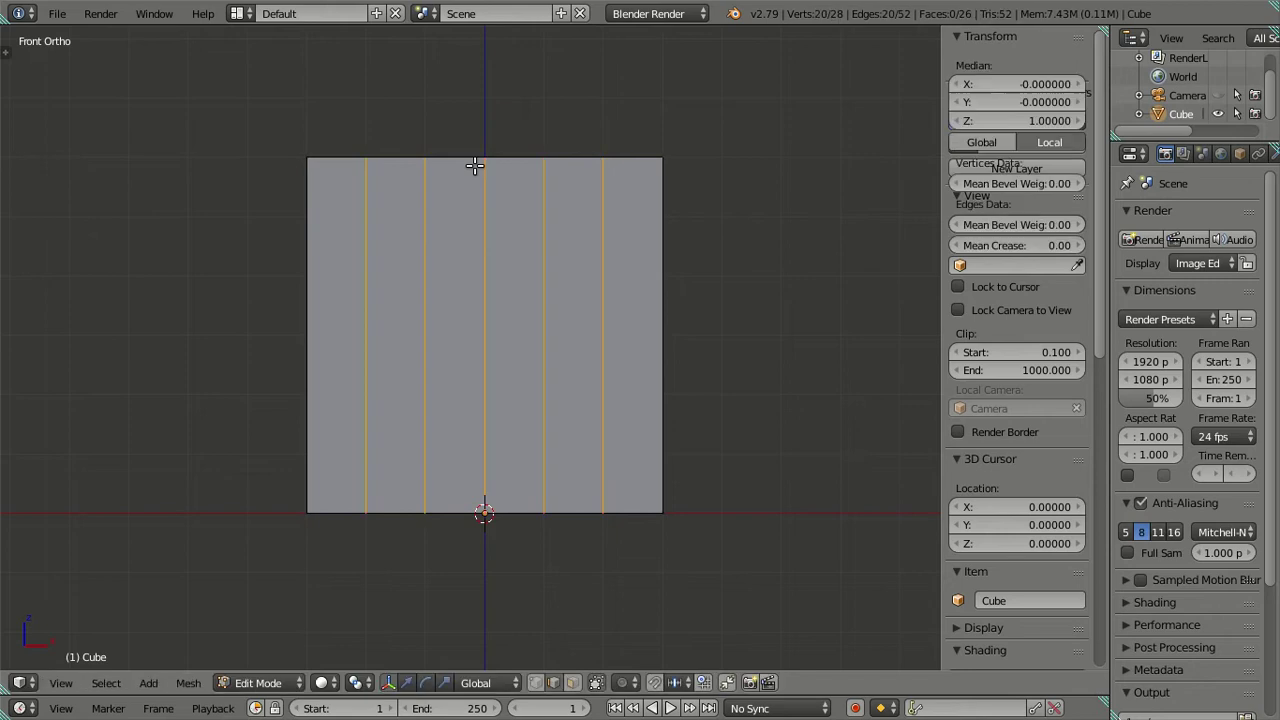
pyautogui.rightClick(474, 166)
pyautogui.hotkey('ctrl', 'z')
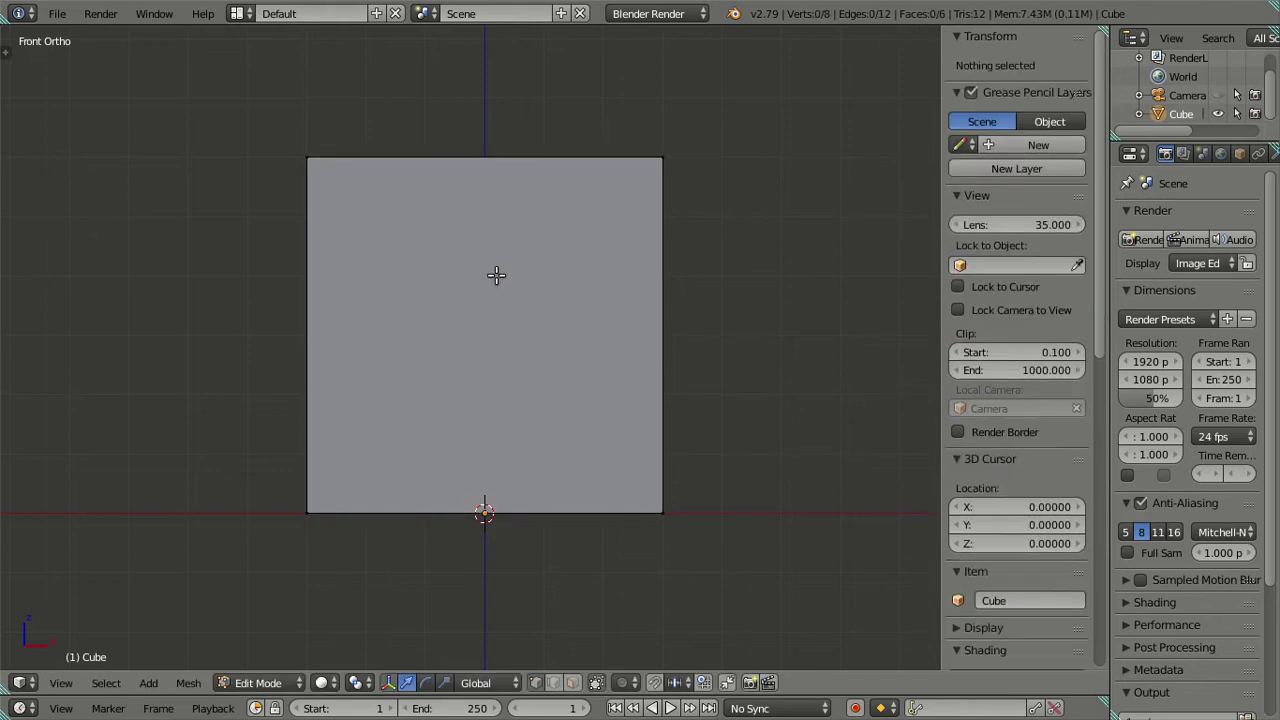
# In edge mode, add five vertical loops and dissolve the middle three, keeping the outermost two
pyautogui.hotkey('ctrl', 'Tab')
pyautogui.click(491, 285)
pyautogui.hotkey('ctrl', 'r')
pyautogui.scroll(1, 462, 162)
pyautogui.click(462, 162)
pyautogui.rightClick(462, 162)
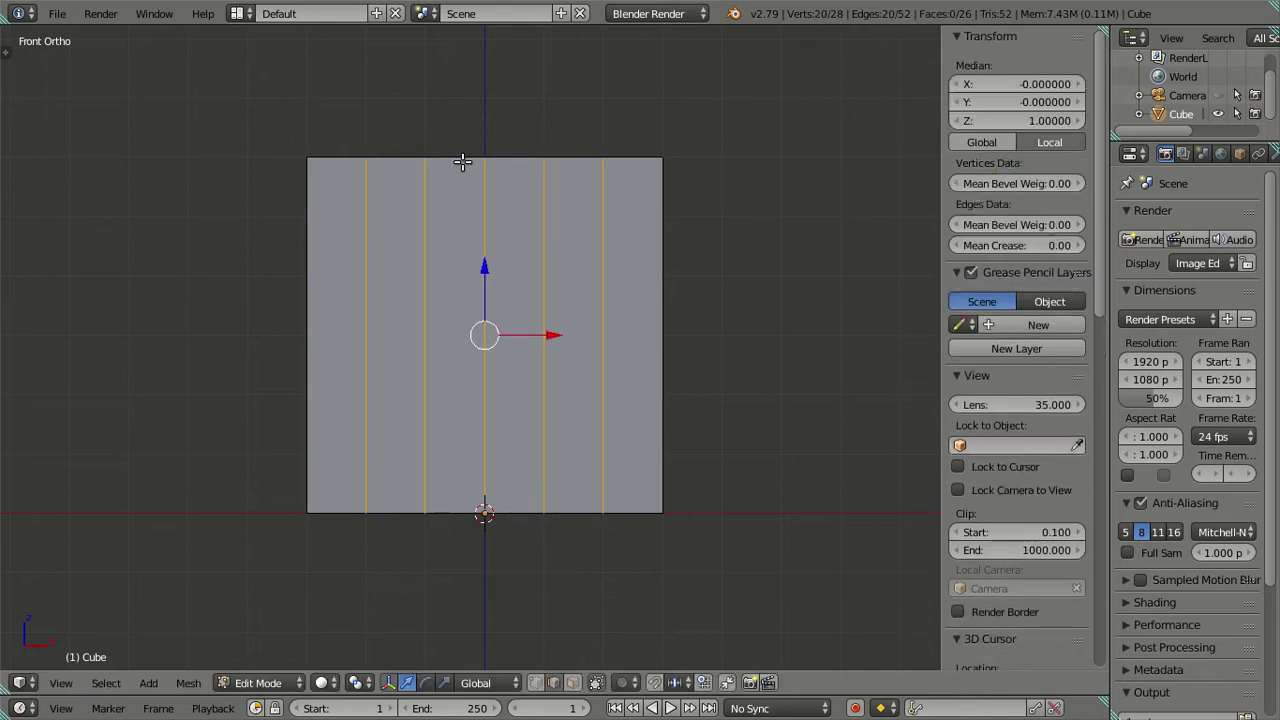
pyautogui.keyDown('alt'); pyautogui.keyDown('shift'); pyautogui.rightClick(366, 292); pyautogui.keyUp('shift'); pyautogui.keyUp('alt')
pyautogui.keyDown('alt'); pyautogui.keyDown('shift'); pyautogui.rightClick(603, 323); pyautogui.keyUp('shift'); pyautogui.keyUp('alt')
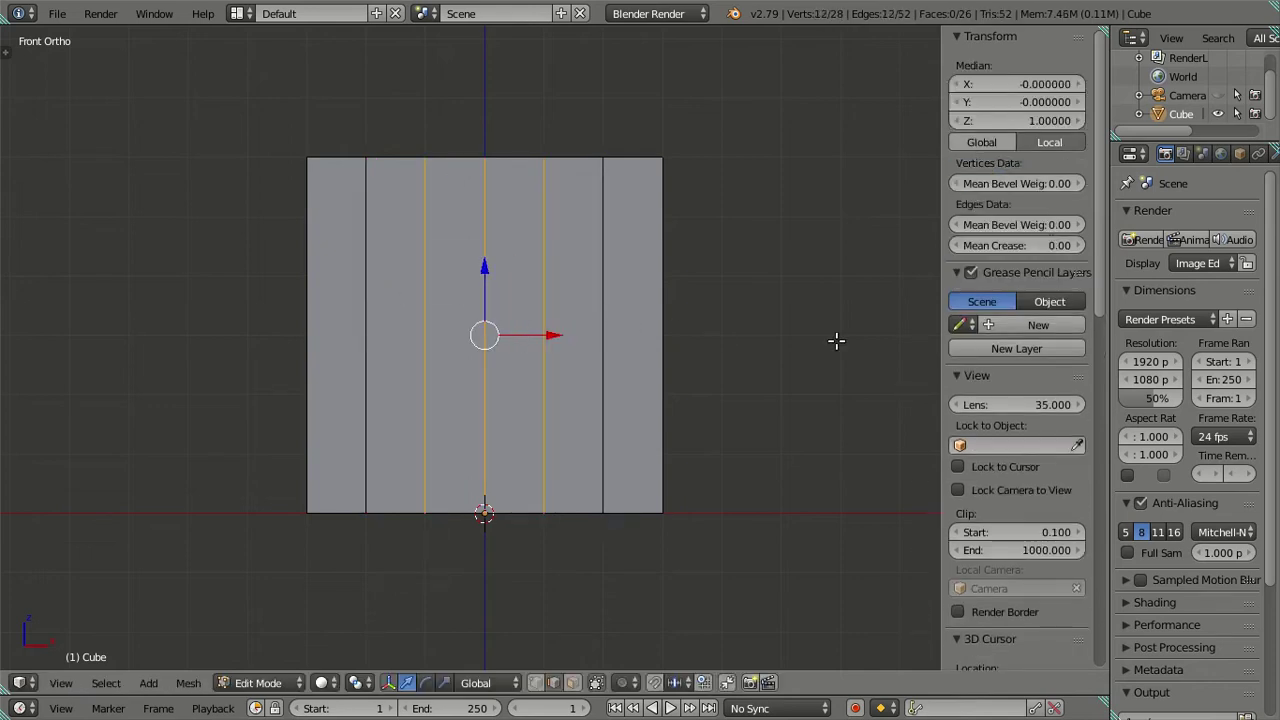
pyautogui.press('x')
pyautogui.click(805, 472)
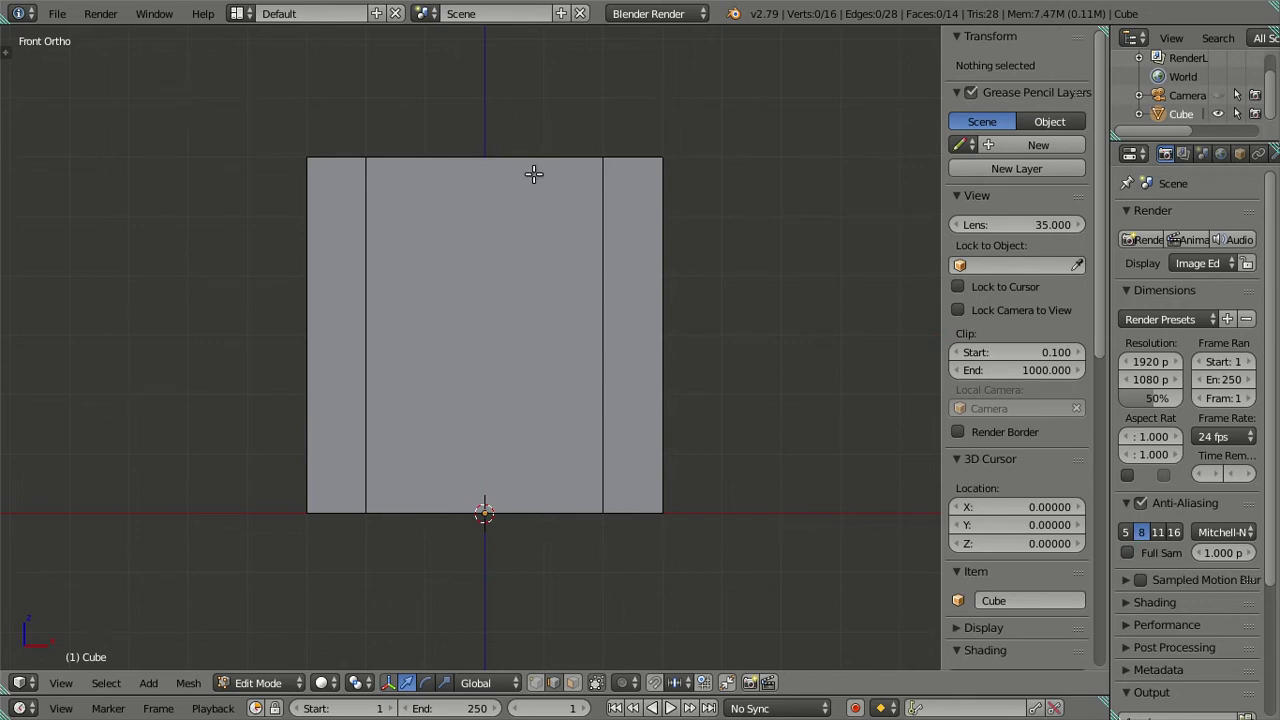
# In right side view, add five loops and dissolve all except the one nearest the back
pyautogui.moveTo(618, 306)
pyautogui.mouseDown(button='middle')
pyautogui.moveTo(600, 357)
pyautogui.moveTo(560, 380)
pyautogui.moveTo(439, 384)
pyautogui.mouseUp(button='middle')
pyautogui.press('KP_3')
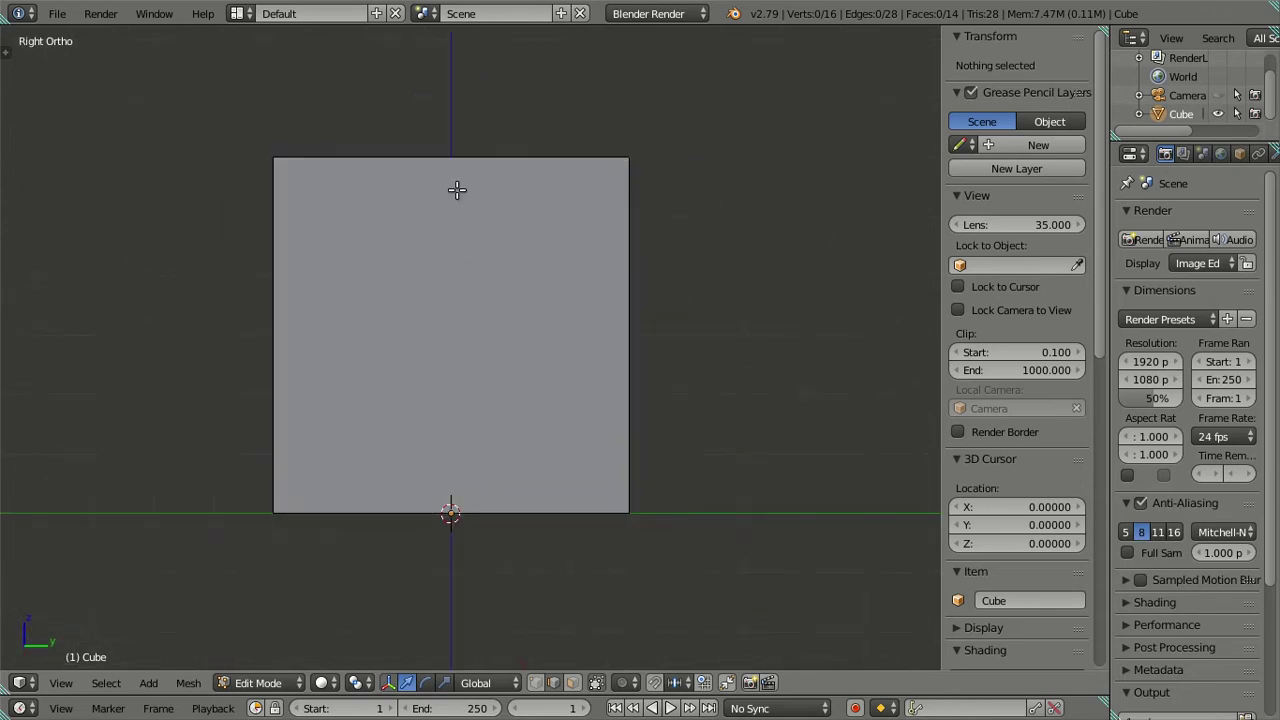
pyautogui.hotkey('ctrl', 'r')
pyautogui.scroll(2, 456, 190)
pyautogui.scroll(1, 456, 190)
pyautogui.scroll(1, 456, 190)
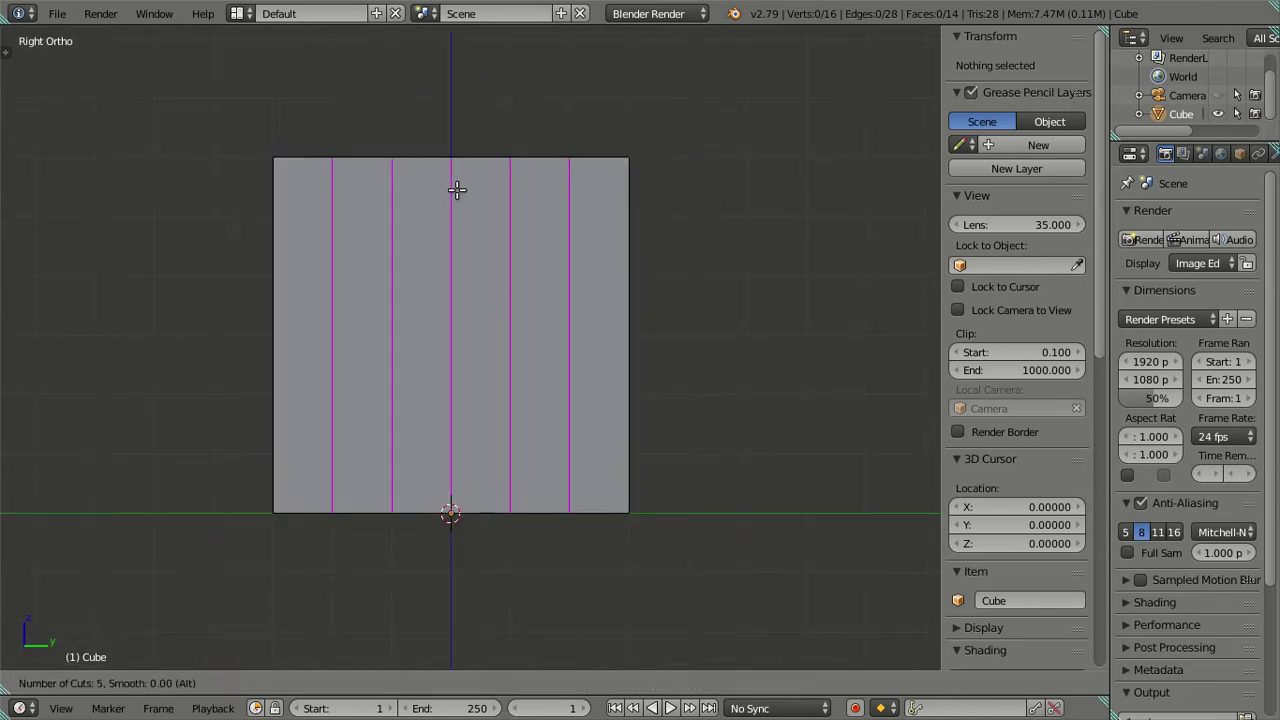
pyautogui.click(456, 190)
pyautogui.rightClick(426, 217)
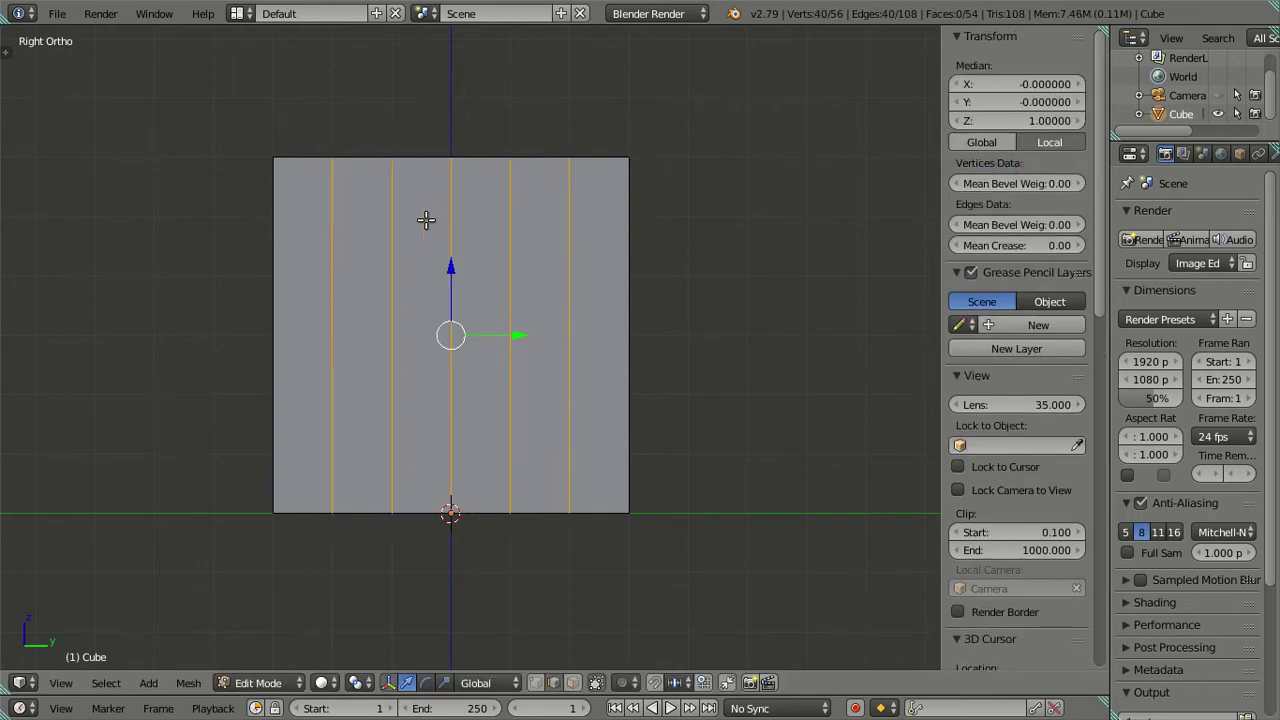
pyautogui.keyDown('shift'); pyautogui.rightClick(568, 276); pyautogui.keyUp('shift')
pyautogui.press('x')
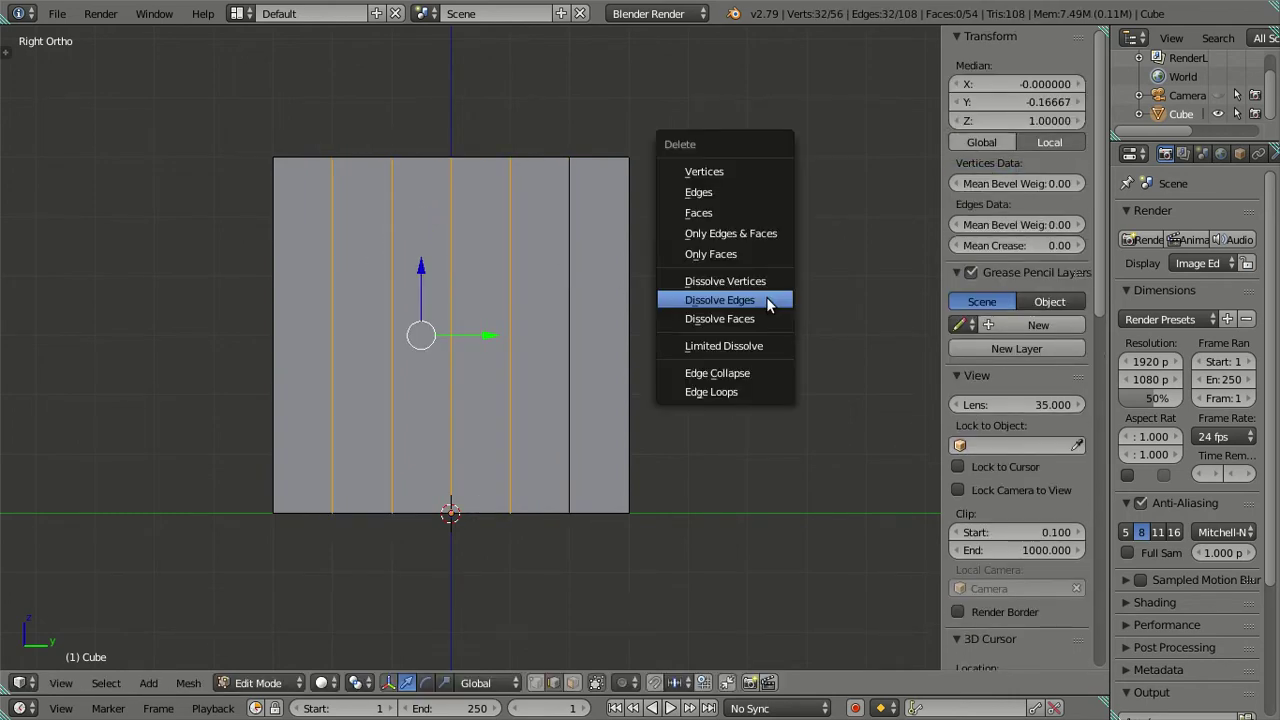
pyautogui.click(764, 300)
pyautogui.moveTo(503, 263)
pyautogui.mouseDown(button='middle')
pyautogui.moveTo(700, 322)
pyautogui.moveTo(586, 314)
pyautogui.mouseUp(button='middle')
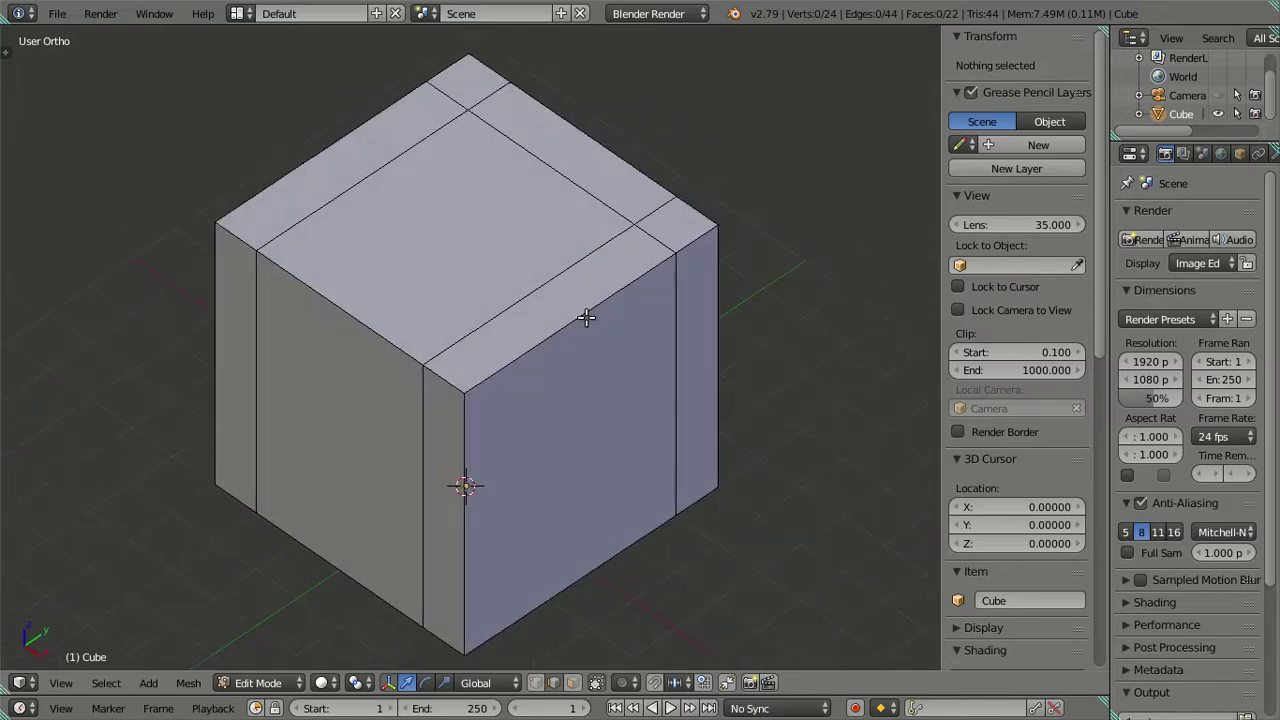
# In wireframe, fill a face between an upper and a lower cube edge
pyautogui.press('z')
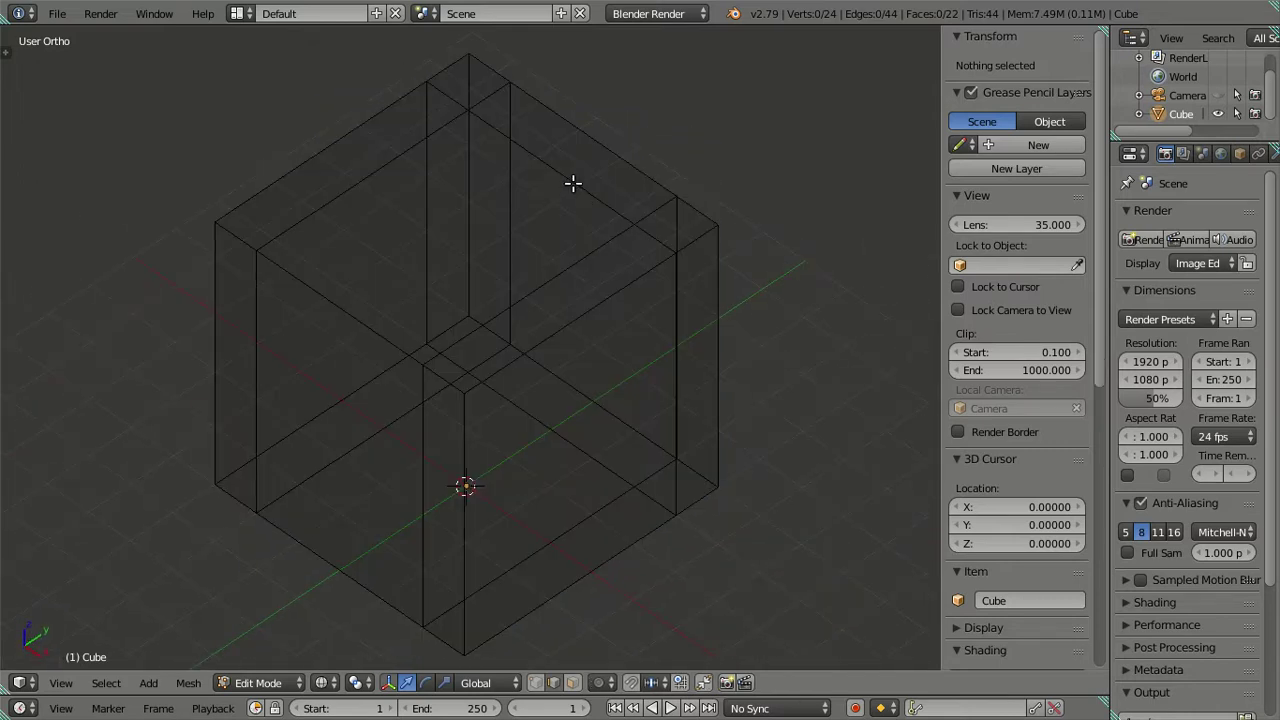
pyautogui.rightClick(572, 183)
pyautogui.keyDown('shift'); pyautogui.rightClick(572, 440); pyautogui.keyUp('shift')
pyautogui.moveTo(586, 401)
pyautogui.mouseDown(button='middle')
pyautogui.moveTo(597, 374)
pyautogui.moveTo(587, 393)
pyautogui.mouseUp(button='middle')
pyautogui.press('f')
pyautogui.press('z')
pyautogui.moveTo(489, 373); pyautogui.dragTo(489, 362, button='middle')
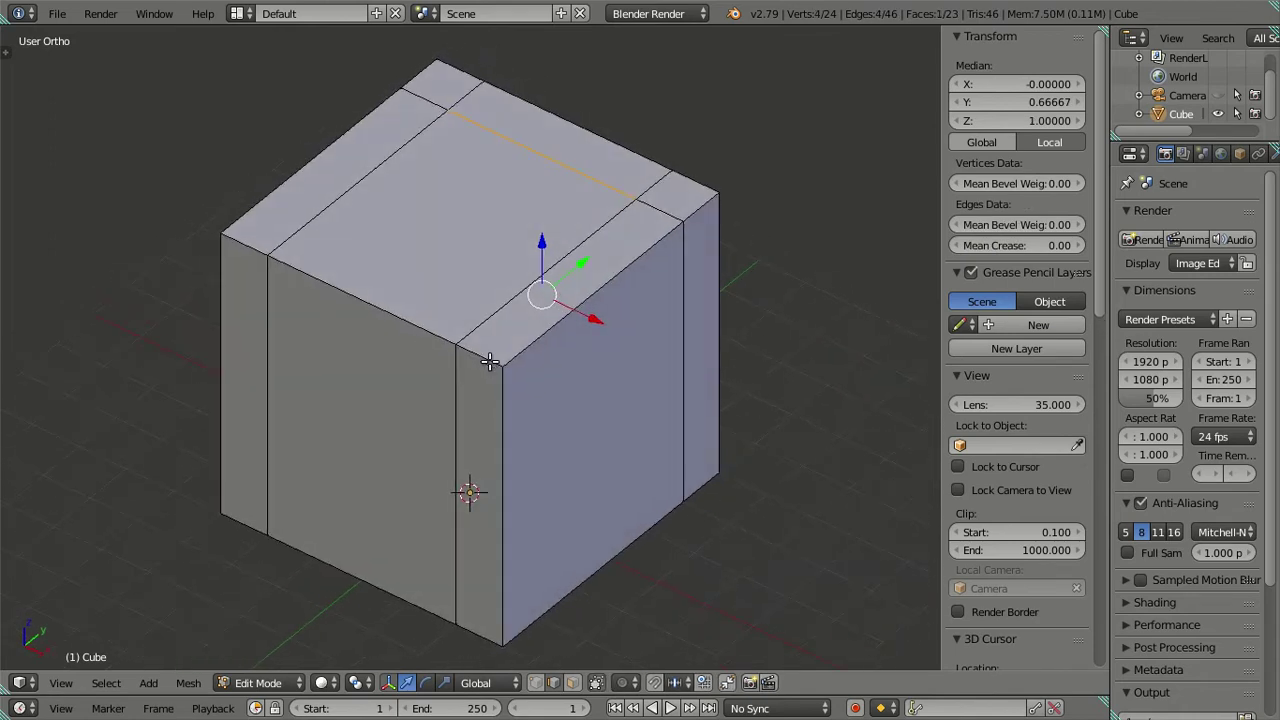
# Switch to face selection and delete the selected central faces
pyautogui.hotkey('ctrl', 'Tab')
pyautogui.click(446, 318)
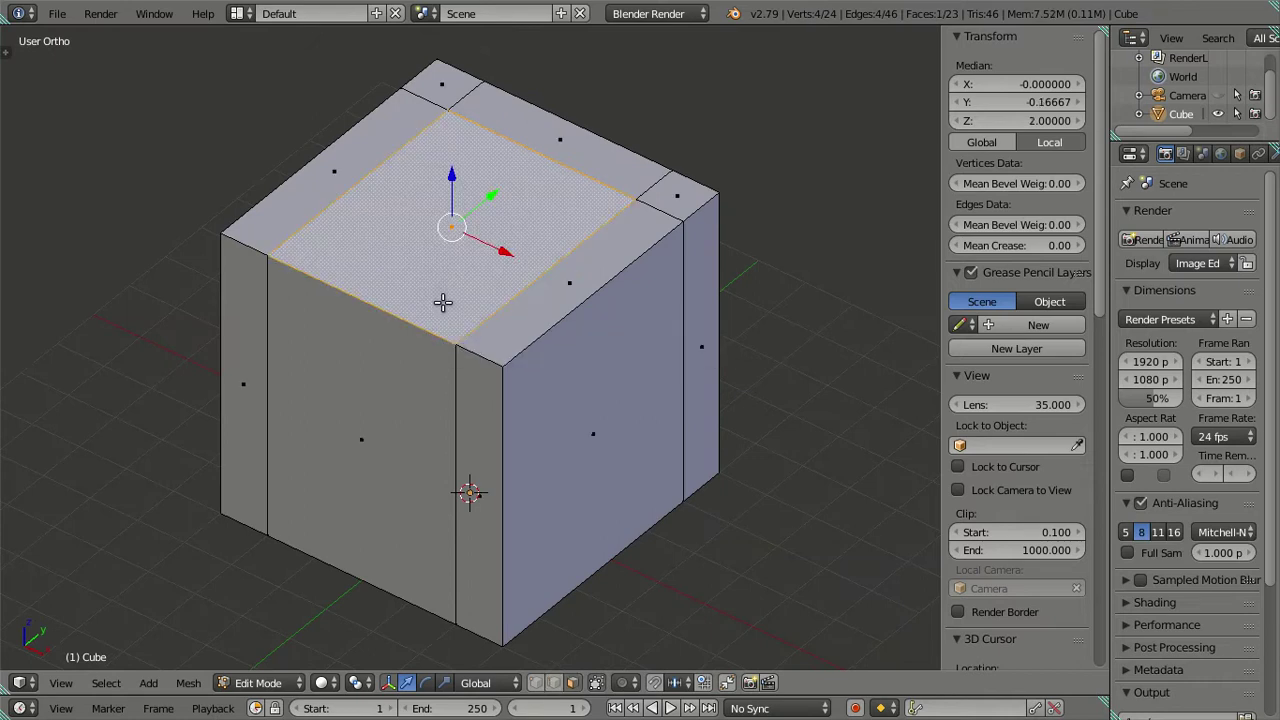
pyautogui.moveTo(416, 392); pyautogui.dragTo(580, 320, button='middle')
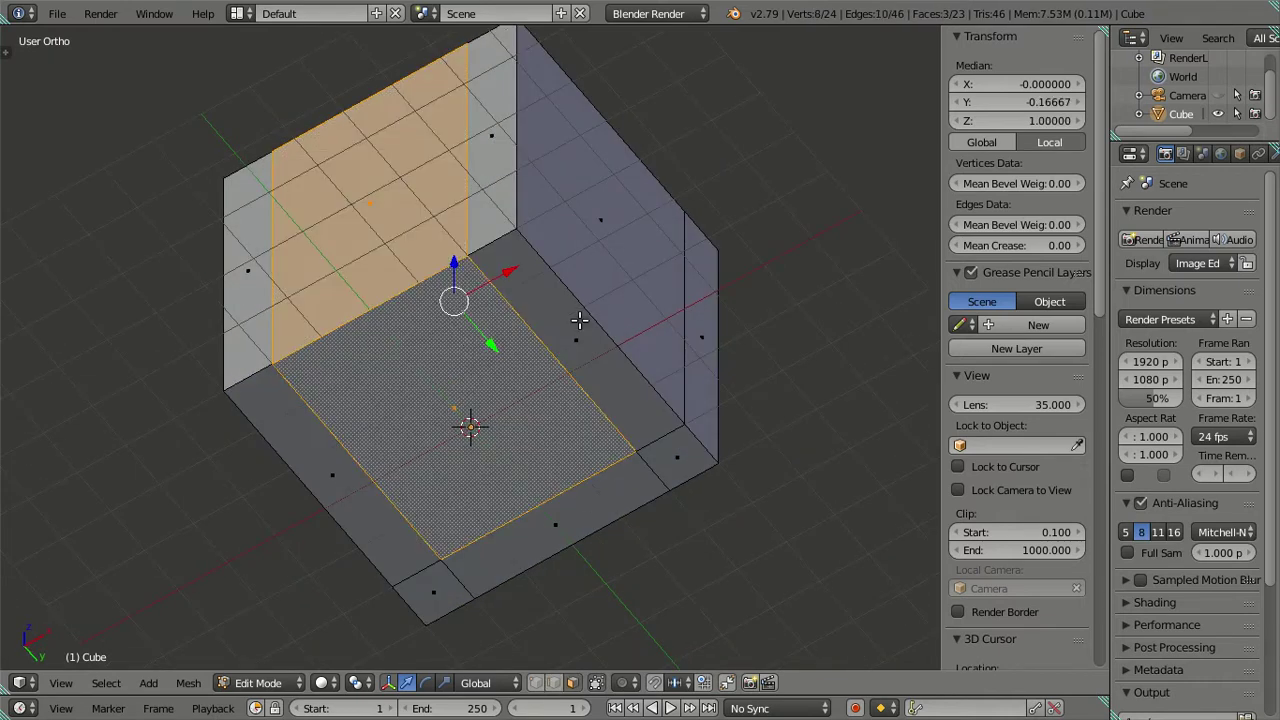
pyautogui.press('x')
pyautogui.click(531, 214)
pyautogui.moveTo(531, 214)
pyautogui.mouseDown(button='middle')
pyautogui.moveTo(650, 323)
pyautogui.moveTo(680, 423)
pyautogui.mouseUp(button='middle')
# In edge mode, fill the front inner-wall opening with a new face
pyautogui.hotkey('ctrl', 'Tab')
pyautogui.click(648, 408)
pyautogui.click(608, 465)
pyautogui.keyDown('alt'); pyautogui.click(623, 182); pyautogui.keyUp('alt')
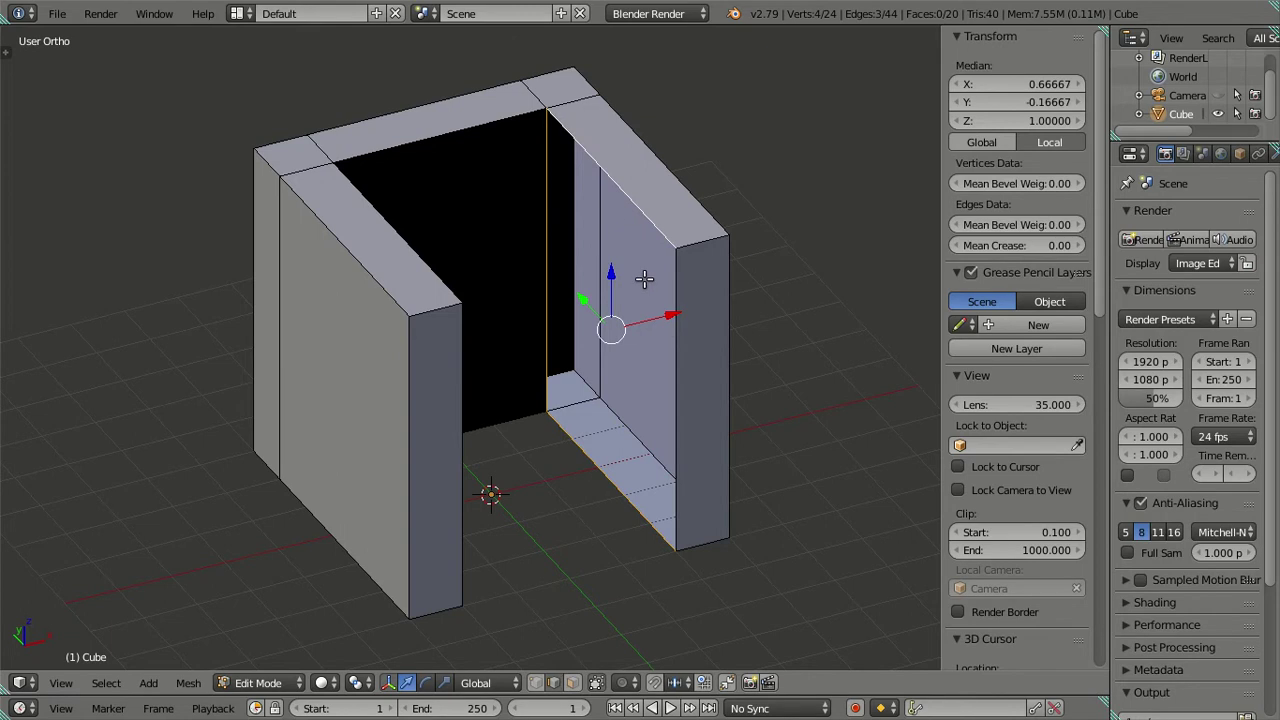
pyautogui.press('f')
pyautogui.moveTo(648, 297)
pyautogui.mouseDown(button='middle')
pyautogui.moveTo(534, 366)
pyautogui.moveTo(517, 363)
pyautogui.mouseUp(button='middle')
# Fill the left hole with a face between its top and bottom edges
pyautogui.click(337, 210)
pyautogui.keyDown('shift'); pyautogui.click(378, 428); pyautogui.keyUp('shift')
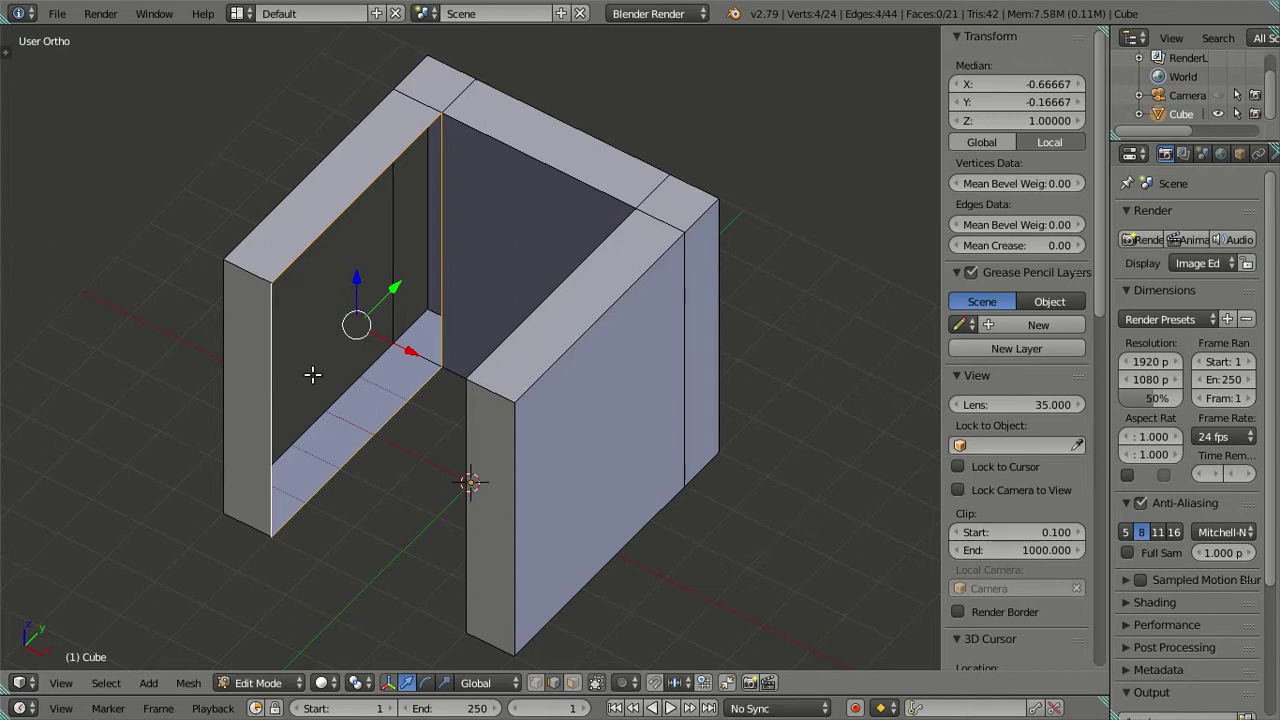
pyautogui.press('f')
pyautogui.press('a')
pyautogui.moveTo(434, 360)
pyautogui.mouseDown(button='middle')
pyautogui.moveTo(600, 308)
pyautogui.moveTo(620, 283)
pyautogui.moveTo(475, 316)
pyautogui.mouseUp(button='middle')
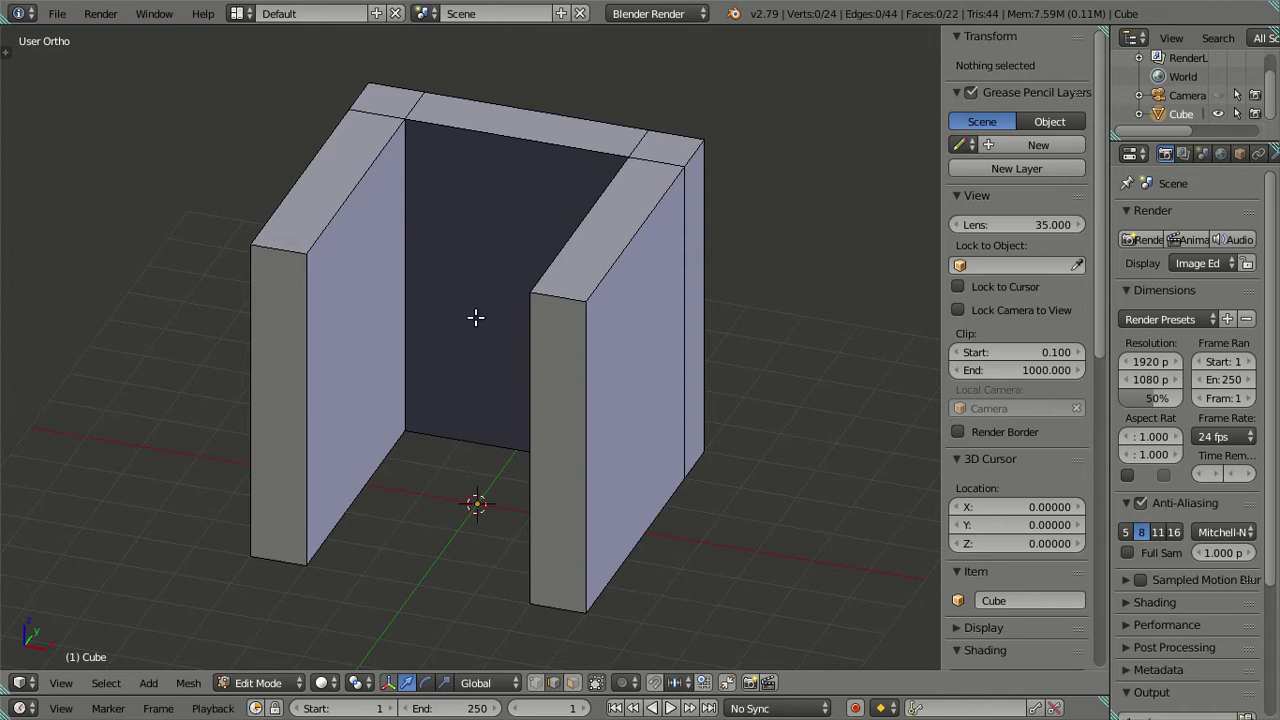
# Recalculate all normals outward and view the shell from the front
pyautogui.press('a')
pyautogui.hotkey('ctrl', 'n')
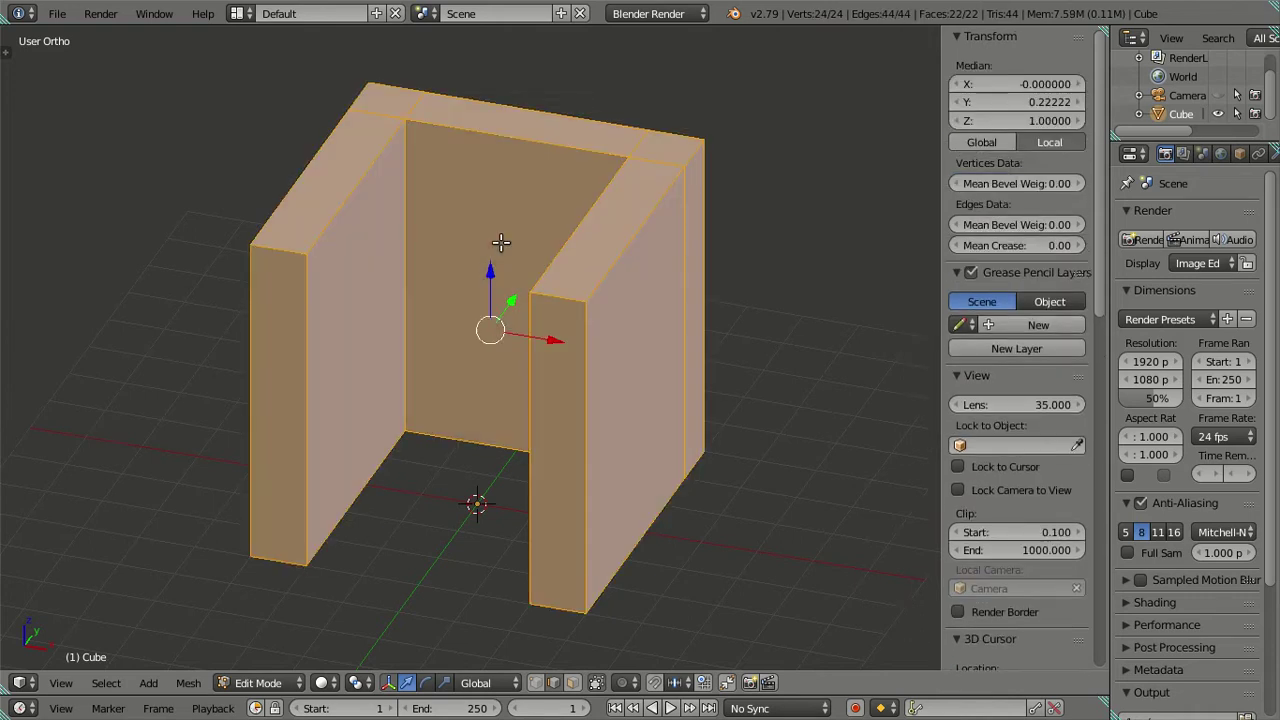
pyautogui.press('a')
pyautogui.moveTo(480, 277)
pyautogui.mouseDown(button='middle')
pyautogui.moveTo(531, 234)
pyautogui.moveTo(399, 235)
pyautogui.moveTo(580, 217)
pyautogui.mouseUp(button='middle')
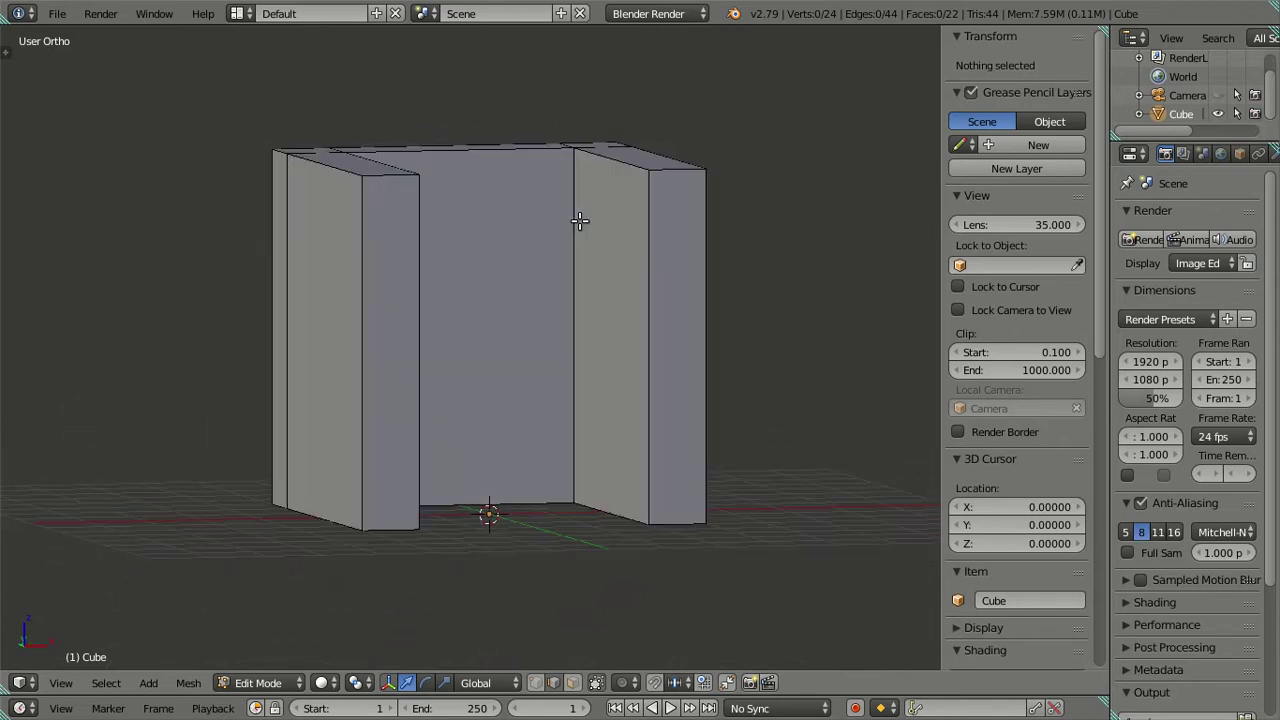
pyautogui.press('KP_1')
pyautogui.scroll(1, 599, 358)
# Cut five evenly spaced horizontal edge loops across the wall
pyautogui.keyDown('shift'); pyautogui.moveTo(643, 334); pyautogui.dragTo(620, 366, button='middle'); pyautogui.keyUp('shift')
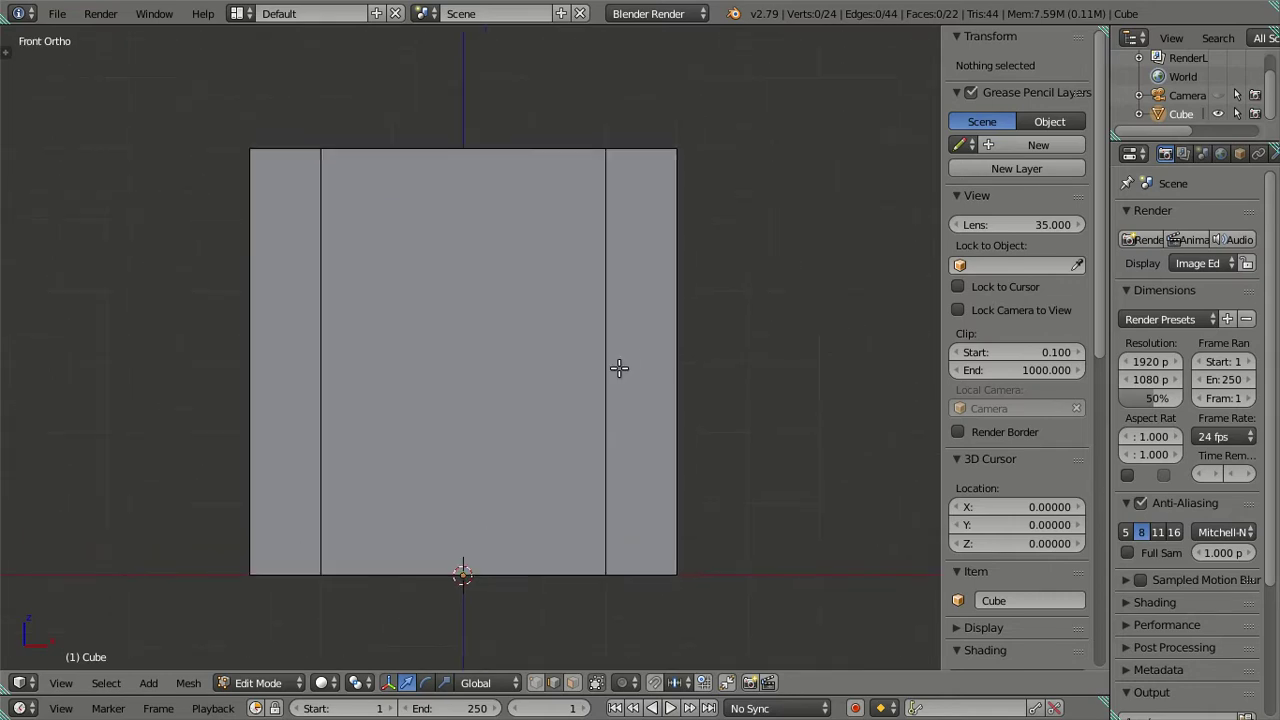
pyautogui.hotkey('ctrl', 'r')
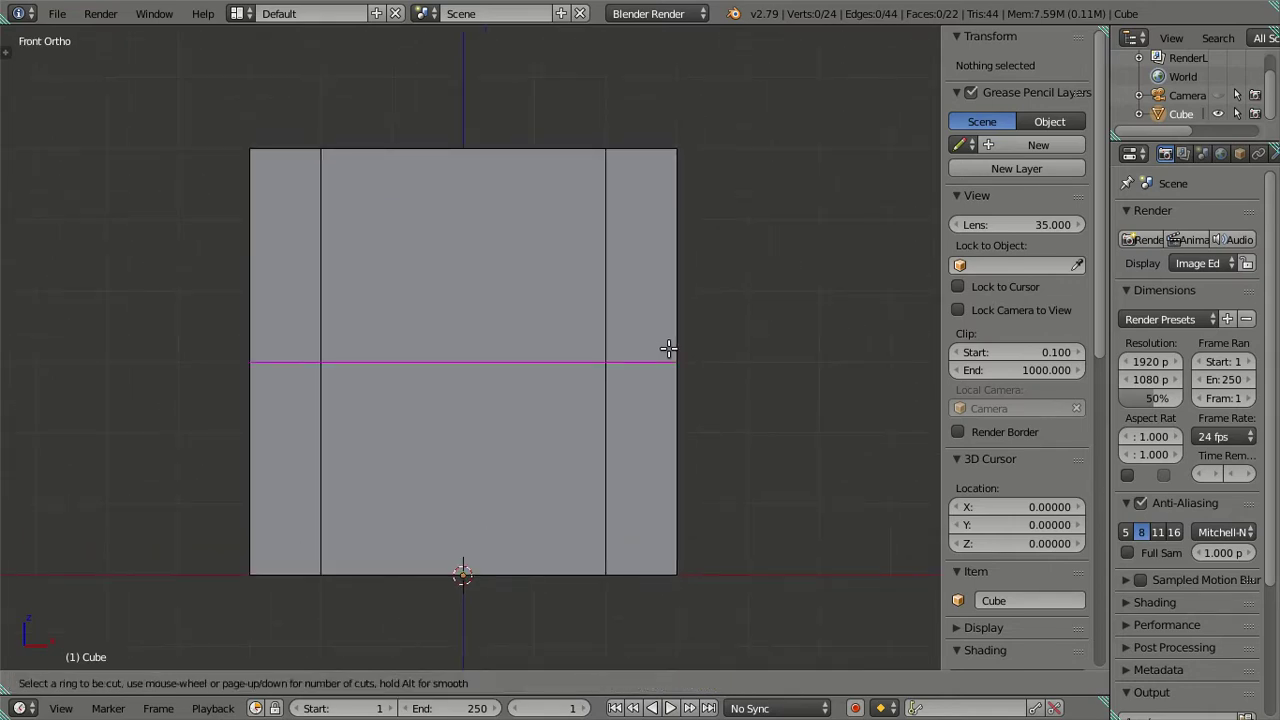
pyautogui.scroll(4, 668, 348)
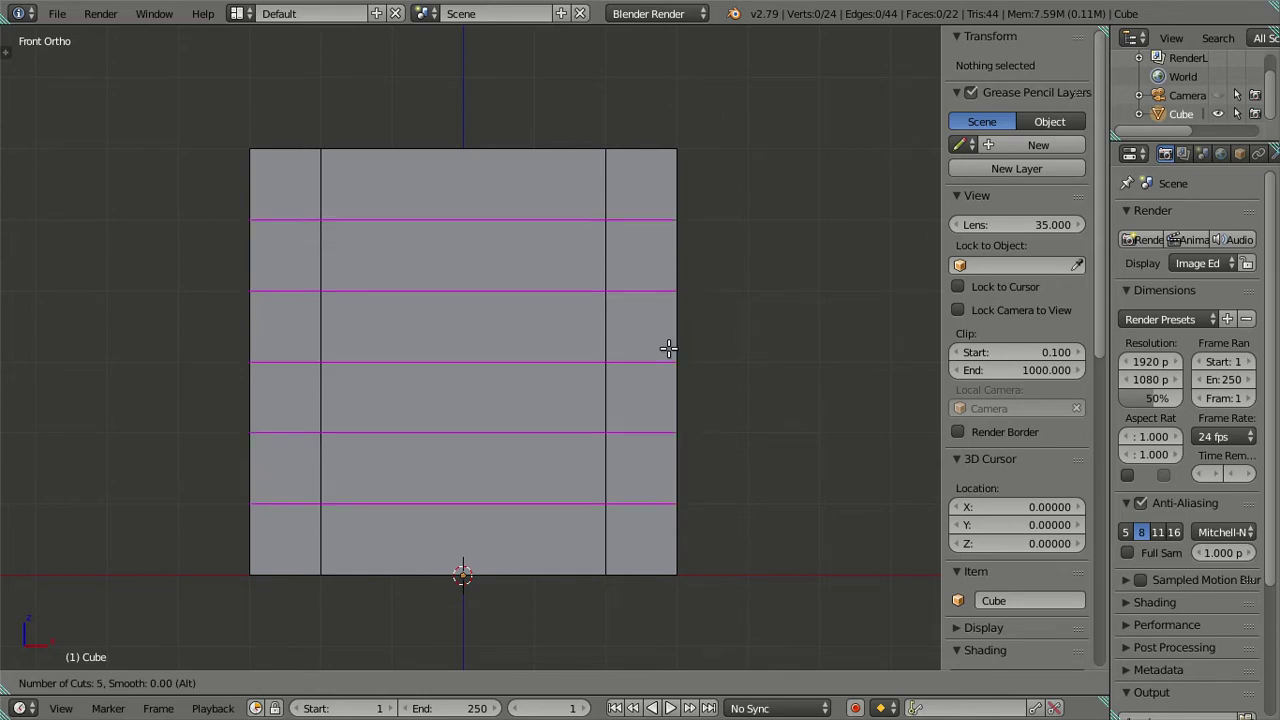
pyautogui.click(668, 348)
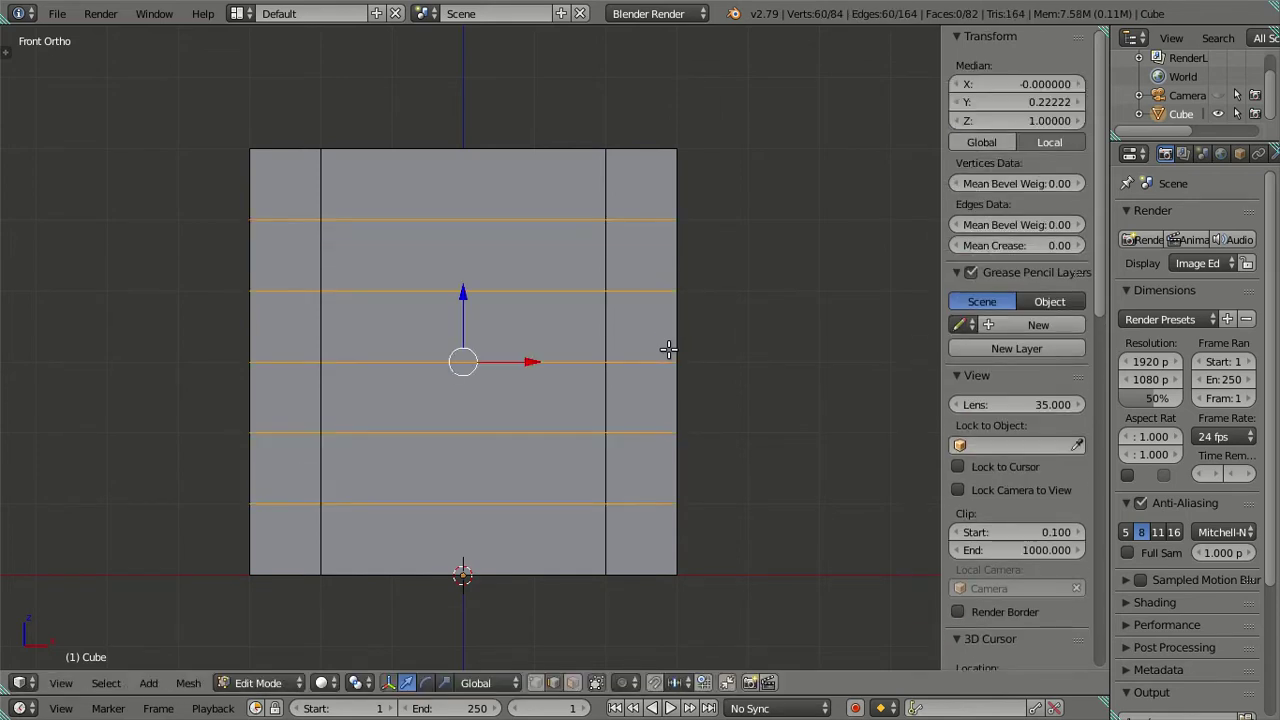
pyautogui.rightClick(580, 290)
# Snap the 3D cursor to the uppermost loop, dissolve it, and box-select the wall's top edge
pyautogui.keyDown('alt'); pyautogui.rightClick(521, 217); pyautogui.keyUp('alt')
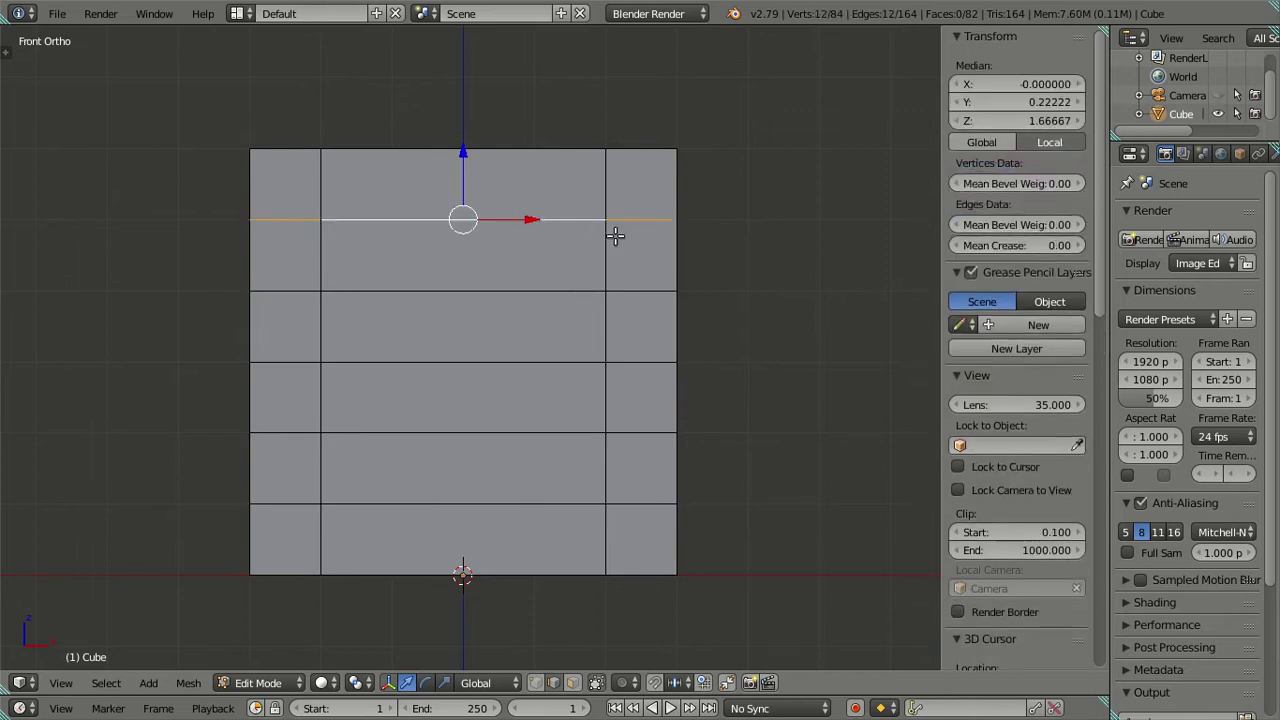
pyautogui.hotkey('shift', 's')
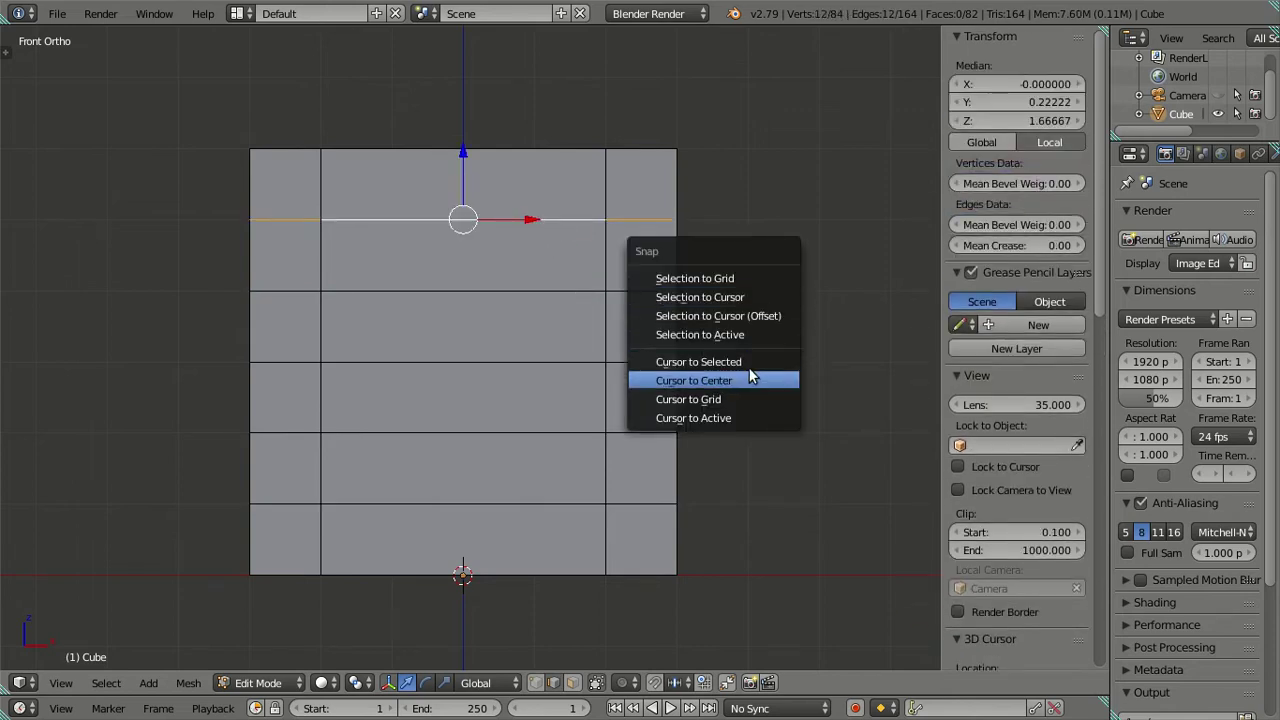
pyautogui.click(748, 358)
pyautogui.press('x')
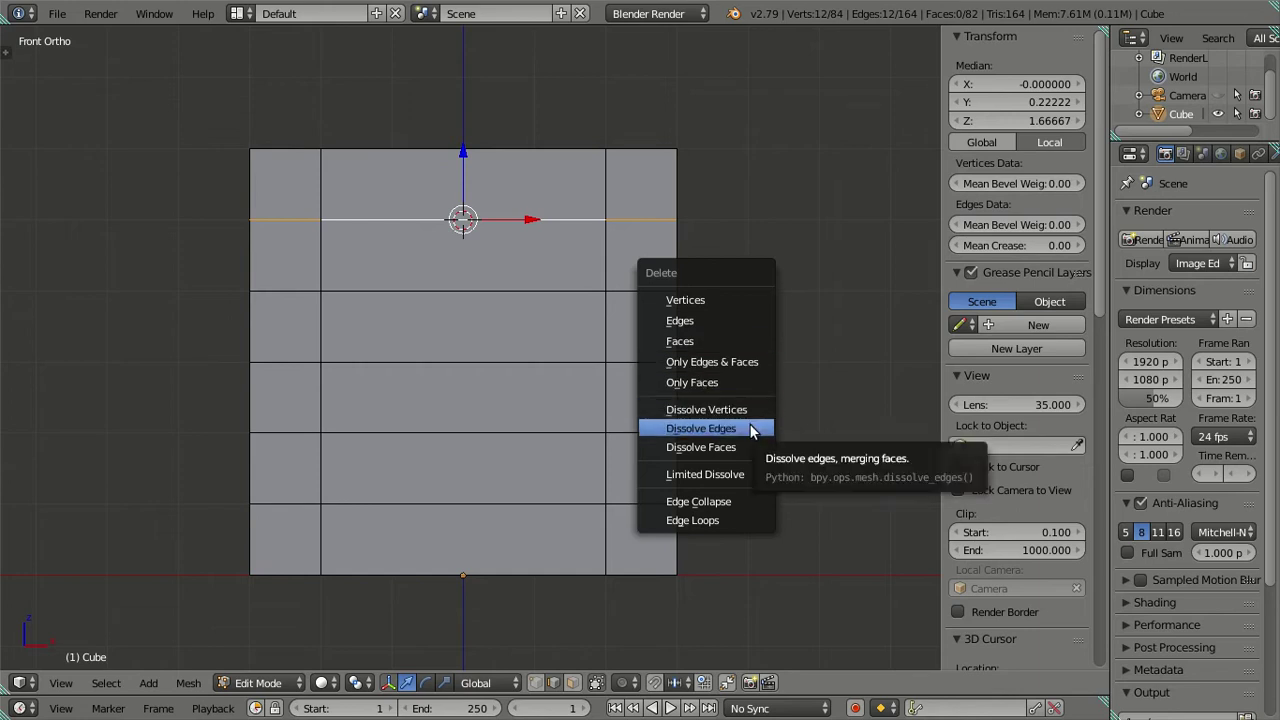
pyautogui.click(752, 429)
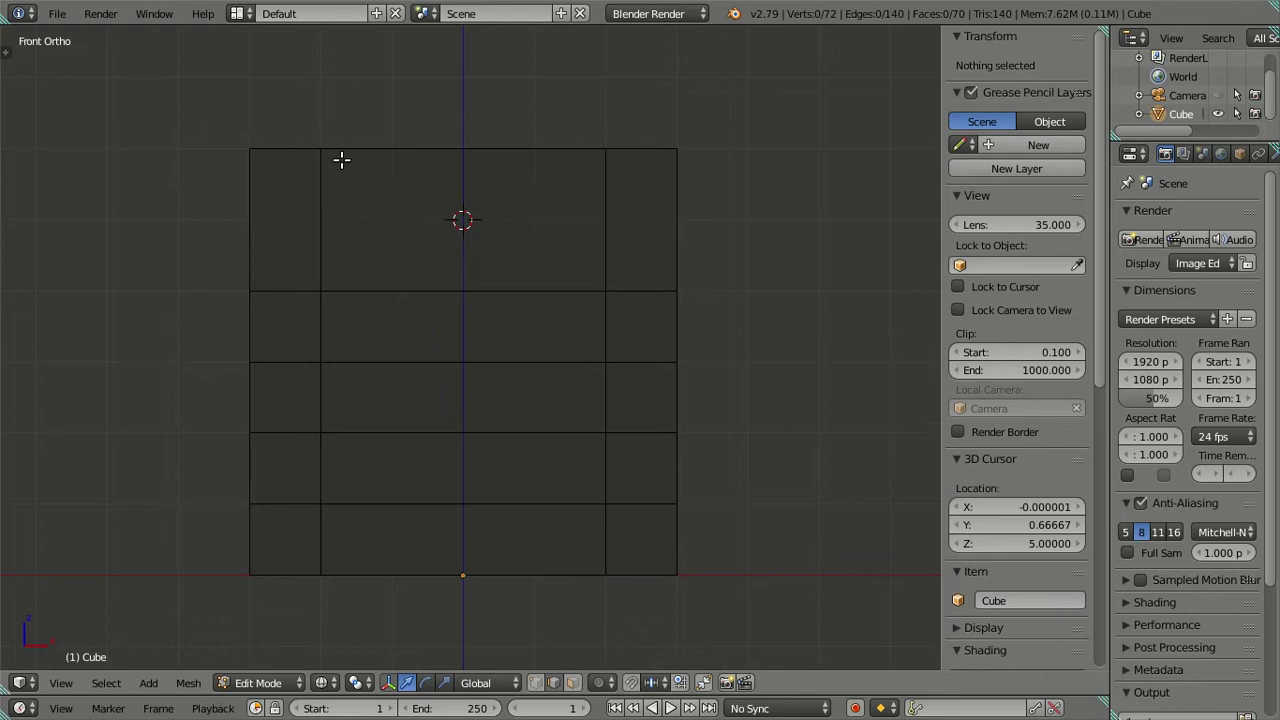
pyautogui.press('b')
pyautogui.moveTo(189, 111); pyautogui.dragTo(806, 160)
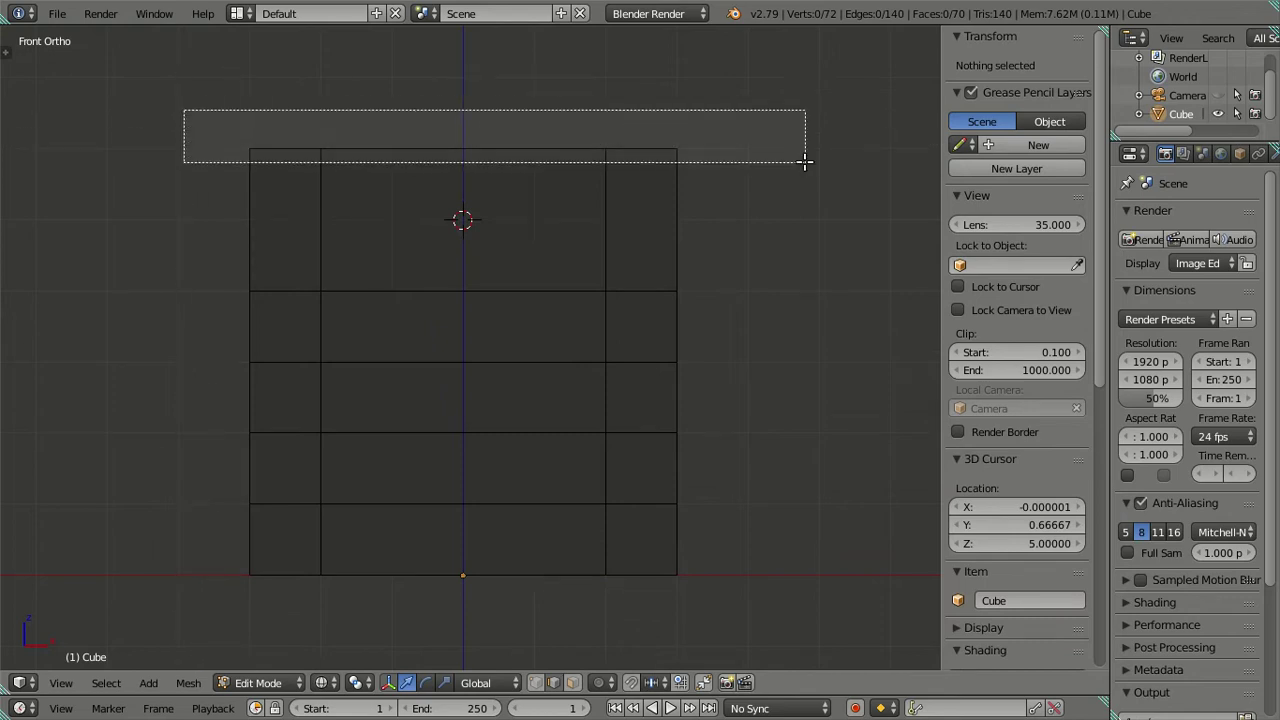
pyautogui.hotkey('shift', 's')
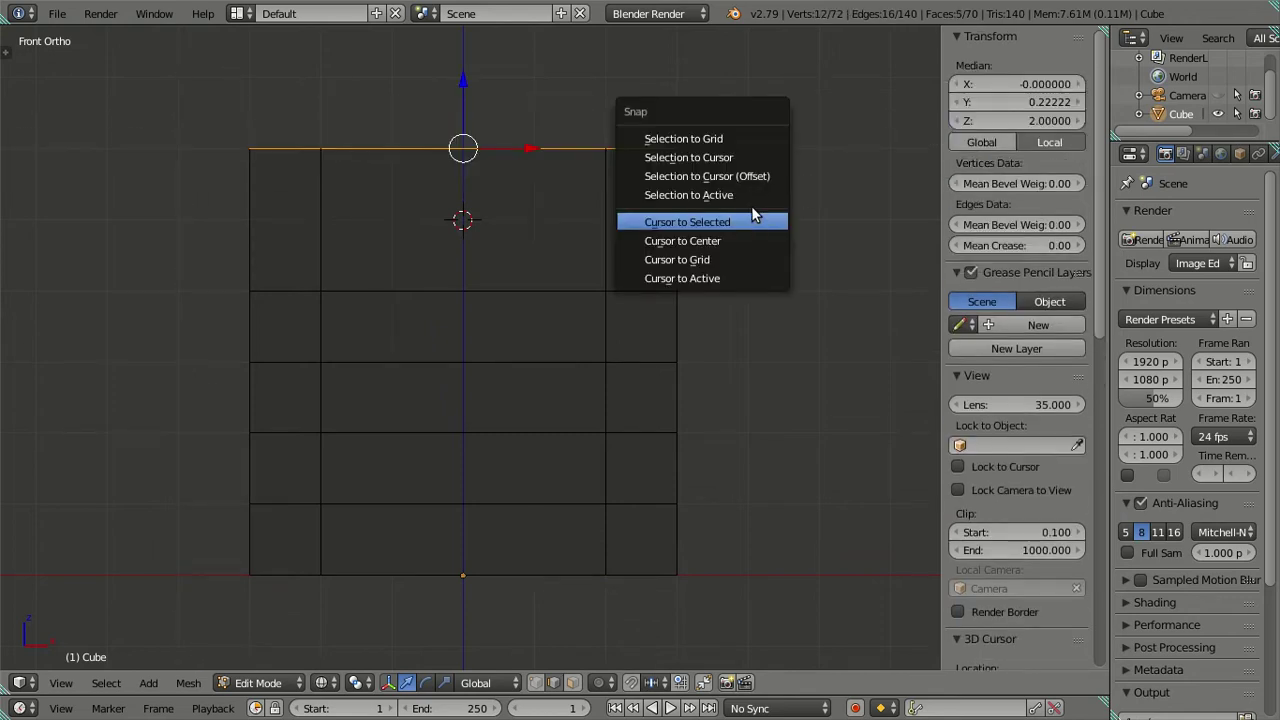
# Move the wall's top edge down to the 3D cursor height
pyautogui.click(749, 179)
pyautogui.press('a')
pyautogui.press('z')
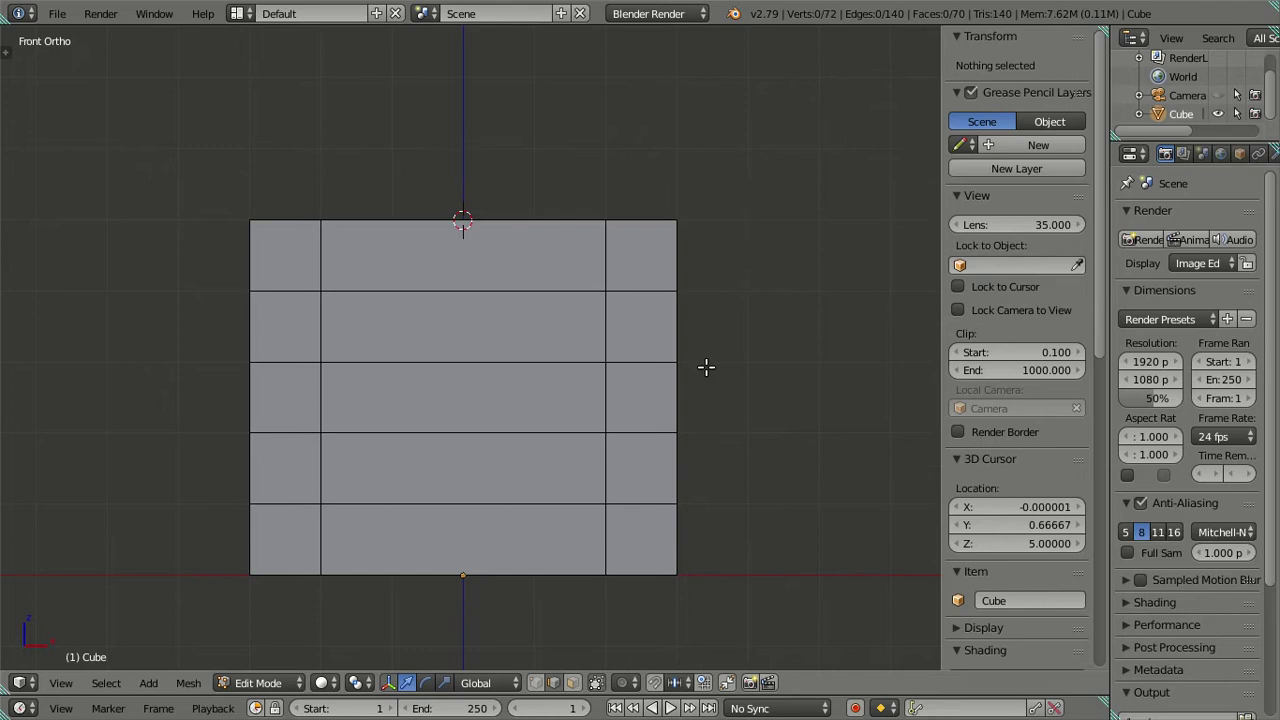
pyautogui.keyDown('shift'); pyautogui.moveTo(698, 377); pyautogui.dragTo(682, 331, button='middle'); pyautogui.keyUp('shift')
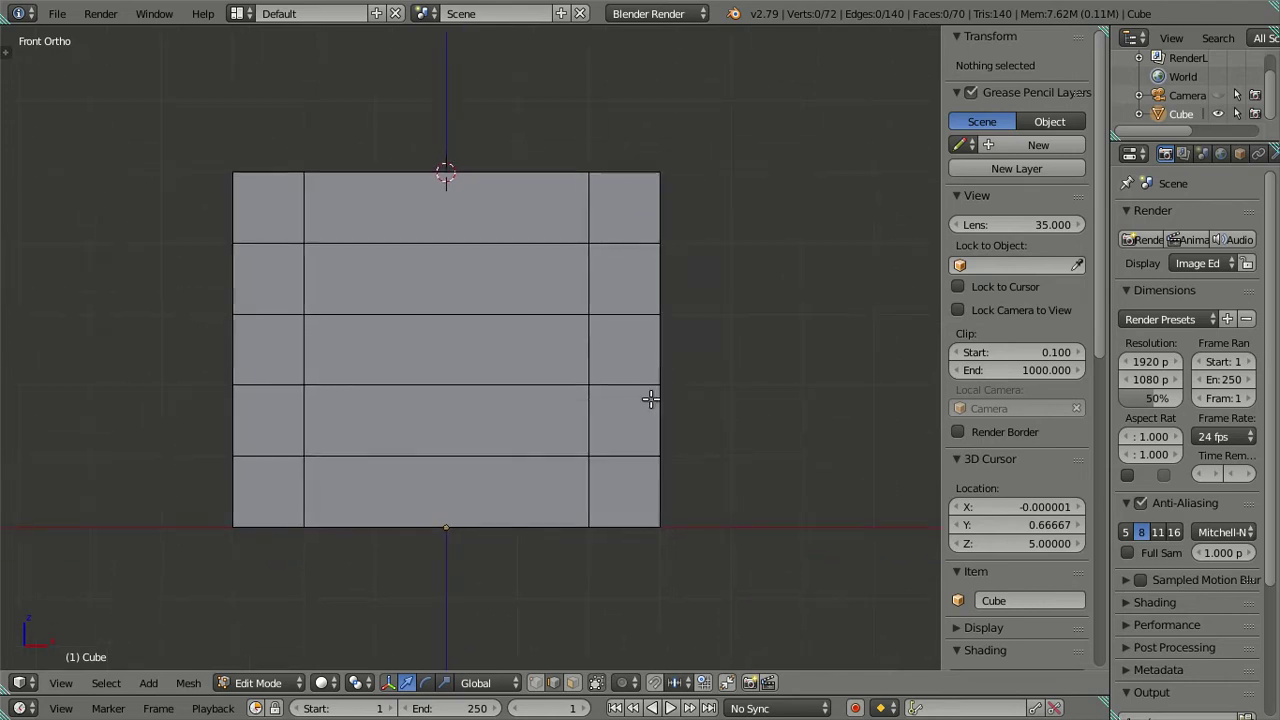
pyautogui.scroll(2, 623, 337)
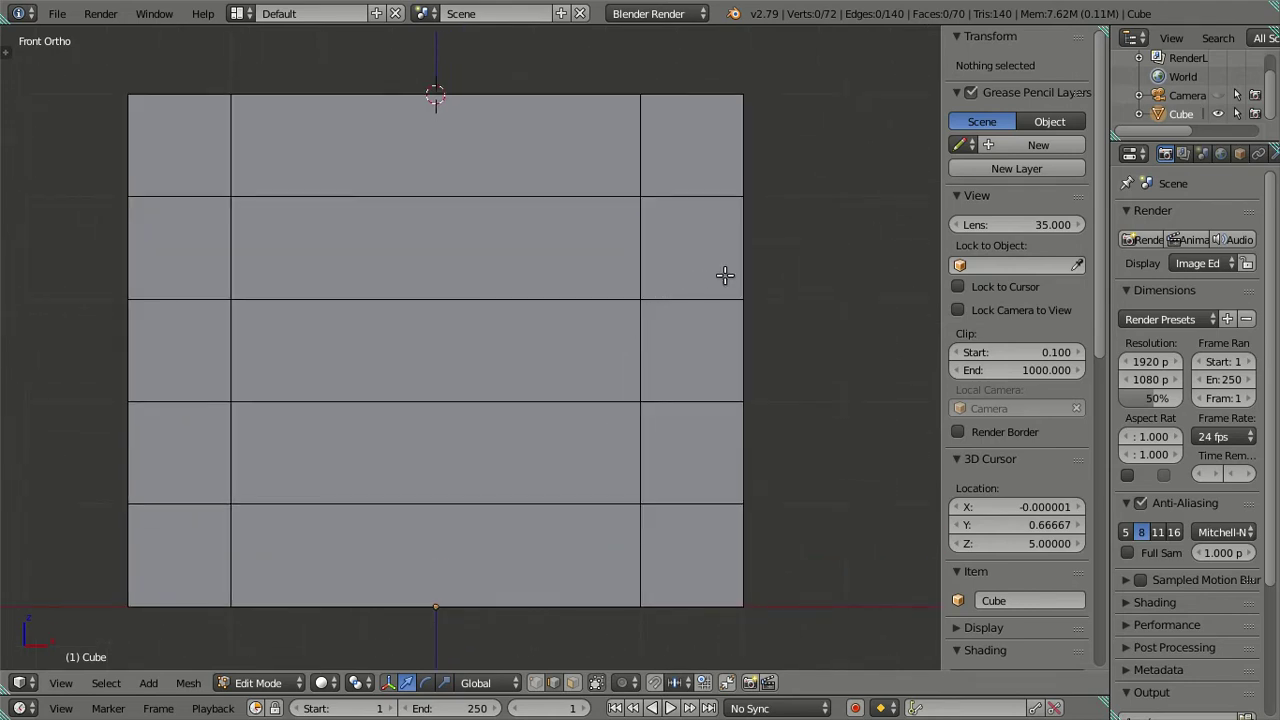
pyautogui.keyDown('shift'); pyautogui.moveTo(733, 274); pyautogui.dragTo(712, 284, button='middle'); pyautogui.keyUp('shift')
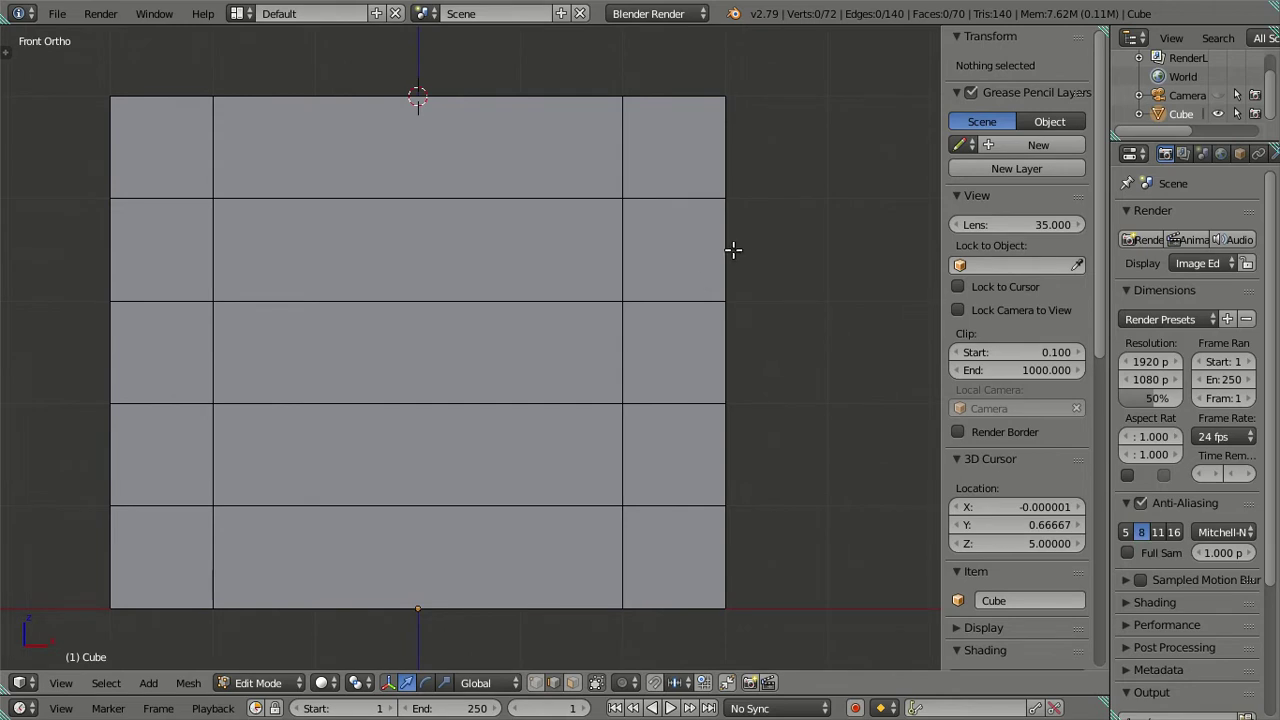
pyautogui.moveTo(703, 474)
pyautogui.keyDown('shift'); pyautogui.mouseDown(button='middle')
pyautogui.moveTo(704, 455)
pyautogui.moveTo(757, 446)
pyautogui.moveTo(697, 459)
pyautogui.moveTo(743, 414)
pyautogui.moveTo(760, 443)
pyautogui.moveTo(643, 443)
pyautogui.moveTo(658, 430)
pyautogui.mouseUp(button='middle'); pyautogui.keyUp('shift')
# Test an extra horizontal loop cut, then return to the front view
pyautogui.hotkey('ctrl', 'r')
pyautogui.click(660, 444)
pyautogui.rightClick(660, 445)
pyautogui.press('a')
pyautogui.press('KP_1')
# In wireframe, place another loop in the lower rows, then undo the extra loops
pyautogui.press('z')
pyautogui.press('z')
pyautogui.scroll(-3, 654, 420)
pyautogui.keyDown('shift'); pyautogui.moveTo(531, 357); pyautogui.dragTo(549, 357, button='middle'); pyautogui.keyUp('shift')
pyautogui.scroll(2, 549, 357)
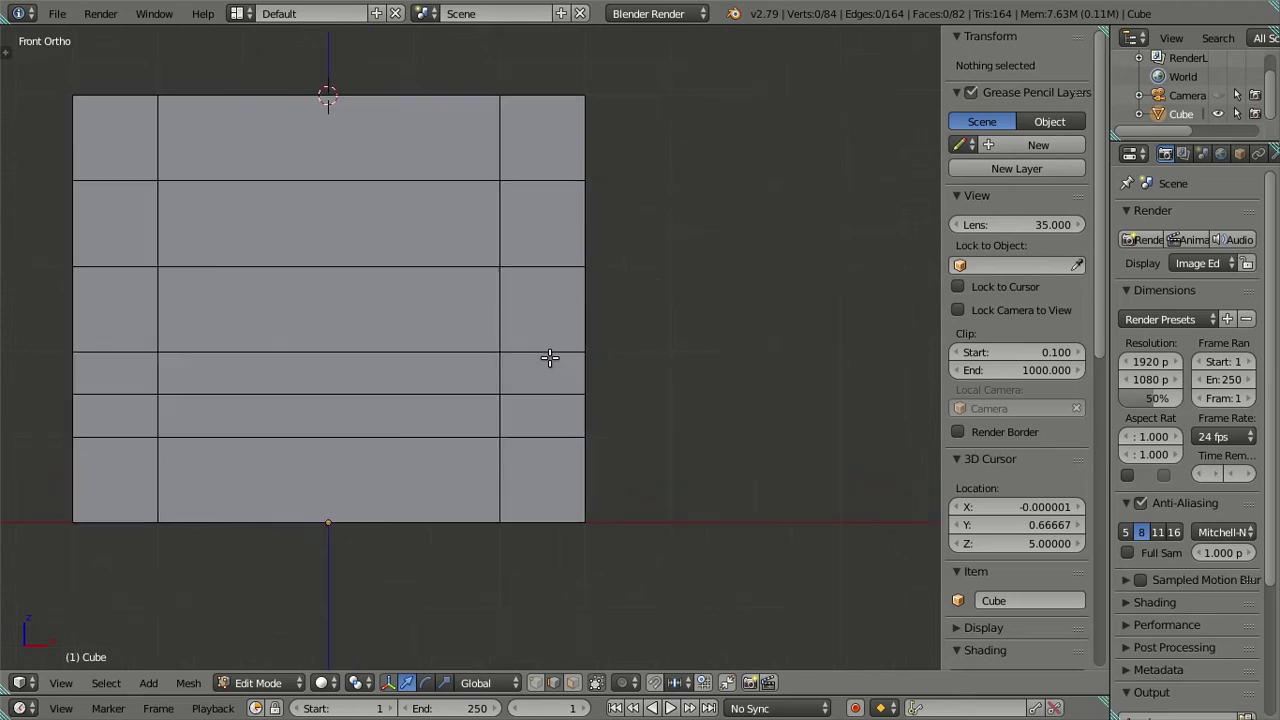
pyautogui.hotkey('ctrl', 'r')
pyautogui.click(582, 233)
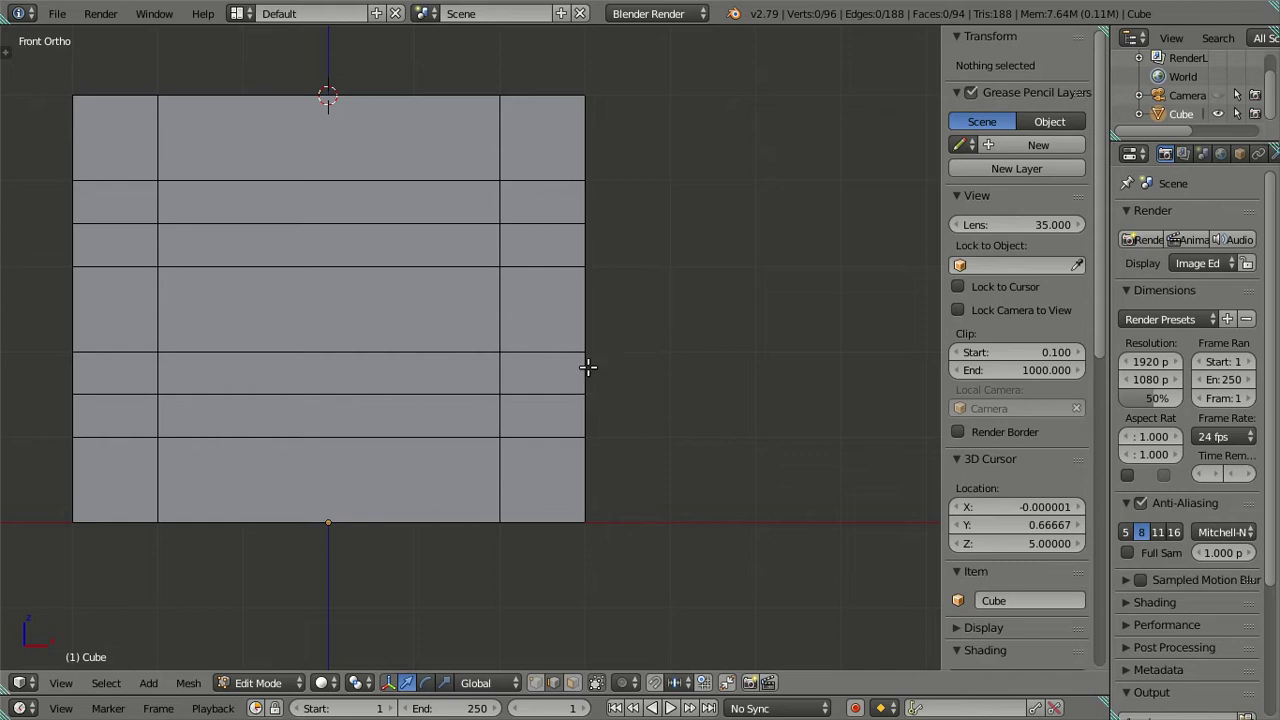
pyautogui.hotkey('ctrl', 'z')
pyautogui.hotkey('ctrl', 'z')
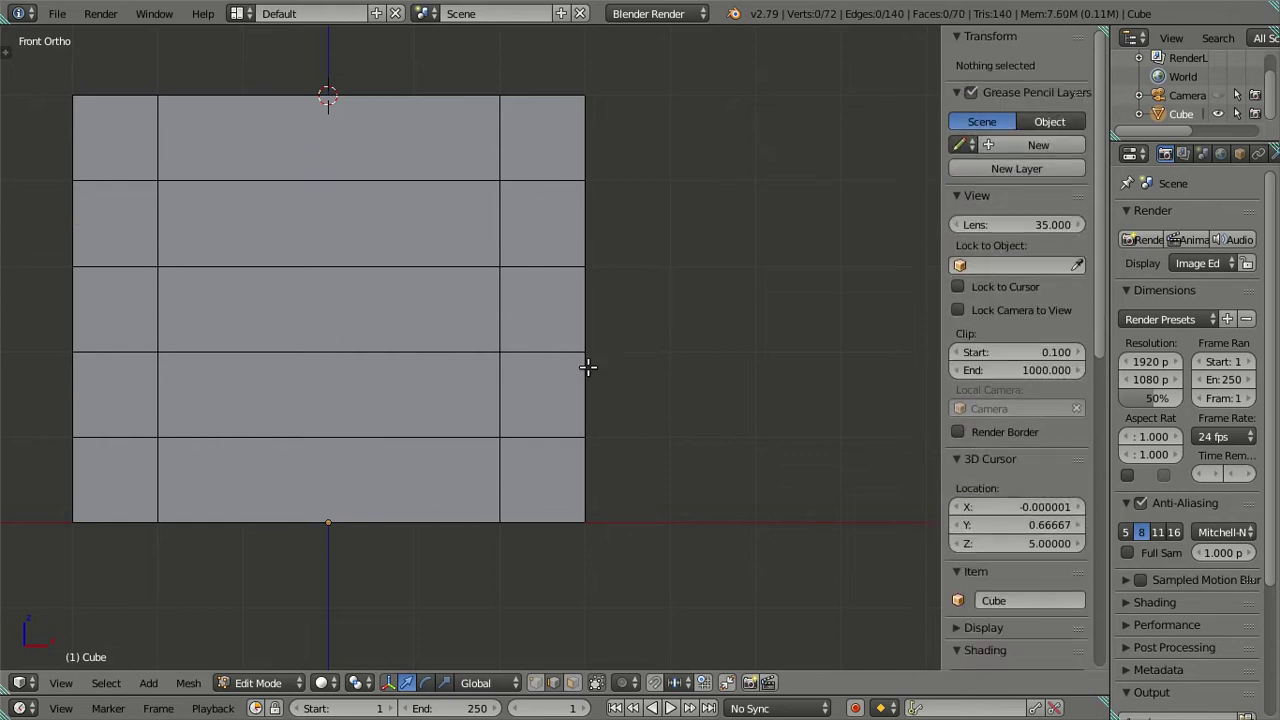
pyautogui.scroll(1, 579, 394)
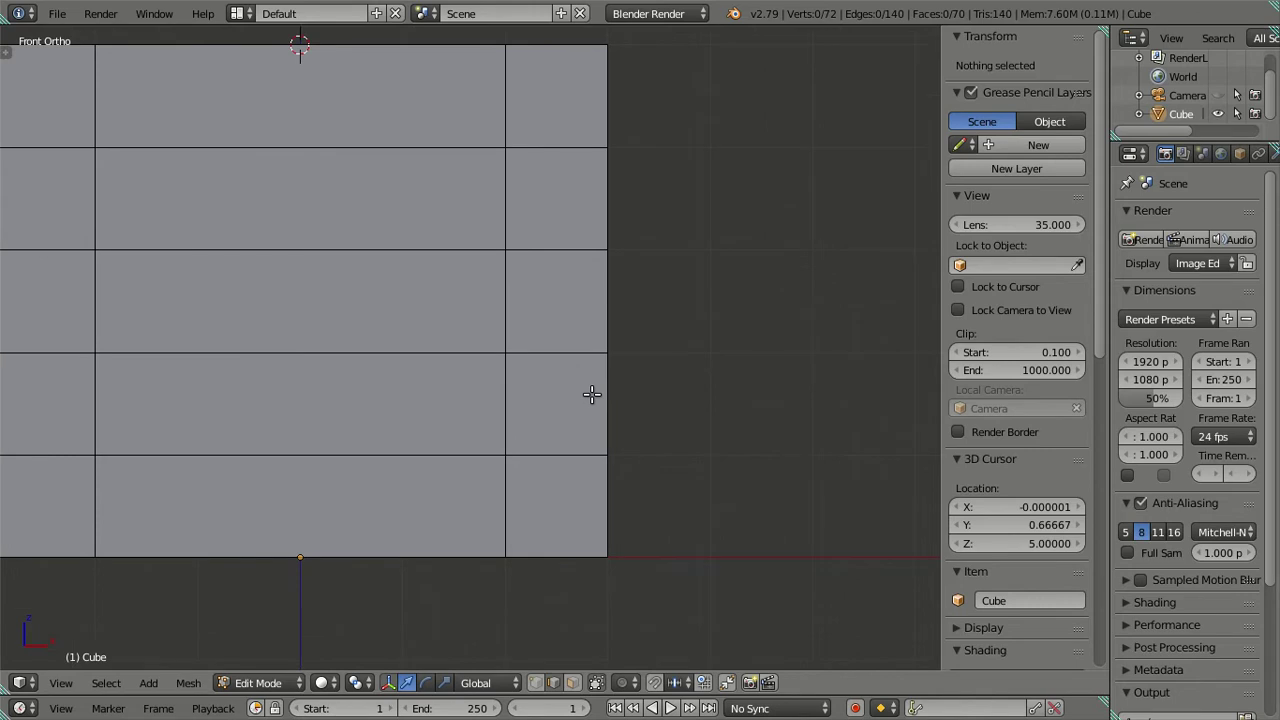
# Add four evenly spaced loop cuts in the second face row from the bottom
pyautogui.hotkey('ctrl', 'r')
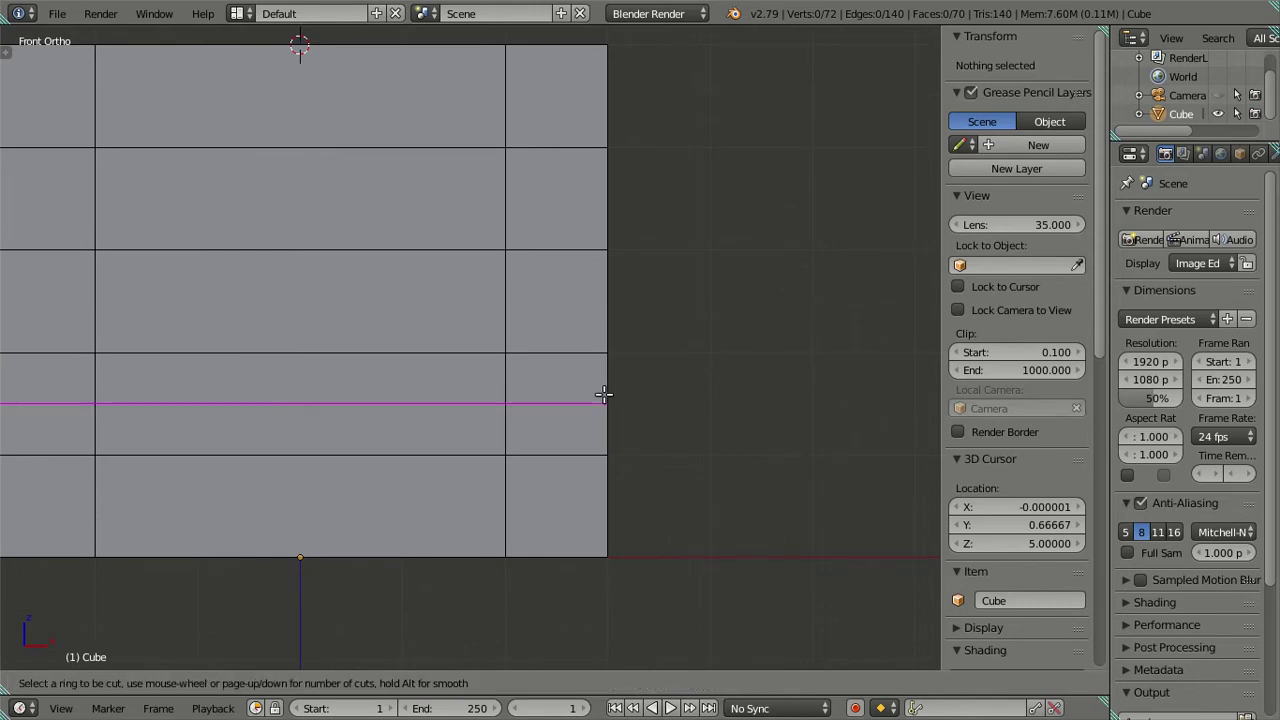
pyautogui.scroll(3, 603, 394)
pyautogui.click(603, 394)
pyautogui.rightClick(600, 394)
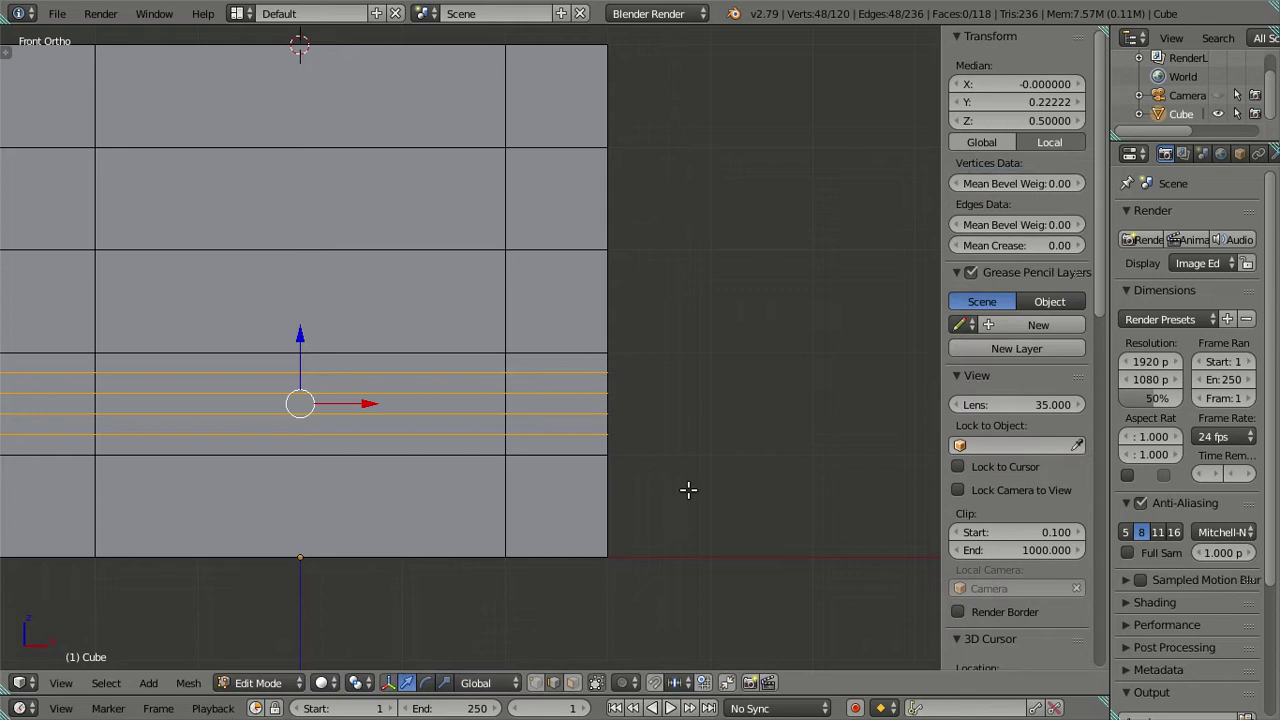
# Drop two loops from the selection and dissolve the rest, reducing the wall to 94 faces
pyautogui.scroll(1, 660, 460)
pyautogui.scroll(2, 628, 447)
pyautogui.scroll(3, 627, 457)
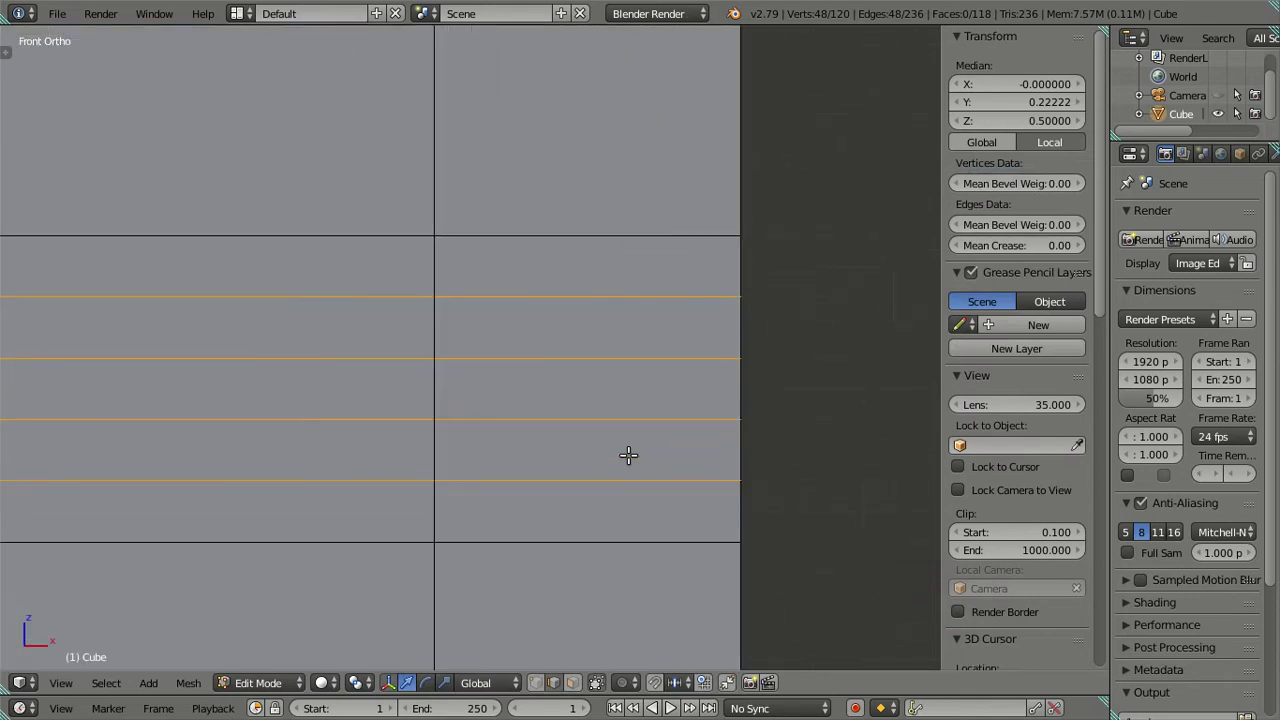
pyautogui.keyDown('shift'); pyautogui.moveTo(628, 456); pyautogui.dragTo(561, 373, button='middle'); pyautogui.keyUp('shift')
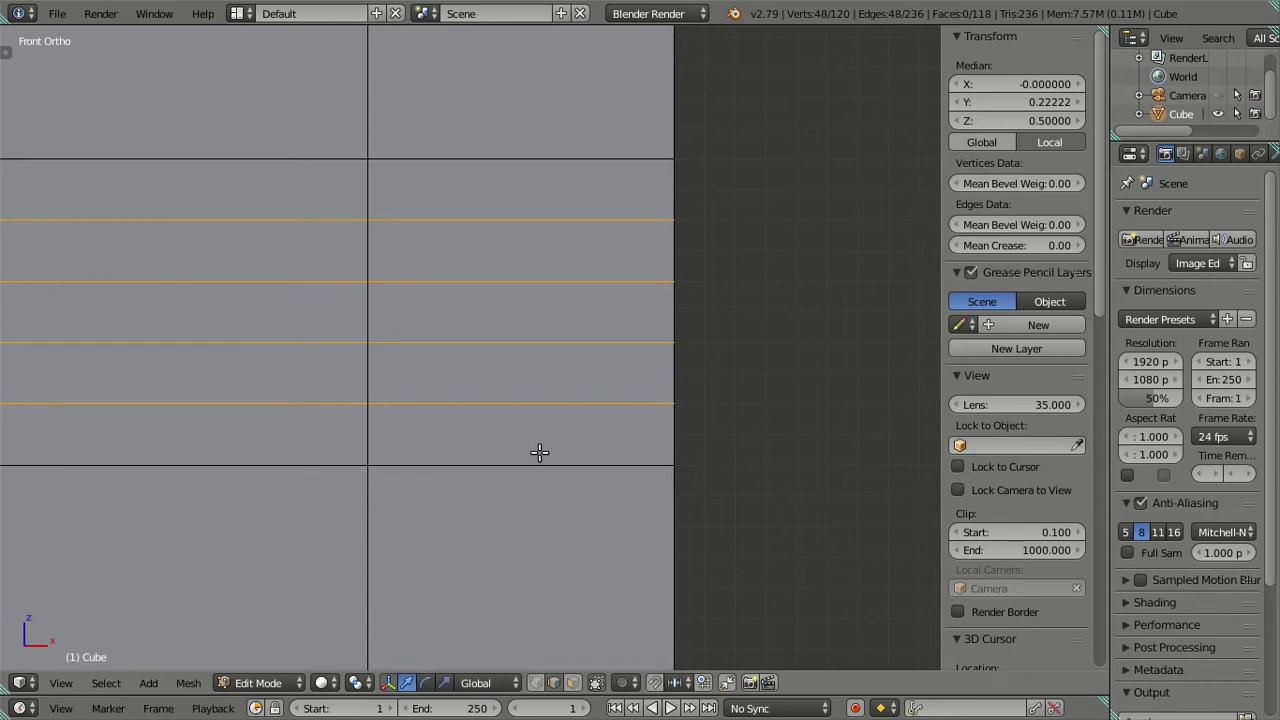
pyautogui.keyDown('alt'); pyautogui.keyDown('shift'); pyautogui.rightClick(497, 281); pyautogui.keyUp('shift'); pyautogui.keyUp('alt')
pyautogui.scroll(-2, 850, 312)
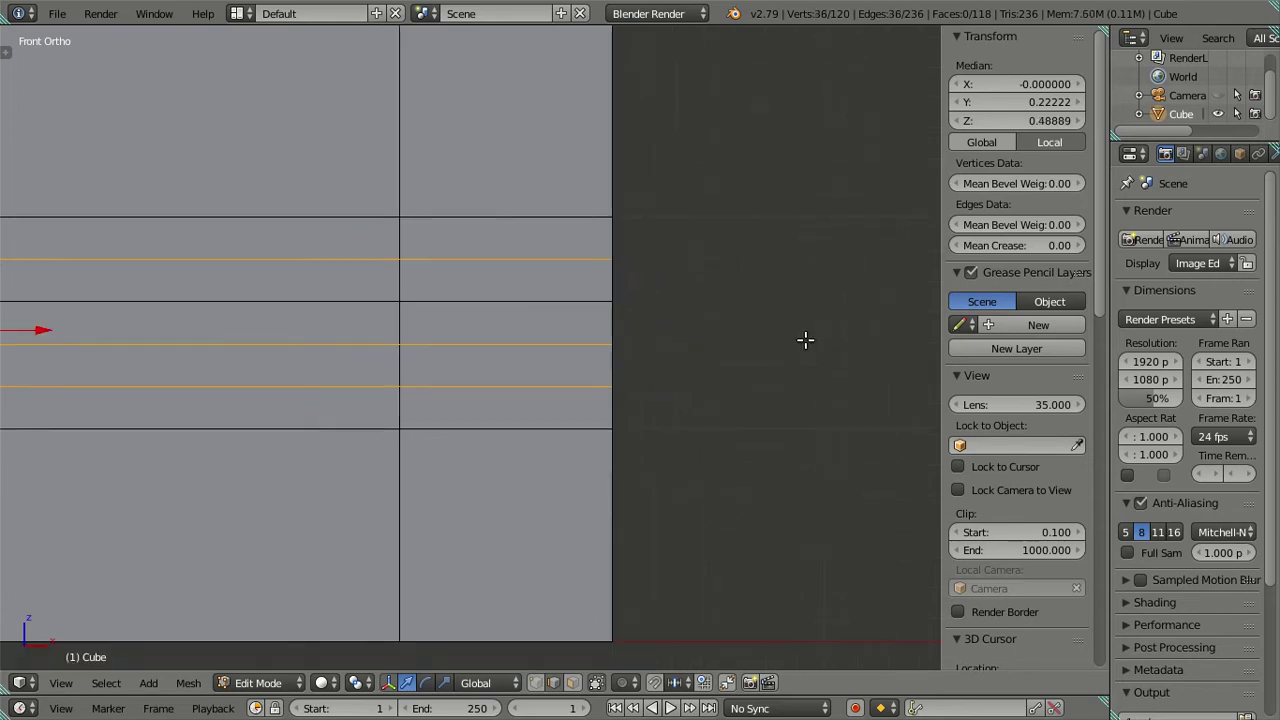
pyautogui.keyDown('alt'); pyautogui.keyDown('shift'); pyautogui.rightClick(501, 345); pyautogui.keyUp('shift'); pyautogui.keyUp('alt')
pyautogui.press('x')
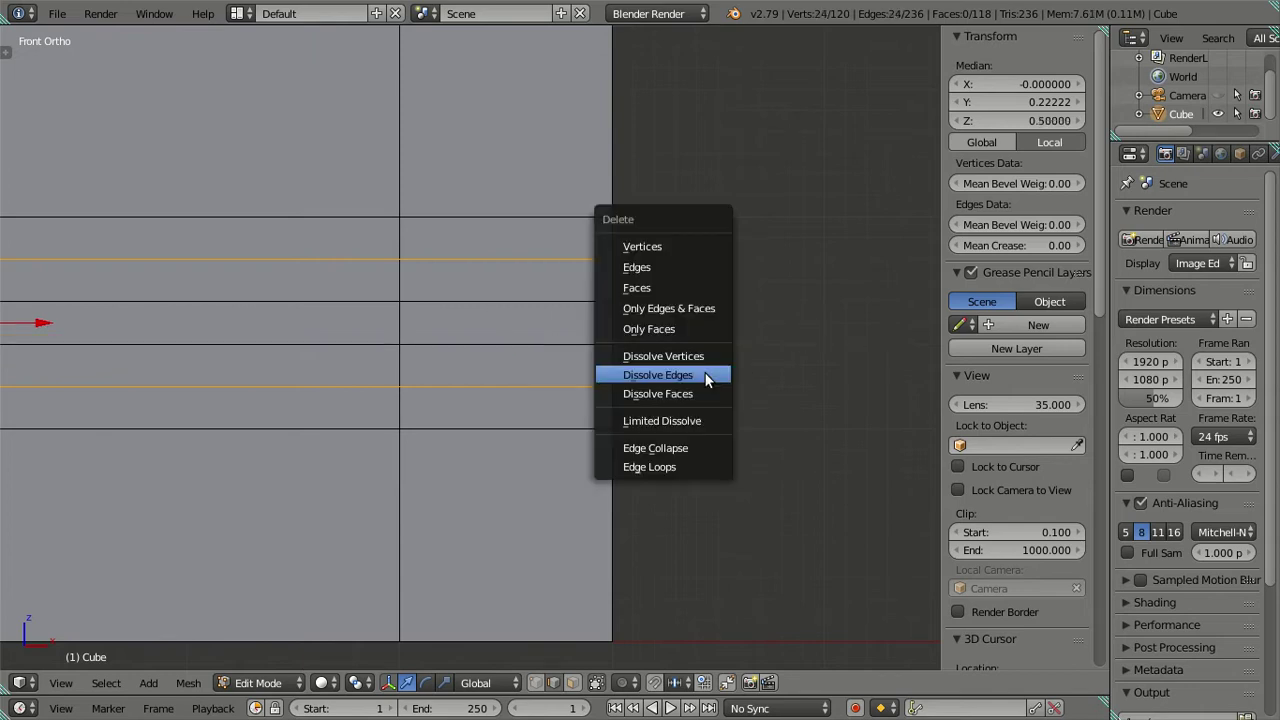
pyautogui.click(703, 372)
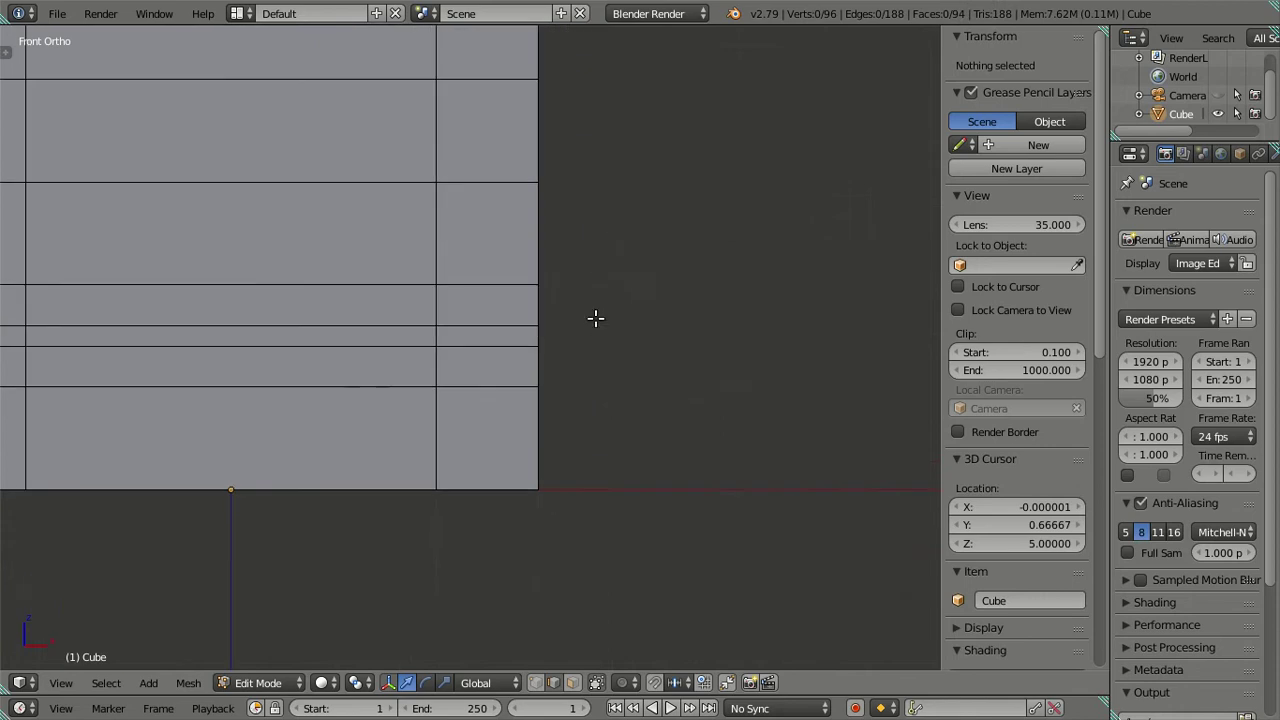
pyautogui.keyDown('shift'); pyautogui.moveTo(574, 268); pyautogui.dragTo(586, 377, button='middle'); pyautogui.keyUp('shift')
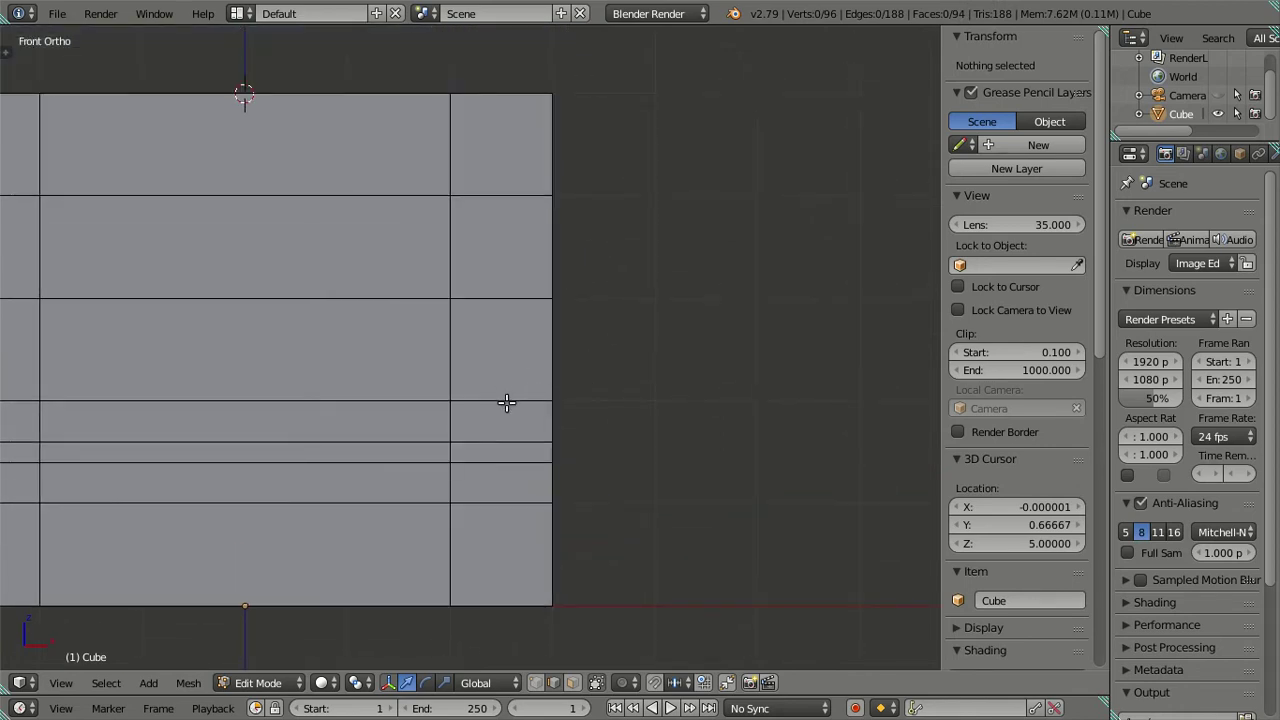
# Dissolve the bottom edge loop and add four evenly spaced cuts in the upper row
pyautogui.keyDown('alt'); pyautogui.rightClick(503, 401); pyautogui.keyUp('alt')
pyautogui.press('x')
pyautogui.click(678, 410)
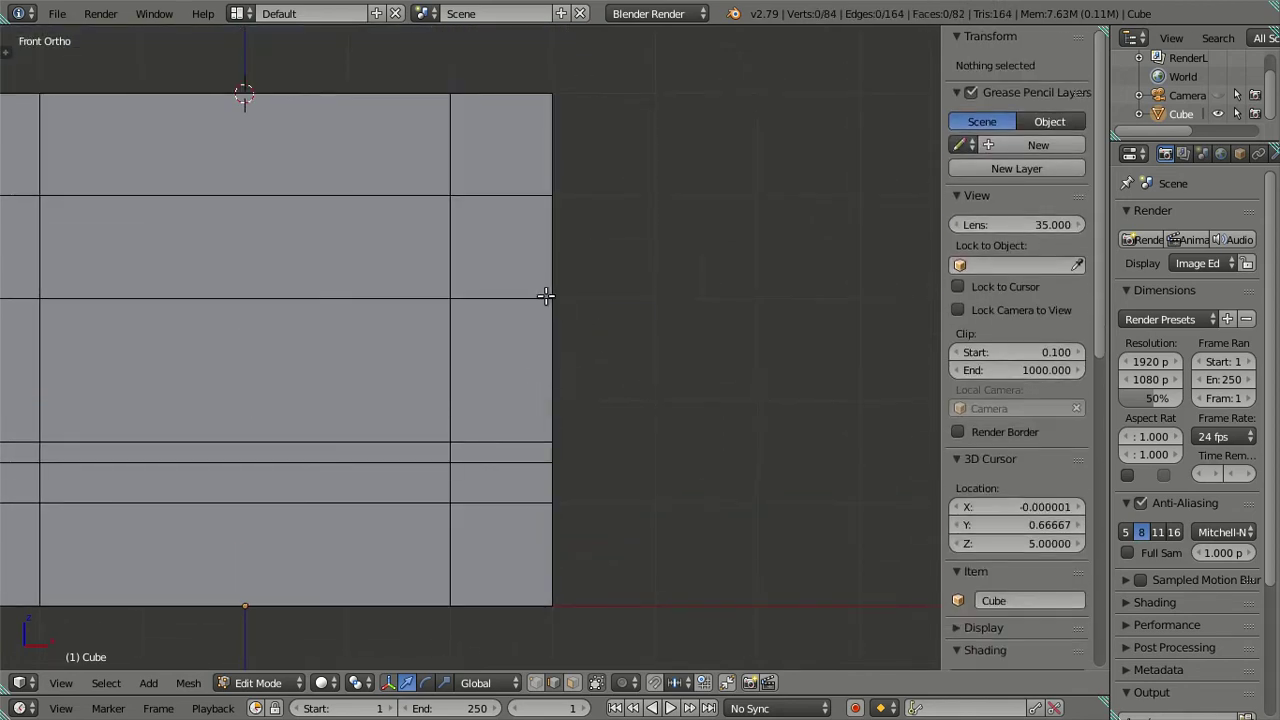
pyautogui.hotkey('ctrl', 'r')
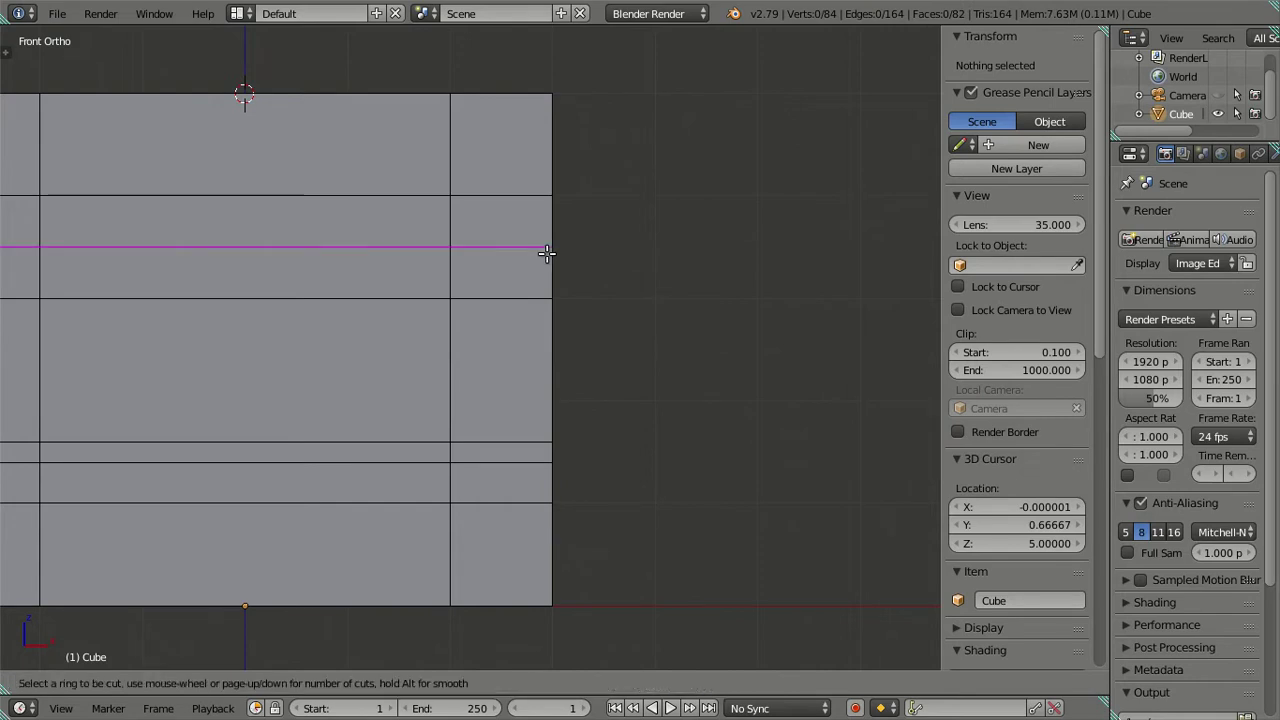
pyautogui.scroll(3, 545, 252)
pyautogui.click(545, 252)
pyautogui.rightClick(517, 263)
# Adjust the edge loop selection, then undo the upper-row loop cuts
pyautogui.keyDown('alt'); pyautogui.keyDown('shift'); pyautogui.rightClick(511, 260); pyautogui.keyUp('shift'); pyautogui.keyUp('alt')
pyautogui.keyDown('alt'); pyautogui.keyDown('shift'); pyautogui.rightClick(511, 292); pyautogui.keyUp('shift'); pyautogui.keyUp('alt')
pyautogui.keyDown('alt'); pyautogui.keyDown('shift'); pyautogui.rightClick(517, 278); pyautogui.keyUp('shift'); pyautogui.keyUp('alt')
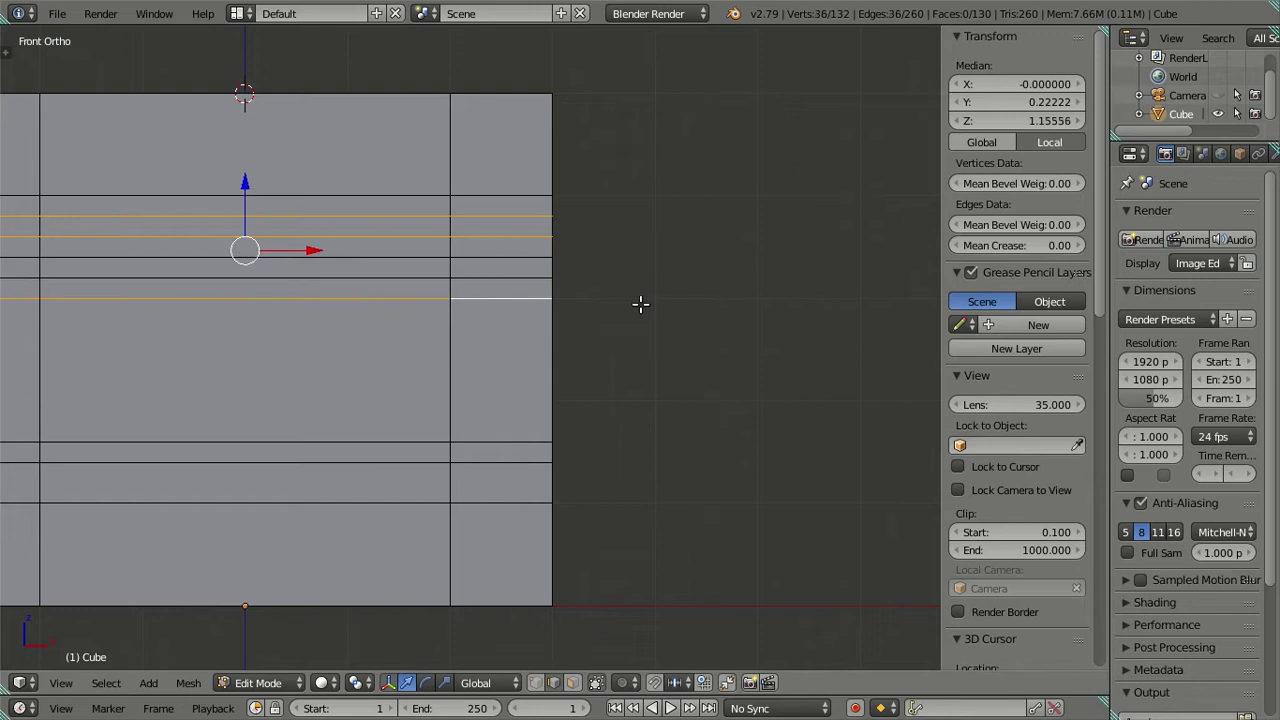
pyautogui.hotkey('ctrl', 'z')
pyautogui.hotkey('ctrl', 'z')
pyautogui.hotkey('ctrl', 'z')
pyautogui.hotkey('ctrl', 'z')
pyautogui.hotkey('ctrl', 'z')
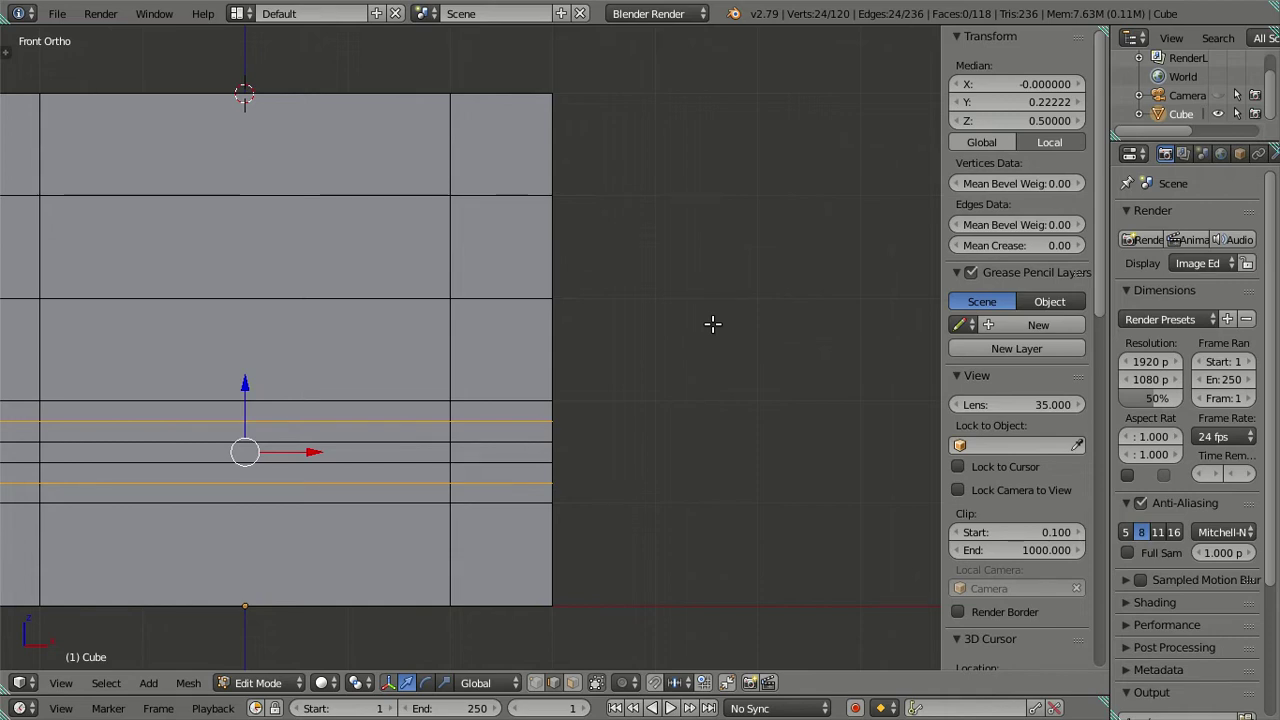
pyautogui.hotkey('ctrl', 'z')
pyautogui.hotkey('ctrl', 'z')
pyautogui.hotkey('ctrl', 'z')
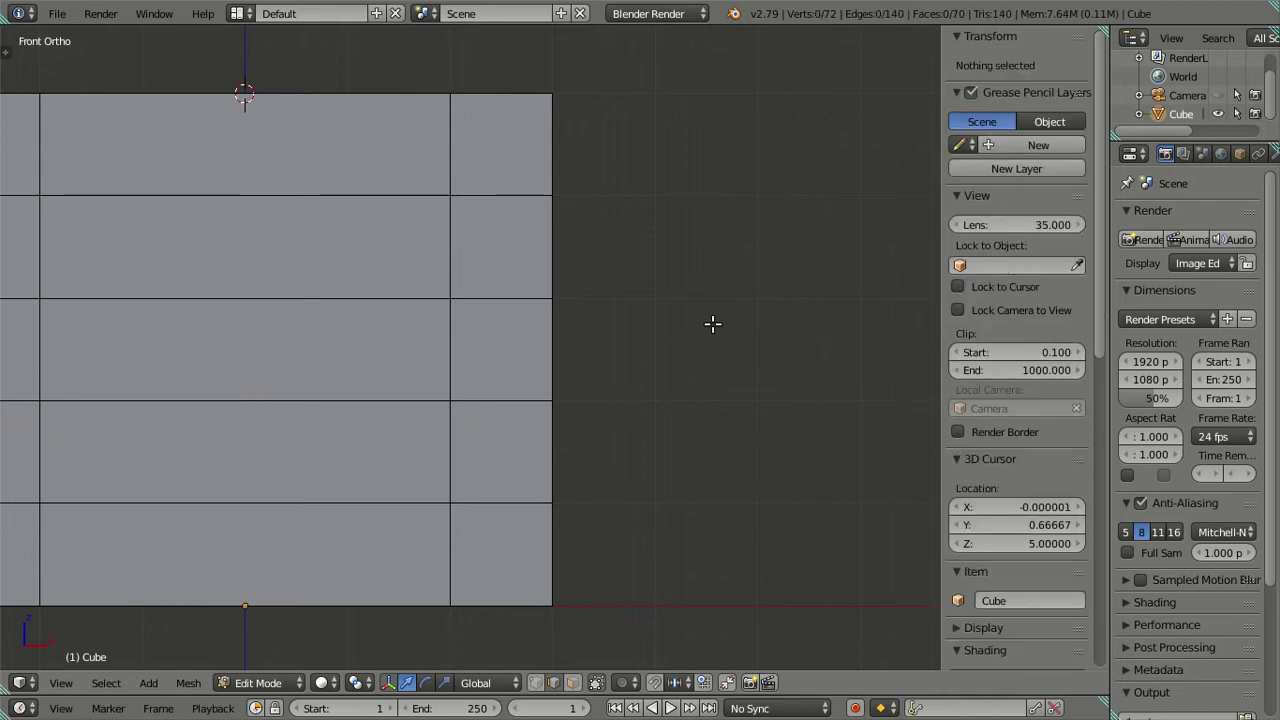
# Add four evenly spaced loop cuts to both the lower and upper face rows
pyautogui.hotkey('ctrl', 'r')
pyautogui.scroll(3, 546, 443)
pyautogui.click(546, 443)
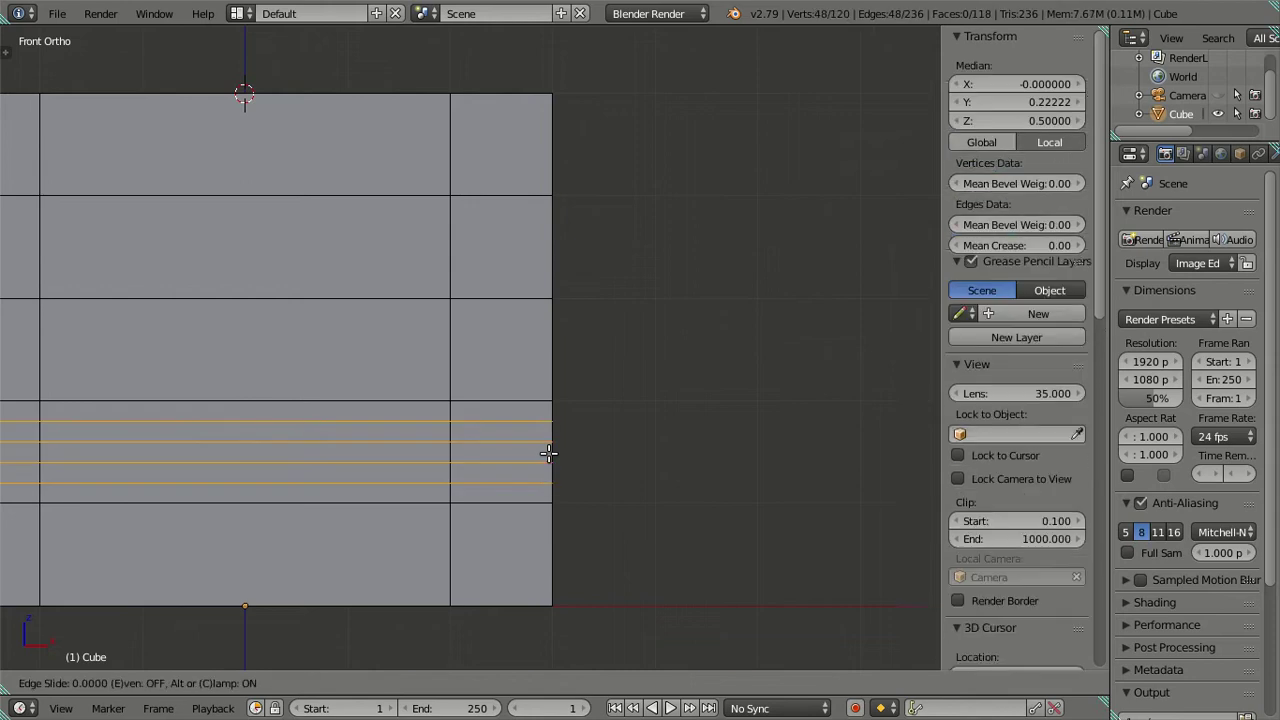
pyautogui.rightClick(546, 449)
pyautogui.hotkey('ctrl', 'r')
pyautogui.scroll(3, 547, 251)
pyautogui.click(547, 251)
pyautogui.rightClick(548, 251)
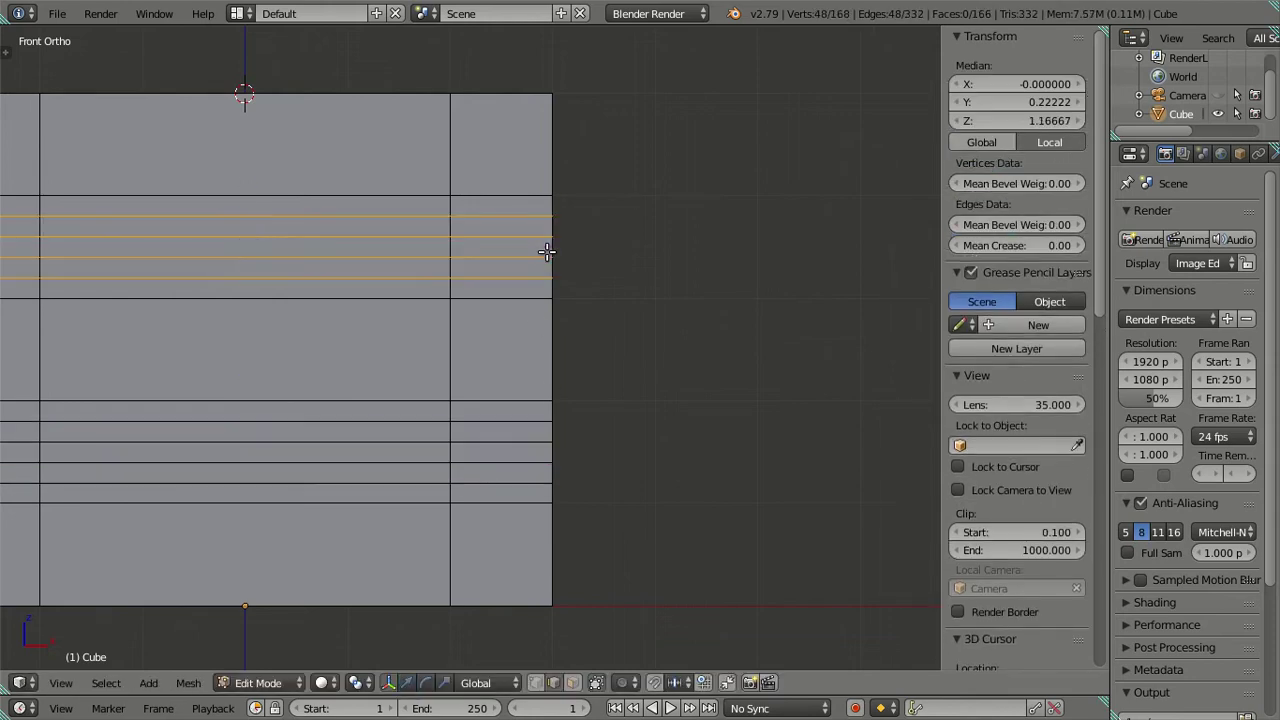
# Select the extra horizontal edge loops and dissolve them, leaving the wall at 166 faces
pyautogui.press('a')
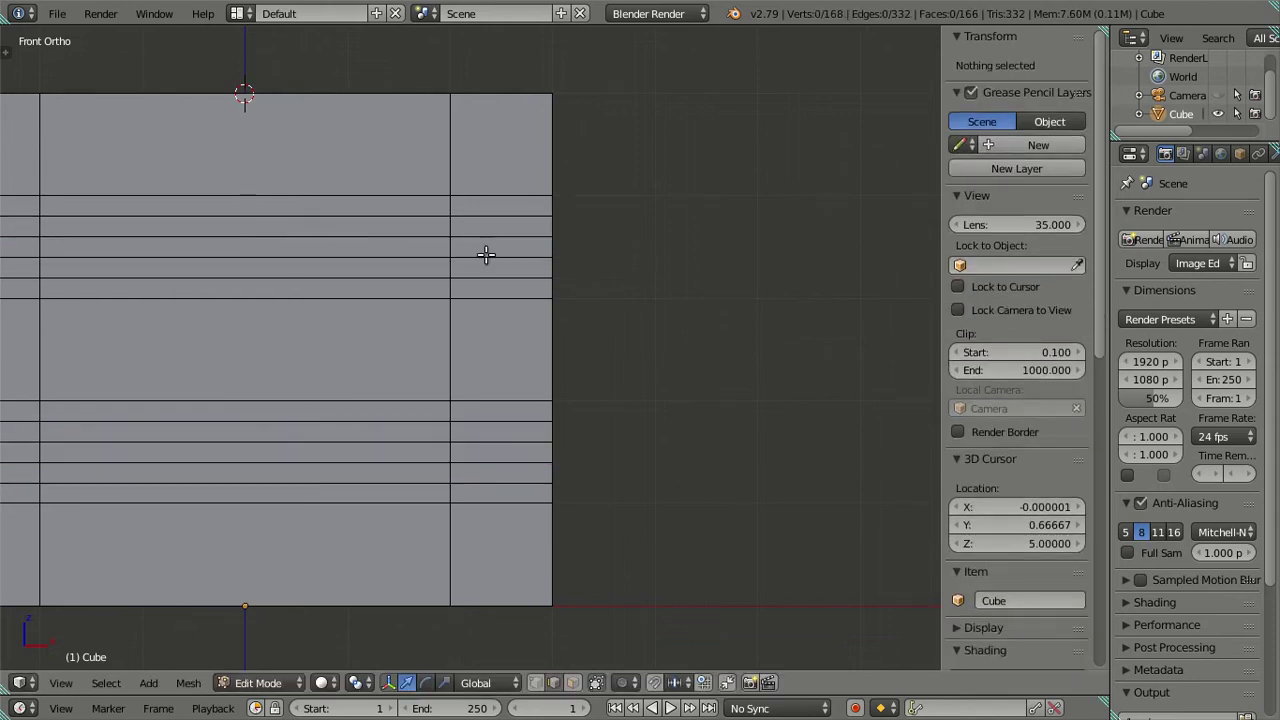
pyautogui.keyDown('alt'); pyautogui.rightClick(493, 215); pyautogui.keyUp('alt')
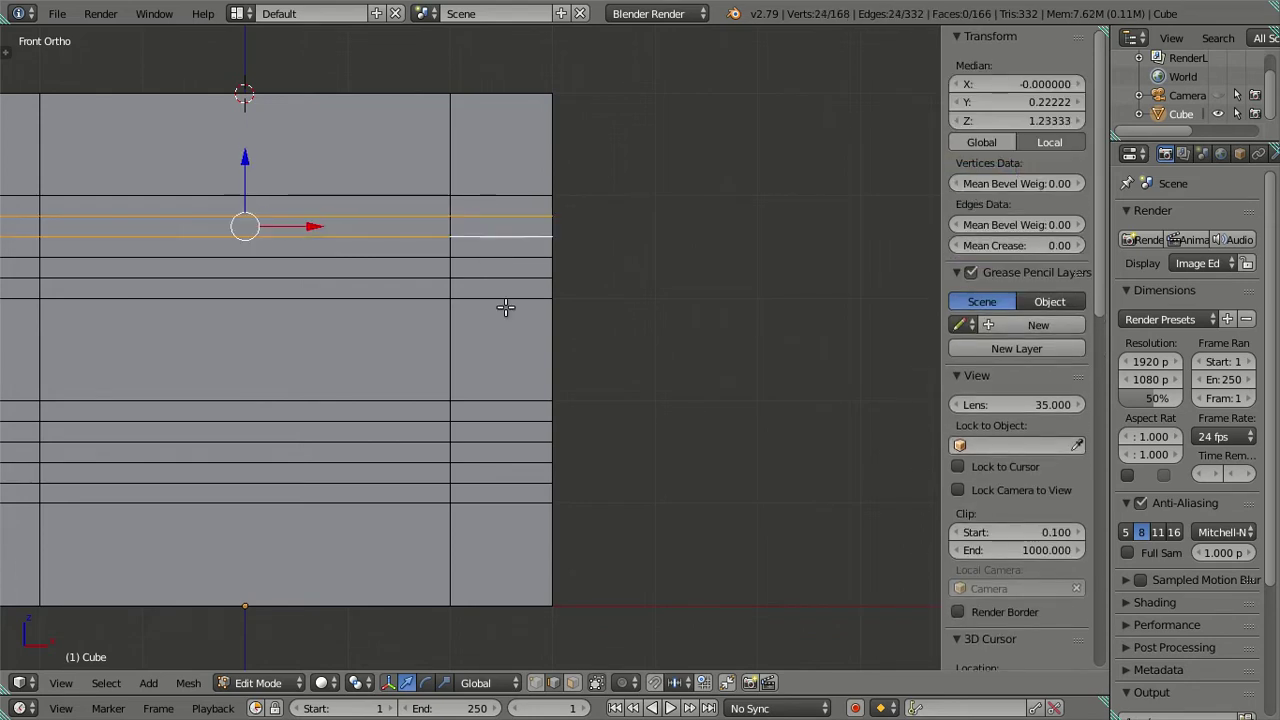
pyautogui.keyDown('alt'); pyautogui.keyDown('shift'); pyautogui.rightClick(513, 482); pyautogui.keyUp('shift'); pyautogui.keyUp('alt')
pyautogui.keyDown('alt'); pyautogui.keyDown('shift'); pyautogui.rightClick(513, 461); pyautogui.keyUp('shift'); pyautogui.keyUp('alt')
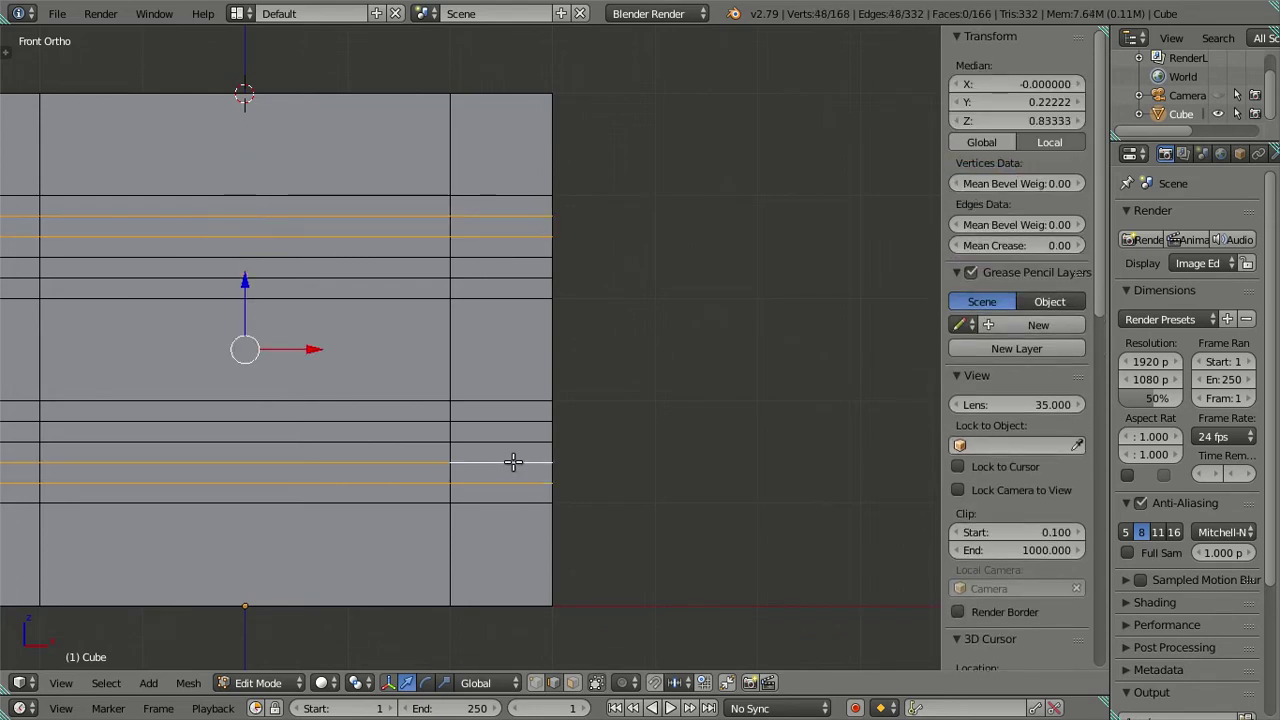
pyautogui.keyDown('alt'); pyautogui.keyDown('shift'); pyautogui.rightClick(515, 410); pyautogui.keyUp('shift'); pyautogui.keyUp('alt')
pyautogui.keyDown('alt'); pyautogui.keyDown('shift'); pyautogui.rightClick(515, 408); pyautogui.keyUp('shift'); pyautogui.keyUp('alt')
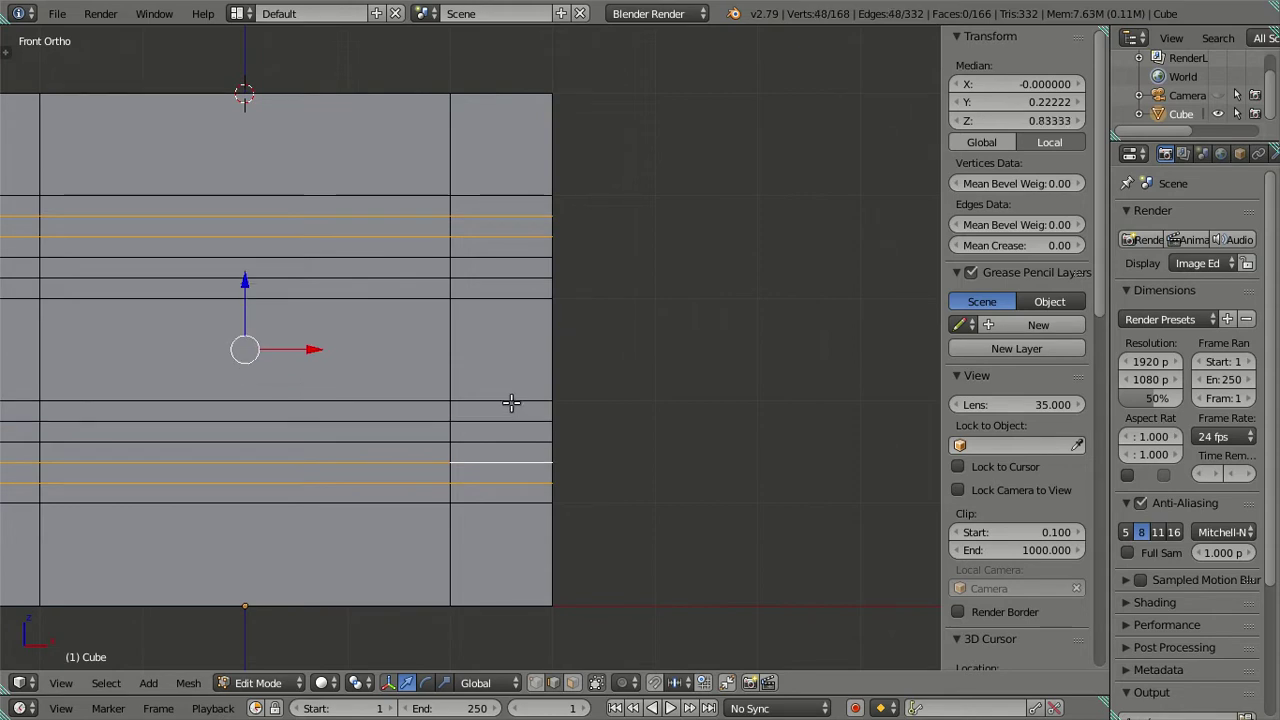
pyautogui.keyDown('alt'); pyautogui.keyDown('shift'); pyautogui.rightClick(511, 403); pyautogui.keyUp('shift'); pyautogui.keyUp('alt')
pyautogui.keyDown('alt'); pyautogui.keyDown('shift'); pyautogui.rightClick(511, 295); pyautogui.keyUp('shift'); pyautogui.keyUp('alt')
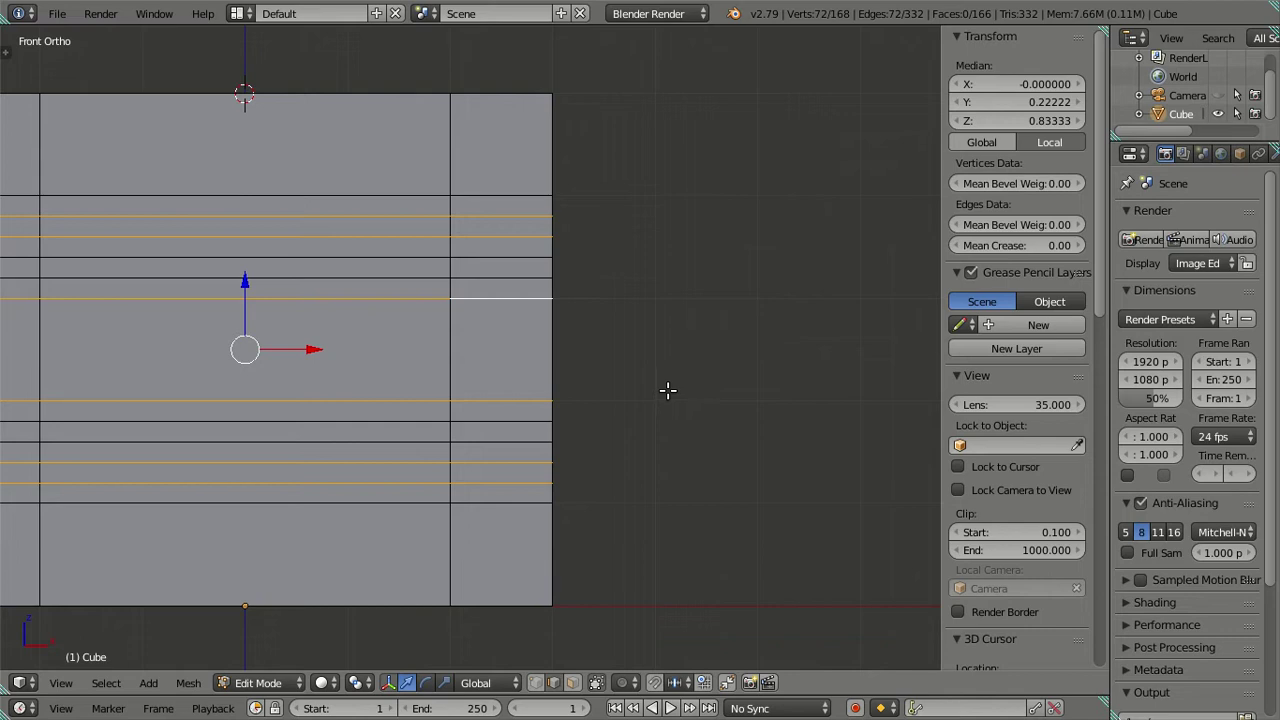
pyautogui.press('x')
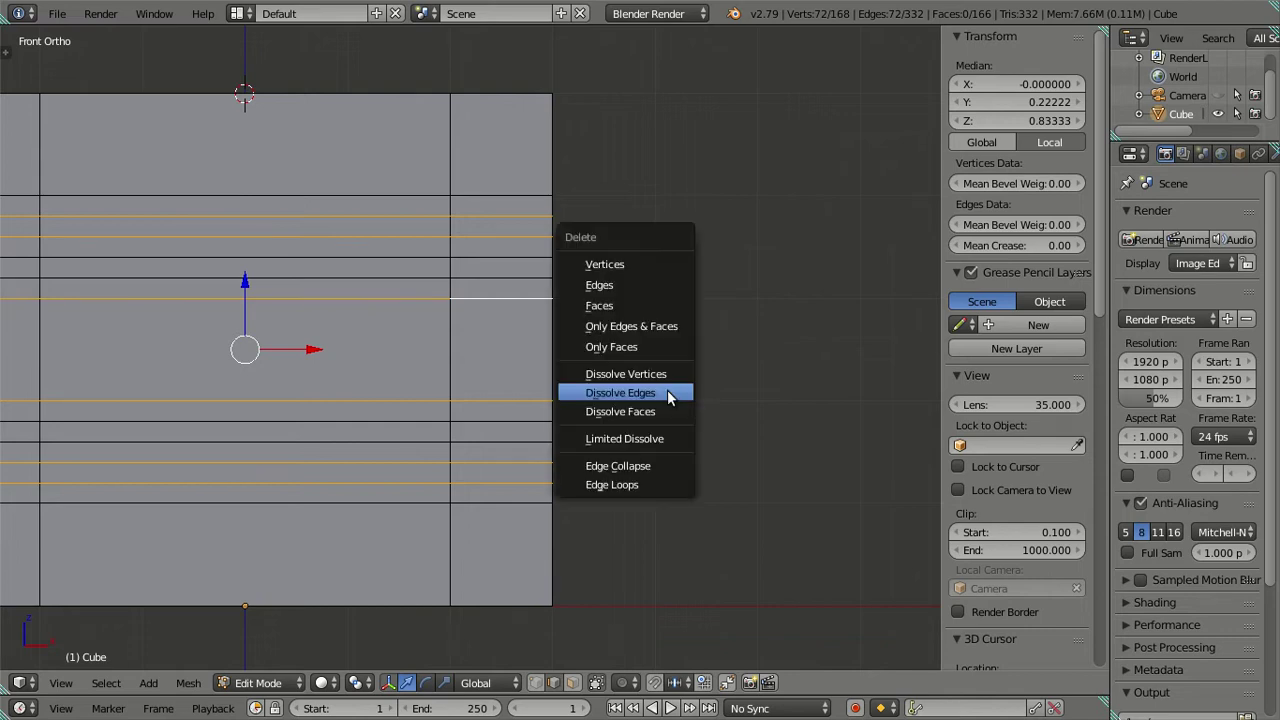
pyautogui.click(668, 391)
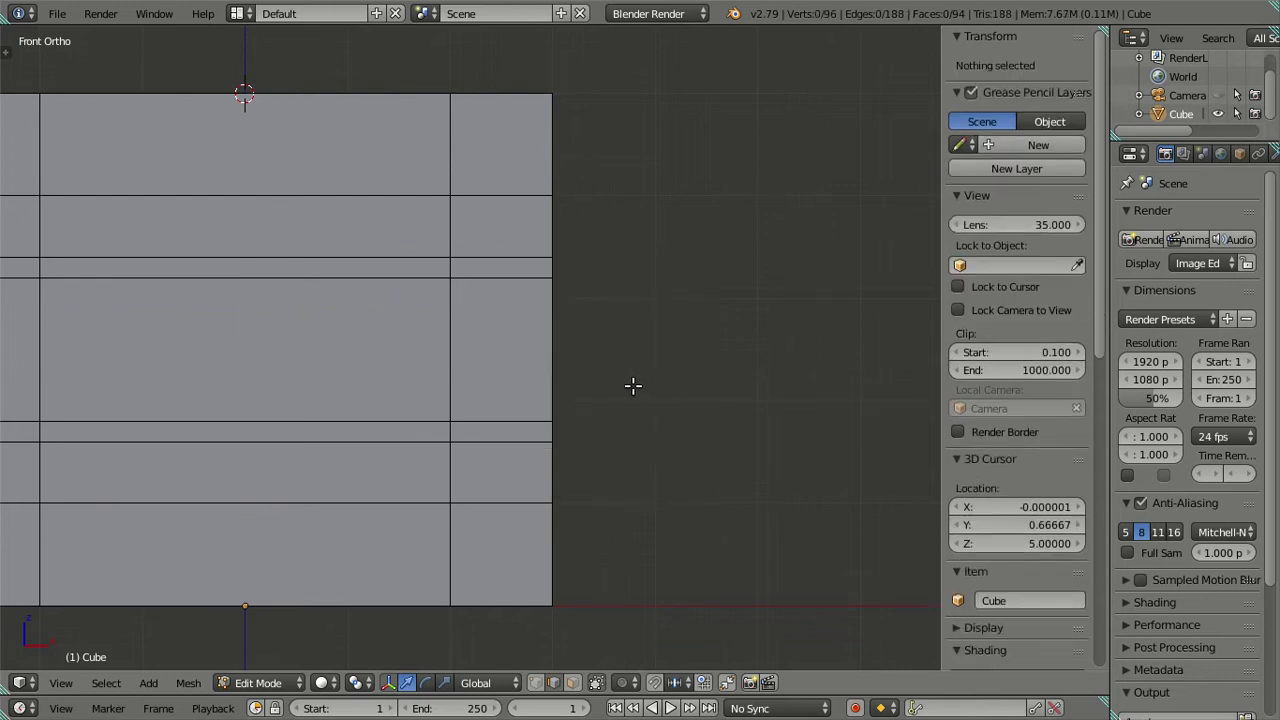
# Orbit to the wall's side and select the thin horizontal face ring in face mode
pyautogui.scroll(-5, 600, 375)
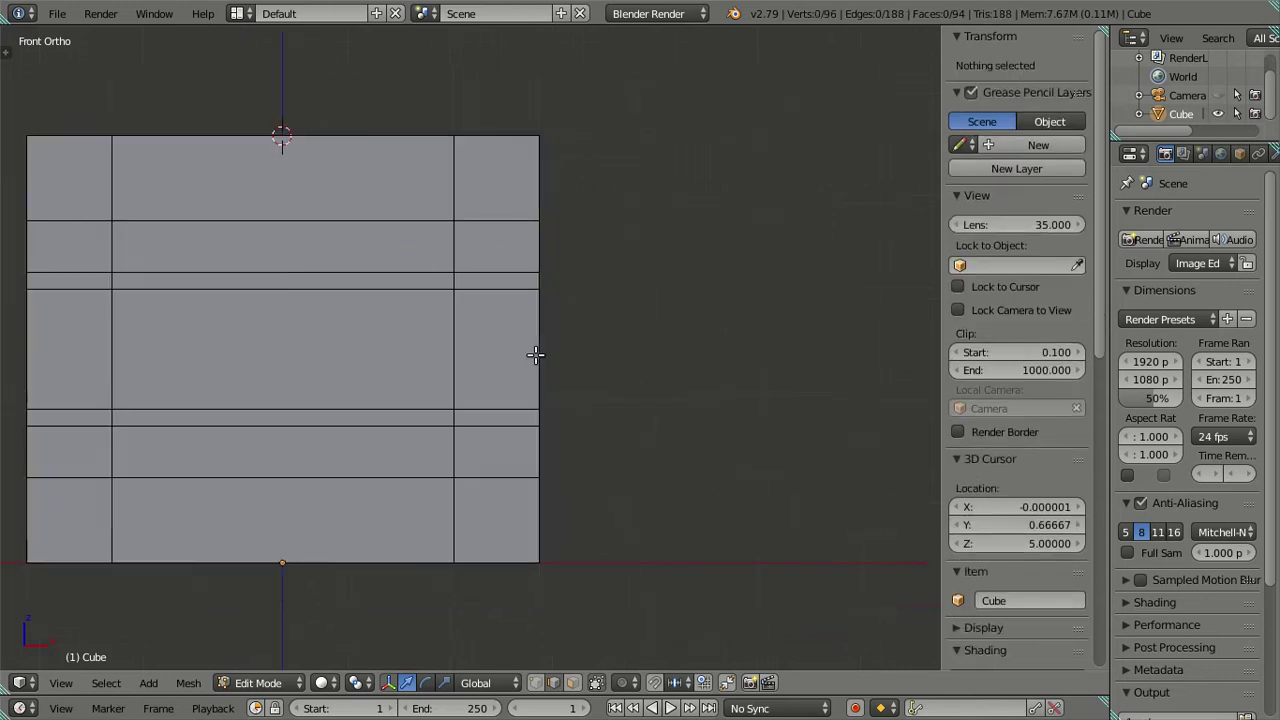
pyautogui.scroll(2, 520, 376)
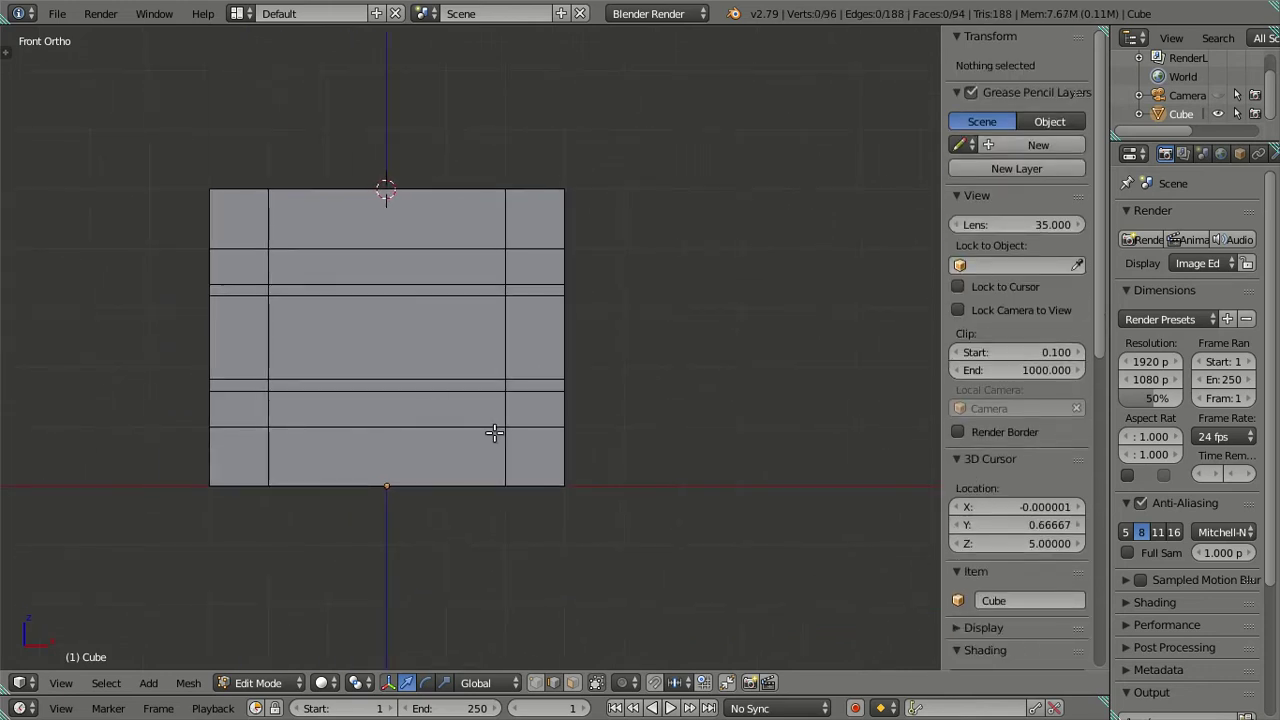
pyautogui.scroll(3, 494, 434)
pyautogui.scroll(1, 614, 414)
pyautogui.moveTo(617, 413); pyautogui.dragTo(569, 400, button='middle')
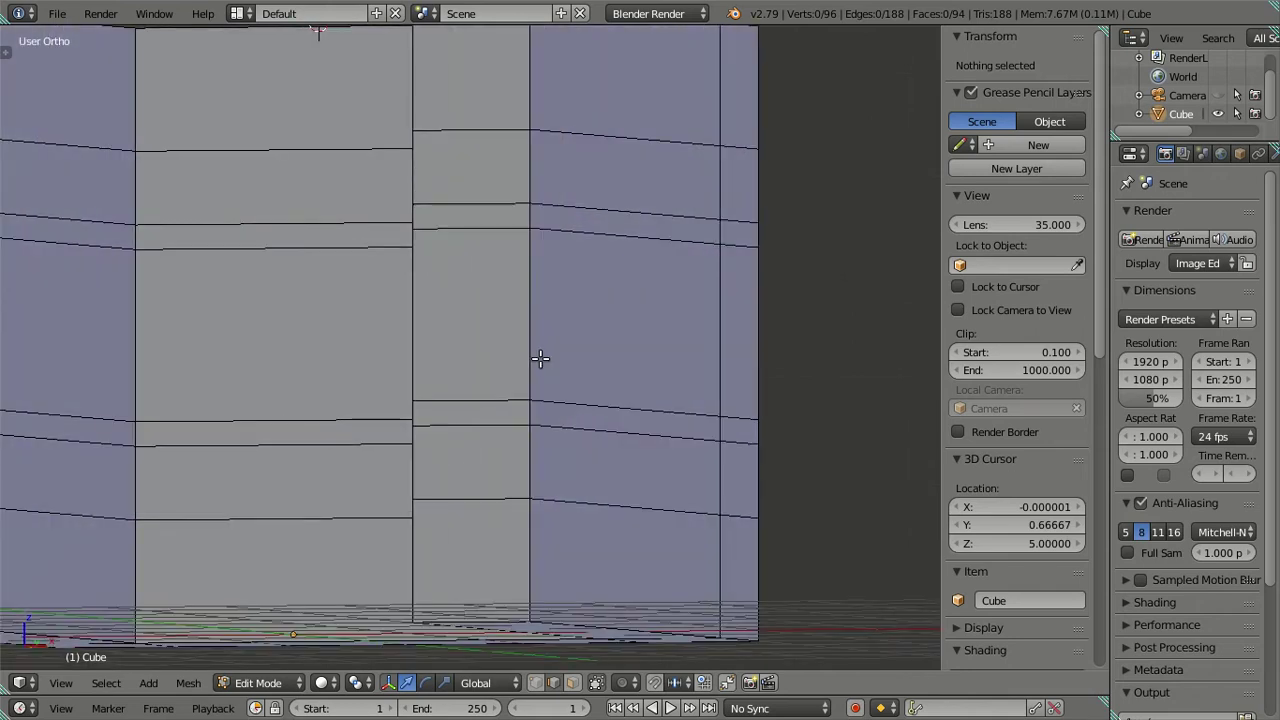
pyautogui.click(572, 682)
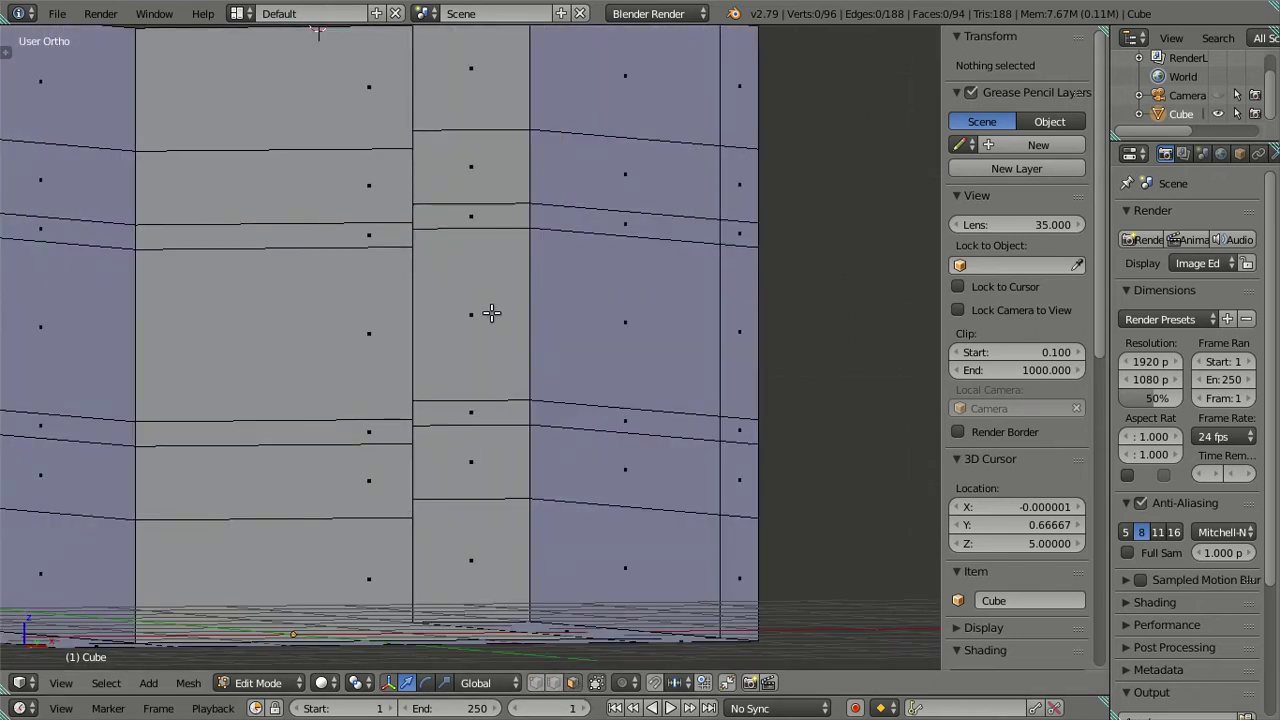
pyautogui.keyDown('alt'); pyautogui.click(530, 328); pyautogui.keyUp('alt')
# Delete the 12-face band, splitting the wall into upper and lower sections
pyautogui.press('x')
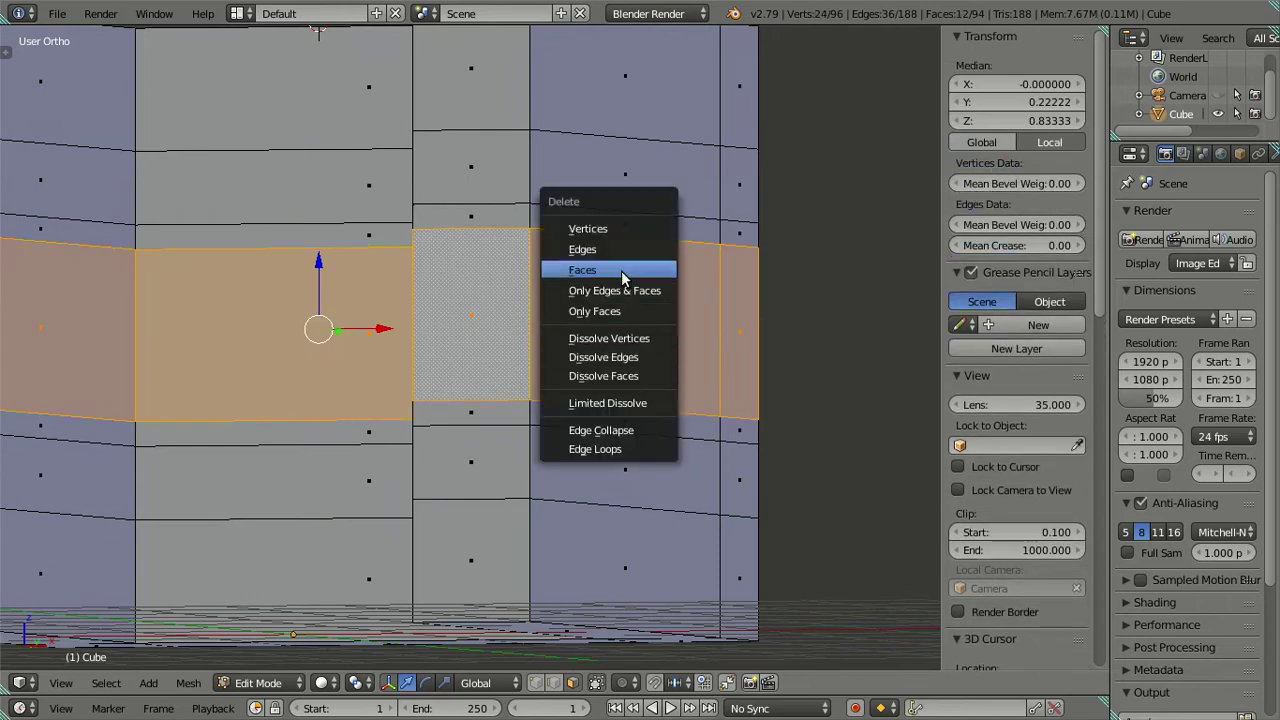
pyautogui.click(625, 272)
pyautogui.moveTo(546, 361)
pyautogui.mouseDown(button='middle')
pyautogui.moveTo(566, 423)
pyautogui.moveTo(540, 367)
pyautogui.moveTo(608, 391)
pyautogui.moveTo(524, 398)
pyautogui.moveTo(471, 420)
pyautogui.mouseUp(button='middle')
# Select the open rim edges of the lower section in edge select mode
pyautogui.click(551, 683)
pyautogui.rightClick(478, 432)
pyautogui.keyDown('alt'); pyautogui.rightClick(478, 432); pyautogui.keyUp('alt')
pyautogui.moveTo(478, 432)
pyautogui.mouseDown(button='middle')
pyautogui.moveTo(474, 482)
pyautogui.moveTo(314, 466)
pyautogui.mouseUp(button='middle')
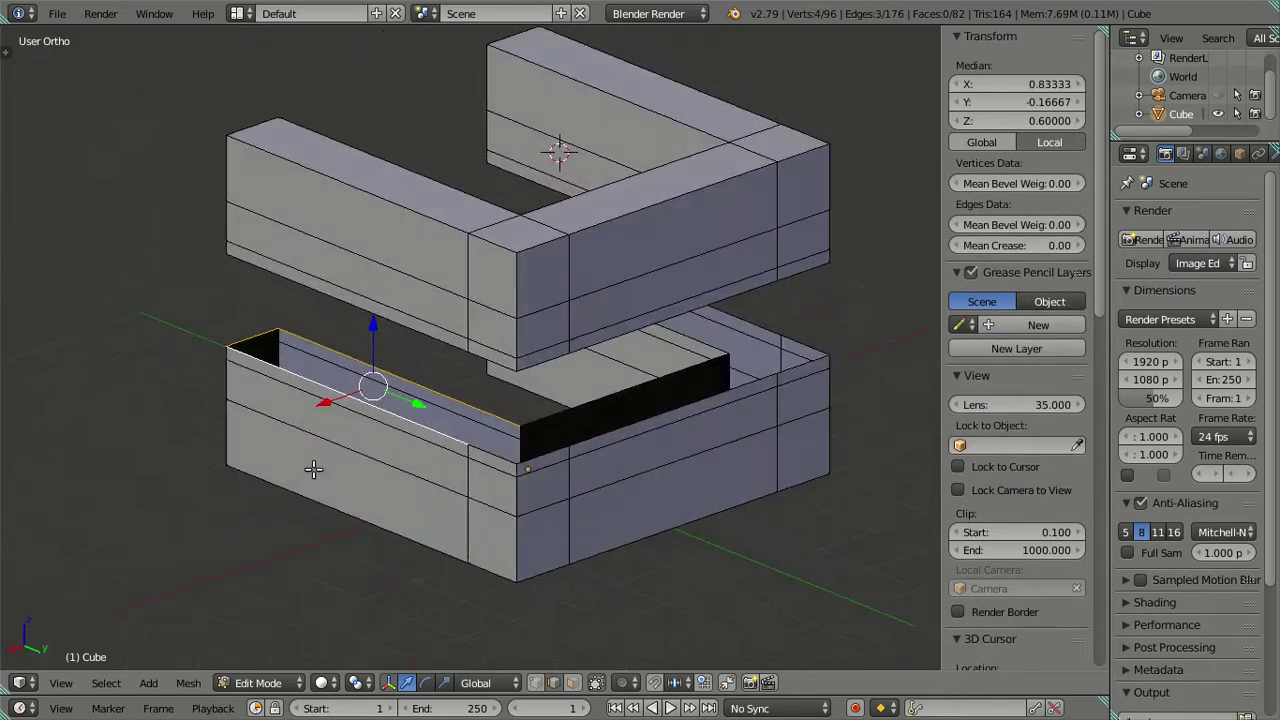
# Fill faces across the selected rim, the back inner rim and the front strip
pyautogui.press('f')
pyautogui.moveTo(521, 432); pyautogui.dragTo(535, 412, button='middle')
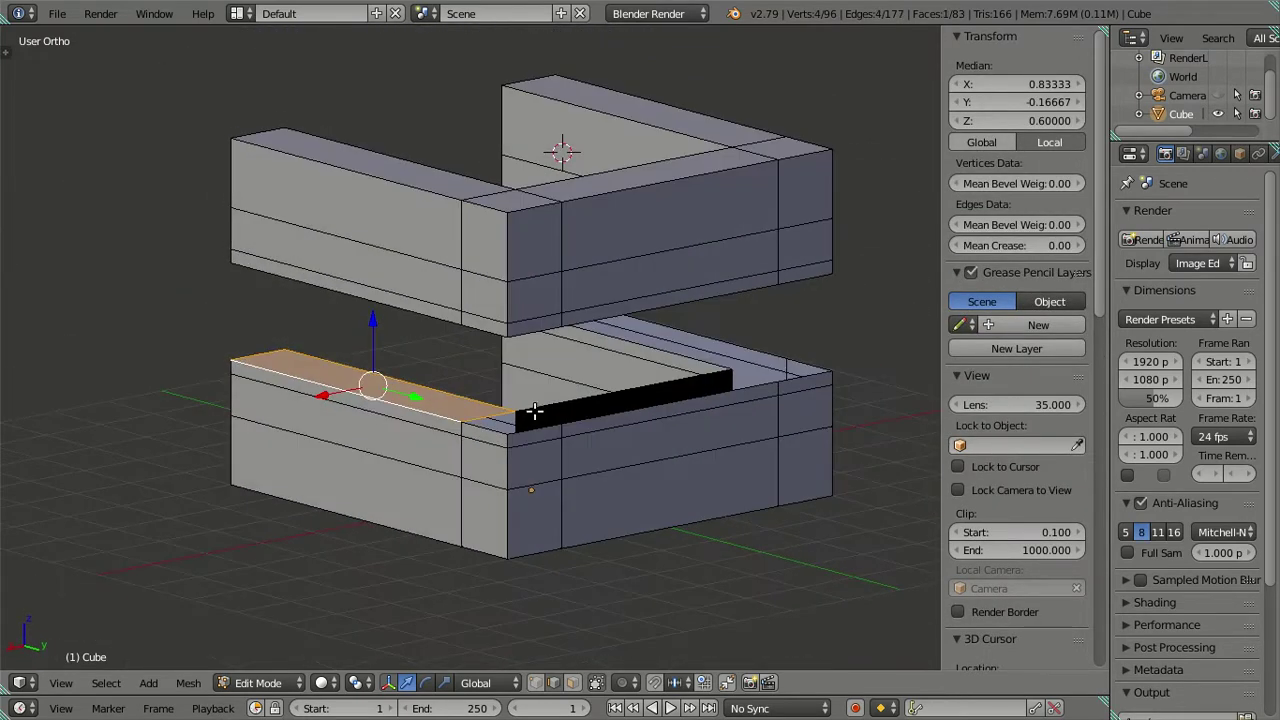
pyautogui.keyDown('alt'); pyautogui.rightClick(657, 346); pyautogui.keyUp('alt')
pyautogui.press('f')
pyautogui.moveTo(745, 392); pyautogui.dragTo(641, 449, button='middle')
pyautogui.rightClick(535, 445)
pyautogui.keyDown('shift'); pyautogui.rightClick(535, 430); pyautogui.keyUp('shift')
pyautogui.moveTo(535, 436); pyautogui.dragTo(522, 437, button='middle')
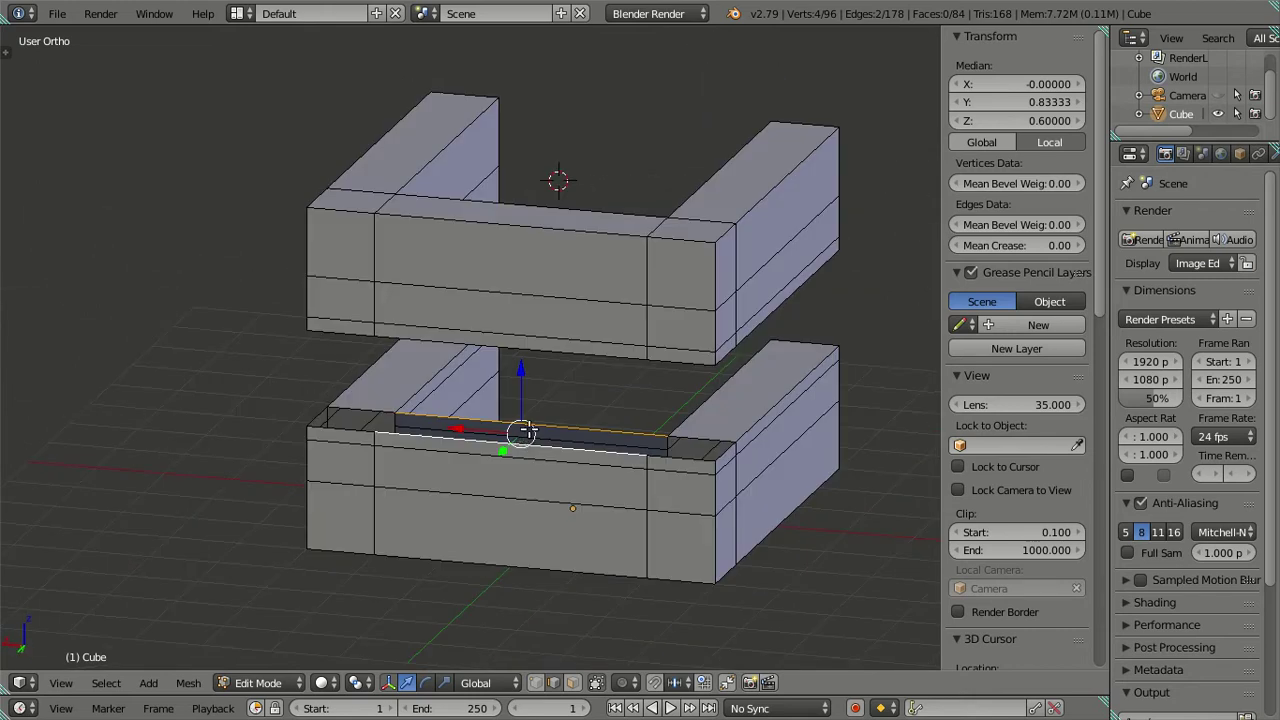
pyautogui.press('f')
# Fill the small right-hand gap and the strip's left-end gap with faces
pyautogui.scroll(3, 508, 414)
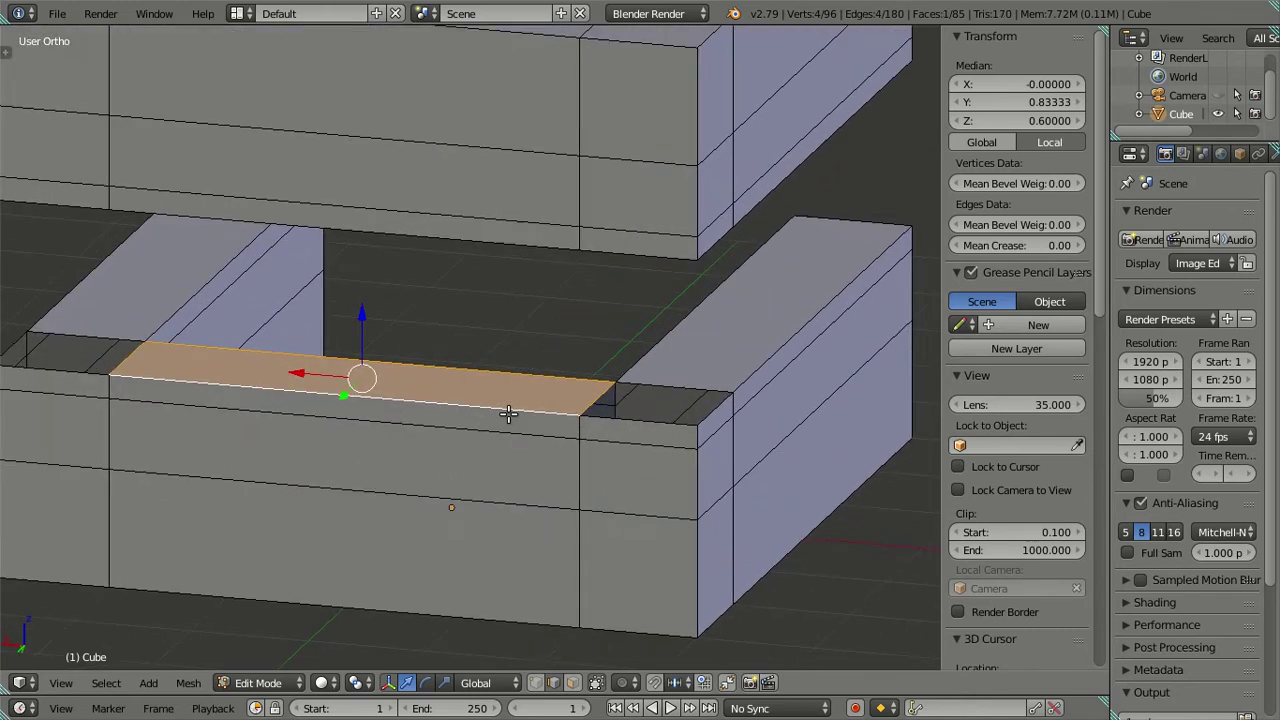
pyautogui.rightClick(662, 421)
pyautogui.keyDown('shift'); pyautogui.rightClick(660, 387); pyautogui.keyUp('shift')
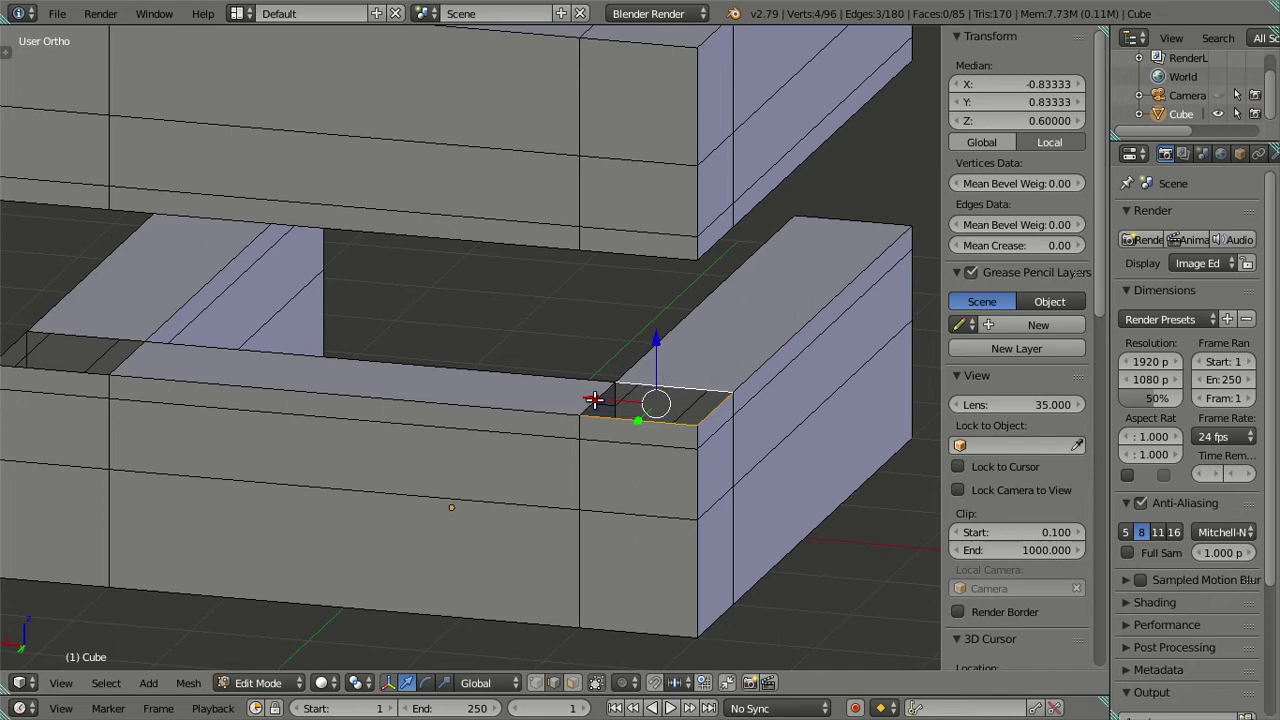
pyautogui.press('f')
pyautogui.rightClick(54, 371)
pyautogui.keyDown('shift'); pyautogui.rightClick(74, 341); pyautogui.keyUp('shift')
pyautogui.press('f')
pyautogui.press('a')
pyautogui.scroll(-3, 413, 385)
pyautogui.moveTo(413, 385); pyautogui.dragTo(441, 312, button='middle')
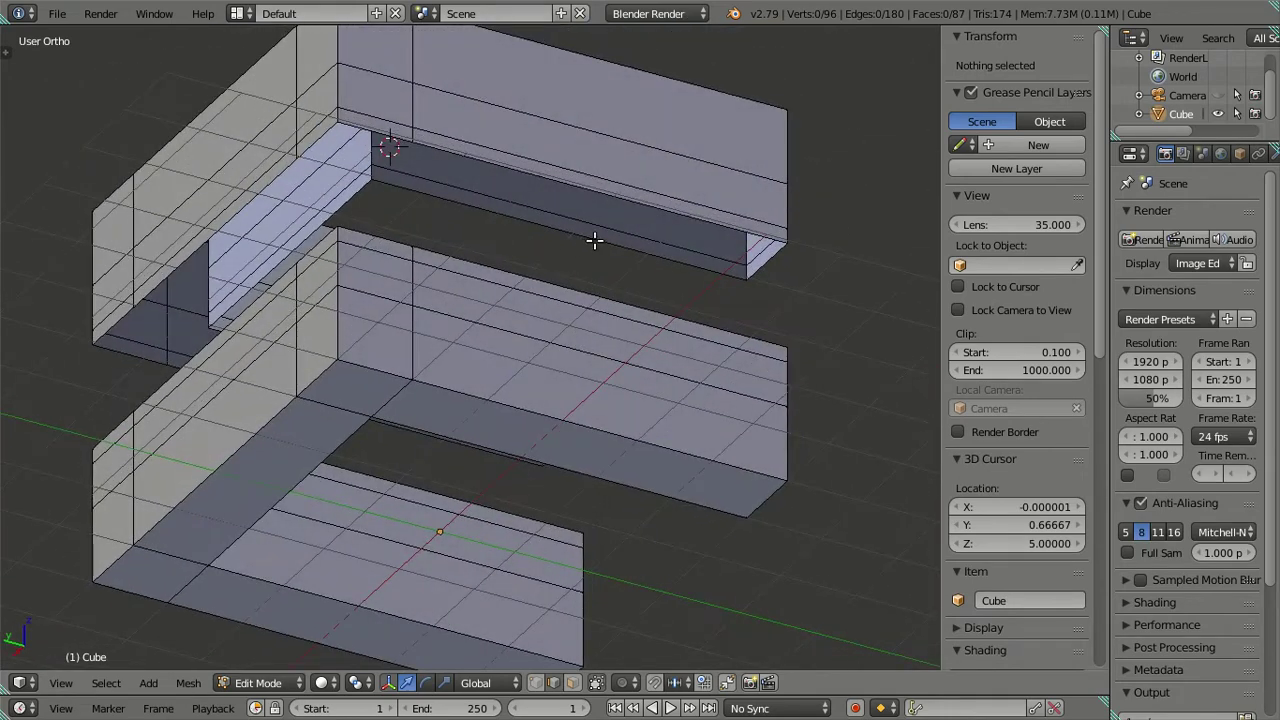
# Fill three open gaps beneath the upper section with faces
pyautogui.rightClick(594, 240)
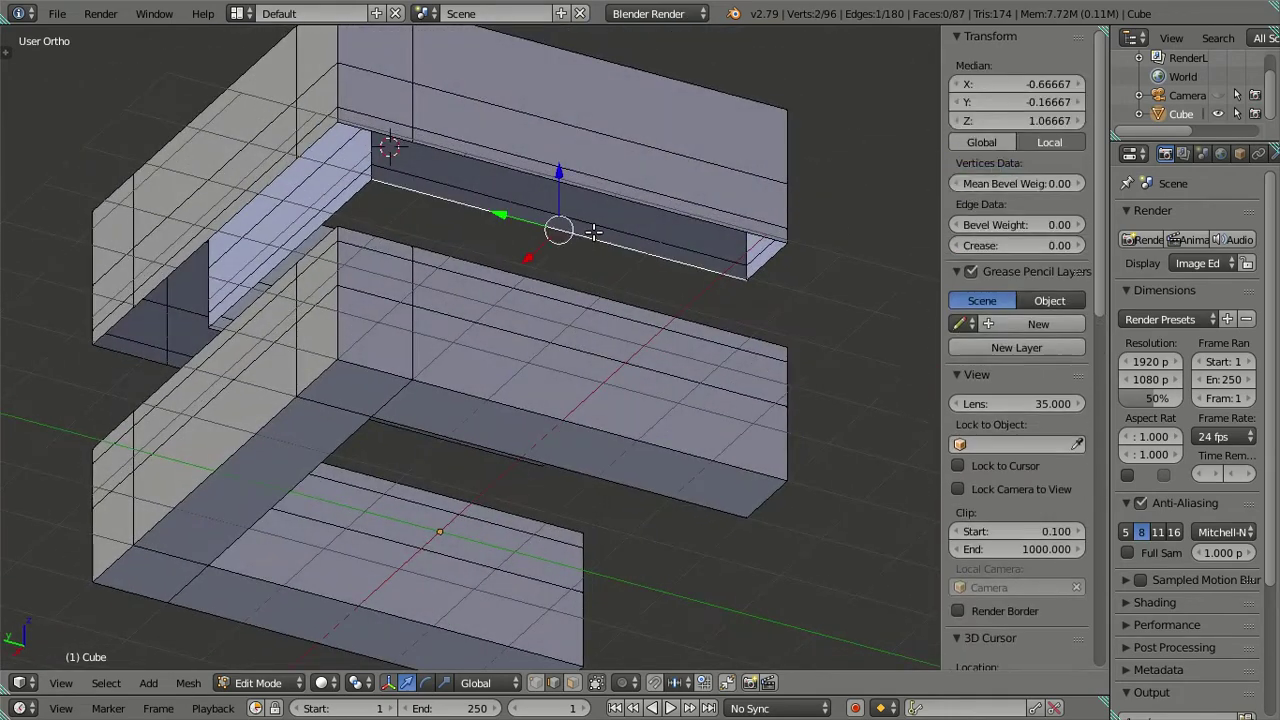
pyautogui.moveTo(594, 240); pyautogui.dragTo(580, 274, button='middle')
pyautogui.keyDown('shift'); pyautogui.rightClick(605, 214); pyautogui.keyUp('shift')
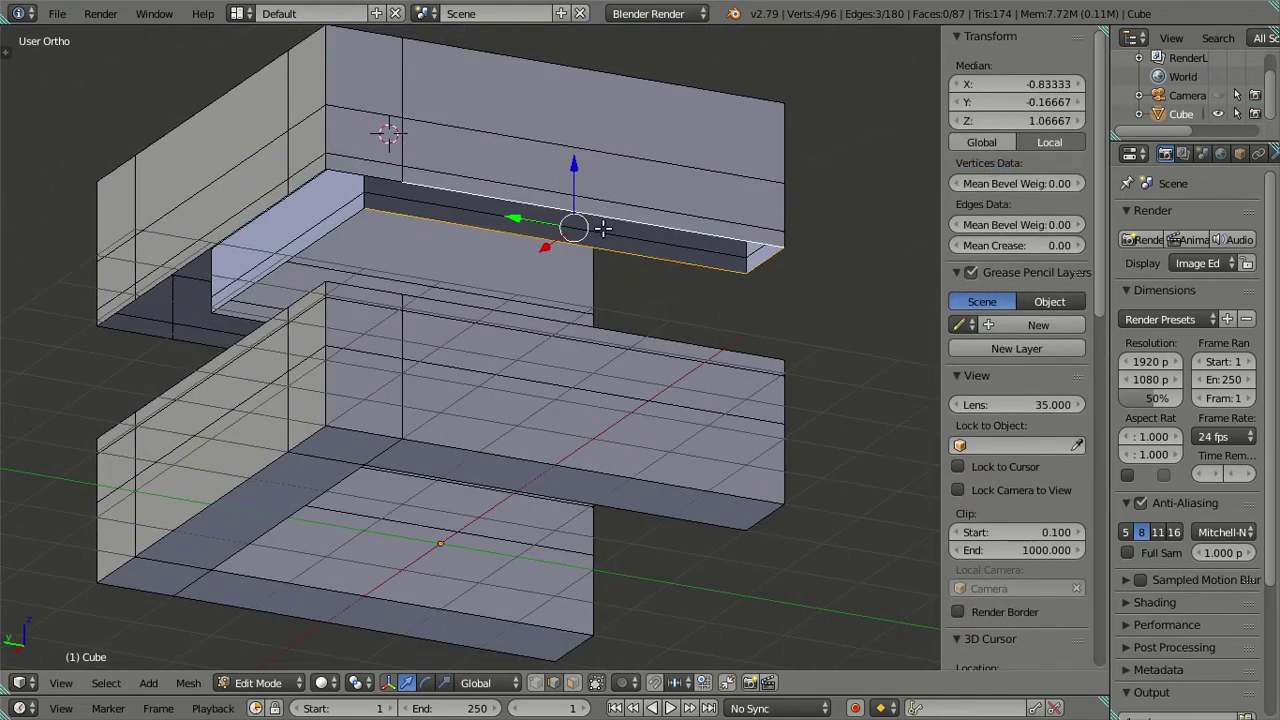
pyautogui.press('f')
pyautogui.moveTo(499, 276); pyautogui.dragTo(496, 298, button='middle')
pyautogui.rightClick(255, 328)
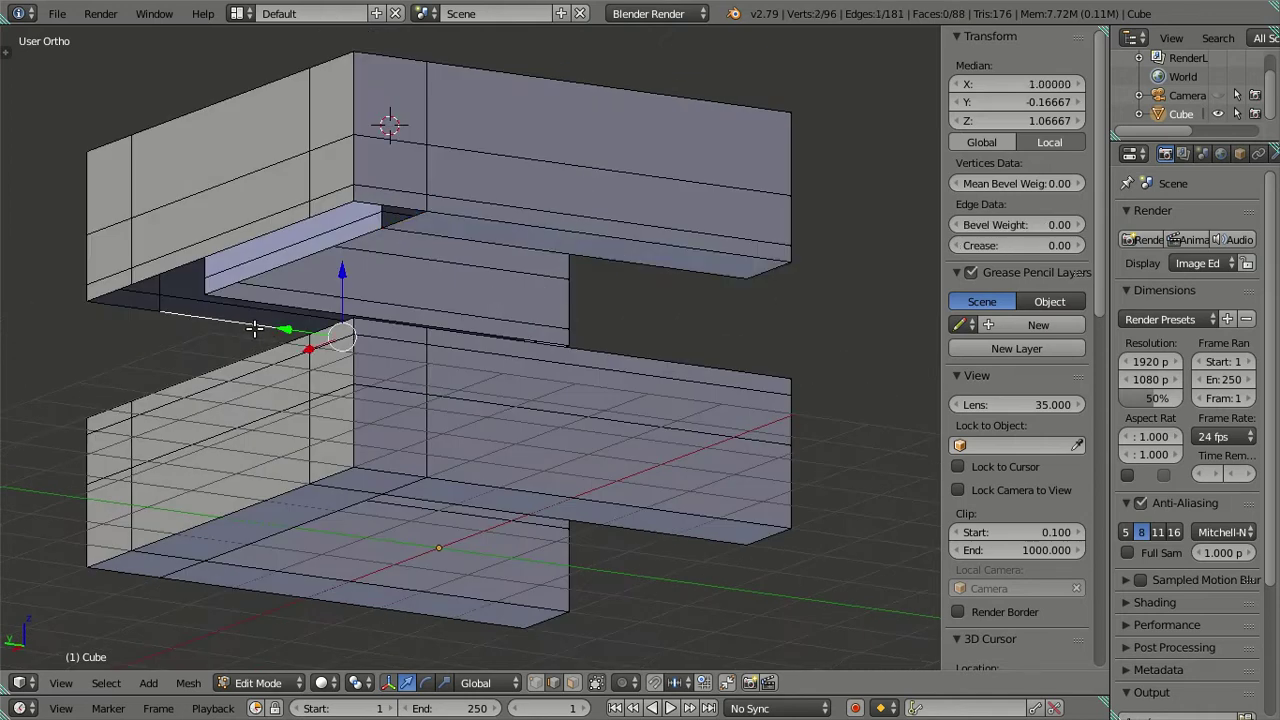
pyautogui.keyDown('shift'); pyautogui.rightClick(287, 302); pyautogui.keyUp('shift')
pyautogui.press('f')
pyautogui.moveTo(287, 302); pyautogui.dragTo(341, 314, button='middle')
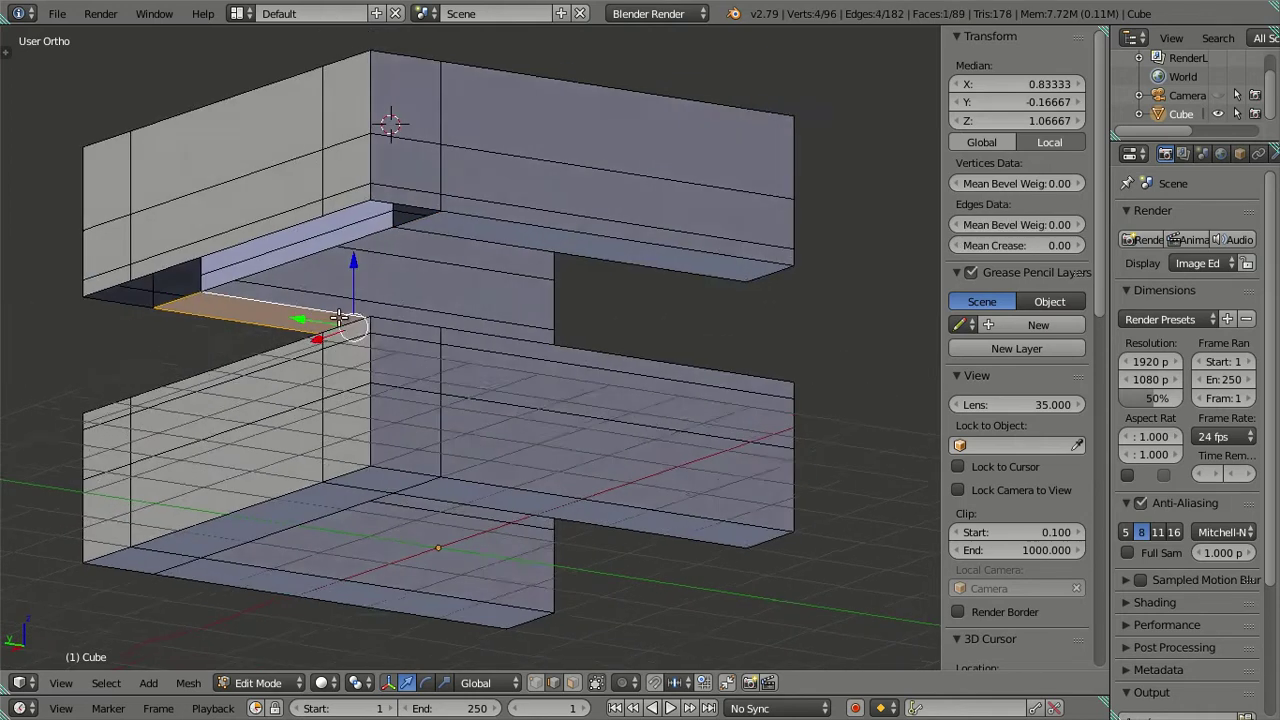
pyautogui.rightClick(297, 187)
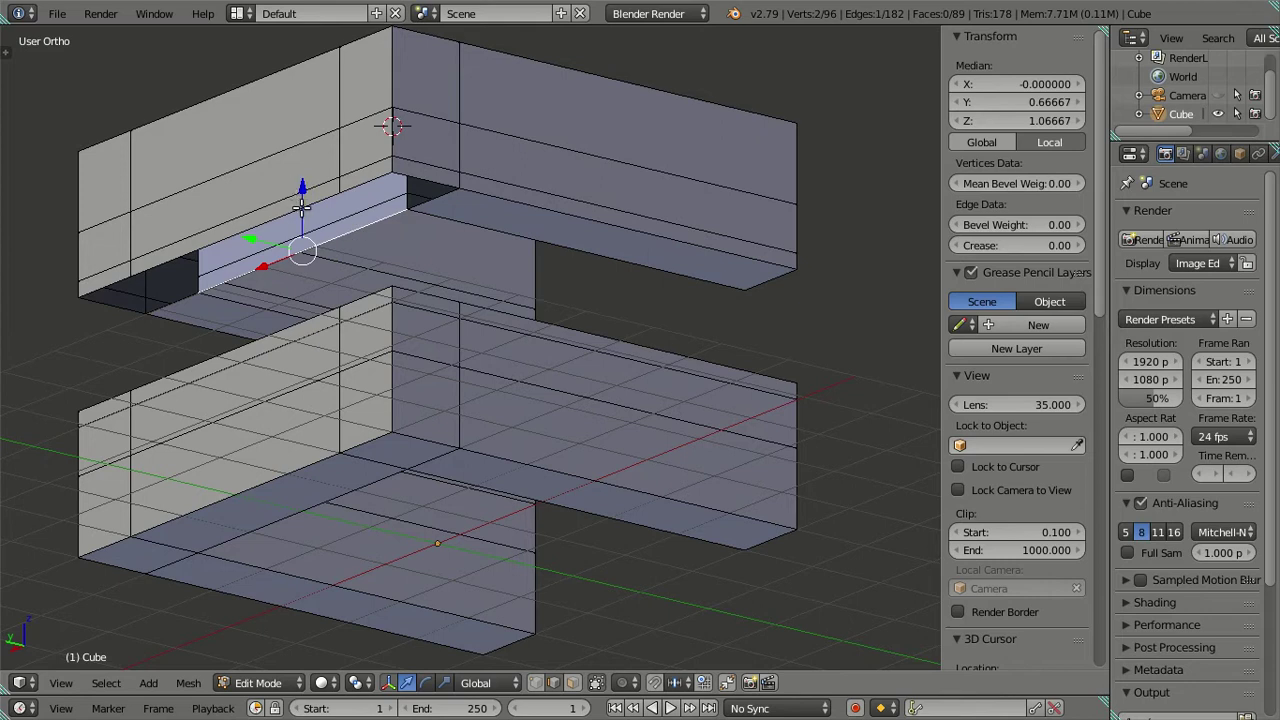
pyautogui.keyDown('shift'); pyautogui.rightClick(347, 242); pyautogui.keyUp('shift')
pyautogui.press('f')
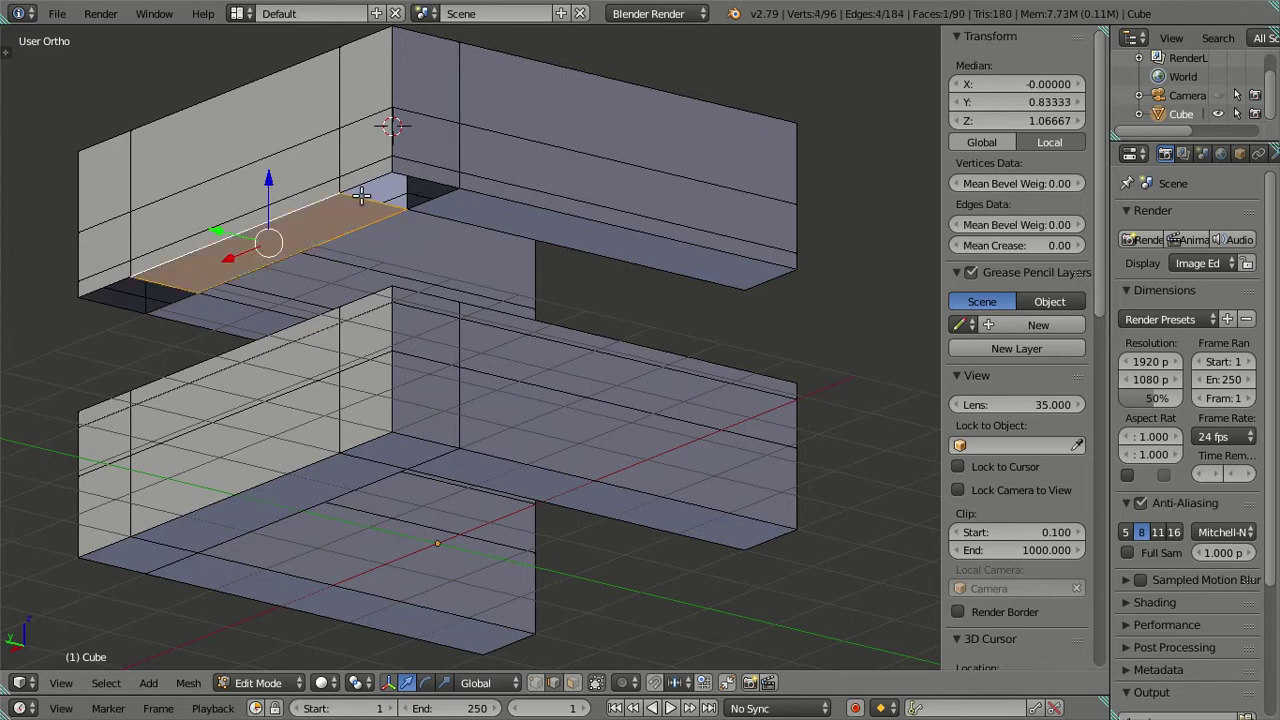
# Fill the corner gap and select the edges around the left gap
pyautogui.rightClick(365, 196)
pyautogui.keyDown('shift'); pyautogui.rightClick(416, 177); pyautogui.keyUp('shift')
pyautogui.keyDown('shift'); pyautogui.rightClick(369, 176); pyautogui.keyUp('shift')
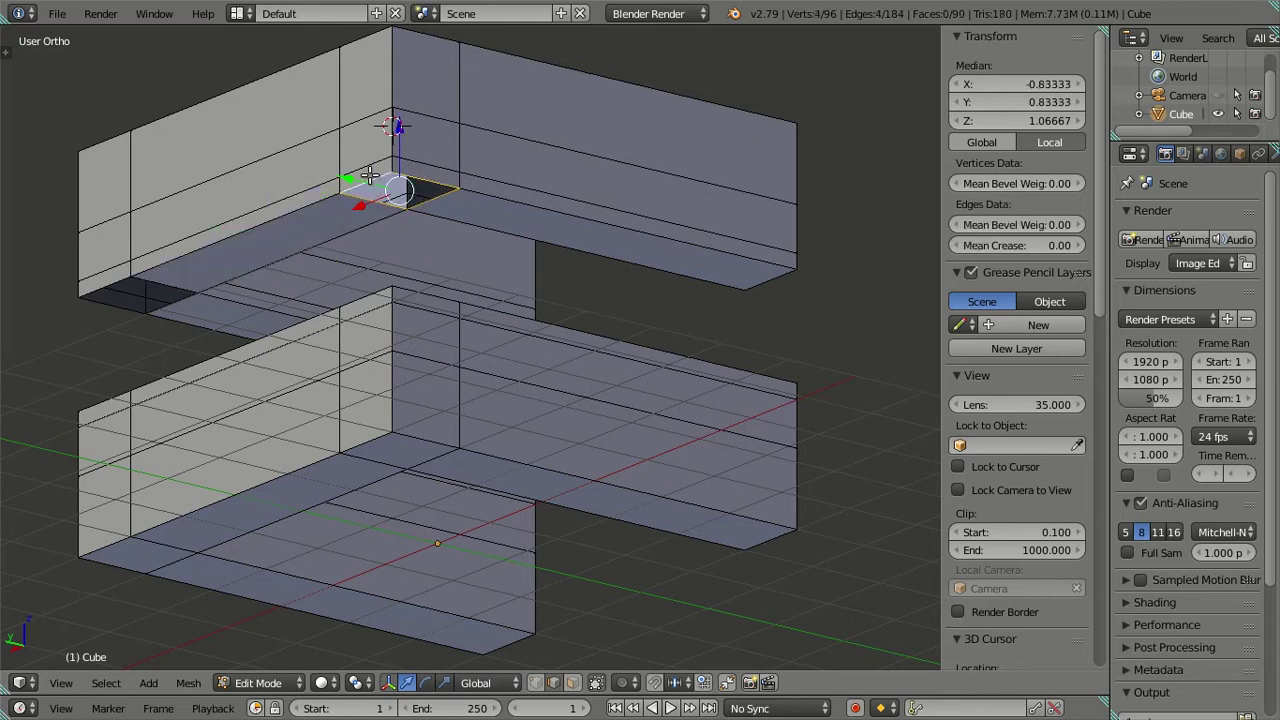
pyautogui.press('f')
pyautogui.rightClick(138, 298)
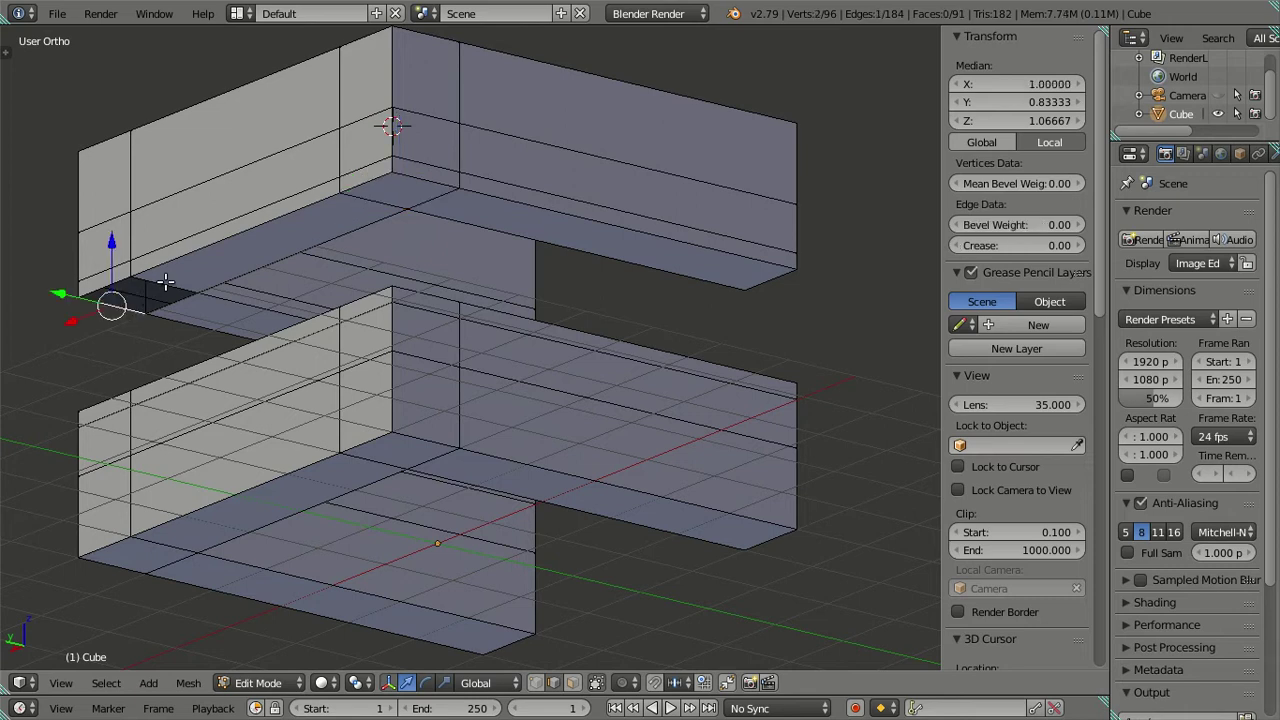
pyautogui.keyDown('shift'); pyautogui.rightClick(165, 283); pyautogui.keyUp('shift')
pyautogui.moveTo(240, 303)
pyautogui.mouseDown(button='middle')
pyautogui.moveTo(300, 286)
pyautogui.moveTo(449, 331)
pyautogui.moveTo(553, 400)
pyautogui.moveTo(614, 351)
pyautogui.moveTo(814, 369)
pyautogui.moveTo(826, 417)
pyautogui.moveTo(820, 383)
pyautogui.moveTo(703, 306)
pyautogui.moveTo(457, 309)
pyautogui.moveTo(487, 302)
pyautogui.mouseUp(button='middle')
# Fill the left gap, then select the face rings across the upper front bar
pyautogui.press('f')
pyautogui.press('a')
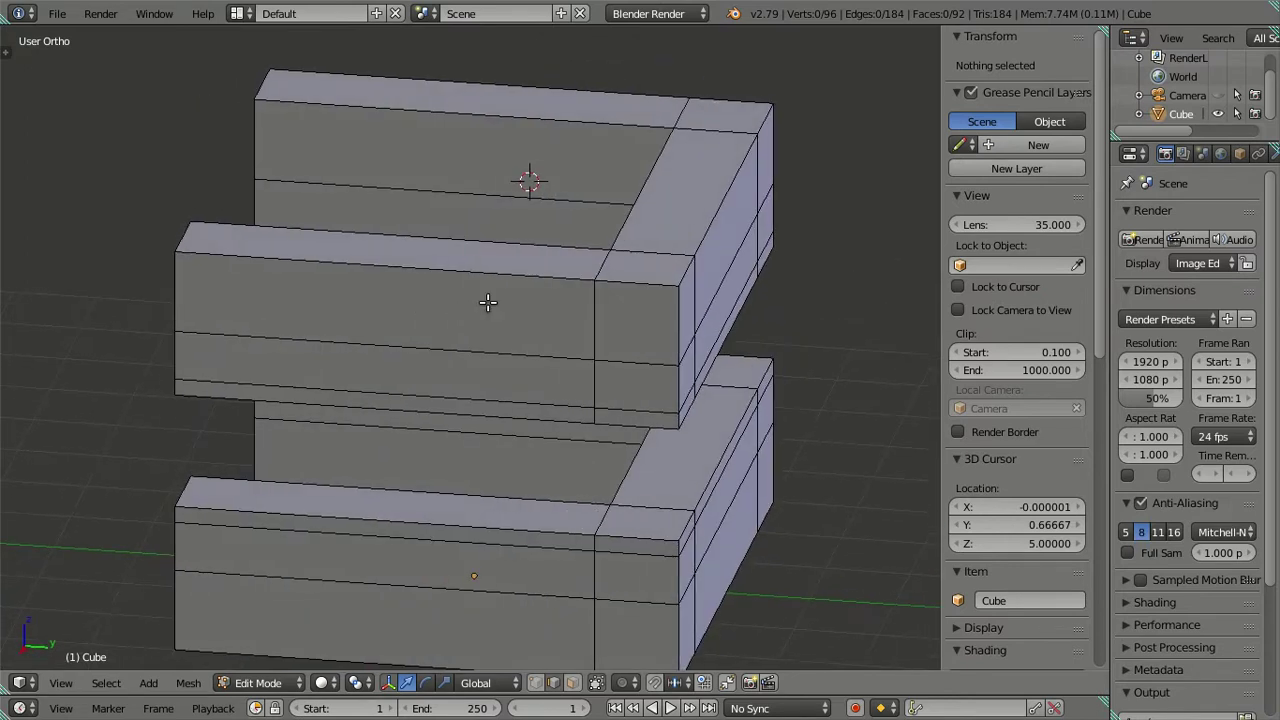
pyautogui.press('3')
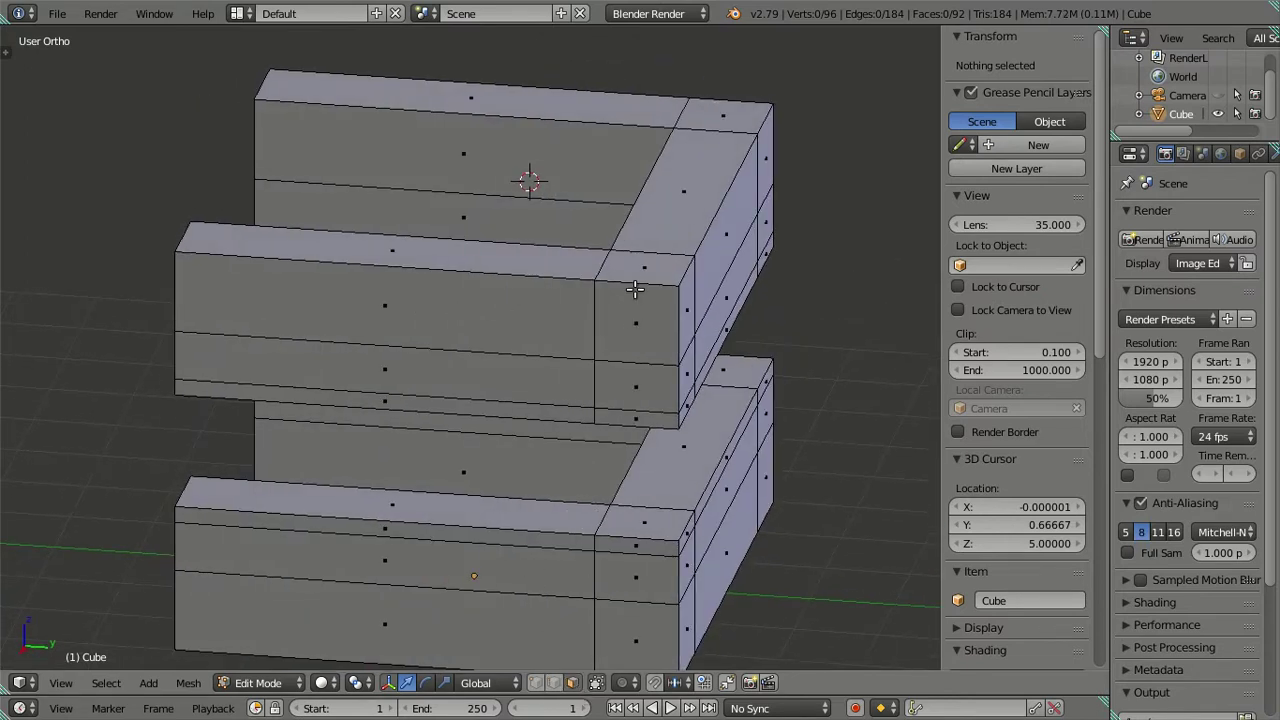
pyautogui.keyDown('alt'); pyautogui.rightClick(636, 283); pyautogui.keyUp('alt')
pyautogui.keyDown('alt'); pyautogui.keyDown('shift'); pyautogui.click(734, 266); pyautogui.keyUp('shift'); pyautogui.keyUp('alt')
pyautogui.moveTo(737, 271)
pyautogui.mouseDown(button='middle')
pyautogui.moveTo(711, 271)
pyautogui.moveTo(831, 266)
pyautogui.moveTo(585, 229)
pyautogui.moveTo(414, 300)
pyautogui.mouseUp(button='middle')
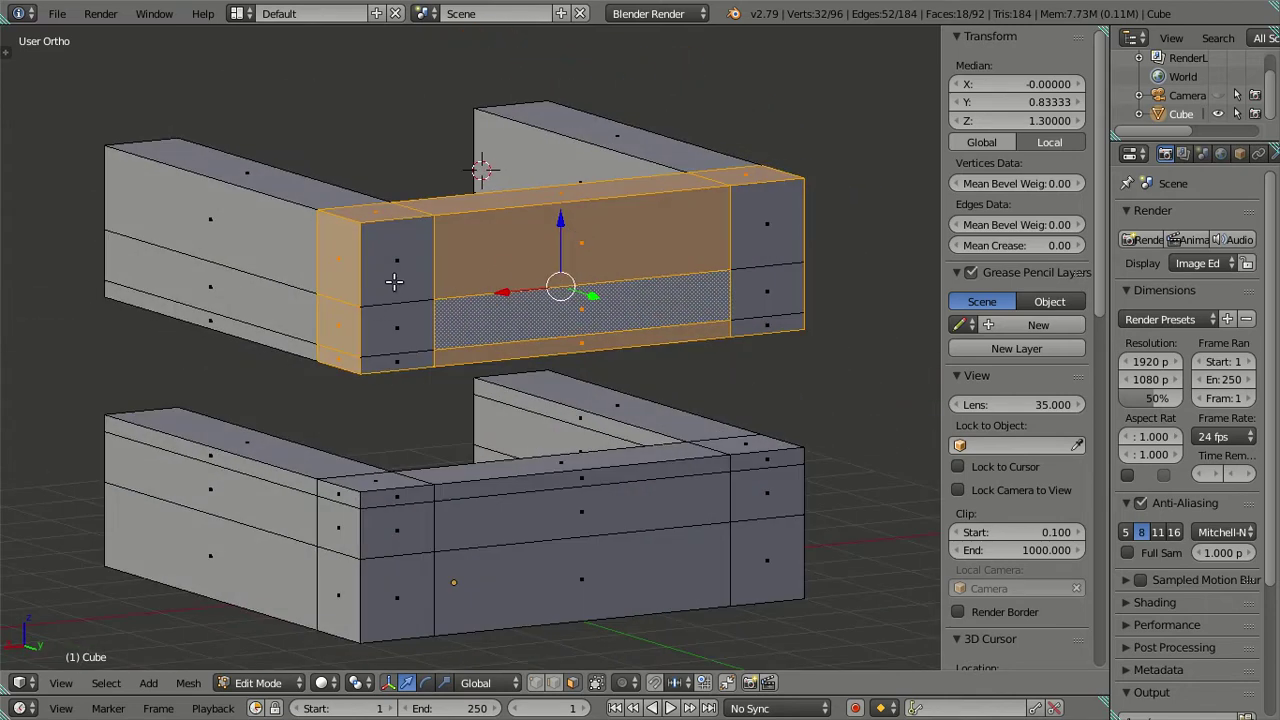
# Add the bar's three left-end and three right-end faces, then delete all selected faces
pyautogui.keyDown('shift'); pyautogui.rightClick(395, 282); pyautogui.keyUp('shift')
pyautogui.keyDown('shift'); pyautogui.rightClick(397, 322); pyautogui.keyUp('shift')
pyautogui.keyDown('shift'); pyautogui.rightClick(397, 357); pyautogui.keyUp('shift')
pyautogui.keyDown('shift'); pyautogui.rightClick(749, 250); pyautogui.keyUp('shift')
pyautogui.keyDown('shift'); pyautogui.rightClick(751, 289); pyautogui.keyUp('shift')
pyautogui.keyDown('shift'); pyautogui.rightClick(757, 322); pyautogui.keyUp('shift')
pyautogui.press('x')
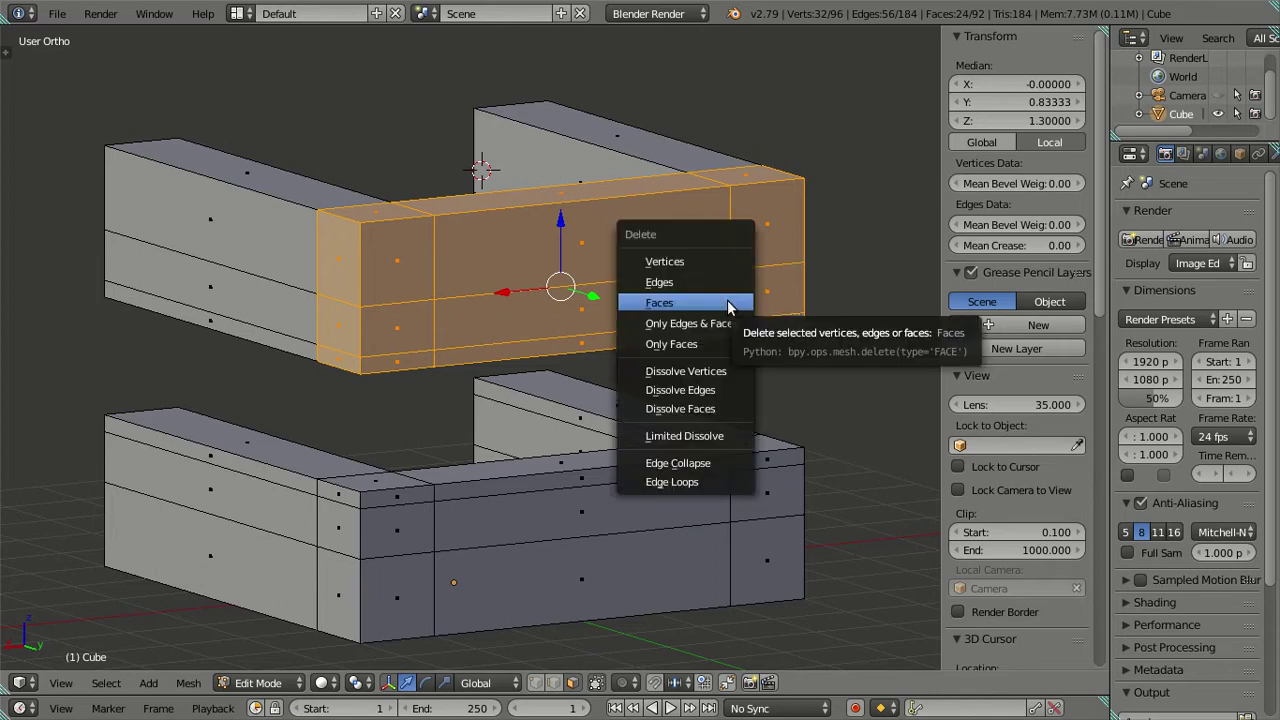
pyautogui.click(728, 308)
pyautogui.moveTo(728, 308); pyautogui.dragTo(634, 323, button='middle')
pyautogui.hotkey('ctrl', 'Tab')
# Cap the upper open ends of the left and right bars with faces
pyautogui.click(587, 343)
pyautogui.rightClick(391, 294)
pyautogui.keyDown('shift'); pyautogui.rightClick(459, 285); pyautogui.keyUp('shift')
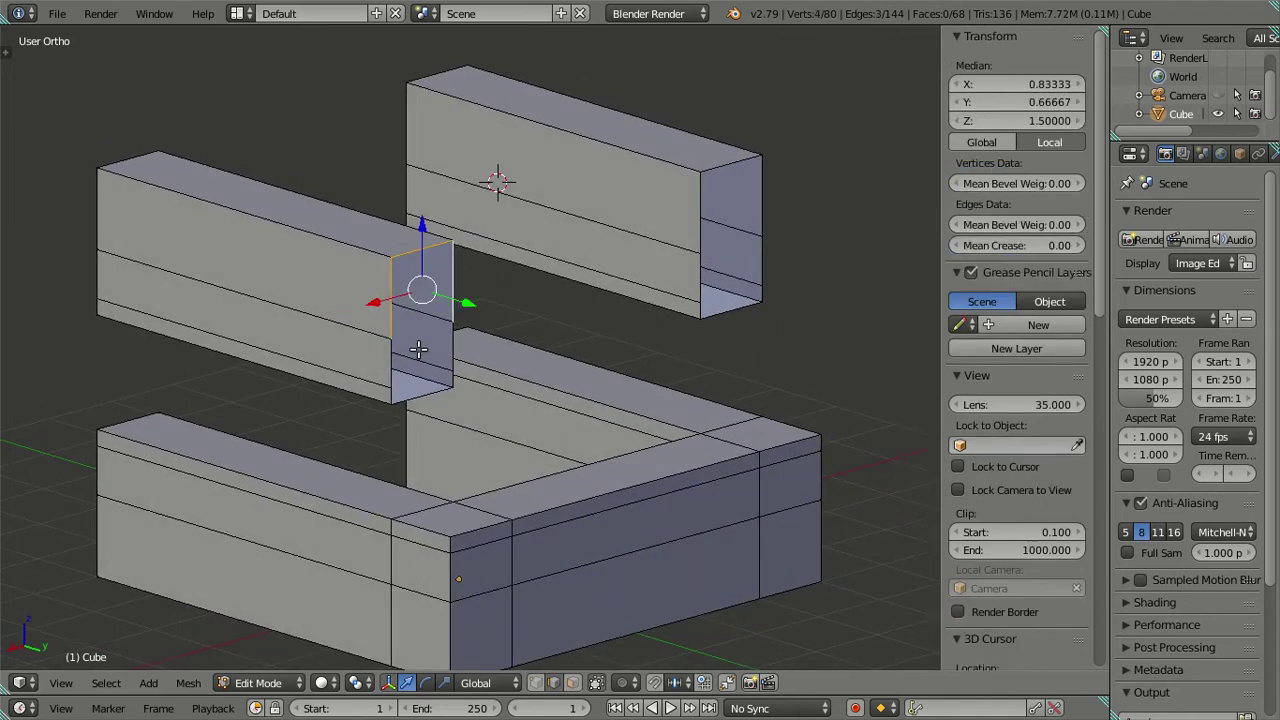
pyautogui.press('f')
pyautogui.rightClick(700, 212)
pyautogui.keyDown('shift'); pyautogui.rightClick(758, 200); pyautogui.keyUp('shift')
pyautogui.keyDown('shift'); pyautogui.rightClick(746, 168); pyautogui.keyUp('shift')
pyautogui.press('f')
# Cap the lower open ends of the right and left bars
pyautogui.rightClick(708, 287)
pyautogui.press('g')
pyautogui.press('Escape')
pyautogui.keyDown('shift'); pyautogui.rightClick(760, 257); pyautogui.keyUp('shift')
pyautogui.press('f')
pyautogui.rightClick(380, 362)
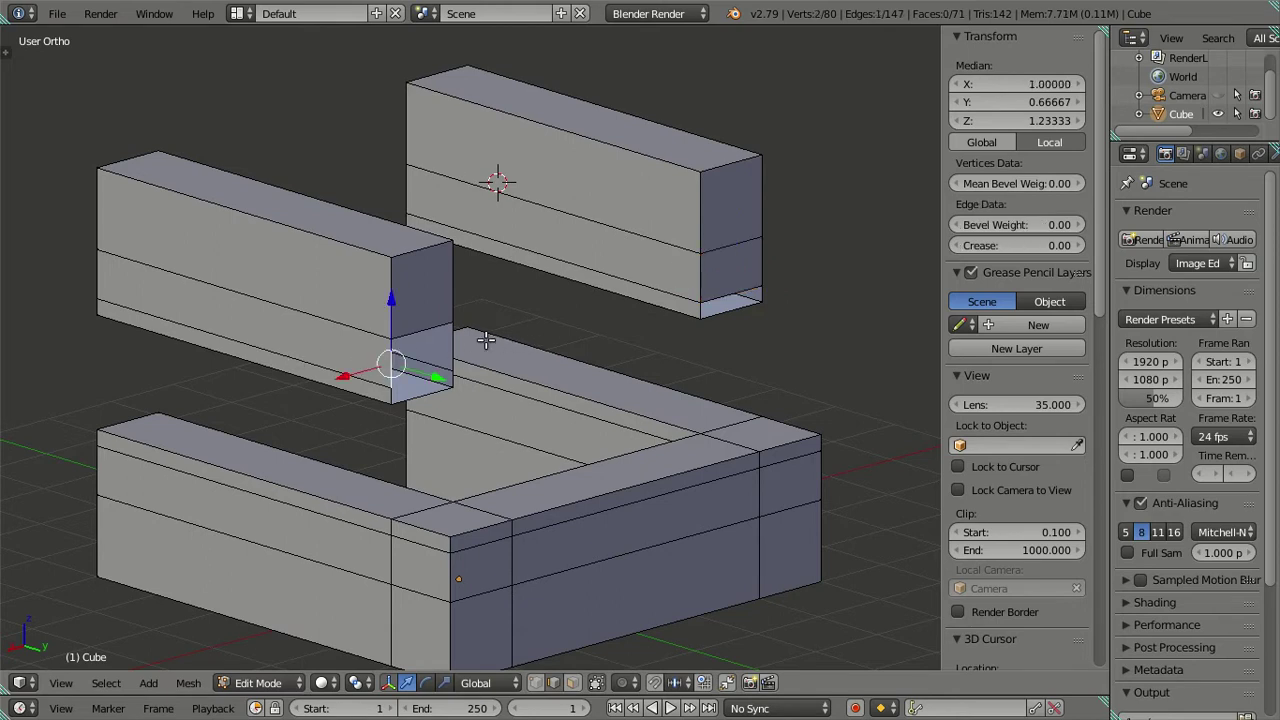
pyautogui.keyDown('shift'); pyautogui.rightClick(446, 341); pyautogui.keyUp('shift')
pyautogui.press('f')
# Cap both bars' bottom ends, deselect all and switch to Right Ortho view
pyautogui.rightClick(422, 394)
pyautogui.keyDown('shift'); pyautogui.rightClick(426, 384); pyautogui.keyUp('shift')
pyautogui.press('f')
pyautogui.rightClick(721, 314)
pyautogui.keyDown('shift'); pyautogui.rightClick(712, 316); pyautogui.keyUp('shift')
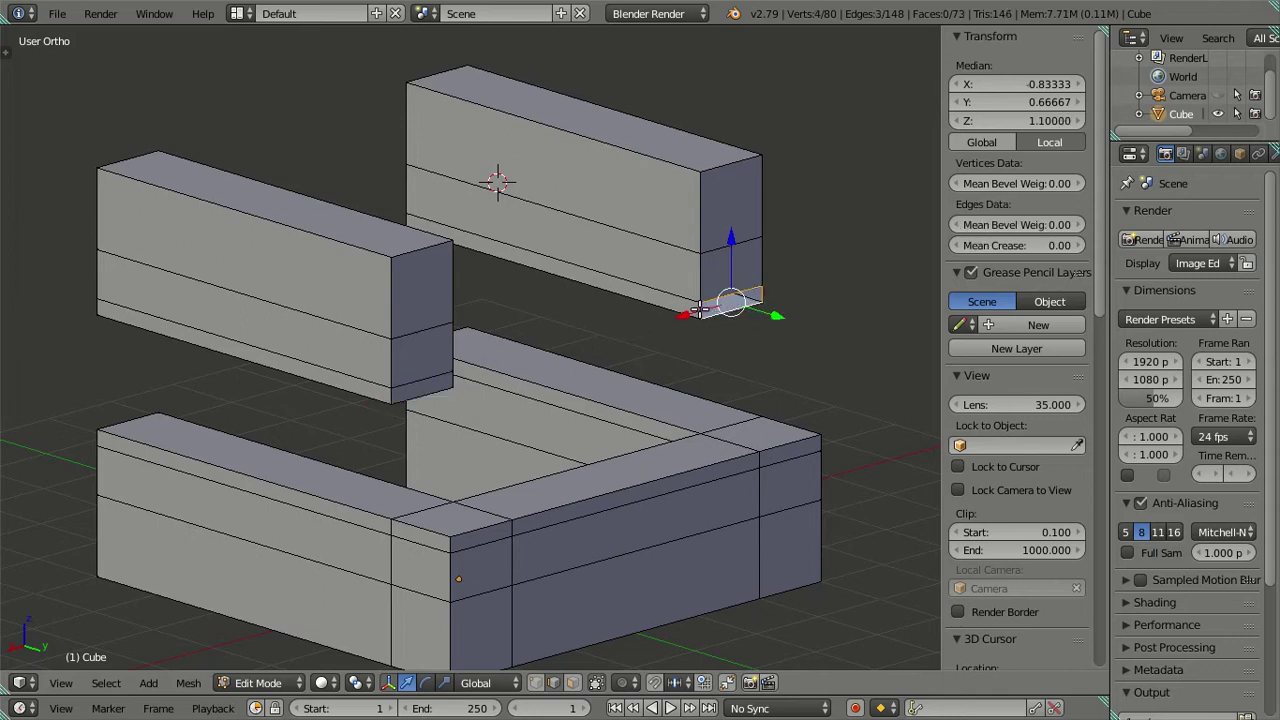
pyautogui.press('f')
pyautogui.press('a')
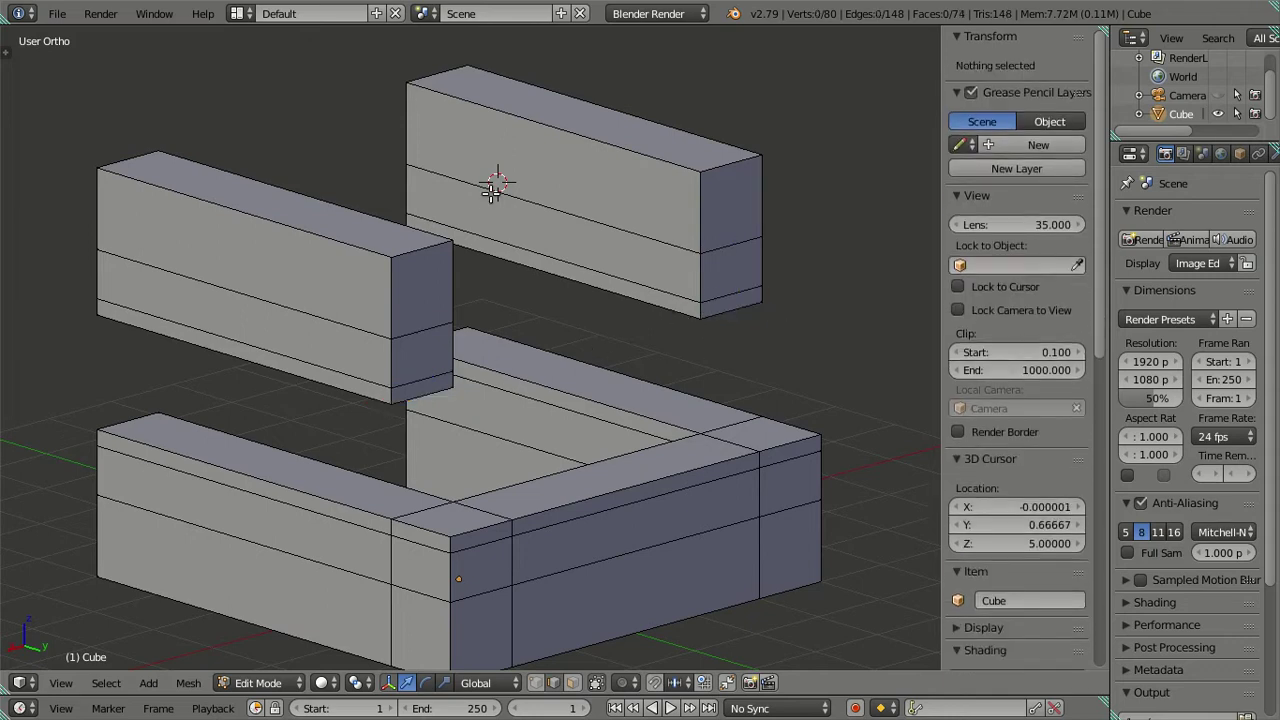
pyautogui.press('KP_3')
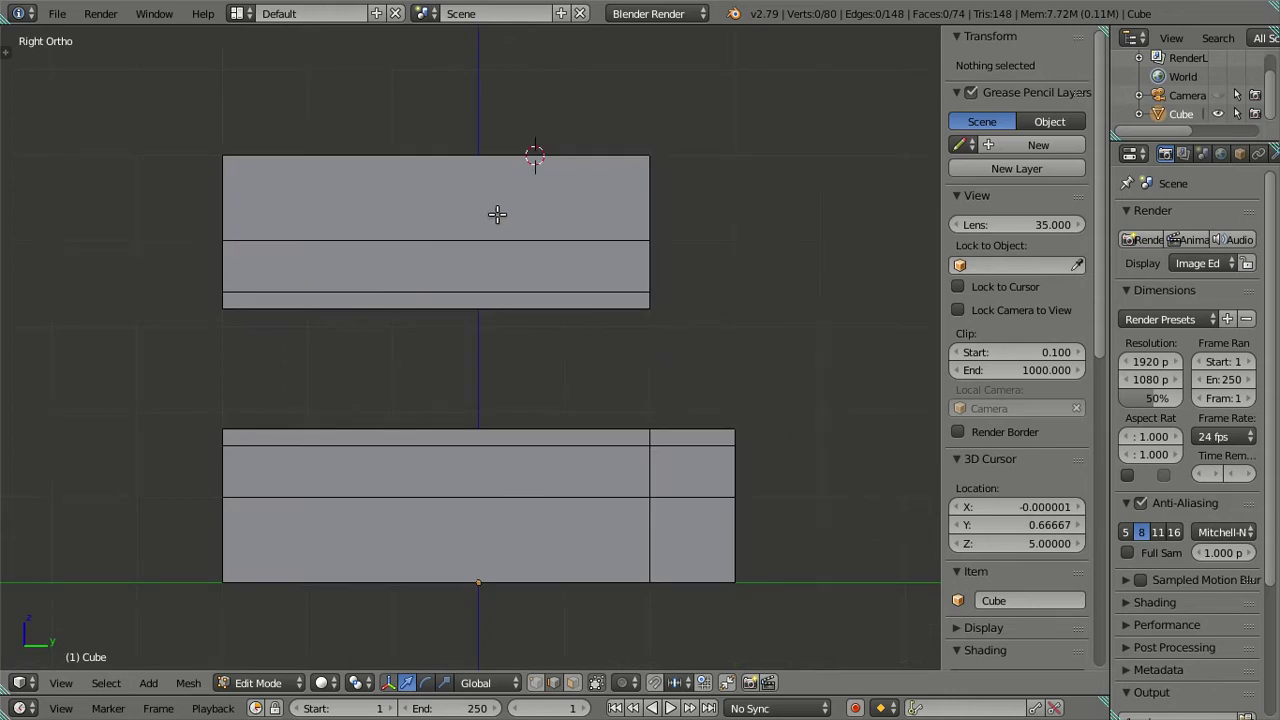
# In wireframe view, cut four centred vertical edge loops into the lower and upper boxes
pyautogui.press('z')
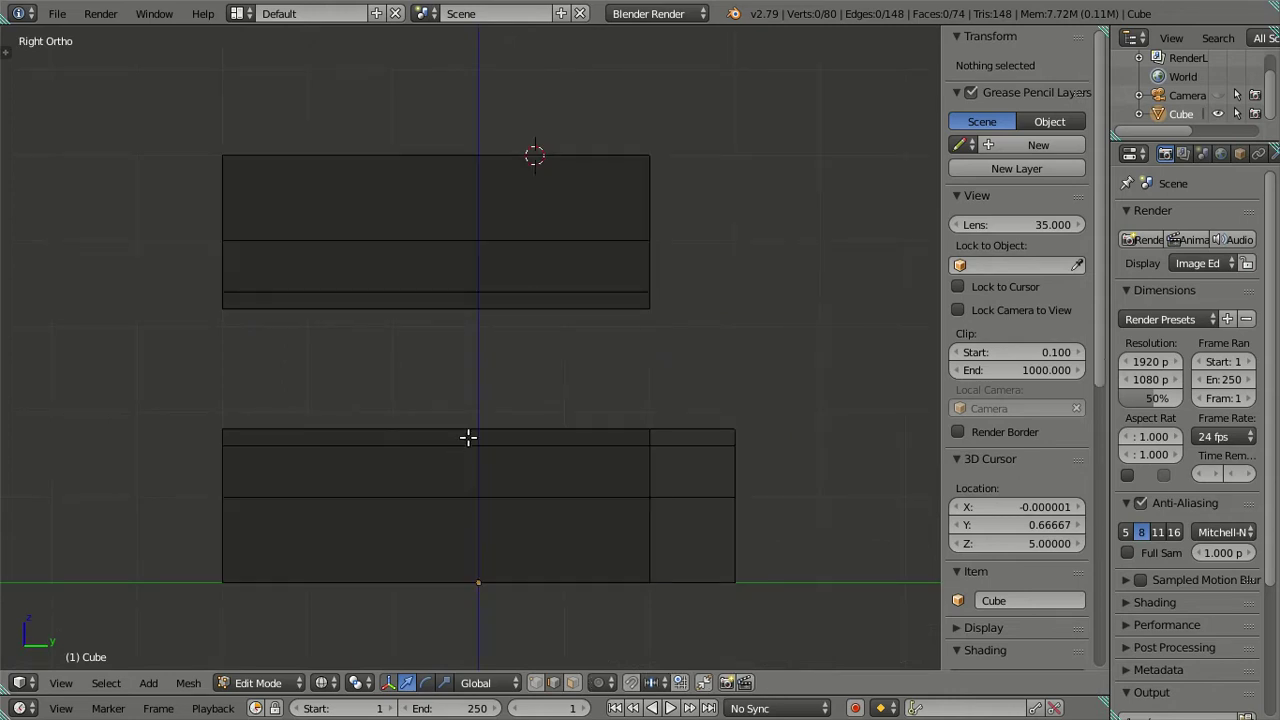
pyautogui.hotkey('ctrl', 'r')
pyautogui.press('4')
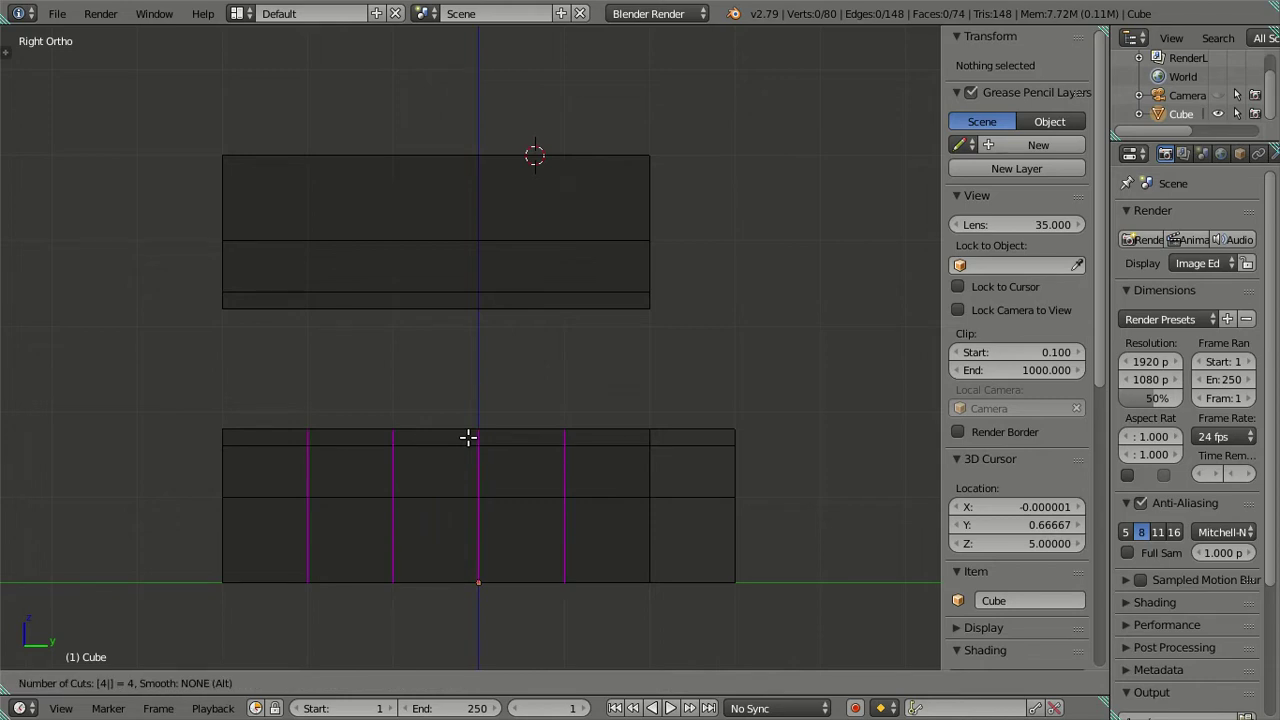
pyautogui.click(468, 437)
pyautogui.rightClick(468, 437)
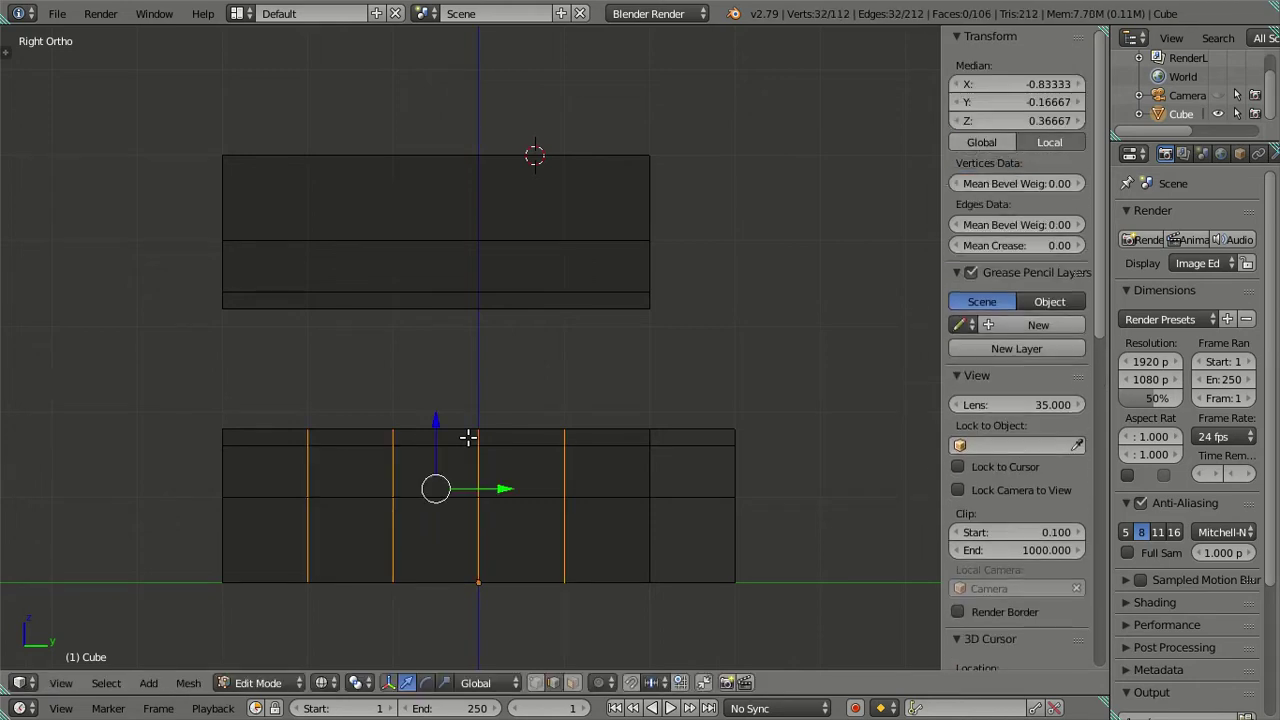
pyautogui.hotkey('ctrl', 'r')
pyautogui.press('4')
pyautogui.click(461, 276)
pyautogui.rightClick(461, 276)
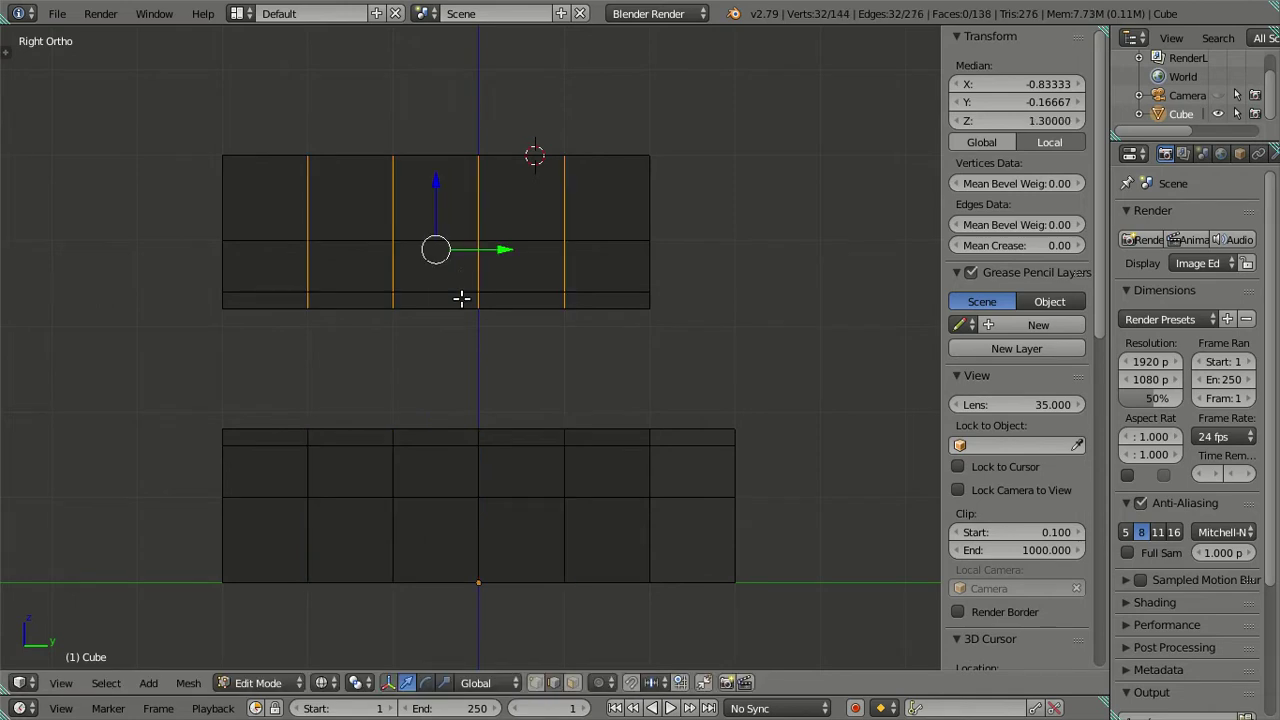
# Back in solid shading, add four centred loop cuts to the lower front and middle boxes
pyautogui.press('a')
pyautogui.press('z')
pyautogui.moveTo(461, 297)
pyautogui.mouseDown(button='middle')
pyautogui.moveTo(471, 374)
pyautogui.moveTo(501, 392)
pyautogui.moveTo(492, 565)
pyautogui.mouseUp(button='middle')
pyautogui.hotkey('ctrl', 'r')
pyautogui.press('4')
pyautogui.click(494, 523)
pyautogui.rightClick(494, 523)
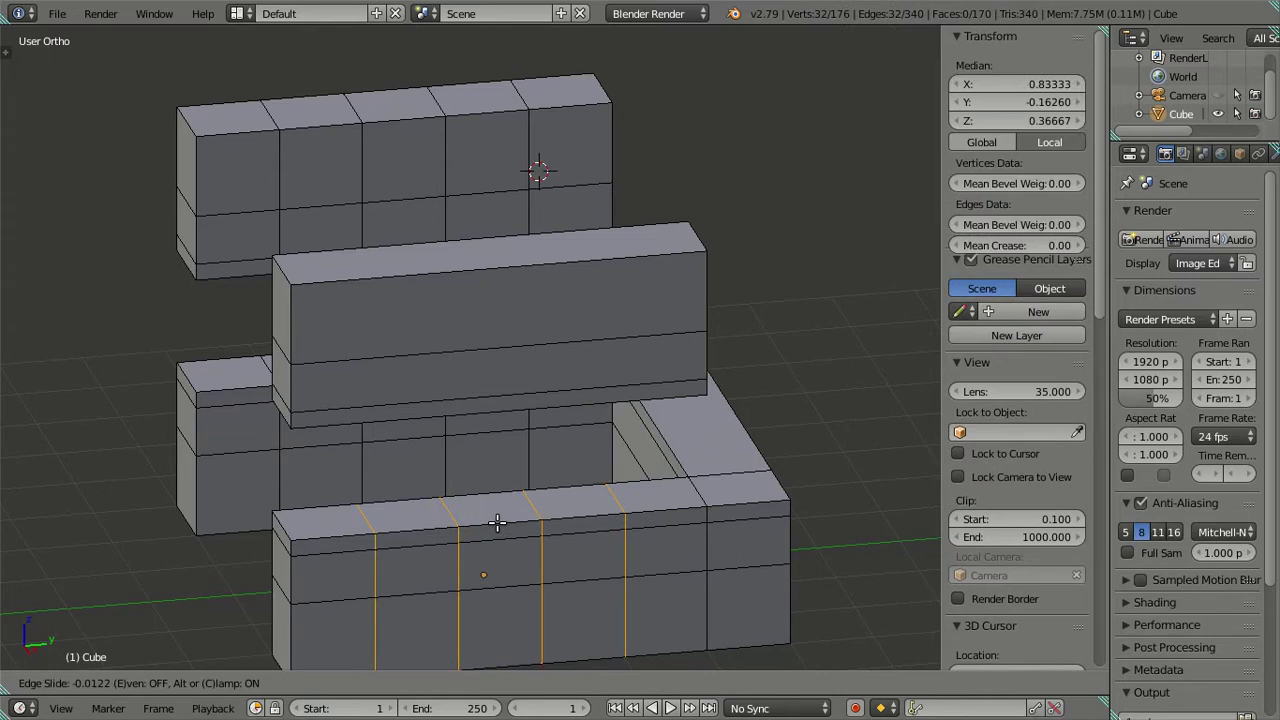
pyautogui.hotkey('ctrl', 'r')
pyautogui.press('4')
pyautogui.click(469, 270)
pyautogui.rightClick(469, 270)
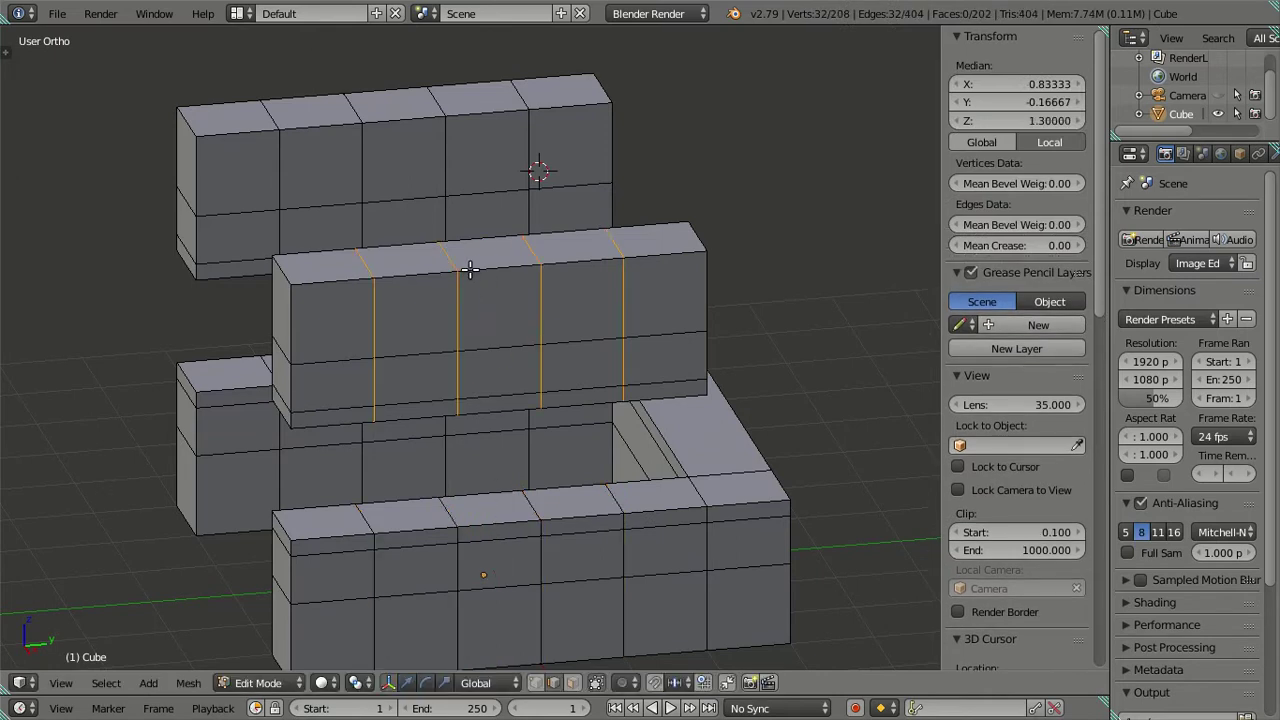
# Clear the selection and pick one vertical loop on the middle bar
pyautogui.press('a')
pyautogui.scroll(-2, 465, 350)
pyautogui.scroll(2, 462, 357)
pyautogui.scroll(1, 455, 330)
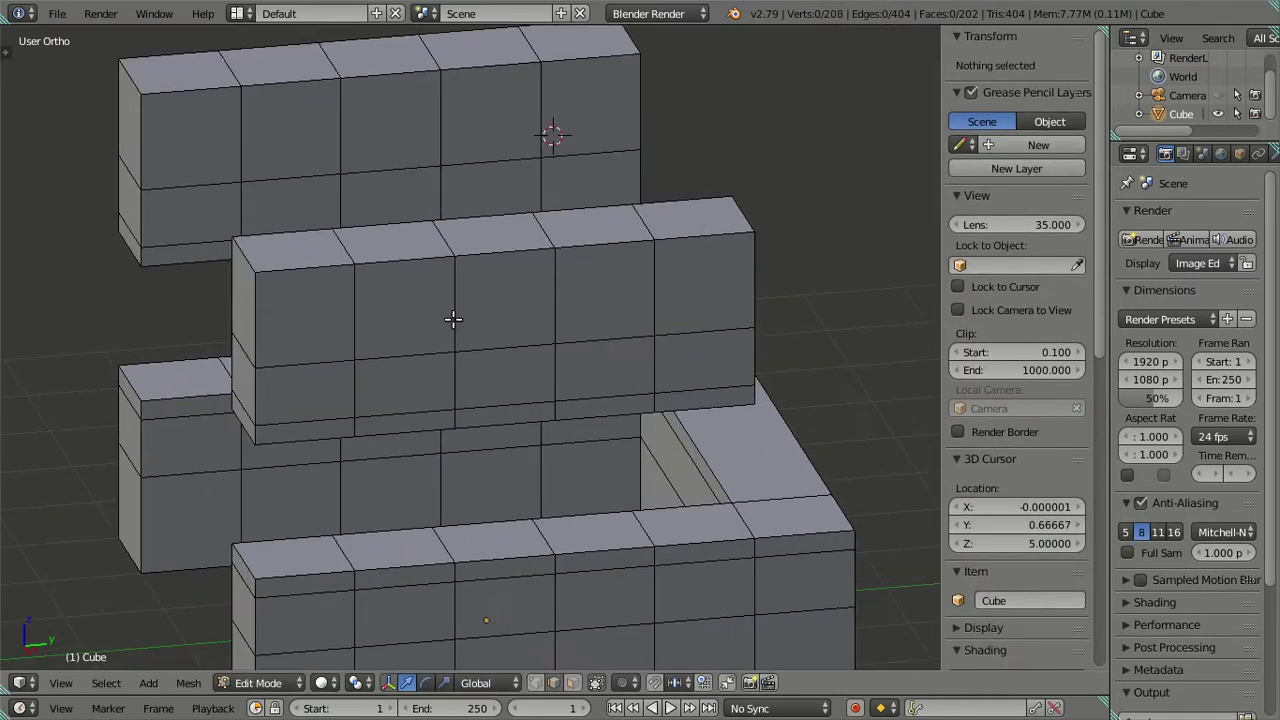
pyautogui.keyDown('alt'); pyautogui.rightClick(453, 318); pyautogui.keyUp('alt')
# Snap the 3D cursor to the selected vertical loop on the middle bar
pyautogui.press('x')
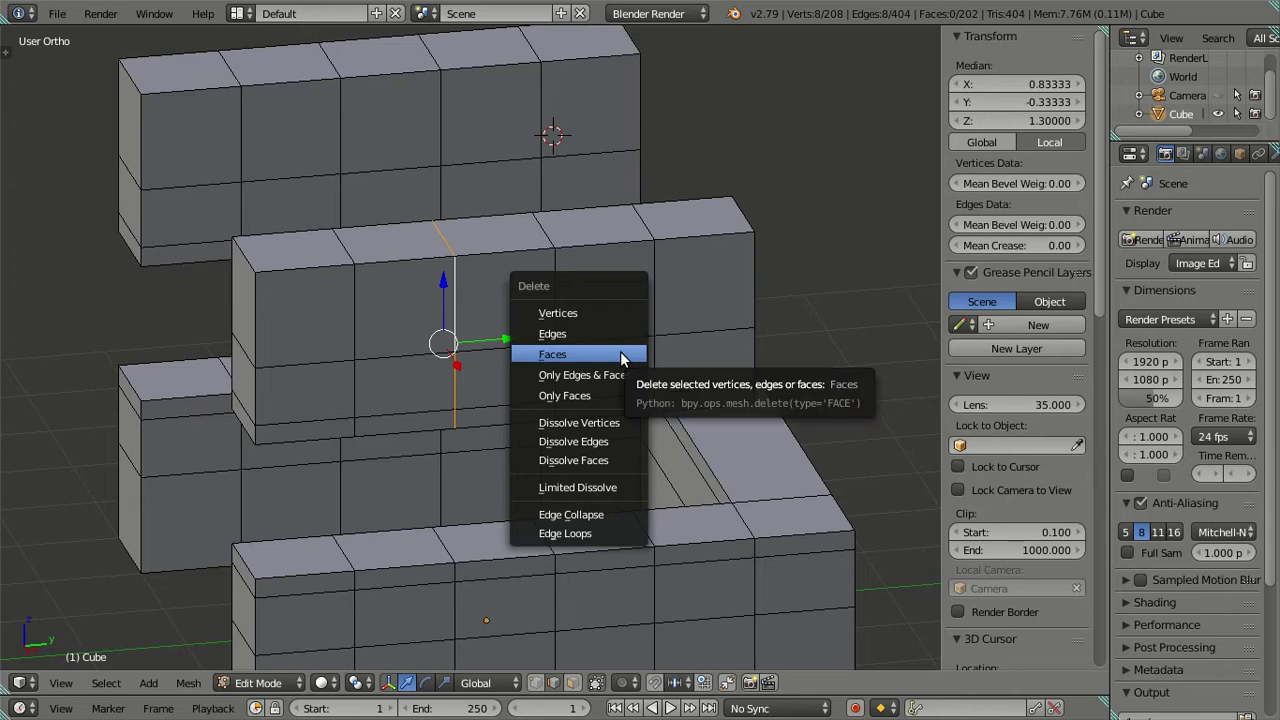
pyautogui.press('Escape')
pyautogui.hotkey('shift', 's')
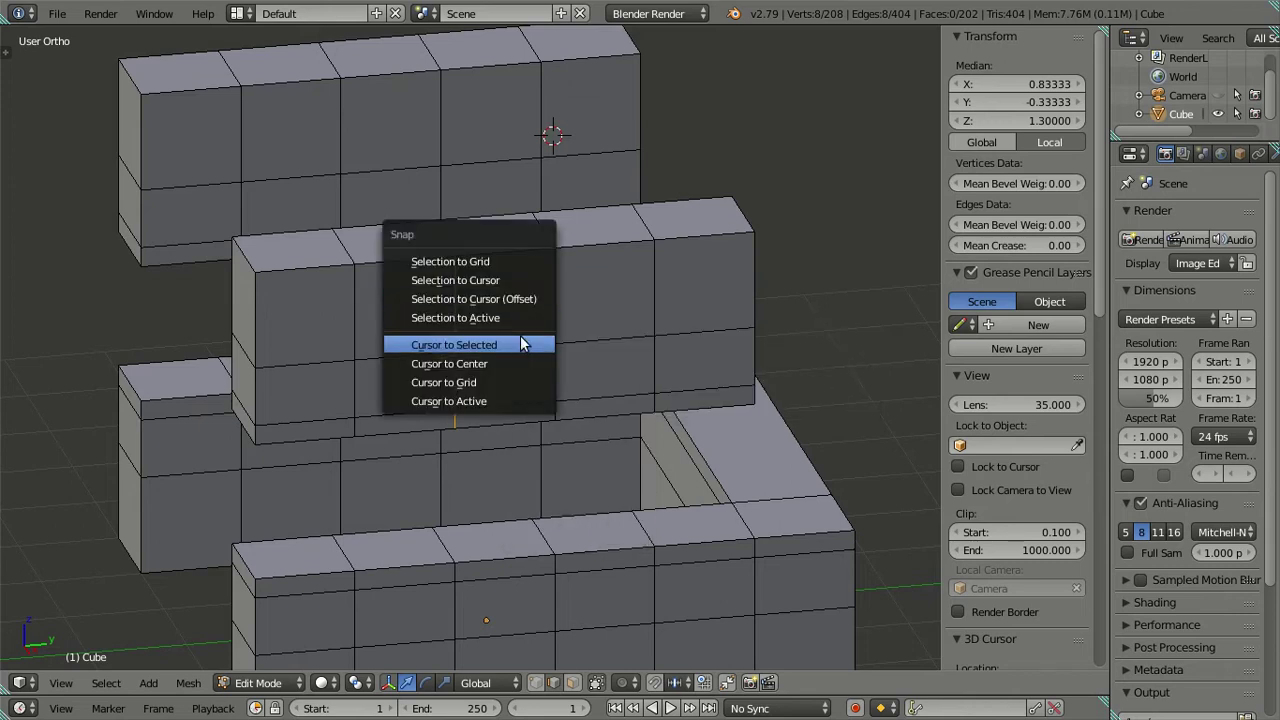
pyautogui.click(521, 344)
pyautogui.press('a')
# Dissolve the four vertical loops on the middle bar
pyautogui.keyDown('alt'); pyautogui.rightClick(365, 329); pyautogui.keyUp('alt')
pyautogui.keyDown('alt'); pyautogui.keyDown('shift'); pyautogui.rightClick(450, 322); pyautogui.keyUp('shift'); pyautogui.keyUp('alt')
pyautogui.keyDown('alt'); pyautogui.keyDown('shift'); pyautogui.rightClick(572, 305); pyautogui.keyUp('shift'); pyautogui.keyUp('alt')
pyautogui.keyDown('alt'); pyautogui.keyDown('shift'); pyautogui.rightClick(649, 286); pyautogui.keyUp('shift'); pyautogui.keyUp('alt')
pyautogui.press('x')
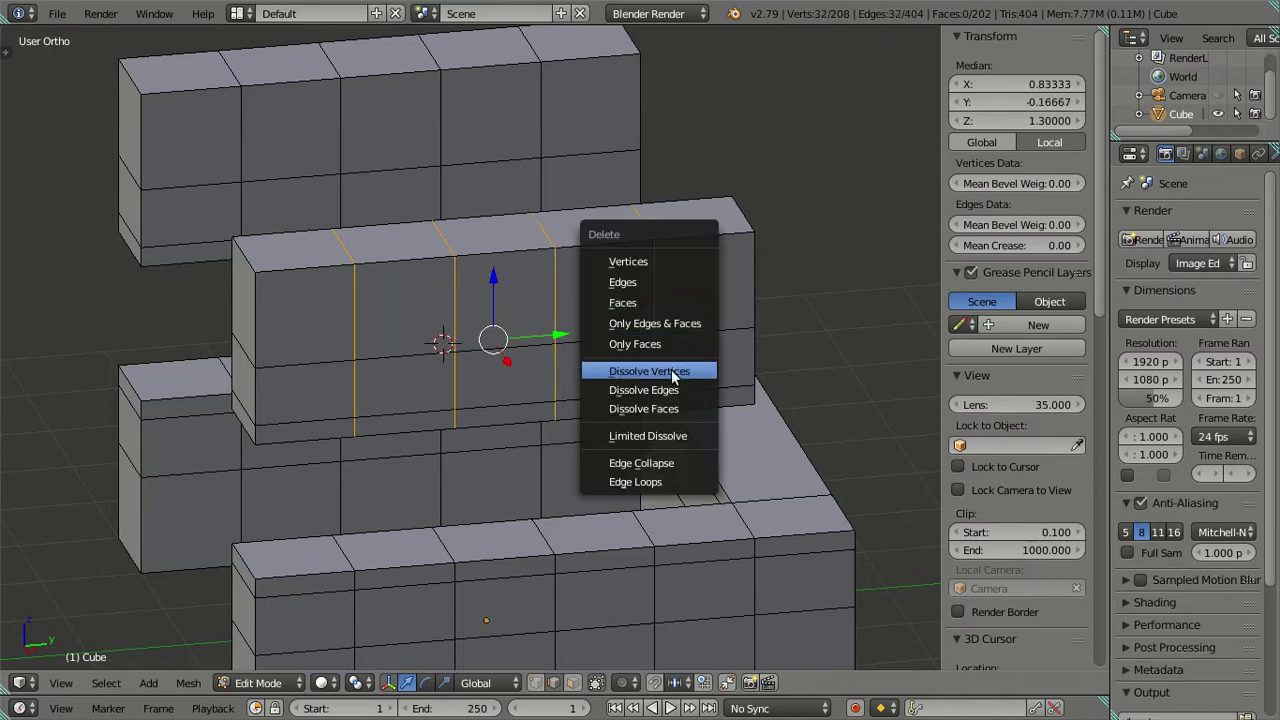
pyautogui.click(672, 374)
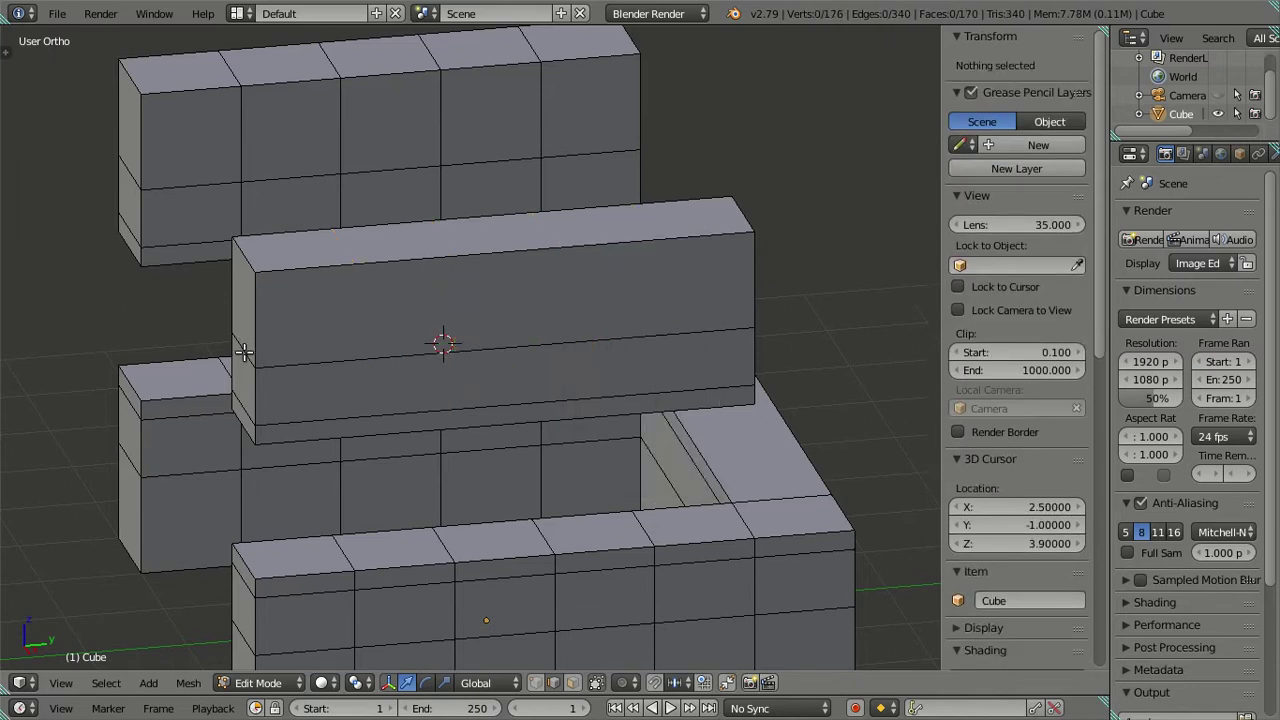
# Snap the middle bar's four left-end edges to the 3D cursor with offset
pyautogui.rightClick(244, 352)
pyautogui.keyDown('shift'); pyautogui.rightClick(244, 410); pyautogui.keyUp('shift')
pyautogui.keyDown('shift'); pyautogui.rightClick(244, 425); pyautogui.keyUp('shift')
pyautogui.keyDown('shift'); pyautogui.rightClick(245, 266); pyautogui.keyUp('shift')
pyautogui.hotkey('shift', 's')
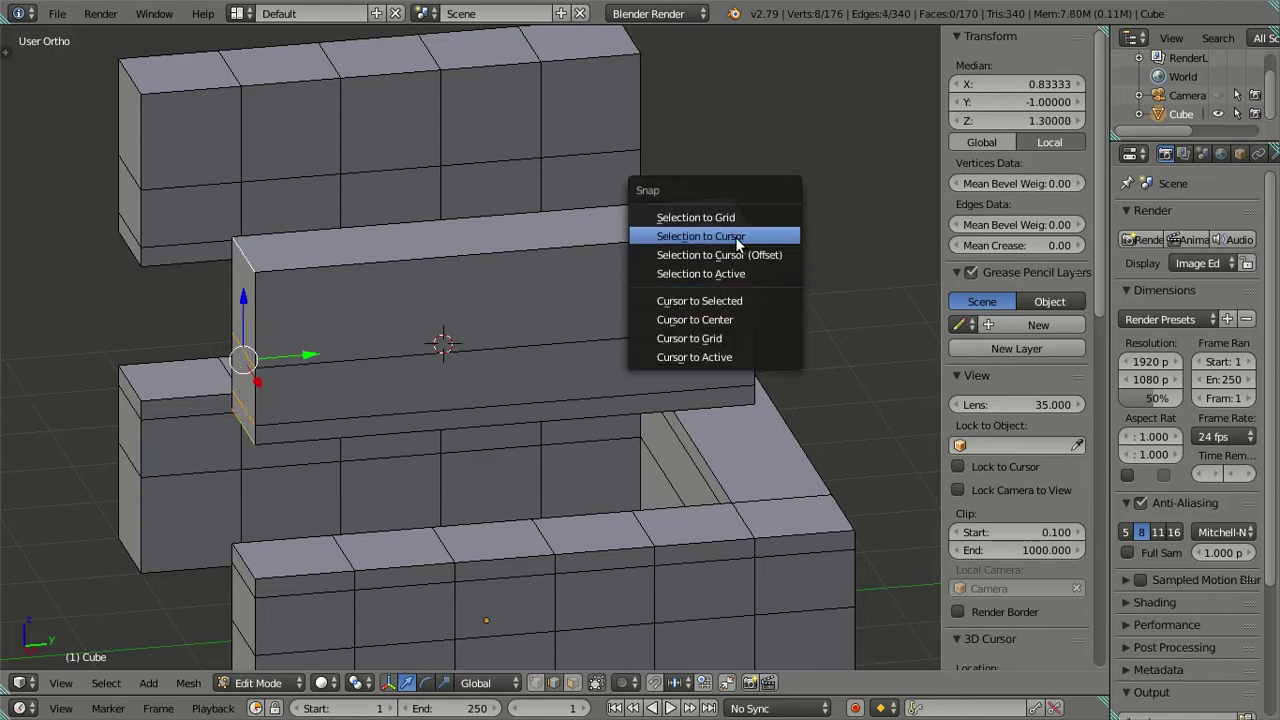
pyautogui.click(745, 255)
# Bring the lower front bar into view and snap the 3D cursor to one of its vertical loops
pyautogui.press('a')
pyautogui.keyDown('shift'); pyautogui.moveTo(535, 460); pyautogui.dragTo(530, 289, button='middle'); pyautogui.keyUp('shift')
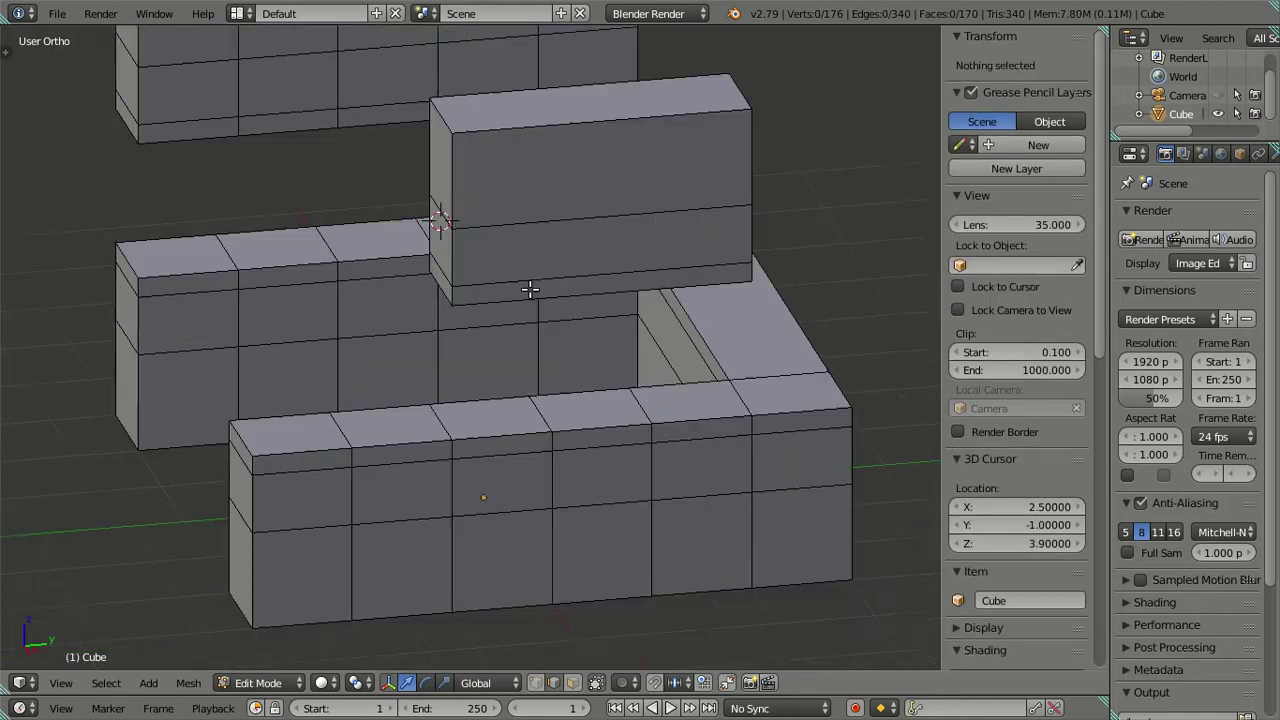
pyautogui.keyDown('shift'); pyautogui.moveTo(464, 513); pyautogui.dragTo(454, 413, button='middle'); pyautogui.keyUp('shift')
pyautogui.keyDown('alt'); pyautogui.rightClick(437, 407); pyautogui.keyUp('alt')
pyautogui.hotkey('shift', 's')
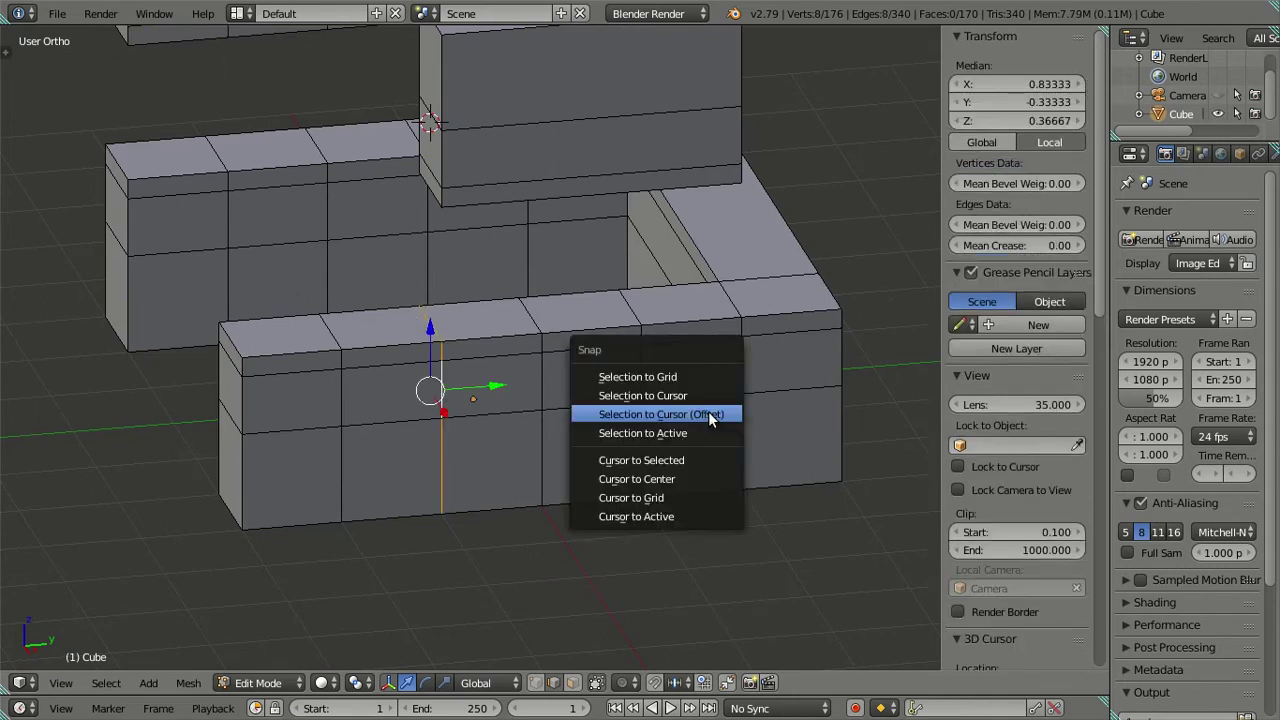
pyautogui.click(702, 462)
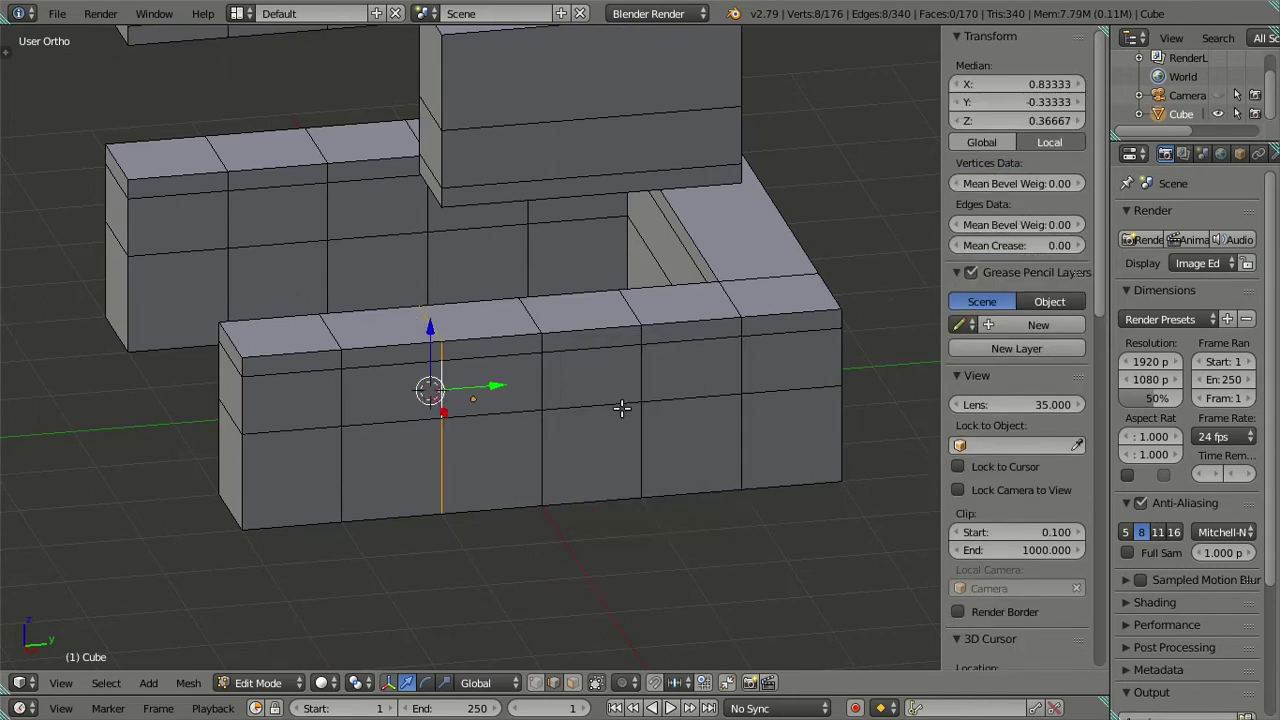
# Dissolve the lower front bar's vertical loops
pyautogui.keyDown('alt'); pyautogui.keyDown('shift'); pyautogui.rightClick(343, 462); pyautogui.keyUp('shift'); pyautogui.keyUp('alt')
pyautogui.keyDown('alt'); pyautogui.keyDown('shift'); pyautogui.rightClick(542, 450); pyautogui.keyUp('shift'); pyautogui.keyUp('alt')
pyautogui.keyDown('alt'); pyautogui.keyDown('shift'); pyautogui.rightClick(639, 437); pyautogui.keyUp('shift'); pyautogui.keyUp('alt')
pyautogui.press('x')
pyautogui.click(811, 426)
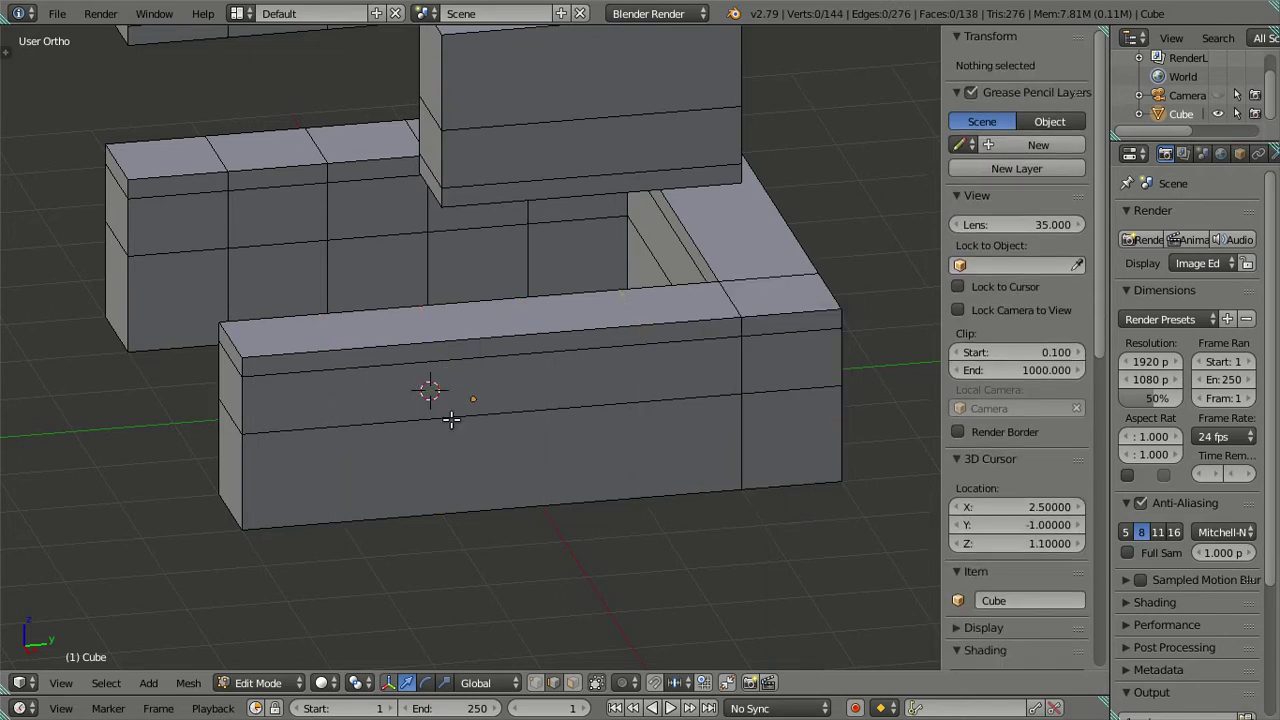
# Snap the lower front bar's left-end edges to the 3D cursor
pyautogui.rightClick(230, 334)
pyautogui.keyDown('shift'); pyautogui.rightClick(231, 420); pyautogui.keyUp('shift')
pyautogui.keyDown('shift'); pyautogui.rightClick(235, 507); pyautogui.keyUp('shift')
pyautogui.hotkey('shift', 's')
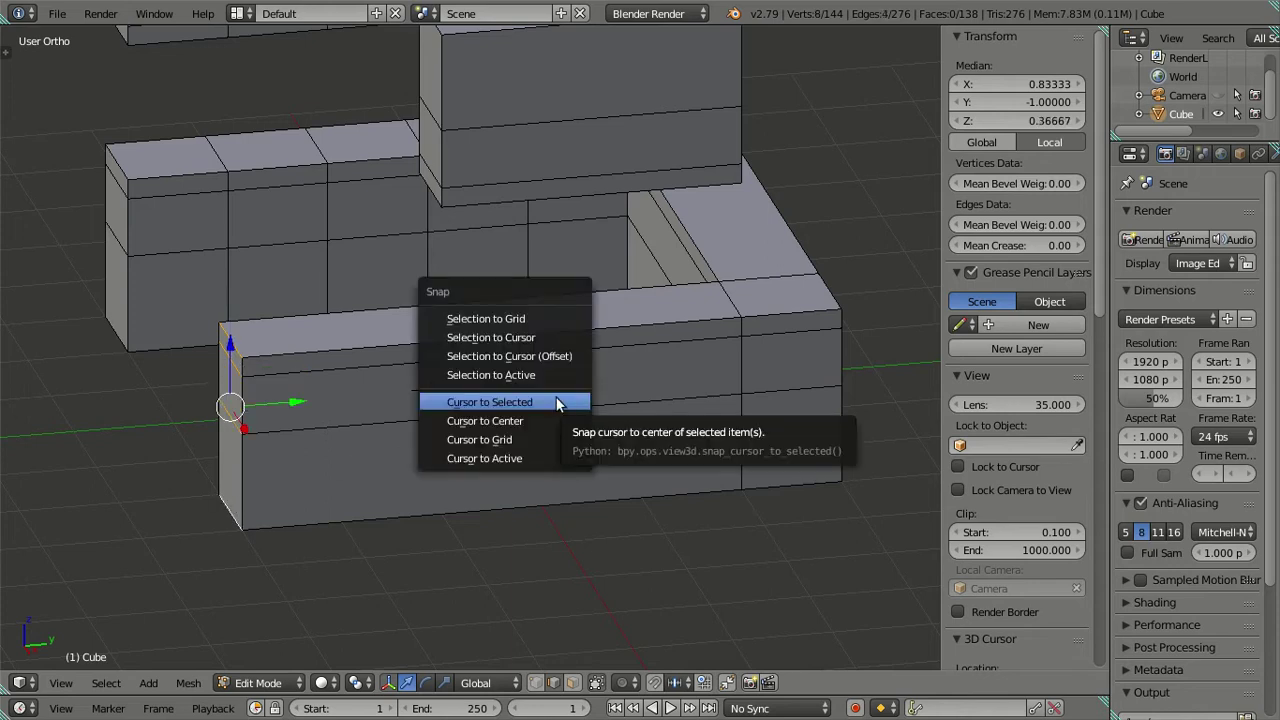
pyautogui.click(547, 357)
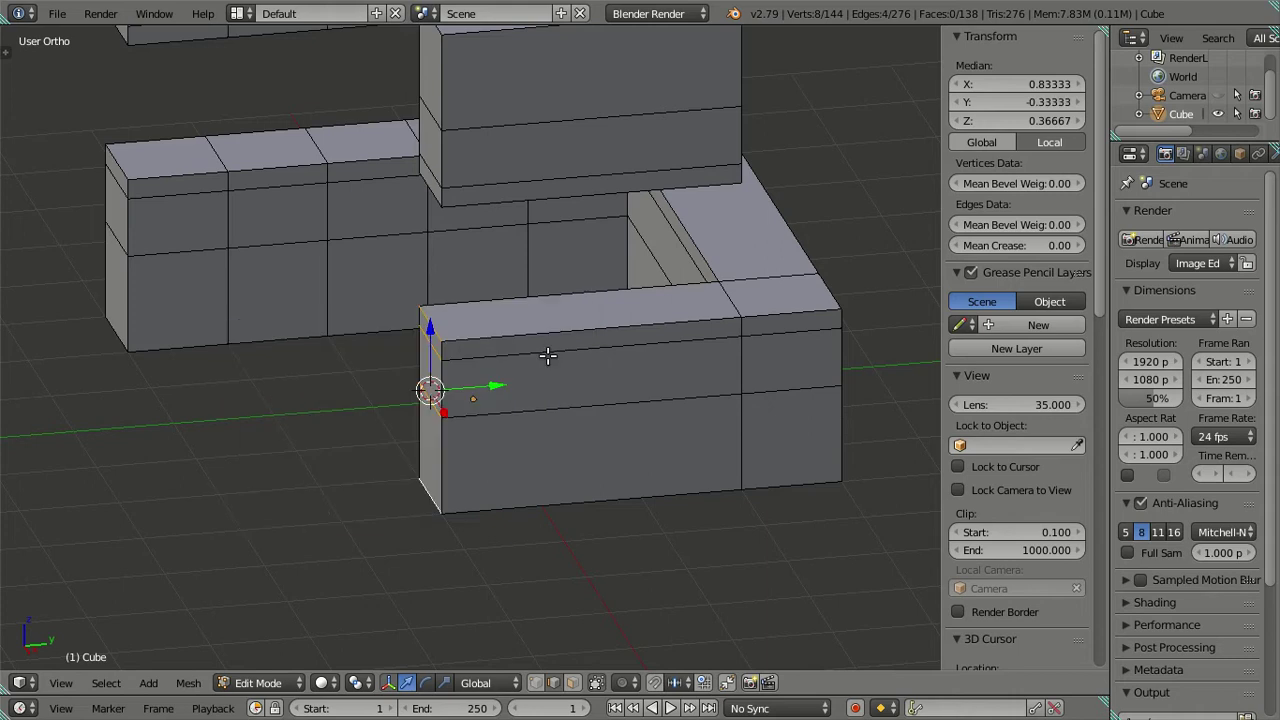
pyautogui.press('a')
# Bring the top block into view and move the 3D cursor to one of its vertical loops
pyautogui.scroll(-5, 437, 357)
pyautogui.moveTo(466, 317)
pyautogui.mouseDown(button='middle')
pyautogui.moveTo(432, 314)
pyautogui.moveTo(413, 233)
pyautogui.mouseUp(button='middle')
pyautogui.scroll(4, 430, 200)
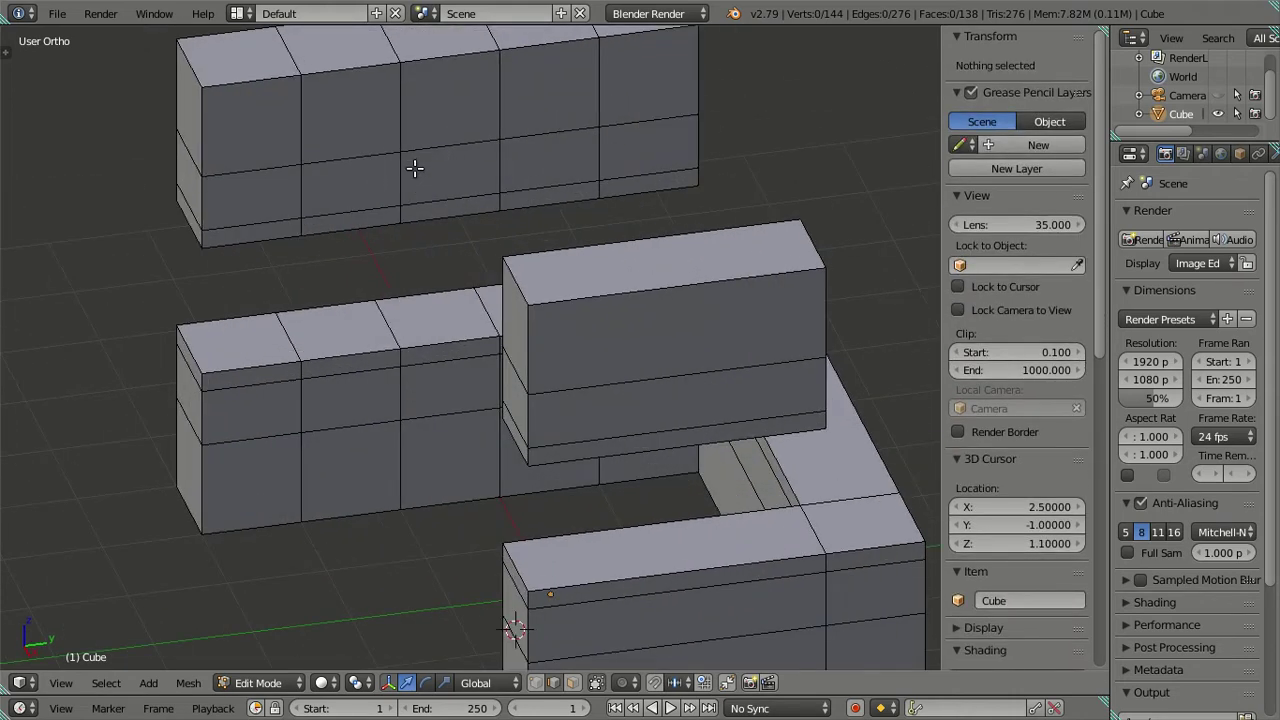
pyautogui.keyDown('shift'); pyautogui.moveTo(414, 163); pyautogui.dragTo(474, 346, button='middle'); pyautogui.keyUp('shift')
pyautogui.keyDown('alt'); pyautogui.rightClick(440, 265); pyautogui.keyUp('alt')
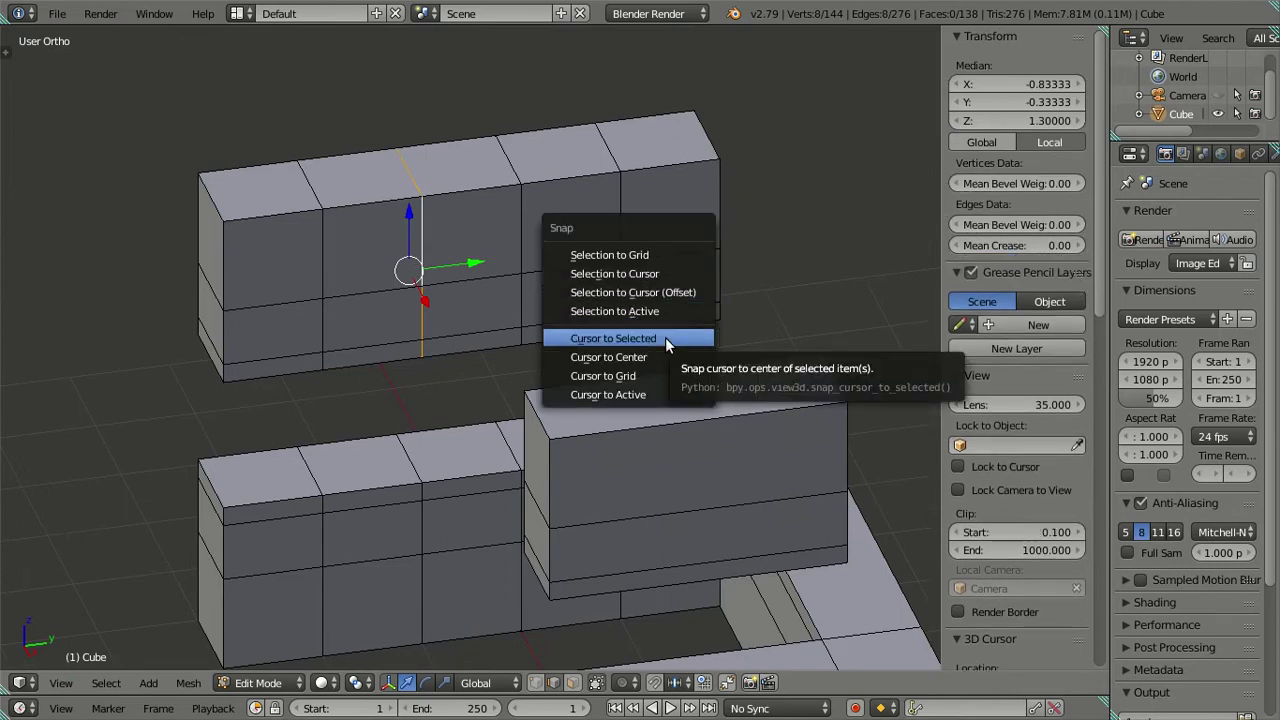
pyautogui.click(665, 337)
# Dissolve the top block's selected vertical loops
pyautogui.keyDown('alt'); pyautogui.keyDown('shift'); pyautogui.rightClick(336, 258); pyautogui.keyUp('shift'); pyautogui.keyUp('alt')
pyautogui.keyDown('alt'); pyautogui.keyDown('shift'); pyautogui.rightClick(524, 224); pyautogui.keyUp('shift'); pyautogui.keyUp('alt')
pyautogui.press('x')
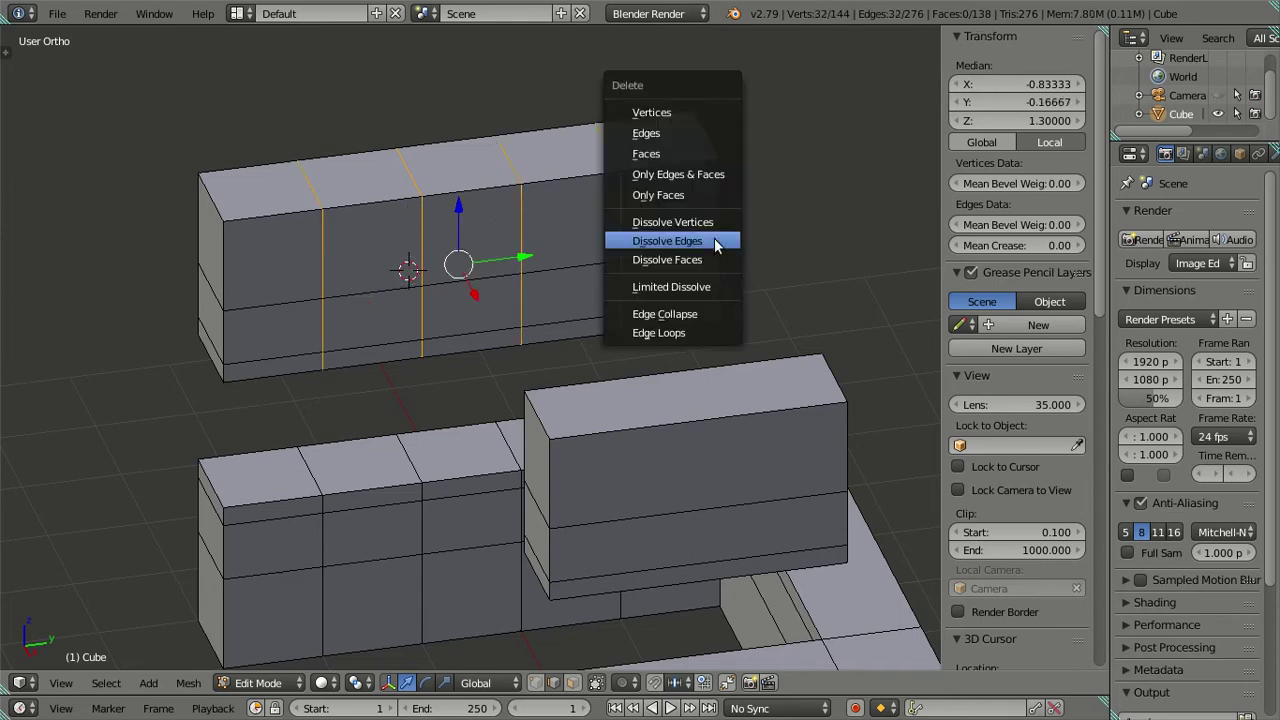
pyautogui.click(704, 248)
# Snap the top block's left-side edges to the 3D cursor
pyautogui.rightClick(212, 205)
pyautogui.keyDown('shift'); pyautogui.rightClick(209, 325); pyautogui.keyUp('shift')
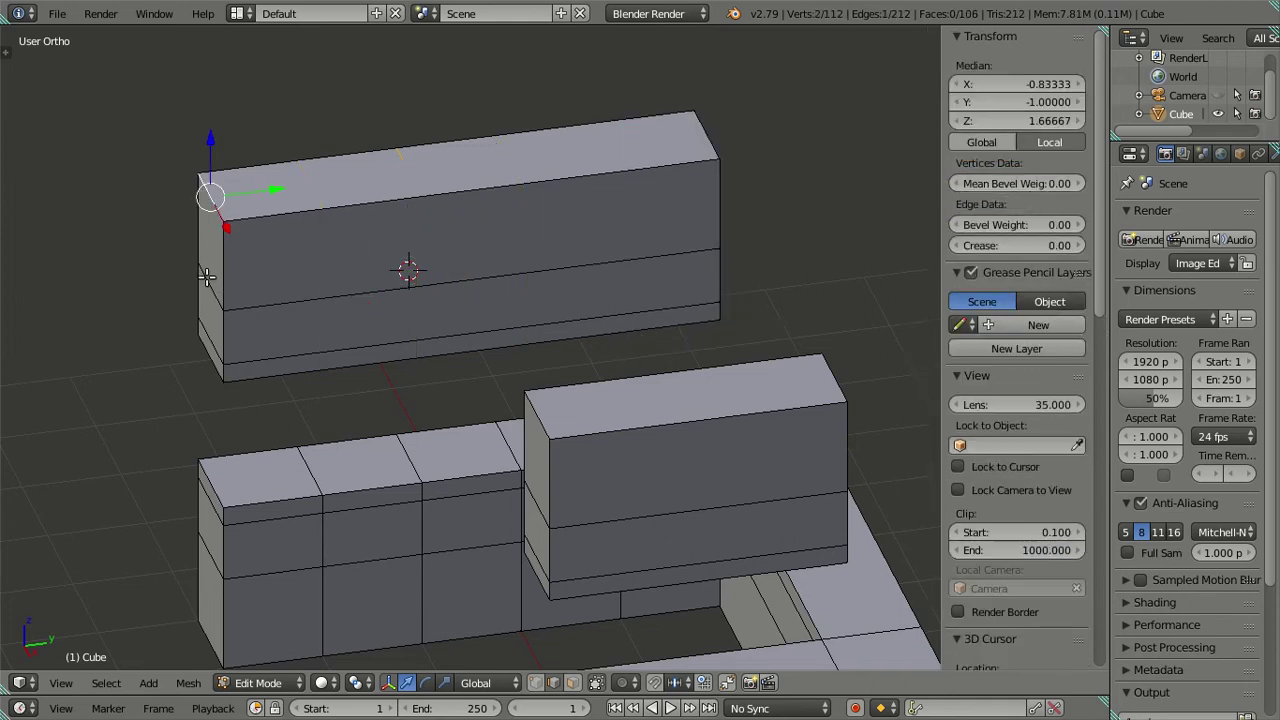
pyautogui.keyDown('shift'); pyautogui.rightClick(209, 342); pyautogui.keyUp('shift')
pyautogui.keyDown('shift'); pyautogui.rightClick(214, 364); pyautogui.keyUp('shift')
pyautogui.hotkey('shift', 's')
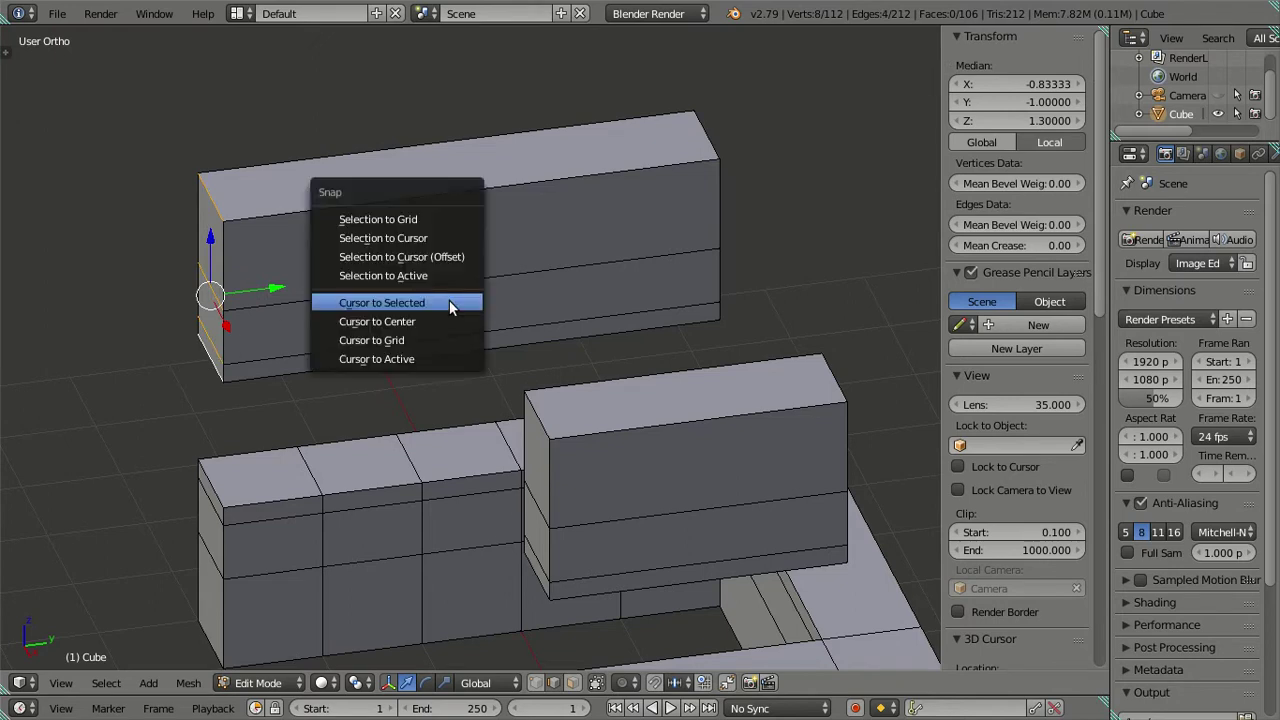
pyautogui.click(457, 256)
# Orbit around the building to a frontal view of the walls
pyautogui.press('a')
pyautogui.scroll(-3, 457, 263)
pyautogui.moveTo(457, 263)
pyautogui.mouseDown(button='middle')
pyautogui.moveTo(494, 331)
pyautogui.moveTo(664, 394)
pyautogui.moveTo(786, 397)
pyautogui.moveTo(780, 365)
pyautogui.moveTo(737, 334)
pyautogui.moveTo(634, 366)
pyautogui.moveTo(511, 354)
pyautogui.moveTo(494, 383)
pyautogui.moveTo(527, 421)
pyautogui.moveTo(614, 400)
pyautogui.moveTo(643, 429)
pyautogui.moveTo(671, 420)
pyautogui.moveTo(731, 400)
pyautogui.moveTo(763, 363)
pyautogui.moveTo(750, 347)
pyautogui.mouseUp(button='middle')
pyautogui.moveTo(757, 494)
pyautogui.mouseDown(button='middle')
pyautogui.moveTo(649, 423)
pyautogui.moveTo(669, 451)
pyautogui.moveTo(657, 457)
pyautogui.mouseUp(button='middle')
pyautogui.scroll(2, 649, 423)
pyautogui.scroll(2, 623, 463)
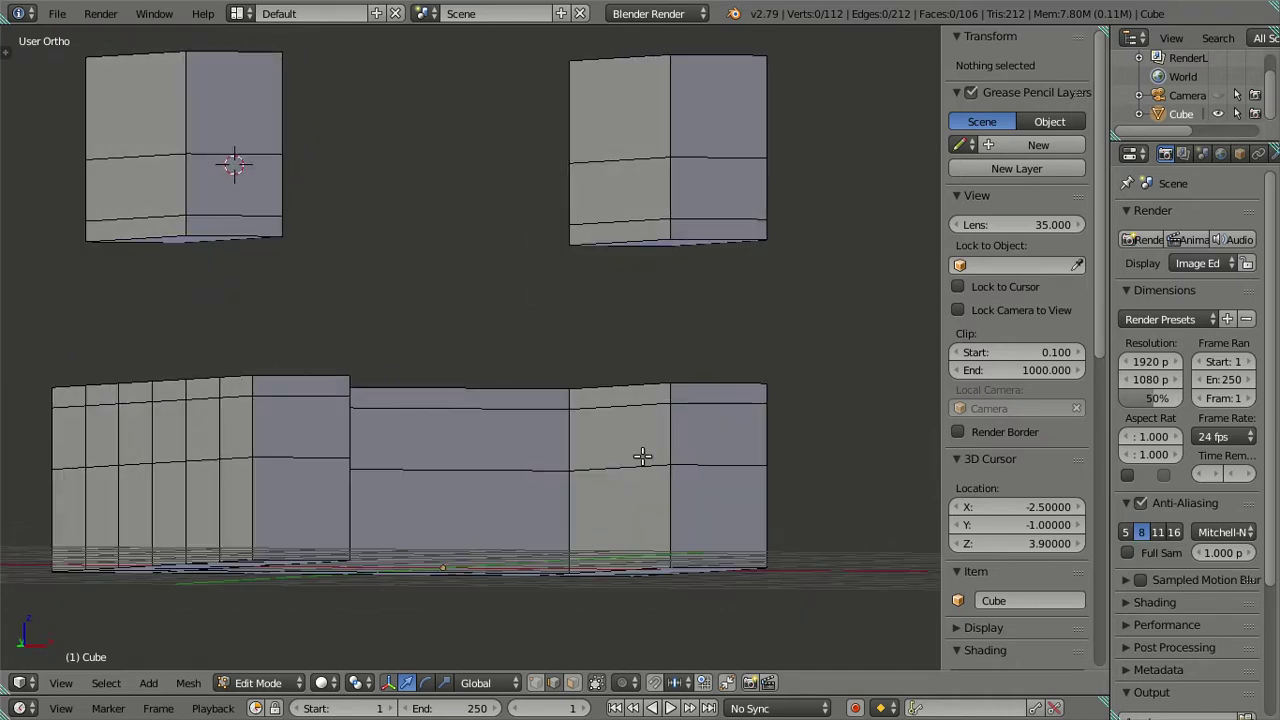
pyautogui.scroll(-2, 603, 296)
pyautogui.moveTo(603, 296)
pyautogui.mouseDown(button='middle')
pyautogui.moveTo(594, 340)
pyautogui.moveTo(566, 330)
pyautogui.moveTo(612, 335)
pyautogui.moveTo(577, 351)
pyautogui.moveTo(581, 341)
pyautogui.mouseUp(button='middle')
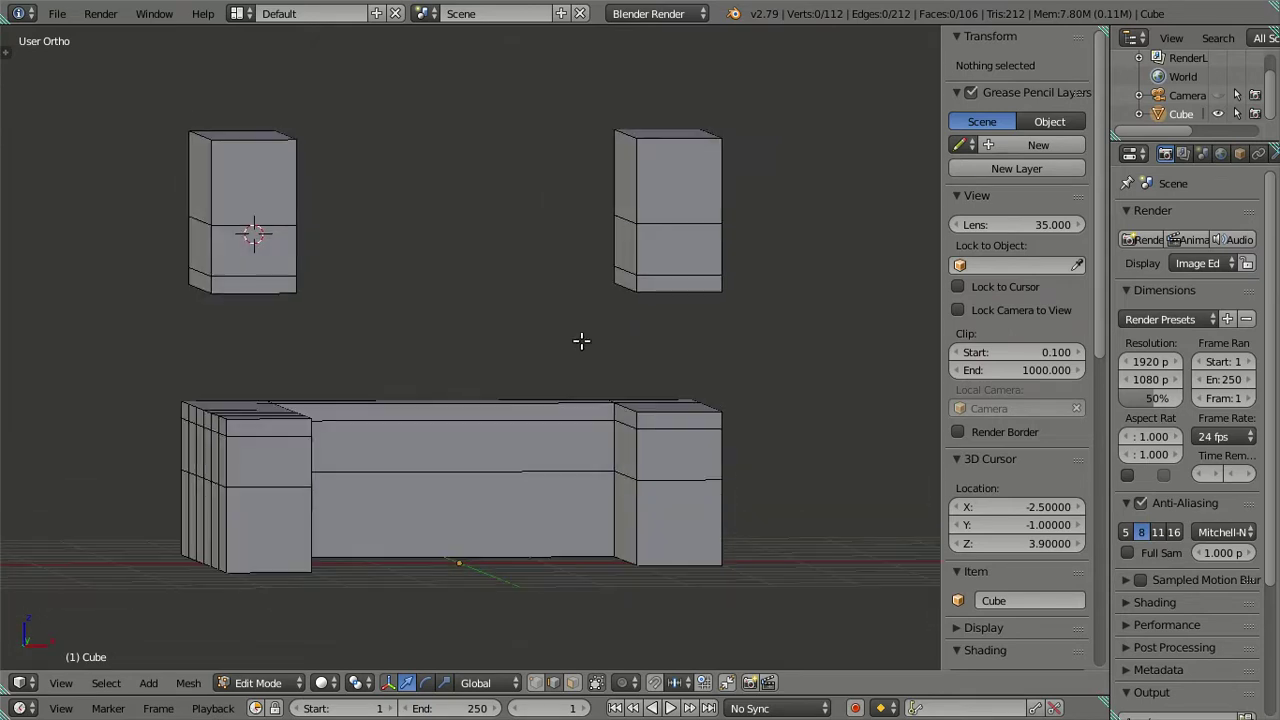
# Frame the walls head-on through the camera using Lock Camera to View, then unlock and exit
pyautogui.press('KP_0')
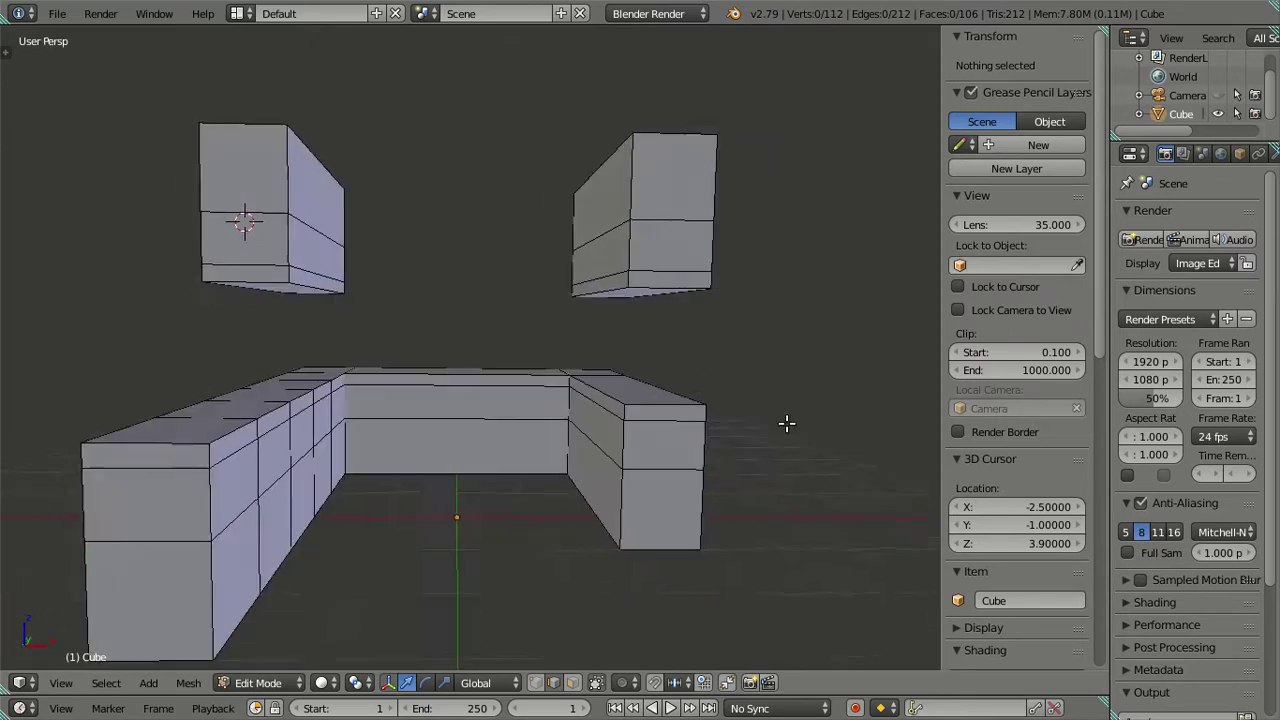
pyautogui.scroll(3, 734, 440)
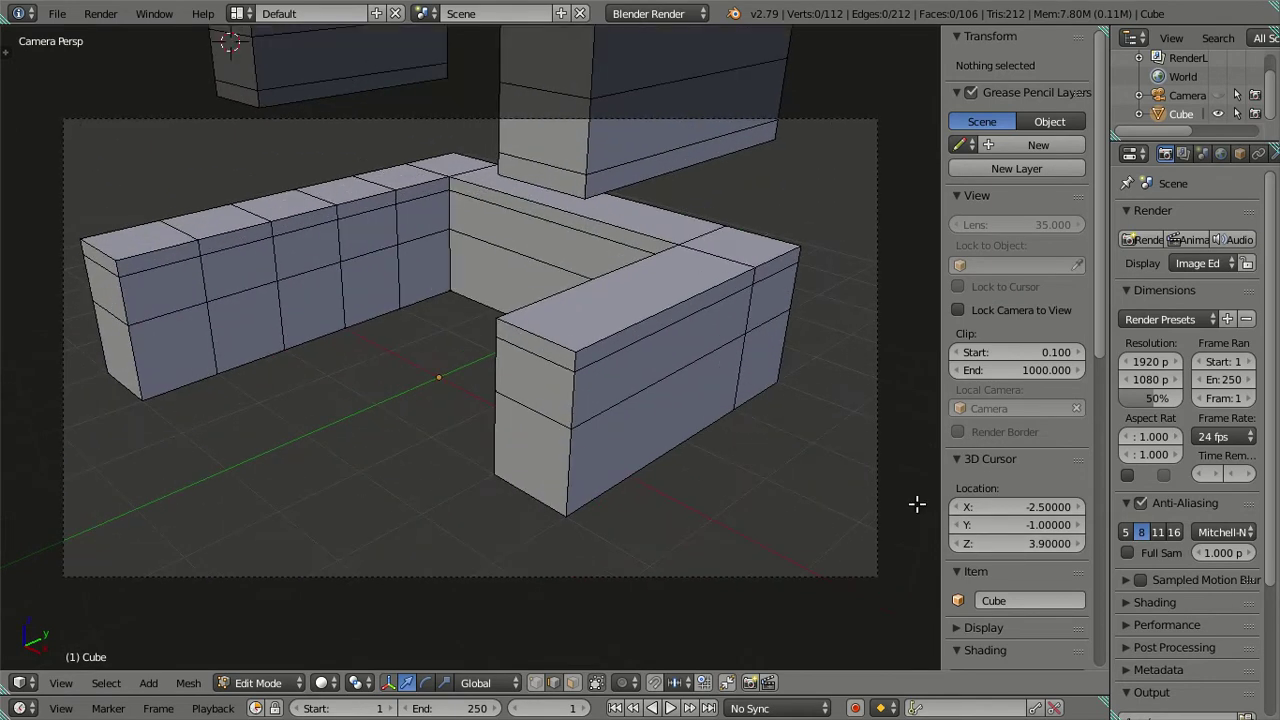
pyautogui.click(956, 311)
pyautogui.moveTo(509, 377)
pyautogui.mouseDown(button='middle')
pyautogui.moveTo(486, 363)
pyautogui.moveTo(443, 426)
pyautogui.moveTo(486, 371)
pyautogui.moveTo(580, 354)
pyautogui.moveTo(524, 379)
pyautogui.mouseUp(button='middle')
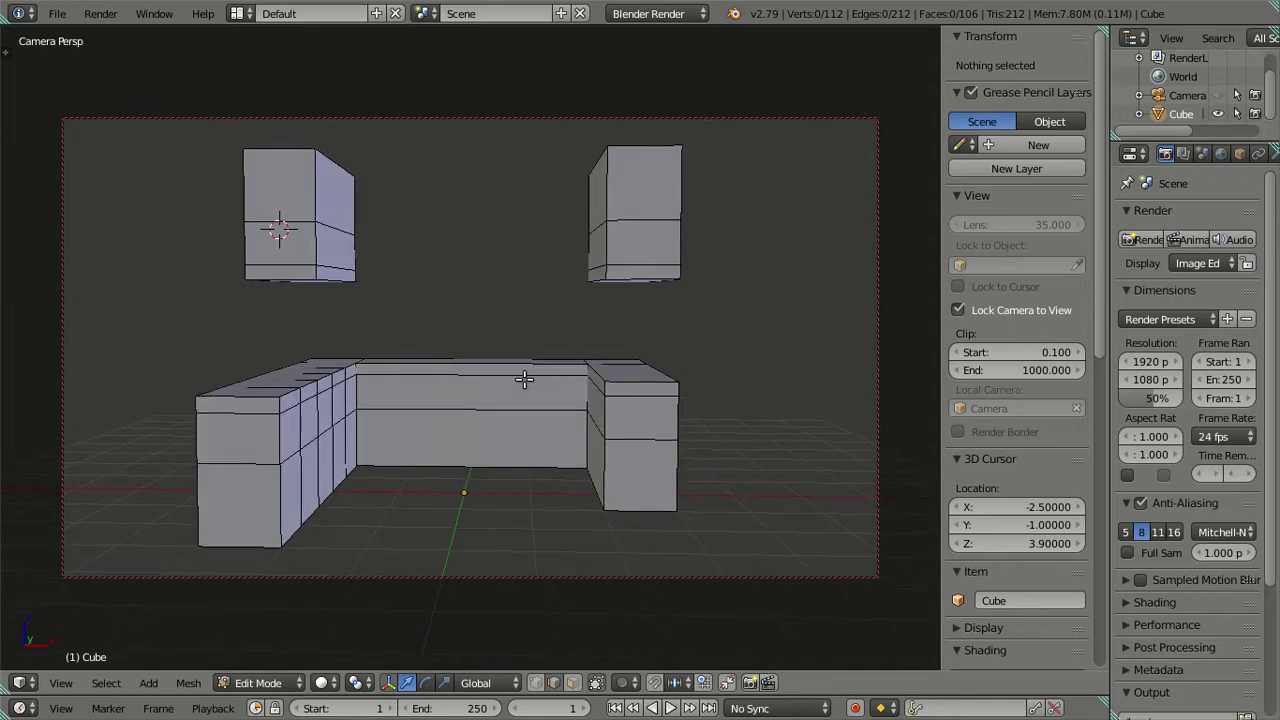
pyautogui.moveTo(524, 379)
pyautogui.mouseDown(button='middle')
pyautogui.moveTo(535, 370)
pyautogui.moveTo(550, 388)
pyautogui.moveTo(548, 373)
pyautogui.mouseUp(button='middle')
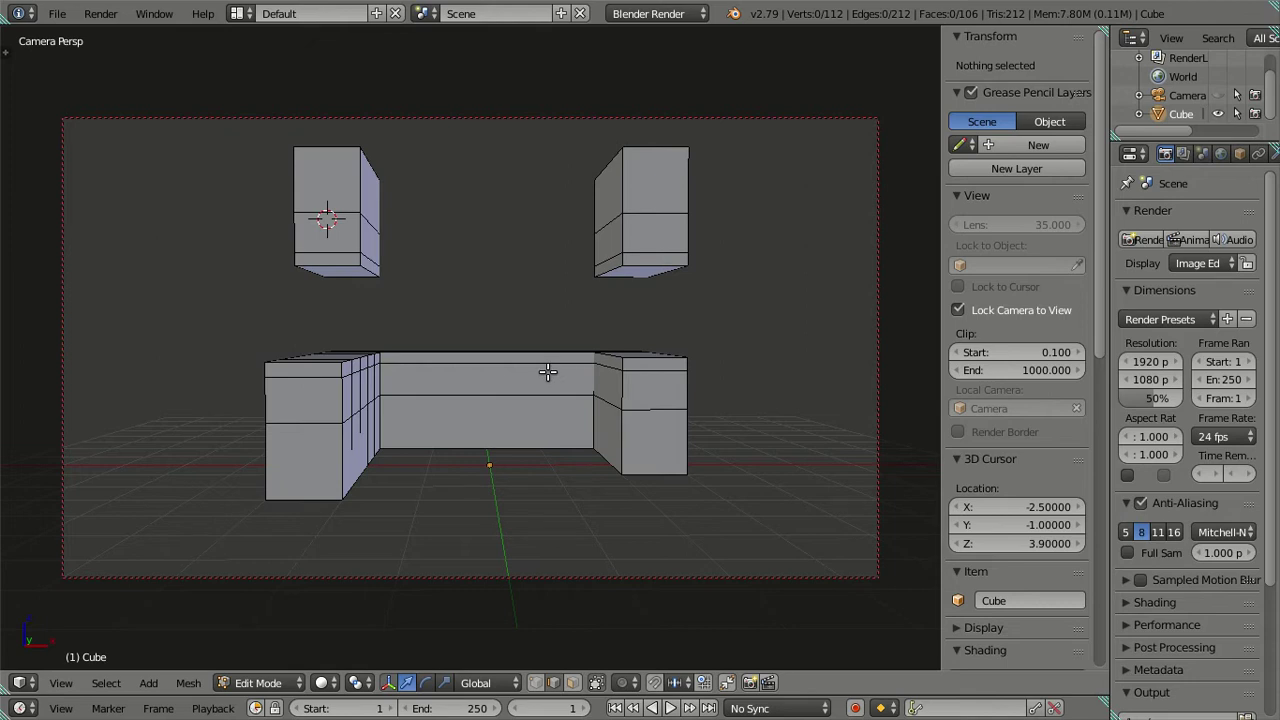
pyautogui.moveTo(554, 372); pyautogui.dragTo(546, 383, button='middle')
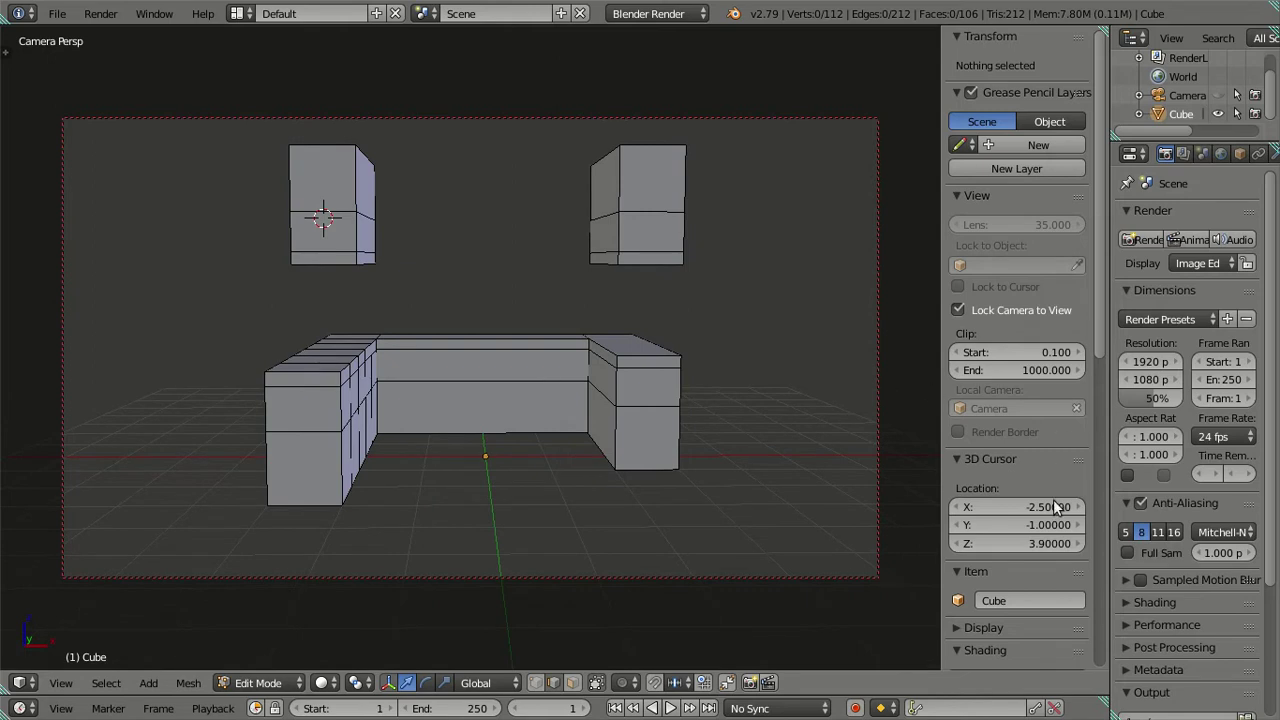
pyautogui.click(958, 310)
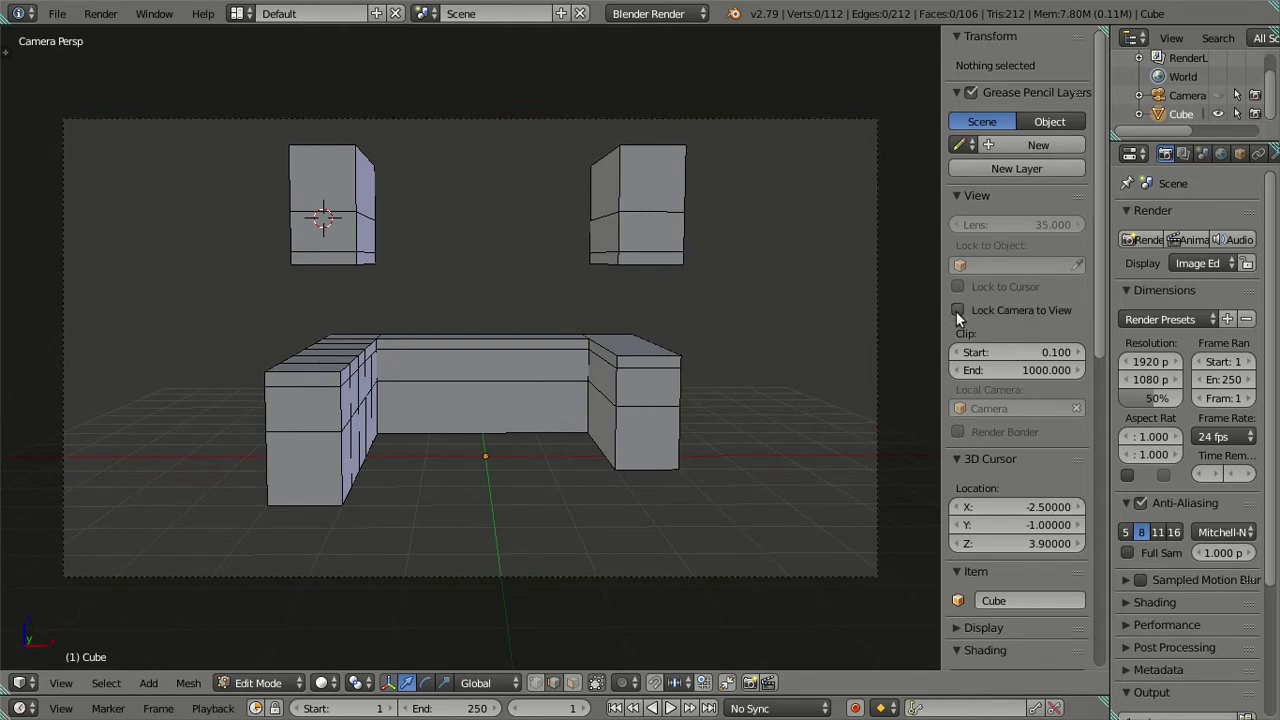
pyautogui.press('KP_5')
pyautogui.moveTo(652, 383)
pyautogui.mouseDown(button='middle')
pyautogui.moveTo(560, 420)
pyautogui.moveTo(466, 431)
pyautogui.moveTo(574, 337)
pyautogui.moveTo(591, 303)
pyautogui.moveTo(629, 286)
pyautogui.moveTo(634, 340)
pyautogui.moveTo(549, 374)
pyautogui.moveTo(450, 375)
pyautogui.moveTo(472, 344)
pyautogui.mouseUp(button='middle')
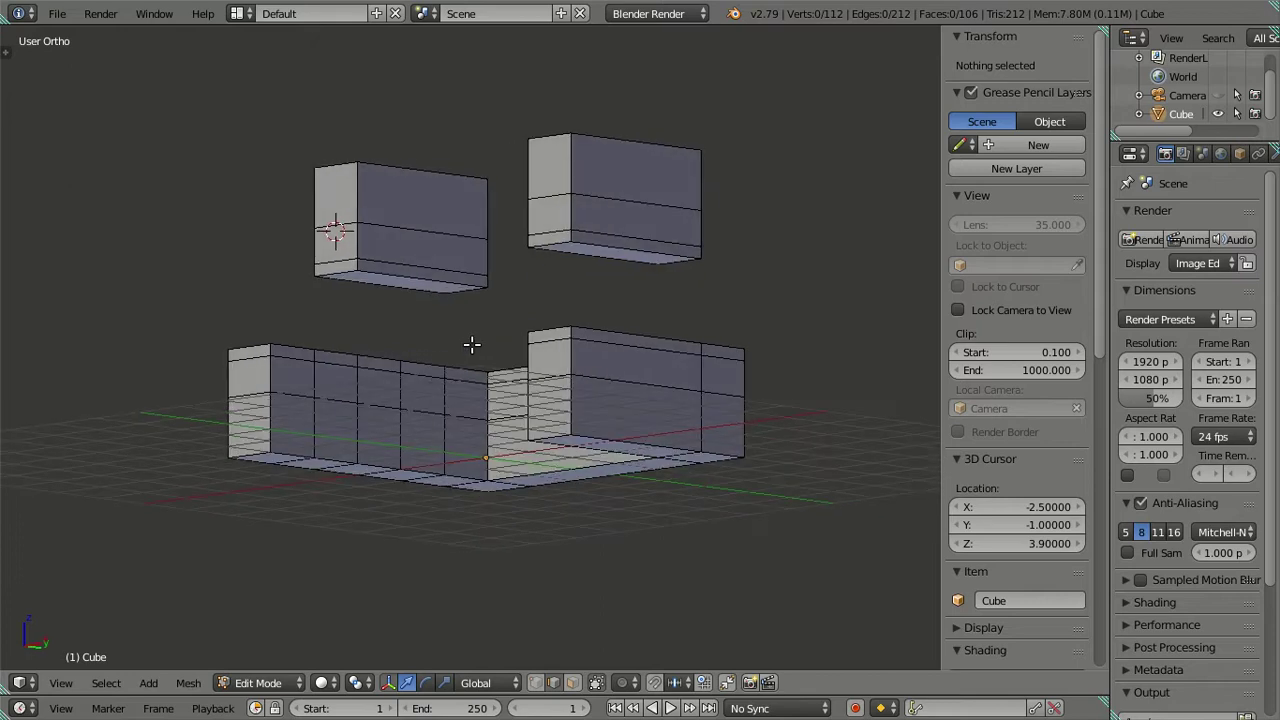
# Select the whole upper-right box and separate it into its own object
pyautogui.scroll(2, 510, 287)
pyautogui.rightClick(629, 176)
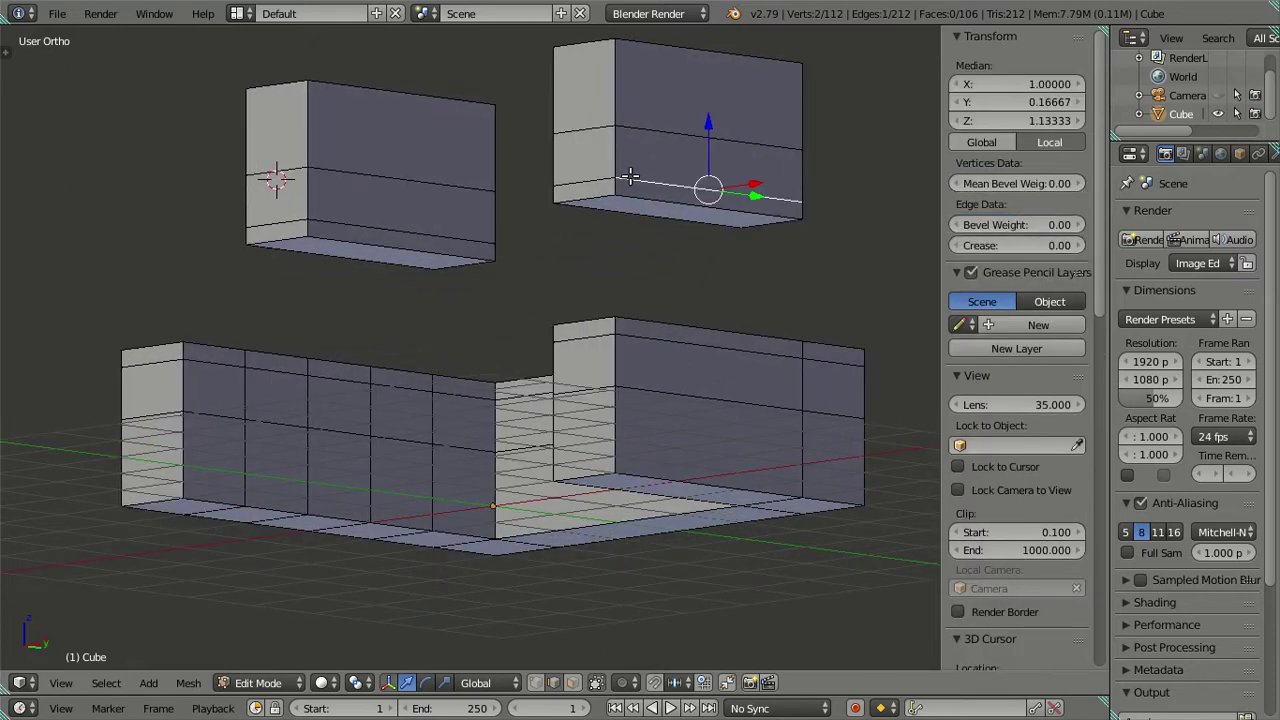
pyautogui.hotkey('ctrl', 'l')
pyautogui.press('p')
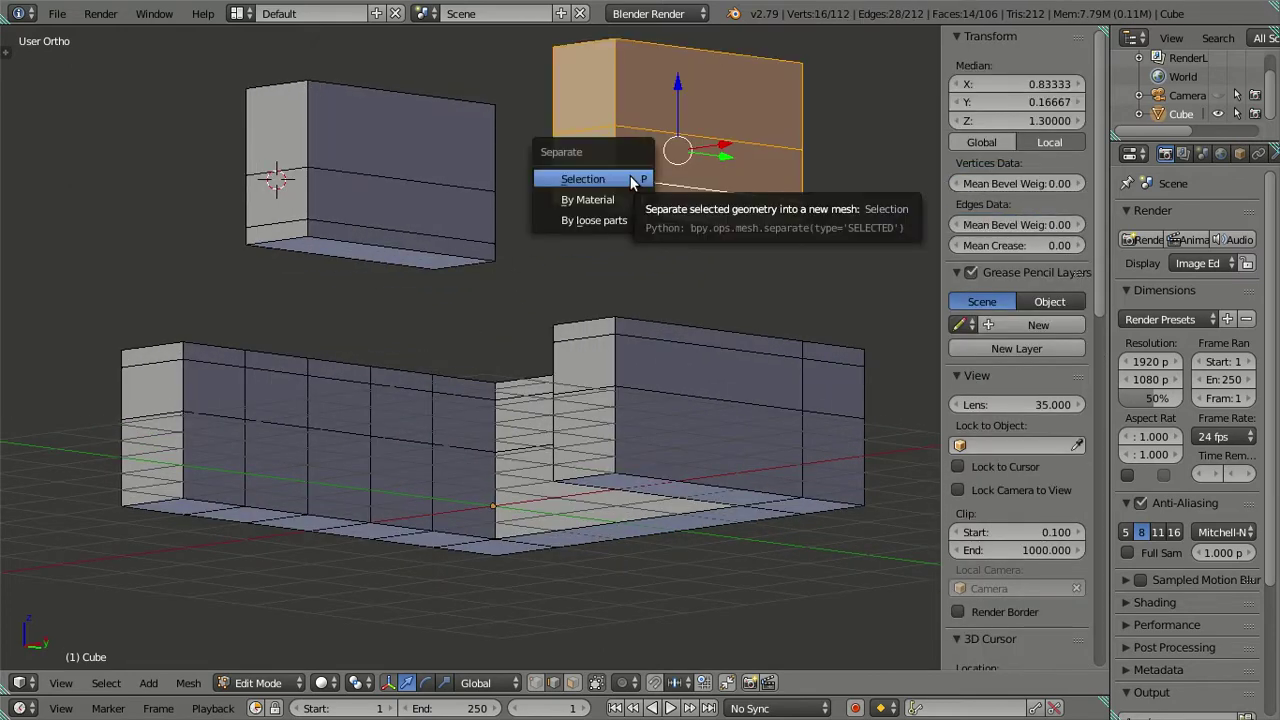
pyautogui.click(630, 176)
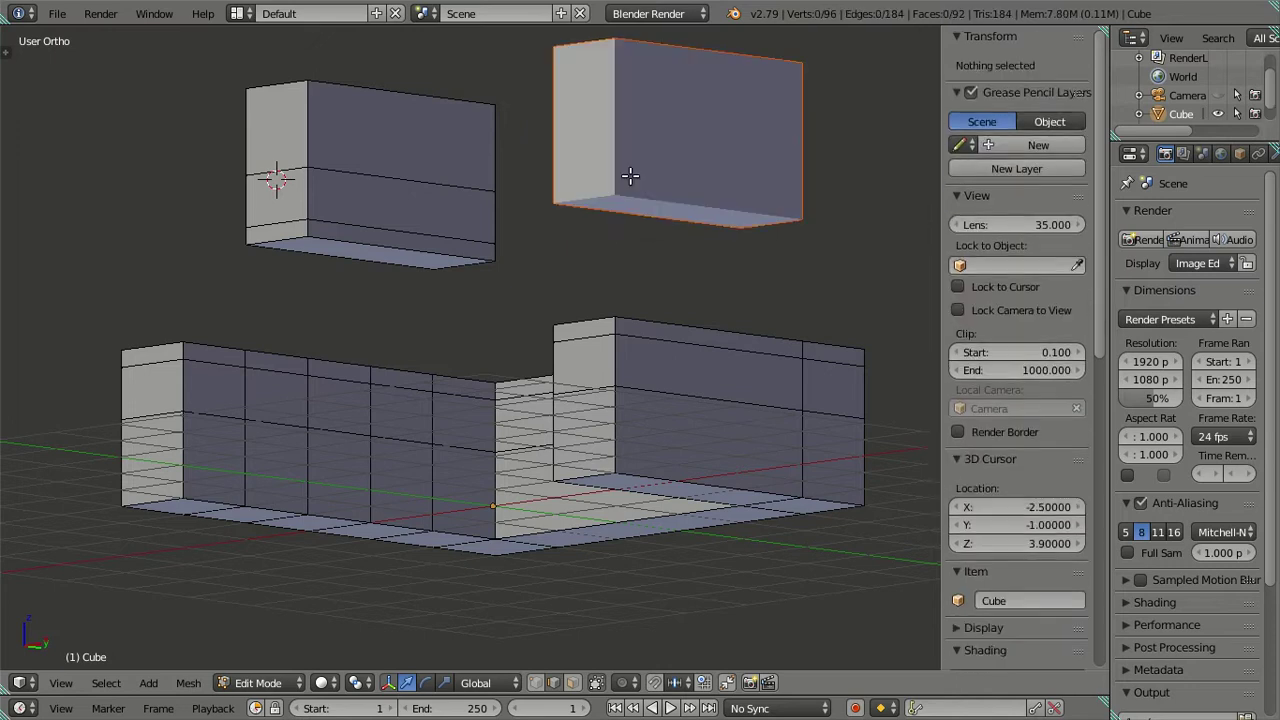
pyautogui.hotkey('ctrl', 'r')
pyautogui.click(630, 176)
# Select and clear an edge on the upper-right box, then check the view in object mode
pyautogui.rightClick(630, 176)
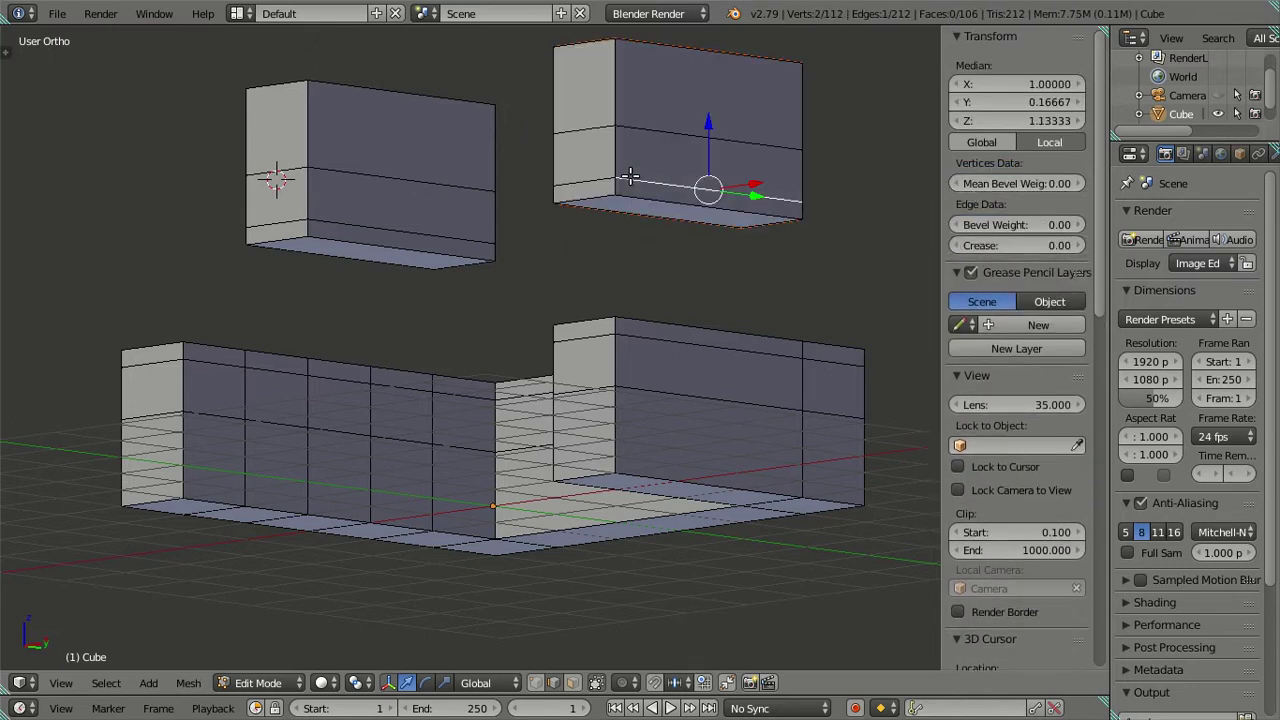
pyautogui.press('a')
pyautogui.press('ctrl+KP_4')
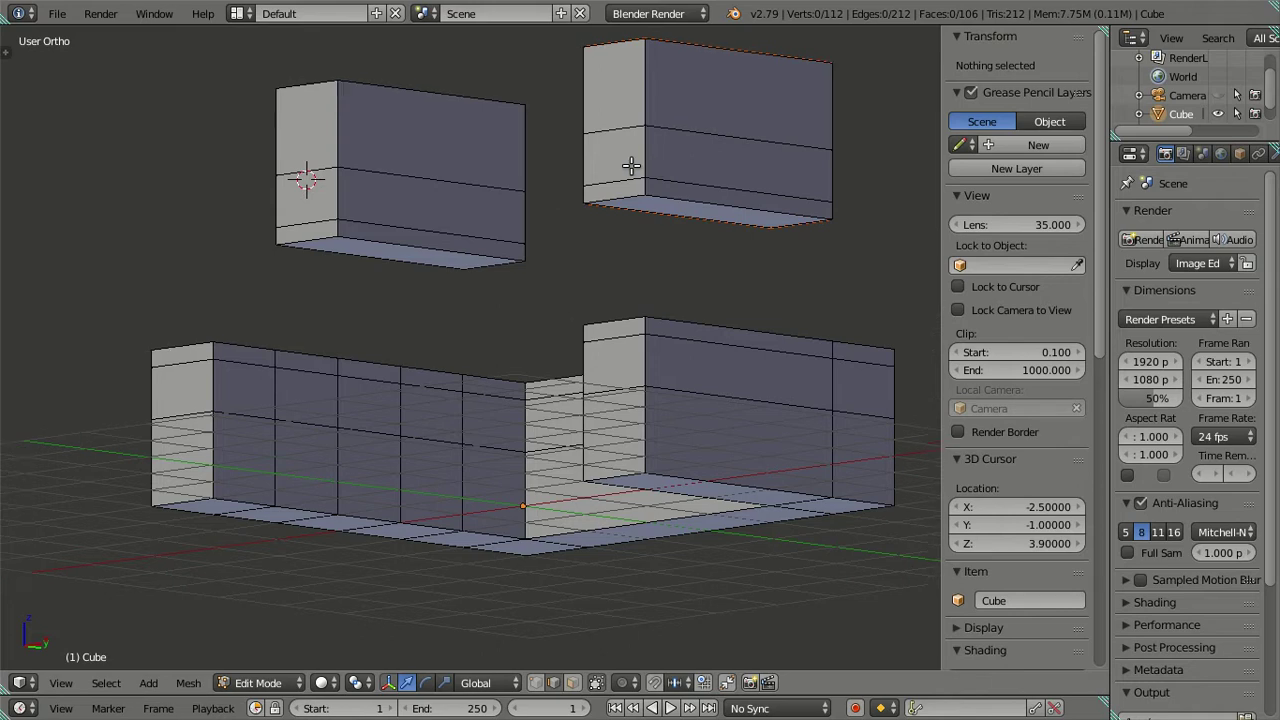
pyautogui.press('Tab')
pyautogui.scroll(-2, 623, 183)
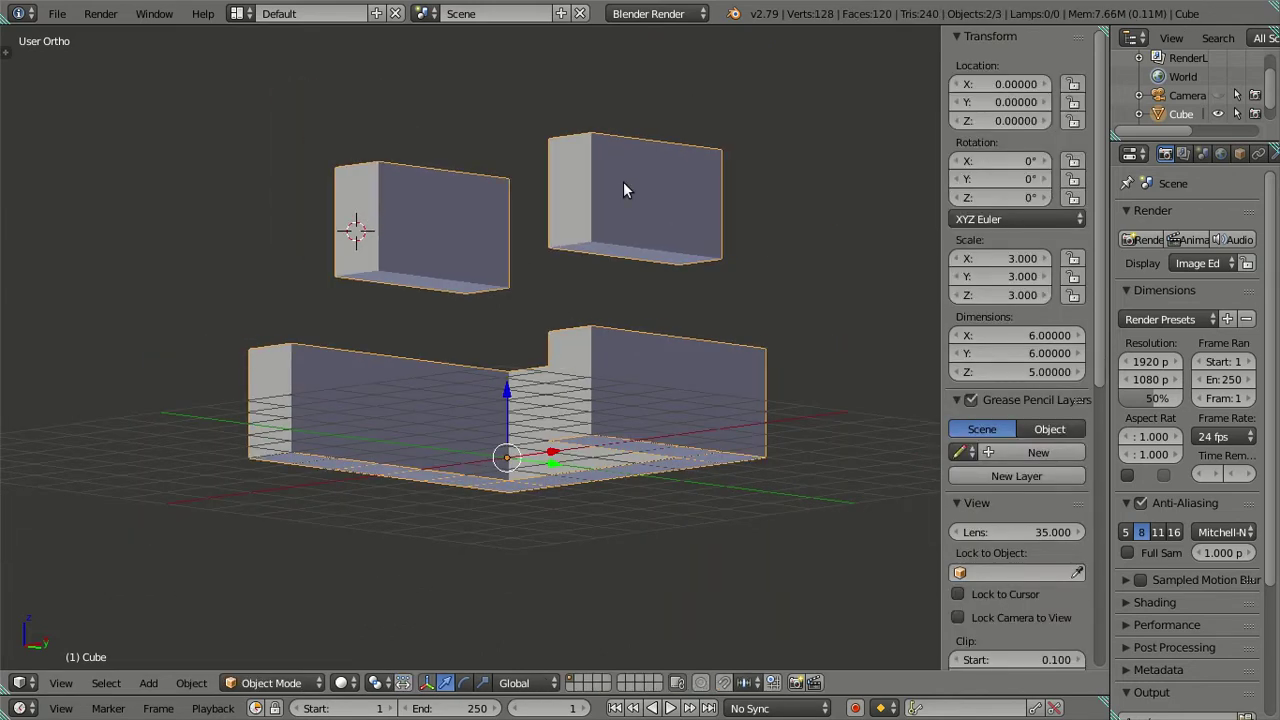
pyautogui.moveTo(600, 316)
pyautogui.mouseDown(button='middle')
pyautogui.moveTo(691, 305)
pyautogui.moveTo(705, 407)
pyautogui.moveTo(645, 320)
pyautogui.mouseUp(button='middle')
# Return to edit mode, orbit to a frontal view, and select then clear a right-box edge
pyautogui.press('Tab')
pyautogui.scroll(3, 628, 258)
pyautogui.moveTo(634, 260)
pyautogui.mouseDown(button='middle')
pyautogui.moveTo(791, 240)
pyautogui.moveTo(651, 341)
pyautogui.mouseUp(button='middle')
pyautogui.rightClick(653, 238)
pyautogui.moveTo(653, 238)
pyautogui.mouseDown(button='middle')
pyautogui.moveTo(566, 314)
pyautogui.moveTo(600, 290)
pyautogui.mouseUp(button='middle')
pyautogui.press('a')
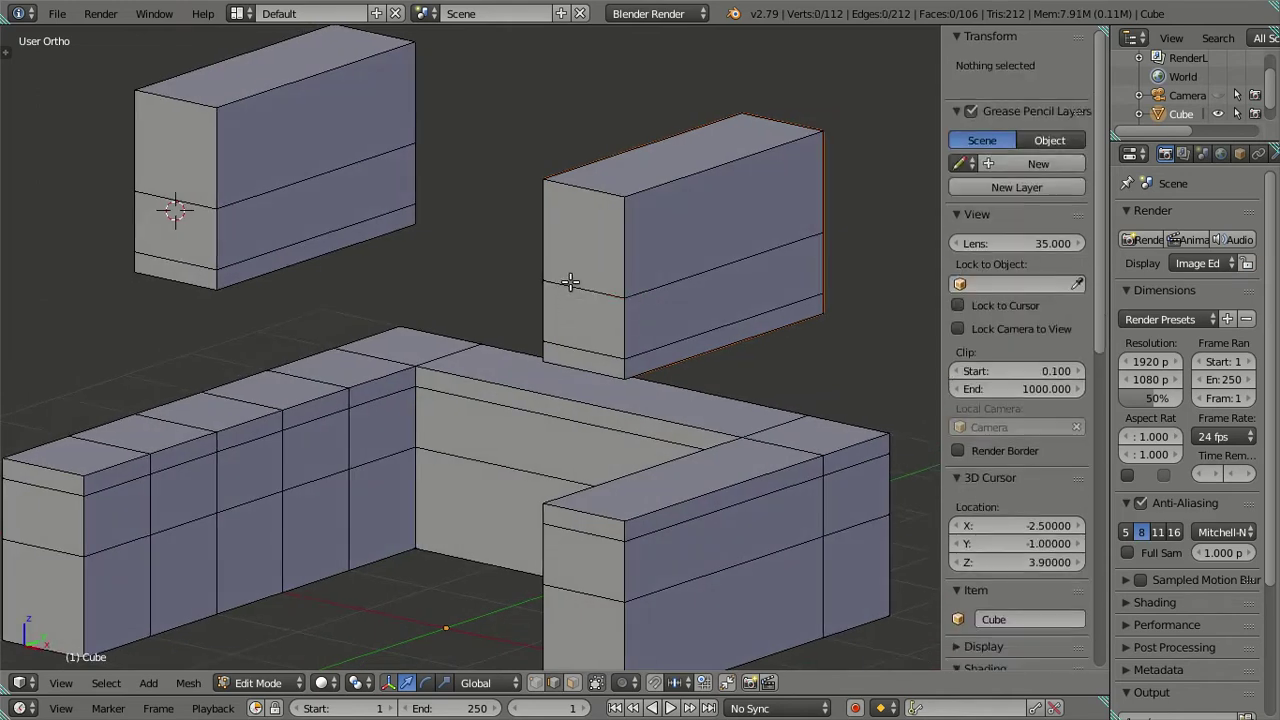
pyautogui.scroll(-2, 600, 290)
pyautogui.press('Tab')
pyautogui.press('Tab')
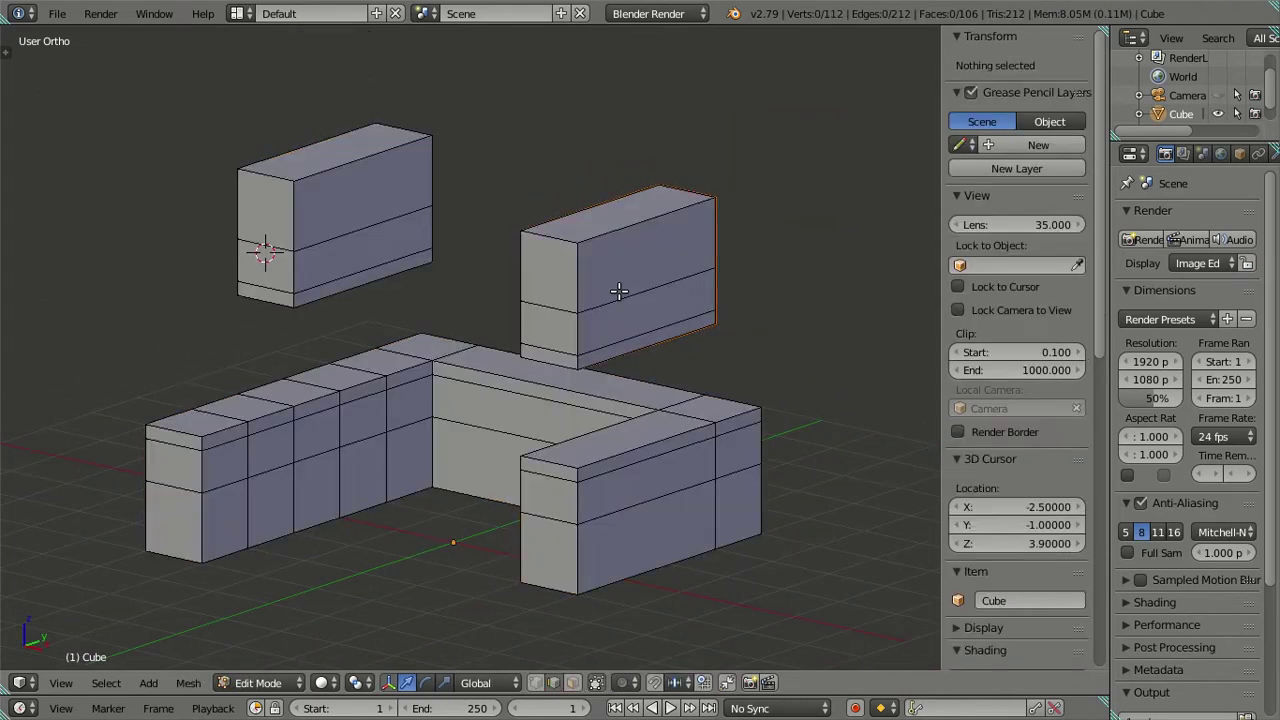
pyautogui.press('a')
pyautogui.press('a')
# Select the whole right floating box with Ctrl+L, then deselect and return to object mode
pyautogui.rightClick(636, 304)
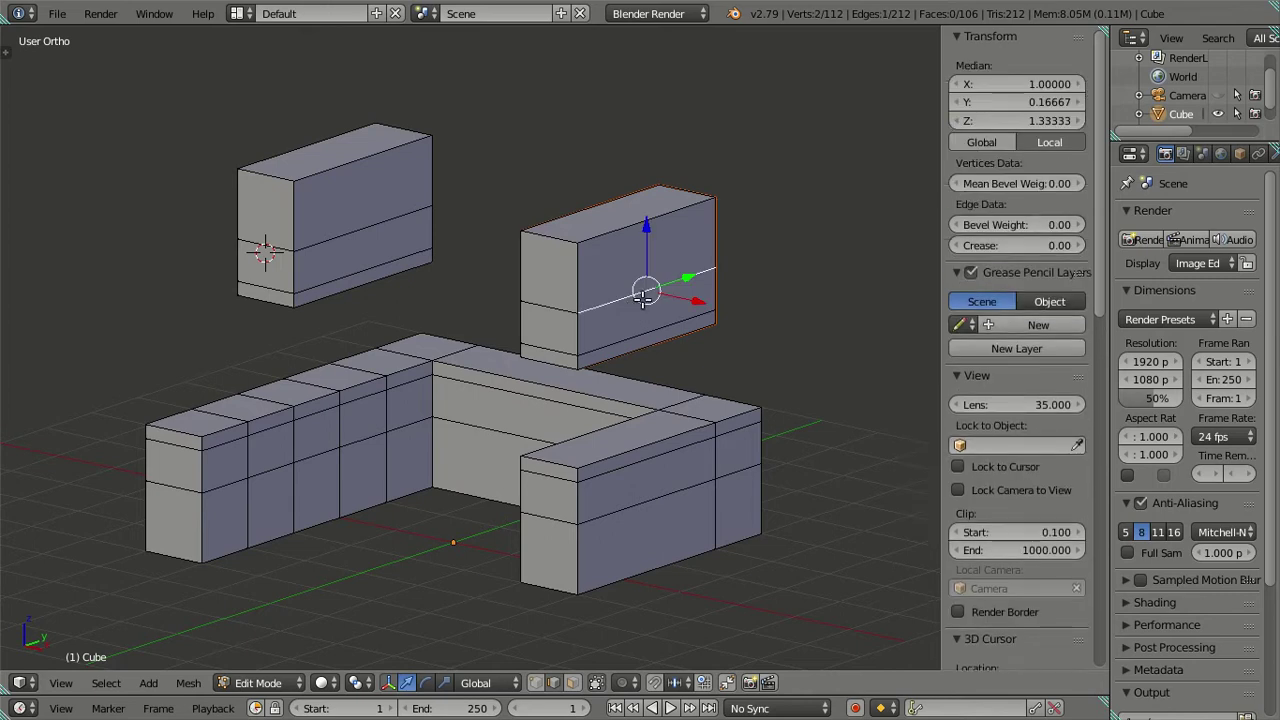
pyautogui.press('a')
pyautogui.press('a')
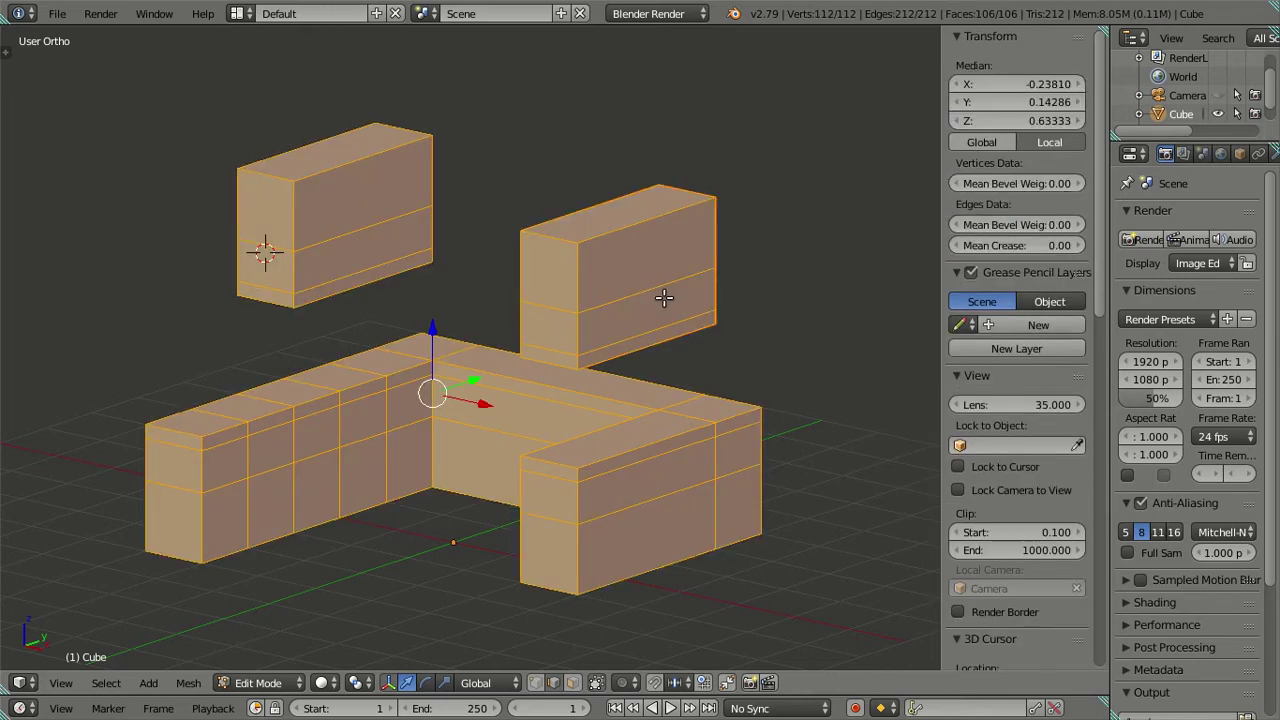
pyautogui.rightClick(664, 297)
pyautogui.hotkey('ctrl', 'l')
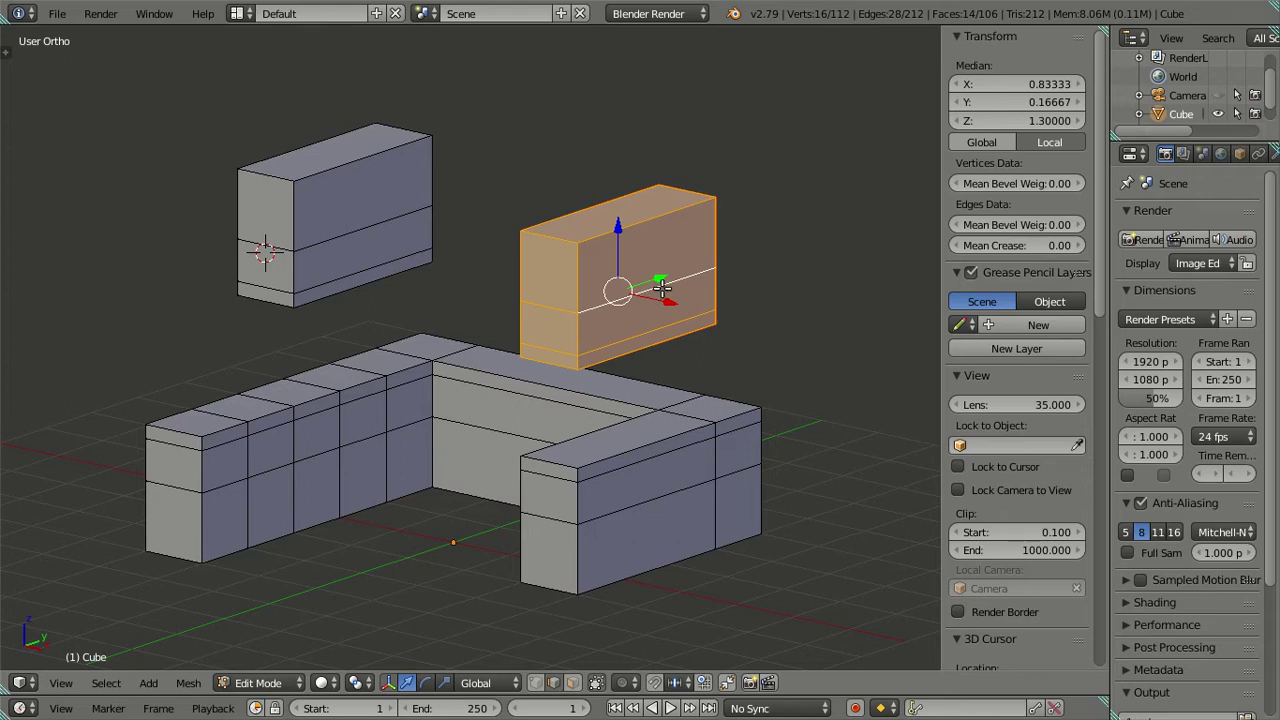
pyautogui.press('a')
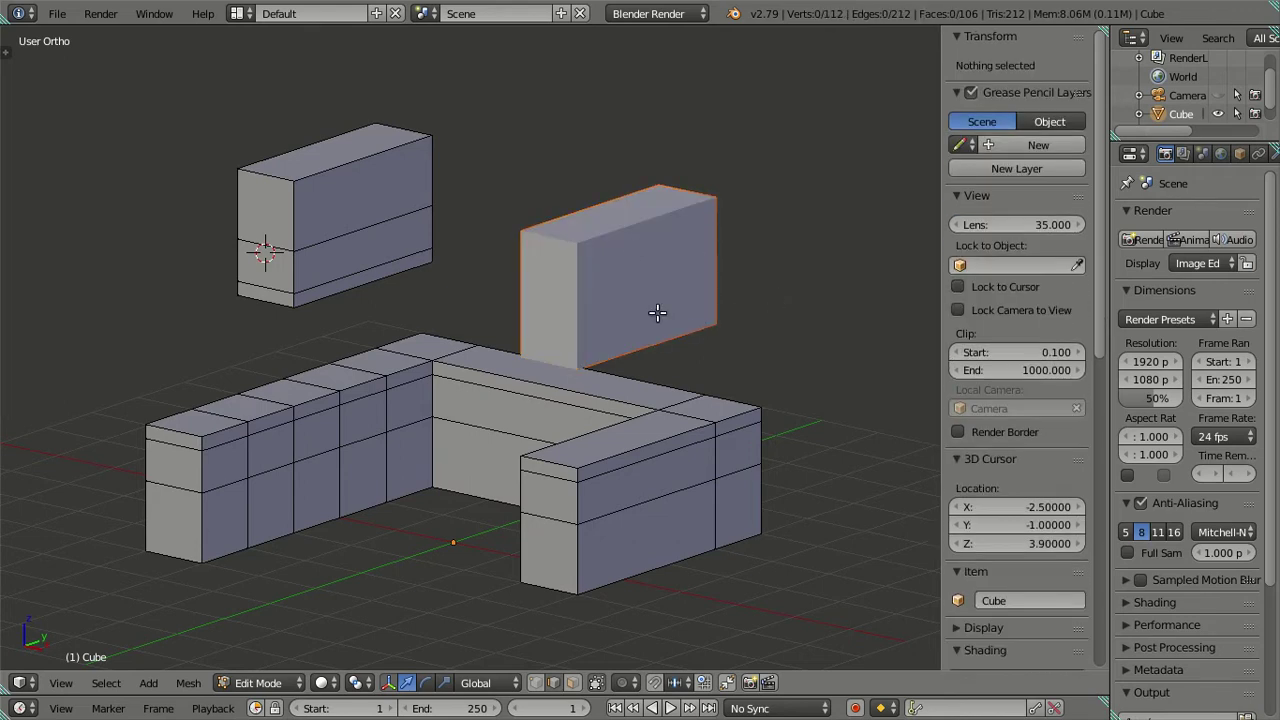
pyautogui.press('Tab')
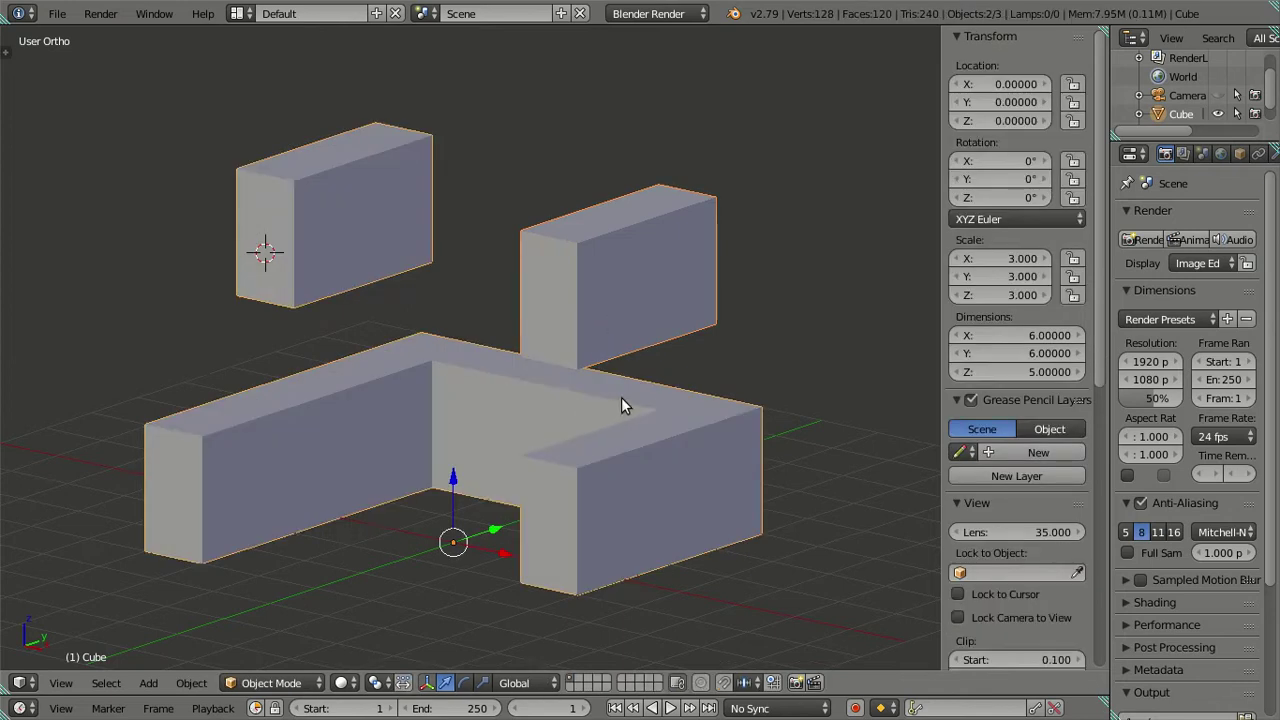
# Select the separated right box on its own and enter its edit mode
pyautogui.press('g')
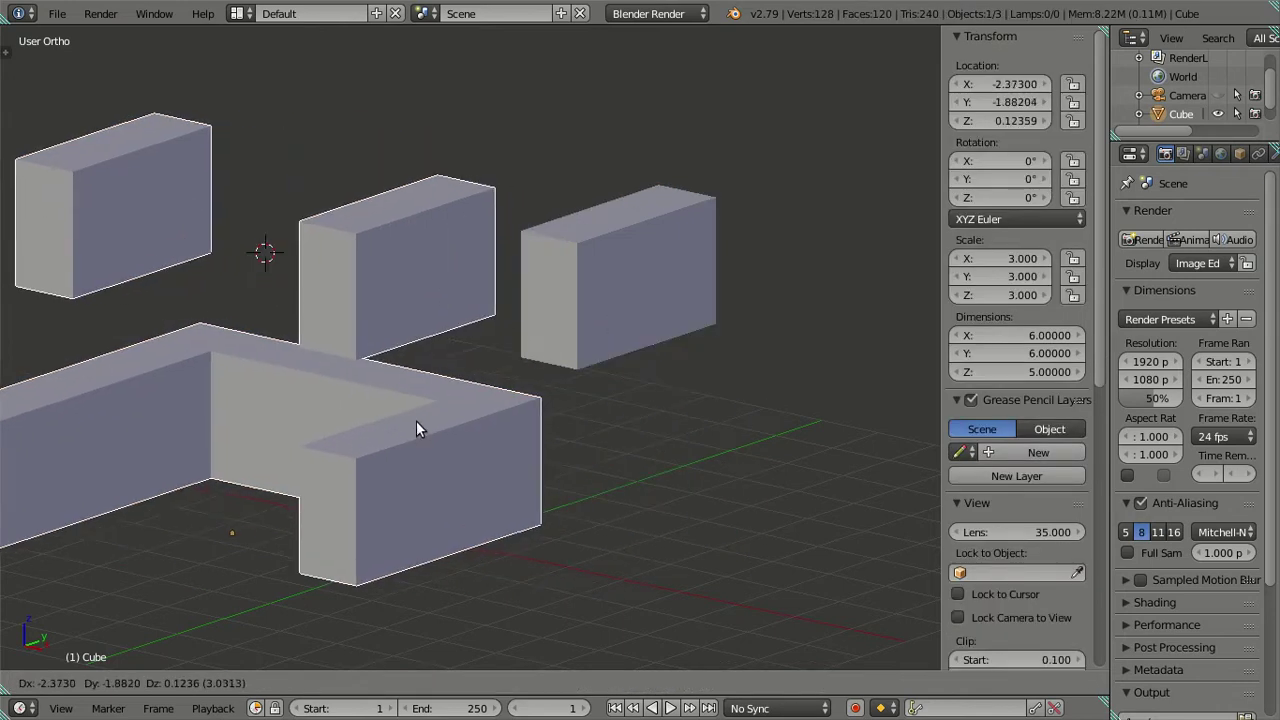
pyautogui.press('Escape')
pyautogui.rightClick(606, 289)
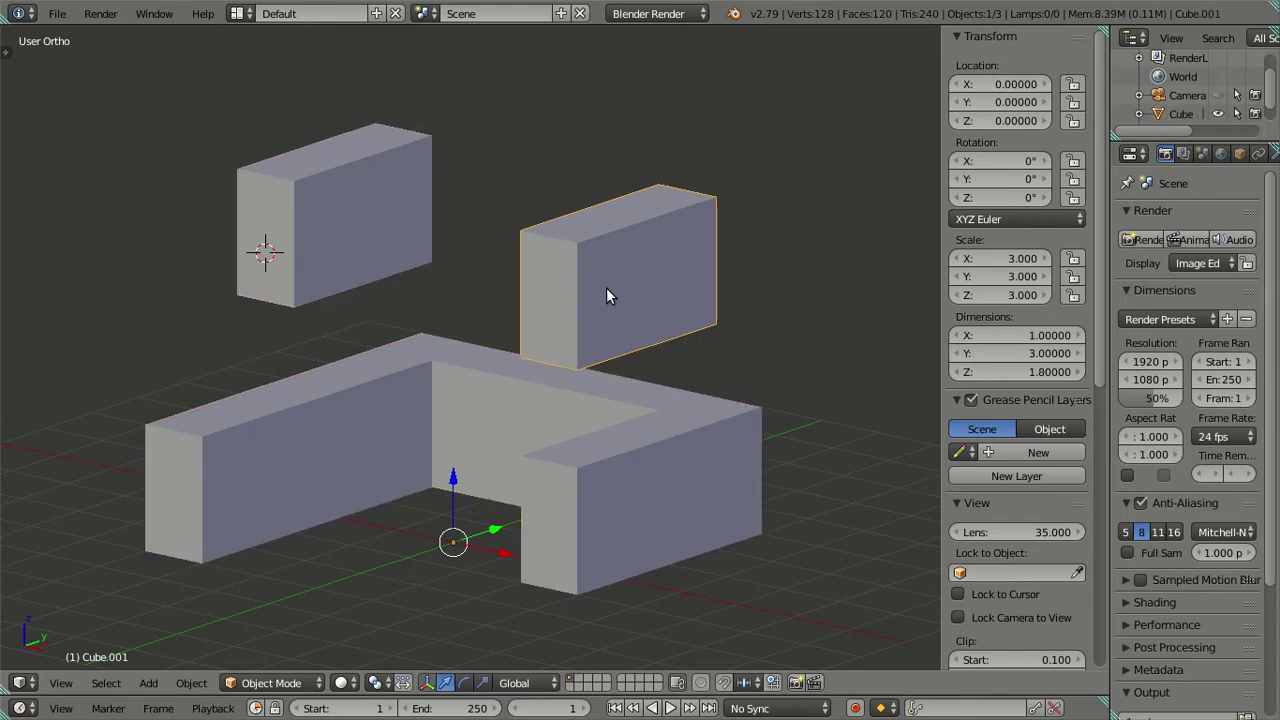
pyautogui.press('Tab')
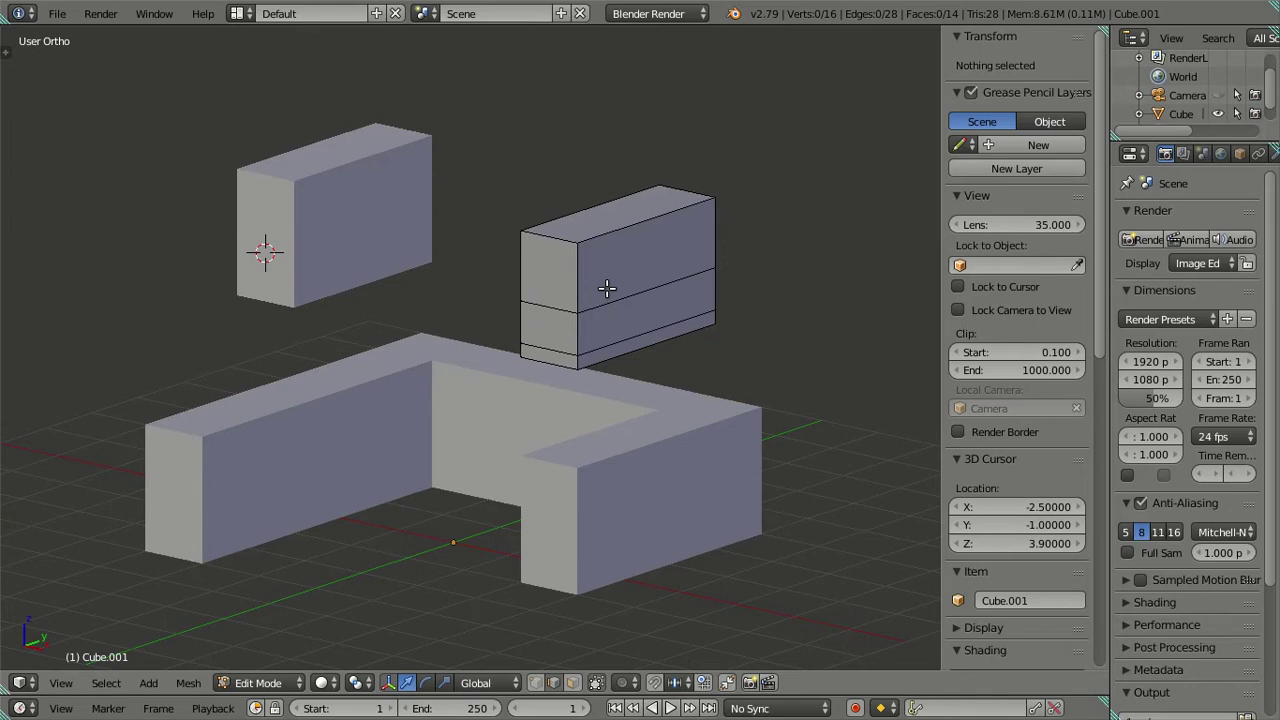
pyautogui.rightClick(607, 289)
pyautogui.press('a')
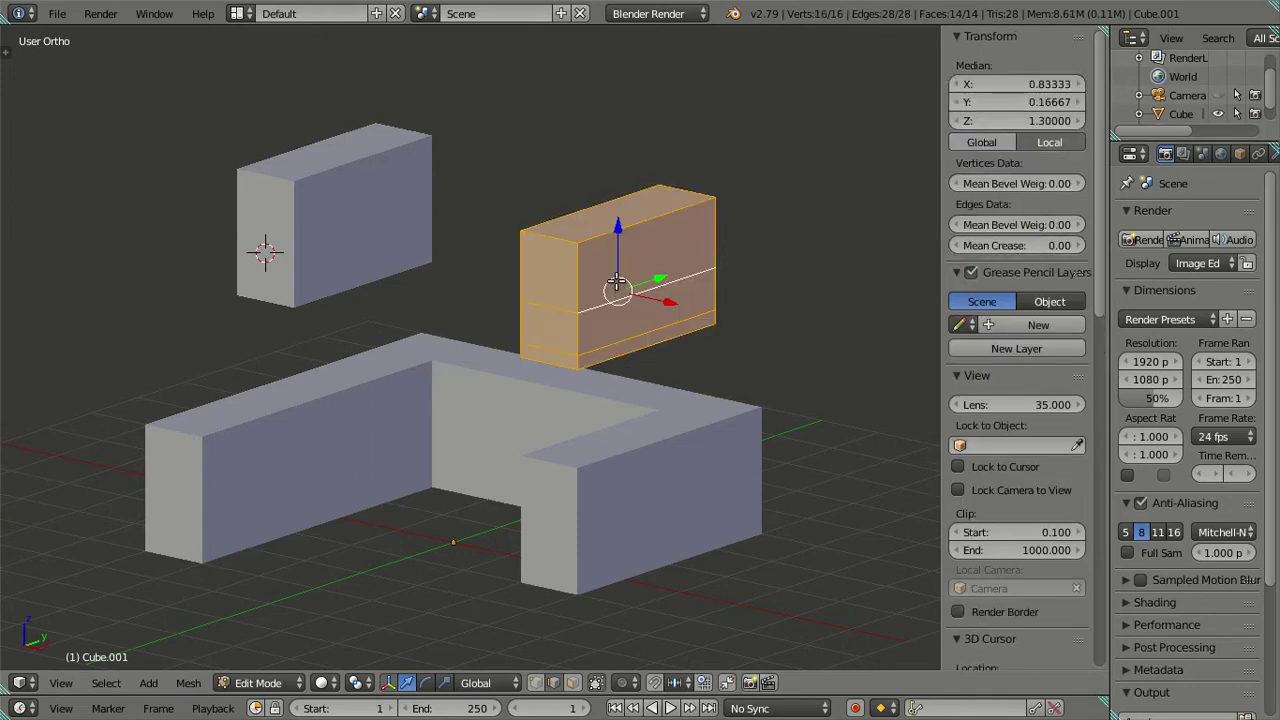
# Move the 3D cursor onto the box's bottom edge and return to object mode
pyautogui.moveTo(618, 283); pyautogui.dragTo(613, 340, button='middle')
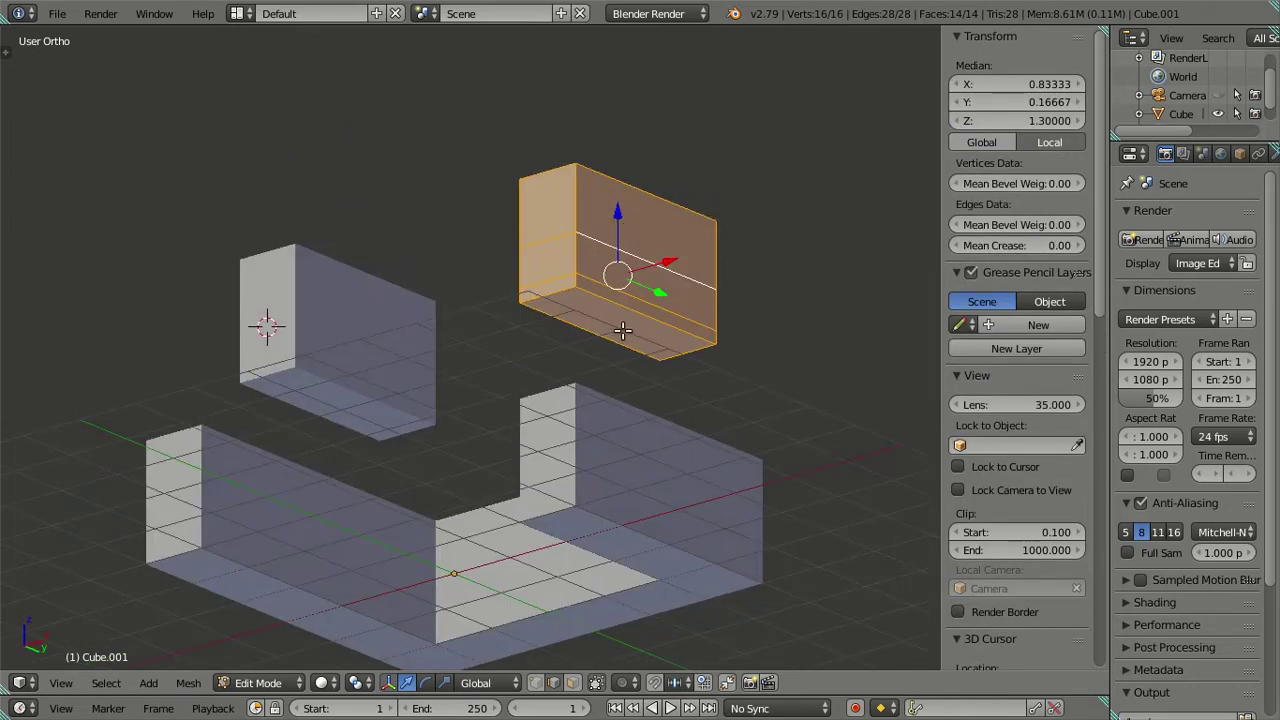
pyautogui.rightClick(613, 341)
pyautogui.hotkey('shift', 's')
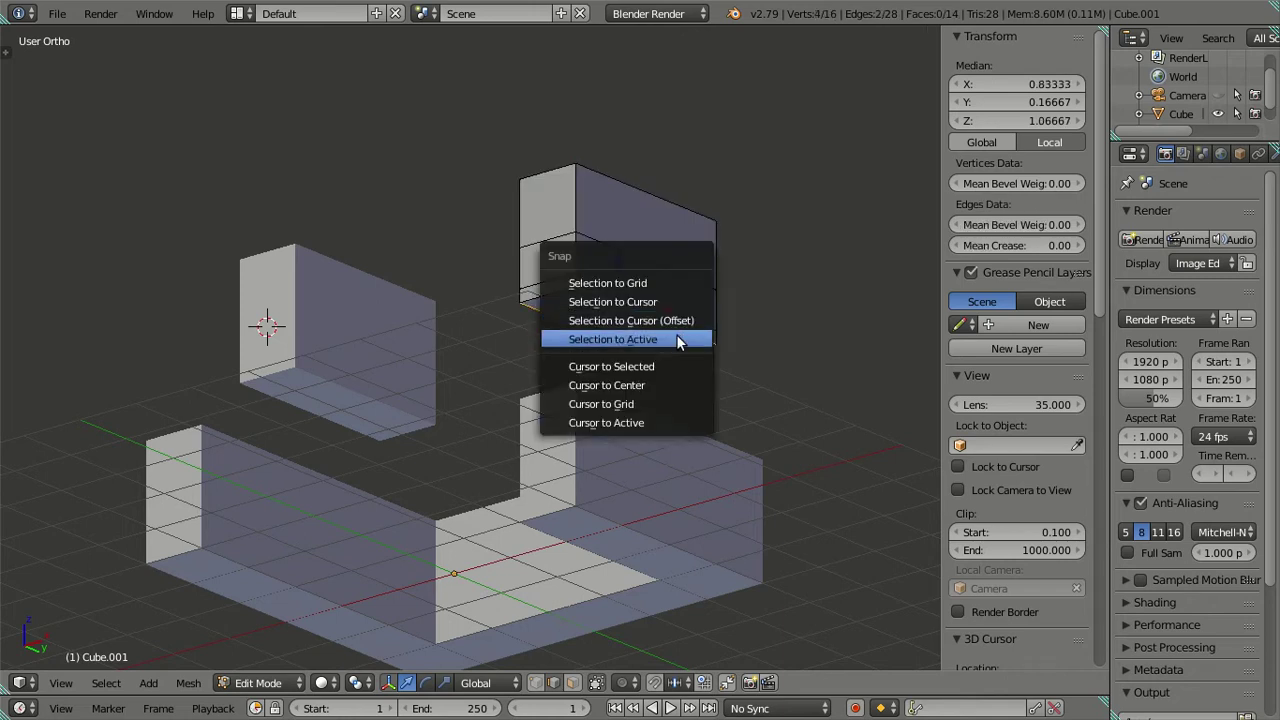
pyautogui.click(668, 367)
pyautogui.press('a')
pyautogui.press('Tab')
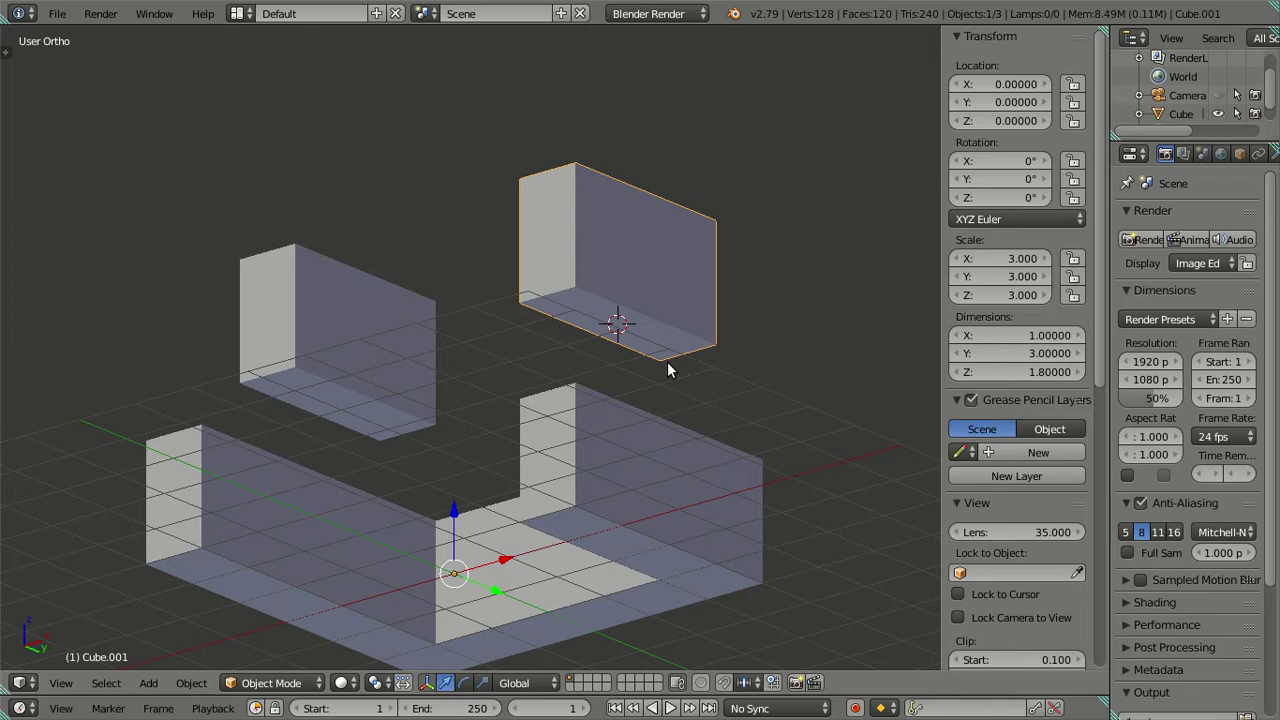
# Set the box's origin to the 3D cursor, placing it at 2.5, 0.5, 3.2
pyautogui.hotkey('shift', 'ctrl', 'alt', 'c')
pyautogui.click(668, 363)
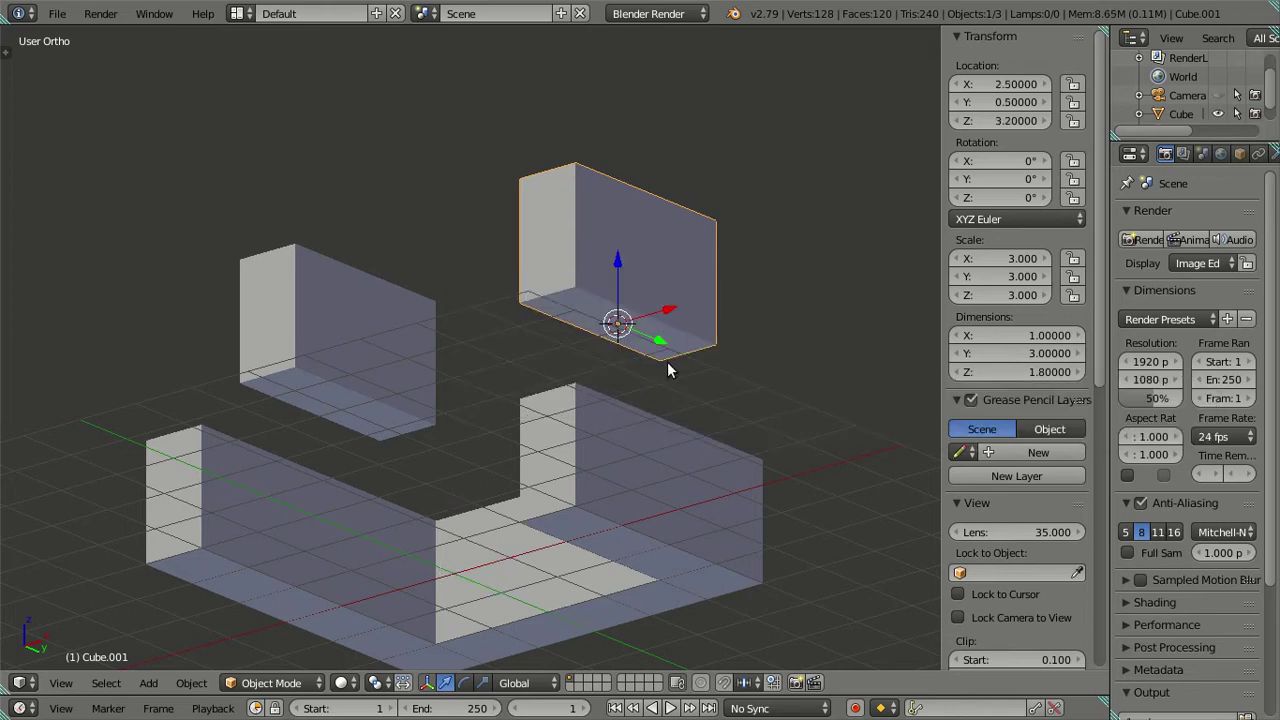
pyautogui.hotkey('shift', 's')
# Snap the small wall block to the world centre and rotate it 90° about Z
pyautogui.click(723, 377)
pyautogui.moveTo(720, 377); pyautogui.dragTo(590, 368, button='middle')
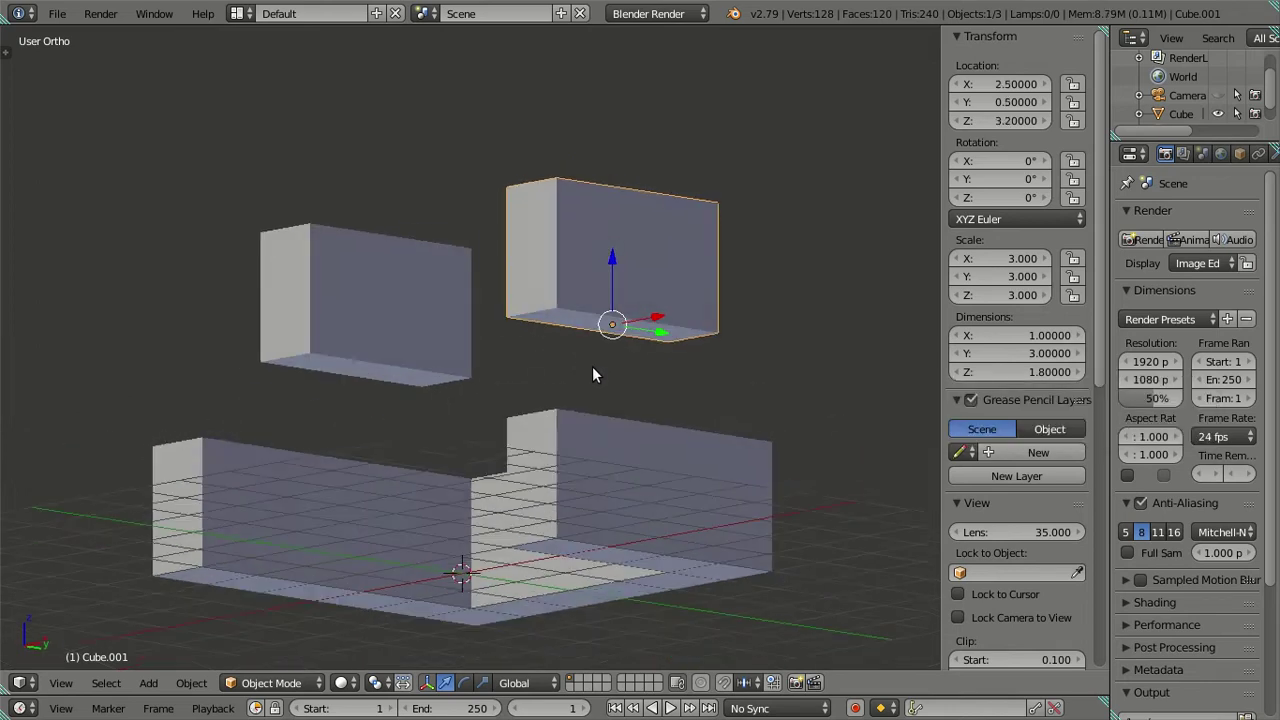
pyautogui.hotkey('shift', 's')
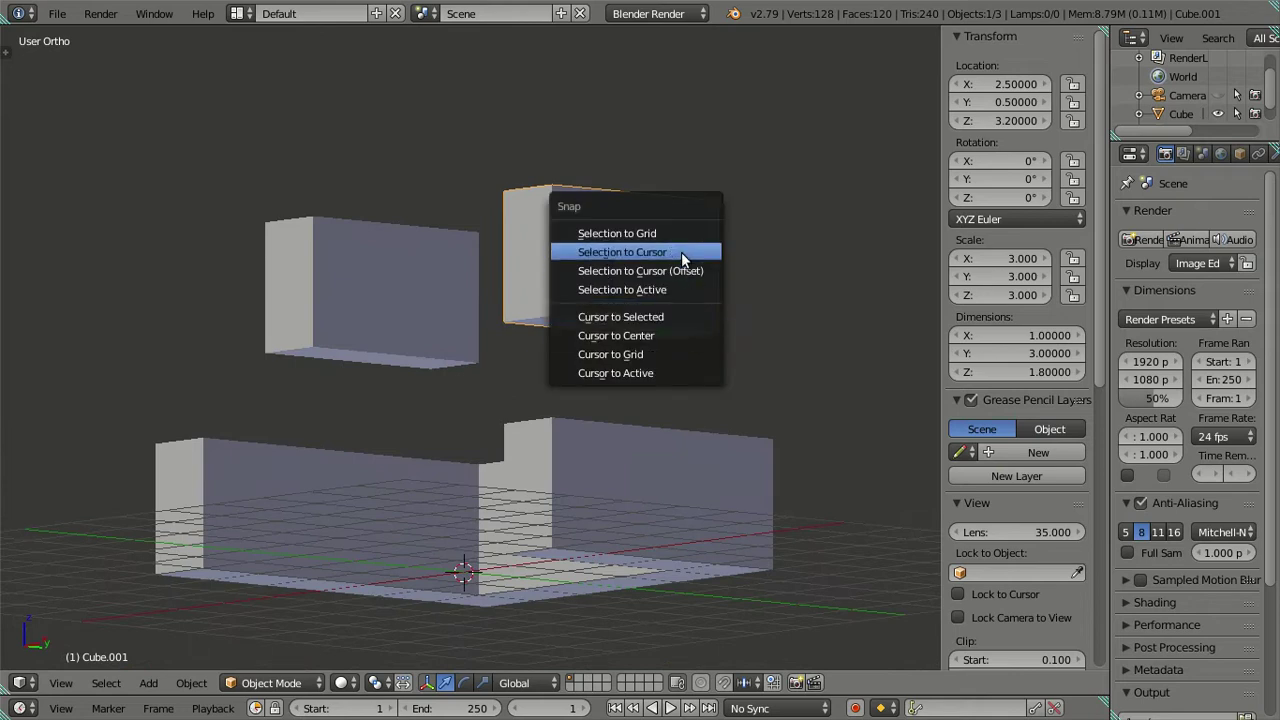
pyautogui.click(681, 252)
pyautogui.moveTo(646, 314)
pyautogui.mouseDown(button='middle')
pyautogui.moveTo(593, 480)
pyautogui.moveTo(616, 519)
pyautogui.mouseUp(button='middle')
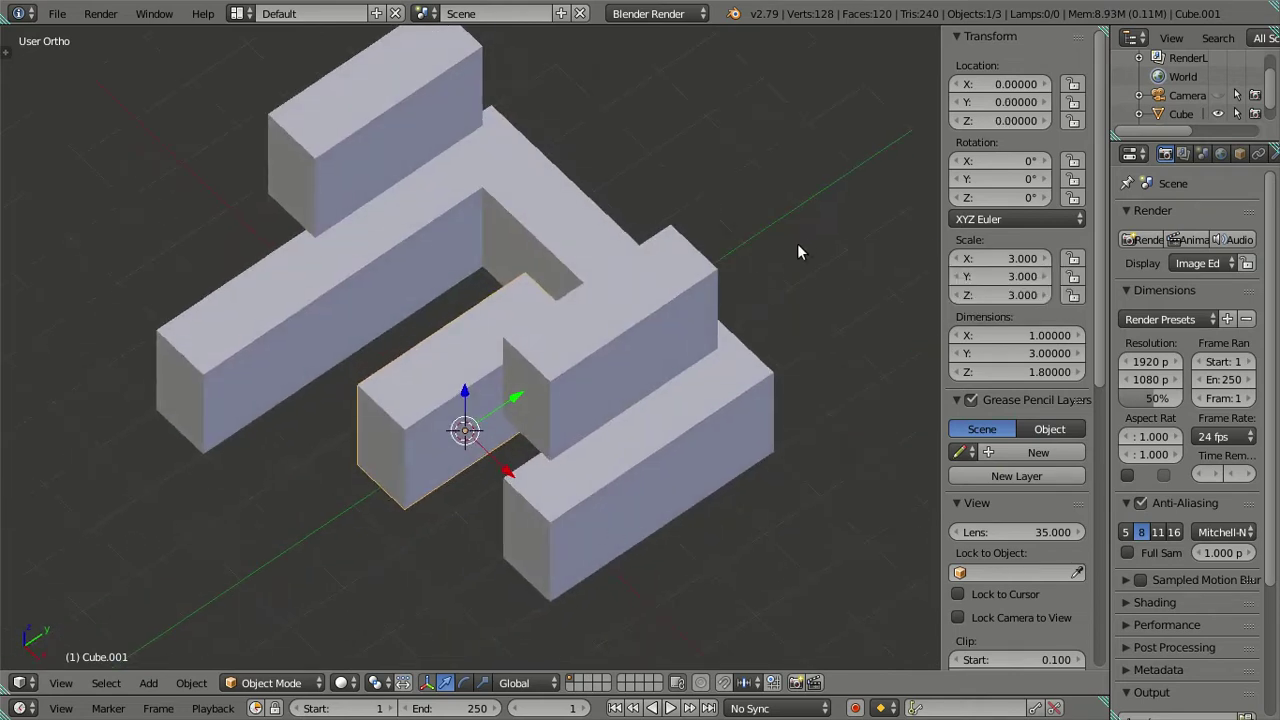
pyautogui.write('rz90')
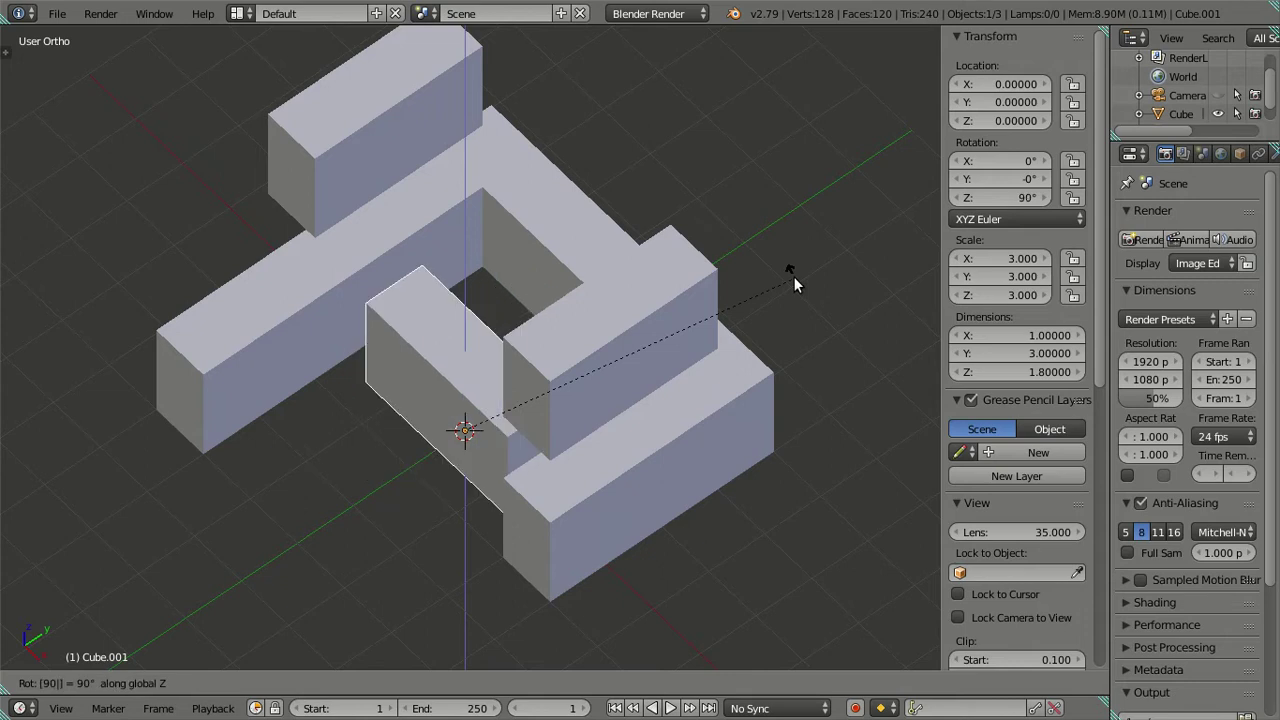
pyautogui.press('Return')
# Move the small block along Y and set its Location Y to -5.5
pyautogui.moveTo(557, 400)
pyautogui.mouseDown(button='middle')
pyautogui.moveTo(528, 428)
pyautogui.moveTo(523, 357)
pyautogui.mouseUp(button='middle')
pyautogui.press('g')
pyautogui.press('y')
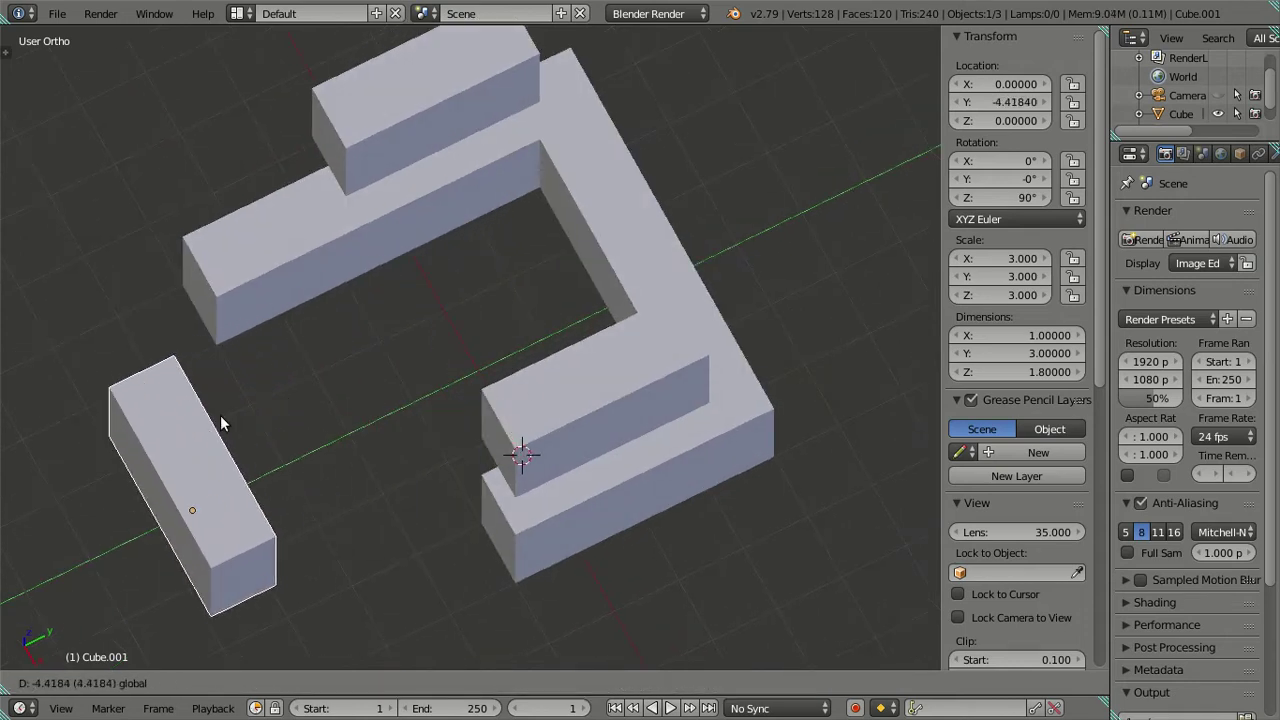
pyautogui.click(150, 455)
pyautogui.moveTo(150, 455)
pyautogui.mouseDown(button='middle')
pyautogui.moveTo(240, 549)
pyautogui.moveTo(195, 568)
pyautogui.moveTo(191, 520)
pyautogui.mouseUp(button='middle')
pyautogui.click(1012, 102)
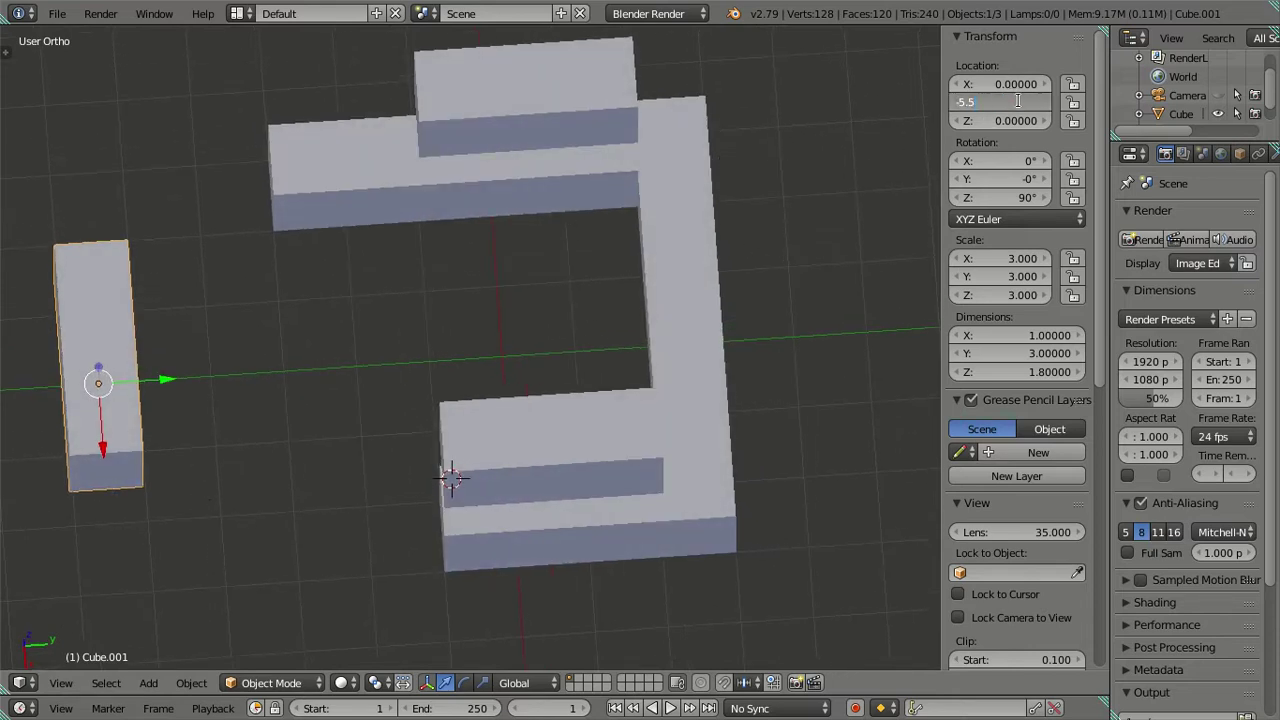
pyautogui.press('Return')
# Select the main wall object and enter Edit Mode on its mesh
pyautogui.moveTo(610, 194)
pyautogui.mouseDown(button='middle')
pyautogui.moveTo(322, 340)
pyautogui.moveTo(438, 270)
pyautogui.moveTo(447, 317)
pyautogui.moveTo(467, 273)
pyautogui.moveTo(539, 305)
pyautogui.mouseUp(button='middle')
pyautogui.rightClick(563, 396)
pyautogui.press('Tab')
pyautogui.moveTo(657, 406)
pyautogui.mouseDown(button='middle')
pyautogui.moveTo(512, 402)
pyautogui.moveTo(617, 363)
pyautogui.moveTo(665, 487)
pyautogui.moveTo(563, 394)
pyautogui.moveTo(549, 352)
pyautogui.moveTo(629, 357)
pyautogui.moveTo(645, 377)
pyautogui.moveTo(474, 507)
pyautogui.mouseUp(button='middle')
# Return to Object Mode, view through the scene camera and deselect everything
pyautogui.press('Tab')
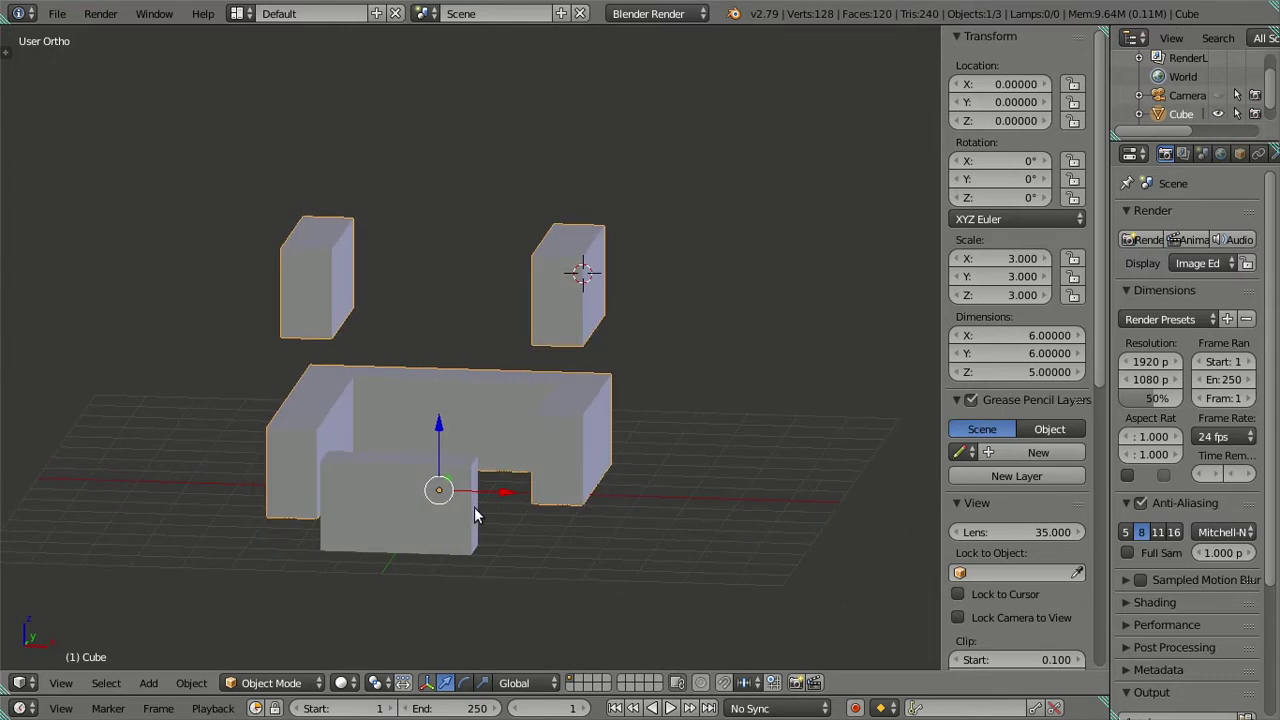
pyautogui.press('KP_0')
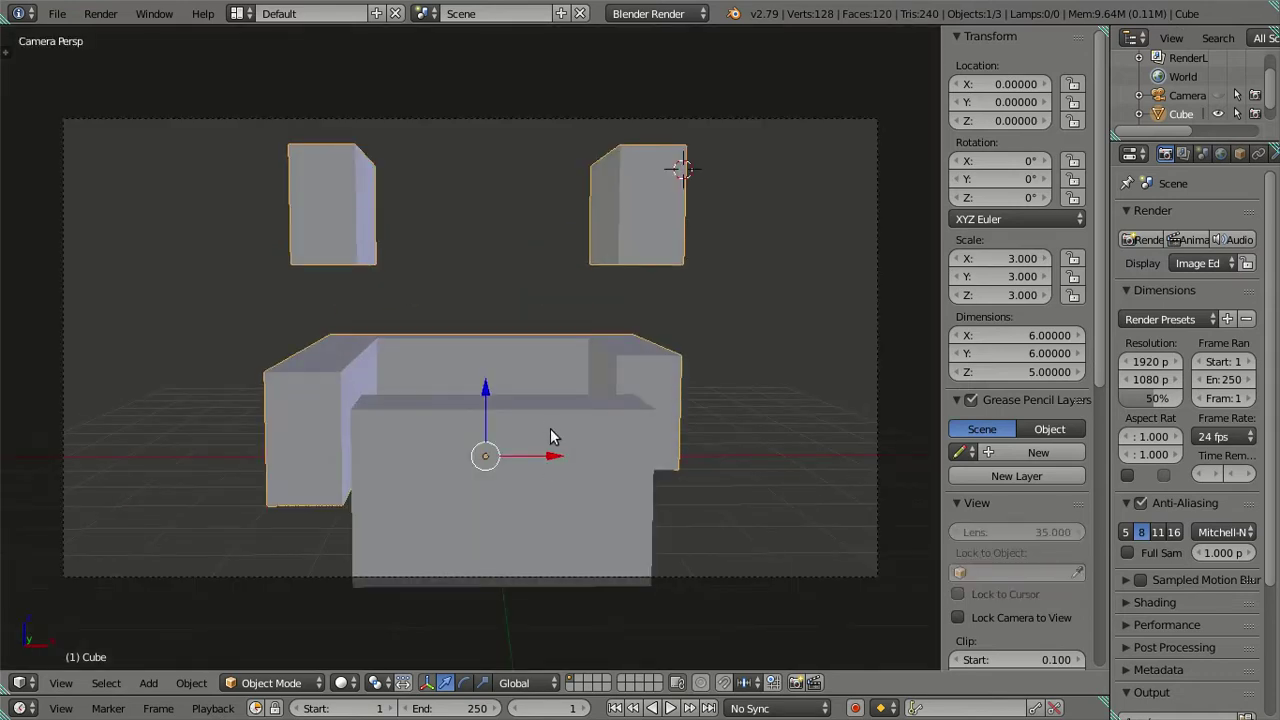
pyautogui.press('a')
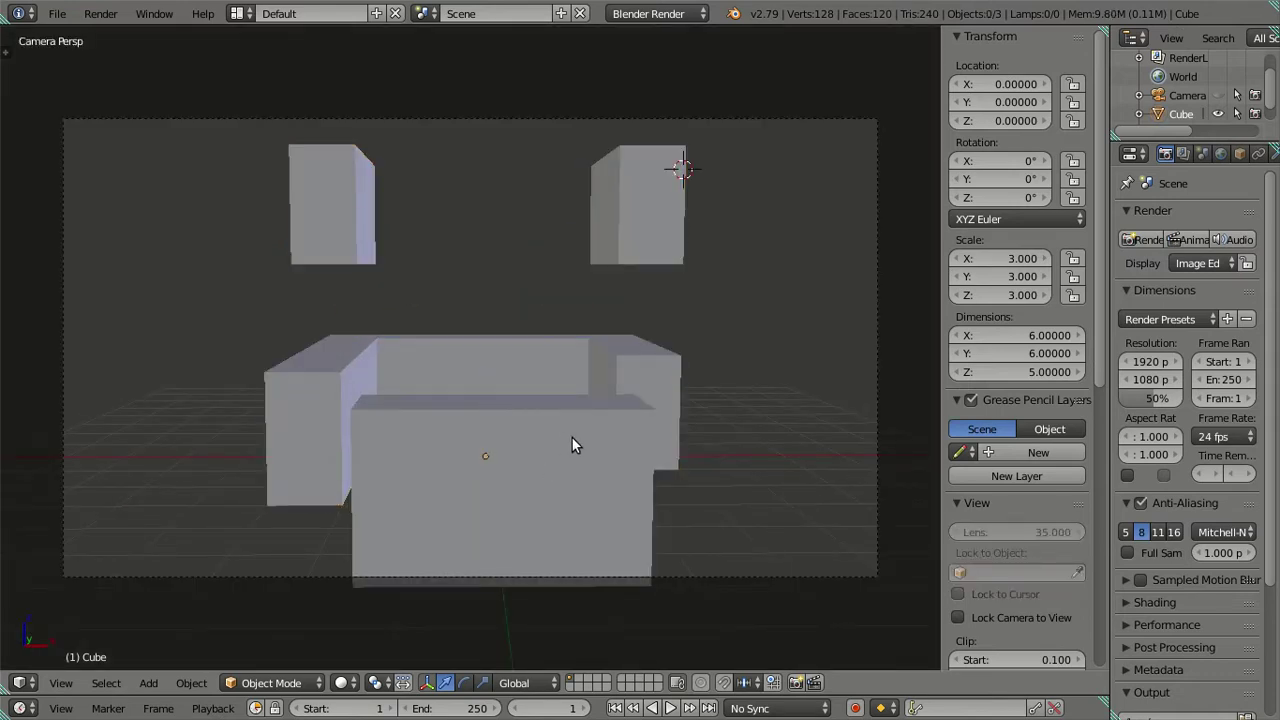
pyautogui.moveTo(530, 434)
pyautogui.mouseDown(button='middle')
pyautogui.moveTo(348, 516)
pyautogui.moveTo(337, 476)
pyautogui.moveTo(386, 563)
pyautogui.moveTo(386, 580)
pyautogui.moveTo(363, 571)
pyautogui.moveTo(357, 591)
pyautogui.moveTo(399, 520)
pyautogui.moveTo(355, 603)
pyautogui.mouseUp(button='middle')
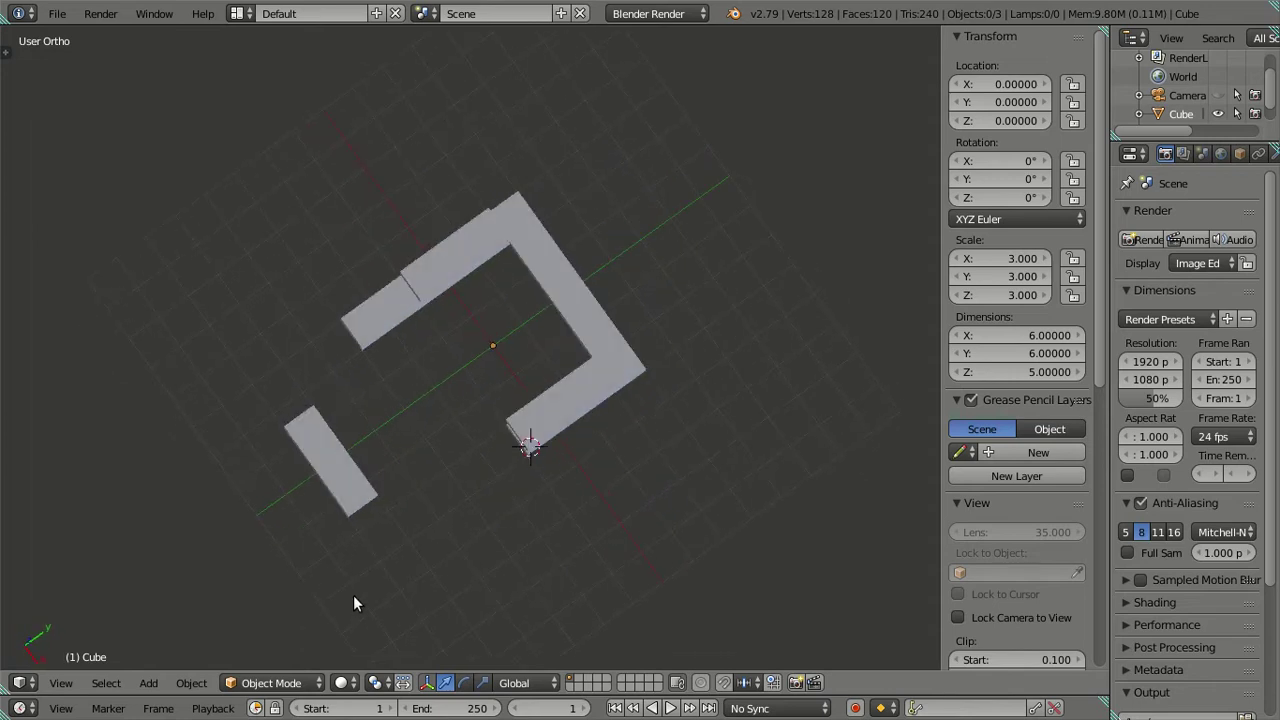
# Move the small wall block along Y and set its Location Y to -4.5
pyautogui.rightClick(348, 490)
pyautogui.press('g')
pyautogui.press('y')
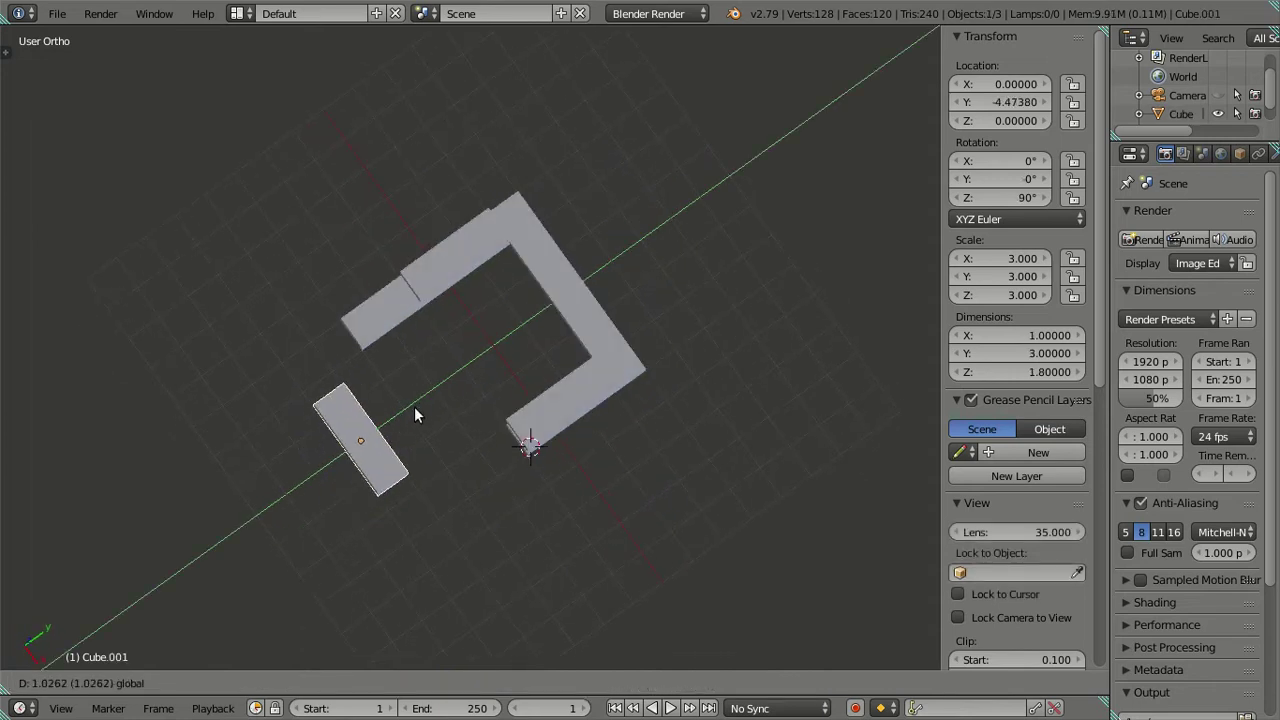
pyautogui.click(414, 406)
pyautogui.click(1011, 102)
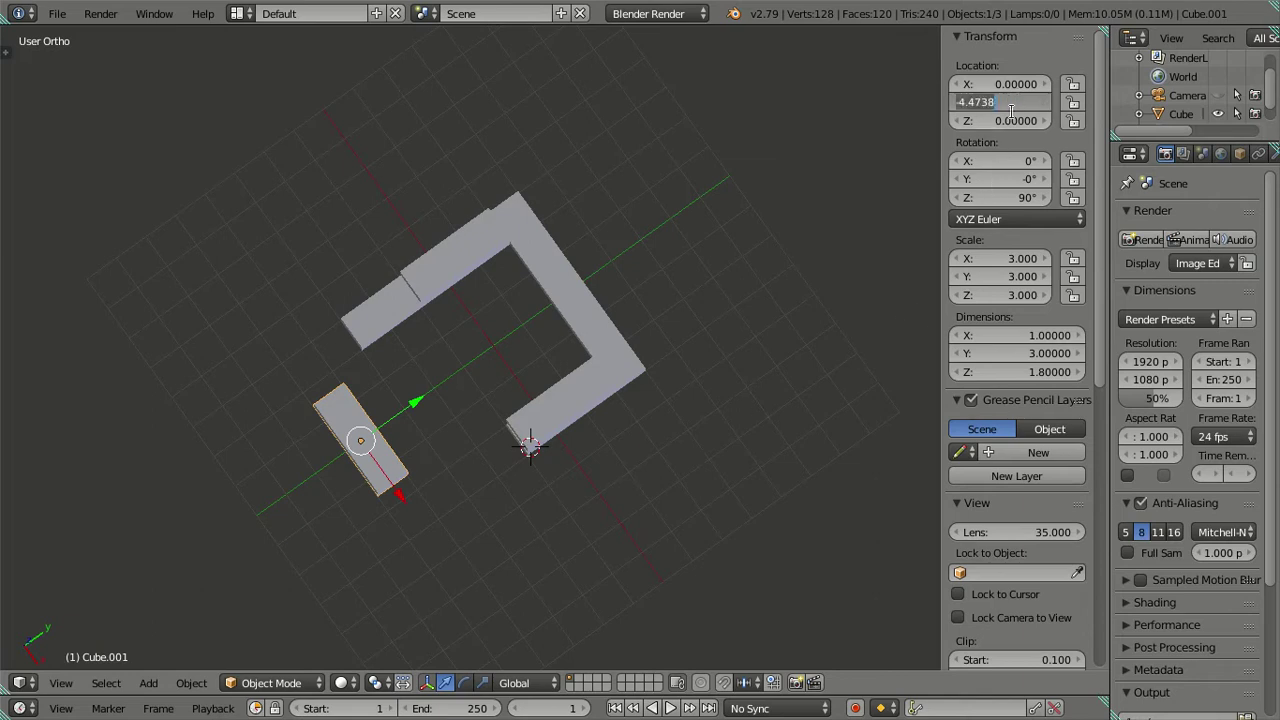
pyautogui.click(1016, 102)
pyautogui.write('-4.50000')
pyautogui.press('Return')
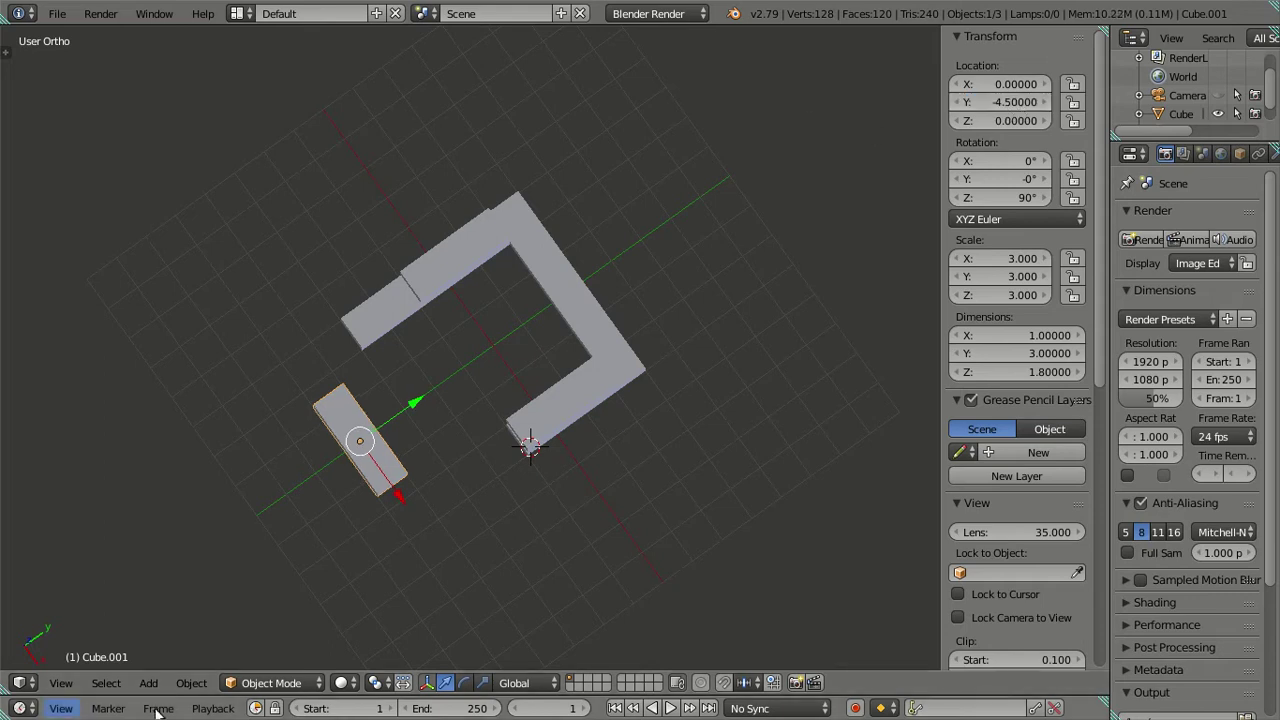
# Deselect everything and check the layout through the scene camera
pyautogui.scroll(3, 375, 538)
pyautogui.moveTo(375, 530); pyautogui.dragTo(356, 424, button='middle')
pyautogui.press('a')
pyautogui.press('KP_0')
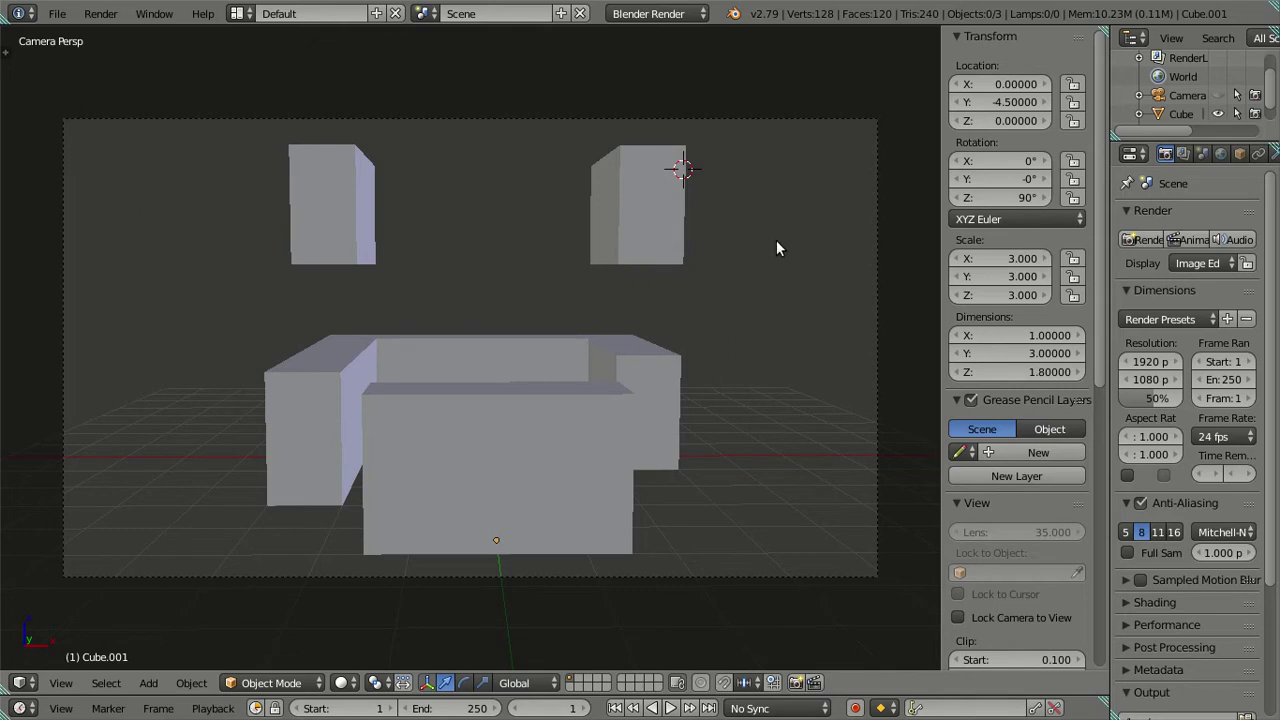
# Join the small block into the main wall Cube object with Ctrl+J
pyautogui.moveTo(724, 275)
pyautogui.mouseDown(button='middle')
pyautogui.moveTo(580, 313)
pyautogui.moveTo(349, 437)
pyautogui.mouseUp(button='middle')
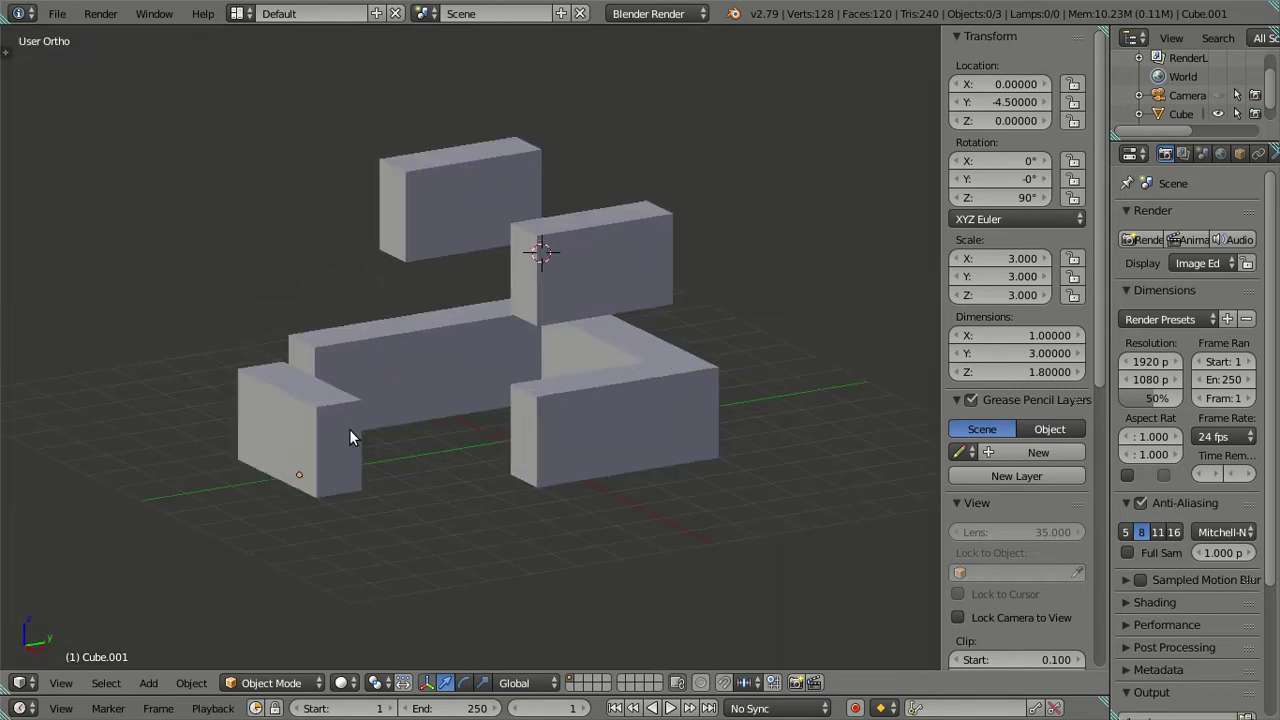
pyautogui.scroll(1, 349, 437)
pyautogui.rightClick(348, 445)
pyautogui.rightClick(305, 440)
pyautogui.keyDown('shift'); pyautogui.rightClick(348, 350); pyautogui.keyUp('shift')
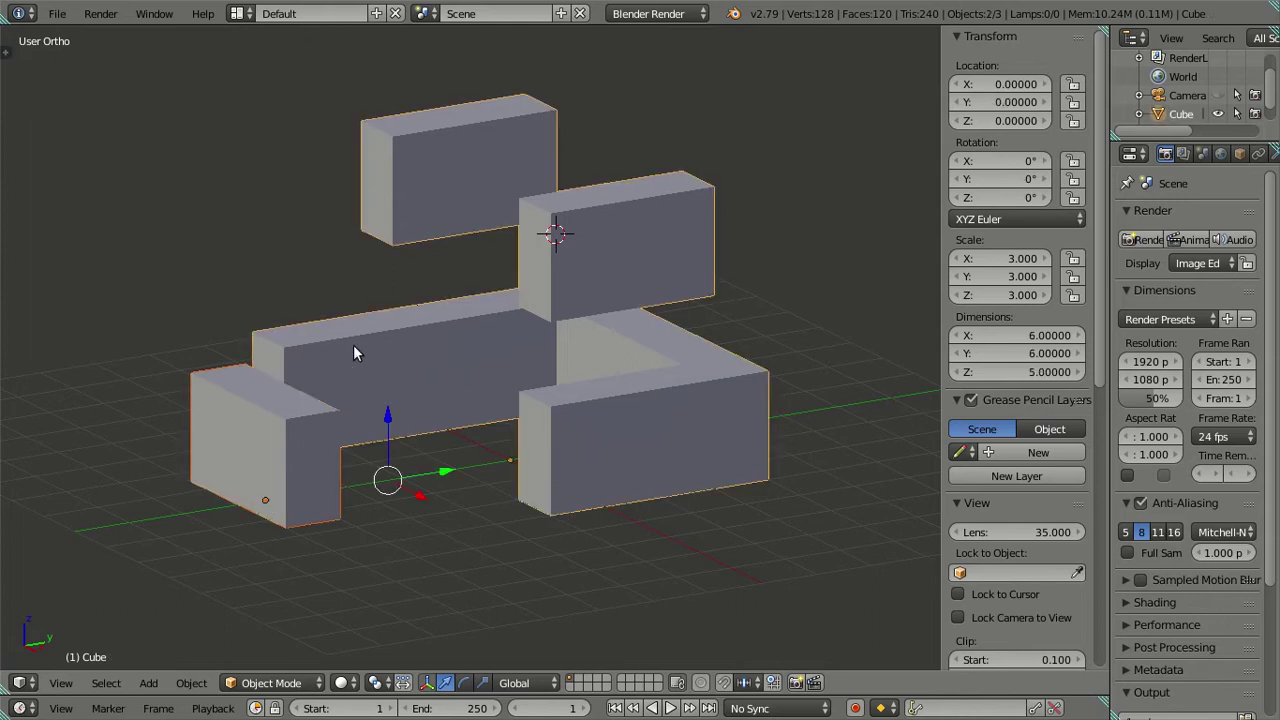
pyautogui.hotkey('ctrl', 'j')
pyautogui.press('a')
# Enter Edit Mode on the combined wall mesh
pyautogui.moveTo(446, 340)
pyautogui.mouseDown(button='middle')
pyautogui.moveTo(579, 387)
pyautogui.moveTo(701, 405)
pyautogui.moveTo(628, 378)
pyautogui.moveTo(623, 394)
pyautogui.moveTo(630, 352)
pyautogui.moveTo(591, 460)
pyautogui.moveTo(577, 426)
pyautogui.moveTo(480, 449)
pyautogui.moveTo(360, 436)
pyautogui.moveTo(551, 397)
pyautogui.mouseUp(button='middle')
pyautogui.press('Tab')
pyautogui.scroll(3, 372, 402)
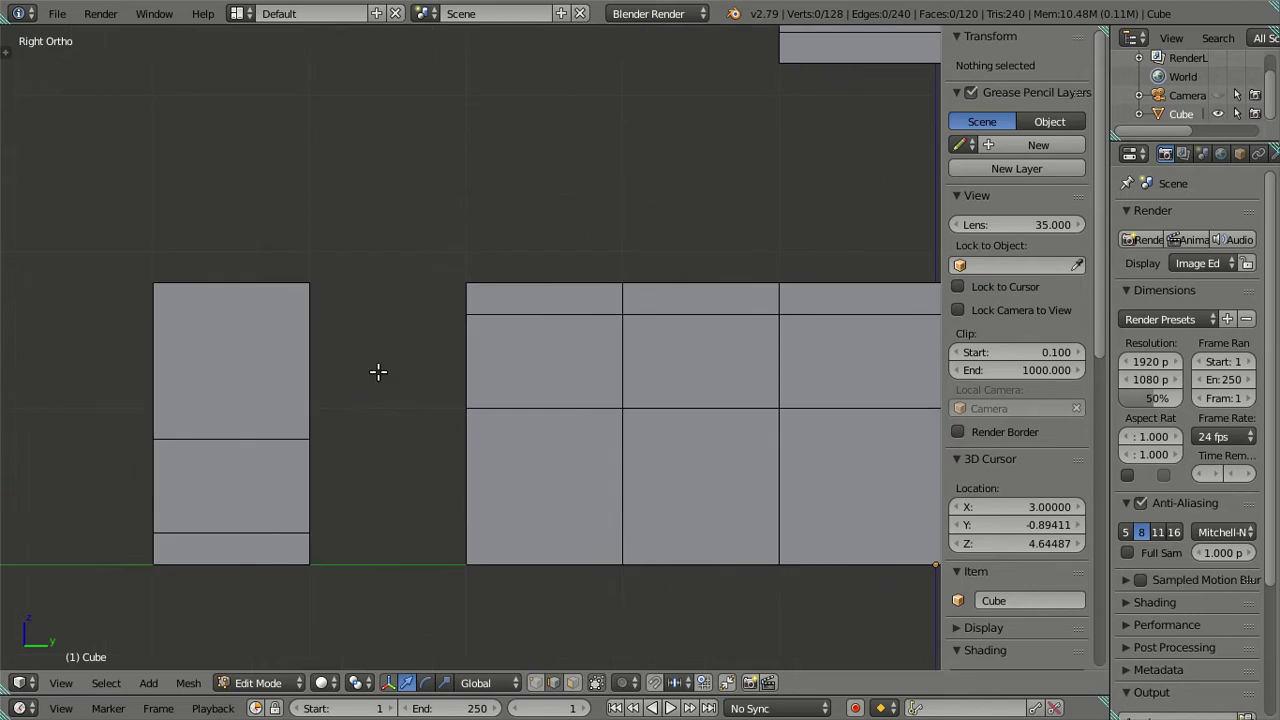
# In wireframe, copy a right-block edge's Z height onto the matching left-block loop
pyautogui.scroll(2, 378, 372)
pyautogui.press('z')
pyautogui.keyDown('shift'); pyautogui.moveTo(240, 400); pyautogui.dragTo(429, 277, button='middle'); pyautogui.keyUp('shift')
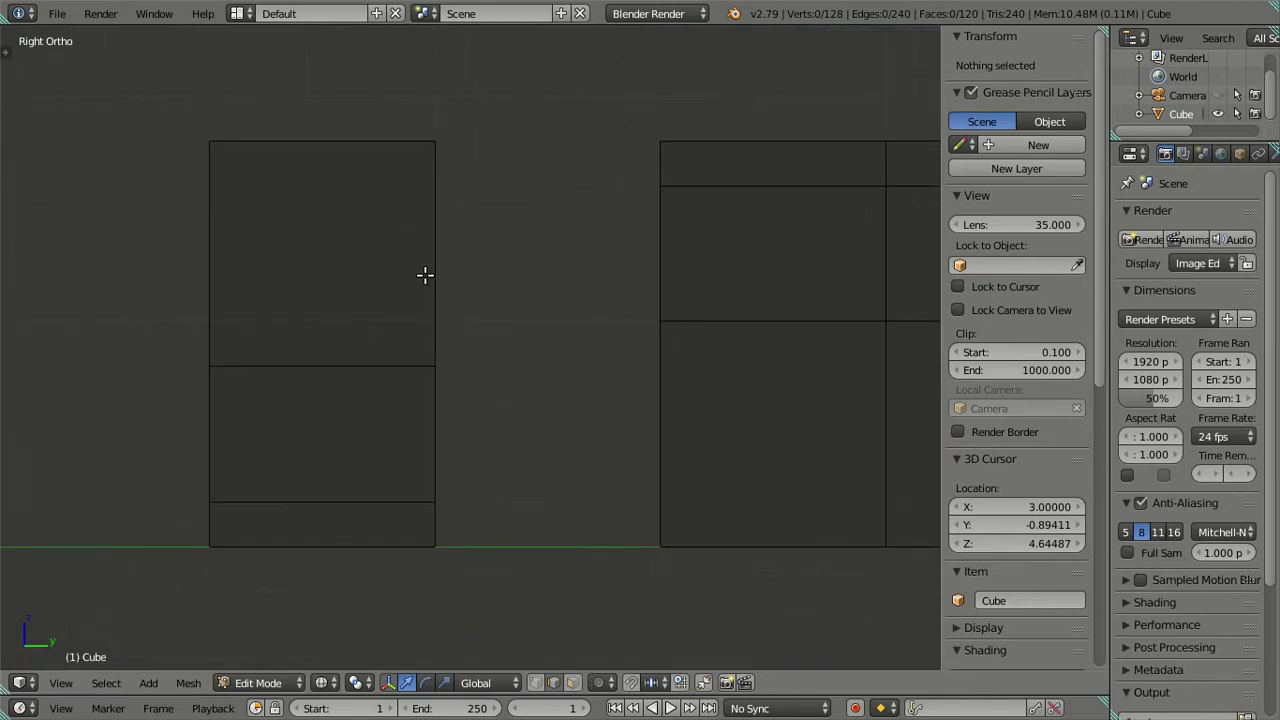
pyautogui.rightClick(734, 321)
pyautogui.click(985, 120)
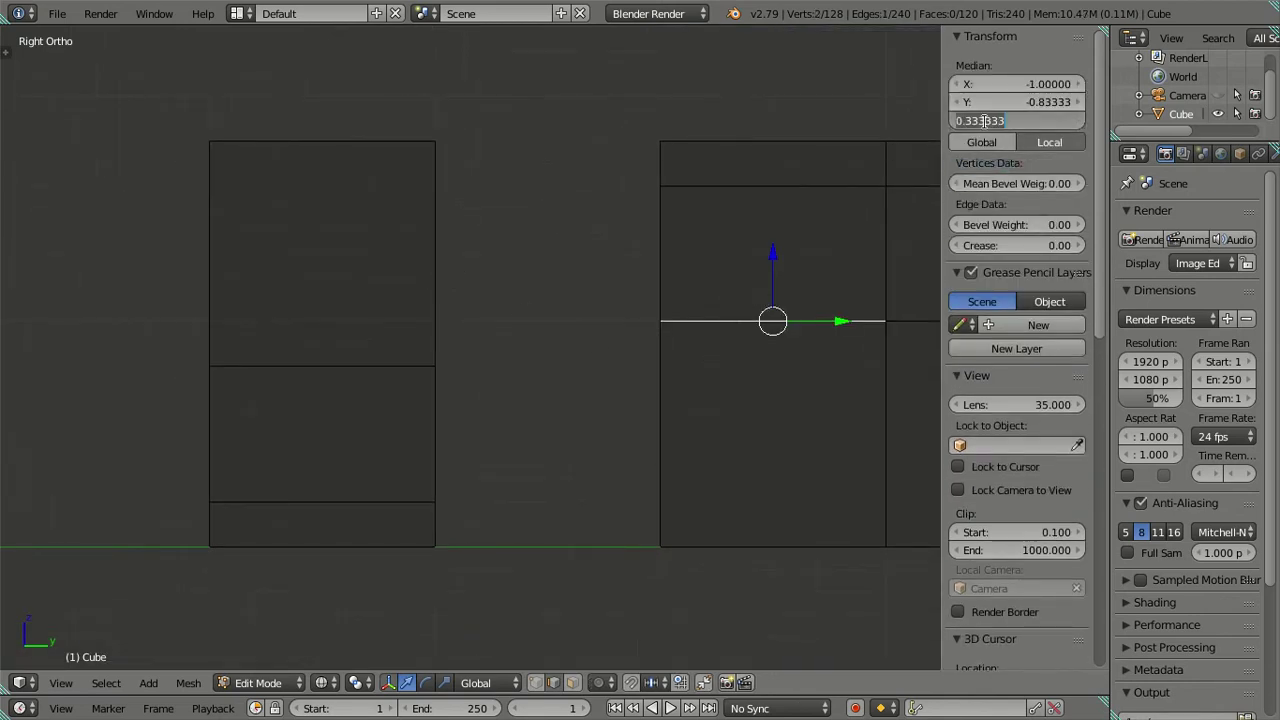
pyautogui.press('Return')
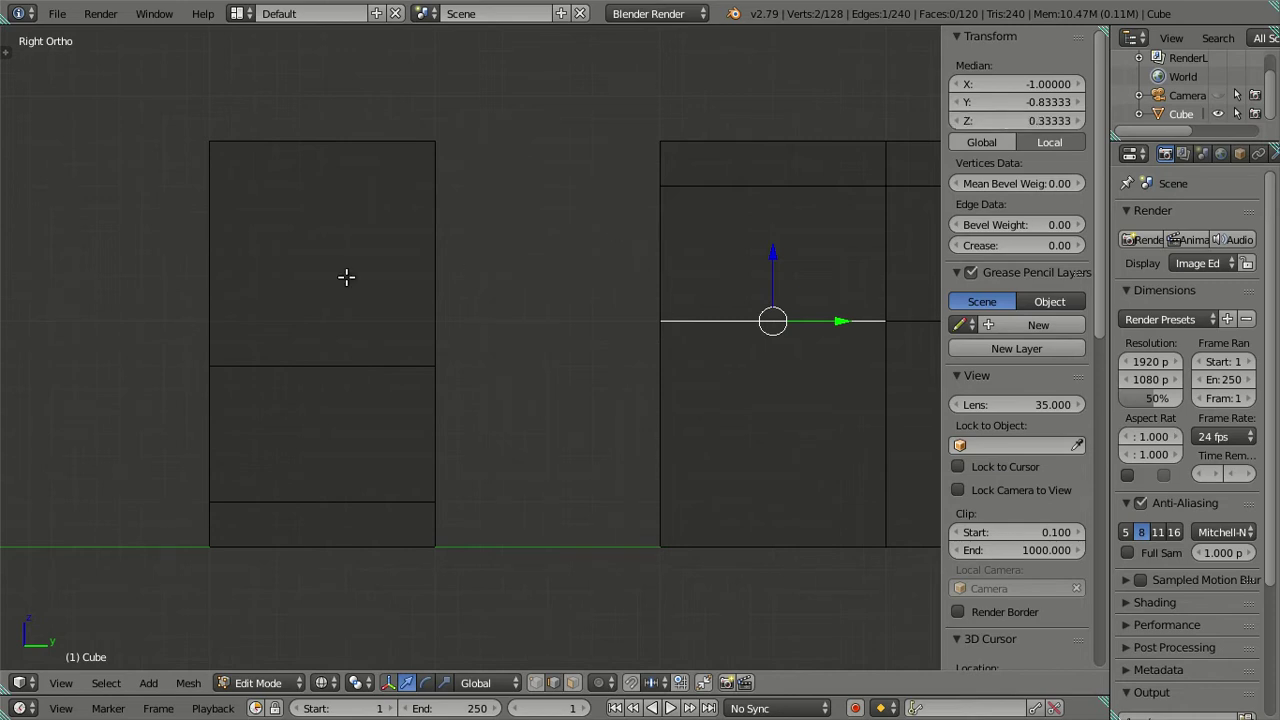
pyautogui.press('a')
pyautogui.keyDown('alt'); pyautogui.rightClick(290, 366); pyautogui.keyUp('alt')
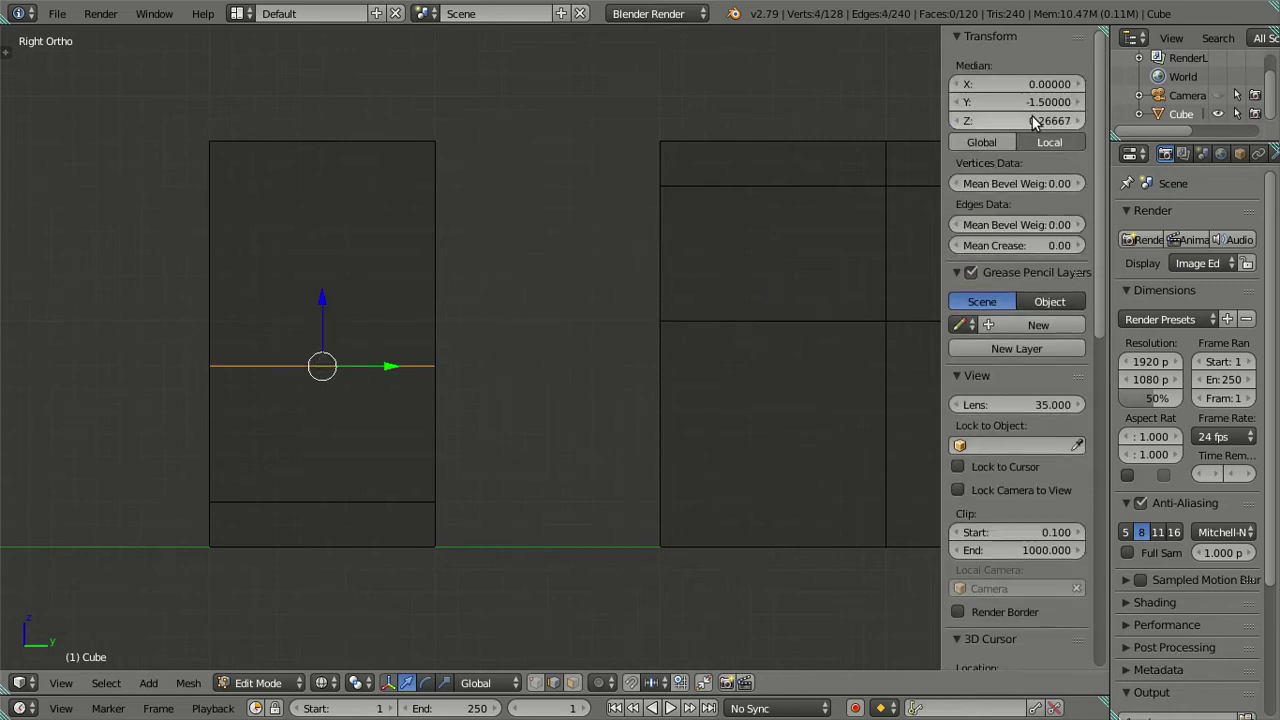
pyautogui.hotkey('ctrl', 'v')
pyautogui.press('a')
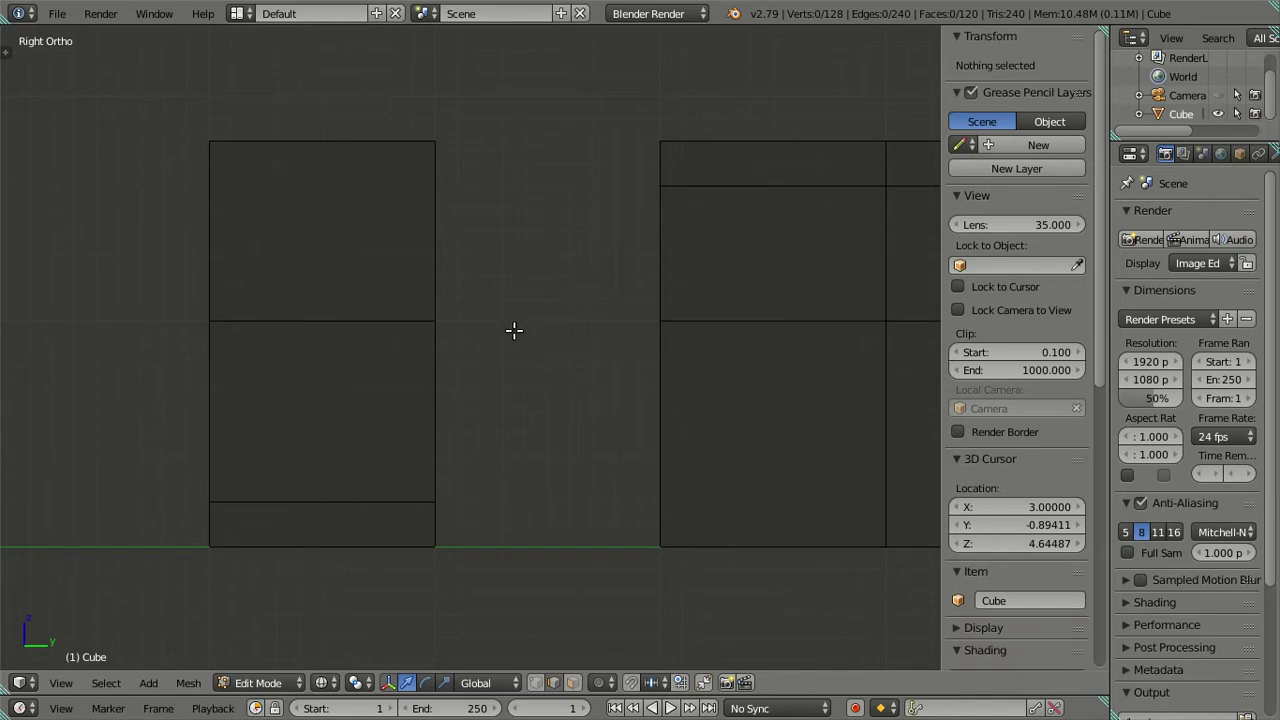
# Give the left block's middle loop the Z height of the right block's upper edge
pyautogui.rightClick(726, 184)
pyautogui.click(1017, 120)
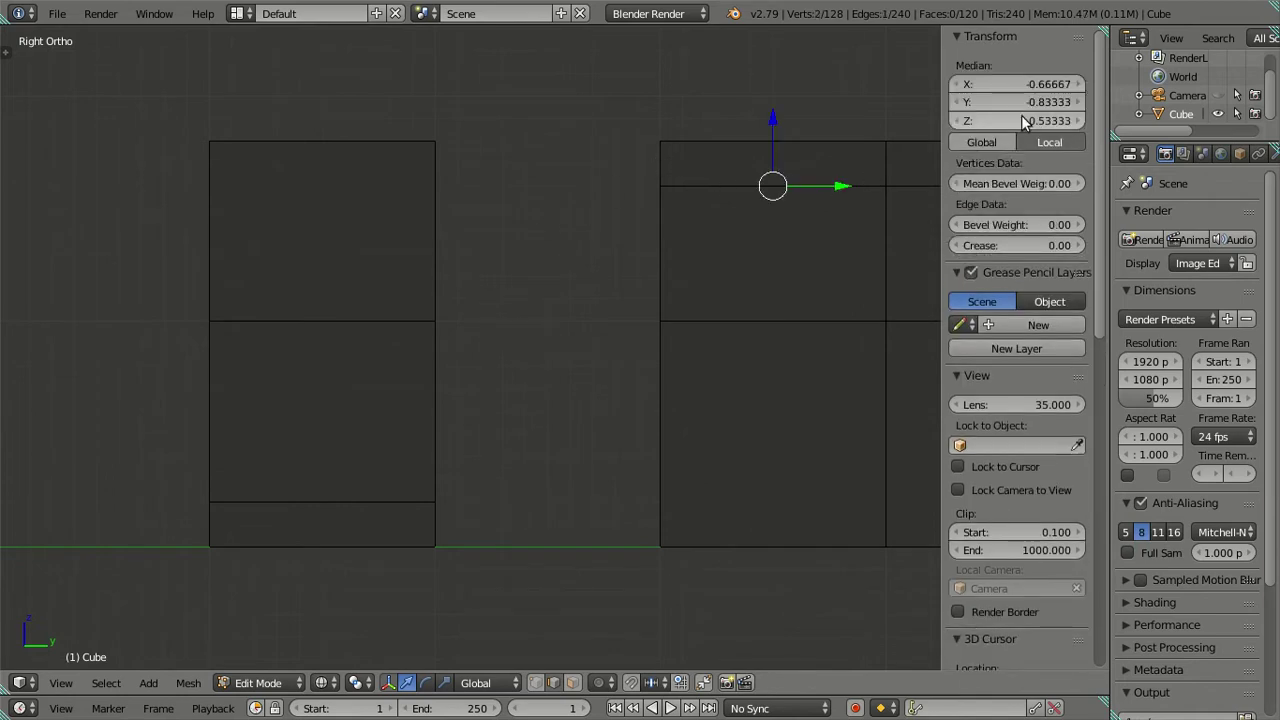
pyautogui.press('Escape')
pyautogui.press('a')
pyautogui.keyDown('alt'); pyautogui.rightClick(374, 322); pyautogui.keyUp('alt')
pyautogui.hotkey('ctrl', 'v')
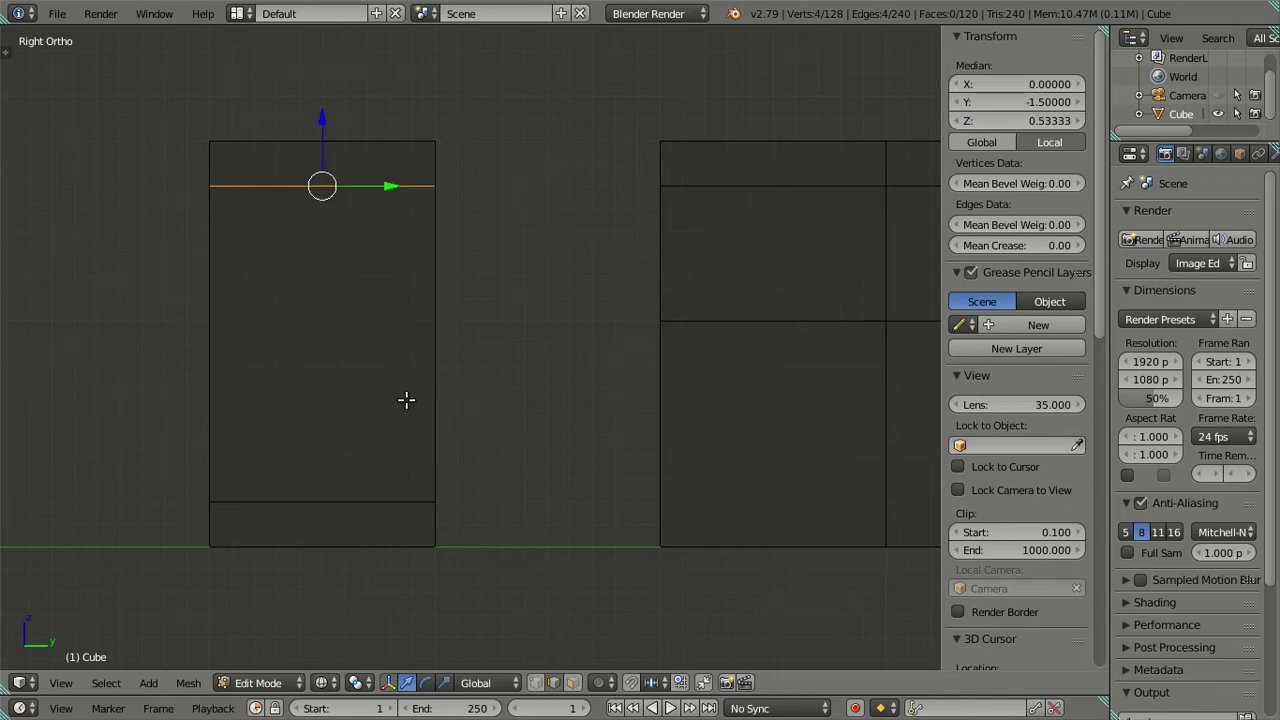
pyautogui.press('a')
# Give the left block's bottom loop the Z height of the right block's middle edge
pyautogui.rightClick(740, 331)
pyautogui.click(1010, 121)
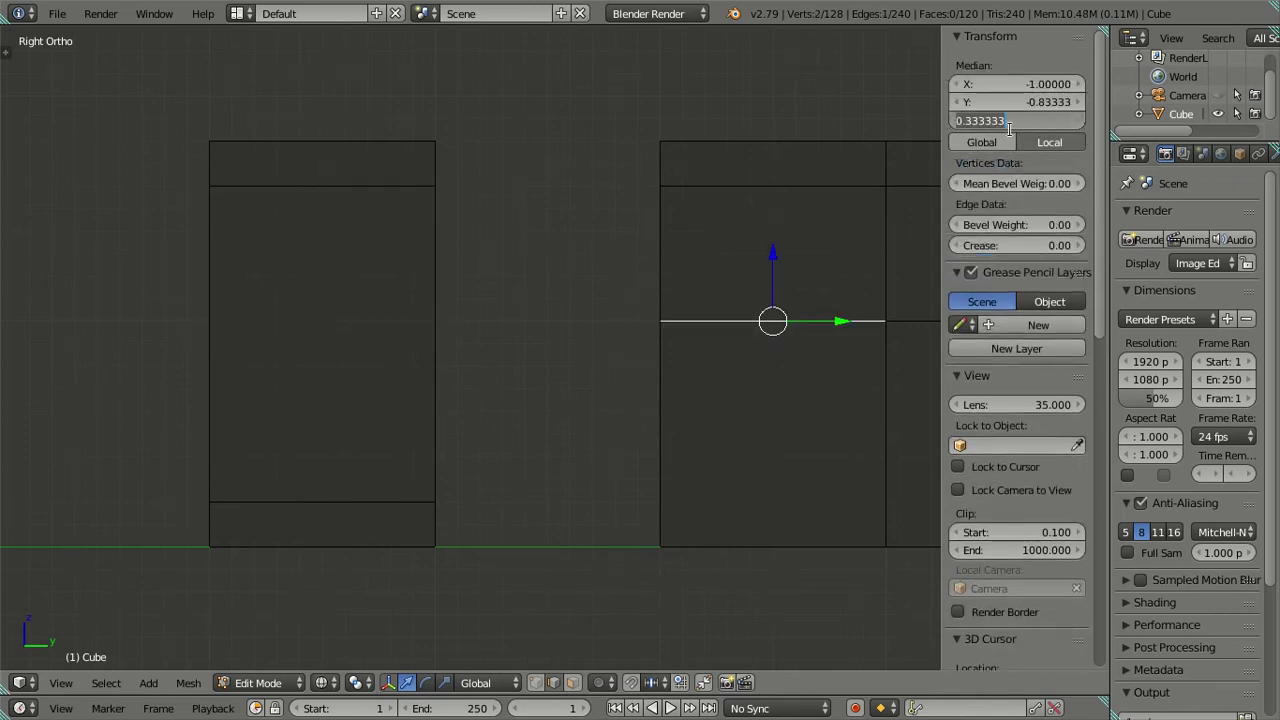
pyautogui.press('Escape')
pyautogui.press('a')
pyautogui.keyDown('alt'); pyautogui.rightClick(335, 502); pyautogui.keyUp('alt')
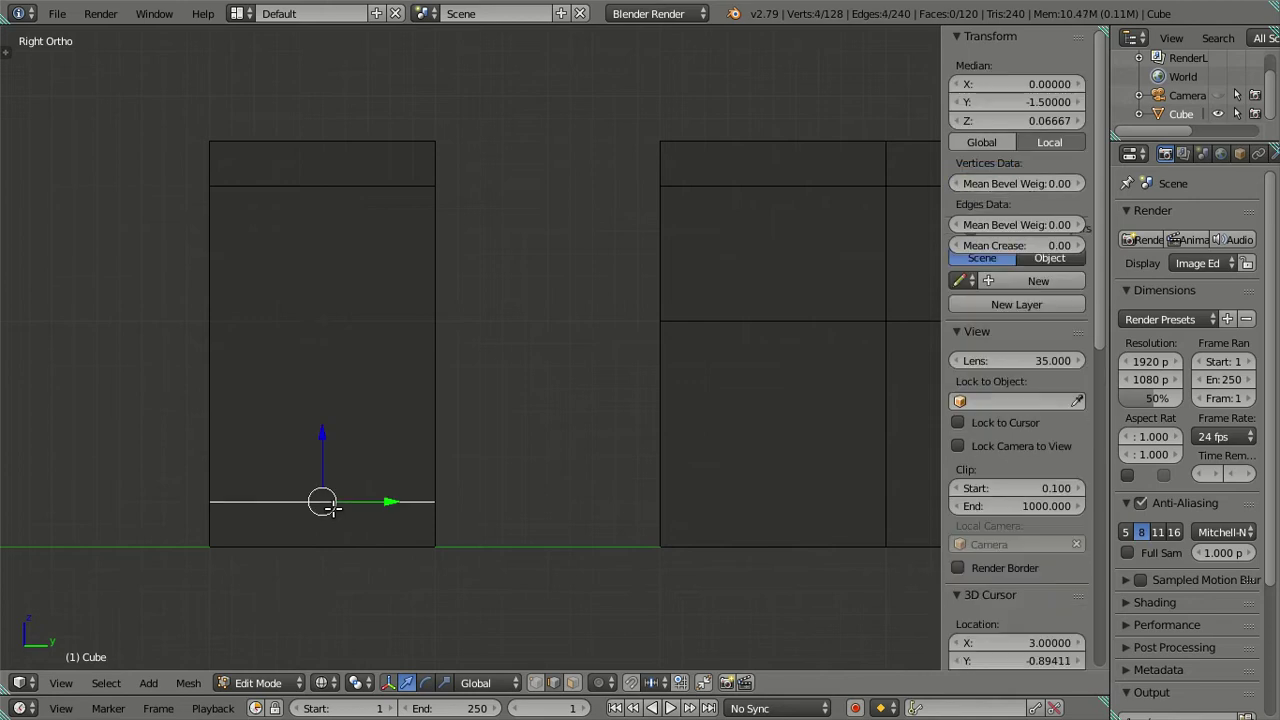
pyautogui.hotkey('ctrl', 'v')
pyautogui.press('a')
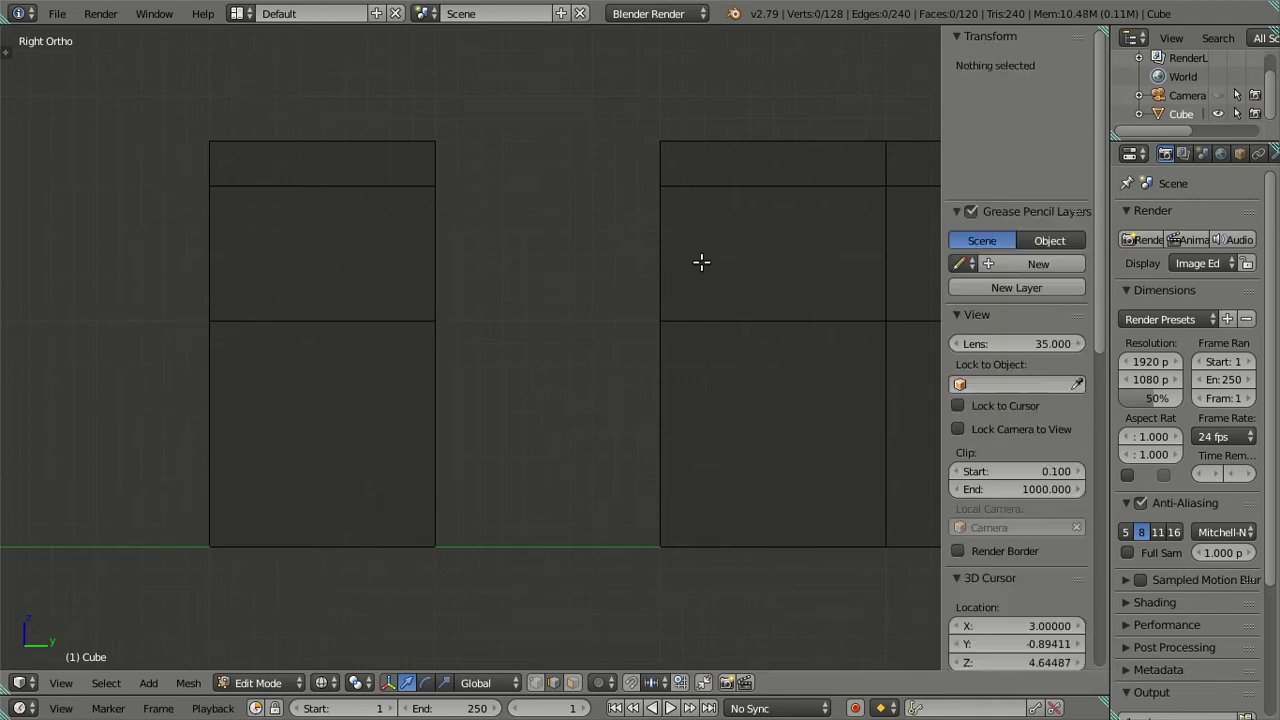
# Return to solid shading with an angled view of the mesh
pyautogui.scroll(-4, 288, 347)
pyautogui.moveTo(490, 342); pyautogui.dragTo(589, 349, button='middle')
pyautogui.press('z')
pyautogui.scroll(-3, 371, 429)
pyautogui.moveTo(371, 429)
pyautogui.mouseDown(button='middle')
pyautogui.moveTo(480, 514)
pyautogui.moveTo(571, 537)
pyautogui.moveTo(580, 446)
pyautogui.moveTo(597, 434)
pyautogui.moveTo(545, 454)
pyautogui.moveTo(349, 451)
pyautogui.moveTo(302, 477)
pyautogui.moveTo(340, 500)
pyautogui.mouseUp(button='middle')
# Zoom in toward the back wall, briefly selecting and clearing linked geometry
pyautogui.scroll(3, 389, 360)
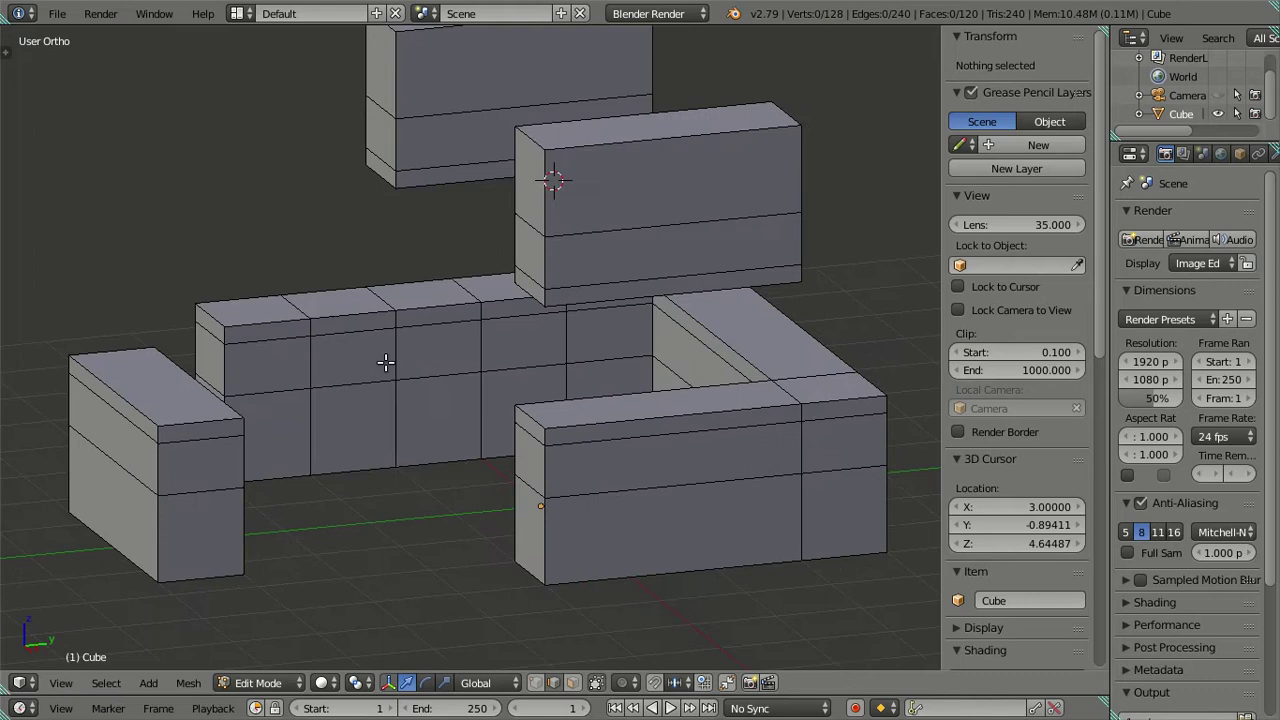
pyautogui.moveTo(389, 360); pyautogui.dragTo(482, 287, button='middle')
pyautogui.rightClick(457, 314)
pyautogui.press('l')
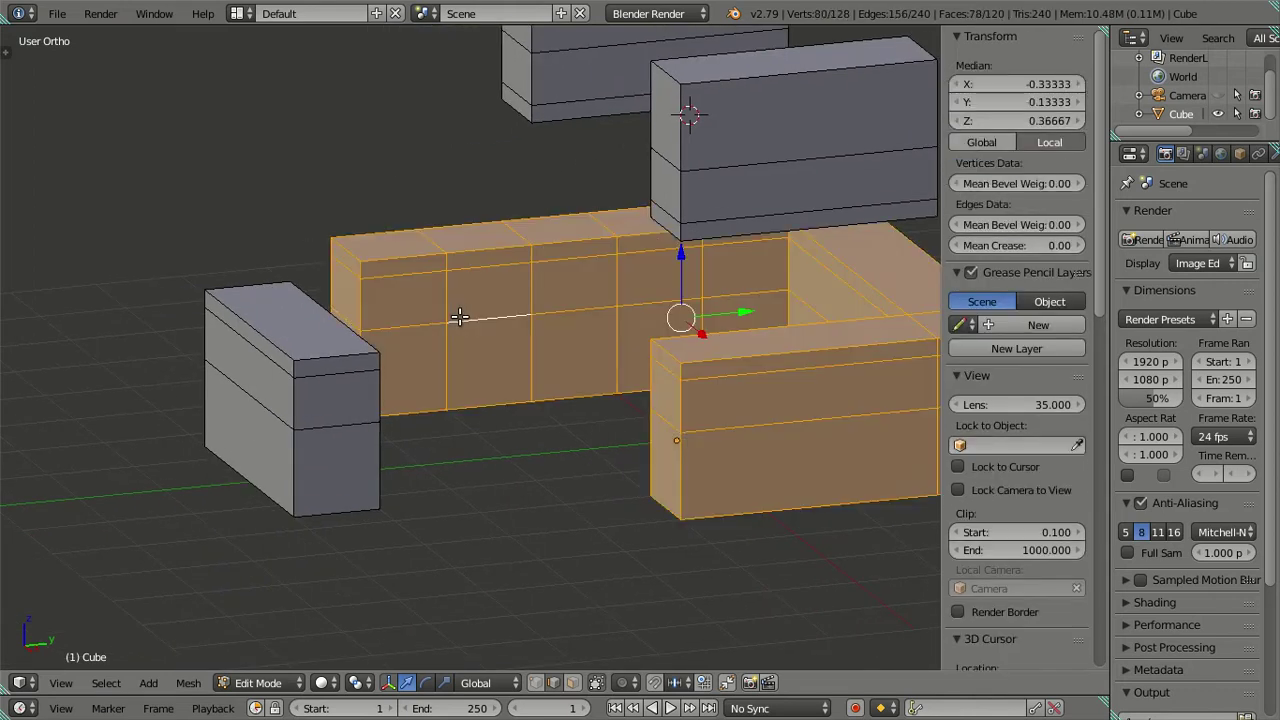
pyautogui.press('a')
pyautogui.scroll(2, 568, 316)
pyautogui.scroll(1, 606, 280)
pyautogui.scroll(1, 594, 286)
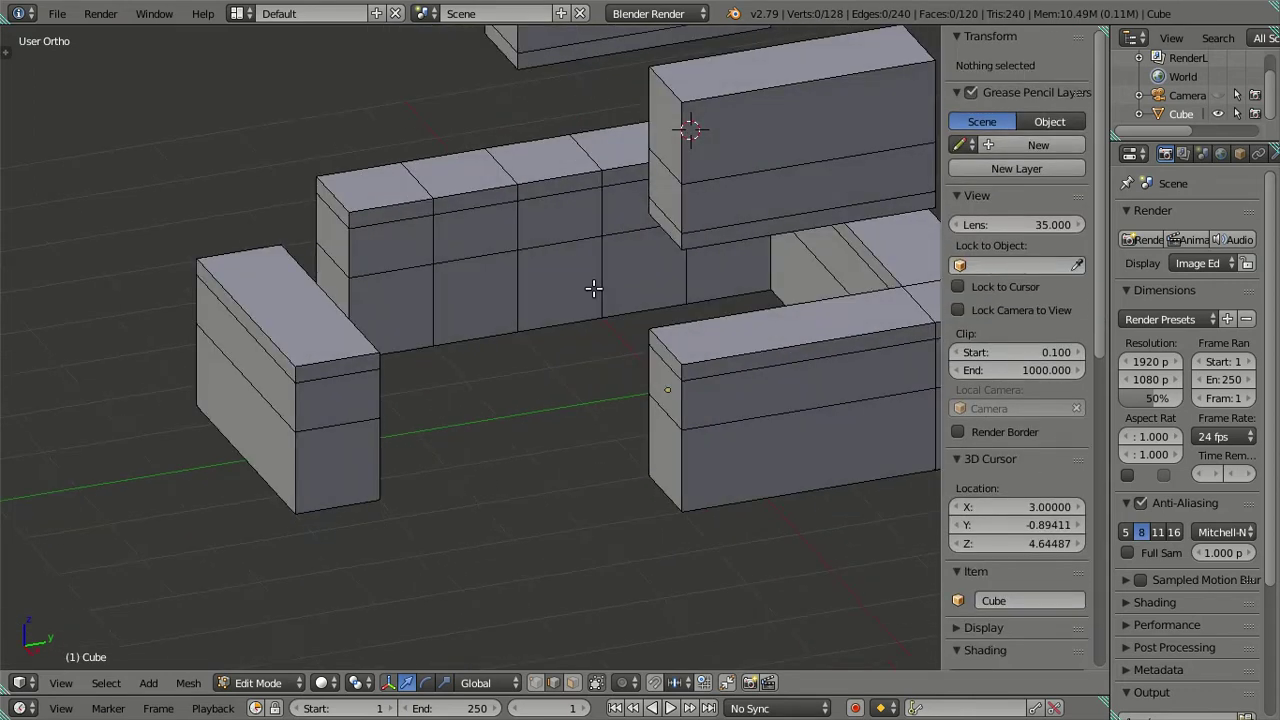
pyautogui.scroll(2, 545, 251)
# Select a vertical edge loop on the back wall, then clear the selection
pyautogui.moveTo(545, 251); pyautogui.dragTo(595, 224, button='middle')
pyautogui.scroll(-2, 510, 250)
pyautogui.moveTo(520, 286); pyautogui.dragTo(511, 287, button='middle')
pyautogui.keyDown('alt'); pyautogui.rightClick(508, 287); pyautogui.keyUp('alt')
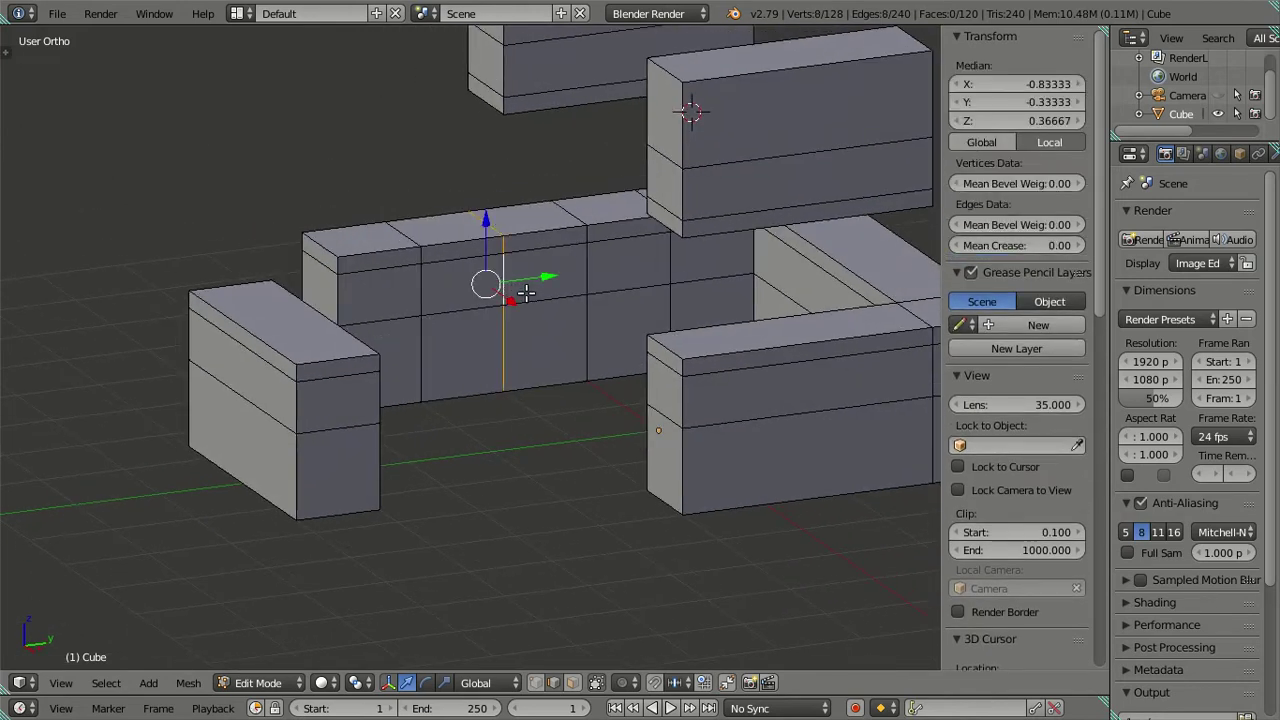
pyautogui.moveTo(525, 288)
pyautogui.mouseDown(button='middle')
pyautogui.moveTo(496, 282)
pyautogui.moveTo(458, 315)
pyautogui.mouseUp(button='middle')
pyautogui.press('a')
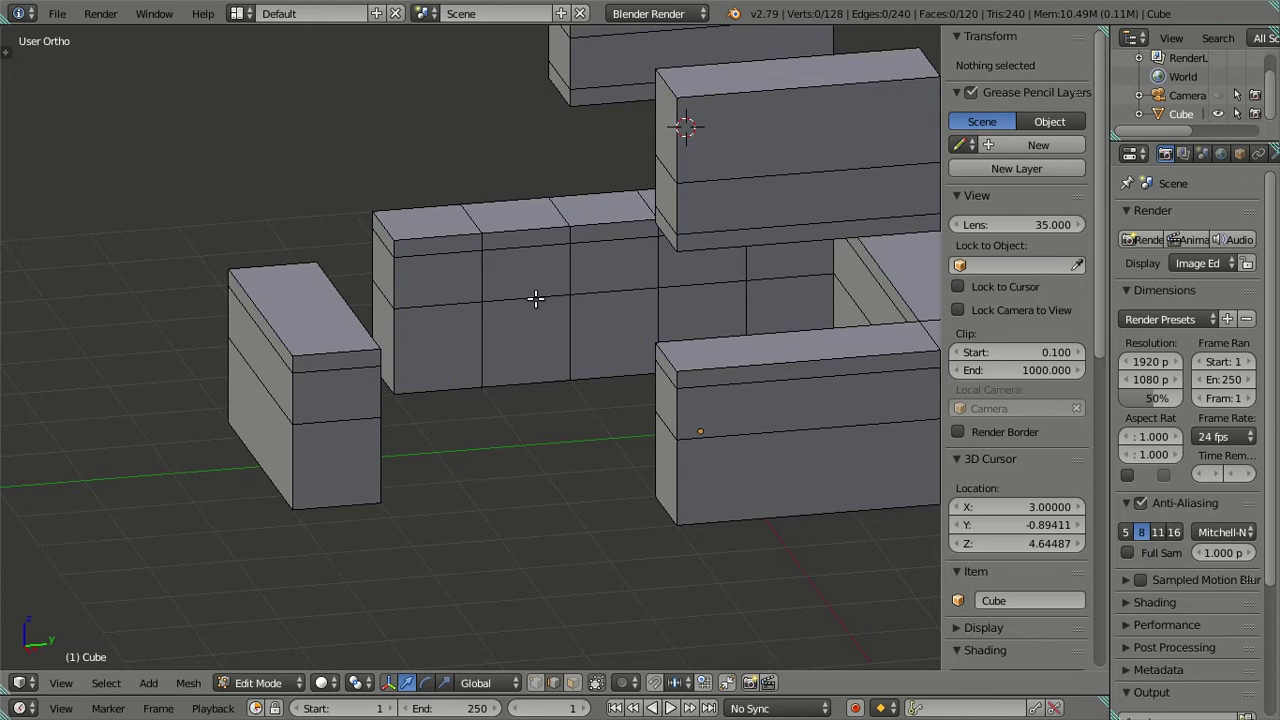
# Set the selected back-wall edge's Median Y to -0.33333
pyautogui.rightClick(569, 270)
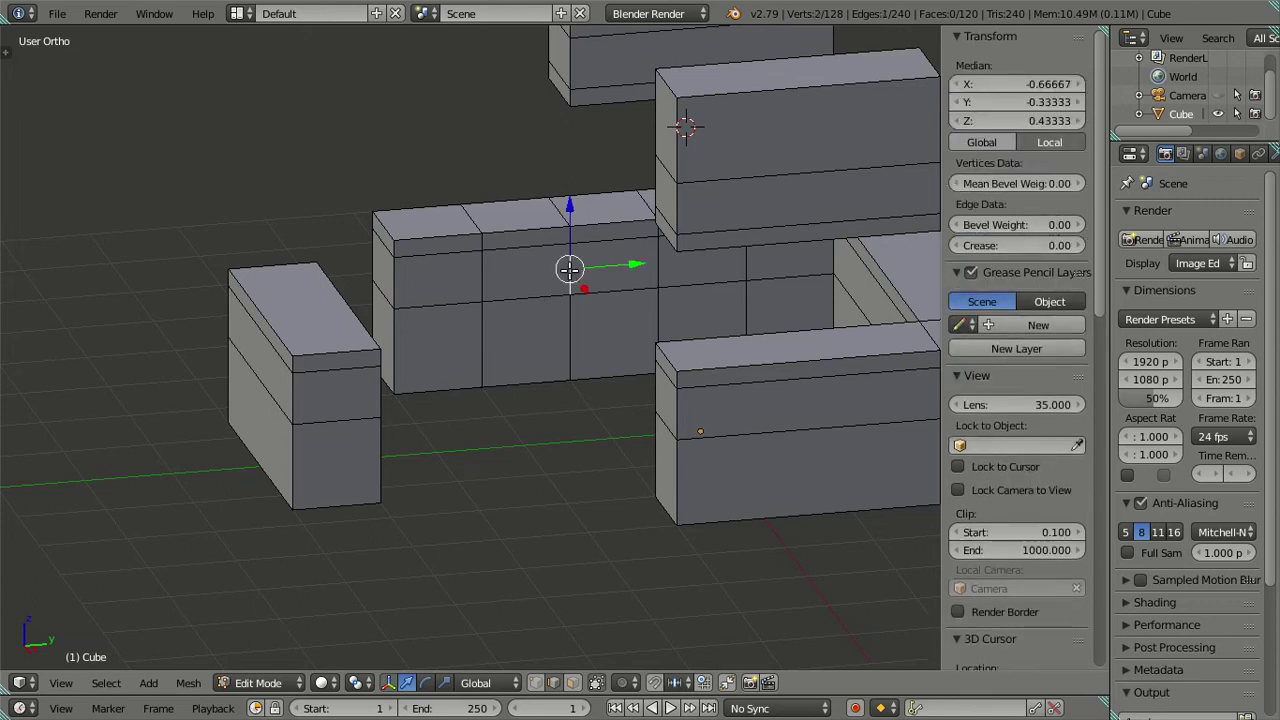
pyautogui.click(634, 266)
pyautogui.press('Escape')
pyautogui.click(1016, 102)
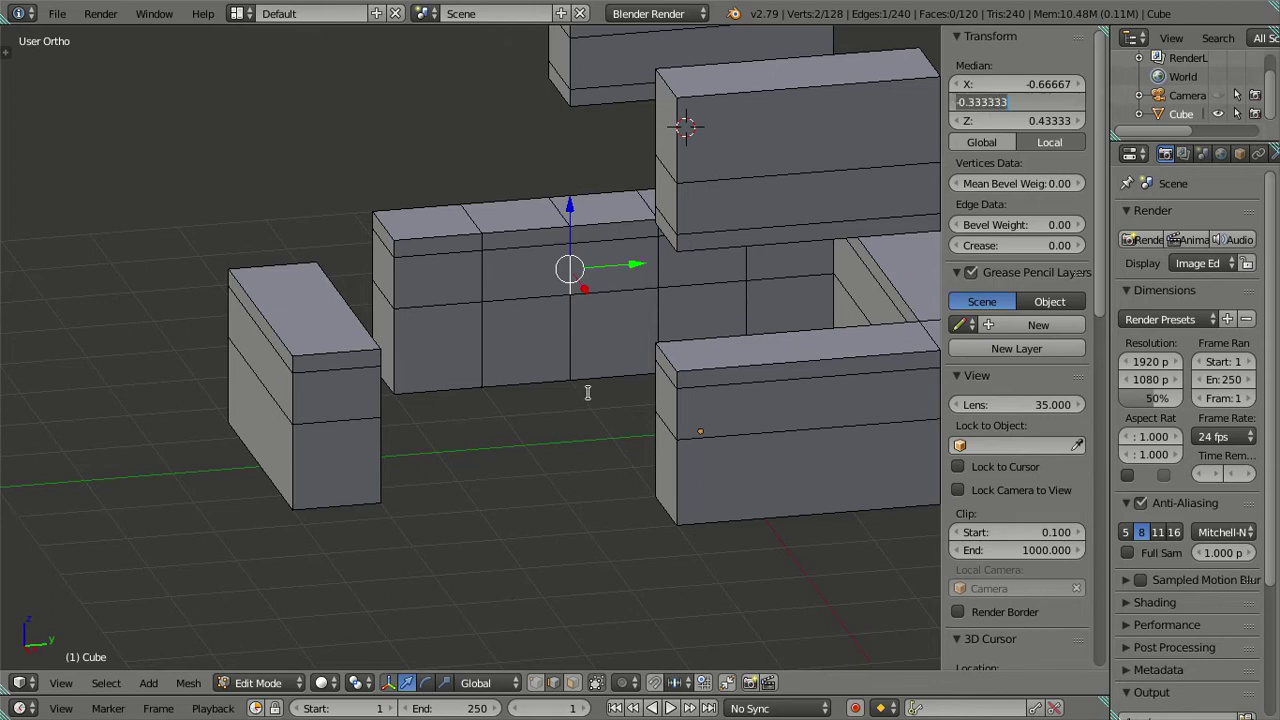
pyautogui.press('Escape')
# Dissolve the four extra vertical edges on the front wall
pyautogui.press('a')
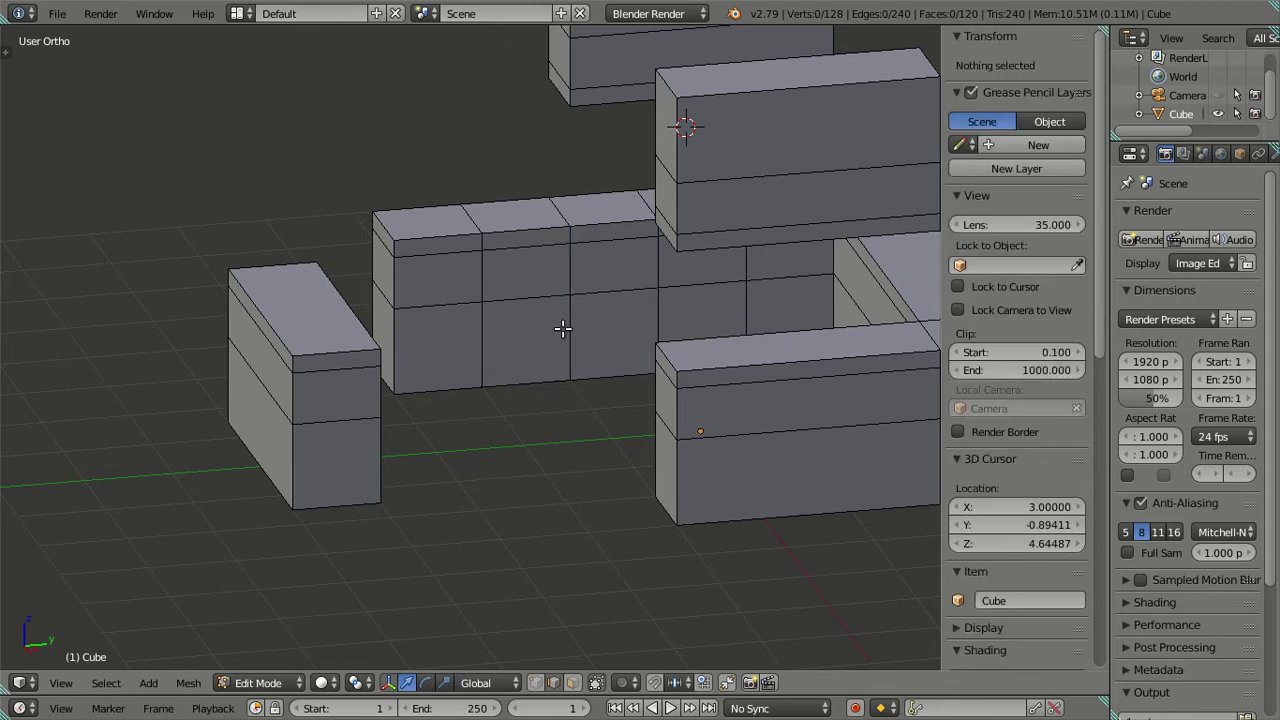
pyautogui.keyDown('alt'); pyautogui.rightClick(566, 329); pyautogui.keyUp('alt')
pyautogui.keyDown('alt'); pyautogui.keyDown('shift'); pyautogui.rightClick(482, 305); pyautogui.keyUp('shift'); pyautogui.keyUp('alt')
pyautogui.keyDown('alt'); pyautogui.keyDown('shift'); pyautogui.rightClick(660, 306); pyautogui.keyUp('shift'); pyautogui.keyUp('alt')
pyautogui.keyDown('alt'); pyautogui.keyDown('shift'); pyautogui.rightClick(745, 308); pyautogui.keyUp('shift'); pyautogui.keyUp('alt')
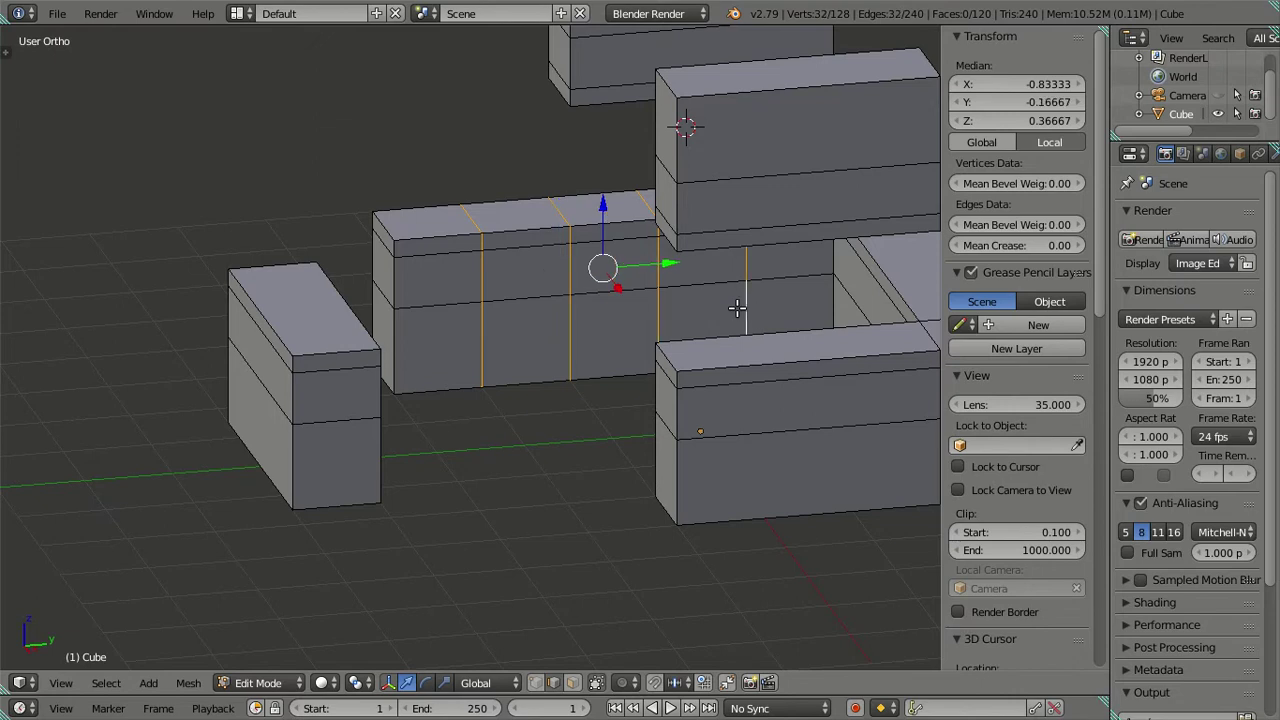
pyautogui.press('x')
pyautogui.click(686, 321)
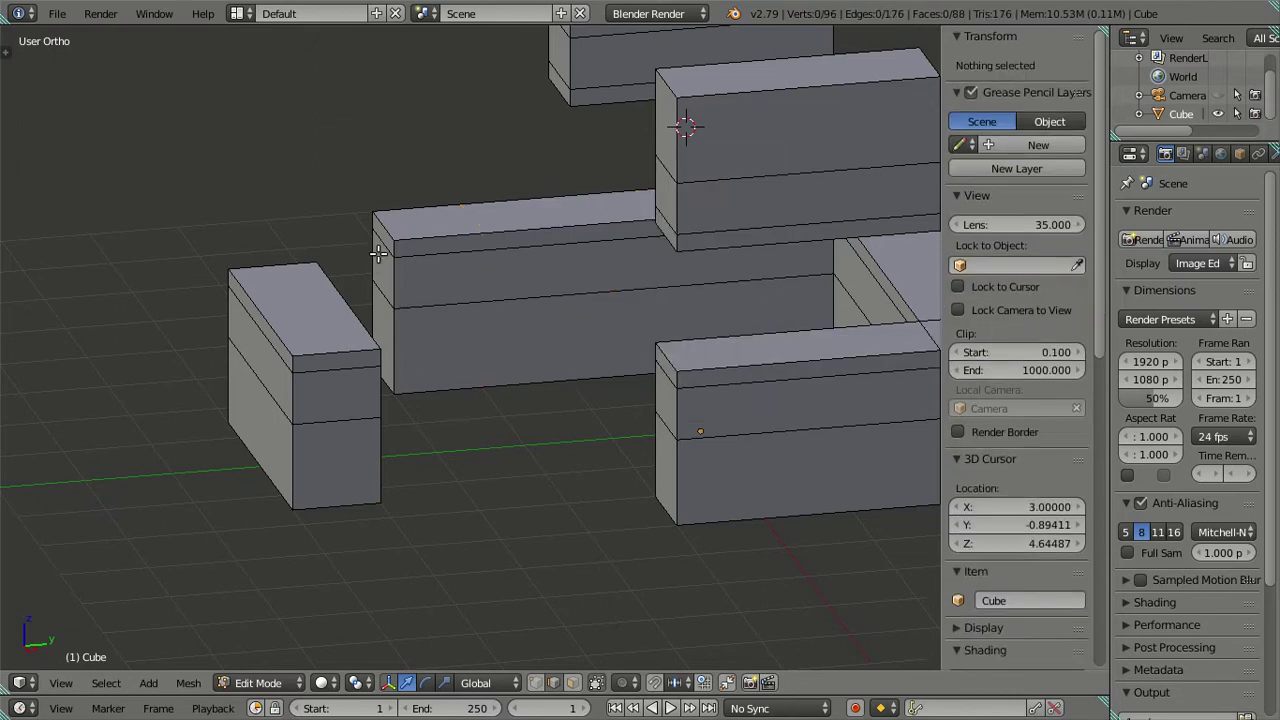
# Dissolve the extra vertices at the left wall corner
pyautogui.moveTo(378, 253); pyautogui.dragTo(348, 240, button='middle')
pyautogui.keyDown('alt'); pyautogui.rightClick(335, 188); pyautogui.keyUp('alt')
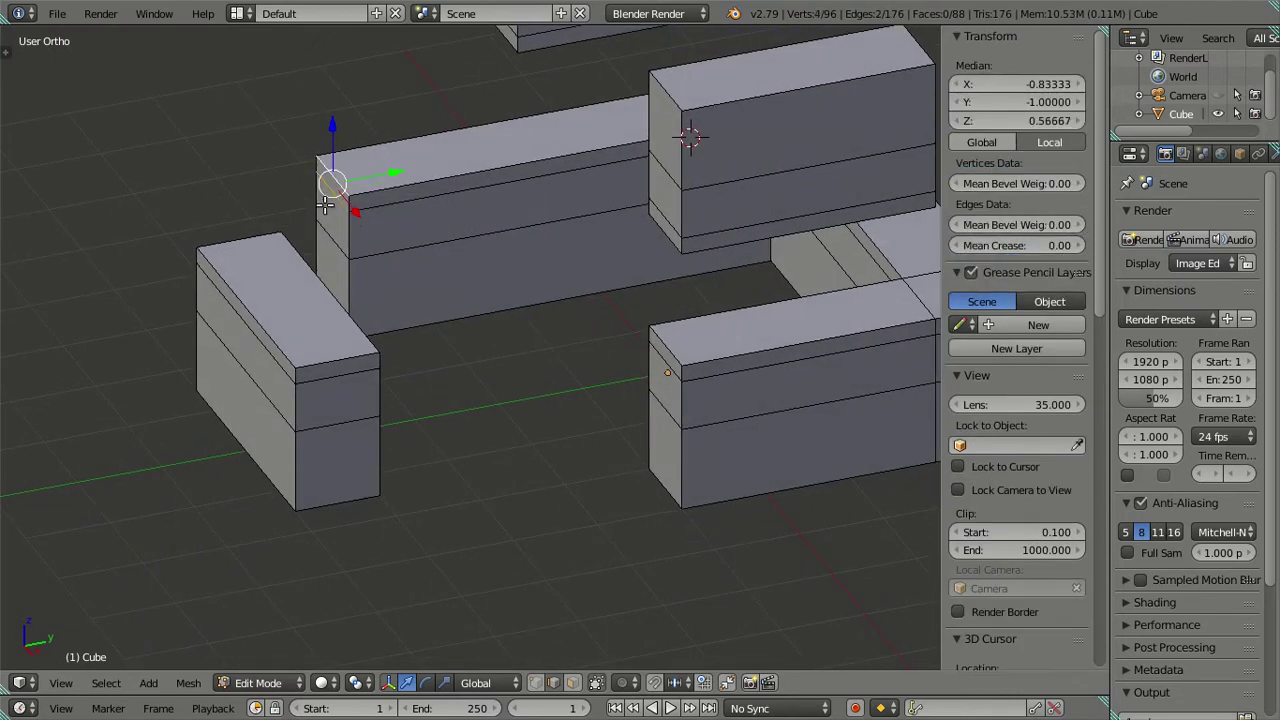
pyautogui.moveTo(417, 286); pyautogui.dragTo(400, 297, button='middle')
pyautogui.keyDown('shift'); pyautogui.rightClick(399, 270); pyautogui.keyUp('shift')
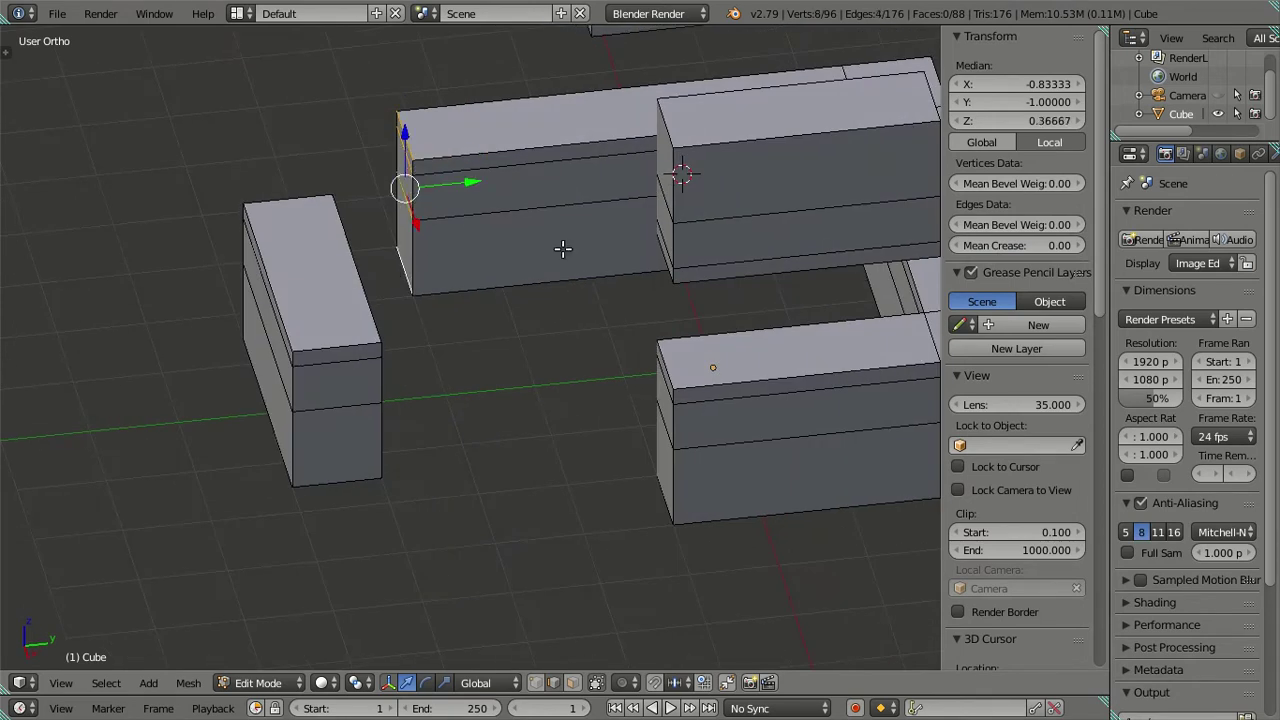
pyautogui.hotkey('shift', 'd')
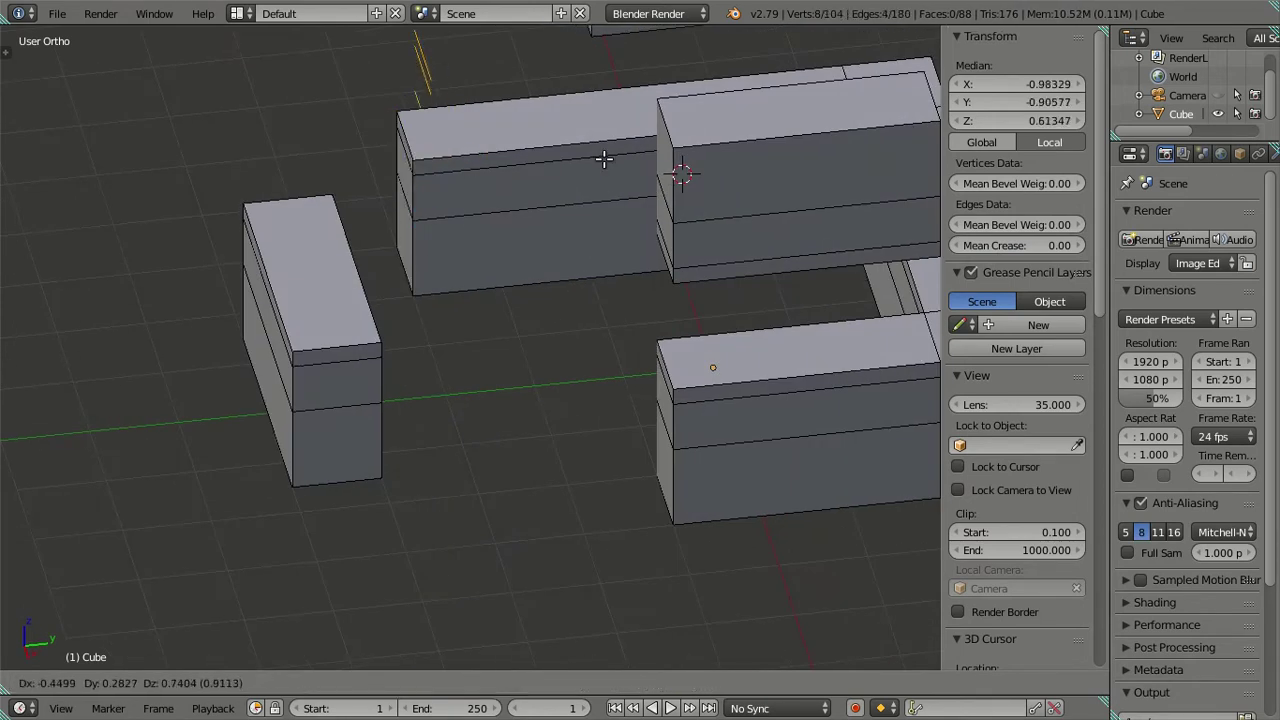
pyautogui.rightClick(605, 164)
pyautogui.press('x')
pyautogui.click(608, 170)
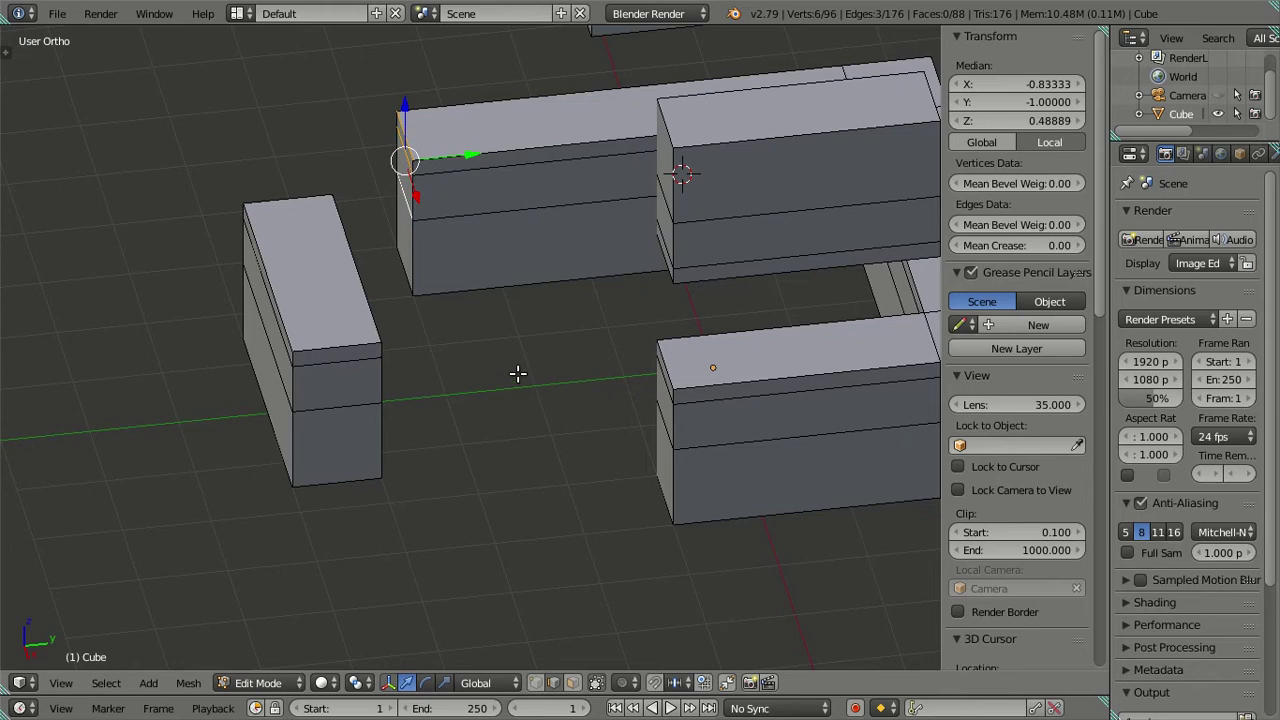
# Snap the 3D cursor to a corner vertex and shift the selection to Y -0.33333
pyautogui.moveTo(400, 304); pyautogui.dragTo(431, 302, button='middle')
pyautogui.keyDown('shift'); pyautogui.rightClick(368, 273); pyautogui.keyUp('shift')
pyautogui.hotkey('shift', 's')
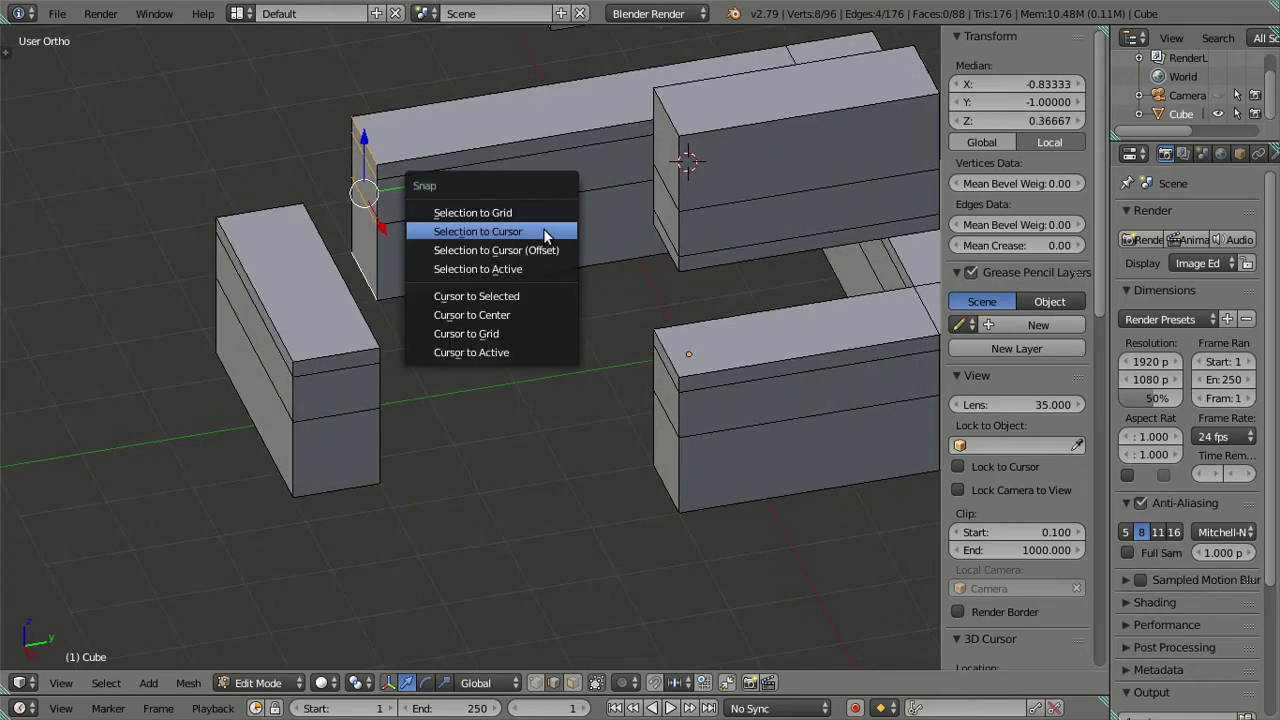
pyautogui.click(548, 296)
pyautogui.moveTo(548, 296); pyautogui.dragTo(560, 250, button='middle')
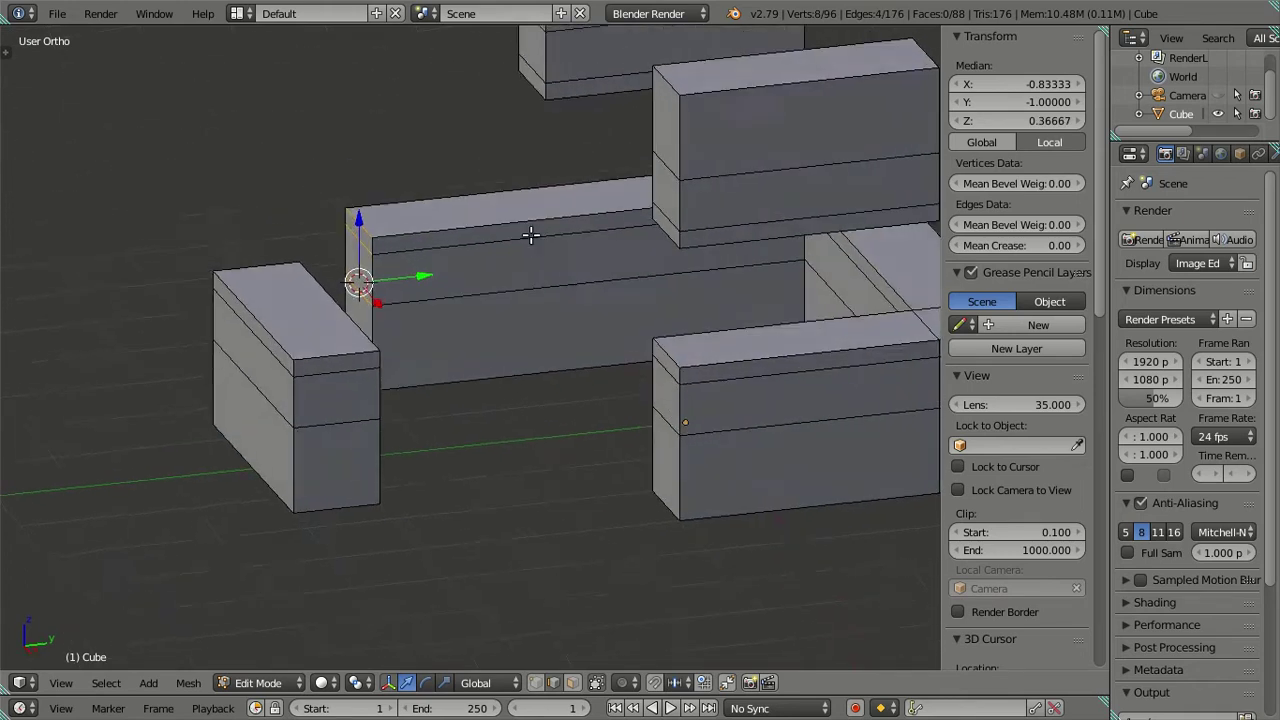
pyautogui.moveTo(1012, 101); pyautogui.dragTo(1060, 101)
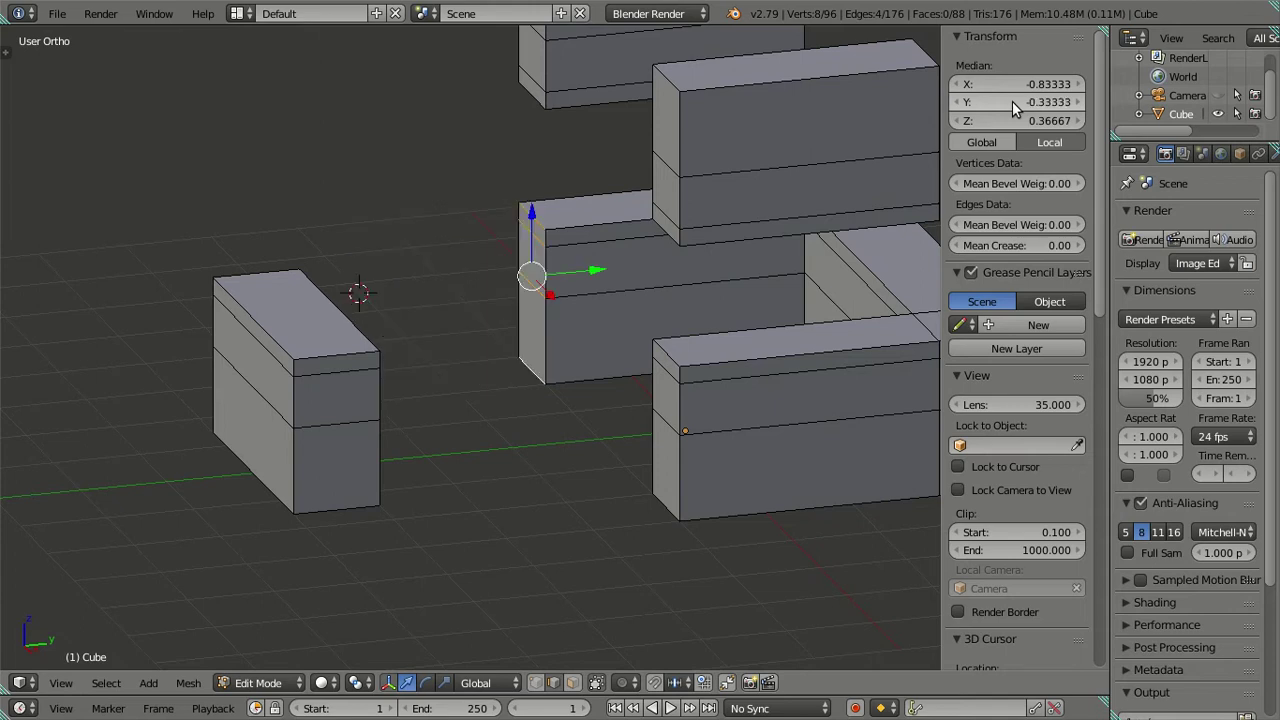
pyautogui.scroll(1, 484, 328)
pyautogui.scroll(1, 484, 328)
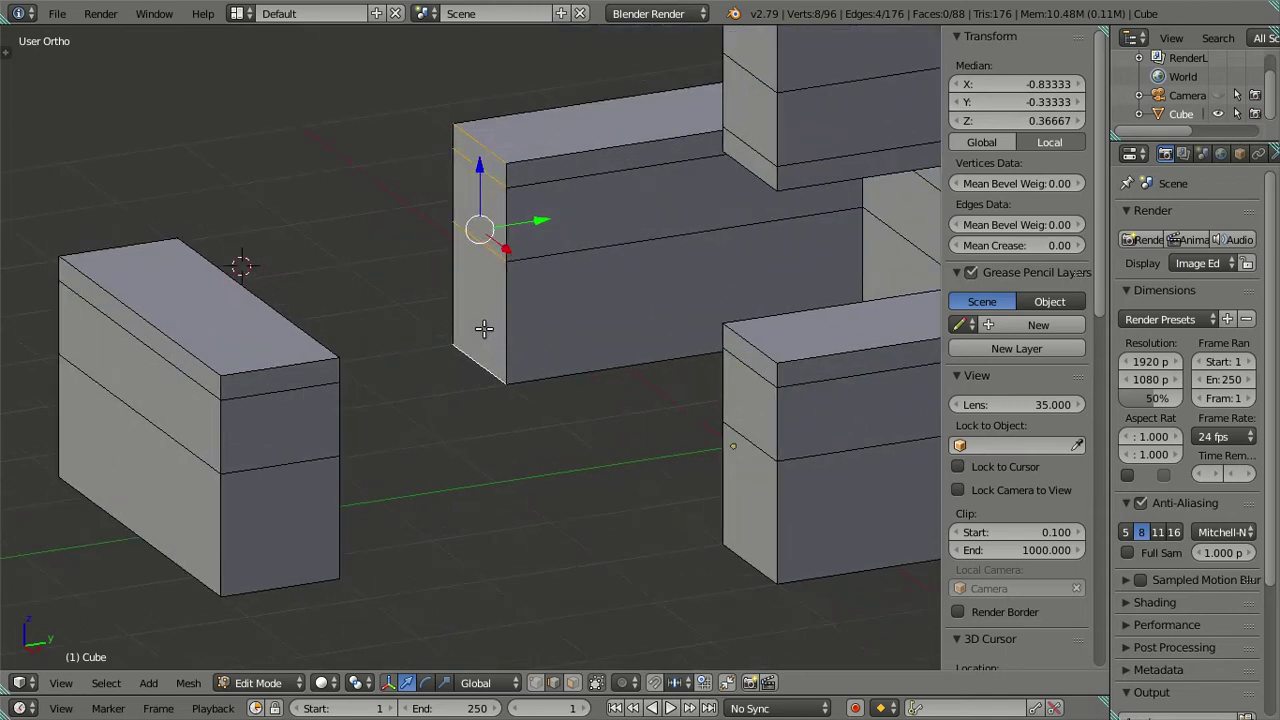
# Extrude the middle wall's left end face twice and snap it to the 3D cursor
pyautogui.click(572, 682)
pyautogui.rightClick(480, 220)
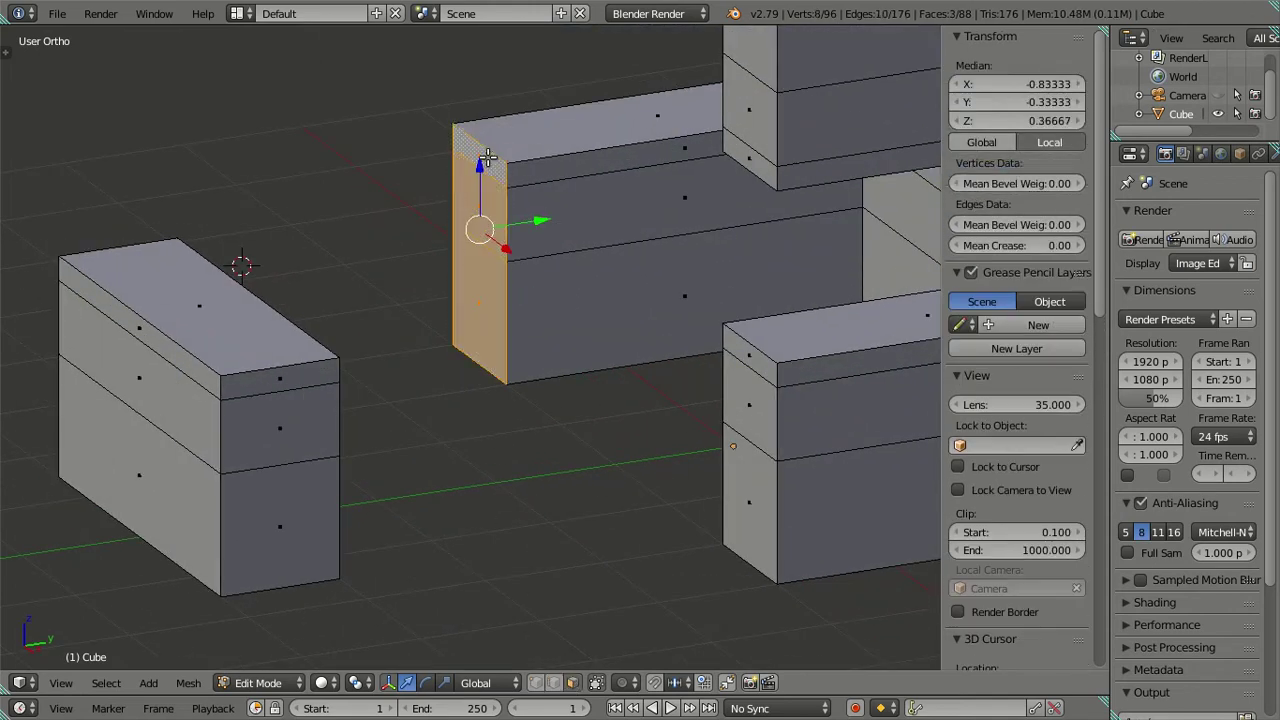
pyautogui.press('e')
pyautogui.rightClick(523, 182)
pyautogui.press('e')
pyautogui.rightClick(695, 183)
pyautogui.hotkey('shift', 's')
pyautogui.click(766, 171)
pyautogui.moveTo(682, 238); pyautogui.dragTo(498, 254, button='middle')
# Deselect everything and orbit above the blocks to see their top faces
pyautogui.press('a')
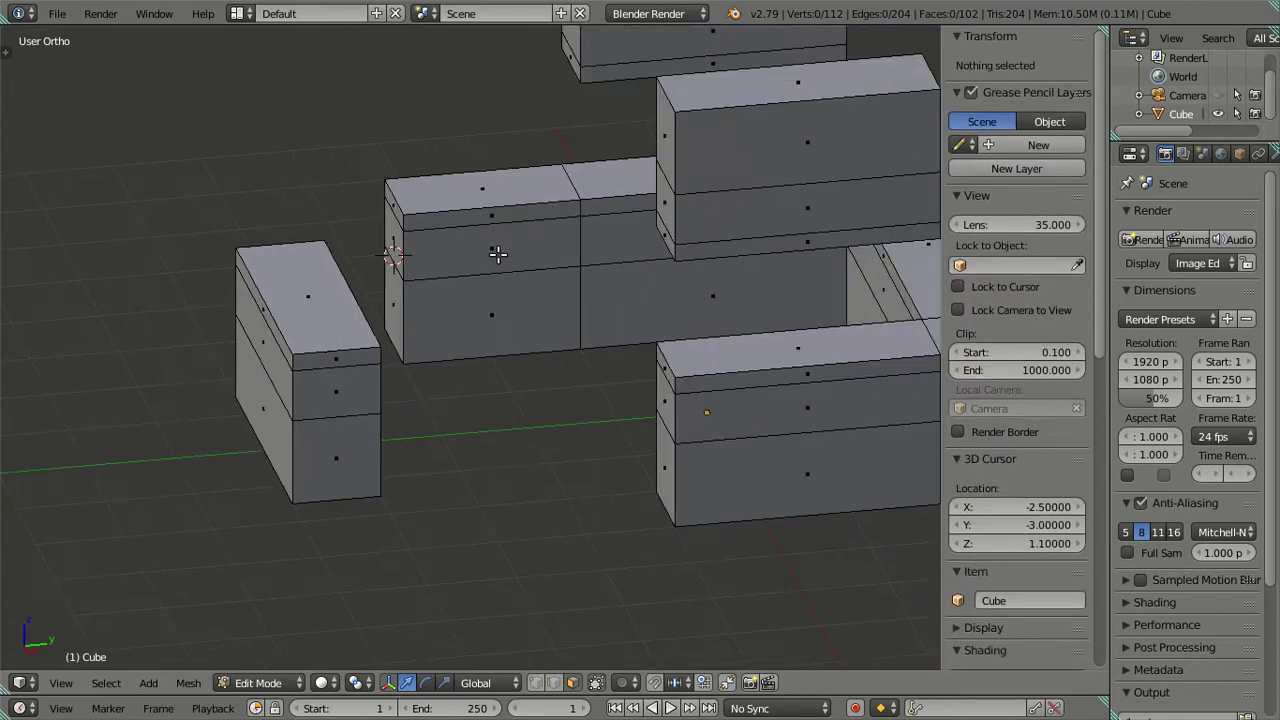
pyautogui.scroll(-3, 498, 254)
pyautogui.moveTo(583, 257)
pyautogui.mouseDown(button='middle')
pyautogui.moveTo(304, 324)
pyautogui.moveTo(446, 258)
pyautogui.mouseUp(button='middle')
pyautogui.scroll(3, 446, 258)
pyautogui.scroll(-1, 446, 258)
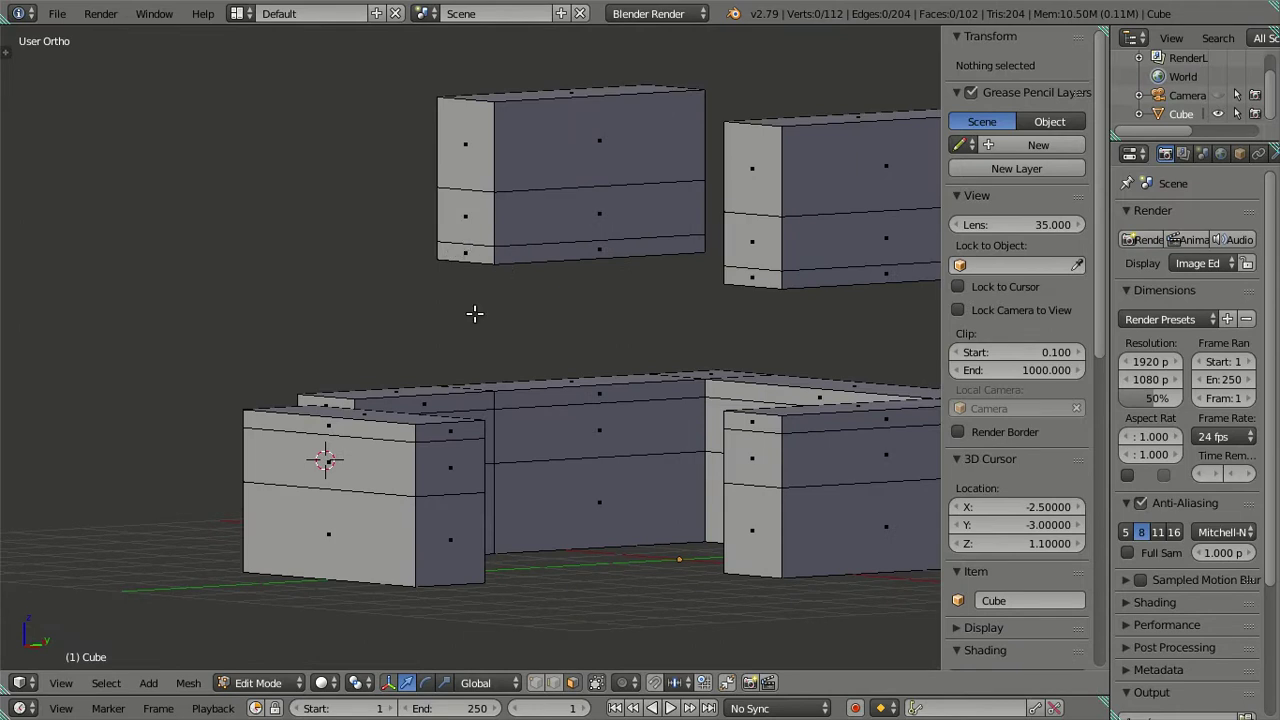
pyautogui.moveTo(477, 312)
pyautogui.mouseDown(button='middle')
pyautogui.moveTo(520, 331)
pyautogui.moveTo(674, 334)
pyautogui.moveTo(467, 339)
pyautogui.mouseUp(button='middle')
pyautogui.moveTo(524, 397)
pyautogui.mouseDown(button='middle')
pyautogui.moveTo(523, 423)
pyautogui.moveTo(507, 361)
pyautogui.mouseUp(button='middle')
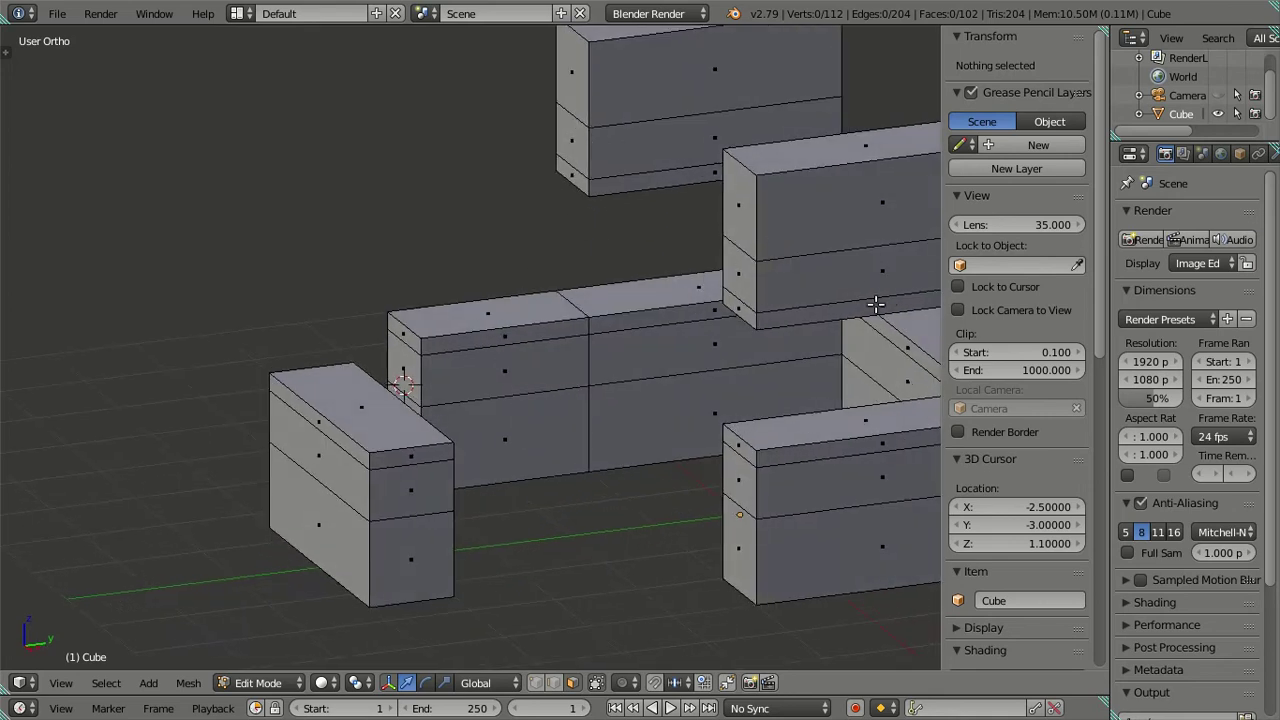
# Switch to edge select mode and pick an edge on the upper wall block
pyautogui.hotkey('ctrl', 'Tab')
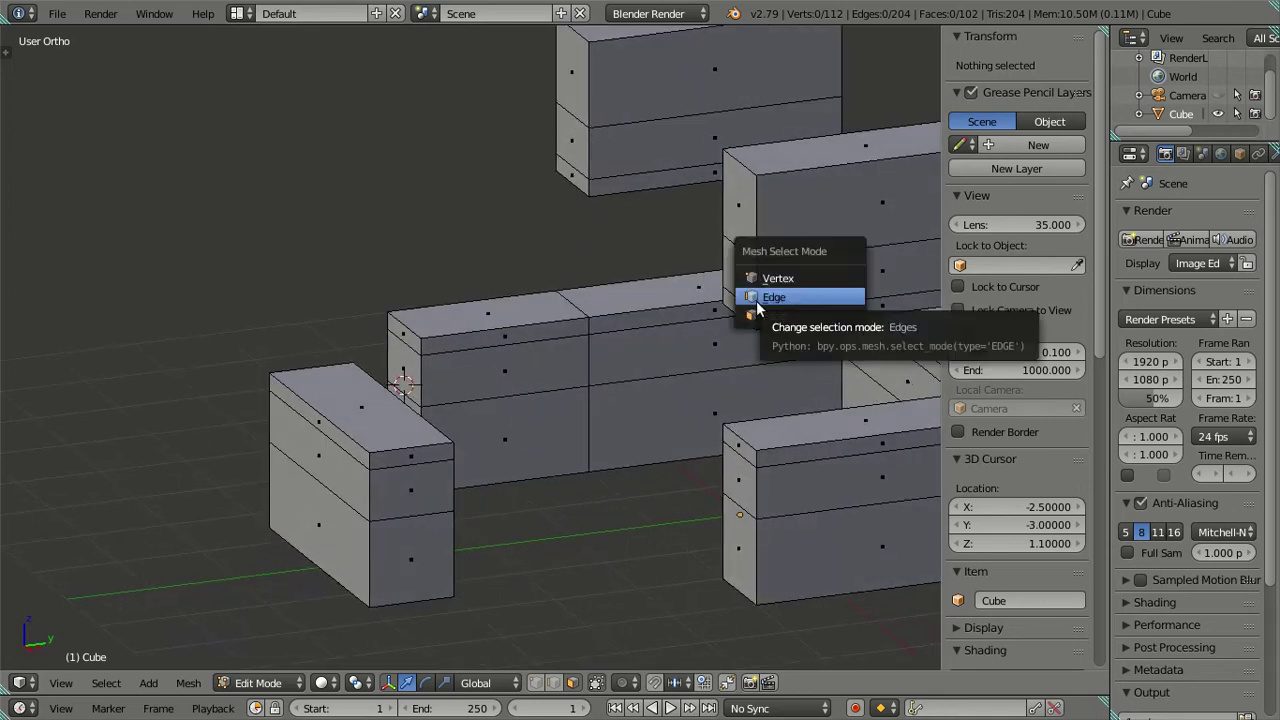
pyautogui.click(758, 300)
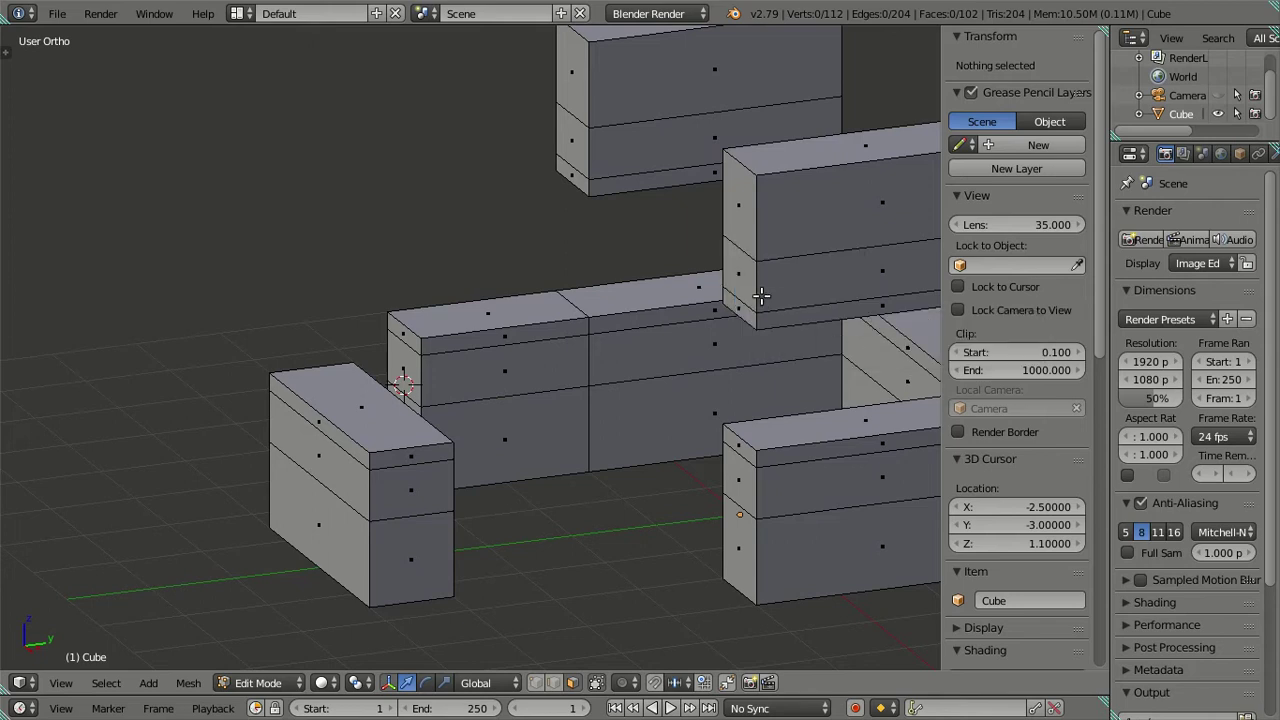
pyautogui.hotkey('ctrl', 'Tab')
pyautogui.click(586, 123)
pyautogui.click(574, 112)
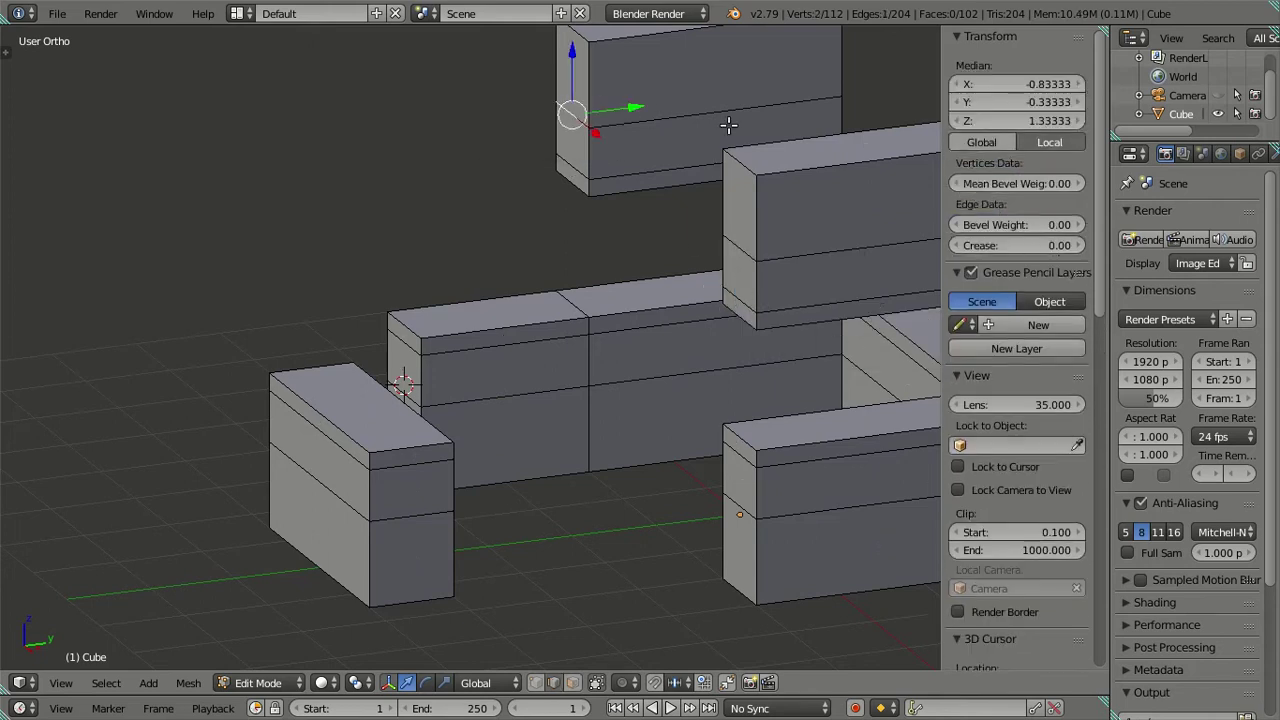
# Finish the earlier Z edit, clear the selection and select the front block's top edges
pyautogui.click(1017, 120)
pyautogui.press('Escape')
pyautogui.press('a')
pyautogui.press('KP_1')
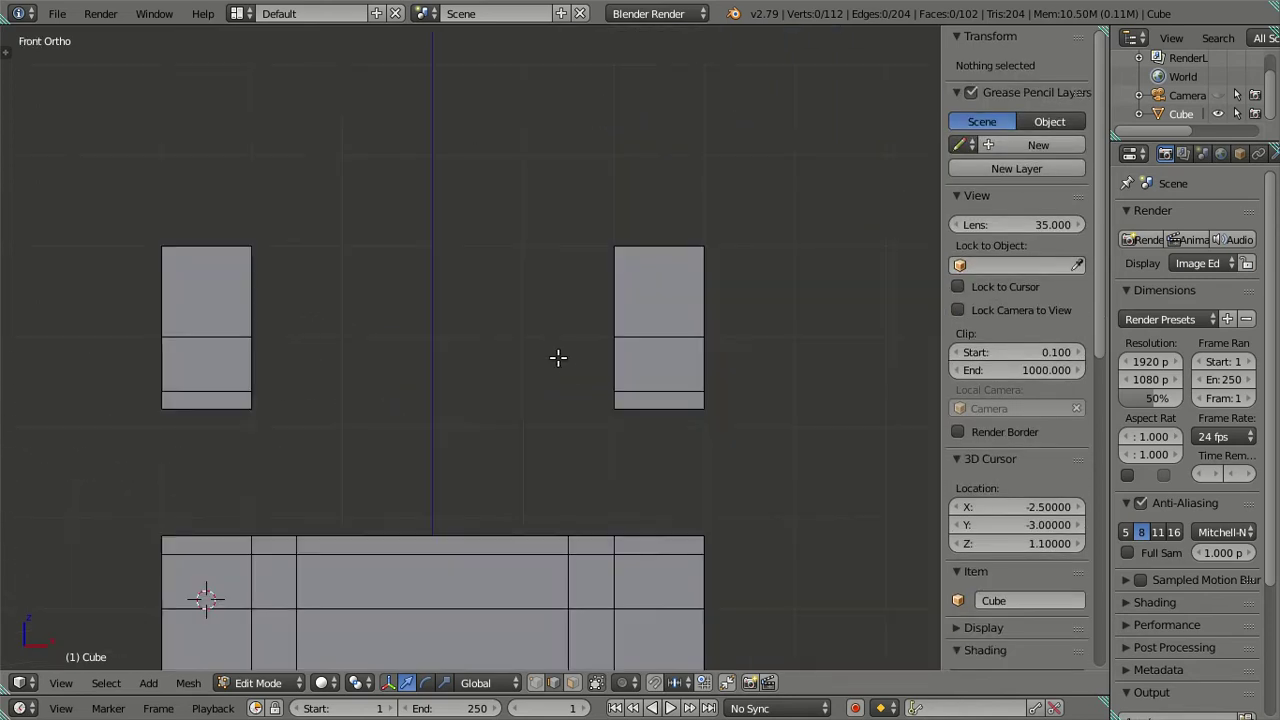
pyautogui.moveTo(555, 397); pyautogui.dragTo(409, 448, button='middle')
pyautogui.rightClick(408, 446)
pyautogui.keyDown('shift'); pyautogui.rightClick(430, 481); pyautogui.keyUp('shift')
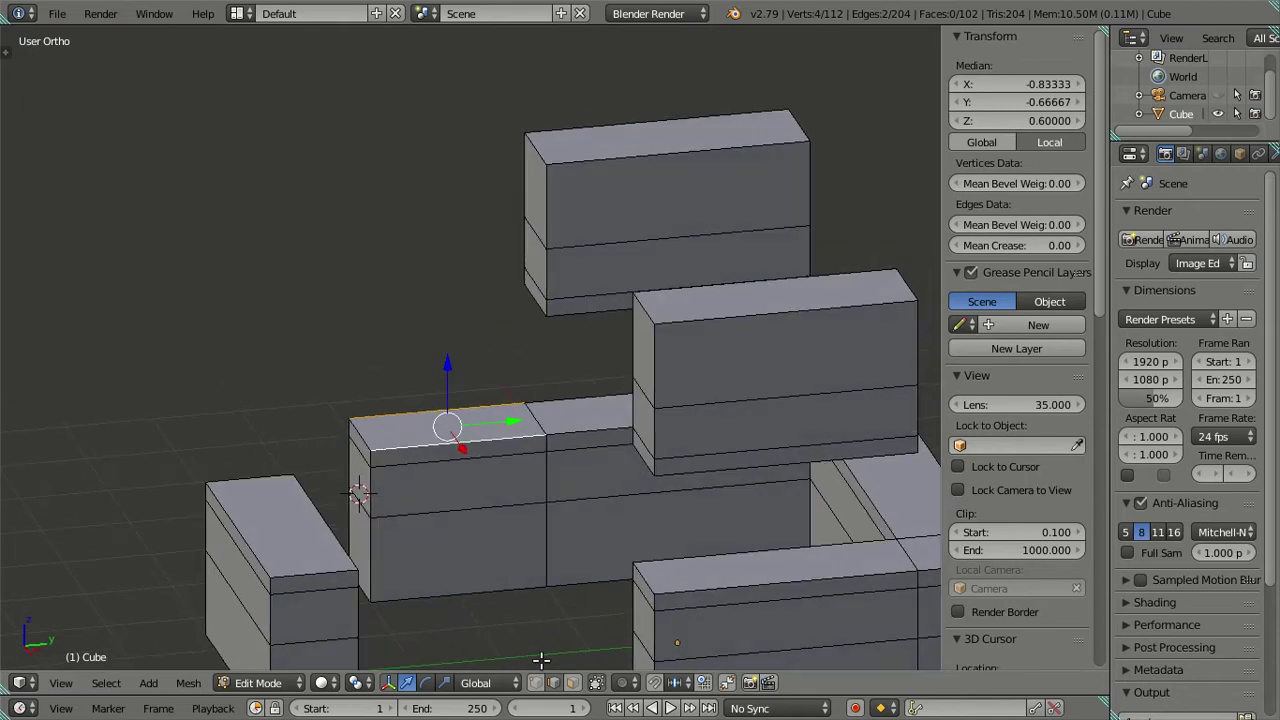
# Raise the front block's top face to Median Z 2 to form a tall pillar
pyautogui.click(573, 681)
pyautogui.rightClick(445, 428)
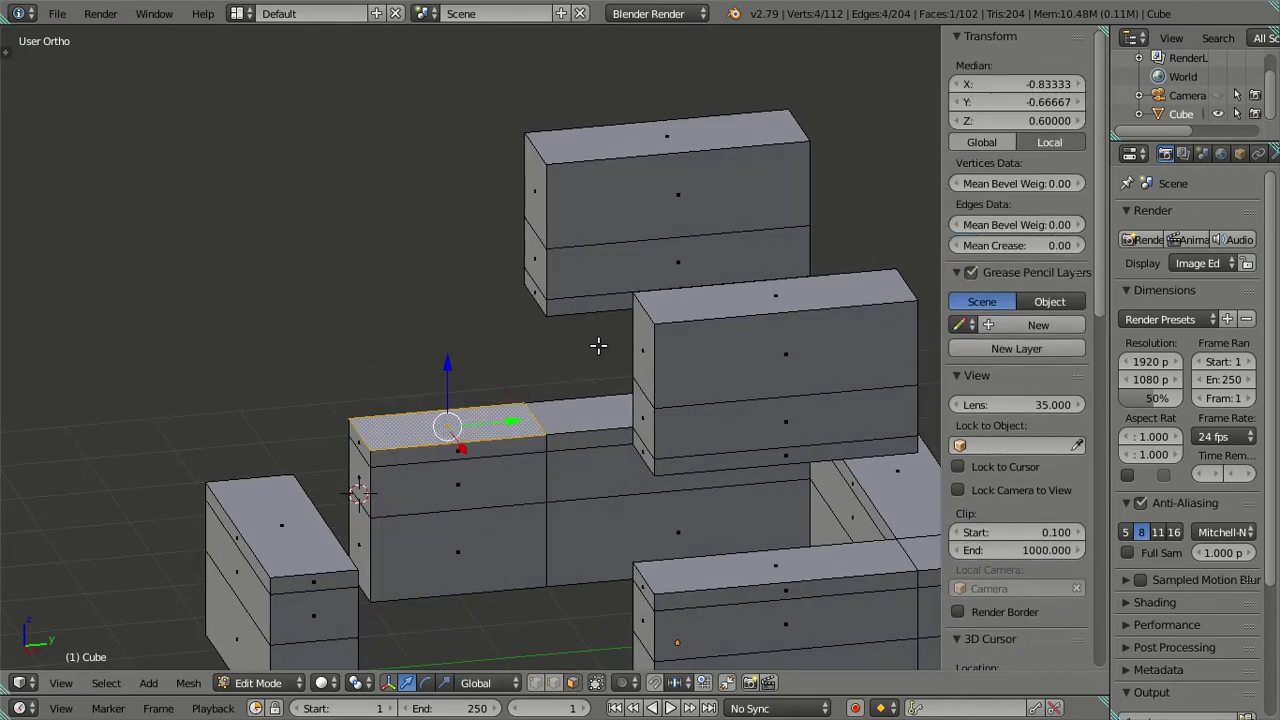
pyautogui.doubleClick(1022, 120)
pyautogui.write('2')
pyautogui.press('Return')
pyautogui.press('a')
# Orbit to face the tall pillar and switch to edge selection mode
pyautogui.moveTo(466, 351)
pyautogui.mouseDown(button='middle')
pyautogui.moveTo(531, 414)
pyautogui.moveTo(606, 329)
pyautogui.moveTo(514, 306)
pyautogui.moveTo(531, 348)
pyautogui.moveTo(349, 451)
pyautogui.moveTo(471, 366)
pyautogui.mouseUp(button='middle')
pyautogui.press('a')
pyautogui.press('a')
pyautogui.moveTo(607, 401); pyautogui.dragTo(563, 403, button='middle')
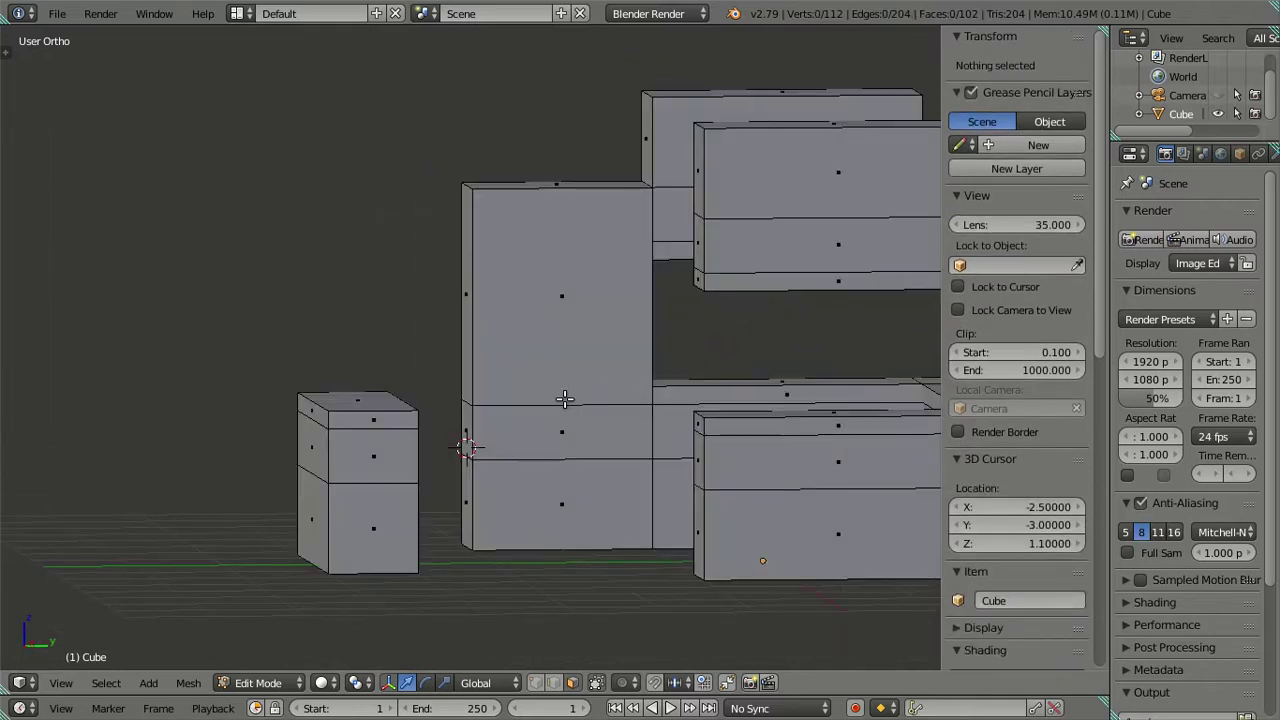
pyautogui.rightClick(566, 429)
pyautogui.press('a')
pyautogui.hotkey('ctrl', 'Tab')
pyautogui.click(575, 435)
# Dissolve the horizontal edge loop running across the tall pillar
pyautogui.keyDown('alt'); pyautogui.rightClick(563, 403); pyautogui.keyUp('alt')
pyautogui.press('x')
pyautogui.click(645, 420)
pyautogui.moveTo(645, 420); pyautogui.dragTo(570, 326, button='middle')
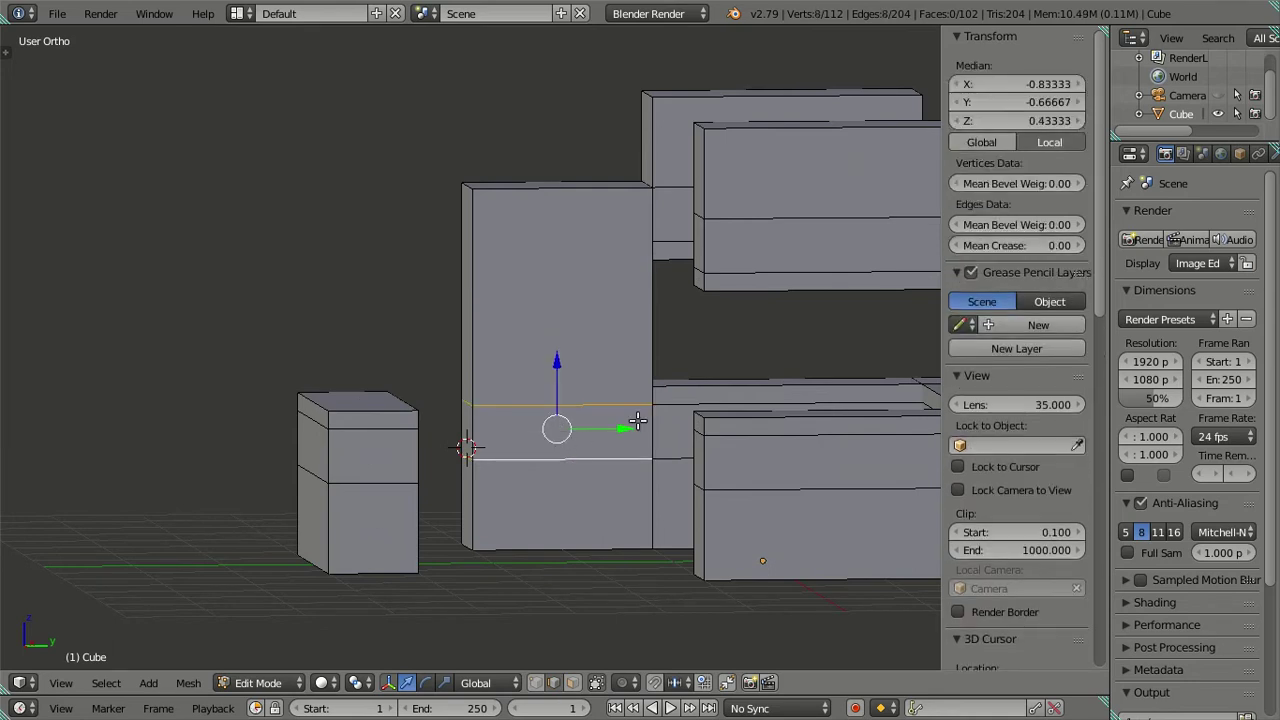
# Add a centred vertical edge loop on the tall pillar and orbit to inspect it
pyautogui.hotkey('ctrl', 'r')
pyautogui.click(520, 173)
pyautogui.rightClick(520, 173)
pyautogui.press('a')
pyautogui.moveTo(383, 271); pyautogui.dragTo(530, 300, button='middle')
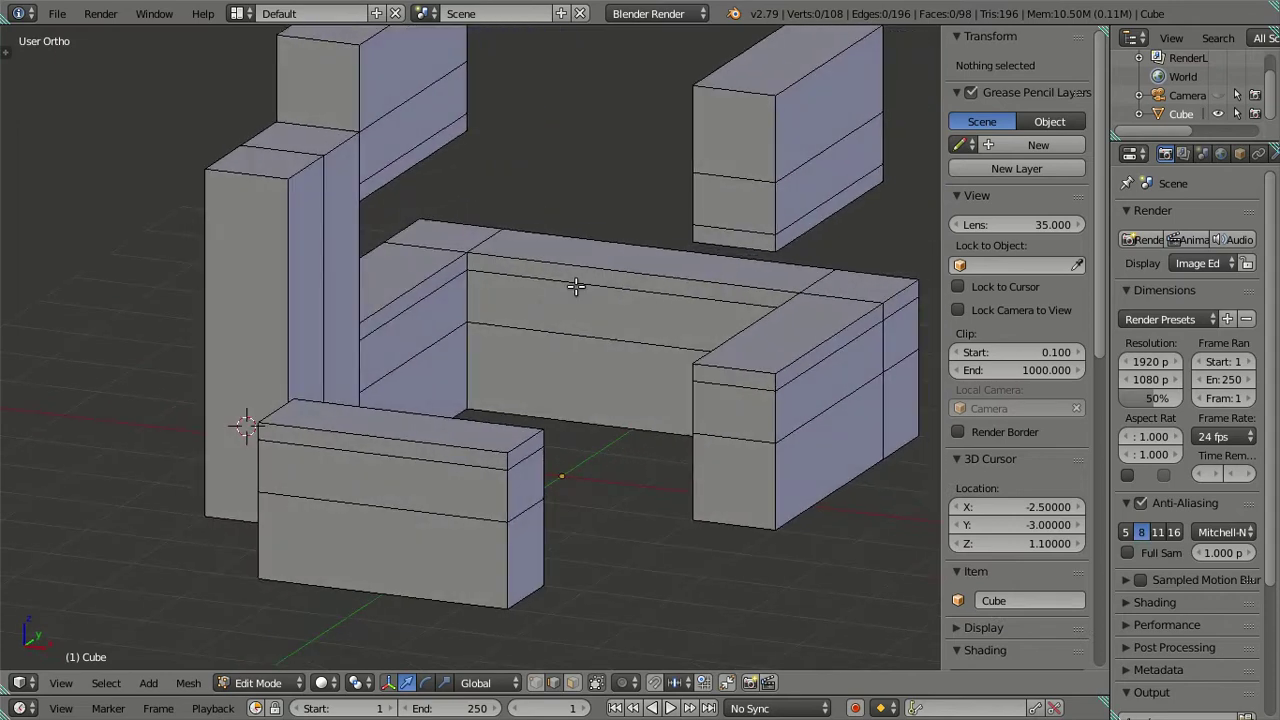
pyautogui.scroll(2, 437, 186)
pyautogui.moveTo(437, 186)
pyautogui.mouseDown(button='middle')
pyautogui.moveTo(471, 306)
pyautogui.moveTo(566, 331)
pyautogui.mouseUp(button='middle')
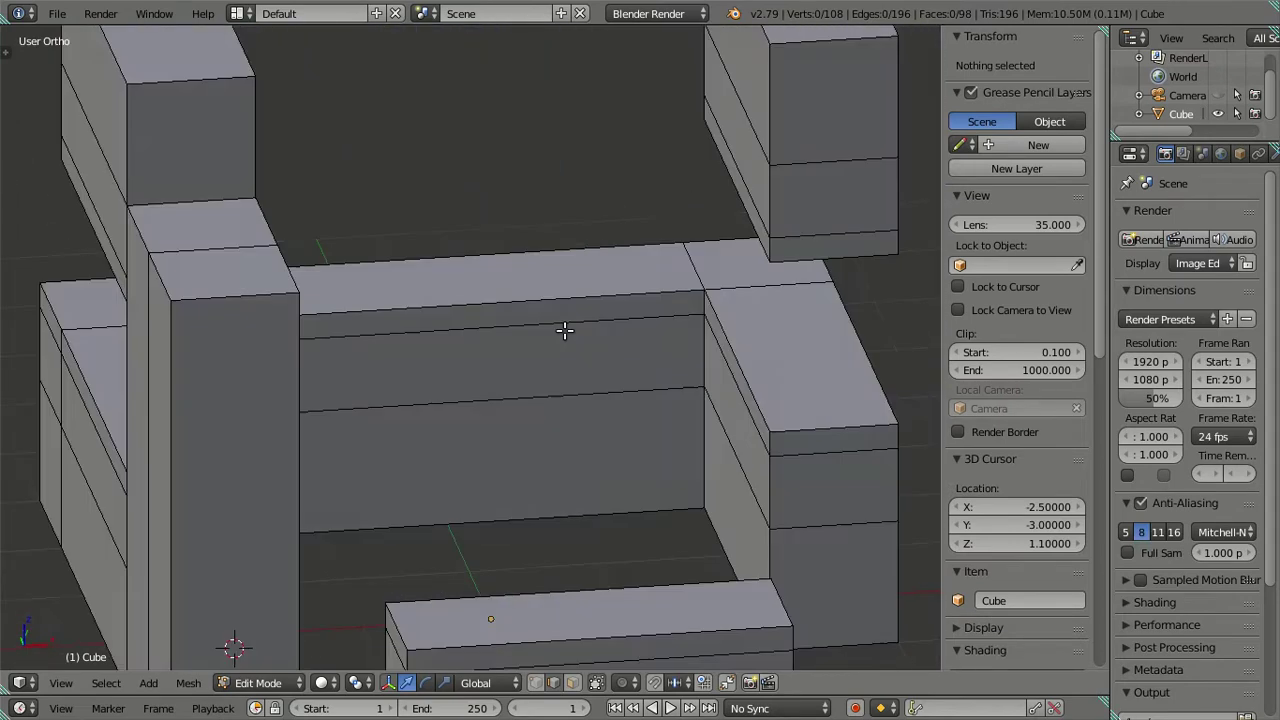
pyautogui.scroll(3, 543, 406)
pyautogui.moveTo(543, 406)
pyautogui.mouseDown(button='middle')
pyautogui.moveTo(446, 354)
pyautogui.moveTo(637, 320)
pyautogui.moveTo(545, 319)
pyautogui.moveTo(540, 351)
pyautogui.moveTo(691, 466)
pyautogui.moveTo(674, 432)
pyautogui.moveTo(571, 406)
pyautogui.moveTo(563, 374)
pyautogui.moveTo(538, 371)
pyautogui.mouseUp(button='middle')
pyautogui.scroll(-2, 440, 349)
pyautogui.scroll(2, 545, 319)
# Frame the tall block in the right-side view with see-through wireframe shading
pyautogui.press('KP_3')
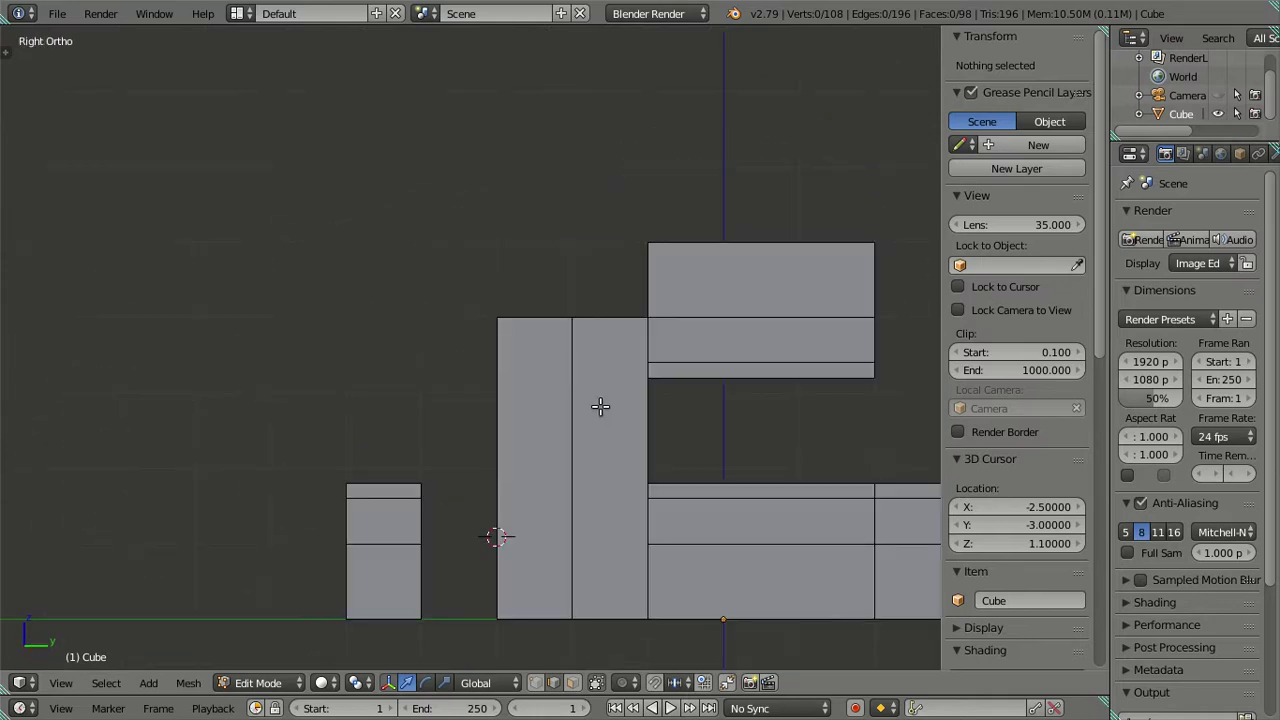
pyautogui.moveTo(577, 394)
pyautogui.mouseDown(button='middle')
pyautogui.moveTo(591, 423)
pyautogui.moveTo(572, 409)
pyautogui.mouseUp(button='middle')
pyautogui.press('KP_3')
pyautogui.keyDown('shift'); pyautogui.moveTo(576, 500); pyautogui.dragTo(585, 454, button='middle'); pyautogui.keyUp('shift')
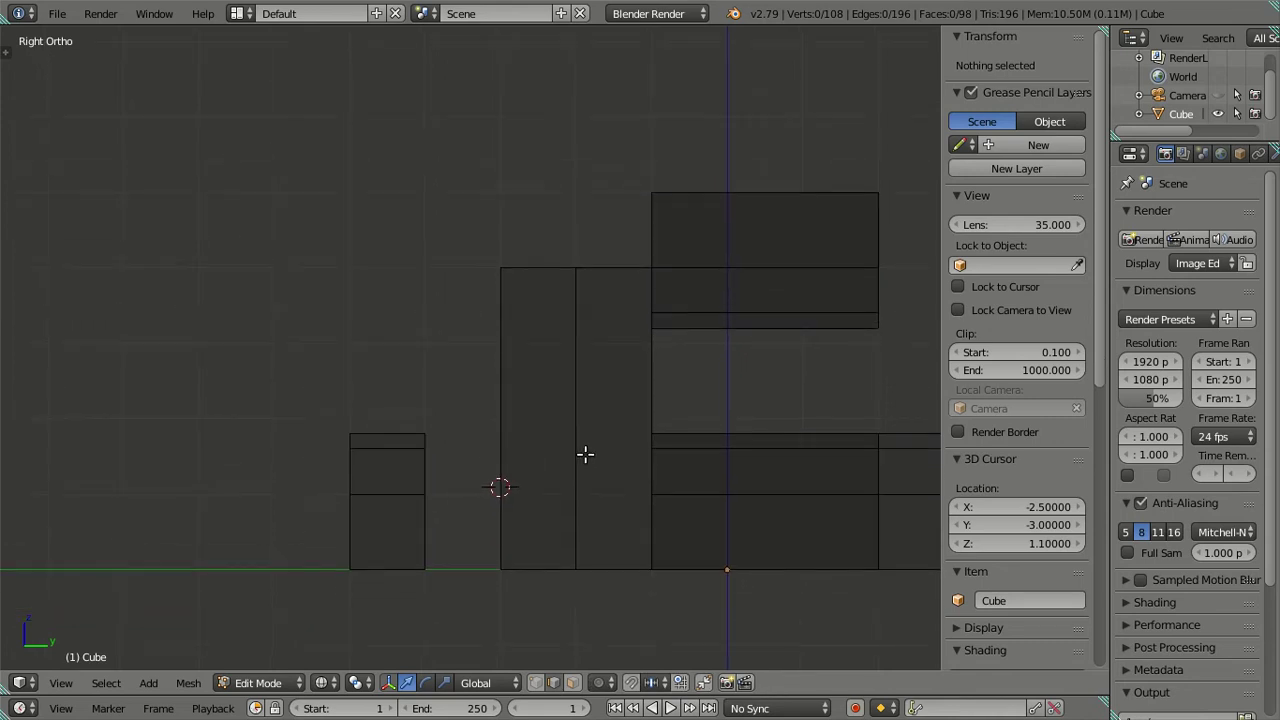
pyautogui.scroll(2, 532, 399)
pyautogui.scroll(-1, 560, 461)
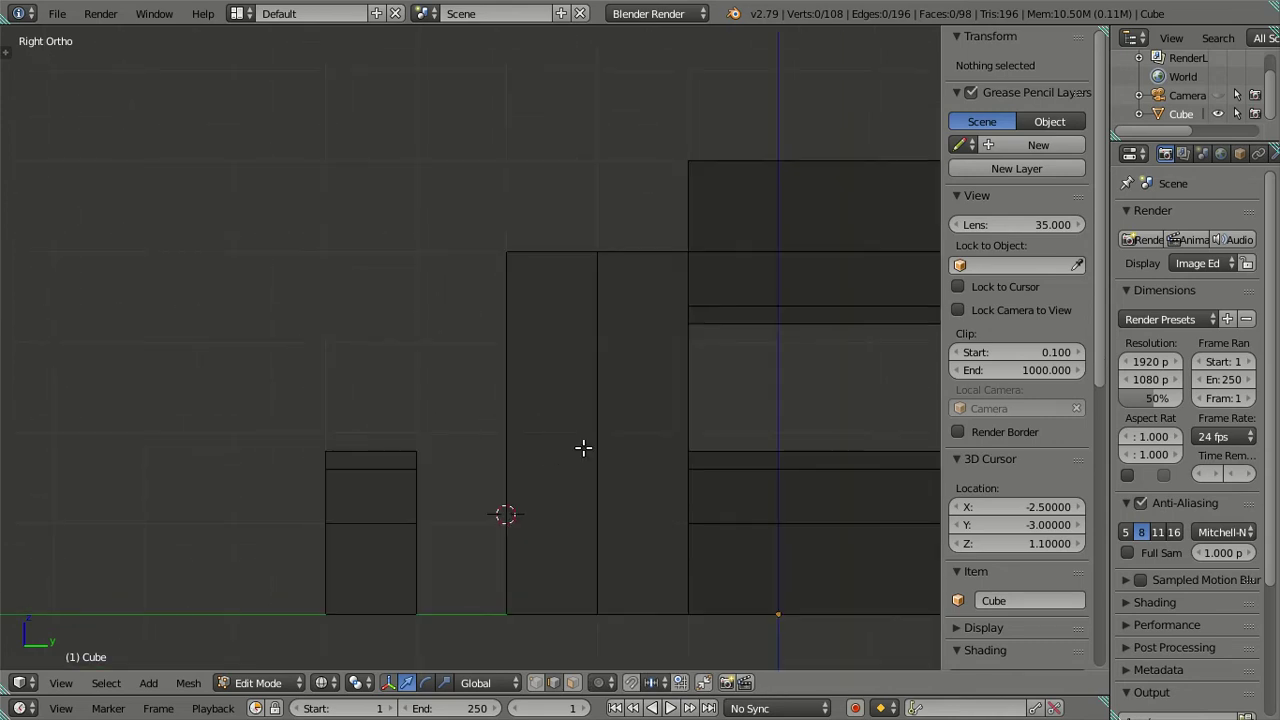
pyautogui.moveTo(588, 347)
pyautogui.mouseDown(button='middle')
pyautogui.moveTo(657, 354)
pyautogui.moveTo(600, 361)
pyautogui.moveTo(586, 349)
pyautogui.mouseUp(button='middle')
pyautogui.press('z')
pyautogui.press('KP_3')
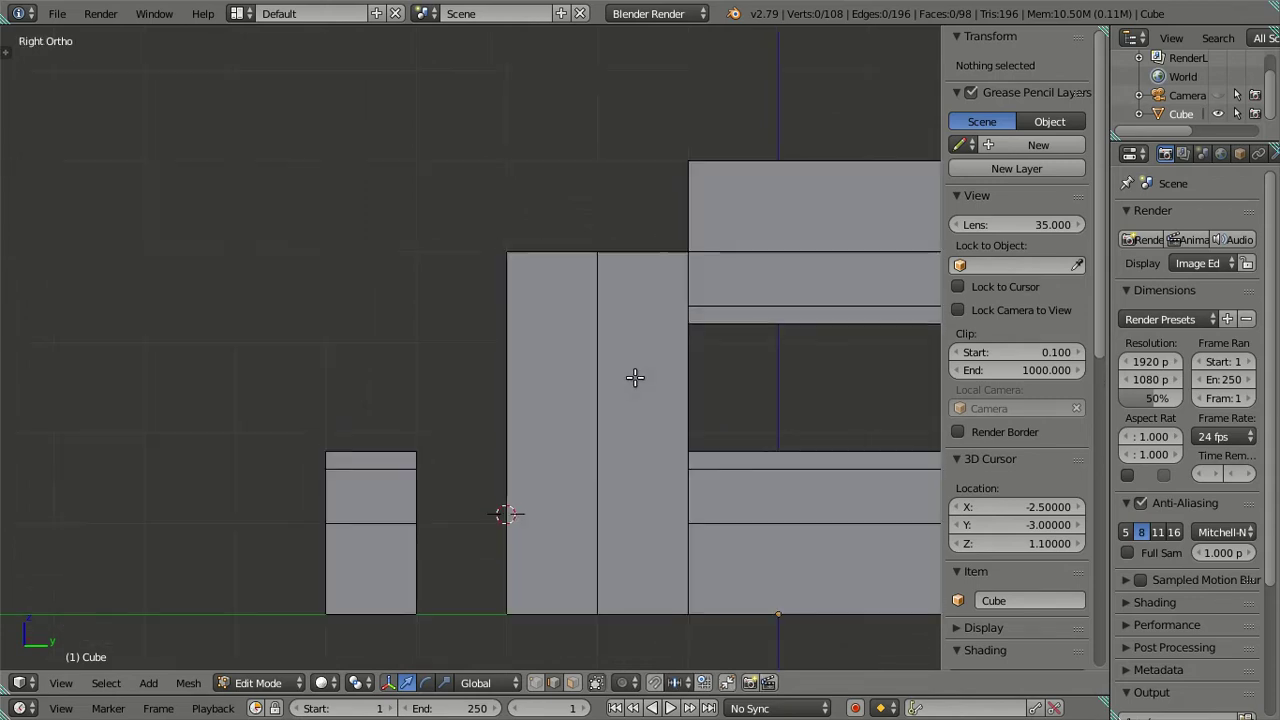
pyautogui.press('z')
# Add three evenly spaced edge loops across the tall block and select the top one
pyautogui.hotkey('ctrl', 'r')
pyautogui.scroll(1, 515, 371)
pyautogui.scroll(1, 515, 371)
pyautogui.click(516, 372)
pyautogui.rightClick(517, 374)
pyautogui.keyDown('alt'); pyautogui.rightClick(546, 341); pyautogui.keyUp('alt')
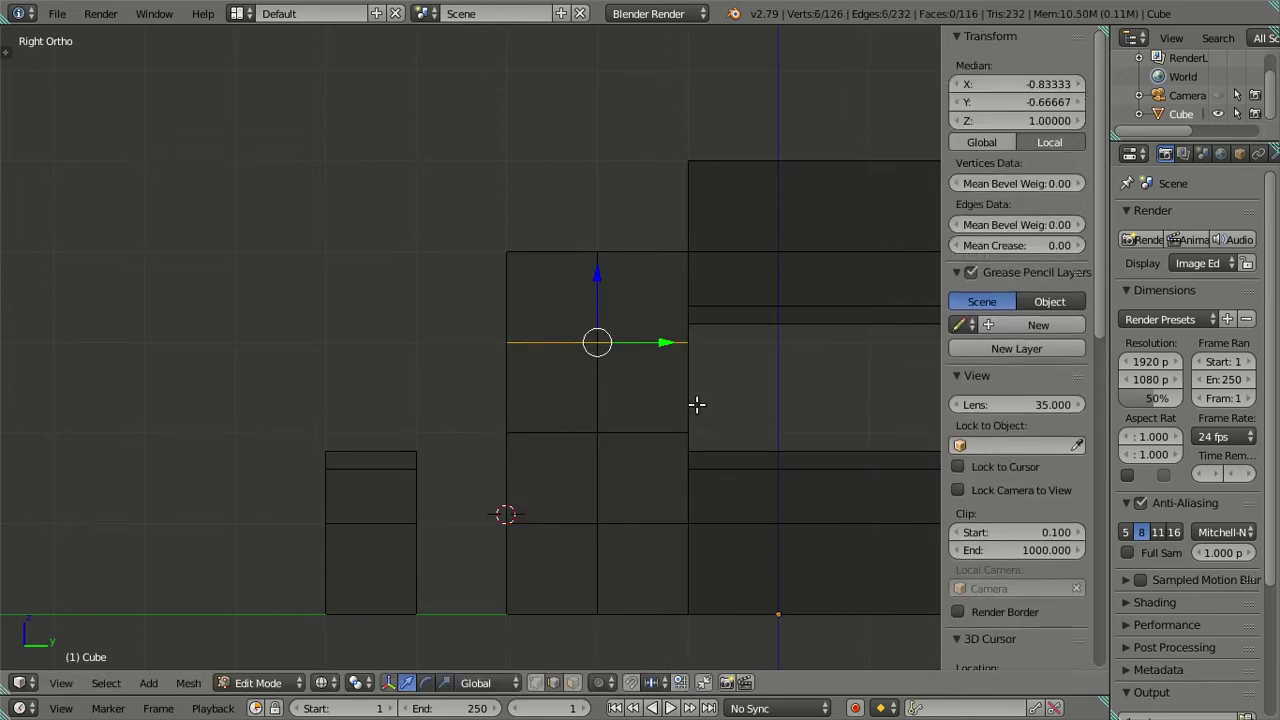
pyautogui.press('x')
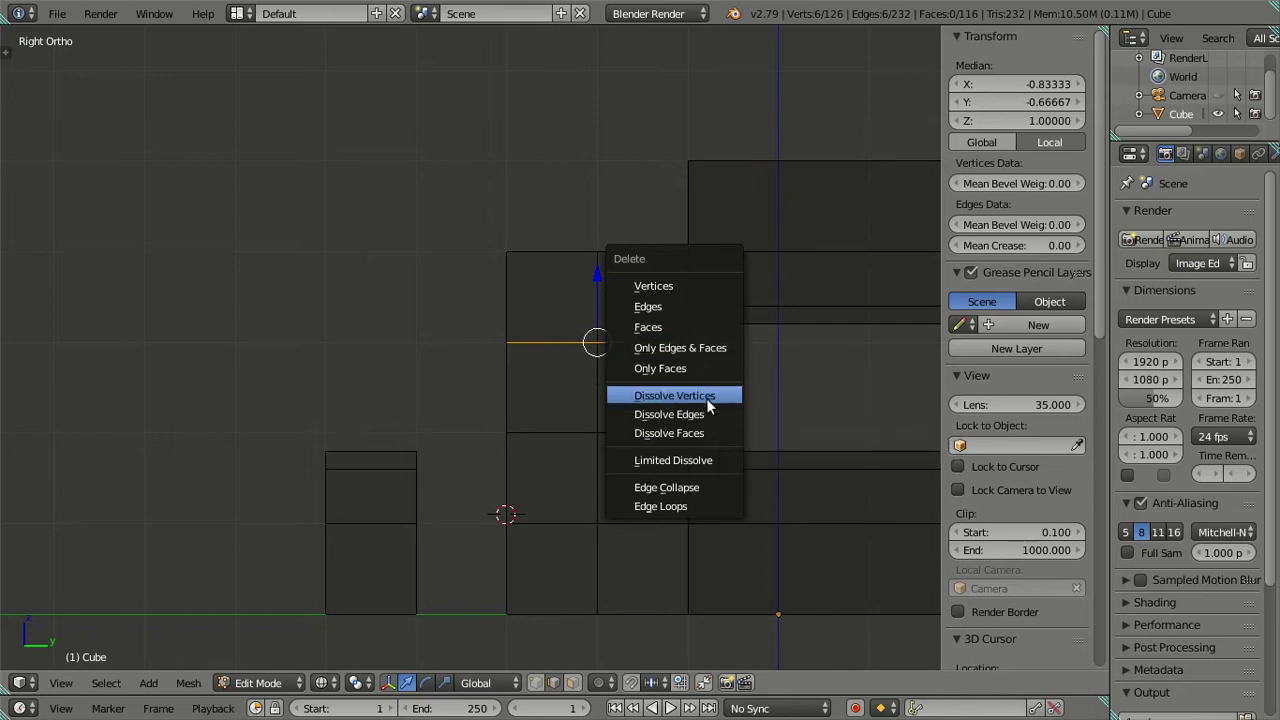
pyautogui.press('Escape')
# Snap the 3D cursor to the selected loop at -2.5, -2, 3 and deselect
pyautogui.hotkey('shift', 's')
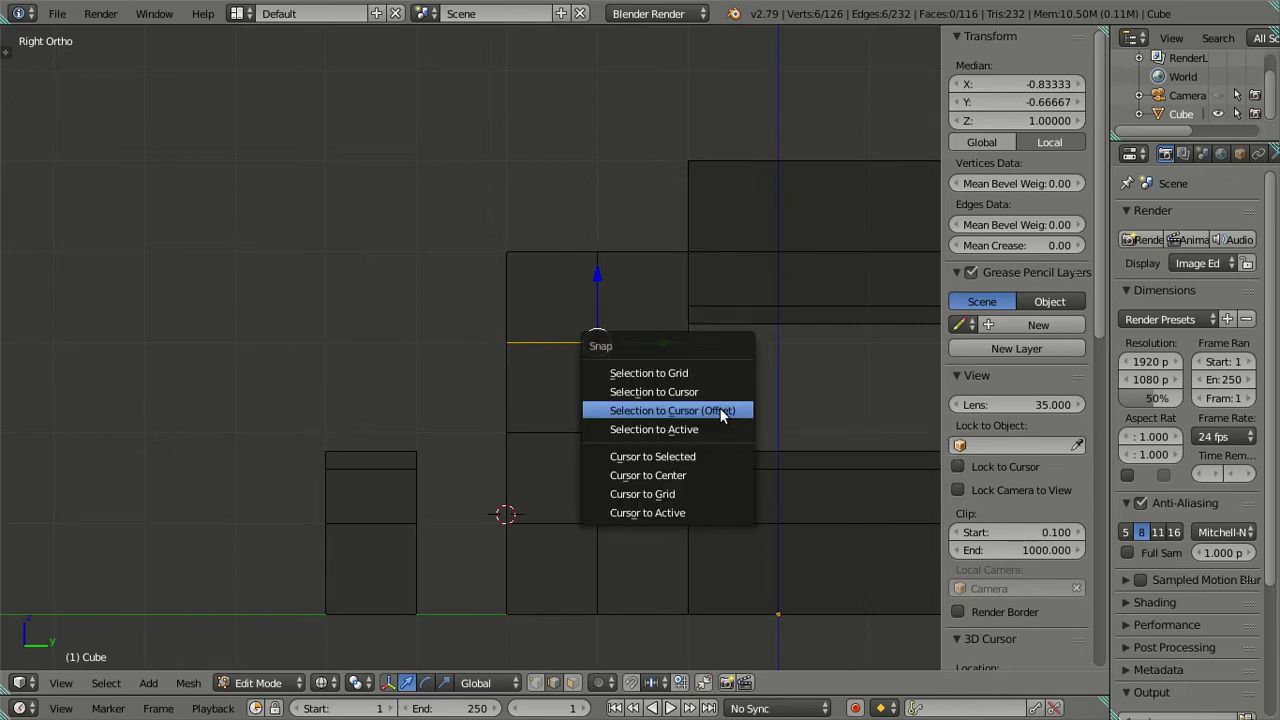
pyautogui.click(710, 456)
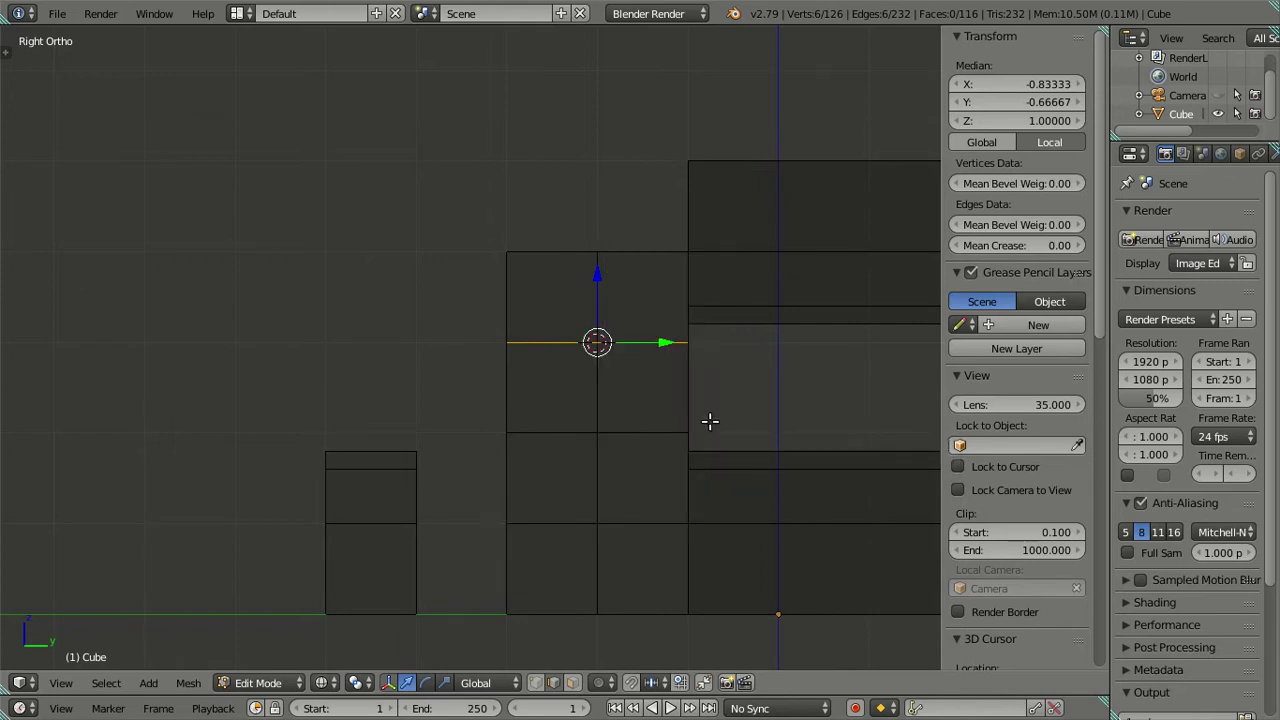
pyautogui.keyDown('shift'); pyautogui.click(710, 421); pyautogui.keyUp('shift')
pyautogui.press('a')
pyautogui.moveTo(709, 418); pyautogui.dragTo(594, 403, button='middle')
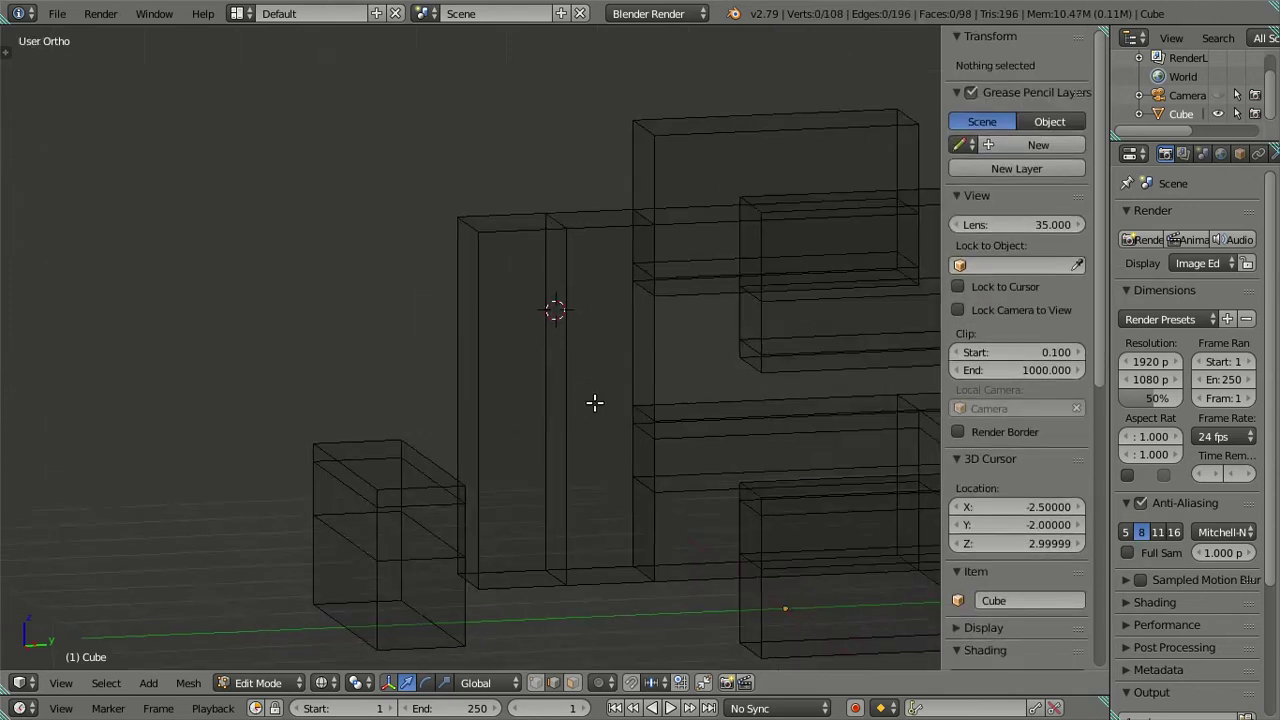
pyautogui.press('z')
pyautogui.click(524, 210)
pyautogui.keyDown('shift'); pyautogui.click(532, 190); pyautogui.keyUp('shift')
pyautogui.keyDown('shift'); pyautogui.click(612, 197); pyautogui.keyUp('shift')
pyautogui.hotkey('shift', 's')
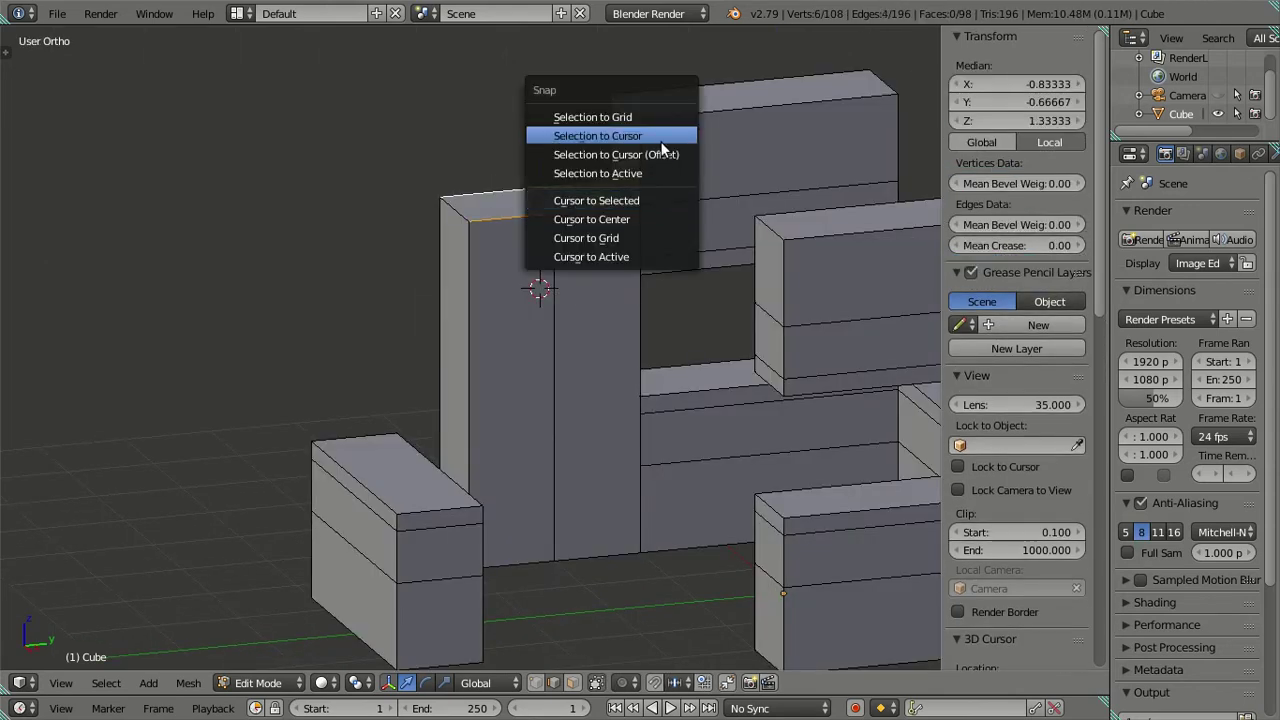
pyautogui.click(660, 155)
pyautogui.press('a')
pyautogui.moveTo(758, 306)
pyautogui.mouseDown(button='middle')
pyautogui.moveTo(846, 309)
pyautogui.moveTo(651, 296)
pyautogui.moveTo(680, 329)
pyautogui.moveTo(691, 309)
pyautogui.mouseUp(button='middle')
pyautogui.scroll(-3, 691, 309)
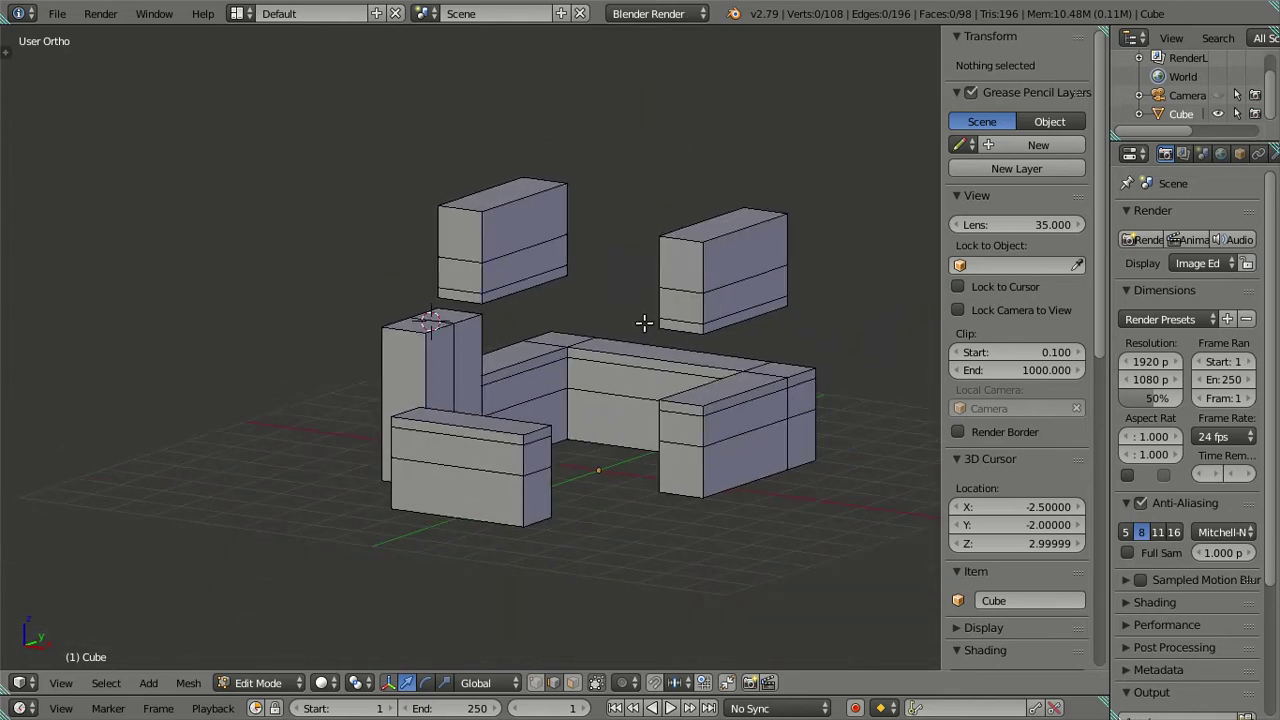
pyautogui.press('KP_0')
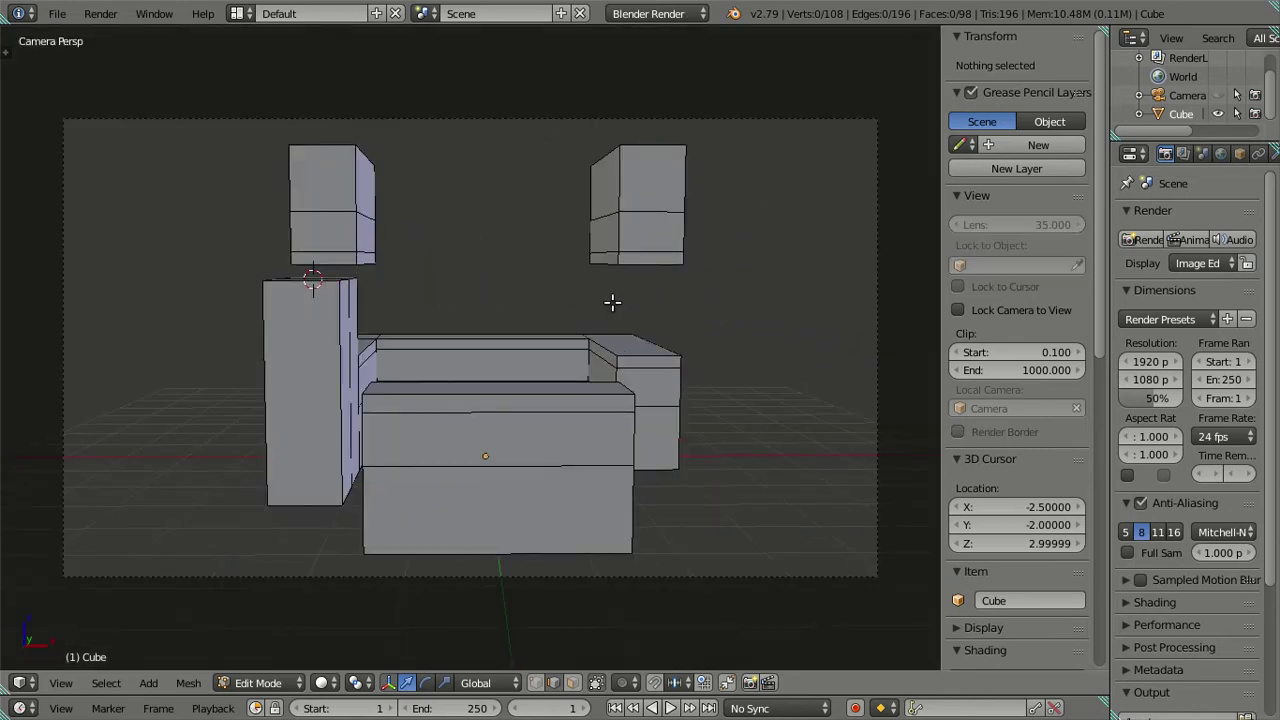
pyautogui.scroll(1, 598, 298)
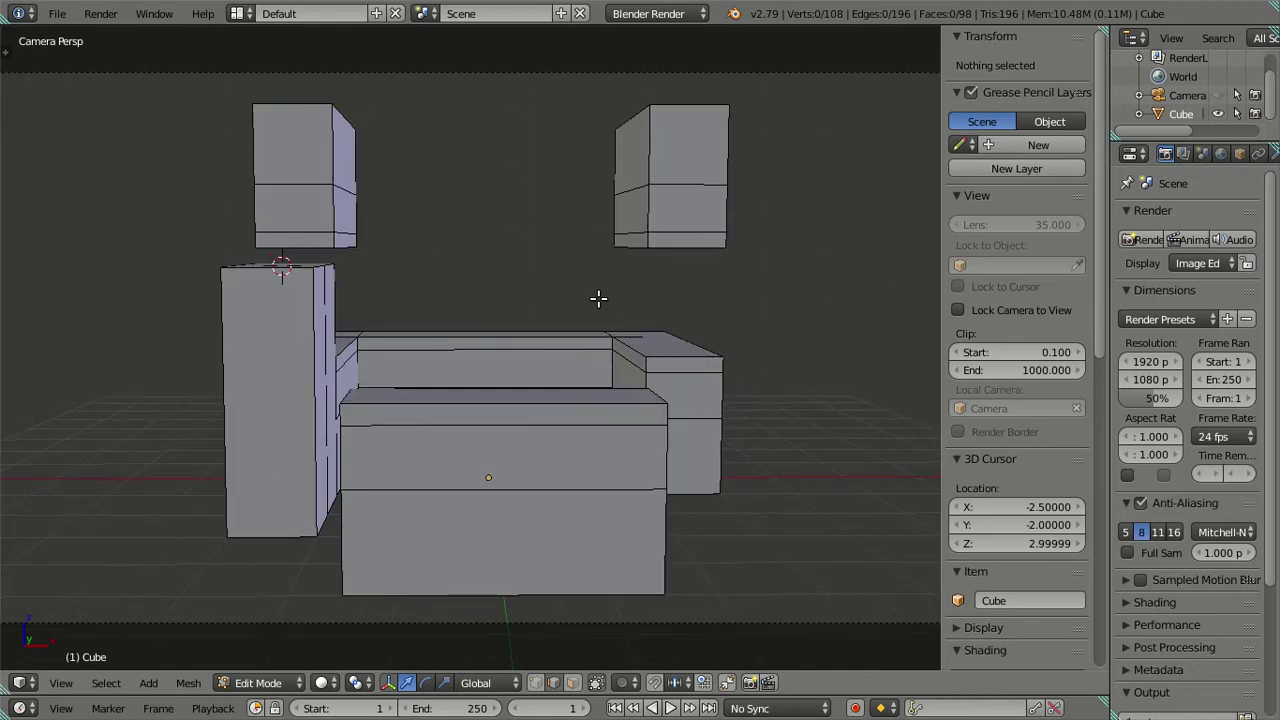
pyautogui.hotkey('ctrl', 'shift', 'z')
pyautogui.hotkey('ctrl', 'shift', 'z')
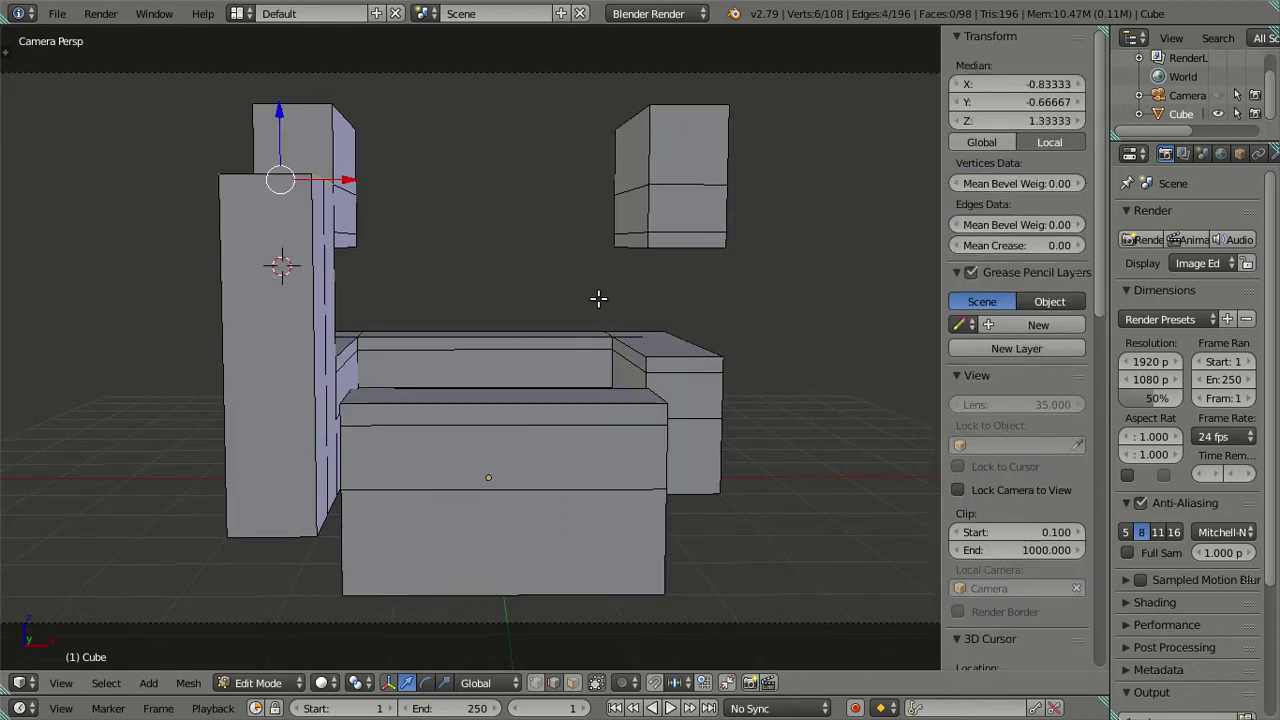
pyautogui.press('a')
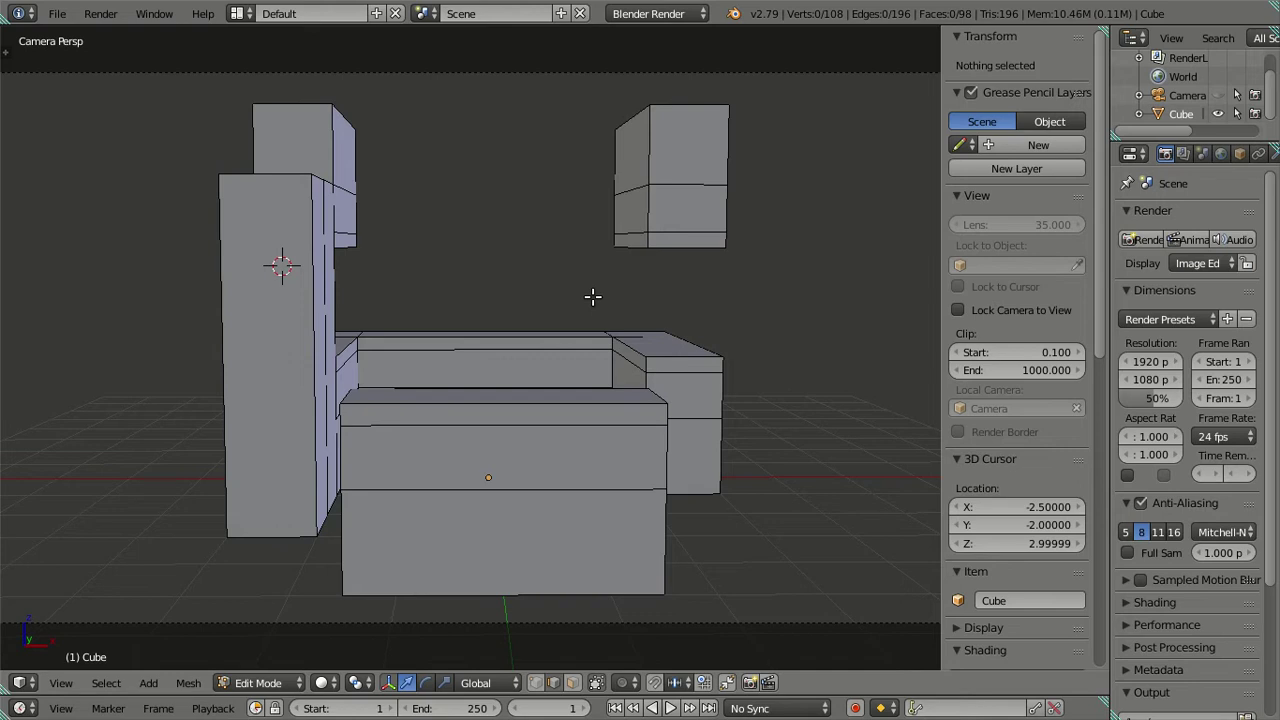
pyautogui.hotkey('ctrl', 'shift', 'z')
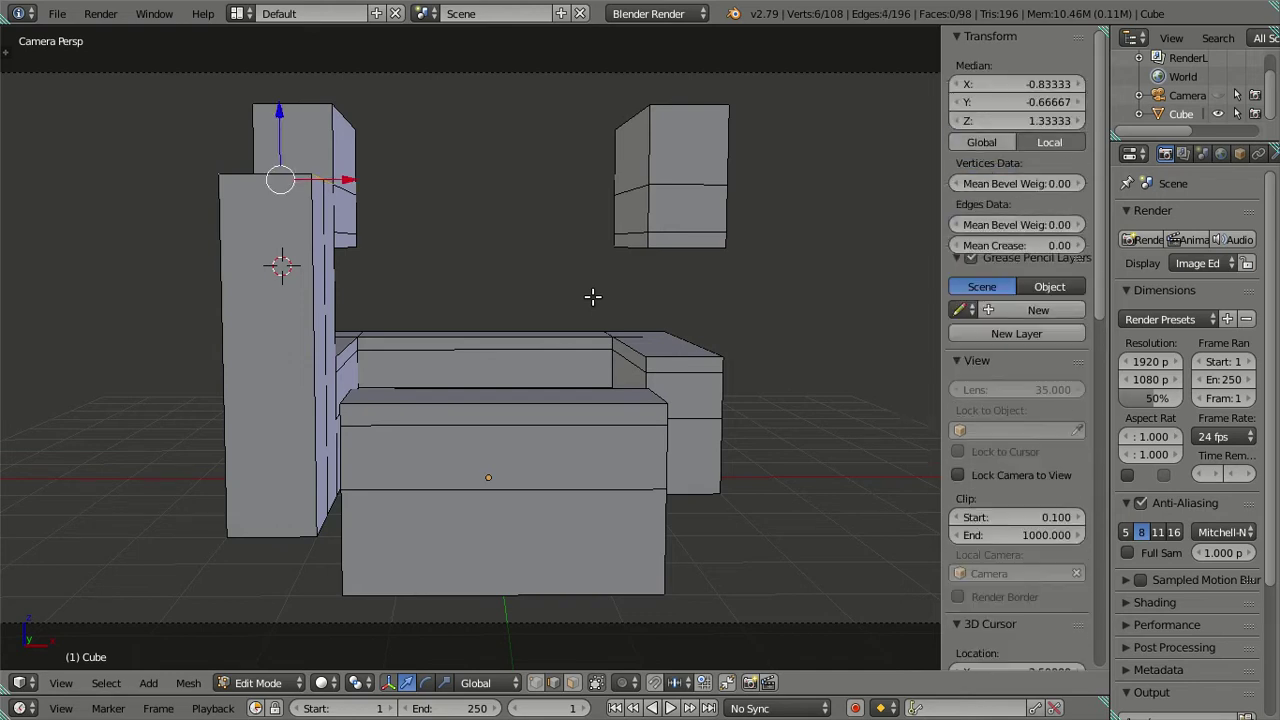
pyautogui.hotkey('ctrl', 'shift', 'z')
pyautogui.hotkey('ctrl', 'shift', 'z')
pyautogui.hotkey('ctrl', 'shift', 'z')
pyautogui.hotkey('ctrl', 'shift', 'z')
pyautogui.hotkey('ctrl', 'shift', 'z')
pyautogui.moveTo(593, 296); pyautogui.dragTo(481, 325, button='middle')
pyautogui.press('a')
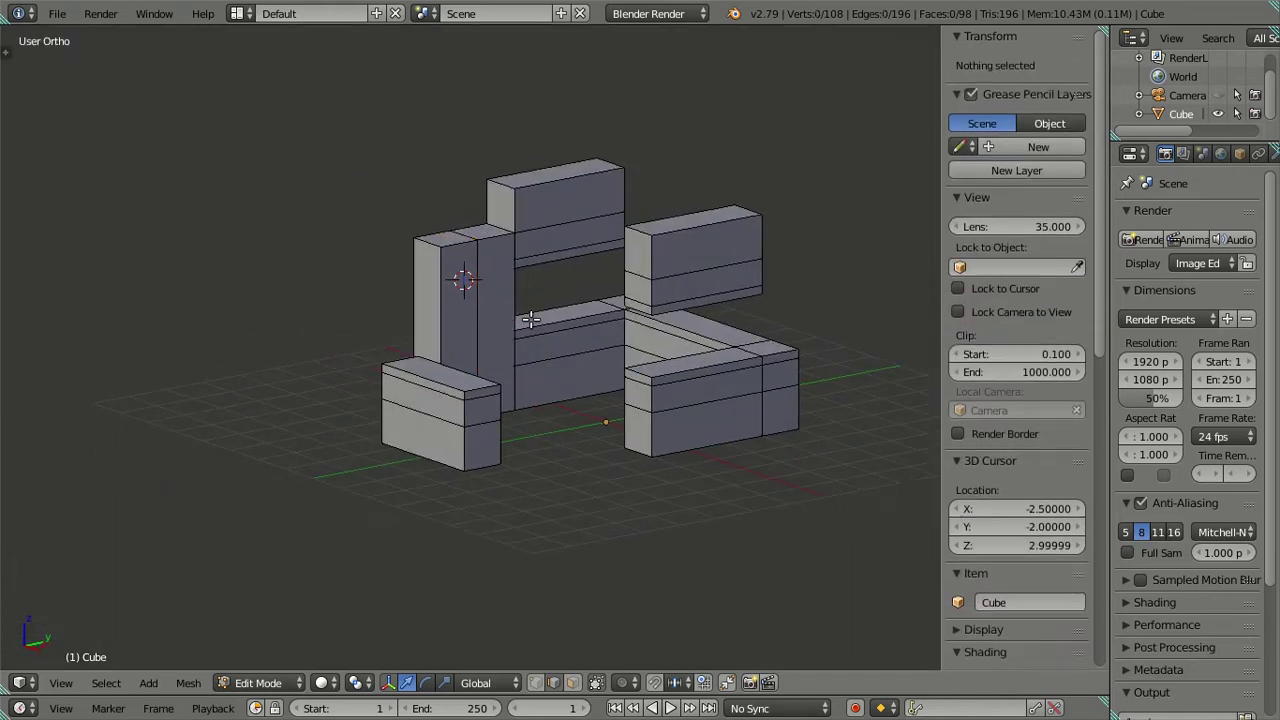
pyautogui.scroll(2, 589, 366)
pyautogui.moveTo(589, 366); pyautogui.dragTo(663, 403, button='middle')
pyautogui.scroll(2, 783, 396)
pyautogui.moveTo(783, 396)
pyautogui.mouseDown(button='middle')
pyautogui.moveTo(757, 357)
pyautogui.moveTo(569, 340)
pyautogui.moveTo(543, 357)
pyautogui.moveTo(537, 400)
pyautogui.moveTo(551, 428)
pyautogui.moveTo(643, 422)
pyautogui.mouseUp(button='middle')
pyautogui.scroll(1, 497, 428)
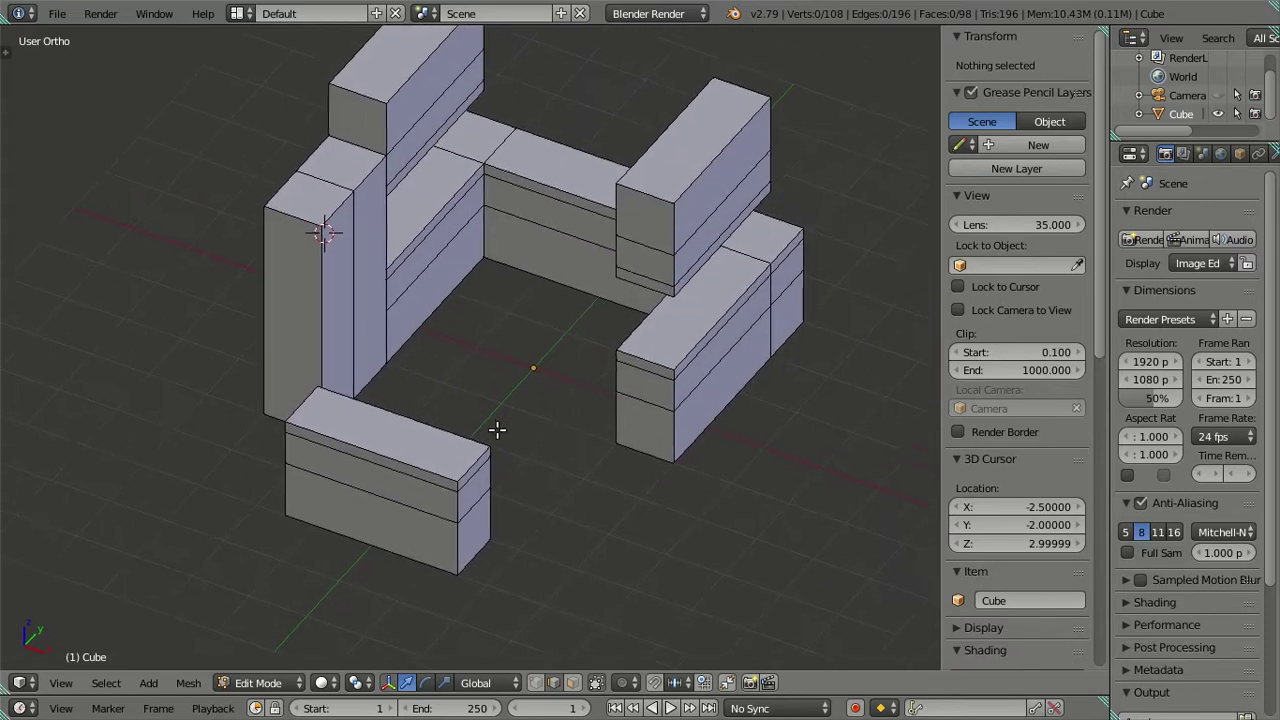
pyautogui.scroll(1, 561, 420)
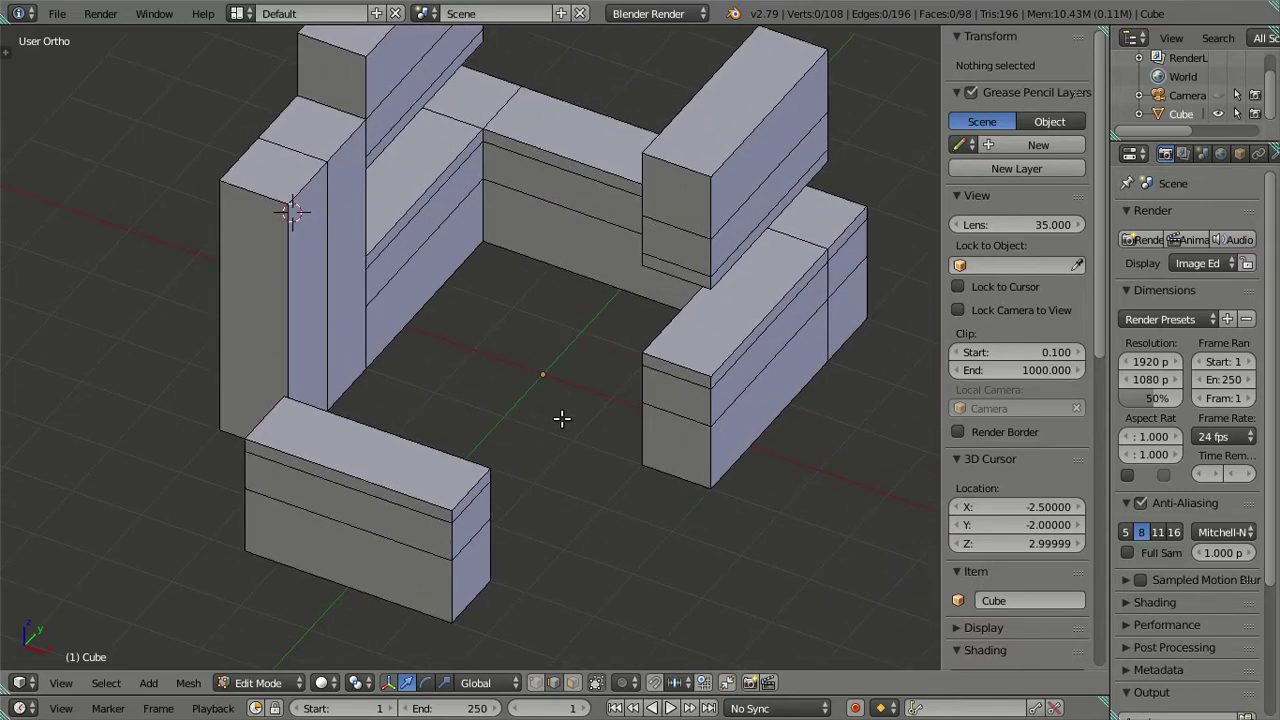
pyautogui.moveTo(657, 483)
pyautogui.mouseDown(button='middle')
pyautogui.moveTo(680, 414)
pyautogui.moveTo(720, 374)
pyautogui.moveTo(793, 373)
pyautogui.moveTo(811, 389)
pyautogui.moveTo(809, 403)
pyautogui.moveTo(771, 391)
pyautogui.moveTo(727, 414)
pyautogui.mouseUp(button='middle')
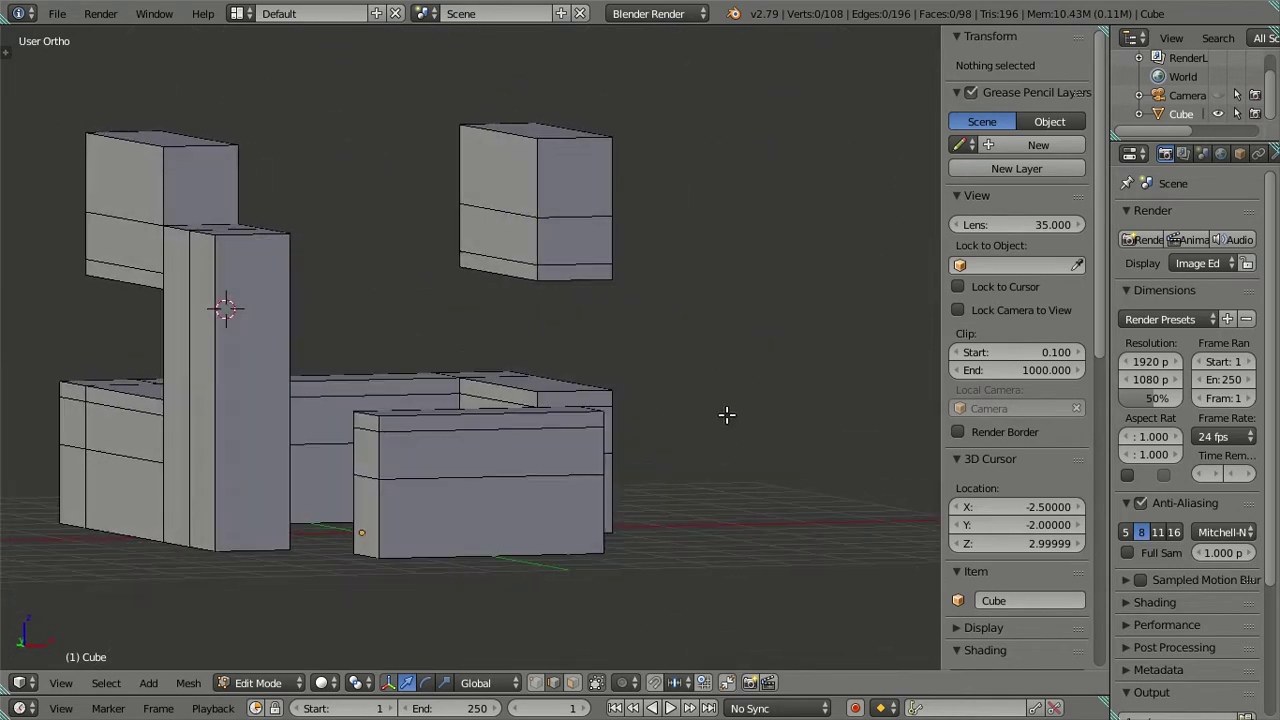
# In front orthographic view, cut a centred edge loop across the top row
pyautogui.press('KP_1')
pyautogui.scroll(1, 662, 424)
pyautogui.scroll(1, 700, 435)
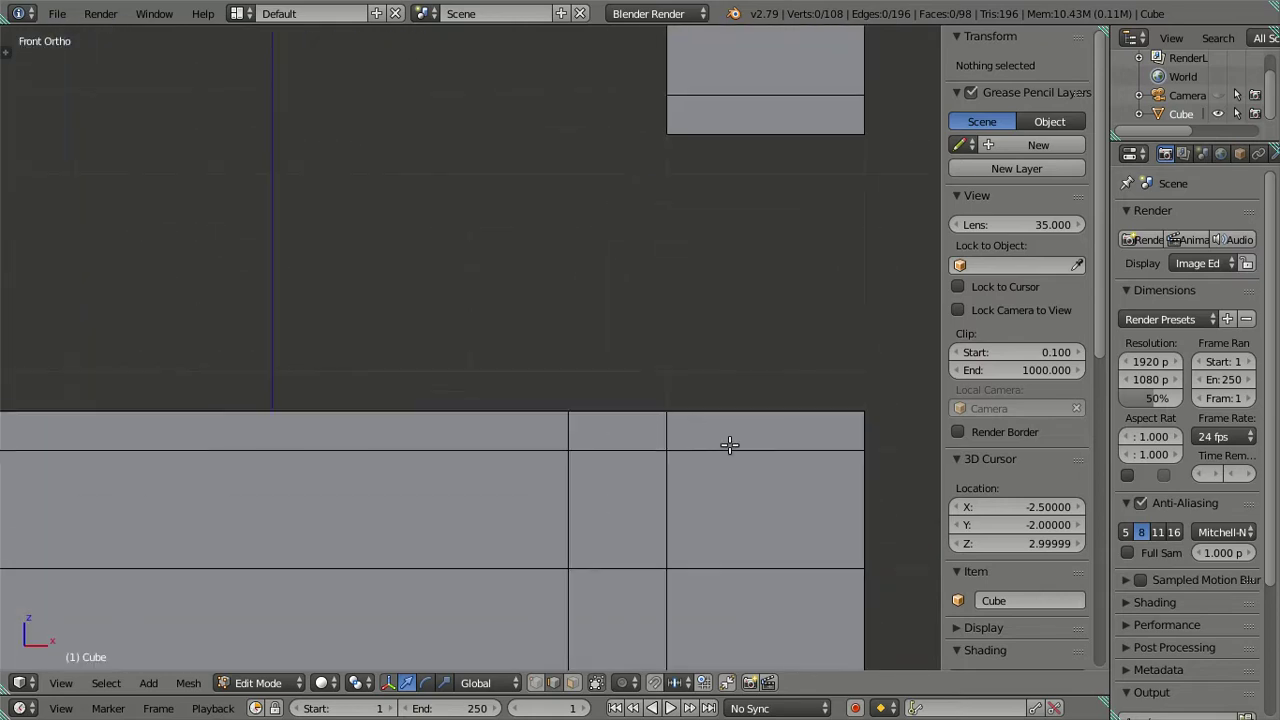
pyautogui.scroll(1, 730, 444)
pyautogui.scroll(1, 700, 412)
pyautogui.hotkey('ctrl', 'r')
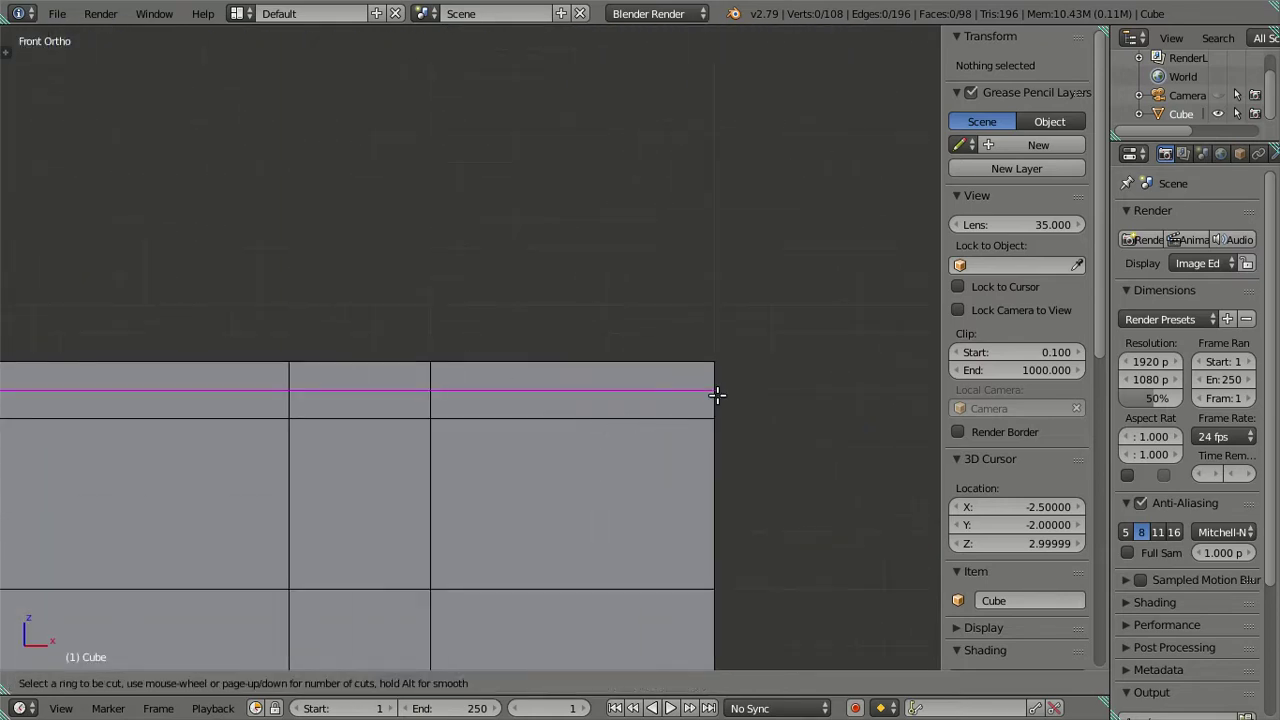
pyautogui.click(717, 391)
pyautogui.rightClick(717, 391)
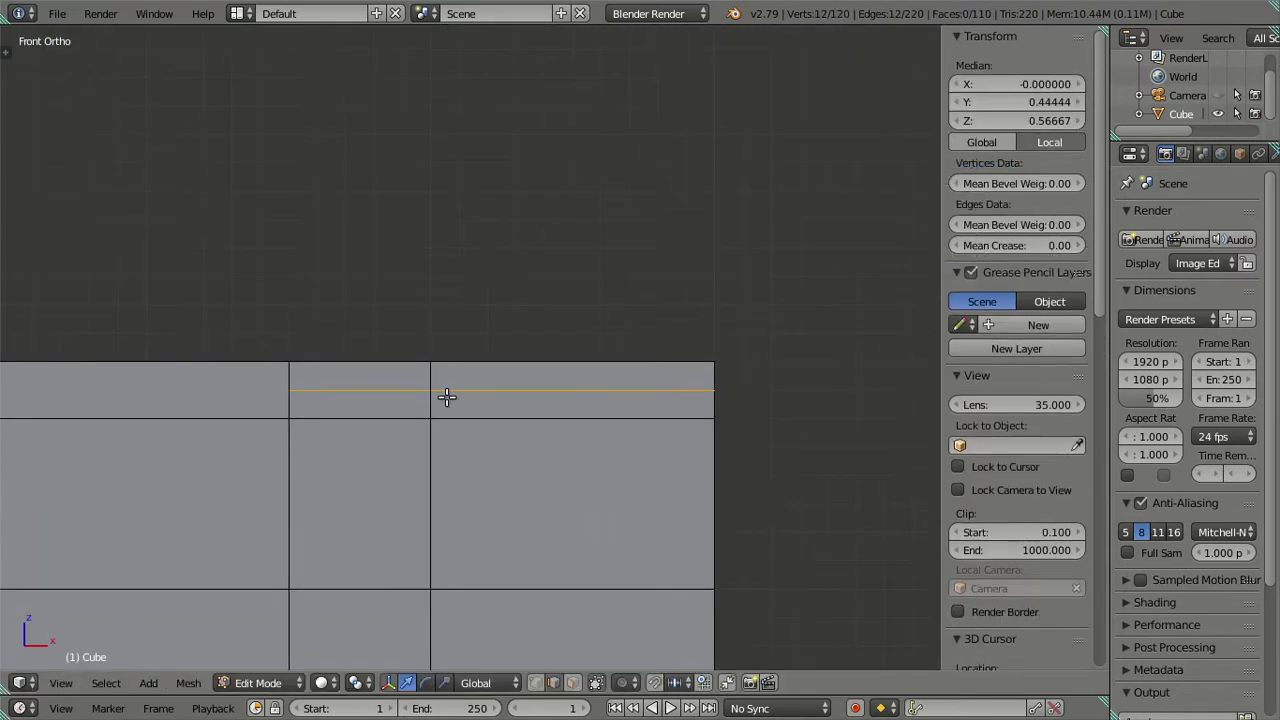
# Cut a second centred edge loop across the wall blocks, then deselect everything
pyautogui.hotkey('ctrl', 'r')
pyautogui.click(287, 386)
pyautogui.rightClick(287, 386)
pyautogui.scroll(-4, 366, 400)
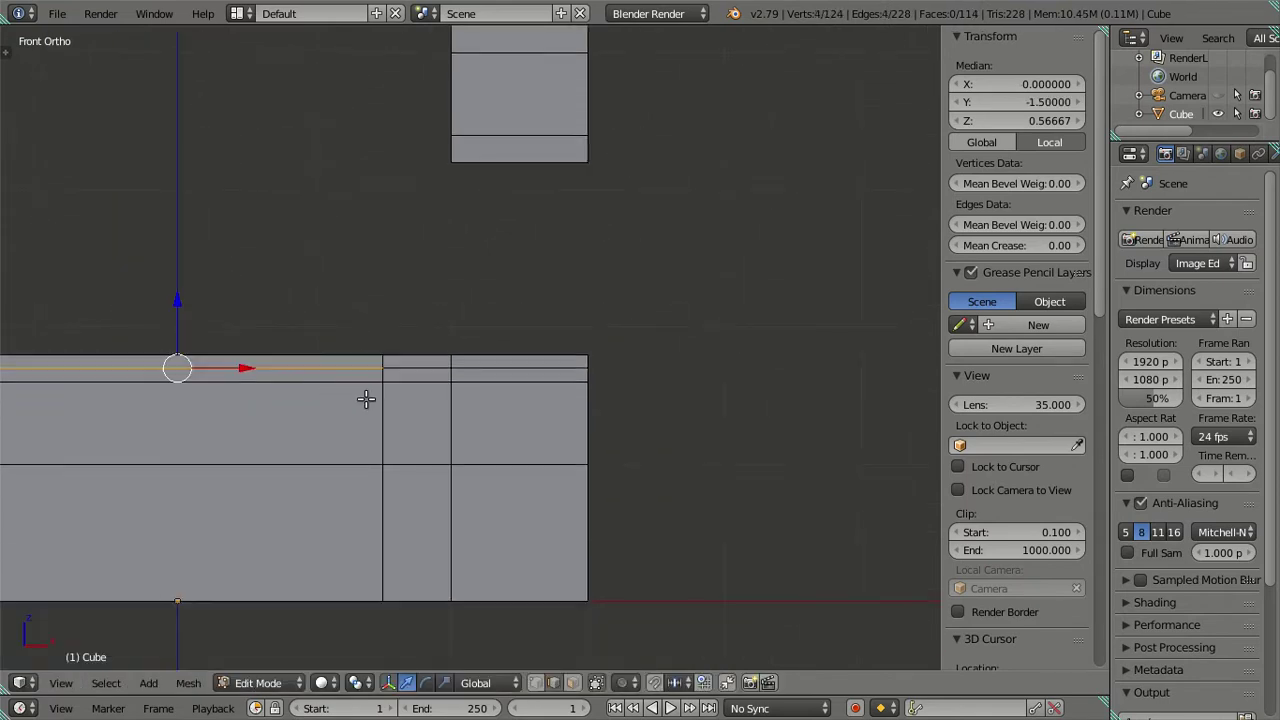
pyautogui.press('a')
# Orbit around the wall shell toward the tall pillar in face selection mode
pyautogui.moveTo(503, 417)
pyautogui.mouseDown(button='middle')
pyautogui.moveTo(443, 437)
pyautogui.moveTo(453, 404)
pyautogui.mouseUp(button='middle')
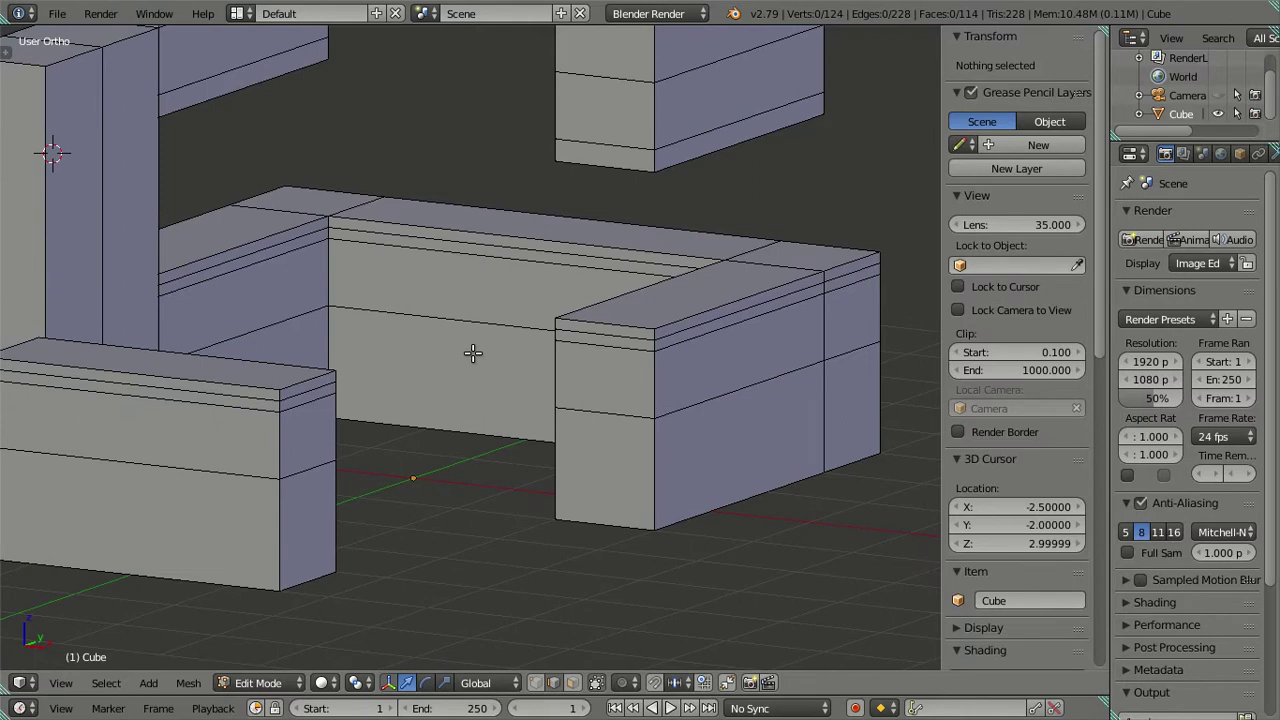
pyautogui.moveTo(443, 309)
pyautogui.mouseDown(button='middle')
pyautogui.moveTo(551, 323)
pyautogui.moveTo(531, 316)
pyautogui.mouseUp(button='middle')
pyautogui.moveTo(388, 245)
pyautogui.mouseDown(button='middle')
pyautogui.moveTo(620, 283)
pyautogui.moveTo(627, 305)
pyautogui.moveTo(597, 314)
pyautogui.moveTo(603, 337)
pyautogui.moveTo(543, 294)
pyautogui.moveTo(510, 298)
pyautogui.mouseUp(button='middle')
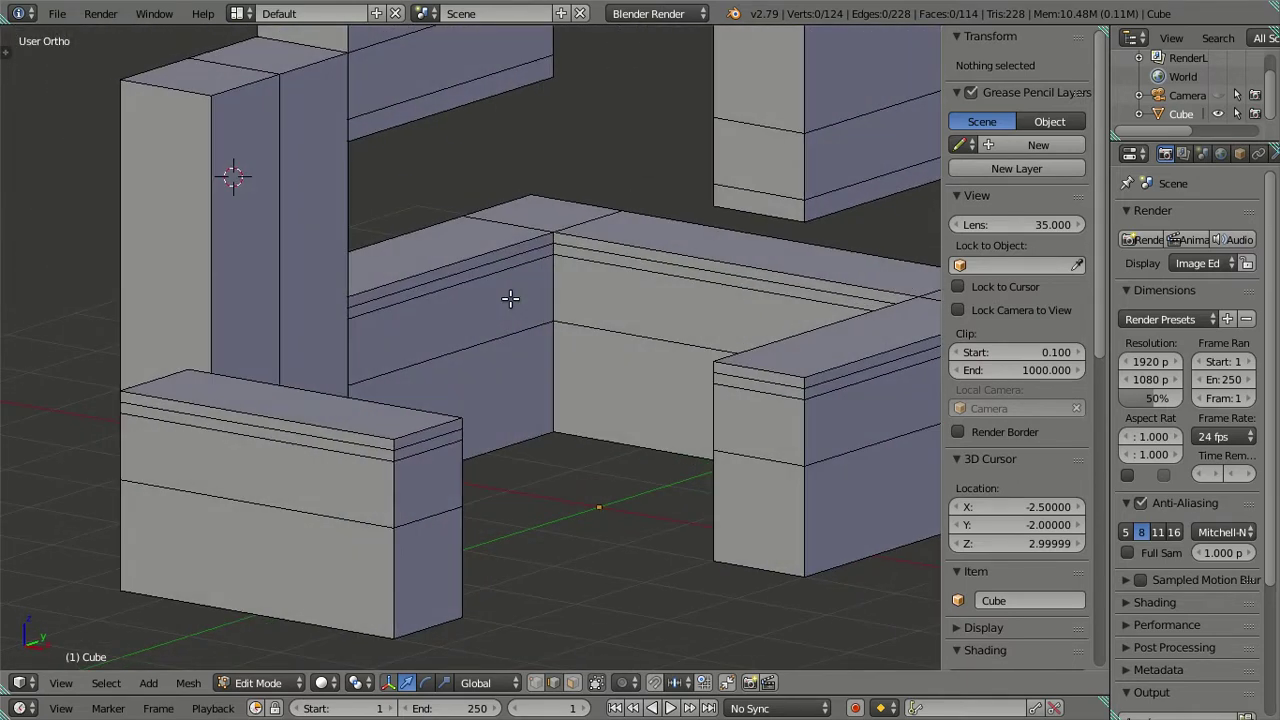
pyautogui.click(572, 682)
pyautogui.moveTo(603, 371); pyautogui.dragTo(487, 354, button='middle')
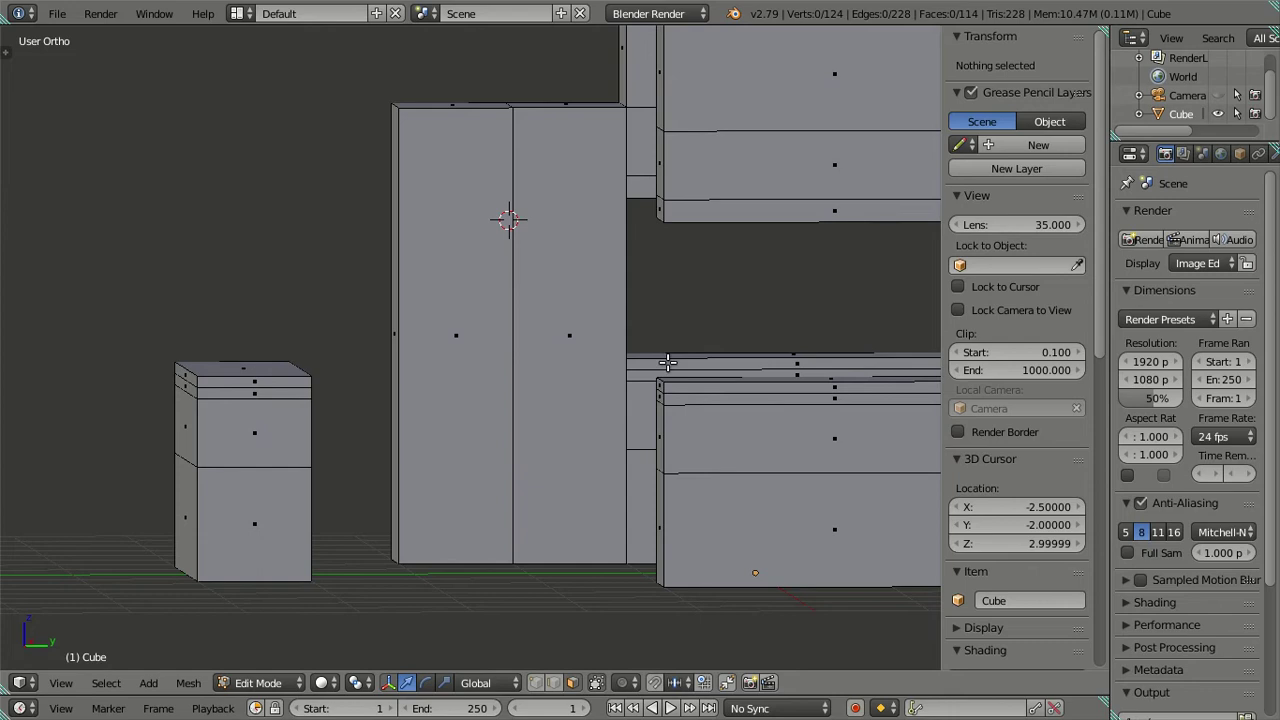
pyautogui.moveTo(651, 297); pyautogui.dragTo(594, 231, button='middle')
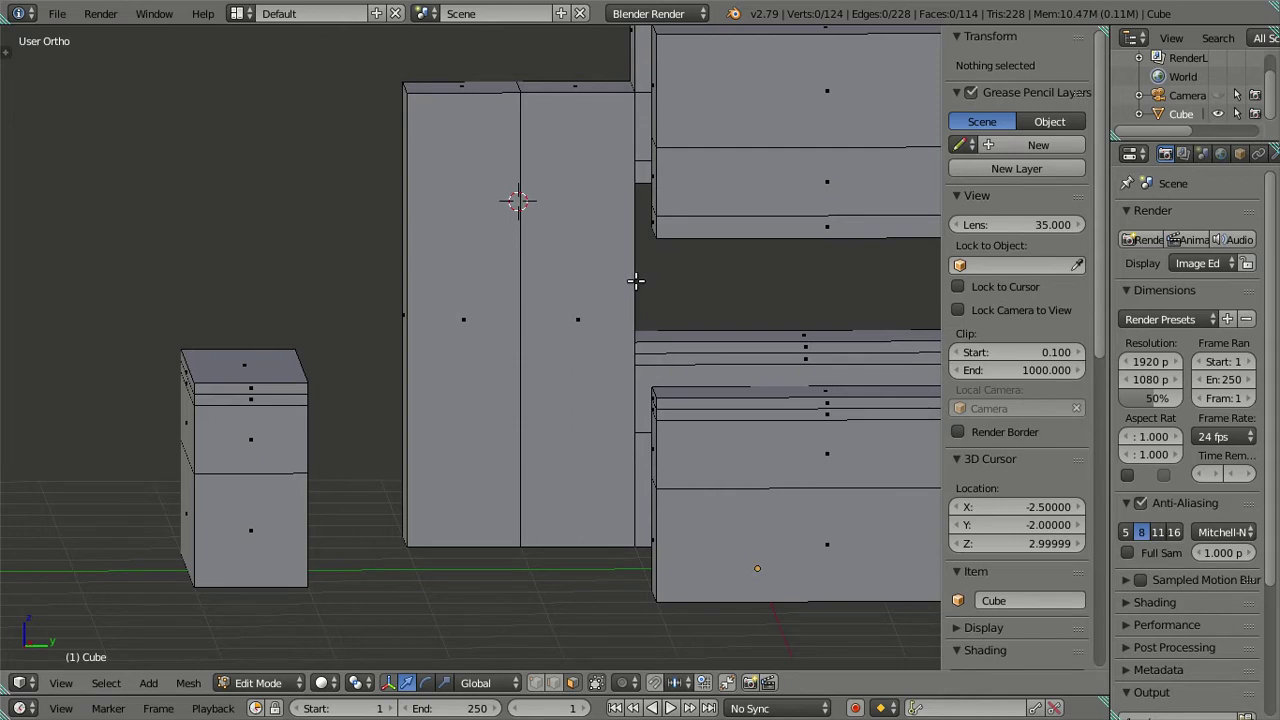
pyautogui.moveTo(636, 280)
pyautogui.mouseDown(button='middle')
pyautogui.moveTo(606, 252)
pyautogui.moveTo(609, 306)
pyautogui.moveTo(567, 350)
pyautogui.moveTo(640, 375)
pyautogui.moveTo(803, 390)
pyautogui.mouseUp(button='middle')
# Hide the tall pillar and select the top ledge strips of the back, right and front-left walls
pyautogui.rightClick(604, 311)
pyautogui.press('h')
pyautogui.keyDown('alt'); pyautogui.rightClick(495, 365); pyautogui.keyUp('alt')
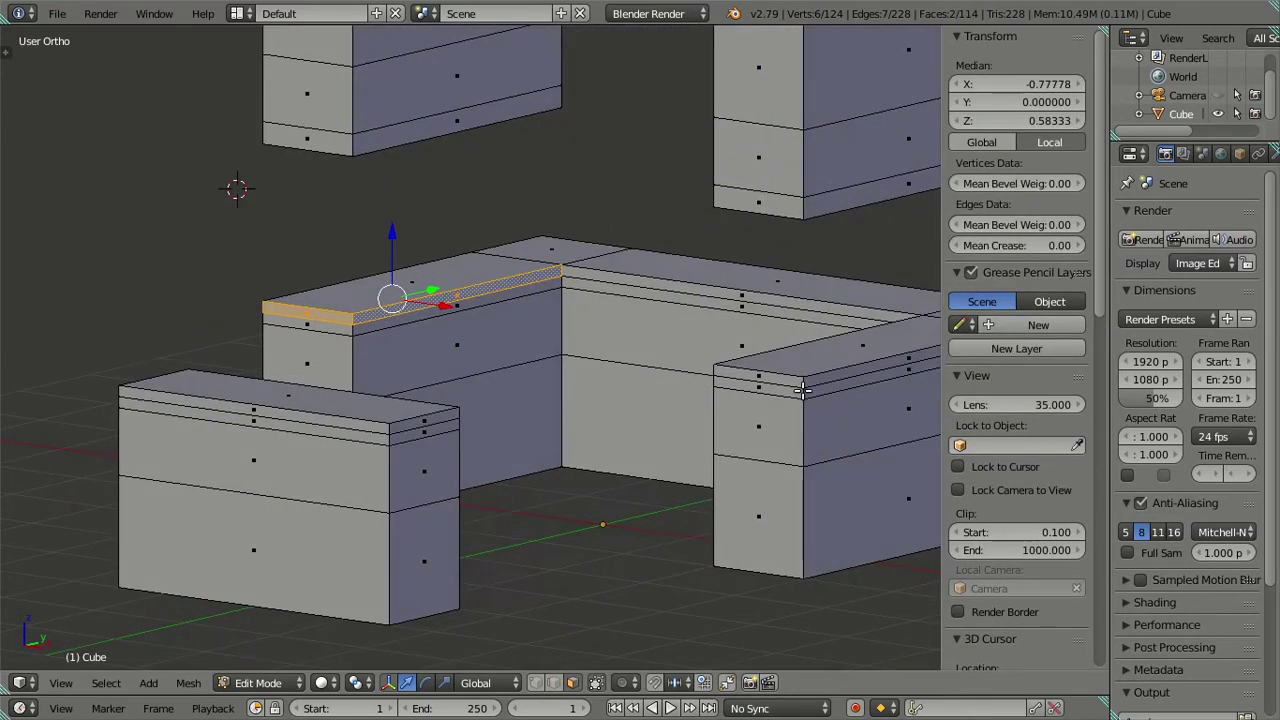
pyautogui.keyDown('shift'); pyautogui.rightClick(763, 297); pyautogui.keyUp('shift')
pyautogui.keyDown('alt'); pyautogui.keyDown('shift'); pyautogui.rightClick(740, 370); pyautogui.keyUp('shift'); pyautogui.keyUp('alt')
pyautogui.moveTo(734, 369); pyautogui.dragTo(695, 381, button='middle')
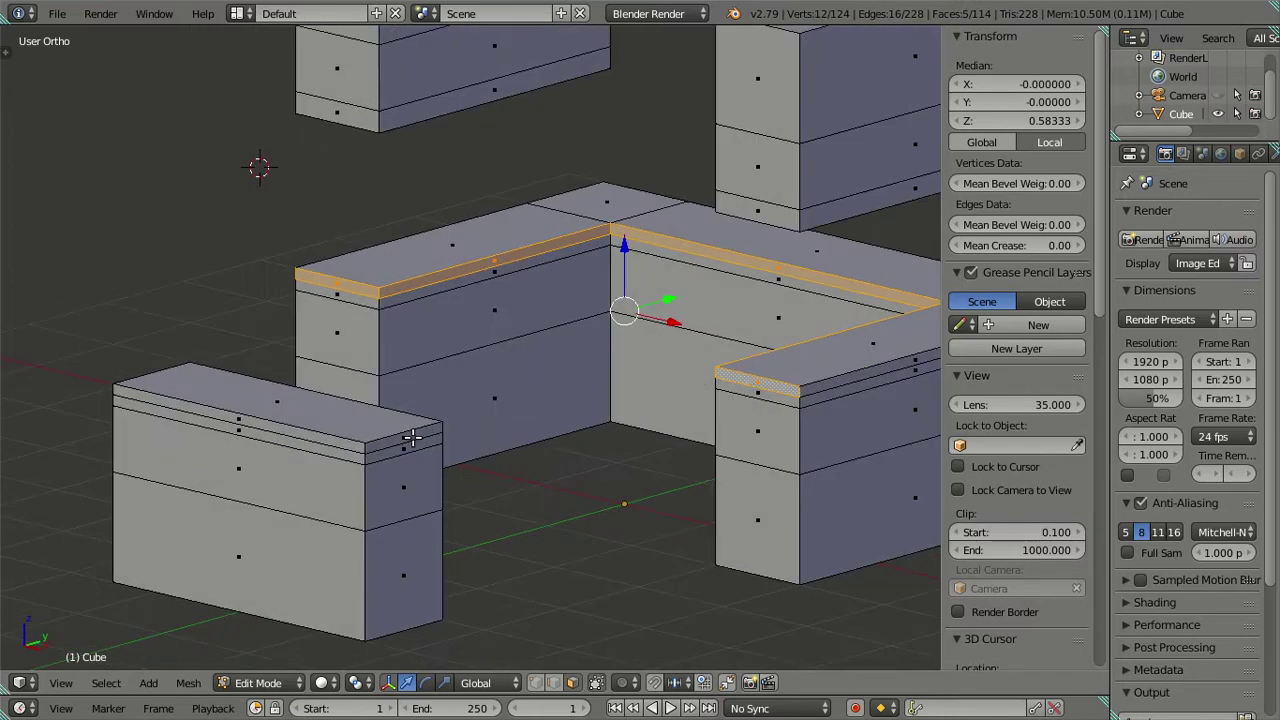
pyautogui.keyDown('alt'); pyautogui.keyDown('shift'); pyautogui.rightClick(363, 447); pyautogui.keyUp('shift'); pyautogui.keyUp('alt')
pyautogui.moveTo(363, 447)
pyautogui.mouseDown(button='middle')
pyautogui.moveTo(537, 449)
pyautogui.moveTo(608, 432)
pyautogui.moveTo(626, 457)
pyautogui.moveTo(617, 471)
pyautogui.moveTo(571, 449)
pyautogui.mouseUp(button='middle')
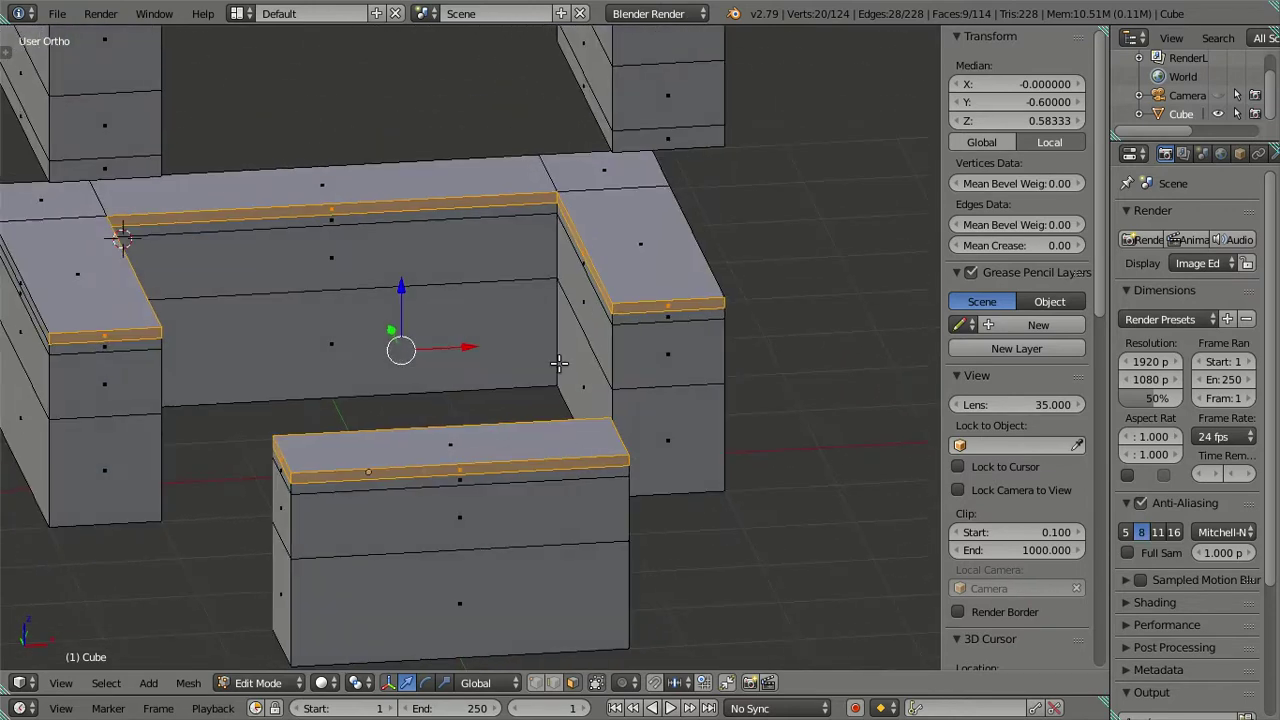
pyautogui.keyDown('alt'); pyautogui.keyDown('shift'); pyautogui.rightClick(517, 452); pyautogui.keyUp('shift'); pyautogui.keyUp('alt')
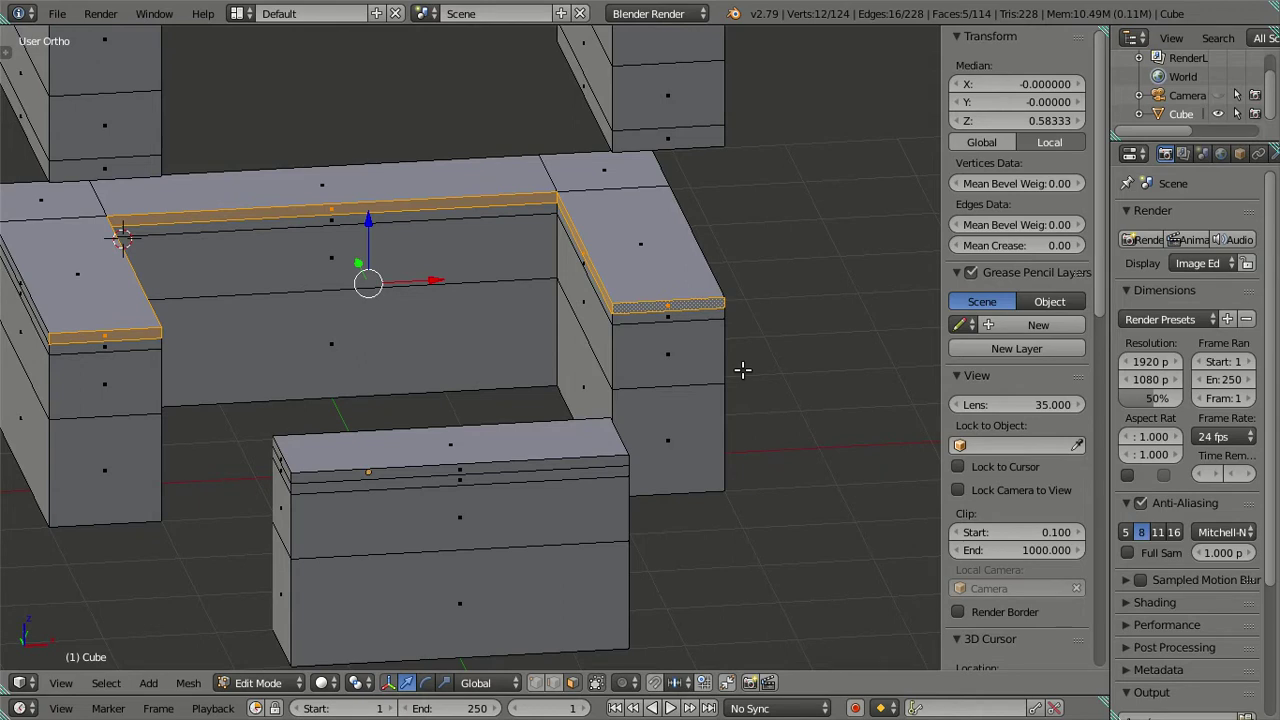
# Cut a centred edge loop through the ledge strip and begin scaling it along X
pyautogui.hotkey('ctrl', 'r')
pyautogui.click(681, 381)
pyautogui.rightClick(681, 381)
pyautogui.press('s')
pyautogui.press('x')
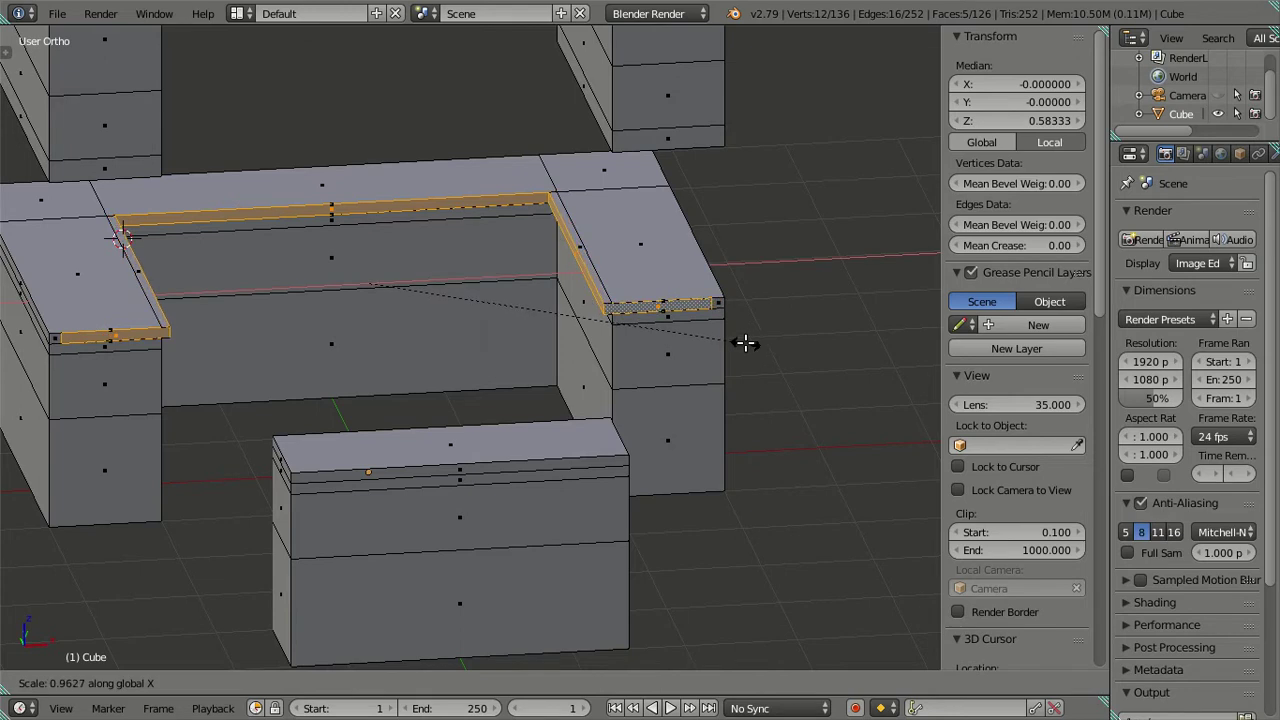
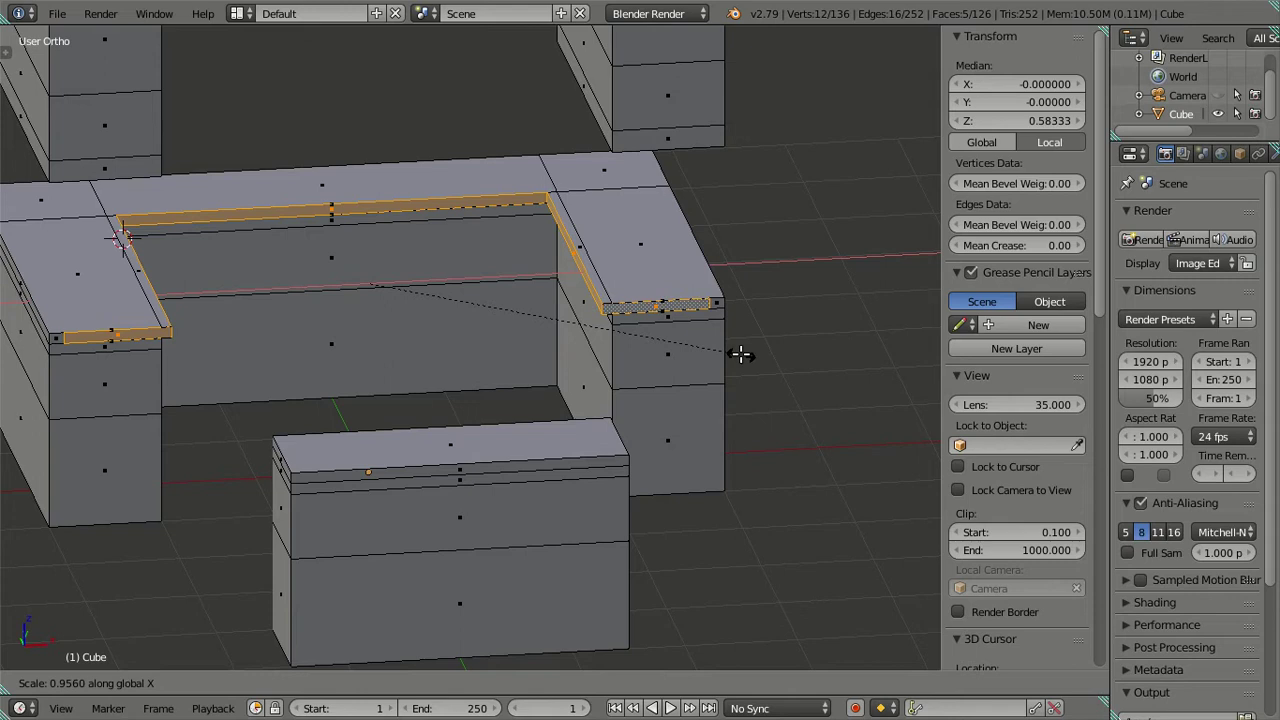
# Confirm the ledge loop scale, then deselect both loop ends and the long back edge
pyautogui.click(740, 353)
pyautogui.scroll(2, 649, 337)
pyautogui.scroll(-2, 649, 337)
pyautogui.press('z')
pyautogui.scroll(-1, 627, 336)
pyautogui.press('c')
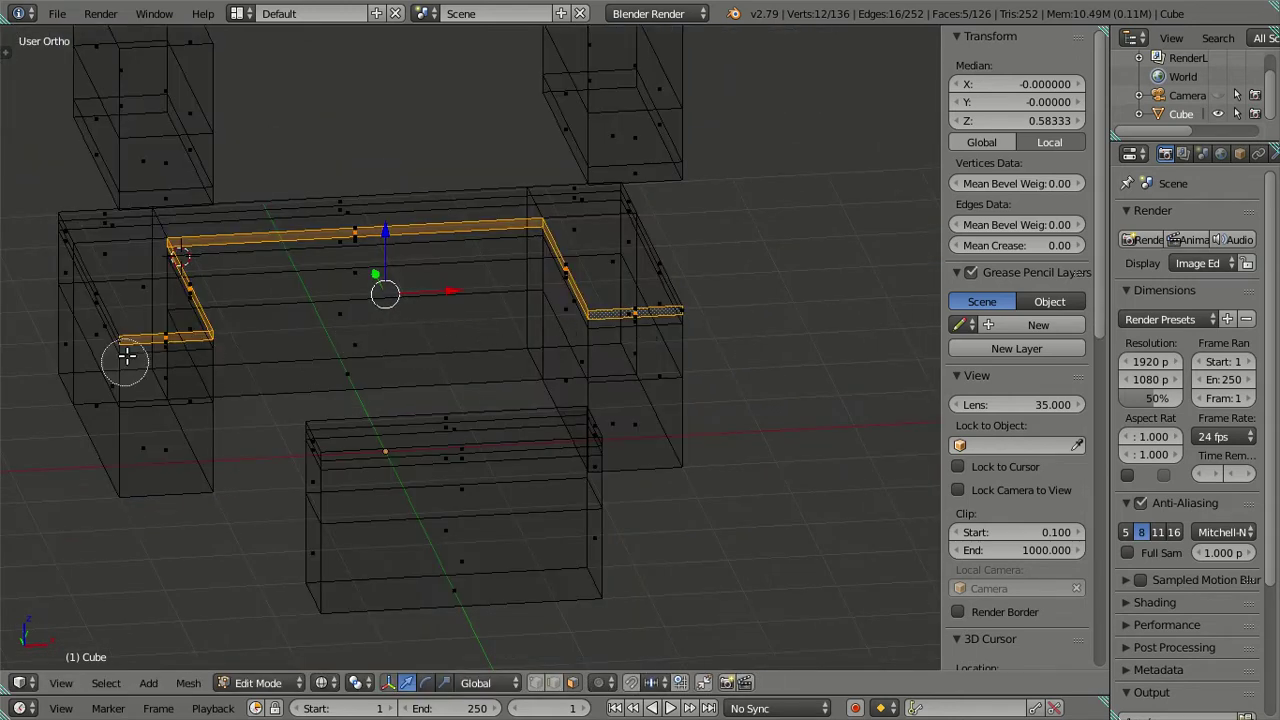
pyautogui.moveTo(137, 343); pyautogui.dragTo(165, 340, button='middle')
pyautogui.moveTo(640, 311); pyautogui.dragTo(637, 318, button='middle')
pyautogui.rightClick(637, 318)
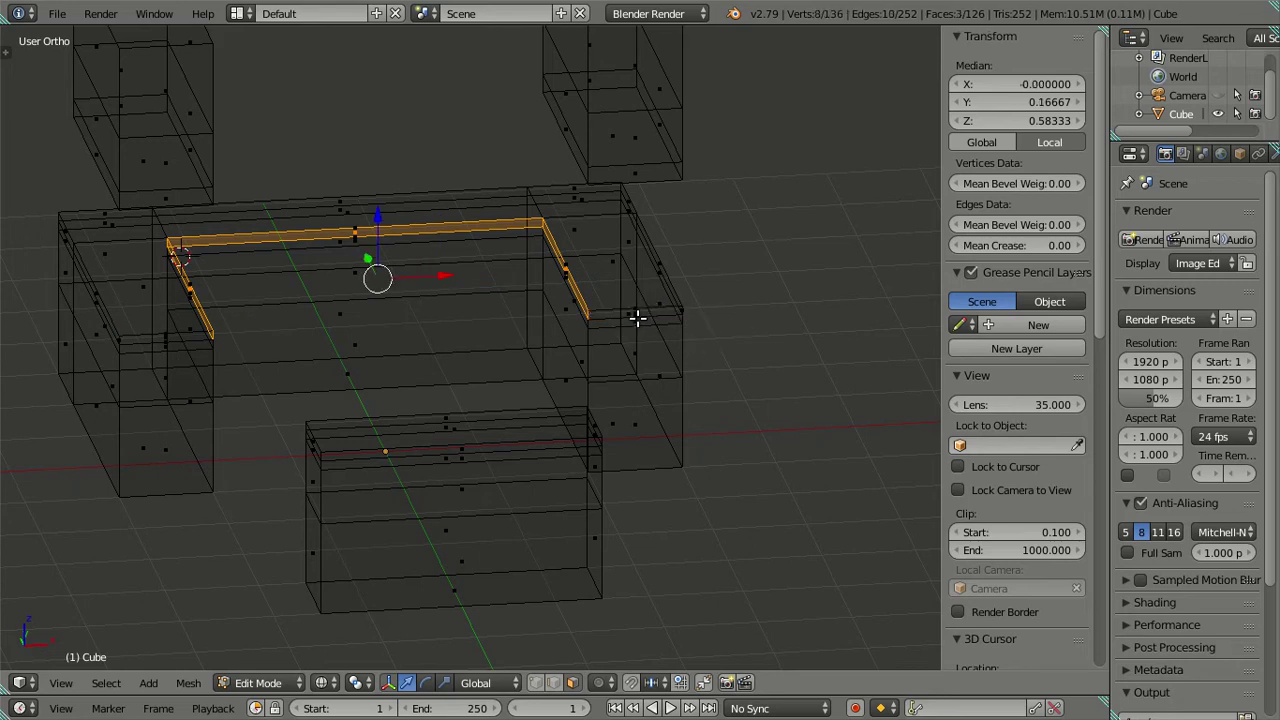
pyautogui.keyDown('shift'); pyautogui.rightClick(357, 232); pyautogui.keyUp('shift')
pyautogui.press('z')
pyautogui.scroll(2, 717, 292)
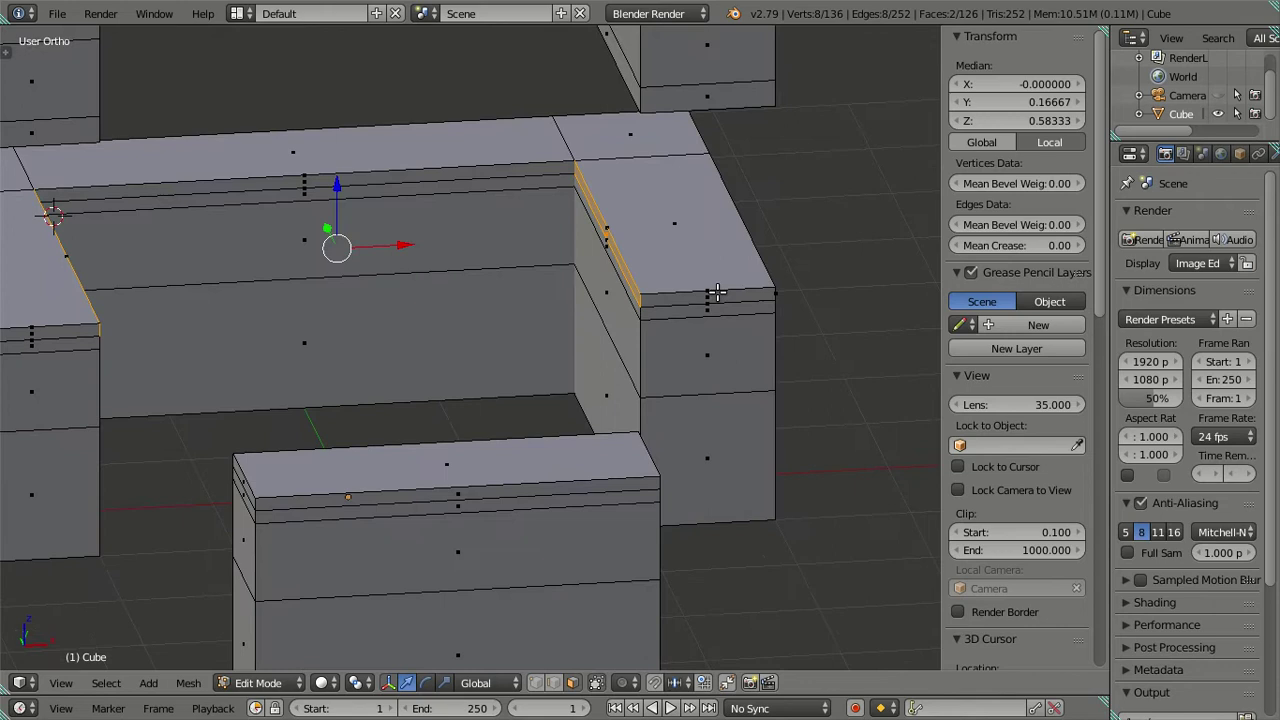
# Scale the inner side-ledge edges to 0.9 along X and check them from the front
pyautogui.press('s')
pyautogui.press('x')
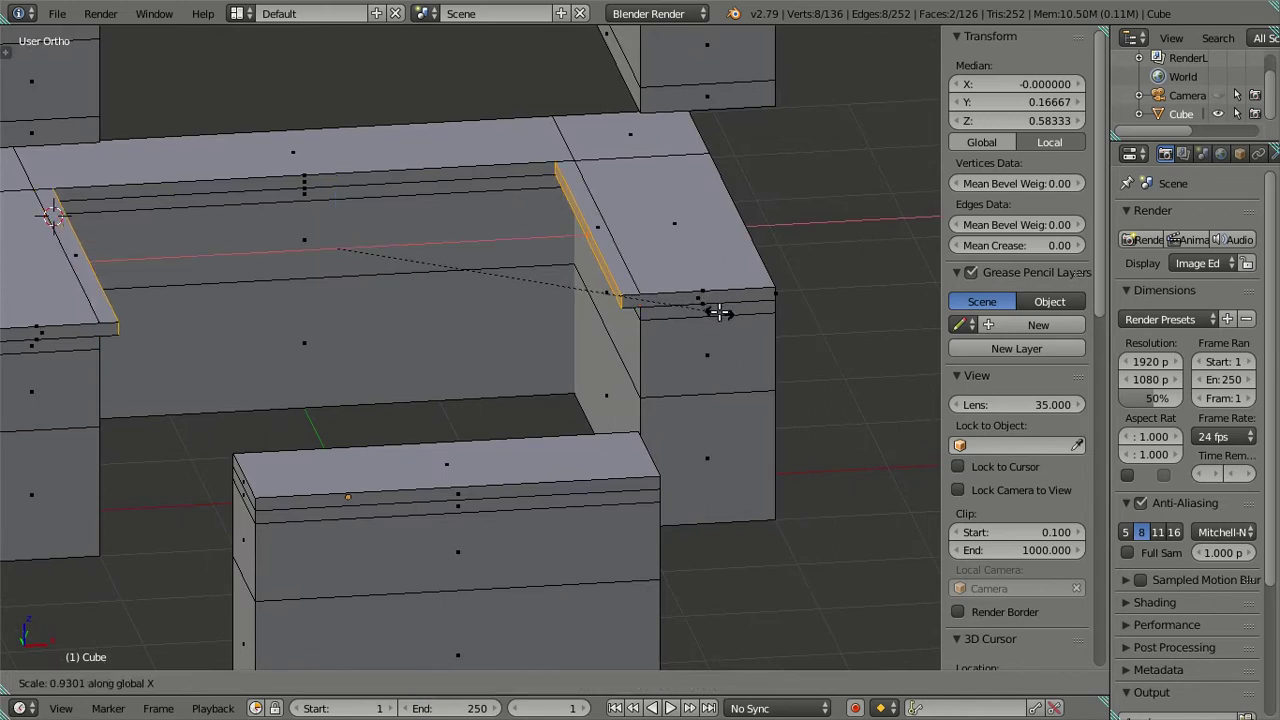
pyautogui.write('.')
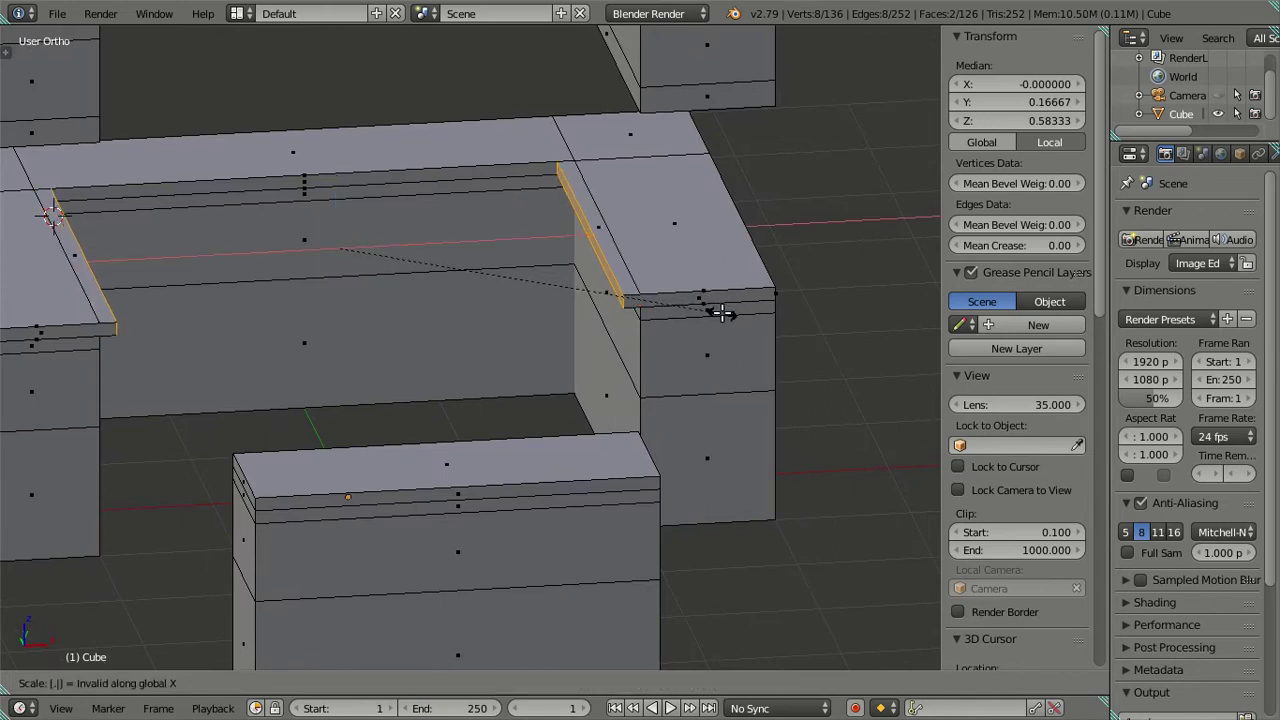
pyautogui.write('9')
pyautogui.press('Return')
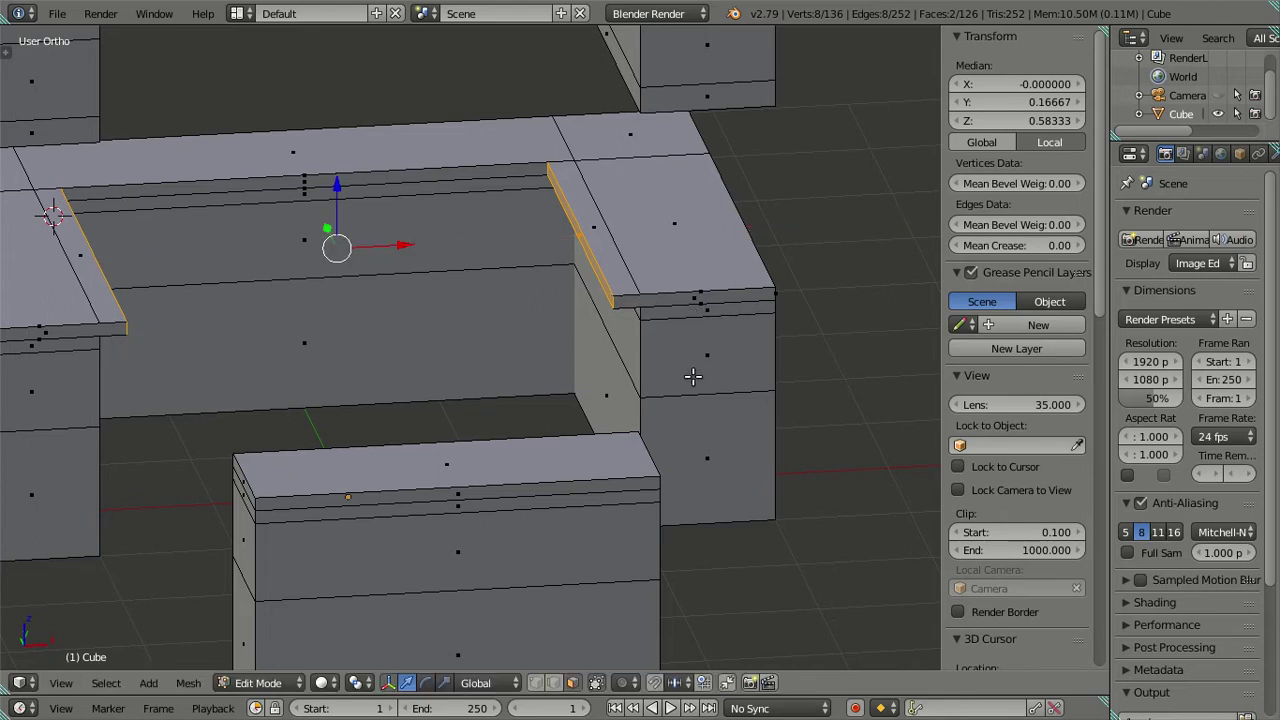
pyautogui.press('KP_8')
pyautogui.press('KP_6')
pyautogui.press('KP_8')
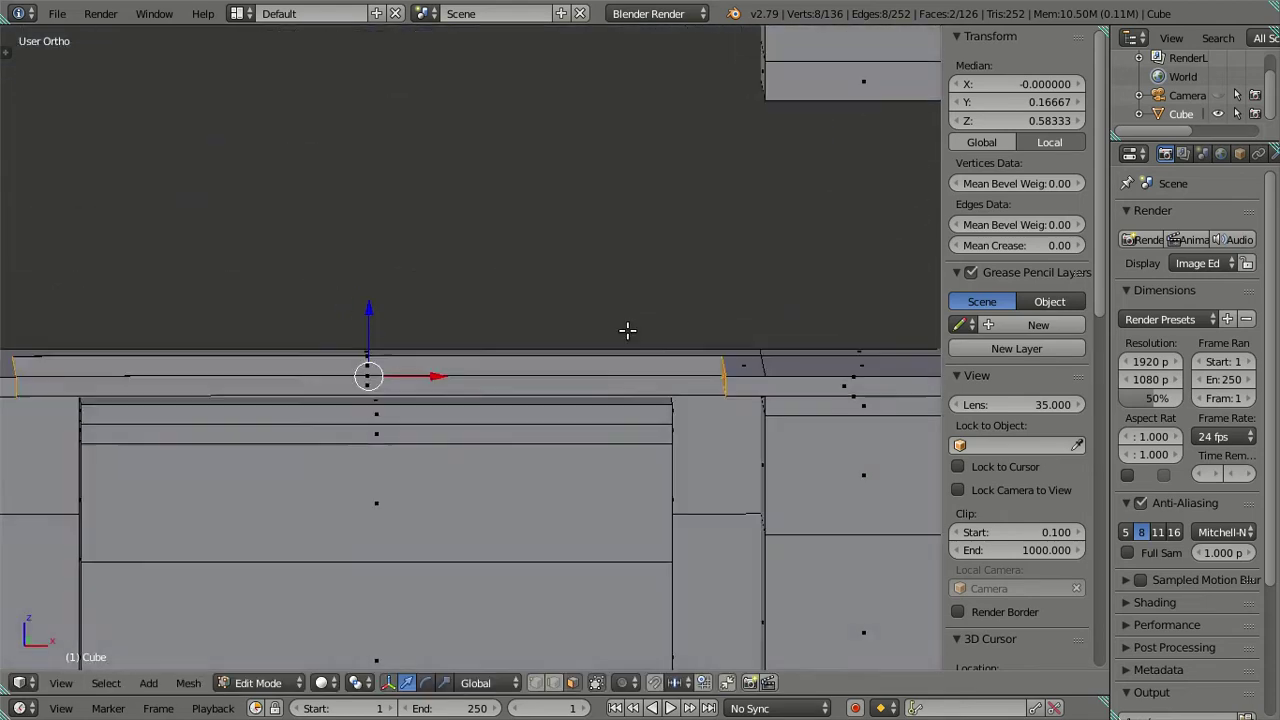
pyautogui.press('KP_2')
pyautogui.press('KP_4')
pyautogui.press('KP_2')
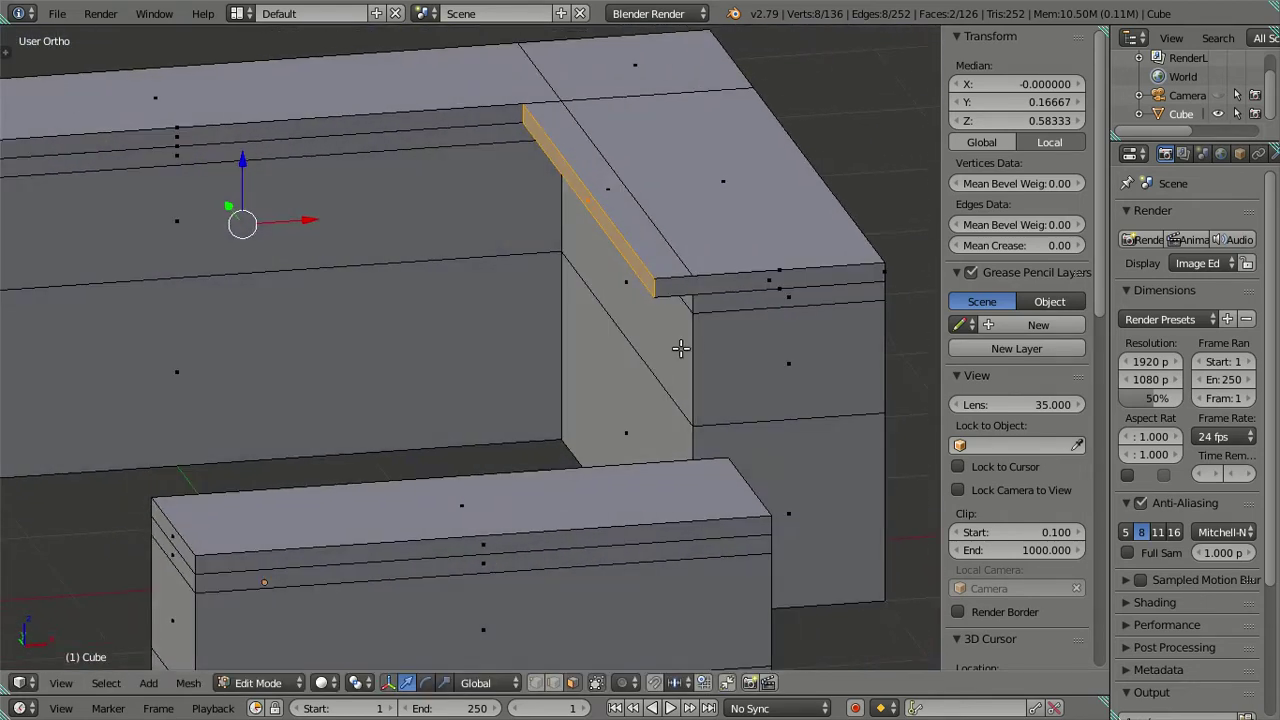
# Select the diagonal strip face and the rim face loop along the U-shaped ledge
pyautogui.rightClick(668, 286)
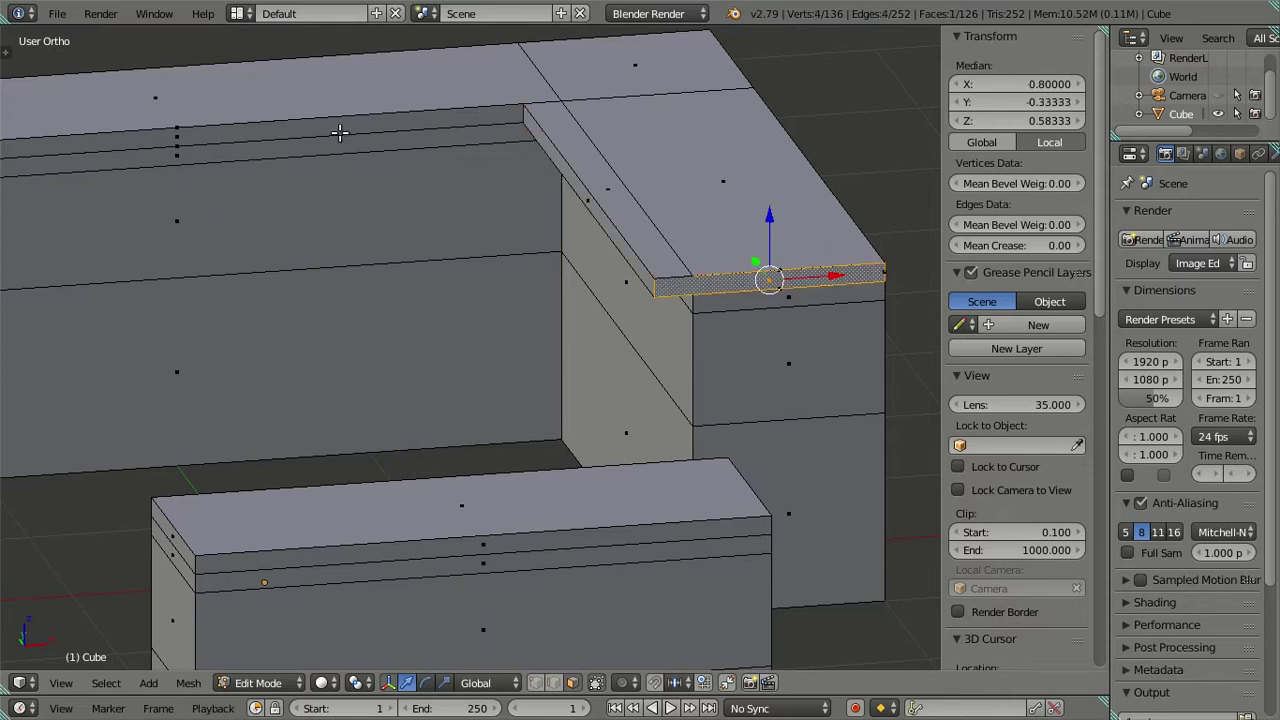
pyautogui.press('a')
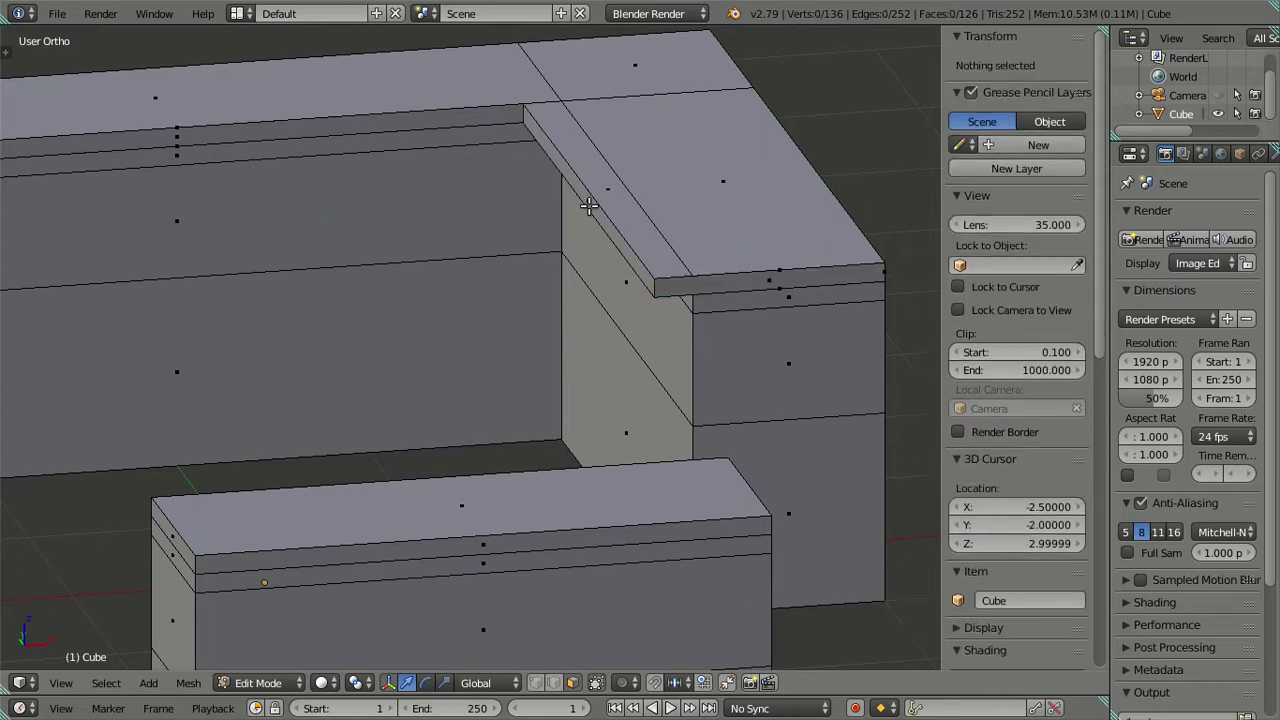
pyautogui.keyDown('alt'); pyautogui.rightClick(653, 289); pyautogui.keyUp('alt')
pyautogui.press('a')
pyautogui.rightClick(662, 285)
pyautogui.scroll(-3, 437, 316)
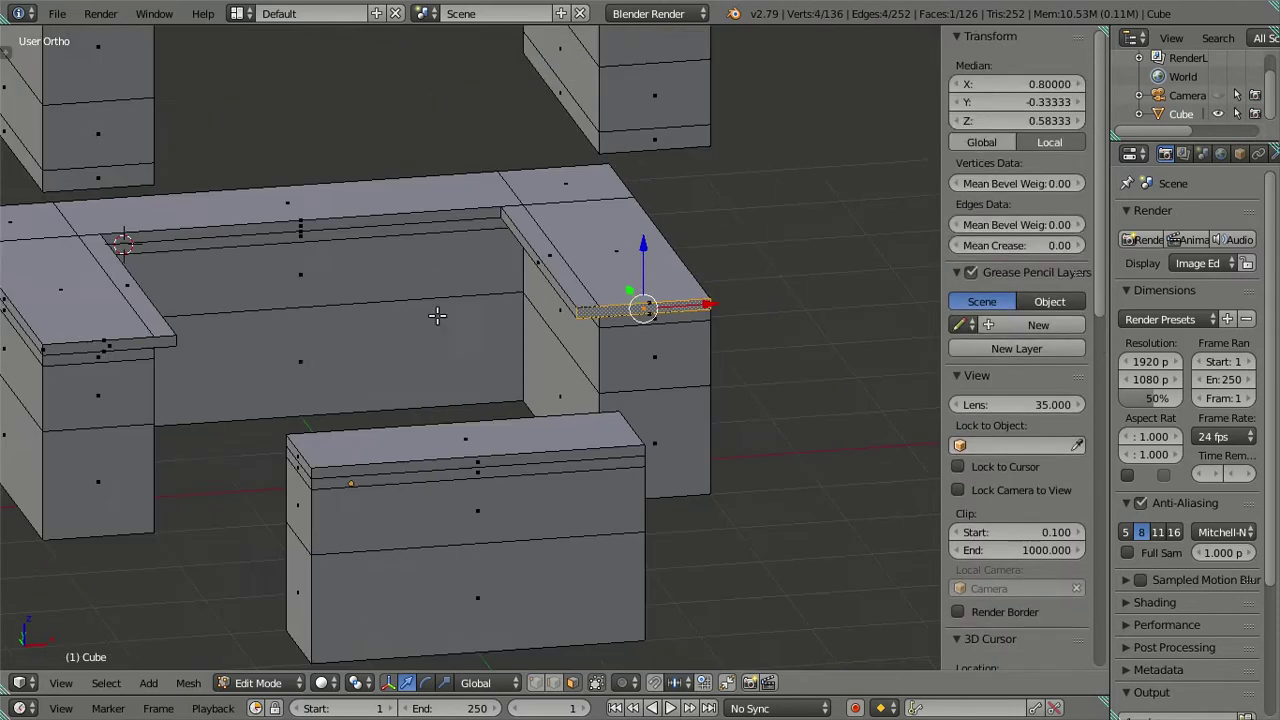
pyautogui.keyDown('alt'); pyautogui.rightClick(165, 343); pyautogui.keyUp('alt')
pyautogui.hotkey('ctrl', 'z')
pyautogui.keyDown('shift'); pyautogui.rightClick(531, 253); pyautogui.keyUp('shift')
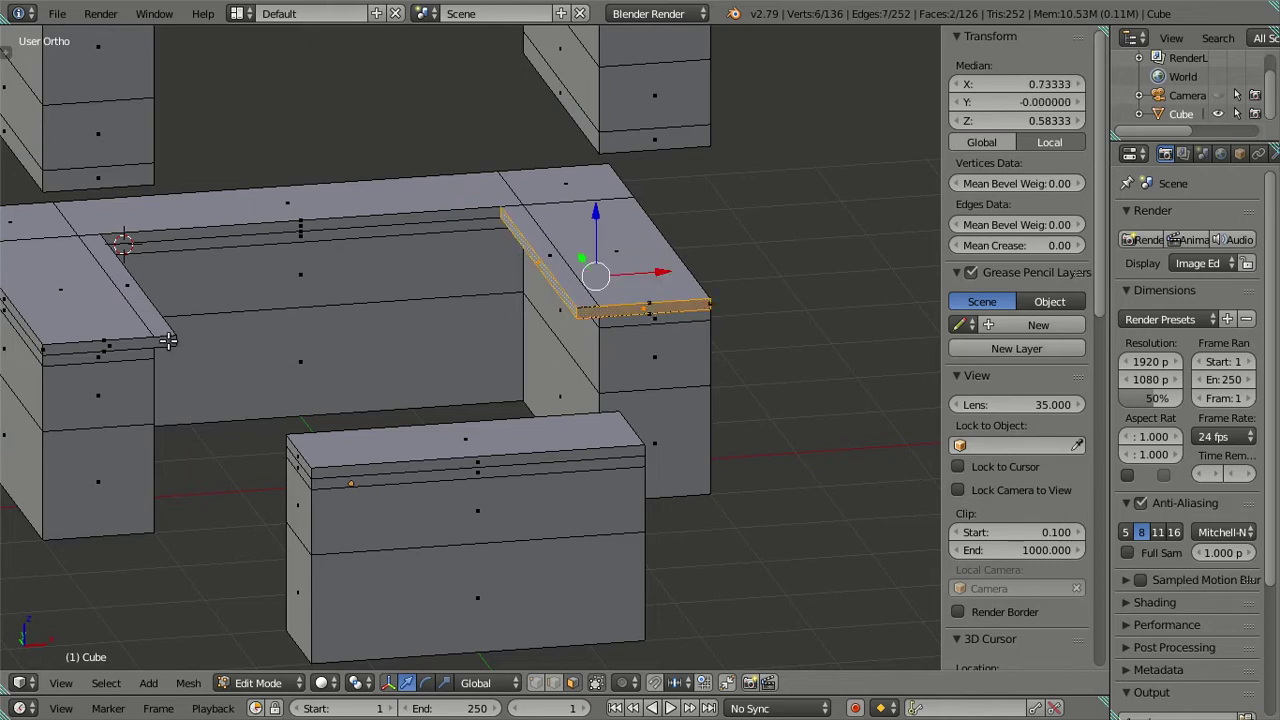
pyautogui.keyDown('alt'); pyautogui.keyDown('shift'); pyautogui.rightClick(168, 341); pyautogui.keyUp('shift'); pyautogui.keyUp('alt')
# In wireframe, remove the right diagonal strip faces from the selection
pyautogui.press('z')
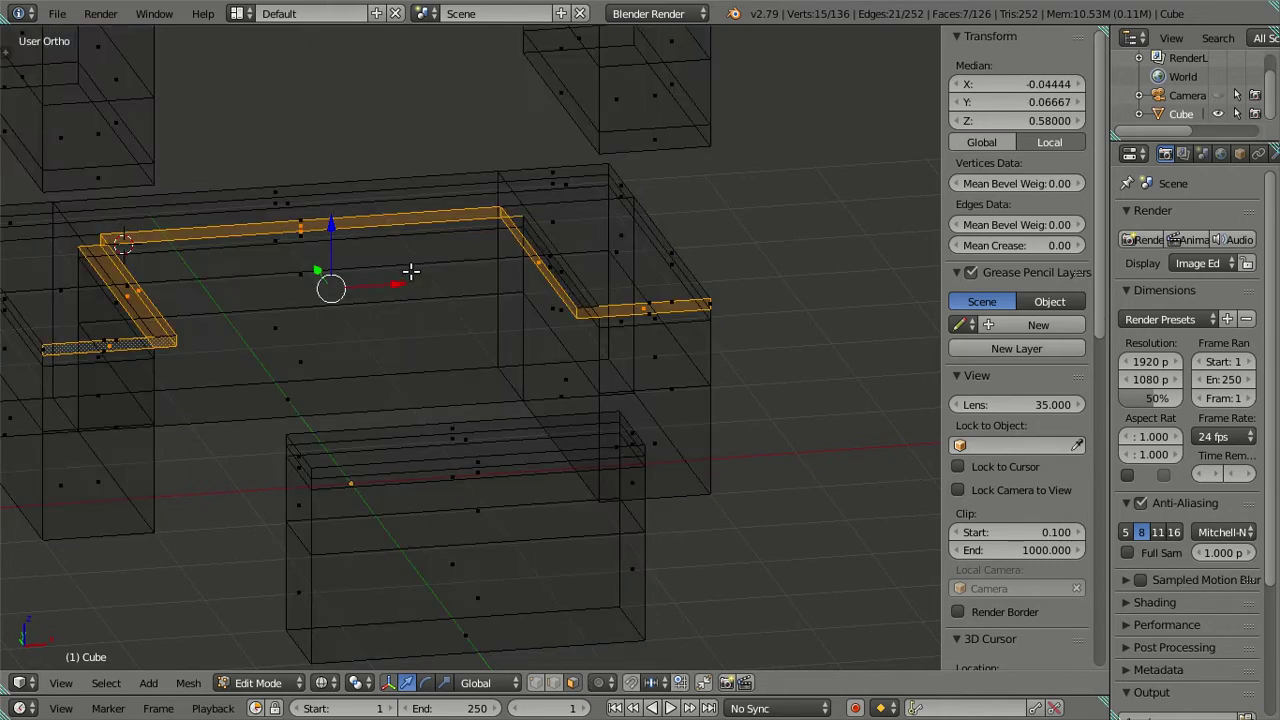
pyautogui.press('c')
pyautogui.moveTo(466, 266); pyautogui.dragTo(528, 266, button='middle')
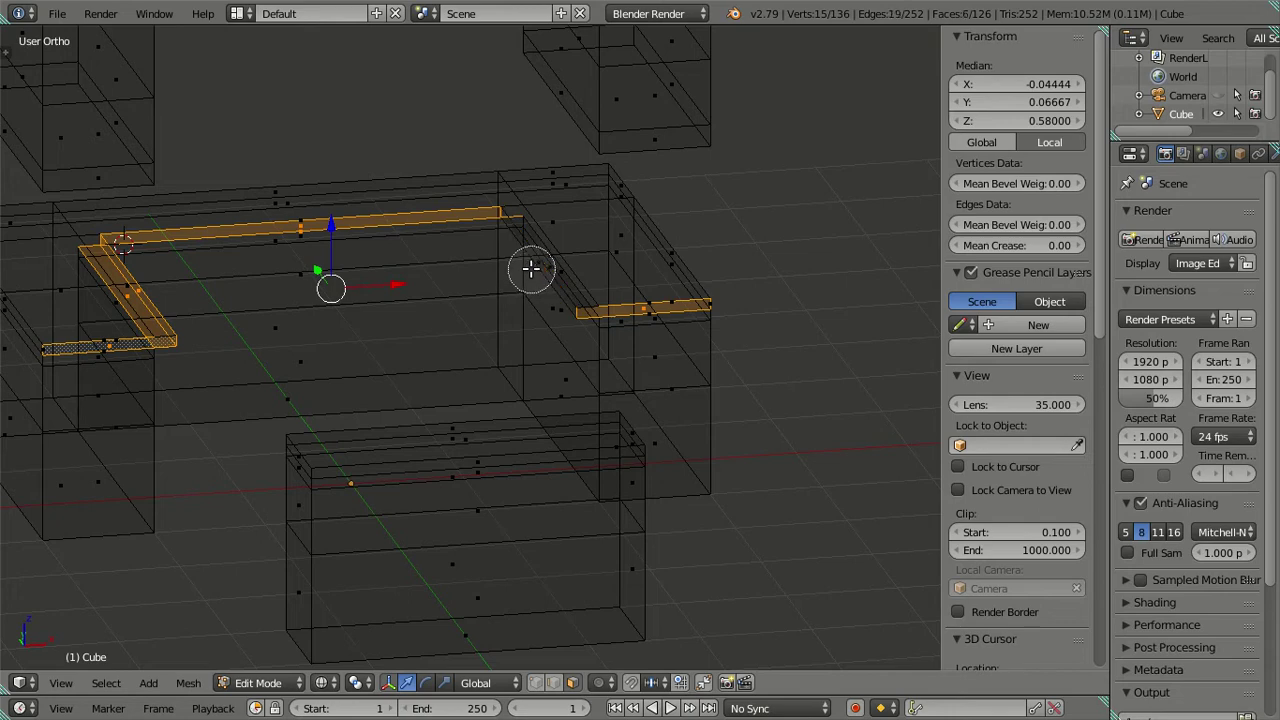
pyautogui.press('Escape')
pyautogui.moveTo(377, 334)
pyautogui.mouseDown(button='middle')
pyautogui.moveTo(352, 328)
pyautogui.moveTo(357, 360)
pyautogui.moveTo(331, 354)
pyautogui.moveTo(331, 340)
pyautogui.moveTo(221, 293)
pyautogui.mouseUp(button='middle')
# Clear the selection and select the ledge's top edge loop
pyautogui.press('z')
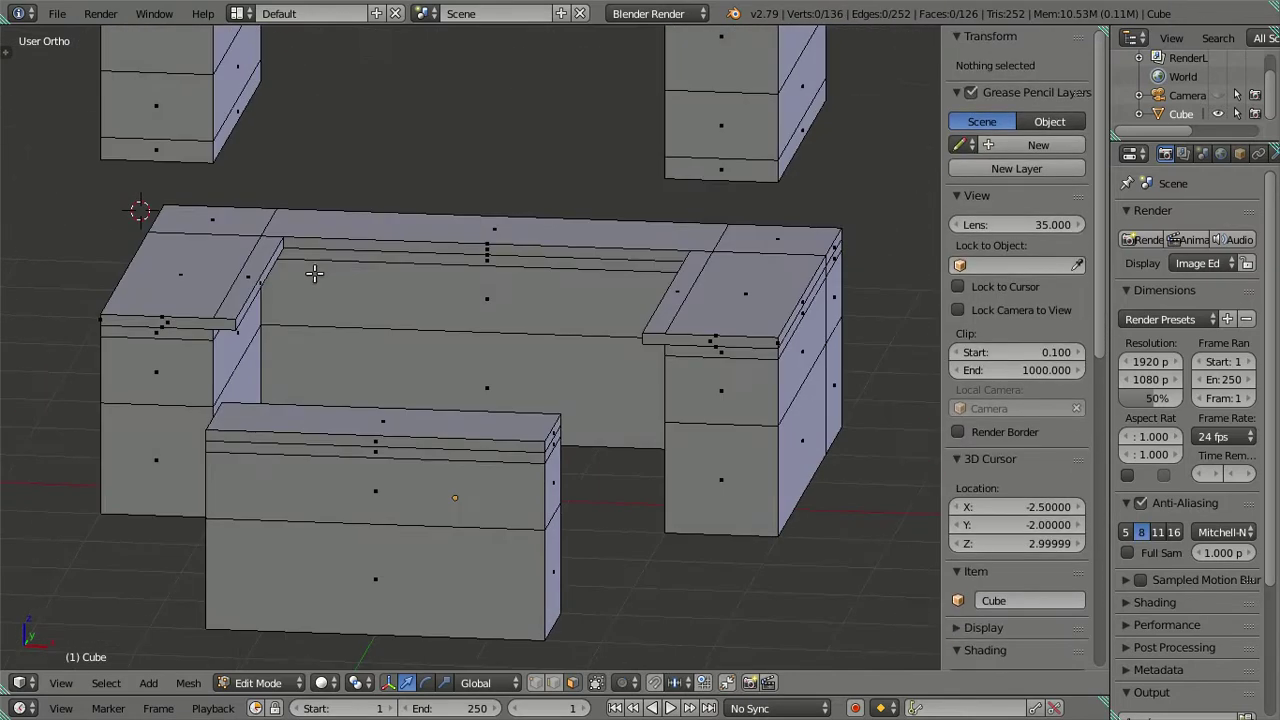
pyautogui.rightClick(261, 283)
pyautogui.scroll(3, 239, 321)
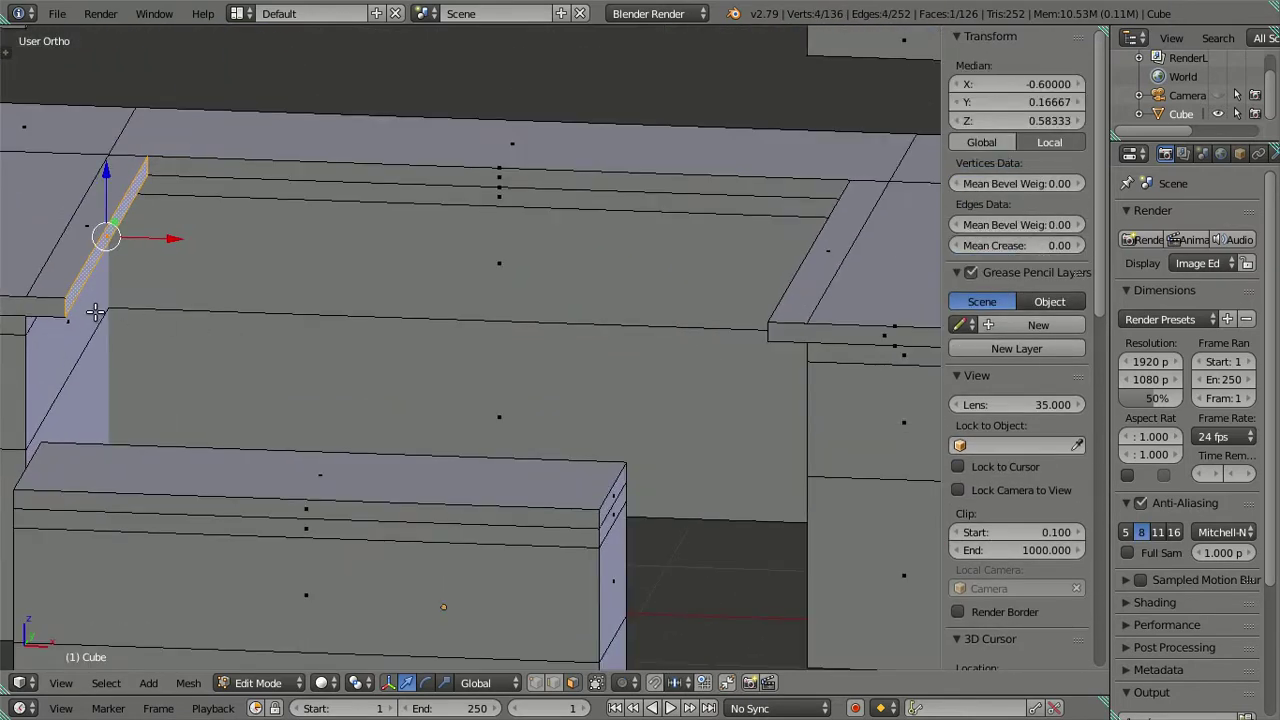
pyautogui.press('a')
pyautogui.moveTo(520, 199); pyautogui.dragTo(586, 200, button='middle')
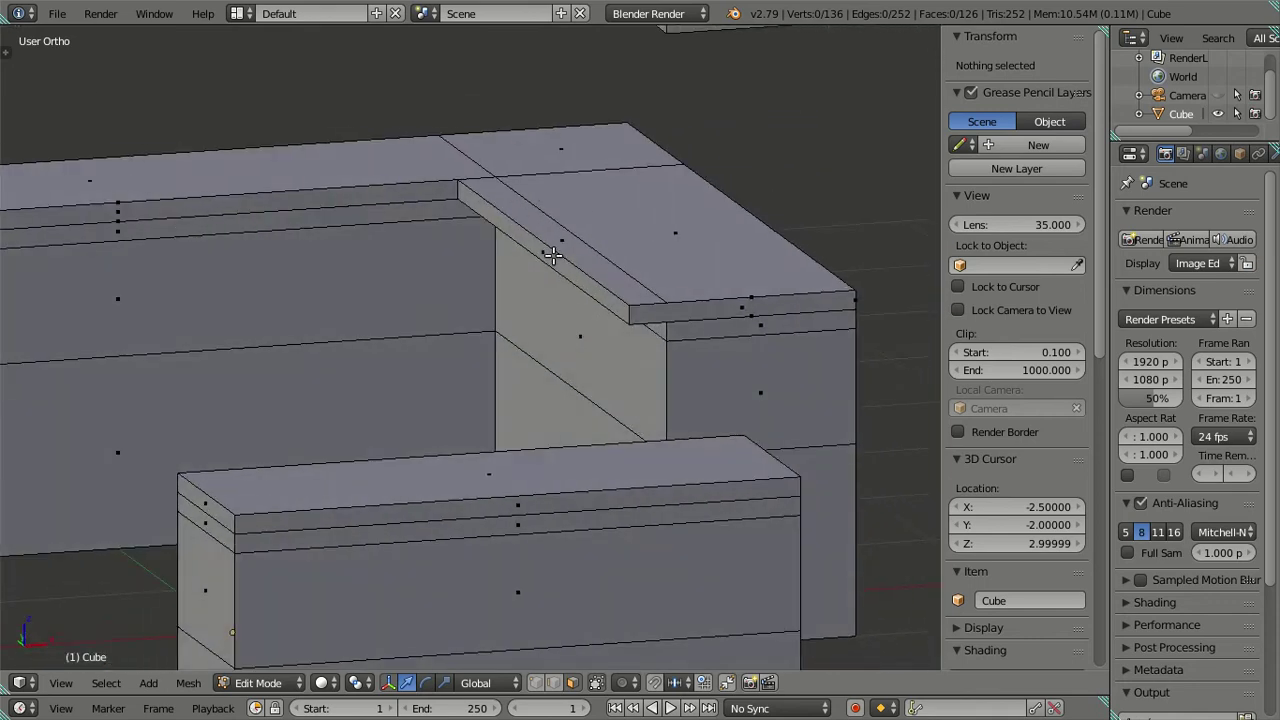
pyautogui.keyDown('alt'); pyautogui.rightClick(626, 311); pyautogui.keyUp('alt')
pyautogui.scroll(-3, 626, 310)
# In wireframe, circle-deselect the left and right ends of the loop
pyautogui.press('z')
pyautogui.moveTo(626, 309); pyautogui.dragTo(616, 301, button='middle')
pyautogui.press('c')
pyautogui.moveTo(677, 266)
pyautogui.mouseDown(button='middle')
pyautogui.moveTo(638, 174)
pyautogui.moveTo(608, 206)
pyautogui.moveTo(500, 218)
pyautogui.moveTo(400, 206)
pyautogui.moveTo(85, 253)
pyautogui.moveTo(91, 297)
pyautogui.mouseUp(button='middle')
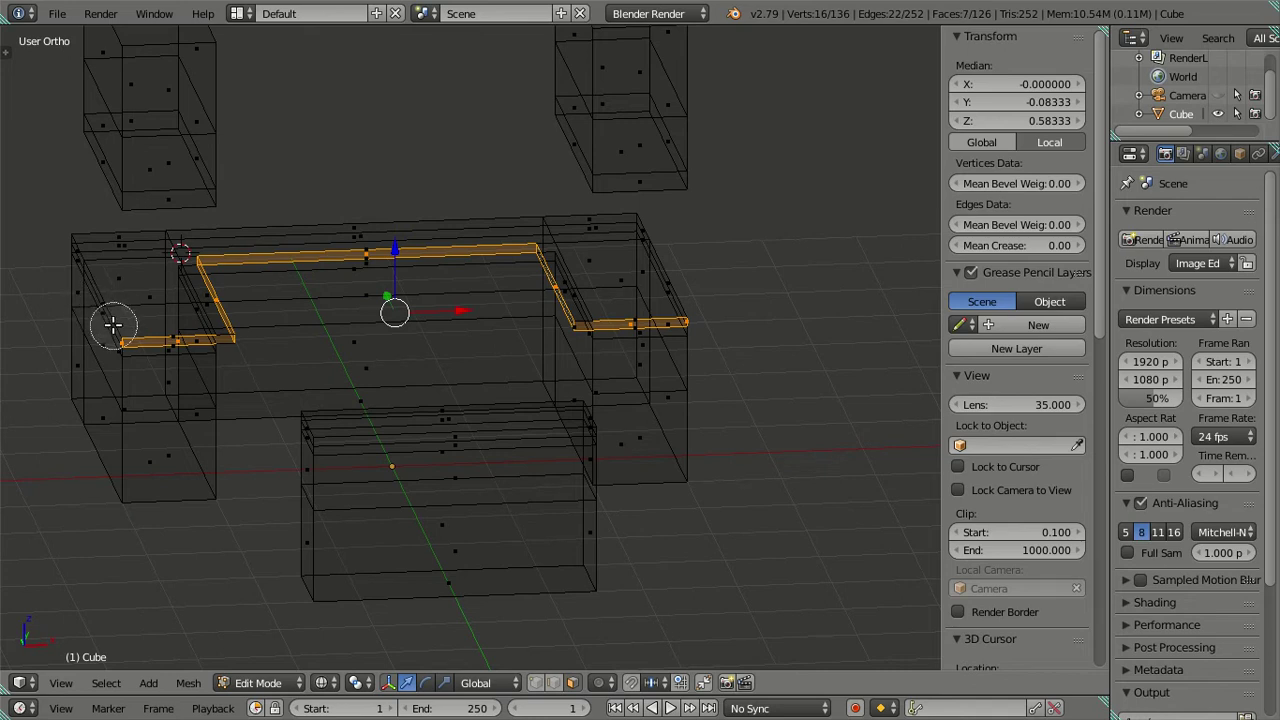
pyautogui.moveTo(114, 334); pyautogui.dragTo(189, 363, button='middle')
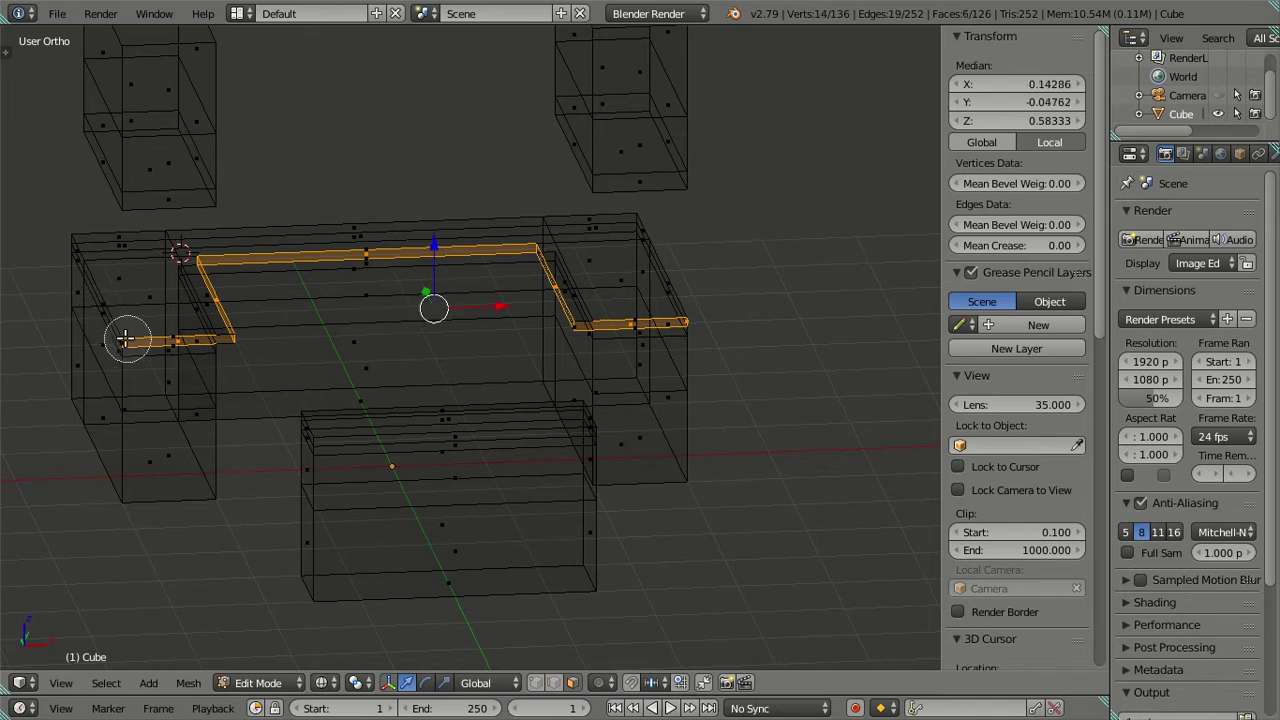
pyautogui.moveTo(680, 329); pyautogui.dragTo(686, 316, button='middle')
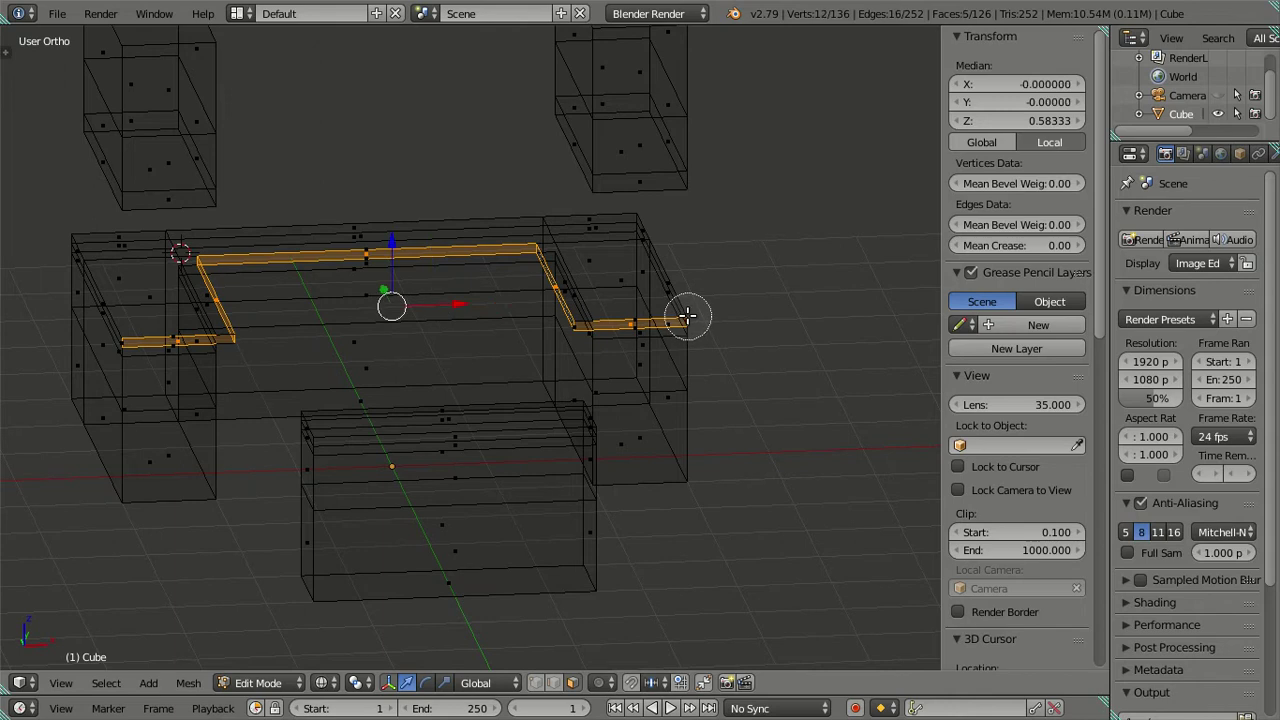
pyautogui.rightClick(688, 317)
# Deselect the end strips and toggle the inner rim strips into the selection
pyautogui.scroll(2, 685, 322)
pyautogui.press('z')
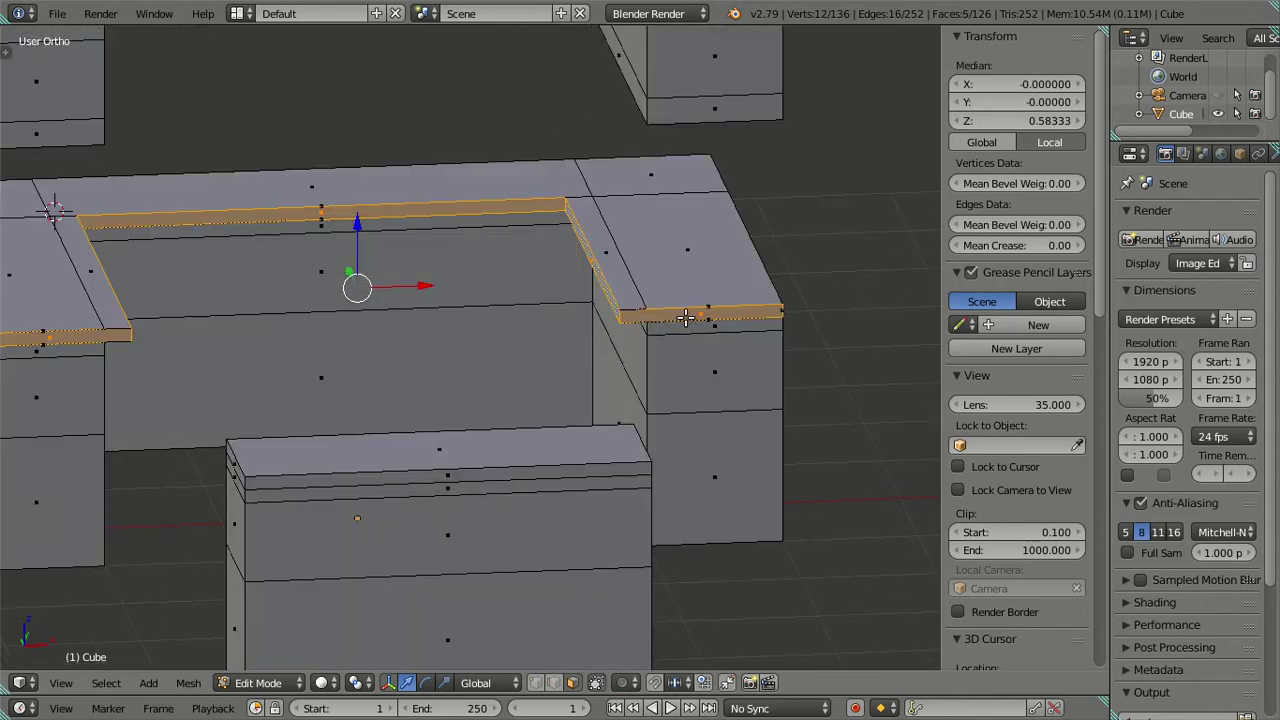
pyautogui.keyDown('shift'); pyautogui.rightClick(668, 315); pyautogui.keyUp('shift')
pyautogui.keyDown('shift'); pyautogui.rightClick(121, 333); pyautogui.keyUp('shift')
pyautogui.moveTo(366, 268)
pyautogui.mouseDown(button='middle')
pyautogui.moveTo(394, 277)
pyautogui.moveTo(439, 257)
pyautogui.mouseUp(button='middle')
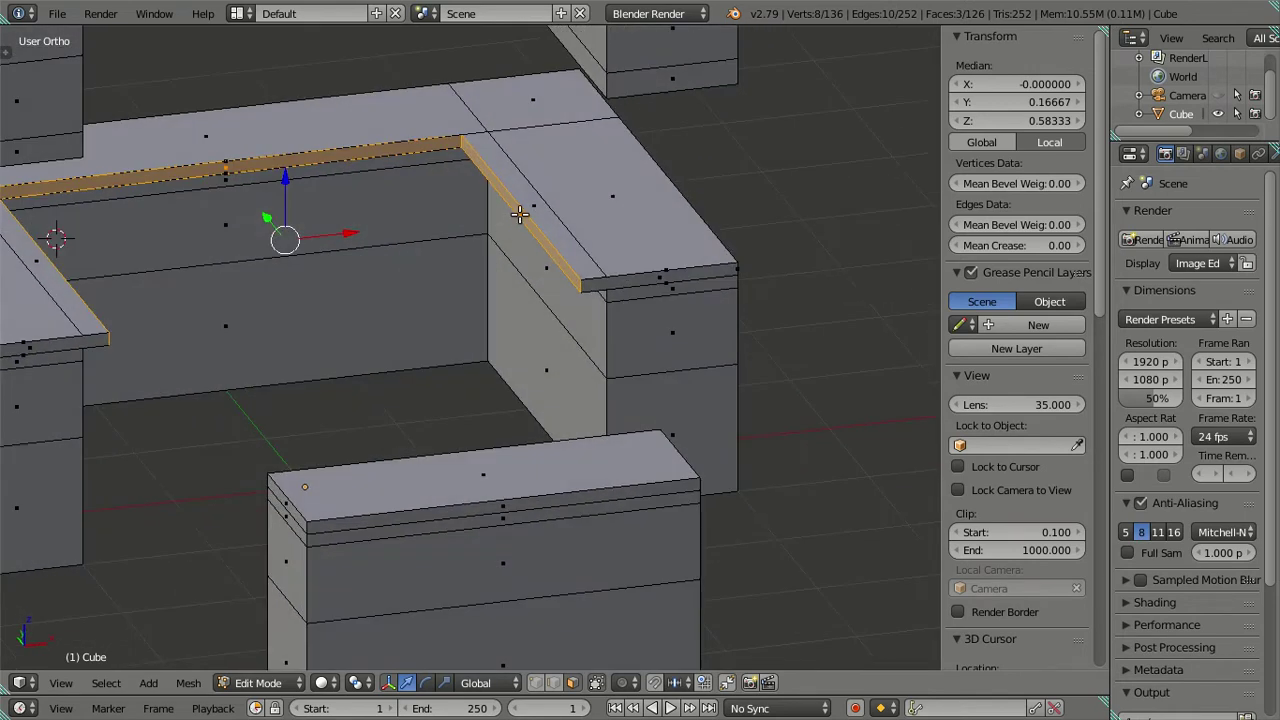
pyautogui.keyDown('shift'); pyautogui.rightClick(55, 345); pyautogui.keyUp('shift')
pyautogui.keyDown('shift'); pyautogui.rightClick(660, 277); pyautogui.keyUp('shift')
pyautogui.keyDown('shift'); pyautogui.rightClick(519, 214); pyautogui.keyUp('shift')
# Try moving the strips 0.9 and -0.9 along Y, cancelling both
pyautogui.moveTo(519, 214)
pyautogui.mouseDown(button='middle')
pyautogui.moveTo(401, 269)
pyautogui.moveTo(375, 265)
pyautogui.mouseUp(button='middle')
pyautogui.keyDown('shift'); pyautogui.rightClick(388, 239); pyautogui.keyUp('shift')
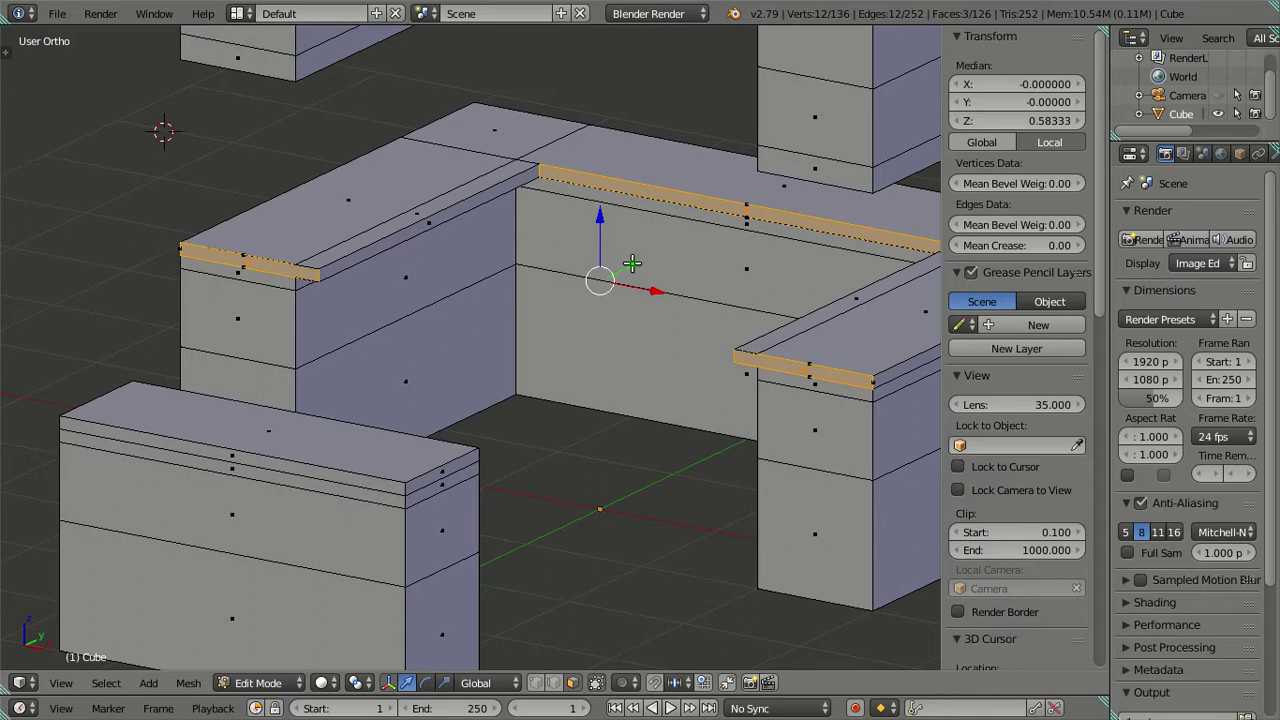
pyautogui.write('g')
pyautogui.write('y.9')
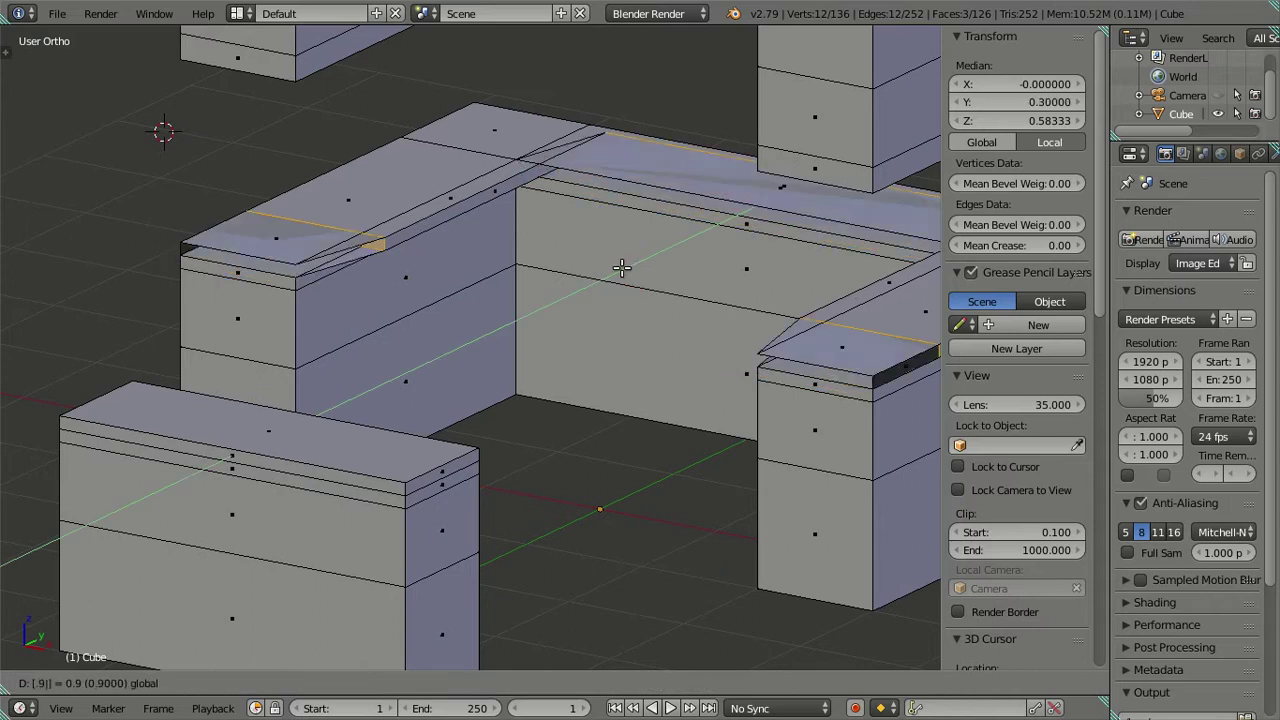
pyautogui.press('Escape')
pyautogui.scroll(-1, 626, 268)
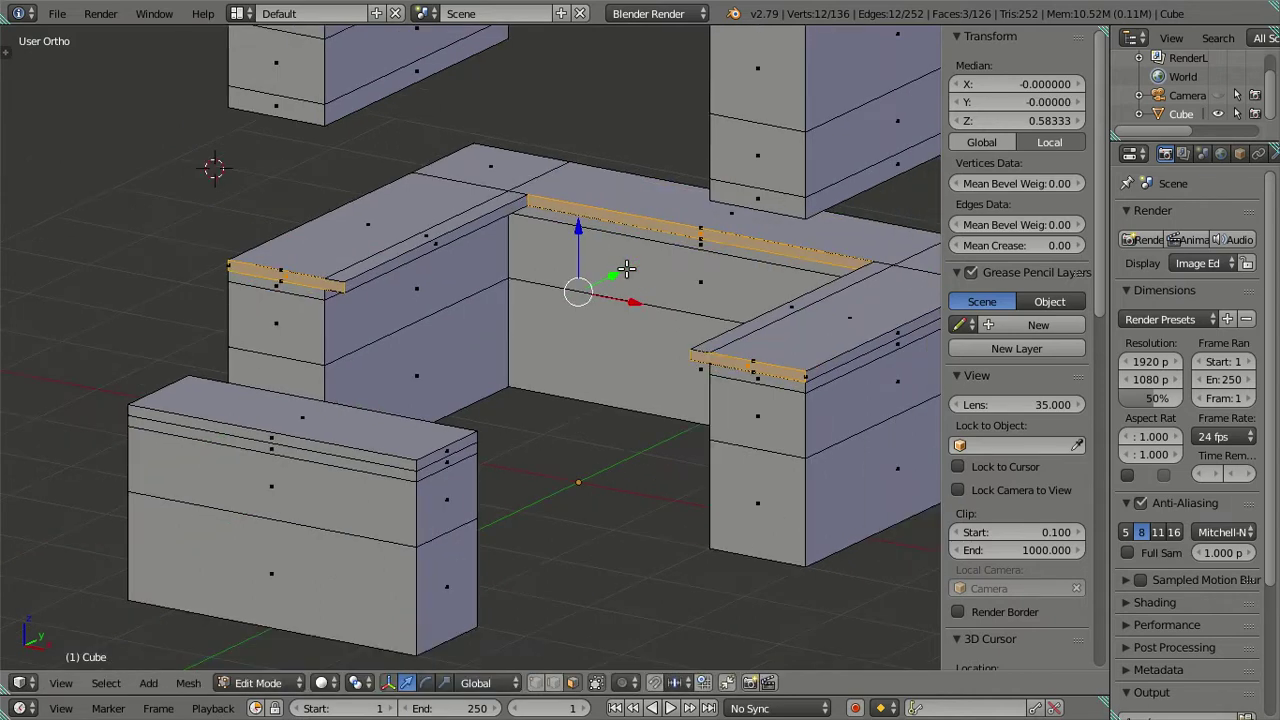
pyautogui.moveTo(620, 276)
pyautogui.mouseDown(button='middle')
pyautogui.moveTo(590, 300)
pyautogui.moveTo(537, 310)
pyautogui.moveTo(560, 280)
pyautogui.mouseUp(button='middle')
pyautogui.write('gy')
pyautogui.write('-0.9')
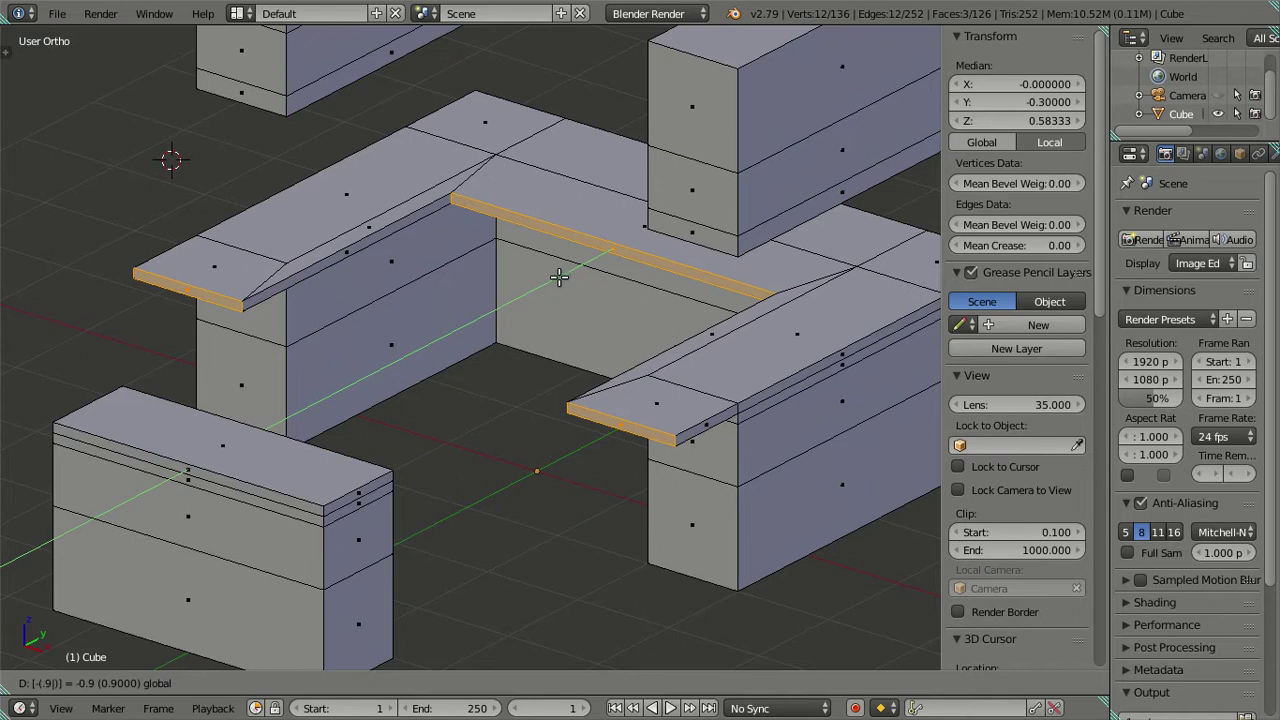
pyautogui.press('Escape')
pyautogui.click(580, 248)
# Move the rim strips -0.02 along Y, clear the selection and view from the front
pyautogui.press('g')
pyautogui.press('y')
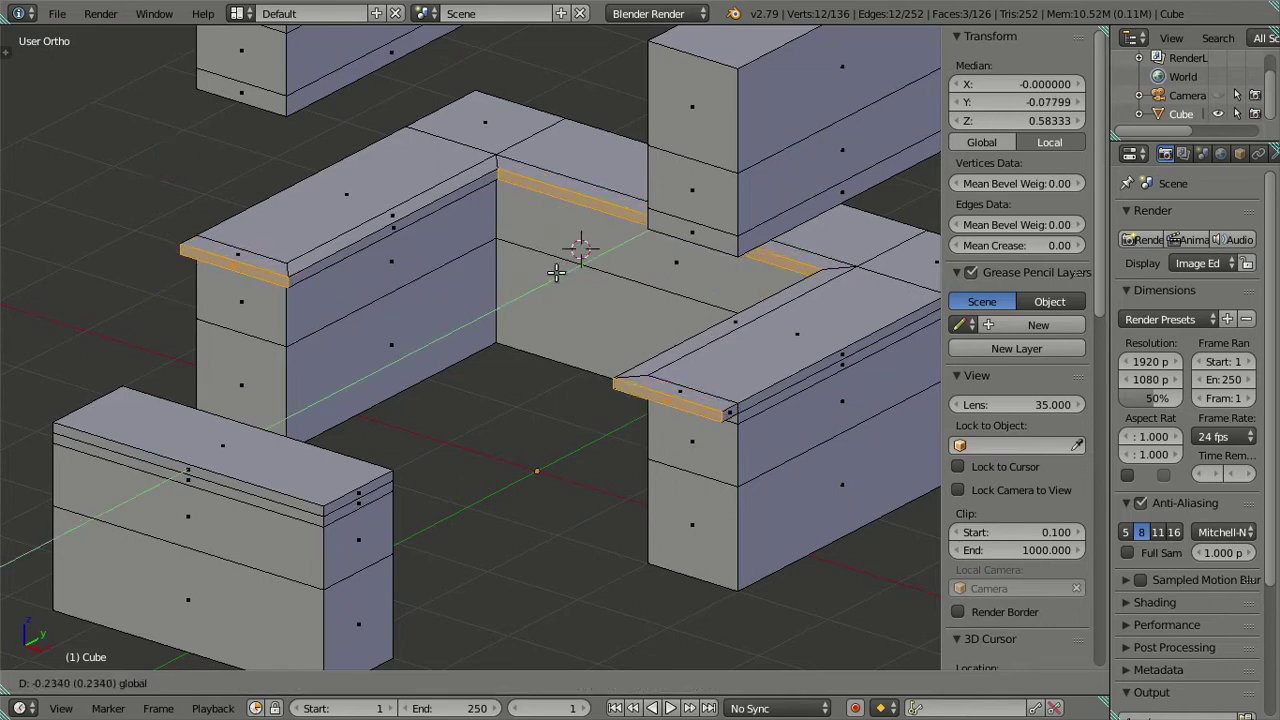
pyautogui.write('-0.02')
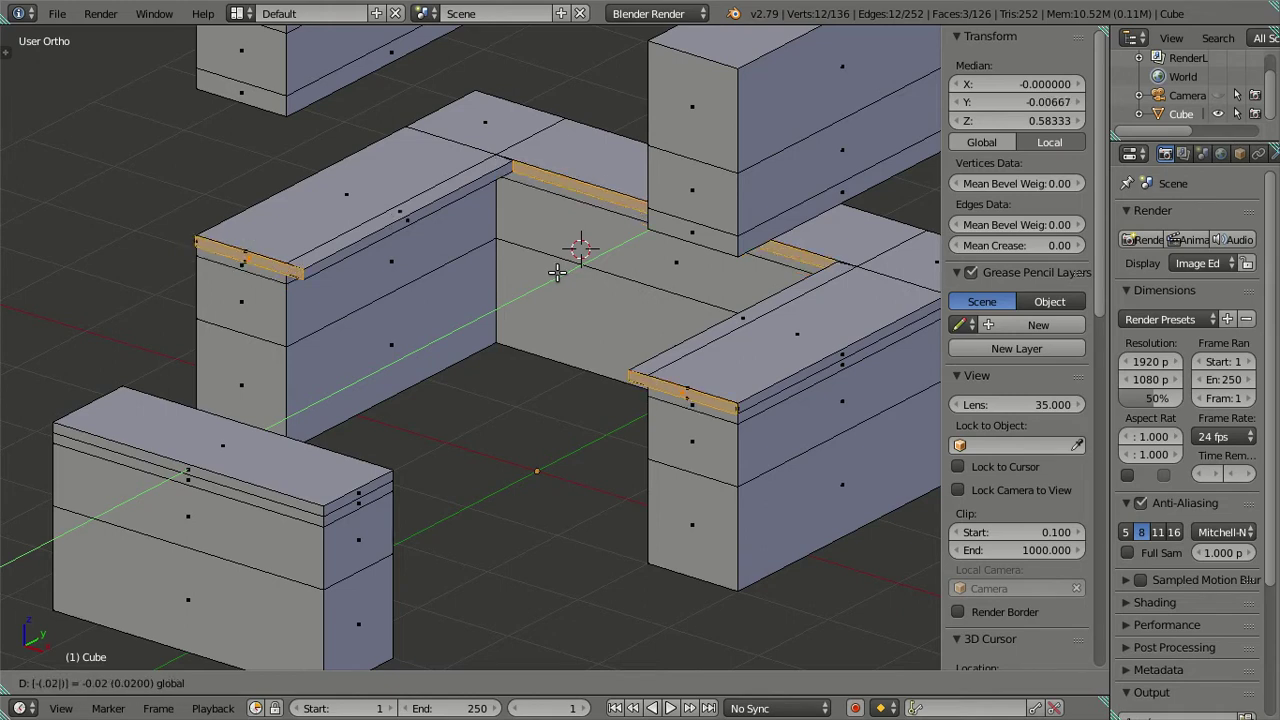
pyautogui.press('Escape')
pyautogui.press('g')
pyautogui.press('y')
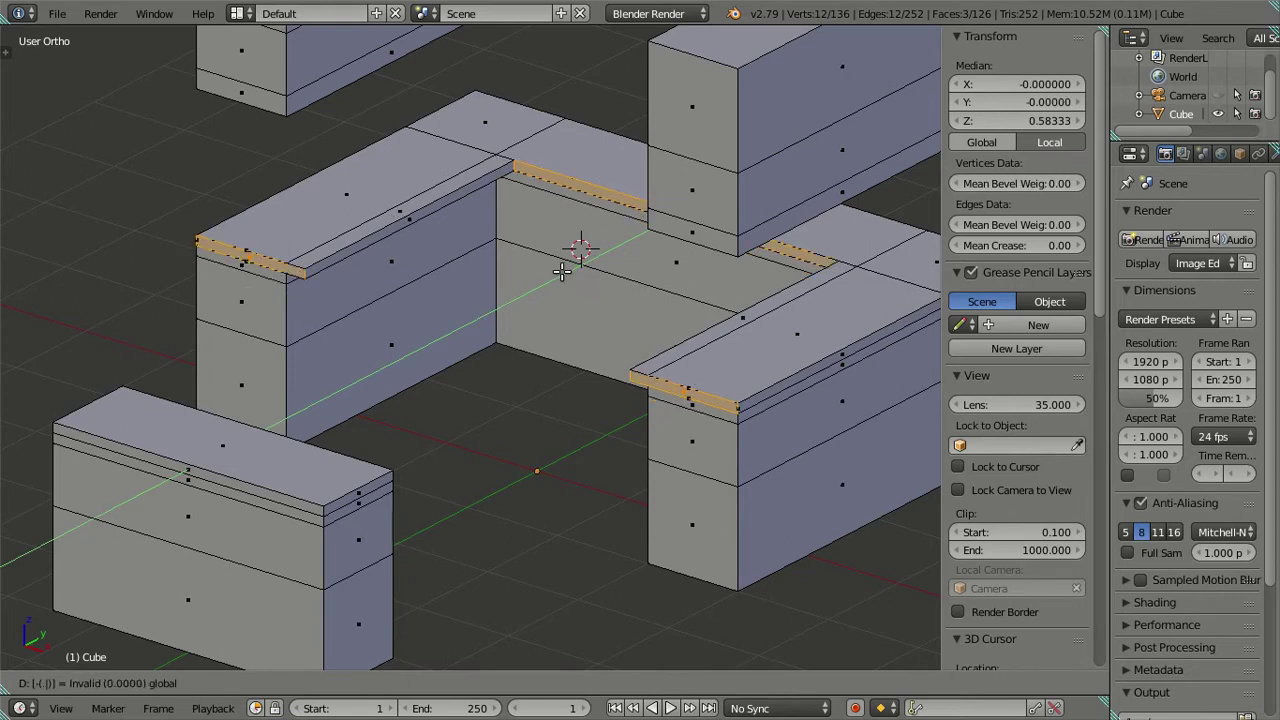
pyautogui.scroll(-3, 562, 271)
pyautogui.press('Escape')
pyautogui.press('a')
pyautogui.moveTo(560, 290); pyautogui.dragTo(531, 354, button='middle')
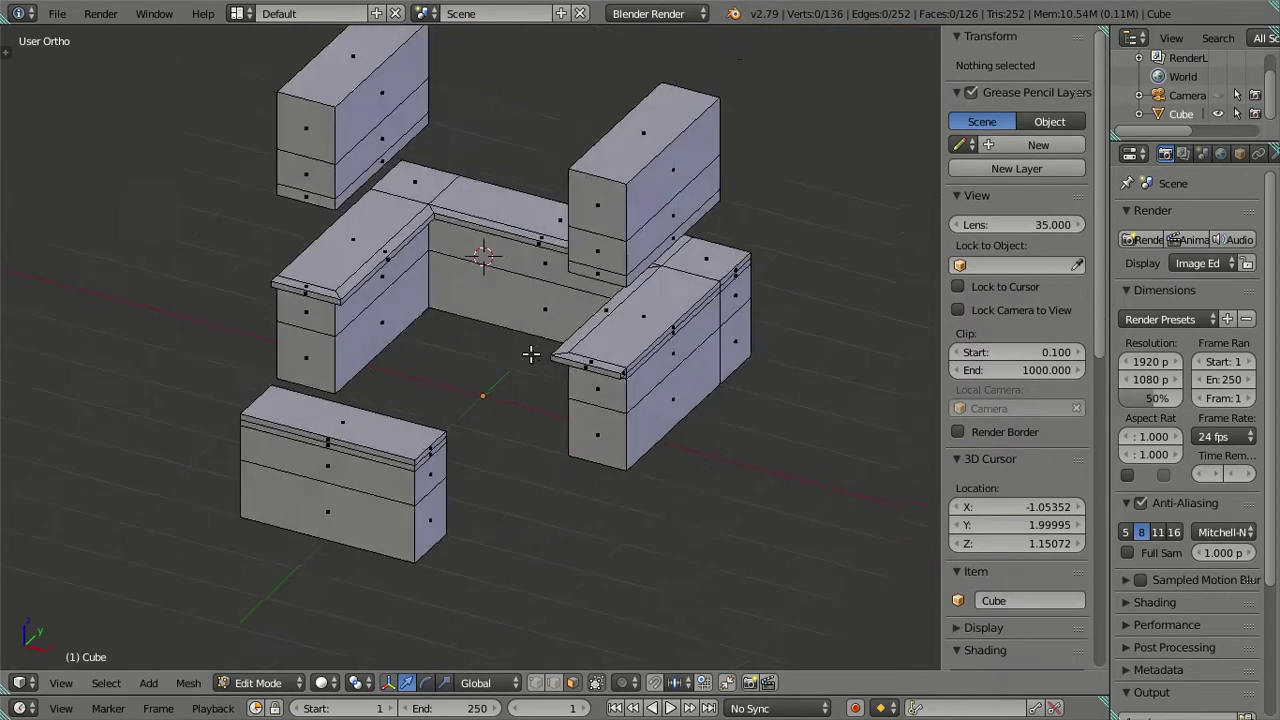
pyautogui.press('KP_1')
# Select the face loop around the front block's top rim
pyautogui.moveTo(700, 306)
pyautogui.mouseDown(button='middle')
pyautogui.moveTo(608, 363)
pyautogui.moveTo(610, 384)
pyautogui.moveTo(603, 357)
pyautogui.moveTo(634, 306)
pyautogui.moveTo(565, 309)
pyautogui.moveTo(600, 329)
pyautogui.moveTo(614, 293)
pyautogui.moveTo(606, 380)
pyautogui.moveTo(622, 398)
pyautogui.moveTo(509, 340)
pyautogui.mouseUp(button='middle')
pyautogui.scroll(3, 606, 354)
pyautogui.scroll(2, 615, 322)
pyautogui.press('l')
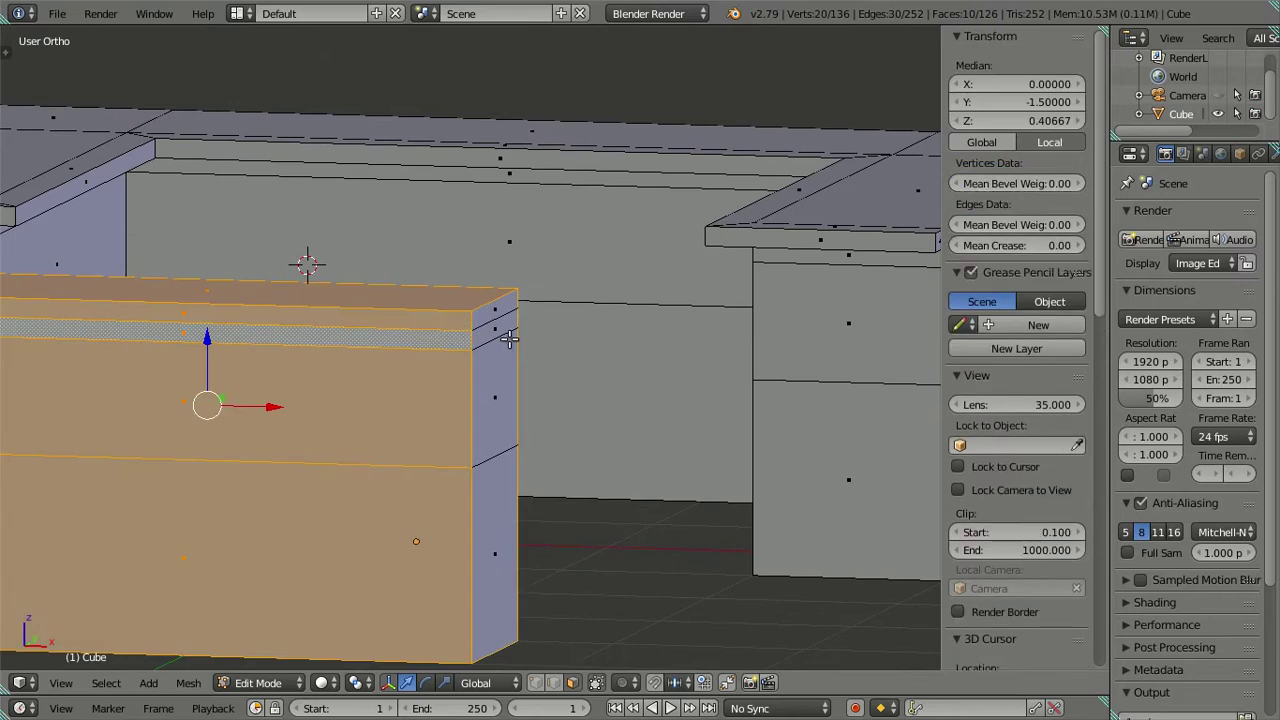
pyautogui.press('a')
pyautogui.keyDown('alt'); pyautogui.click(473, 329); pyautogui.keyUp('alt')
# Extrude the rim in place, scale it out about 1.11, then return to Object Mode
pyautogui.press('e')
pyautogui.rightClick(677, 379)
pyautogui.press('s')
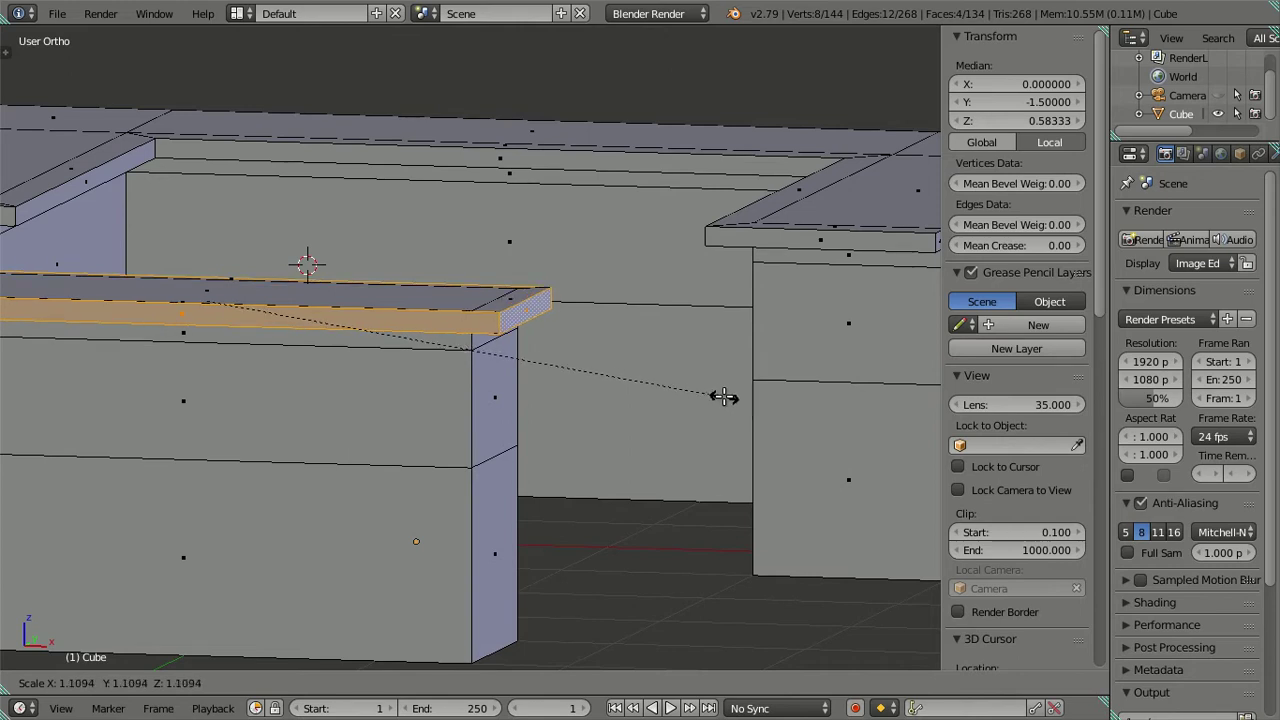
pyautogui.click(723, 397)
pyautogui.scroll(-5, 723, 397)
pyautogui.moveTo(723, 397)
pyautogui.mouseDown(button='middle')
pyautogui.moveTo(608, 460)
pyautogui.moveTo(589, 443)
pyautogui.moveTo(571, 330)
pyautogui.moveTo(530, 305)
pyautogui.moveTo(449, 288)
pyautogui.moveTo(600, 286)
pyautogui.mouseUp(button='middle')
pyautogui.press('Tab')
pyautogui.scroll(3, 583, 200)
pyautogui.moveTo(583, 200)
pyautogui.mouseDown(button='middle')
pyautogui.moveTo(651, 149)
pyautogui.moveTo(560, 157)
pyautogui.moveTo(534, 174)
pyautogui.moveTo(537, 212)
pyautogui.moveTo(571, 200)
pyautogui.moveTo(586, 171)
pyautogui.moveTo(548, 217)
pyautogui.moveTo(551, 251)
pyautogui.moveTo(491, 280)
pyautogui.mouseUp(button='middle')
pyautogui.scroll(2, 645, 155)
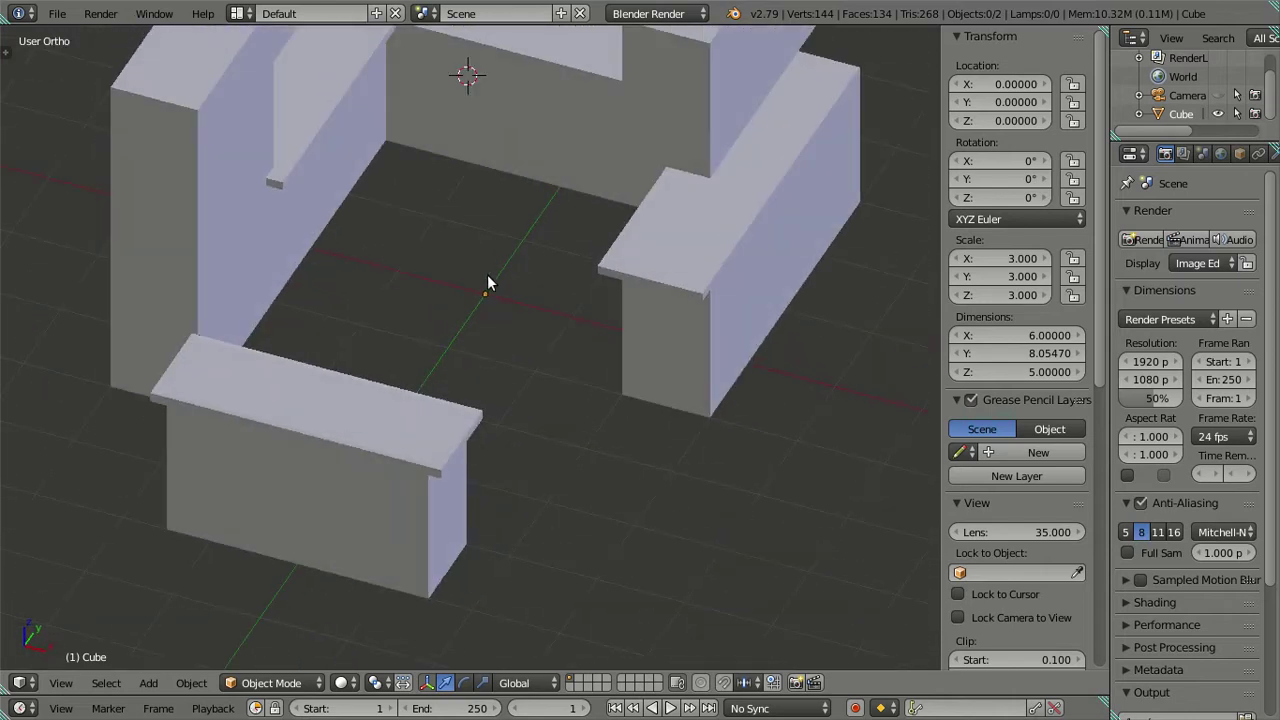
# Enter Edit Mode and orbit around the backrest, armrests and front block to inspect their ledges
pyautogui.press('Tab')
pyautogui.scroll(4, 433, 381)
pyautogui.scroll(-2, 433, 381)
pyautogui.scroll(-2, 491, 371)
pyautogui.moveTo(506, 331)
pyautogui.mouseDown(button='middle')
pyautogui.moveTo(630, 237)
pyautogui.moveTo(357, 329)
pyautogui.mouseUp(button='middle')
pyautogui.scroll(2, 357, 329)
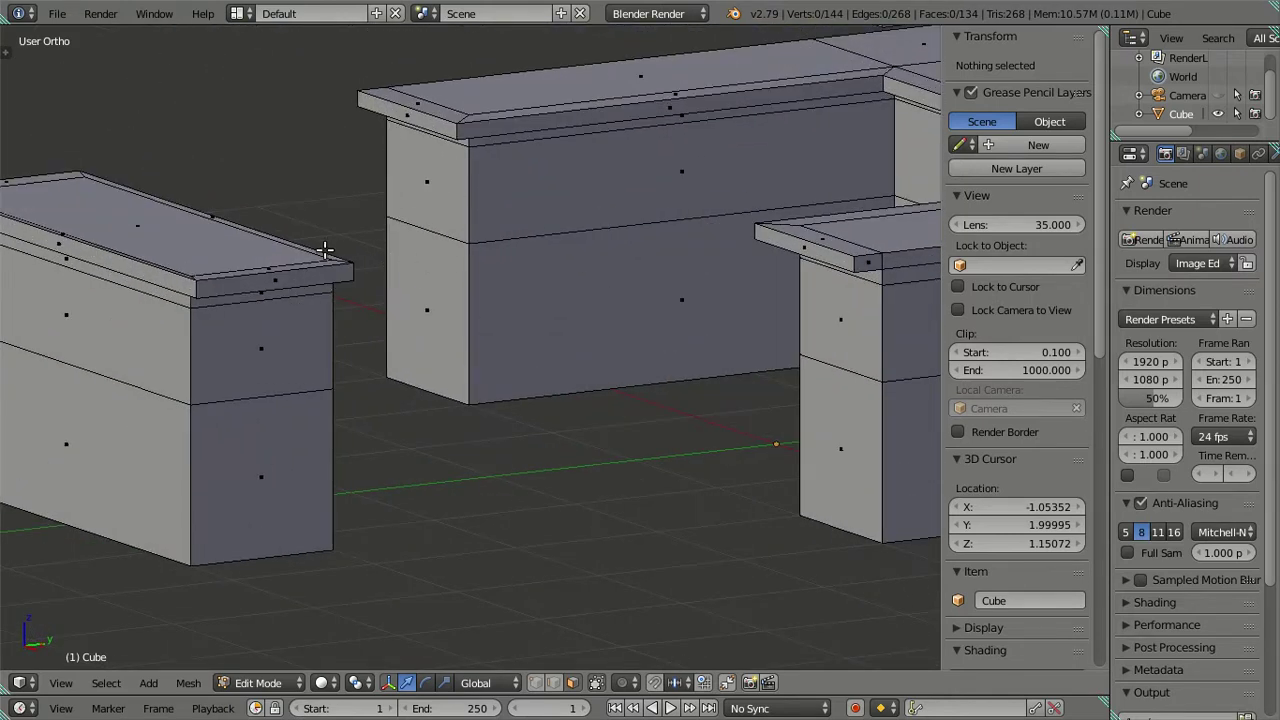
pyautogui.moveTo(325, 250); pyautogui.dragTo(452, 341, button='middle')
pyautogui.scroll(3, 452, 341)
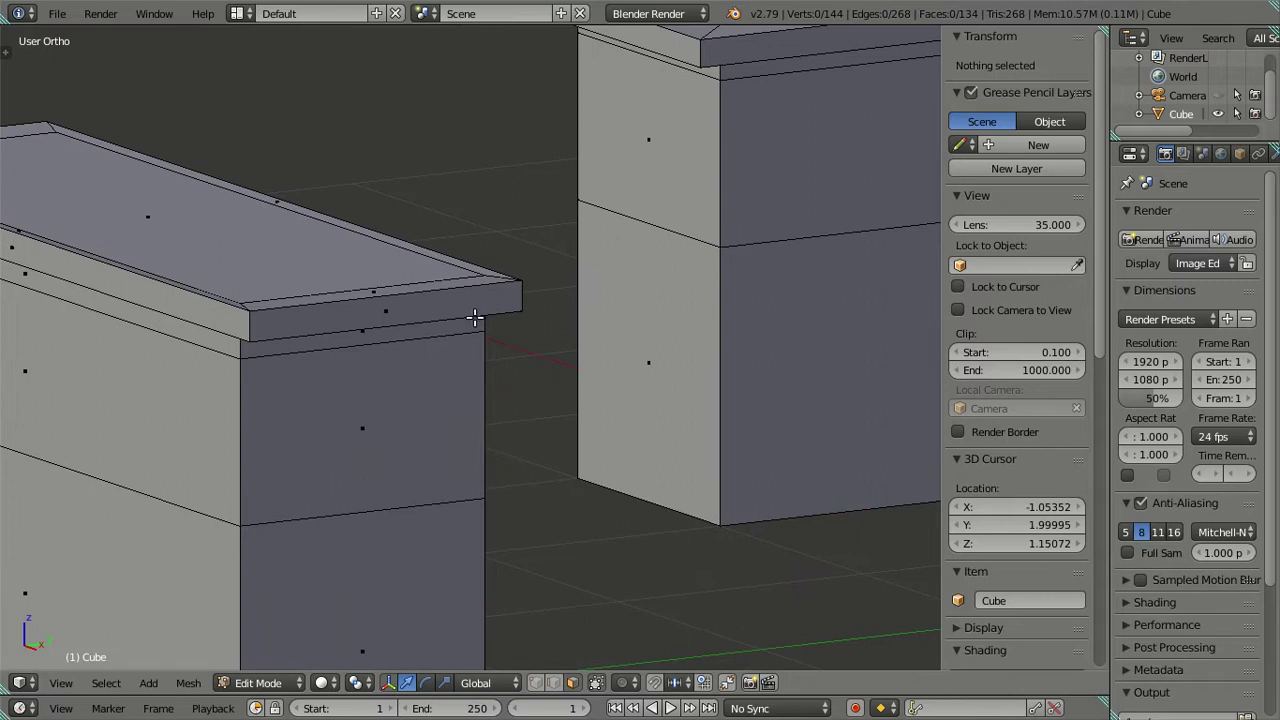
pyautogui.scroll(-2, 475, 317)
pyautogui.scroll(-2, 570, 291)
pyautogui.moveTo(578, 320)
pyautogui.mouseDown(button='middle')
pyautogui.moveTo(653, 399)
pyautogui.moveTo(720, 285)
pyautogui.moveTo(607, 302)
pyautogui.moveTo(531, 286)
pyautogui.moveTo(511, 303)
pyautogui.moveTo(684, 323)
pyautogui.moveTo(600, 430)
pyautogui.mouseUp(button='middle')
pyautogui.scroll(1, 591, 343)
pyautogui.scroll(2, 601, 332)
# Switch to the Right orthographic view framed on the wall, in edge select mode
pyautogui.scroll(2, 600, 434)
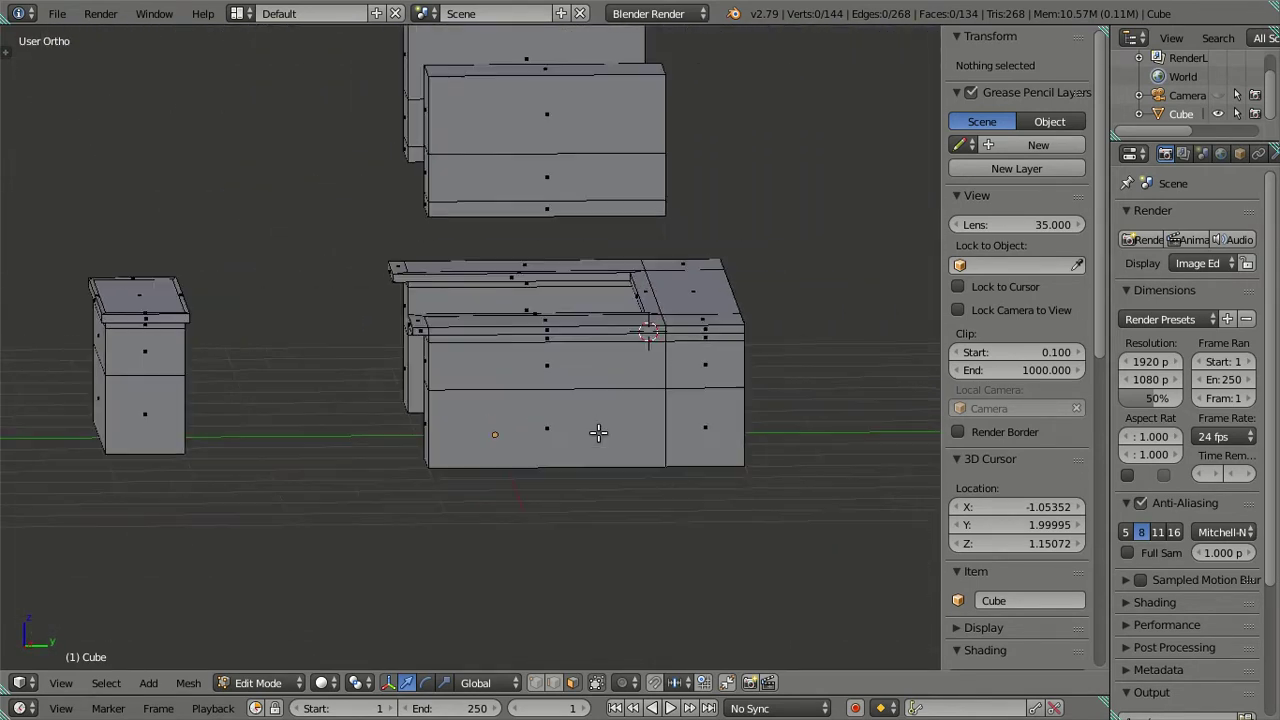
pyautogui.scroll(2, 668, 420)
pyautogui.press('KP_3')
pyautogui.keyDown('shift'); pyautogui.moveTo(680, 406); pyautogui.dragTo(508, 340, button='middle'); pyautogui.keyUp('shift')
pyautogui.scroll(4, 510, 340)
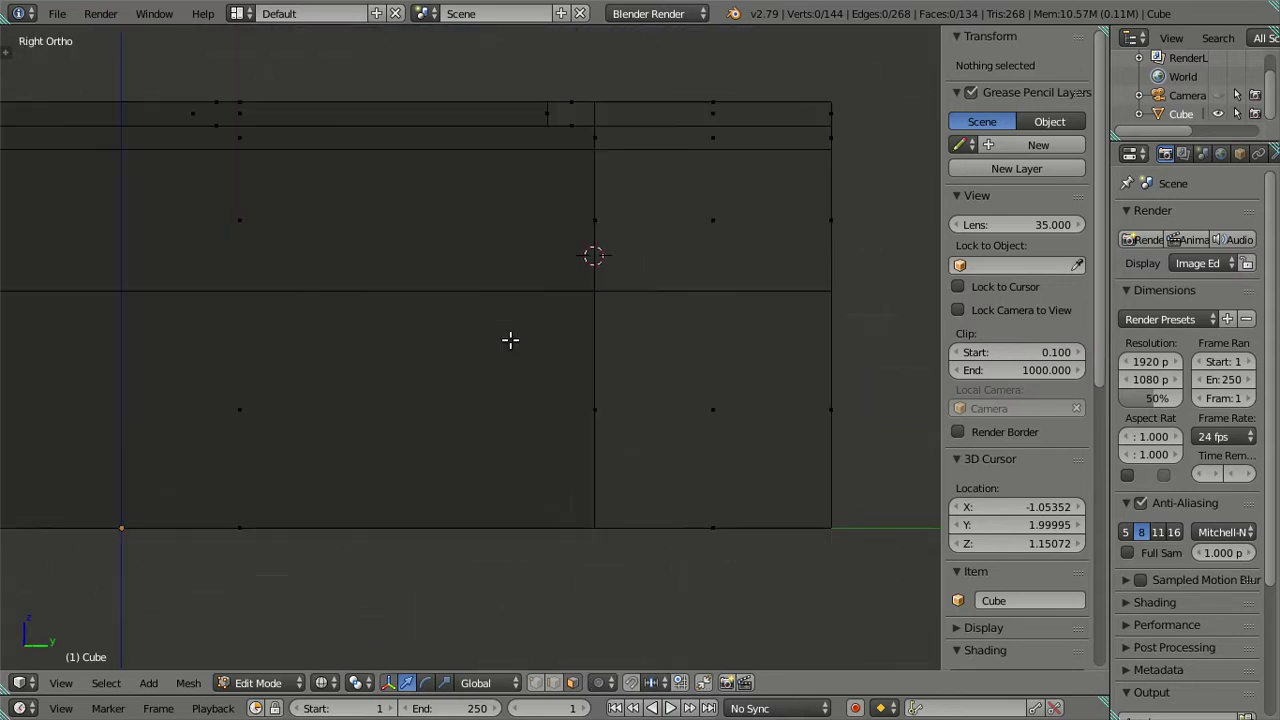
pyautogui.keyDown('shift'); pyautogui.moveTo(571, 224); pyautogui.dragTo(531, 354, button='middle'); pyautogui.keyUp('shift')
pyautogui.hotkey('ctrl', 'Tab')
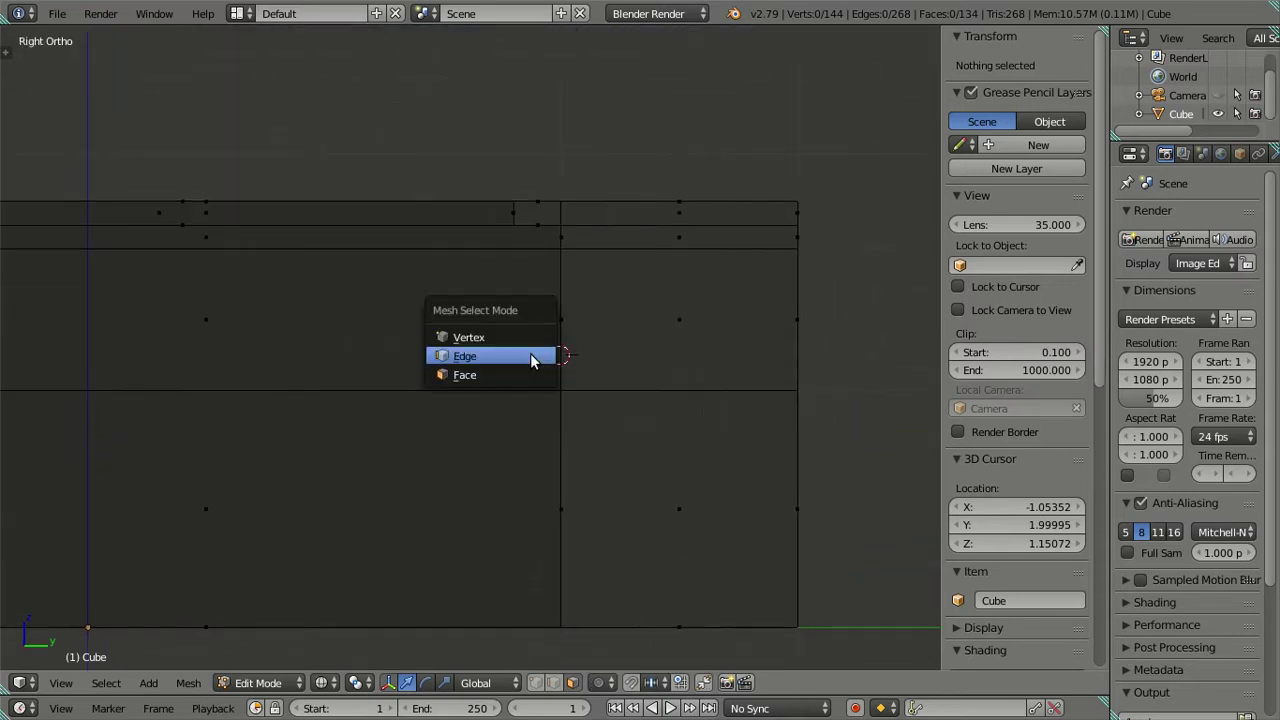
pyautogui.click(531, 358)
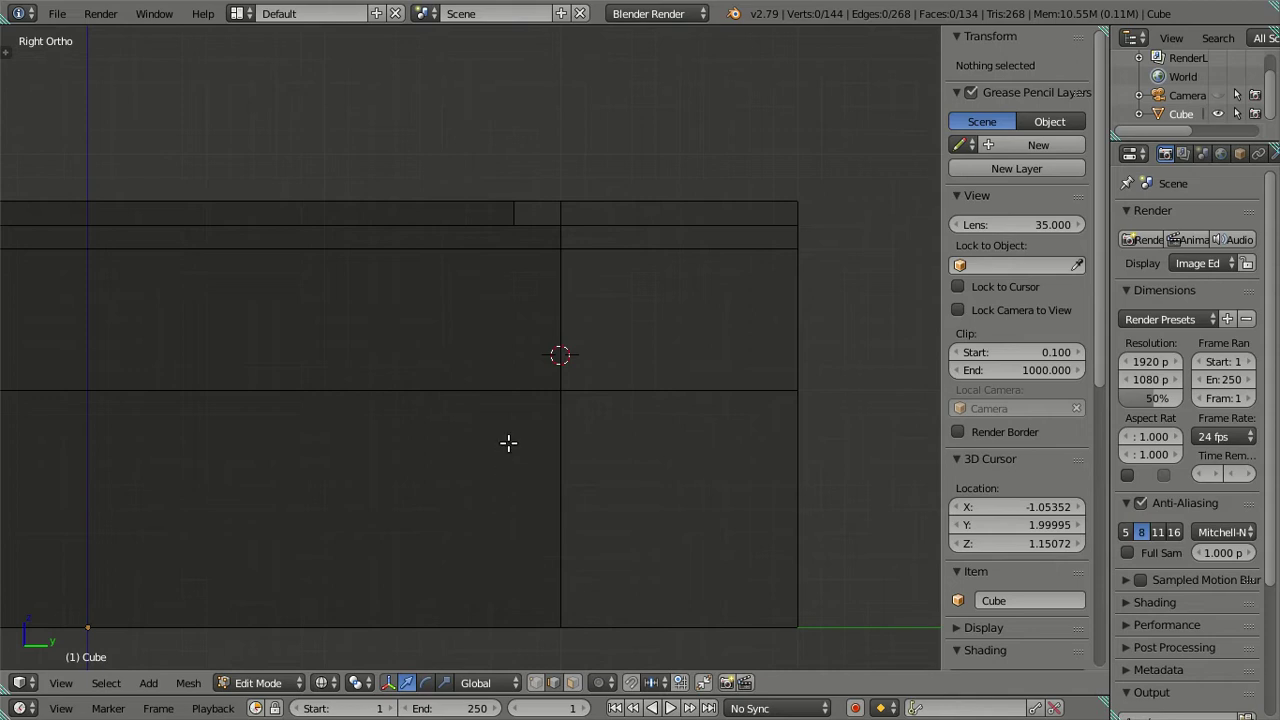
# Add two evenly spaced vertical loop cuts across the side wall
pyautogui.scroll(1, 509, 443)
pyautogui.scroll(1, 518, 438)
pyautogui.scroll(-2, 524, 435)
pyautogui.scroll(-1, 526, 435)
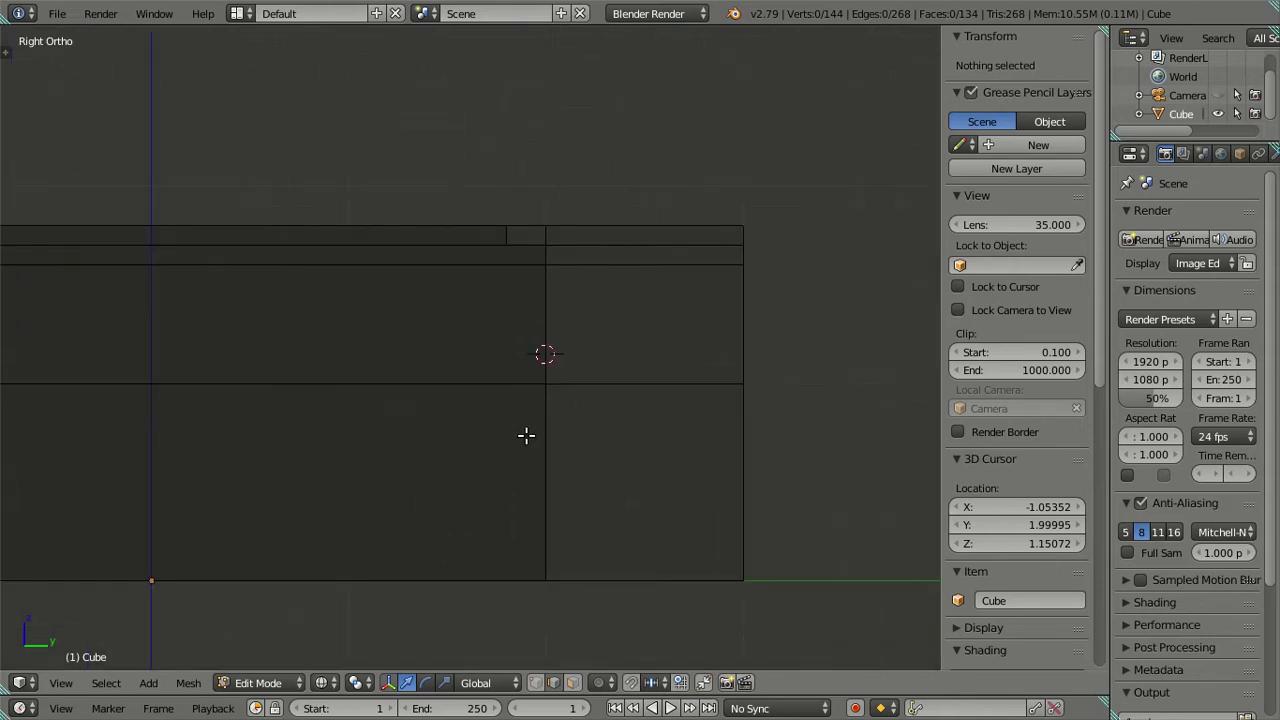
pyautogui.keyDown('shift'); pyautogui.moveTo(526, 435); pyautogui.dragTo(581, 407, button='middle'); pyautogui.keyUp('shift')
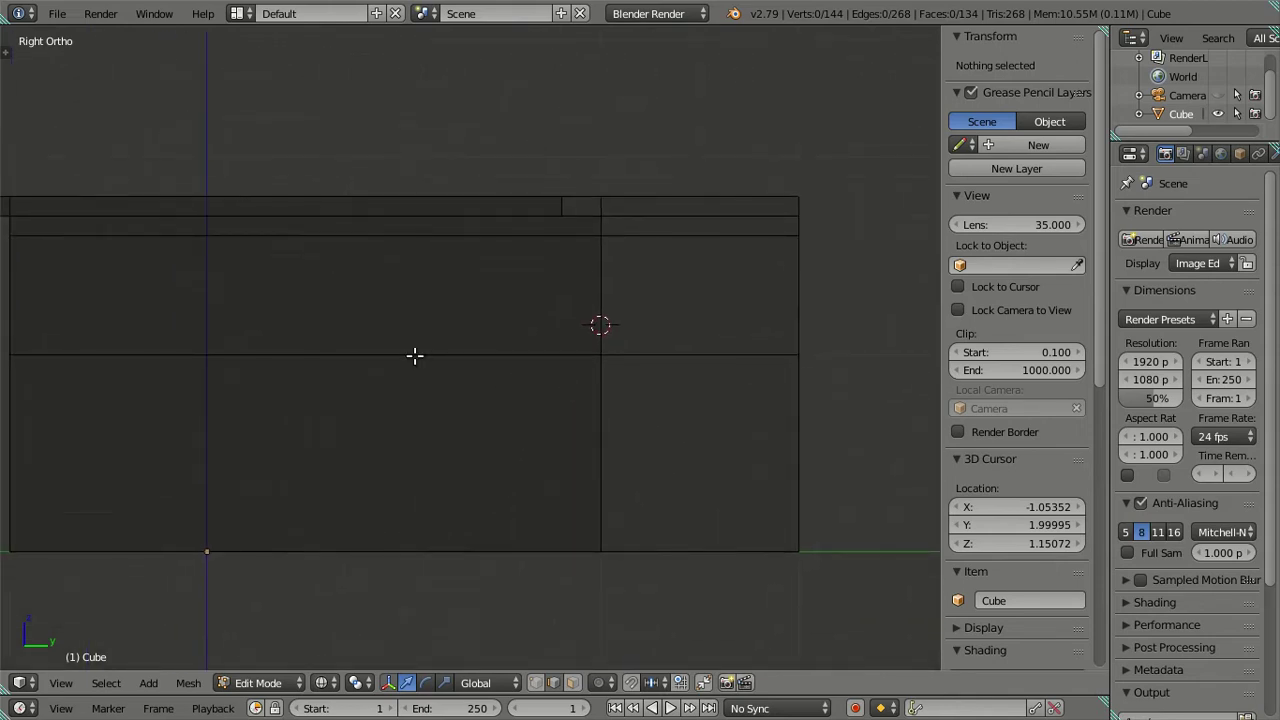
pyautogui.hotkey('ctrl', 'r')
pyautogui.scroll(1, 415, 355)
pyautogui.click(419, 357)
pyautogui.rightClick(420, 357)
pyautogui.scroll(-1, 422, 357)
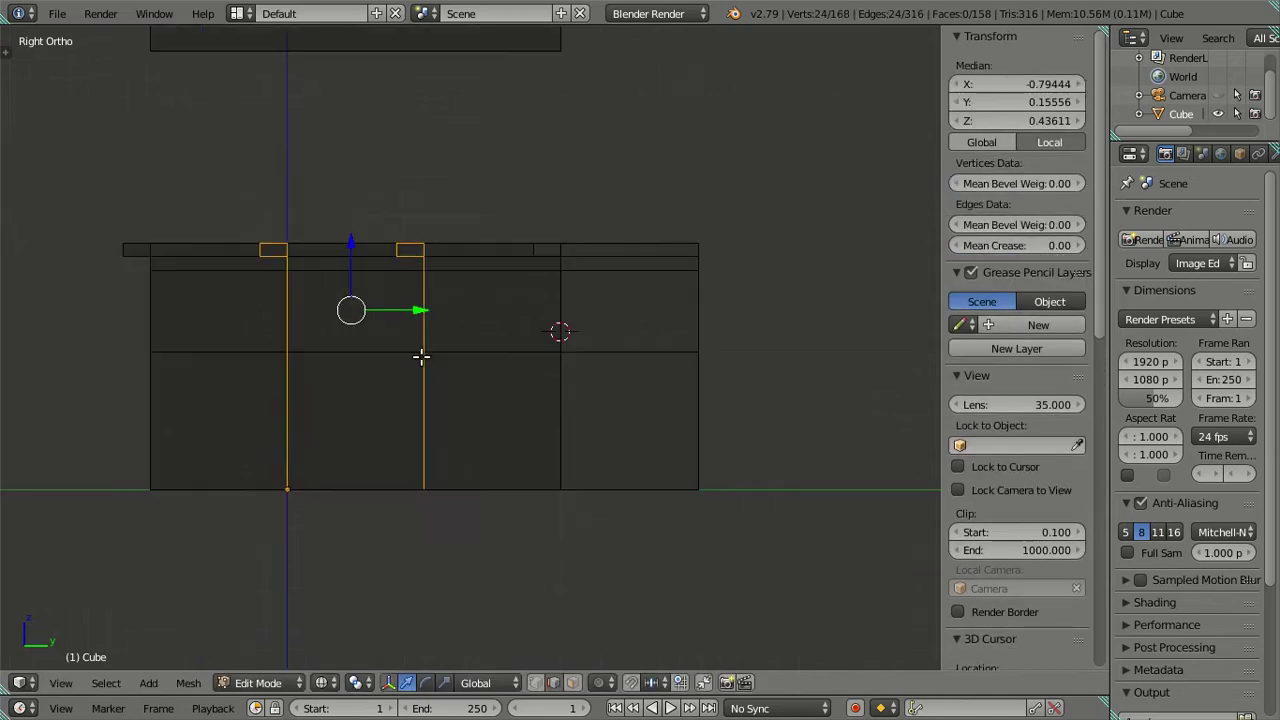
pyautogui.scroll(-3, 515, 349)
pyautogui.scroll(5, 566, 381)
pyautogui.press('a')
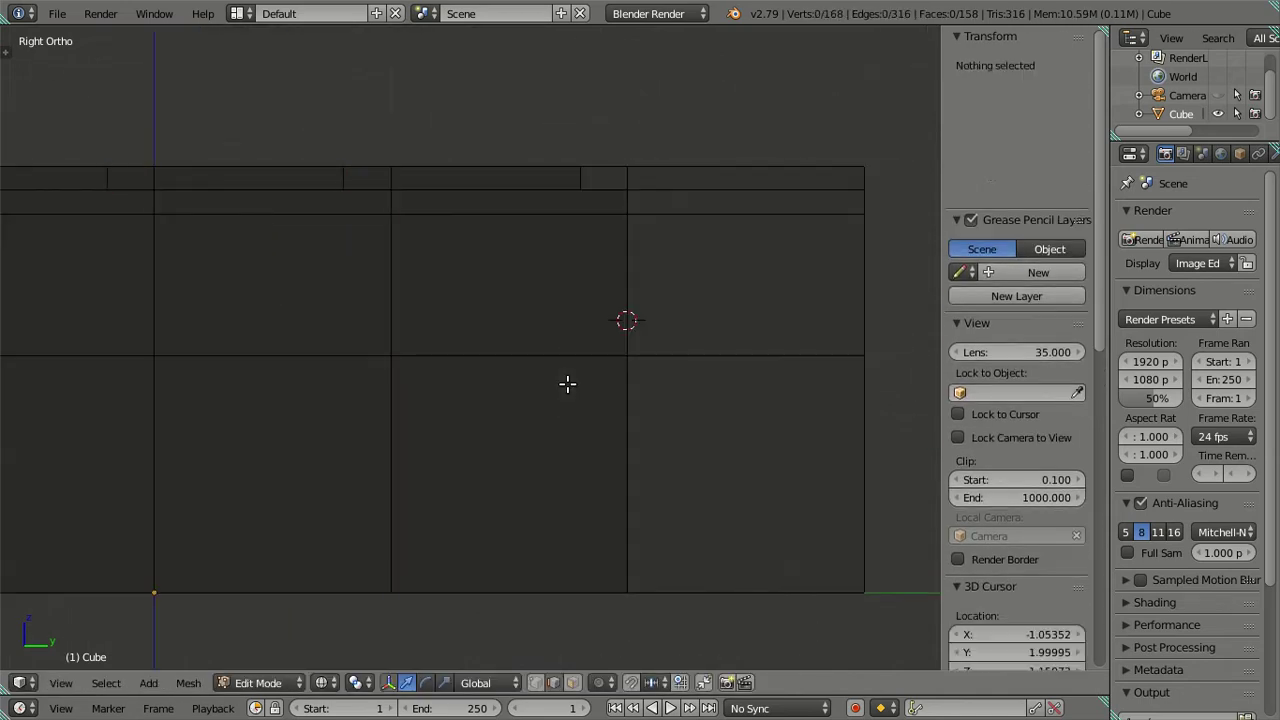
# Add nine evenly spaced reference loop cuts on the side wall as guides
pyautogui.keyDown('shift'); pyautogui.moveTo(551, 377); pyautogui.dragTo(516, 323, button='middle'); pyautogui.keyUp('shift')
pyautogui.scroll(2, 516, 323)
pyautogui.moveTo(513, 249)
pyautogui.keyDown('shift'); pyautogui.mouseDown(button='middle')
pyautogui.moveTo(528, 371)
pyautogui.moveTo(511, 326)
pyautogui.mouseUp(button='middle'); pyautogui.keyUp('shift')
pyautogui.hotkey('ctrl', 'r')
pyautogui.scroll(6, 494, 313)
pyautogui.scroll(1, 499, 313)
pyautogui.scroll(1, 499, 313)
pyautogui.click(503, 314)
pyautogui.rightClick(505, 315)
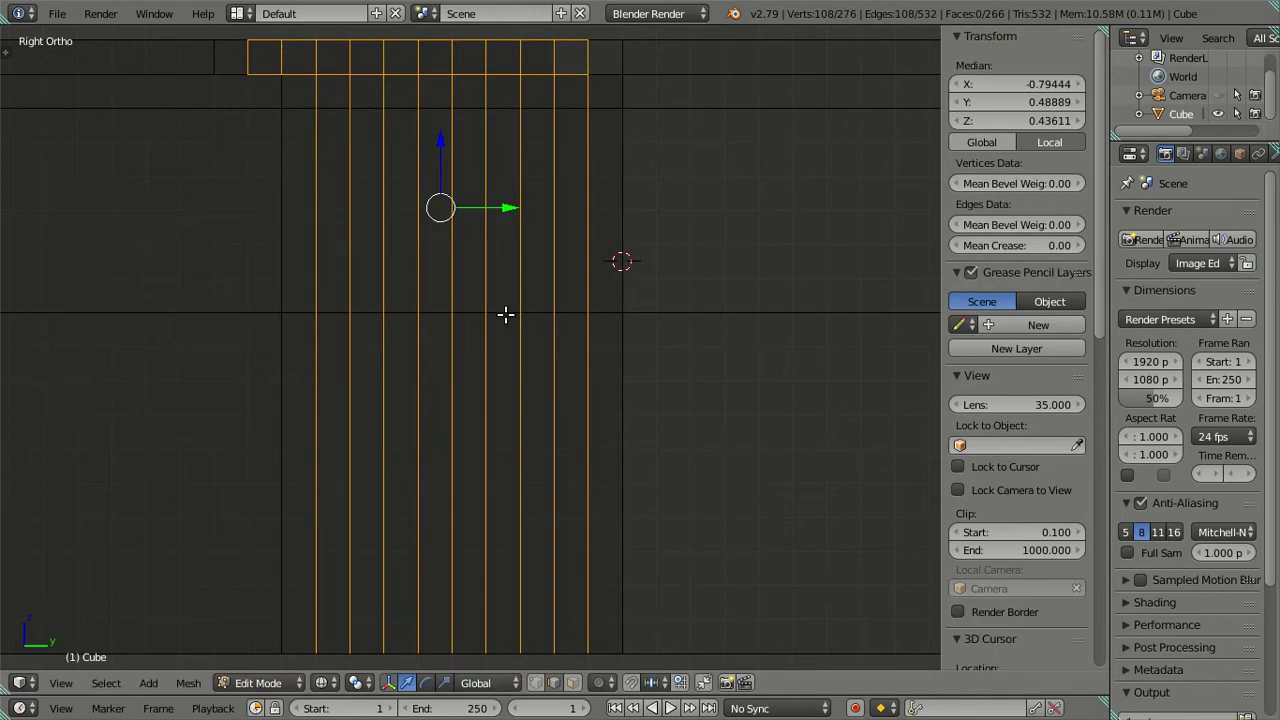
# Set a vertical edge to Y 0.63333, then delete the nine reference loops
pyautogui.rightClick(595, 253)
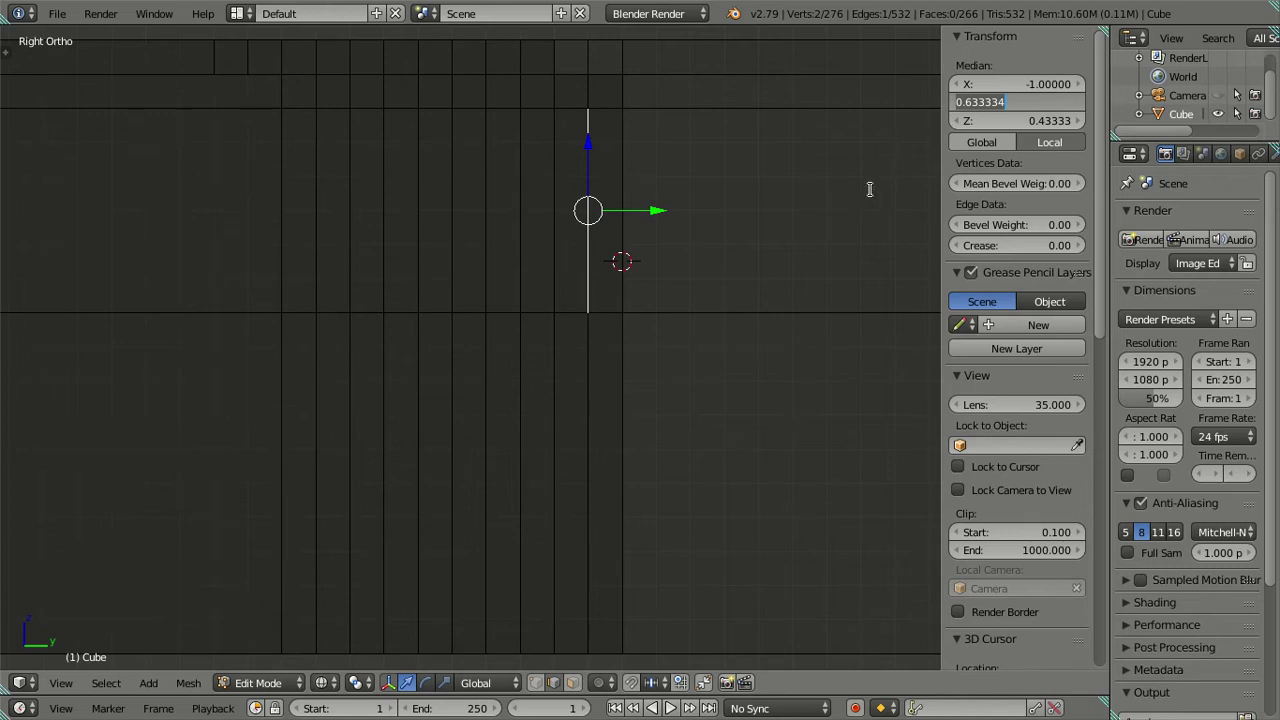
pyautogui.press('Return')
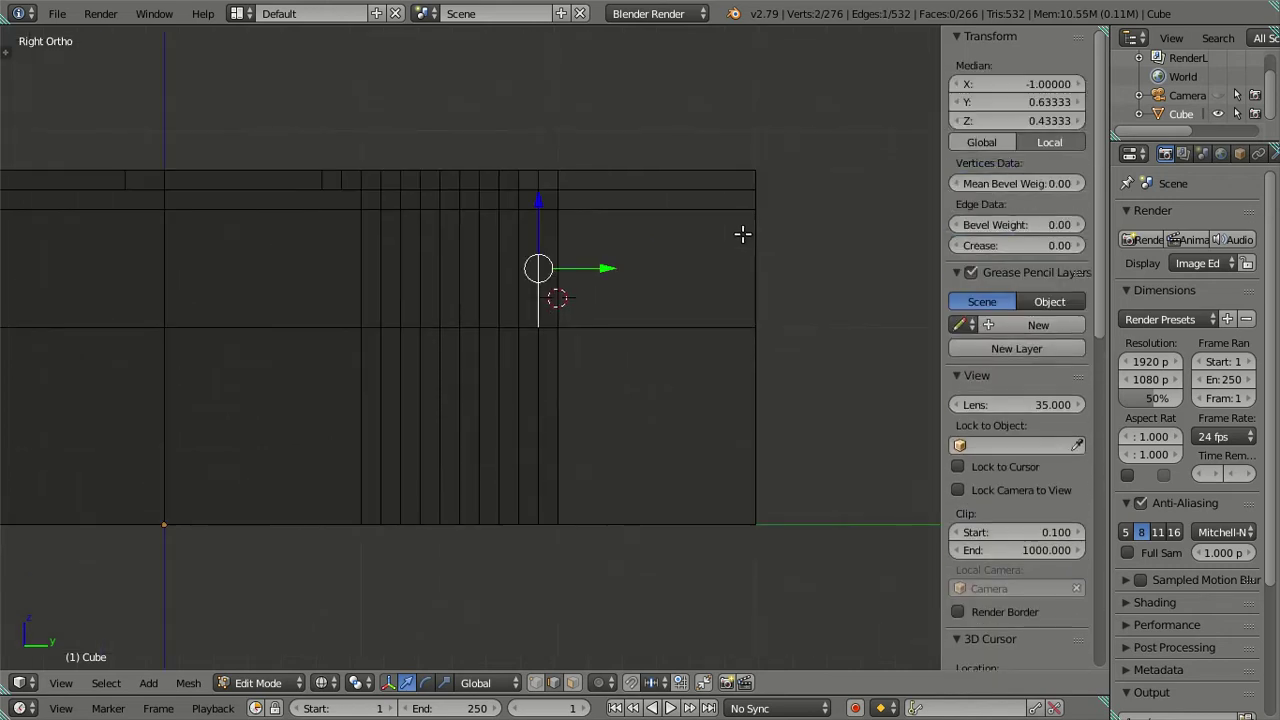
pyautogui.press('x')
pyautogui.click(742, 234)
# Inspect the slanted ledge corner edges from angled views in solid shading
pyautogui.moveTo(552, 206); pyautogui.dragTo(597, 289, button='middle')
pyautogui.press('z')
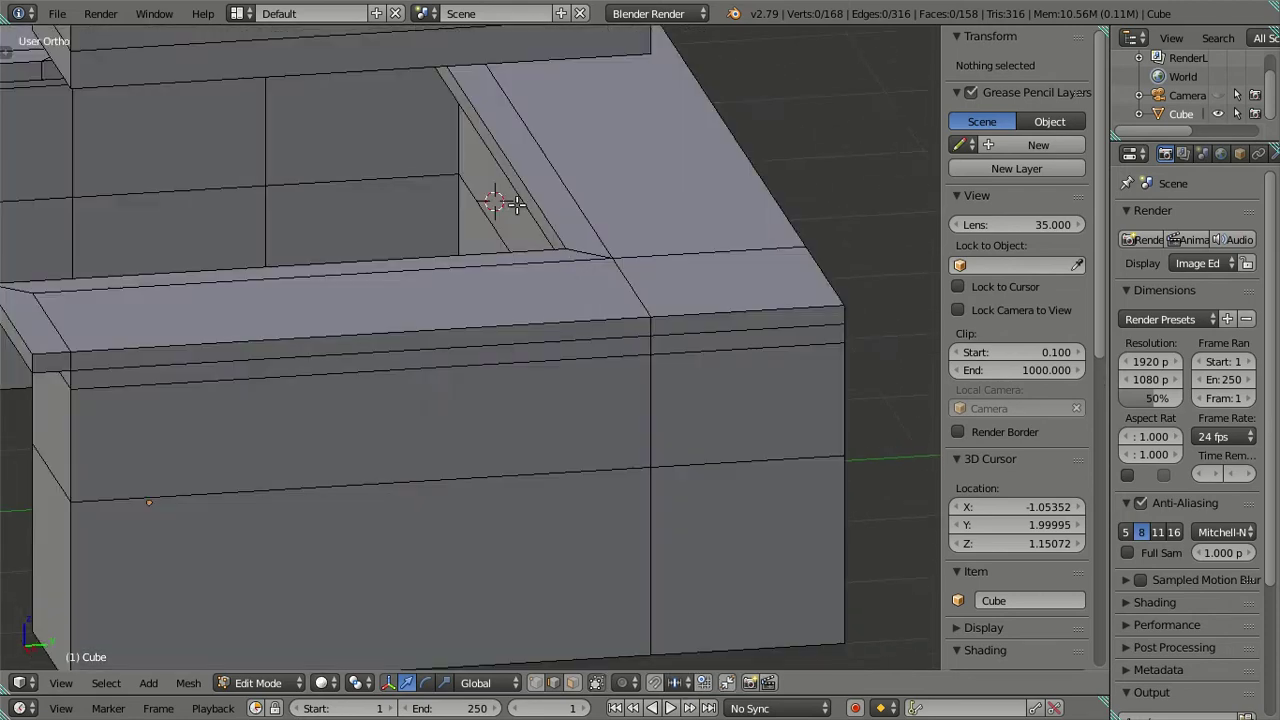
pyautogui.rightClick(513, 180)
pyautogui.keyDown('shift'); pyautogui.rightClick(532, 175); pyautogui.keyUp('shift')
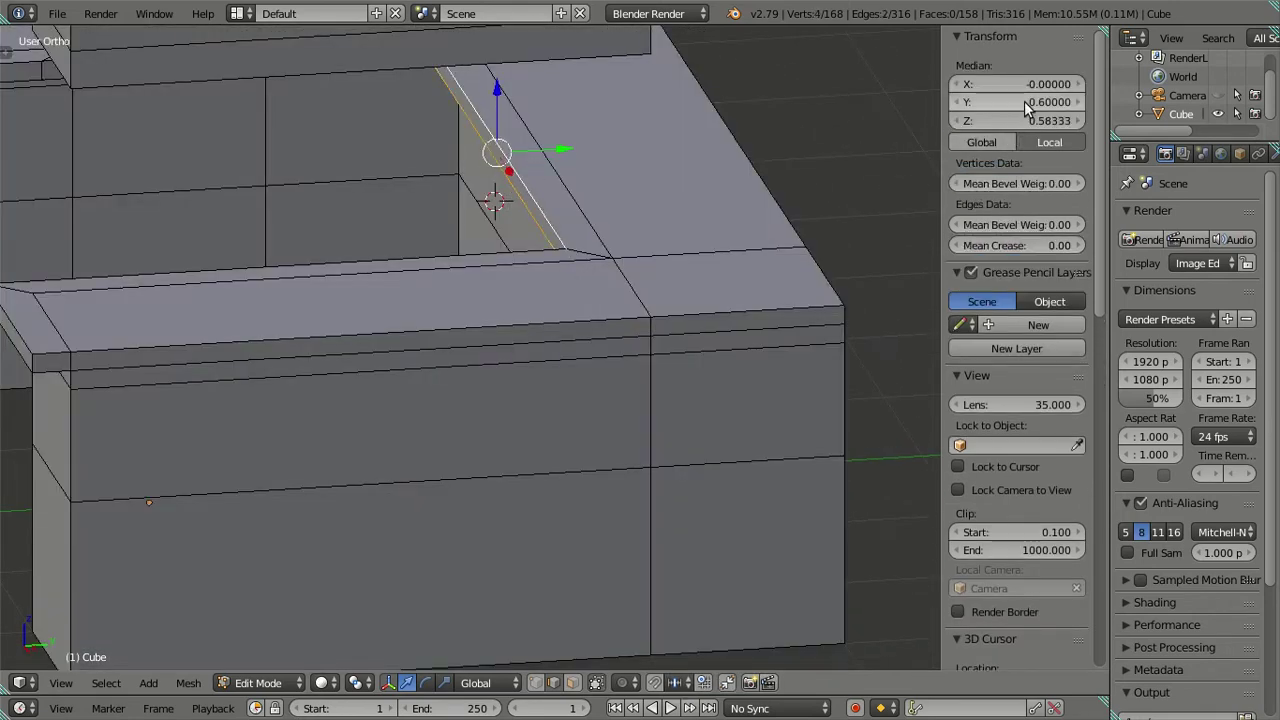
pyautogui.press('a')
pyautogui.scroll(-2, 505, 260)
pyautogui.moveTo(514, 286)
pyautogui.mouseDown(button='middle')
pyautogui.moveTo(626, 287)
pyautogui.moveTo(691, 263)
pyautogui.moveTo(694, 246)
pyautogui.mouseUp(button='middle')
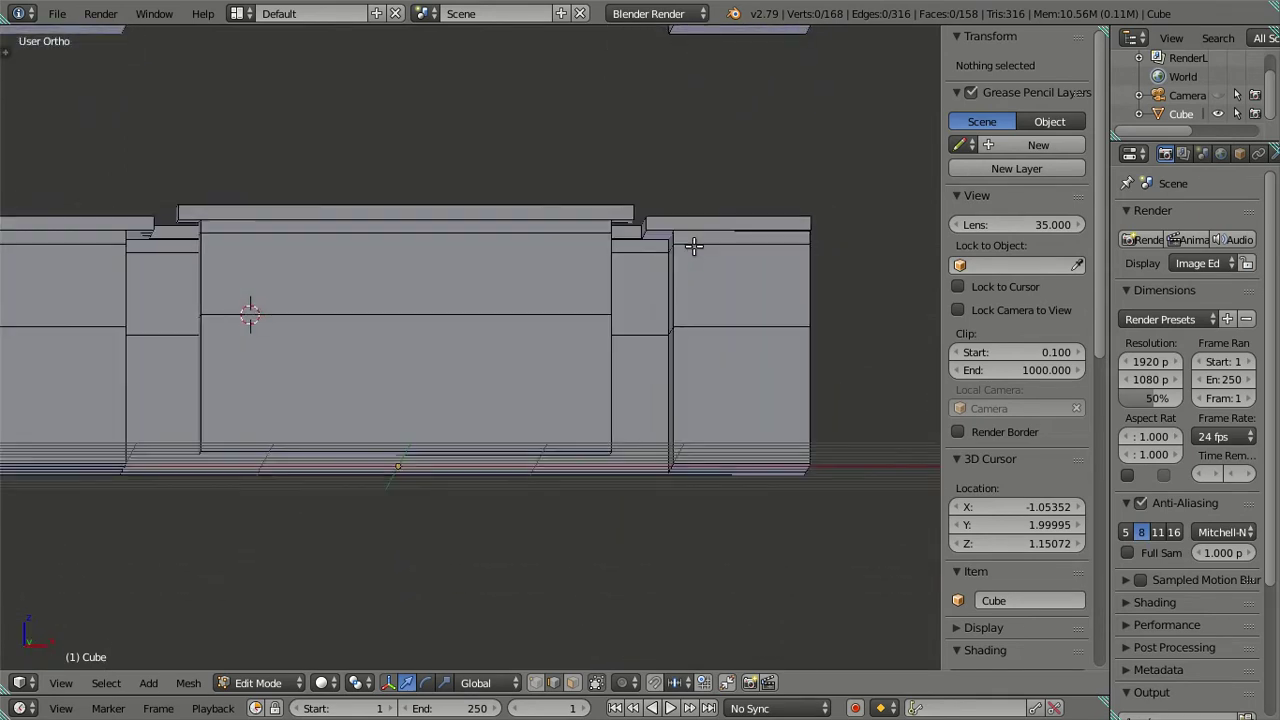
pyautogui.moveTo(621, 284); pyautogui.dragTo(600, 377, button='middle')
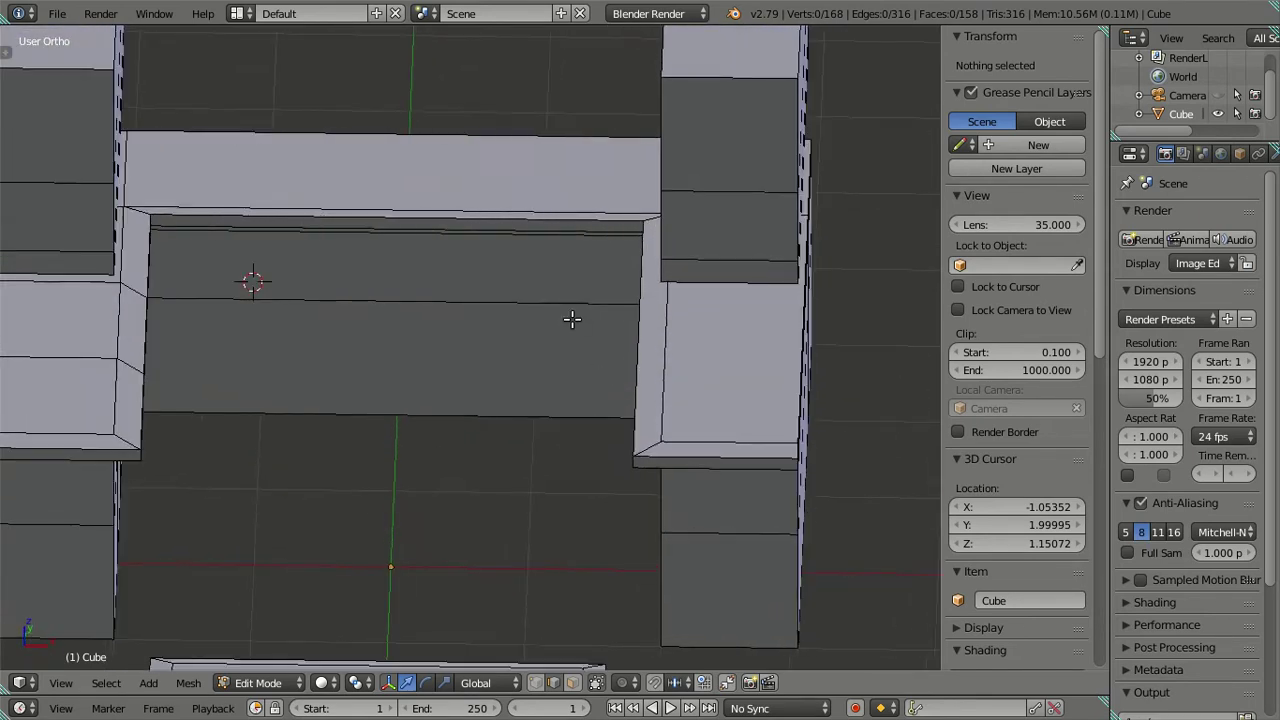
# Add three evenly spaced vertical loop cuts to the inner back wall
pyautogui.hotkey('ctrl', 'r')
pyautogui.scroll(1, 420, 215)
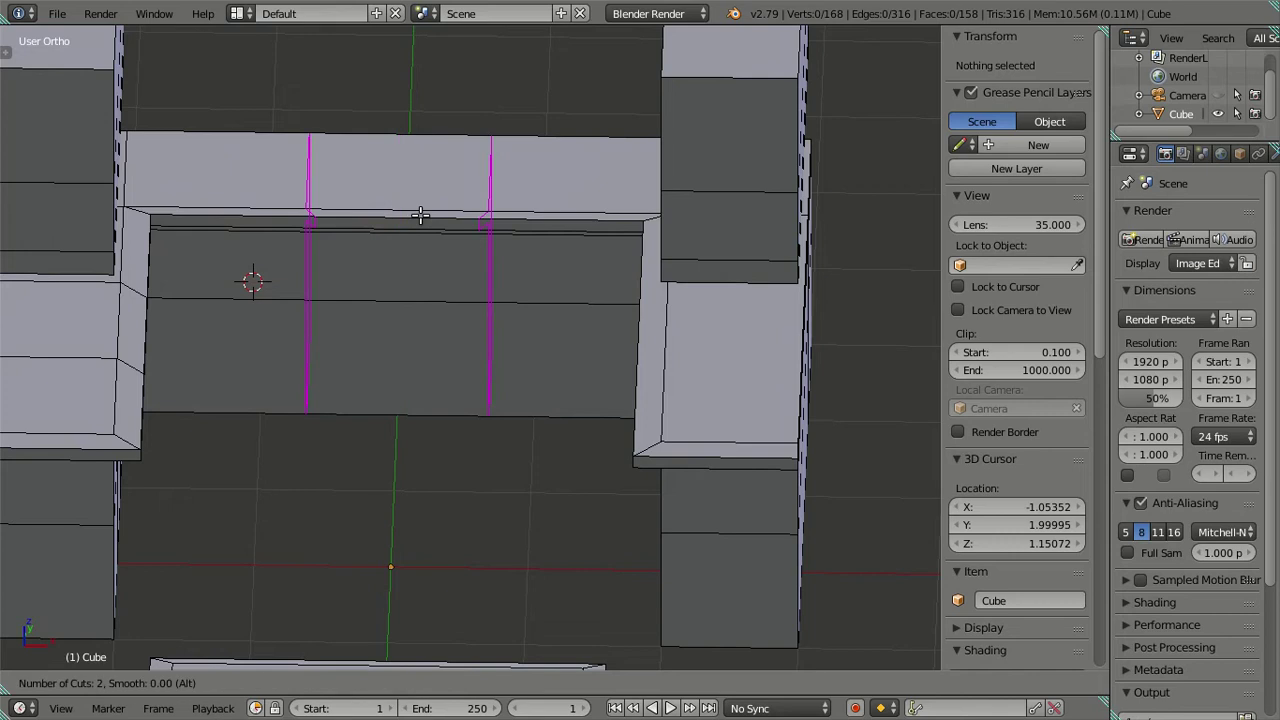
pyautogui.click(420, 215)
pyautogui.rightClick(457, 371)
pyautogui.moveTo(457, 371)
pyautogui.mouseDown(button='middle')
pyautogui.moveTo(480, 431)
pyautogui.moveTo(468, 426)
pyautogui.mouseUp(button='middle')
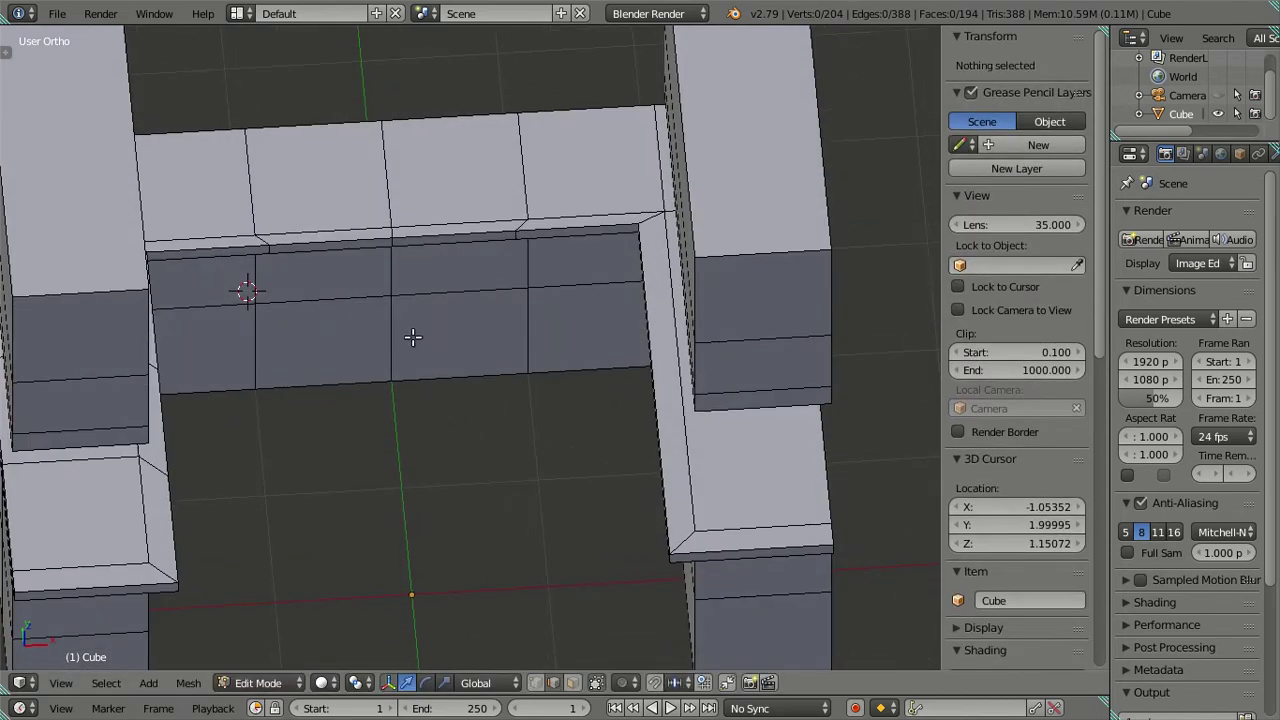
pyautogui.moveTo(525, 382)
pyautogui.mouseDown(button='middle')
pyautogui.moveTo(523, 271)
pyautogui.moveTo(594, 306)
pyautogui.mouseUp(button='middle')
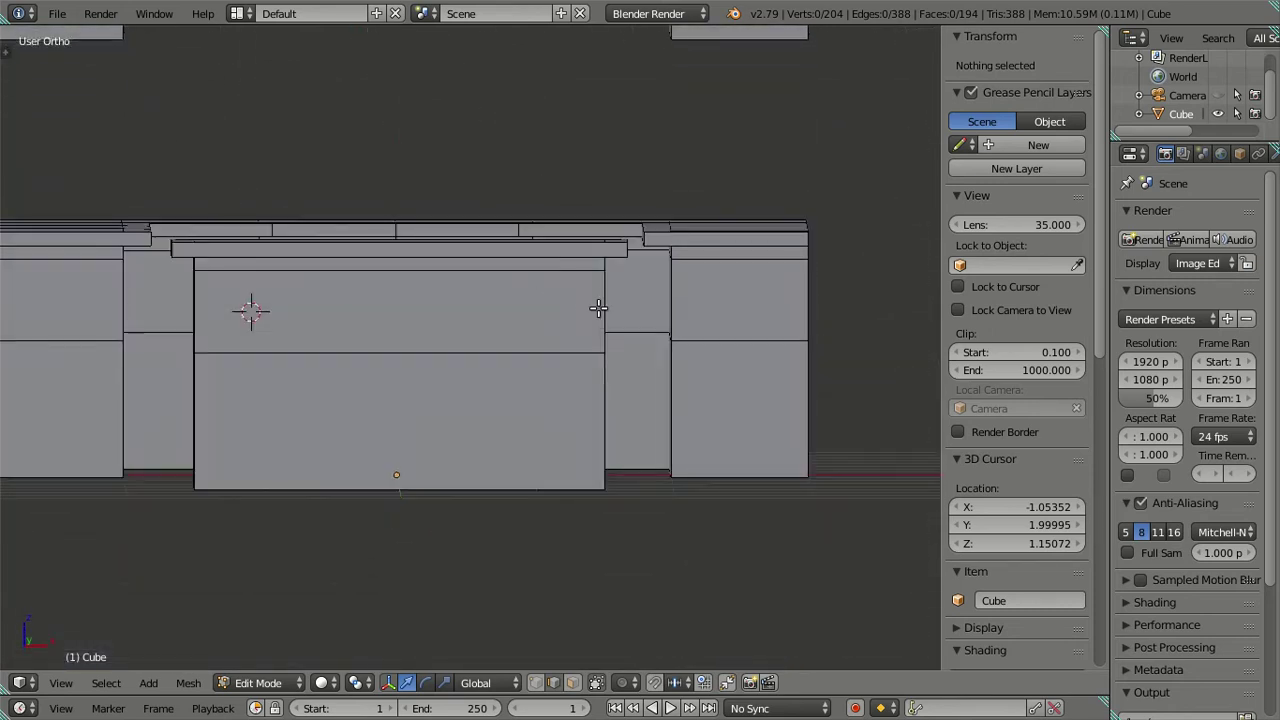
# In Front orthographic view, add nine evenly spaced reference loop cuts as guides
pyautogui.press('KP_1')
pyautogui.scroll(1, 694, 401)
pyautogui.keyDown('shift'); pyautogui.moveTo(727, 310); pyautogui.dragTo(586, 329, button='middle'); pyautogui.keyUp('shift')
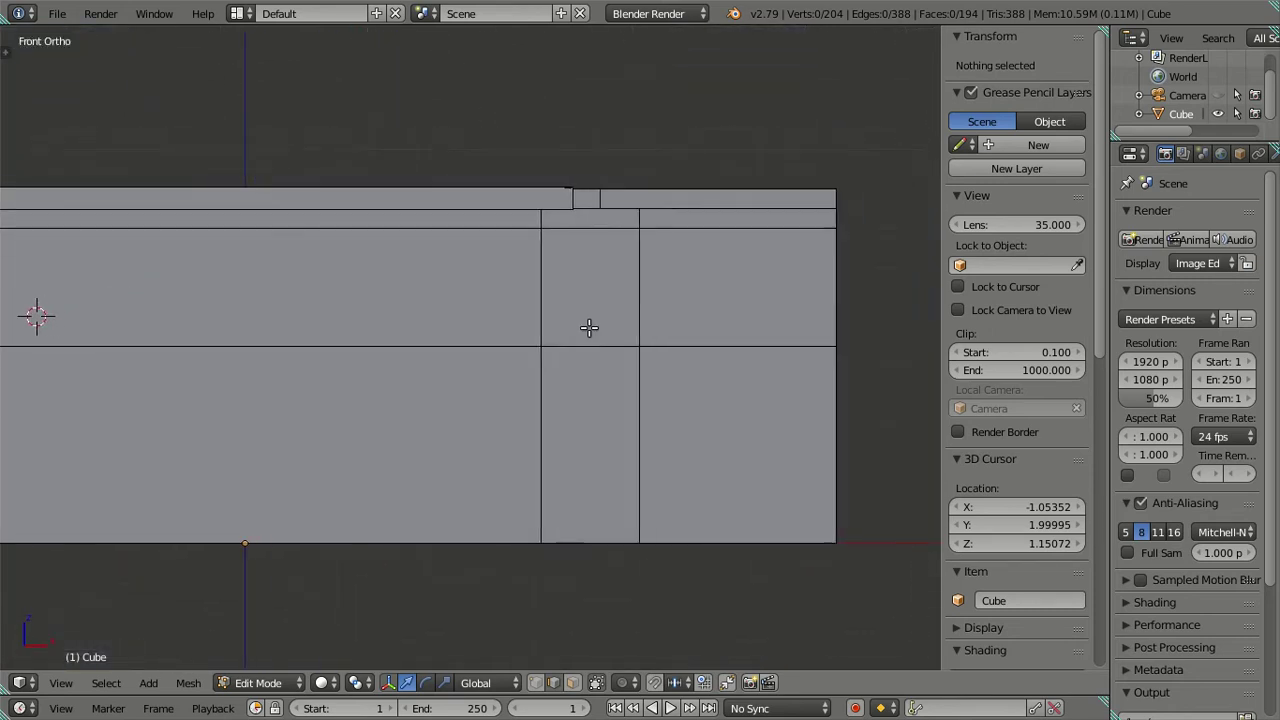
pyautogui.scroll(2, 584, 345)
pyautogui.hotkey('ctrl', 'r')
pyautogui.scroll(3, 596, 352)
pyautogui.scroll(2, 596, 352)
pyautogui.scroll(2, 596, 352)
pyautogui.scroll(1, 596, 350)
pyautogui.click(596, 348)
pyautogui.rightClick(610, 371)
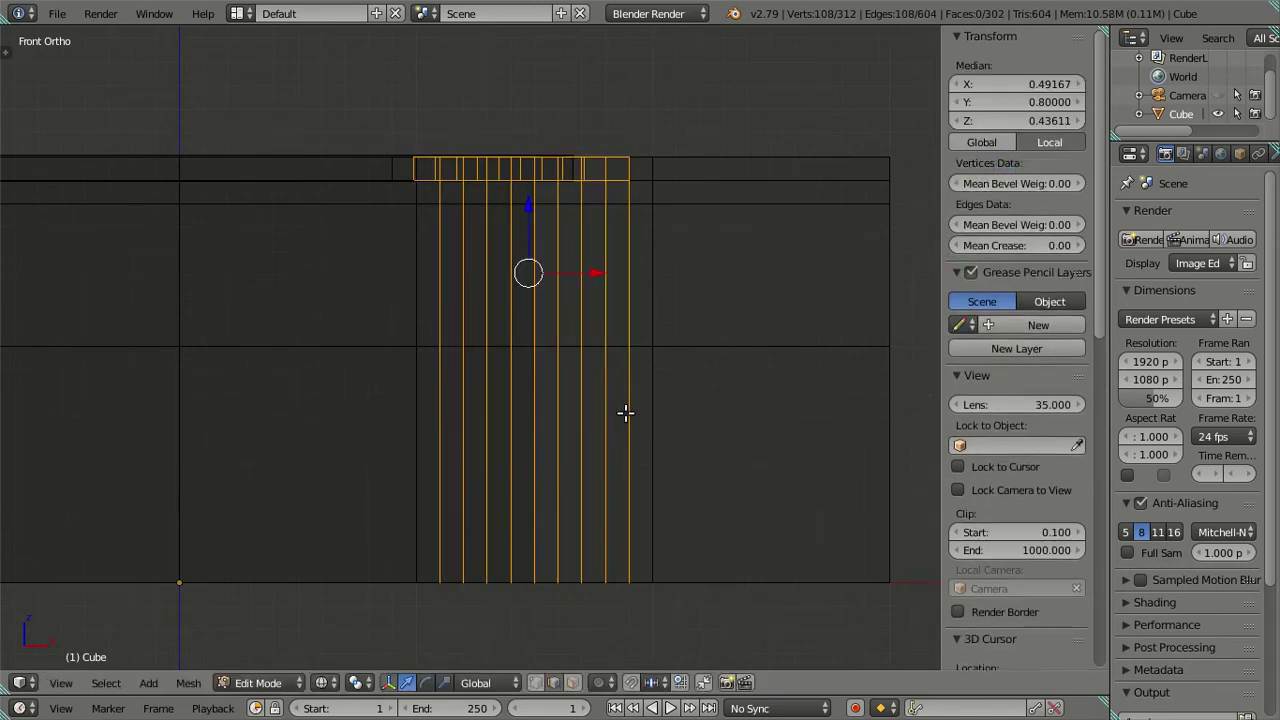
# Place a vertical edge at X 0.63333 and dissolve the nine reference loops
pyautogui.rightClick(625, 413)
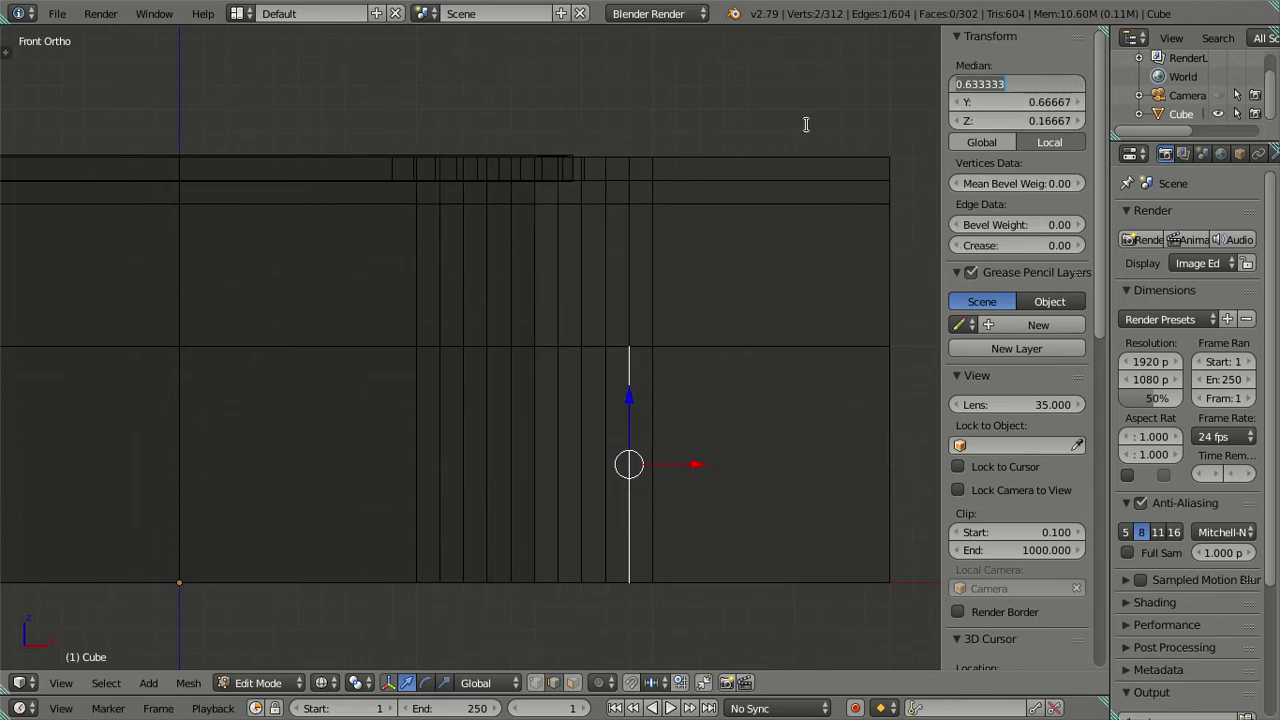
pyautogui.hotkey('ctrl', 'z')
pyautogui.press('x')
pyautogui.click(763, 171)
# Move the ledge corner edge to X 0.63333 in solid view
pyautogui.moveTo(763, 171); pyautogui.dragTo(691, 232, button='middle')
pyautogui.press('z')
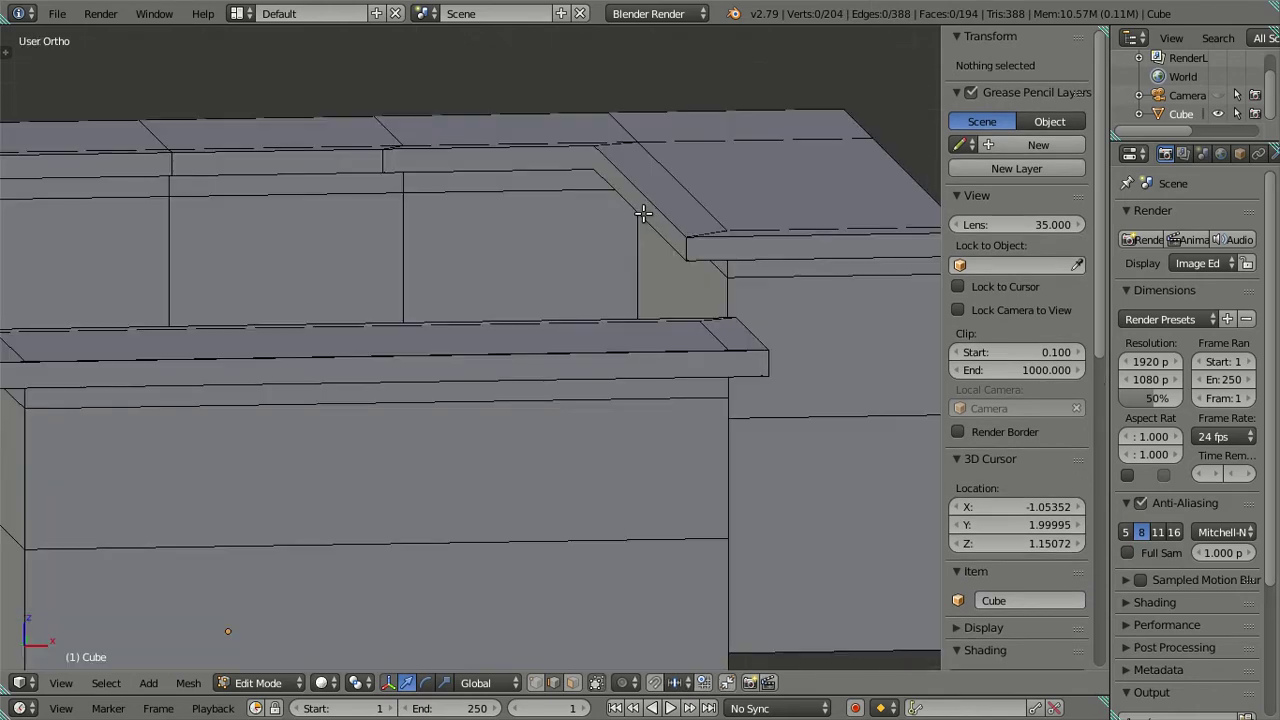
pyautogui.keyDown('alt'); pyautogui.rightClick(643, 213); pyautogui.keyUp('alt')
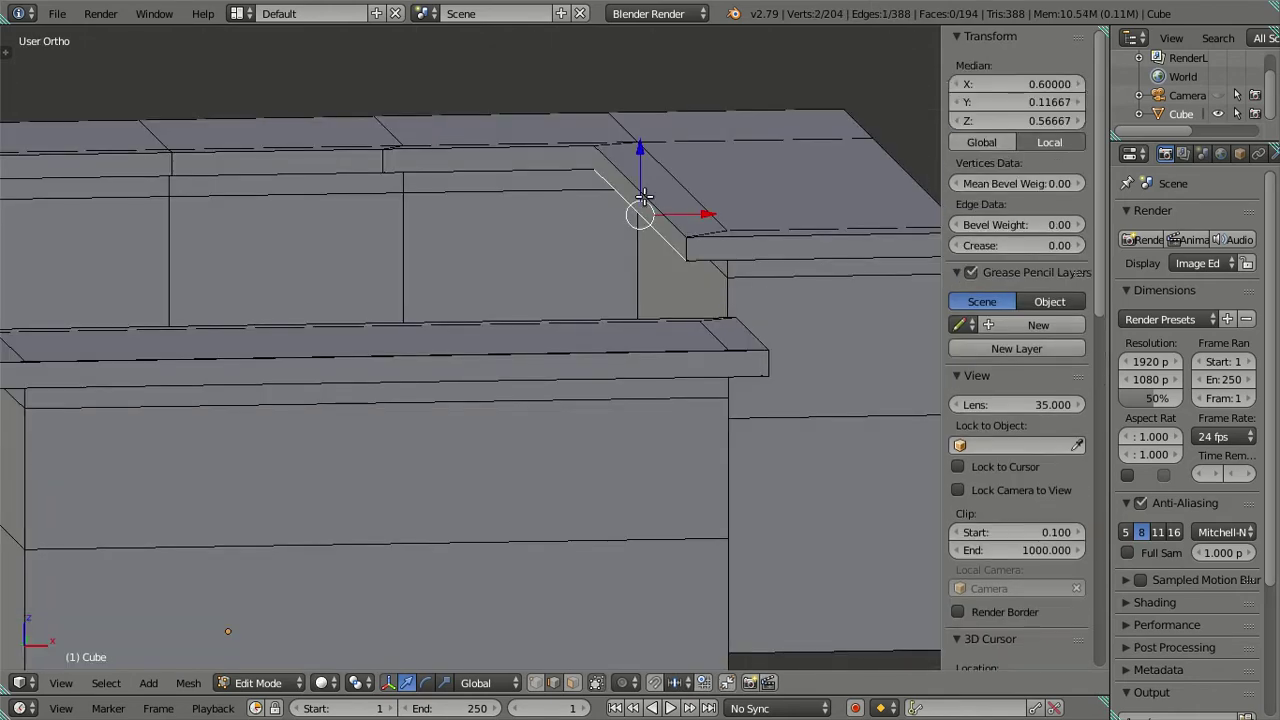
pyautogui.hotkey('ctrl', 'v')
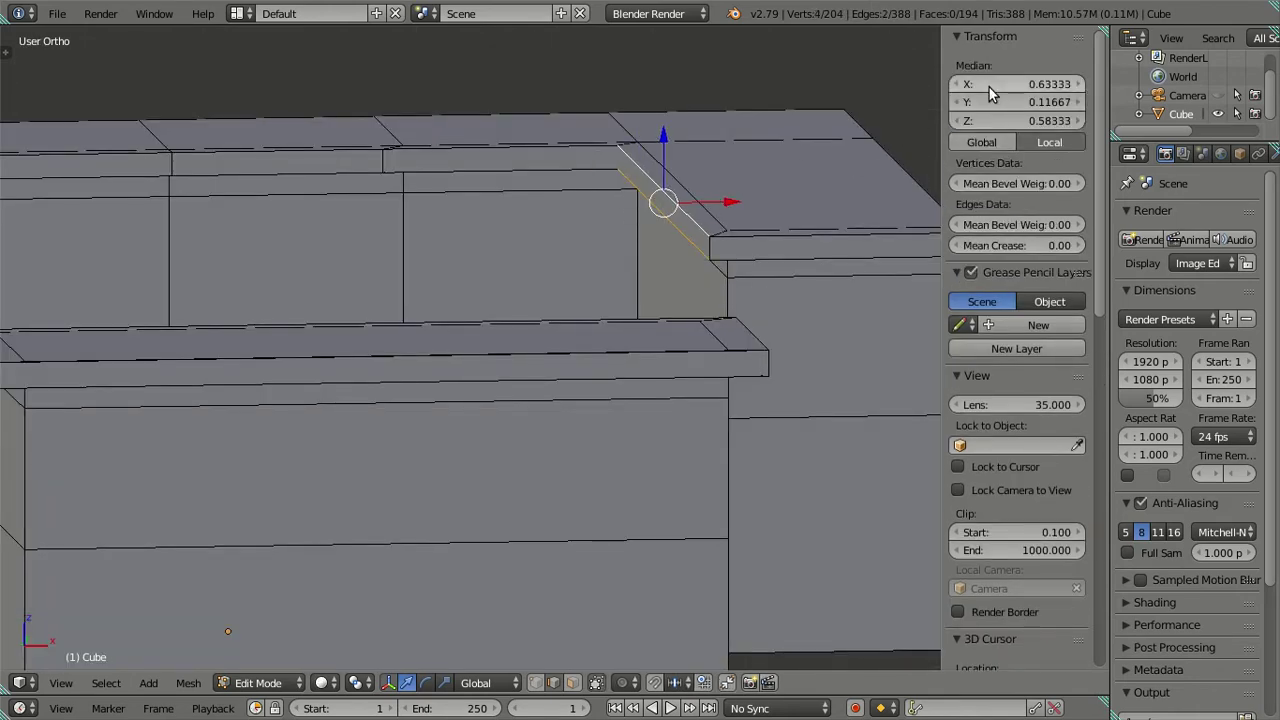
pyautogui.moveTo(640, 250); pyautogui.dragTo(700, 243, button='middle')
pyautogui.scroll(2, 695, 262)
# Frame the wall's lower edge in Front orthographic wireframe view
pyautogui.press('a')
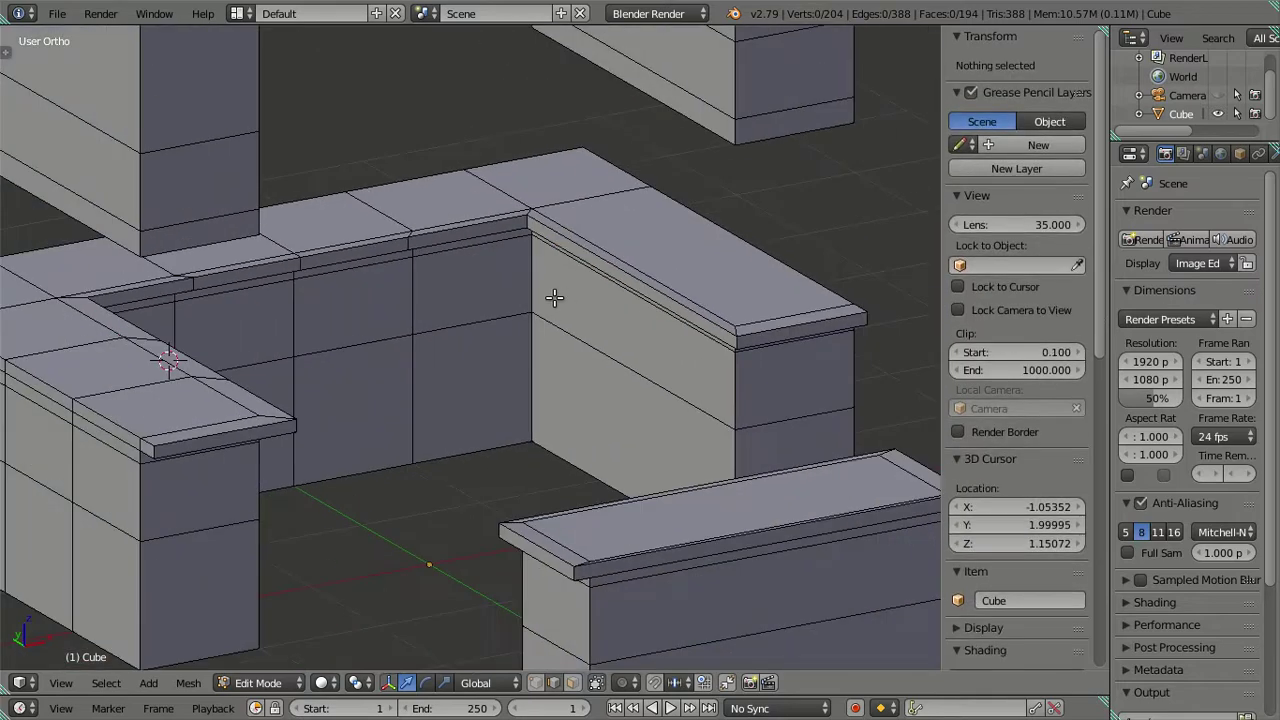
pyautogui.scroll(-3, 695, 262)
pyautogui.moveTo(551, 294); pyautogui.dragTo(371, 309, button='middle')
pyautogui.scroll(1, 485, 317)
pyautogui.scroll(-3, 485, 317)
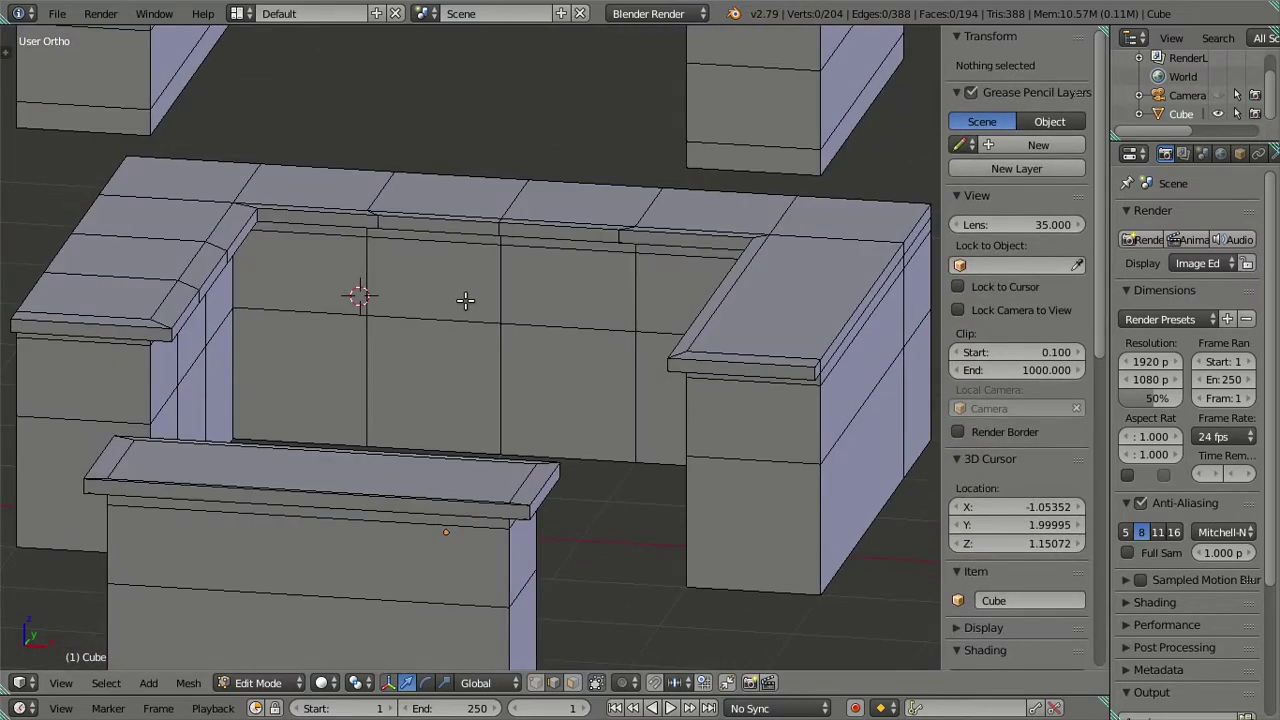
pyautogui.moveTo(480, 312); pyautogui.dragTo(472, 304, button='middle')
pyautogui.scroll(3, 472, 304)
pyautogui.press('KP_1')
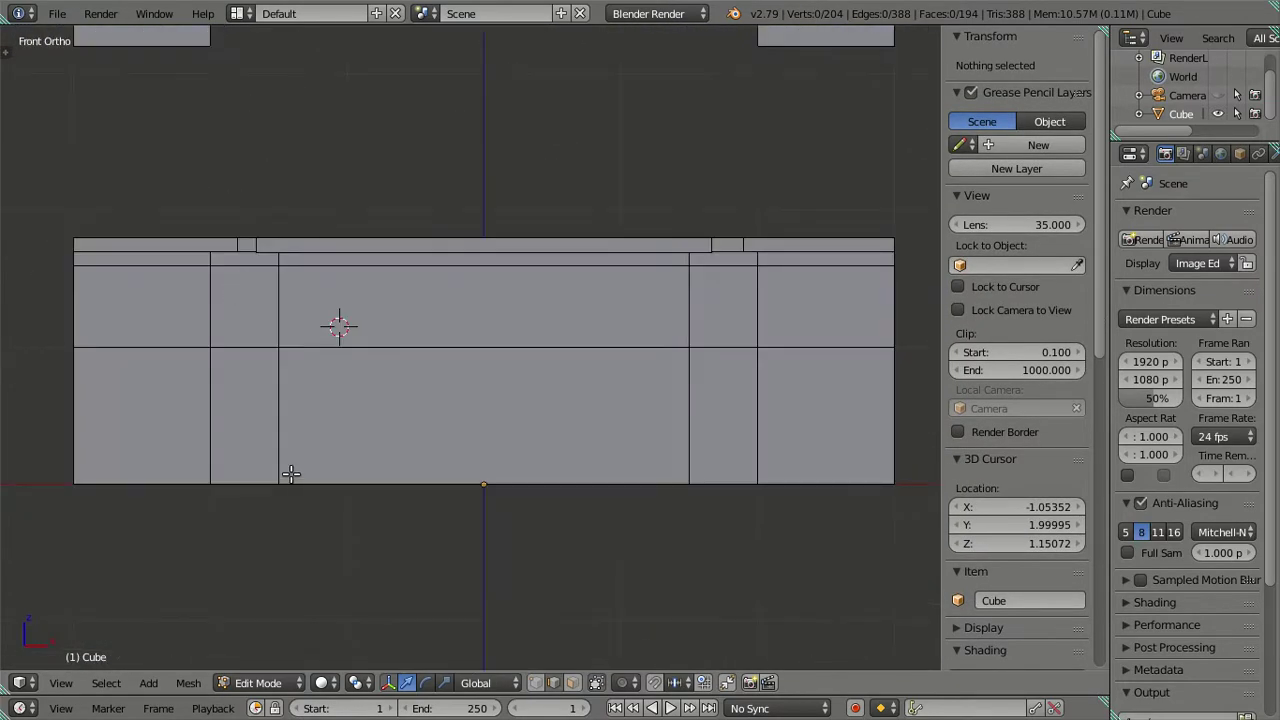
pyautogui.press('z')
pyautogui.keyDown('shift'); pyautogui.moveTo(266, 506); pyautogui.dragTo(280, 431, button='middle'); pyautogui.keyUp('shift')
pyautogui.scroll(2, 264, 424)
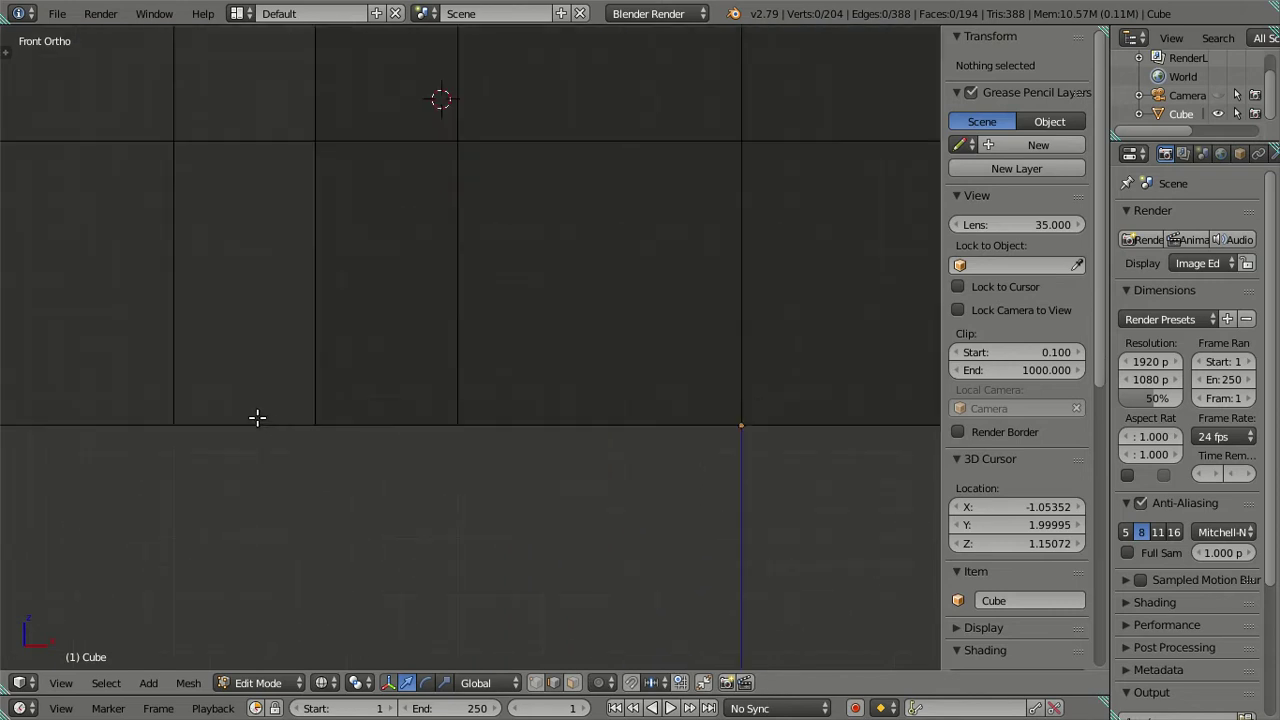
# Cut nine evenly centred vertical edge loops across the wall block
pyautogui.hotkey('ctrl', 'r')
pyautogui.scroll(5, 257, 418)
pyautogui.scroll(1, 257, 418)
pyautogui.scroll(2, 257, 418)
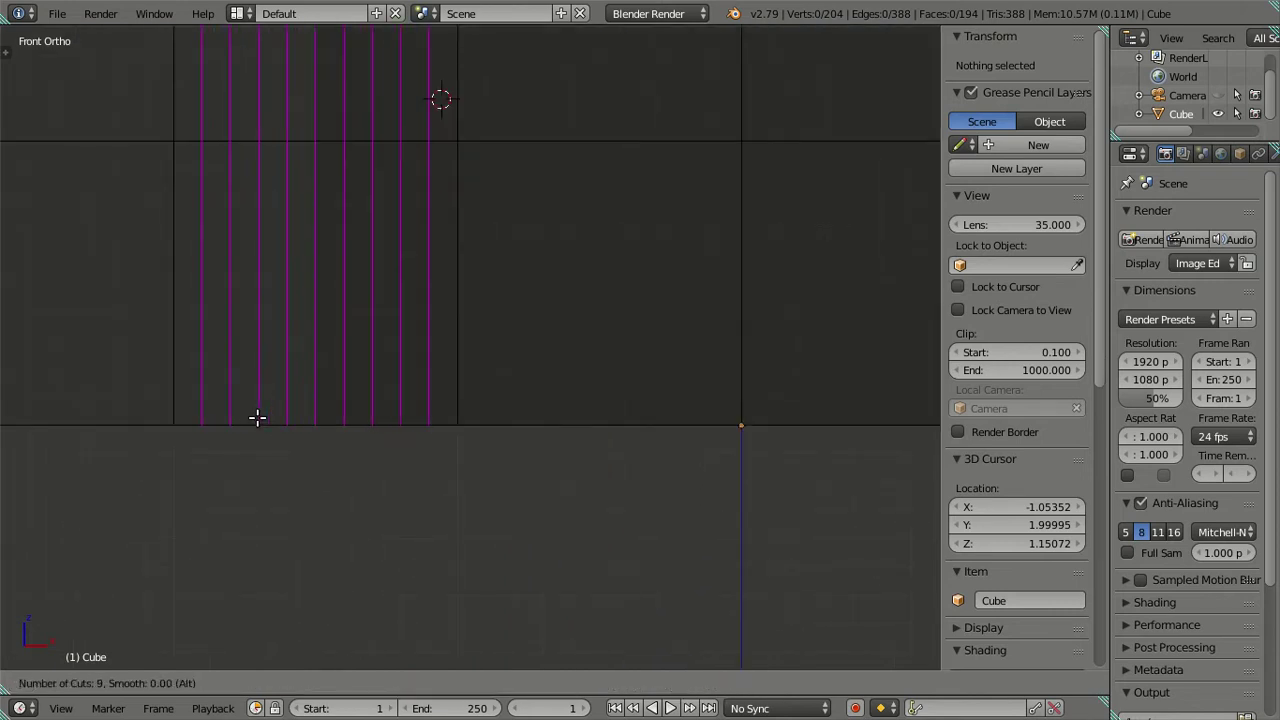
pyautogui.click(257, 418)
pyautogui.rightClick(257, 418)
# Check the new loop edges, then inspect the panelled walls in solid shading
pyautogui.rightClick(202, 285)
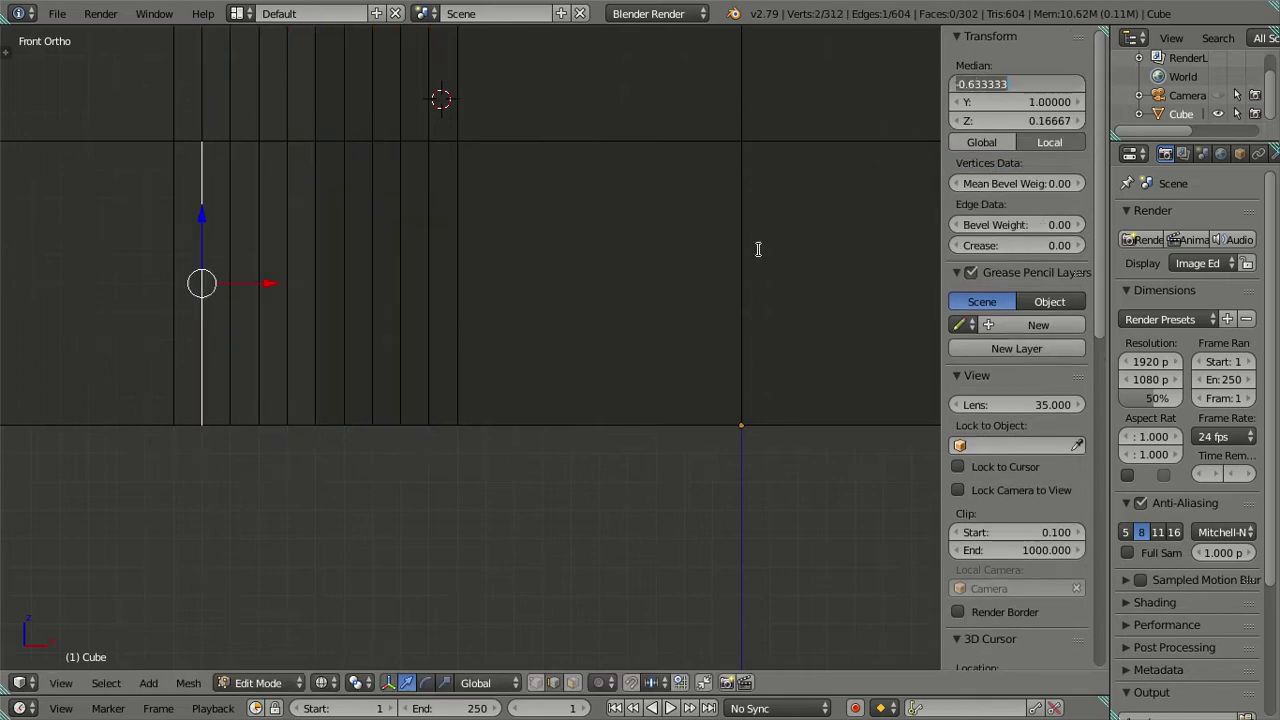
pyautogui.press('a')
pyautogui.hotkey('ctrl', 'z')
pyautogui.hotkey('ctrl', 'z')
pyautogui.press('a')
pyautogui.scroll(-3, 557, 203)
pyautogui.press('z')
pyautogui.moveTo(451, 223); pyautogui.dragTo(457, 194, button='middle')
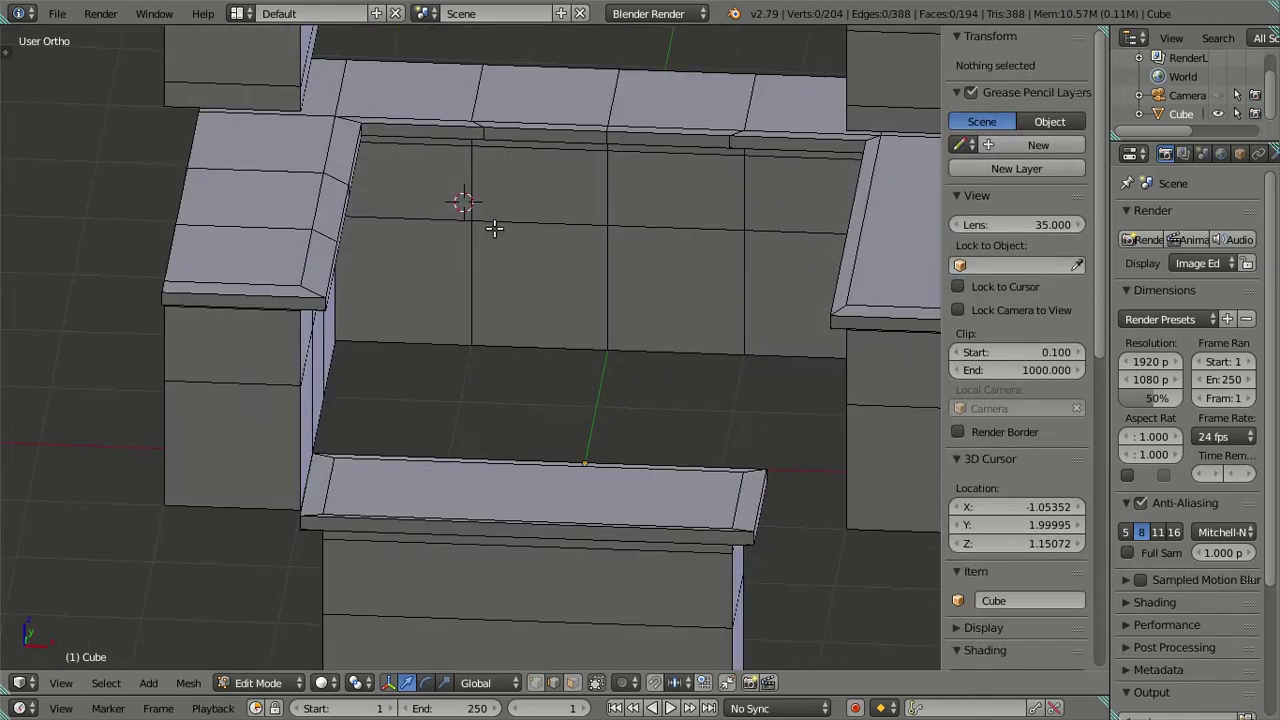
pyautogui.moveTo(369, 211)
pyautogui.mouseDown(button='middle')
pyautogui.moveTo(471, 200)
pyautogui.moveTo(309, 207)
pyautogui.moveTo(335, 205)
pyautogui.mouseUp(button='middle')
# Dissolve two vertical edge loops on the first wall
pyautogui.keyDown('alt'); pyautogui.rightClick(335, 205); pyautogui.keyUp('alt')
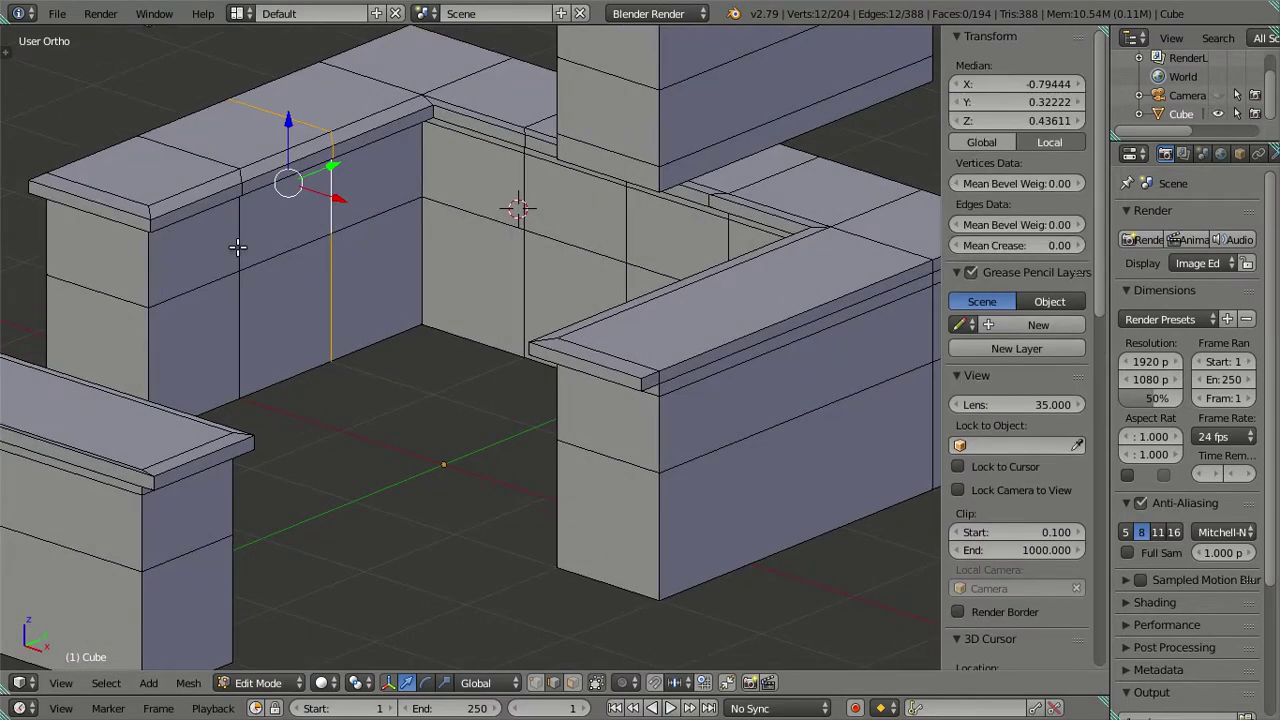
pyautogui.keyDown('alt'); pyautogui.keyDown('shift'); pyautogui.rightClick(242, 260); pyautogui.keyUp('shift'); pyautogui.keyUp('alt')
pyautogui.press('x')
pyautogui.click(562, 241)
pyautogui.moveTo(400, 220); pyautogui.dragTo(322, 176, button='middle')
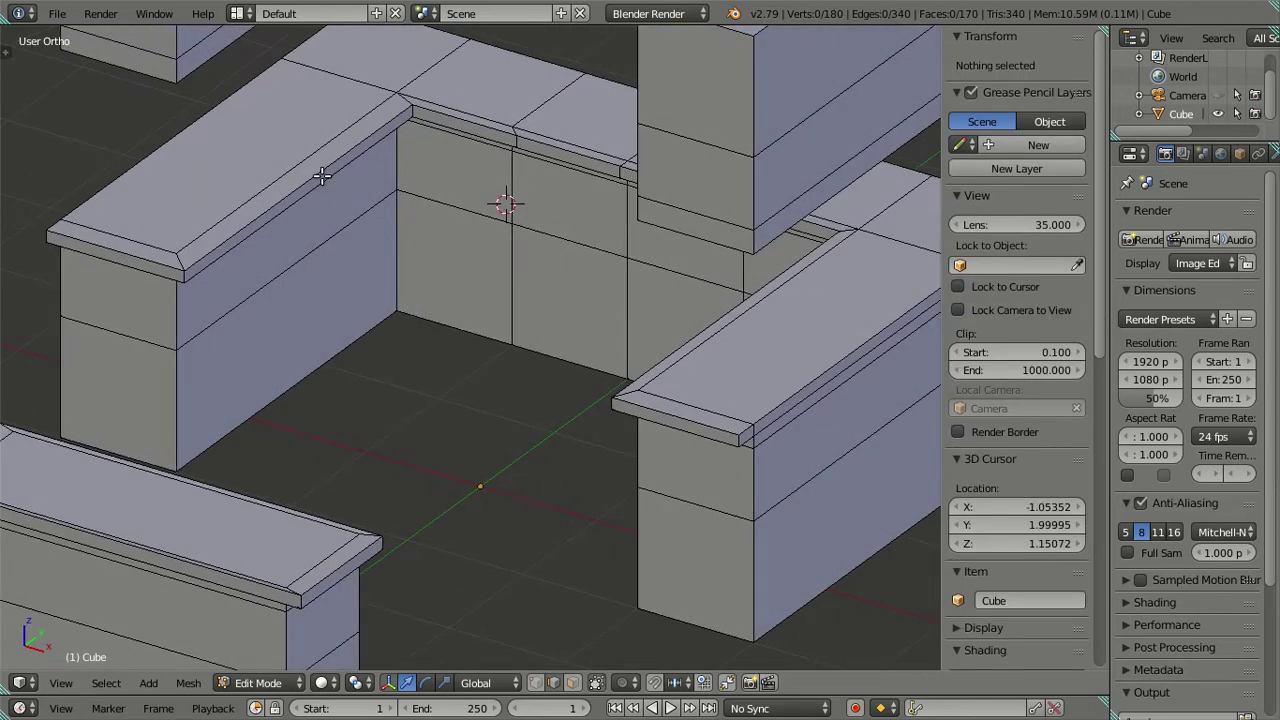
pyautogui.keyDown('alt'); pyautogui.rightClick(322, 176); pyautogui.keyUp('alt')
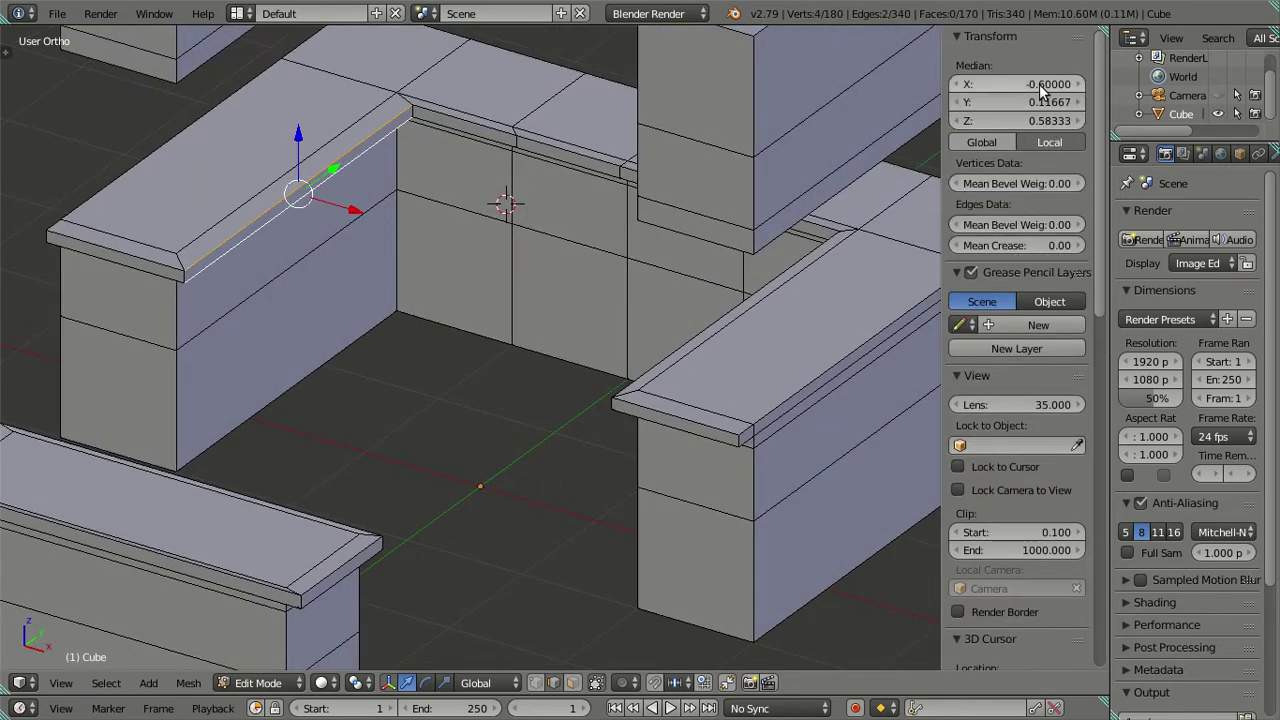
pyautogui.press('a')
# Dissolve the selected vertical edge loops on the back wall
pyautogui.moveTo(690, 260)
pyautogui.mouseDown(button='middle')
pyautogui.moveTo(744, 252)
pyautogui.moveTo(570, 257)
pyautogui.mouseUp(button='middle')
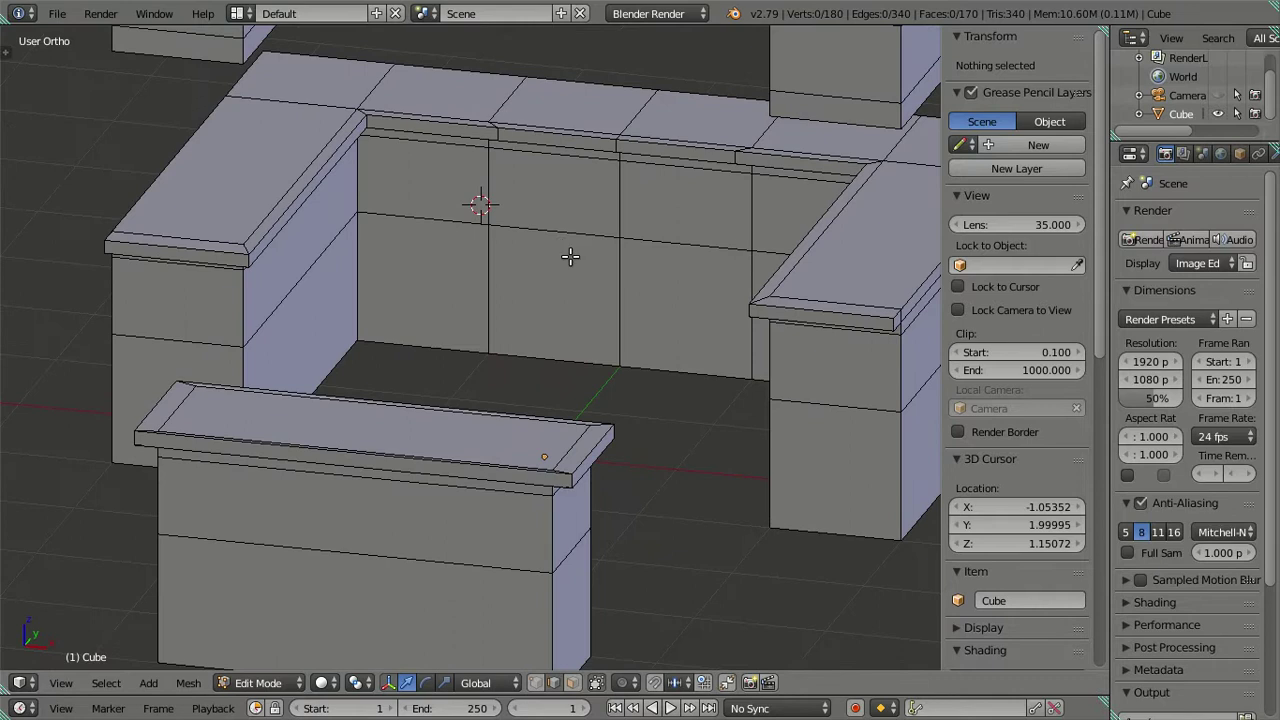
pyautogui.keyDown('alt'); pyautogui.rightClick(625, 197); pyautogui.keyUp('alt')
pyautogui.keyDown('alt'); pyautogui.keyDown('shift'); pyautogui.rightClick(754, 208); pyautogui.keyUp('shift'); pyautogui.keyUp('alt')
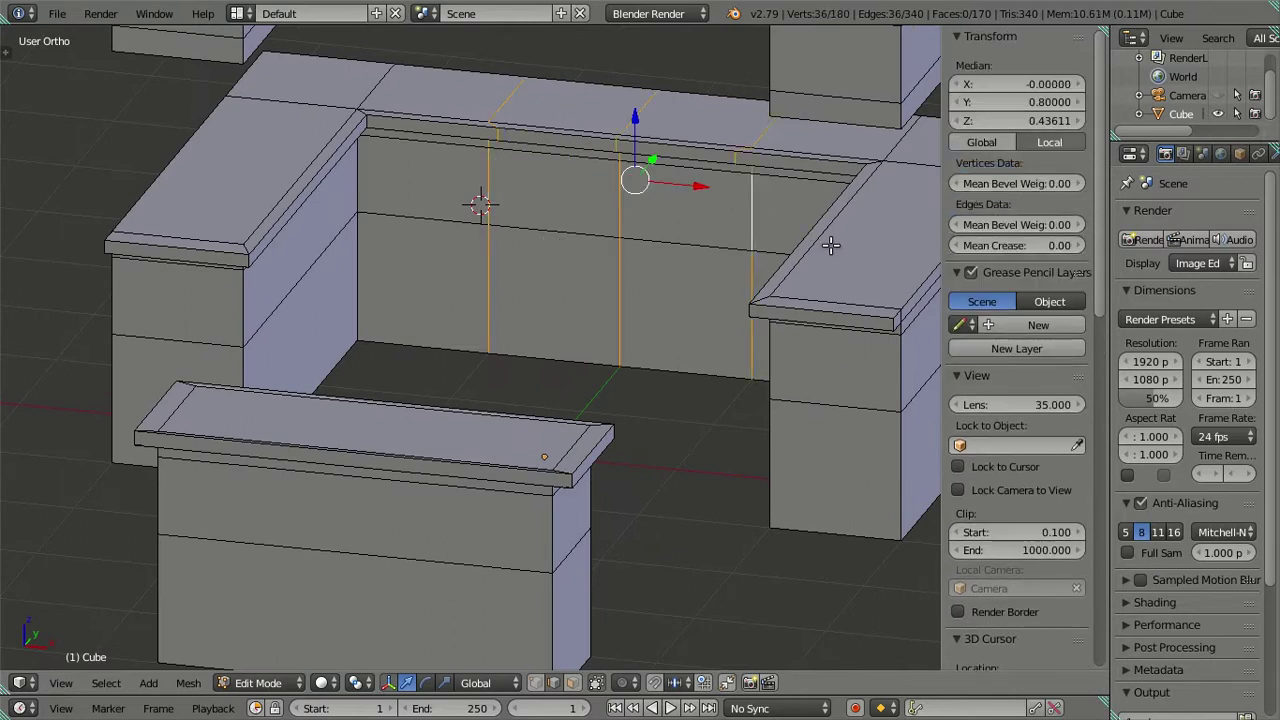
pyautogui.press('x')
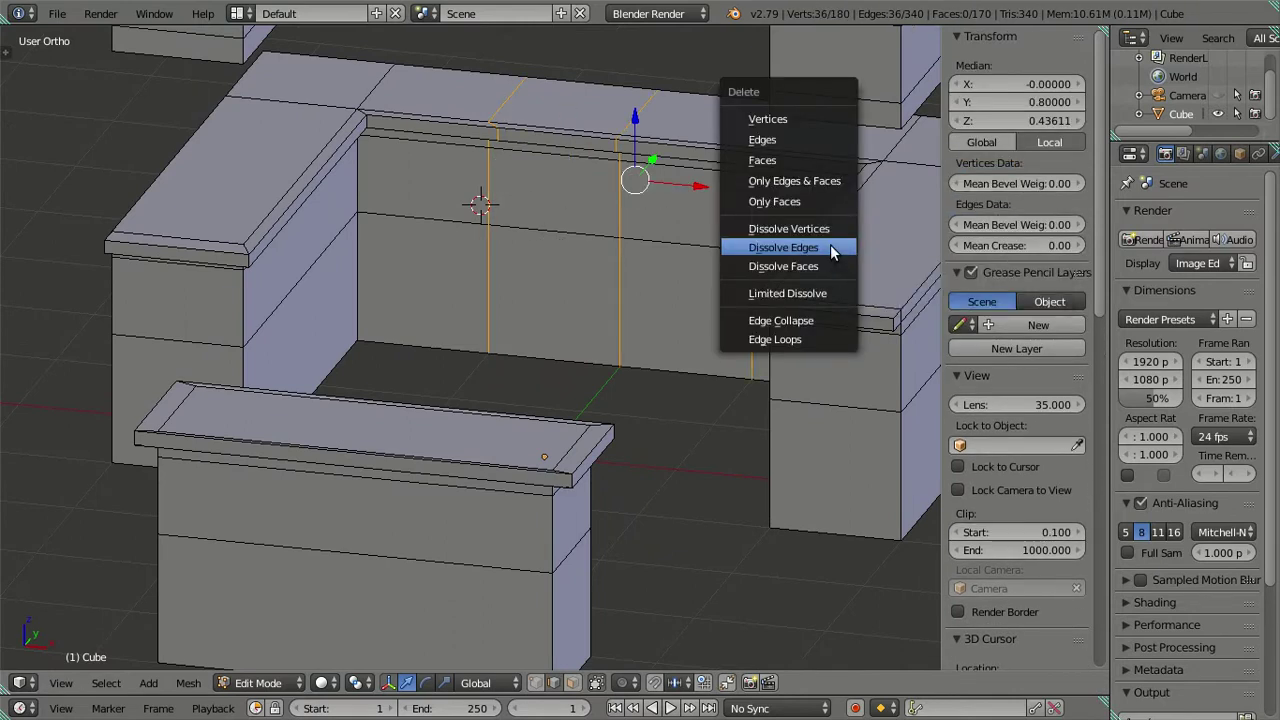
pyautogui.click(831, 250)
pyautogui.moveTo(614, 303)
pyautogui.mouseDown(button='middle')
pyautogui.moveTo(707, 330)
pyautogui.moveTo(480, 266)
pyautogui.moveTo(517, 271)
pyautogui.moveTo(497, 274)
pyautogui.moveTo(497, 289)
pyautogui.mouseUp(button='middle')
pyautogui.moveTo(400, 411)
pyautogui.mouseDown(button='middle')
pyautogui.moveTo(463, 417)
pyautogui.moveTo(463, 363)
pyautogui.moveTo(441, 371)
pyautogui.mouseUp(button='middle')
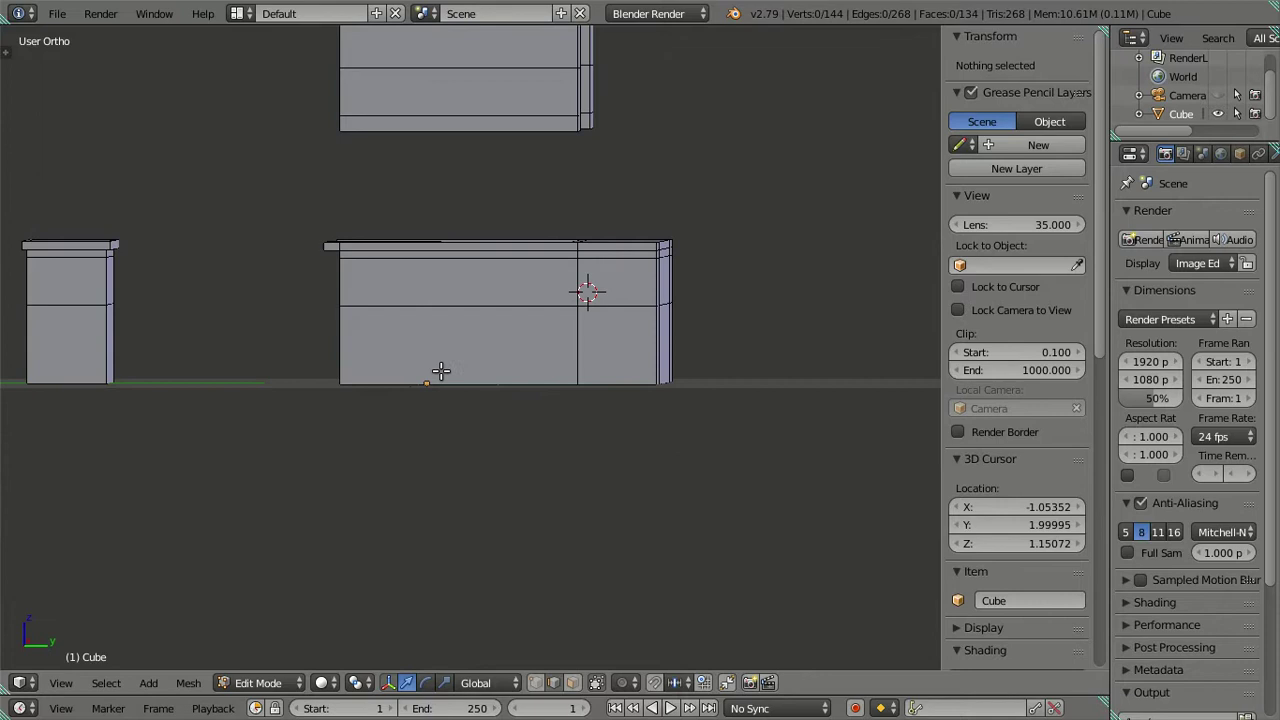
pyautogui.scroll(2, 424, 301)
pyautogui.moveTo(408, 301)
pyautogui.mouseDown(button='middle')
pyautogui.moveTo(423, 303)
pyautogui.moveTo(414, 283)
pyautogui.mouseUp(button='middle')
pyautogui.press('KP_3')
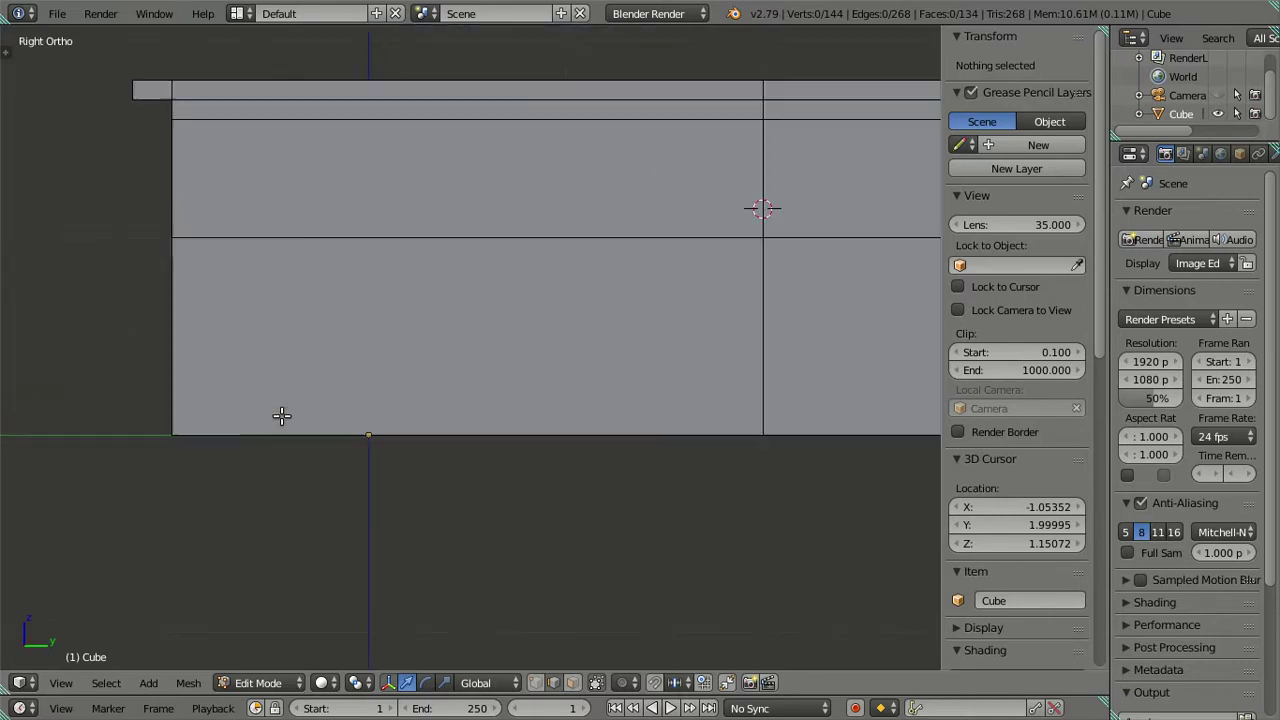
pyautogui.press('z')
pyautogui.scroll(-2, 291, 306)
pyautogui.moveTo(471, 314)
pyautogui.mouseDown(button='middle')
pyautogui.moveTo(506, 320)
pyautogui.moveTo(489, 306)
pyautogui.mouseUp(button='middle')
pyautogui.press('KP_3')
pyautogui.press('z')
pyautogui.press('b')
pyautogui.moveTo(486, 163); pyautogui.dragTo(566, 323)
pyautogui.press('KP_Decimal')
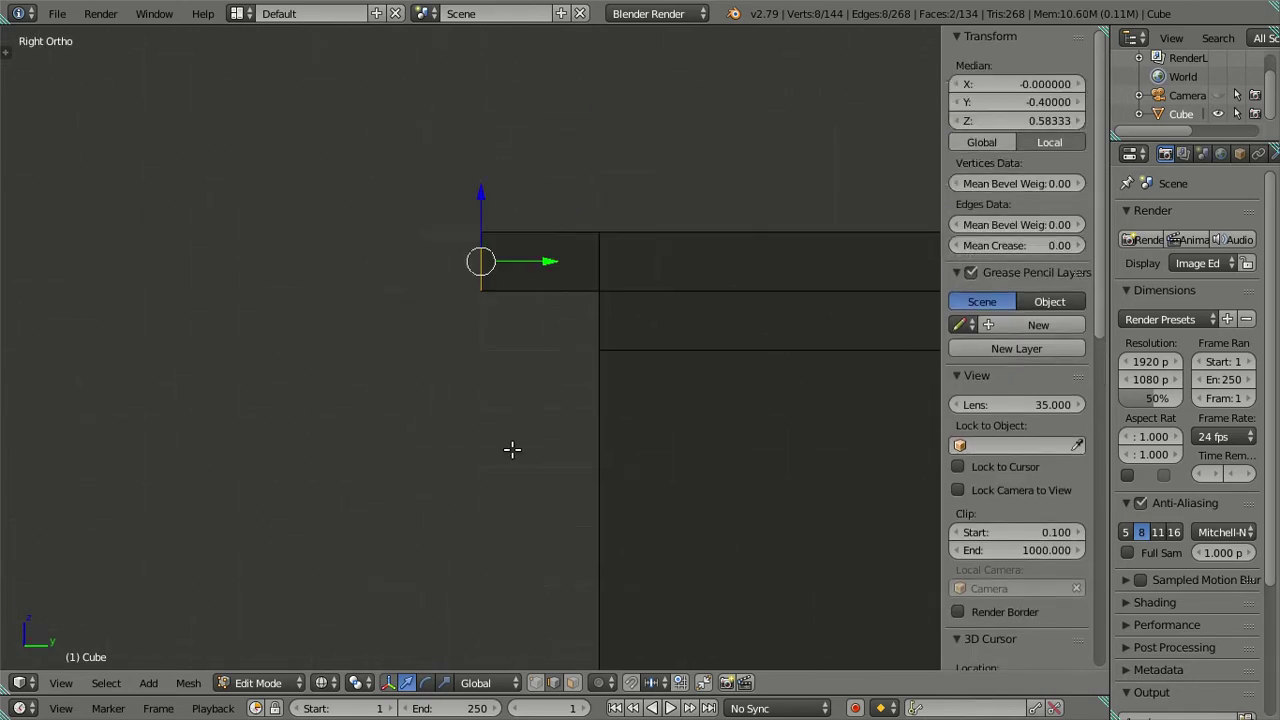
pyautogui.scroll(3, 511, 449)
pyautogui.scroll(2, 494, 466)
pyautogui.press('a')
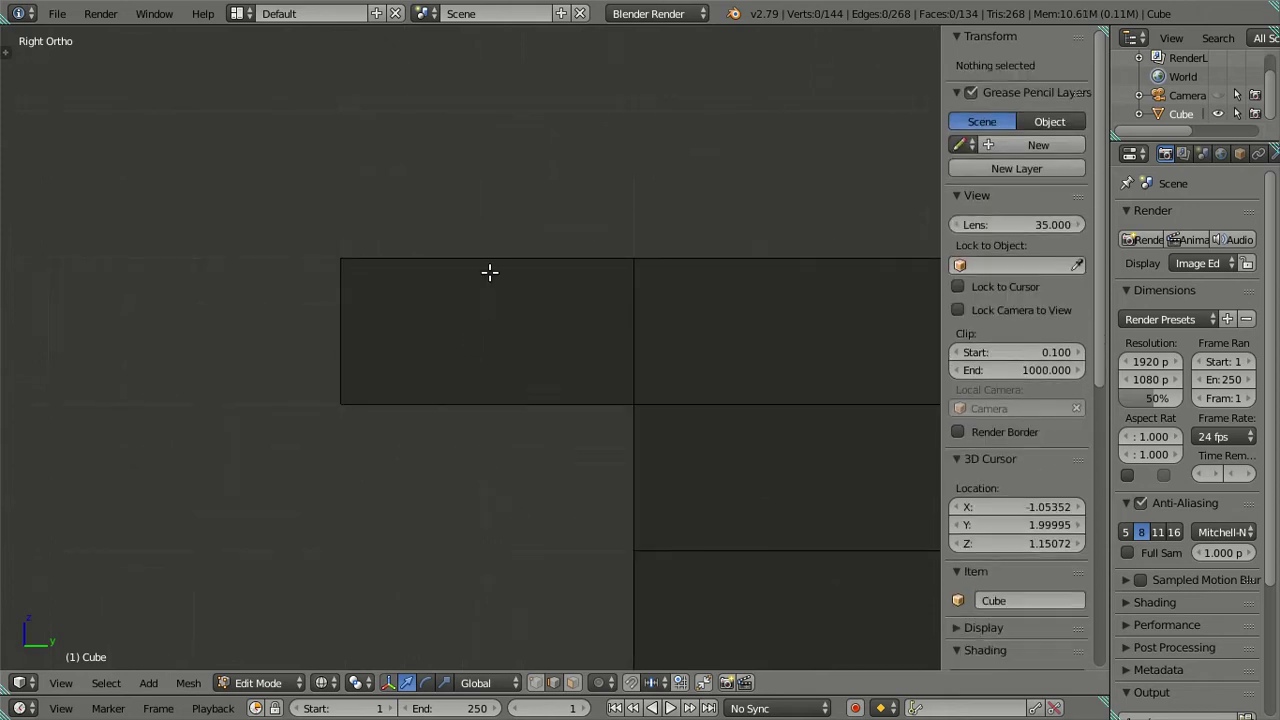
pyautogui.hotkey('ctrl', 'r')
pyautogui.click(489, 272)
pyautogui.rightClick(483, 334)
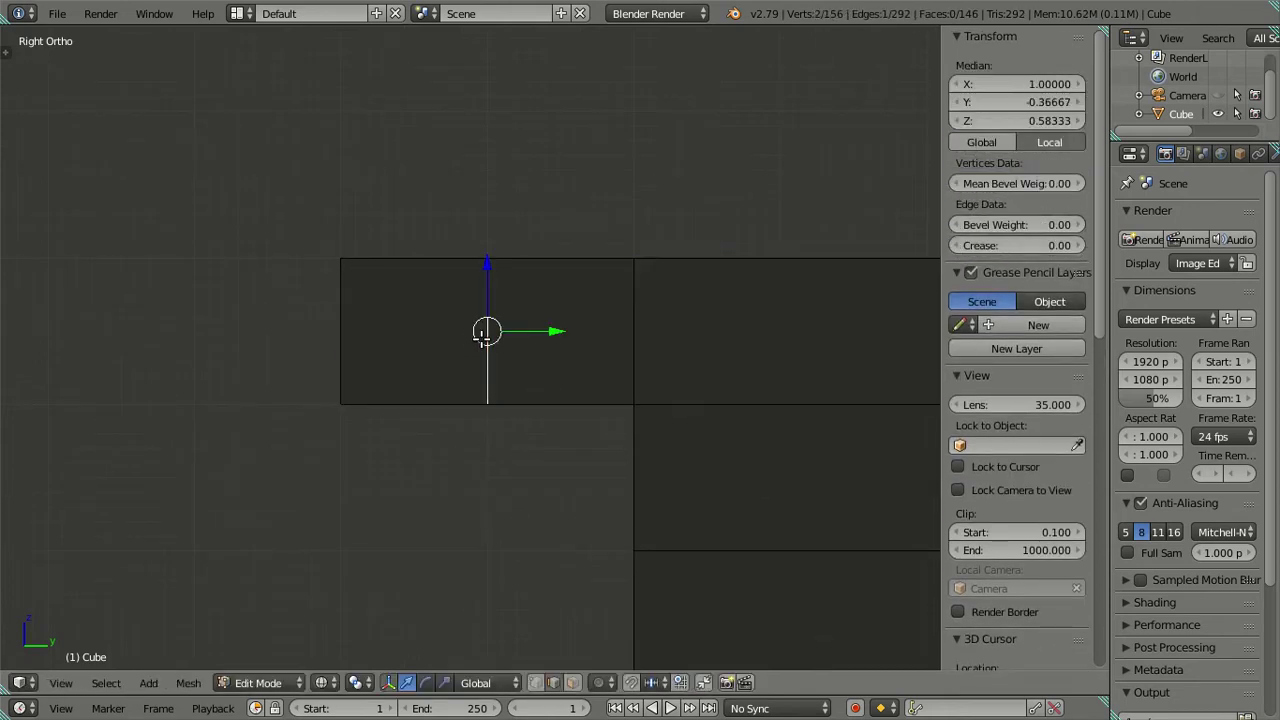
pyautogui.scroll(3, 775, 319)
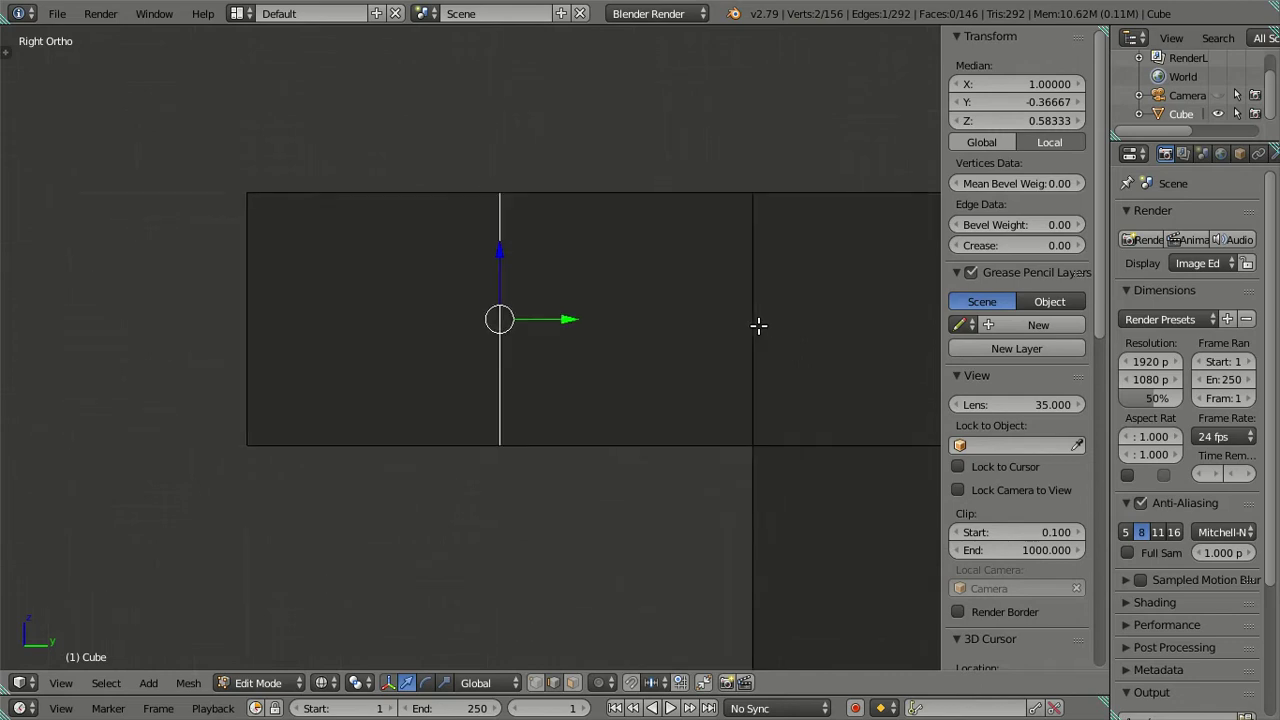
pyautogui.scroll(1, 758, 325)
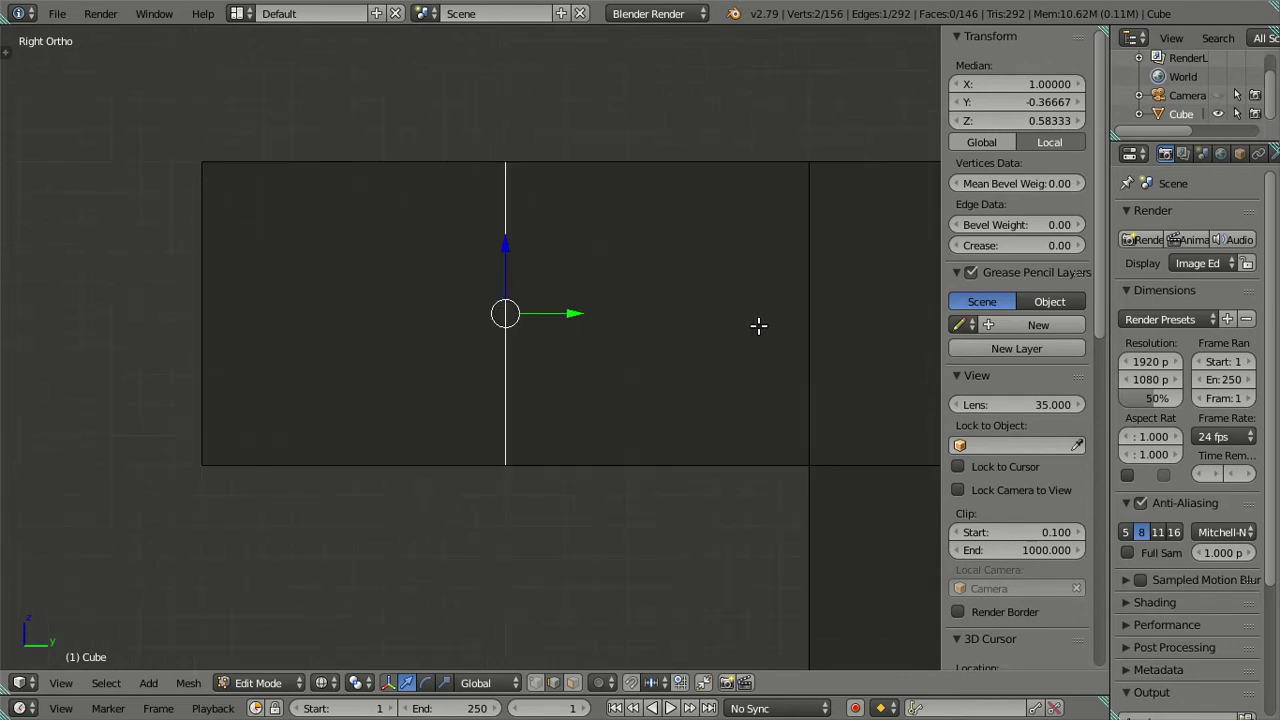
pyautogui.scroll(2, 758, 325)
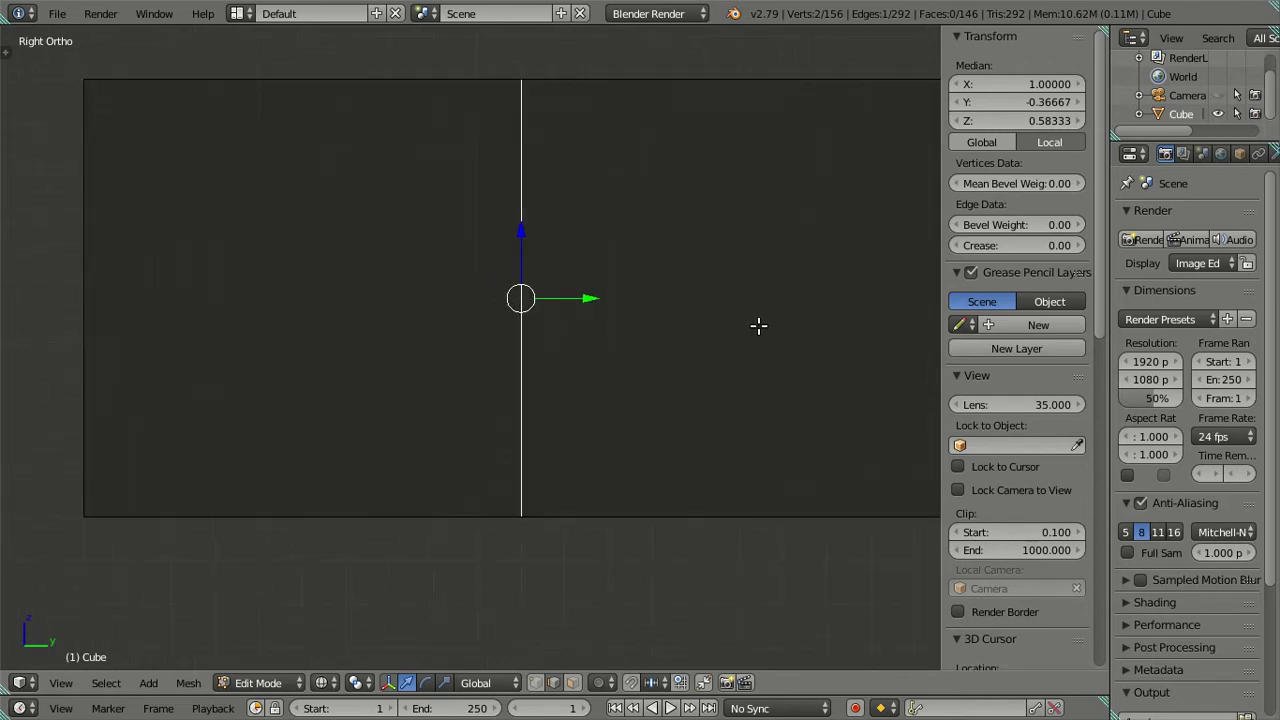
pyautogui.scroll(-4, 758, 325)
pyautogui.scroll(-1, 758, 325)
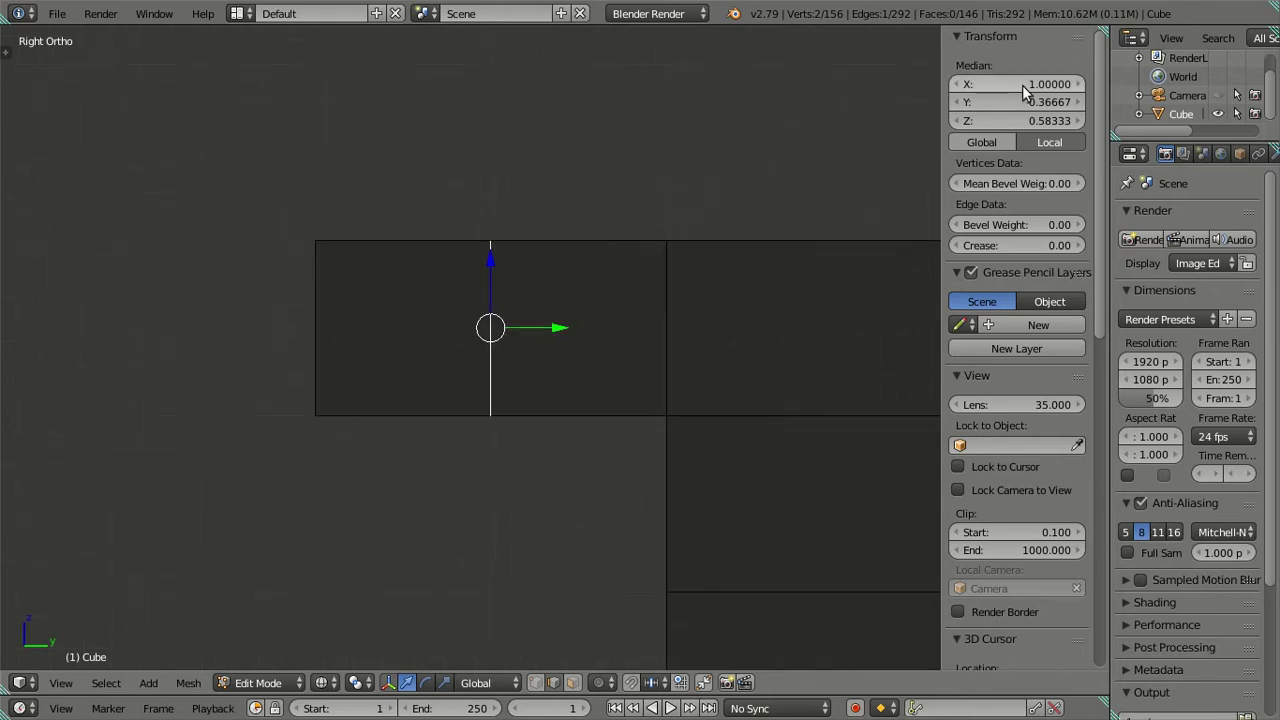
pyautogui.press('x')
pyautogui.click(563, 171)
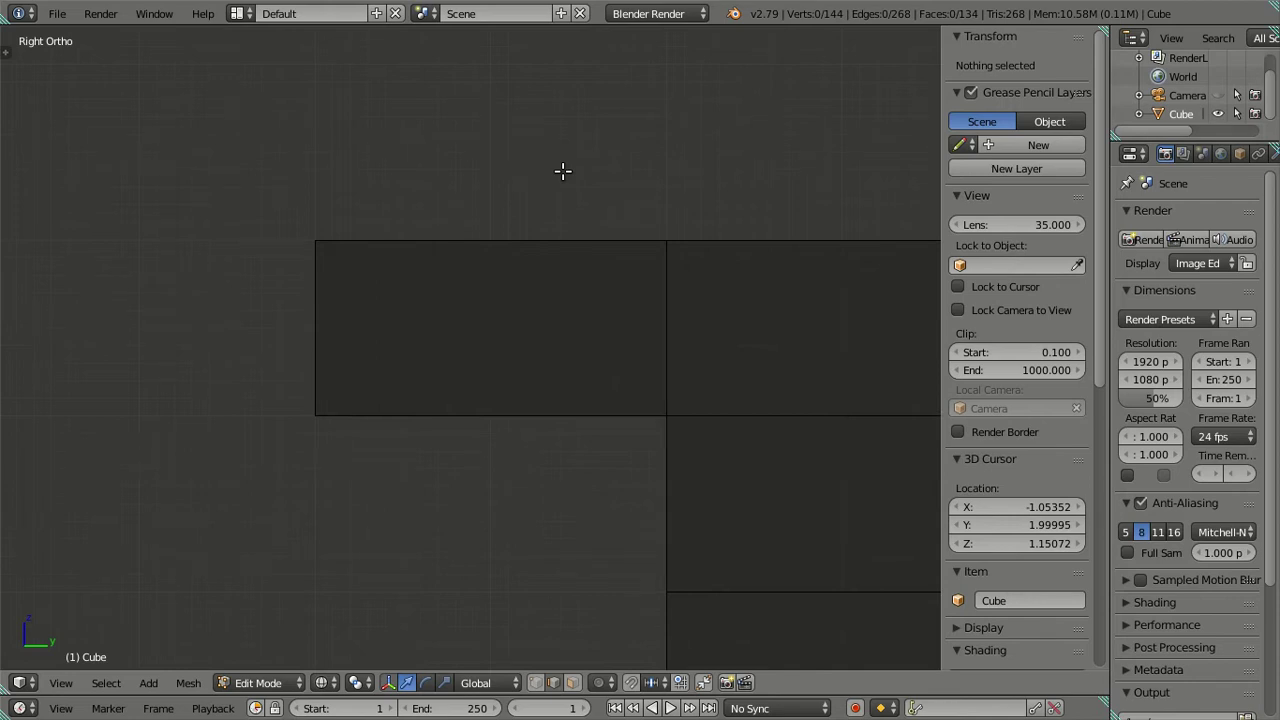
pyautogui.hotkey('ctrl', 'z')
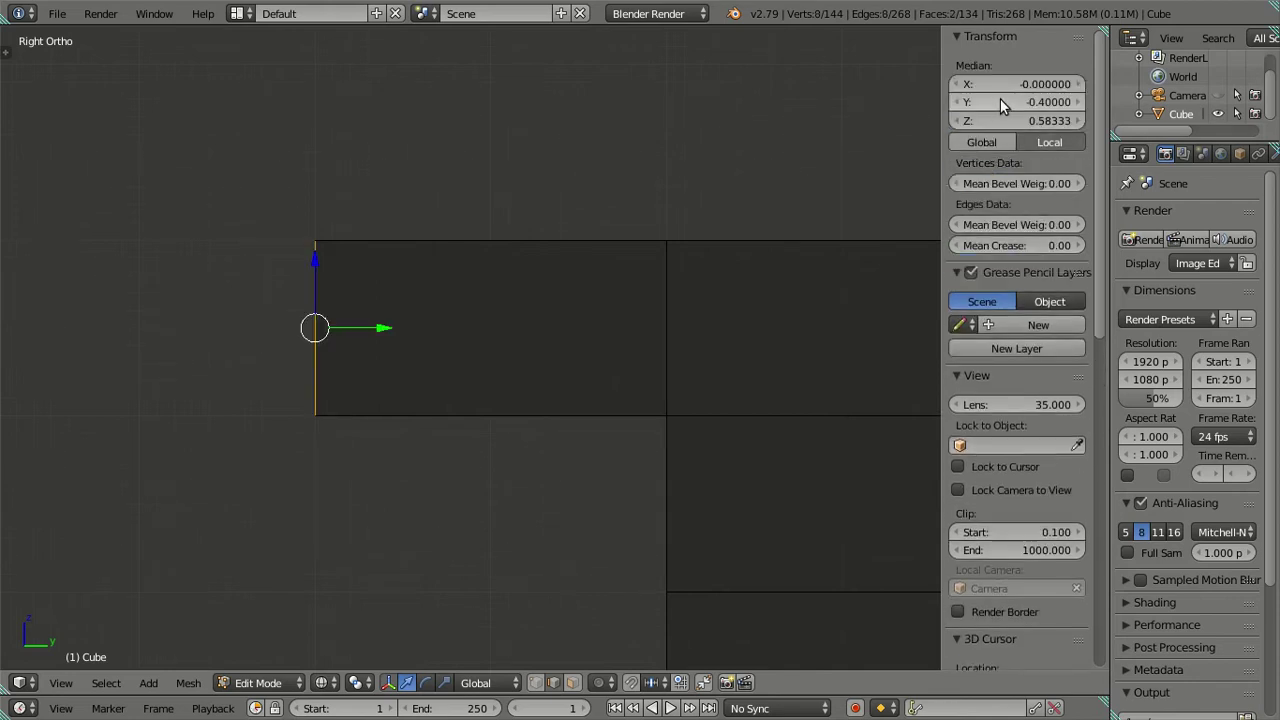
pyautogui.hotkey('ctrl', 'z')
pyautogui.hotkey('ctrl', 'z')
pyautogui.hotkey('ctrl', 'z')
pyautogui.hotkey('ctrl', 'z')
pyautogui.moveTo(595, 234)
pyautogui.mouseDown(button='middle')
pyautogui.moveTo(613, 398)
pyautogui.moveTo(586, 343)
pyautogui.moveTo(670, 320)
pyautogui.moveTo(649, 258)
pyautogui.moveTo(619, 352)
pyautogui.moveTo(676, 406)
pyautogui.moveTo(599, 340)
pyautogui.moveTo(657, 329)
pyautogui.moveTo(657, 274)
pyautogui.moveTo(686, 242)
pyautogui.moveTo(740, 228)
pyautogui.moveTo(546, 274)
pyautogui.moveTo(506, 334)
pyautogui.moveTo(490, 317)
pyautogui.moveTo(506, 351)
pyautogui.moveTo(529, 360)
pyautogui.moveTo(520, 303)
pyautogui.moveTo(553, 295)
pyautogui.moveTo(594, 374)
pyautogui.moveTo(886, 366)
pyautogui.moveTo(815, 383)
pyautogui.moveTo(812, 318)
pyautogui.moveTo(766, 360)
pyautogui.moveTo(494, 429)
pyautogui.moveTo(649, 429)
pyautogui.moveTo(624, 461)
pyautogui.mouseUp(button='middle')
pyautogui.press('Tab')
pyautogui.press('Tab')
pyautogui.scroll(2, 624, 461)
# In right-side wireframe view, box-select the vertices on the ledge's left edge
pyautogui.scroll(1, 473, 555)
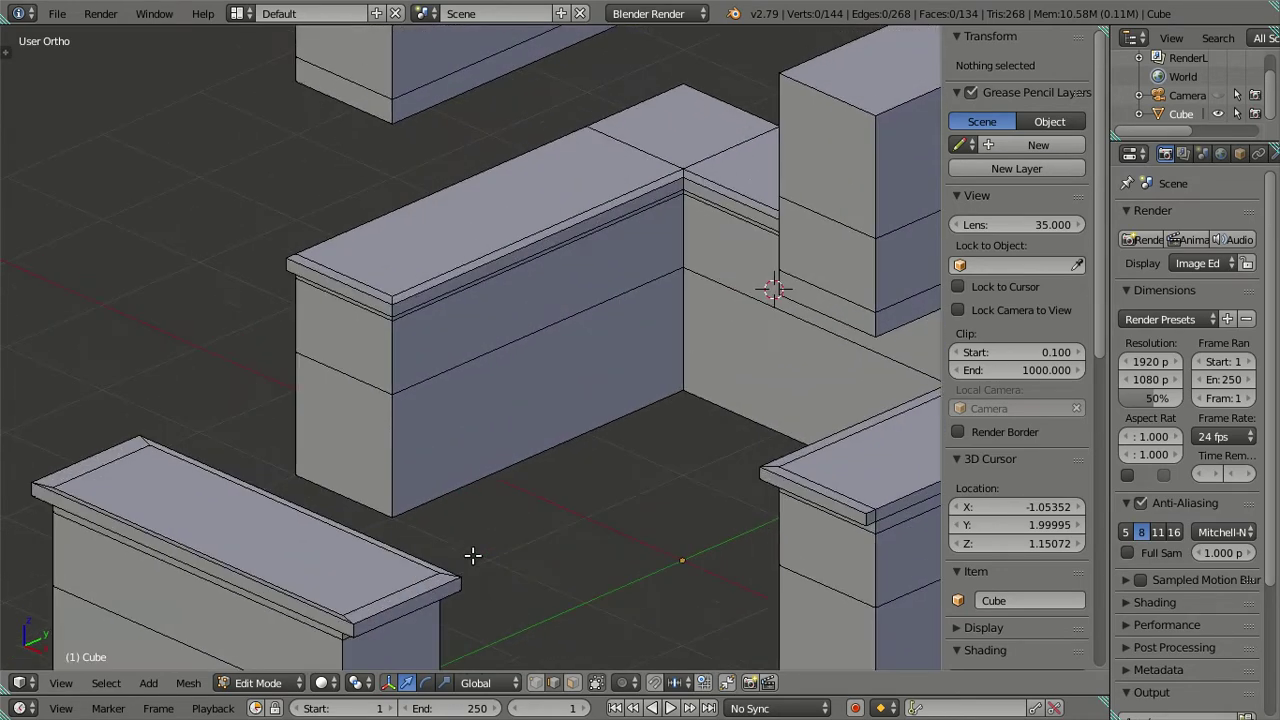
pyautogui.scroll(-2, 526, 451)
pyautogui.press('KP_3')
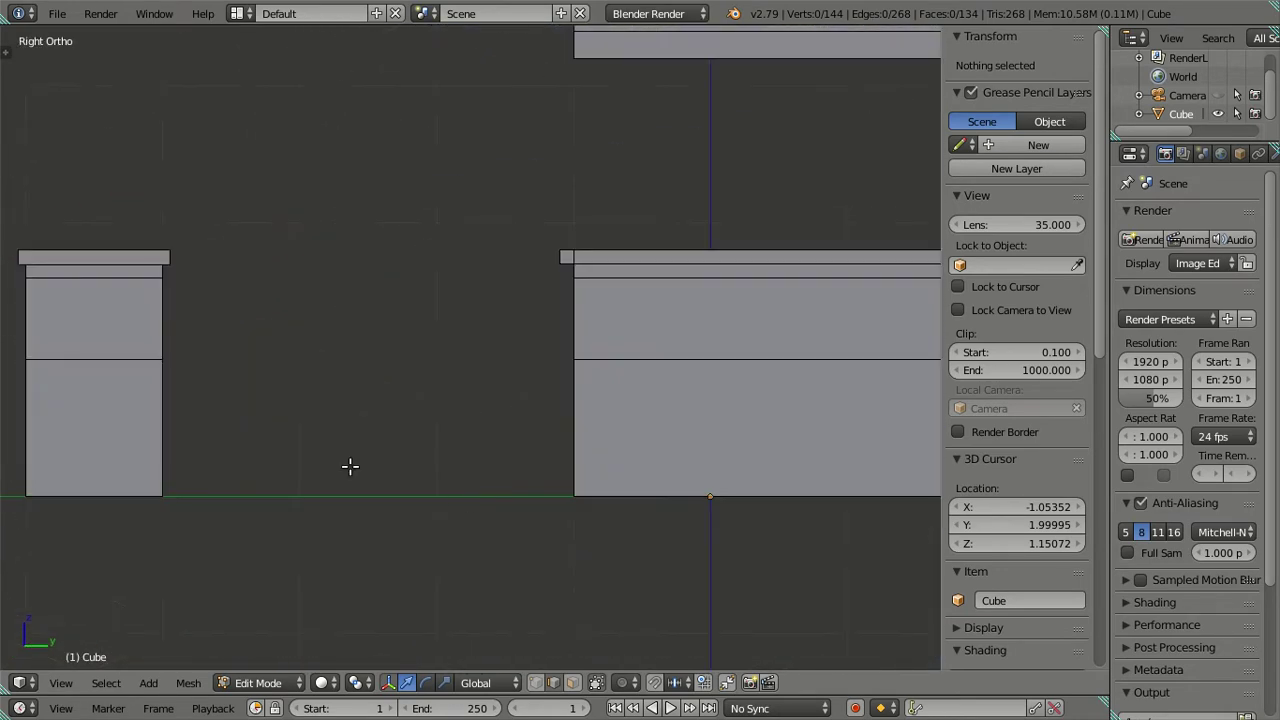
pyautogui.keyDown('shift'); pyautogui.moveTo(349, 466); pyautogui.dragTo(689, 411, button='middle'); pyautogui.keyUp('shift')
pyautogui.press('z')
pyautogui.scroll(5, 689, 411)
pyautogui.keyDown('shift'); pyautogui.moveTo(614, 431); pyautogui.dragTo(470, 337, button='middle'); pyautogui.keyUp('shift')
pyautogui.scroll(2, 470, 337)
pyautogui.press('b')
pyautogui.moveTo(244, 300); pyautogui.dragTo(322, 518)
pyautogui.scroll(2, 604, 455)
pyautogui.keyDown('shift'); pyautogui.moveTo(604, 455); pyautogui.dragTo(709, 409, button='middle'); pyautogui.keyUp('shift')
# Move the ledge's left edge along Y to a position of -1.7, then deselect
pyautogui.press('g')
pyautogui.press('y')
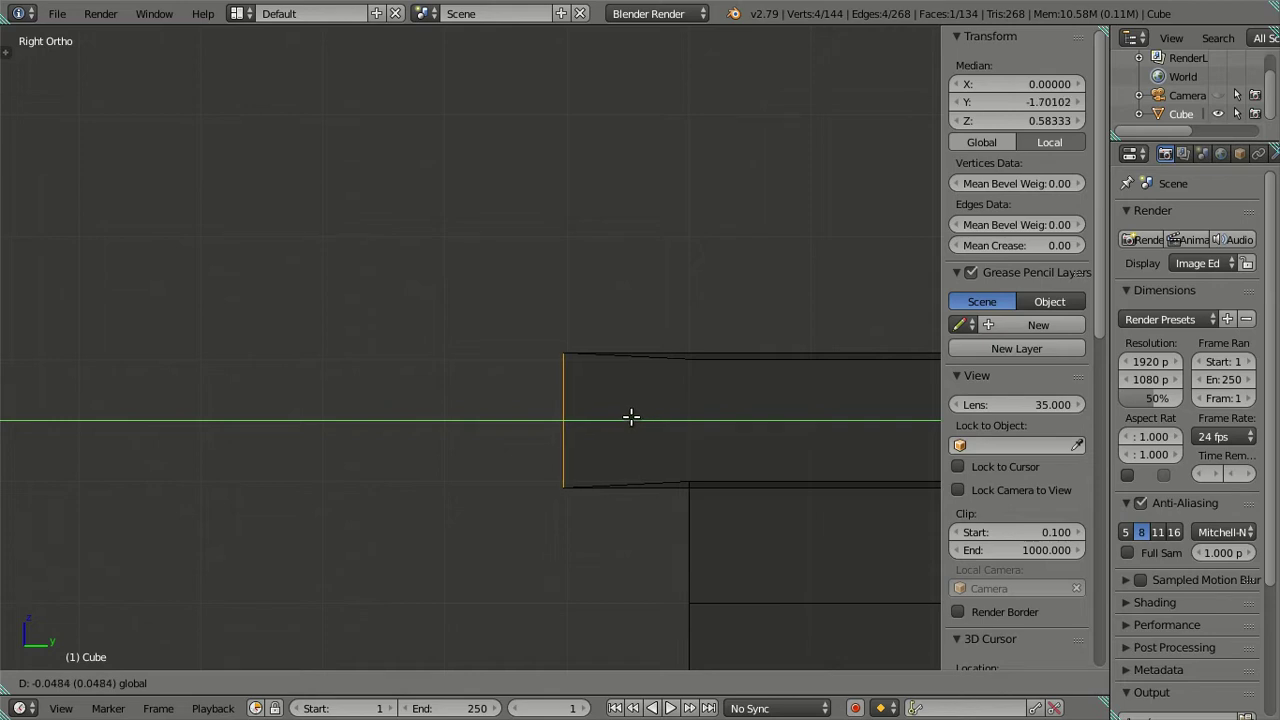
pyautogui.click(633, 416)
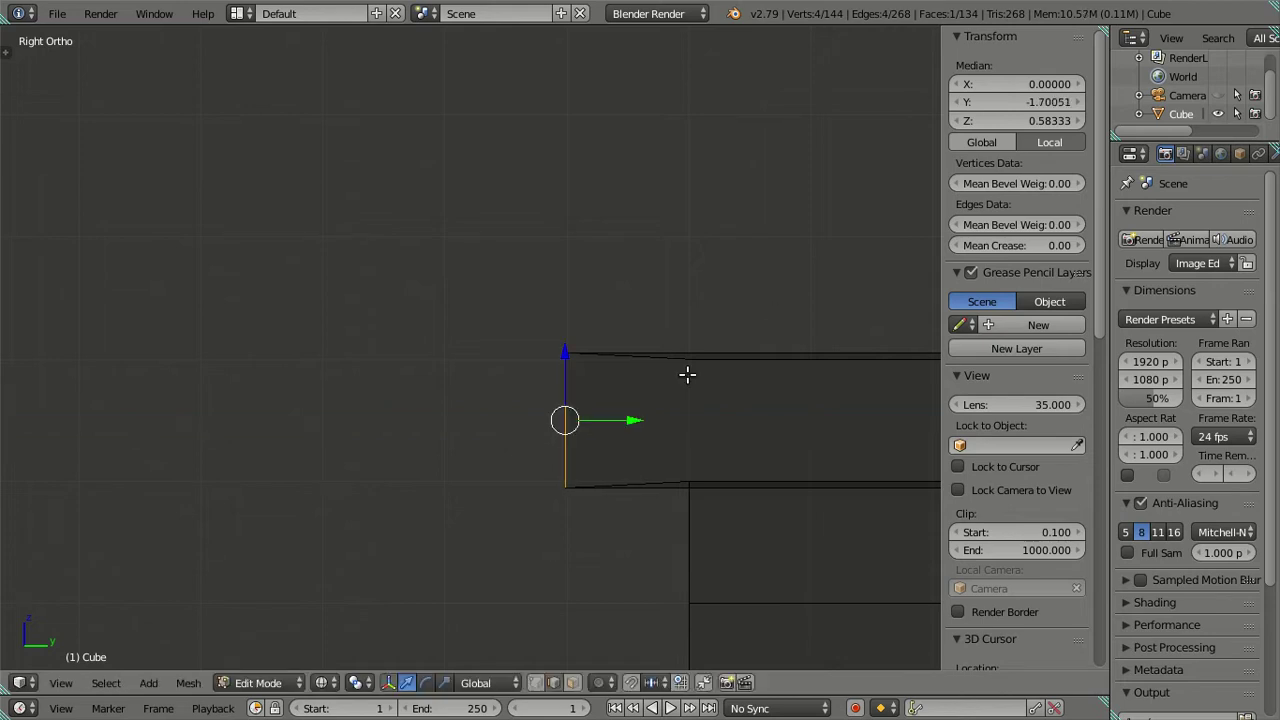
pyautogui.click(1025, 101)
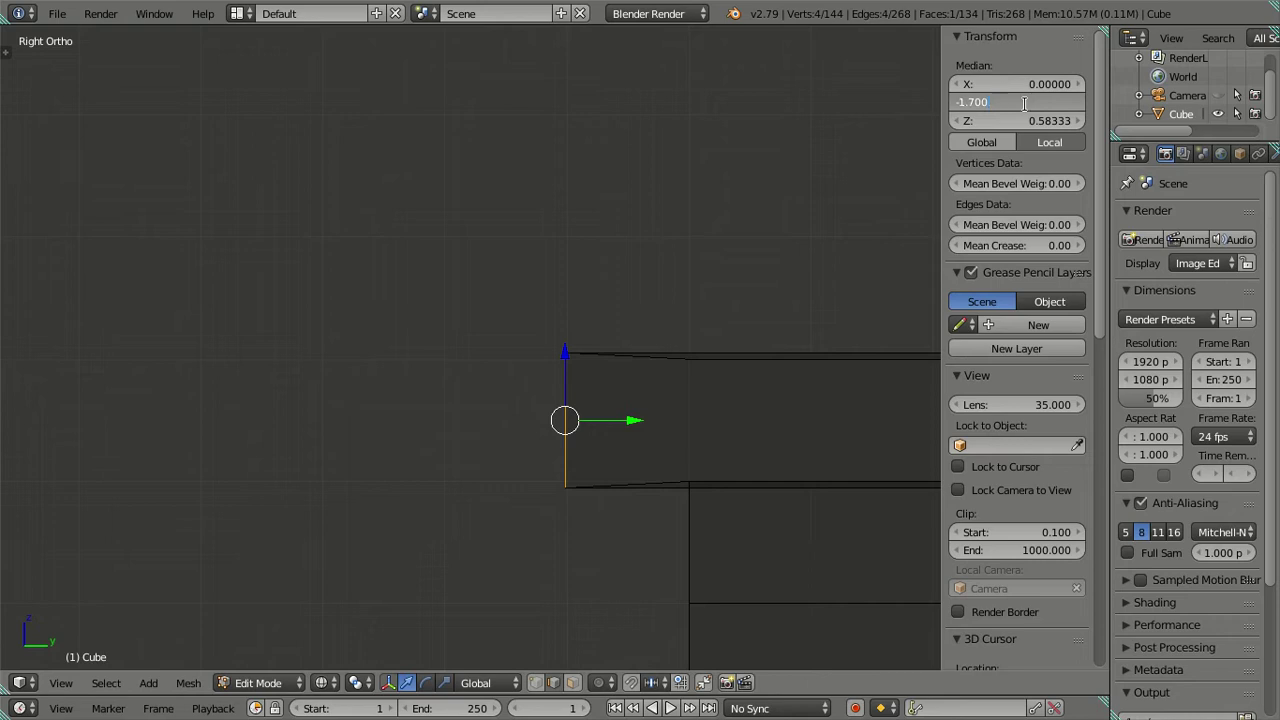
pyautogui.write('-1.7')
pyautogui.press('Return')
pyautogui.keyDown('shift'); pyautogui.moveTo(691, 315); pyautogui.dragTo(762, 367, button='middle'); pyautogui.keyUp('shift')
pyautogui.press('a')
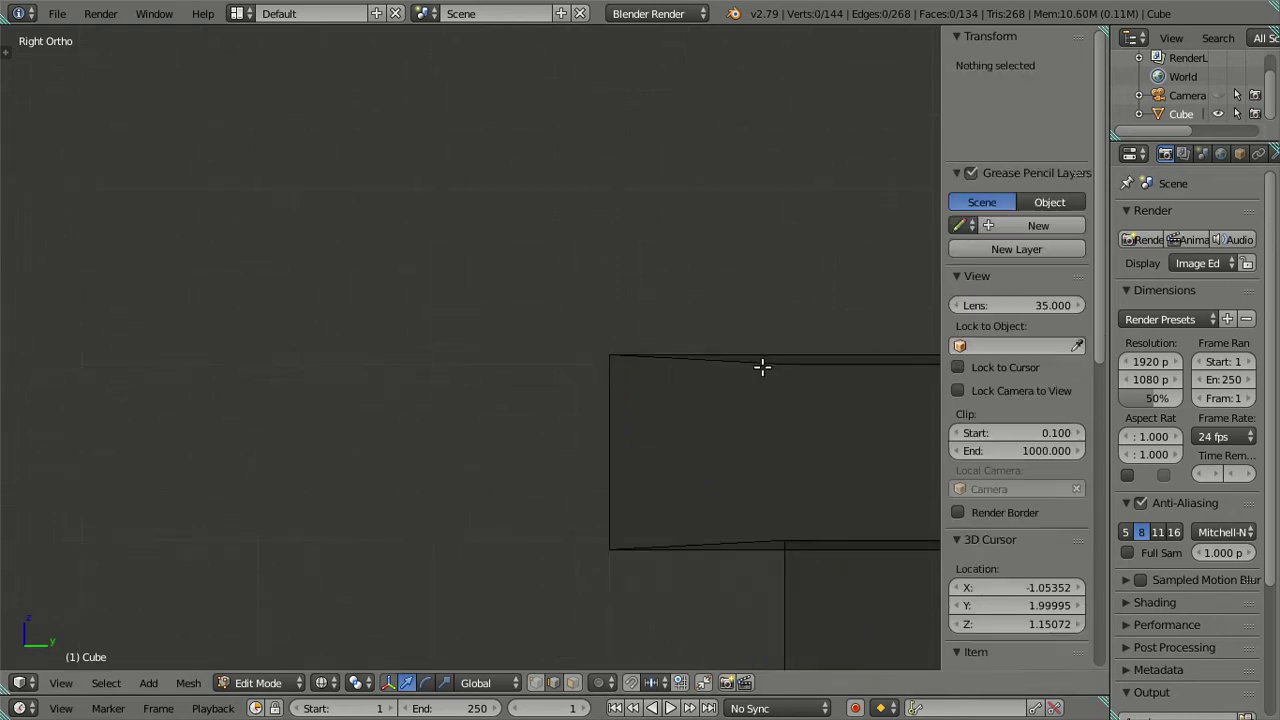
# Frame and box-select the vertices at the ledge's right end
pyautogui.scroll(3, 762, 370)
pyautogui.keyDown('shift'); pyautogui.moveTo(804, 428); pyautogui.dragTo(354, 371, button='middle'); pyautogui.keyUp('shift')
pyautogui.scroll(3, 571, 354)
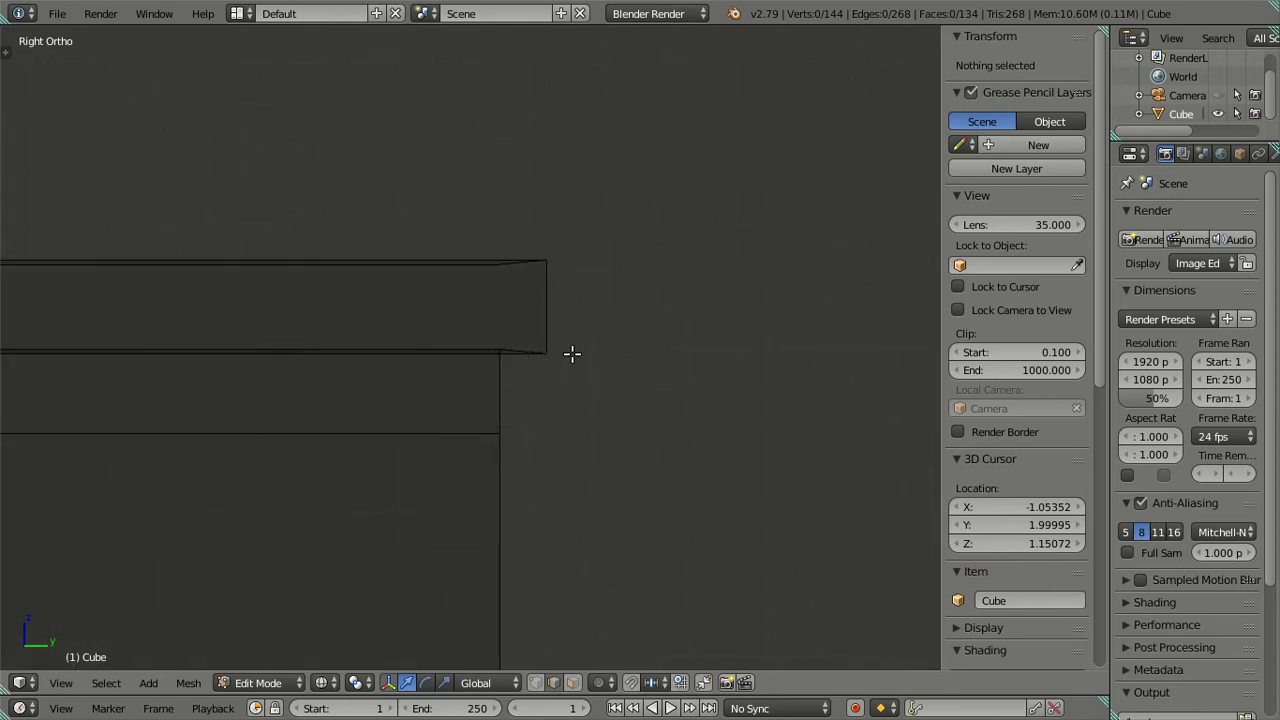
pyautogui.scroll(4, 596, 286)
pyautogui.press('b')
pyautogui.moveTo(565, 122); pyautogui.dragTo(656, 428)
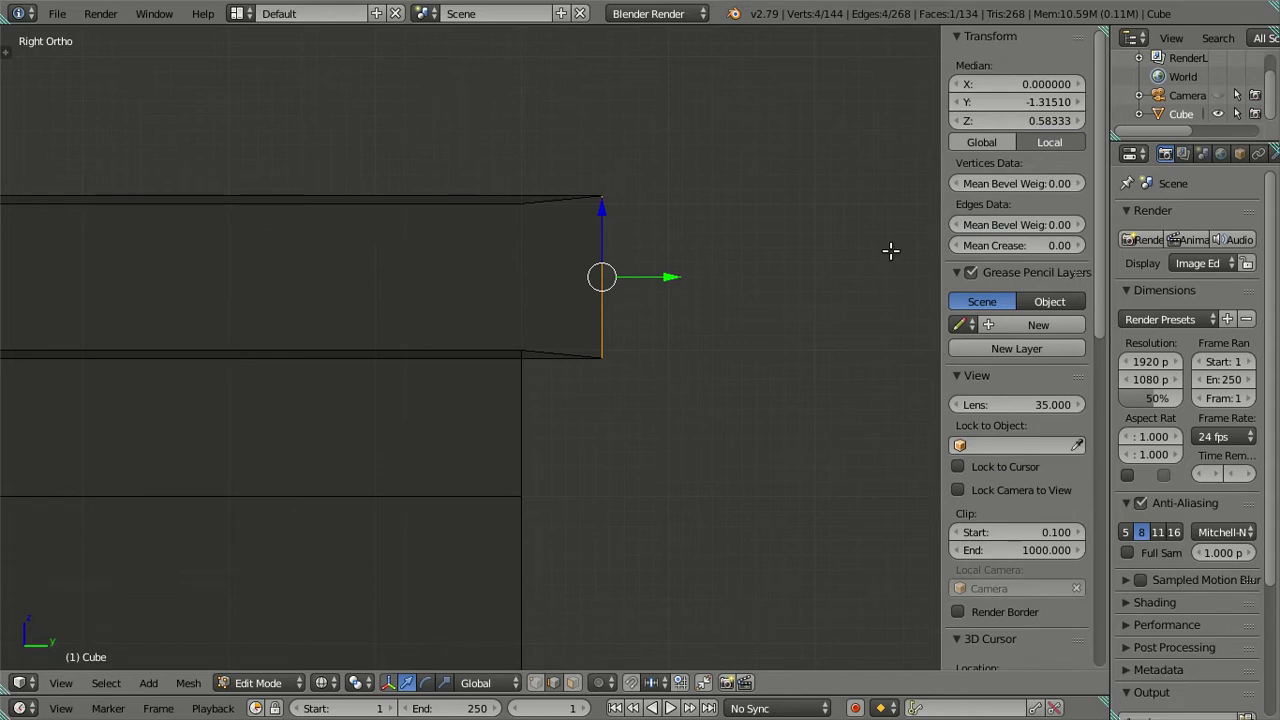
pyautogui.scroll(-2, 645, 290)
# Move the right-end vertices along Y, setting their position to exactly -1.3
pyautogui.press('g')
pyautogui.press('y')
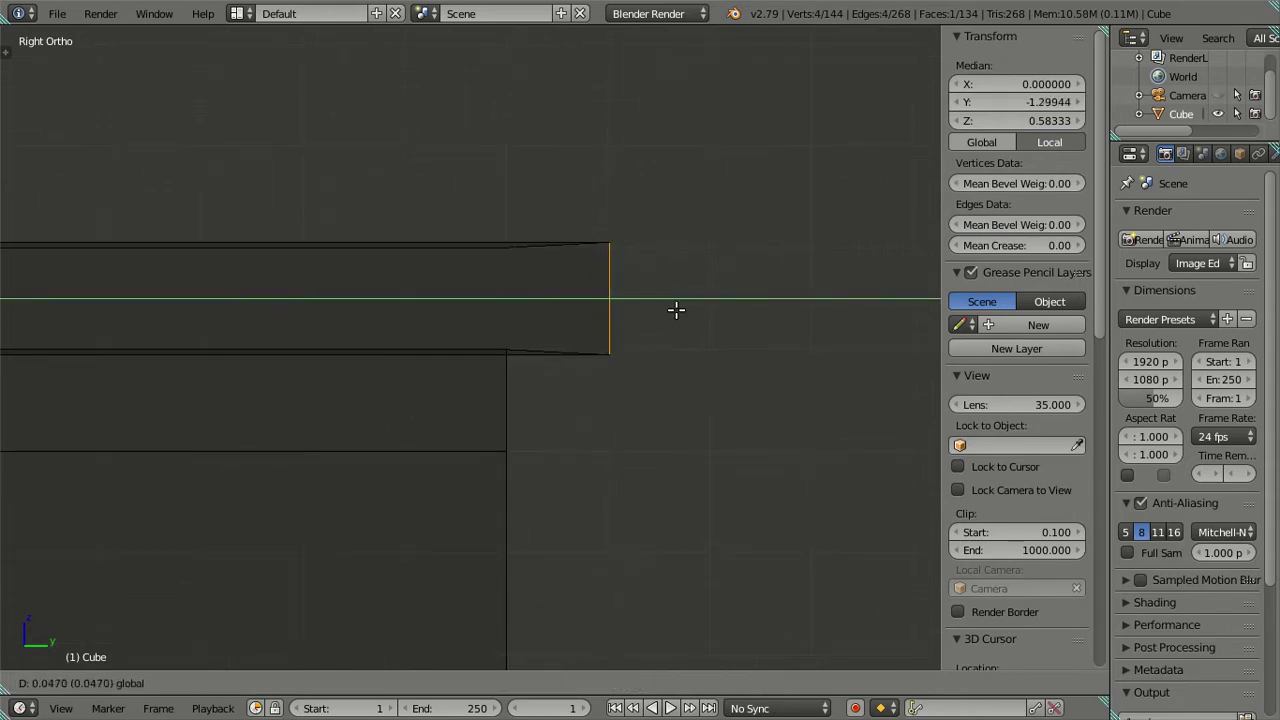
pyautogui.click(676, 310)
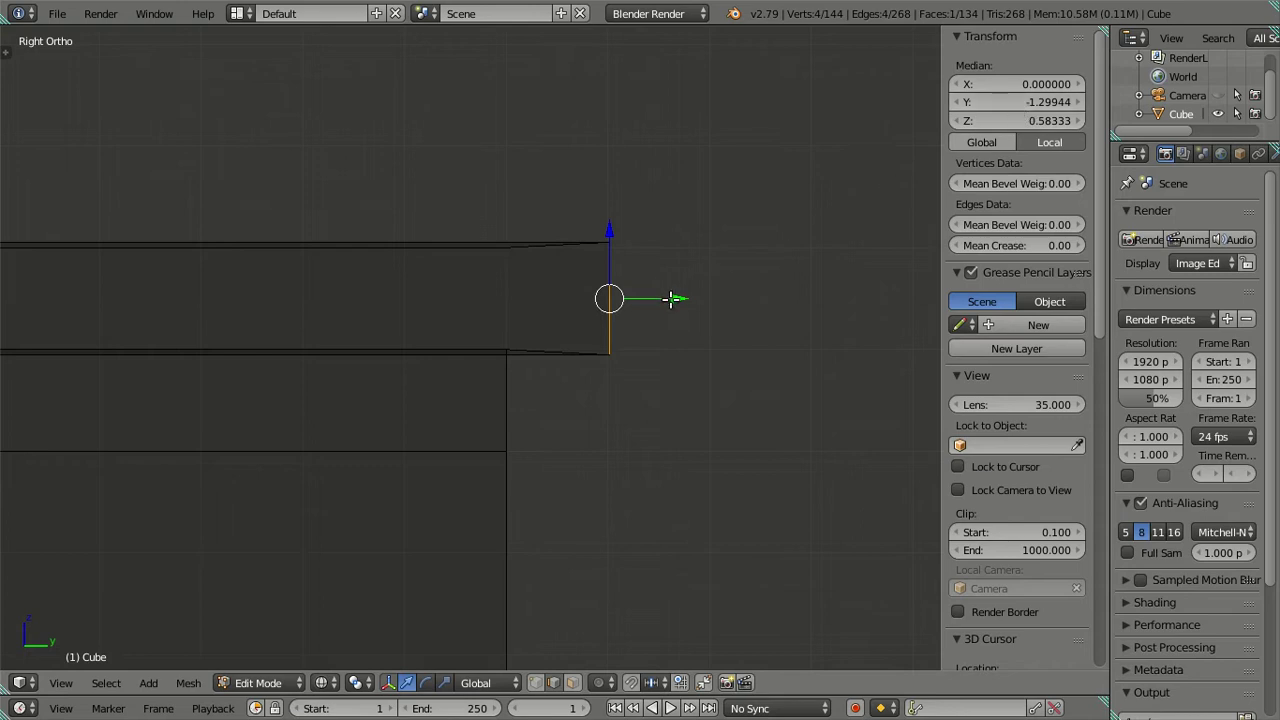
pyautogui.press('g')
pyautogui.press('y')
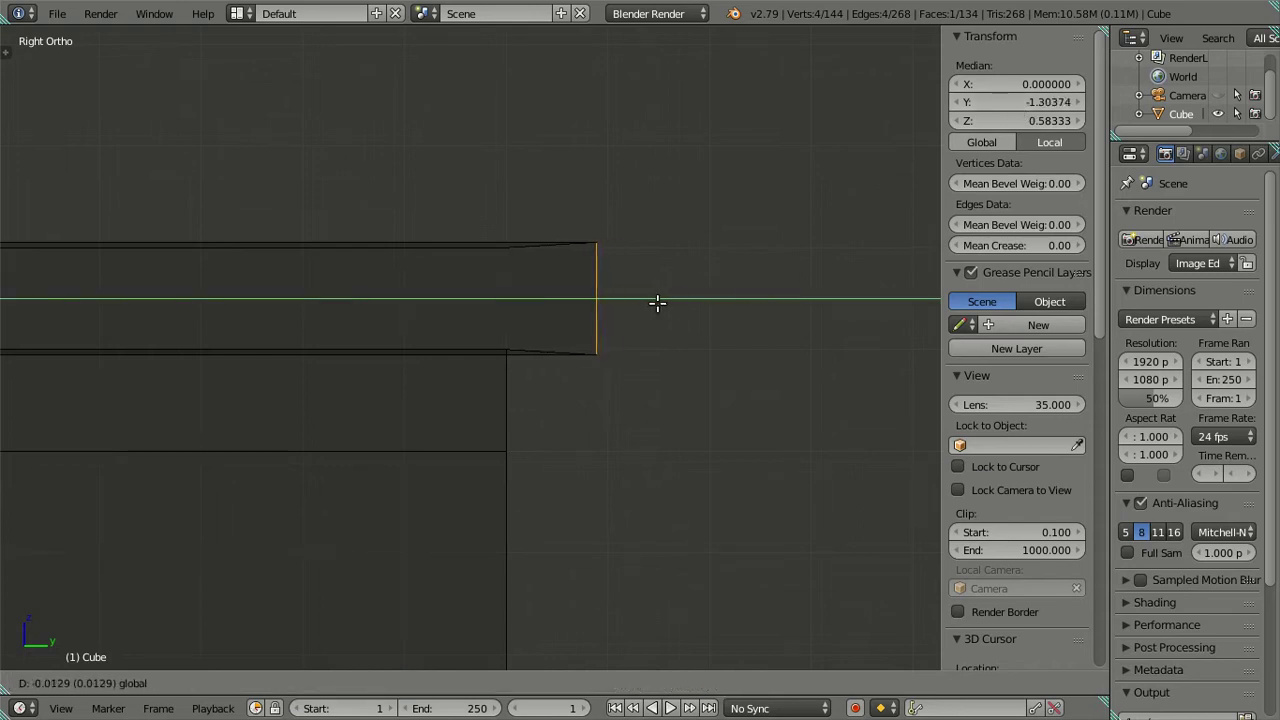
pyautogui.click(669, 307)
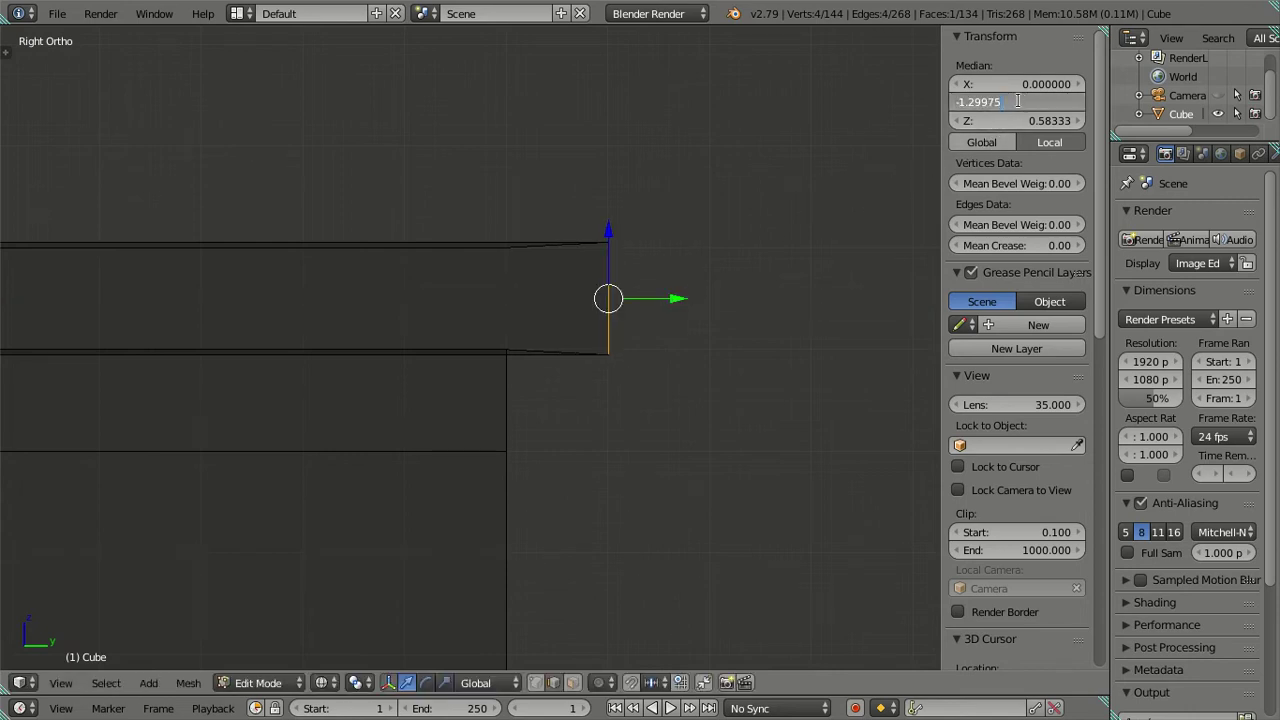
pyautogui.press('Return')
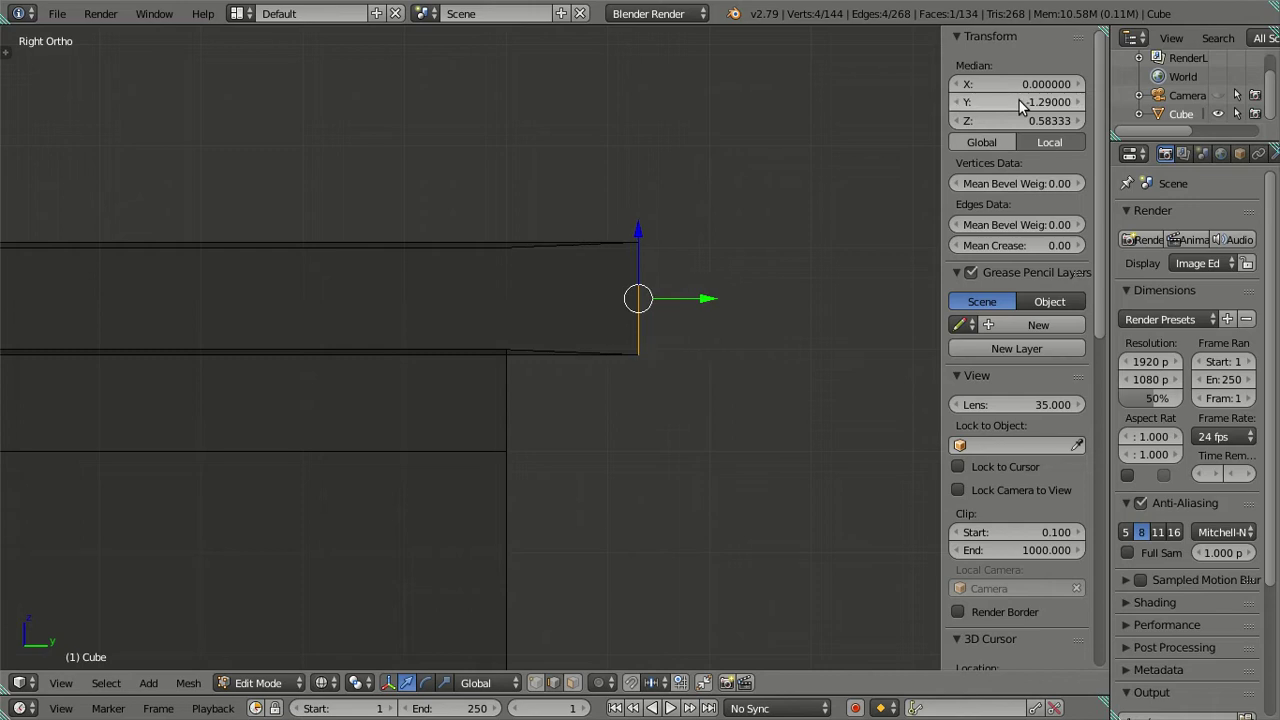
pyautogui.click(1020, 102)
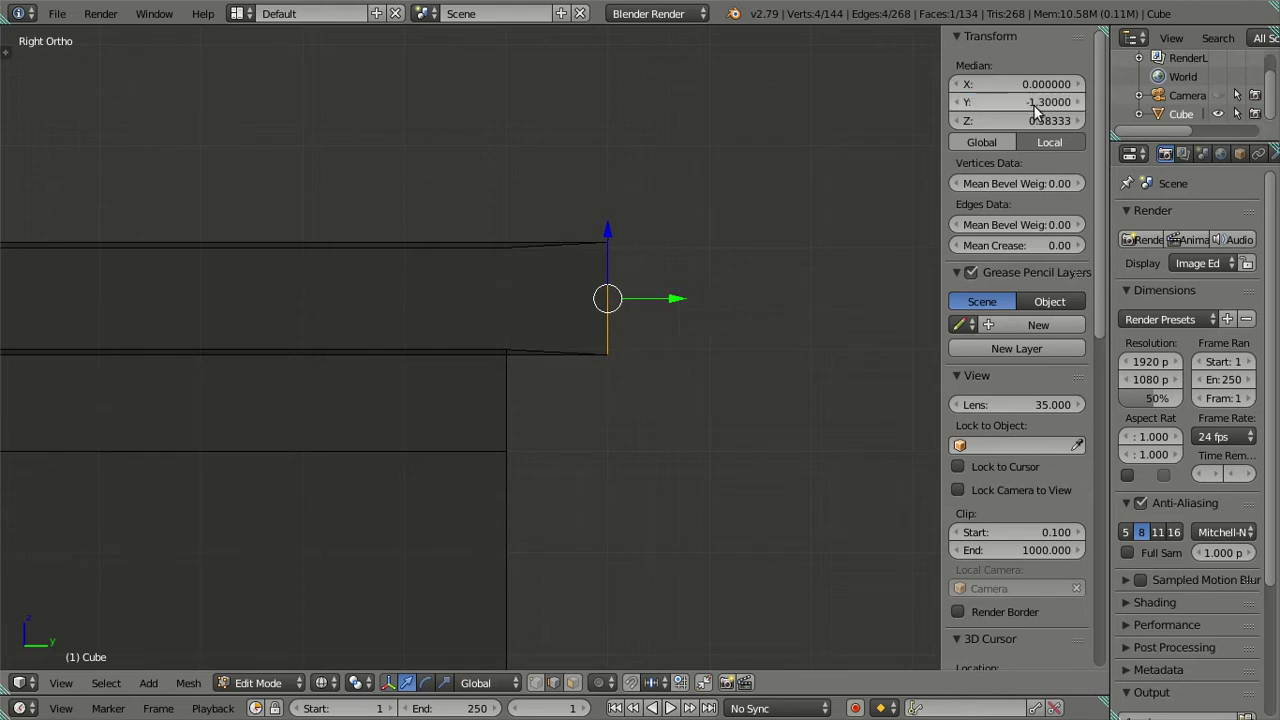
pyautogui.press('Return')
# Clear the selection and select the vertices at the ledge's left end
pyautogui.press('a')
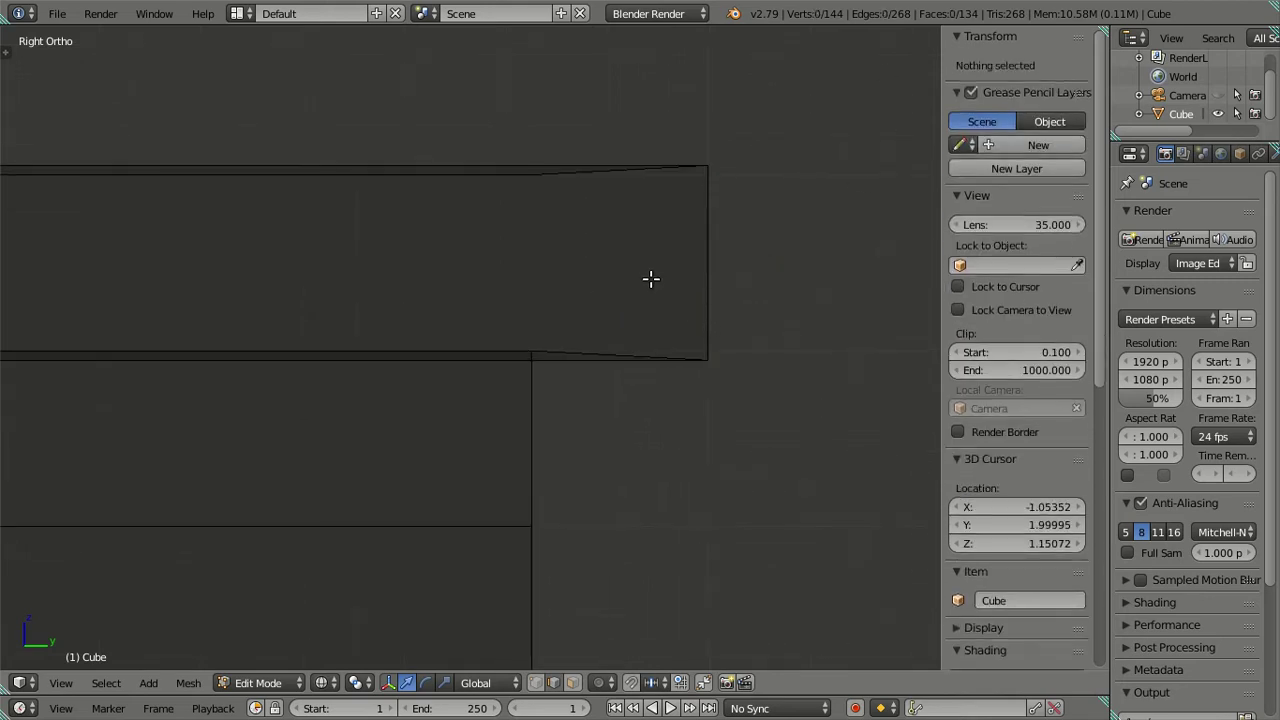
pyautogui.scroll(-2, 651, 277)
pyautogui.scroll(-3, 629, 291)
pyautogui.scroll(-1, 629, 291)
pyautogui.press('z')
pyautogui.moveTo(597, 313); pyautogui.dragTo(610, 437, button='middle')
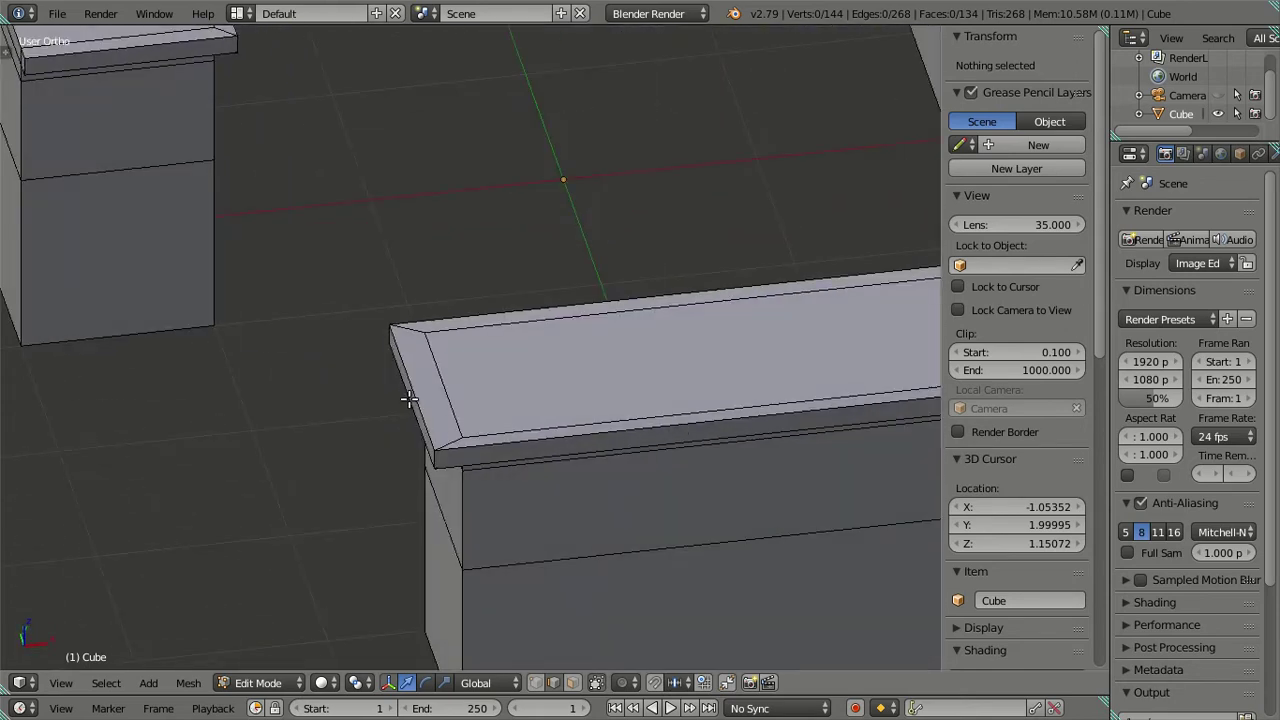
pyautogui.rightClick(402, 397)
# Inspect the selected ledge end from side and front wireframe views
pyautogui.press('KP_3')
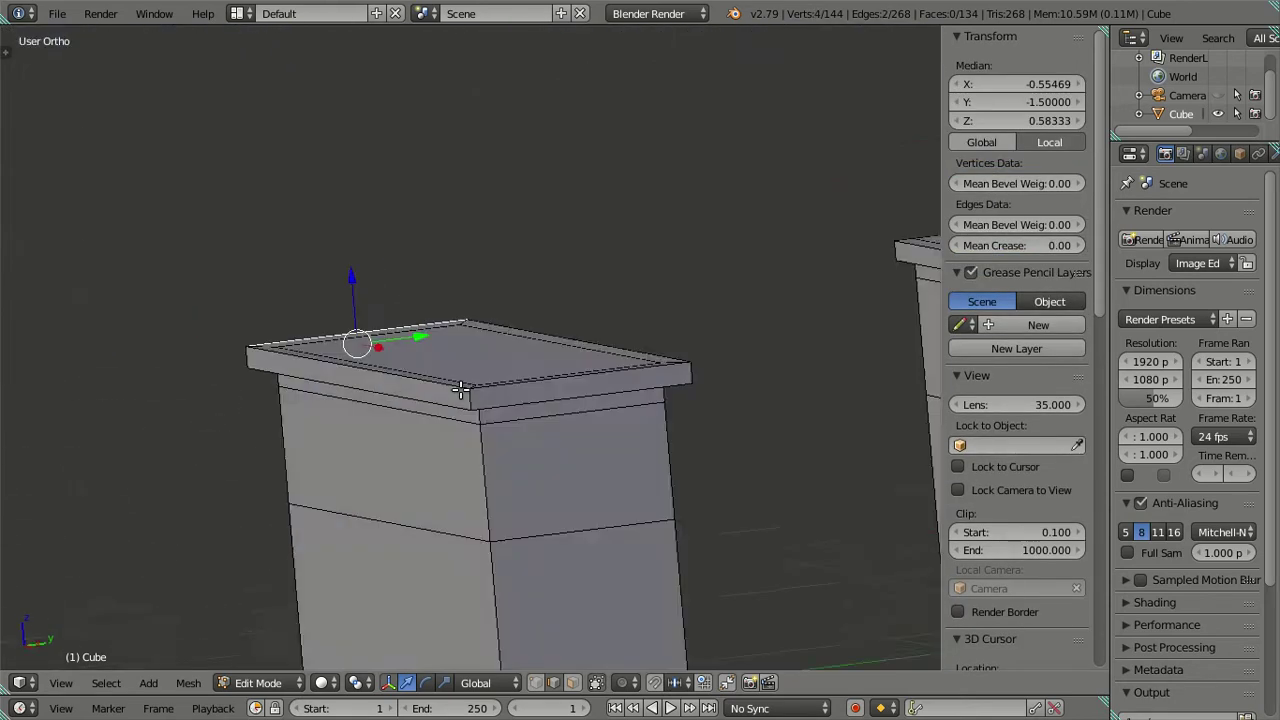
pyautogui.press('KP_1')
pyautogui.press('z')
pyautogui.scroll(1, 437, 351)
pyautogui.scroll(1, 349, 354)
pyautogui.moveTo(414, 356)
pyautogui.keyDown('shift'); pyautogui.mouseDown(button='middle')
pyautogui.moveTo(706, 437)
pyautogui.moveTo(521, 367)
pyautogui.mouseUp(button='middle'); pyautogui.keyUp('shift')
pyautogui.scroll(2, 700, 437)
pyautogui.scroll(-1, 521, 360)
pyautogui.scroll(-1, 520, 349)
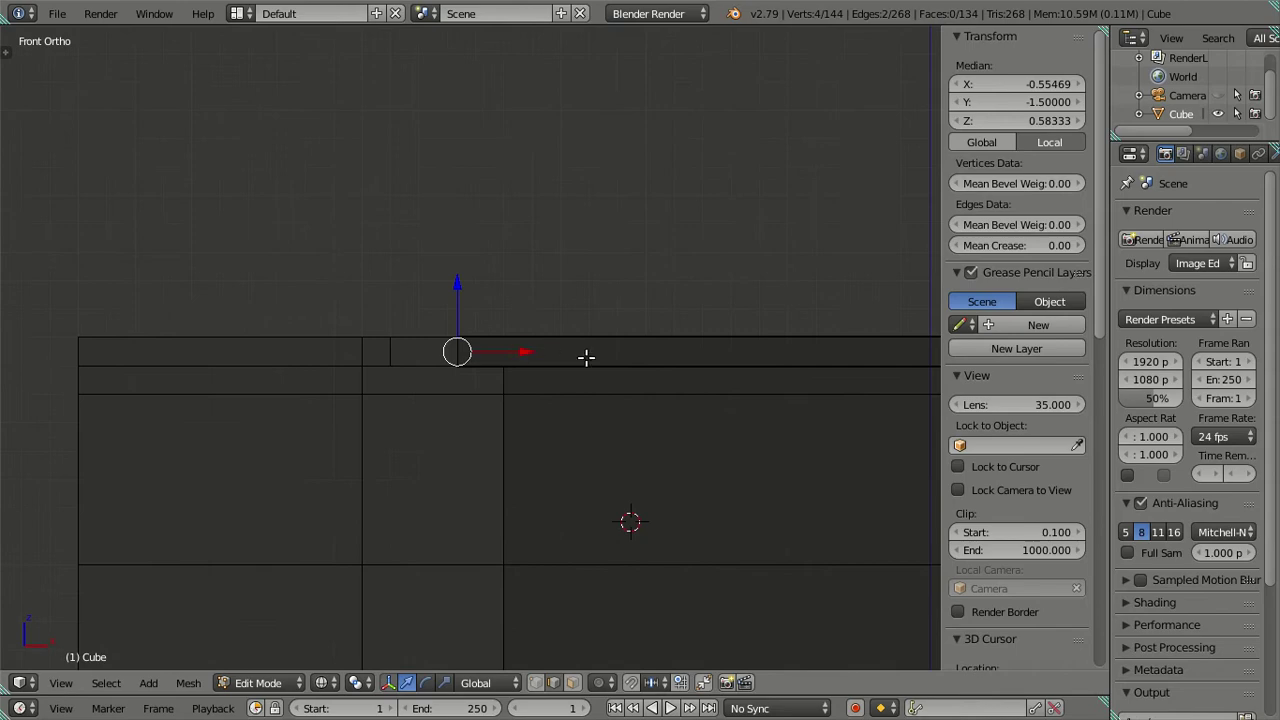
# Orbit the model, then return to a front wireframe view of the ledge end
pyautogui.press('z')
pyautogui.moveTo(563, 449)
pyautogui.mouseDown(button='middle')
pyautogui.moveTo(626, 434)
pyautogui.moveTo(631, 377)
pyautogui.moveTo(815, 366)
pyautogui.moveTo(751, 400)
pyautogui.mouseUp(button='middle')
pyautogui.press('KP_3')
pyautogui.scroll(4, 595, 378)
pyautogui.press('KP_1')
pyautogui.press('z')
pyautogui.scroll(1, 486, 385)
pyautogui.scroll(-1, 484, 382)
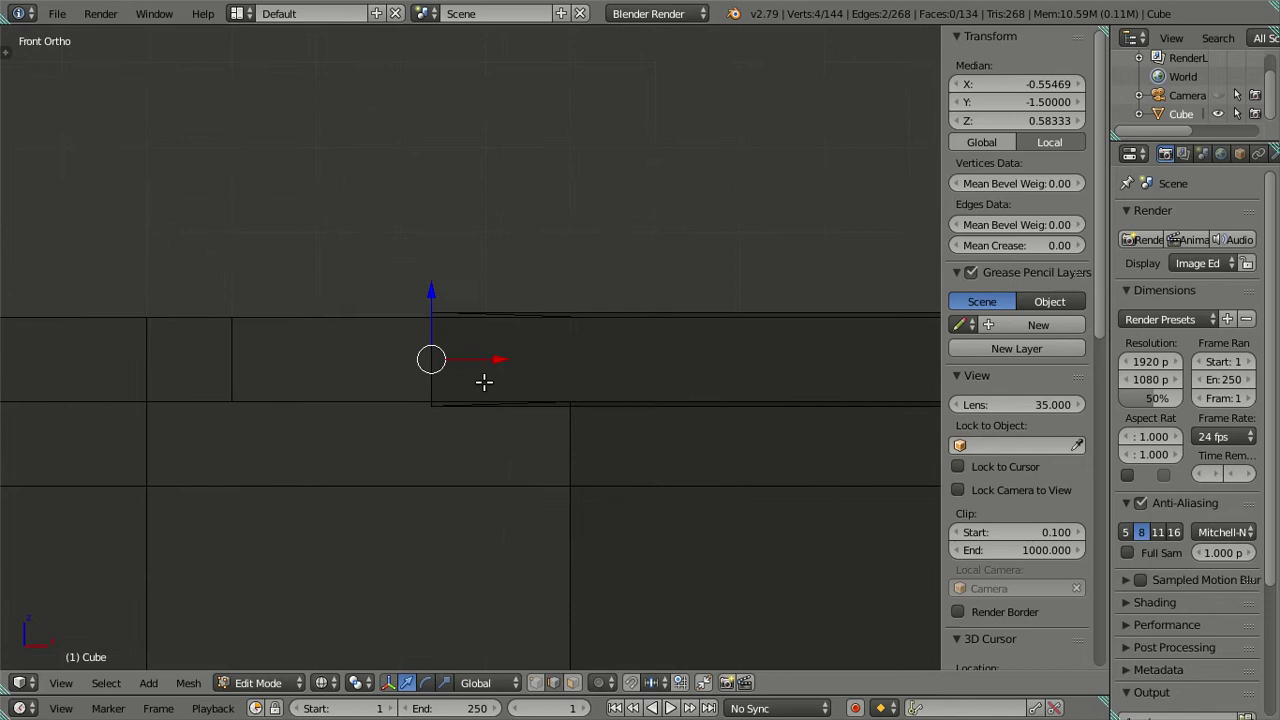
# Slide the ledge-end vertices slightly along X, then deselect all
pyautogui.moveTo(499, 368); pyautogui.dragTo(540, 358)
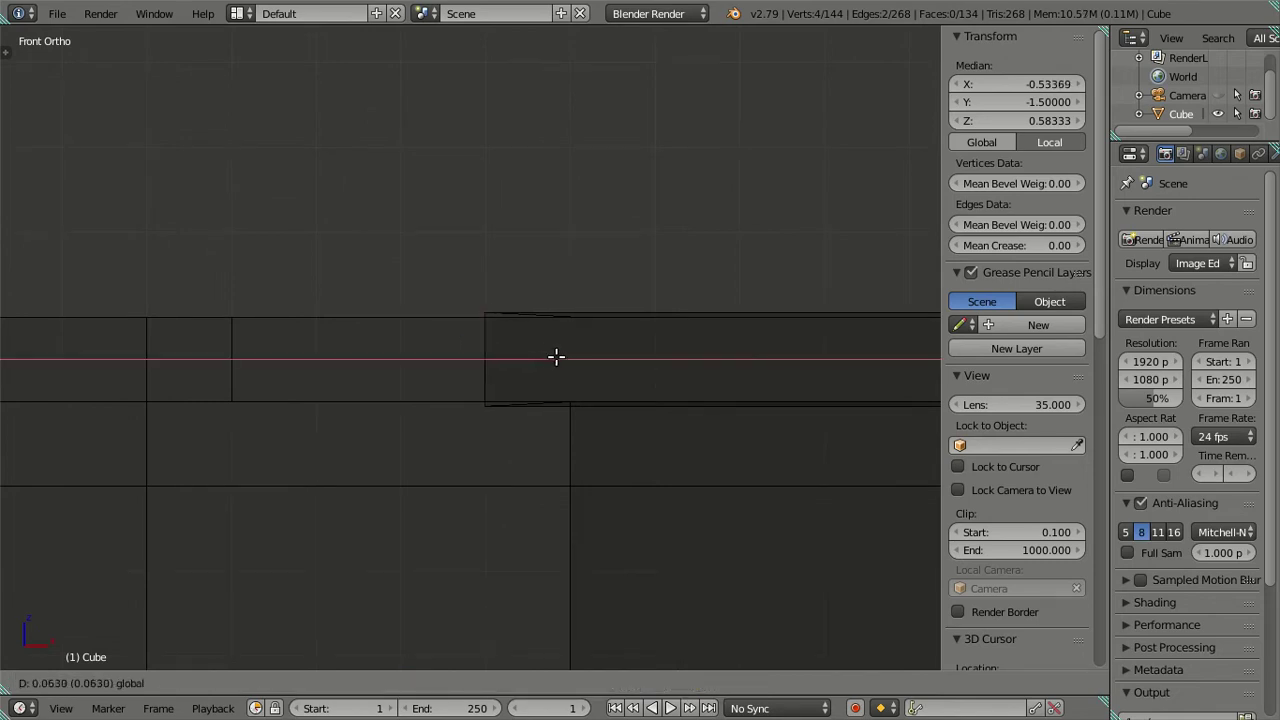
pyautogui.moveTo(527, 356)
pyautogui.mouseDown()
pyautogui.moveTo(516, 357)
pyautogui.moveTo(557, 369)
pyautogui.mouseUp()
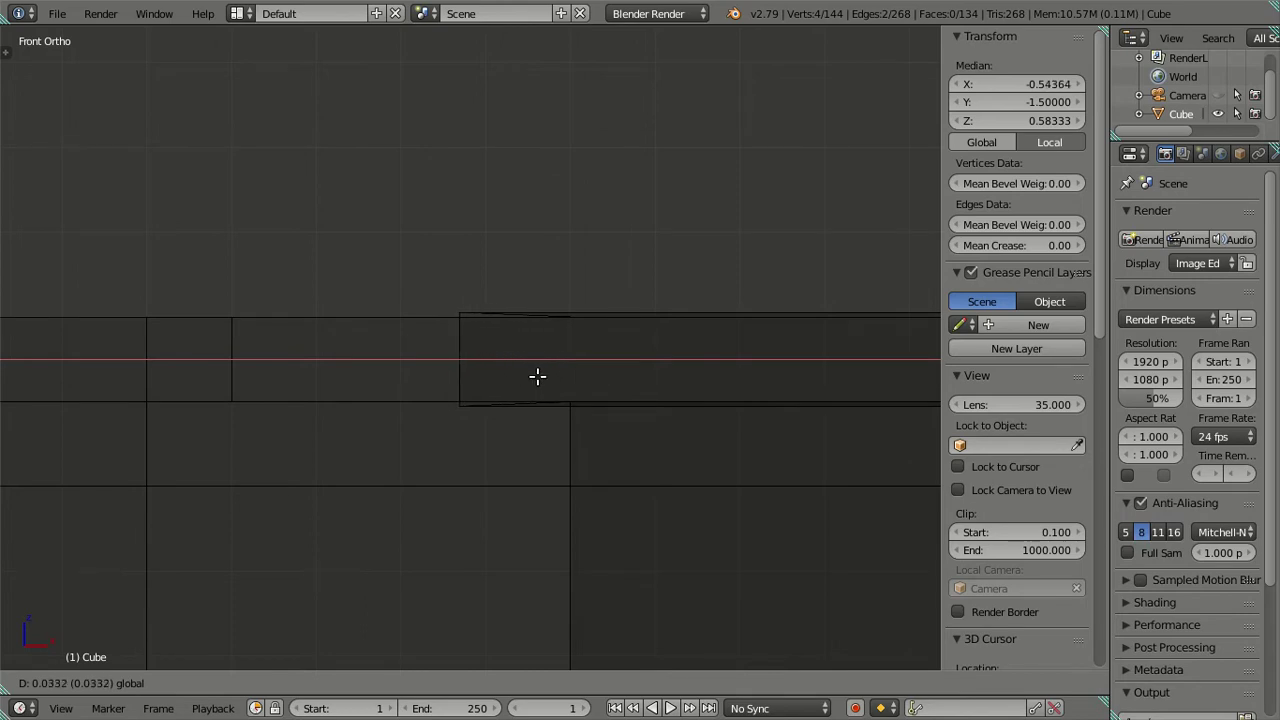
pyautogui.scroll(4, 550, 382)
pyautogui.moveTo(552, 380); pyautogui.dragTo(571, 381)
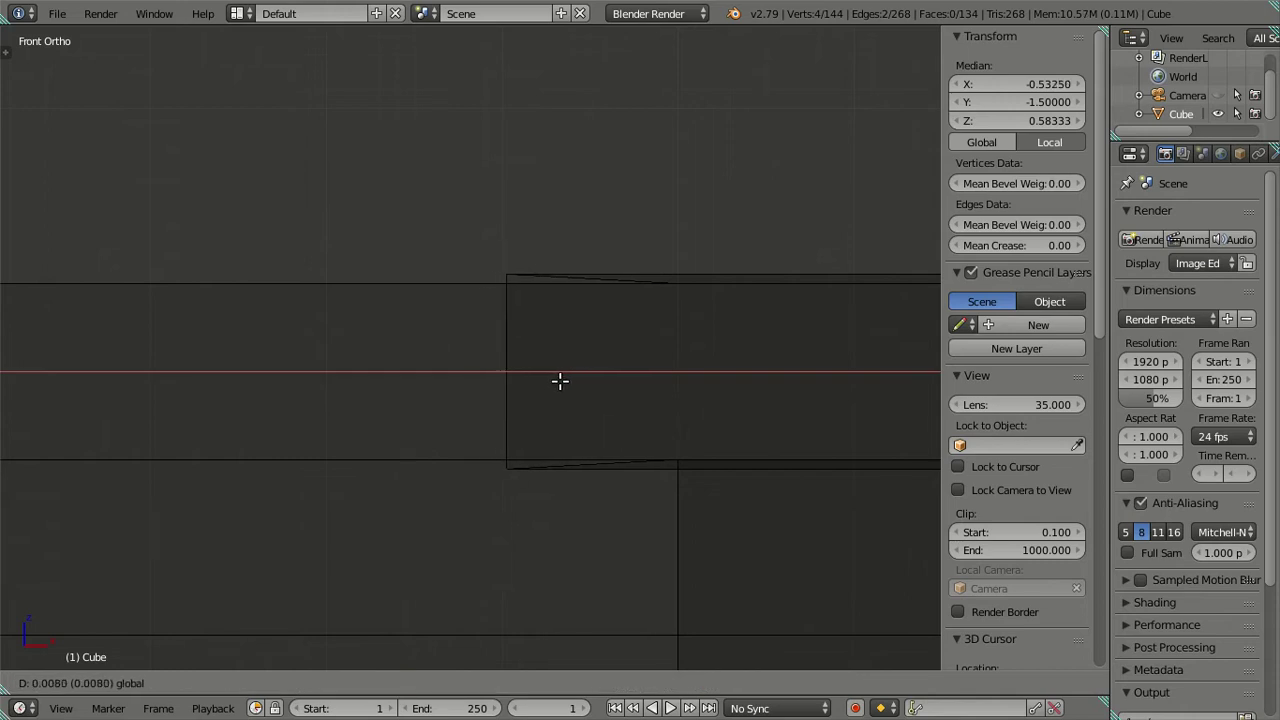
pyautogui.moveTo(552, 376); pyautogui.dragTo(552, 376)
pyautogui.scroll(-4, 552, 370)
pyautogui.scroll(-4, 552, 367)
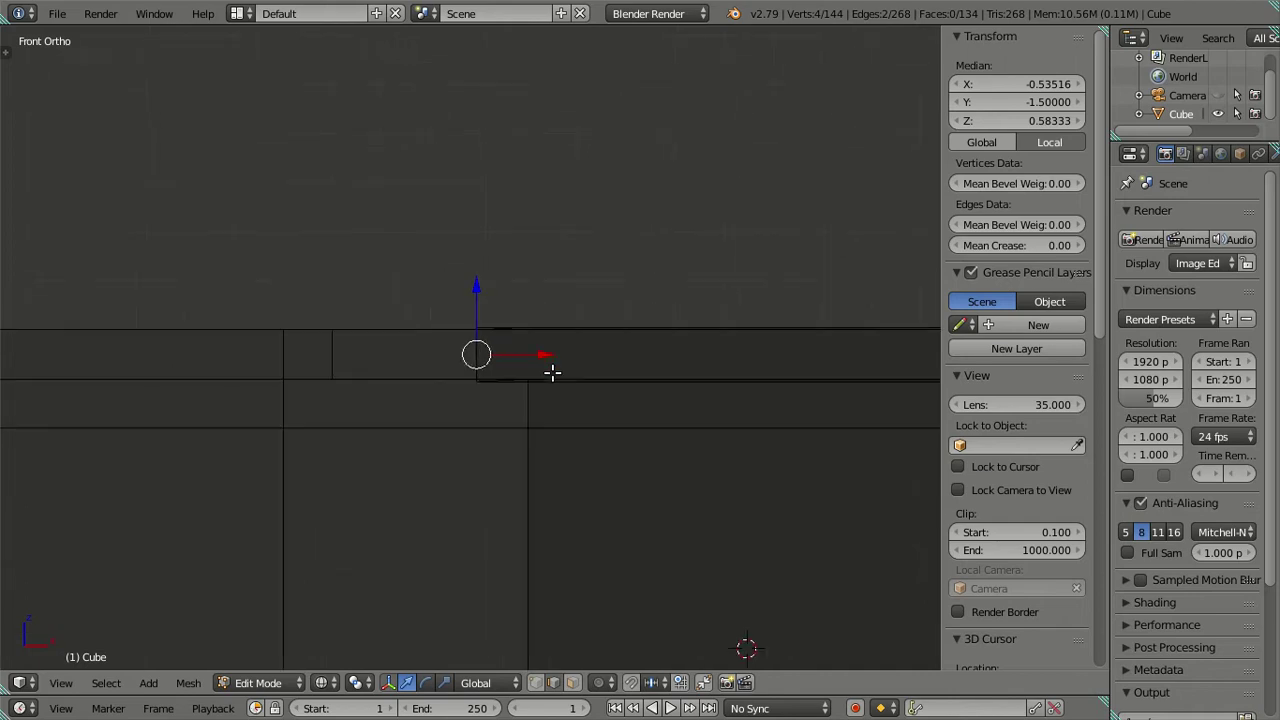
pyautogui.press('a')
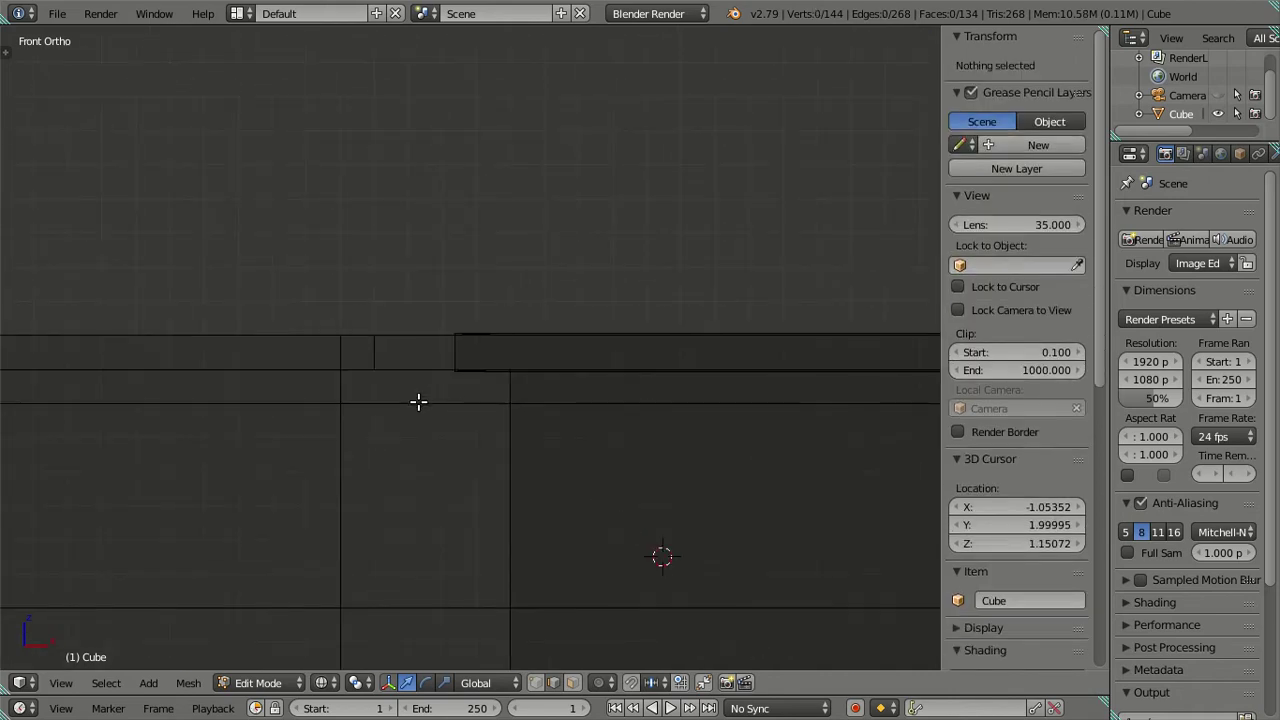
pyautogui.scroll(-2, 418, 401)
pyautogui.moveTo(543, 349)
pyautogui.mouseDown(button='middle')
pyautogui.moveTo(586, 420)
pyautogui.moveTo(614, 203)
pyautogui.moveTo(540, 403)
pyautogui.moveTo(537, 372)
pyautogui.mouseUp(button='middle')
# Add two evenly spaced vertical loop cuts across the wall
pyautogui.hotkey('ctrl', 'r')
pyautogui.scroll(1, 540, 353)
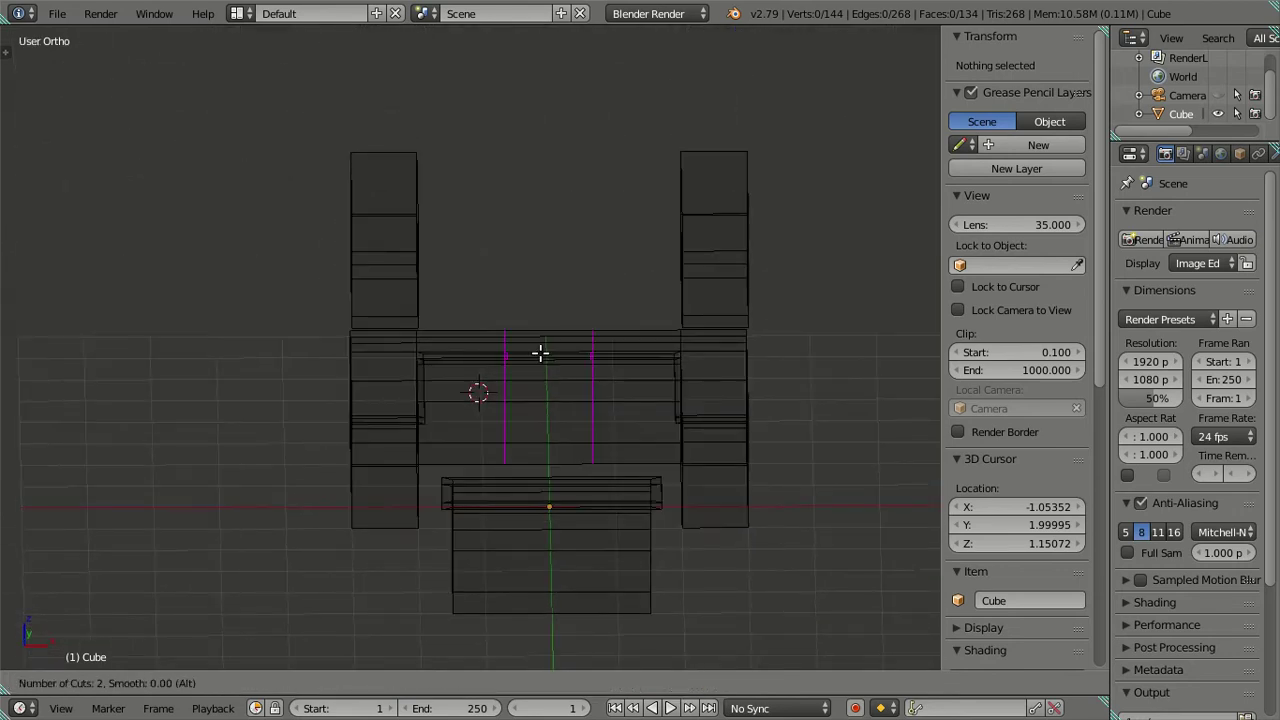
pyautogui.click(540, 353)
pyautogui.rightClick(520, 417)
pyautogui.press('KP_1')
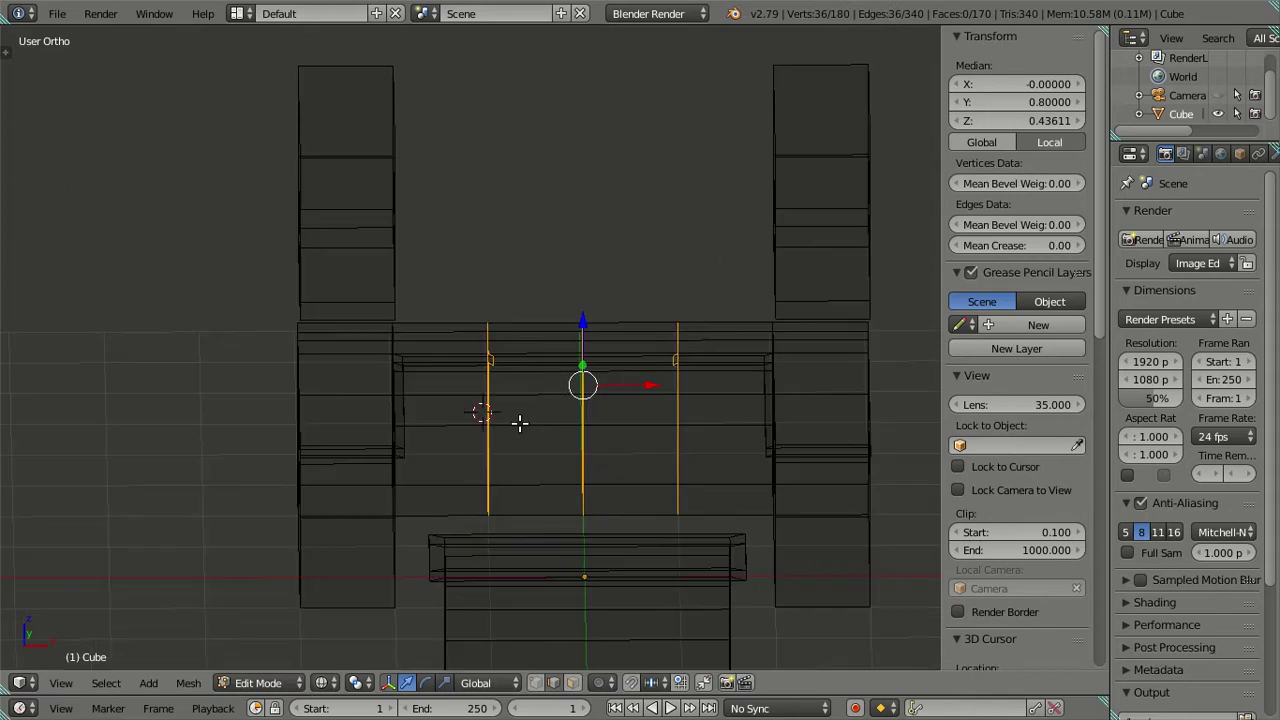
pyautogui.scroll(2, 517, 424)
pyautogui.press('a')
pyautogui.keyDown('shift'); pyautogui.moveTo(497, 540); pyautogui.dragTo(569, 406, button='middle'); pyautogui.keyUp('shift')
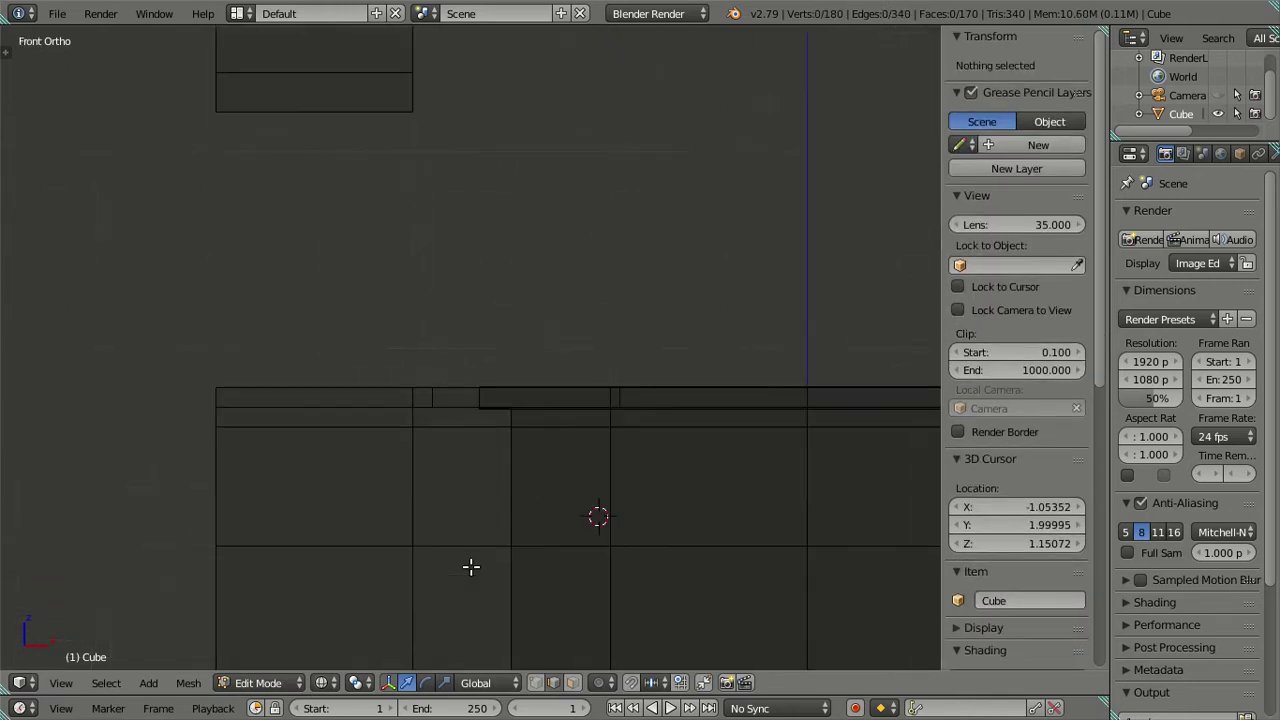
pyautogui.scroll(3, 521, 374)
pyautogui.scroll(2, 526, 357)
pyautogui.scroll(2, 543, 314)
pyautogui.keyDown('shift'); pyautogui.moveTo(543, 314); pyautogui.dragTo(497, 289, button='middle'); pyautogui.keyUp('shift')
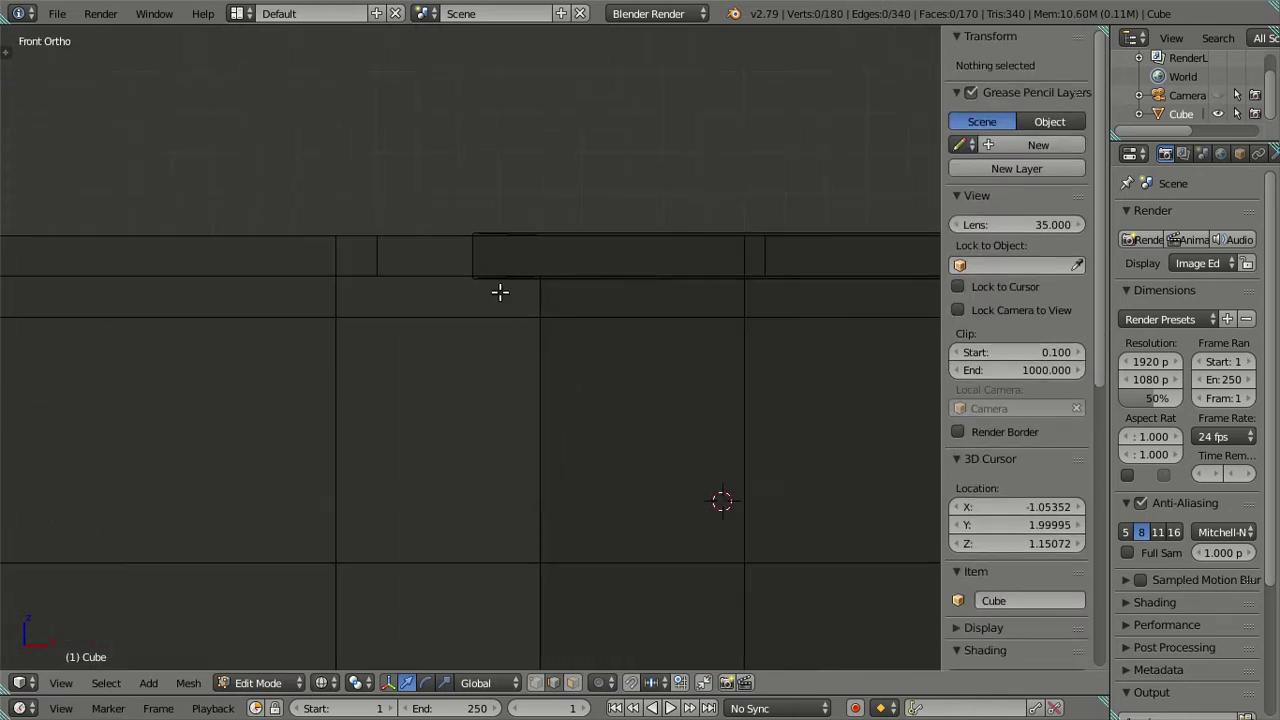
pyautogui.scroll(1, 454, 300)
# Add four evenly spaced loop cuts along the ledge
pyautogui.hotkey('ctrl', 'r')
pyautogui.scroll(3, 454, 300)
pyautogui.scroll(1, 454, 300)
pyautogui.scroll(1, 454, 300)
pyautogui.scroll(-1, 454, 300)
pyautogui.scroll(-1, 454, 300)
pyautogui.scroll(-1, 454, 300)
pyautogui.scroll(-1, 454, 300)
pyautogui.scroll(-1, 454, 300)
pyautogui.scroll(2, 454, 300)
pyautogui.scroll(2, 454, 300)
pyautogui.scroll(-1, 454, 300)
pyautogui.click(454, 300)
pyautogui.rightClick(454, 300)
pyautogui.scroll(-4, 649, 451)
pyautogui.scroll(4, 600, 423)
pyautogui.scroll(3, 583, 313)
pyautogui.scroll(-2, 583, 313)
# Select a ledge edge, leave its X unchanged, and undo the extra ledge cuts
pyautogui.rightClick(500, 345)
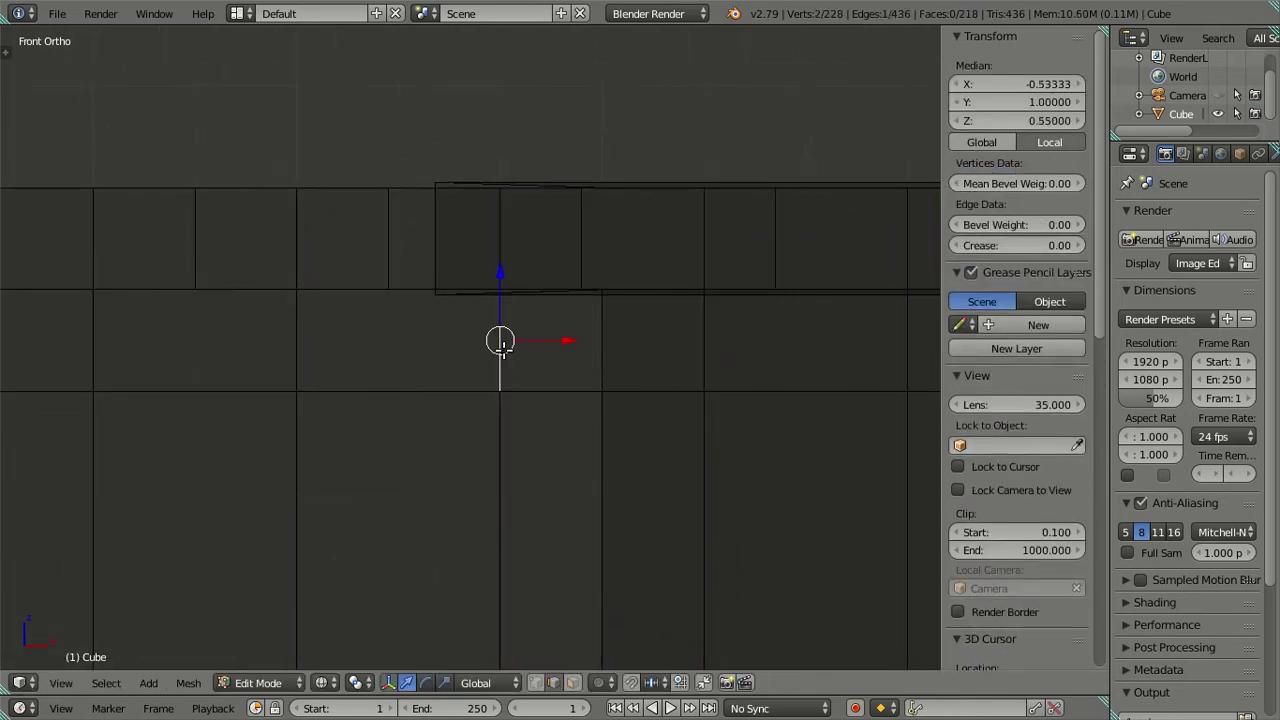
pyautogui.scroll(-3, 502, 346)
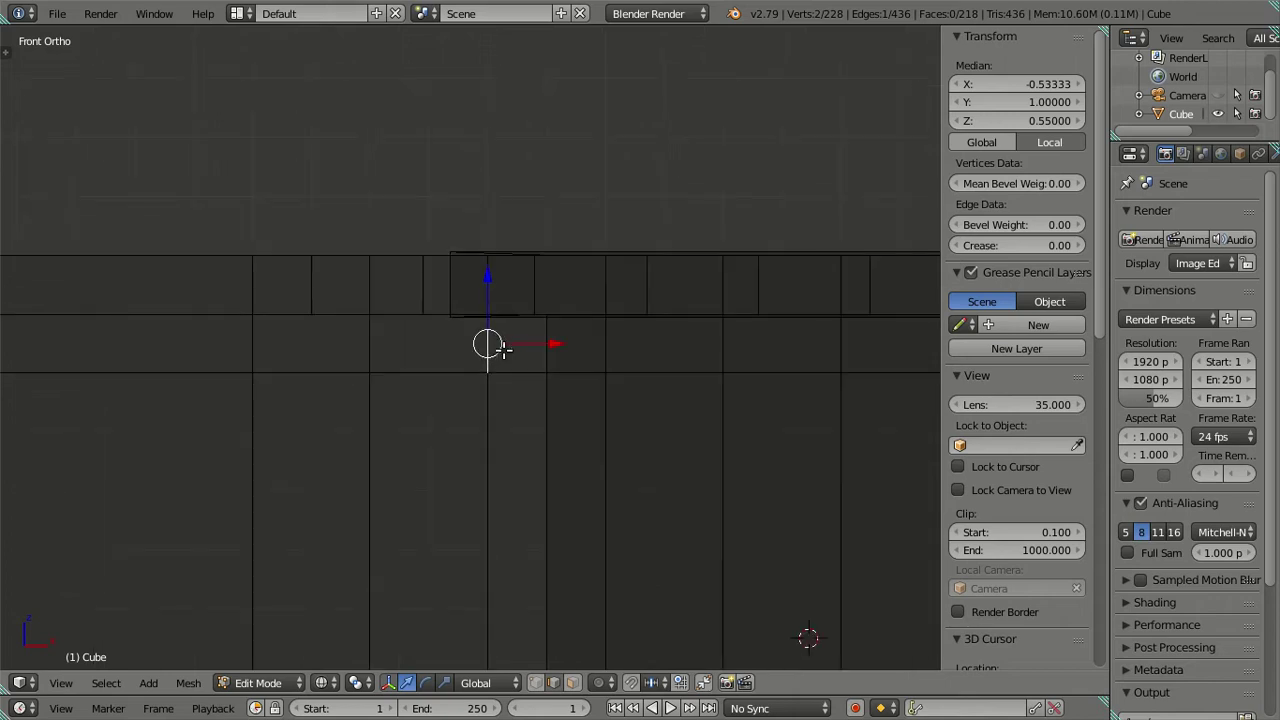
pyautogui.scroll(3, 505, 348)
pyautogui.keyDown('shift'); pyautogui.moveTo(537, 329); pyautogui.dragTo(524, 380, button='middle'); pyautogui.keyUp('shift')
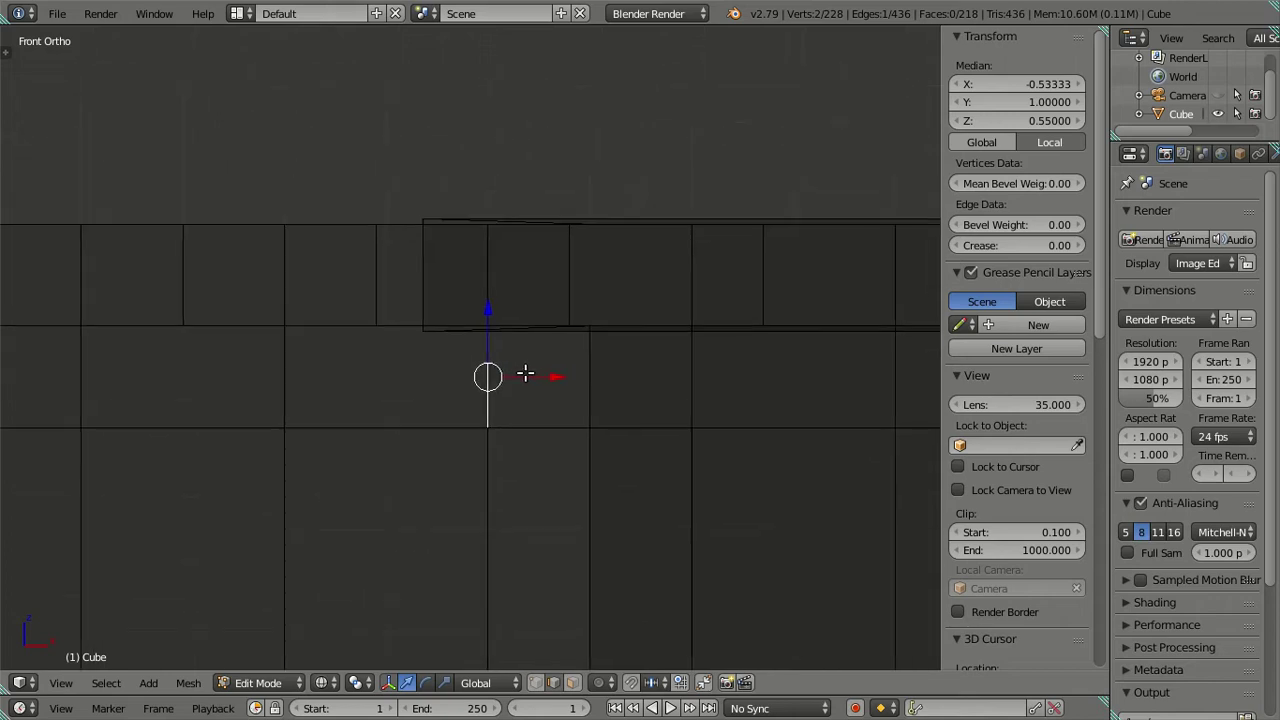
pyautogui.click(1005, 84)
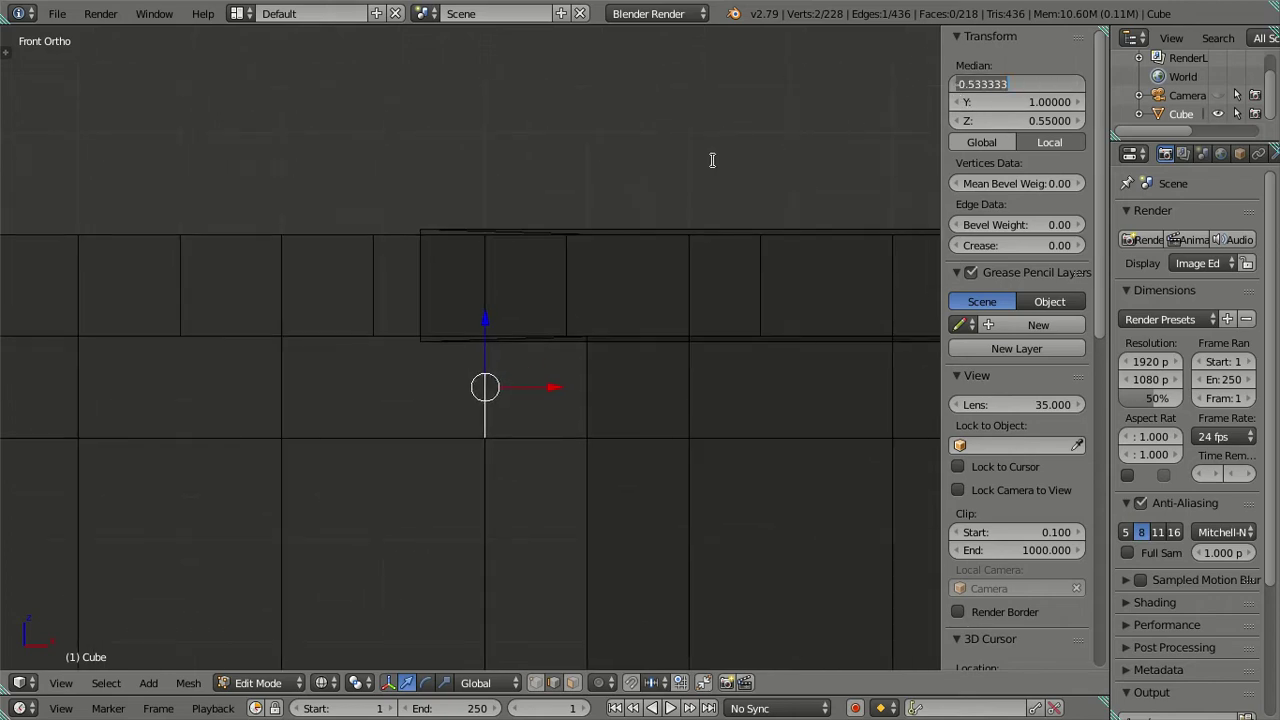
pyautogui.click(712, 160)
pyautogui.hotkey('ctrl', 'z')
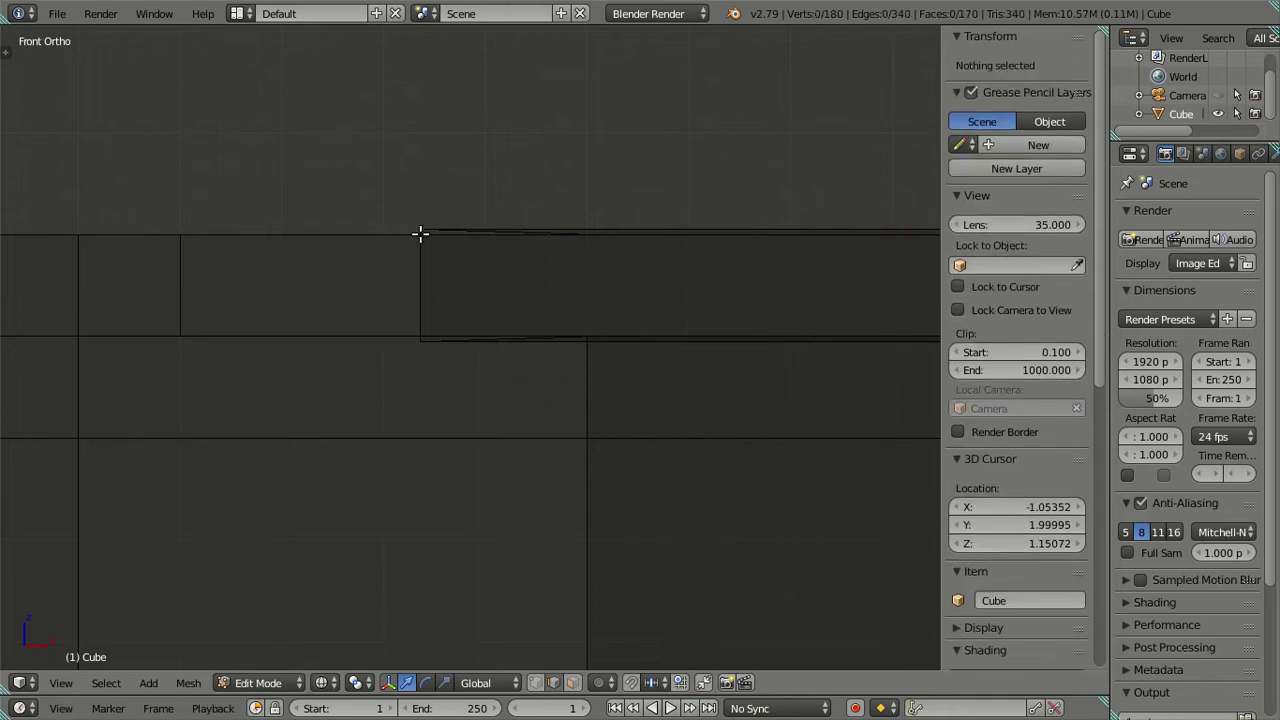
# Set the ledge's left-end vertices to X -0.53333, then deselect
pyautogui.moveTo(377, 189); pyautogui.dragTo(474, 417)
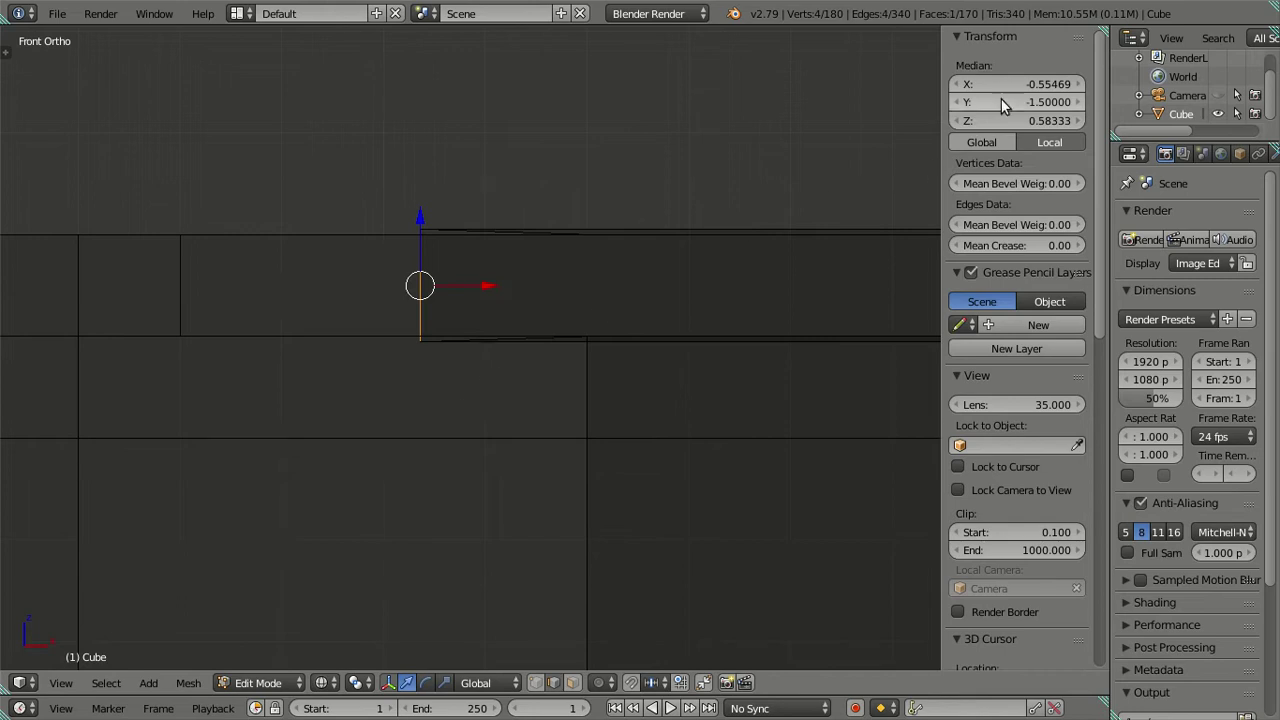
pyautogui.write('-0.53333')
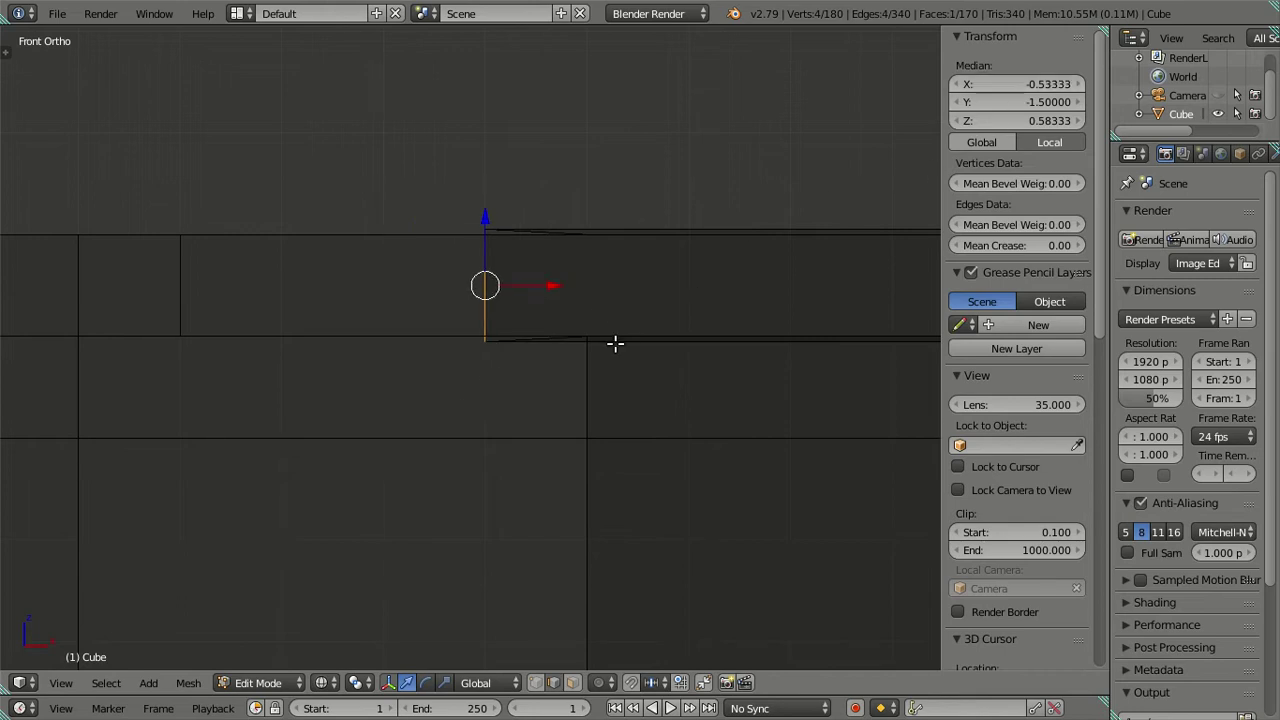
pyautogui.press('a')
pyautogui.scroll(-2, 614, 343)
pyautogui.scroll(-1, 749, 429)
pyautogui.keyDown('shift'); pyautogui.moveTo(749, 429); pyautogui.dragTo(363, 394, button='middle'); pyautogui.keyUp('shift')
pyautogui.scroll(-1, 570, 390)
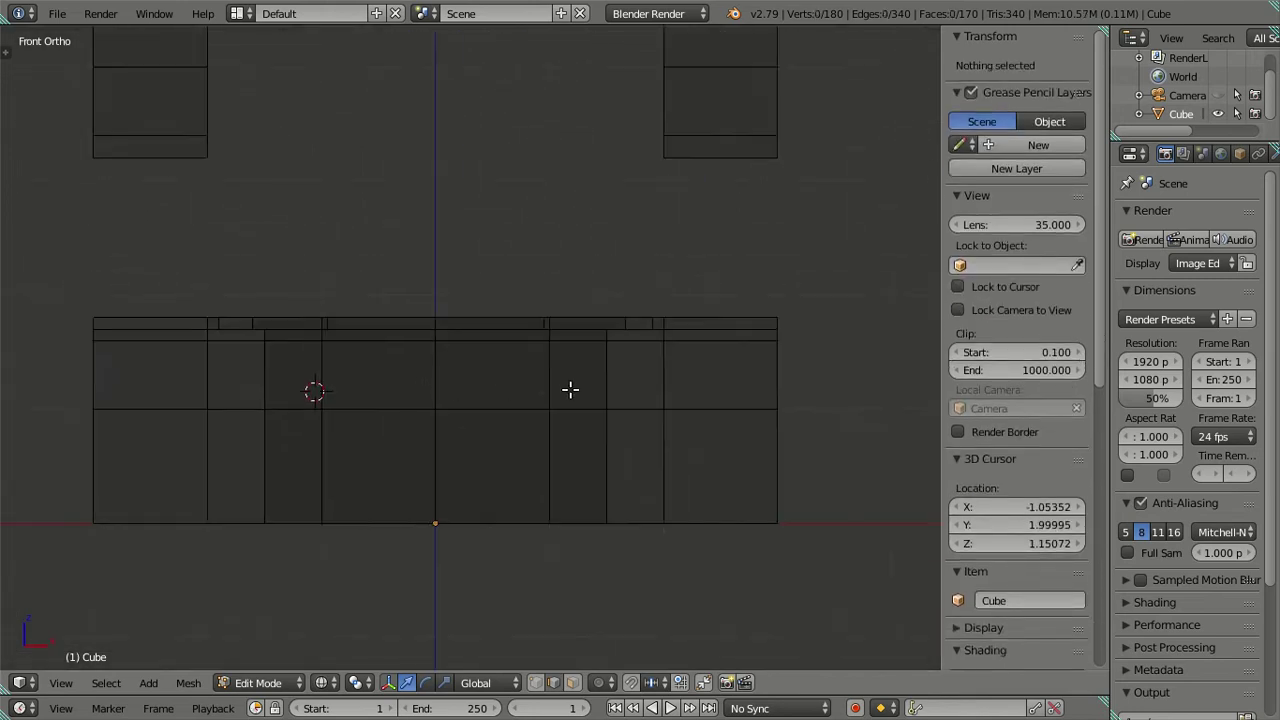
# Reframe the ledge in wireframe and try another four-cut loop cut on it
pyautogui.press('z')
pyautogui.scroll(2, 570, 390)
pyautogui.scroll(1, 669, 397)
pyautogui.scroll(1, 543, 386)
pyautogui.scroll(1, 560, 357)
pyautogui.keyDown('shift'); pyautogui.moveTo(657, 351); pyautogui.dragTo(520, 380, button='middle'); pyautogui.keyUp('shift')
pyautogui.press('z')
pyautogui.hotkey('ctrl', 'r')
pyautogui.scroll(2, 543, 378)
pyautogui.scroll(1, 543, 378)
pyautogui.click(543, 378)
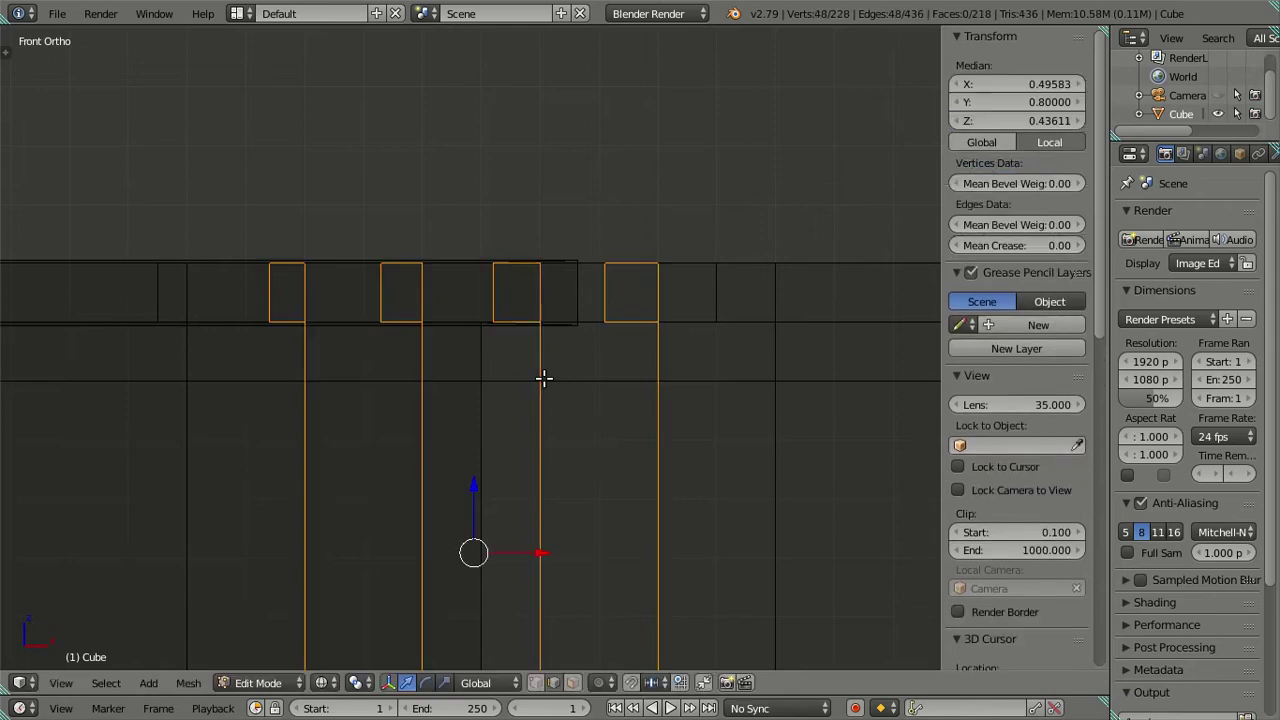
pyautogui.rightClick(545, 375)
# Leave a ledge vertex's X unchanged and undo the four ledge loop cuts
pyautogui.scroll(2, 548, 372)
pyautogui.rightClick(563, 366)
pyautogui.click(984, 86)
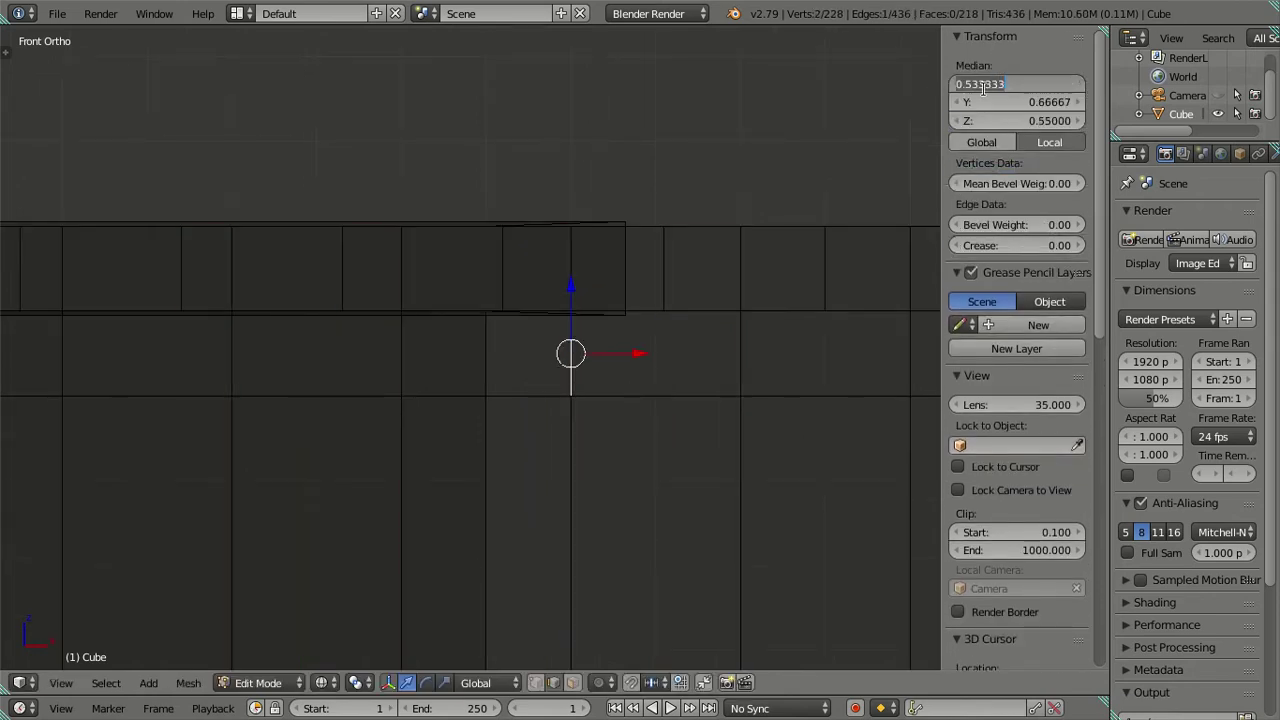
pyautogui.press('Escape')
pyautogui.hotkey('ctrl', 'z')
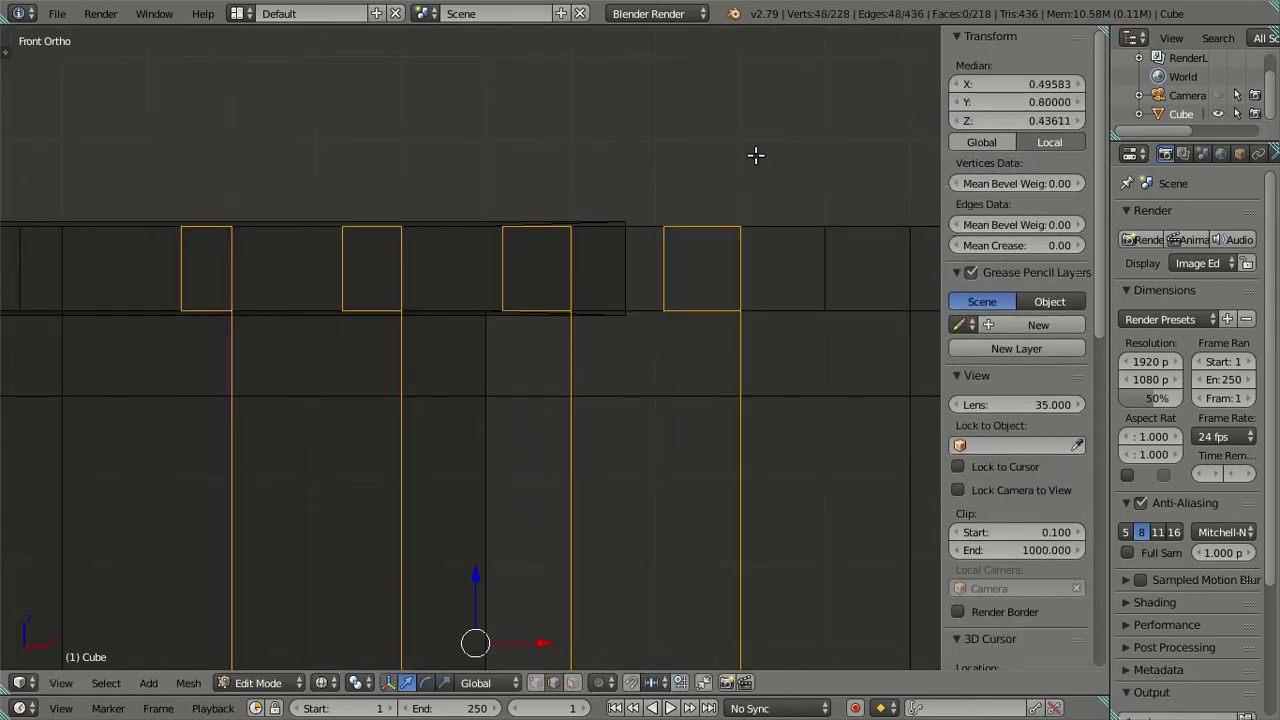
pyautogui.hotkey('ctrl', 'z')
# Set the ledge's right-end vertices to X 0.53333, then deselect
pyautogui.press('b')
pyautogui.moveTo(572, 163); pyautogui.dragTo(634, 331)
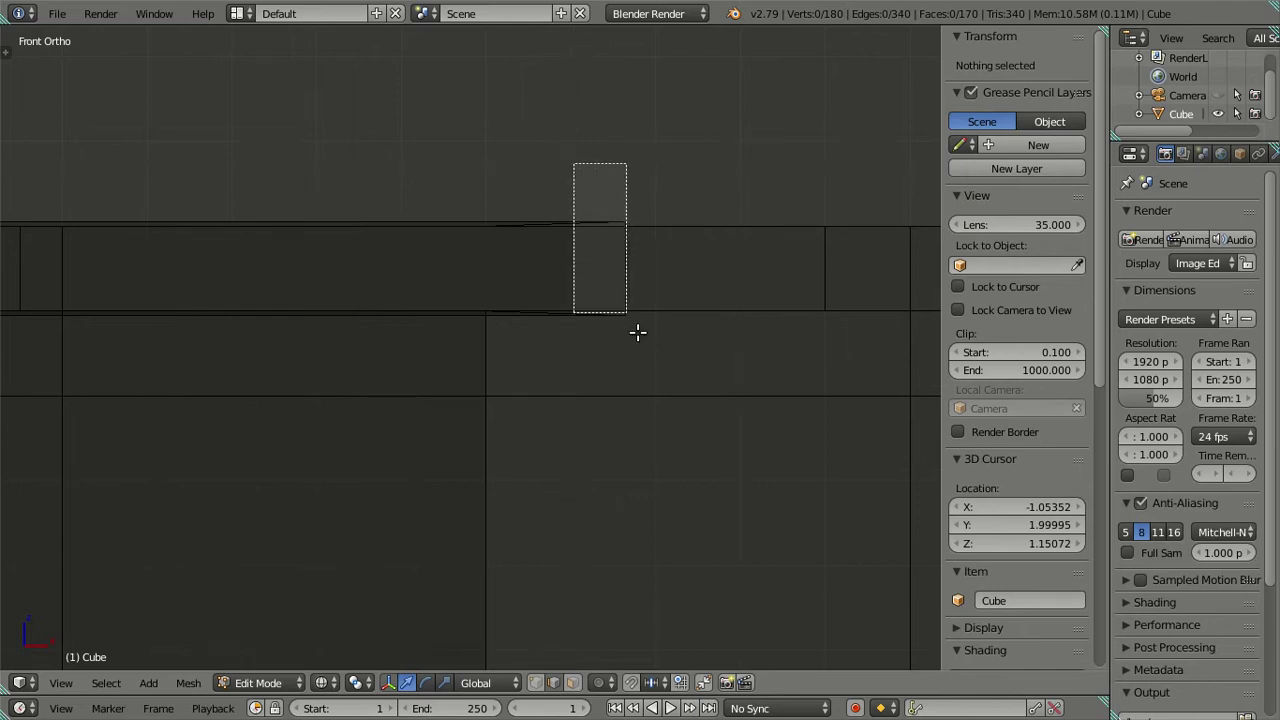
pyautogui.moveTo(1030, 88); pyautogui.dragTo(884, 144)
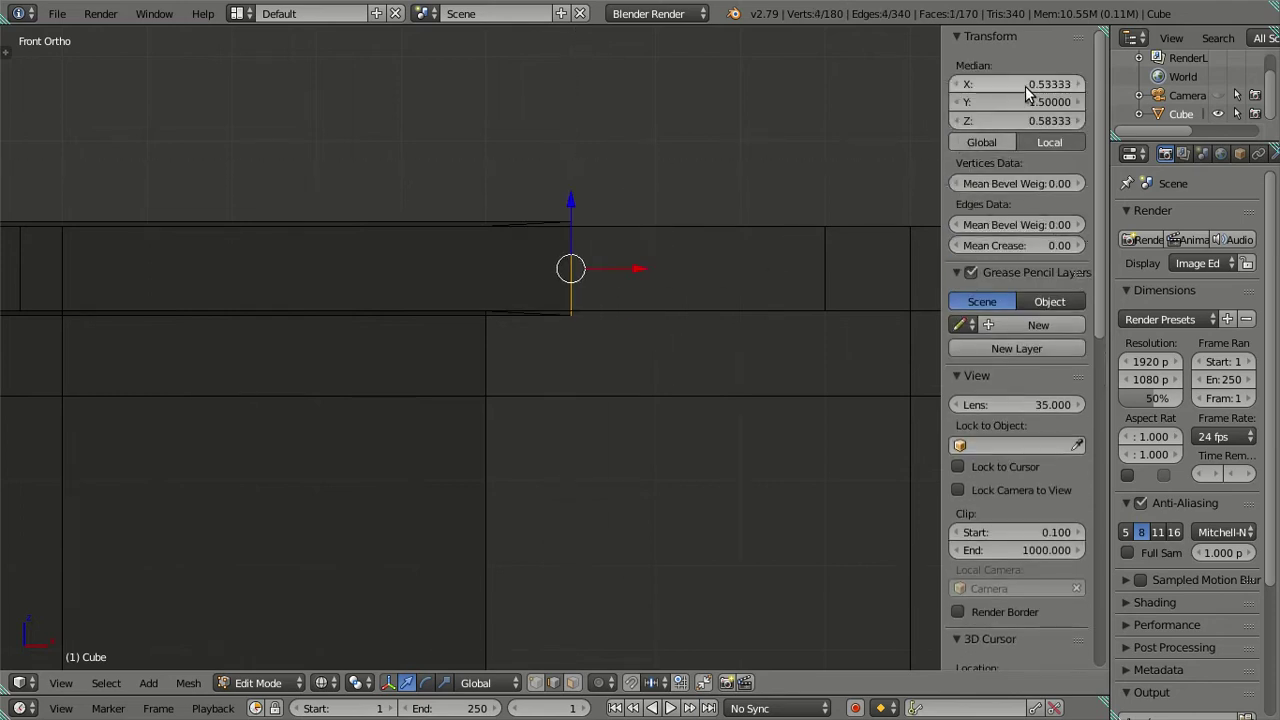
pyautogui.press('a')
pyautogui.scroll(-4, 594, 252)
pyautogui.moveTo(594, 252)
pyautogui.mouseDown(button='middle')
pyautogui.moveTo(571, 260)
pyautogui.moveTo(563, 323)
pyautogui.moveTo(423, 351)
pyautogui.moveTo(563, 200)
pyautogui.moveTo(692, 212)
pyautogui.mouseUp(button='middle')
# Set the wall cap's top edge to a Median Z of 0.56667
pyautogui.keyDown('alt'); pyautogui.rightClick(551, 213); pyautogui.keyUp('alt')
pyautogui.scroll(2, 654, 234)
pyautogui.scroll(3, 646, 257)
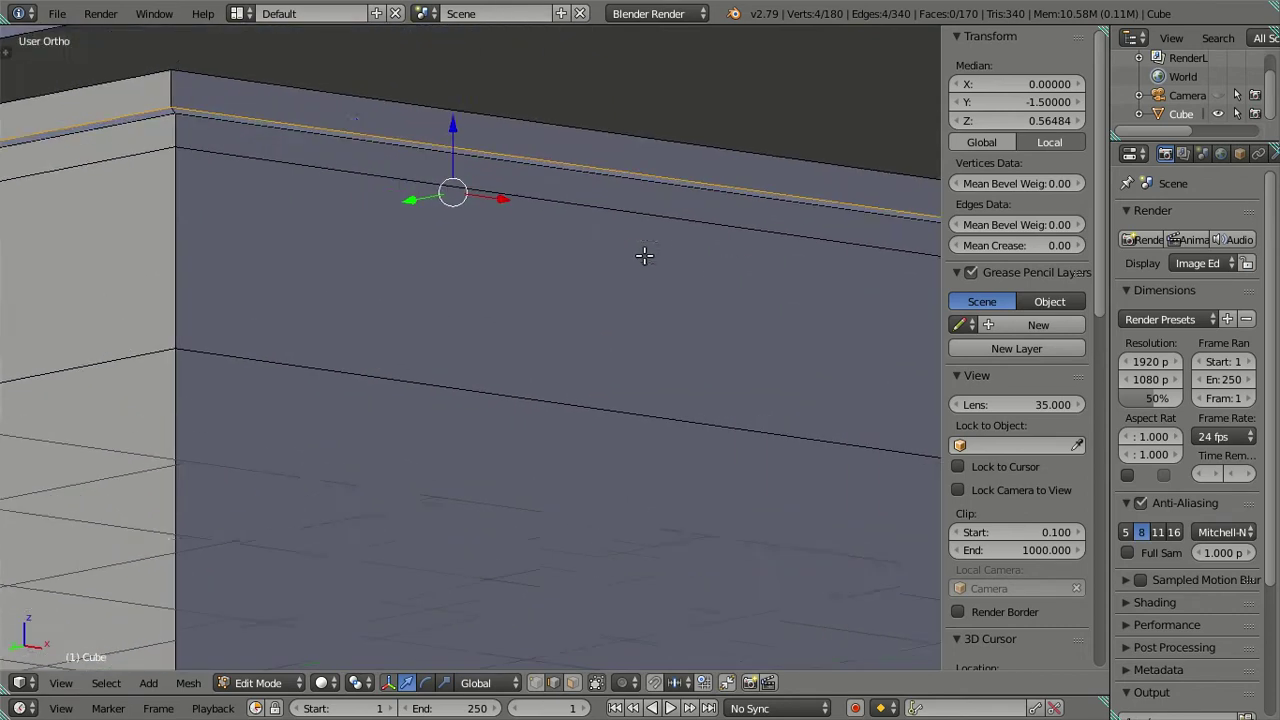
pyautogui.rightClick(640, 143)
pyautogui.click(985, 120)
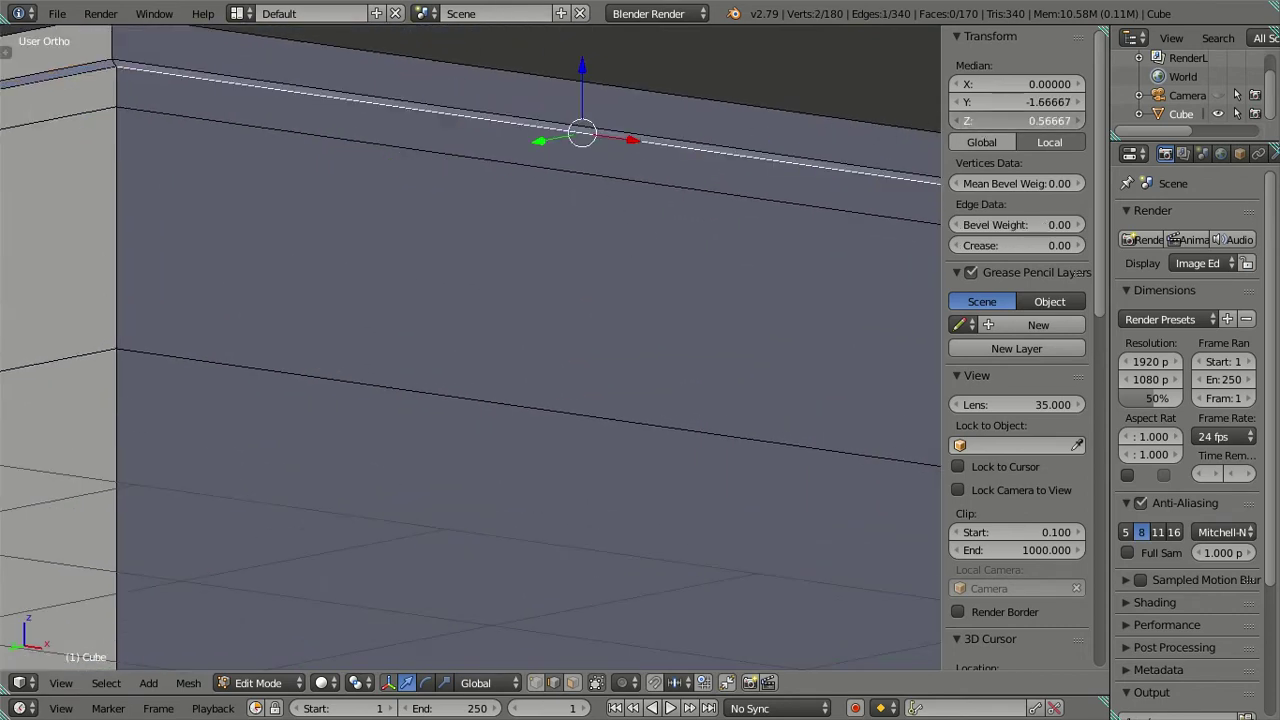
pyautogui.press('Return')
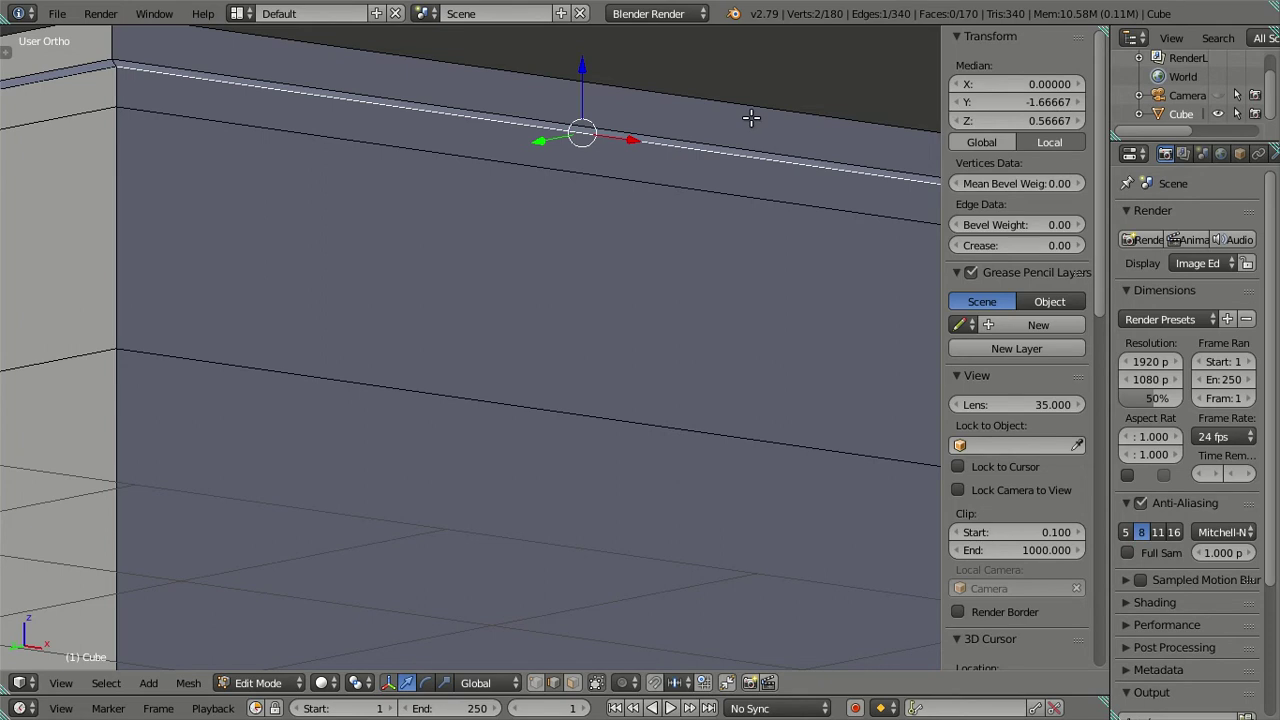
# Put the front ledge's top edge at Z 0.6, then clear the selection
pyautogui.keyDown('shift'); pyautogui.rightClick(751, 118); pyautogui.keyUp('shift')
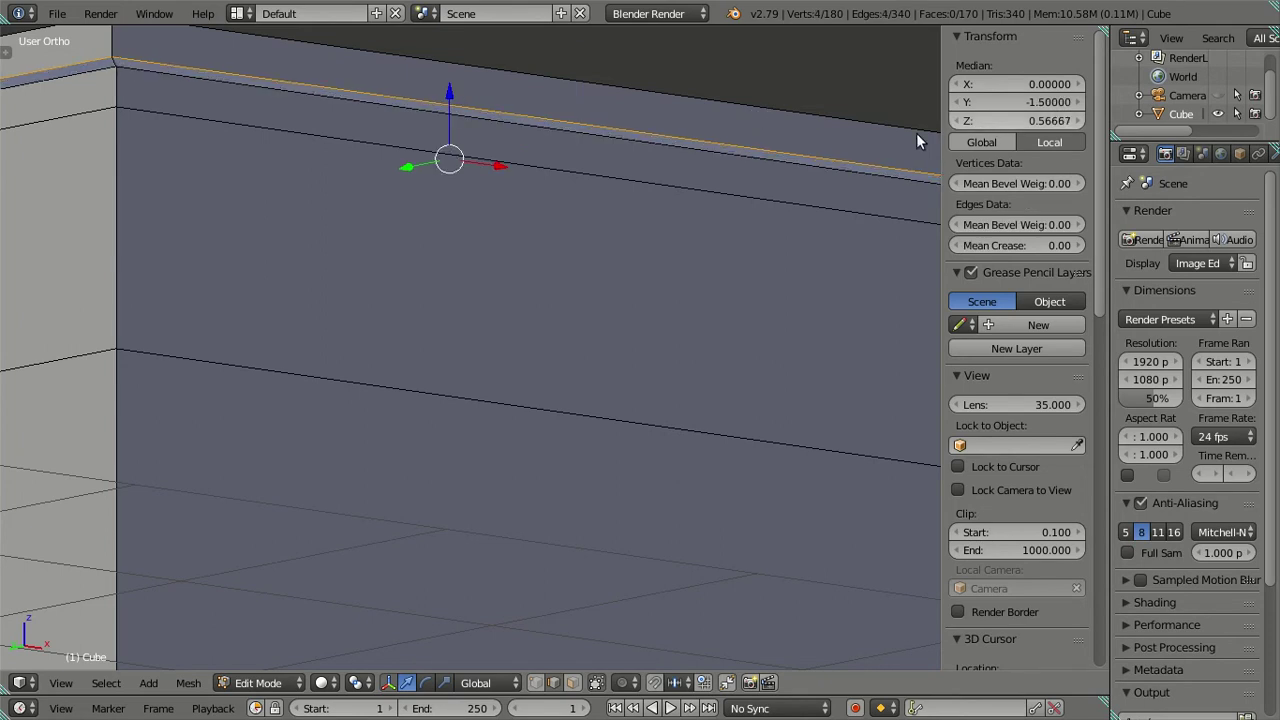
pyautogui.press('a')
pyautogui.moveTo(671, 100)
pyautogui.mouseDown(button='middle')
pyautogui.moveTo(598, 181)
pyautogui.moveTo(590, 224)
pyautogui.mouseUp(button='middle')
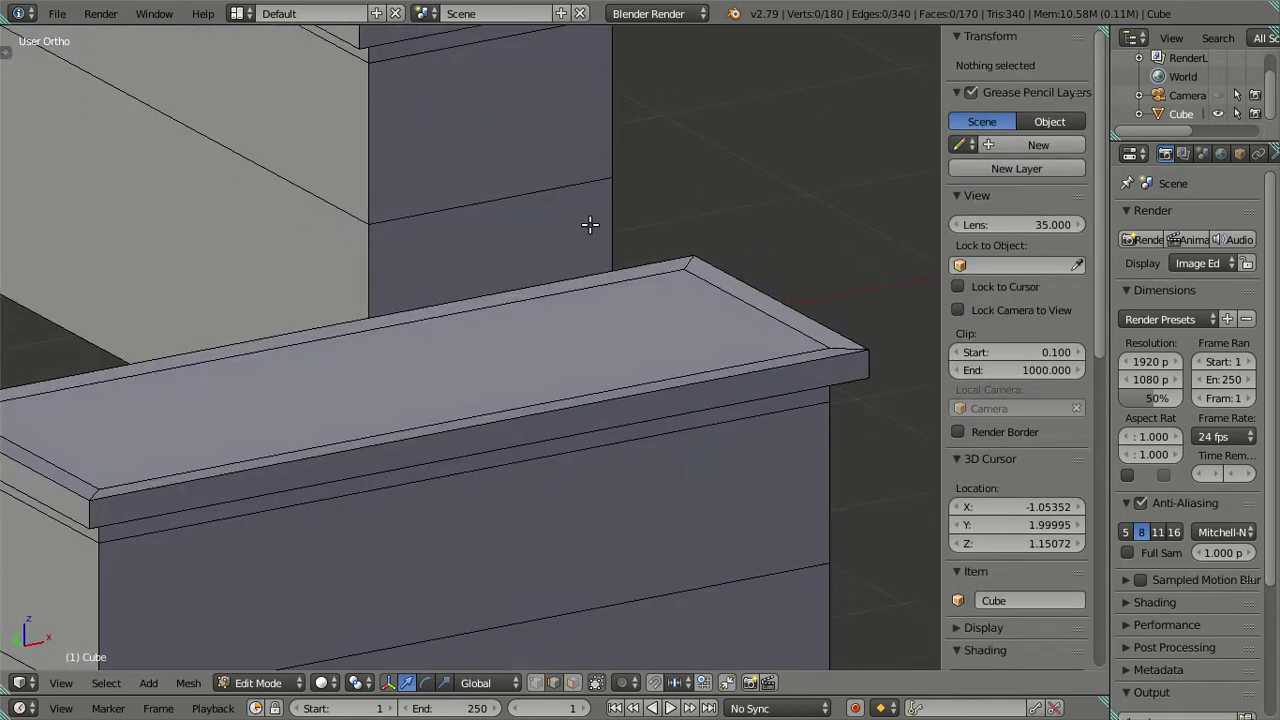
pyautogui.rightClick(761, 357)
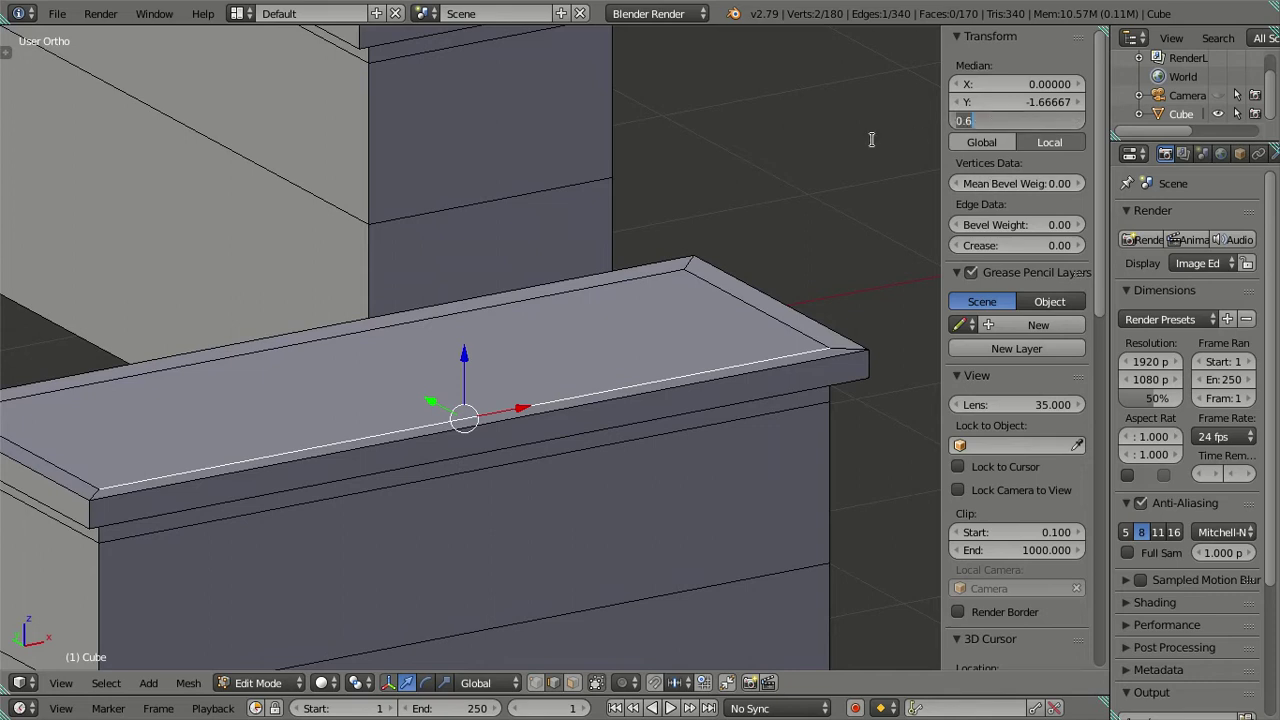
pyautogui.press('a')
pyautogui.keyDown('alt'); pyautogui.rightClick(745, 266); pyautogui.keyUp('alt')
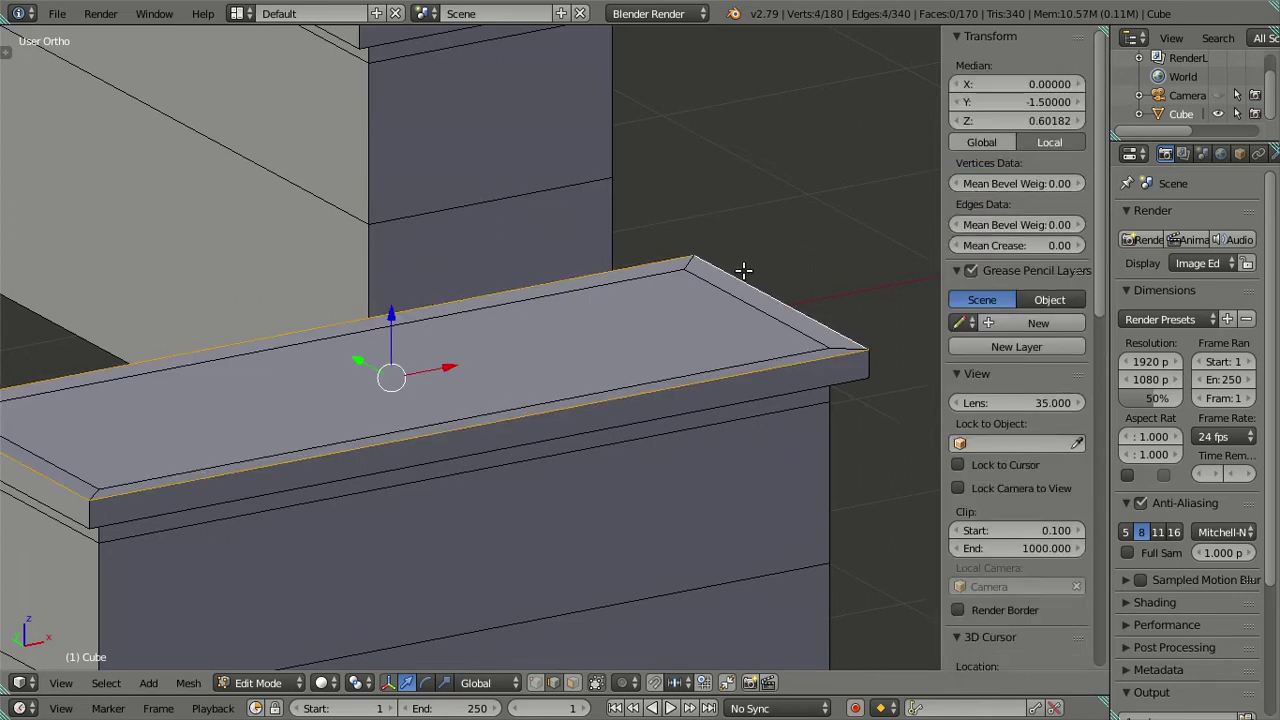
pyautogui.press('a')
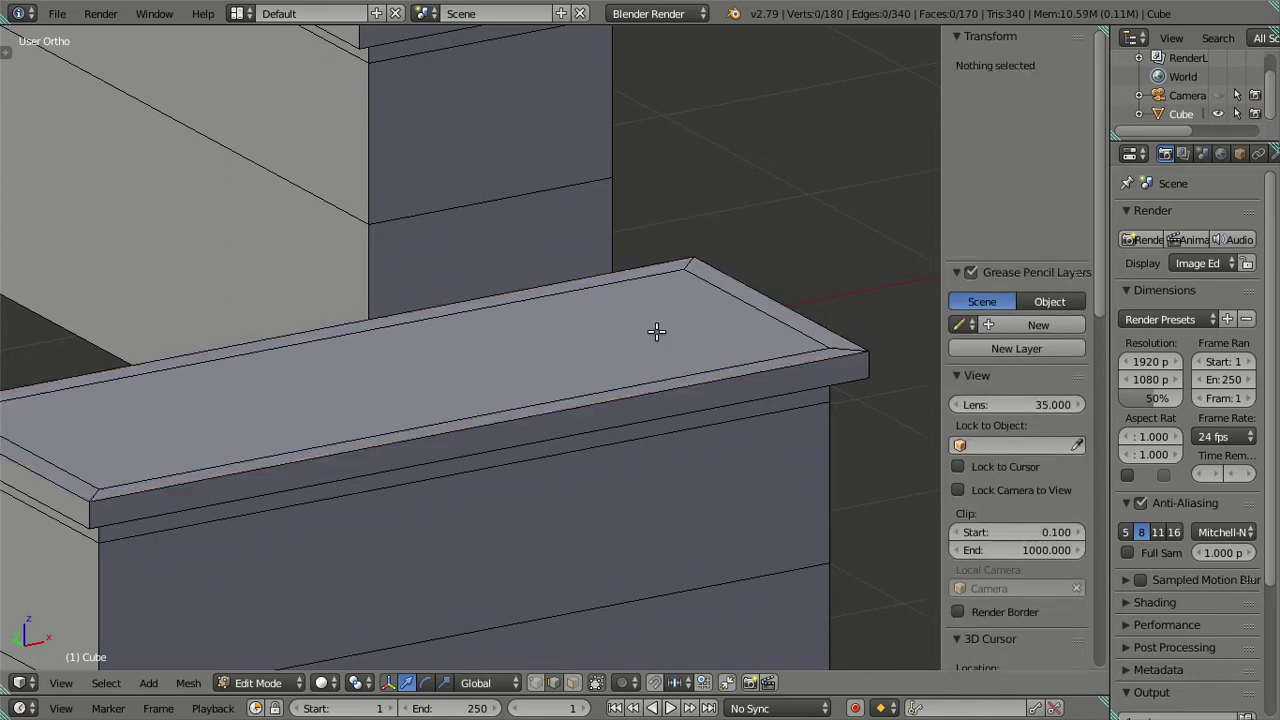
# Orbit out over the whole building base and return to Object Mode
pyautogui.moveTo(657, 329); pyautogui.dragTo(651, 380, button='middle')
pyautogui.scroll(3, 438, 374)
pyautogui.scroll(-3, 438, 374)
pyautogui.moveTo(443, 343)
pyautogui.mouseDown(button='middle')
pyautogui.moveTo(529, 434)
pyautogui.moveTo(471, 366)
pyautogui.moveTo(512, 376)
pyautogui.moveTo(543, 357)
pyautogui.mouseUp(button='middle')
pyautogui.press('Tab')
# Orbit and zoom around the building base from front, top-down and oblique angles
pyautogui.moveTo(506, 314)
pyautogui.mouseDown(button='middle')
pyautogui.moveTo(457, 277)
pyautogui.moveTo(527, 320)
pyautogui.moveTo(527, 341)
pyautogui.mouseUp(button='middle')
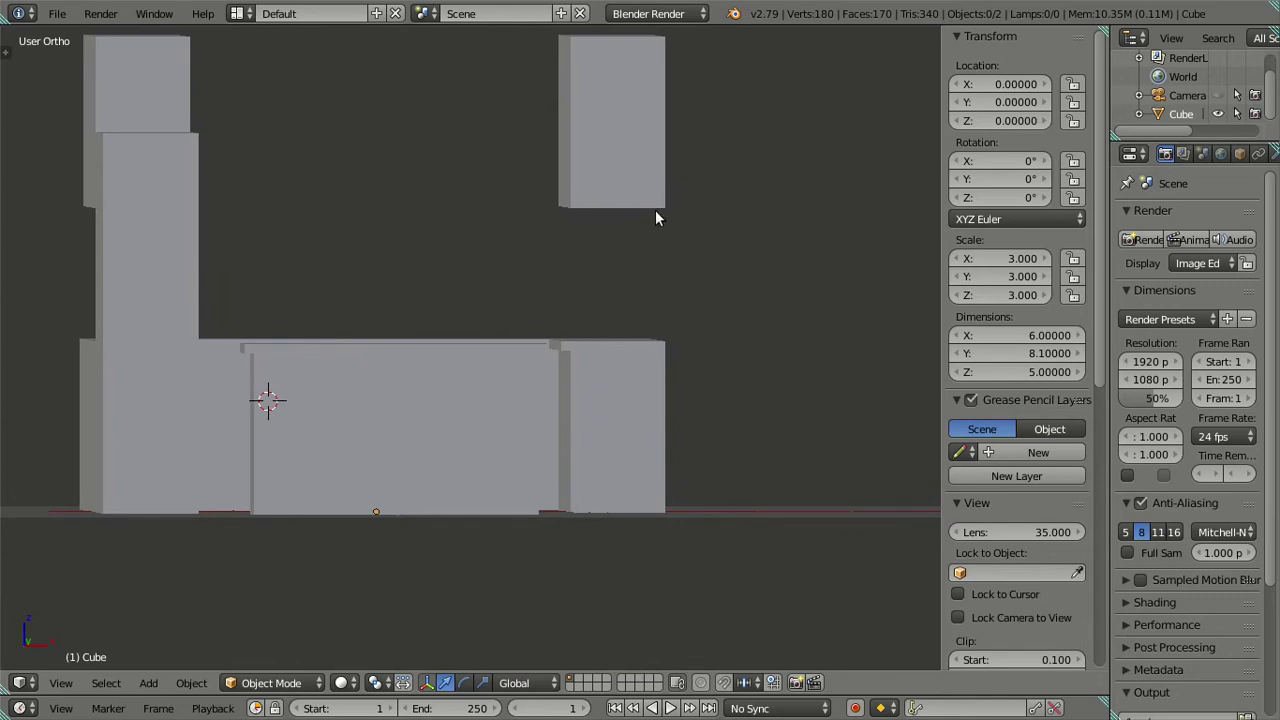
pyautogui.moveTo(628, 200)
pyautogui.mouseDown(button='middle')
pyautogui.moveTo(740, 260)
pyautogui.moveTo(747, 290)
pyautogui.mouseUp(button='middle')
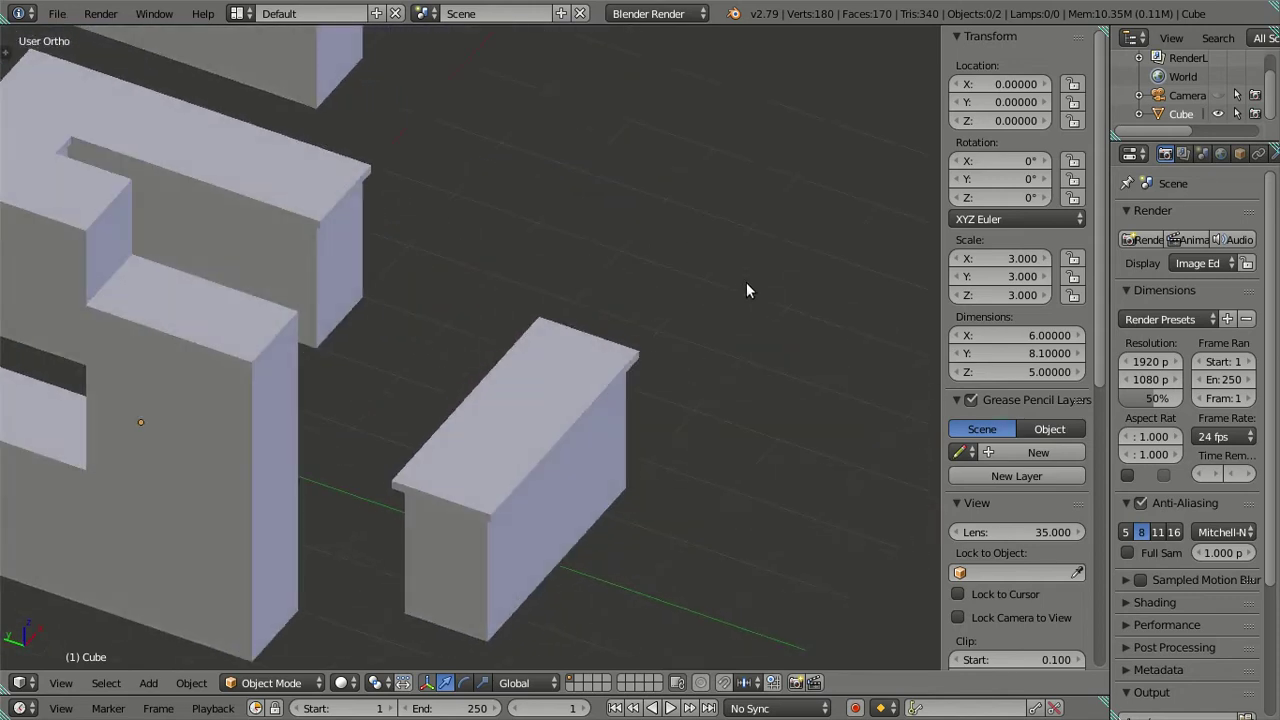
pyautogui.scroll(-3, 746, 290)
pyautogui.scroll(-2, 634, 252)
pyautogui.scroll(-2, 618, 241)
pyautogui.scroll(-2, 551, 155)
pyautogui.moveTo(579, 193); pyautogui.dragTo(454, 186, button='middle')
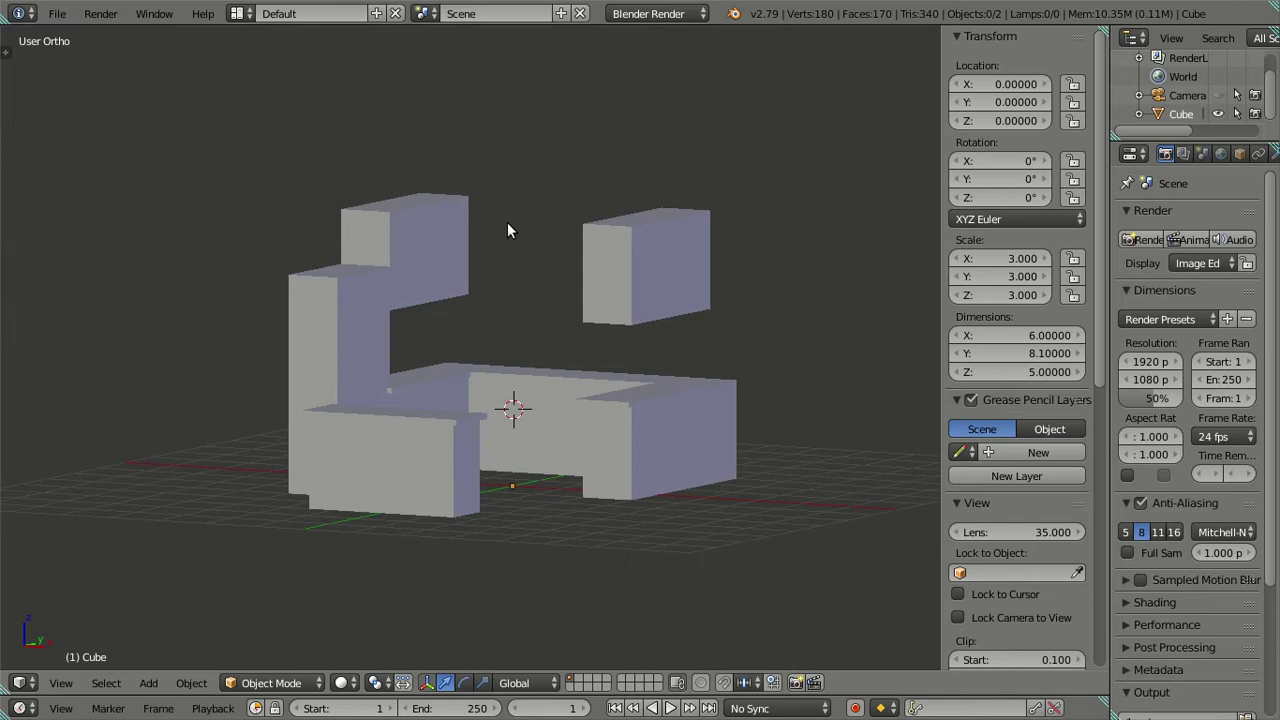
pyautogui.scroll(2, 505, 235)
pyautogui.moveTo(503, 240)
pyautogui.mouseDown(button='middle')
pyautogui.moveTo(500, 297)
pyautogui.moveTo(468, 265)
pyautogui.moveTo(700, 288)
pyautogui.moveTo(761, 314)
pyautogui.moveTo(592, 307)
pyautogui.moveTo(600, 380)
pyautogui.mouseUp(button='middle')
pyautogui.scroll(3, 443, 572)
pyautogui.moveTo(443, 572); pyautogui.dragTo(493, 537, button='middle')
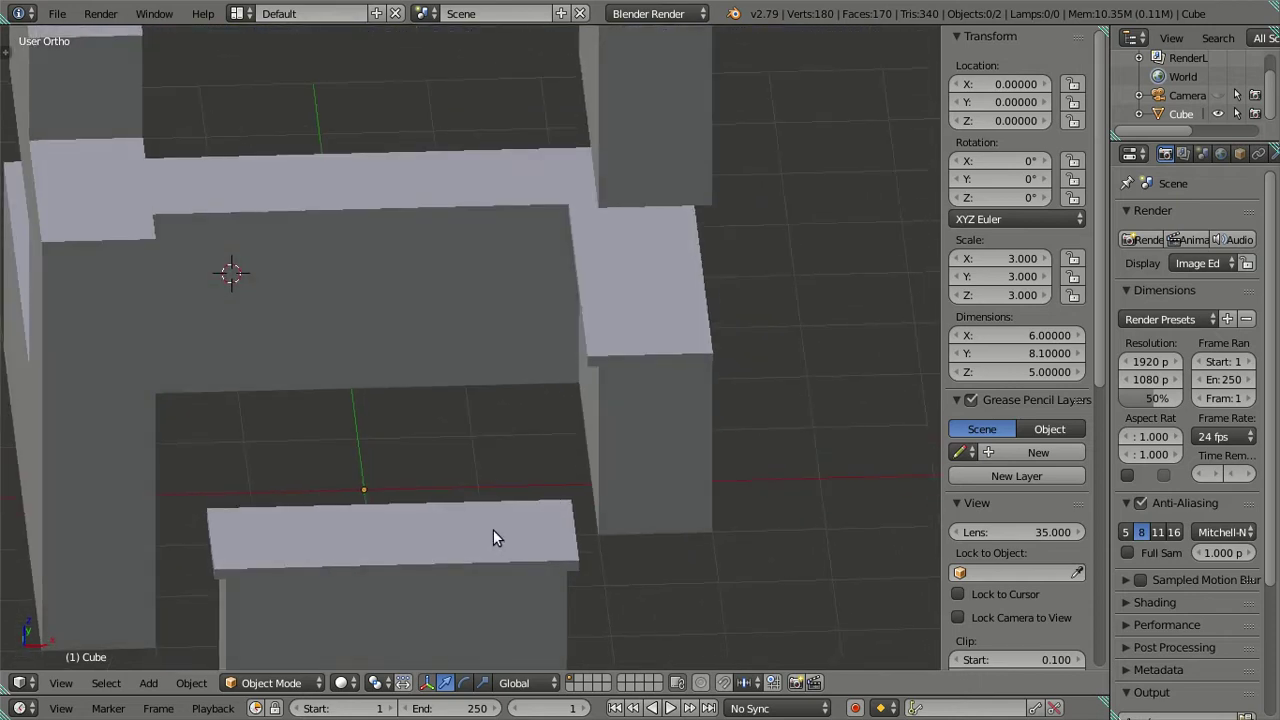
pyautogui.scroll(-1, 485, 467)
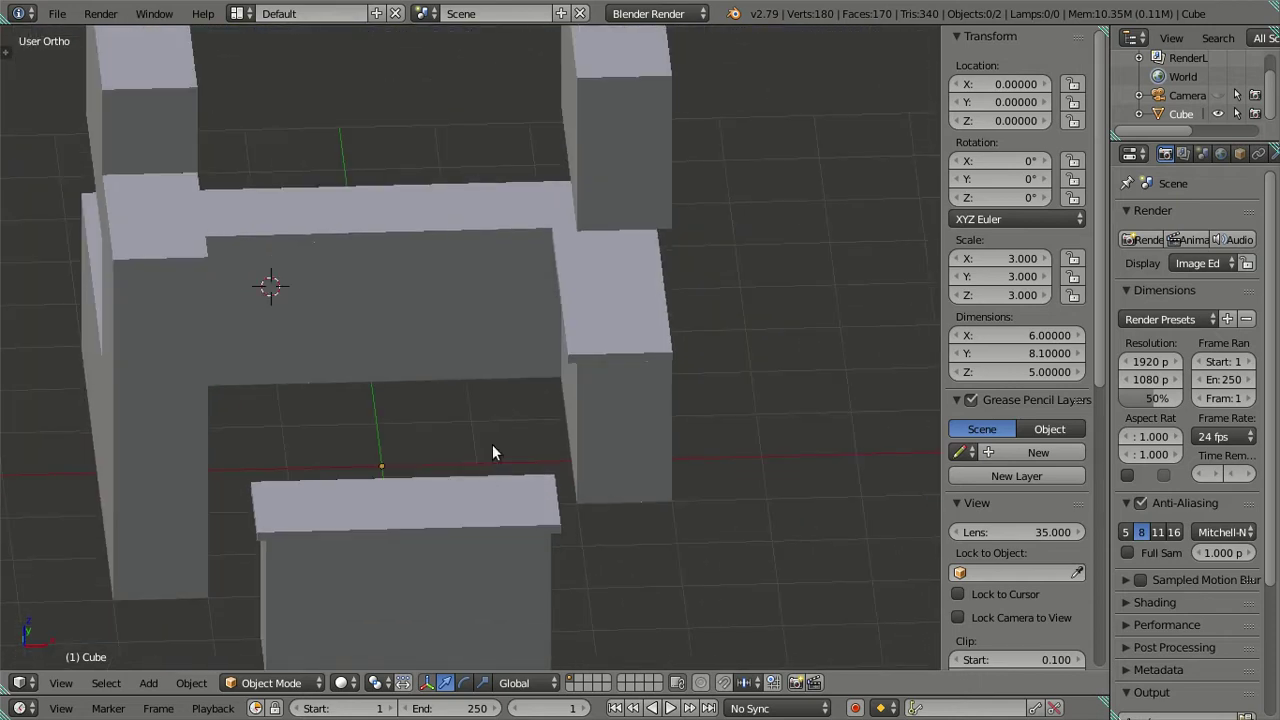
pyautogui.moveTo(615, 356); pyautogui.dragTo(577, 317, button='middle')
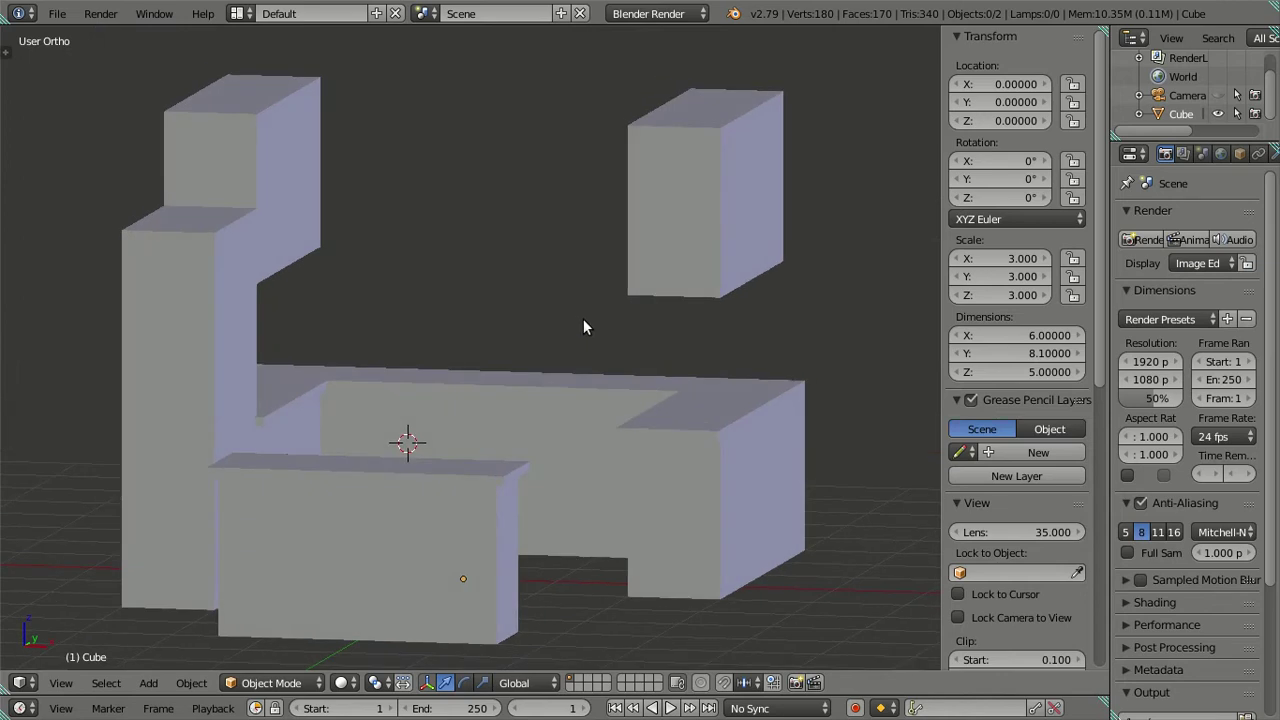
# Check the model through the scene camera, then orbit out and re-enter Edit Mode
pyautogui.press('KP_0')
pyautogui.scroll(-1, 584, 334)
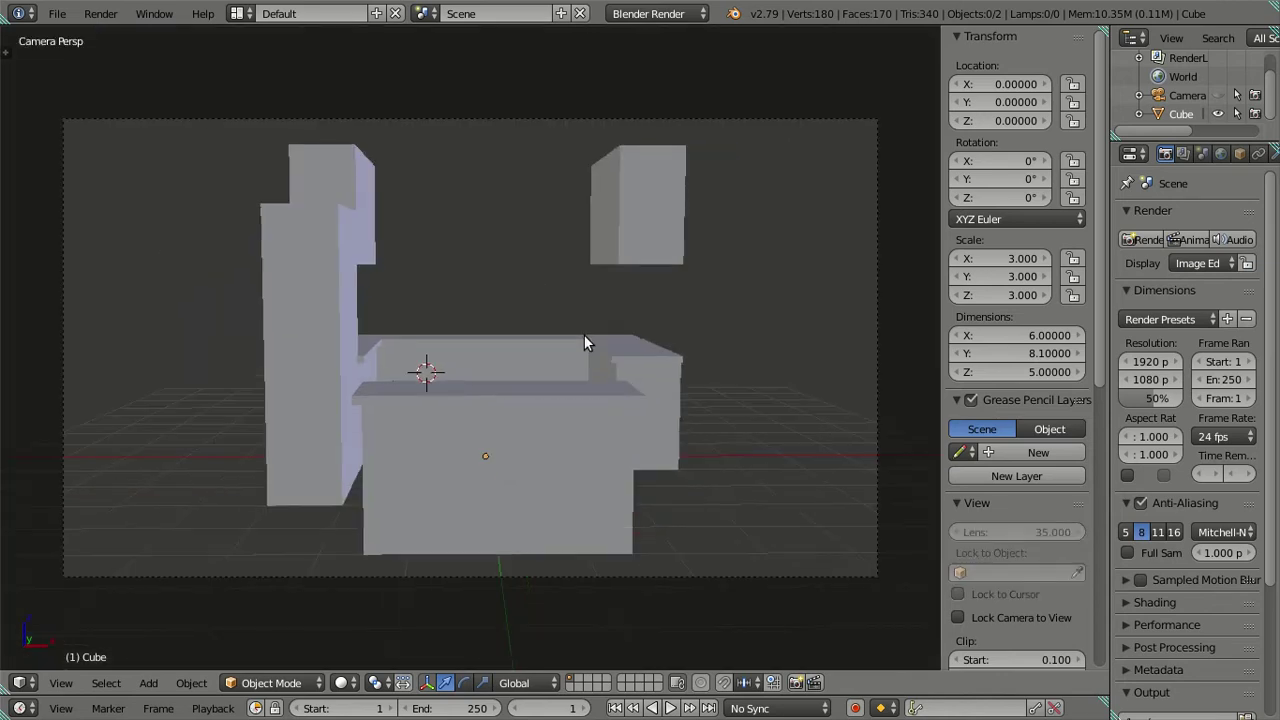
pyautogui.scroll(1, 584, 334)
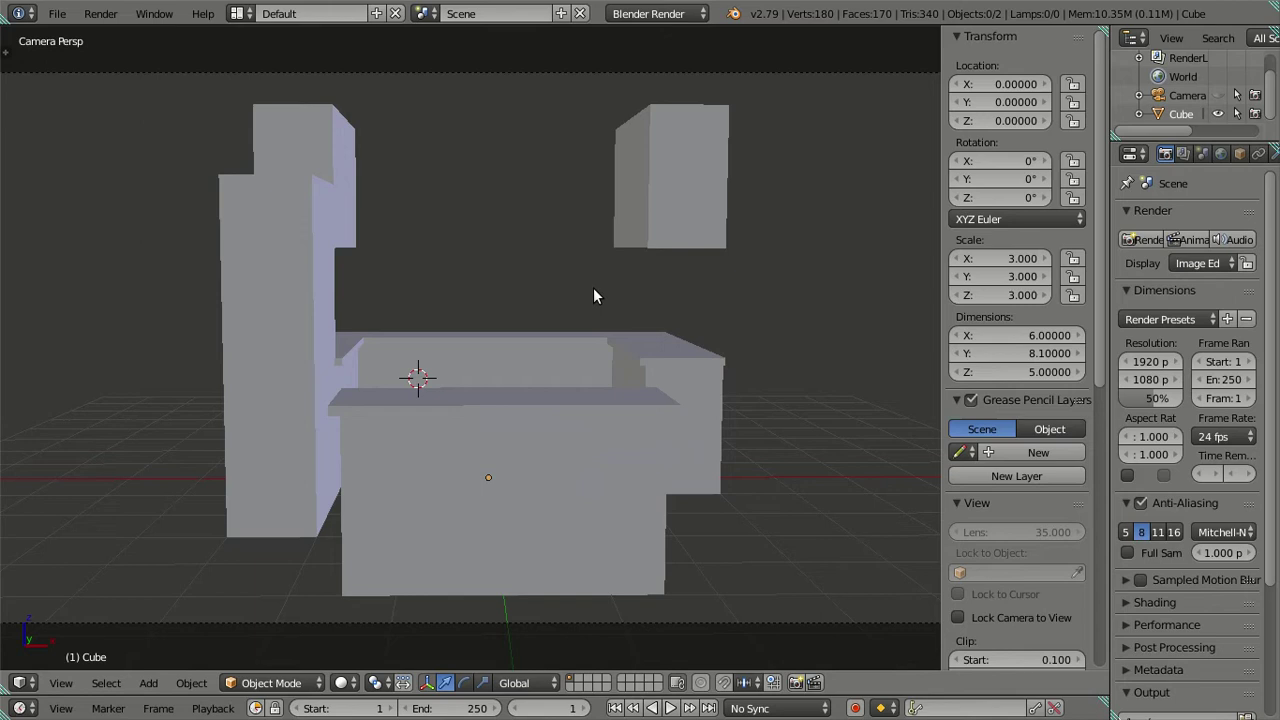
pyautogui.moveTo(694, 286)
pyautogui.mouseDown(button='middle')
pyautogui.moveTo(589, 294)
pyautogui.moveTo(472, 353)
pyautogui.mouseUp(button='middle')
pyautogui.scroll(2, 586, 300)
pyautogui.moveTo(449, 310)
pyautogui.mouseDown(button='middle')
pyautogui.moveTo(391, 289)
pyautogui.moveTo(433, 331)
pyautogui.moveTo(471, 329)
pyautogui.moveTo(551, 366)
pyautogui.moveTo(531, 357)
pyautogui.moveTo(255, 389)
pyautogui.mouseUp(button='middle')
pyautogui.press('Tab')
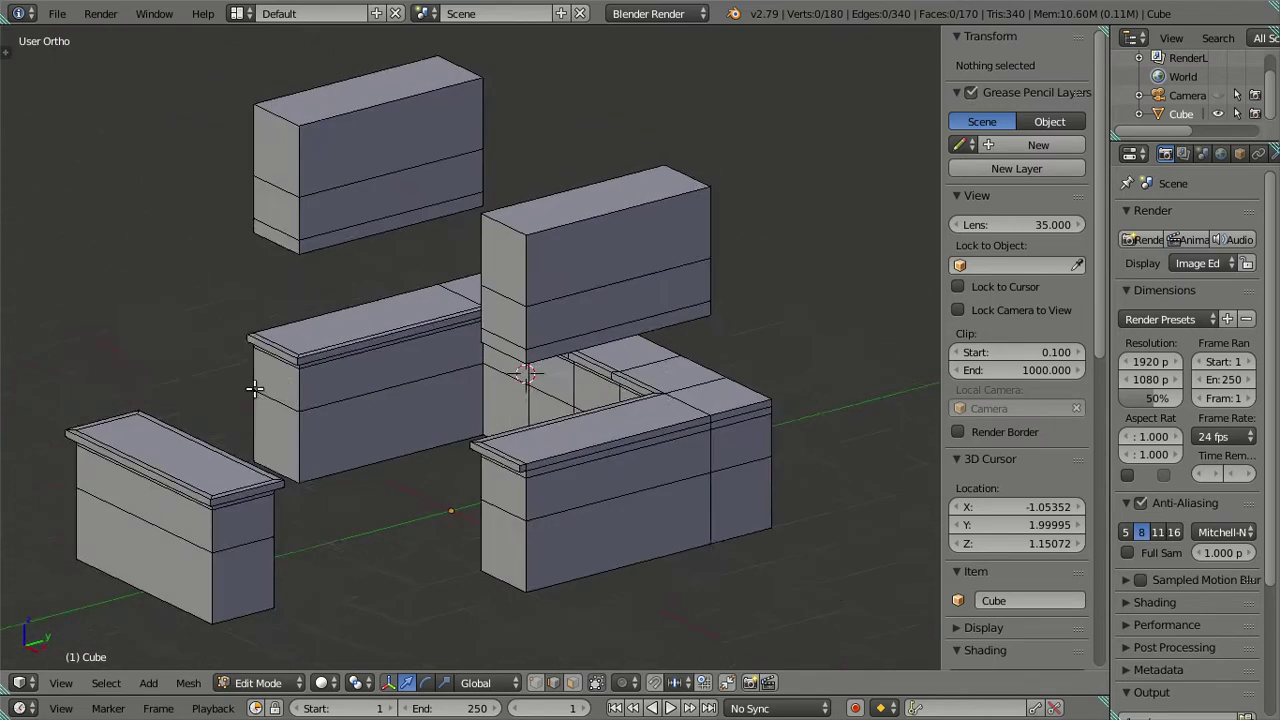
# Set the ledge's end edge to Median Y -0.36667 and deselect it
pyautogui.scroll(2, 250, 372)
pyautogui.scroll(2, 222, 325)
pyautogui.scroll(2, 423, 346)
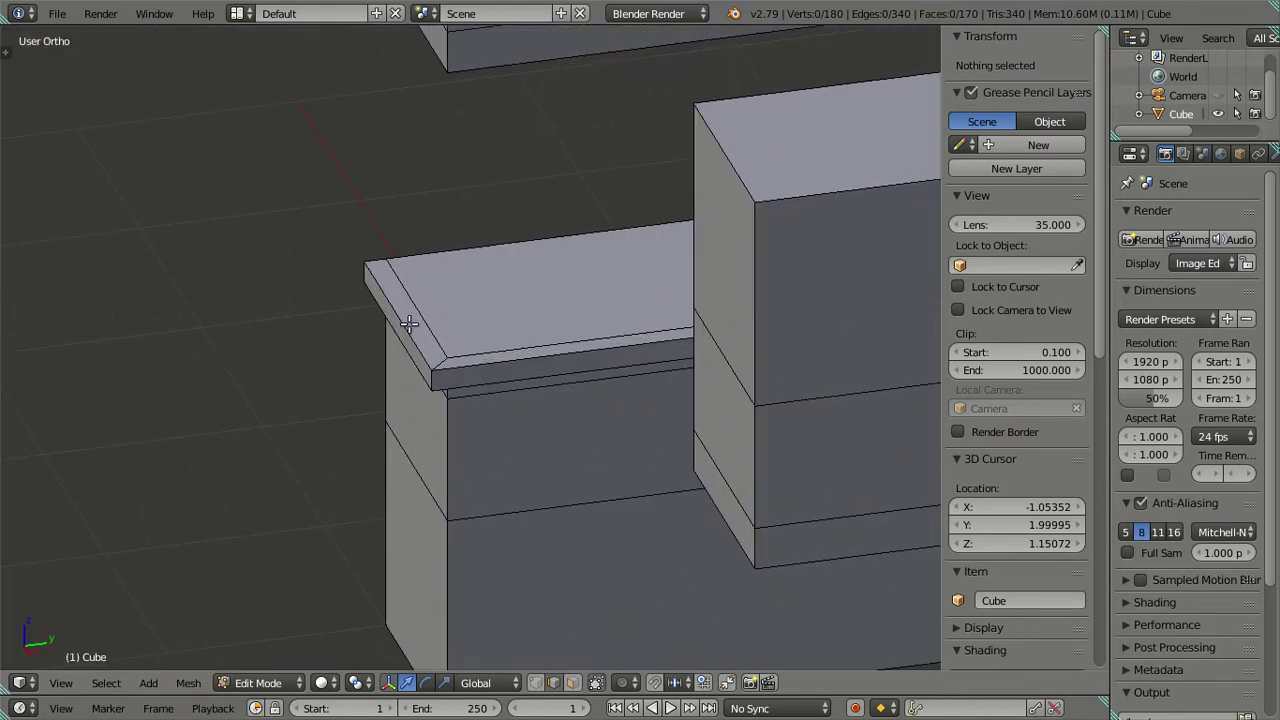
pyautogui.rightClick(409, 323)
pyautogui.click(1030, 103)
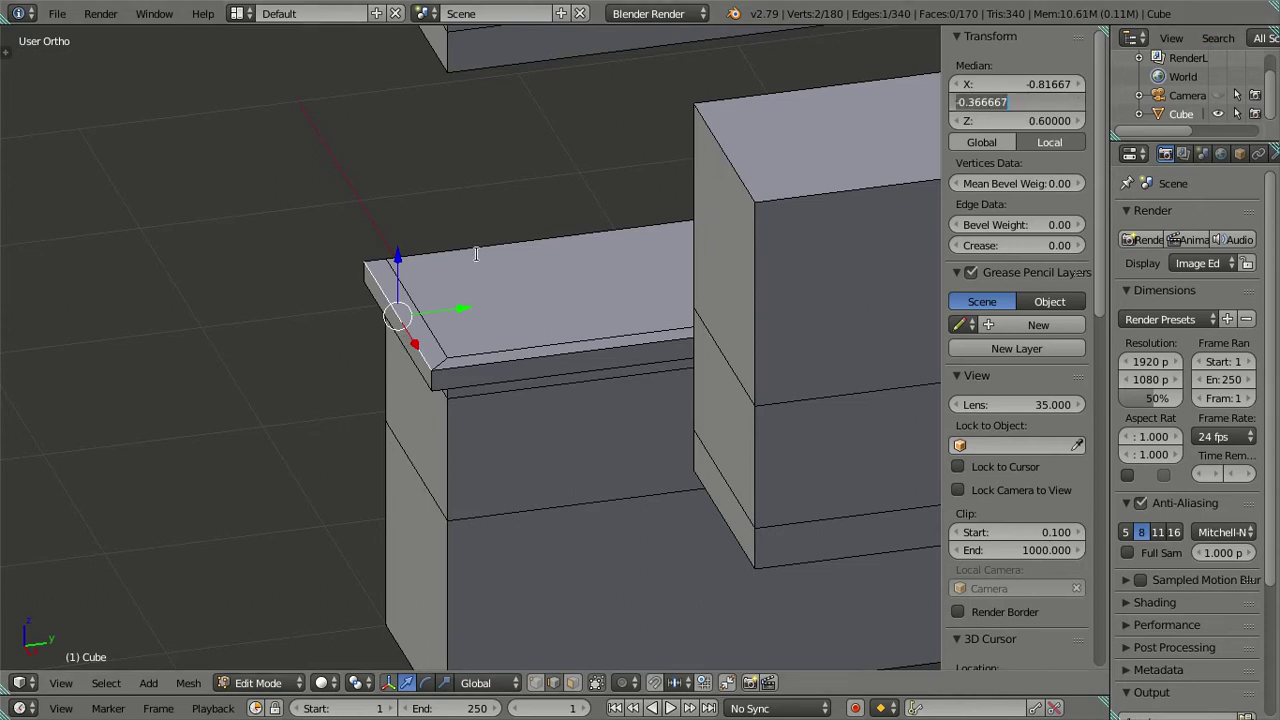
pyautogui.press('Escape')
pyautogui.click(510, 255)
pyautogui.press('a')
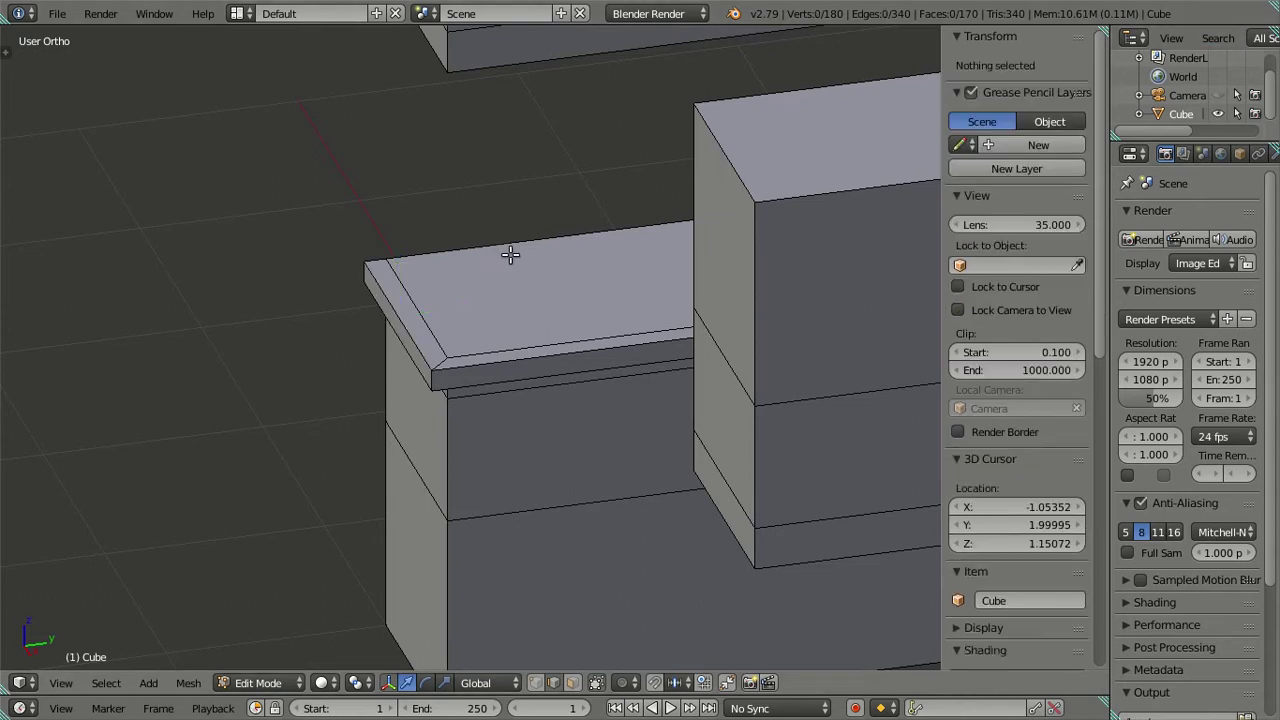
# Unhide the tall block and align its side edges to Y -0.36667
pyautogui.hotkey('alt', 'h')
pyautogui.scroll(-3, 560, 250)
pyautogui.moveTo(663, 249); pyautogui.dragTo(595, 269, button='middle')
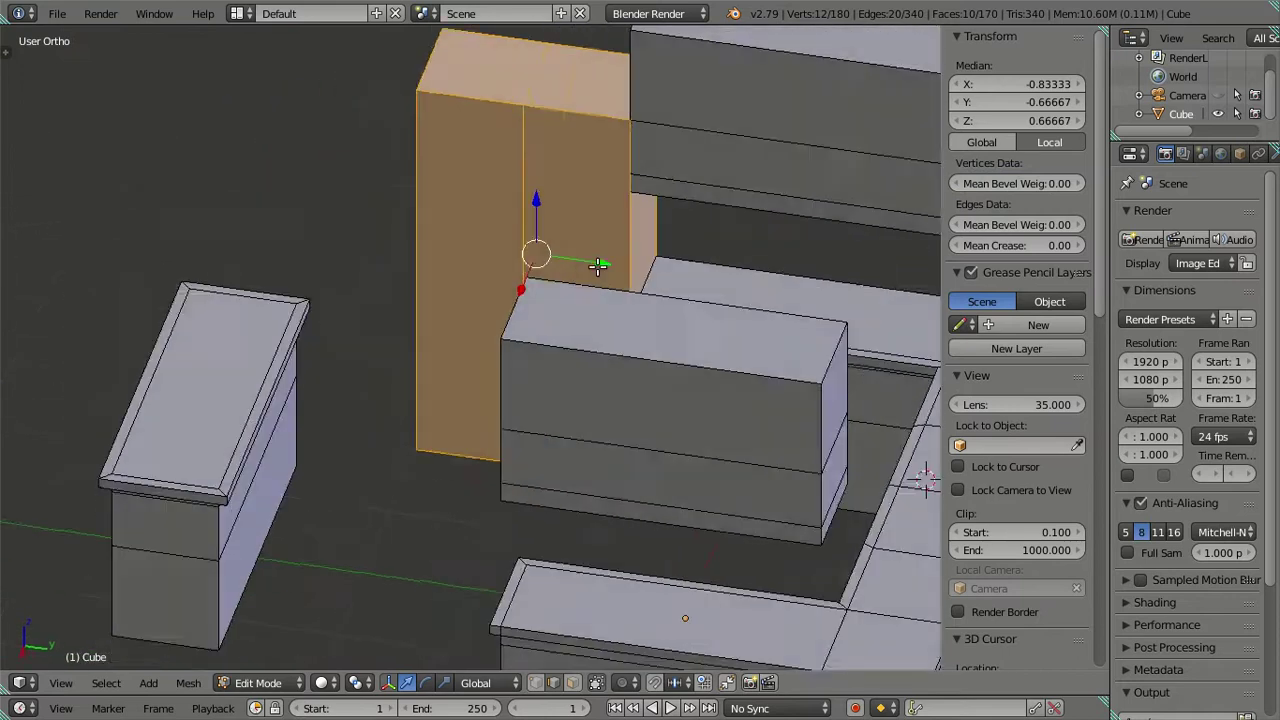
pyautogui.rightClick(665, 235)
pyautogui.keyDown('shift'); pyautogui.rightClick(662, 238); pyautogui.keyUp('shift')
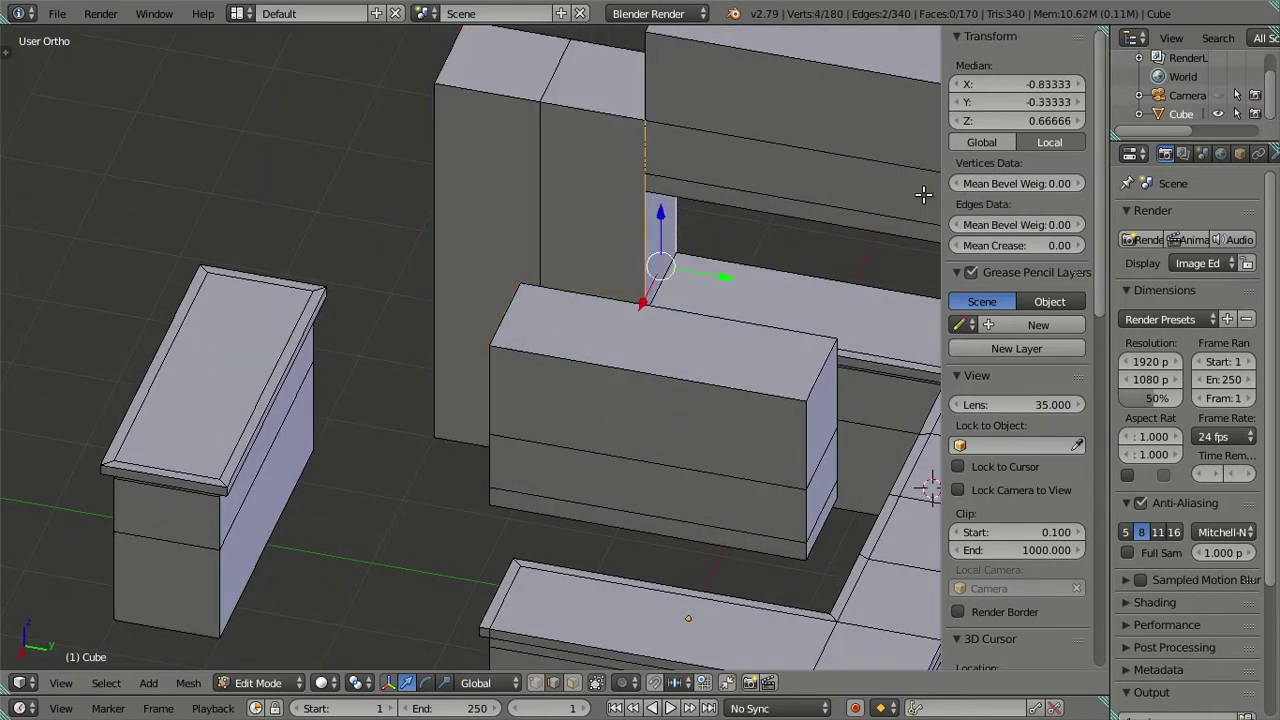
pyautogui.hotkey('ctrl', 'v')
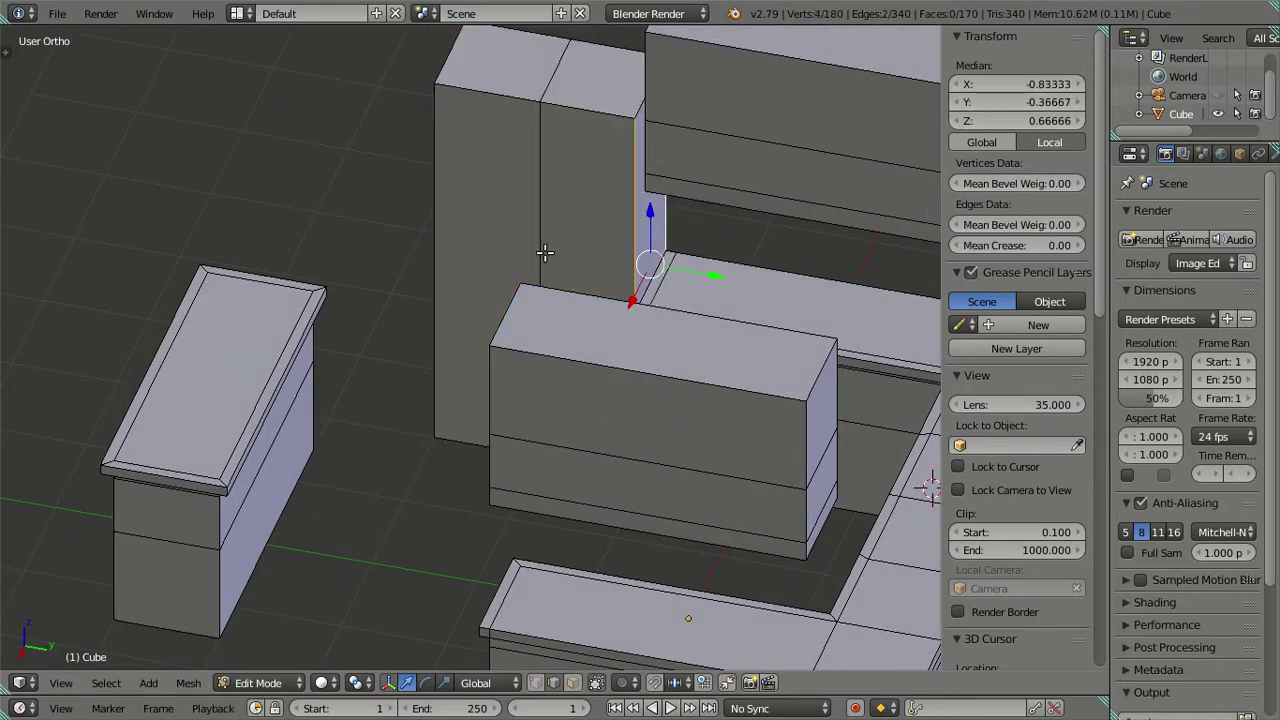
pyautogui.click(543, 251)
pyautogui.press('a')
# Orbit around the blocks and switch to the Right Ortho view
pyautogui.scroll(-3, 543, 251)
pyautogui.moveTo(537, 251)
pyautogui.mouseDown(button='middle')
pyautogui.moveTo(640, 167)
pyautogui.moveTo(606, 171)
pyautogui.moveTo(606, 189)
pyautogui.moveTo(637, 208)
pyautogui.mouseUp(button='middle')
pyautogui.scroll(1, 446, 343)
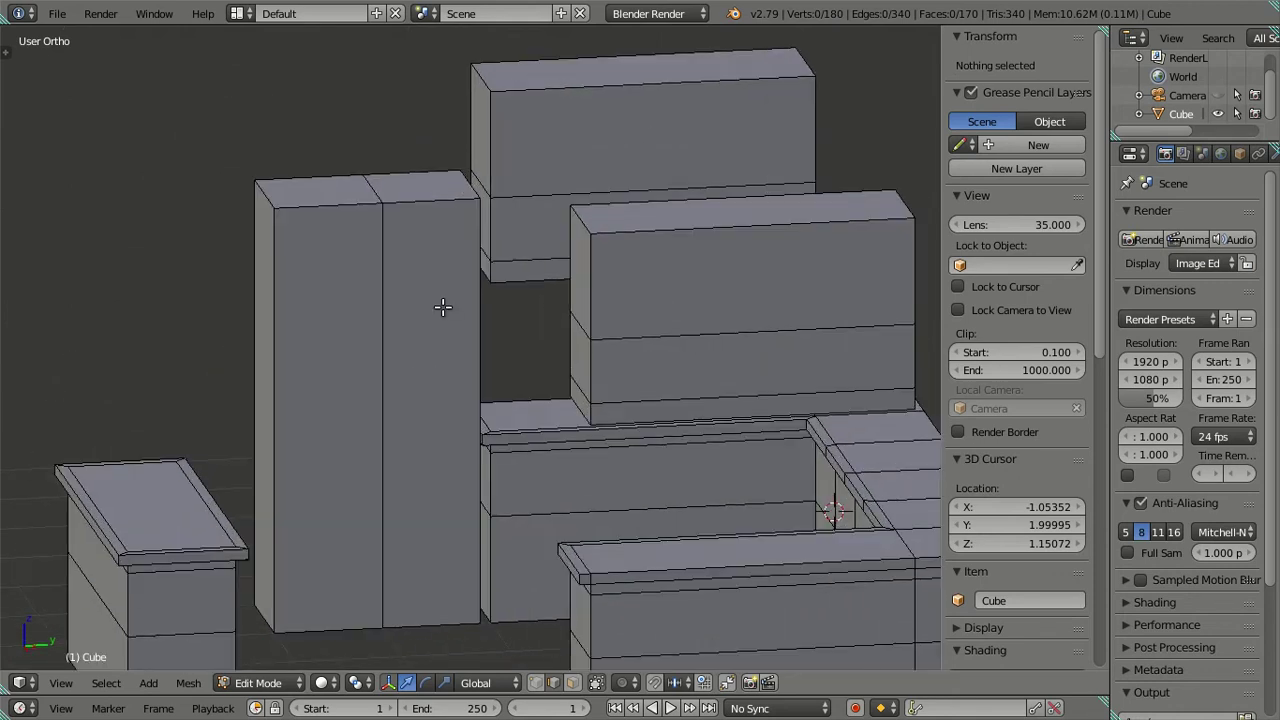
pyautogui.scroll(-1, 457, 323)
pyautogui.moveTo(470, 381)
pyautogui.mouseDown(button='middle')
pyautogui.moveTo(500, 394)
pyautogui.moveTo(489, 400)
pyautogui.moveTo(622, 414)
pyautogui.moveTo(486, 423)
pyautogui.moveTo(423, 380)
pyautogui.mouseUp(button='middle')
pyautogui.scroll(1, 427, 369)
pyautogui.press('KP_3')
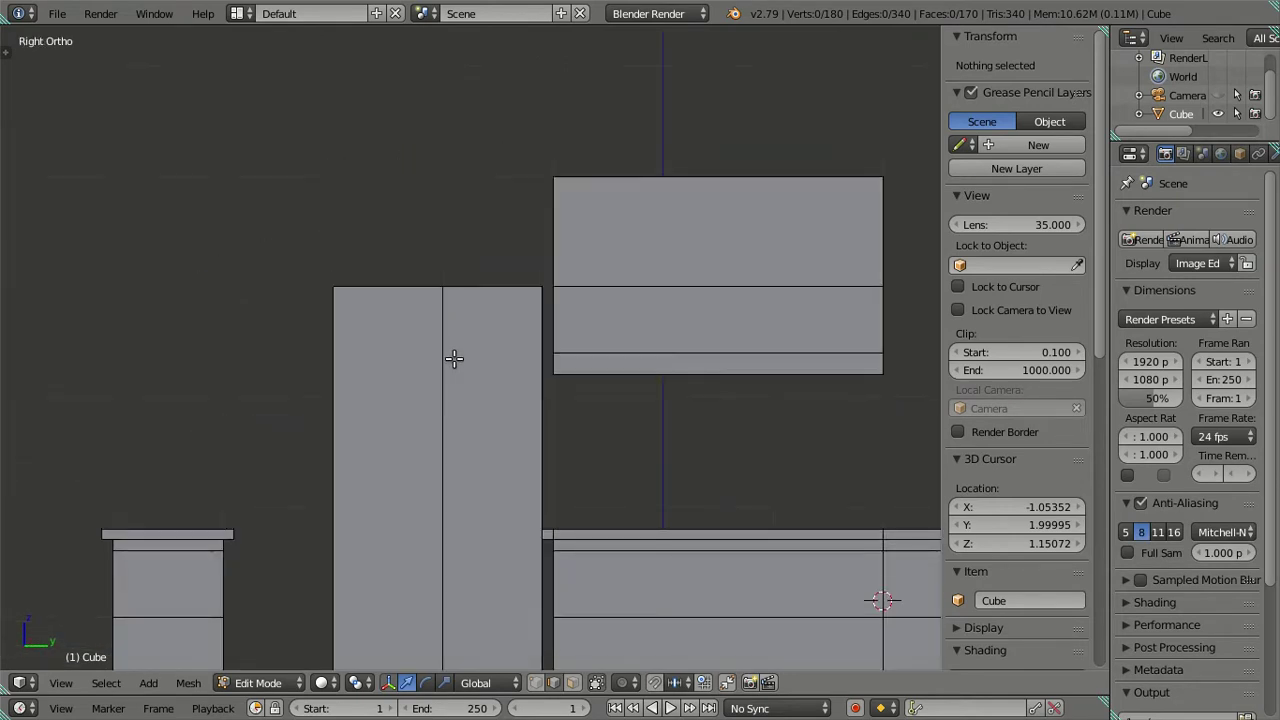
# In wireframe, add evenly spaced loop cuts across the tall block
pyautogui.press('z')
pyautogui.scroll(1, 478, 450)
pyautogui.scroll(-2, 485, 454)
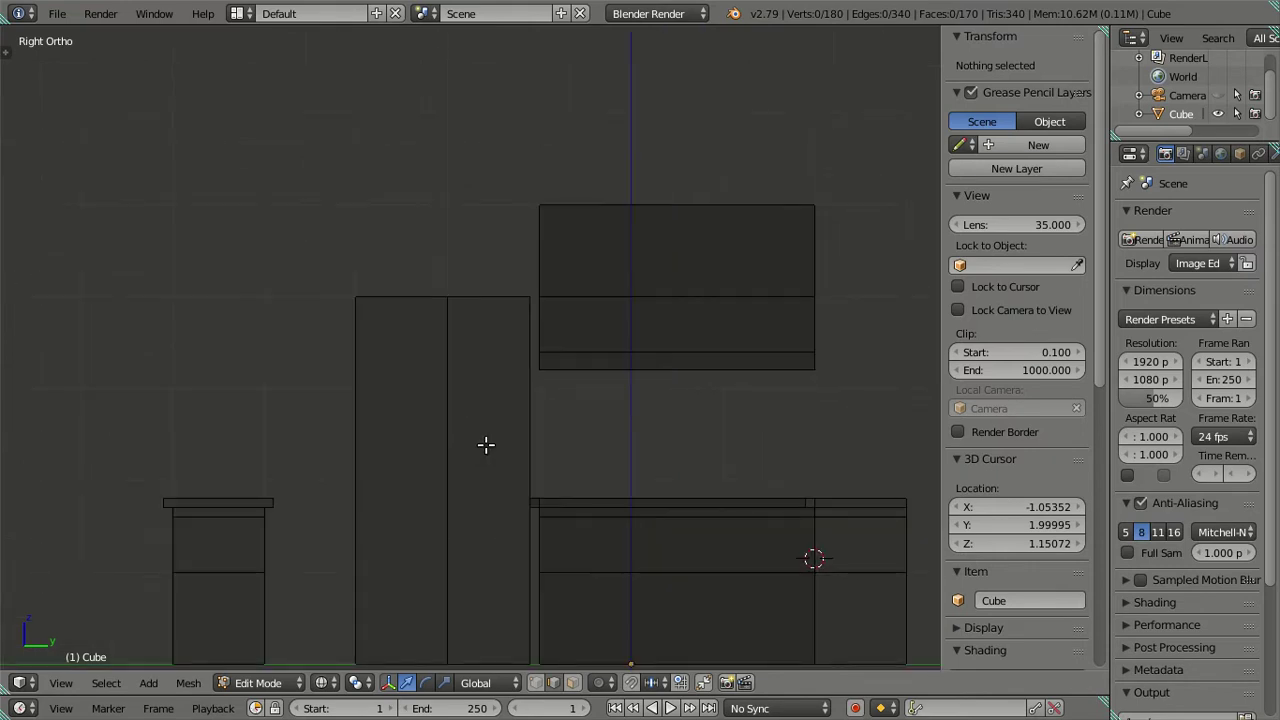
pyautogui.scroll(-1, 485, 445)
pyautogui.scroll(3, 469, 360)
pyautogui.scroll(-1, 470, 360)
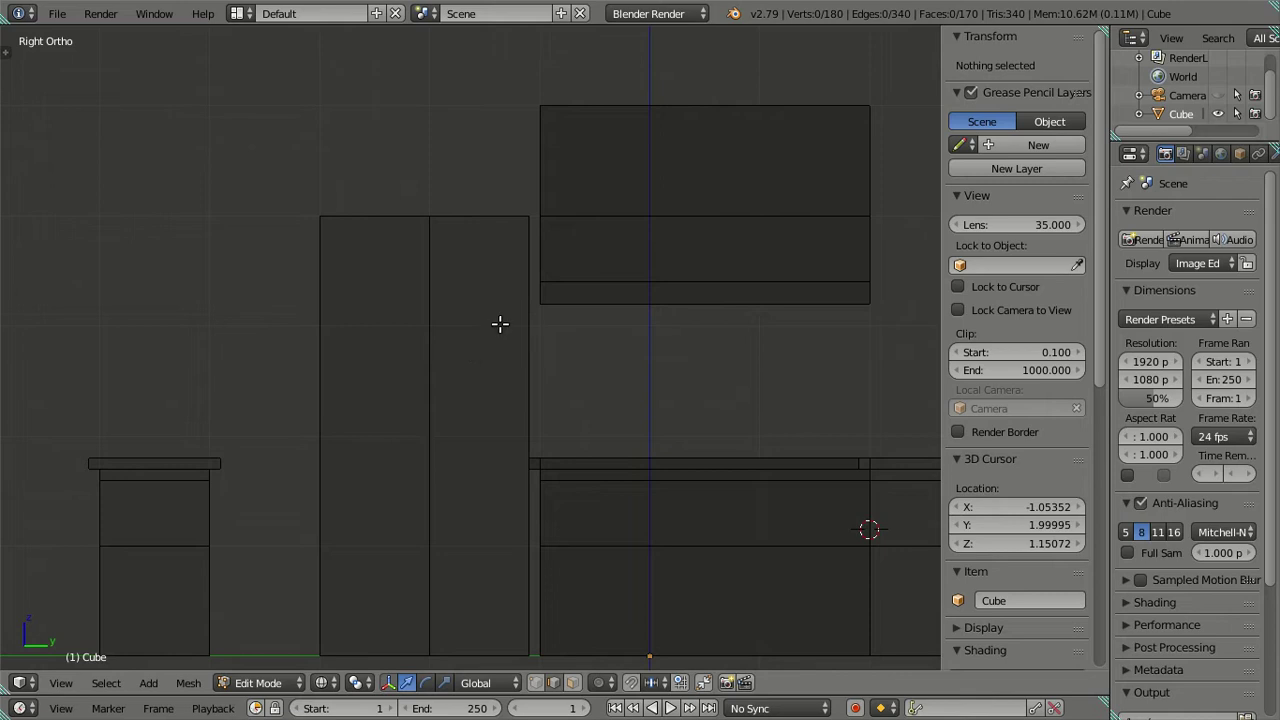
pyautogui.hotkey('ctrl', 'r')
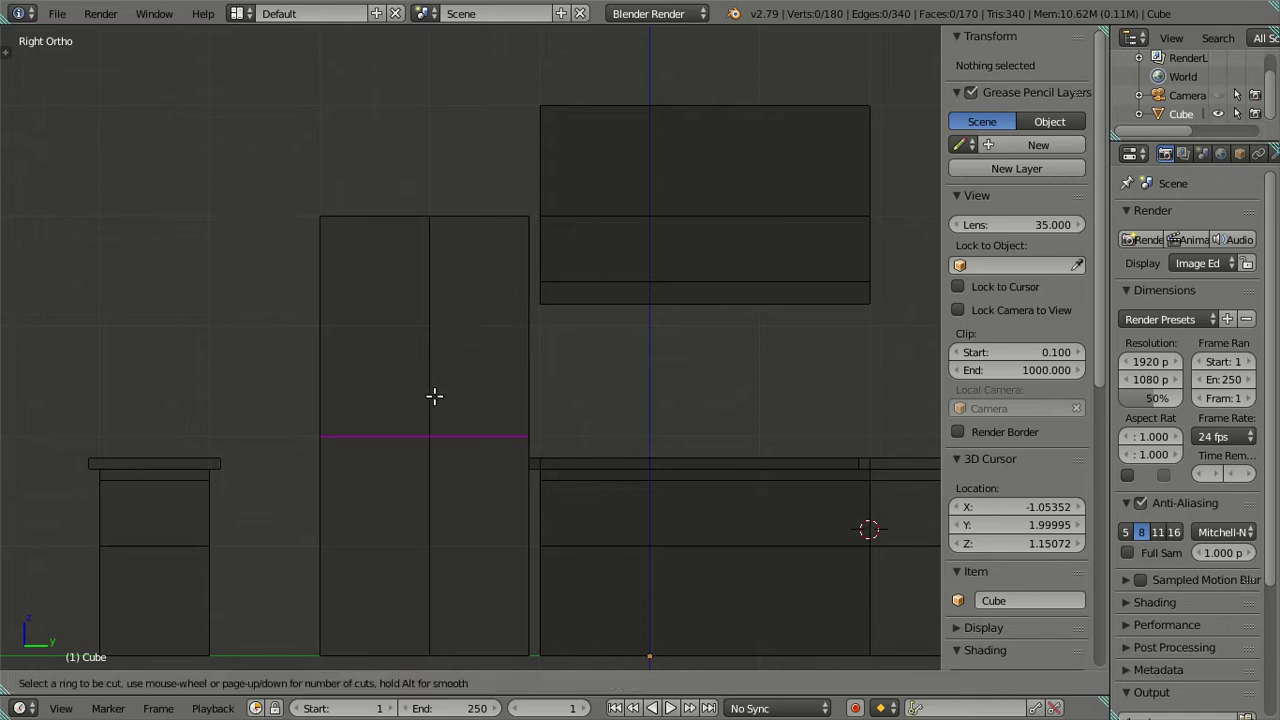
pyautogui.scroll(2, 434, 396)
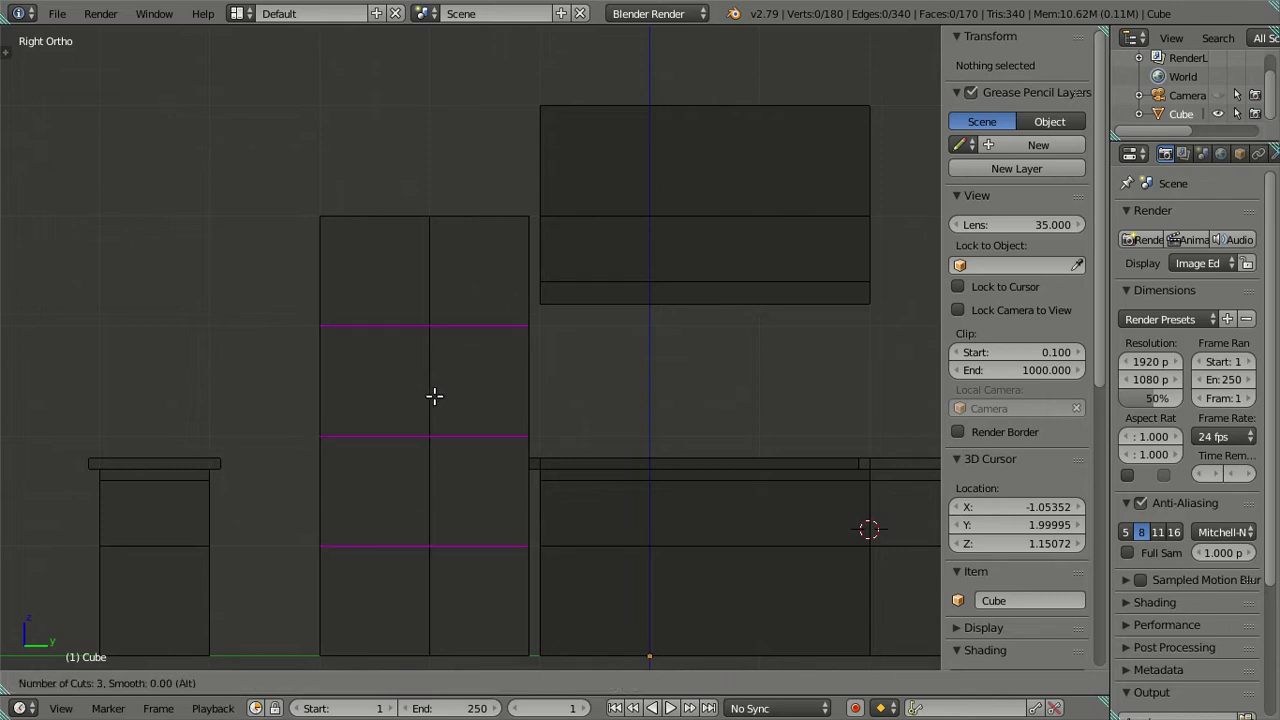
pyautogui.click(434, 396)
pyautogui.rightClick(429, 400)
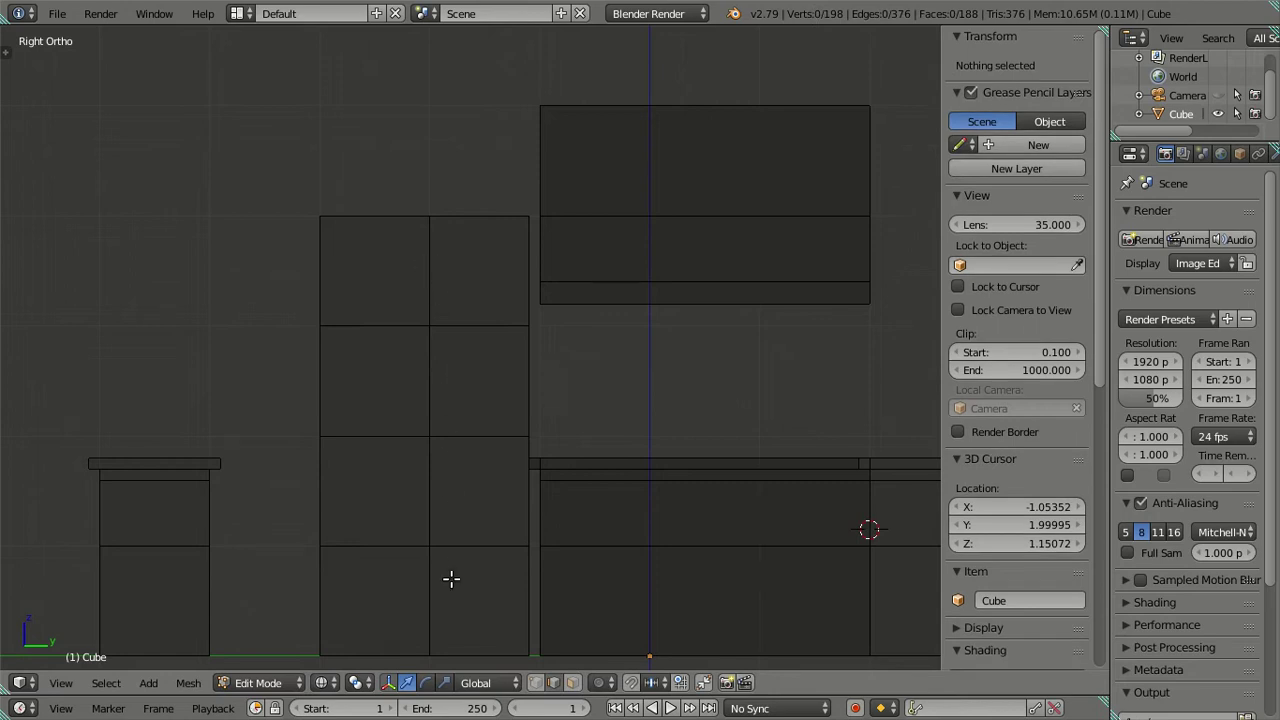
# Try a centred loop cut on the upper panel, then undo it
pyautogui.scroll(-2, 461, 517)
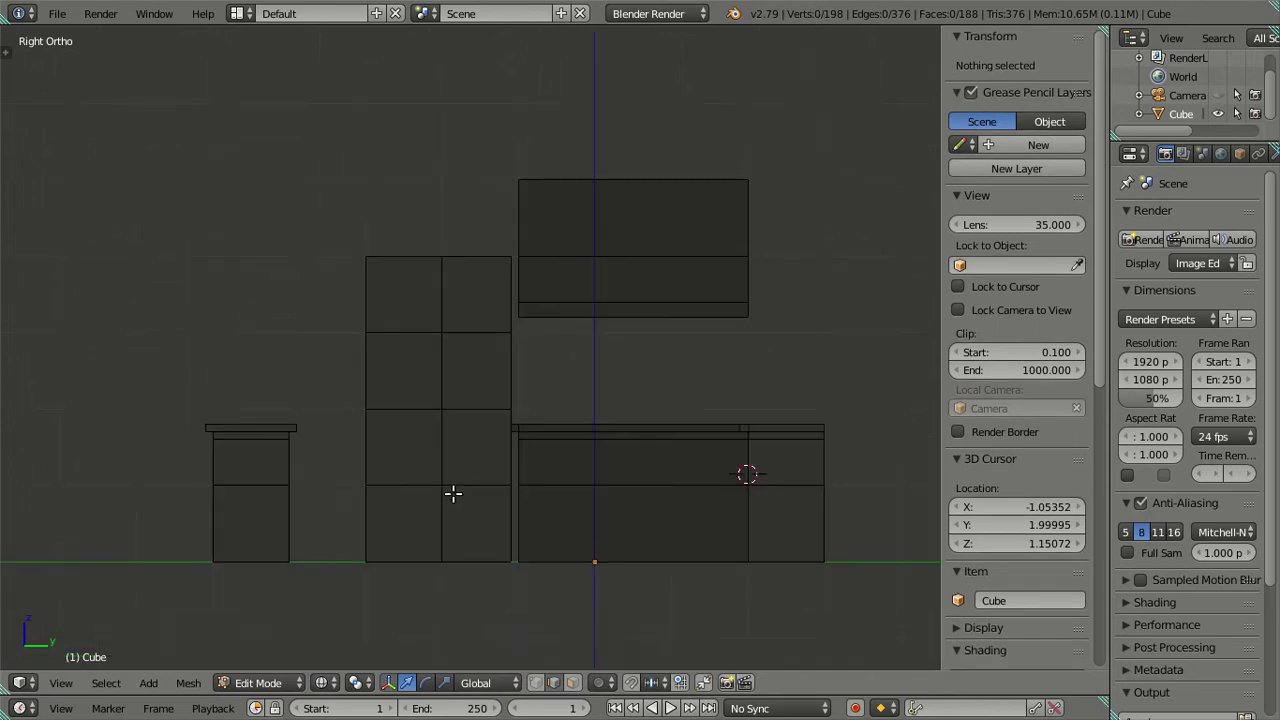
pyautogui.scroll(3, 463, 416)
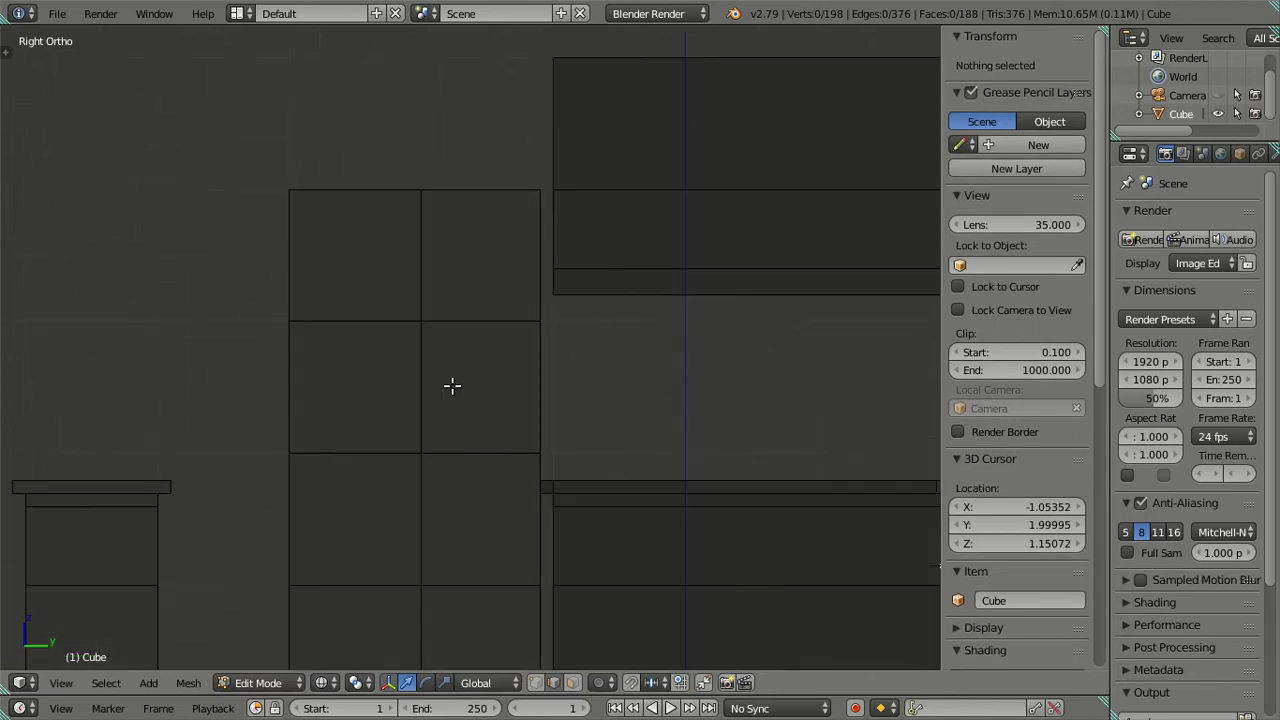
pyautogui.hotkey('ctrl', 'r')
pyautogui.click(410, 264)
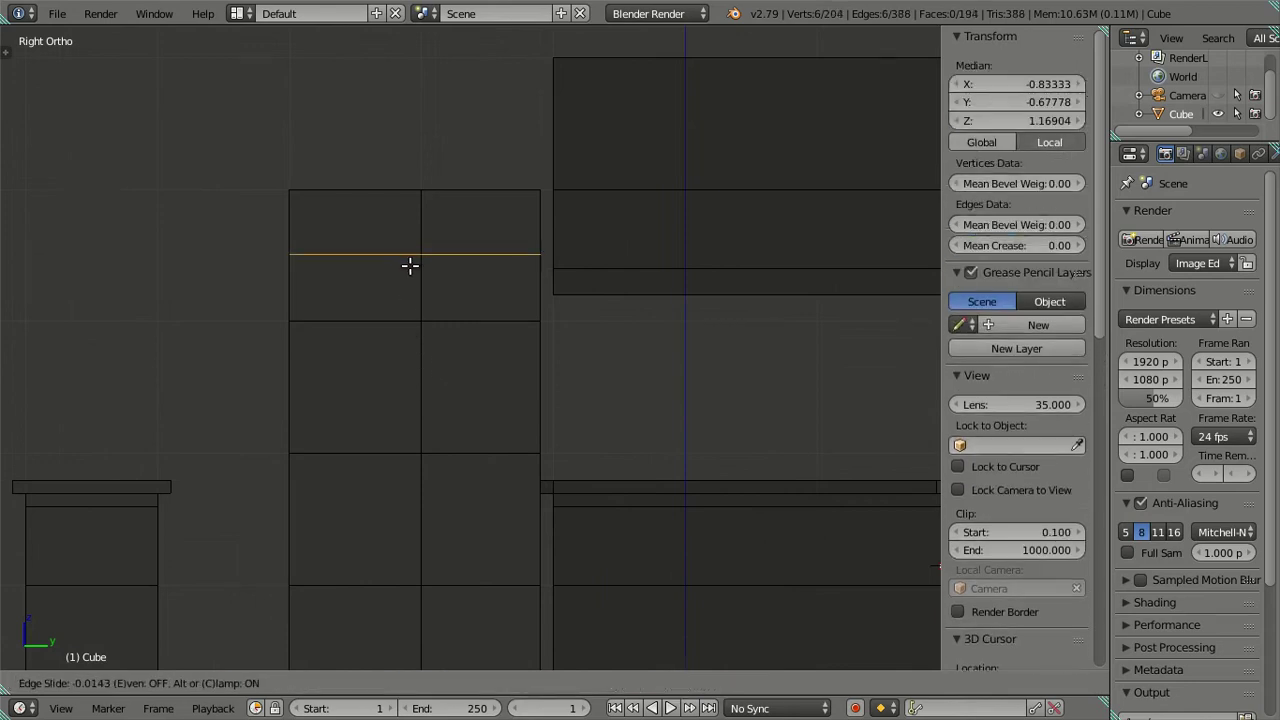
pyautogui.rightClick(410, 264)
pyautogui.click(1002, 121)
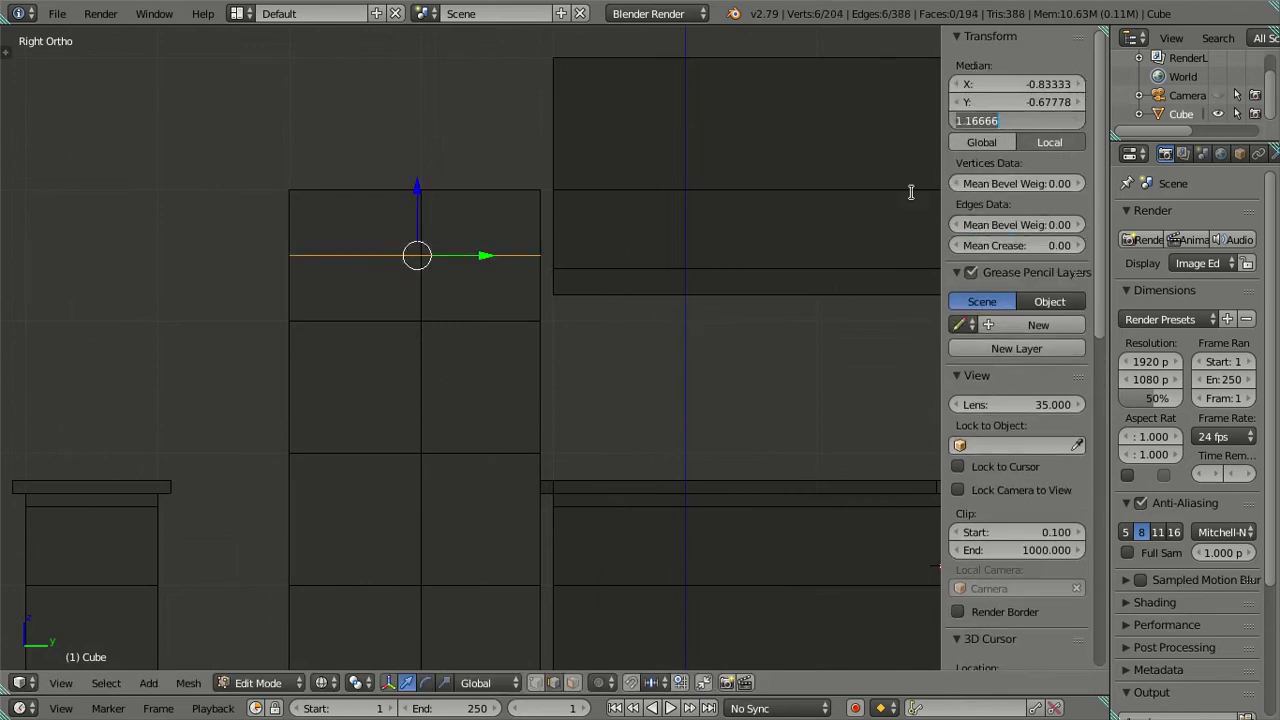
pyautogui.press('Escape')
pyautogui.hotkey('ctrl', 'z')
pyautogui.hotkey('ctrl', 'z')
# Return to solid shading, inspect the tall box's top edges, and orbit to the full layout
pyautogui.moveTo(683, 337)
pyautogui.mouseDown(button='middle')
pyautogui.moveTo(435, 268)
pyautogui.moveTo(411, 200)
pyautogui.mouseUp(button='middle')
pyautogui.scroll(-3, 435, 268)
pyautogui.press('z')
pyautogui.rightClick(411, 190)
pyautogui.keyDown('shift'); pyautogui.rightClick(453, 180); pyautogui.keyUp('shift')
pyautogui.keyDown('shift'); pyautogui.rightClick(453, 180); pyautogui.keyUp('shift')
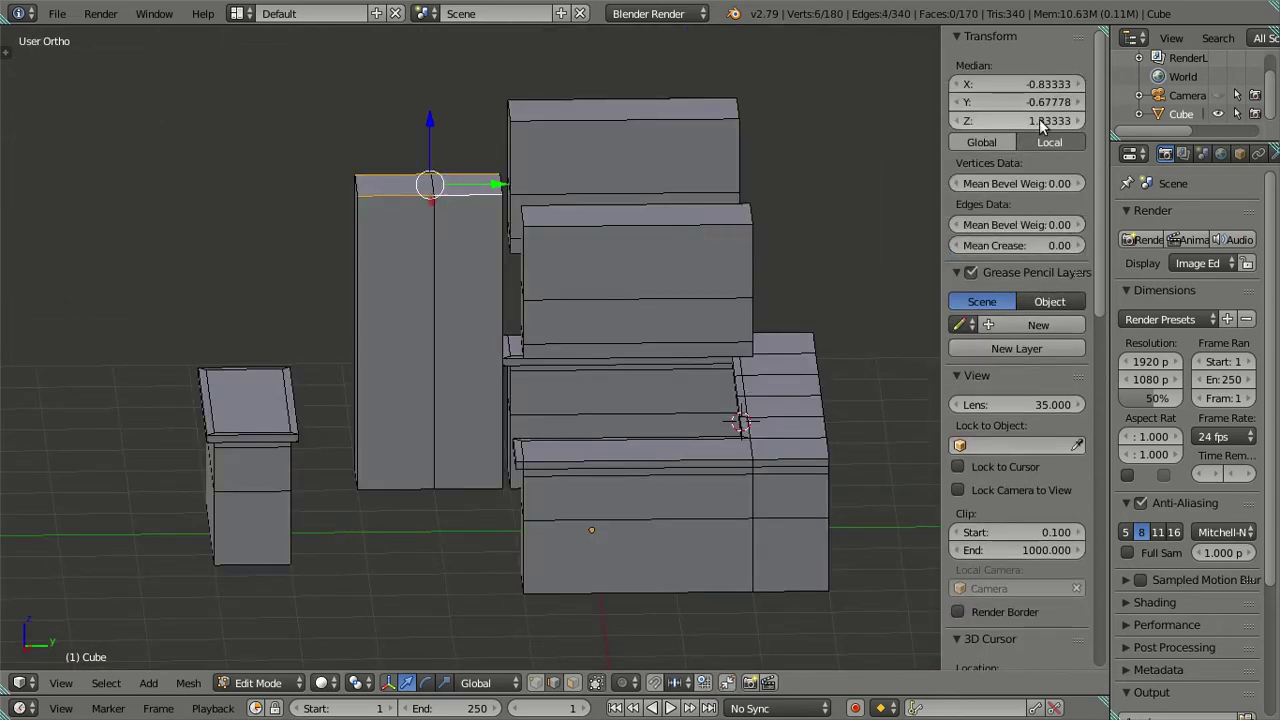
pyautogui.press('a')
pyautogui.moveTo(529, 240)
pyautogui.mouseDown(button='middle')
pyautogui.moveTo(690, 296)
pyautogui.moveTo(376, 348)
pyautogui.mouseUp(button='middle')
pyautogui.scroll(3, 376, 348)
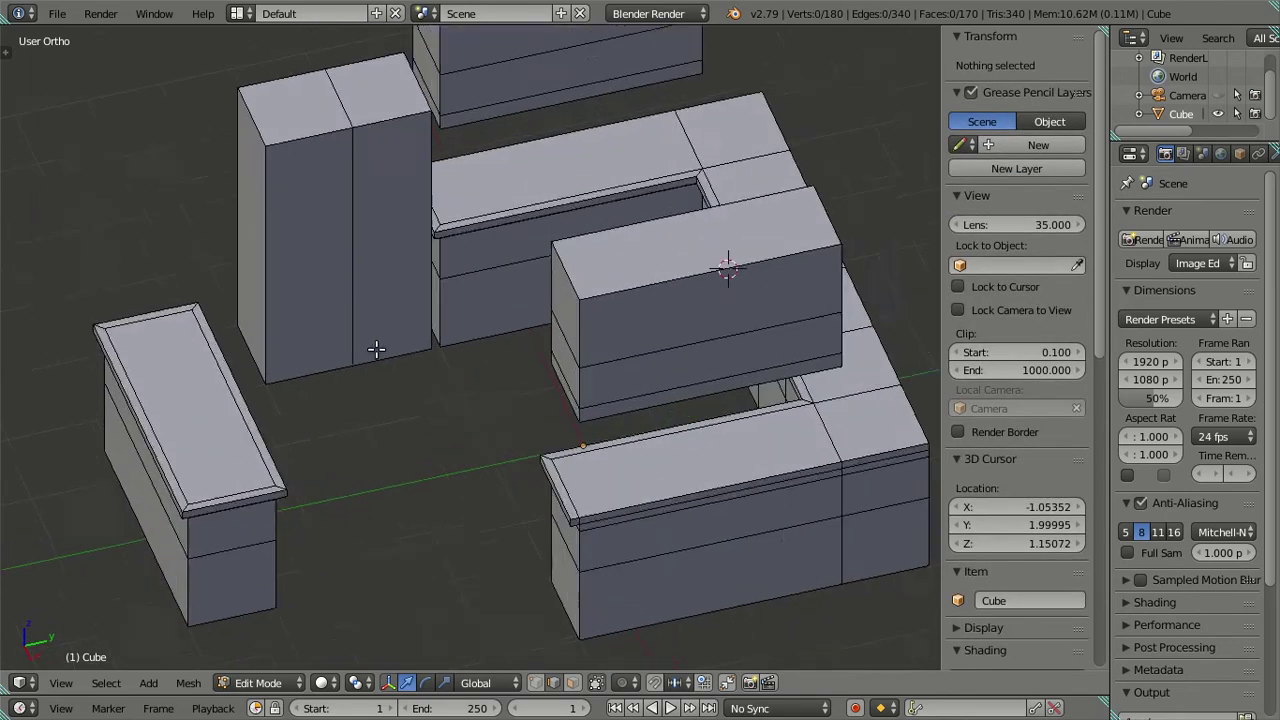
pyautogui.scroll(2, 376, 348)
pyautogui.scroll(1, 420, 365)
pyautogui.scroll(1, 229, 300)
pyautogui.scroll(1, 319, 334)
pyautogui.moveTo(319, 334)
pyautogui.mouseDown(button='middle')
pyautogui.moveTo(428, 343)
pyautogui.moveTo(409, 357)
pyautogui.moveTo(455, 343)
pyautogui.moveTo(460, 309)
pyautogui.moveTo(426, 266)
pyautogui.mouseUp(button='middle')
pyautogui.press('KP_3')
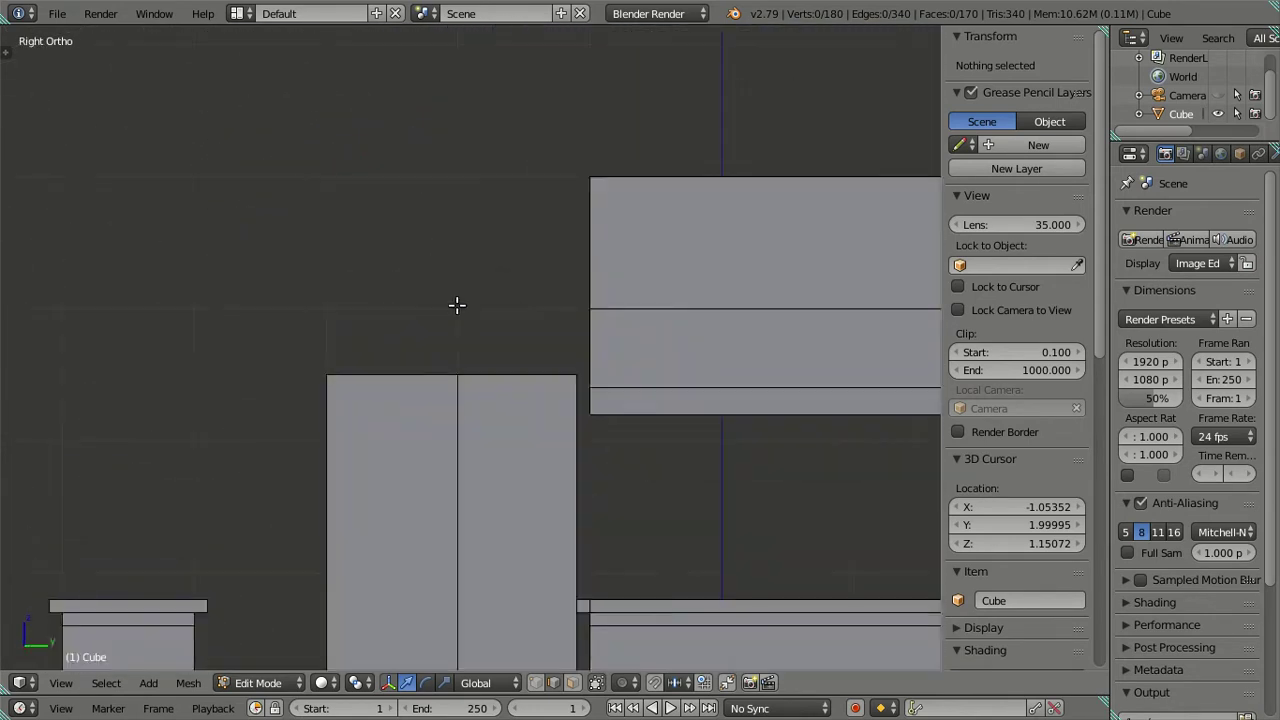
pyautogui.press('z')
pyautogui.scroll(-5, 480, 350)
pyautogui.scroll(1, 491, 246)
pyautogui.scroll(3, 417, 374)
pyautogui.scroll(-1, 452, 374)
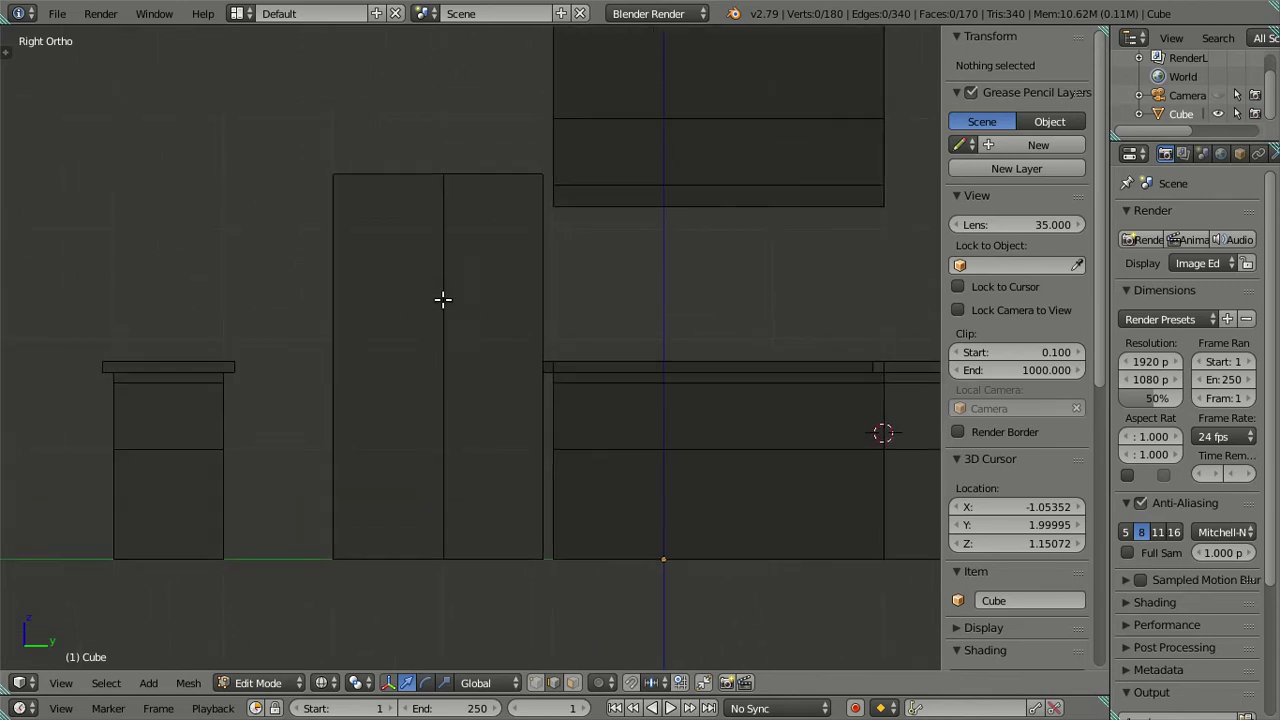
pyautogui.hotkey('ctrl', 'r')
pyautogui.scroll(1, 443, 301)
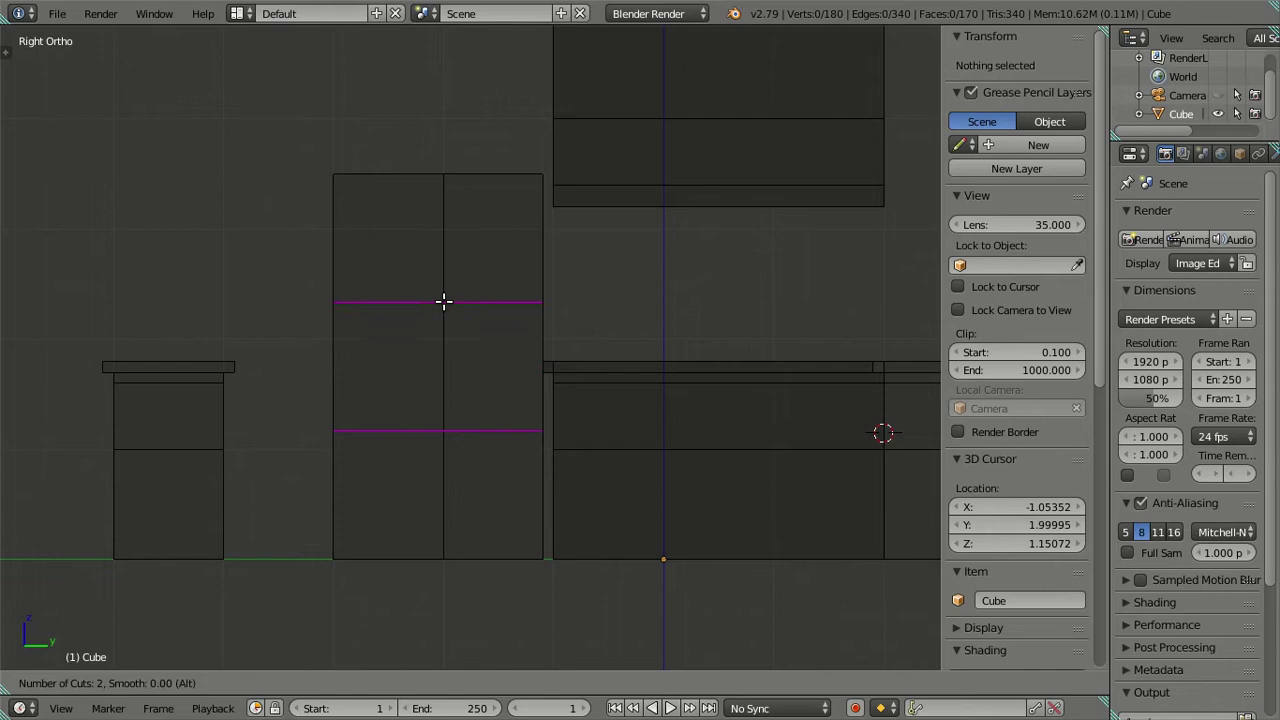
pyautogui.scroll(1, 443, 301)
pyautogui.scroll(-1, 443, 301)
pyautogui.scroll(1, 443, 301)
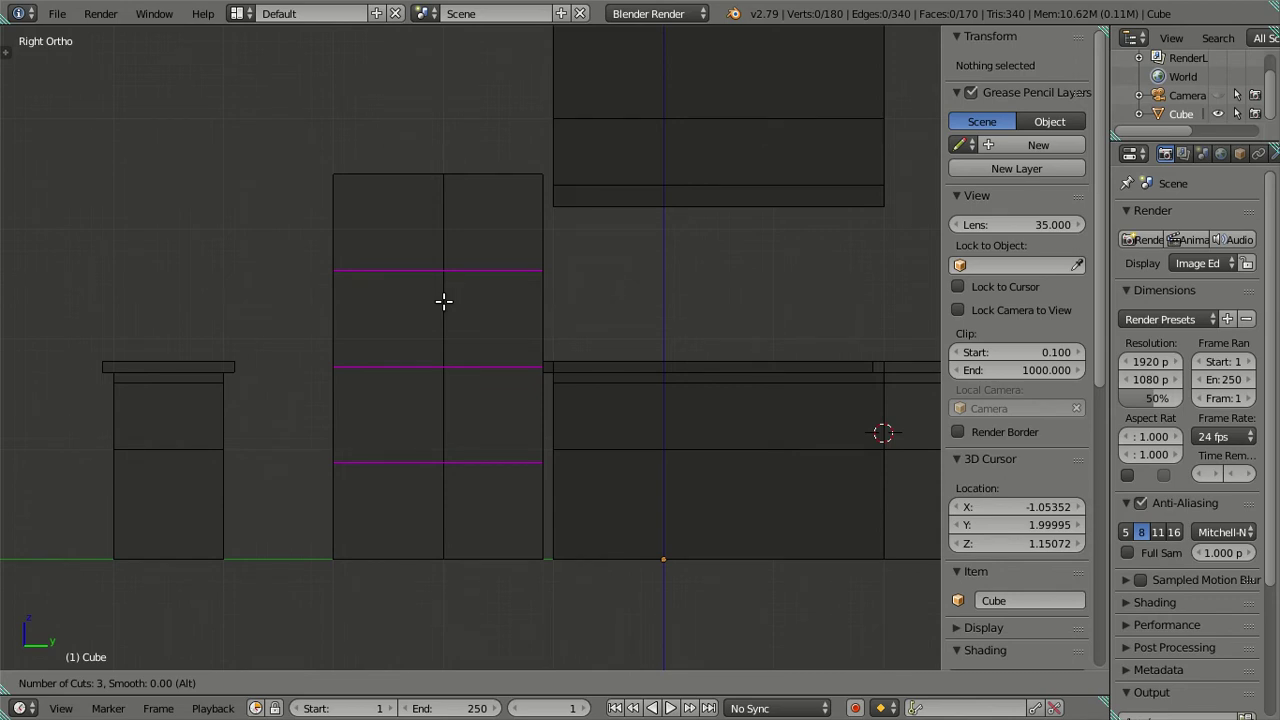
pyautogui.scroll(-1, 443, 301)
pyautogui.scroll(1, 443, 301)
pyautogui.scroll(1, 443, 301)
pyautogui.scroll(1, 443, 301)
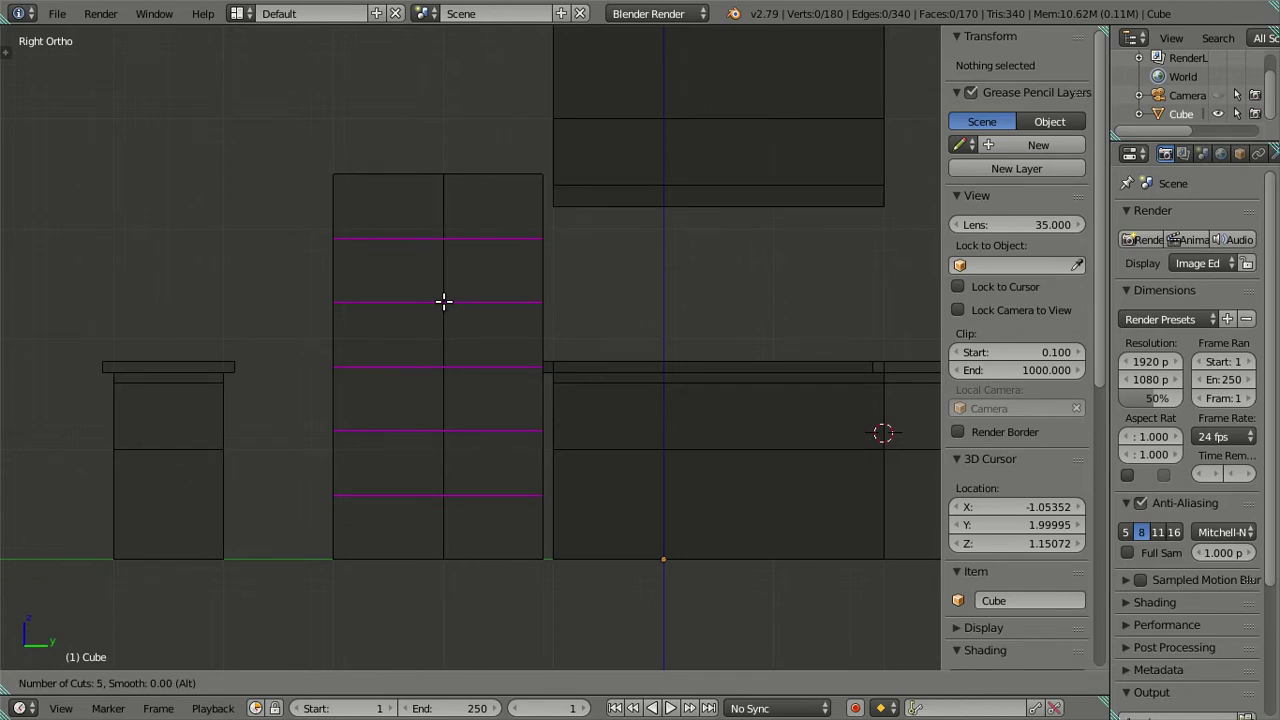
pyautogui.rightClick(443, 301)
pyautogui.scroll(-3, 443, 299)
pyautogui.press('z')
pyautogui.moveTo(483, 297)
pyautogui.mouseDown(button='middle')
pyautogui.moveTo(649, 355)
pyautogui.moveTo(672, 476)
pyautogui.moveTo(540, 363)
pyautogui.moveTo(623, 266)
pyautogui.moveTo(614, 251)
pyautogui.moveTo(600, 357)
pyautogui.moveTo(669, 368)
pyautogui.moveTo(669, 346)
pyautogui.moveTo(583, 309)
pyautogui.moveTo(485, 316)
pyautogui.moveTo(560, 463)
pyautogui.moveTo(610, 345)
pyautogui.mouseUp(button='middle')
pyautogui.scroll(2, 583, 306)
pyautogui.scroll(3, 600, 357)
pyautogui.press('KP_3')
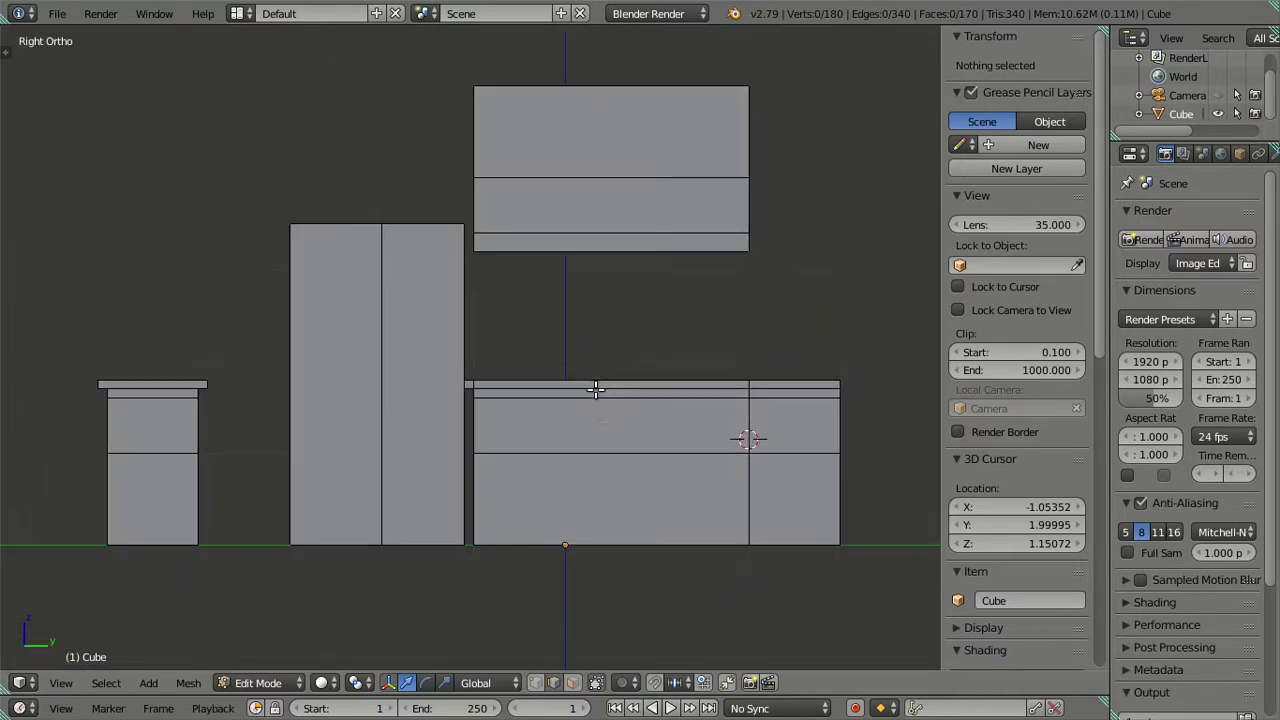
pyautogui.press('z')
pyautogui.scroll(2, 463, 394)
pyautogui.rightClick(347, 358)
pyautogui.press('a')
pyautogui.scroll(-1, 466, 394)
pyautogui.scroll(1, 443, 380)
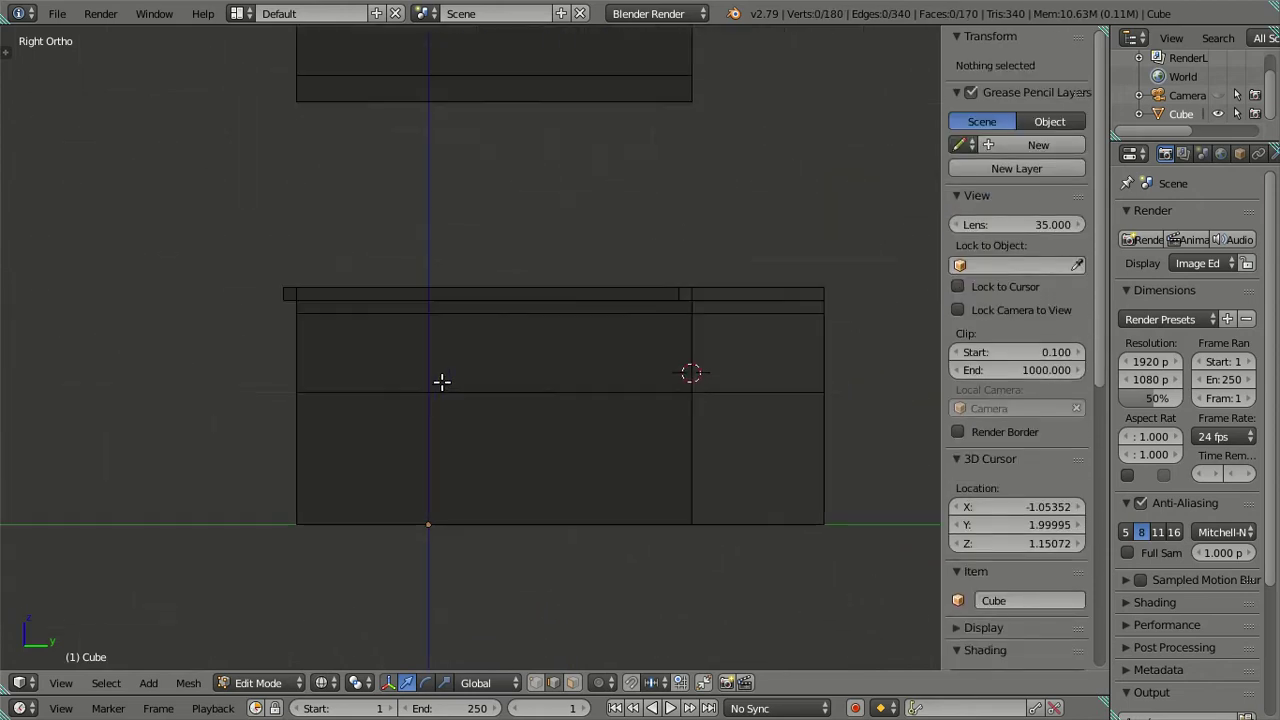
pyautogui.scroll(1, 442, 381)
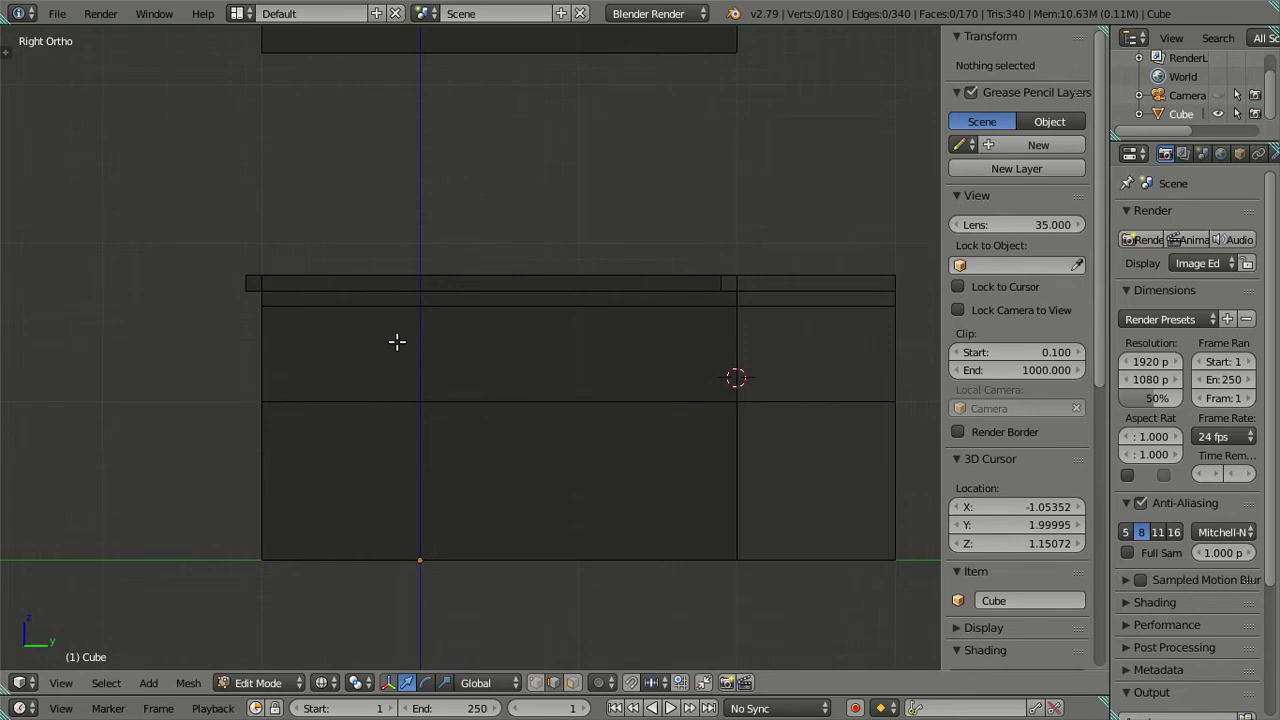
pyautogui.scroll(1, 397, 342)
pyautogui.hotkey('ctrl', 'r')
pyautogui.scroll(1, 147, 356)
pyautogui.scroll(1, 147, 356)
pyautogui.scroll(1, 147, 356)
pyautogui.scroll(-2, 147, 356)
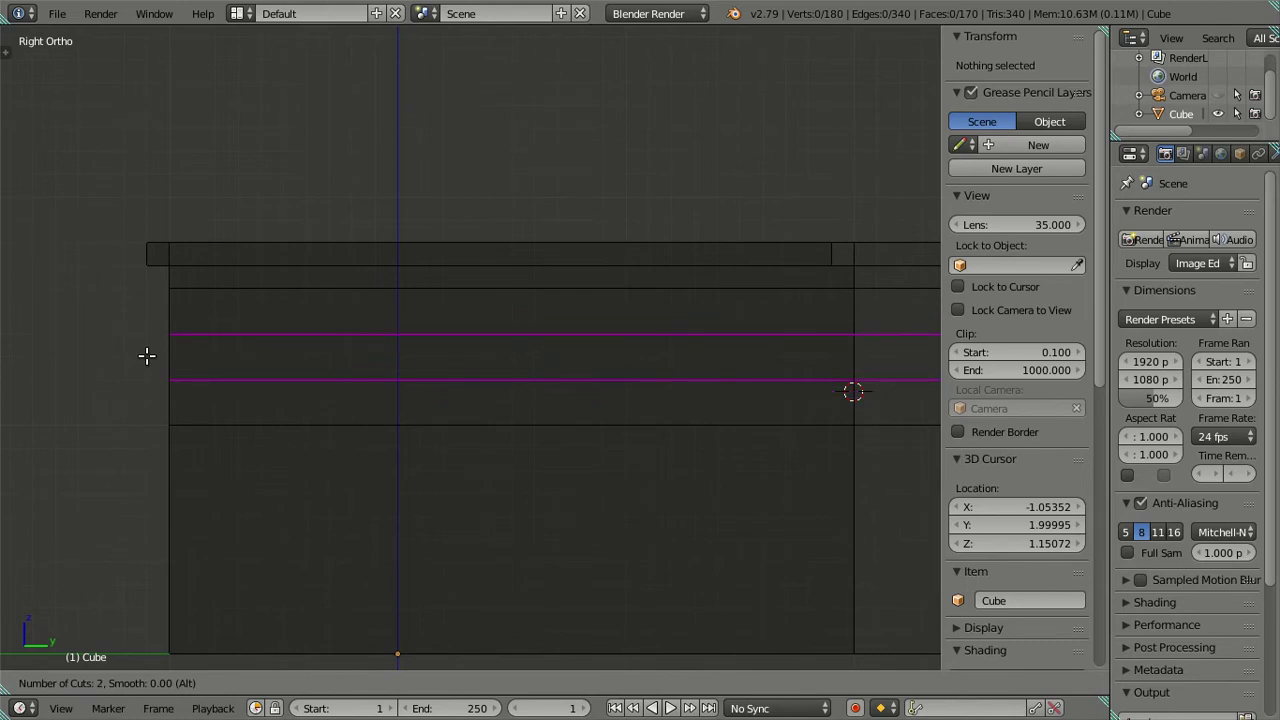
pyautogui.scroll(1, 160, 522)
pyautogui.scroll(1, 160, 522)
pyautogui.scroll(1, 160, 522)
pyautogui.scroll(-1, 160, 522)
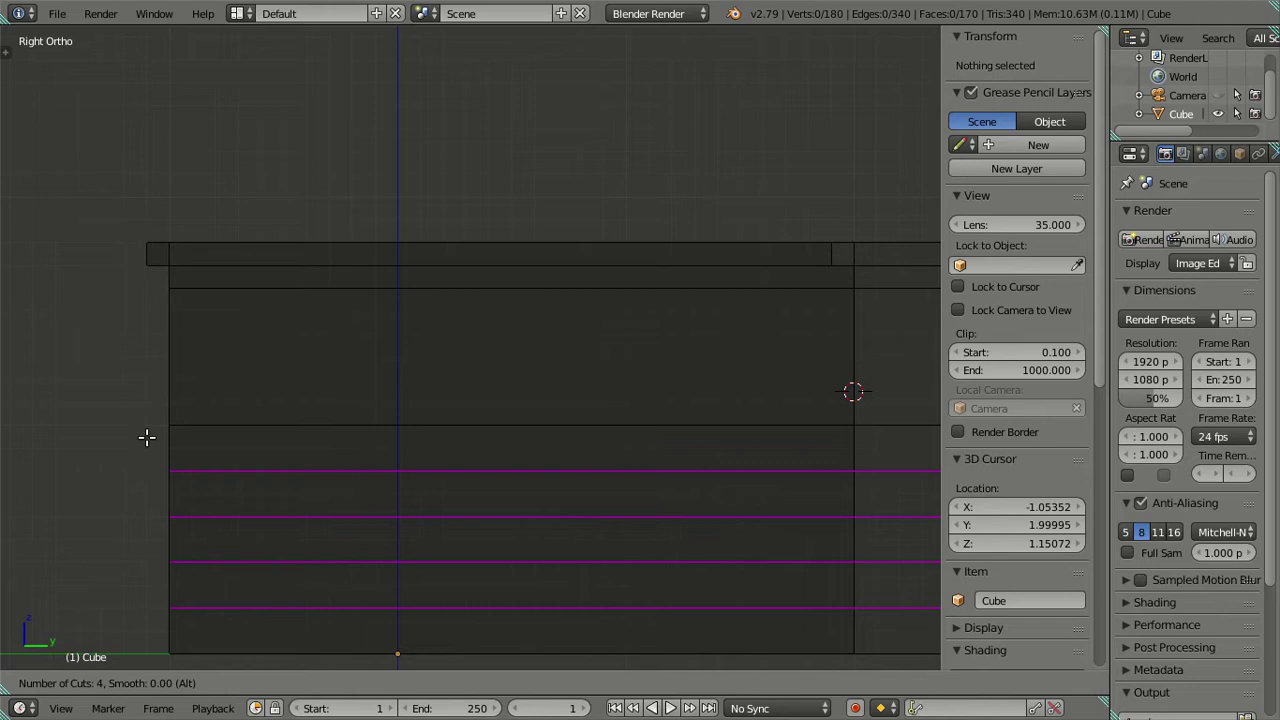
pyautogui.scroll(-1, 164, 358)
pyautogui.scroll(-1, 164, 358)
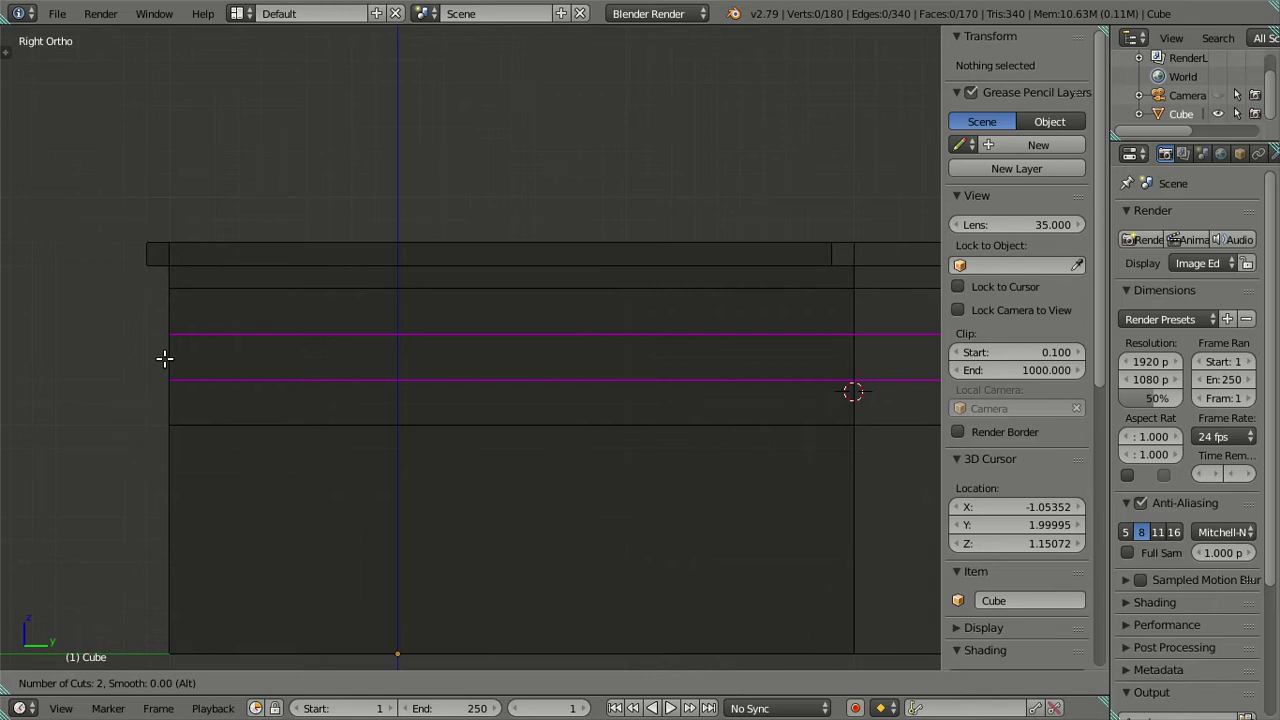
pyautogui.rightClick(164, 358)
pyautogui.scroll(-4, 164, 358)
pyautogui.moveTo(497, 286)
pyautogui.mouseDown(button='middle')
pyautogui.moveTo(543, 337)
pyautogui.moveTo(471, 334)
pyautogui.moveTo(527, 392)
pyautogui.moveTo(686, 377)
pyautogui.moveTo(676, 365)
pyautogui.moveTo(720, 357)
pyautogui.moveTo(740, 360)
pyautogui.moveTo(749, 391)
pyautogui.moveTo(751, 374)
pyautogui.moveTo(678, 380)
pyautogui.moveTo(589, 351)
pyautogui.moveTo(612, 338)
pyautogui.moveTo(641, 370)
pyautogui.mouseUp(button='middle')
pyautogui.press('z')
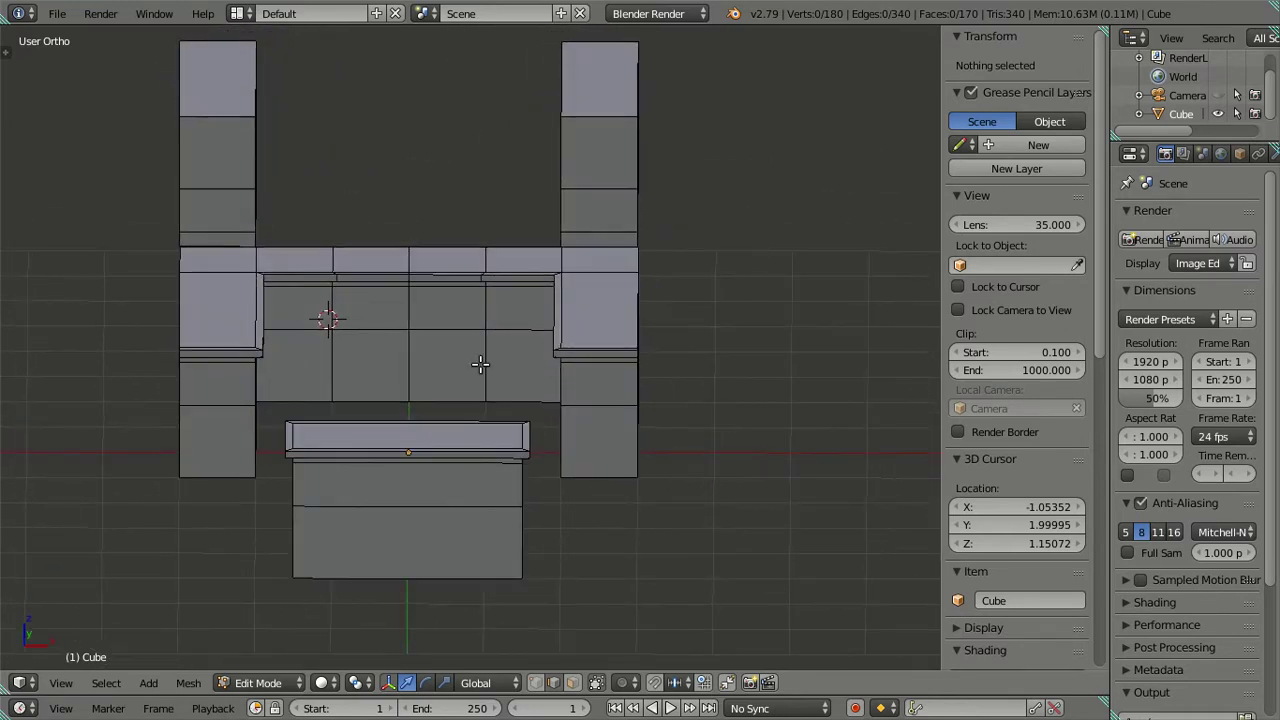
# Dissolve the vertical panel edge loops on the back wall block
pyautogui.keyDown('alt'); pyautogui.rightClick(480, 364); pyautogui.keyUp('alt')
pyautogui.press('x')
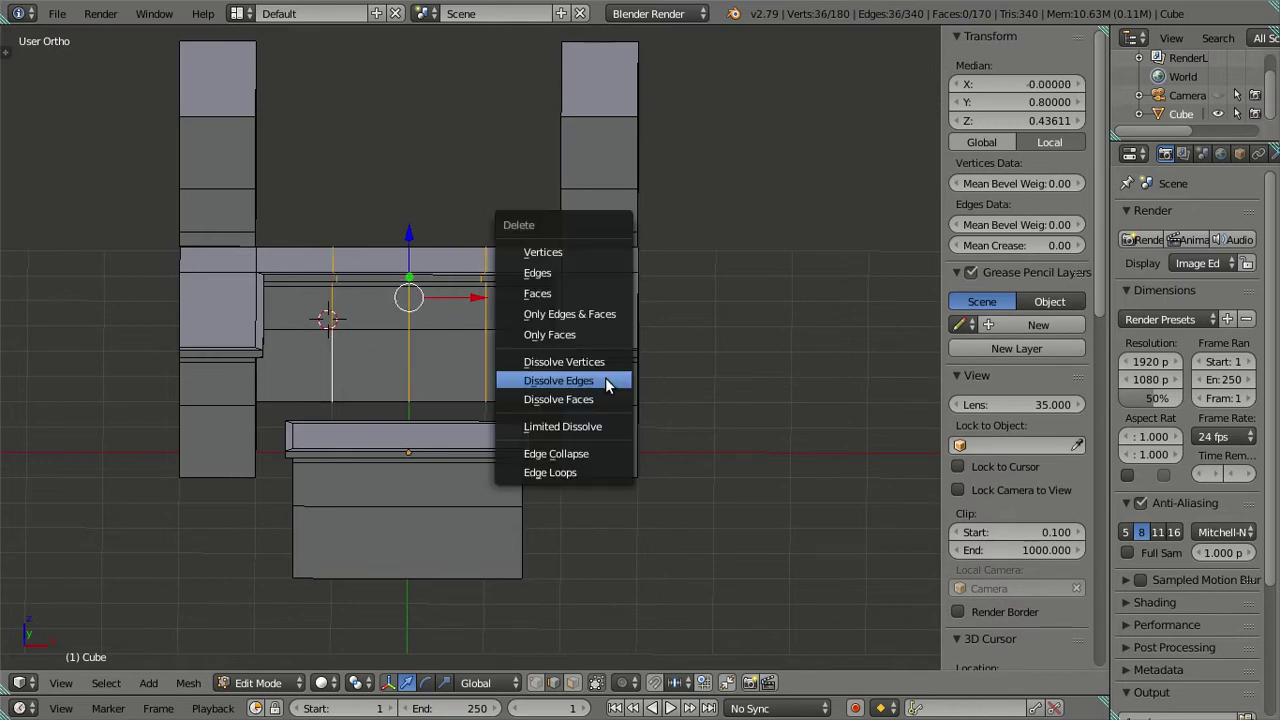
pyautogui.click(606, 392)
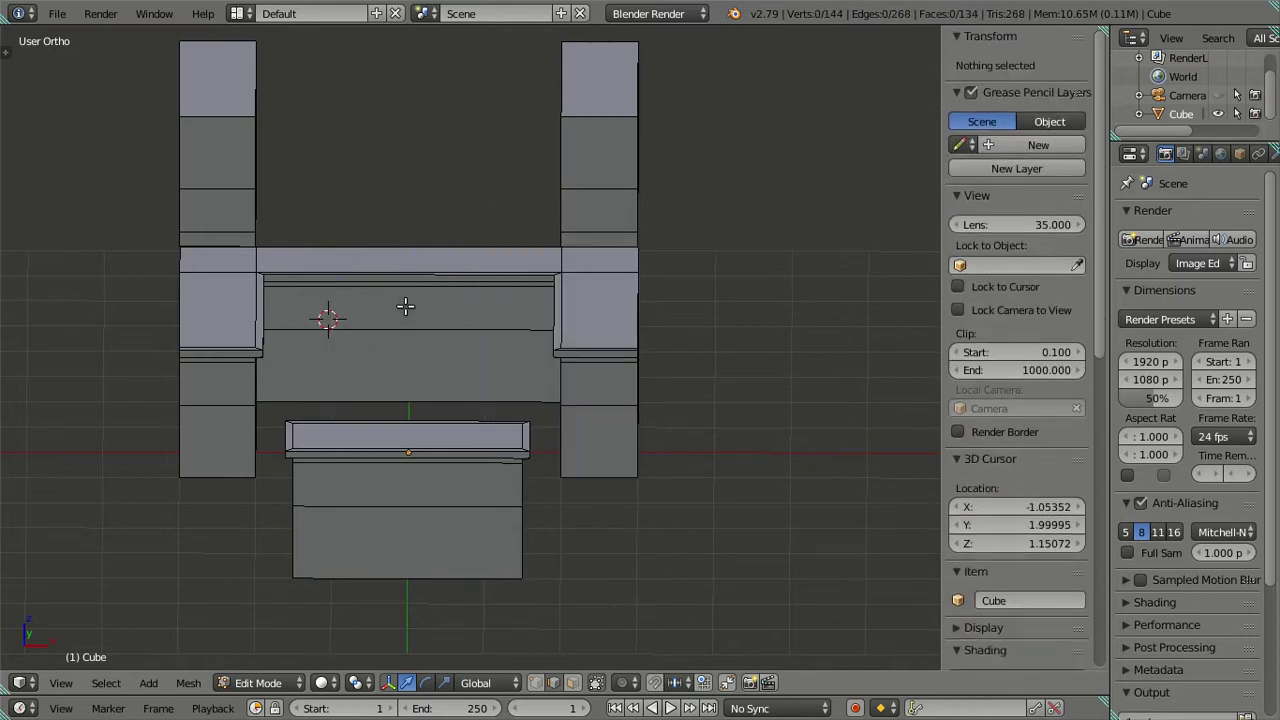
# Add a loop cut across the middle block
pyautogui.moveTo(405, 306)
pyautogui.mouseDown(button='middle')
pyautogui.moveTo(431, 334)
pyautogui.moveTo(423, 343)
pyautogui.moveTo(411, 322)
pyautogui.moveTo(543, 349)
pyautogui.moveTo(631, 320)
pyautogui.moveTo(589, 329)
pyautogui.moveTo(586, 351)
pyautogui.moveTo(617, 360)
pyautogui.moveTo(632, 327)
pyautogui.moveTo(286, 357)
pyautogui.moveTo(534, 354)
pyautogui.moveTo(219, 327)
pyautogui.mouseUp(button='middle')
pyautogui.hotkey('ctrl', 'r')
pyautogui.click(420, 312)
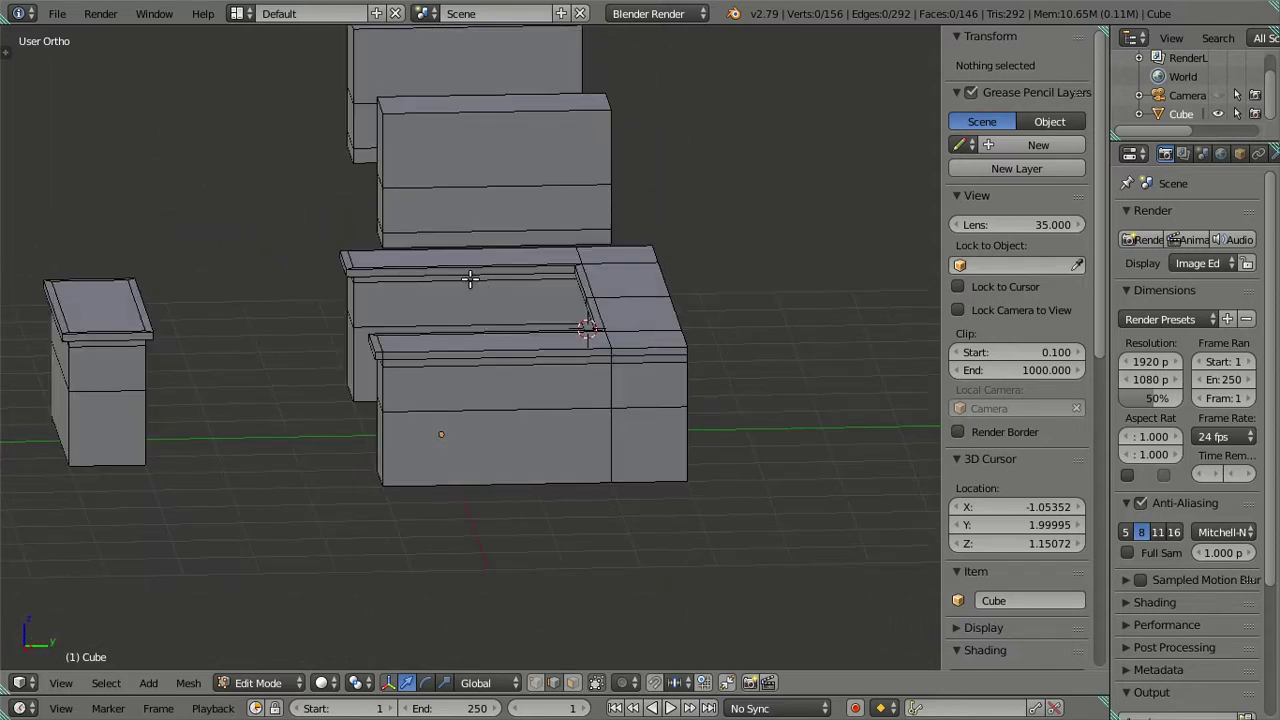
# Split the front counter block with a single central vertical loop cut
pyautogui.hotkey('ctrl', 'r')
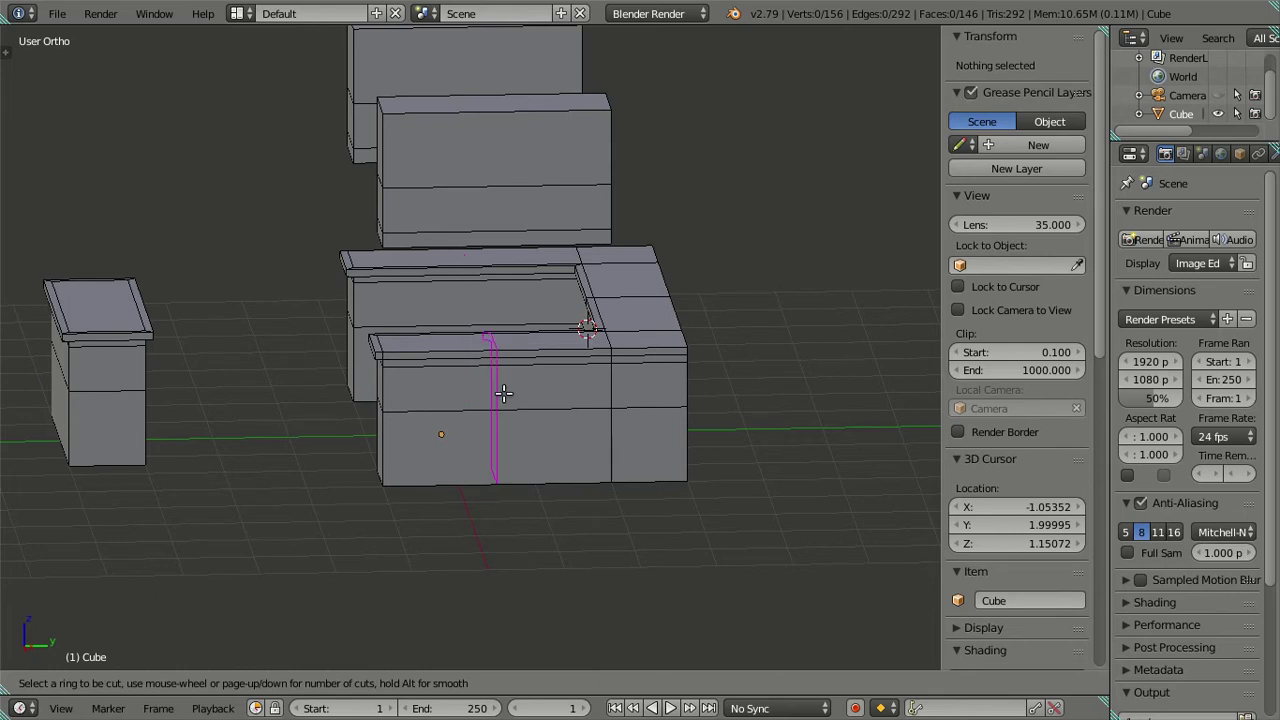
pyautogui.scroll(1, 503, 393)
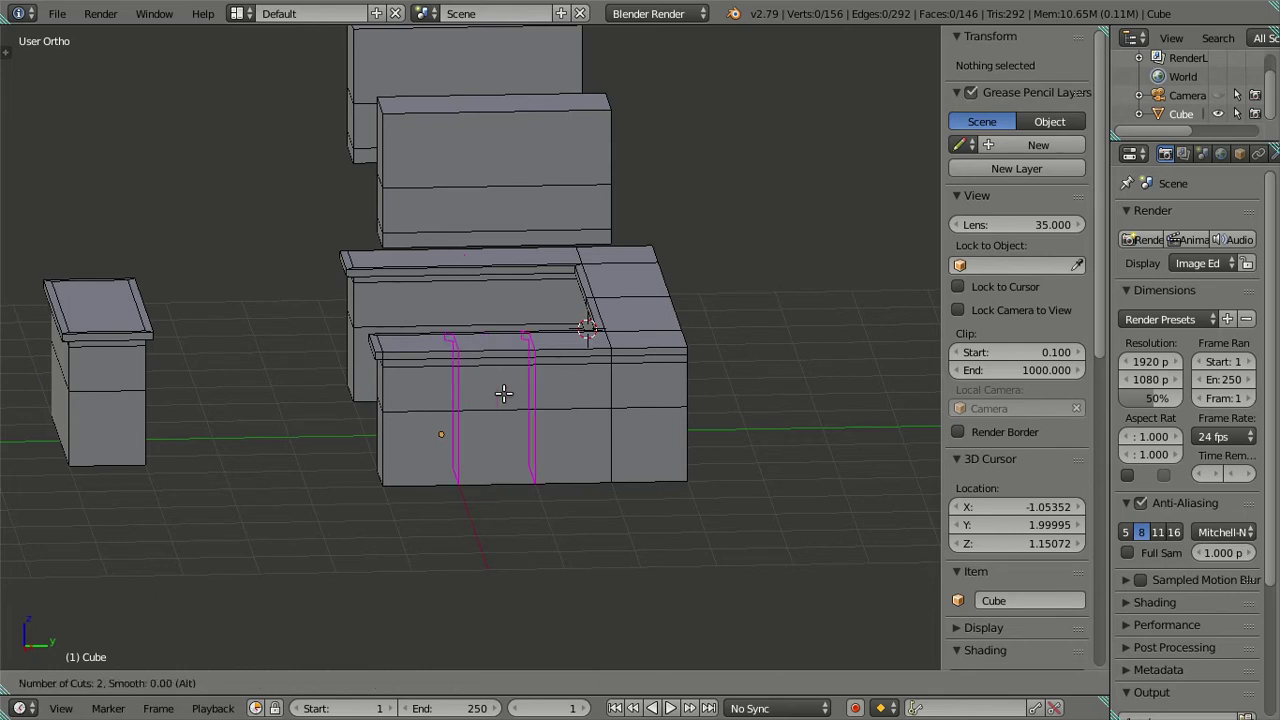
pyautogui.scroll(-1, 503, 393)
pyautogui.scroll(1, 503, 393)
pyautogui.scroll(-1, 503, 393)
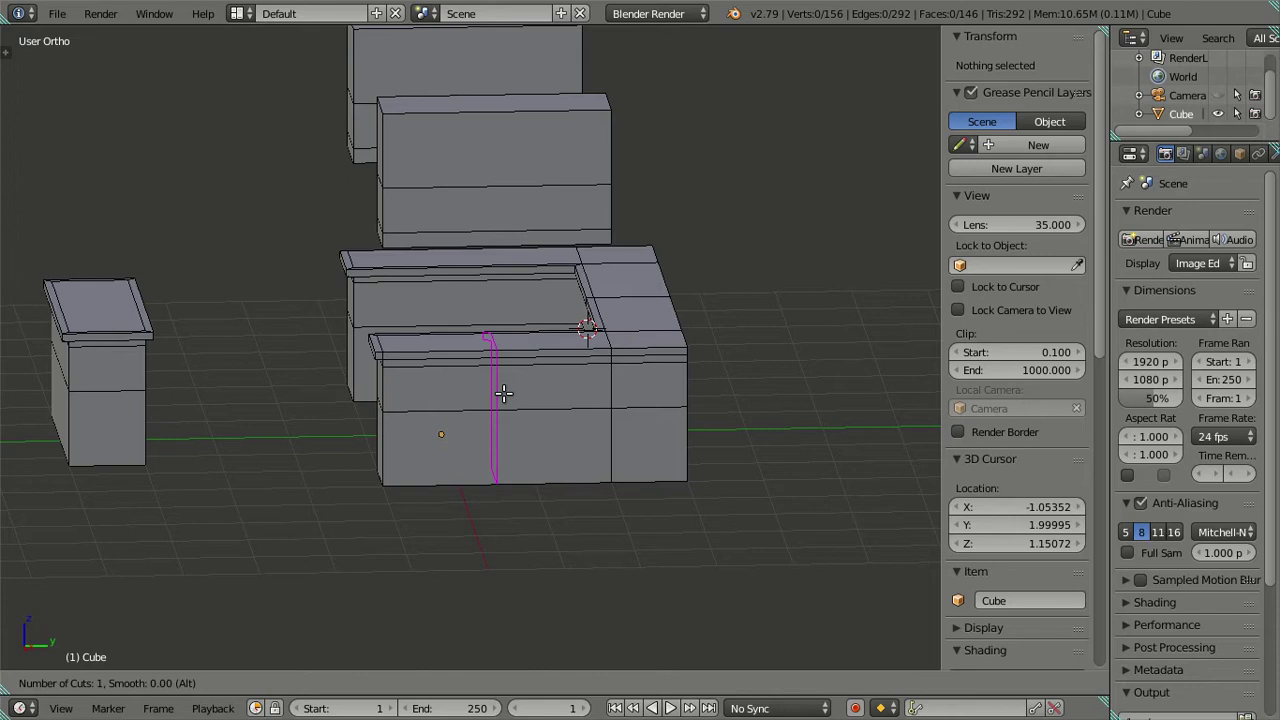
pyautogui.click(503, 393)
pyautogui.rightClick(495, 288)
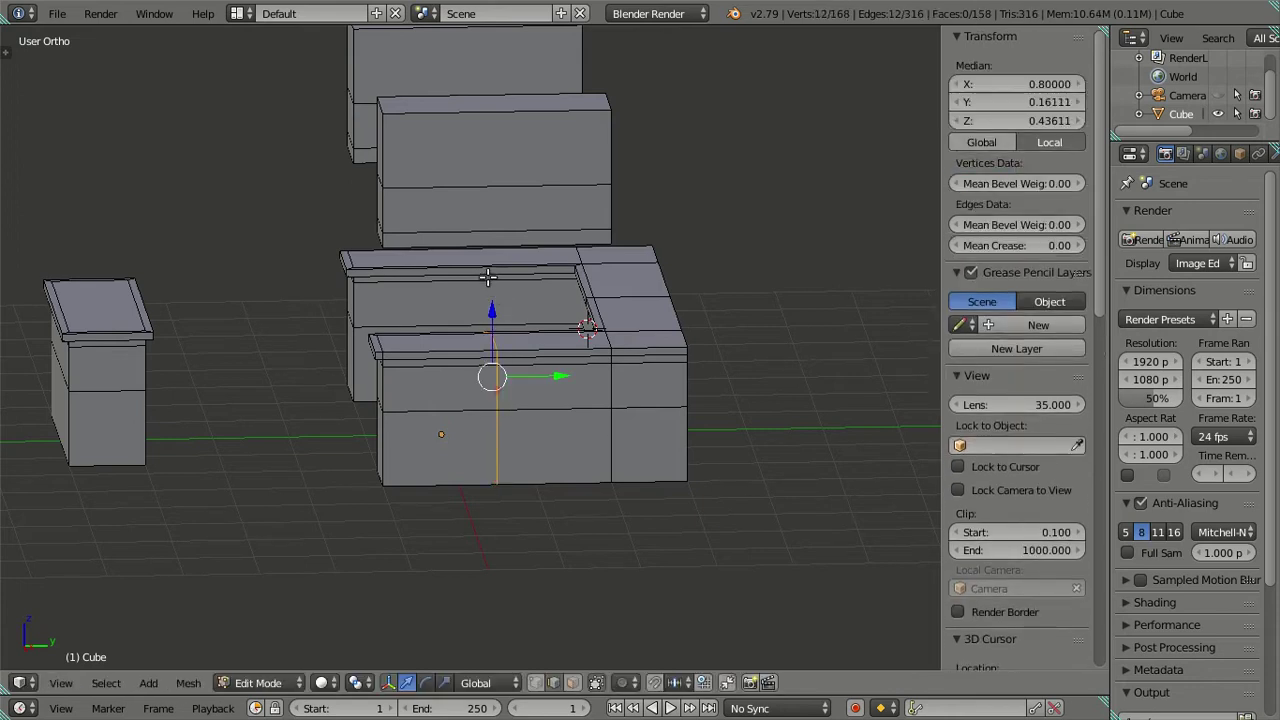
# Add a centred vertical loop to the rear block, deselect all, and view from the right
pyautogui.hotkey('ctrl', 'r')
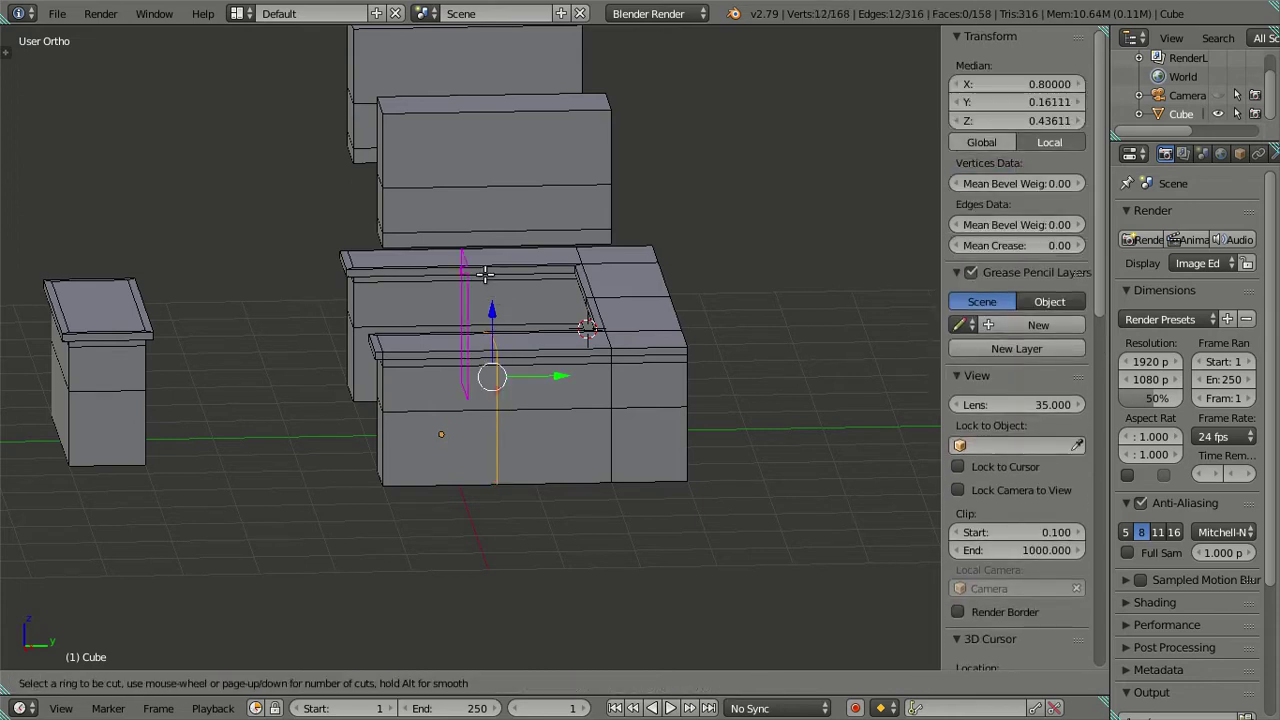
pyautogui.click(484, 273)
pyautogui.rightClick(484, 273)
pyautogui.press('a')
pyautogui.scroll(2, 526, 480)
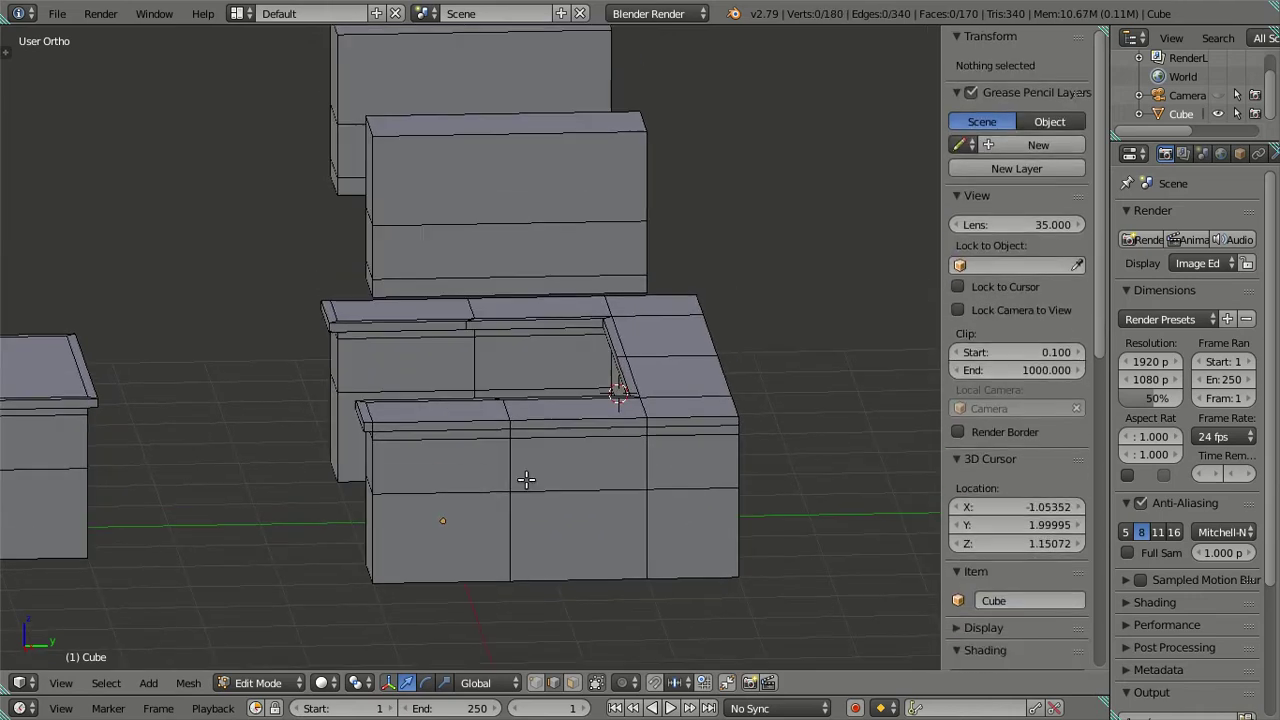
pyautogui.moveTo(526, 480); pyautogui.dragTo(521, 490, button='middle')
pyautogui.press('KP_3')
pyautogui.scroll(3, 504, 490)
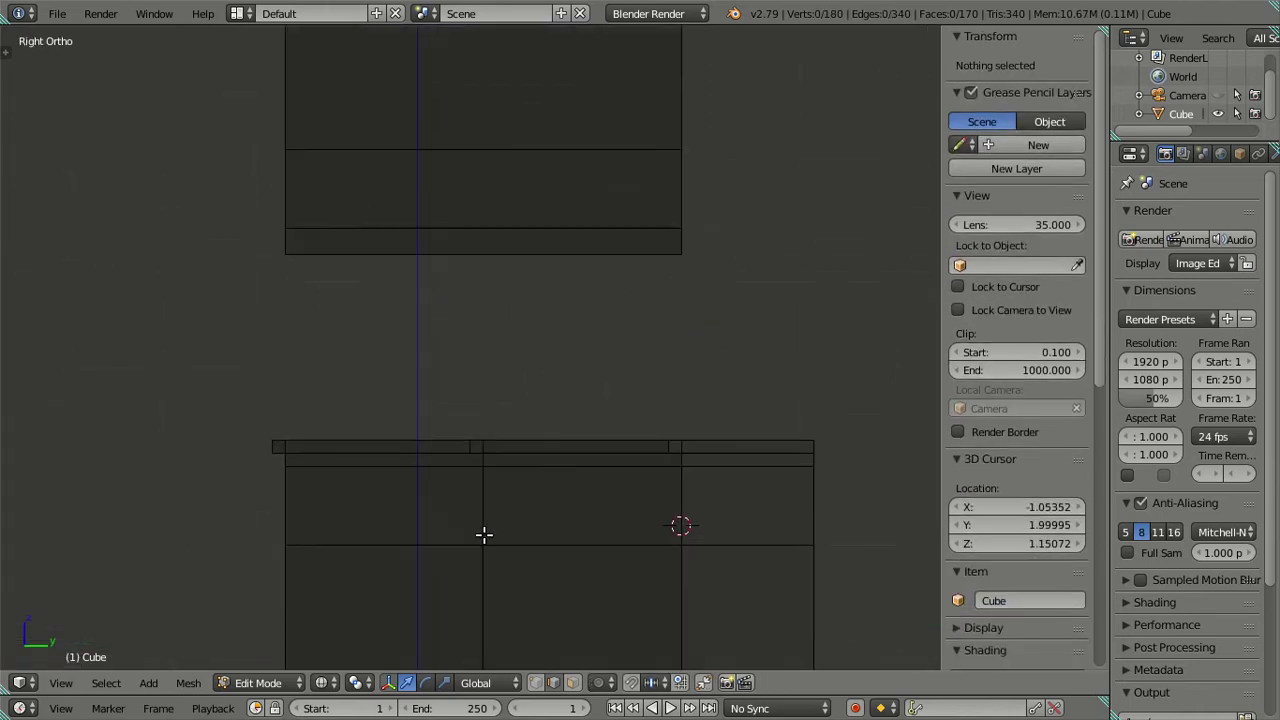
pyautogui.scroll(1, 483, 531)
pyautogui.keyDown('alt'); pyautogui.rightClick(489, 424); pyautogui.keyUp('alt')
pyautogui.scroll(-2, 489, 424)
pyautogui.moveTo(520, 437)
pyautogui.mouseDown(button='middle')
pyautogui.moveTo(530, 450)
pyautogui.moveTo(806, 463)
pyautogui.moveTo(813, 532)
pyautogui.moveTo(711, 486)
pyautogui.moveTo(618, 474)
pyautogui.moveTo(543, 434)
pyautogui.mouseUp(button='middle')
pyautogui.keyDown('alt'); pyautogui.keyDown('shift'); pyautogui.rightClick(527, 437); pyautogui.keyUp('shift'); pyautogui.keyUp('alt')
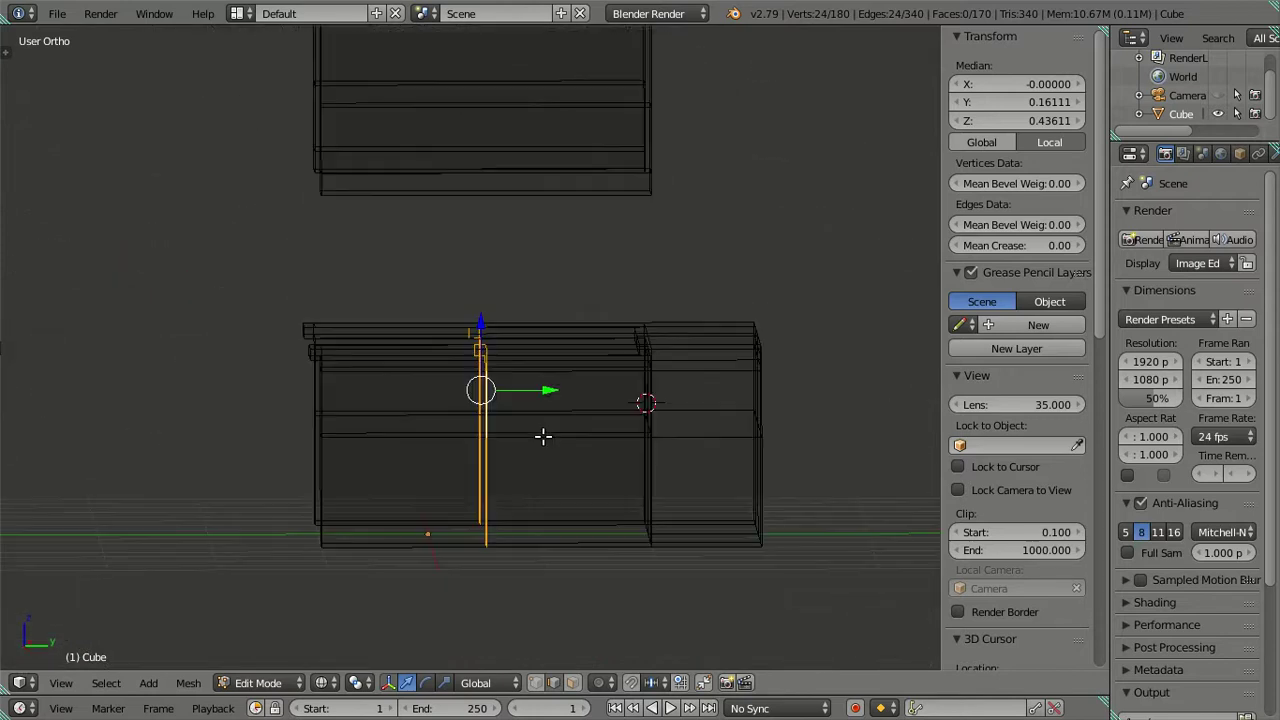
pyautogui.scroll(3, 543, 434)
pyautogui.scroll(2, 537, 419)
pyautogui.scroll(1, 537, 419)
pyautogui.press('a')
pyautogui.rightClick(566, 396)
pyautogui.click(965, 104)
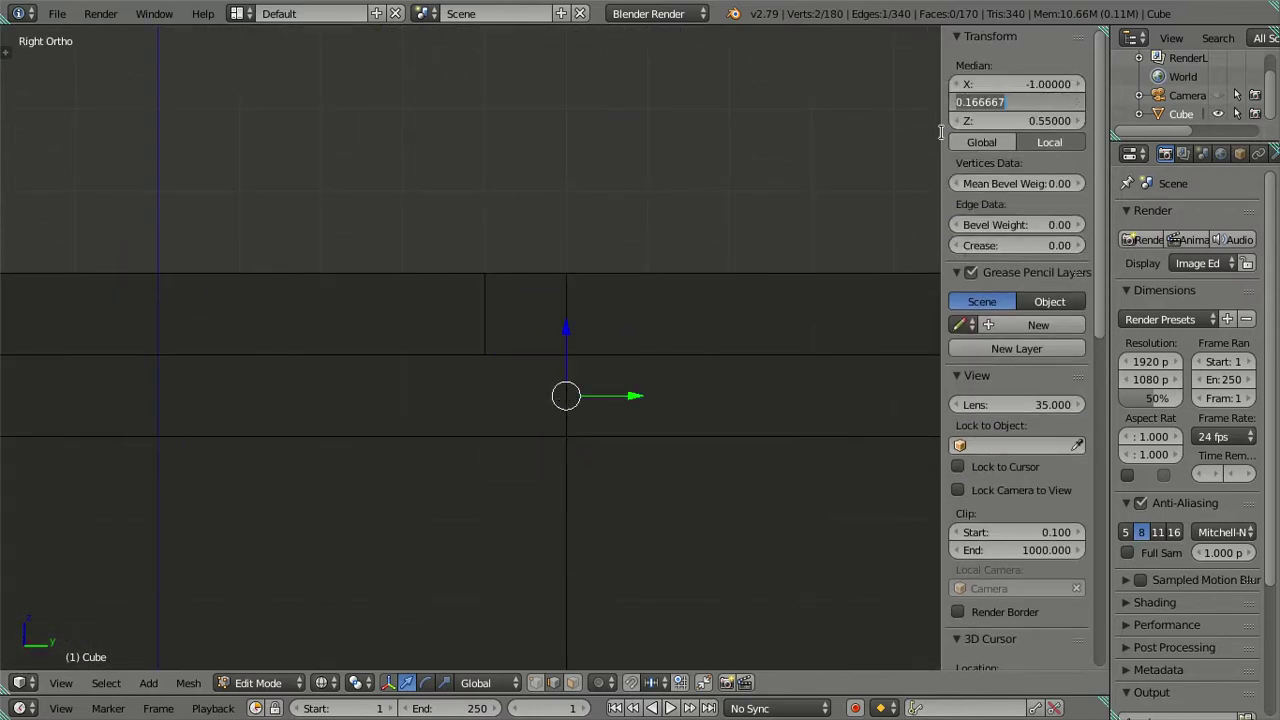
pyautogui.press('Return')
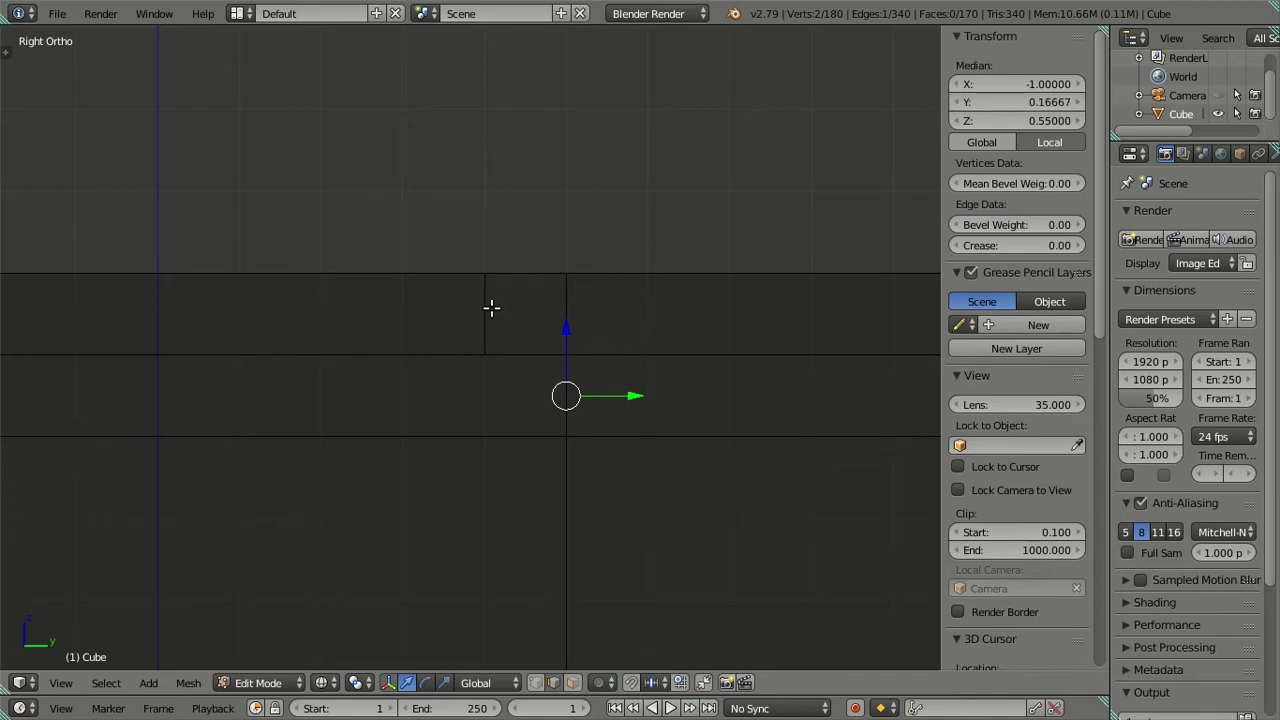
pyautogui.press('a')
pyautogui.press('b')
pyautogui.moveTo(443, 222); pyautogui.dragTo(516, 420)
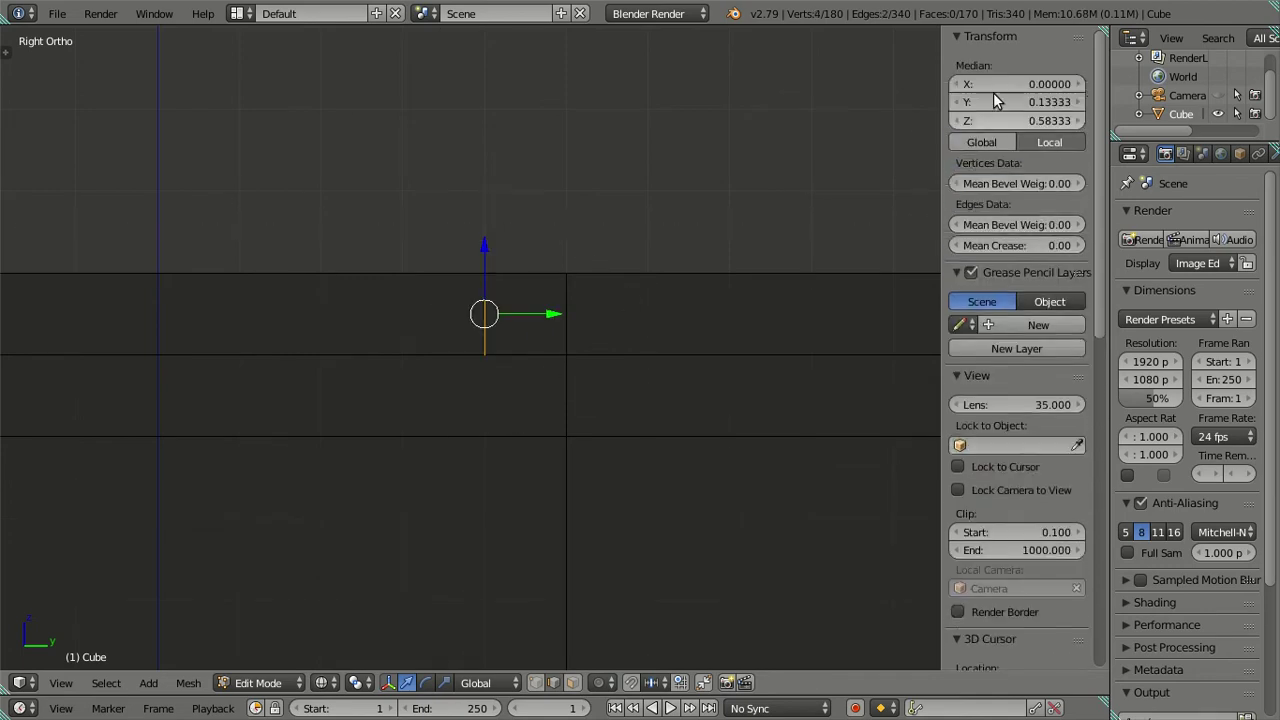
# Add two trial loop cuts through the wall mesh, leaving them at their default position
pyautogui.press('a')
pyautogui.scroll(-2, 611, 297)
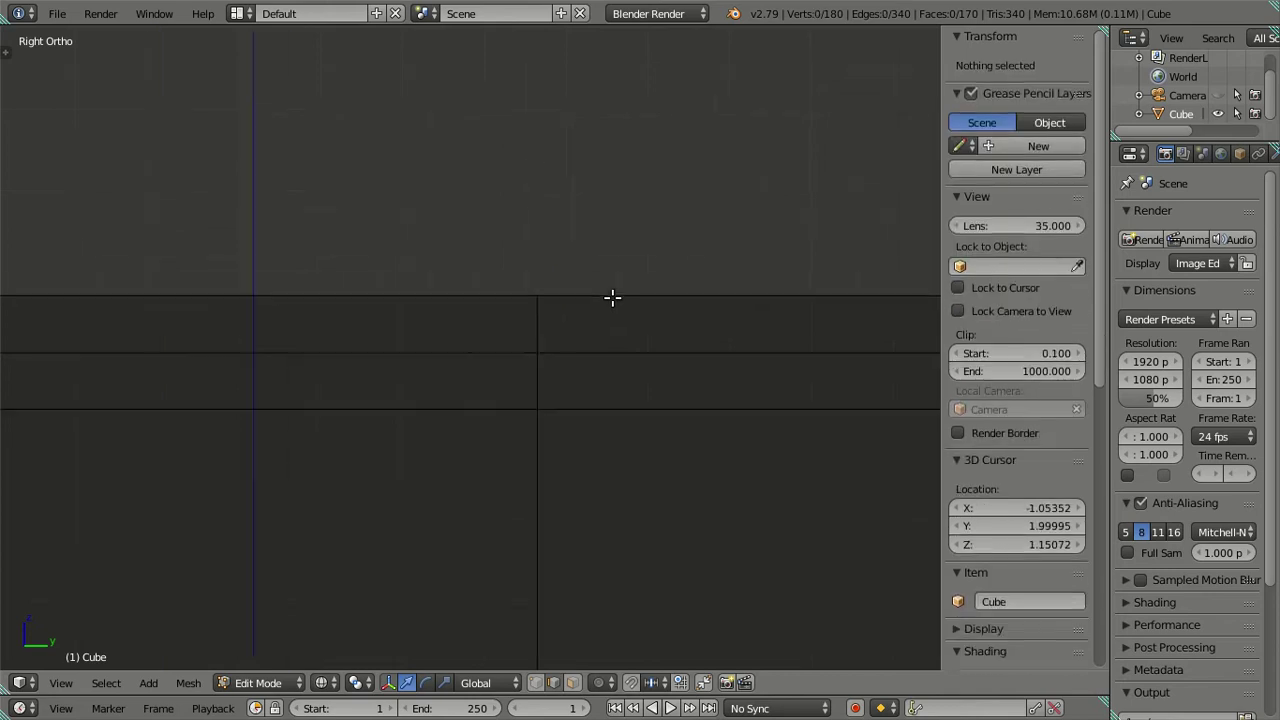
pyautogui.scroll(-5, 591, 309)
pyautogui.scroll(-2, 618, 434)
pyautogui.scroll(2, 517, 363)
pyautogui.scroll(1, 517, 363)
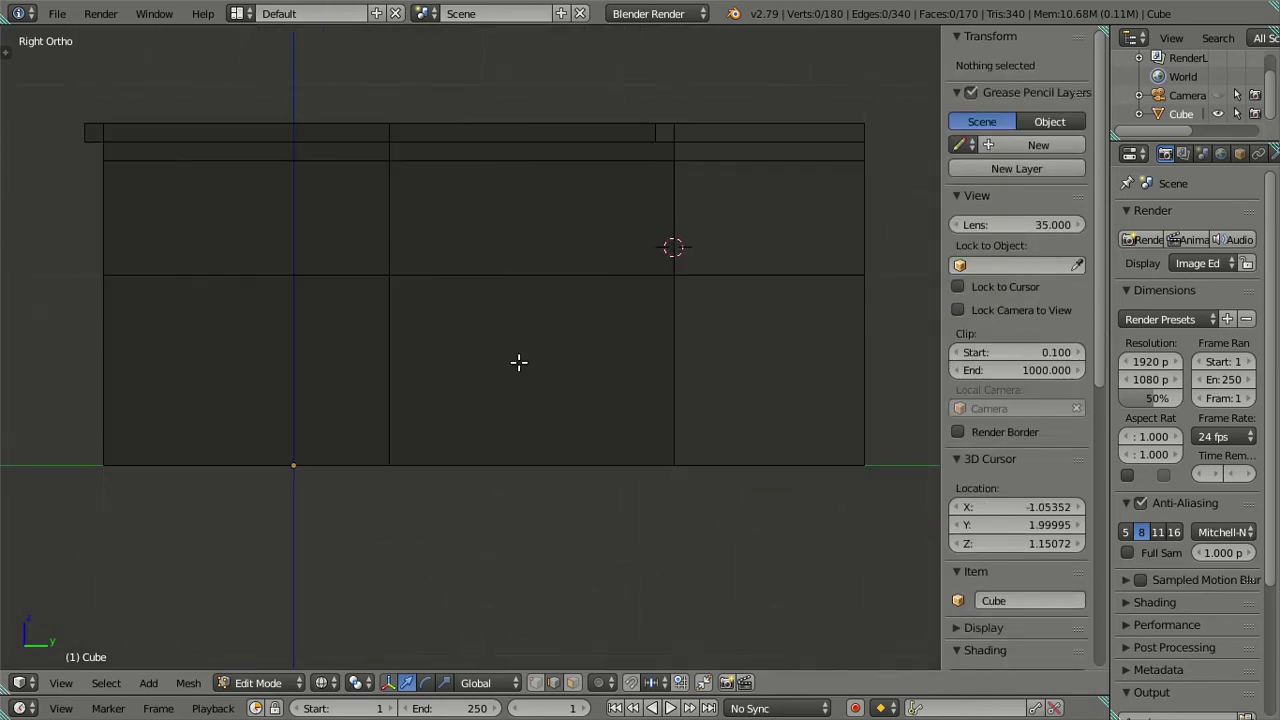
pyautogui.scroll(2, 512, 360)
pyautogui.scroll(-1, 531, 263)
pyautogui.scroll(-1, 532, 264)
pyautogui.hotkey('ctrl', 'r')
pyautogui.scroll(1, 532, 265)
pyautogui.click(532, 265)
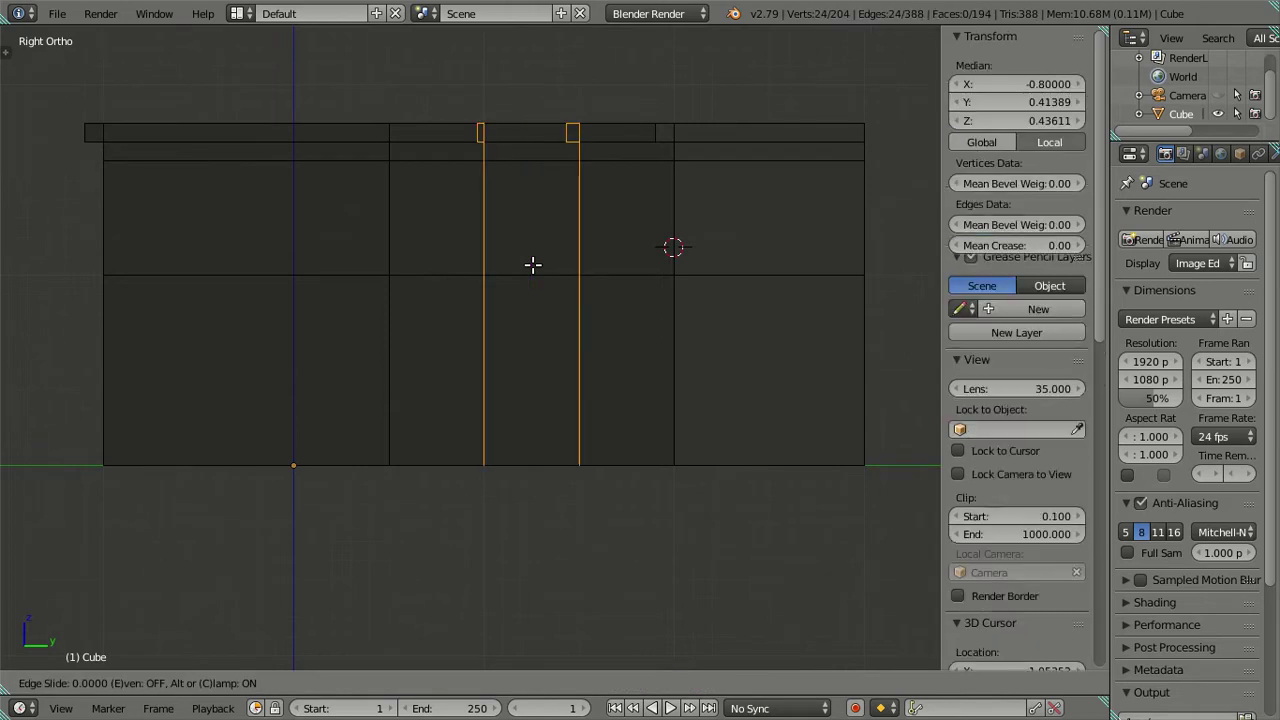
pyautogui.rightClick(531, 266)
# Set a single vertical edge's Y position to 0.33333, then undo the extra loop cuts
pyautogui.rightClick(483, 376)
pyautogui.click(960, 104)
pyautogui.press('Return')
pyautogui.hotkey('ctrl', 'z')
pyautogui.hotkey('ctrl', 'z')
pyautogui.hotkey('ctrl', 'z')
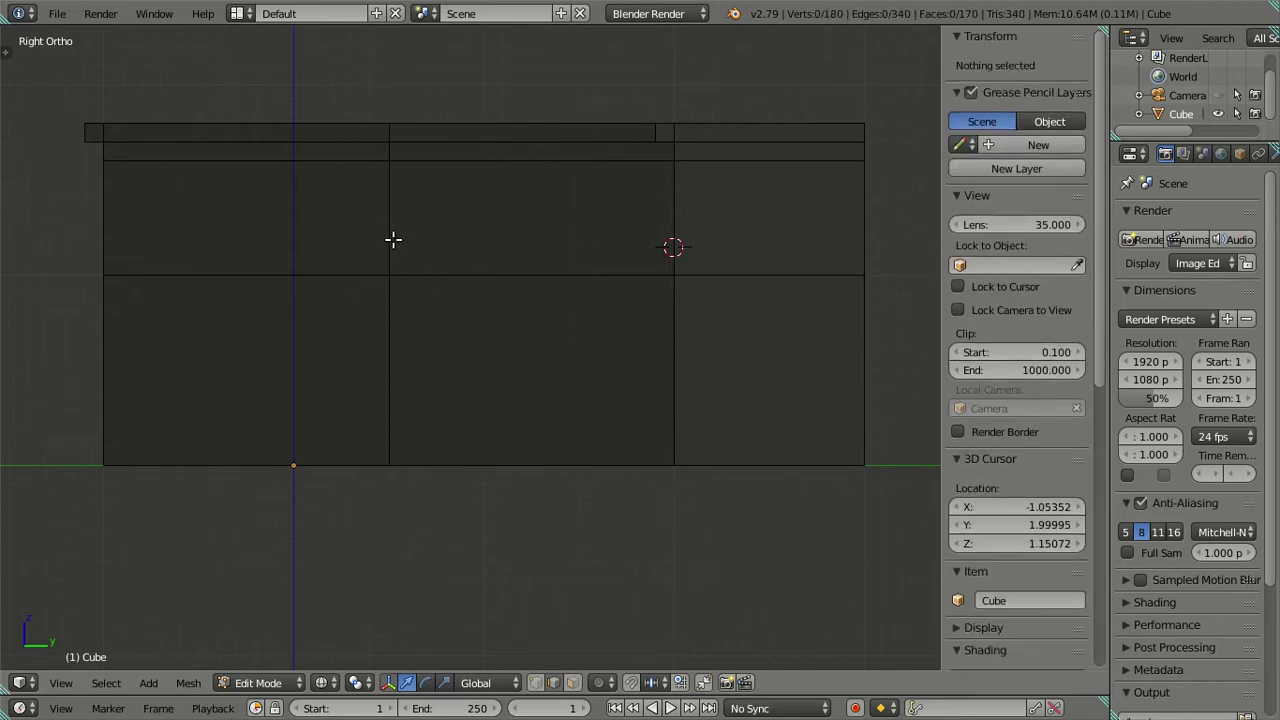
# Select the vertical edge loop near the wall centre, then view the front block in solid shading
pyautogui.keyDown('alt'); pyautogui.rightClick(393, 239); pyautogui.keyUp('alt')
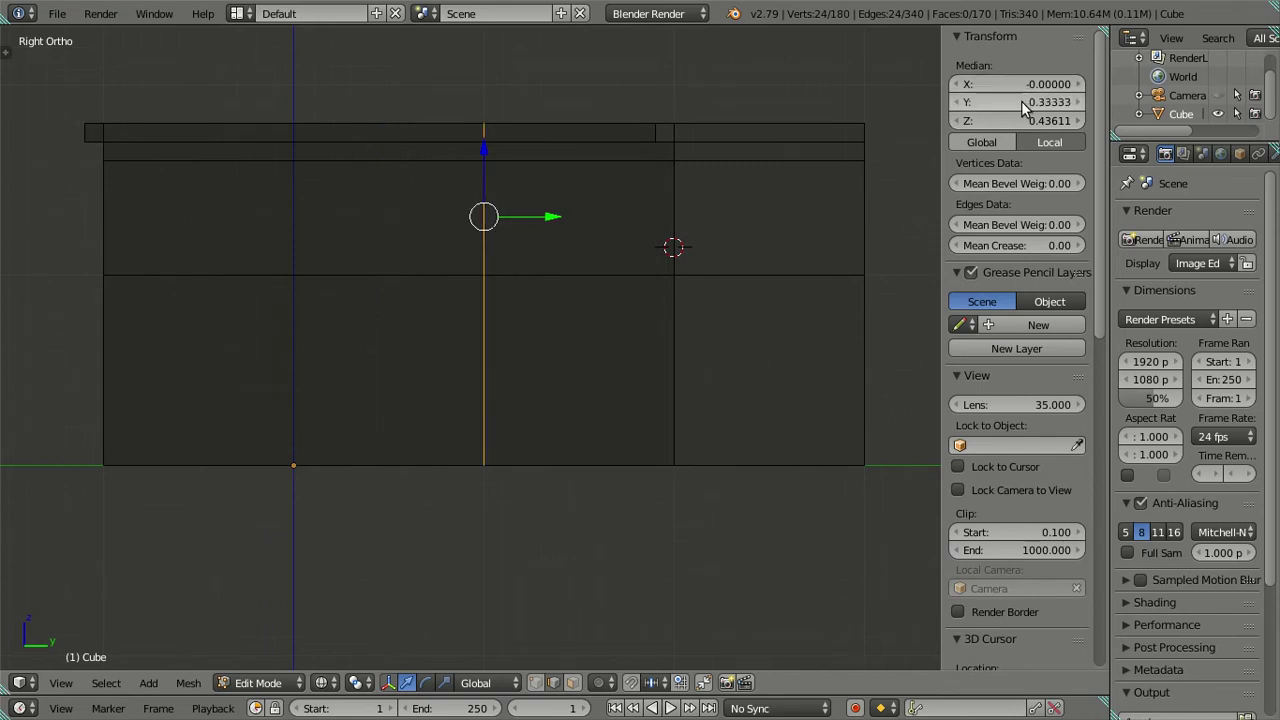
pyautogui.press('a')
pyautogui.scroll(-3, 551, 357)
pyautogui.moveTo(608, 337); pyautogui.dragTo(641, 403, button='middle')
pyautogui.press('z')
pyautogui.moveTo(523, 366)
pyautogui.mouseDown(button='middle')
pyautogui.moveTo(720, 352)
pyautogui.moveTo(677, 371)
pyautogui.moveTo(472, 342)
pyautogui.mouseUp(button='middle')
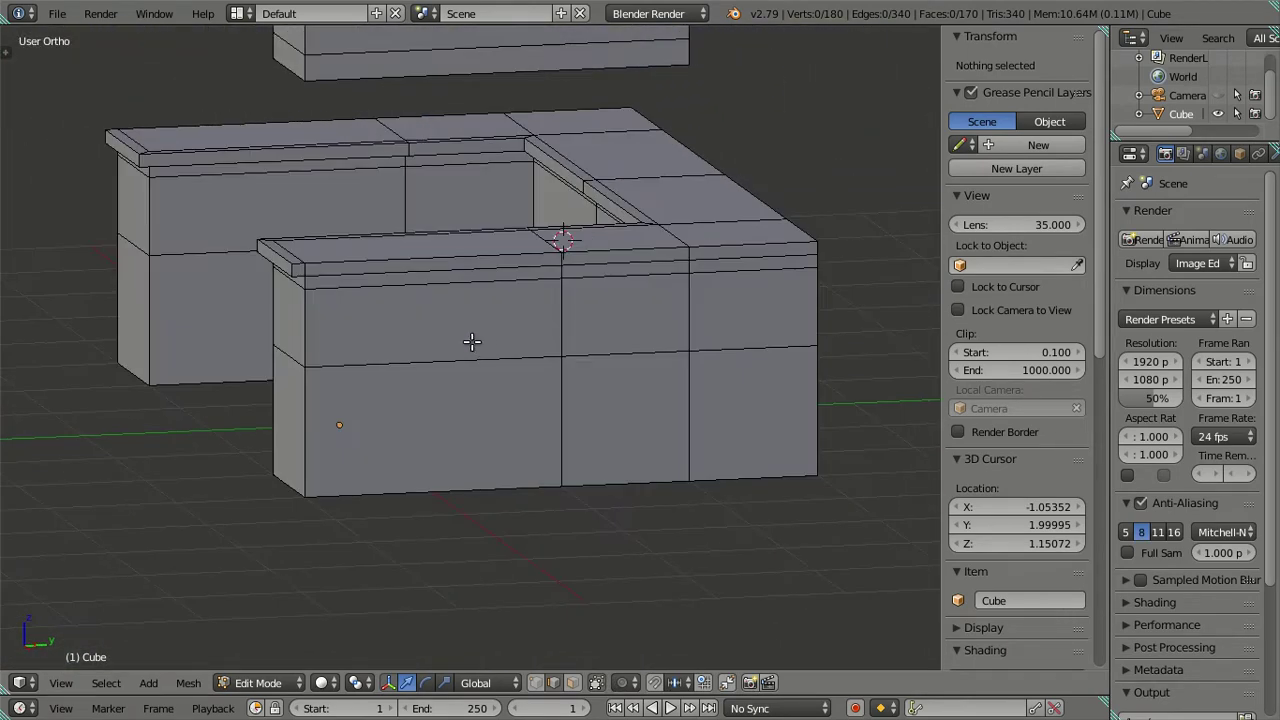
# Discard a trial loop cut on the front block and shift its vertical loop to Y 0.33333
pyautogui.hotkey('ctrl', 'r')
pyautogui.click(540, 350)
pyautogui.click(563, 237)
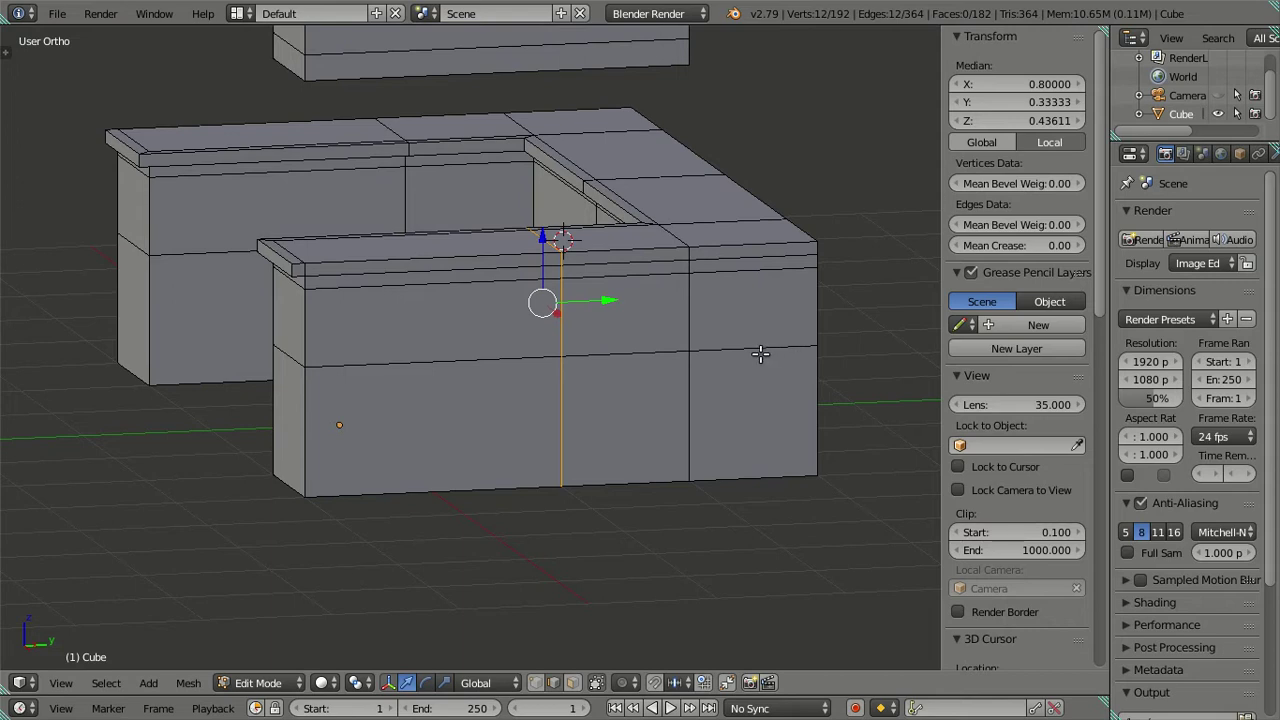
pyautogui.hotkey('ctrl', 'z')
pyautogui.press('KP_3')
pyautogui.moveTo(402, 386)
pyautogui.mouseDown(button='middle')
pyautogui.moveTo(551, 377)
pyautogui.moveTo(606, 491)
pyautogui.mouseUp(button='middle')
pyautogui.hotkey('ctrl', 'z')
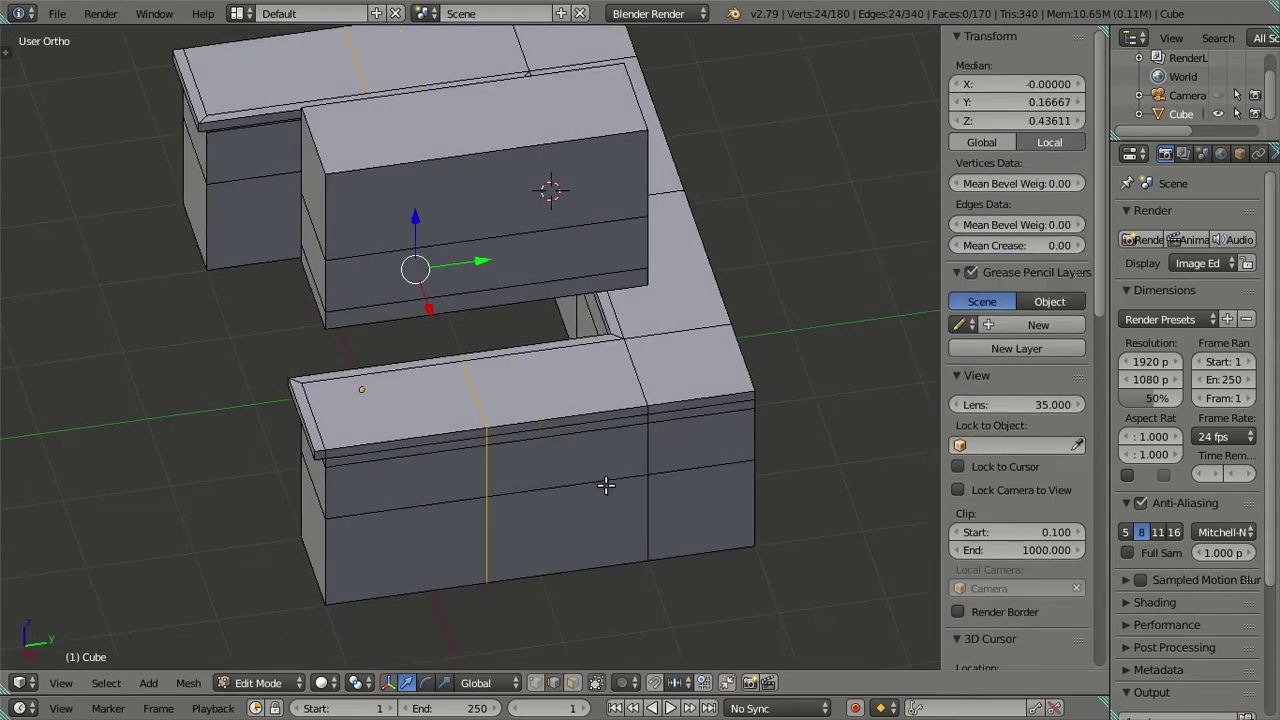
pyautogui.hotkey('ctrl', 'z')
# In wireframe side view, try a vertical loop cut with an edited Y position, then undo it
pyautogui.press('KP_3')
pyautogui.scroll(2, 383, 360)
pyautogui.press('z')
pyautogui.keyDown('shift'); pyautogui.moveTo(331, 331); pyautogui.dragTo(403, 275, button='middle'); pyautogui.keyUp('shift')
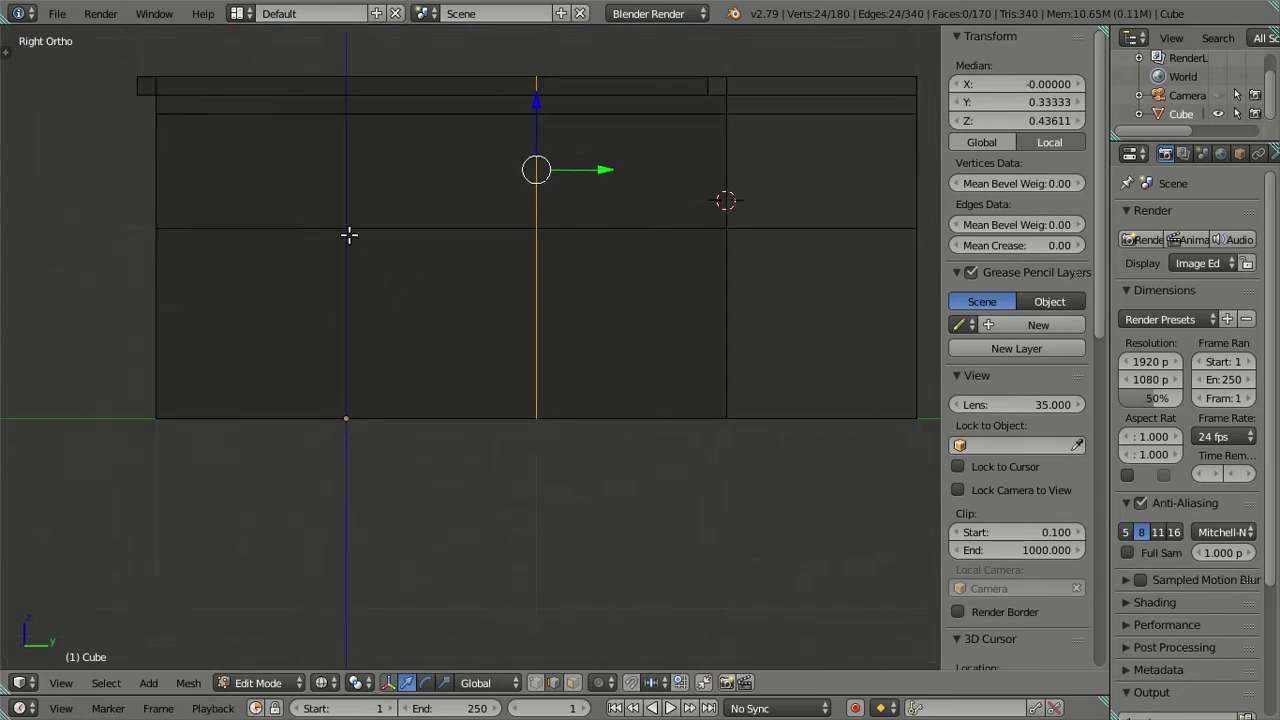
pyautogui.hotkey('ctrl', 'r')
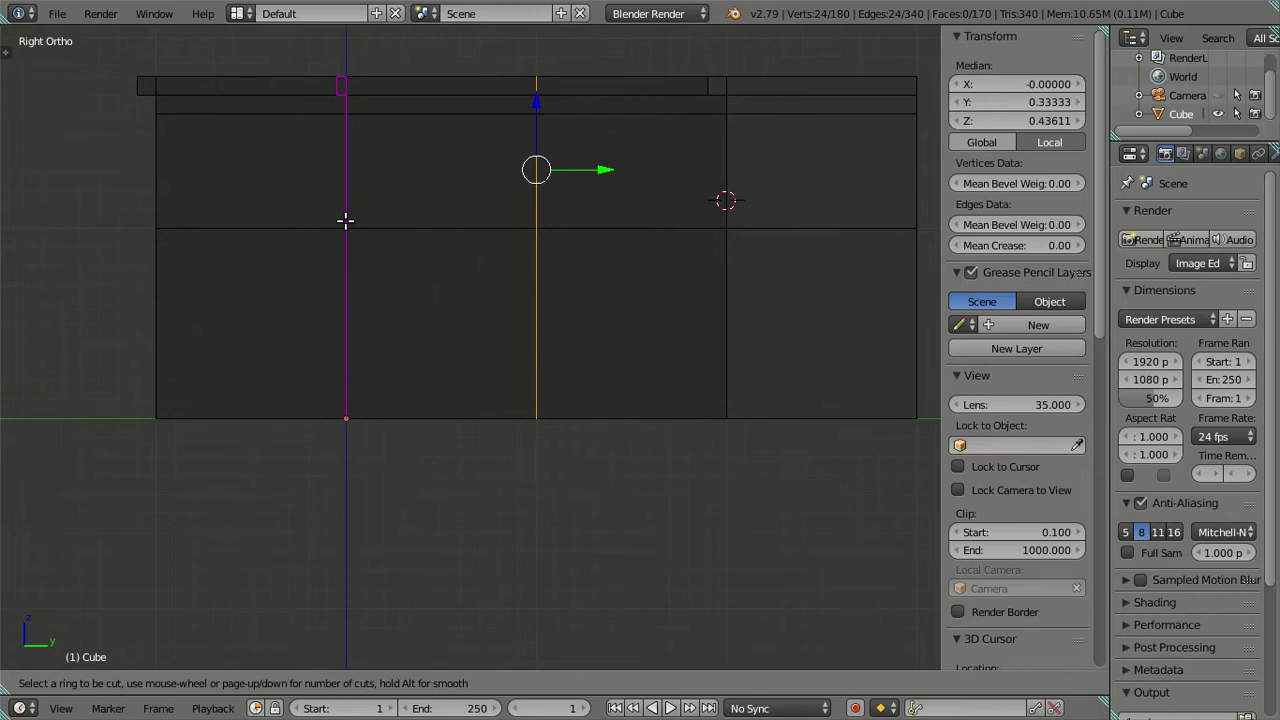
pyautogui.click(345, 221)
pyautogui.rightClick(345, 221)
pyautogui.click(1009, 103)
pyautogui.press('Return')
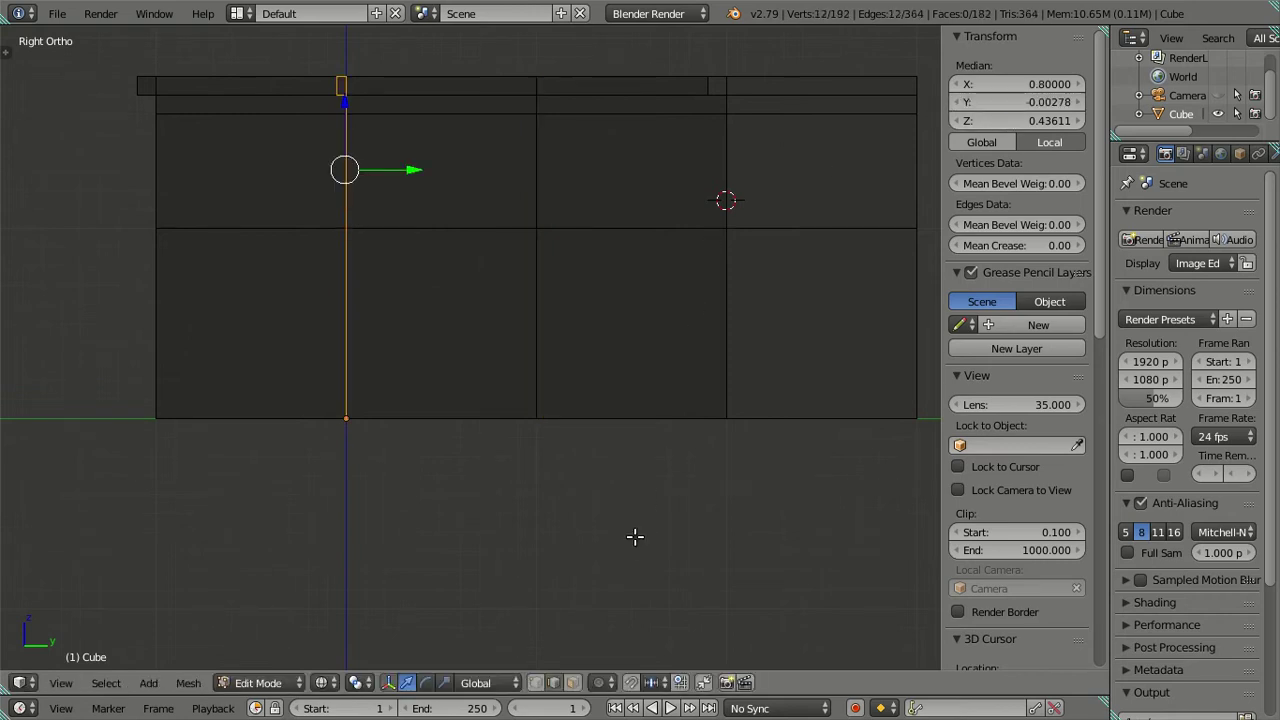
pyautogui.hotkey('ctrl', 'z')
pyautogui.hotkey('ctrl', 'z')
pyautogui.moveTo(626, 486); pyautogui.dragTo(456, 290, button='middle')
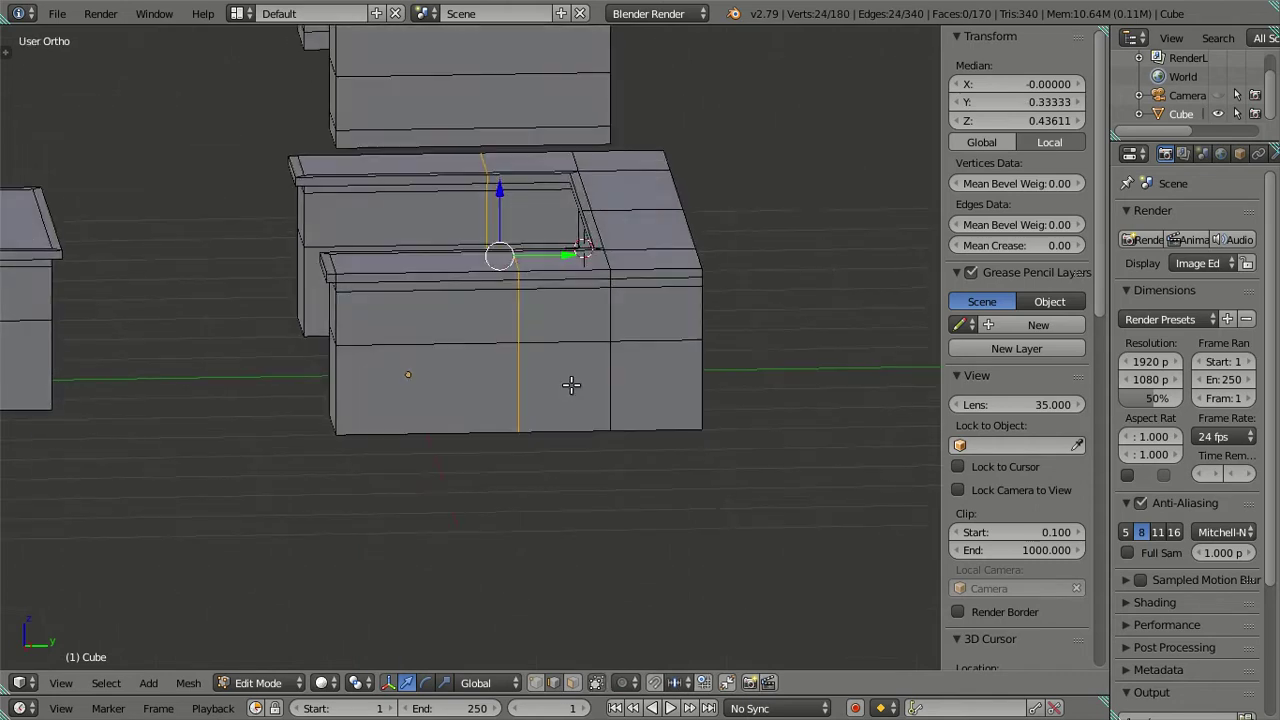
# Add a vertical loop across the front block and move it to Y -0.00278
pyautogui.hotkey('ctrl', 'r')
pyautogui.click(456, 290)
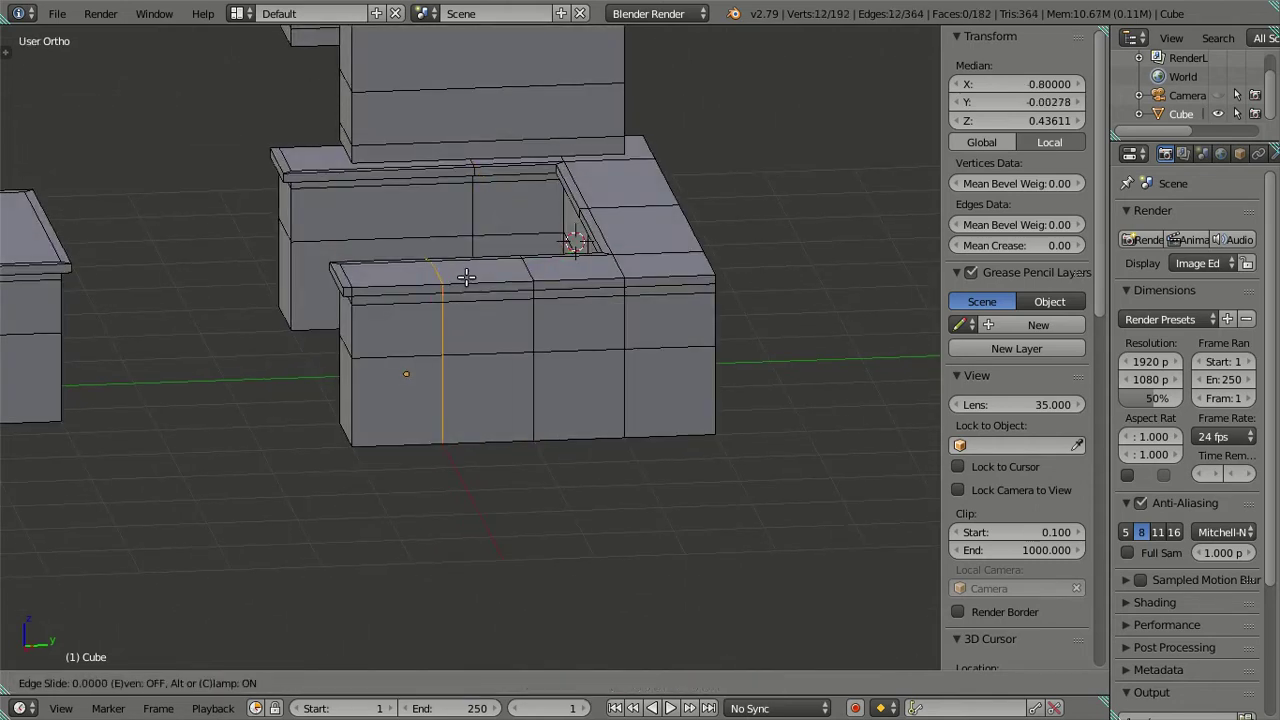
pyautogui.click(894, 289)
pyautogui.moveTo(1030, 107); pyautogui.dragTo(1000, 107)
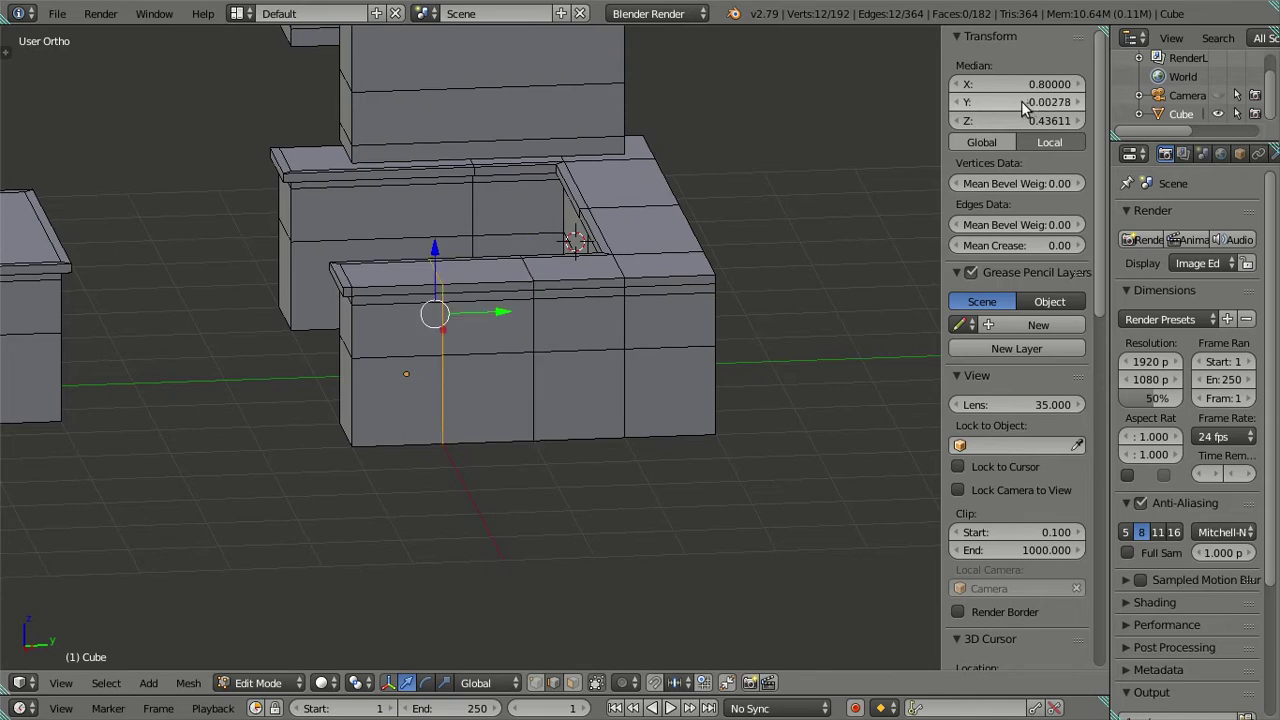
# Add another centred vertical loop on the front block
pyautogui.hotkey('ctrl', 'r')
pyautogui.click(375, 228)
pyautogui.rightClick(866, 208)
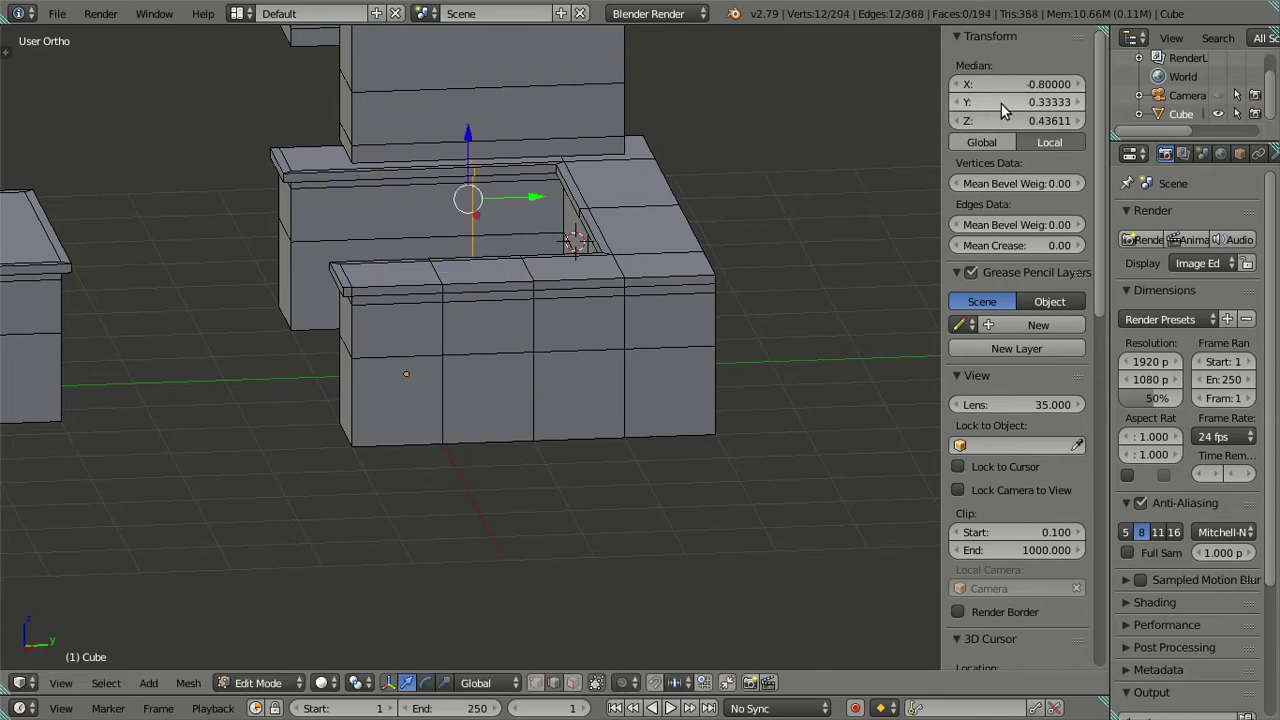
pyautogui.press('a')
pyautogui.scroll(-2, 774, 337)
pyautogui.moveTo(640, 330)
pyautogui.mouseDown(button='middle')
pyautogui.moveTo(774, 337)
pyautogui.moveTo(709, 240)
pyautogui.moveTo(584, 376)
pyautogui.moveTo(506, 334)
pyautogui.mouseUp(button='middle')
pyautogui.scroll(1, 691, 203)
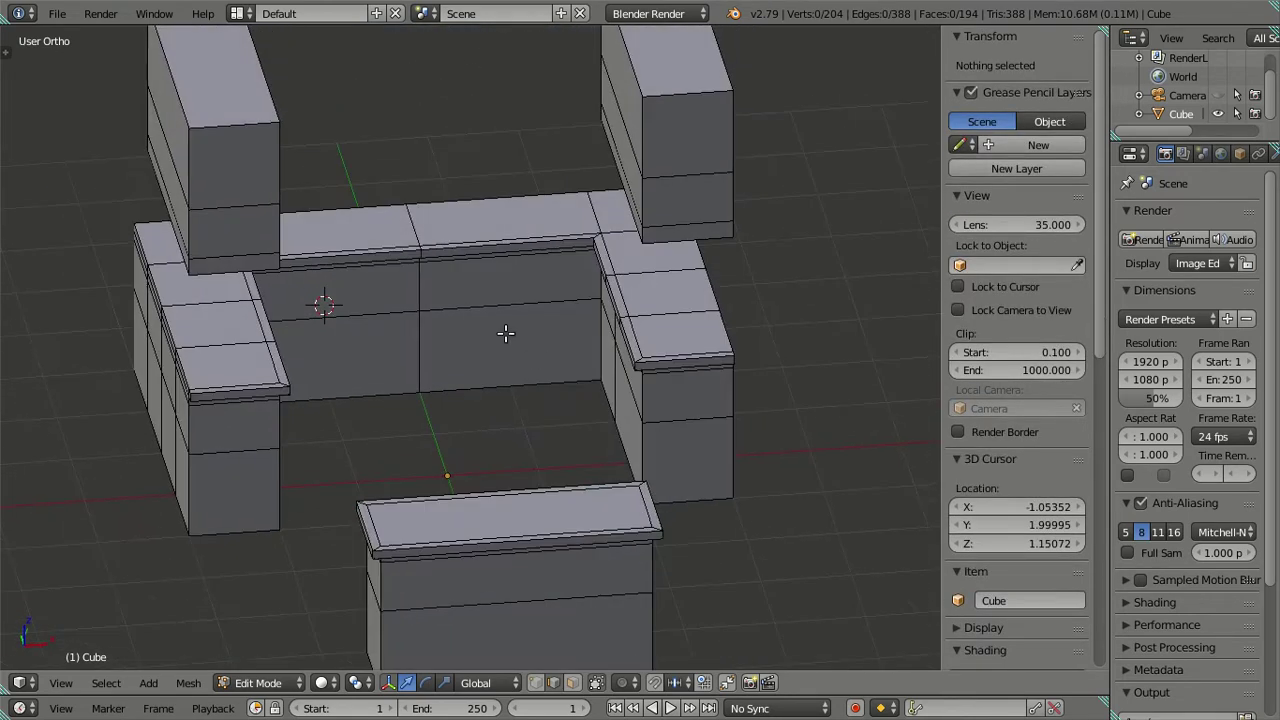
pyautogui.hotkey('ctrl', 'r')
pyautogui.rightClick(504, 236)
# Dissolve a stray vertical edge loop on the front block
pyautogui.press('KP_3')
pyautogui.press('z')
pyautogui.scroll(1, 400, 435)
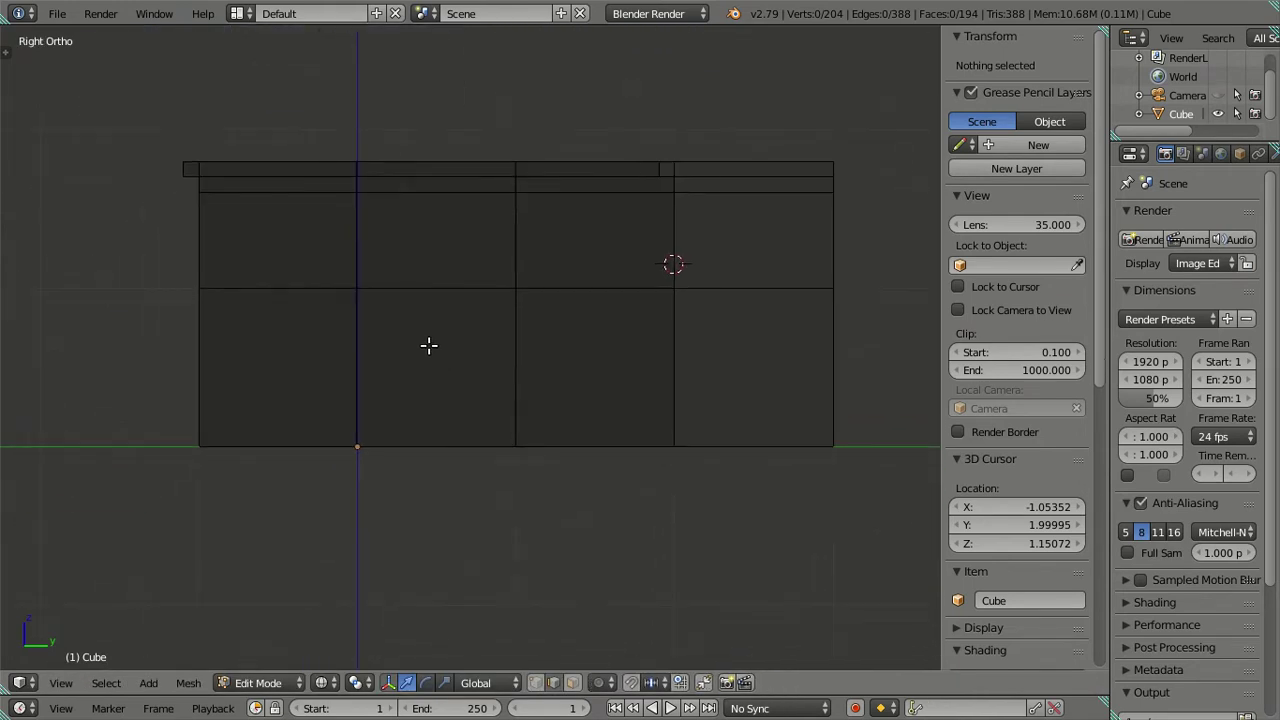
pyautogui.scroll(2, 389, 326)
pyautogui.scroll(2, 370, 327)
pyautogui.moveTo(360, 326)
pyautogui.keyDown('shift'); pyautogui.mouseDown(button='middle')
pyautogui.moveTo(482, 257)
pyautogui.moveTo(466, 309)
pyautogui.mouseUp(button='middle'); pyautogui.keyUp('shift')
pyautogui.scroll(-2, 455, 252)
pyautogui.press('z')
pyautogui.keyDown('alt'); pyautogui.rightClick(450, 350); pyautogui.keyUp('alt')
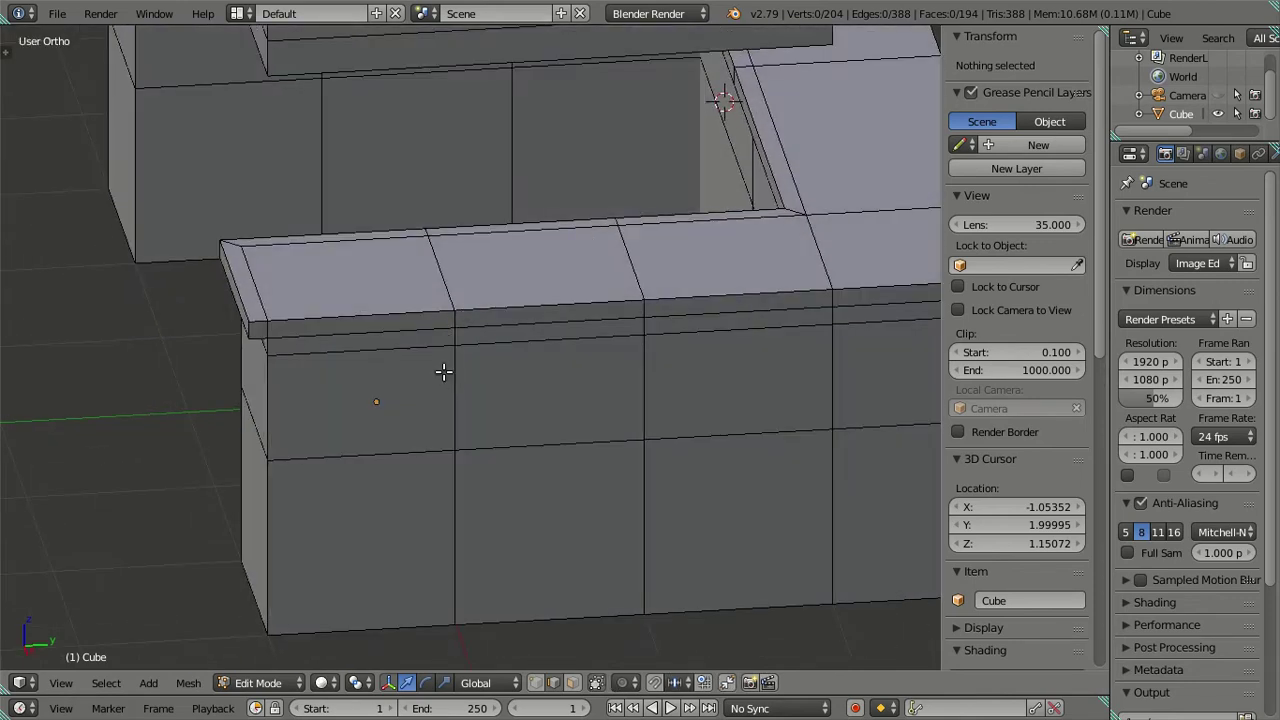
pyautogui.press('x')
pyautogui.click(590, 230)
# Add a new vertical loop cut on the wall and frame the view around it
pyautogui.moveTo(614, 423); pyautogui.dragTo(587, 407, button='middle')
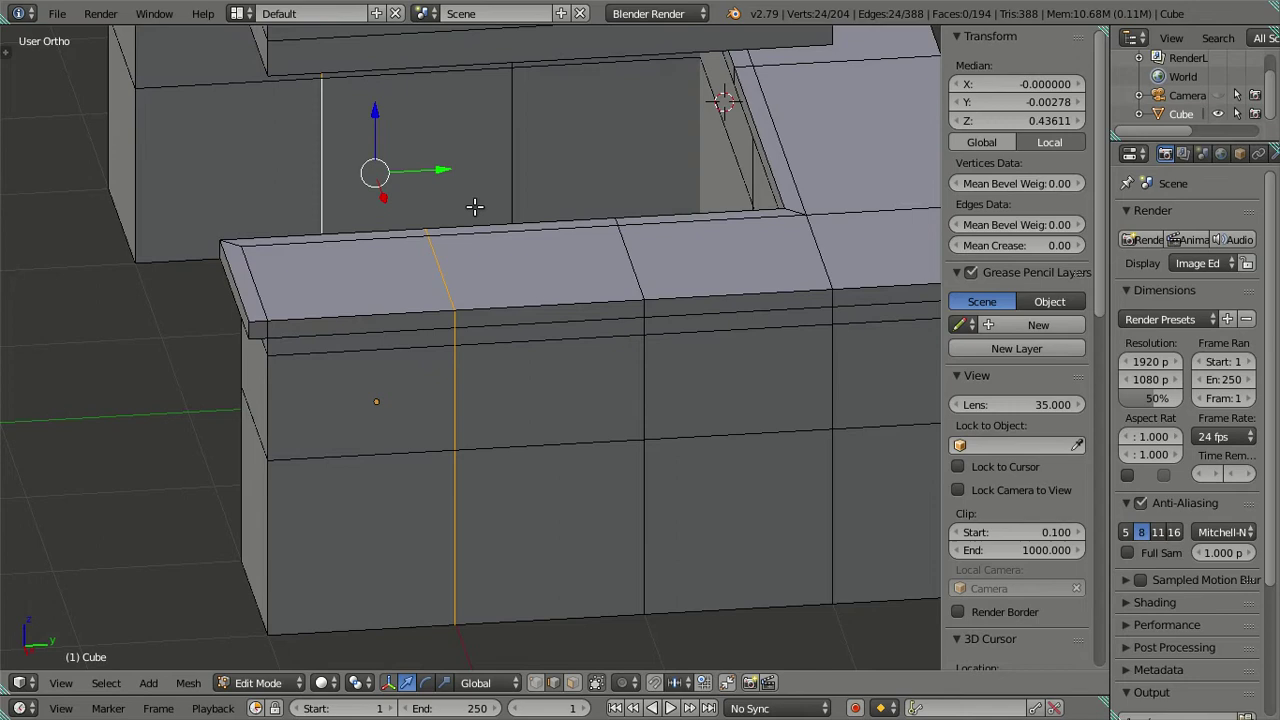
pyautogui.press('KP_3')
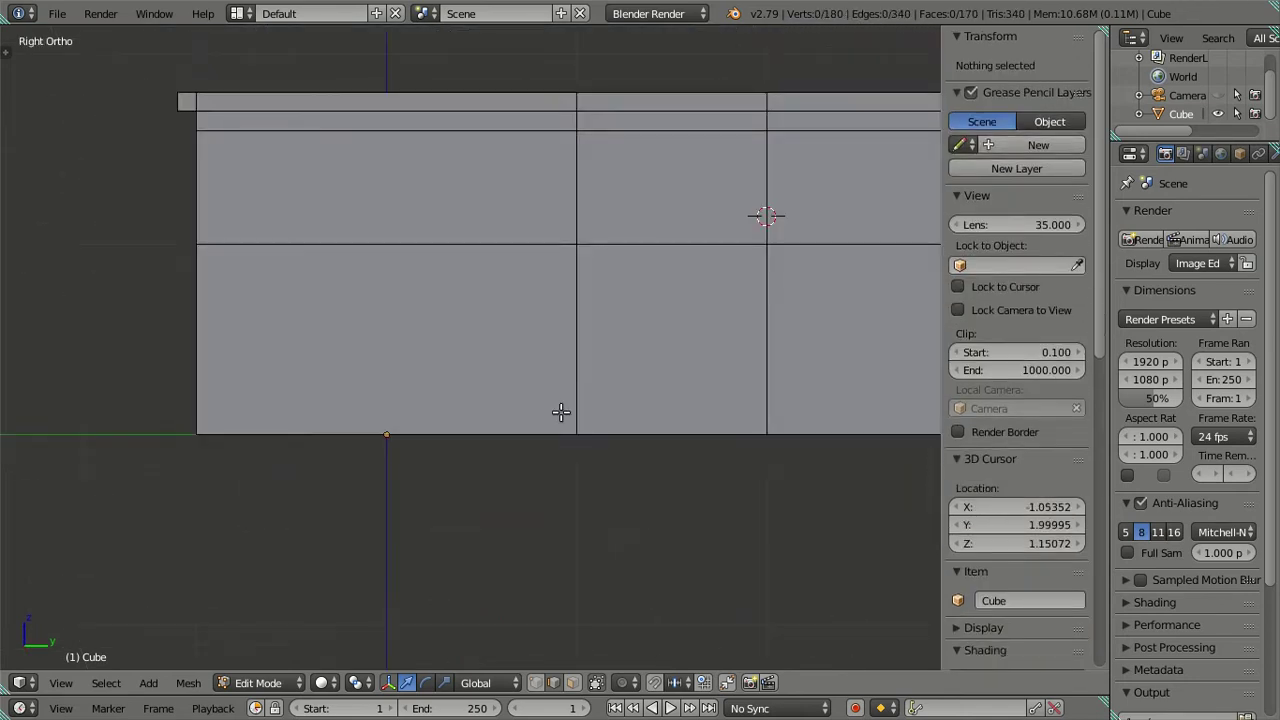
pyautogui.press('z')
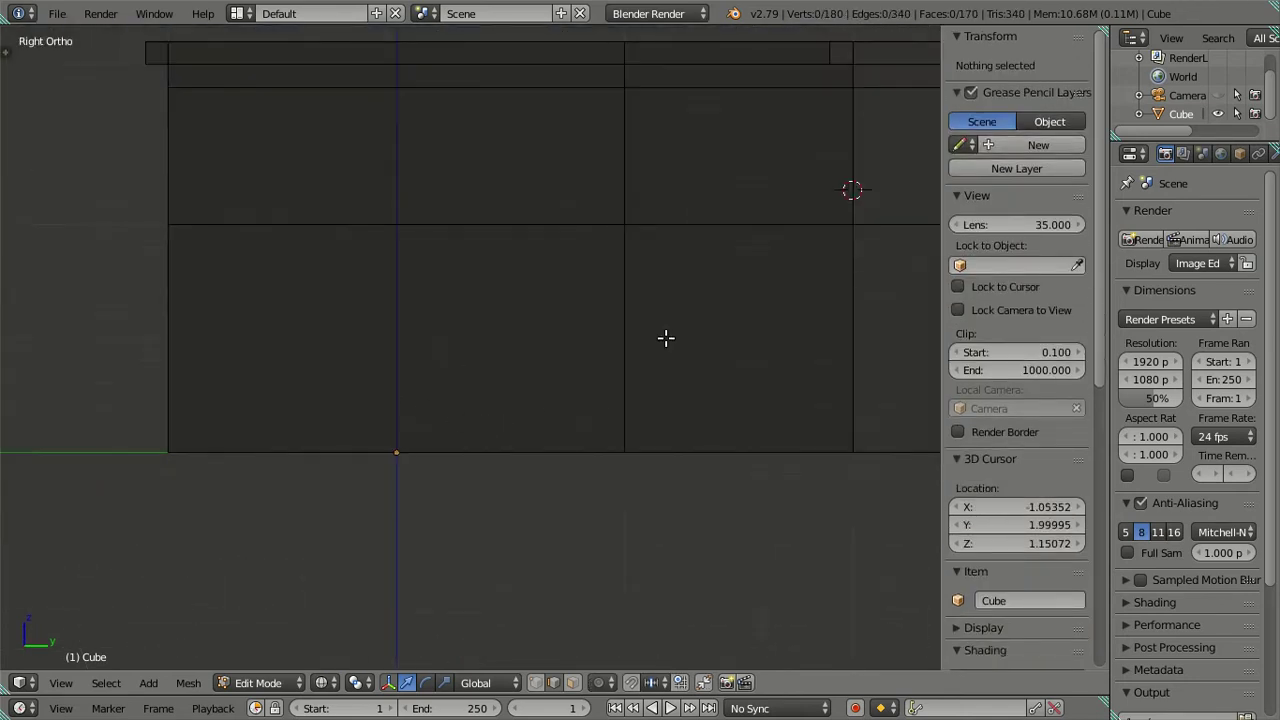
pyautogui.keyDown('shift'); pyautogui.moveTo(666, 338); pyautogui.dragTo(618, 361, button='middle'); pyautogui.keyUp('shift')
pyautogui.scroll(3, 615, 360)
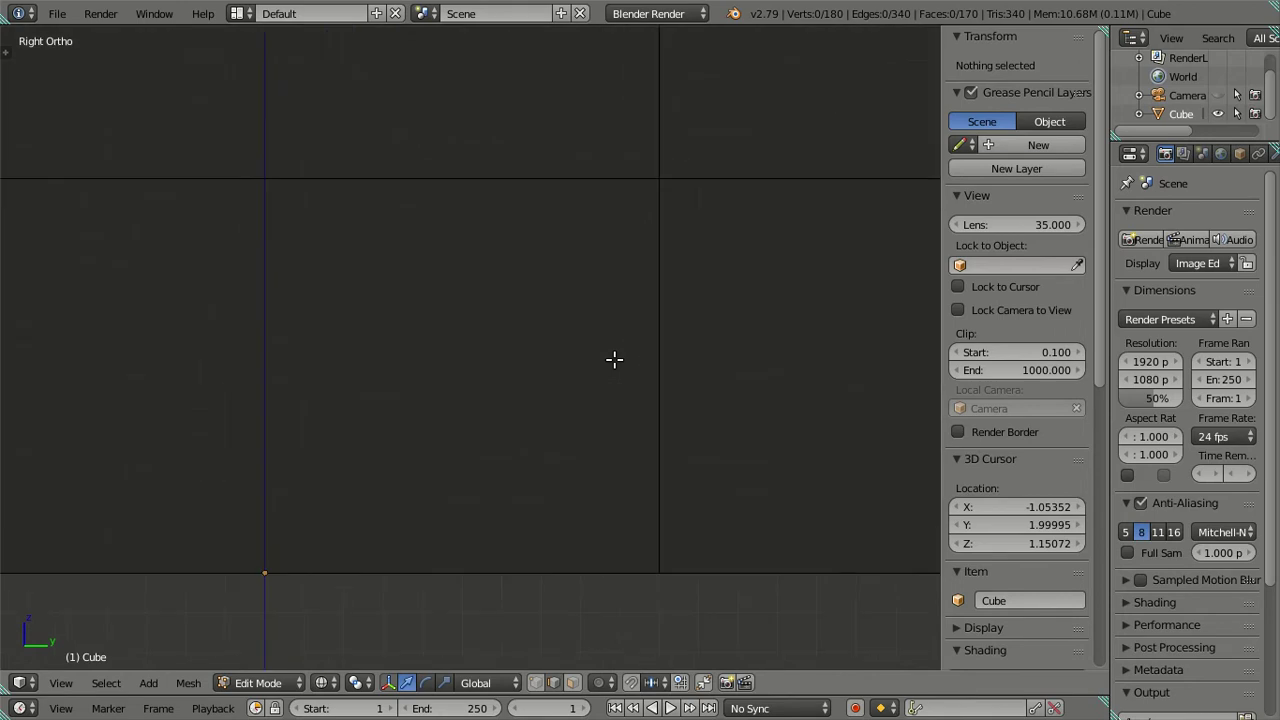
pyautogui.scroll(3, 743, 374)
pyautogui.keyDown('shift'); pyautogui.moveTo(754, 420); pyautogui.dragTo(616, 221, button='middle'); pyautogui.keyUp('shift')
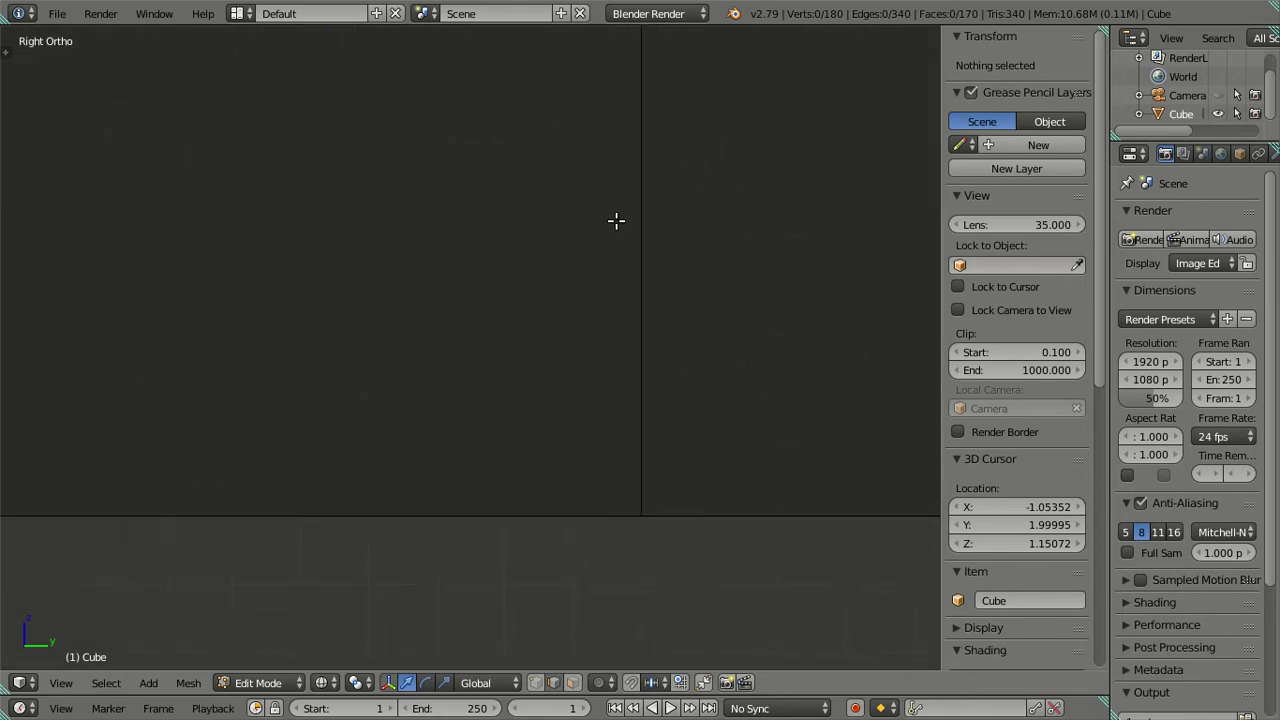
pyautogui.scroll(-2, 616, 221)
pyautogui.scroll(-1, 494, 386)
pyautogui.hotkey('ctrl', 'r')
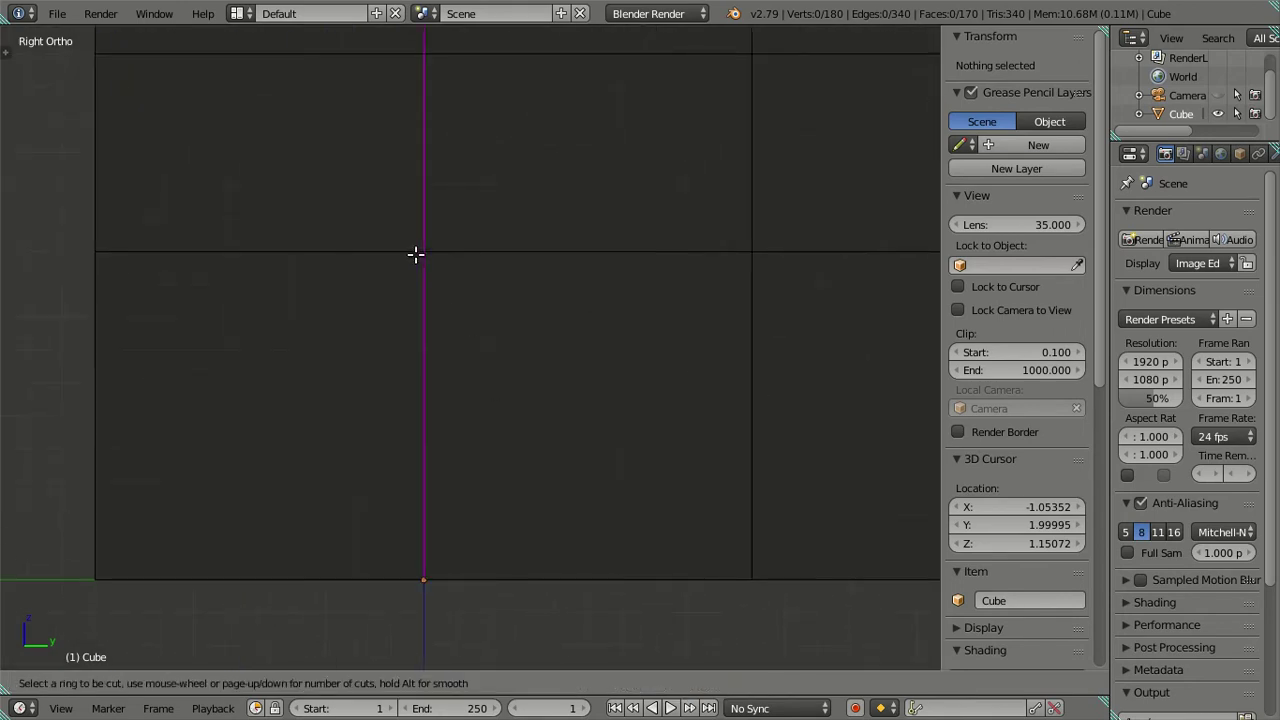
pyautogui.click(415, 254)
pyautogui.click(466, 354)
pyautogui.scroll(1, 466, 354)
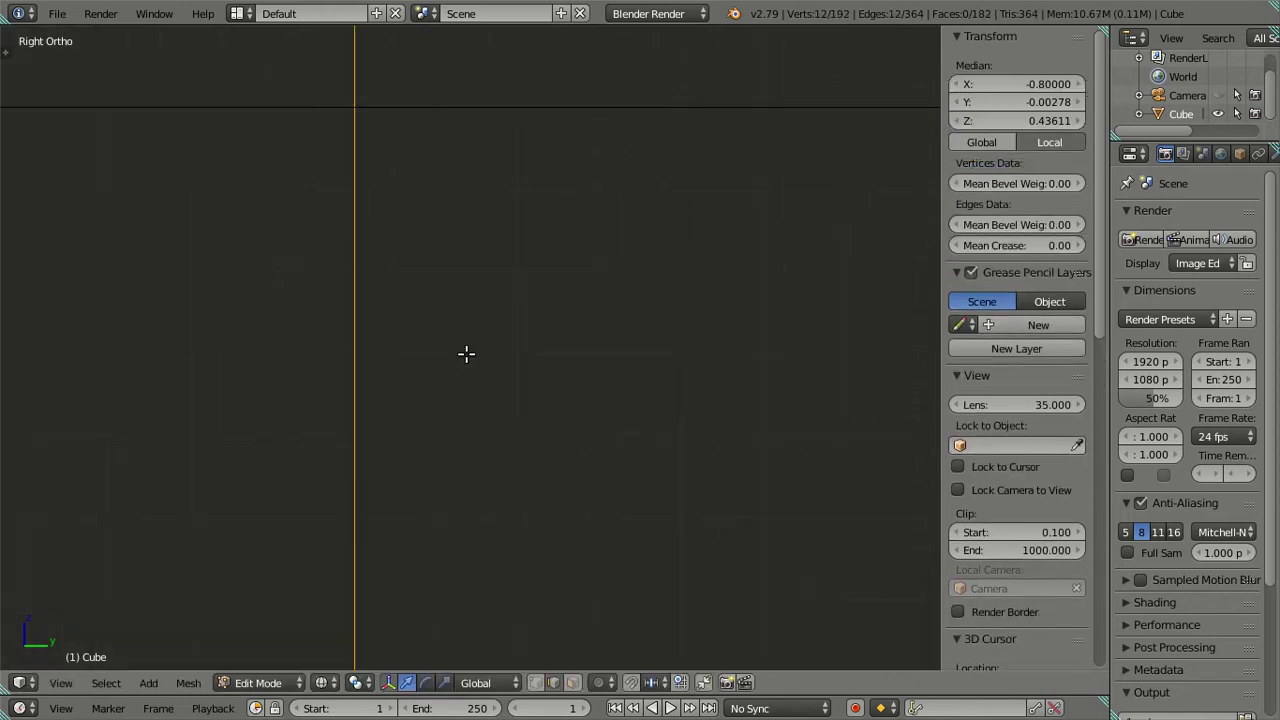
pyautogui.press('KP_Decimal')
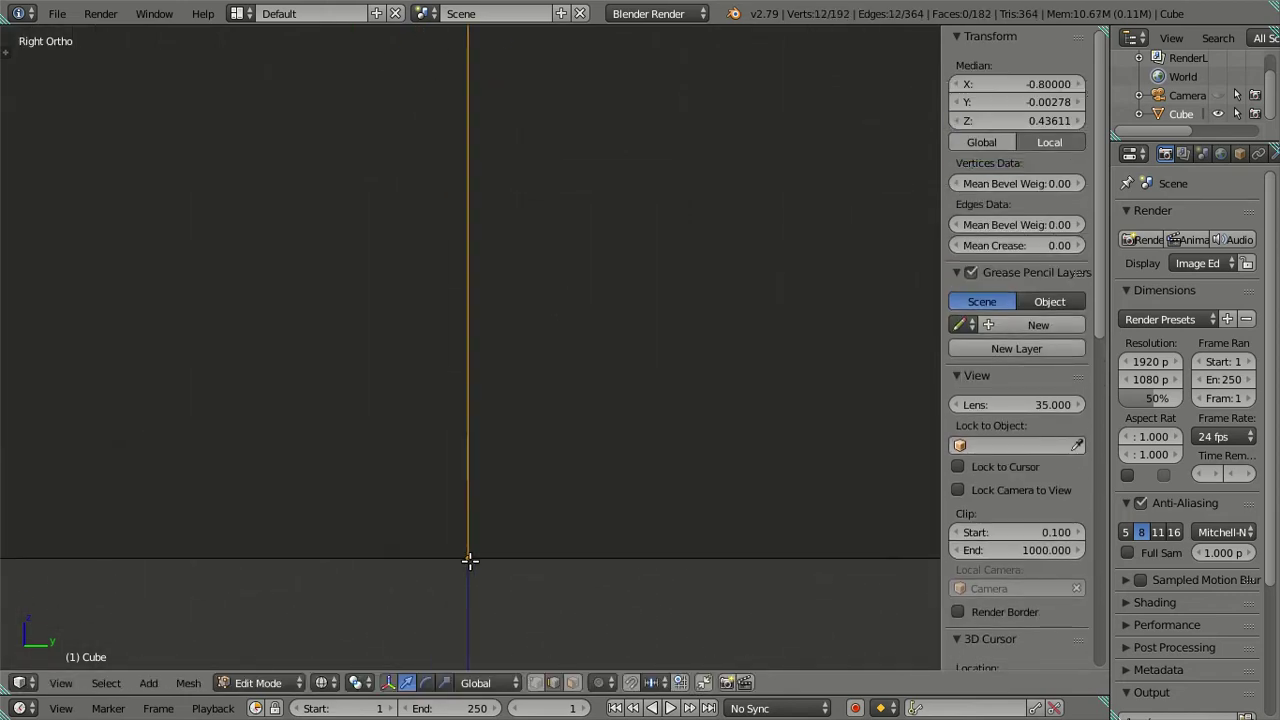
# Dissolve another vertical edge loop with Ctrl+X
pyautogui.press('a')
pyautogui.rightClick(465, 451)
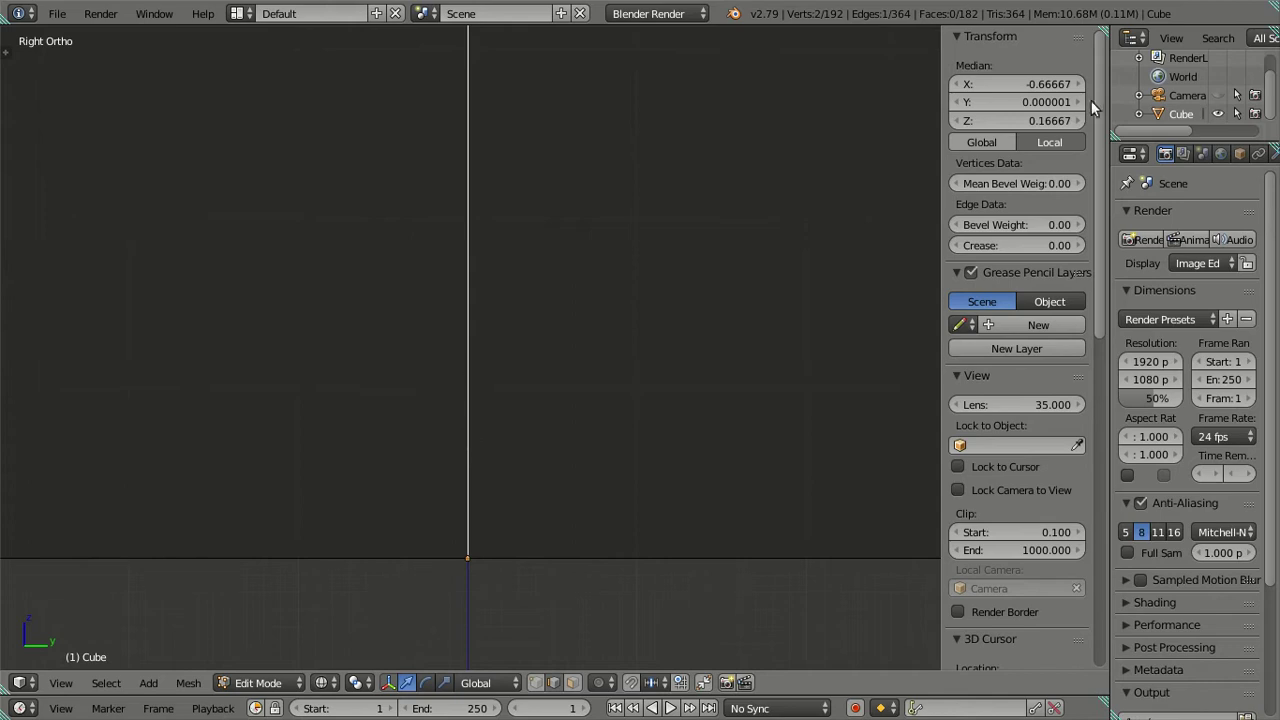
pyautogui.scroll(-3, 654, 268)
pyautogui.scroll(-3, 650, 261)
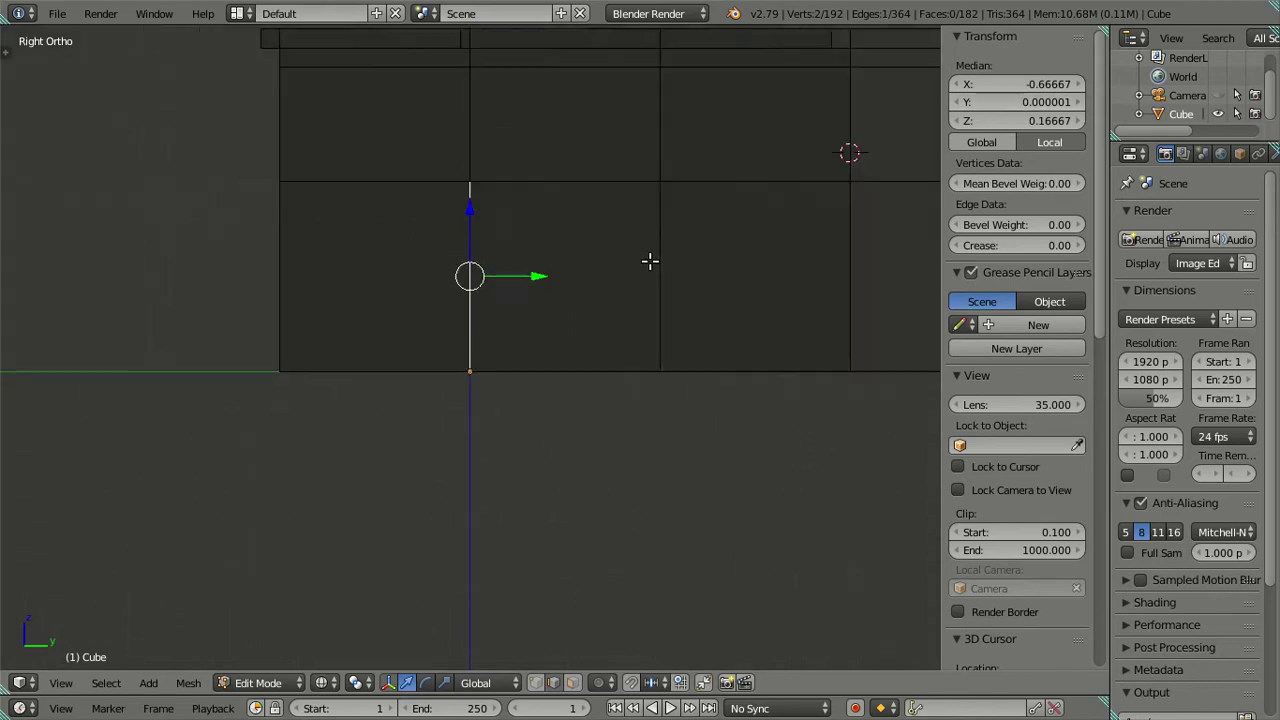
pyautogui.press('a')
pyautogui.keyDown('alt'); pyautogui.rightClick(651, 260); pyautogui.keyUp('alt')
pyautogui.moveTo(651, 260)
pyautogui.mouseDown(button='middle')
pyautogui.moveTo(606, 305)
pyautogui.moveTo(556, 290)
pyautogui.mouseUp(button='middle')
pyautogui.scroll(-5, 583, 298)
pyautogui.hotkey('ctrl', 'x')
pyautogui.scroll(1, 576, 300)
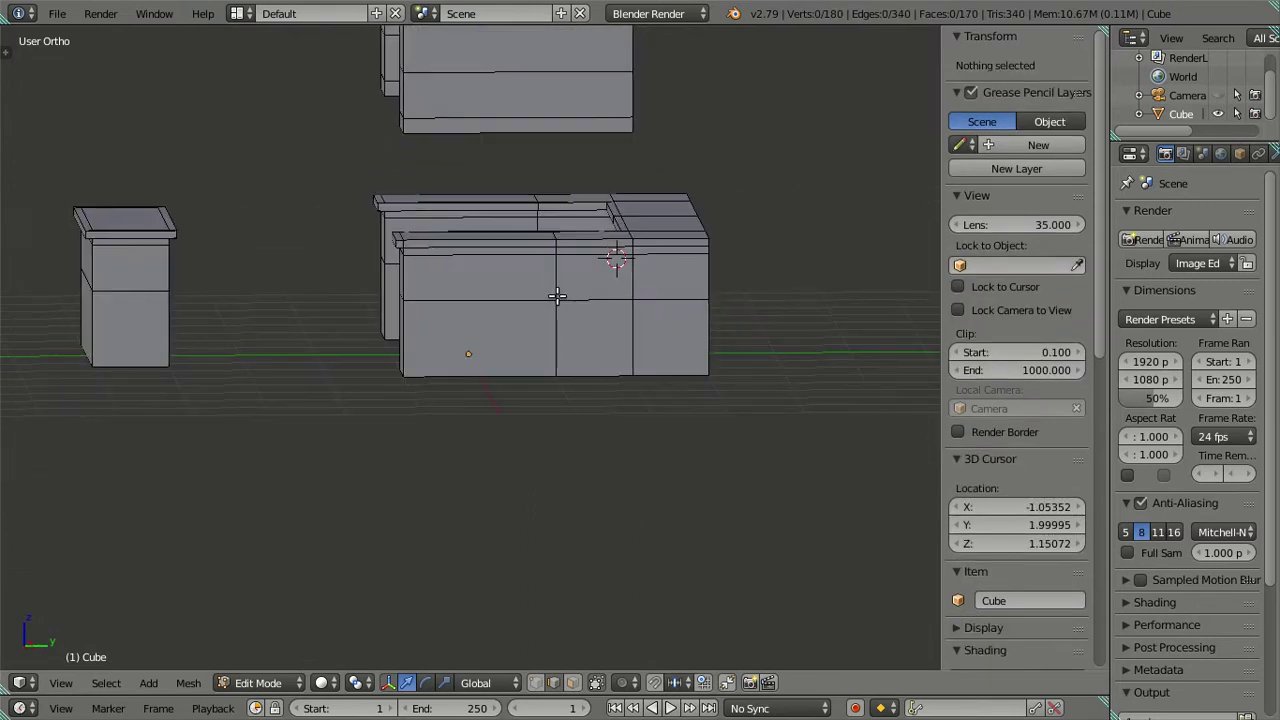
# Add a centred vertical loop on the front block and set its Median Y to 0
pyautogui.hotkey('ctrl', 'r')
pyautogui.click(546, 296)
pyautogui.rightClick(546, 296)
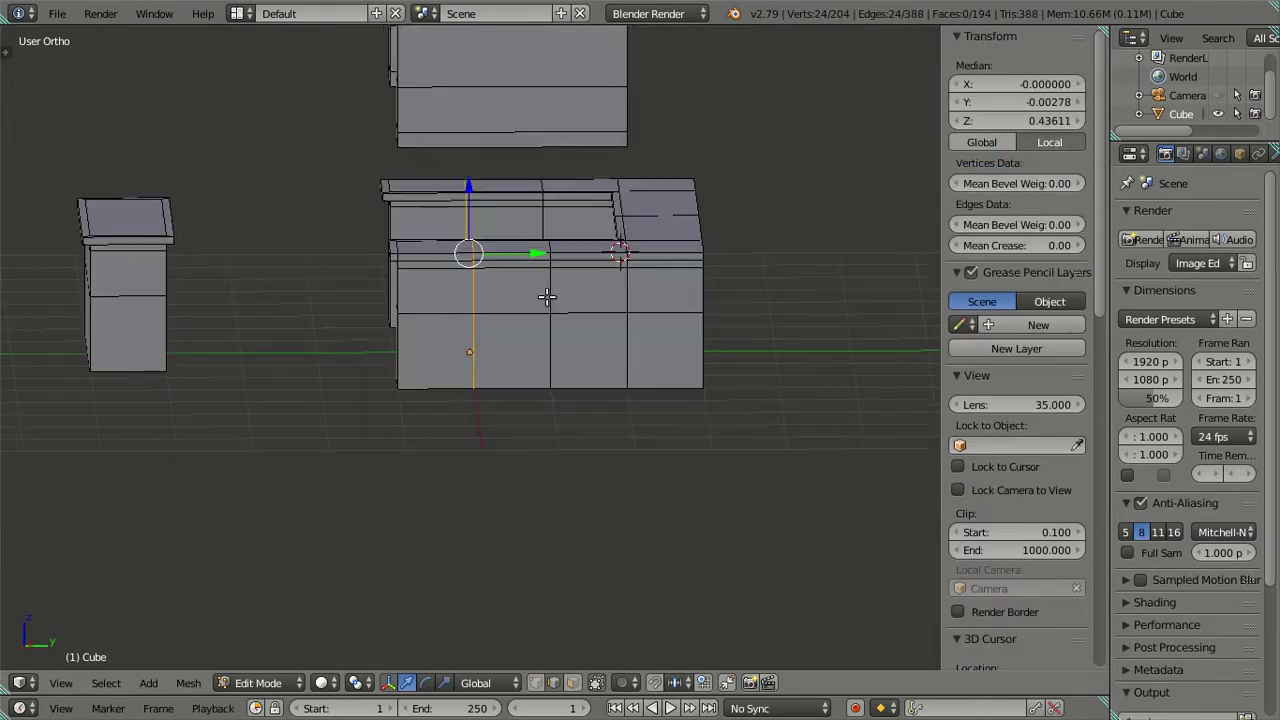
pyautogui.scroll(2, 508, 304)
pyautogui.press('a')
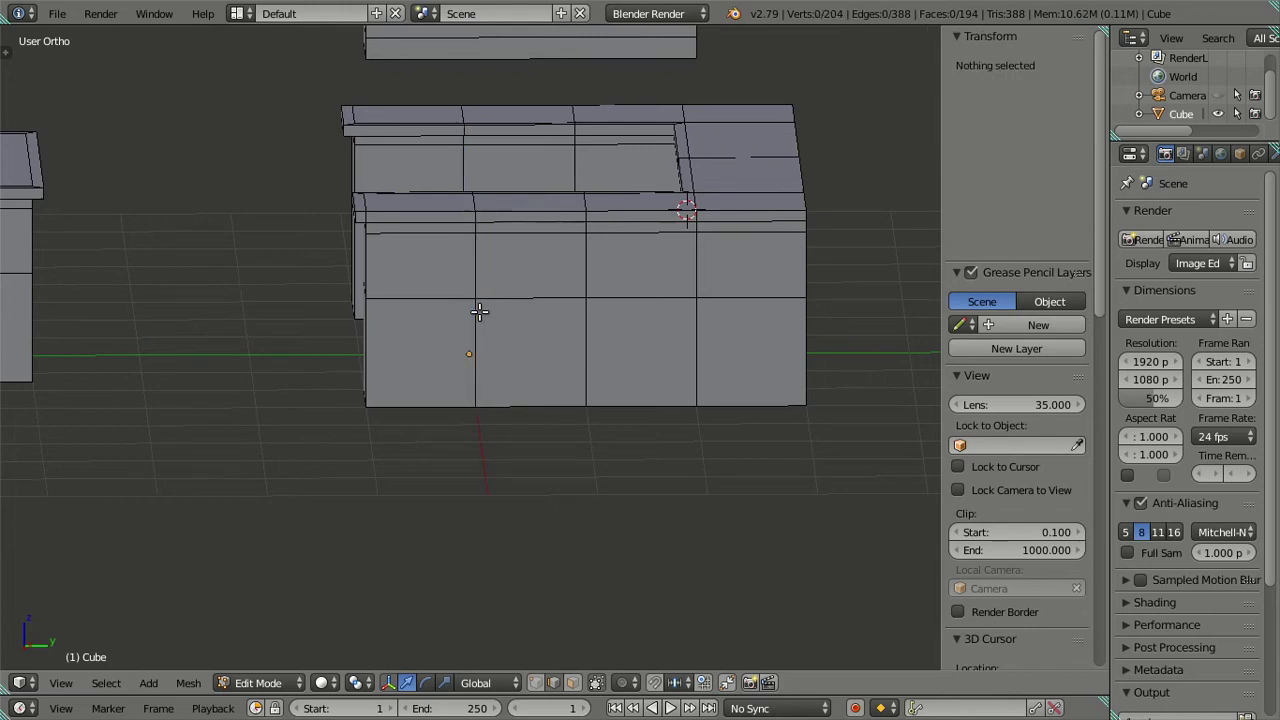
pyautogui.keyDown('alt'); pyautogui.rightClick(474, 337); pyautogui.keyUp('alt')
pyautogui.click(1017, 102)
pyautogui.write('0')
pyautogui.press('Return')
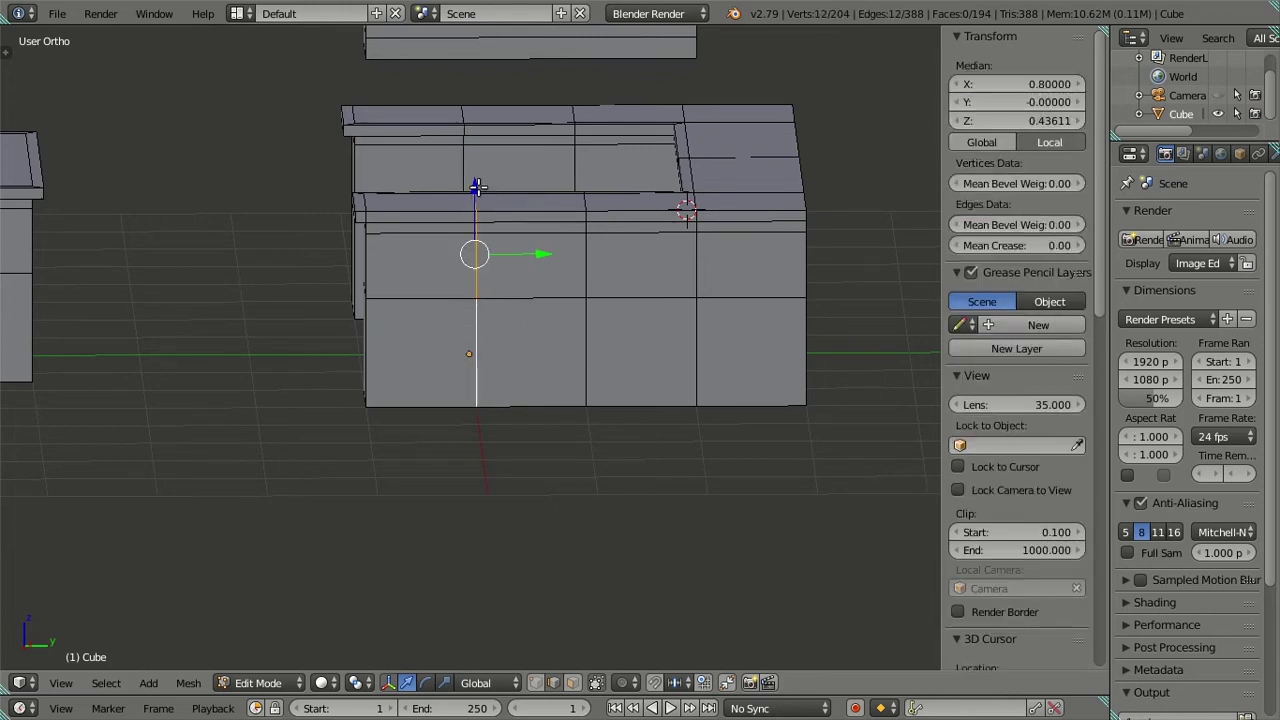
# Set a second vertical loop's Median Y to 0 and return to the right side view
pyautogui.press('a')
pyautogui.keyDown('alt'); pyautogui.rightClick(466, 166); pyautogui.keyUp('alt')
pyautogui.click(1008, 105)
pyautogui.write('0')
pyautogui.press('Return')
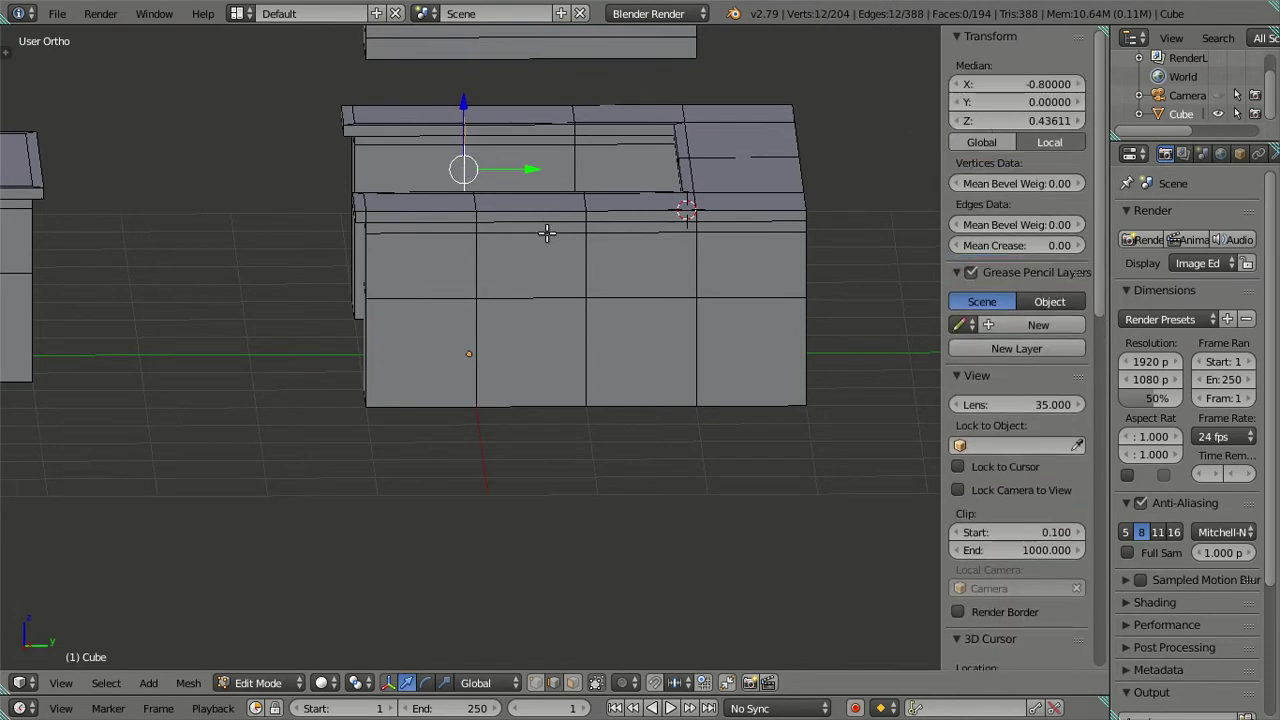
pyautogui.press('a')
pyautogui.press('KP_3')
pyautogui.scroll(3, 508, 246)
pyautogui.scroll(3, 491, 214)
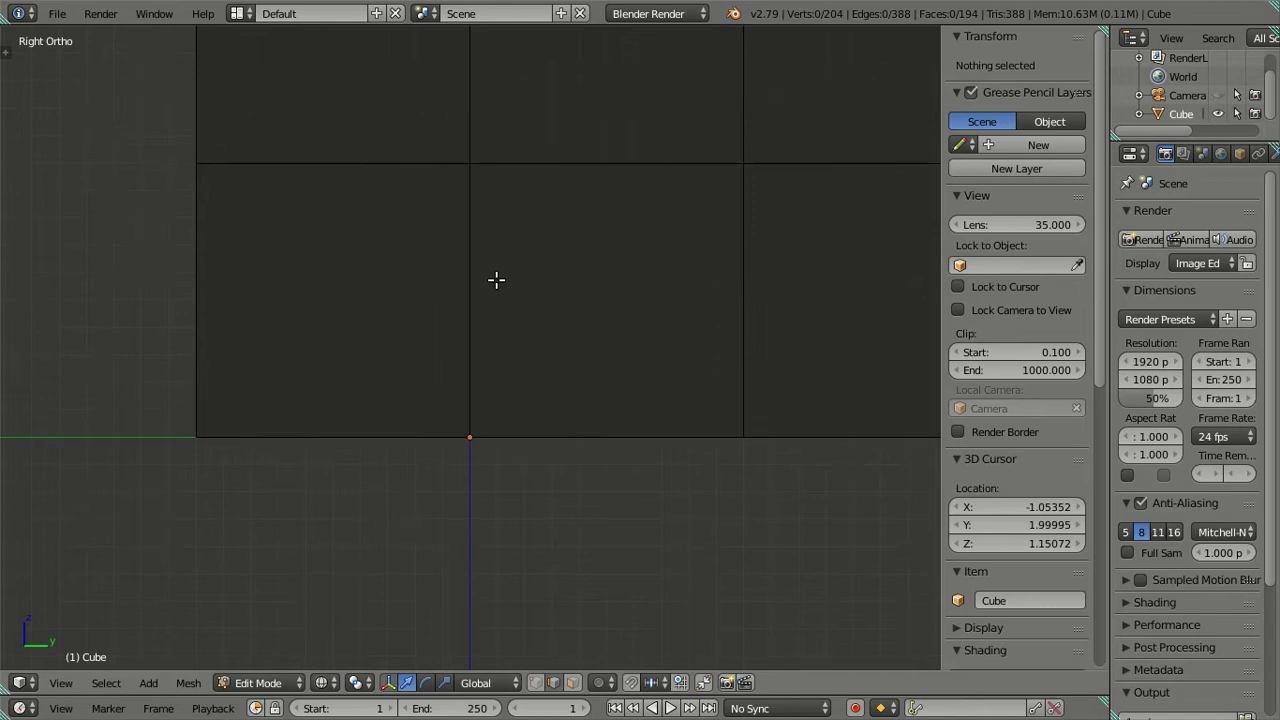
pyautogui.scroll(-4, 494, 280)
pyautogui.scroll(1, 500, 303)
pyautogui.scroll(3, 536, 415)
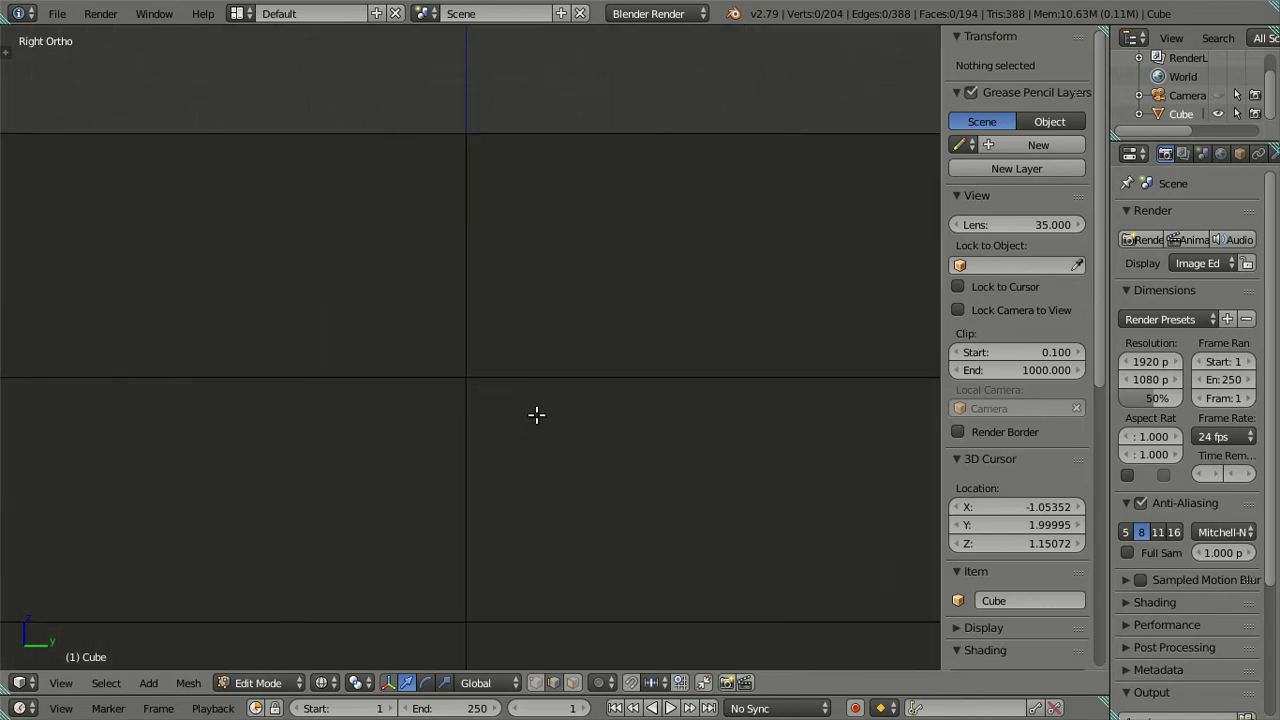
pyautogui.scroll(3, 536, 415)
pyautogui.scroll(-7, 536, 415)
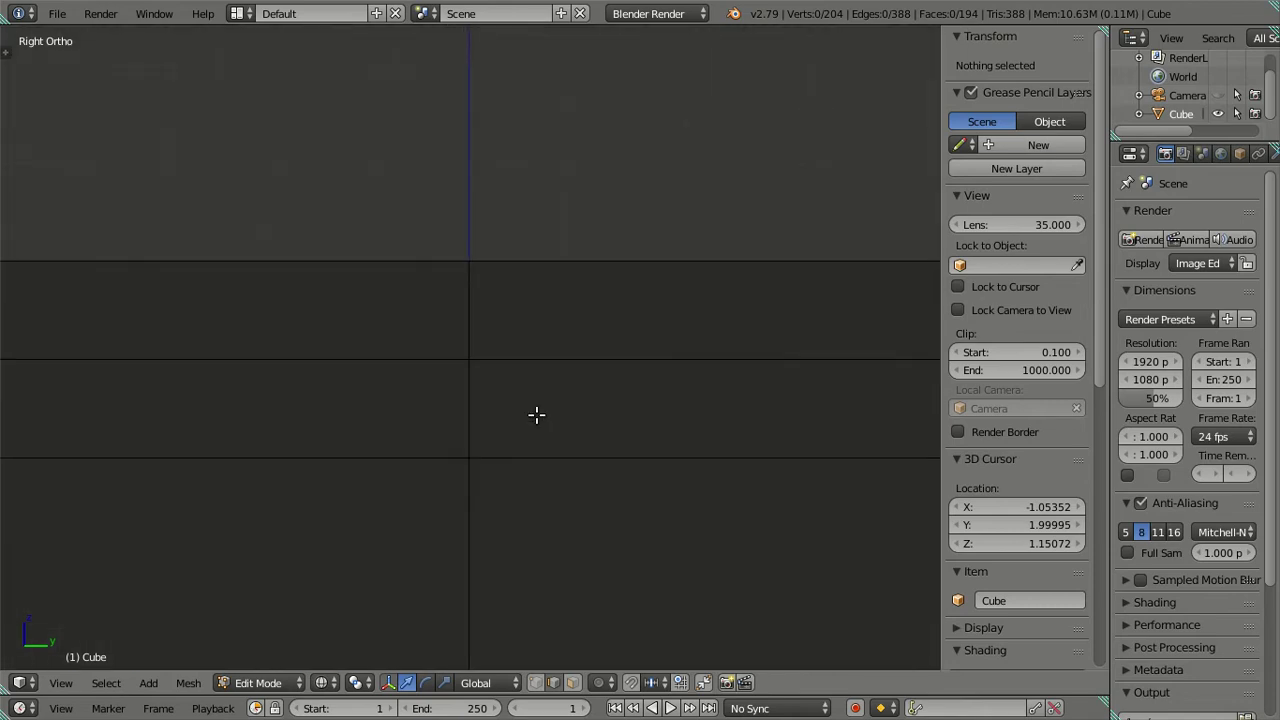
pyautogui.scroll(-3, 536, 415)
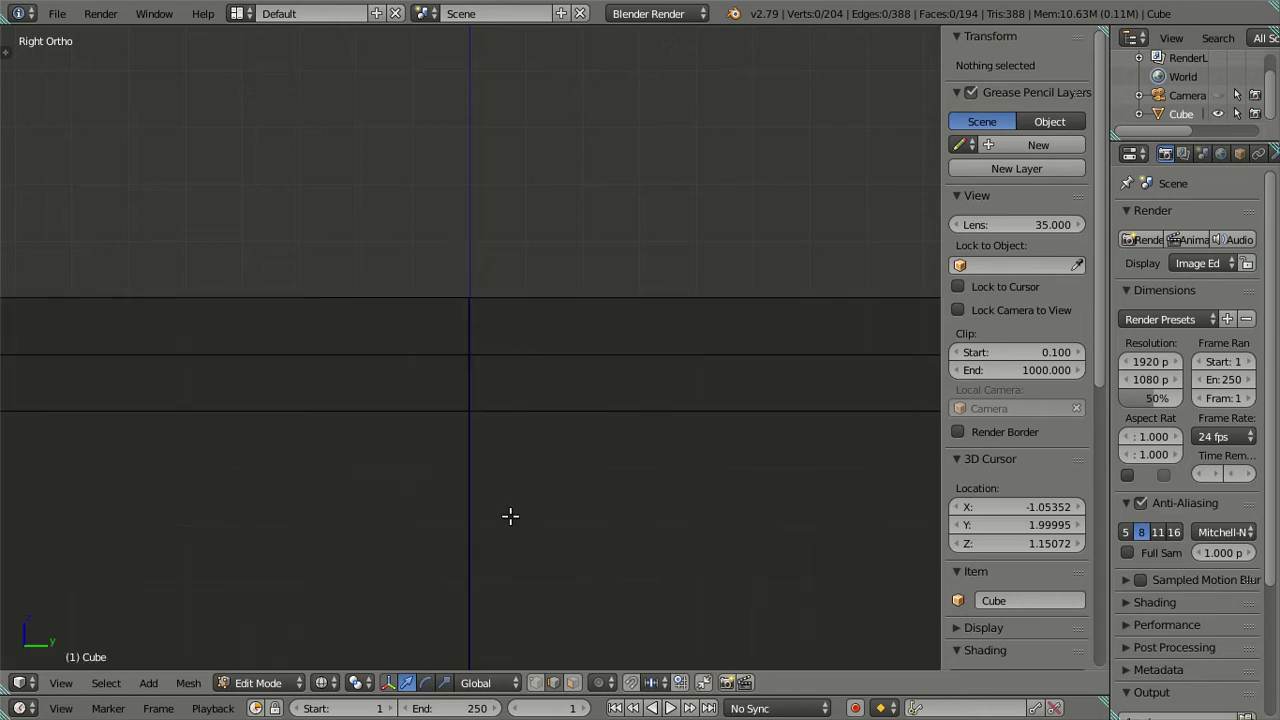
pyautogui.keyDown('shift'); pyautogui.scroll(-5, 526, 477); pyautogui.keyUp('shift')
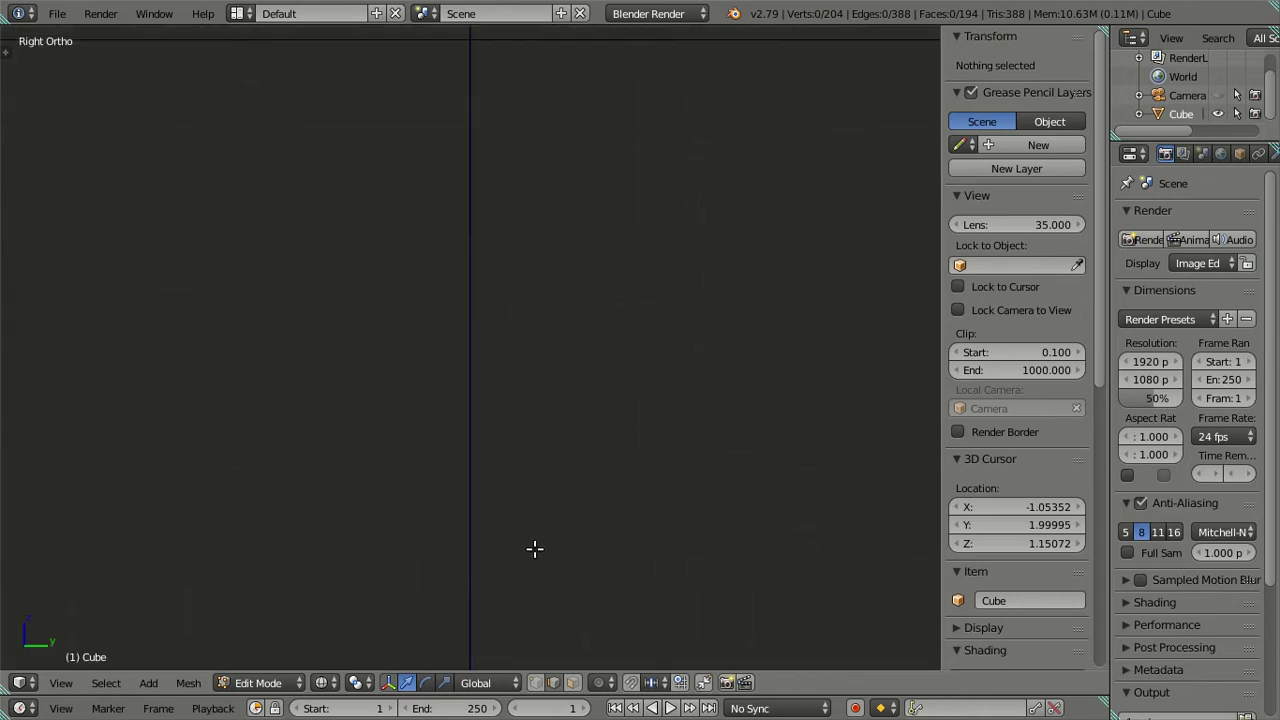
pyautogui.keyDown('shift'); pyautogui.scroll(5, 536, 550); pyautogui.keyUp('shift')
pyautogui.scroll(-2, 537, 546)
pyautogui.scroll(-4, 540, 530)
pyautogui.press('z')
pyautogui.moveTo(542, 513)
pyautogui.mouseDown(button='middle')
pyautogui.moveTo(592, 529)
pyautogui.moveTo(714, 514)
pyautogui.moveTo(663, 466)
pyautogui.moveTo(631, 536)
pyautogui.moveTo(563, 300)
pyautogui.moveTo(517, 417)
pyautogui.mouseUp(button='middle')
pyautogui.press('z')
pyautogui.keyDown('alt'); pyautogui.rightClick(531, 421); pyautogui.keyUp('alt')
pyautogui.keyDown('alt'); pyautogui.rightClick(408, 360); pyautogui.keyUp('alt')
pyautogui.rightClick(393, 247)
pyautogui.rightClick(406, 296)
pyautogui.rightClick(546, 461)
pyautogui.rightClick(539, 420)
pyautogui.rightClick(386, 333)
pyautogui.rightClick(406, 292)
pyautogui.rightClick(408, 352)
pyautogui.press('a')
pyautogui.moveTo(620, 374)
pyautogui.mouseDown(button='middle')
pyautogui.moveTo(666, 400)
pyautogui.moveTo(546, 344)
pyautogui.mouseUp(button='middle')
pyautogui.rightClick(507, 316)
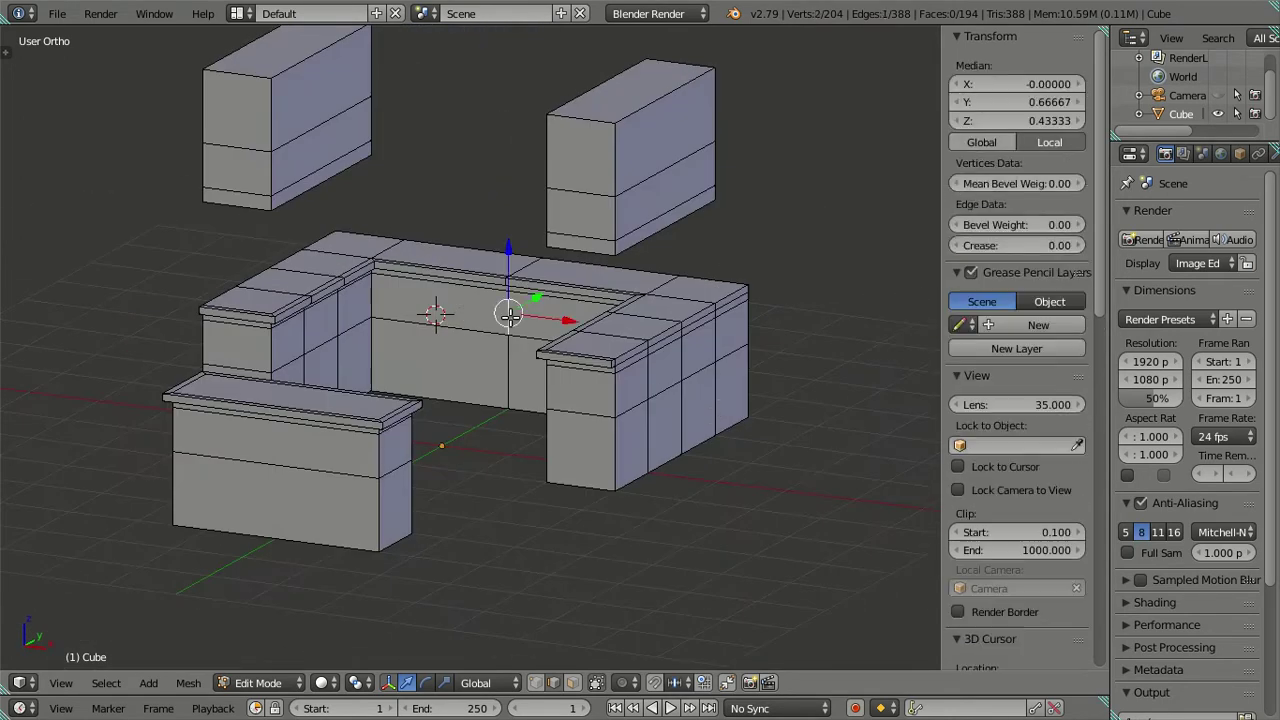
pyautogui.moveTo(648, 254); pyautogui.dragTo(538, 301, button='middle')
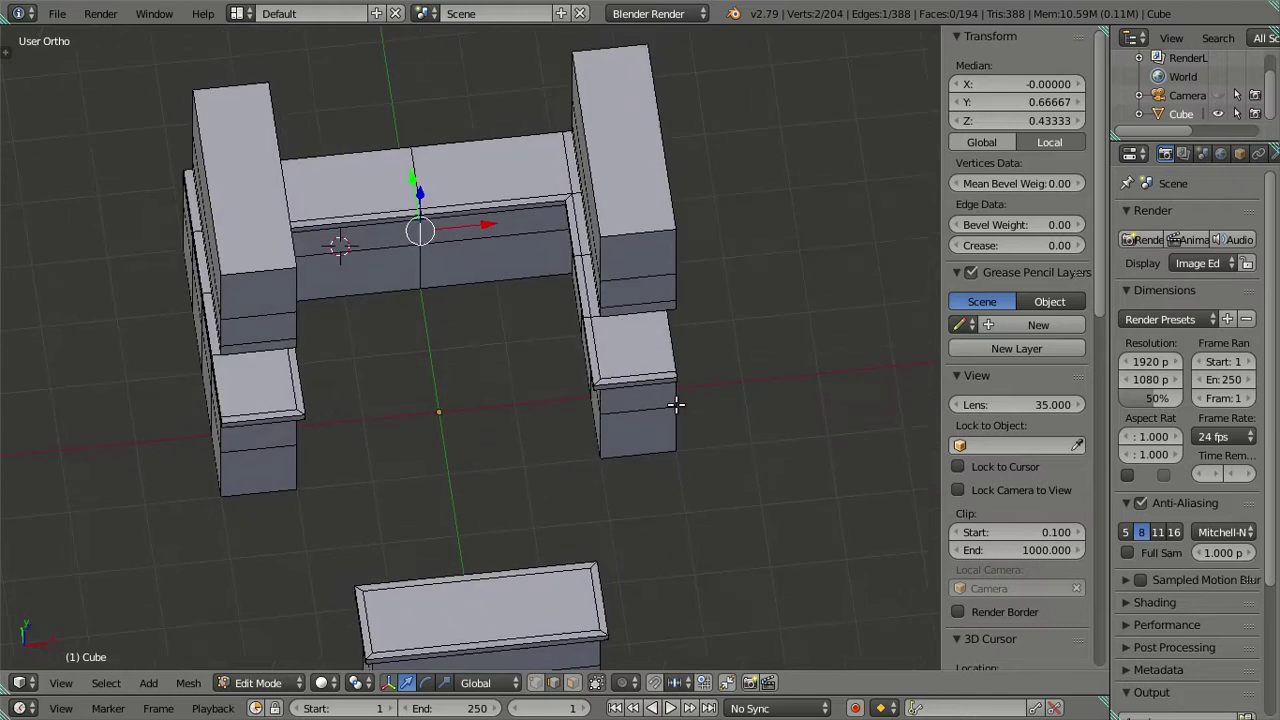
pyautogui.rightClick(421, 264)
pyautogui.rightClick(427, 186)
pyautogui.moveTo(474, 254); pyautogui.dragTo(553, 178, button='middle')
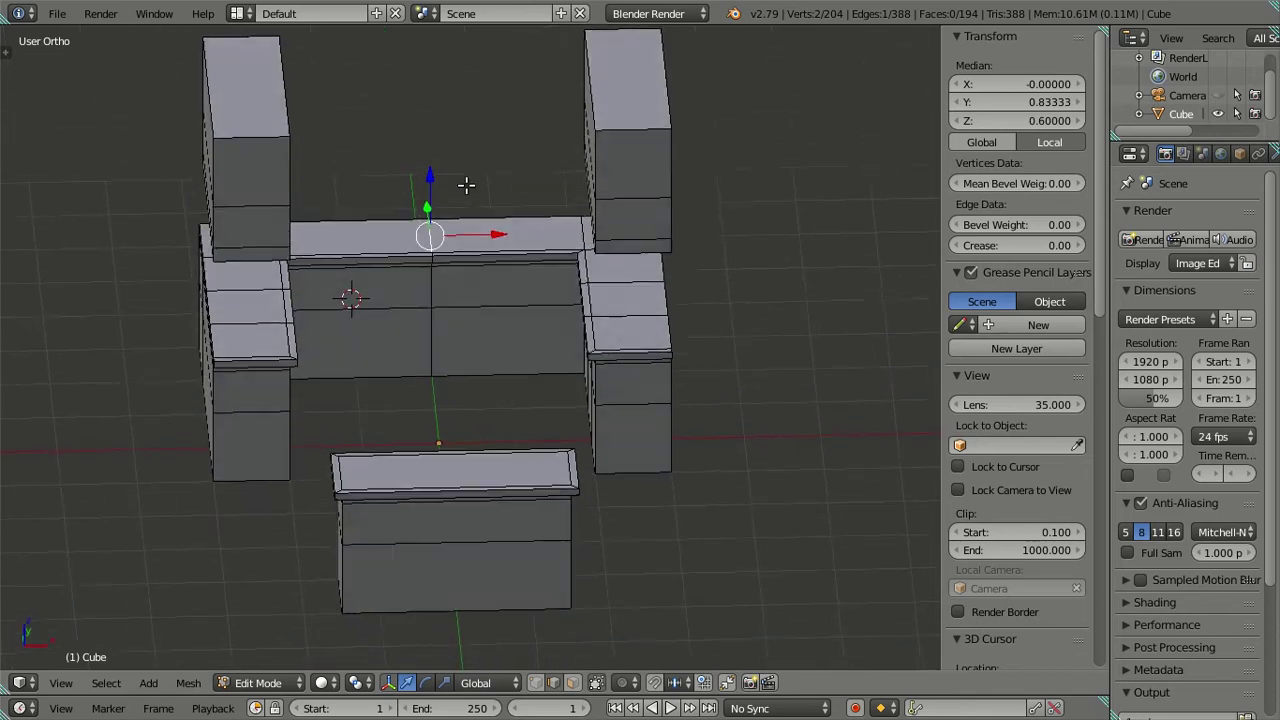
pyautogui.rightClick(428, 300)
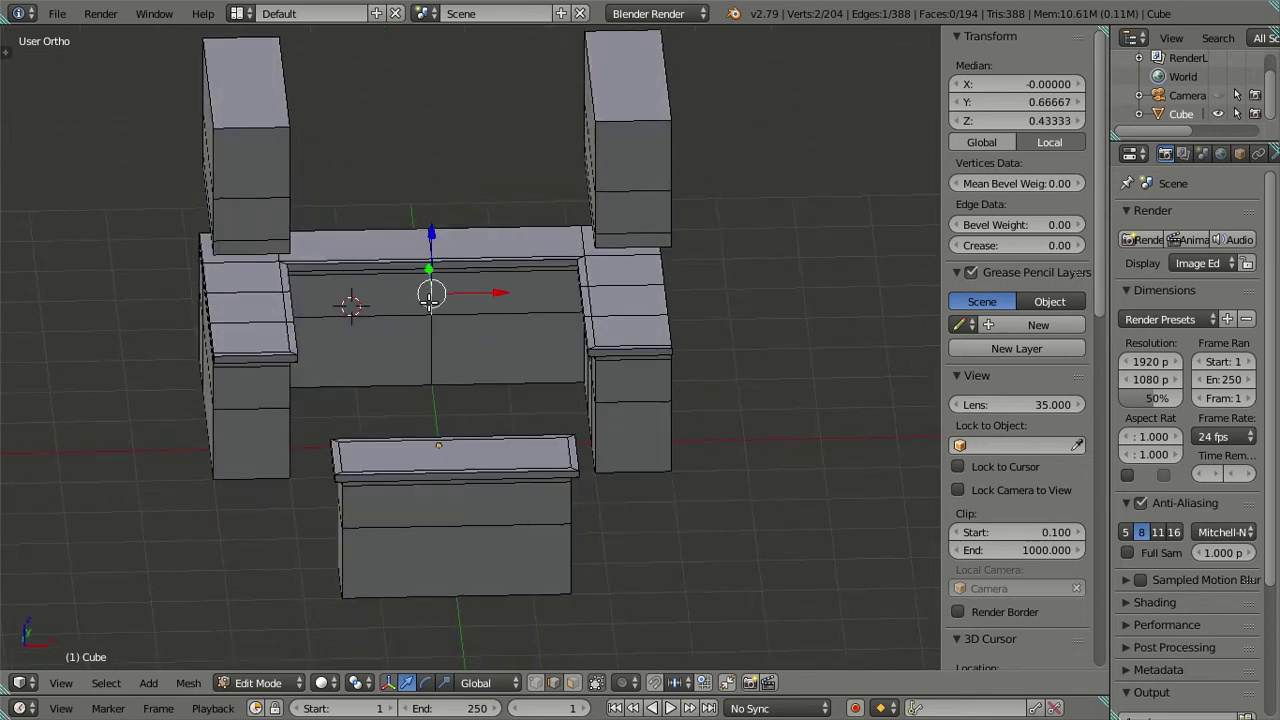
pyautogui.press('a')
pyautogui.press('a')
pyautogui.press('a')
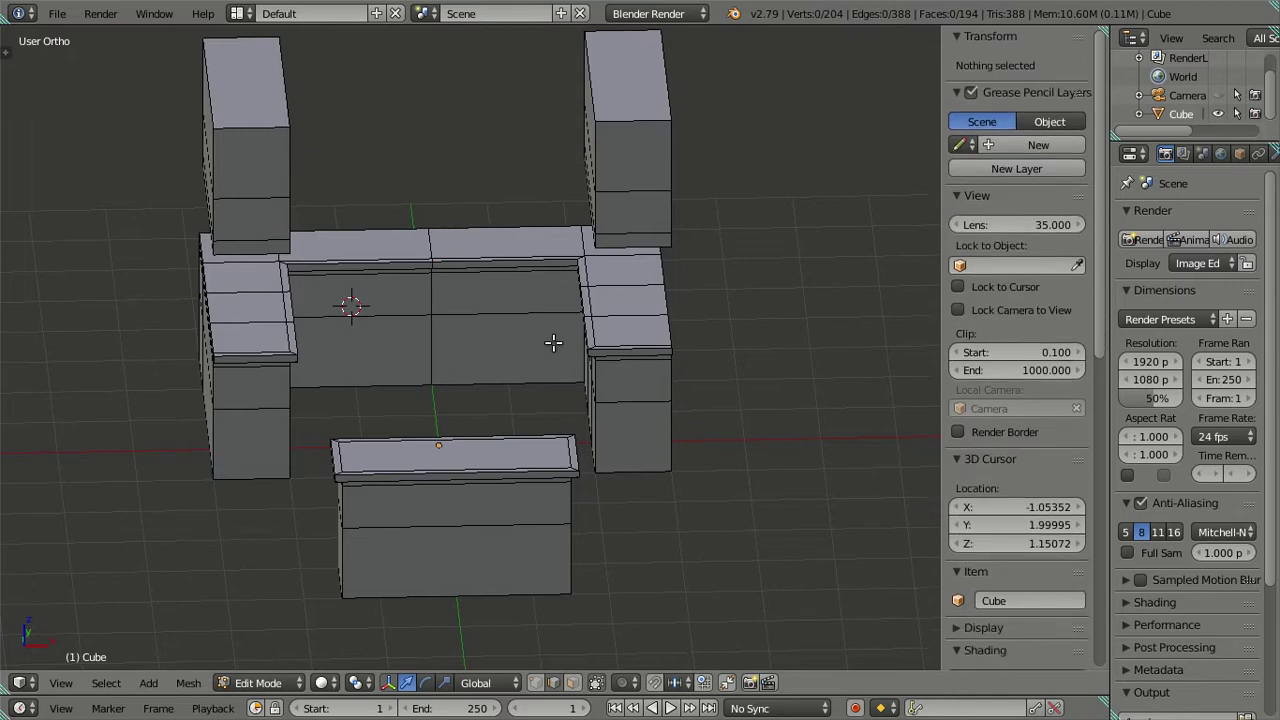
pyautogui.moveTo(553, 343); pyautogui.dragTo(567, 371, button='middle')
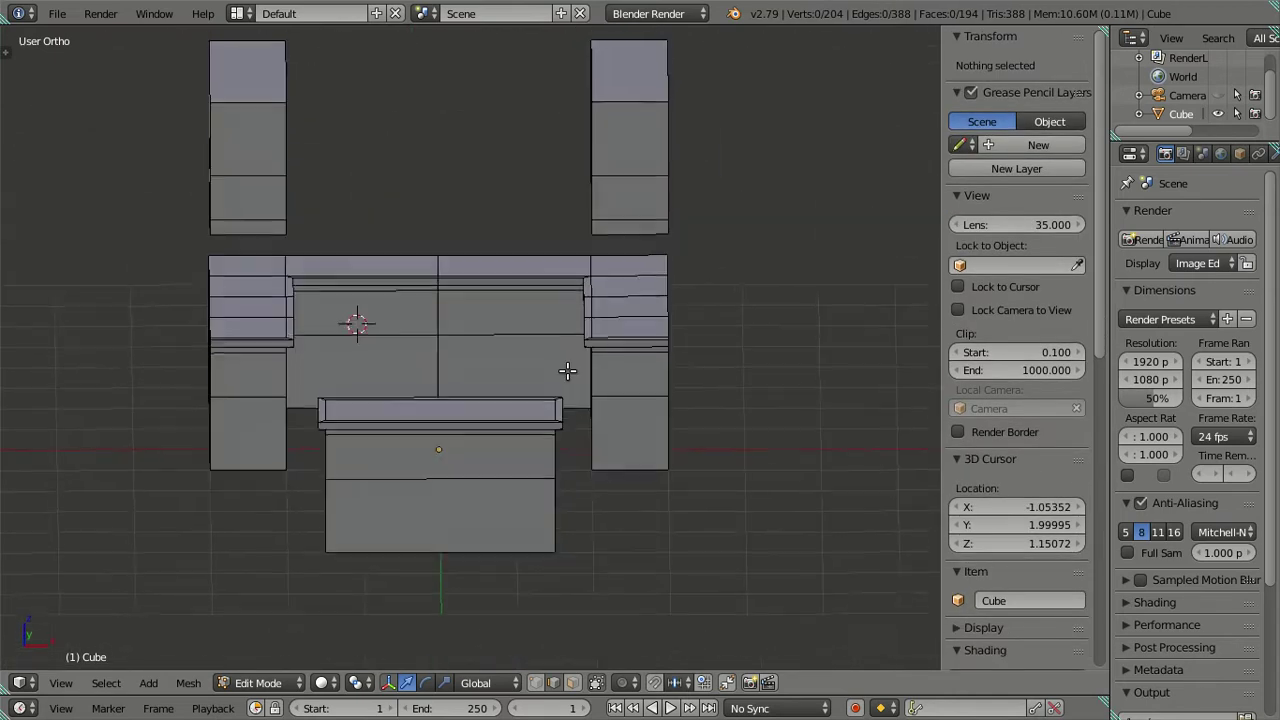
pyautogui.press('KP_1')
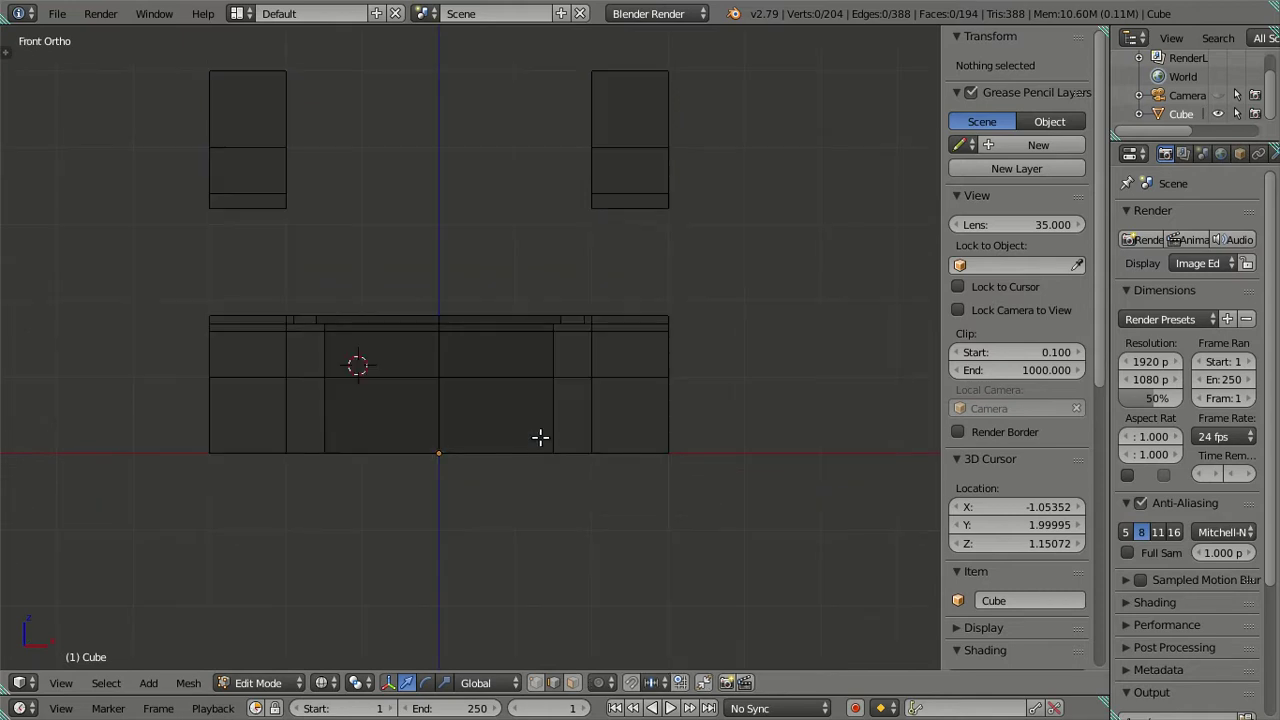
pyautogui.scroll(3, 565, 440)
pyautogui.scroll(3, 573, 430)
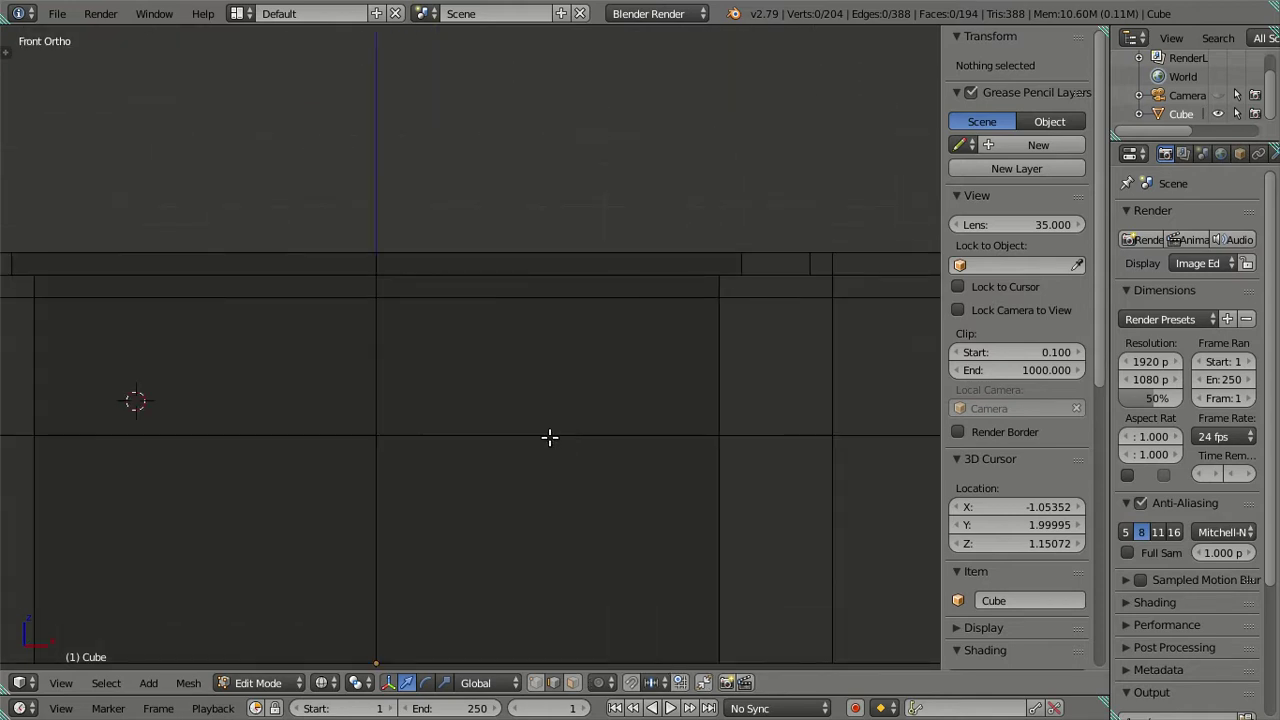
pyautogui.hotkey('ctrl', 'r')
pyautogui.scroll(1, 546, 436)
pyautogui.scroll(-1, 546, 436)
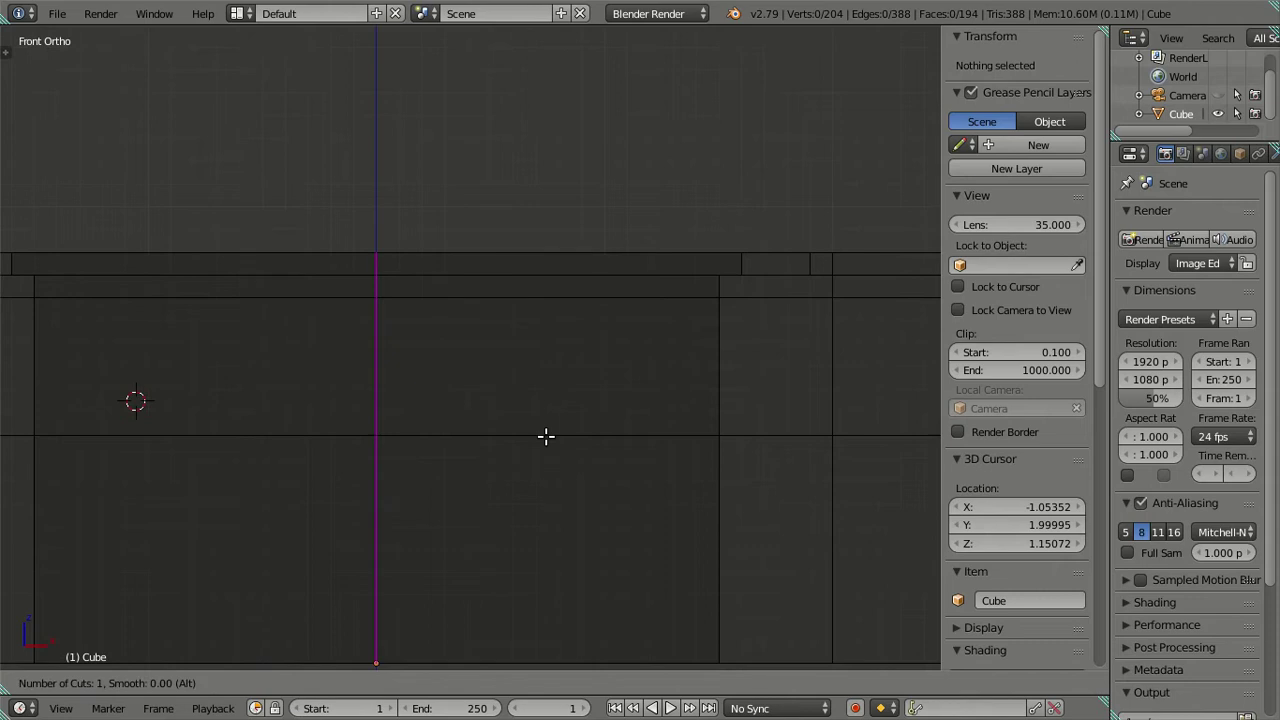
pyautogui.press('Escape')
pyautogui.scroll(-4, 549, 424)
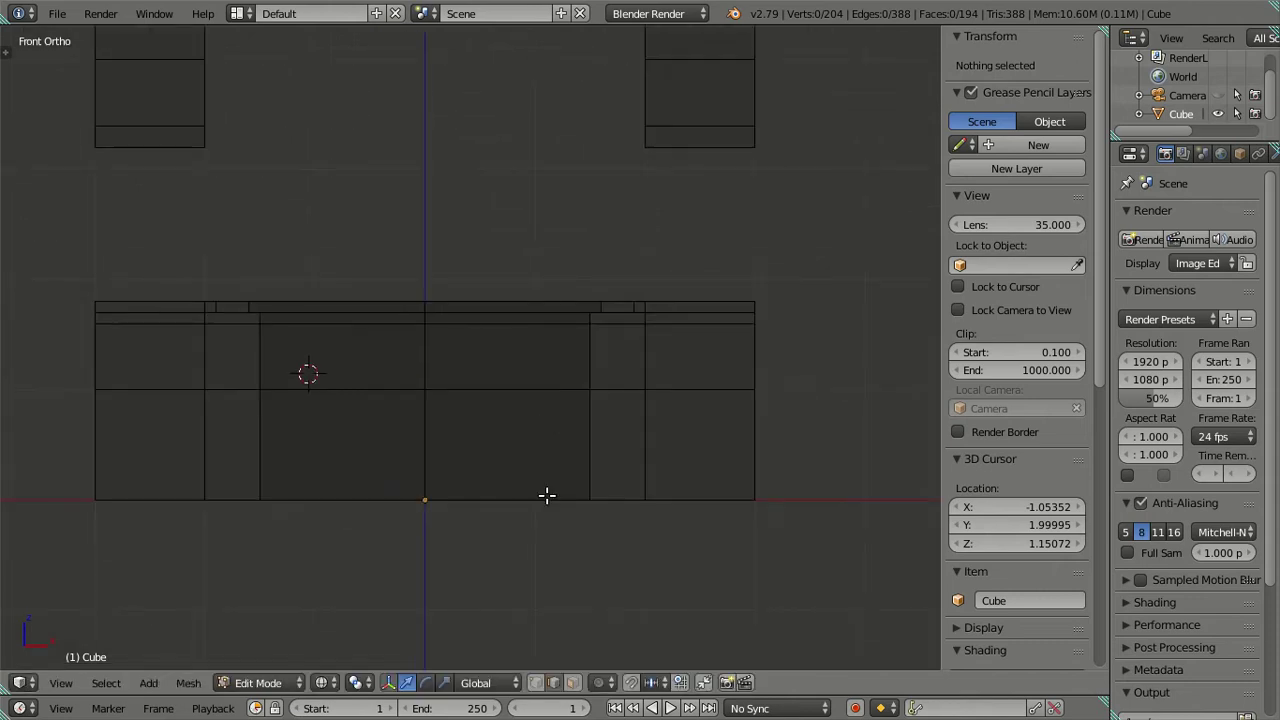
pyautogui.press('z')
pyautogui.moveTo(506, 377); pyautogui.dragTo(483, 369, button='middle')
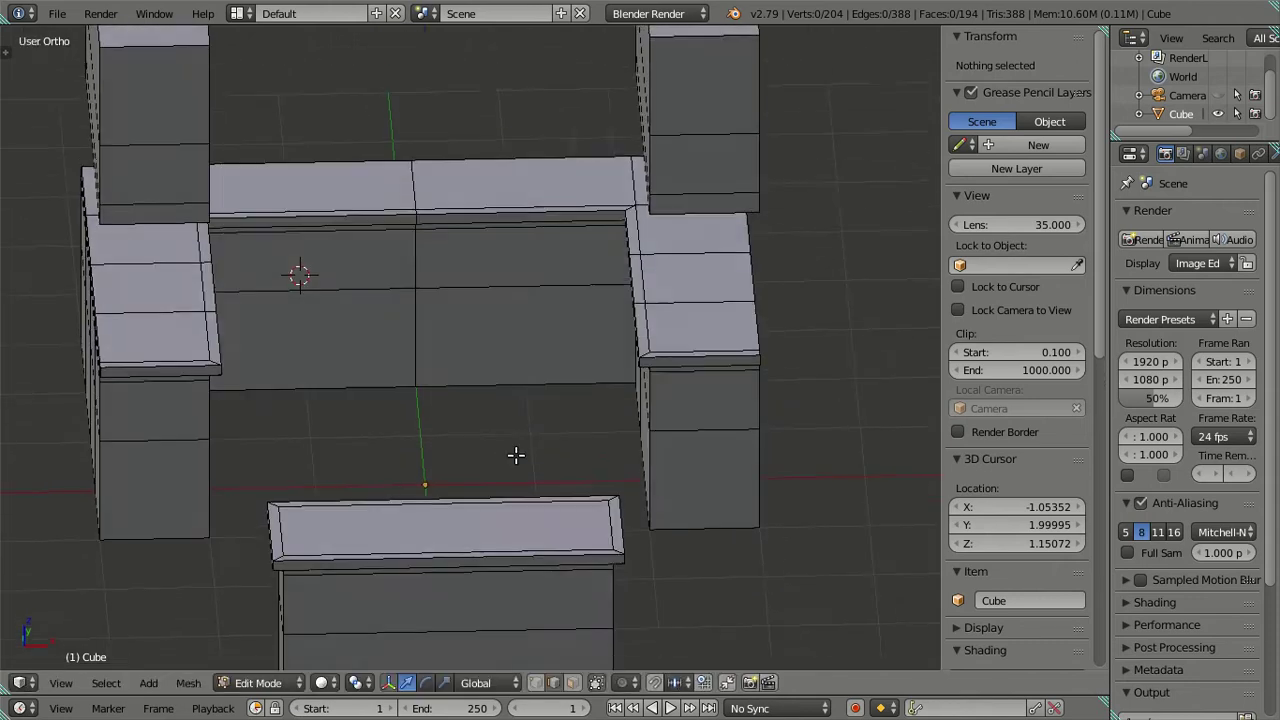
pyautogui.hotkey('ctrl', 'r')
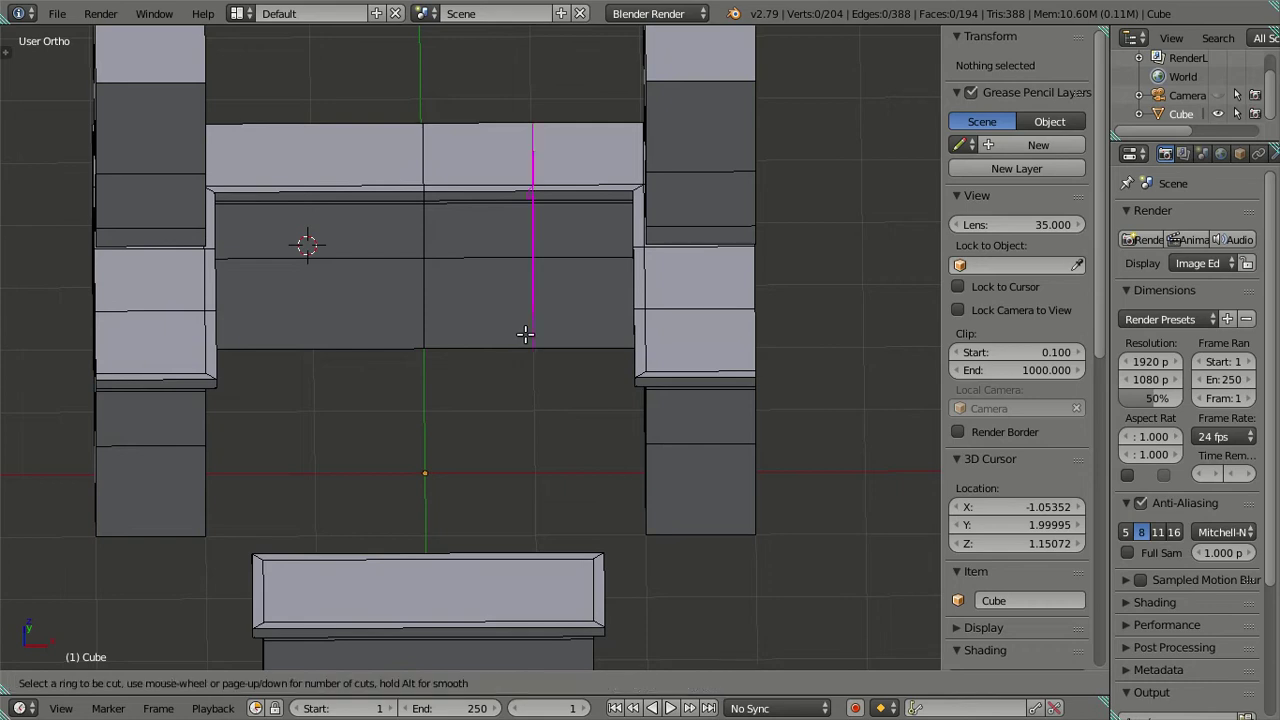
pyautogui.click(525, 334)
pyautogui.rightClick(525, 334)
pyautogui.scroll(2, 555, 241)
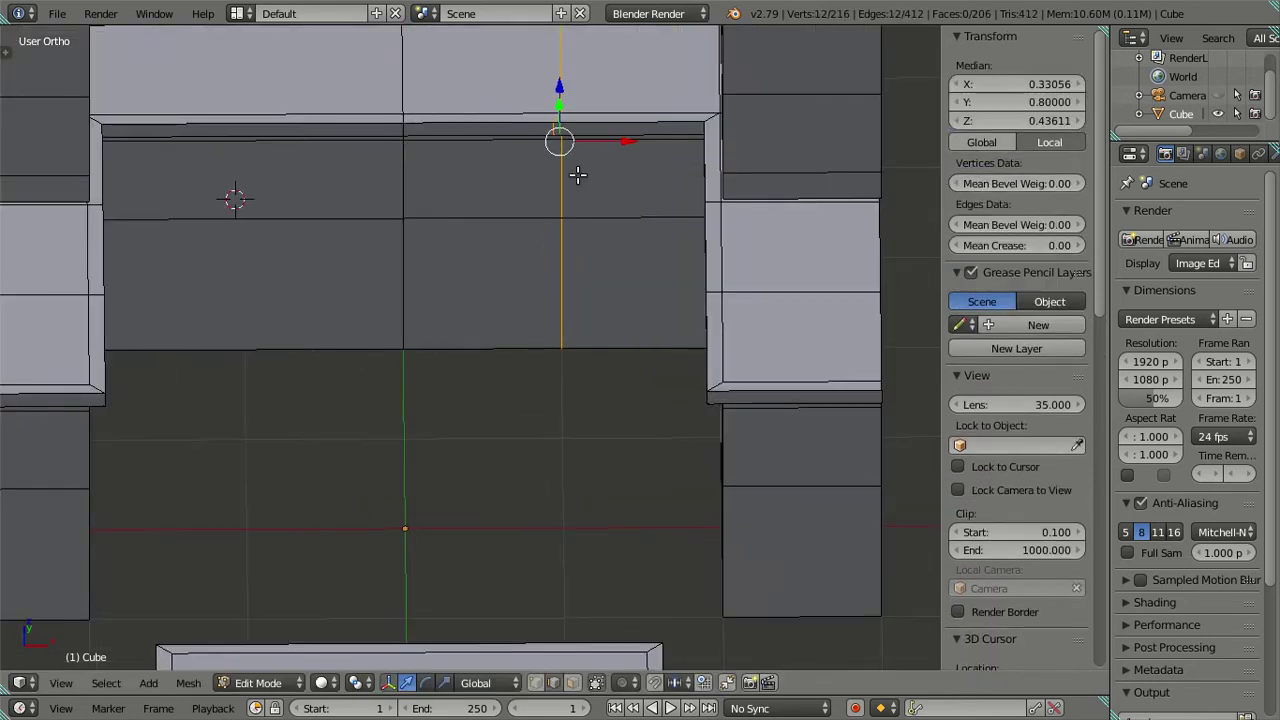
pyautogui.moveTo(577, 171); pyautogui.dragTo(506, 383, button='middle')
pyautogui.press('KP_1')
pyautogui.press('z')
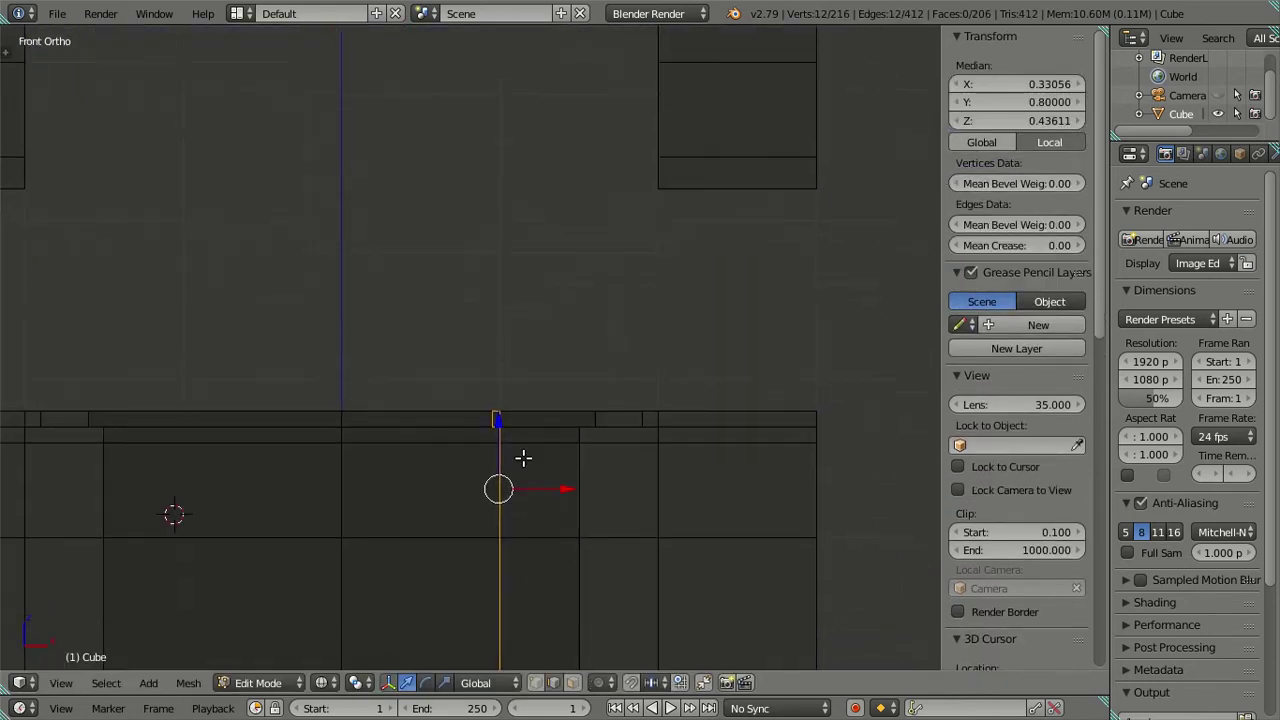
pyautogui.keyDown('shift'); pyautogui.scroll(-5, 523, 457); pyautogui.keyUp('shift')
pyautogui.moveTo(376, 410)
pyautogui.keyDown('shift'); pyautogui.mouseDown(button='middle')
pyautogui.moveTo(309, 434)
pyautogui.moveTo(514, 366)
pyautogui.mouseUp(button='middle'); pyautogui.keyUp('shift')
pyautogui.scroll(-1, 451, 360)
pyautogui.rightClick(436, 305)
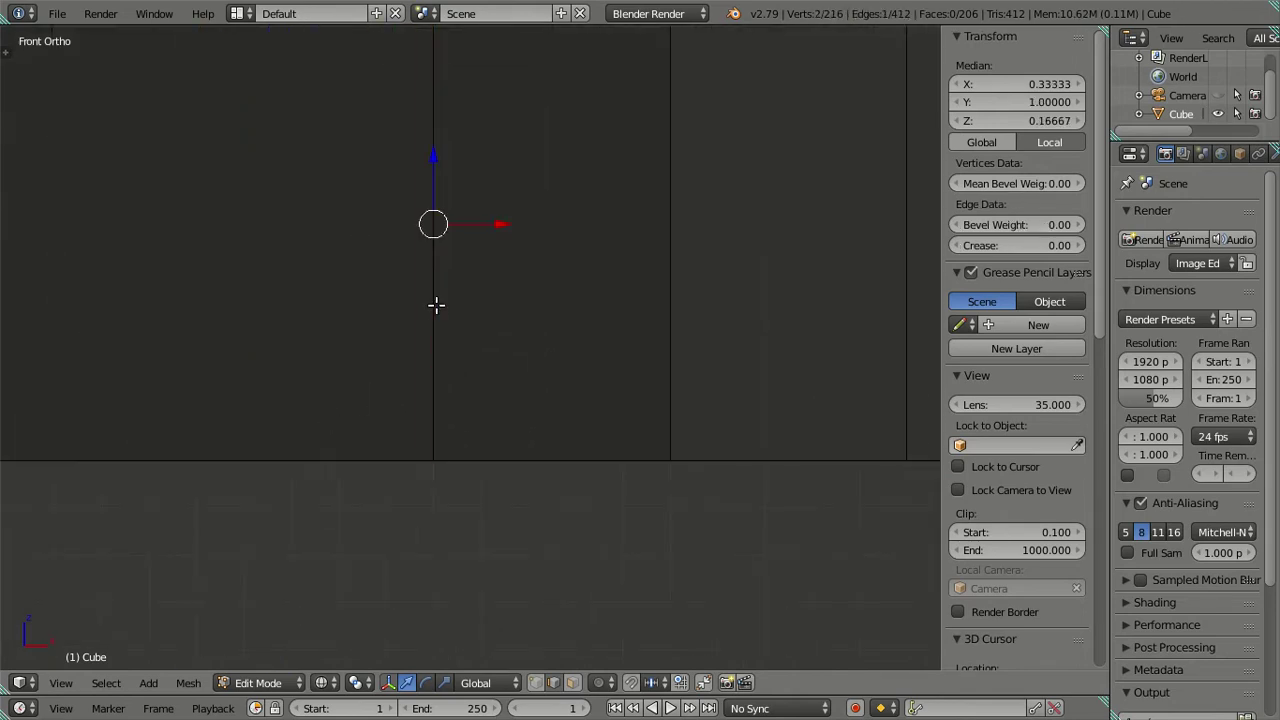
pyautogui.rightClick(427, 346)
pyautogui.scroll(-1, 426, 340)
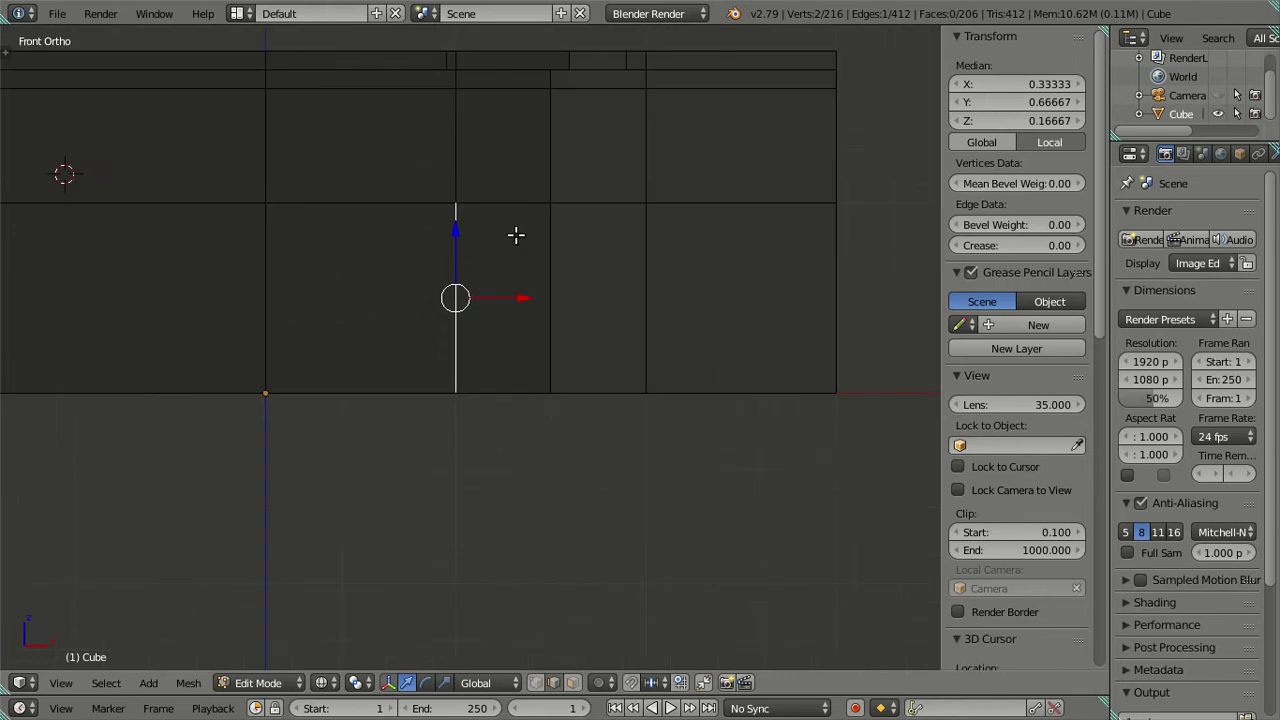
pyautogui.press('ctrl+KP_Add')
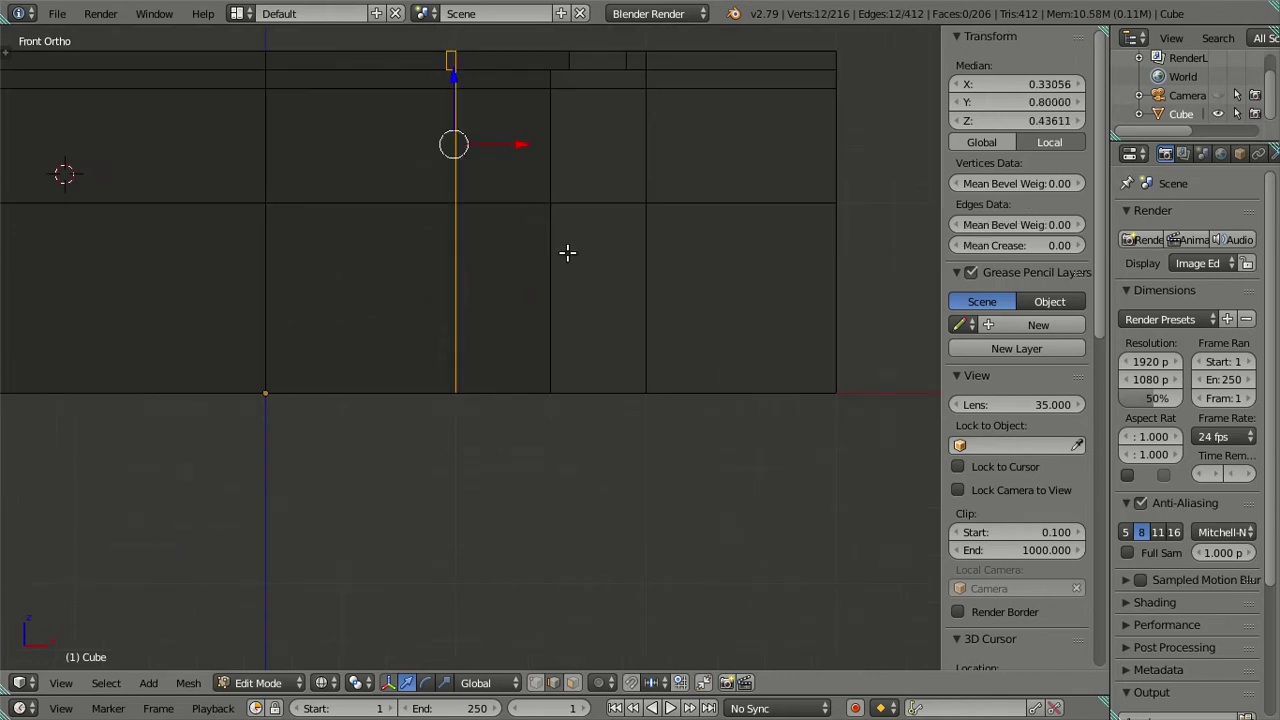
pyautogui.rightClick(454, 295)
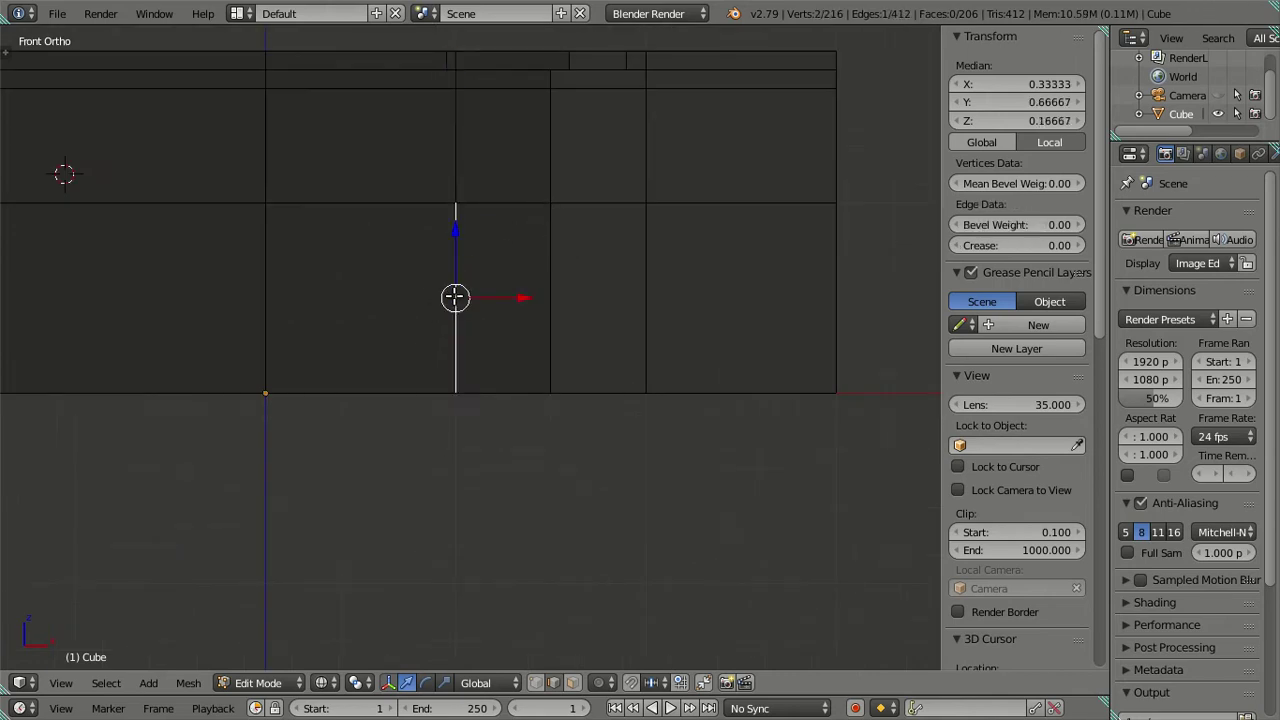
pyautogui.scroll(4, 472, 350)
pyautogui.scroll(2, 472, 350)
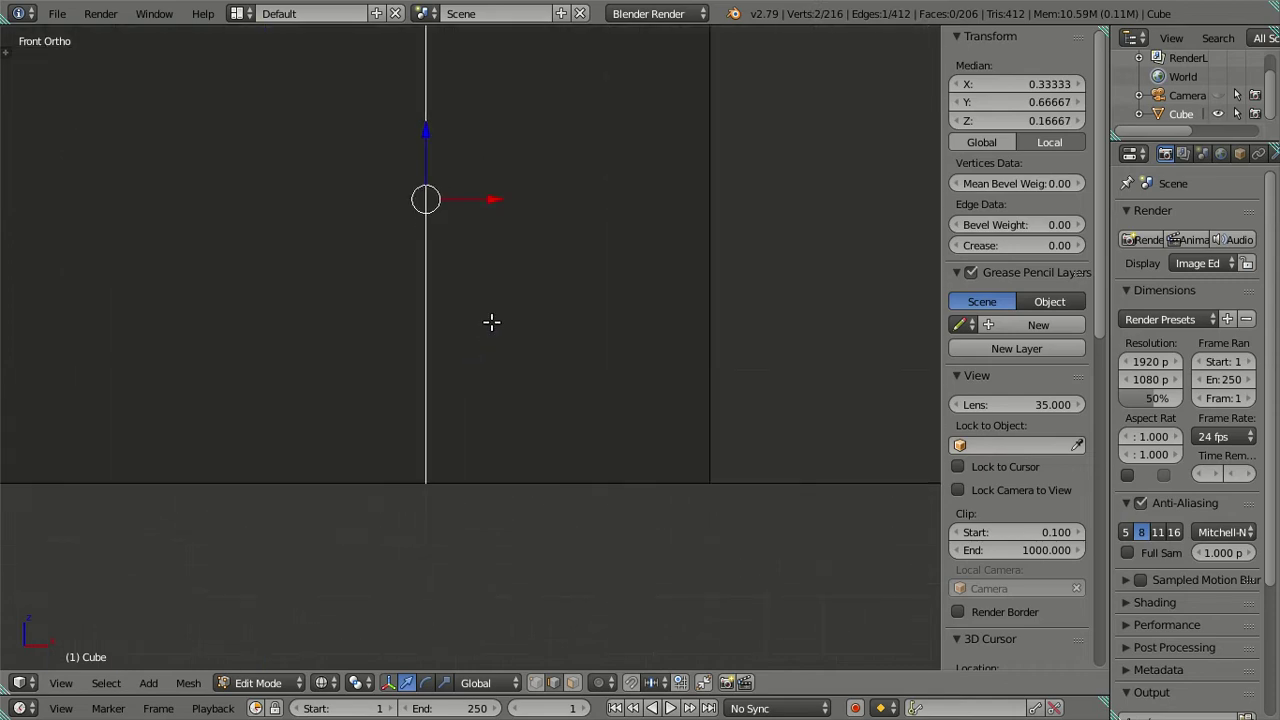
pyautogui.click(1002, 83)
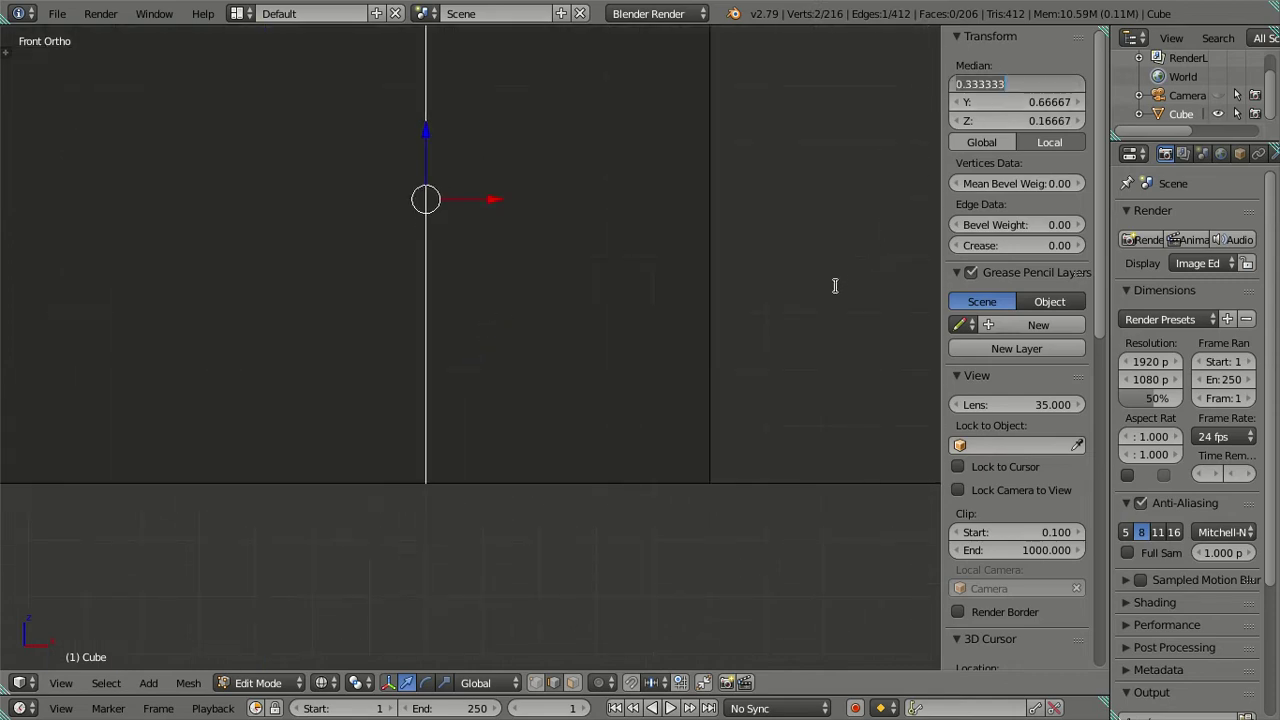
pyautogui.press('Escape')
pyautogui.hotkey('ctrl', 'z')
pyautogui.hotkey('ctrl', 'z')
pyautogui.hotkey('ctrl', 'z')
pyautogui.hotkey('ctrl', 'z')
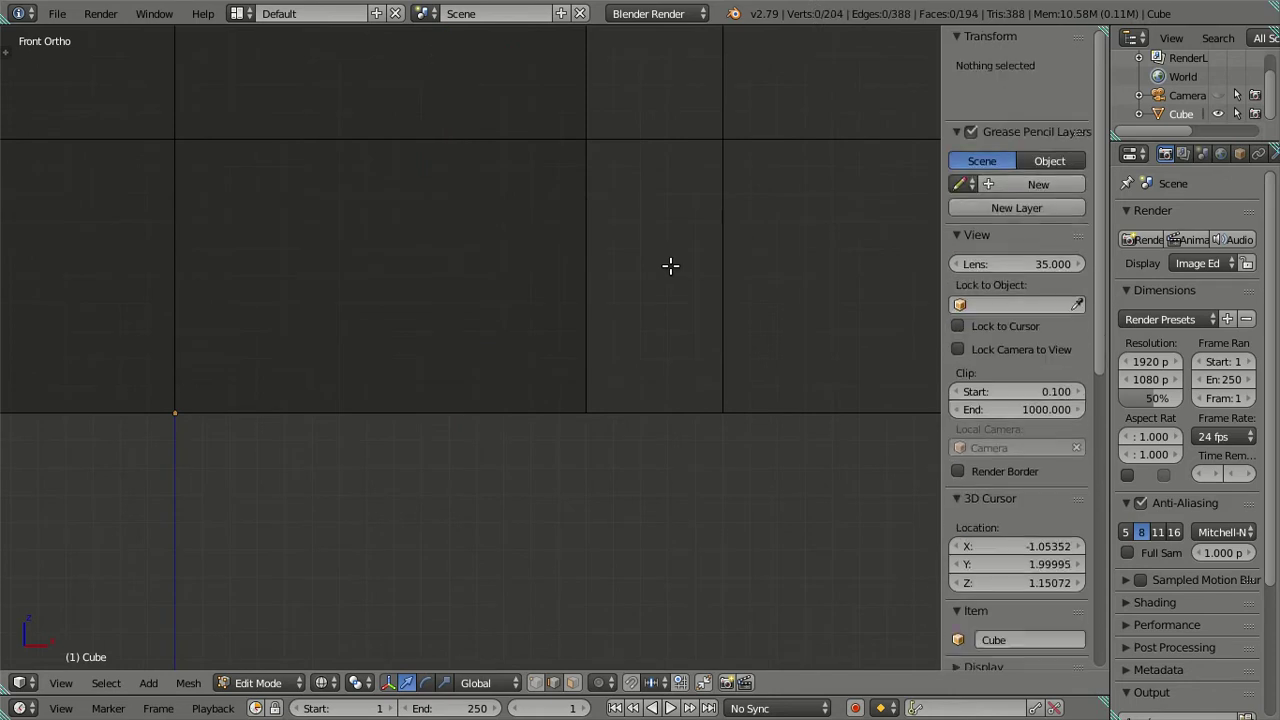
pyautogui.press('z')
pyautogui.scroll(-4, 229, 243)
pyautogui.moveTo(229, 243)
pyautogui.mouseDown(button='middle')
pyautogui.moveTo(249, 200)
pyautogui.moveTo(422, 123)
pyautogui.mouseUp(button='middle')
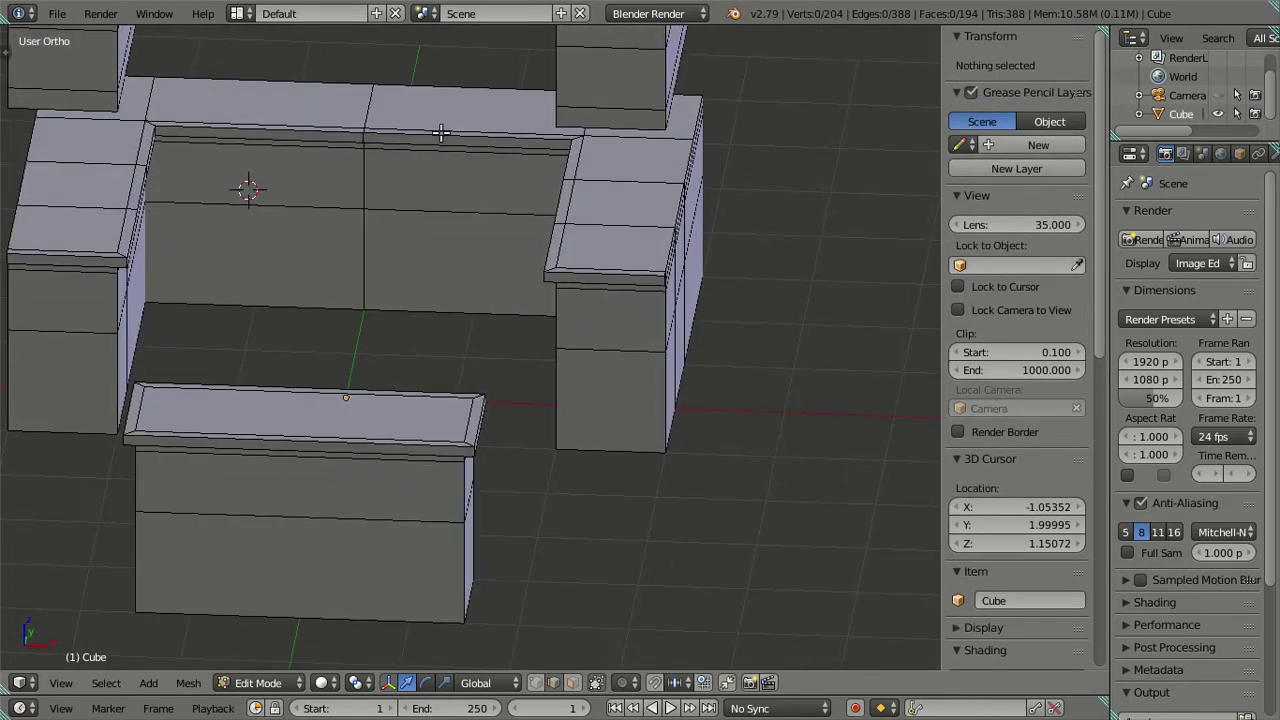
# Add a centred vertical loop cut on the back wall and move it to X 0.33333
pyautogui.hotkey('ctrl', 'r')
pyautogui.click(441, 133)
pyautogui.rightClick(441, 133)
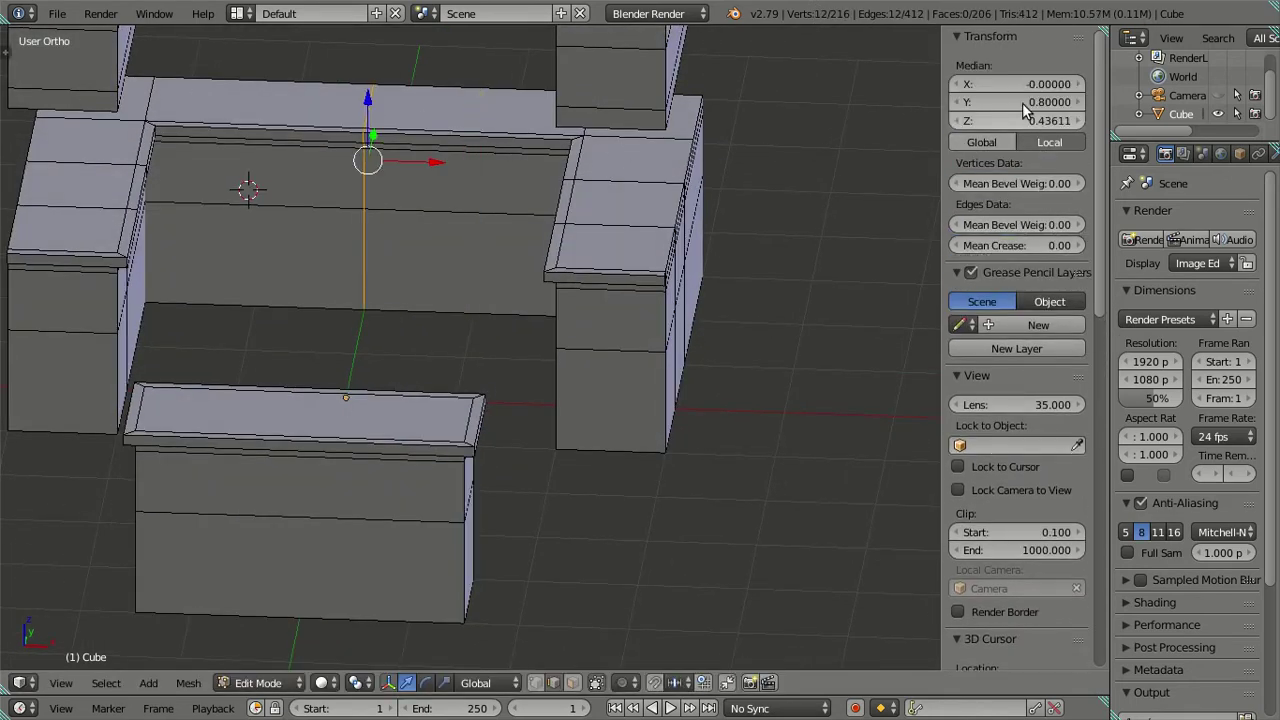
pyautogui.write('0.33333')
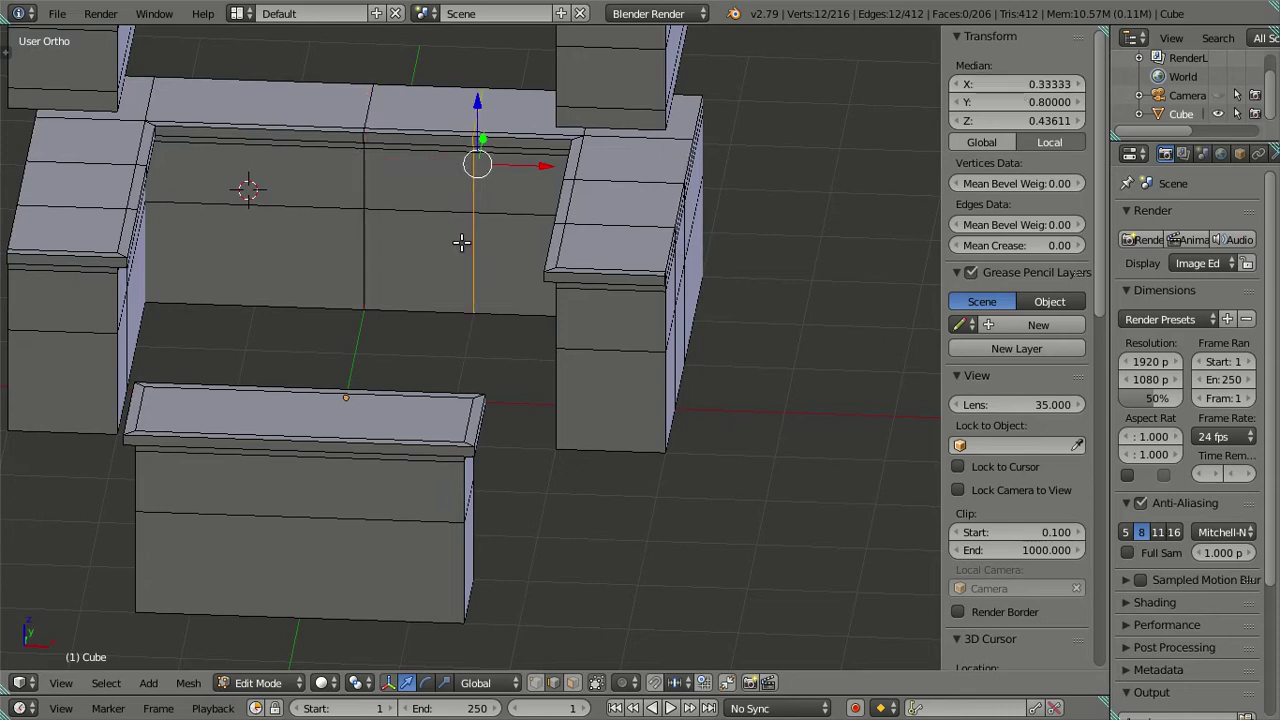
pyautogui.press('a')
pyautogui.moveTo(441, 210); pyautogui.dragTo(352, 235, button='middle')
pyautogui.moveTo(387, 274)
pyautogui.mouseDown(button='middle')
pyautogui.moveTo(408, 283)
pyautogui.moveTo(361, 278)
pyautogui.mouseUp(button='middle')
# Try a second centred loop cut on the back wall, then undo it
pyautogui.hotkey('ctrl', 'r')
pyautogui.click(361, 278)
pyautogui.rightClick(361, 278)
pyautogui.rightClick(366, 345)
pyautogui.click(1017, 86)
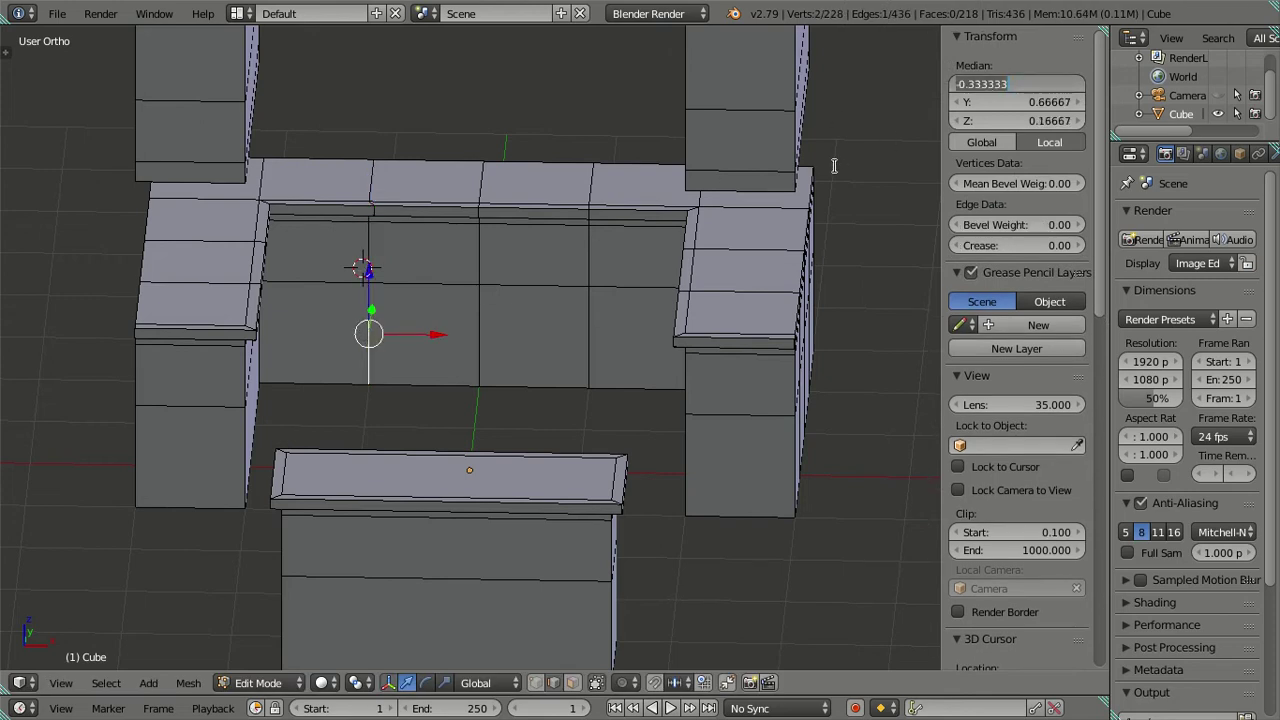
pyautogui.press('Escape')
pyautogui.hotkey('ctrl', 'z')
pyautogui.hotkey('ctrl', 'z')
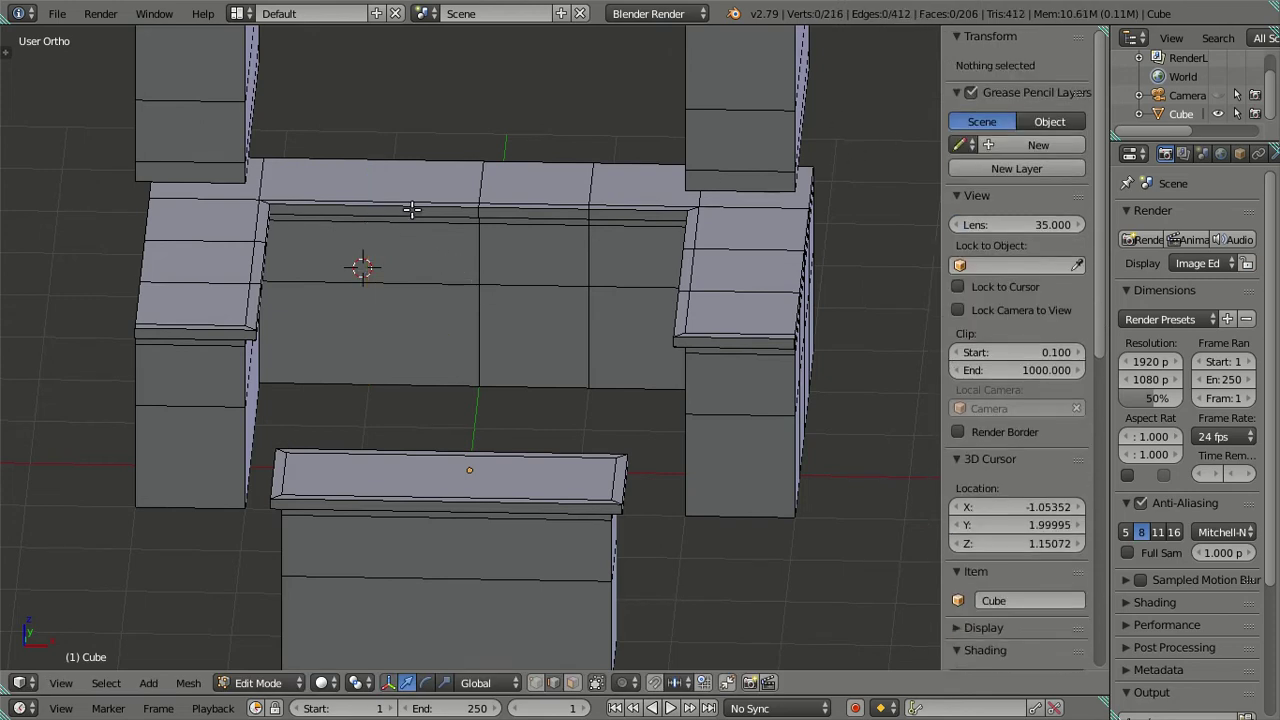
# Add a fresh vertical loop cut on the back wall, slid into place
pyautogui.hotkey('ctrl', 'r')
pyautogui.click(410, 204)
pyautogui.click(608, 206)
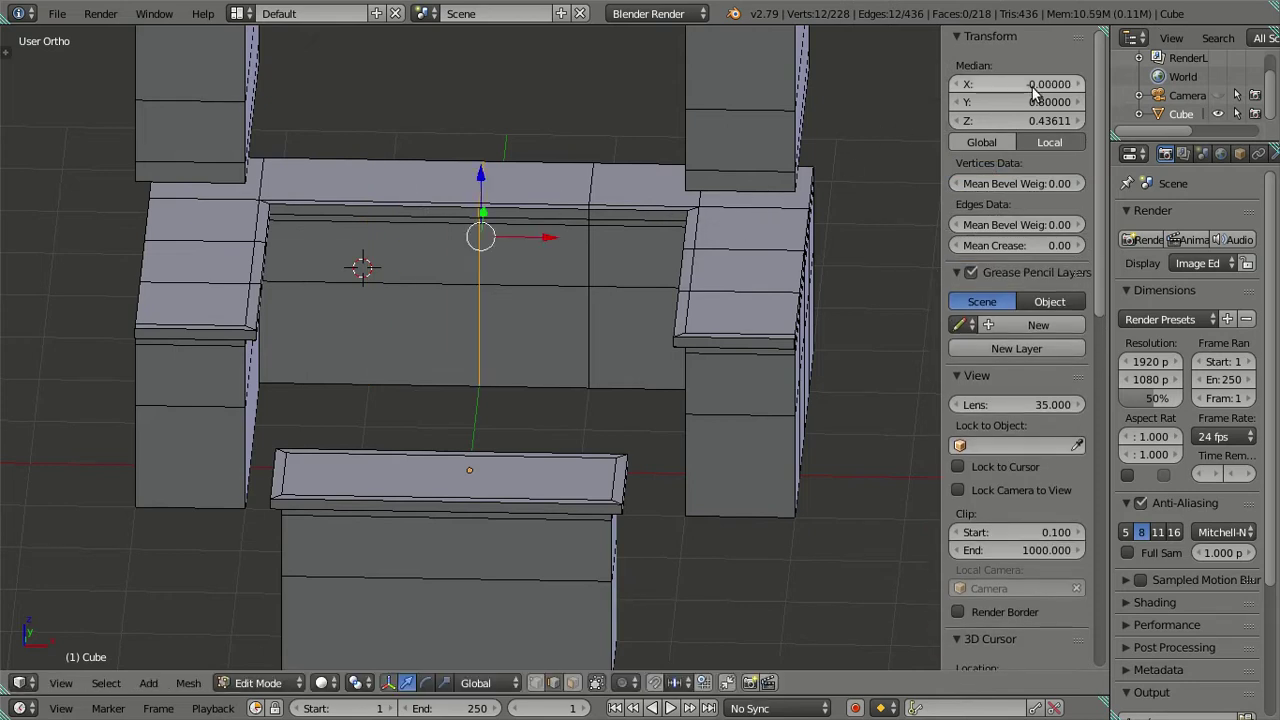
pyautogui.press('a')
pyautogui.moveTo(551, 271)
pyautogui.mouseDown(button='middle')
pyautogui.moveTo(600, 257)
pyautogui.moveTo(524, 251)
pyautogui.moveTo(546, 297)
pyautogui.moveTo(440, 295)
pyautogui.moveTo(423, 277)
pyautogui.moveTo(417, 360)
pyautogui.moveTo(401, 245)
pyautogui.mouseUp(button='middle')
pyautogui.scroll(-2, 520, 255)
pyautogui.scroll(-2, 517, 251)
pyautogui.scroll(2, 440, 295)
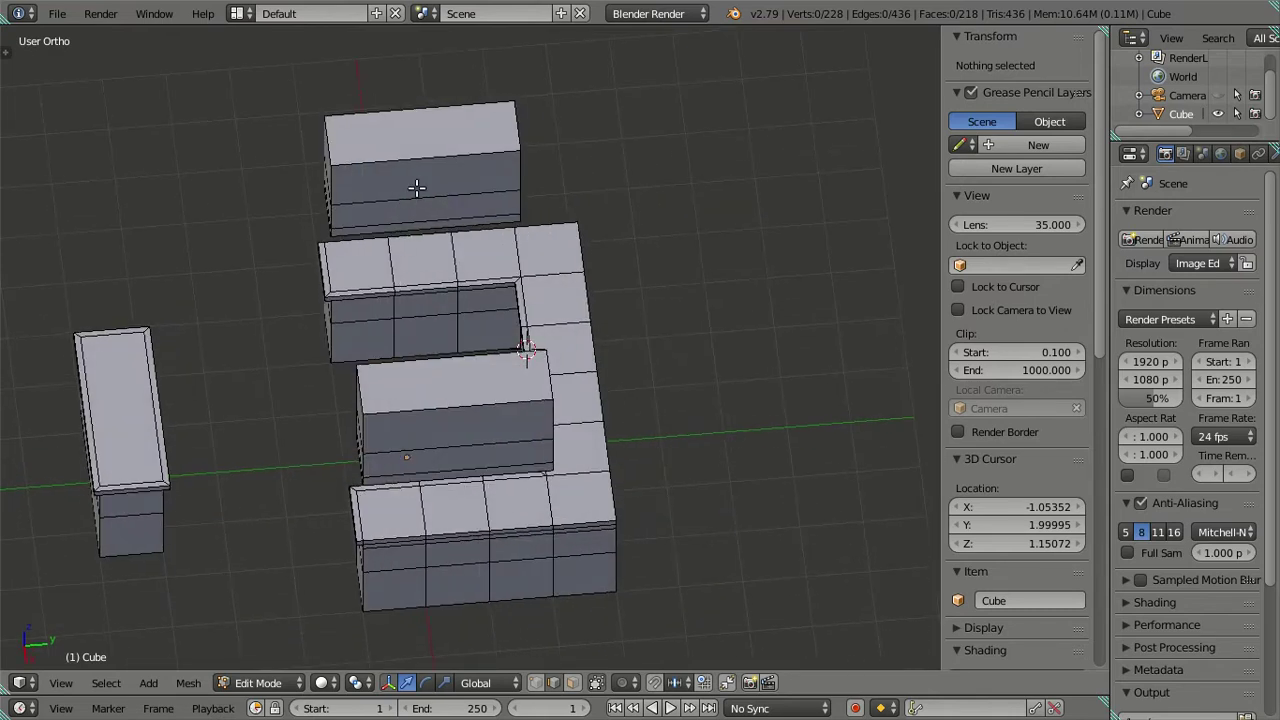
# Add two centred loop cuts around the top block
pyautogui.hotkey('ctrl', 'r')
pyautogui.scroll(1, 417, 184)
pyautogui.click(419, 180)
pyautogui.rightClick(419, 180)
pyautogui.press('a')
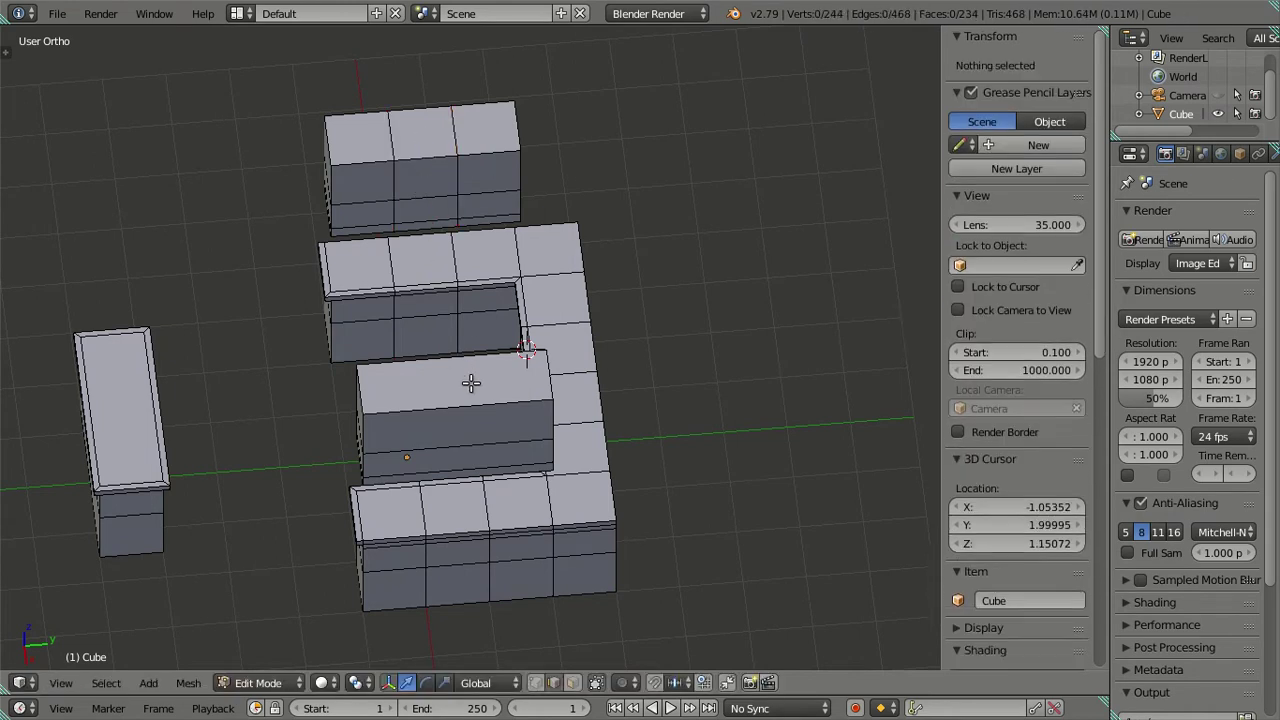
# Add two matching centred loop cuts on the middle block
pyautogui.hotkey('ctrl', 'r')
pyautogui.click(455, 413)
pyautogui.rightClick(457, 420)
pyautogui.moveTo(457, 423)
pyautogui.mouseDown(button='middle')
pyautogui.moveTo(473, 400)
pyautogui.moveTo(457, 357)
pyautogui.moveTo(508, 337)
pyautogui.moveTo(606, 306)
pyautogui.moveTo(766, 297)
pyautogui.moveTo(766, 280)
pyautogui.moveTo(765, 325)
pyautogui.moveTo(626, 271)
pyautogui.moveTo(659, 270)
pyautogui.moveTo(498, 287)
pyautogui.mouseUp(button='middle')
pyautogui.press('a')
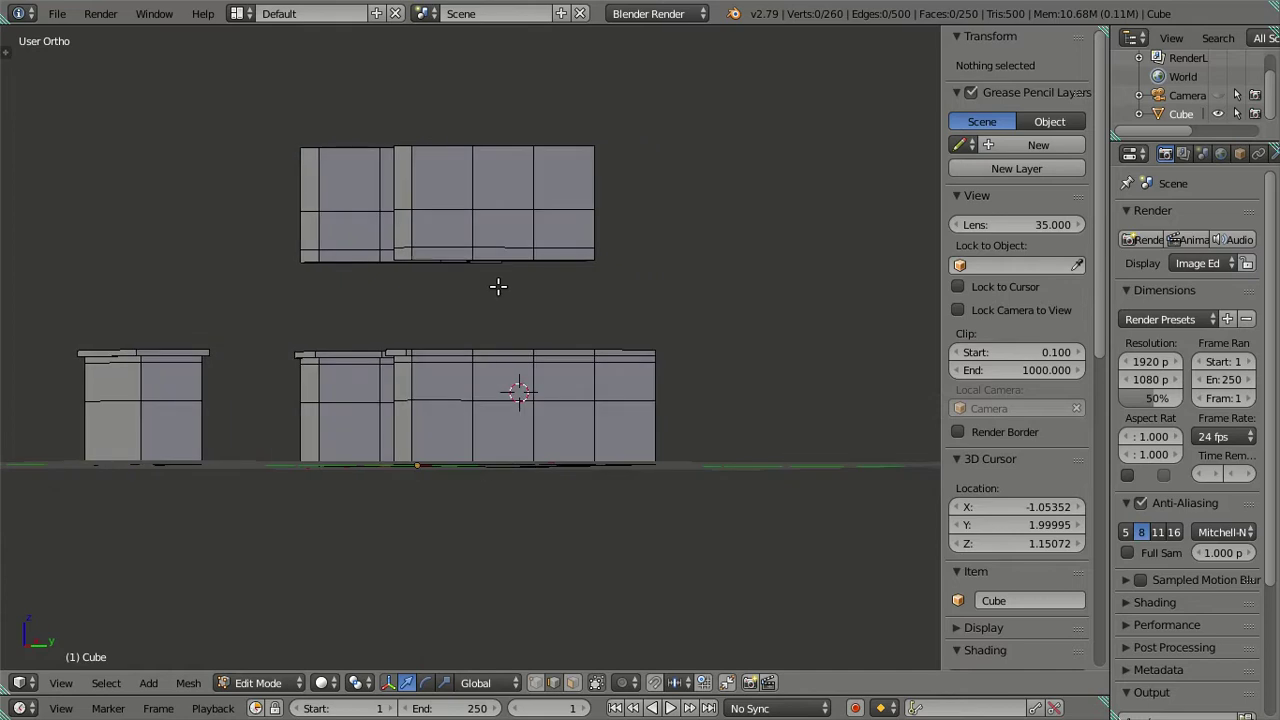
# In right-side wireframe view, add four evenly spaced loop cuts to the side block and dissolve them
pyautogui.press('KP_3')
pyautogui.scroll(3, 410, 385)
pyautogui.press('z')
pyautogui.scroll(-3, 450, 400)
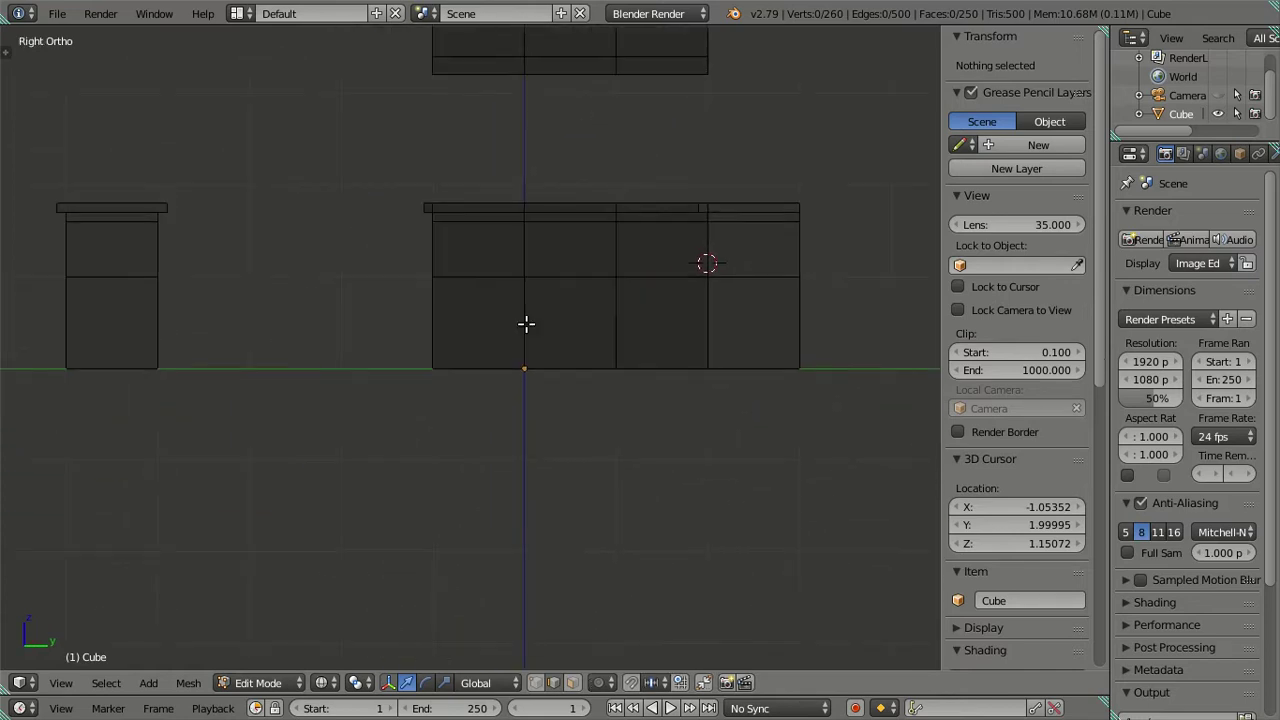
pyautogui.scroll(1, 471, 360)
pyautogui.scroll(1, 471, 360)
pyautogui.scroll(1, 577, 304)
pyautogui.scroll(1, 577, 304)
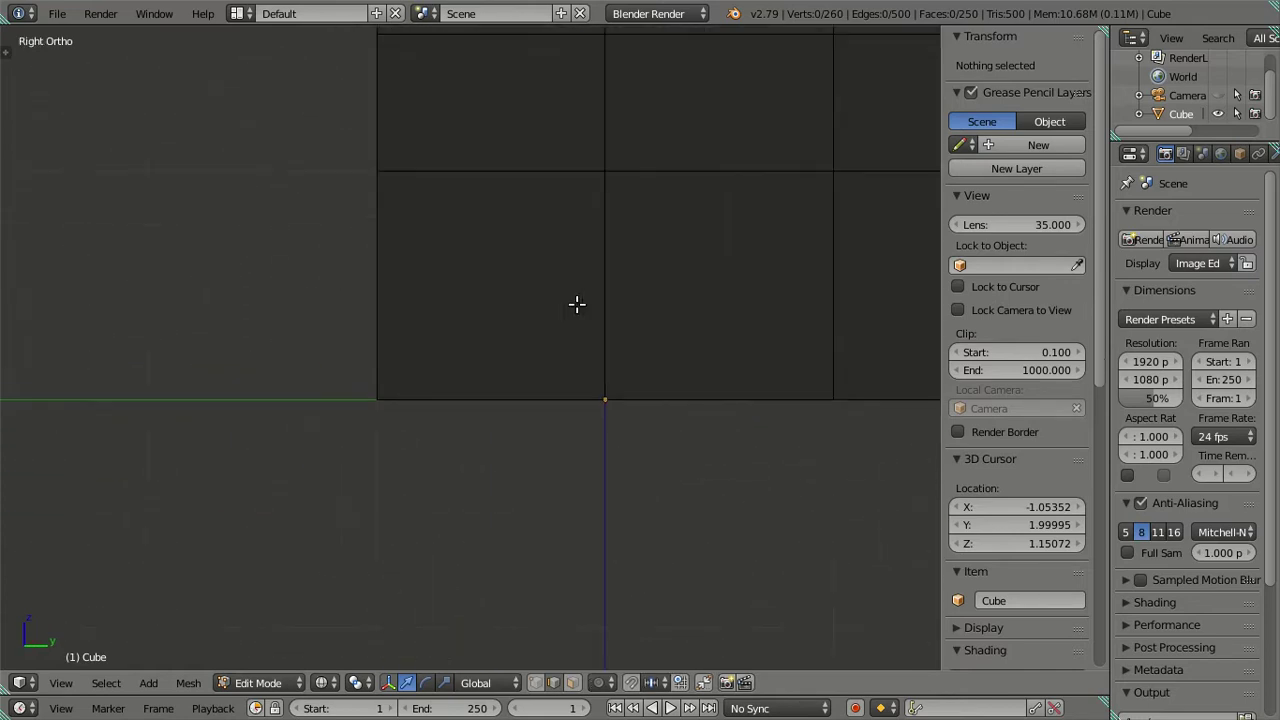
pyautogui.scroll(2, 375, 378)
pyautogui.scroll(1, 321, 349)
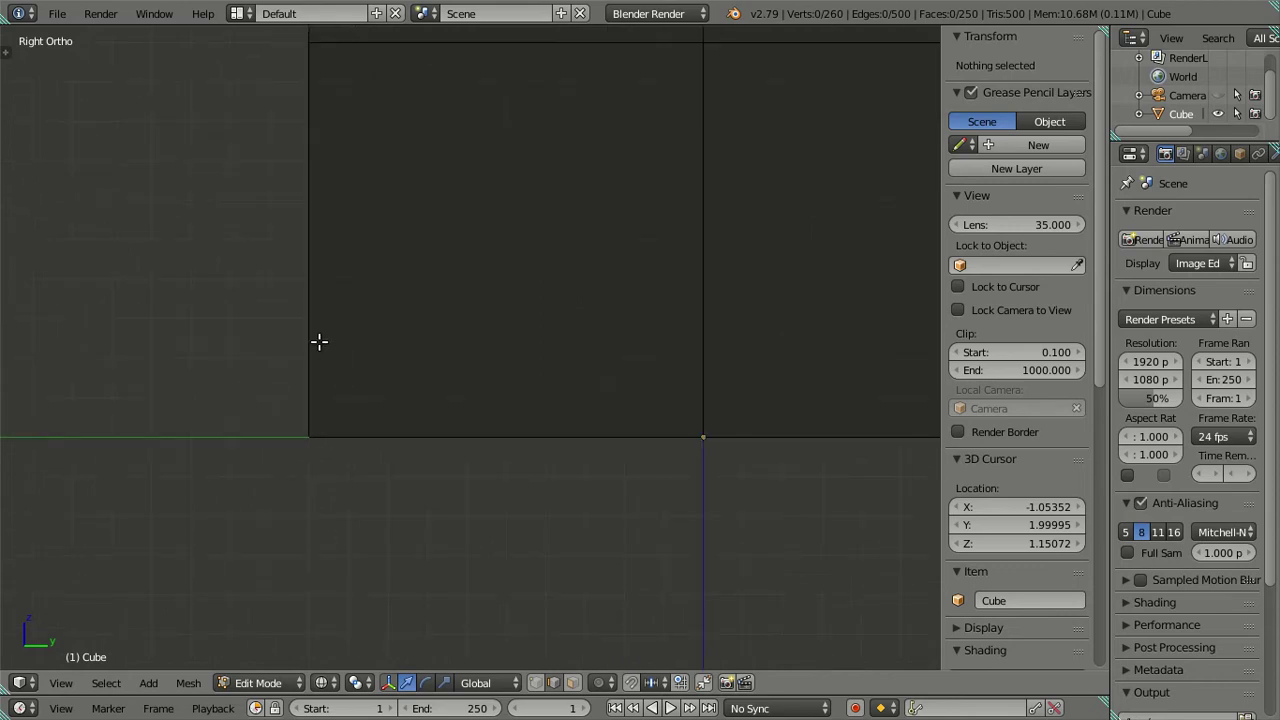
pyautogui.scroll(-1, 318, 341)
pyautogui.hotkey('ctrl', 'r')
pyautogui.scroll(1, 318, 341)
pyautogui.scroll(2, 318, 341)
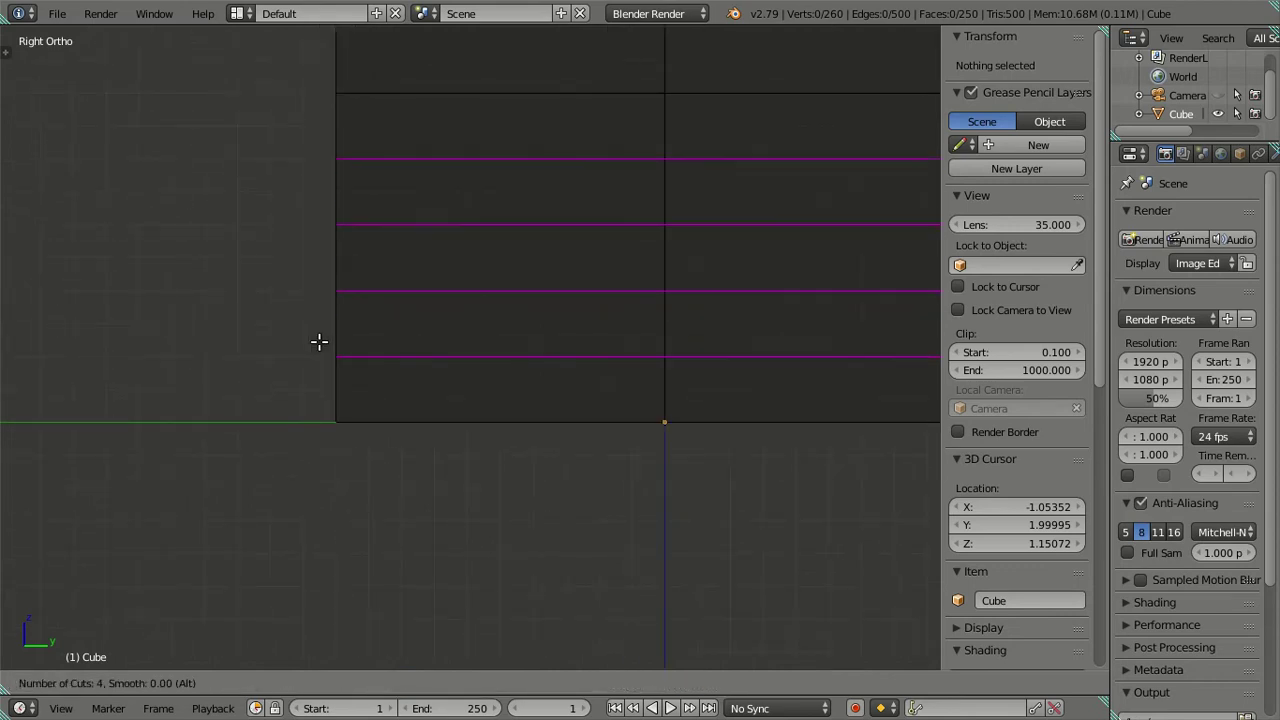
pyautogui.click(311, 337)
pyautogui.rightClick(311, 337)
pyautogui.press('x')
pyautogui.click(418, 352)
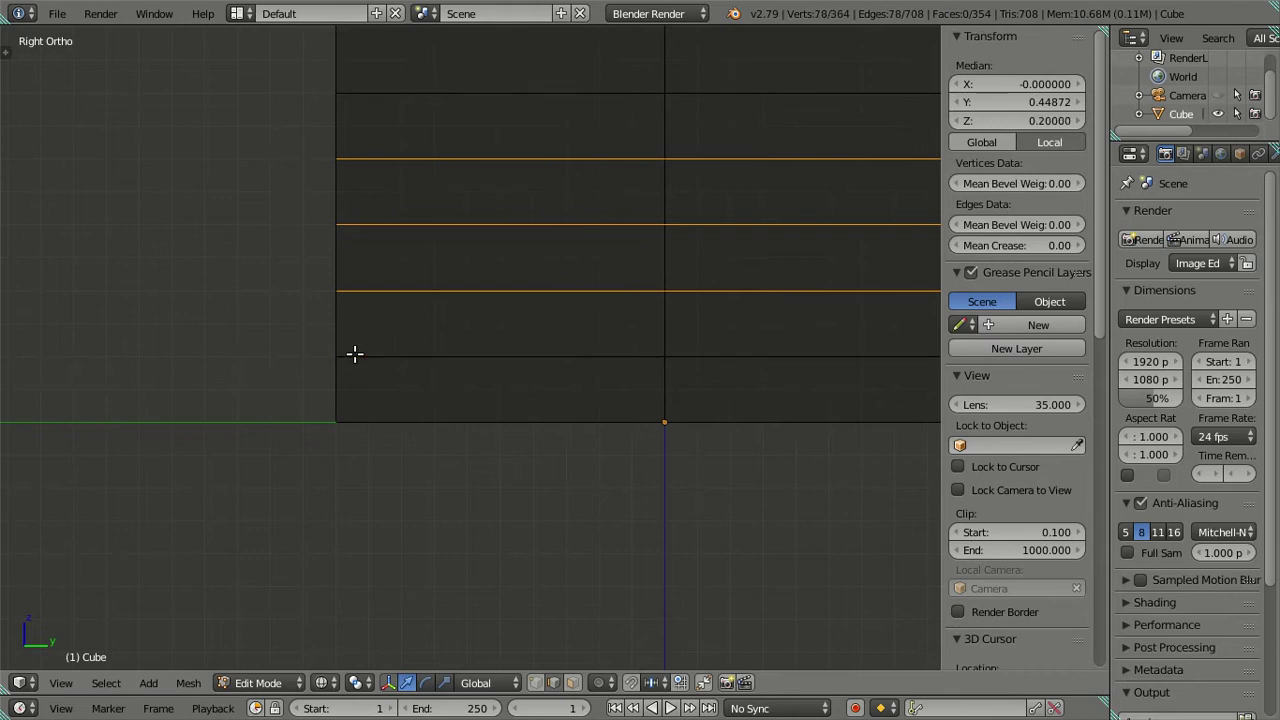
pyautogui.scroll(-4, 418, 348)
pyautogui.scroll(-4, 237, 334)
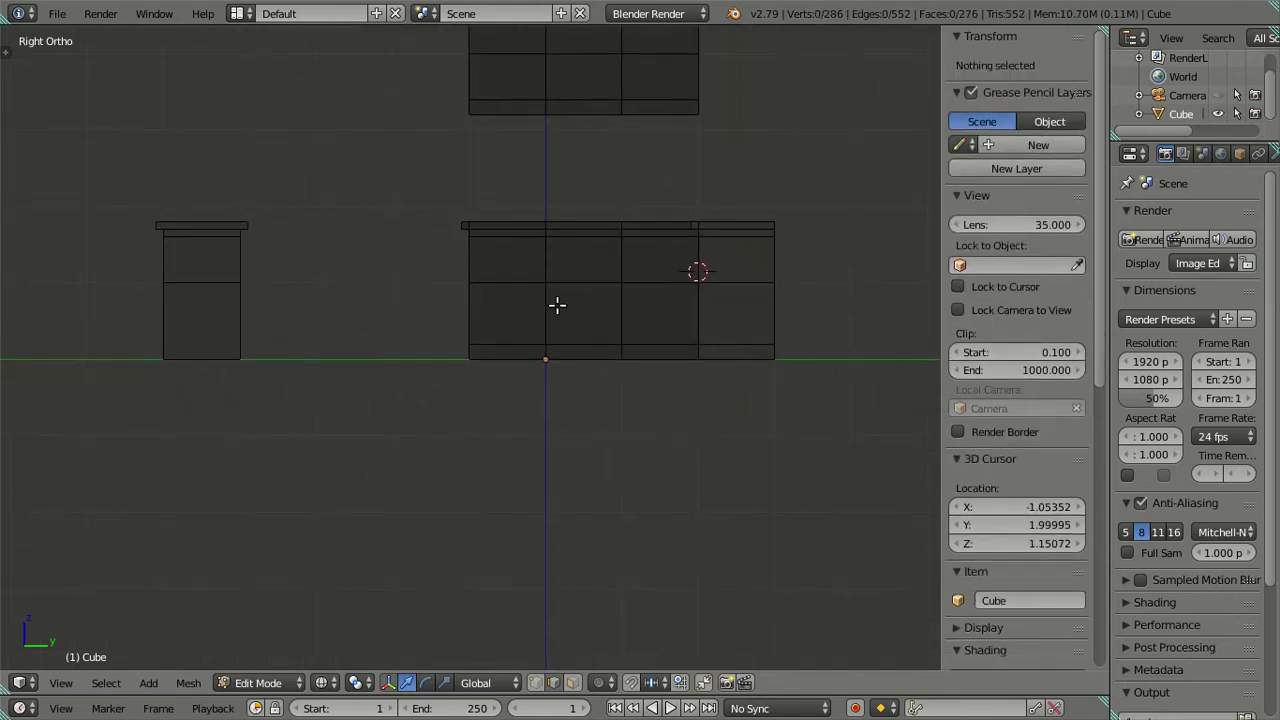
# Back in the right-side view, add another four evenly spaced loop cuts and dissolve them
pyautogui.press('z')
pyautogui.moveTo(494, 203)
pyautogui.keyDown('shift'); pyautogui.mouseDown(button='middle')
pyautogui.moveTo(386, 314)
pyautogui.moveTo(510, 330)
pyautogui.moveTo(689, 309)
pyautogui.moveTo(711, 320)
pyautogui.moveTo(583, 317)
pyautogui.moveTo(694, 266)
pyautogui.moveTo(529, 392)
pyautogui.moveTo(566, 374)
pyautogui.mouseUp(button='middle'); pyautogui.keyUp('shift')
pyautogui.press('KP_3')
pyautogui.keyDown('shift'); pyautogui.moveTo(631, 257); pyautogui.dragTo(400, 217, button='middle'); pyautogui.keyUp('shift')
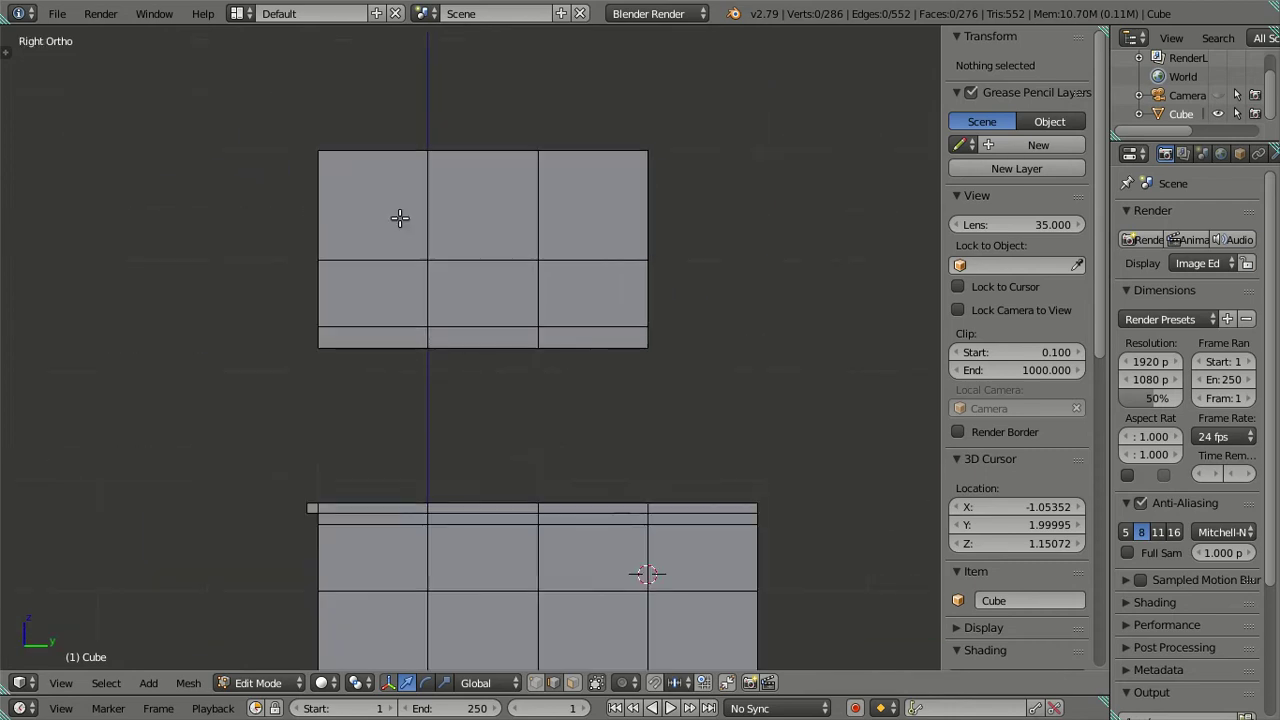
pyautogui.scroll(1, 329, 291)
pyautogui.scroll(3, 256, 271)
pyautogui.keyDown('shift'); pyautogui.moveTo(256, 271); pyautogui.dragTo(383, 371, button='middle'); pyautogui.keyUp('shift')
pyautogui.scroll(2, 314, 349)
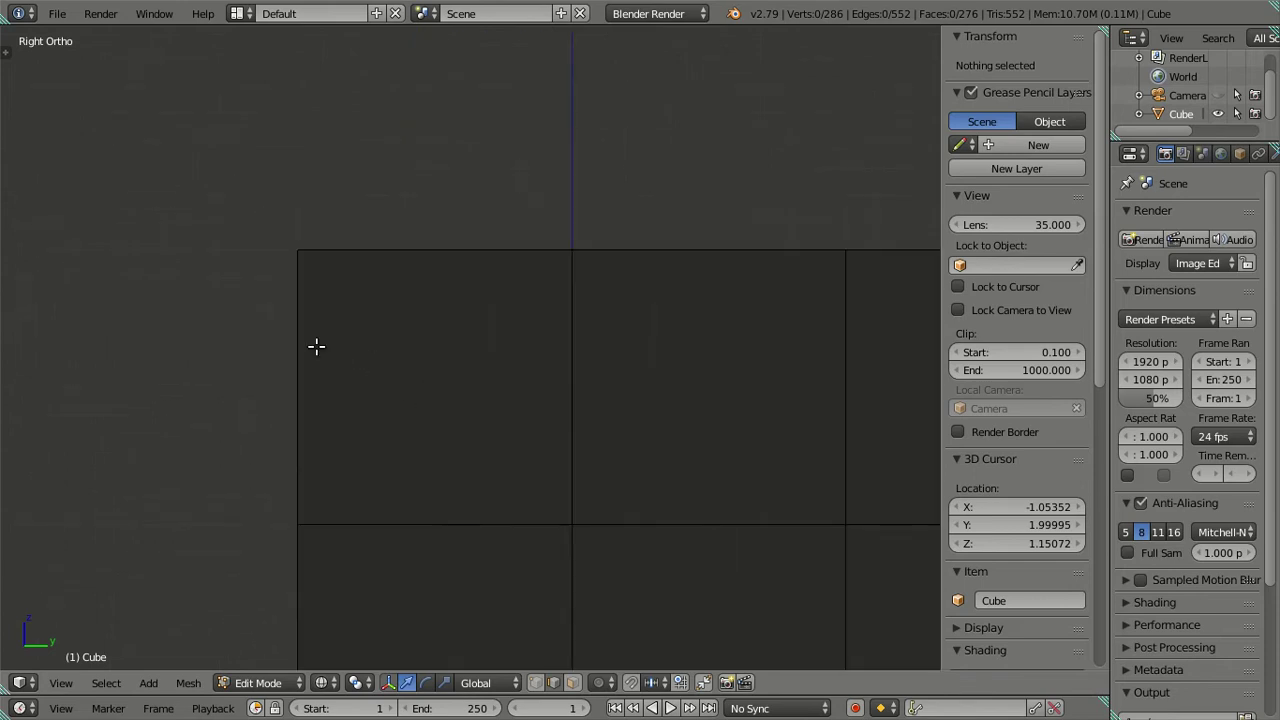
pyautogui.hotkey('ctrl', 'r')
pyautogui.scroll(2, 298, 343)
pyautogui.scroll(1, 298, 343)
pyautogui.click(297, 343)
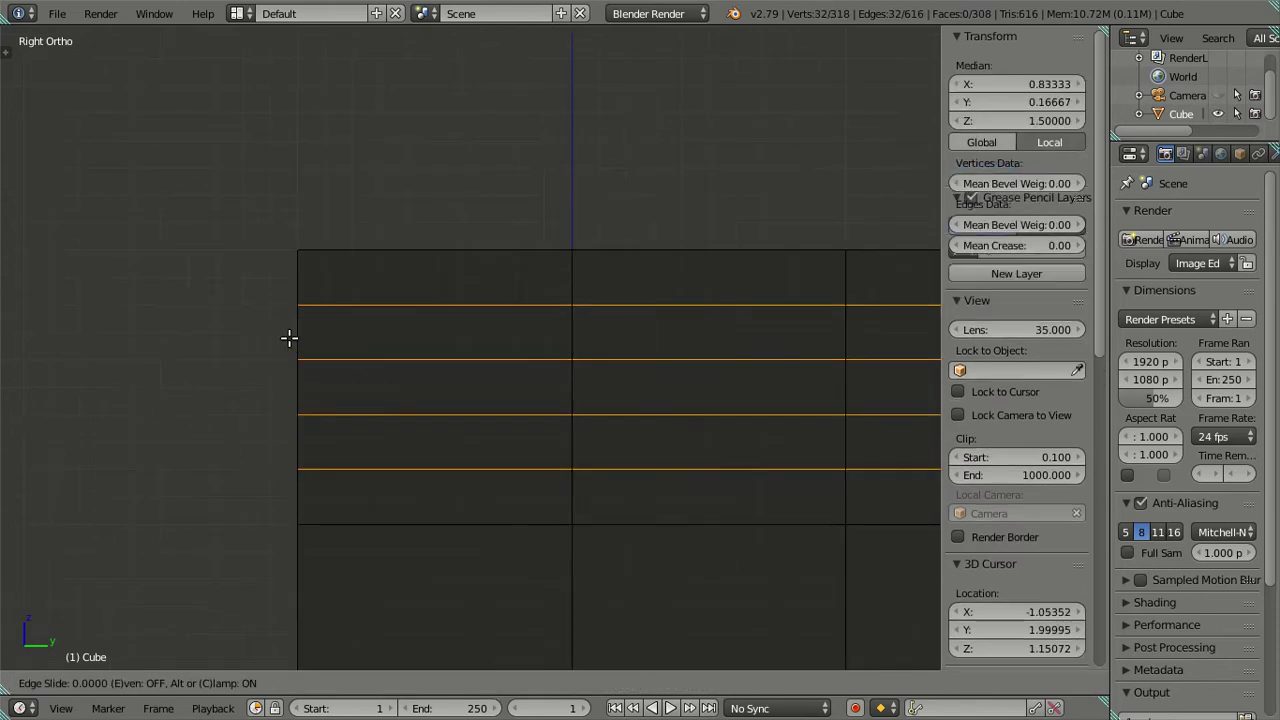
pyautogui.rightClick(289, 337)
pyautogui.press('x')
pyautogui.click(403, 363)
pyautogui.scroll(-3, 400, 360)
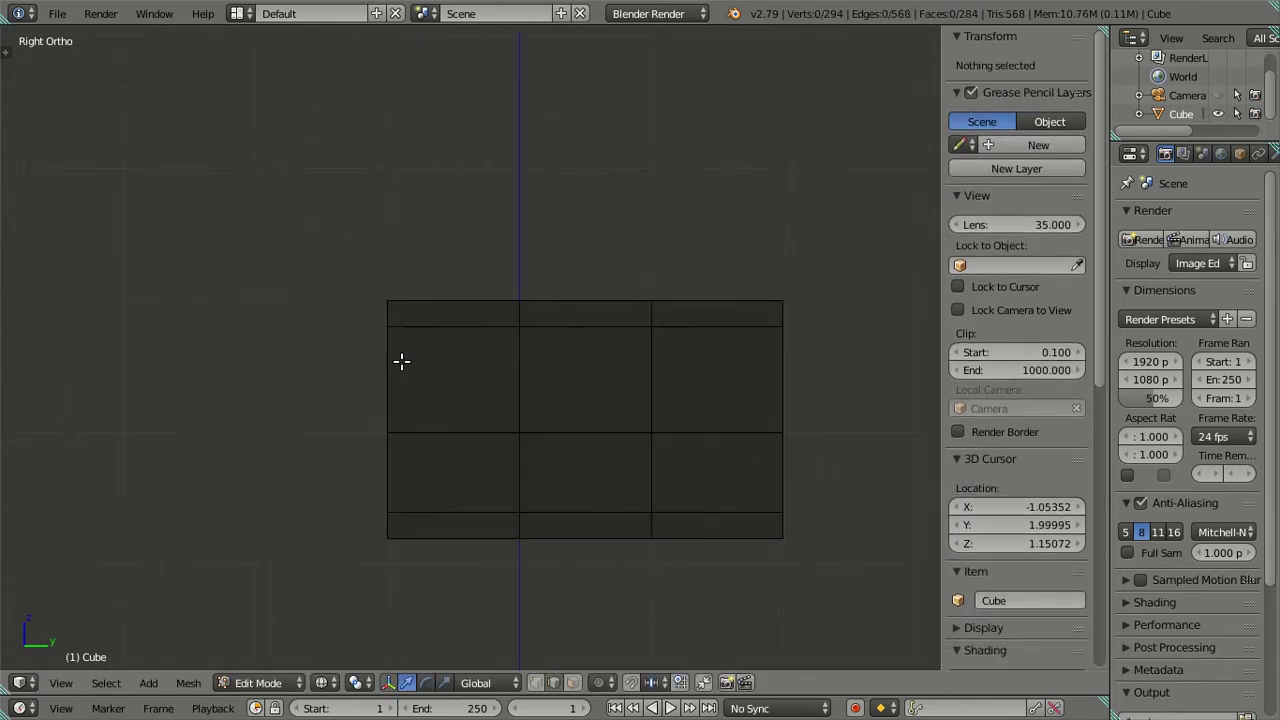
pyautogui.press('z')
# Dissolve the side block's bottom horizontal edge loop, then return to wireframe
pyautogui.keyDown('alt'); pyautogui.rightClick(455, 512); pyautogui.keyUp('alt')
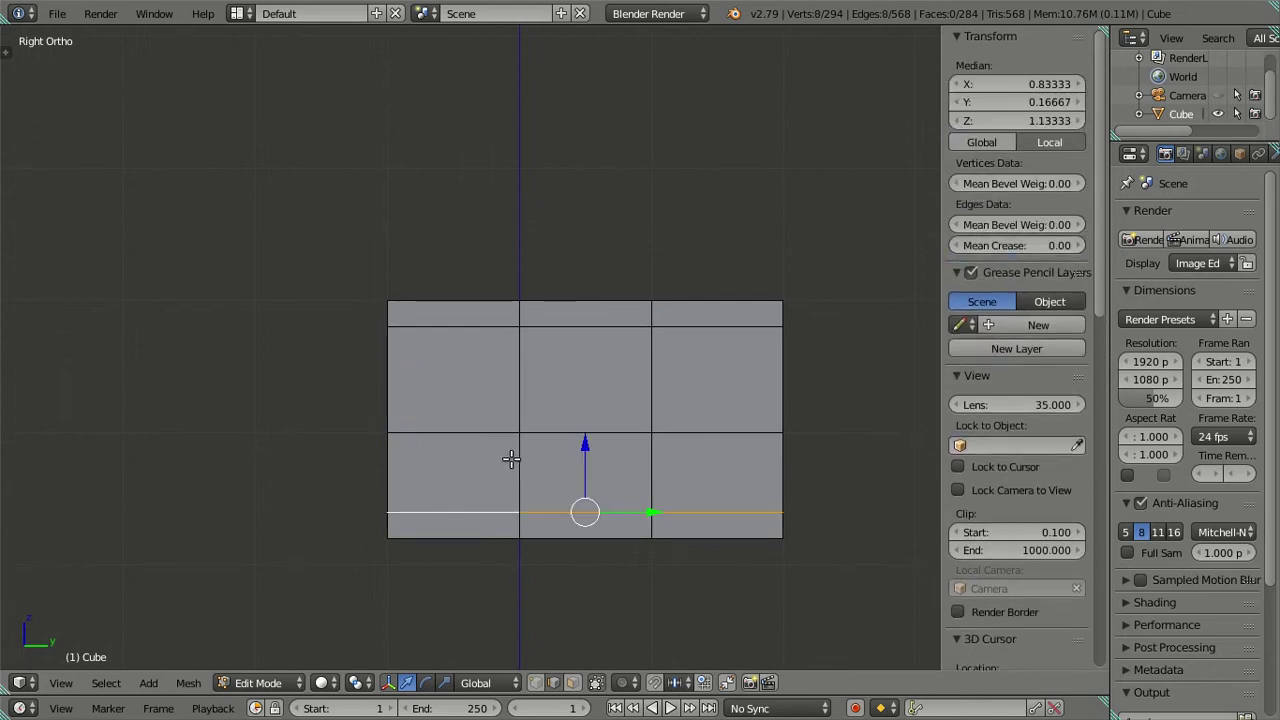
pyautogui.scroll(1, 508, 457)
pyautogui.press('x')
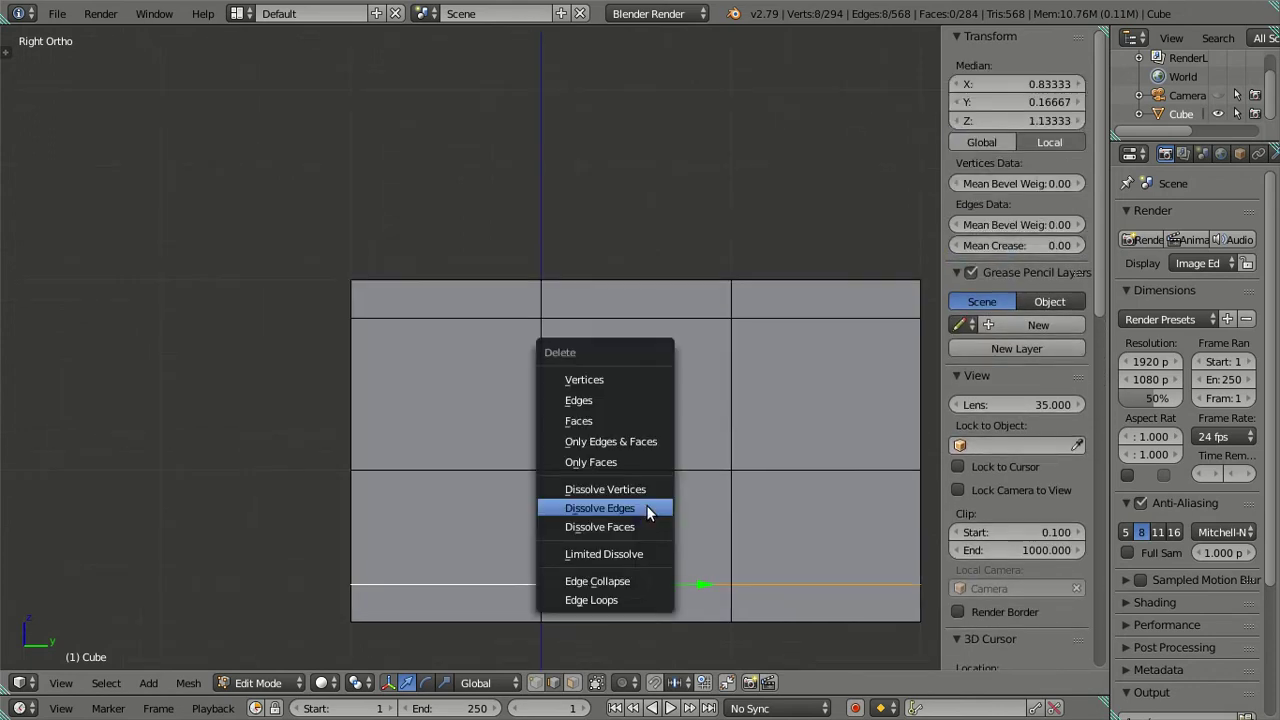
pyautogui.click(646, 505)
pyautogui.scroll(-2, 640, 504)
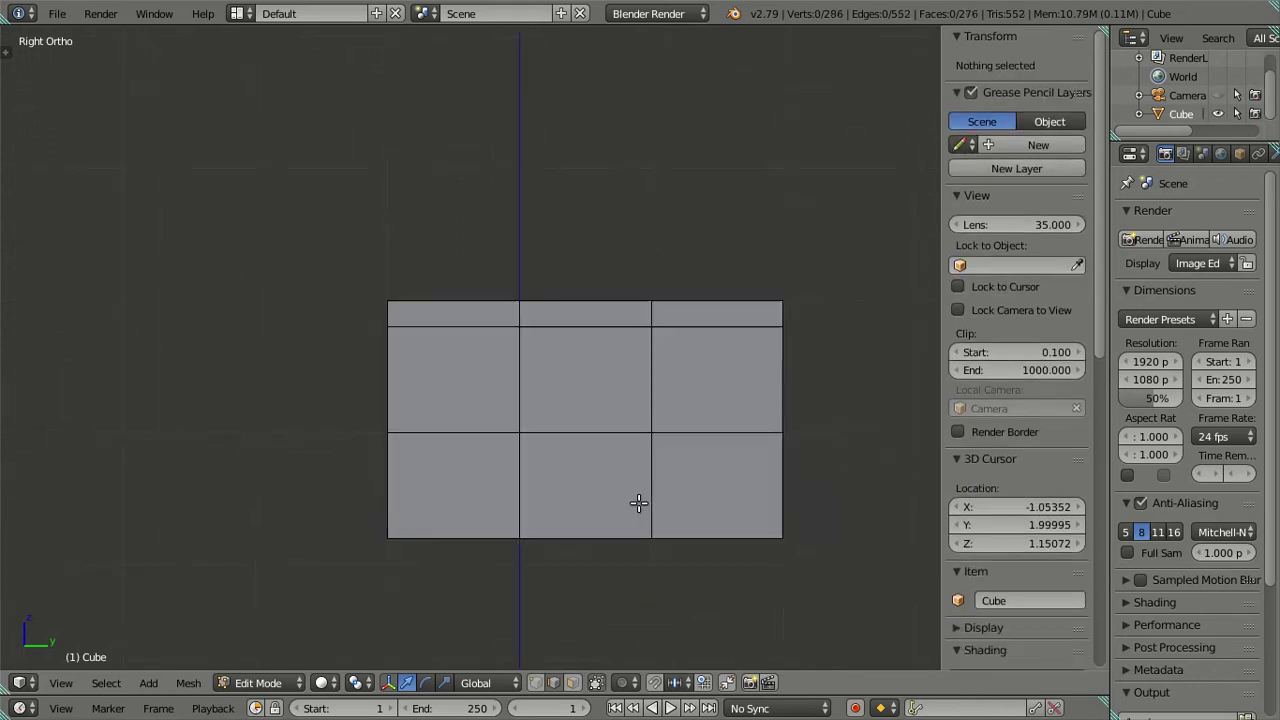
pyautogui.press('z')
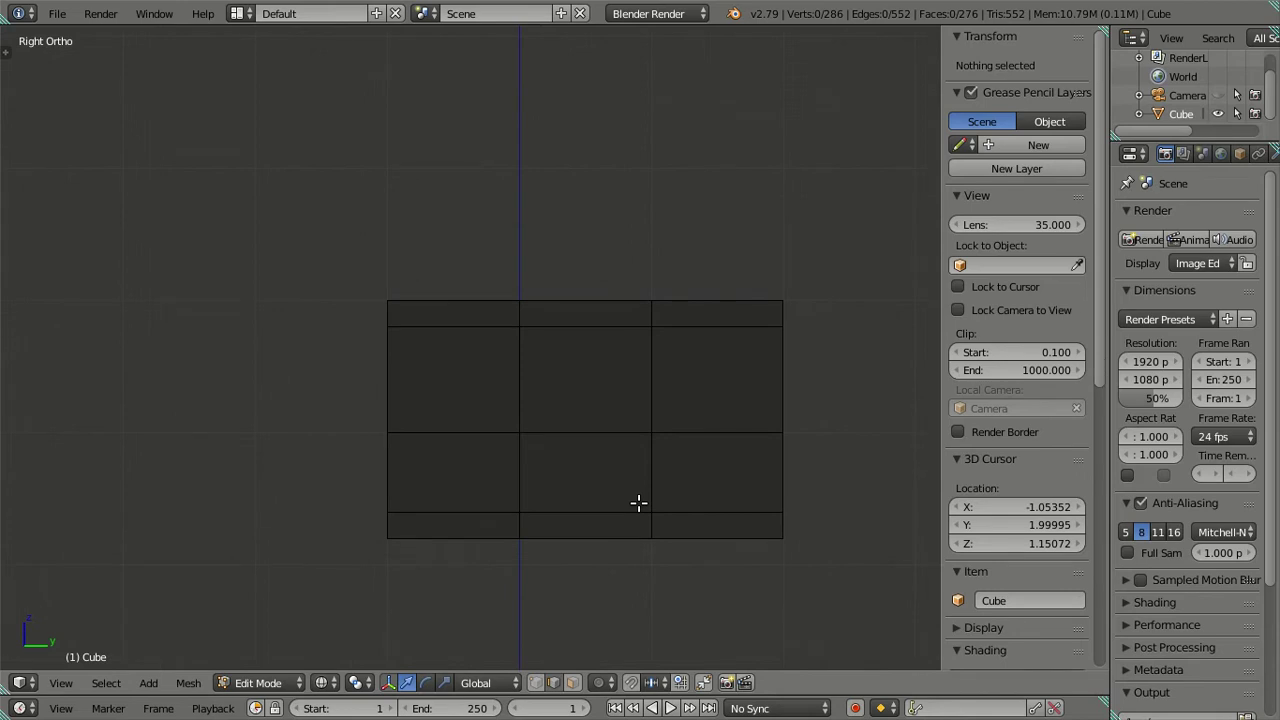
# Dissolve the remaining bottom edge loop and return to solid shading
pyautogui.keyDown('alt'); pyautogui.rightClick(555, 518); pyautogui.keyUp('alt')
pyautogui.press('x')
pyautogui.click(637, 500)
pyautogui.press('z')
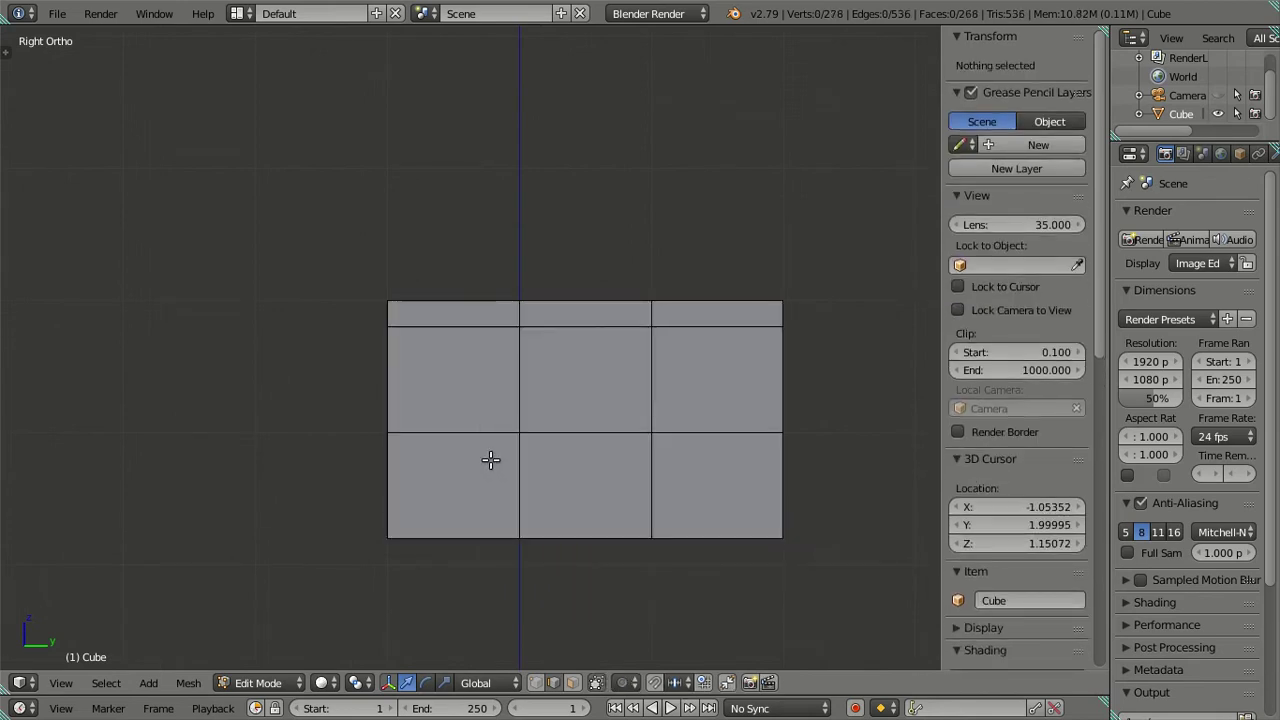
pyautogui.moveTo(490, 460); pyautogui.dragTo(416, 417, button='middle')
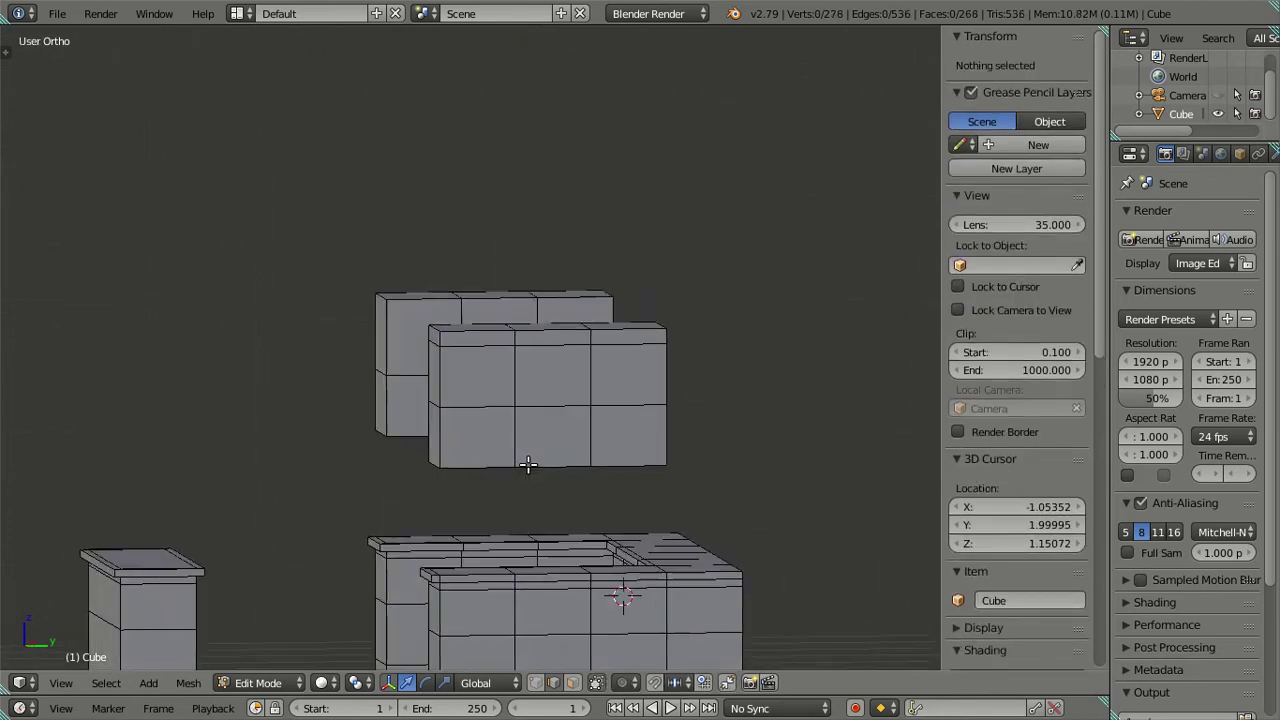
# Add four evenly spaced loop cuts to the left box, dissolve them, and orbit to inspect
pyautogui.hotkey('ctrl', 'r')
pyautogui.scroll(3, 325, 348)
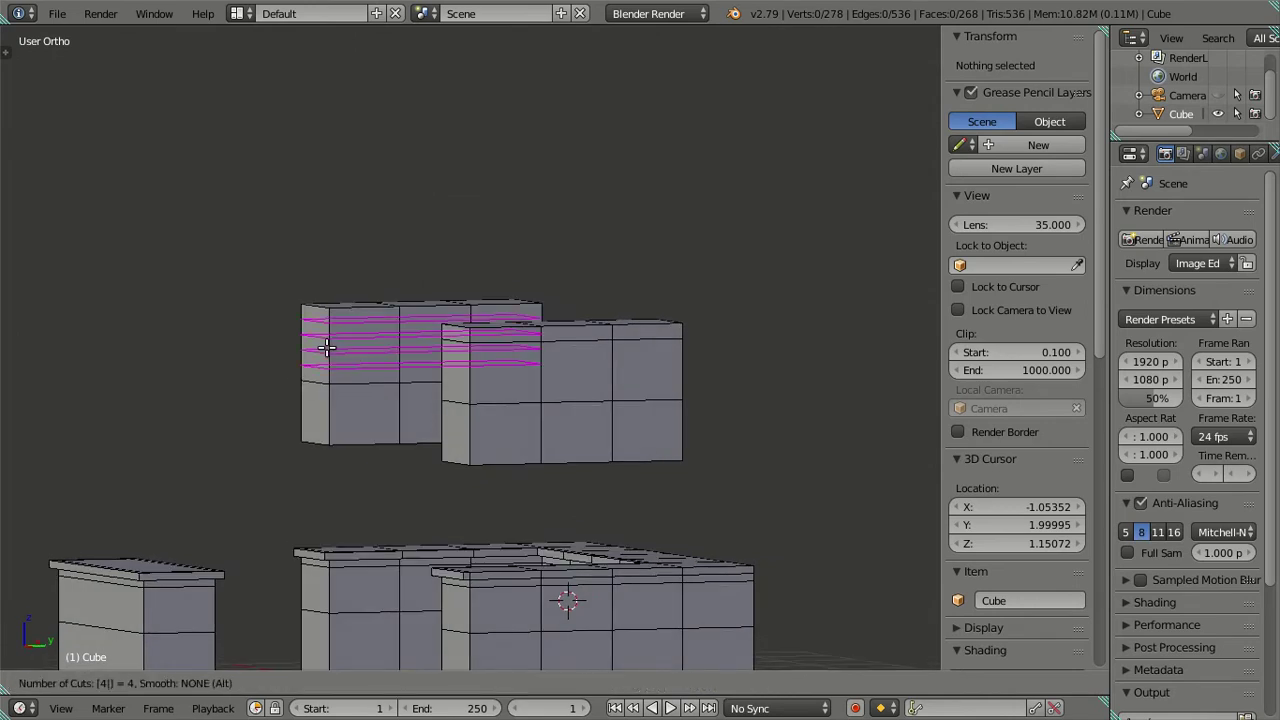
pyautogui.click(325, 348)
pyautogui.rightClick(325, 348)
pyautogui.scroll(2, 338, 318)
pyautogui.press('x')
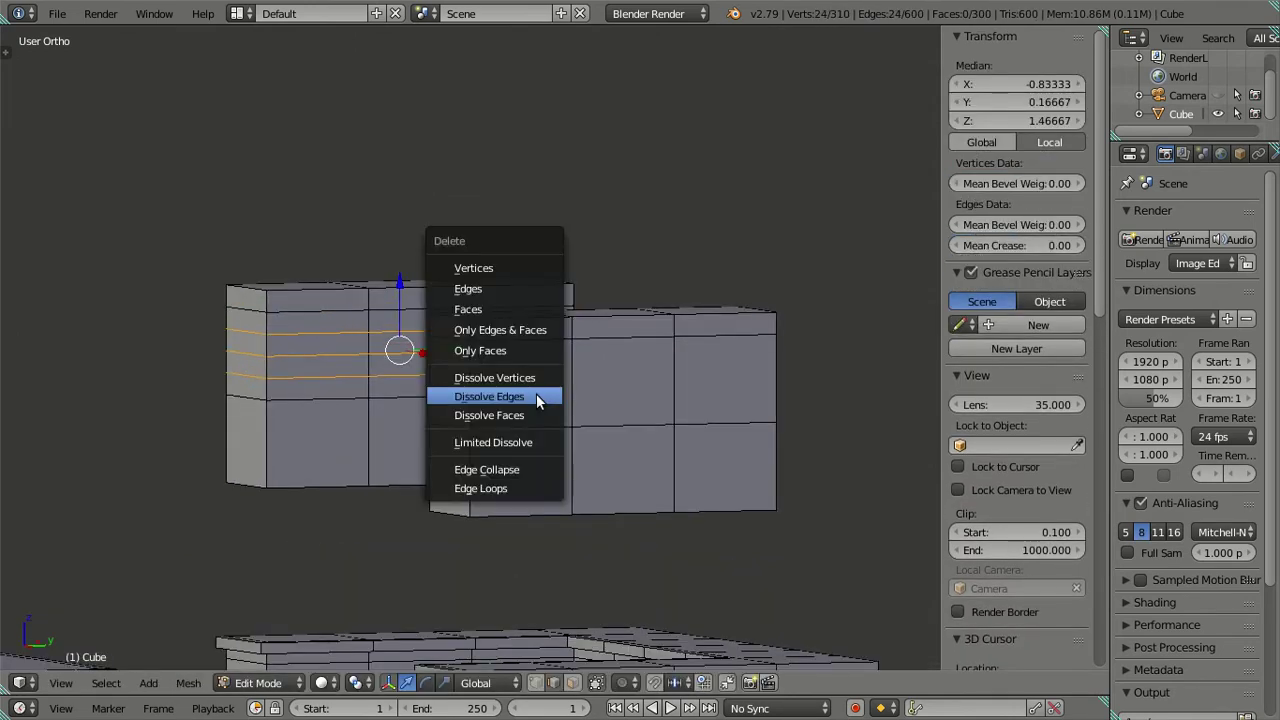
pyautogui.click(534, 397)
pyautogui.scroll(-3, 517, 460)
pyautogui.moveTo(517, 460)
pyautogui.mouseDown(button='middle')
pyautogui.moveTo(571, 443)
pyautogui.moveTo(523, 472)
pyautogui.moveTo(520, 274)
pyautogui.mouseUp(button='middle')
pyautogui.scroll(3, 514, 354)
pyautogui.moveTo(514, 354)
pyautogui.mouseDown(button='middle')
pyautogui.moveTo(429, 429)
pyautogui.moveTo(566, 432)
pyautogui.moveTo(666, 403)
pyautogui.moveTo(686, 429)
pyautogui.moveTo(686, 400)
pyautogui.moveTo(660, 374)
pyautogui.moveTo(666, 443)
pyautogui.moveTo(626, 463)
pyautogui.moveTo(699, 470)
pyautogui.mouseUp(button='middle')
pyautogui.scroll(2, 680, 405)
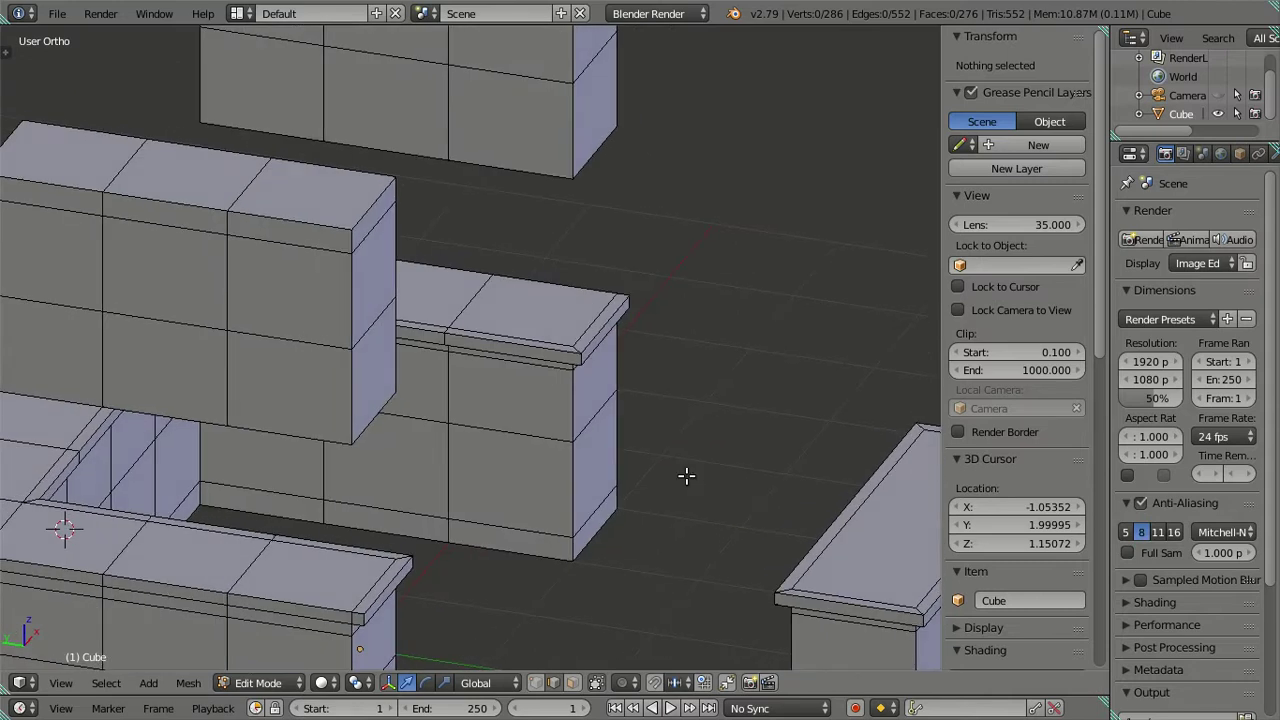
pyautogui.scroll(-5, 548, 325)
pyautogui.moveTo(549, 190)
pyautogui.mouseDown(button='middle')
pyautogui.moveTo(632, 367)
pyautogui.moveTo(614, 366)
pyautogui.moveTo(594, 320)
pyautogui.moveTo(606, 314)
pyautogui.moveTo(391, 266)
pyautogui.mouseUp(button='middle')
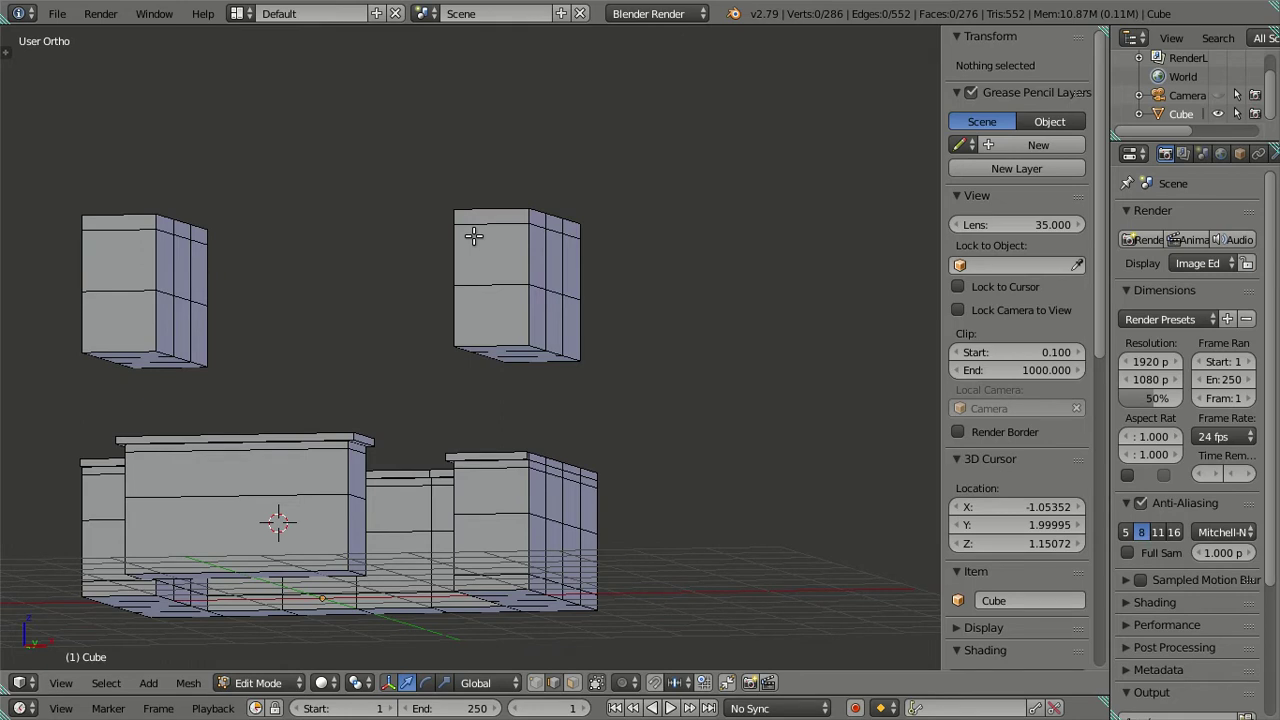
pyautogui.moveTo(398, 266)
pyautogui.mouseDown(button='middle')
pyautogui.moveTo(520, 266)
pyautogui.moveTo(503, 277)
pyautogui.moveTo(406, 258)
pyautogui.mouseUp(button='middle')
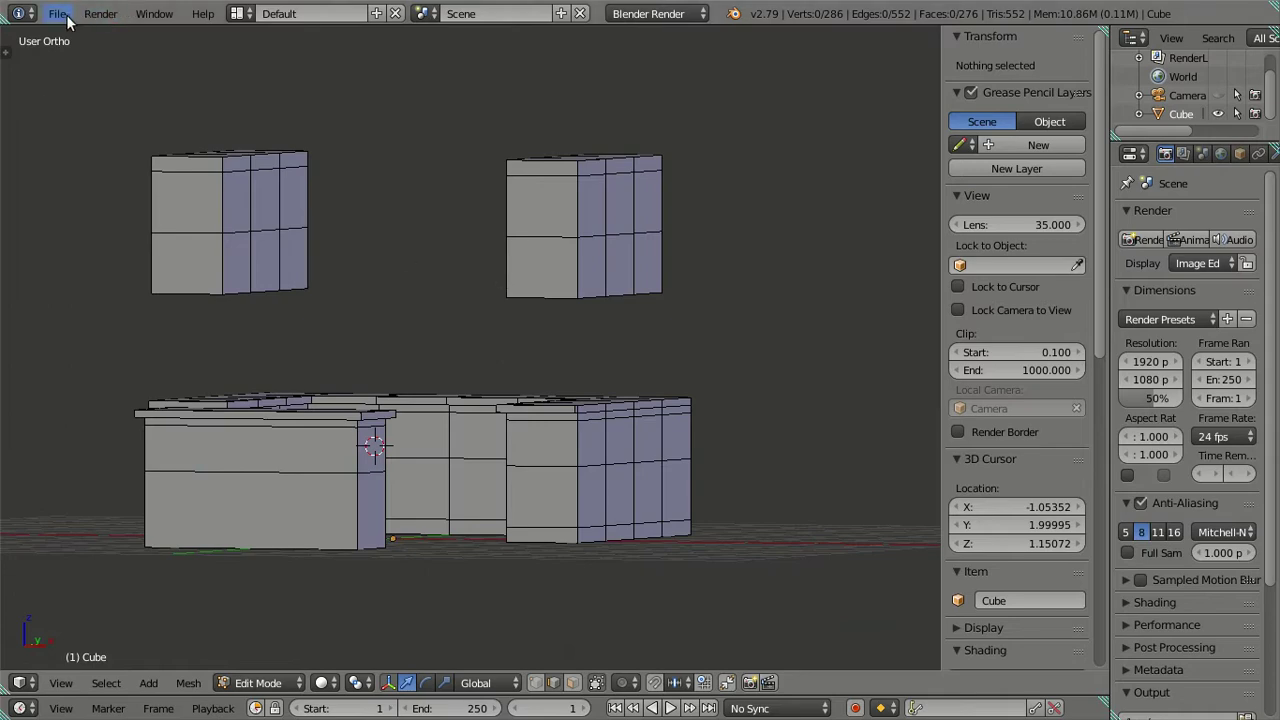
# Start Save As with the Desktop folder as the save location
pyautogui.click(55, 13)
pyautogui.click(90, 174)
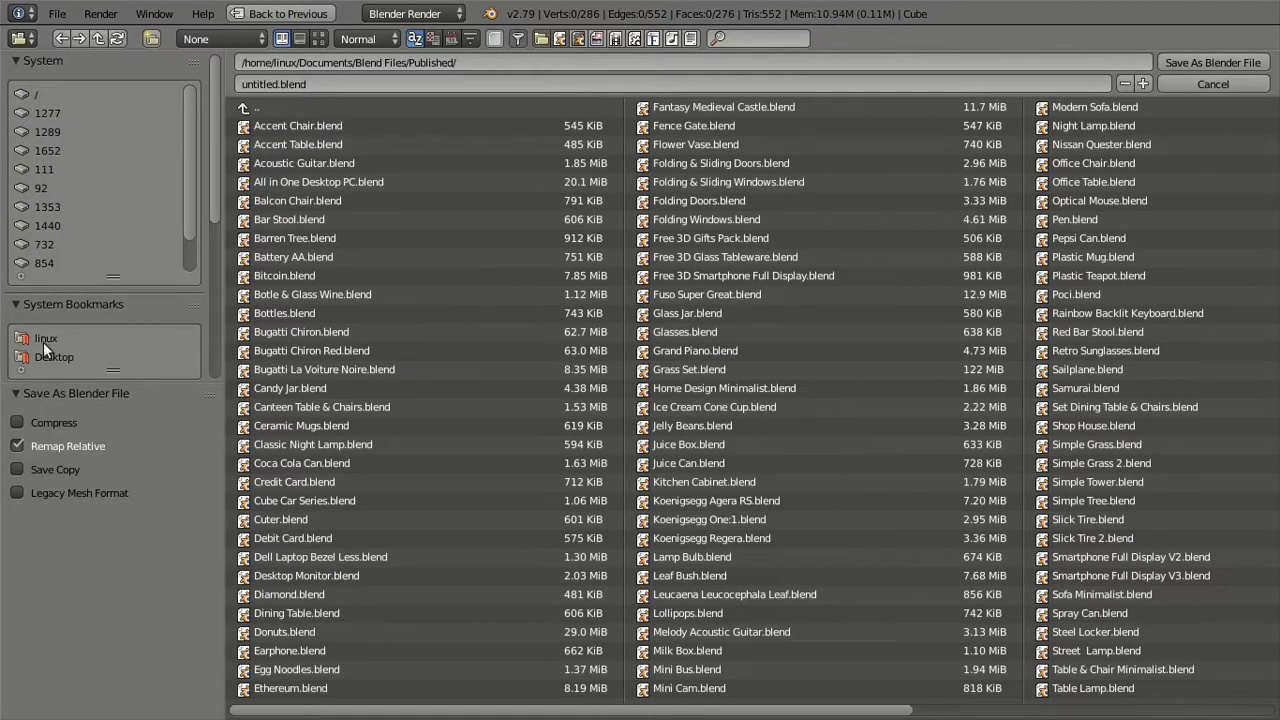
pyautogui.click(50, 357)
pyautogui.scroll(-2, 184, 224)
pyautogui.scroll(2, 184, 224)
pyautogui.scroll(-2, 184, 224)
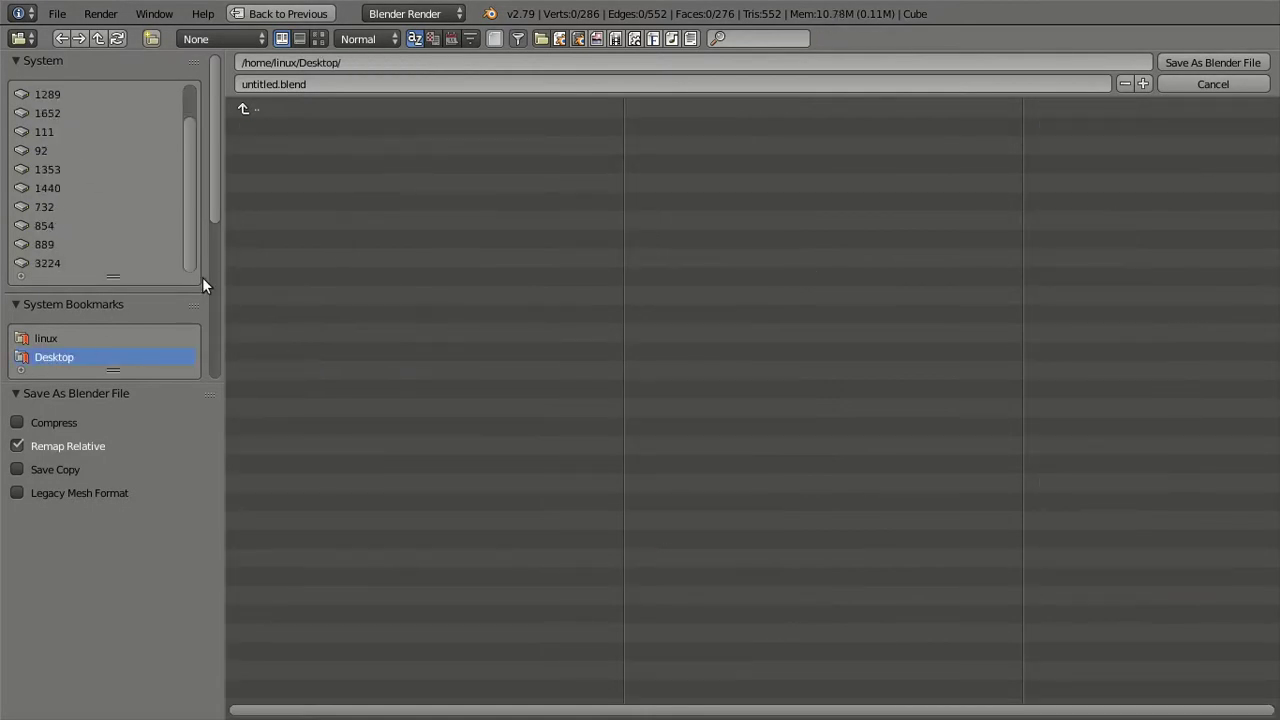
pyautogui.scroll(-2, 197, 299)
pyautogui.scroll(-4, 195, 298)
pyautogui.scroll(2, 197, 177)
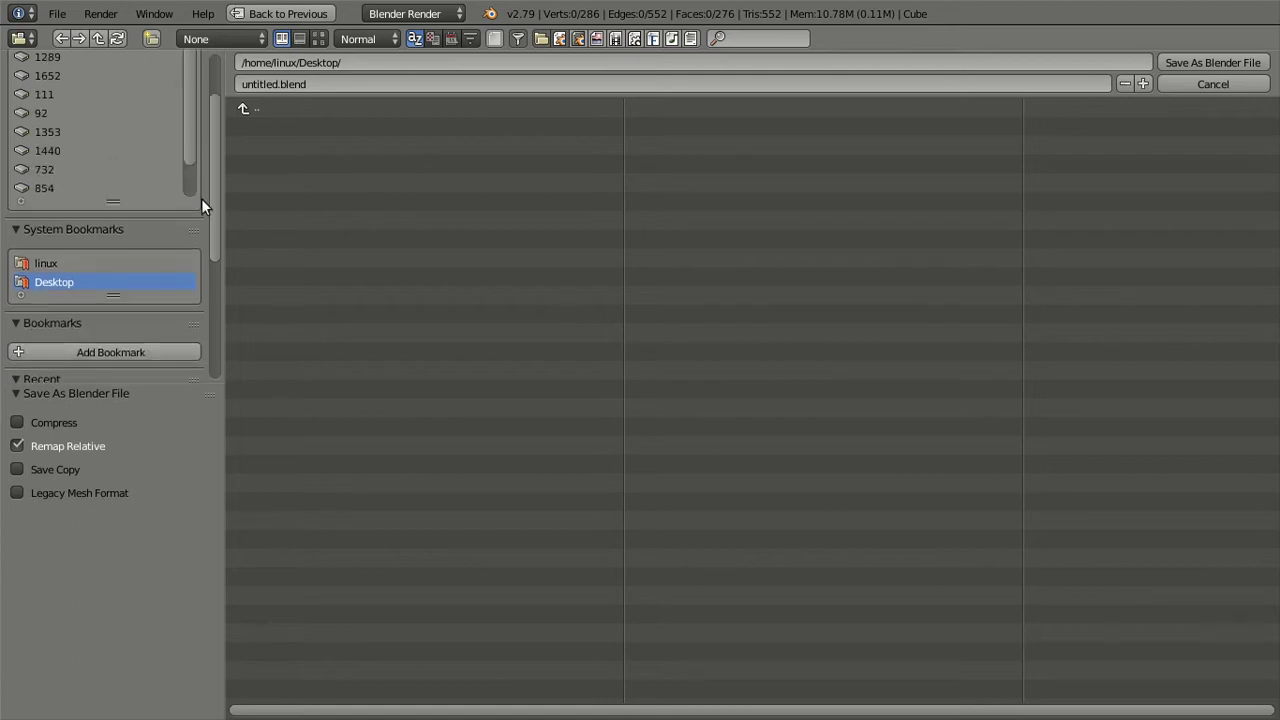
pyautogui.scroll(-3, 201, 199)
# Name the file Kitchen Set.blend and save it to the Desktop
pyautogui.click(259, 84)
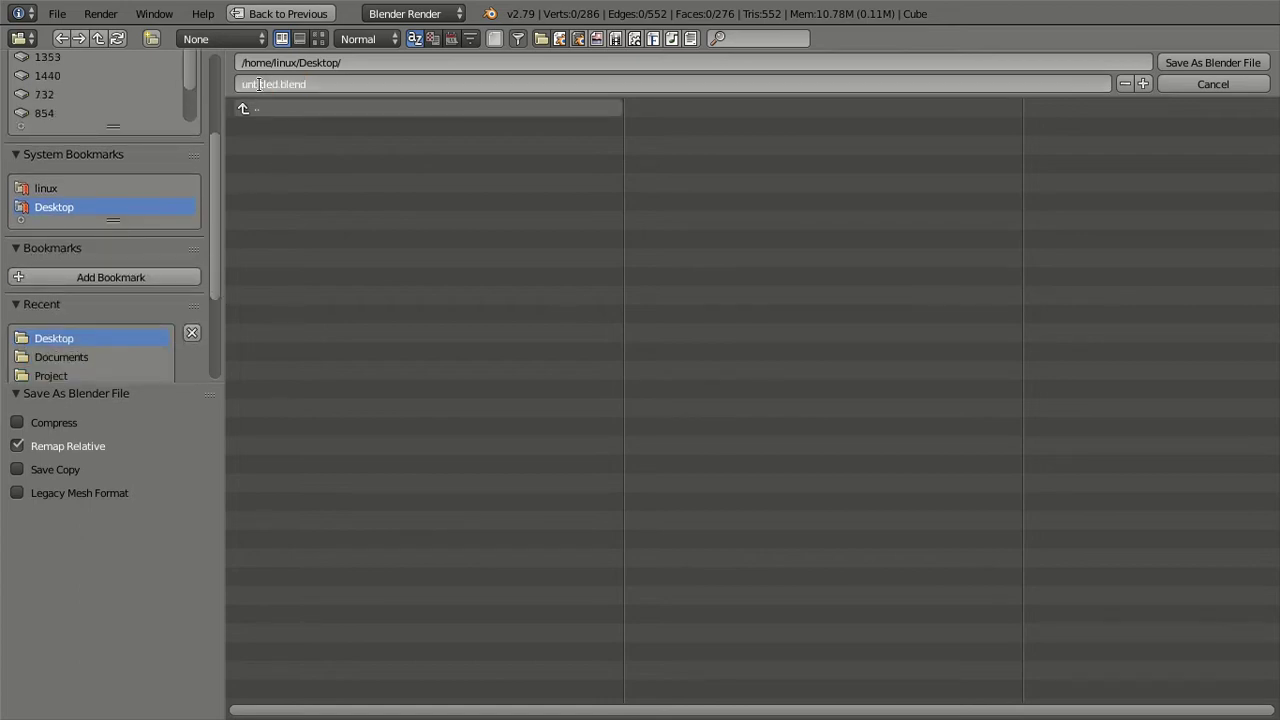
pyautogui.doubleClick(259, 84)
pyautogui.write('kl')
pyautogui.press('BackSpace')
pyautogui.press('BackSpace')
pyautogui.click(103, 554)
pyautogui.click(1183, 62)
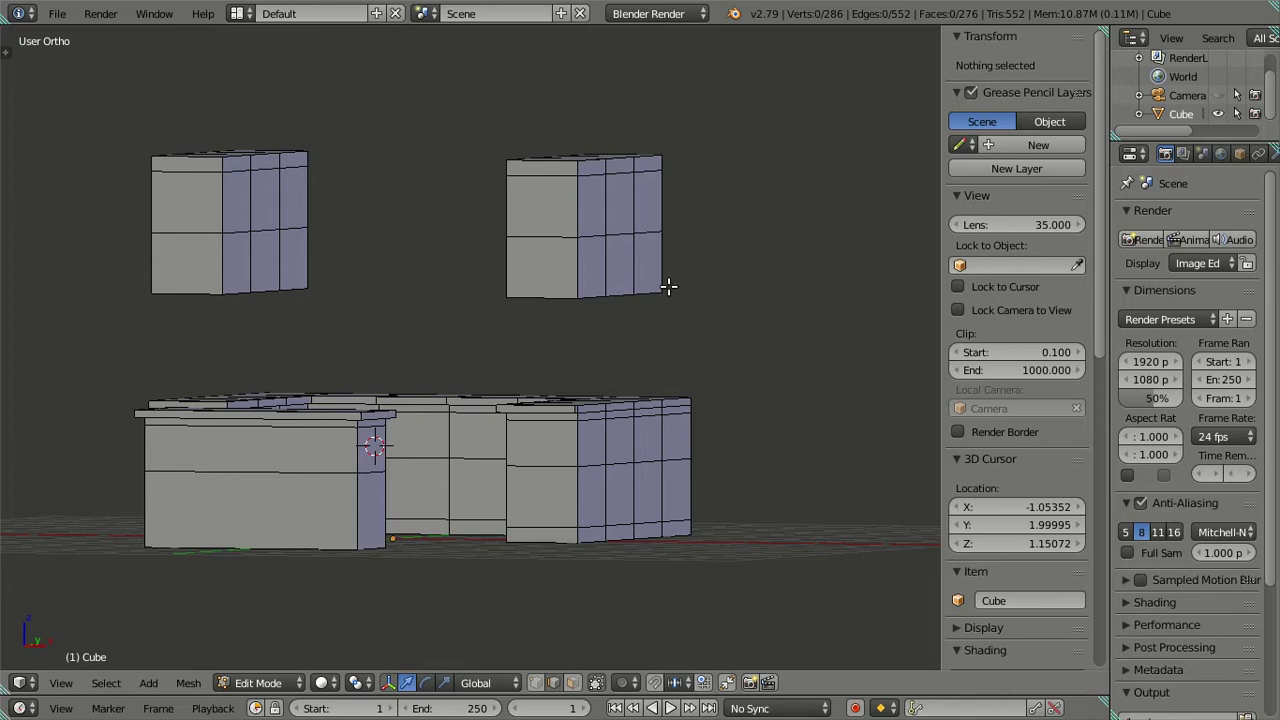
# Look straight down on the cabinet in top view (Numpad 7), zoomed in close
pyautogui.moveTo(659, 287)
pyautogui.mouseDown(button='middle')
pyautogui.moveTo(547, 306)
pyautogui.moveTo(640, 313)
pyautogui.moveTo(657, 334)
pyautogui.moveTo(660, 406)
pyautogui.moveTo(583, 360)
pyautogui.moveTo(566, 405)
pyautogui.moveTo(632, 267)
pyautogui.mouseUp(button='middle')
pyautogui.scroll(1, 460, 275)
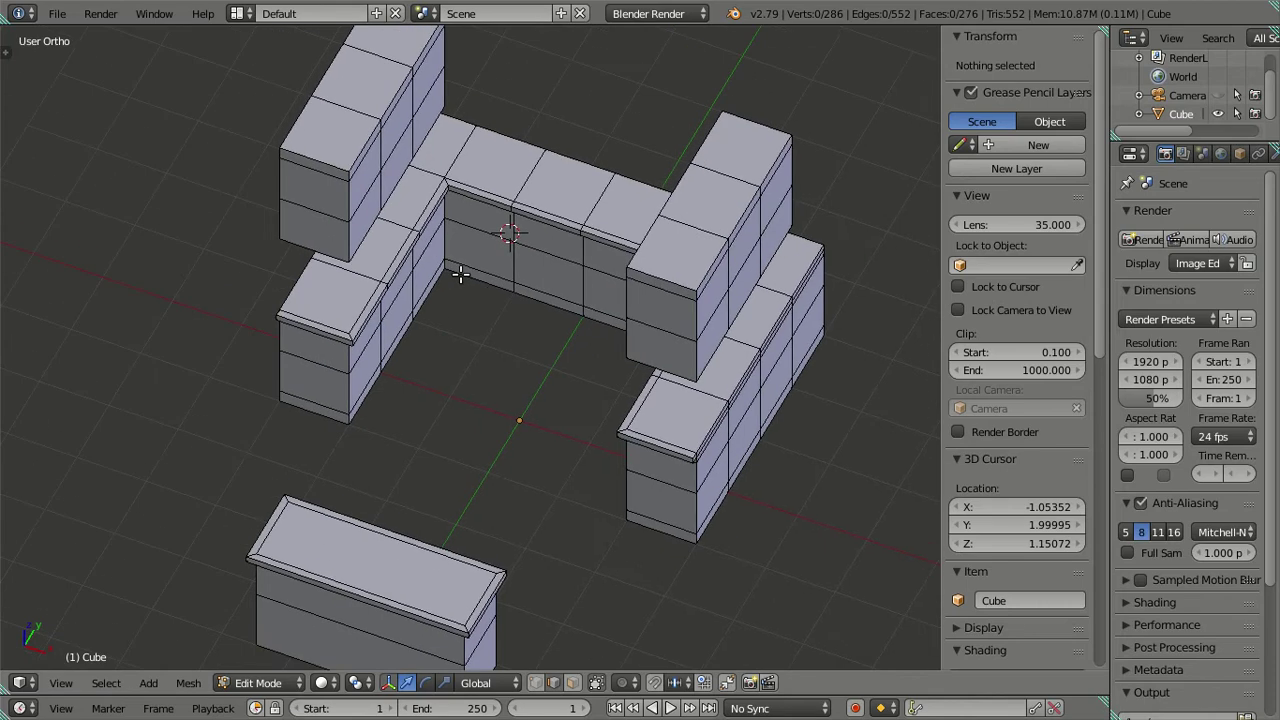
pyautogui.moveTo(459, 268)
pyautogui.mouseDown(button='middle')
pyautogui.moveTo(309, 257)
pyautogui.moveTo(420, 289)
pyautogui.moveTo(455, 404)
pyautogui.mouseUp(button='middle')
pyautogui.press('KP_7')
pyautogui.scroll(2, 434, 380)
pyautogui.scroll(1, 443, 406)
pyautogui.scroll(2, 440, 513)
pyautogui.scroll(1, 440, 513)
pyautogui.scroll(1, 440, 513)
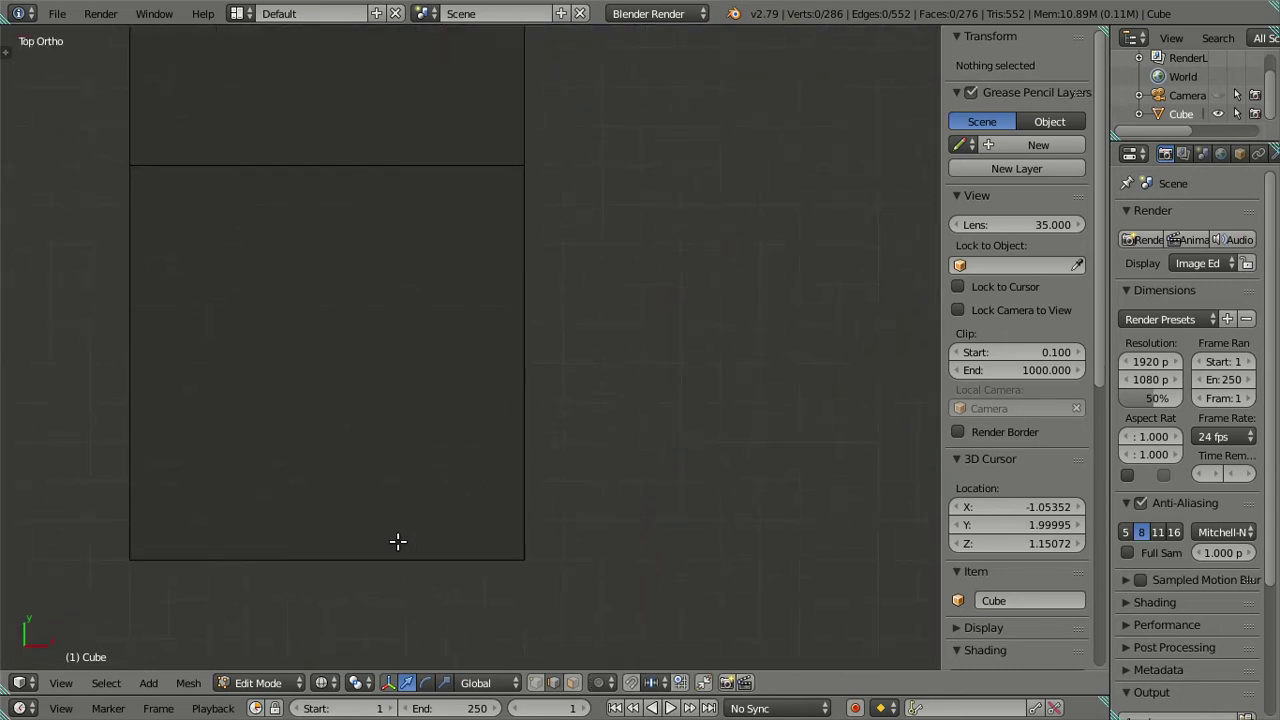
pyautogui.scroll(-2, 384, 551)
pyautogui.scroll(-3, 380, 543)
pyautogui.scroll(1, 396, 538)
pyautogui.scroll(3, 404, 529)
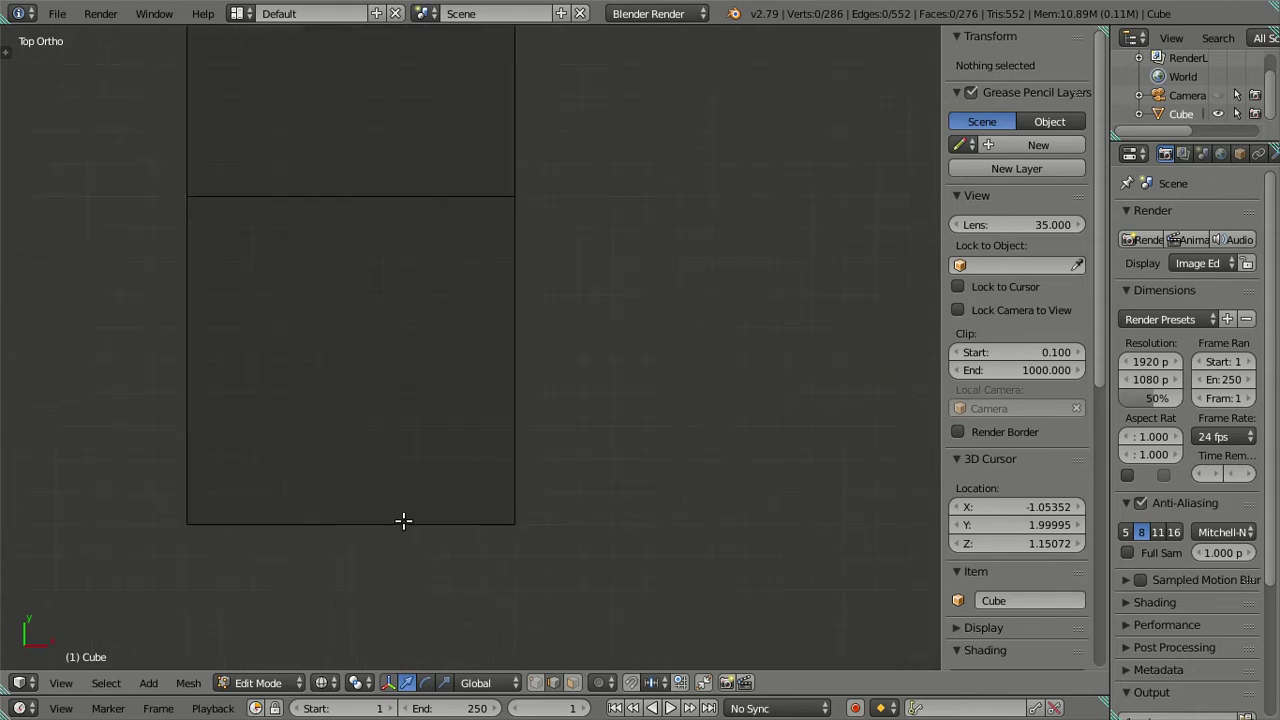
# Preview a loop cut with 9 evenly spaced cuts across the cabinet
pyautogui.hotkey('ctrl', 'r')
pyautogui.scroll(4, 412, 497)
pyautogui.scroll(2, 414, 497)
pyautogui.scroll(2, 415, 497)
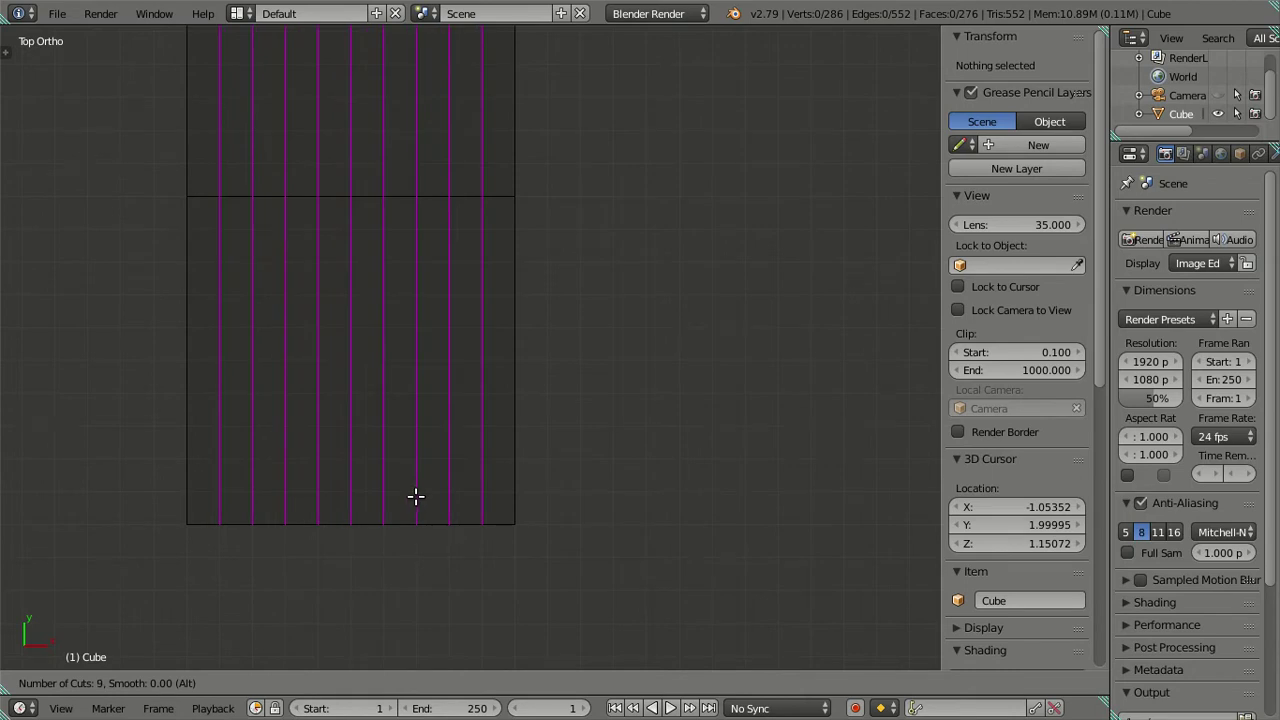
# Commit the nine loop cuts, then dissolve all but one vertical cut
pyautogui.click(416, 497)
pyautogui.rightClick(417, 497)
pyautogui.keyDown('shift'); pyautogui.rightClick(449, 457); pyautogui.keyUp('shift')
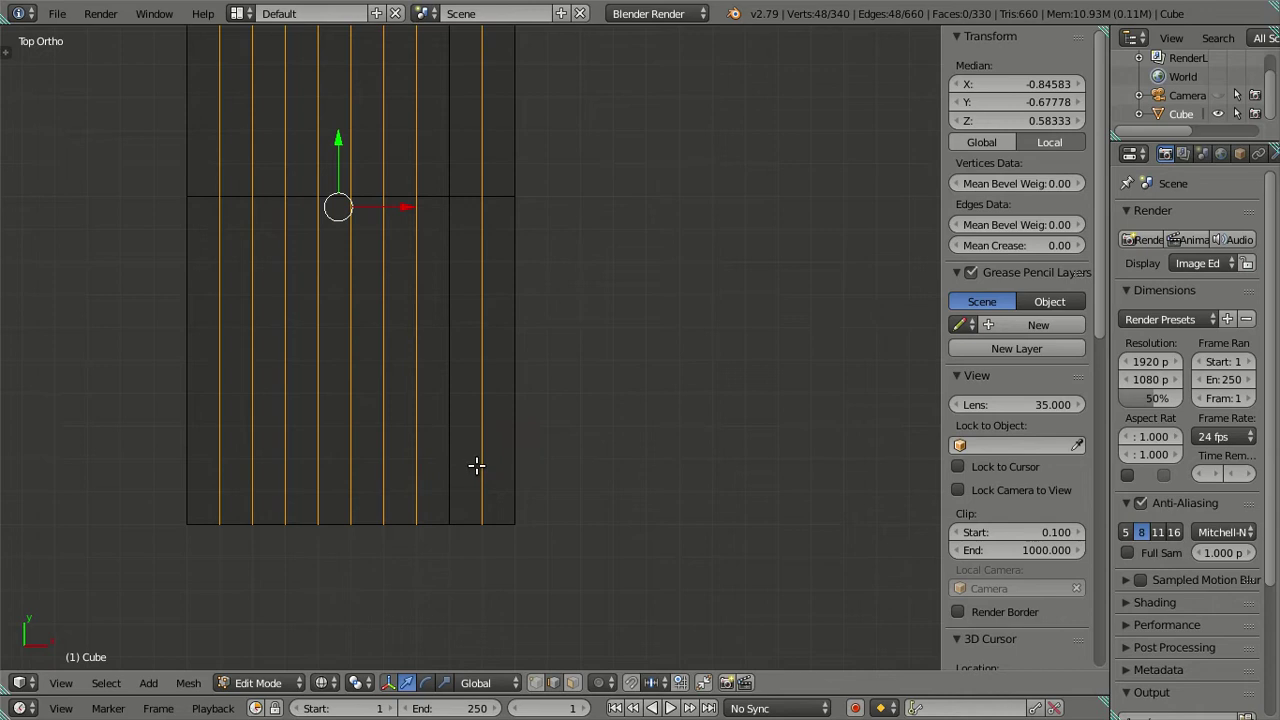
pyautogui.press('x')
pyautogui.click(707, 511)
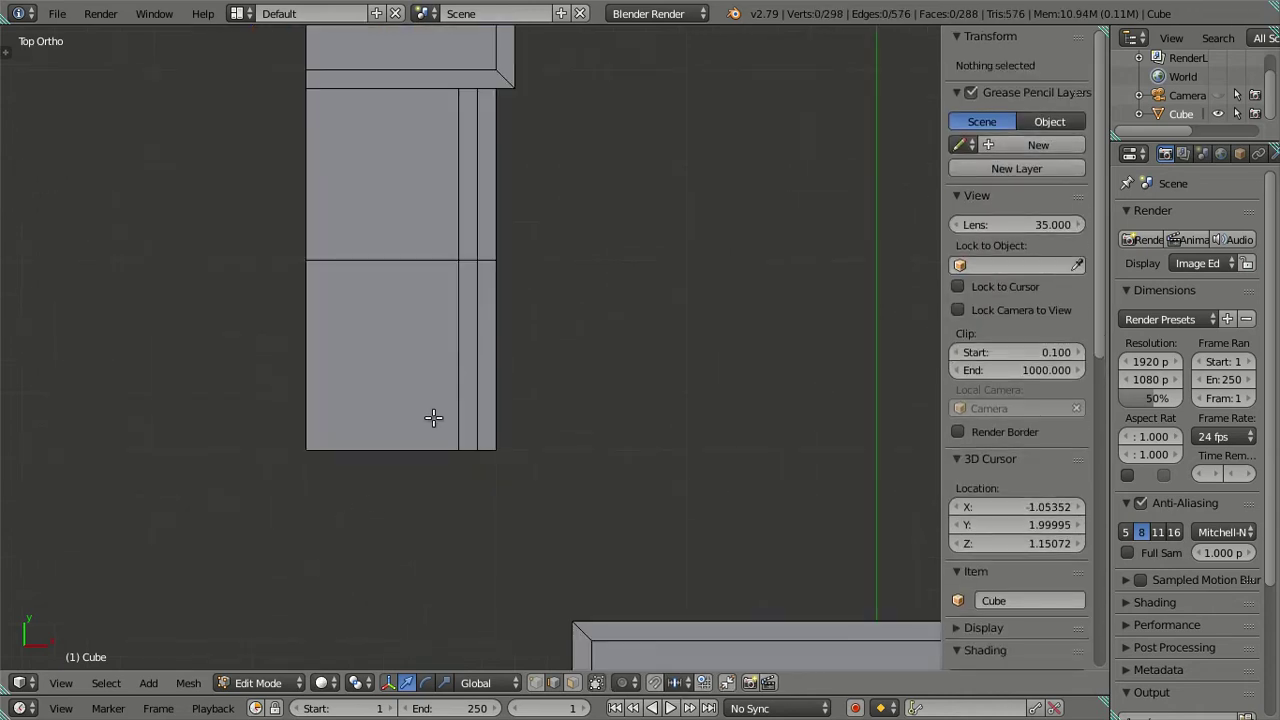
# Select a vertical run of edges on the wall side and check its median X position
pyautogui.moveTo(433, 418)
pyautogui.mouseDown(button='middle')
pyautogui.moveTo(340, 416)
pyautogui.moveTo(397, 443)
pyautogui.moveTo(563, 371)
pyautogui.moveTo(563, 357)
pyautogui.moveTo(544, 378)
pyautogui.mouseUp(button='middle')
pyautogui.scroll(-2, 340, 416)
pyautogui.scroll(3, 480, 389)
pyautogui.scroll(1, 503, 360)
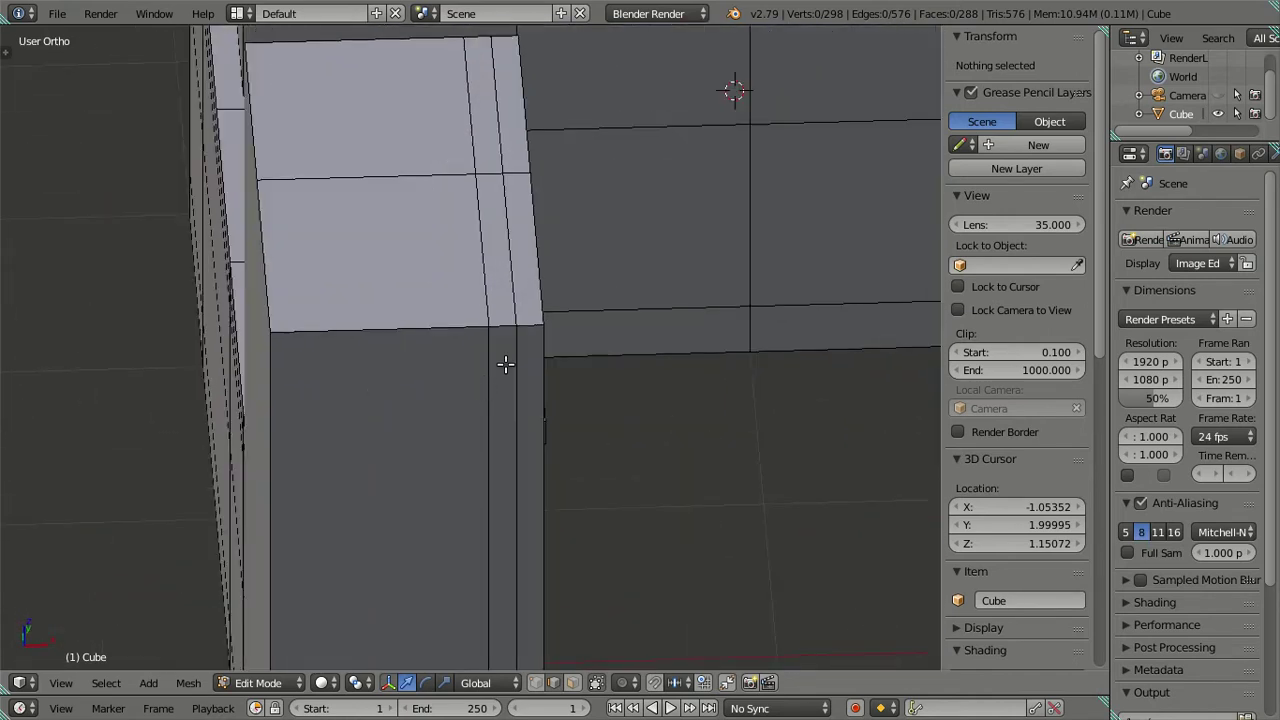
pyautogui.scroll(1, 510, 333)
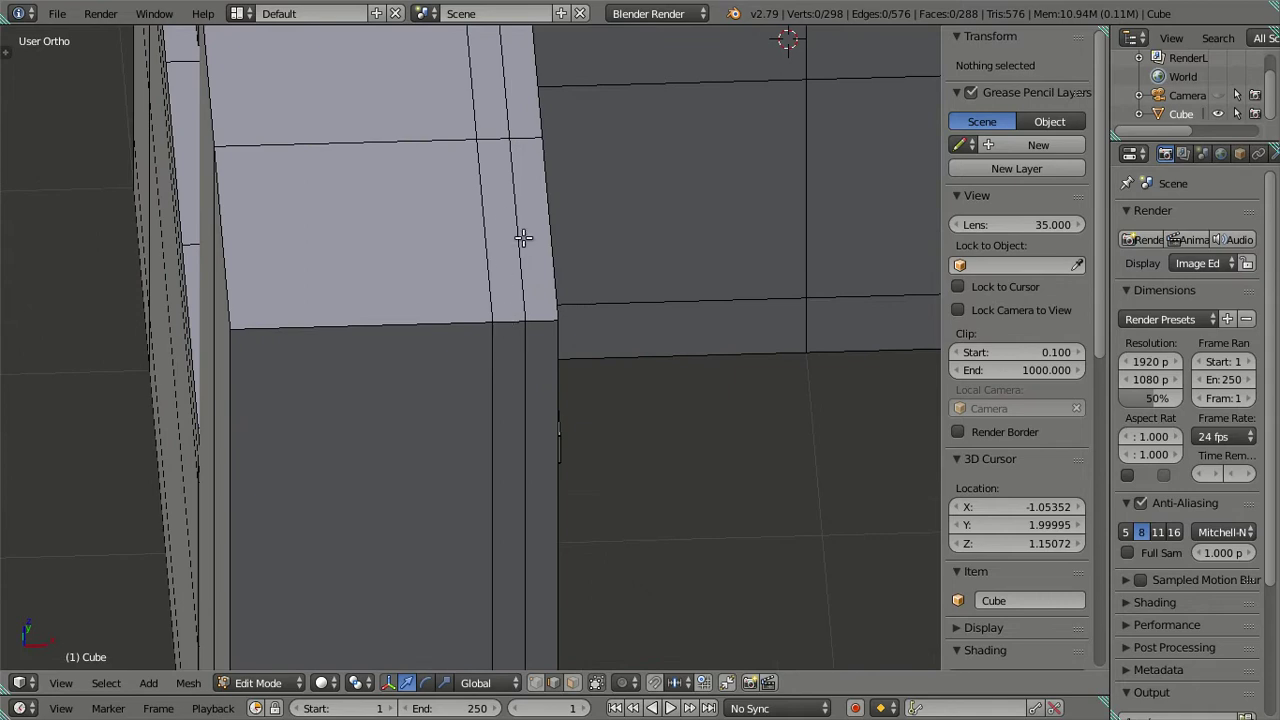
pyautogui.scroll(-2, 525, 265)
pyautogui.moveTo(580, 320)
pyautogui.mouseDown(button='middle')
pyautogui.moveTo(567, 328)
pyautogui.moveTo(500, 298)
pyautogui.mouseUp(button='middle')
pyautogui.keyDown('alt'); pyautogui.rightClick(500, 298); pyautogui.keyUp('alt')
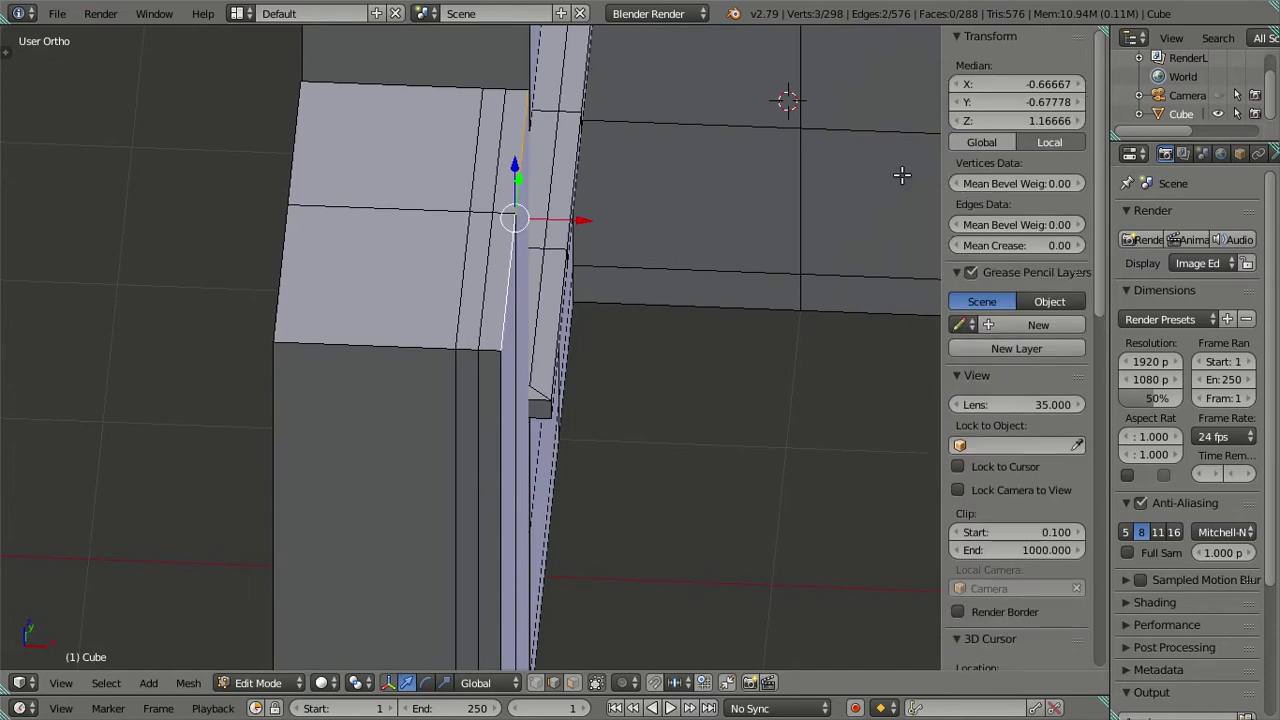
pyautogui.click(1007, 85)
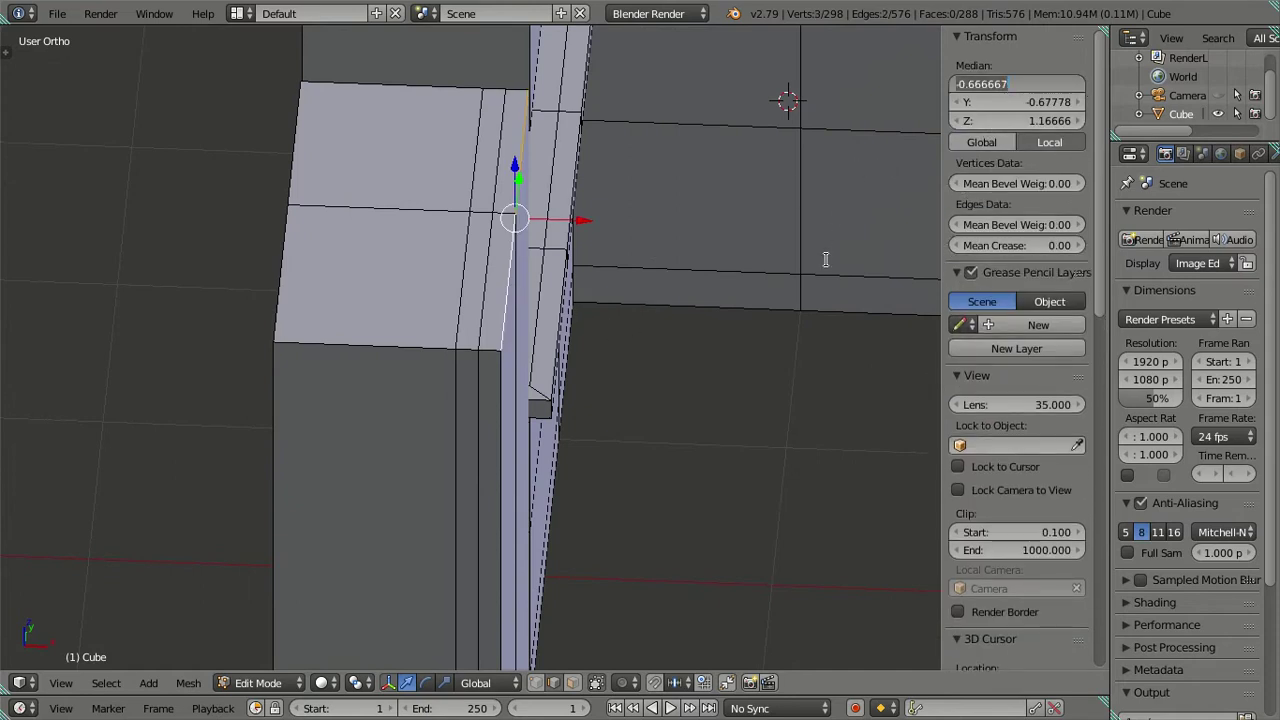
pyautogui.press('Return')
# Snap the 3D cursor to a vertical side edge loop at −2.1, −2.03, 1.75
pyautogui.press('a')
pyautogui.moveTo(826, 400); pyautogui.dragTo(649, 371, button='middle')
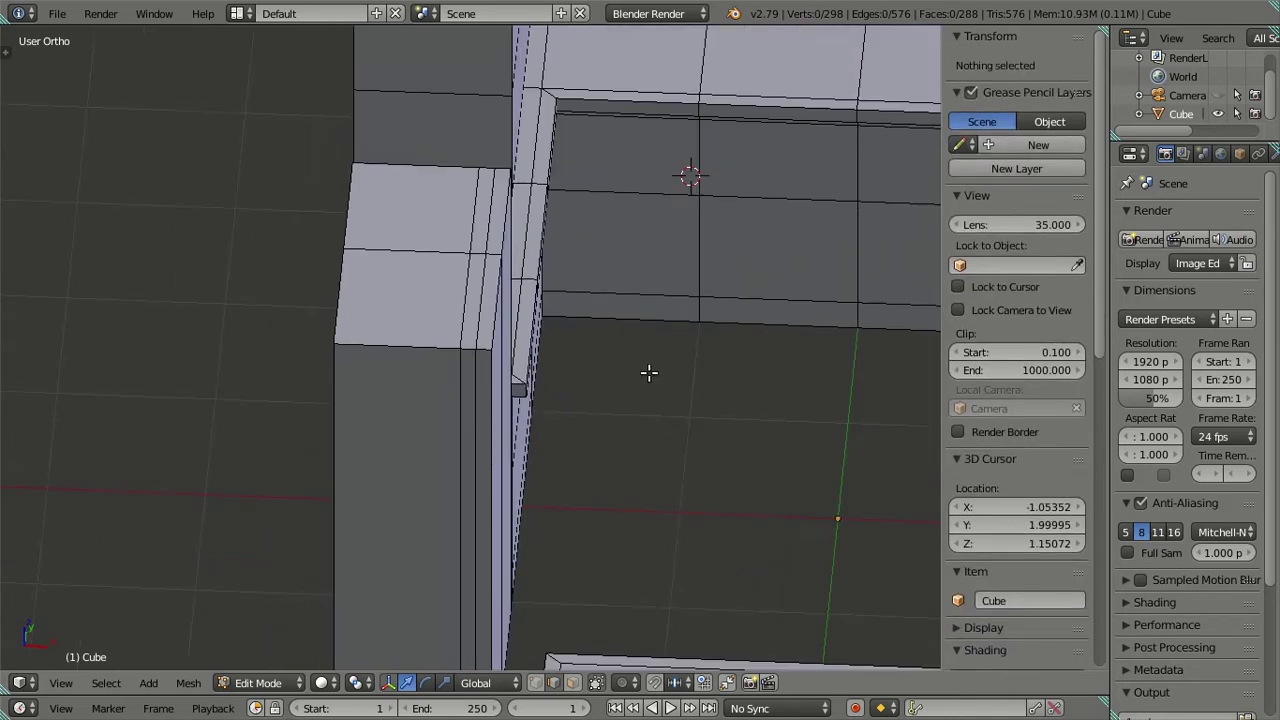
pyautogui.keyDown('alt'); pyautogui.rightClick(469, 305); pyautogui.keyUp('alt')
pyautogui.keyDown('alt'); pyautogui.rightClick(490, 316); pyautogui.keyUp('alt')
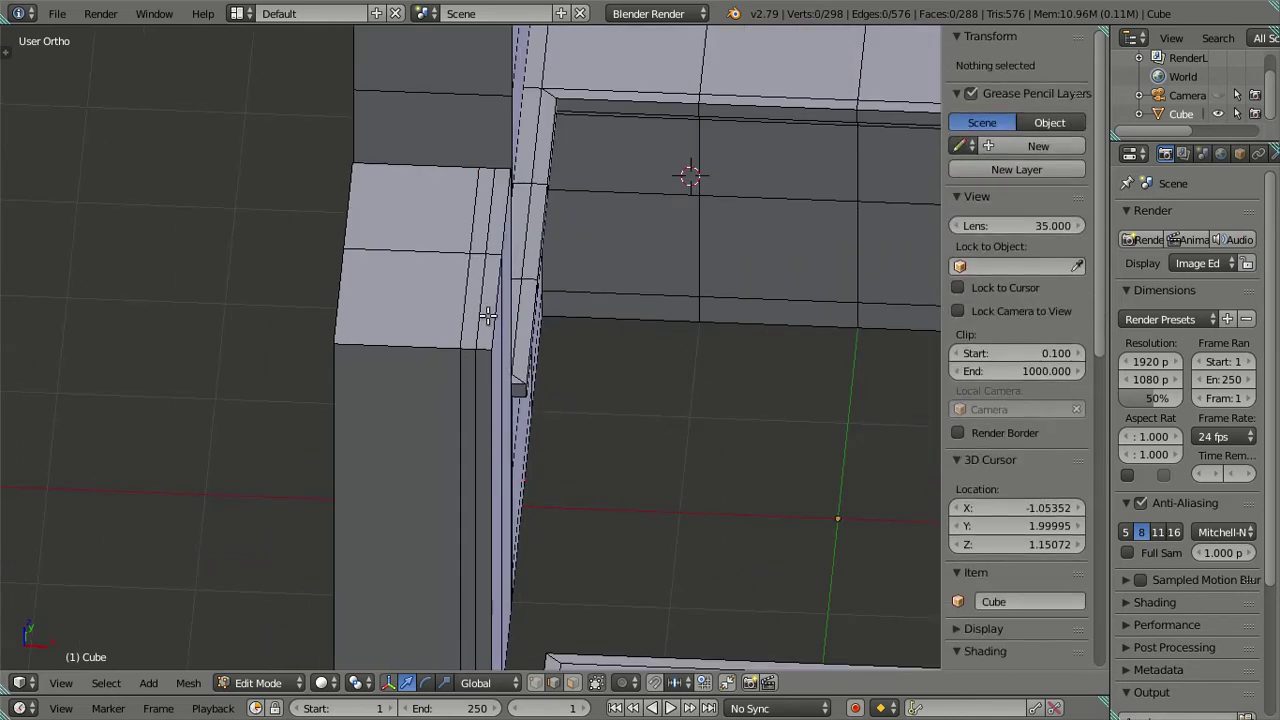
pyautogui.hotkey('shift', 's')
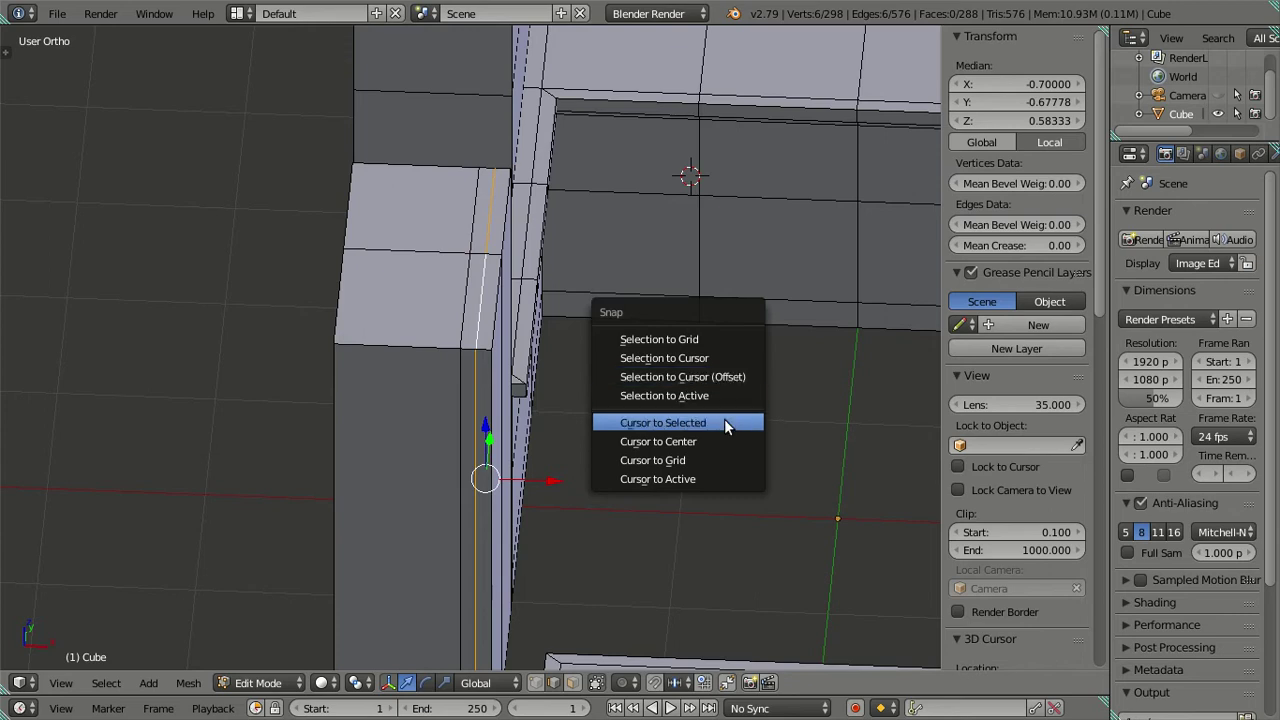
pyautogui.click(725, 421)
# Dissolve that edge loop and zoom out to the whole kitchen
pyautogui.press('x')
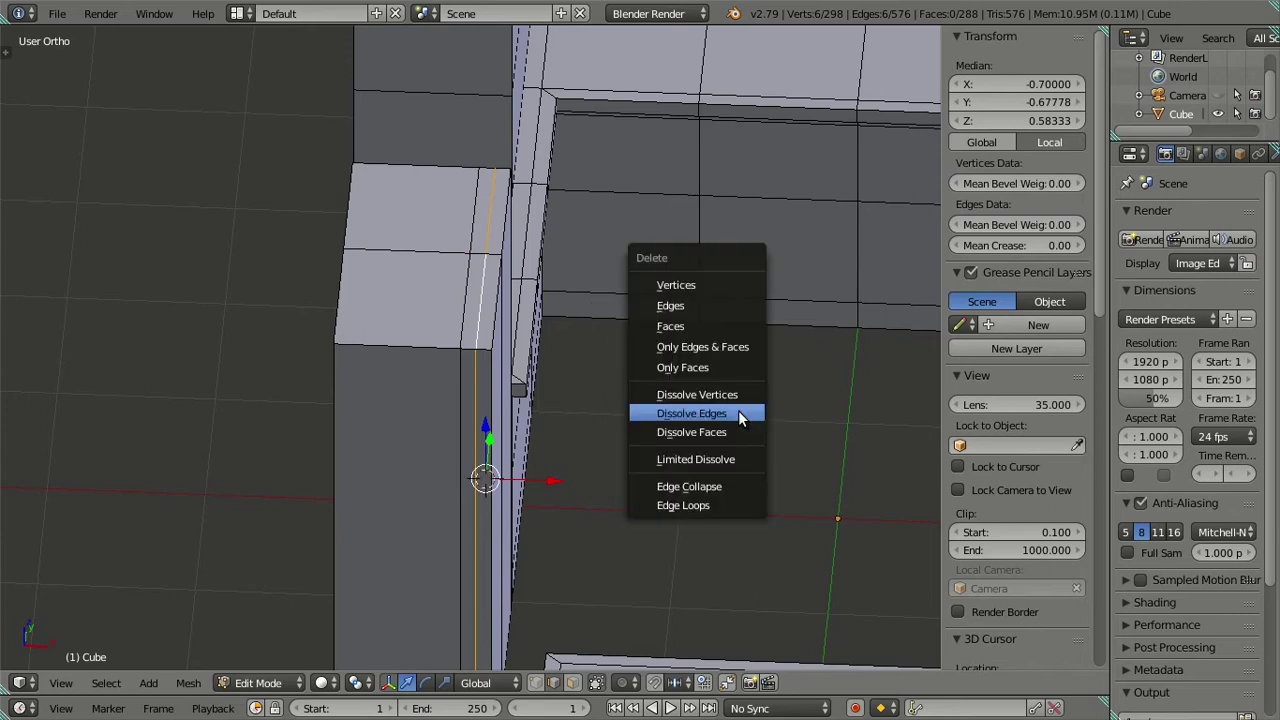
pyautogui.click(738, 410)
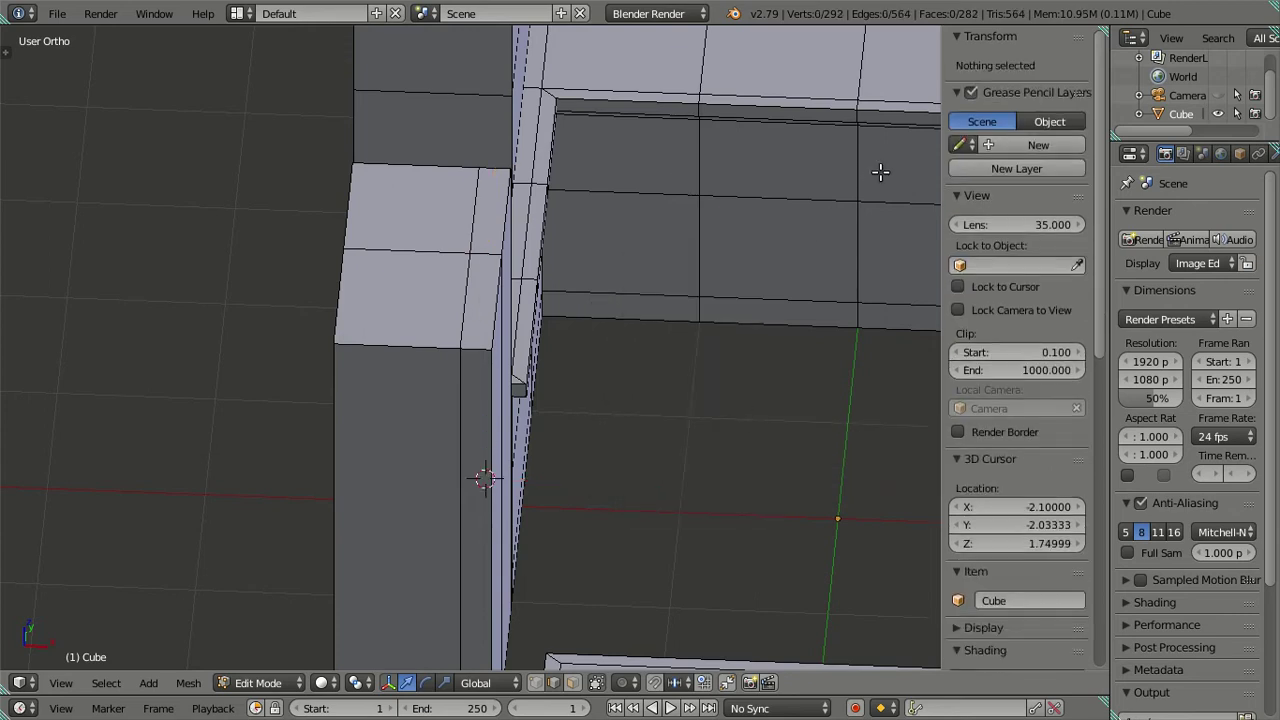
pyautogui.moveTo(735, 280); pyautogui.dragTo(491, 386, button='middle')
pyautogui.scroll(-5, 462, 336)
# In face select mode, snap the tall cabinet's two front faces to the 3D cursor
pyautogui.click(572, 682)
pyautogui.rightClick(448, 462)
pyautogui.keyDown('shift'); pyautogui.rightClick(498, 429); pyautogui.keyUp('shift')
pyautogui.moveTo(611, 462); pyautogui.dragTo(684, 457, button='middle')
pyautogui.hotkey('shift', 's')
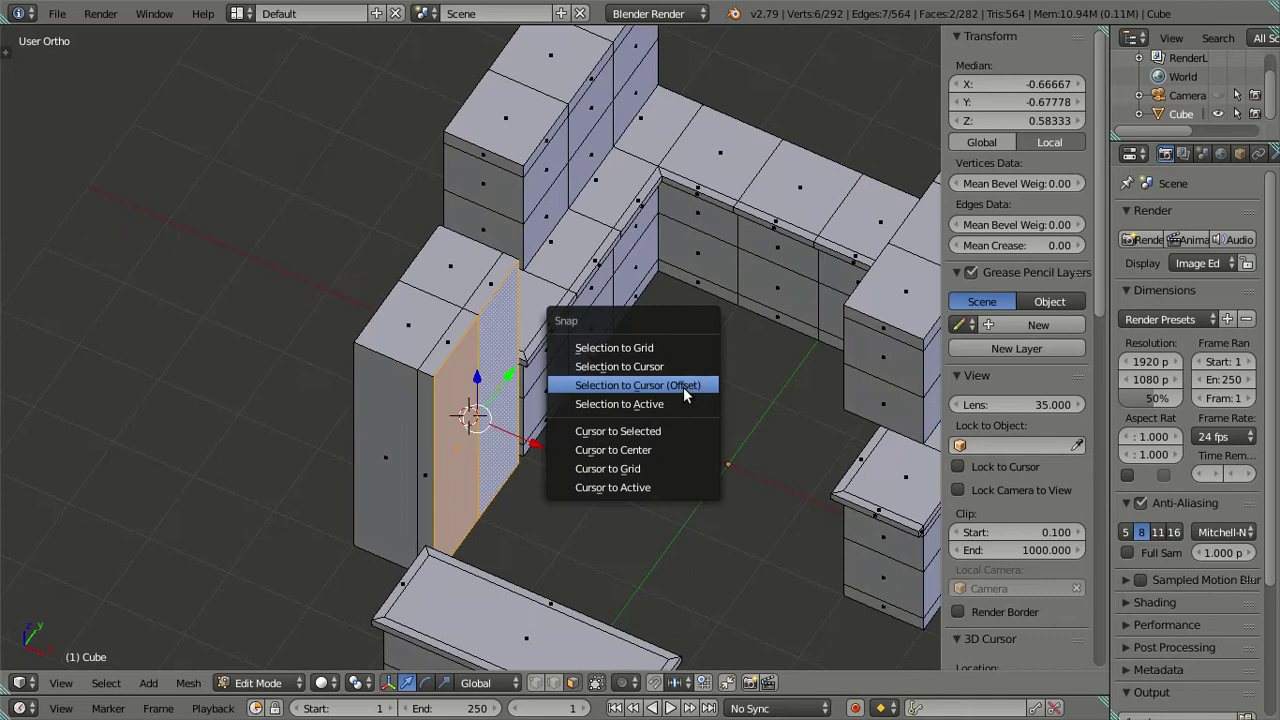
pyautogui.click(683, 386)
# Duplicate and extrude the two front faces in place, then clear the selection
pyautogui.hotkey('shift', 'd')
pyautogui.rightClick(652, 424)
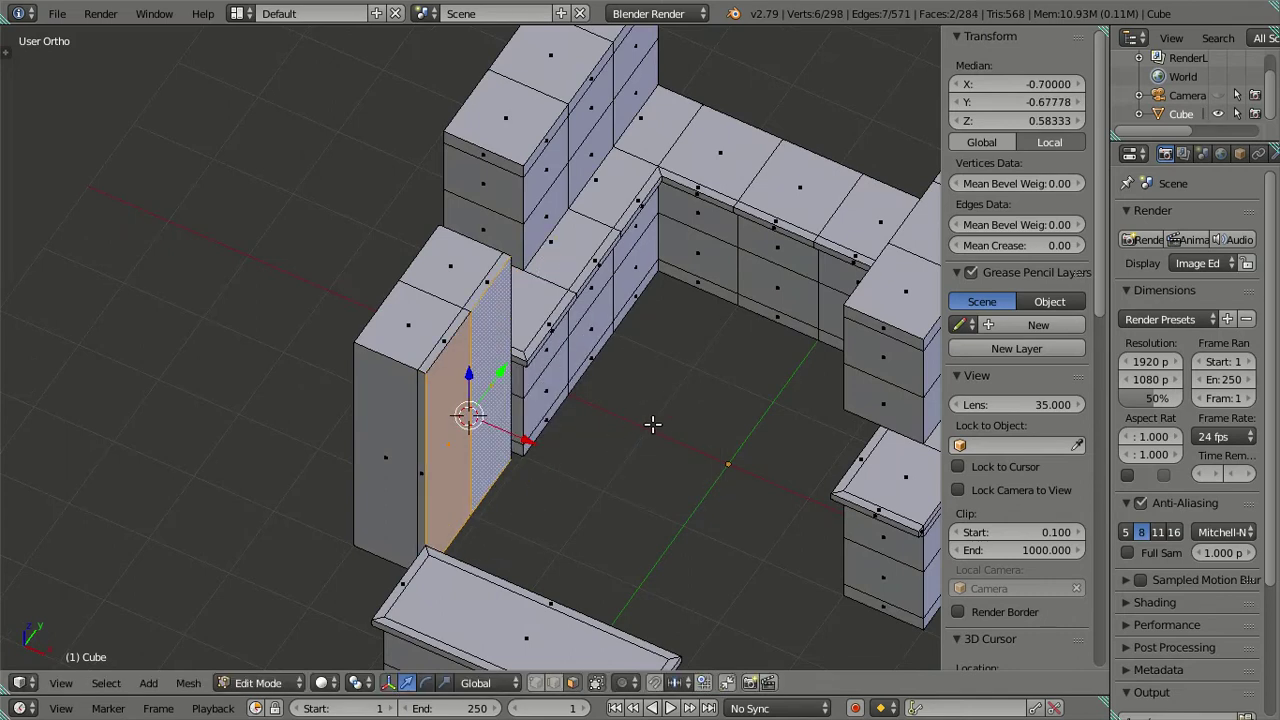
pyautogui.press('e')
pyautogui.rightClick(778, 342)
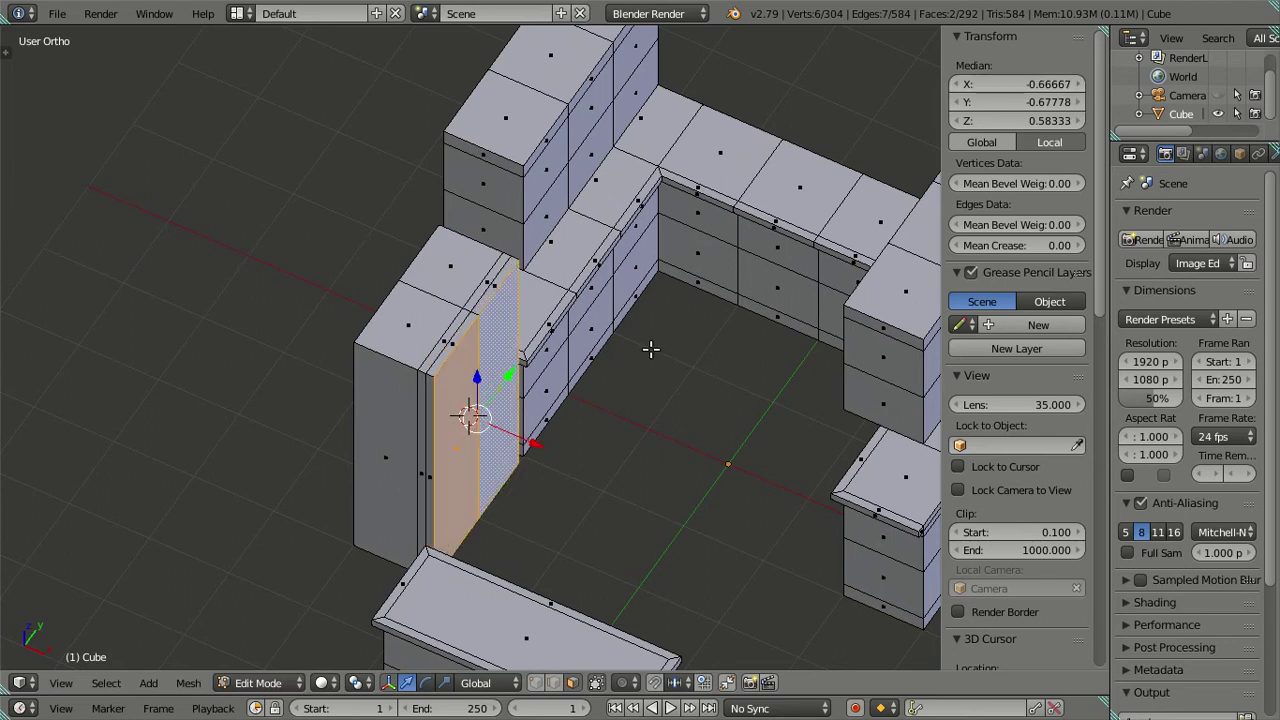
pyautogui.press('a')
# Inspect the tall cabinet column from several angles, briefly selecting its connected geometry
pyautogui.moveTo(652, 350); pyautogui.dragTo(471, 401, button='middle')
pyautogui.scroll(2, 471, 401)
pyautogui.press('l')
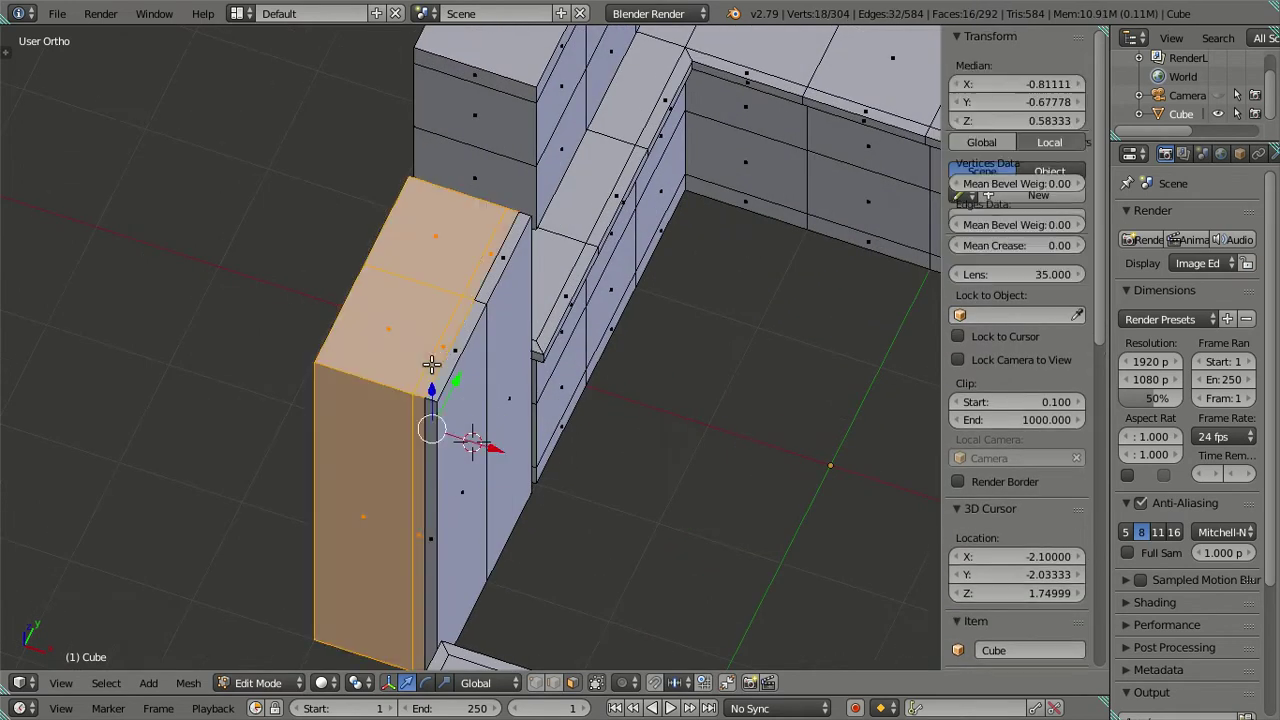
pyautogui.press('a')
pyautogui.moveTo(490, 432)
pyautogui.mouseDown(button='middle')
pyautogui.moveTo(522, 435)
pyautogui.moveTo(466, 429)
pyautogui.moveTo(627, 404)
pyautogui.moveTo(629, 366)
pyautogui.moveTo(605, 330)
pyautogui.mouseUp(button='middle')
pyautogui.scroll(2, 423, 425)
pyautogui.scroll(-2, 423, 425)
pyautogui.moveTo(564, 284); pyautogui.dragTo(485, 299, button='middle')
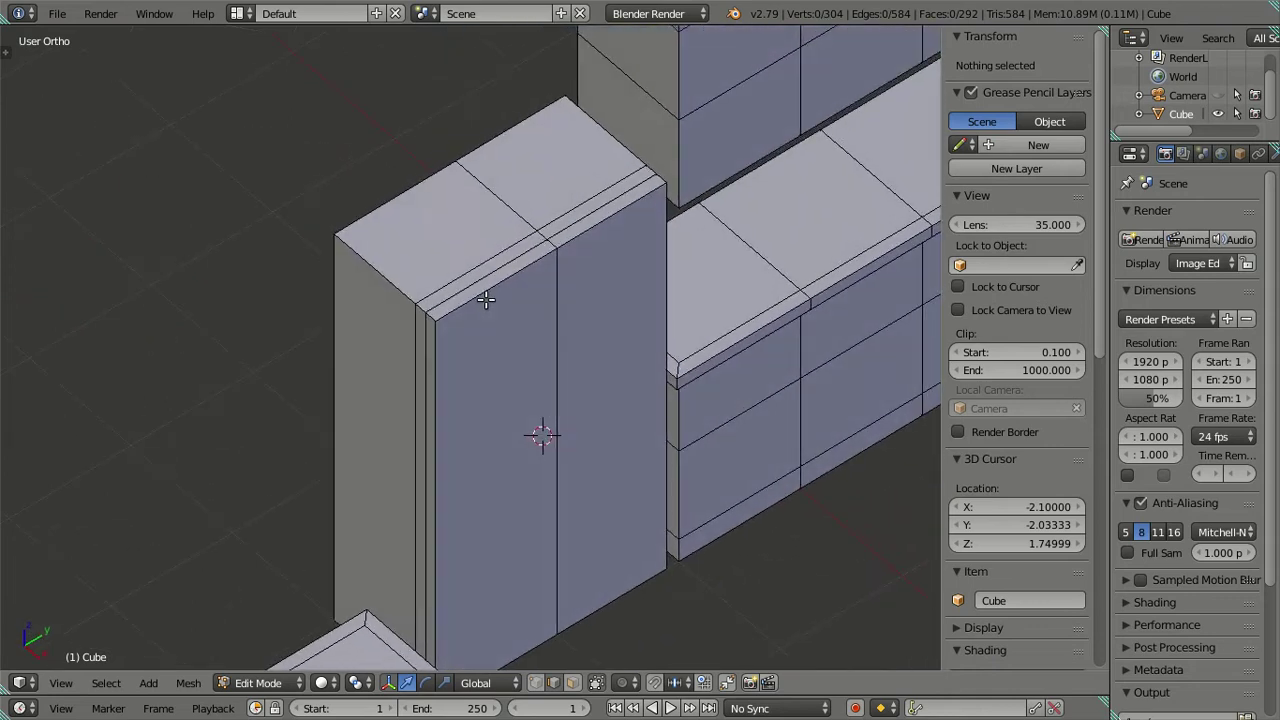
pyautogui.moveTo(578, 425)
pyautogui.mouseDown(button='middle')
pyautogui.moveTo(523, 457)
pyautogui.moveTo(507, 319)
pyautogui.mouseUp(button='middle')
# Duplicate the column's left front face in place
pyautogui.click(573, 682)
pyautogui.rightClick(489, 418)
pyautogui.hotkey('shift', 'd')
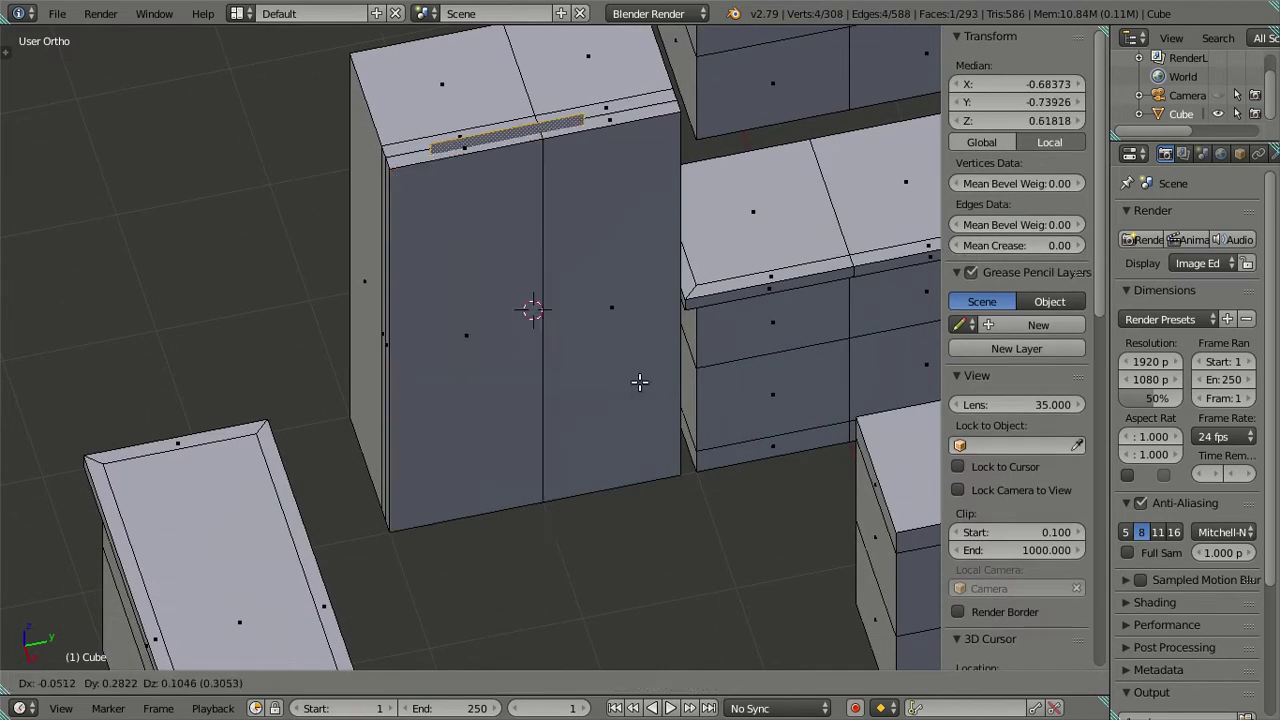
pyautogui.rightClick(613, 455)
pyautogui.moveTo(613, 455); pyautogui.dragTo(576, 329, button='middle')
# In right side view, scale the duplicated face to 0.1 along Y into a narrow strip
pyautogui.press('KP_3')
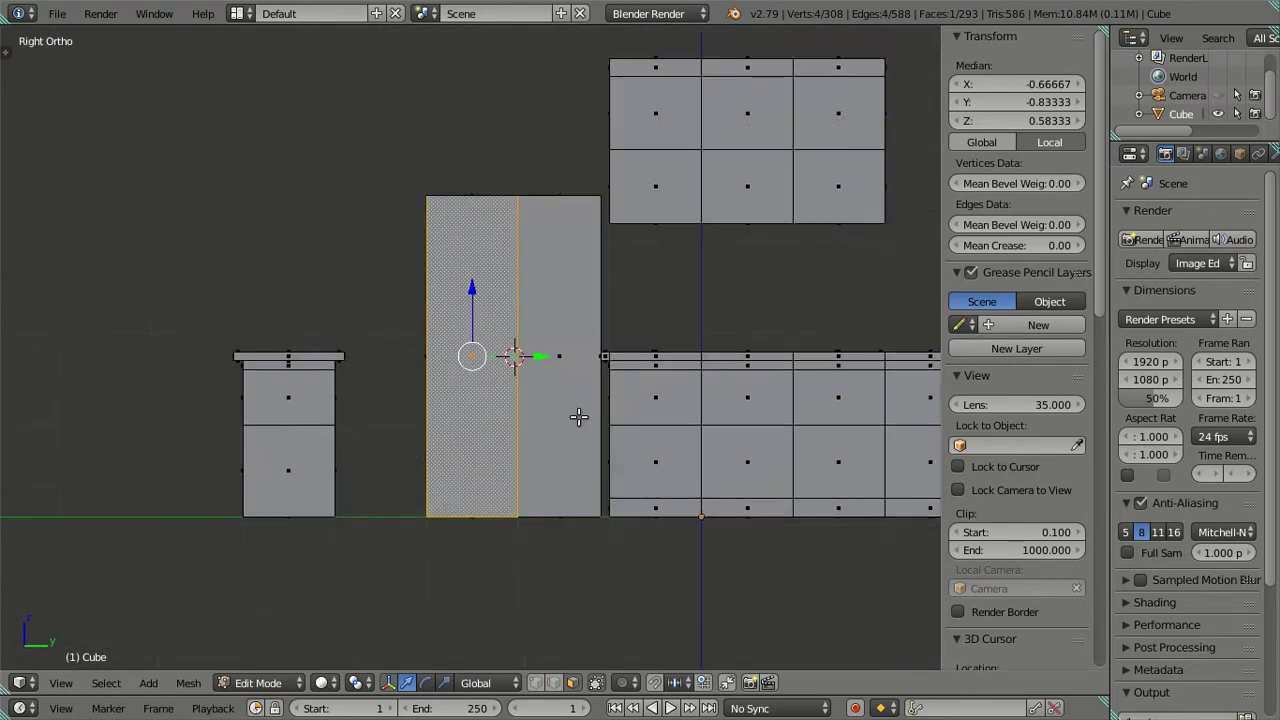
pyautogui.scroll(2, 580, 417)
pyautogui.scroll(1, 591, 413)
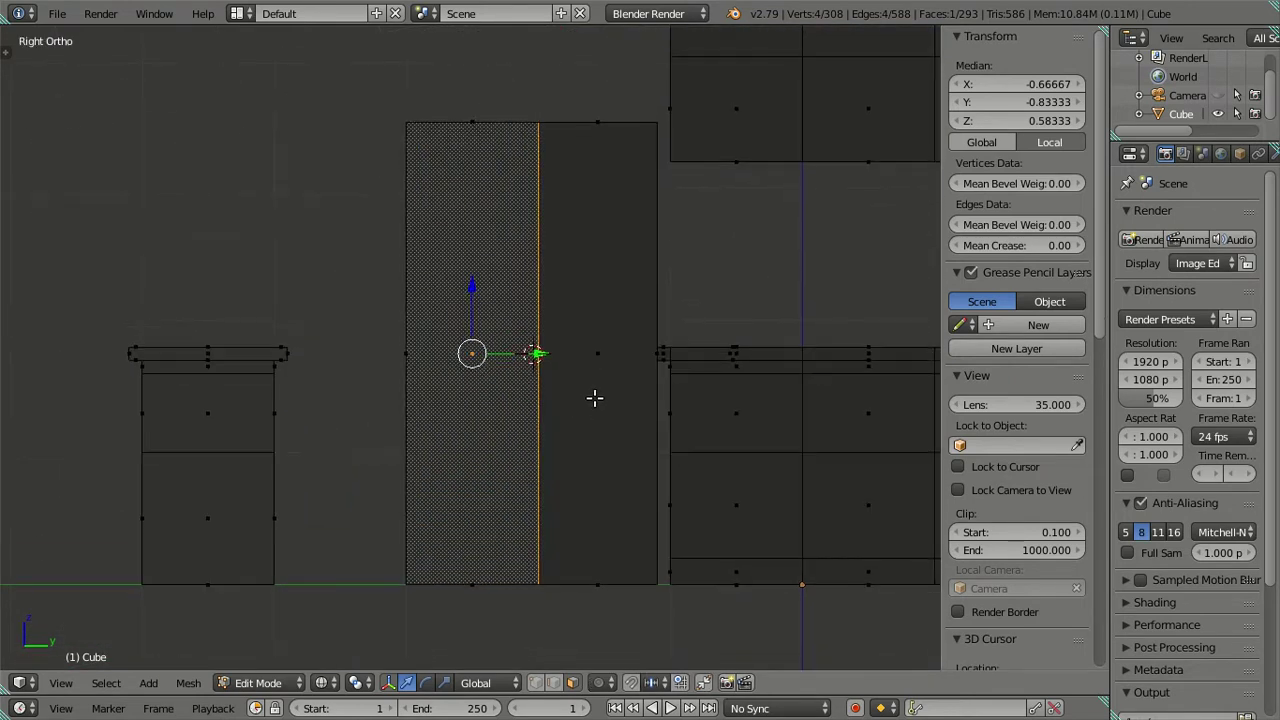
pyautogui.scroll(1, 594, 397)
pyautogui.scroll(2, 583, 357)
pyautogui.keyDown('shift'); pyautogui.moveTo(611, 461); pyautogui.dragTo(603, 316, button='middle'); pyautogui.keyUp('shift')
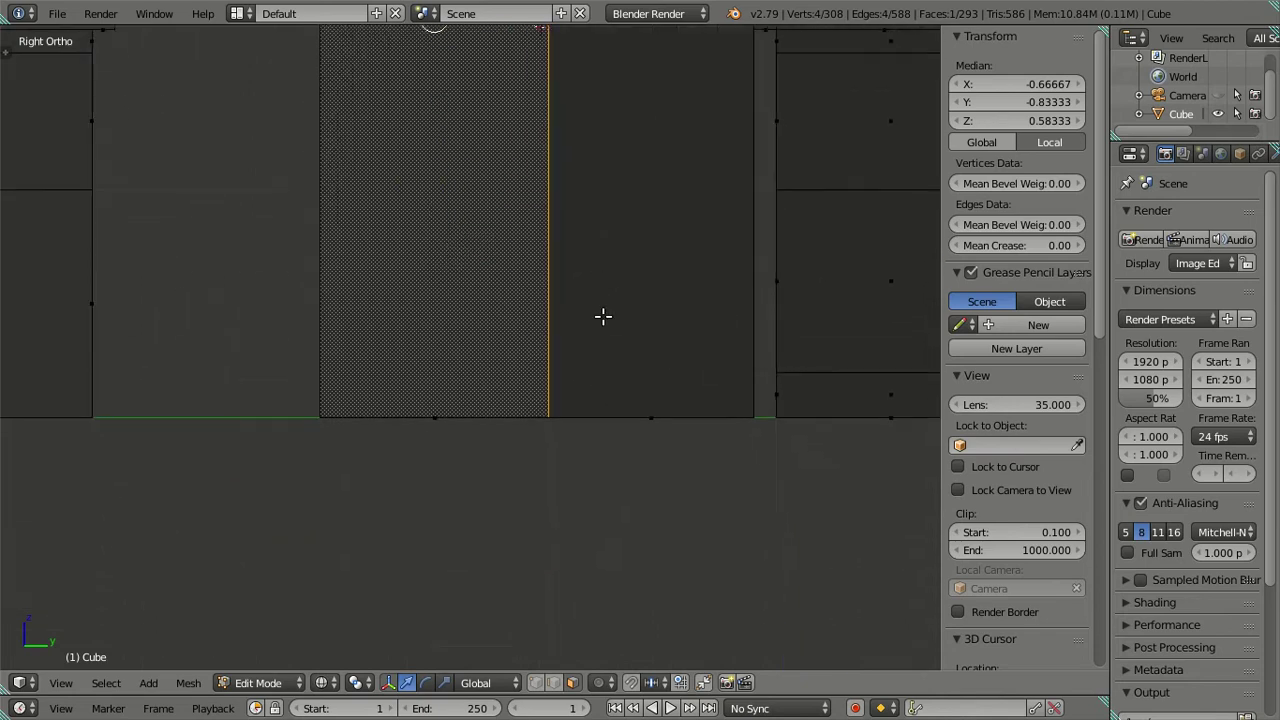
pyautogui.scroll(2, 629, 435)
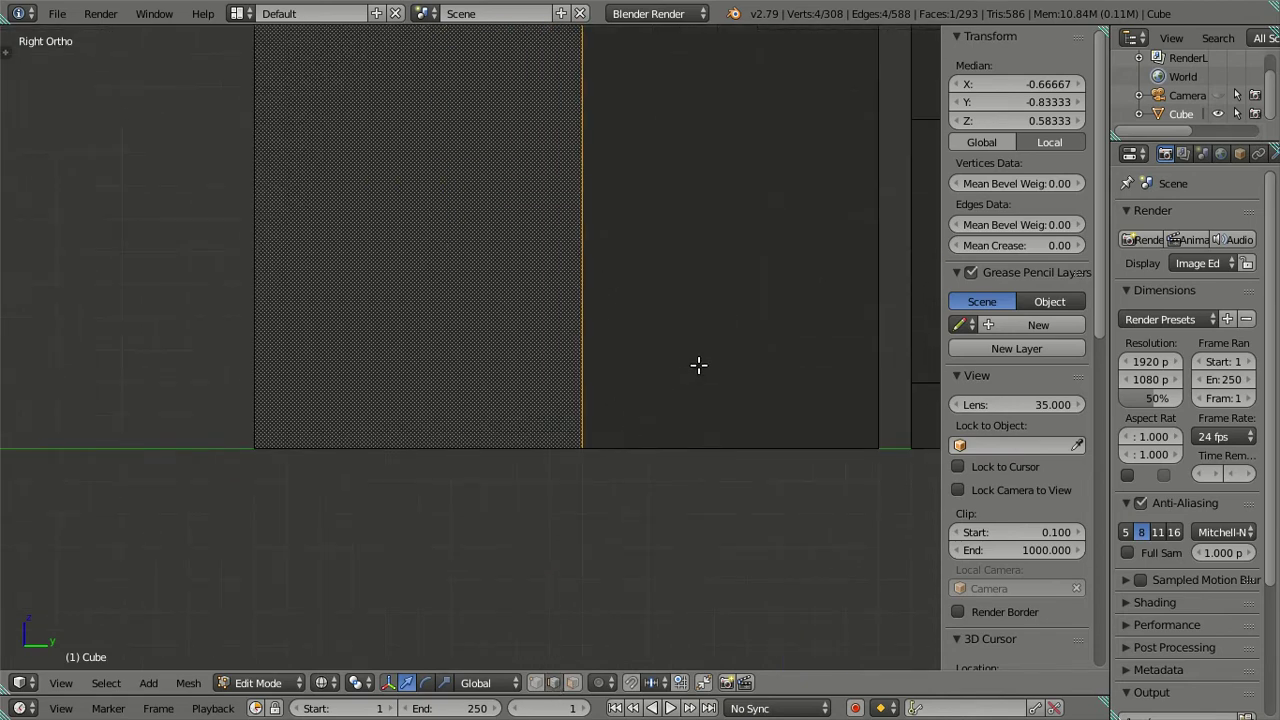
pyautogui.press('s')
pyautogui.press('y')
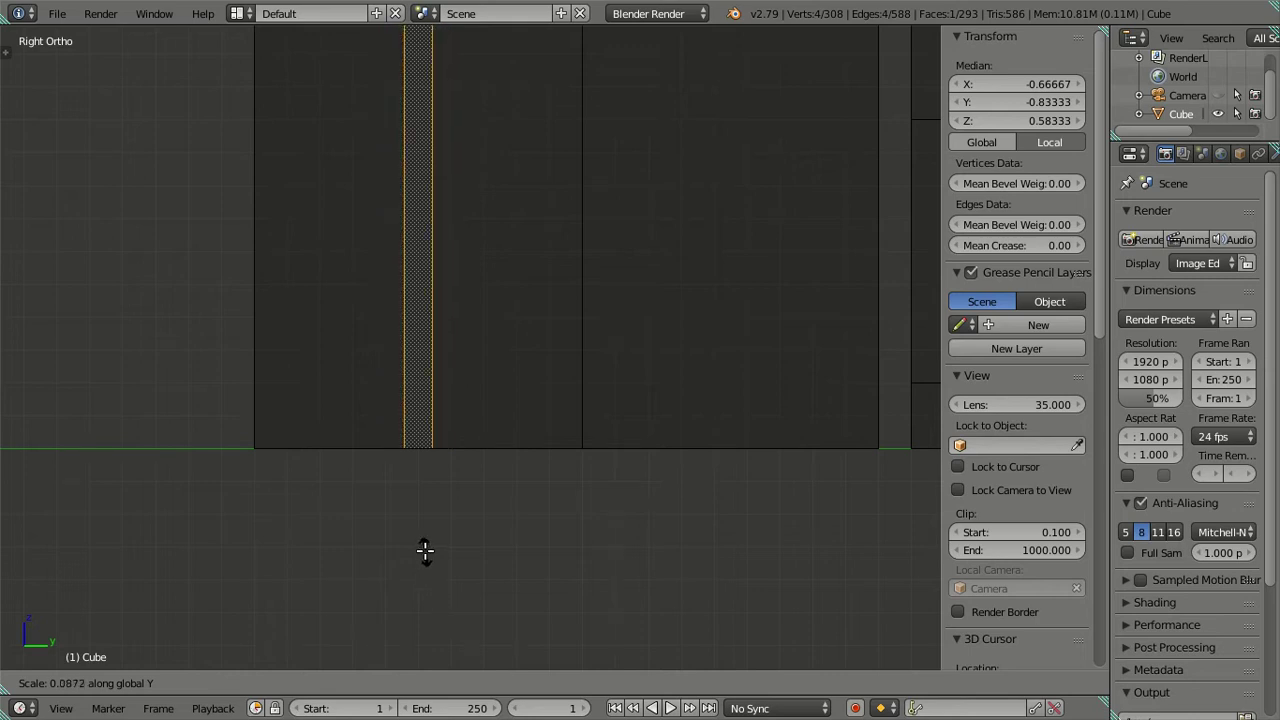
pyautogui.write('.')
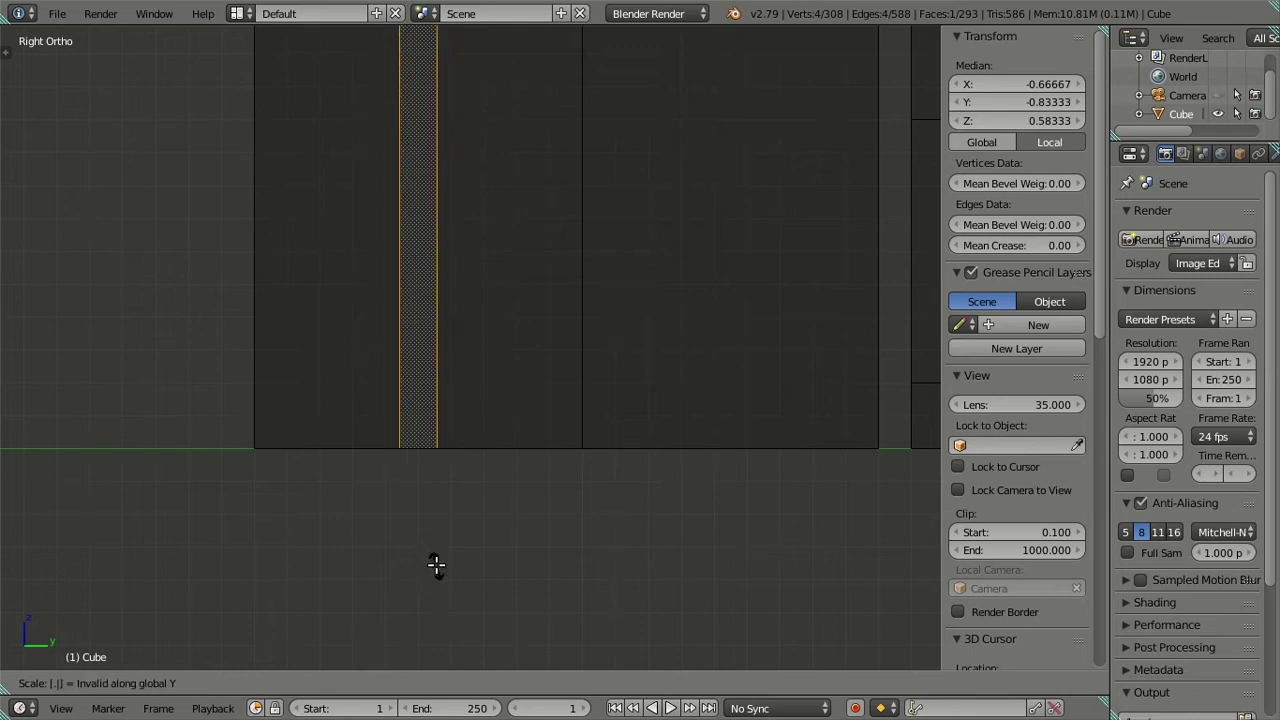
pyautogui.write('1')
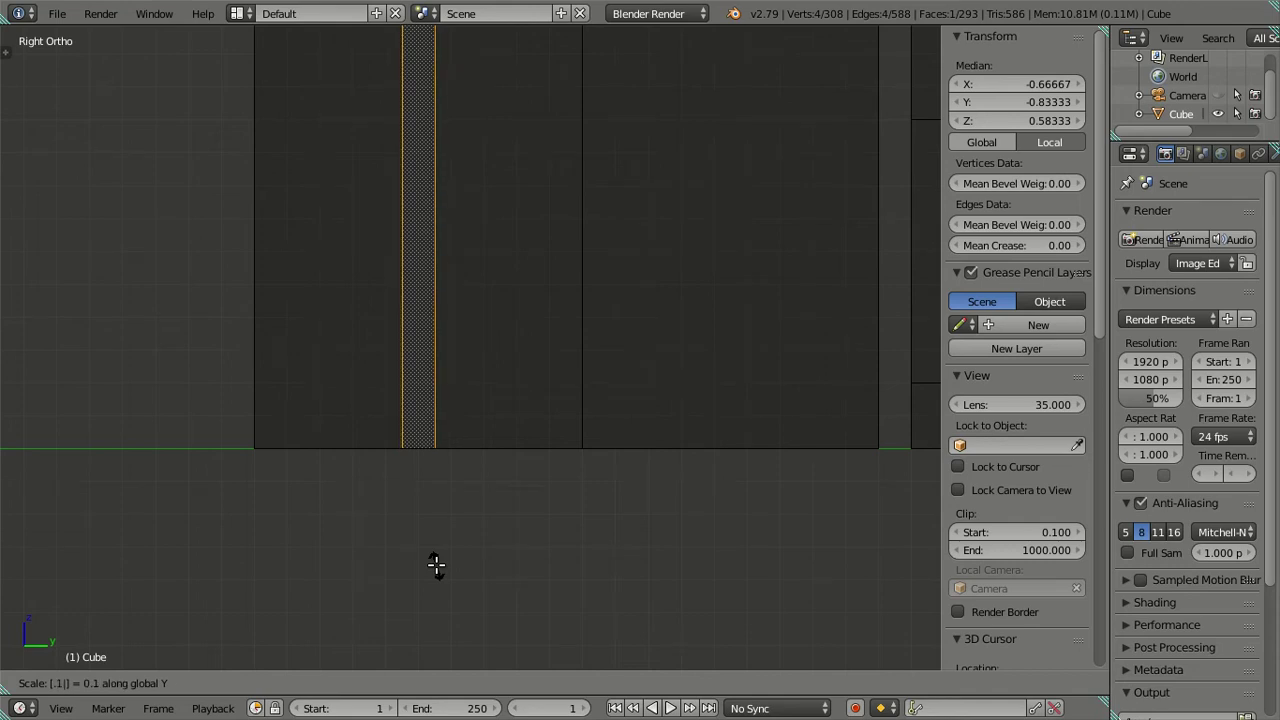
pyautogui.press('Return')
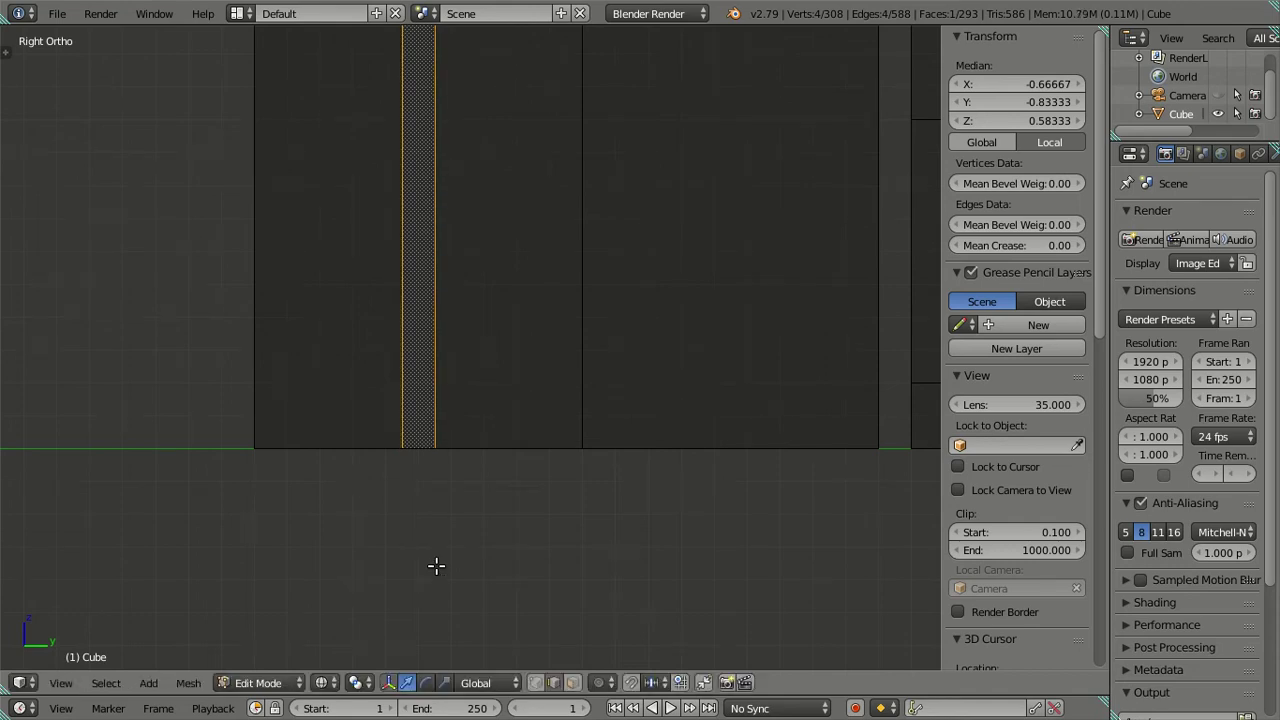
# Back in right side view, scale the strip by 0.8 along Z
pyautogui.scroll(-3, 477, 347)
pyautogui.scroll(-5, 482, 334)
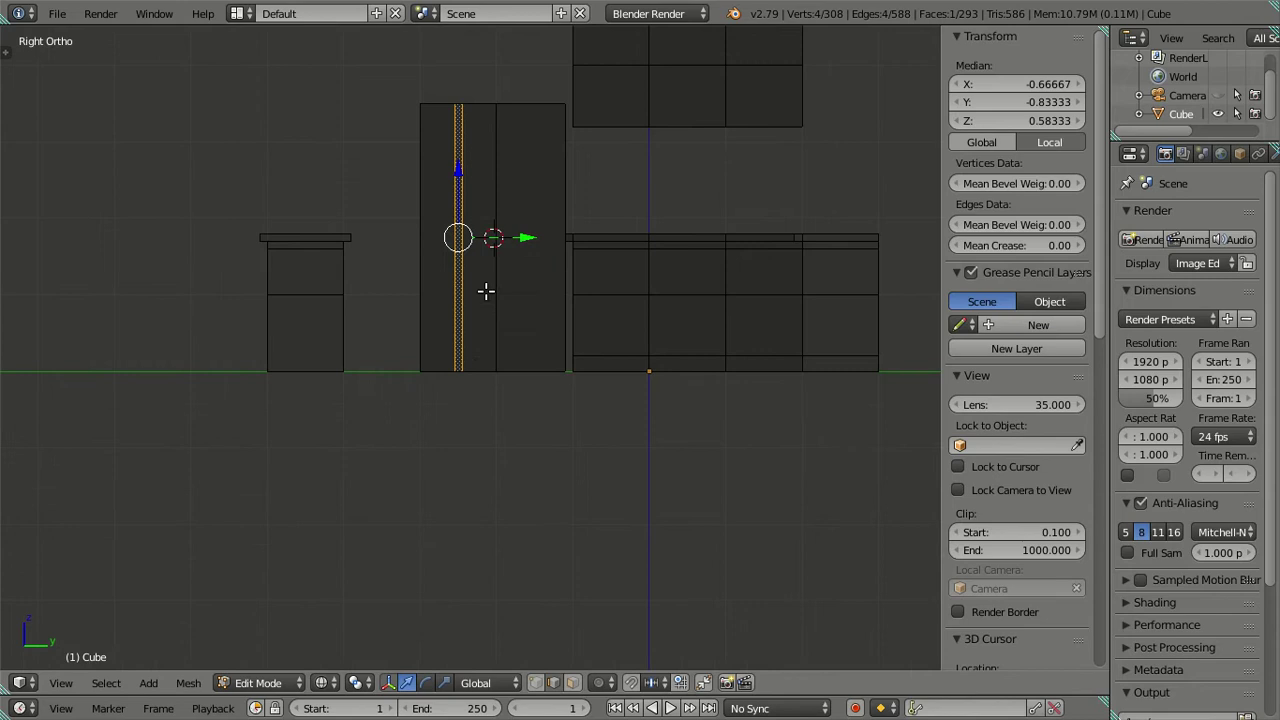
pyautogui.moveTo(486, 290); pyautogui.dragTo(495, 289, button='middle')
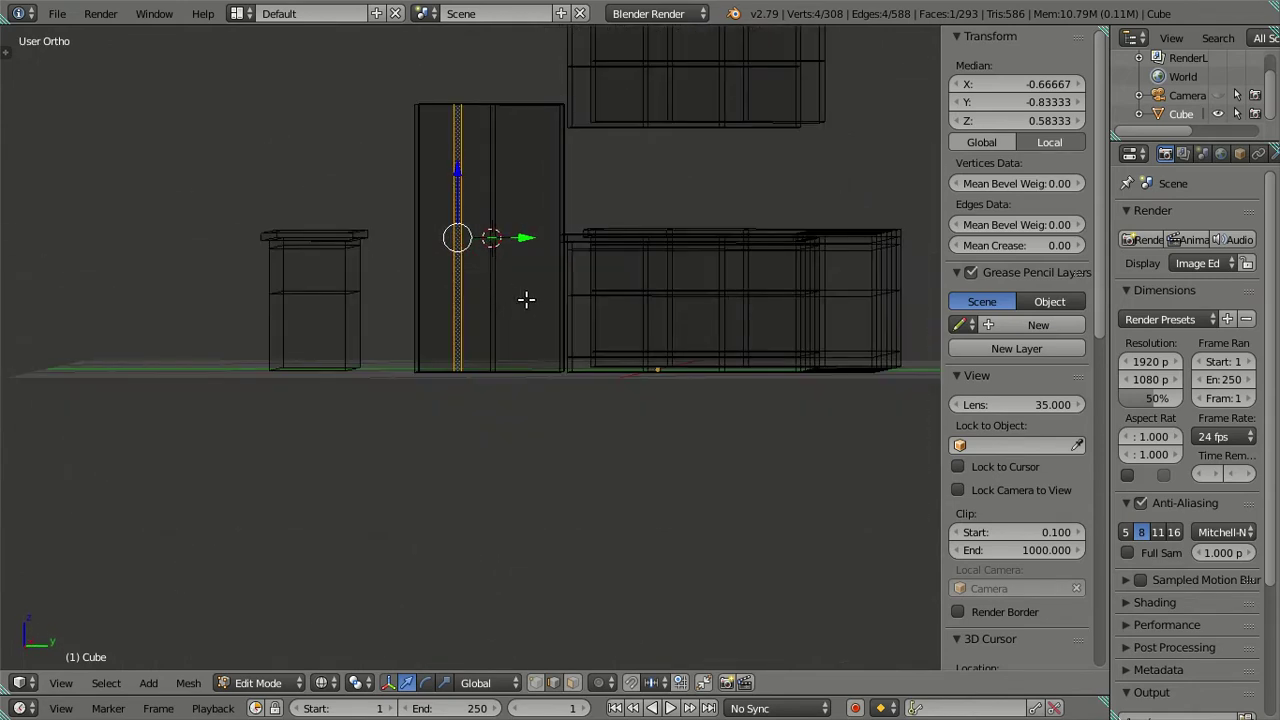
pyautogui.press('KP_3')
pyautogui.scroll(2, 510, 200)
pyautogui.scroll(1, 499, 179)
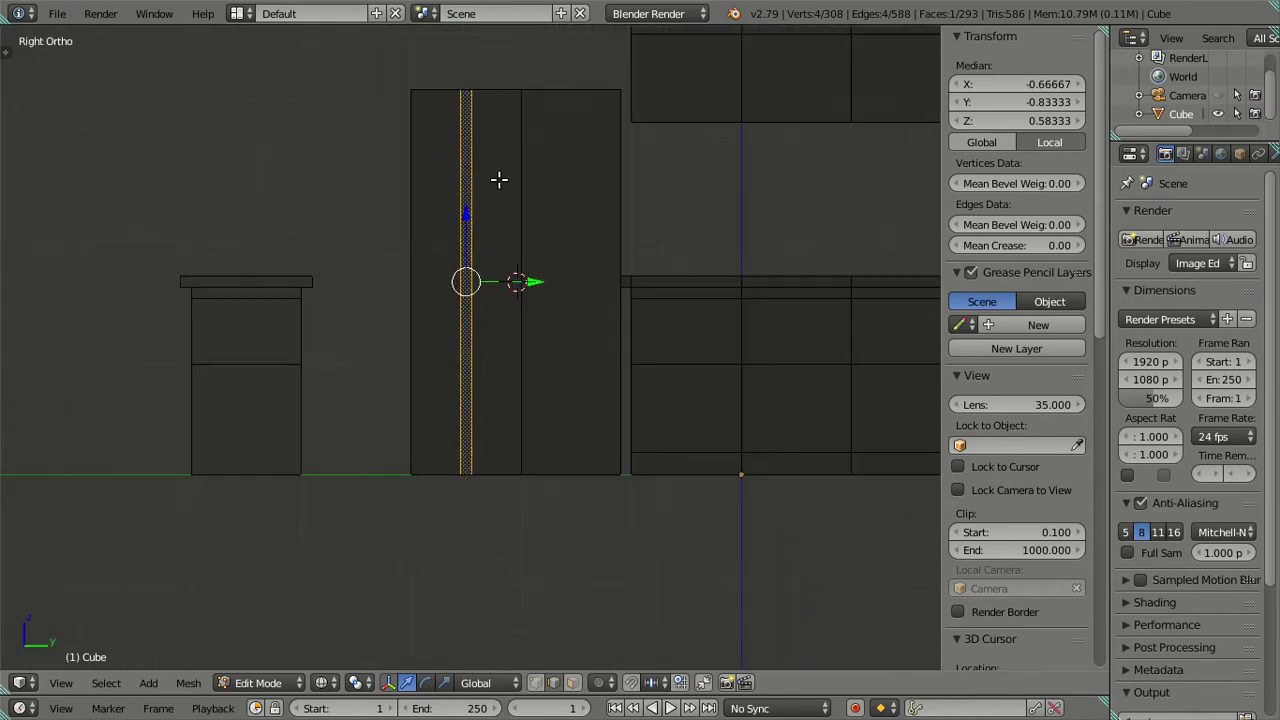
pyautogui.scroll(1, 510, 230)
pyautogui.scroll(2, 557, 591)
pyautogui.scroll(1, 543, 508)
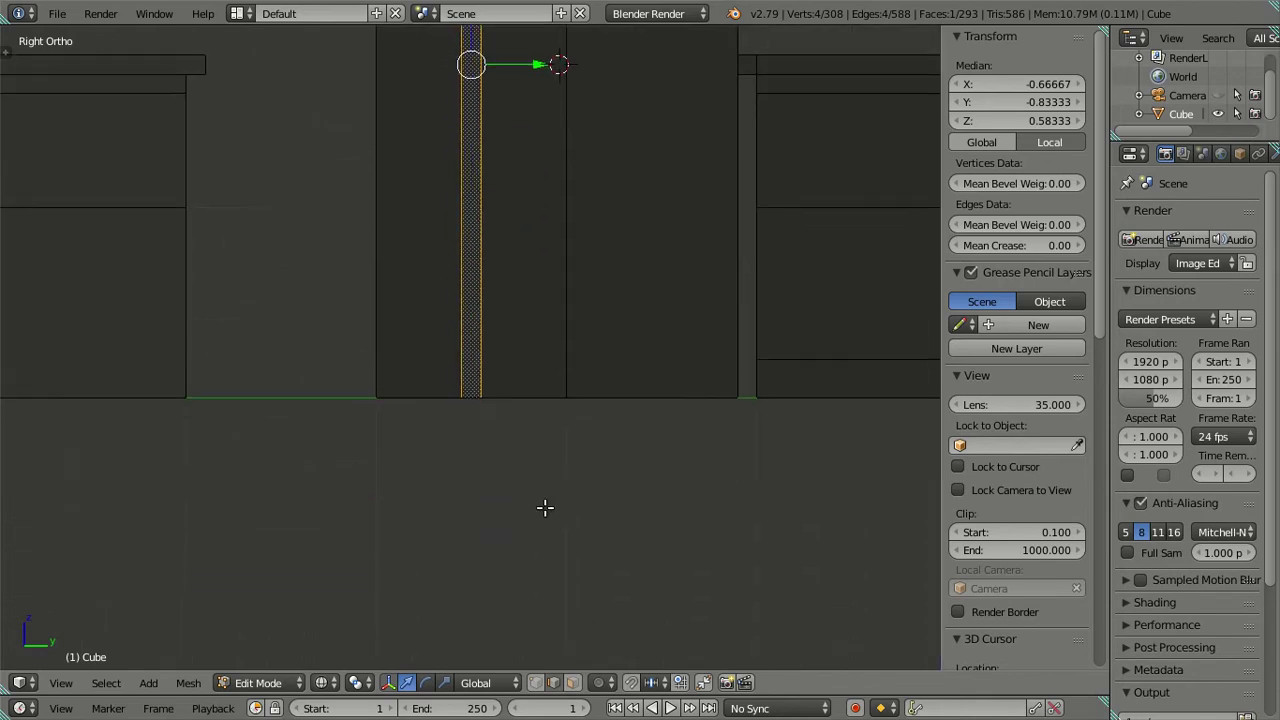
pyautogui.scroll(1, 621, 577)
pyautogui.press('s')
pyautogui.press('z')
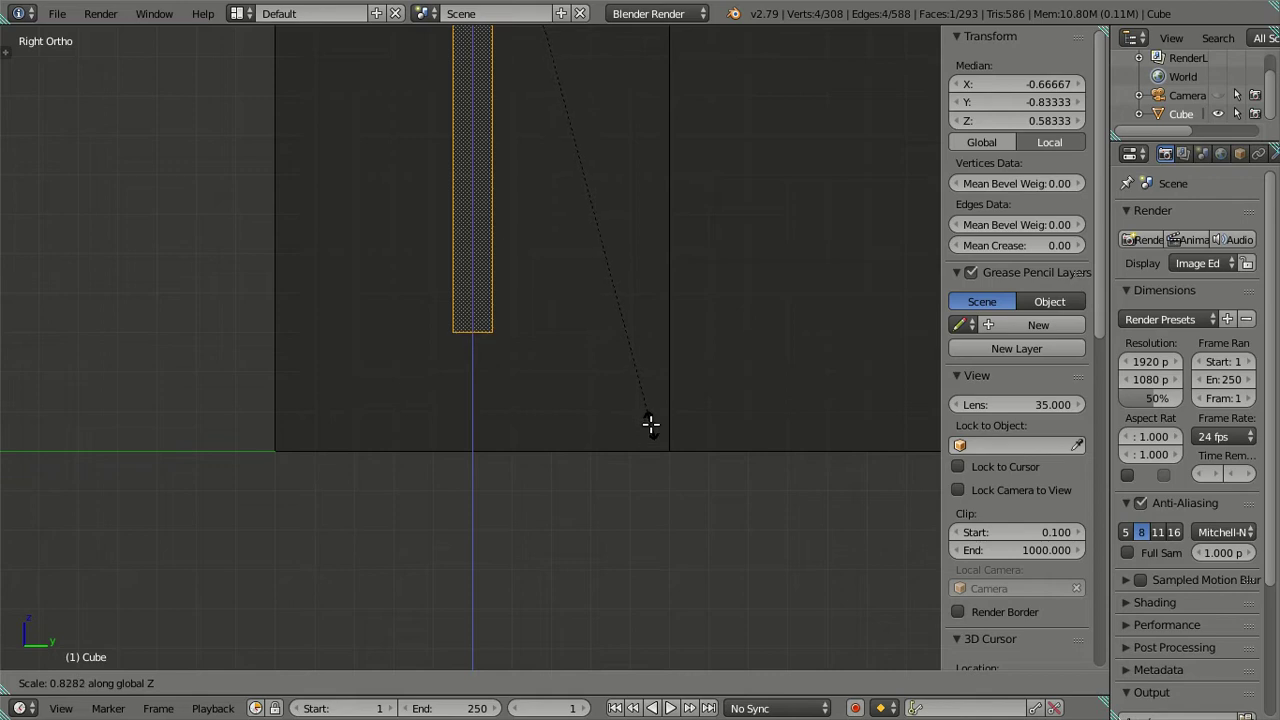
pyautogui.write('.8')
pyautogui.press('Return')
pyautogui.scroll(-2, 560, 260)
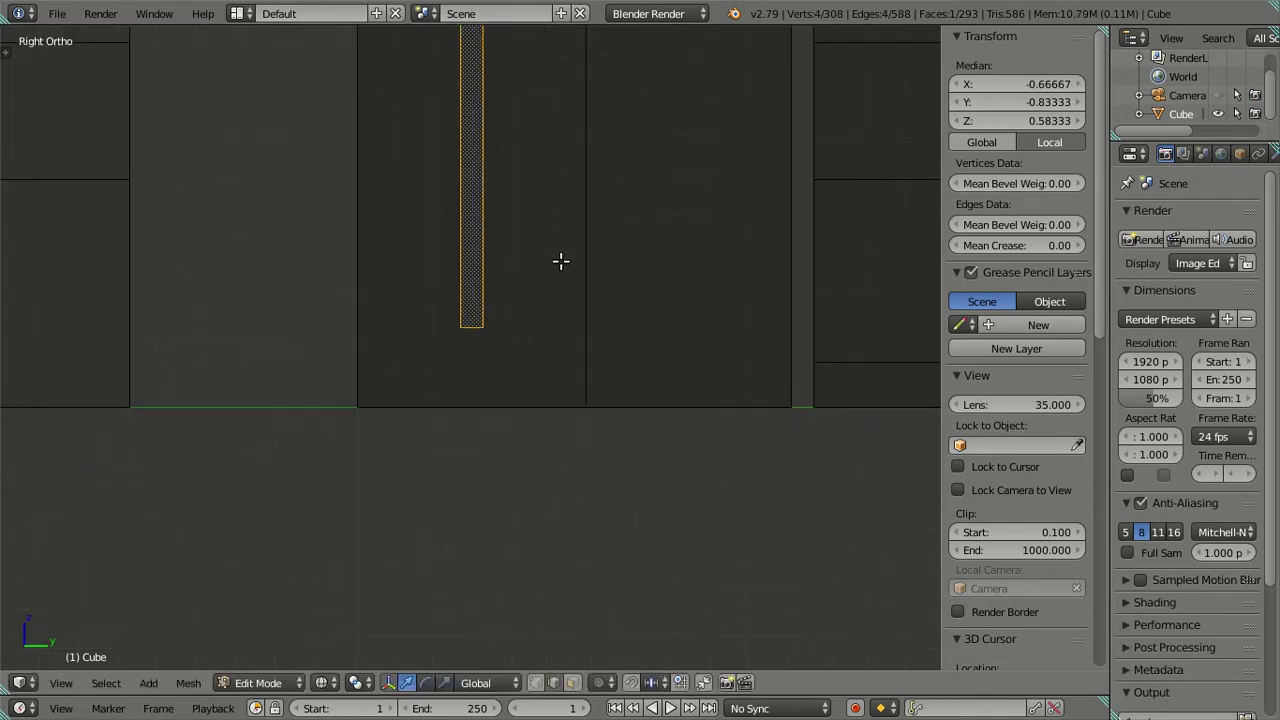
pyautogui.scroll(-2, 558, 258)
pyautogui.scroll(-1, 557, 265)
pyautogui.scroll(1, 545, 270)
# Extrude the thin strip face 0.1 along X out from the fridge door
pyautogui.press('a')
pyautogui.moveTo(517, 246); pyautogui.dragTo(637, 297, button='middle')
pyautogui.press('z')
pyautogui.rightClick(634, 294)
pyautogui.moveTo(509, 211)
pyautogui.mouseDown(button='middle')
pyautogui.moveTo(521, 317)
pyautogui.moveTo(543, 292)
pyautogui.mouseUp(button='middle')
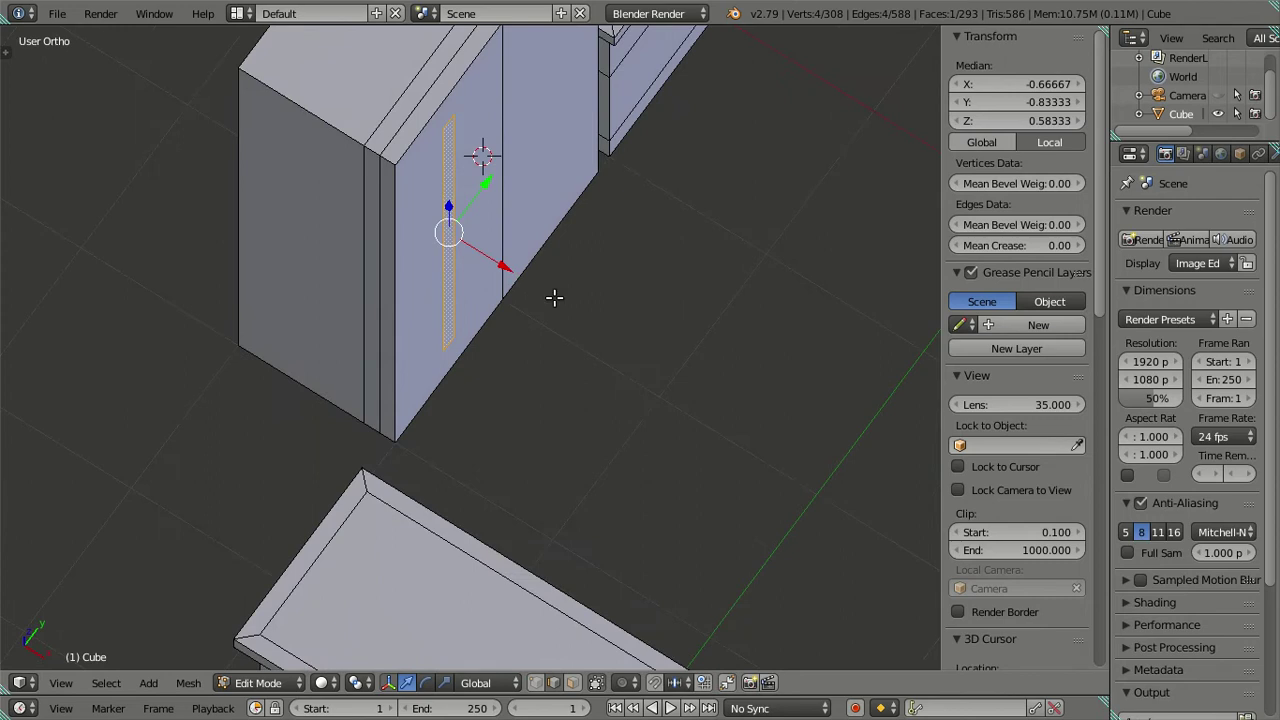
pyautogui.press('e')
pyautogui.press('x')
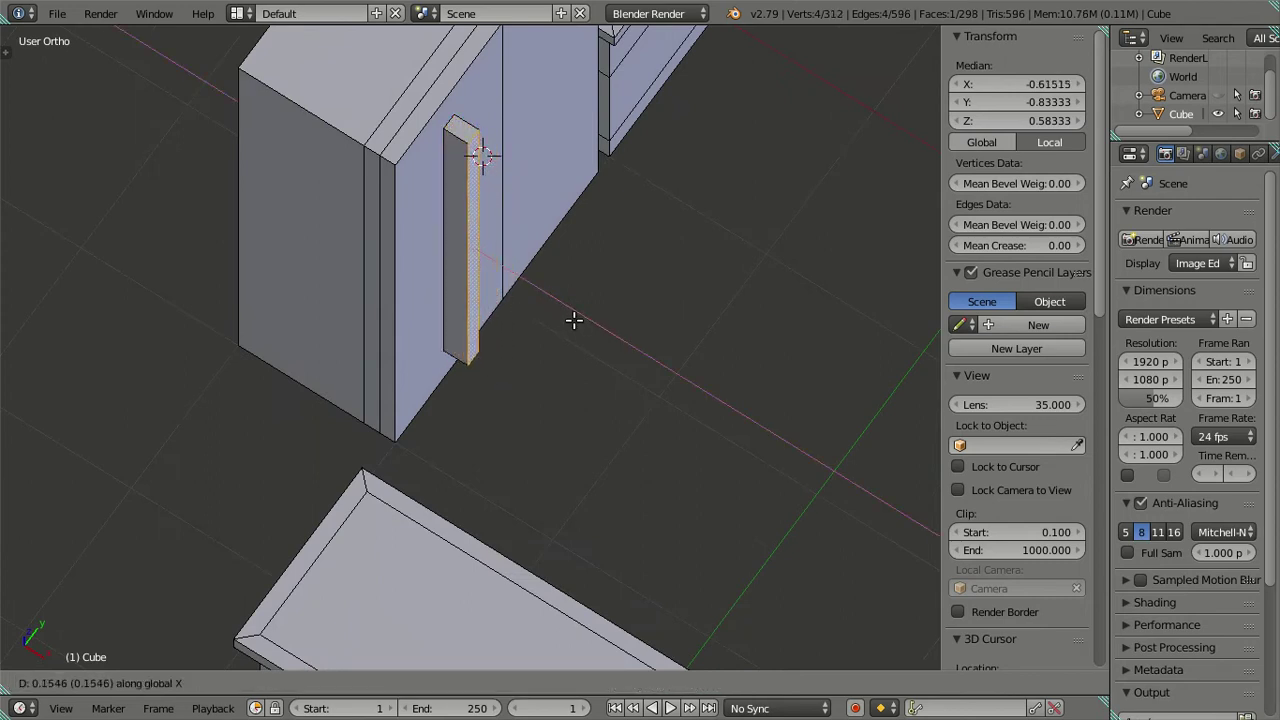
pyautogui.write('.1')
pyautogui.press('Return')
# Select the whole handle box in right side view and set its median Y to -0.9
pyautogui.press('a')
pyautogui.moveTo(573, 320)
pyautogui.mouseDown(button='middle')
pyautogui.moveTo(498, 262)
pyautogui.moveTo(506, 342)
pyautogui.moveTo(526, 352)
pyautogui.moveTo(491, 354)
pyautogui.mouseUp(button='middle')
pyautogui.scroll(-3, 498, 262)
pyautogui.scroll(-3, 490, 184)
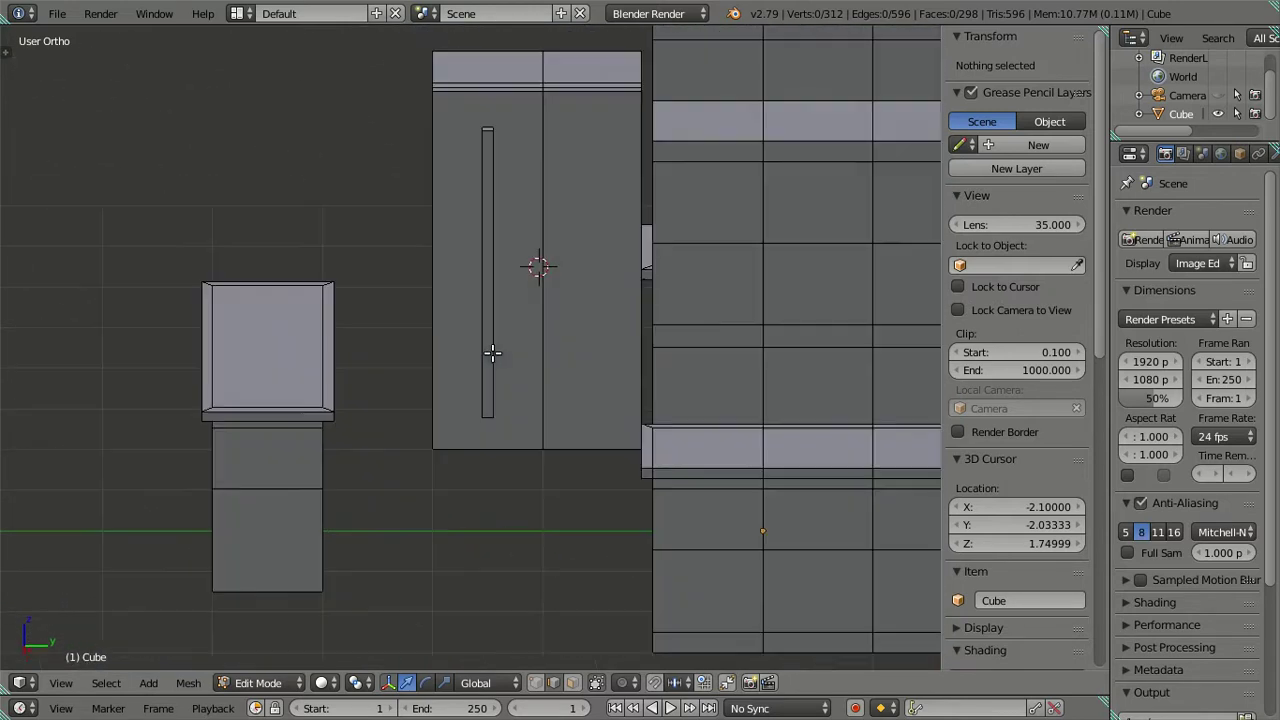
pyautogui.press('KP_3')
pyautogui.scroll(2, 491, 309)
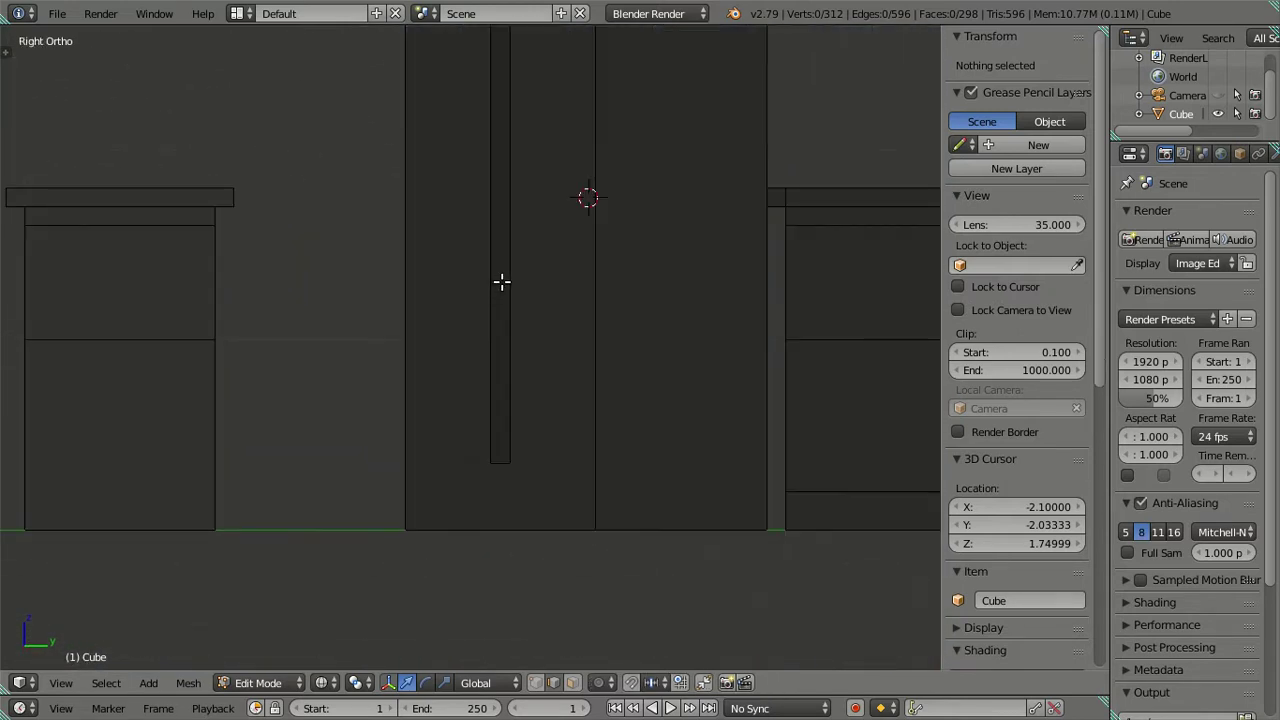
pyautogui.rightClick(502, 282)
pyautogui.hotkey('ctrl', 'l')
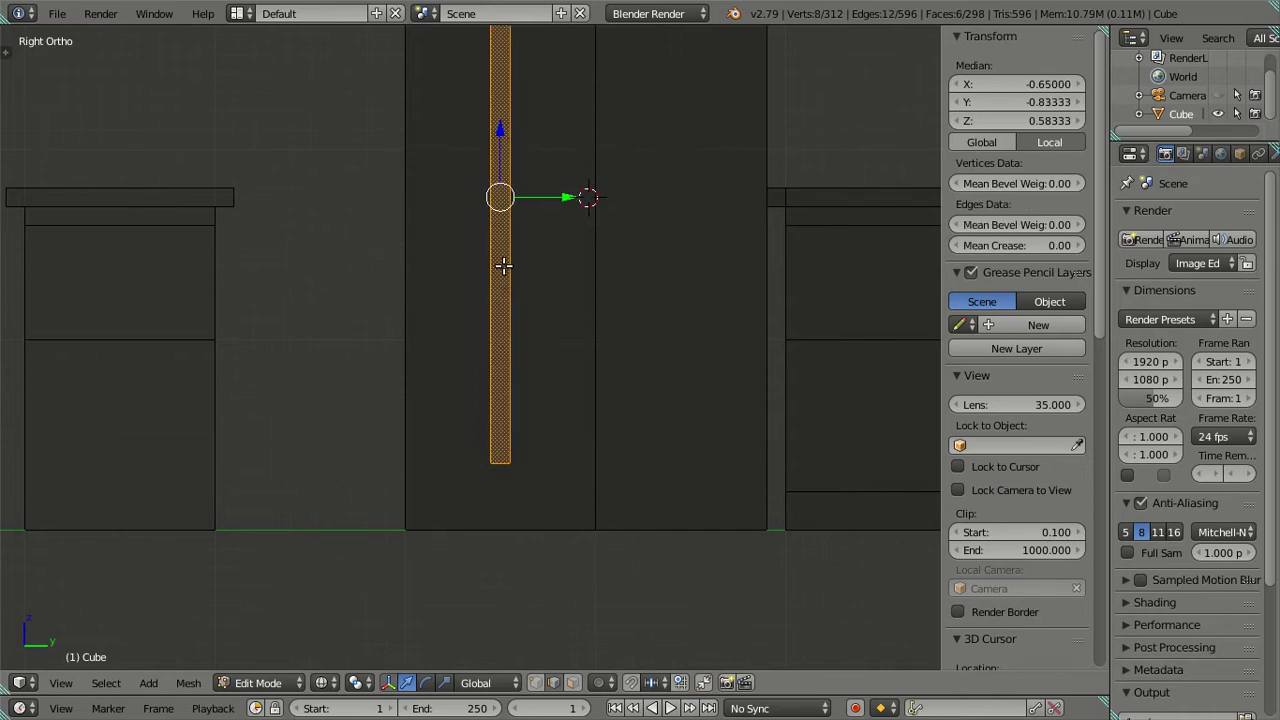
pyautogui.keyDown('shift'); pyautogui.moveTo(503, 265); pyautogui.dragTo(527, 315, button='middle'); pyautogui.keyUp('shift')
pyautogui.moveTo(592, 251); pyautogui.dragTo(546, 242)
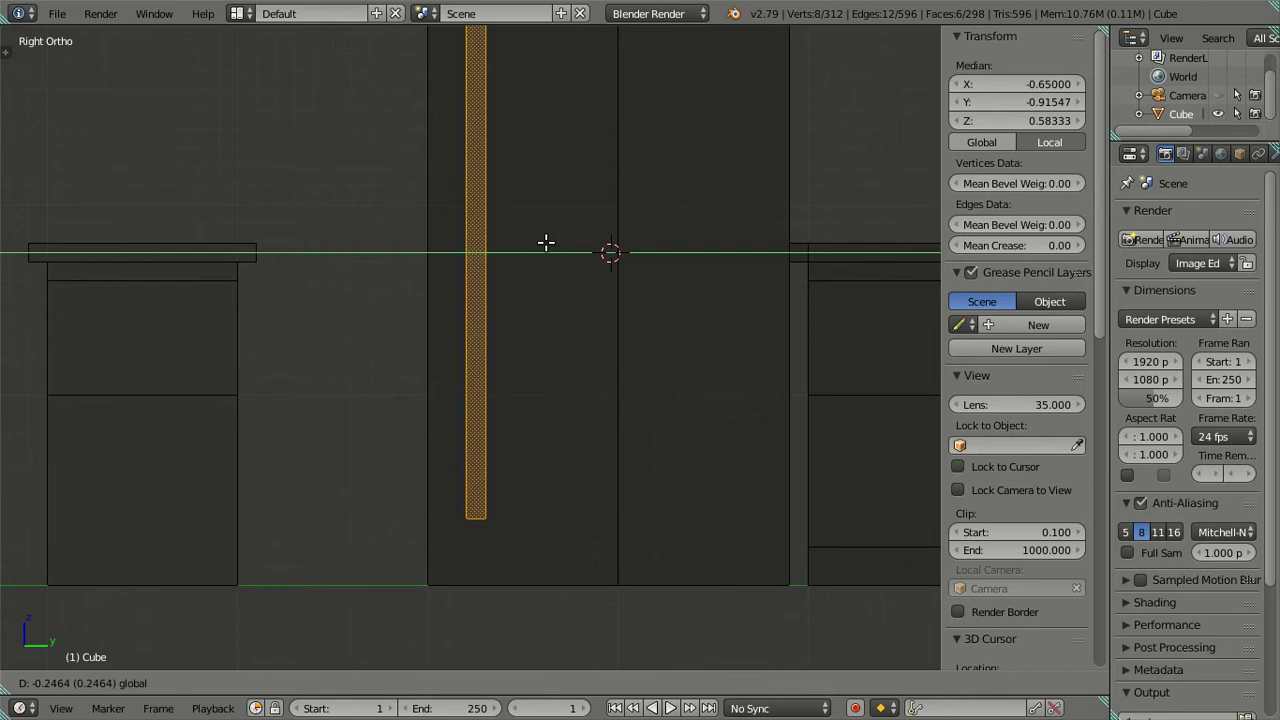
pyautogui.click(1037, 102)
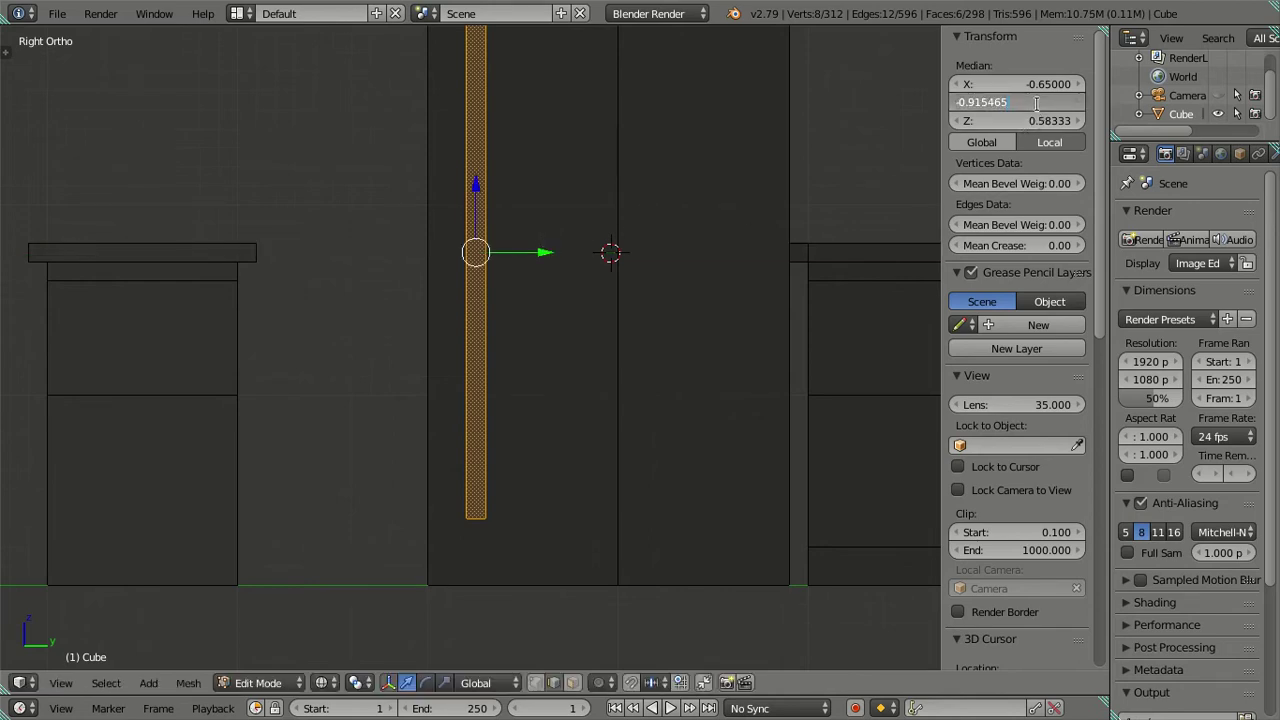
pyautogui.press('Return')
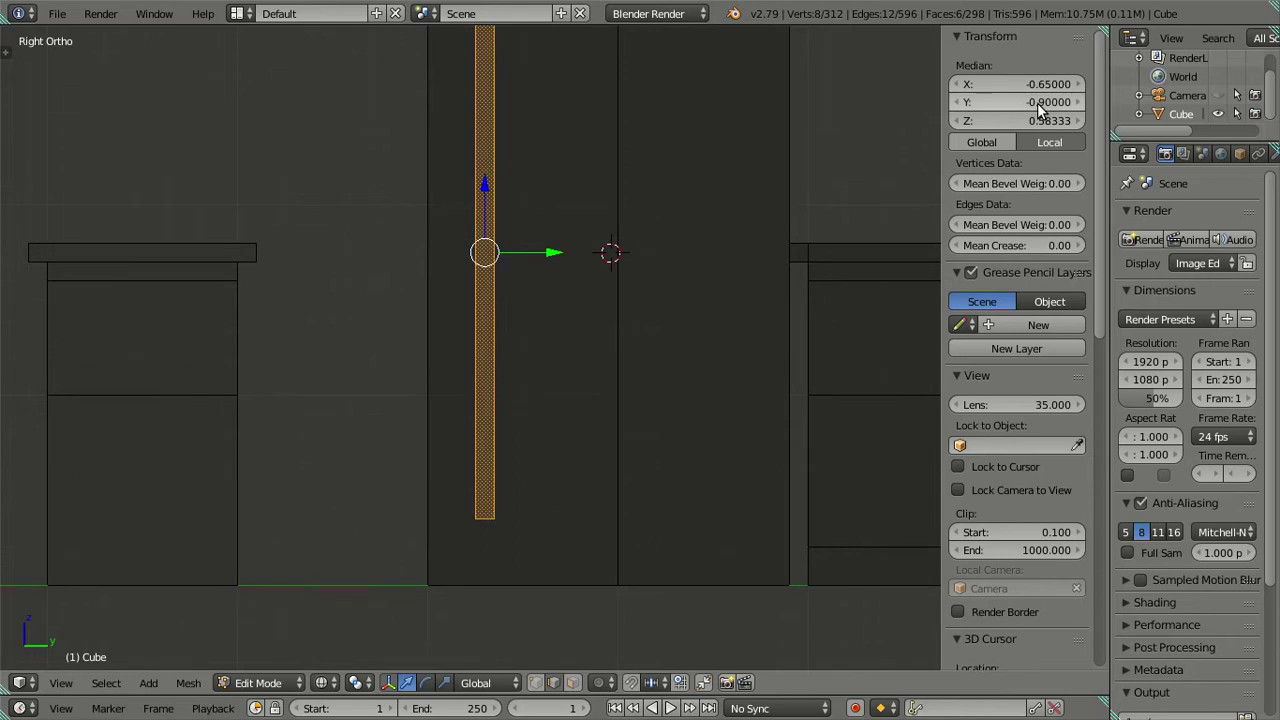
# Orbit and zoom around the kitchen to review the new fridge handle
pyautogui.press('a')
pyautogui.scroll(-5, 637, 262)
pyautogui.moveTo(443, 351)
pyautogui.mouseDown(button='middle')
pyautogui.moveTo(552, 475)
pyautogui.moveTo(523, 434)
pyautogui.mouseUp(button='middle')
pyautogui.scroll(3, 516, 400)
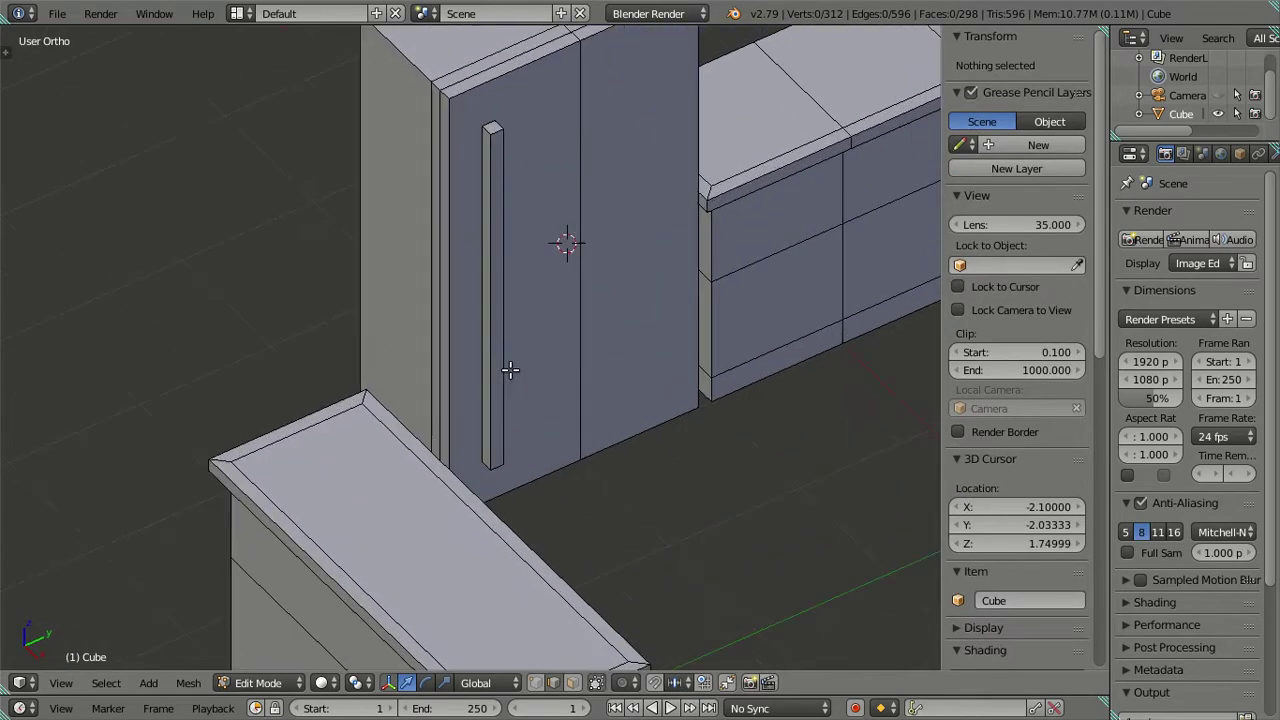
pyautogui.scroll(-3, 540, 368)
pyautogui.moveTo(567, 378)
pyautogui.mouseDown(button='middle')
pyautogui.moveTo(603, 415)
pyautogui.moveTo(603, 440)
pyautogui.mouseUp(button='middle')
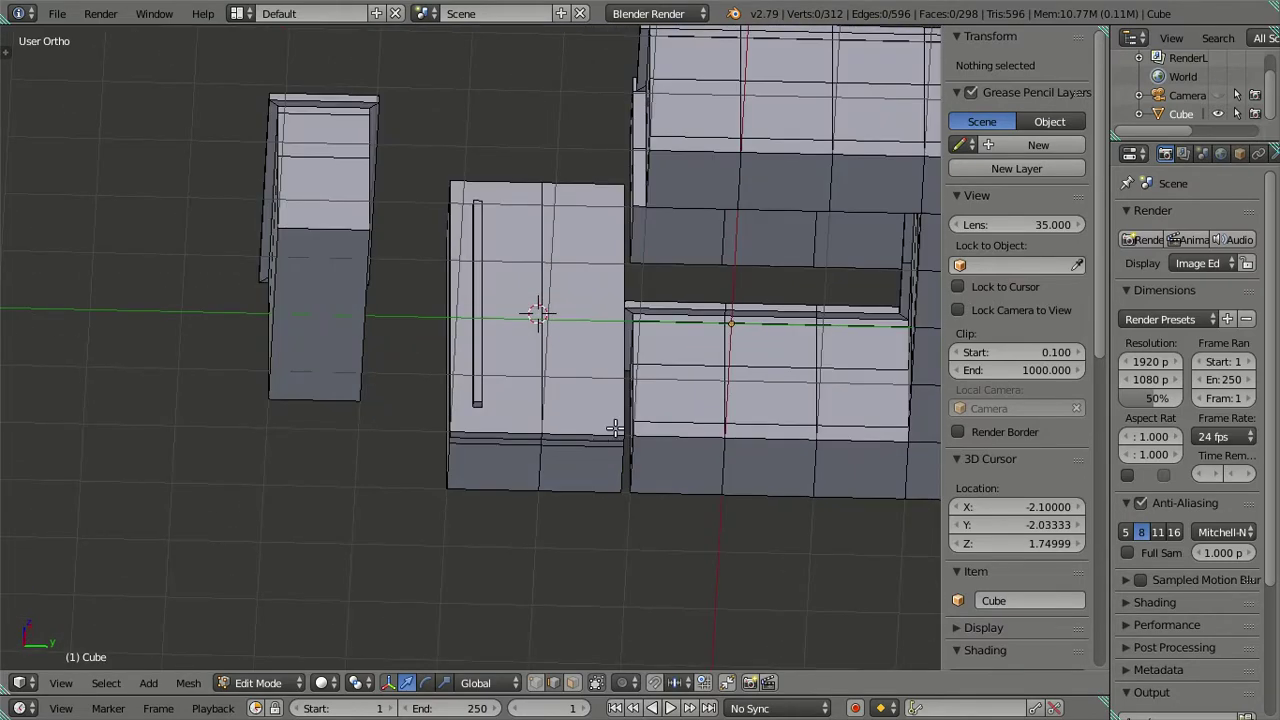
pyautogui.moveTo(563, 397); pyautogui.dragTo(675, 571, button='middle')
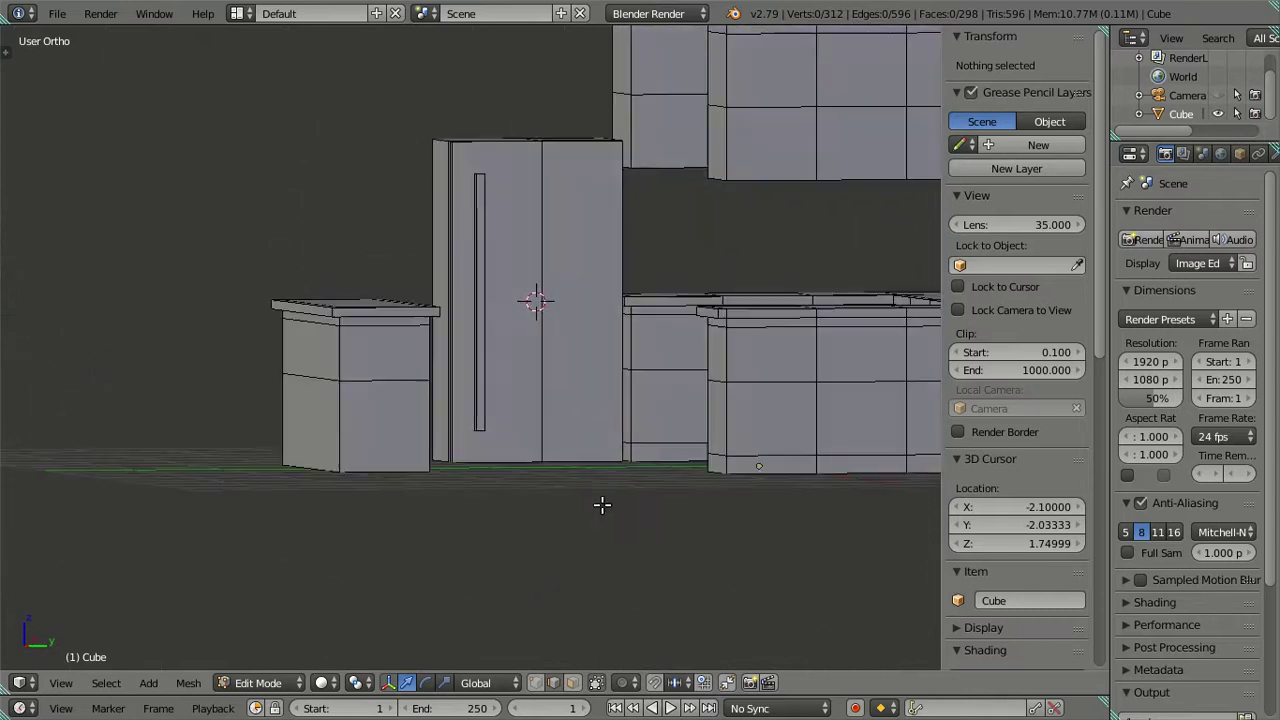
pyautogui.scroll(1, 412, 230)
pyautogui.scroll(2, 430, 230)
pyautogui.scroll(2, 449, 140)
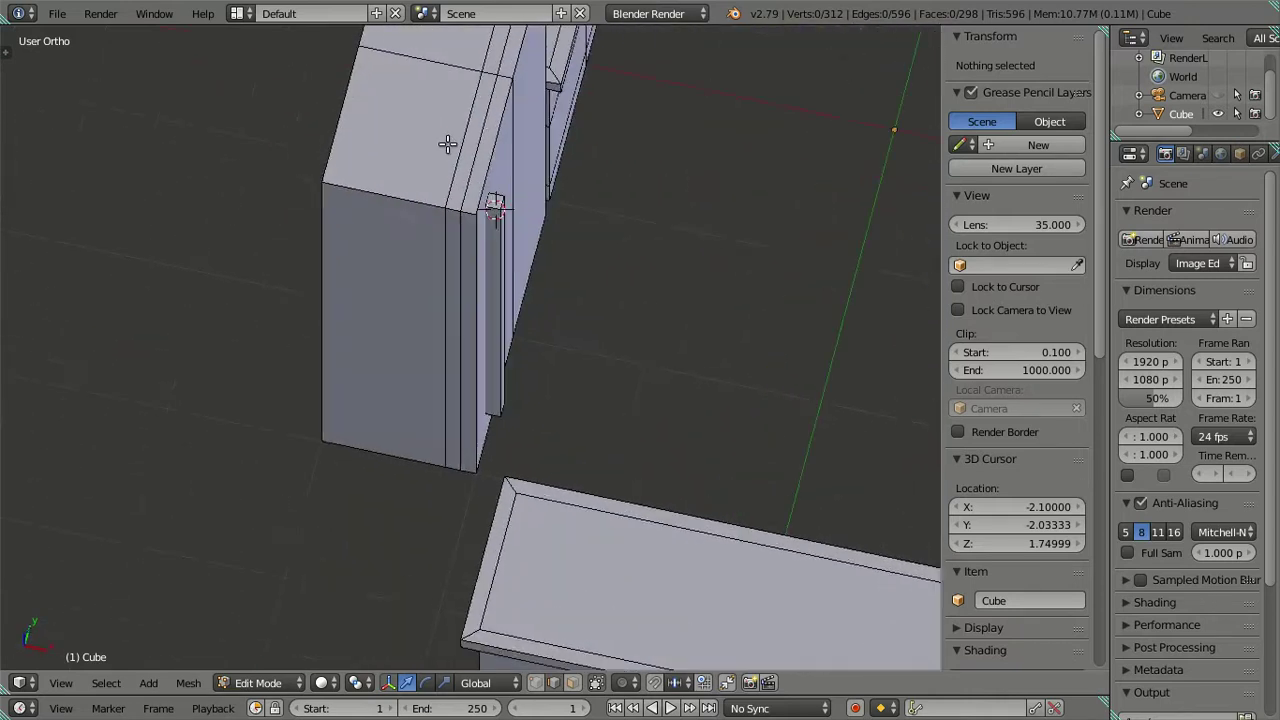
pyautogui.scroll(2, 485, 200)
pyautogui.moveTo(485, 200); pyautogui.dragTo(517, 282, button='middle')
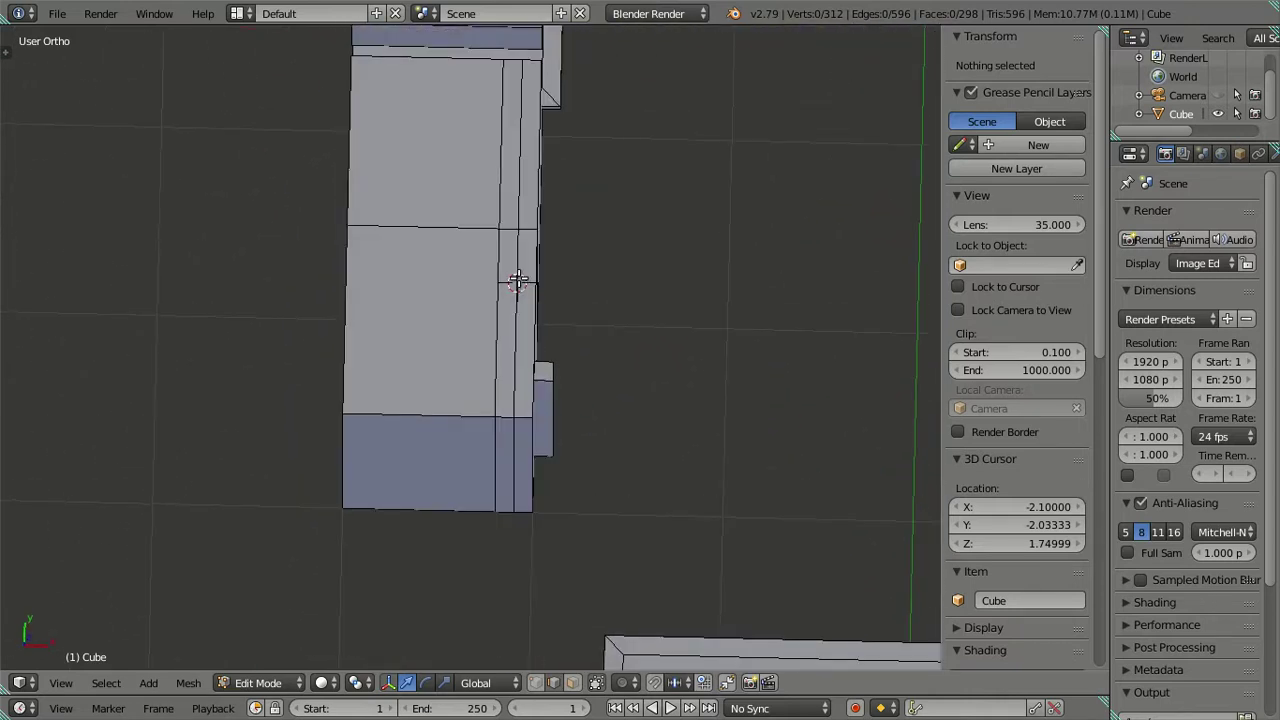
pyautogui.scroll(2, 490, 258)
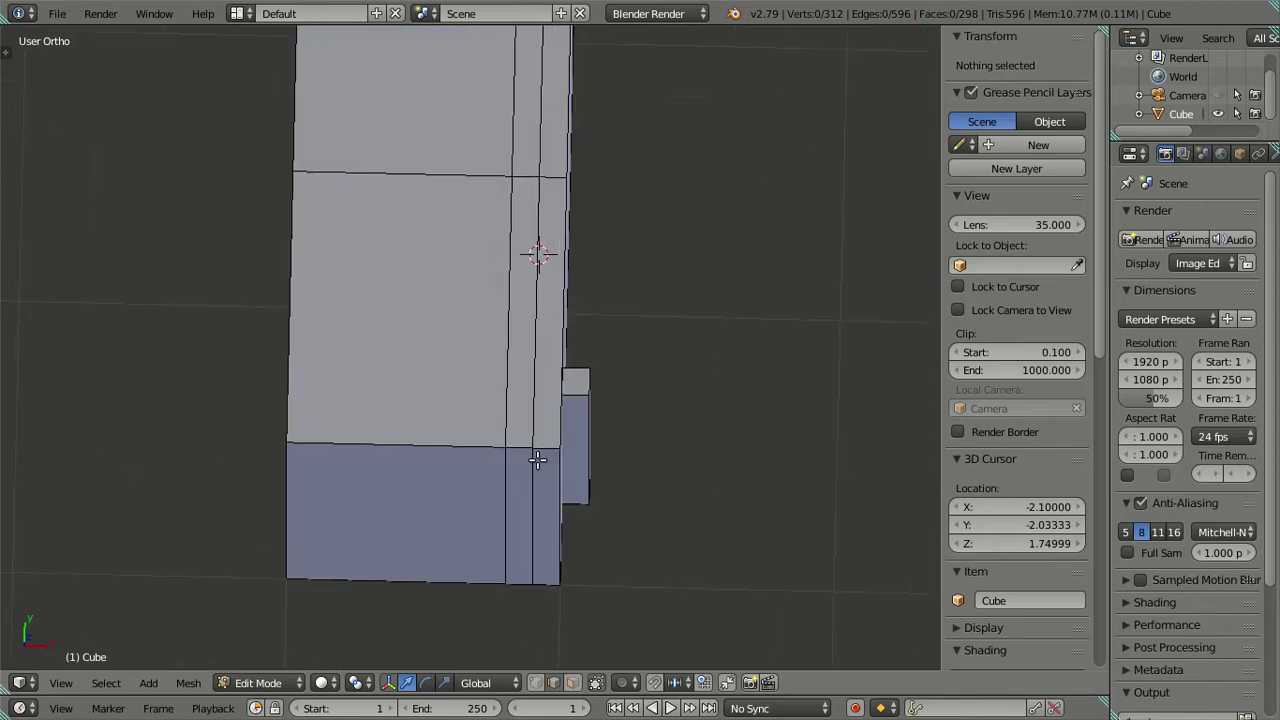
# From the top view, add four evenly spaced loop cuts across the middle fridge panel
pyautogui.press('KP_7')
pyautogui.scroll(2, 531, 443)
pyautogui.moveTo(569, 517)
pyautogui.keyDown('shift'); pyautogui.mouseDown(button='middle')
pyautogui.moveTo(509, 349)
pyautogui.moveTo(494, 423)
pyautogui.mouseUp(button='middle'); pyautogui.keyUp('shift')
pyautogui.scroll(4, 509, 360)
pyautogui.scroll(1, 509, 400)
pyautogui.scroll(3, 489, 371)
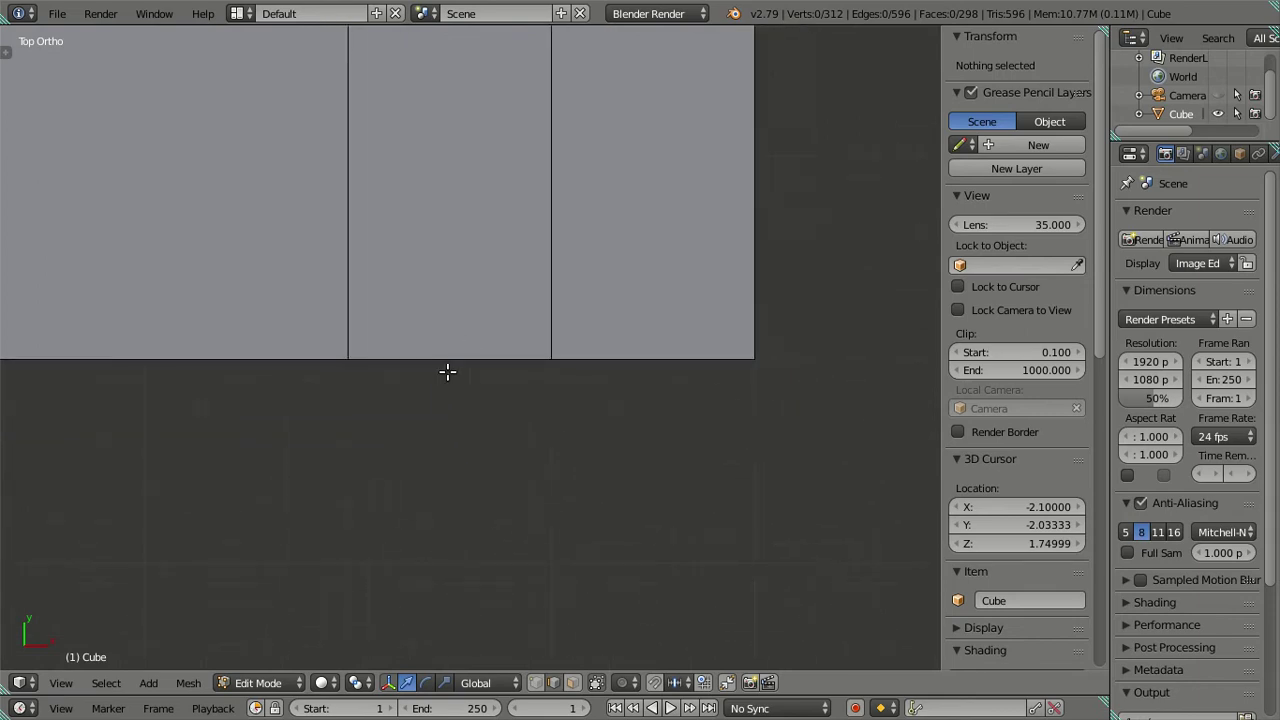
pyautogui.hotkey('ctrl', 'r')
pyautogui.press('4')
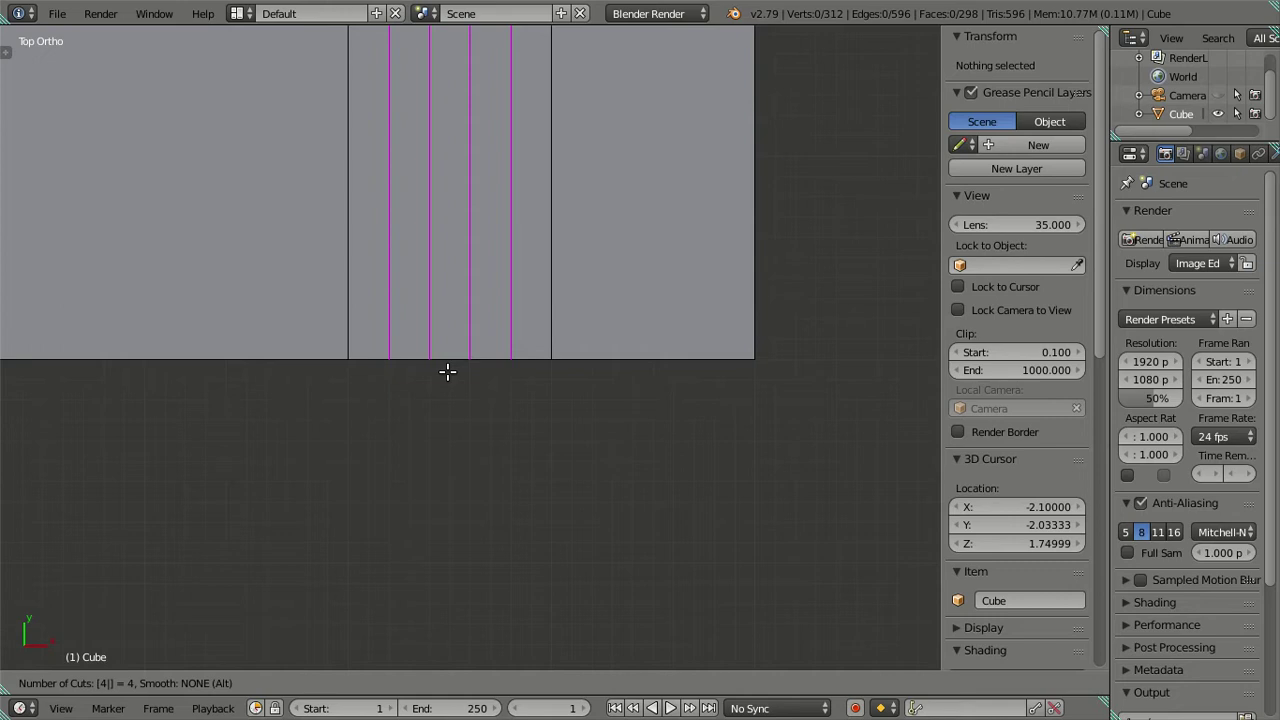
pyautogui.click(447, 372)
pyautogui.rightClick(447, 372)
# Select one of the new edge loops and snap the 3D cursor to it at X -2.12
pyautogui.scroll(-4, 491, 372)
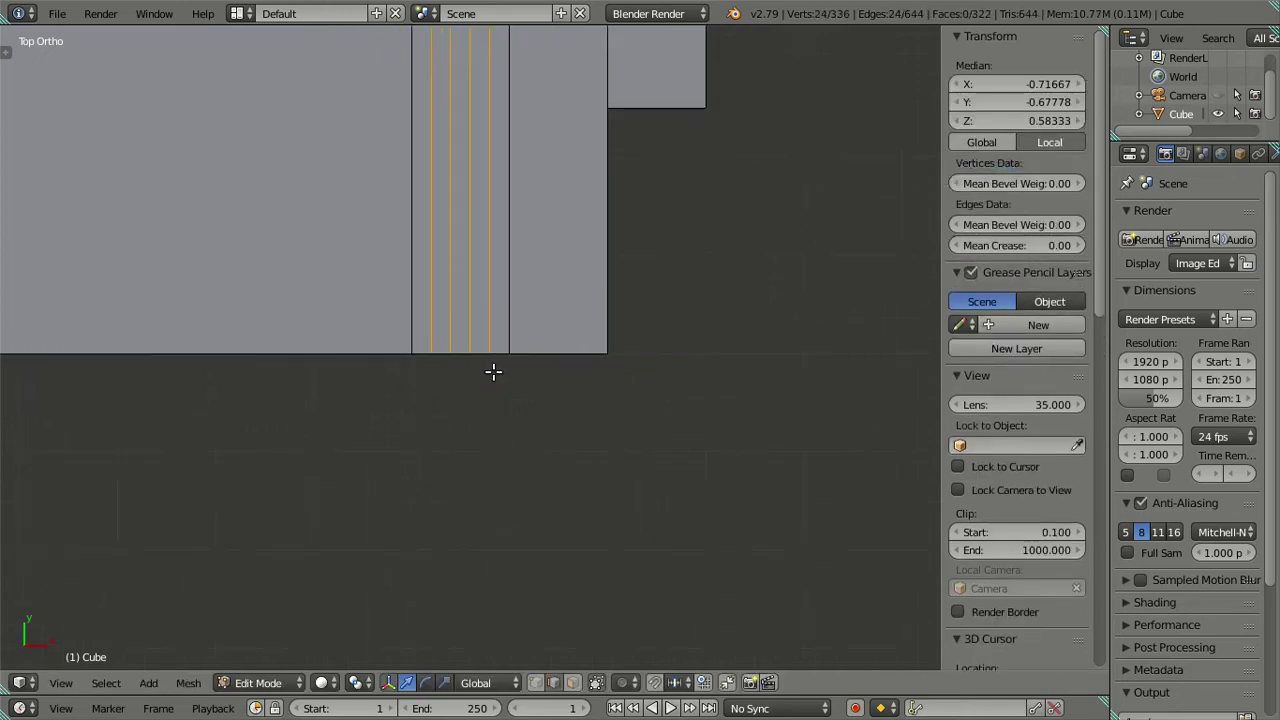
pyautogui.scroll(2, 493, 371)
pyautogui.scroll(3, 486, 354)
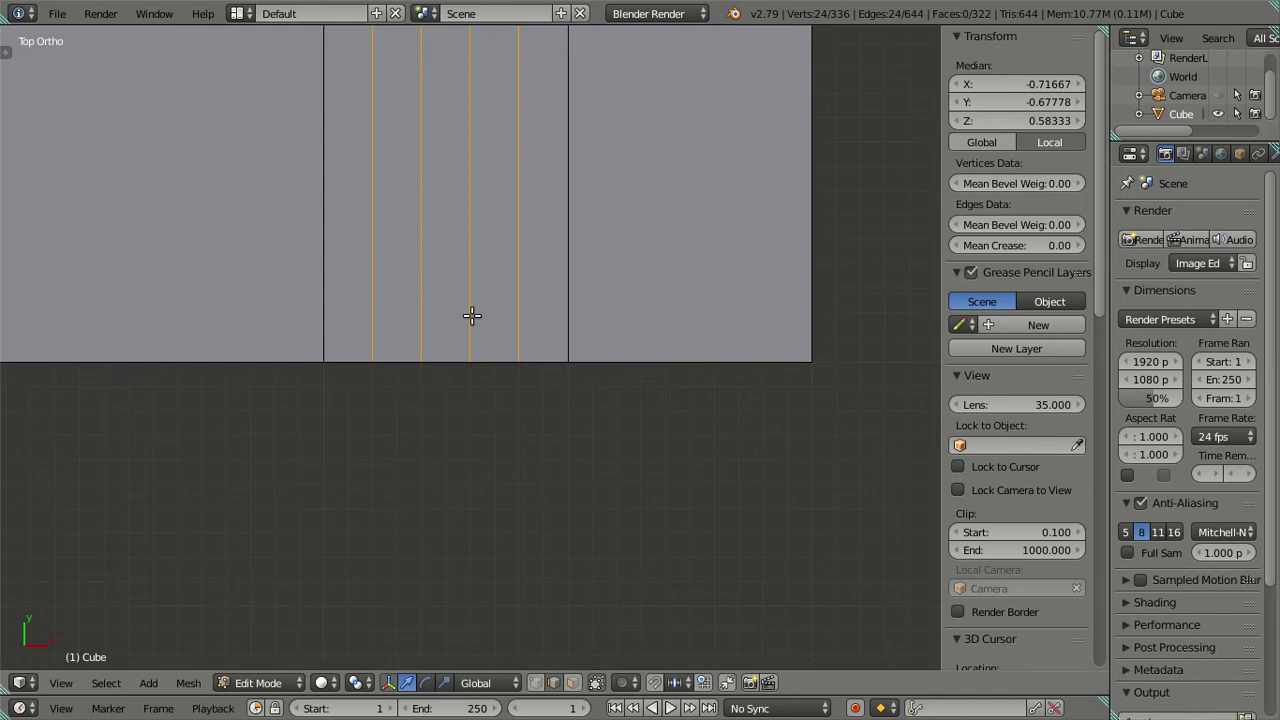
pyautogui.scroll(-2, 472, 316)
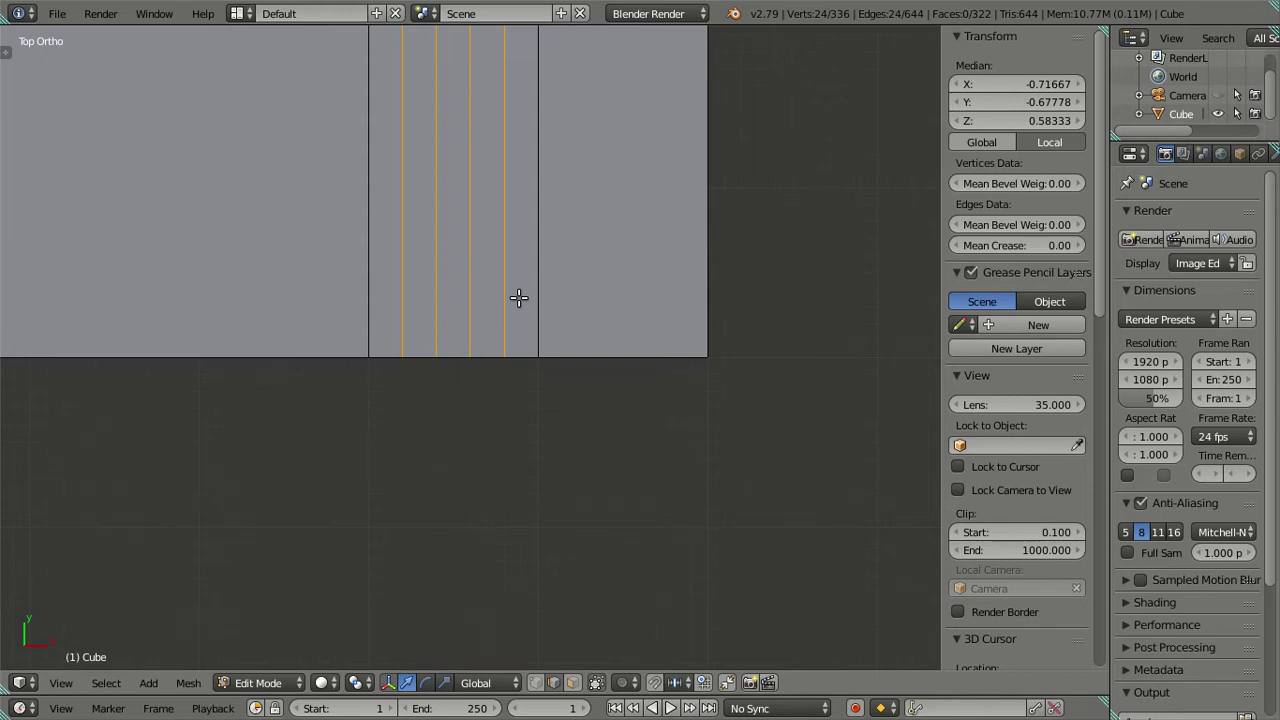
pyautogui.scroll(-3, 518, 296)
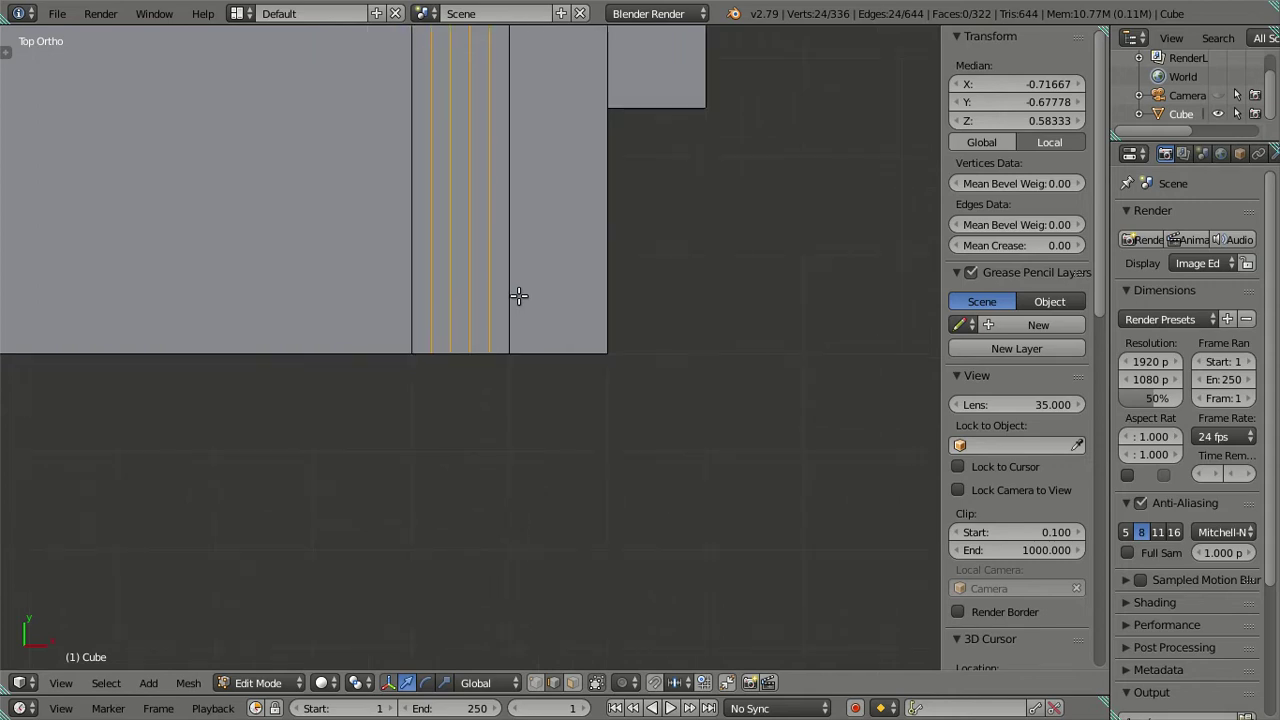
pyautogui.press('a')
pyautogui.keyDown('alt'); pyautogui.click(491, 237); pyautogui.keyUp('alt')
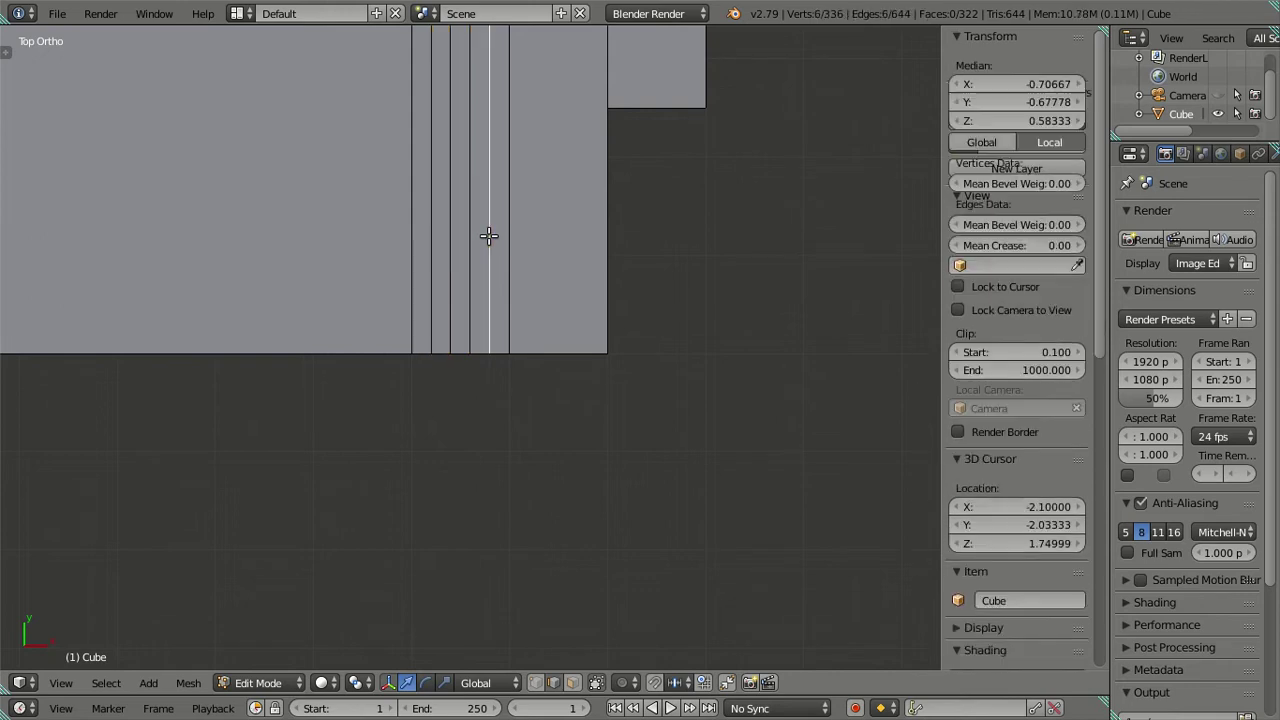
pyautogui.scroll(-3, 652, 217)
pyautogui.scroll(-3, 652, 217)
pyautogui.keyDown('shift'); pyautogui.moveTo(651, 214); pyautogui.dragTo(657, 329, button='middle'); pyautogui.keyUp('shift')
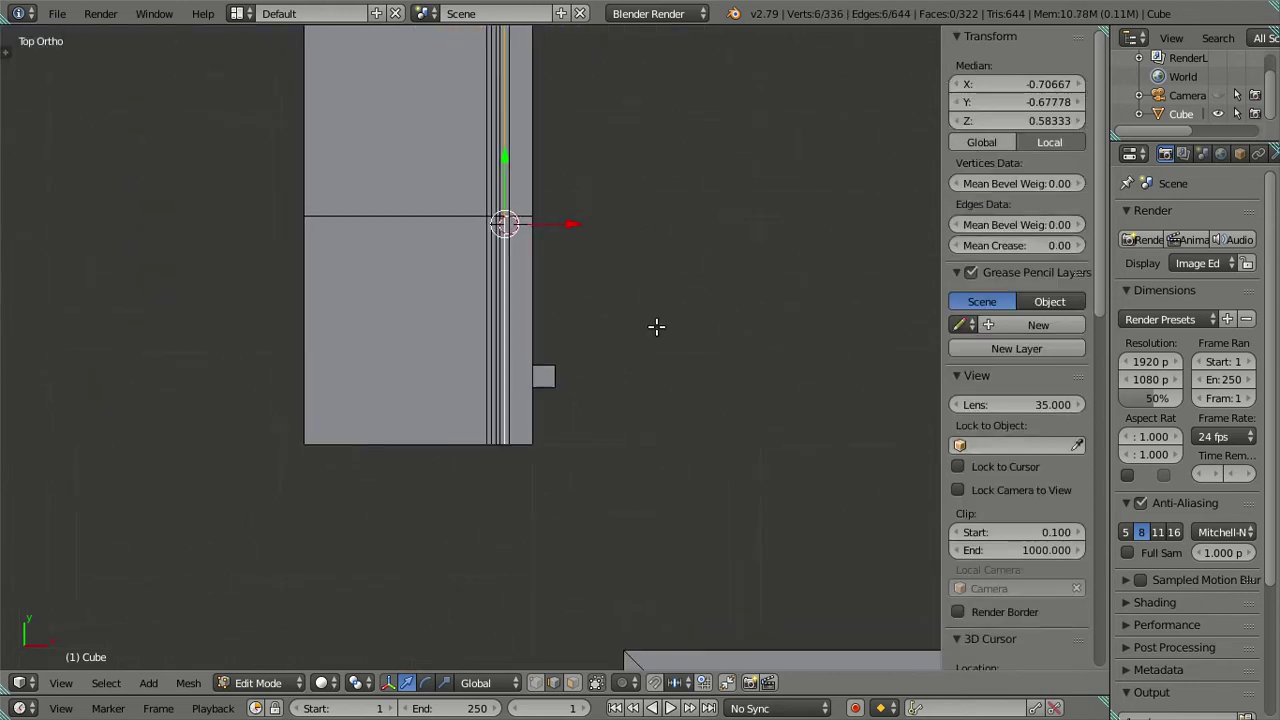
pyautogui.scroll(2, 660, 325)
pyautogui.hotkey('shift', 's')
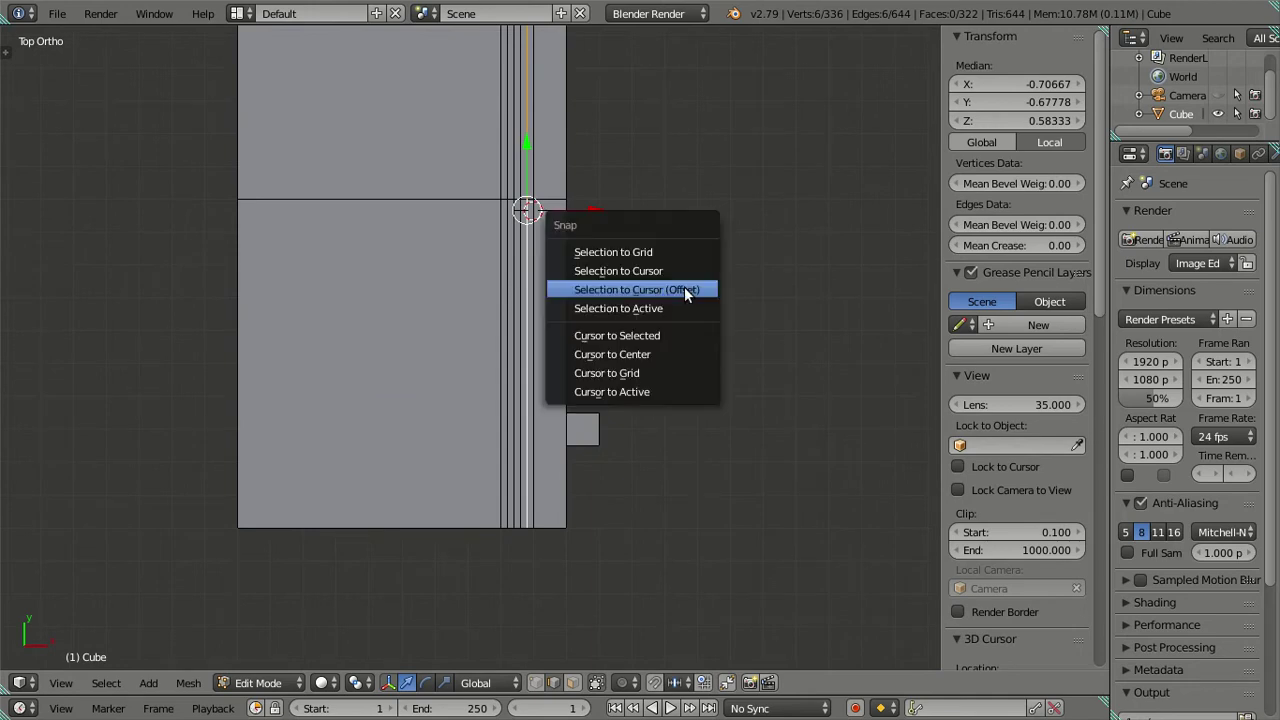
pyautogui.click(685, 331)
# Undo the trial loop cuts while keeping the 3D cursor in place
pyautogui.hotkey('ctrl', 'x')
pyautogui.hotkey('ctrl', 'z')
pyautogui.hotkey('ctrl', 'shift', 'z')
pyautogui.scroll(-3, 637, 408)
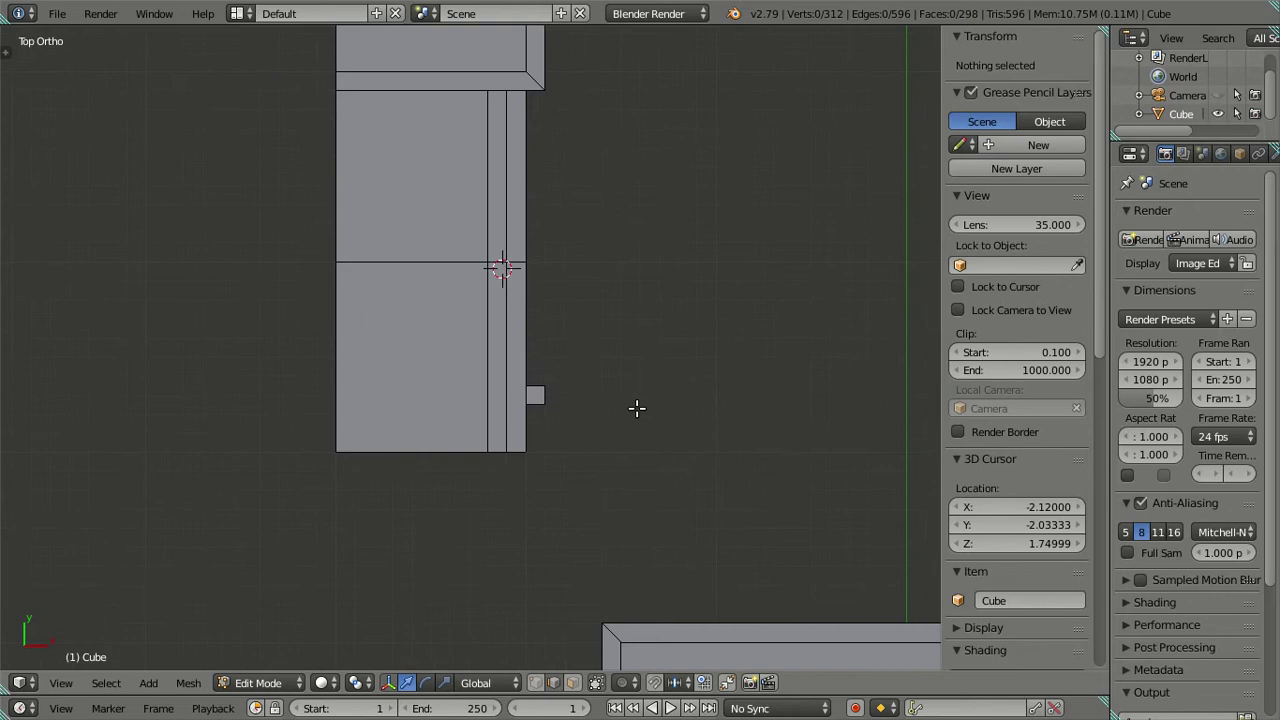
# Select three vertical edges beside the fridge handle and snap them to the 3D cursor
pyautogui.moveTo(637, 408); pyautogui.dragTo(620, 342, button='middle')
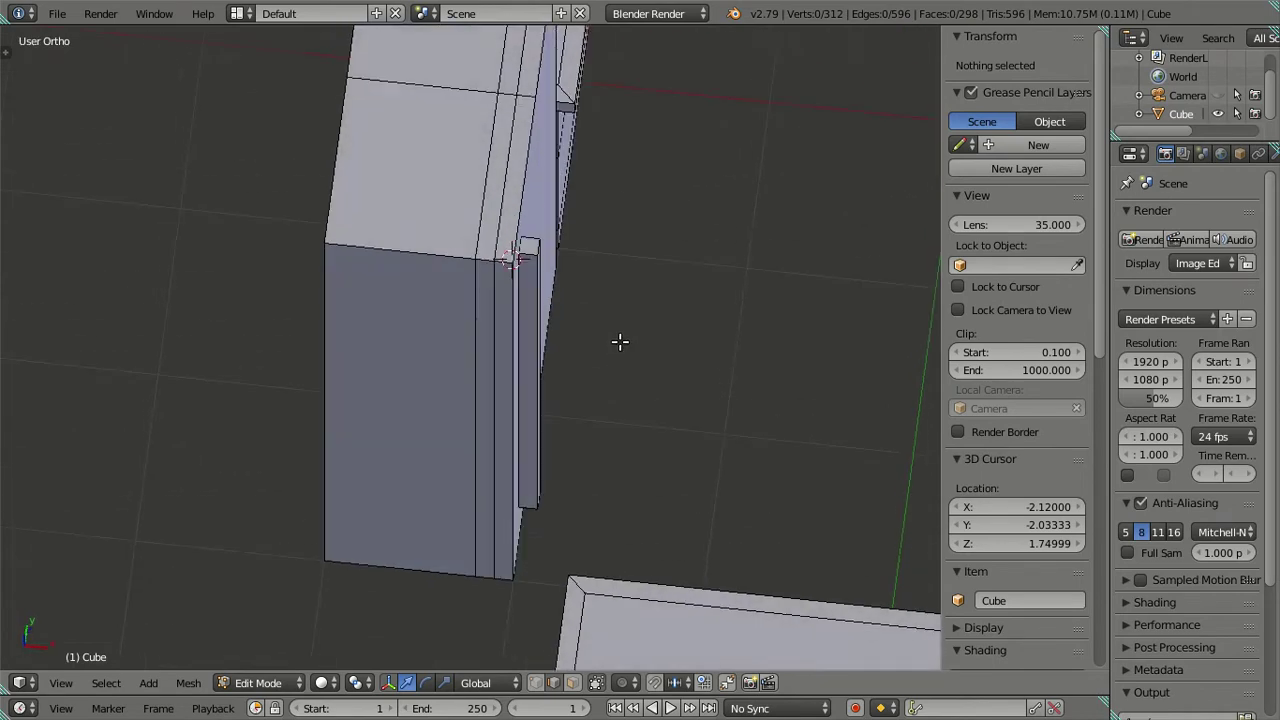
pyautogui.rightClick(508, 274)
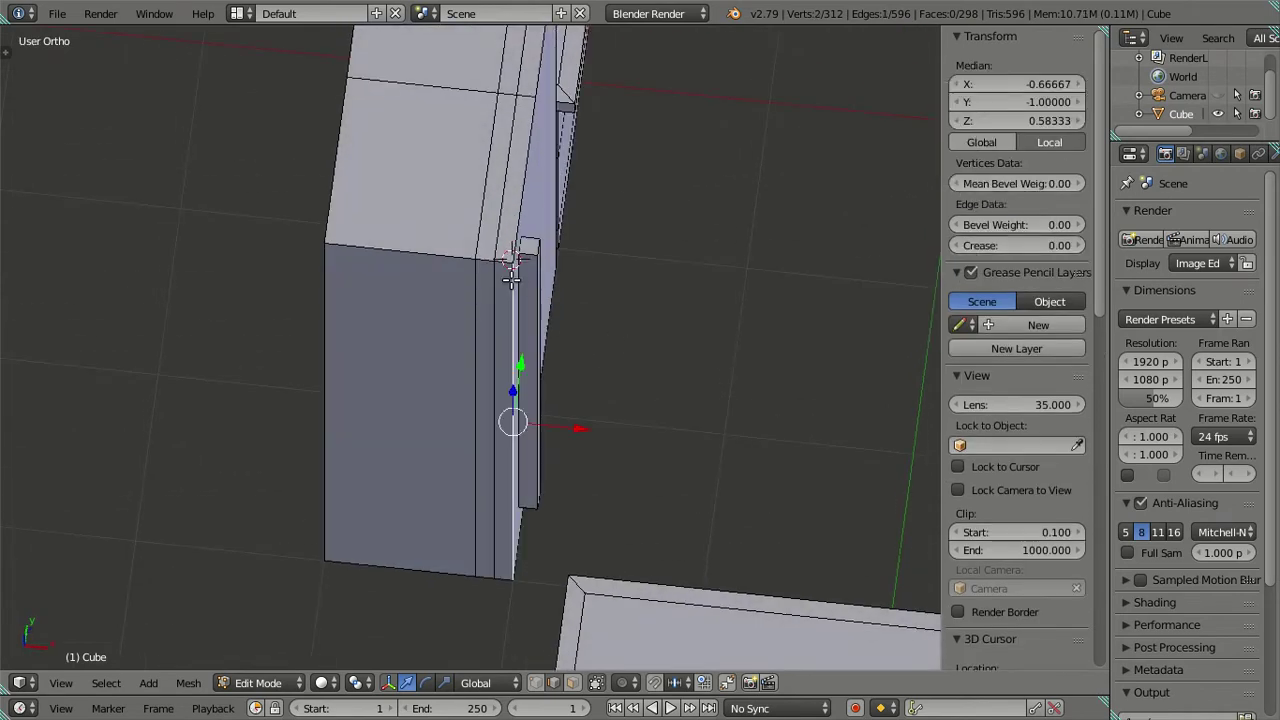
pyautogui.keyDown('alt'); pyautogui.rightClick(511, 280); pyautogui.keyUp('alt')
pyautogui.press('a')
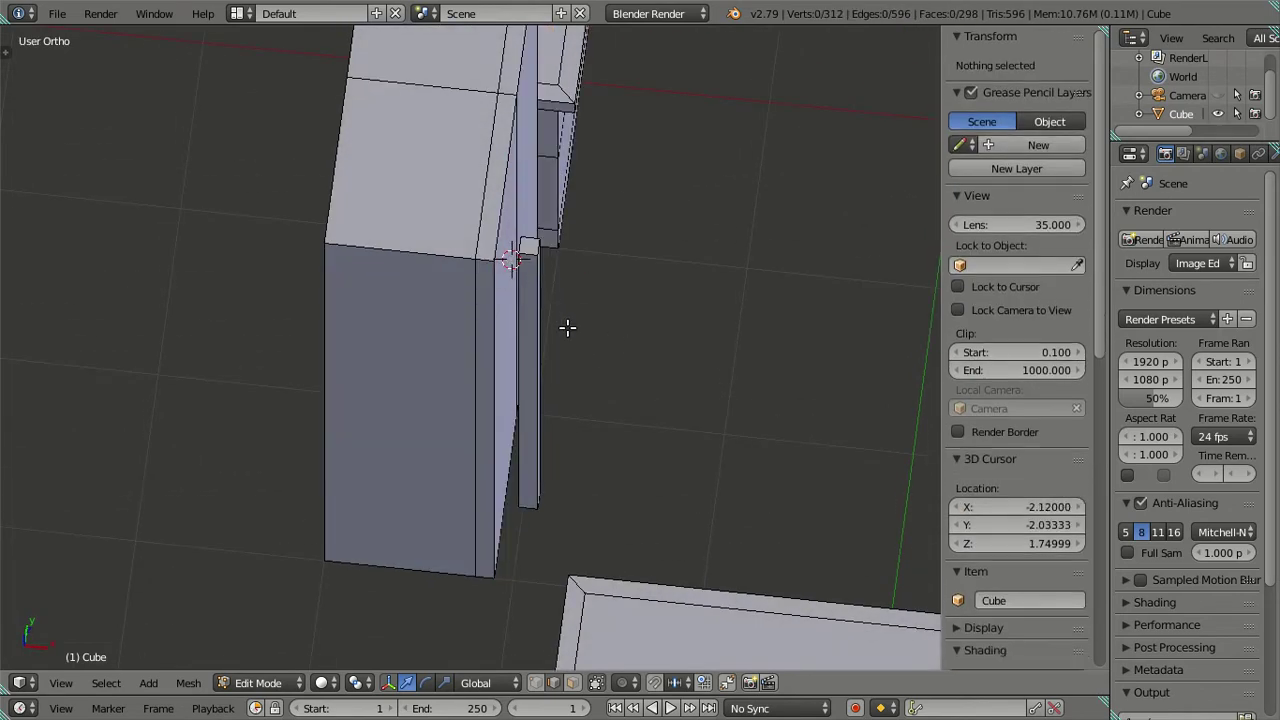
pyautogui.moveTo(567, 327); pyautogui.dragTo(526, 326, button='middle')
pyautogui.rightClick(463, 350)
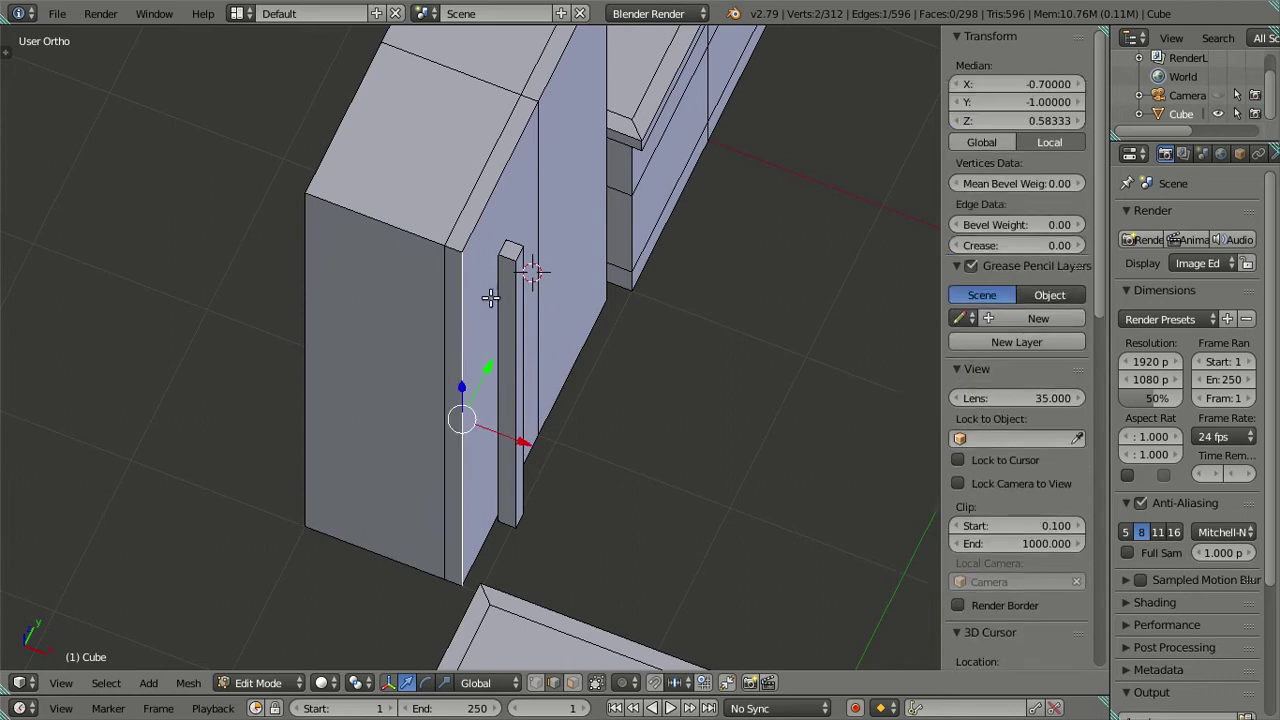
pyautogui.keyDown('shift'); pyautogui.rightClick(535, 227); pyautogui.keyUp('shift')
pyautogui.keyDown('shift'); pyautogui.rightClick(603, 166); pyautogui.keyUp('shift')
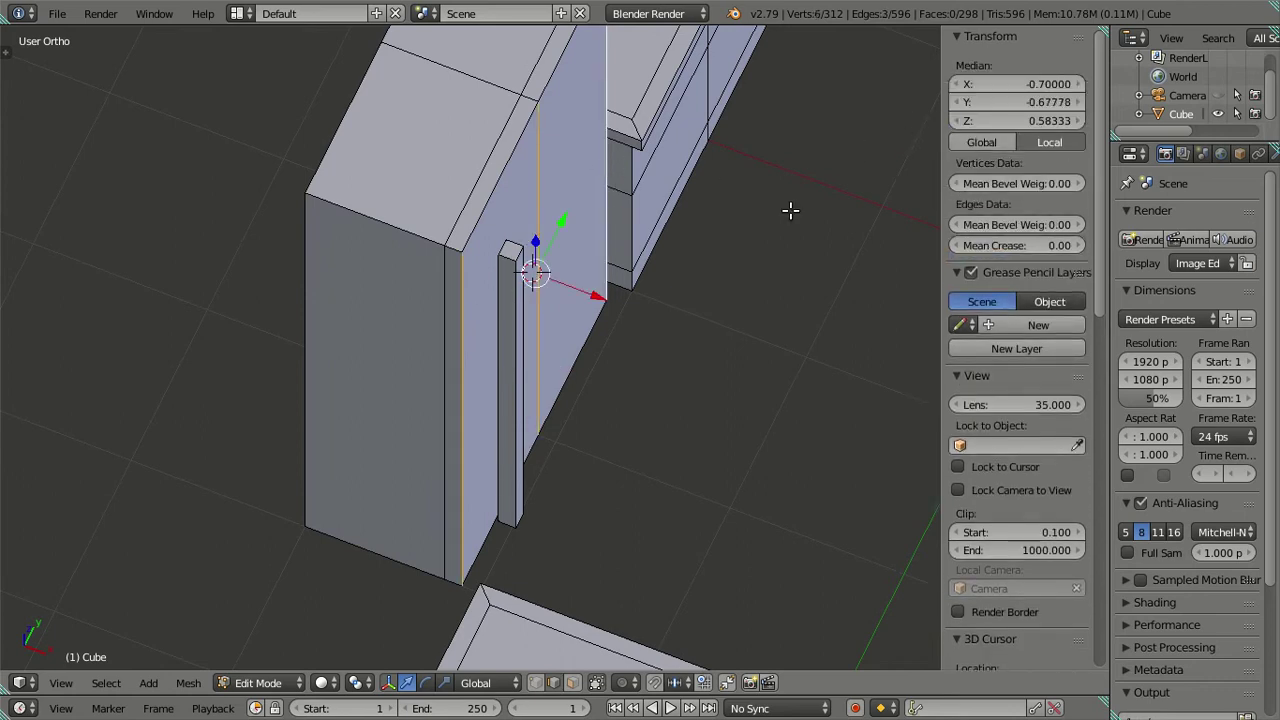
pyautogui.hotkey('shift', 's')
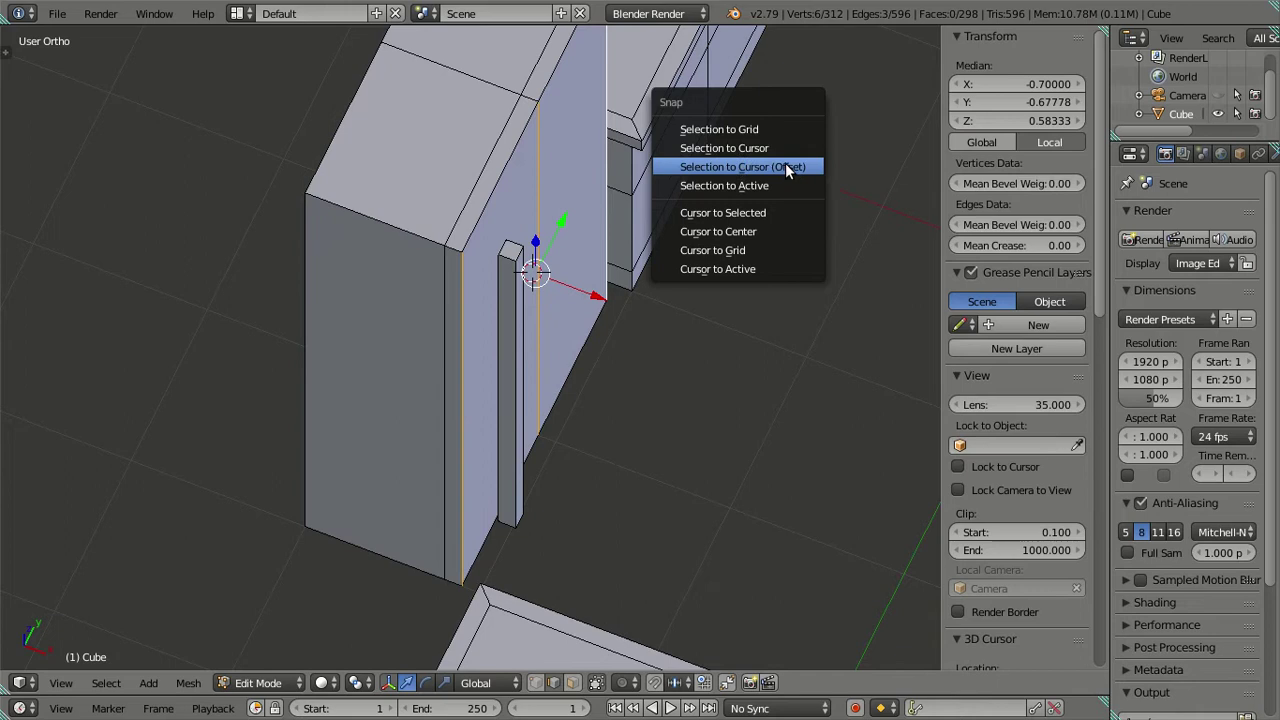
pyautogui.click(785, 164)
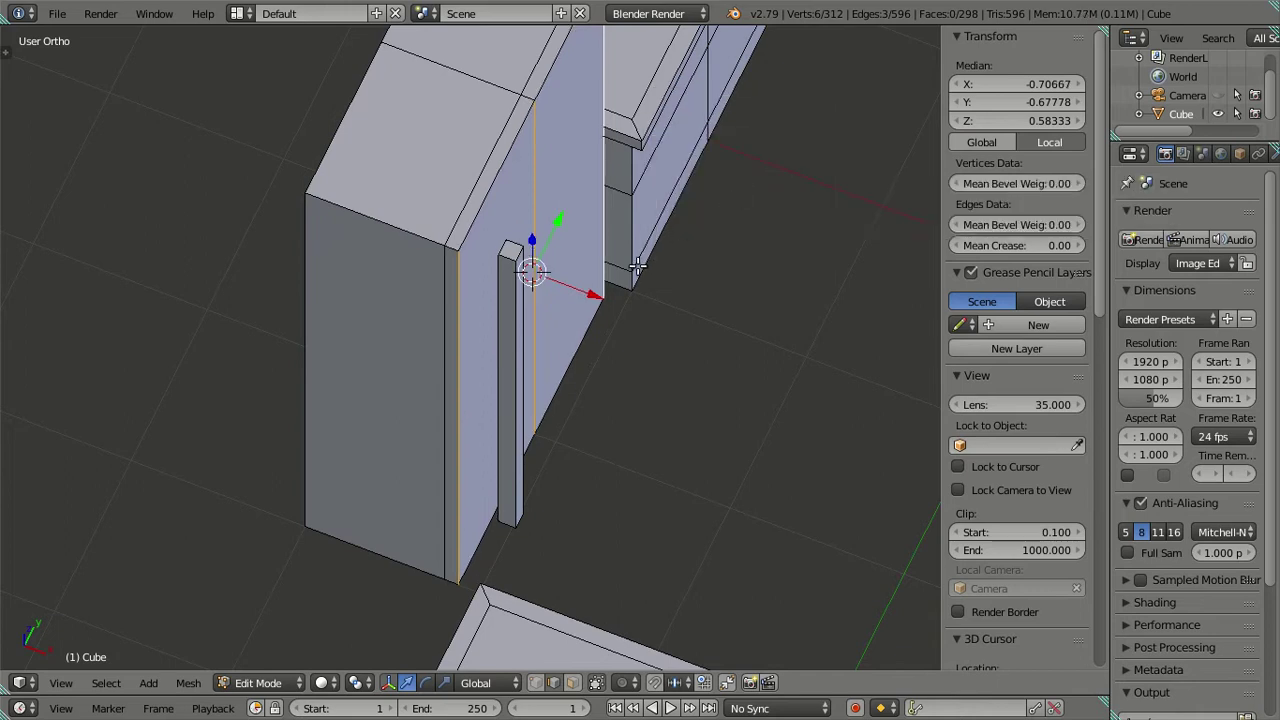
# Deselect all, orbit in close on the fridge door, and switch to Object Mode
pyautogui.press('a')
pyautogui.moveTo(553, 290); pyautogui.dragTo(537, 280, button='middle')
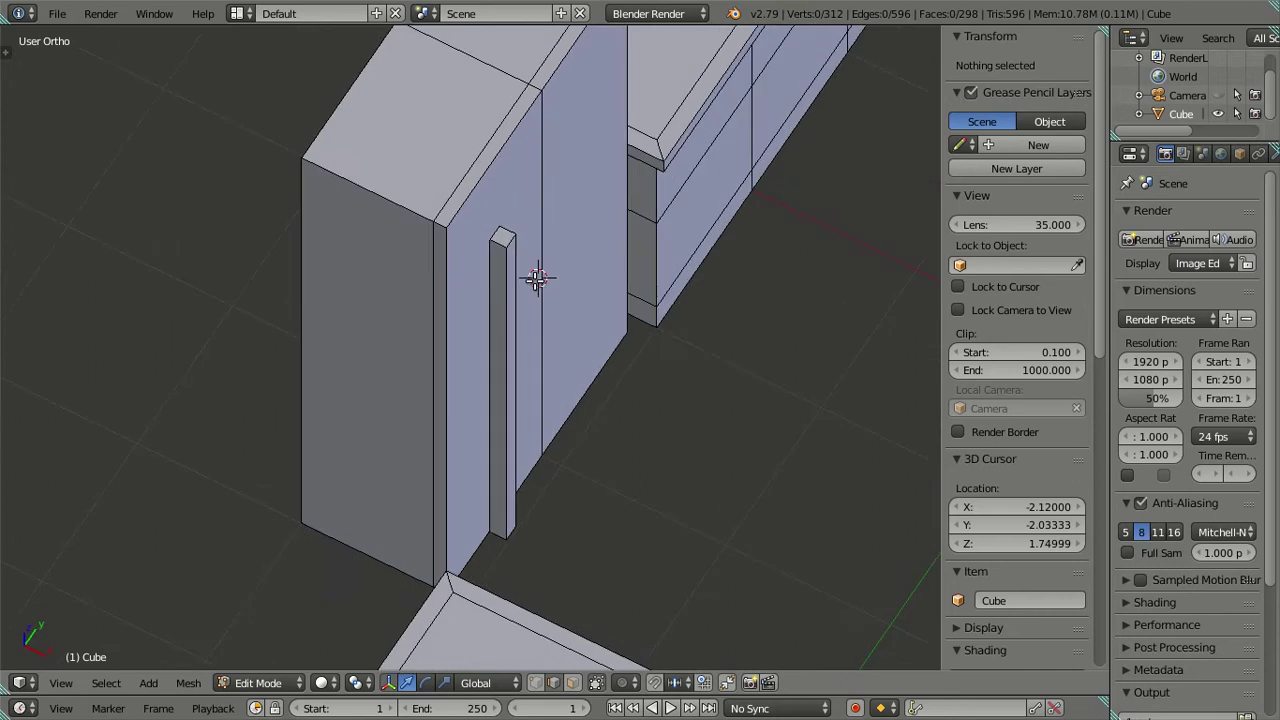
pyautogui.rightClick(537, 279)
pyautogui.press('a')
pyautogui.moveTo(534, 277)
pyautogui.mouseDown(button='middle')
pyautogui.moveTo(416, 197)
pyautogui.moveTo(363, 229)
pyautogui.moveTo(374, 274)
pyautogui.moveTo(453, 278)
pyautogui.moveTo(537, 227)
pyautogui.moveTo(492, 219)
pyautogui.mouseUp(button='middle')
pyautogui.scroll(-4, 400, 196)
pyautogui.press('Tab')
# Return to Edit Mode and orbit around the fridge and the counters' corner
pyautogui.scroll(4, 495, 219)
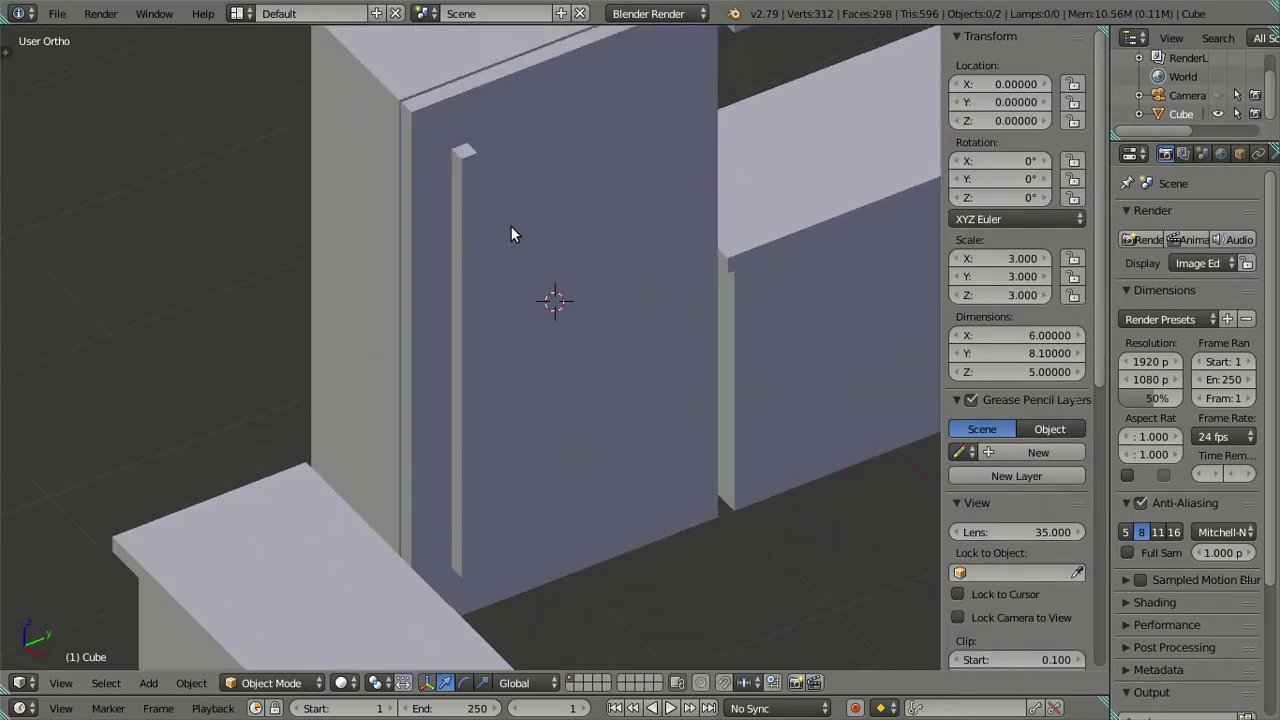
pyautogui.press('Tab')
pyautogui.scroll(1, 517, 227)
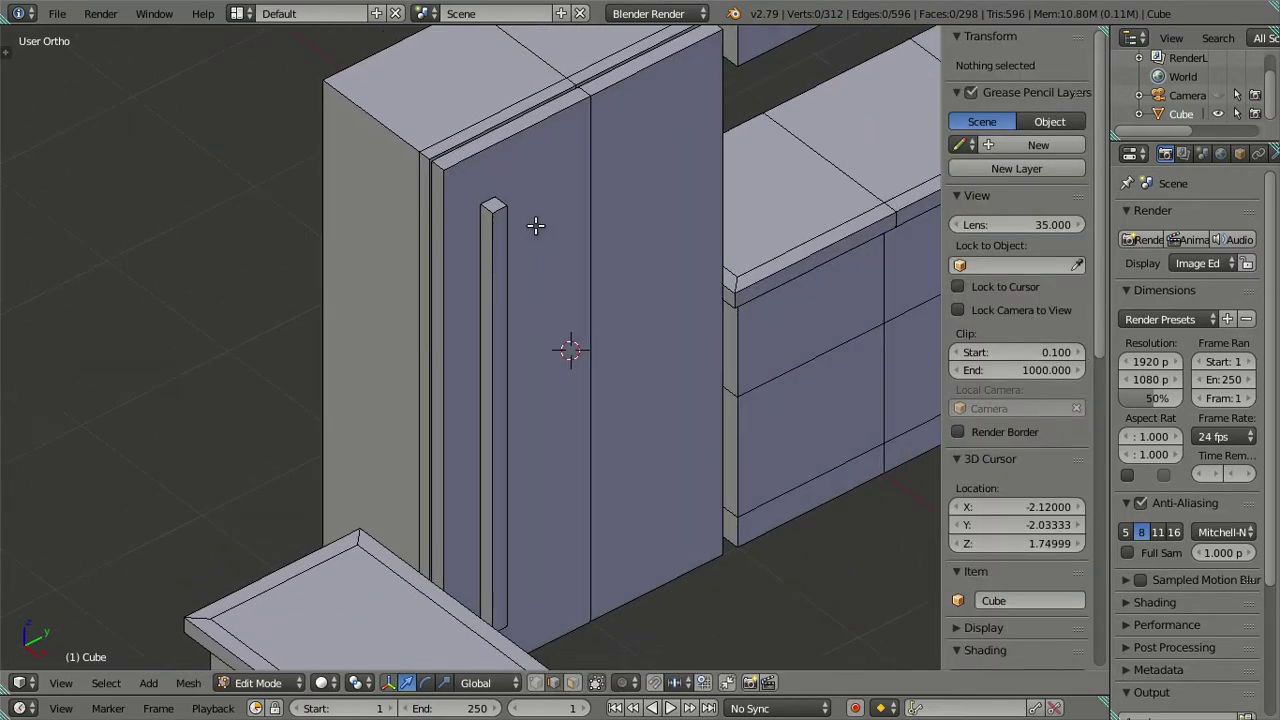
pyautogui.scroll(1, 521, 213)
pyautogui.moveTo(521, 213); pyautogui.dragTo(526, 209, button='middle')
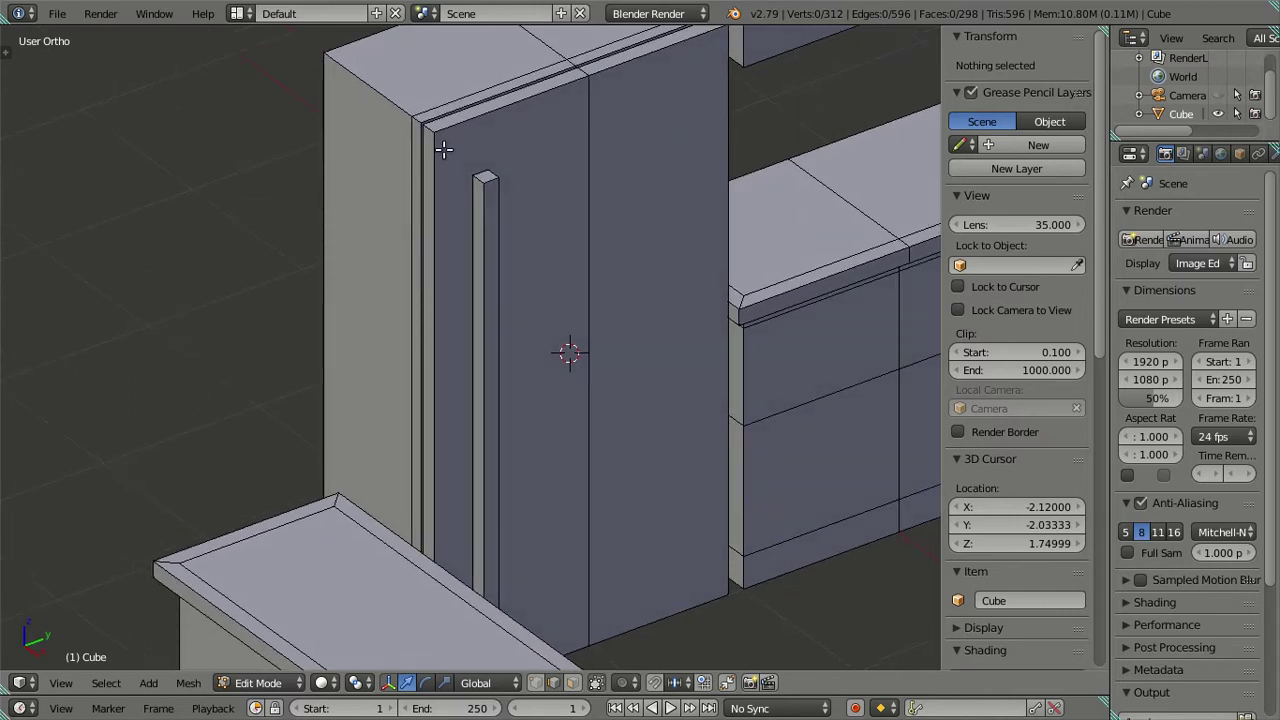
pyautogui.scroll(-3, 540, 240)
pyautogui.moveTo(514, 277)
pyautogui.mouseDown(button='middle')
pyautogui.moveTo(586, 257)
pyautogui.moveTo(571, 274)
pyautogui.moveTo(600, 325)
pyautogui.mouseUp(button='middle')
pyautogui.scroll(2, 620, 265)
pyautogui.scroll(1, 600, 270)
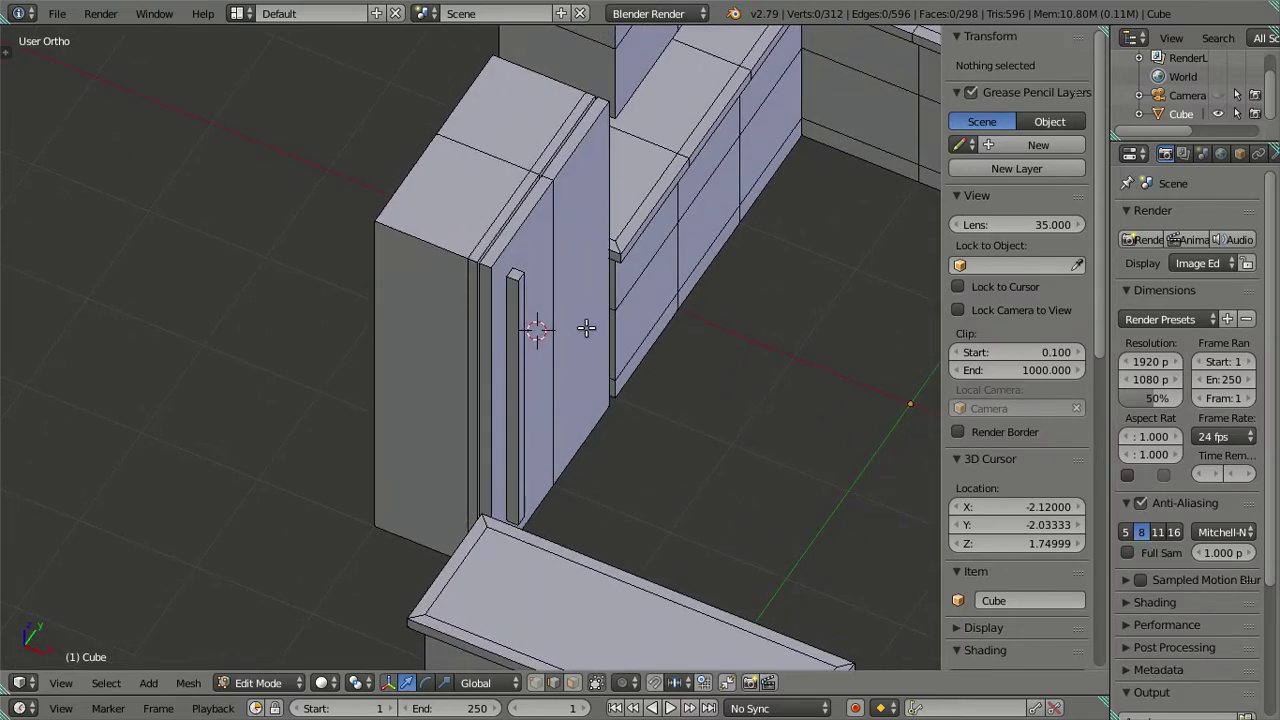
# From a near-front view, preview a four-cut loop cut across the fridge handle
pyautogui.moveTo(555, 426); pyautogui.dragTo(434, 380, button='middle')
pyautogui.scroll(1, 434, 380)
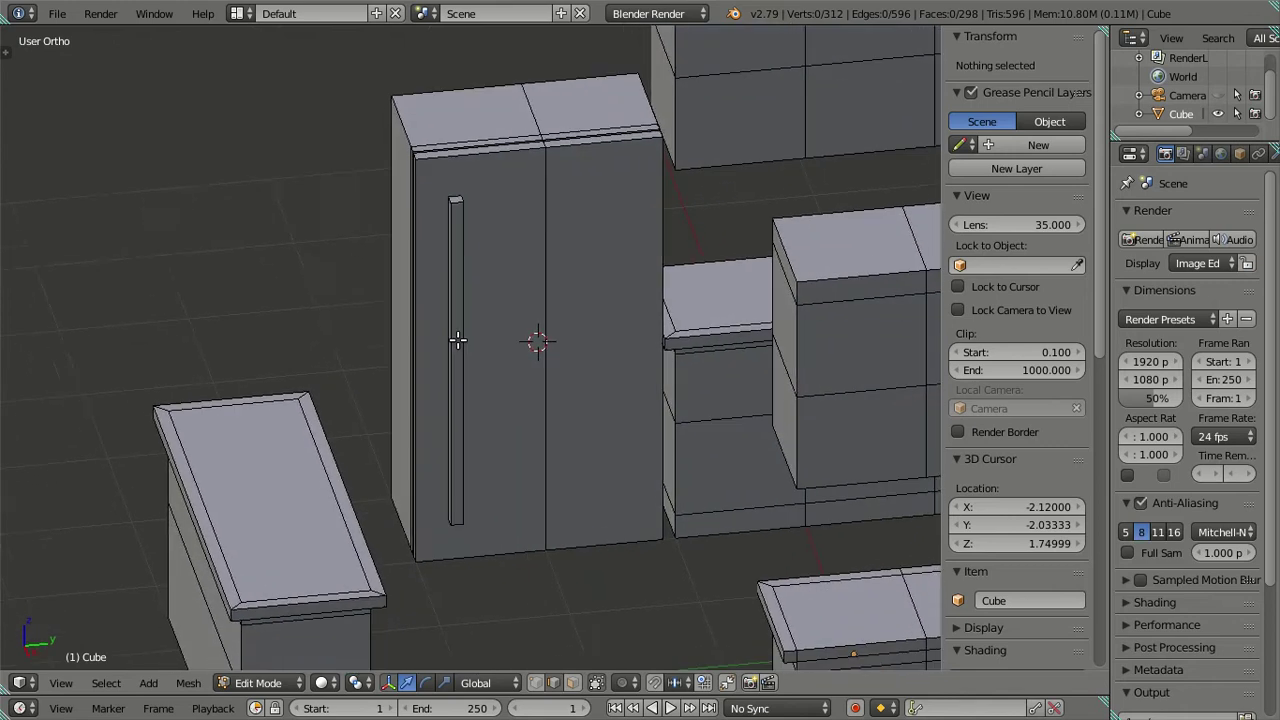
pyautogui.scroll(3, 470, 340)
pyautogui.hotkey('ctrl', 'r')
pyautogui.scroll(1, 465, 314)
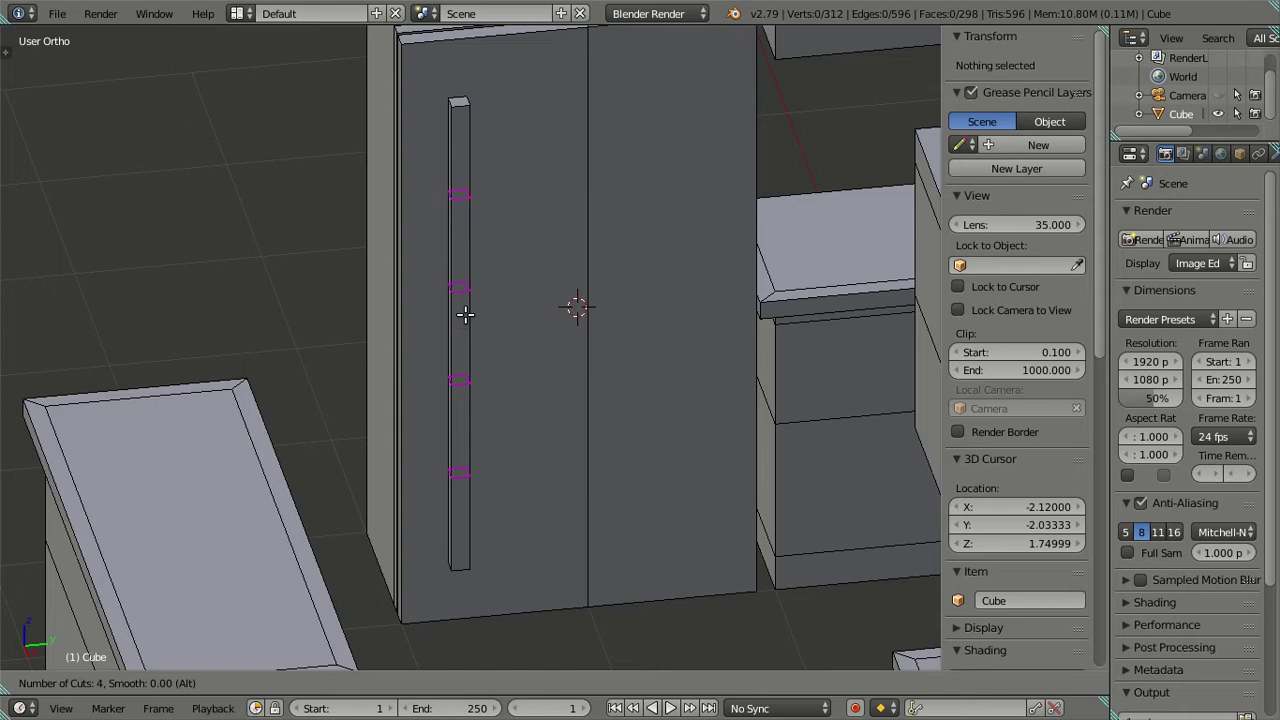
# Commit the four horizontal loop cuts on the fridge handle
pyautogui.click(465, 314)
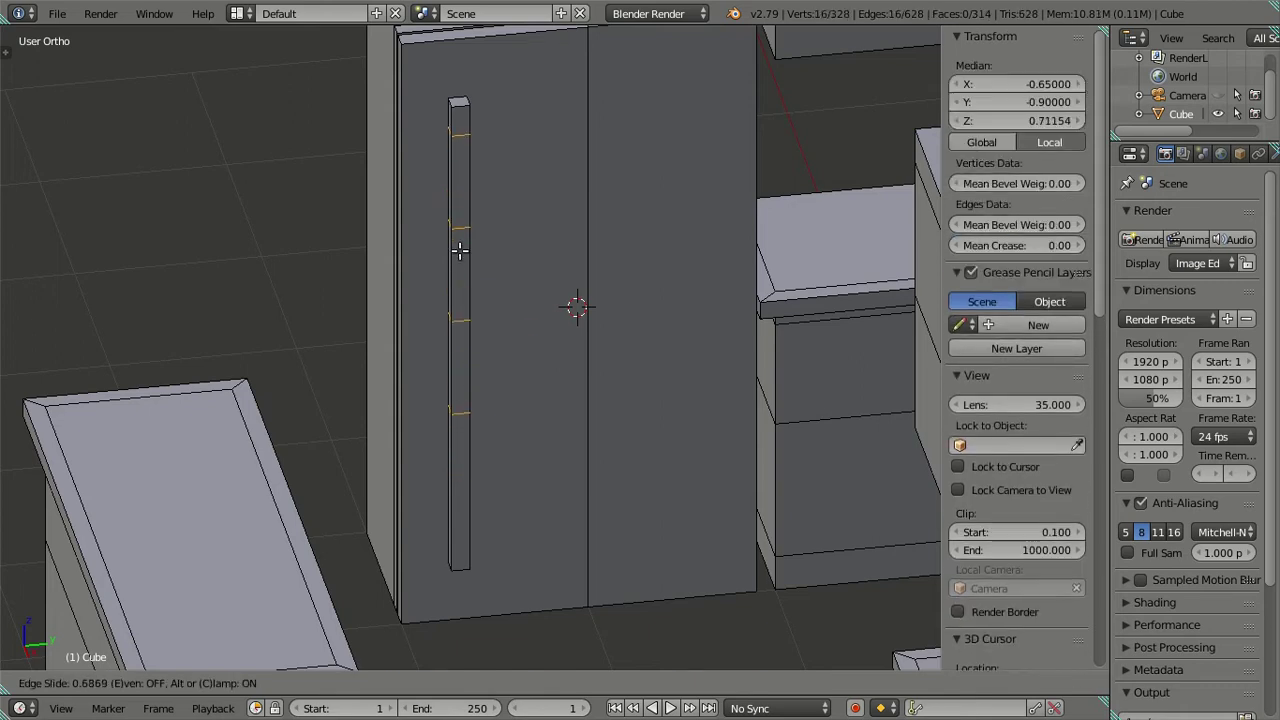
pyautogui.click(459, 250)
pyautogui.press('a')
pyautogui.moveTo(434, 189)
pyautogui.mouseDown(button='middle')
pyautogui.moveTo(508, 217)
pyautogui.moveTo(583, 211)
pyautogui.mouseUp(button='middle')
pyautogui.scroll(3, 550, 172)
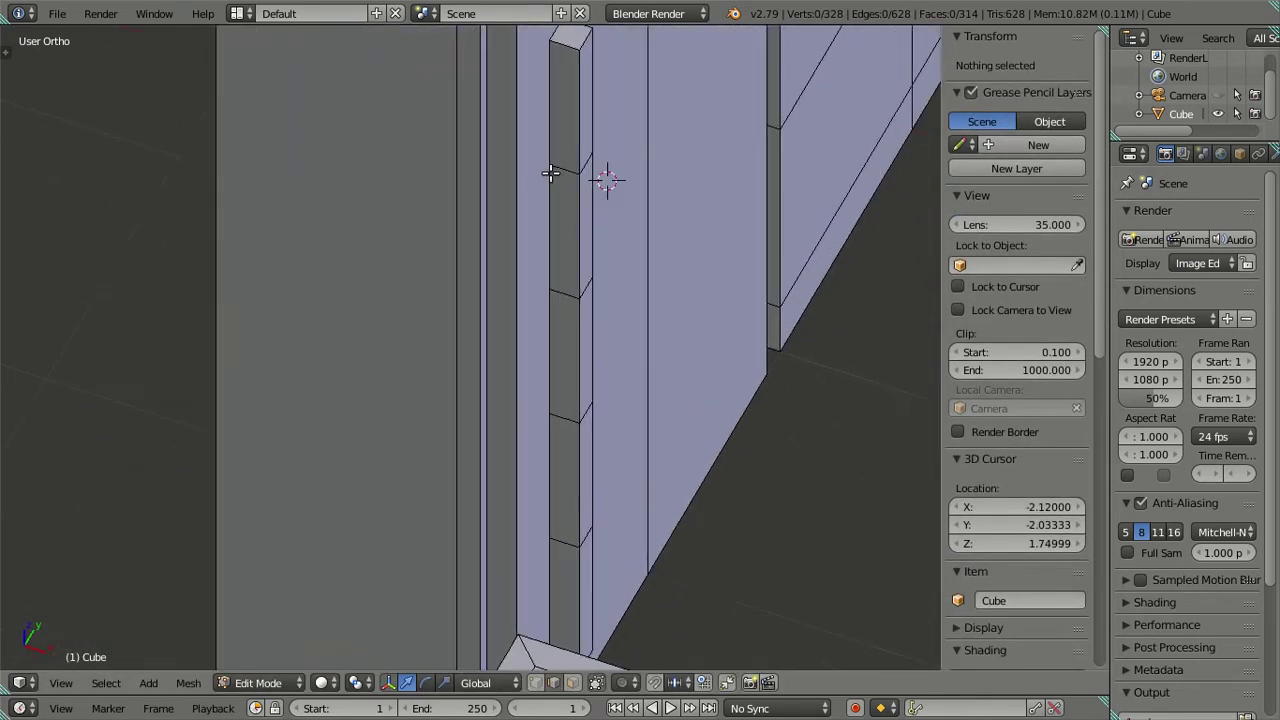
pyautogui.scroll(-3, 550, 172)
pyautogui.scroll(2, 565, 175)
pyautogui.scroll(2, 578, 184)
# Add a centred vertical loop cut down the handle and select its top edges
pyautogui.hotkey('ctrl', 'r')
pyautogui.click(580, 176)
pyautogui.rightClick(580, 176)
pyautogui.press('a')
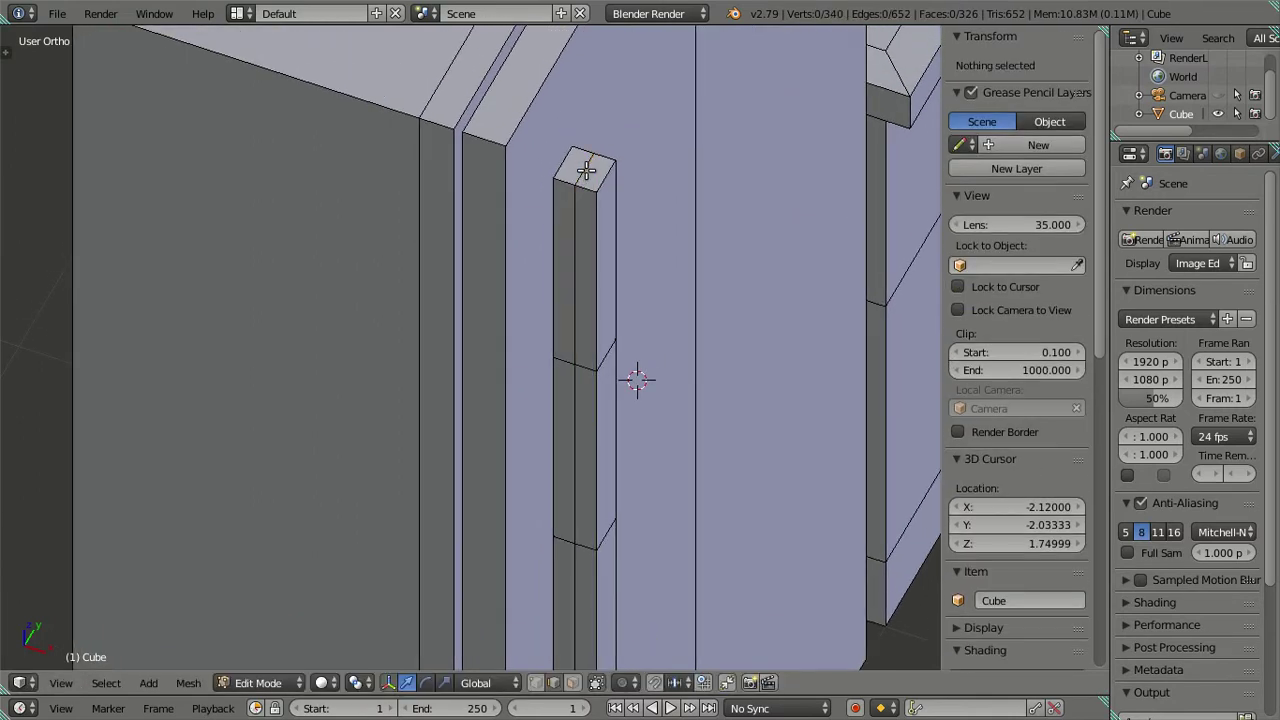
pyautogui.rightClick(586, 172)
pyautogui.hotkey('shift', 's')
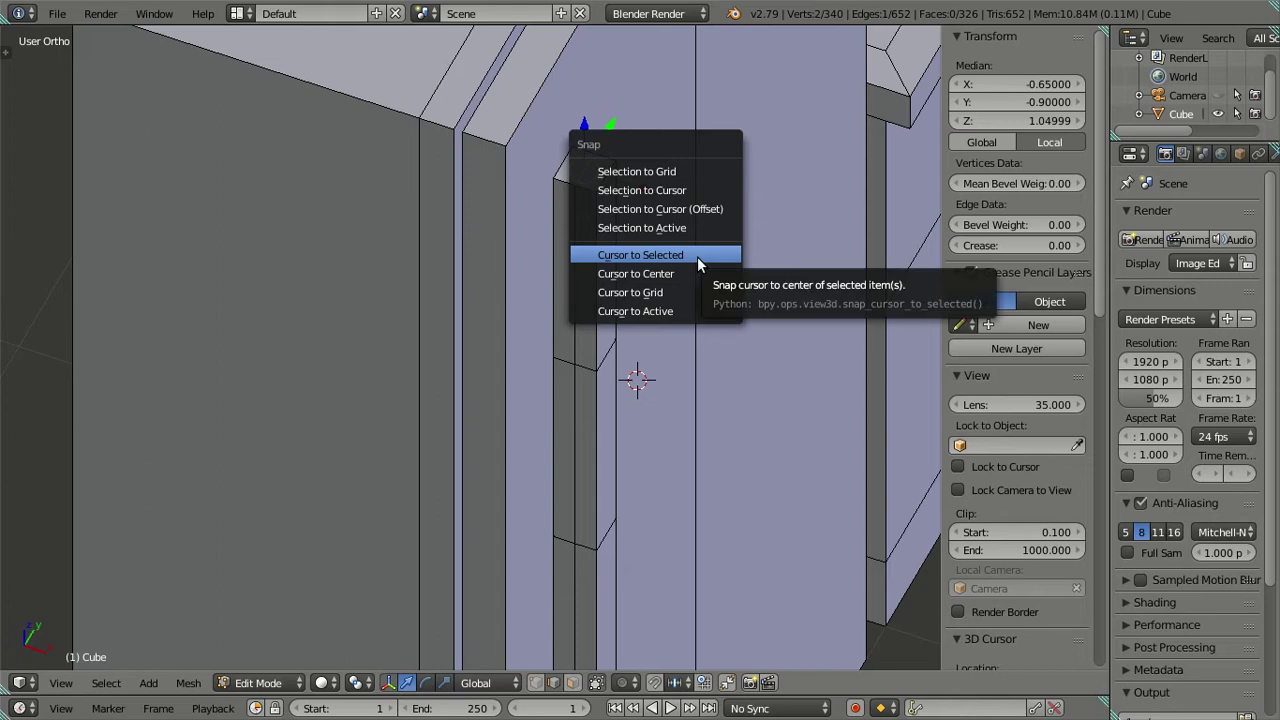
pyautogui.press('Escape')
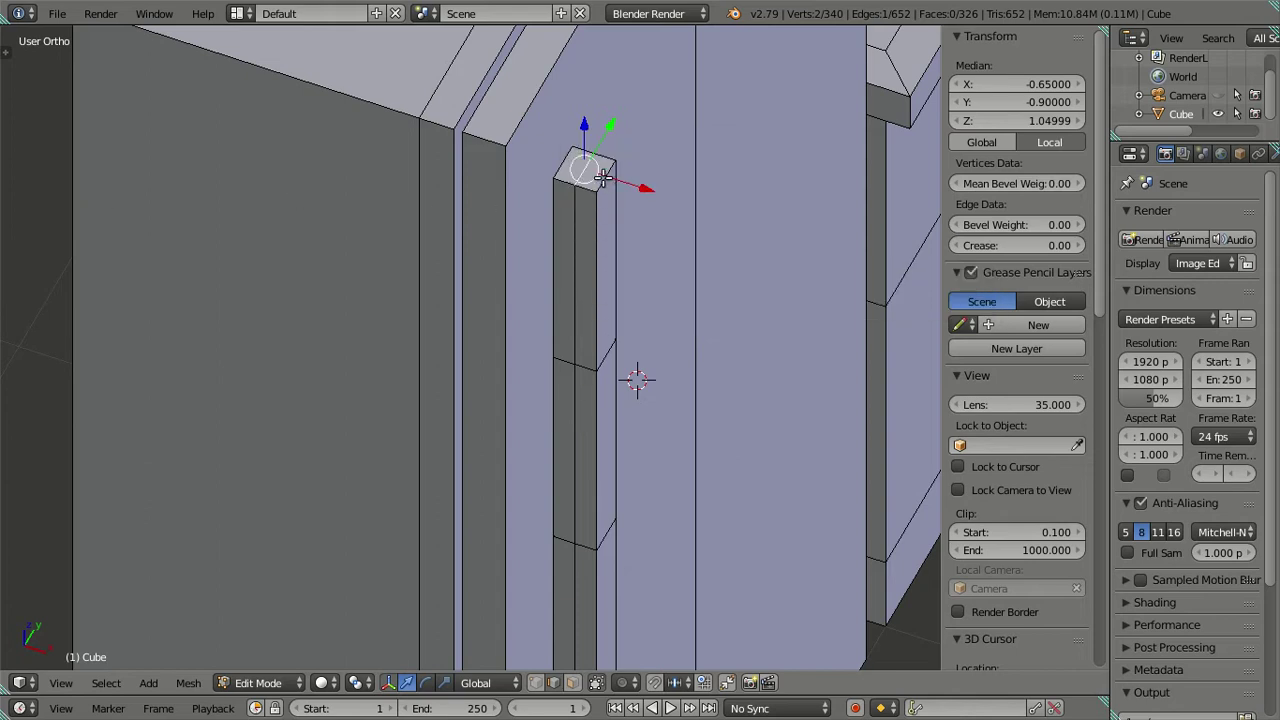
pyautogui.keyDown('shift'); pyautogui.rightClick(584, 174); pyautogui.keyUp('shift')
# Try merging the handle-top edges, cancelling the merge options both times
pyautogui.hotkey('alt', 'm')
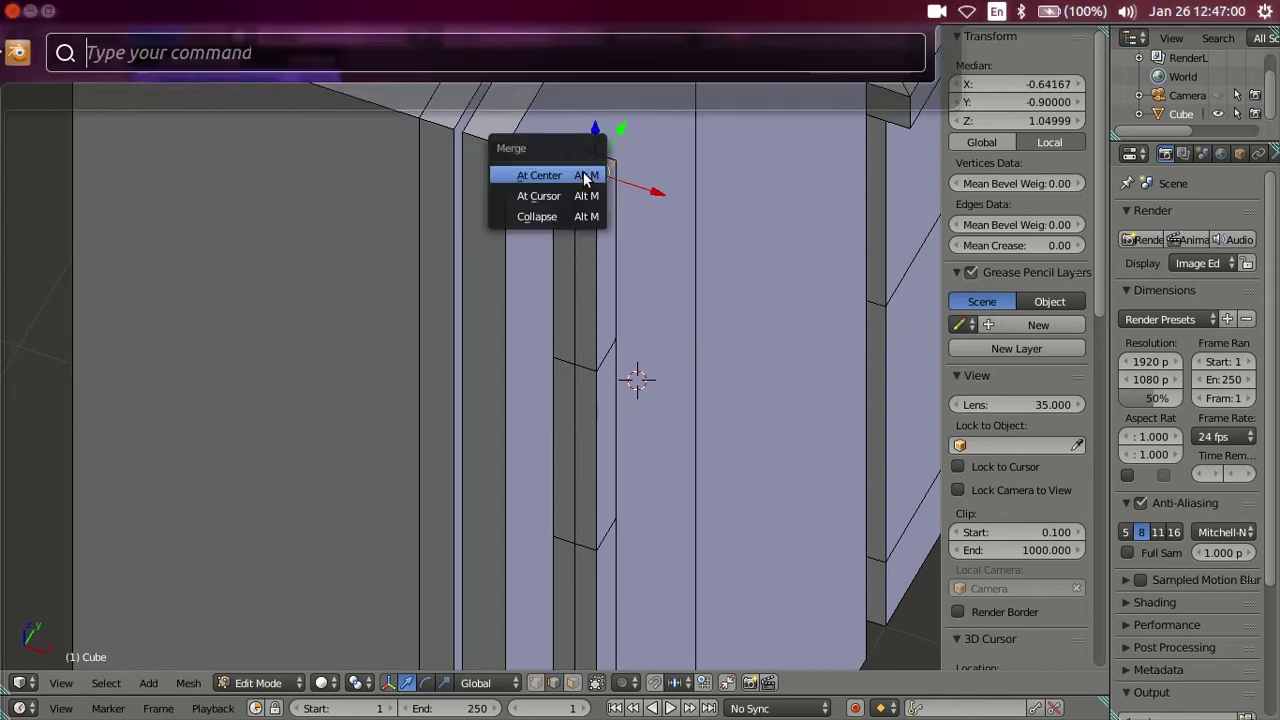
pyautogui.click(731, 317)
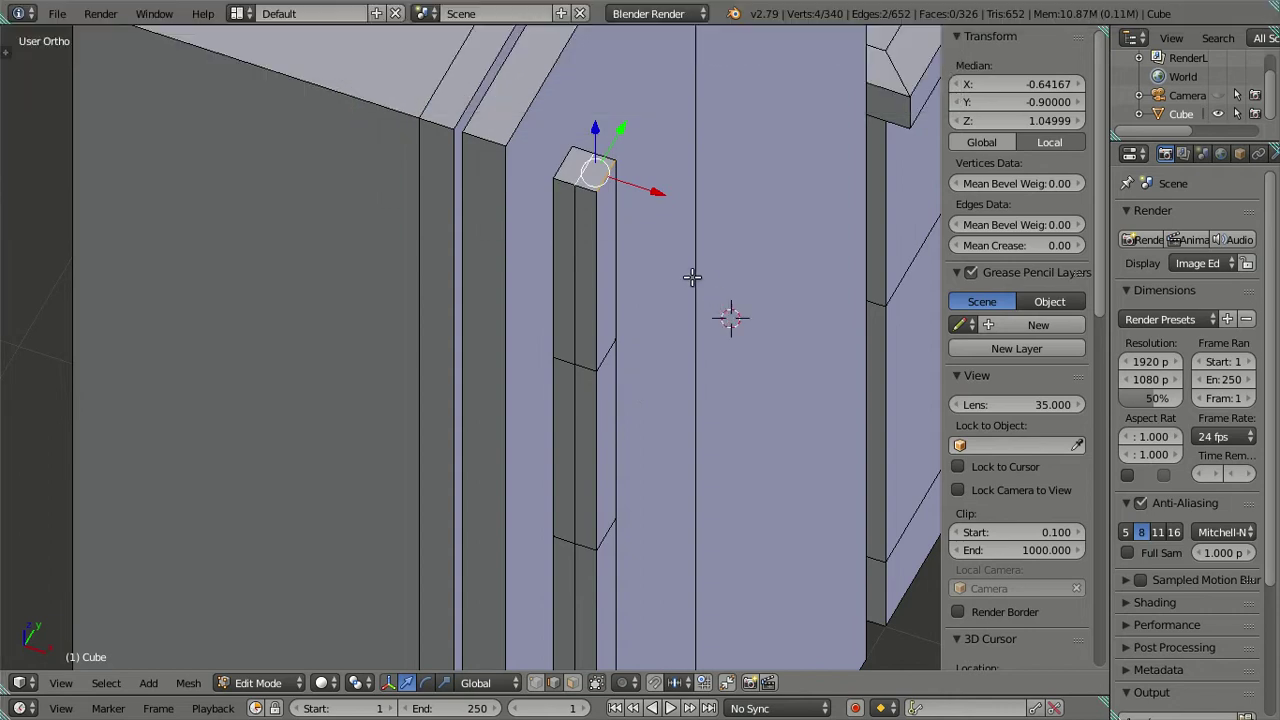
pyautogui.scroll(1, 692, 277)
pyautogui.keyDown('shift'); pyautogui.rightClick(627, 147); pyautogui.keyUp('shift')
pyautogui.keyDown('shift'); pyautogui.rightClick(611, 133); pyautogui.keyUp('shift')
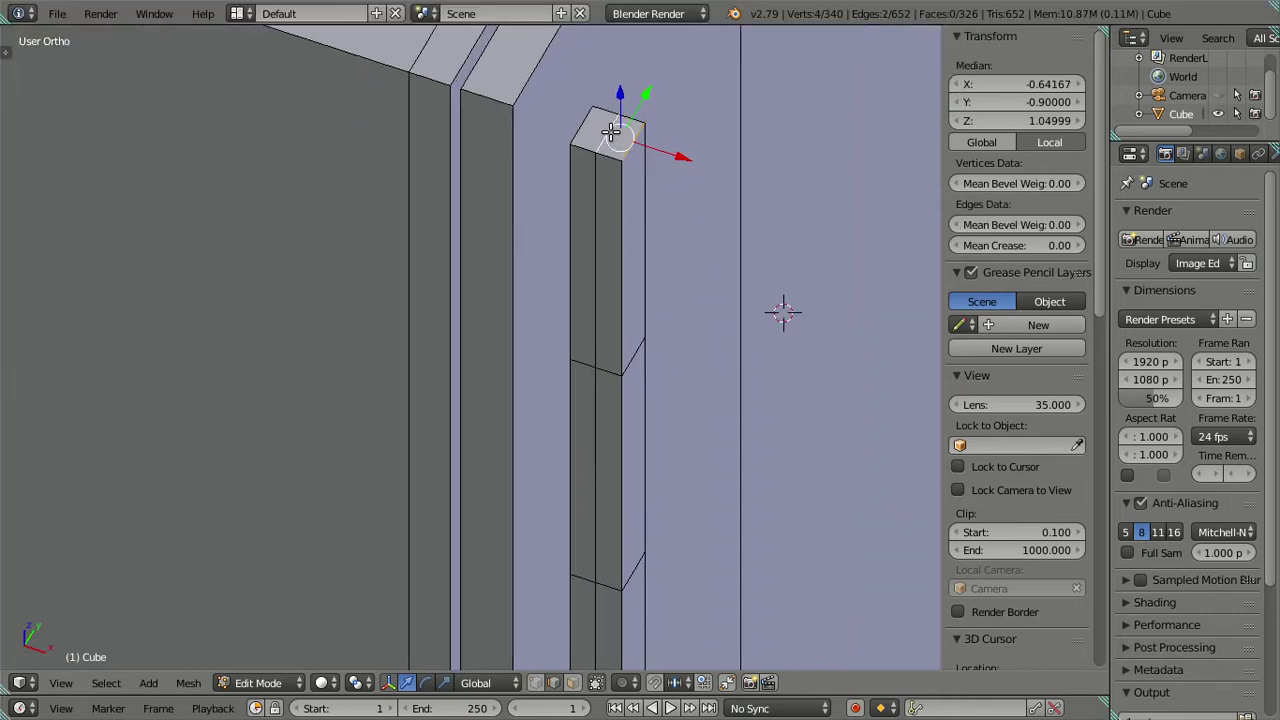
pyautogui.hotkey('alt', 'm')
pyautogui.press('Escape')
pyautogui.press('a')
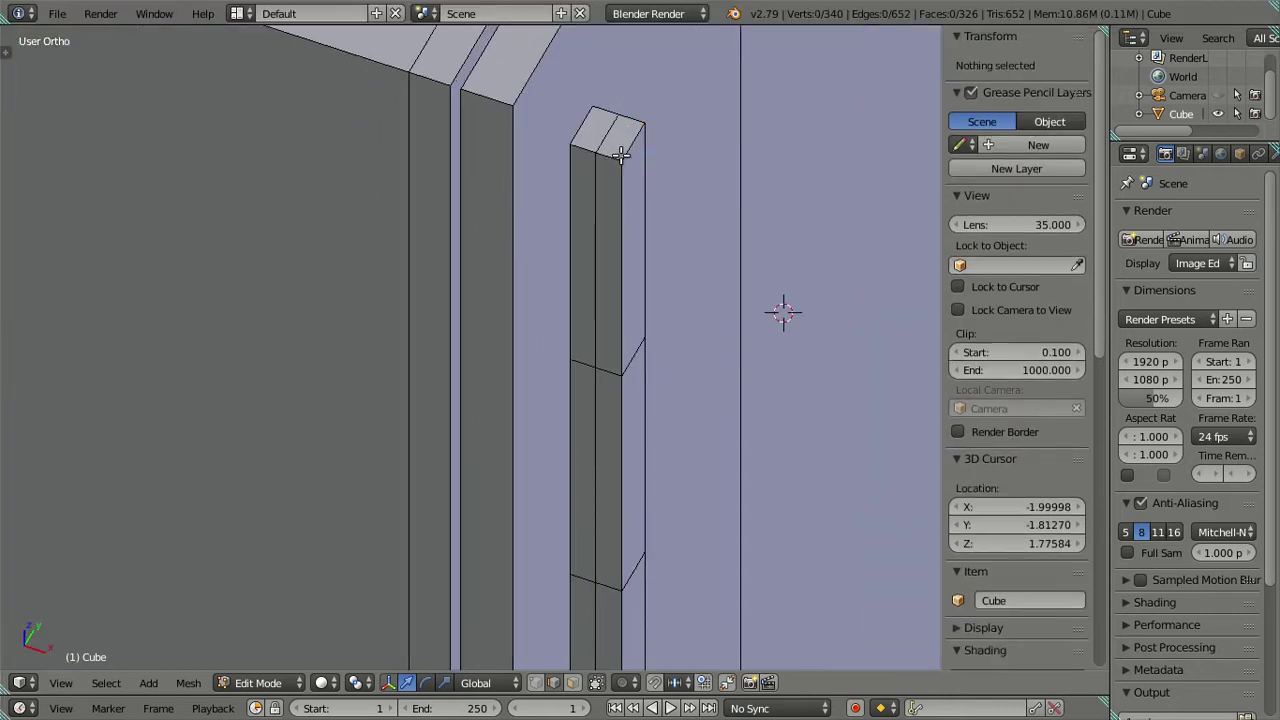
pyautogui.moveTo(631, 128); pyautogui.dragTo(645, 170, button='middle')
# Set the X position of the handle's top edge to -0.65
pyautogui.rightClick(630, 190)
pyautogui.hotkey('shift', 's')
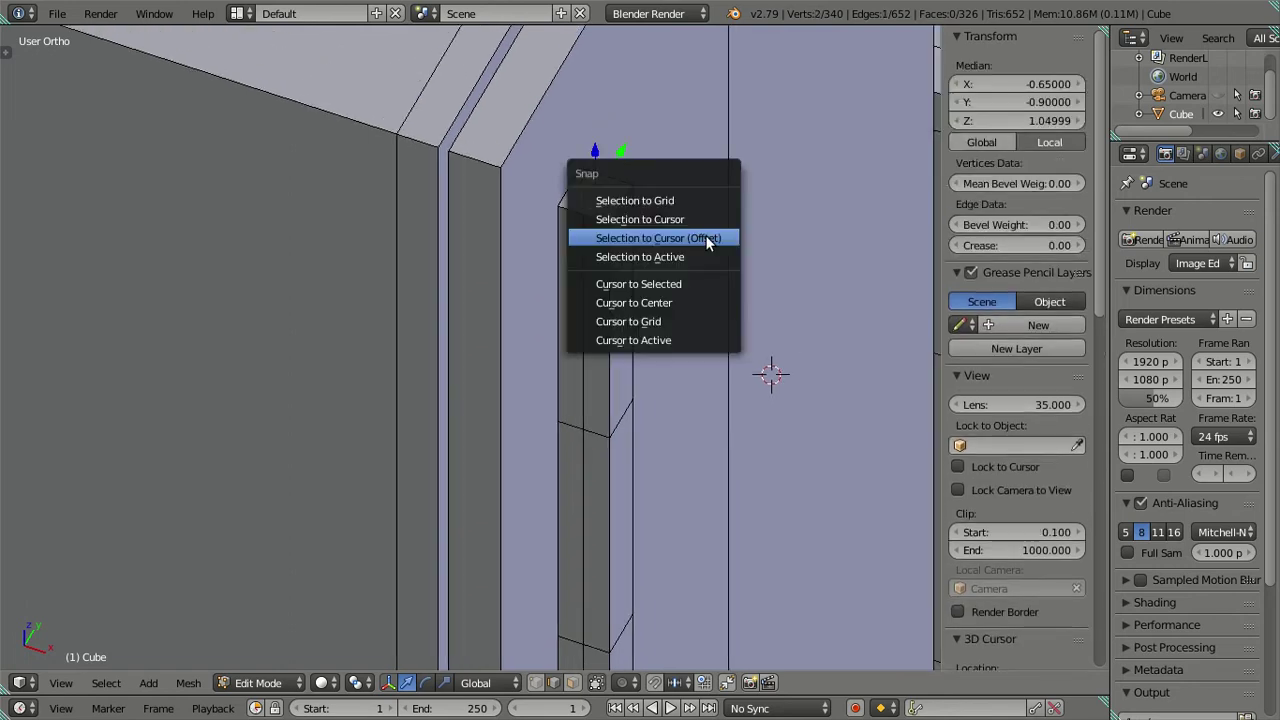
pyautogui.click(996, 85)
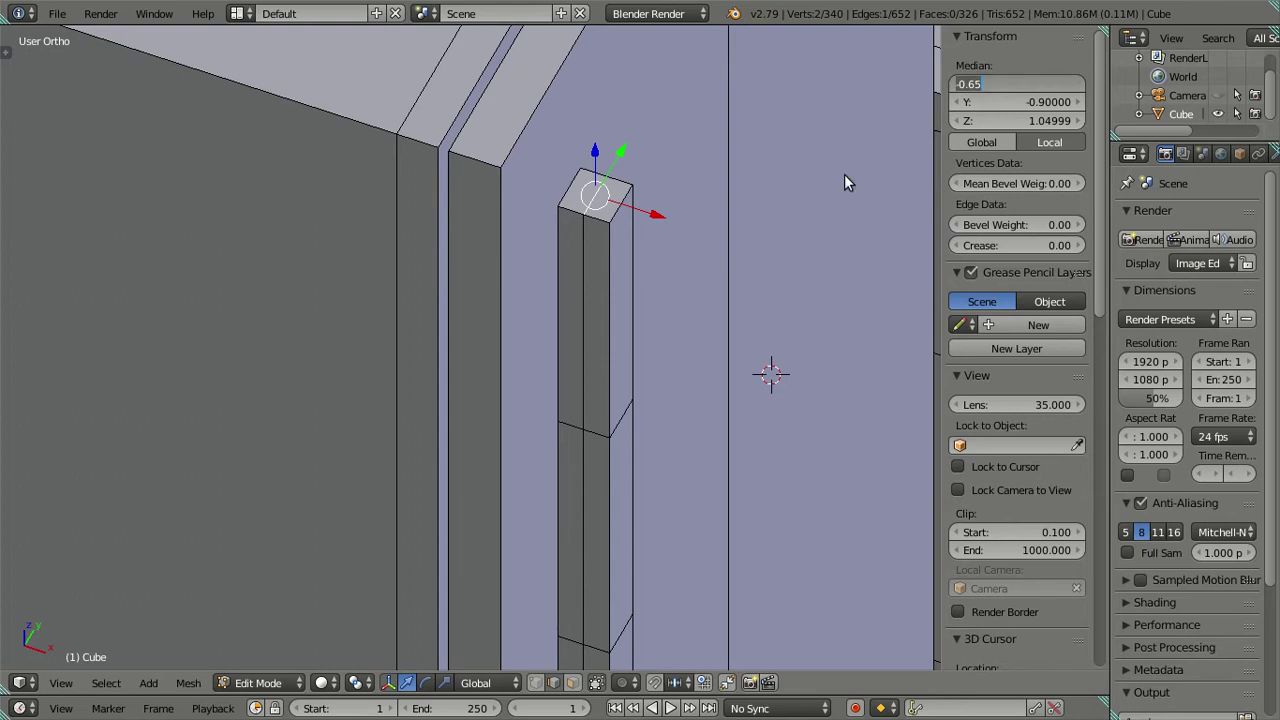
pyautogui.press('Return')
pyautogui.press('a')
# Dissolve the vertical edge loop, then select the handle's top and bottom edges
pyautogui.keyDown('alt'); pyautogui.rightClick(583, 289); pyautogui.keyUp('alt')
pyautogui.press('x')
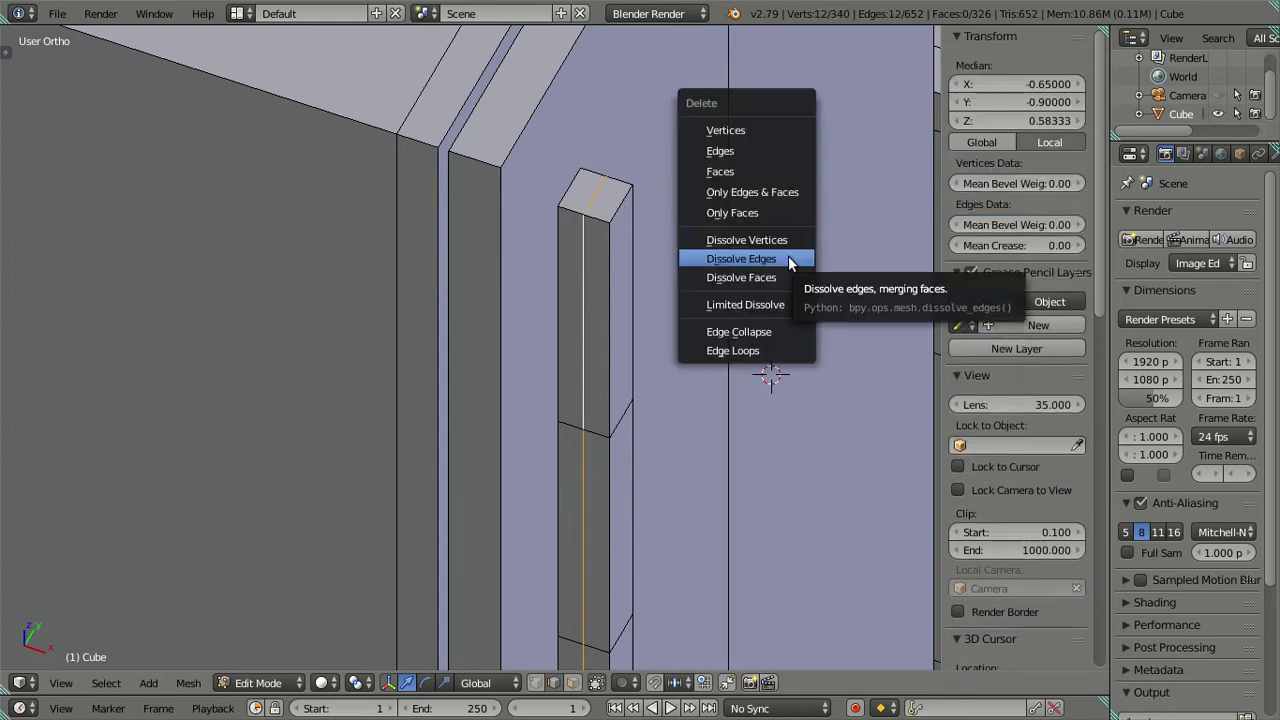
pyautogui.click(788, 258)
pyautogui.rightClick(608, 200)
pyautogui.moveTo(622, 214)
pyautogui.mouseDown(button='middle')
pyautogui.moveTo(694, 480)
pyautogui.moveTo(629, 294)
pyautogui.moveTo(686, 194)
pyautogui.moveTo(680, 251)
pyautogui.mouseUp(button='middle')
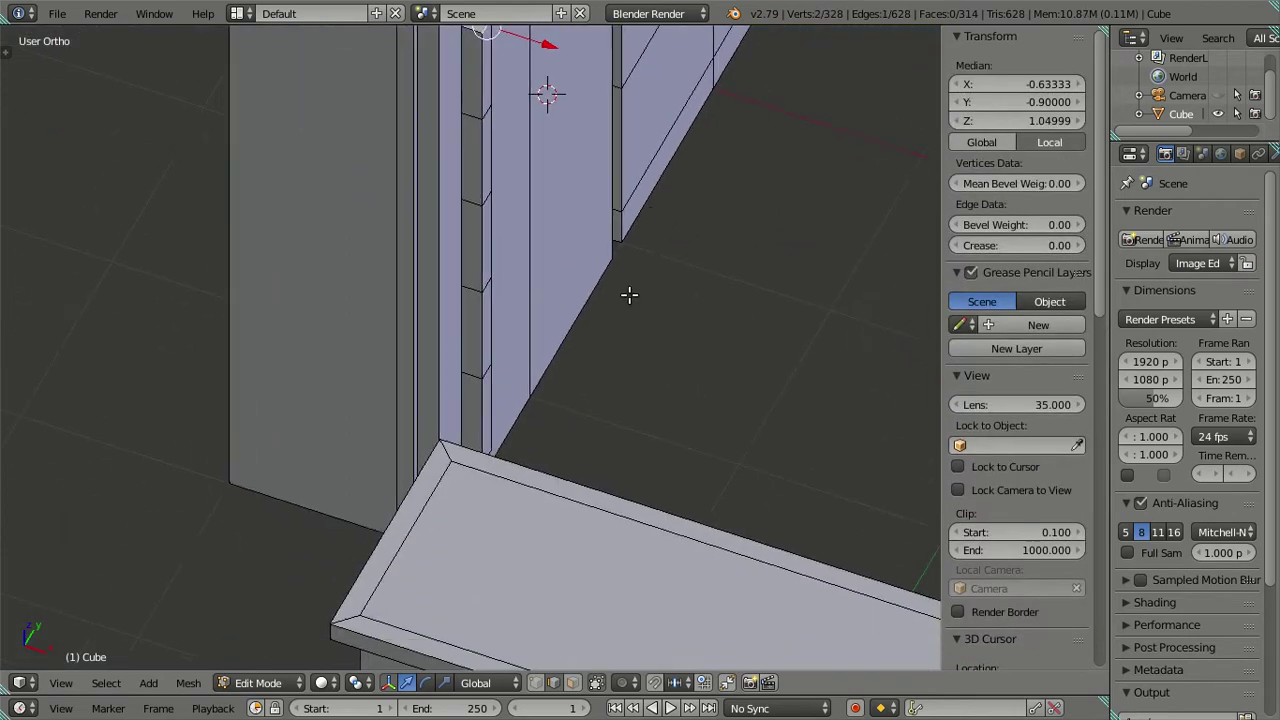
pyautogui.scroll(3, 492, 440)
pyautogui.keyDown('shift'); pyautogui.rightClick(492, 438); pyautogui.keyUp('shift')
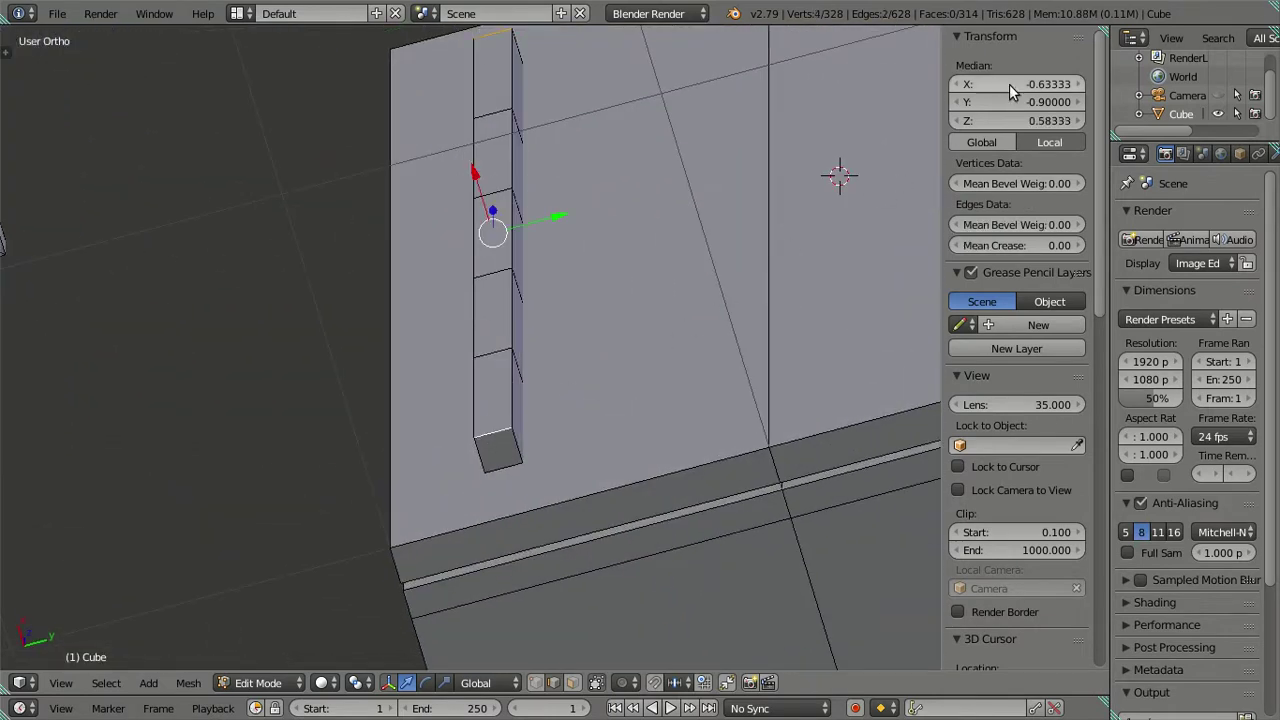
# Using wireframe, select a vertex and several edges along the fridge handle
pyautogui.press('a')
pyautogui.moveTo(557, 280)
pyautogui.mouseDown(button='middle')
pyautogui.moveTo(678, 403)
pyautogui.moveTo(697, 531)
pyautogui.moveTo(571, 380)
pyautogui.moveTo(534, 251)
pyautogui.moveTo(550, 251)
pyautogui.mouseUp(button='middle')
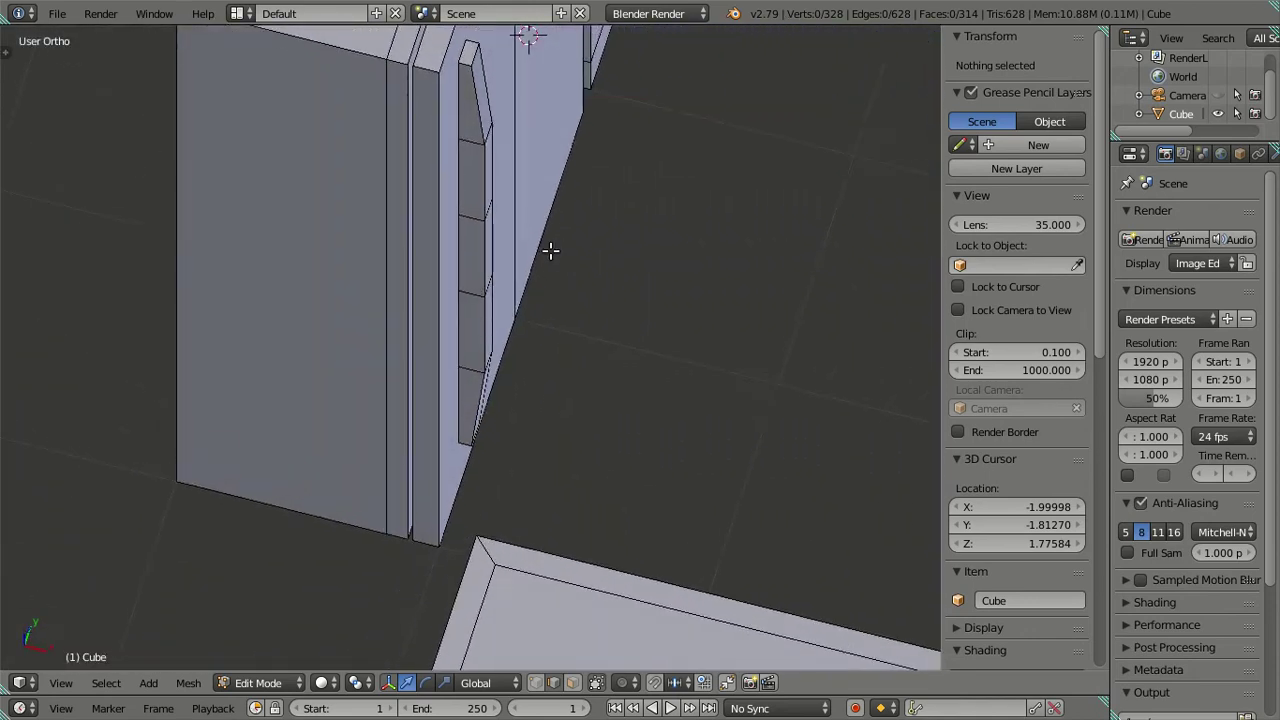
pyautogui.scroll(2, 545, 246)
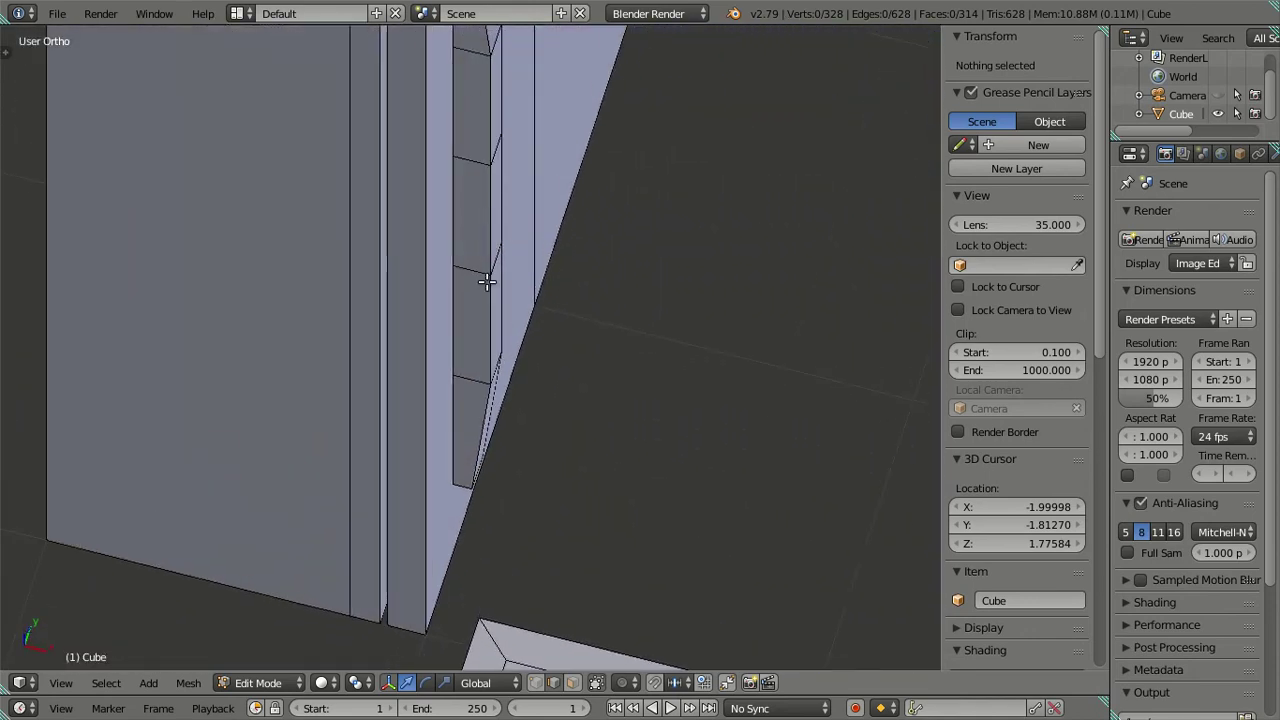
pyautogui.press('z')
pyautogui.moveTo(486, 349); pyautogui.dragTo(466, 356, button='middle')
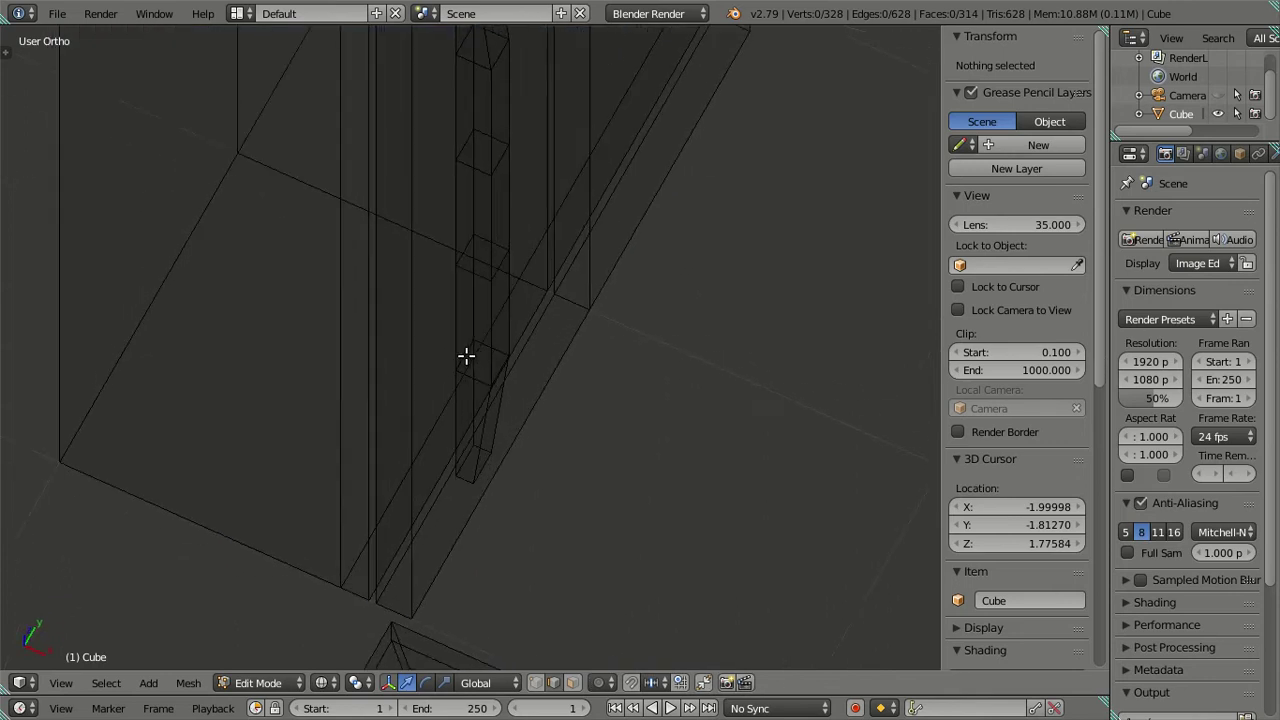
pyautogui.rightClick(462, 355)
pyautogui.press('z')
pyautogui.press('z')
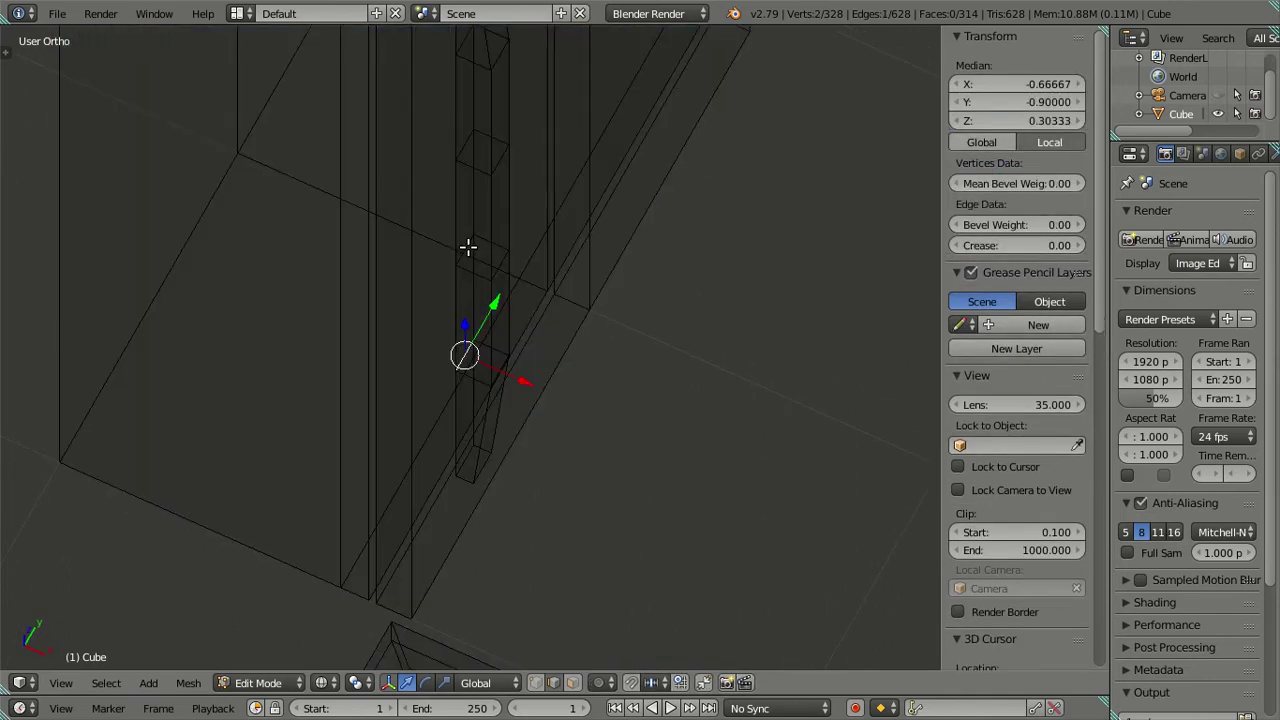
pyautogui.keyDown('shift'); pyautogui.rightClick(467, 243); pyautogui.keyUp('shift')
pyautogui.keyDown('shift'); pyautogui.moveTo(462, 143); pyautogui.dragTo(479, 330, button='middle'); pyautogui.keyUp('shift')
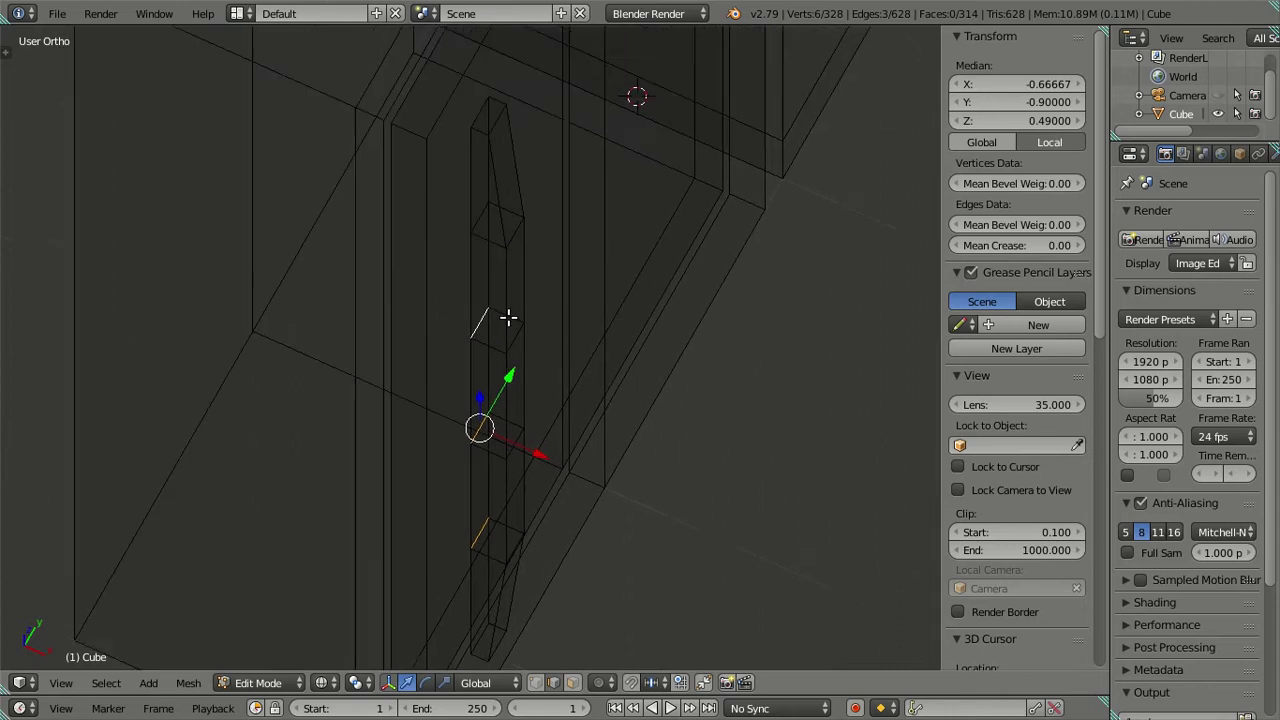
pyautogui.keyDown('shift'); pyautogui.rightClick(480, 225); pyautogui.keyUp('shift')
pyautogui.press('z')
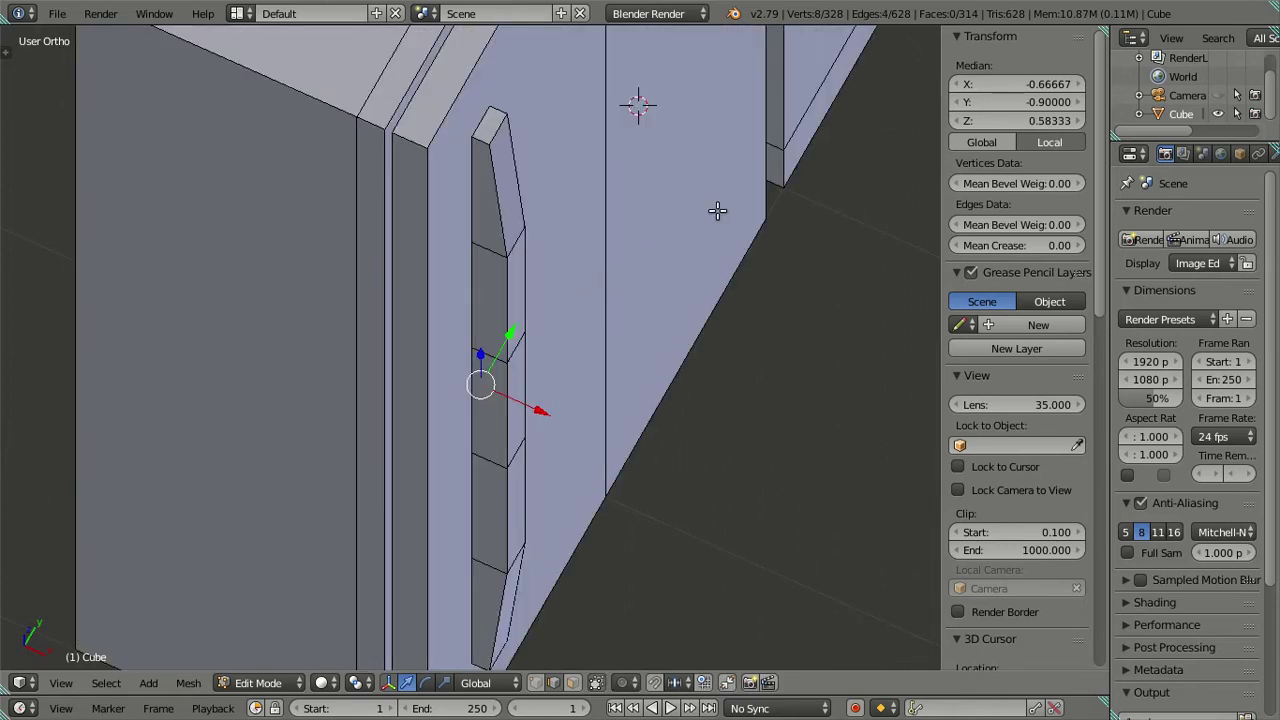
# Shift the selected handle edges sideways, then select a handle edge loop in wireframe
pyautogui.moveTo(1016, 84); pyautogui.dragTo(996, 85)
pyautogui.press('a')
pyautogui.moveTo(474, 351)
pyautogui.mouseDown(button='middle')
pyautogui.moveTo(320, 306)
pyautogui.moveTo(371, 277)
pyautogui.moveTo(422, 349)
pyautogui.moveTo(580, 346)
pyautogui.moveTo(614, 300)
pyautogui.moveTo(794, 260)
pyautogui.moveTo(803, 245)
pyautogui.moveTo(794, 220)
pyautogui.moveTo(731, 186)
pyautogui.moveTo(616, 283)
pyautogui.moveTo(528, 309)
pyautogui.moveTo(616, 377)
pyautogui.moveTo(593, 380)
pyautogui.moveTo(464, 257)
pyautogui.moveTo(492, 247)
pyautogui.moveTo(555, 261)
pyautogui.moveTo(529, 306)
pyautogui.moveTo(526, 171)
pyautogui.moveTo(551, 223)
pyautogui.moveTo(551, 180)
pyautogui.moveTo(606, 291)
pyautogui.mouseUp(button='middle')
pyautogui.press('Tab')
pyautogui.press('Tab')
pyautogui.press('z')
pyautogui.press('z')
pyautogui.keyDown('alt'); pyautogui.rightClick(578, 104); pyautogui.keyUp('alt')
# Duplicate the handle edge loop in place, then select an edge at the handle gap
pyautogui.hotkey('shift', 'd')
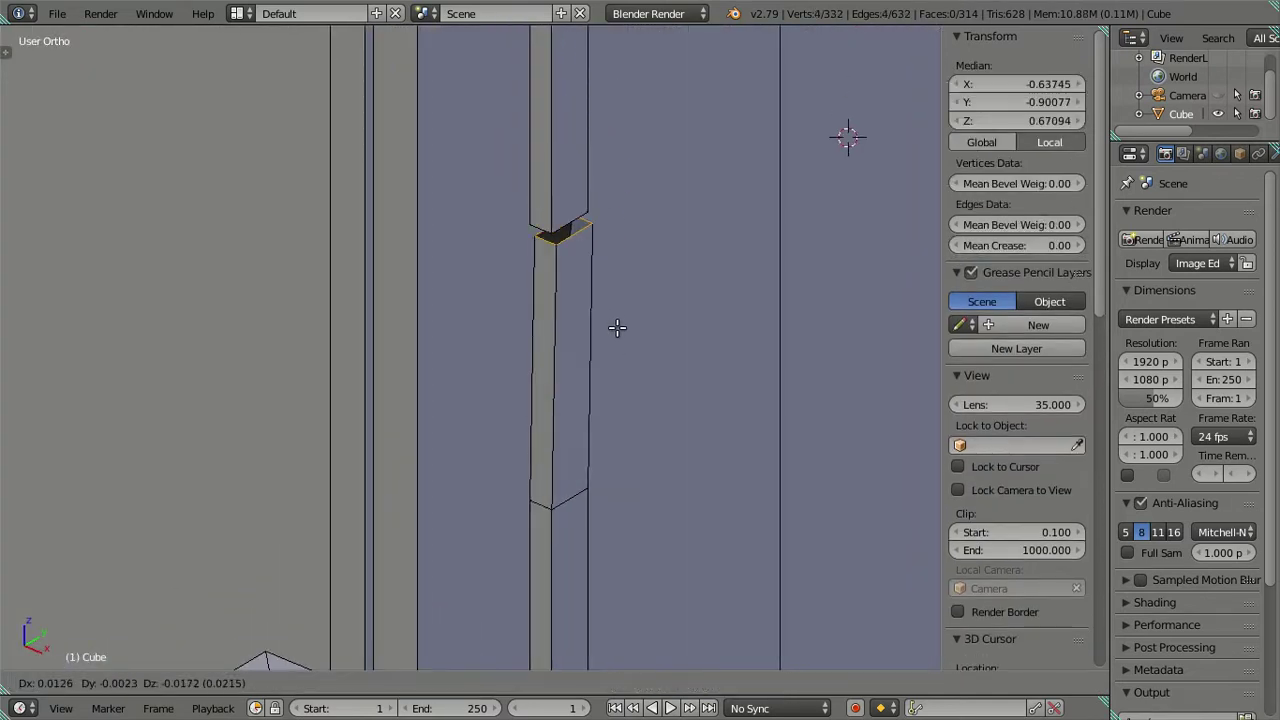
pyautogui.rightClick(621, 347)
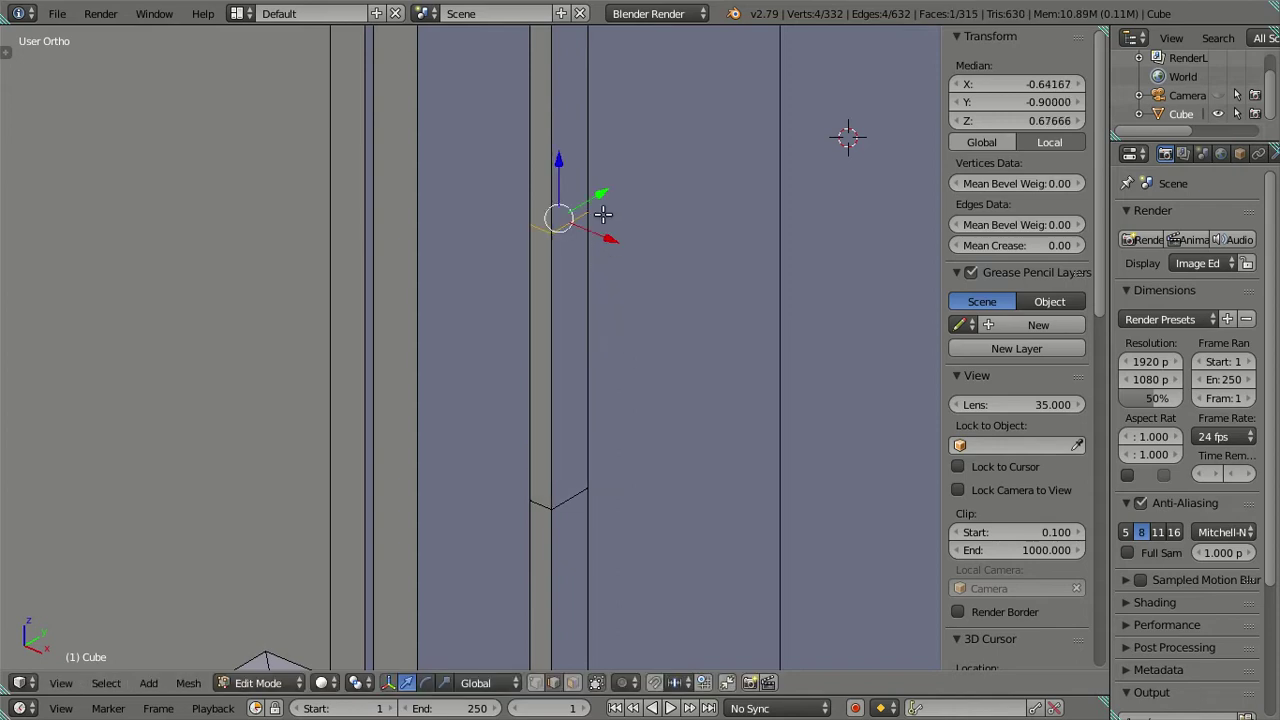
pyautogui.press('z')
pyautogui.press('a')
pyautogui.rightClick(588, 205)
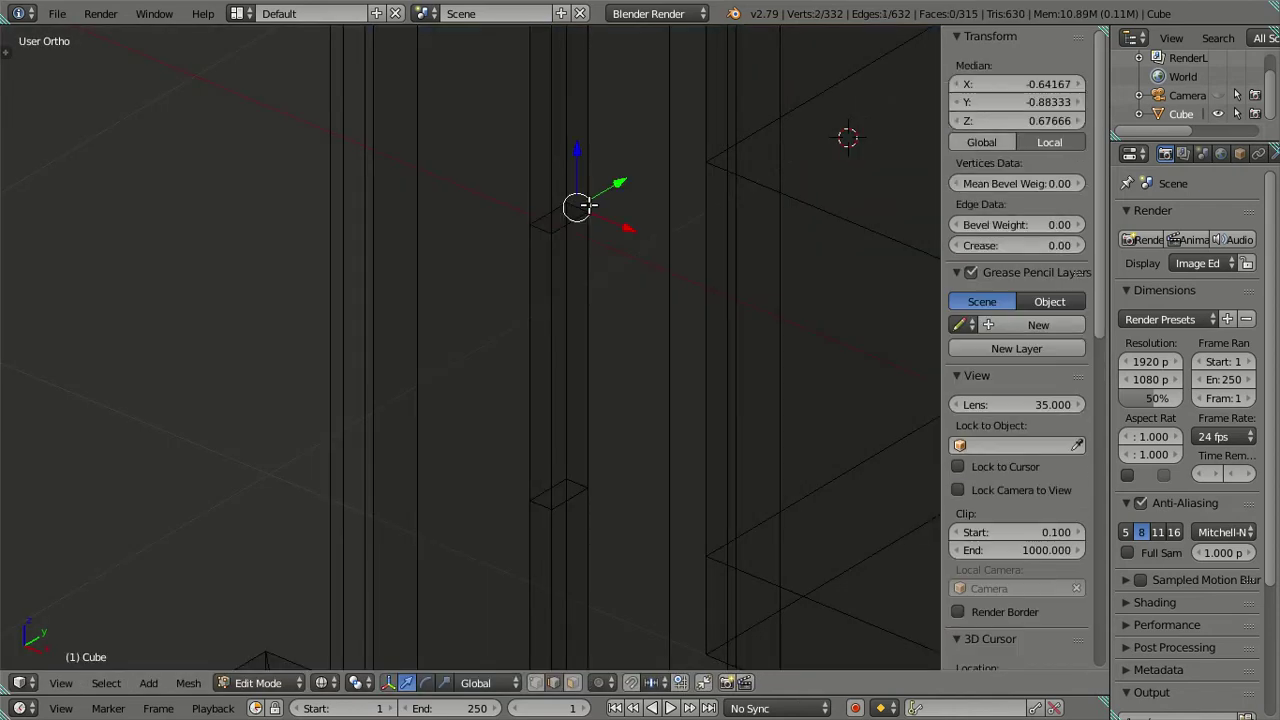
pyautogui.press('a')
pyautogui.rightClick(612, 224)
pyautogui.press('z')
# Test-move two edges near the handle gap, cancelling each move
pyautogui.press('g')
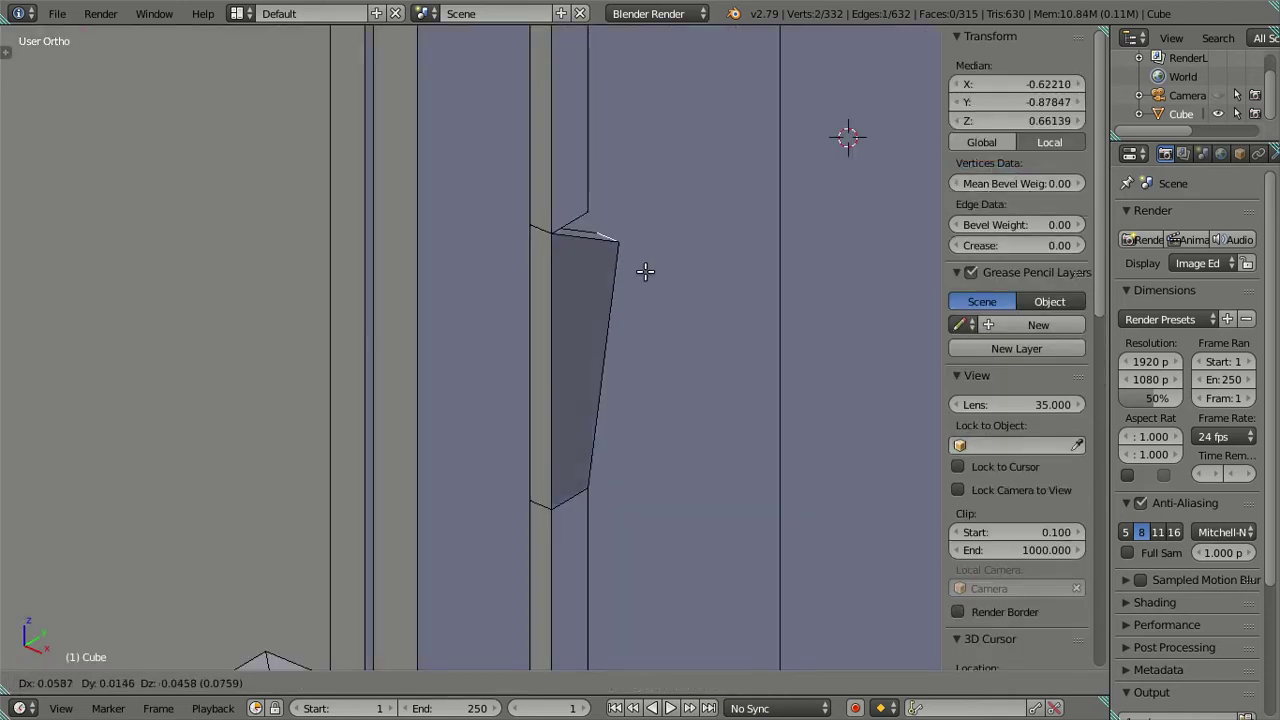
pyautogui.rightClick(640, 277)
pyautogui.press('a')
pyautogui.rightClick(575, 219)
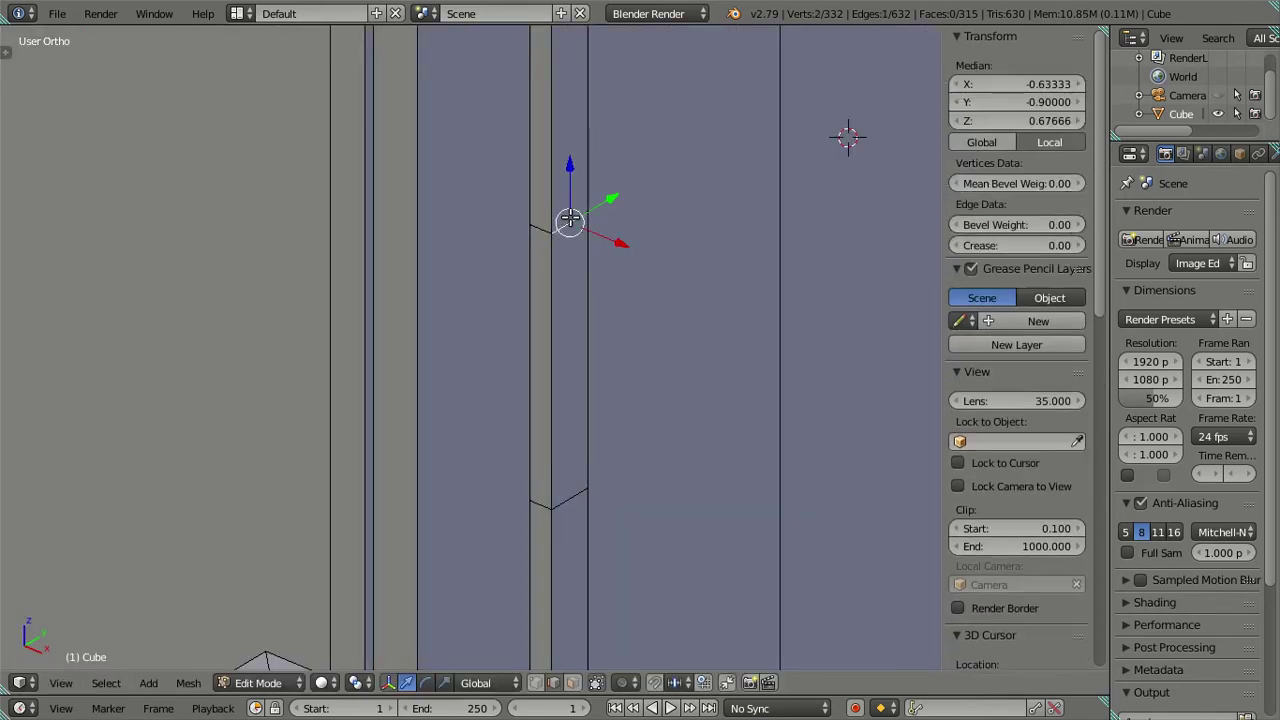
pyautogui.press('g')
pyautogui.rightClick(614, 286)
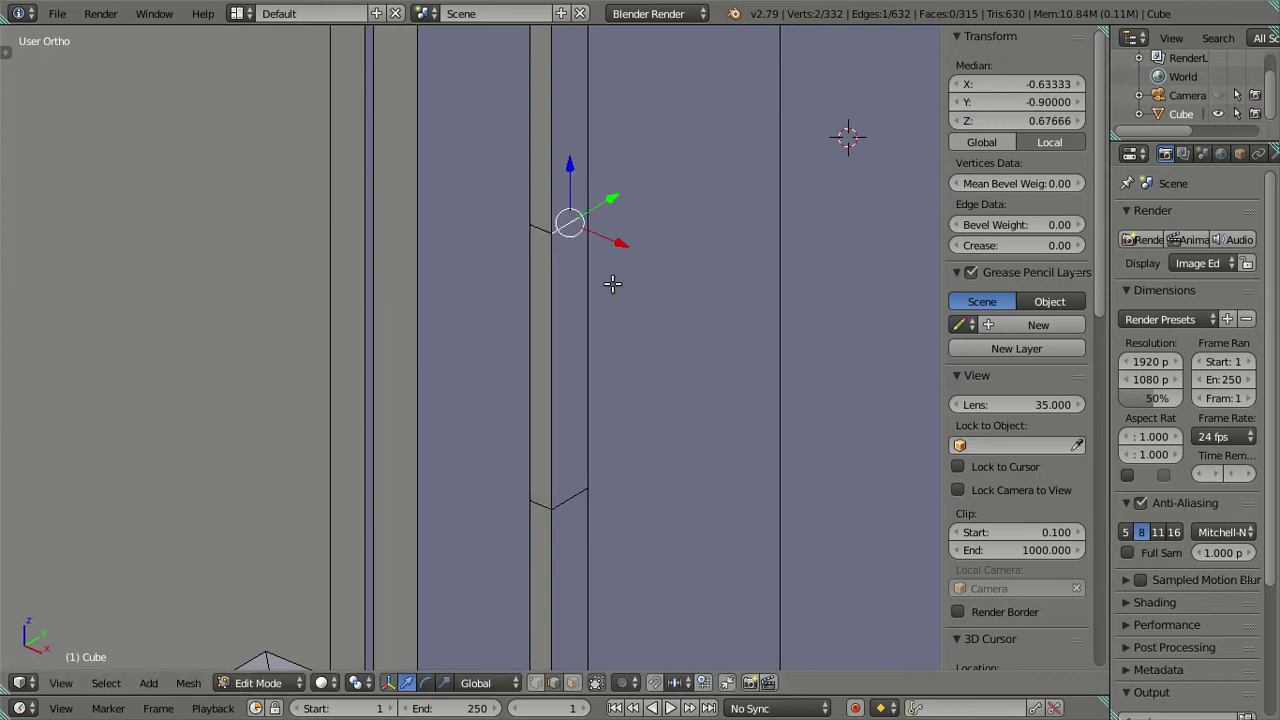
pyautogui.press('a')
pyautogui.rightClick(551, 224)
# In wireframe, select the edge loop at the handle's open end
pyautogui.press('z')
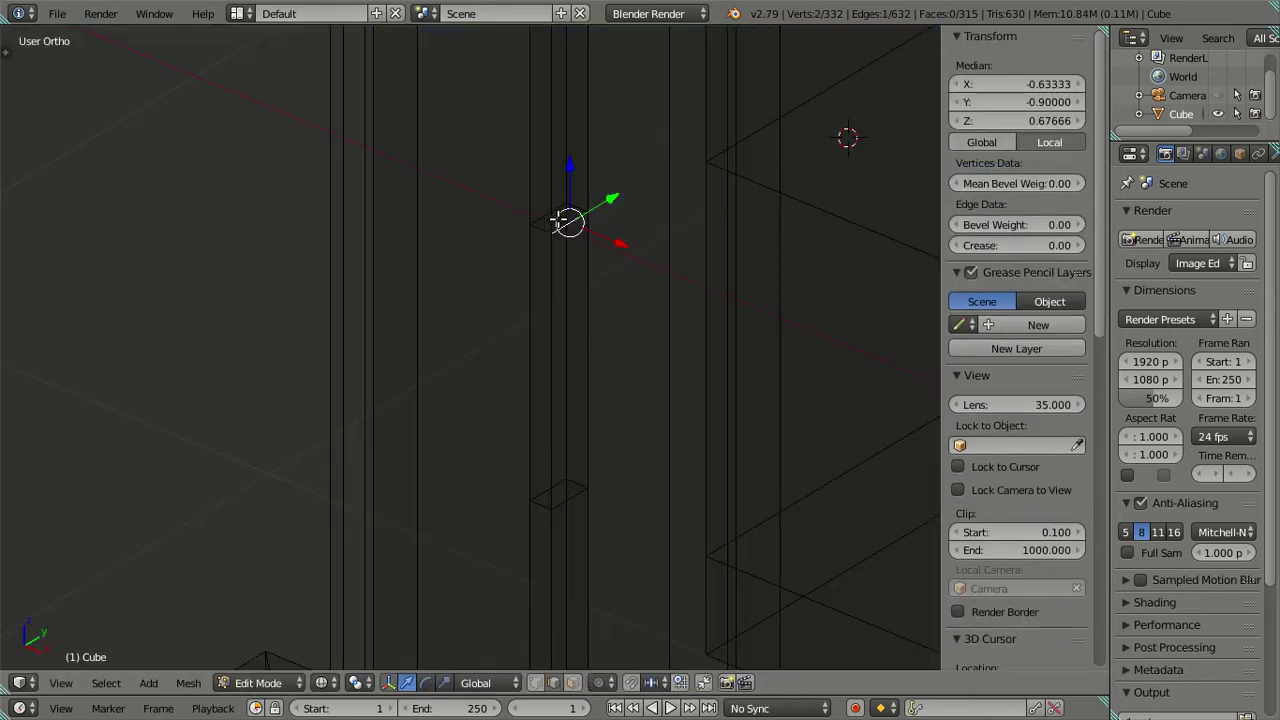
pyautogui.press('a')
pyautogui.rightClick(558, 214)
pyautogui.press('a')
pyautogui.keyDown('alt'); pyautogui.rightClick(553, 215); pyautogui.keyUp('alt')
pyautogui.press('a')
pyautogui.keyDown('alt'); pyautogui.rightClick(572, 213); pyautogui.keyUp('alt')
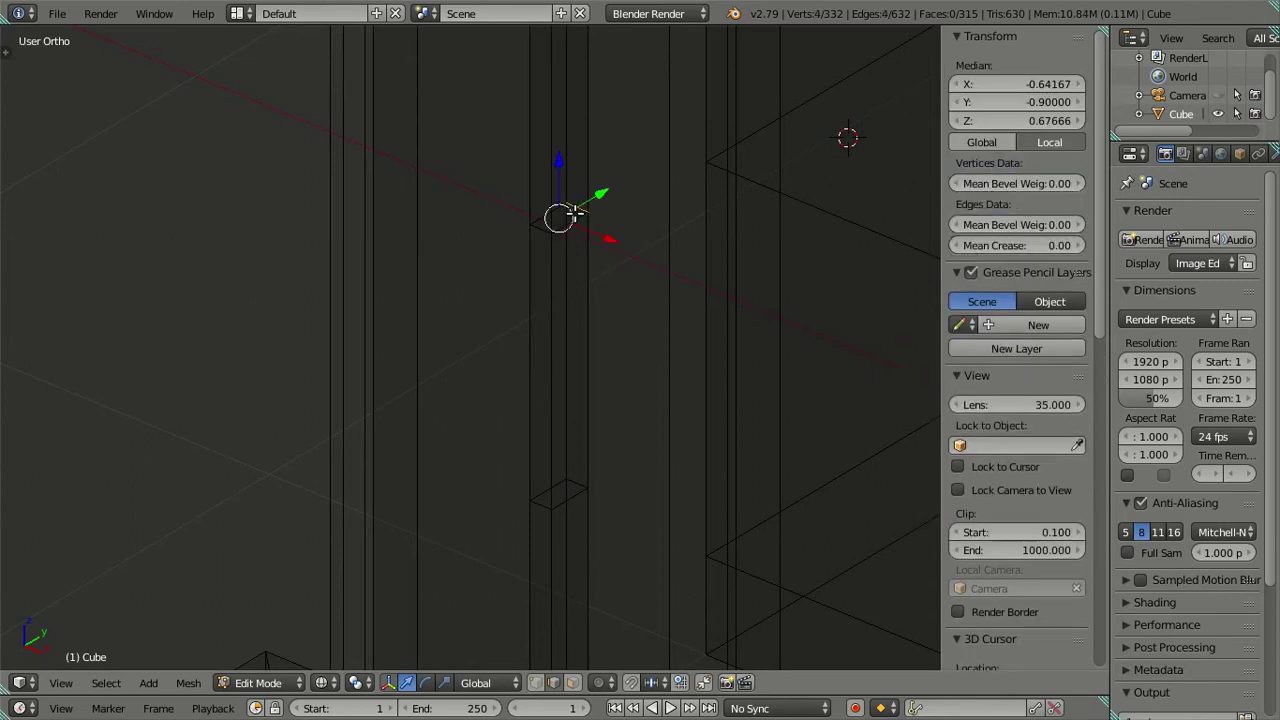
pyautogui.rightClick(552, 265)
pyautogui.press('l')
pyautogui.press('h')
pyautogui.keyDown('alt'); pyautogui.rightClick(575, 220); pyautogui.keyUp('alt')
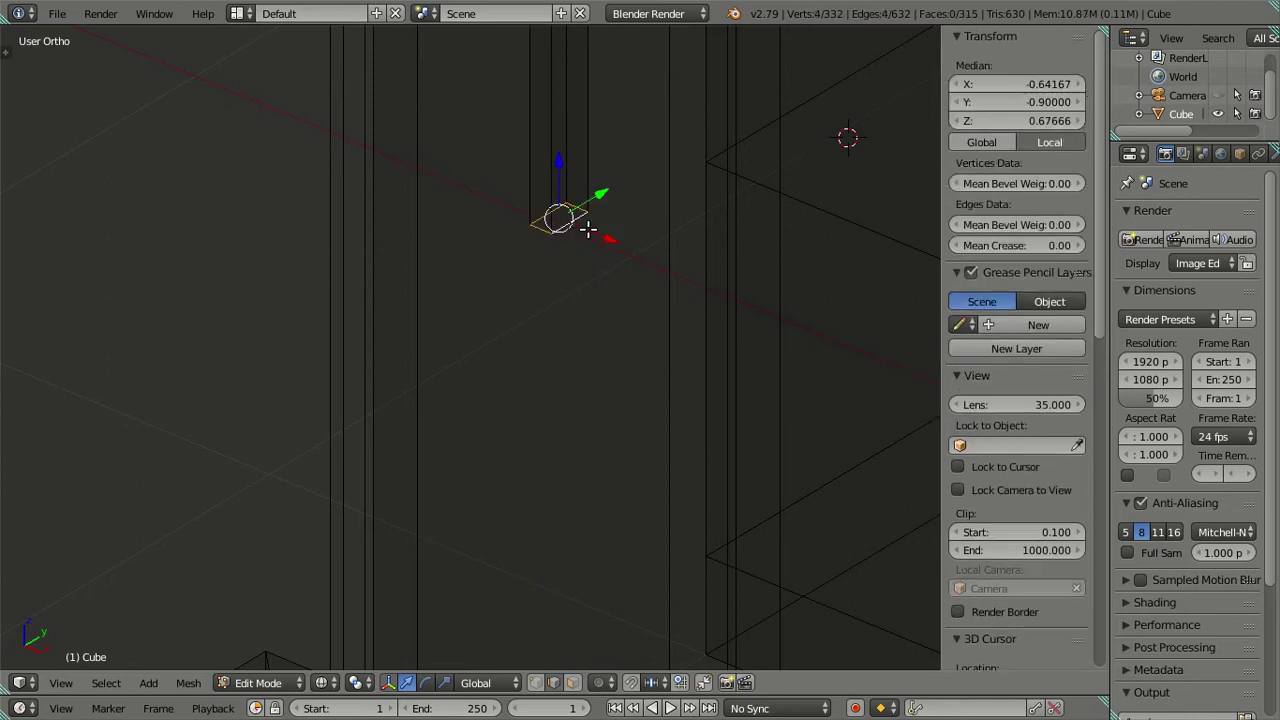
# Clear the handle selection, return to solid shading and orbit to an angled view of the fridge door
pyautogui.press('a')
pyautogui.press('l')
pyautogui.press('h')
pyautogui.press('z')
pyautogui.scroll(2, 512, 280)
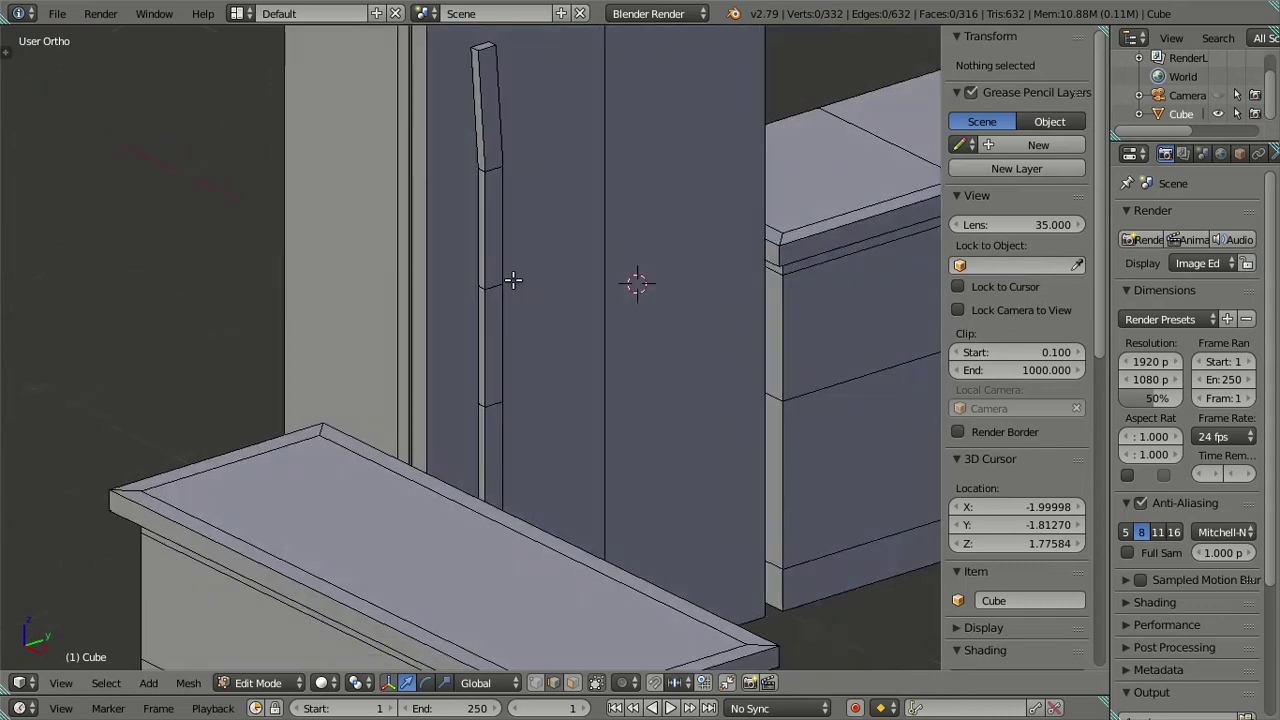
pyautogui.moveTo(512, 280); pyautogui.dragTo(430, 260, button='middle')
pyautogui.scroll(2, 423, 257)
pyautogui.scroll(-3, 451, 257)
pyautogui.moveTo(492, 309)
pyautogui.mouseDown(button='middle')
pyautogui.moveTo(574, 374)
pyautogui.moveTo(471, 318)
pyautogui.moveTo(560, 320)
pyautogui.mouseUp(button='middle')
pyautogui.scroll(-3, 471, 318)
# Try selecting different segments of the fridge handle, deselecting after each
pyautogui.rightClick(559, 321)
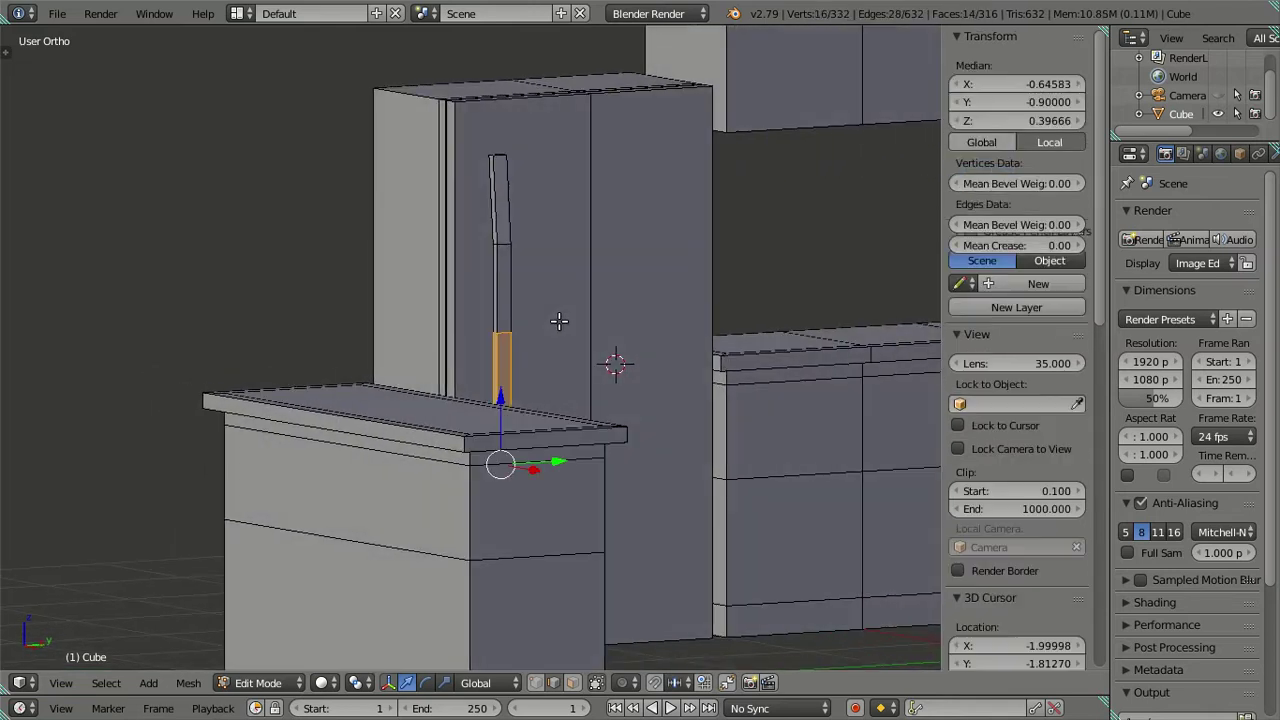
pyautogui.press('a')
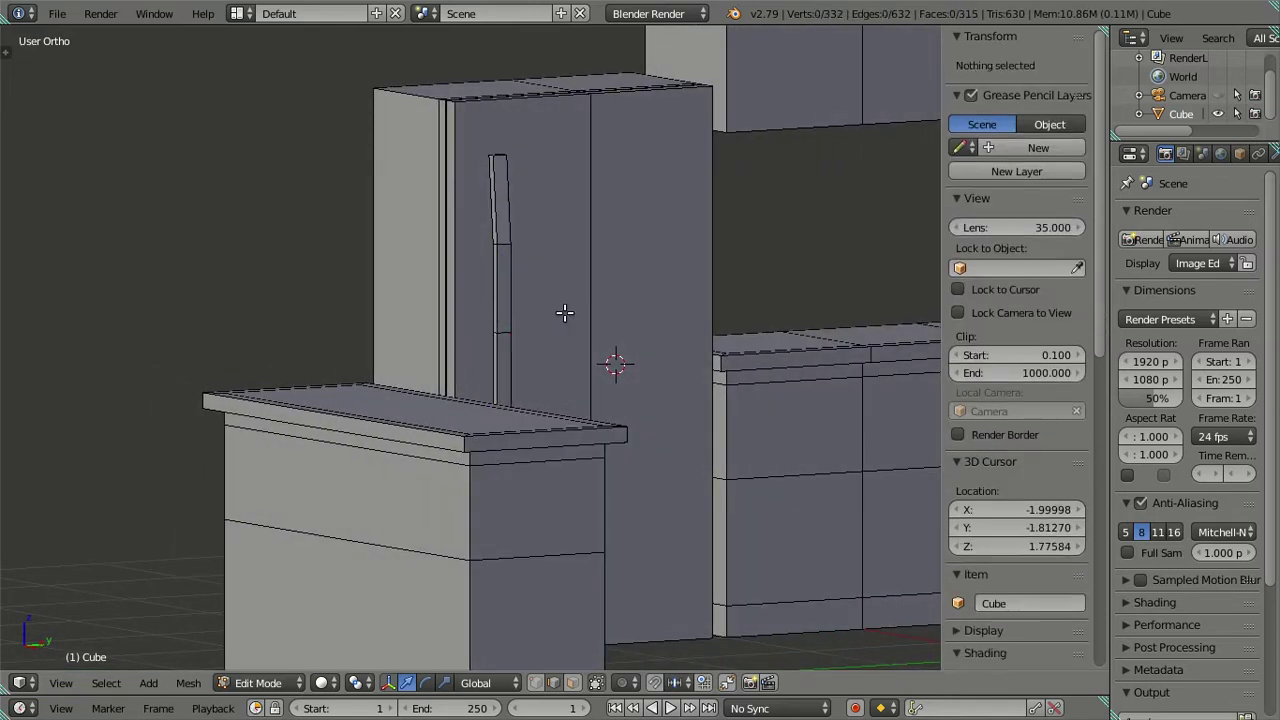
pyautogui.rightClick(566, 307)
pyautogui.press('a')
pyautogui.rightClick(568, 304)
pyautogui.press('a')
# Delete the stray edge loop's vertices from the fridge handle and deselect
pyautogui.moveTo(566, 306); pyautogui.dragTo(571, 351, button='middle')
pyautogui.scroll(3, 568, 364)
pyautogui.rightClick(568, 364)
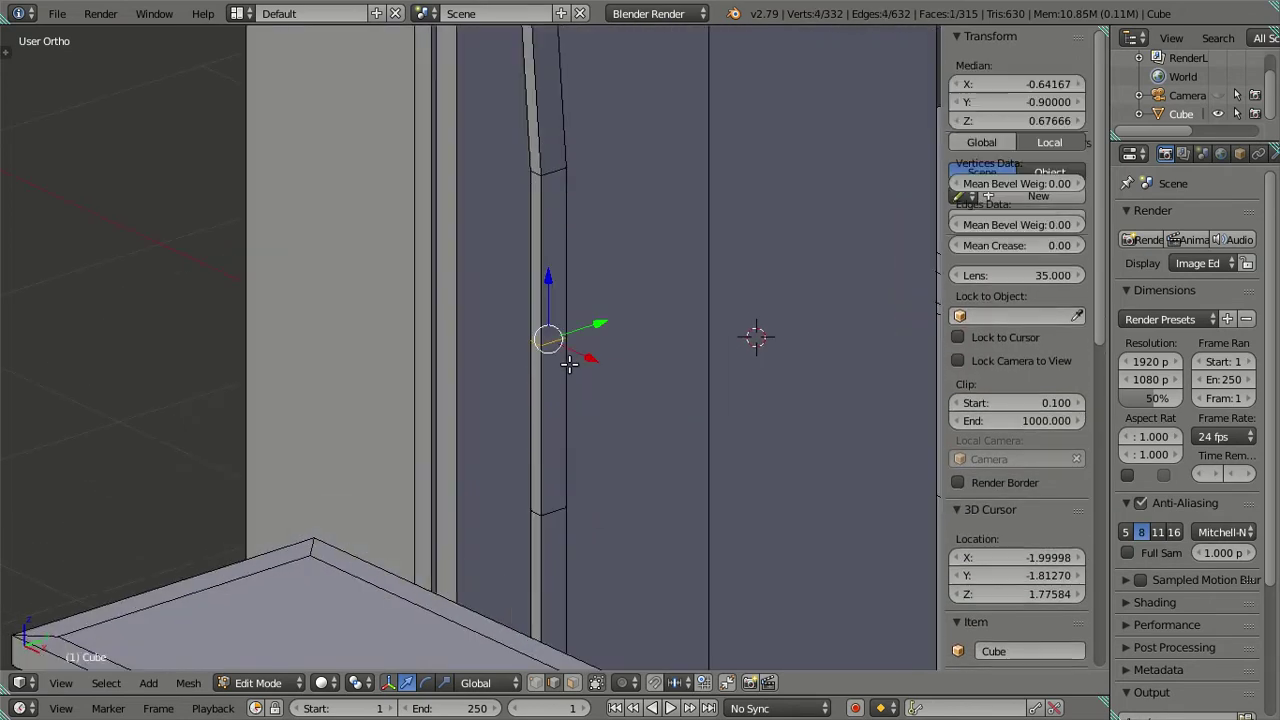
pyautogui.press('x')
pyautogui.click(568, 364)
pyautogui.press('a')
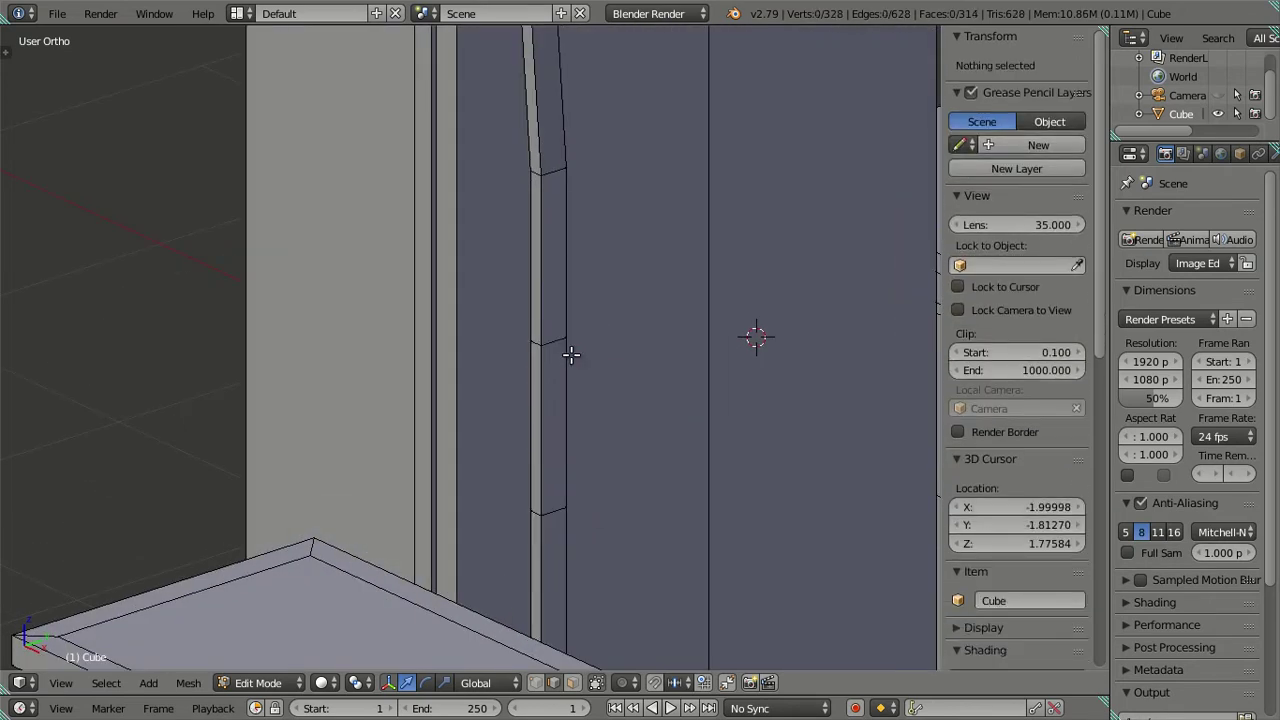
# Orbit around to a near-front view of the fridge and cabinets
pyautogui.scroll(-3, 580, 340)
pyautogui.moveTo(586, 311)
pyautogui.mouseDown(button='middle')
pyautogui.moveTo(580, 280)
pyautogui.moveTo(650, 330)
pyautogui.moveTo(563, 286)
pyautogui.moveTo(600, 303)
pyautogui.moveTo(548, 306)
pyautogui.moveTo(569, 431)
pyautogui.moveTo(480, 350)
pyautogui.moveTo(643, 325)
pyautogui.moveTo(649, 337)
pyautogui.moveTo(597, 357)
pyautogui.moveTo(574, 391)
pyautogui.moveTo(486, 400)
pyautogui.moveTo(453, 375)
pyautogui.moveTo(473, 305)
pyautogui.mouseUp(button='middle')
pyautogui.scroll(3, 643, 325)
pyautogui.scroll(-2, 643, 325)
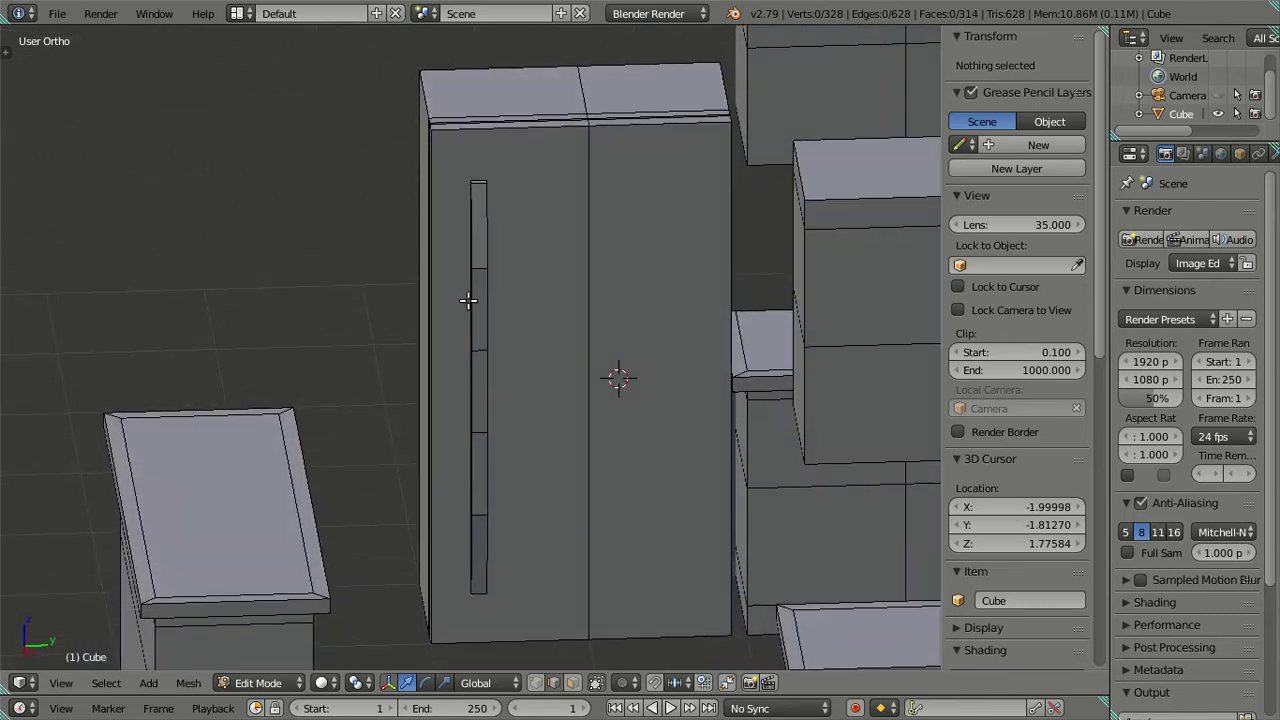
pyautogui.scroll(-5, 468, 300)
pyautogui.moveTo(537, 355)
pyautogui.mouseDown(button='middle')
pyautogui.moveTo(548, 360)
pyautogui.moveTo(540, 317)
pyautogui.mouseUp(button='middle')
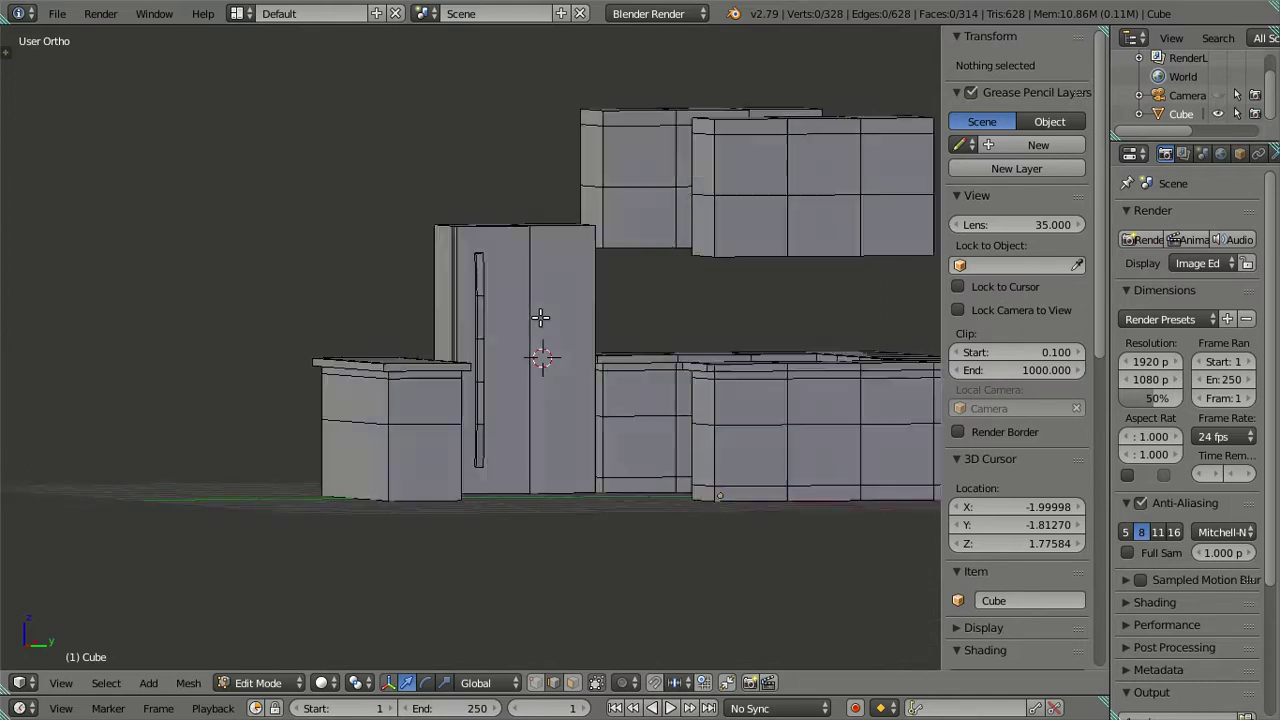
# Switch to a Right Ortho wireframe view and zoom in on the fridge
pyautogui.scroll(3, 540, 317)
pyautogui.press('KP_3')
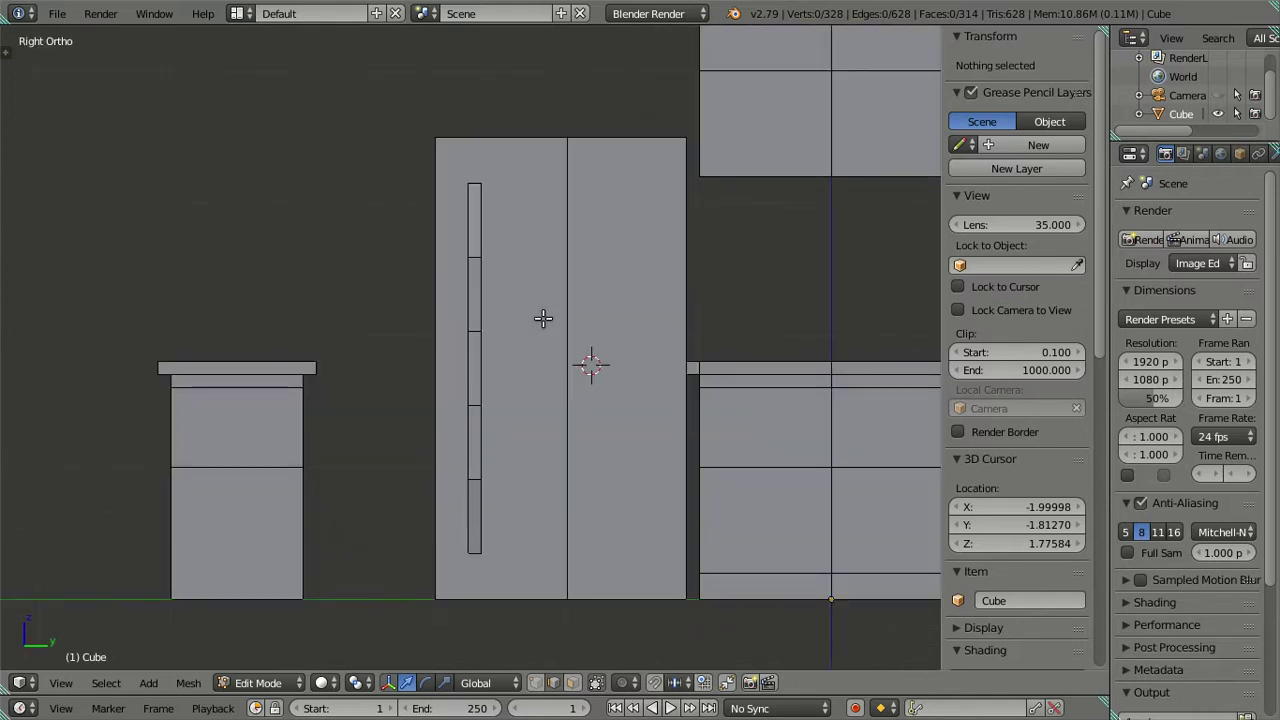
pyautogui.press('z')
pyautogui.scroll(1, 543, 318)
pyautogui.scroll(1, 543, 318)
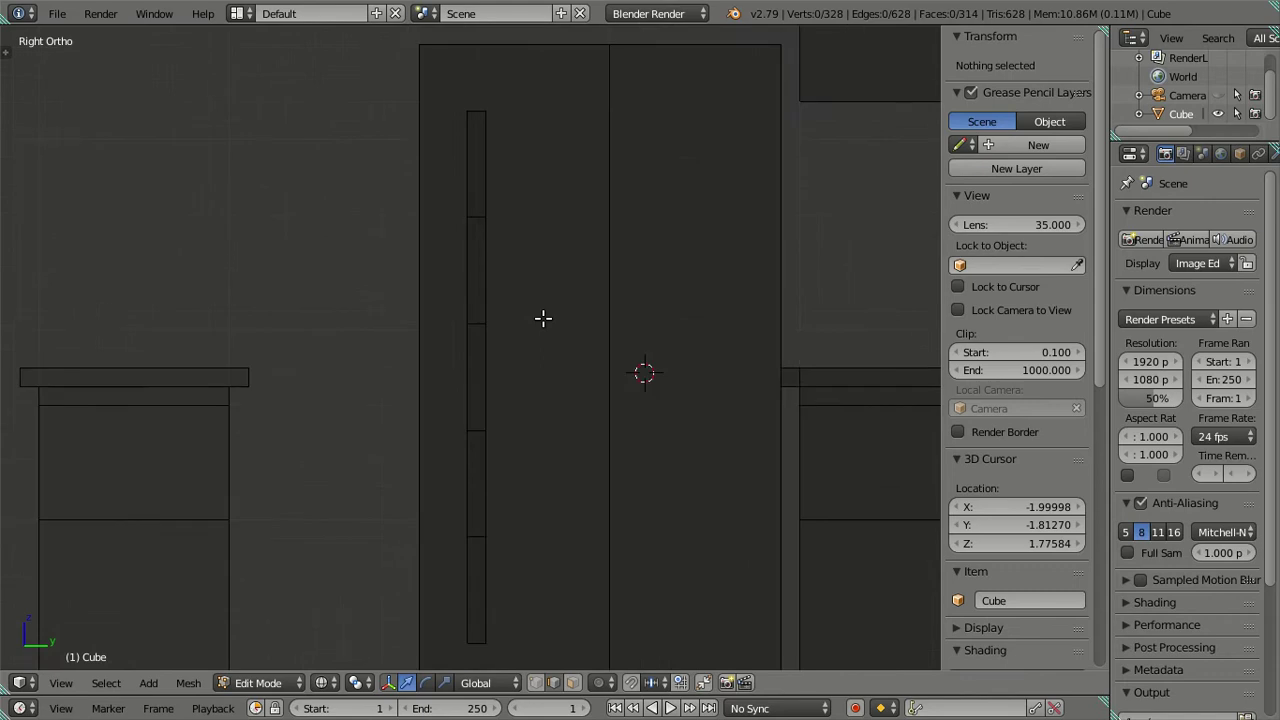
pyautogui.scroll(-2, 543, 318)
pyautogui.scroll(1, 571, 401)
pyautogui.scroll(2, 526, 423)
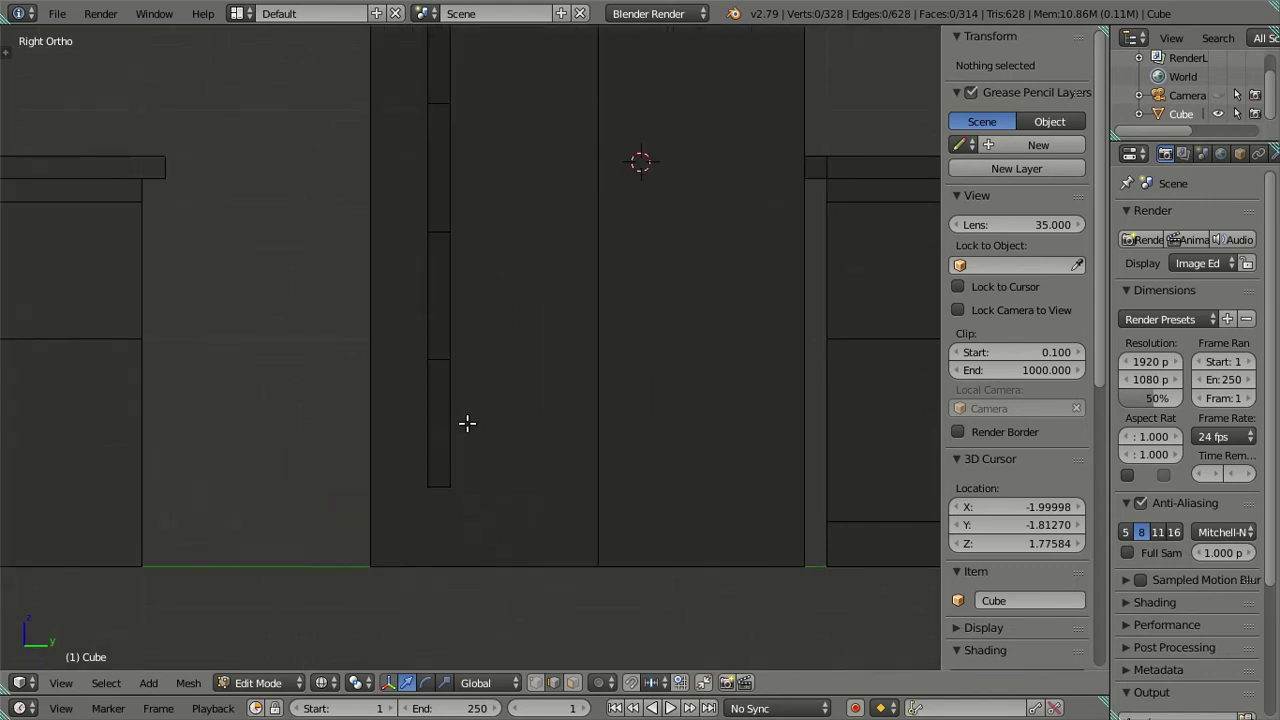
pyautogui.scroll(2, 467, 423)
pyautogui.scroll(-5, 380, 480)
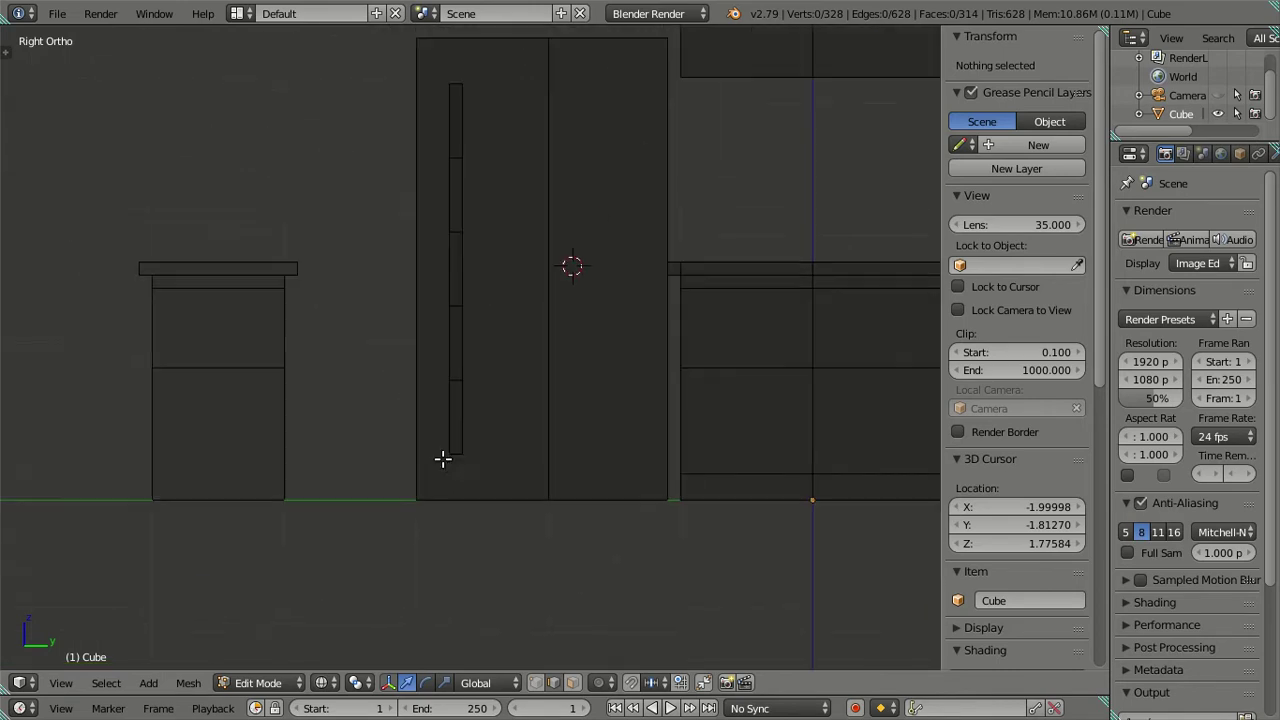
# Box-select the fridge's left side edge and set its median Y to -0.97
pyautogui.press('b')
pyautogui.moveTo(389, 84); pyautogui.dragTo(437, 652)
pyautogui.scroll(3, 437, 634)
pyautogui.scroll(2, 409, 540)
pyautogui.scroll(2, 410, 500)
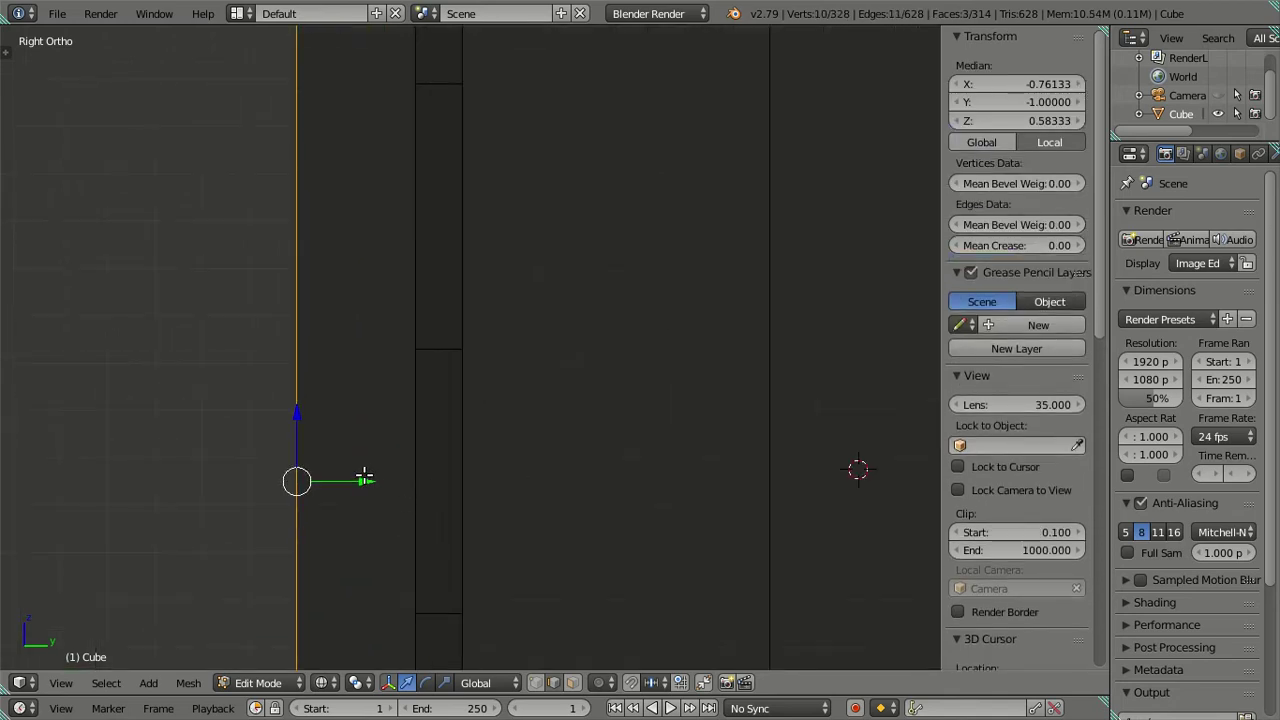
pyautogui.moveTo(363, 481)
pyautogui.mouseDown()
pyautogui.moveTo(426, 494)
pyautogui.moveTo(414, 491)
pyautogui.mouseUp()
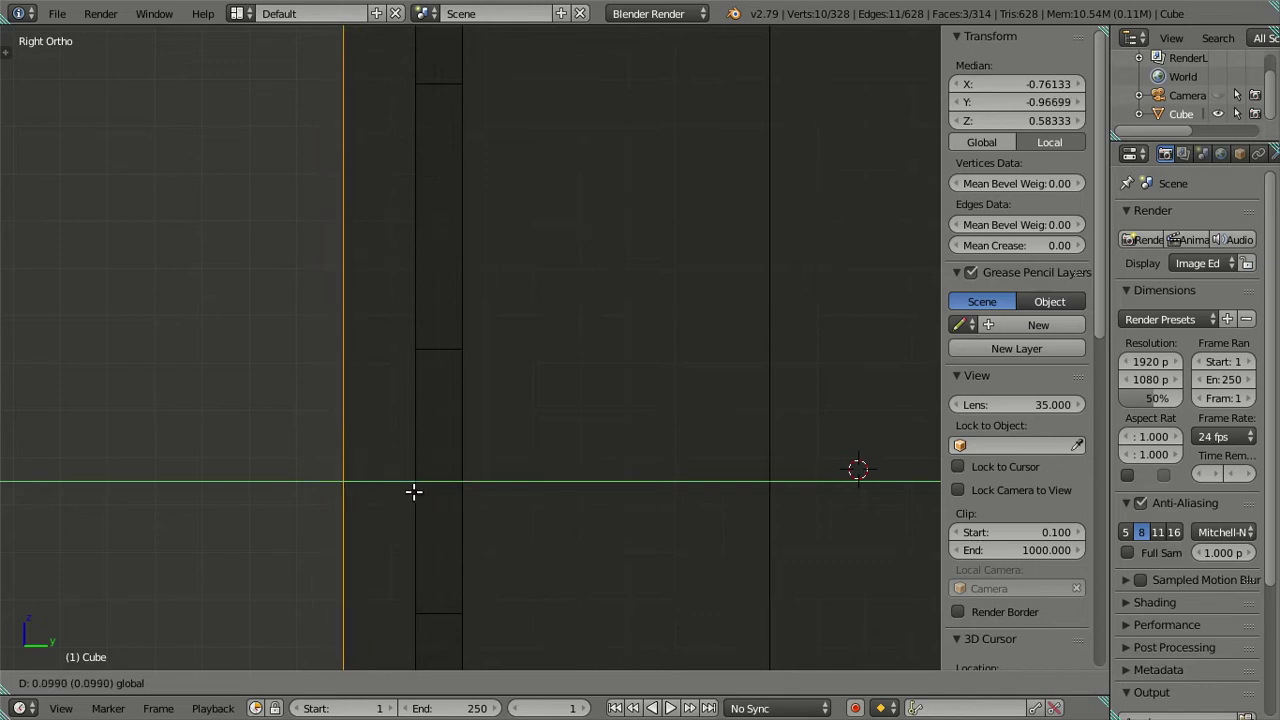
pyautogui.click(413, 491)
pyautogui.click(1051, 100)
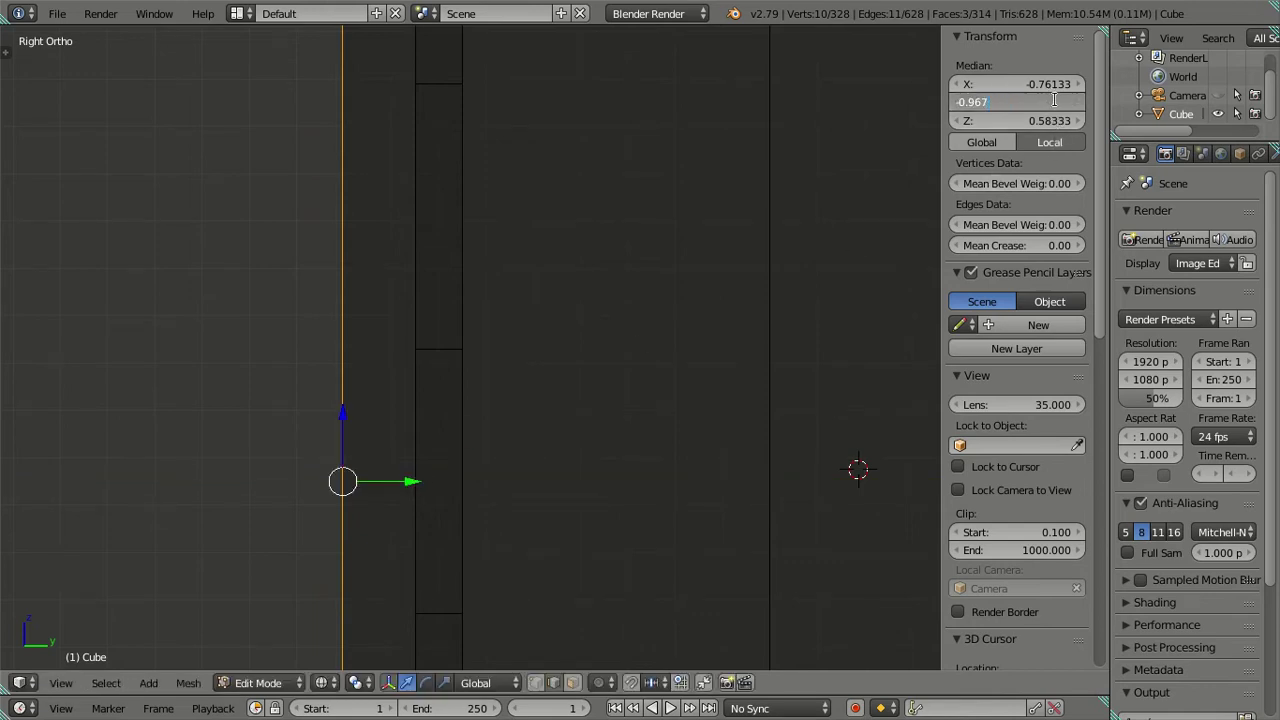
pyautogui.write('7')
pyautogui.press('Return')
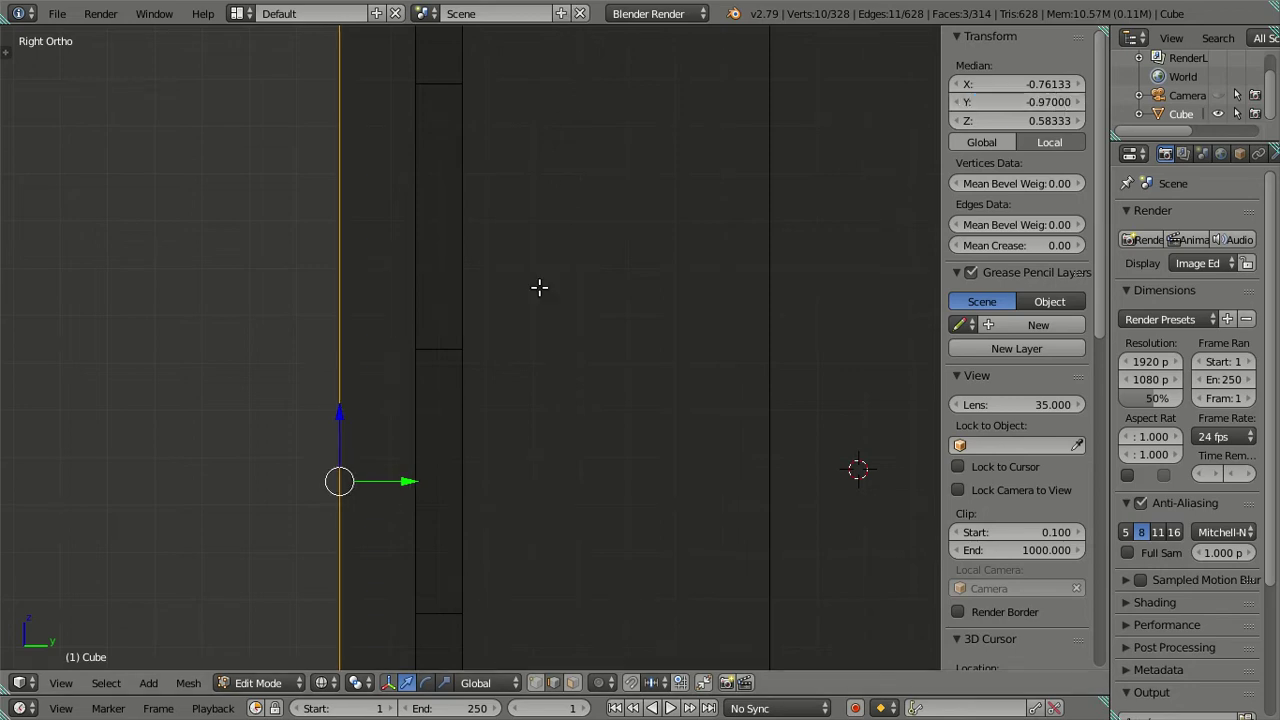
# Back in solid shading, change the side edge's median Y to -0.96 and return to Object Mode
pyautogui.scroll(-4, 598, 335)
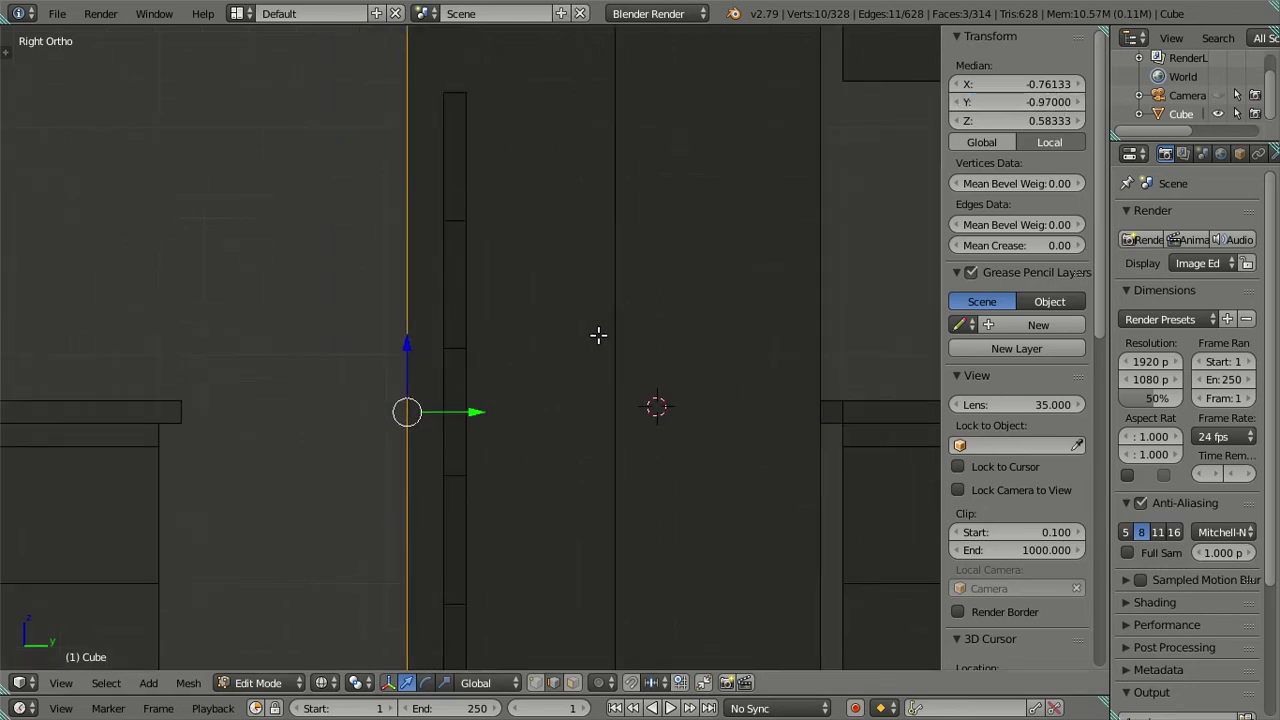
pyautogui.scroll(-3, 598, 335)
pyautogui.press('z')
pyautogui.moveTo(542, 378)
pyautogui.mouseDown(button='middle')
pyautogui.moveTo(610, 487)
pyautogui.moveTo(630, 477)
pyautogui.moveTo(543, 427)
pyautogui.mouseUp(button='middle')
pyautogui.press('Tab')
pyautogui.press('Tab')
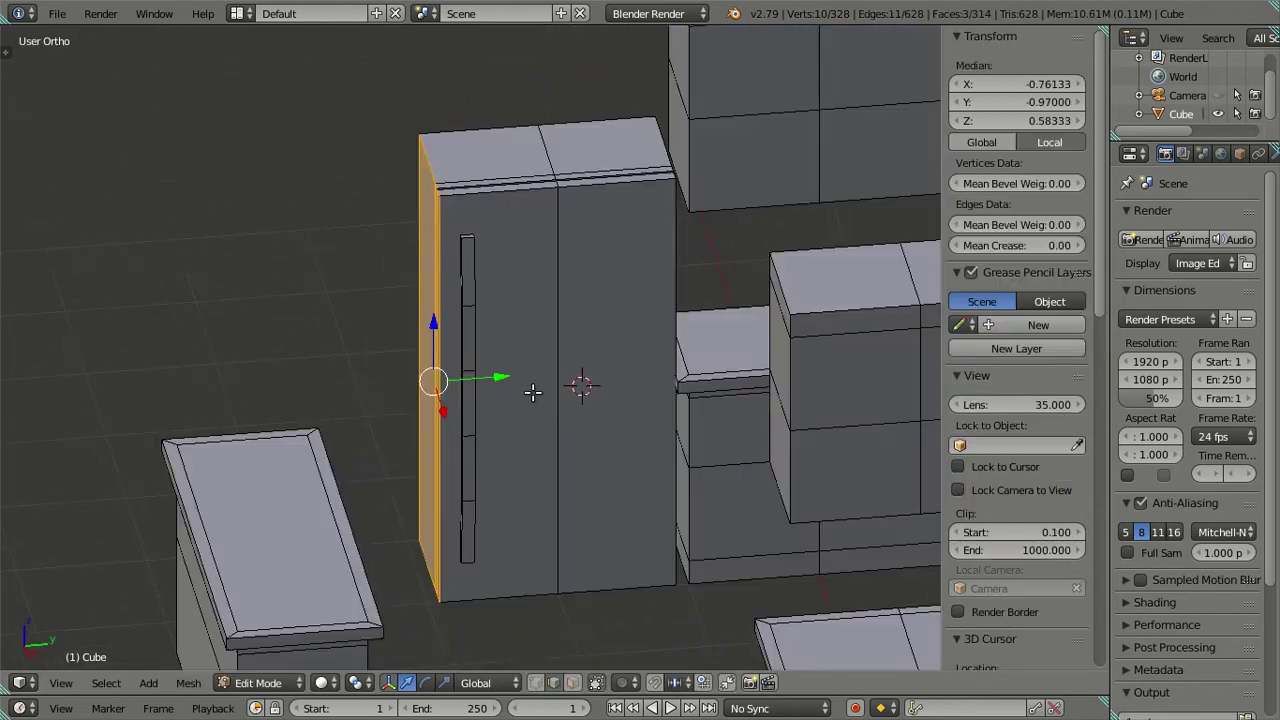
pyautogui.click(1034, 102)
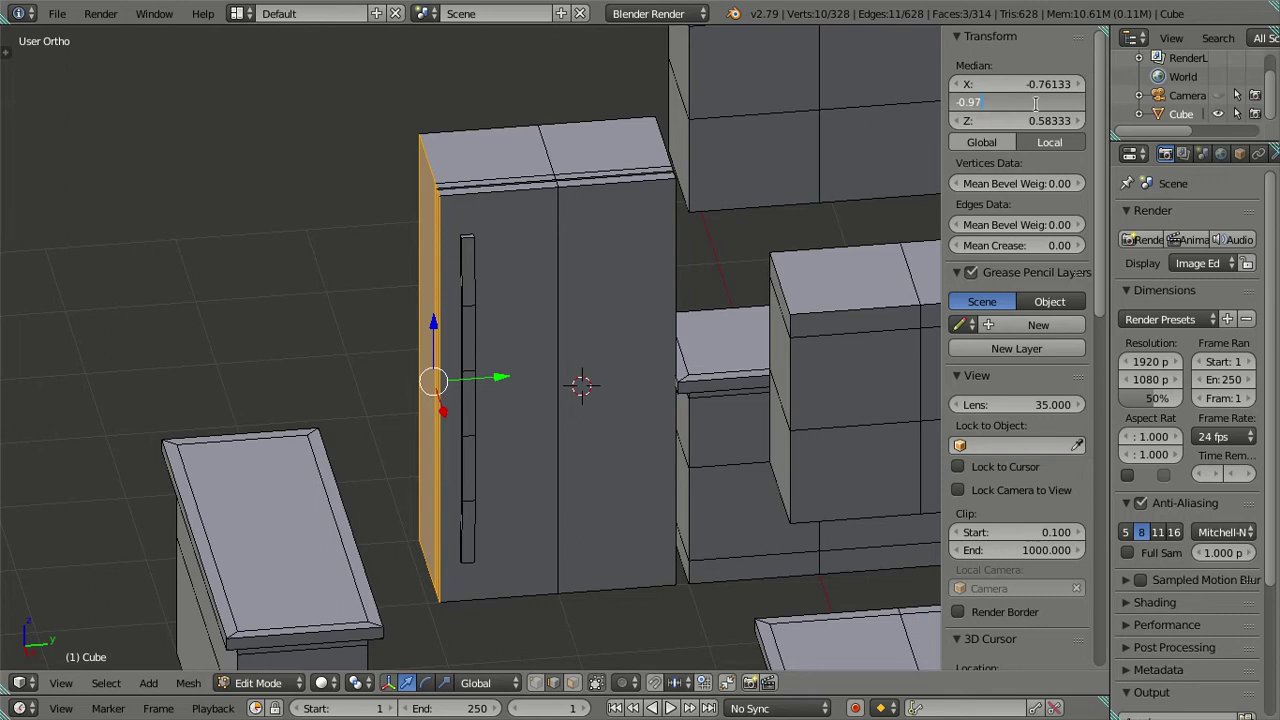
pyautogui.write('6')
pyautogui.press('Return')
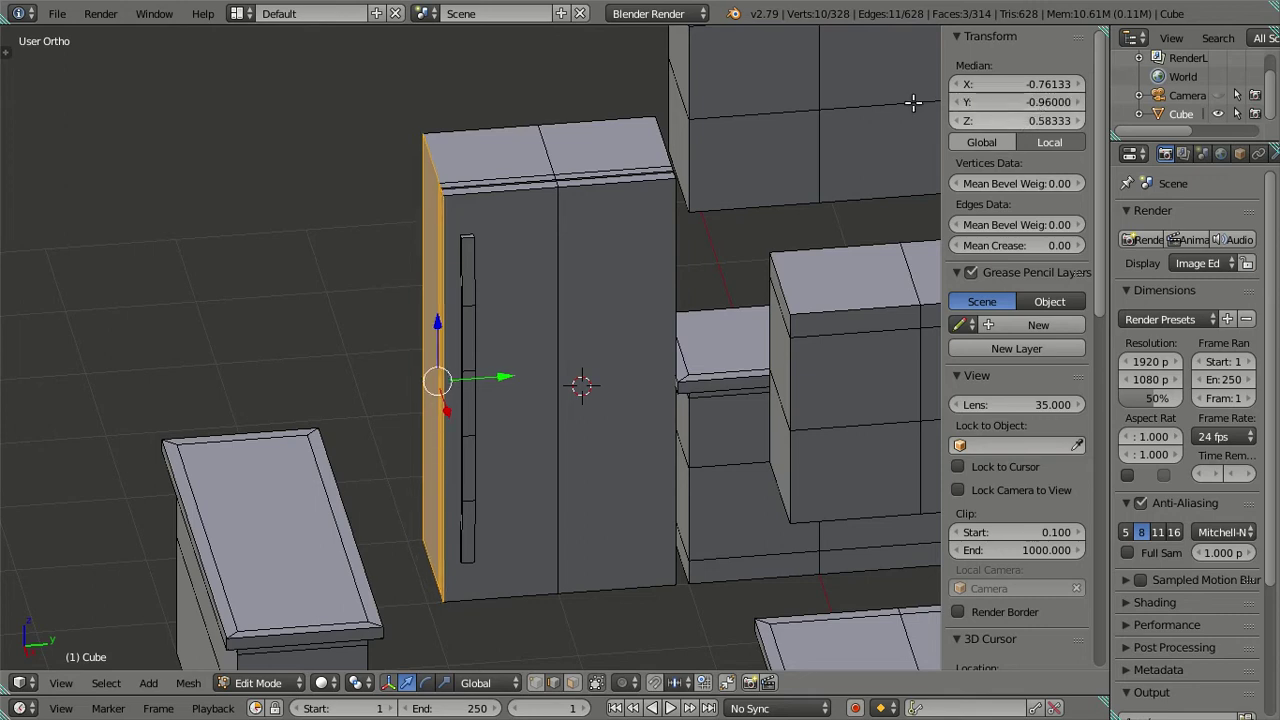
pyautogui.press('Tab')
pyautogui.scroll(3, 471, 277)
pyautogui.moveTo(471, 285)
pyautogui.mouseDown(button='middle')
pyautogui.moveTo(529, 329)
pyautogui.moveTo(569, 330)
pyautogui.mouseUp(button='middle')
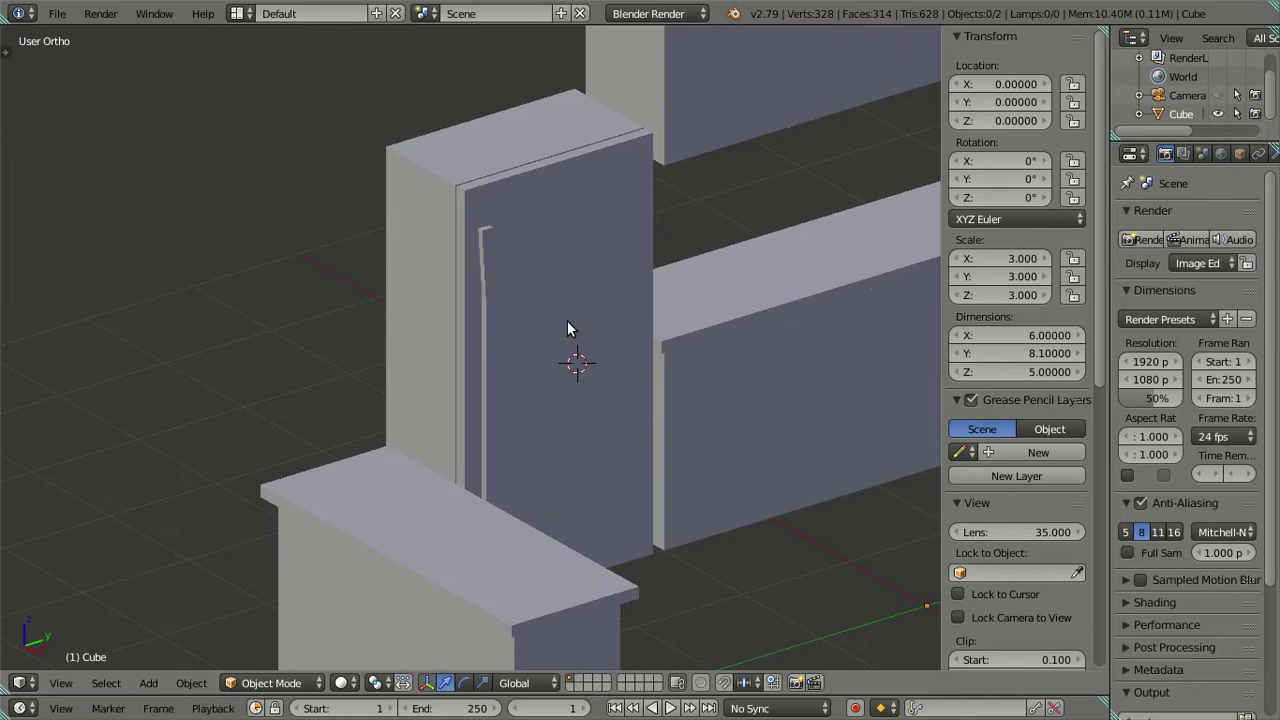
pyautogui.scroll(-3, 564, 321)
pyautogui.moveTo(674, 240)
pyautogui.mouseDown(button='middle')
pyautogui.moveTo(708, 383)
pyautogui.moveTo(635, 313)
pyautogui.moveTo(662, 205)
pyautogui.mouseUp(button='middle')
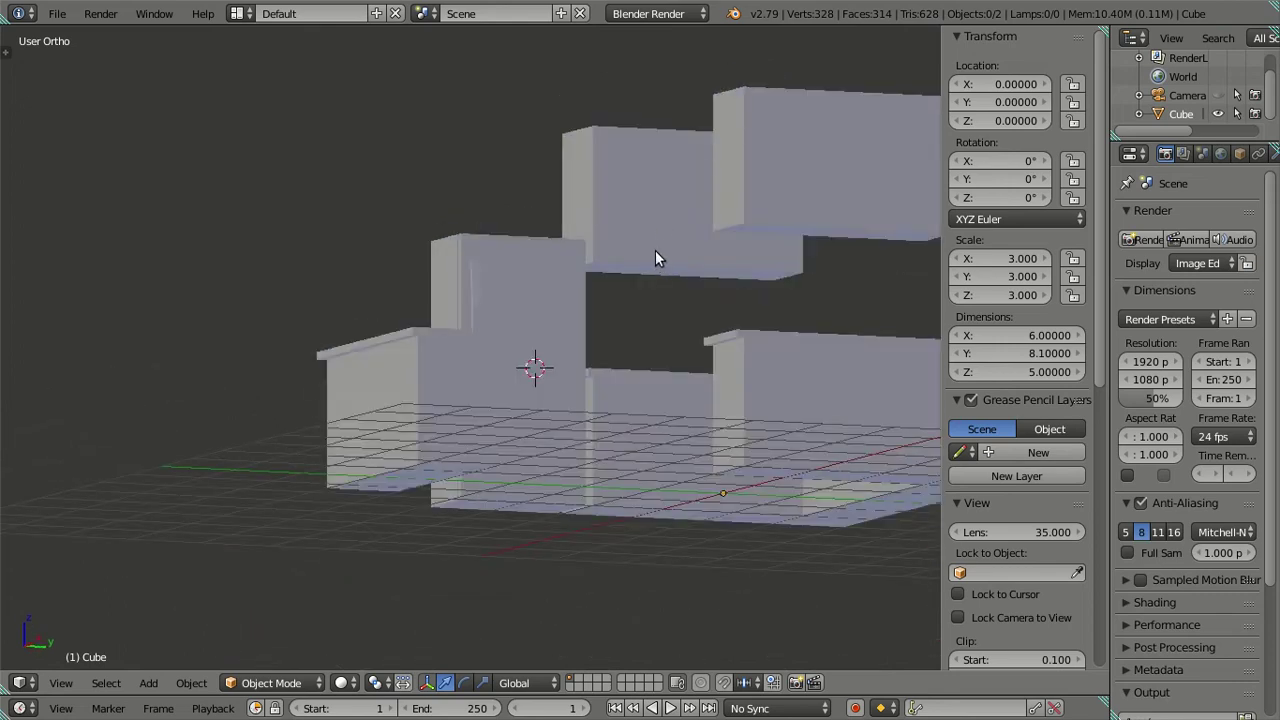
pyautogui.keyDown('shift'); pyautogui.moveTo(659, 291); pyautogui.dragTo(529, 311, button='middle'); pyautogui.keyUp('shift')
pyautogui.moveTo(598, 336); pyautogui.dragTo(715, 268, button='middle')
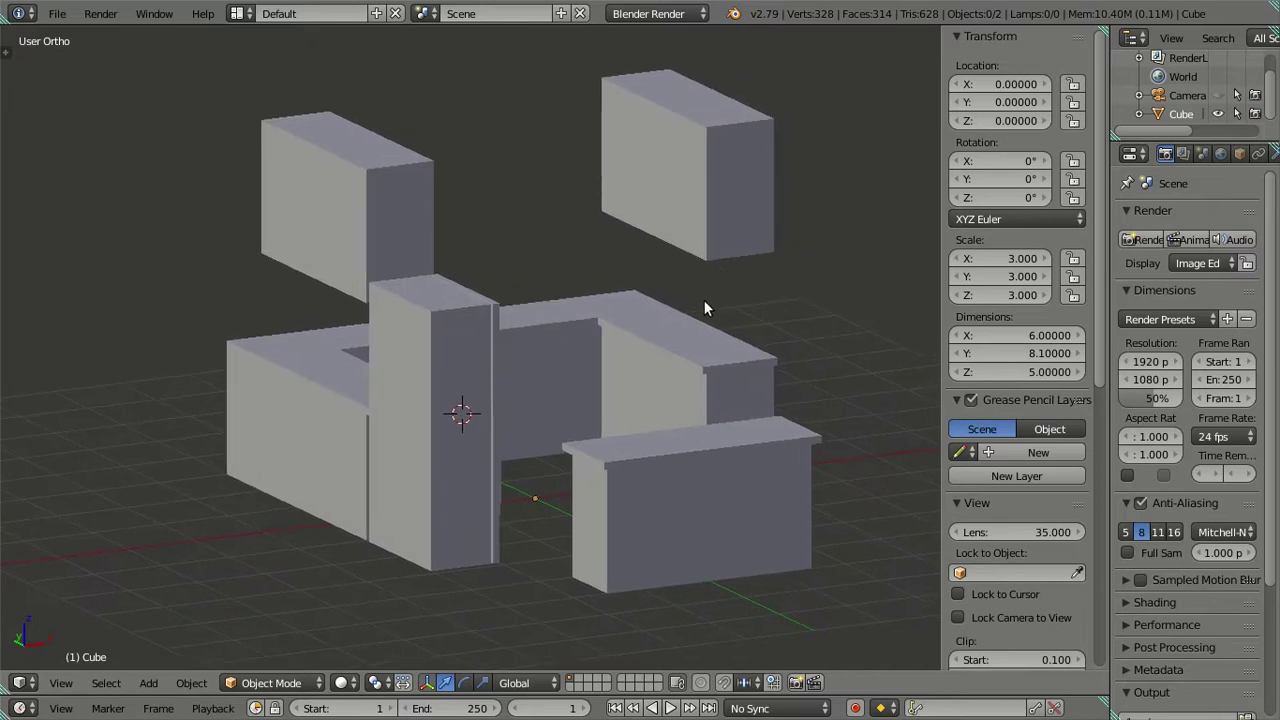
pyautogui.press('Tab')
pyautogui.moveTo(700, 300)
pyautogui.mouseDown(button='middle')
pyautogui.moveTo(654, 268)
pyautogui.moveTo(686, 229)
pyautogui.moveTo(651, 223)
pyautogui.mouseUp(button='middle')
pyautogui.scroll(3, 651, 224)
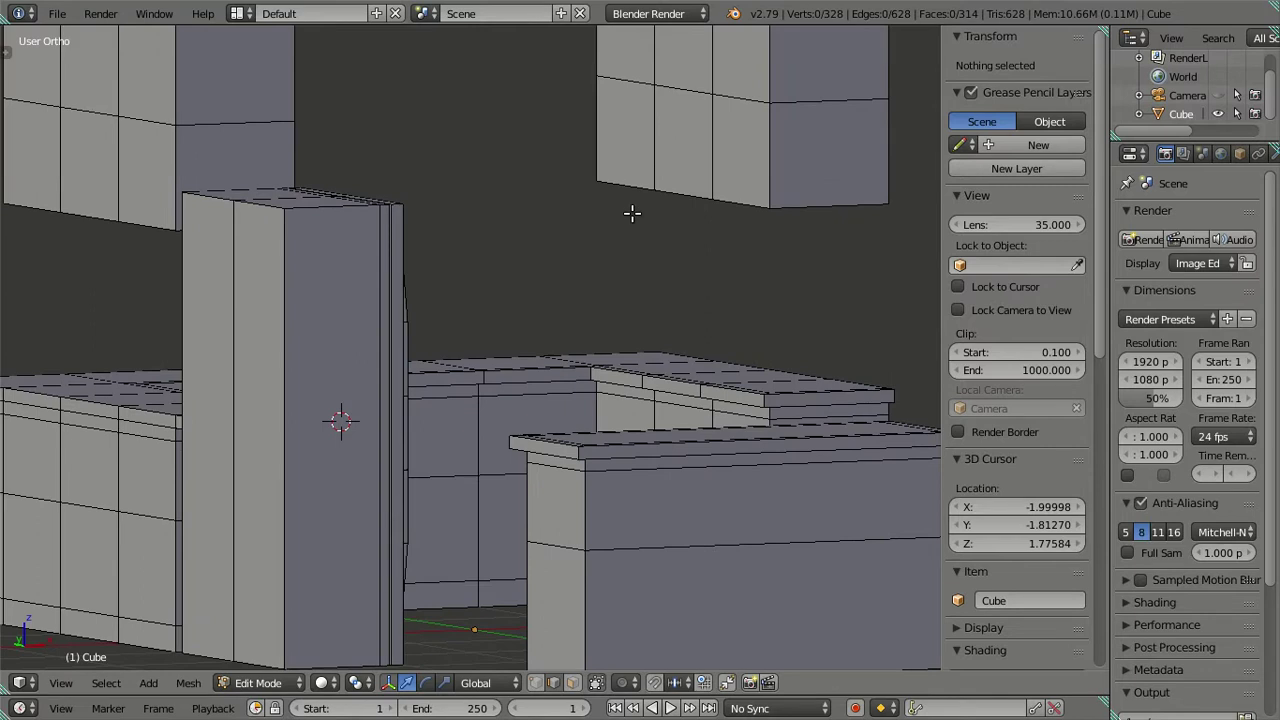
pyautogui.moveTo(651, 195); pyautogui.dragTo(733, 413, button='middle')
pyautogui.scroll(-2, 740, 360)
pyautogui.scroll(-2, 748, 320)
pyautogui.scroll(2, 731, 320)
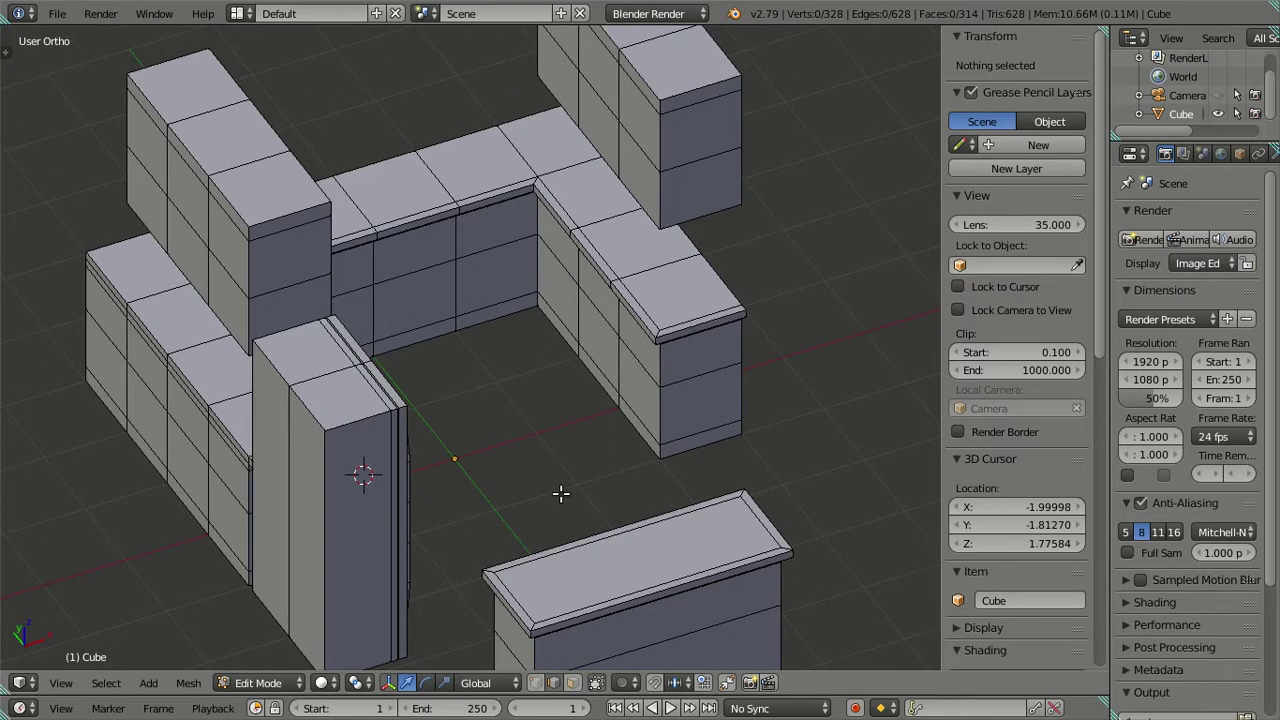
pyautogui.keyDown('shift'); pyautogui.moveTo(561, 493); pyautogui.dragTo(563, 420, button='middle'); pyautogui.keyUp('shift')
pyautogui.scroll(1, 563, 420)
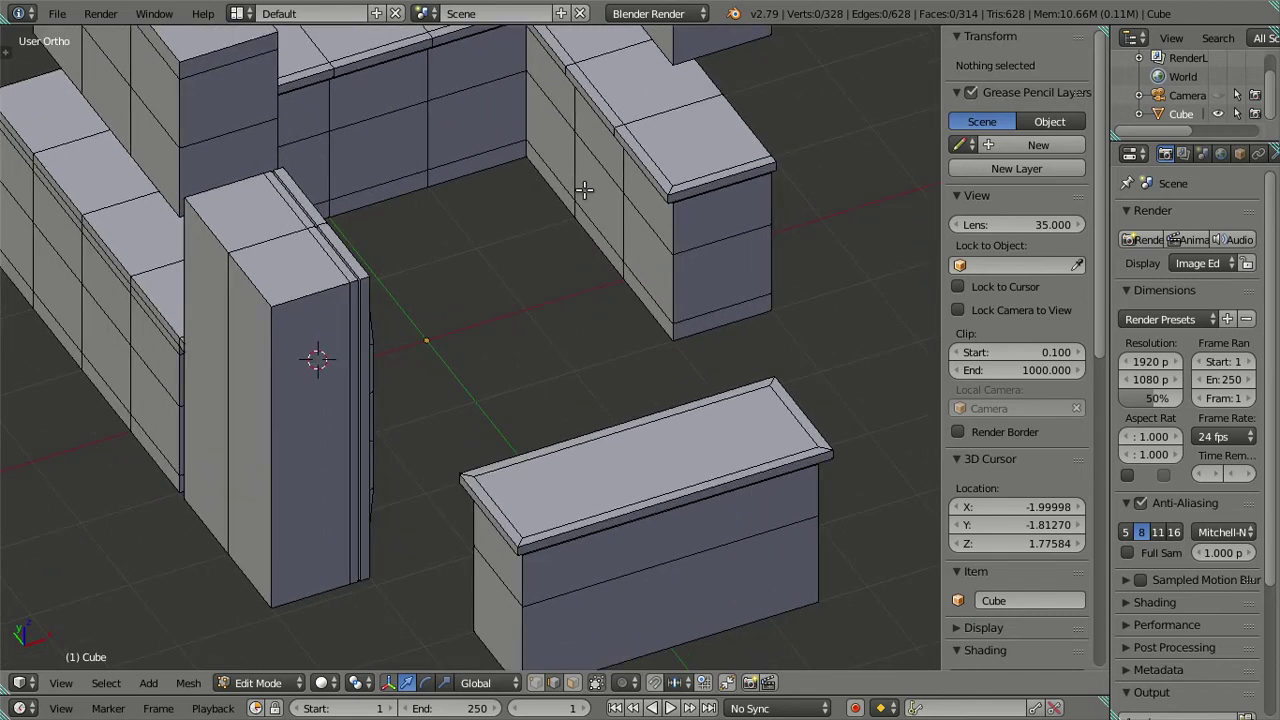
pyautogui.scroll(-3, 584, 189)
pyautogui.scroll(2, 680, 343)
pyautogui.scroll(1, 706, 329)
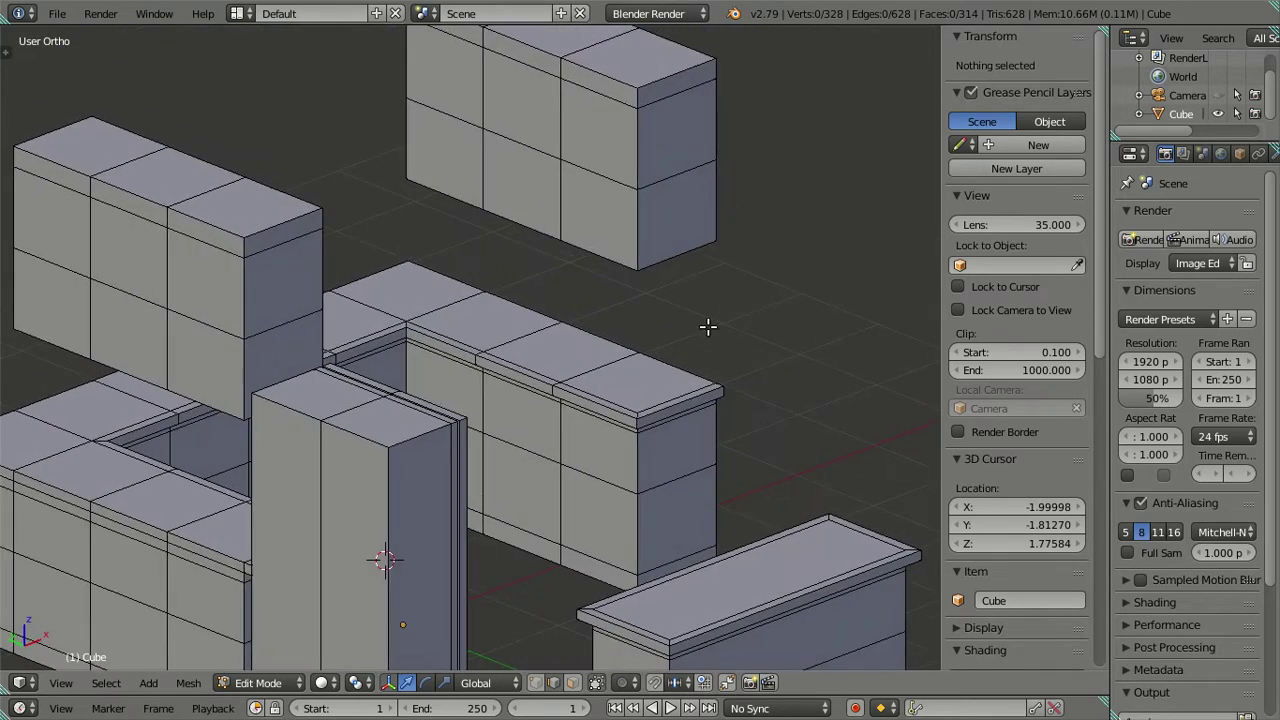
pyautogui.scroll(-1, 707, 327)
pyautogui.scroll(2, 613, 365)
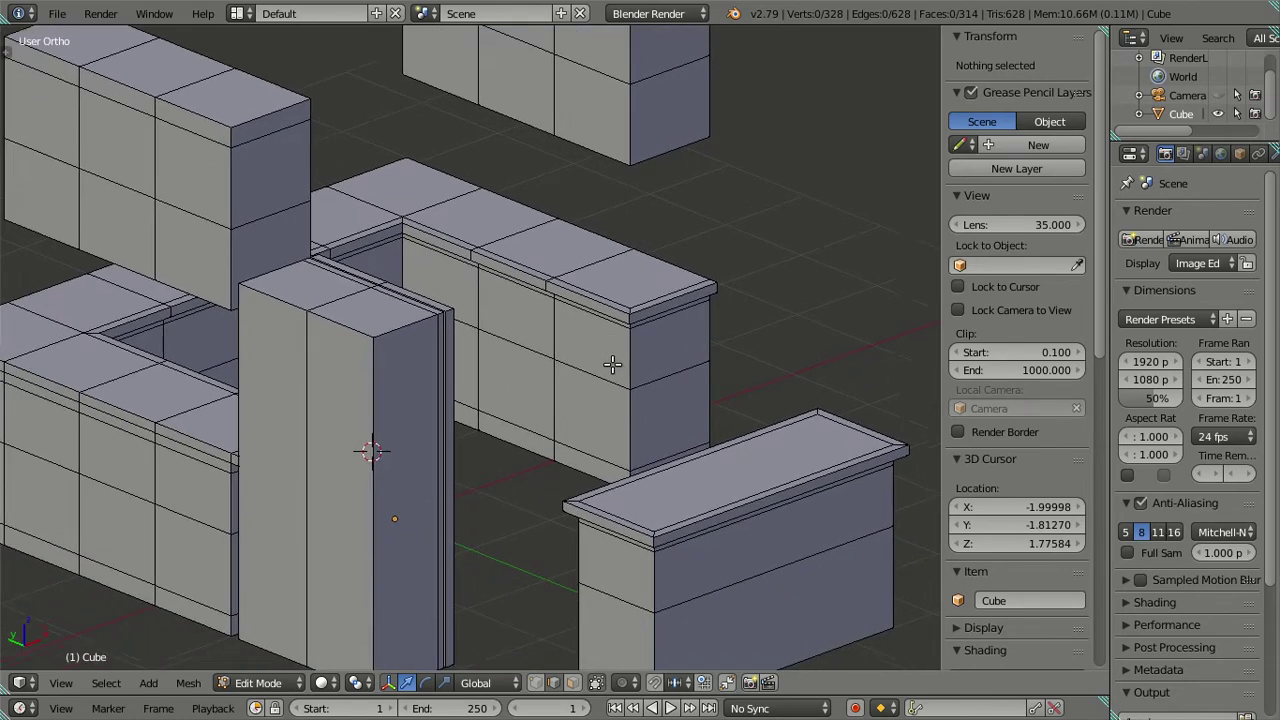
pyautogui.scroll(2, 603, 440)
pyautogui.scroll(-2, 603, 440)
pyautogui.moveTo(649, 386)
pyautogui.keyDown('shift'); pyautogui.mouseDown(button='middle')
pyautogui.moveTo(666, 406)
pyautogui.moveTo(566, 331)
pyautogui.moveTo(498, 337)
pyautogui.mouseUp(button='middle'); pyautogui.keyUp('shift')
pyautogui.scroll(2, 666, 406)
pyautogui.scroll(-3, 498, 337)
pyautogui.scroll(2, 443, 289)
pyautogui.moveTo(654, 346)
pyautogui.mouseDown(button='middle')
pyautogui.moveTo(443, 289)
pyautogui.moveTo(564, 362)
pyautogui.moveTo(600, 323)
pyautogui.moveTo(616, 221)
pyautogui.mouseUp(button='middle')
pyautogui.scroll(2, 460, 286)
pyautogui.scroll(-2, 578, 342)
pyautogui.scroll(2, 604, 305)
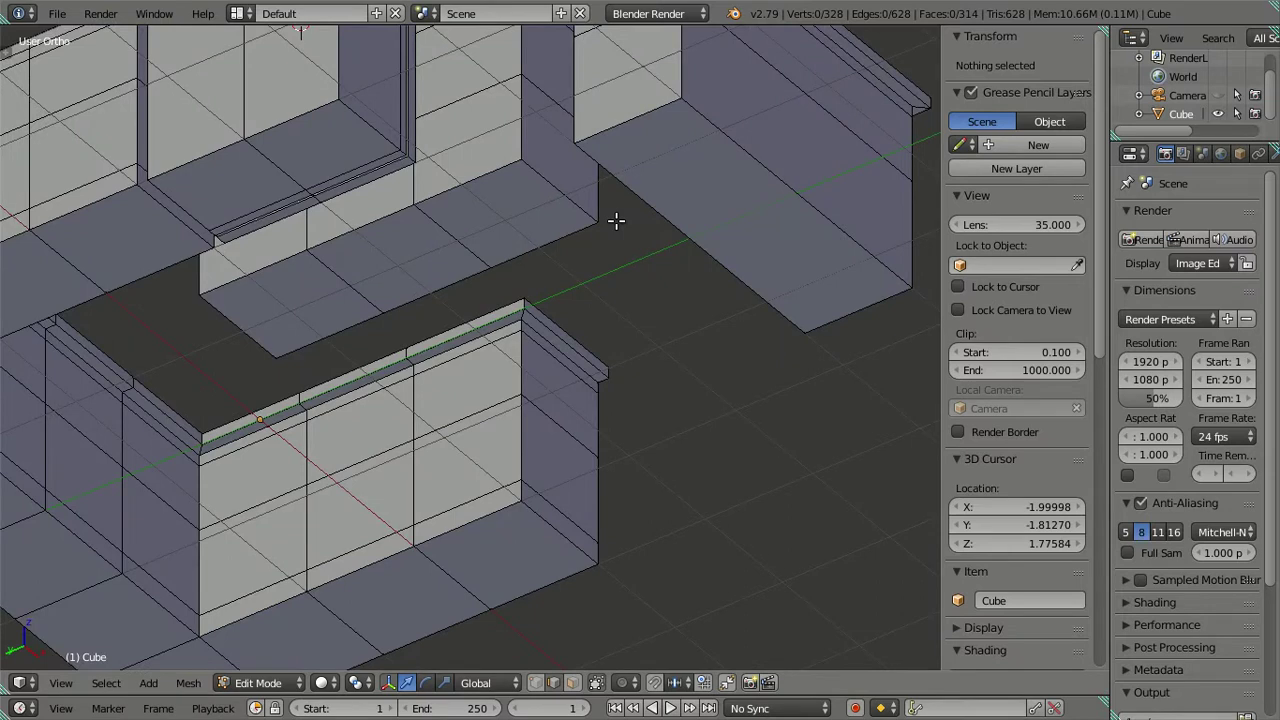
pyautogui.scroll(1, 523, 266)
pyautogui.scroll(1, 487, 313)
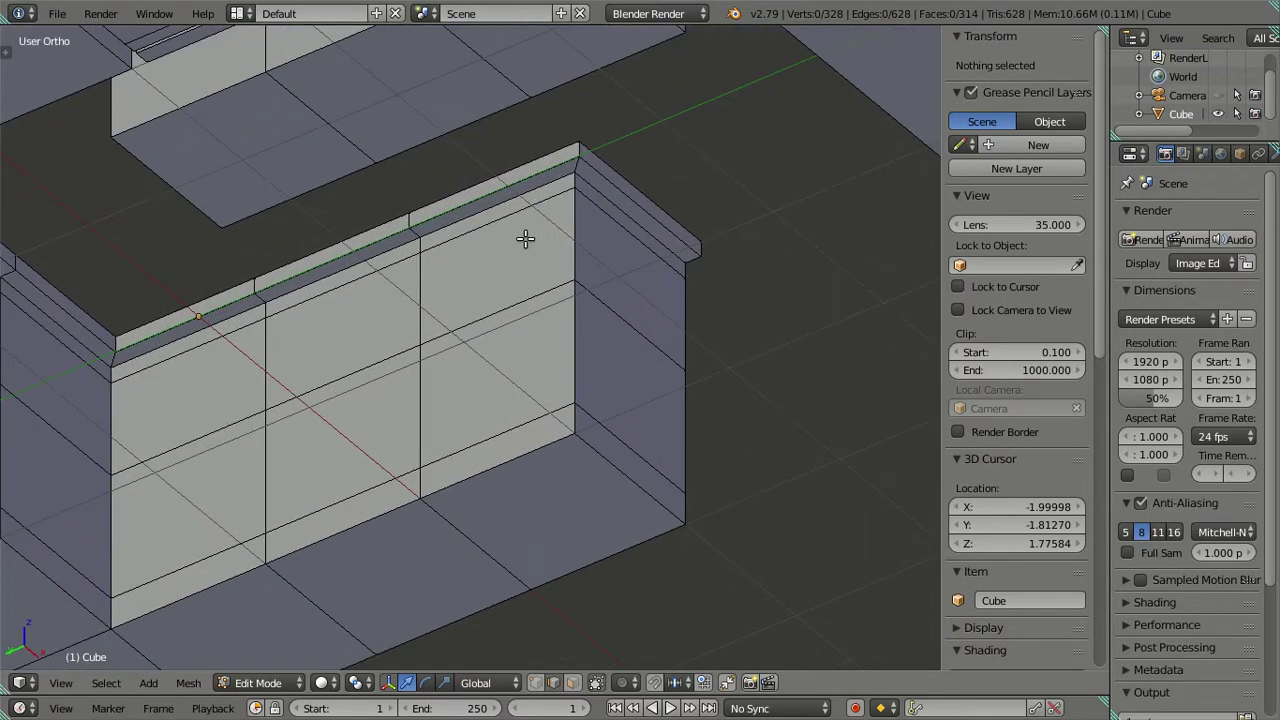
pyautogui.moveTo(527, 242); pyautogui.dragTo(457, 236, button='middle')
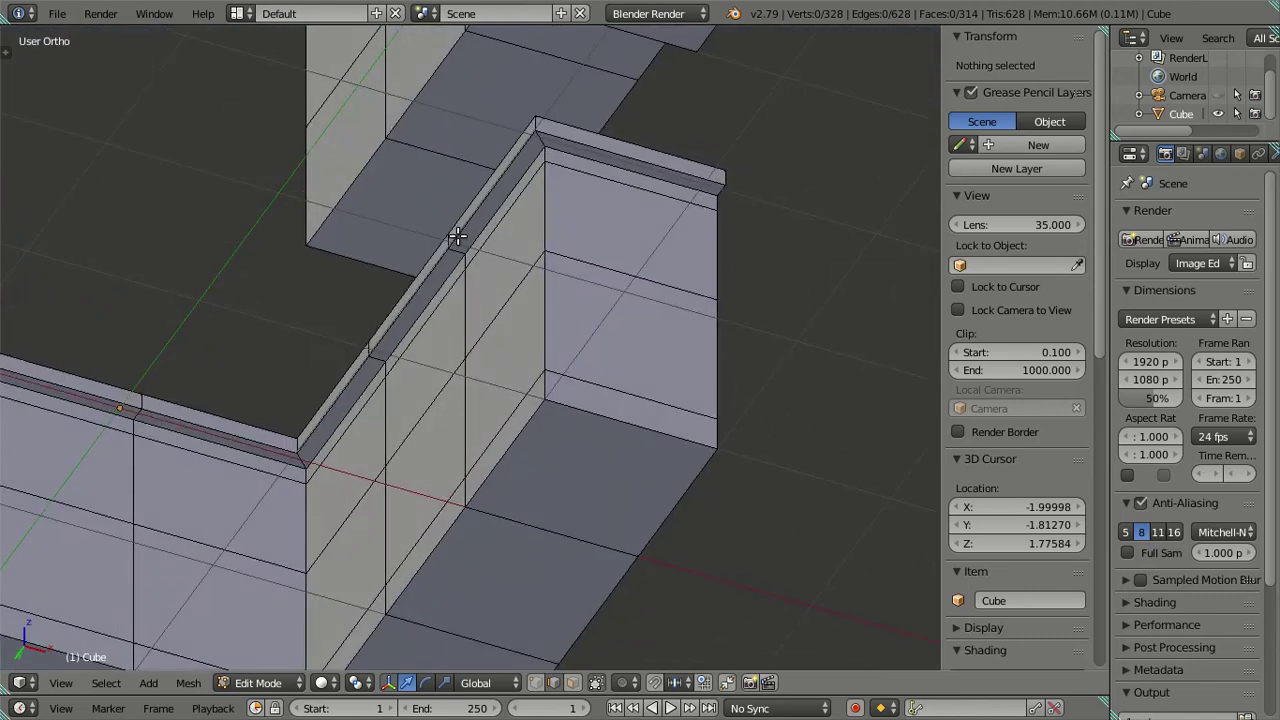
pyautogui.scroll(-1, 457, 236)
pyautogui.scroll(-1, 457, 236)
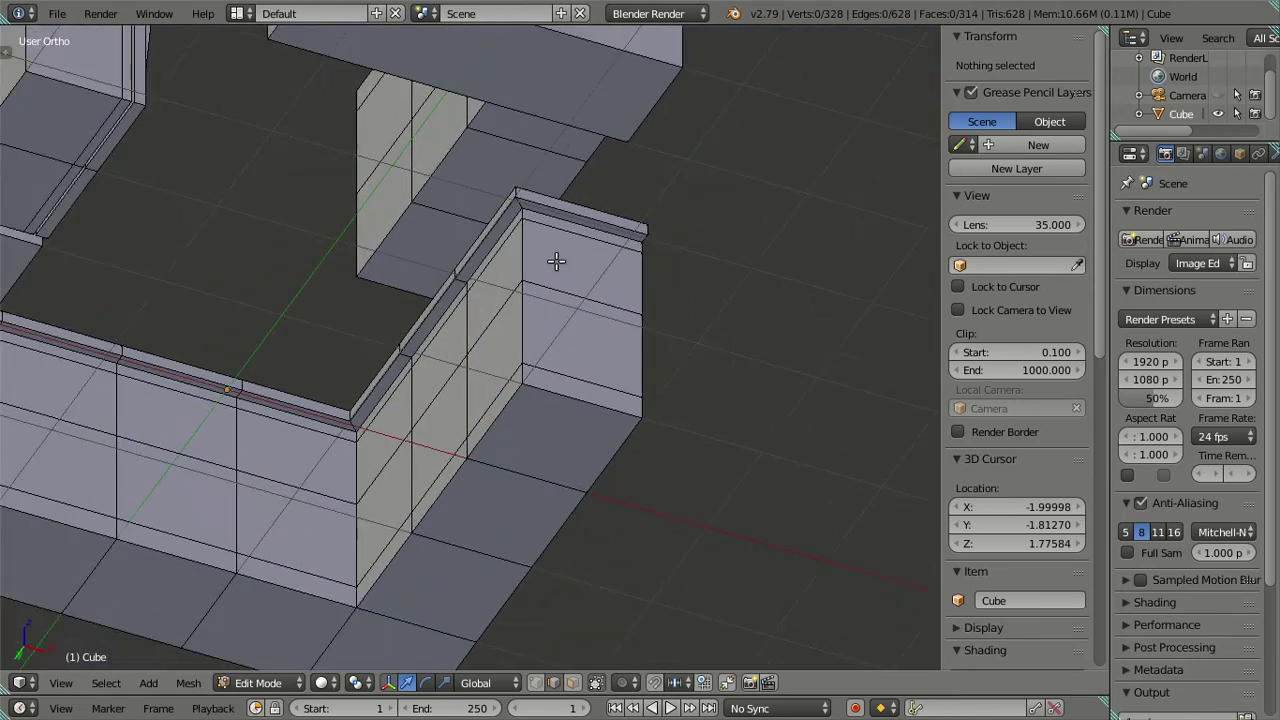
pyautogui.scroll(2, 557, 260)
pyautogui.scroll(-2, 603, 234)
pyautogui.scroll(1, 494, 286)
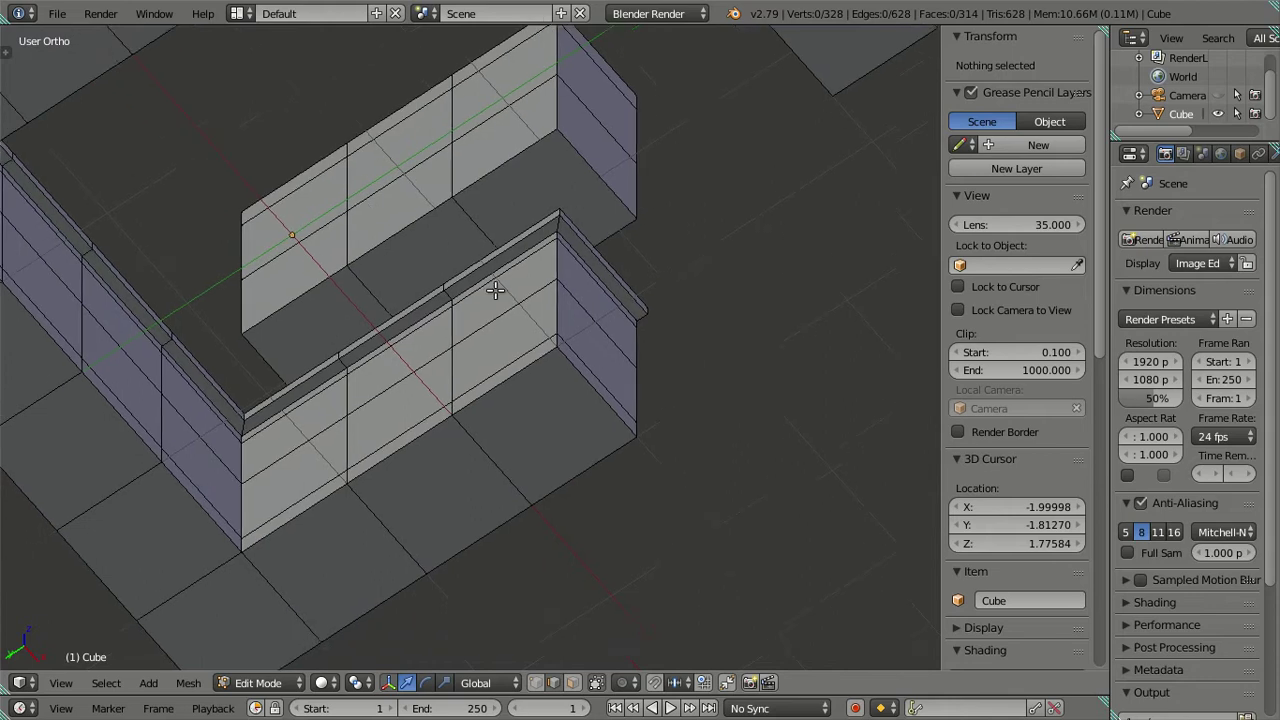
pyautogui.scroll(1, 503, 336)
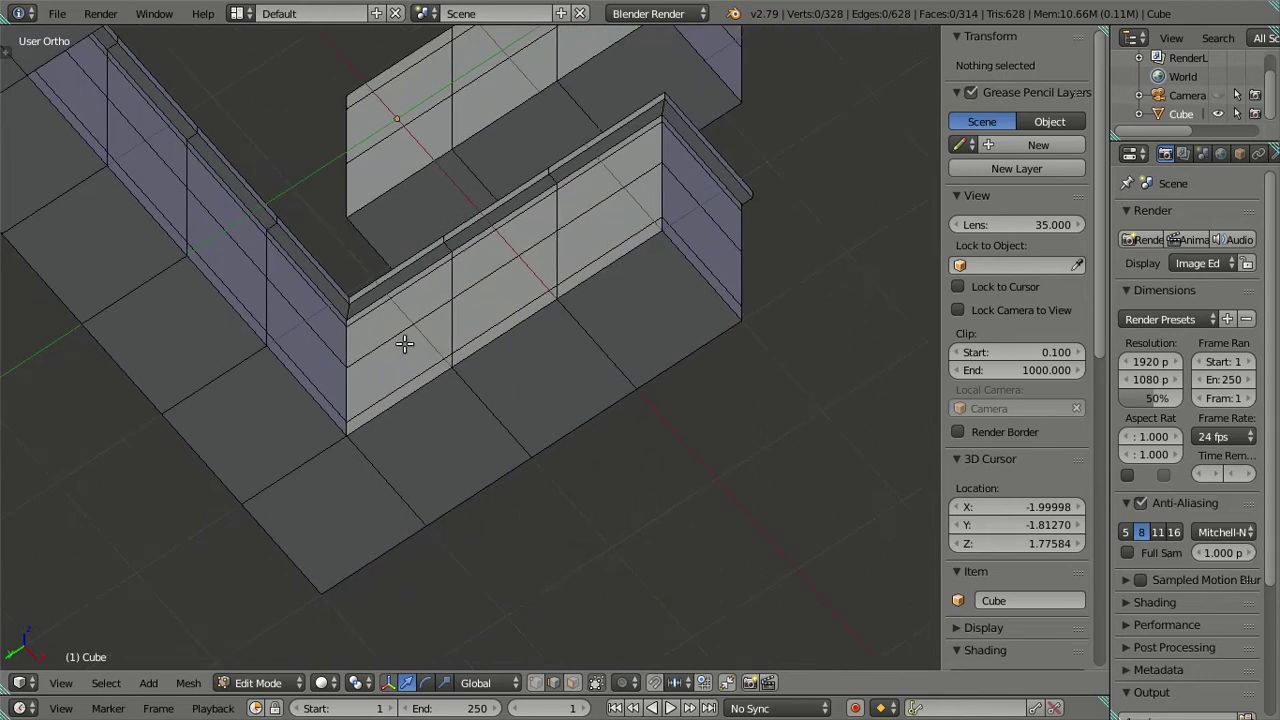
pyautogui.moveTo(409, 391)
pyautogui.mouseDown(button='middle')
pyautogui.moveTo(411, 334)
pyautogui.moveTo(457, 334)
pyautogui.moveTo(470, 295)
pyautogui.moveTo(486, 371)
pyautogui.moveTo(506, 315)
pyautogui.moveTo(334, 349)
pyautogui.moveTo(421, 234)
pyautogui.mouseUp(button='middle')
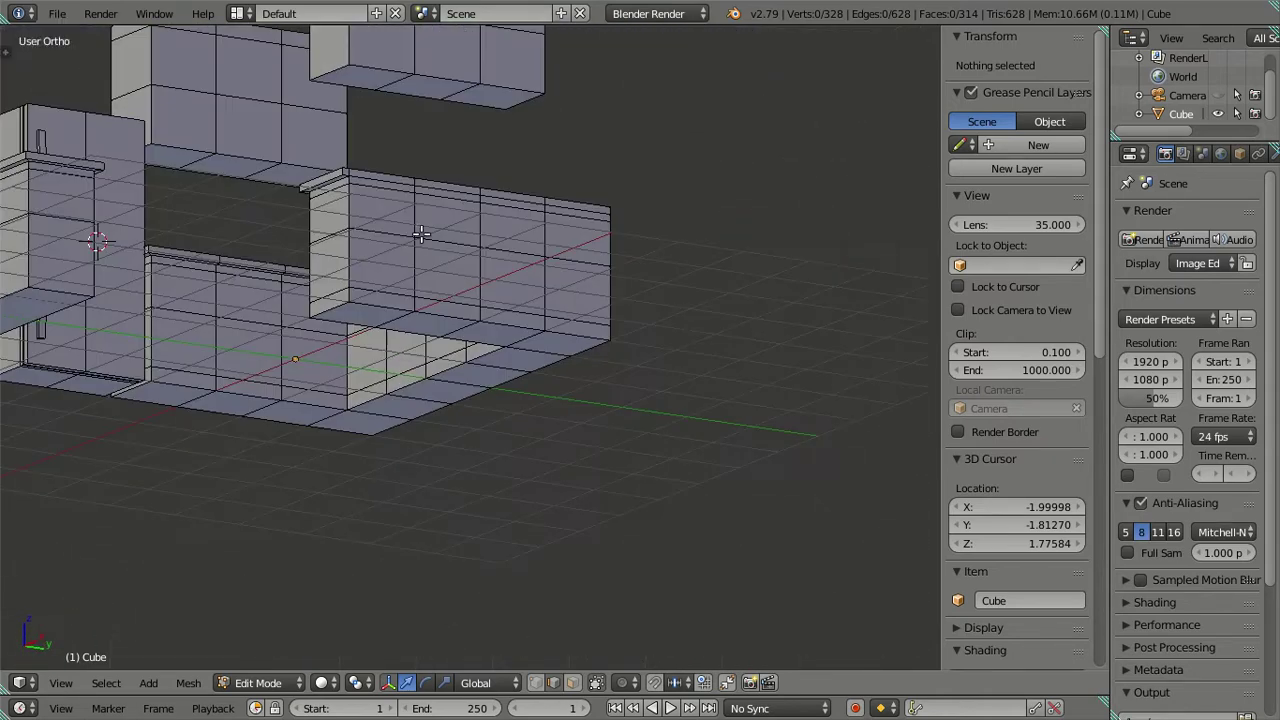
pyautogui.scroll(3, 421, 234)
pyautogui.scroll(-1, 537, 373)
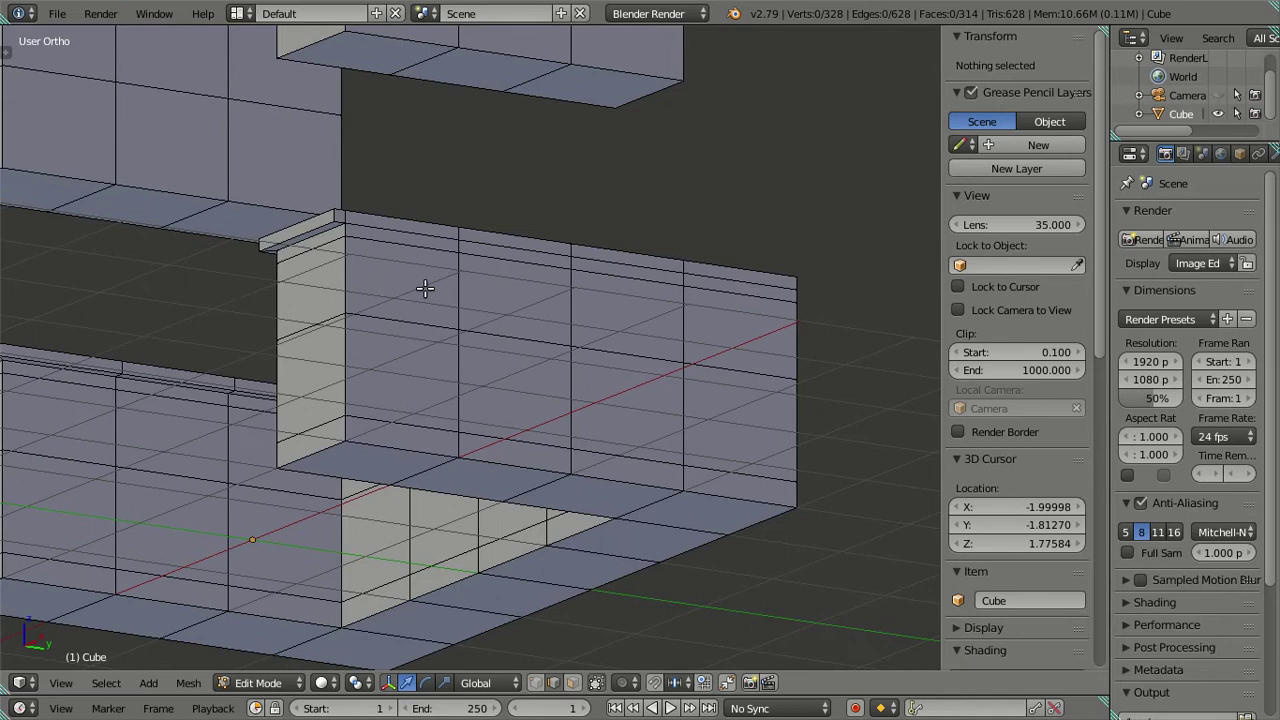
pyautogui.click(595, 684)
# Select the countertop rim face loops along the cabinet top
pyautogui.moveTo(466, 305)
pyautogui.mouseDown(button='middle')
pyautogui.moveTo(355, 256)
pyautogui.moveTo(431, 168)
pyautogui.mouseUp(button='middle')
pyautogui.keyDown('alt'); pyautogui.rightClick(368, 240); pyautogui.keyUp('alt')
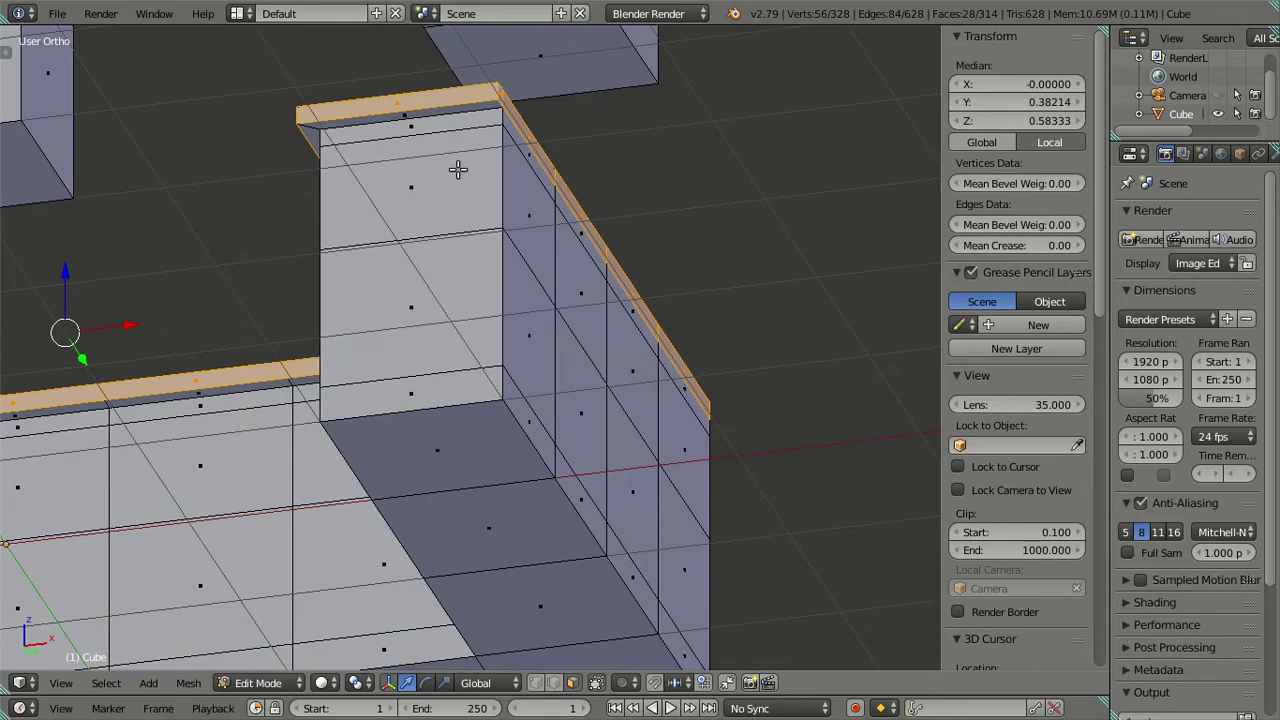
pyautogui.press('i')
pyautogui.click(326, 145)
pyautogui.moveTo(326, 145)
pyautogui.mouseDown(button='middle')
pyautogui.moveTo(414, 306)
pyautogui.moveTo(417, 366)
pyautogui.moveTo(414, 329)
pyautogui.moveTo(378, 300)
pyautogui.mouseUp(button='middle')
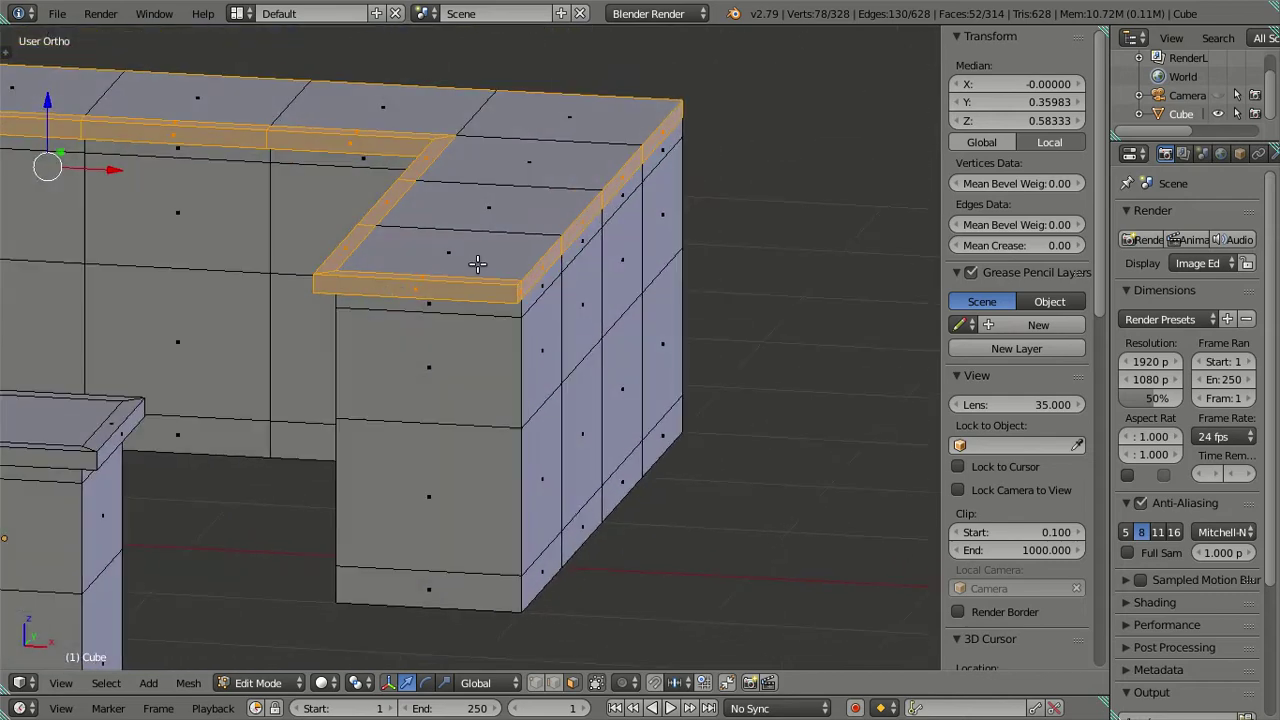
# Clear the selection and view the cabinets straight on in Right Ortho
pyautogui.press('a')
pyautogui.moveTo(477, 263)
pyautogui.mouseDown(button='middle')
pyautogui.moveTo(608, 286)
pyautogui.moveTo(574, 277)
pyautogui.moveTo(503, 316)
pyautogui.moveTo(486, 206)
pyautogui.moveTo(461, 345)
pyautogui.moveTo(429, 329)
pyautogui.mouseUp(button='middle')
pyautogui.press('KP_3')
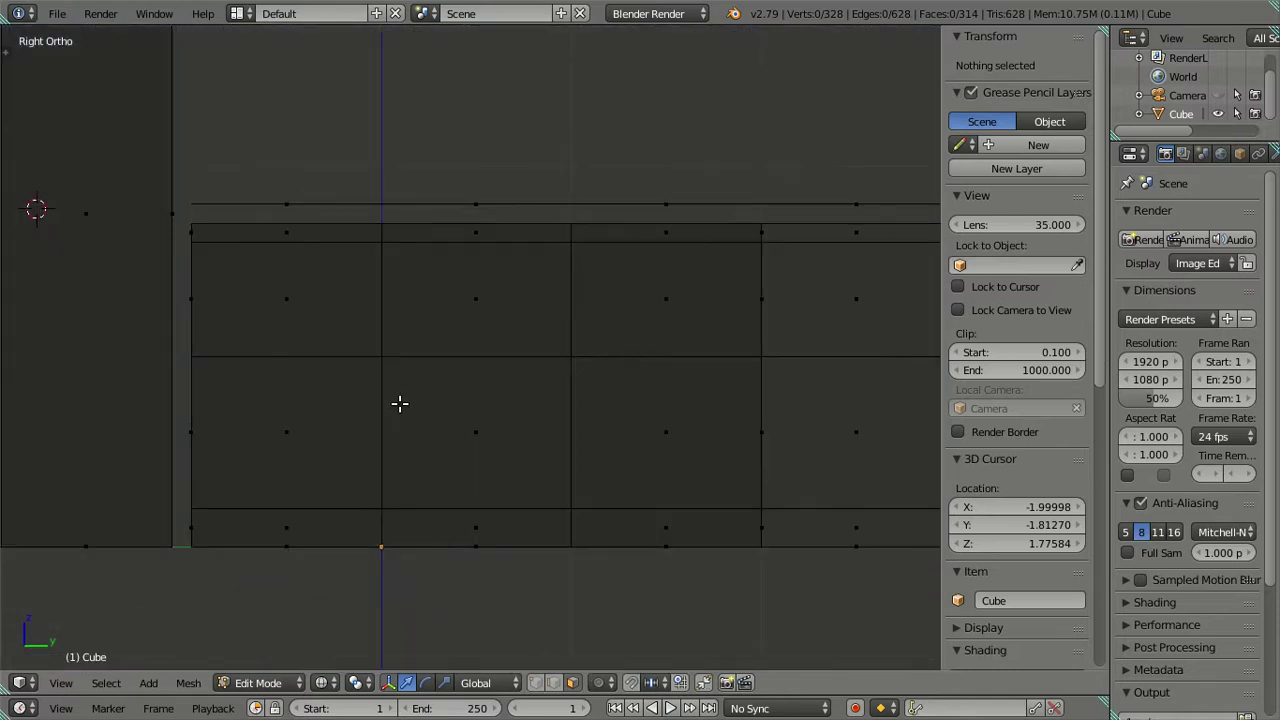
pyautogui.scroll(2, 345, 332)
pyautogui.scroll(2, 474, 260)
pyautogui.scroll(2, 409, 354)
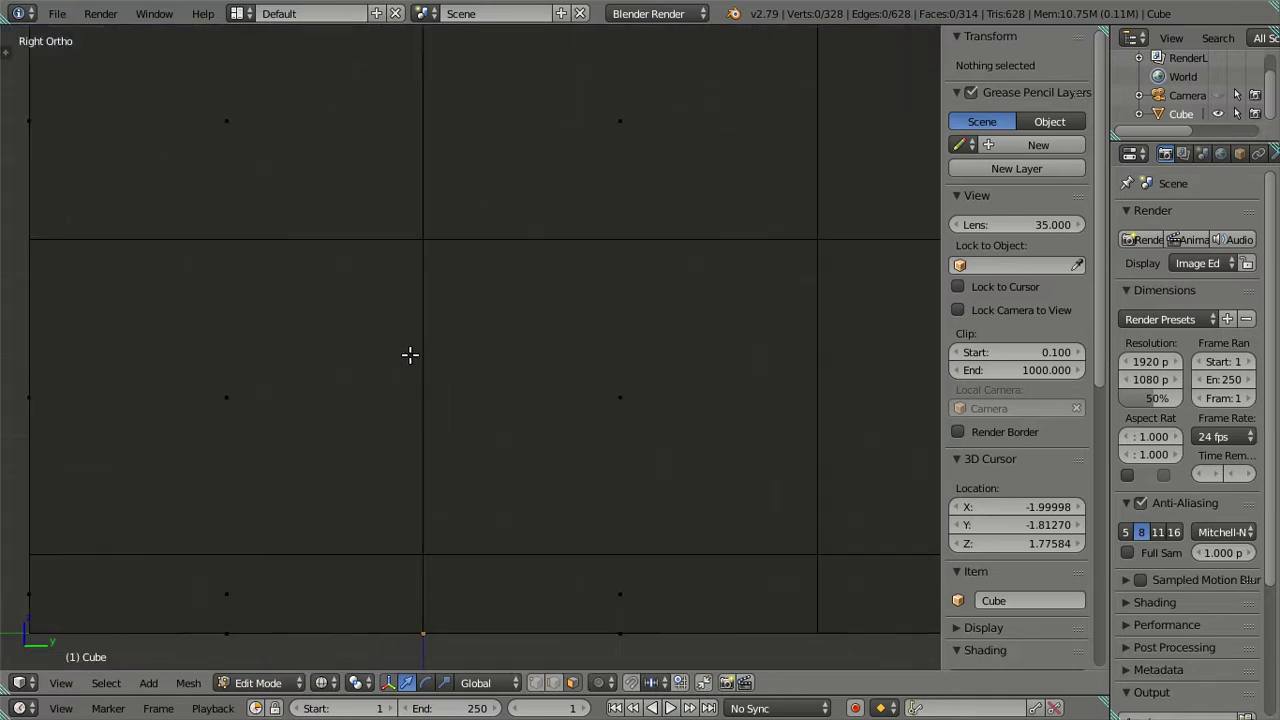
pyautogui.hotkey('ctrl', 'r')
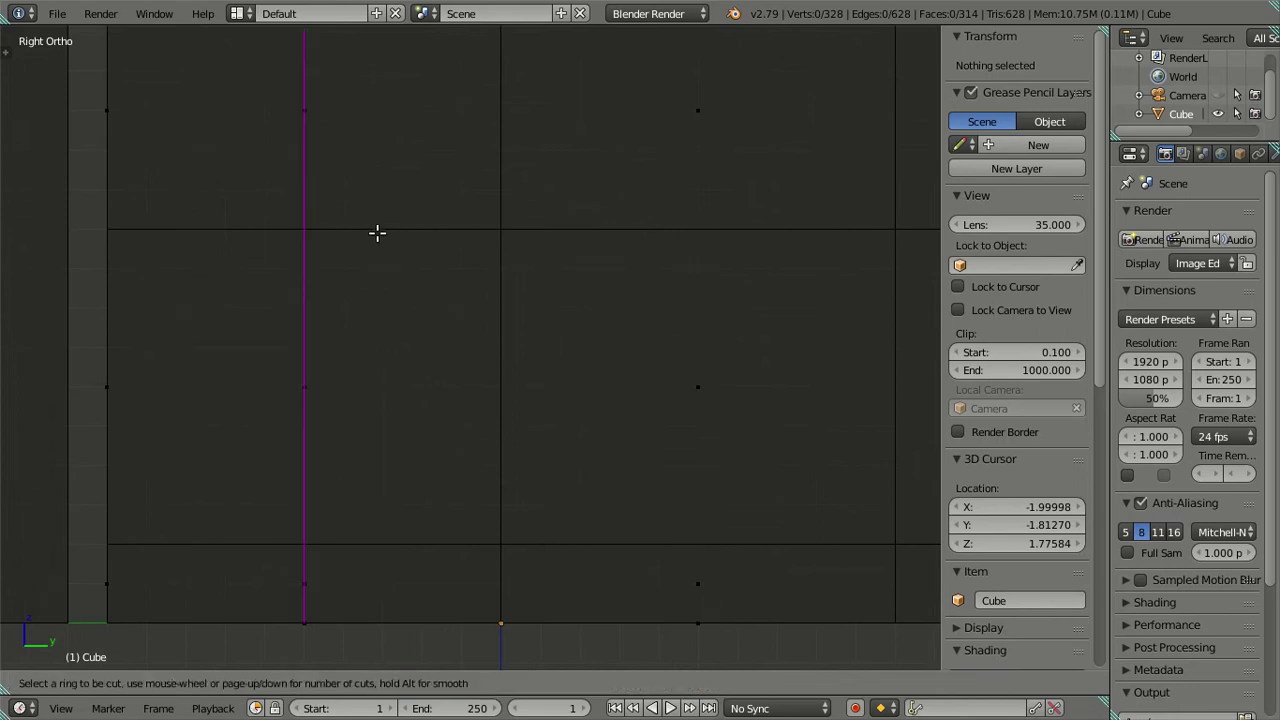
pyautogui.scroll(3, 377, 233)
pyautogui.scroll(1, 377, 233)
pyautogui.scroll(2, 377, 233)
pyautogui.scroll(1, 377, 233)
pyautogui.scroll(1, 377, 233)
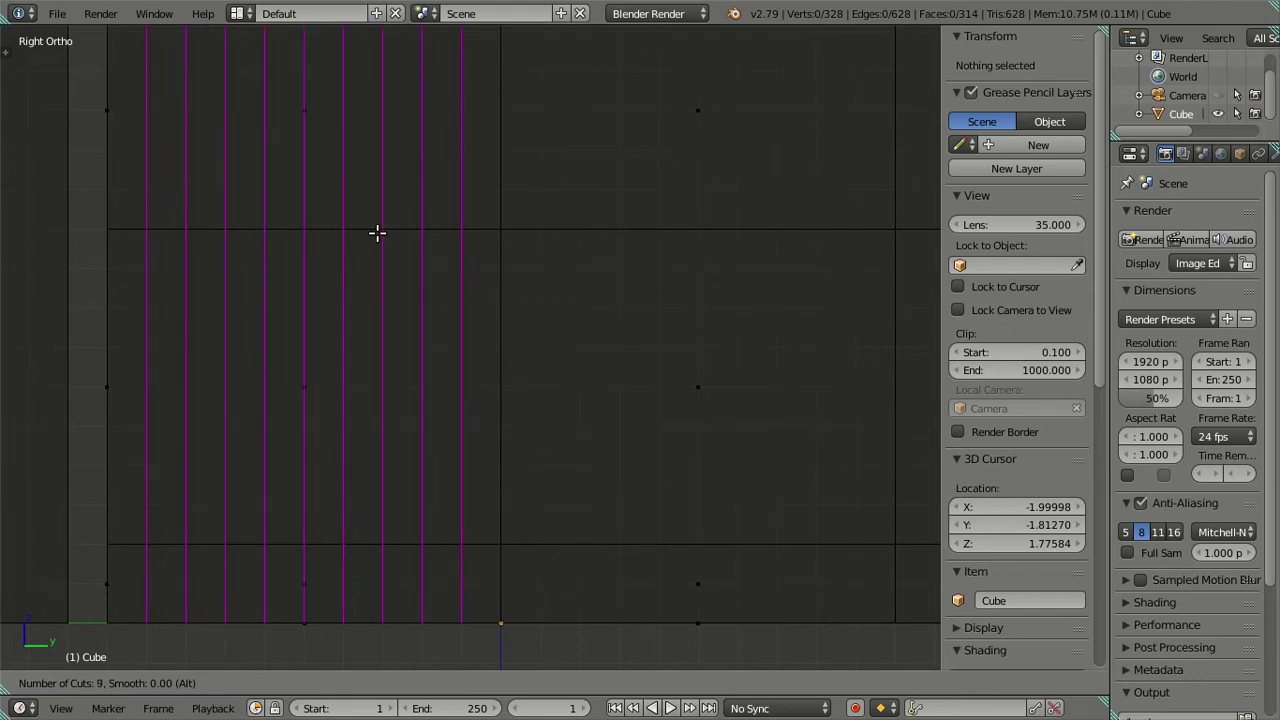
pyautogui.scroll(1, 377, 233)
pyautogui.scroll(-1, 377, 233)
pyautogui.click(377, 233)
pyautogui.rightClick(377, 233)
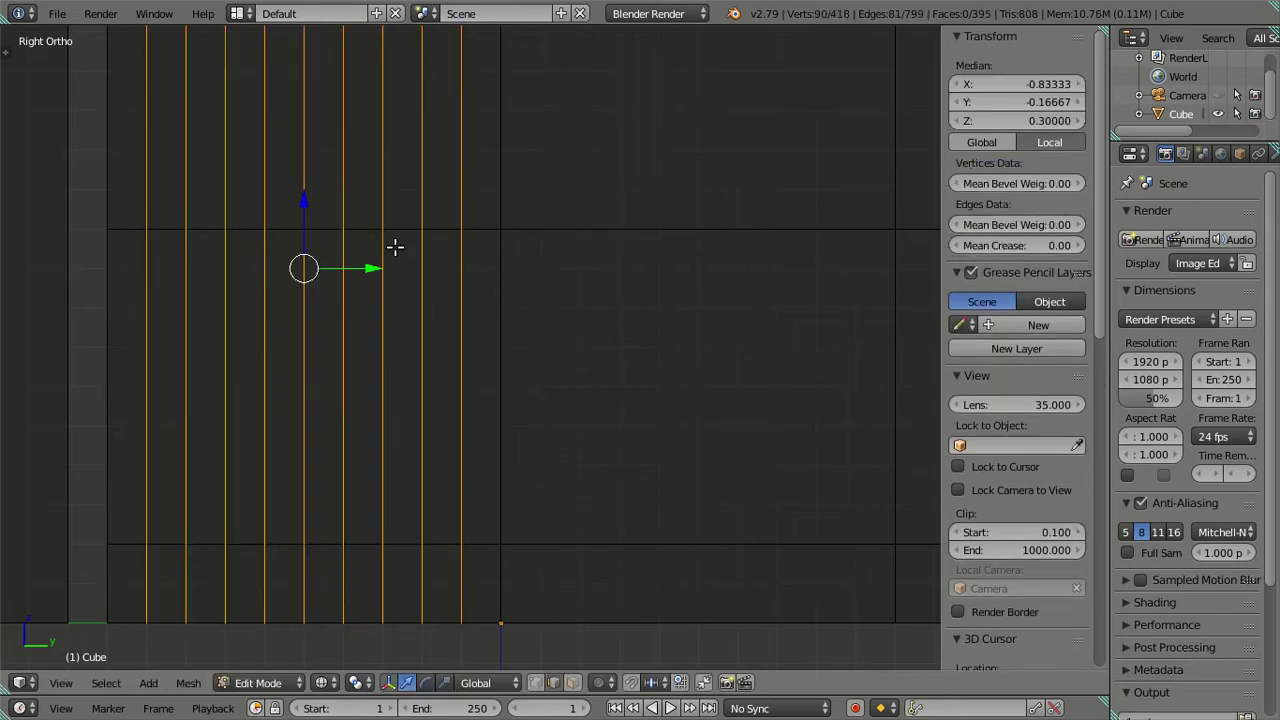
pyautogui.keyDown('alt'); pyautogui.keyDown('shift'); pyautogui.rightClick(460, 384); pyautogui.keyUp('shift'); pyautogui.keyUp('alt')
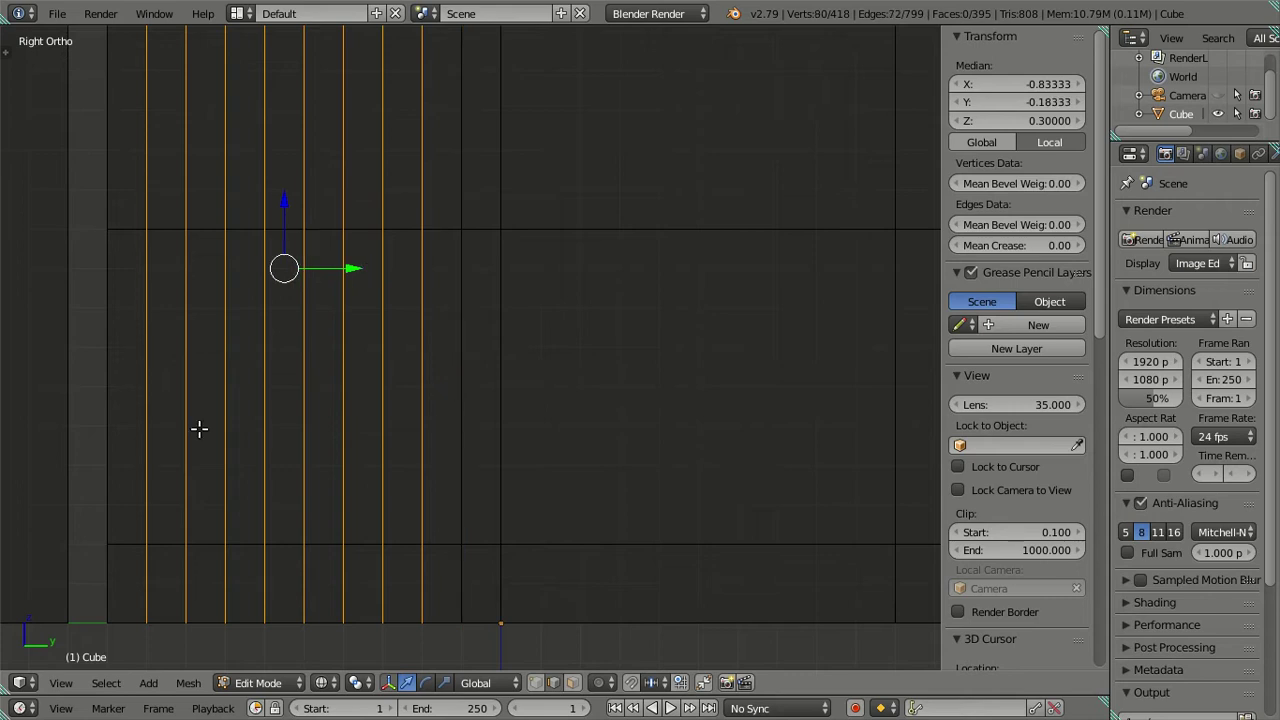
pyautogui.keyDown('alt'); pyautogui.keyDown('shift'); pyautogui.rightClick(148, 415); pyautogui.keyUp('shift'); pyautogui.keyUp('alt')
pyautogui.press('x')
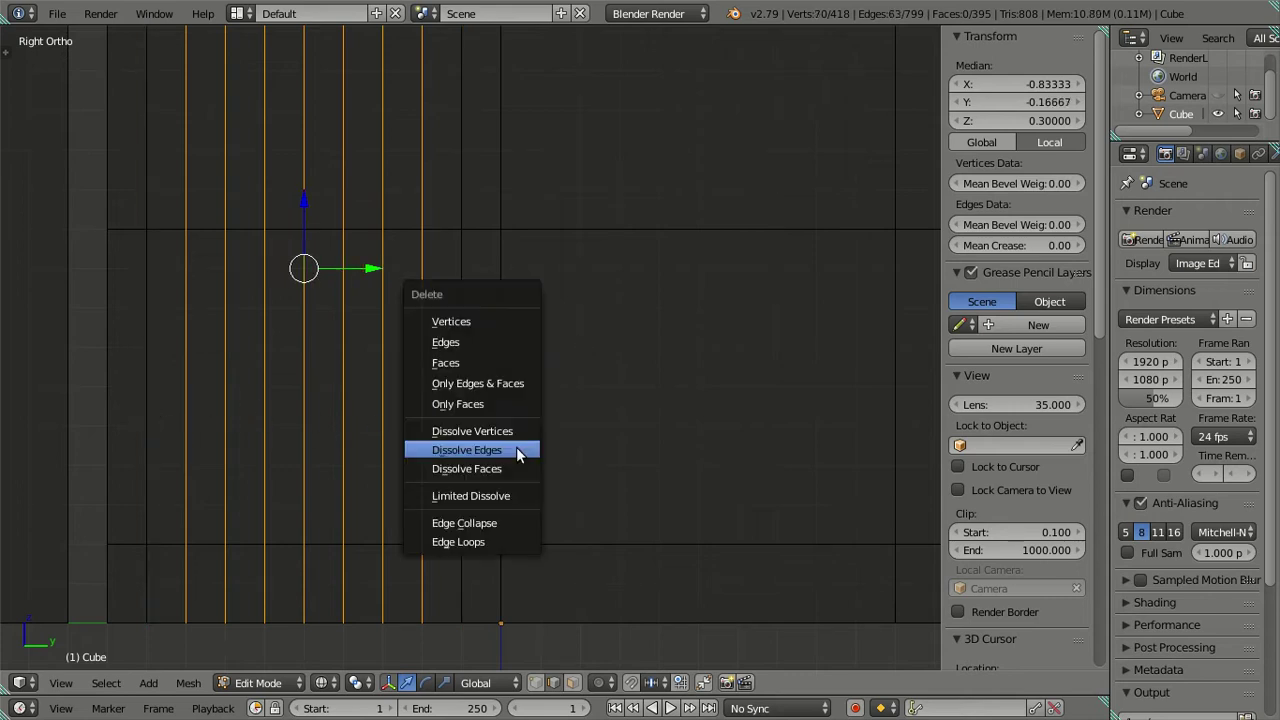
pyautogui.click(518, 455)
pyautogui.scroll(3, 503, 286)
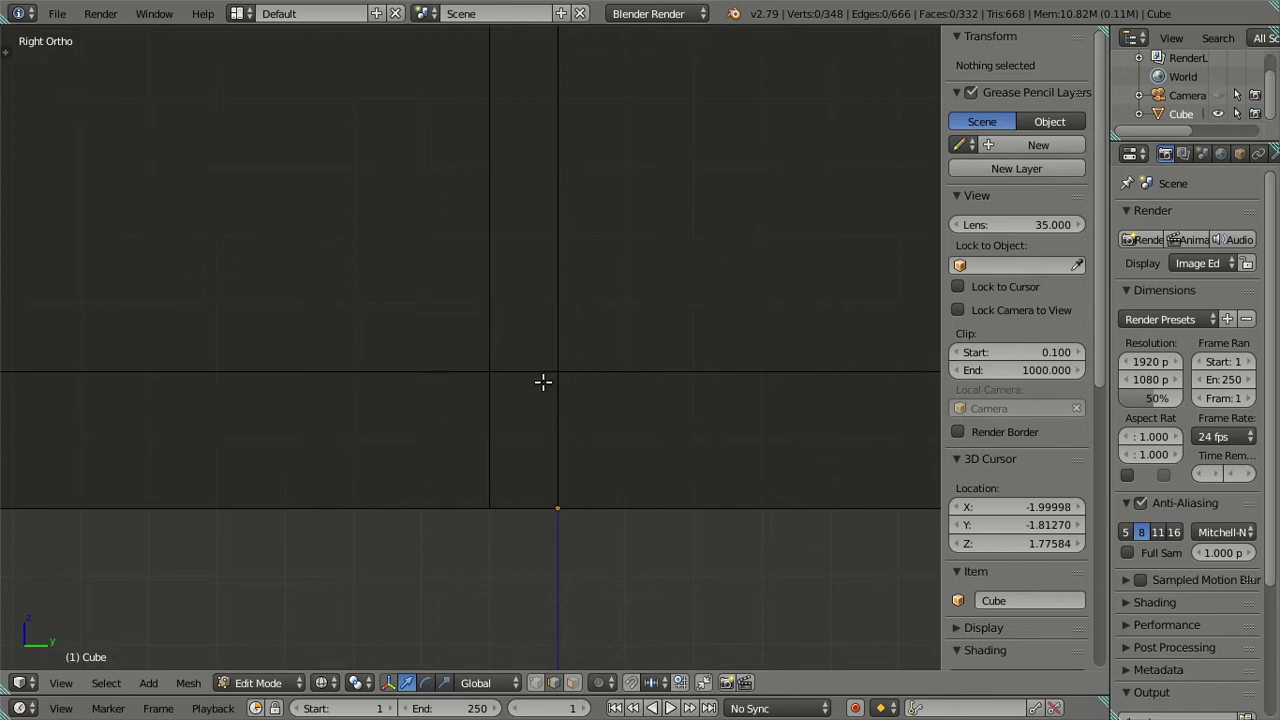
pyautogui.scroll(1, 538, 386)
pyautogui.hotkey('ctrl', 'r')
pyautogui.click(534, 390)
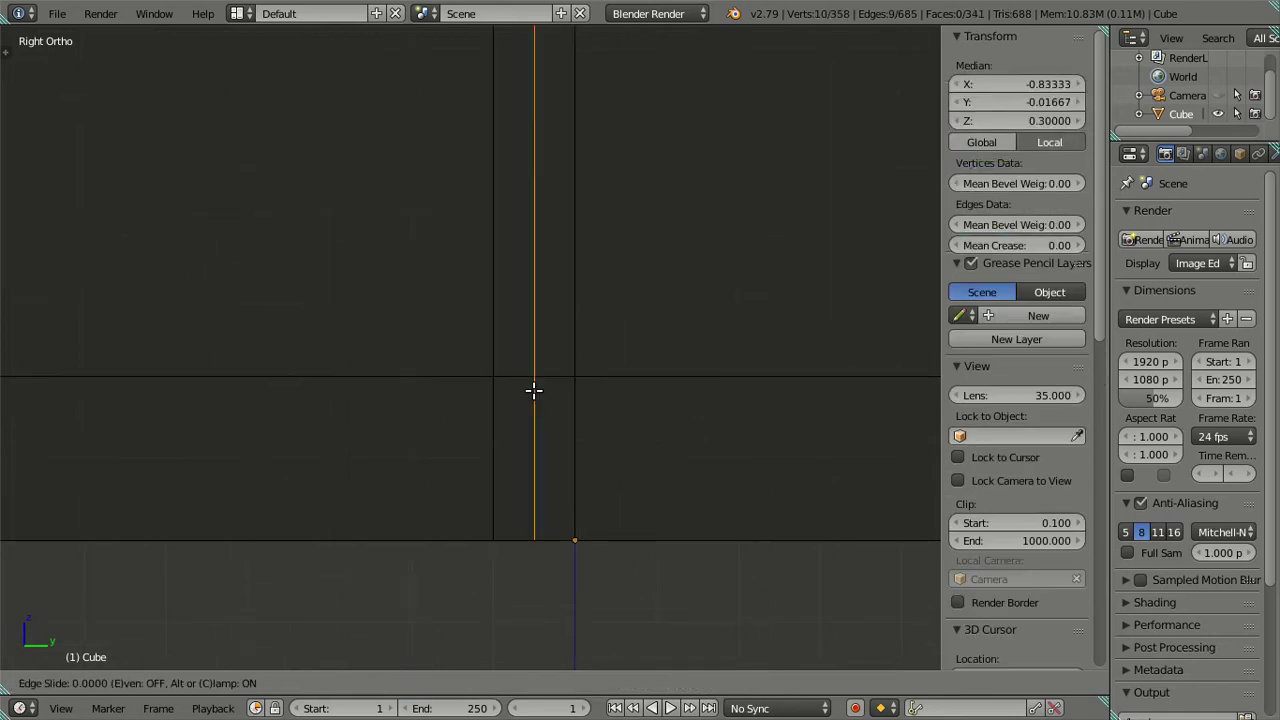
pyautogui.click(801, 393)
pyautogui.moveTo(791, 385)
pyautogui.mouseDown(button='middle')
pyautogui.moveTo(720, 334)
pyautogui.moveTo(686, 276)
pyautogui.moveTo(651, 286)
pyautogui.moveTo(640, 340)
pyautogui.moveTo(565, 166)
pyautogui.mouseUp(button='middle')
pyautogui.press('KP_3')
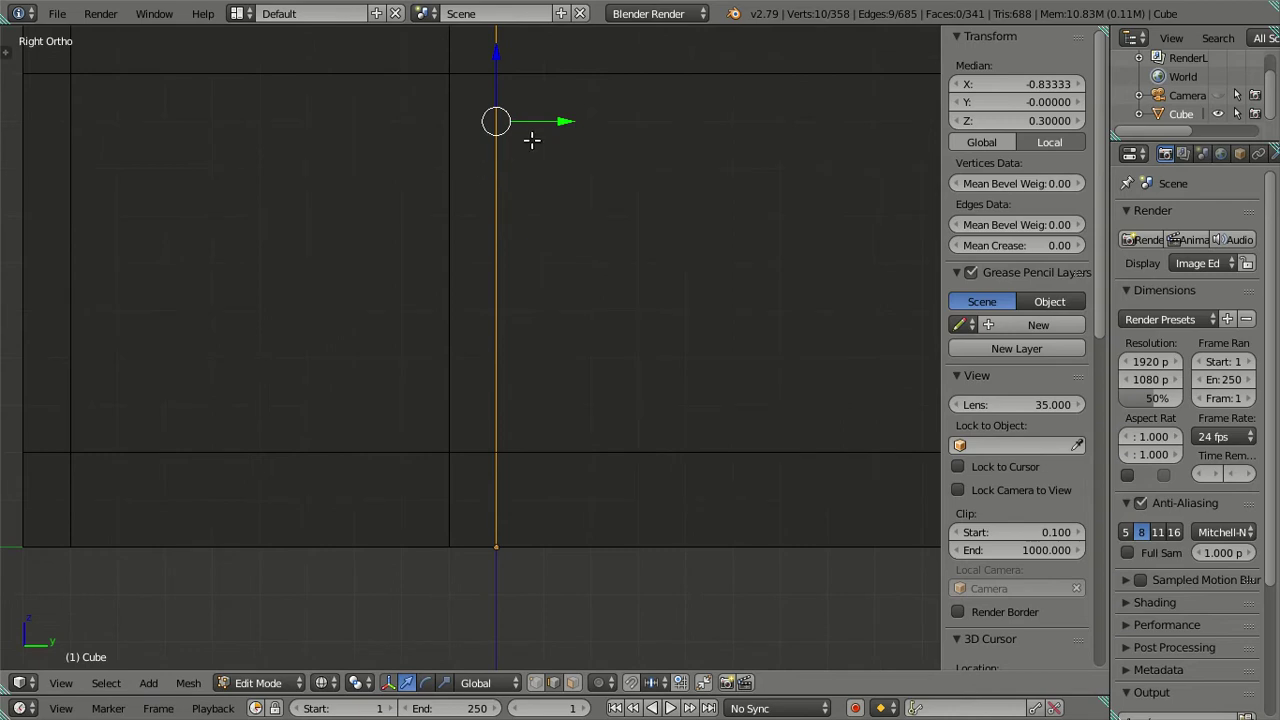
pyautogui.moveTo(565, 121); pyautogui.dragTo(541, 115)
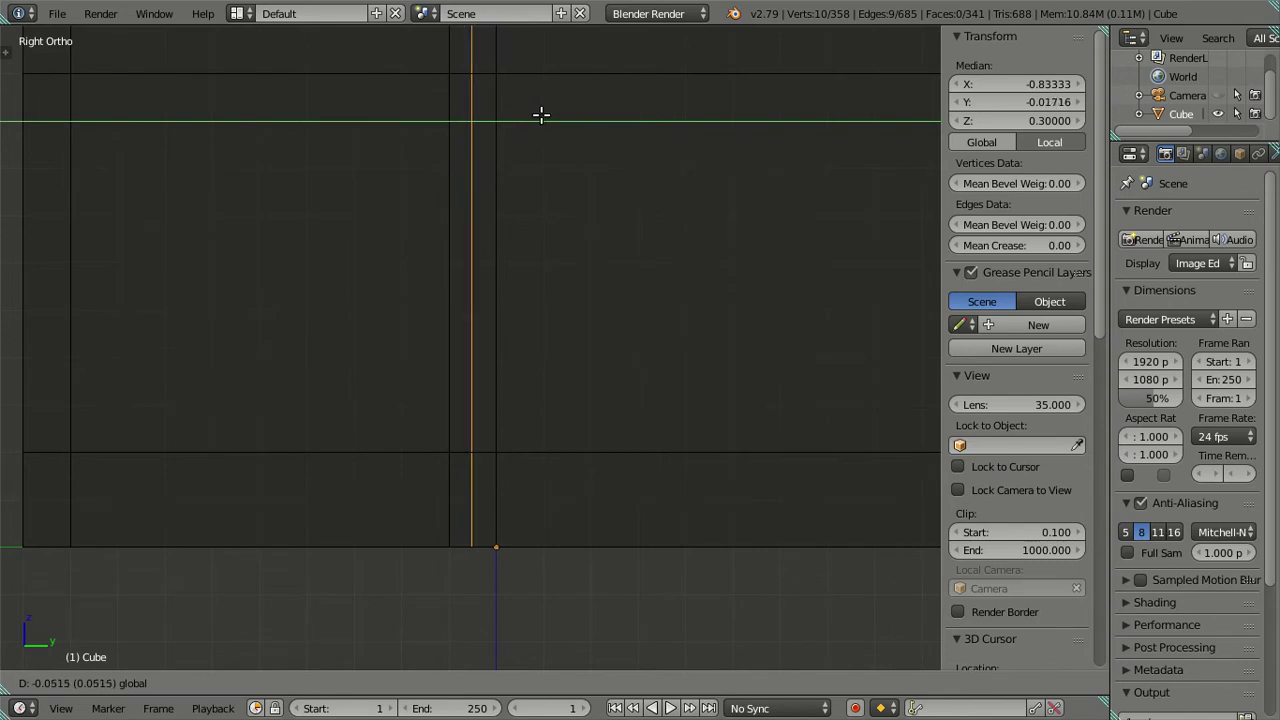
pyautogui.moveTo(540, 115); pyautogui.dragTo(454, 84)
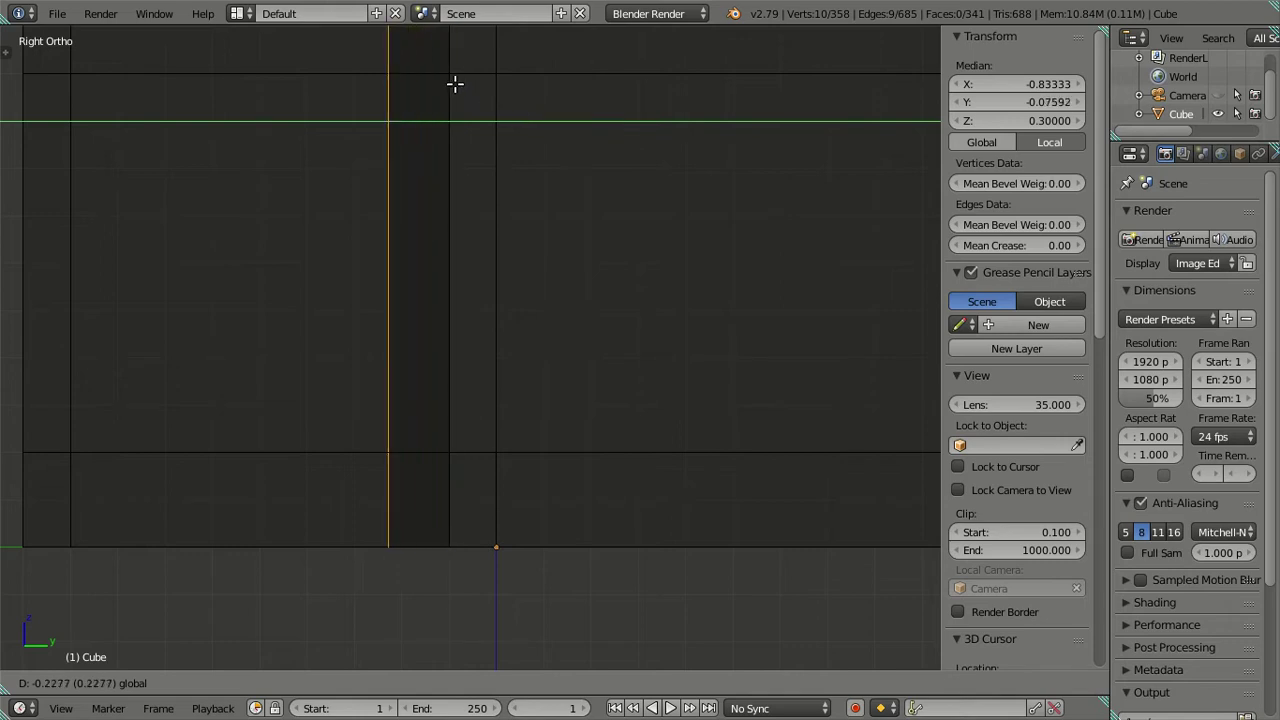
pyautogui.press('Escape')
pyautogui.moveTo(568, 122); pyautogui.dragTo(551, 109)
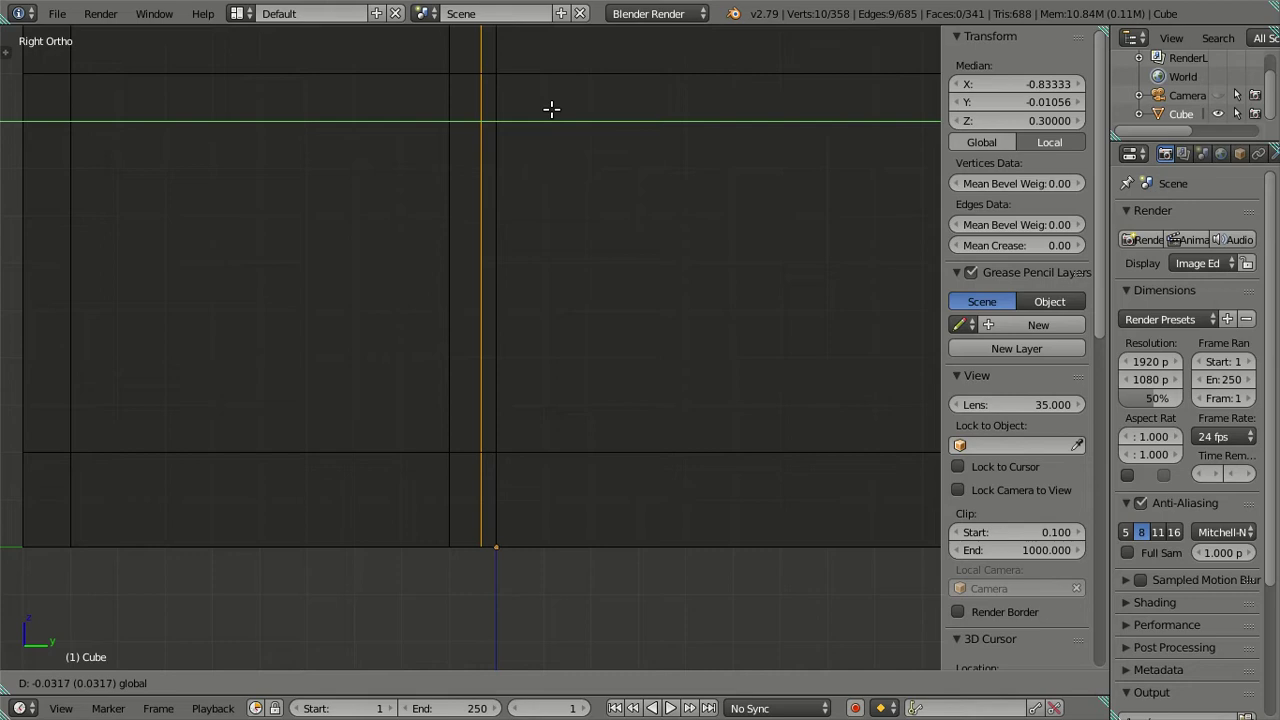
pyautogui.write('-0.03')
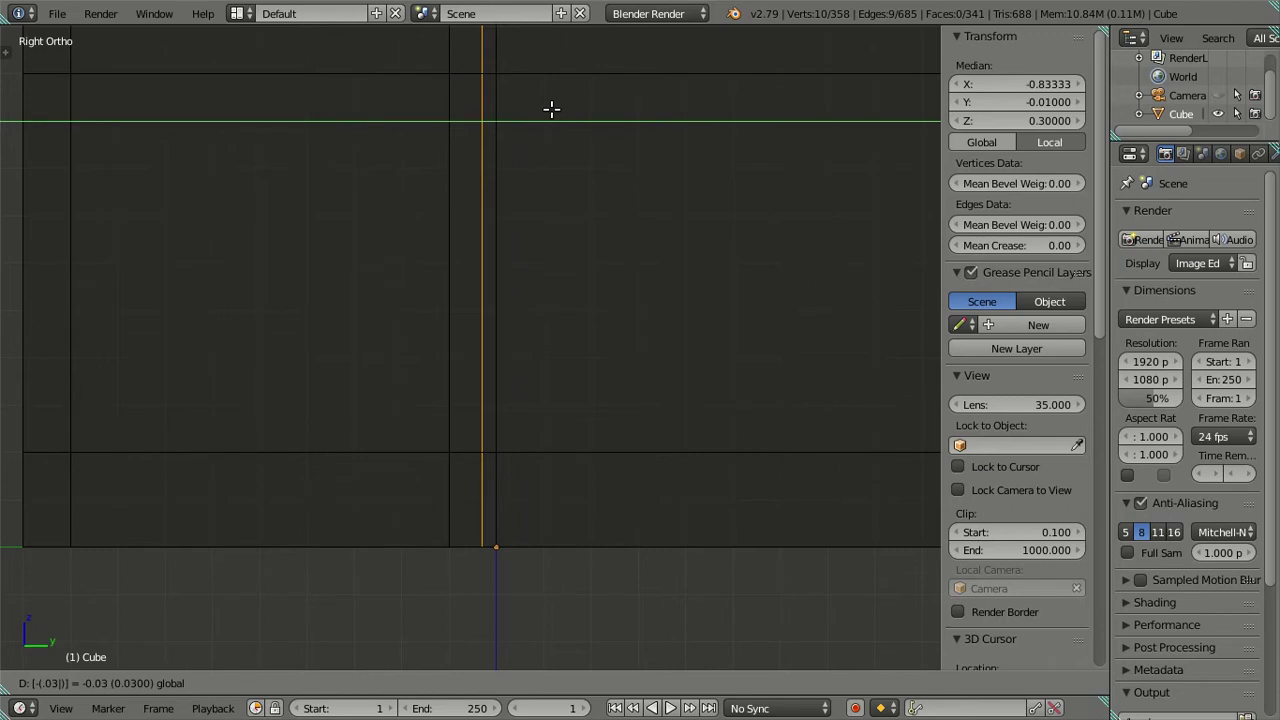
pyautogui.press('Return')
pyautogui.scroll(-3, 528, 128)
pyautogui.press('a')
pyautogui.hotkey('ctrl', 'z')
pyautogui.hotkey('ctrl', 'z')
pyautogui.hotkey('ctrl', 'z')
pyautogui.hotkey('ctrl', 'z')
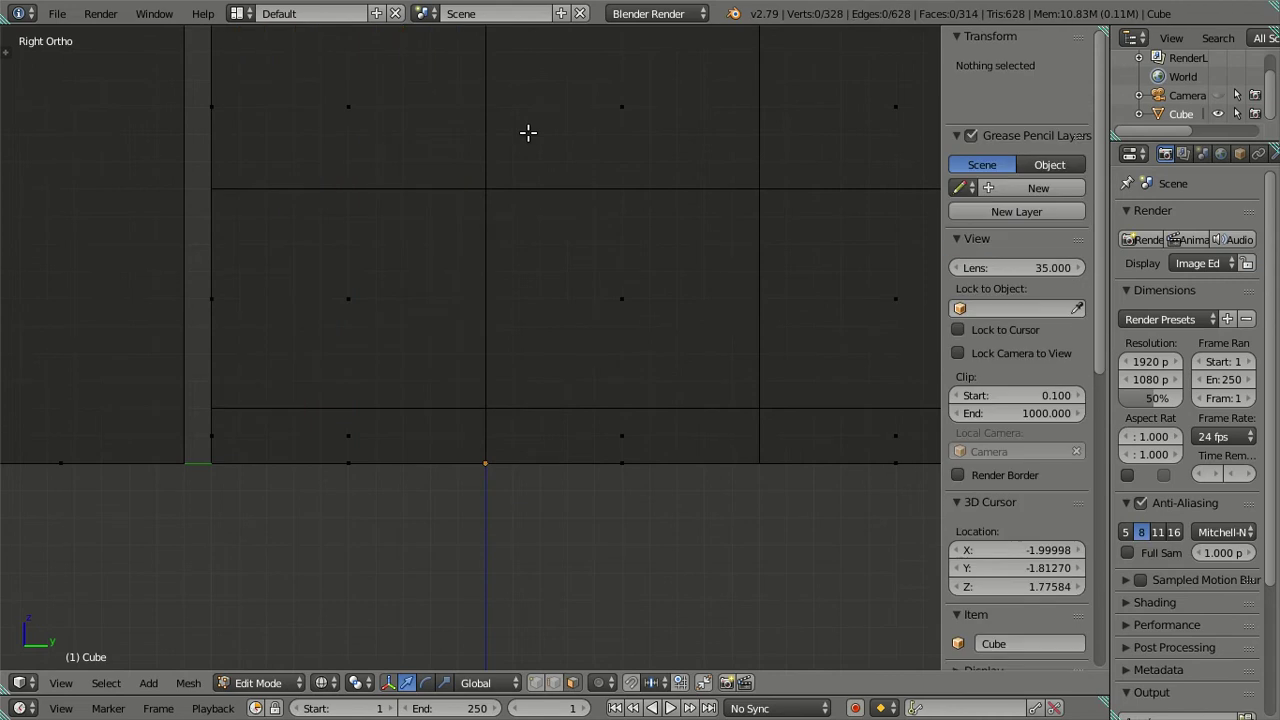
# Add a vertical edge loop on the cabinet front, offset -0.03 in Y beside the middle divider
pyautogui.hotkey('ctrl', 'r')
pyautogui.click(400, 206)
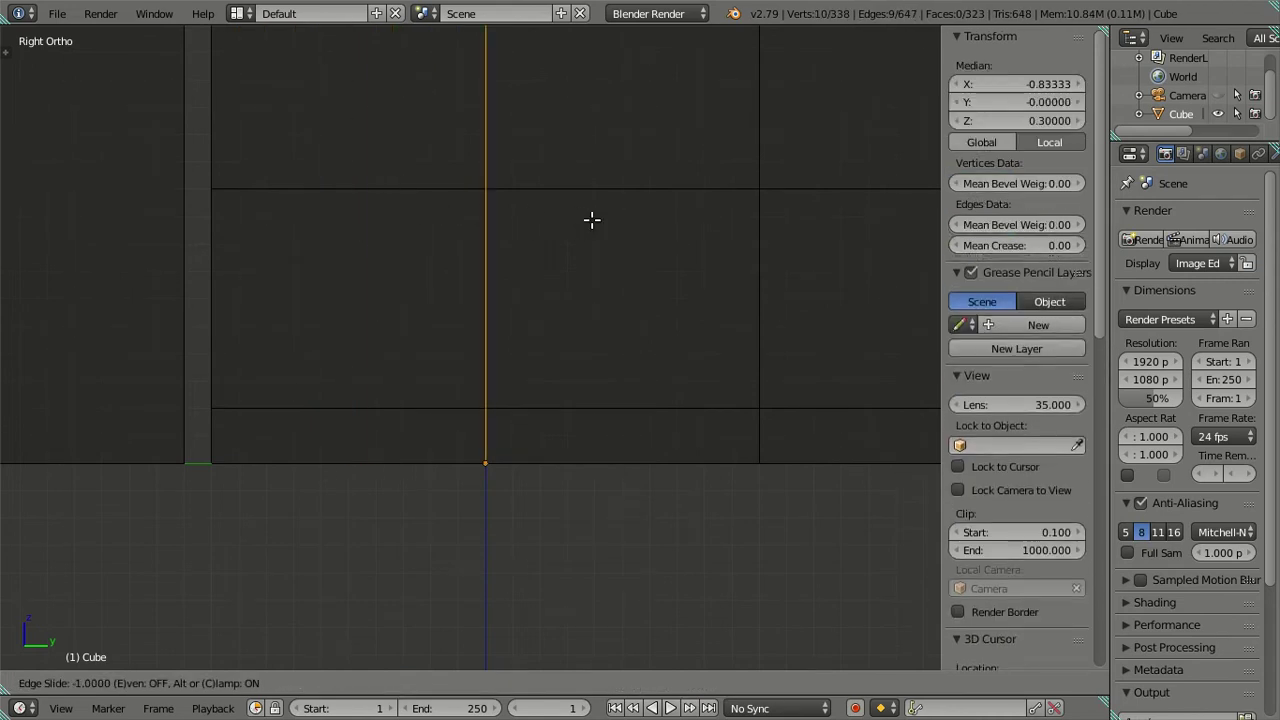
pyautogui.rightClick(690, 222)
pyautogui.moveTo(551, 216); pyautogui.dragTo(540, 214)
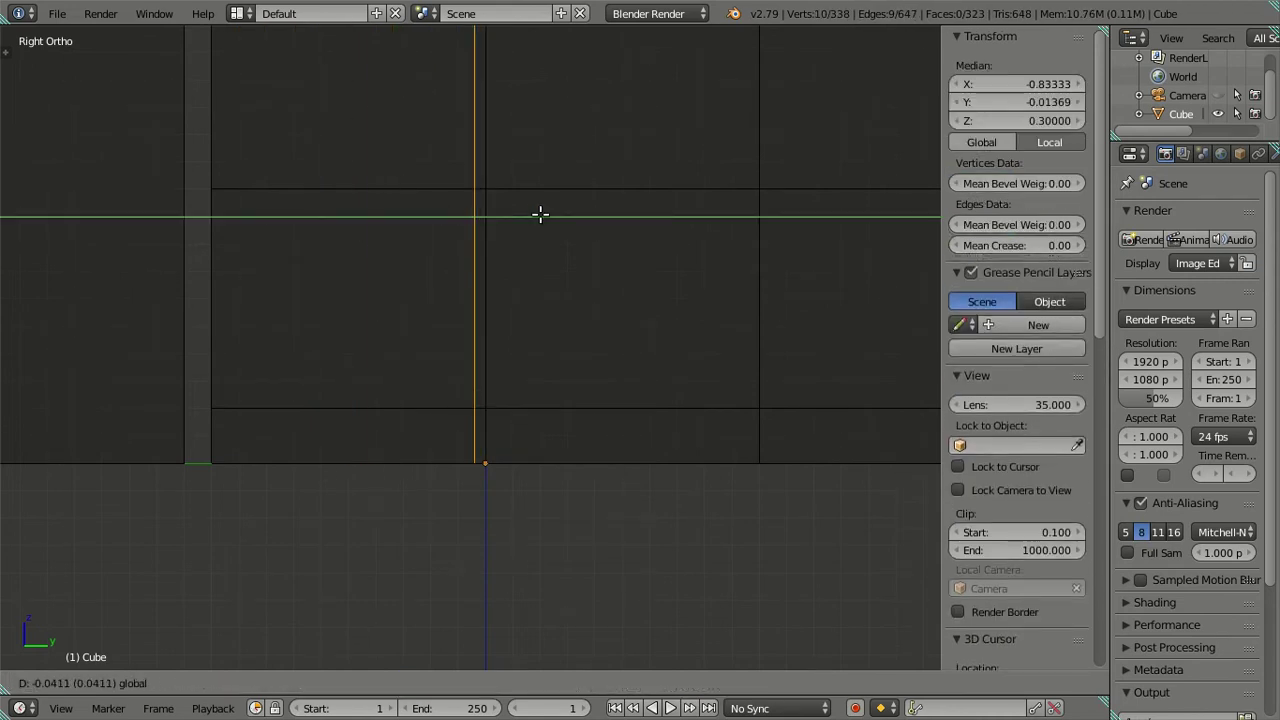
pyautogui.press('BackSpace')
pyautogui.rightClick(540, 214)
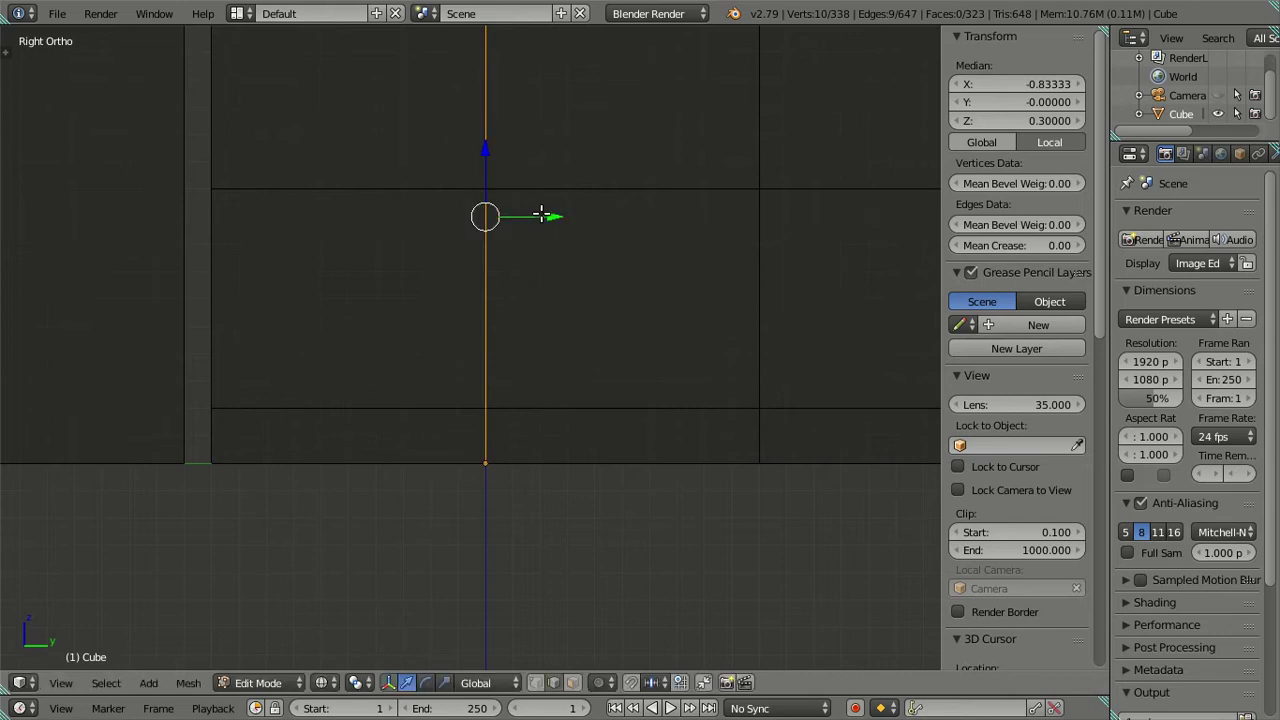
pyautogui.moveTo(553, 216); pyautogui.dragTo(533, 216)
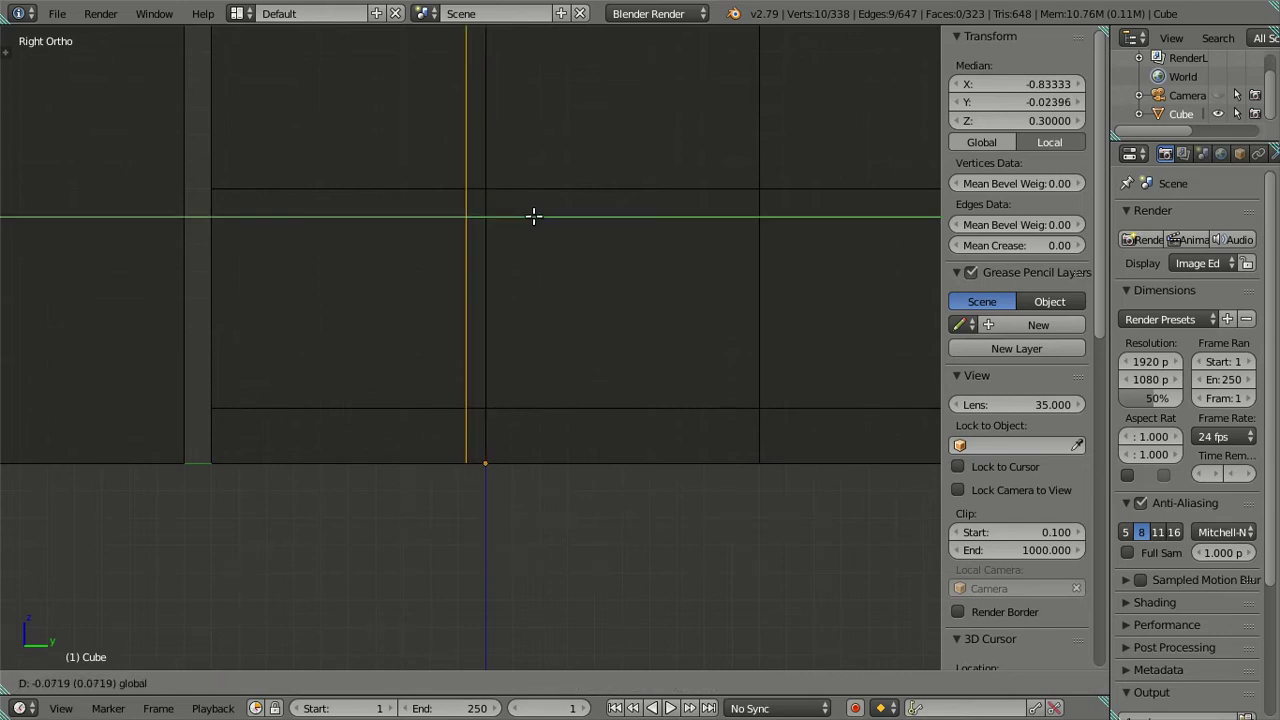
pyautogui.write('3')
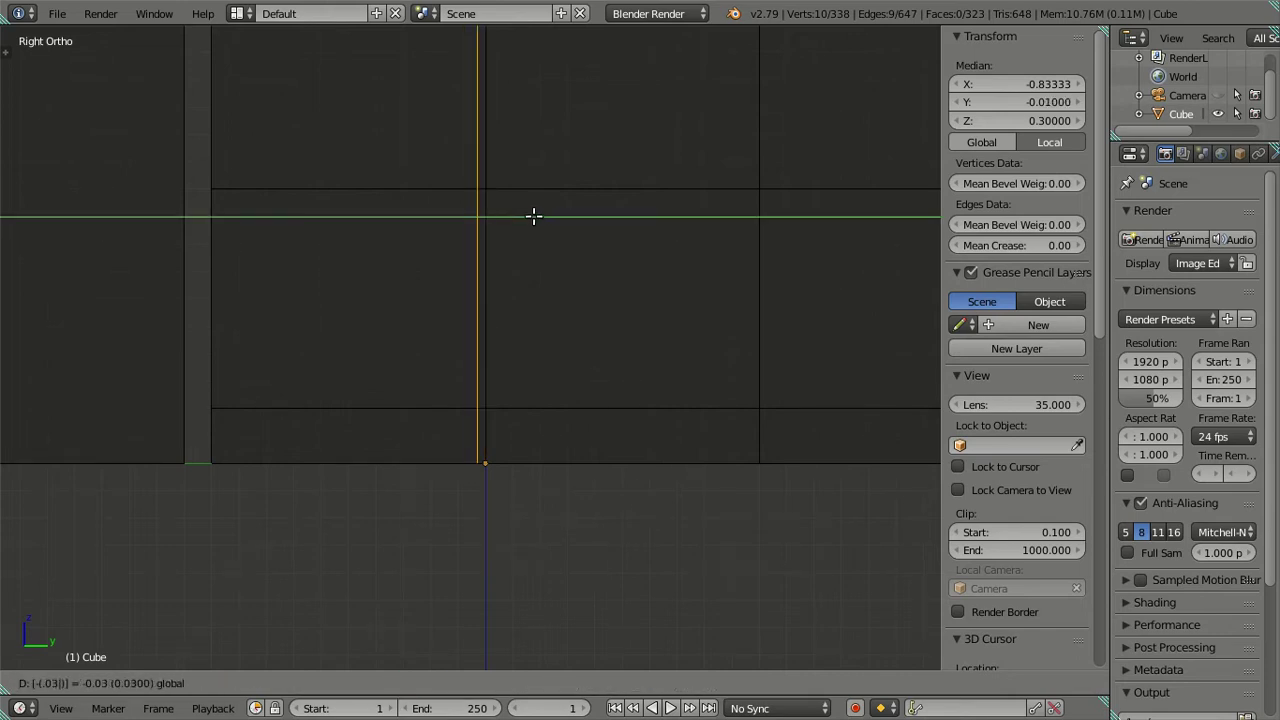
pyautogui.press('Return')
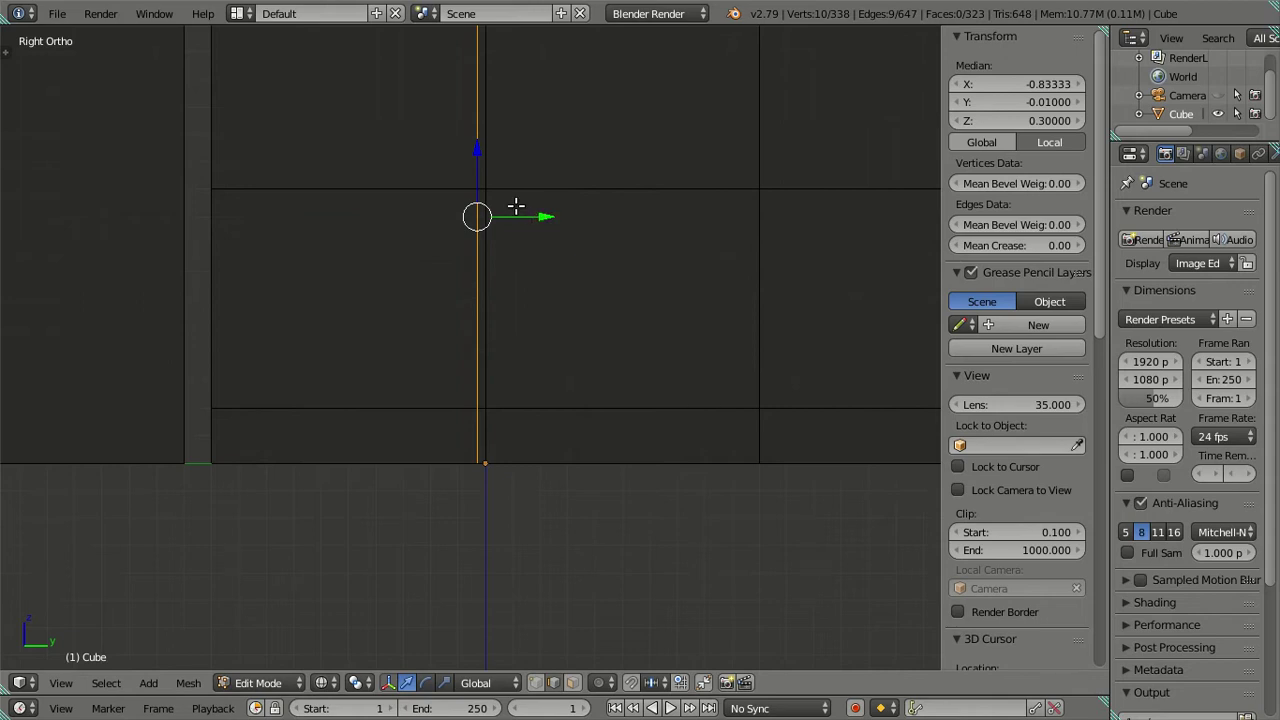
pyautogui.scroll(-3, 515, 205)
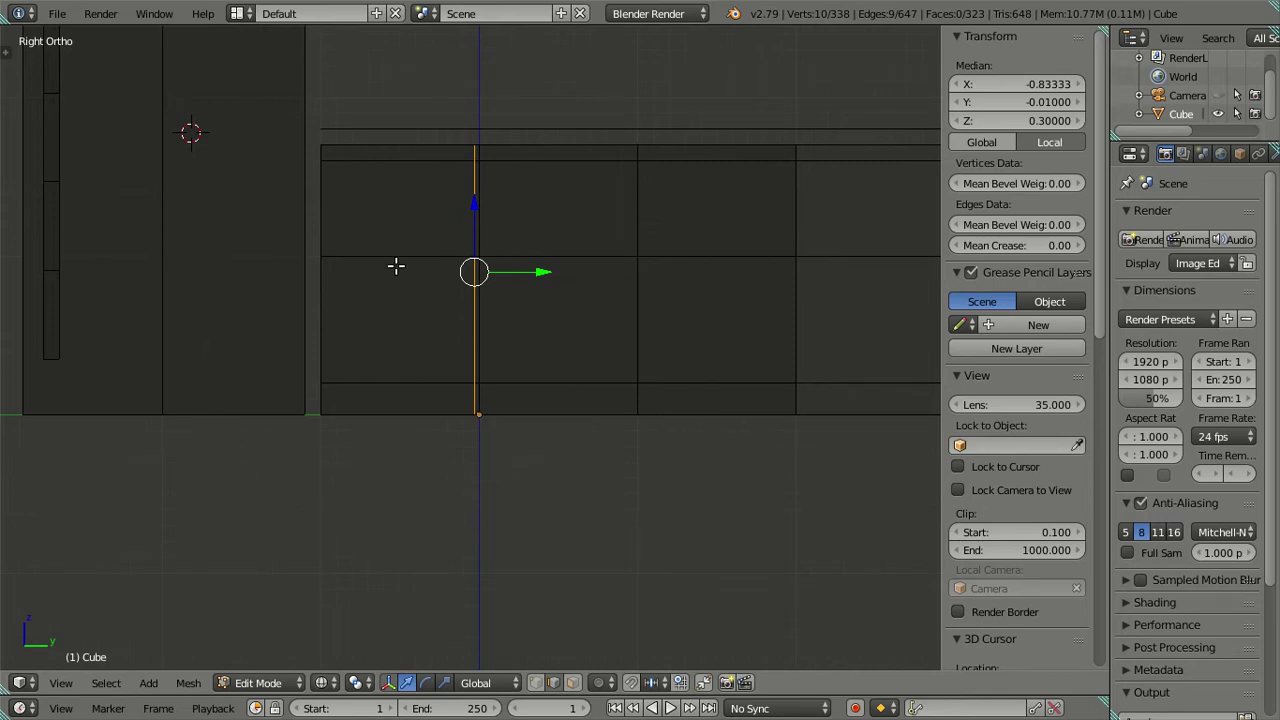
# Add a second vertical edge loop slid to the cabinet front's left end
pyautogui.hotkey('ctrl', 'r')
pyautogui.click(354, 254)
pyautogui.click(131, 257)
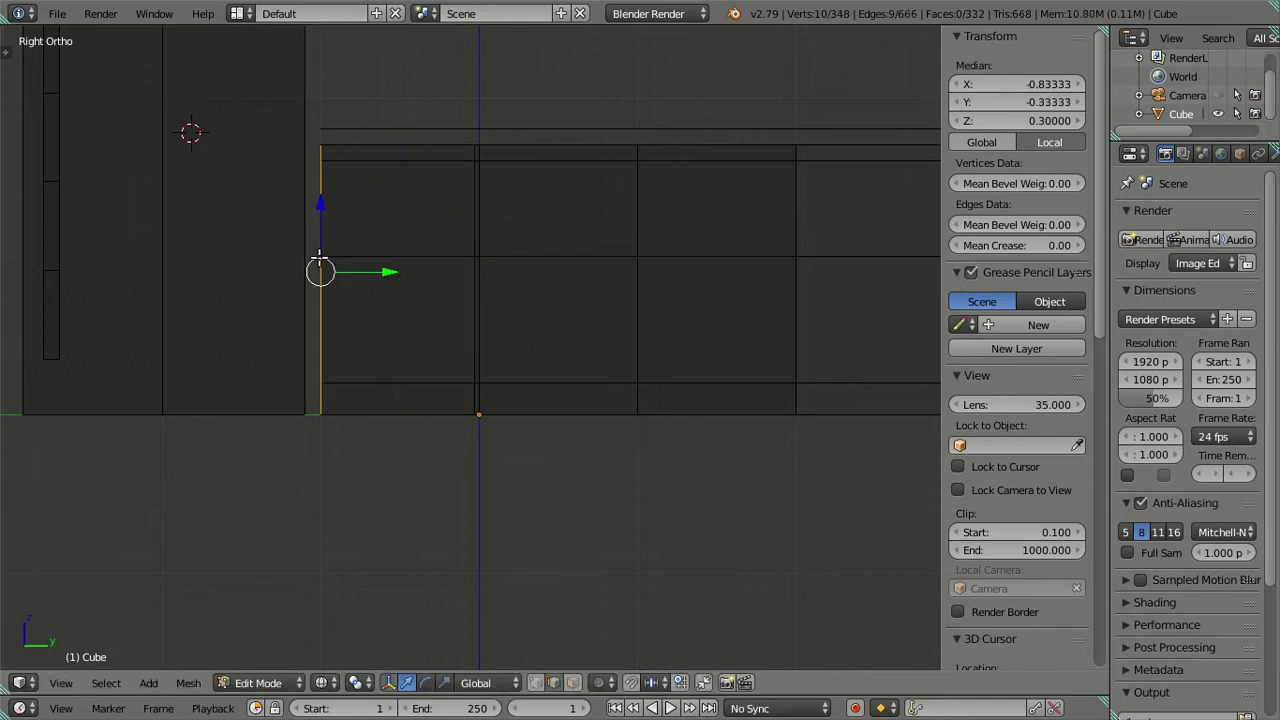
pyautogui.moveTo(379, 271); pyautogui.dragTo(402, 280)
pyautogui.write('.0')
pyautogui.press('Return')
# Clear the selection and orbit to pick an edge of the fridge
pyautogui.press('a')
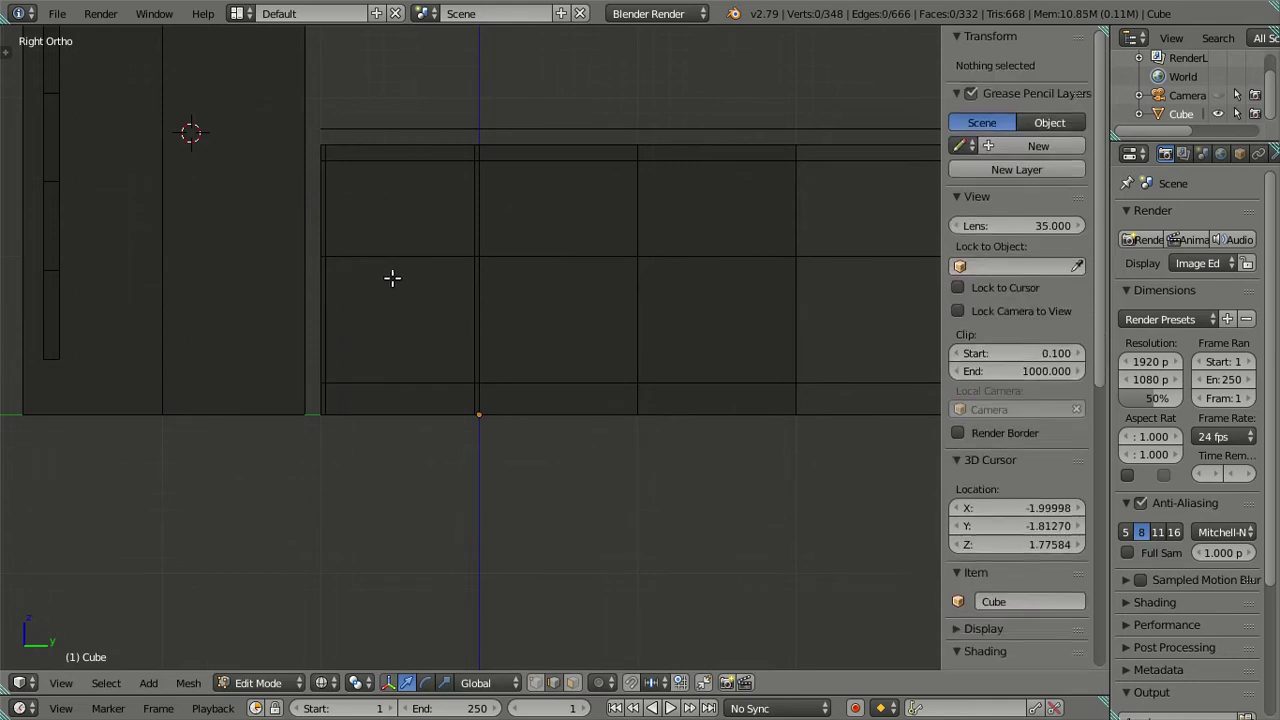
pyautogui.scroll(2, 459, 348)
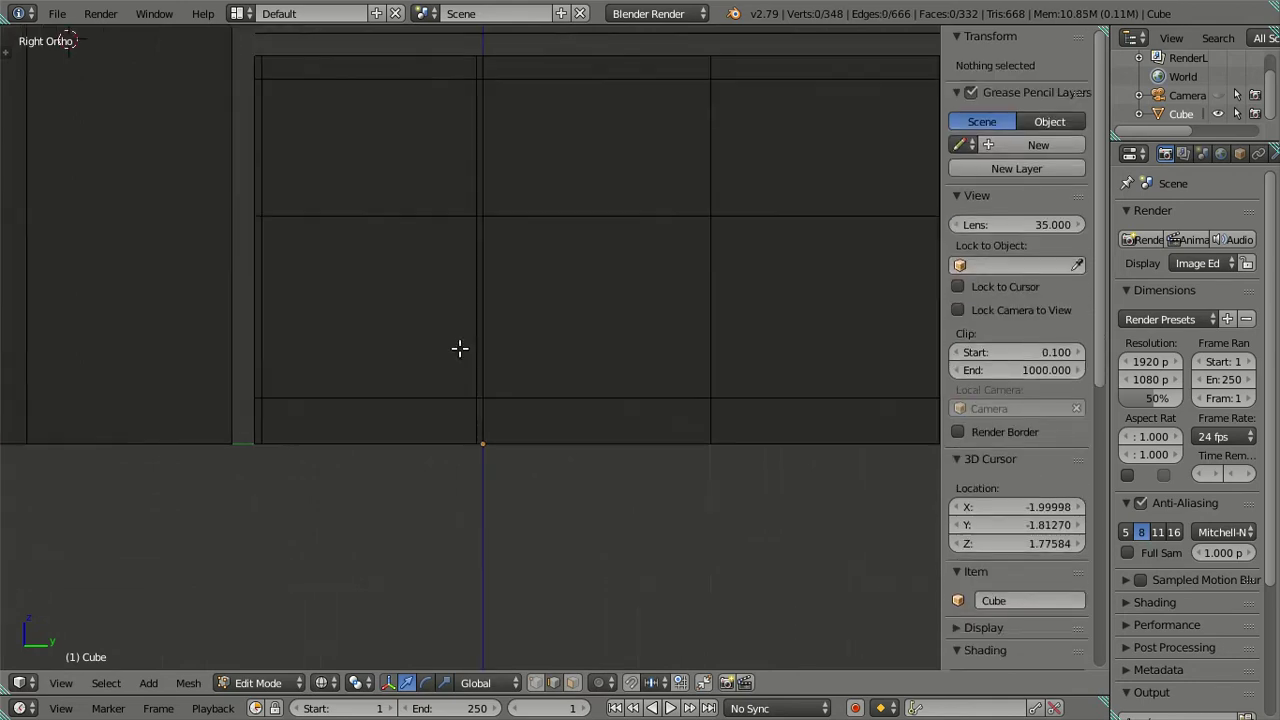
pyautogui.moveTo(427, 118)
pyautogui.mouseDown(button='middle')
pyautogui.moveTo(466, 191)
pyautogui.moveTo(766, 172)
pyautogui.moveTo(682, 188)
pyautogui.moveTo(471, 166)
pyautogui.moveTo(443, 203)
pyautogui.moveTo(451, 180)
pyautogui.moveTo(302, 182)
pyautogui.mouseUp(button='middle')
pyautogui.scroll(-3, 682, 188)
pyautogui.scroll(-1, 286, 177)
pyautogui.scroll(-2, 474, 277)
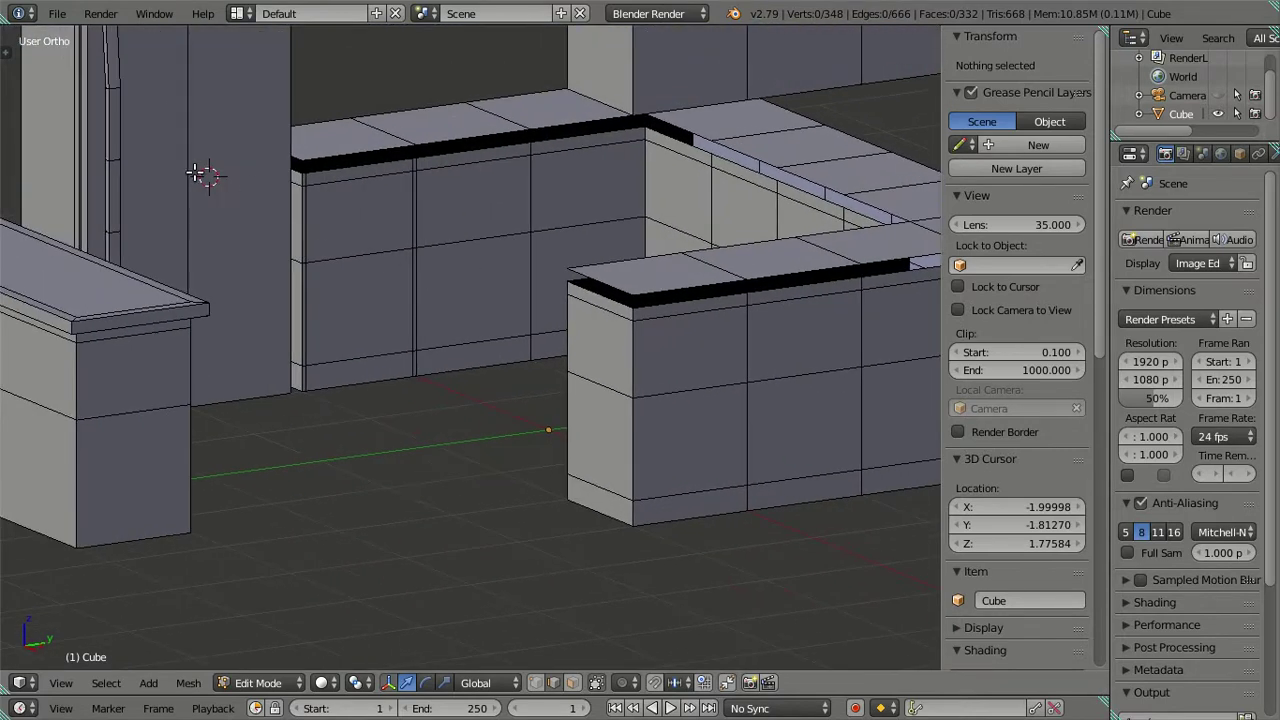
pyautogui.rightClick(193, 170)
# Select the whole fridge mesh and its handle, then hide them
pyautogui.scroll(1, 193, 170)
pyautogui.scroll(1, 249, 149)
pyautogui.scroll(1, 280, 155)
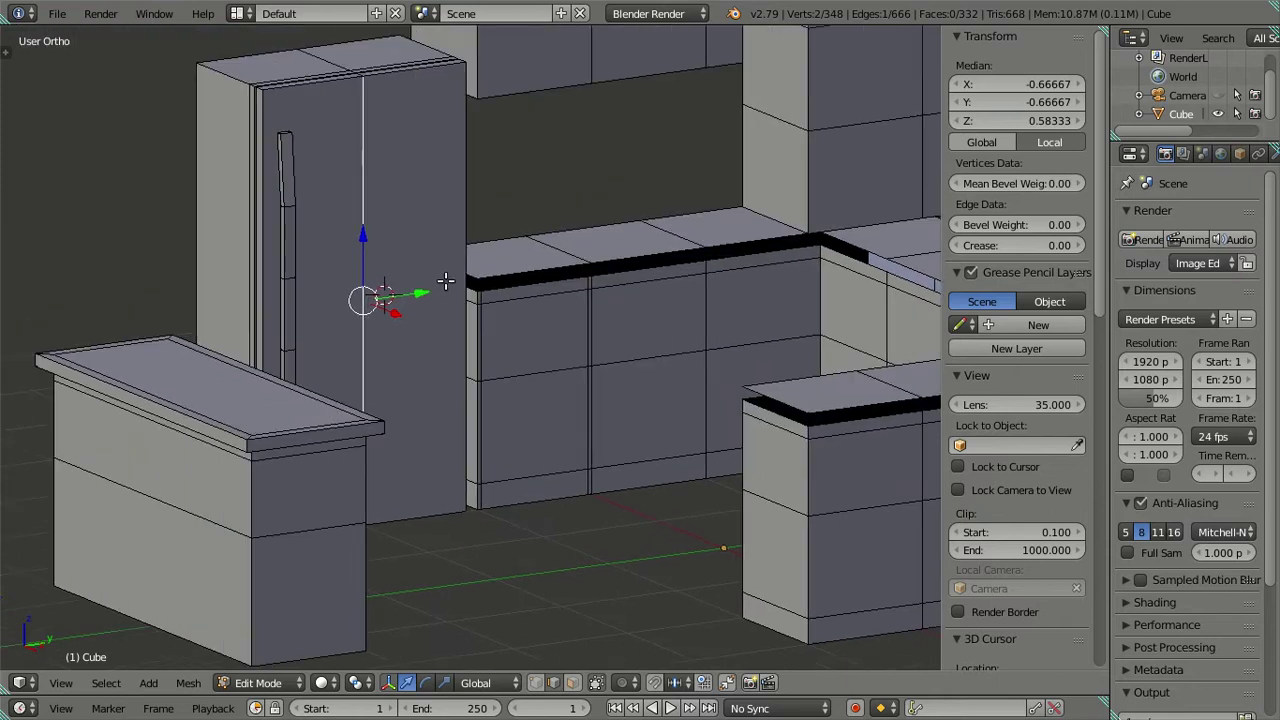
pyautogui.scroll(2, 306, 160)
pyautogui.moveTo(306, 160); pyautogui.dragTo(426, 185, button='middle')
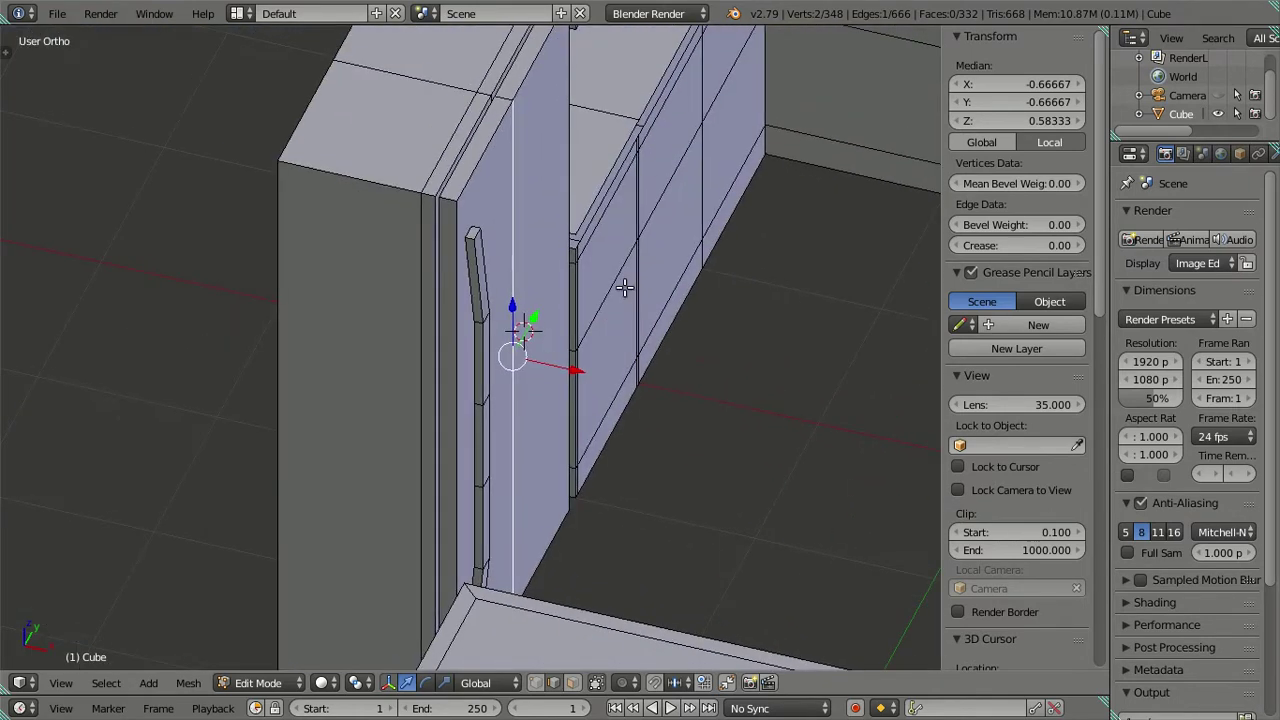
pyautogui.rightClick(426, 185)
pyautogui.press('l')
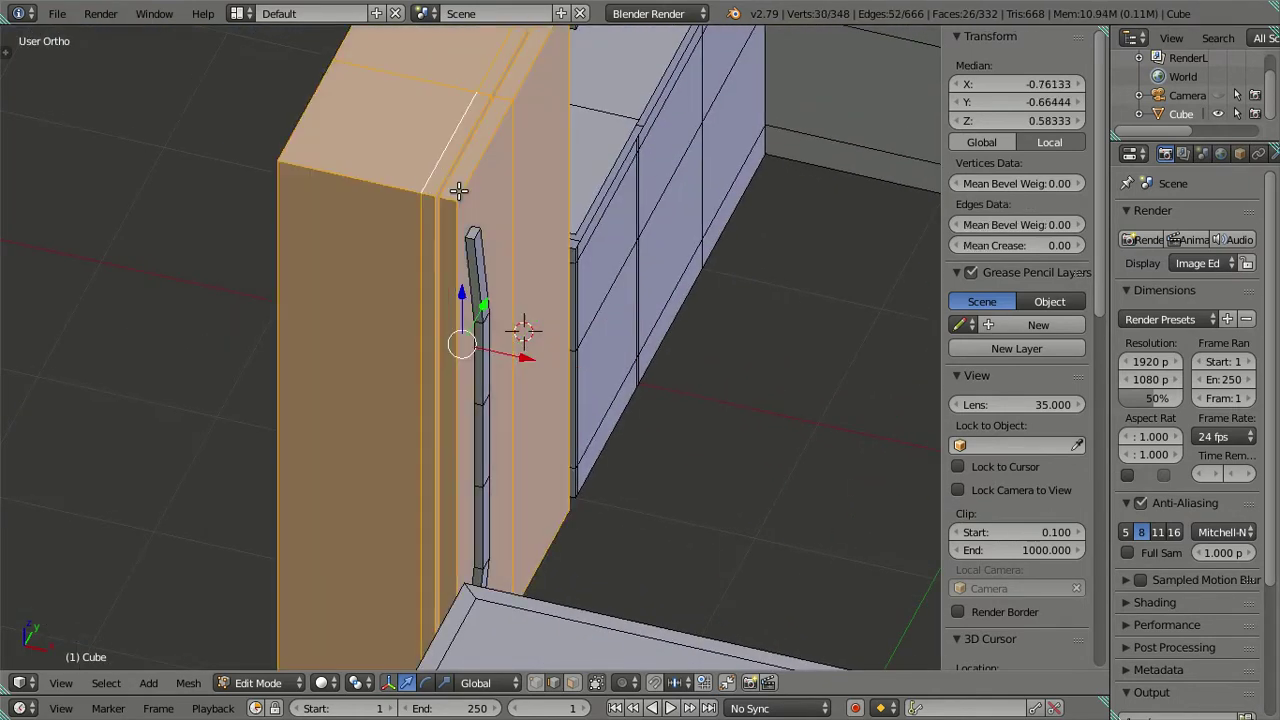
pyautogui.press('l')
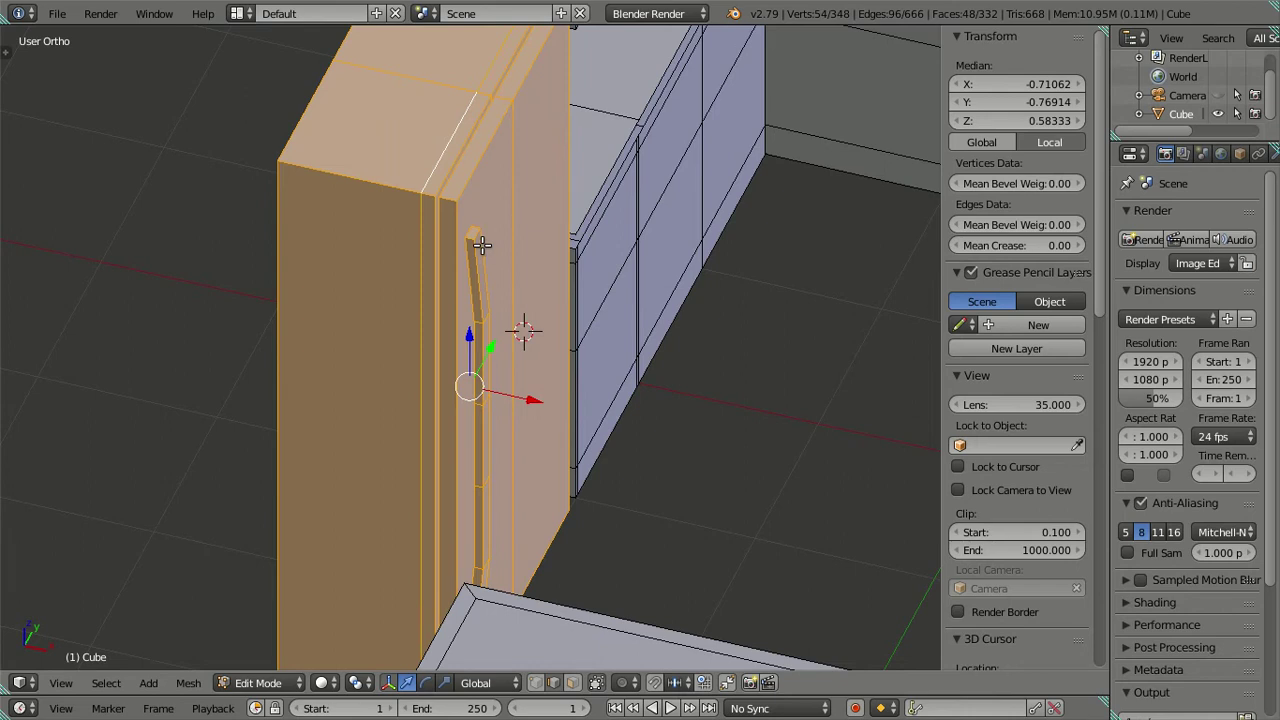
pyautogui.press('h')
# Dissolve the two vertical edge loops on the counter cabinet front
pyautogui.moveTo(560, 294)
pyautogui.mouseDown(button='middle')
pyautogui.moveTo(514, 249)
pyautogui.moveTo(611, 349)
pyautogui.moveTo(456, 292)
pyautogui.mouseUp(button='middle')
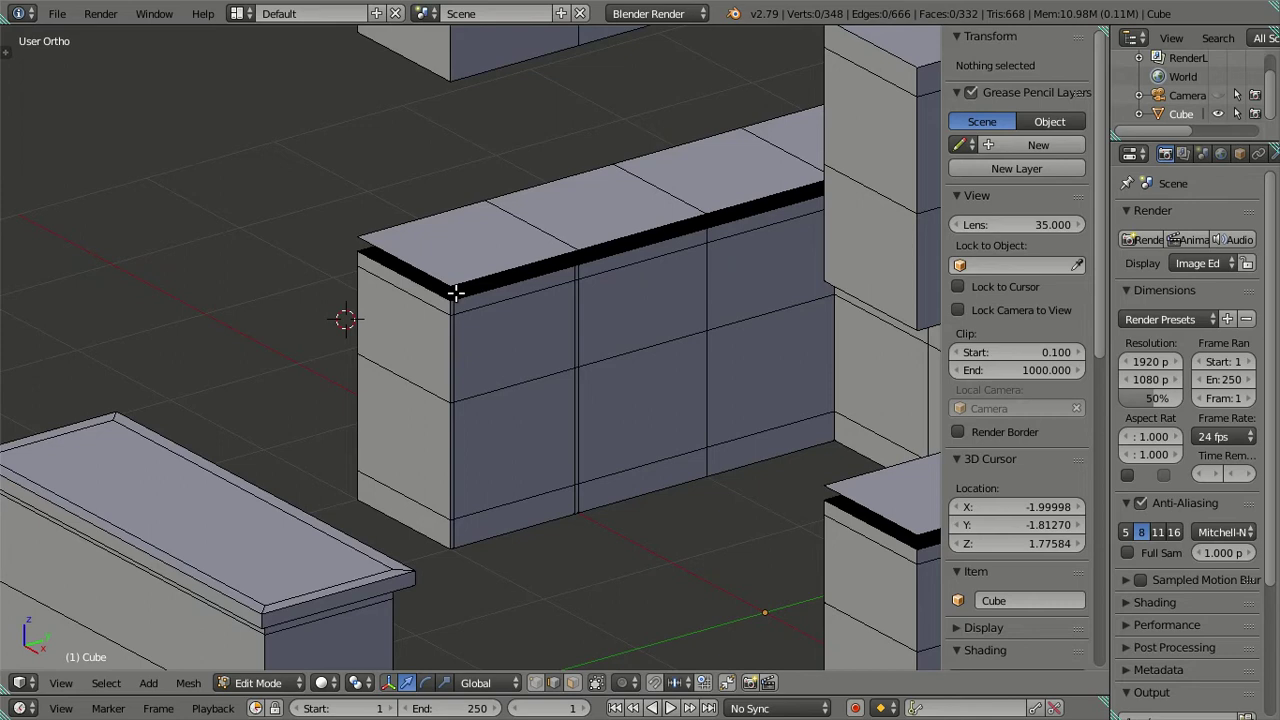
pyautogui.moveTo(530, 362); pyautogui.dragTo(565, 317, button='middle')
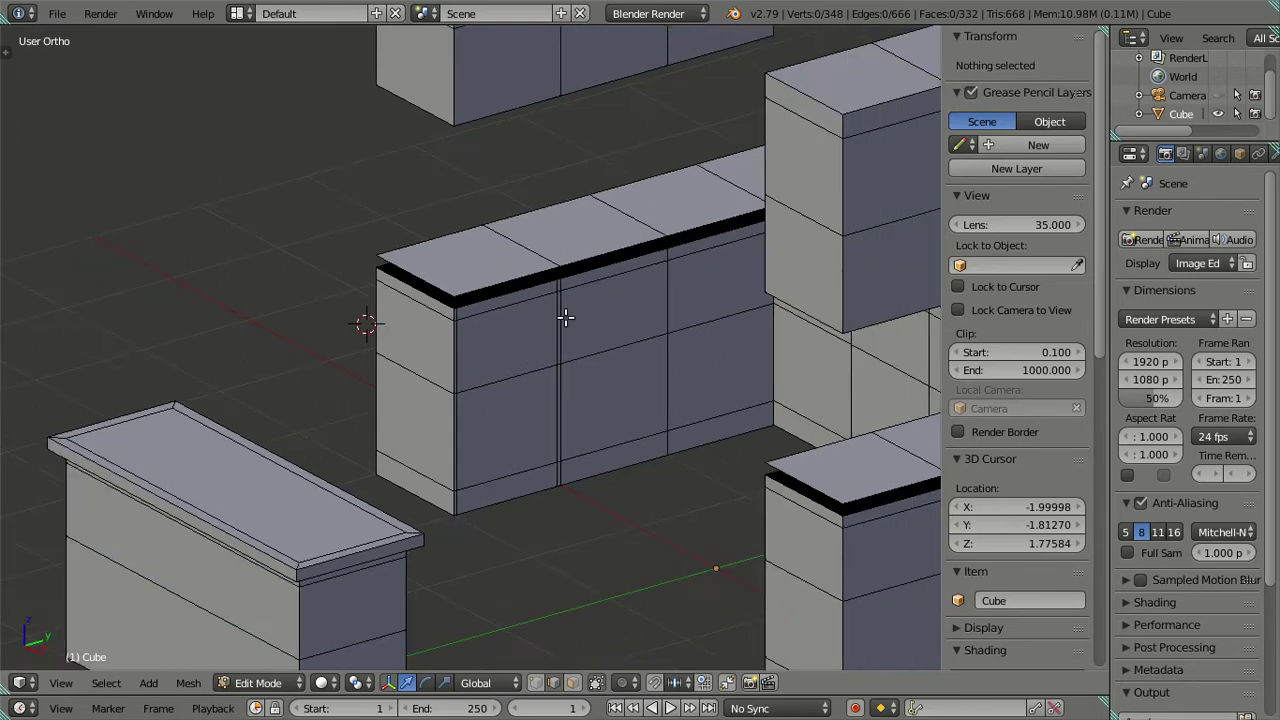
pyautogui.scroll(2, 566, 371)
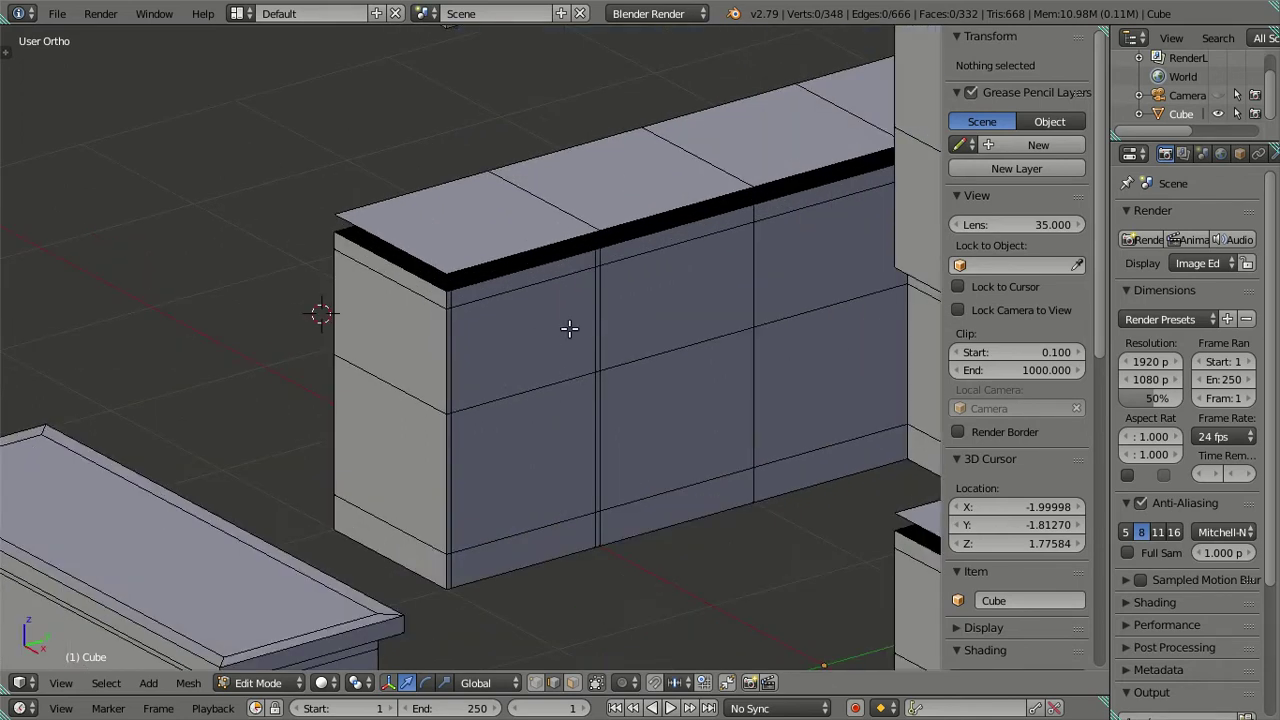
pyautogui.keyDown('alt'); pyautogui.rightClick(590, 328); pyautogui.keyUp('alt')
pyautogui.keyDown('alt'); pyautogui.keyDown('shift'); pyautogui.rightClick(470, 362); pyautogui.keyUp('shift'); pyautogui.keyUp('alt')
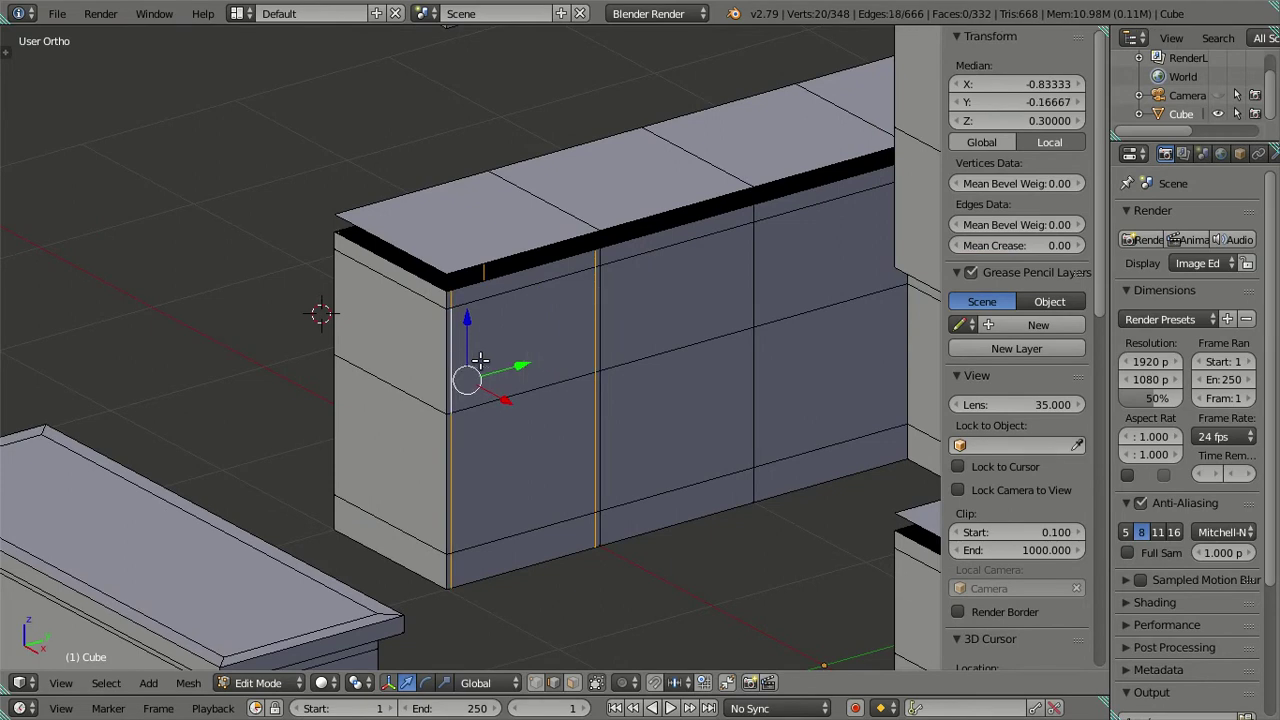
pyautogui.press('x')
pyautogui.click(585, 365)
# Turn off 'Limit selection to visible' and orbit to see the whole U-shaped cabinet layout
pyautogui.moveTo(583, 354)
pyautogui.mouseDown(button='middle')
pyautogui.moveTo(523, 326)
pyautogui.moveTo(574, 231)
pyautogui.moveTo(524, 570)
pyautogui.mouseUp(button='middle')
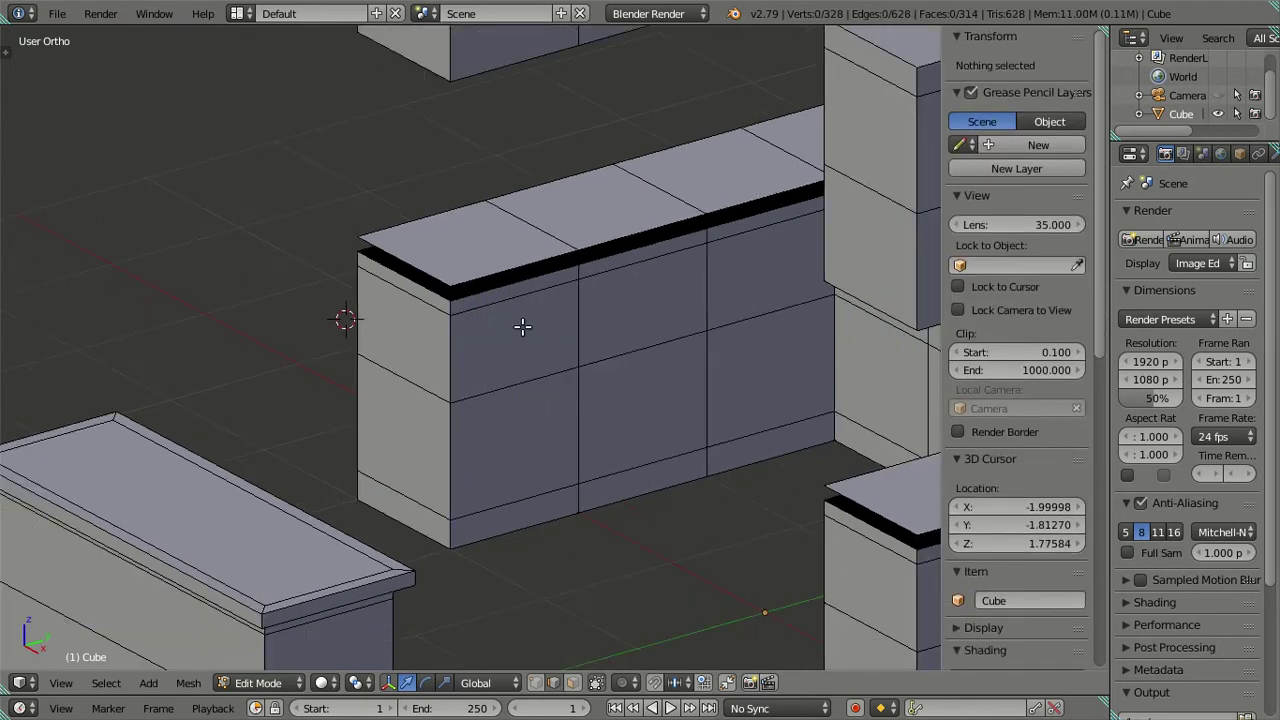
pyautogui.scroll(-2, 560, 330)
pyautogui.press('l')
pyautogui.press('a')
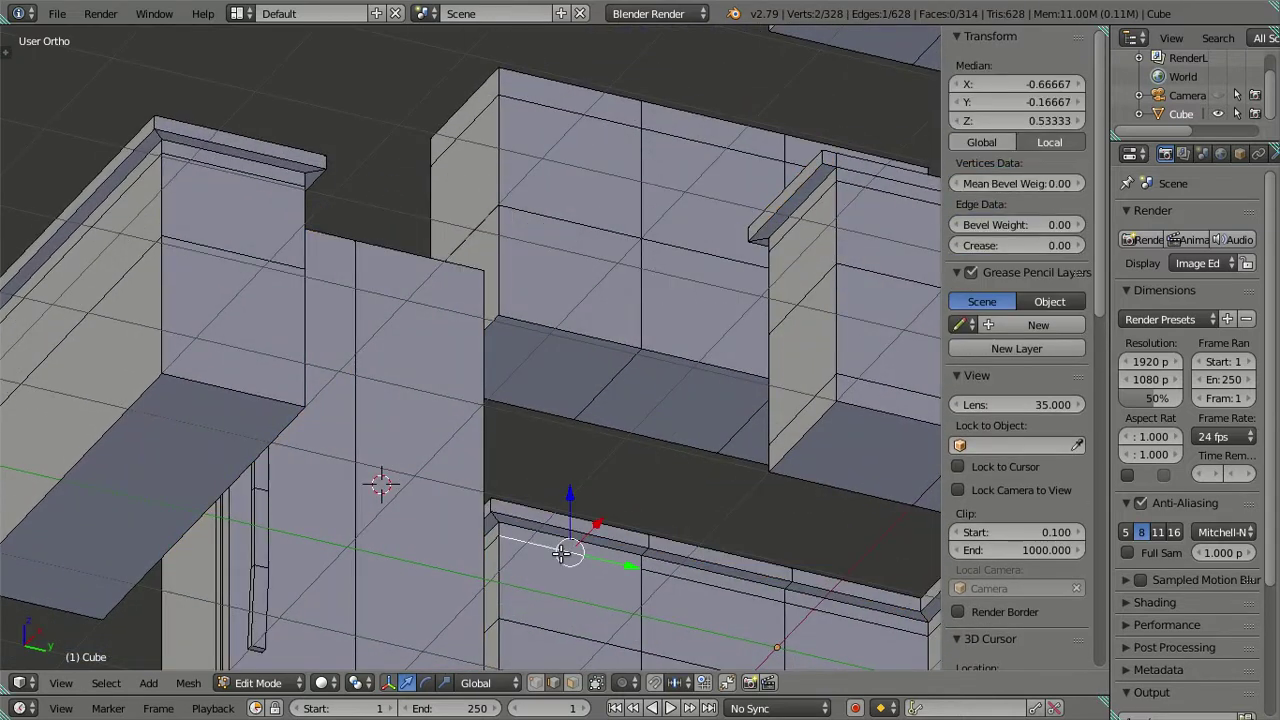
pyautogui.click(594, 683)
pyautogui.click(565, 570)
pyautogui.press('a')
pyautogui.scroll(-1, 565, 555)
pyautogui.scroll(-2, 565, 555)
pyautogui.moveTo(565, 555)
pyautogui.mouseDown(button='middle')
pyautogui.moveTo(580, 517)
pyautogui.moveTo(420, 486)
pyautogui.mouseUp(button='middle')
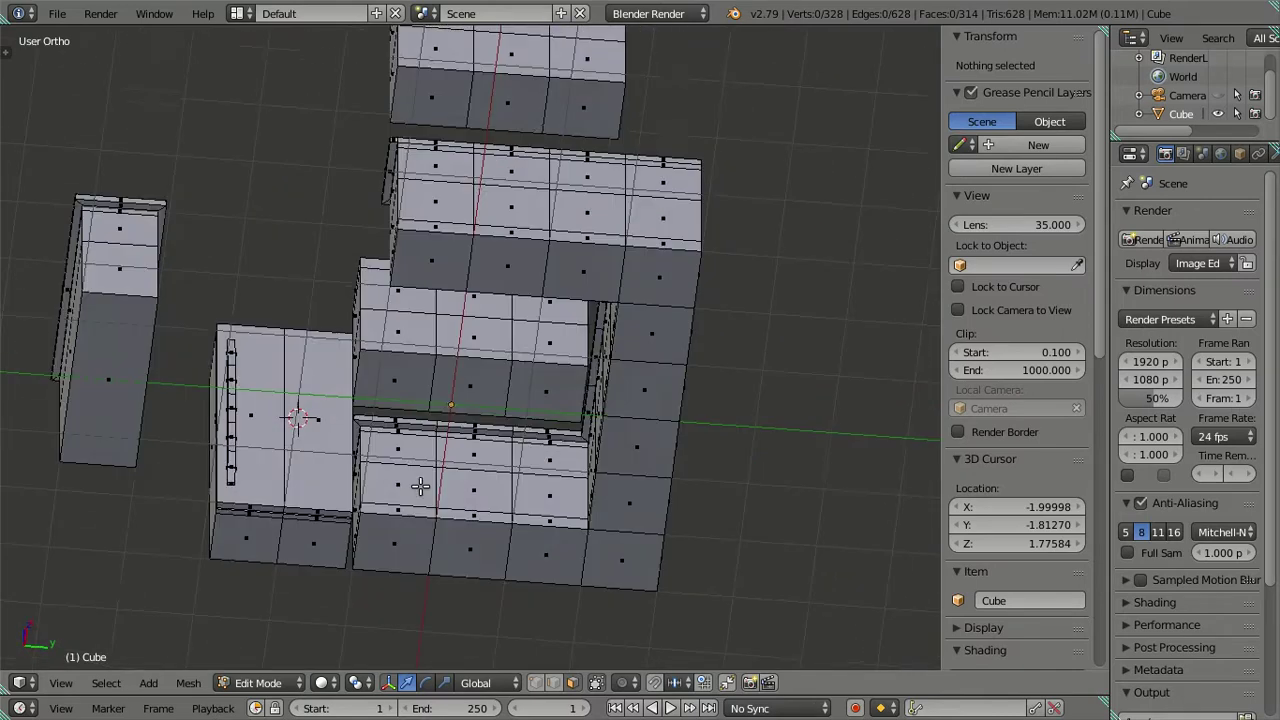
# Hide the fridge by selecting its handle, upper and lower faces
pyautogui.scroll(3, 420, 486)
pyautogui.scroll(-1, 449, 345)
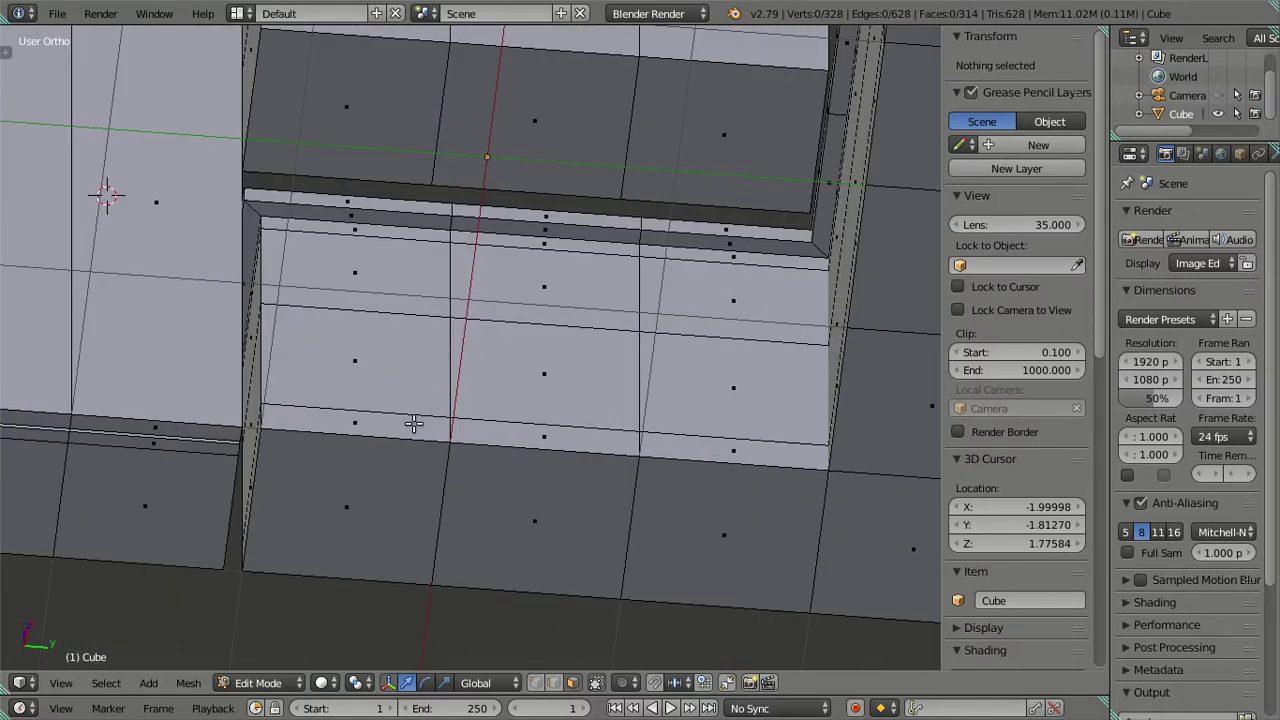
pyautogui.scroll(-1, 297, 418)
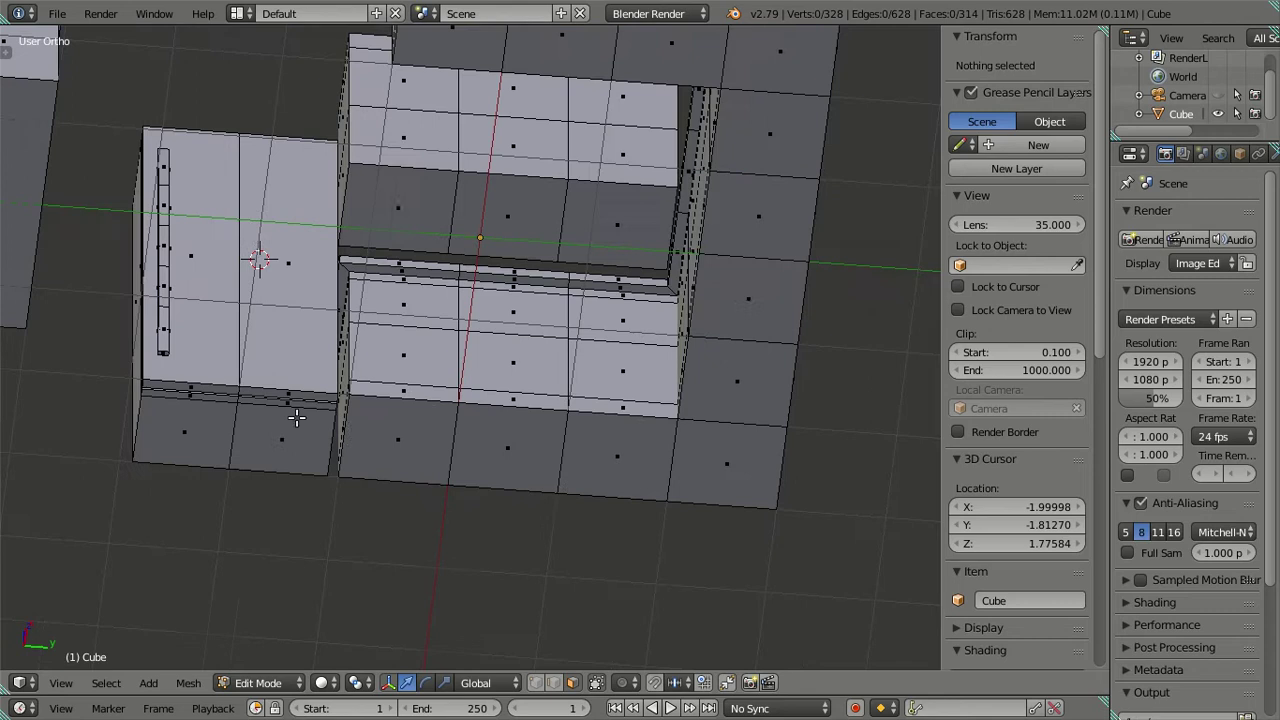
pyautogui.click(160, 302)
pyautogui.keyDown('shift'); pyautogui.click(187, 388); pyautogui.keyUp('shift')
pyautogui.keyDown('shift'); pyautogui.click(190, 410); pyautogui.keyUp('shift')
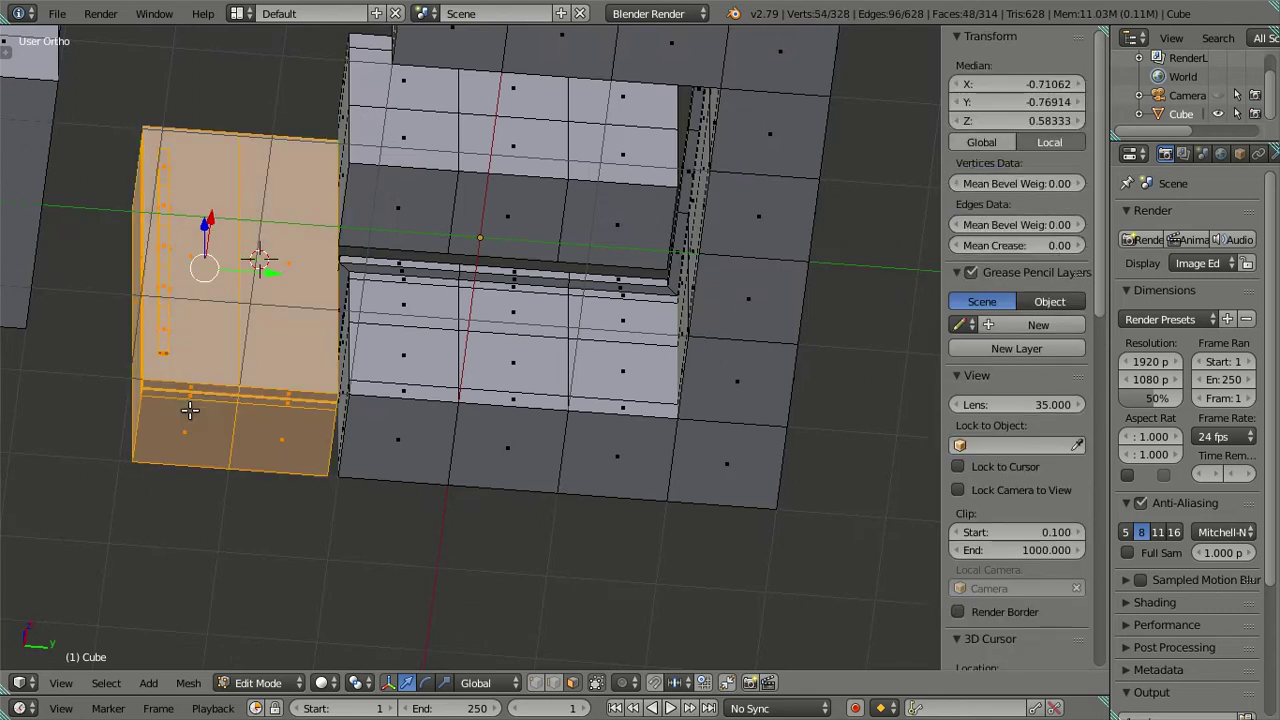
pyautogui.press('h')
# Add a vertical loop cut on the cabinet front and offset it slightly along Y
pyautogui.scroll(-2, 300, 390)
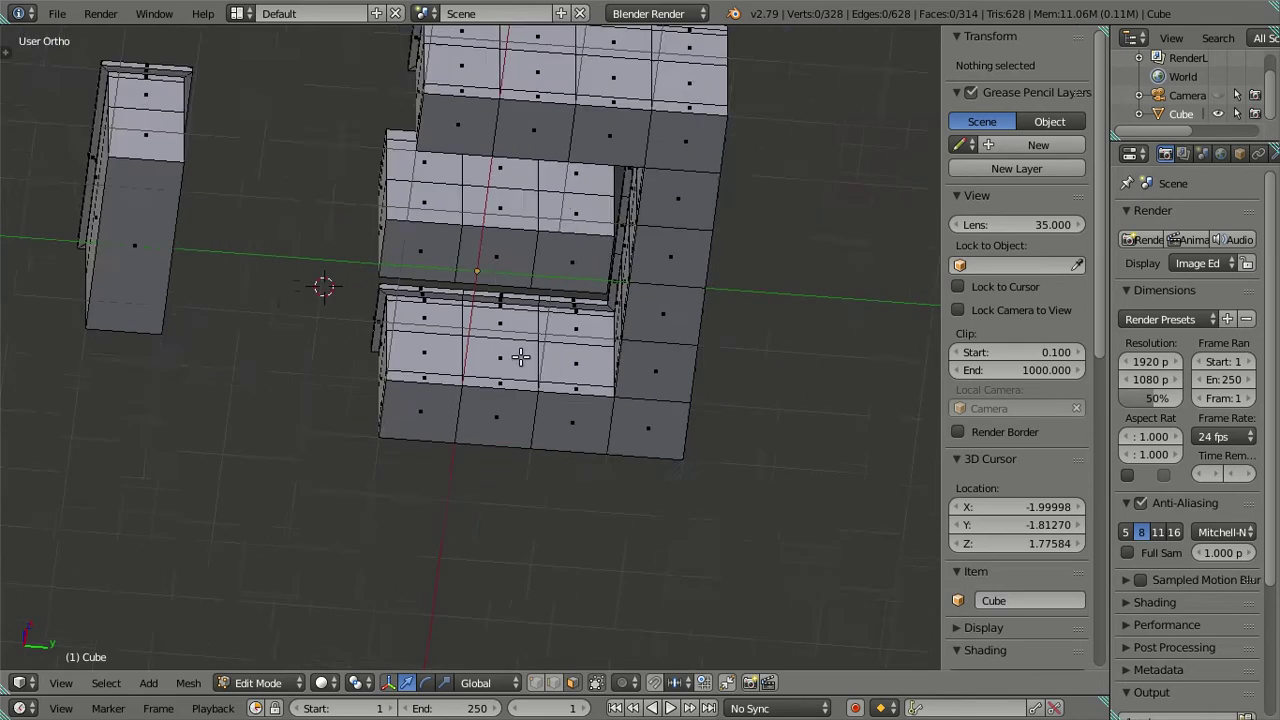
pyautogui.scroll(-1, 521, 355)
pyautogui.scroll(3, 523, 353)
pyautogui.scroll(-3, 503, 375)
pyautogui.scroll(2, 500, 420)
pyautogui.scroll(2, 445, 395)
pyautogui.scroll(1, 421, 336)
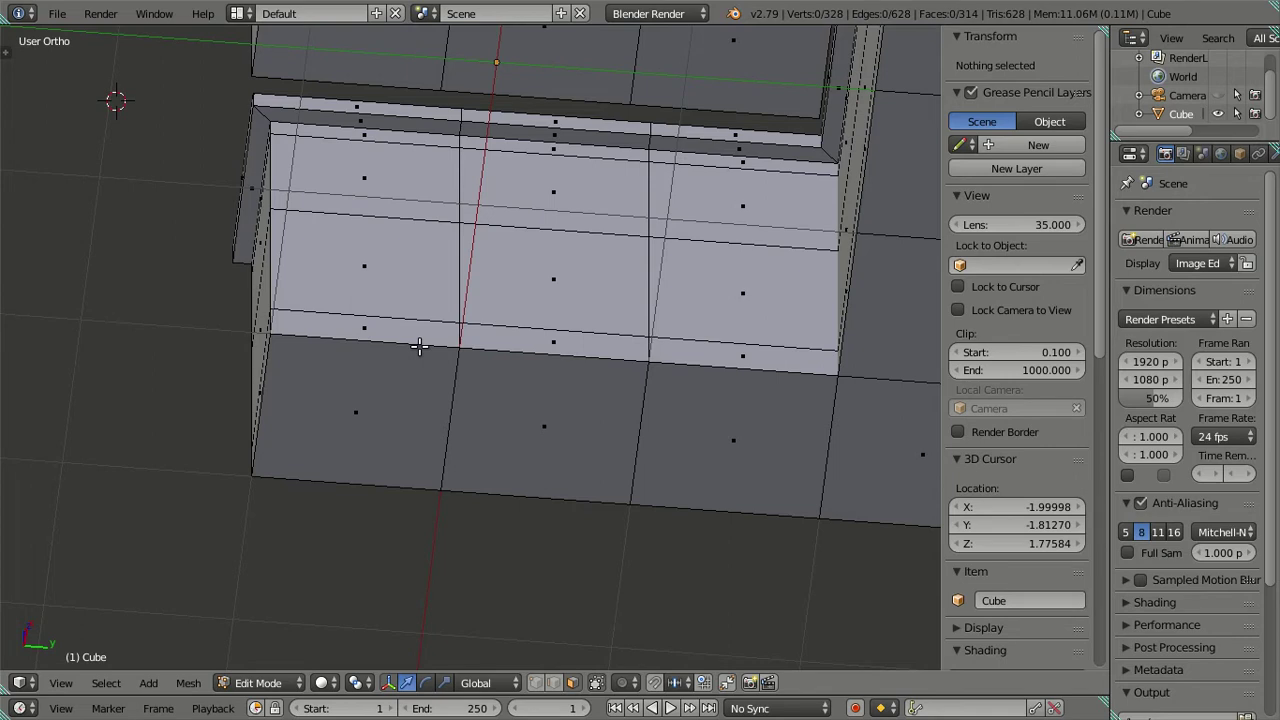
pyautogui.hotkey('ctrl', 'r')
pyautogui.click(400, 320)
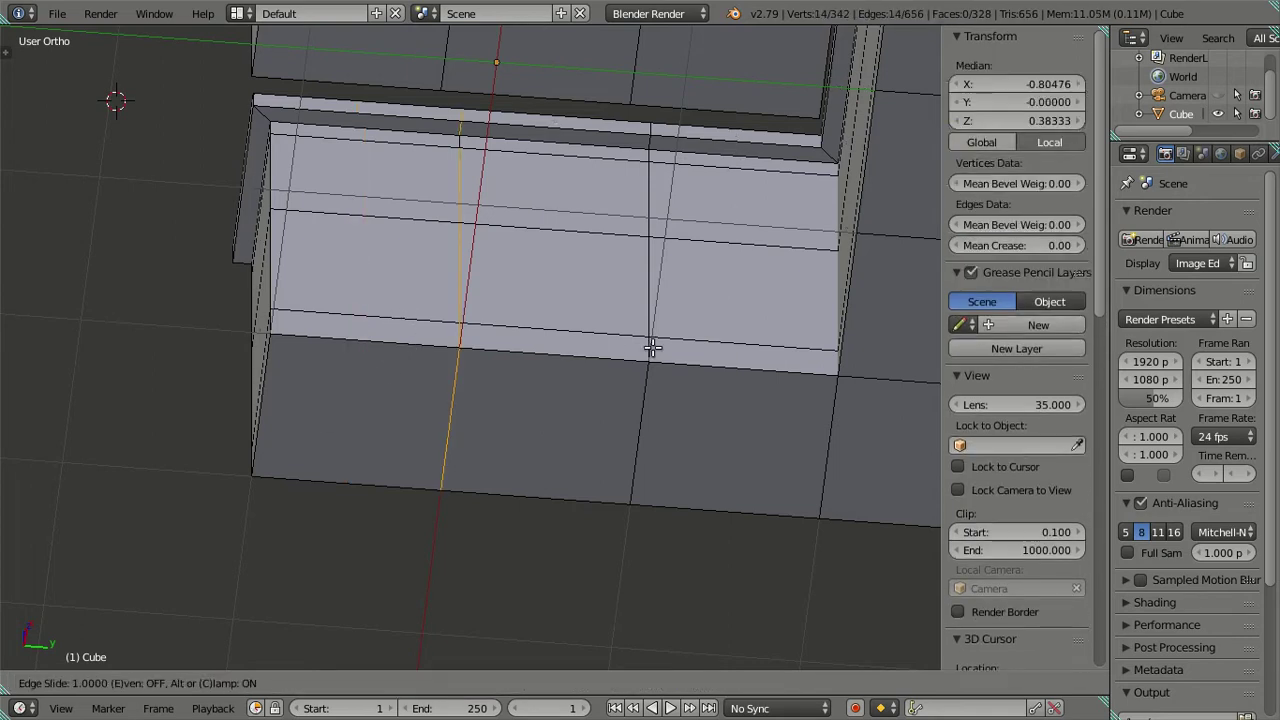
pyautogui.click(698, 349)
pyautogui.press('g')
pyautogui.press('y')
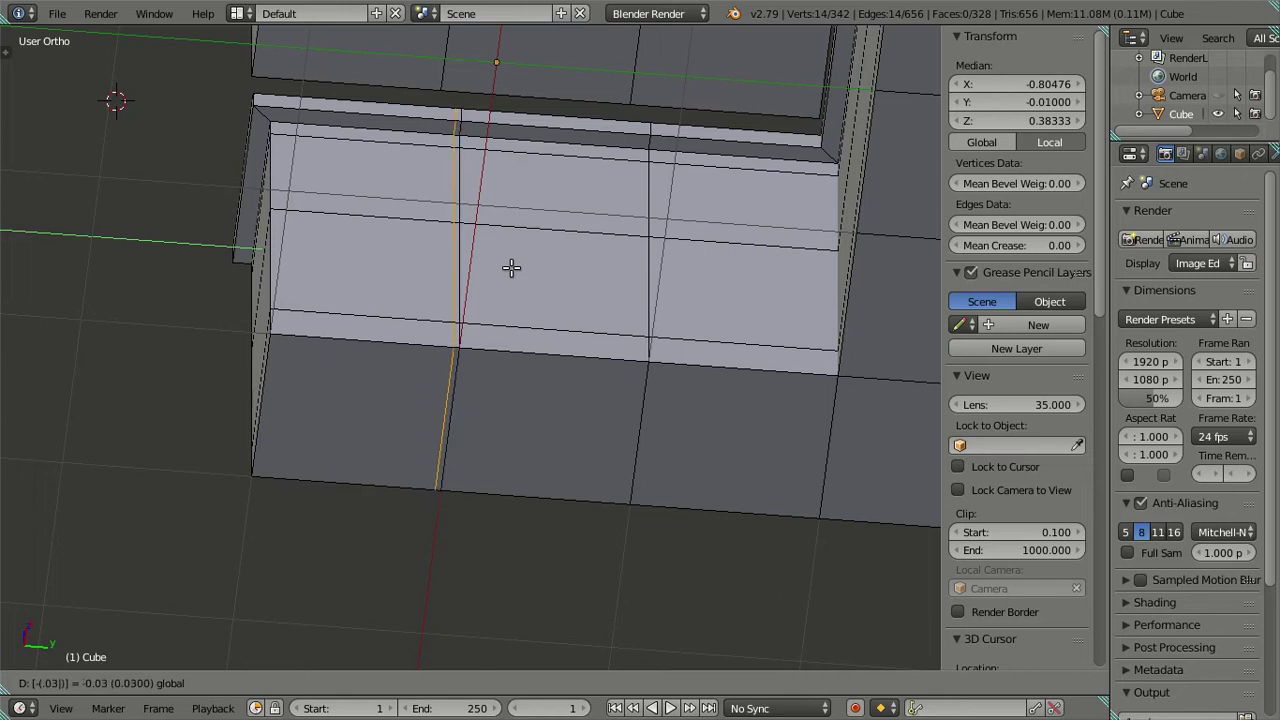
pyautogui.press('Return')
# Add loops near the left edge and beside the first division, offsetting them 0.01 along Y
pyautogui.hotkey('ctrl', 'r')
pyautogui.click(346, 309)
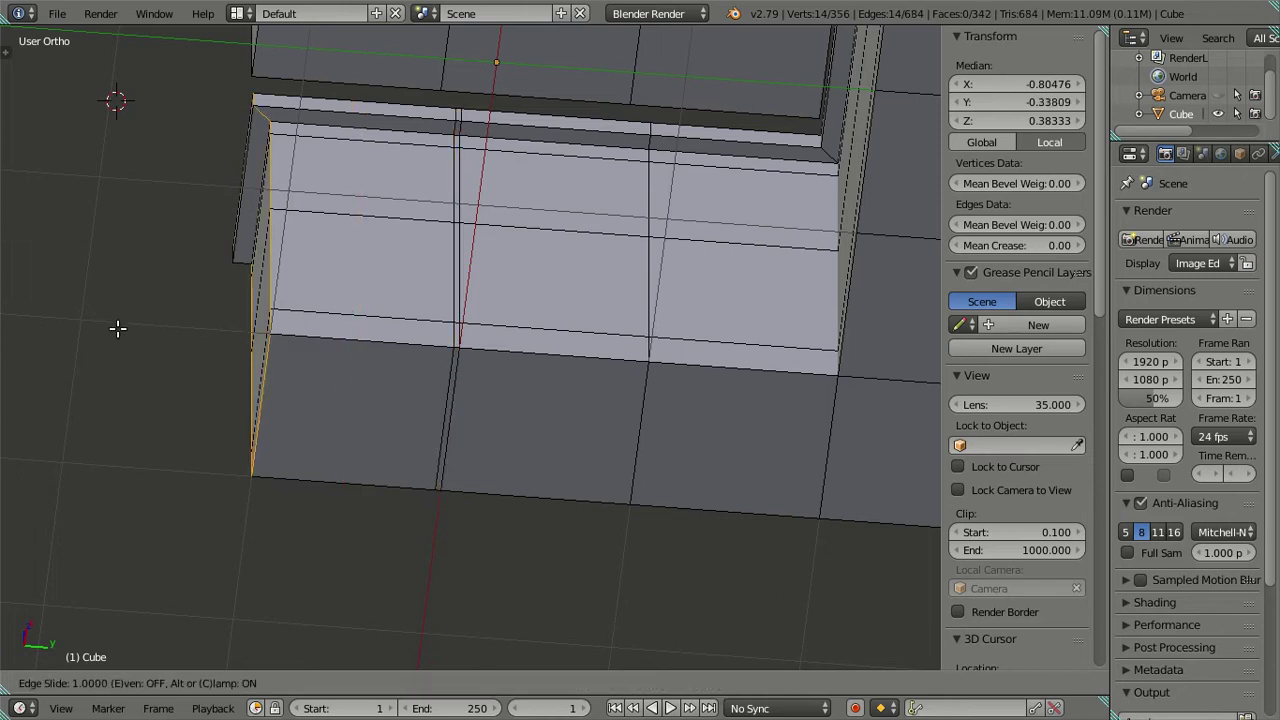
pyautogui.click(222, 276)
pyautogui.moveTo(328, 252); pyautogui.dragTo(340, 252)
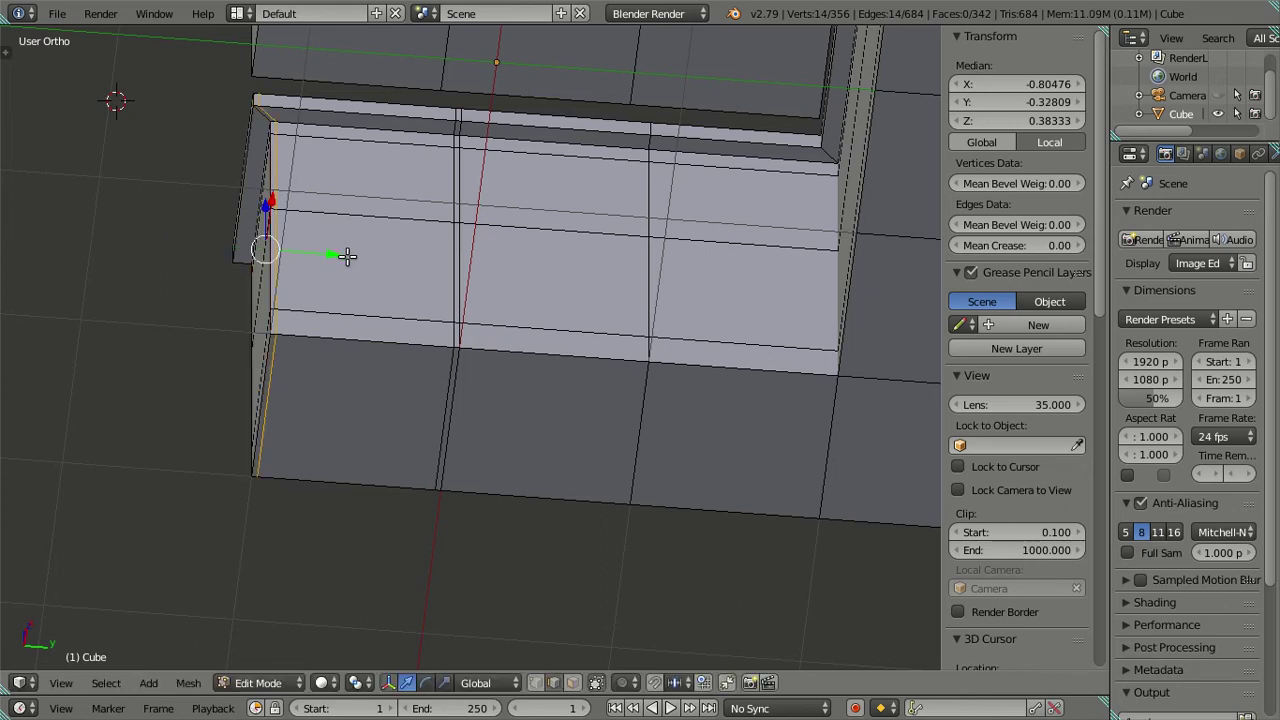
pyautogui.press('a')
pyautogui.hotkey('ctrl', 'r')
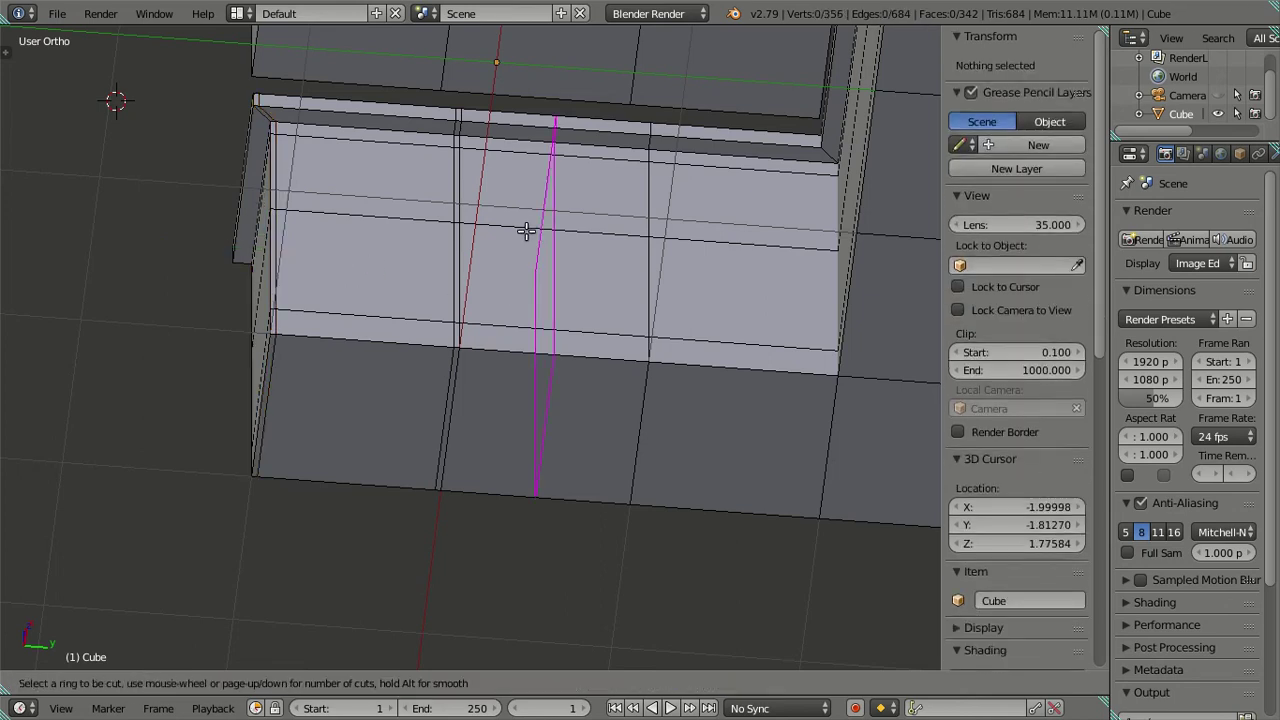
pyautogui.click(526, 231)
pyautogui.click(286, 234)
pyautogui.moveTo(514, 266); pyautogui.dragTo(530, 269)
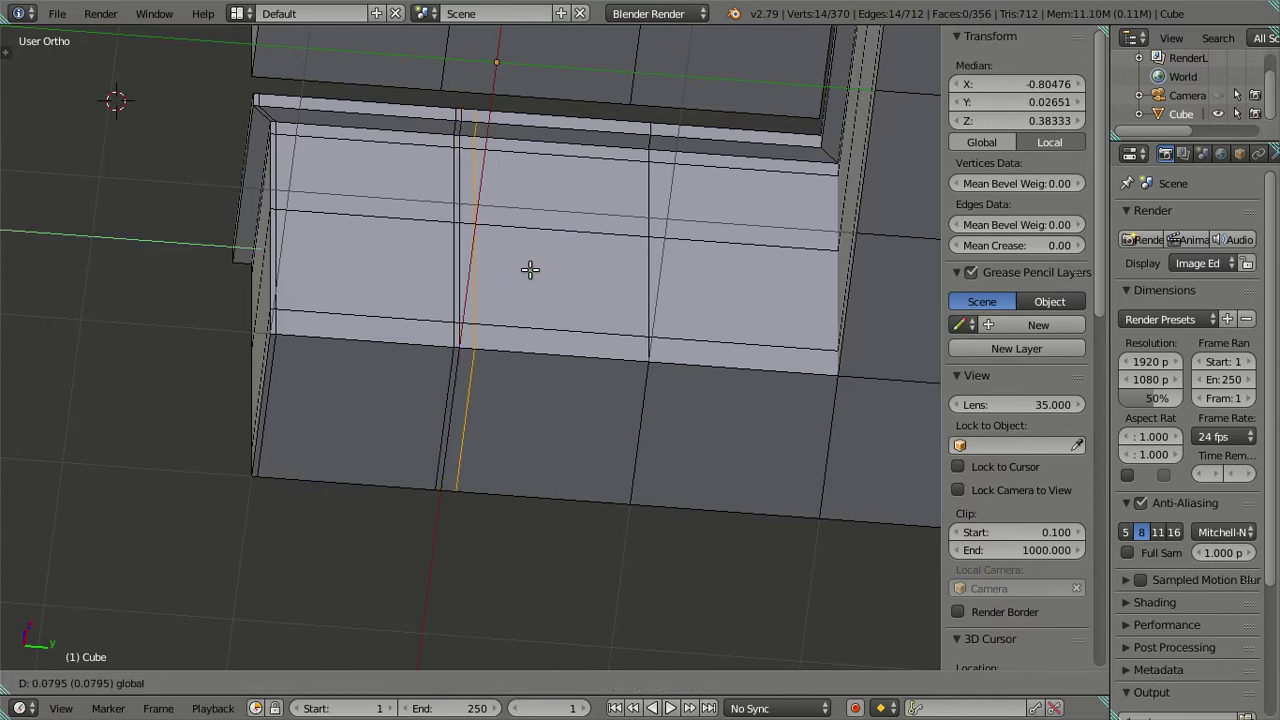
pyautogui.click(532, 268)
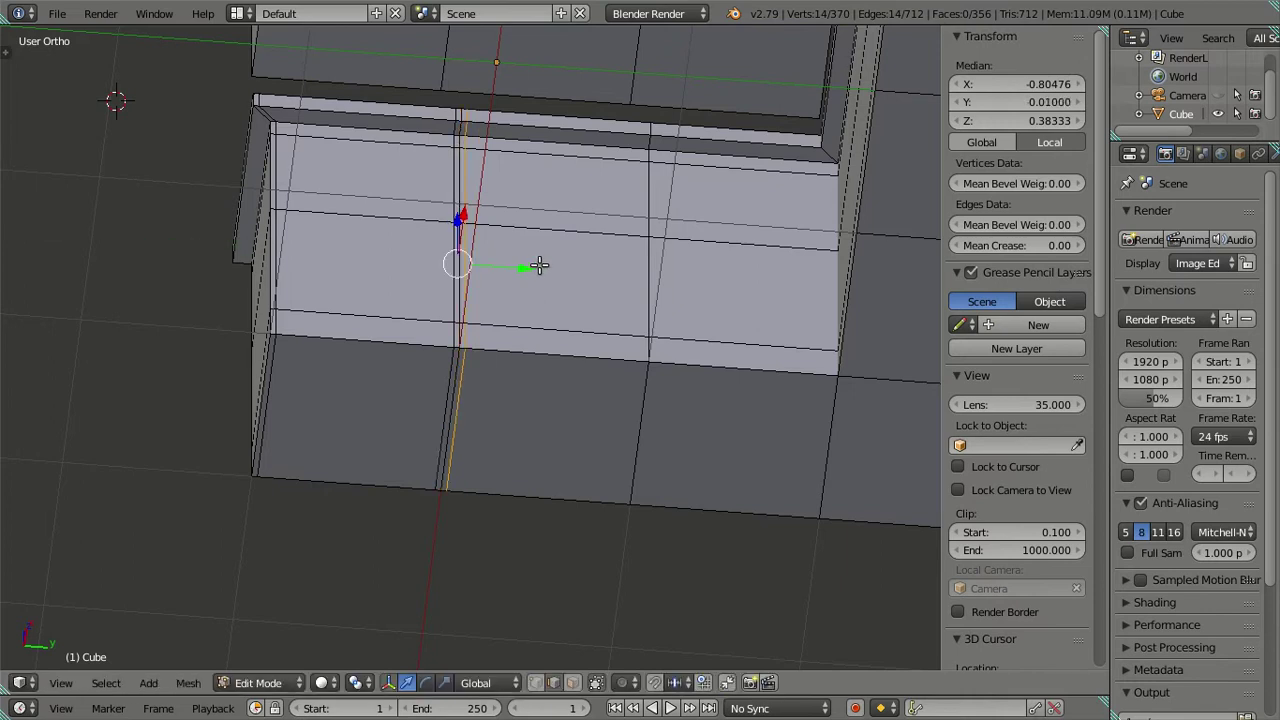
pyautogui.press('a')
# Add a centred vertical loop cut at the cabinet front's right division
pyautogui.hotkey('ctrl', 'r')
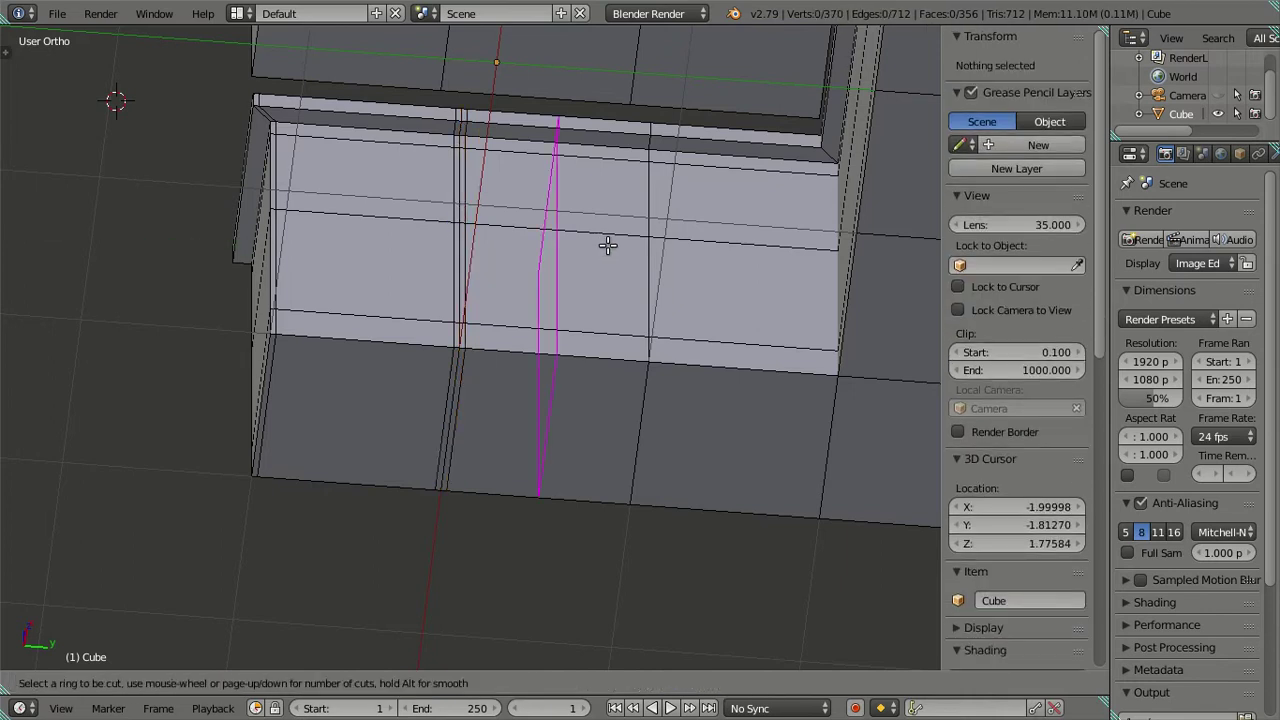
pyautogui.click(608, 243)
pyautogui.rightClick(765, 270)
pyautogui.press('g')
pyautogui.press('y')
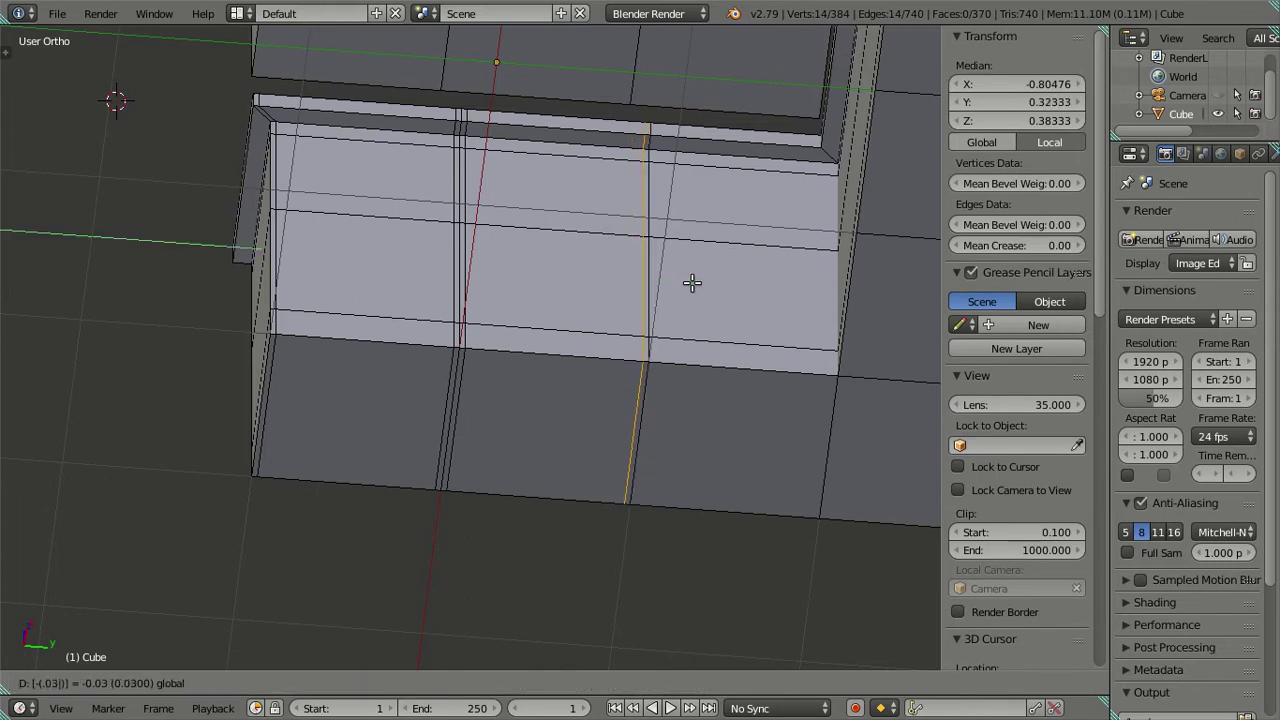
pyautogui.press('Escape')
pyautogui.press('a')
# Add a second loop beside the right division, moved 0.01 along Y to form a gap
pyautogui.hotkey('ctrl', 'r')
pyautogui.click(680, 357)
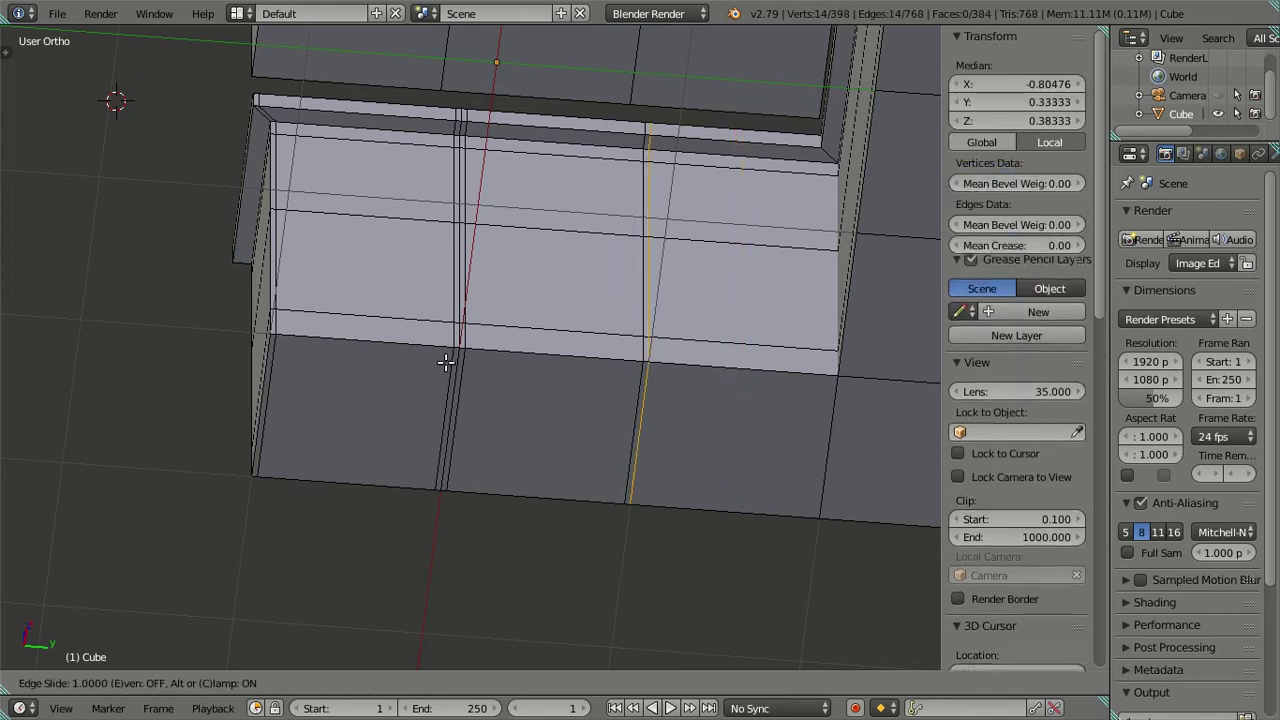
pyautogui.click(421, 356)
pyautogui.write('gy.01')
pyautogui.press('Return')
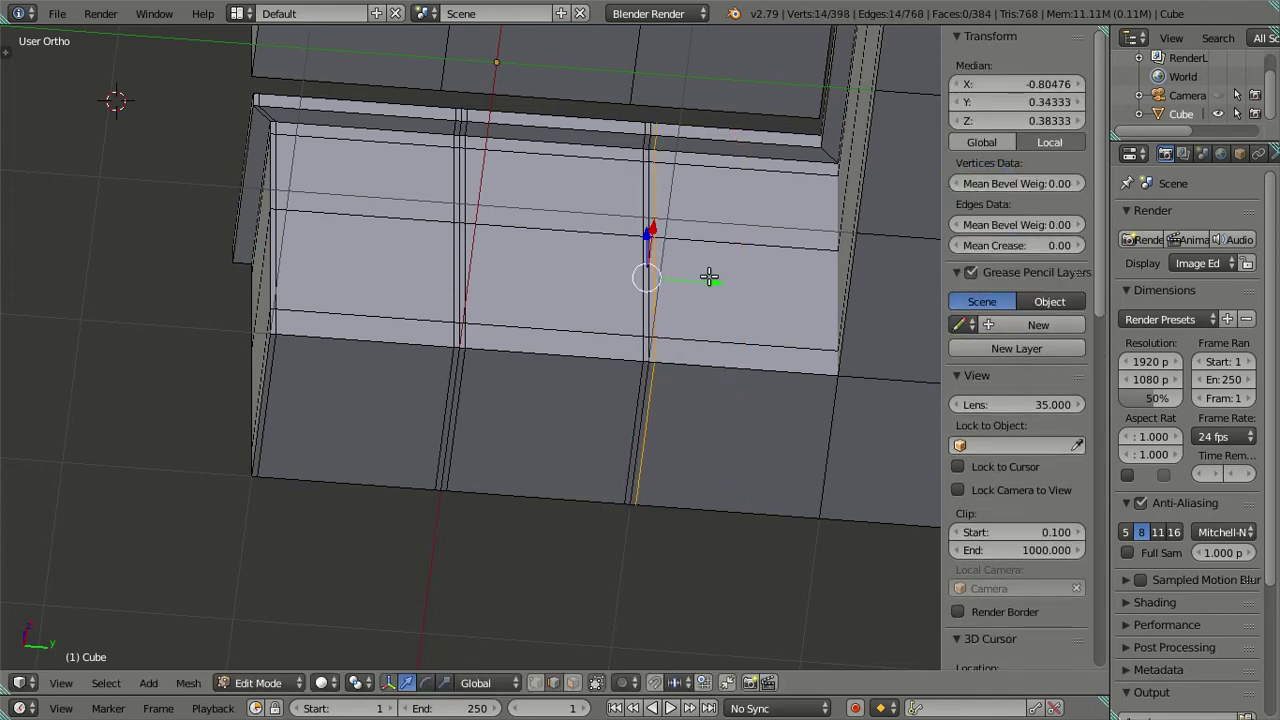
pyautogui.scroll(-2, 685, 345)
pyautogui.moveTo(688, 354)
pyautogui.keyDown('shift'); pyautogui.mouseDown(button='middle')
pyautogui.moveTo(438, 370)
pyautogui.moveTo(480, 380)
pyautogui.moveTo(491, 363)
pyautogui.mouseUp(button='middle'); pyautogui.keyUp('shift')
pyautogui.press('a')
pyautogui.moveTo(463, 408); pyautogui.dragTo(421, 397, button='middle')
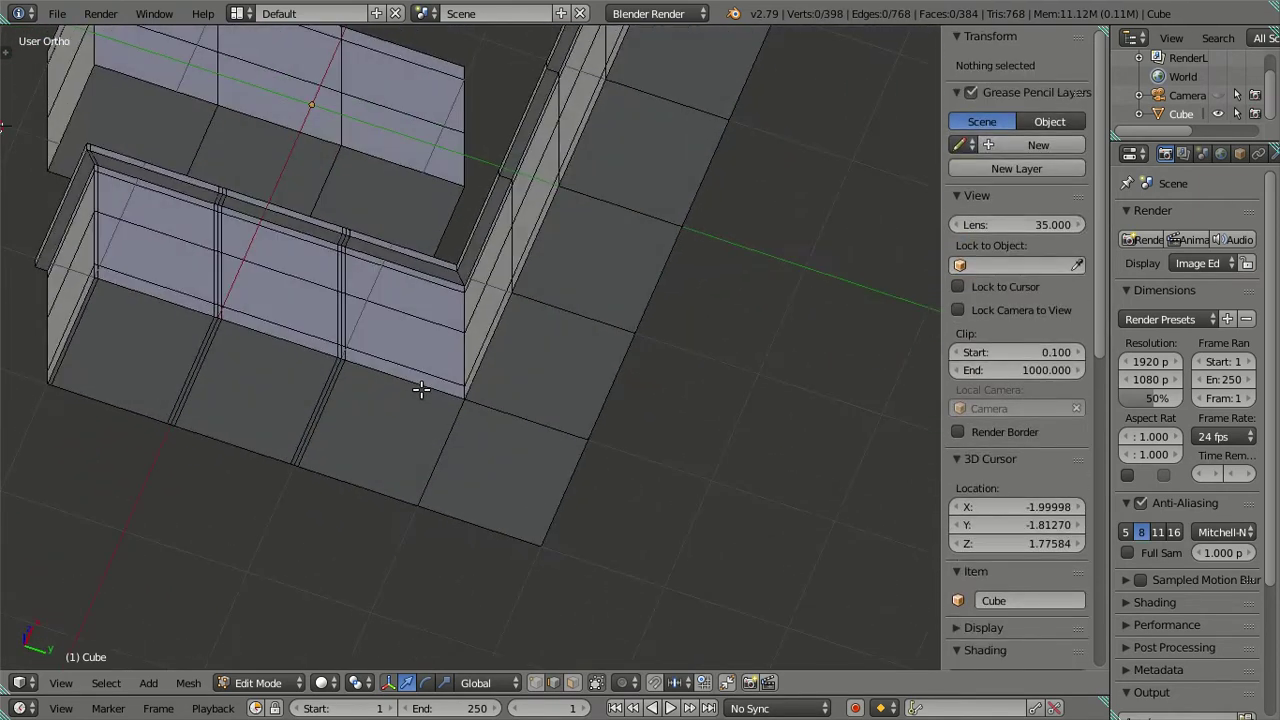
# Add a loop cut near the wall corner shifted -0.01 along Y
pyautogui.hotkey('ctrl', 'r')
pyautogui.click(421, 390)
pyautogui.click(620, 425)
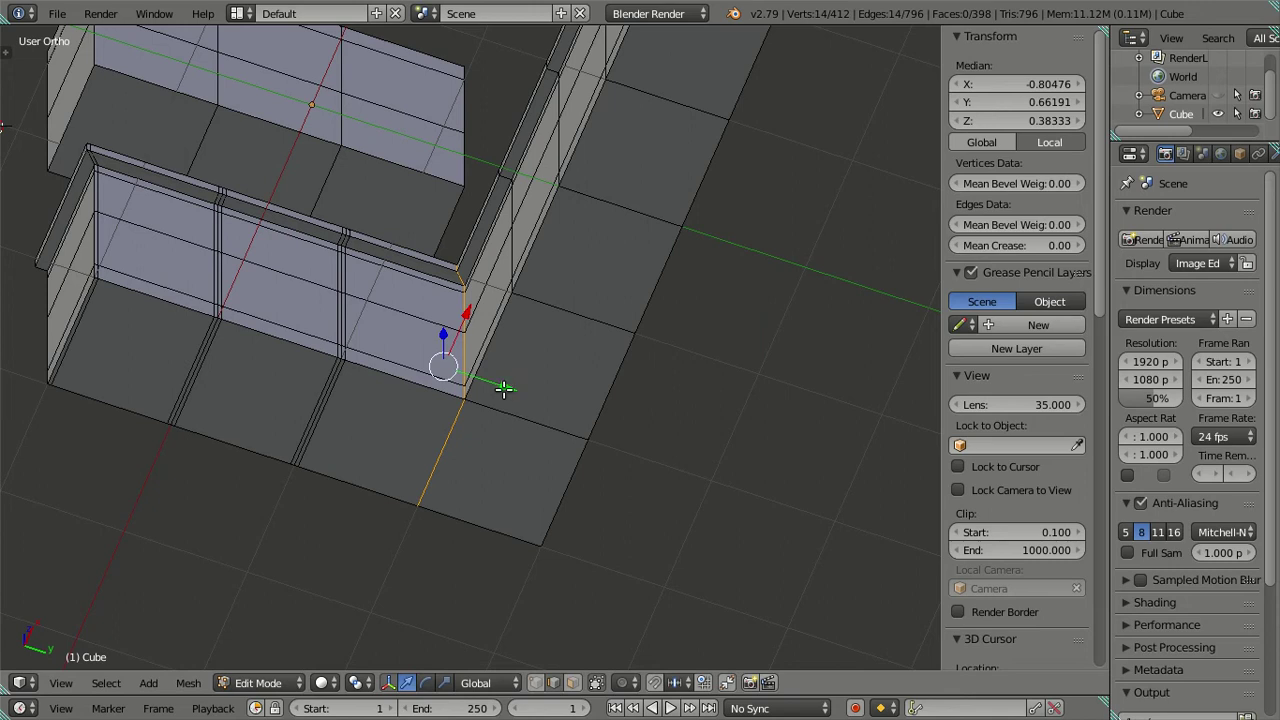
pyautogui.write('gy-0')
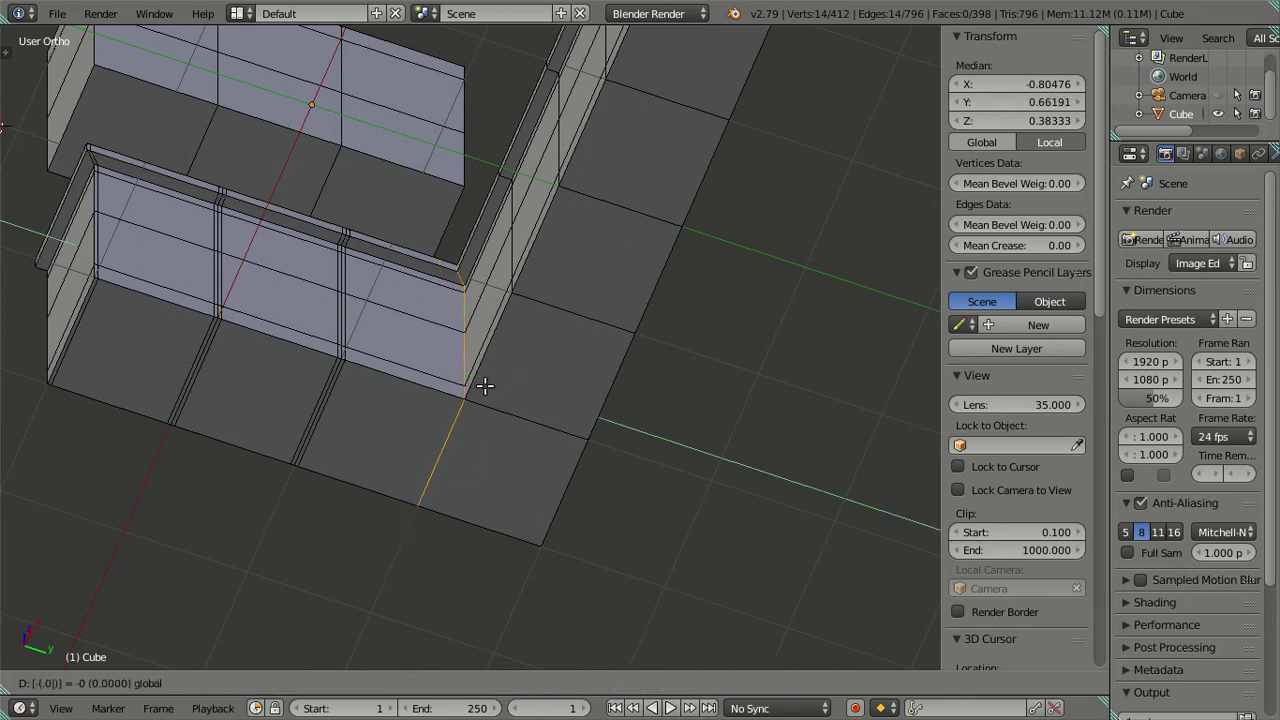
pyautogui.write('1')
pyautogui.press('Return')
pyautogui.press('a')
pyautogui.moveTo(484, 385)
pyautogui.mouseDown(button='middle')
pyautogui.moveTo(486, 354)
pyautogui.moveTo(543, 366)
pyautogui.moveTo(571, 354)
pyautogui.moveTo(509, 386)
pyautogui.moveTo(520, 449)
pyautogui.moveTo(466, 366)
pyautogui.moveTo(473, 397)
pyautogui.moveTo(470, 385)
pyautogui.mouseUp(button='middle')
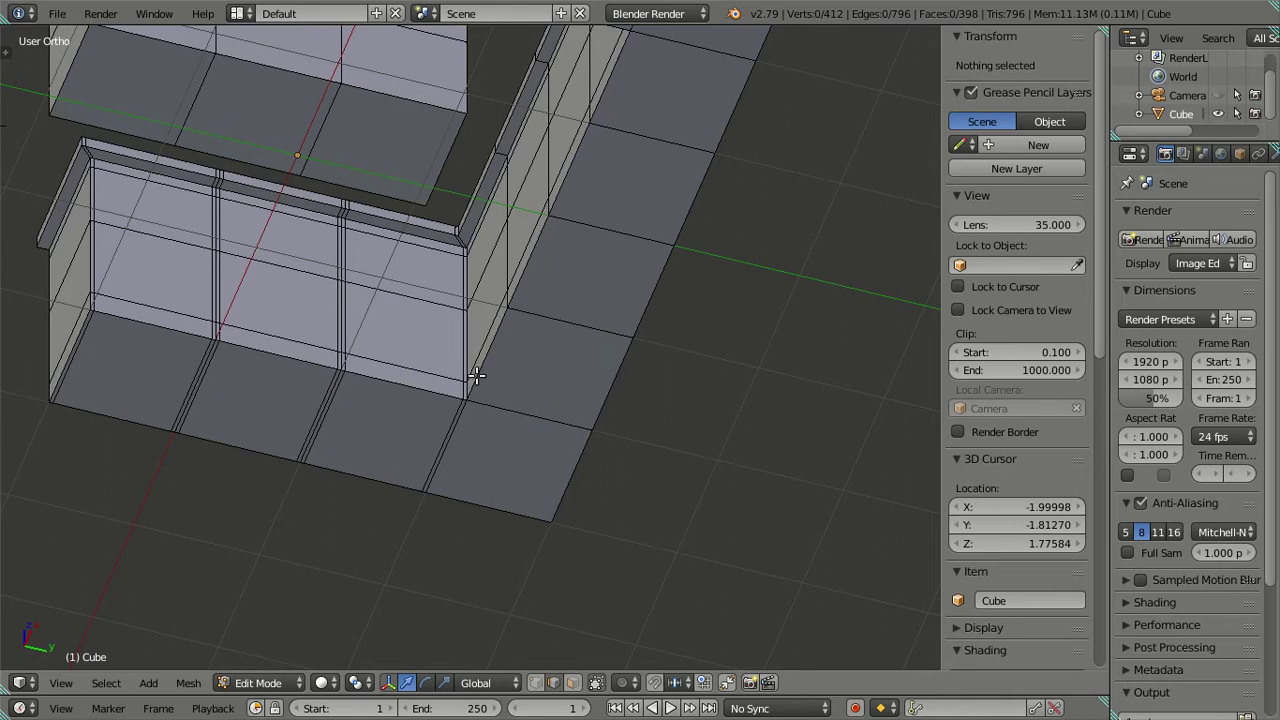
# Select the old vertical edge loops on the counter front and dissolve them
pyautogui.scroll(2, 401, 358)
pyautogui.keyDown('alt'); pyautogui.click(414, 329); pyautogui.keyUp('alt')
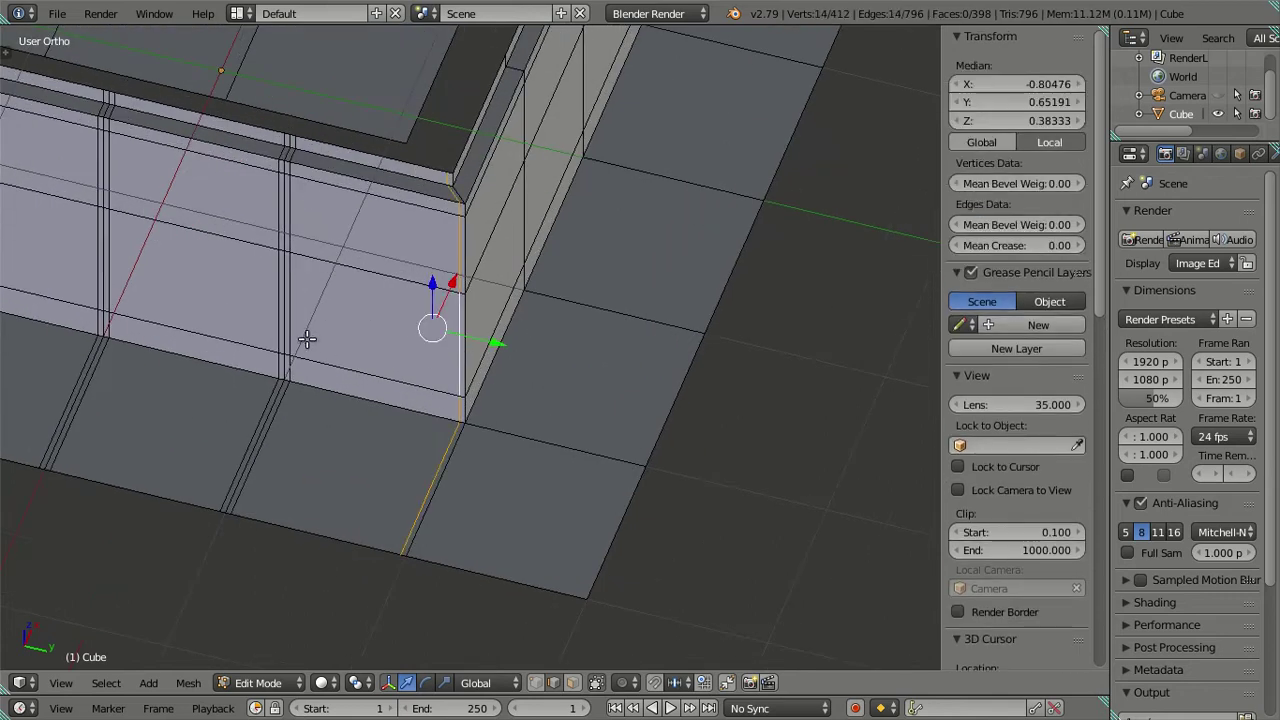
pyautogui.keyDown('alt'); pyautogui.keyDown('shift'); pyautogui.click(102, 266); pyautogui.keyUp('shift'); pyautogui.keyUp('alt')
pyautogui.keyDown('alt'); pyautogui.keyDown('shift'); pyautogui.click(118, 276); pyautogui.keyUp('shift'); pyautogui.keyUp('alt')
pyautogui.keyDown('alt'); pyautogui.keyDown('shift'); pyautogui.click(114, 271); pyautogui.keyUp('shift'); pyautogui.keyUp('alt')
pyautogui.keyDown('alt'); pyautogui.keyDown('shift'); pyautogui.click(100, 272); pyautogui.keyUp('shift'); pyautogui.keyUp('alt')
pyautogui.keyDown('shift'); pyautogui.moveTo(163, 277); pyautogui.dragTo(370, 296, button='middle'); pyautogui.keyUp('shift')
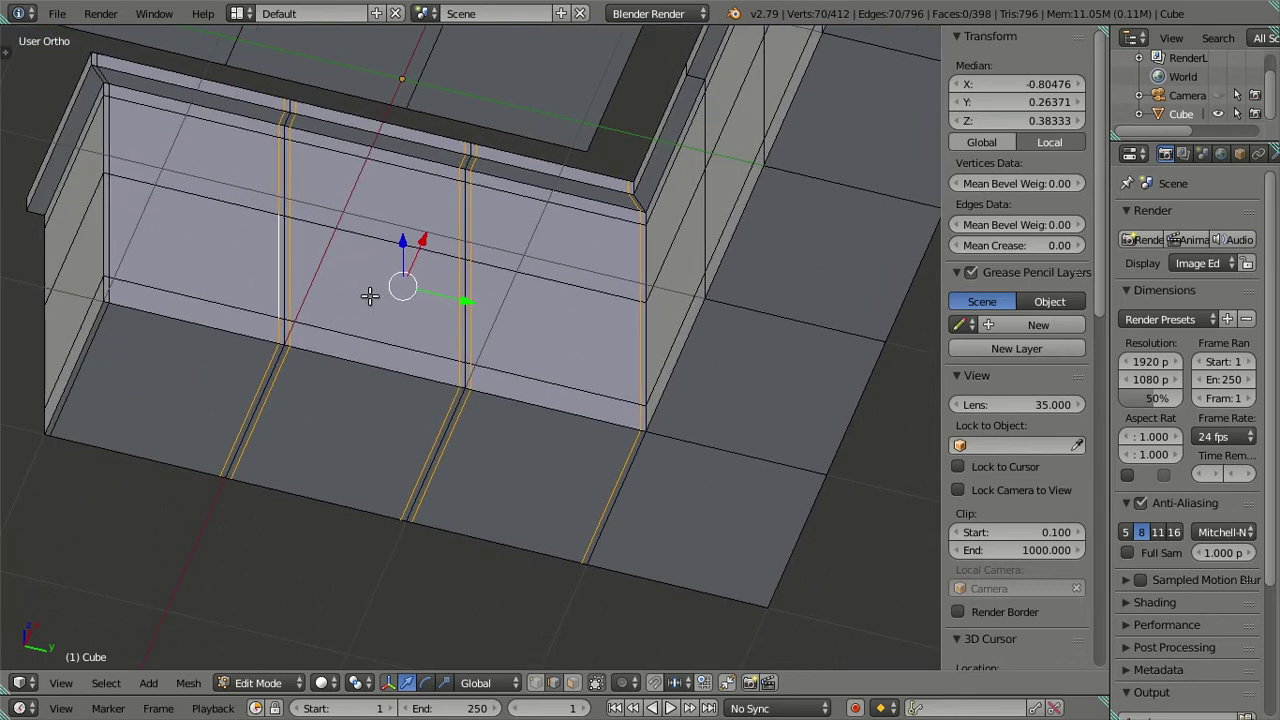
pyautogui.keyDown('alt'); pyautogui.keyDown('shift'); pyautogui.click(121, 246); pyautogui.keyUp('shift'); pyautogui.keyUp('alt')
pyautogui.press('x')
pyautogui.click(418, 295)
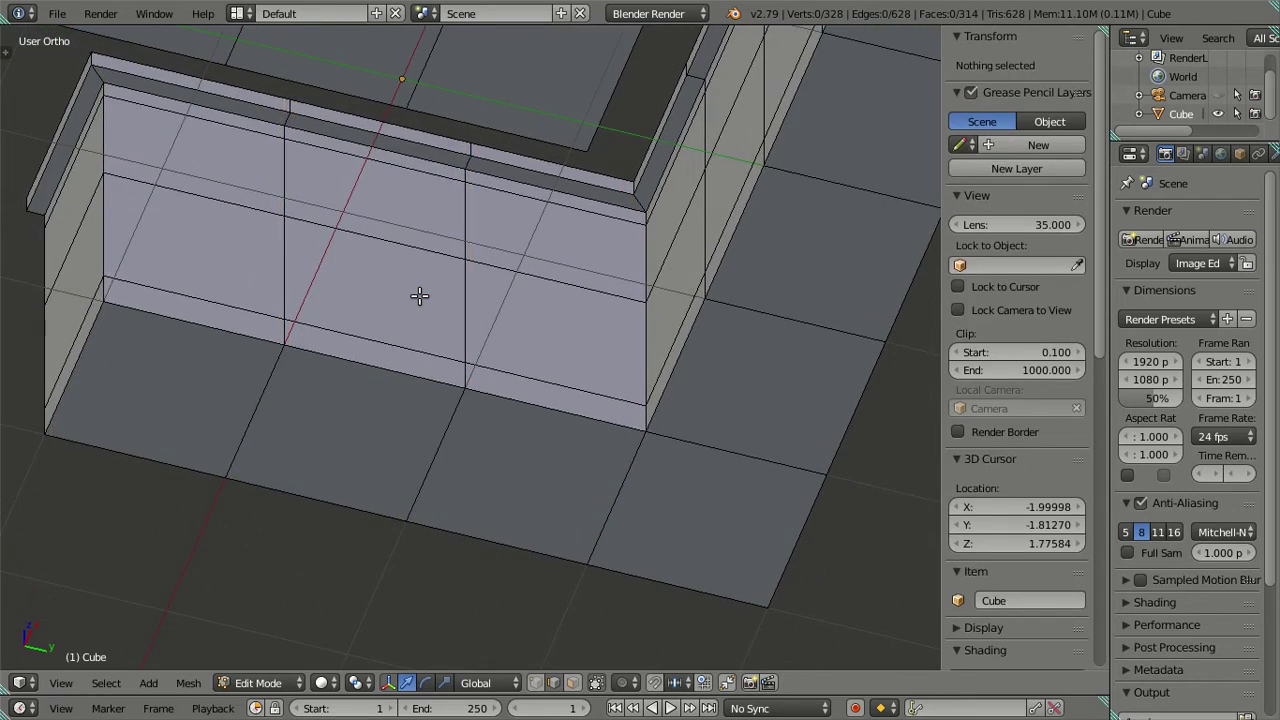
# Cut a new loop on the existing seam and offset it by -0.804 along the wall
pyautogui.hotkey('ctrl', 'r')
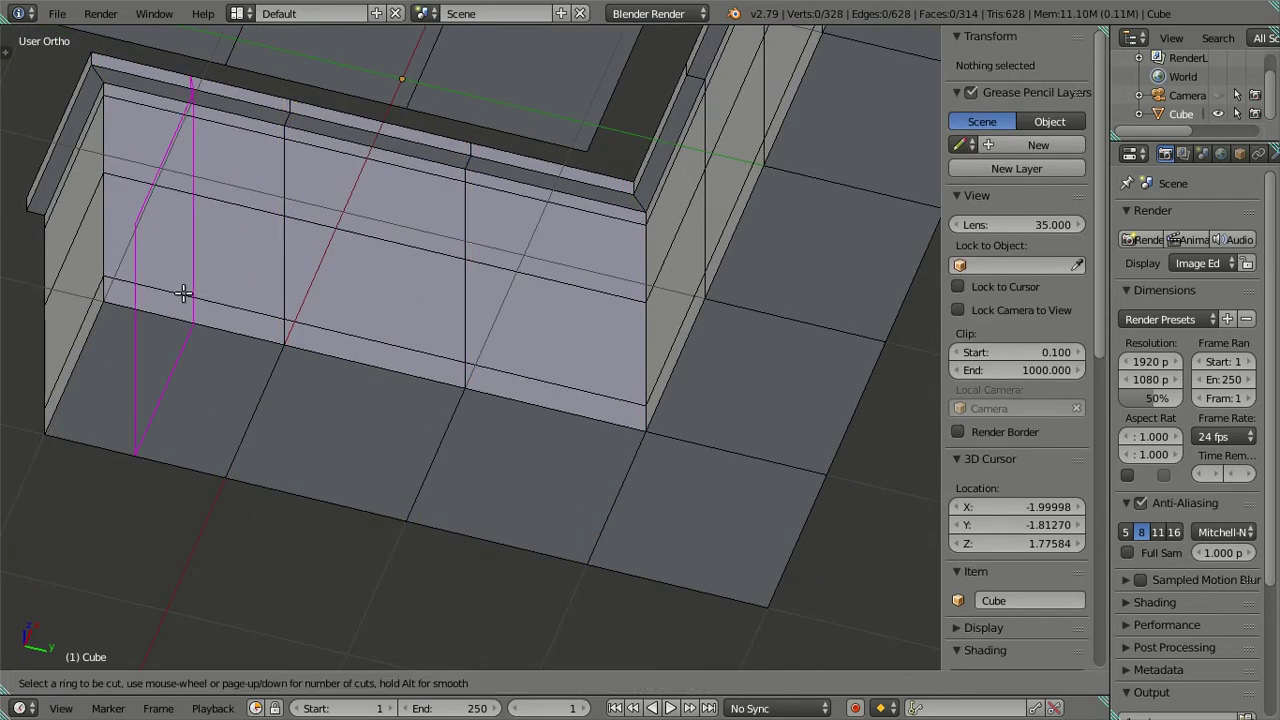
pyautogui.click(183, 290)
pyautogui.click(560, 350)
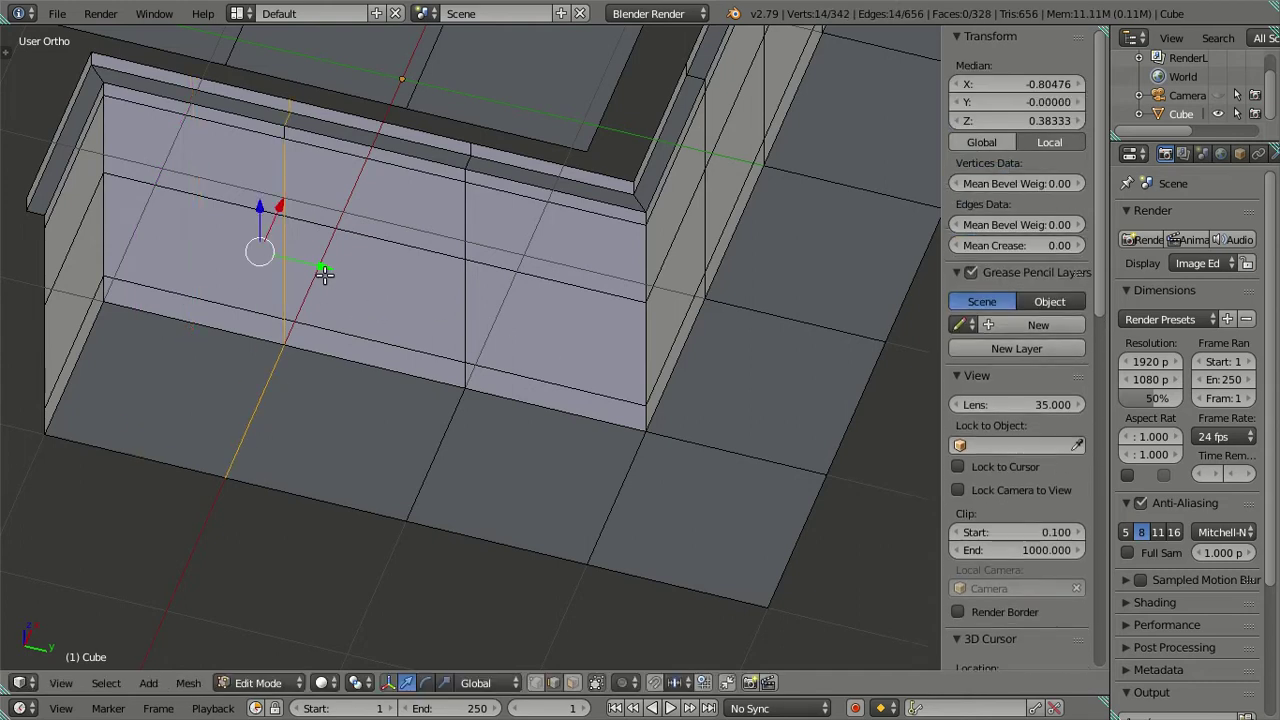
pyautogui.moveTo(322, 268); pyautogui.dragTo(318, 268)
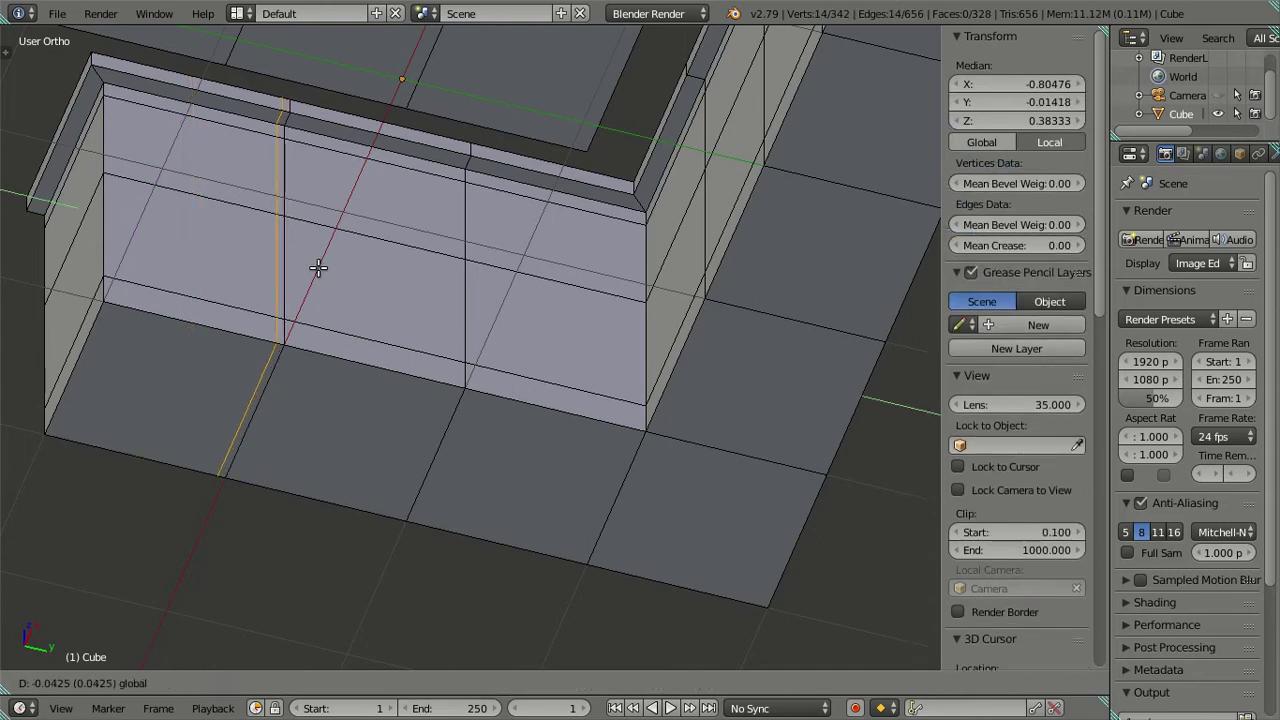
pyautogui.press('0')
pyautogui.press('-')
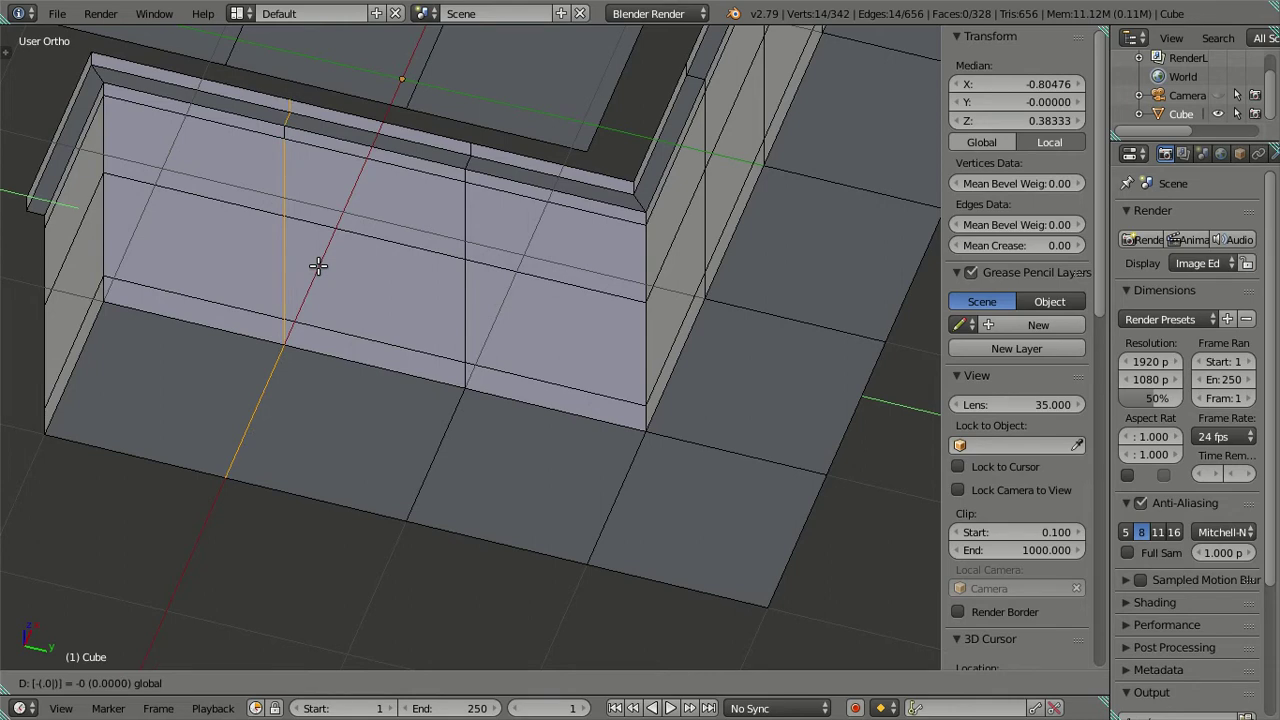
pyautogui.write('.05')
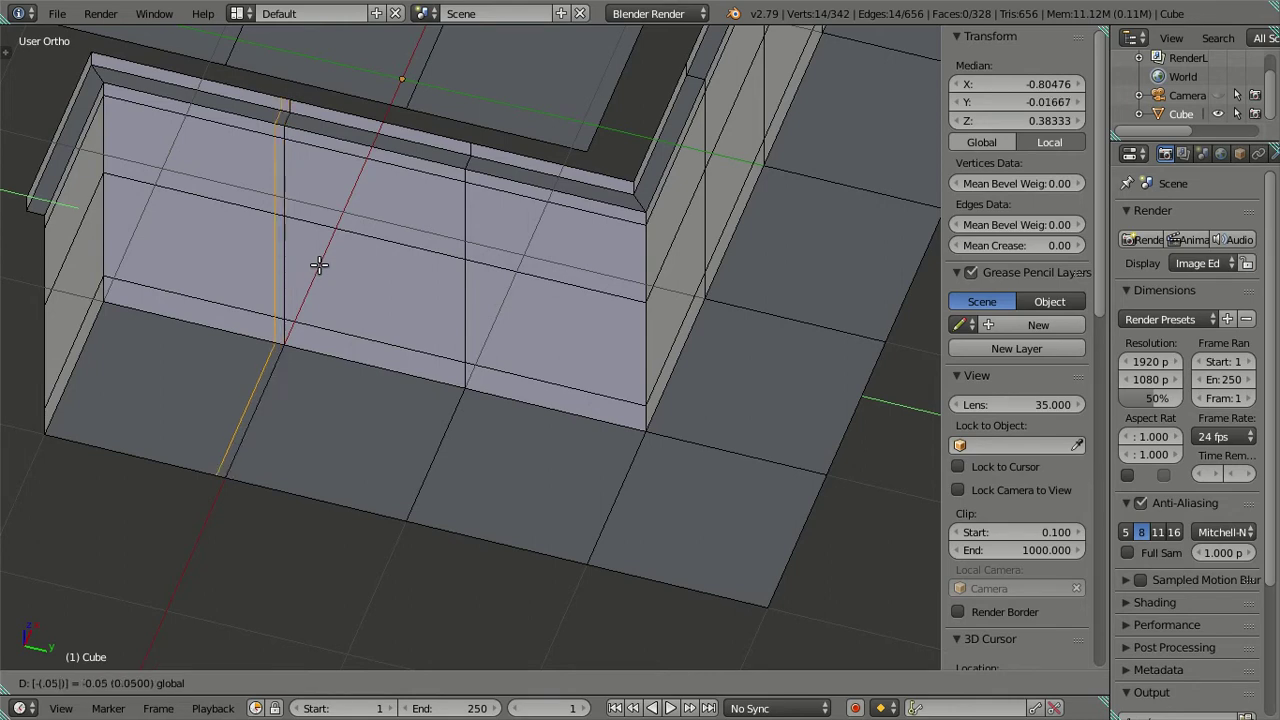
pyautogui.press('Escape')
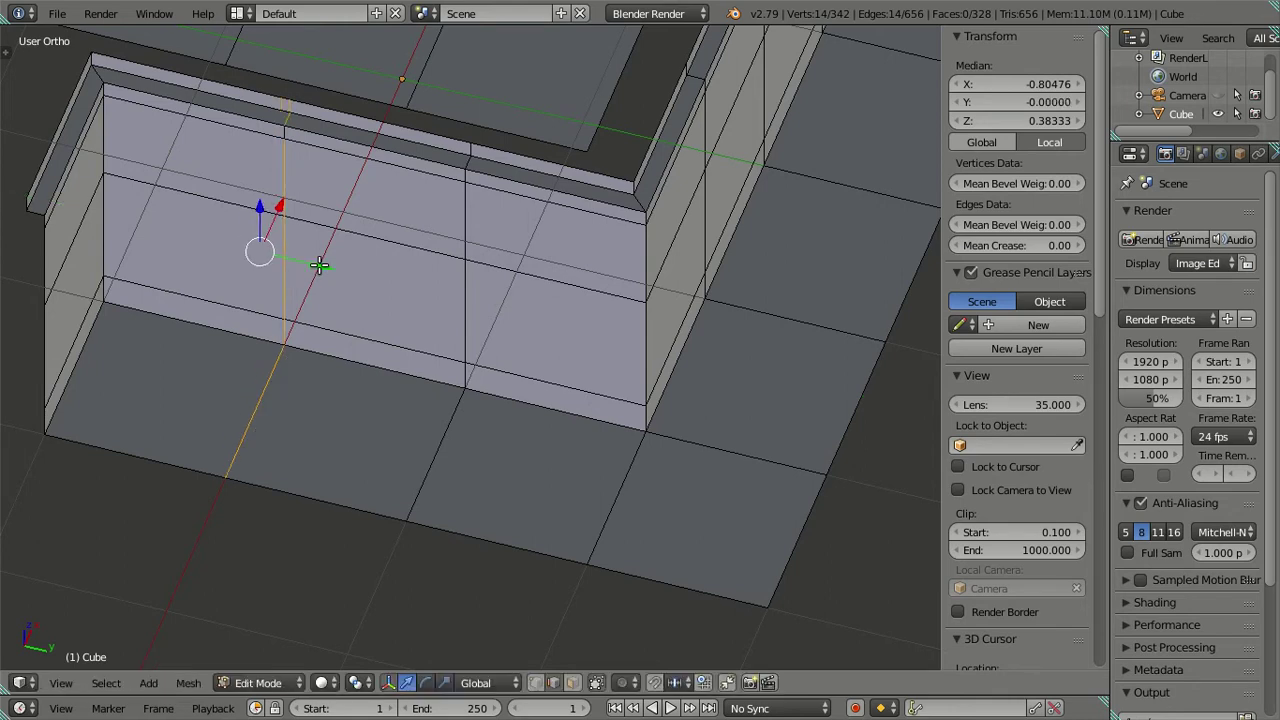
pyautogui.moveTo(340, 263); pyautogui.dragTo(313, 263)
pyautogui.write('-0.804')
pyautogui.press('Return')
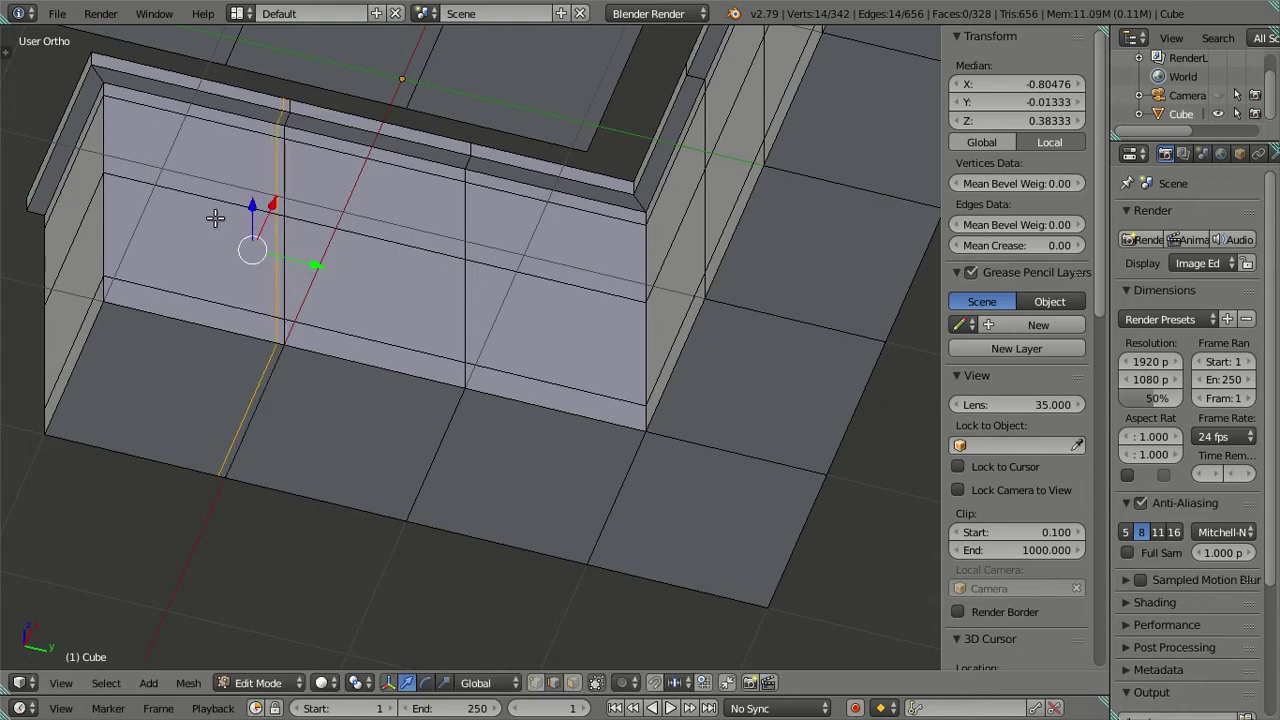
# Cut a loop near the left end and move it 0.03 along the wall
pyautogui.press('a')
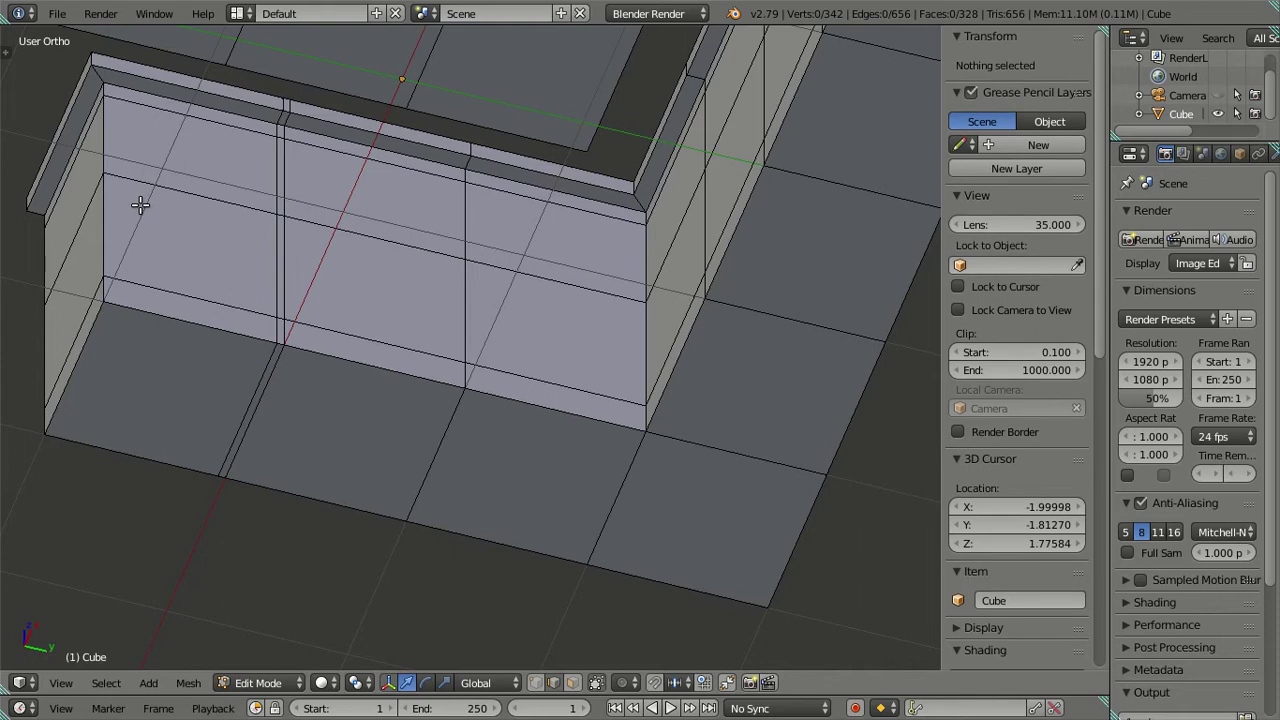
pyautogui.hotkey('ctrl', 'r')
pyautogui.click(135, 205)
pyautogui.click(727, 203)
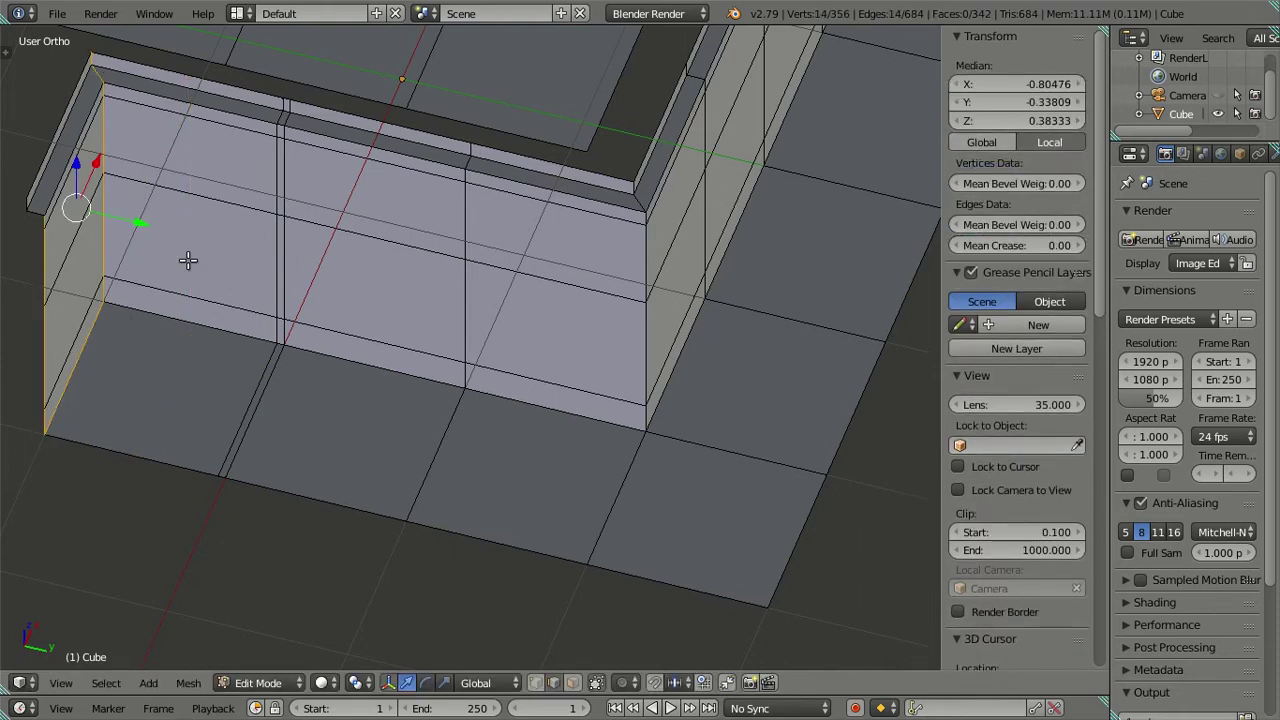
pyautogui.write('gy')
pyautogui.write('.')
pyautogui.write('03')
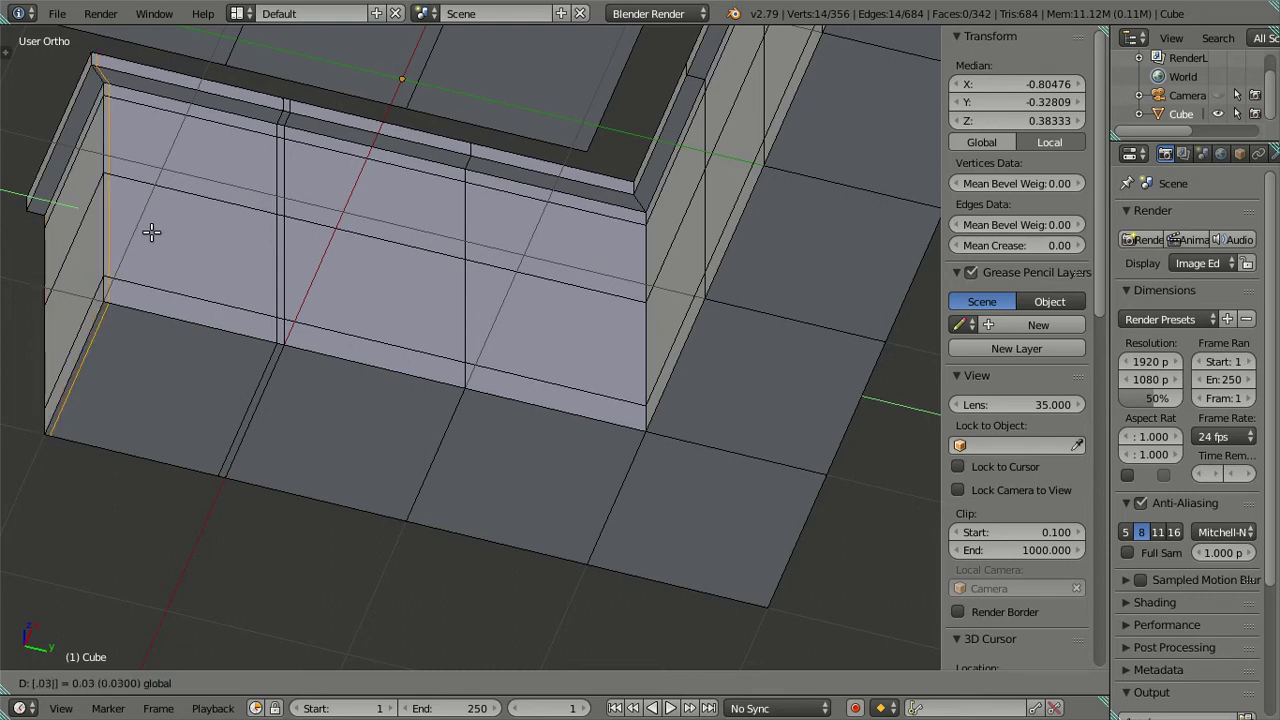
pyautogui.press('Return')
pyautogui.moveTo(133, 220); pyautogui.dragTo(146, 226)
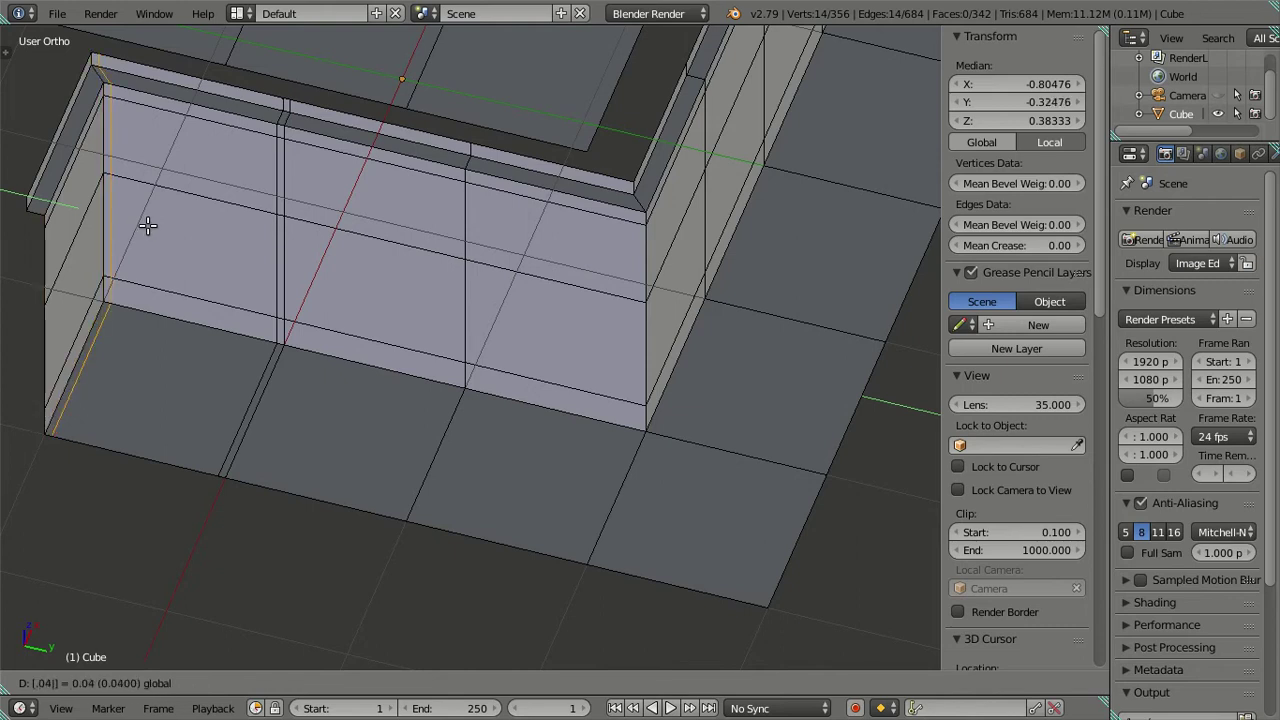
pyautogui.moveTo(146, 226); pyautogui.dragTo(146, 226)
# Add a loop cut on the second panel, leaving it in place
pyautogui.hotkey('ctrl', 'r')
pyautogui.click(355, 243)
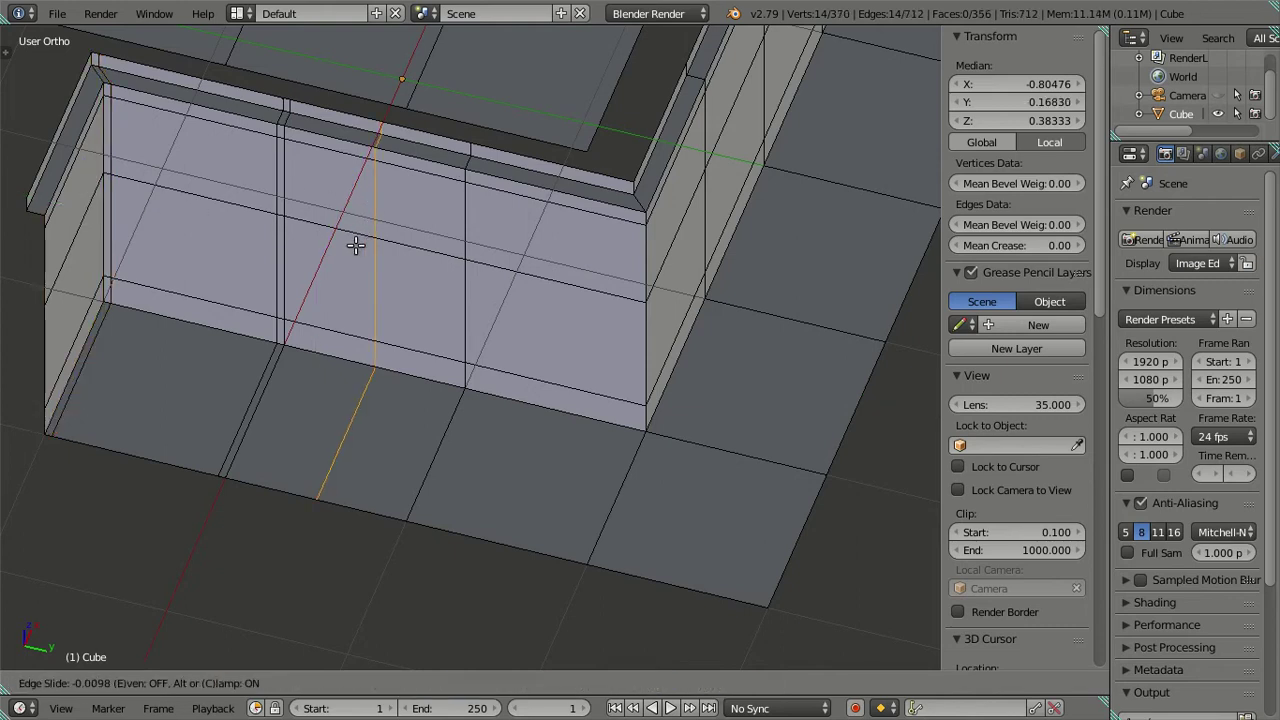
pyautogui.click(172, 227)
pyautogui.moveTo(268, 248); pyautogui.dragTo(327, 263)
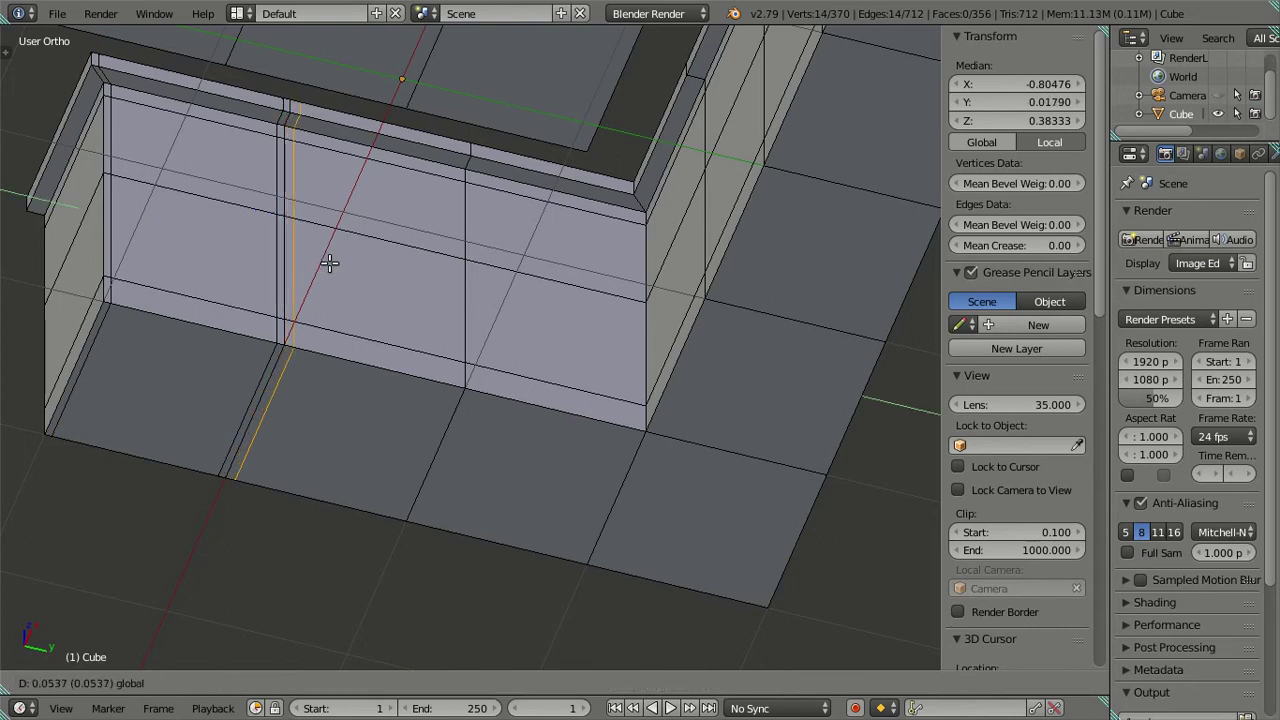
pyautogui.write('04')
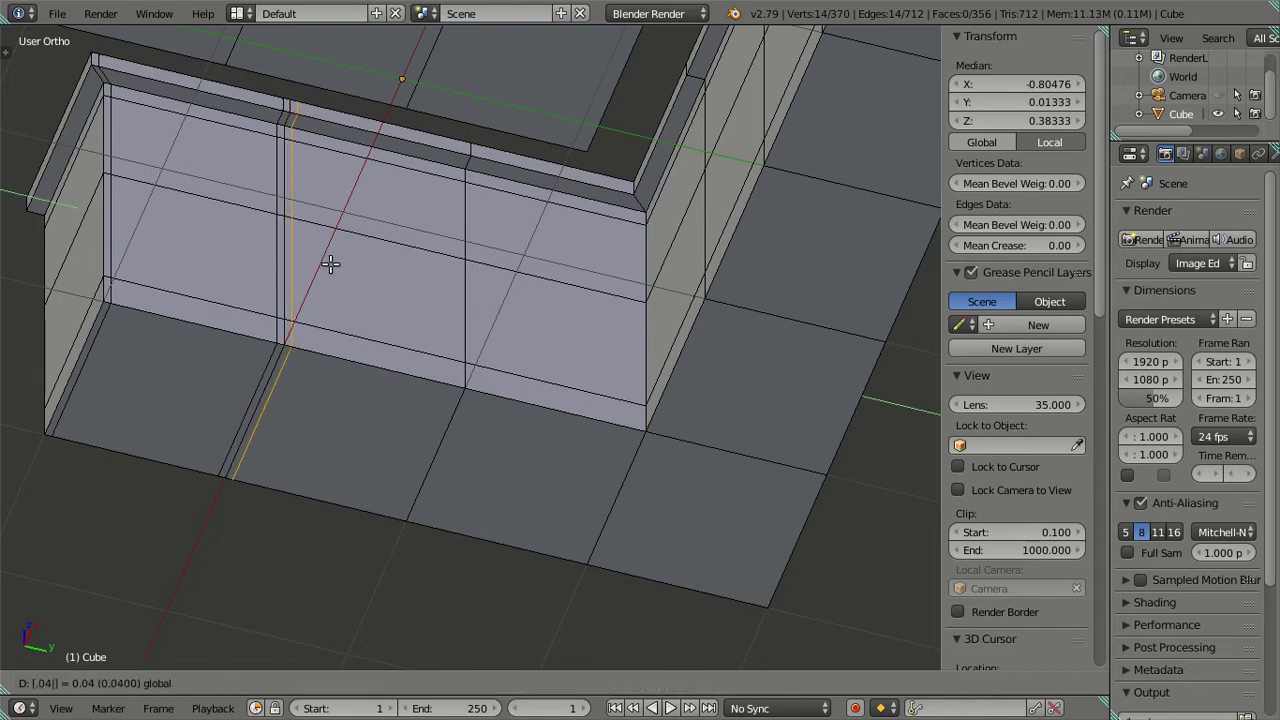
pyautogui.press('Escape')
# Cut a vertical loop on the counter front and slide it next to the third seam
pyautogui.hotkey('ctrl', 'e')
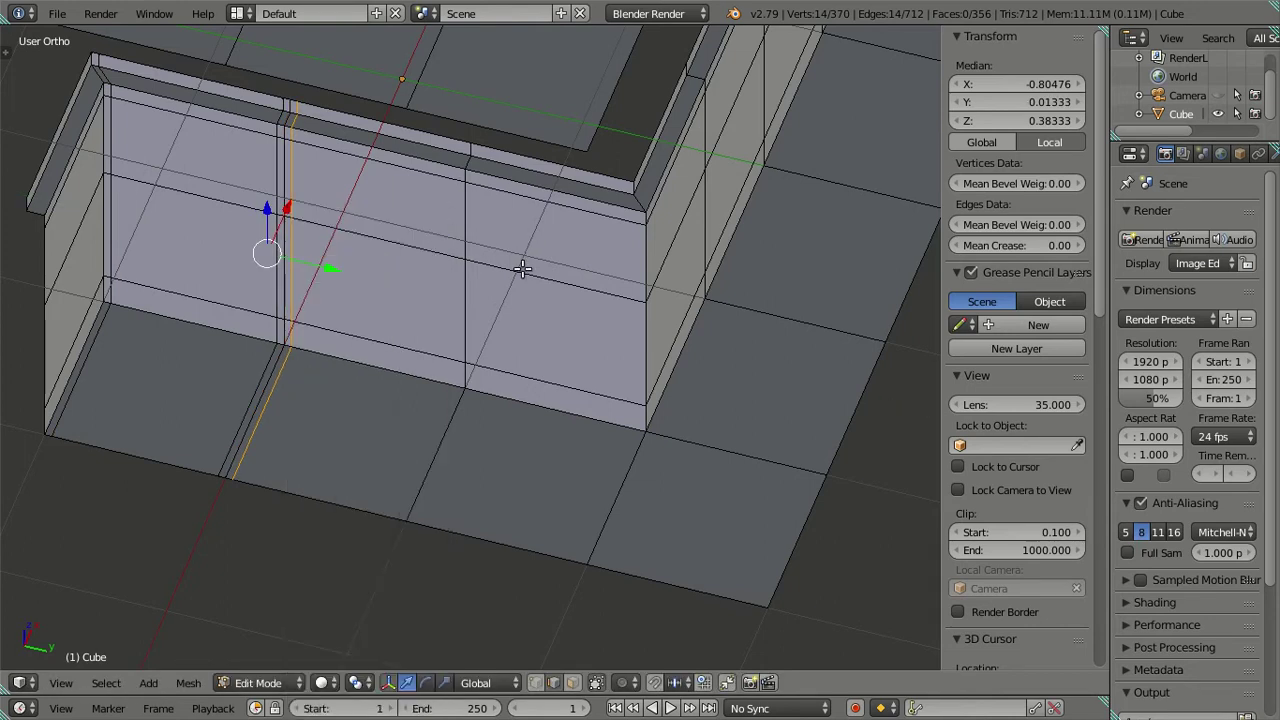
pyautogui.hotkey('ctrl', 'r')
pyautogui.click(397, 245)
pyautogui.click(510, 300)
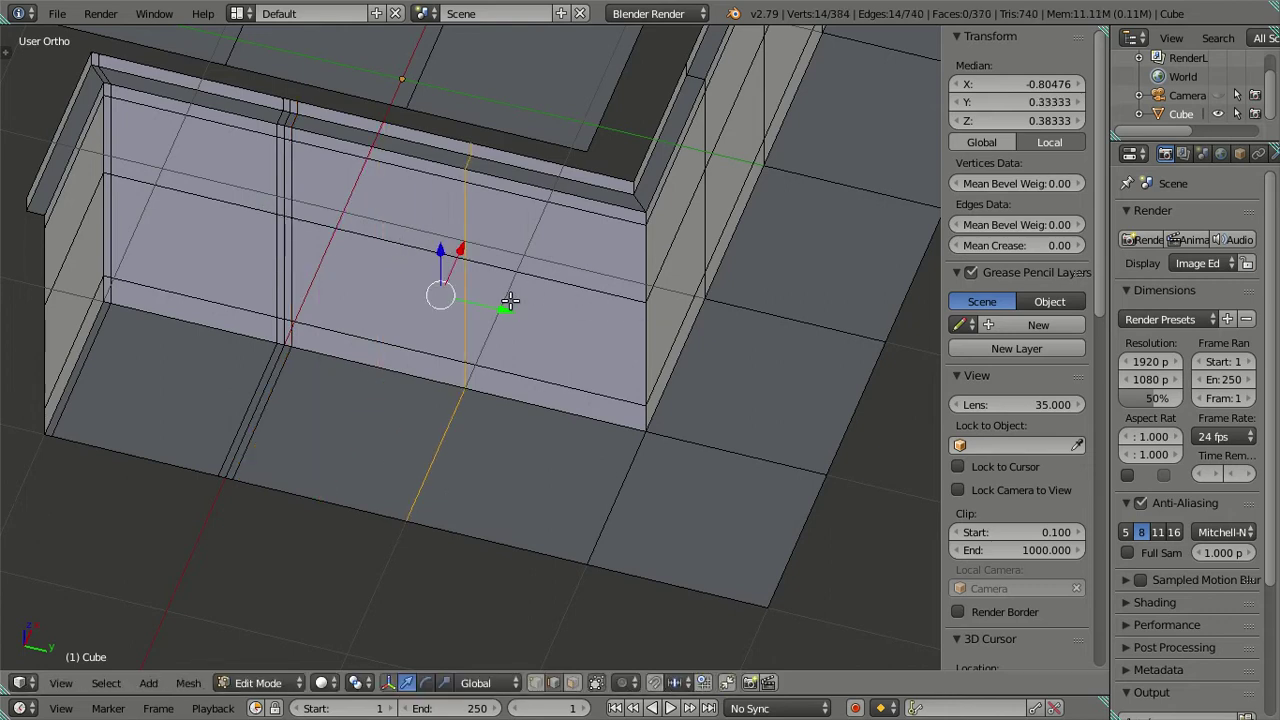
pyautogui.moveTo(504, 308); pyautogui.dragTo(492, 304)
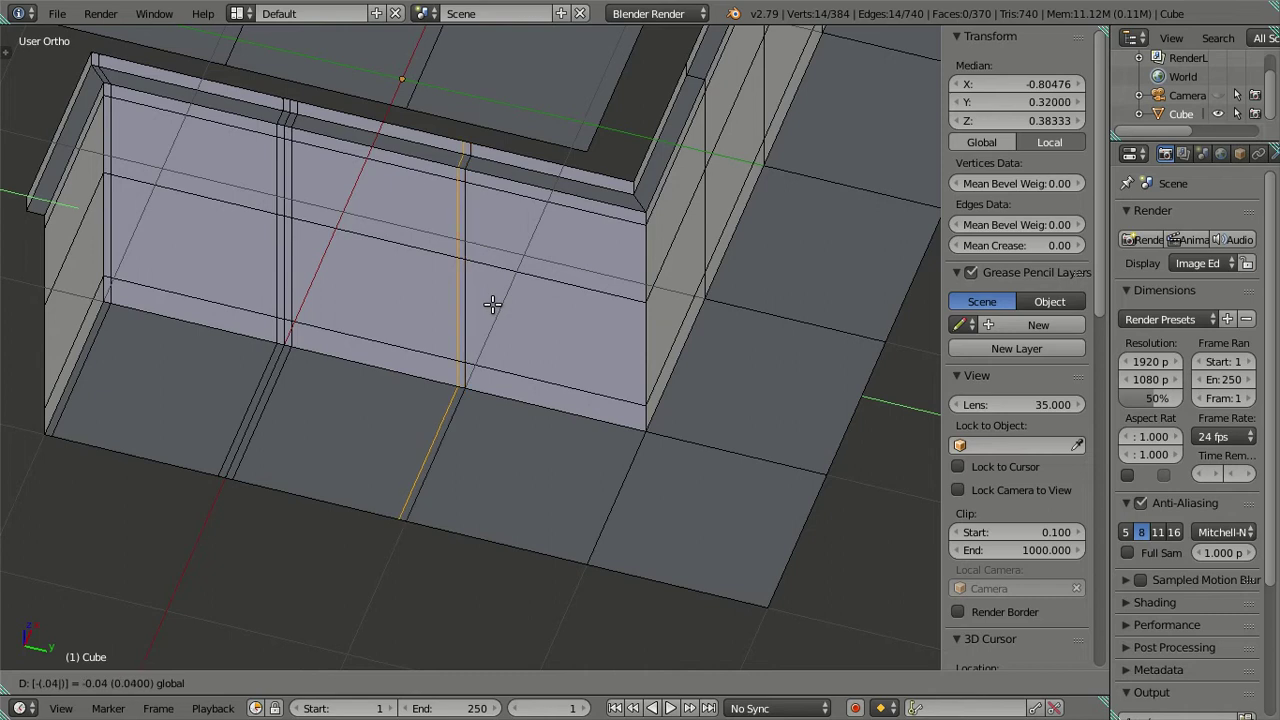
pyautogui.moveTo(492, 304); pyautogui.dragTo(494, 303)
# Add loops in the right panel beside the seam and near the right corner
pyautogui.hotkey('ctrl', 'r')
pyautogui.click(496, 278)
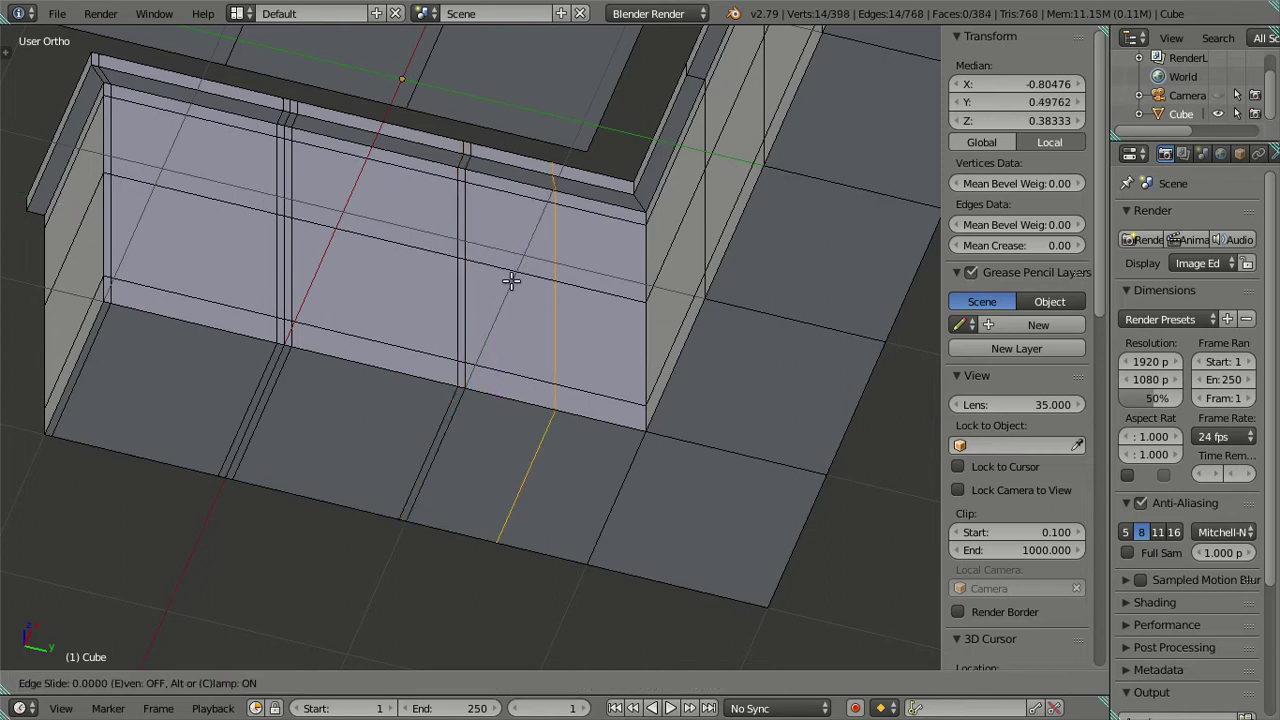
pyautogui.click(334, 270)
pyautogui.moveTo(498, 300); pyautogui.dragTo(513, 305)
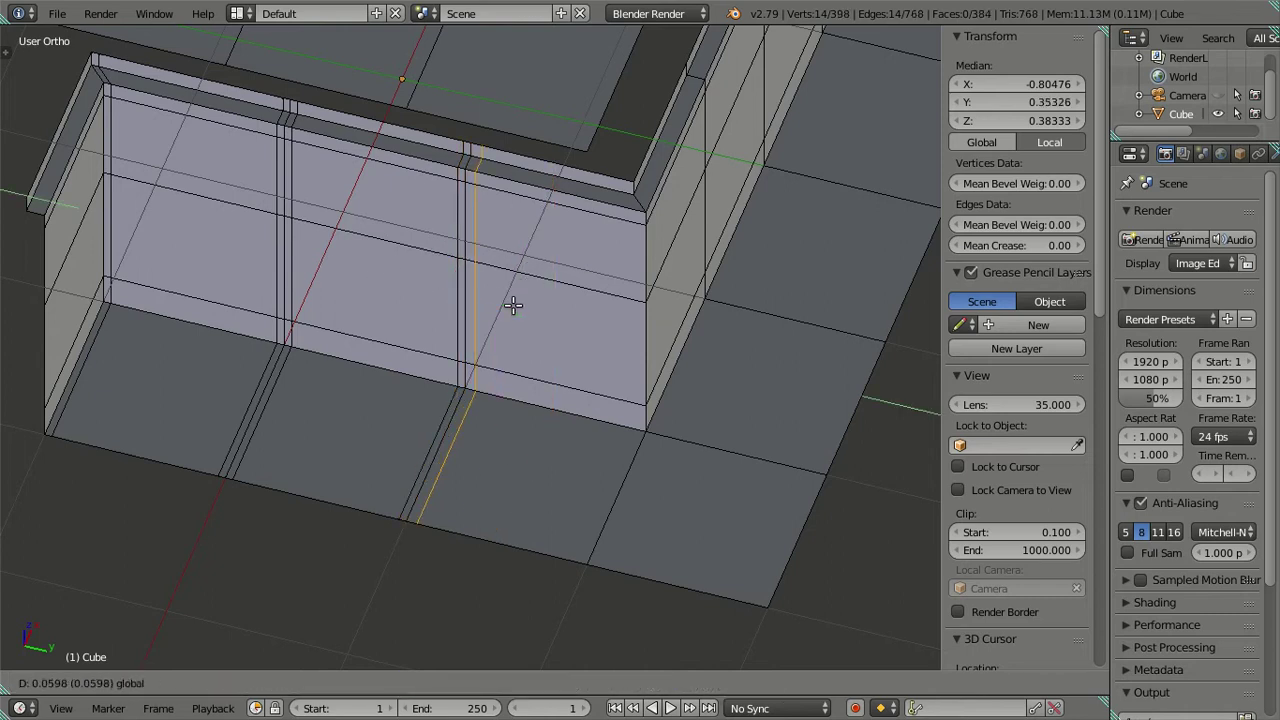
pyautogui.click(513, 303)
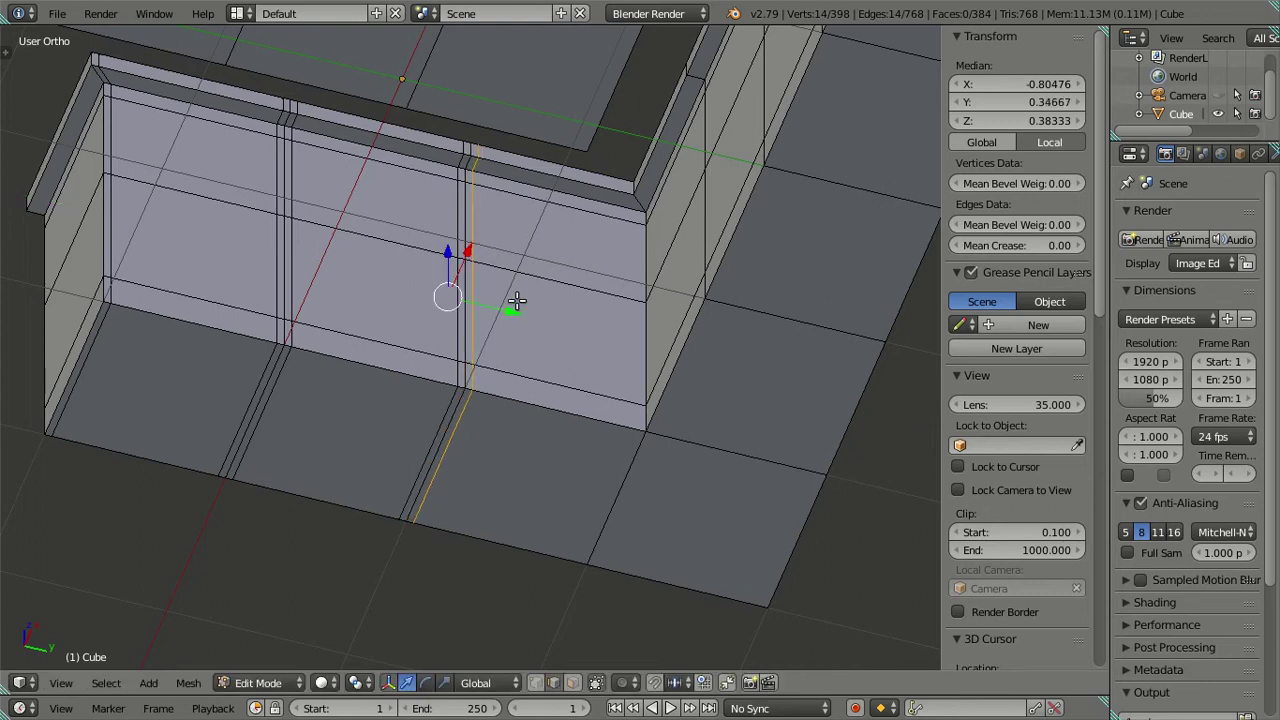
pyautogui.hotkey('ctrl', 'r')
pyautogui.click(588, 290)
pyautogui.click(758, 349)
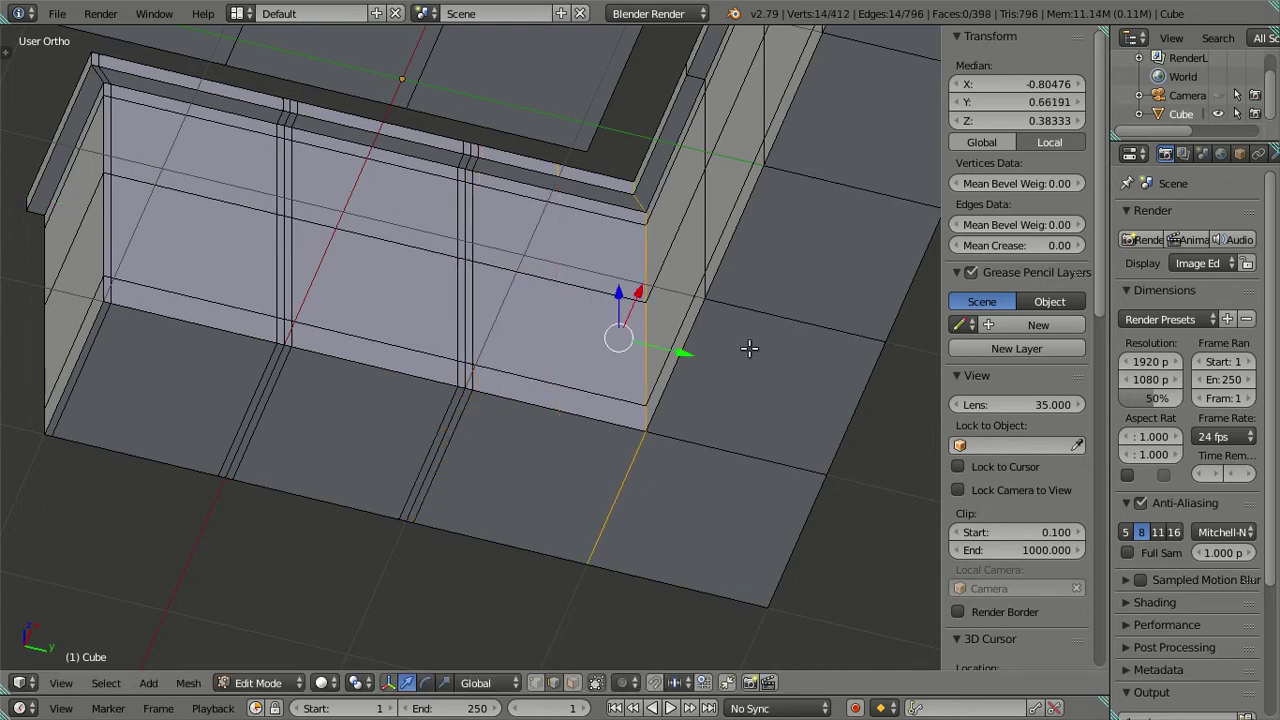
pyautogui.moveTo(677, 352); pyautogui.dragTo(660, 352)
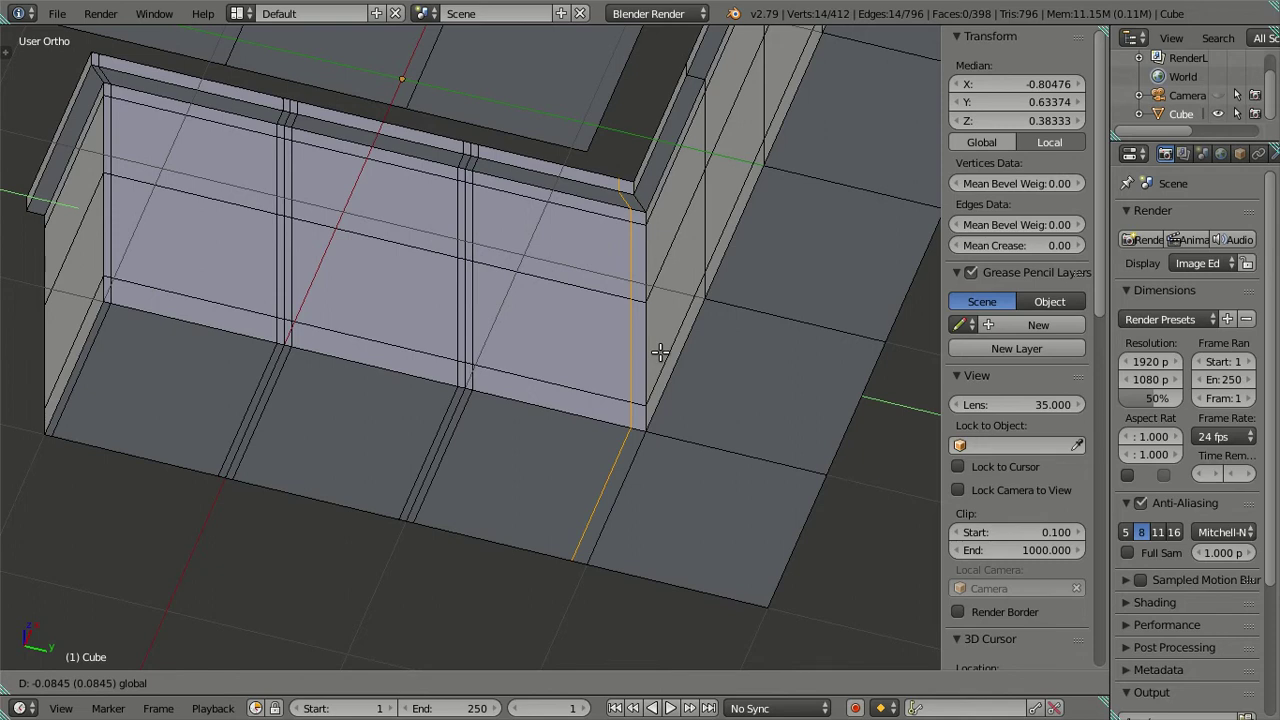
# Finish the loop cut near the right corner and turn the view toward the side counter
pyautogui.moveTo(660, 352); pyautogui.dragTo(639, 341)
pyautogui.press('a')
pyautogui.moveTo(639, 341)
pyautogui.mouseDown(button='middle')
pyautogui.moveTo(654, 366)
pyautogui.moveTo(754, 360)
pyautogui.mouseUp(button='middle')
pyautogui.scroll(2, 451, 346)
pyautogui.scroll(2, 463, 333)
pyautogui.moveTo(463, 333)
pyautogui.mouseDown(button='middle')
pyautogui.moveTo(400, 394)
pyautogui.moveTo(374, 357)
pyautogui.moveTo(391, 354)
pyautogui.mouseUp(button='middle')
# Add a vertical loop cut on the side counter front near the corner
pyautogui.hotkey('ctrl', 'r')
pyautogui.click(395, 374)
pyautogui.click(36, 399)
pyautogui.moveTo(374, 318); pyautogui.dragTo(381, 319)
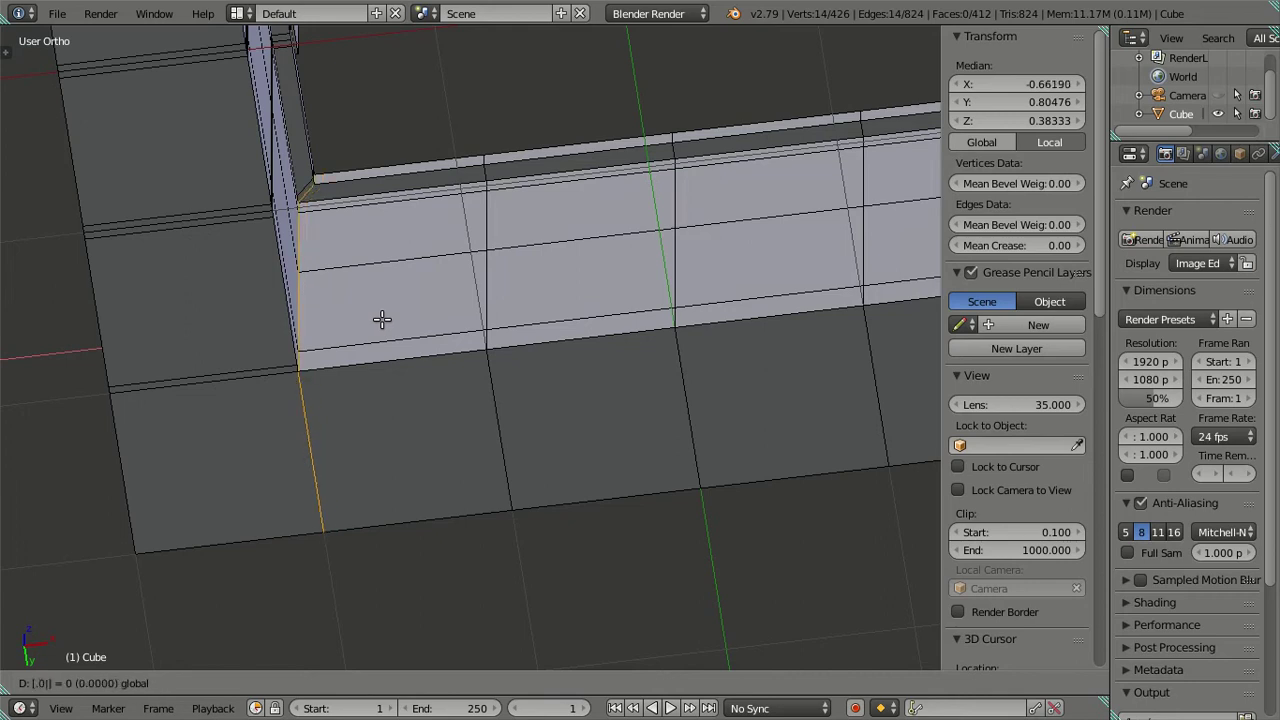
pyautogui.moveTo(381, 319); pyautogui.dragTo(381, 320)
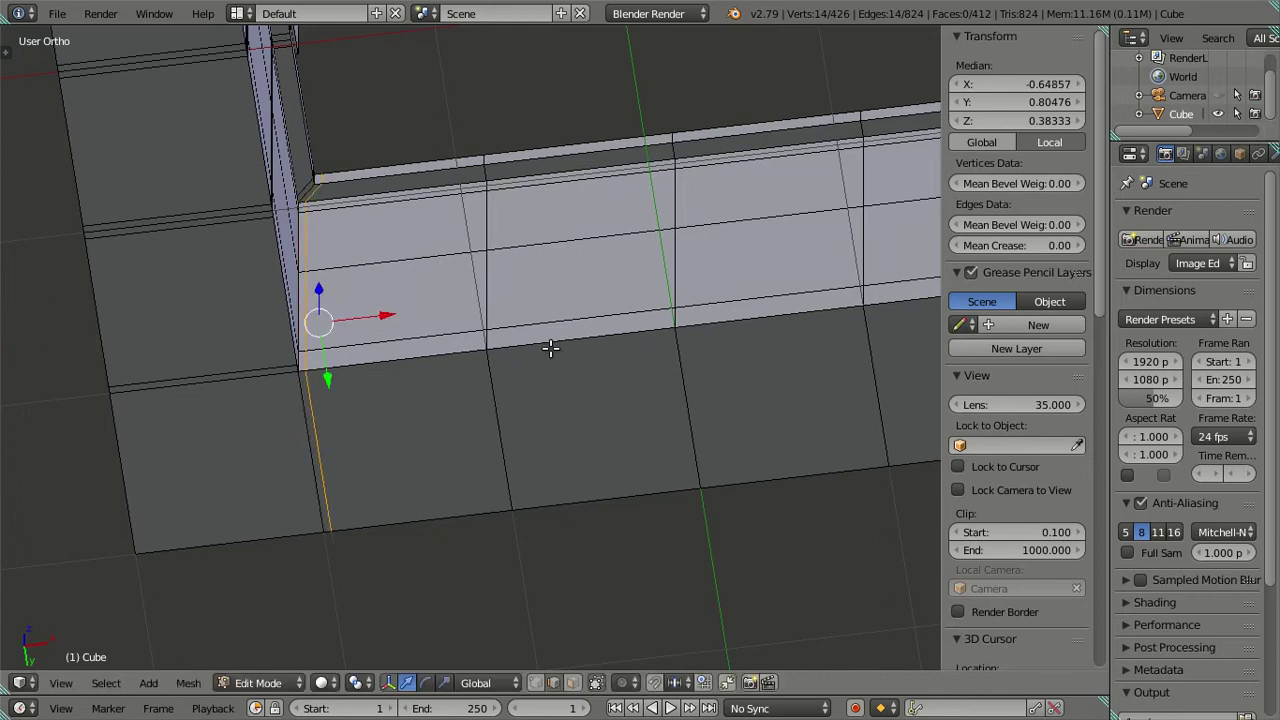
# Add a second side-counter loop offset by -0.04 to form a narrow gap
pyautogui.hotkey('ctrl', 'r')
pyautogui.click(443, 358)
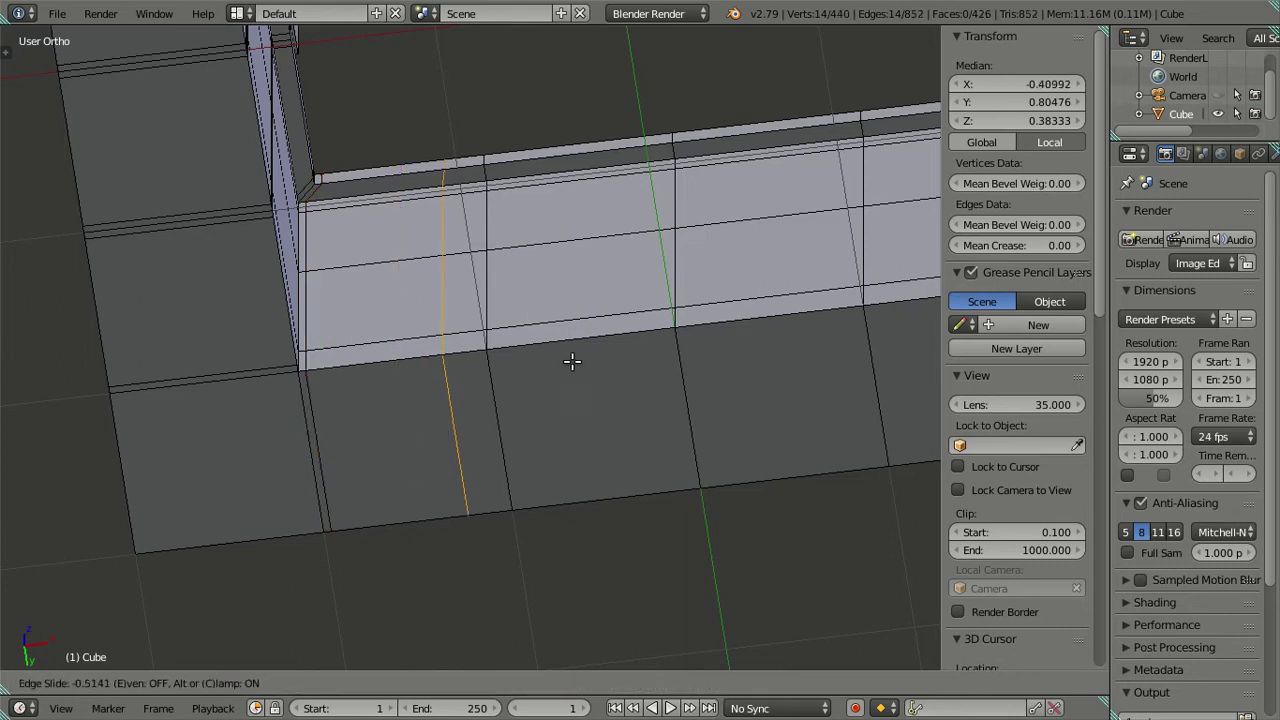
pyautogui.click(545, 352)
pyautogui.moveTo(541, 297); pyautogui.dragTo(536, 293)
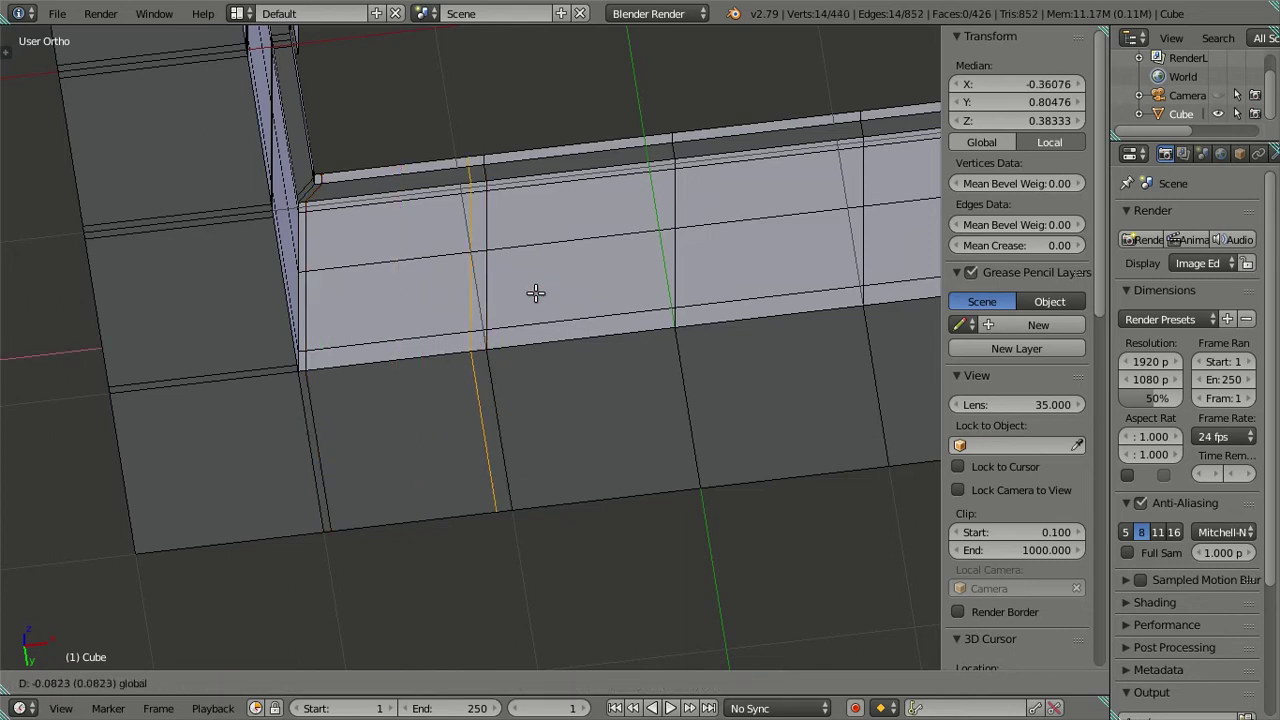
pyautogui.write('-0.0')
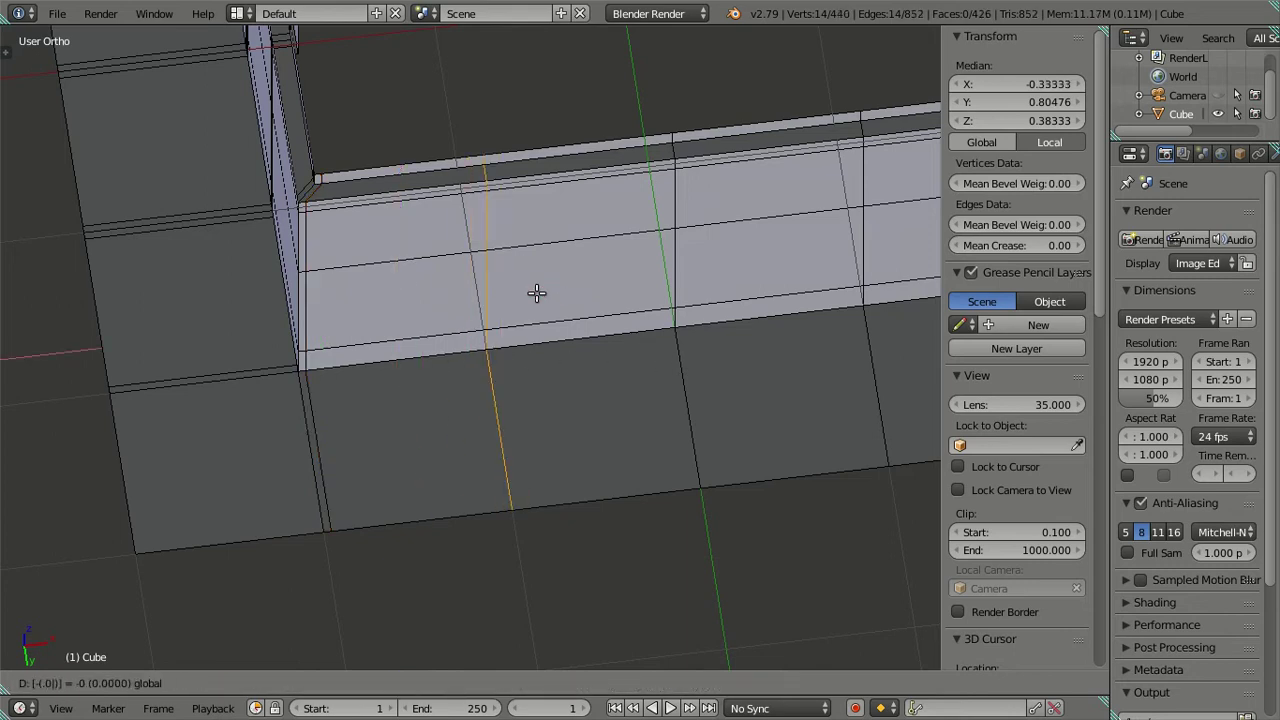
pyautogui.write('4')
pyautogui.press('Return')
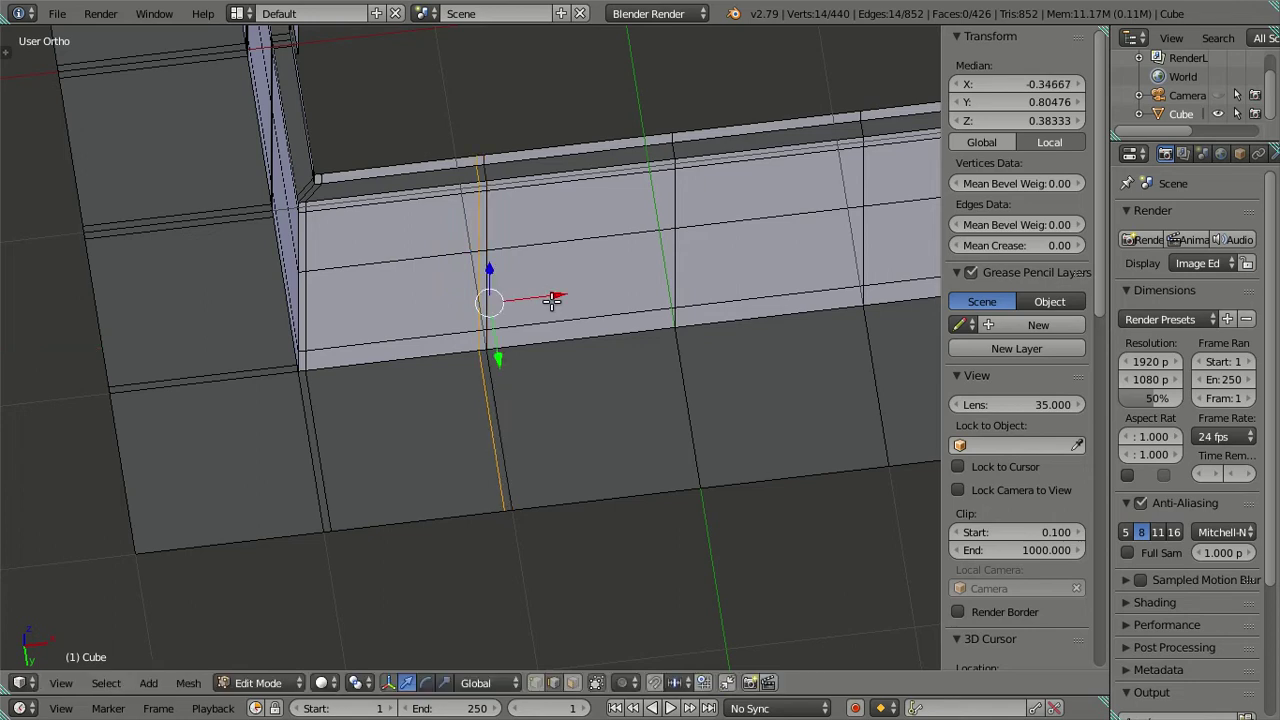
pyautogui.moveTo(583, 242)
pyautogui.mouseDown(button='middle')
pyautogui.moveTo(617, 266)
pyautogui.moveTo(577, 297)
pyautogui.moveTo(464, 253)
pyautogui.mouseUp(button='middle')
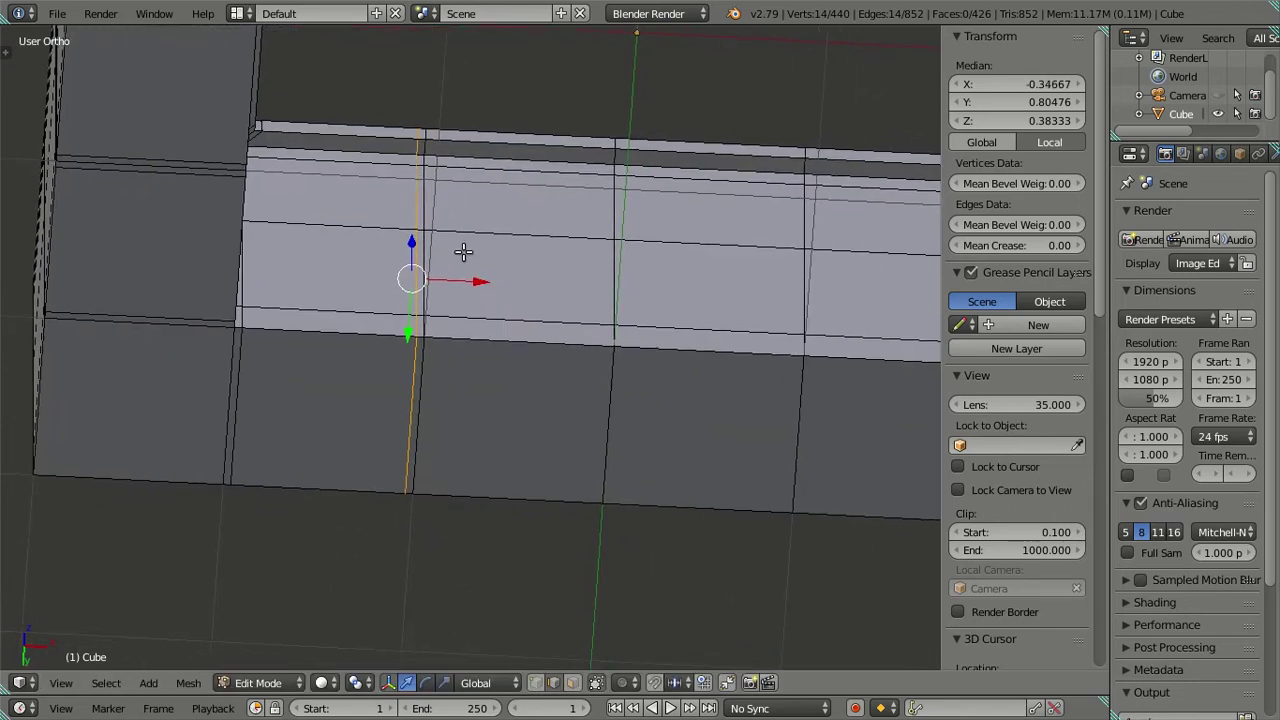
# Add a loop cut beside the existing seam, slid to 0.804
pyautogui.hotkey('ctrl', 'r')
pyautogui.click(493, 250)
pyautogui.click(323, 251)
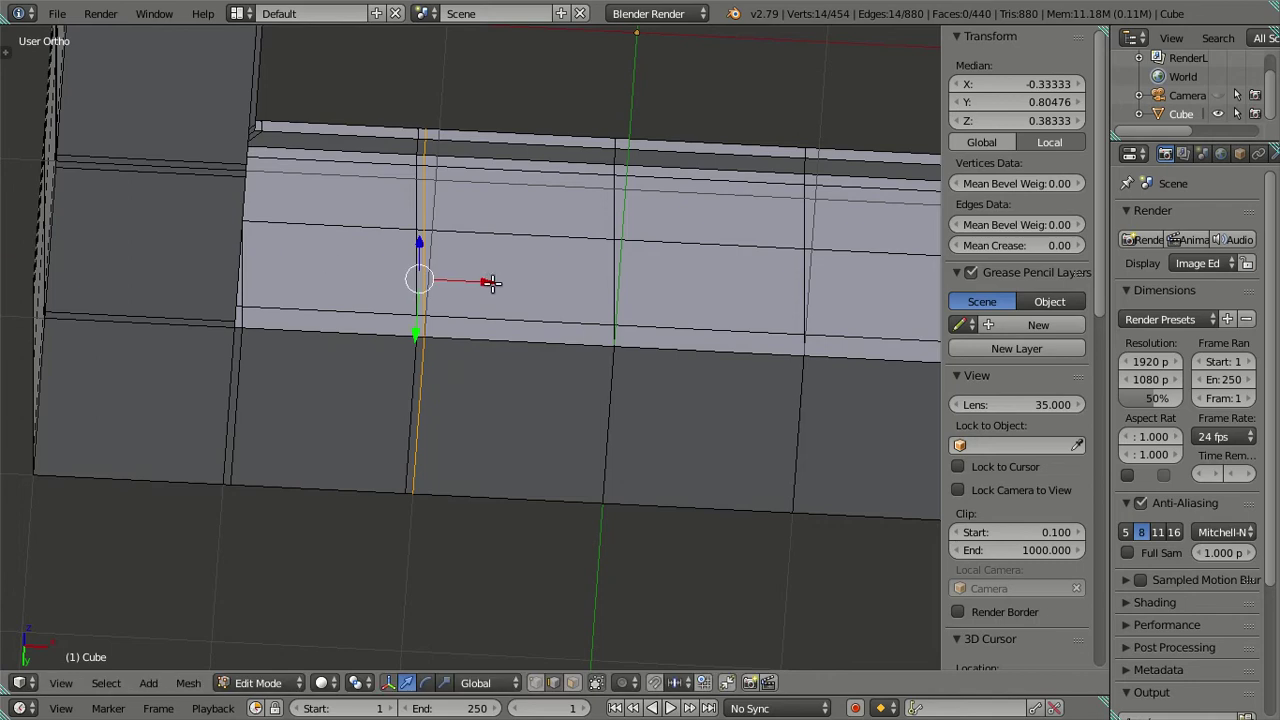
pyautogui.moveTo(483, 282); pyautogui.dragTo(499, 286)
pyautogui.write('.804')
pyautogui.press('Return')
# Add another loop farther along the counter and slide it along X
pyautogui.hotkey('ctrl', 'r')
pyautogui.click(608, 351)
pyautogui.click(694, 294)
pyautogui.press('g')
pyautogui.press('x')
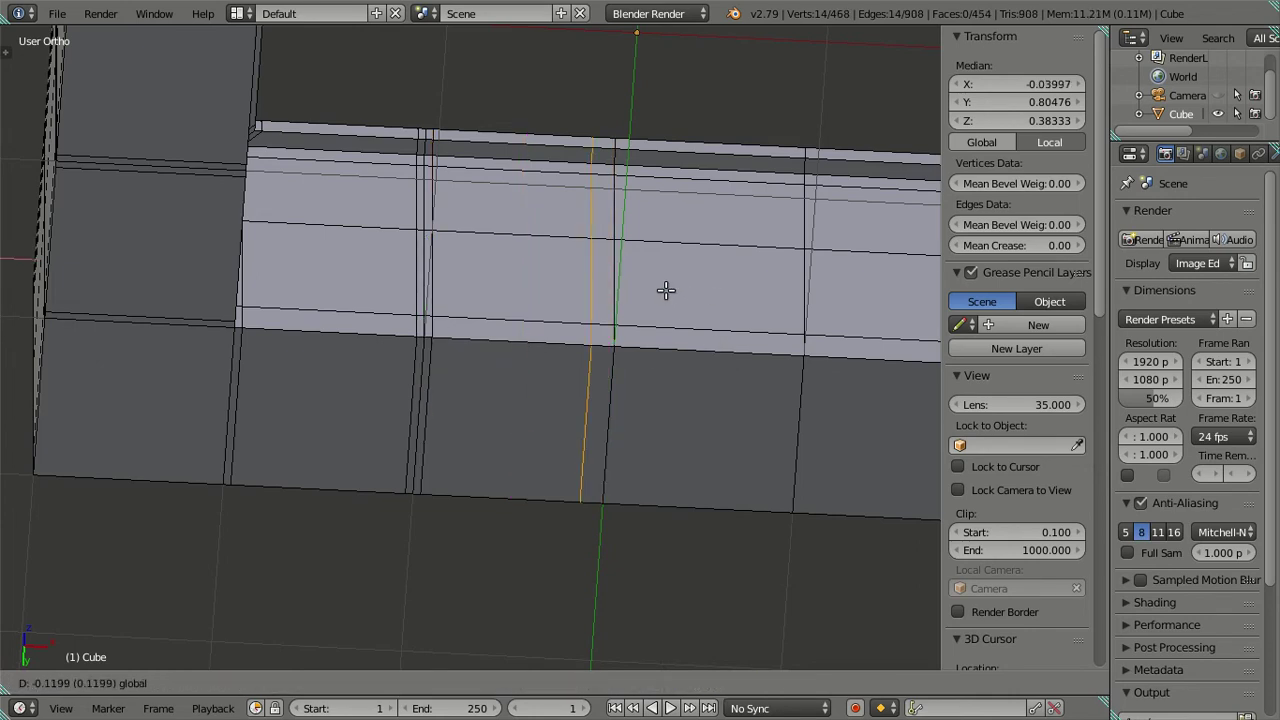
pyautogui.rightClick(666, 290)
pyautogui.press('g')
pyautogui.press('x')
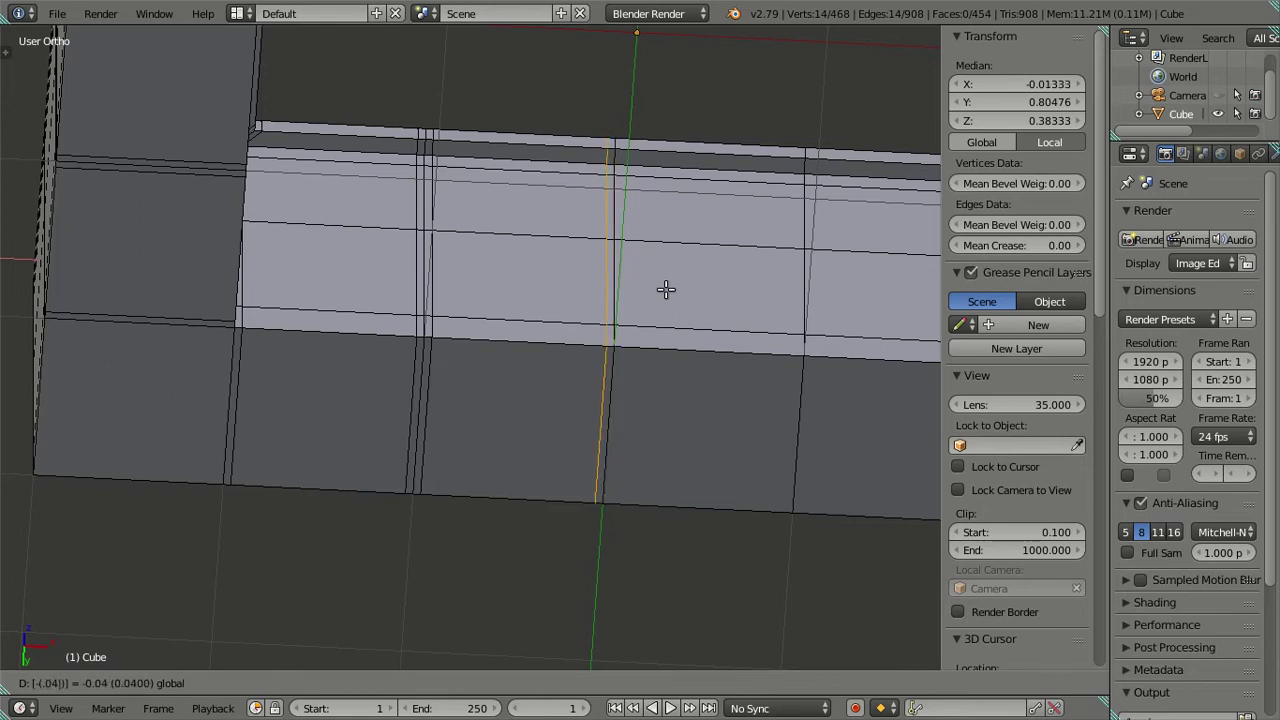
pyautogui.click(668, 293)
# Cut a new vertical edge loop in the next section of the counter
pyautogui.keyDown('shift'); pyautogui.moveTo(773, 388); pyautogui.dragTo(417, 377, button='middle'); pyautogui.keyUp('shift')
pyautogui.press('a')
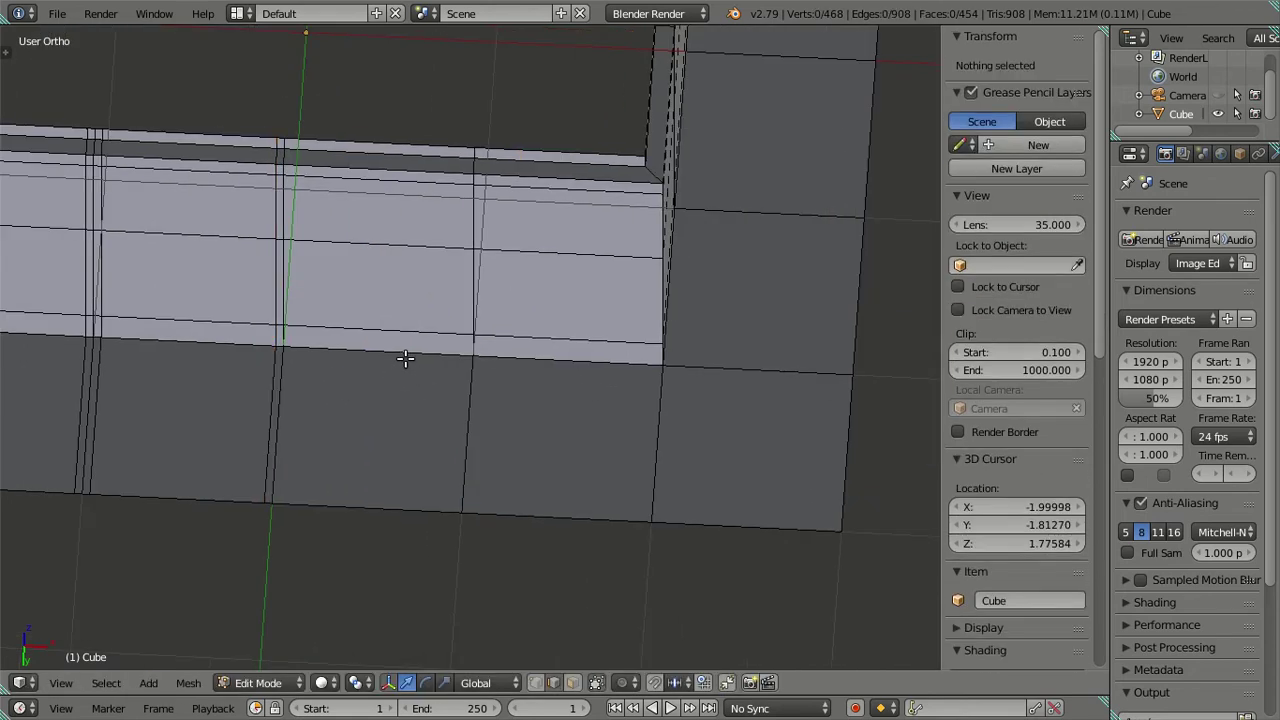
pyautogui.hotkey('ctrl', 'r')
pyautogui.click(405, 358)
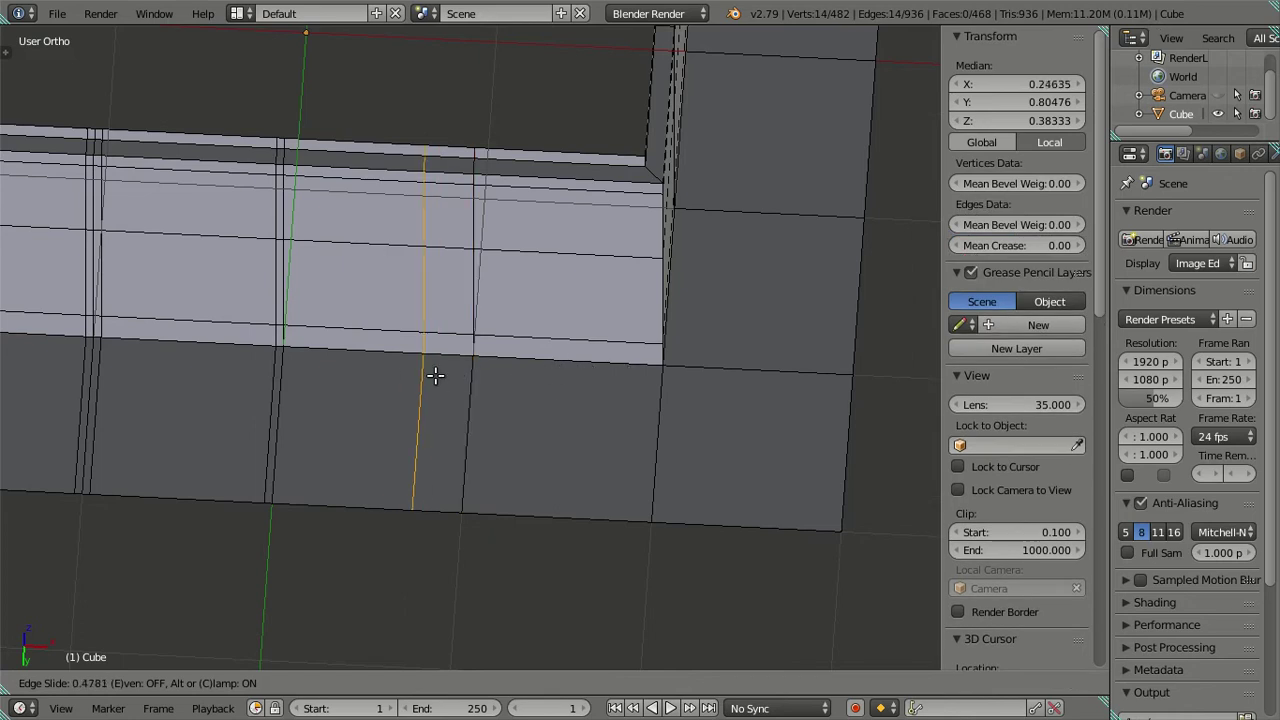
pyautogui.click(242, 358)
pyautogui.moveTo(443, 397); pyautogui.dragTo(429, 397, button='middle')
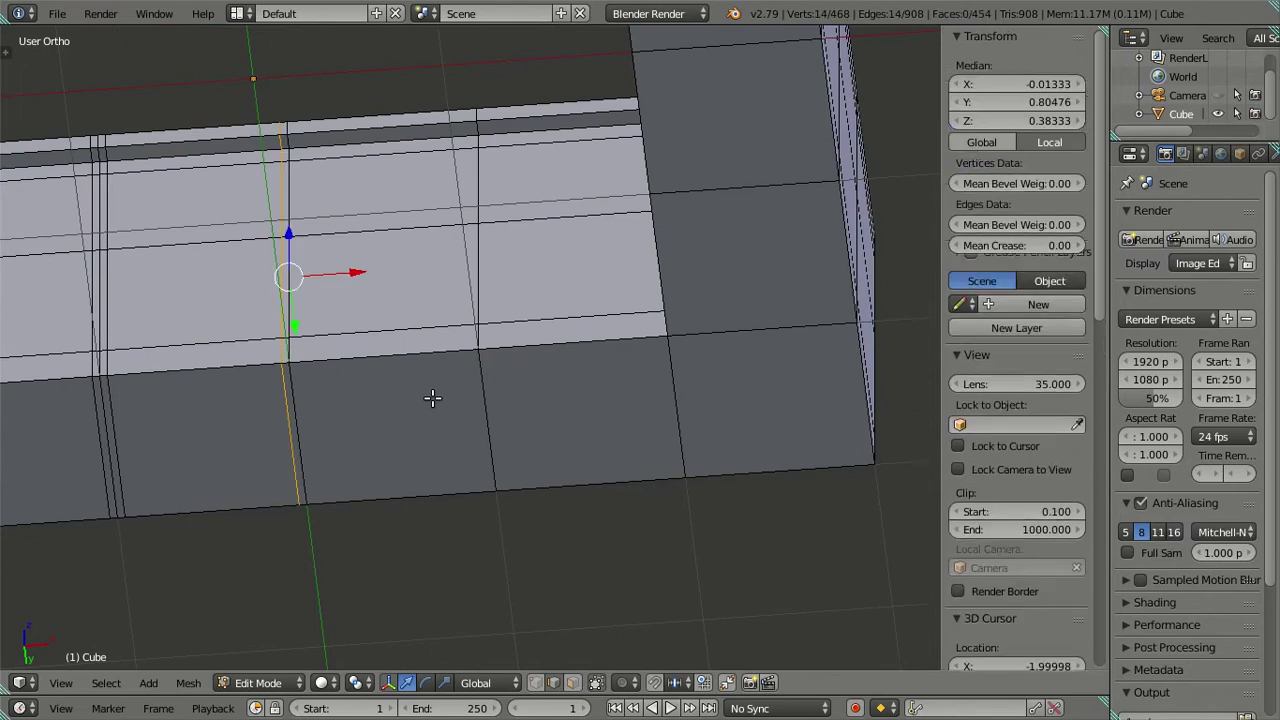
# Add a loop cut beside the existing edge and move it into position
pyautogui.hotkey('ctrl', 'r')
pyautogui.click(380, 366)
pyautogui.click(77, 394)
pyautogui.press('g')
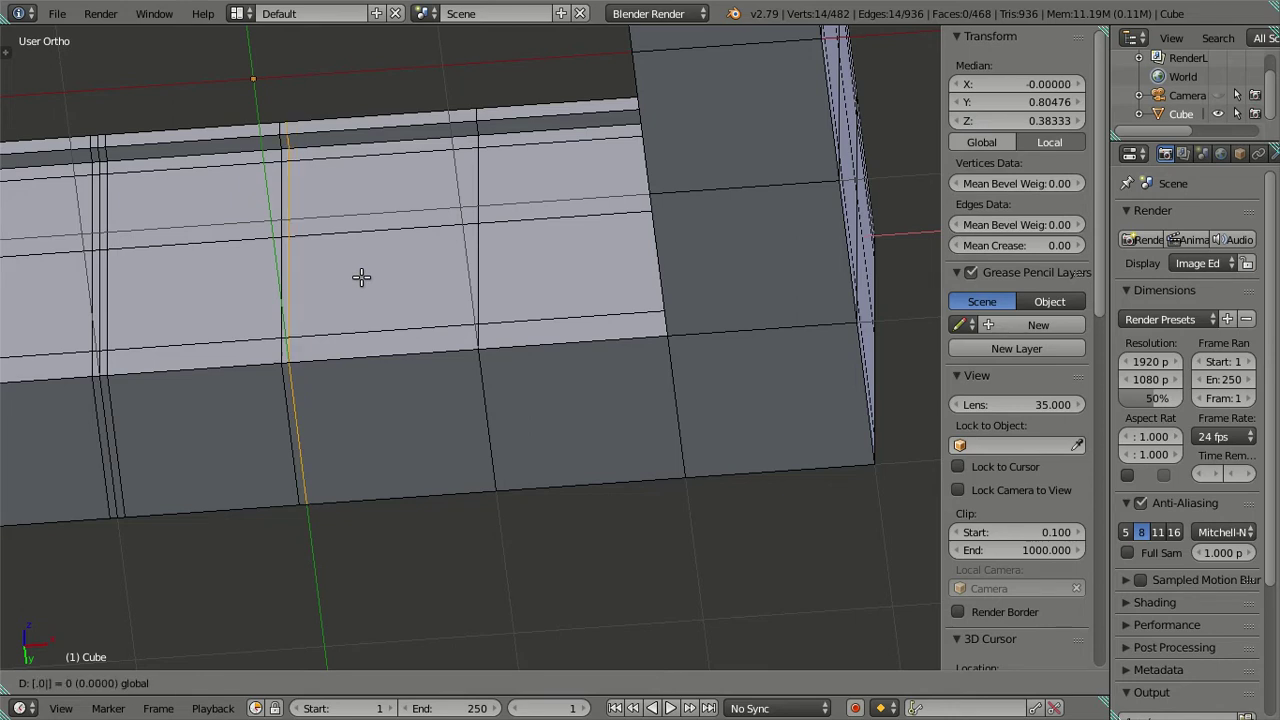
pyautogui.click(385, 270)
pyautogui.moveTo(385, 270)
pyautogui.mouseDown(button='middle')
pyautogui.moveTo(457, 306)
pyautogui.moveTo(471, 300)
pyautogui.mouseUp(button='middle')
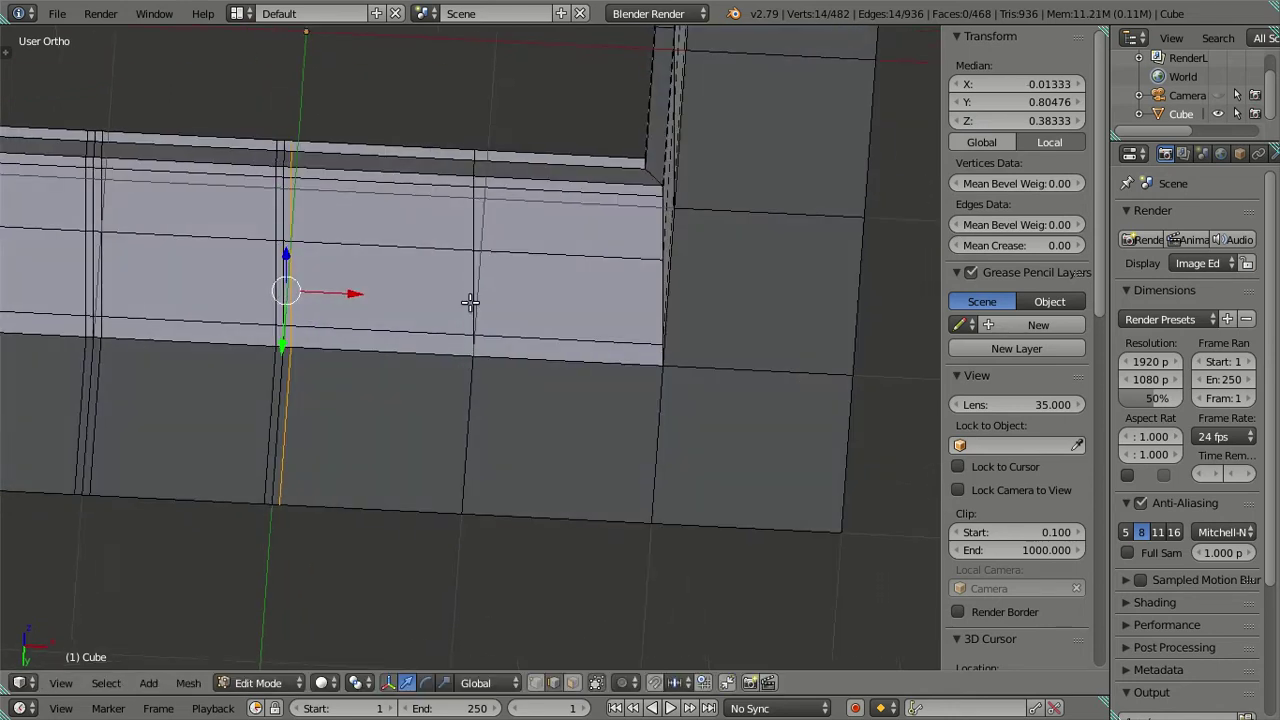
# Place a vertical loop plus a partner moved 0.04 along X, forming a door gap
pyautogui.hotkey('ctrl', 'r')
pyautogui.click(431, 373)
pyautogui.click(714, 403)
pyautogui.press('g')
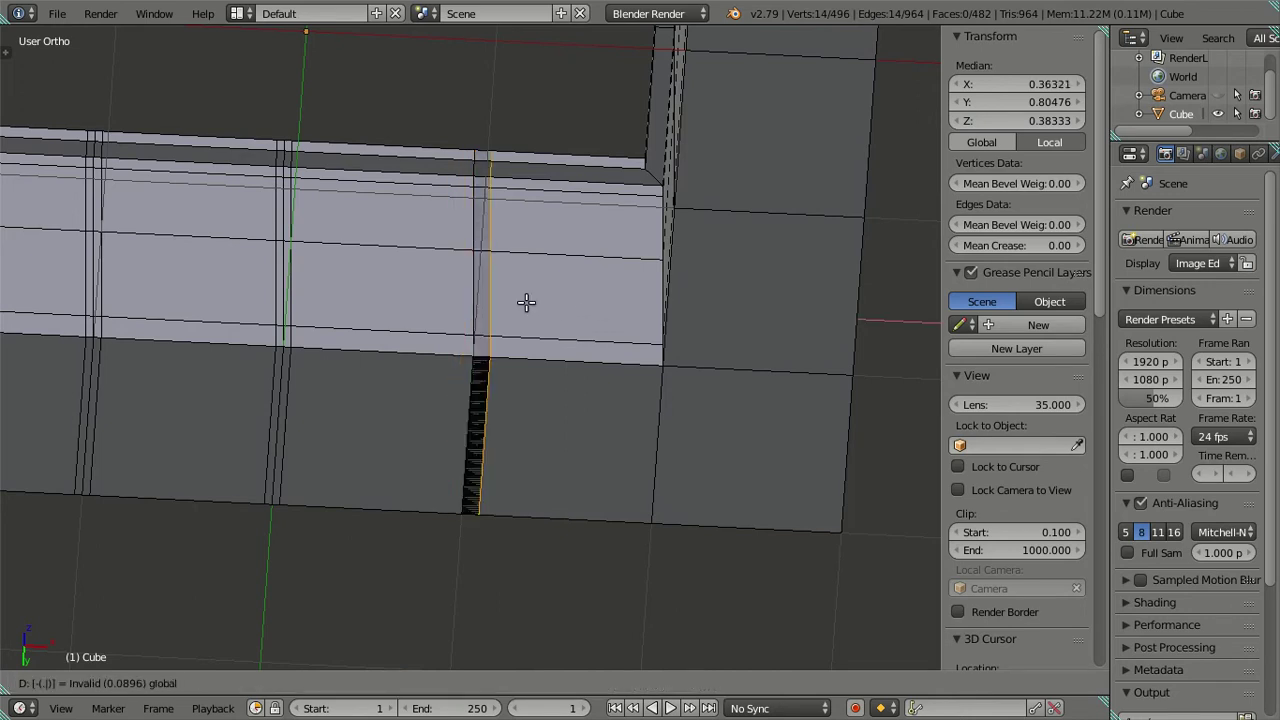
pyautogui.click(540, 340)
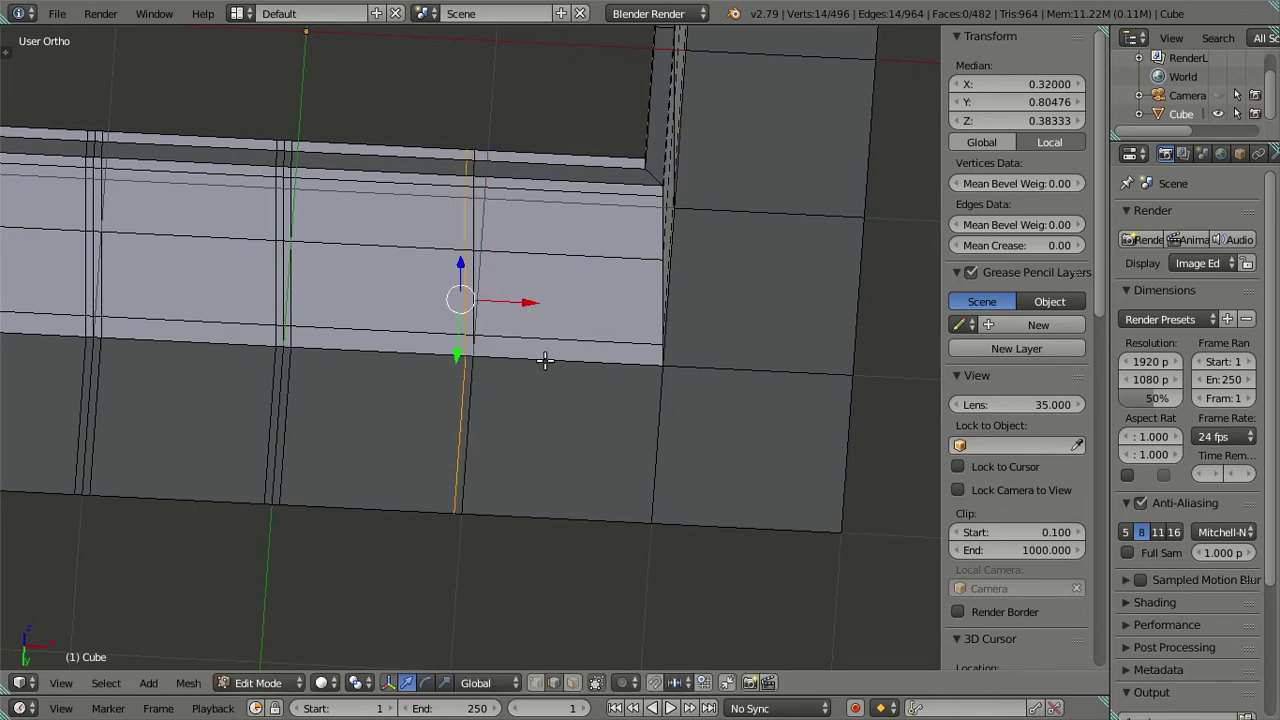
pyautogui.hotkey('ctrl', 'r')
pyautogui.click(543, 357)
pyautogui.rightClick(350, 360)
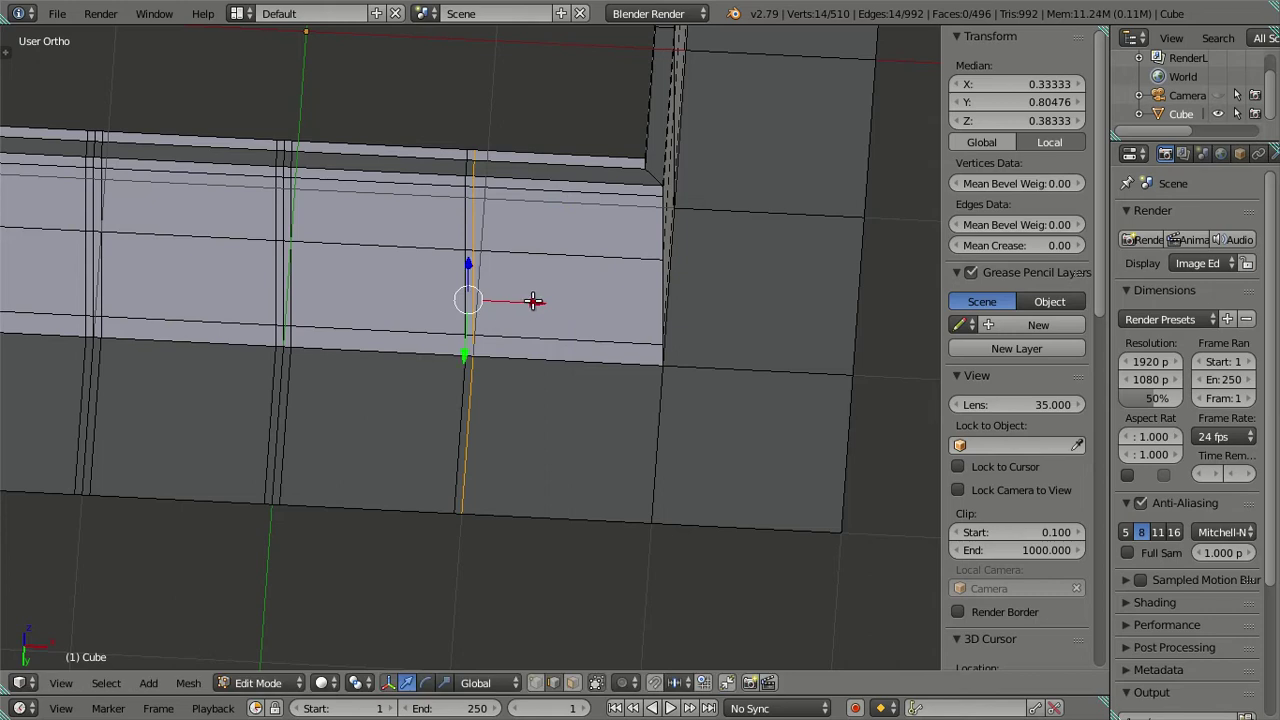
pyautogui.write('gx')
pyautogui.write('.04')
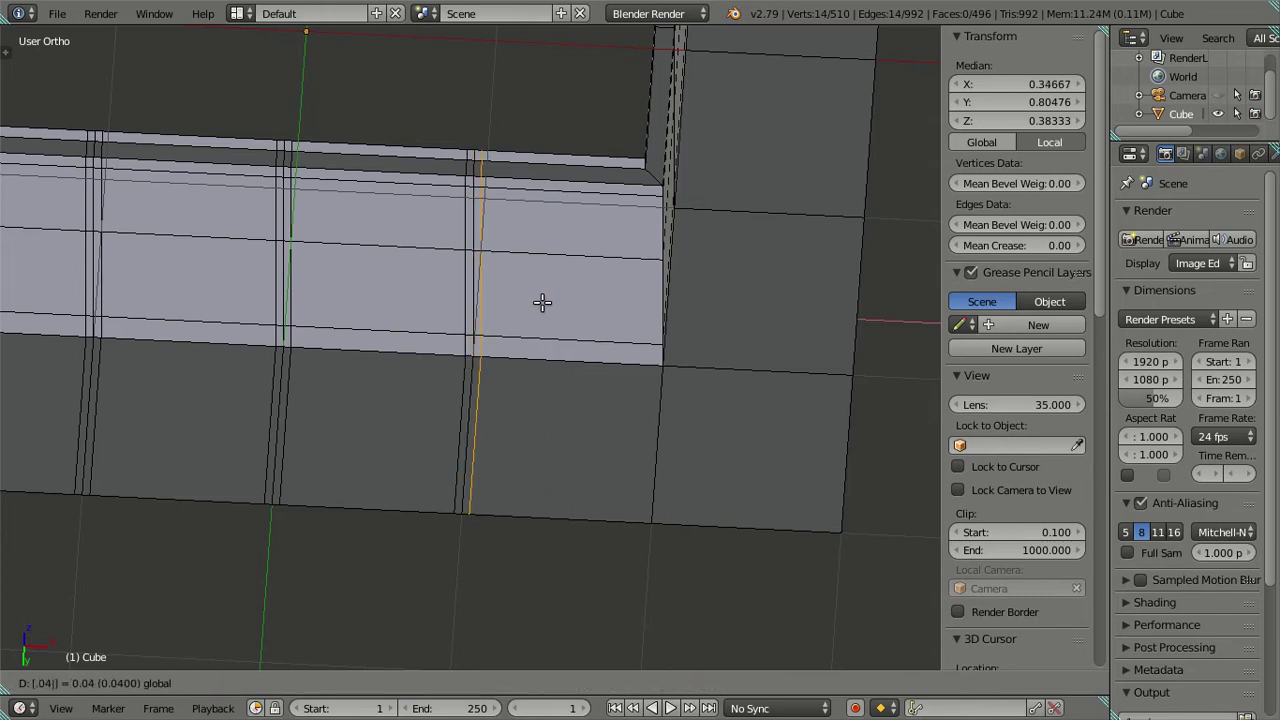
pyautogui.press('Return')
pyautogui.moveTo(563, 371); pyautogui.dragTo(574, 391, button='middle')
# Finish the loop at the wall corner and shift it slightly along X
pyautogui.click(571, 393)
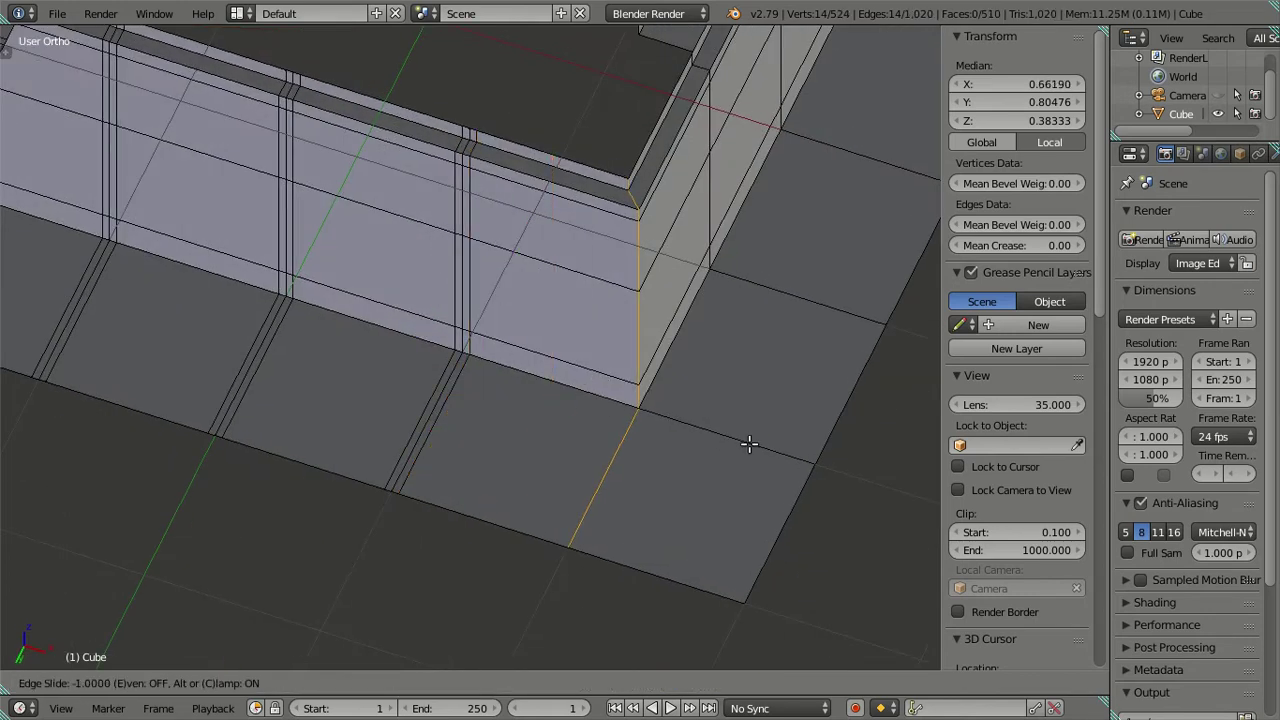
pyautogui.click(708, 416)
pyautogui.moveTo(672, 349); pyautogui.dragTo(660, 344)
pyautogui.moveTo(582, 408)
pyautogui.mouseDown(button='middle')
pyautogui.moveTo(659, 416)
pyautogui.moveTo(349, 409)
pyautogui.moveTo(389, 389)
pyautogui.moveTo(293, 375)
pyautogui.mouseUp(button='middle')
pyautogui.press('a')
# Add a loop near the side wall's left edge and fix its Y offset
pyautogui.hotkey('ctrl', 'r')
pyautogui.click(291, 371)
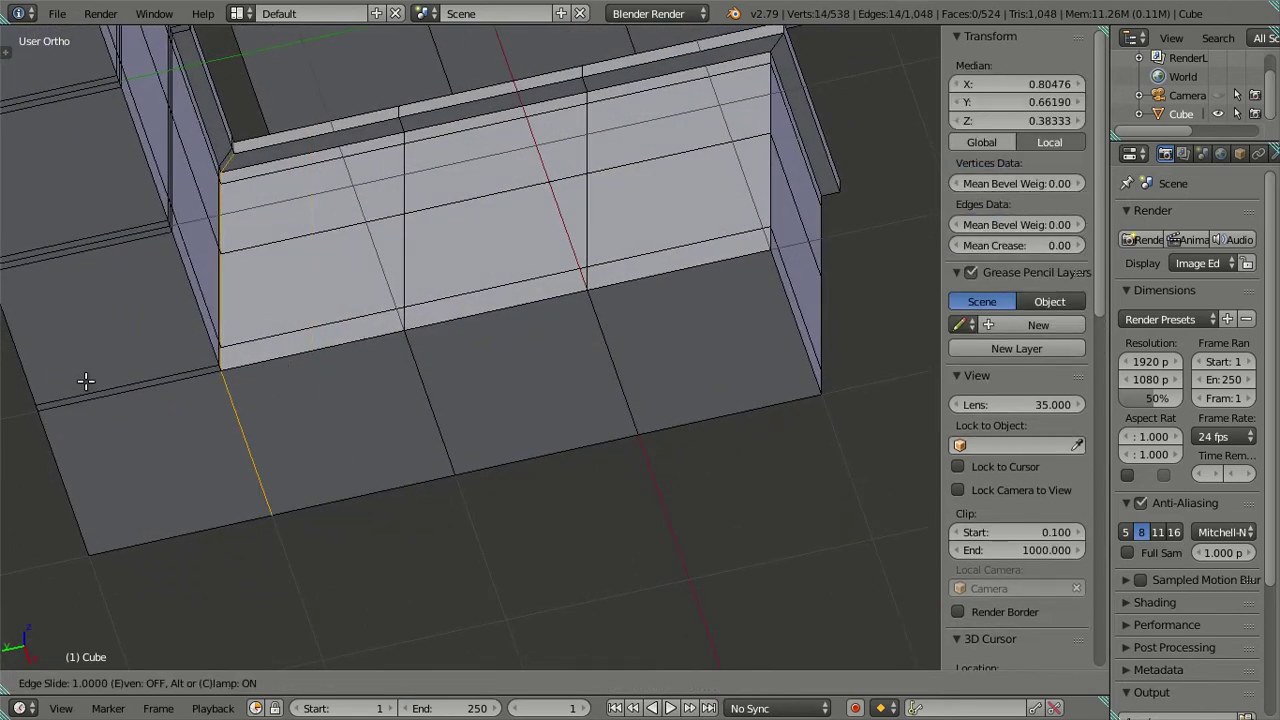
pyautogui.click(308, 310)
pyautogui.moveTo(175, 310); pyautogui.dragTo(190, 313)
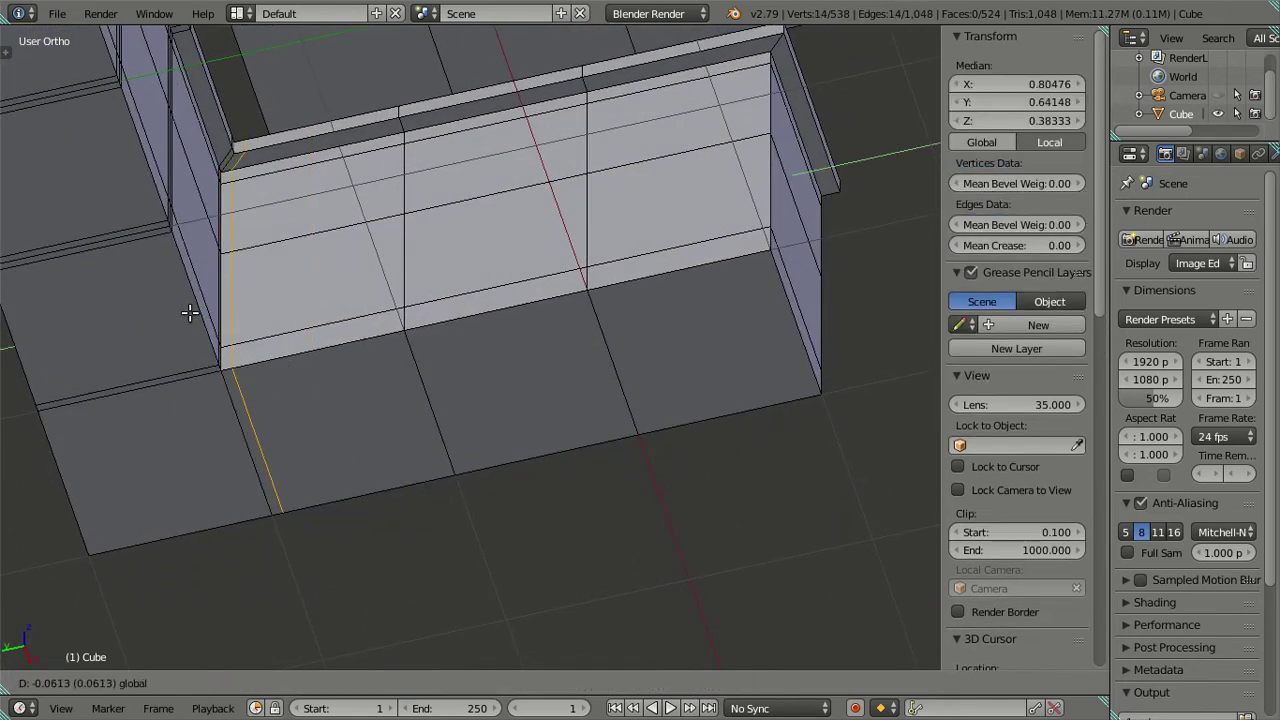
pyautogui.write('-0')
pyautogui.press('Return')
pyautogui.moveTo(330, 374)
pyautogui.mouseDown(button='middle')
pyautogui.moveTo(380, 380)
pyautogui.moveTo(349, 319)
pyautogui.mouseUp(button='middle')
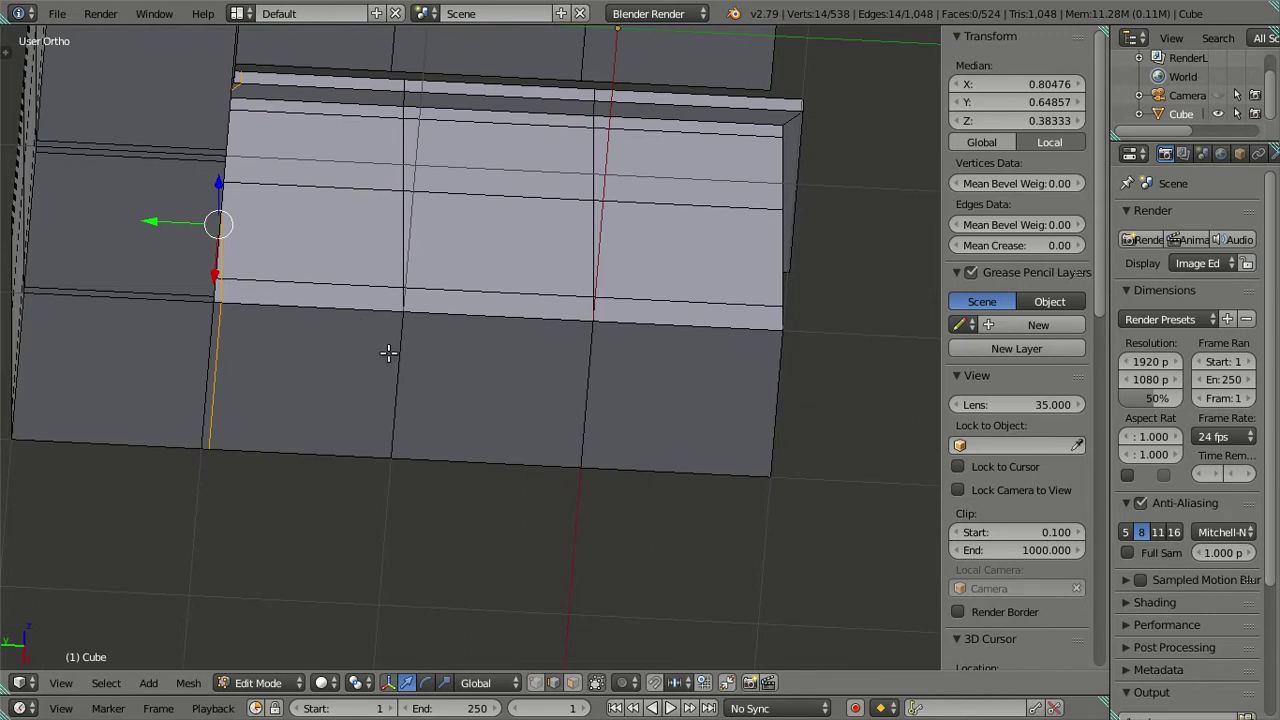
# Add a vertical loop in the middle of the side wall, moved along Y
pyautogui.hotkey('ctrl', 'r')
pyautogui.click(368, 329)
pyautogui.click(512, 347)
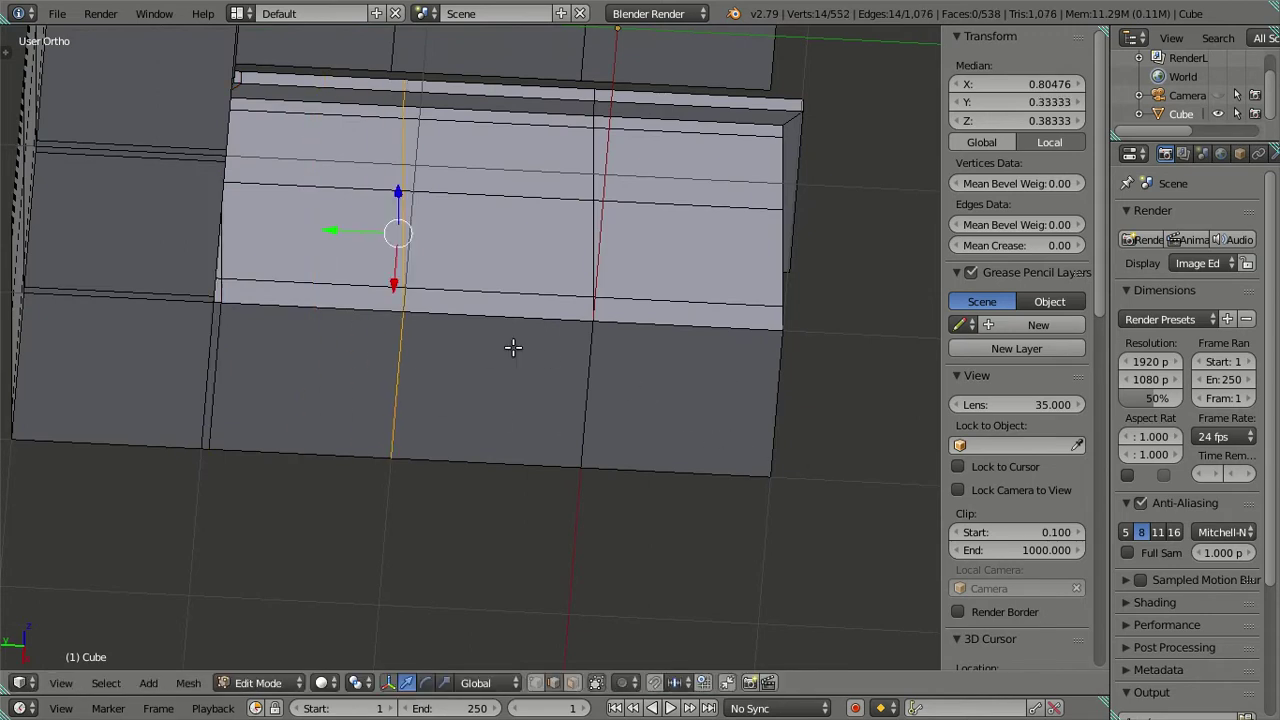
pyautogui.press('g')
pyautogui.press('y')
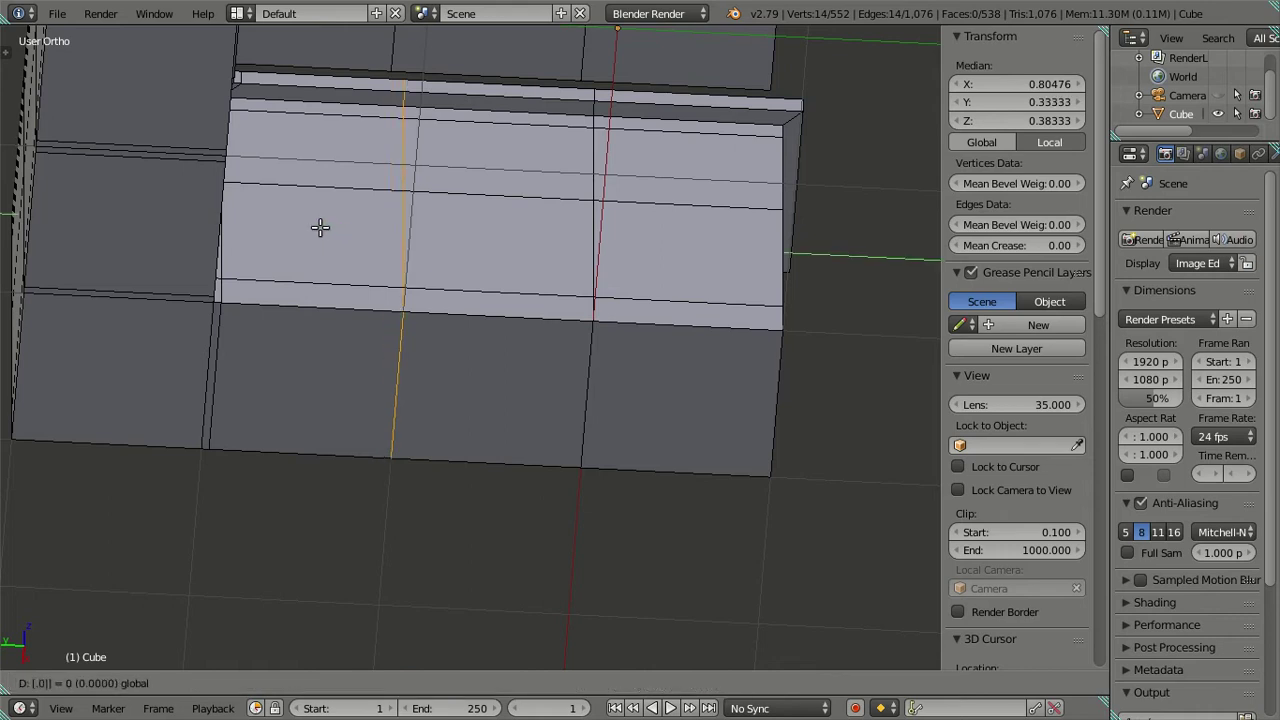
pyautogui.click(329, 254)
pyautogui.press('a')
pyautogui.moveTo(509, 331)
pyautogui.mouseDown(button='middle')
pyautogui.moveTo(389, 326)
pyautogui.moveTo(323, 366)
pyautogui.moveTo(370, 353)
pyautogui.moveTo(440, 280)
pyautogui.moveTo(440, 263)
pyautogui.mouseUp(button='middle')
pyautogui.hotkey('ctrl', 'z')
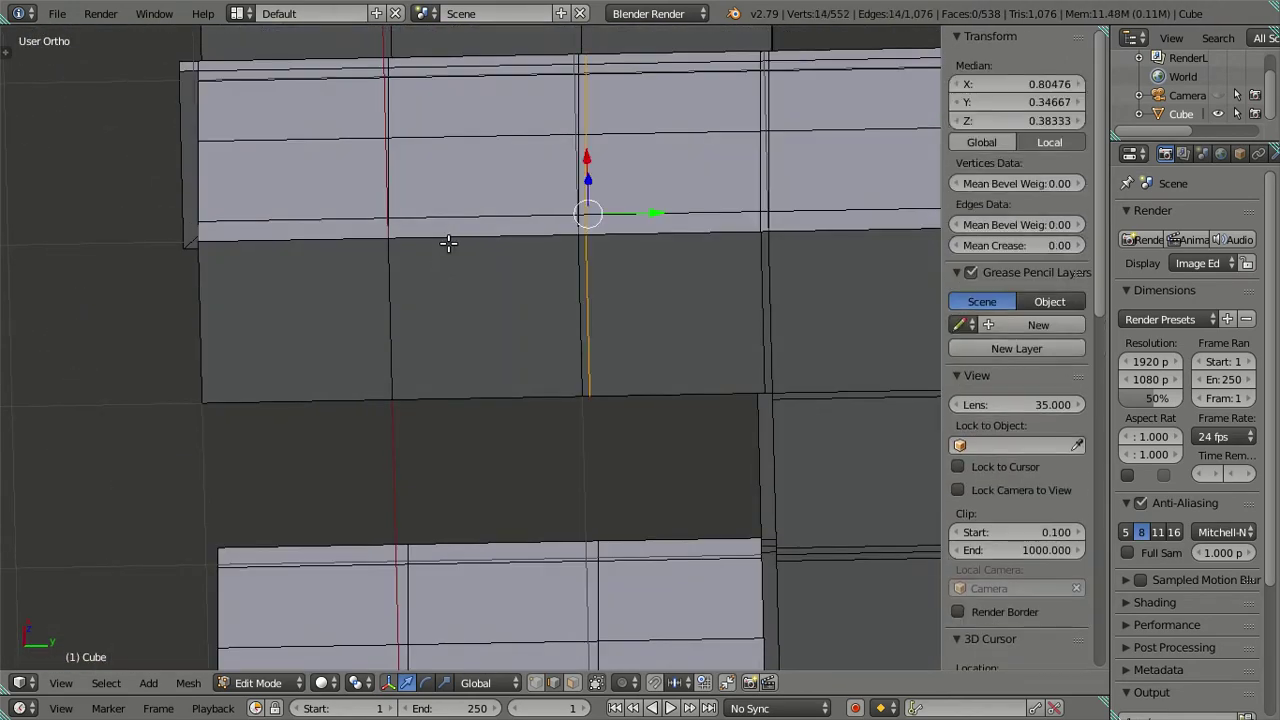
# Cut another loop on the side wall and start an offset move, then cancel it
pyautogui.hotkey('ctrl', 'r')
pyautogui.click(448, 243)
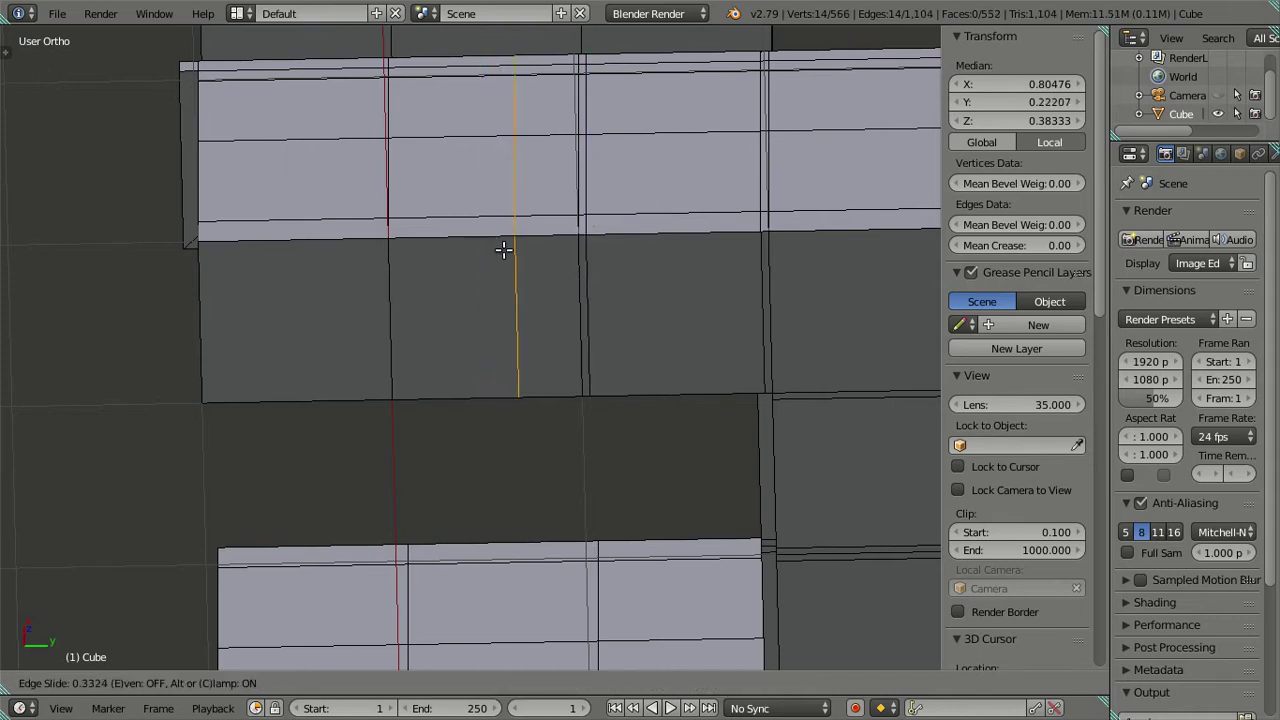
pyautogui.click(728, 269)
pyautogui.press('g')
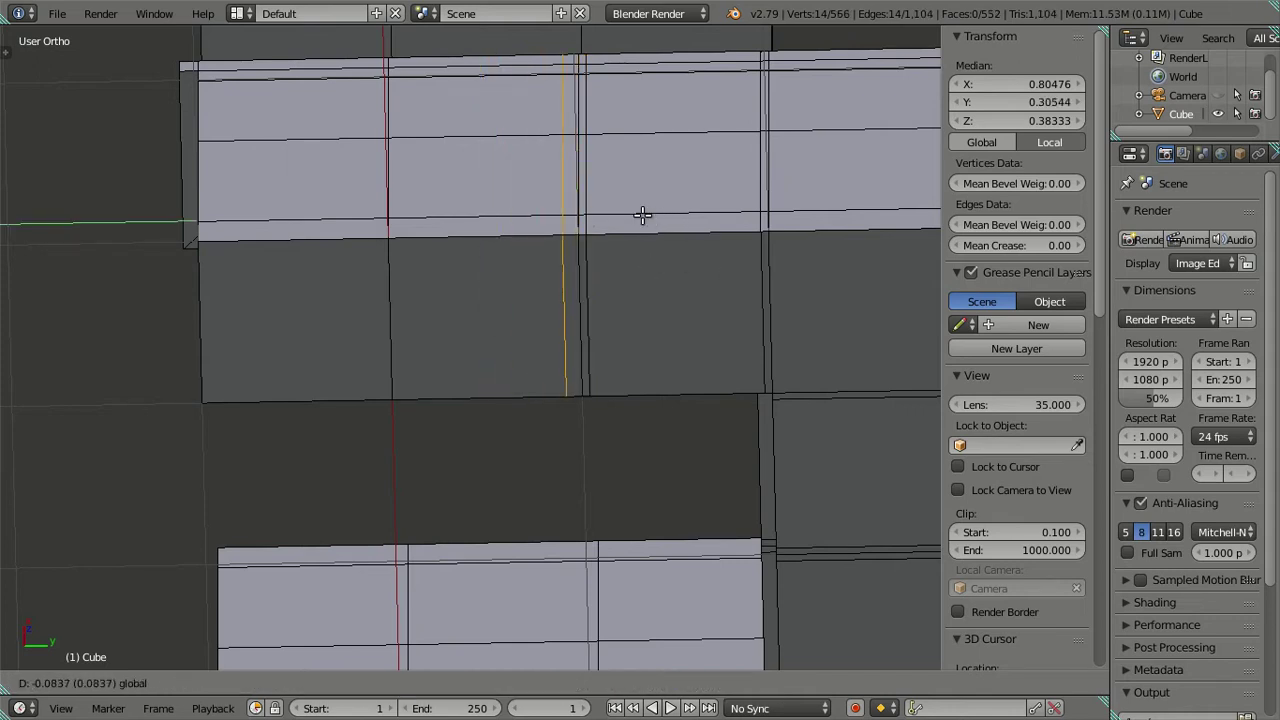
pyautogui.press('=')
pyautogui.press('-')
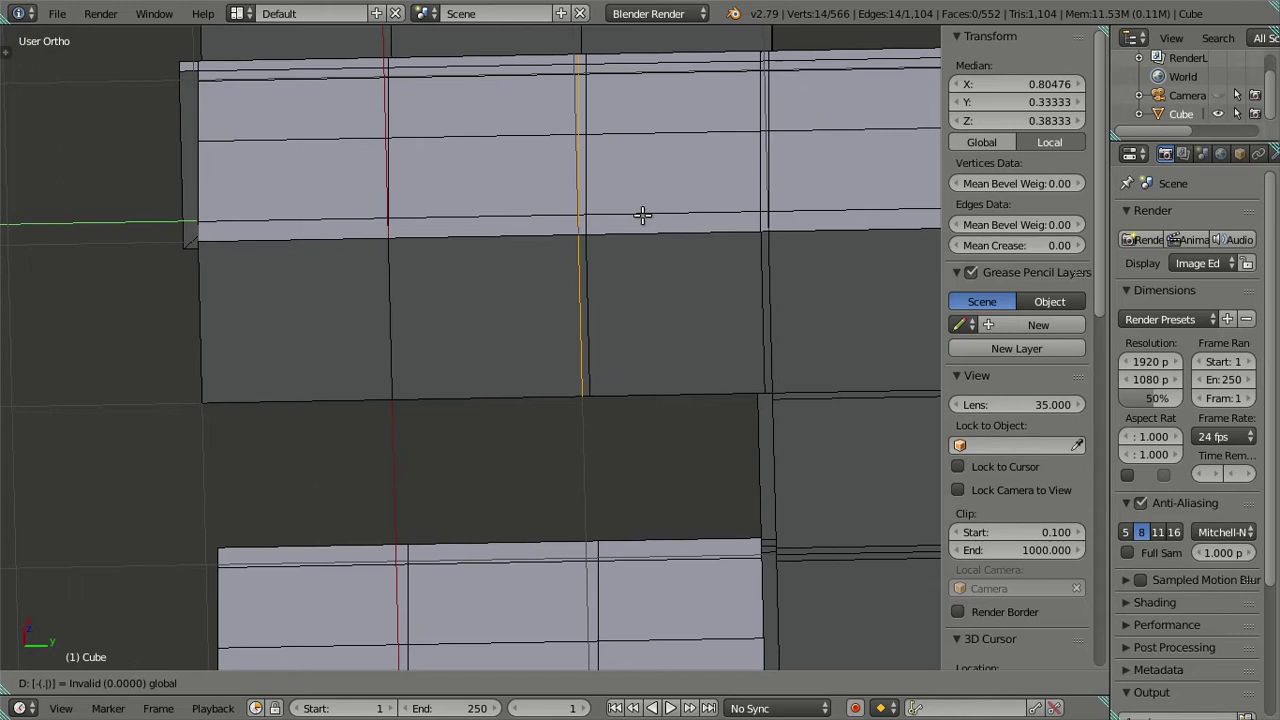
pyautogui.press('Escape')
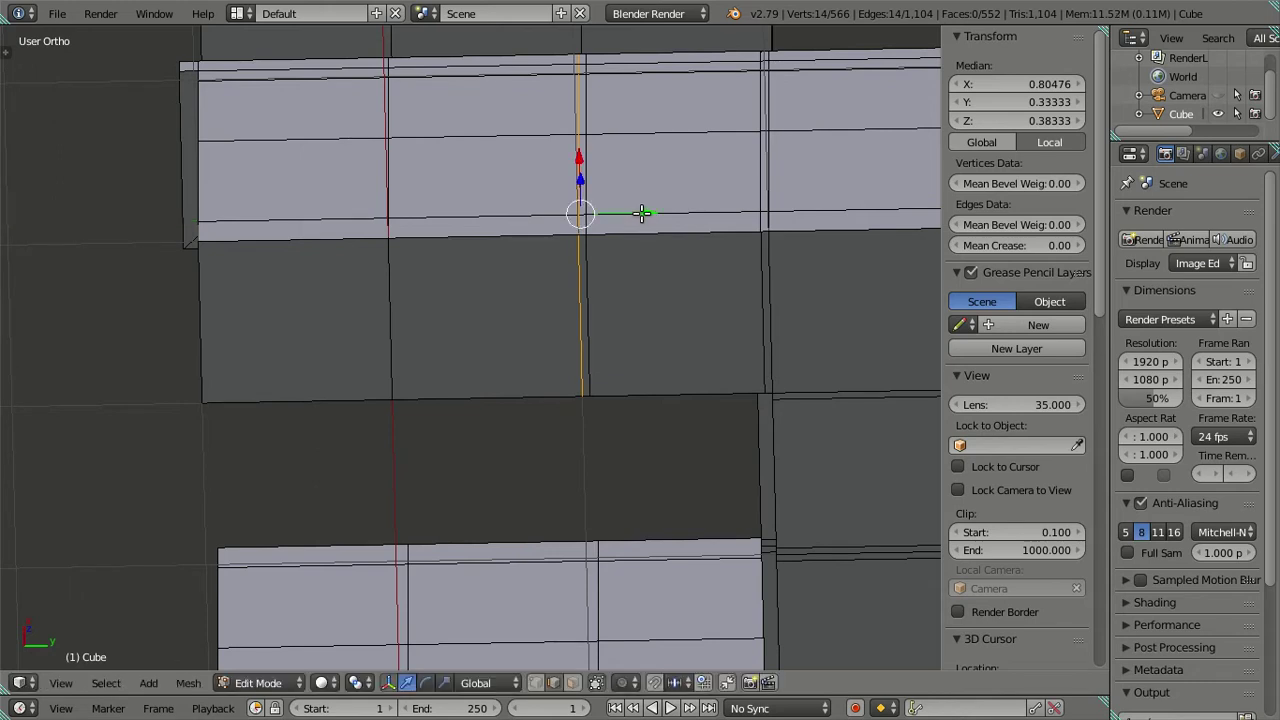
# Position that loop along Y using a numeric offset of 0.804
pyautogui.moveTo(646, 215); pyautogui.dragTo(631, 210)
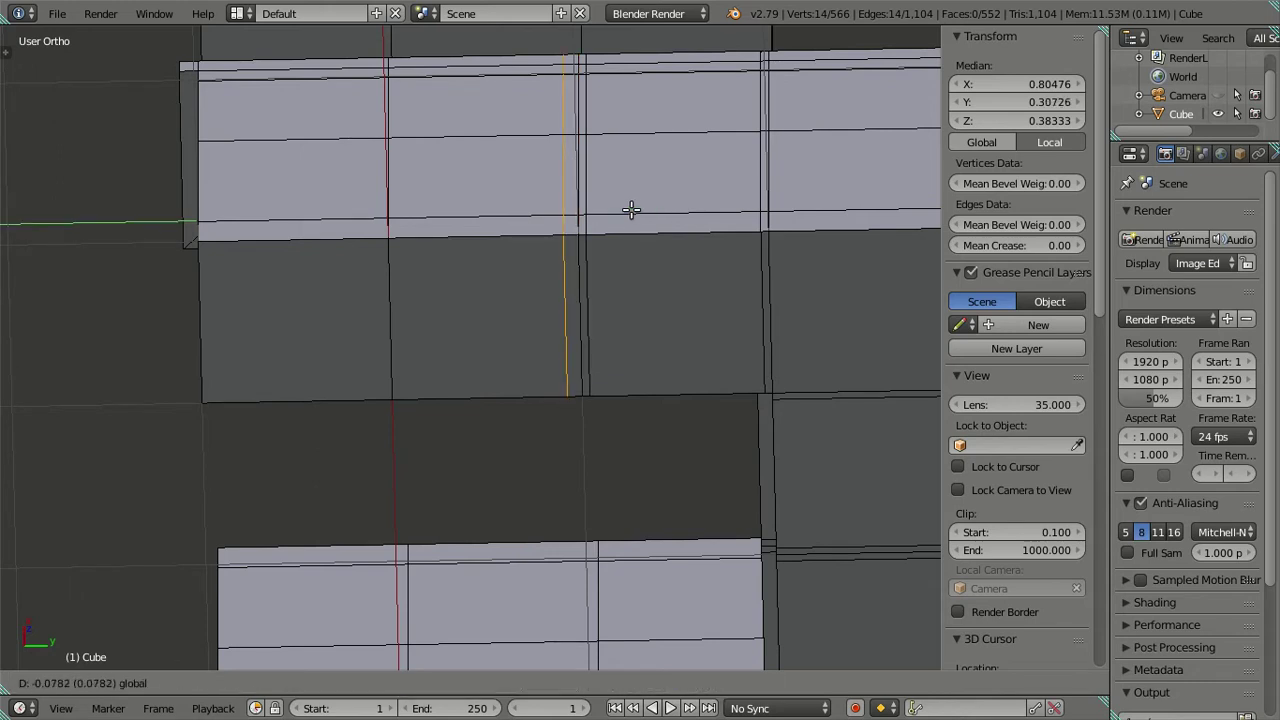
pyautogui.press('-')
pyautogui.write('0')
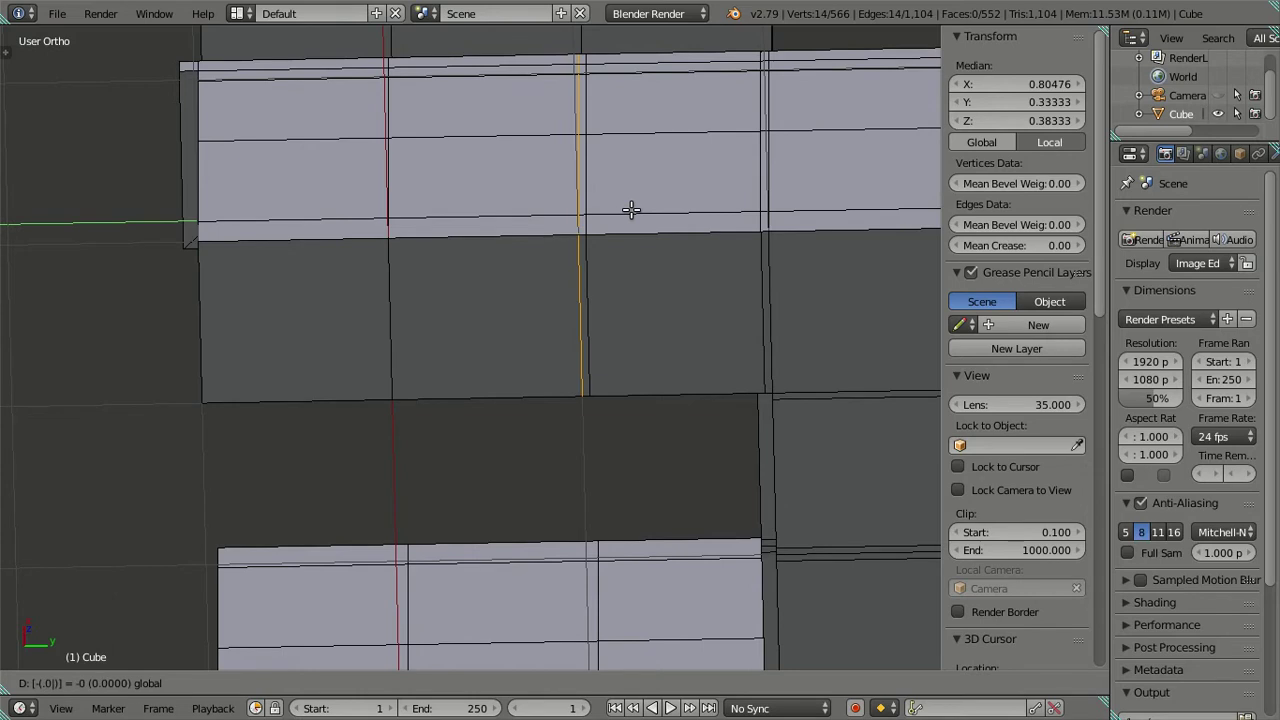
pyautogui.write('.804')
pyautogui.press('Return')
pyautogui.press('g')
pyautogui.click(385, 240)
pyautogui.moveTo(460, 218); pyautogui.dragTo(465, 218)
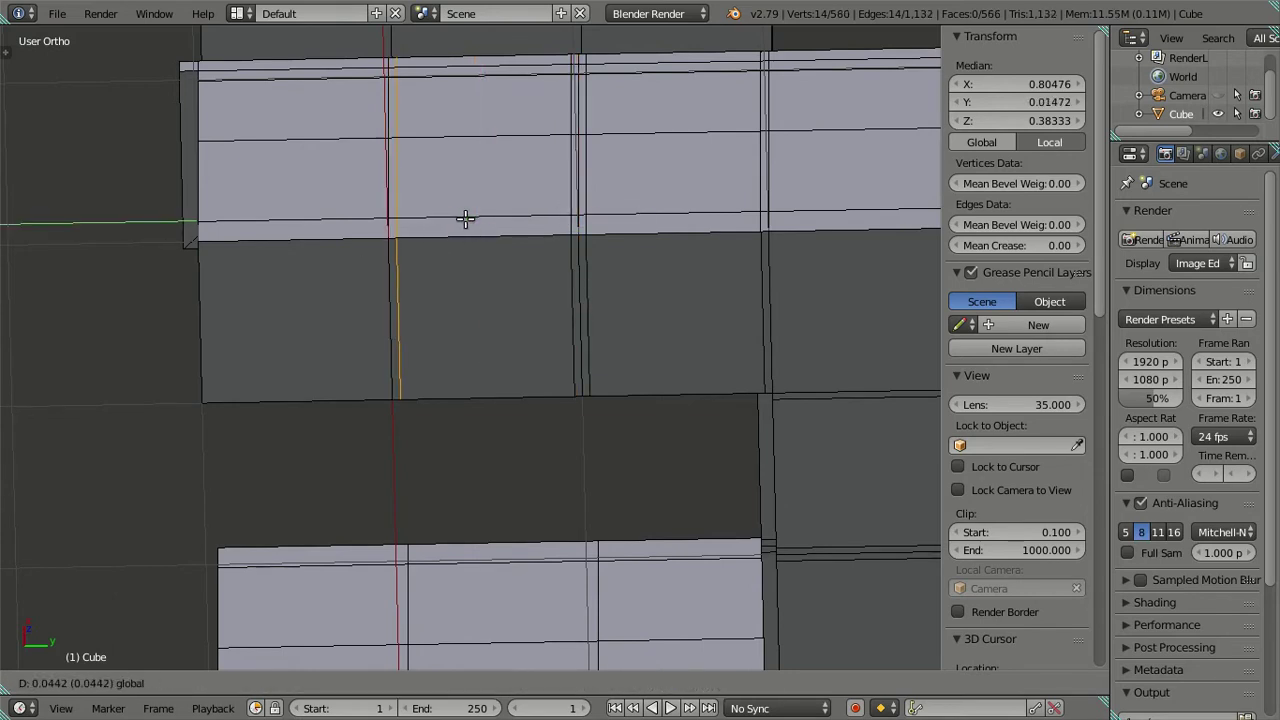
pyautogui.write('.804')
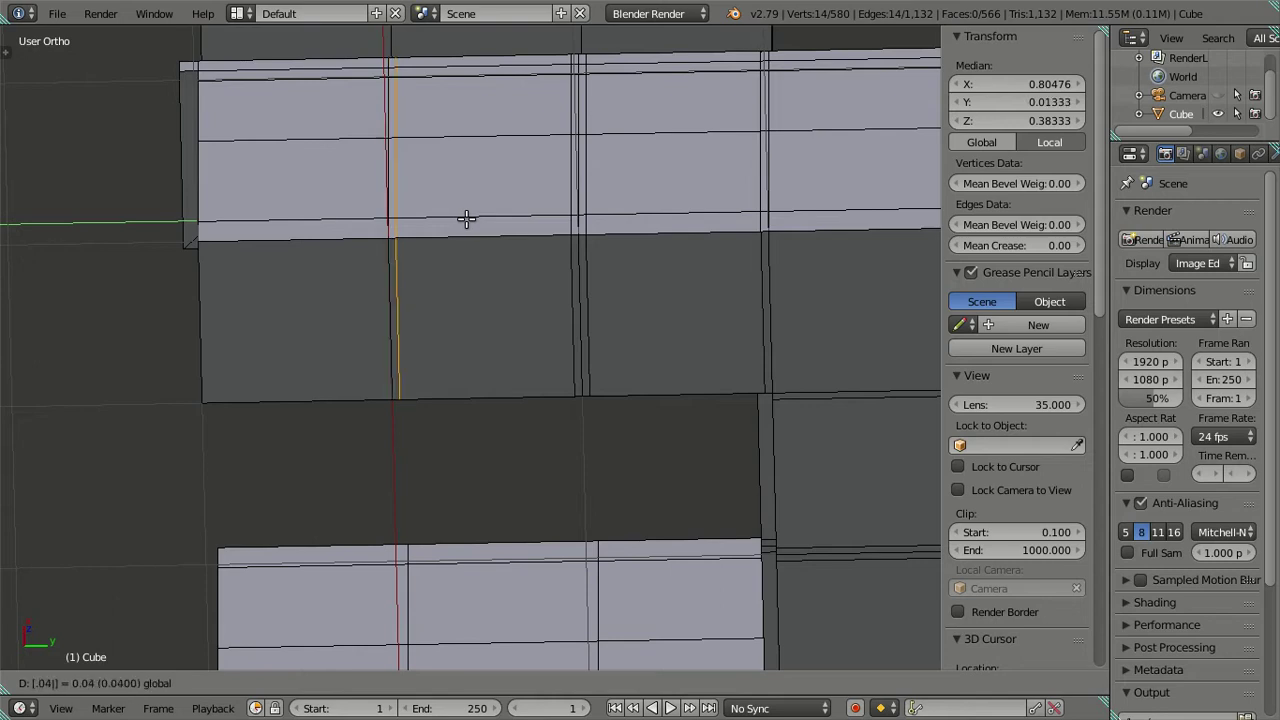
pyautogui.press('Return')
# Extrude a copy of the edge loop, leaving it in place
pyautogui.press('e')
pyautogui.press('Return')
pyautogui.moveTo(451, 210); pyautogui.dragTo(435, 217)
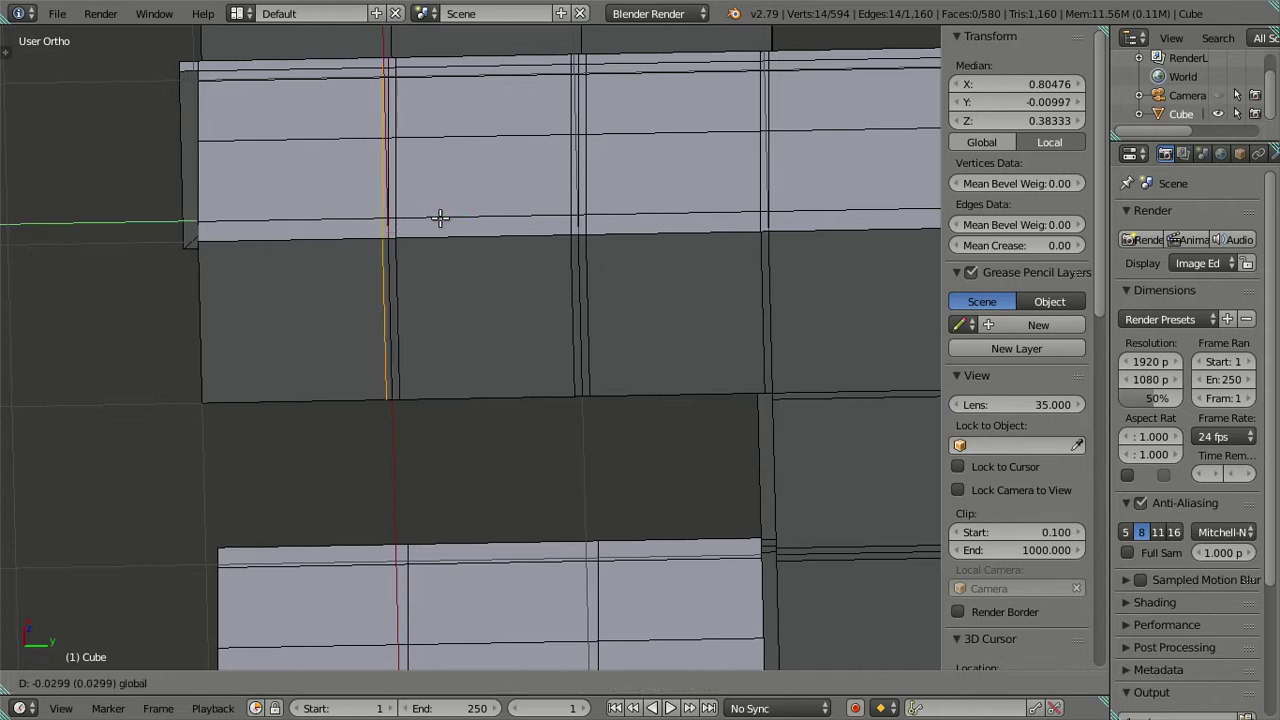
pyautogui.press('Escape')
# Add a loop cut at the side wall's left edge and slide it along Y
pyautogui.hotkey('ctrl', 'r')
pyautogui.click(235, 246)
pyautogui.click(24, 248)
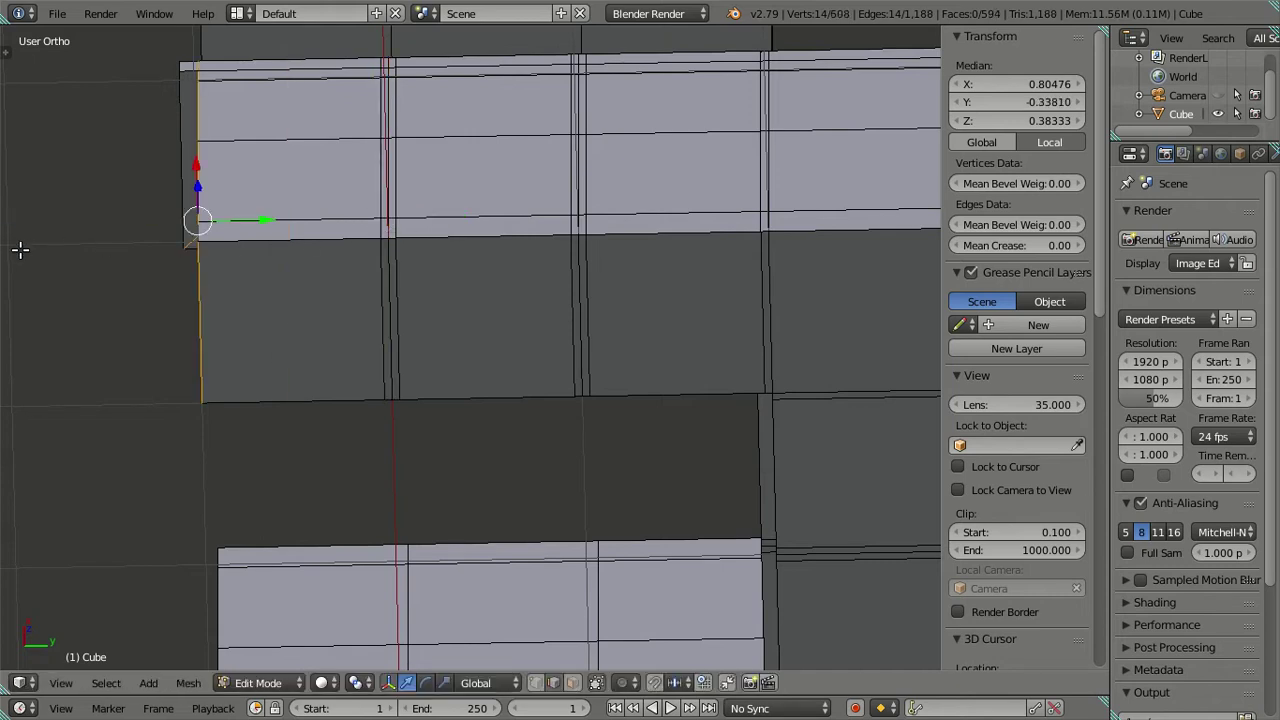
pyautogui.moveTo(254, 222); pyautogui.dragTo(269, 224)
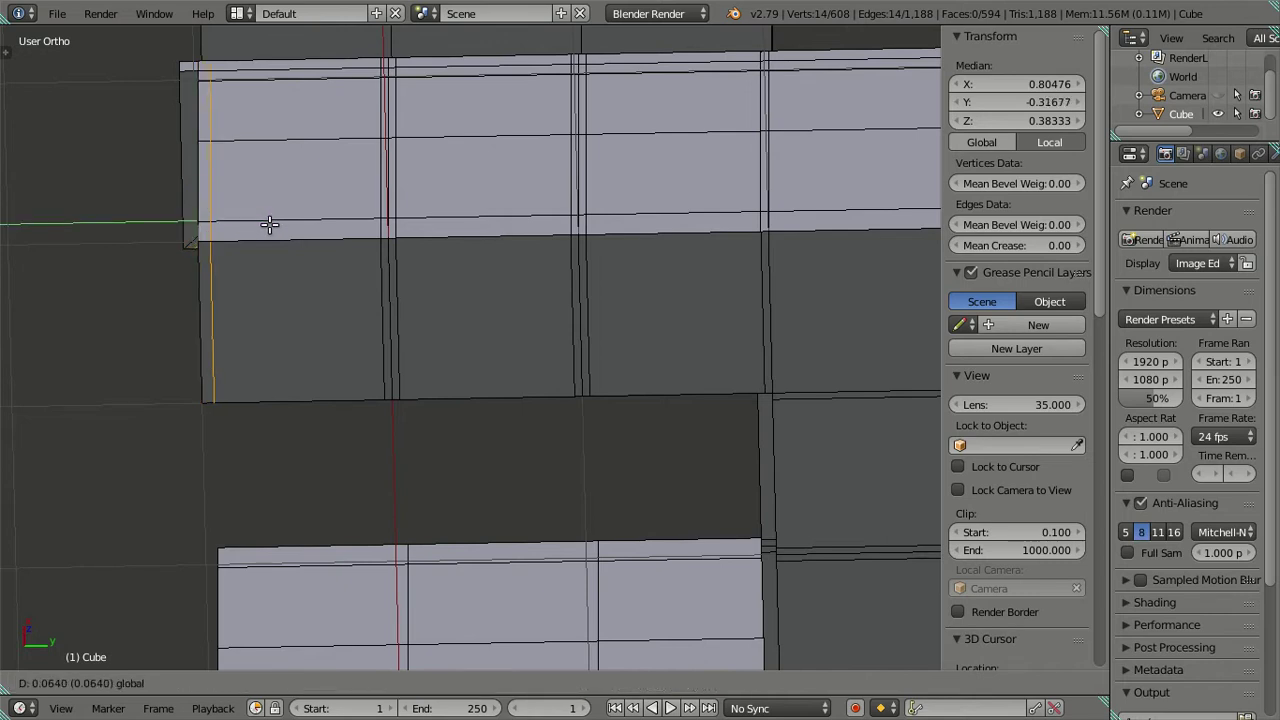
pyautogui.moveTo(269, 224); pyautogui.dragTo(268, 221)
pyautogui.scroll(-3, 268, 221)
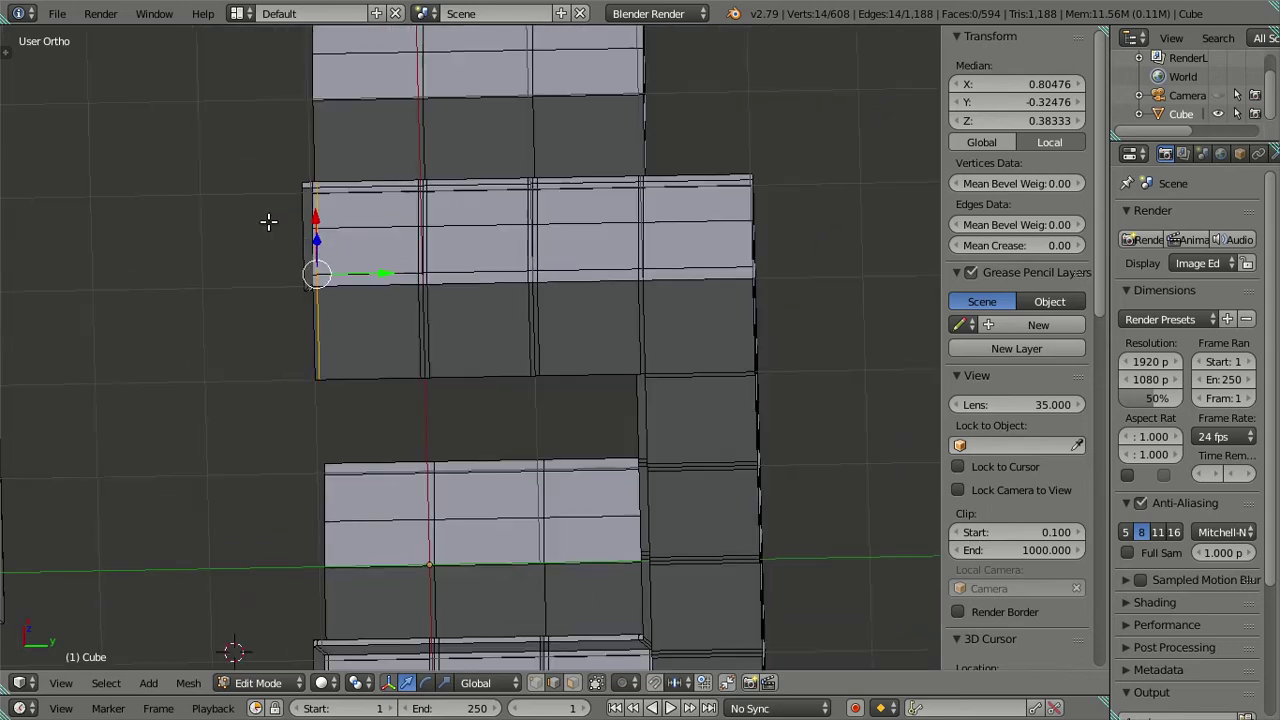
pyautogui.press('a')
pyautogui.moveTo(268, 221); pyautogui.dragTo(363, 321, button='middle')
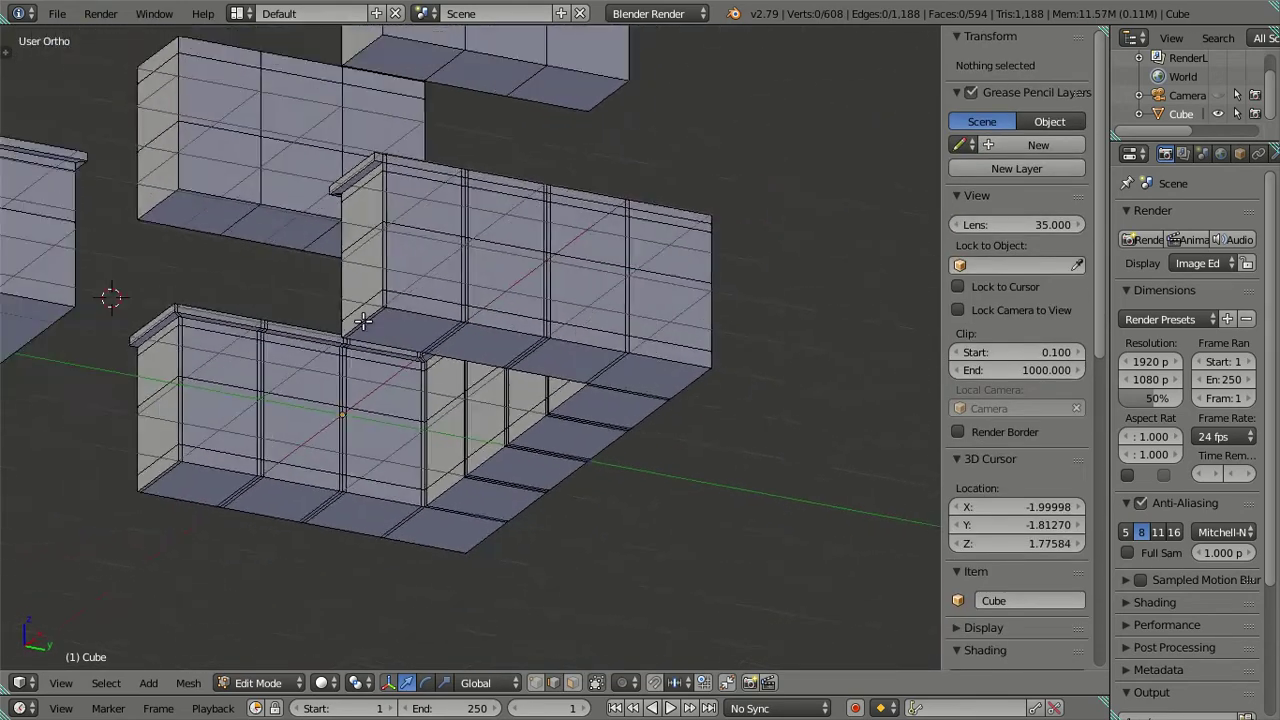
# Orbit around the counters to view the wall cabinet from the opposite side
pyautogui.scroll(-3, 611, 337)
pyautogui.moveTo(657, 346); pyautogui.dragTo(478, 185, button='middle')
pyautogui.scroll(3, 478, 185)
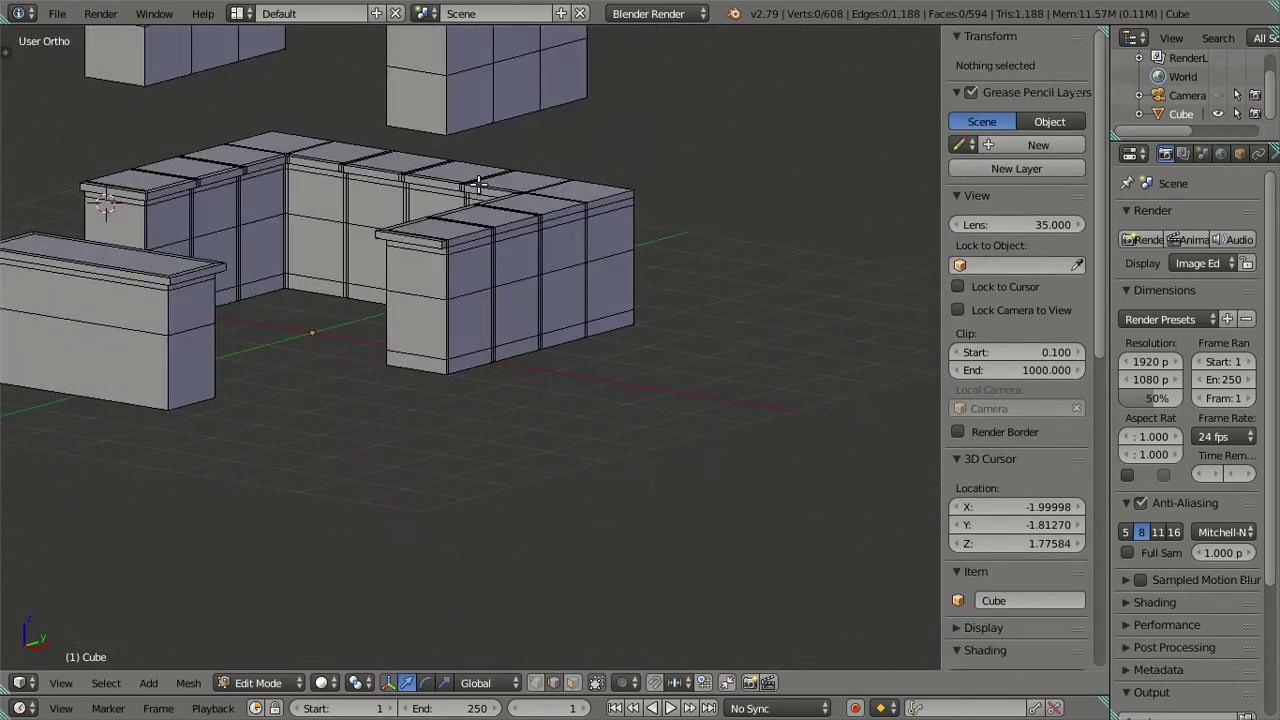
pyautogui.scroll(-3, 478, 185)
pyautogui.moveTo(600, 329)
pyautogui.mouseDown(button='middle')
pyautogui.moveTo(623, 149)
pyautogui.moveTo(406, 235)
pyautogui.mouseUp(button='middle')
pyautogui.scroll(3, 623, 149)
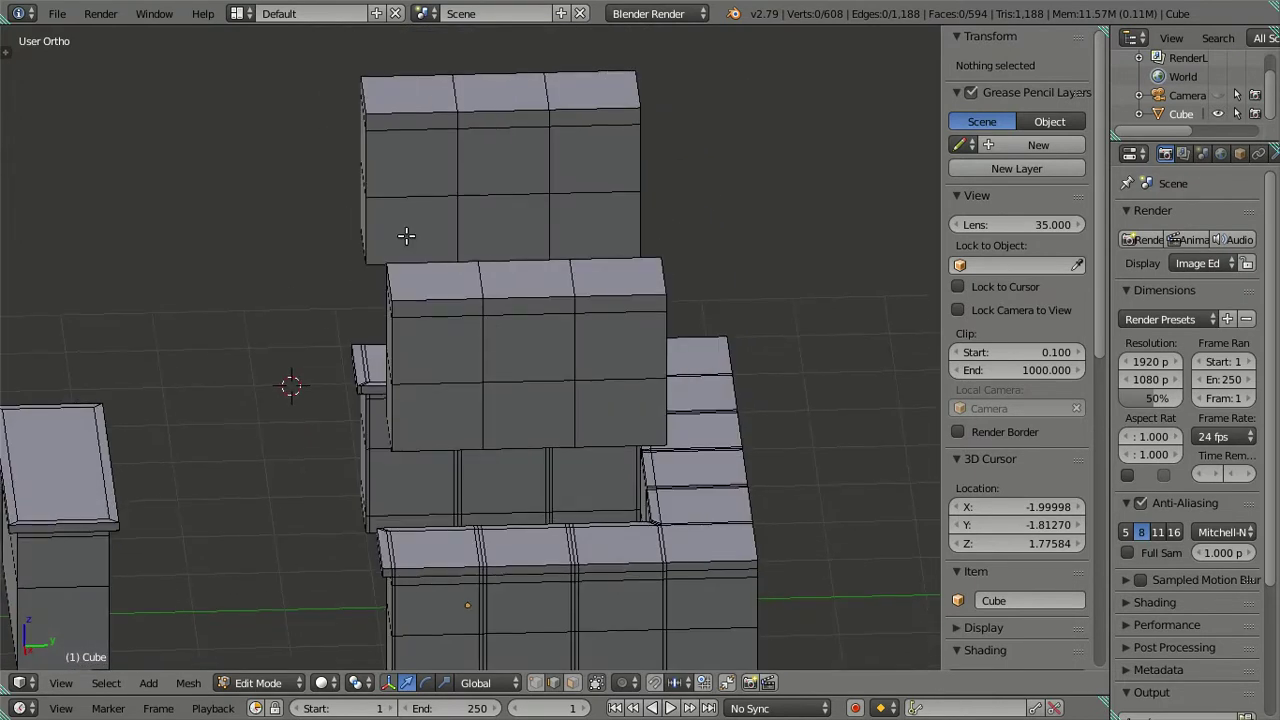
pyautogui.hotkey('ctrl', 'r')
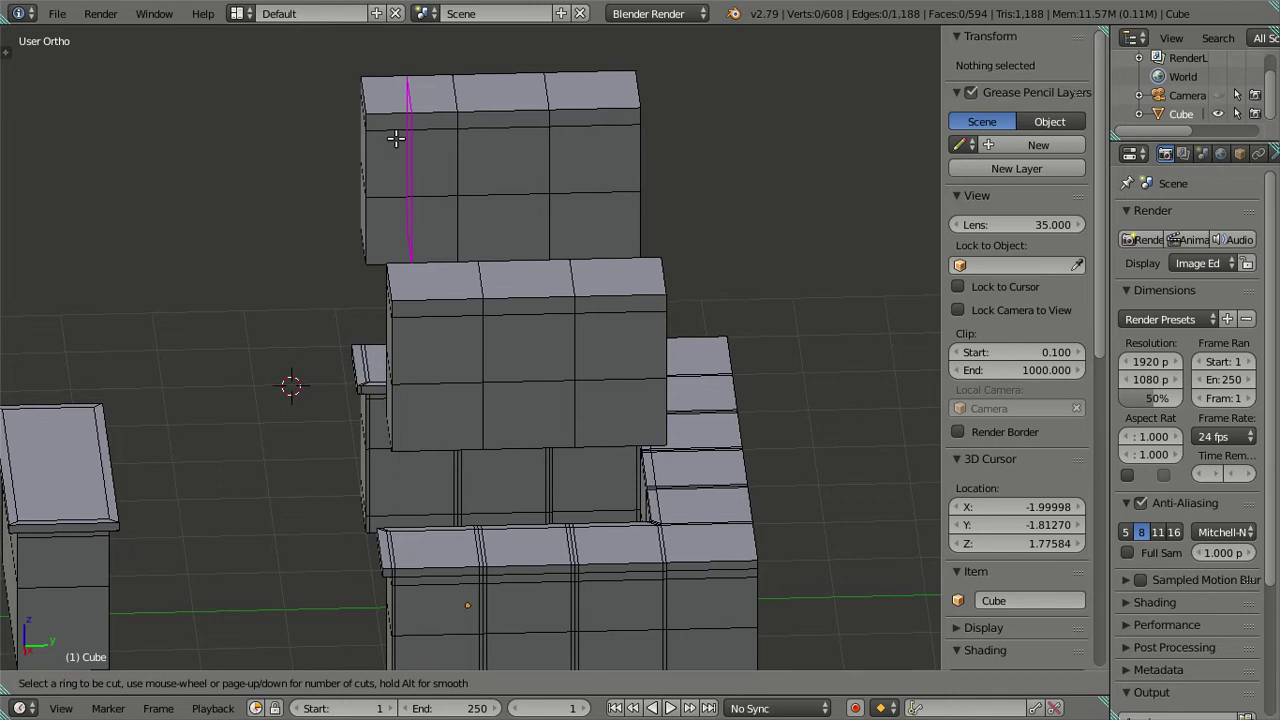
pyautogui.press('Escape')
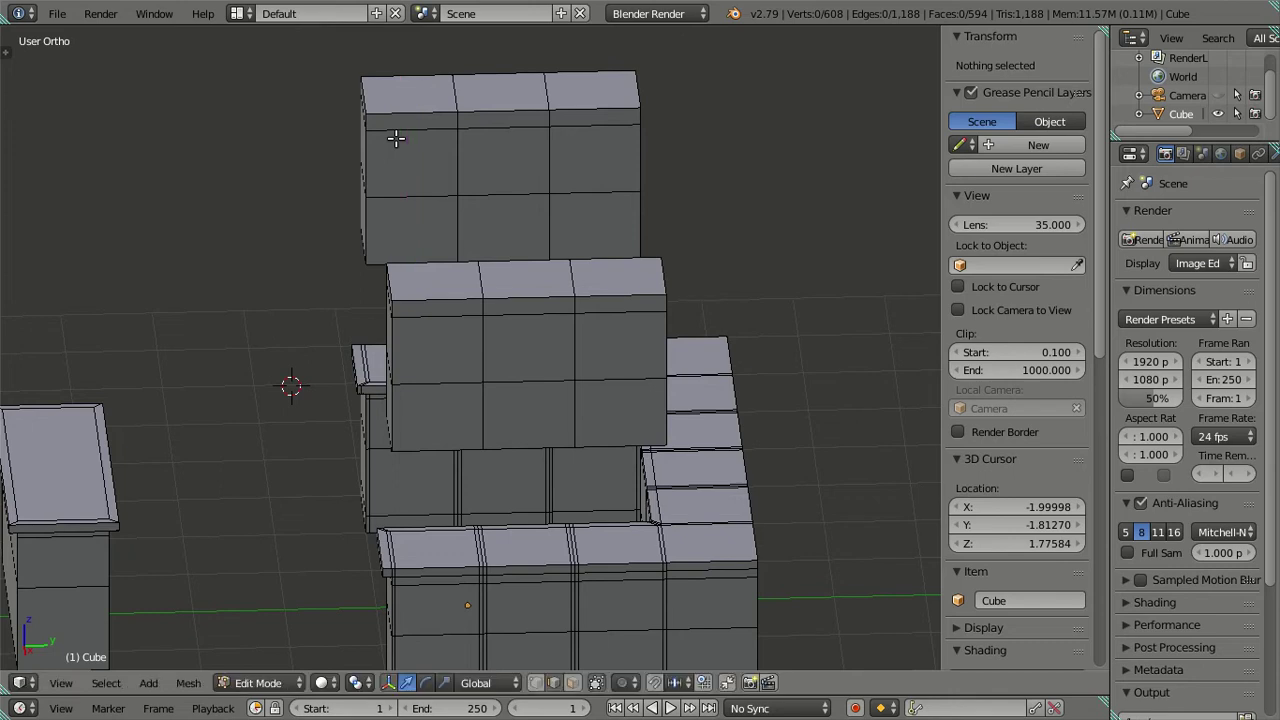
pyautogui.moveTo(459, 457); pyautogui.dragTo(455, 402, button='middle')
# In wireframe right view, read the Median Y of the counter's first door-gap edge
pyautogui.press('KP_3')
pyautogui.press('z')
pyautogui.keyDown('shift'); pyautogui.moveTo(469, 523); pyautogui.dragTo(423, 409, button='middle'); pyautogui.keyUp('shift')
pyautogui.scroll(2, 423, 409)
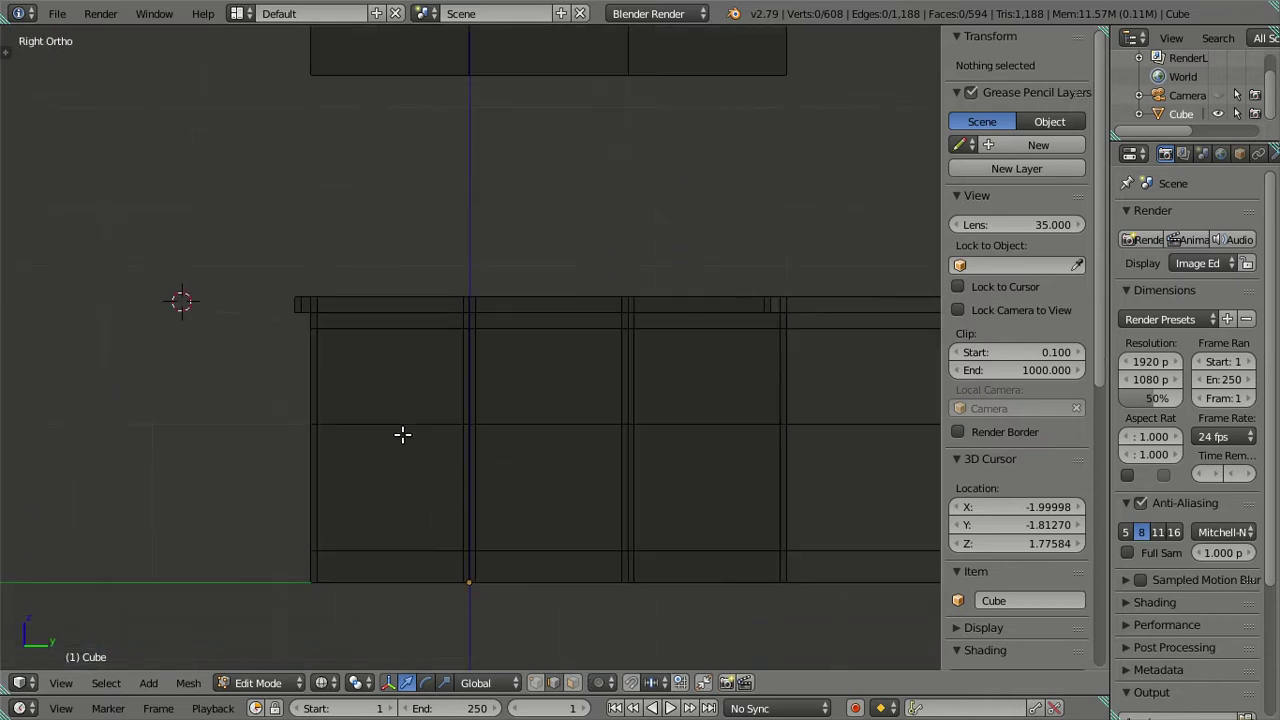
pyautogui.rightClick(327, 389)
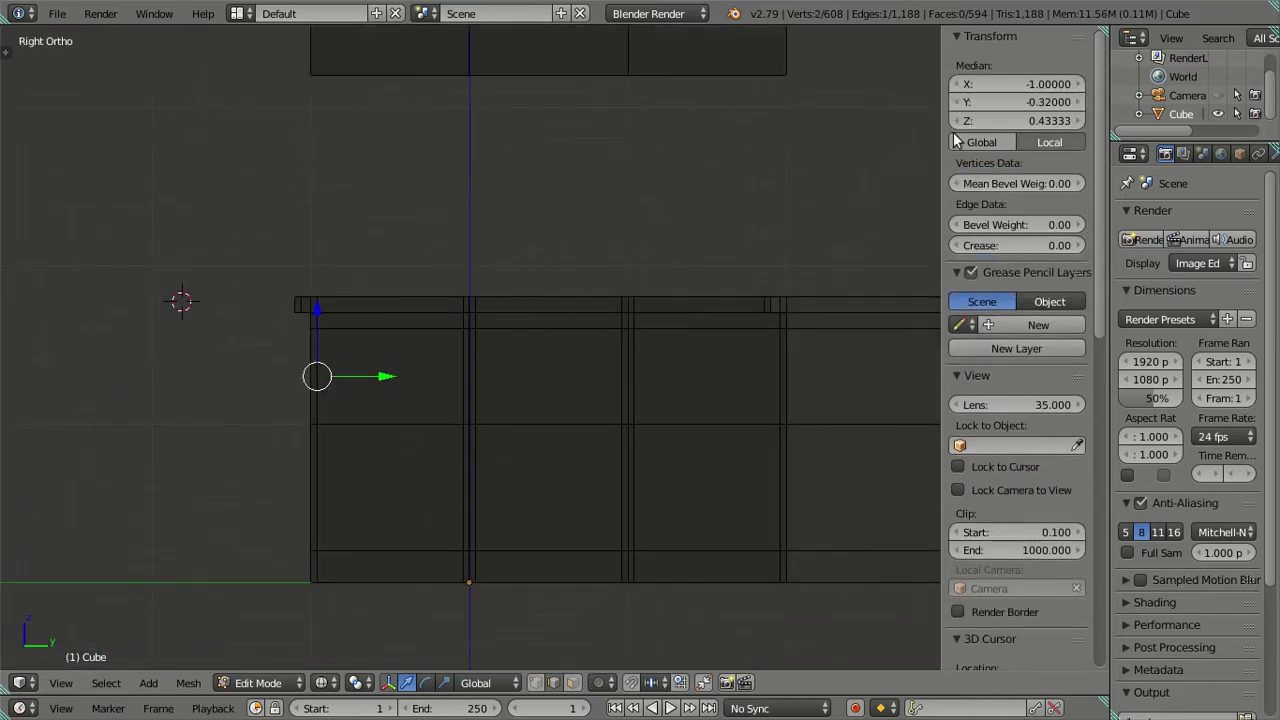
pyautogui.click(995, 104)
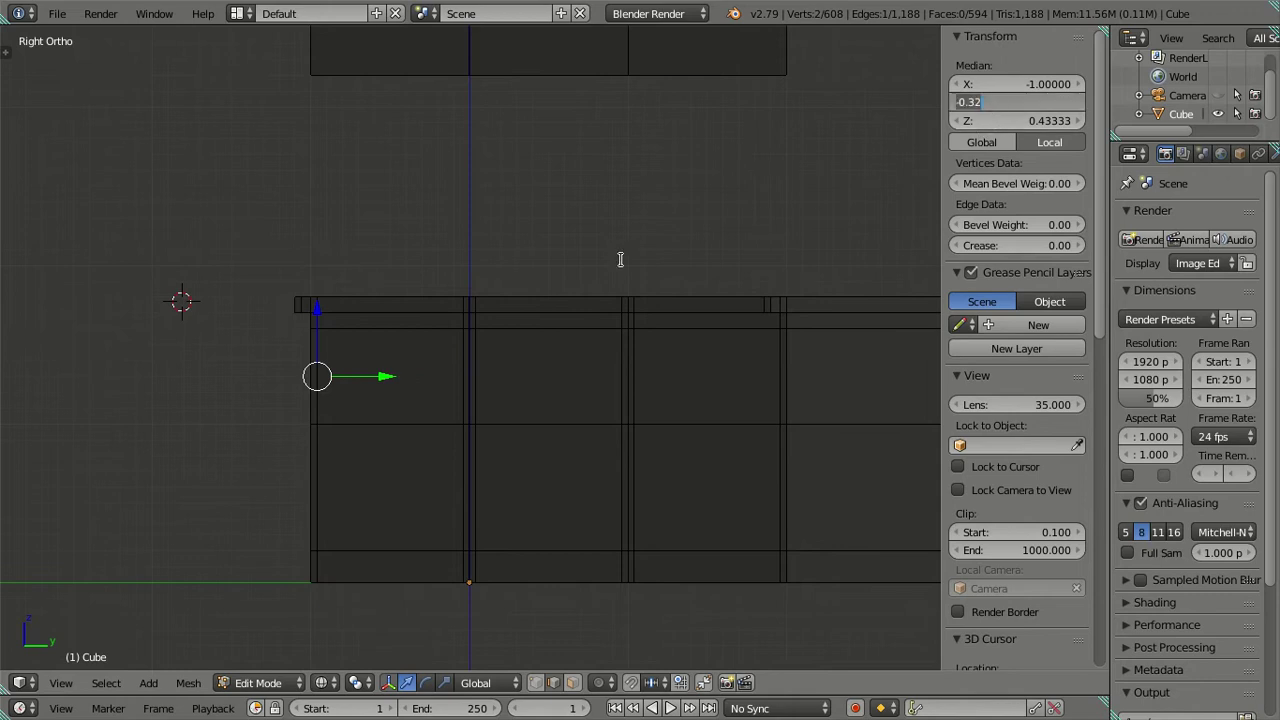
pyautogui.press('Return')
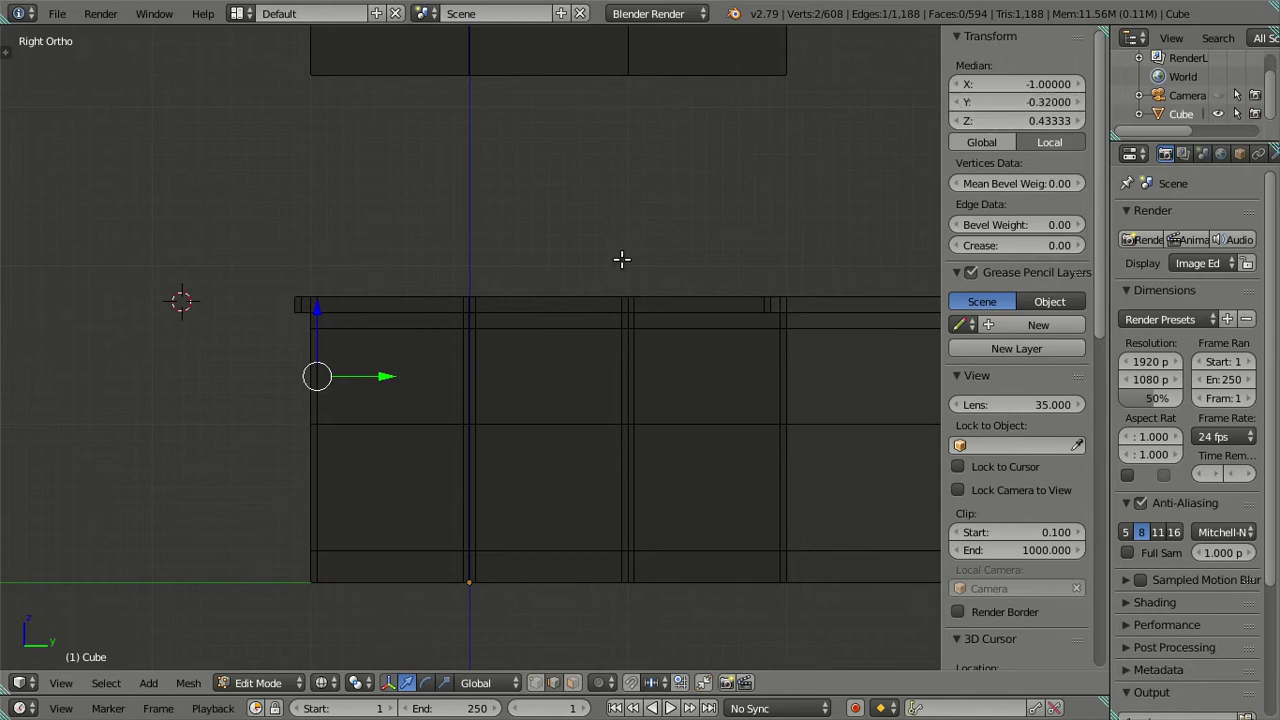
pyautogui.press('a')
pyautogui.press('z')
pyautogui.scroll(-2, 620, 260)
# Loop-cut the wall cabinet and line the new loops up with the counter gap
pyautogui.moveTo(489, 278)
pyautogui.mouseDown(button='middle')
pyautogui.moveTo(466, 320)
pyautogui.moveTo(443, 268)
pyautogui.mouseUp(button='middle')
pyautogui.hotkey('ctrl', 'r')
pyautogui.click(443, 268)
pyautogui.click(443, 300)
pyautogui.press('g')
pyautogui.click(443, 240)
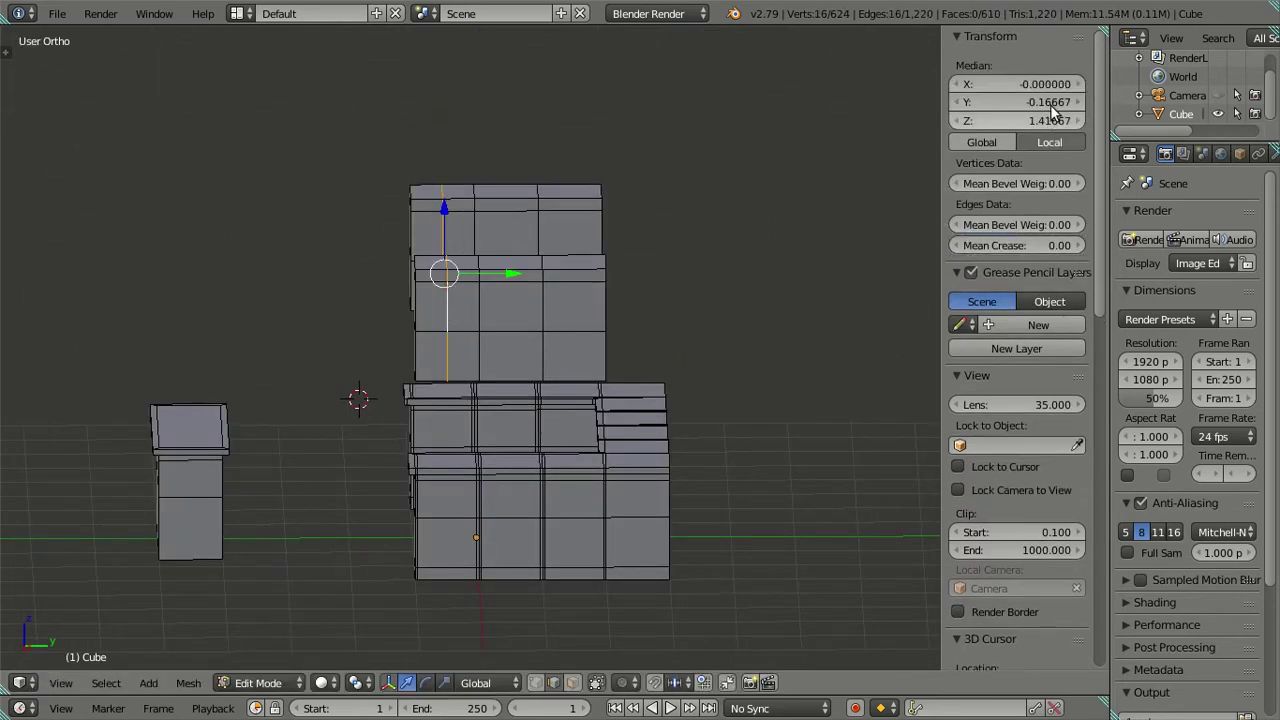
pyautogui.press('a')
# Orbit to a front view of the cabinets and select the next counter door-gap edge
pyautogui.moveTo(525, 331); pyautogui.dragTo(500, 329, button='middle')
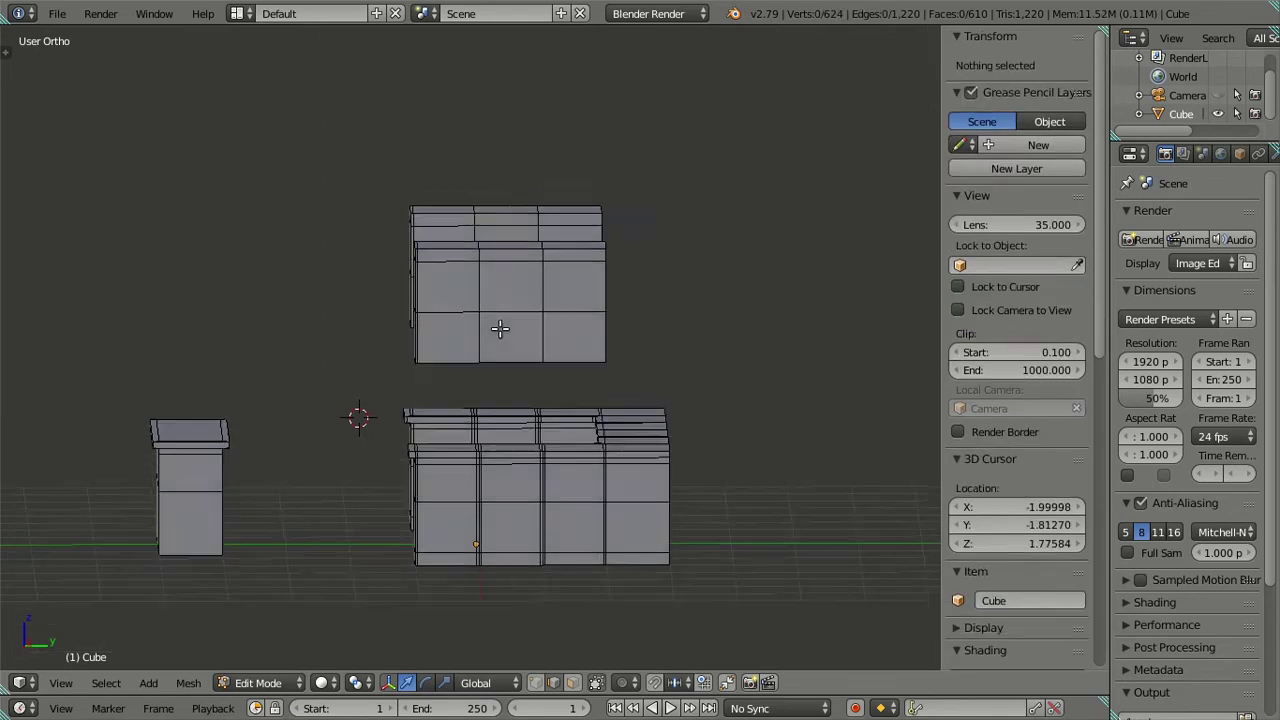
pyautogui.scroll(2, 500, 329)
pyautogui.scroll(1, 426, 380)
pyautogui.scroll(2, 451, 380)
pyautogui.moveTo(451, 380)
pyautogui.mouseDown(button='middle')
pyautogui.moveTo(480, 317)
pyautogui.moveTo(491, 571)
pyautogui.moveTo(505, 541)
pyautogui.moveTo(469, 469)
pyautogui.mouseUp(button='middle')
pyautogui.scroll(2, 451, 457)
pyautogui.rightClick(454, 459)
# Frame the cabinets and counter, then loop cut both wall cabinets at the first counter door gap
pyautogui.moveTo(508, 411)
pyautogui.mouseDown(button='middle')
pyautogui.moveTo(489, 437)
pyautogui.moveTo(498, 427)
pyautogui.mouseUp(button='middle')
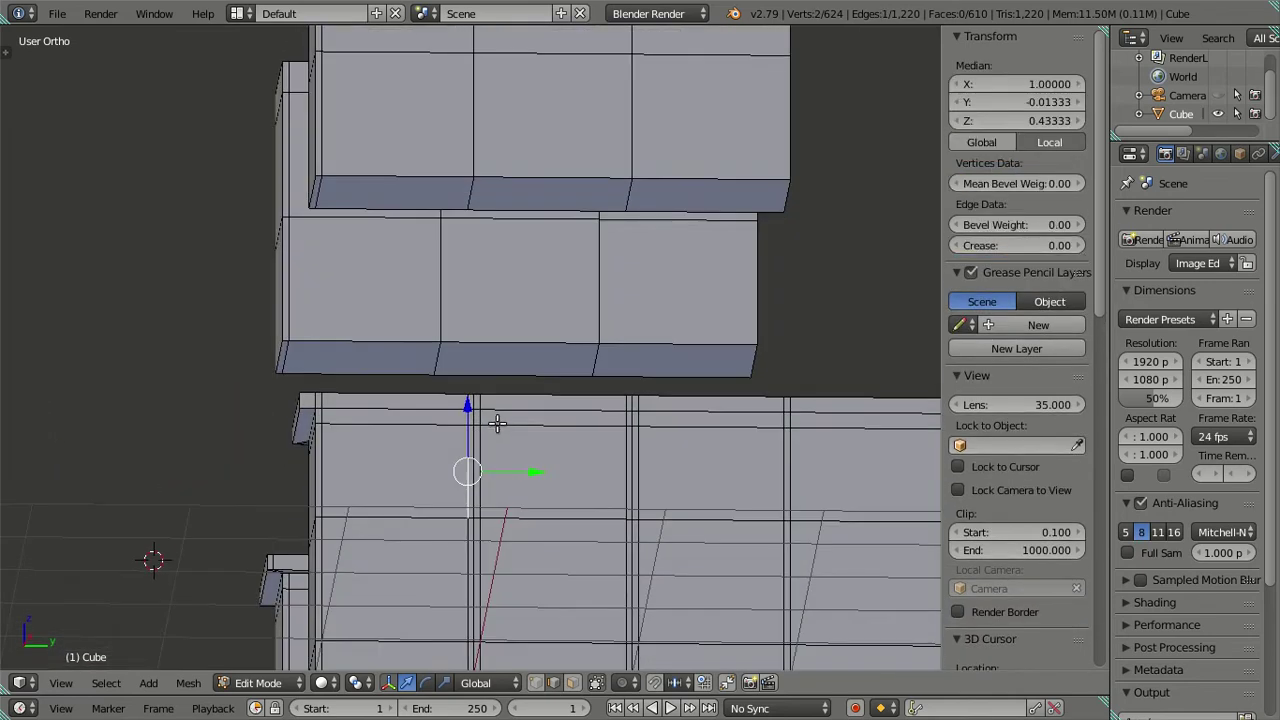
pyautogui.keyDown('shift'); pyautogui.moveTo(731, 506); pyautogui.dragTo(669, 449, button='middle'); pyautogui.keyUp('shift')
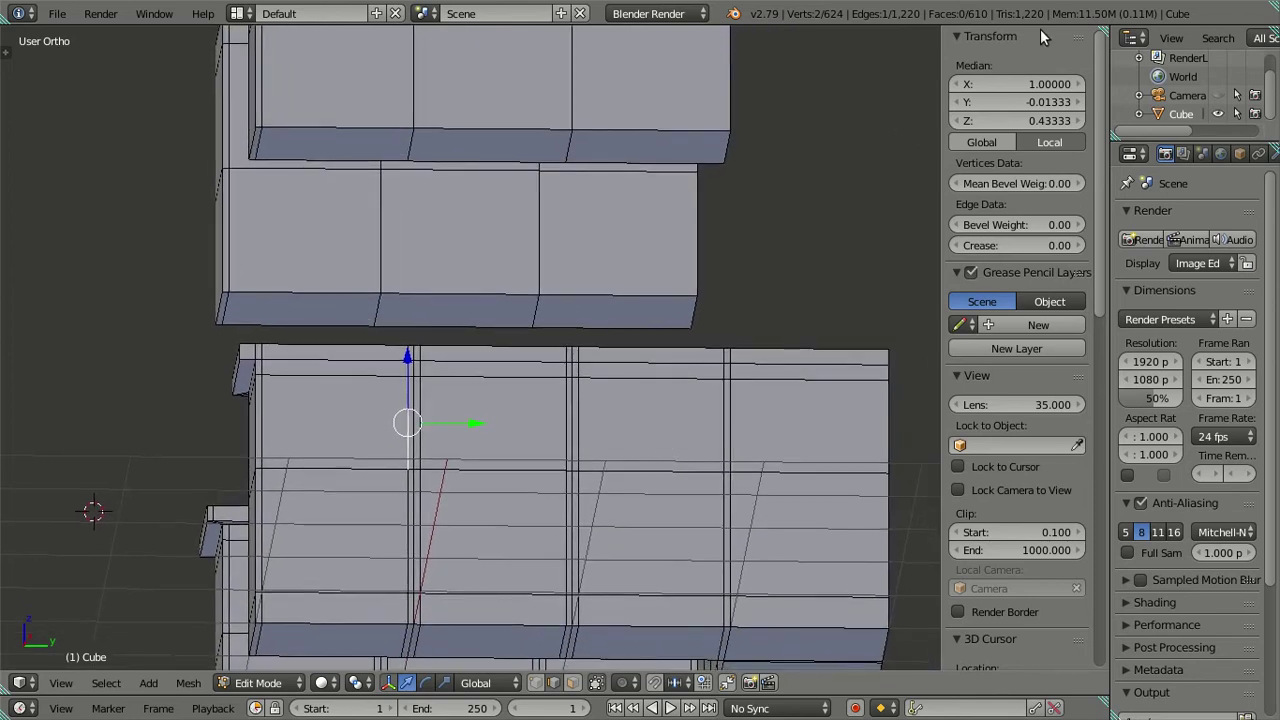
pyautogui.click(1036, 102)
pyautogui.press('Escape')
pyautogui.press('a')
pyautogui.hotkey('ctrl', 'r')
pyautogui.click(340, 124)
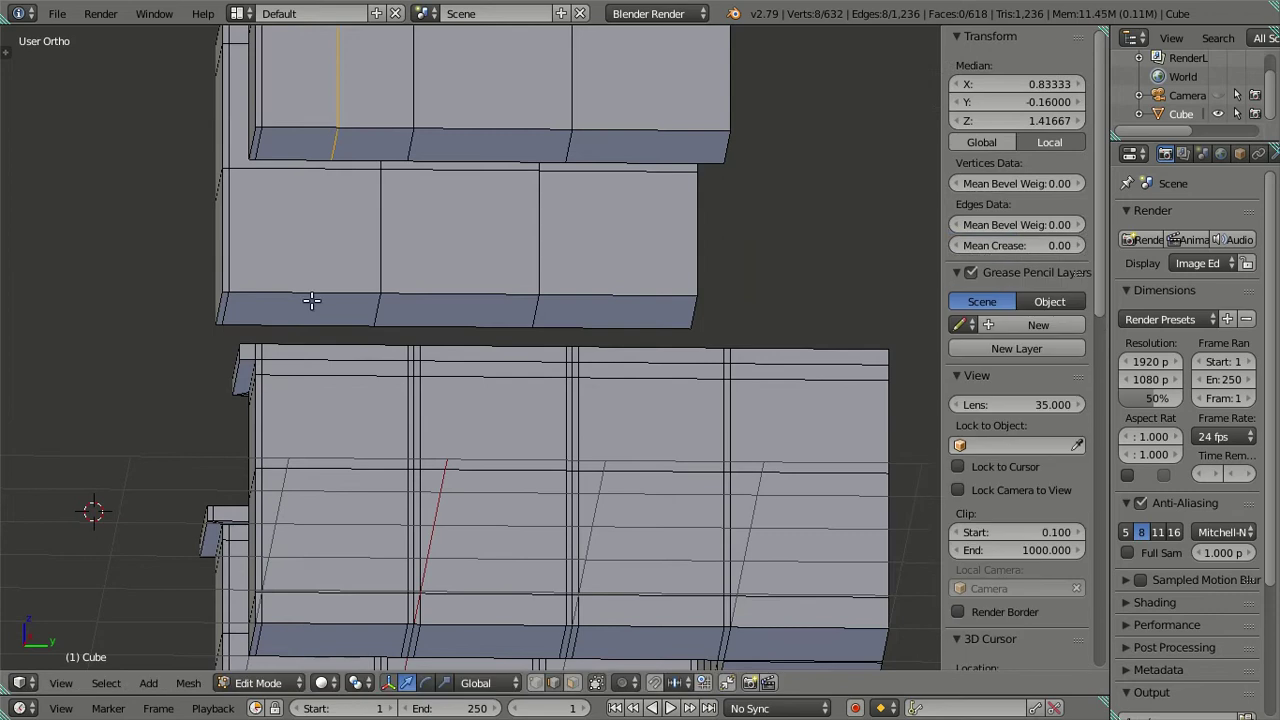
pyautogui.click(307, 291)
pyautogui.keyDown('alt'); pyautogui.keyDown('shift'); pyautogui.rightClick(343, 108); pyautogui.keyUp('shift'); pyautogui.keyUp('alt')
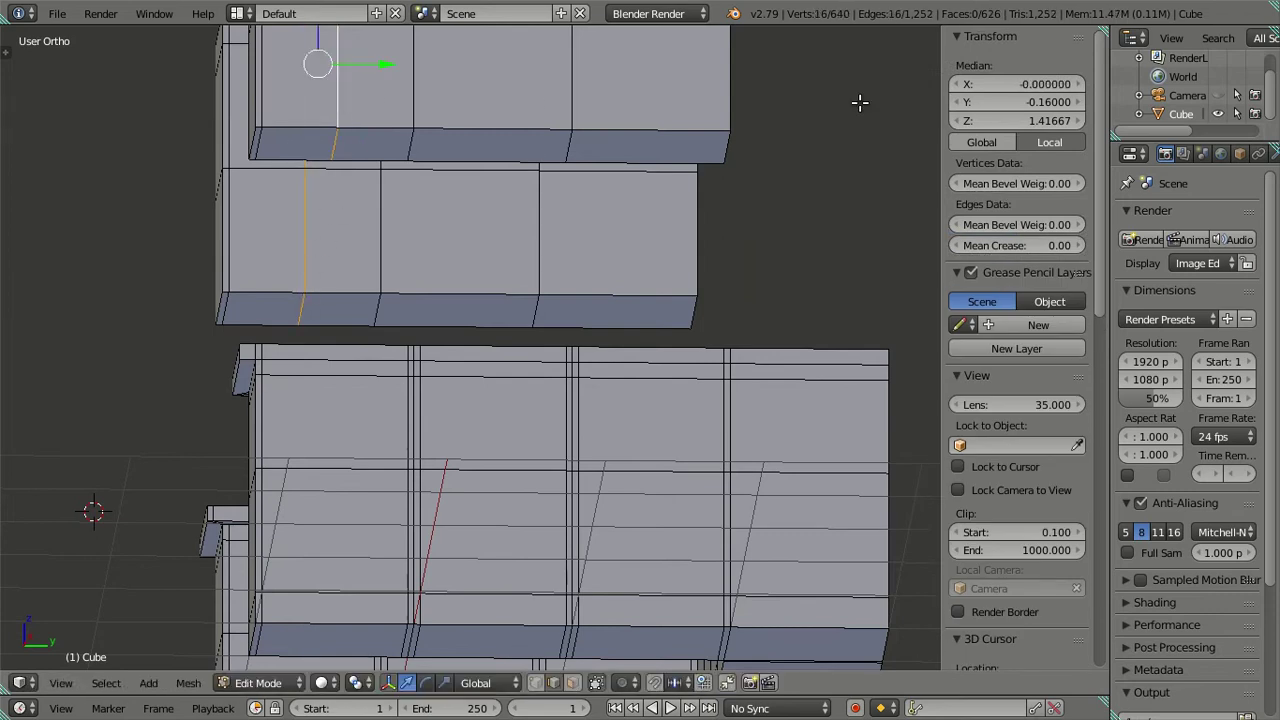
pyautogui.press('BackSpace')
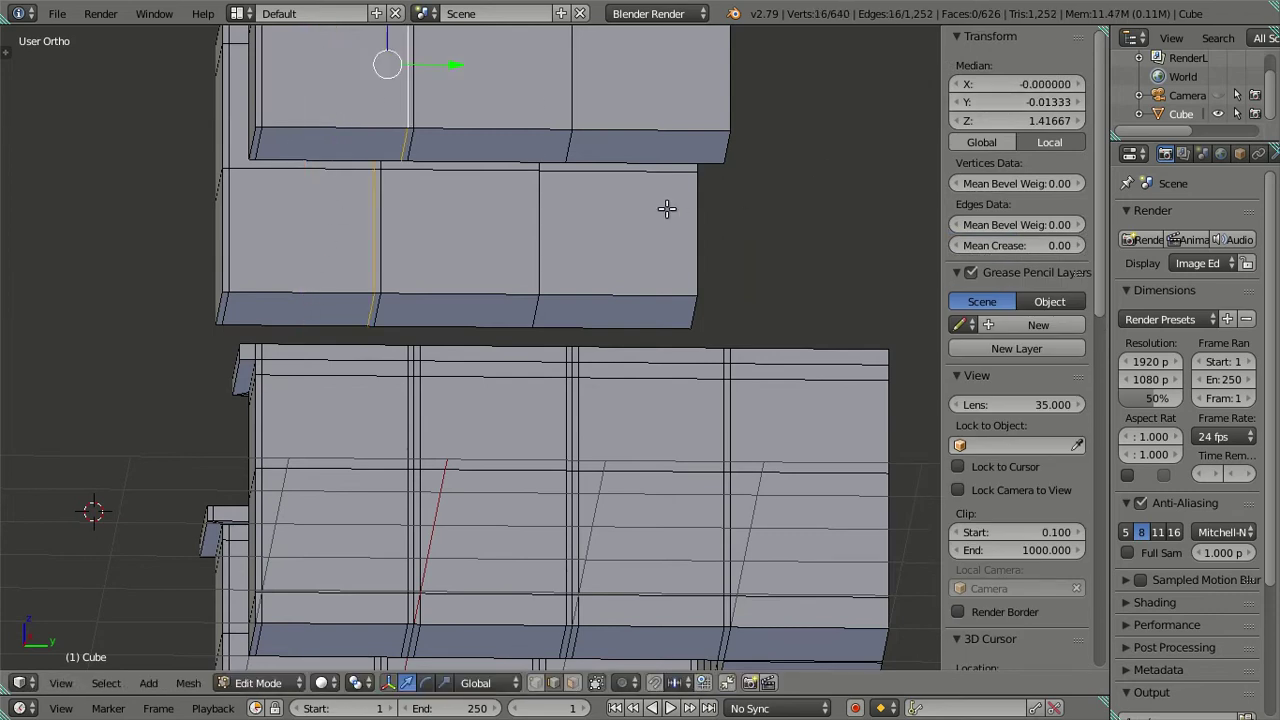
pyautogui.press('a')
# Read the second counter gap's Y and add matching loop cuts to both wall cabinets
pyautogui.rightClick(420, 405)
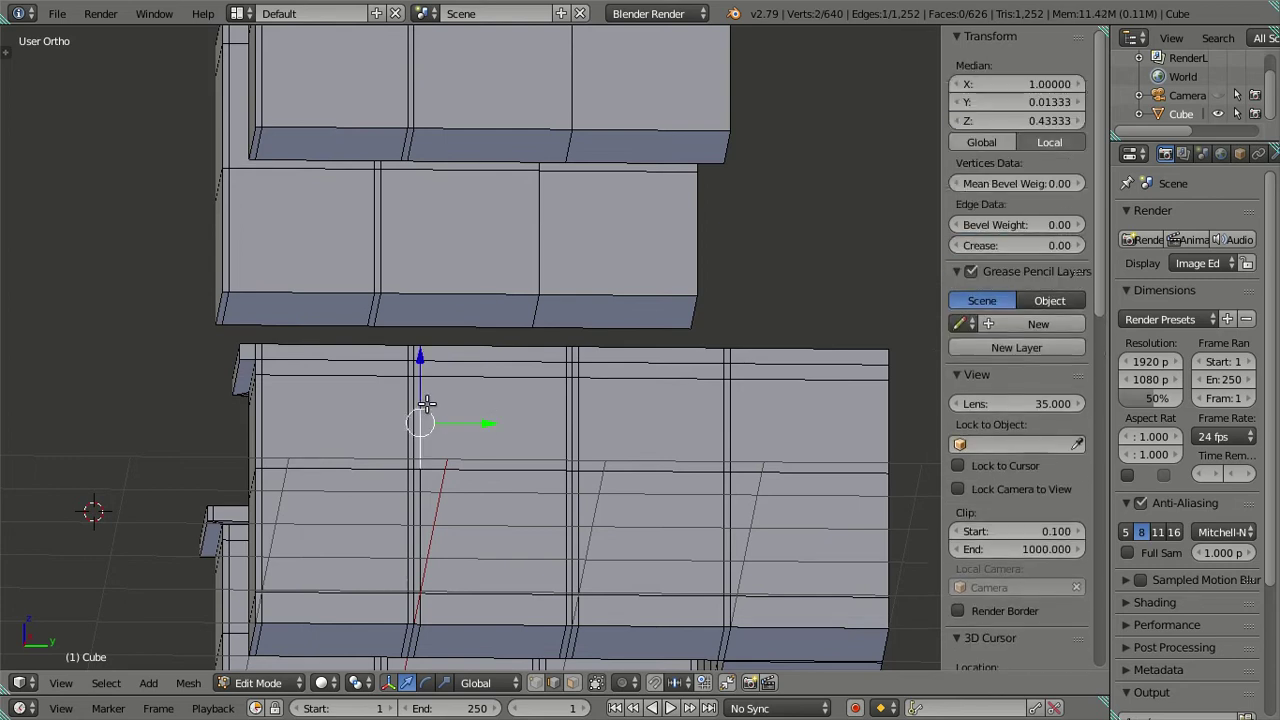
pyautogui.click(997, 104)
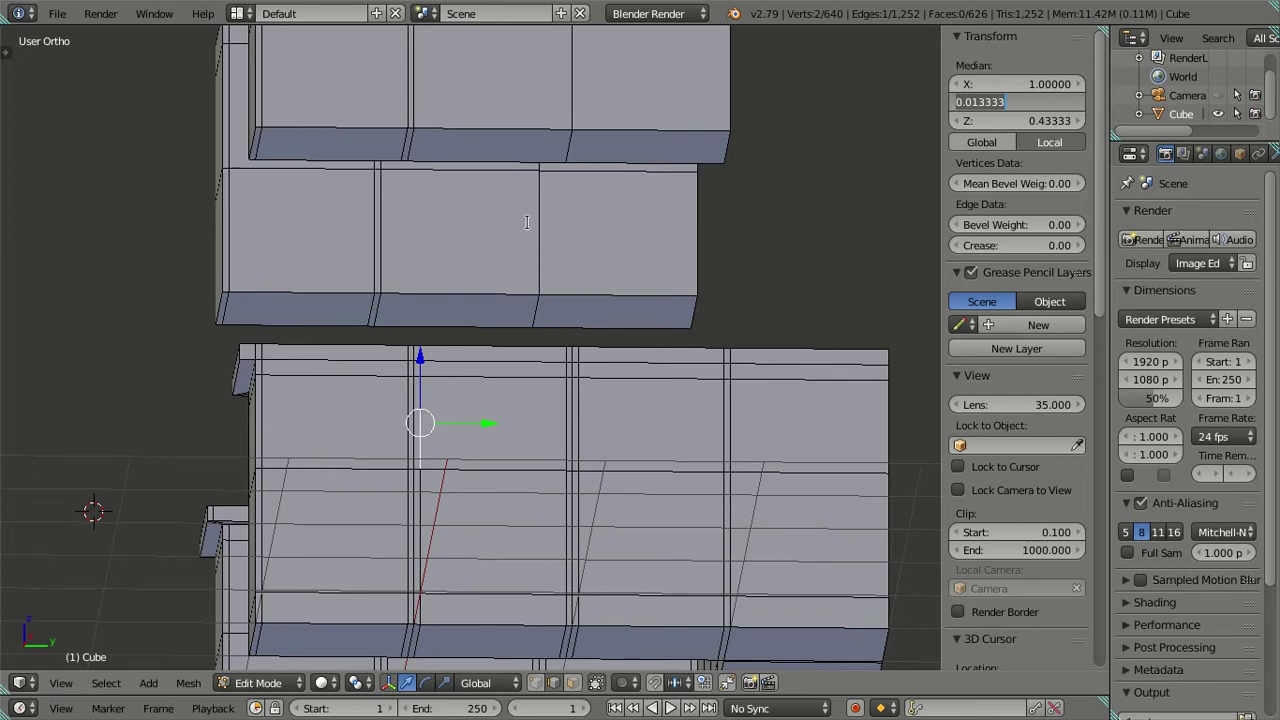
pyautogui.press('Return')
pyautogui.hotkey('ctrl', 'r')
pyautogui.click(480, 121)
pyautogui.rightClick(463, 246)
pyautogui.hotkey('ctrl', 'r')
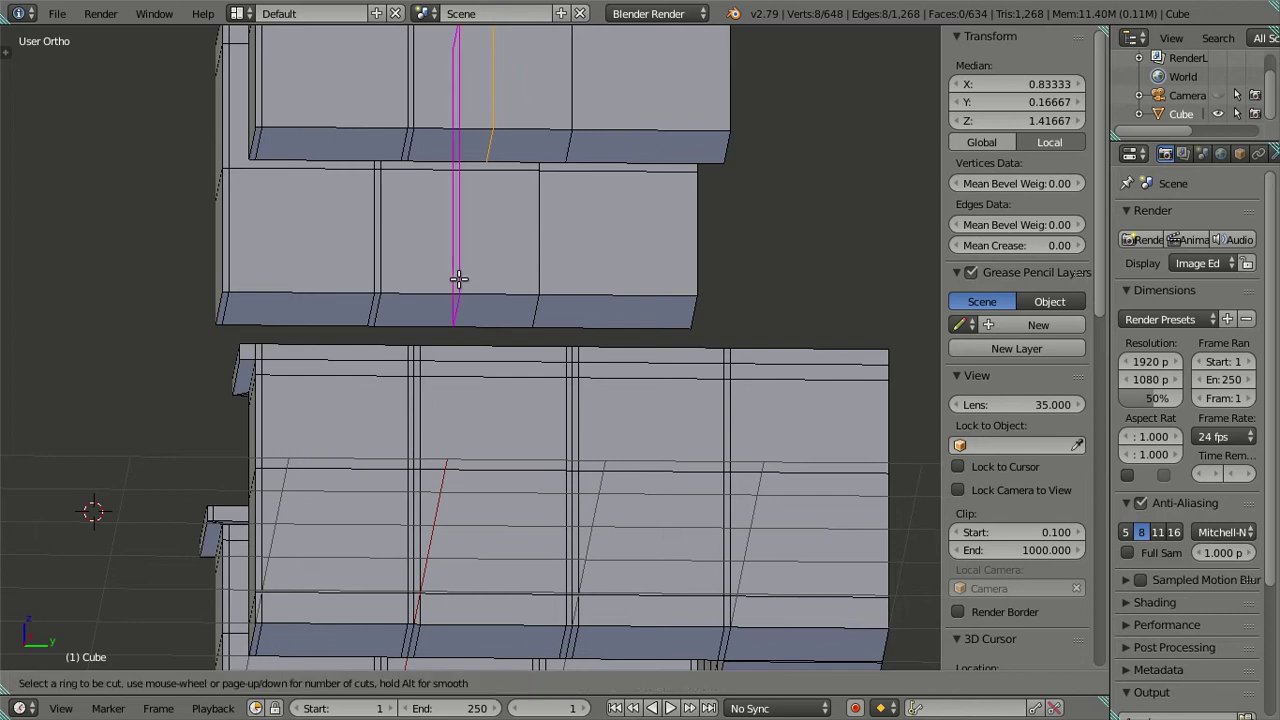
pyautogui.click(458, 279)
pyautogui.rightClick(458, 279)
pyautogui.keyDown('alt'); pyautogui.keyDown('shift'); pyautogui.rightClick(492, 80); pyautogui.keyUp('shift'); pyautogui.keyUp('alt')
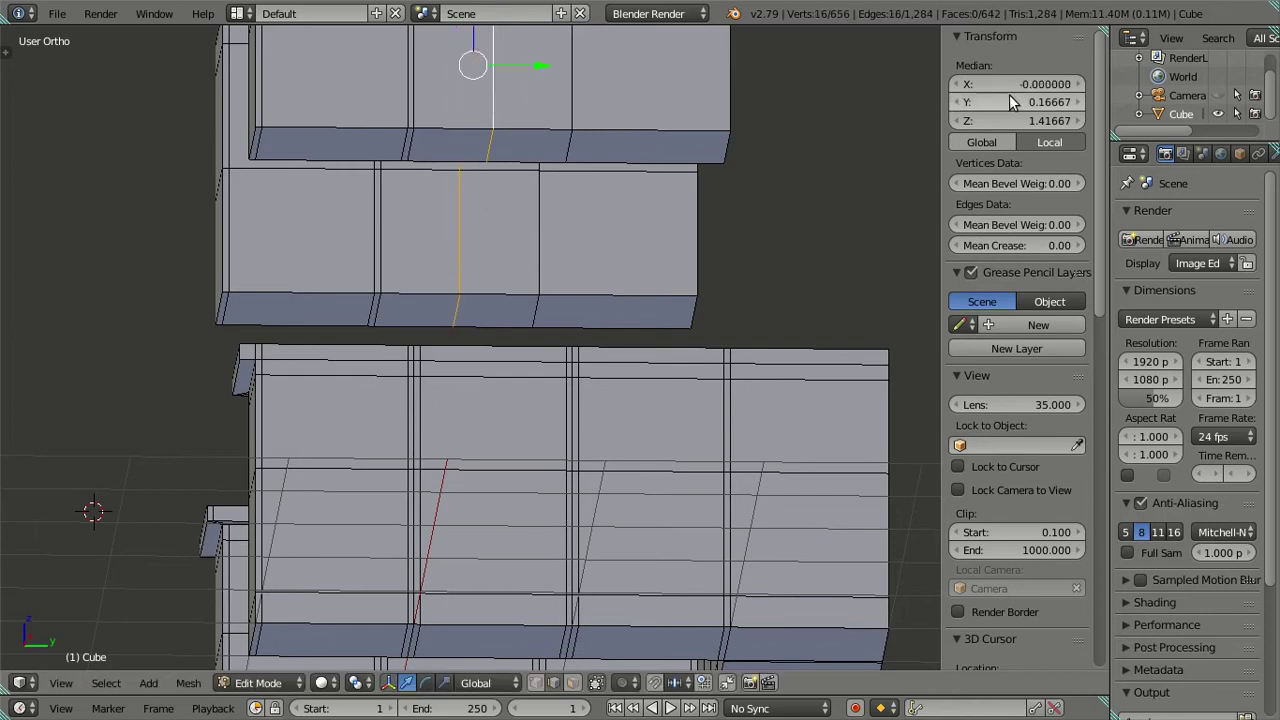
pyautogui.press('a')
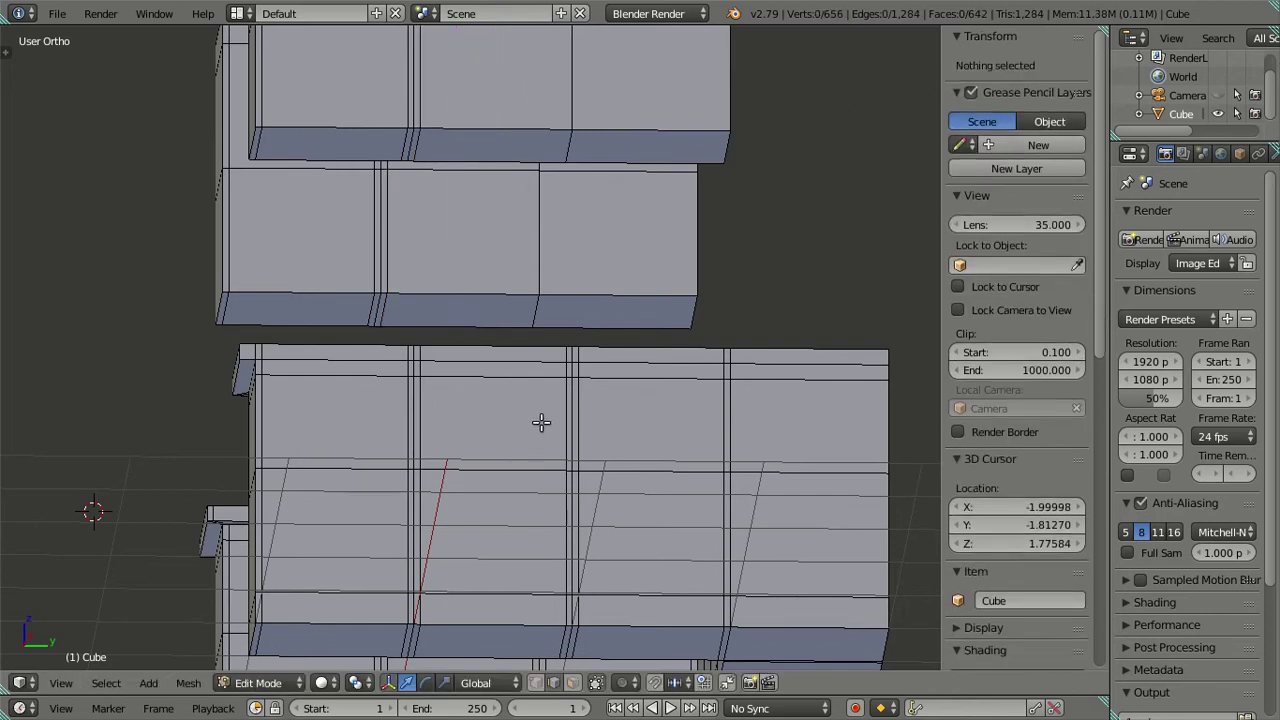
# Set the third gap edge to Y 0.32 and slide new cabinet loops onto it
pyautogui.rightClick(563, 423)
pyautogui.click(1009, 102)
pyautogui.write('0.32')
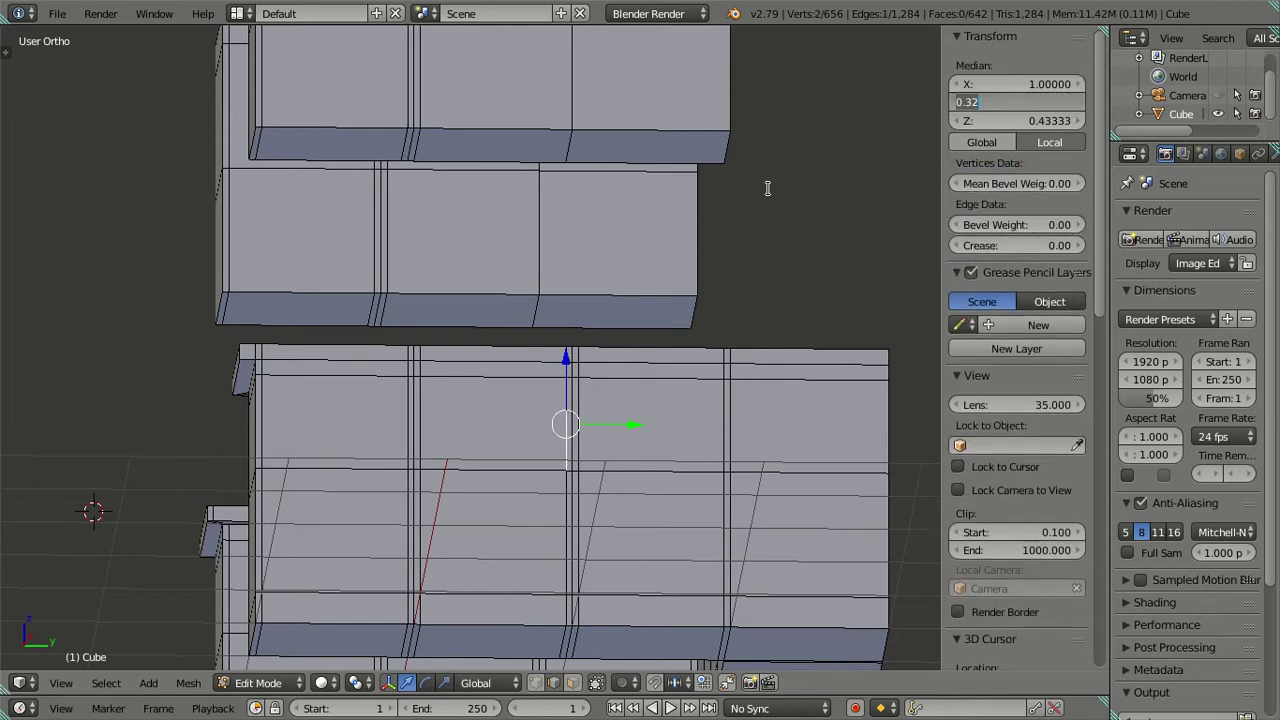
pyautogui.press('Return')
pyautogui.hotkey('ctrl', 'r')
pyautogui.click(494, 280)
pyautogui.rightClick(494, 272)
pyautogui.keyDown('alt'); pyautogui.keyDown('shift'); pyautogui.rightClick(496, 92); pyautogui.keyUp('shift'); pyautogui.keyUp('alt')
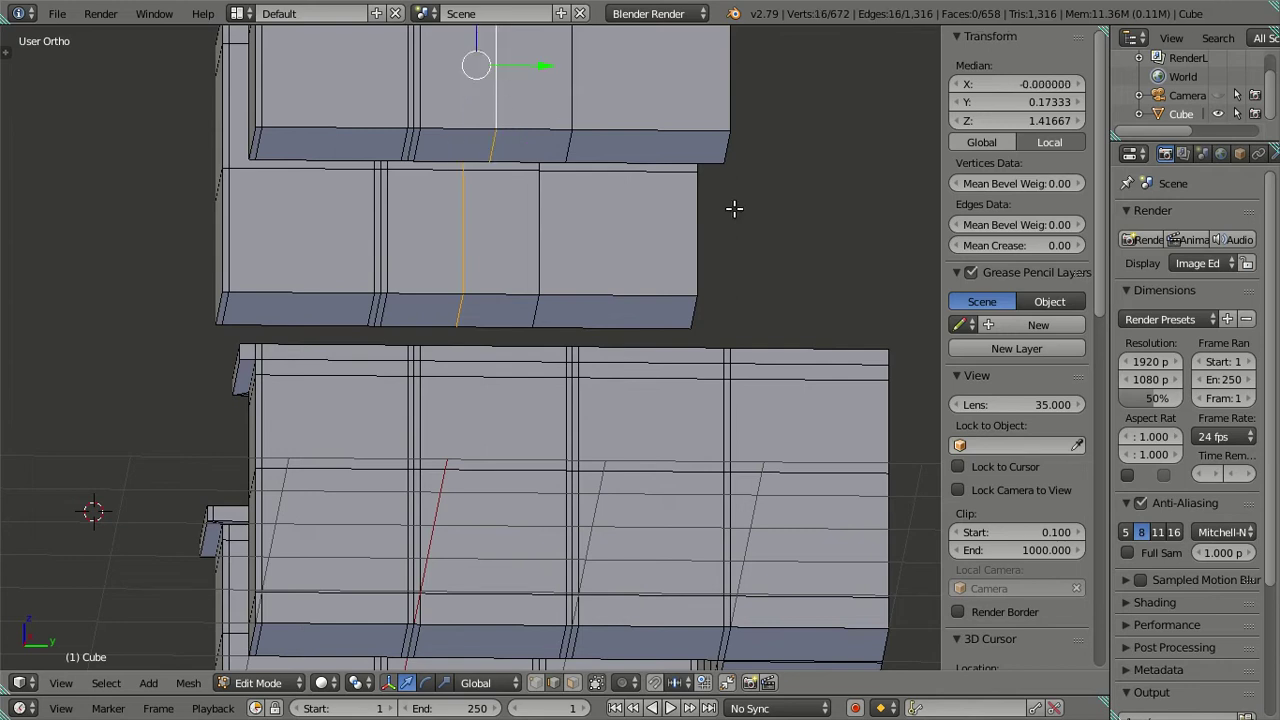
pyautogui.moveTo(1009, 102); pyautogui.dragTo(948, 120)
pyautogui.press('a')
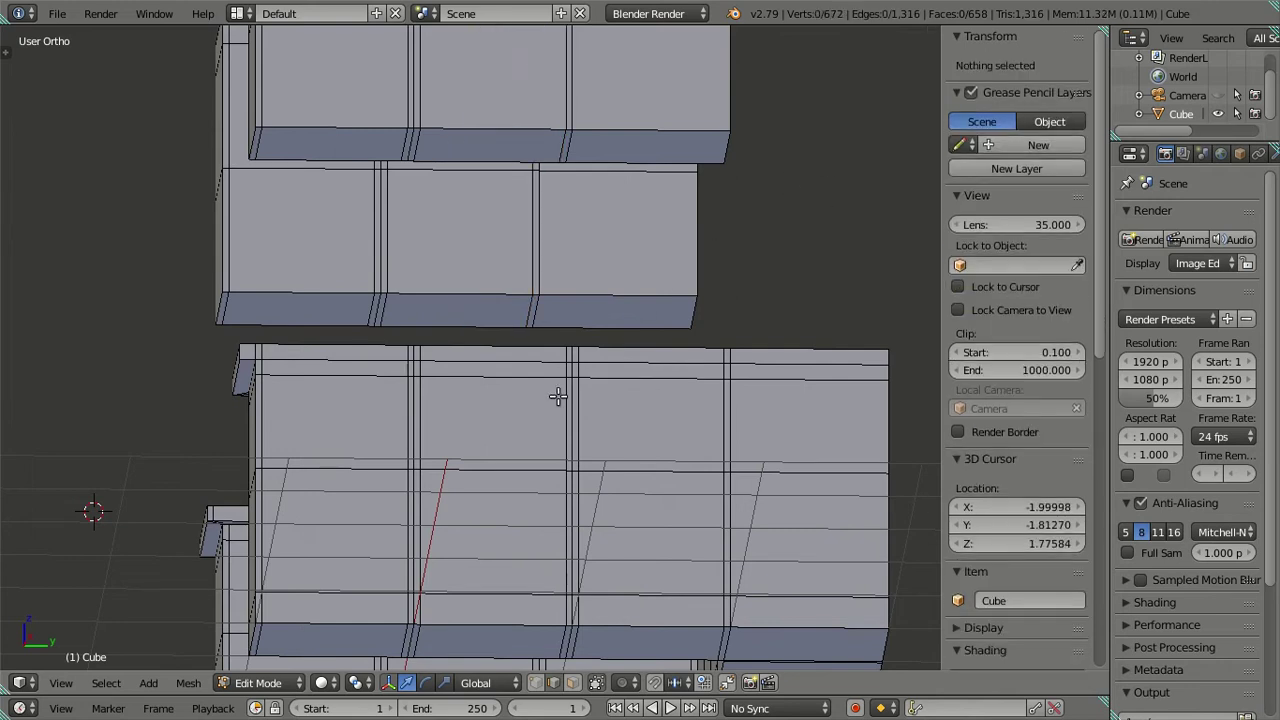
# Add paired wall-cabinet loop cuts at the fourth counter door gap
pyautogui.rightClick(577, 404)
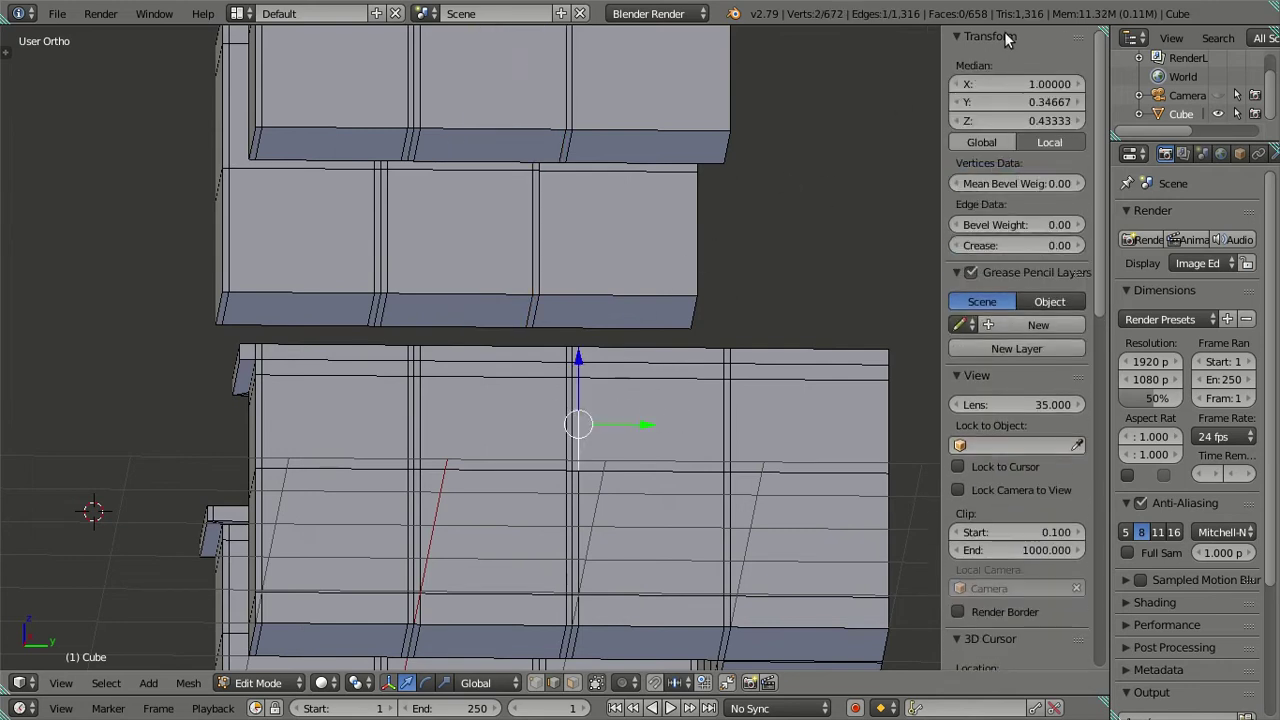
pyautogui.click(1017, 102)
pyautogui.press('Return')
pyautogui.hotkey('ctrl', 'r')
pyautogui.click(637, 280)
pyautogui.rightClick(638, 278)
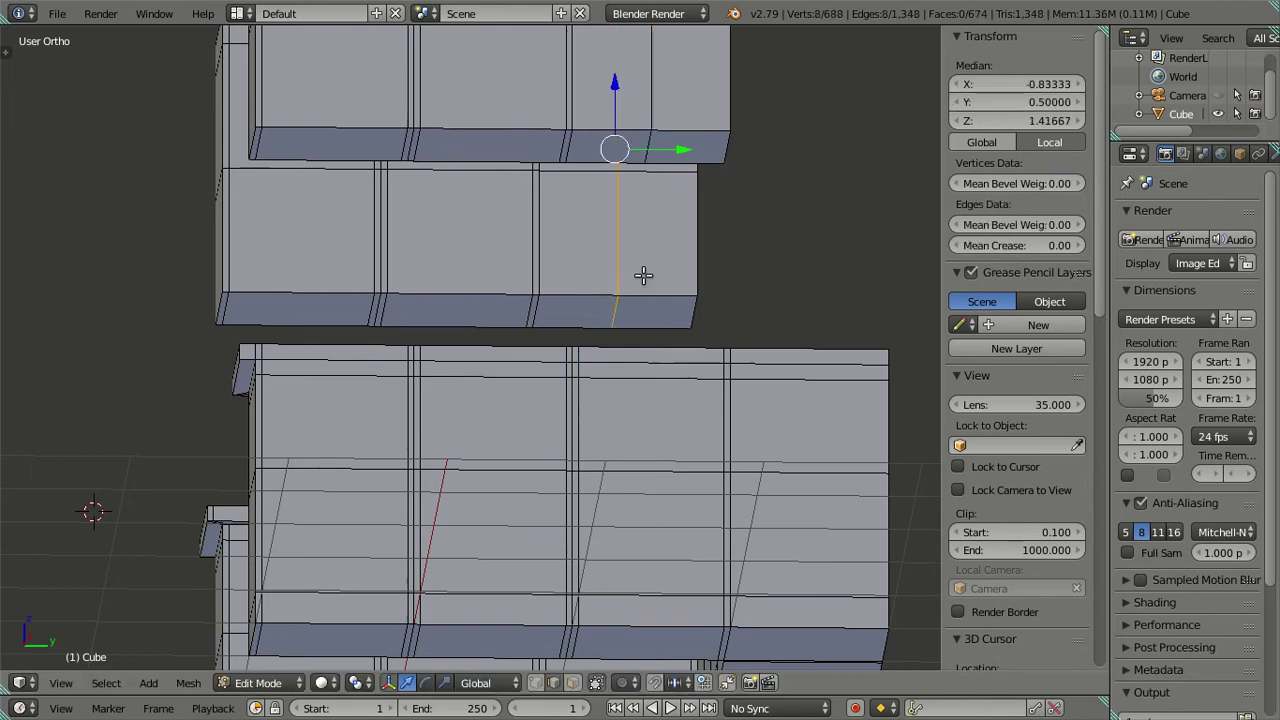
pyautogui.keyDown('alt'); pyautogui.keyDown('shift'); pyautogui.rightClick(657, 83); pyautogui.keyUp('shift'); pyautogui.keyUp('alt')
pyautogui.press('a')
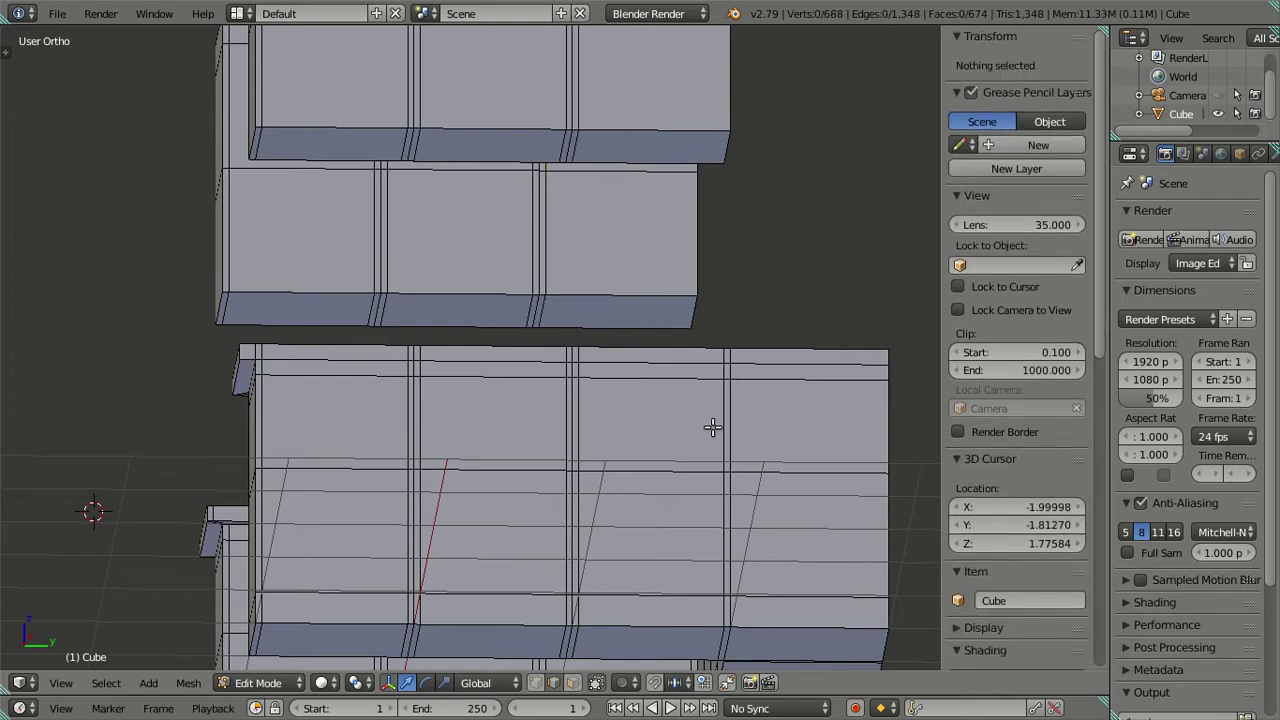
# Loop cut both wall cabinets and move the loops to the last counter gap
pyautogui.rightClick(712, 427)
pyautogui.click(1026, 104)
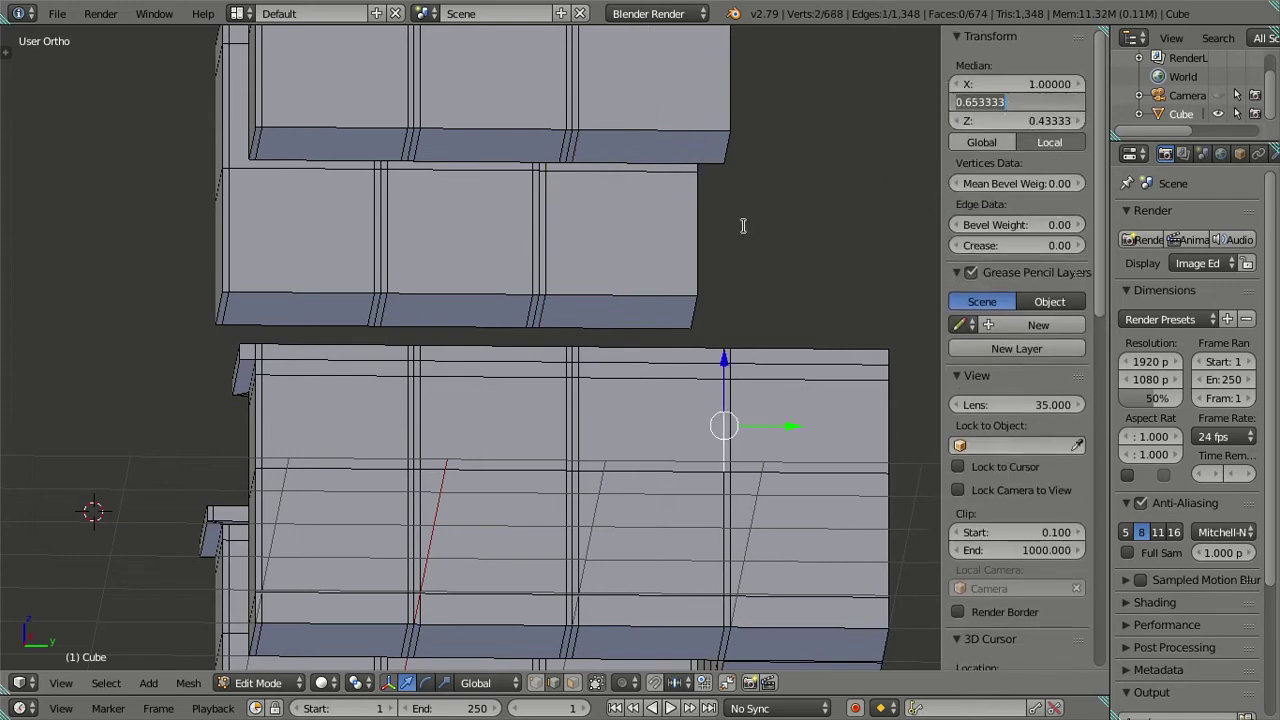
pyautogui.press('Escape')
pyautogui.press('a')
pyautogui.hotkey('ctrl', 'r')
pyautogui.click(634, 110)
pyautogui.hotkey('ctrl', 'r')
pyautogui.click(618, 273)
pyautogui.keyDown('alt'); pyautogui.keyDown('shift'); pyautogui.rightClick(655, 119); pyautogui.keyUp('shift'); pyautogui.keyUp('alt')
pyautogui.moveTo(988, 101); pyautogui.dragTo(1040, 101)
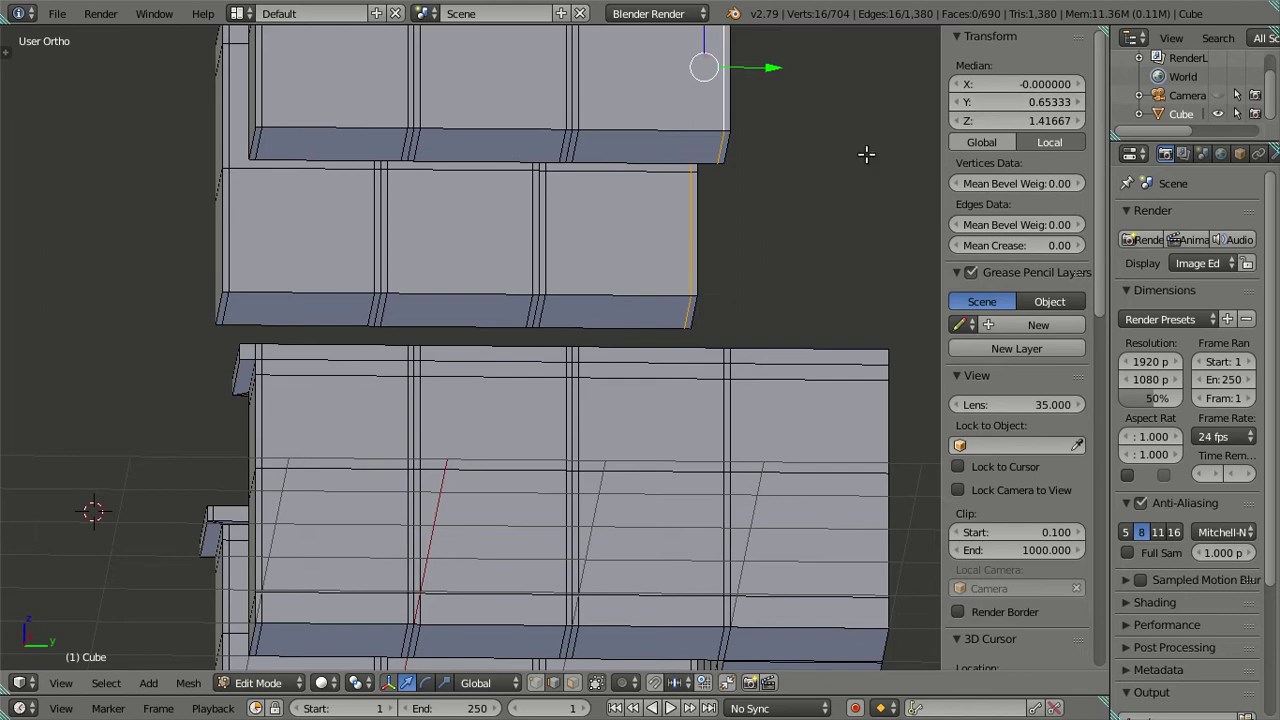
pyautogui.press('a')
# Orbit out to an angled view of the whole kitchen
pyautogui.scroll(-4, 503, 313)
pyautogui.moveTo(503, 313)
pyautogui.mouseDown(button='middle')
pyautogui.moveTo(822, 344)
pyautogui.moveTo(572, 334)
pyautogui.moveTo(409, 300)
pyautogui.mouseUp(button='middle')
pyautogui.scroll(3, 409, 300)
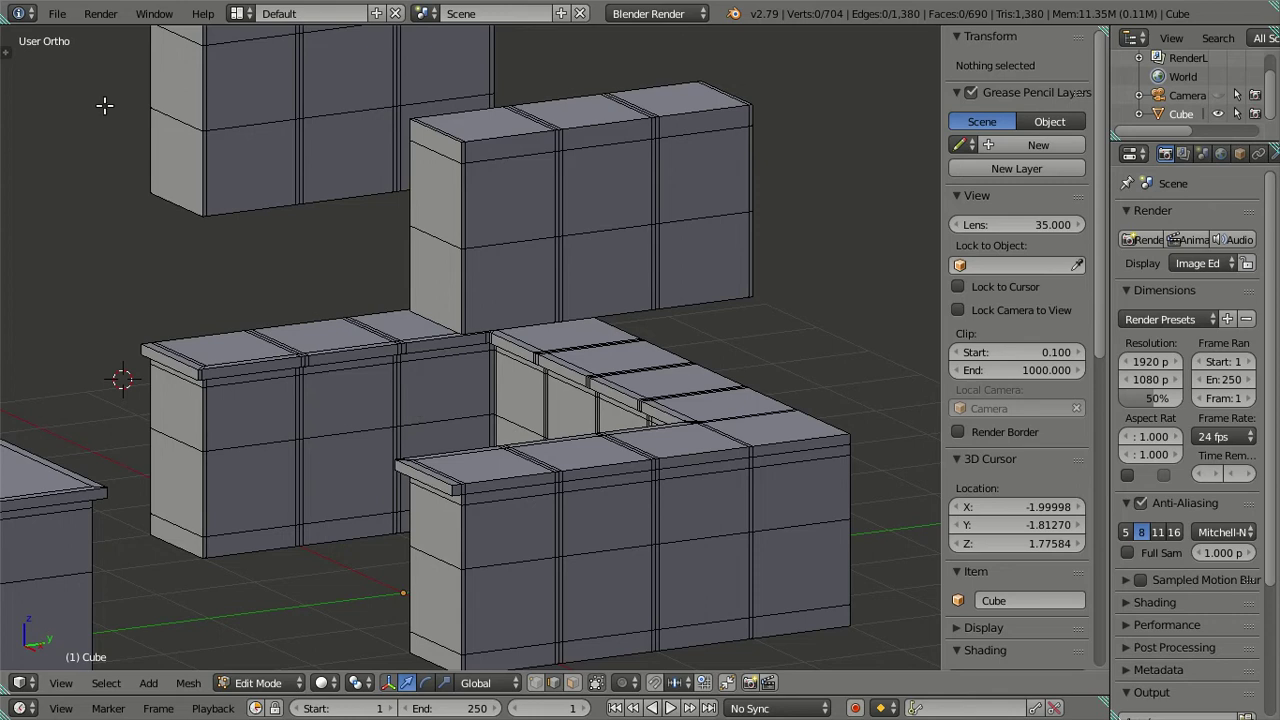
# Save over the existing kitchen file and turn off Limit Selection to Visible
pyautogui.hotkey('ctrl', 's')
pyautogui.click(438, 236)
pyautogui.moveTo(444, 255); pyautogui.dragTo(699, 257, button='middle')
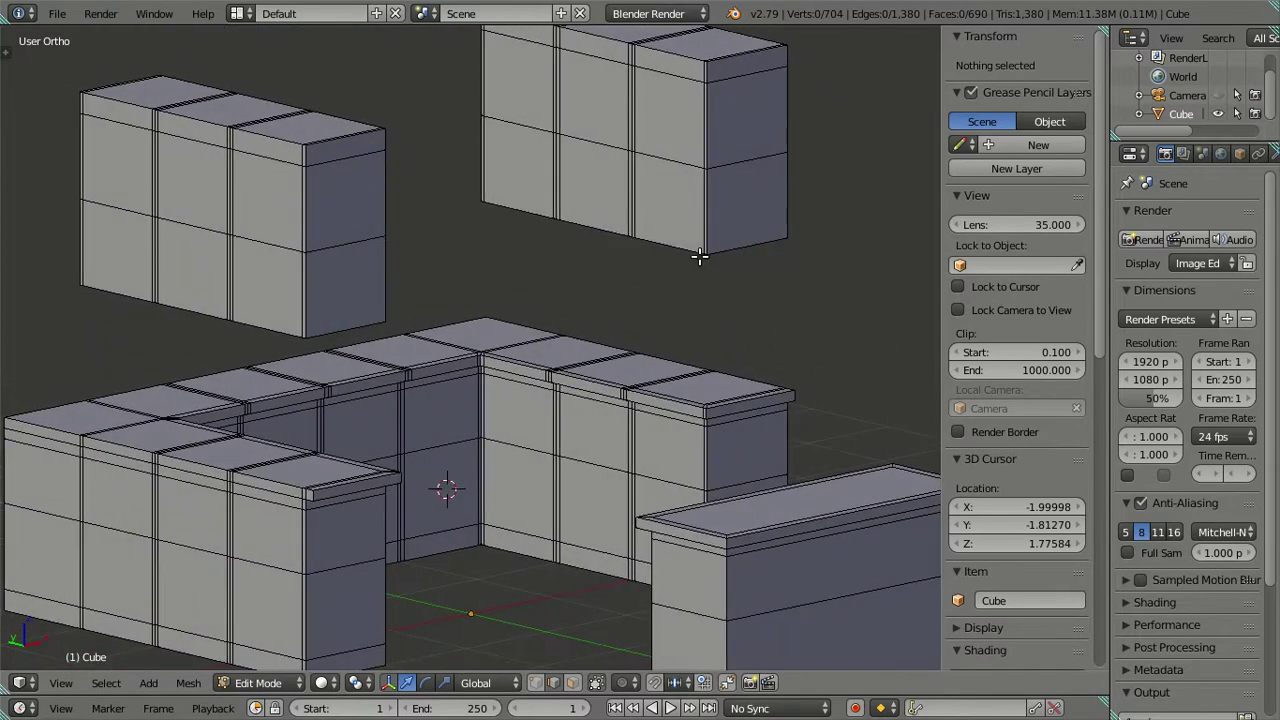
pyautogui.scroll(2, 673, 435)
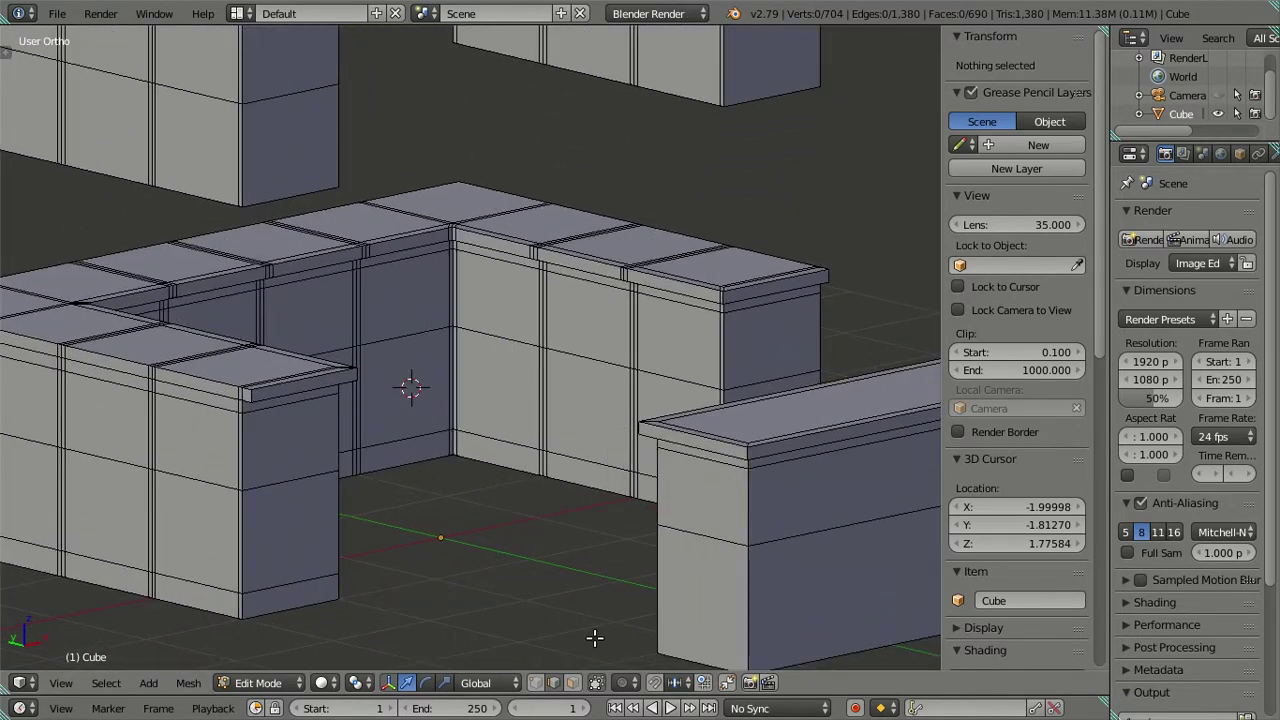
pyautogui.click(578, 683)
# Select the cabinet front faces along the right and middle of the lower run
pyautogui.click(665, 347)
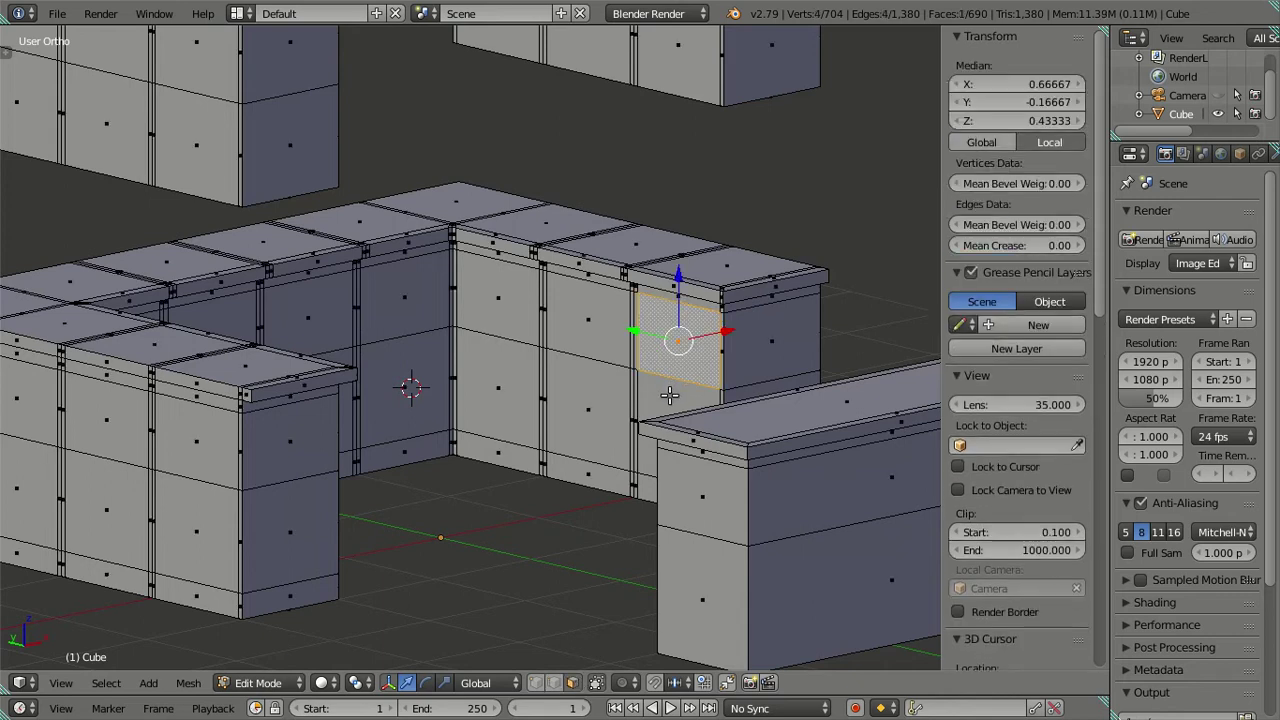
pyautogui.keyDown('shift'); pyautogui.click(670, 400); pyautogui.keyUp('shift')
pyautogui.keyDown('shift'); pyautogui.click(585, 360); pyautogui.keyUp('shift')
pyautogui.keyDown('shift'); pyautogui.click(500, 320); pyautogui.keyUp('shift')
pyautogui.keyDown('shift'); pyautogui.click(507, 410); pyautogui.keyUp('shift')
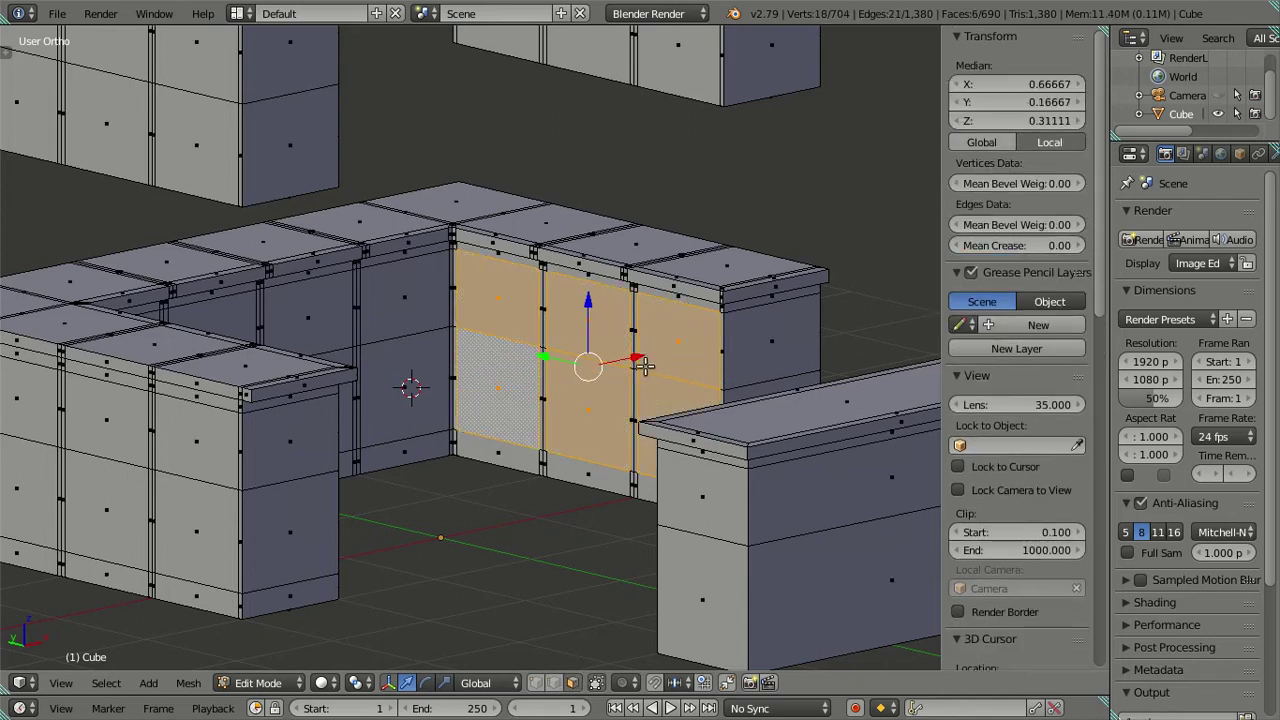
pyautogui.moveTo(507, 410); pyautogui.dragTo(528, 313, button='middle')
pyautogui.keyDown('shift'); pyautogui.click(528, 313); pyautogui.keyUp('shift')
pyautogui.keyDown('shift'); pyautogui.click(525, 350); pyautogui.keyUp('shift')
pyautogui.keyDown('shift'); pyautogui.click(458, 328); pyautogui.keyUp('shift')
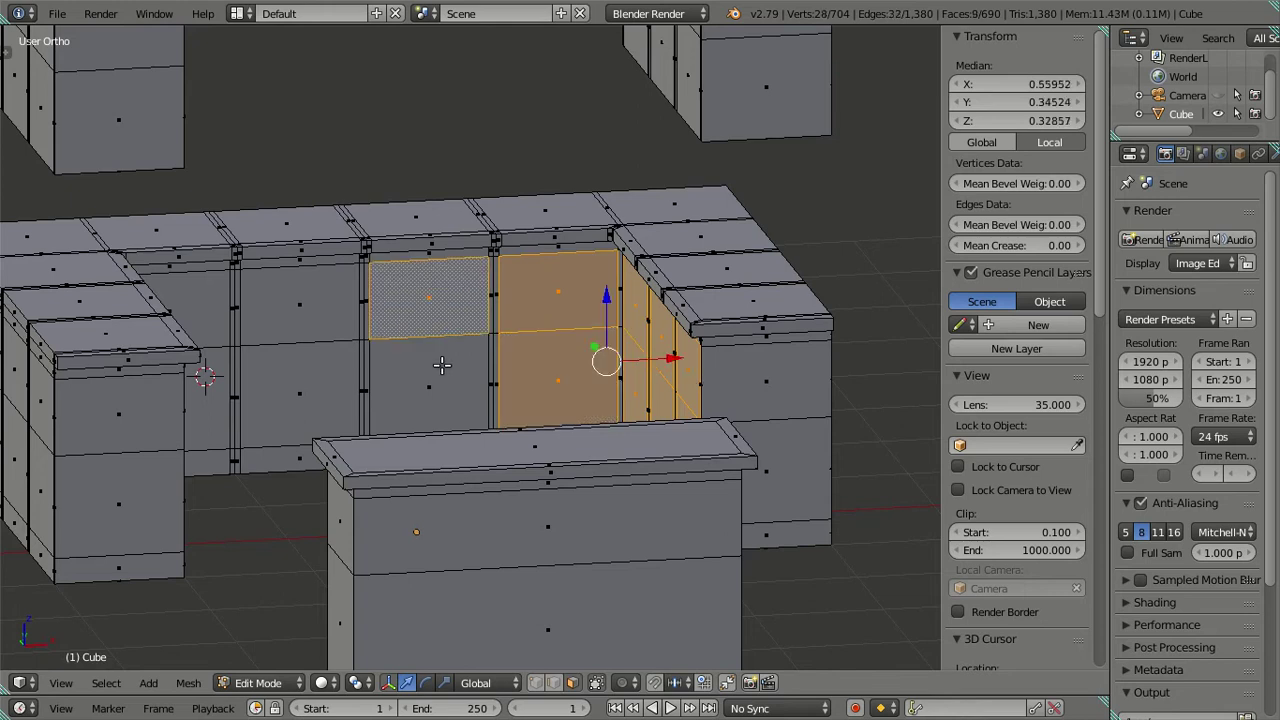
pyautogui.keyDown('shift'); pyautogui.click(443, 375); pyautogui.keyUp('shift')
pyautogui.keyDown('shift'); pyautogui.click(290, 320); pyautogui.keyUp('shift')
pyautogui.keyDown('shift'); pyautogui.click(300, 392); pyautogui.keyUp('shift')
# Add the back-wall and left-column lower cabinet fronts to the selection
pyautogui.moveTo(413, 368)
pyautogui.mouseDown(button='middle')
pyautogui.moveTo(304, 376)
pyautogui.moveTo(311, 342)
pyautogui.mouseUp(button='middle')
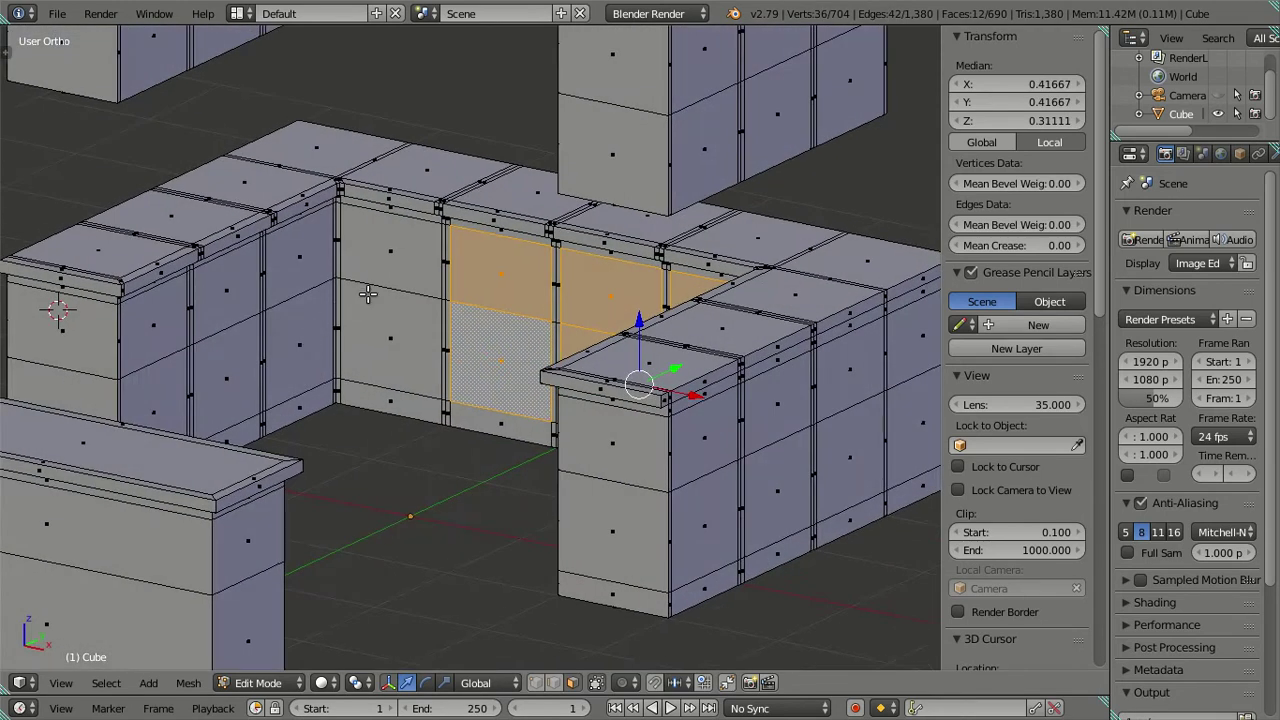
pyautogui.keyDown('shift'); pyautogui.click(385, 280); pyautogui.keyUp('shift')
pyautogui.keyDown('shift'); pyautogui.click(375, 308); pyautogui.keyUp('shift')
pyautogui.keyDown('shift'); pyautogui.click(290, 278); pyautogui.keyUp('shift')
pyautogui.keyDown('shift'); pyautogui.click(295, 330); pyautogui.keyUp('shift')
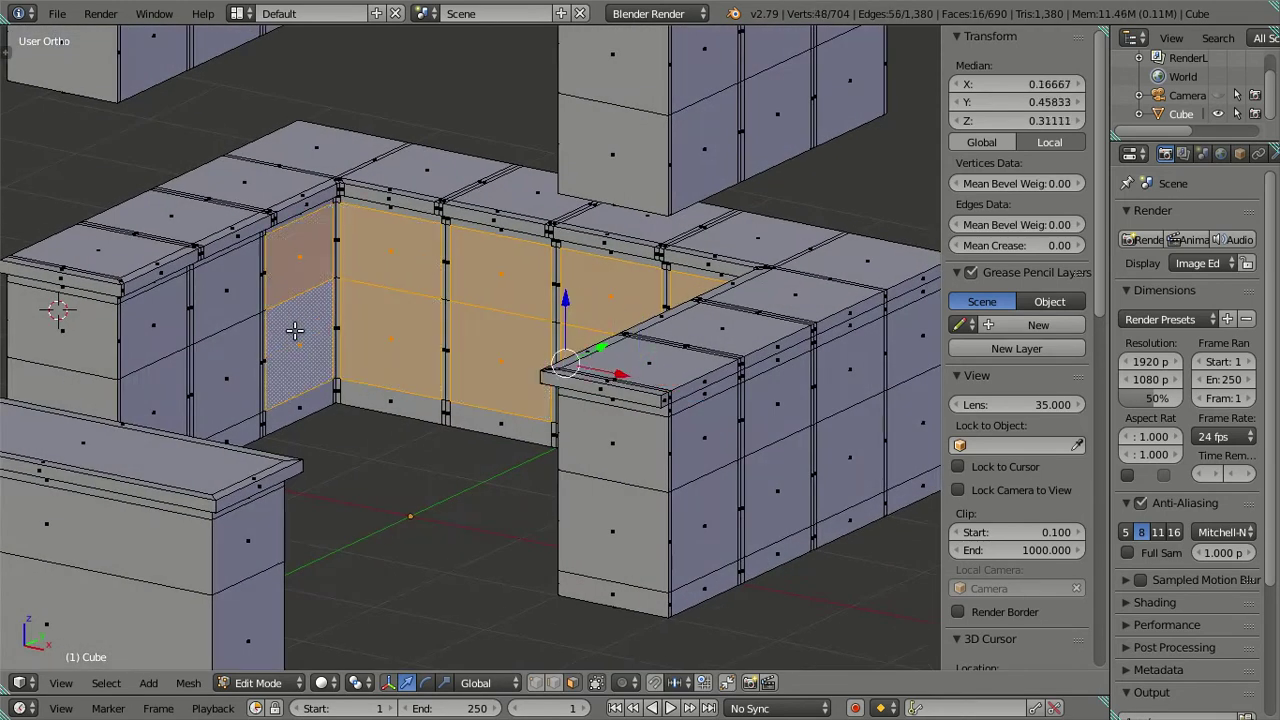
pyautogui.keyDown('shift'); pyautogui.click(220, 305); pyautogui.keyUp('shift')
pyautogui.keyDown('shift'); pyautogui.click(196, 361); pyautogui.keyUp('shift')
pyautogui.keyDown('shift'); pyautogui.click(152, 342); pyautogui.keyUp('shift')
pyautogui.keyDown('shift'); pyautogui.click(186, 360); pyautogui.keyUp('shift')
# Add four faces of the upper-right cabinet to the selection
pyautogui.scroll(-3, 186, 360)
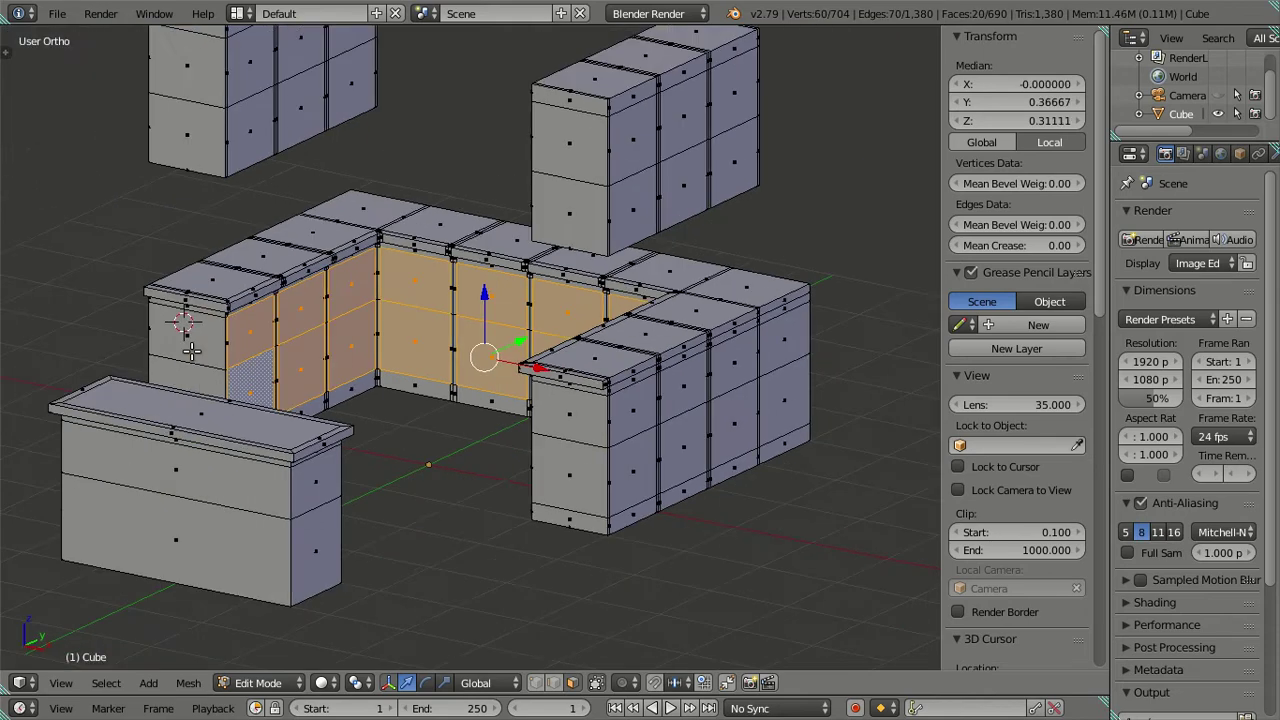
pyautogui.moveTo(186, 360)
pyautogui.mouseDown(button='middle')
pyautogui.moveTo(438, 314)
pyautogui.moveTo(486, 156)
pyautogui.mouseUp(button='middle')
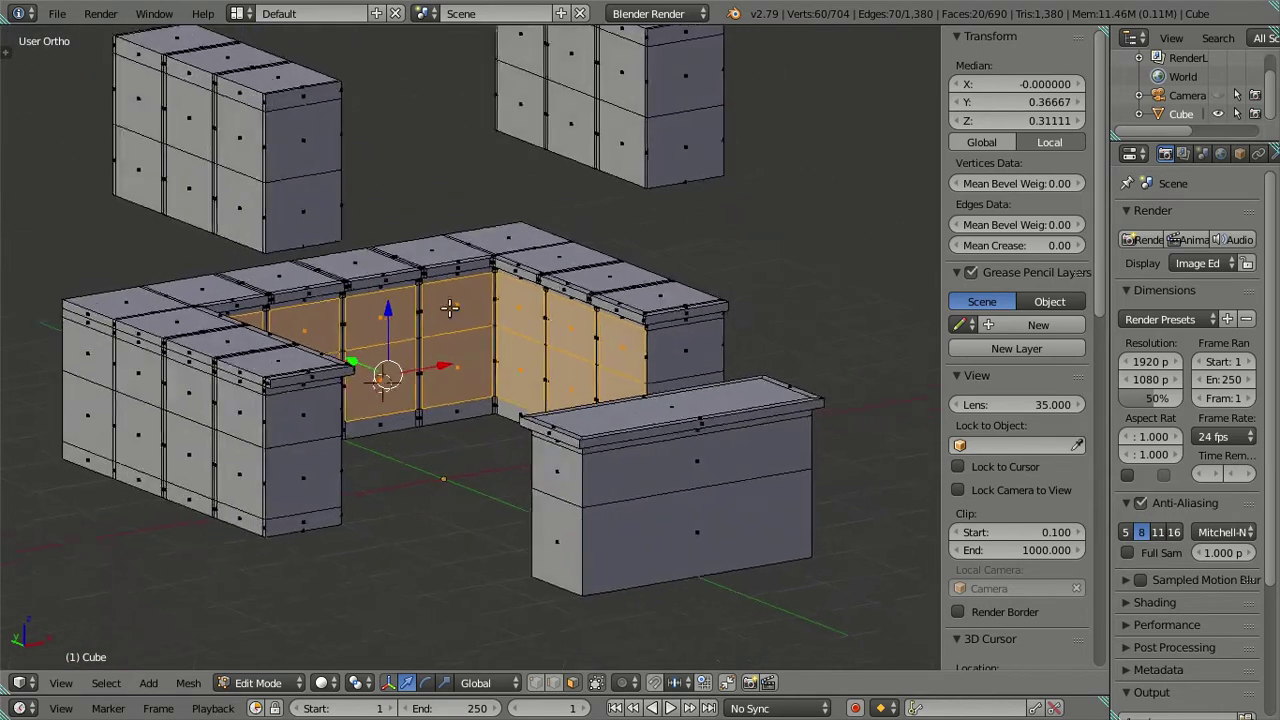
pyautogui.keyDown('shift'); pyautogui.click(608, 86); pyautogui.keyUp('shift')
pyautogui.keyDown('shift'); pyautogui.click(608, 127); pyautogui.keyUp('shift')
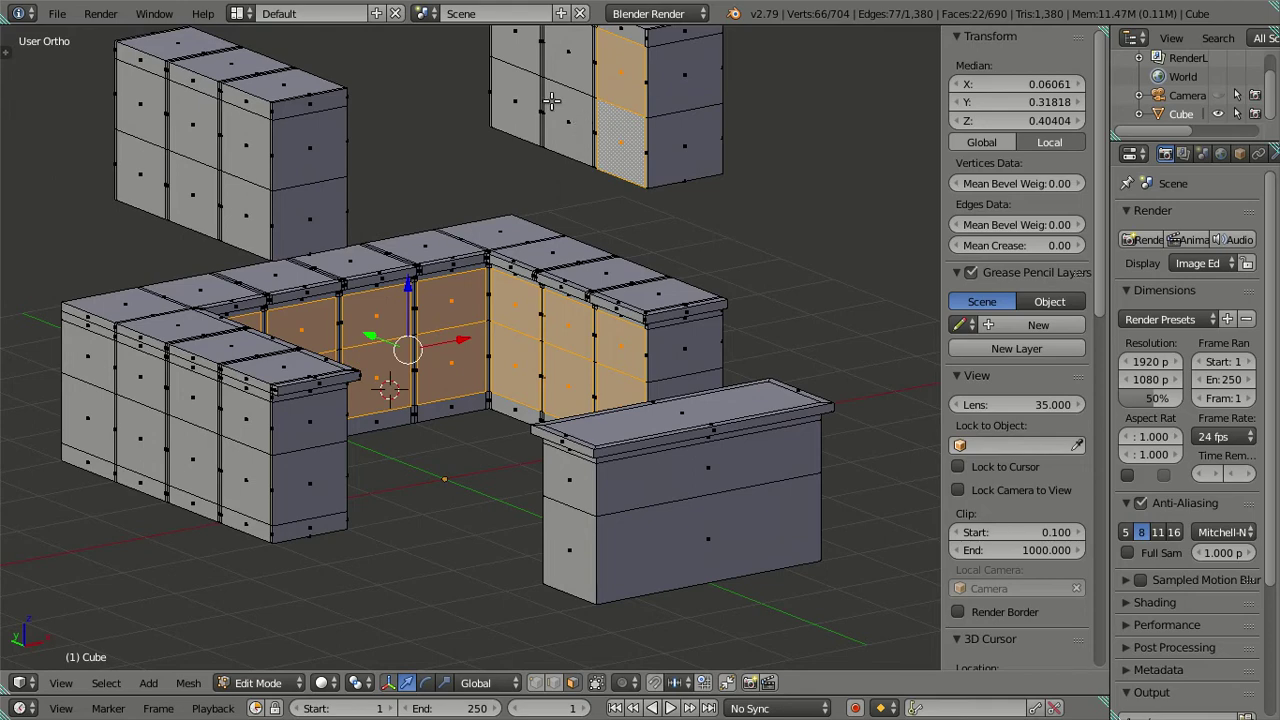
pyautogui.keyDown('shift'); pyautogui.click(552, 102); pyautogui.keyUp('shift')
pyautogui.keyDown('shift'); pyautogui.click(563, 70); pyautogui.keyUp('shift')
pyautogui.moveTo(690, 165)
pyautogui.mouseDown(button='middle')
pyautogui.moveTo(574, 206)
pyautogui.moveTo(551, 277)
pyautogui.moveTo(531, 274)
pyautogui.moveTo(493, 201)
pyautogui.moveTo(360, 194)
pyautogui.moveTo(371, 185)
pyautogui.moveTo(423, 200)
pyautogui.moveTo(329, 197)
pyautogui.mouseUp(button='middle')
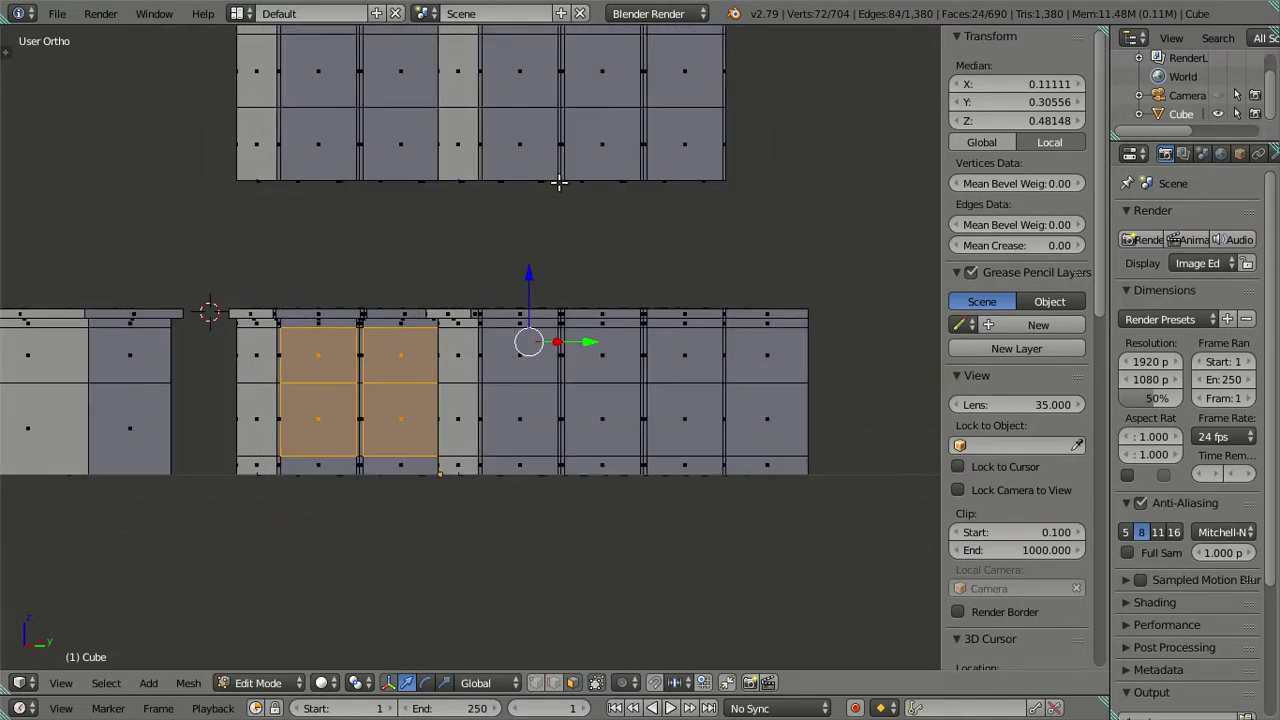
# Clear the selection and switch to edge select mode
pyautogui.scroll(1, 558, 182)
pyautogui.press('a')
pyautogui.moveTo(534, 207); pyautogui.dragTo(421, 266, button='middle')
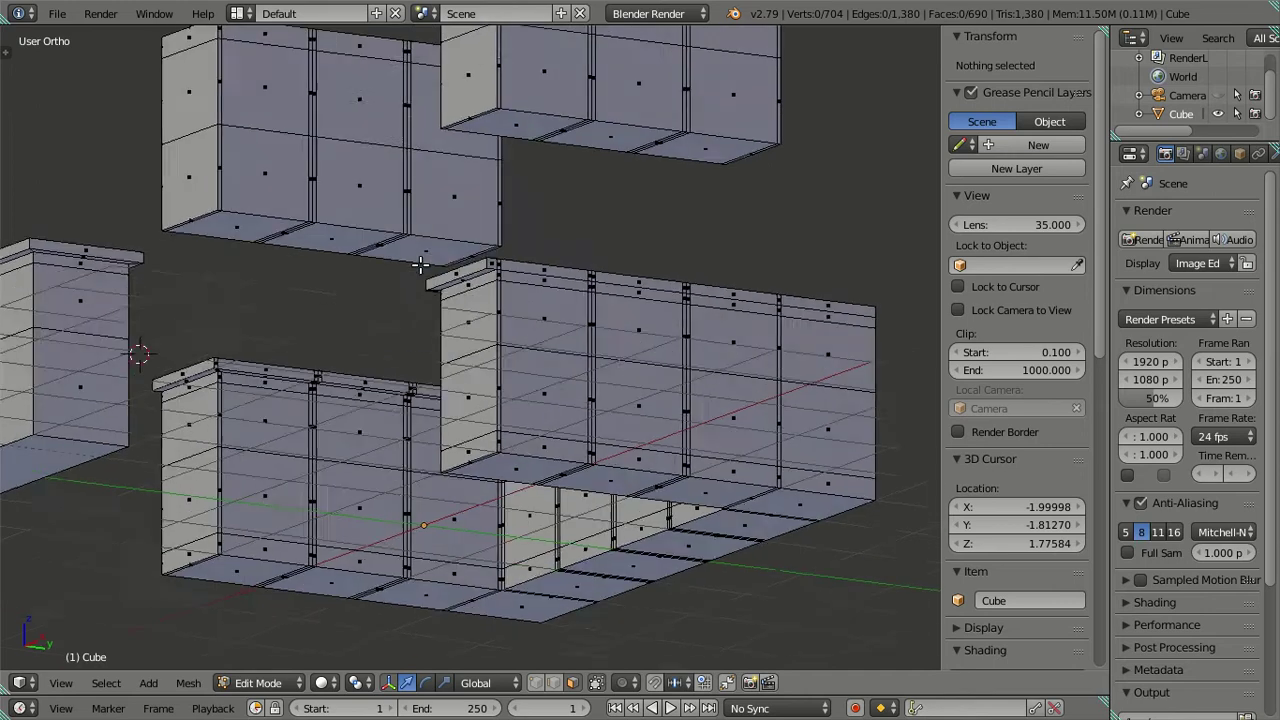
pyautogui.moveTo(451, 401); pyautogui.dragTo(465, 292, button='middle')
pyautogui.keyDown('shift'); pyautogui.moveTo(516, 72); pyautogui.dragTo(509, 211, button='middle'); pyautogui.keyUp('shift')
pyautogui.hotkey('ctrl', 'Tab')
pyautogui.click(505, 220)
pyautogui.moveTo(516, 140)
pyautogui.mouseDown(button='middle')
pyautogui.moveTo(354, 300)
pyautogui.moveTo(337, 349)
pyautogui.moveTo(488, 305)
pyautogui.mouseUp(button='middle')
pyautogui.scroll(2, 300, 331)
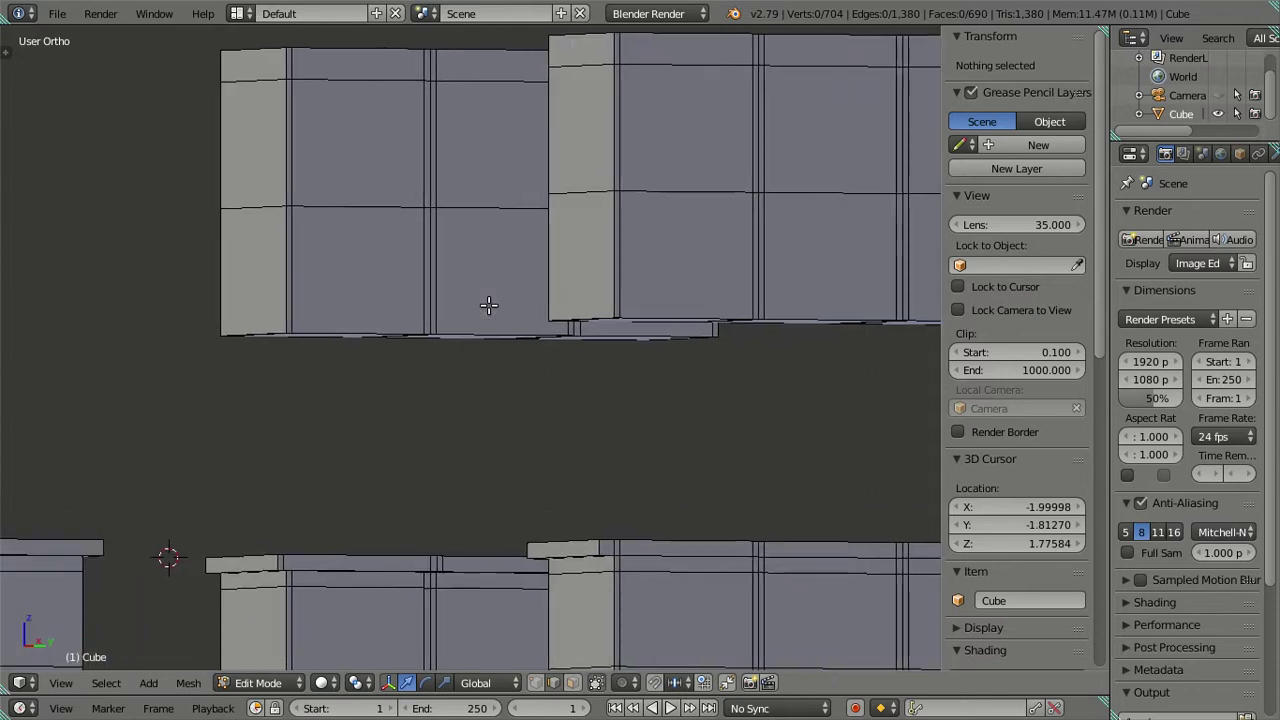
# Loop-cut the upper cabinet block at its bottom edge and raise the loop 0.04 in Z
pyautogui.hotkey('ctrl', 'r')
pyautogui.click(440, 274)
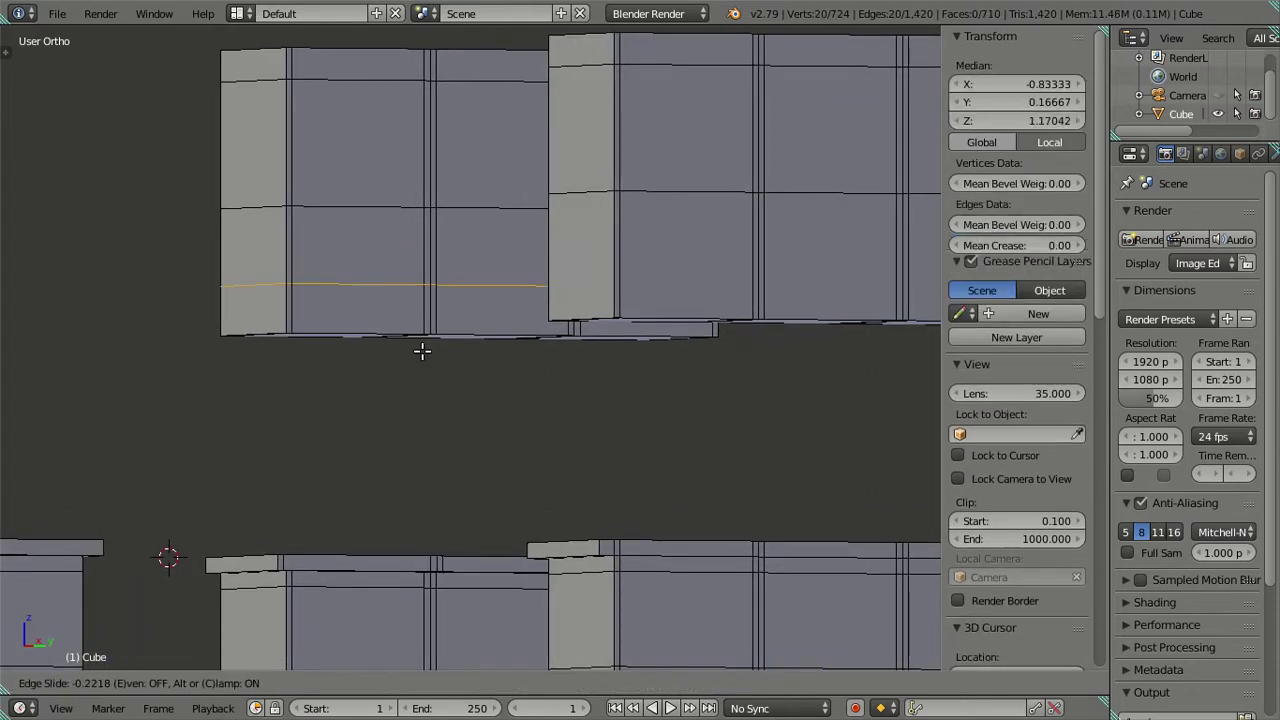
pyautogui.click(423, 451)
pyautogui.moveTo(471, 270); pyautogui.dragTo(474, 262)
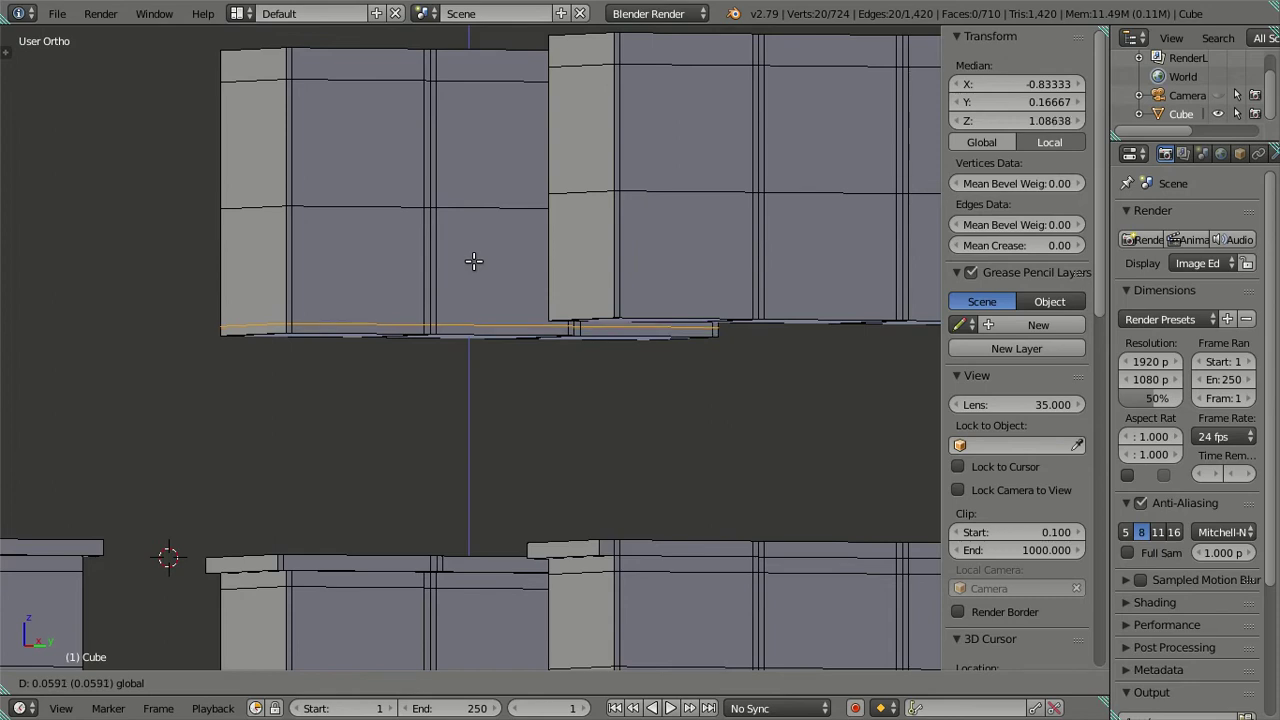
pyautogui.write('0.04')
pyautogui.press('Return')
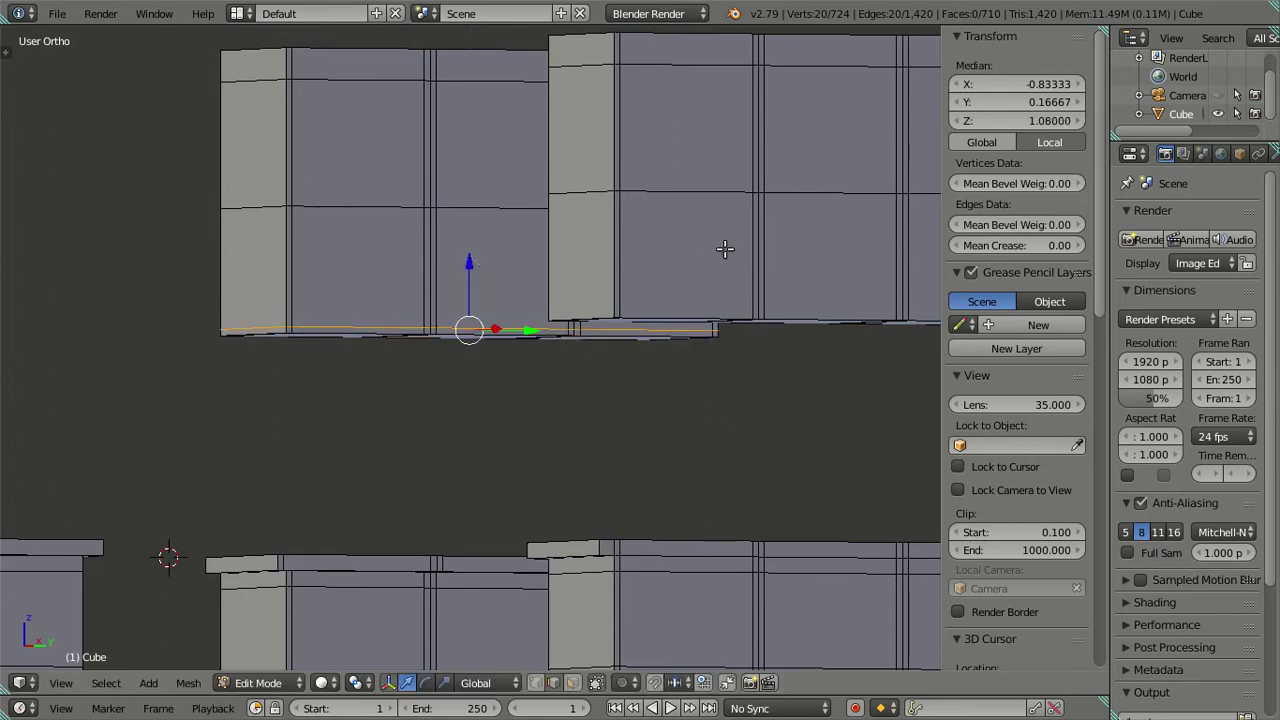
# Add a matching loop on the right upper block, also raised 0.04 in Z
pyautogui.hotkey('ctrl', 'r')
pyautogui.click(595, 252)
pyautogui.rightClick(594, 400)
pyautogui.moveTo(797, 252); pyautogui.dragTo(798, 241)
pyautogui.write('.04')
pyautogui.press('Return')
pyautogui.press('a')
pyautogui.moveTo(577, 266)
pyautogui.mouseDown(button='middle')
pyautogui.moveTo(457, 294)
pyautogui.moveTo(731, 297)
pyautogui.moveTo(709, 308)
pyautogui.moveTo(700, 286)
pyautogui.moveTo(650, 360)
pyautogui.moveTo(614, 386)
pyautogui.moveTo(651, 436)
pyautogui.moveTo(443, 443)
pyautogui.moveTo(387, 422)
pyautogui.mouseUp(button='middle')
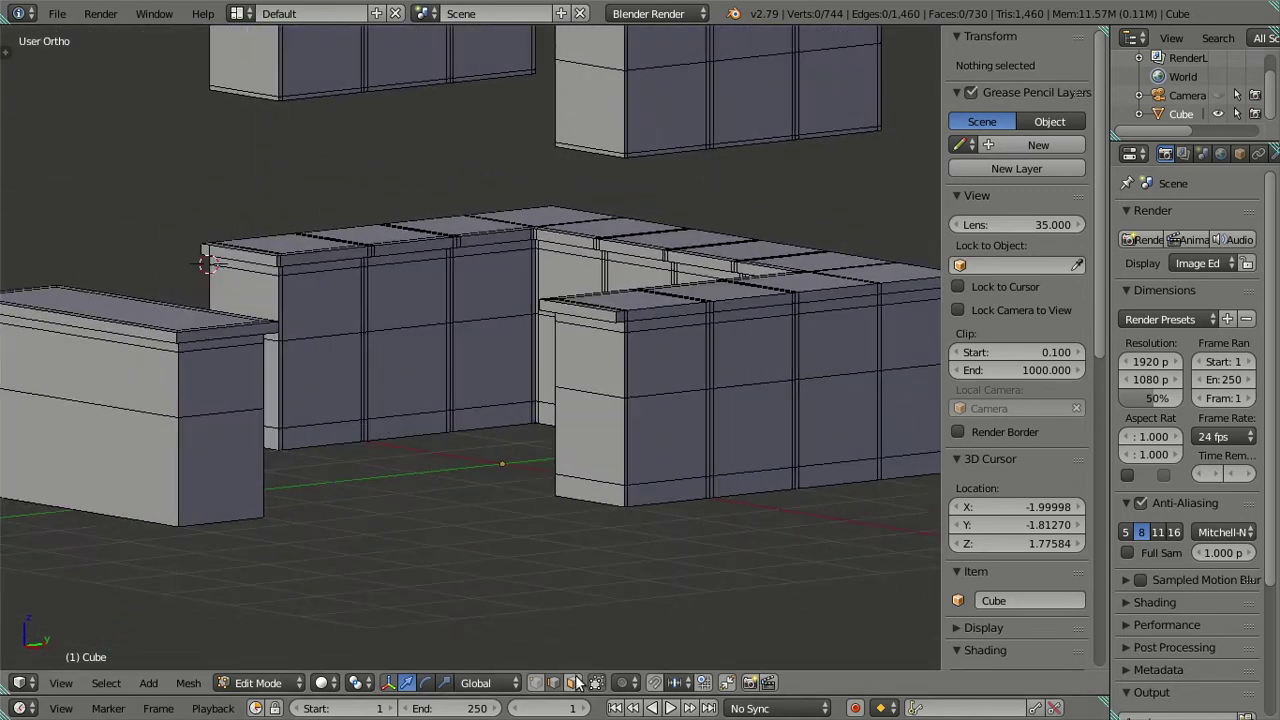
# Select the lower cabinet front faces along the side run
pyautogui.click(321, 300)
pyautogui.keyDown('shift'); pyautogui.click(321, 380); pyautogui.keyUp('shift')
pyautogui.keyDown('shift'); pyautogui.click(407, 300); pyautogui.keyUp('shift')
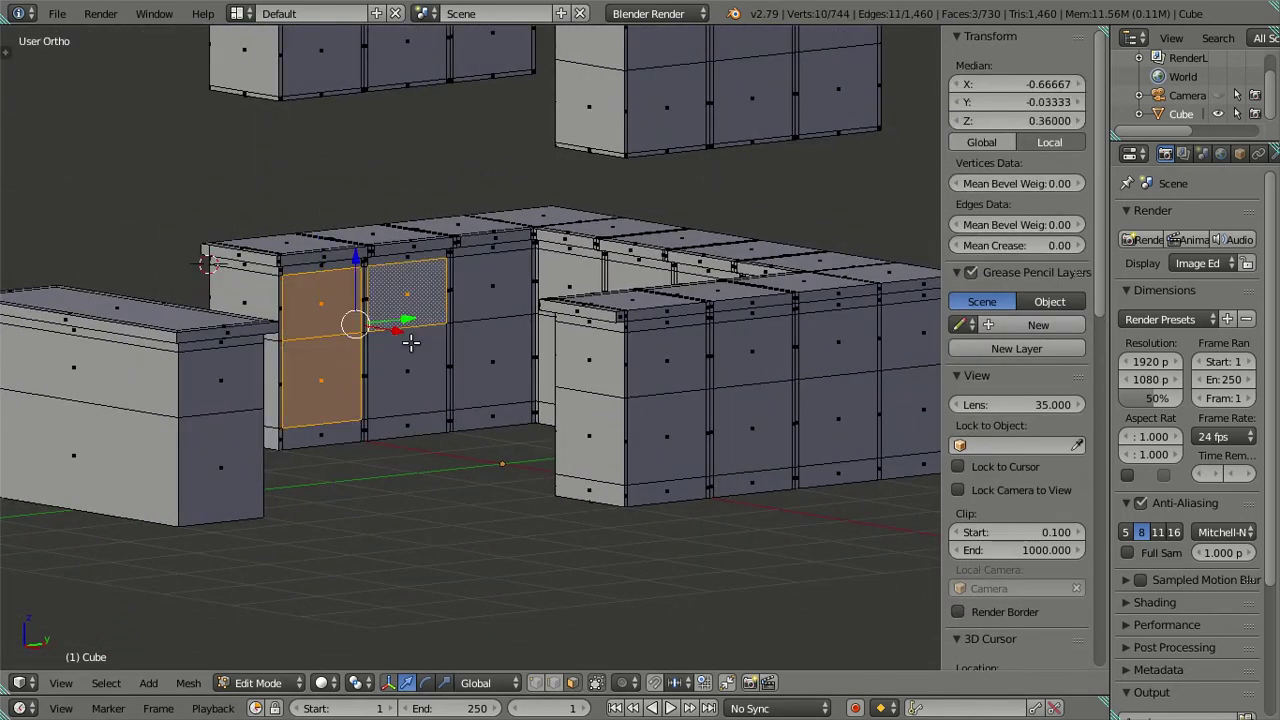
pyautogui.keyDown('shift'); pyautogui.click(407, 372); pyautogui.keyUp('shift')
pyautogui.keyDown('shift'); pyautogui.click(475, 310); pyautogui.keyUp('shift')
pyautogui.keyDown('shift'); pyautogui.click(478, 338); pyautogui.keyUp('shift')
pyautogui.moveTo(492, 337); pyautogui.dragTo(547, 361, button='middle')
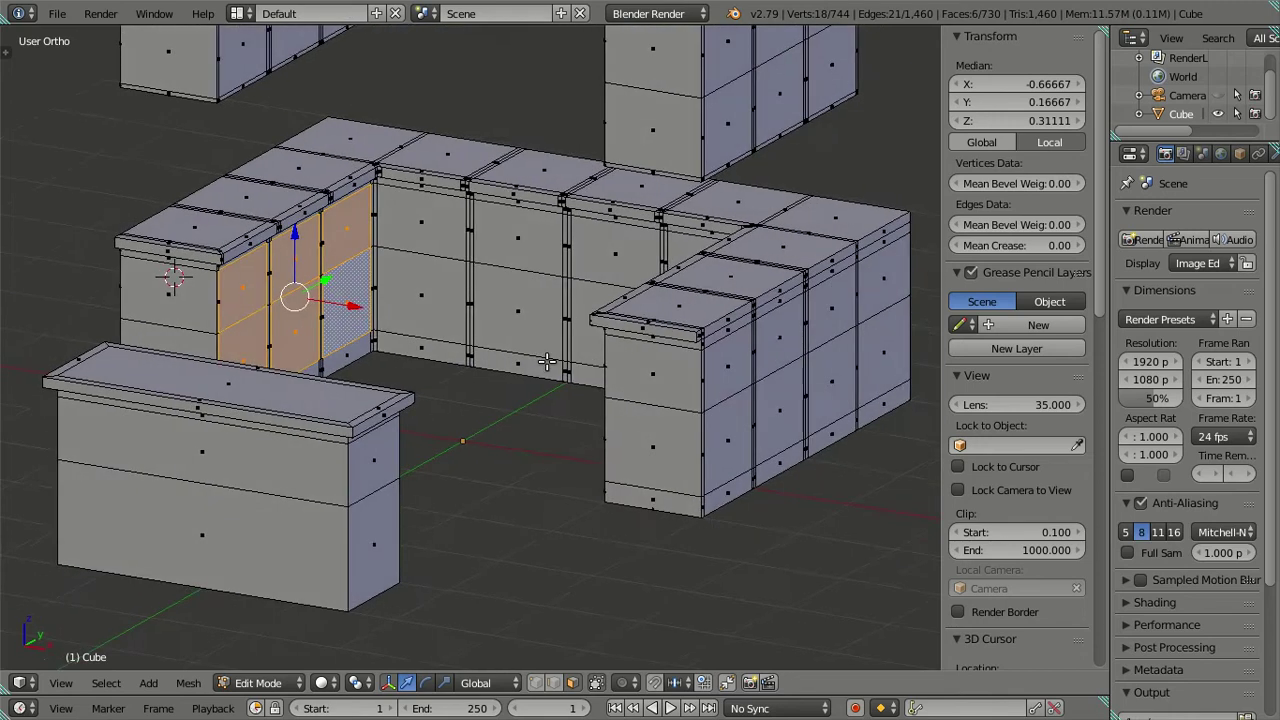
pyautogui.keyDown('shift'); pyautogui.click(422, 235); pyautogui.keyUp('shift')
pyautogui.keyDown('shift'); pyautogui.click(430, 295); pyautogui.keyUp('shift')
pyautogui.moveTo(523, 285)
pyautogui.mouseDown(button='middle')
pyautogui.moveTo(514, 300)
pyautogui.moveTo(530, 260)
pyautogui.mouseUp(button='middle')
pyautogui.keyDown('shift'); pyautogui.click(480, 240); pyautogui.keyUp('shift')
pyautogui.keyDown('shift'); pyautogui.click(478, 305); pyautogui.keyUp('shift')
pyautogui.keyDown('shift'); pyautogui.click(585, 258); pyautogui.keyUp('shift')
pyautogui.keyDown('shift'); pyautogui.click(585, 292); pyautogui.keyUp('shift')
pyautogui.keyDown('shift'); pyautogui.click(527, 253); pyautogui.keyUp('shift')
pyautogui.keyDown('shift'); pyautogui.click(527, 319); pyautogui.keyUp('shift')
# Add the back-wall lower cabinet fronts to the selection
pyautogui.moveTo(527, 319)
pyautogui.mouseDown(button='middle')
pyautogui.moveTo(600, 305)
pyautogui.moveTo(430, 287)
pyautogui.mouseUp(button='middle')
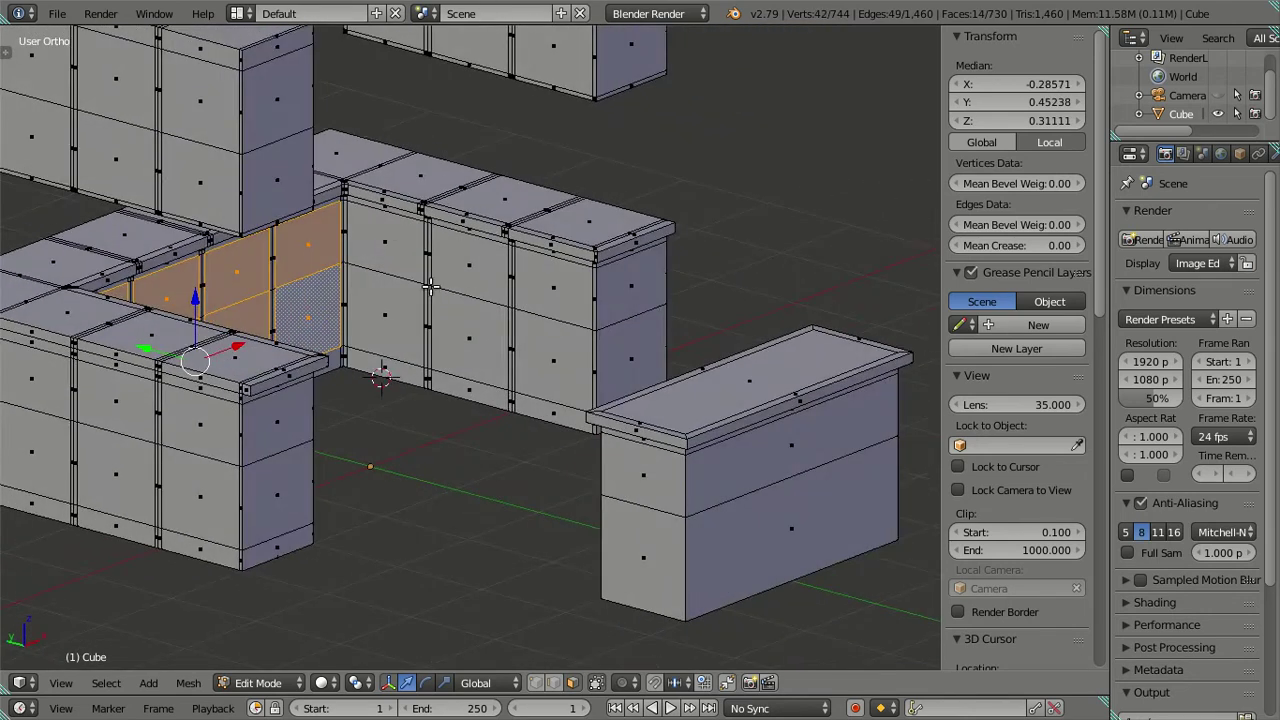
pyautogui.keyDown('shift'); pyautogui.click(379, 301); pyautogui.keyUp('shift')
pyautogui.keyDown('shift'); pyautogui.click(391, 255); pyautogui.keyUp('shift')
pyautogui.keyDown('shift'); pyautogui.click(457, 277); pyautogui.keyUp('shift')
pyautogui.keyDown('shift'); pyautogui.click(472, 335); pyautogui.keyUp('shift')
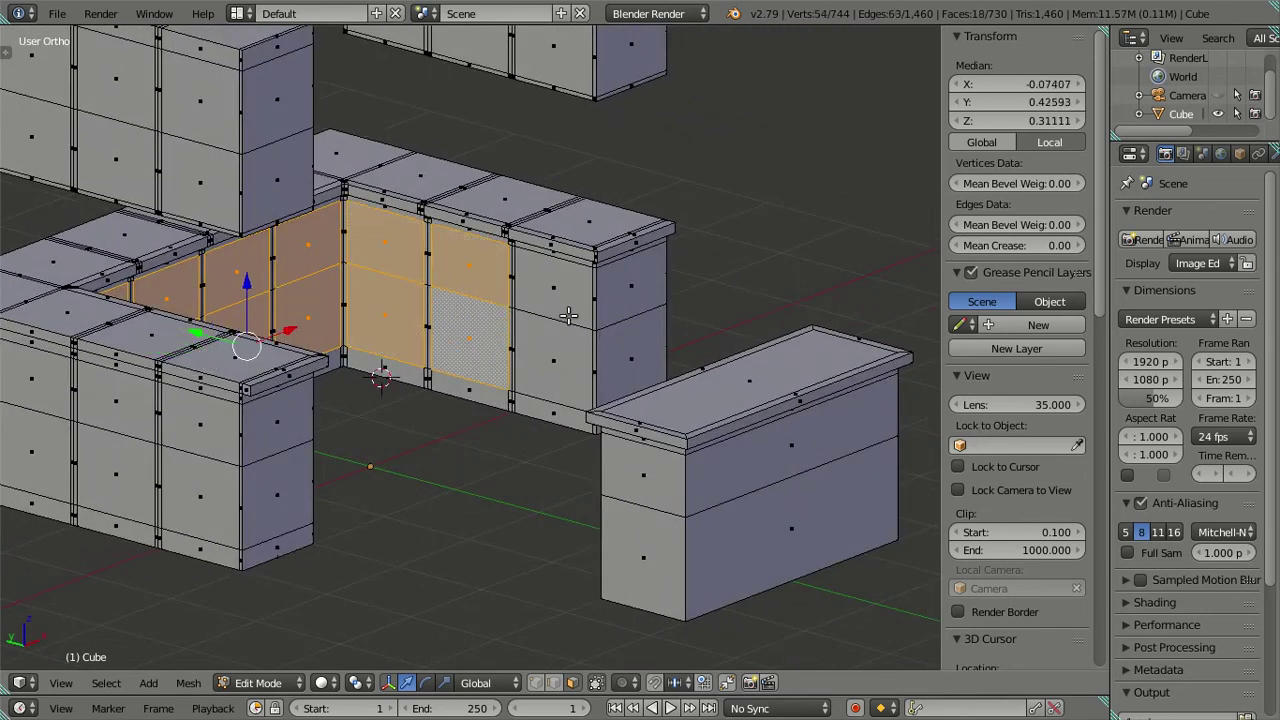
pyautogui.keyDown('shift'); pyautogui.click(562, 300); pyautogui.keyUp('shift')
pyautogui.keyDown('shift'); pyautogui.click(557, 331); pyautogui.keyUp('shift')
# Add the upper wall cabinet front faces to the selection
pyautogui.moveTo(560, 218); pyautogui.dragTo(541, 353, button='middle')
pyautogui.moveTo(519, 262); pyautogui.dragTo(513, 185, button='middle')
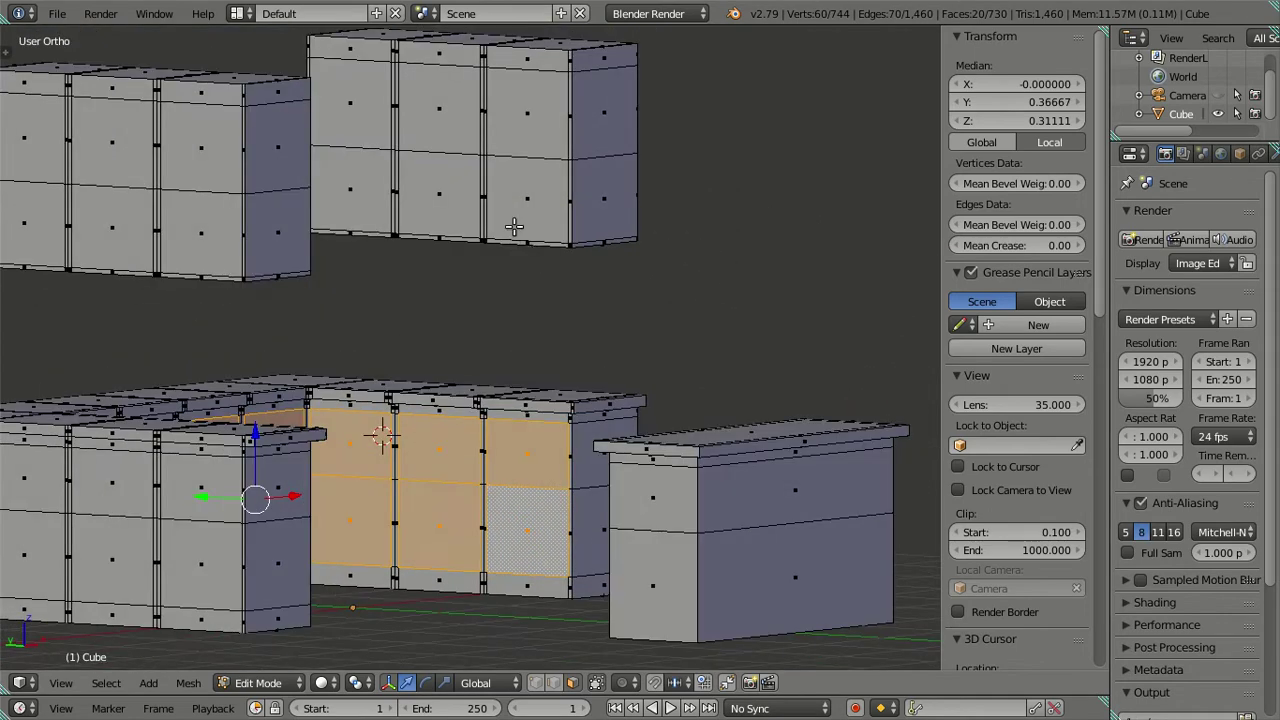
pyautogui.keyDown('shift'); pyautogui.click(513, 188); pyautogui.keyUp('shift')
pyautogui.keyDown('shift'); pyautogui.click(512, 141); pyautogui.keyUp('shift')
pyautogui.keyDown('shift'); pyautogui.click(438, 137); pyautogui.keyUp('shift')
pyautogui.keyDown('shift'); pyautogui.click(443, 177); pyautogui.keyUp('shift')
pyautogui.keyDown('shift'); pyautogui.click(366, 172); pyautogui.keyUp('shift')
pyautogui.keyDown('shift'); pyautogui.click(352, 124); pyautogui.keyUp('shift')
pyautogui.moveTo(352, 124)
pyautogui.mouseDown(button='middle')
pyautogui.moveTo(403, 251)
pyautogui.moveTo(291, 213)
pyautogui.mouseUp(button='middle')
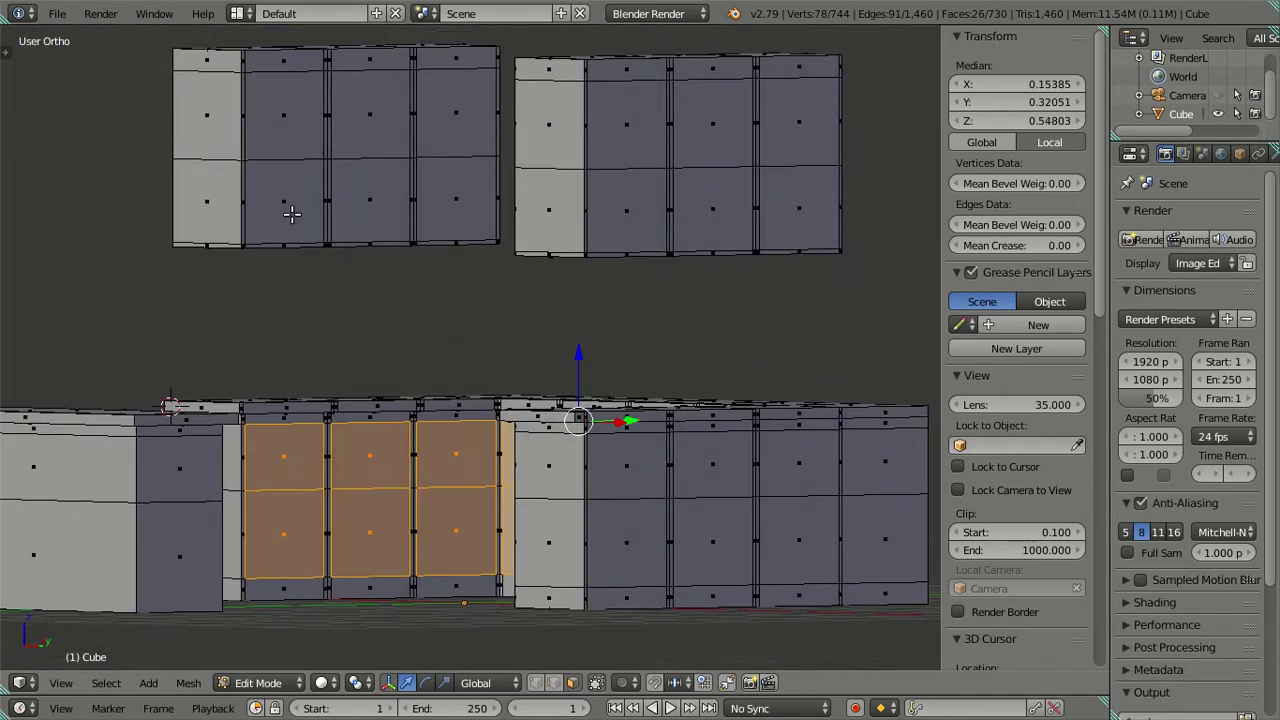
pyautogui.keyDown('shift'); pyautogui.click(291, 139); pyautogui.keyUp('shift')
pyautogui.keyDown('shift'); pyautogui.click(305, 188); pyautogui.keyUp('shift')
pyautogui.keyDown('shift'); pyautogui.click(364, 139); pyautogui.keyUp('shift')
pyautogui.keyDown('shift'); pyautogui.click(380, 165); pyautogui.keyUp('shift')
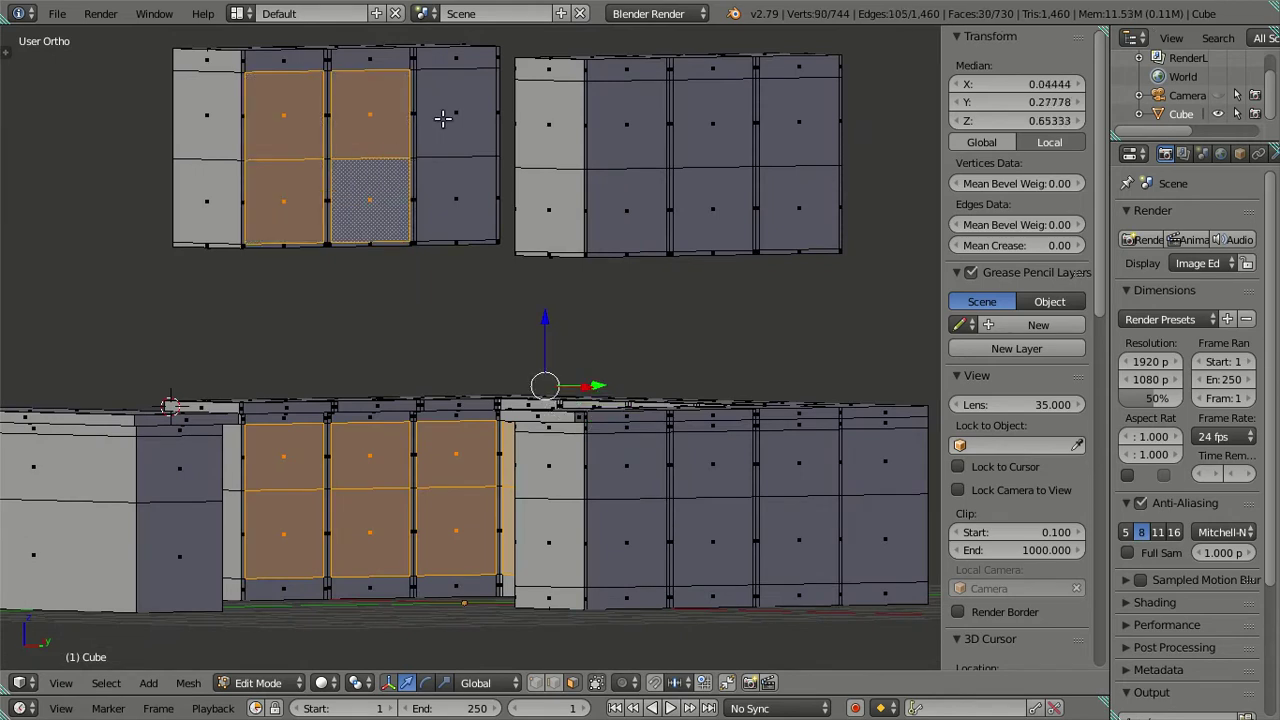
pyautogui.keyDown('shift'); pyautogui.click(443, 114); pyautogui.keyUp('shift')
pyautogui.keyDown('shift'); pyautogui.click(485, 175); pyautogui.keyUp('shift')
pyautogui.moveTo(519, 203); pyautogui.dragTo(720, 216, button='middle')
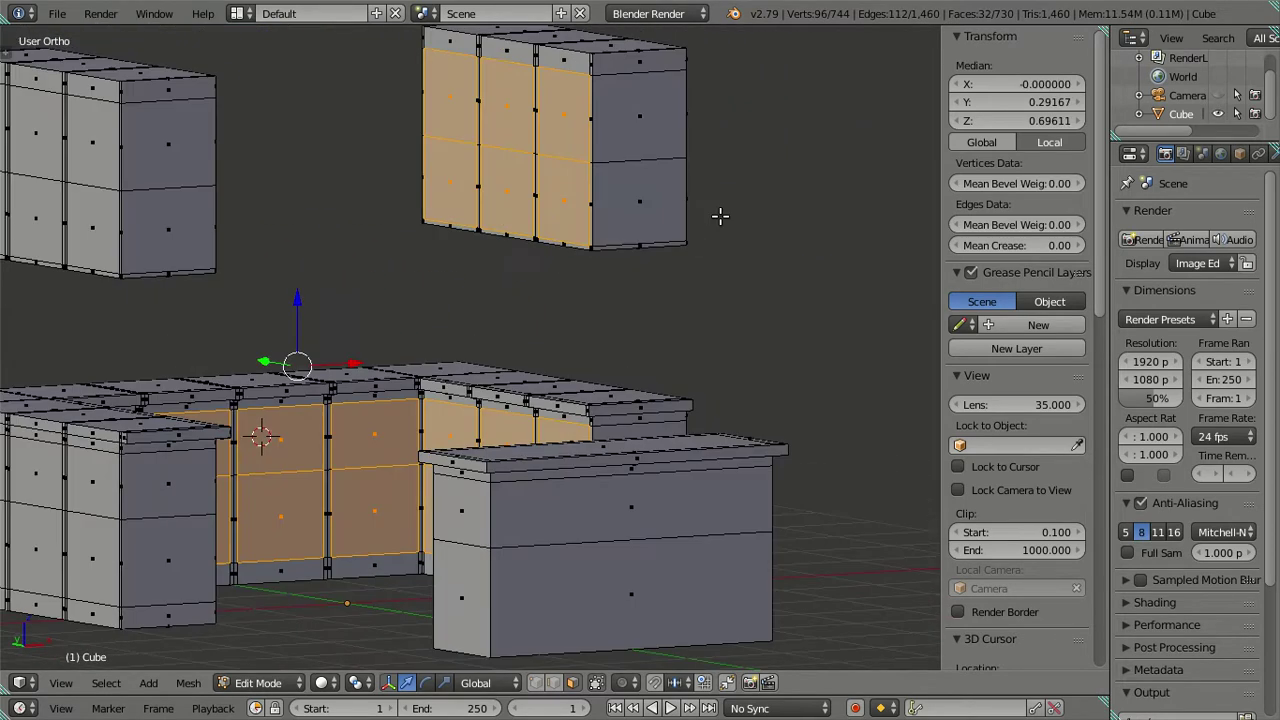
# Duplicate the selected front faces in place and deselect them
pyautogui.hotkey('shift', 'd')
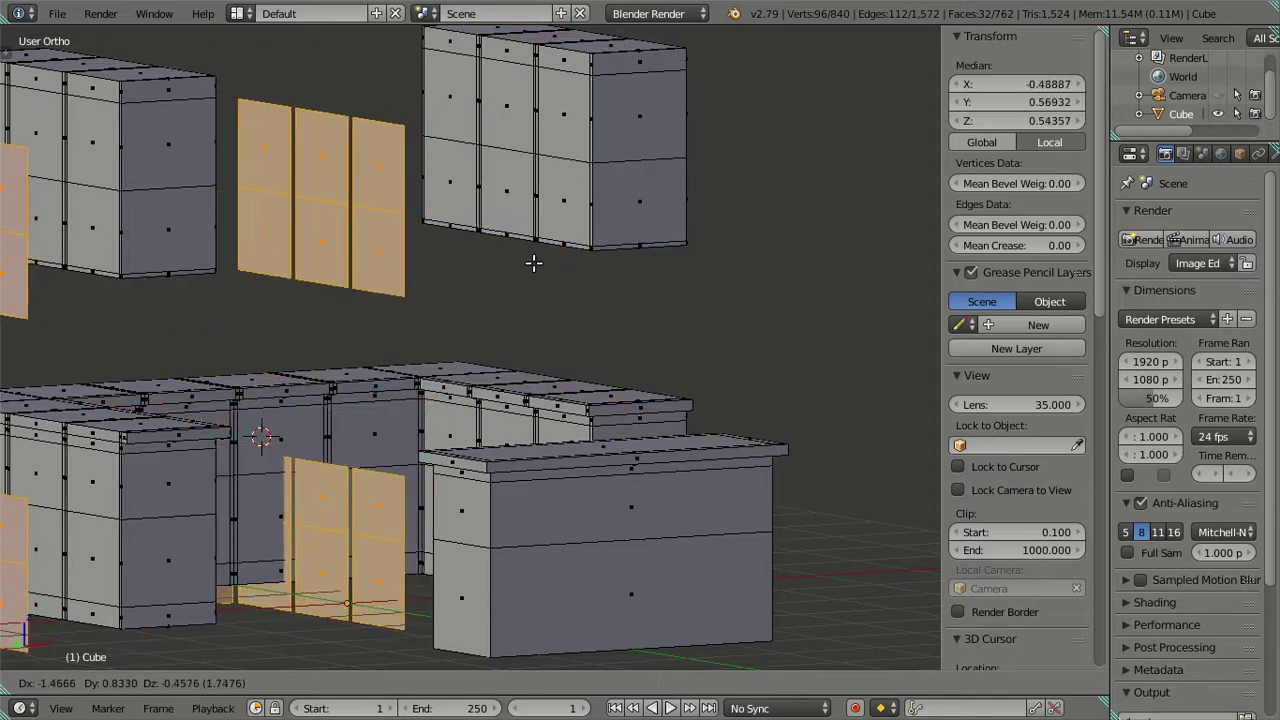
pyautogui.rightClick(522, 248)
pyautogui.press('a')
pyautogui.moveTo(522, 248)
pyautogui.mouseDown(button='middle')
pyautogui.moveTo(520, 220)
pyautogui.moveTo(498, 267)
pyautogui.mouseUp(button='middle')
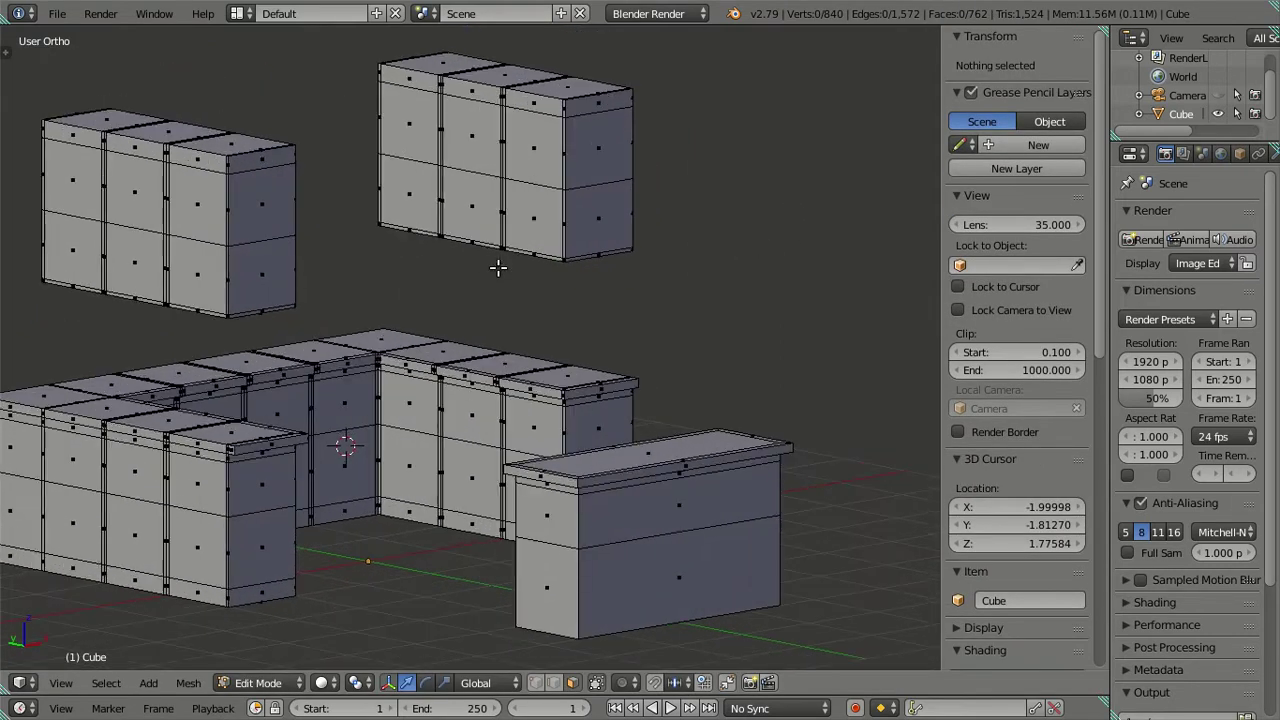
pyautogui.rightClick(530, 222)
pyautogui.keyDown('shift'); pyautogui.rightClick(528, 150); pyautogui.keyUp('shift')
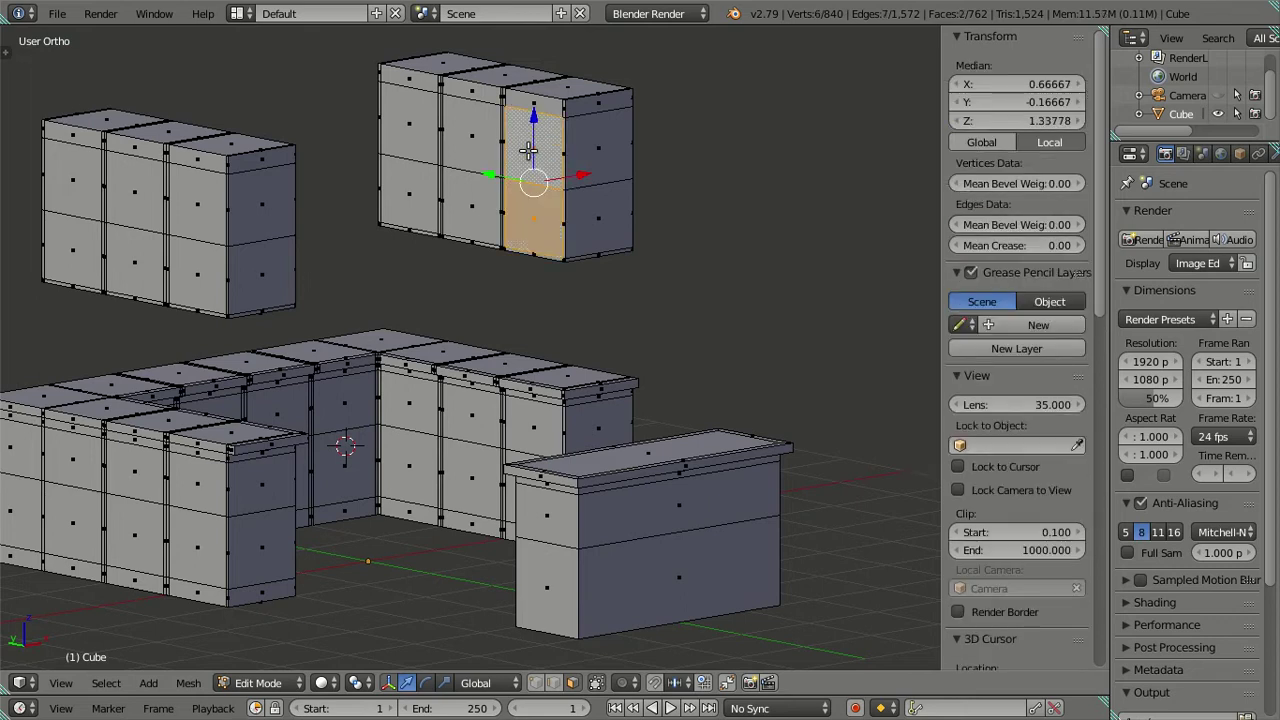
pyautogui.keyDown('shift'); pyautogui.rightClick(472, 150); pyautogui.keyUp('shift')
pyautogui.keyDown('shift'); pyautogui.rightClick(470, 205); pyautogui.keyUp('shift')
pyautogui.keyDown('shift'); pyautogui.rightClick(411, 174); pyautogui.keyUp('shift')
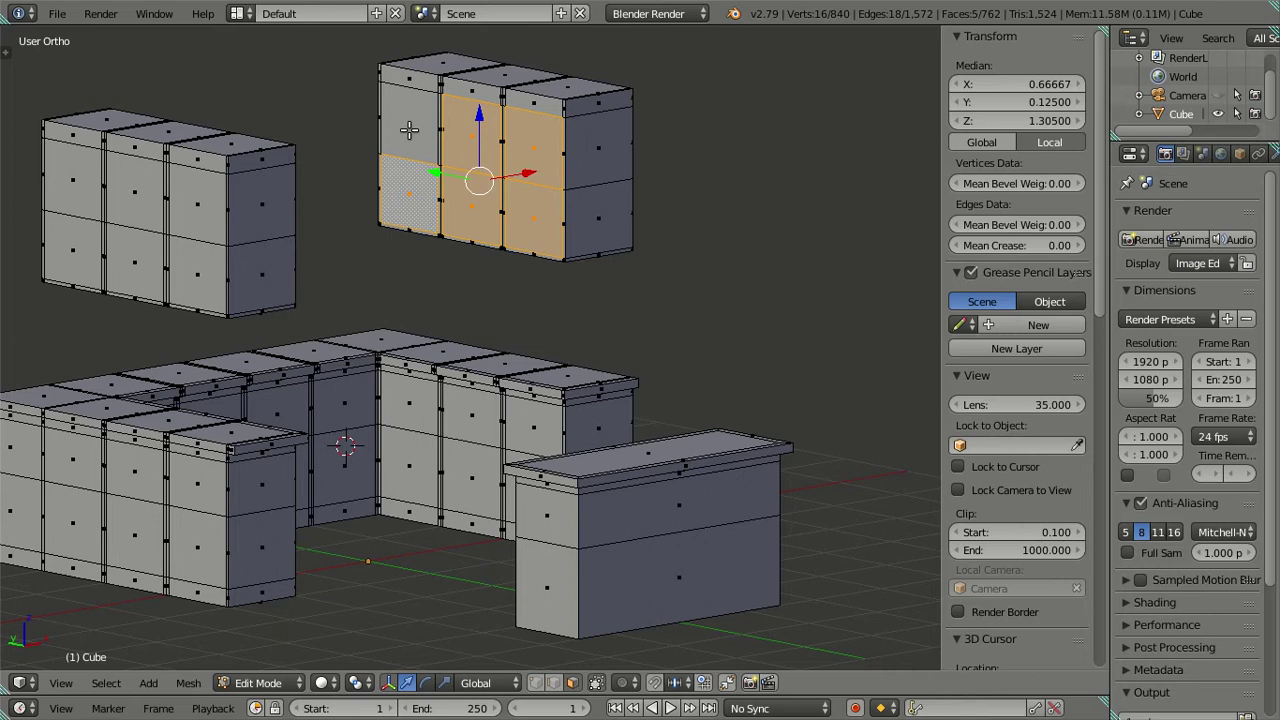
pyautogui.keyDown('shift'); pyautogui.rightClick(409, 130); pyautogui.keyUp('shift')
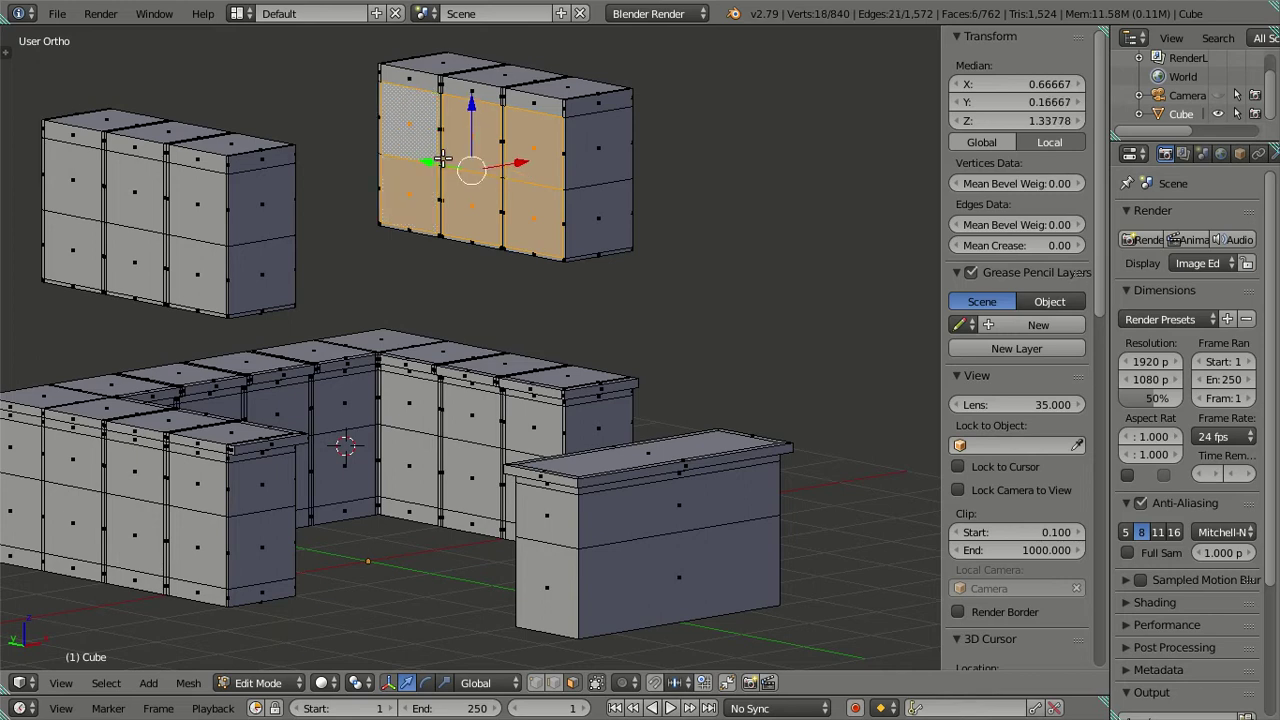
pyautogui.moveTo(689, 255)
pyautogui.mouseDown(button='middle')
pyautogui.moveTo(588, 234)
pyautogui.moveTo(592, 262)
pyautogui.moveTo(689, 283)
pyautogui.moveTo(671, 280)
pyautogui.moveTo(647, 238)
pyautogui.mouseUp(button='middle')
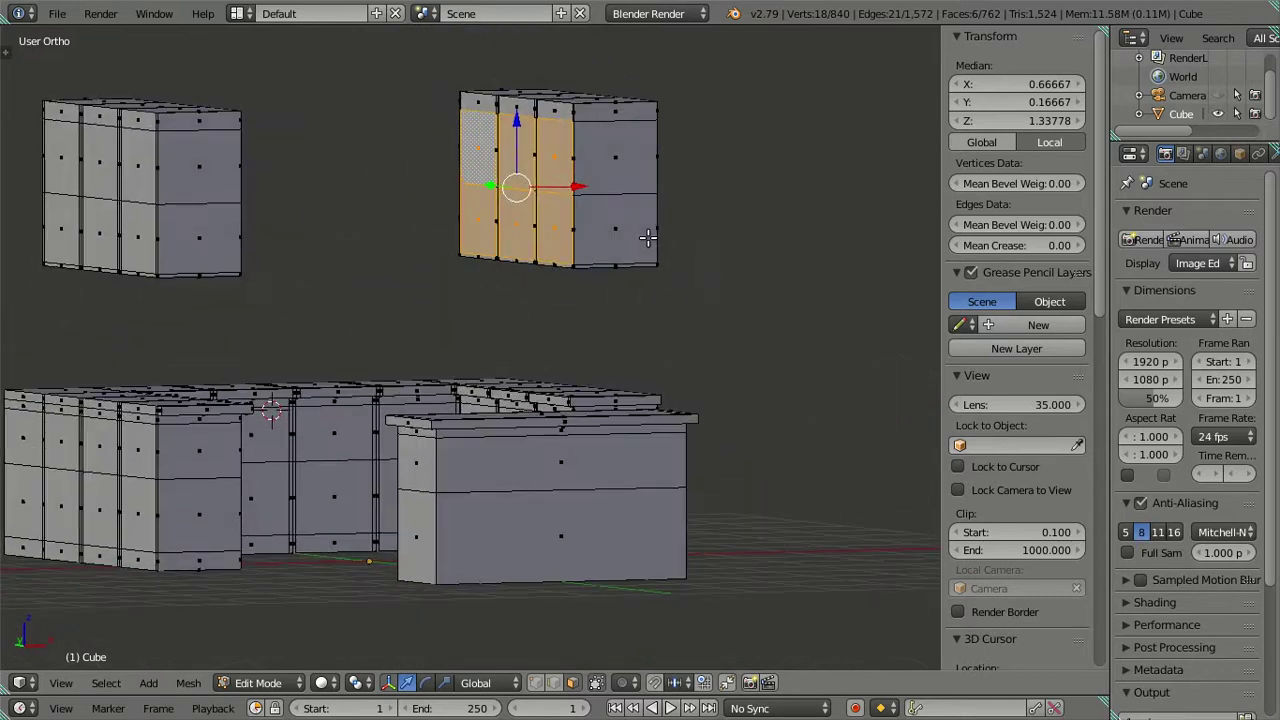
pyautogui.scroll(2, 724, 242)
pyautogui.keyDown('shift'); pyautogui.moveTo(724, 242); pyautogui.dragTo(508, 394, button='middle'); pyautogui.keyUp('shift')
pyautogui.scroll(1, 500, 393)
pyautogui.scroll(1, 497, 392)
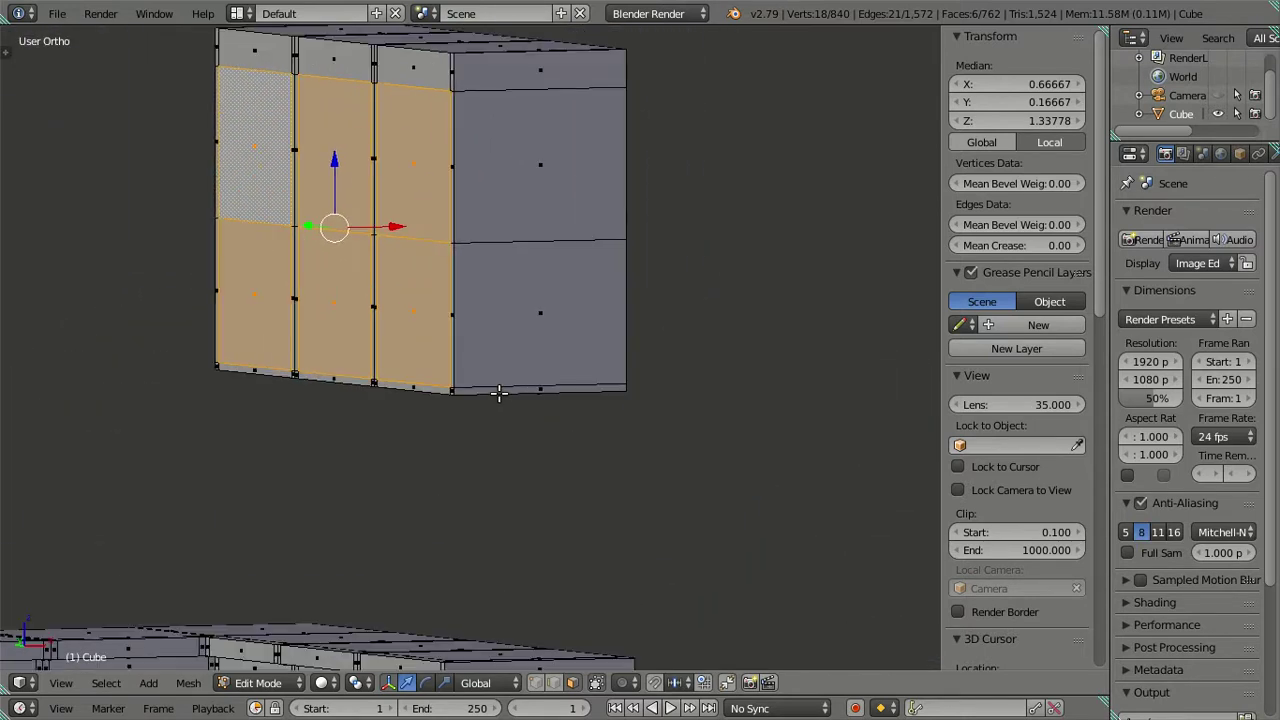
pyautogui.moveTo(681, 357)
pyautogui.mouseDown(button='middle')
pyautogui.moveTo(626, 346)
pyautogui.moveTo(655, 365)
pyautogui.moveTo(638, 330)
pyautogui.mouseUp(button='middle')
# Loop-cut the wall cabinet near its end and slide the loop to X 0.98667
pyautogui.press('a')
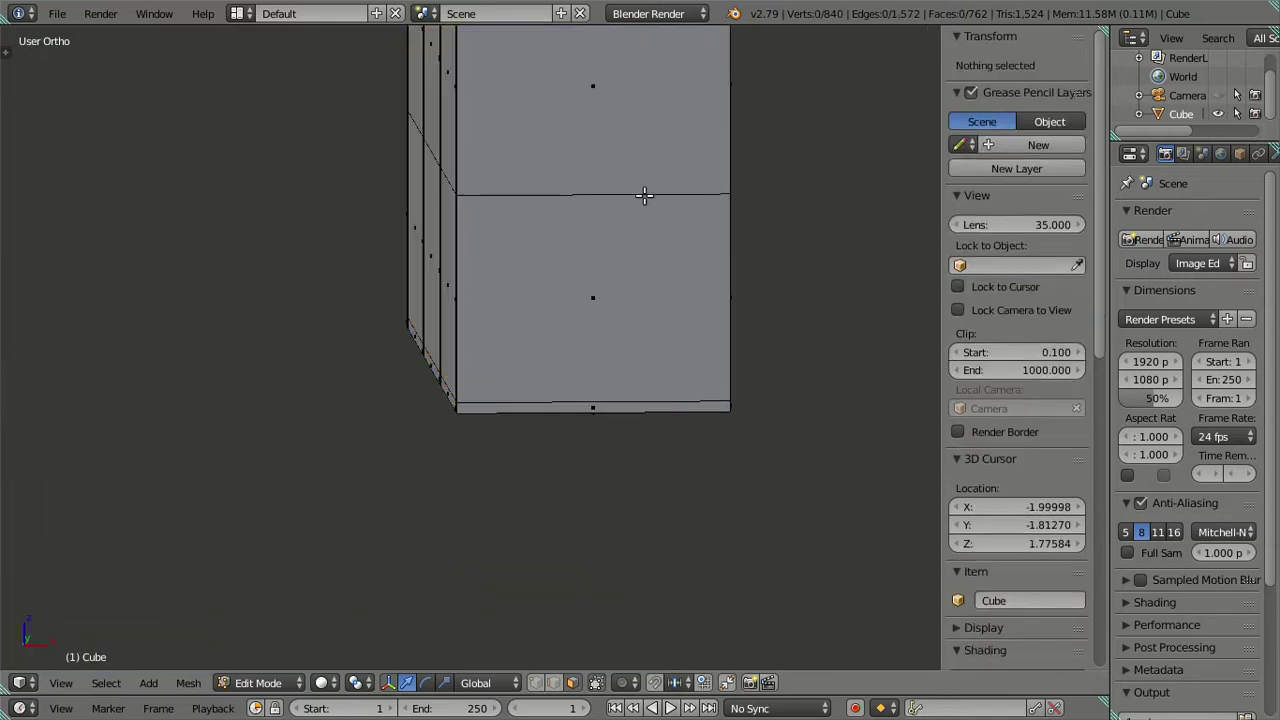
pyautogui.hotkey('ctrl', 'r')
pyautogui.click(646, 195)
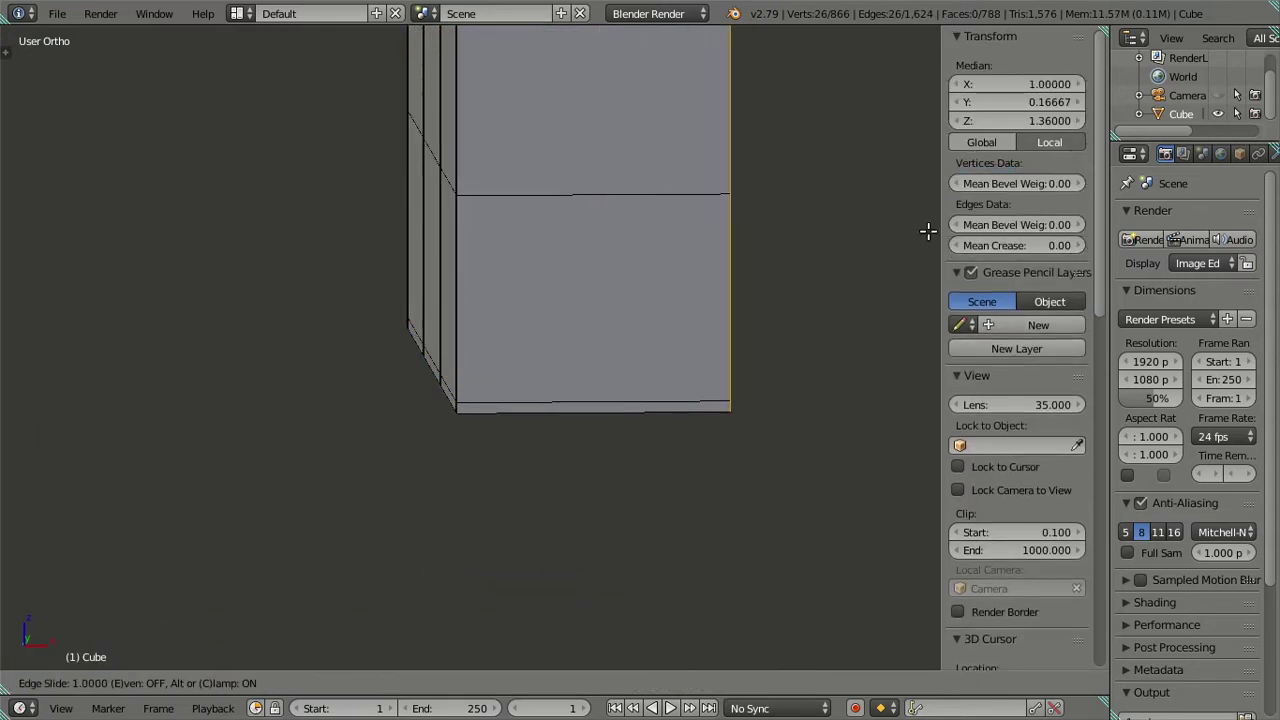
pyautogui.click(832, 233)
pyautogui.moveTo(779, 128); pyautogui.dragTo(765, 128)
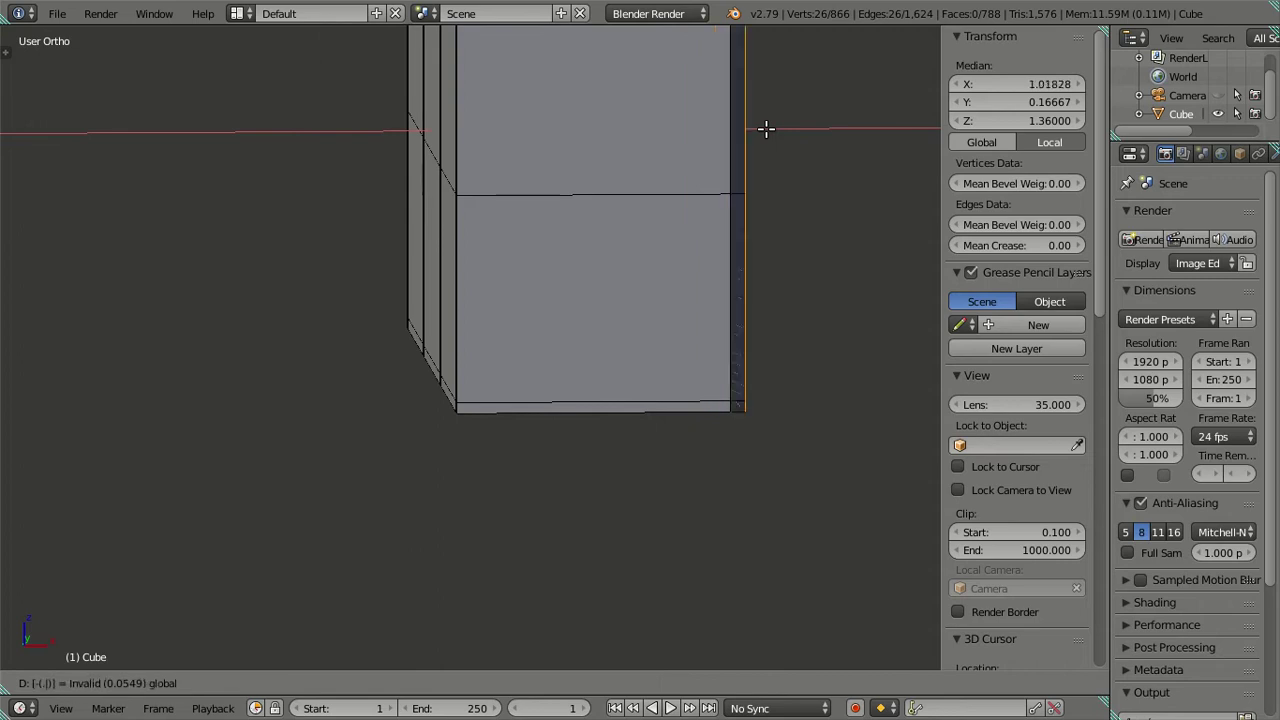
pyautogui.click(766, 128)
# Deselect, frame both wall cabinets, and switch to face select mode
pyautogui.press('a')
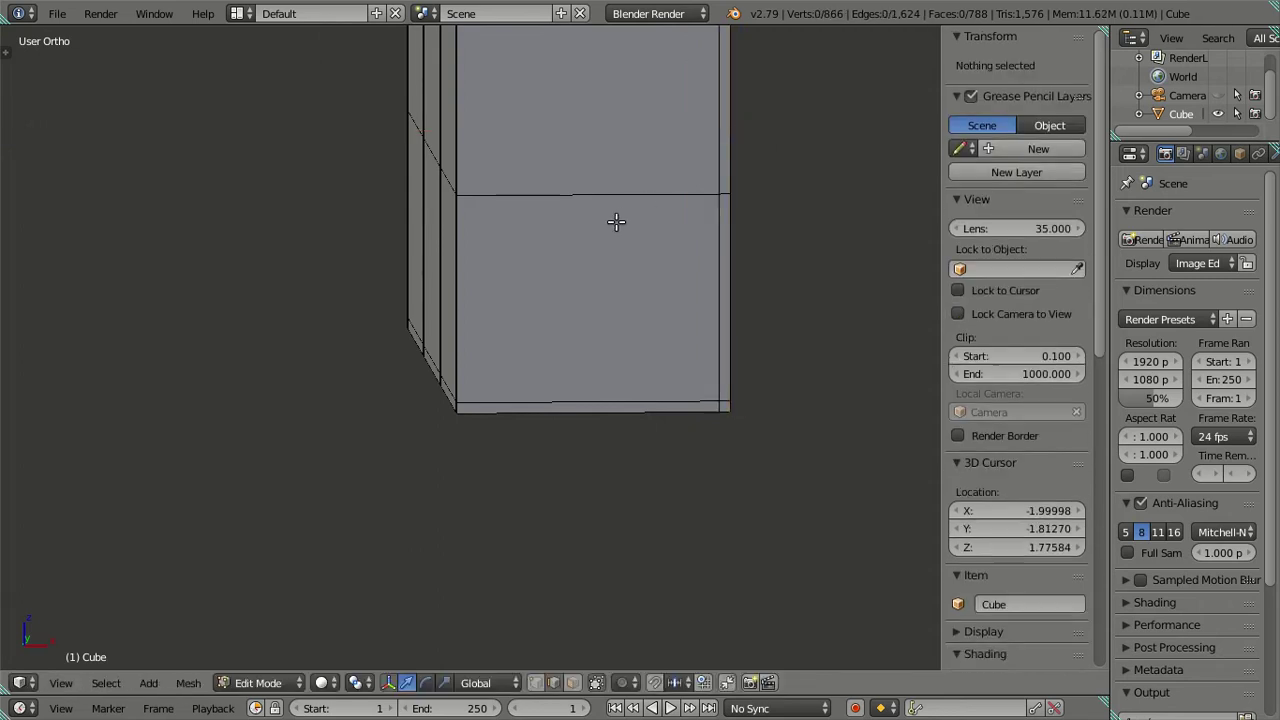
pyautogui.hotkey('ctrl', 'z')
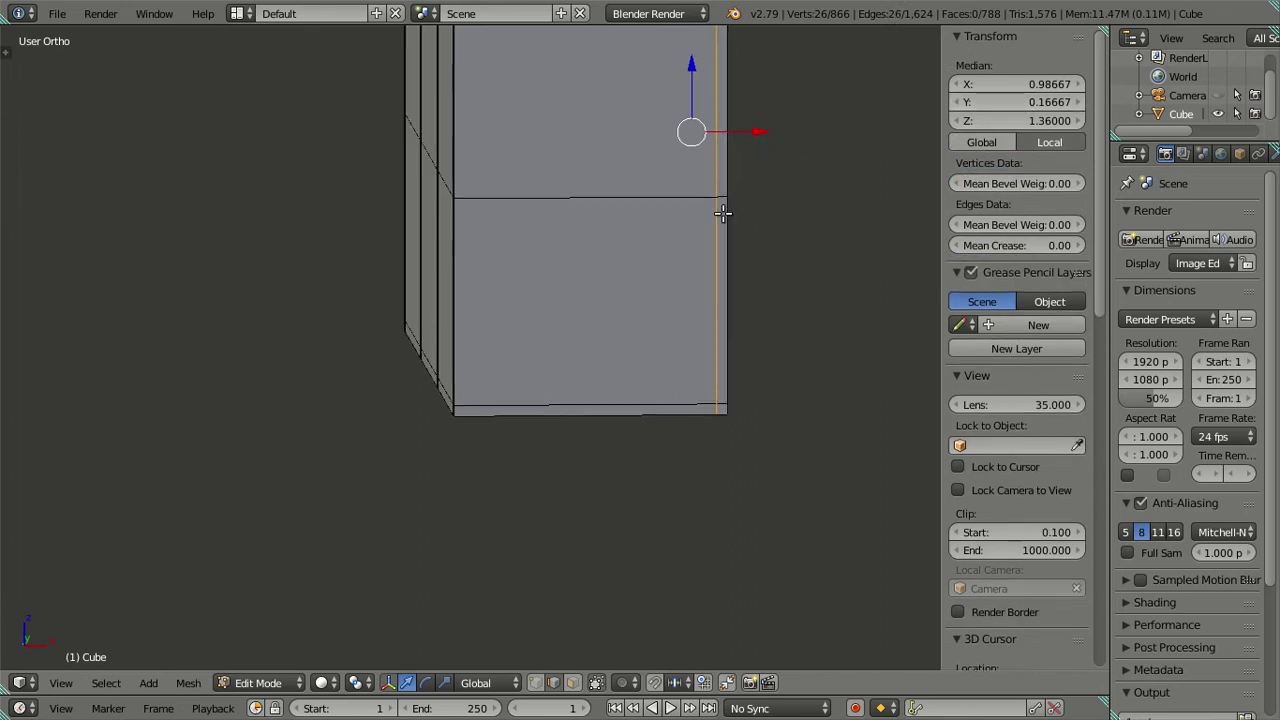
pyautogui.keyDown('shift'); pyautogui.moveTo(802, 165); pyautogui.dragTo(754, 262, button='middle'); pyautogui.keyUp('shift')
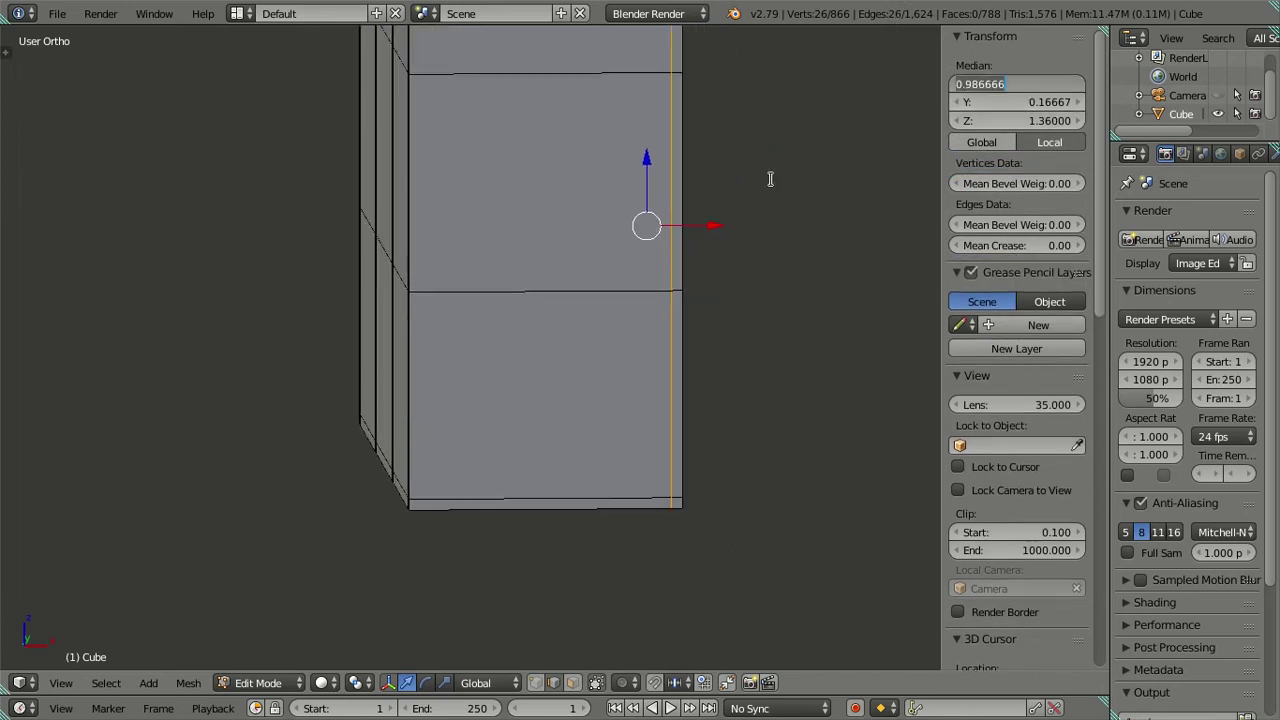
pyautogui.press('a')
pyautogui.scroll(-4, 437, 257)
pyautogui.moveTo(445, 277); pyautogui.dragTo(650, 288, button='middle')
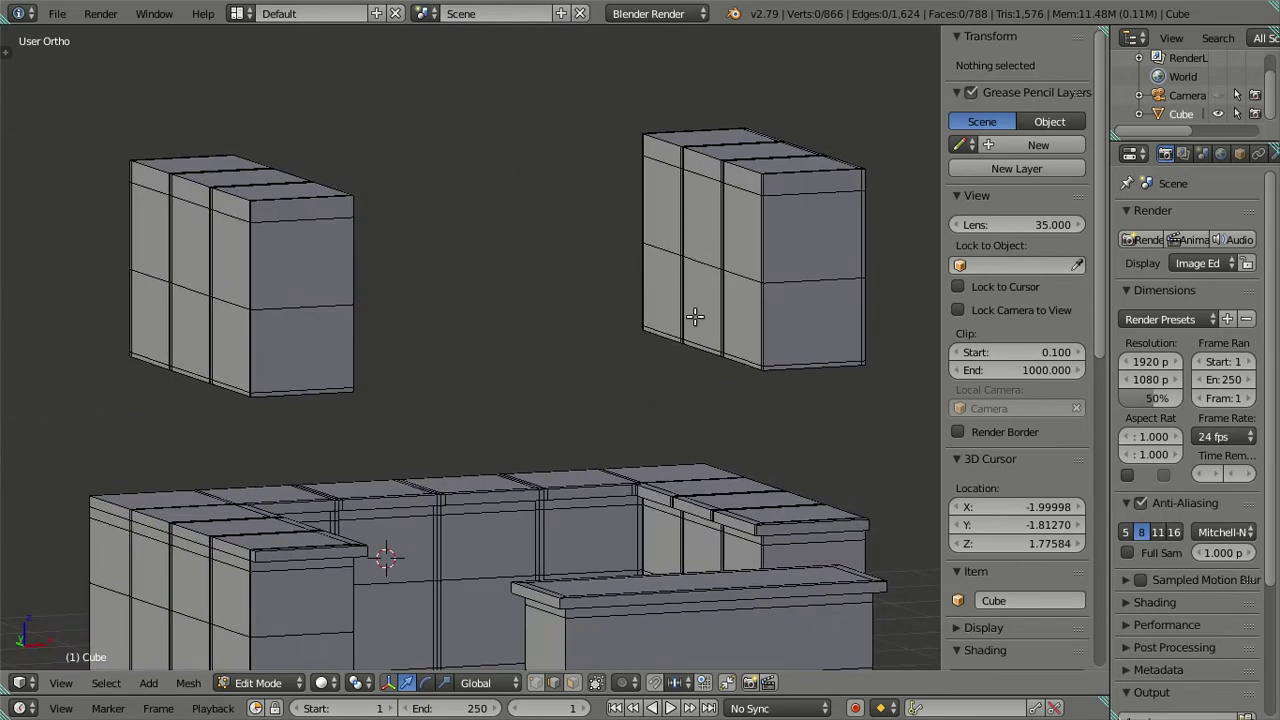
pyautogui.keyDown('shift'); pyautogui.moveTo(695, 316); pyautogui.dragTo(552, 423, button='middle'); pyautogui.keyUp('shift')
pyautogui.hotkey('ctrl', 'Tab')
pyautogui.click(583, 366)
# Extrude the cabinet's six door faces in place, leaving them flush
pyautogui.rightClick(620, 298)
pyautogui.keyDown('shift'); pyautogui.rightClick(612, 282); pyautogui.keyUp('shift')
pyautogui.keyDown('shift'); pyautogui.rightClick(578, 276); pyautogui.keyUp('shift')
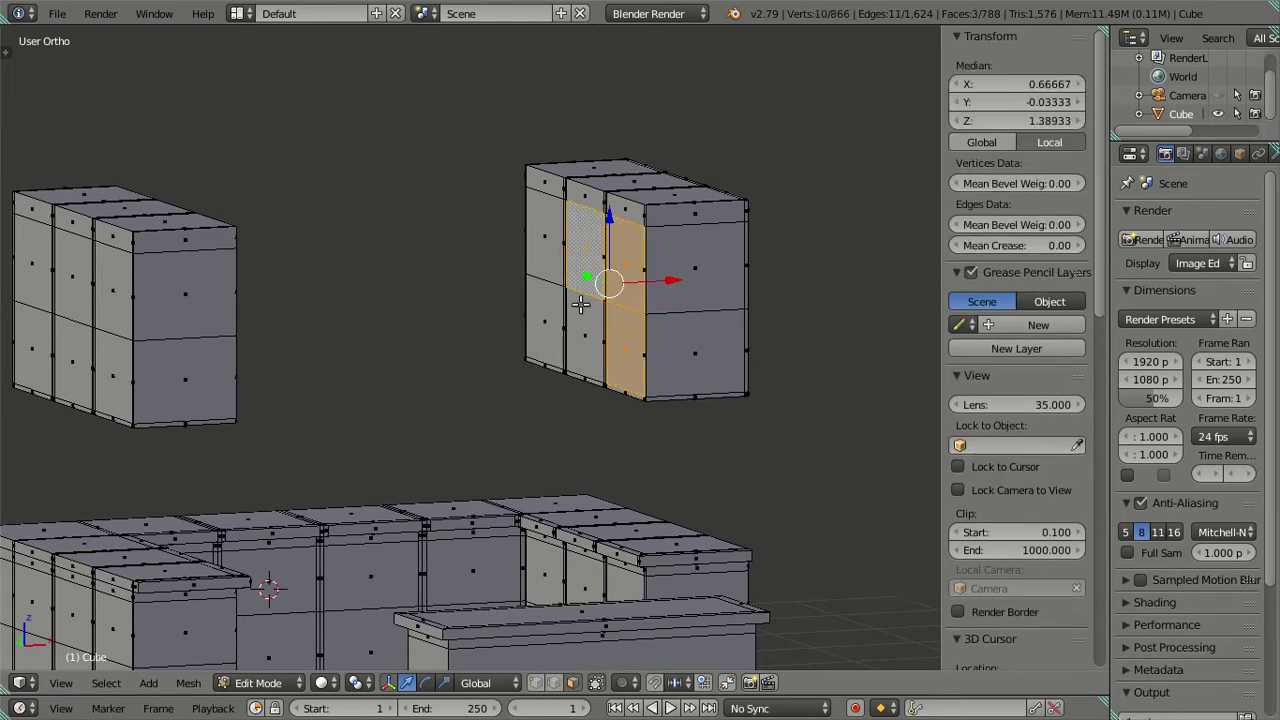
pyautogui.keyDown('shift'); pyautogui.rightClick(582, 316); pyautogui.keyUp('shift')
pyautogui.keyDown('shift'); pyautogui.rightClick(550, 308); pyautogui.keyUp('shift')
pyautogui.keyDown('shift'); pyautogui.rightClick(545, 250); pyautogui.keyUp('shift')
pyautogui.scroll(3, 545, 250)
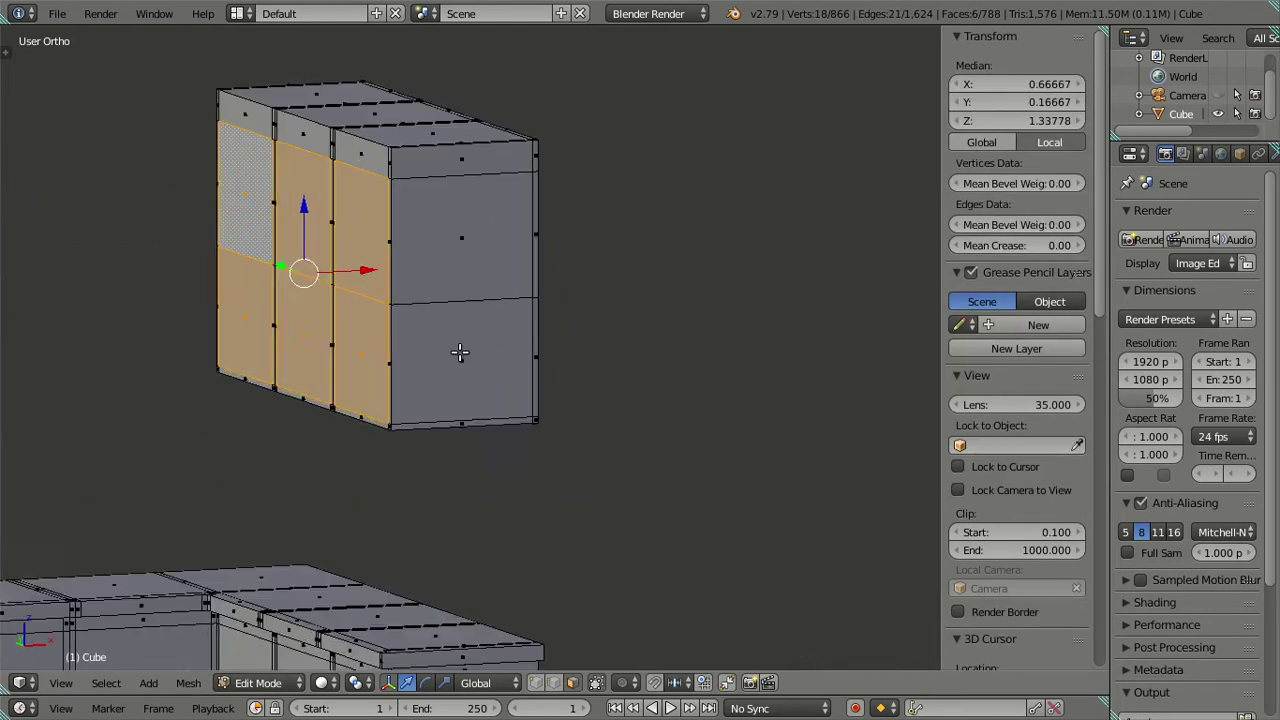
pyautogui.scroll(2, 500, 300)
pyautogui.press('e')
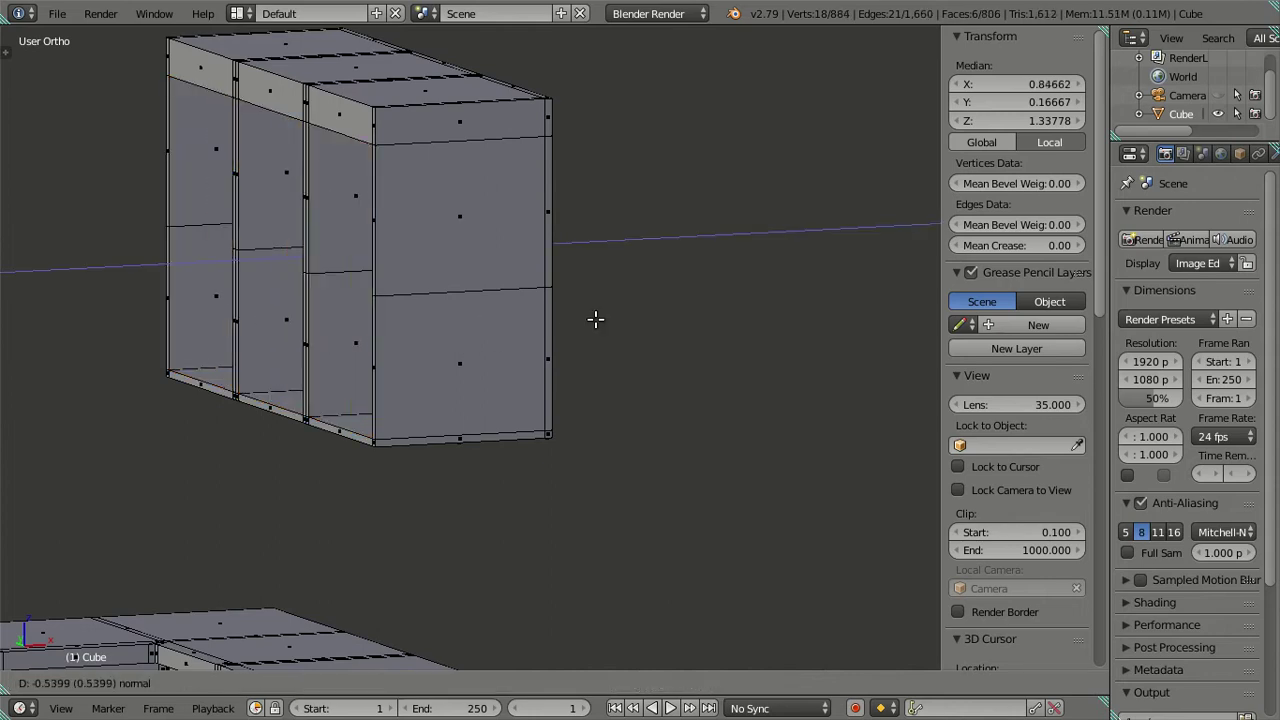
pyautogui.press('Escape')
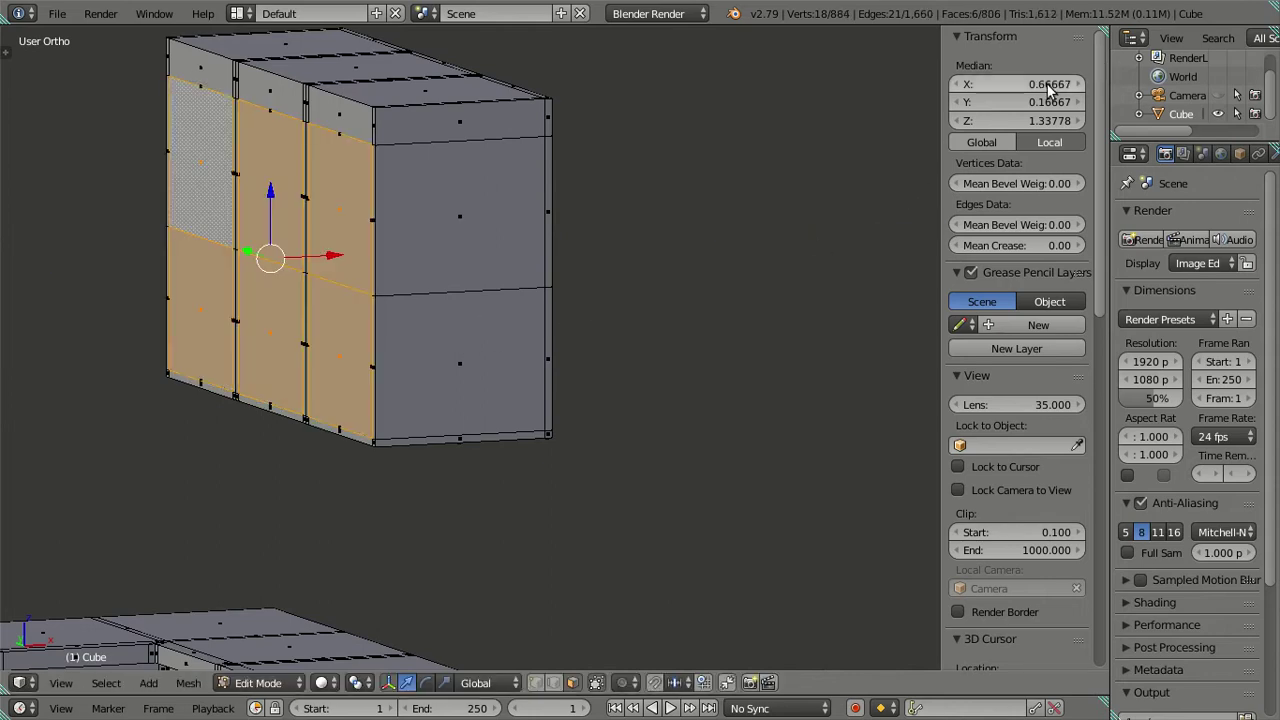
pyautogui.press('a')
# Loop-cut the opposite cabinet end and slide the loop to X -0.98667
pyautogui.moveTo(351, 306)
pyautogui.mouseDown(button='middle')
pyautogui.moveTo(535, 298)
pyautogui.moveTo(486, 340)
pyautogui.moveTo(440, 340)
pyautogui.moveTo(426, 360)
pyautogui.moveTo(335, 355)
pyautogui.moveTo(580, 360)
pyautogui.moveTo(509, 340)
pyautogui.moveTo(528, 350)
pyautogui.mouseUp(button='middle')
pyautogui.press('Tab')
pyautogui.press('Tab')
pyautogui.hotkey('ctrl', 'r')
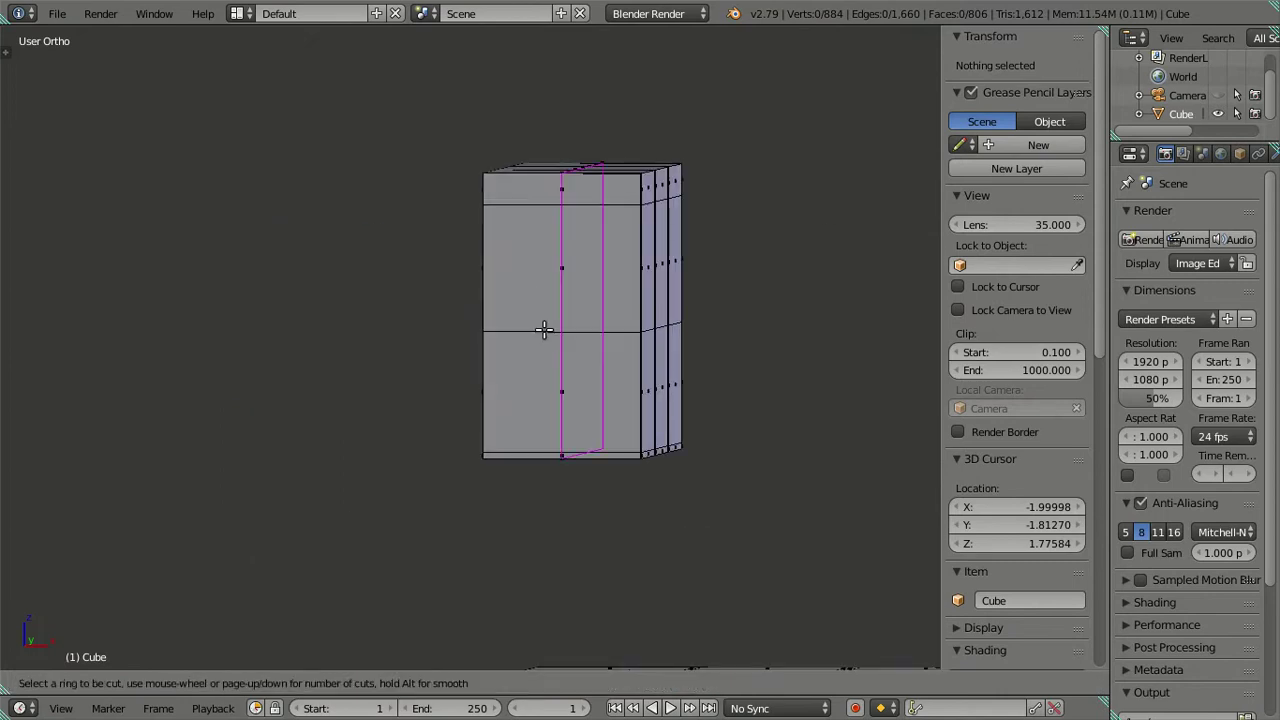
pyautogui.click(543, 329)
pyautogui.click(271, 323)
pyautogui.moveTo(567, 312); pyautogui.dragTo(578, 315)
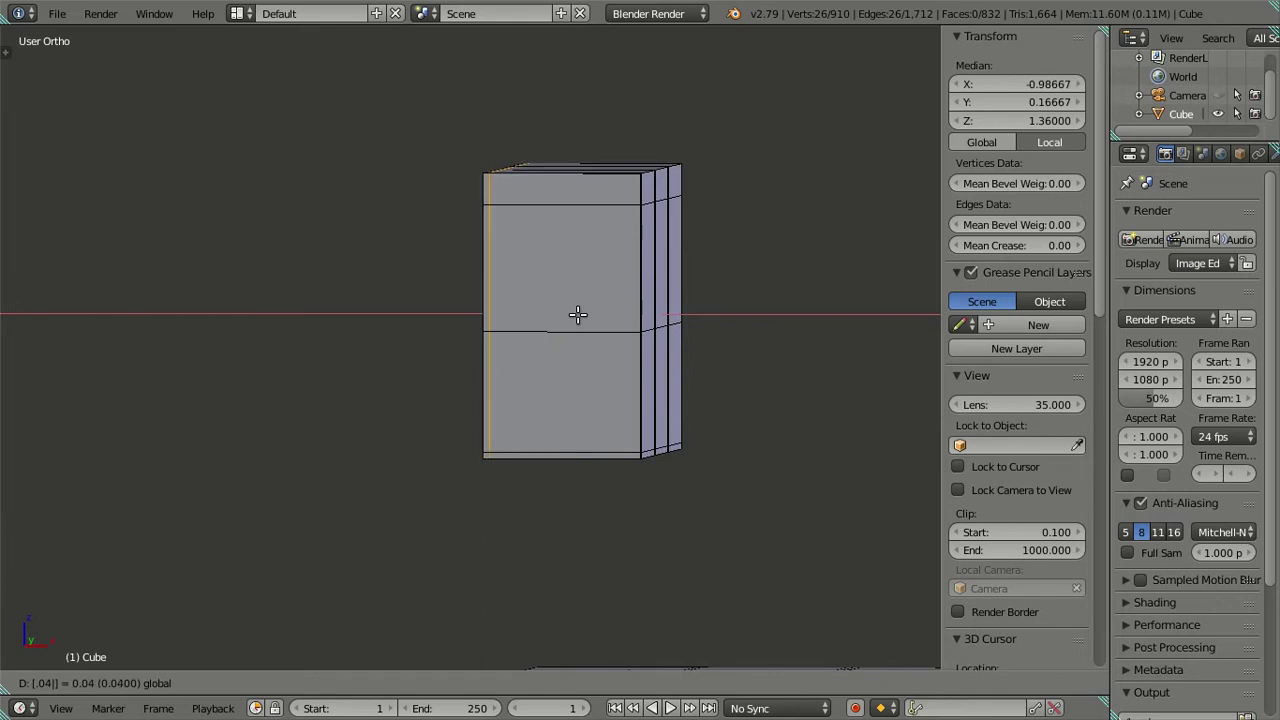
pyautogui.click(578, 315)
pyautogui.click(1000, 84)
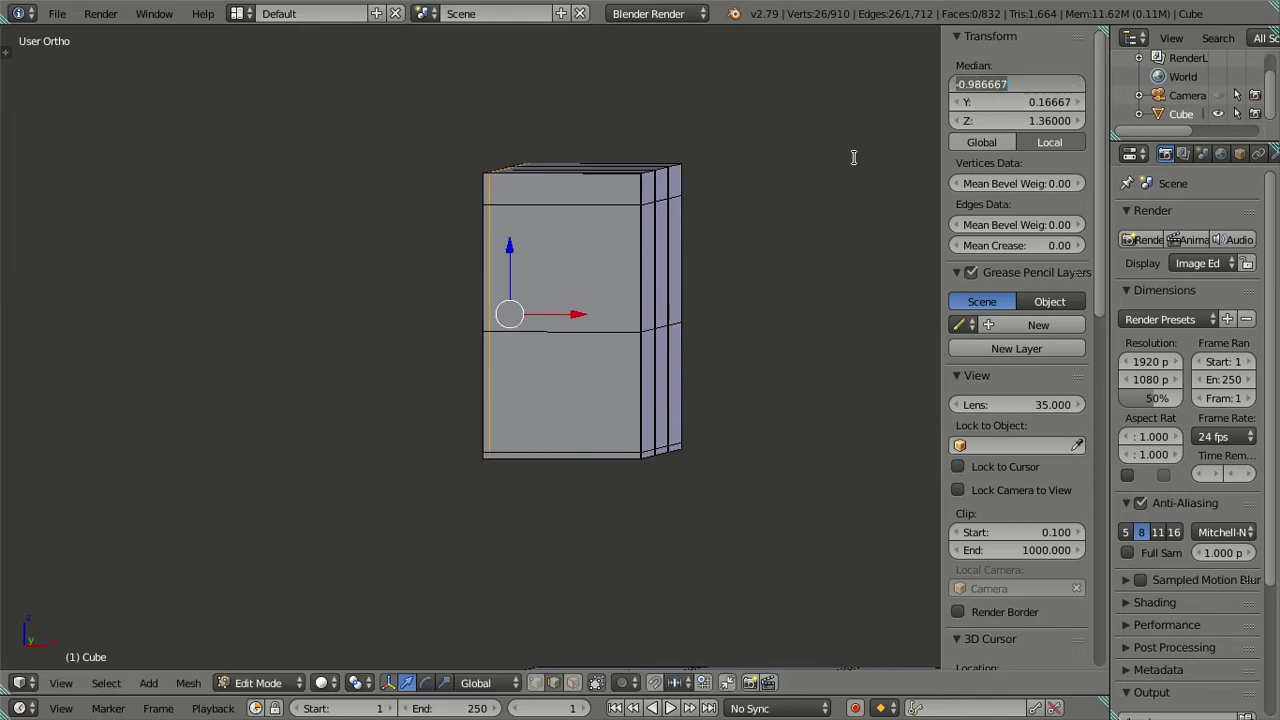
pyautogui.press('Escape')
pyautogui.press('a')
pyautogui.moveTo(829, 183); pyautogui.dragTo(677, 280, button='middle')
# Select the six front door faces of the second wall cabinet in face mode
pyautogui.hotkey('ctrl', 'Tab')
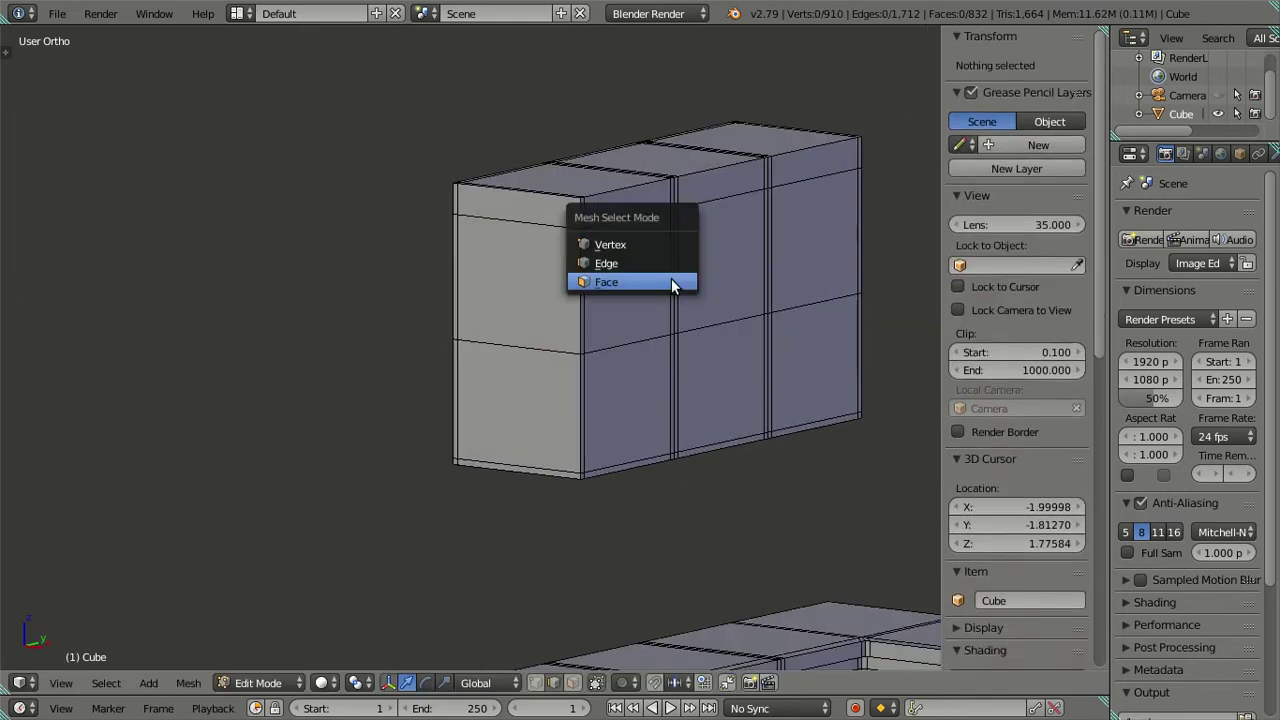
pyautogui.click(653, 284)
pyautogui.rightClick(627, 282)
pyautogui.keyDown('shift'); pyautogui.rightClick(627, 403); pyautogui.keyUp('shift')
pyautogui.keyDown('shift'); pyautogui.rightClick(721, 261); pyautogui.keyUp('shift')
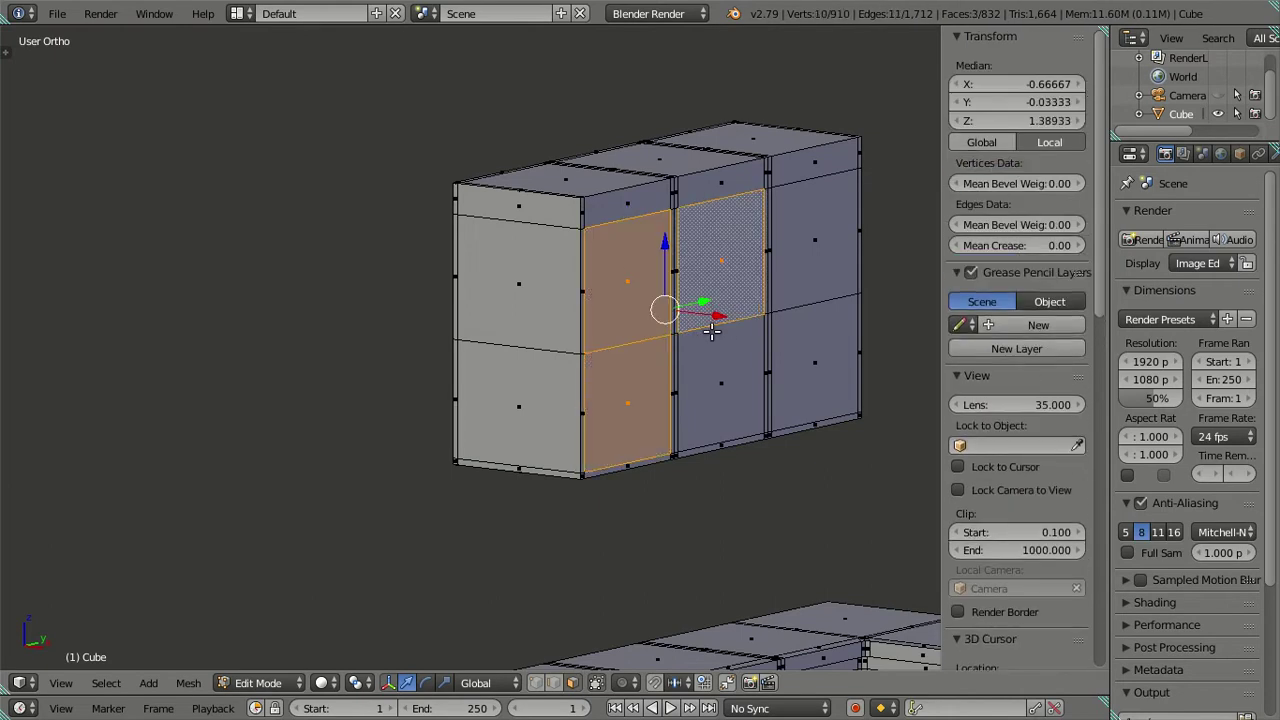
pyautogui.keyDown('shift'); pyautogui.rightClick(721, 383); pyautogui.keyUp('shift')
pyautogui.keyDown('shift'); pyautogui.rightClick(815, 266); pyautogui.keyUp('shift')
pyautogui.keyDown('shift'); pyautogui.rightClick(818, 323); pyautogui.keyUp('shift')
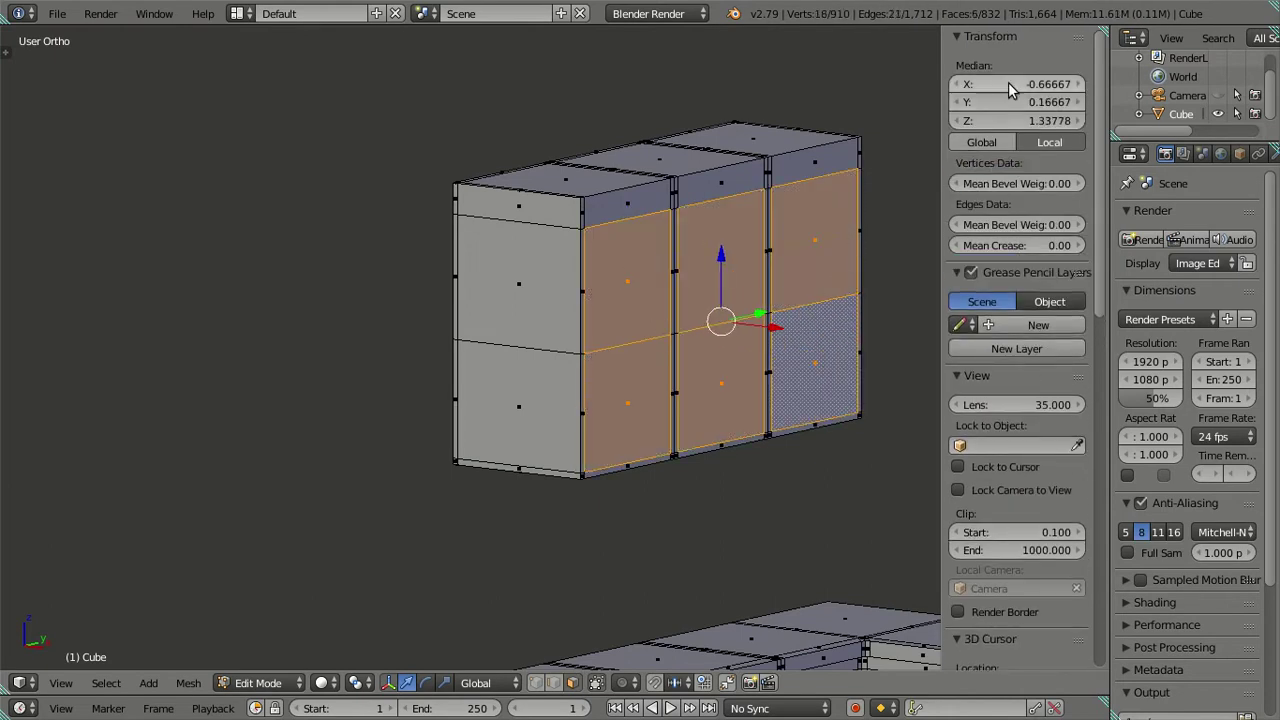
pyautogui.hotkey('ctrl', 'z')
pyautogui.hotkey('ctrl', 'shift', 'z')
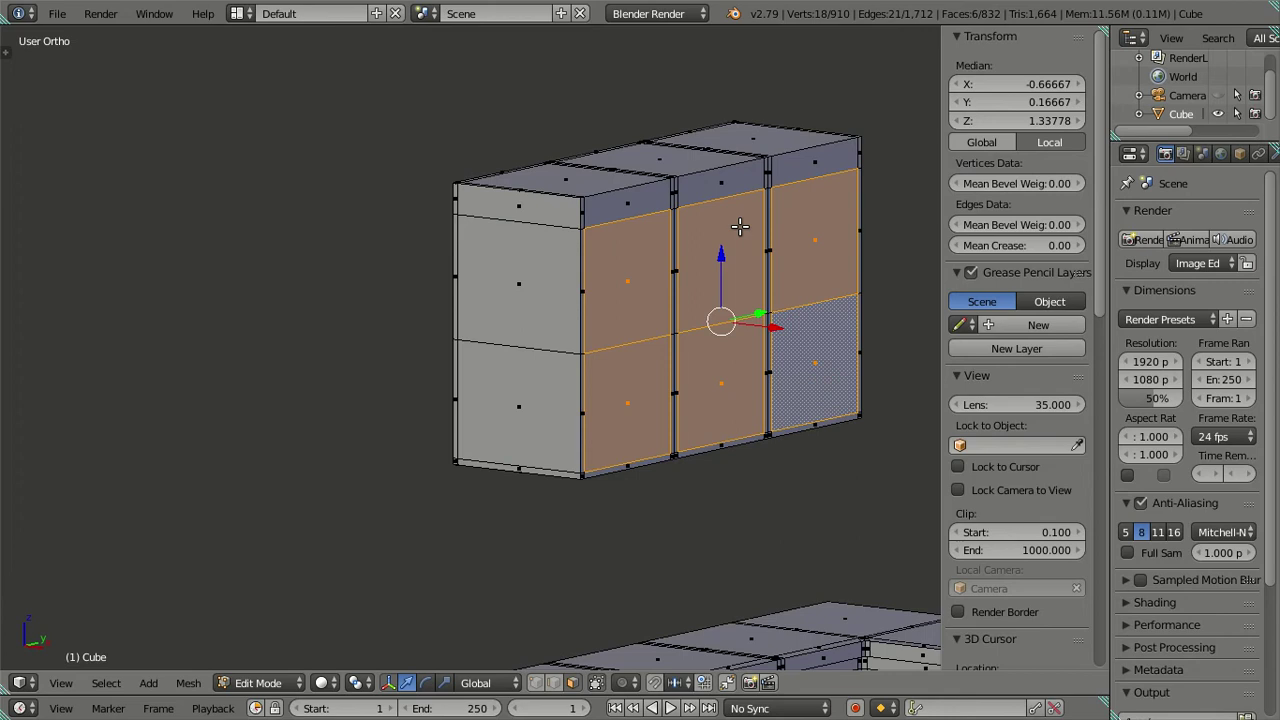
# Extrude the six door faces in place, then clear the selection
pyautogui.press('e')
pyautogui.press('Escape')
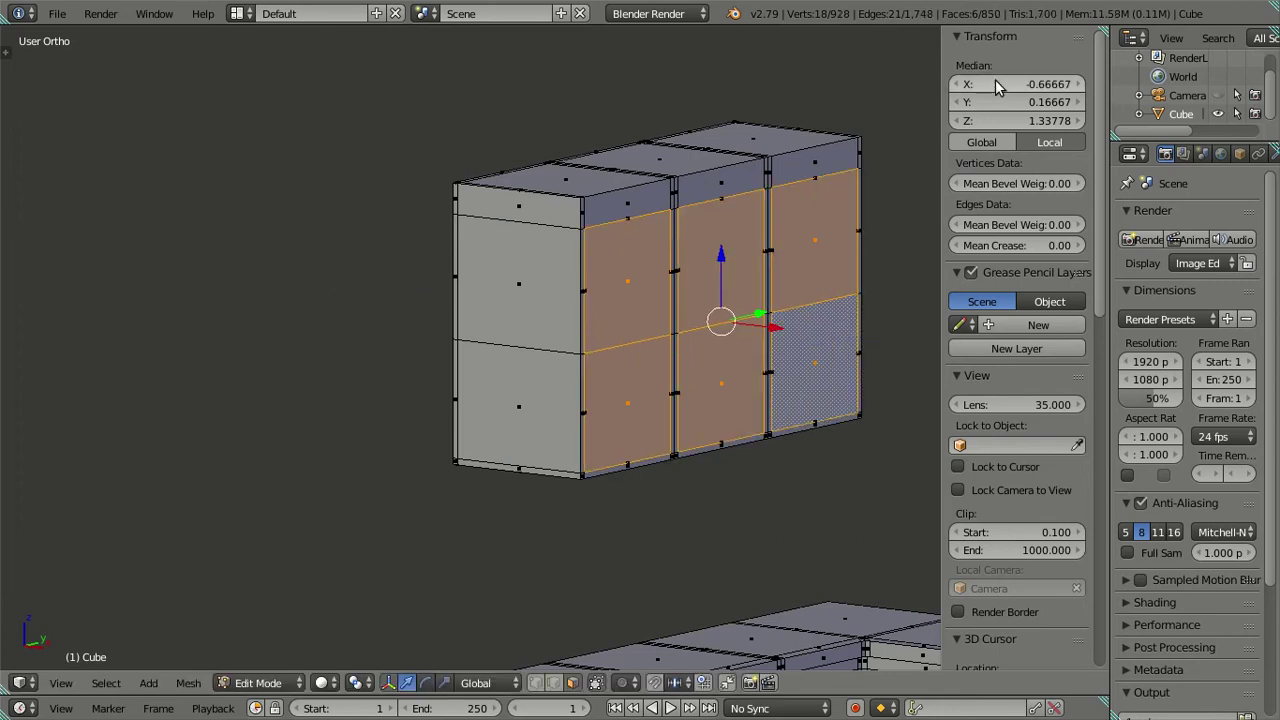
pyautogui.press('a')
pyautogui.scroll(-3, 529, 328)
pyautogui.moveTo(529, 328)
pyautogui.mouseDown(button='middle')
pyautogui.moveTo(514, 263)
pyautogui.moveTo(537, 240)
pyautogui.moveTo(563, 240)
pyautogui.moveTo(608, 287)
pyautogui.moveTo(716, 250)
pyautogui.mouseUp(button='middle')
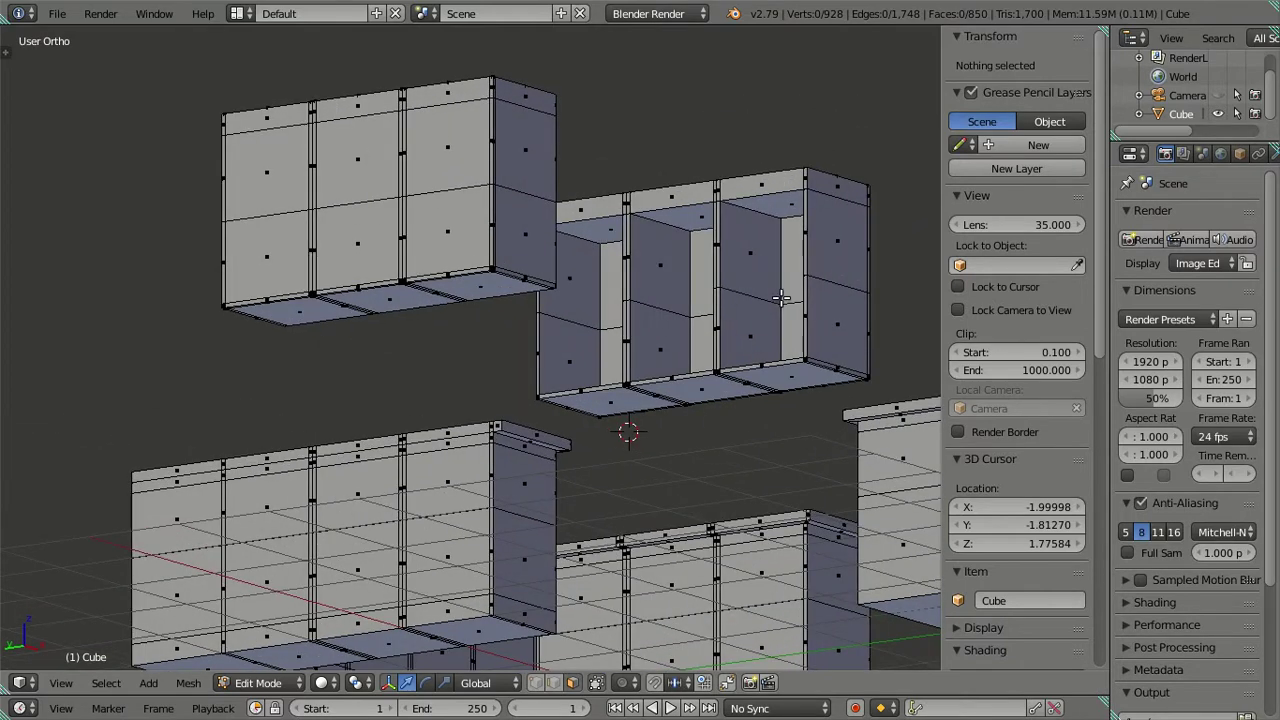
# Cut a vertical edge loop in the upper cabinet and slide it to X -0.68
pyautogui.moveTo(722, 297); pyautogui.dragTo(679, 262, button='middle')
pyautogui.scroll(2, 679, 262)
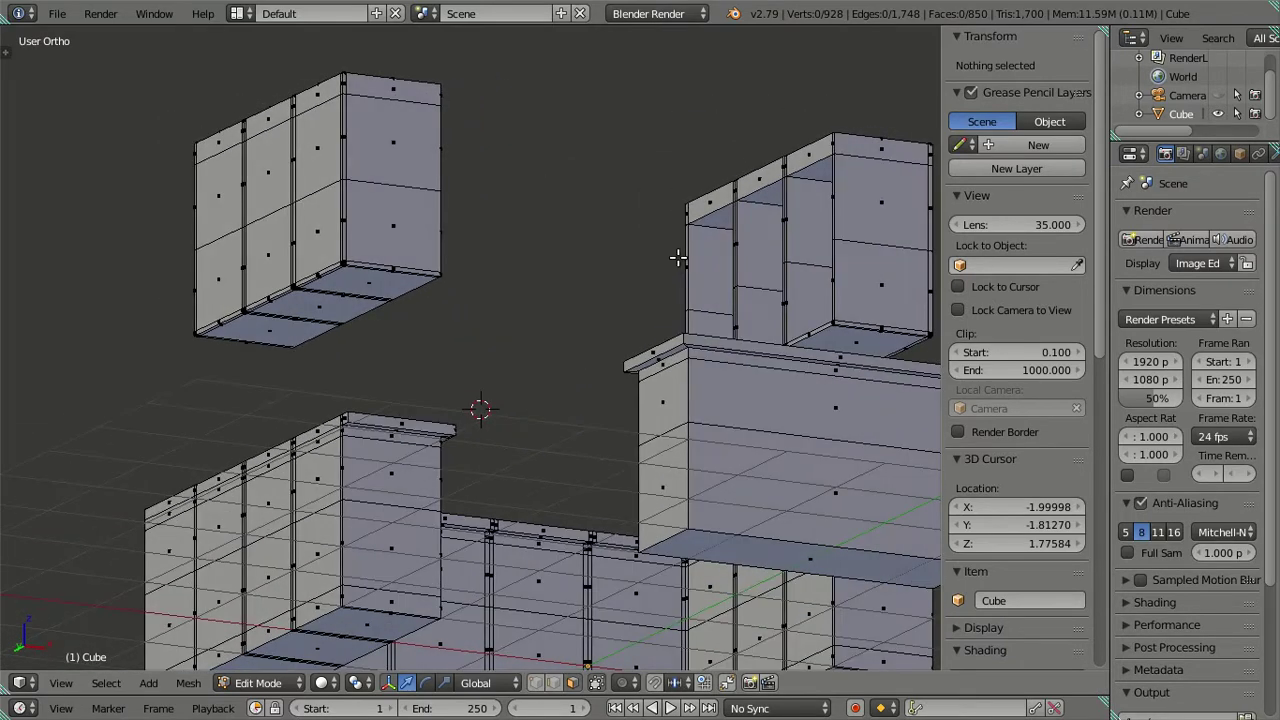
pyautogui.moveTo(596, 200)
pyautogui.mouseDown(button='middle')
pyautogui.moveTo(506, 151)
pyautogui.moveTo(349, 291)
pyautogui.moveTo(320, 161)
pyautogui.mouseUp(button='middle')
pyautogui.moveTo(390, 322)
pyautogui.mouseDown(button='middle')
pyautogui.moveTo(380, 243)
pyautogui.moveTo(390, 261)
pyautogui.mouseUp(button='middle')
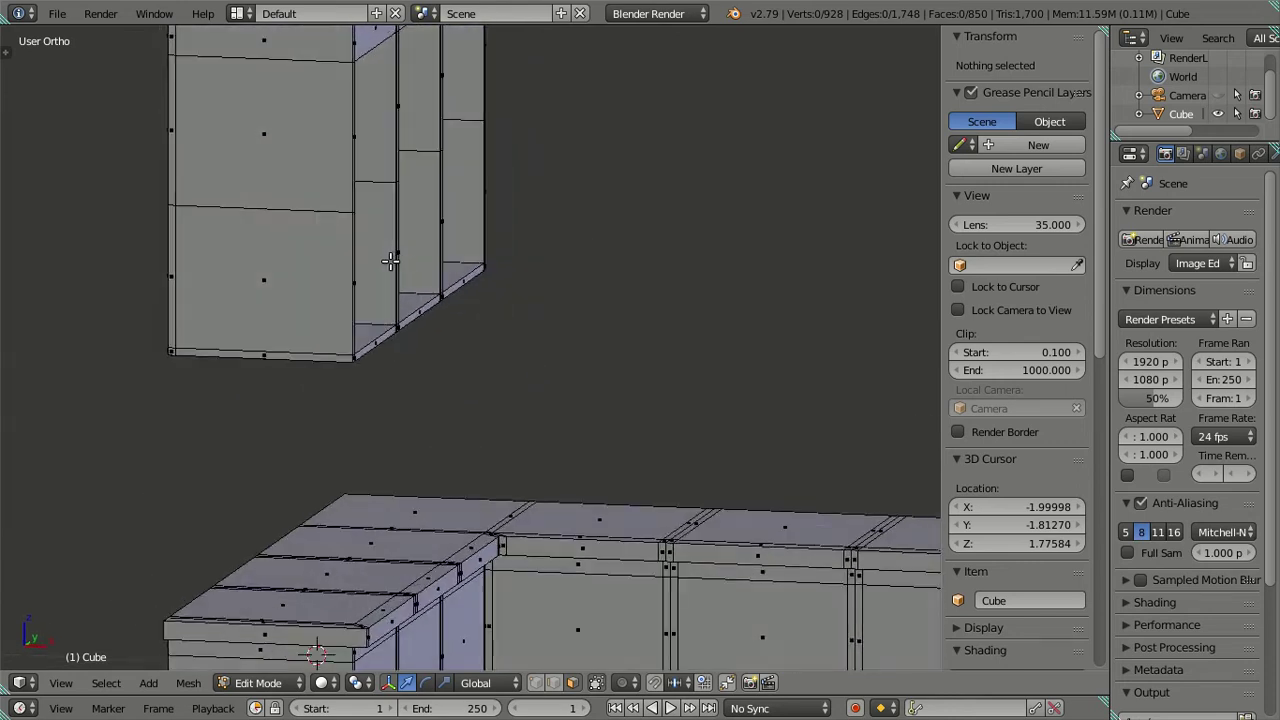
pyautogui.hotkey('ctrl', 'r')
pyautogui.click(280, 210)
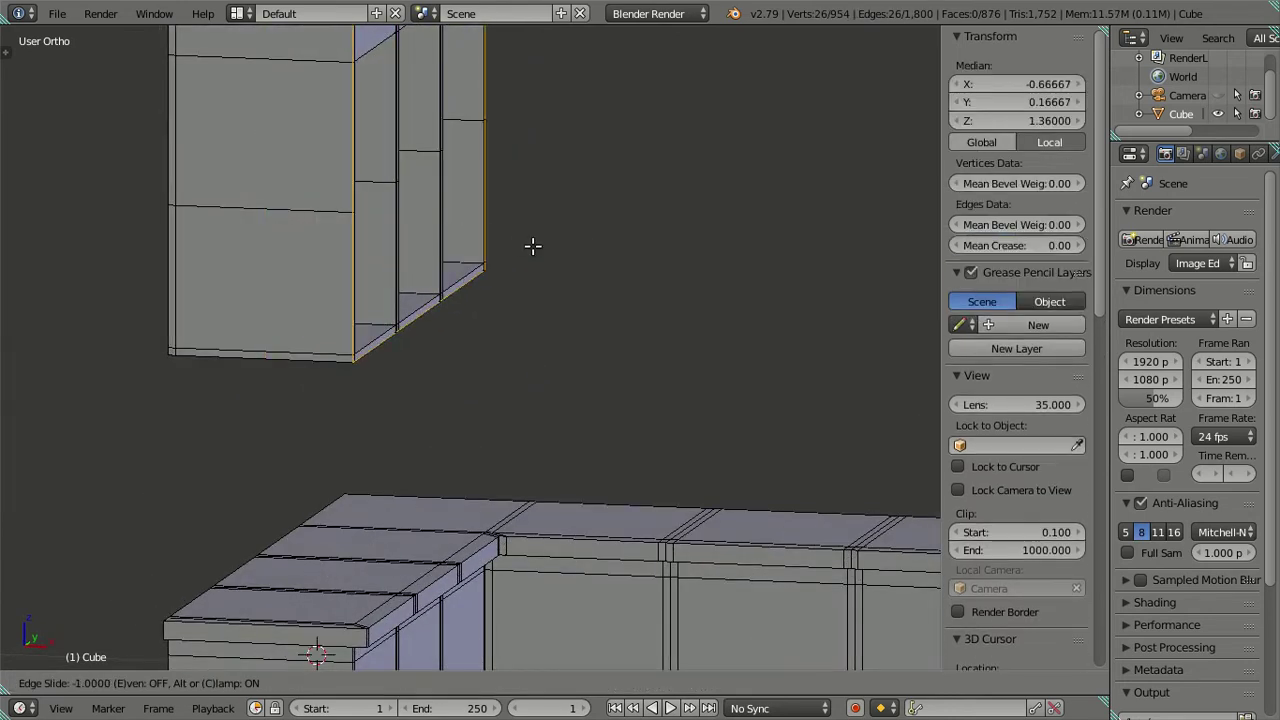
pyautogui.click(390, 197)
pyautogui.moveTo(482, 152); pyautogui.dragTo(477, 154)
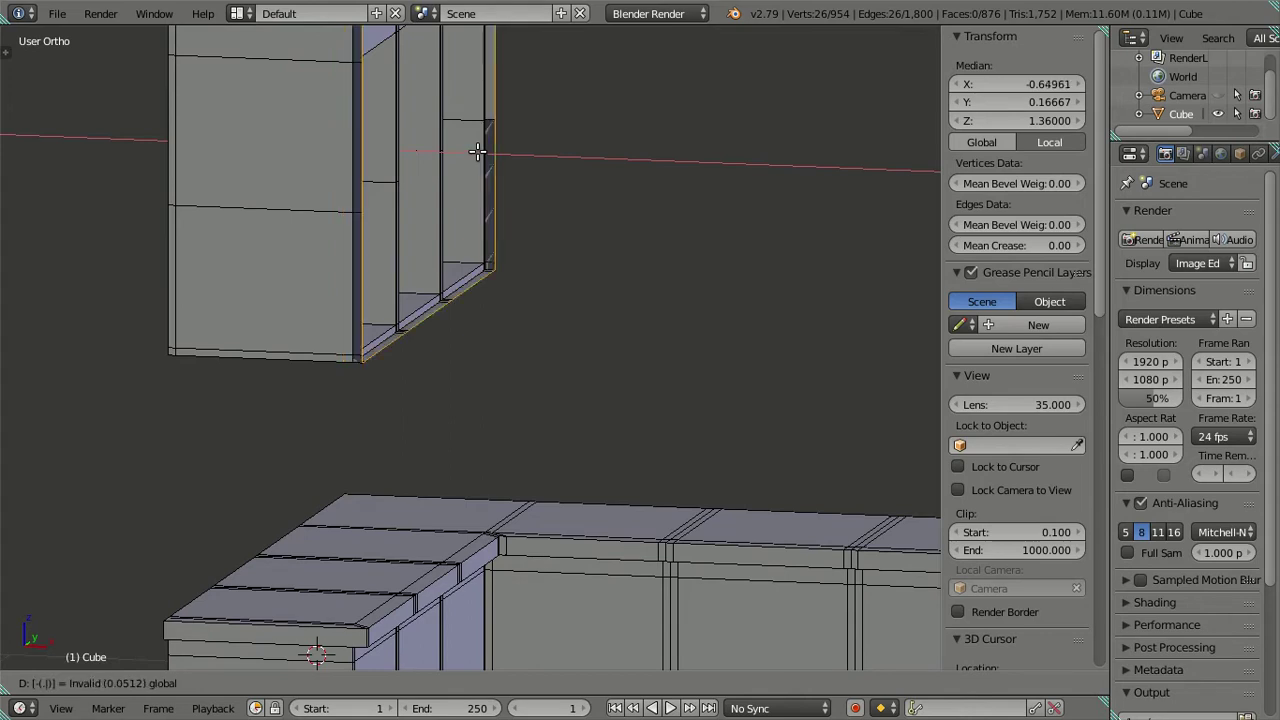
pyautogui.moveTo(477, 154); pyautogui.dragTo(477, 152)
pyautogui.press('a')
# Cut two more vertical edge loops through the cabinet panels, left unslid
pyautogui.moveTo(436, 193)
pyautogui.mouseDown(button='middle')
pyautogui.moveTo(346, 226)
pyautogui.moveTo(349, 205)
pyautogui.mouseUp(button='middle')
pyautogui.hotkey('ctrl', 'r')
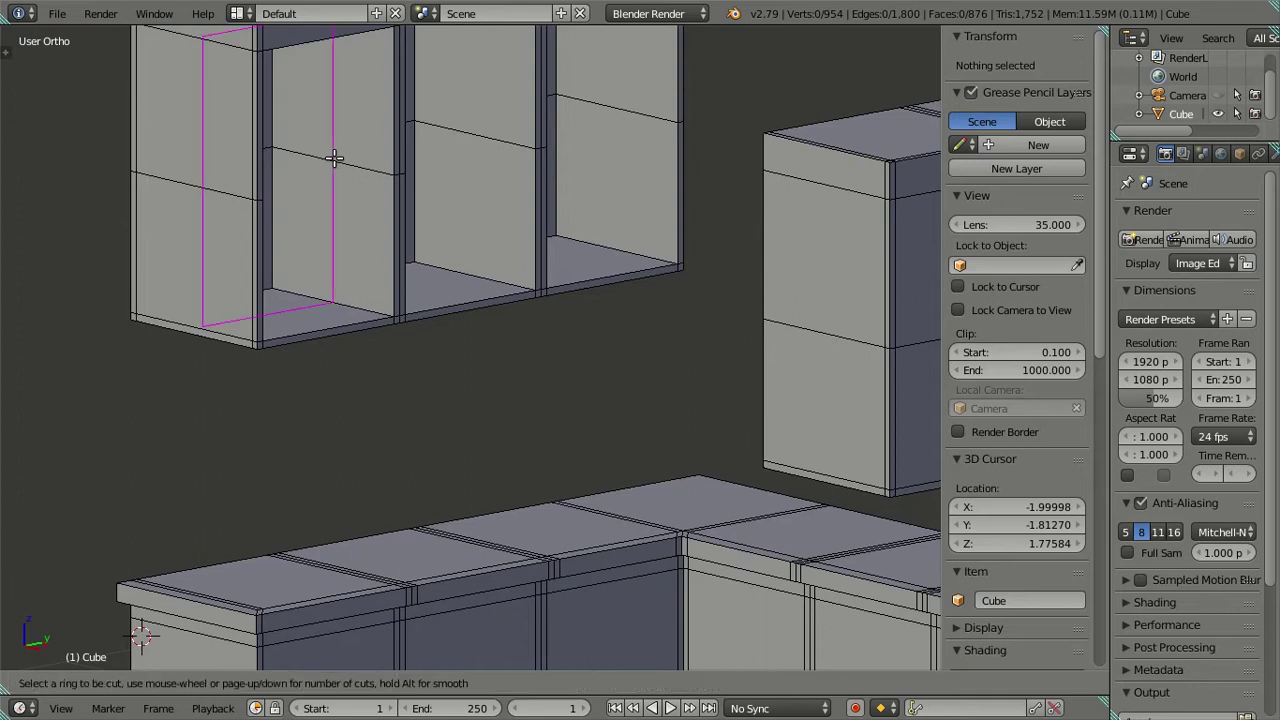
pyautogui.click(334, 162)
pyautogui.rightClick(335, 160)
pyautogui.hotkey('ctrl', 'r')
pyautogui.click(470, 140)
pyautogui.rightClick(470, 140)
pyautogui.press('a')
# Check one loop's X position, then shift three other vertical loops to the matching X
pyautogui.keyDown('alt'); pyautogui.rightClick(252, 181); pyautogui.keyUp('alt')
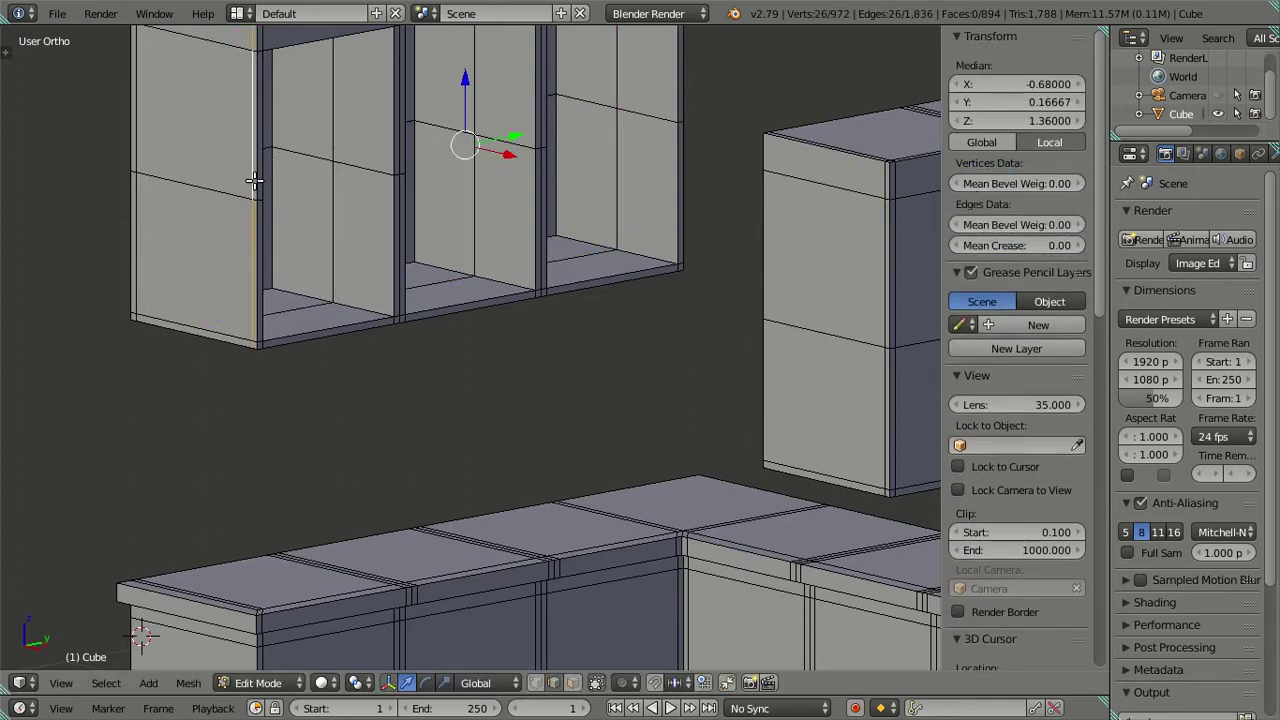
pyautogui.click(1018, 82)
pyautogui.press('Escape')
pyautogui.press('a')
pyautogui.keyDown('alt'); pyautogui.rightClick(617, 163); pyautogui.keyUp('alt')
pyautogui.keyDown('alt'); pyautogui.keyDown('shift'); pyautogui.rightClick(477, 207); pyautogui.keyUp('shift'); pyautogui.keyUp('alt')
pyautogui.keyDown('alt'); pyautogui.keyDown('shift'); pyautogui.rightClick(342, 221); pyautogui.keyUp('shift'); pyautogui.keyUp('alt')
pyautogui.moveTo(1017, 82); pyautogui.dragTo(1045, 82)
pyautogui.press('a')
# Add another vertical loop cut on the upper cabinet, slid toward its left edge
pyautogui.moveTo(480, 300)
pyautogui.mouseDown(button='middle')
pyautogui.moveTo(572, 278)
pyautogui.moveTo(623, 283)
pyautogui.moveTo(443, 300)
pyautogui.moveTo(659, 289)
pyautogui.mouseUp(button='middle')
pyautogui.scroll(2, 659, 289)
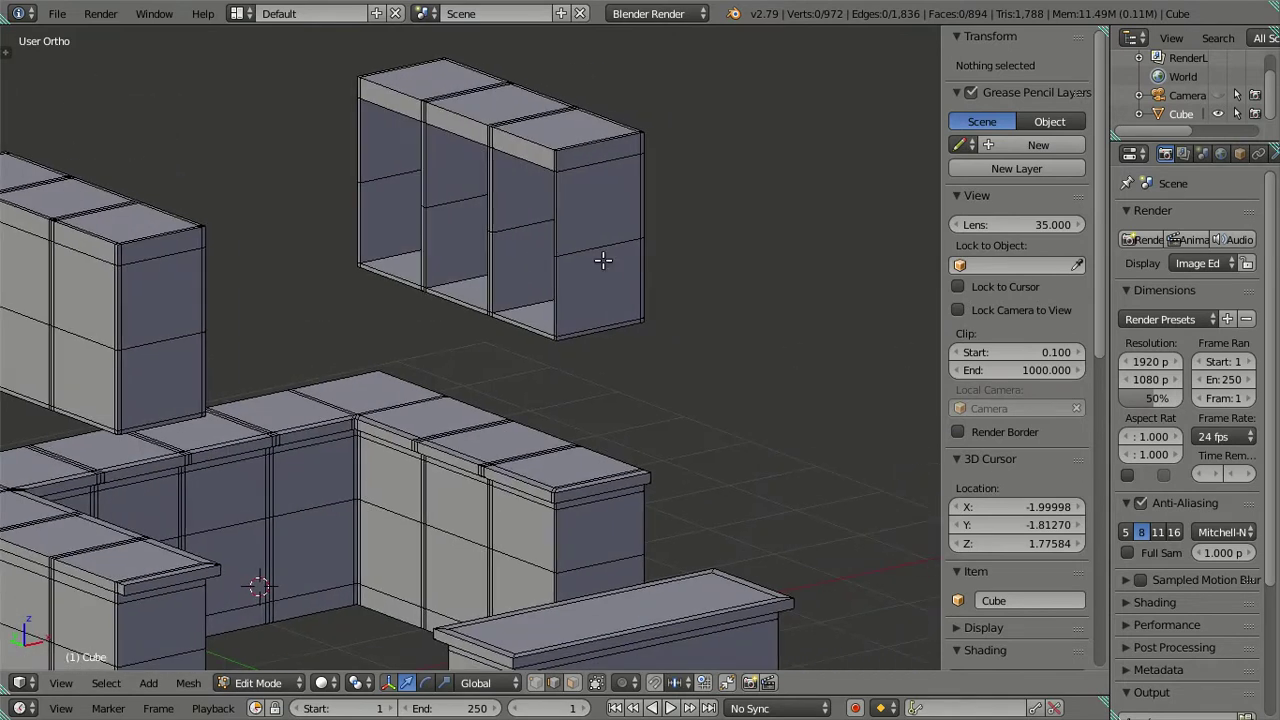
pyautogui.scroll(2, 600, 260)
pyautogui.scroll(1, 654, 243)
pyautogui.hotkey('ctrl', 'r')
pyautogui.click(631, 222)
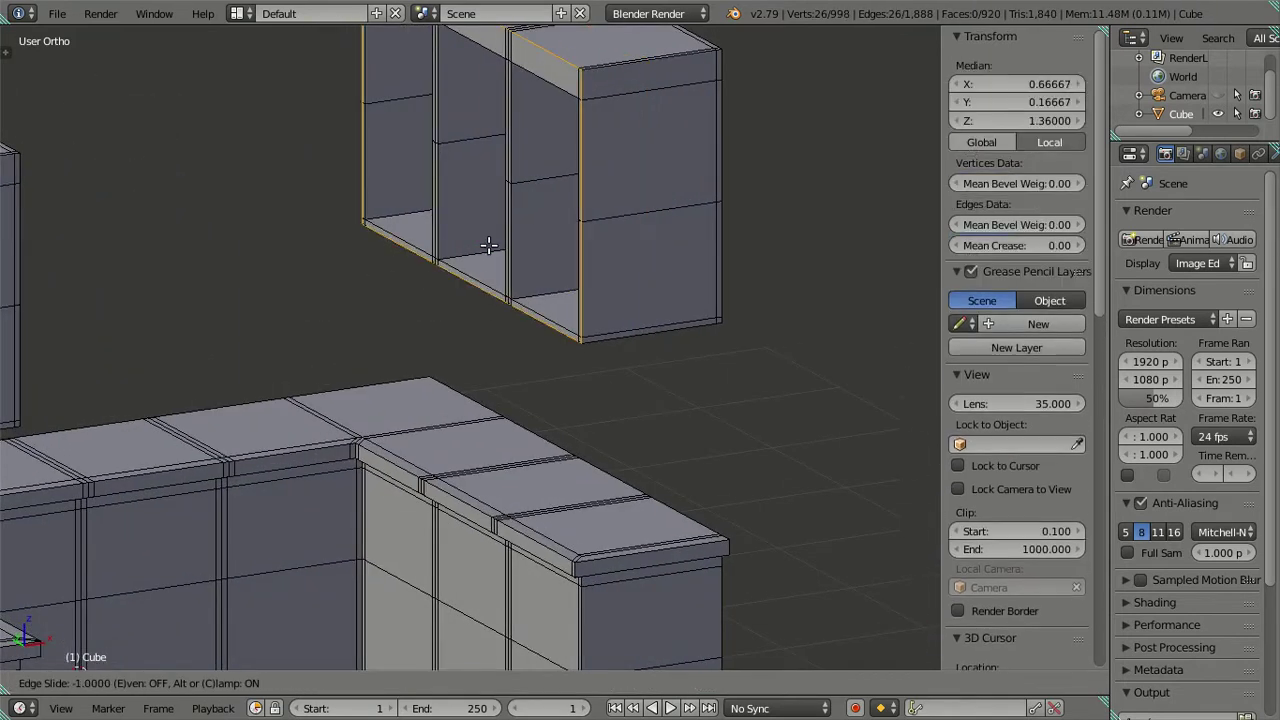
pyautogui.click(465, 202)
pyautogui.moveTo(525, 143); pyautogui.dragTo(537, 146)
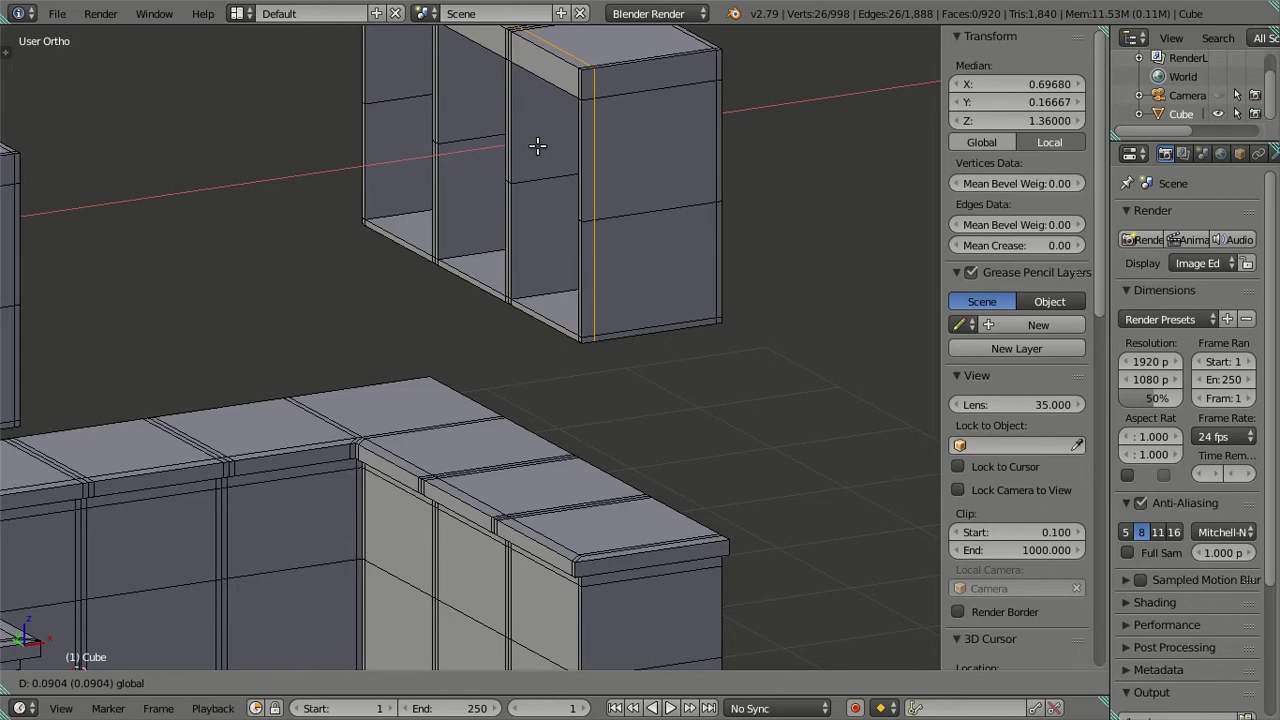
pyautogui.press('Escape')
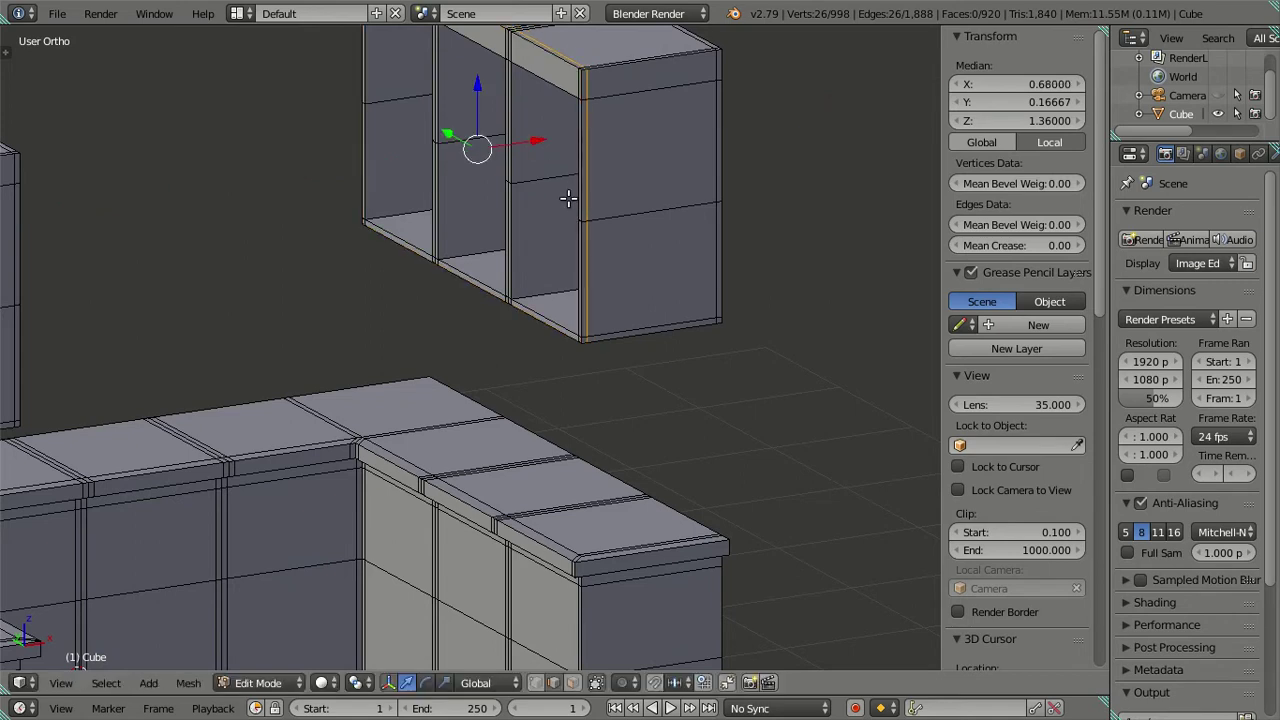
# Select an edge loop and confirm its X position in the Transform panel
pyautogui.press('a')
pyautogui.keyDown('alt'); pyautogui.click(551, 206); pyautogui.keyUp('alt')
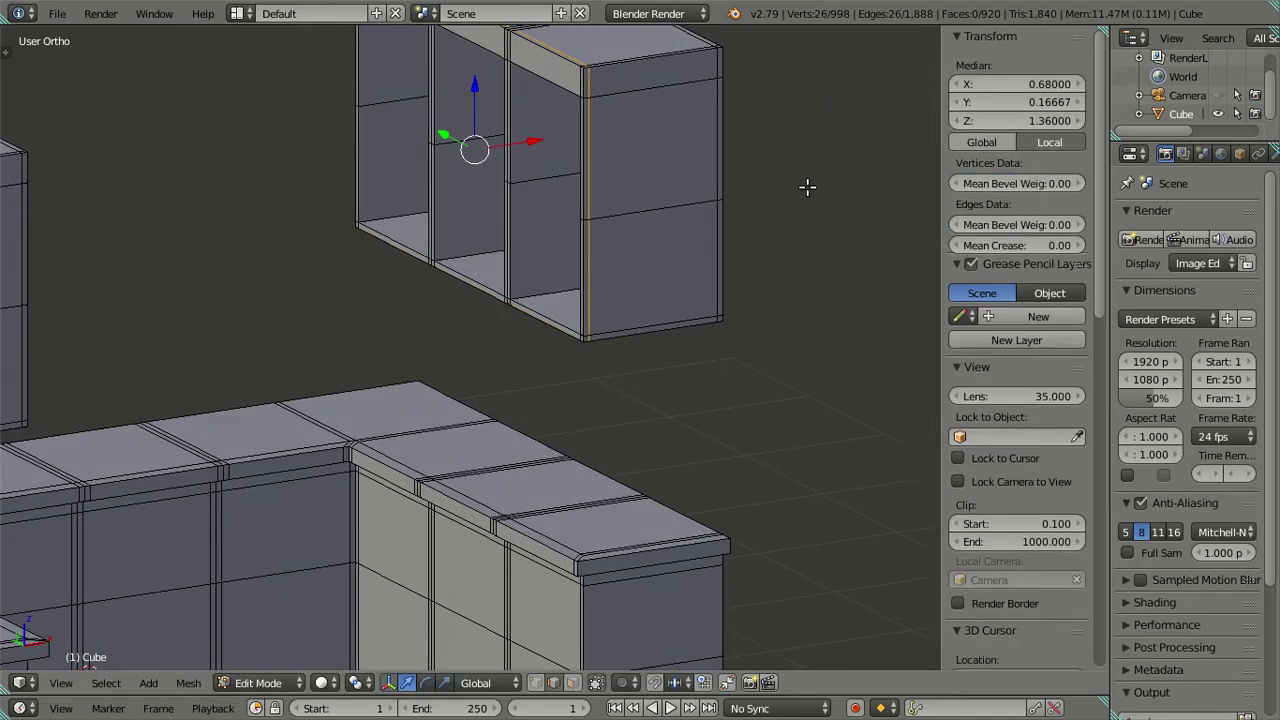
pyautogui.click(1017, 84)
pyautogui.press('Return')
pyautogui.press('a')
# Cut two more vertical loops, one slid left and one in the left compartment
pyautogui.moveTo(762, 129); pyautogui.dragTo(484, 165, button='middle')
pyautogui.hotkey('ctrl', 'r')
pyautogui.click(557, 150)
pyautogui.click(383, 137)
pyautogui.hotkey('ctrl', 'r')
pyautogui.click(305, 124)
pyautogui.rightClick(425, 142)
pyautogui.keyDown('alt'); pyautogui.keyDown('shift'); pyautogui.click(444, 112); pyautogui.keyUp('shift'); pyautogui.keyUp('alt')
pyautogui.keyDown('alt'); pyautogui.keyDown('shift'); pyautogui.click(551, 128); pyautogui.keyUp('shift'); pyautogui.keyUp('alt')
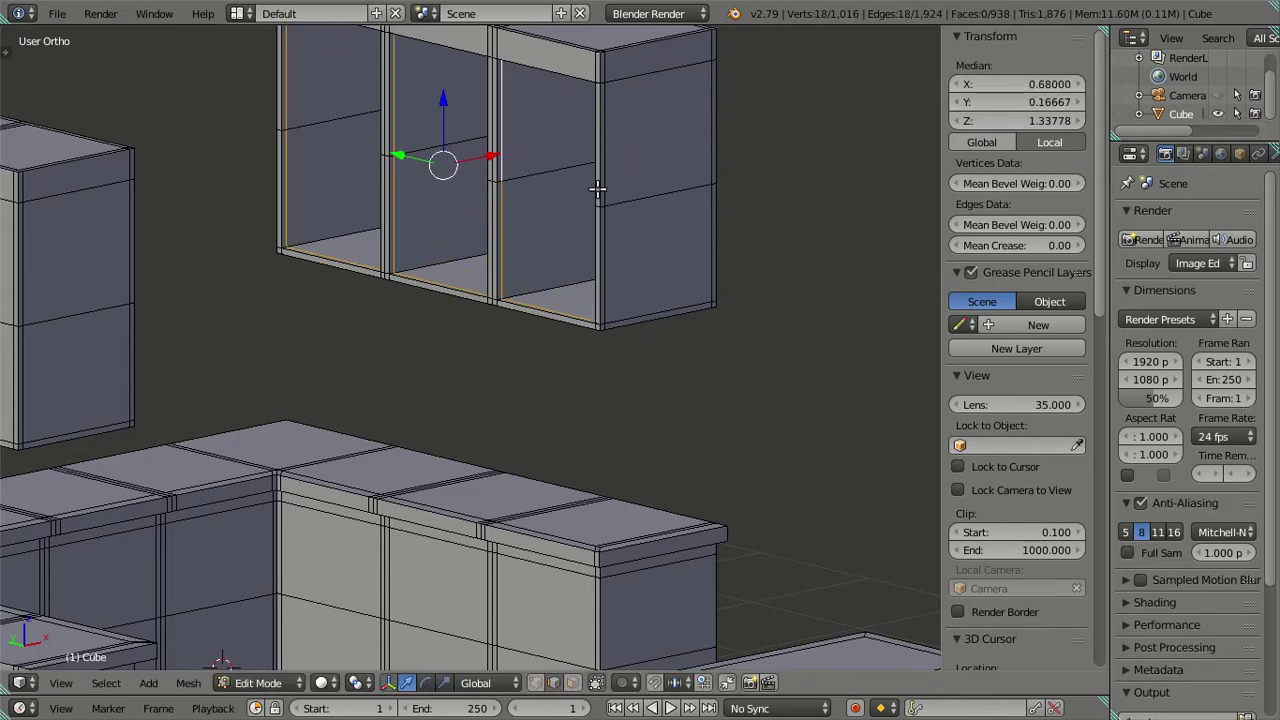
pyautogui.press('a')
pyautogui.moveTo(594, 191)
pyautogui.mouseDown(button='middle')
pyautogui.moveTo(648, 180)
pyautogui.moveTo(666, 140)
pyautogui.moveTo(648, 132)
pyautogui.moveTo(300, 351)
pyautogui.moveTo(523, 197)
pyautogui.moveTo(463, 257)
pyautogui.mouseUp(button='middle')
pyautogui.scroll(3, 497, 277)
# Loop-cut a horizontal edge near the first wall cabinet's top at Z 1.65333
pyautogui.hotkey('ctrl', 'r')
pyautogui.click(397, 240)
pyautogui.click(422, 139)
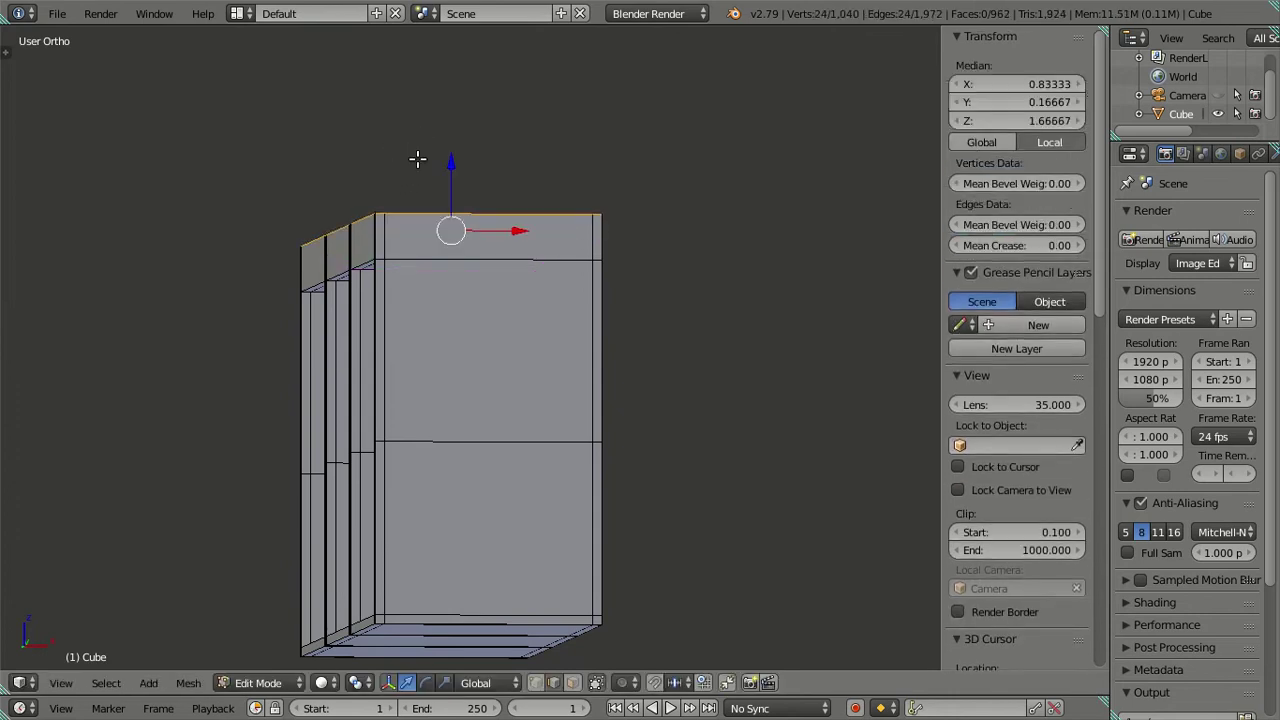
pyautogui.moveTo(455, 165); pyautogui.dragTo(462, 183)
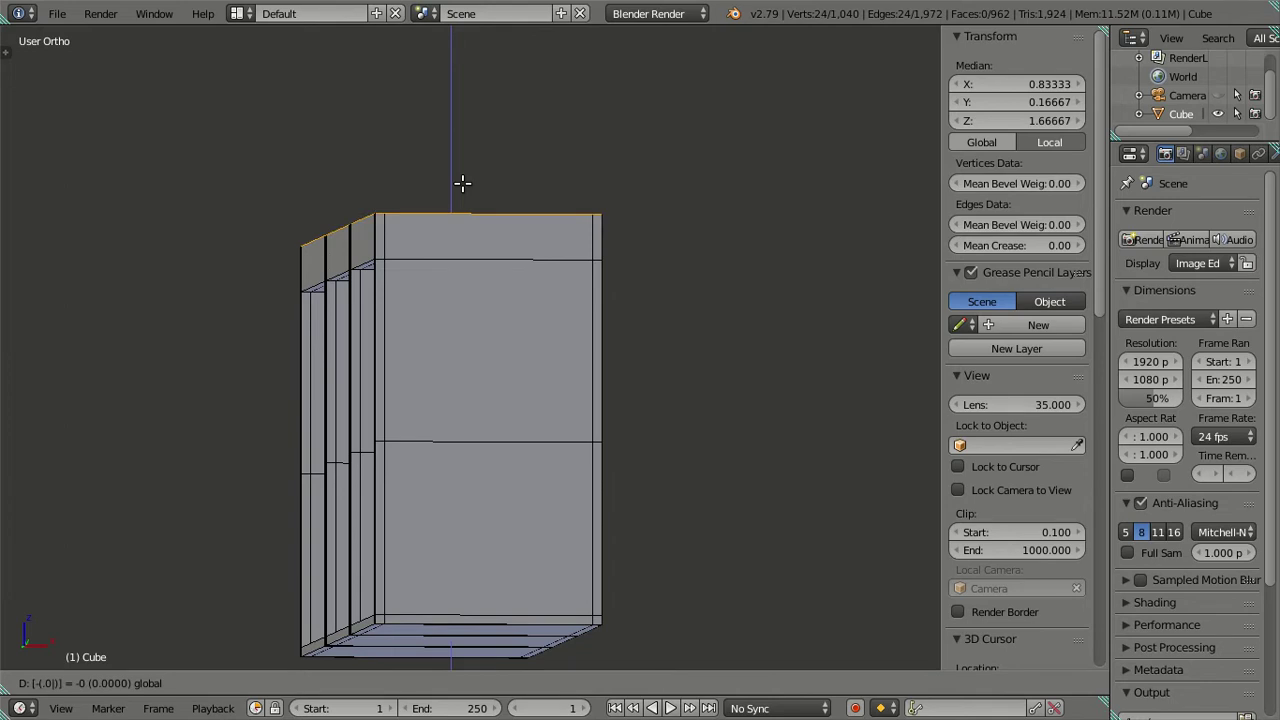
pyautogui.click(462, 183)
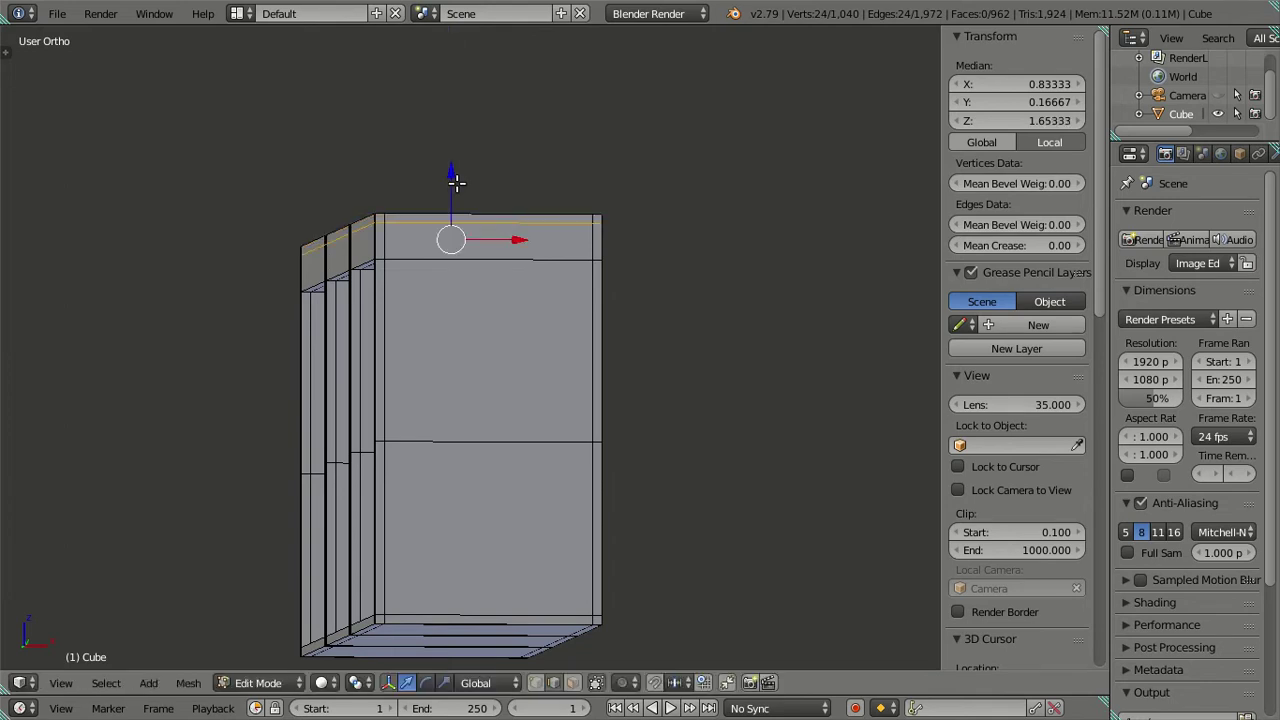
pyautogui.scroll(-3, 462, 183)
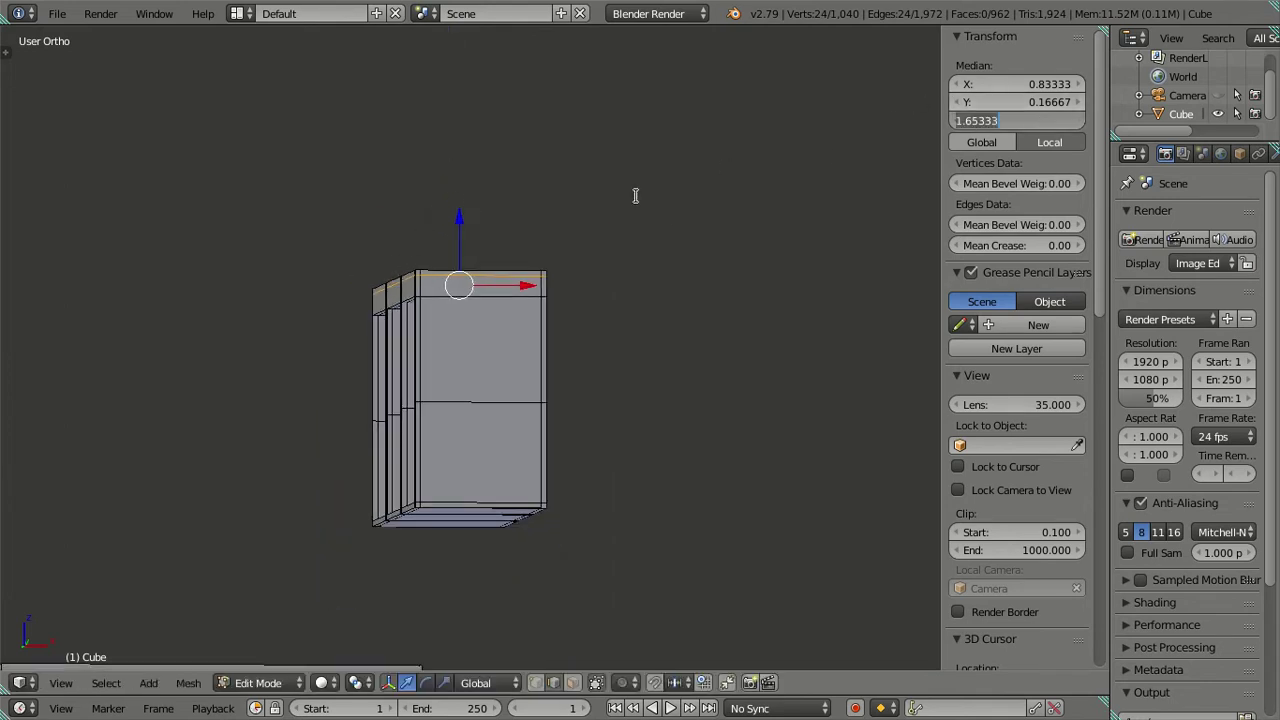
pyautogui.press('a')
# Undo a stray vertical cut and add the second cabinet's top loop at Z 1.65333
pyautogui.keyDown('shift'); pyautogui.moveTo(336, 304); pyautogui.dragTo(238, 257, button='middle'); pyautogui.keyUp('shift')
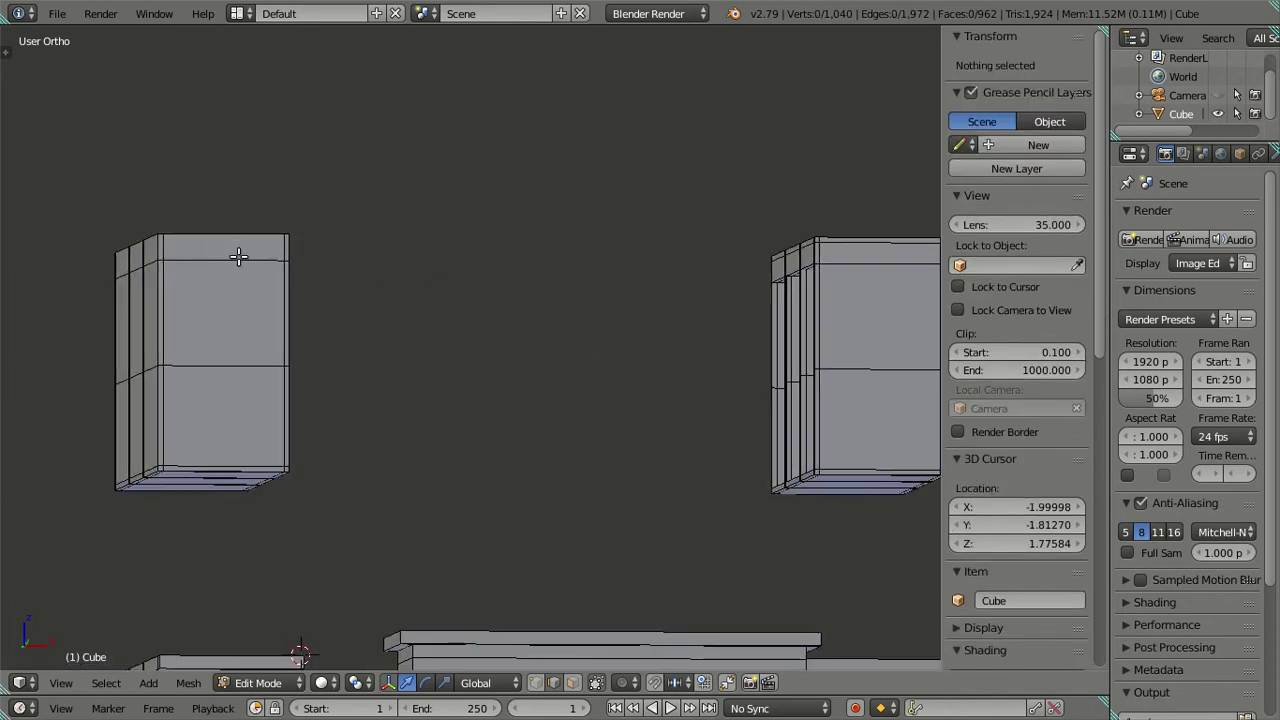
pyautogui.hotkey('ctrl', 'r')
pyautogui.click(255, 250)
pyautogui.rightClick(258, 251)
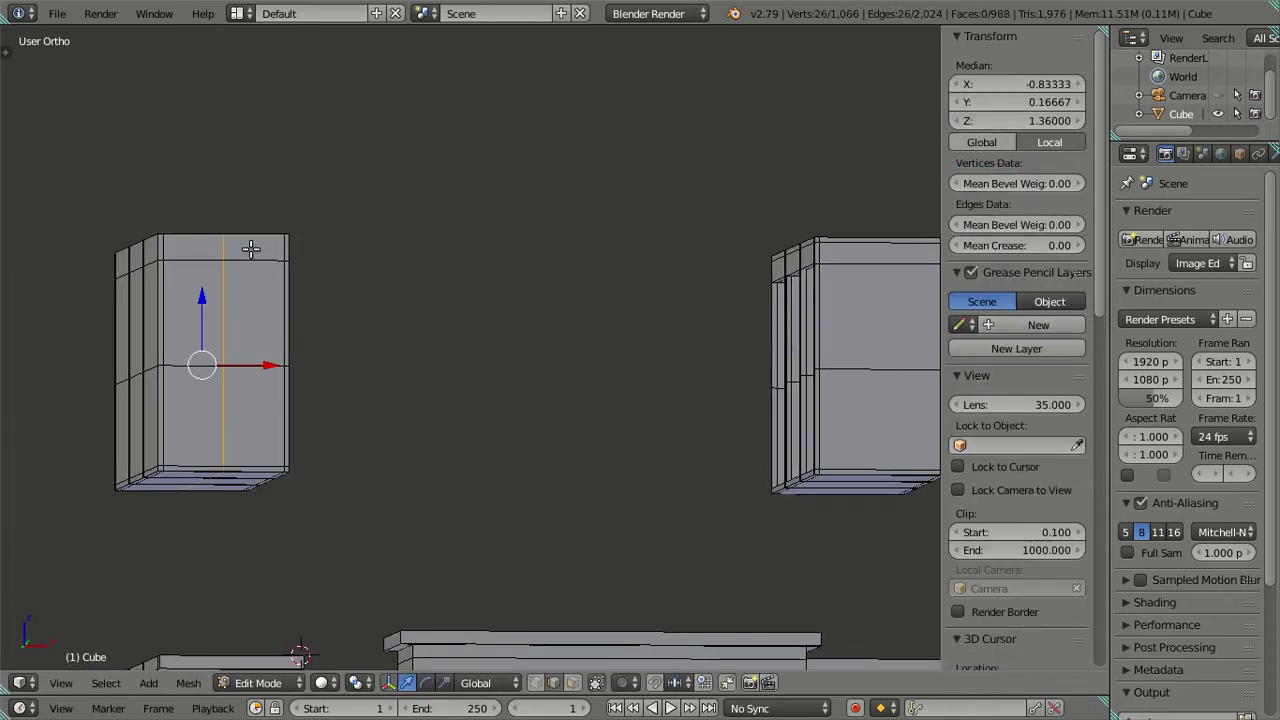
pyautogui.press('z')
pyautogui.press('z')
pyautogui.hotkey('ctrl', 'z')
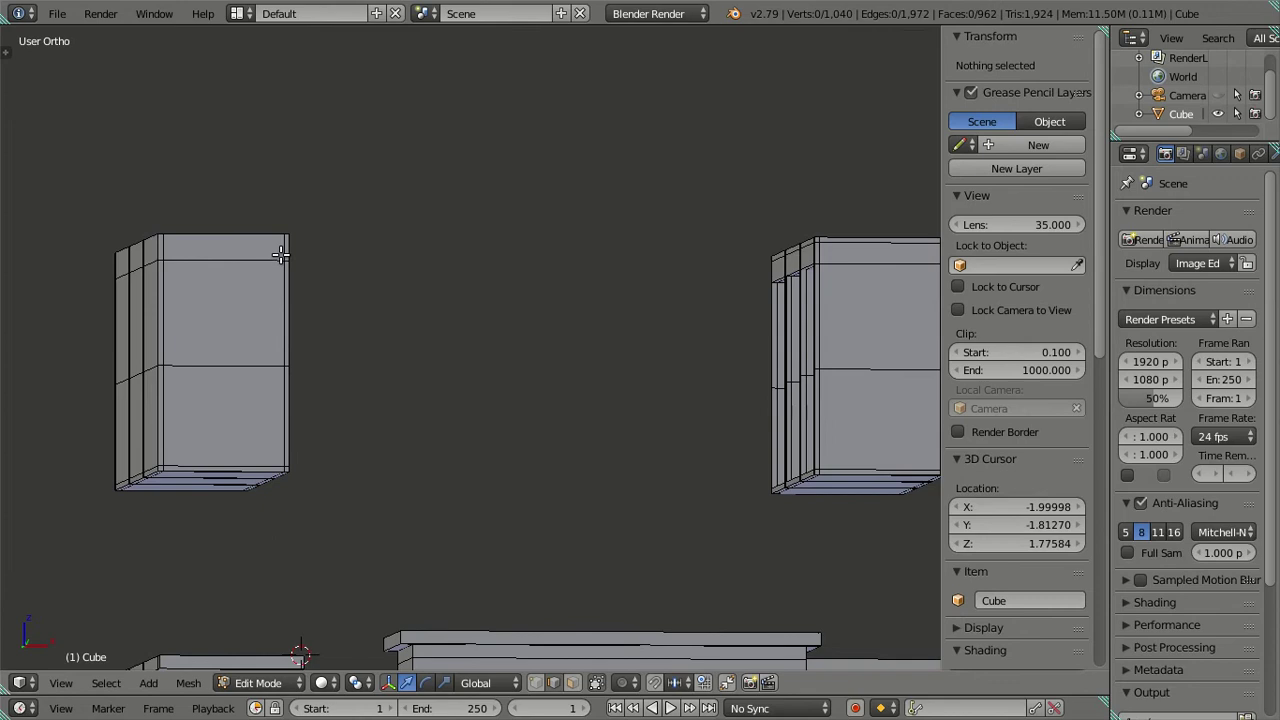
pyautogui.hotkey('ctrl', 'r')
pyautogui.click(283, 250)
pyautogui.click(283, 250)
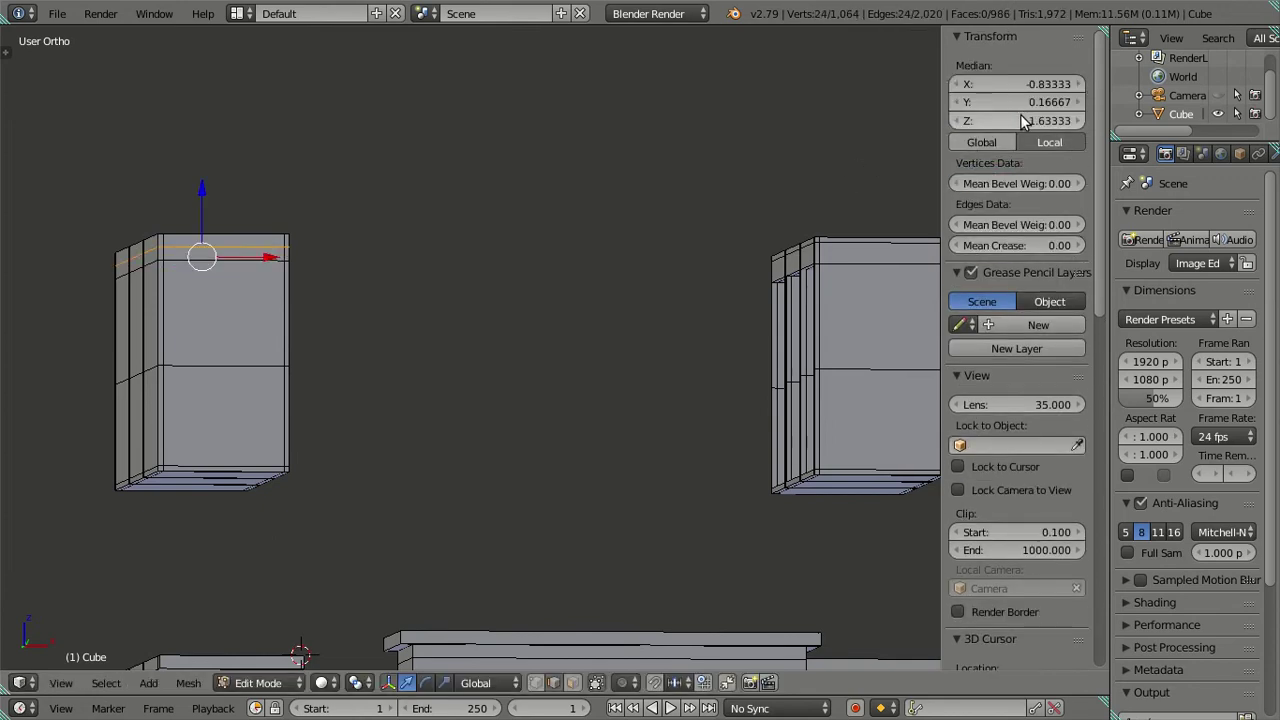
pyautogui.moveTo(1022, 121); pyautogui.dragTo(1040, 121)
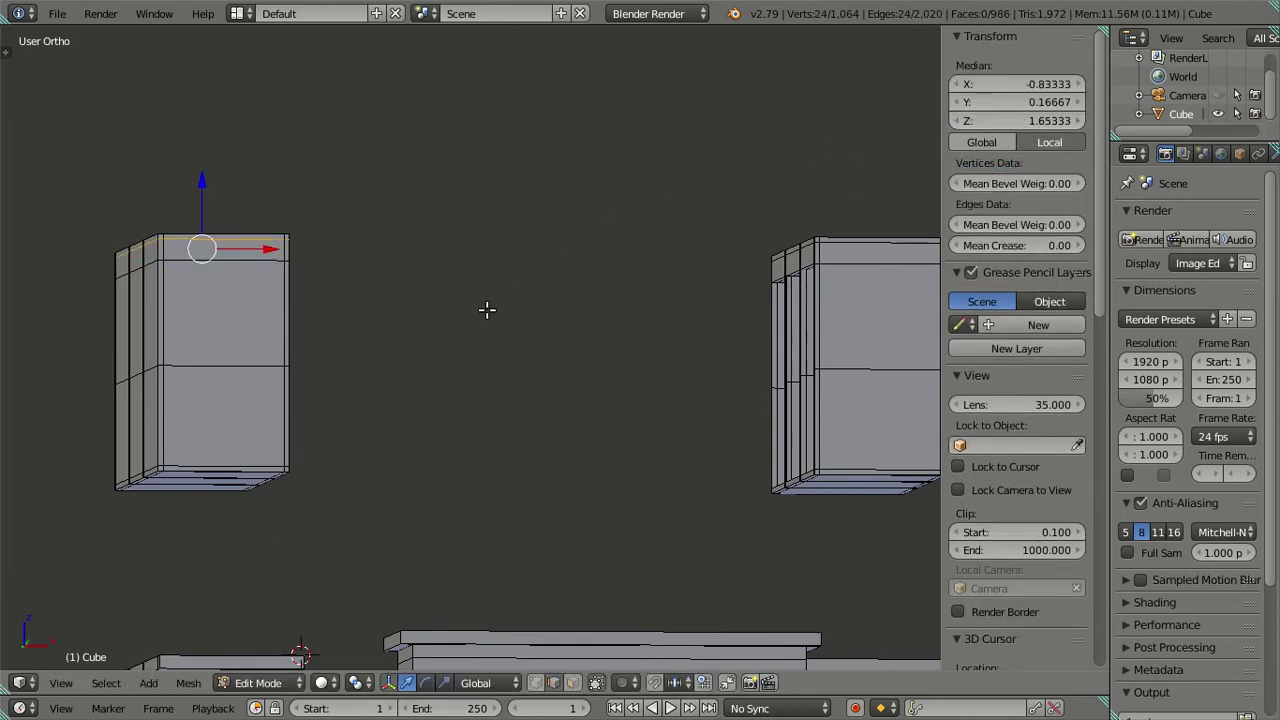
pyautogui.press('a')
pyautogui.moveTo(506, 337)
pyautogui.mouseDown(button='middle')
pyautogui.moveTo(603, 329)
pyautogui.moveTo(646, 299)
pyautogui.mouseUp(button='middle')
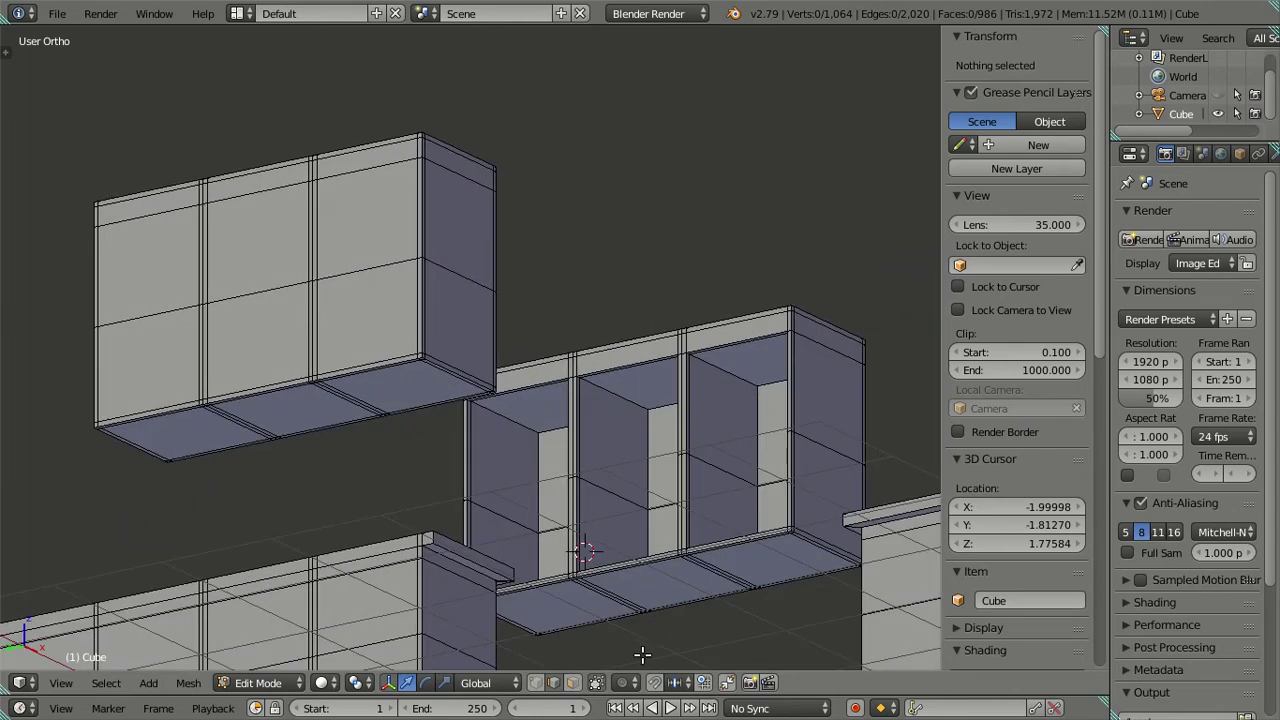
# Select the six inner top faces of the wall cabinet compartments
pyautogui.click(573, 683)
pyautogui.click(746, 369)
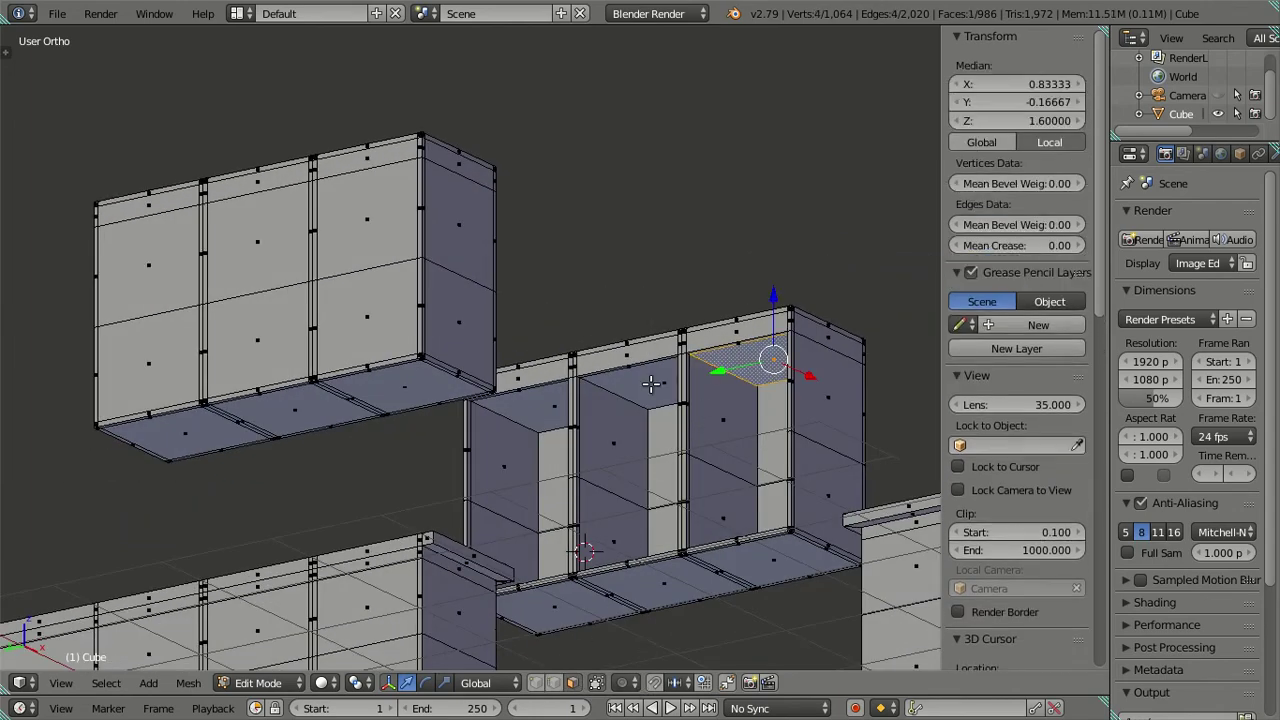
pyautogui.keyDown('shift'); pyautogui.click(622, 386); pyautogui.keyUp('shift')
pyautogui.keyDown('shift'); pyautogui.click(557, 404); pyautogui.keyUp('shift')
pyautogui.press('KP_Decimal')
pyautogui.moveTo(506, 358); pyautogui.dragTo(408, 356, button='middle')
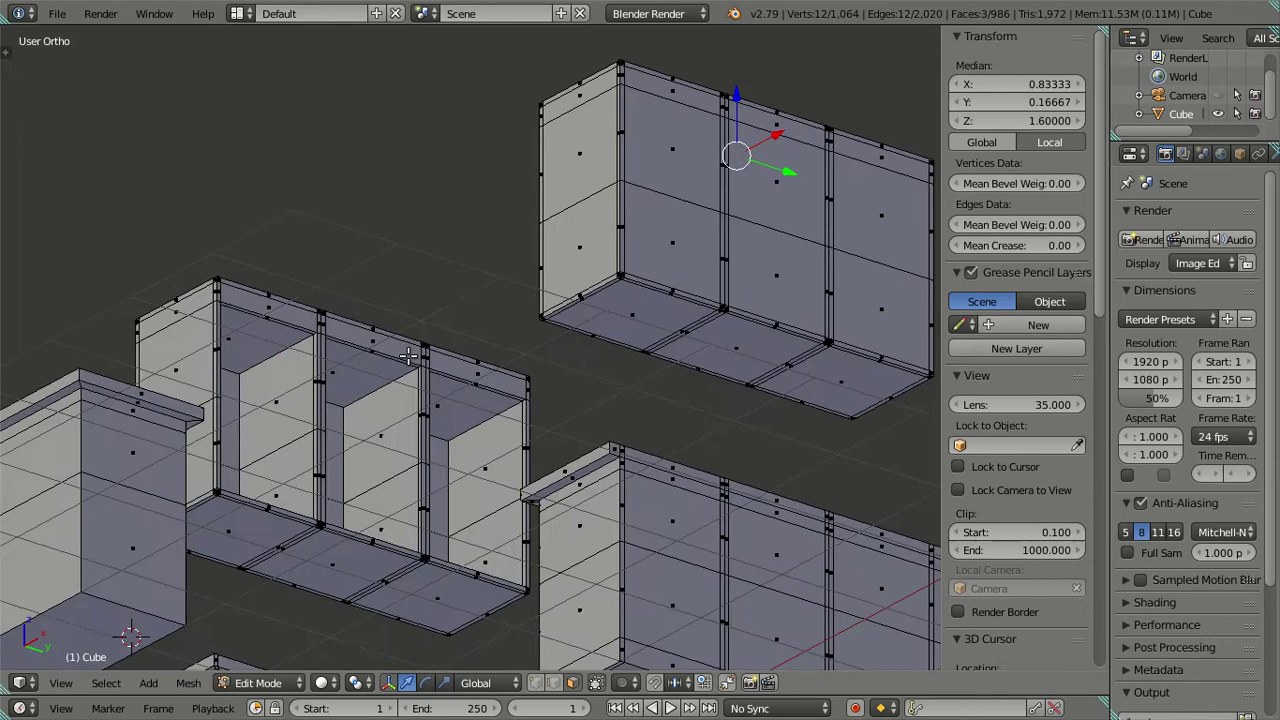
pyautogui.keyDown('shift'); pyautogui.click(257, 349); pyautogui.keyUp('shift')
pyautogui.keyDown('shift'); pyautogui.click(345, 366); pyautogui.keyUp('shift')
pyautogui.keyDown('shift'); pyautogui.click(453, 404); pyautogui.keyUp('shift')
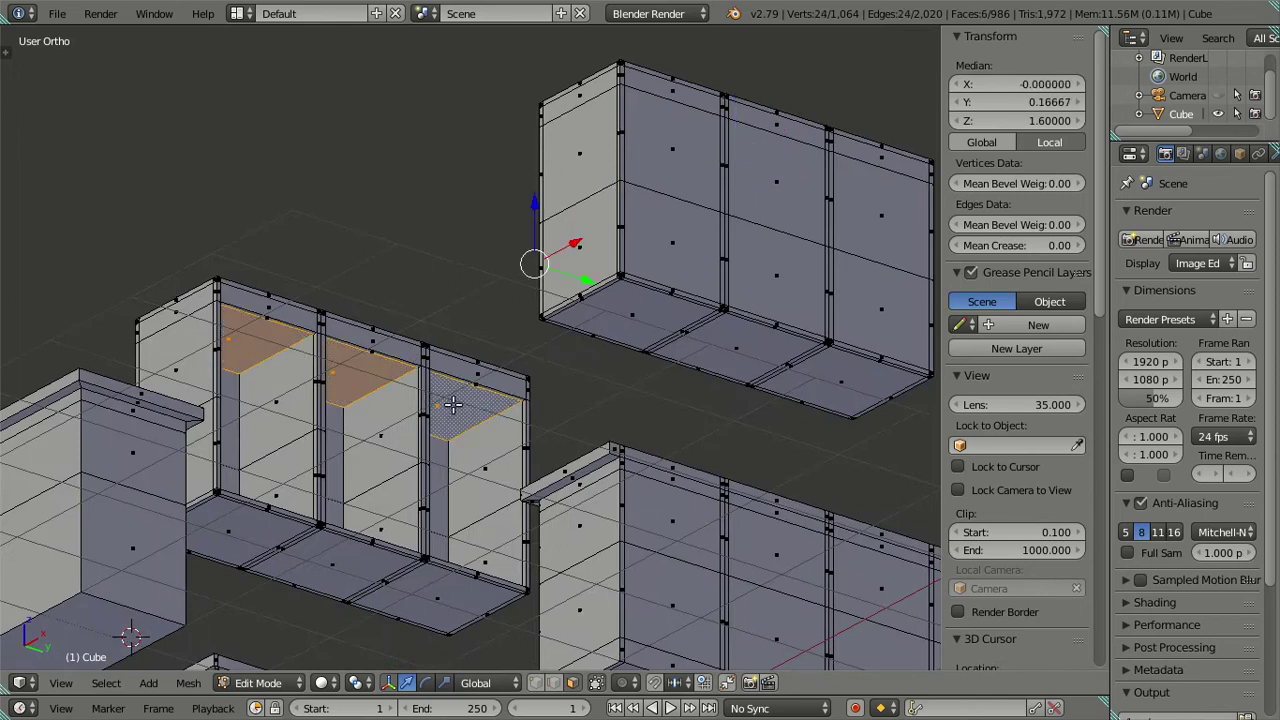
# Extrude the six compartment top faces up to Z 1.65333 and clear the selection
pyautogui.press('e')
pyautogui.press('Escape')
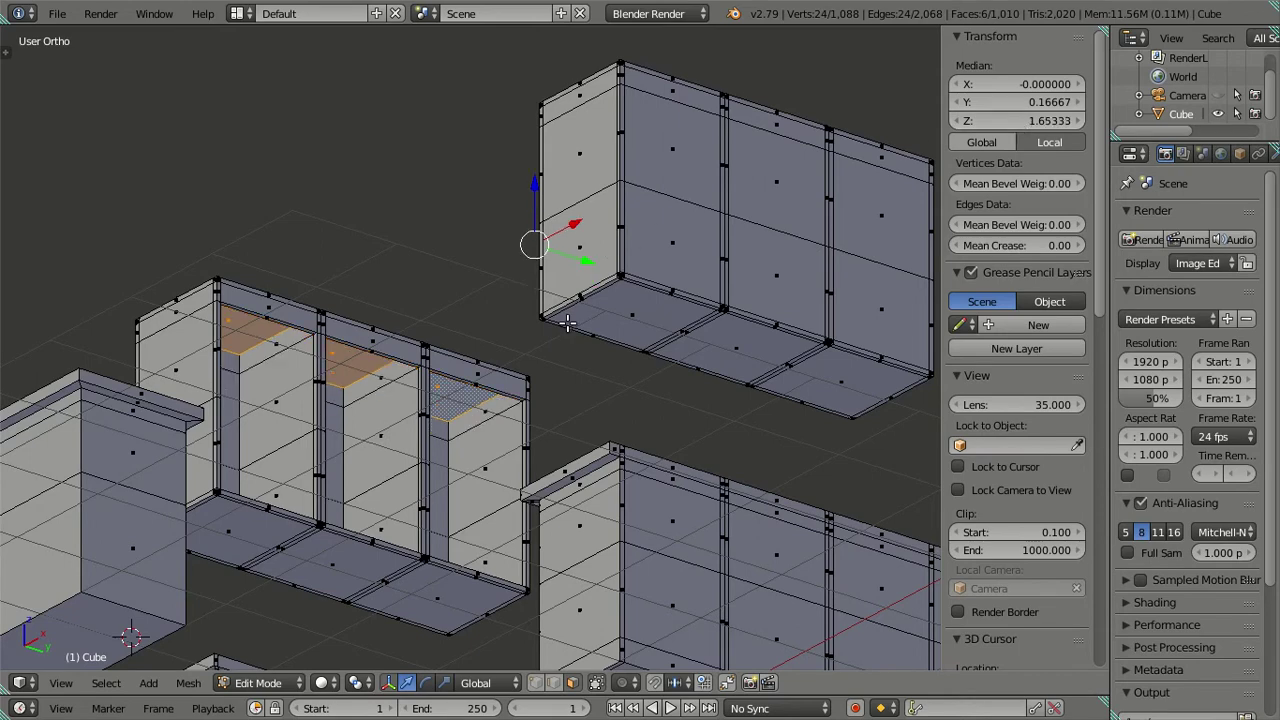
pyautogui.press('a')
pyautogui.moveTo(571, 383)
pyautogui.mouseDown(button='middle')
pyautogui.moveTo(652, 411)
pyautogui.moveTo(543, 420)
pyautogui.moveTo(443, 320)
pyautogui.moveTo(443, 343)
pyautogui.moveTo(379, 297)
pyautogui.moveTo(503, 346)
pyautogui.moveTo(680, 286)
pyautogui.moveTo(634, 309)
pyautogui.moveTo(625, 362)
pyautogui.moveTo(703, 334)
pyautogui.moveTo(737, 386)
pyautogui.moveTo(694, 357)
pyautogui.moveTo(674, 309)
pyautogui.moveTo(609, 286)
pyautogui.moveTo(584, 350)
pyautogui.moveTo(592, 321)
pyautogui.moveTo(516, 287)
pyautogui.moveTo(560, 286)
pyautogui.moveTo(549, 286)
pyautogui.mouseUp(button='middle')
# Inspect the cabinets and read a wall-cabinet vertical edge's X position
pyautogui.scroll(-5, 584, 350)
pyautogui.scroll(3, 545, 316)
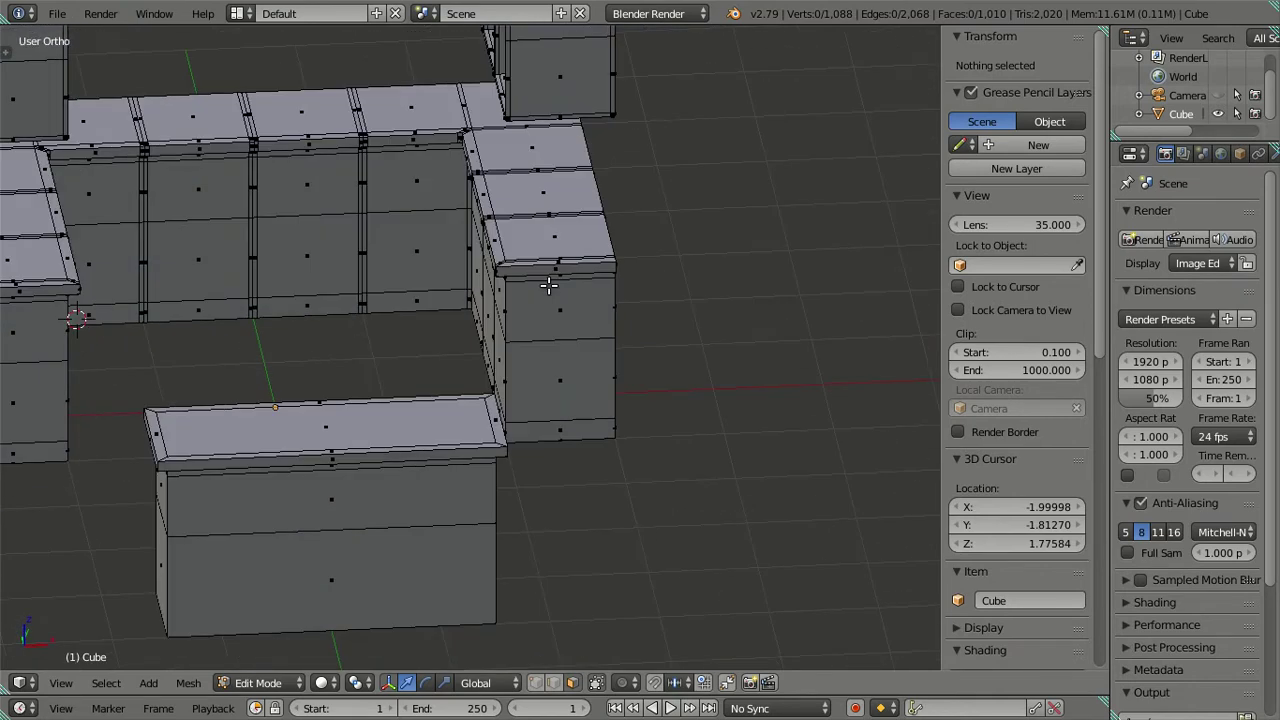
pyautogui.moveTo(548, 343)
pyautogui.mouseDown(button='middle')
pyautogui.moveTo(563, 271)
pyautogui.moveTo(555, 224)
pyautogui.mouseUp(button='middle')
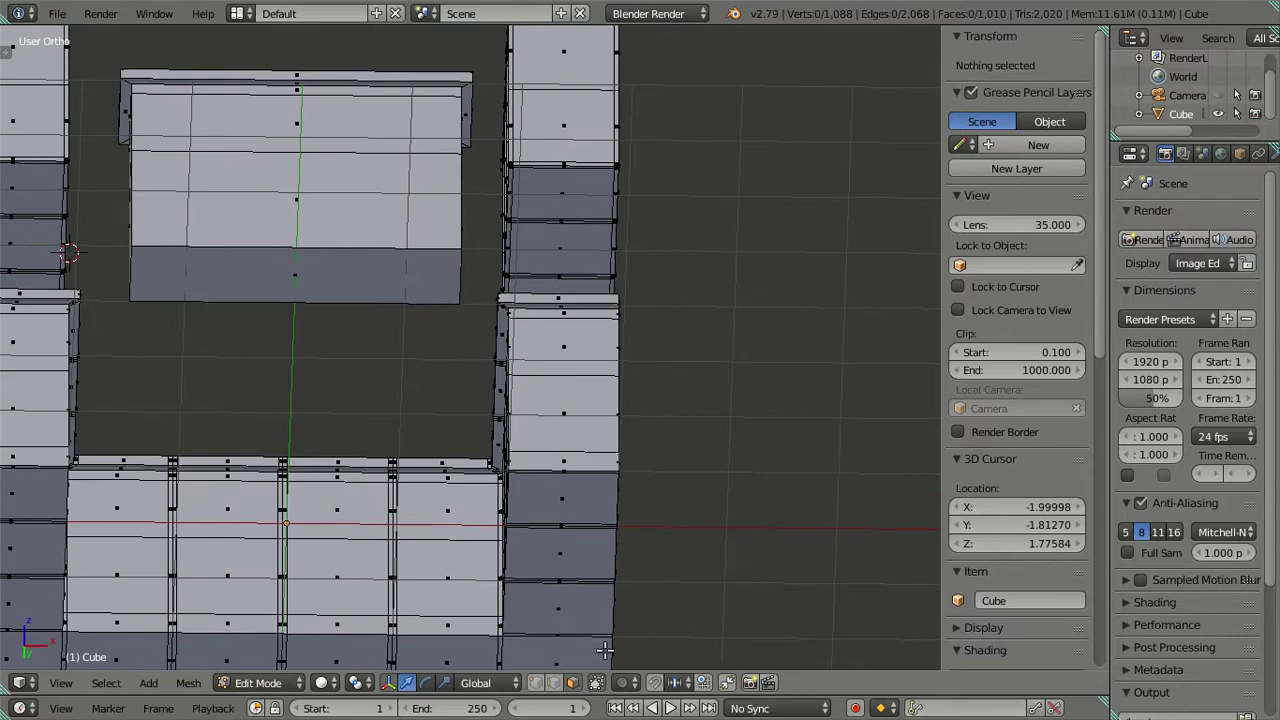
pyautogui.moveTo(537, 580); pyautogui.dragTo(568, 220, button='middle')
pyautogui.keyDown('alt'); pyautogui.rightClick(582, 227); pyautogui.keyUp('alt')
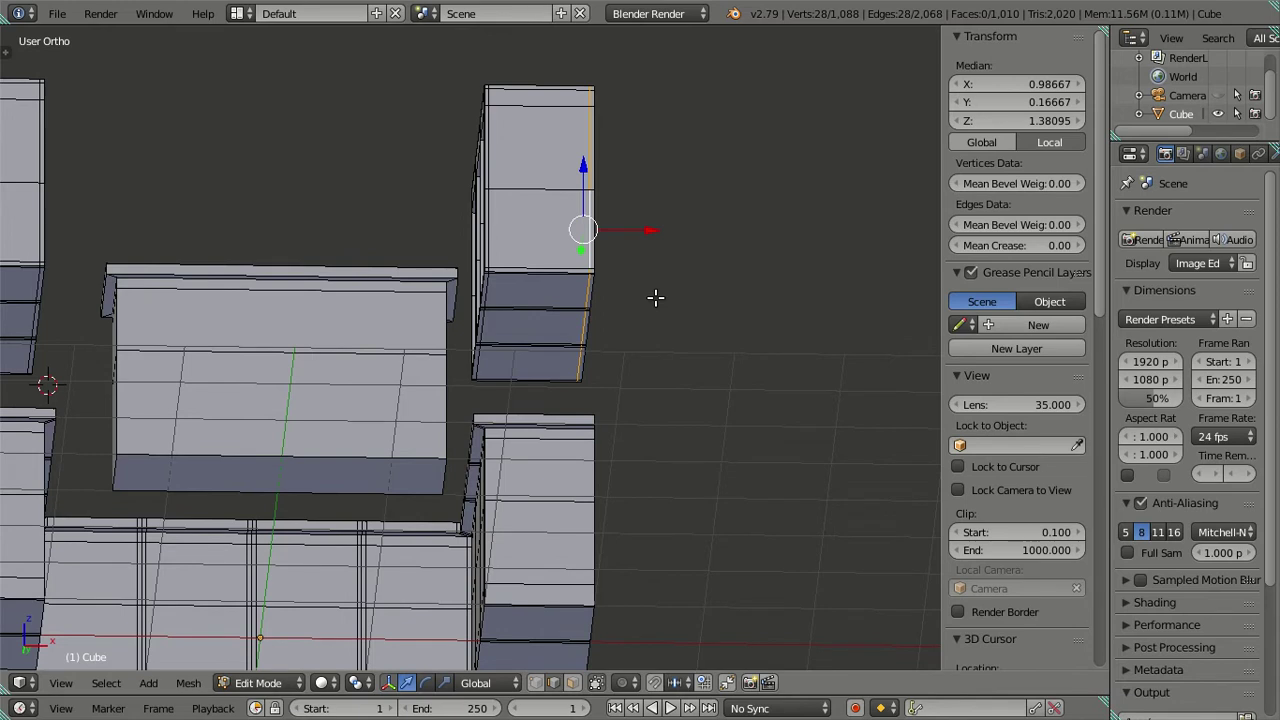
pyautogui.press('a')
pyautogui.moveTo(620, 480)
pyautogui.mouseDown(button='middle')
pyautogui.moveTo(620, 337)
pyautogui.moveTo(583, 400)
pyautogui.moveTo(603, 457)
pyautogui.moveTo(606, 357)
pyautogui.moveTo(623, 380)
pyautogui.mouseUp(button='middle')
pyautogui.moveTo(603, 211); pyautogui.dragTo(586, 362, button='middle')
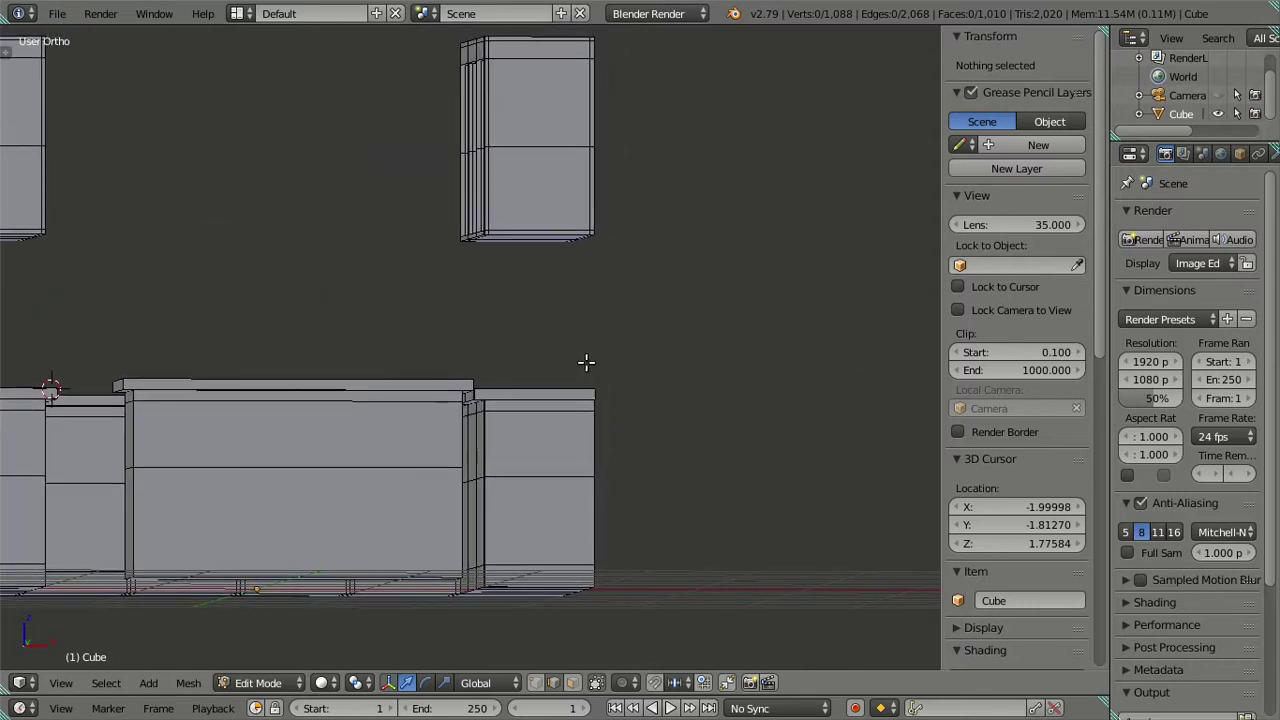
pyautogui.rightClick(583, 188)
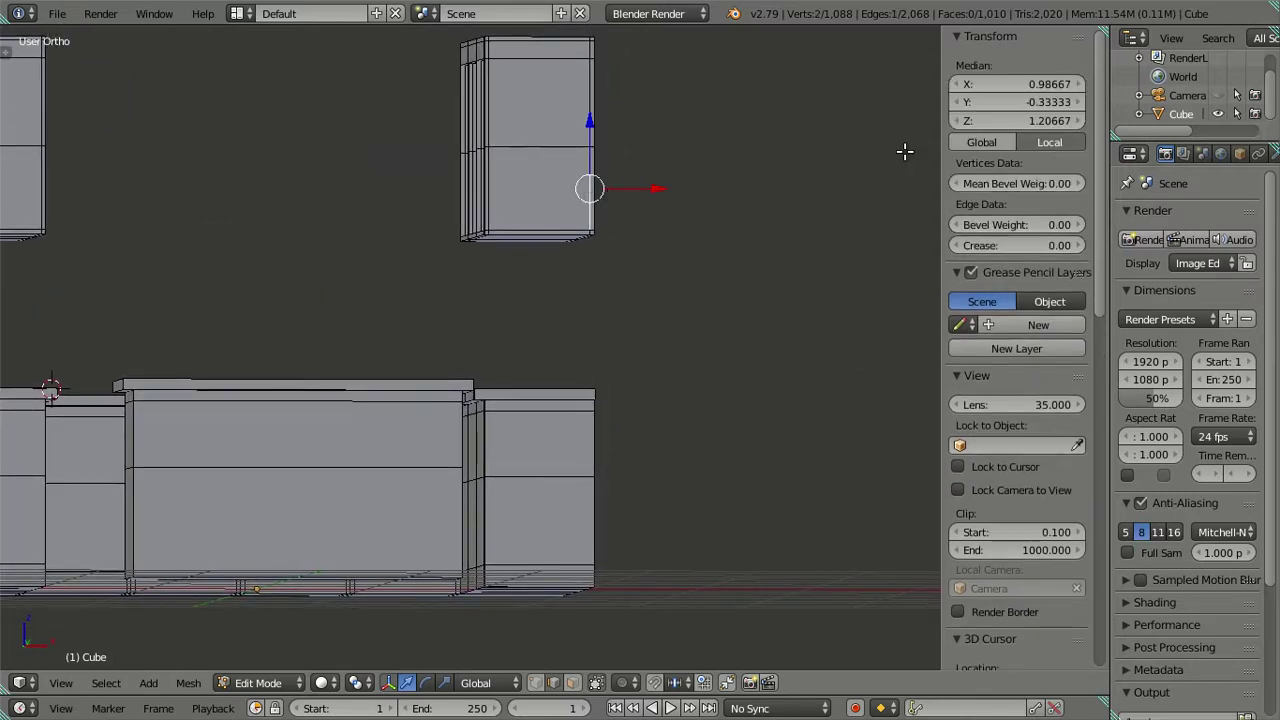
pyautogui.click(1001, 84)
pyautogui.press('Escape')
pyautogui.press('a')
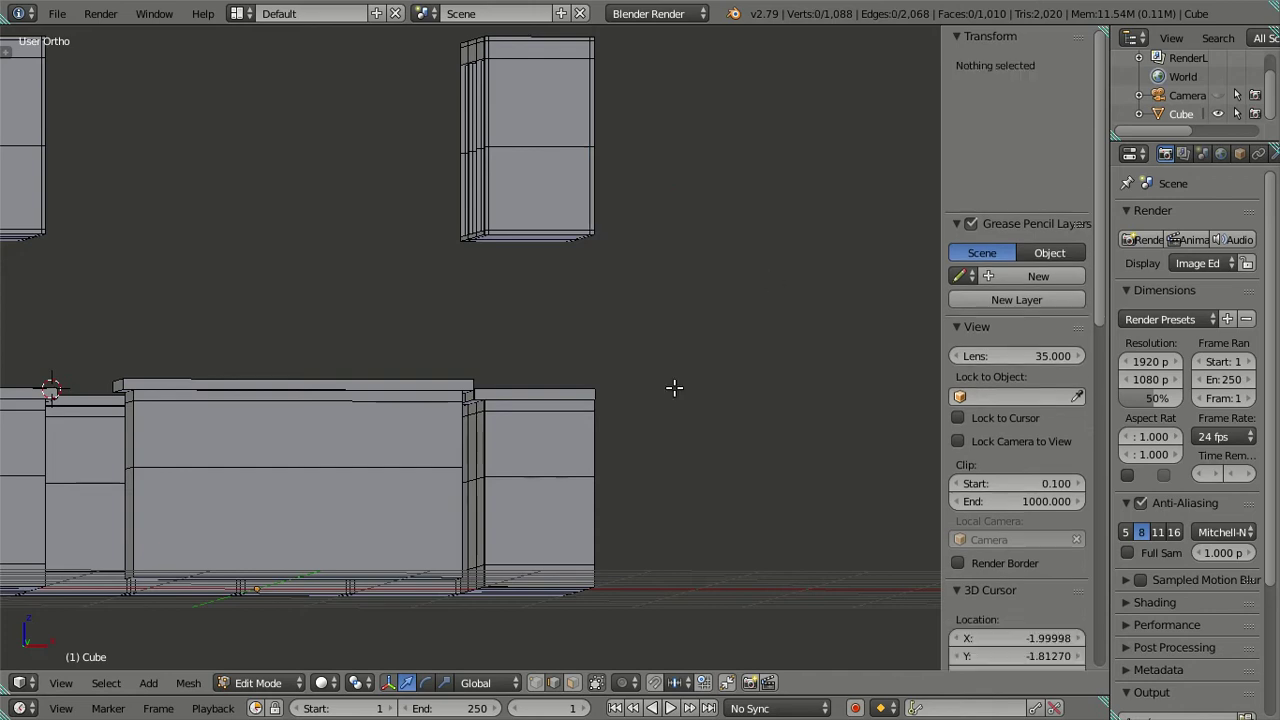
# Cut a vertical edge loop in the right cabinet, slid to its right edge
pyautogui.hotkey('ctrl', 'r')
pyautogui.click(505, 395)
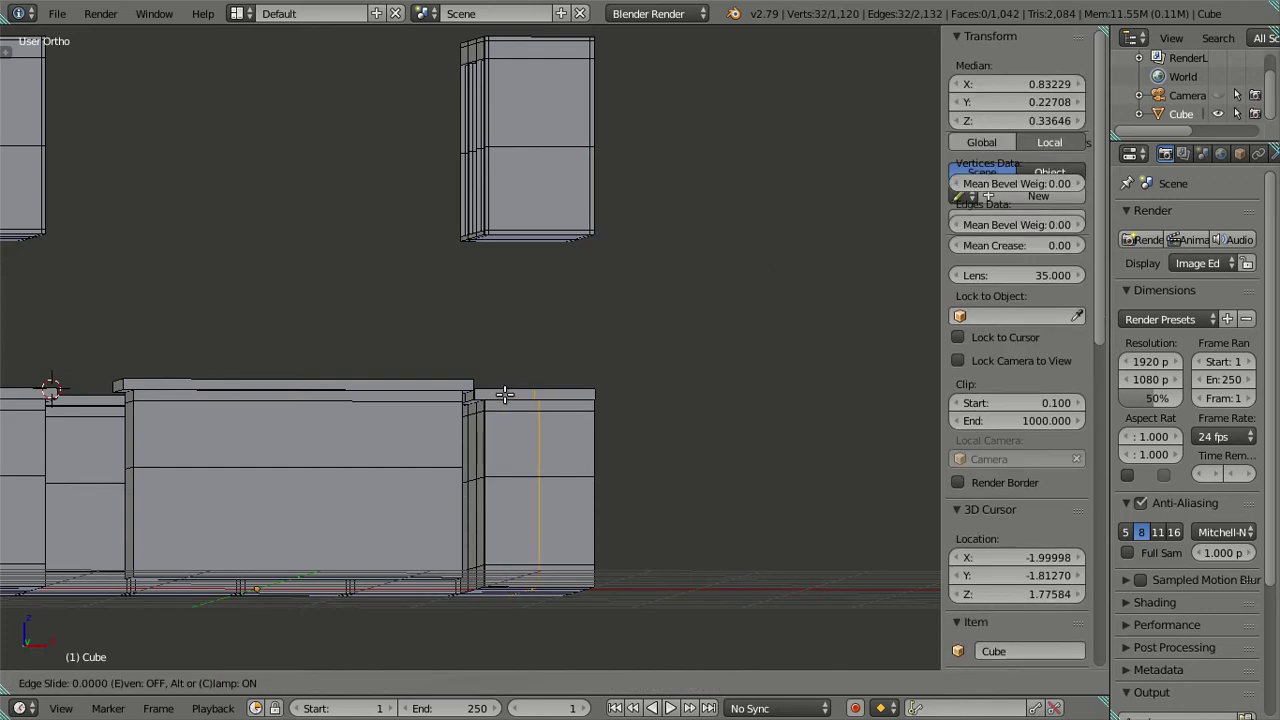
pyautogui.click(893, 403)
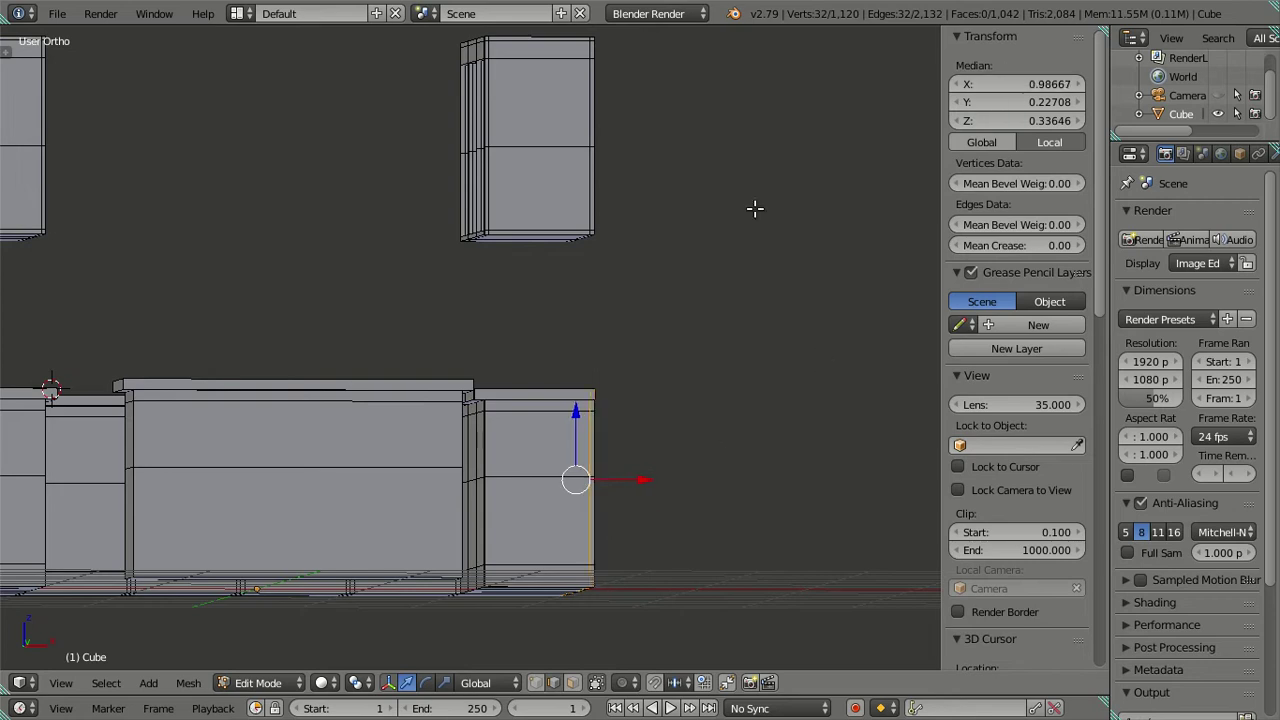
pyautogui.press('a')
pyautogui.hscroll(-5, 586, 320)
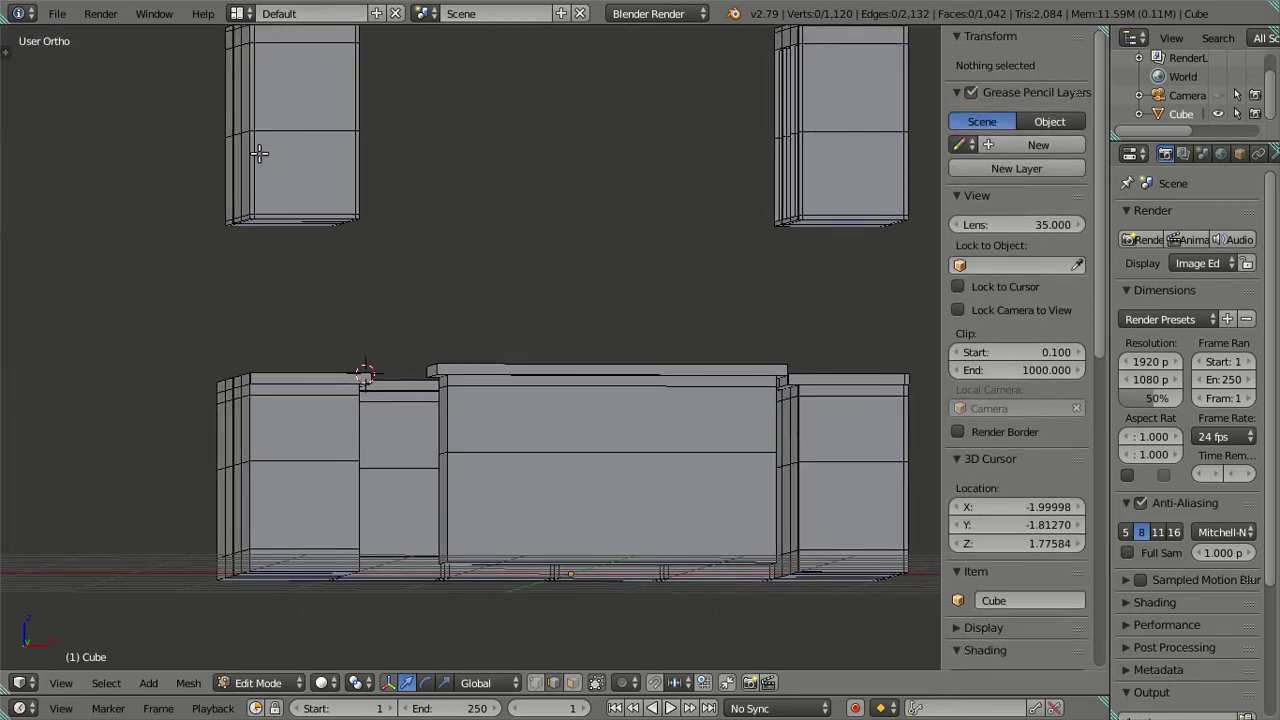
# Check the upper left cabinet edge's X, then loop-cut the left base cabinet at its left edge
pyautogui.rightClick(259, 152)
pyautogui.click(1000, 84)
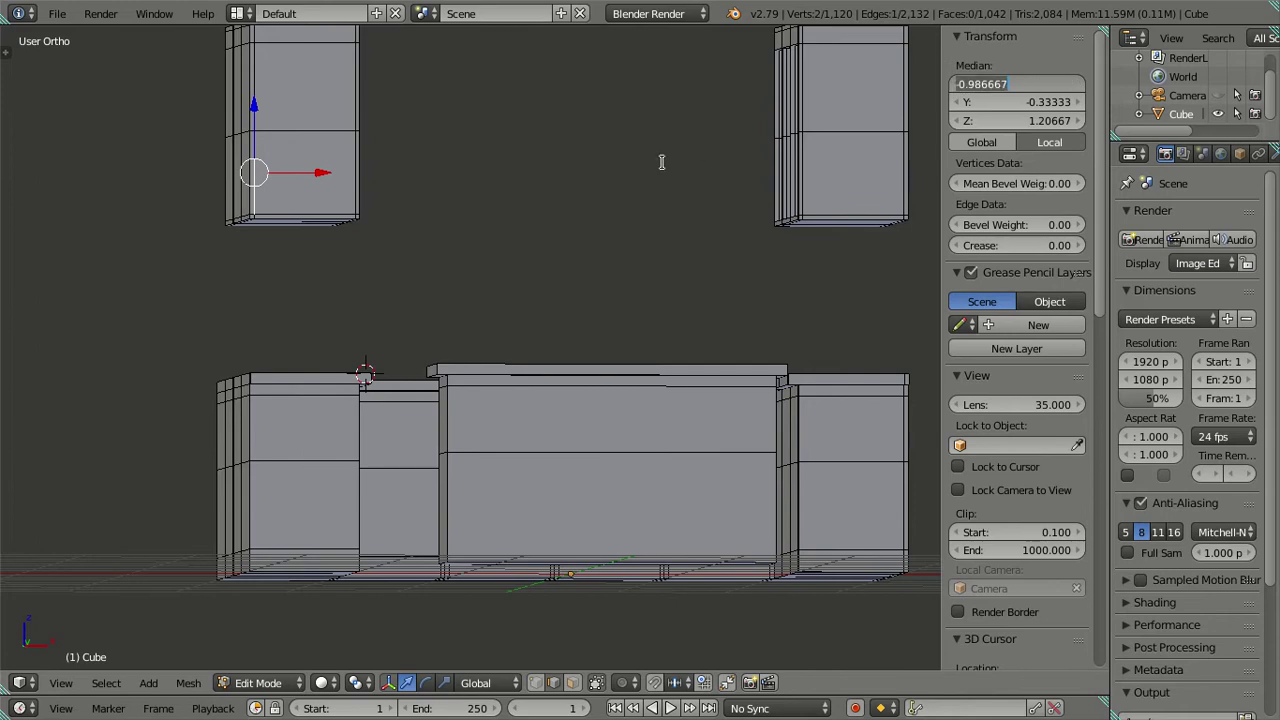
pyautogui.press('Escape')
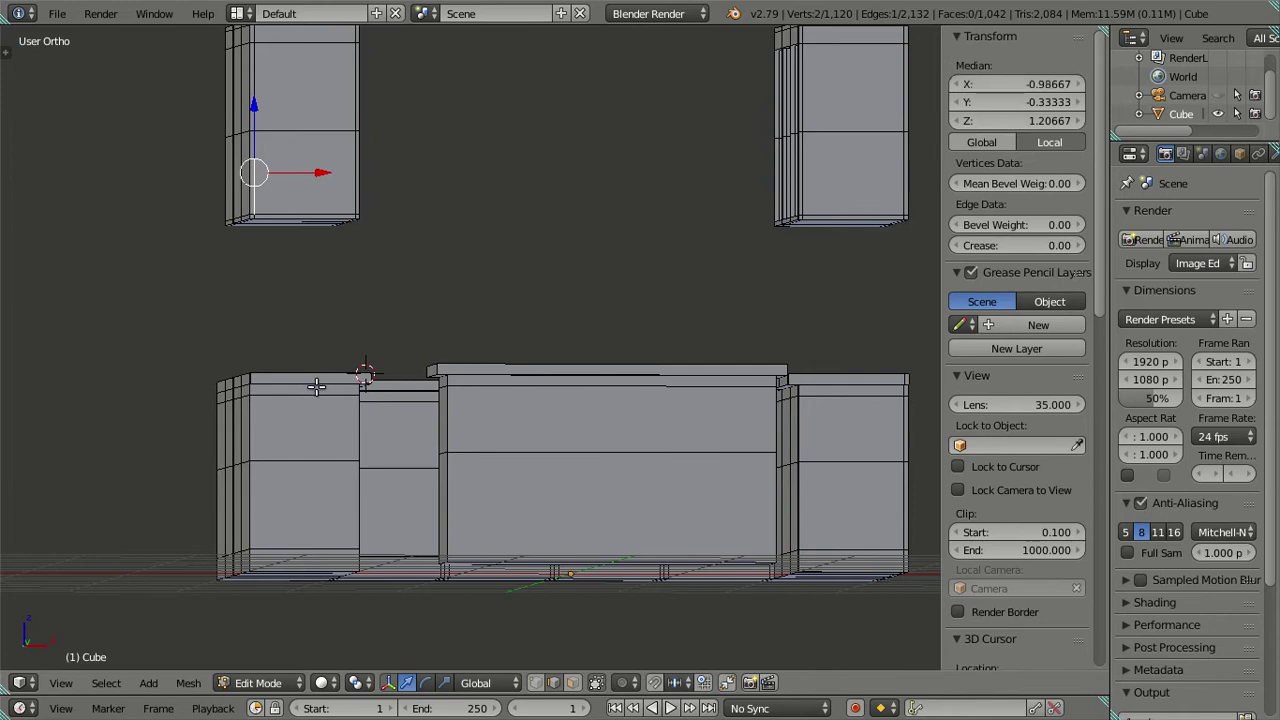
pyautogui.hotkey('ctrl', 'r')
pyautogui.click(316, 386)
pyautogui.click(132, 362)
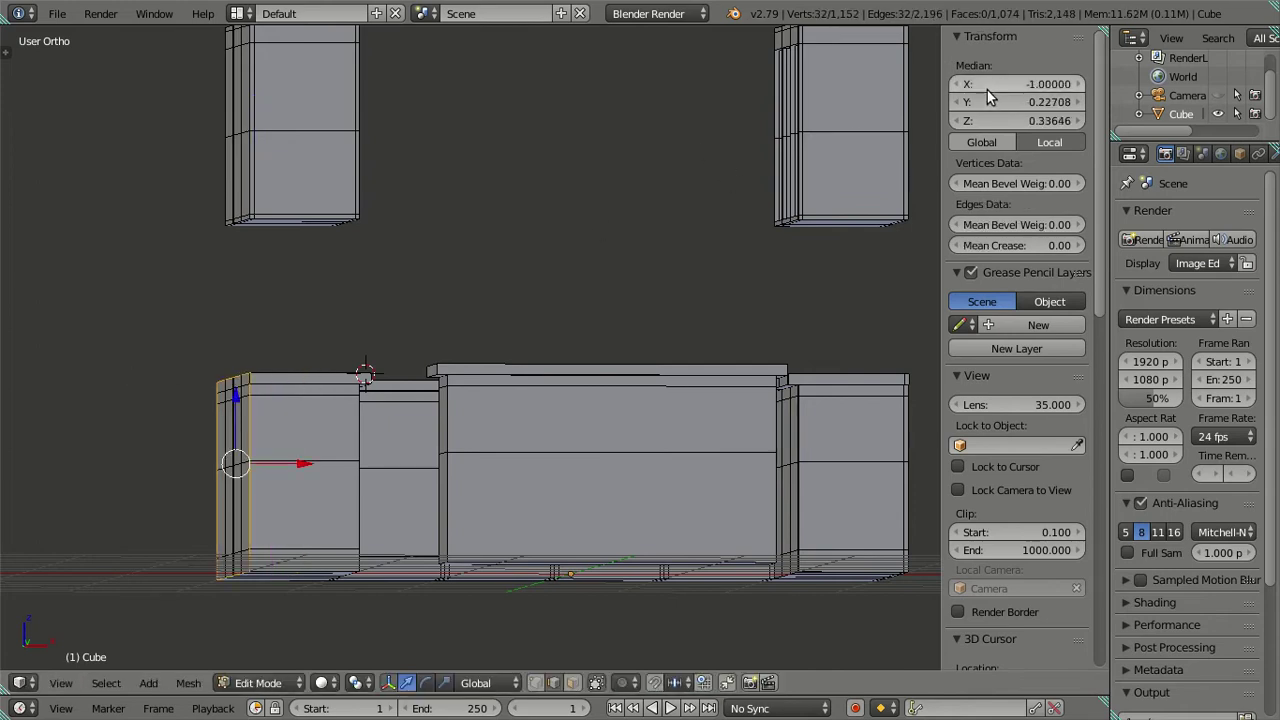
pyautogui.press('a')
# Orbit and zoom around the counters, ending in a straight front view
pyautogui.moveTo(551, 334)
pyautogui.mouseDown(button='middle')
pyautogui.moveTo(602, 331)
pyautogui.moveTo(543, 309)
pyautogui.moveTo(585, 308)
pyautogui.moveTo(573, 310)
pyautogui.moveTo(565, 282)
pyautogui.moveTo(566, 227)
pyautogui.moveTo(570, 307)
pyautogui.mouseUp(button='middle')
pyautogui.scroll(1, 602, 331)
pyautogui.scroll(1, 606, 357)
pyautogui.scroll(2, 600, 298)
pyautogui.scroll(-3, 594, 306)
pyautogui.press('KP_1')
pyautogui.scroll(2, 597, 380)
pyautogui.scroll(1, 586, 303)
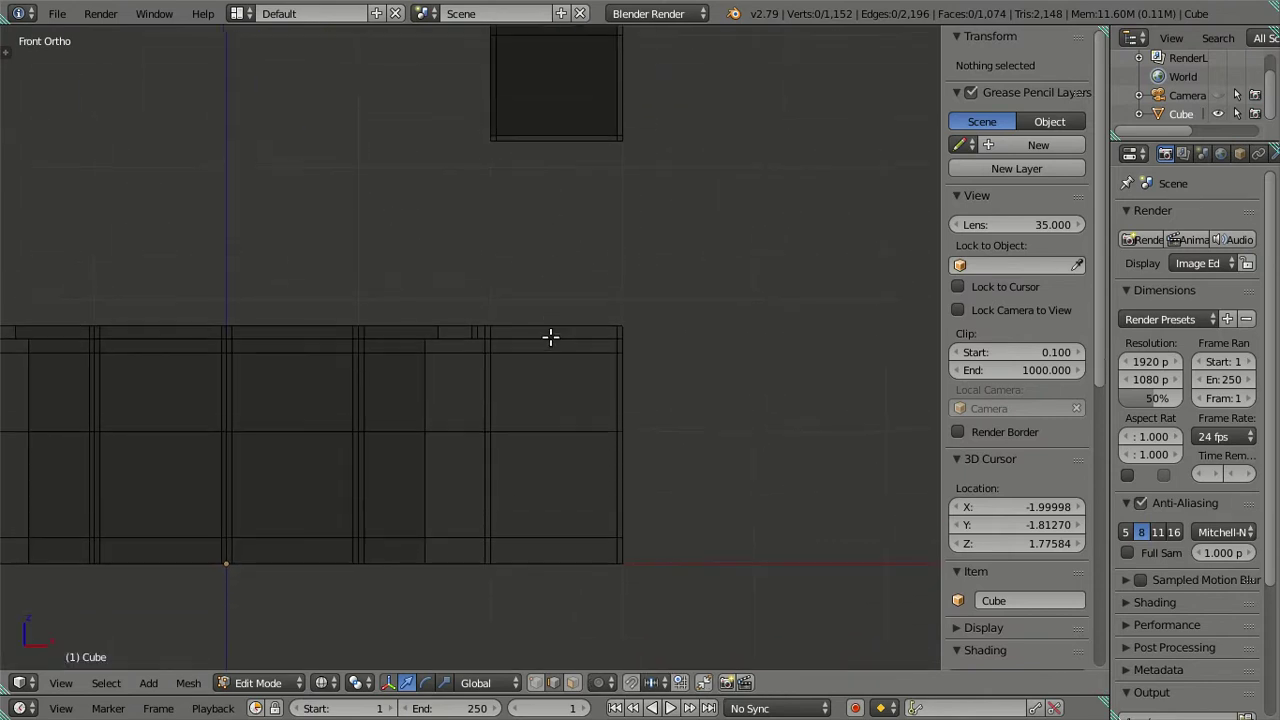
# Add a vertical edge loop through the base cabinets at X 0.68, matching the wall cabinet's right edge
pyautogui.keyDown('shift'); pyautogui.scroll(5, 545, 320); pyautogui.keyUp('shift')
pyautogui.rightClick(490, 218)
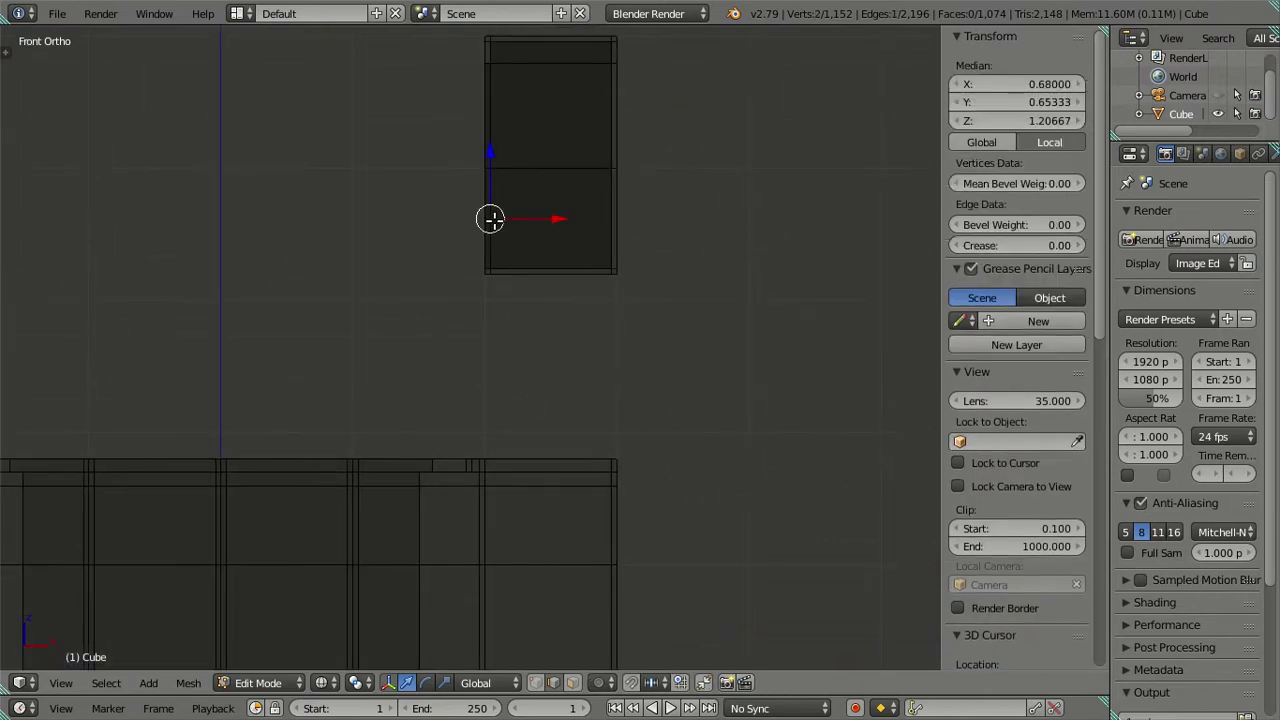
pyautogui.click(1010, 84)
pyautogui.press('Return')
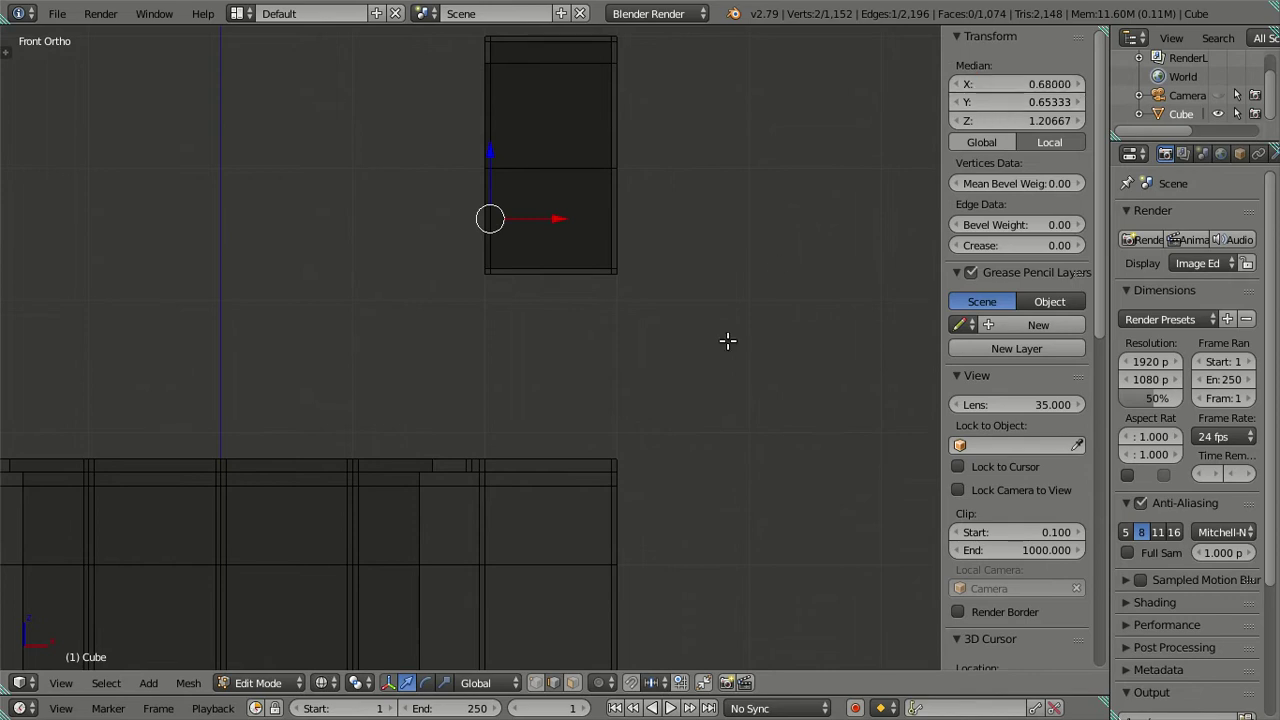
pyautogui.press('a')
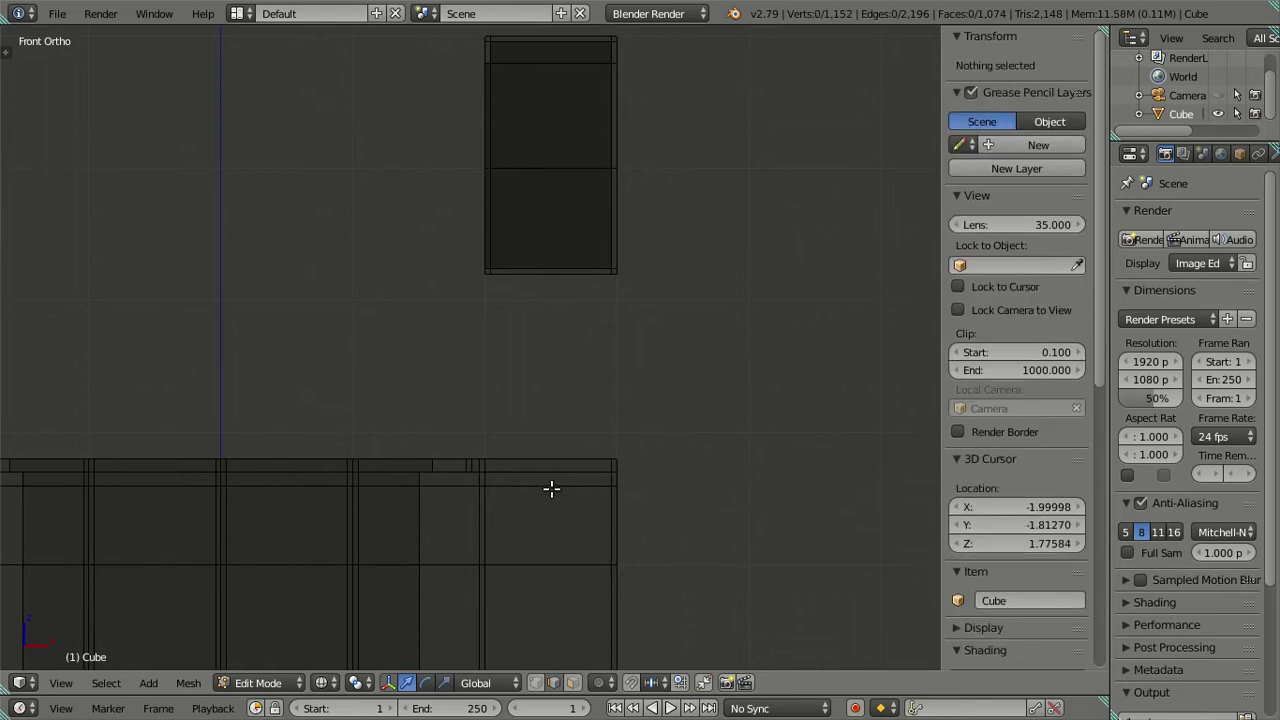
pyautogui.hotkey('ctrl', 'r')
pyautogui.click(553, 489)
pyautogui.click(877, 526)
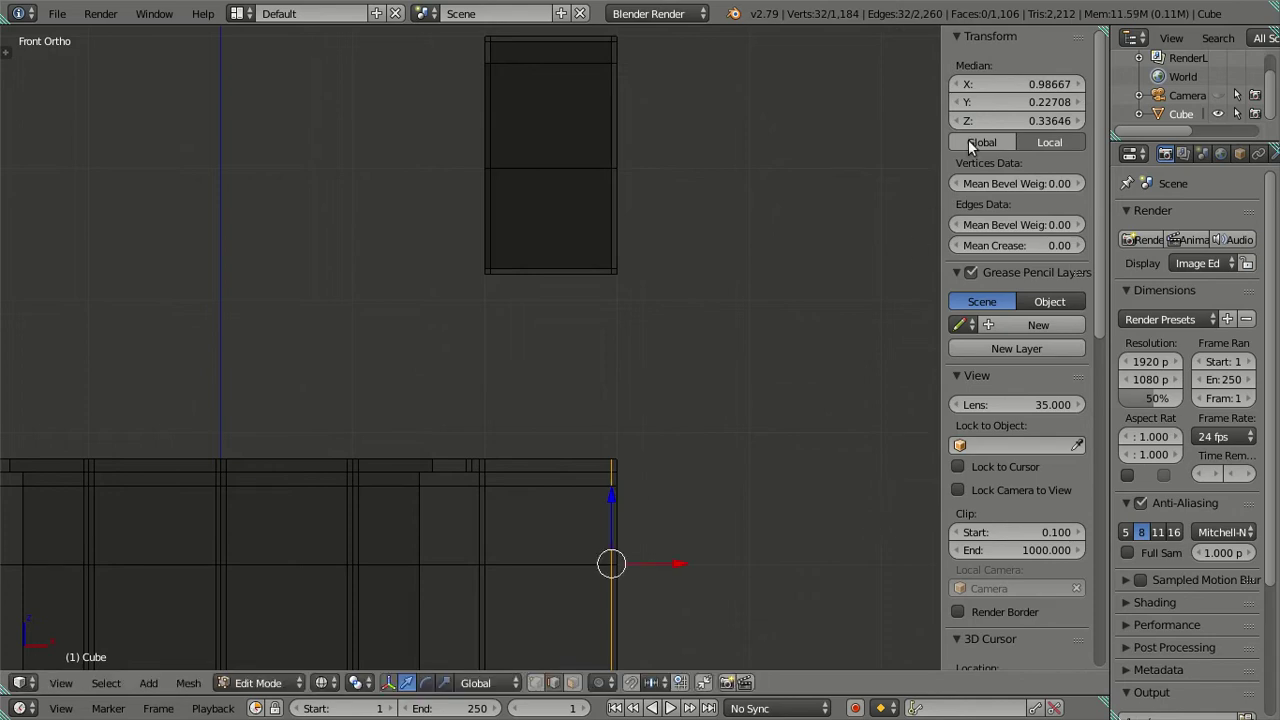
pyautogui.click(1029, 86)
pyautogui.write('0.68')
pyautogui.press('Return')
pyautogui.press('a')
pyautogui.press('z')
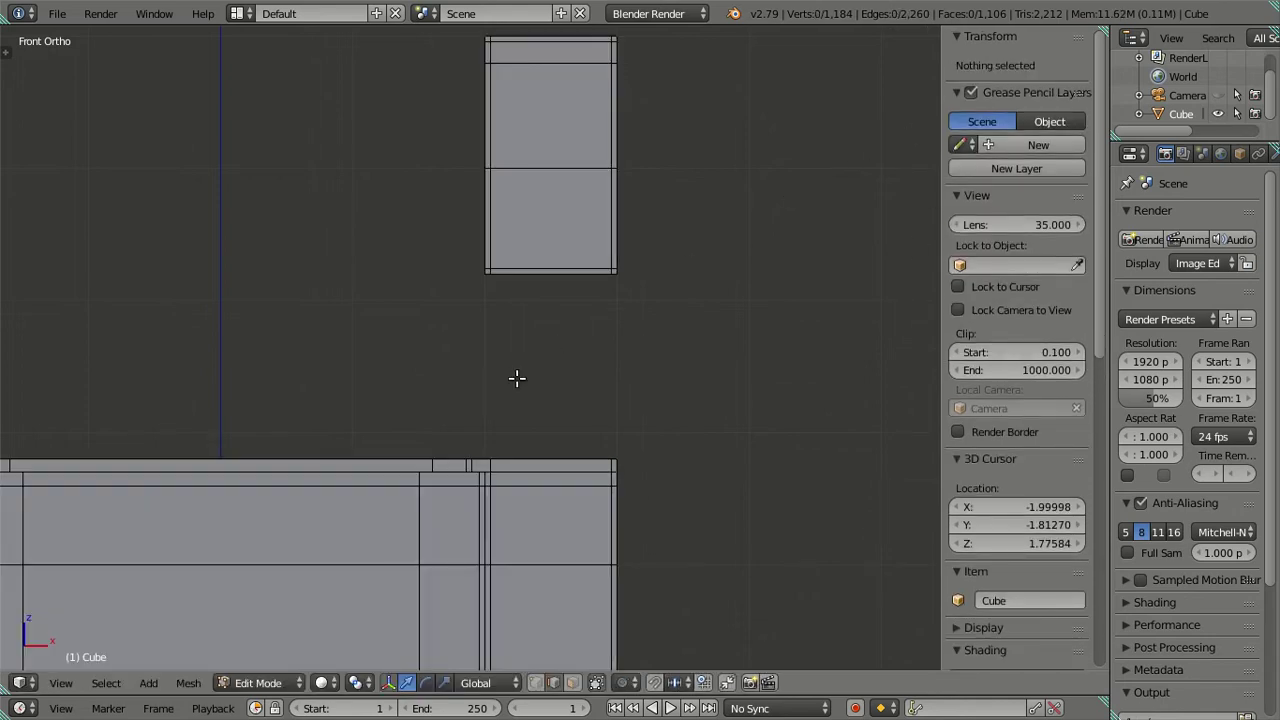
# Add a vertical loop near the base cabinets' left end, aligned with the wall cabinet edge at X -0.68
pyautogui.press('Home')
pyautogui.keyDown('shift'); pyautogui.moveTo(246, 314); pyautogui.dragTo(268, 398, button='middle'); pyautogui.keyUp('shift')
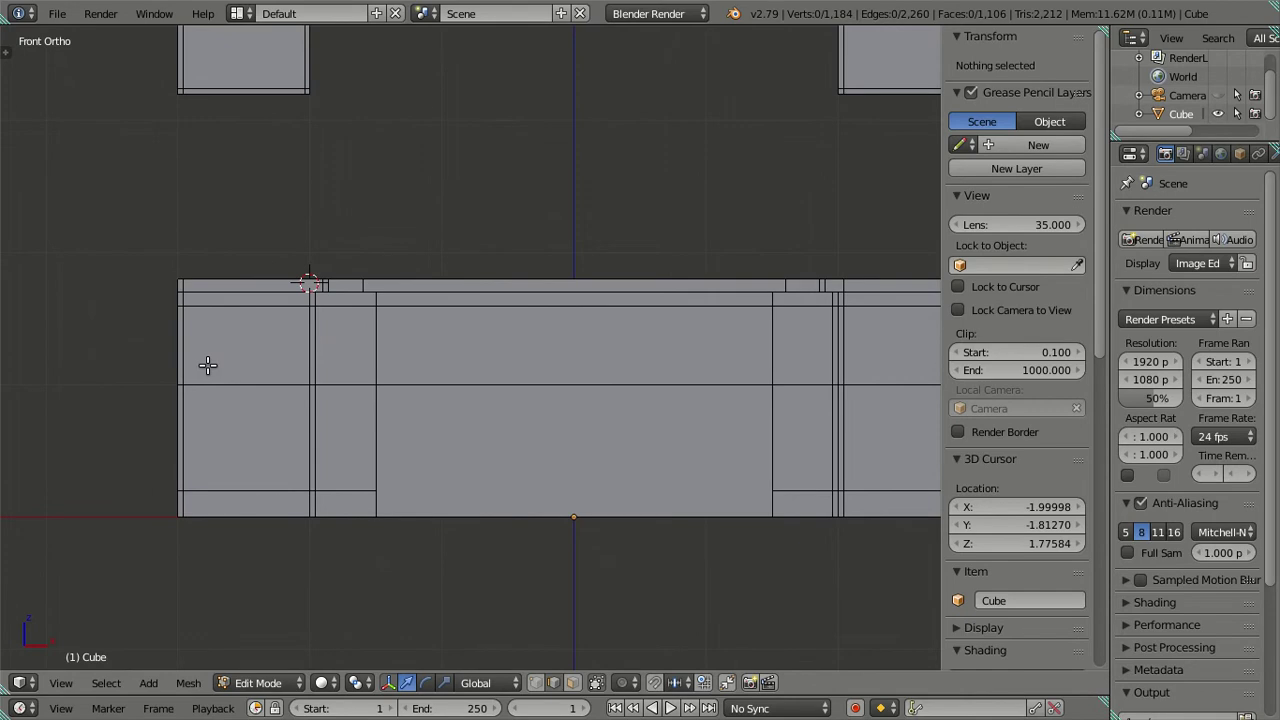
pyautogui.rightClick(307, 60)
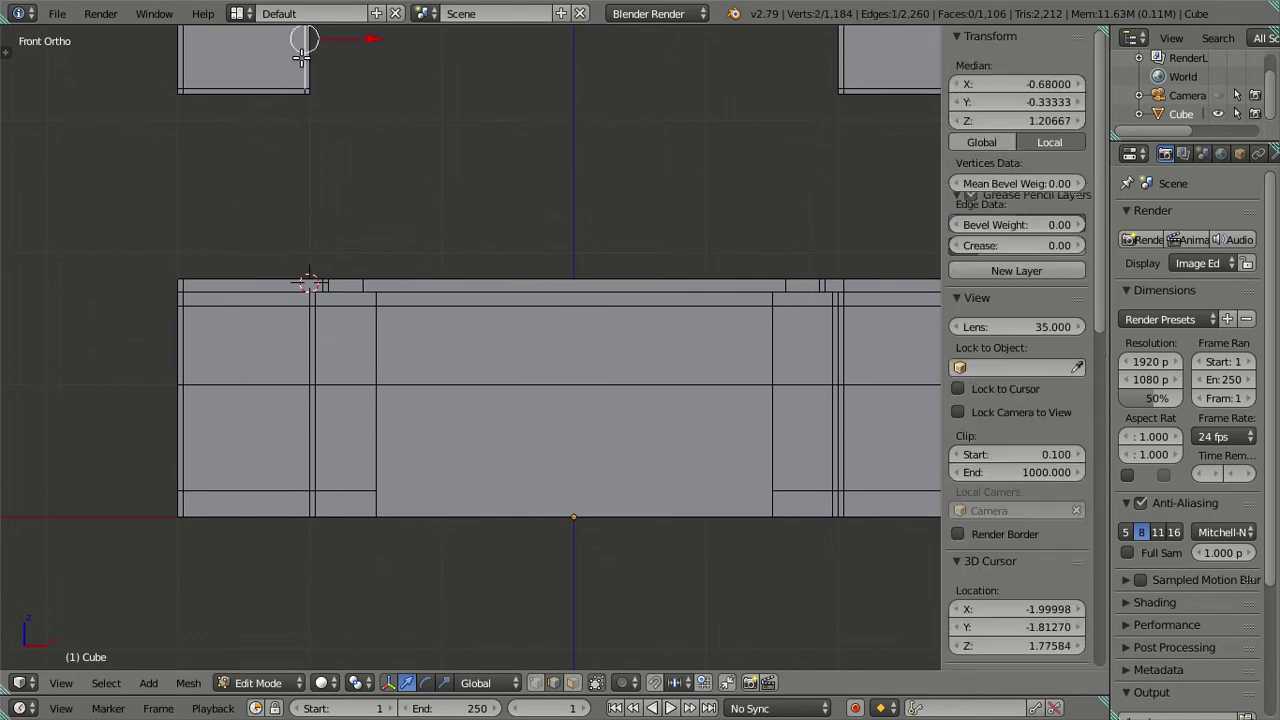
pyautogui.click(992, 84)
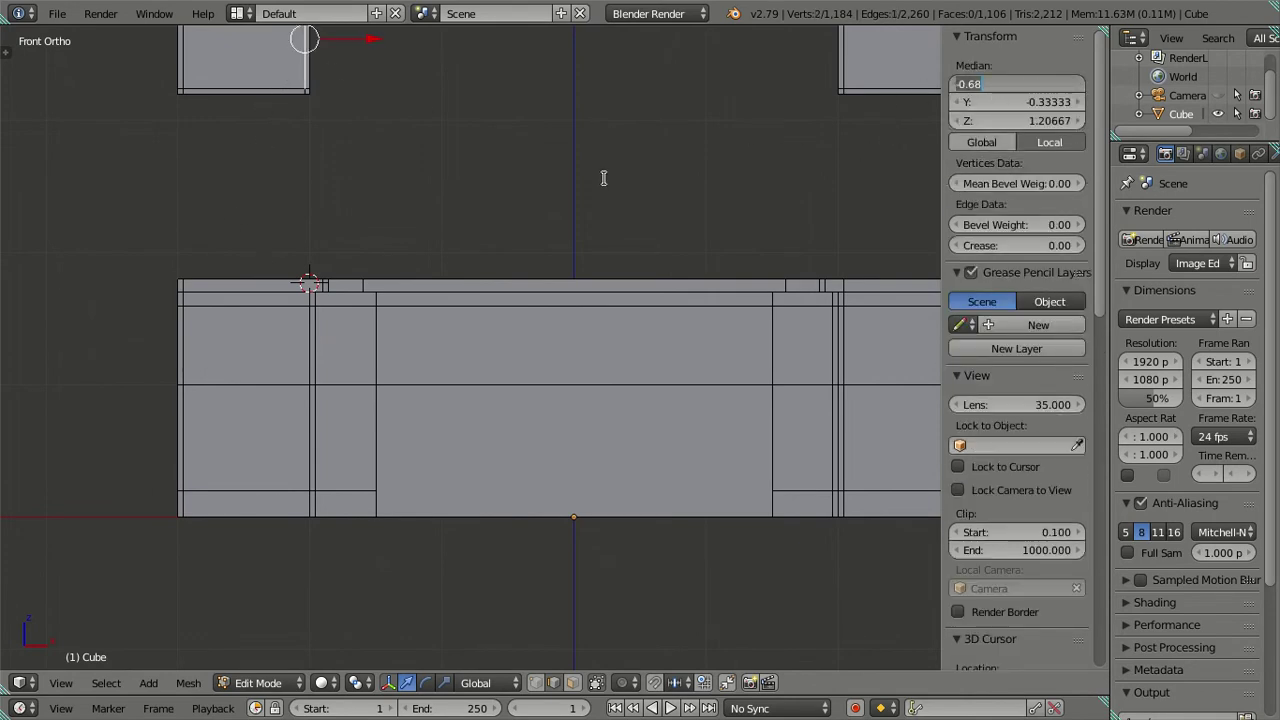
pyautogui.press('Escape')
pyautogui.press('a')
pyautogui.hotkey('ctrl', 'r')
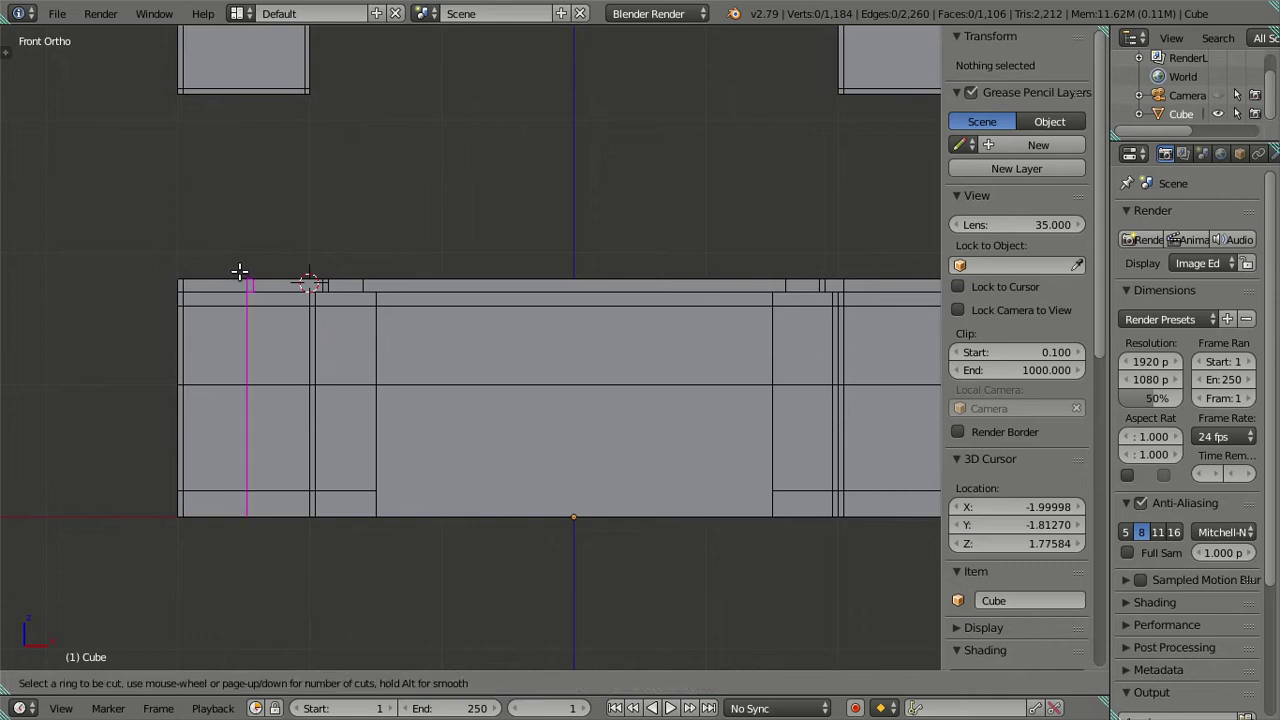
pyautogui.click(243, 277)
pyautogui.click(880, 248)
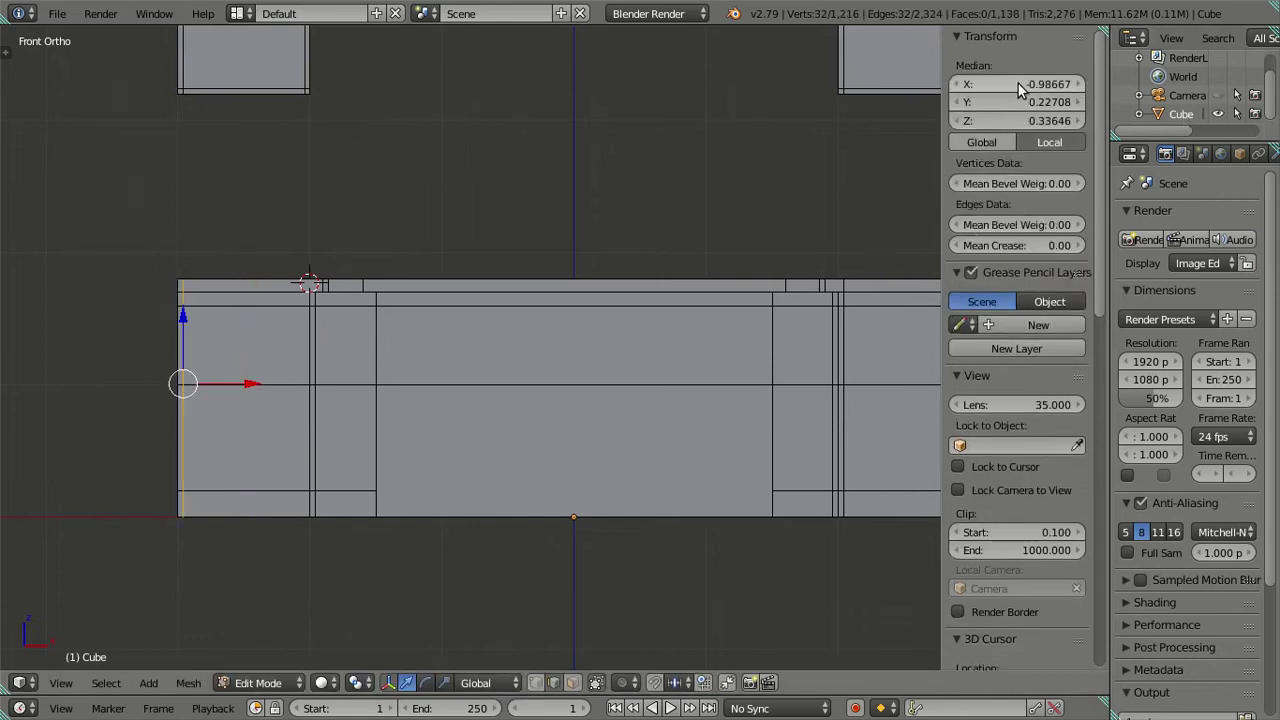
pyautogui.press('a')
pyautogui.scroll(-3, 380, 320)
pyautogui.moveTo(408, 391)
pyautogui.mouseDown(button='middle')
pyautogui.moveTo(354, 435)
pyautogui.moveTo(560, 431)
pyautogui.moveTo(569, 414)
pyautogui.moveTo(545, 403)
pyautogui.moveTo(613, 421)
pyautogui.mouseUp(button='middle')
pyautogui.press('KP_3')
# Loop-cut the side base cabinets, sliding the loop to the outer end and nudging it slightly inward
pyautogui.scroll(2, 636, 372)
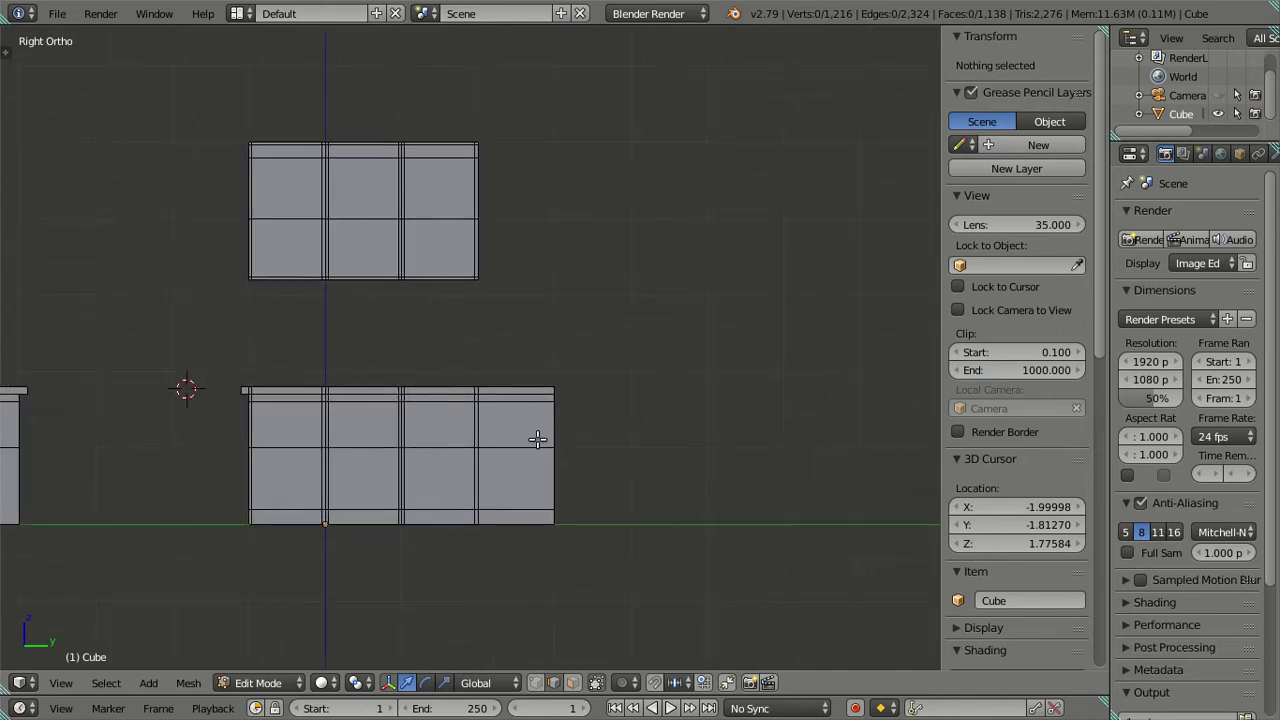
pyautogui.keyDown('shift'); pyautogui.moveTo(636, 372); pyautogui.dragTo(560, 420, button='middle'); pyautogui.keyUp('shift')
pyautogui.moveTo(543, 292)
pyautogui.mouseDown(button='middle')
pyautogui.moveTo(548, 334)
pyautogui.moveTo(541, 322)
pyautogui.mouseUp(button='middle')
pyautogui.hotkey('ctrl', 'r')
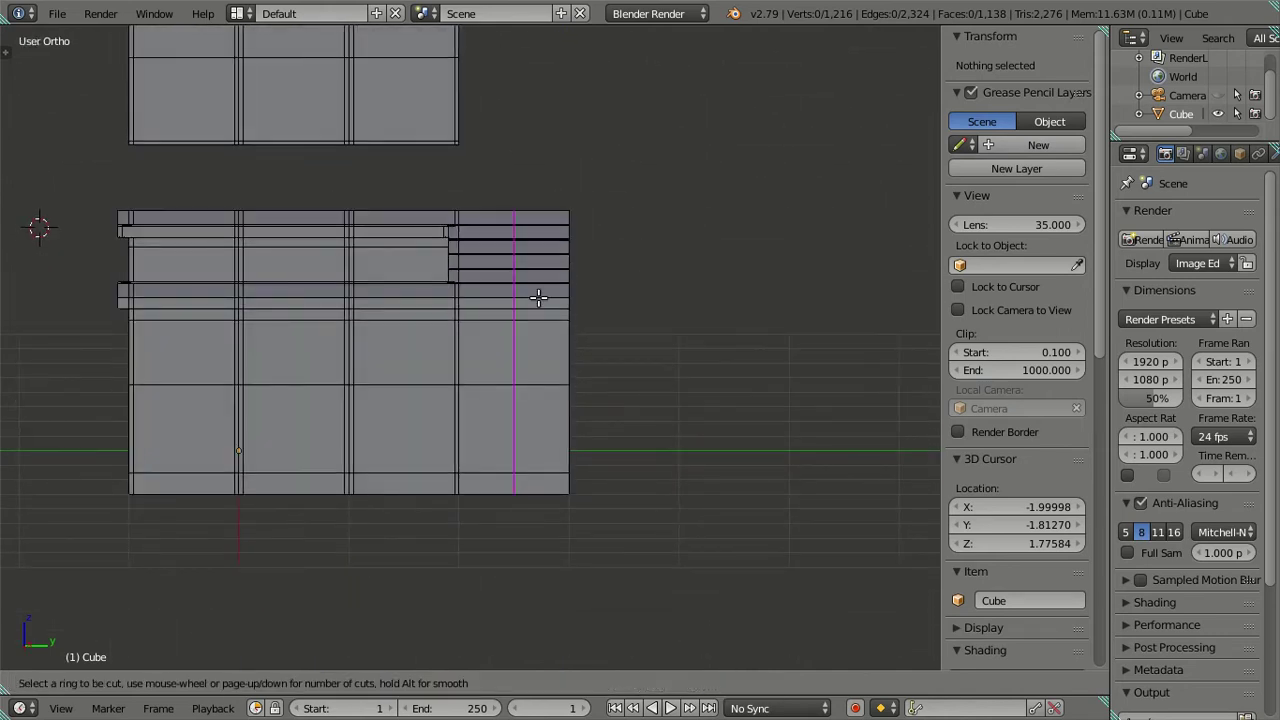
pyautogui.click(538, 296)
pyautogui.click(856, 335)
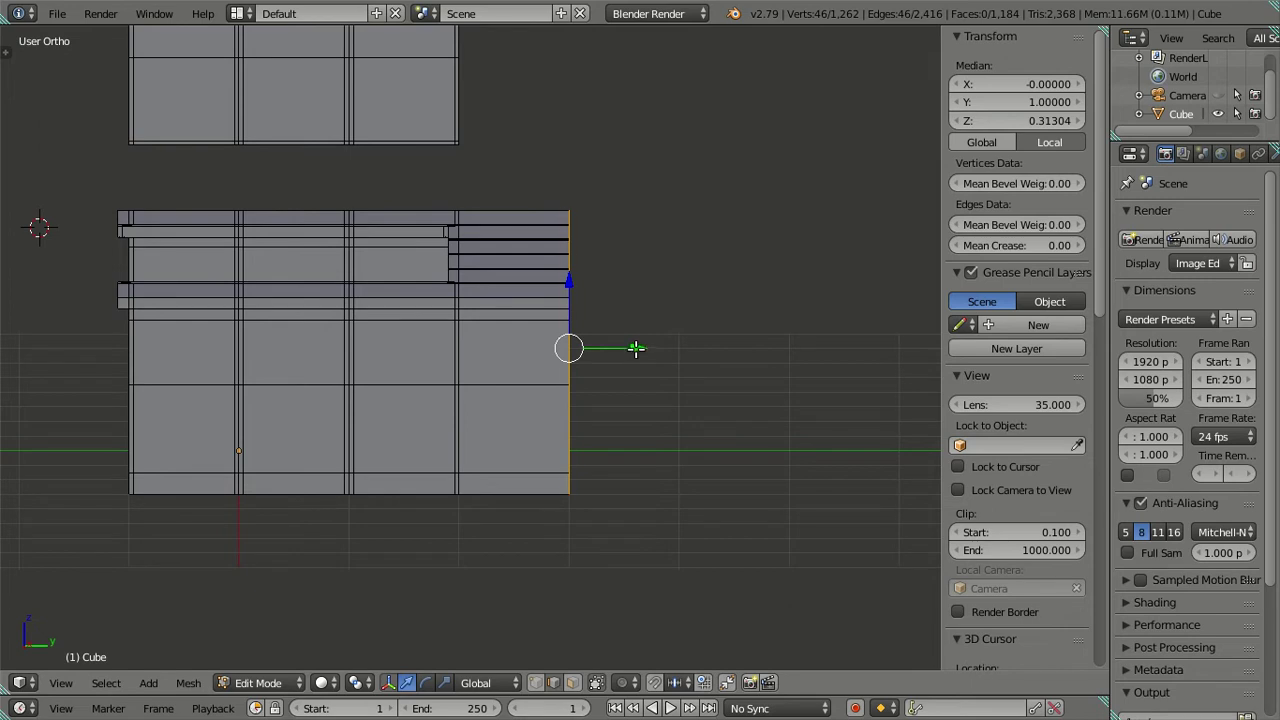
pyautogui.moveTo(636, 348); pyautogui.dragTo(622, 347)
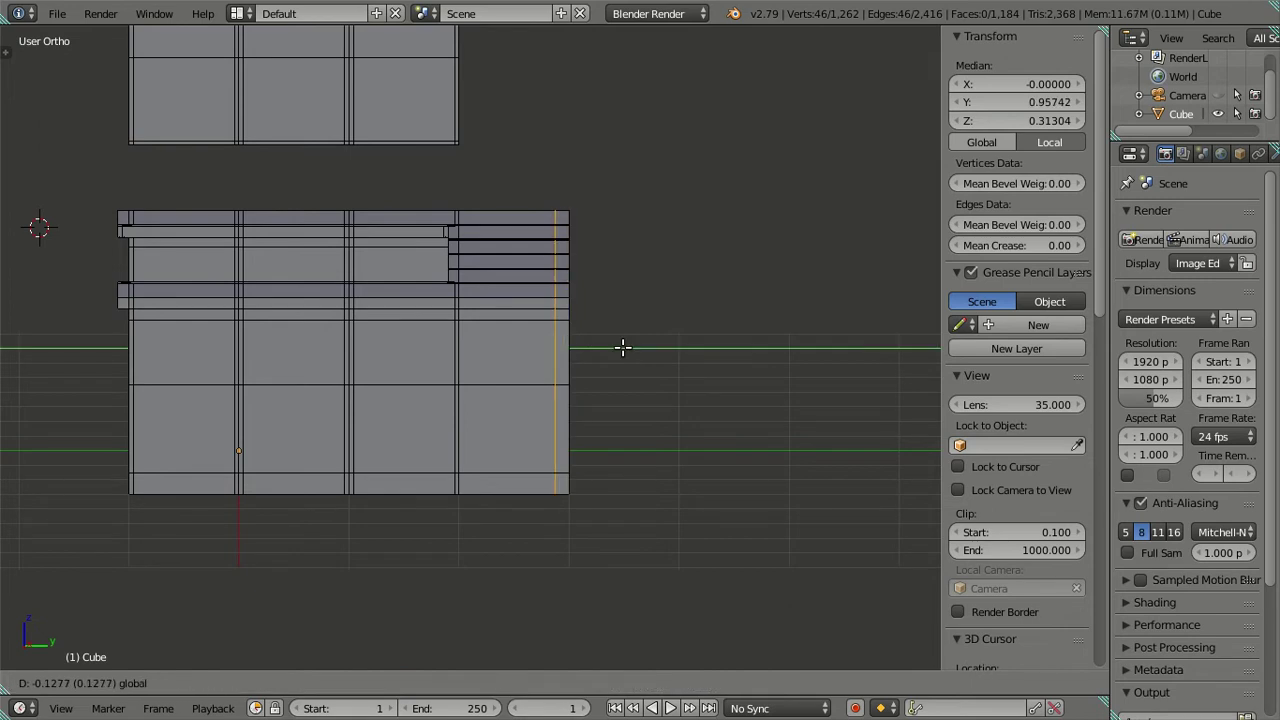
pyautogui.click(622, 347)
pyautogui.press('a')
# Add a second vertical edge loop through the side cabinets, keeping its move distance at 0
pyautogui.moveTo(457, 363)
pyautogui.mouseDown(button='middle')
pyautogui.moveTo(456, 319)
pyautogui.moveTo(451, 360)
pyautogui.moveTo(471, 386)
pyautogui.moveTo(467, 351)
pyautogui.moveTo(517, 331)
pyautogui.moveTo(507, 303)
pyautogui.mouseUp(button='middle')
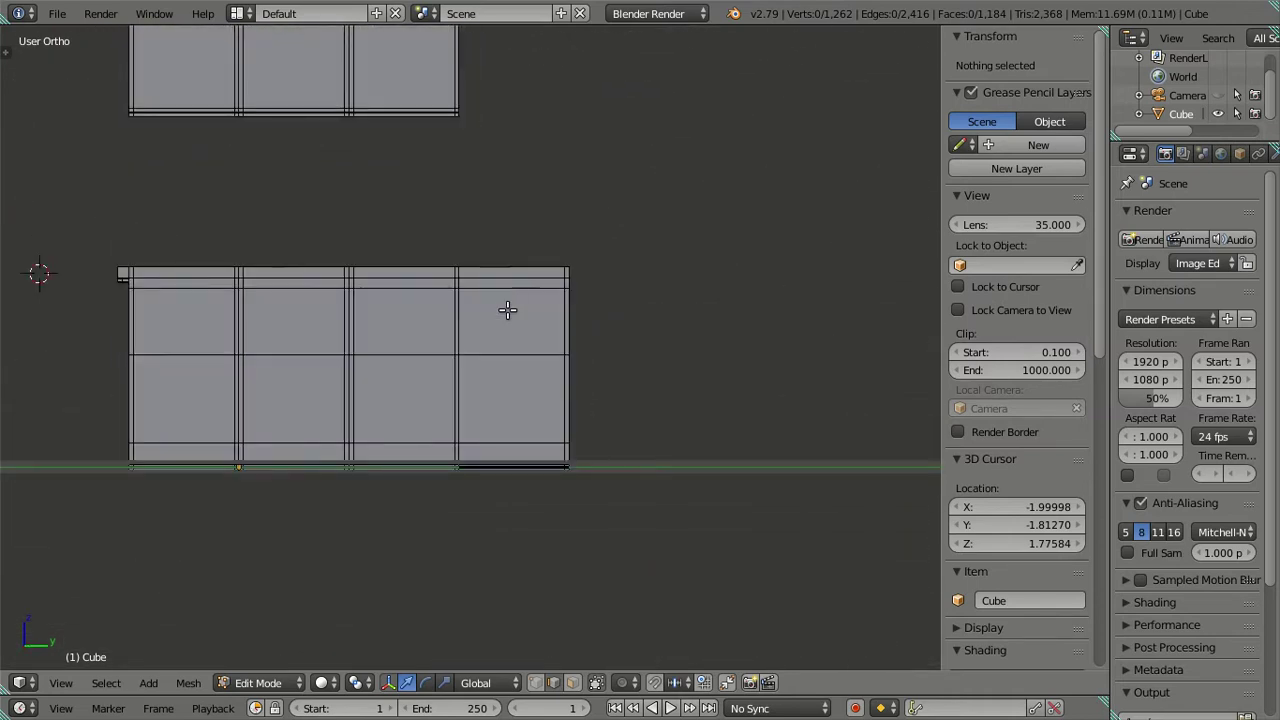
pyautogui.scroll(2, 507, 310)
pyautogui.moveTo(501, 365)
pyautogui.mouseDown(button='middle')
pyautogui.moveTo(523, 397)
pyautogui.moveTo(513, 447)
pyautogui.moveTo(521, 317)
pyautogui.mouseUp(button='middle')
pyautogui.hotkey('ctrl', 'r')
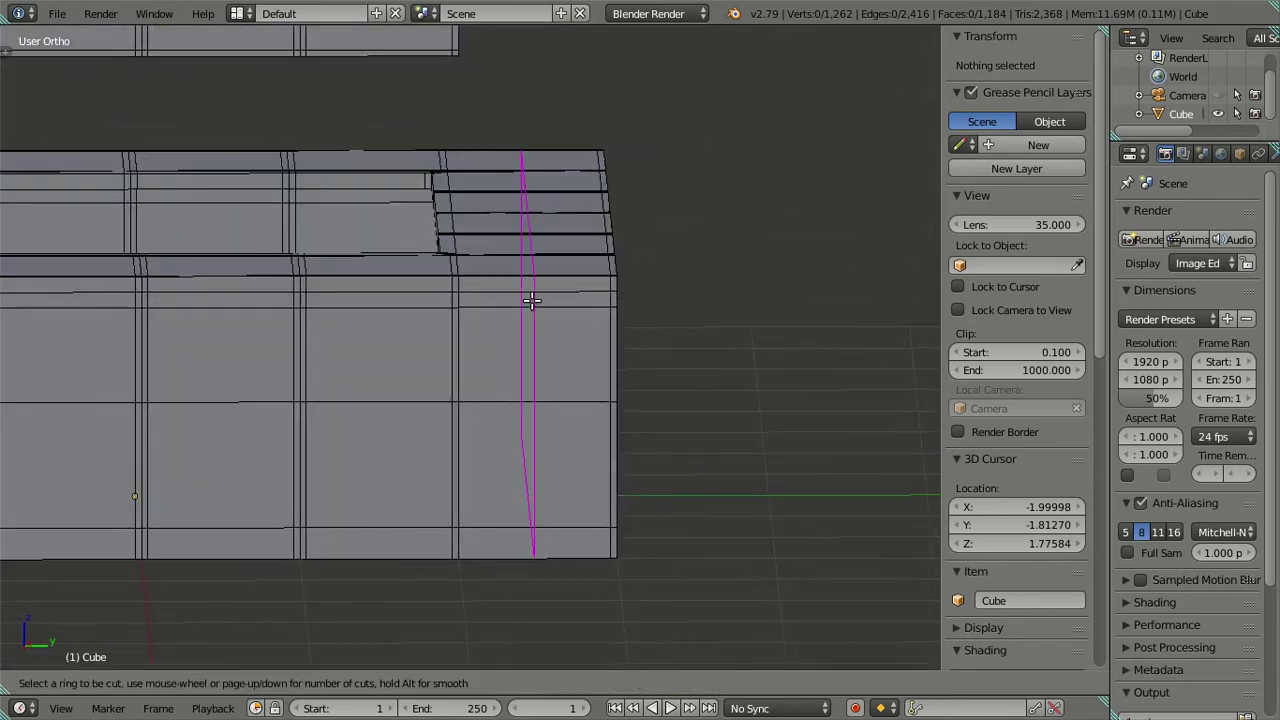
pyautogui.click(531, 301)
pyautogui.click(369, 300)
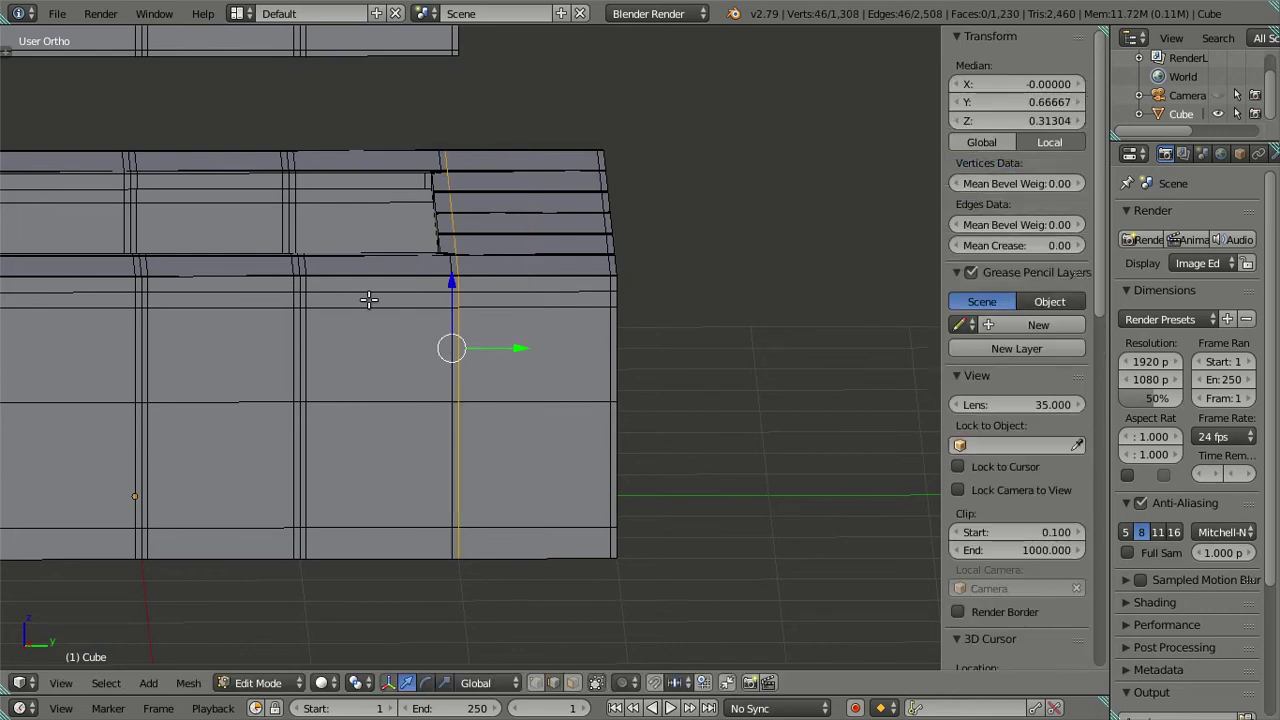
pyautogui.moveTo(505, 350); pyautogui.dragTo(519, 348)
pyautogui.press('0')
pyautogui.press('Return')
pyautogui.press('a')
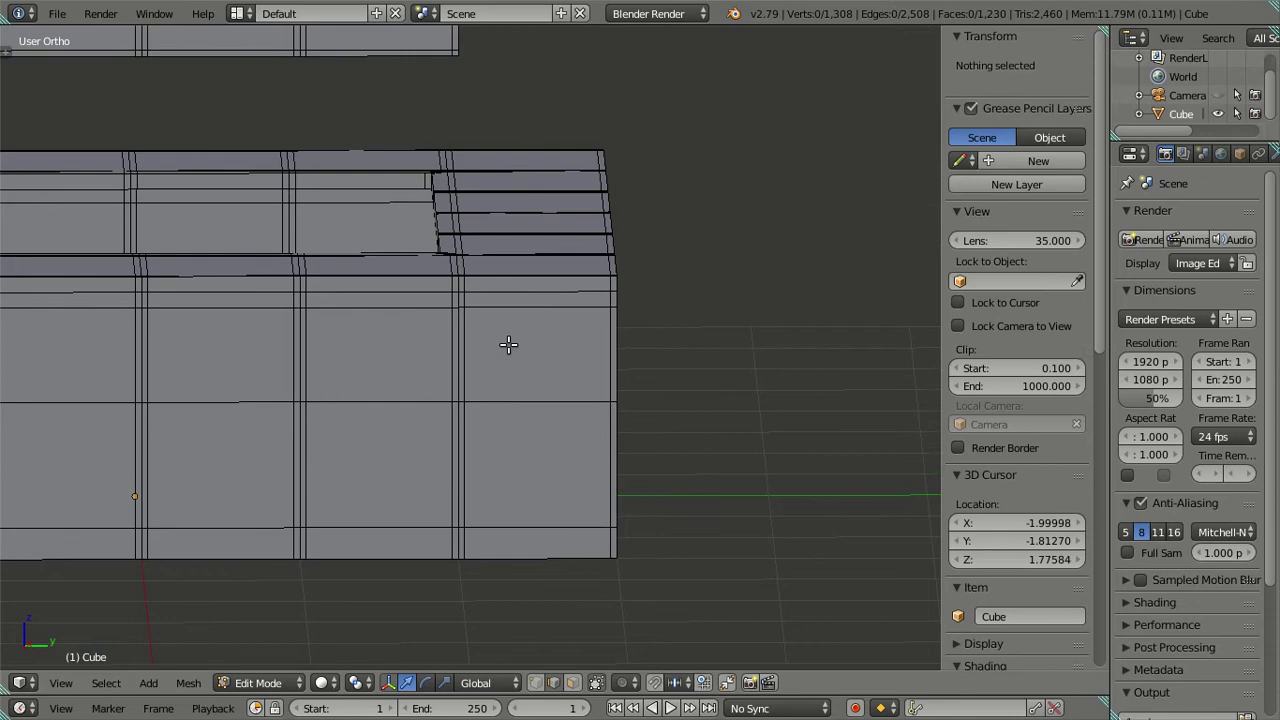
pyautogui.scroll(-3, 508, 346)
pyautogui.moveTo(411, 429)
pyautogui.mouseDown(button='middle')
pyautogui.moveTo(458, 451)
pyautogui.moveTo(677, 451)
pyautogui.mouseUp(button='middle')
pyautogui.scroll(-3, 458, 451)
# Orbit around the kitchen cabinets and switch to face selection
pyautogui.scroll(3, 719, 440)
pyautogui.scroll(-3, 719, 440)
pyautogui.moveTo(571, 434); pyautogui.dragTo(434, 443, button='middle')
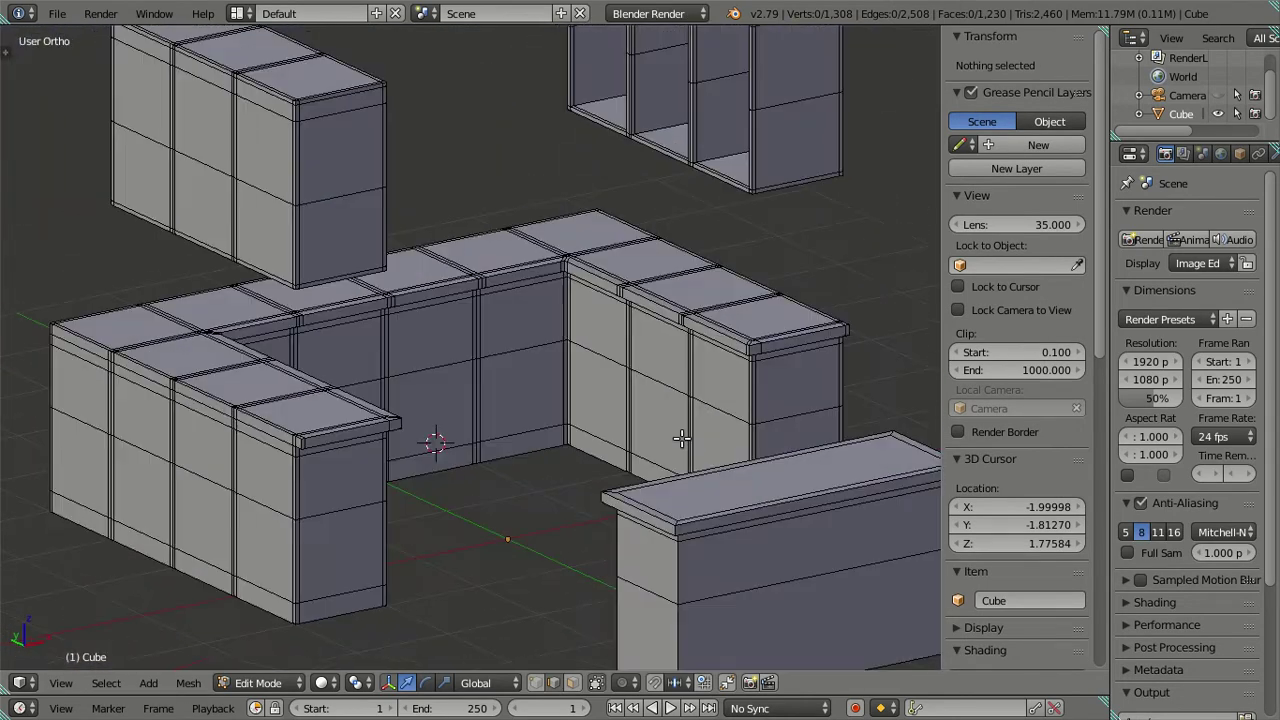
pyautogui.scroll(3, 529, 395)
pyautogui.moveTo(529, 395)
pyautogui.mouseDown(button='middle')
pyautogui.moveTo(543, 357)
pyautogui.moveTo(583, 331)
pyautogui.mouseUp(button='middle')
pyautogui.scroll(2, 604, 421)
pyautogui.scroll(1, 604, 421)
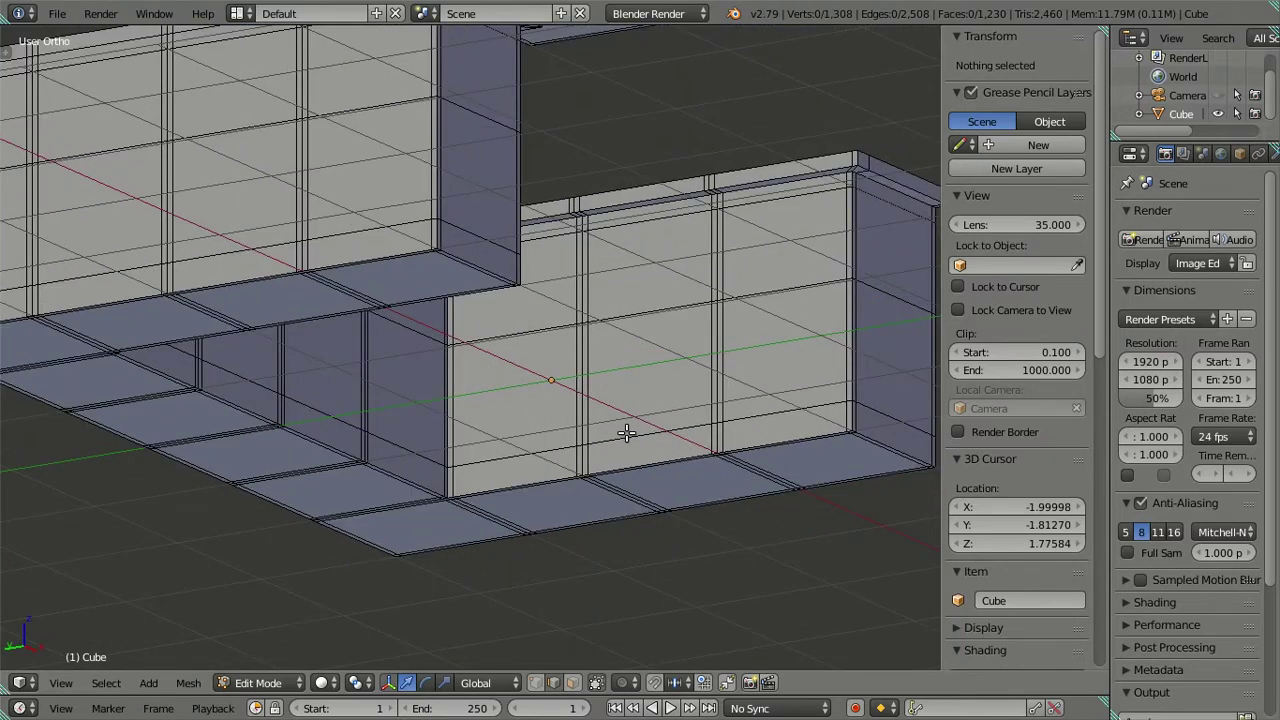
pyautogui.keyDown('shift'); pyautogui.moveTo(626, 433); pyautogui.dragTo(514, 433, button='middle'); pyautogui.keyUp('shift')
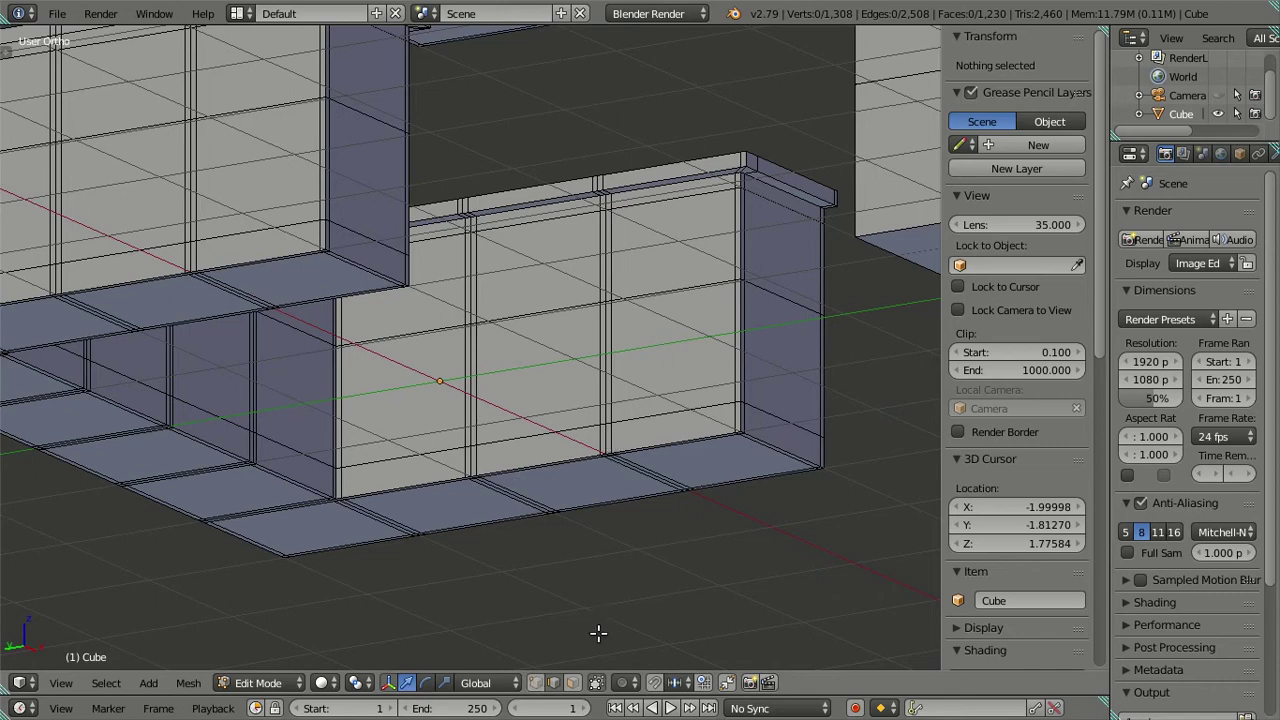
pyautogui.moveTo(729, 432)
pyautogui.mouseDown(button='middle')
pyautogui.moveTo(700, 423)
pyautogui.moveTo(677, 437)
pyautogui.moveTo(694, 440)
pyautogui.mouseUp(button='middle')
pyautogui.click(572, 683)
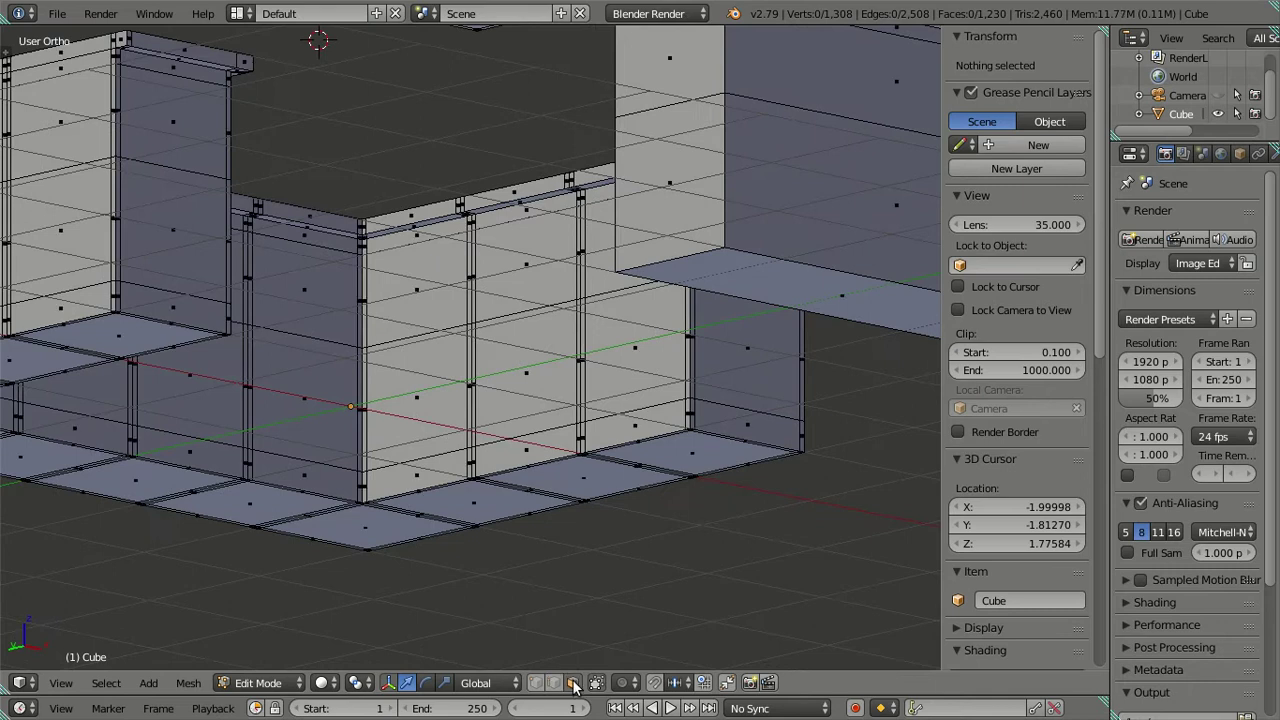
# Select several back wall faces of the cabinets
pyautogui.rightClick(604, 350)
pyautogui.moveTo(634, 343); pyautogui.dragTo(645, 357, button='middle')
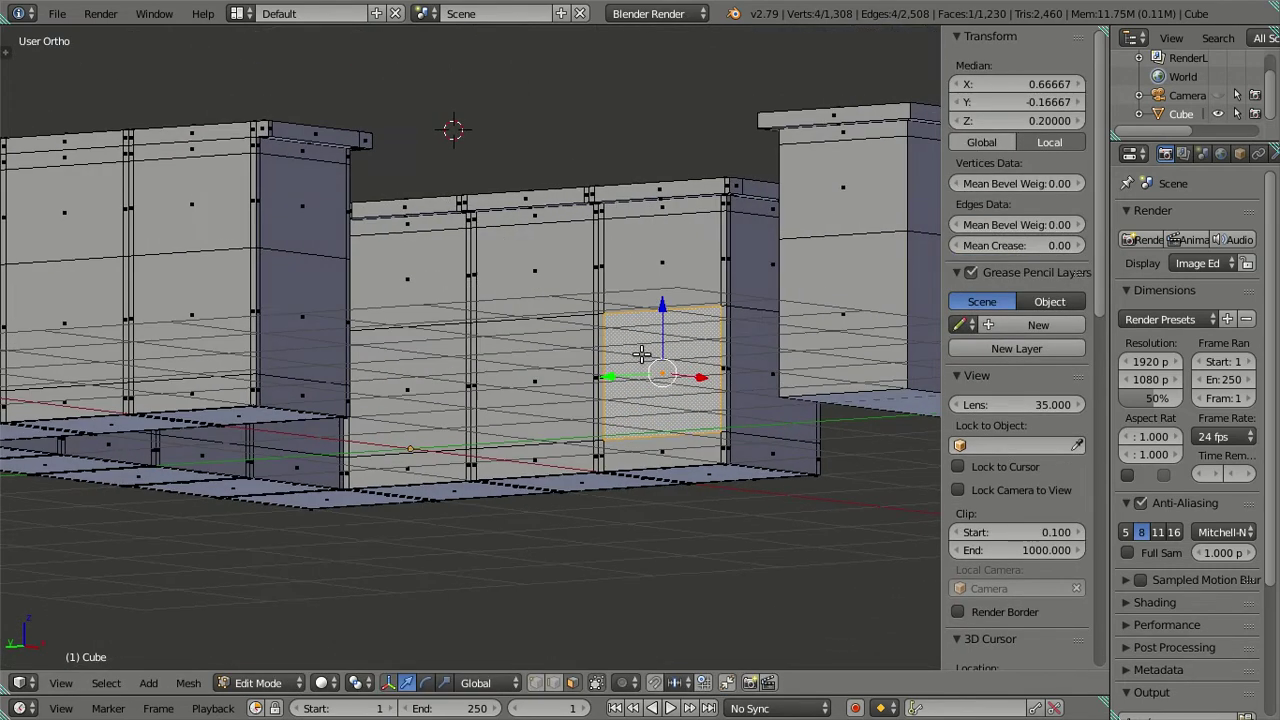
pyautogui.keyDown('shift'); pyautogui.rightClick(609, 289); pyautogui.keyUp('shift')
pyautogui.keyDown('shift'); pyautogui.rightClick(557, 294); pyautogui.keyUp('shift')
pyautogui.keyDown('shift'); pyautogui.rightClick(528, 367); pyautogui.keyUp('shift')
pyautogui.keyDown('shift'); pyautogui.rightClick(389, 366); pyautogui.keyUp('shift')
pyautogui.keyDown('shift'); pyautogui.rightClick(411, 263); pyautogui.keyUp('shift')
pyautogui.moveTo(499, 343)
pyautogui.mouseDown(button='middle')
pyautogui.moveTo(410, 399)
pyautogui.moveTo(397, 351)
pyautogui.moveTo(300, 320)
pyautogui.mouseUp(button='middle')
# Add more wall faces and a first cabinet front face to the selection
pyautogui.keyDown('shift'); pyautogui.rightClick(355, 338); pyautogui.keyUp('shift')
pyautogui.keyDown('shift'); pyautogui.rightClick(335, 245); pyautogui.keyUp('shift')
pyautogui.keyDown('shift'); pyautogui.rightClick(266, 246); pyautogui.keyUp('shift')
pyautogui.keyDown('shift'); pyautogui.rightClick(255, 335); pyautogui.keyUp('shift')
pyautogui.keyDown('shift'); pyautogui.rightClick(226, 263); pyautogui.keyUp('shift')
pyautogui.keyDown('shift'); pyautogui.rightClick(177, 200); pyautogui.keyUp('shift')
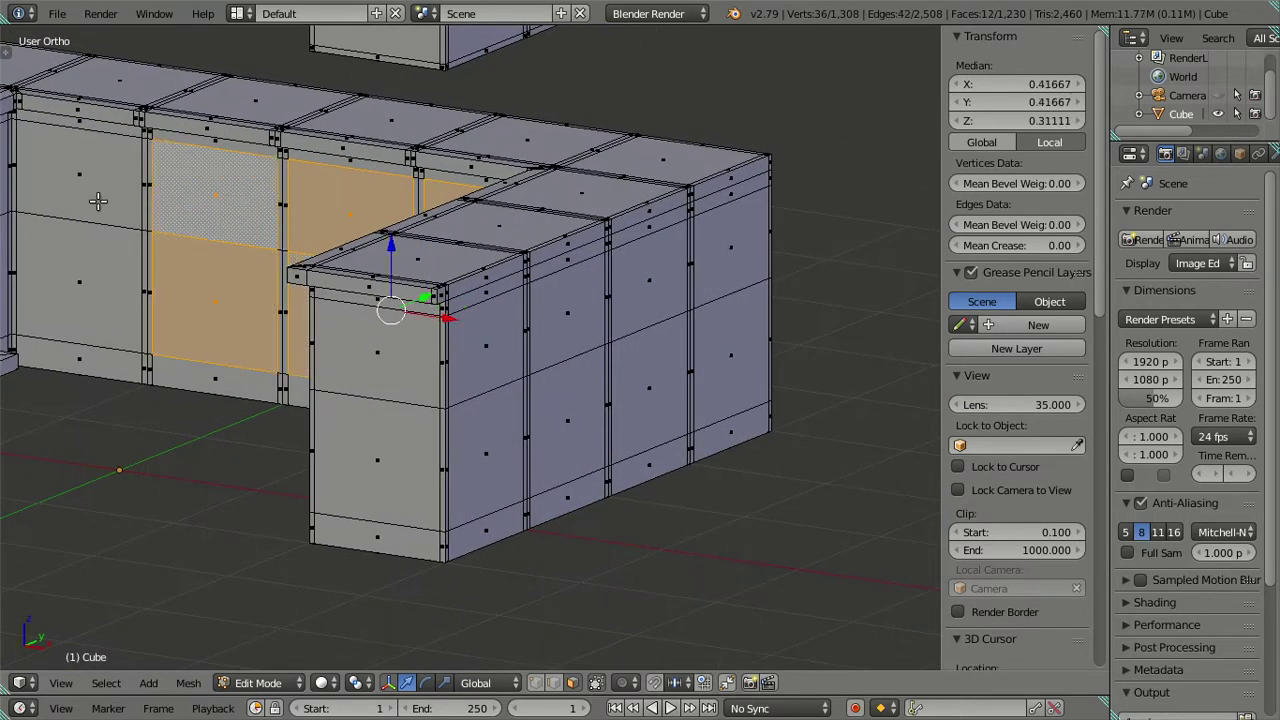
pyautogui.keyDown('shift'); pyautogui.rightClick(79, 175); pyautogui.keyUp('shift')
pyautogui.keyDown('shift'); pyautogui.rightClick(72, 283); pyautogui.keyUp('shift')
# Add the remaining upper and lower left cabinet front faces to the selection
pyautogui.moveTo(72, 283); pyautogui.dragTo(217, 206, button='middle')
pyautogui.keyDown('shift'); pyautogui.rightClick(198, 164); pyautogui.keyUp('shift')
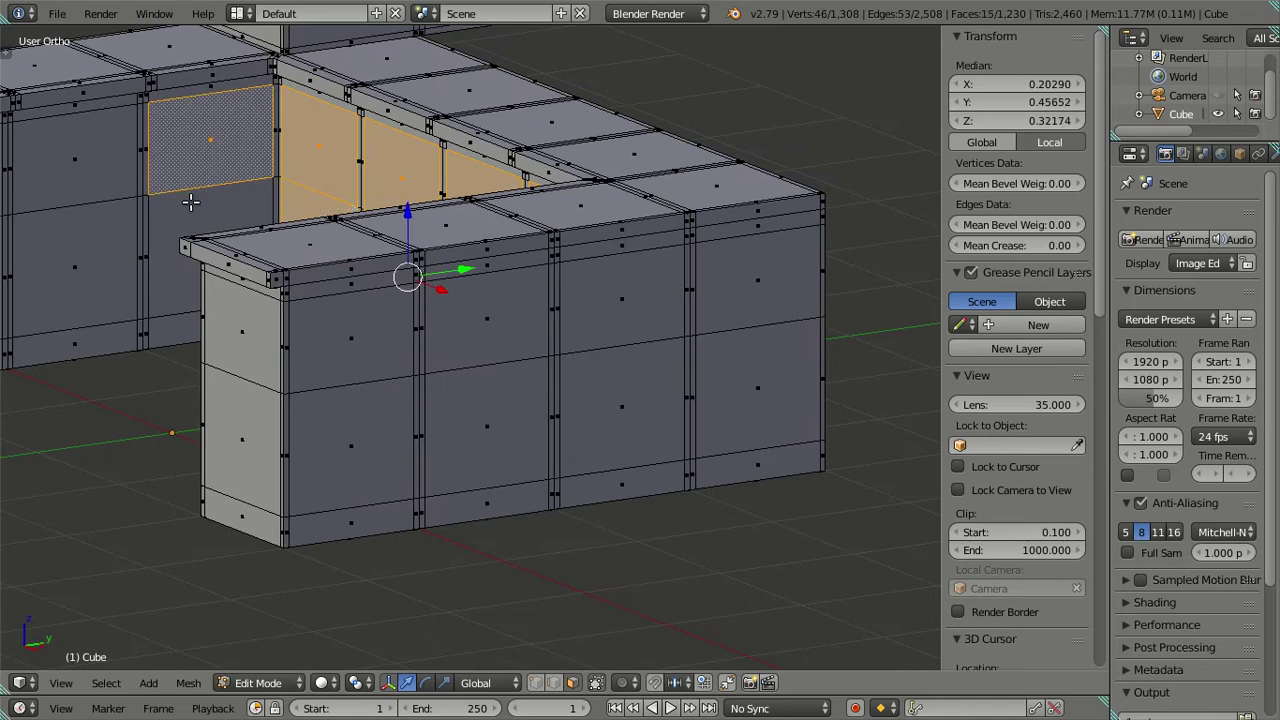
pyautogui.keyDown('shift'); pyautogui.rightClick(177, 218); pyautogui.keyUp('shift')
pyautogui.keyDown('shift'); pyautogui.rightClick(75, 197); pyautogui.keyUp('shift')
pyautogui.keyDown('shift'); pyautogui.rightClick(75, 262); pyautogui.keyUp('shift')
pyautogui.keyDown('shift'); pyautogui.moveTo(75, 262); pyautogui.dragTo(461, 229, button='middle'); pyautogui.keyUp('shift')
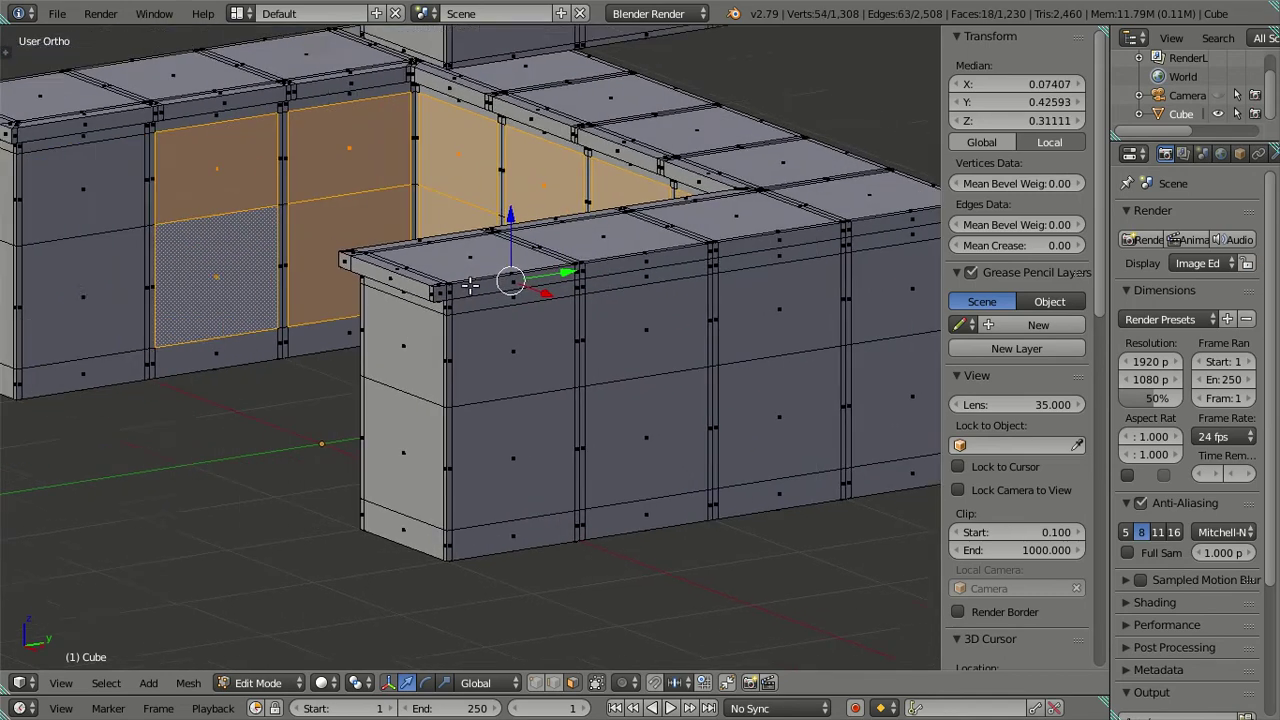
pyautogui.keyDown('shift'); pyautogui.rightClick(461, 229); pyautogui.keyUp('shift')
pyautogui.keyDown('shift'); pyautogui.rightClick(482, 296); pyautogui.keyUp('shift')
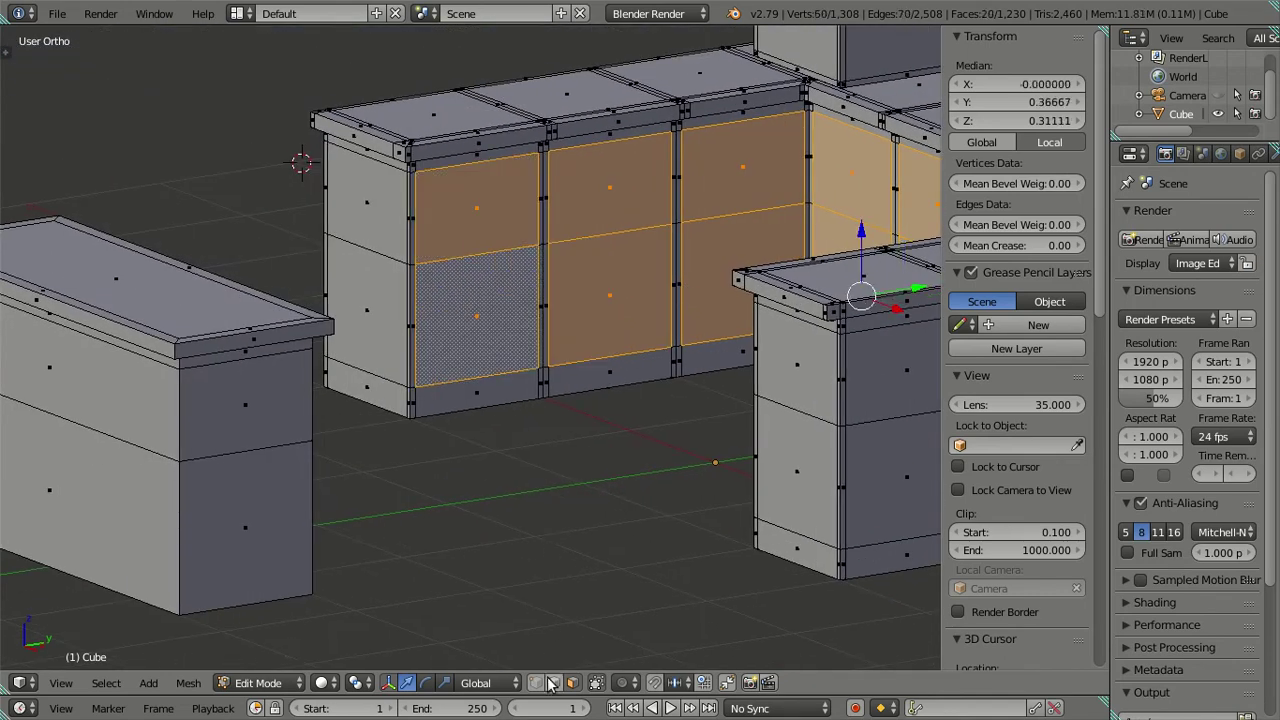
# Check a cabinet corner edge's X coordinate, leaving it unchanged
pyautogui.moveTo(689, 409); pyautogui.dragTo(449, 409, button='middle')
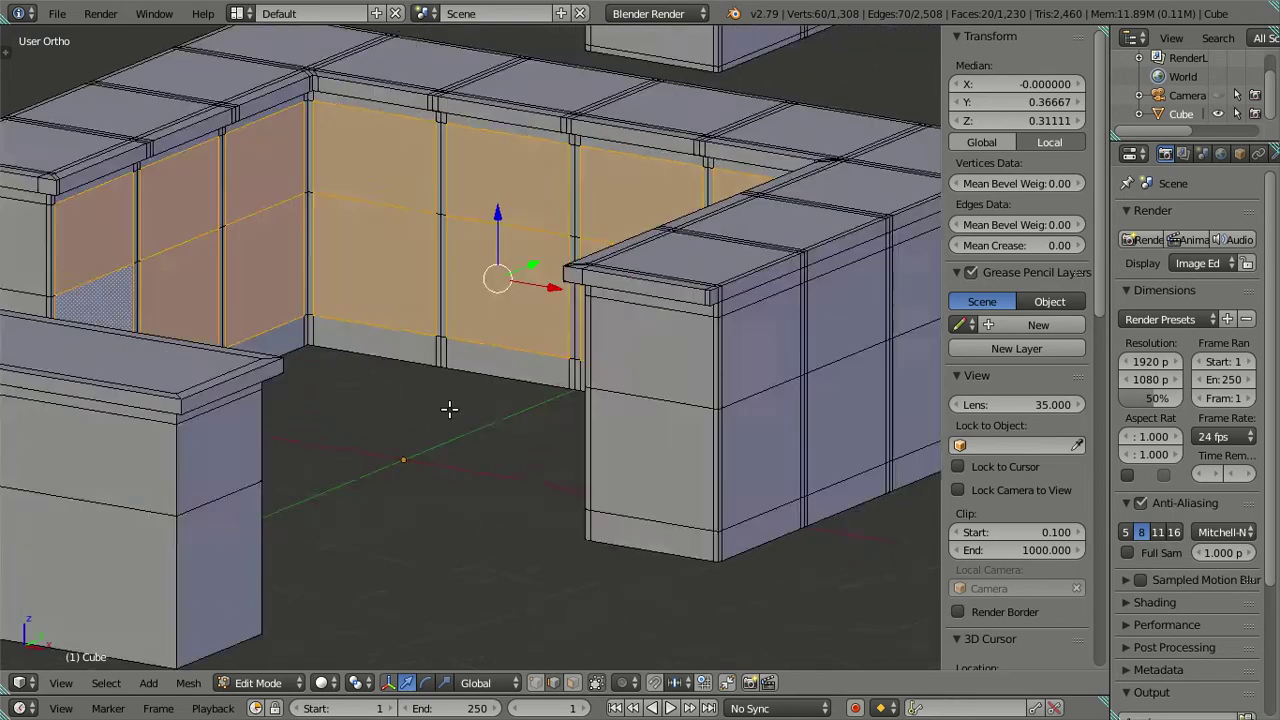
pyautogui.scroll(3, 556, 413)
pyautogui.moveTo(556, 413)
pyautogui.mouseDown(button='middle')
pyautogui.moveTo(600, 414)
pyautogui.moveTo(587, 404)
pyautogui.mouseUp(button='middle')
pyautogui.moveTo(581, 332)
pyautogui.mouseDown(button='middle')
pyautogui.moveTo(463, 277)
pyautogui.moveTo(517, 487)
pyautogui.mouseUp(button='middle')
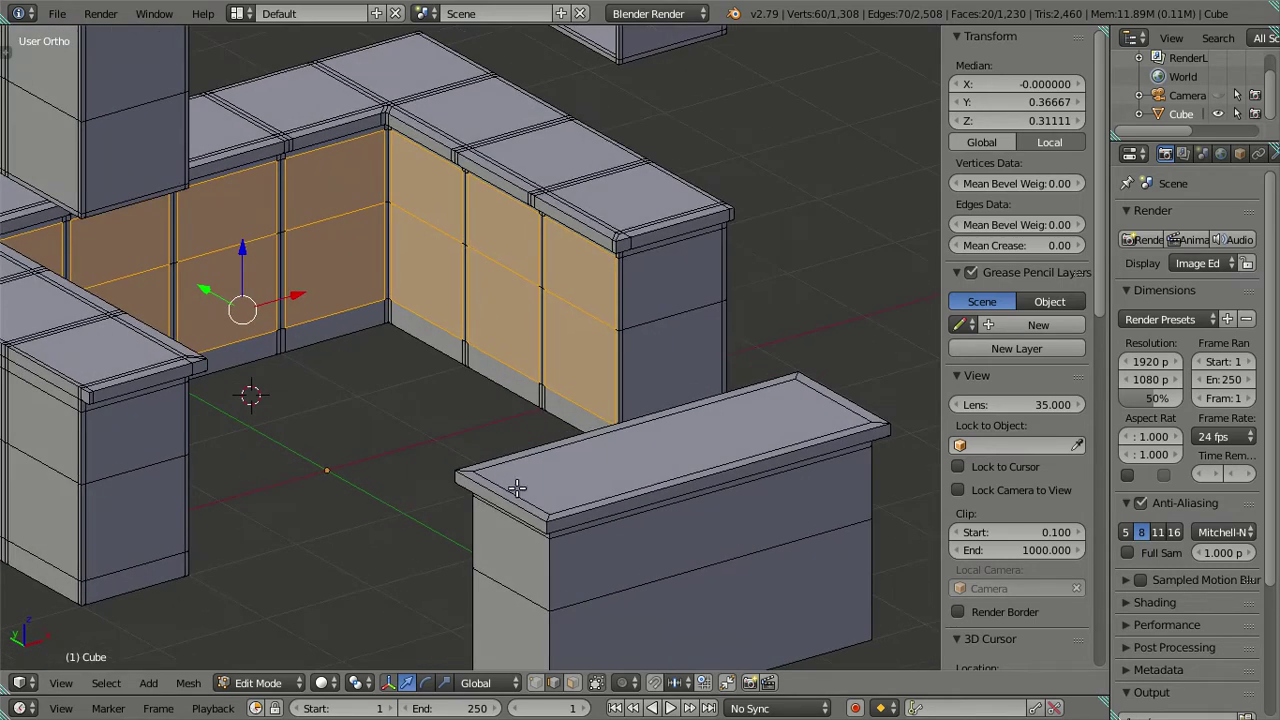
pyautogui.rightClick(719, 276)
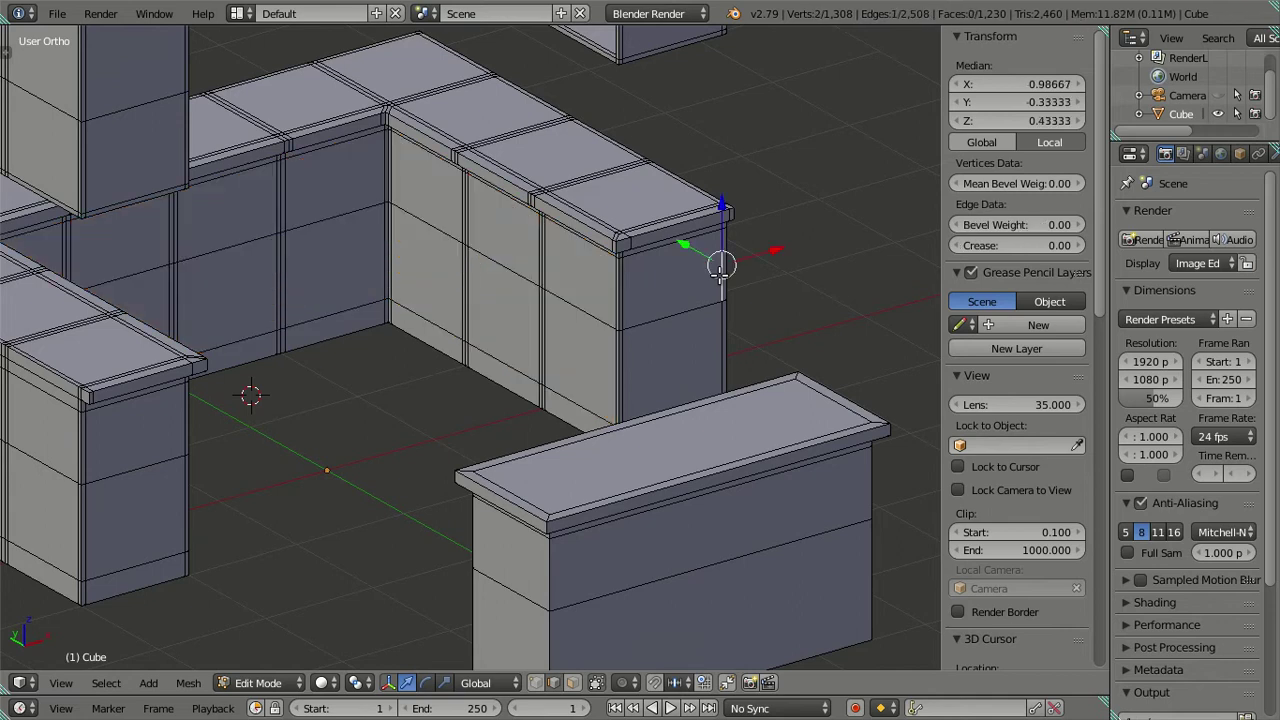
pyautogui.click(1026, 86)
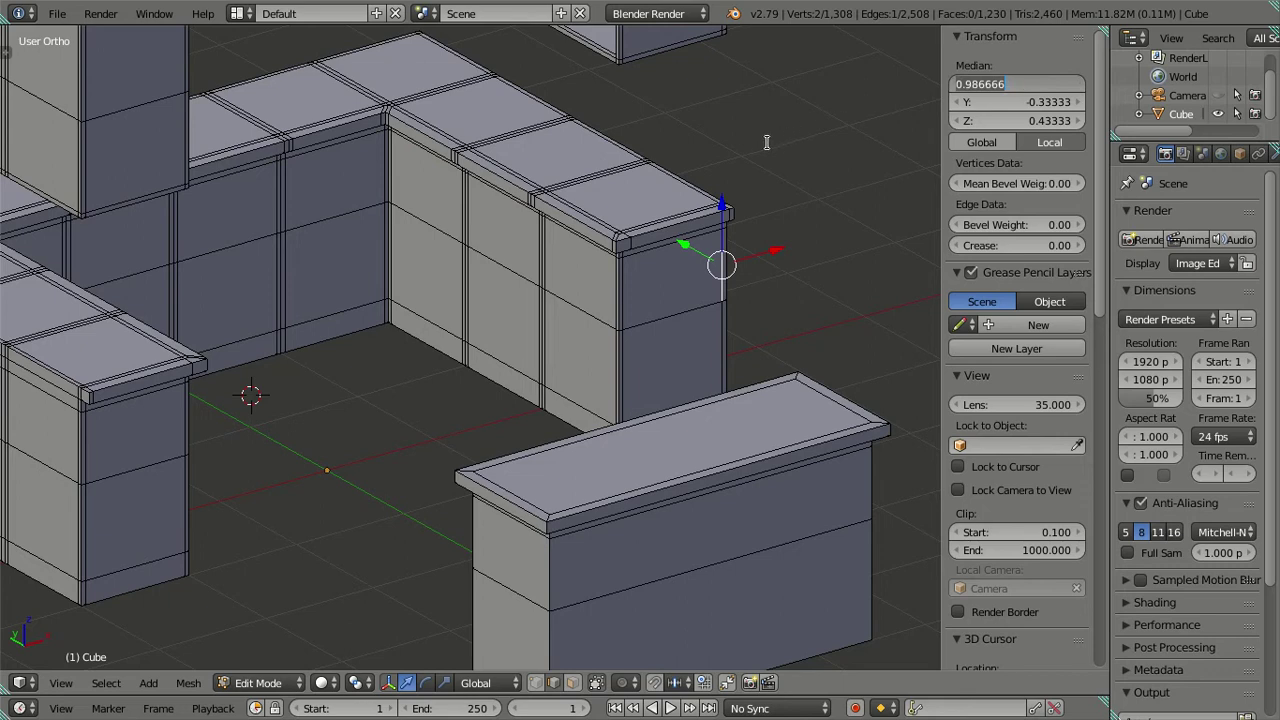
pyautogui.press('Return')
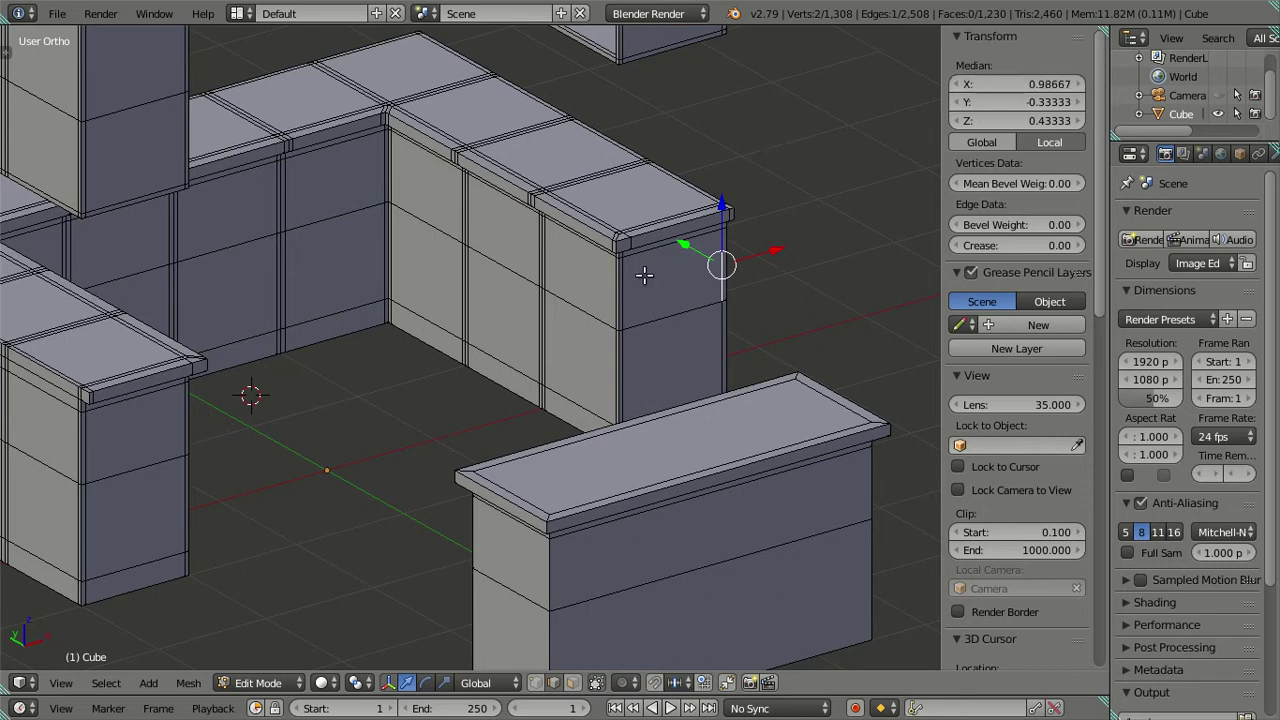
# Split the right run's five front faces off as flush copies and hide them
pyautogui.press('a')
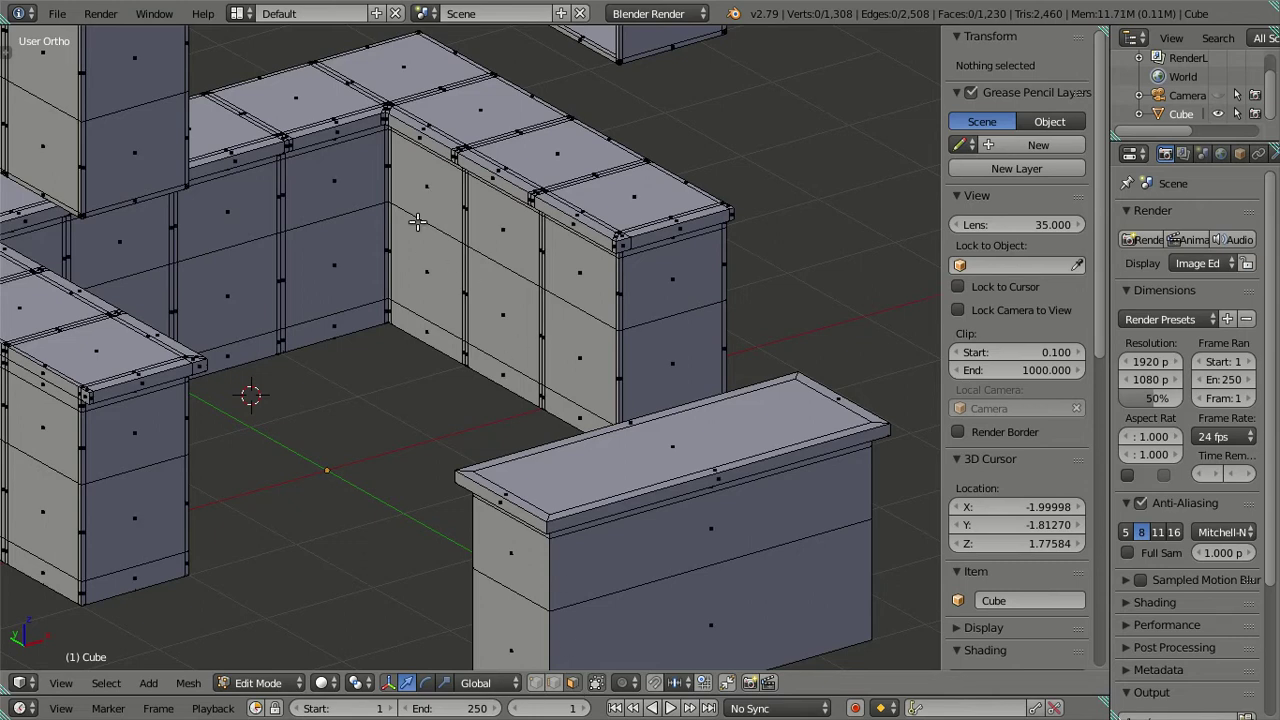
pyautogui.click(417, 222)
pyautogui.keyDown('shift'); pyautogui.click(428, 290); pyautogui.keyUp('shift')
pyautogui.keyDown('shift'); pyautogui.click(502, 290); pyautogui.keyUp('shift')
pyautogui.keyDown('shift'); pyautogui.click(572, 298); pyautogui.keyUp('shift')
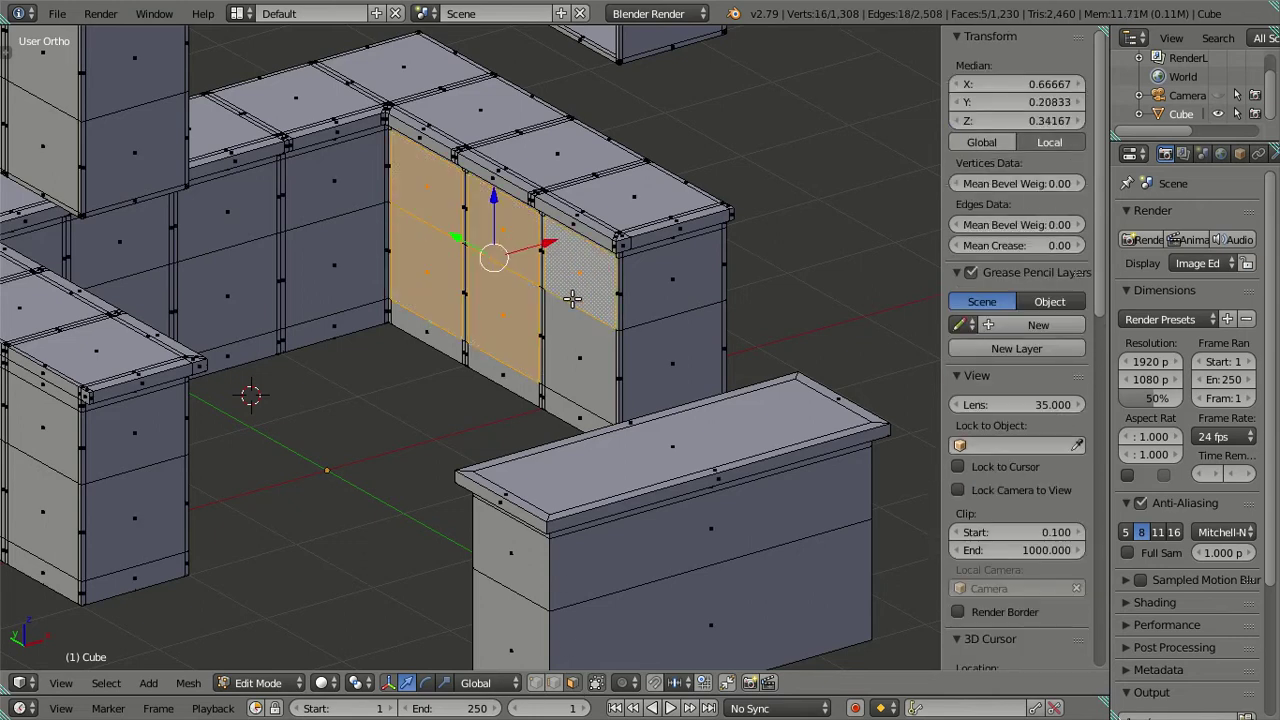
pyautogui.keyDown('shift'); pyautogui.click(578, 355); pyautogui.keyUp('shift')
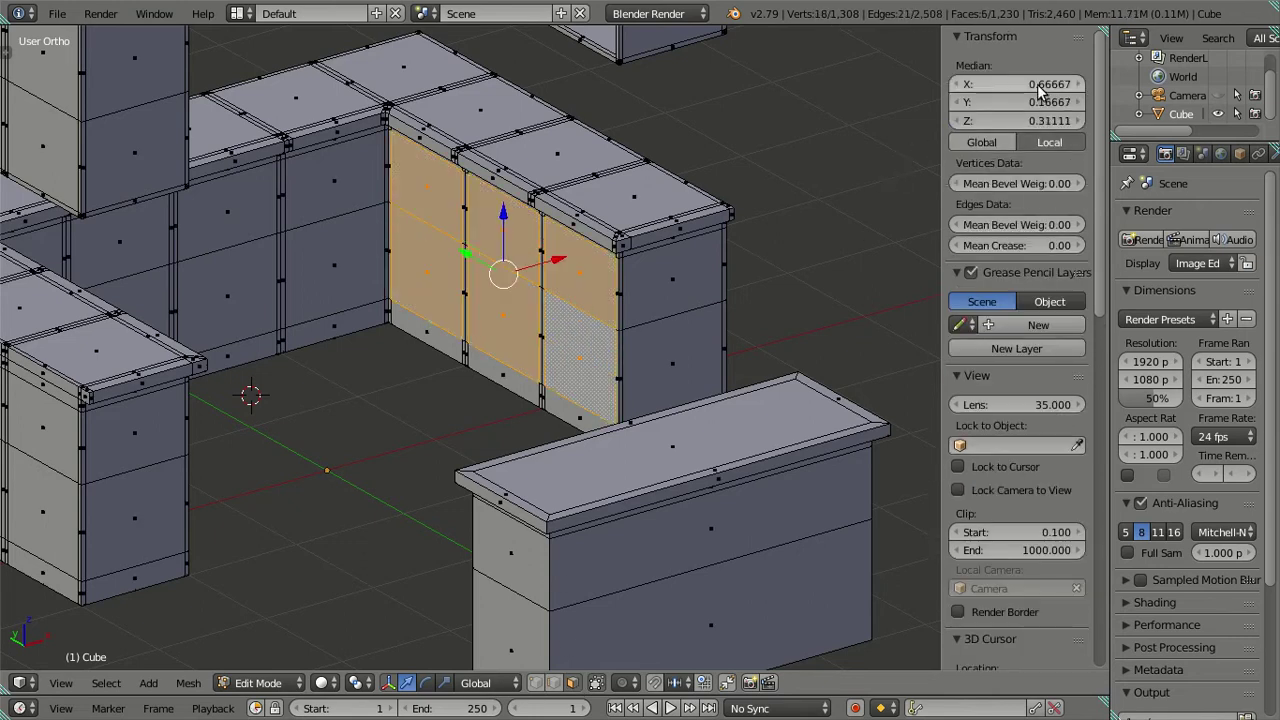
pyautogui.moveTo(1040, 90); pyautogui.dragTo(718, 192)
pyautogui.press('e')
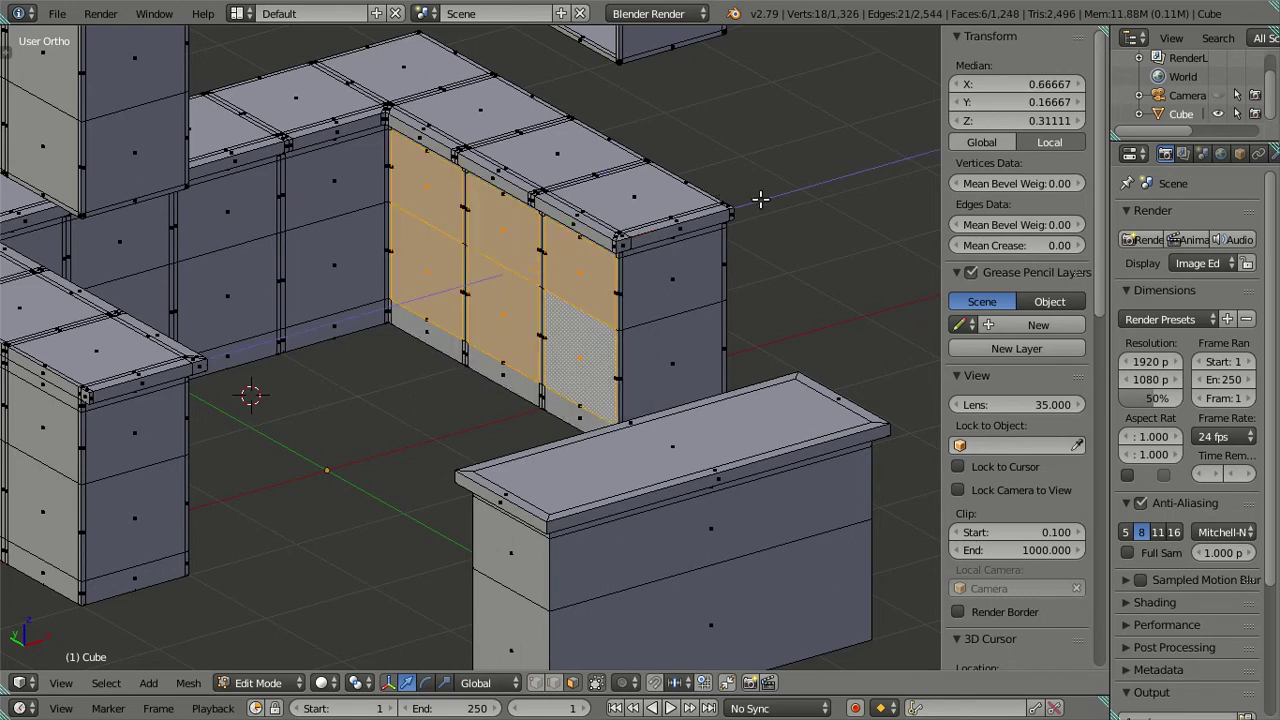
pyautogui.press('Escape')
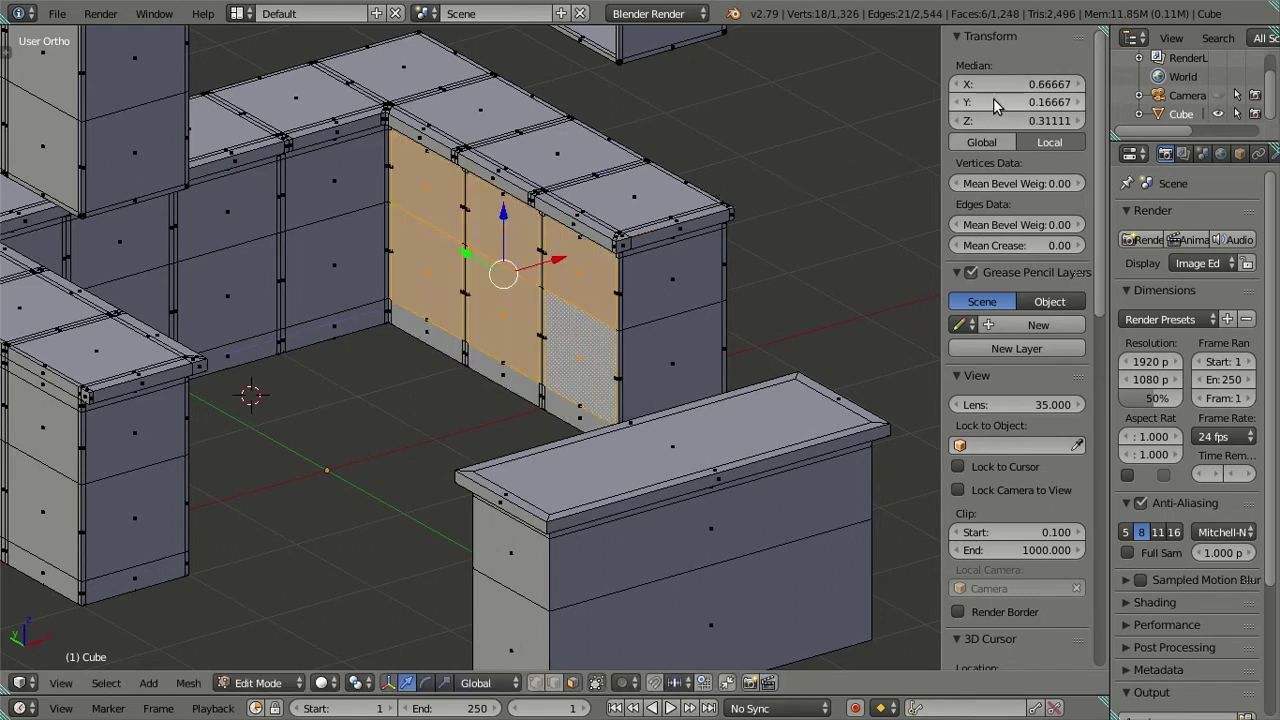
pyautogui.press('h')
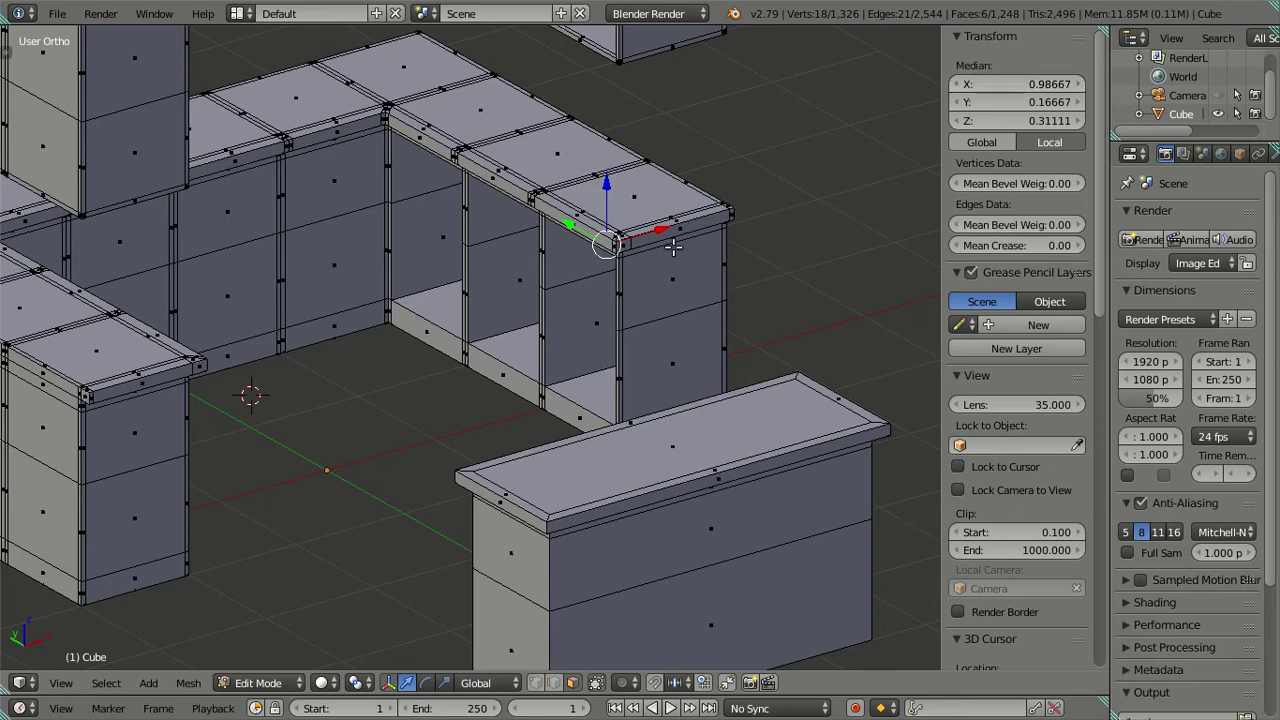
# In edge mode, check a counter edge's Y coordinate without changing it
pyautogui.scroll(2, 591, 316)
pyautogui.moveTo(591, 316)
pyautogui.mouseDown(button='middle')
pyautogui.moveTo(46, 251)
pyautogui.moveTo(374, 283)
pyautogui.moveTo(455, 273)
pyautogui.moveTo(397, 270)
pyautogui.mouseUp(button='middle')
pyautogui.hotkey('ctrl', 'Tab')
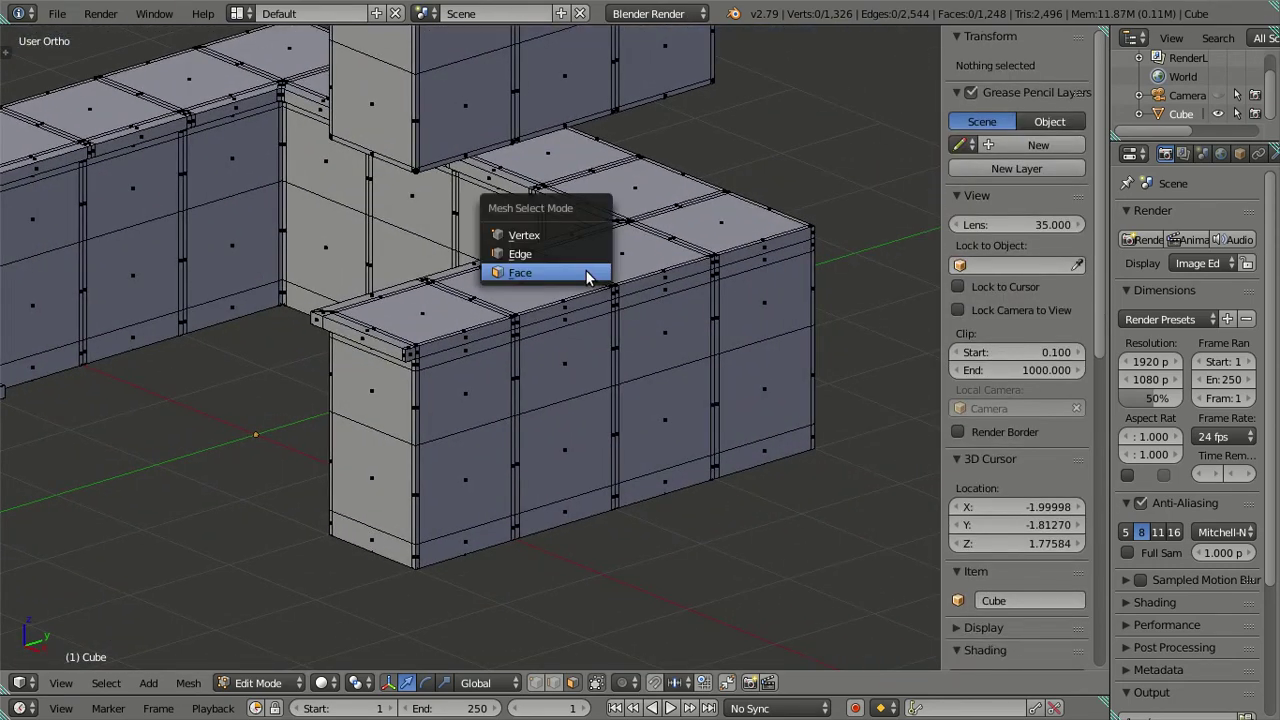
pyautogui.click(586, 257)
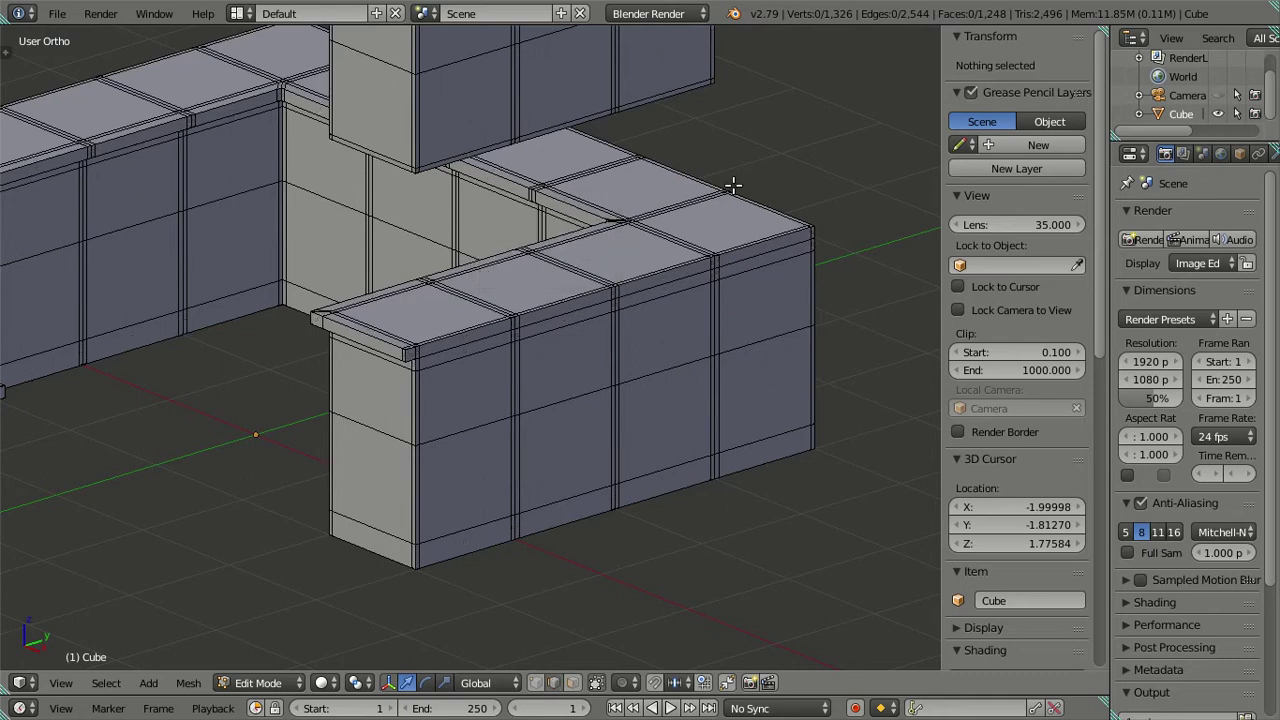
pyautogui.click(661, 170)
pyautogui.keyDown('shift'); pyautogui.moveTo(704, 222); pyautogui.dragTo(636, 260, button='middle'); pyautogui.keyUp('shift')
pyautogui.doubleClick(964, 104)
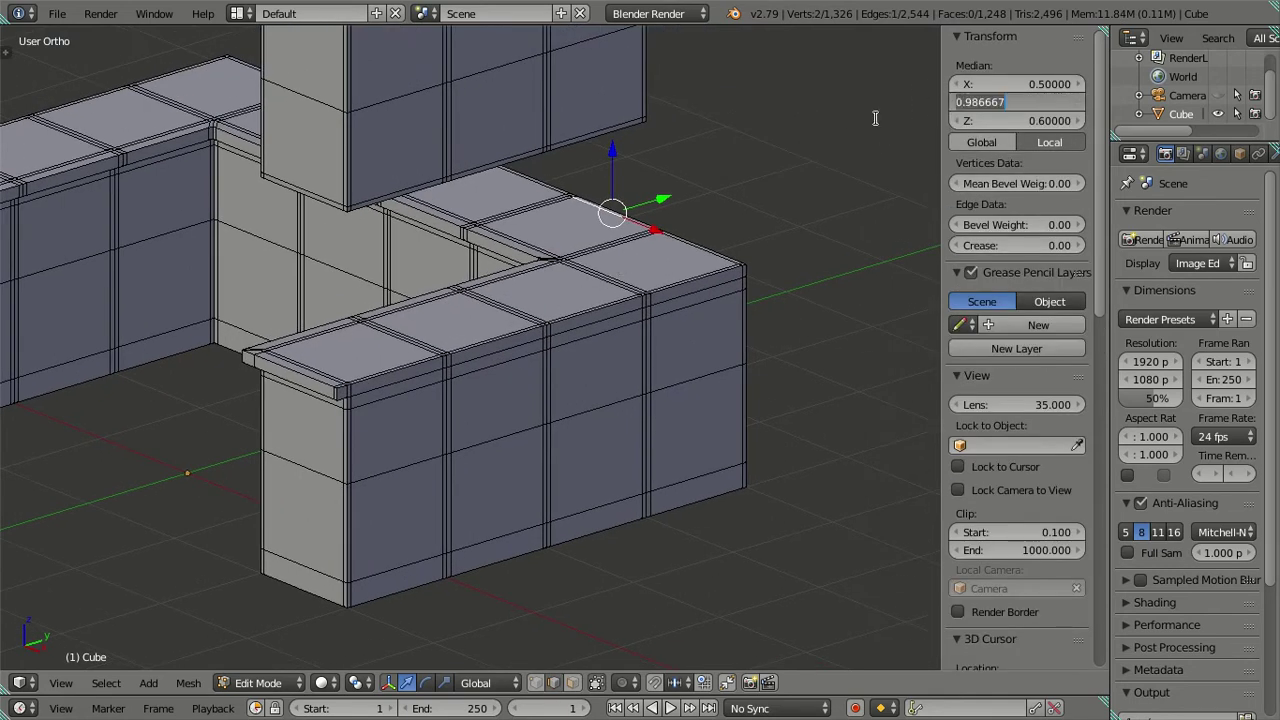
pyautogui.press('Escape')
pyautogui.press('a')
# In face mode, select the back cabinet run's eight front faces
pyautogui.moveTo(764, 164); pyautogui.dragTo(531, 286, button='middle')
pyautogui.hotkey('ctrl', 'Tab')
pyautogui.click(326, 297)
pyautogui.click(108, 238)
pyautogui.keyDown('shift'); pyautogui.click(108, 310); pyautogui.keyUp('shift')
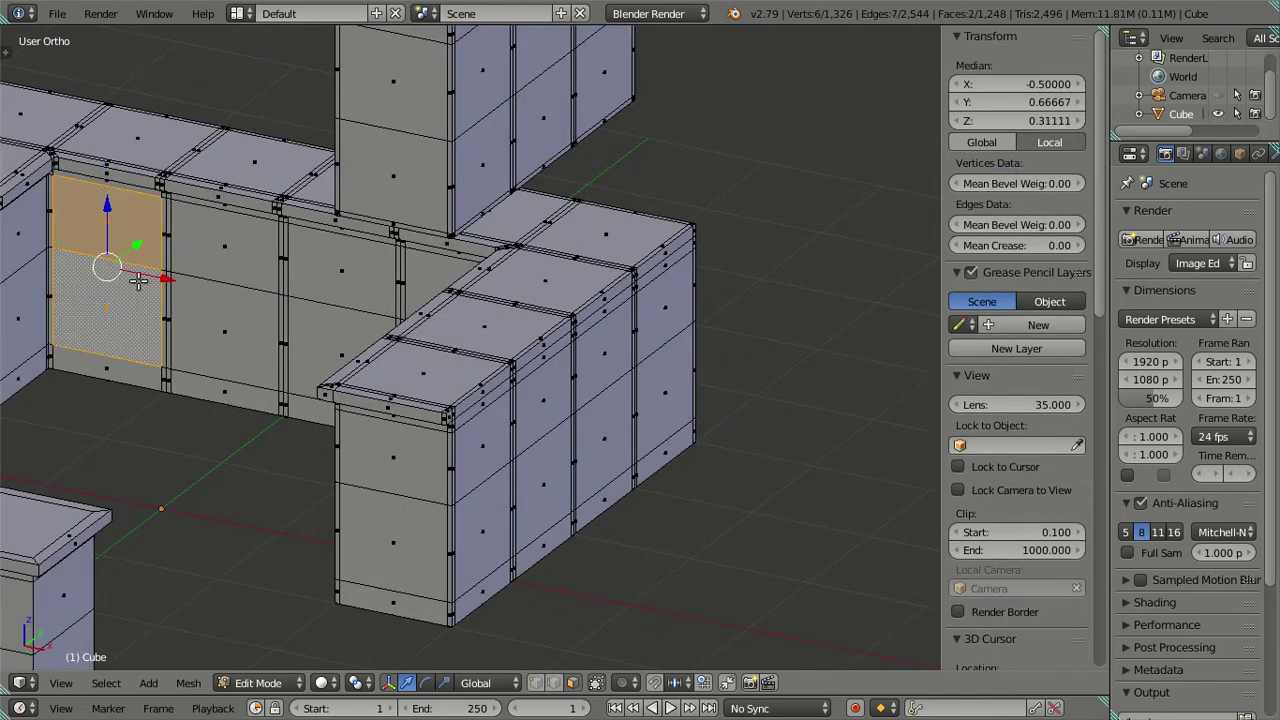
pyautogui.keyDown('shift'); pyautogui.click(220, 230); pyautogui.keyUp('shift')
pyautogui.keyDown('shift'); pyautogui.click(220, 320); pyautogui.keyUp('shift')
pyautogui.keyDown('shift'); pyautogui.click(340, 270); pyautogui.keyUp('shift')
pyautogui.keyDown('shift'); pyautogui.click(345, 313); pyautogui.keyUp('shift')
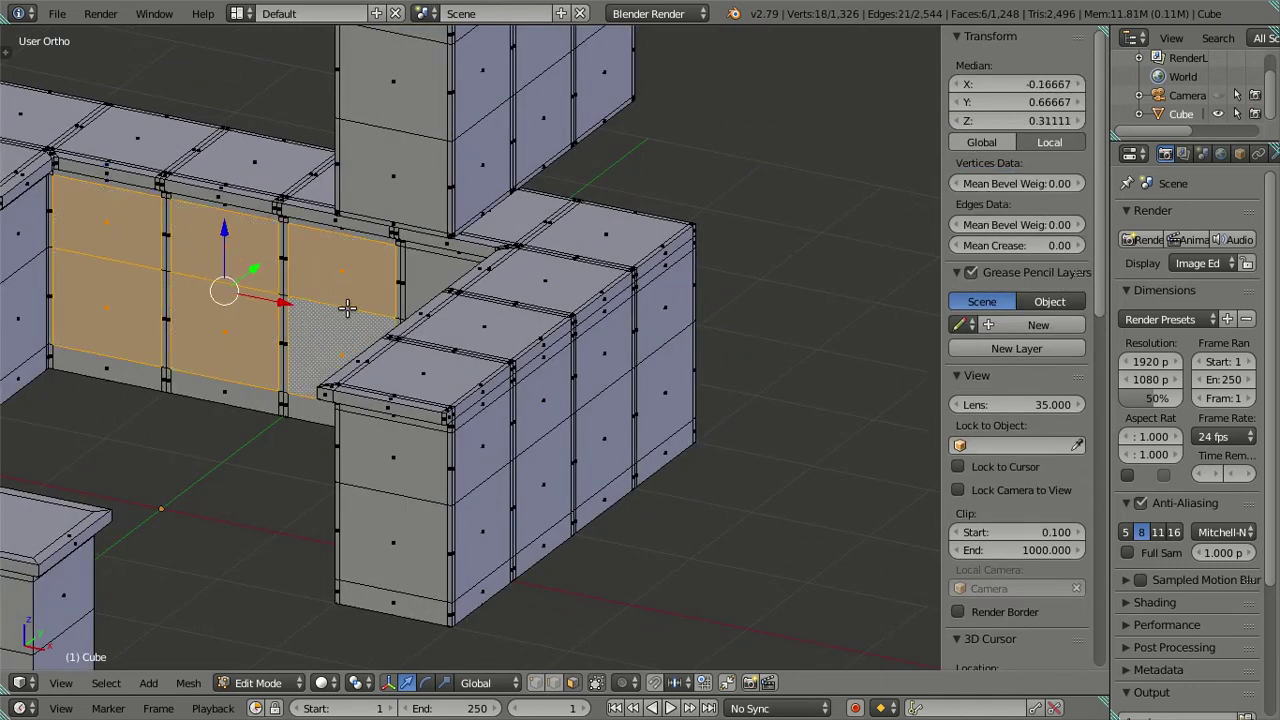
pyautogui.moveTo(346, 303); pyautogui.dragTo(371, 309, button='middle')
pyautogui.keyDown('shift'); pyautogui.click(371, 309); pyautogui.keyUp('shift')
pyautogui.keyDown('shift'); pyautogui.click(418, 372); pyautogui.keyUp('shift')
# Duplicate the back run's front faces in place and hide them
pyautogui.moveTo(418, 372); pyautogui.dragTo(540, 350, button='middle')
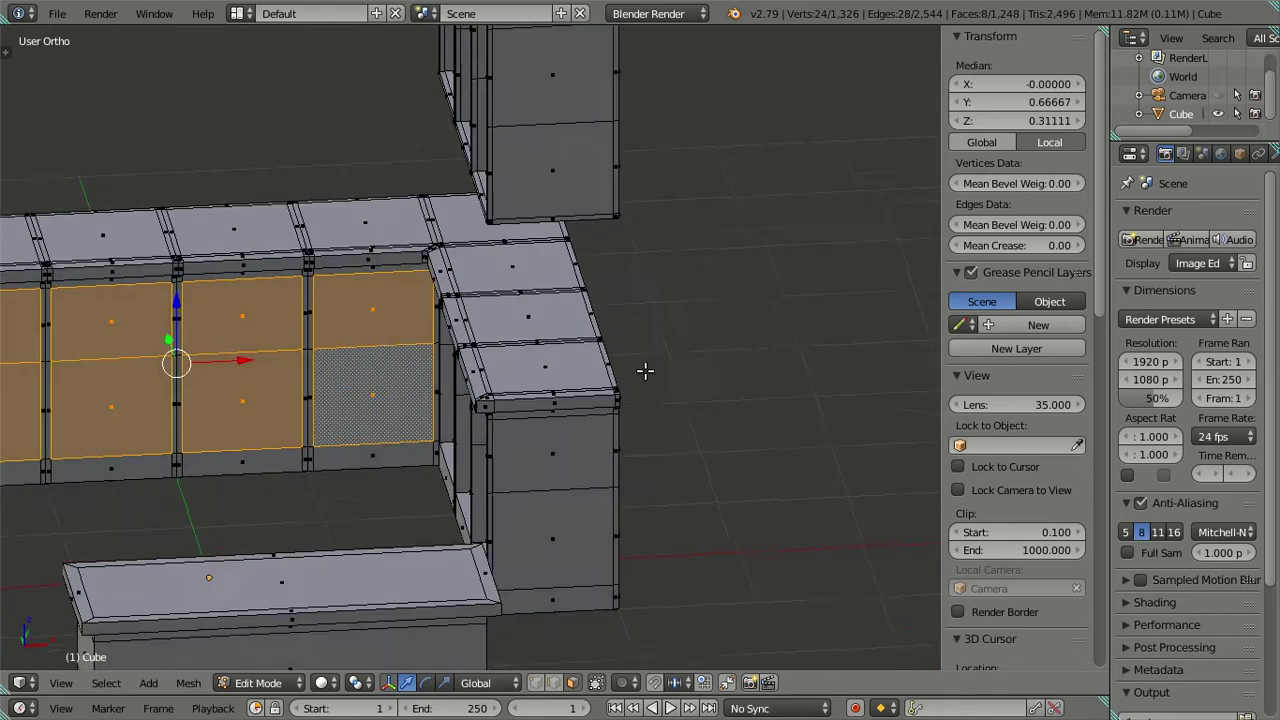
pyautogui.press('i')
pyautogui.click(632, 270)
pyautogui.press('a')
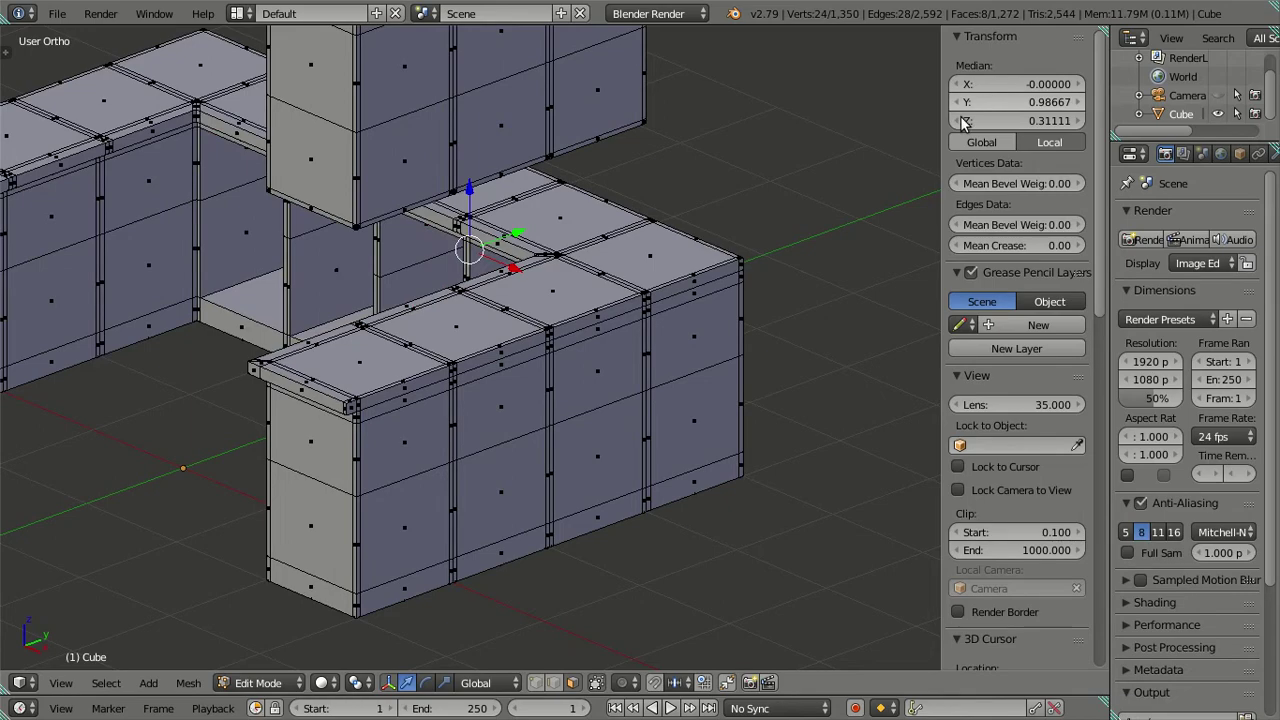
pyautogui.moveTo(400, 180)
pyautogui.mouseDown(button='middle')
pyautogui.moveTo(443, 209)
pyautogui.moveTo(643, 258)
pyautogui.moveTo(490, 277)
pyautogui.moveTo(500, 285)
pyautogui.mouseUp(button='middle')
pyautogui.scroll(3, 490, 277)
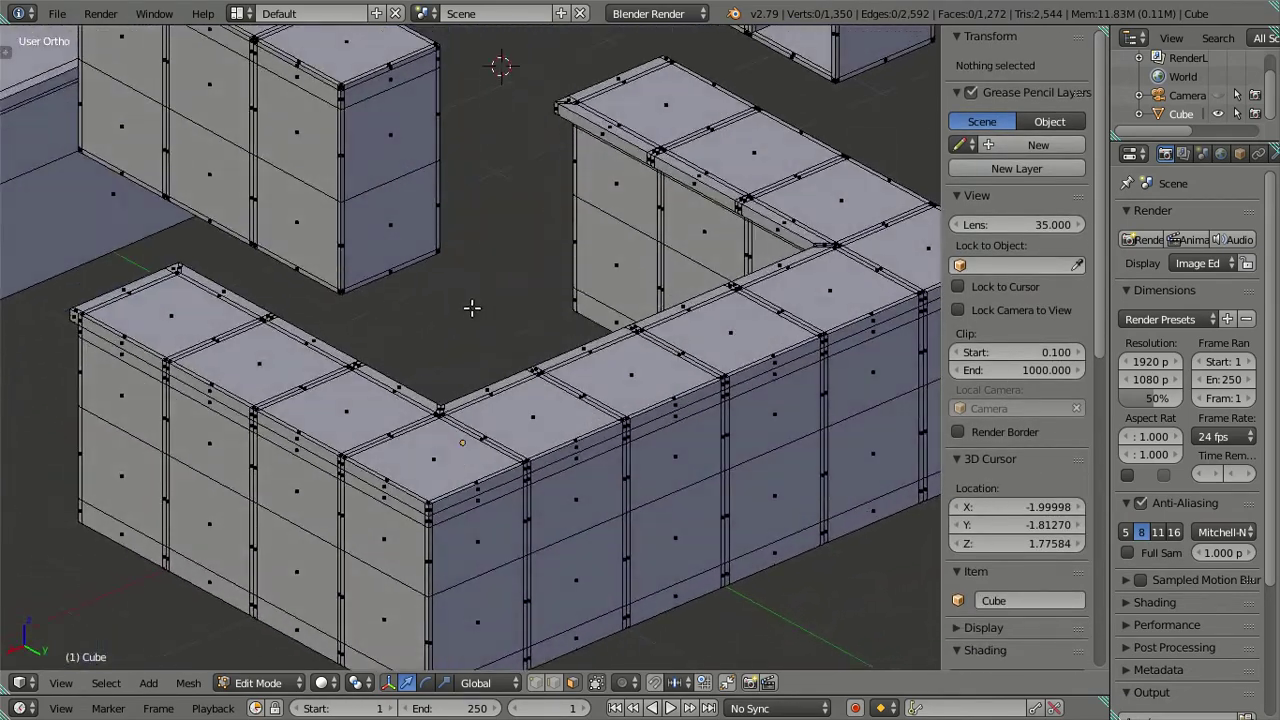
pyautogui.scroll(2, 500, 285)
# Check a countertop edge's X coordinate, leaving it unchanged
pyautogui.hotkey('ctrl', 'Tab')
pyautogui.click(488, 285)
pyautogui.rightClick(565, 204)
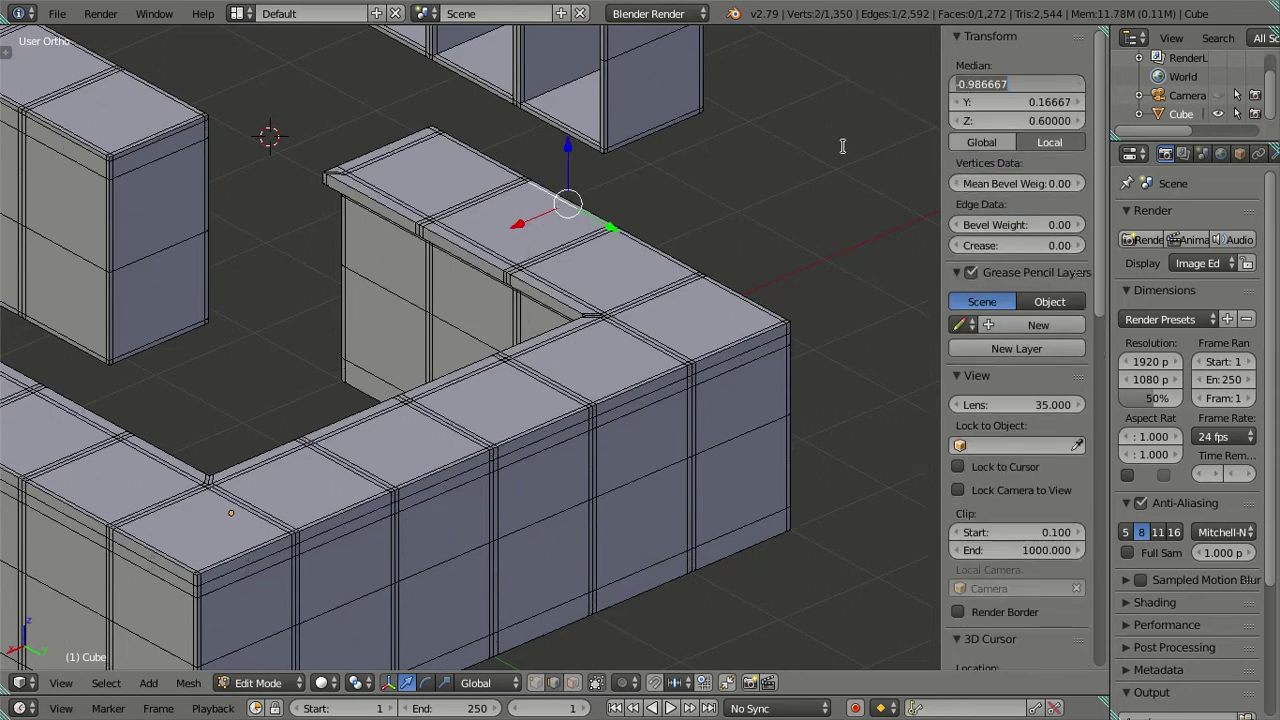
pyautogui.press('Return')
pyautogui.press('a')
# In face mode, select the left cabinet run's front faces
pyautogui.hotkey('ctrl', 'Tab')
pyautogui.click(428, 308)
pyautogui.rightClick(390, 285)
pyautogui.keyDown('shift'); pyautogui.rightClick(457, 325); pyautogui.keyUp('shift')
pyautogui.keyDown('shift'); pyautogui.rightClick(462, 342); pyautogui.keyUp('shift')
pyautogui.moveTo(462, 342)
pyautogui.mouseDown(button='middle')
pyautogui.moveTo(748, 289)
pyautogui.moveTo(600, 330)
pyautogui.mouseUp(button='middle')
pyautogui.scroll(3, 600, 330)
pyautogui.keyDown('shift'); pyautogui.rightClick(415, 360); pyautogui.keyUp('shift')
pyautogui.keyDown('shift'); pyautogui.rightClick(415, 450); pyautogui.keyUp('shift')
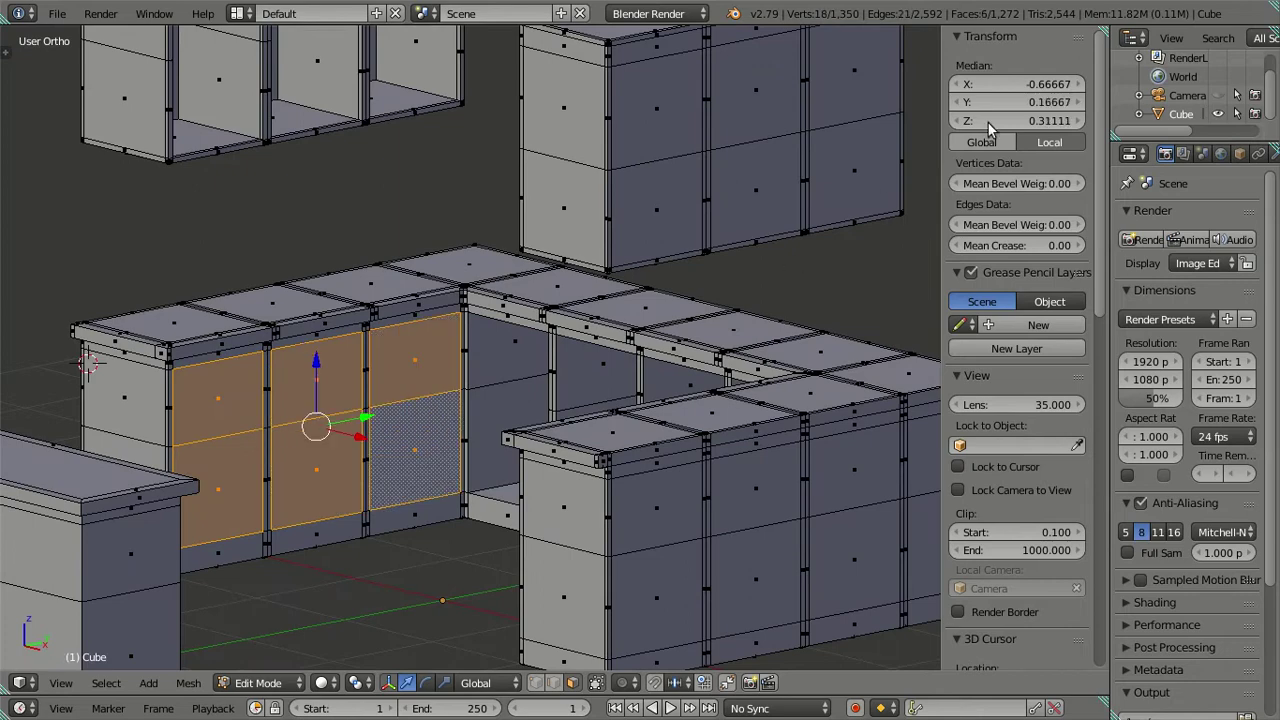
# Split the left run's fronts off as flush copies, hide them, and inspect the open cabinets
pyautogui.press('e')
pyautogui.press('Escape')
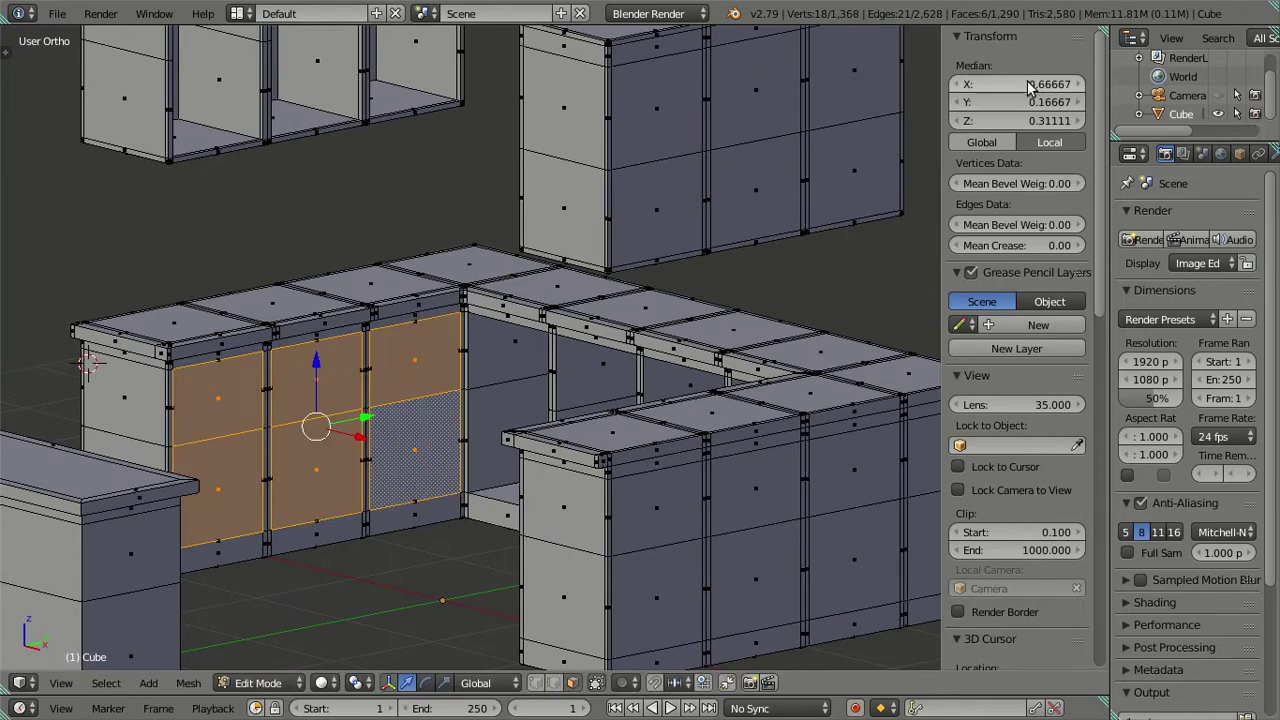
pyautogui.press('a')
pyautogui.moveTo(520, 300)
pyautogui.mouseDown(button='middle')
pyautogui.moveTo(575, 263)
pyautogui.moveTo(556, 150)
pyautogui.mouseUp(button='middle')
pyautogui.moveTo(508, 284); pyautogui.dragTo(293, 308, button='middle')
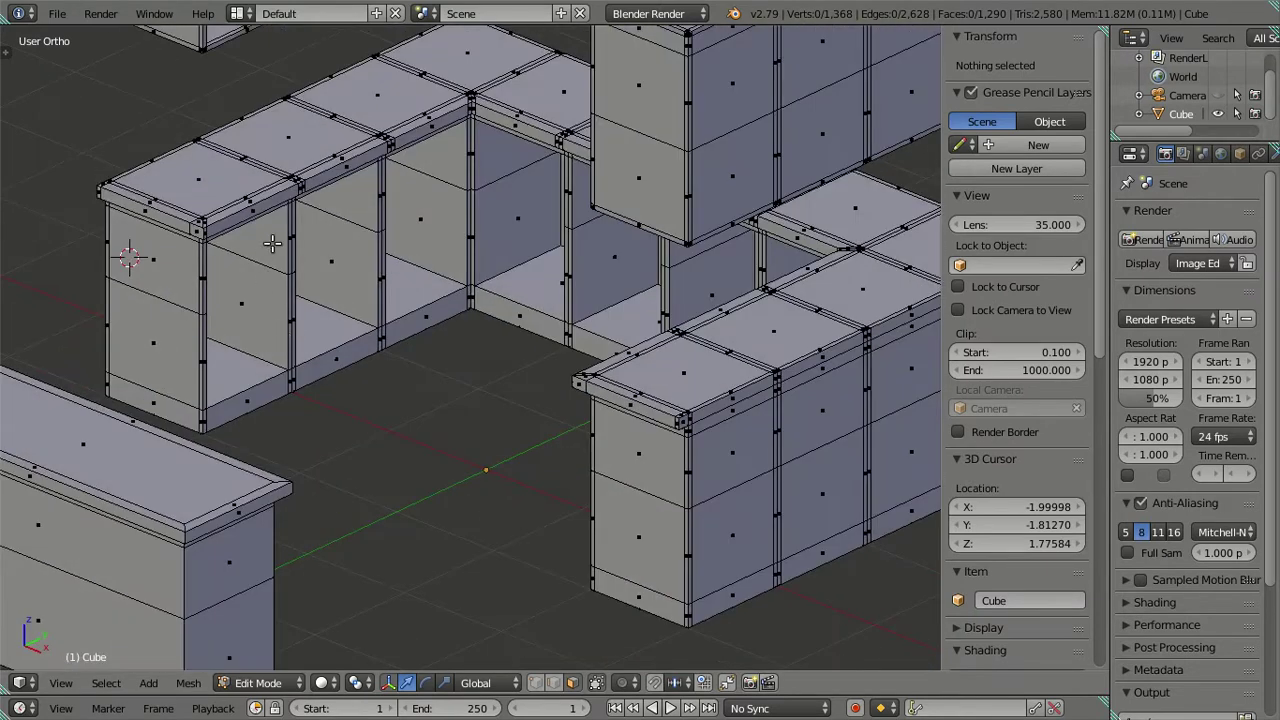
pyautogui.moveTo(285, 268)
pyautogui.mouseDown(button='middle')
pyautogui.moveTo(250, 205)
pyautogui.moveTo(271, 191)
pyautogui.moveTo(263, 206)
pyautogui.moveTo(290, 293)
pyautogui.moveTo(269, 304)
pyautogui.mouseUp(button='middle')
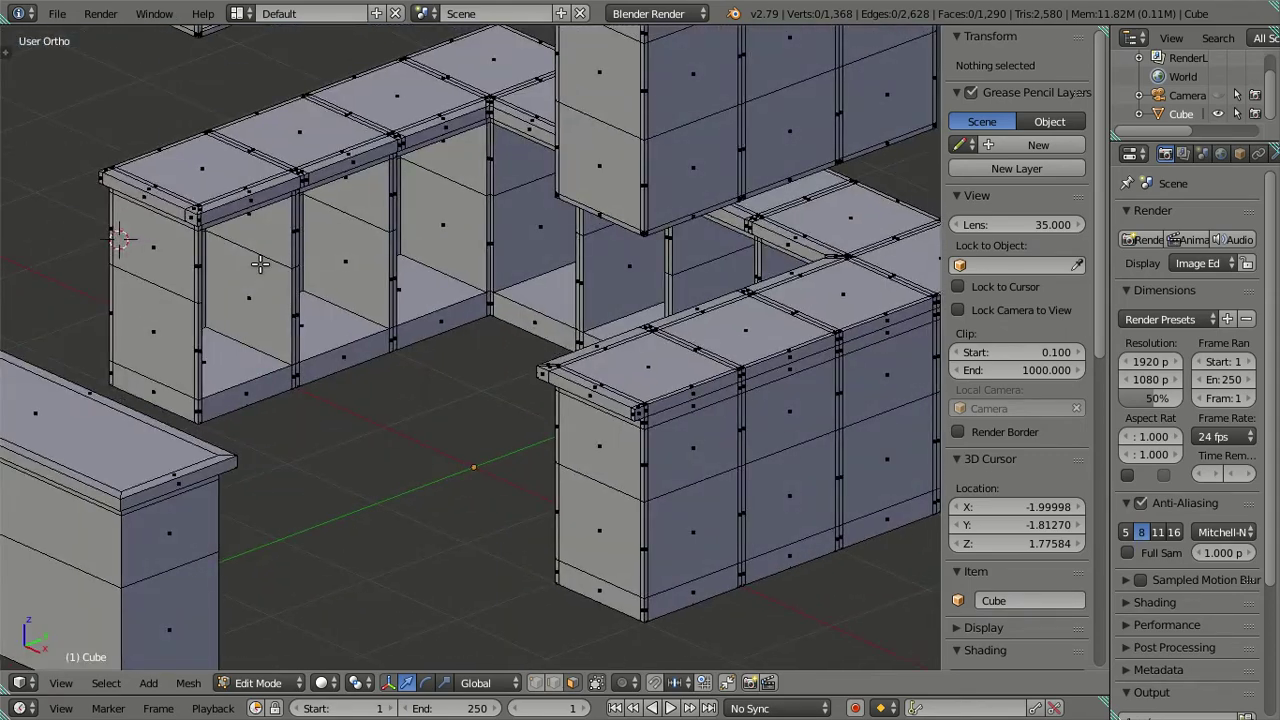
# Cut five centred edge loops across the cabinet posts
pyautogui.rightClick(200, 270)
pyautogui.hotkey('ctrl', 'r')
pyautogui.click(376, 209)
pyautogui.rightClick(376, 209)
pyautogui.hotkey('ctrl', 'r')
pyautogui.click(431, 193)
pyautogui.rightClick(431, 193)
pyautogui.hotkey('ctrl', 'r')
pyautogui.click(530, 205)
pyautogui.rightClick(530, 205)
pyautogui.hotkey('ctrl', 'r')
pyautogui.click(640, 244)
pyautogui.rightClick(640, 244)
pyautogui.hotkey('ctrl', 'r')
pyautogui.click(697, 263)
pyautogui.rightClick(697, 263)
pyautogui.moveTo(697, 263)
pyautogui.mouseDown(button='middle')
pyautogui.moveTo(713, 184)
pyautogui.moveTo(738, 277)
pyautogui.moveTo(698, 247)
pyautogui.mouseUp(button='middle')
# Cut four more edge loops across the remaining posts, then deselect everything
pyautogui.hotkey('ctrl', 'r')
pyautogui.click(713, 184)
pyautogui.rightClick(713, 184)
pyautogui.hotkey('ctrl', 'r')
pyautogui.click(696, 155)
pyautogui.rightClick(696, 155)
pyautogui.hotkey('ctrl', 'r')
pyautogui.click(805, 200)
pyautogui.hotkey('ctrl', 'r')
pyautogui.click(826, 220)
pyautogui.moveTo(826, 234)
pyautogui.mouseDown(button='middle')
pyautogui.moveTo(727, 255)
pyautogui.moveTo(657, 327)
pyautogui.mouseUp(button='middle')
pyautogui.press('a')
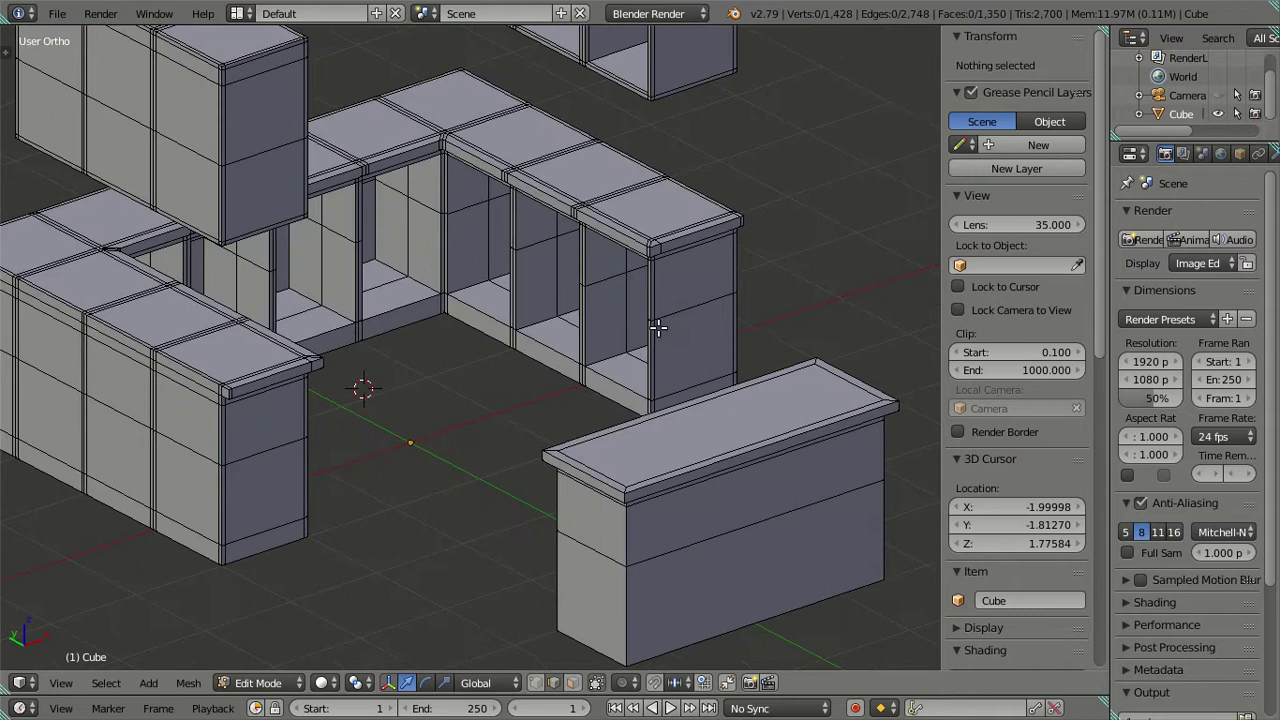
# Move a vertical edge on a cabinet post to X -0.68
pyautogui.scroll(1, 688, 314)
pyautogui.scroll(1, 692, 314)
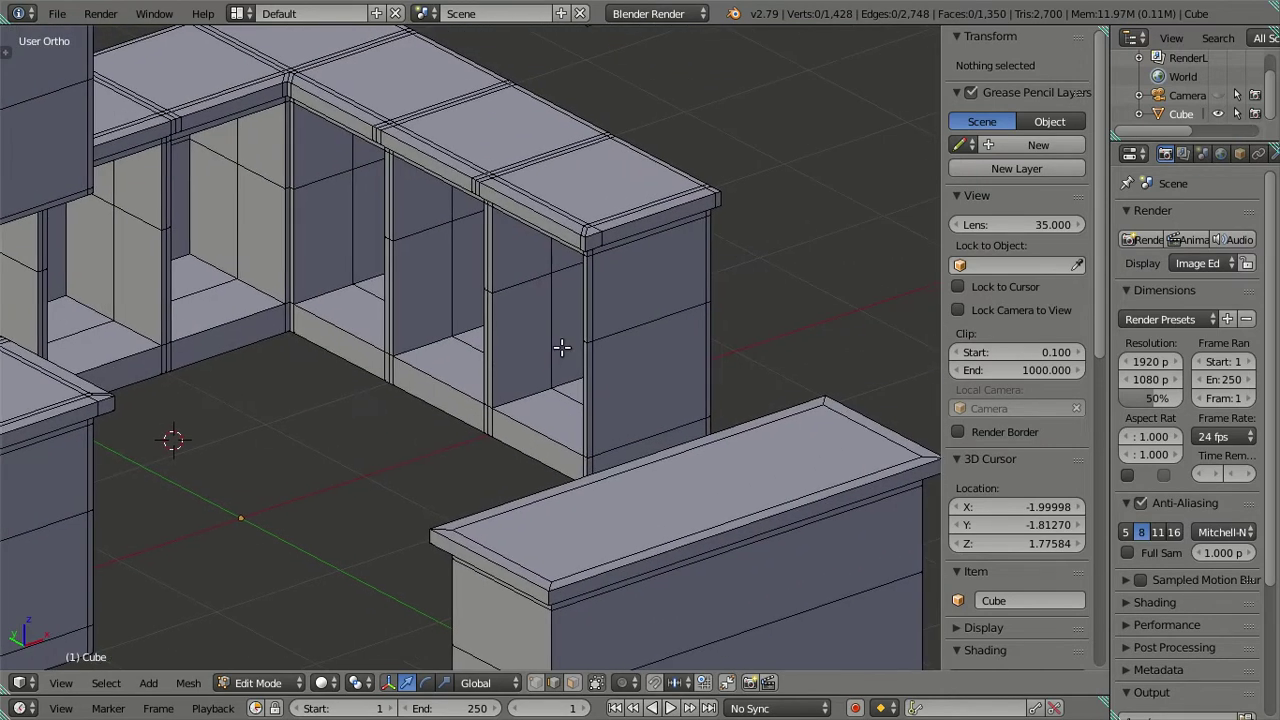
pyautogui.rightClick(595, 307)
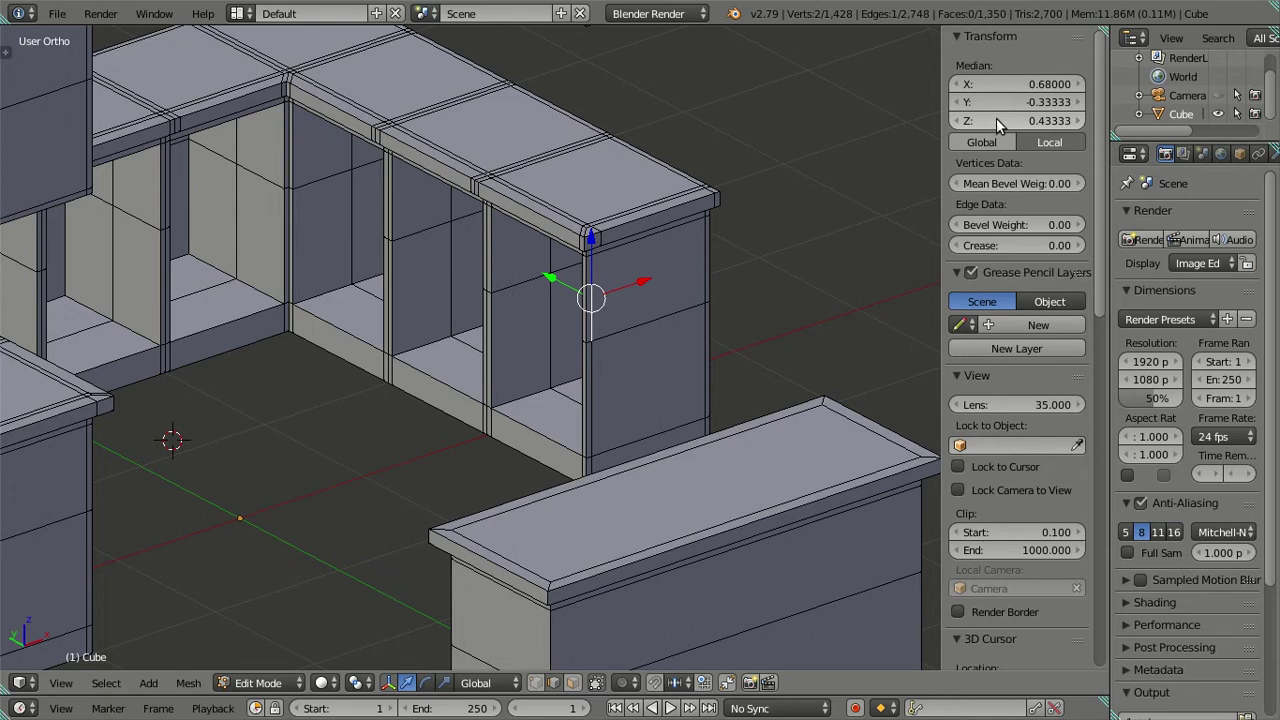
pyautogui.press('Return')
# Select three vertical edge loops in the near openings, then clear the selection
pyautogui.press('a')
pyautogui.keyDown('alt'); pyautogui.rightClick(553, 315); pyautogui.keyUp('alt')
pyautogui.keyDown('alt'); pyautogui.keyDown('shift'); pyautogui.rightClick(445, 267); pyautogui.keyUp('shift'); pyautogui.keyUp('alt')
pyautogui.keyDown('alt'); pyautogui.keyDown('shift'); pyautogui.rightClick(360, 222); pyautogui.keyUp('shift'); pyautogui.keyUp('alt')
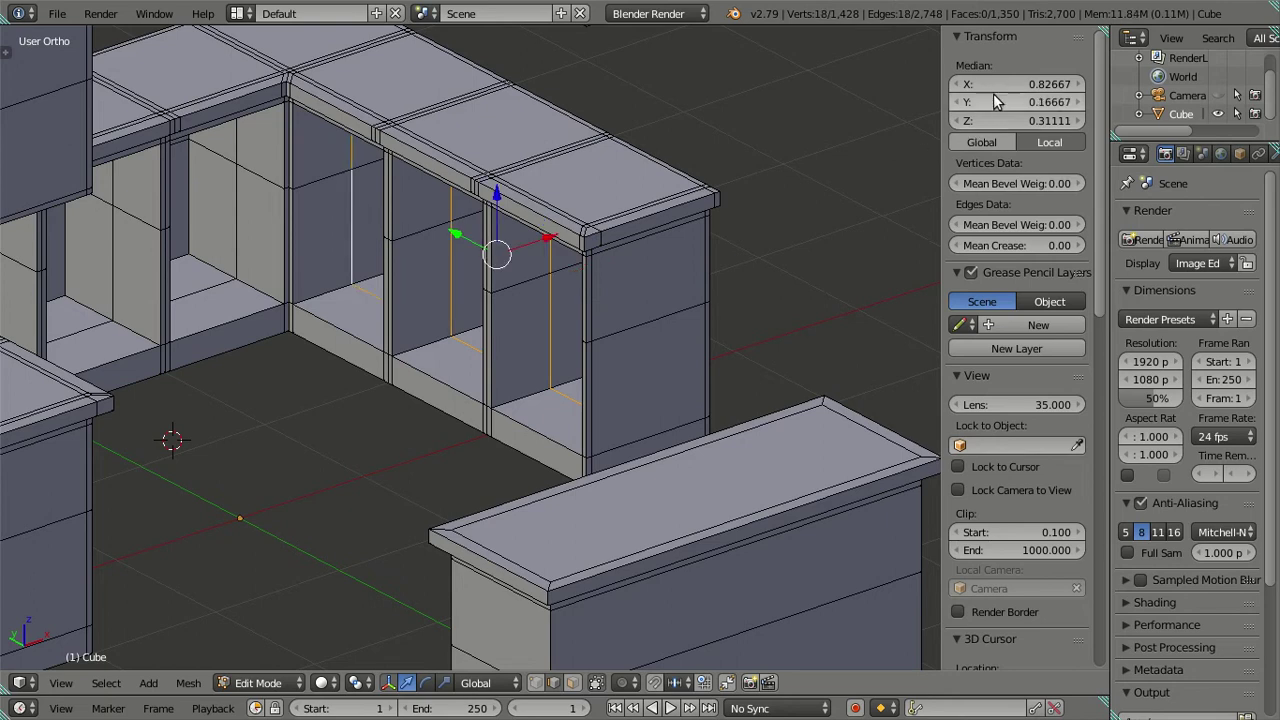
pyautogui.press('a')
pyautogui.scroll(3, 625, 324)
pyautogui.moveTo(625, 324)
pyautogui.mouseDown(button='middle')
pyautogui.moveTo(460, 332)
pyautogui.moveTo(598, 346)
pyautogui.mouseUp(button='middle')
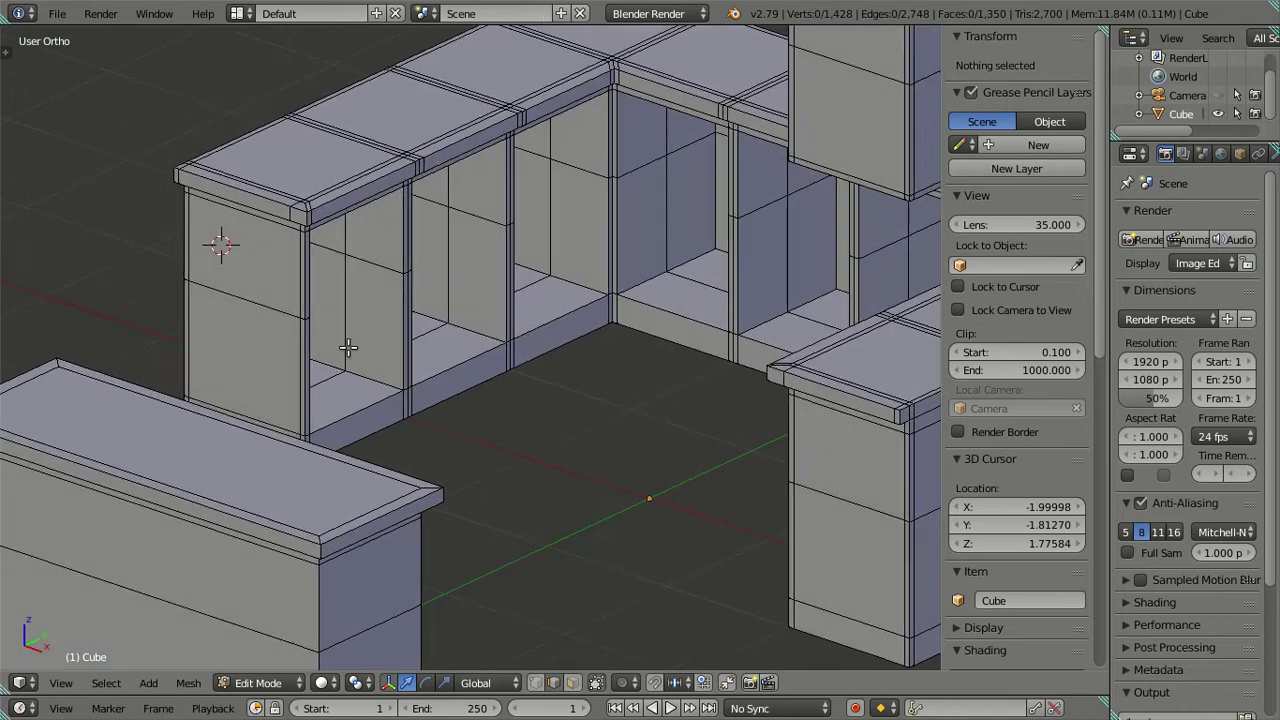
pyautogui.scroll(2, 349, 349)
# Slide three vertical edge loops in the far run's openings to X -0.68
pyautogui.rightClick(262, 349)
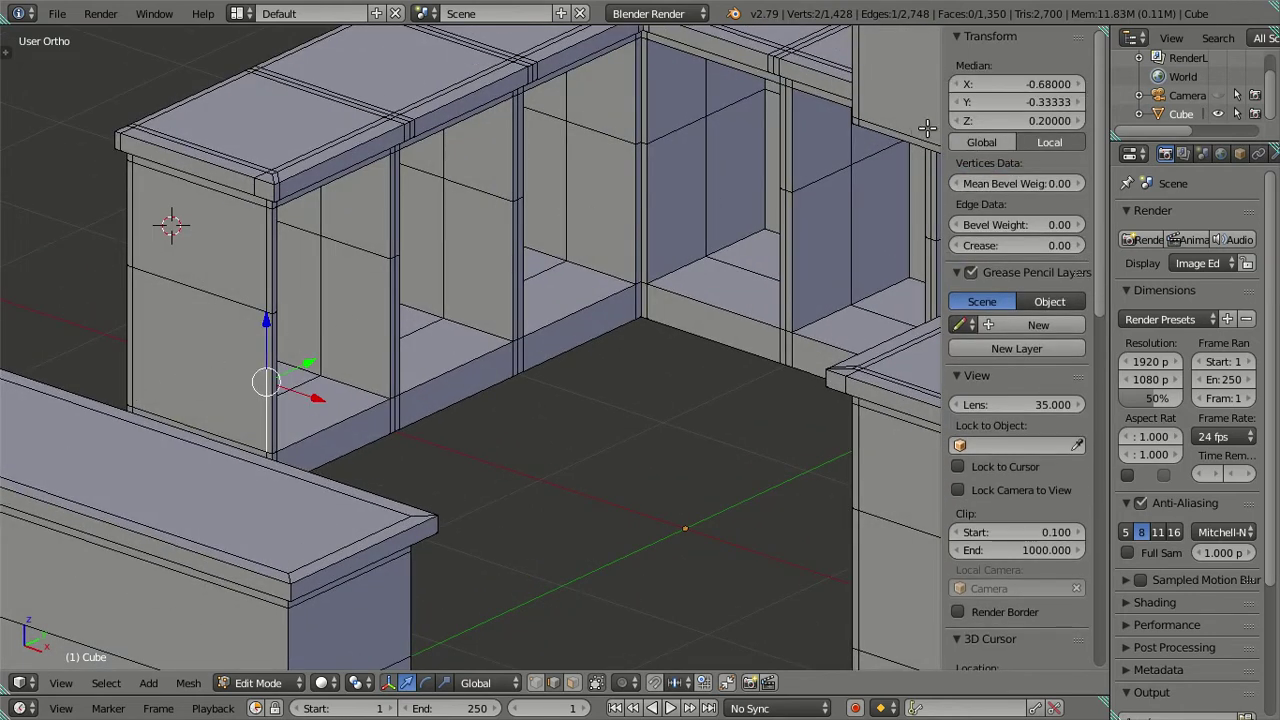
pyautogui.press('a')
pyautogui.keyDown('alt'); pyautogui.rightClick(330, 300); pyautogui.keyUp('alt')
pyautogui.keyDown('alt'); pyautogui.keyDown('shift'); pyautogui.rightClick(443, 250); pyautogui.keyUp('shift'); pyautogui.keyUp('alt')
pyautogui.keyDown('alt'); pyautogui.keyDown('shift'); pyautogui.rightClick(593, 217); pyautogui.keyUp('shift'); pyautogui.keyUp('alt')
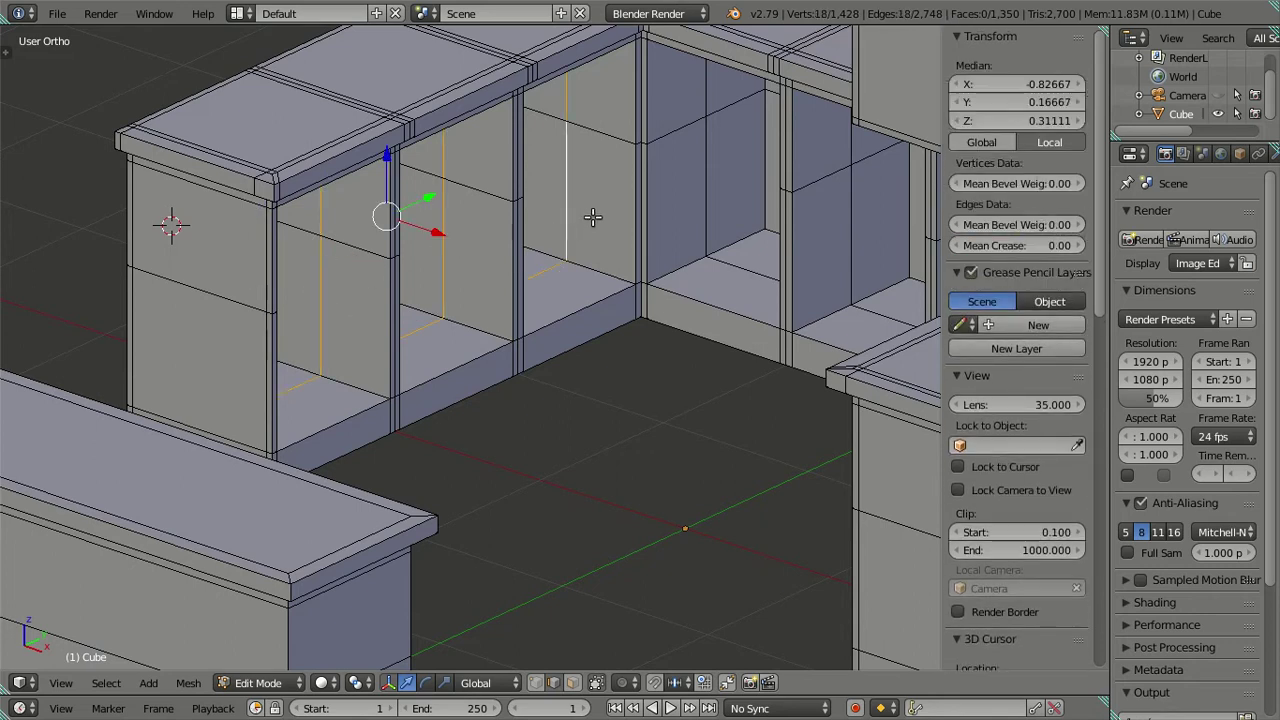
pyautogui.moveTo(1020, 81); pyautogui.dragTo(1040, 81)
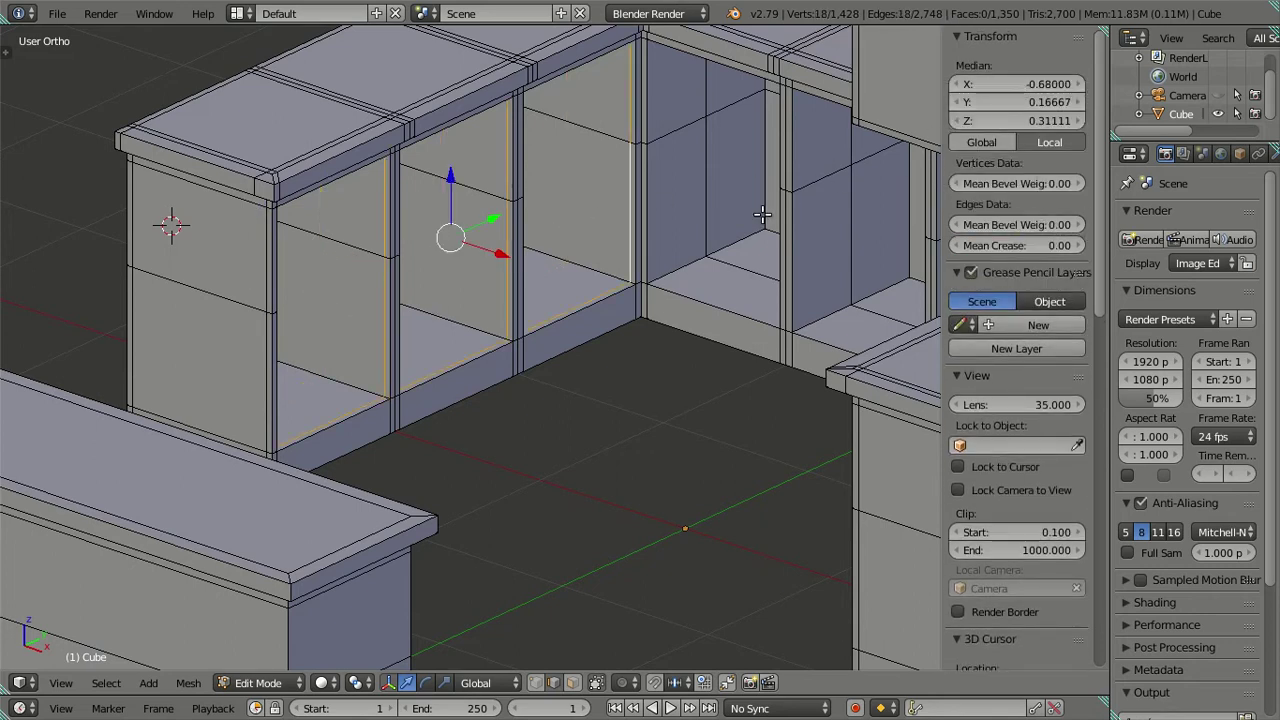
pyautogui.press('a')
pyautogui.moveTo(693, 272)
pyautogui.mouseDown(button='middle')
pyautogui.moveTo(537, 363)
pyautogui.moveTo(555, 384)
pyautogui.mouseUp(button='middle')
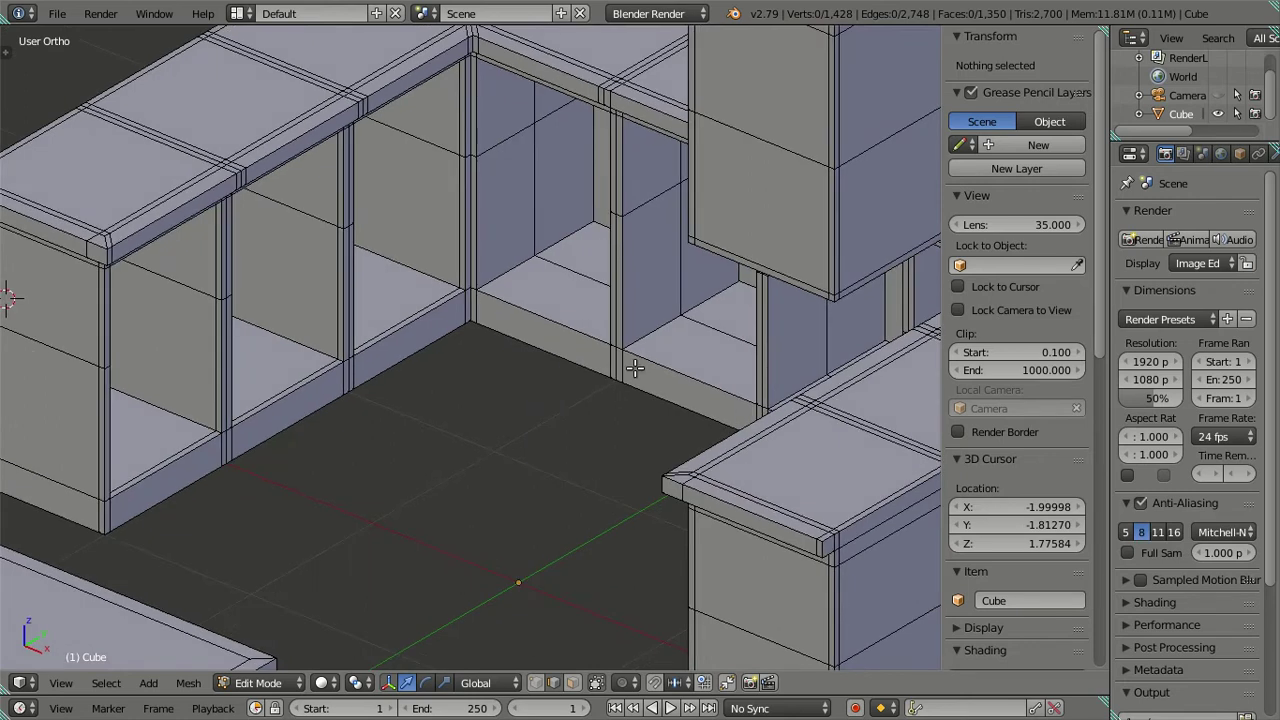
pyautogui.moveTo(636, 369); pyautogui.dragTo(447, 398, button='middle')
# Set a right-run vertical edge to Y 0.68 and select its connected edges
pyautogui.rightClick(845, 380)
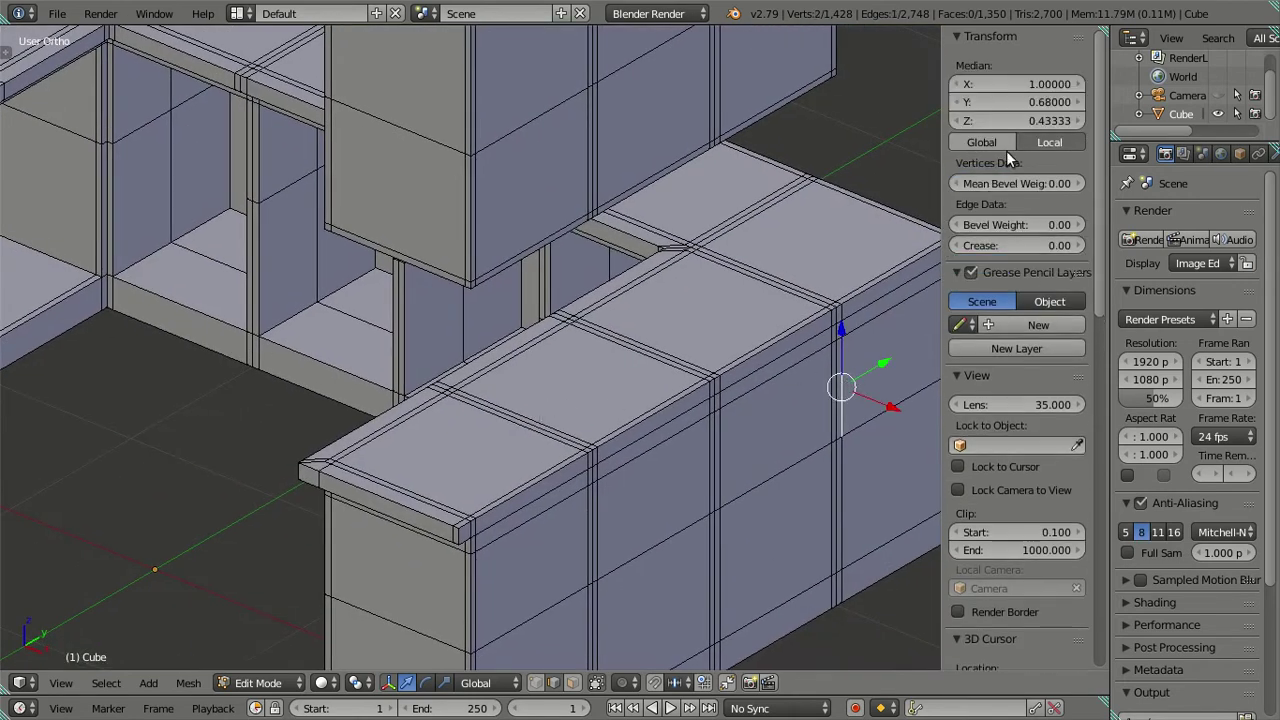
pyautogui.click(1017, 102)
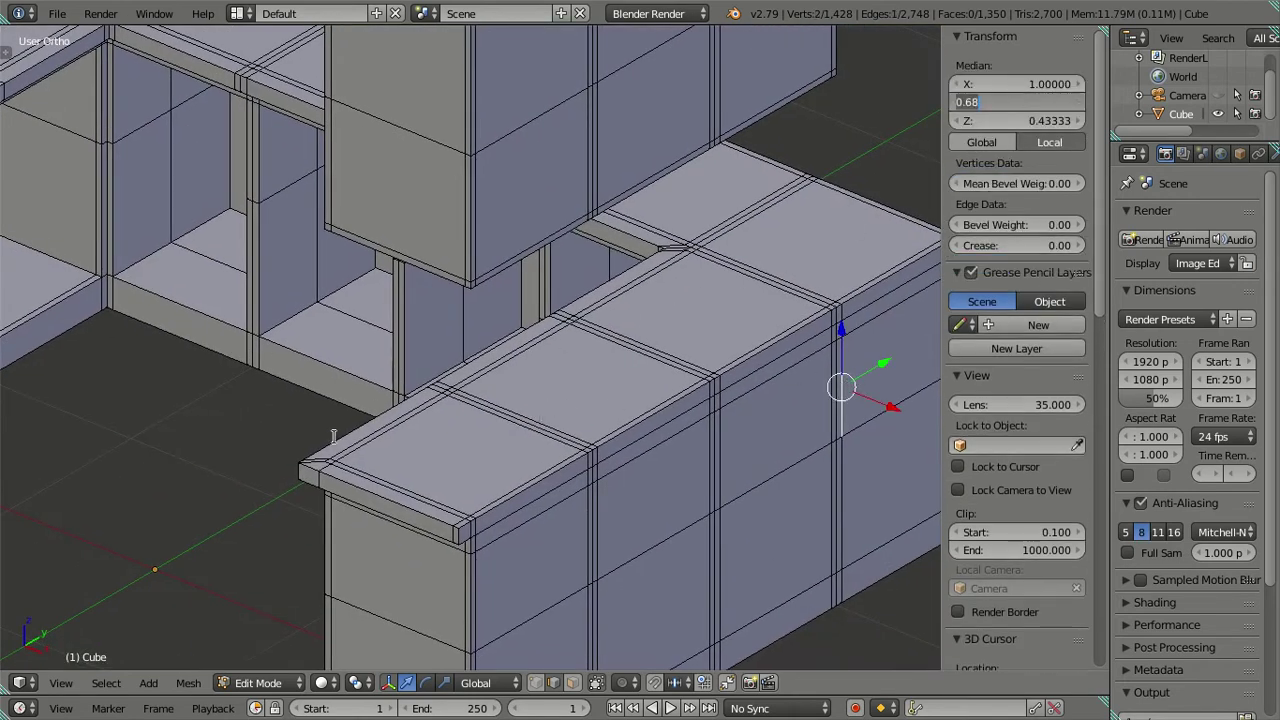
pyautogui.press('Return')
pyautogui.keyDown('ctrl'); pyautogui.rightClick(165, 174); pyautogui.keyUp('ctrl')
pyautogui.keyDown('ctrl'); pyautogui.rightClick(314, 277); pyautogui.keyUp('ctrl')
pyautogui.keyDown('ctrl'); pyautogui.rightClick(463, 310); pyautogui.keyUp('ctrl')
pyautogui.moveTo(466, 300)
pyautogui.mouseDown(button='middle')
pyautogui.moveTo(460, 372)
pyautogui.moveTo(521, 374)
pyautogui.mouseUp(button='middle')
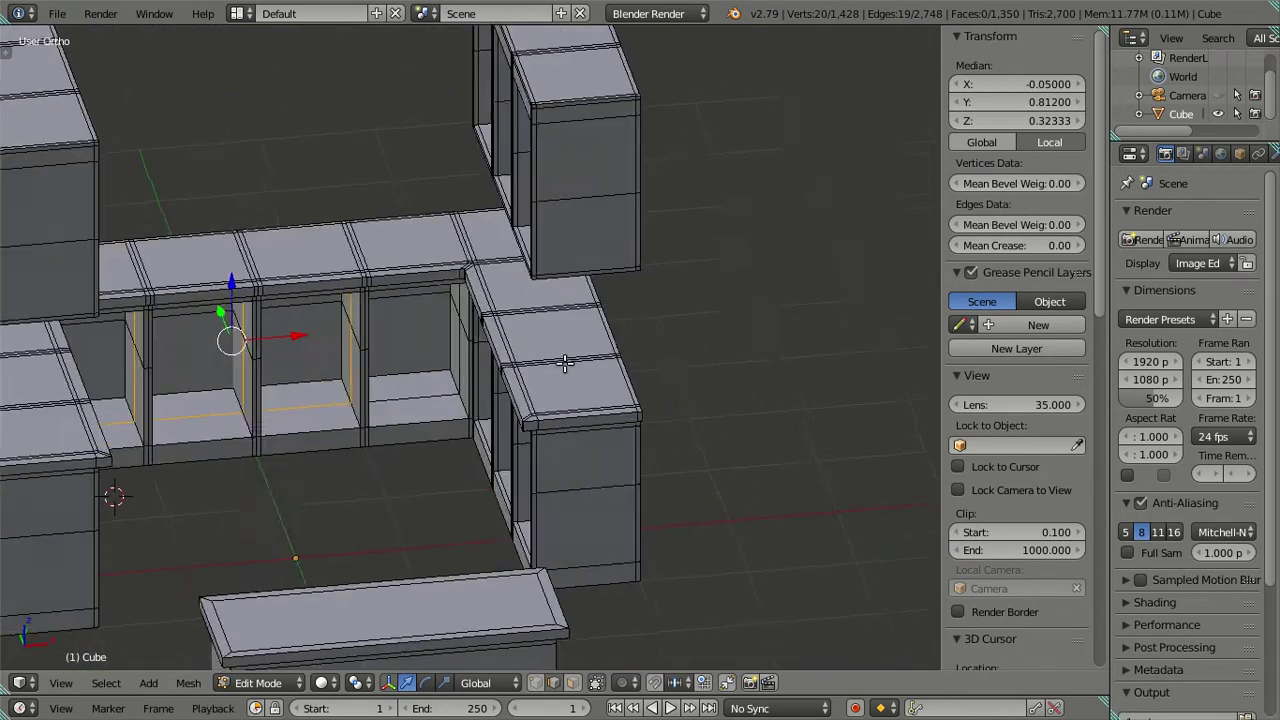
pyautogui.keyDown('ctrl'); pyautogui.rightClick(439, 363); pyautogui.keyUp('ctrl')
pyautogui.moveTo(439, 363); pyautogui.dragTo(455, 423, button='middle')
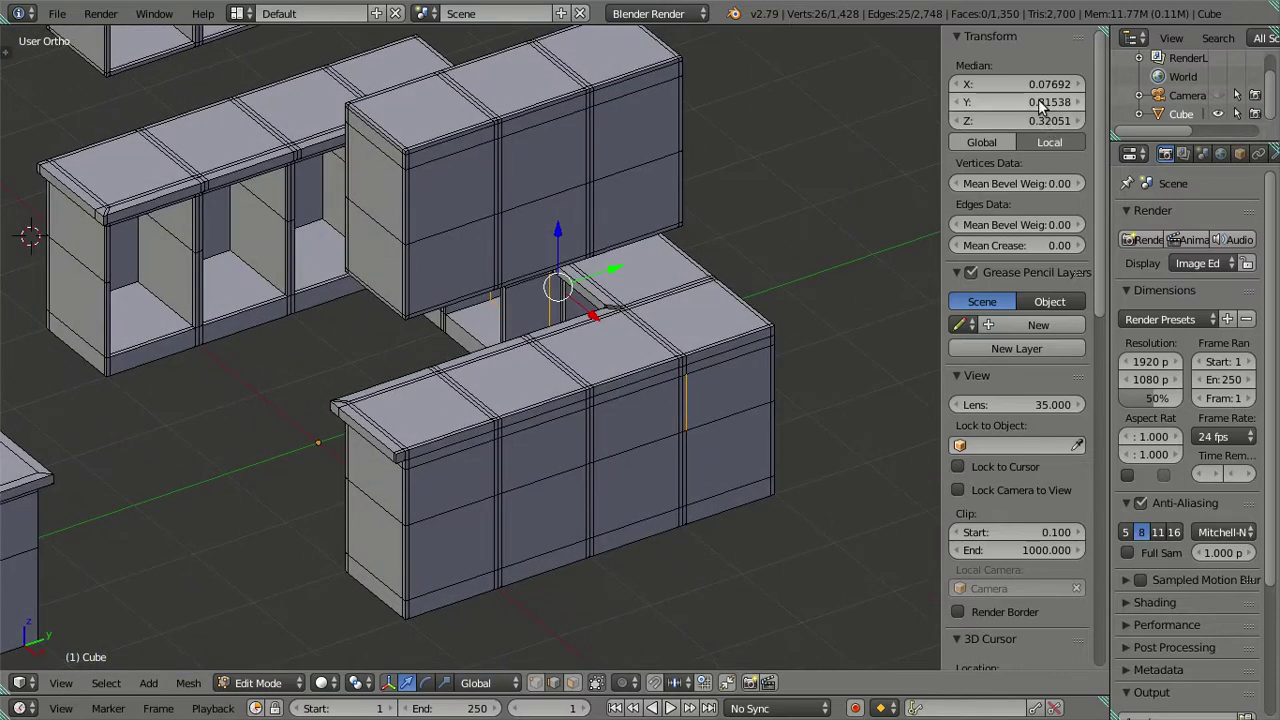
pyautogui.press('a')
# Undo the move that distorted the side face and inspect the cabinets in wireframe
pyautogui.hotkey('ctrl', 'z')
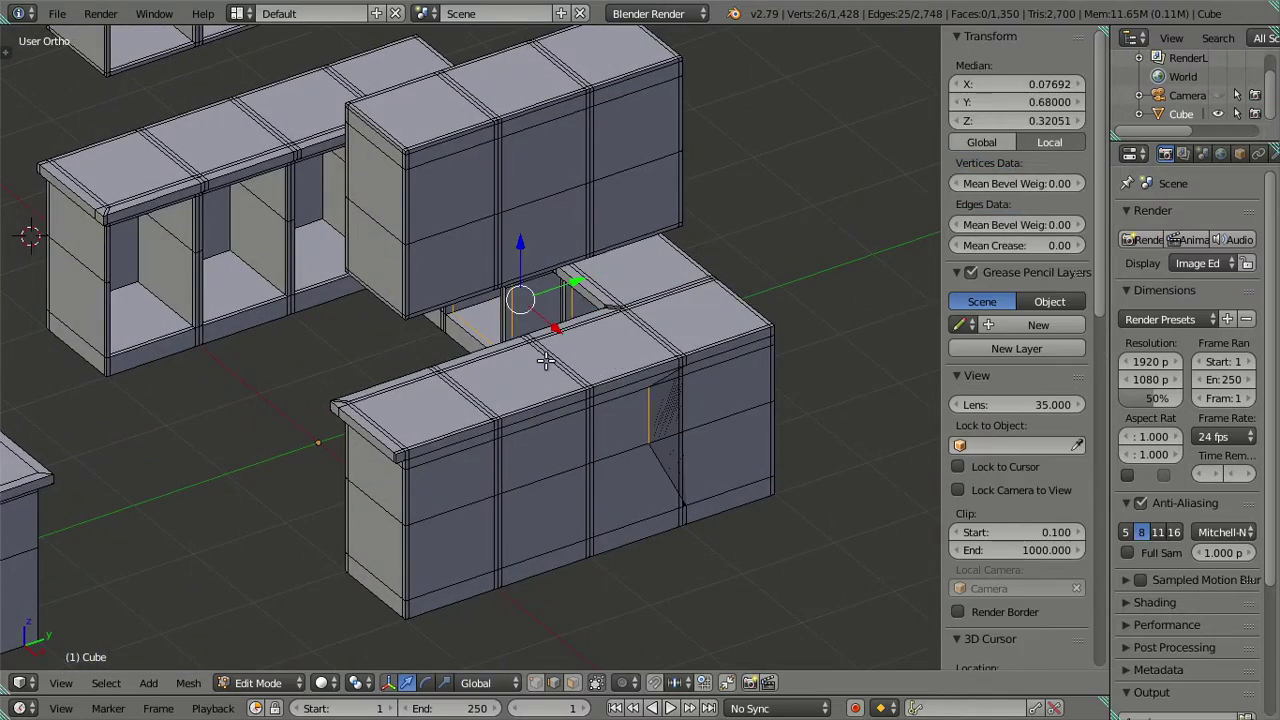
pyautogui.moveTo(640, 367); pyautogui.dragTo(620, 370, button='middle')
pyautogui.hotkey('ctrl', 'z')
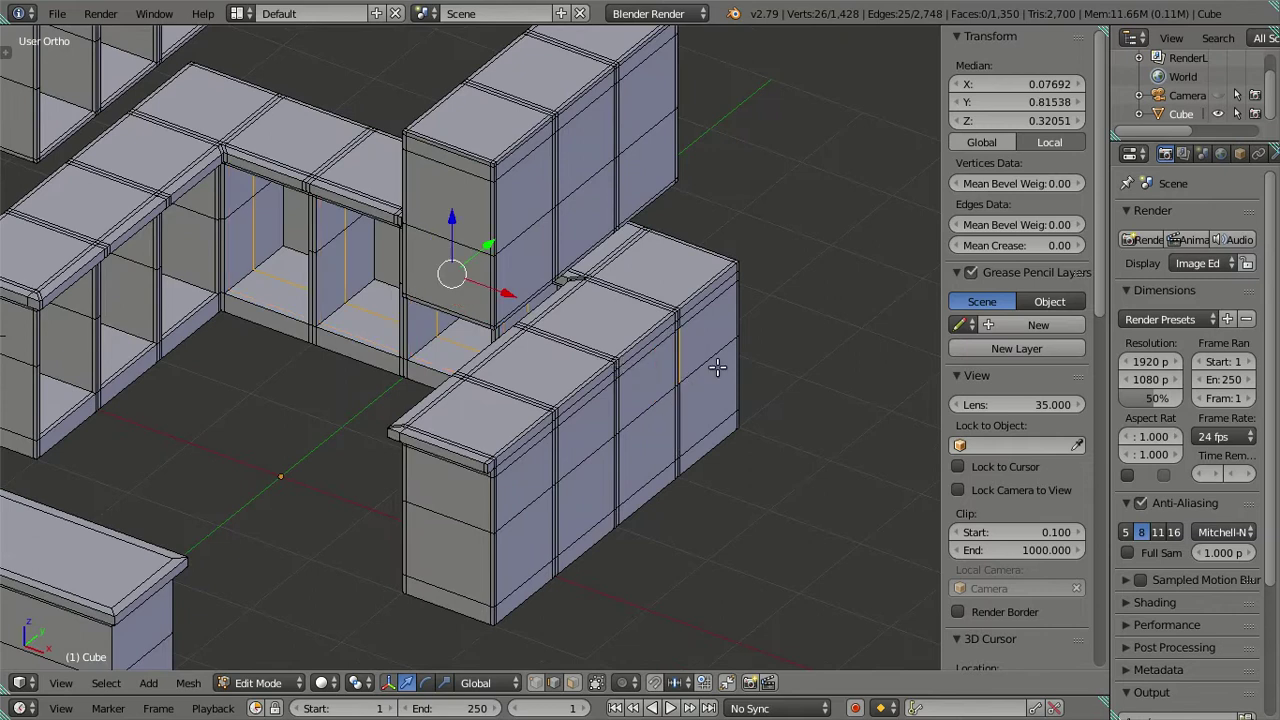
pyautogui.press('z')
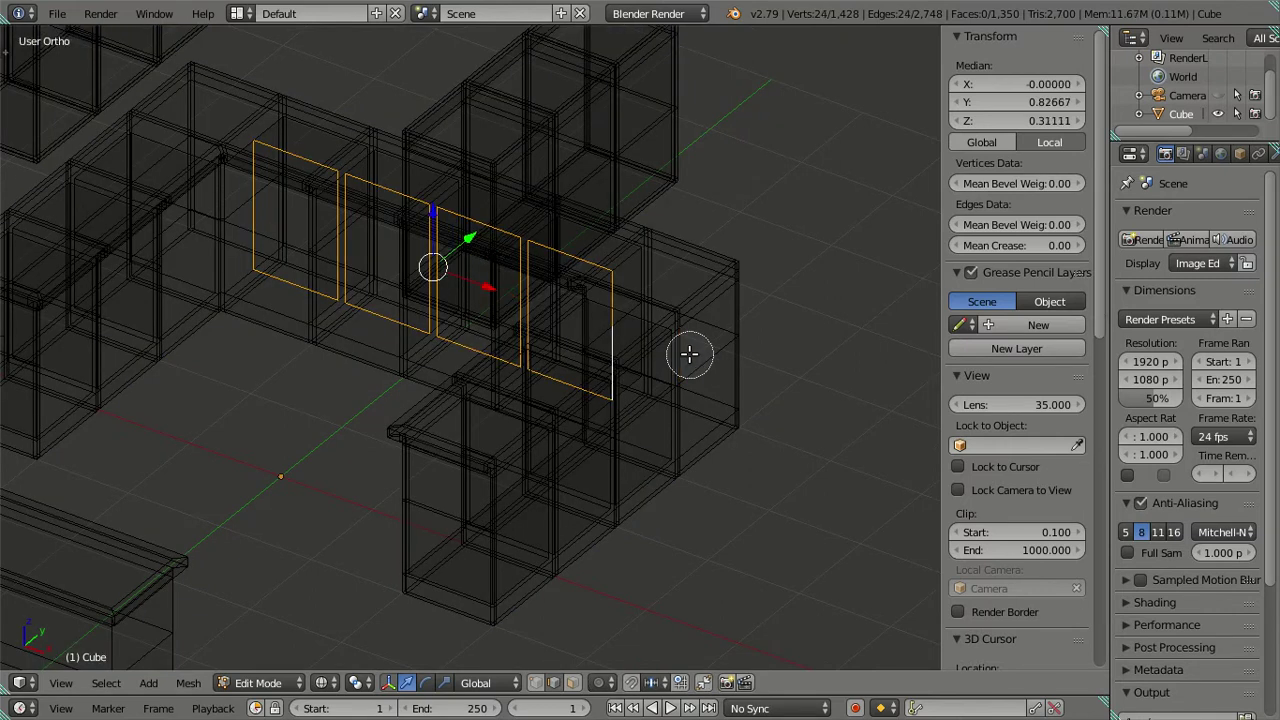
pyautogui.press('z')
pyautogui.moveTo(663, 349); pyautogui.dragTo(826, 126, button='middle')
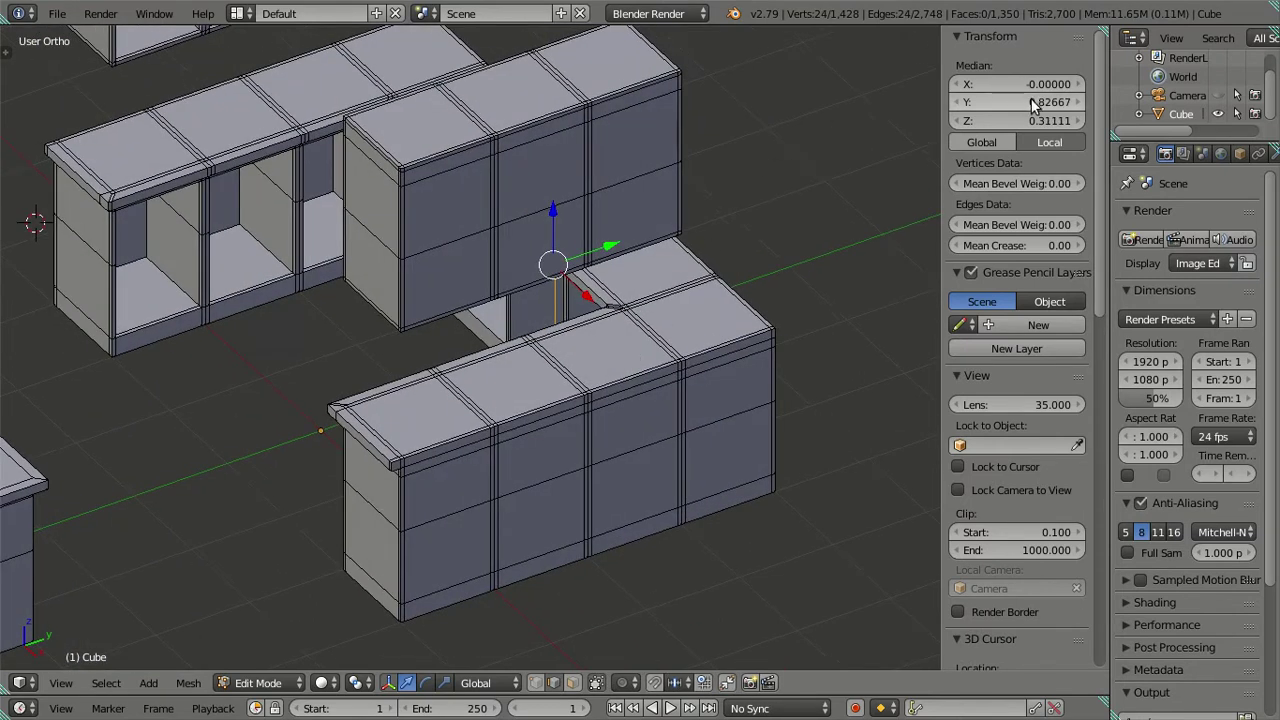
pyautogui.press('a')
pyautogui.moveTo(472, 288)
pyautogui.mouseDown(button='middle')
pyautogui.moveTo(624, 284)
pyautogui.moveTo(551, 229)
pyautogui.moveTo(506, 240)
pyautogui.moveTo(518, 256)
pyautogui.moveTo(489, 257)
pyautogui.mouseUp(button='middle')
pyautogui.moveTo(340, 329)
pyautogui.mouseDown(button='middle')
pyautogui.moveTo(409, 337)
pyautogui.moveTo(391, 374)
pyautogui.moveTo(399, 452)
pyautogui.mouseUp(button='middle')
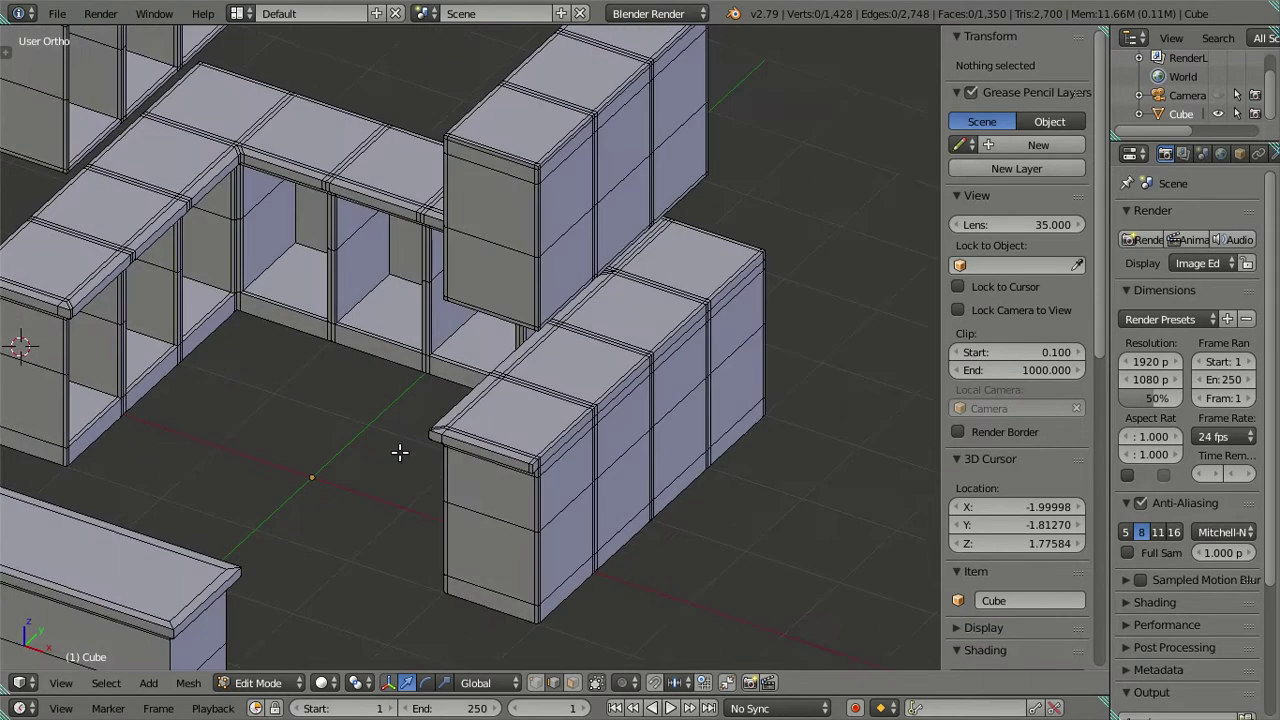
pyautogui.scroll(2, 292, 367)
pyautogui.moveTo(286, 348)
pyautogui.mouseDown(button='middle')
pyautogui.moveTo(689, 298)
pyautogui.moveTo(653, 291)
pyautogui.mouseUp(button='middle')
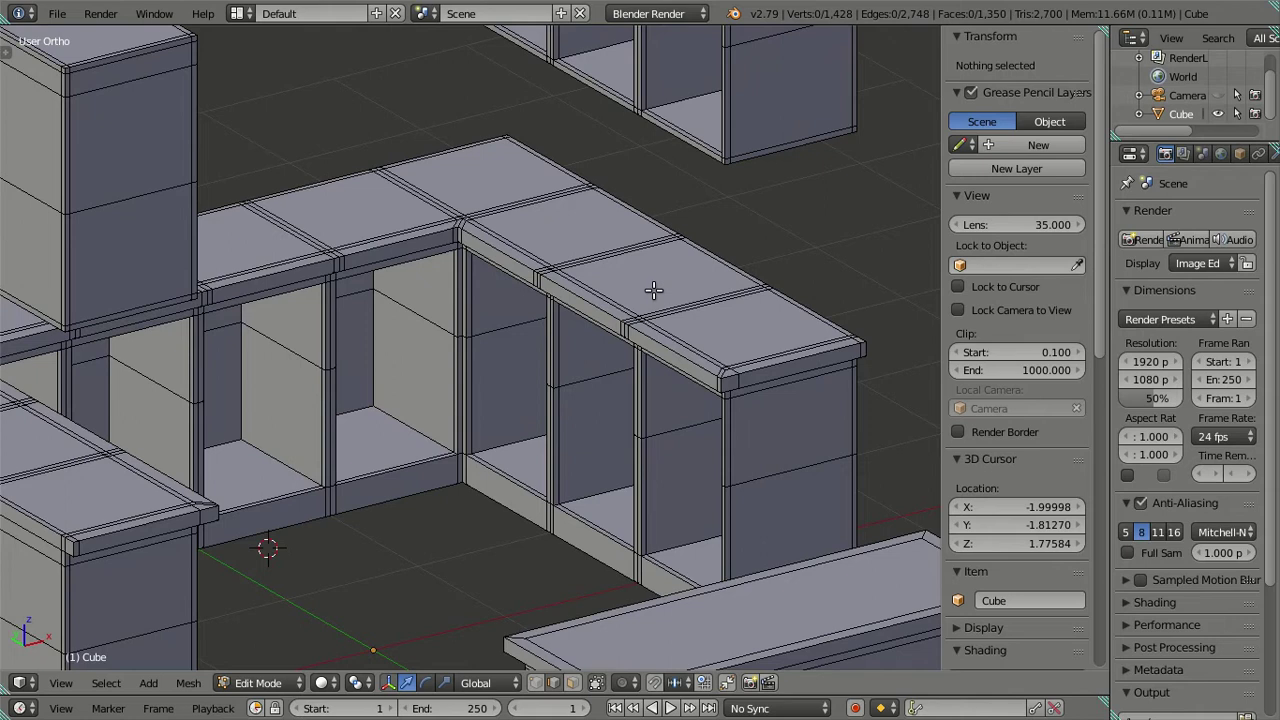
pyautogui.keyDown('shift'); pyautogui.scroll(-1, 517, 286); pyautogui.keyUp('shift')
pyautogui.keyDown('shift'); pyautogui.scroll(-1, 505, 290); pyautogui.keyUp('shift')
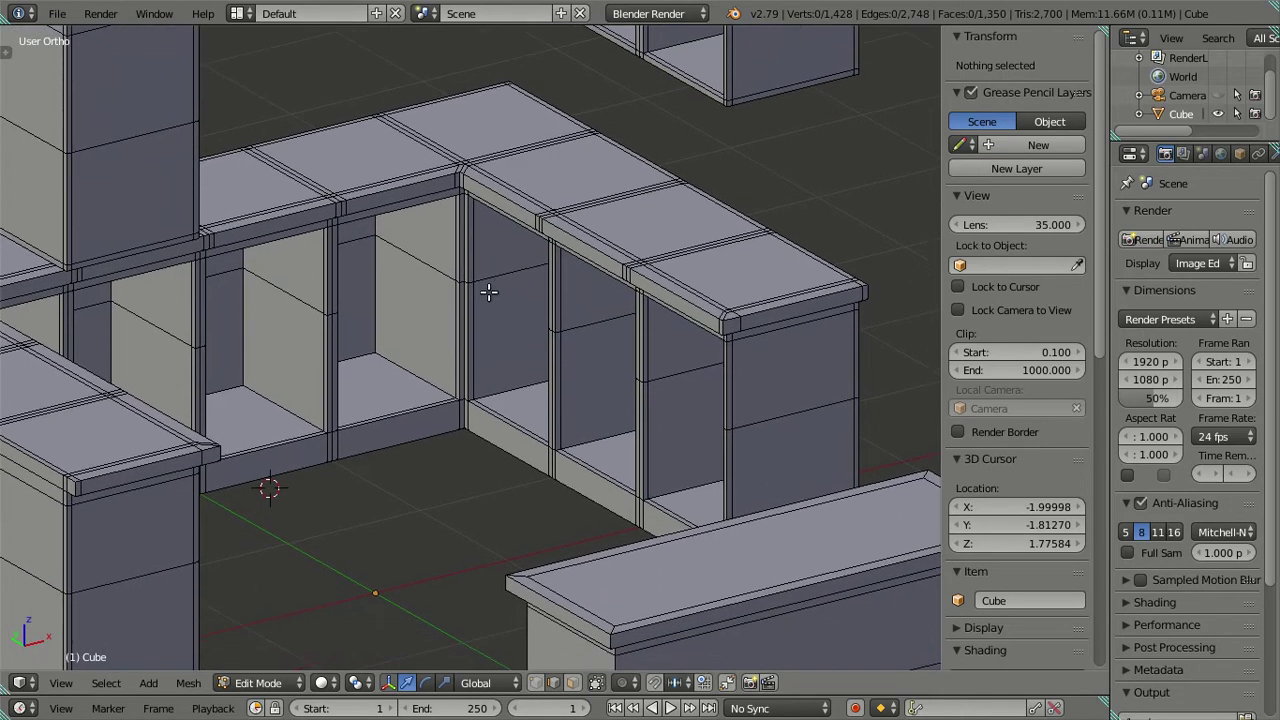
pyautogui.moveTo(382, 350)
pyautogui.mouseDown(button='middle')
pyautogui.moveTo(371, 274)
pyautogui.moveTo(397, 363)
pyautogui.moveTo(359, 357)
pyautogui.moveTo(375, 365)
pyautogui.mouseUp(button='middle')
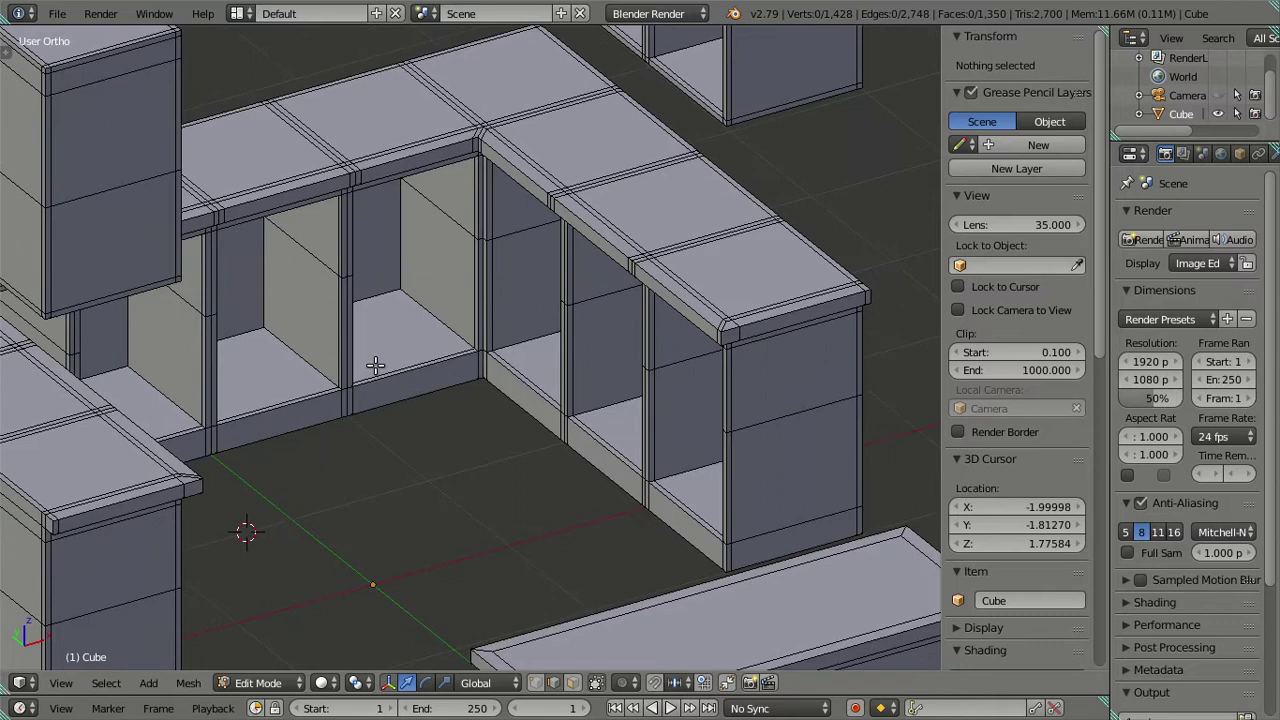
pyautogui.moveTo(375, 365); pyautogui.dragTo(372, 365, button='middle')
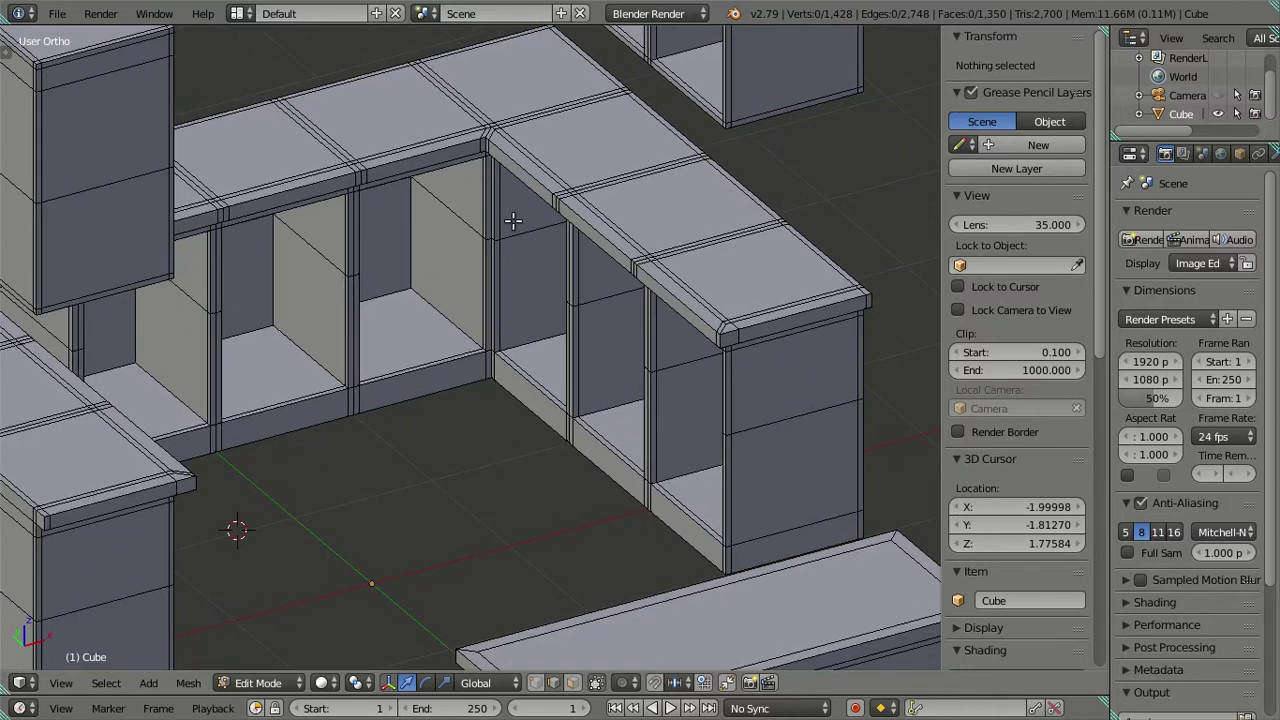
pyautogui.rightClick(574, 73)
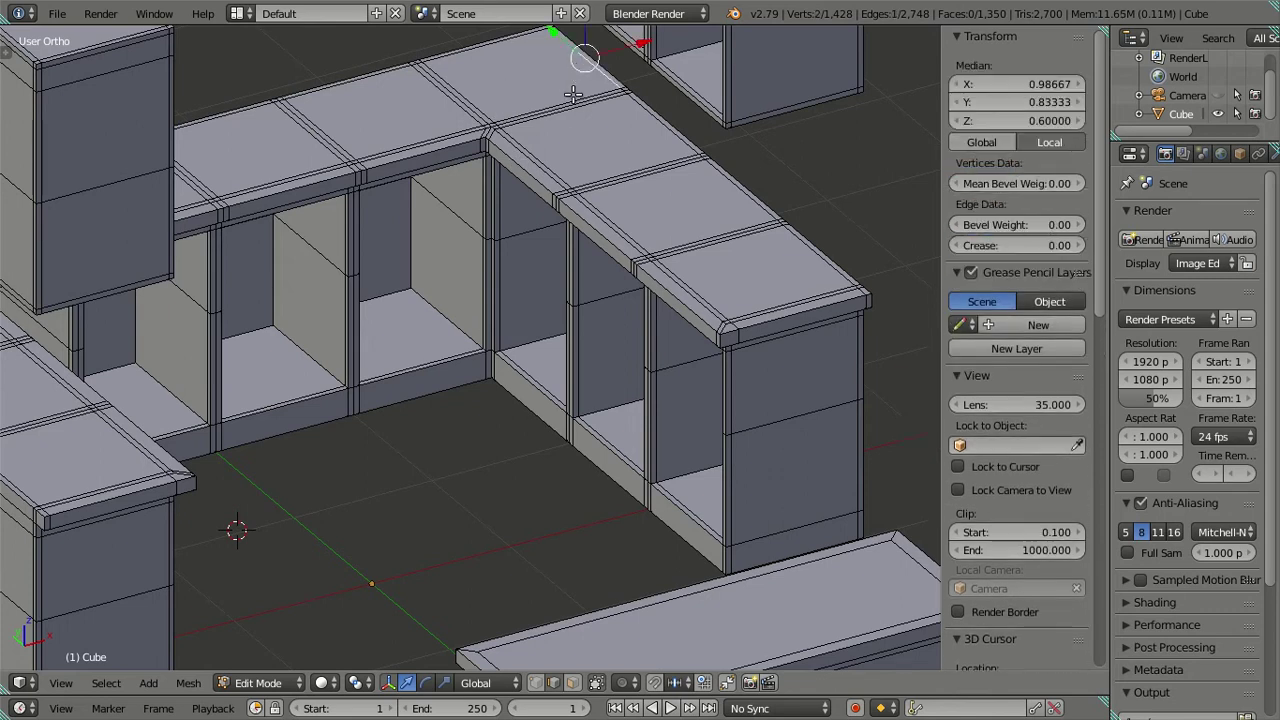
pyautogui.click(1006, 102)
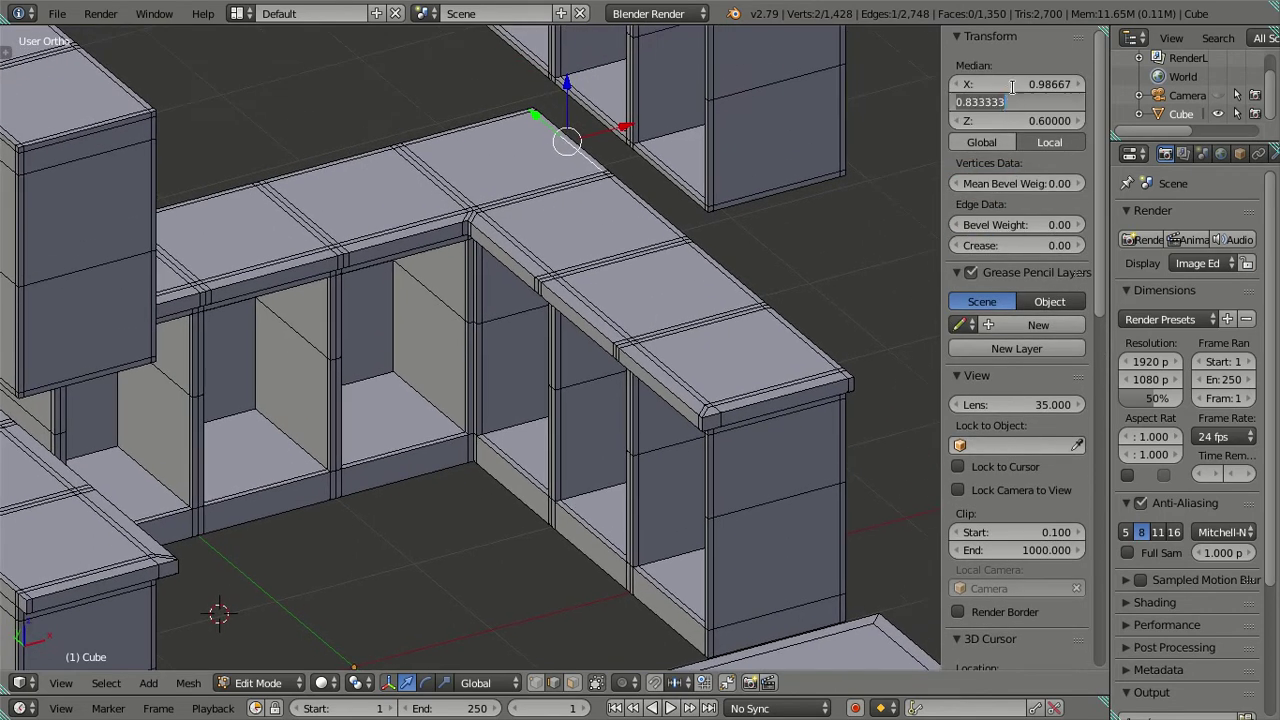
pyautogui.click(1012, 84)
pyautogui.press('Escape')
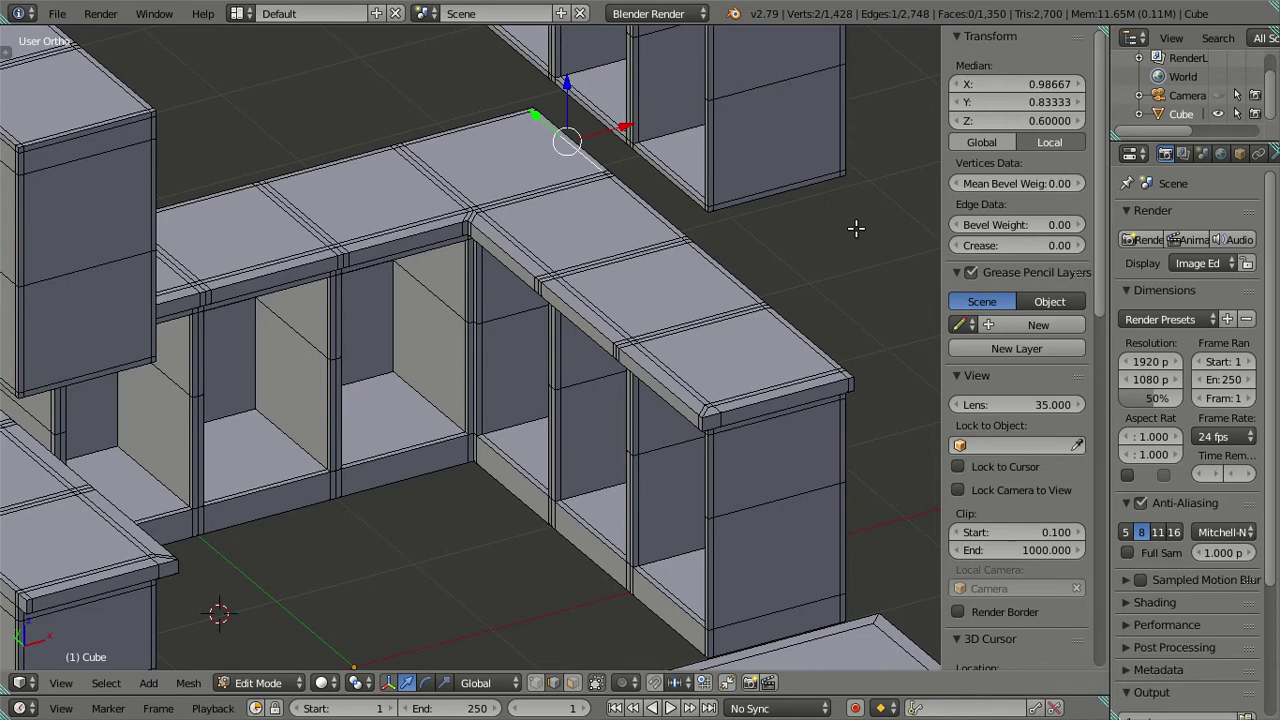
pyautogui.press('a')
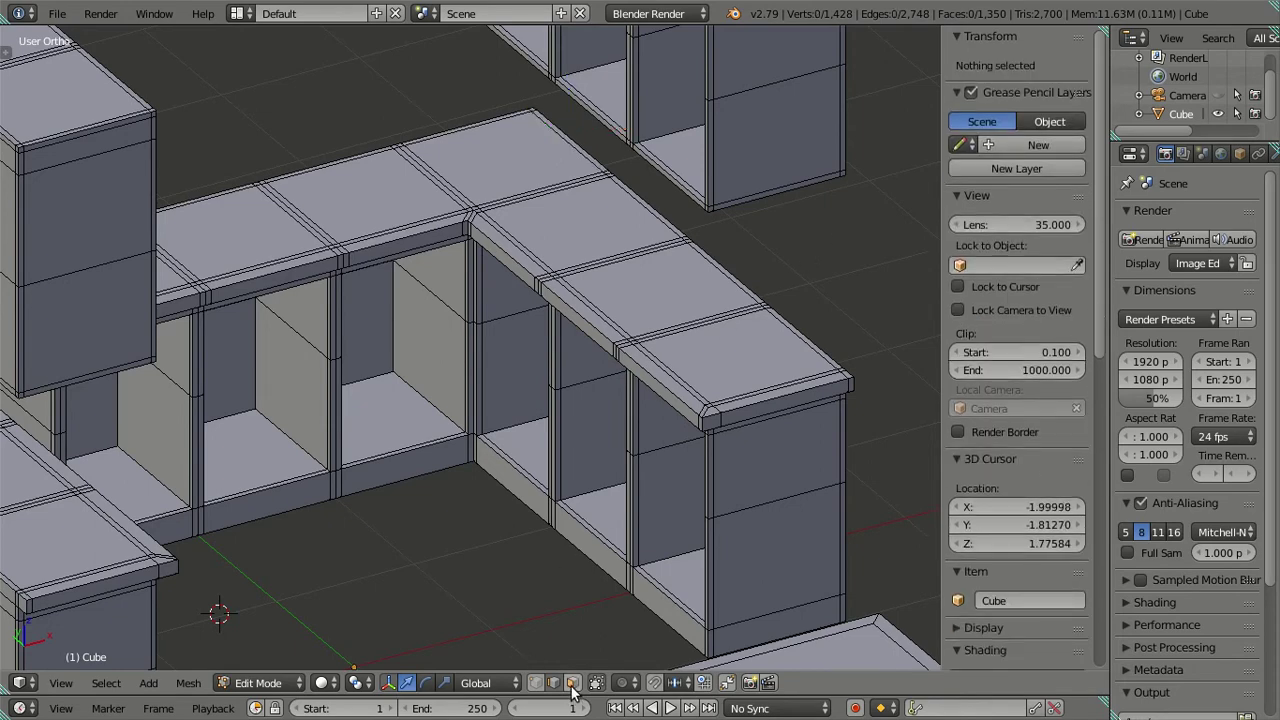
# Cut a horizontal edge loop along the bottom of the cabinet run
pyautogui.moveTo(575, 504)
pyautogui.mouseDown(button='middle')
pyautogui.moveTo(562, 459)
pyautogui.moveTo(581, 490)
pyautogui.mouseUp(button='middle')
pyautogui.moveTo(427, 340)
pyautogui.mouseDown(button='middle')
pyautogui.moveTo(608, 477)
pyautogui.moveTo(646, 470)
pyautogui.moveTo(626, 466)
pyautogui.moveTo(586, 380)
pyautogui.mouseUp(button='middle')
pyautogui.scroll(2, 586, 363)
pyautogui.scroll(2, 684, 389)
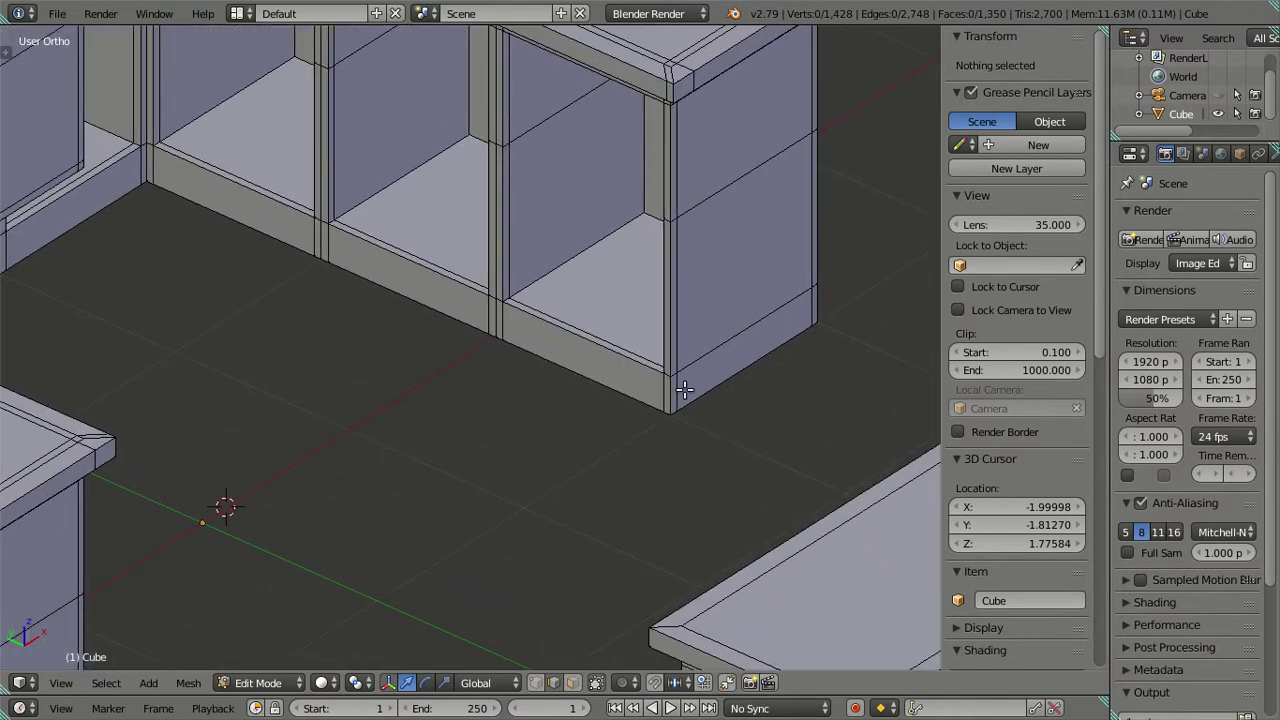
pyautogui.hotkey('ctrl', 'r')
pyautogui.click(684, 389)
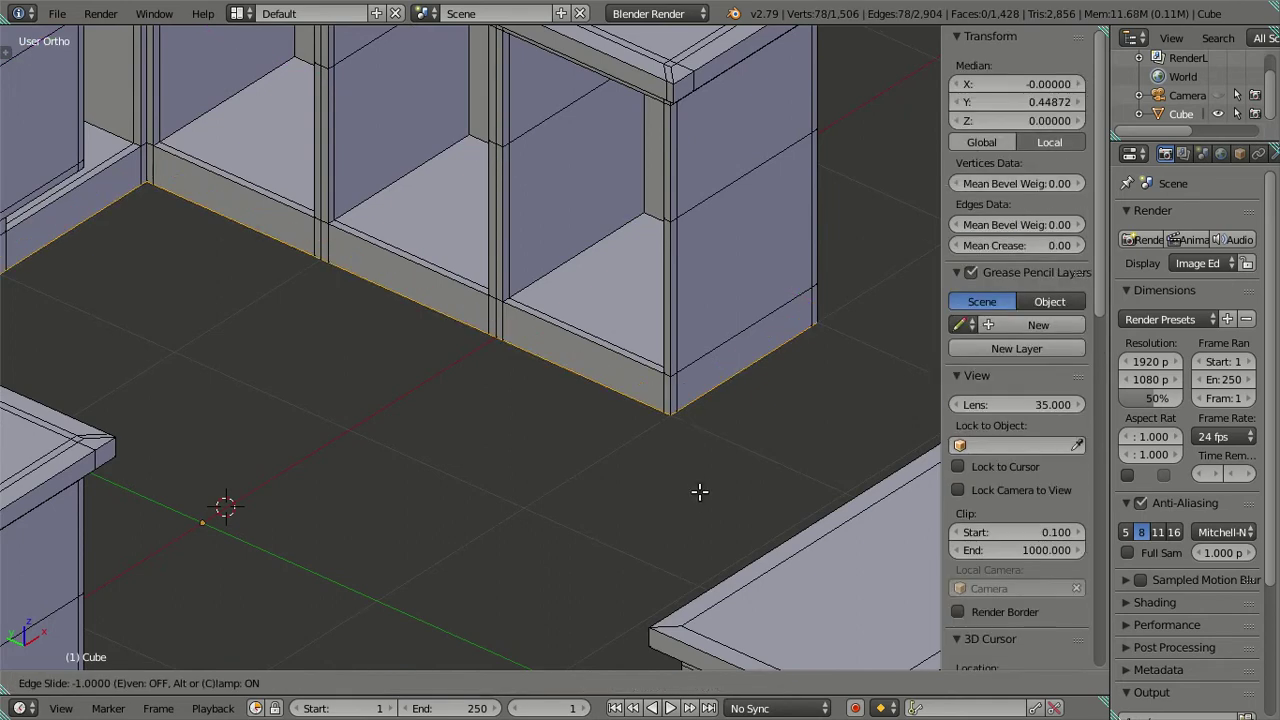
pyautogui.rightClick(505, 401)
# Keep the new base loop at floor level with a zero Z move, then deselect
pyautogui.moveTo(517, 360); pyautogui.dragTo(232, 292, button='middle')
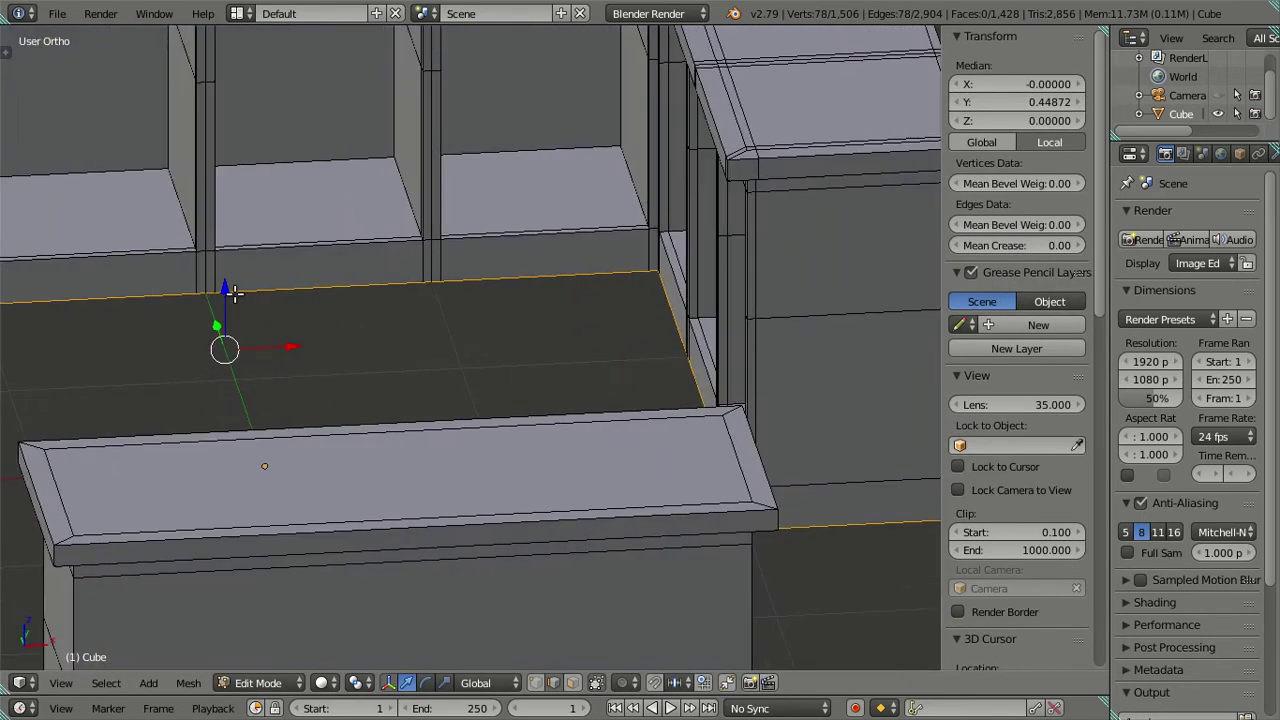
pyautogui.press('g')
pyautogui.press('z')
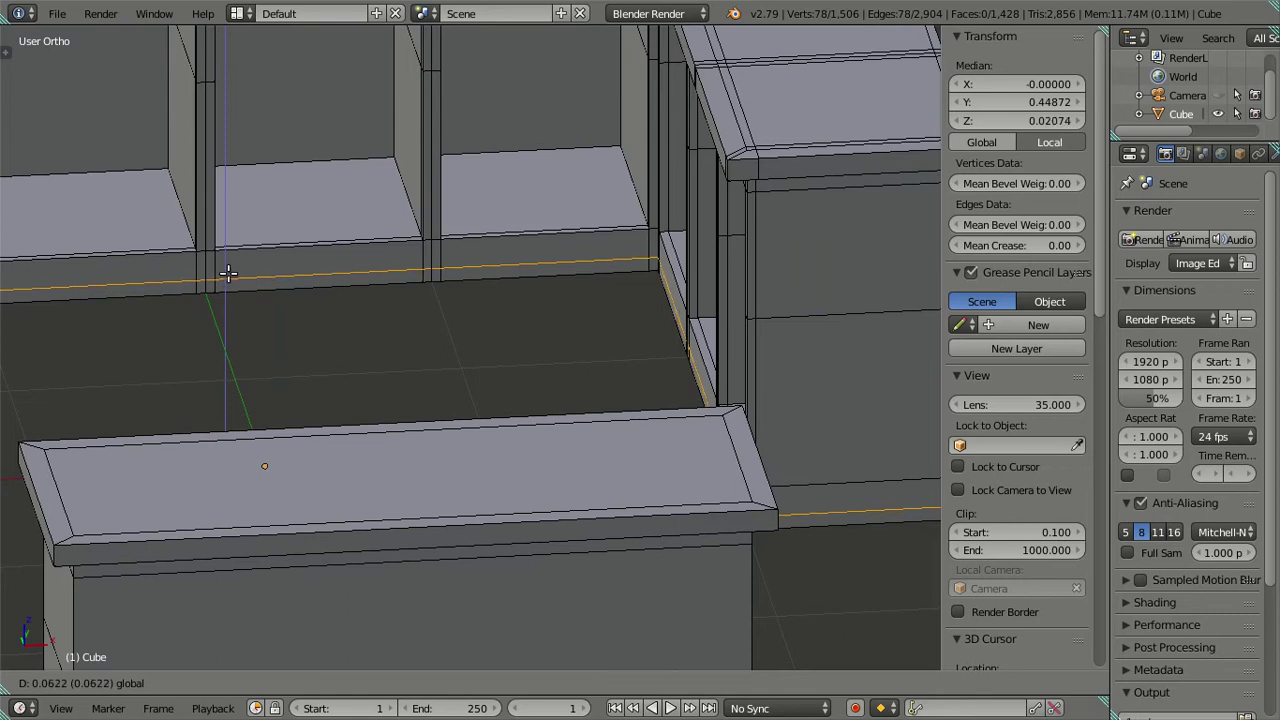
pyautogui.press('BackSpace')
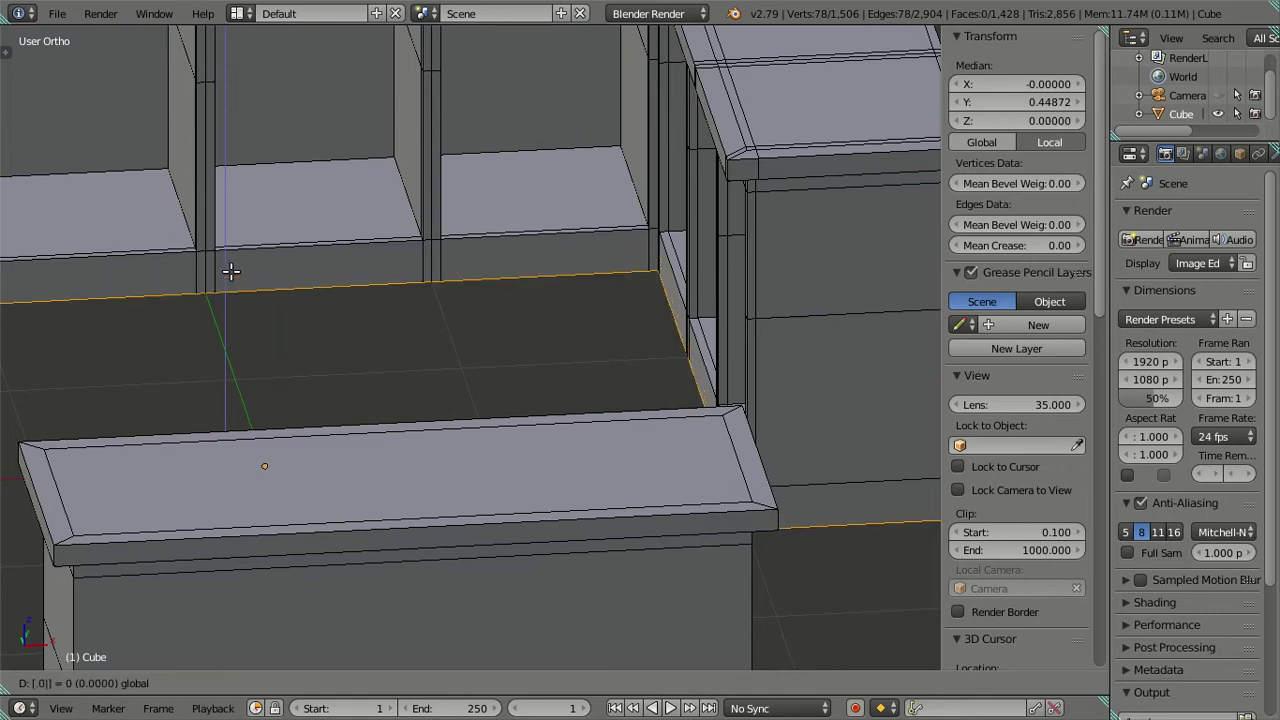
pyautogui.press('Escape')
pyautogui.moveTo(230, 271); pyautogui.dragTo(443, 294, button='middle')
pyautogui.press('a')
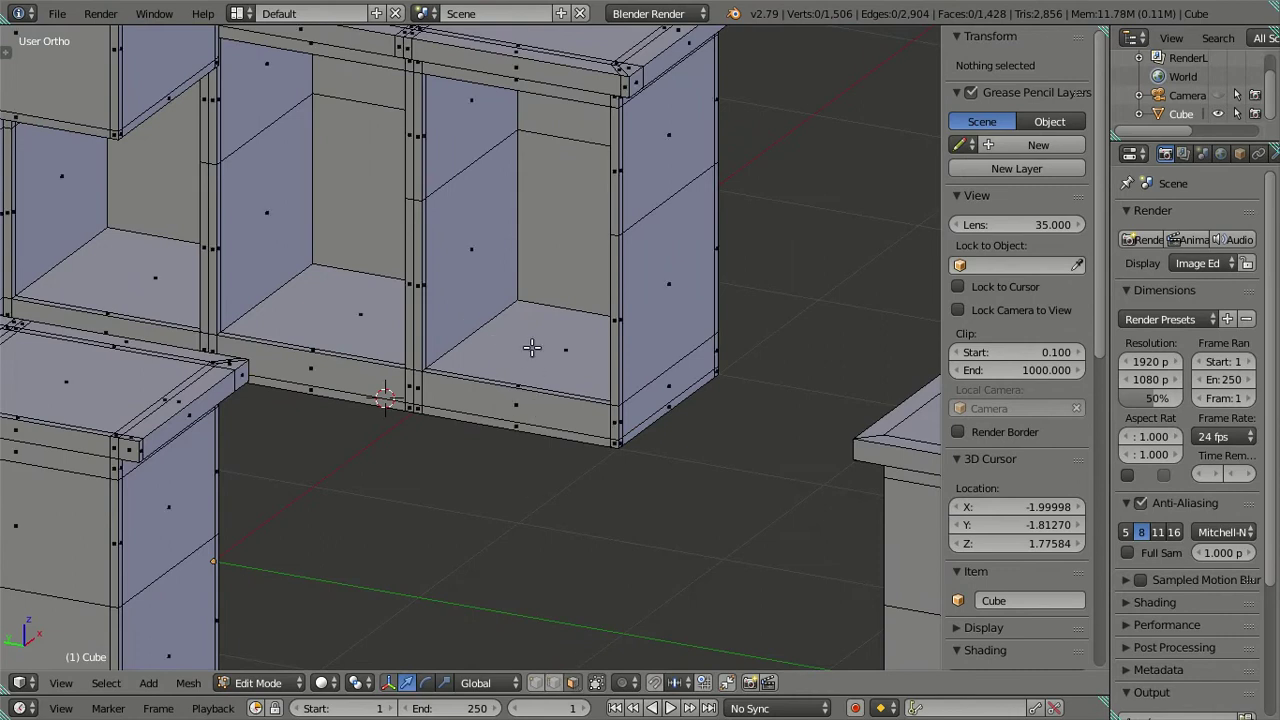
# Select the ten open compartment floor faces across the cabinets
pyautogui.click(531, 347)
pyautogui.keyDown('shift'); pyautogui.click(308, 303); pyautogui.keyUp('shift')
pyautogui.keyDown('shift'); pyautogui.click(146, 283); pyautogui.keyUp('shift')
pyautogui.moveTo(370, 335)
pyautogui.keyDown('shift'); pyautogui.mouseDown(button='middle')
pyautogui.moveTo(686, 343)
pyautogui.moveTo(557, 347)
pyautogui.mouseUp(button='middle'); pyautogui.keyUp('shift')
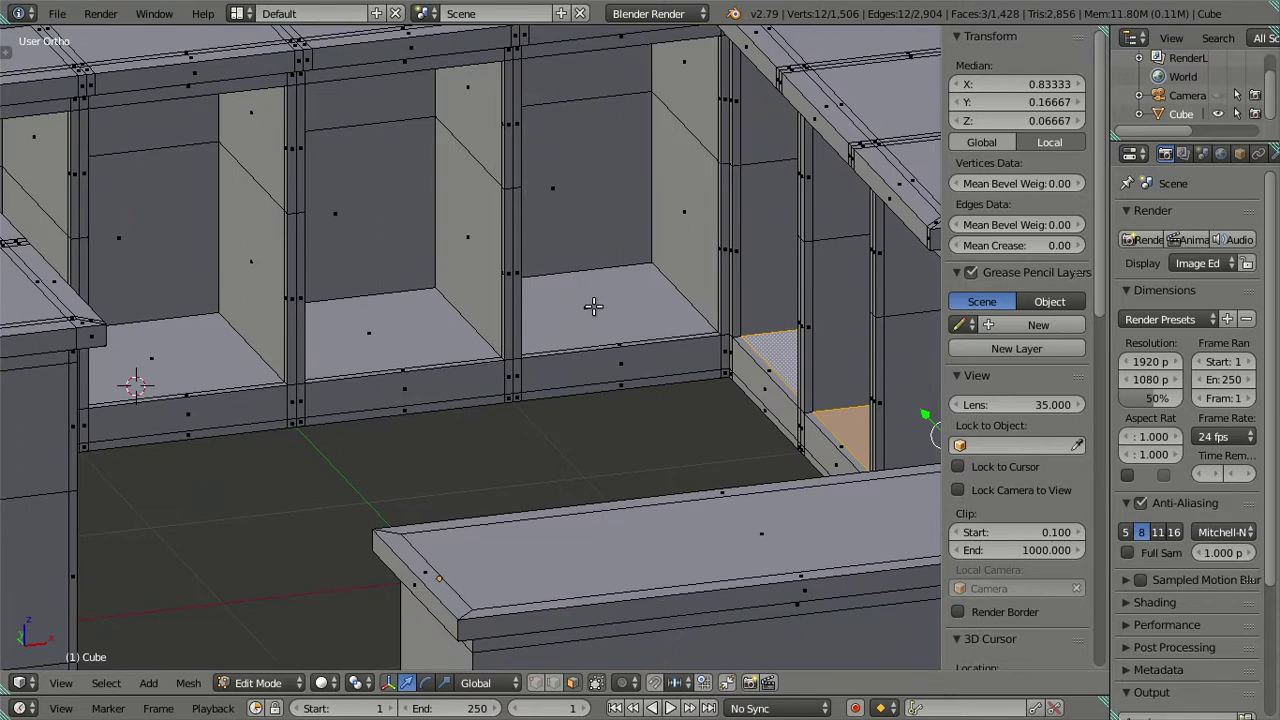
pyautogui.keyDown('shift'); pyautogui.click(588, 303); pyautogui.keyUp('shift')
pyautogui.keyDown('shift'); pyautogui.click(394, 326); pyautogui.keyUp('shift')
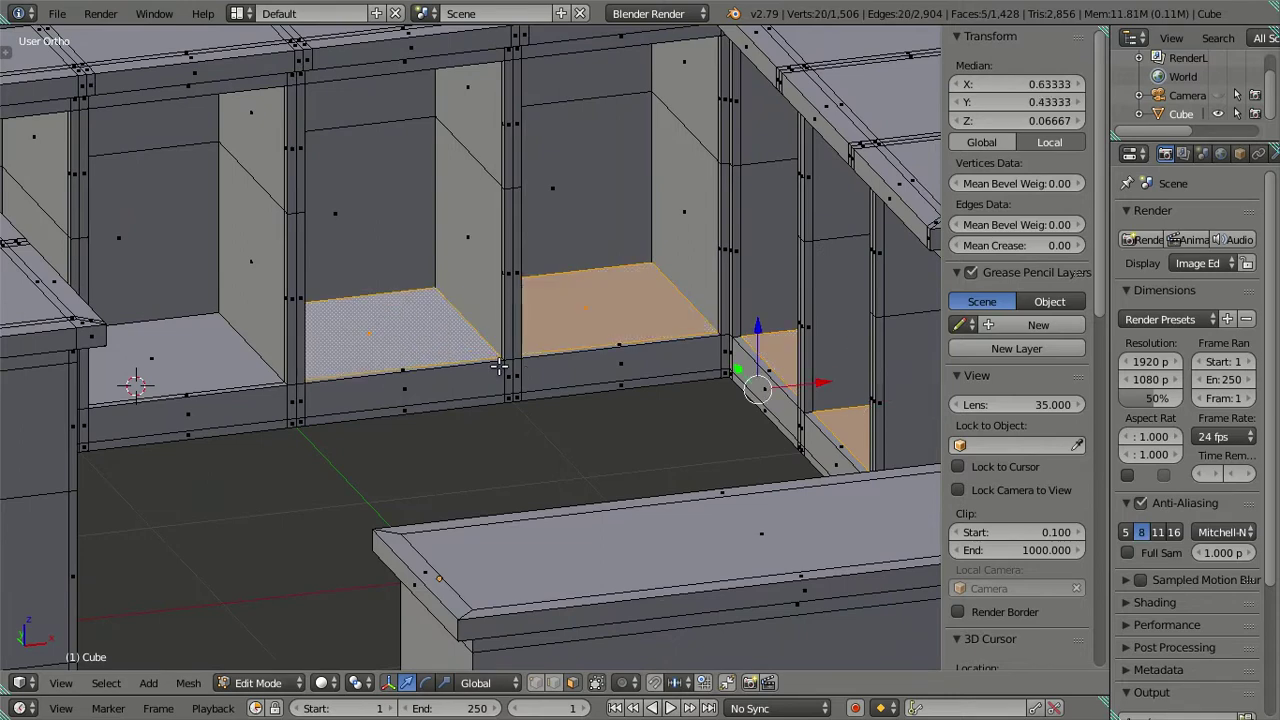
pyautogui.moveTo(514, 392); pyautogui.dragTo(466, 297, button='middle')
pyautogui.keyDown('shift'); pyautogui.click(466, 297); pyautogui.keyUp('shift')
pyautogui.keyDown('shift'); pyautogui.click(257, 269); pyautogui.keyUp('shift')
pyautogui.moveTo(324, 329)
pyautogui.mouseDown(button='middle')
pyautogui.moveTo(186, 337)
pyautogui.moveTo(350, 278)
pyautogui.mouseUp(button='middle')
pyautogui.keyDown('shift'); pyautogui.click(600, 210); pyautogui.keyUp('shift')
pyautogui.keyDown('shift'); pyautogui.click(450, 218); pyautogui.keyUp('shift')
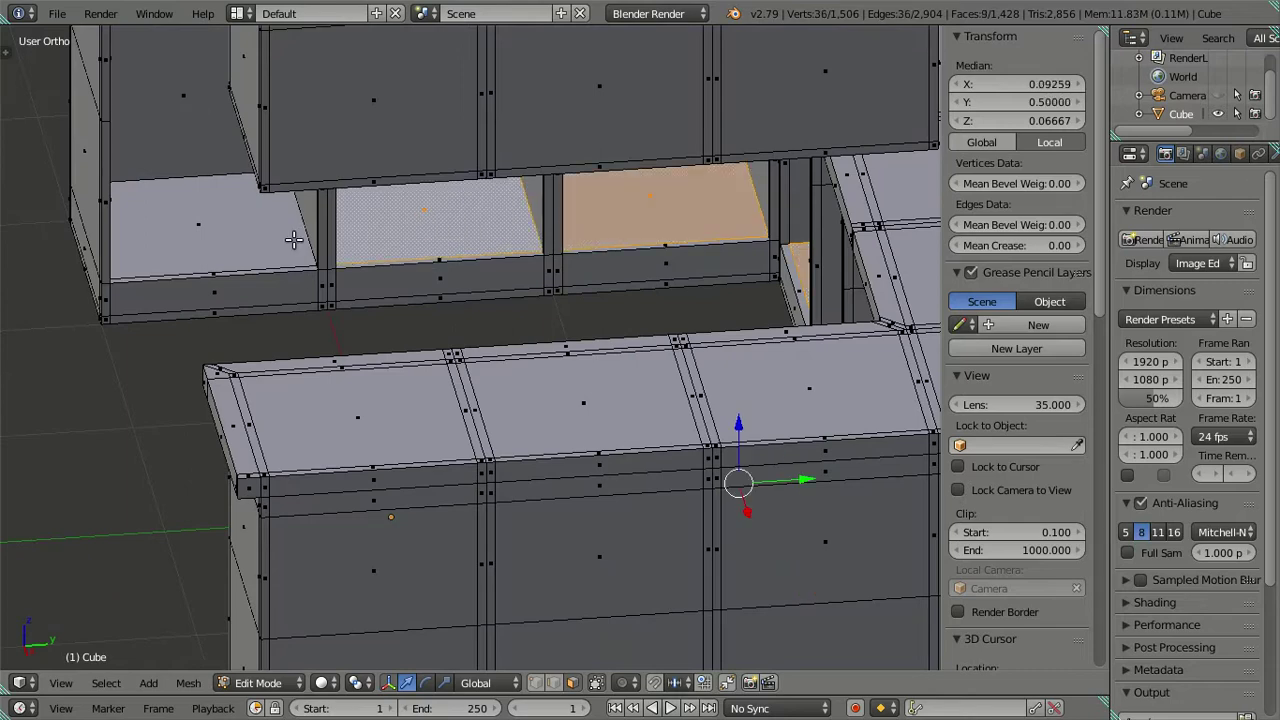
pyautogui.keyDown('shift'); pyautogui.click(242, 240); pyautogui.keyUp('shift')
# Extrude the ten selected floors in place, cancelling an accidental rotation first
pyautogui.moveTo(242, 240); pyautogui.dragTo(483, 360, button='middle')
pyautogui.scroll(-3, 494, 362)
pyautogui.moveTo(560, 366)
pyautogui.mouseDown(button='middle')
pyautogui.moveTo(710, 353)
pyautogui.moveTo(550, 360)
pyautogui.mouseUp(button='middle')
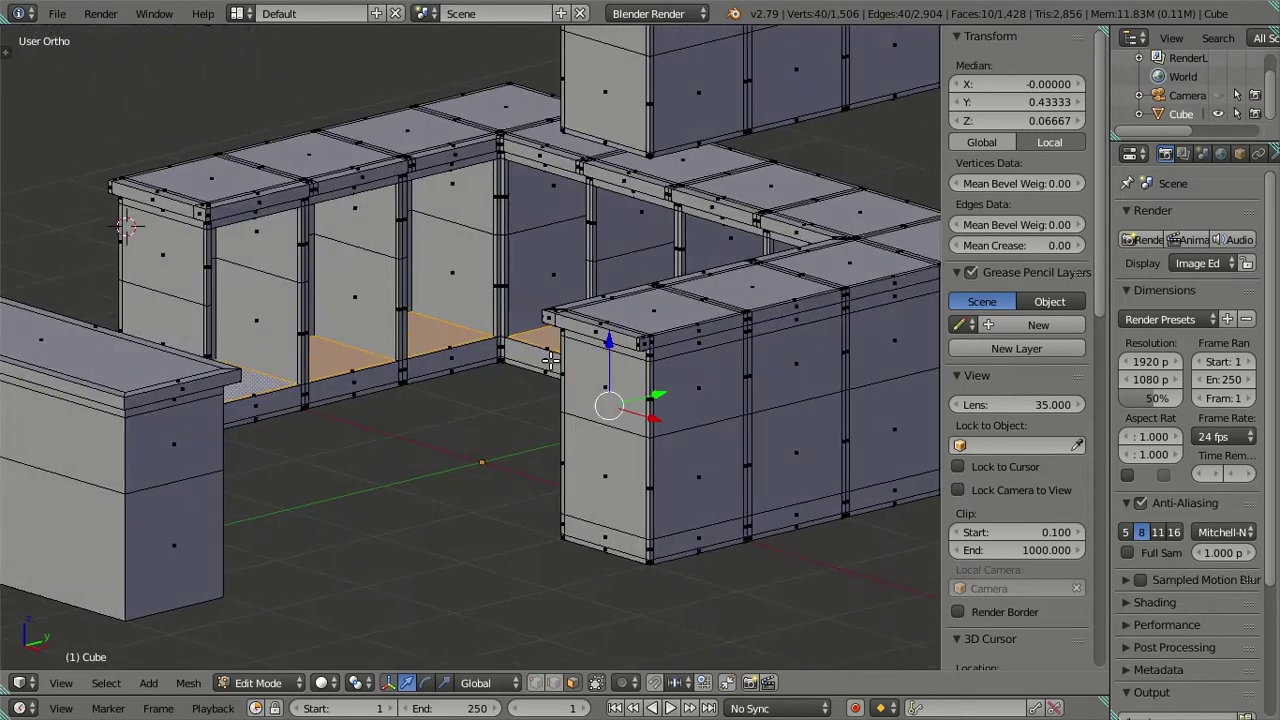
pyautogui.press('r')
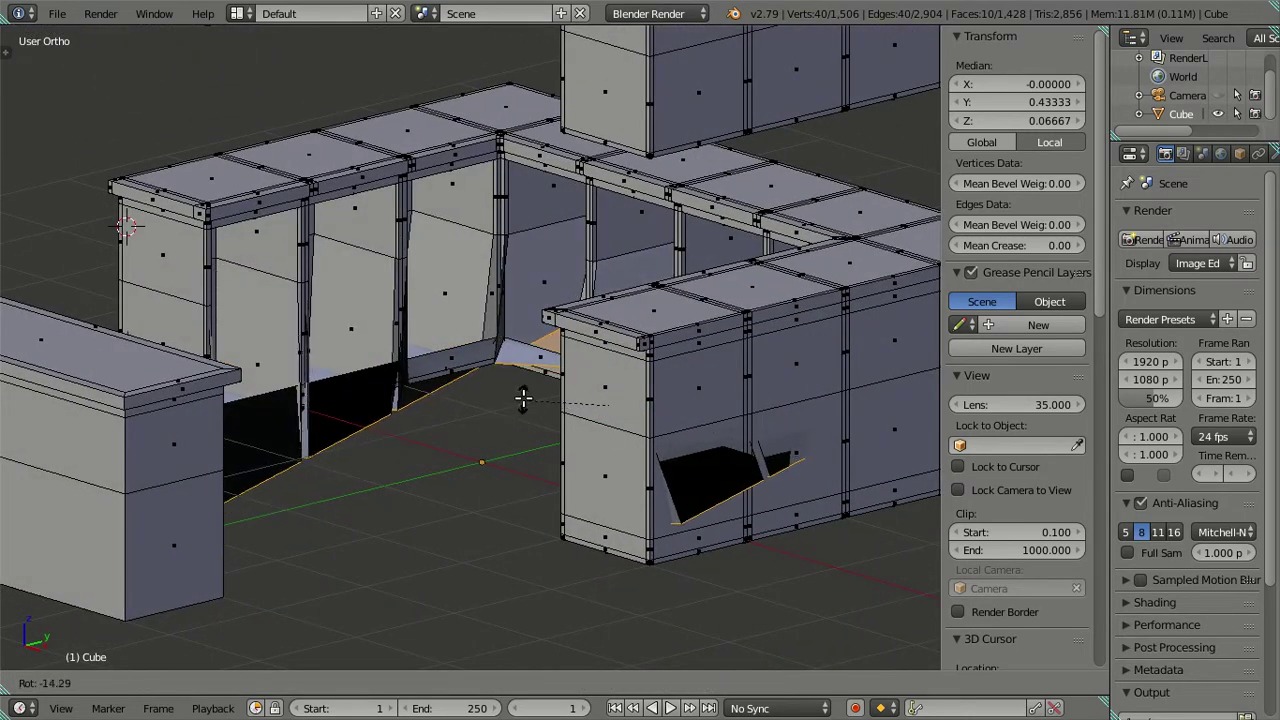
pyautogui.press('Escape')
pyautogui.press('e')
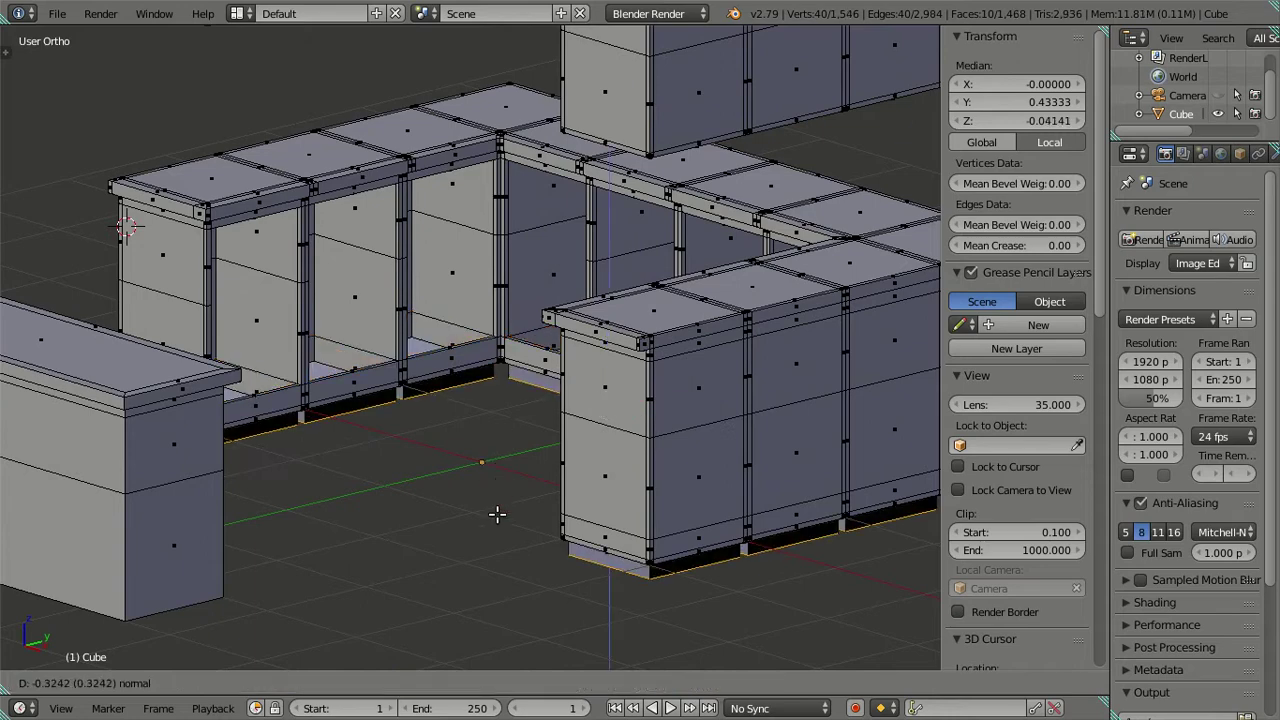
pyautogui.click(531, 471)
pyautogui.scroll(2, 531, 471)
pyautogui.scroll(1, 543, 451)
# Switch to edge mode and read the Z height of a cabinet-base edge
pyautogui.scroll(2, 597, 449)
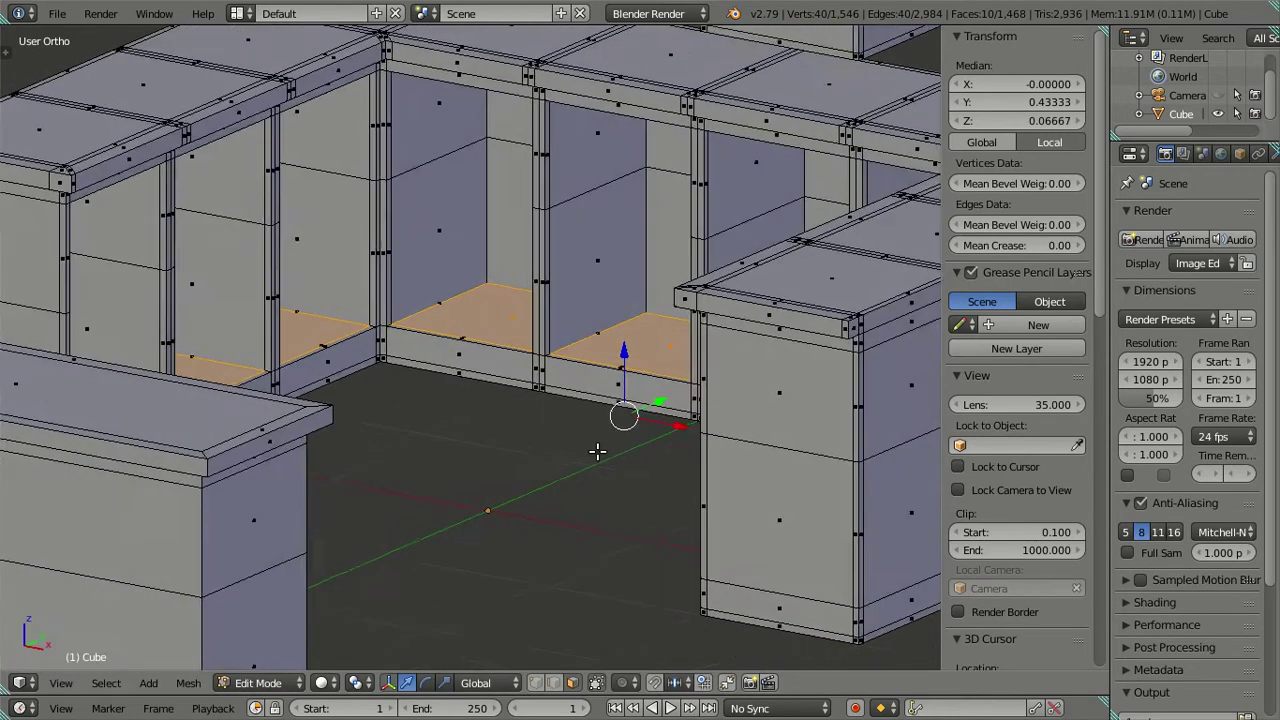
pyautogui.scroll(1, 618, 458)
pyautogui.hotkey('ctrl', 'Tab')
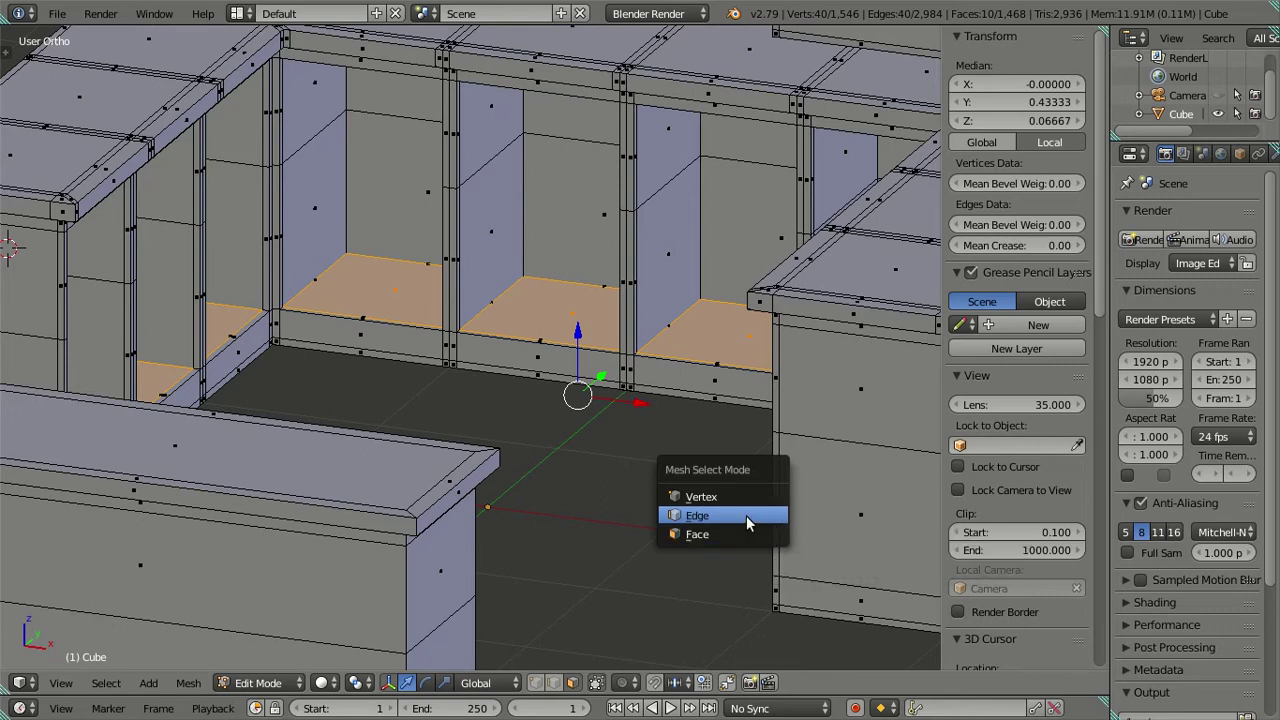
pyautogui.click(747, 516)
pyautogui.rightClick(820, 612)
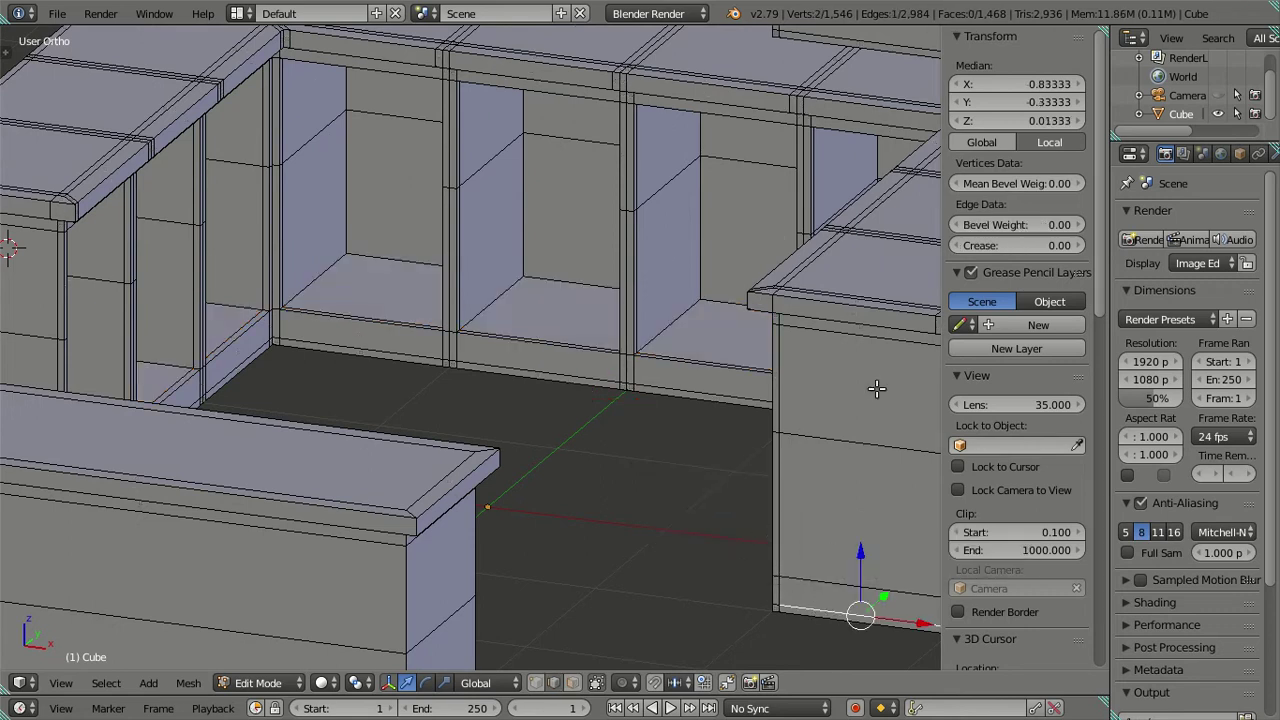
pyautogui.click(1016, 120)
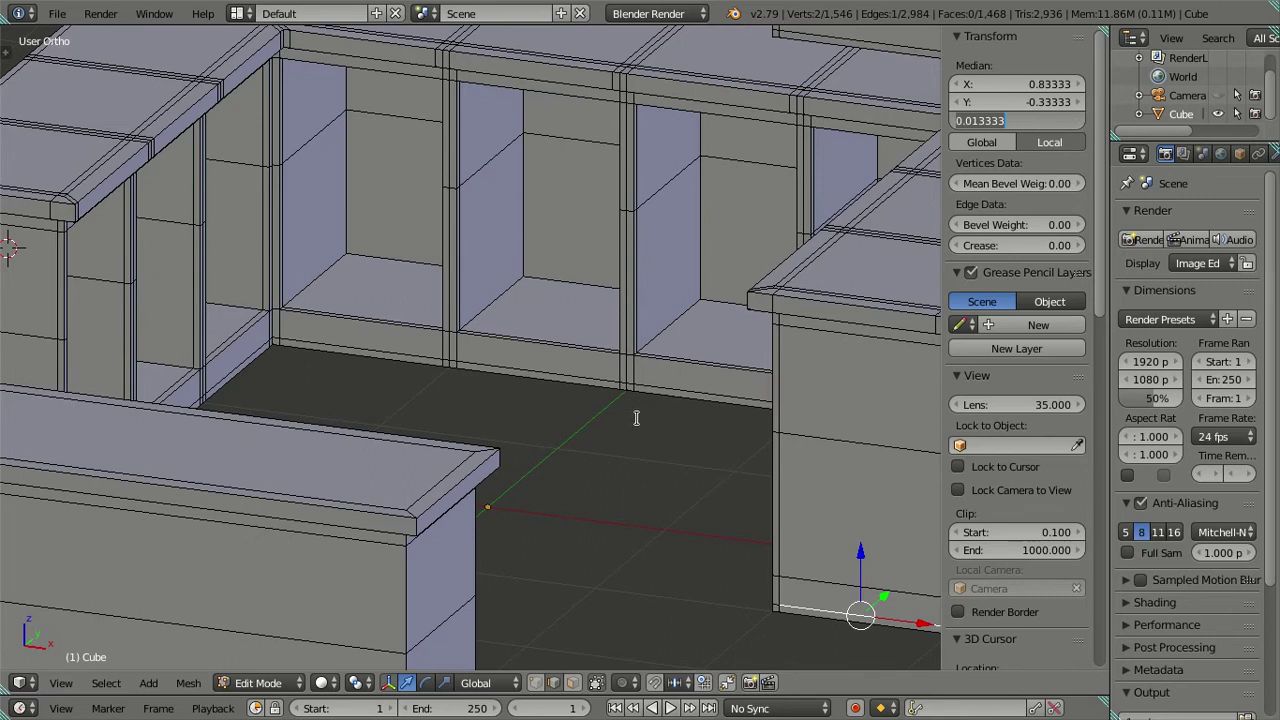
pyautogui.press('Escape')
# Lower the compartment floors to Z 0.01333 and deselect them
pyautogui.hotkey('ctrl', 'z')
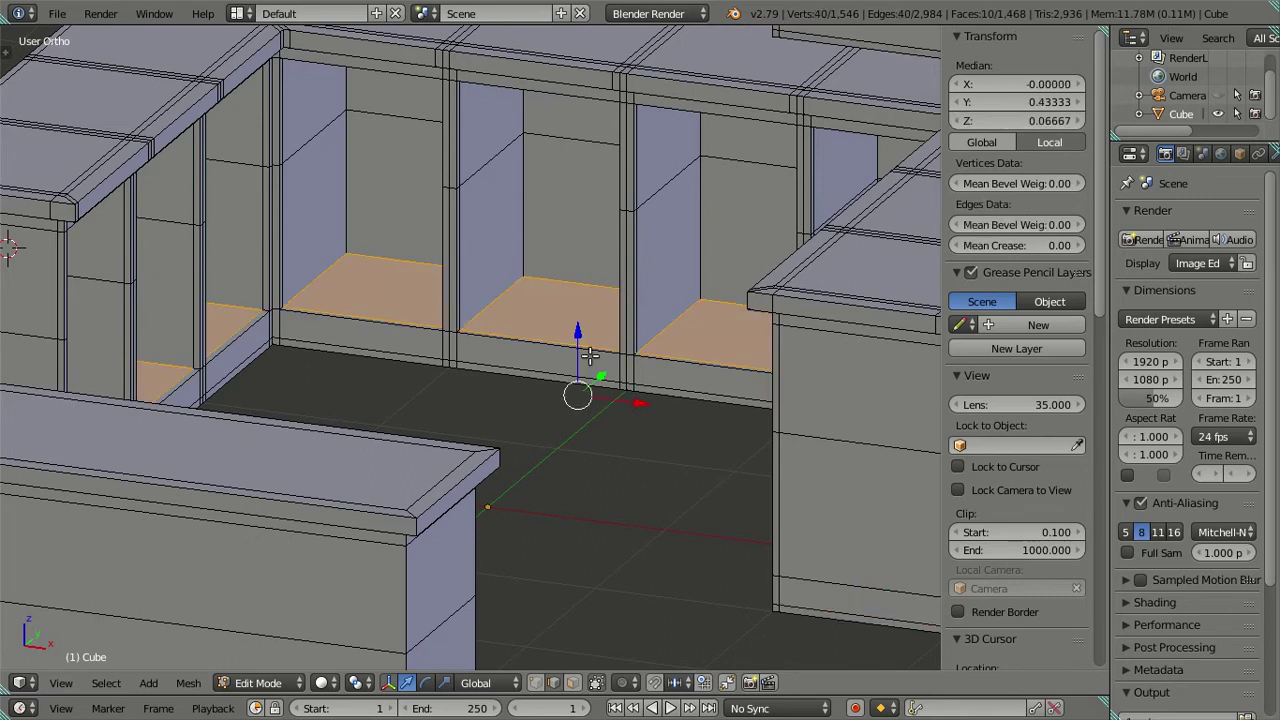
pyautogui.moveTo(578, 330); pyautogui.dragTo(578, 350)
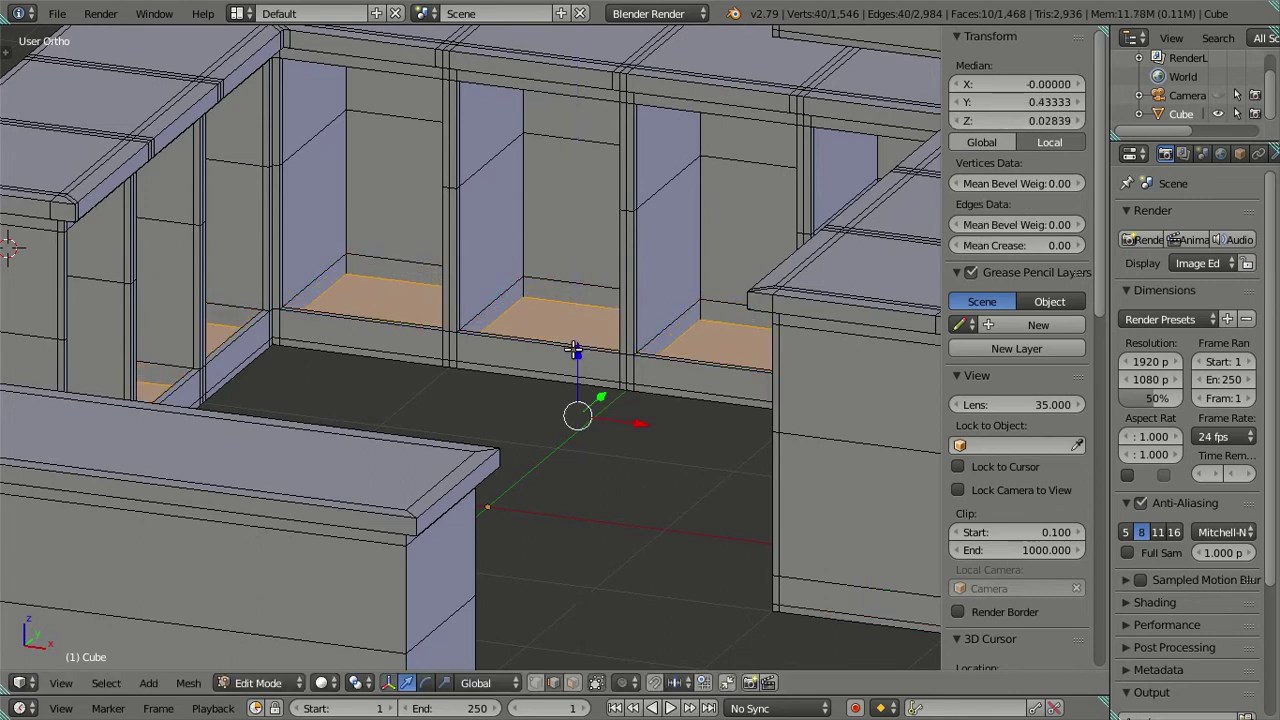
pyautogui.press('a')
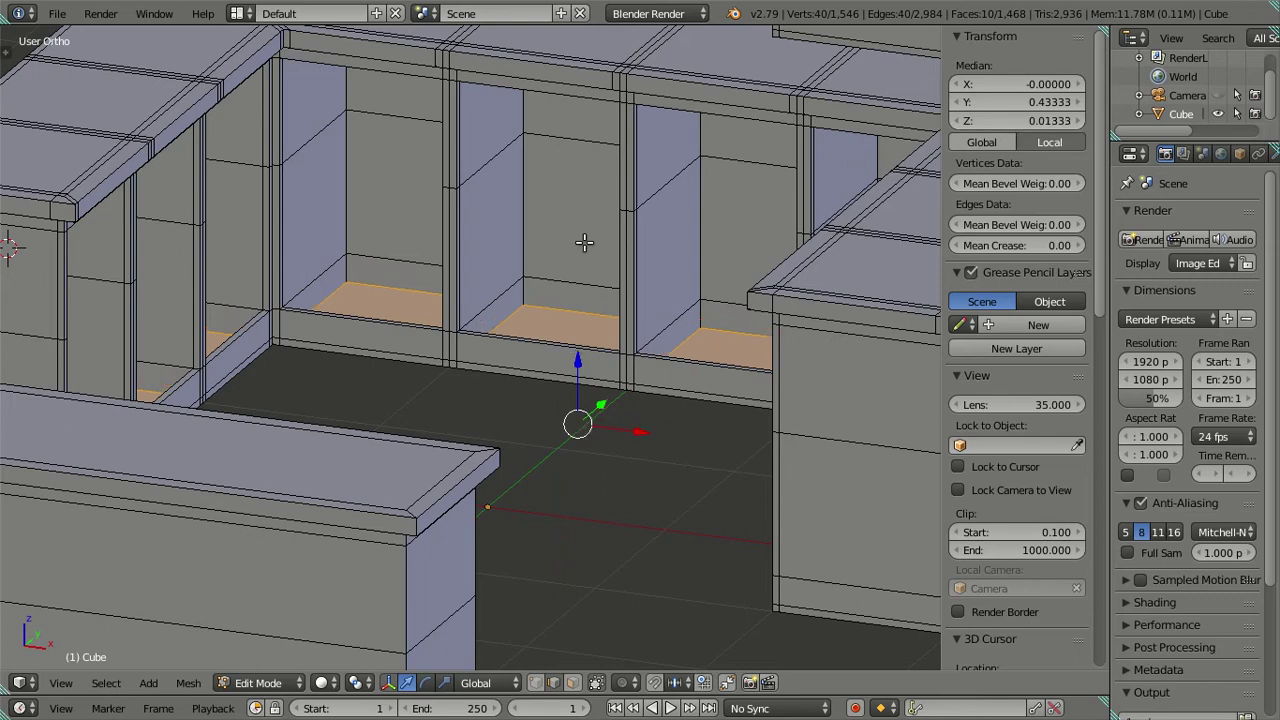
pyautogui.scroll(-3, 463, 322)
pyautogui.moveTo(463, 322)
pyautogui.mouseDown(button='middle')
pyautogui.moveTo(571, 357)
pyautogui.moveTo(648, 358)
pyautogui.mouseUp(button='middle')
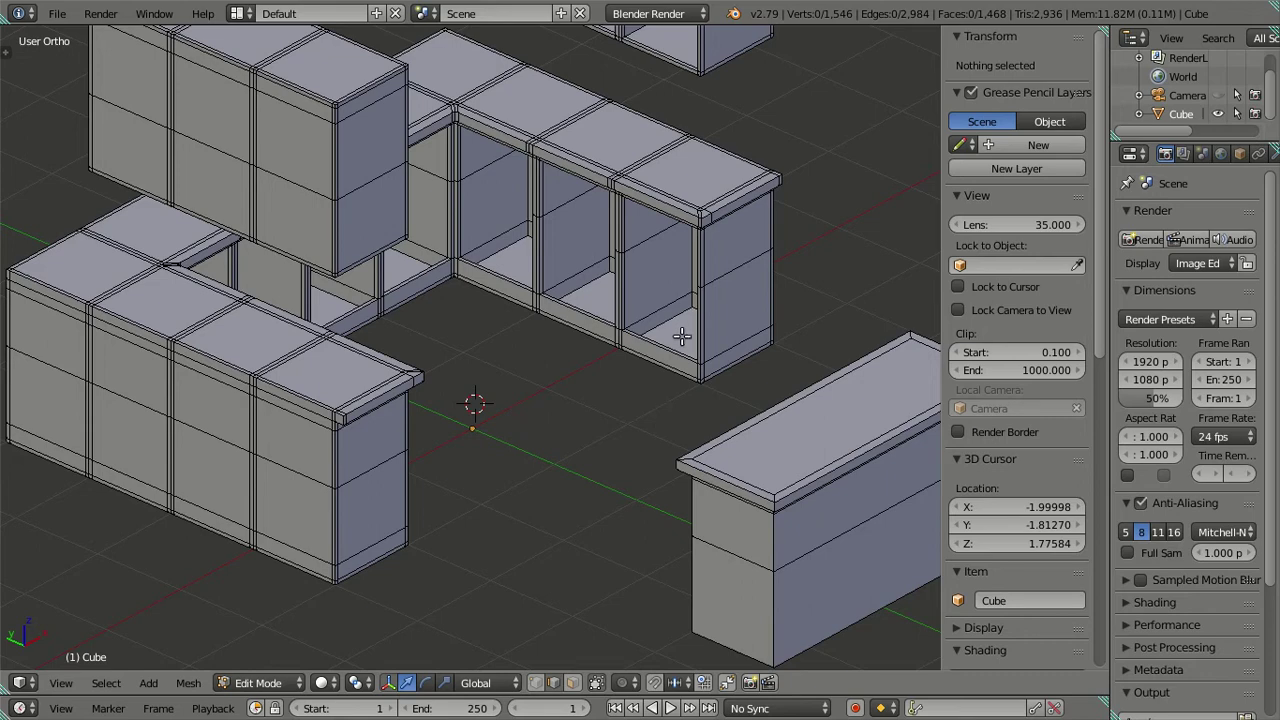
# Select the interior compartment floor faces, then clear the selection
pyautogui.moveTo(664, 348)
pyautogui.mouseDown(button='middle')
pyautogui.moveTo(695, 340)
pyautogui.moveTo(703, 315)
pyautogui.moveTo(680, 309)
pyautogui.moveTo(684, 236)
pyautogui.moveTo(620, 357)
pyautogui.moveTo(646, 354)
pyautogui.mouseUp(button='middle')
pyautogui.keyDown('alt'); pyautogui.rightClick(650, 350); pyautogui.keyUp('alt')
pyautogui.keyDown('shift'); pyautogui.rightClick(660, 342); pyautogui.keyUp('shift')
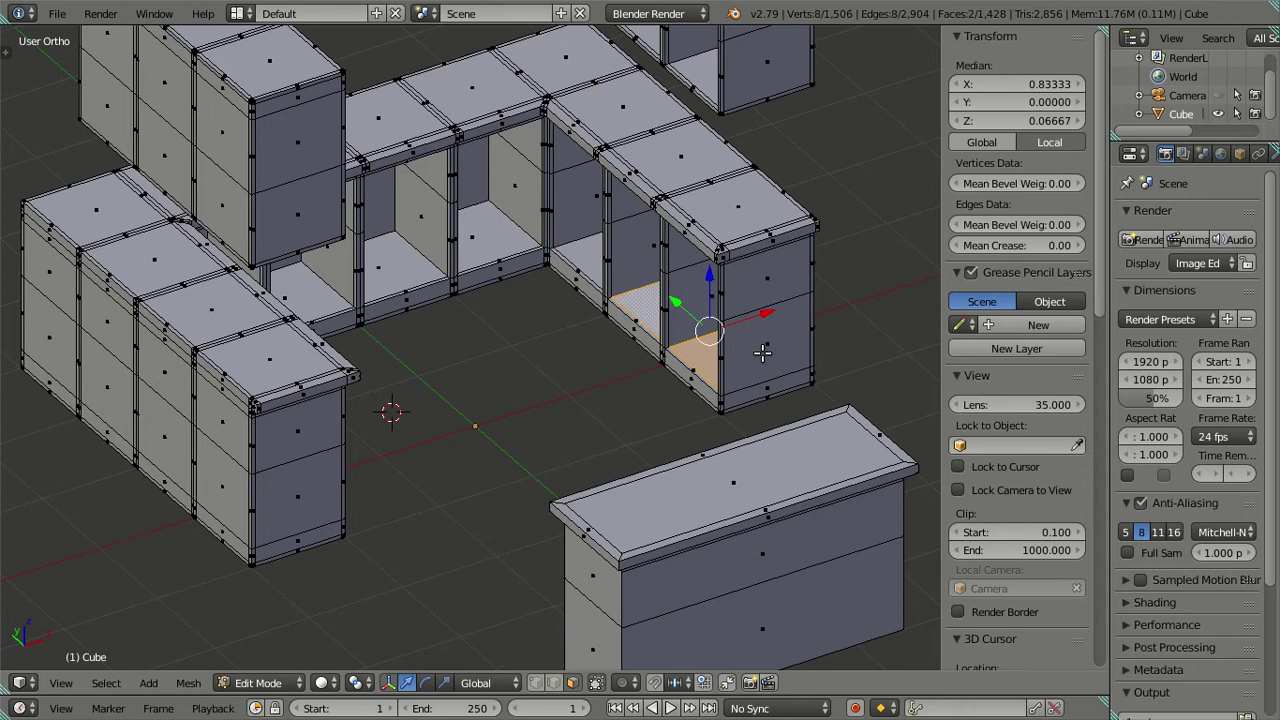
pyautogui.press('a')
pyautogui.scroll(2, 758, 452)
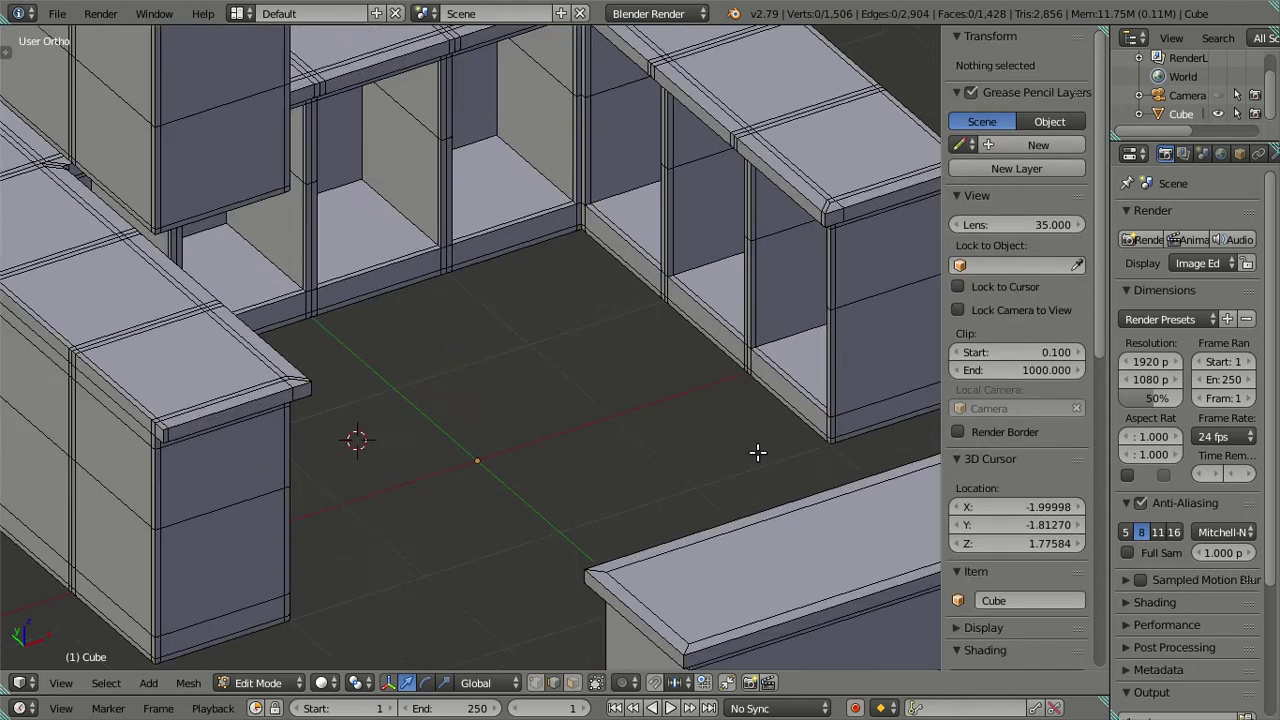
# Dissolve the edge loop around the cabinet base and deselect the leftover vertices
pyautogui.keyDown('alt'); pyautogui.rightClick(760, 450); pyautogui.keyUp('alt')
pyautogui.keyDown('shift'); pyautogui.moveTo(806, 437); pyautogui.dragTo(650, 402, button='middle'); pyautogui.keyUp('shift')
pyautogui.hotkey('ctrl', 'x')
pyautogui.scroll(-4, 704, 413)
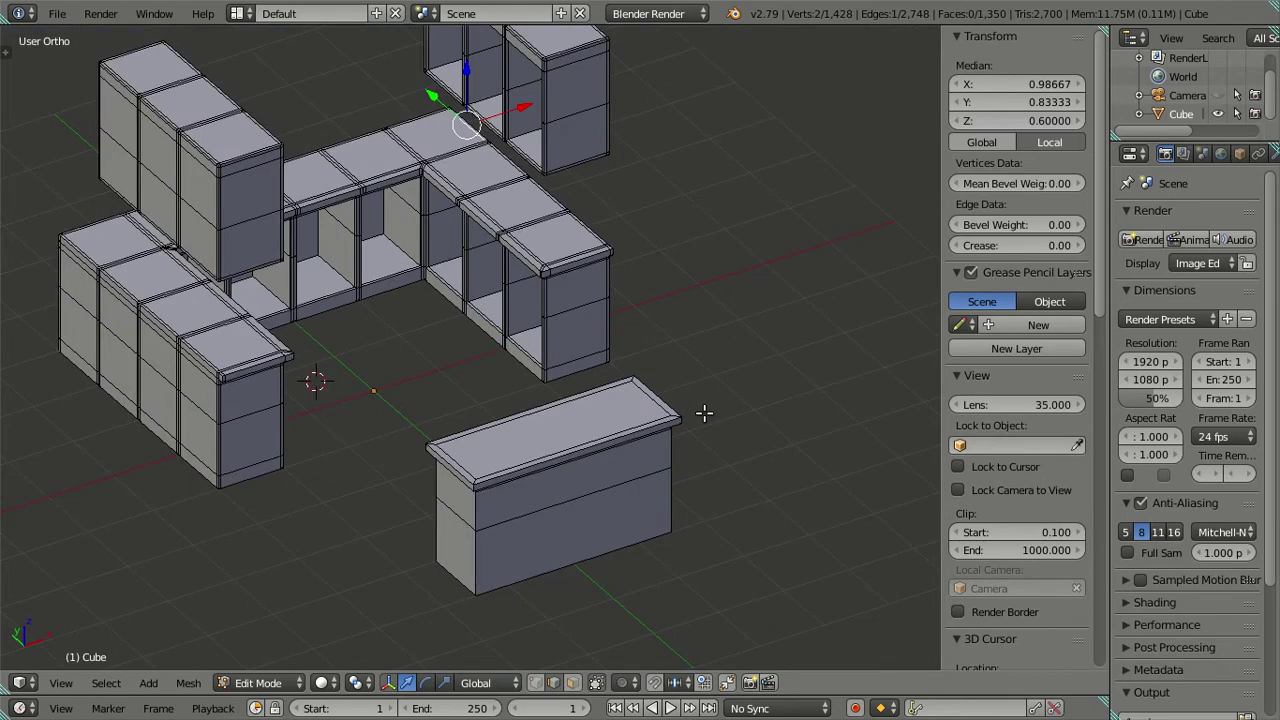
pyautogui.press('a')
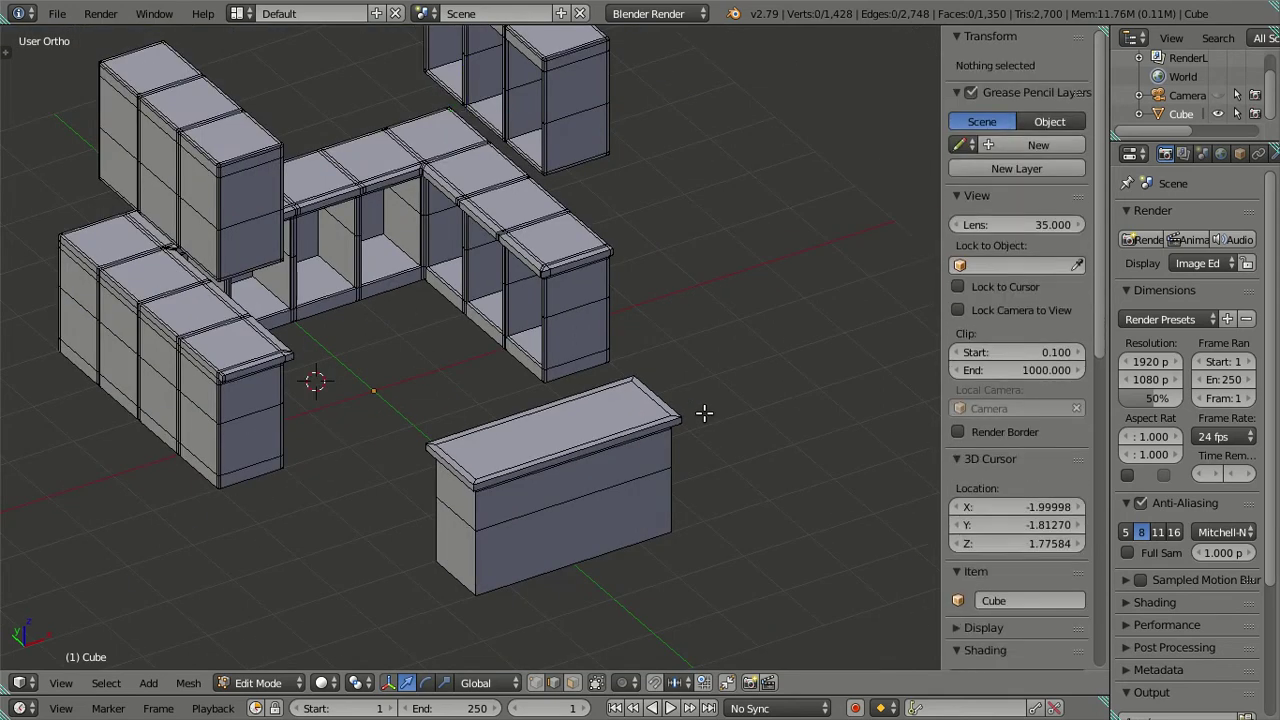
pyautogui.scroll(2, 506, 366)
pyautogui.scroll(2, 506, 366)
pyautogui.moveTo(506, 366); pyautogui.dragTo(635, 335, button='middle')
pyautogui.scroll(2, 635, 335)
pyautogui.scroll(2, 586, 491)
# Loop-cut the cabinet base and slide the new edge loop down along Z to 0.05333
pyautogui.scroll(2, 543, 354)
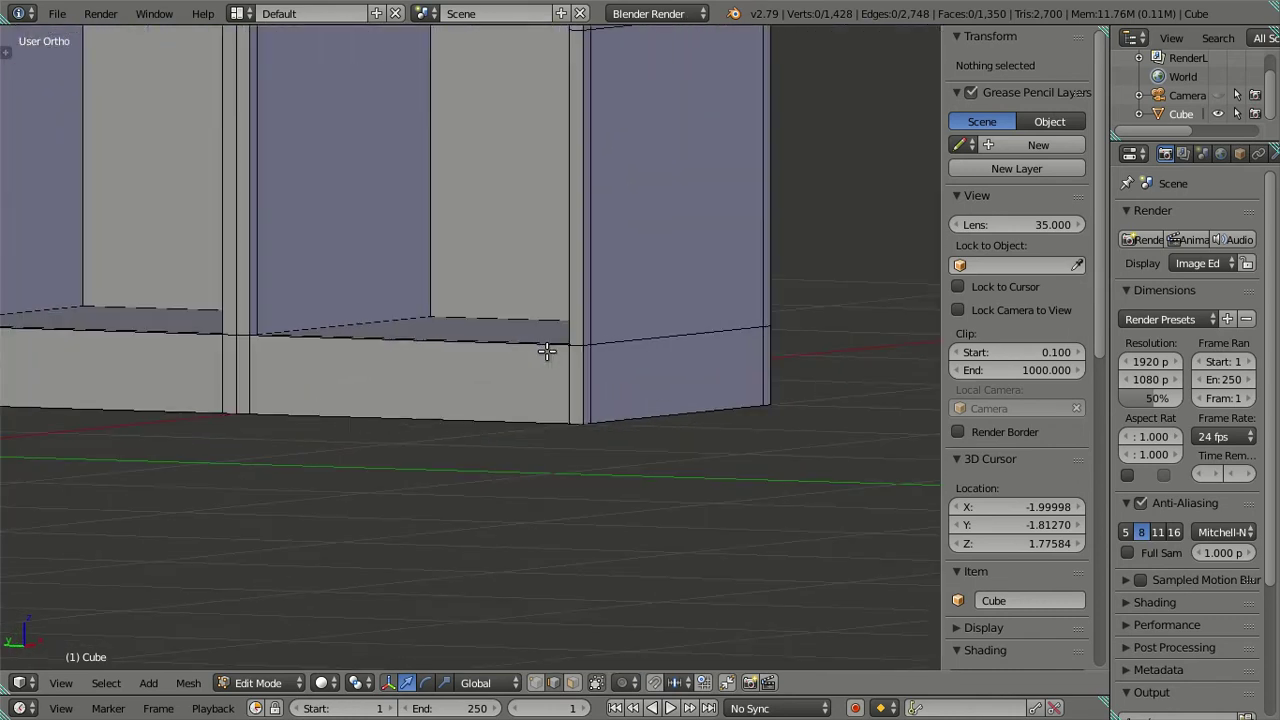
pyautogui.hotkey('ctrl', 'r')
pyautogui.click(600, 380)
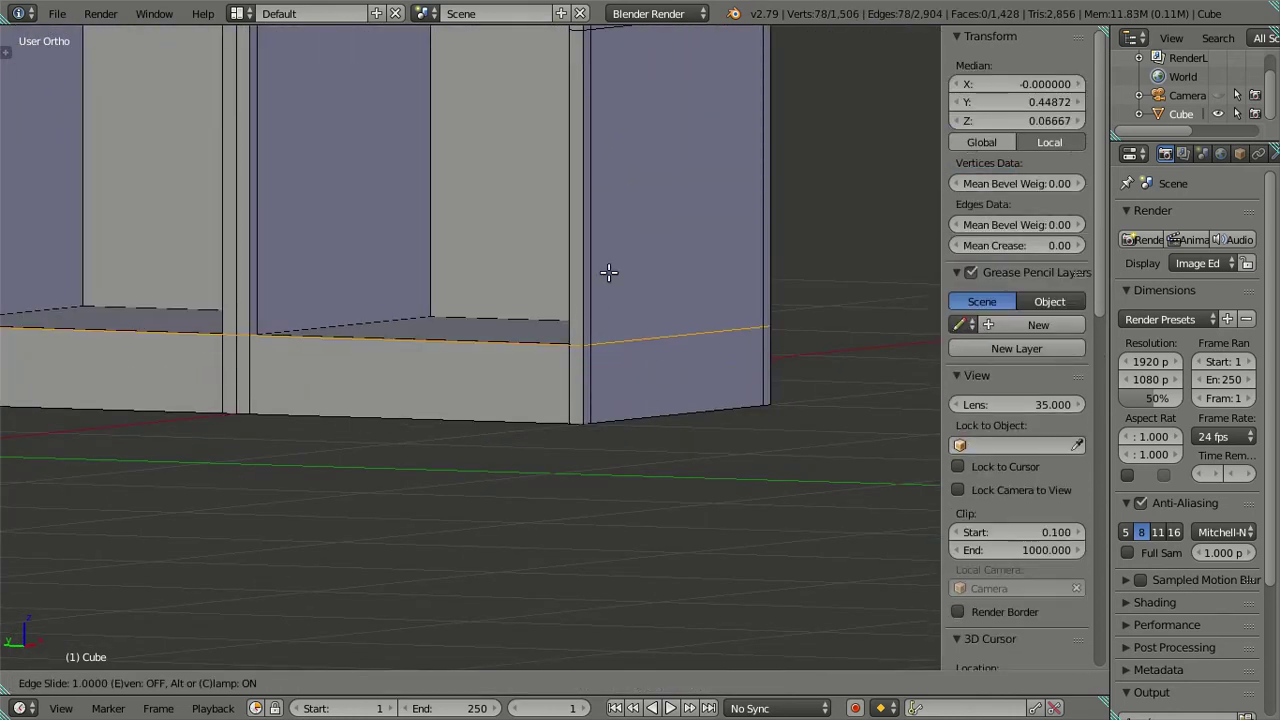
pyautogui.rightClick(600, 268)
pyautogui.scroll(-3, 436, 292)
pyautogui.scroll(-2, 246, 328)
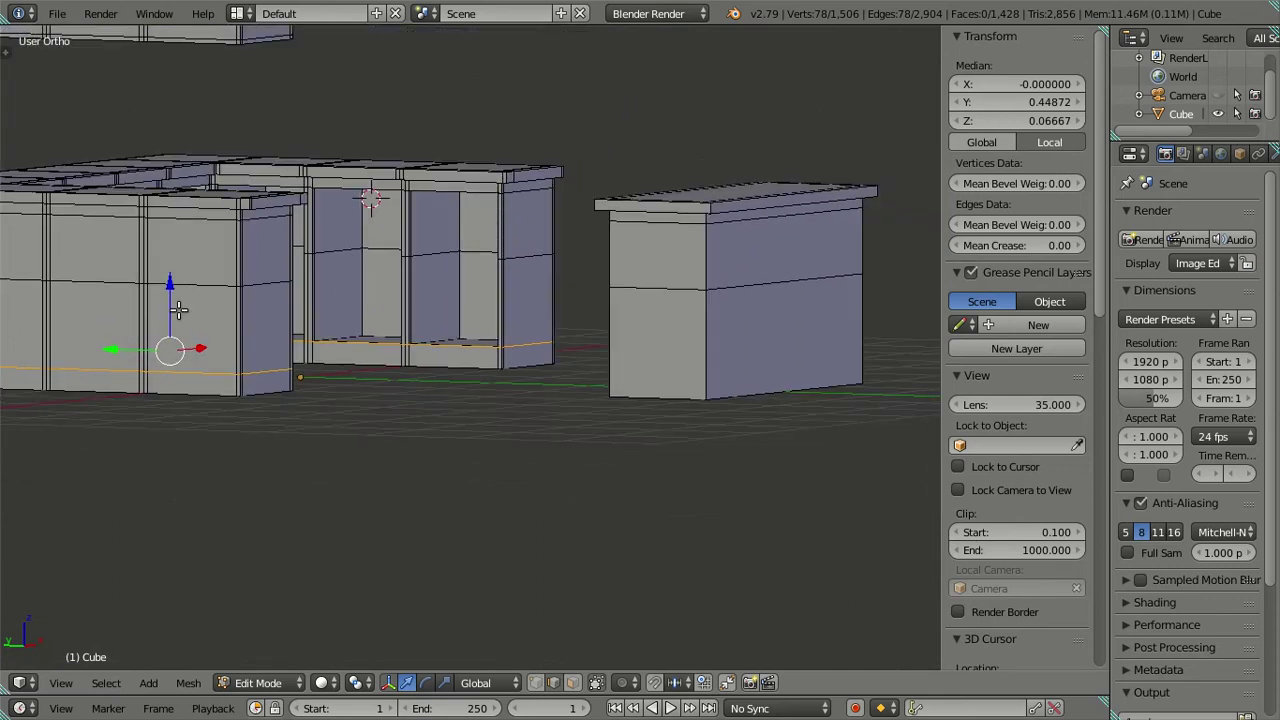
pyautogui.press('g')
pyautogui.press('z')
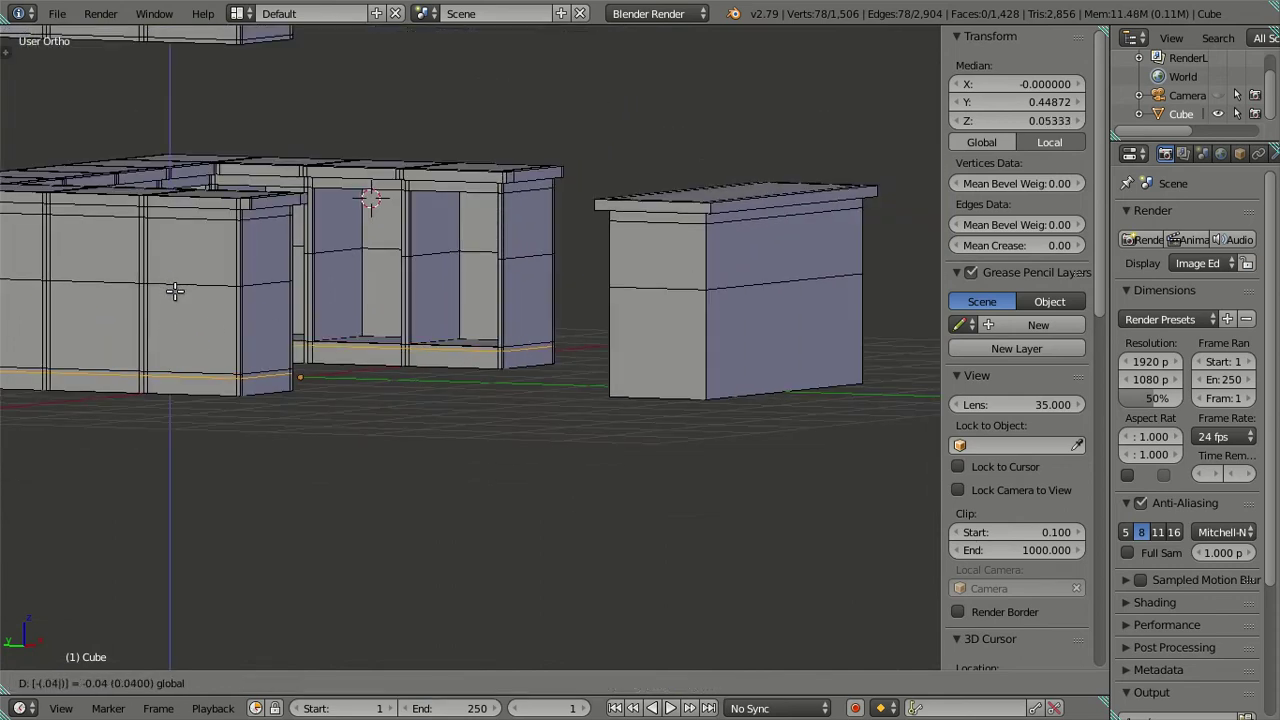
pyautogui.click(172, 289)
# Check the new loop's Z height of 0.05333, then deselect everything and reframe the cabinet
pyautogui.moveTo(172, 289)
pyautogui.mouseDown(button='middle')
pyautogui.moveTo(551, 360)
pyautogui.moveTo(523, 357)
pyautogui.mouseUp(button='middle')
pyautogui.scroll(3, 523, 360)
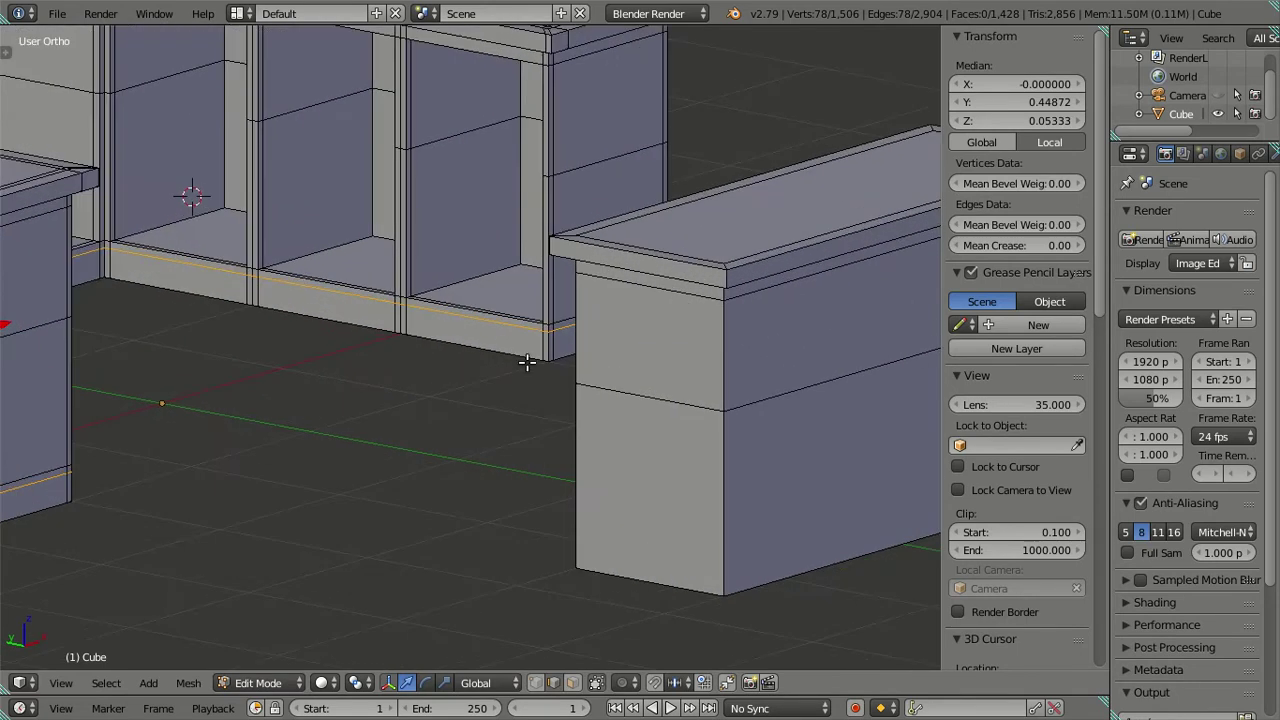
pyautogui.scroll(2, 520, 352)
pyautogui.scroll(2, 520, 352)
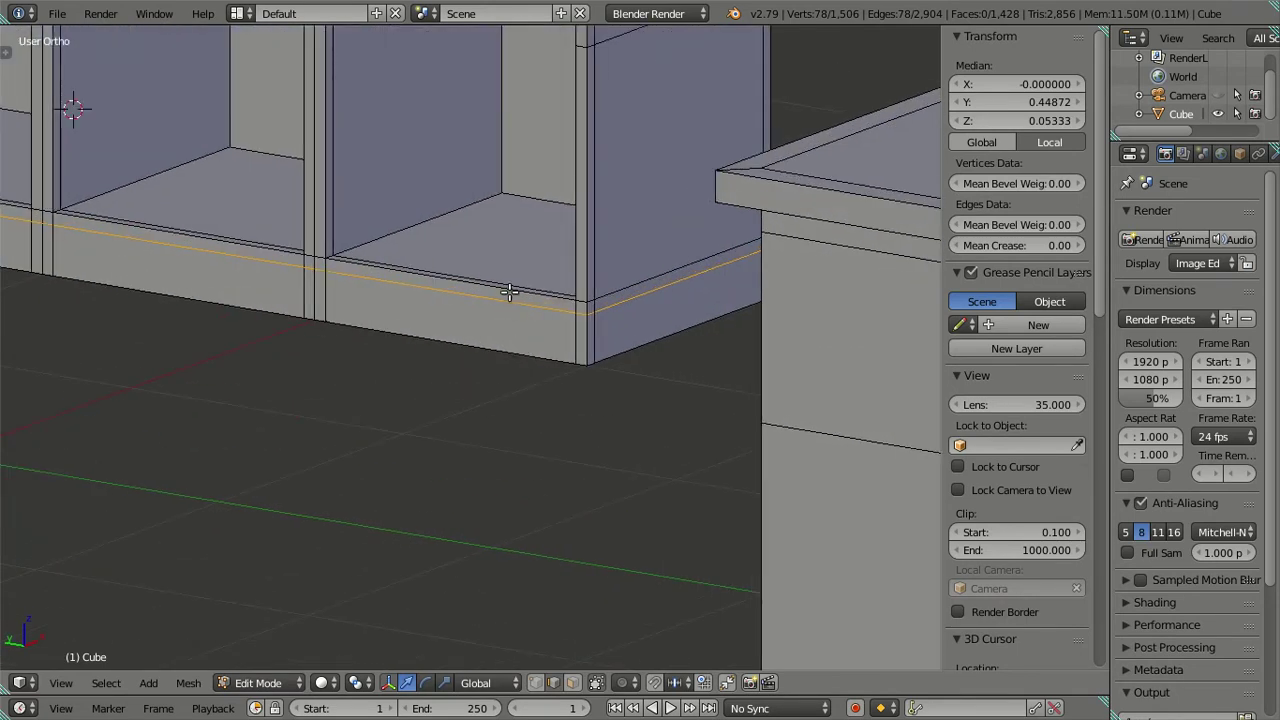
pyautogui.click(993, 122)
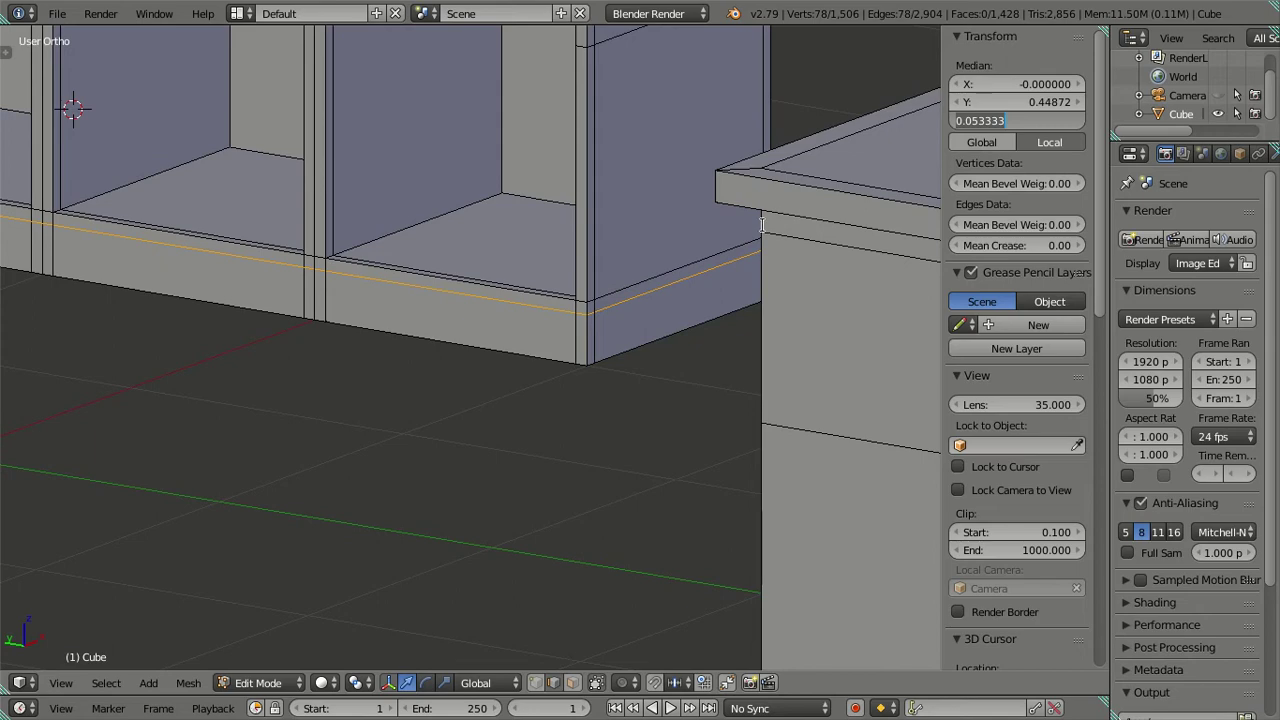
pyautogui.press('Escape')
pyautogui.press('a')
pyautogui.moveTo(734, 237)
pyautogui.mouseDown(button='middle')
pyautogui.moveTo(583, 403)
pyautogui.moveTo(577, 354)
pyautogui.moveTo(566, 443)
pyautogui.moveTo(530, 349)
pyautogui.mouseUp(button='middle')
pyautogui.moveTo(463, 589)
pyautogui.keyDown('shift'); pyautogui.mouseDown(button='middle')
pyautogui.moveTo(523, 560)
pyautogui.moveTo(670, 421)
pyautogui.mouseUp(button='middle'); pyautogui.keyUp('shift')
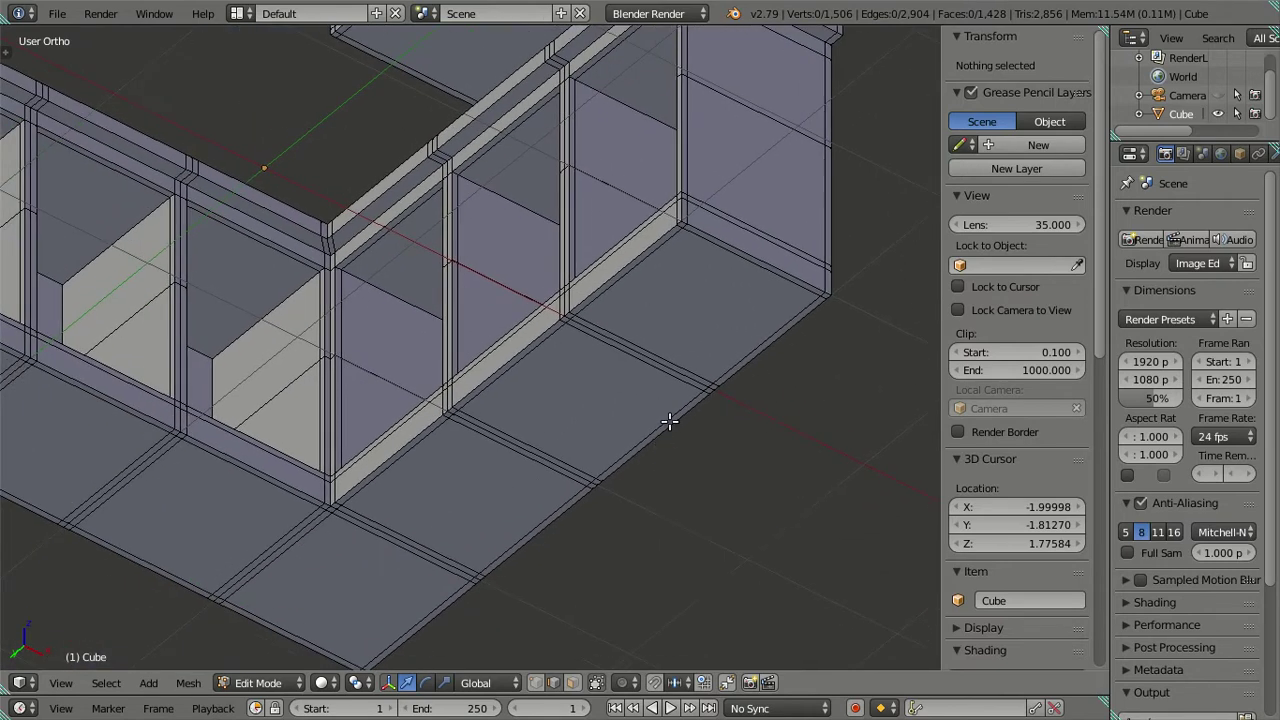
# Switch to face select and start picking floor faces along the bottom row and left column
pyautogui.click(572, 684)
pyautogui.rightClick(649, 313)
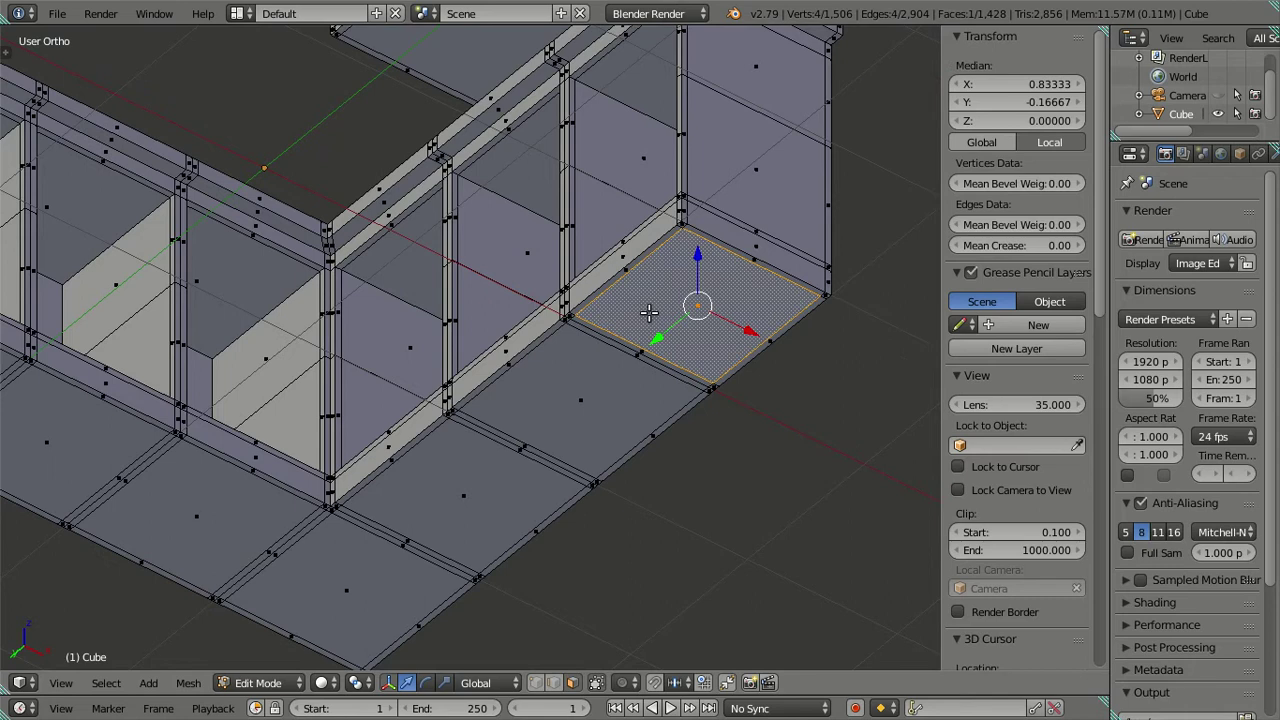
pyautogui.keyDown('ctrl'); pyautogui.rightClick(457, 507); pyautogui.keyUp('ctrl')
pyautogui.keyDown('ctrl'); pyautogui.rightClick(382, 576); pyautogui.keyUp('ctrl')
pyautogui.keyDown('shift'); pyautogui.moveTo(382, 576); pyautogui.dragTo(540, 474, button='middle'); pyautogui.keyUp('shift')
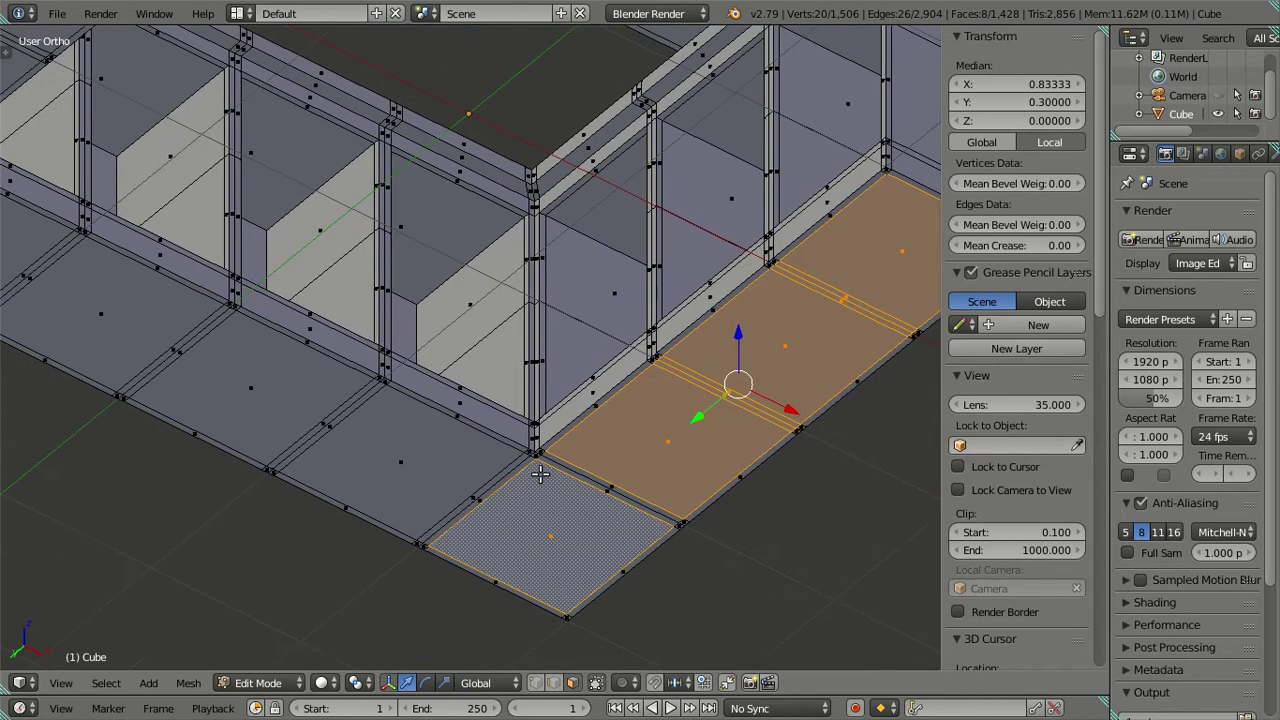
pyautogui.scroll(-2, 487, 454)
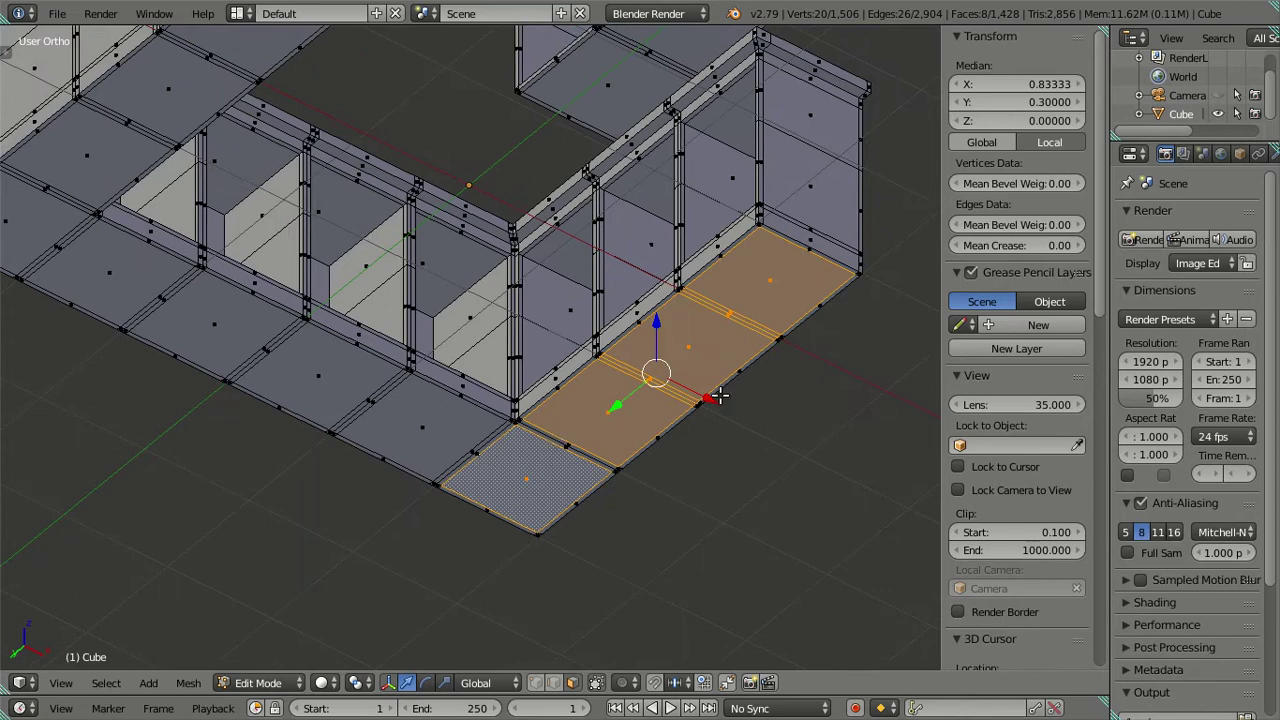
pyautogui.scroll(-1, 360, 393)
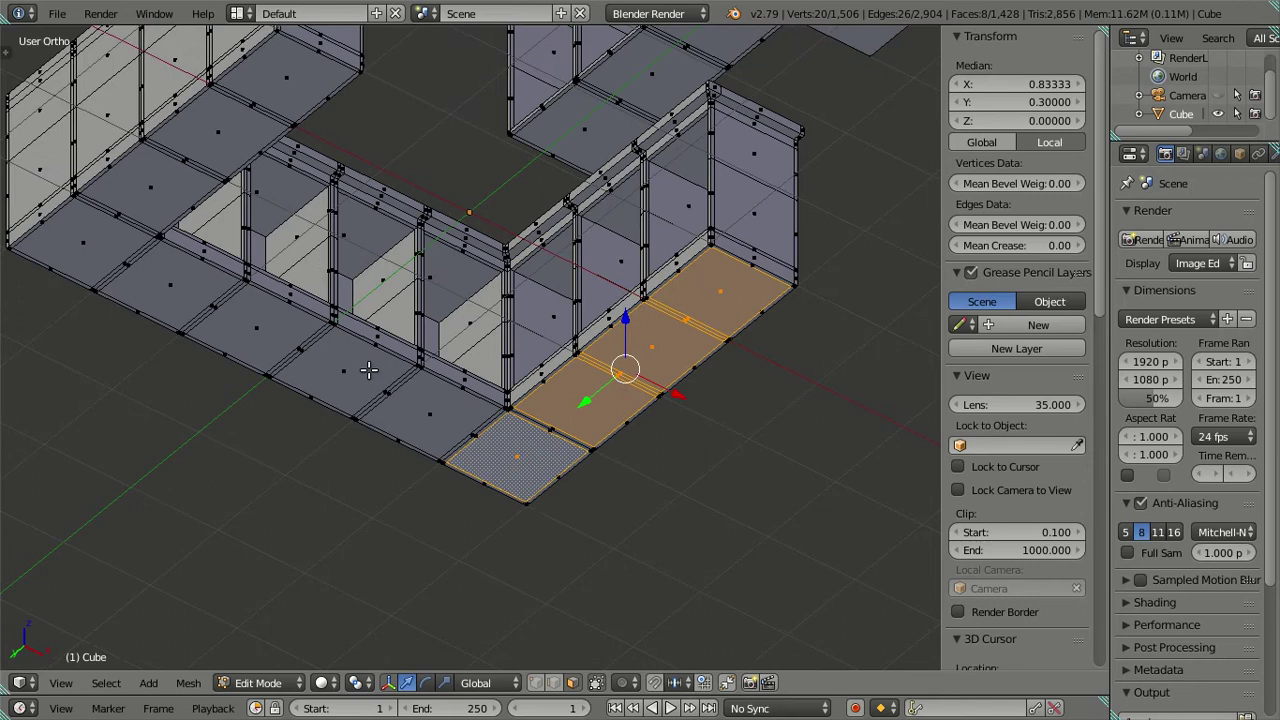
pyautogui.keyDown('ctrl'); pyautogui.rightClick(369, 370); pyautogui.keyUp('ctrl')
pyautogui.moveTo(380, 385); pyautogui.dragTo(505, 400, button='middle')
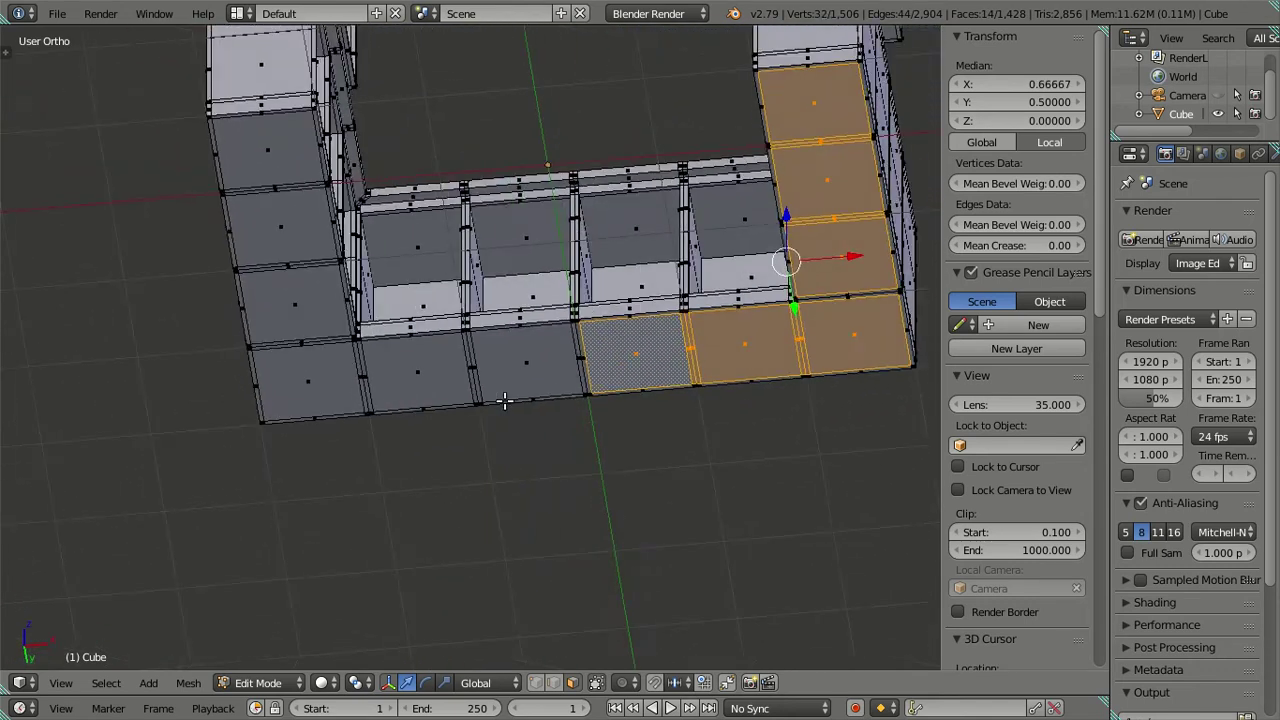
pyautogui.keyDown('shift'); pyautogui.rightClick(508, 363); pyautogui.keyUp('shift')
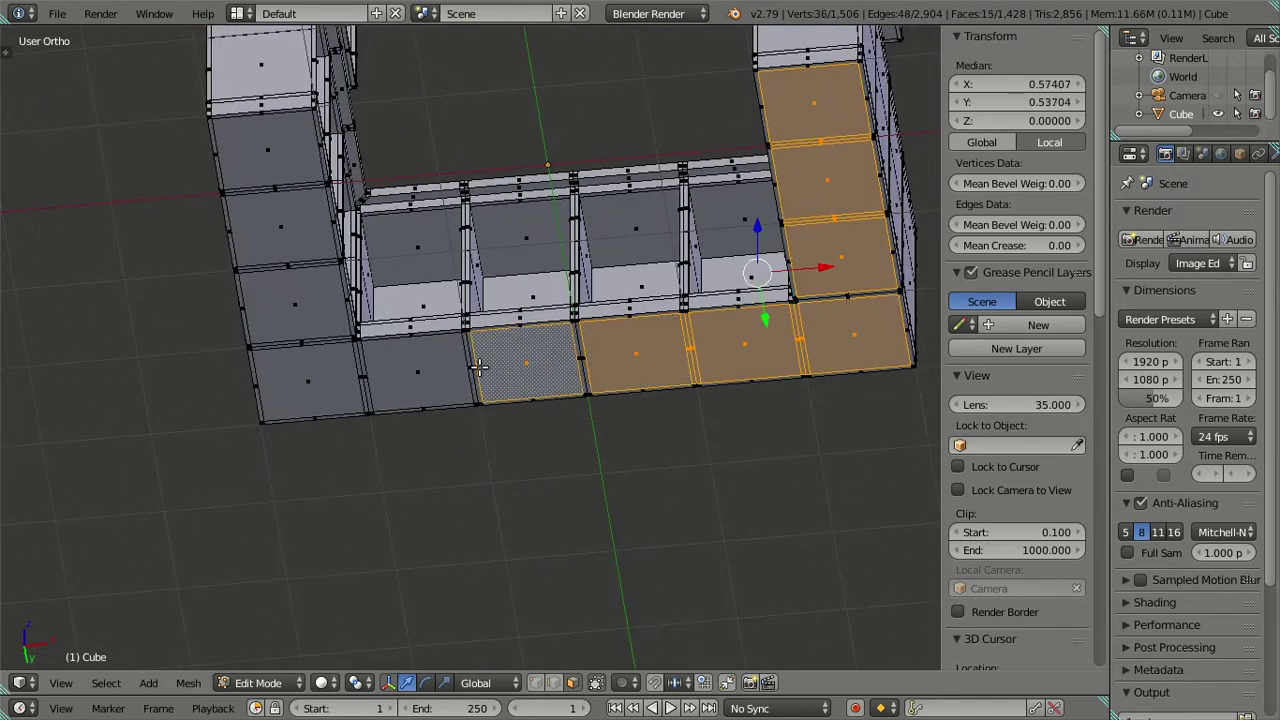
pyautogui.keyDown('ctrl'); pyautogui.rightClick(308, 381); pyautogui.keyUp('ctrl')
pyautogui.keyDown('ctrl'); pyautogui.rightClick(309, 298); pyautogui.keyUp('ctrl')
pyautogui.keyDown('ctrl'); pyautogui.rightClick(287, 148); pyautogui.keyUp('ctrl')
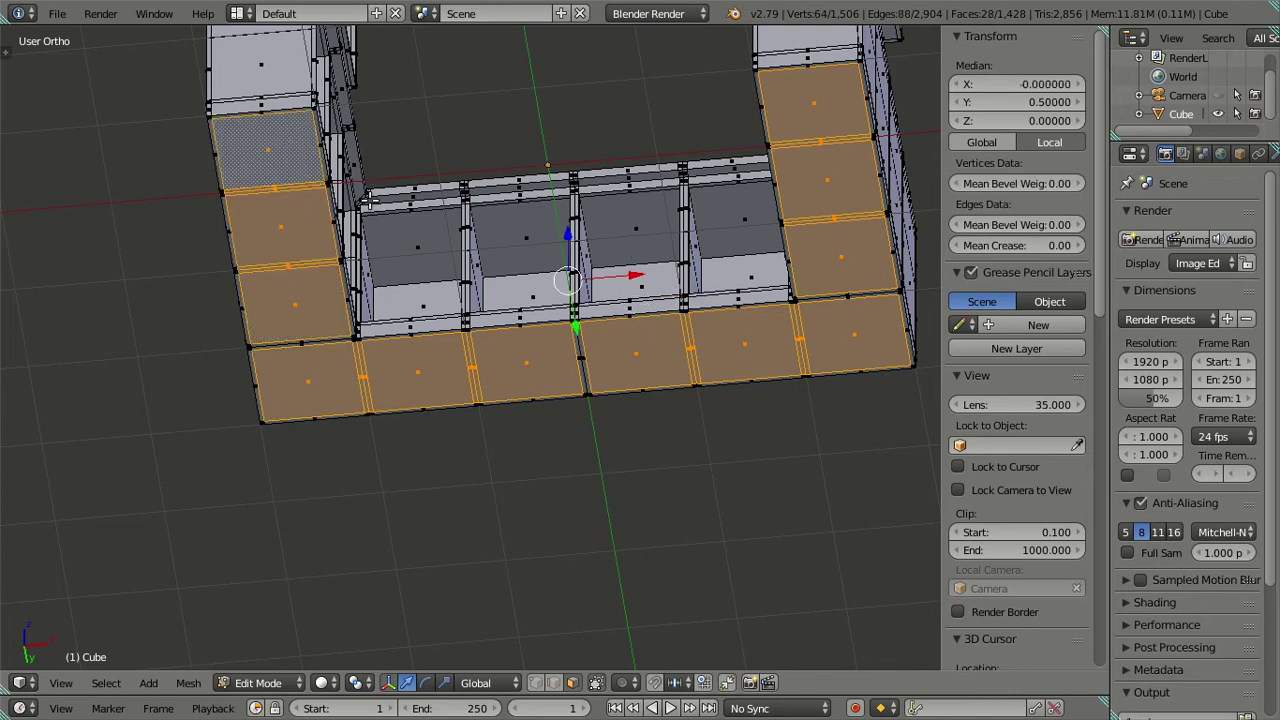
pyautogui.moveTo(565, 270); pyautogui.dragTo(834, 420, button='middle')
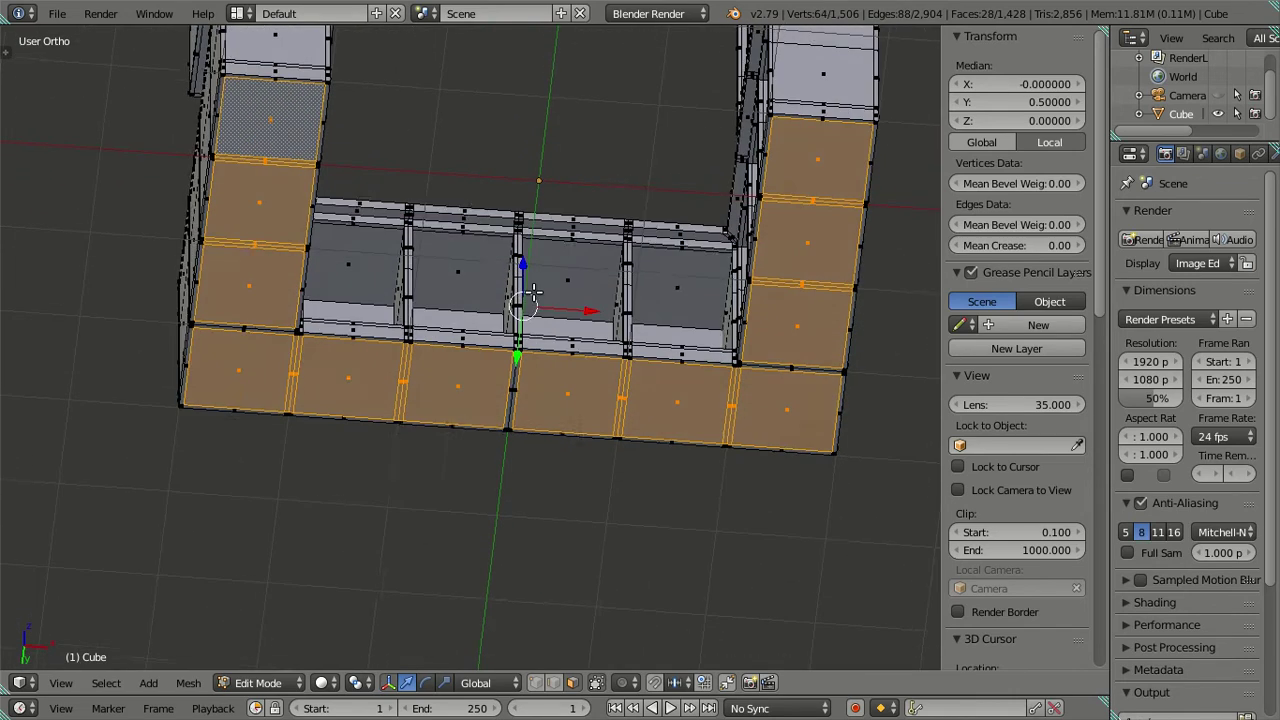
# Restart the selection with every floor face in the right column, bottom row and left column
pyautogui.press('a')
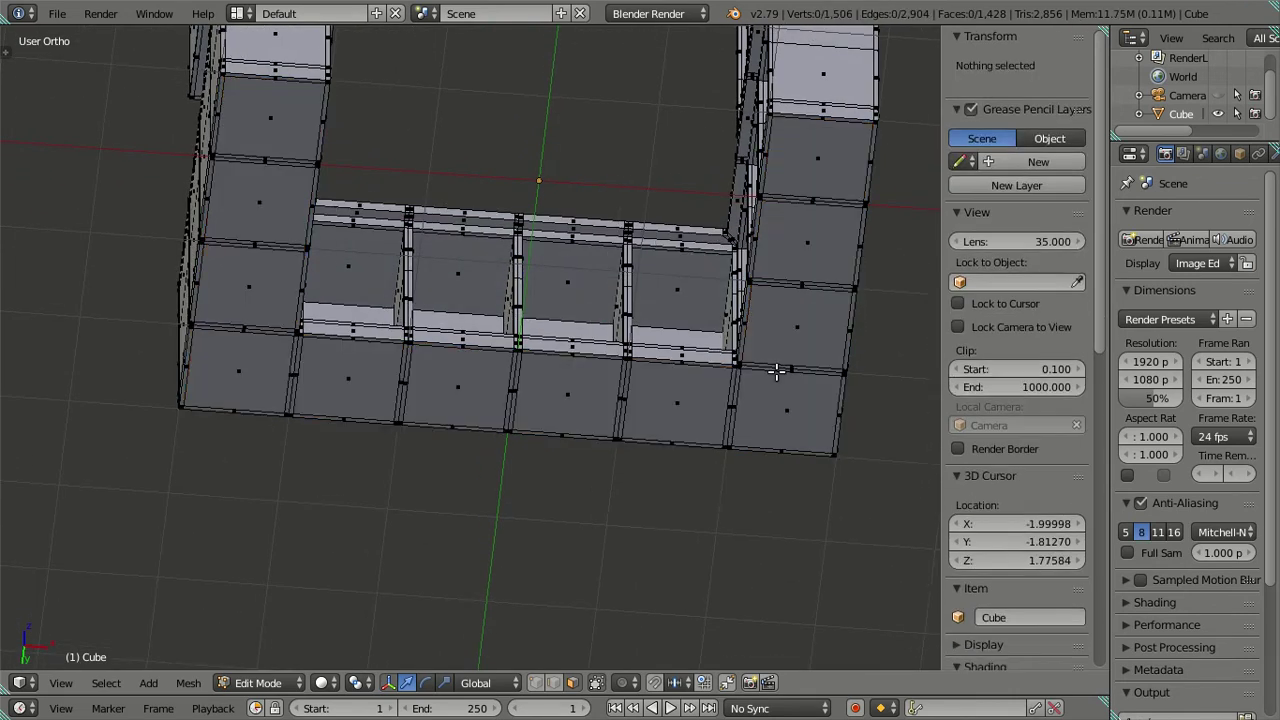
pyautogui.rightClick(820, 170)
pyautogui.keyDown('shift'); pyautogui.rightClick(808, 245); pyautogui.keyUp('shift')
pyautogui.keyDown('shift'); pyautogui.rightClick(798, 322); pyautogui.keyUp('shift')
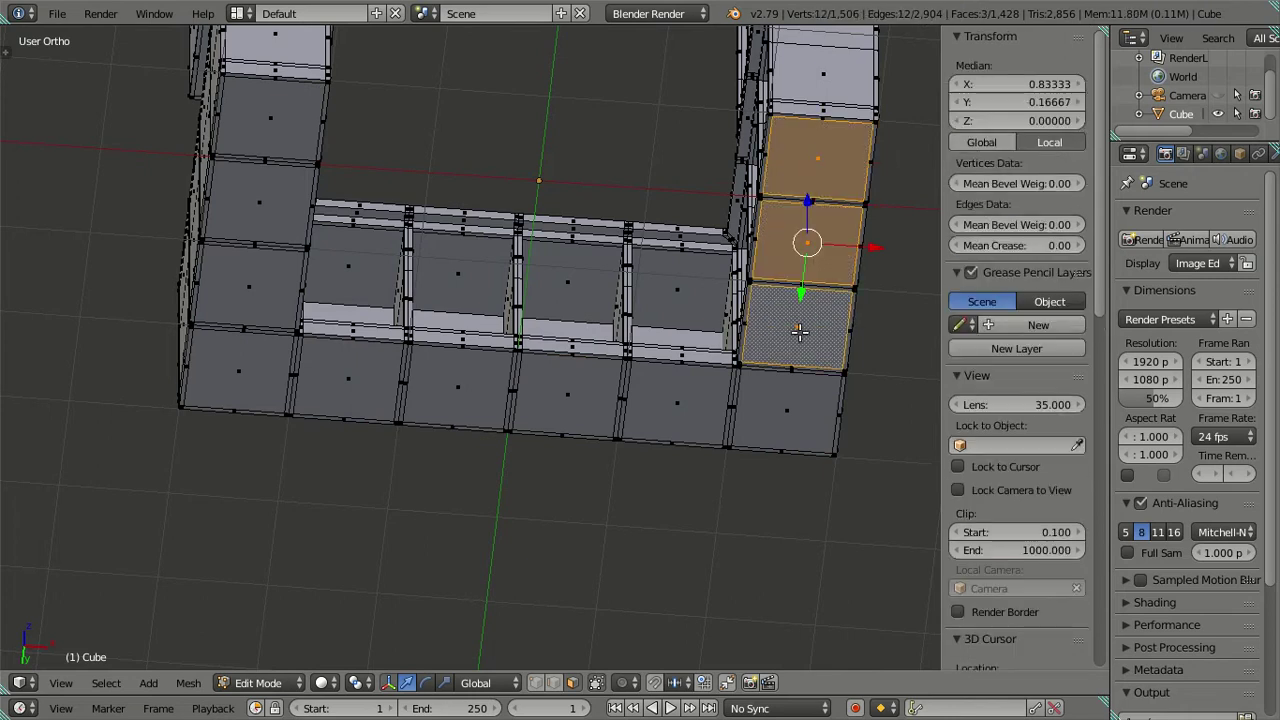
pyautogui.keyDown('shift'); pyautogui.rightClick(765, 402); pyautogui.keyUp('shift')
pyautogui.keyDown('shift'); pyautogui.rightClick(669, 400); pyautogui.keyUp('shift')
pyautogui.keyDown('shift'); pyautogui.rightClick(538, 384); pyautogui.keyUp('shift')
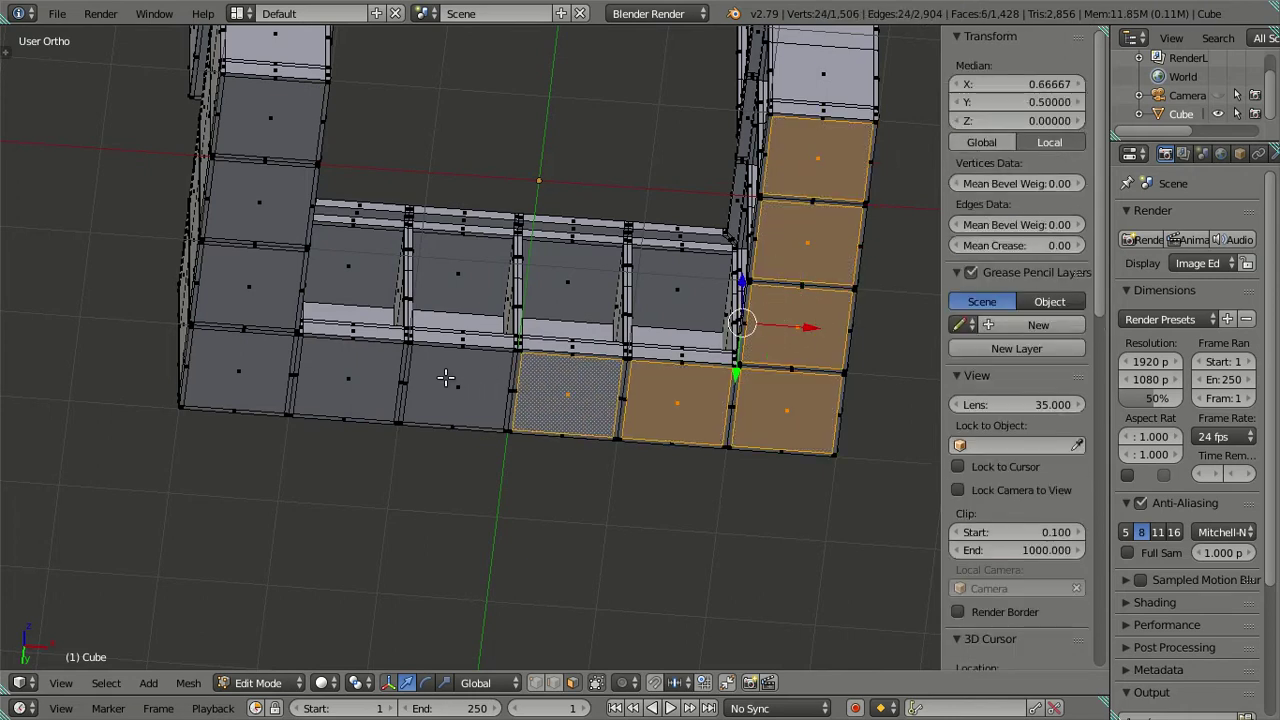
pyautogui.keyDown('shift'); pyautogui.rightClick(446, 376); pyautogui.keyUp('shift')
pyautogui.keyDown('shift'); pyautogui.rightClick(326, 378); pyautogui.keyUp('shift')
pyautogui.keyDown('shift'); pyautogui.rightClick(201, 370); pyautogui.keyUp('shift')
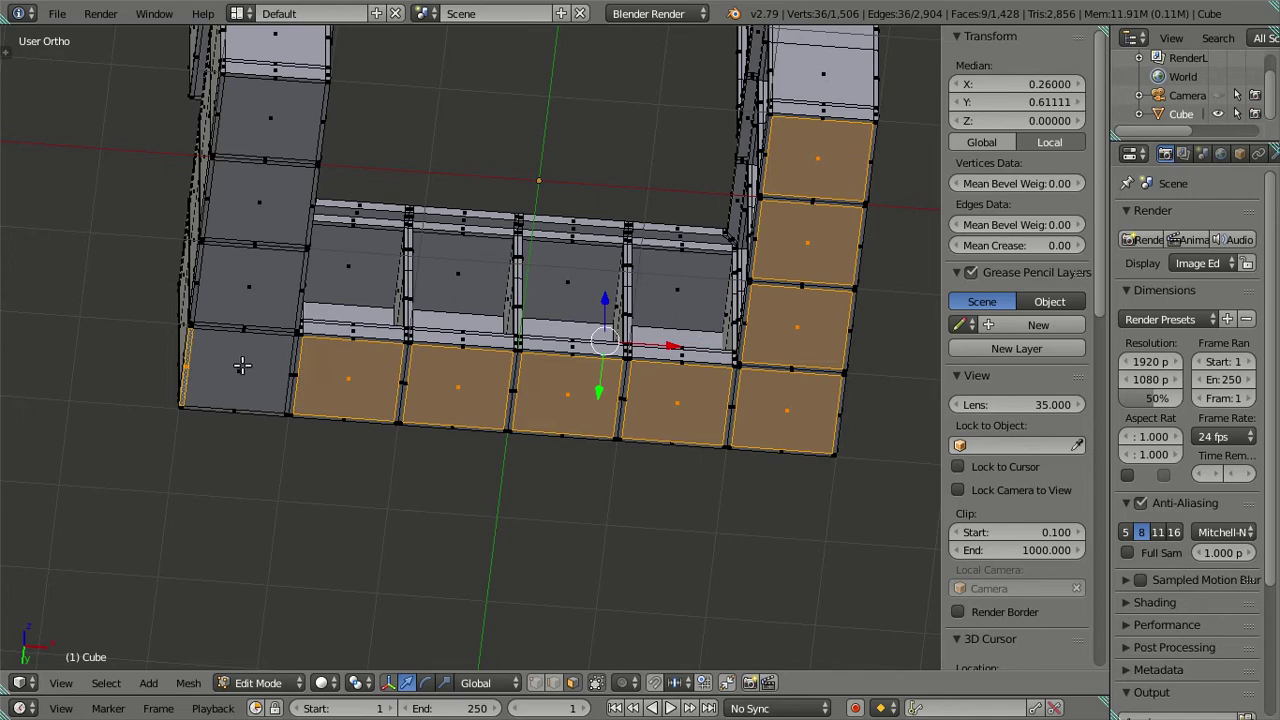
pyautogui.keyDown('shift'); pyautogui.rightClick(242, 362); pyautogui.keyUp('shift')
pyautogui.keyDown('shift'); pyautogui.rightClick(245, 293); pyautogui.keyUp('shift')
pyautogui.keyDown('shift'); pyautogui.rightClick(254, 220); pyautogui.keyUp('shift')
pyautogui.keyDown('shift'); pyautogui.rightClick(281, 135); pyautogui.keyUp('shift')
# Add the thin strips between floor tiles on the left, bottom and right sides to the selection
pyautogui.moveTo(407, 265)
pyautogui.mouseDown(button='middle')
pyautogui.moveTo(480, 394)
pyautogui.moveTo(534, 386)
pyautogui.moveTo(510, 330)
pyautogui.moveTo(524, 362)
pyautogui.mouseUp(button='middle')
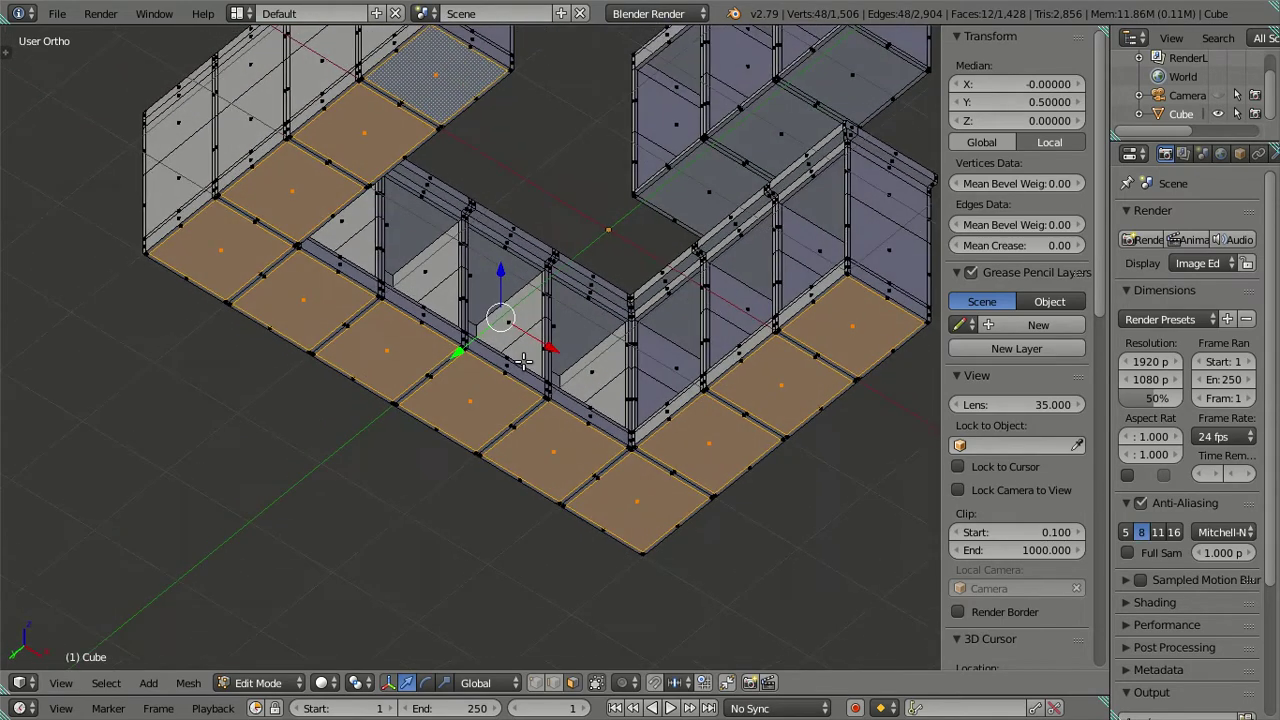
pyautogui.keyDown('shift'); pyautogui.moveTo(632, 440); pyautogui.dragTo(603, 450, button='middle'); pyautogui.keyUp('shift')
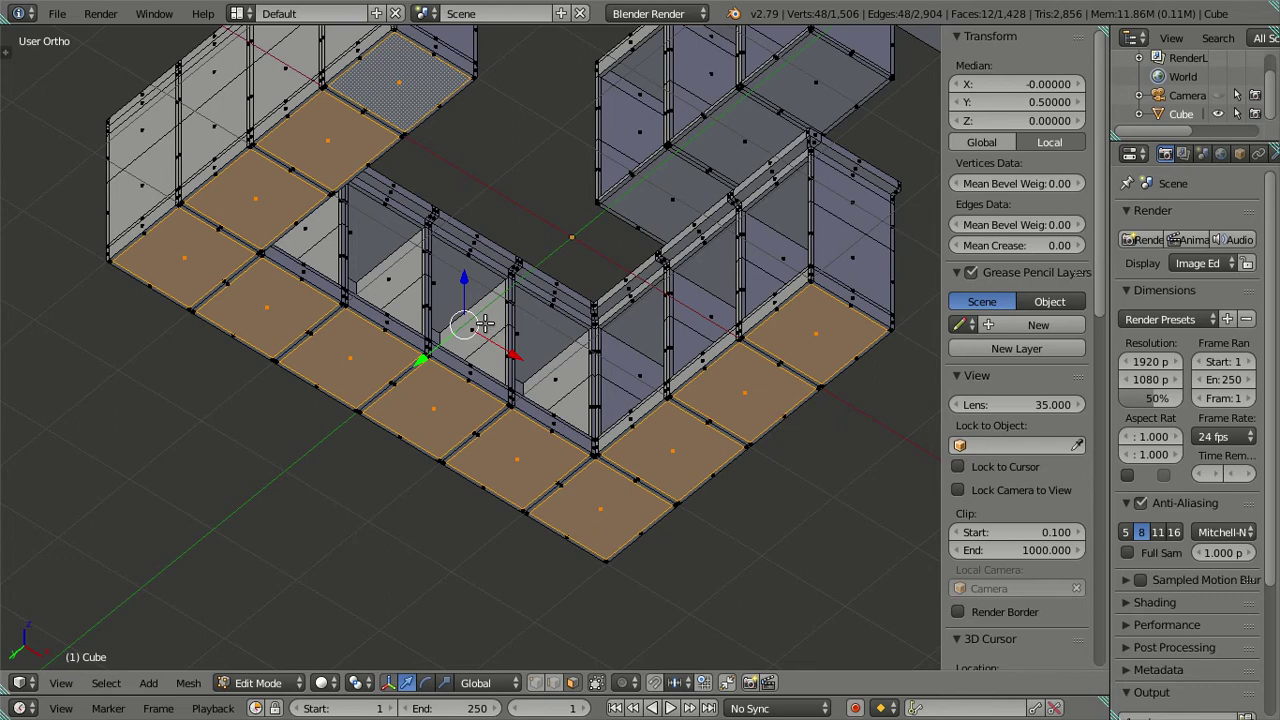
pyautogui.moveTo(561, 411)
pyautogui.mouseDown(button='middle')
pyautogui.moveTo(569, 449)
pyautogui.moveTo(517, 463)
pyautogui.moveTo(537, 447)
pyautogui.moveTo(463, 379)
pyautogui.mouseUp(button='middle')
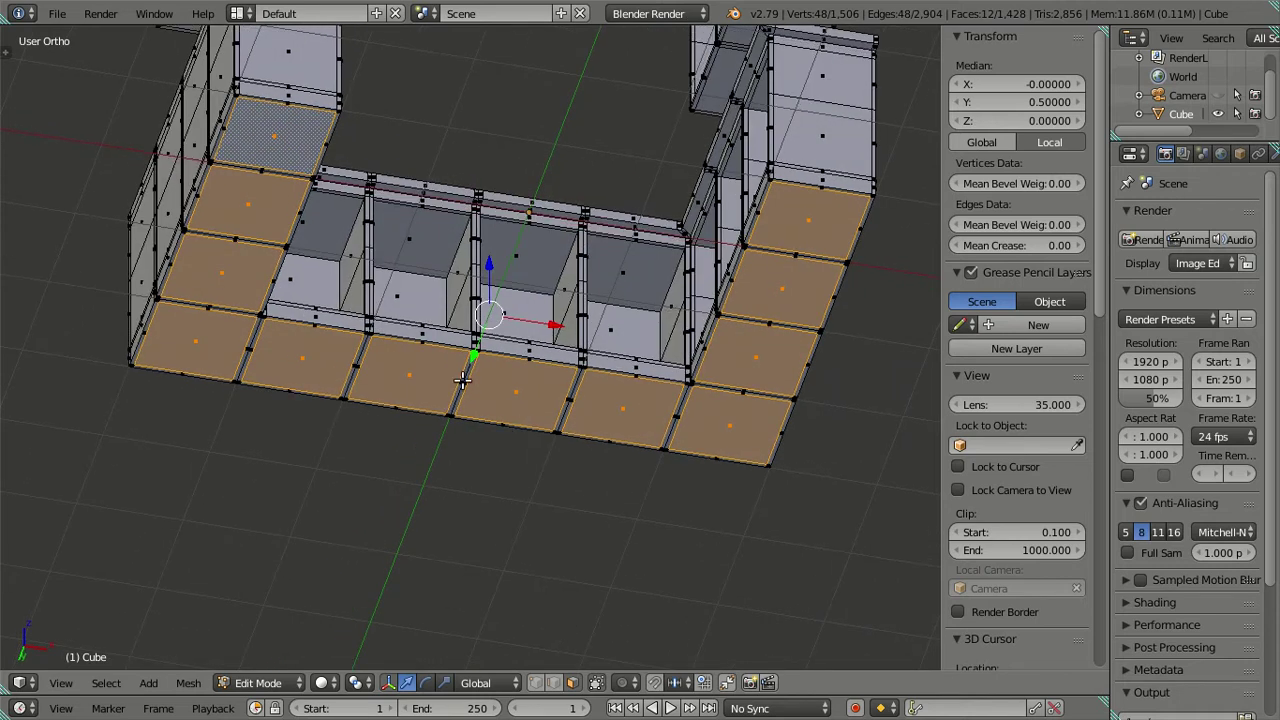
pyautogui.keyDown('shift'); pyautogui.rightClick(268, 171); pyautogui.keyUp('shift')
pyautogui.keyDown('shift'); pyautogui.rightClick(234, 237); pyautogui.keyUp('shift')
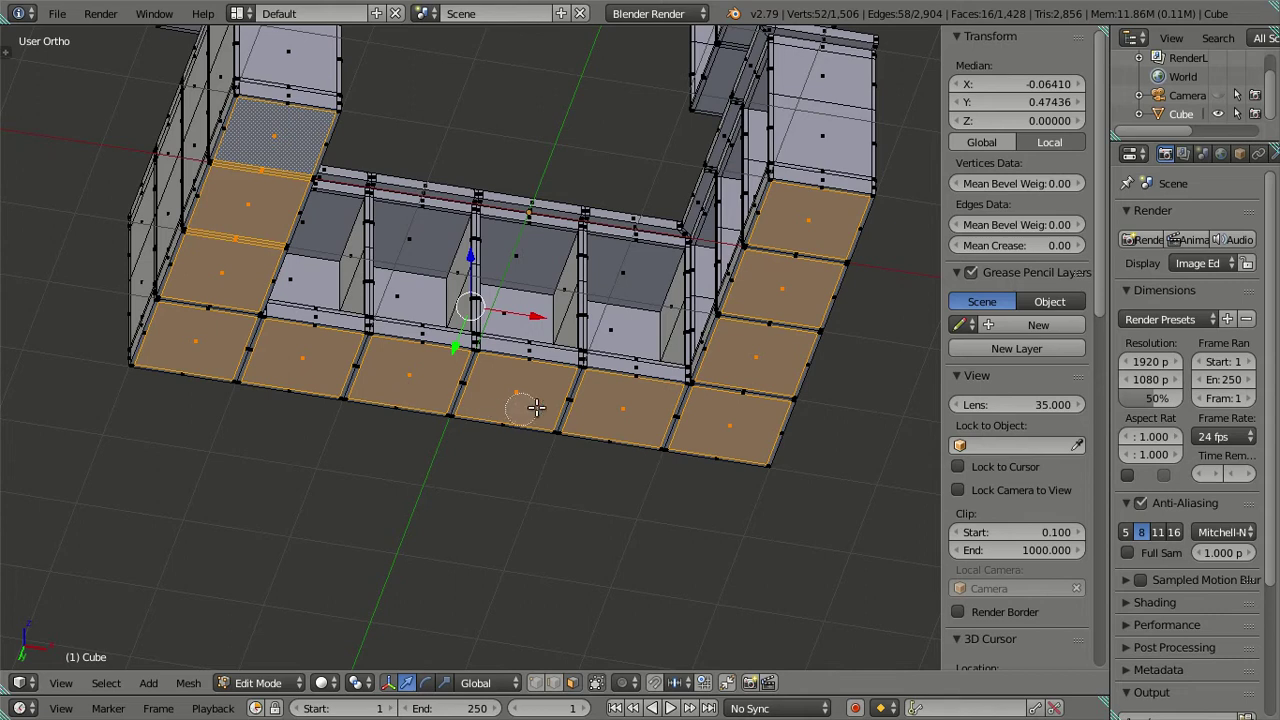
pyautogui.keyDown('shift'); pyautogui.rightClick(570, 404); pyautogui.keyUp('shift')
pyautogui.keyDown('shift'); pyautogui.rightClick(352, 368); pyautogui.keyUp('shift')
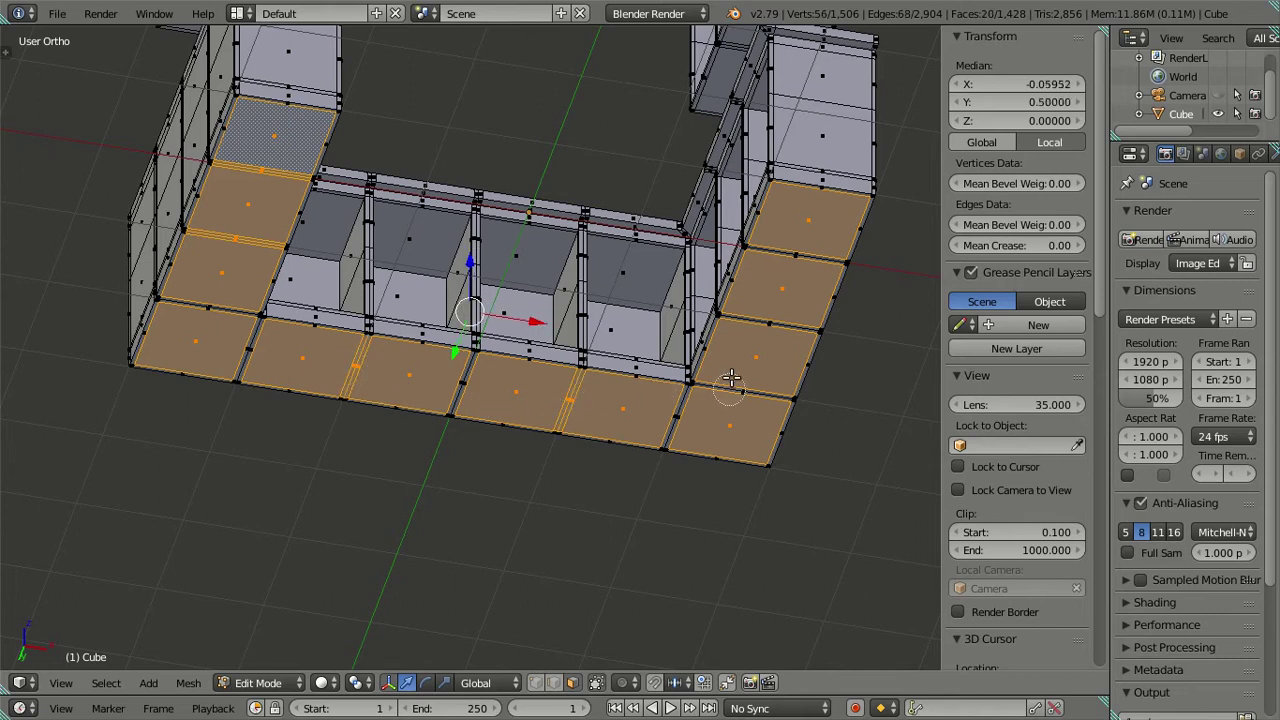
pyautogui.keyDown('shift'); pyautogui.rightClick(761, 318); pyautogui.keyUp('shift')
pyautogui.keyDown('shift'); pyautogui.rightClick(792, 258); pyautogui.keyUp('shift')
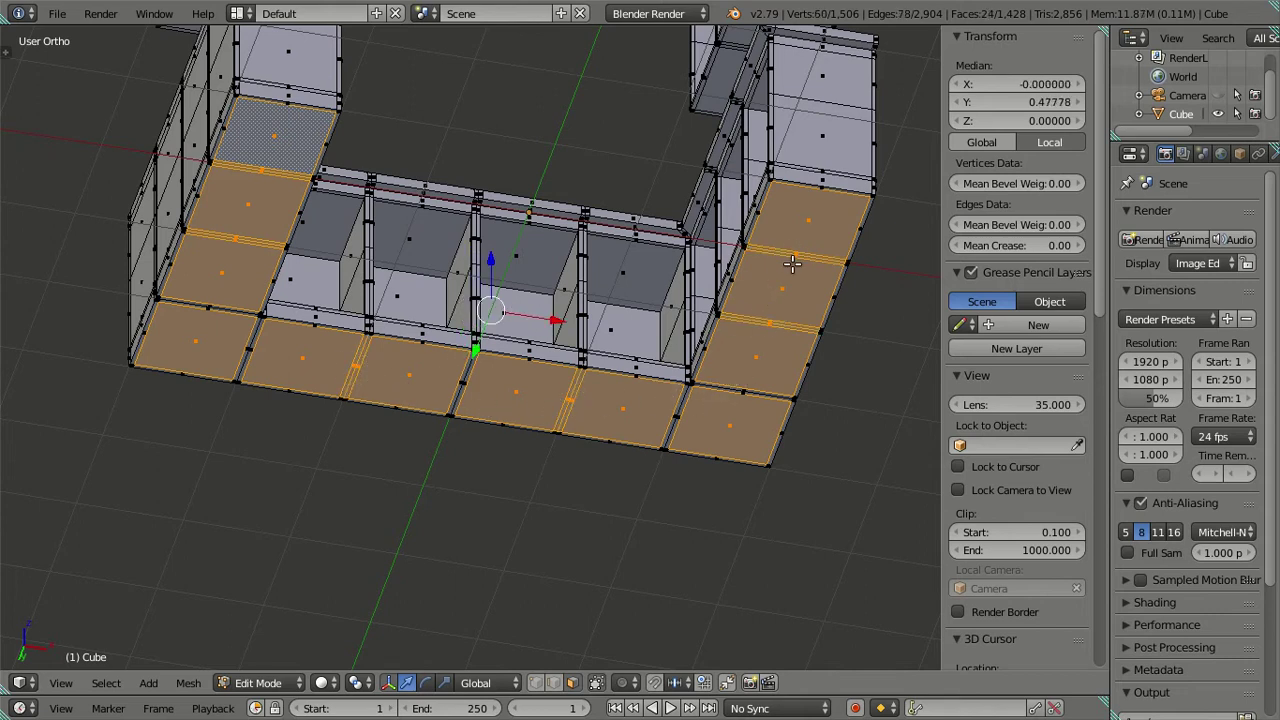
pyautogui.moveTo(569, 376)
pyautogui.mouseDown(button='middle')
pyautogui.moveTo(617, 388)
pyautogui.moveTo(599, 430)
pyautogui.mouseUp(button='middle')
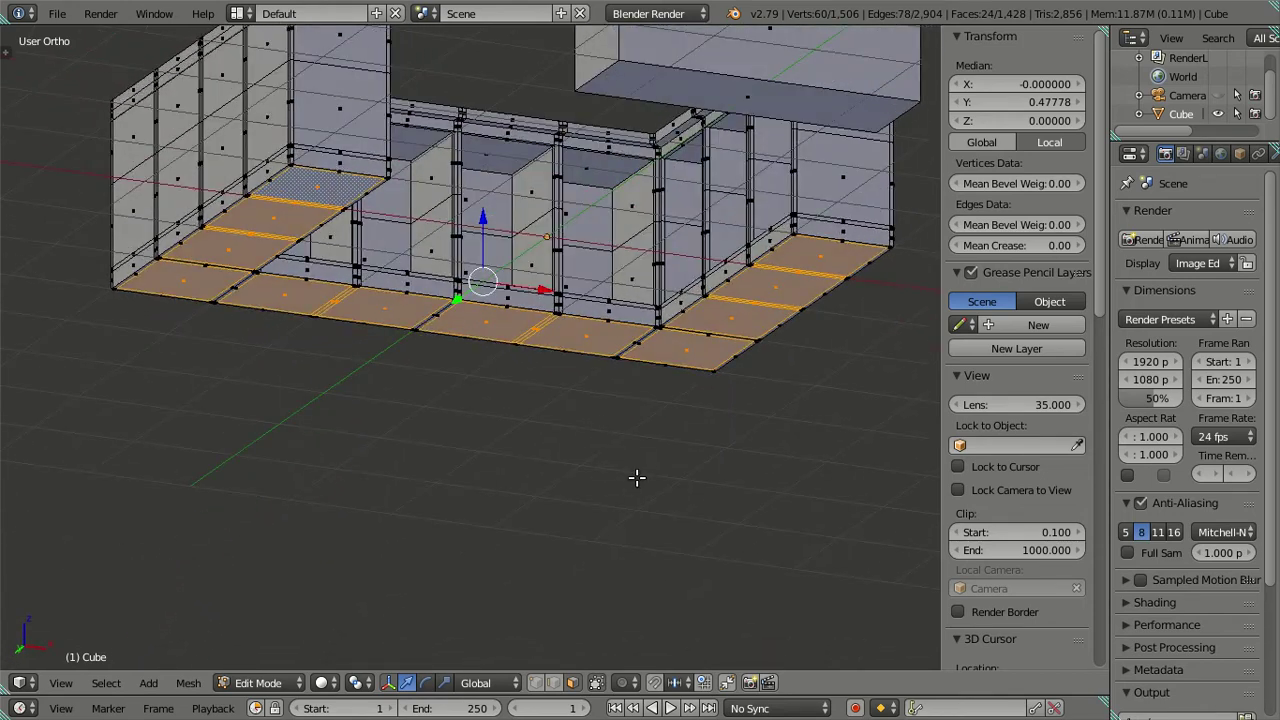
# Extrude the selected floor faces into raised slabs, bringing the mesh to 1,566 vertices, and inspect them
pyautogui.press('Tab')
pyautogui.press('Tab')
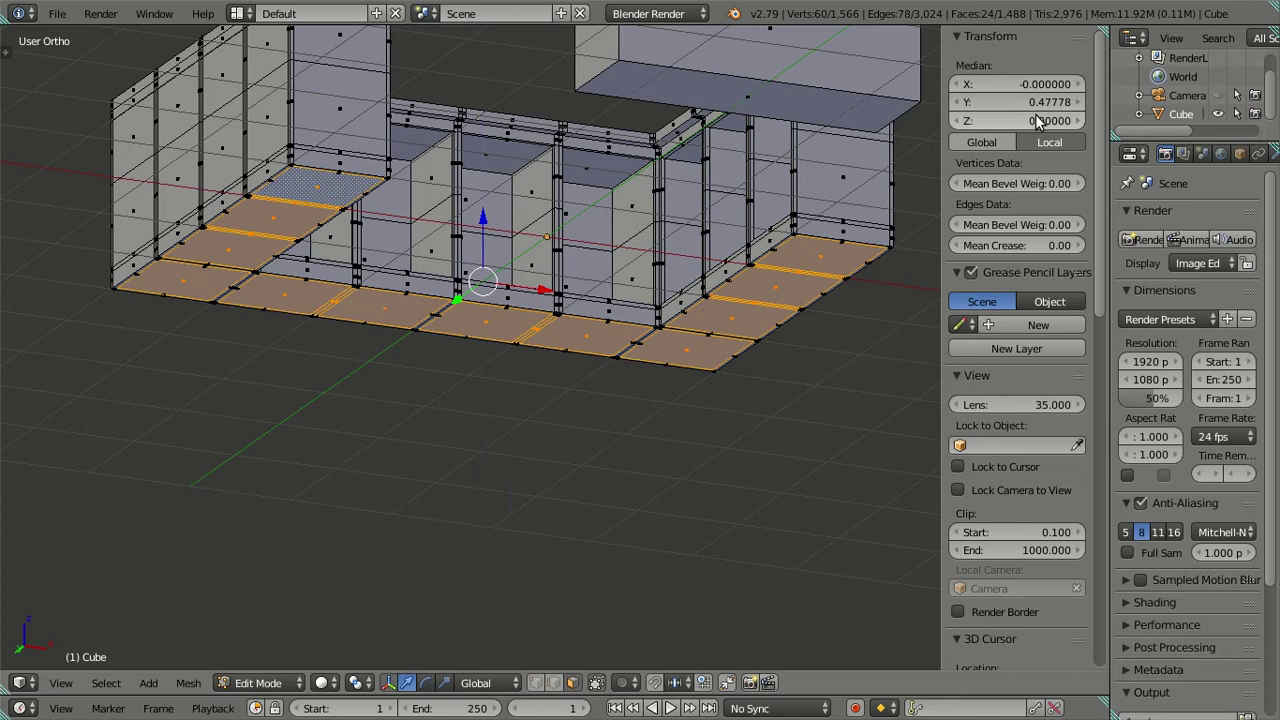
pyautogui.press('Tab')
pyautogui.moveTo(600, 300)
pyautogui.mouseDown(button='middle')
pyautogui.moveTo(590, 328)
pyautogui.moveTo(629, 337)
pyautogui.moveTo(626, 277)
pyautogui.mouseUp(button='middle')
pyautogui.scroll(3, 590, 328)
pyautogui.scroll(-2, 626, 277)
pyautogui.moveTo(529, 349)
pyautogui.mouseDown(button='middle')
pyautogui.moveTo(496, 397)
pyautogui.moveTo(389, 355)
pyautogui.moveTo(439, 352)
pyautogui.moveTo(475, 391)
pyautogui.moveTo(523, 394)
pyautogui.moveTo(606, 443)
pyautogui.moveTo(648, 446)
pyautogui.moveTo(671, 431)
pyautogui.moveTo(645, 440)
pyautogui.moveTo(629, 206)
pyautogui.moveTo(575, 240)
pyautogui.moveTo(540, 183)
pyautogui.moveTo(537, 206)
pyautogui.moveTo(628, 336)
pyautogui.moveTo(480, 310)
pyautogui.moveTo(452, 350)
pyautogui.mouseUp(button='middle')
pyautogui.press('Tab')
pyautogui.scroll(4, 475, 307)
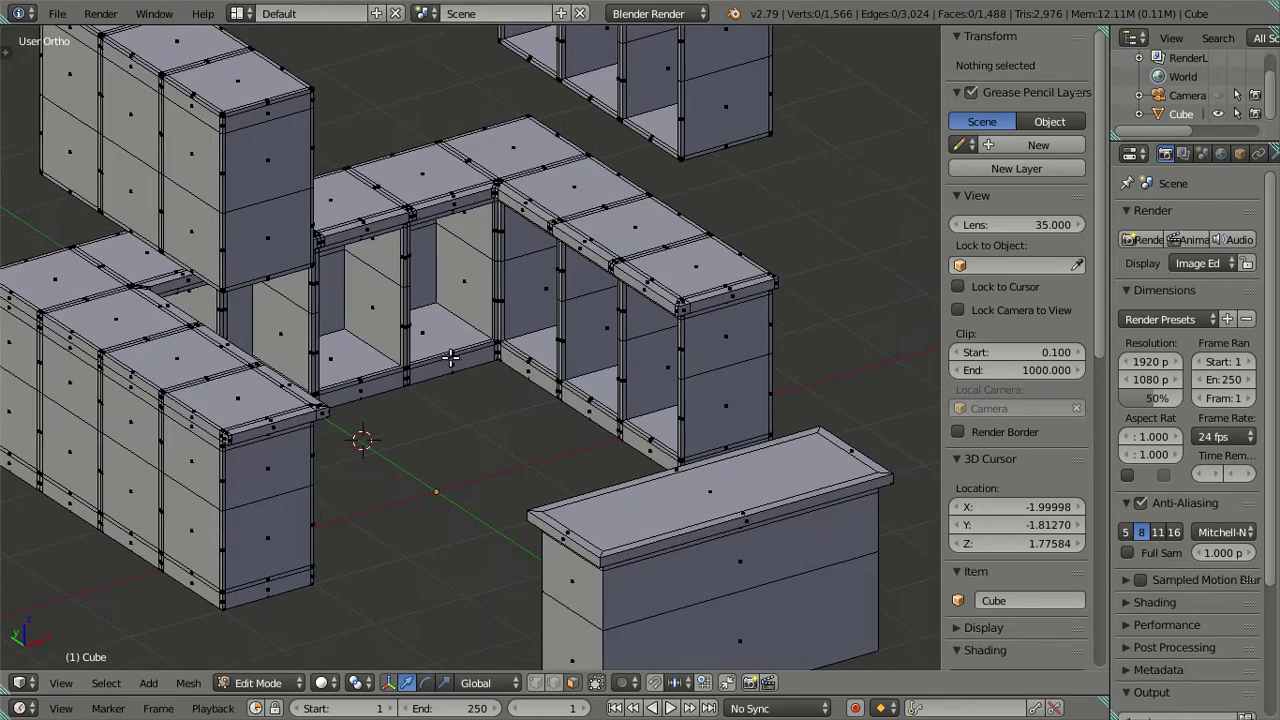
# Toggle out of and back into Edit Mode and orbit to a near top-down view of the cabinets
pyautogui.press('Tab')
pyautogui.scroll(3, 449, 364)
pyautogui.scroll(-3, 449, 363)
pyautogui.press('Tab')
pyautogui.scroll(4, 536, 391)
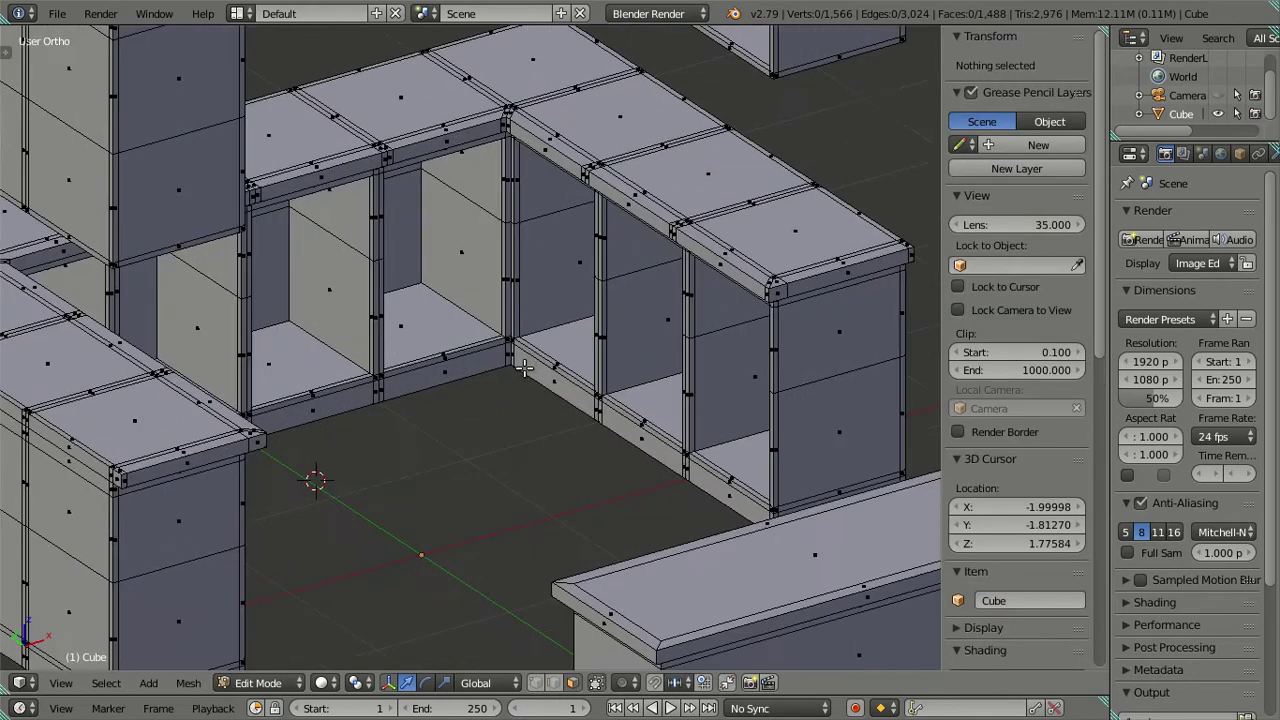
pyautogui.scroll(2, 545, 338)
pyautogui.moveTo(545, 338)
pyautogui.mouseDown(button='middle')
pyautogui.moveTo(567, 236)
pyautogui.moveTo(615, 304)
pyautogui.moveTo(591, 312)
pyautogui.mouseUp(button='middle')
pyautogui.scroll(3, 588, 270)
# Switch to edge select mode, test-select a countertop front edge, then clear the selection
pyautogui.hotkey('ctrl', 'Tab')
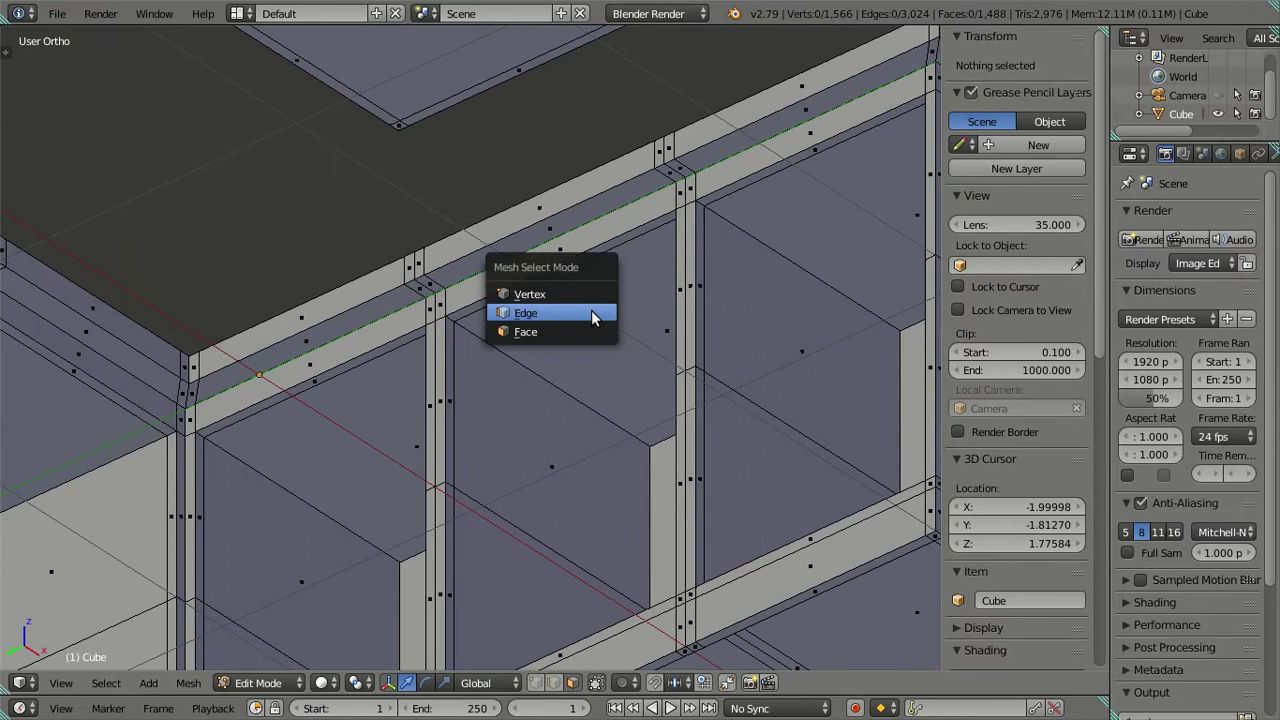
pyautogui.click(591, 312)
pyautogui.moveTo(591, 234); pyautogui.dragTo(620, 265, button='middle')
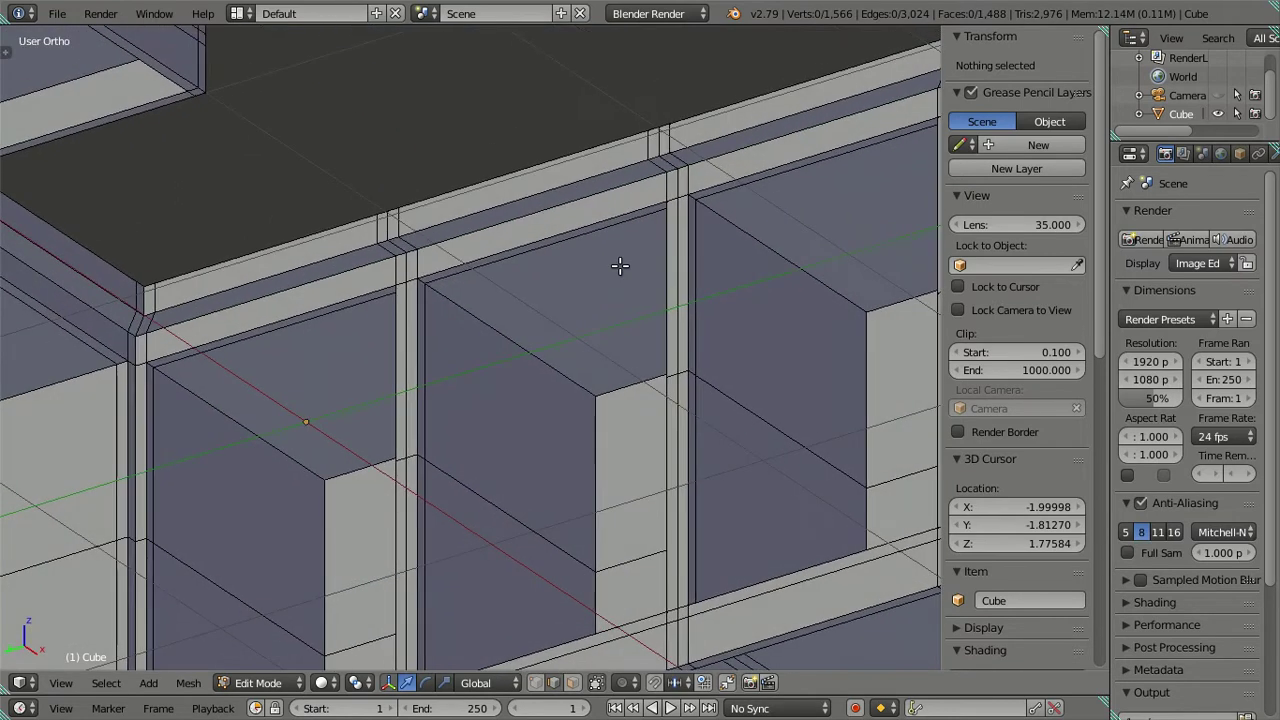
pyautogui.rightClick(569, 207)
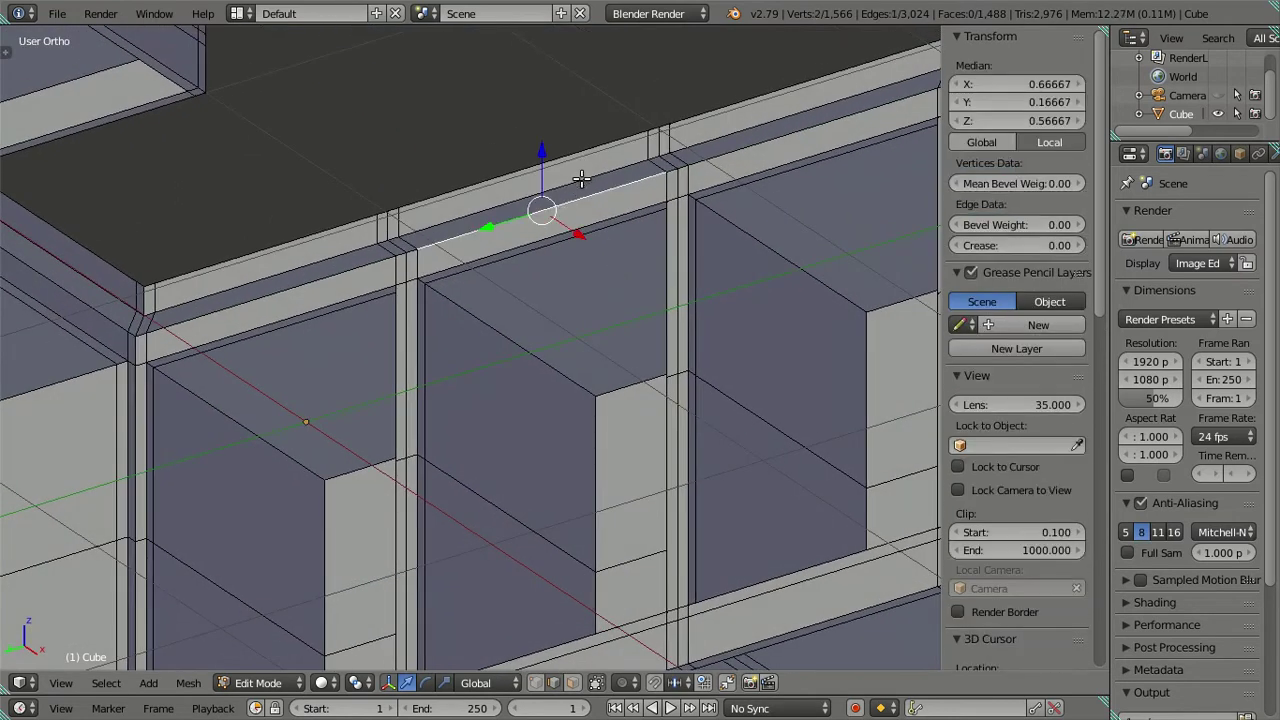
pyautogui.moveTo(615, 245)
pyautogui.mouseDown(button='middle')
pyautogui.moveTo(577, 266)
pyautogui.moveTo(597, 269)
pyautogui.mouseUp(button='middle')
pyautogui.press('a')
pyautogui.moveTo(714, 194)
pyautogui.mouseDown(button='middle')
pyautogui.moveTo(531, 237)
pyautogui.moveTo(703, 240)
pyautogui.moveTo(671, 260)
pyautogui.moveTo(771, 346)
pyautogui.moveTo(681, 299)
pyautogui.moveTo(657, 331)
pyautogui.moveTo(794, 274)
pyautogui.moveTo(855, 269)
pyautogui.moveTo(860, 297)
pyautogui.moveTo(886, 286)
pyautogui.moveTo(928, 307)
pyautogui.moveTo(814, 311)
pyautogui.moveTo(843, 297)
pyautogui.moveTo(759, 281)
pyautogui.moveTo(651, 349)
pyautogui.moveTo(729, 300)
pyautogui.moveTo(808, 289)
pyautogui.mouseUp(button='middle')
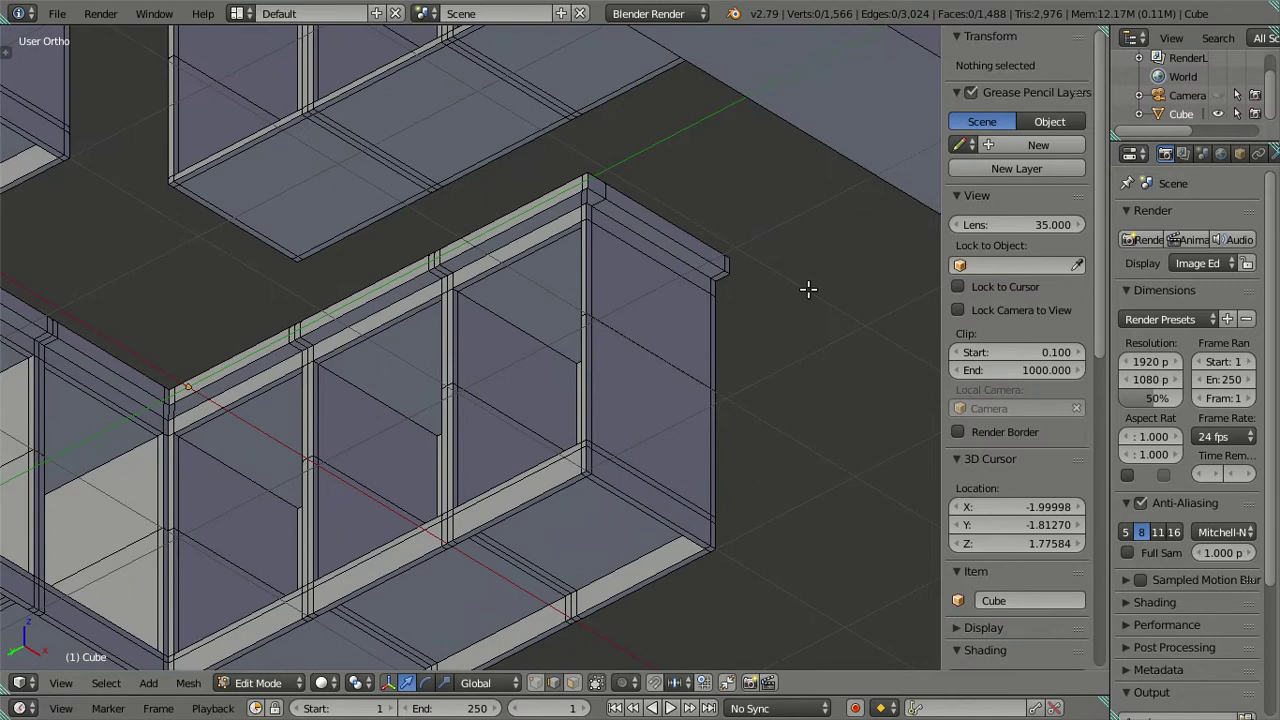
pyautogui.scroll(-4, 808, 289)
pyautogui.moveTo(808, 289)
pyautogui.mouseDown(button='middle')
pyautogui.moveTo(623, 329)
pyautogui.moveTo(826, 300)
pyautogui.moveTo(697, 316)
pyautogui.moveTo(714, 316)
pyautogui.mouseUp(button='middle')
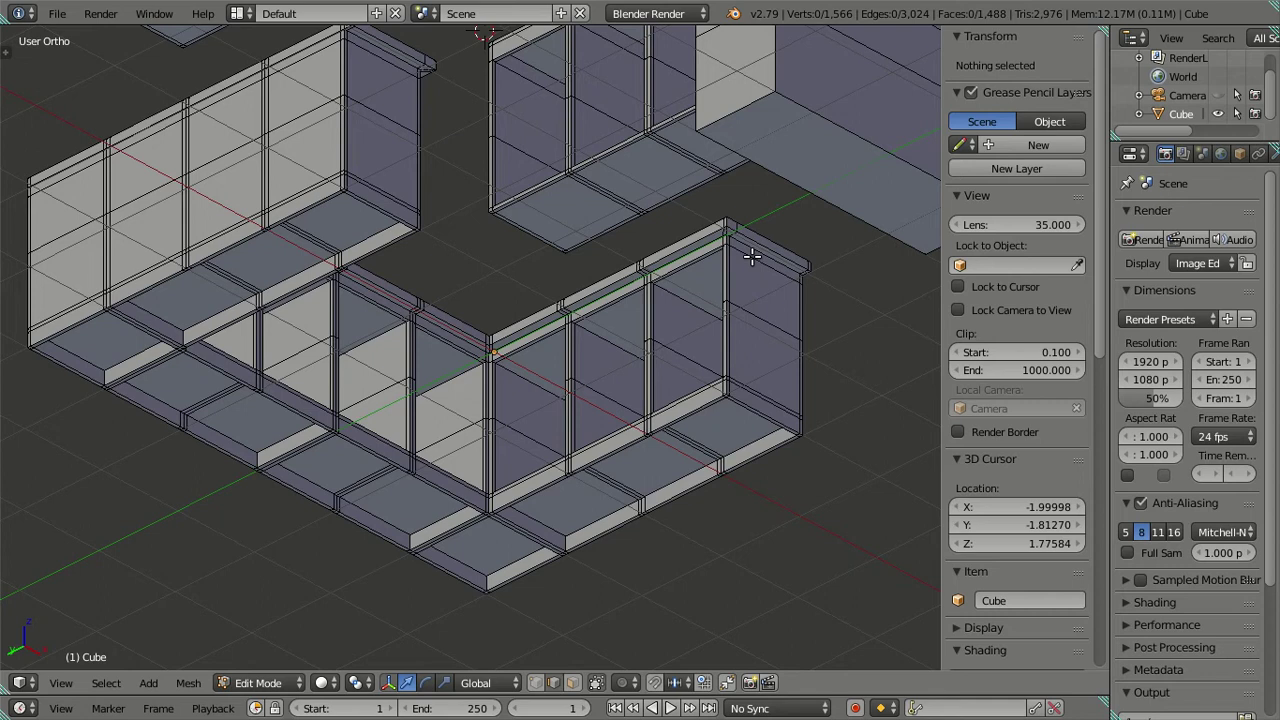
pyautogui.scroll(3, 744, 257)
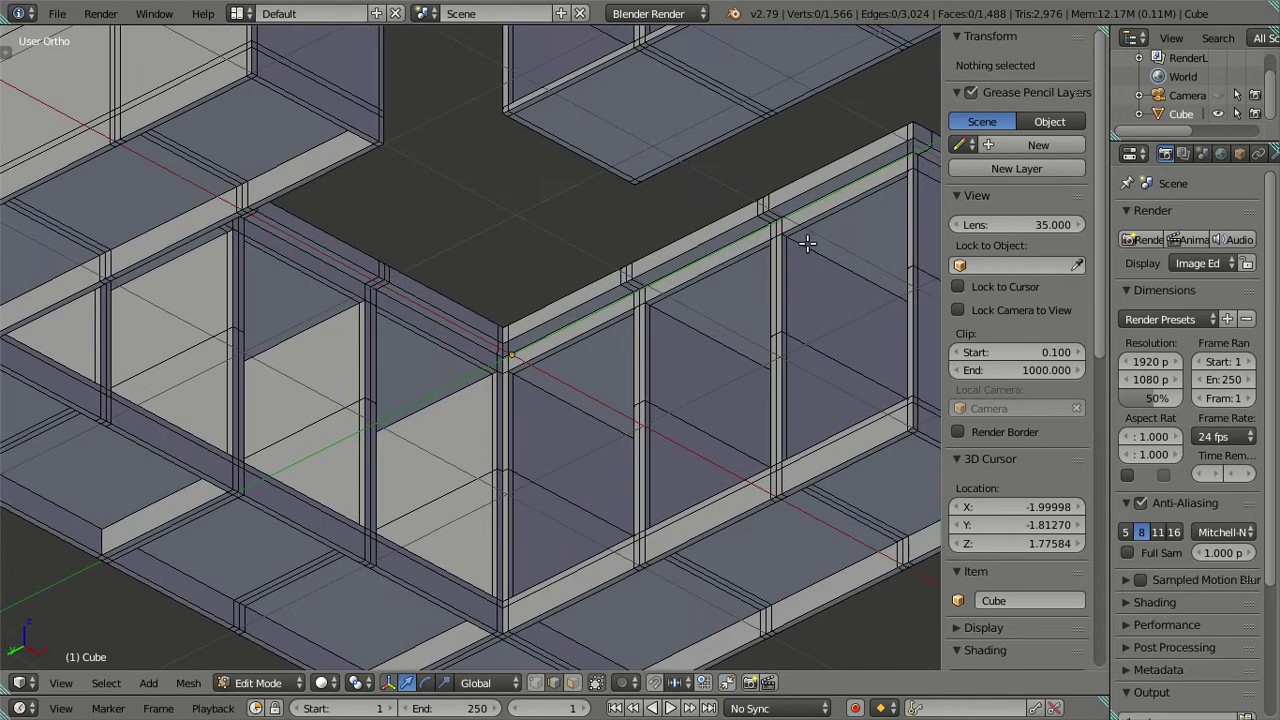
# Disable 'Limit selection to visible' and add another cabinet floor face to the selection
pyautogui.click(572, 682)
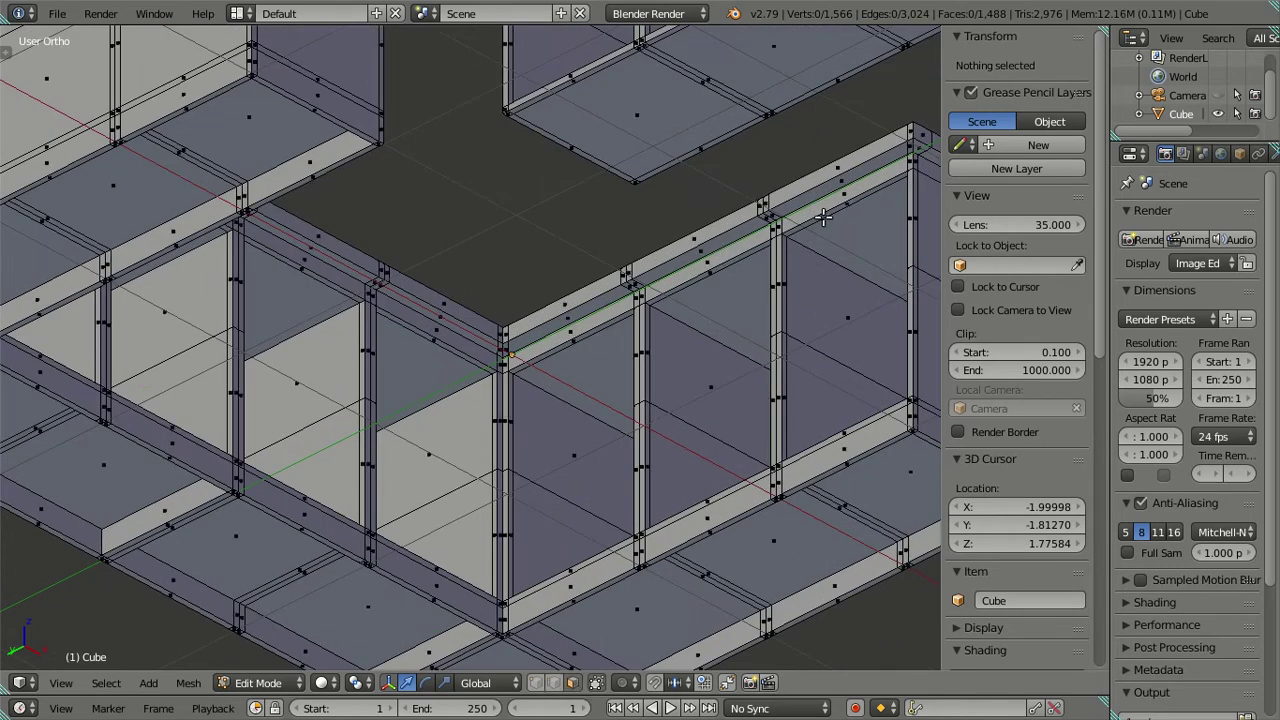
pyautogui.moveTo(842, 230); pyautogui.dragTo(824, 294, button='middle')
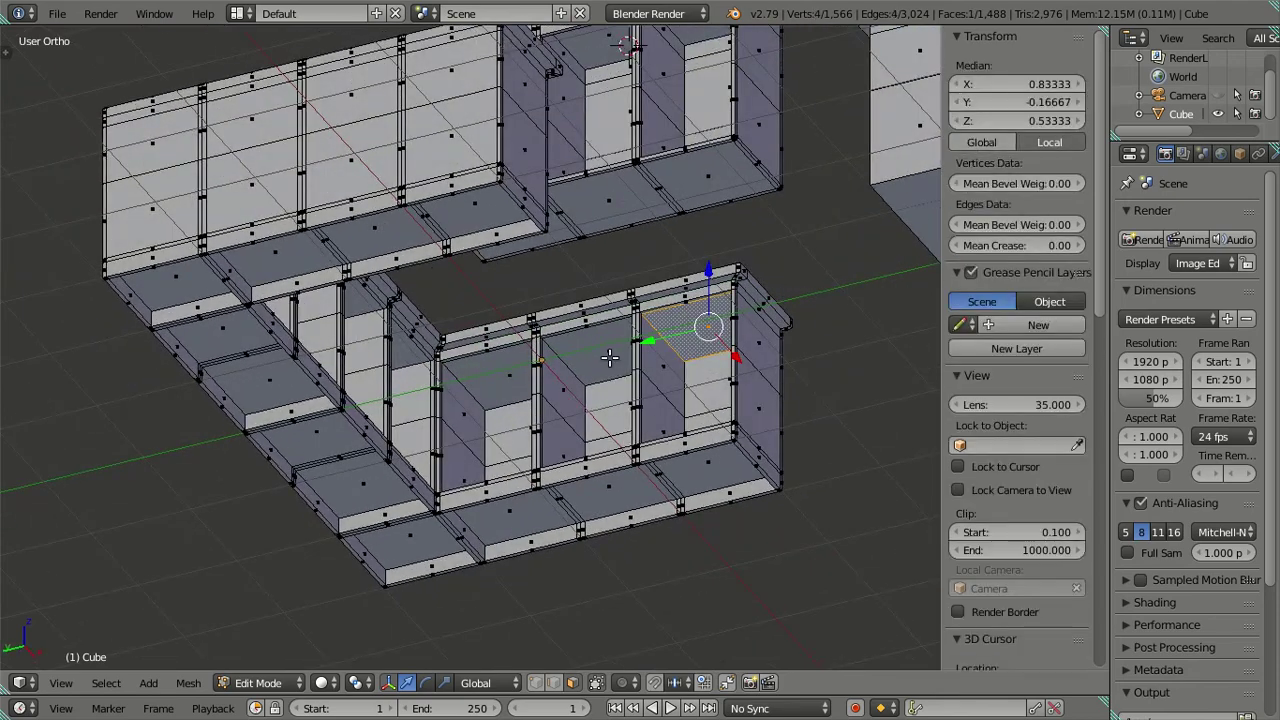
pyautogui.moveTo(667, 351)
pyautogui.mouseDown(button='middle')
pyautogui.moveTo(573, 344)
pyautogui.moveTo(506, 381)
pyautogui.mouseUp(button='middle')
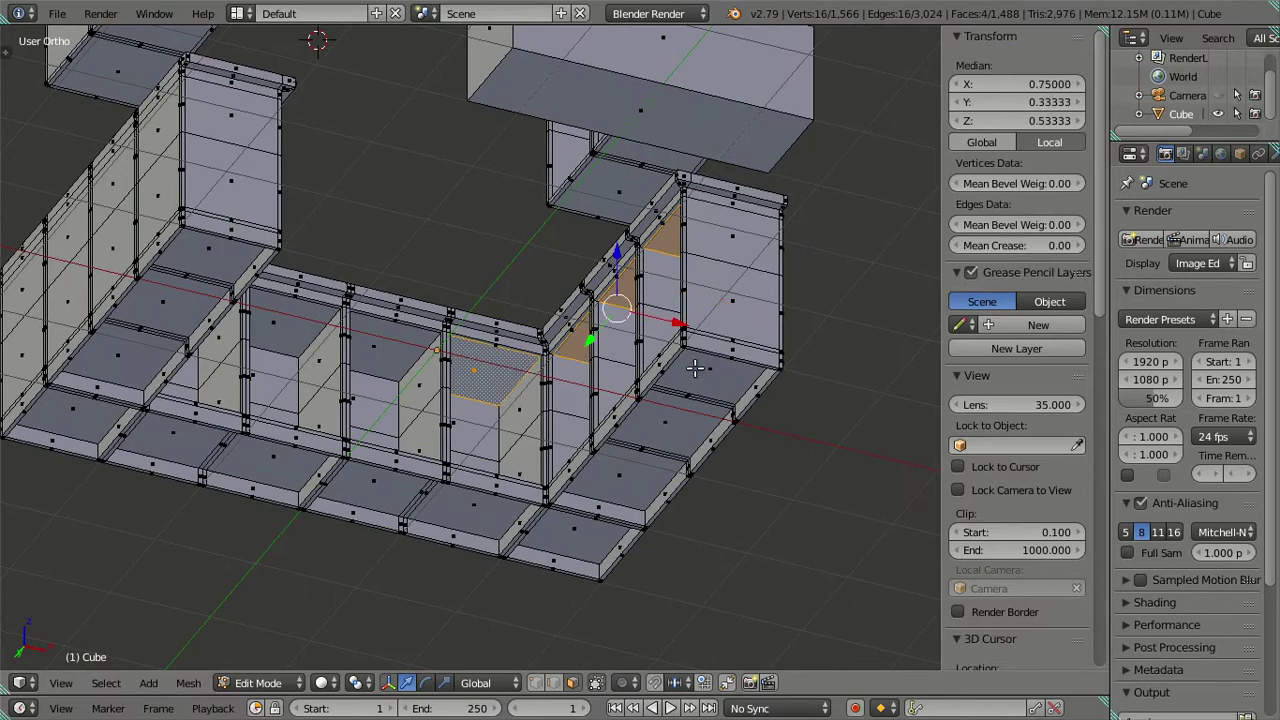
pyautogui.moveTo(695, 368); pyautogui.dragTo(473, 360, button='middle')
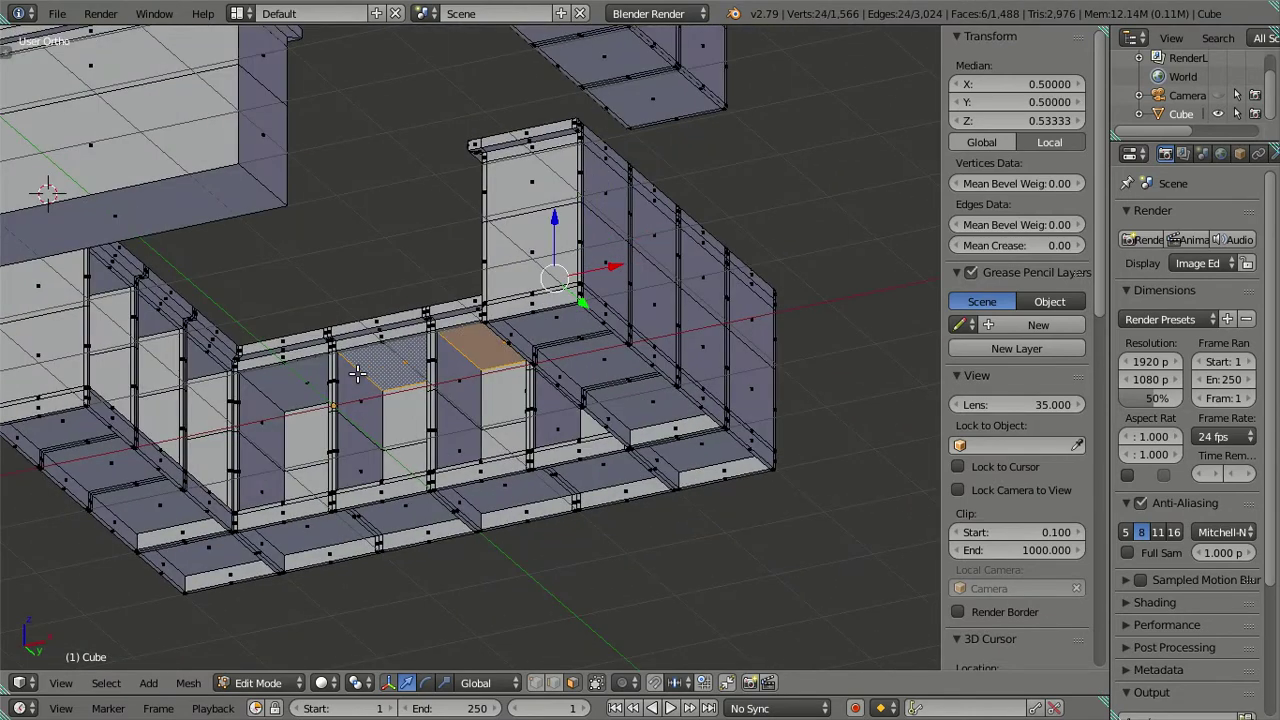
pyautogui.moveTo(339, 376)
pyautogui.mouseDown(button='middle')
pyautogui.moveTo(363, 363)
pyautogui.moveTo(320, 477)
pyautogui.moveTo(687, 492)
pyautogui.mouseUp(button='middle')
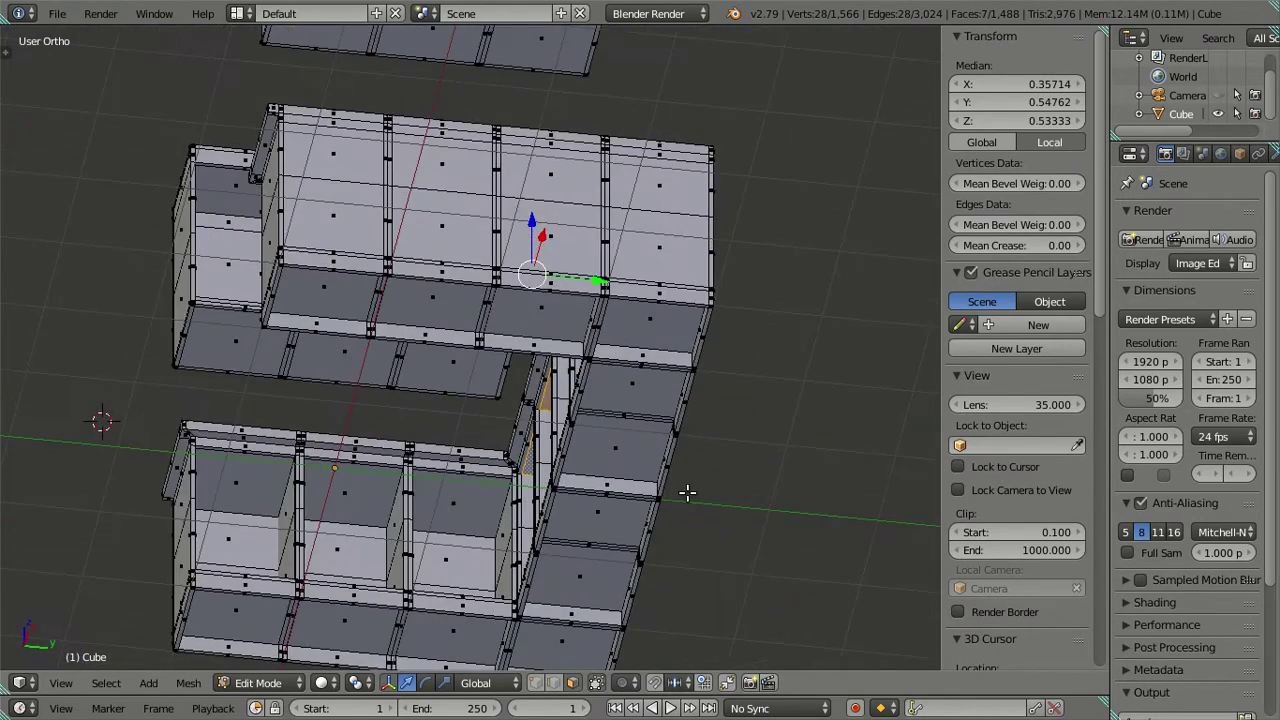
pyautogui.keyDown('shift'); pyautogui.rightClick(249, 477); pyautogui.keyUp('shift')
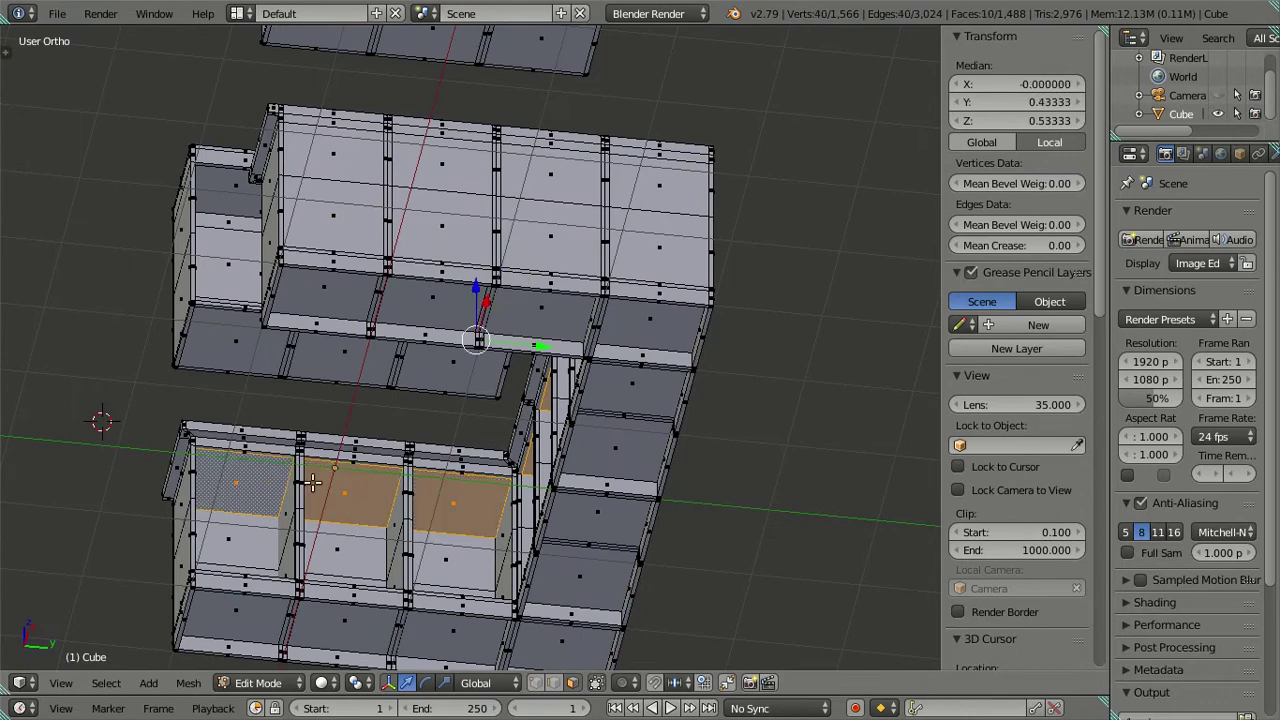
pyautogui.moveTo(249, 477); pyautogui.dragTo(533, 693, button='middle')
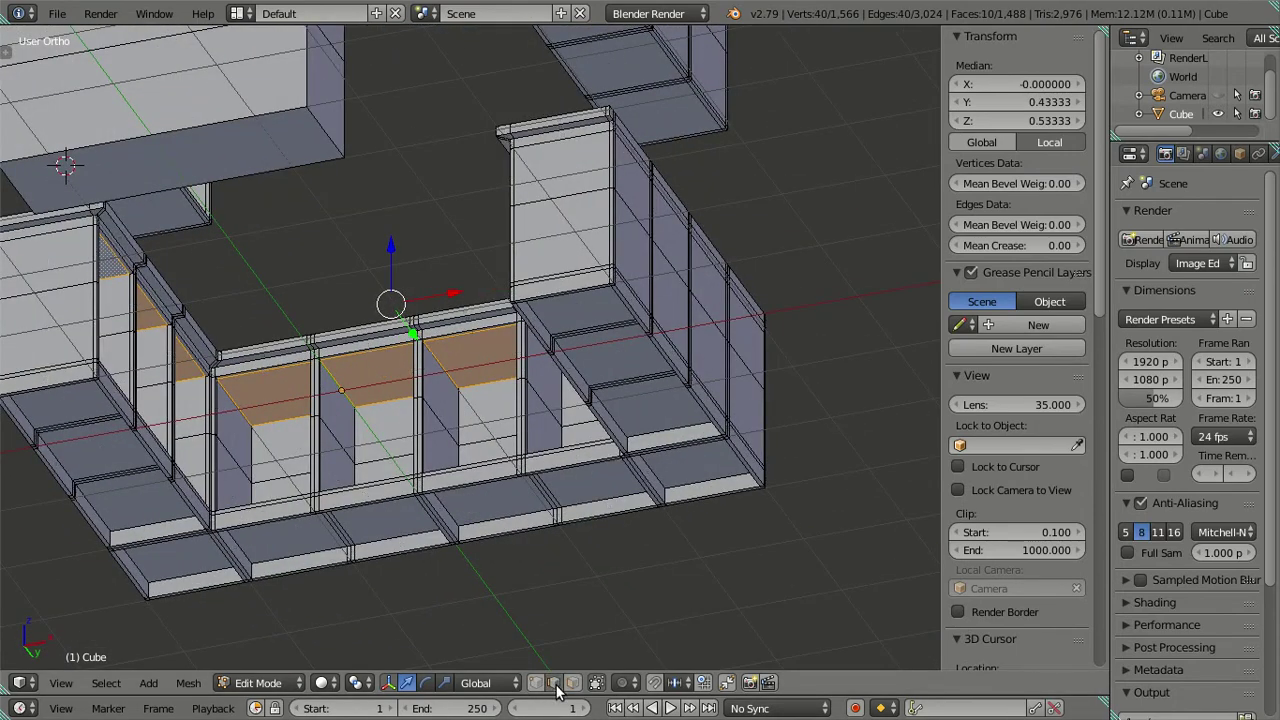
pyautogui.moveTo(442, 465)
pyautogui.mouseDown(button='middle')
pyautogui.moveTo(509, 437)
pyautogui.moveTo(563, 457)
pyautogui.moveTo(693, 334)
pyautogui.moveTo(640, 330)
pyautogui.moveTo(551, 366)
pyautogui.moveTo(623, 349)
pyautogui.mouseUp(button='middle')
pyautogui.scroll(3, 415, 341)
pyautogui.moveTo(415, 341)
pyautogui.mouseDown(button='middle')
pyautogui.moveTo(346, 374)
pyautogui.moveTo(600, 380)
pyautogui.moveTo(654, 354)
pyautogui.moveTo(476, 390)
pyautogui.mouseUp(button='middle')
pyautogui.scroll(-3, 346, 374)
pyautogui.scroll(3, 476, 390)
pyautogui.scroll(2, 476, 390)
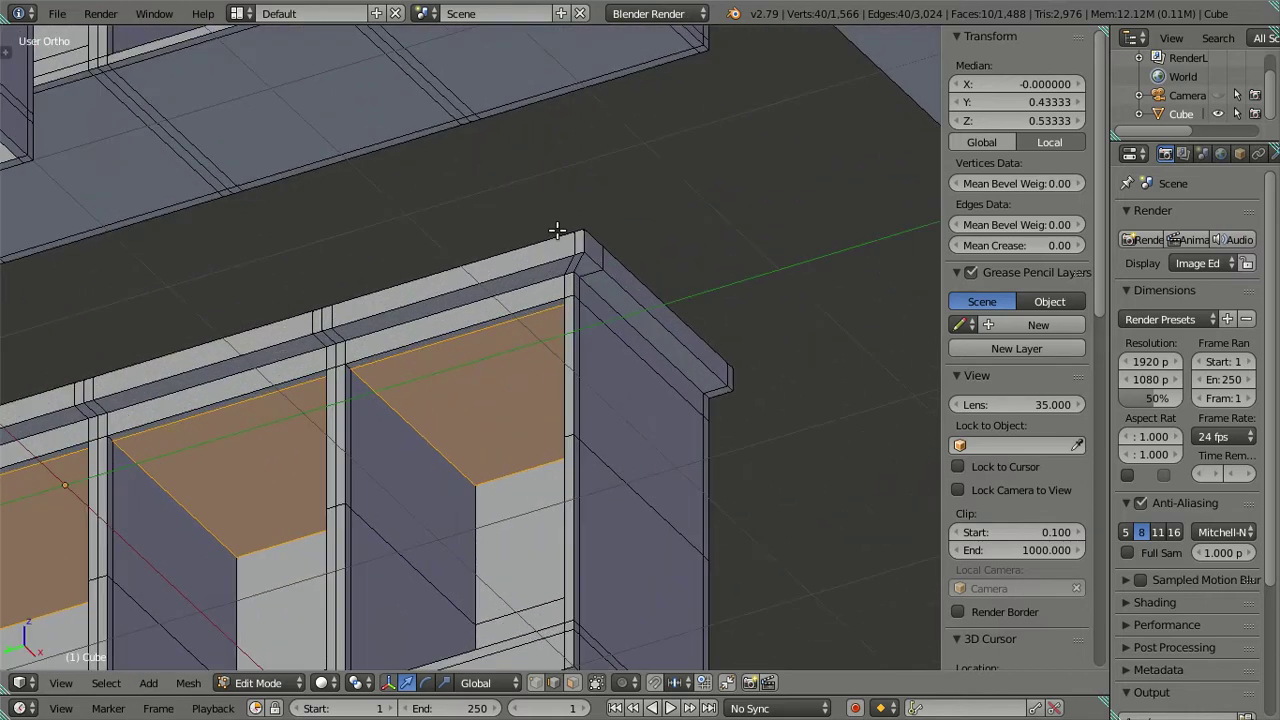
pyautogui.scroll(2, 518, 292)
# Extrude the ten cabinet floor faces 0.115 along their normals, then deselect all
pyautogui.rightClick(500, 272)
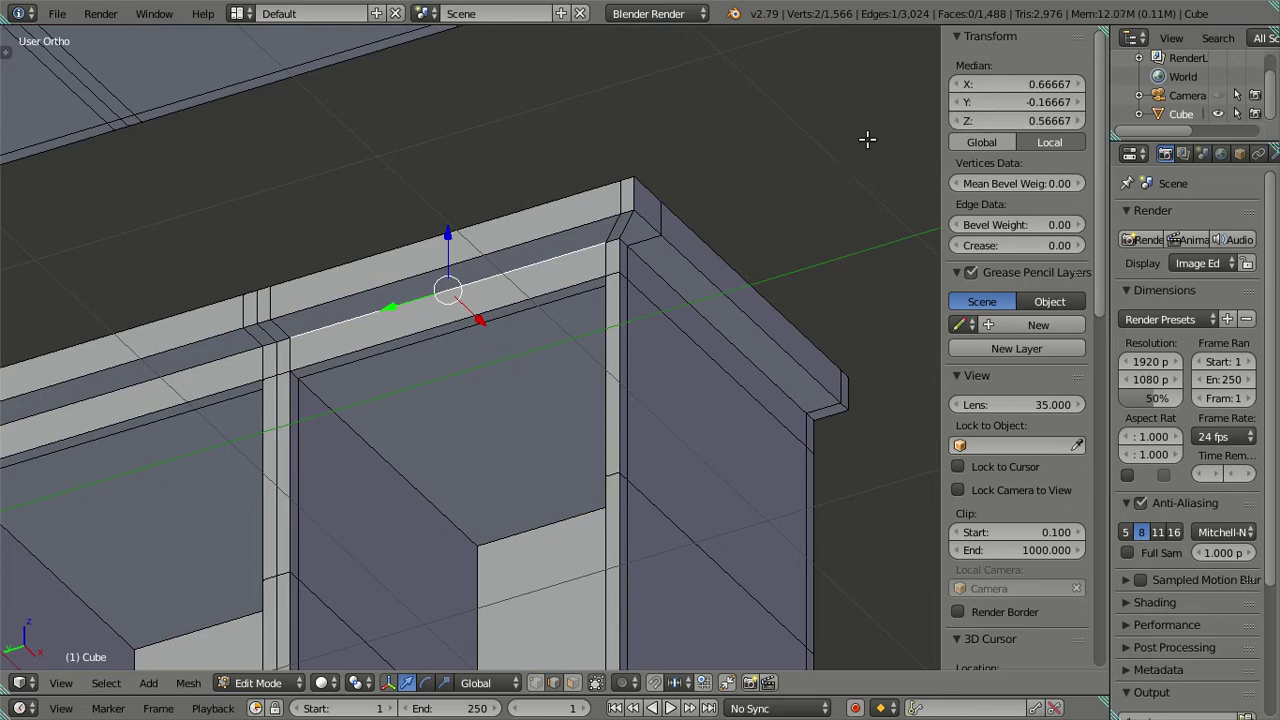
pyautogui.hotkey('ctrl', 'z')
pyautogui.press('e')
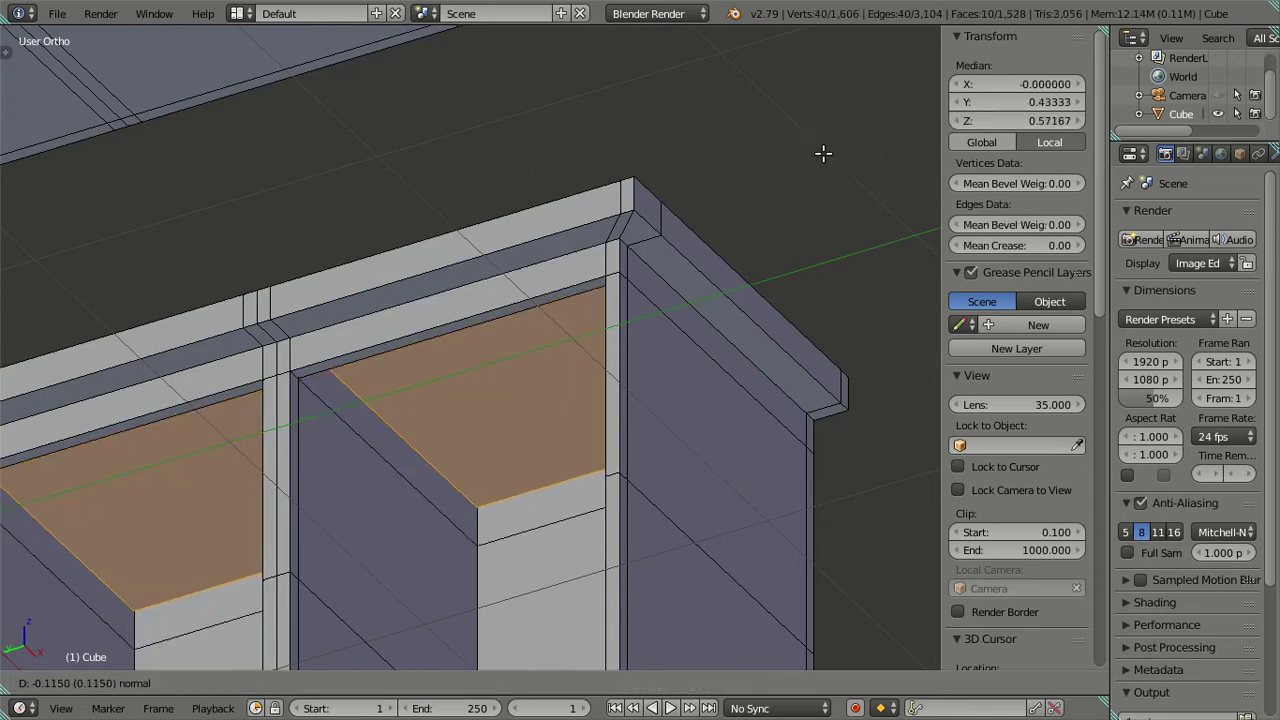
pyautogui.press('Escape')
pyautogui.press('a')
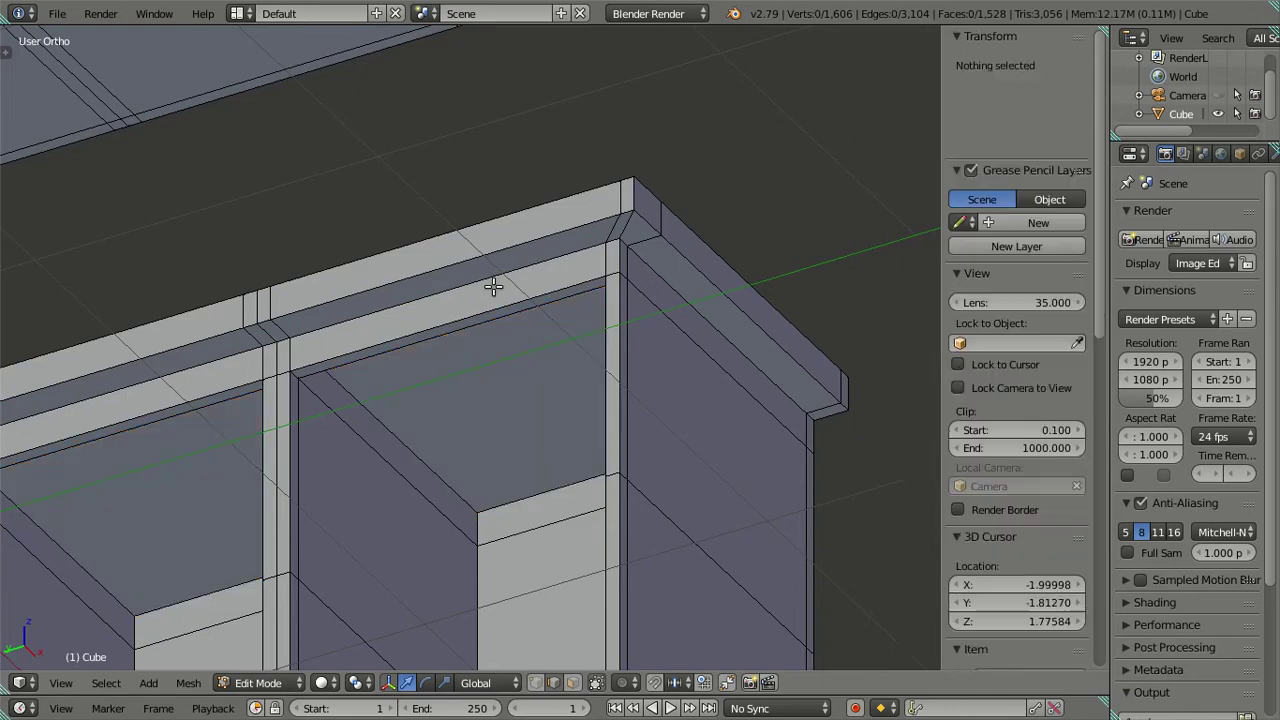
pyautogui.scroll(-4, 491, 286)
# Reveal all hidden geometry, then select and hide the whole counter
pyautogui.scroll(1, 487, 421)
pyautogui.moveTo(487, 421)
pyautogui.mouseDown(button='middle')
pyautogui.moveTo(379, 400)
pyautogui.moveTo(414, 480)
pyautogui.moveTo(434, 460)
pyautogui.moveTo(414, 491)
pyautogui.moveTo(471, 352)
pyautogui.moveTo(486, 383)
pyautogui.mouseUp(button='middle')
pyautogui.scroll(3, 525, 361)
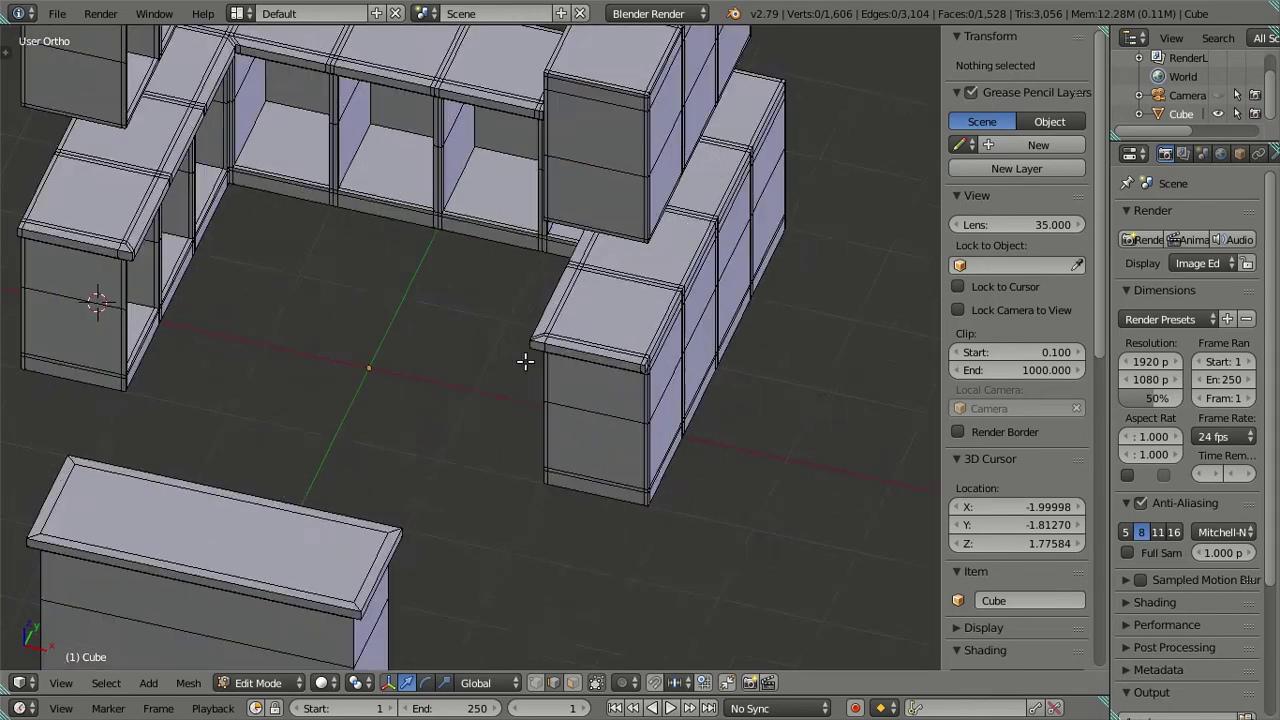
pyautogui.moveTo(456, 331); pyautogui.dragTo(542, 456, button='middle')
pyautogui.moveTo(540, 403); pyautogui.dragTo(657, 368, button='middle')
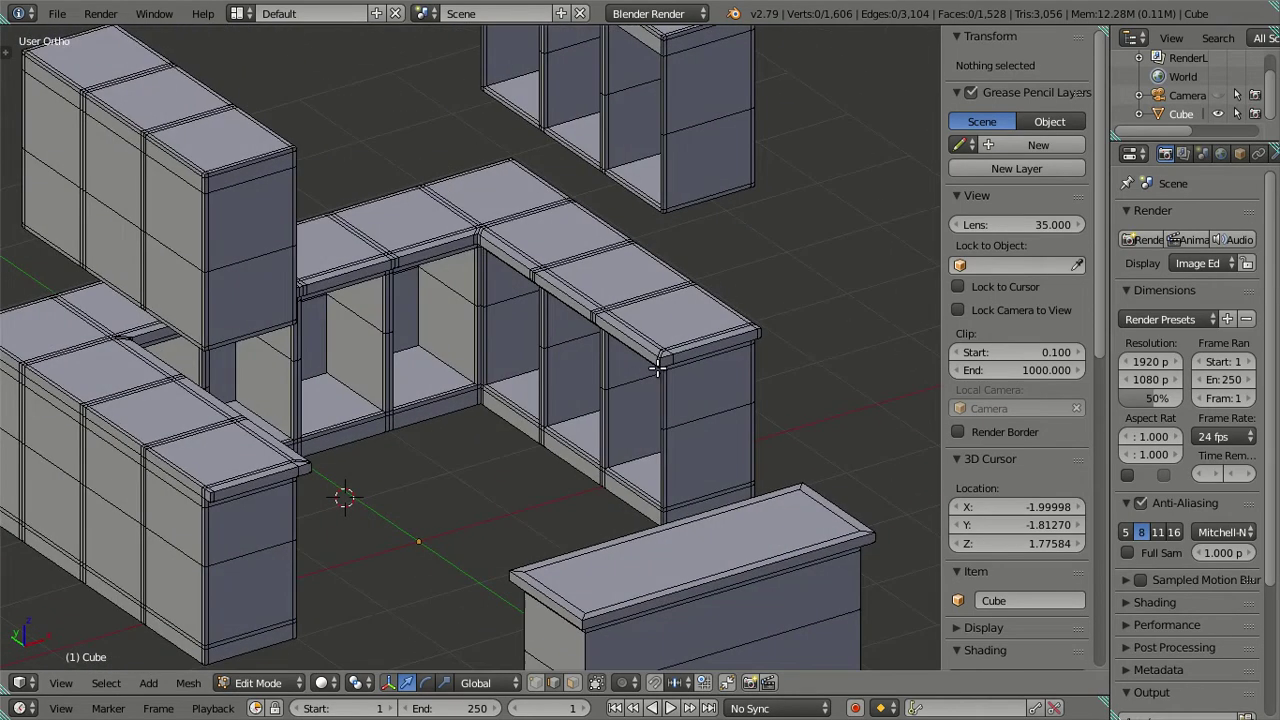
pyautogui.hotkey('alt', 'h')
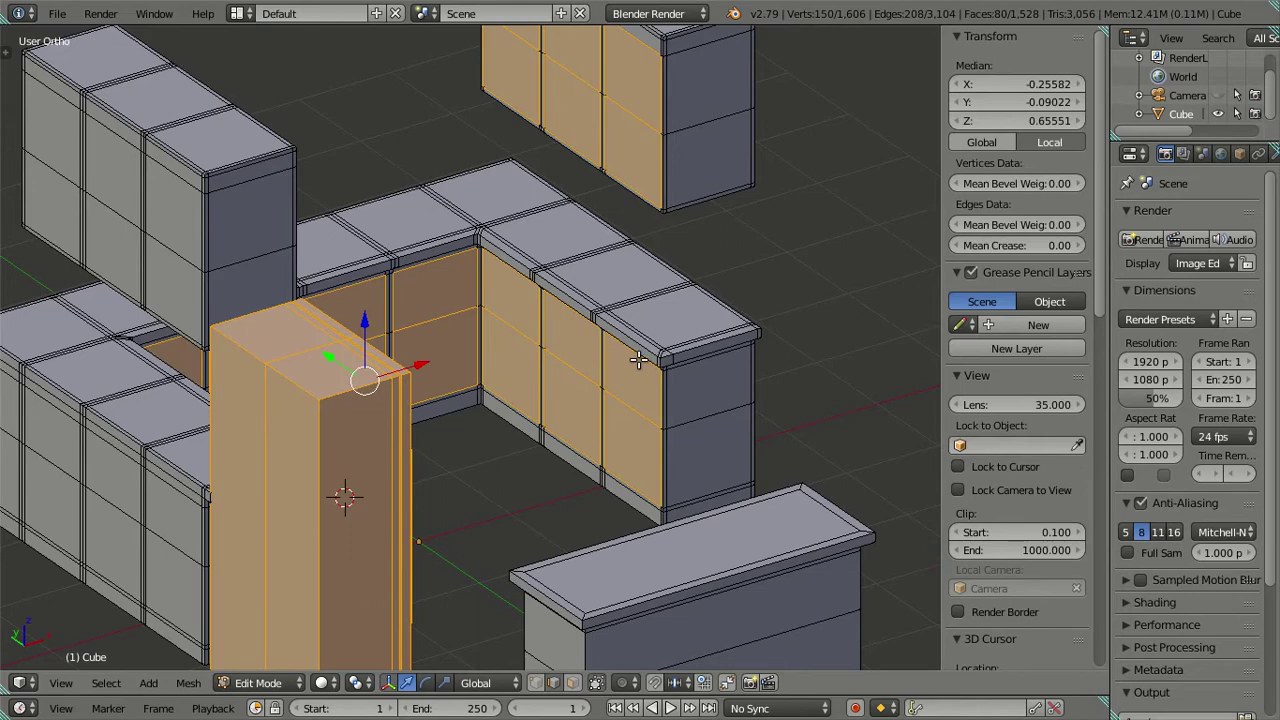
pyautogui.moveTo(577, 355)
pyautogui.mouseDown(button='middle')
pyautogui.moveTo(550, 348)
pyautogui.moveTo(613, 371)
pyautogui.mouseUp(button='middle')
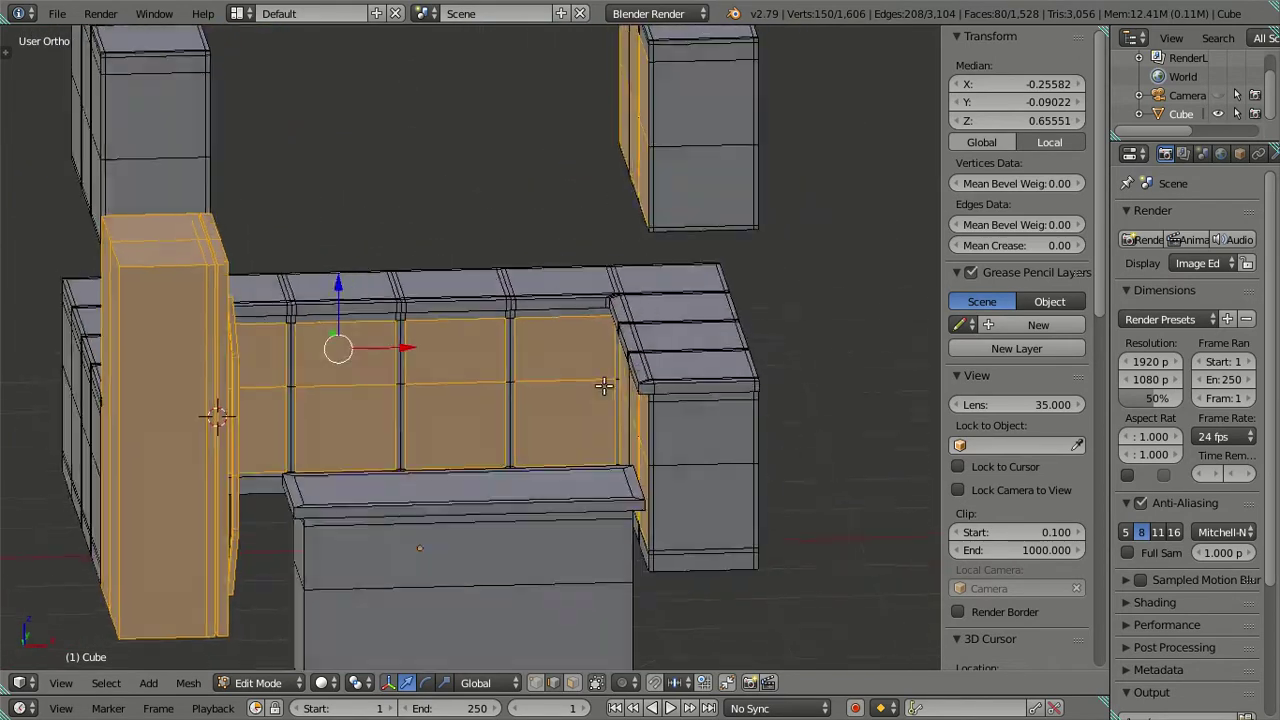
pyautogui.moveTo(683, 252); pyautogui.dragTo(677, 337, button='middle')
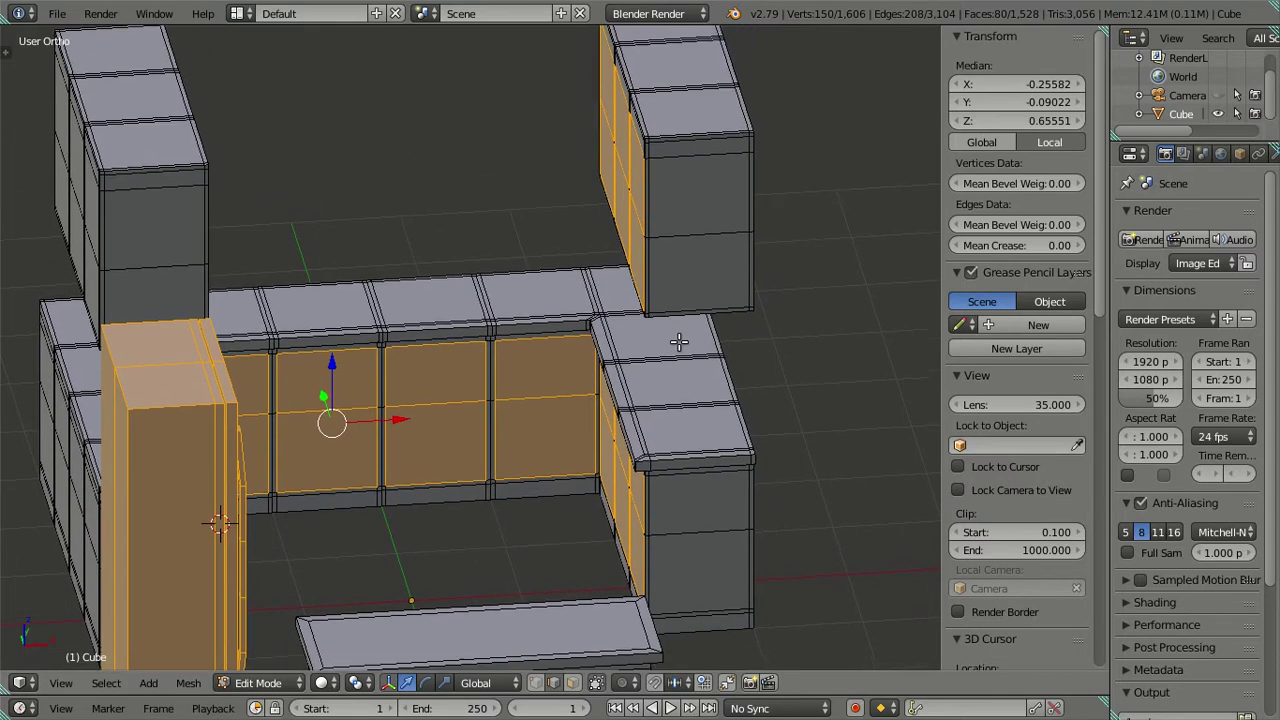
pyautogui.rightClick(675, 368)
pyautogui.hotkey('ctrl', 'l')
pyautogui.press('h')
# Hide the fridge and the connected upper cabinet bodies
pyautogui.moveTo(629, 374)
pyautogui.mouseDown(button='middle')
pyautogui.moveTo(437, 394)
pyautogui.moveTo(174, 343)
pyautogui.mouseUp(button='middle')
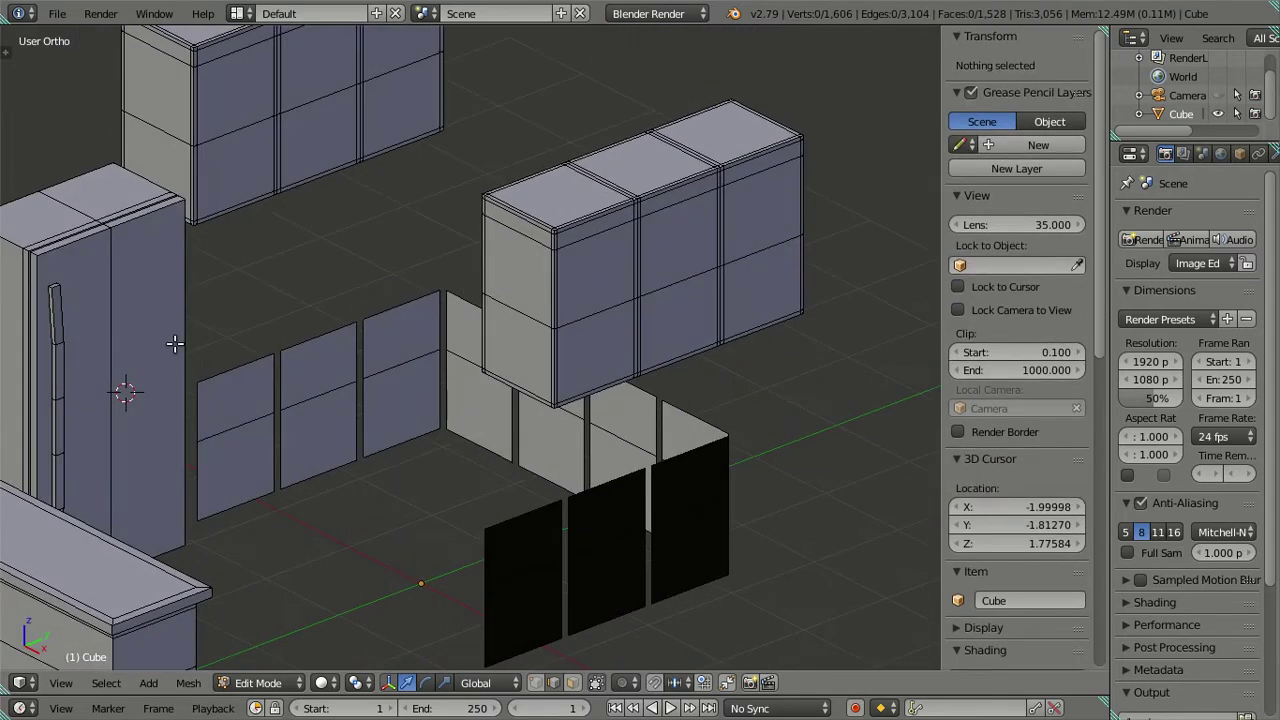
pyautogui.rightClick(57, 347)
pyautogui.press('l')
pyautogui.press('l')
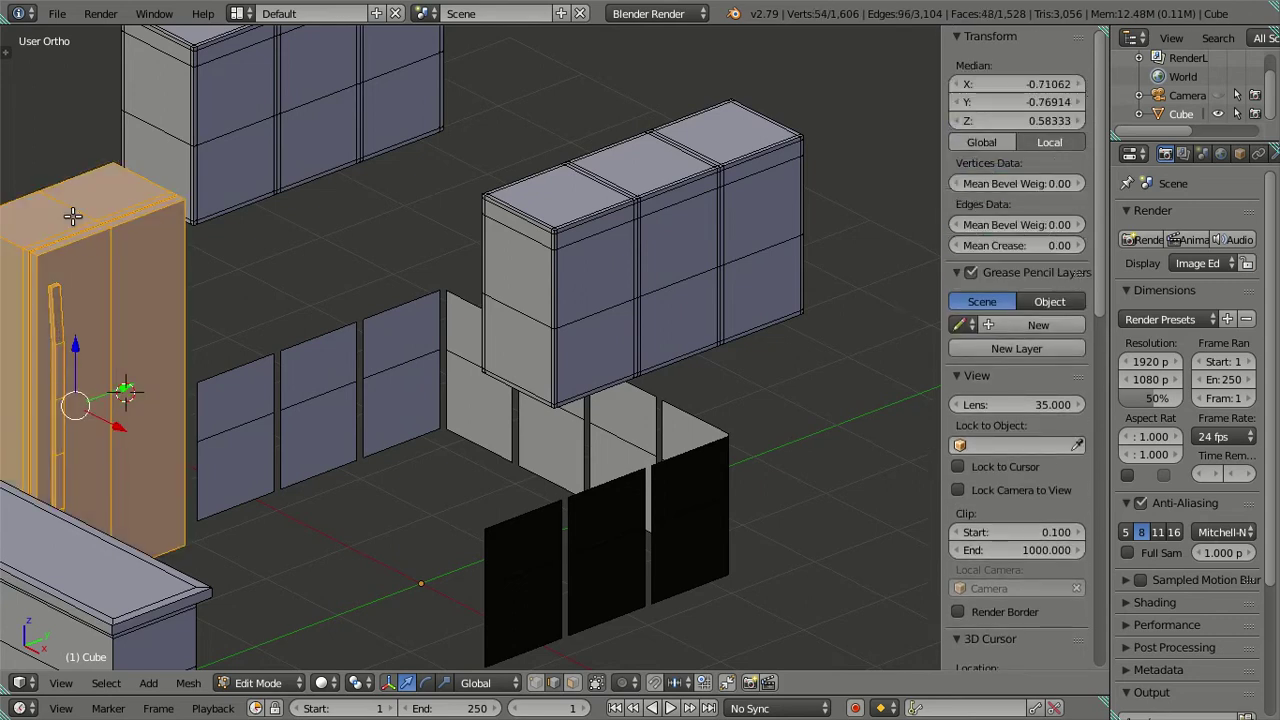
pyautogui.press('h')
pyautogui.press('l')
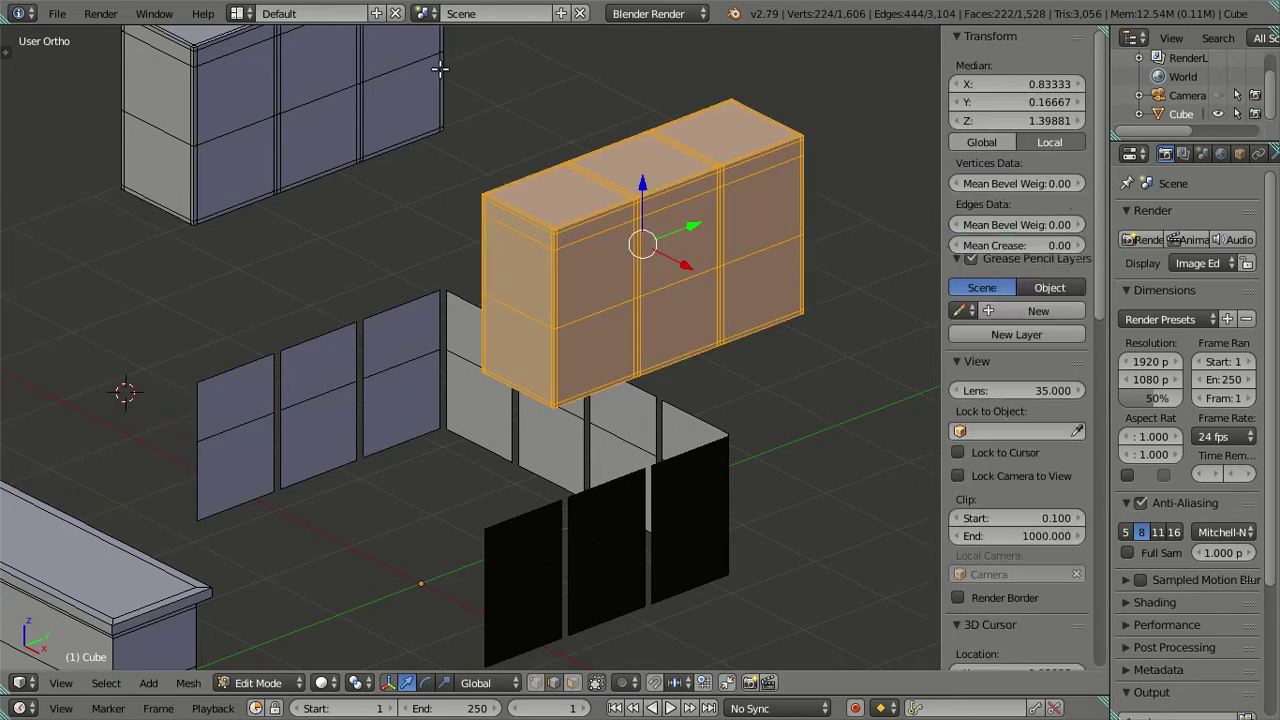
pyautogui.press('l')
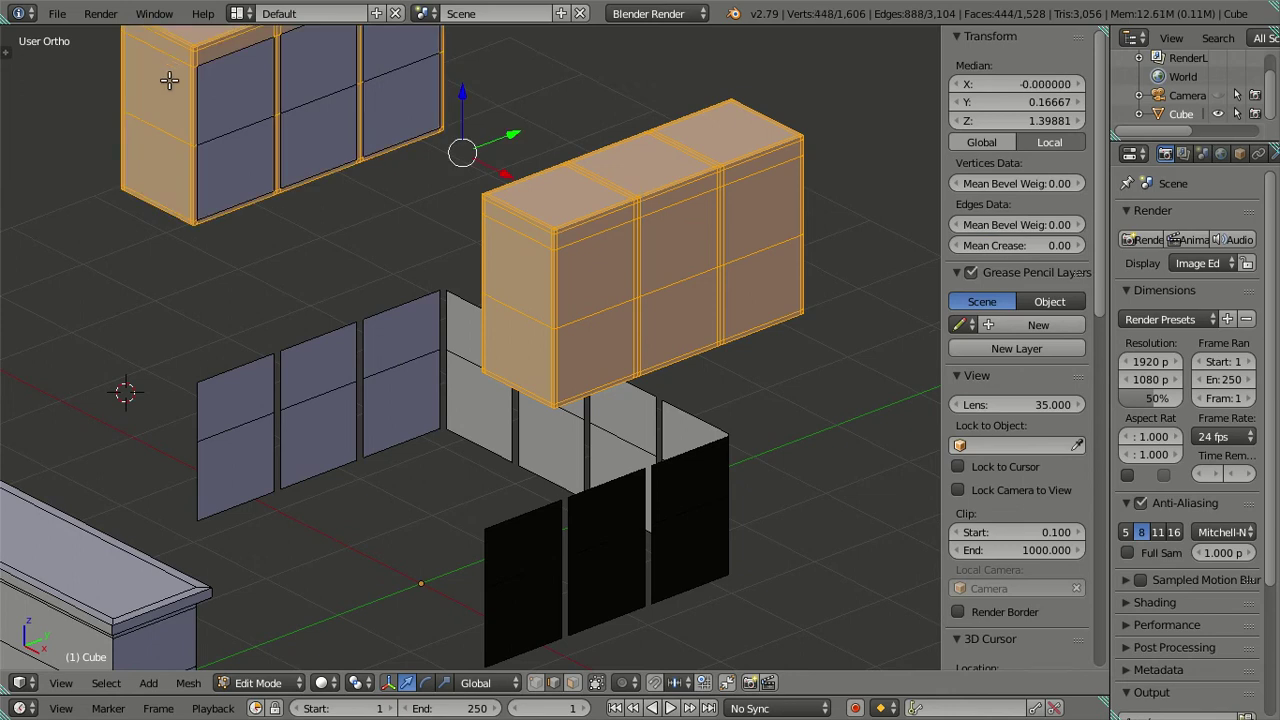
pyautogui.press('h')
# Select the door panels, starting with the upper-right cabinet's doors and then the rest
pyautogui.moveTo(169, 80)
pyautogui.mouseDown(button='middle')
pyautogui.moveTo(374, 337)
pyautogui.moveTo(457, 371)
pyautogui.moveTo(476, 446)
pyautogui.moveTo(564, 264)
pyautogui.mouseUp(button='middle')
pyautogui.scroll(3, 554, 246)
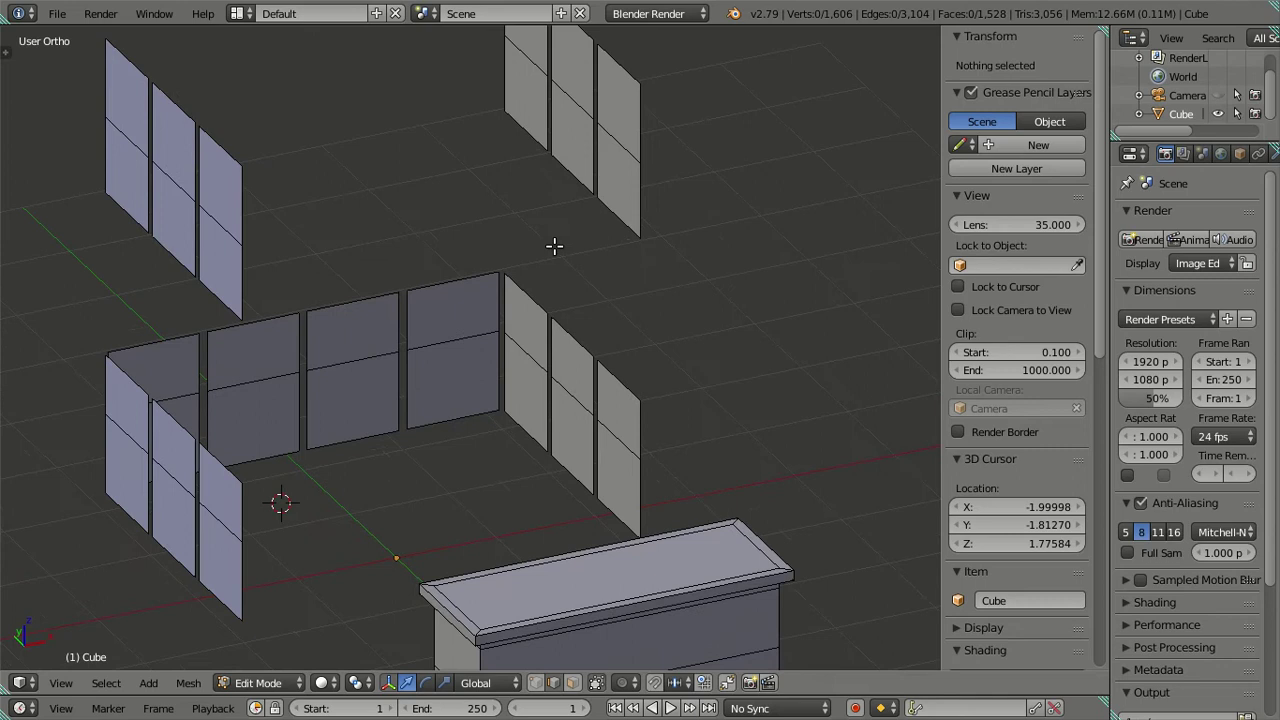
pyautogui.keyDown('shift'); pyautogui.scroll(3, 540, 195); pyautogui.keyUp('shift')
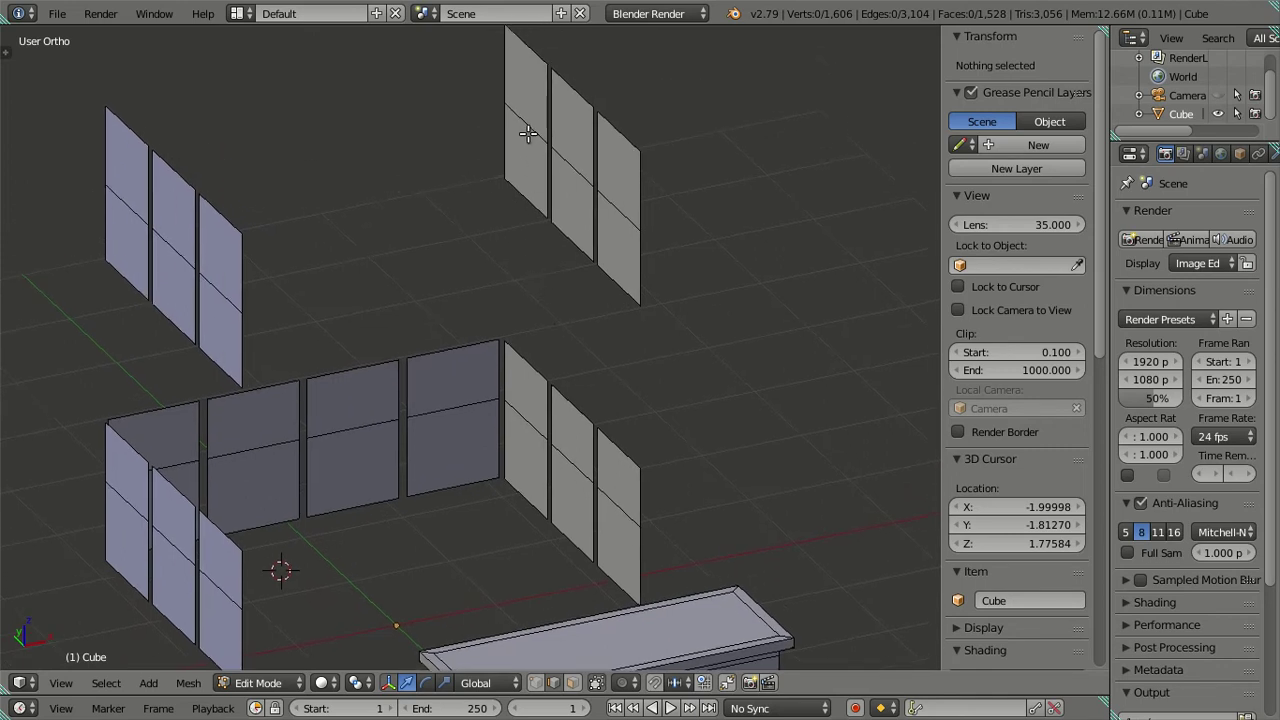
pyautogui.press('l')
pyautogui.press('l')
pyautogui.press('l')
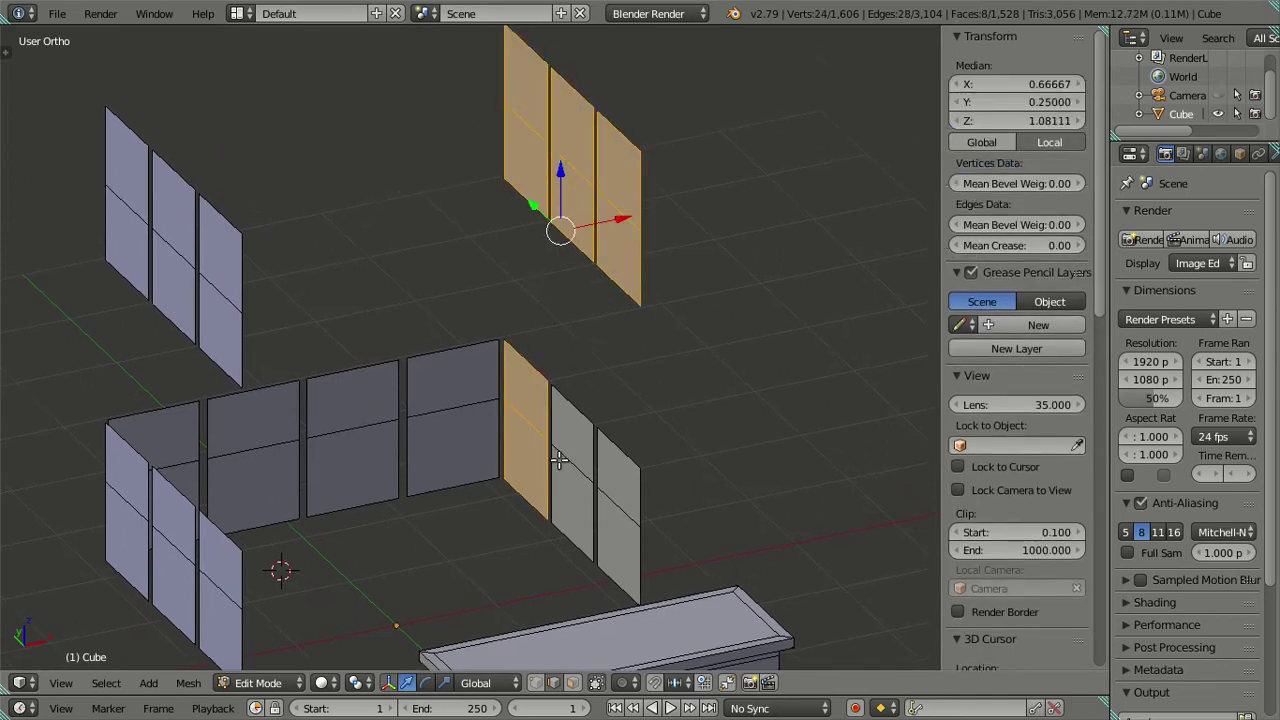
pyautogui.press('l')
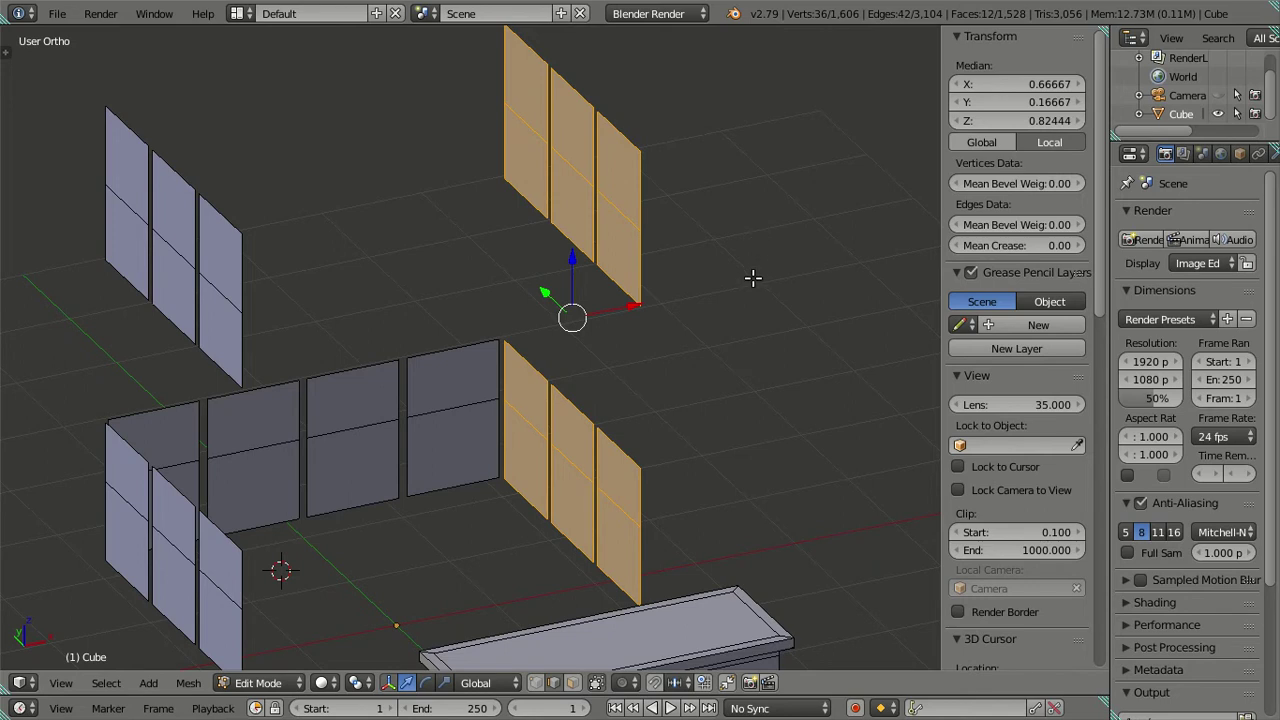
# Extrude the selected right door panels and push them along X for thickness
pyautogui.press('e')
pyautogui.rightClick(720, 310)
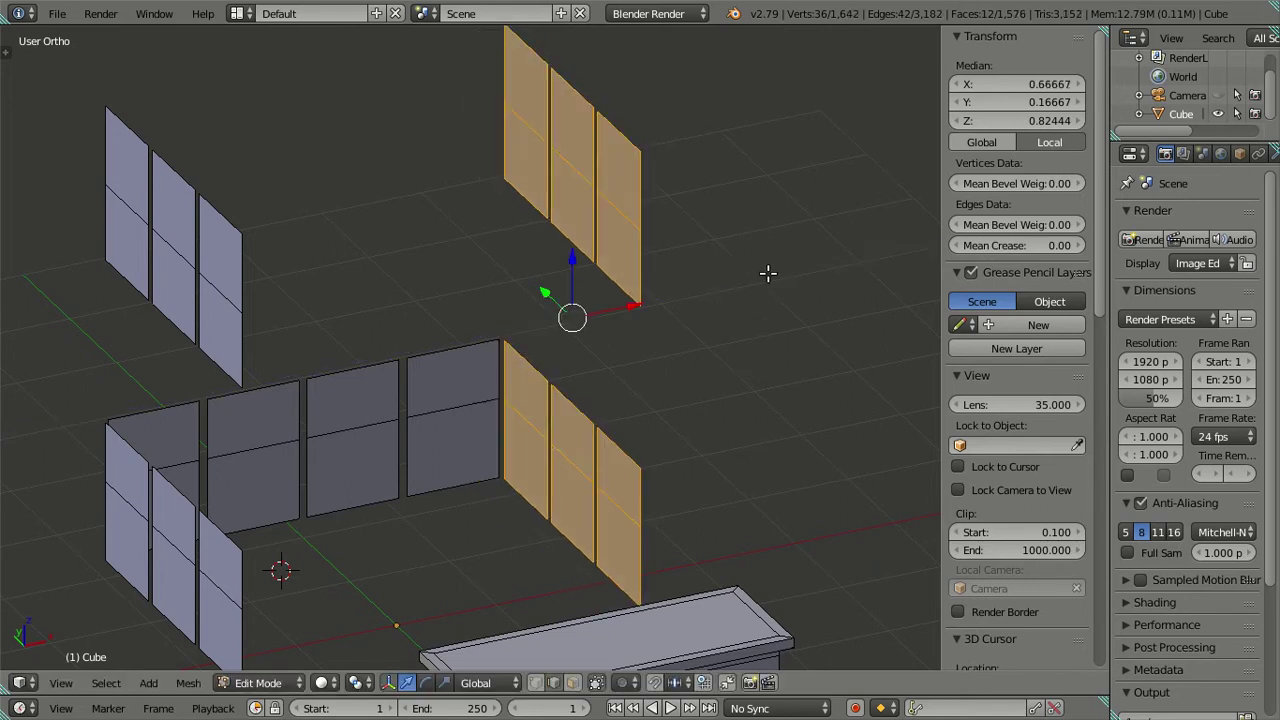
pyautogui.moveTo(643, 306); pyautogui.dragTo(630, 301)
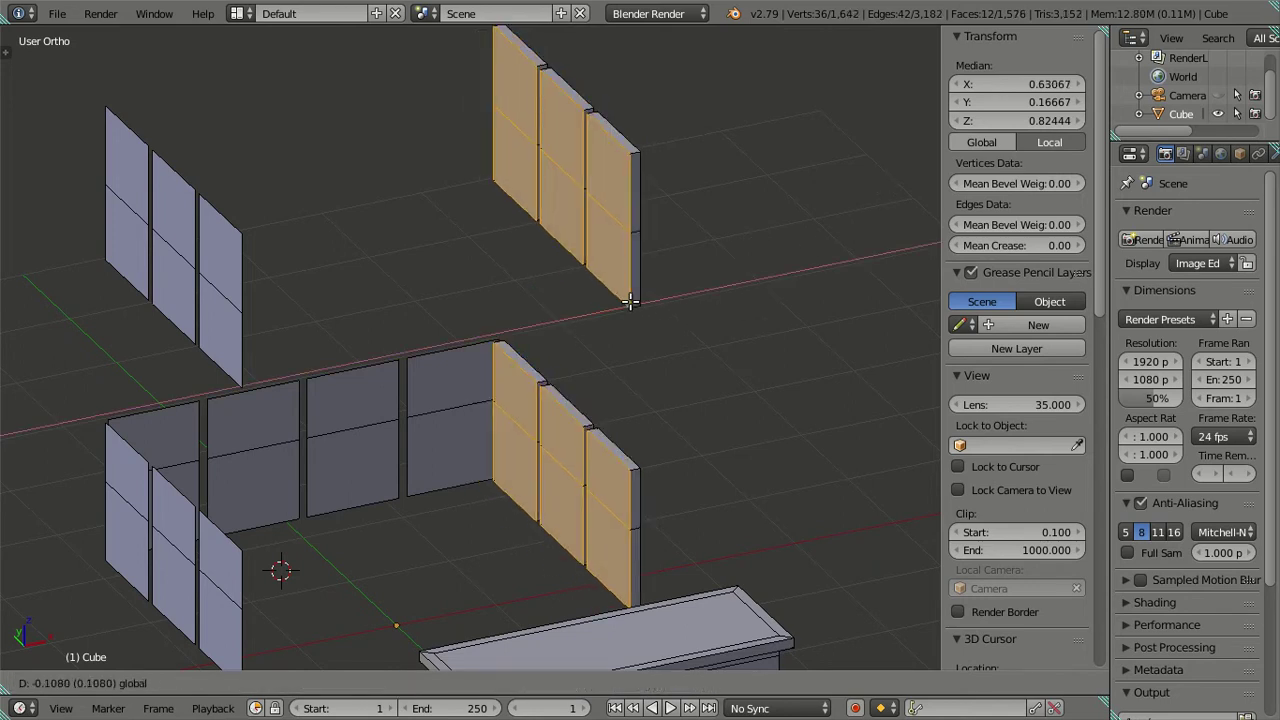
pyautogui.write('-0')
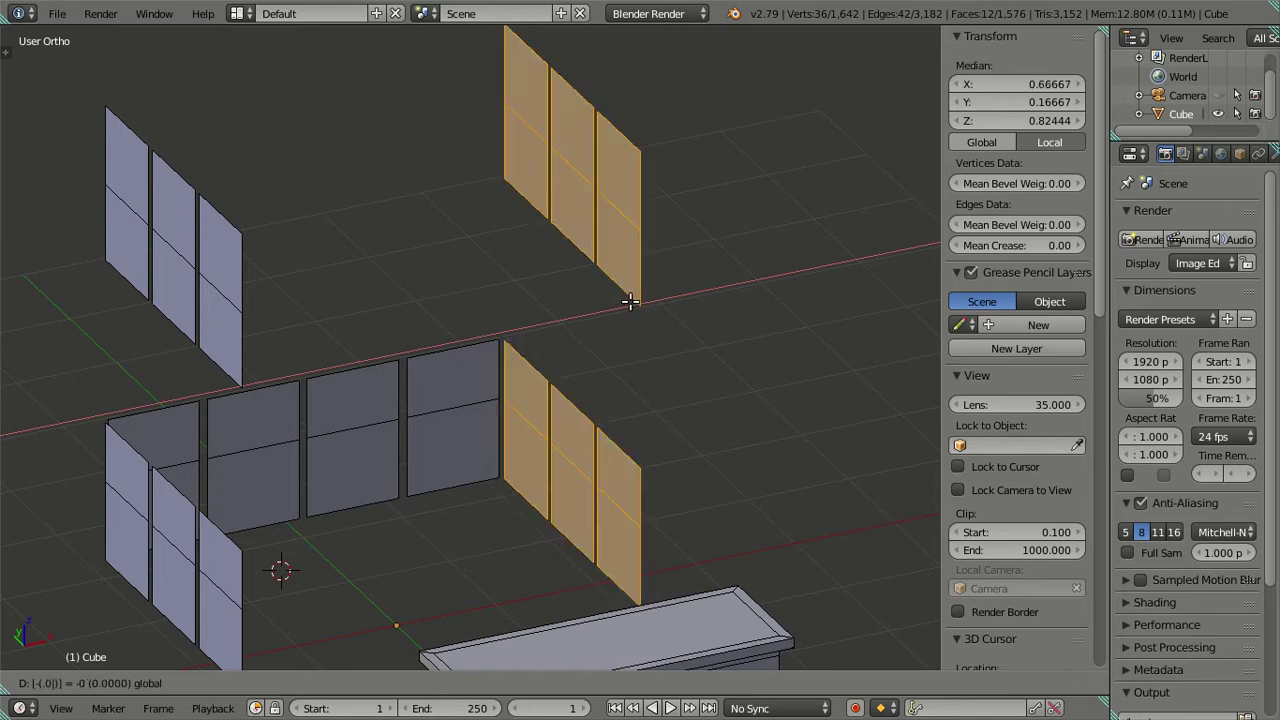
pyautogui.press('Return')
pyautogui.moveTo(691, 337)
pyautogui.mouseDown(button='middle')
pyautogui.moveTo(649, 306)
pyautogui.moveTo(663, 383)
pyautogui.moveTo(631, 266)
pyautogui.moveTo(653, 242)
pyautogui.moveTo(689, 237)
pyautogui.moveTo(723, 289)
pyautogui.moveTo(703, 289)
pyautogui.moveTo(676, 348)
pyautogui.moveTo(506, 363)
pyautogui.moveTo(514, 420)
pyautogui.moveTo(415, 344)
pyautogui.mouseUp(button='middle')
pyautogui.press('Tab')
pyautogui.press('Tab')
# Select the linked door panel strips and extrude them along X
pyautogui.press('a')
pyautogui.press('l')
pyautogui.press('l')
pyautogui.press('l')
pyautogui.press('l')
pyautogui.press('l')
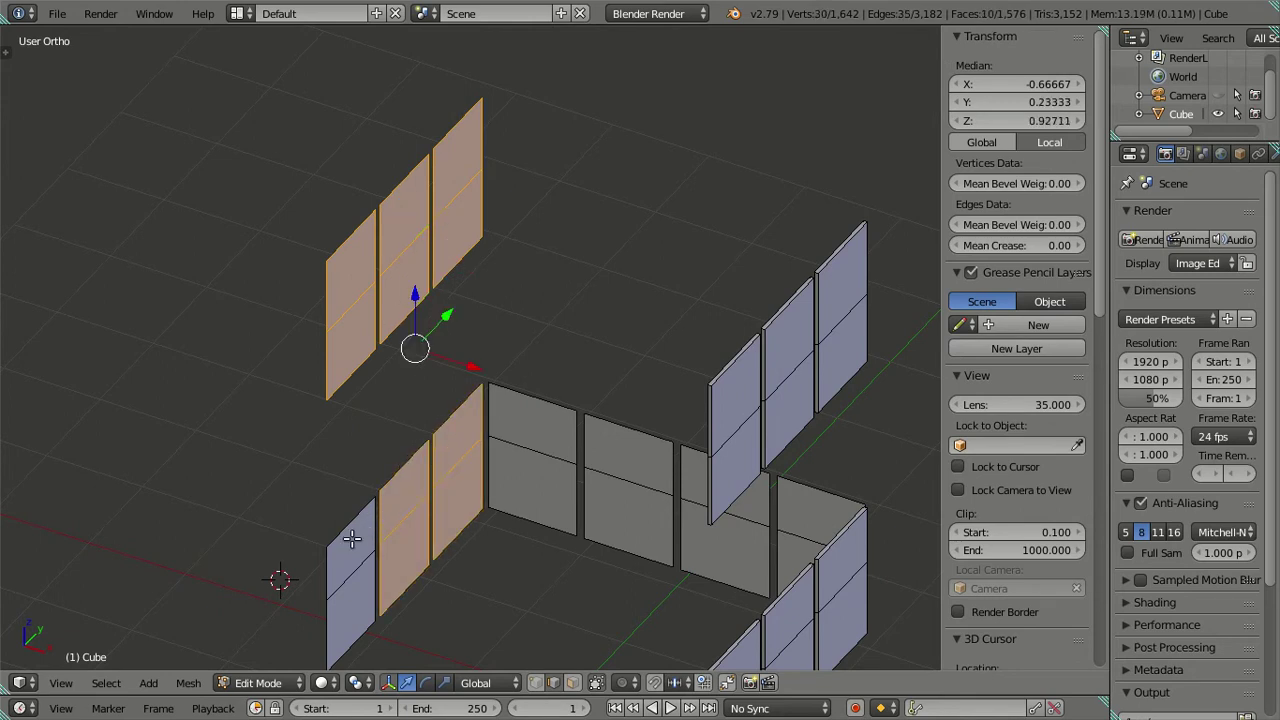
pyautogui.press('e')
pyautogui.rightClick(437, 372)
pyautogui.moveTo(462, 401); pyautogui.dragTo(471, 401)
pyautogui.press('a')
pyautogui.moveTo(572, 408); pyautogui.dragTo(484, 403, button='middle')
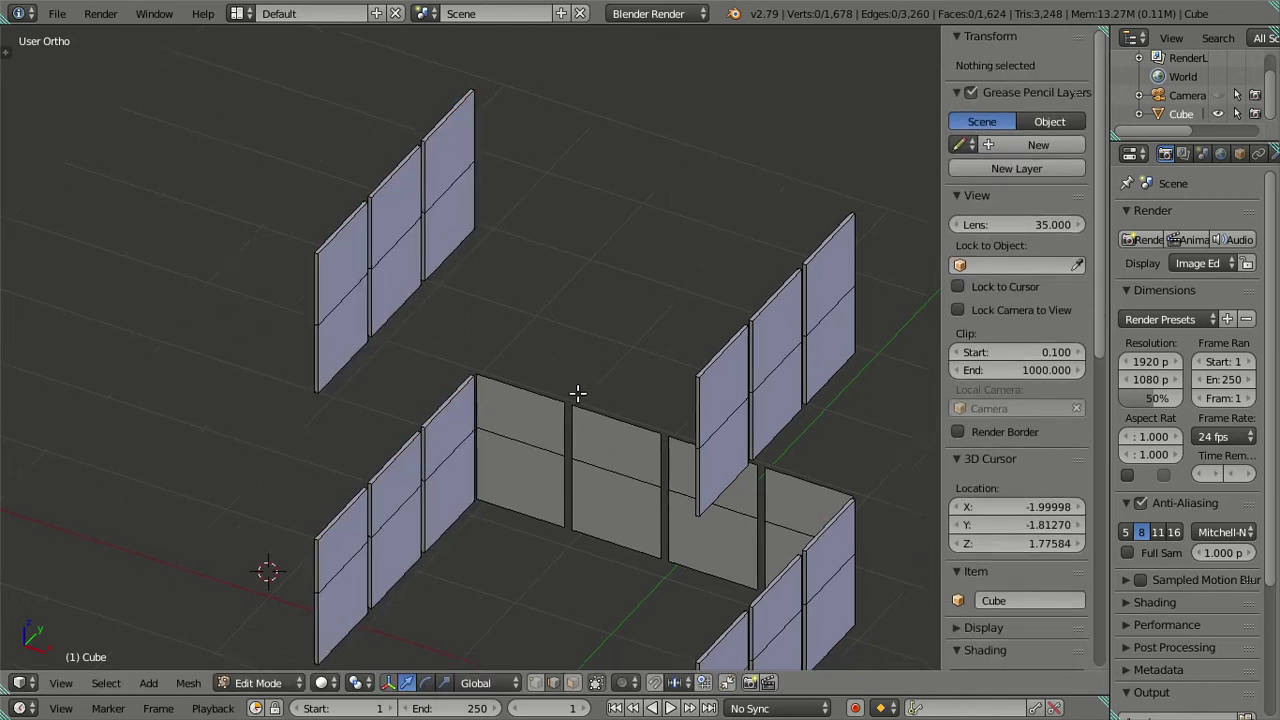
# Select the four door panels on the right-hand wall
pyautogui.rightClick(441, 379)
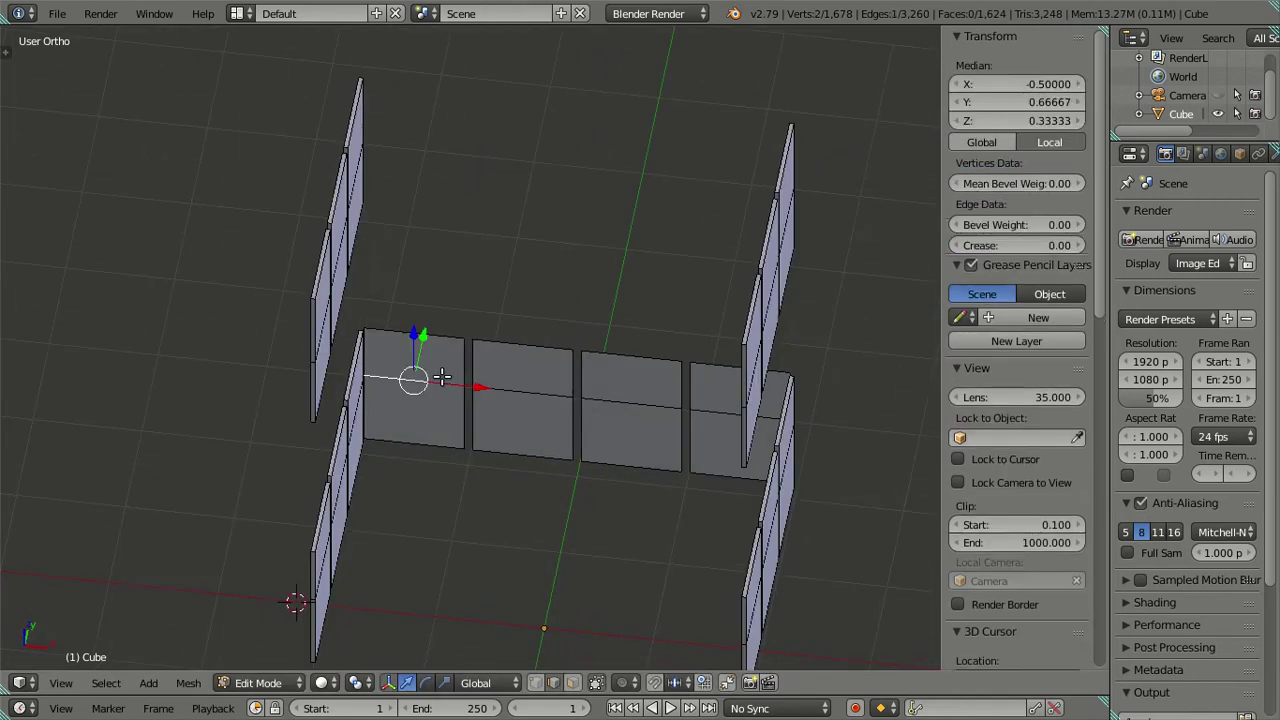
pyautogui.keyDown('shift'); pyautogui.rightClick(520, 400); pyautogui.keyUp('shift')
pyautogui.keyDown('shift'); pyautogui.rightClick(628, 408); pyautogui.keyUp('shift')
pyautogui.keyDown('shift'); pyautogui.rightClick(702, 406); pyautogui.keyUp('shift')
pyautogui.moveTo(702, 406)
pyautogui.mouseDown(button='middle')
pyautogui.moveTo(583, 466)
pyautogui.moveTo(570, 378)
pyautogui.moveTo(660, 456)
pyautogui.moveTo(763, 377)
pyautogui.moveTo(849, 349)
pyautogui.moveTo(797, 331)
pyautogui.moveTo(804, 299)
pyautogui.moveTo(794, 369)
pyautogui.moveTo(720, 420)
pyautogui.moveTo(557, 362)
pyautogui.moveTo(580, 271)
pyautogui.moveTo(566, 254)
pyautogui.moveTo(573, 279)
pyautogui.moveTo(620, 300)
pyautogui.moveTo(742, 326)
pyautogui.mouseUp(button='middle')
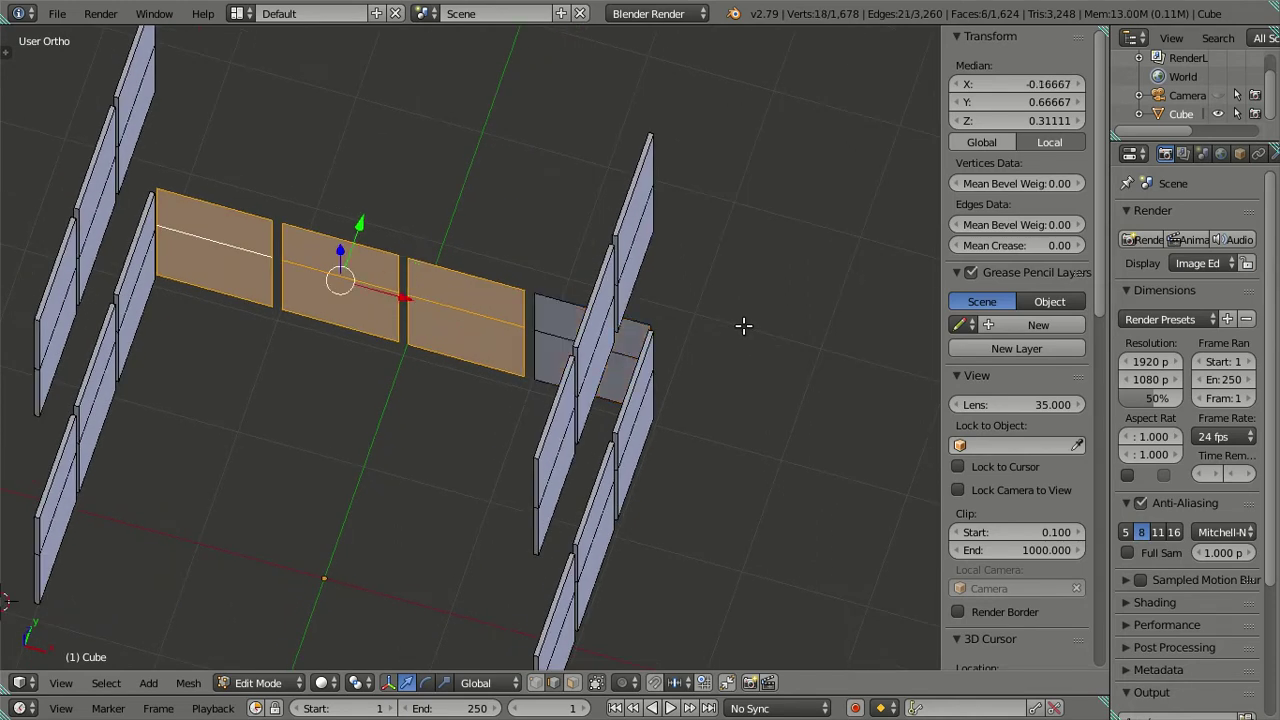
pyautogui.hotkey('ctrl', 'z')
pyautogui.hotkey('ctrl', 'z')
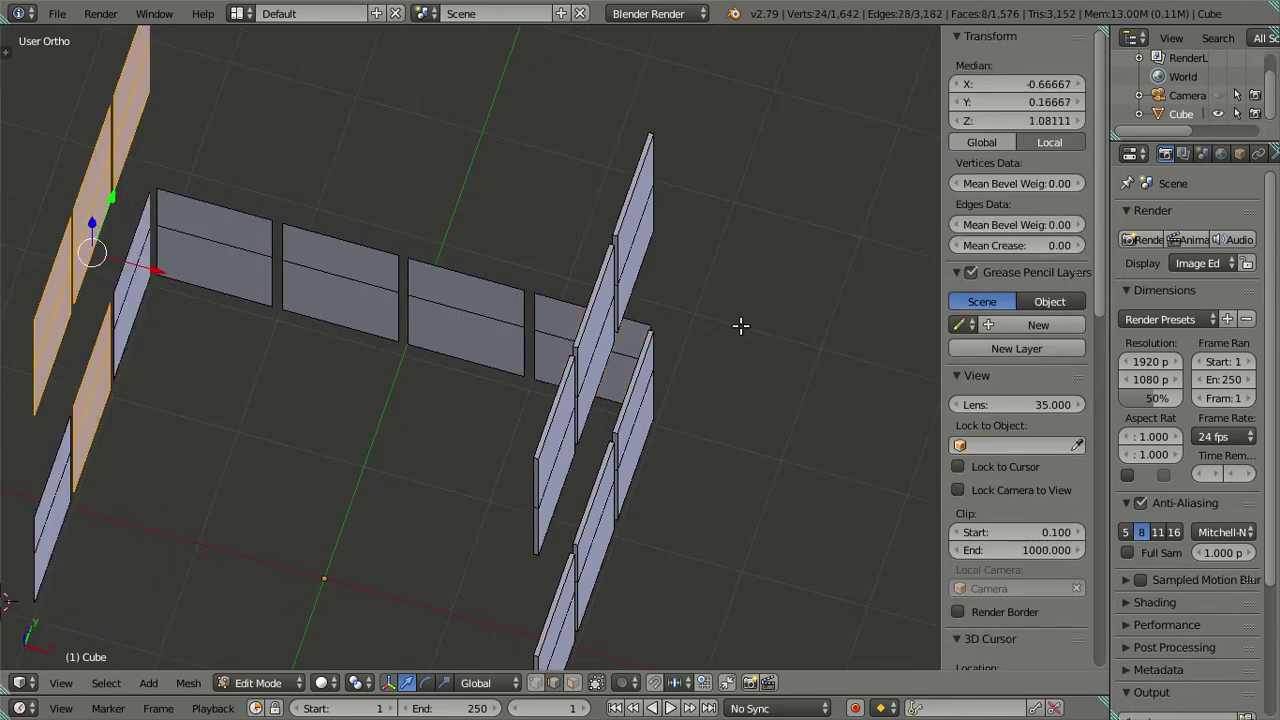
pyautogui.hotkey('ctrl', 'shift', 'z')
pyautogui.hotkey('ctrl', 'shift', 'z')
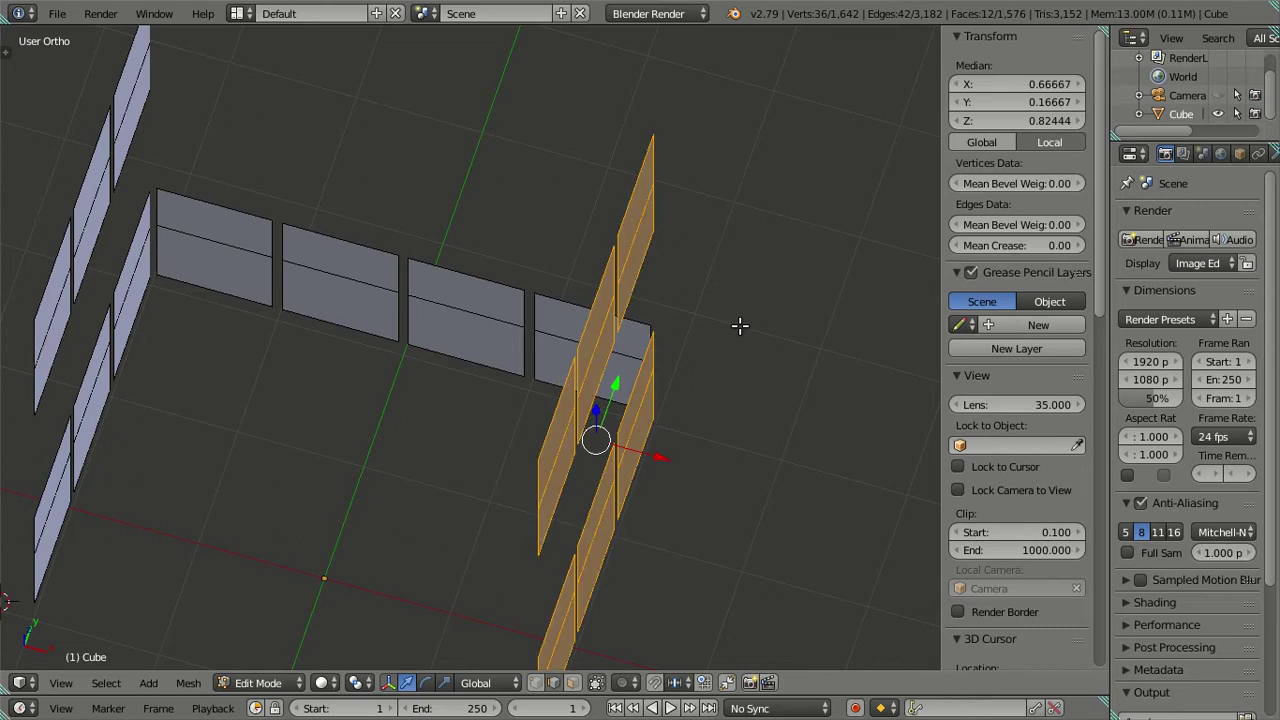
pyautogui.scroll(-3, 709, 350)
pyautogui.moveTo(490, 438)
pyautogui.mouseDown(button='middle')
pyautogui.moveTo(617, 394)
pyautogui.moveTo(566, 331)
pyautogui.mouseUp(button='middle')
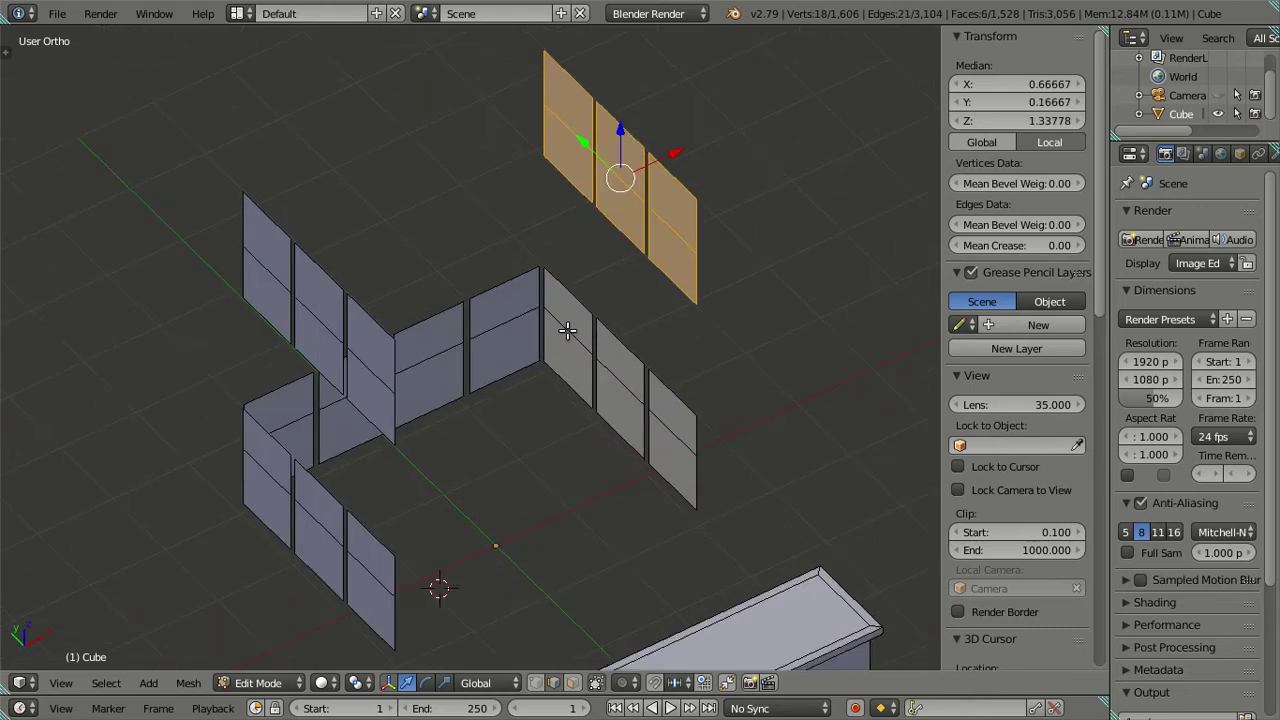
pyautogui.moveTo(691, 369); pyautogui.dragTo(630, 374, button='middle')
# Offset the extruded right-wall panels by -0.02 along X and return to Object Mode
pyautogui.hotkey('ctrl', 'shift', 'z')
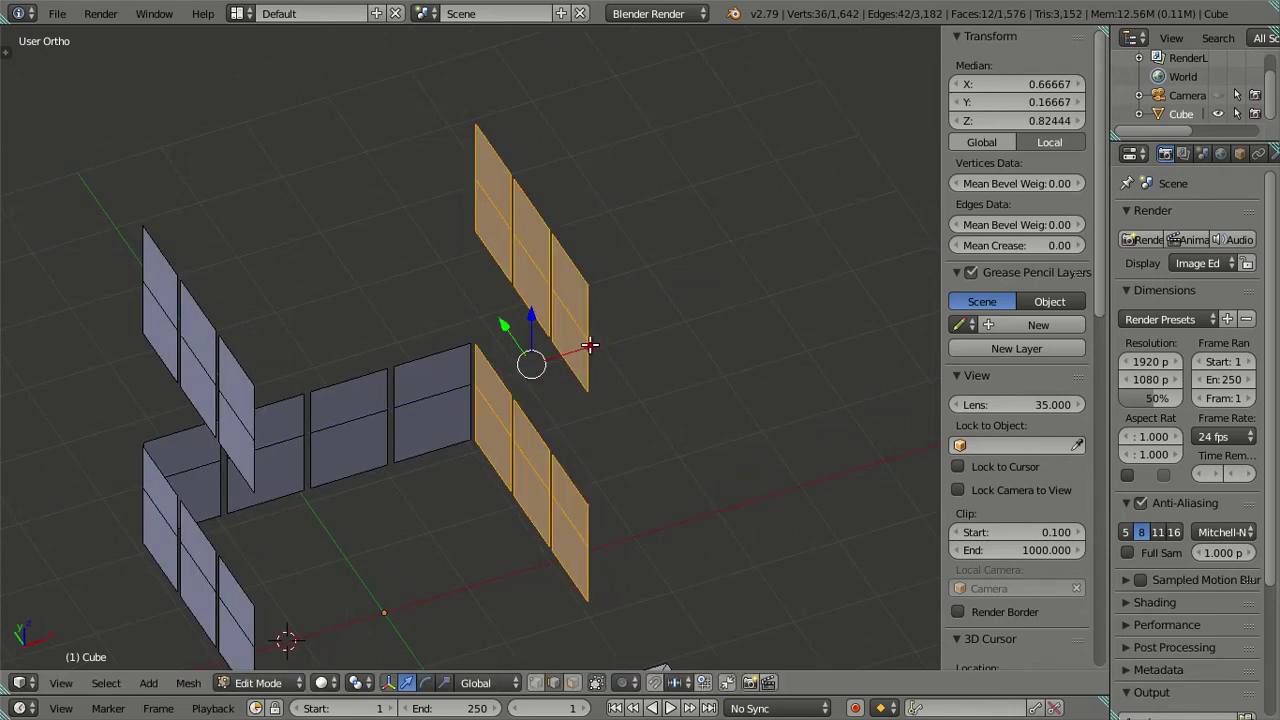
pyautogui.write('gx')
pyautogui.write('-0.02')
pyautogui.press('Return')
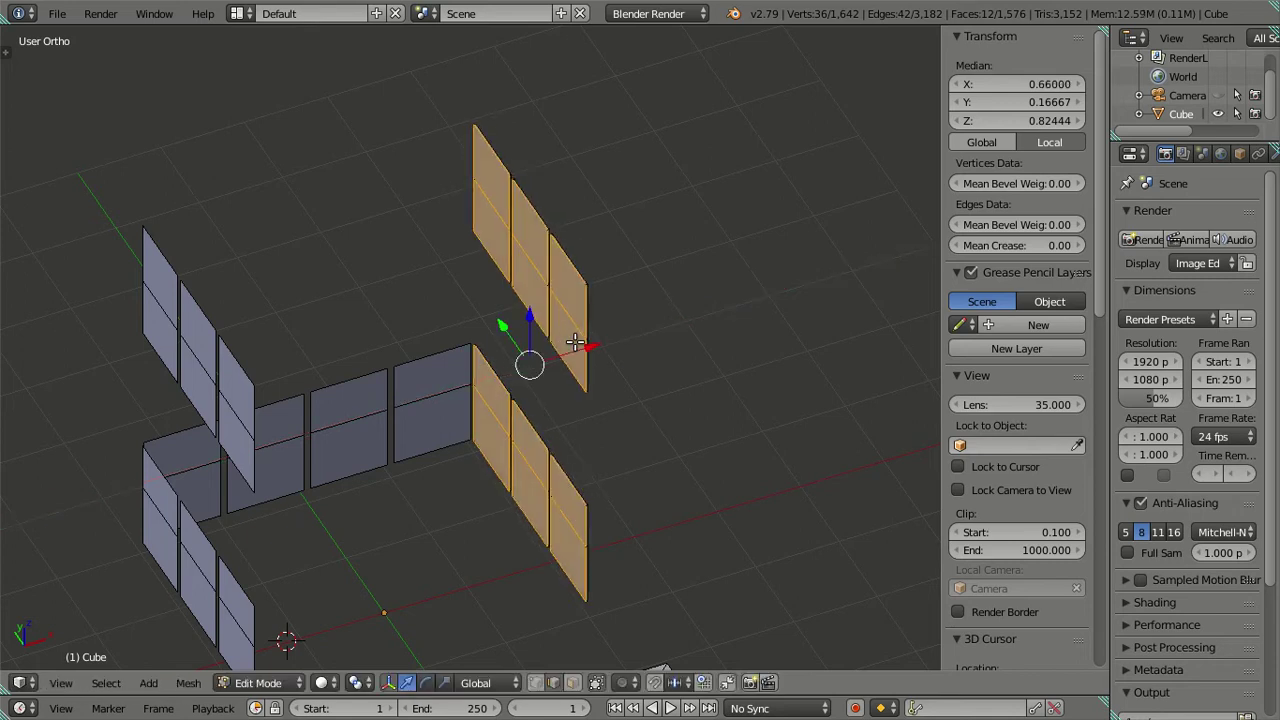
pyautogui.press('a')
pyautogui.press('Tab')
# In Edit Mode, select a door panel on the left wall
pyautogui.scroll(1, 702, 446)
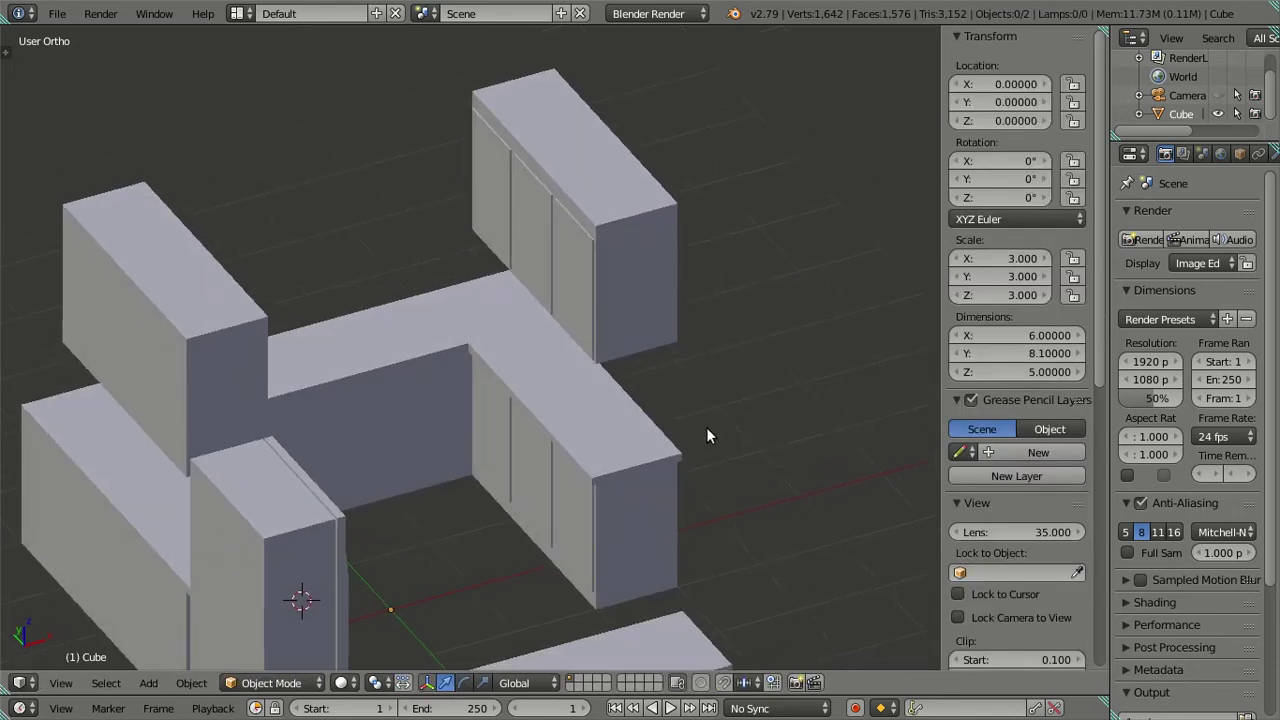
pyautogui.scroll(2, 706, 427)
pyautogui.moveTo(726, 433); pyautogui.dragTo(696, 431, button='middle')
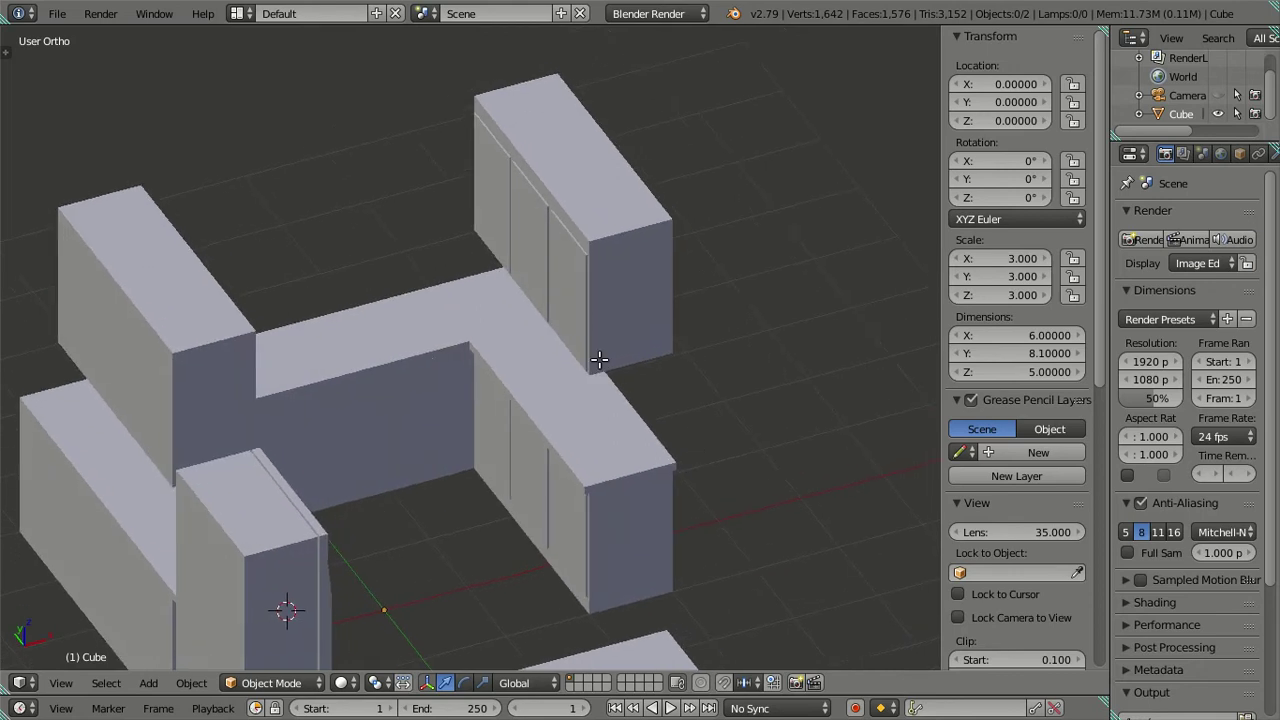
pyautogui.press('Tab')
pyautogui.scroll(-3, 599, 359)
pyautogui.moveTo(509, 374)
pyautogui.mouseDown(button='middle')
pyautogui.moveTo(374, 357)
pyautogui.moveTo(518, 349)
pyautogui.mouseUp(button='middle')
pyautogui.rightClick(280, 245)
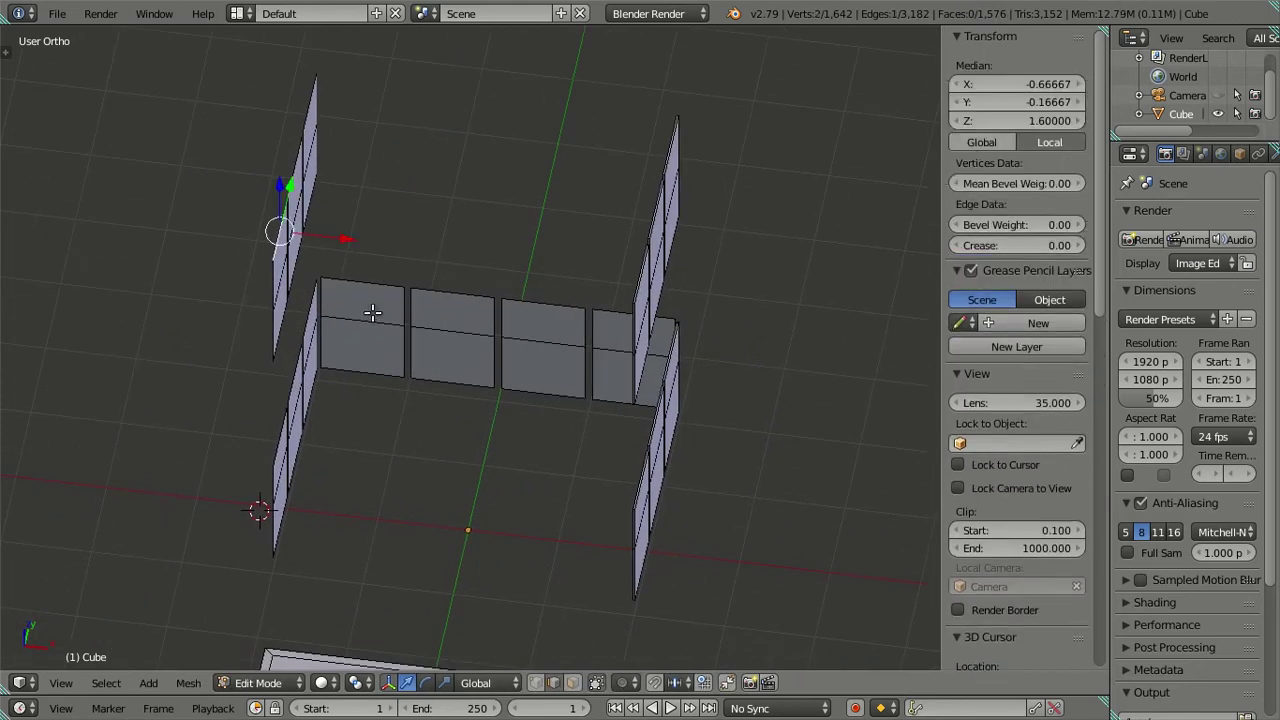
pyautogui.moveTo(372, 313); pyautogui.dragTo(312, 275, button='middle')
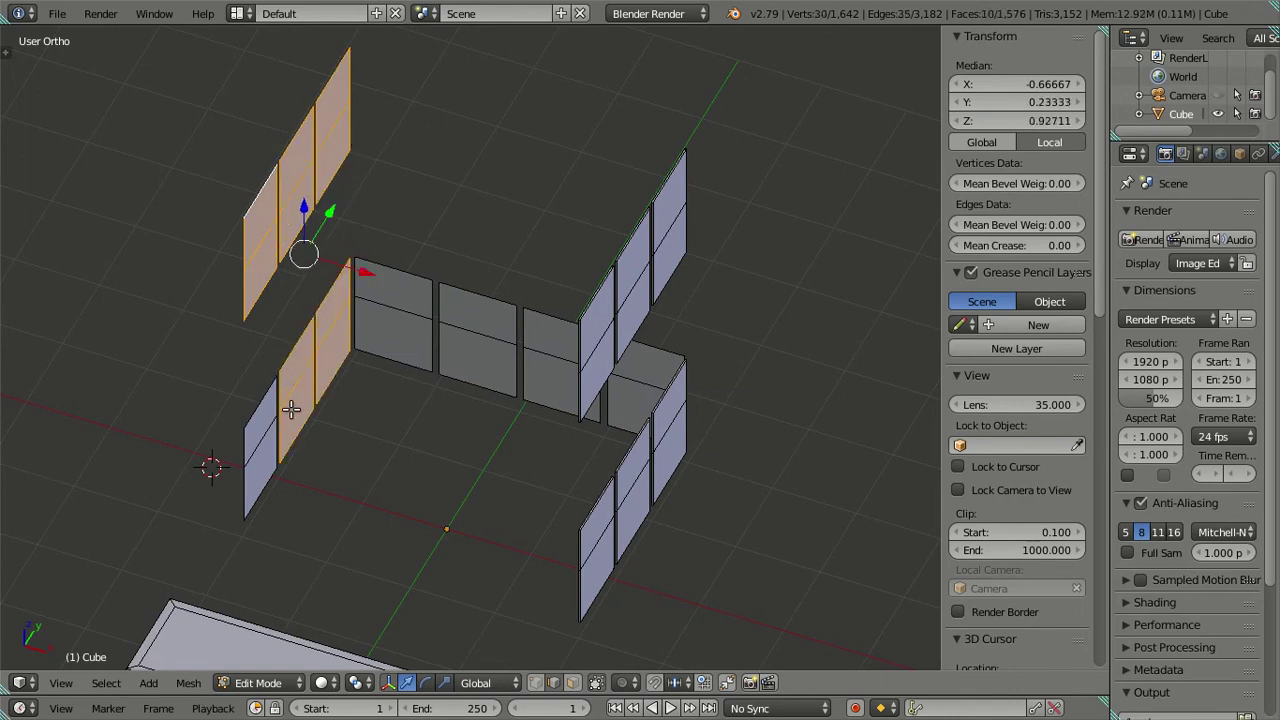
# Extrude the left-wall door panel and offset it along X for thickness
pyautogui.press('e')
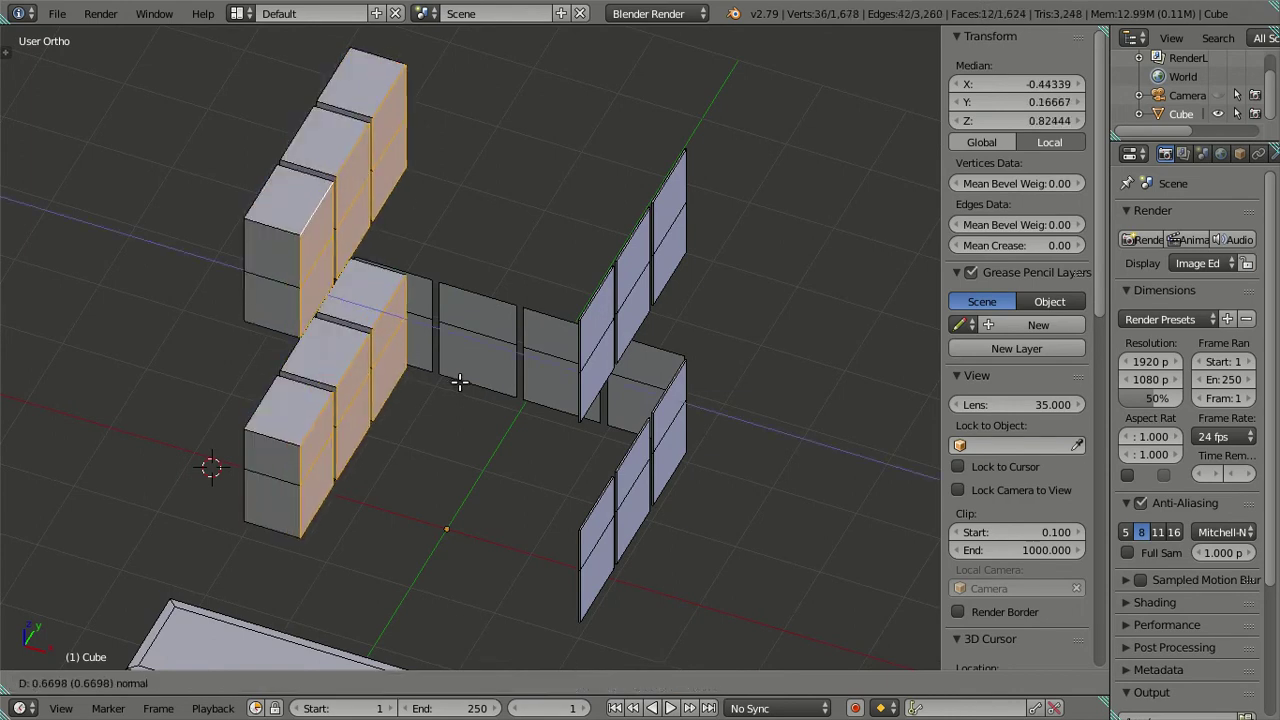
pyautogui.press('Escape')
pyautogui.press('g')
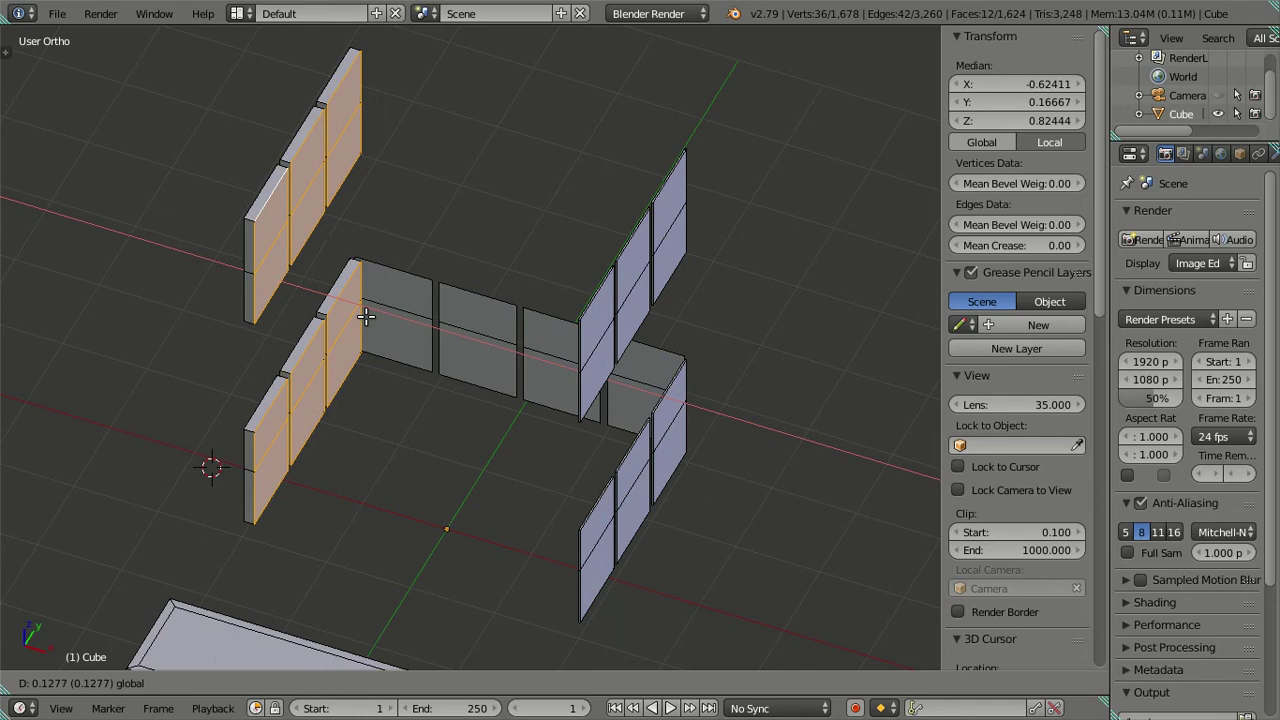
pyautogui.write('0')
pyautogui.press('Return')
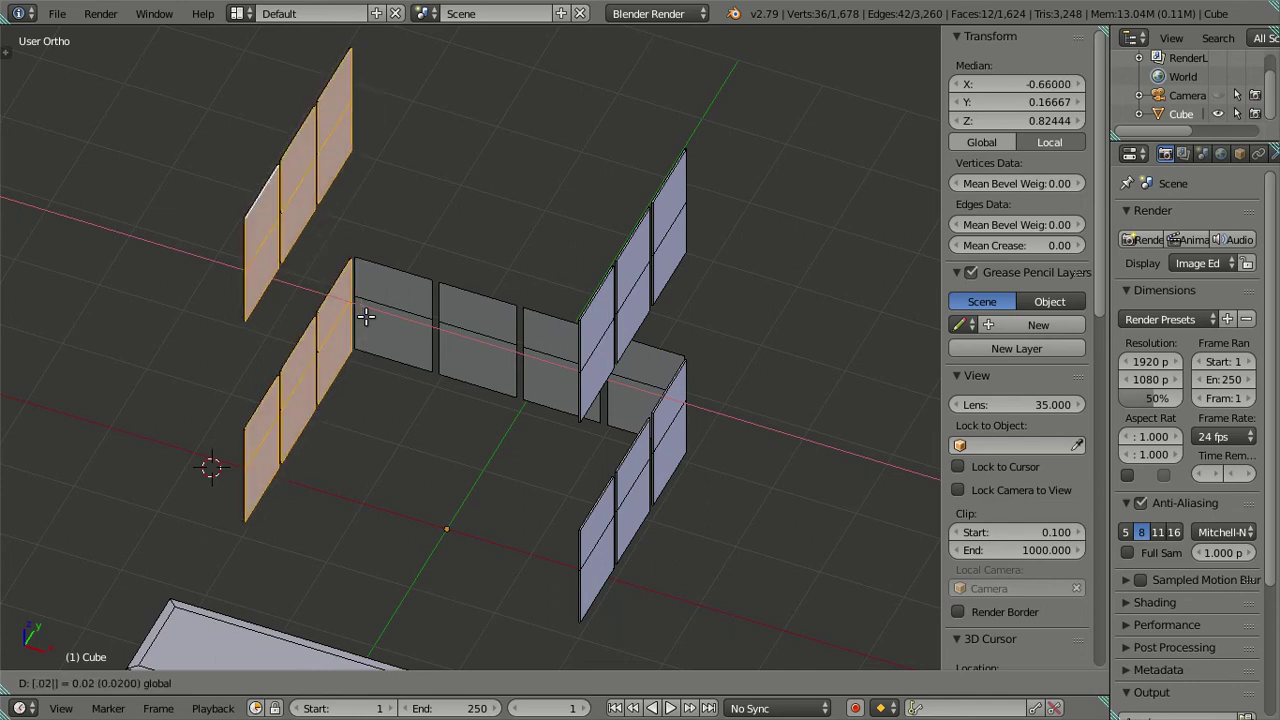
pyautogui.press('a')
# Select the three back-wall door panels
pyautogui.moveTo(427, 298); pyautogui.dragTo(460, 333, button='middle')
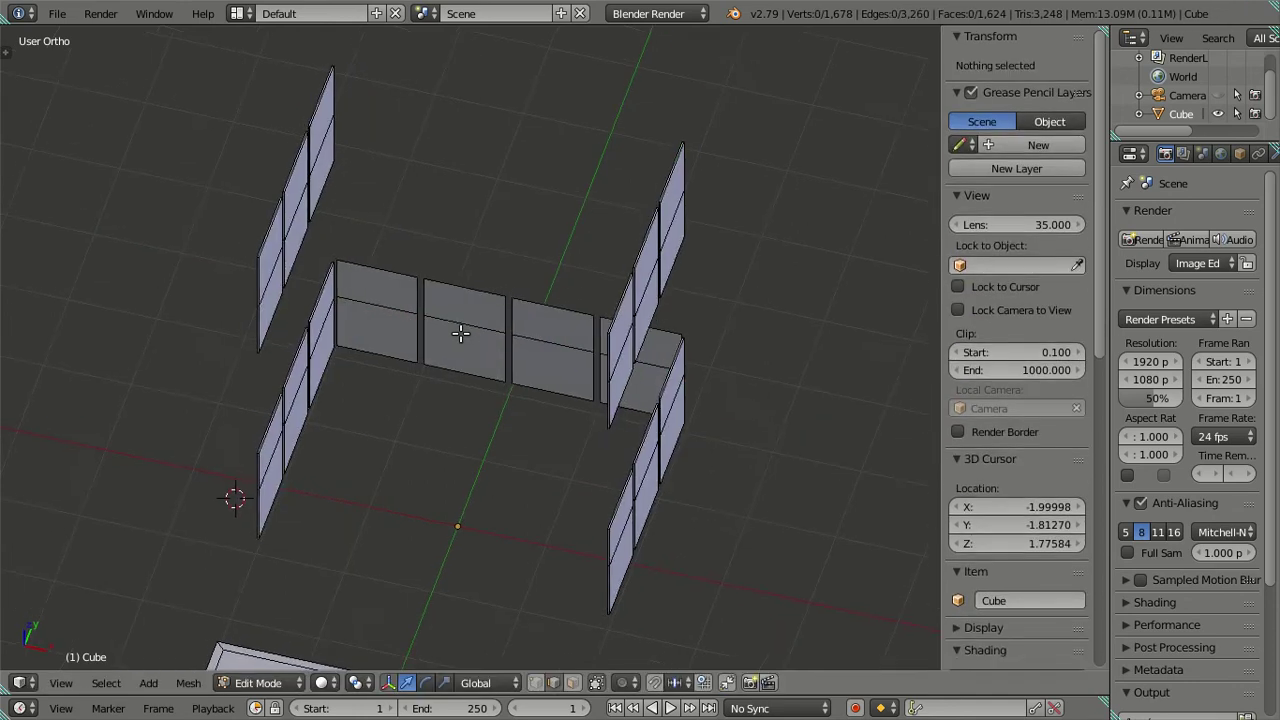
pyautogui.rightClick(398, 310)
pyautogui.keyDown('shift'); pyautogui.rightClick(434, 320); pyautogui.keyUp('shift')
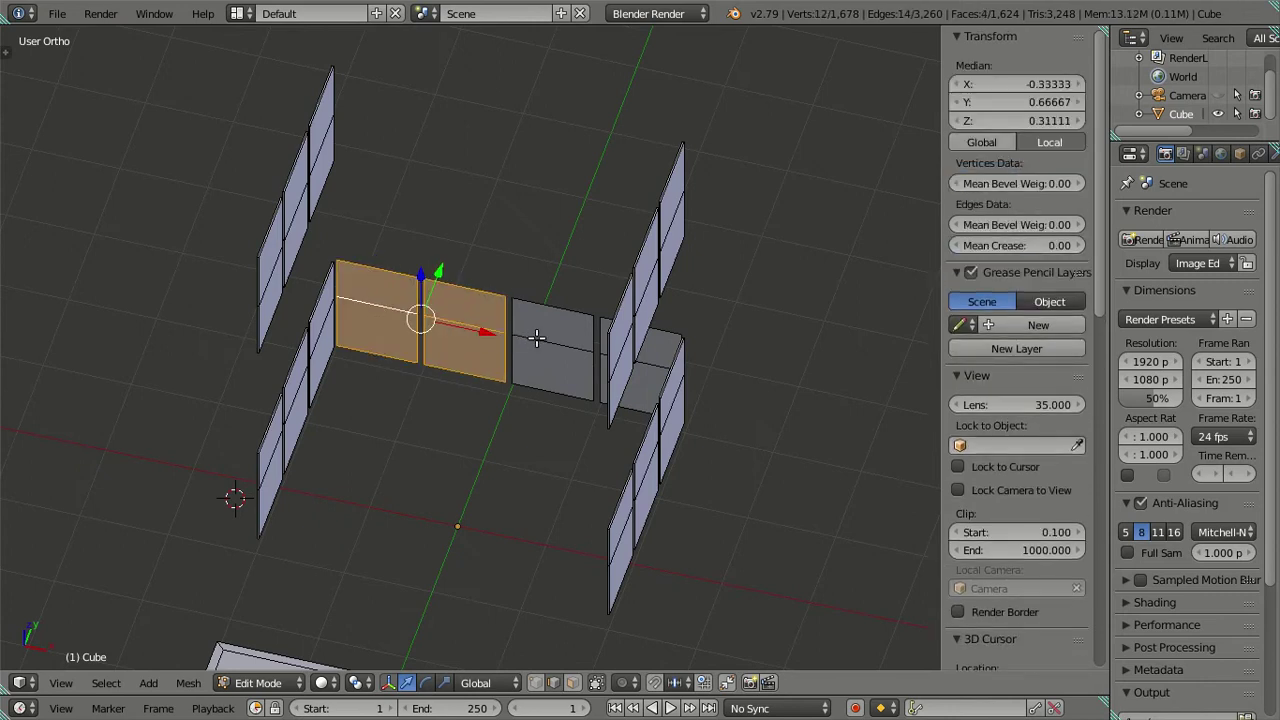
pyautogui.keyDown('shift'); pyautogui.rightClick(534, 337); pyautogui.keyUp('shift')
pyautogui.moveTo(690, 417); pyautogui.dragTo(529, 446, button='middle')
# Extrude the back-wall door panels and offset them along Y, then deselect
pyautogui.press('e')
pyautogui.rightClick(648, 362)
pyautogui.press('g')
pyautogui.press('y')
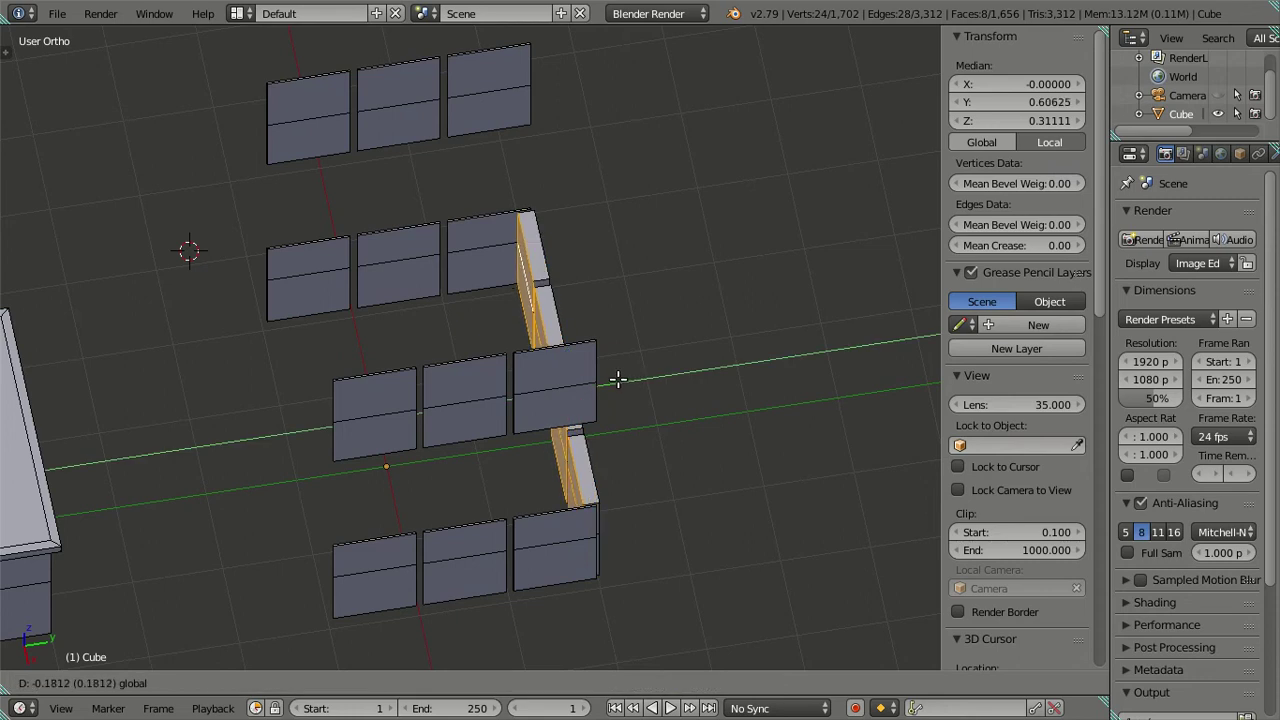
pyautogui.write('-0')
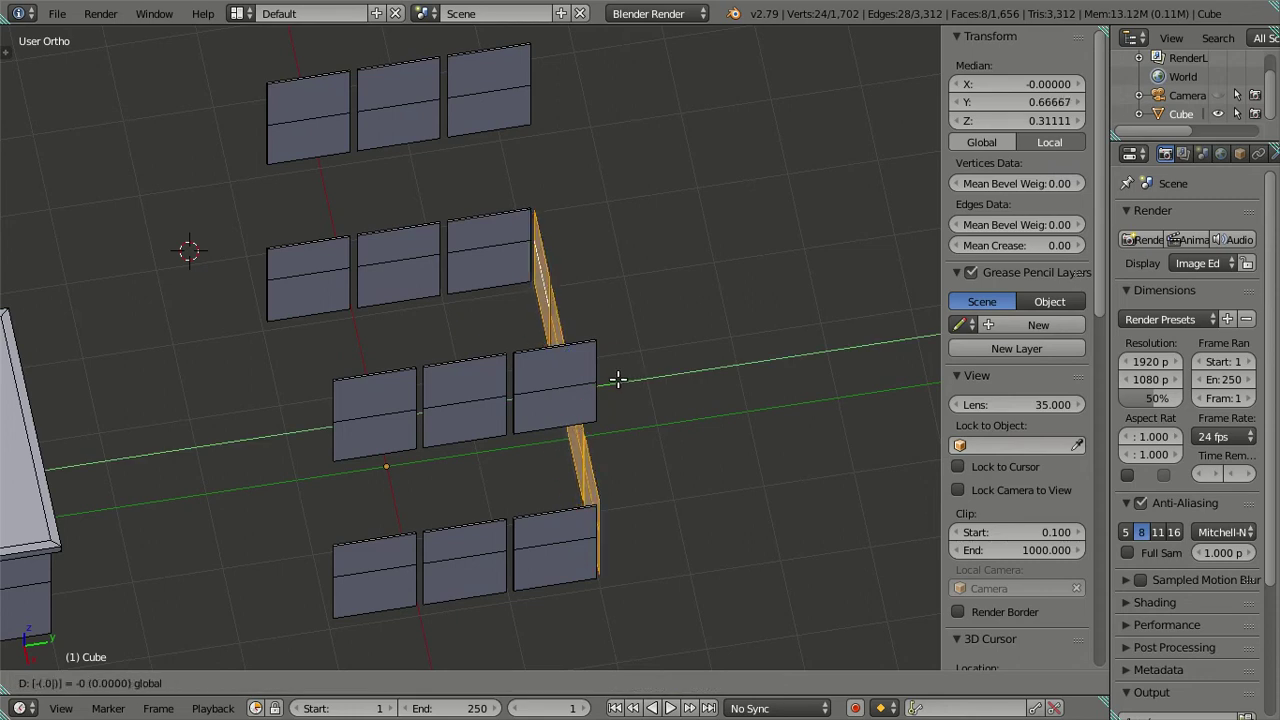
pyautogui.press('Return')
pyautogui.press('a')
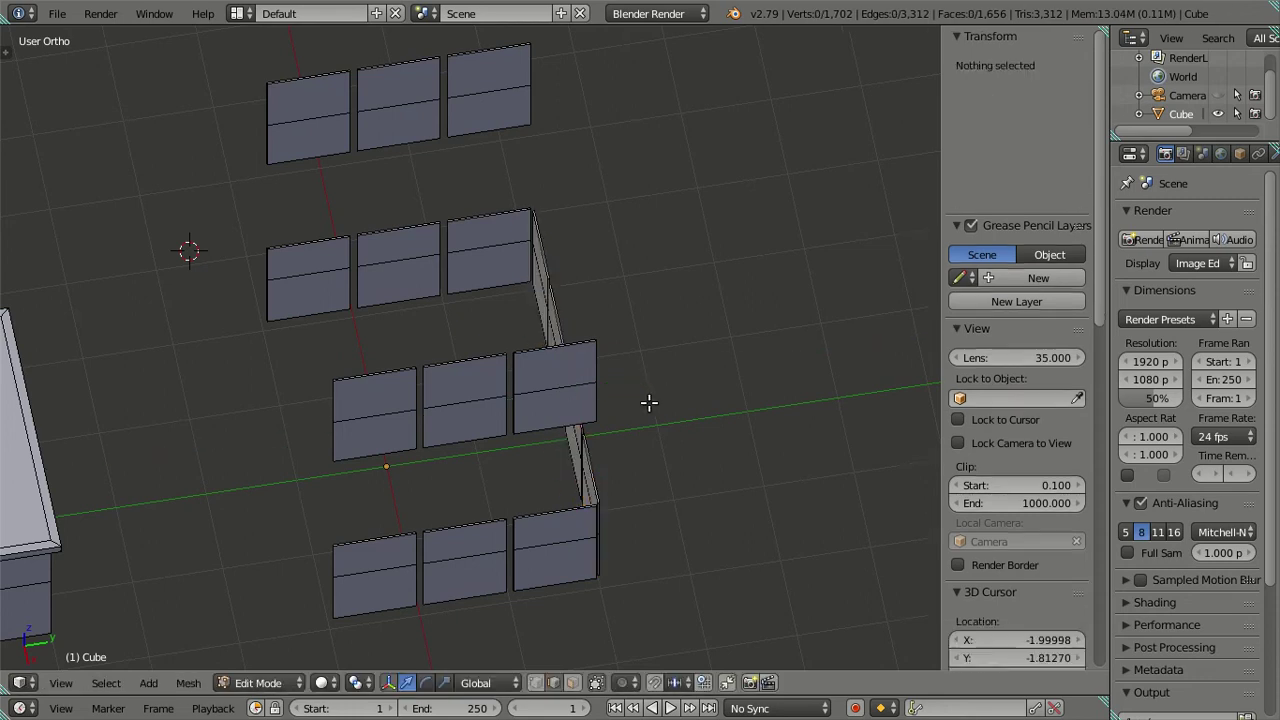
pyautogui.press('a')
pyautogui.scroll(4, 629, 437)
pyautogui.press('a')
pyautogui.scroll(-3, 636, 432)
# Return to Object Mode and orbit to look down on the front island cabinet
pyautogui.press('Tab')
pyautogui.scroll(3, 532, 430)
pyautogui.moveTo(532, 430)
pyautogui.mouseDown(button='middle')
pyautogui.moveTo(593, 339)
pyautogui.moveTo(551, 329)
pyautogui.moveTo(480, 357)
pyautogui.moveTo(570, 380)
pyautogui.mouseUp(button='middle')
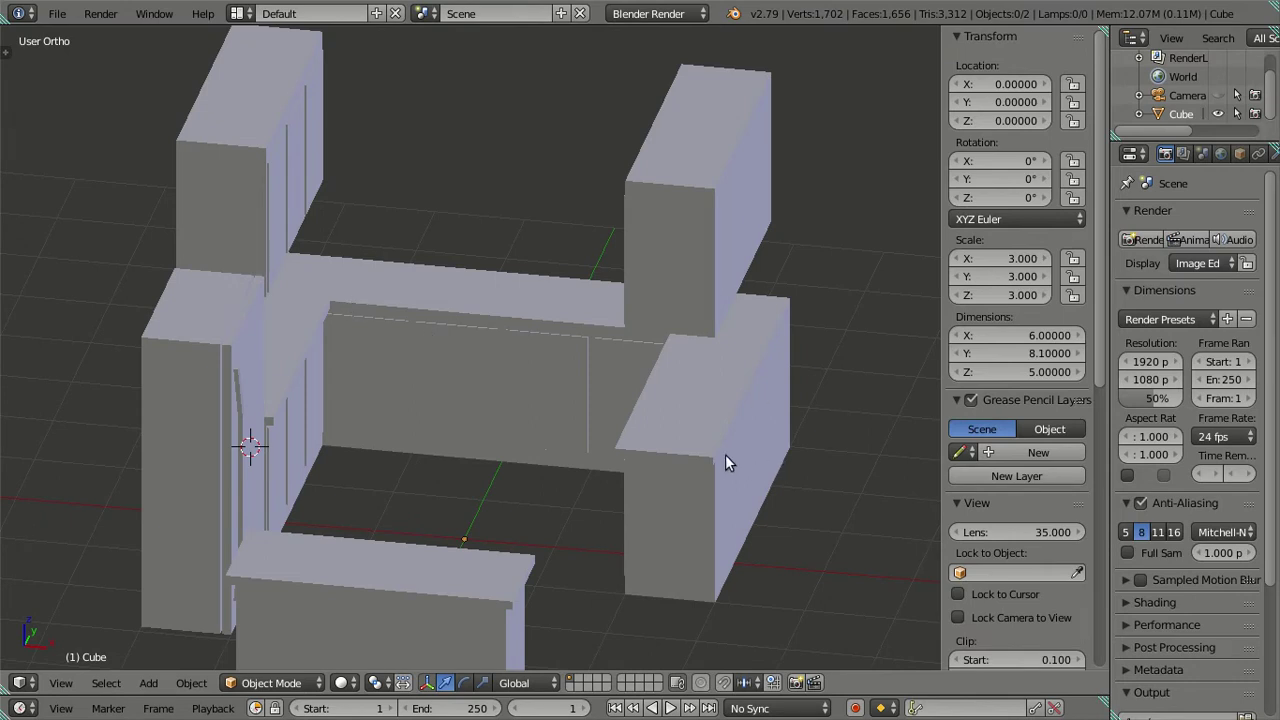
pyautogui.moveTo(322, 360)
pyautogui.mouseDown(button='middle')
pyautogui.moveTo(300, 357)
pyautogui.moveTo(277, 303)
pyautogui.moveTo(331, 320)
pyautogui.moveTo(343, 343)
pyautogui.moveTo(332, 369)
pyautogui.moveTo(304, 355)
pyautogui.moveTo(374, 372)
pyautogui.moveTo(323, 340)
pyautogui.moveTo(326, 303)
pyautogui.moveTo(400, 331)
pyautogui.moveTo(470, 329)
pyautogui.mouseUp(button='middle')
pyautogui.scroll(-1, 469, 329)
pyautogui.scroll(-3, 480, 406)
pyautogui.moveTo(480, 406)
pyautogui.mouseDown(button='middle')
pyautogui.moveTo(230, 353)
pyautogui.moveTo(244, 389)
pyautogui.moveTo(291, 424)
pyautogui.moveTo(435, 463)
pyautogui.mouseUp(button='middle')
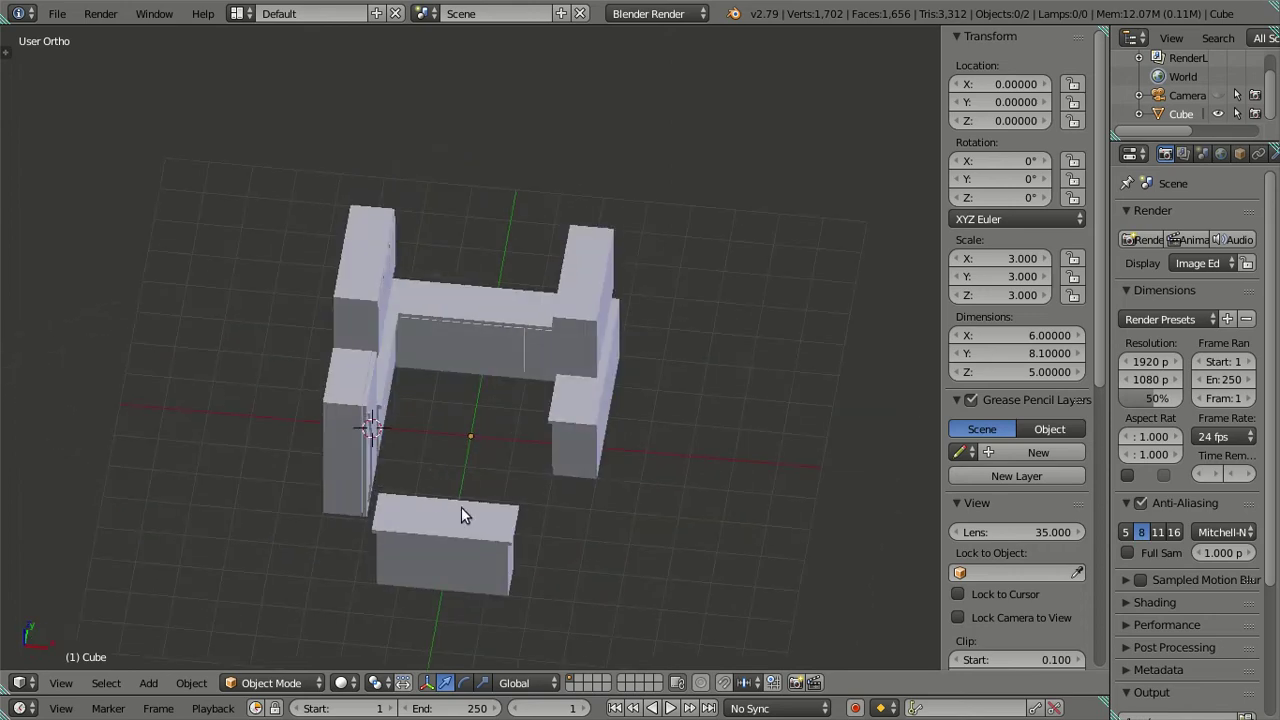
pyautogui.scroll(1, 461, 507)
pyautogui.moveTo(566, 560)
pyautogui.mouseDown(button='middle')
pyautogui.moveTo(589, 520)
pyautogui.moveTo(589, 531)
pyautogui.moveTo(520, 383)
pyautogui.moveTo(508, 449)
pyautogui.moveTo(480, 406)
pyautogui.mouseUp(button='middle')
pyautogui.scroll(3, 515, 380)
# Add a centred edge loop splitting the island and countertop down the middle
pyautogui.press('Tab')
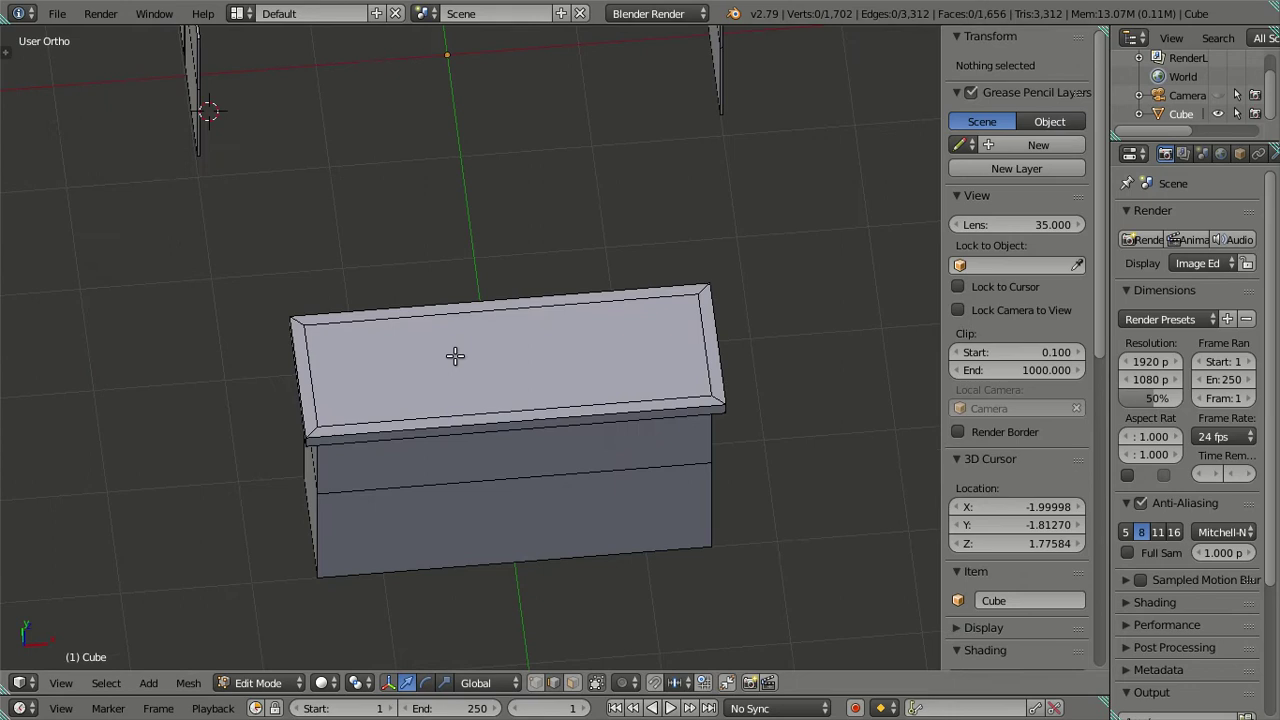
pyautogui.scroll(2, 440, 358)
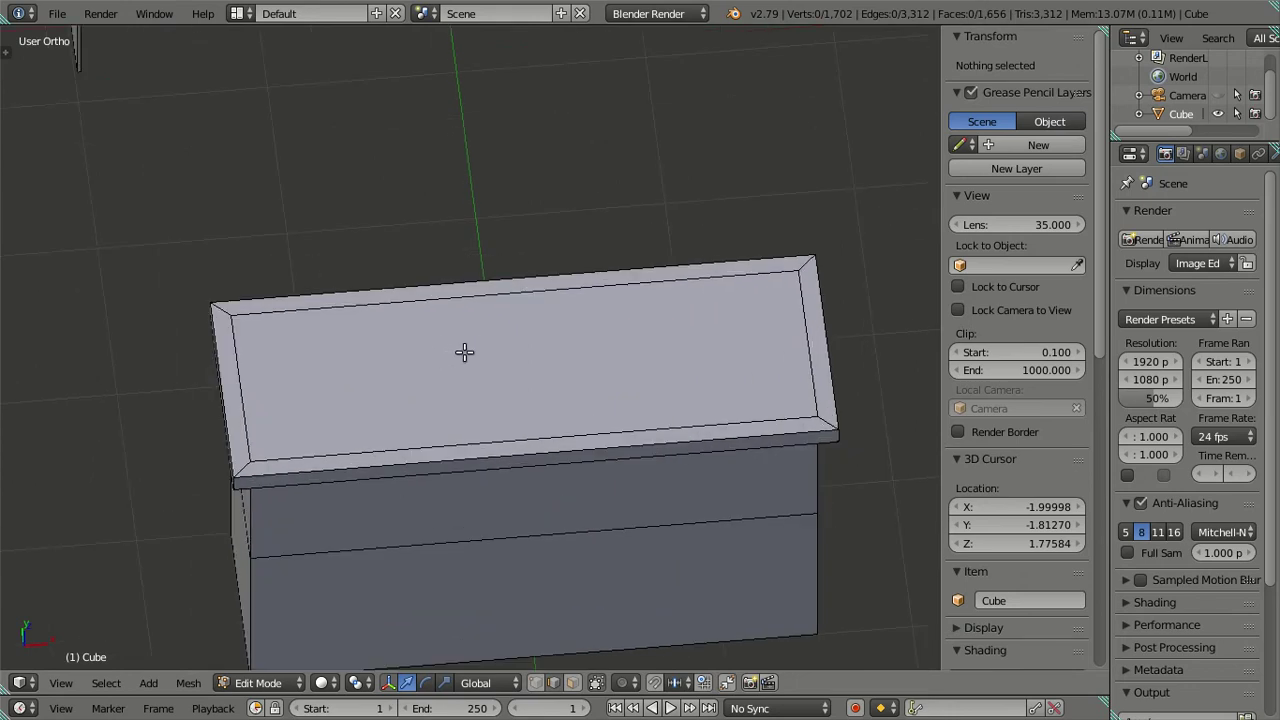
pyautogui.scroll(-2, 464, 351)
pyautogui.hotkey('ctrl', 'r')
pyautogui.click(505, 378)
pyautogui.rightClick(550, 428)
pyautogui.press('a')
pyautogui.moveTo(550, 428)
pyautogui.mouseDown(button='middle')
pyautogui.moveTo(554, 366)
pyautogui.moveTo(577, 380)
pyautogui.moveTo(572, 419)
pyautogui.mouseUp(button='middle')
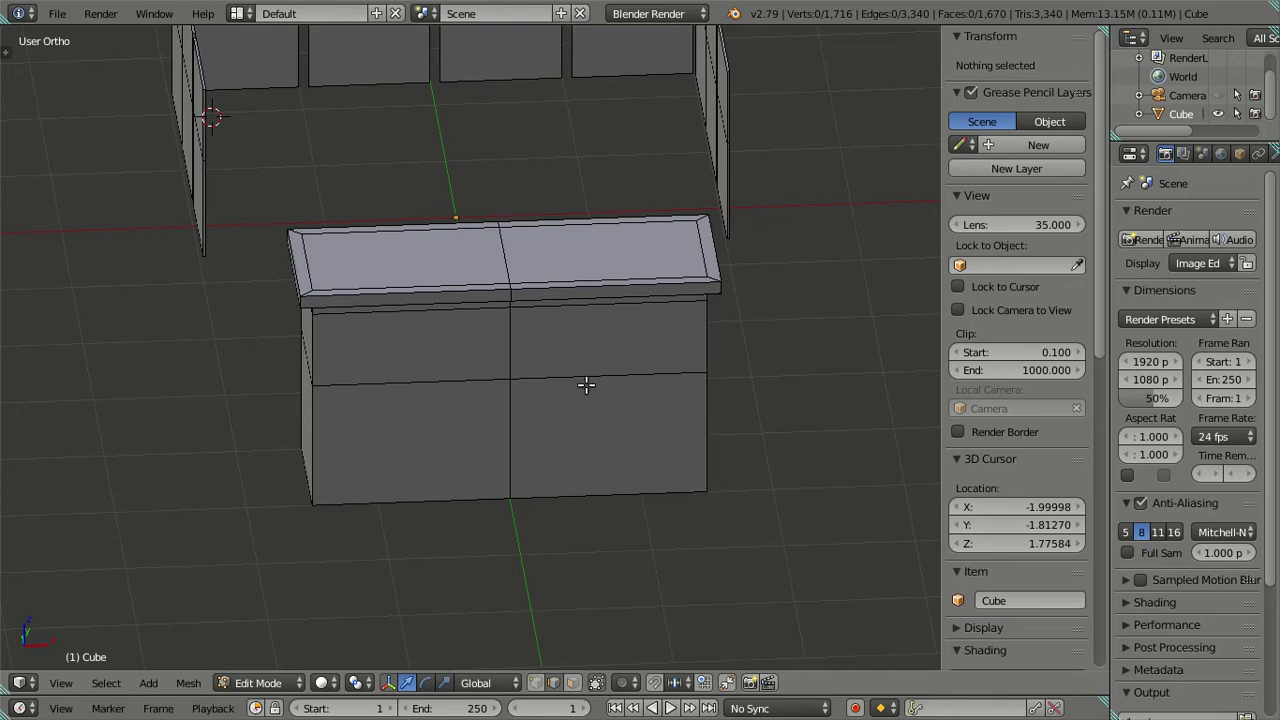
# Check the kitchen through the camera view, return to Object Mode and save the startup file
pyautogui.press('KP_0')
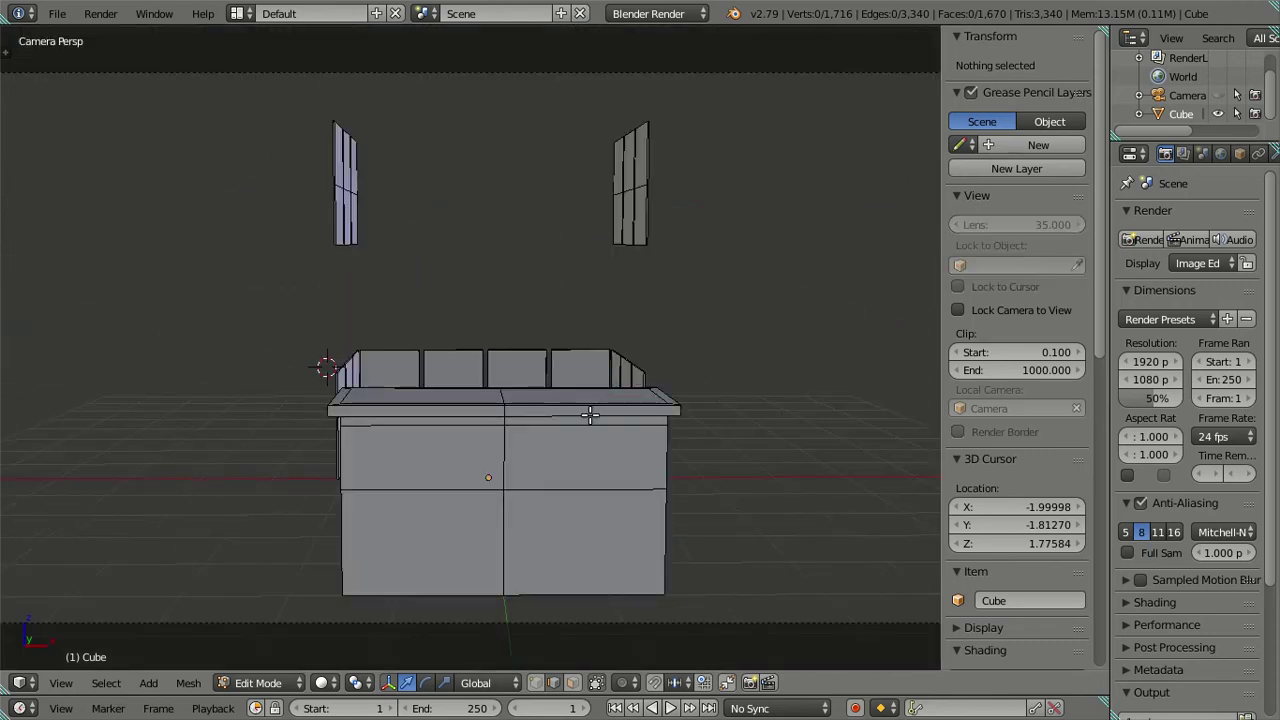
pyautogui.press('Tab')
pyautogui.hotkey('ctrl', 'u')
pyautogui.click(585, 373)
pyautogui.moveTo(581, 373); pyautogui.dragTo(545, 386, button='middle')
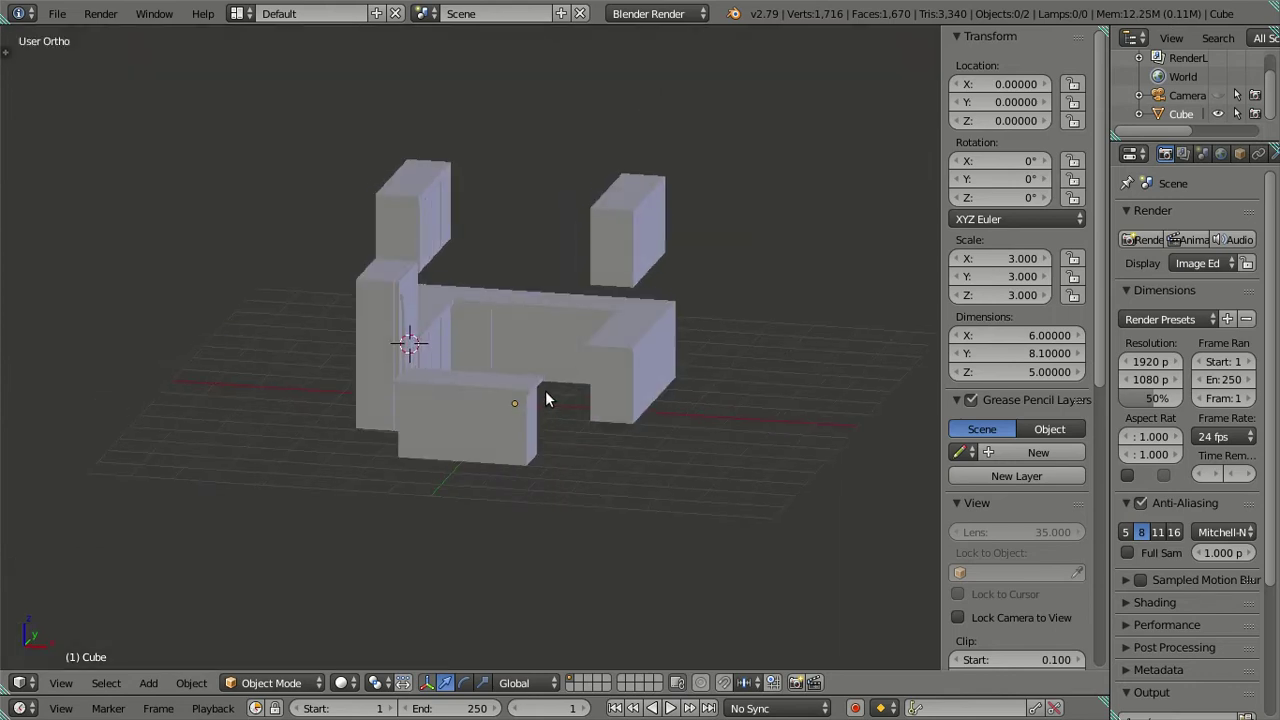
pyautogui.scroll(3, 545, 386)
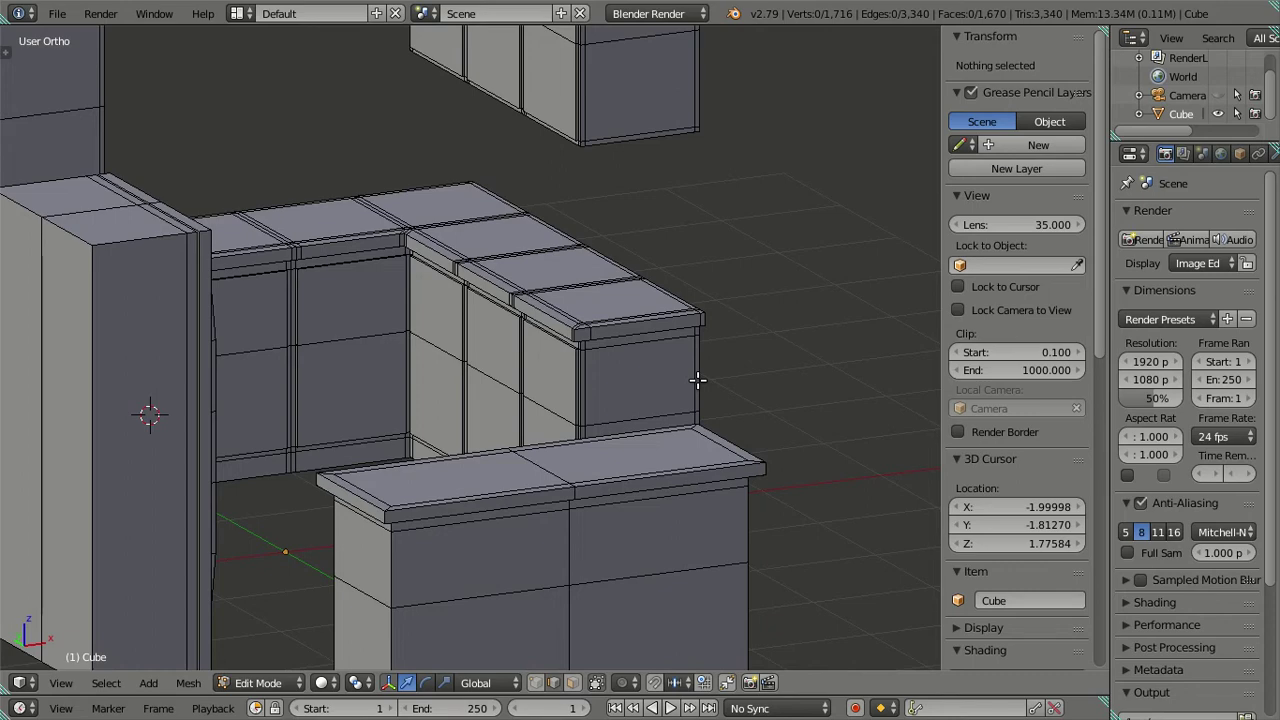
pyautogui.scroll(-3, 697, 378)
pyautogui.moveTo(697, 374)
pyautogui.mouseDown(button='middle')
pyautogui.moveTo(551, 291)
pyautogui.moveTo(443, 331)
pyautogui.moveTo(499, 357)
pyautogui.moveTo(471, 289)
pyautogui.moveTo(436, 280)
pyautogui.moveTo(240, 297)
pyautogui.moveTo(380, 297)
pyautogui.moveTo(424, 315)
pyautogui.mouseUp(button='middle')
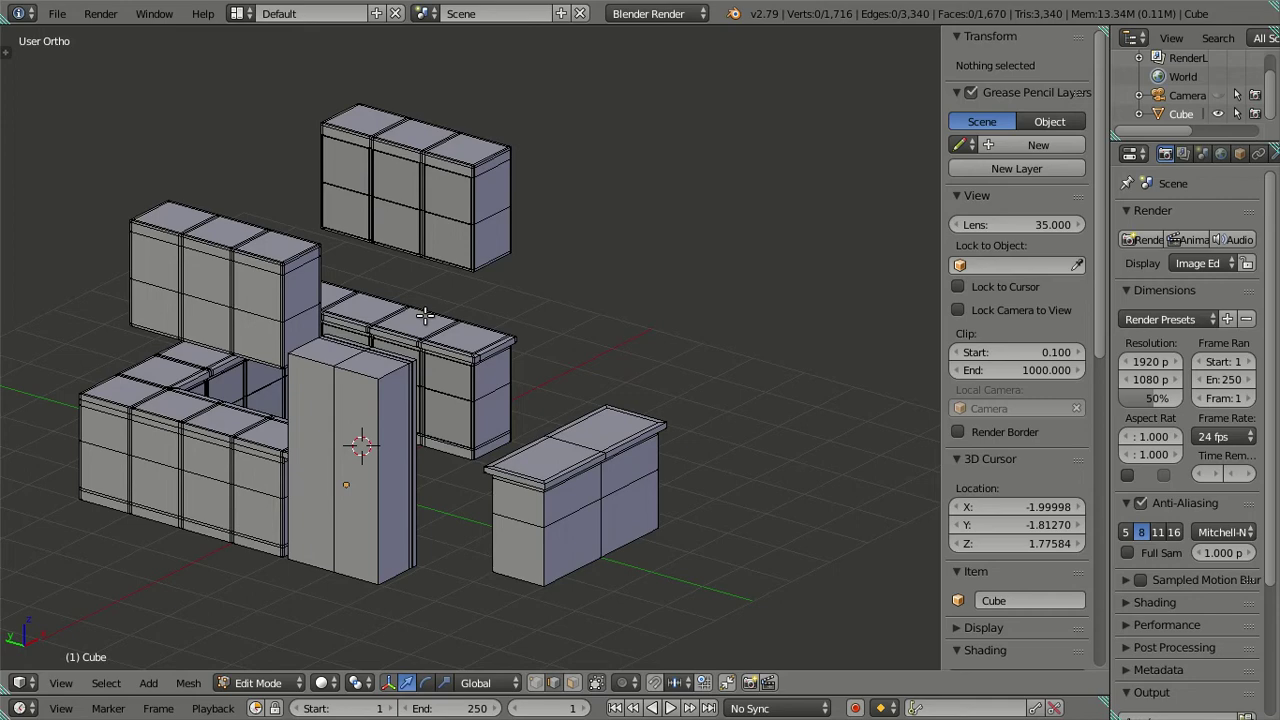
pyautogui.scroll(2, 374, 260)
pyautogui.moveTo(428, 246)
pyautogui.mouseDown(button='middle')
pyautogui.moveTo(489, 309)
pyautogui.moveTo(399, 277)
pyautogui.moveTo(417, 326)
pyautogui.mouseUp(button='middle')
pyautogui.scroll(2, 443, 340)
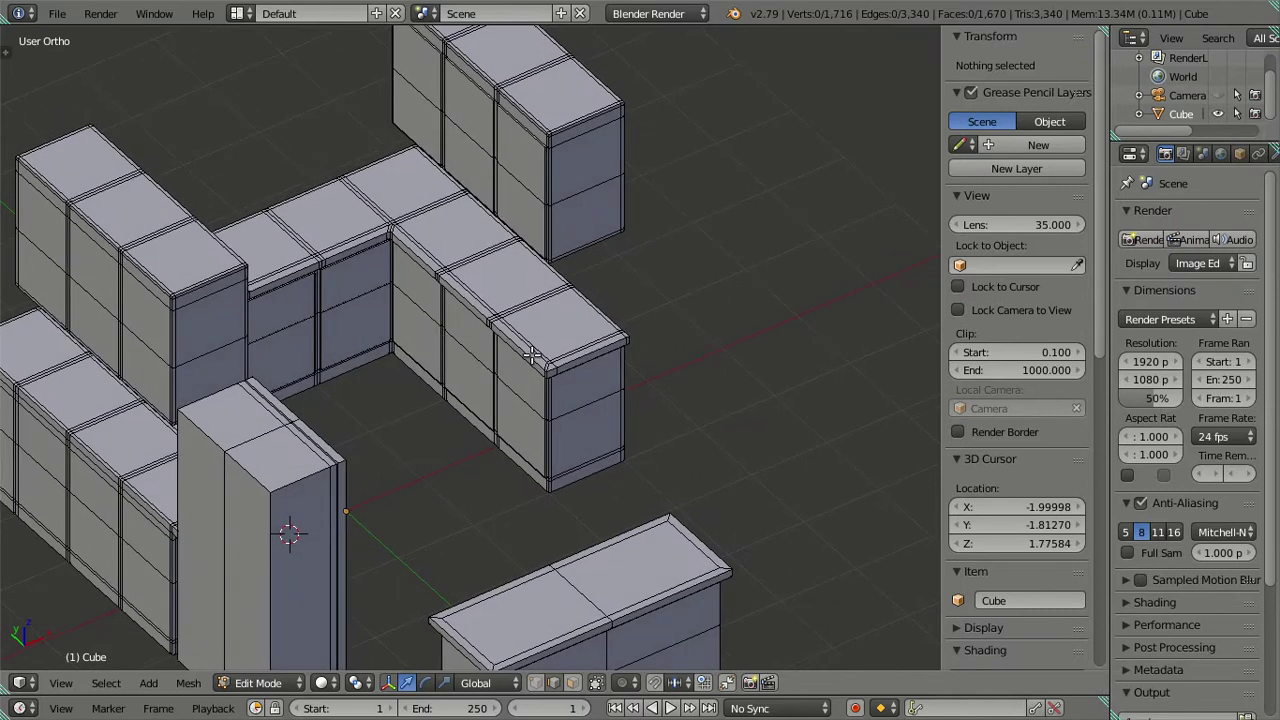
pyautogui.moveTo(532, 356); pyautogui.dragTo(572, 366, button='middle')
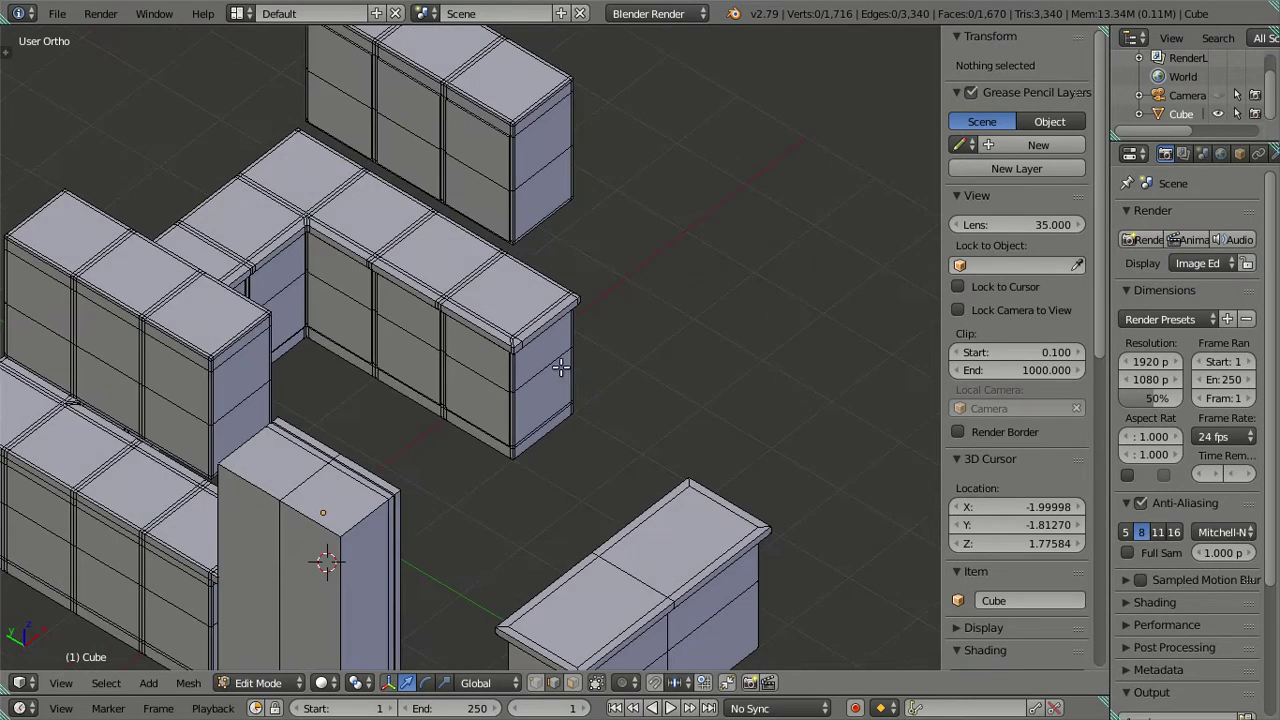
pyautogui.keyDown('shift'); pyautogui.scroll(4, 560, 354); pyautogui.keyUp('shift')
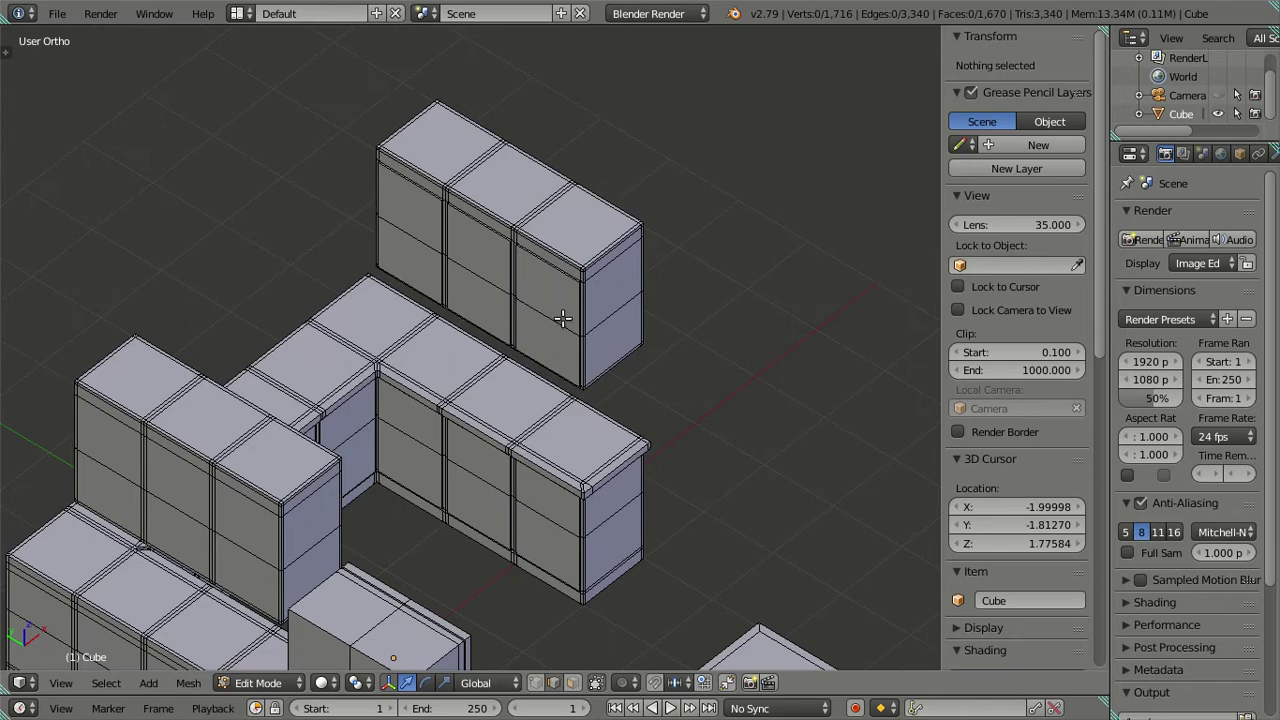
pyautogui.moveTo(563, 318)
pyautogui.mouseDown(button='middle')
pyautogui.moveTo(537, 306)
pyautogui.moveTo(531, 283)
pyautogui.moveTo(563, 289)
pyautogui.moveTo(374, 263)
pyautogui.moveTo(354, 243)
pyautogui.moveTo(347, 258)
pyautogui.mouseUp(button='middle')
pyautogui.moveTo(349, 310)
pyautogui.mouseDown(button='middle')
pyautogui.moveTo(551, 329)
pyautogui.moveTo(526, 340)
pyautogui.moveTo(523, 417)
pyautogui.moveTo(503, 251)
pyautogui.mouseUp(button='middle')
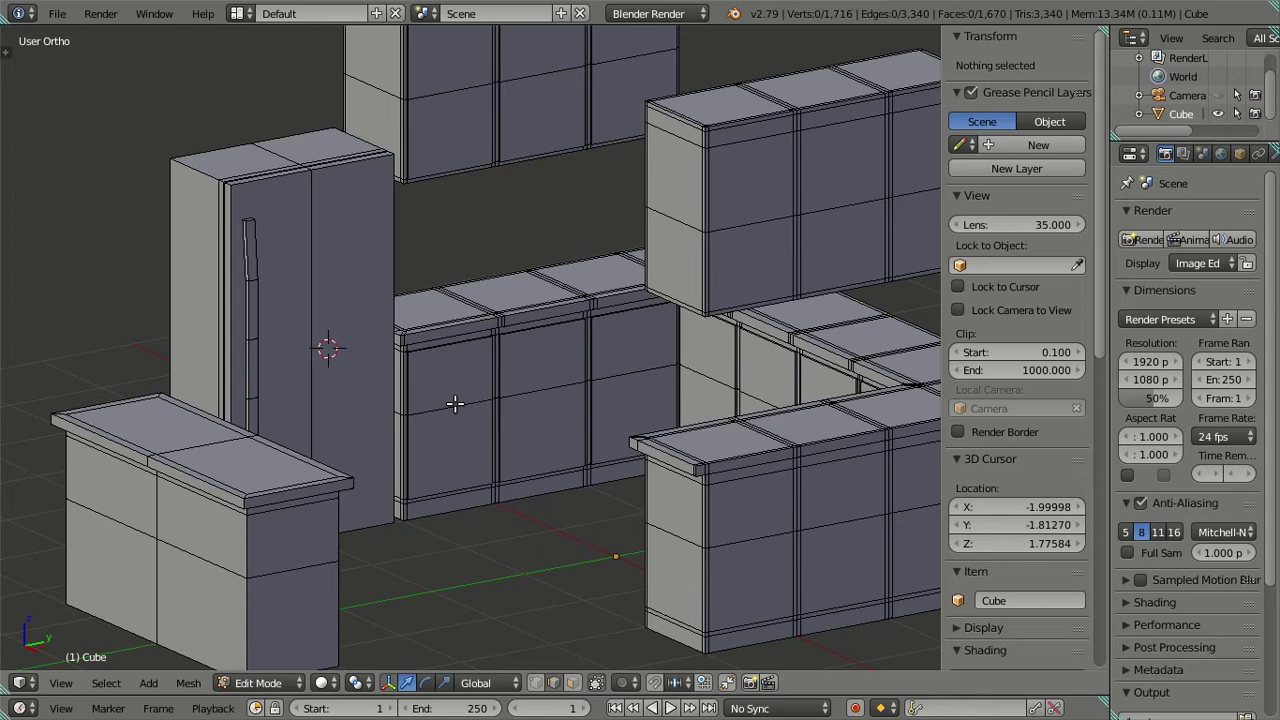
# Snap the 3D cursor to the back lower cabinet door's edge, then clear the selection
pyautogui.rightClick(454, 403)
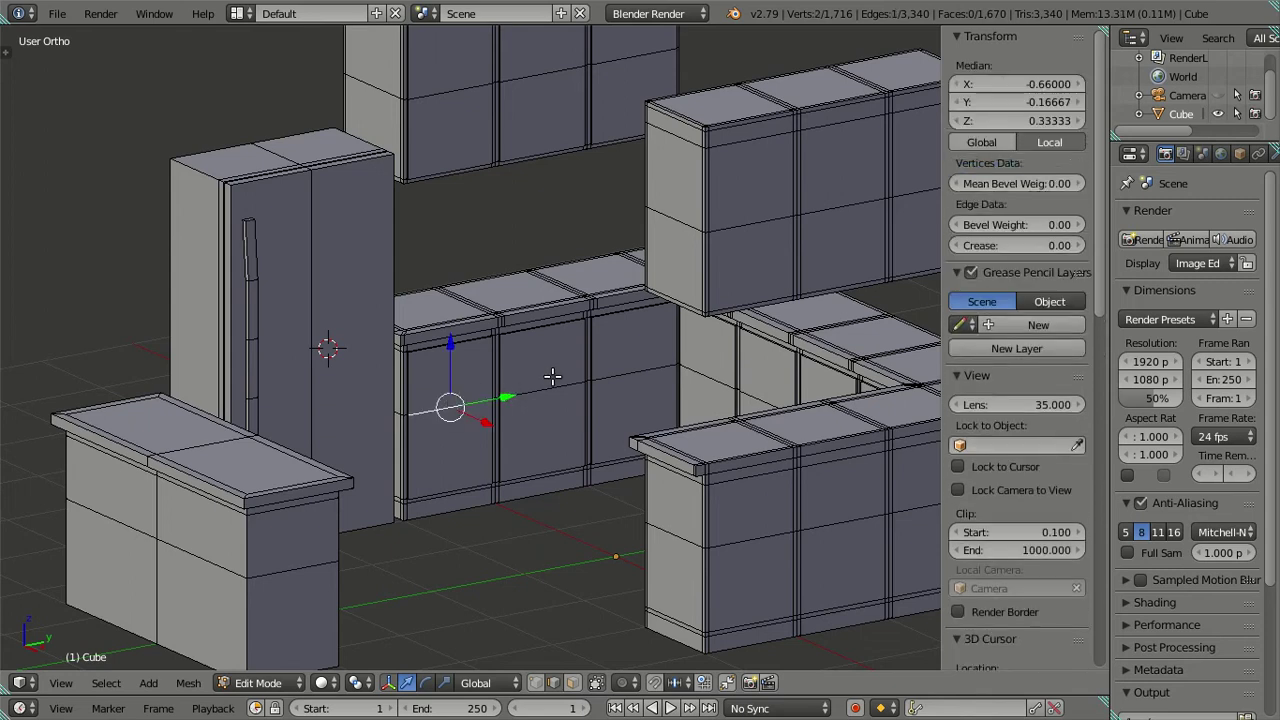
pyautogui.hotkey('shift', 's')
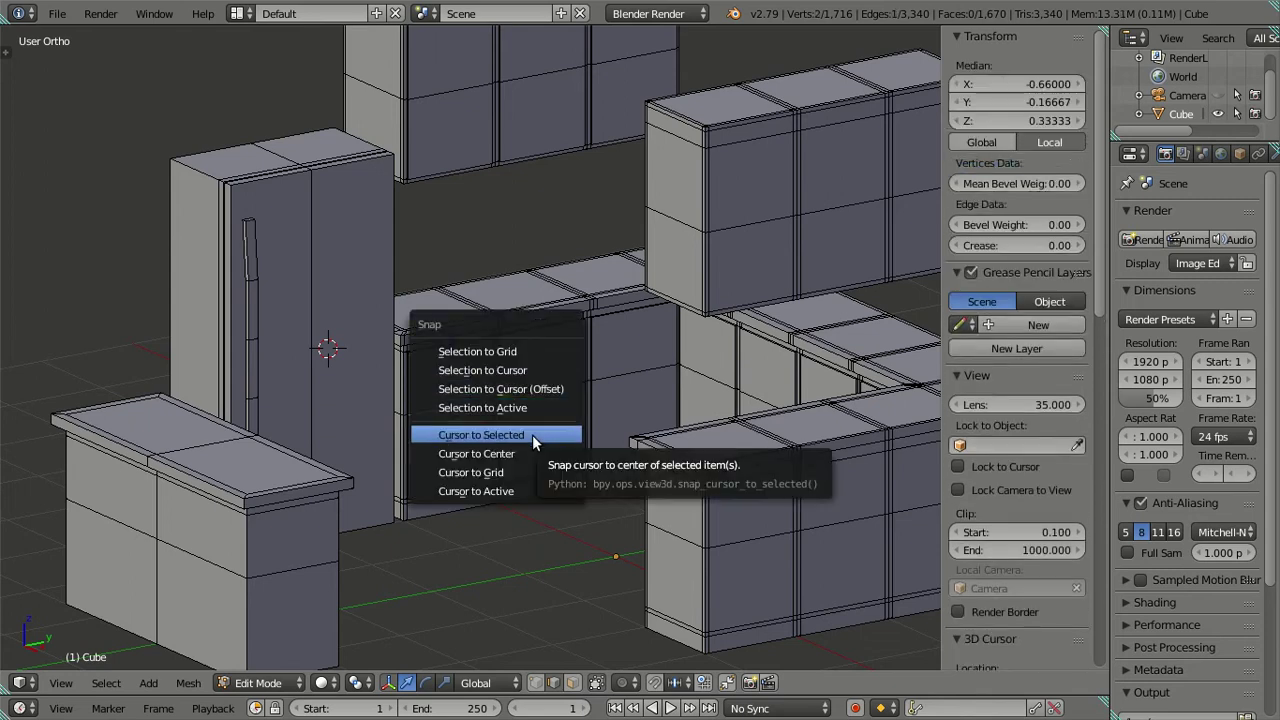
pyautogui.click(532, 435)
pyautogui.press('a')
pyautogui.press('KP_2')
pyautogui.scroll(-4, 552, 435)
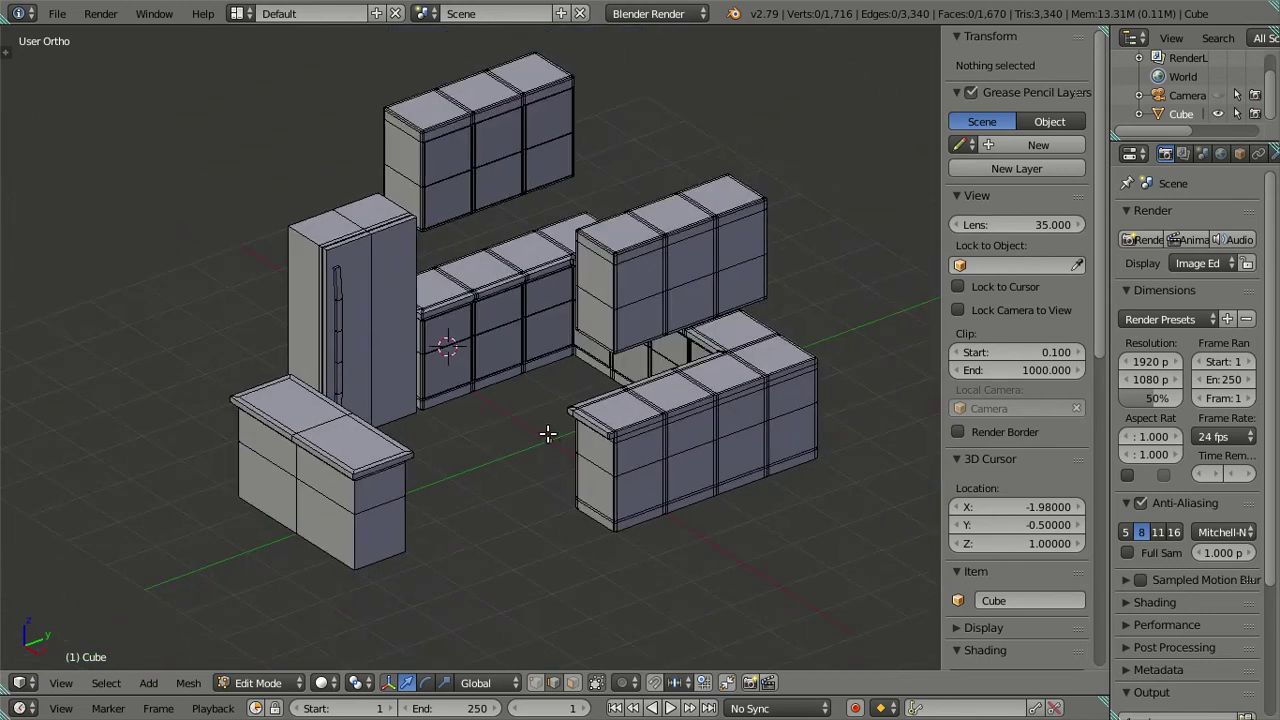
# Add a mesh circle at the 3D cursor on the cabinet door
pyautogui.press('t')
pyautogui.scroll(2, 568, 428)
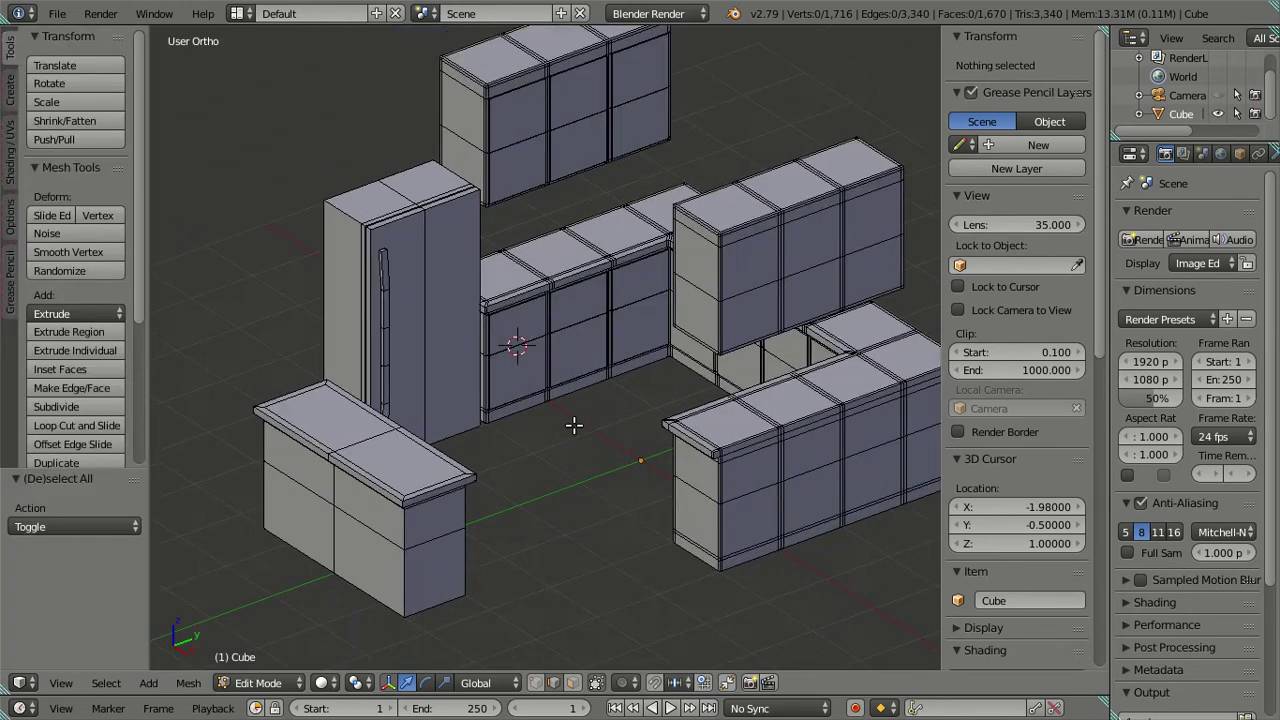
pyautogui.hotkey('shift', 'a')
pyautogui.click(577, 465)
pyautogui.moveTo(552, 405)
pyautogui.mouseDown(button='middle')
pyautogui.moveTo(560, 428)
pyautogui.moveTo(545, 462)
pyautogui.mouseUp(button='middle')
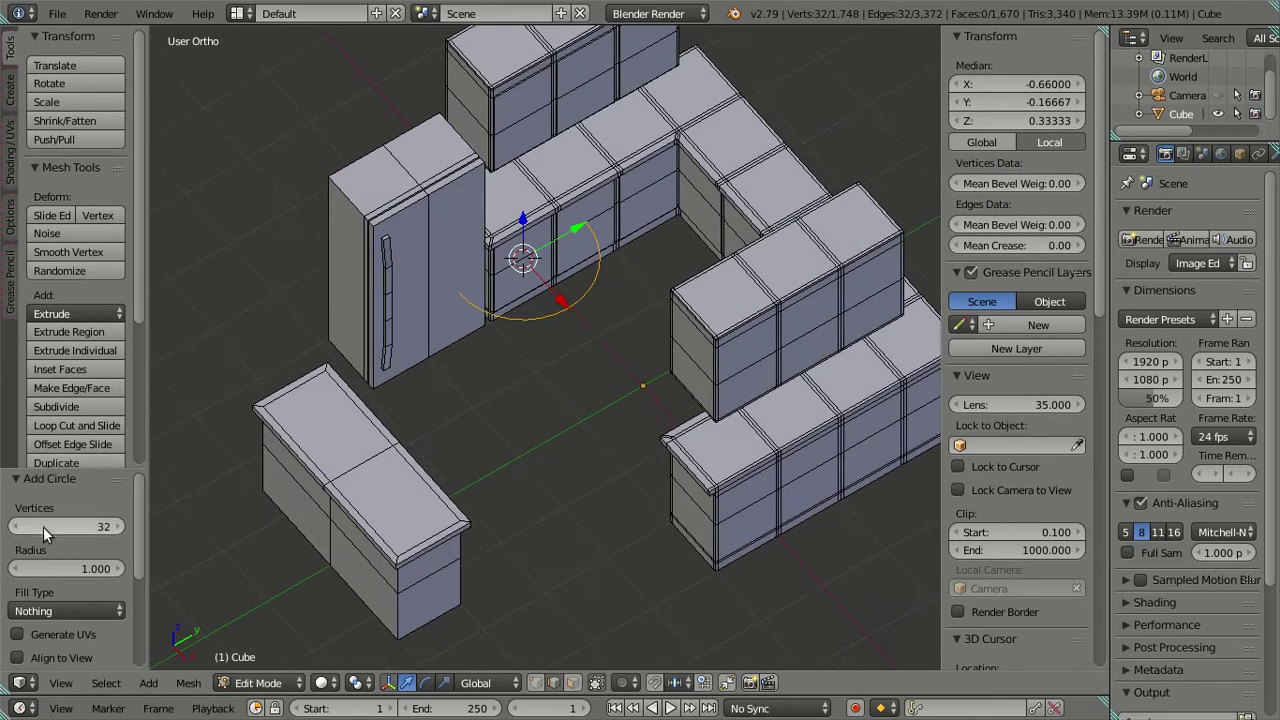
# Change the new circle's vertex count to 15
pyautogui.click(103, 530)
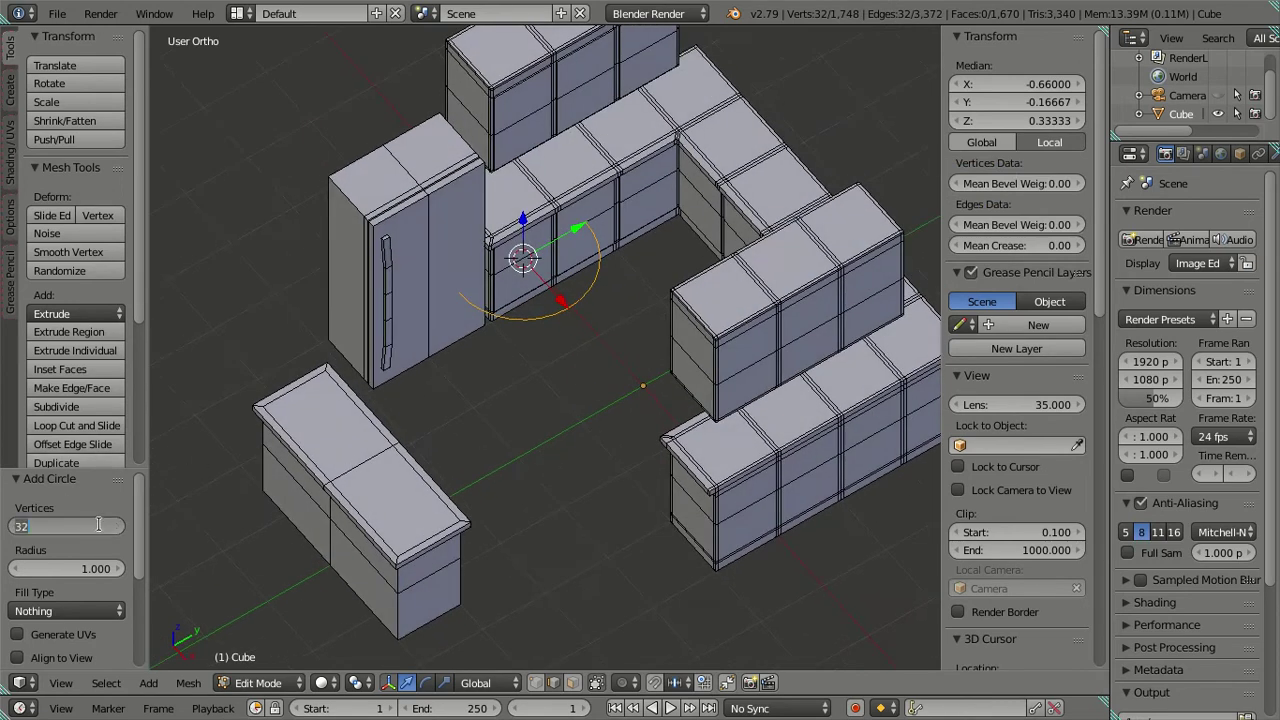
pyautogui.write('1')
pyautogui.press('Return')
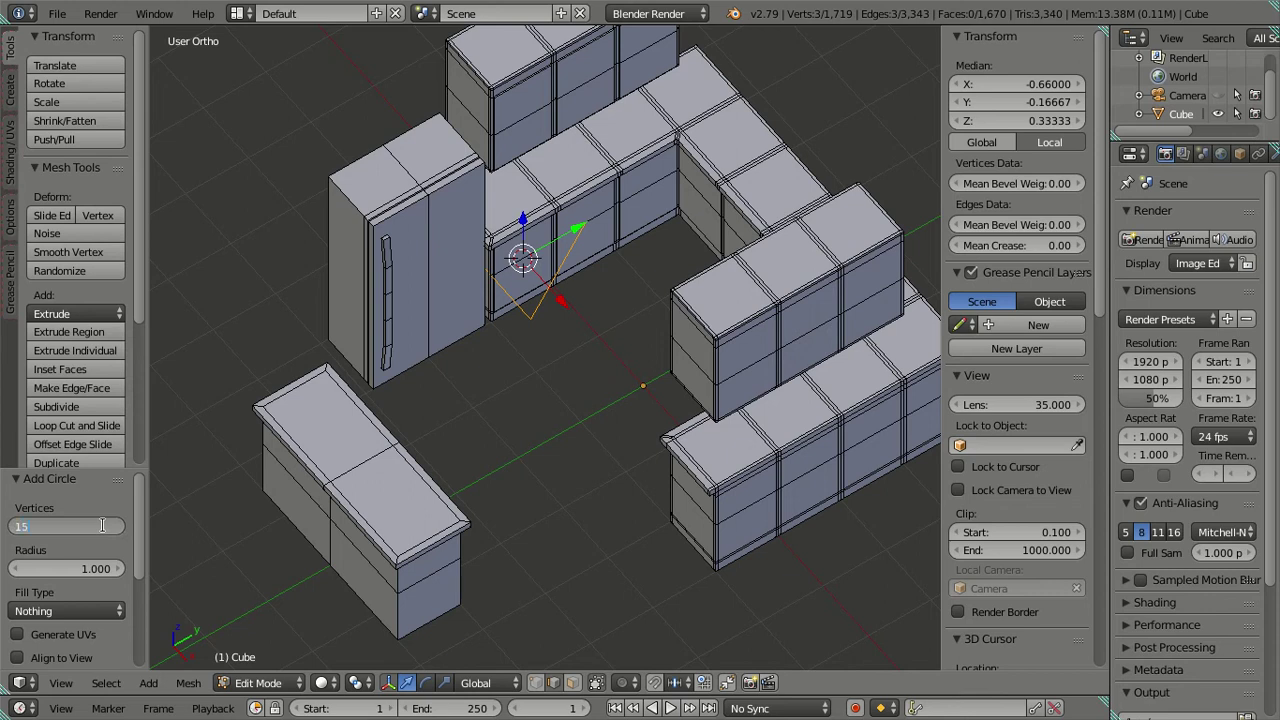
pyautogui.press('Return')
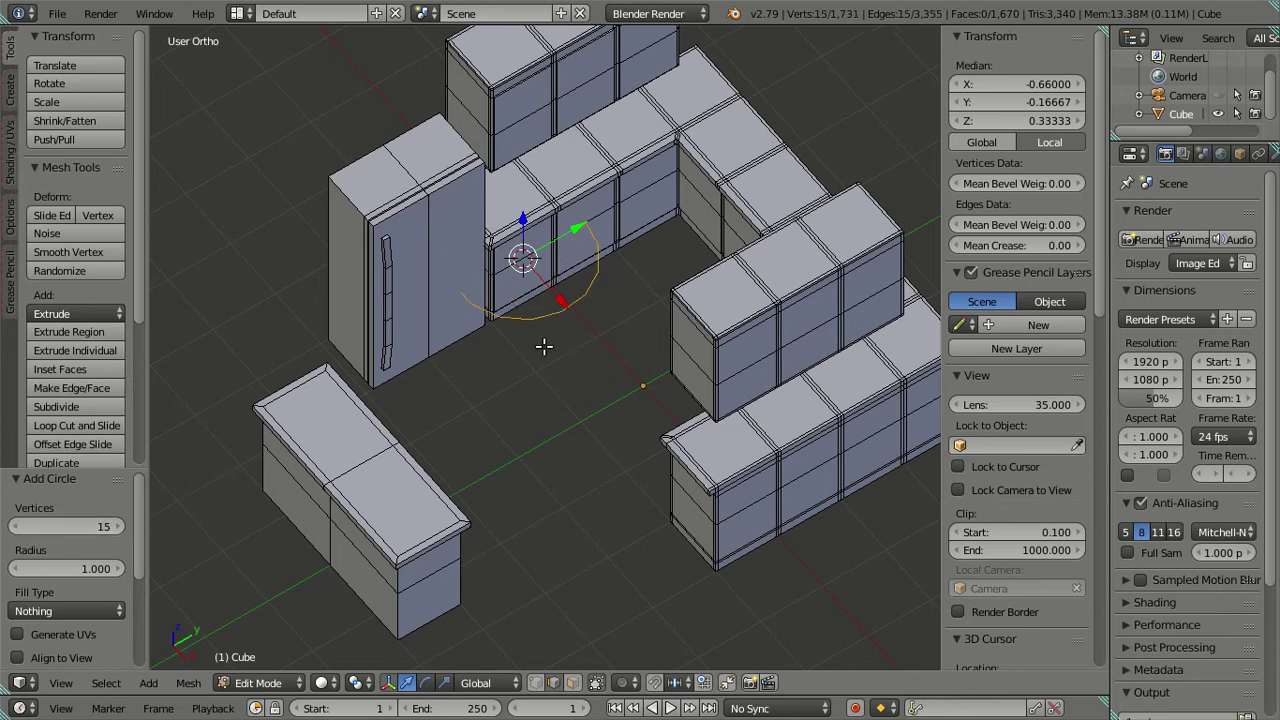
pyautogui.scroll(2, 544, 346)
pyautogui.scroll(1, 544, 346)
# Raise the circle's vertex count to 30, then settle on 60 vertices
pyautogui.click(75, 527)
pyautogui.write('30')
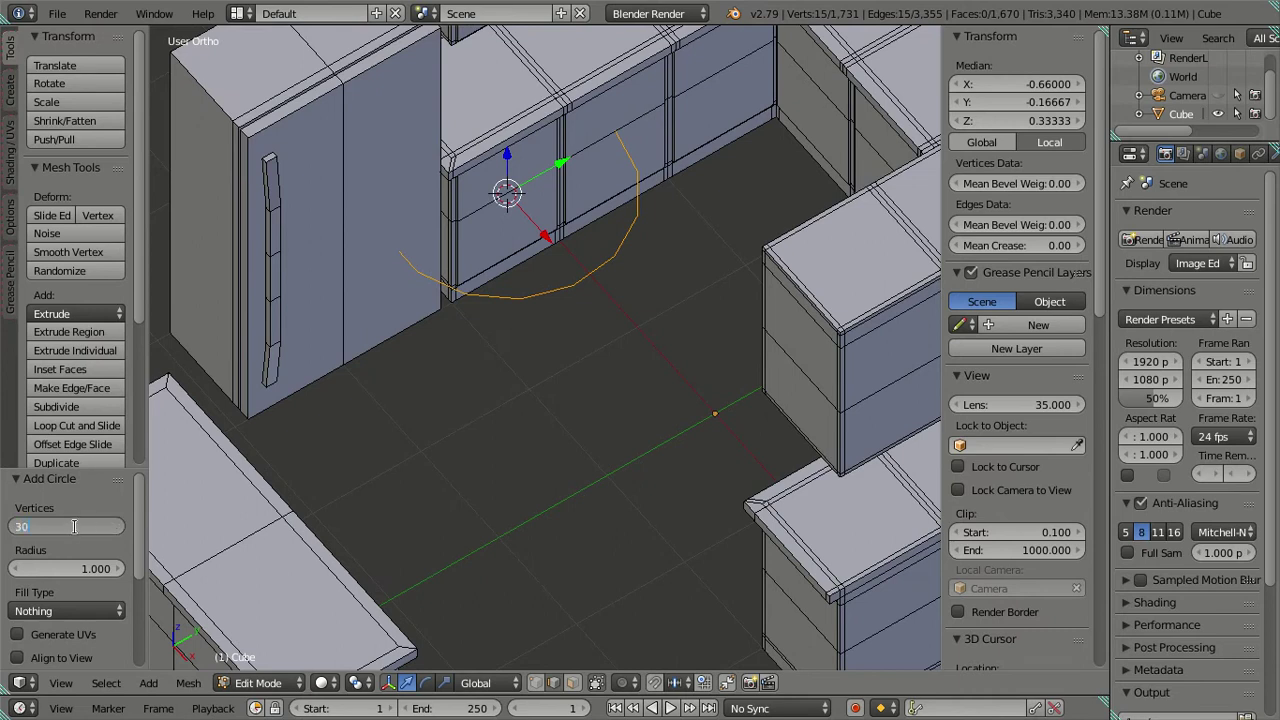
pyautogui.press('Return')
pyautogui.scroll(1, 600, 251)
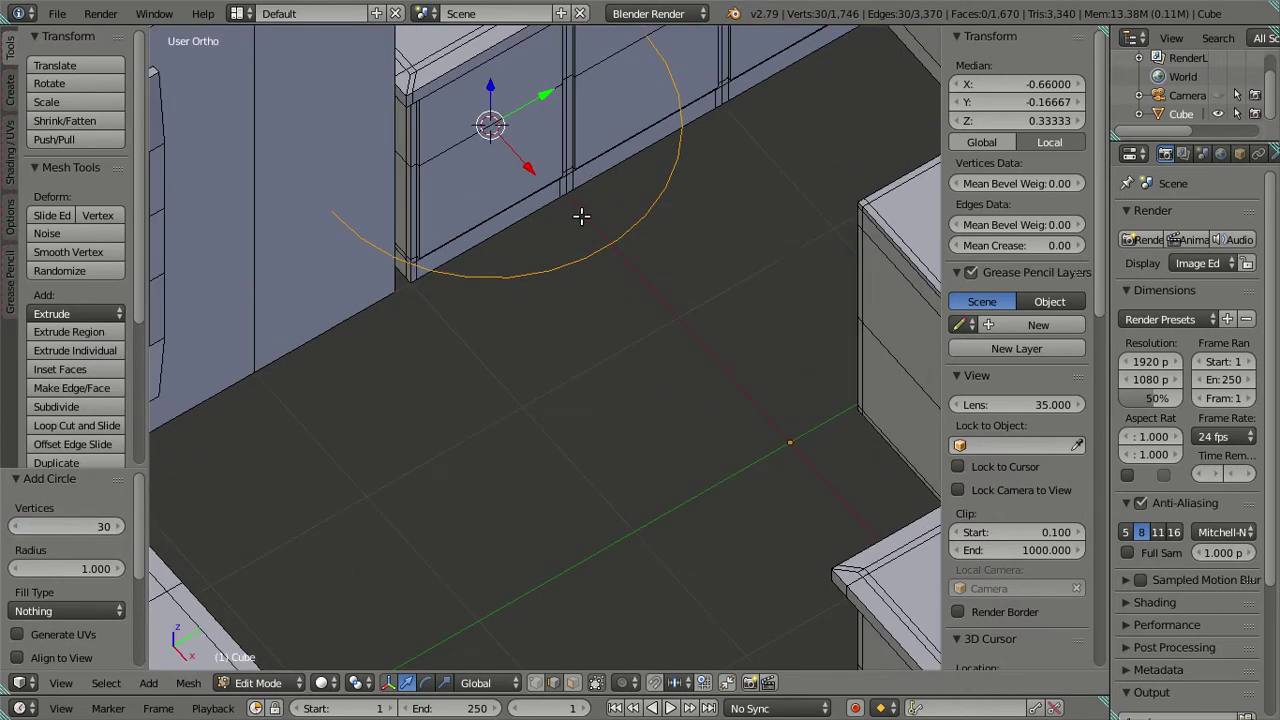
pyautogui.scroll(1, 595, 280)
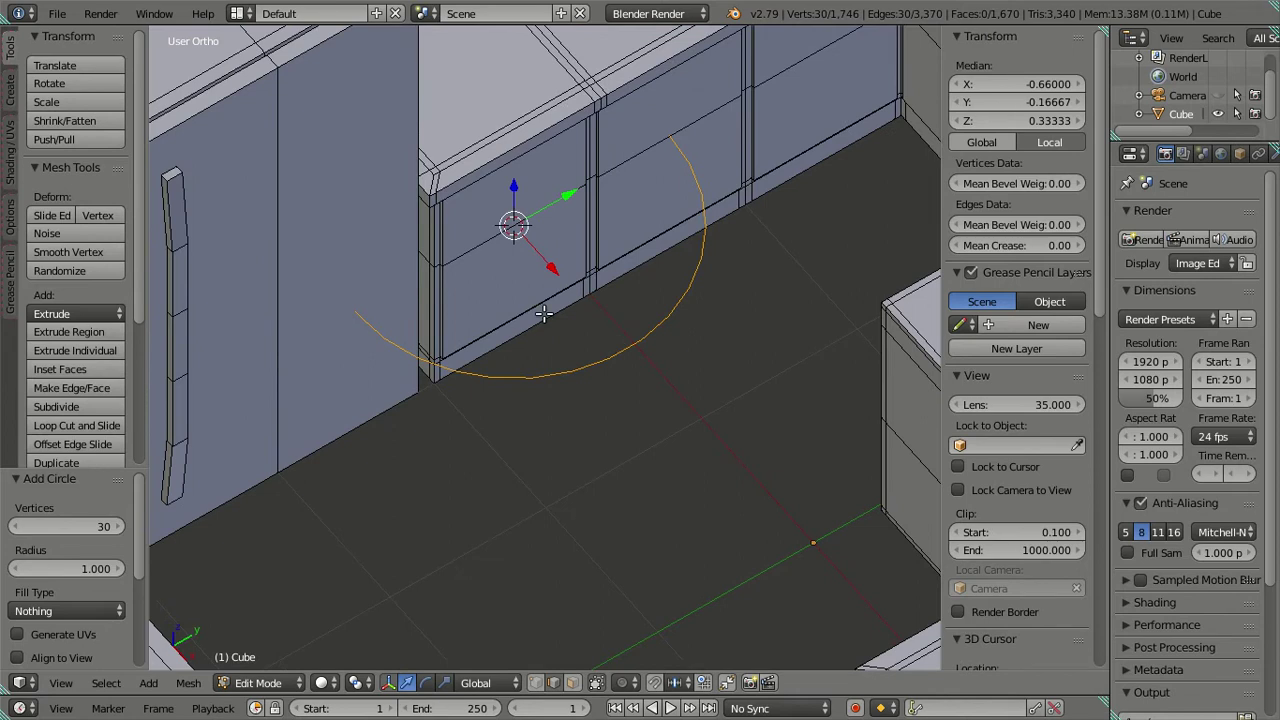
pyautogui.click(69, 528)
pyautogui.write('60')
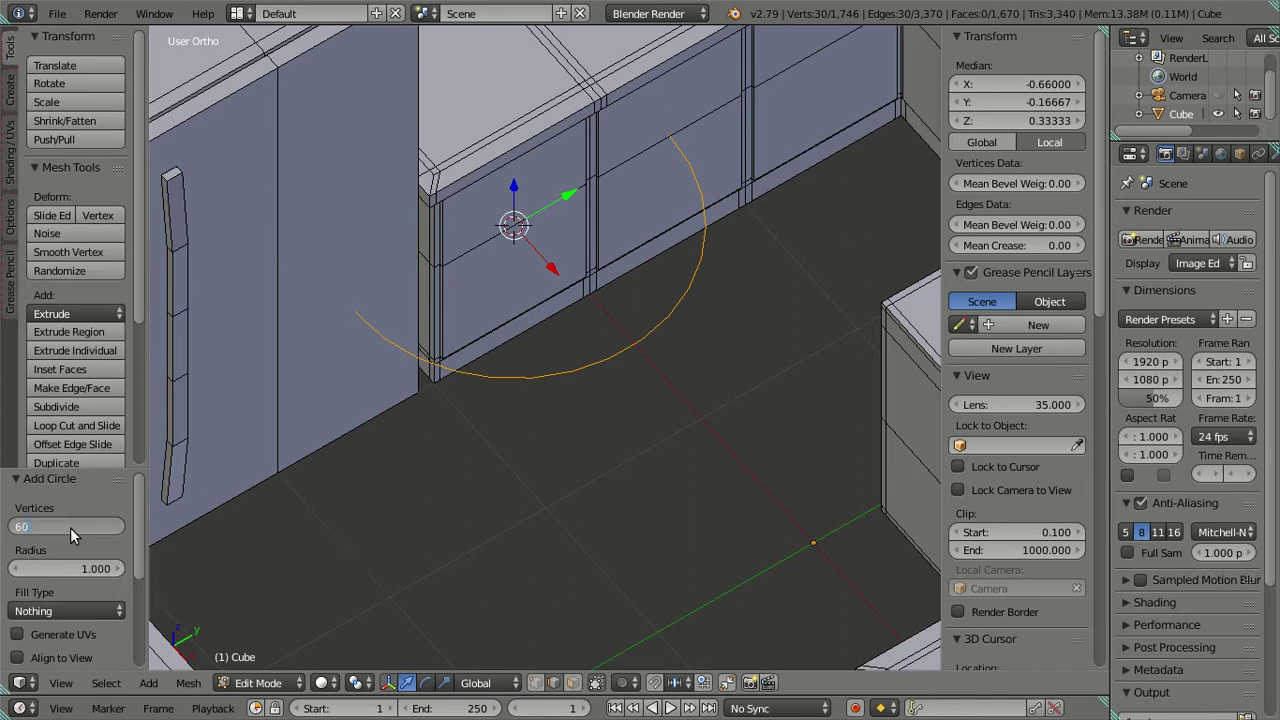
pyautogui.press('Return')
pyautogui.scroll(-4, 540, 367)
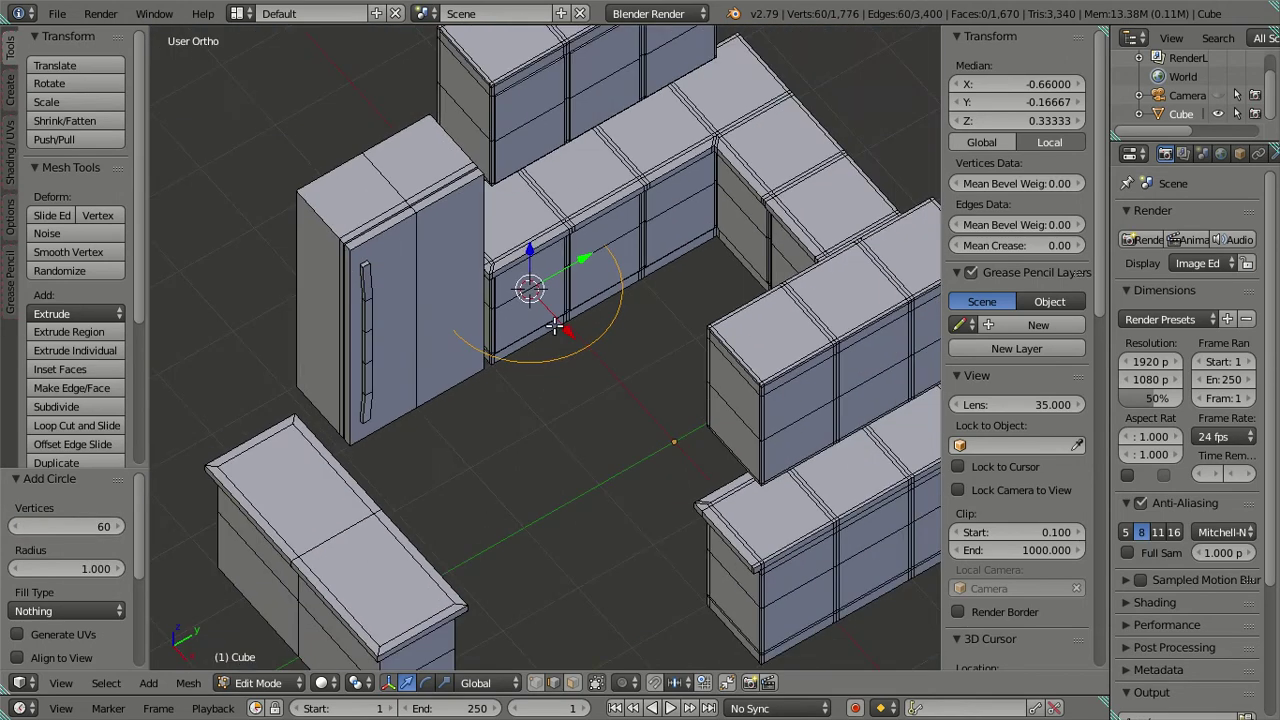
# Inspect the cabinets in wireframe while orbiting toward the cabinet fronts, then return to solid shading
pyautogui.scroll(1, 539, 301)
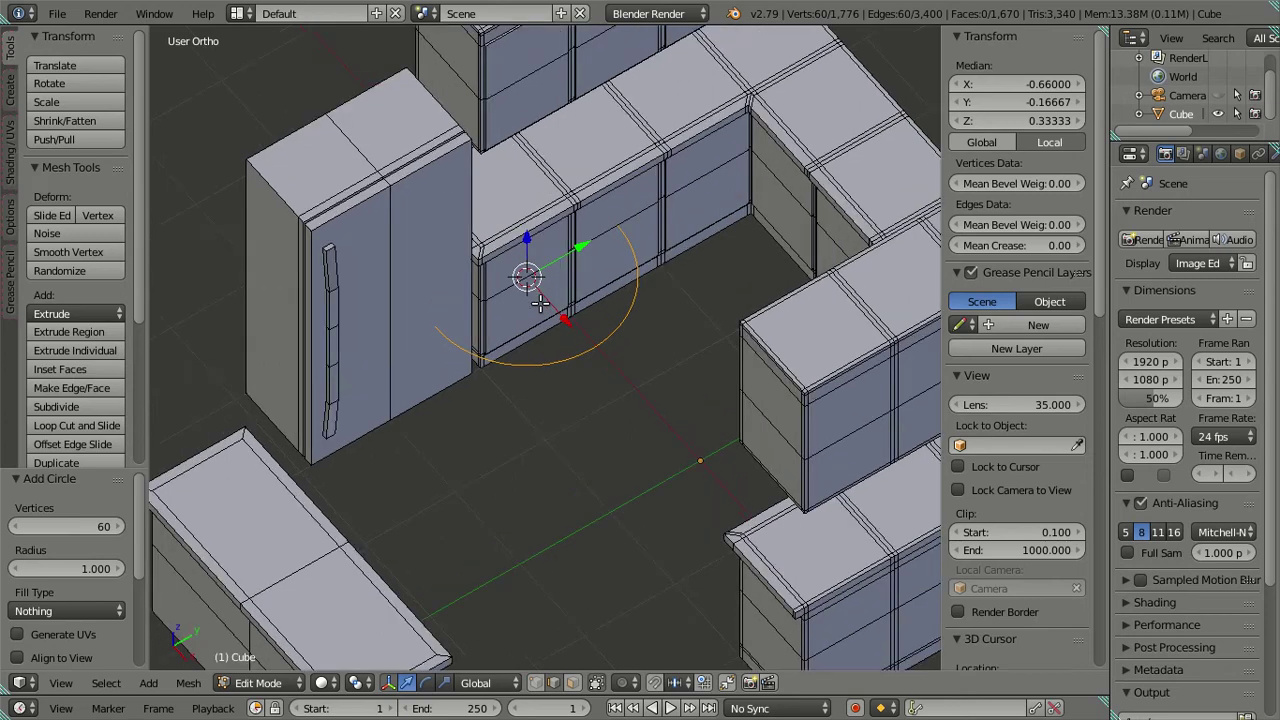
pyautogui.scroll(-4, 540, 303)
pyautogui.scroll(5, 597, 355)
pyautogui.press('z')
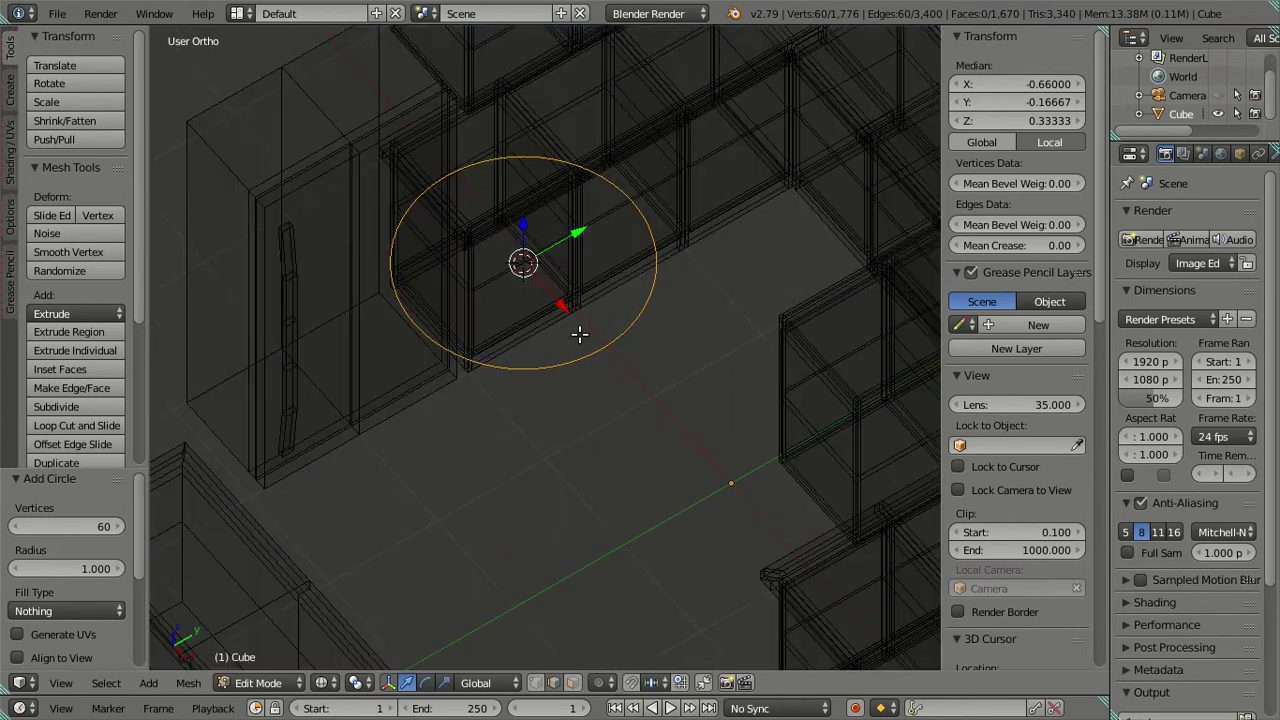
pyautogui.moveTo(711, 366)
pyautogui.mouseDown(button='middle')
pyautogui.moveTo(683, 291)
pyautogui.moveTo(701, 348)
pyautogui.moveTo(700, 331)
pyautogui.moveTo(729, 374)
pyautogui.mouseUp(button='middle')
pyautogui.scroll(3, 709, 361)
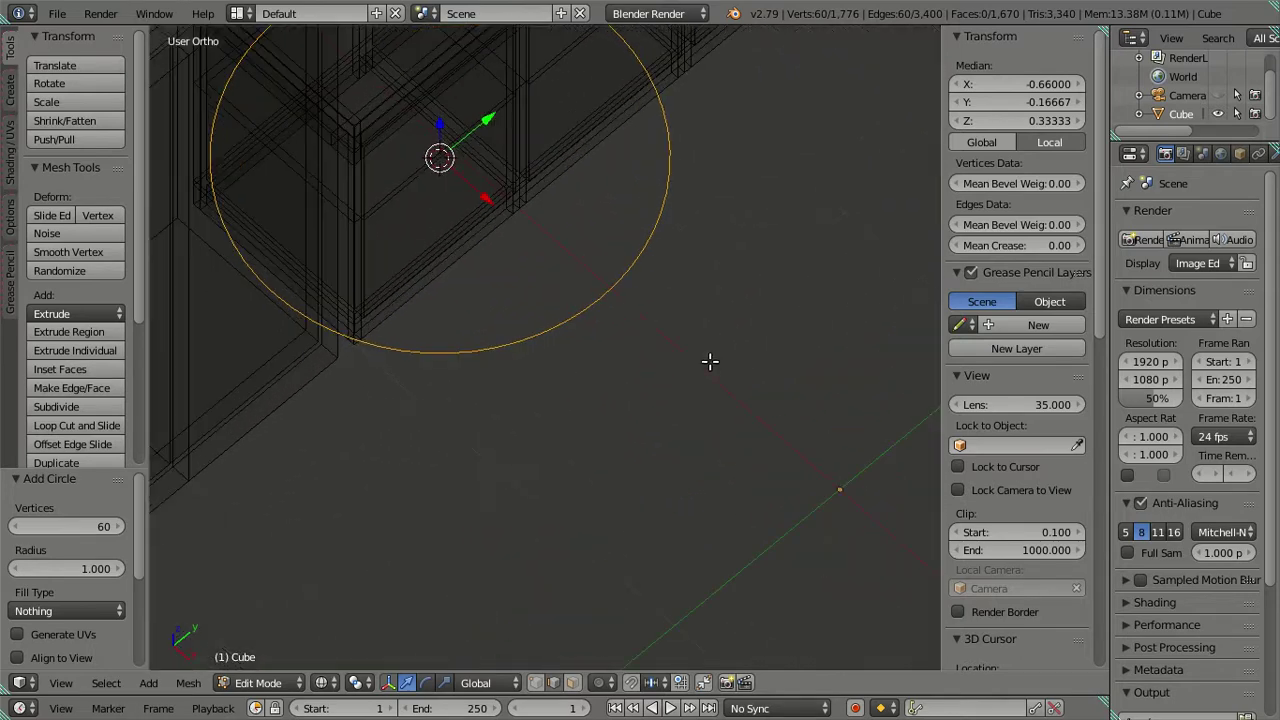
pyautogui.moveTo(691, 271); pyautogui.dragTo(720, 363, button='middle')
pyautogui.press('z')
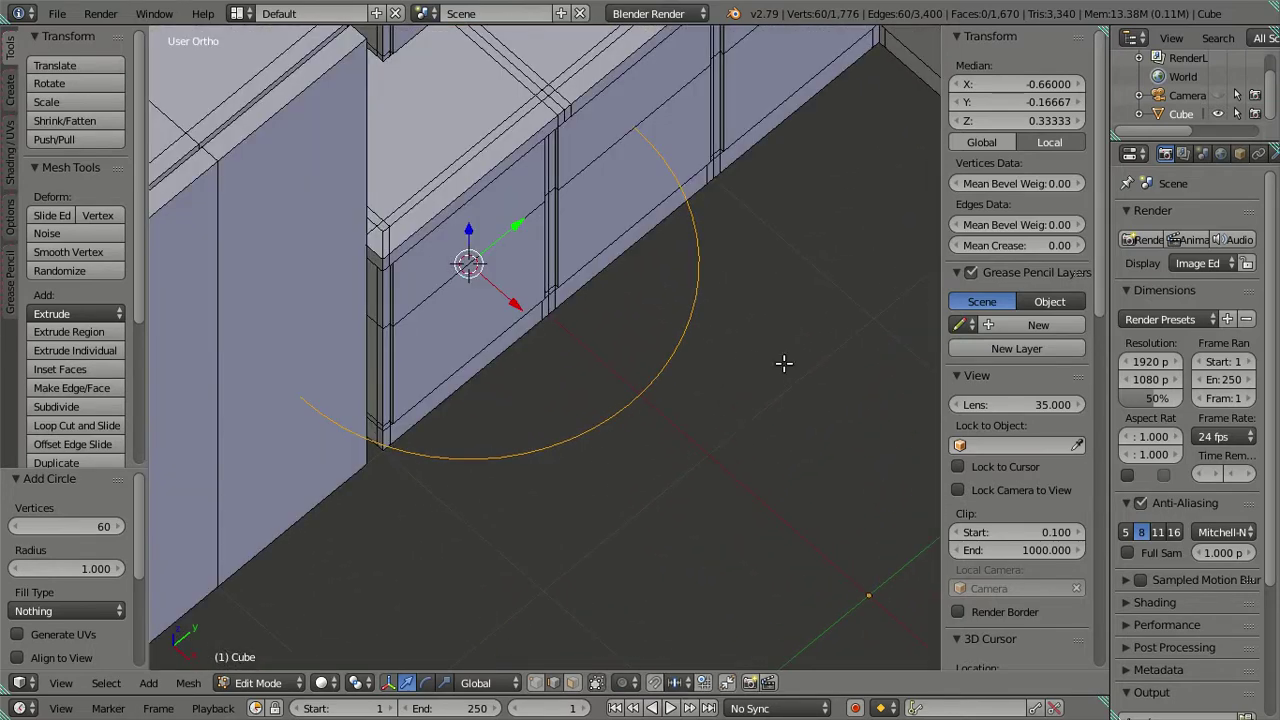
# Roughly shrink the circle down to about 0.118 scale
pyautogui.press('s')
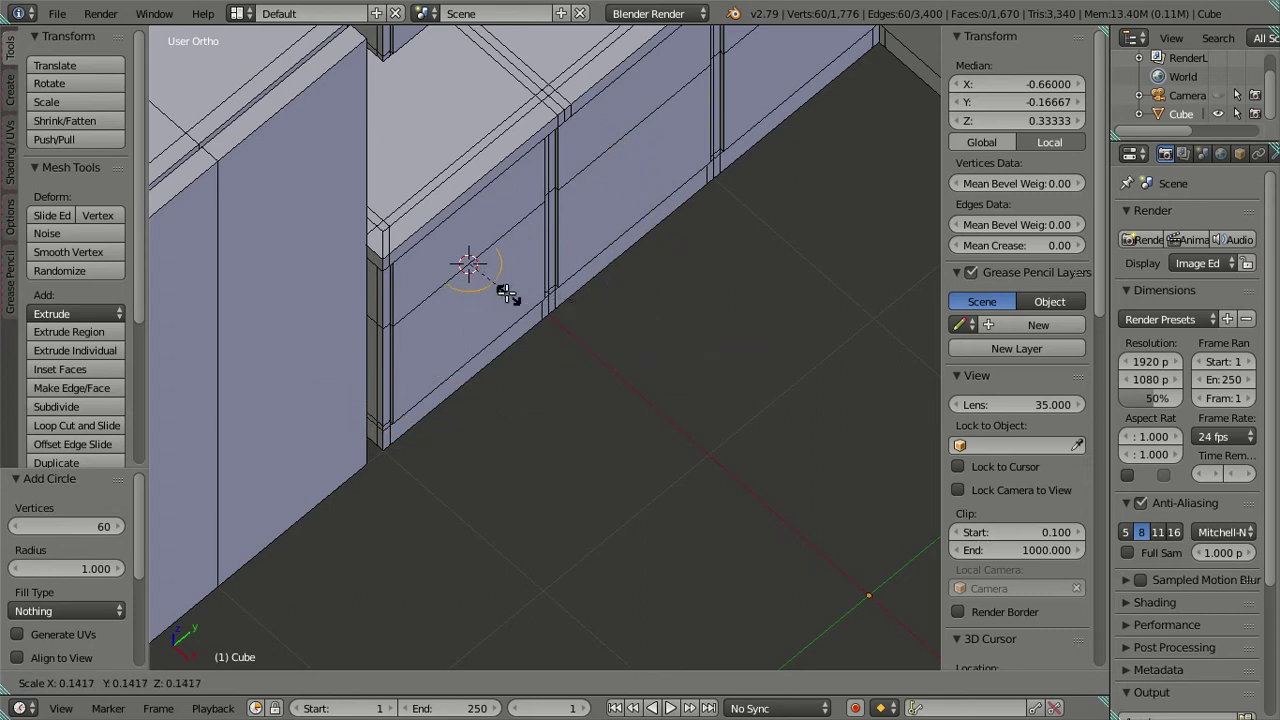
pyautogui.click(485, 280)
pyautogui.scroll(2, 665, 451)
pyautogui.scroll(2, 673, 455)
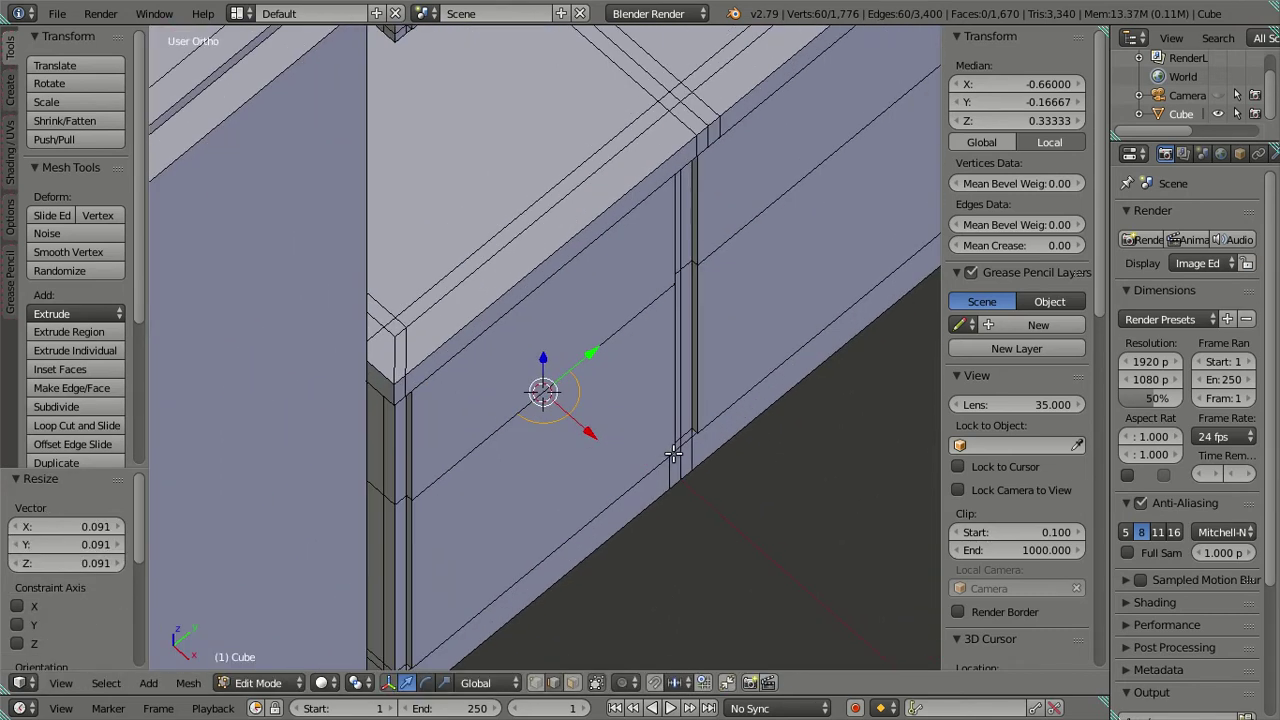
pyautogui.press('s')
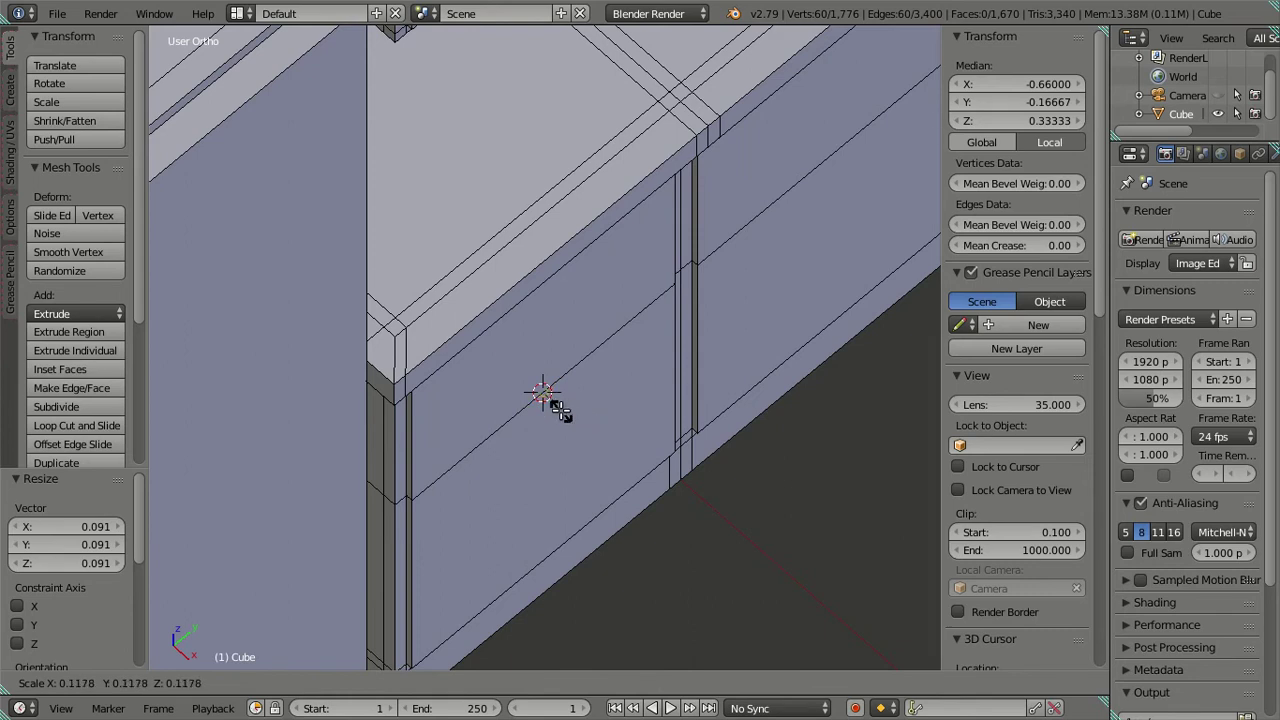
pyautogui.click(558, 410)
pyautogui.scroll(2, 545, 440)
pyautogui.scroll(3, 540, 430)
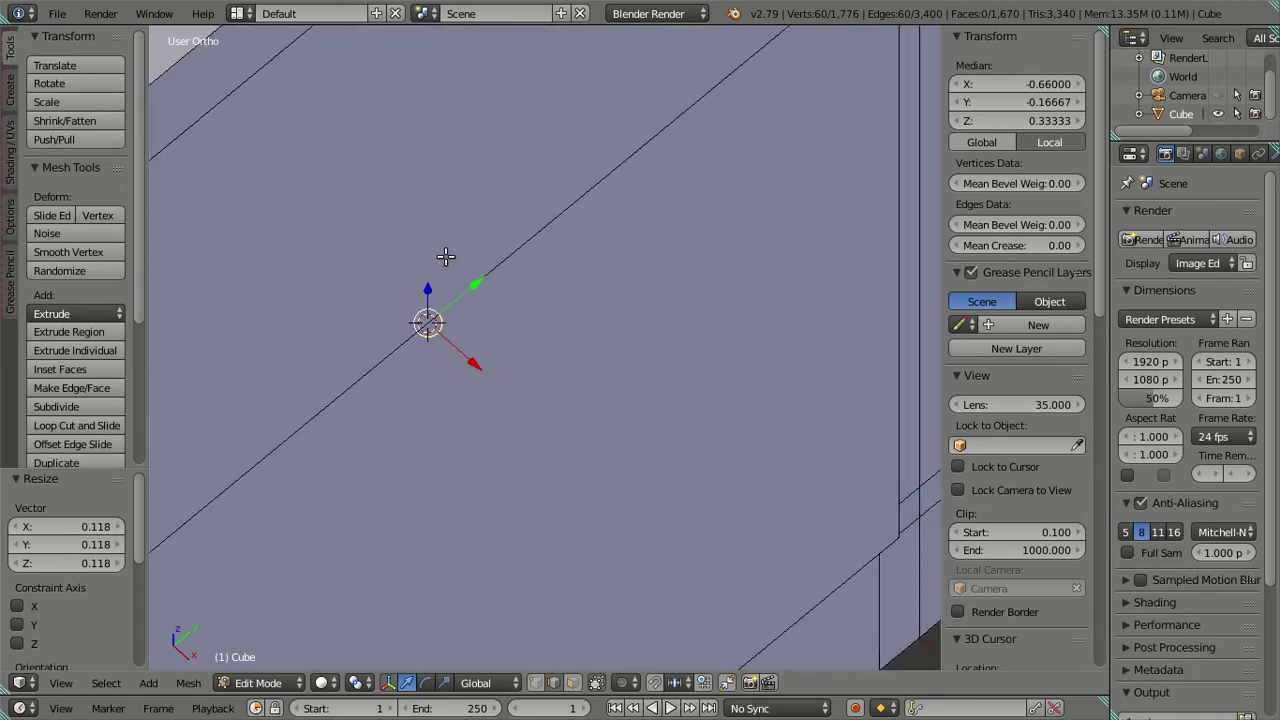
pyautogui.scroll(-3, 445, 257)
pyautogui.scroll(-1, 450, 270)
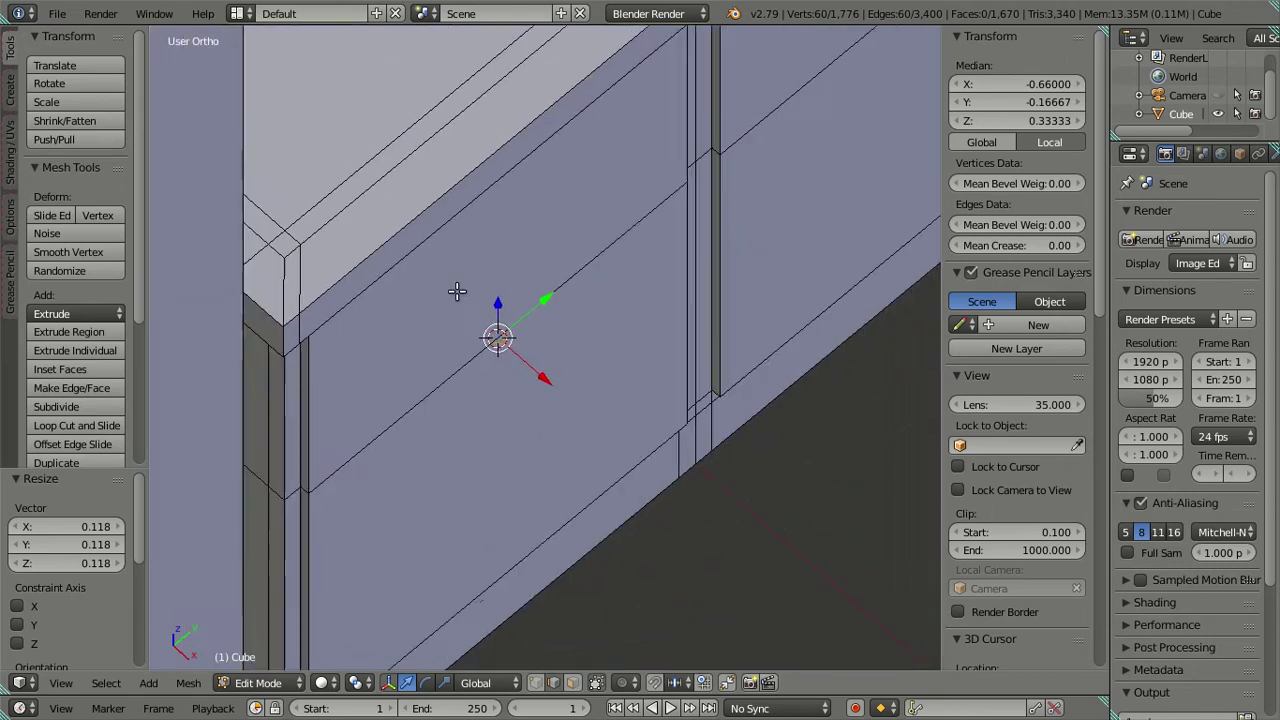
pyautogui.scroll(-1, 460, 295)
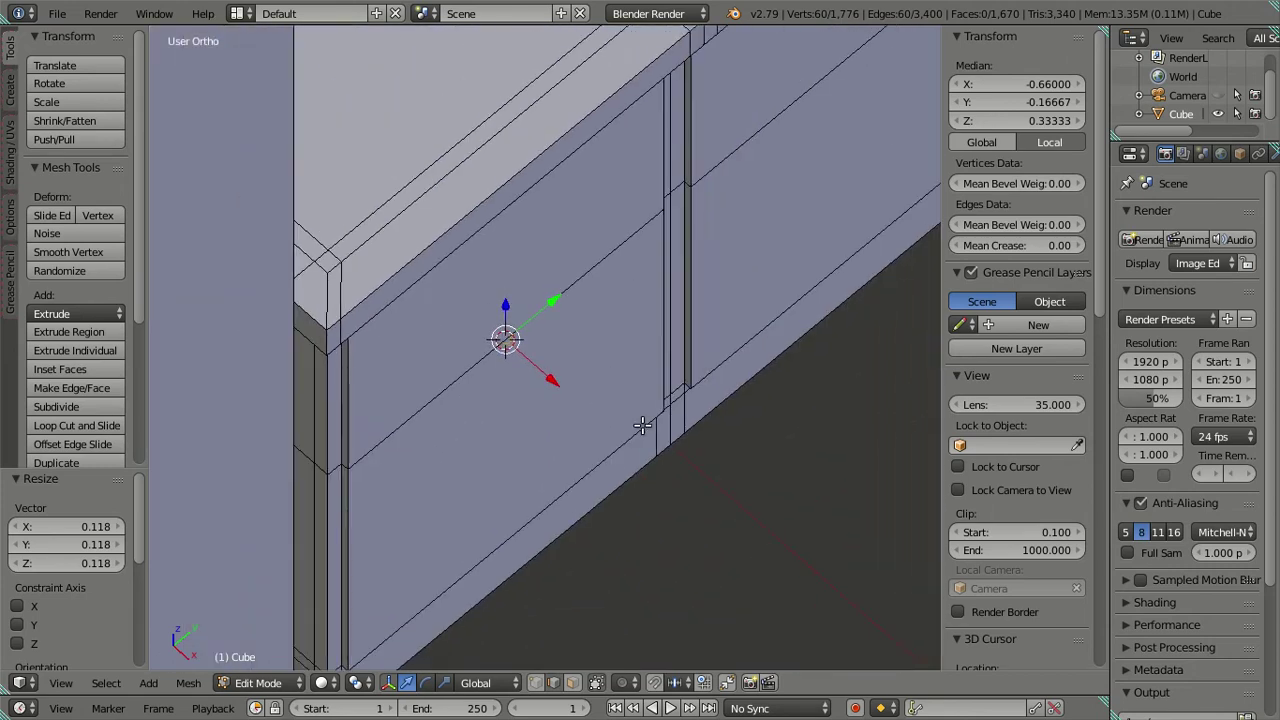
# Set the circle's X, Y and Z scale to exactly 0.2, then switch to wireframe
pyautogui.click(67, 526)
pyautogui.press('BackSpace')
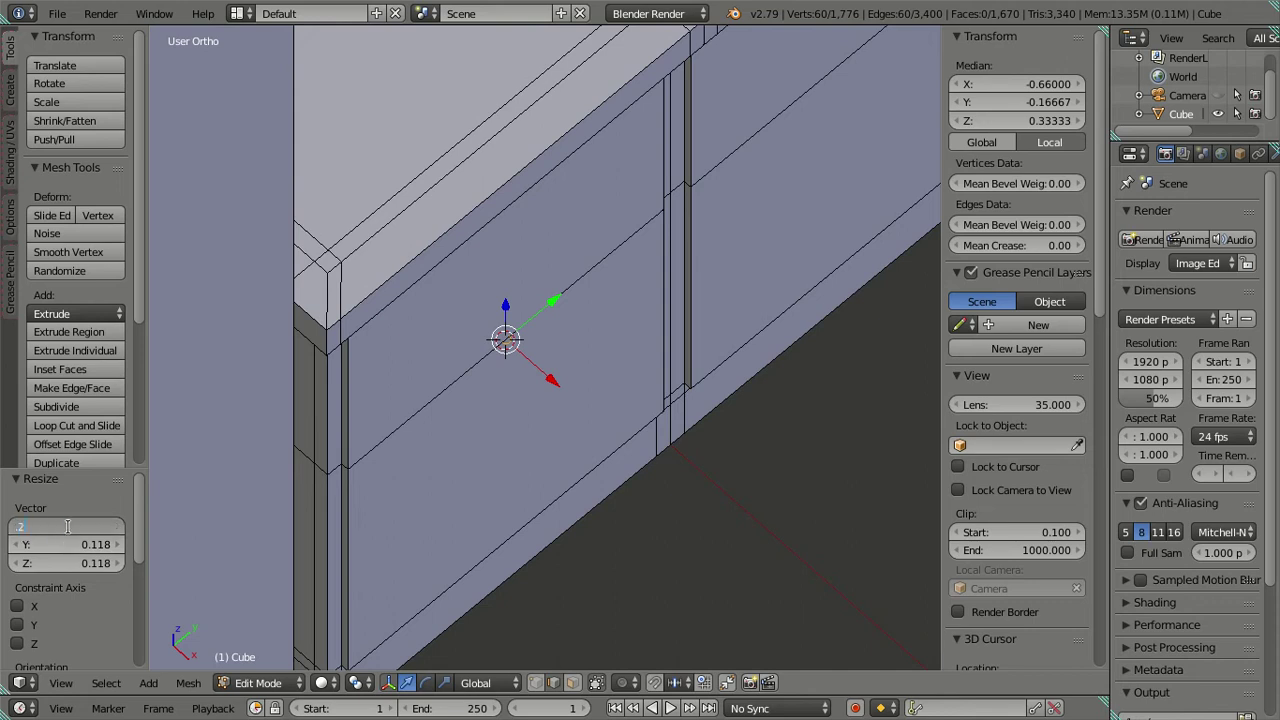
pyautogui.press('Return')
pyautogui.click(69, 544)
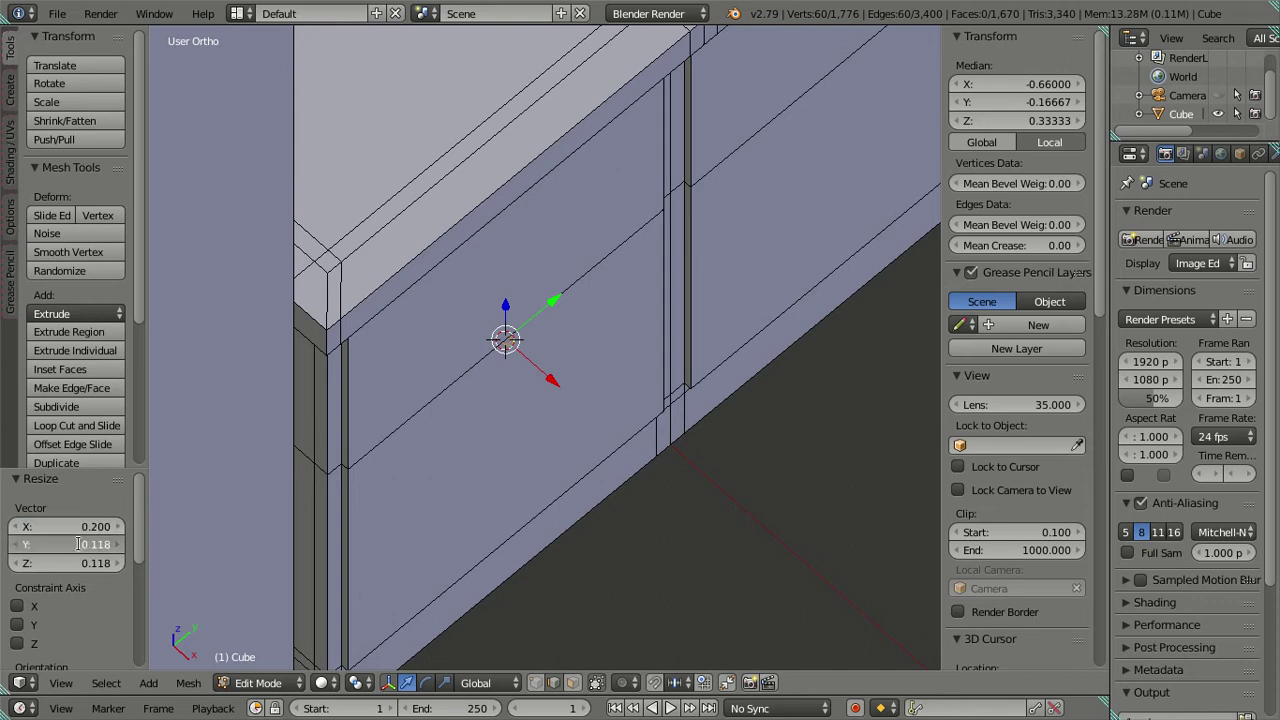
pyautogui.press('BackSpace')
pyautogui.press('Return')
pyautogui.click(74, 563)
pyautogui.write('.2')
pyautogui.press('Return')
pyautogui.scroll(5, 551, 417)
pyautogui.scroll(1, 545, 407)
pyautogui.press('z')
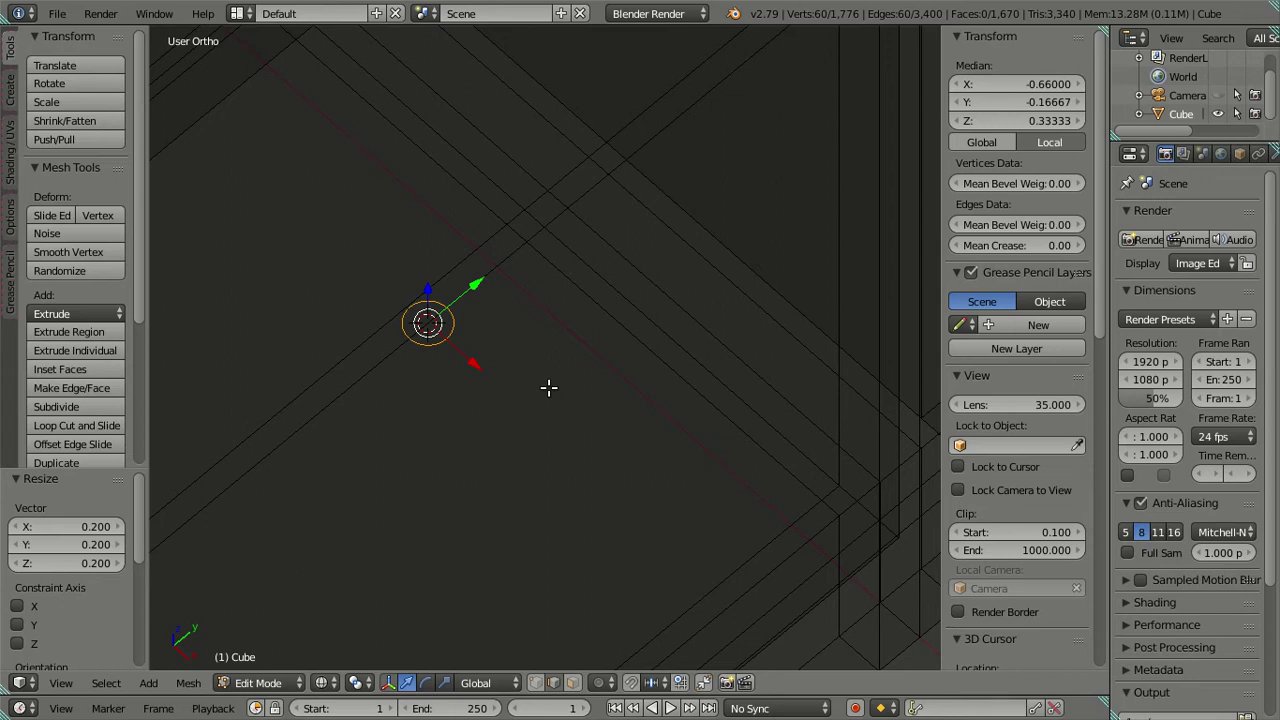
# Move the circle 0.03 along the X axis
pyautogui.moveTo(471, 365)
pyautogui.mouseDown()
pyautogui.moveTo(522, 419)
pyautogui.moveTo(503, 385)
pyautogui.mouseUp()
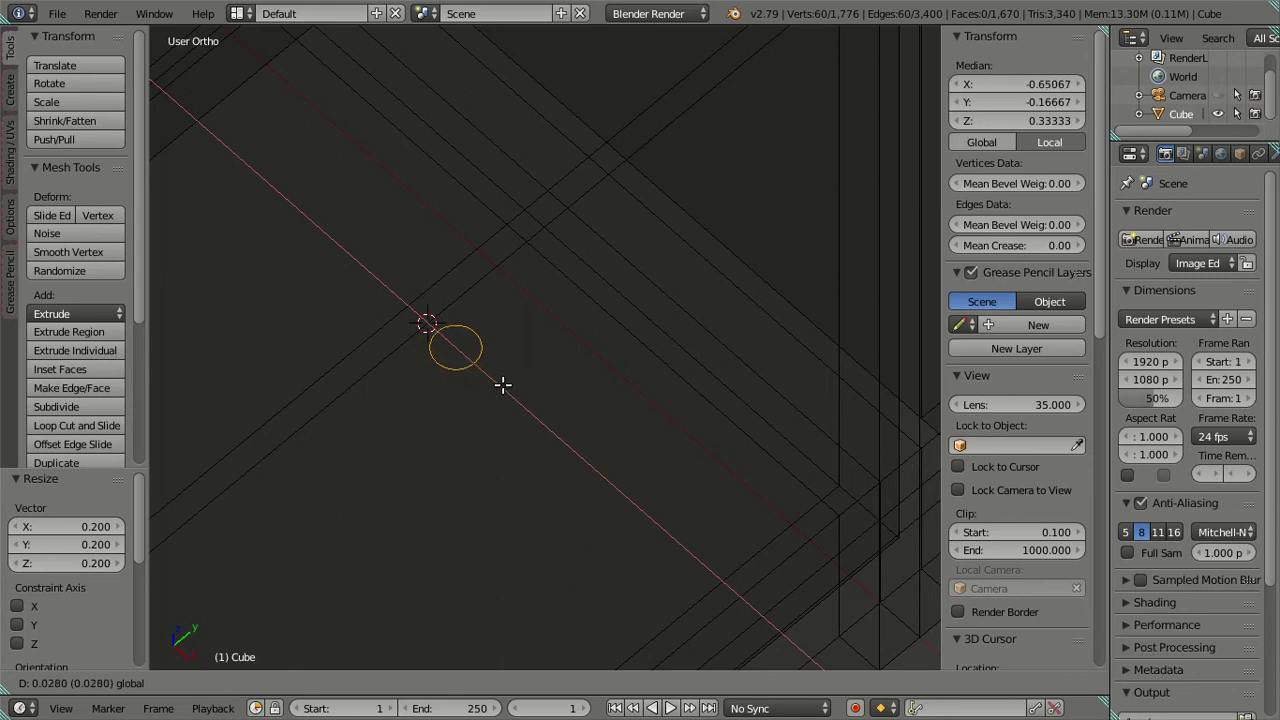
pyautogui.write('.03')
pyautogui.press('Return')
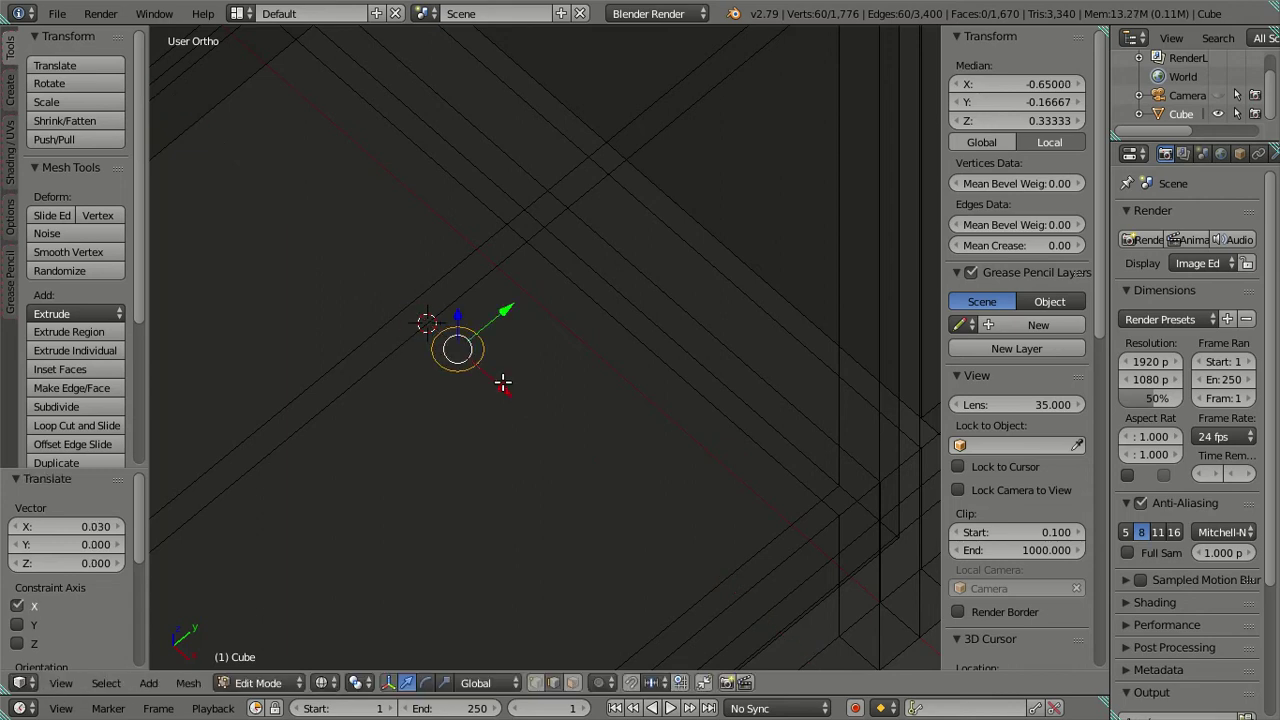
pyautogui.scroll(-2, 503, 383)
pyautogui.scroll(-2, 564, 380)
pyautogui.scroll(-2, 564, 380)
pyautogui.scroll(-2, 586, 327)
pyautogui.scroll(-1, 629, 146)
pyautogui.scroll(2, 560, 429)
# Frame the door around the circle and extrude the circle's face
pyautogui.keyDown('shift'); pyautogui.moveTo(560, 429); pyautogui.dragTo(574, 263, button='middle'); pyautogui.keyUp('shift')
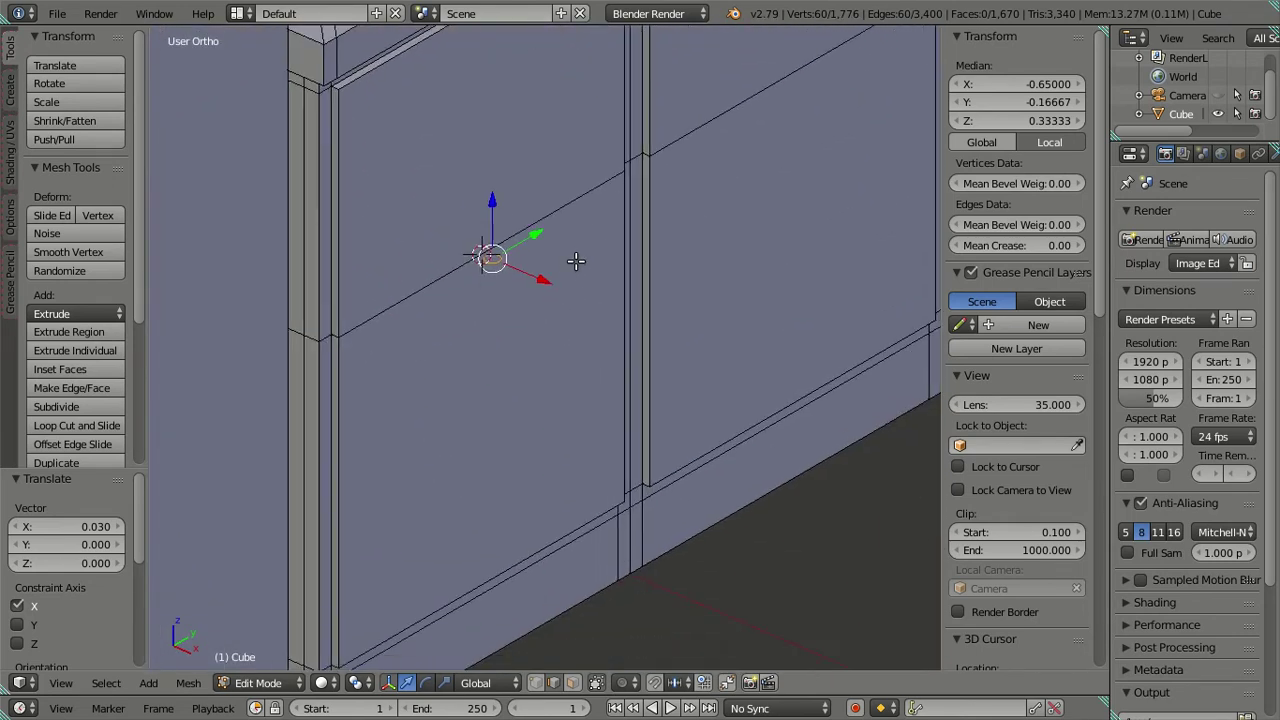
pyautogui.scroll(4, 566, 277)
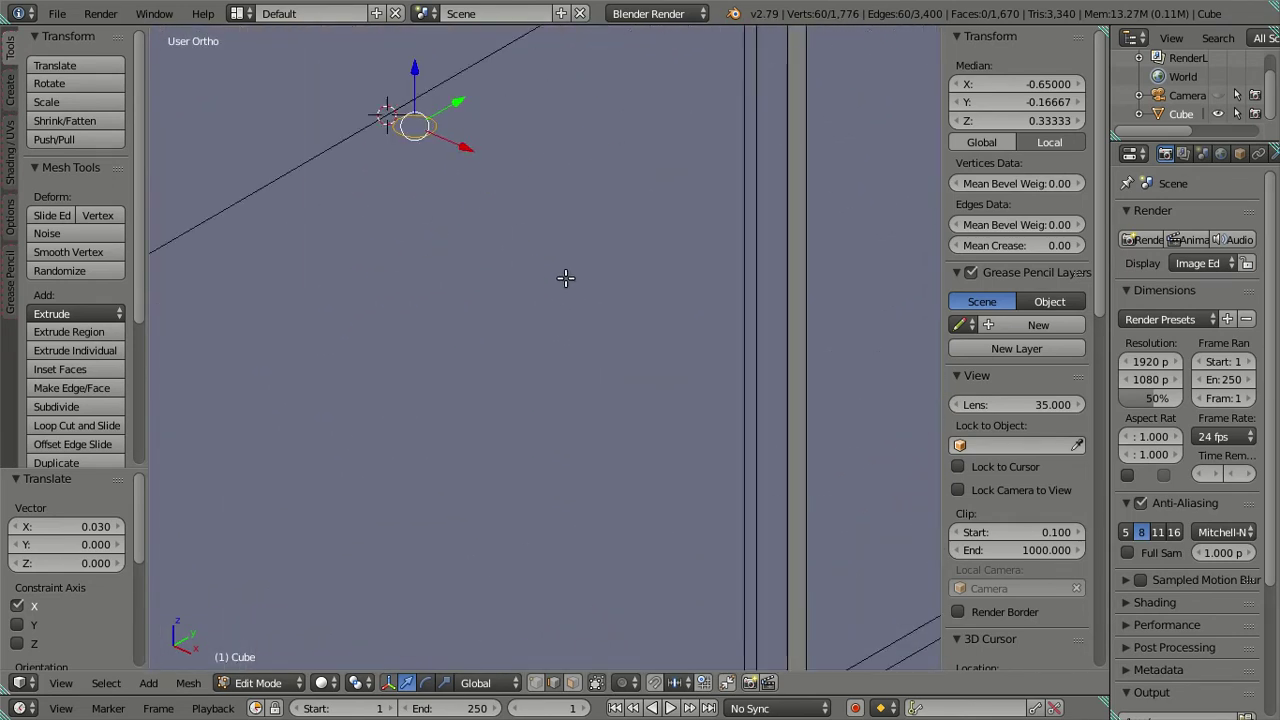
pyautogui.scroll(-2, 565, 278)
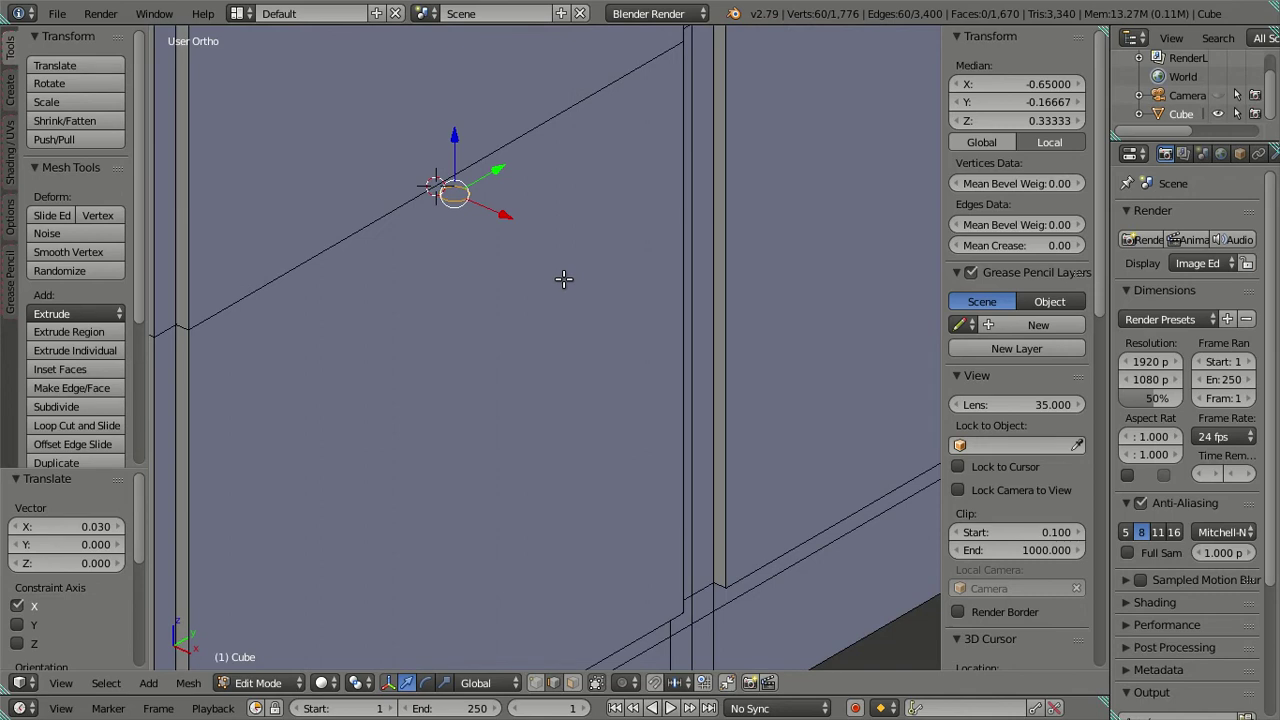
pyautogui.scroll(-2, 244, 250)
pyautogui.keyDown('shift'); pyautogui.moveTo(640, 300); pyautogui.dragTo(651, 374, button='middle'); pyautogui.keyUp('shift')
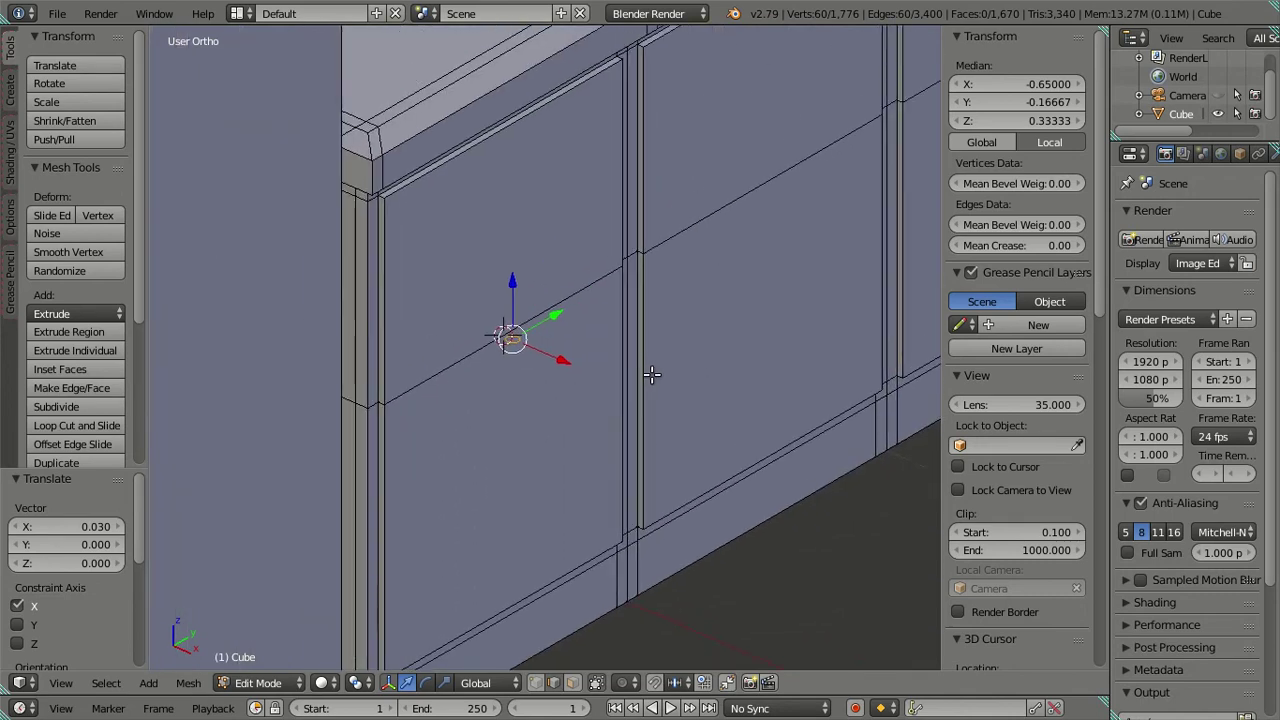
pyautogui.press('e')
pyautogui.press('Escape')
# Move the extruded ring 0.343 up along Z into a tall handle bar
pyautogui.press('g')
pyautogui.press('z')
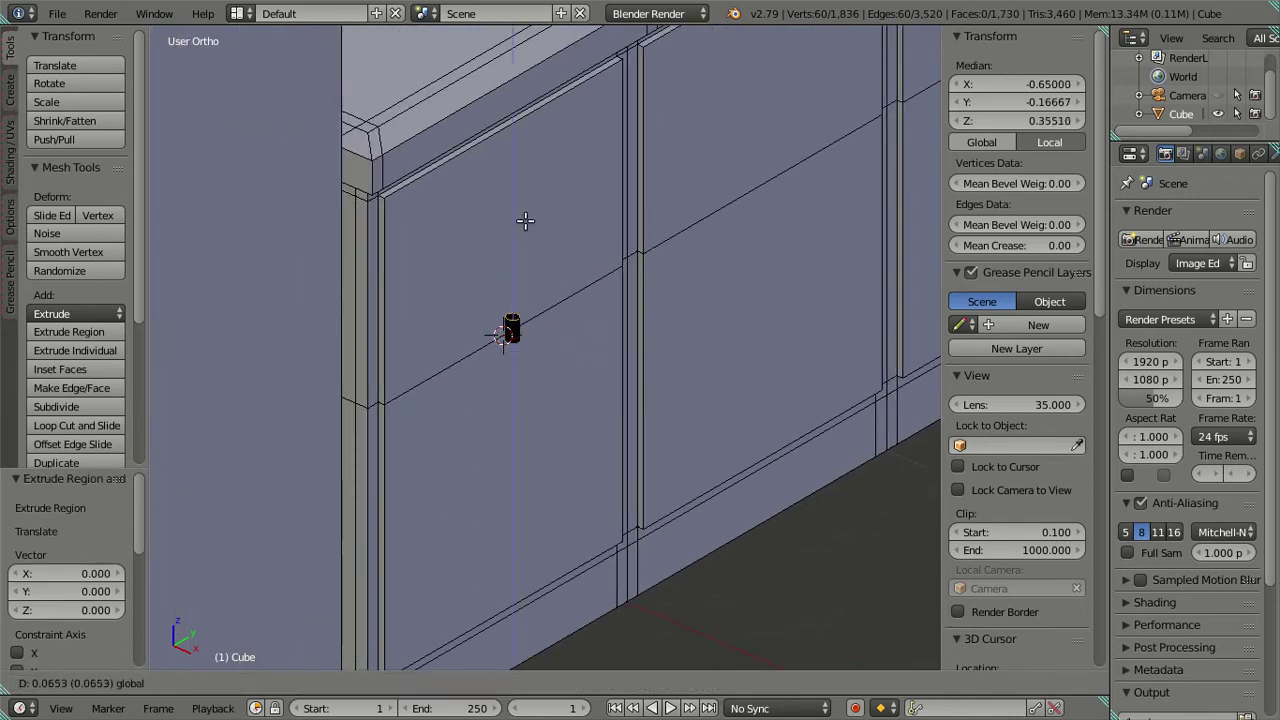
pyautogui.click(543, 157)
pyautogui.moveTo(623, 294)
pyautogui.mouseDown(button='middle')
pyautogui.moveTo(493, 216)
pyautogui.moveTo(523, 289)
pyautogui.moveTo(649, 351)
pyautogui.moveTo(633, 420)
pyautogui.mouseUp(button='middle')
pyautogui.scroll(4, 524, 291)
pyautogui.scroll(-4, 523, 285)
pyautogui.scroll(2, 633, 420)
pyautogui.scroll(2, 633, 427)
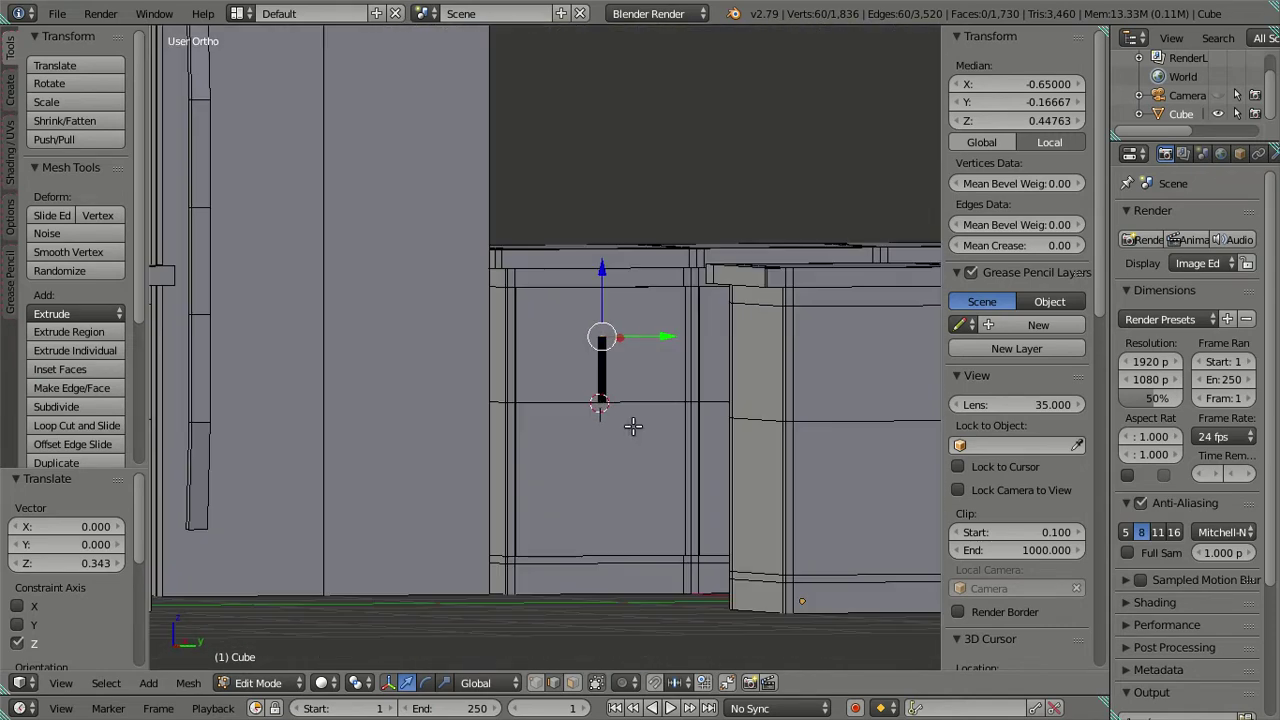
# Return to Object Mode and orbit around the cabinets to inspect the new bar
pyautogui.press('Tab')
pyautogui.scroll(5, 655, 414)
pyautogui.scroll(4, 664, 425)
pyautogui.moveTo(728, 441)
pyautogui.mouseDown(button='middle')
pyautogui.moveTo(531, 409)
pyautogui.moveTo(551, 420)
pyautogui.moveTo(483, 329)
pyautogui.moveTo(669, 534)
pyautogui.moveTo(665, 487)
pyautogui.mouseUp(button='middle')
pyautogui.scroll(2, 667, 524)
pyautogui.scroll(-1, 674, 478)
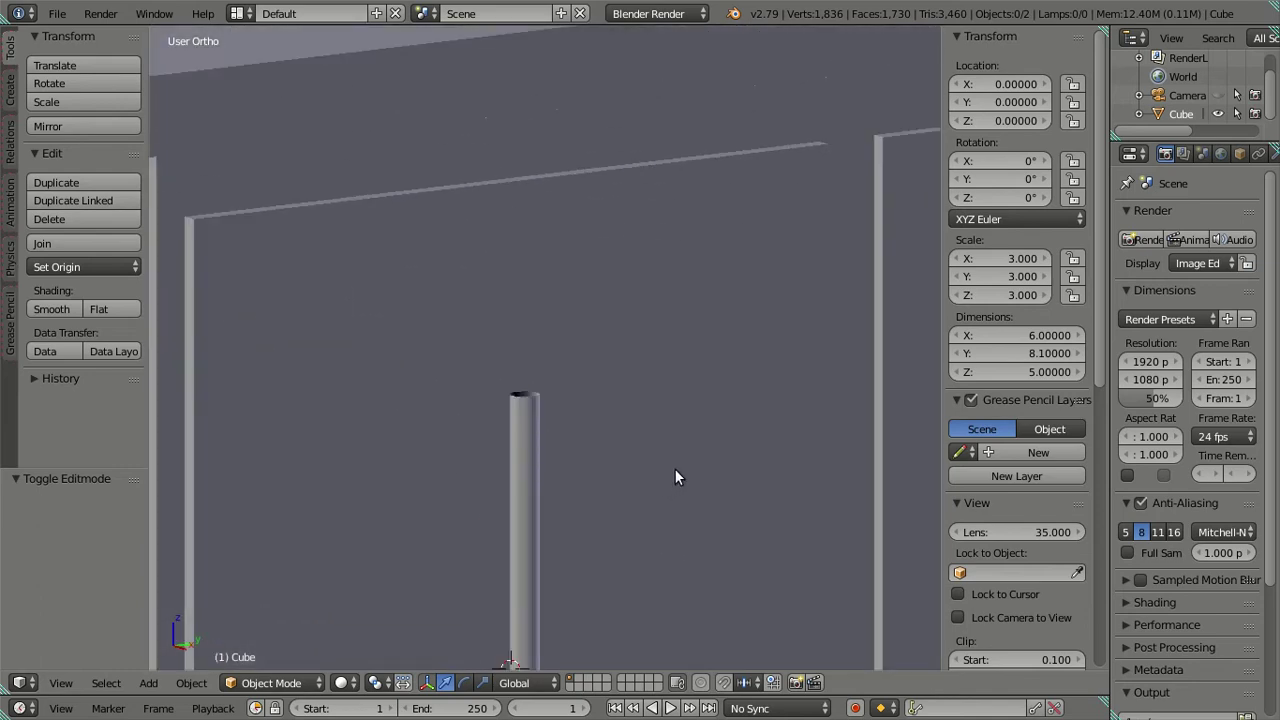
pyautogui.scroll(-1, 674, 478)
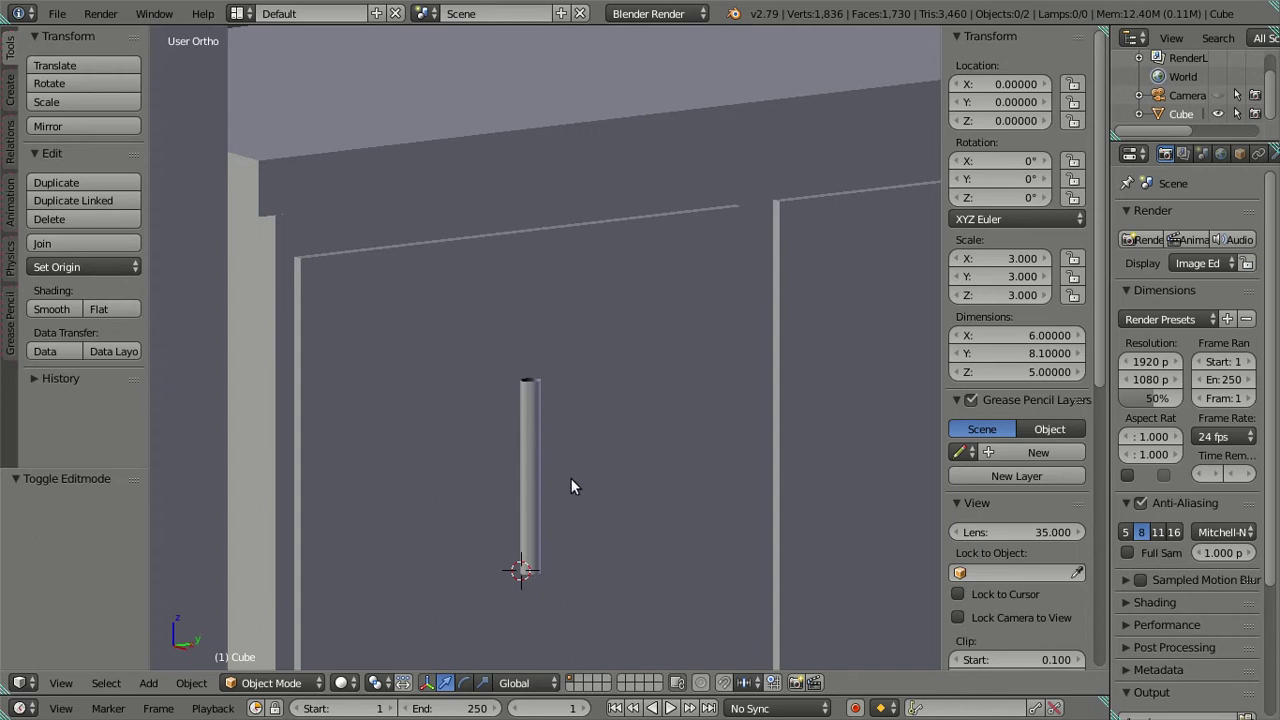
pyautogui.scroll(1, 571, 479)
pyautogui.keyDown('shift'); pyautogui.moveTo(571, 479); pyautogui.dragTo(716, 340, button='middle'); pyautogui.keyUp('shift')
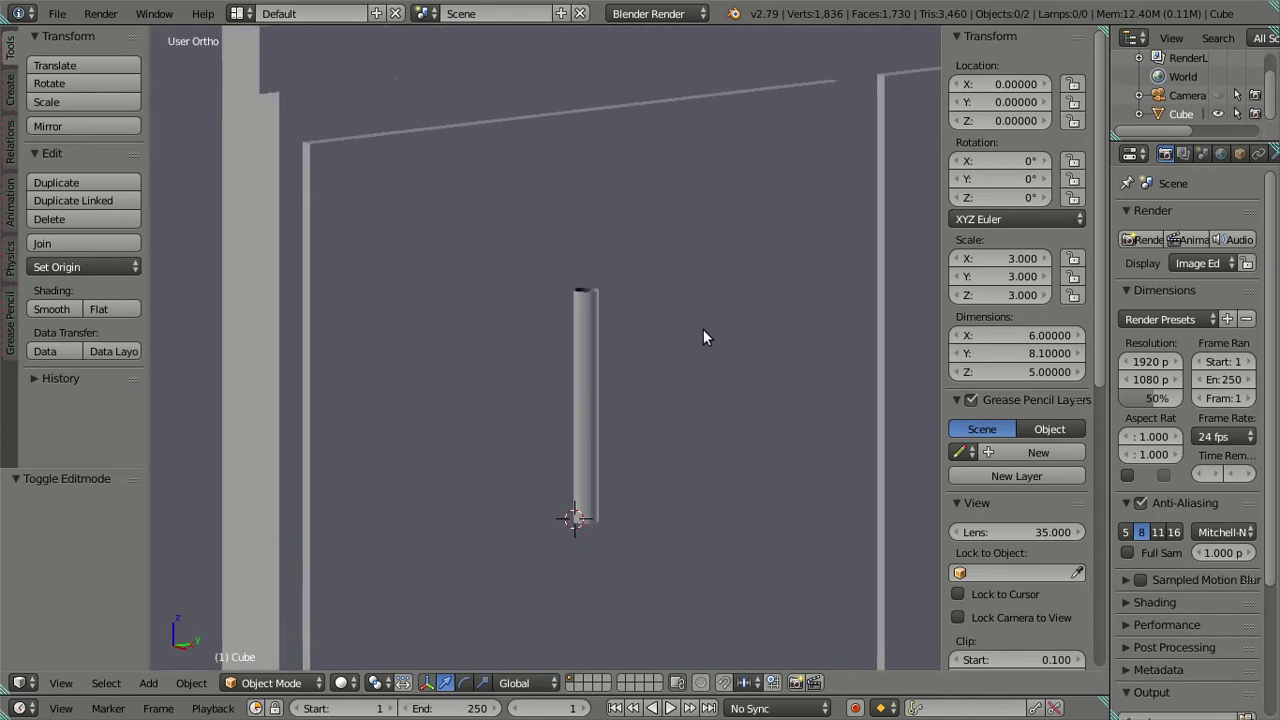
pyautogui.scroll(-3, 703, 331)
pyautogui.scroll(-2, 652, 341)
pyautogui.moveTo(628, 387)
pyautogui.mouseDown(button='middle')
pyautogui.moveTo(689, 412)
pyautogui.moveTo(636, 389)
pyautogui.mouseUp(button='middle')
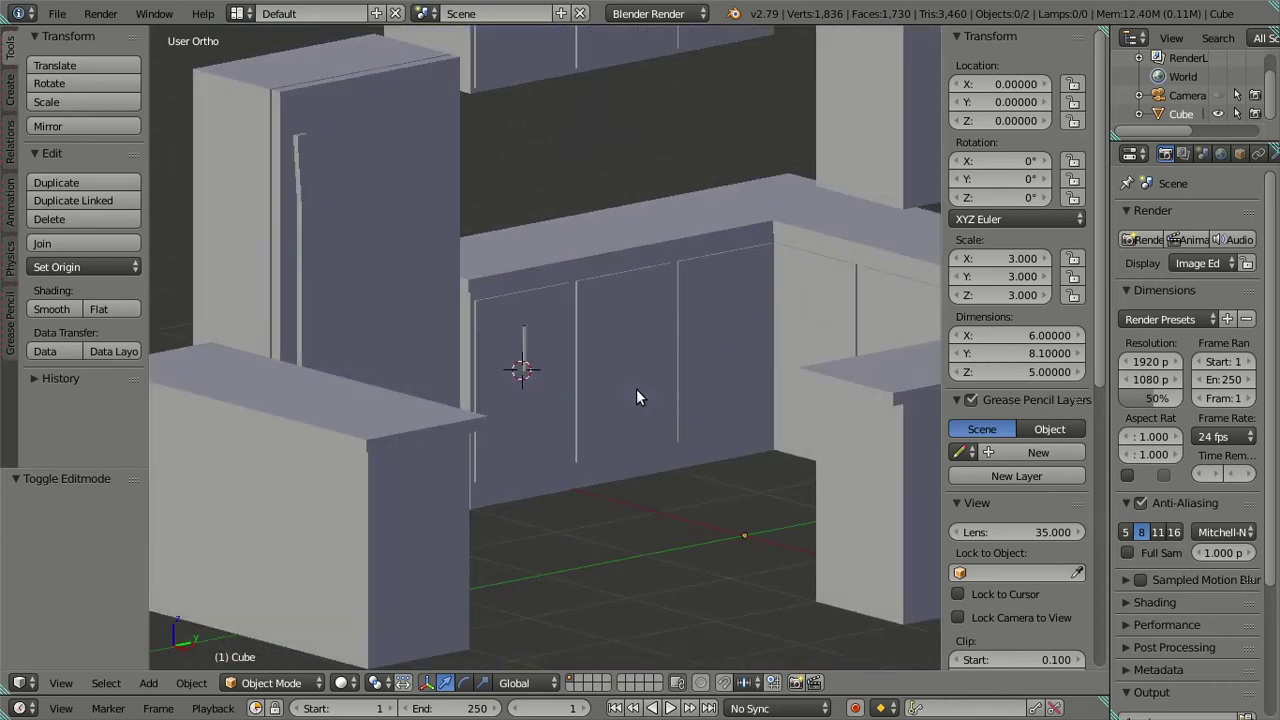
pyautogui.scroll(3, 620, 392)
pyautogui.scroll(4, 614, 392)
pyautogui.scroll(4, 612, 392)
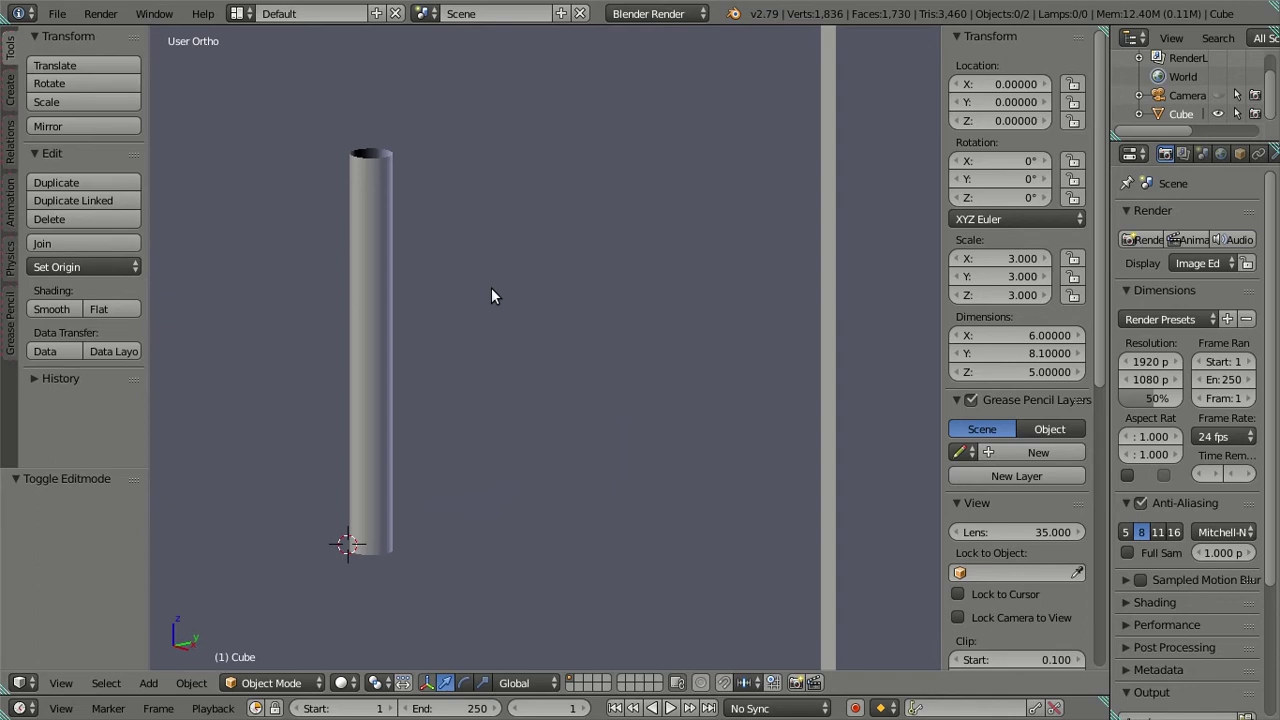
# Undo the tall handle bar back to the flat circle
pyautogui.scroll(-3, 491, 295)
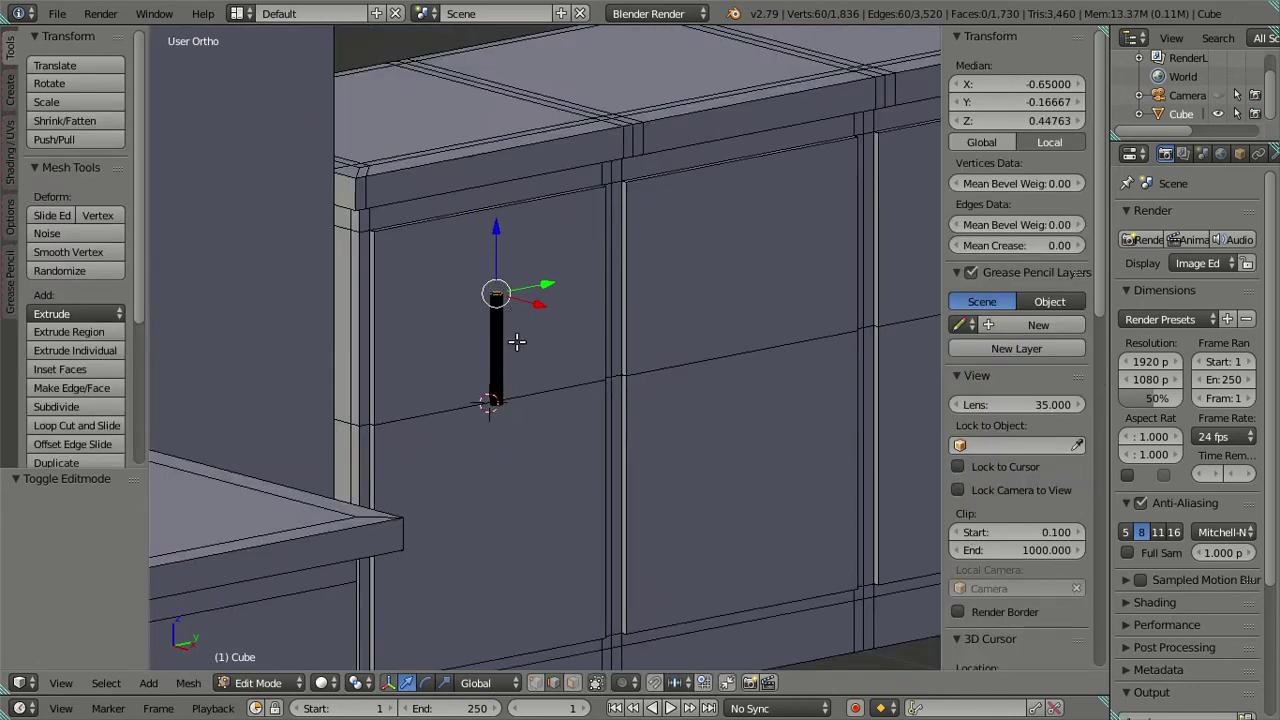
pyautogui.scroll(3, 514, 342)
pyautogui.scroll(2, 512, 340)
pyautogui.scroll(2, 512, 340)
pyautogui.scroll(-1, 569, 373)
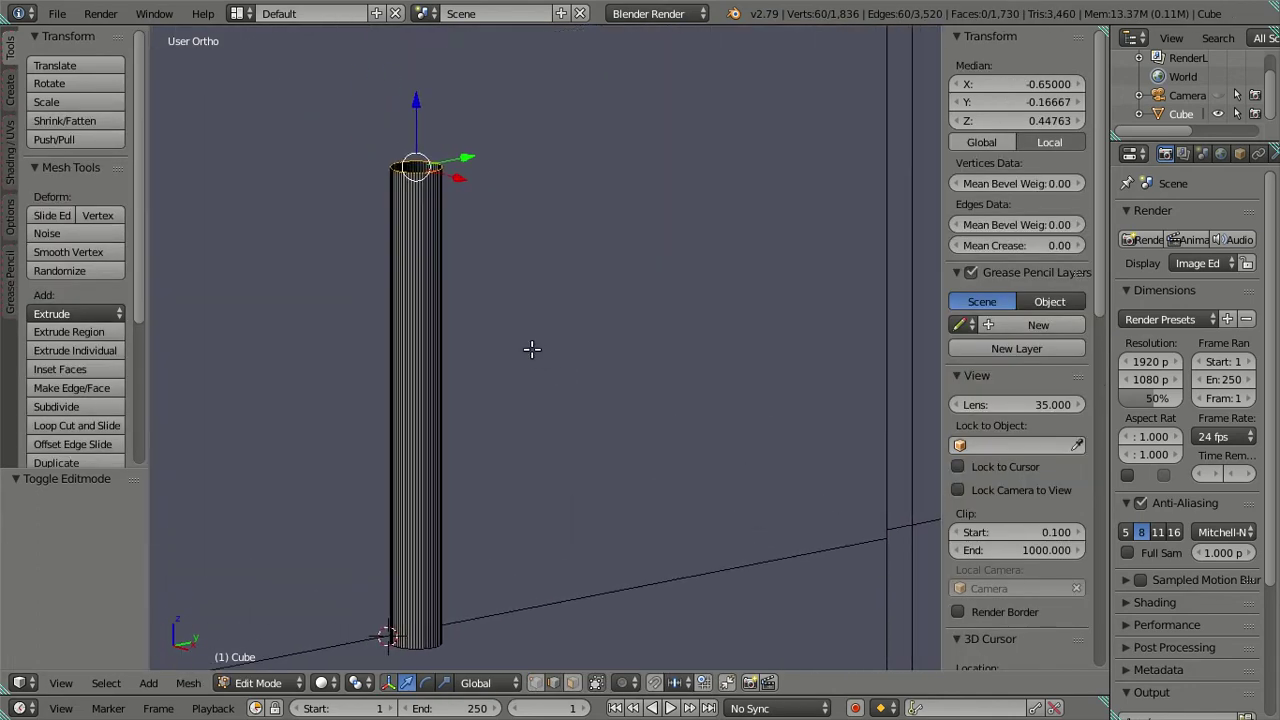
pyautogui.scroll(-3, 411, 277)
pyautogui.scroll(-2, 411, 277)
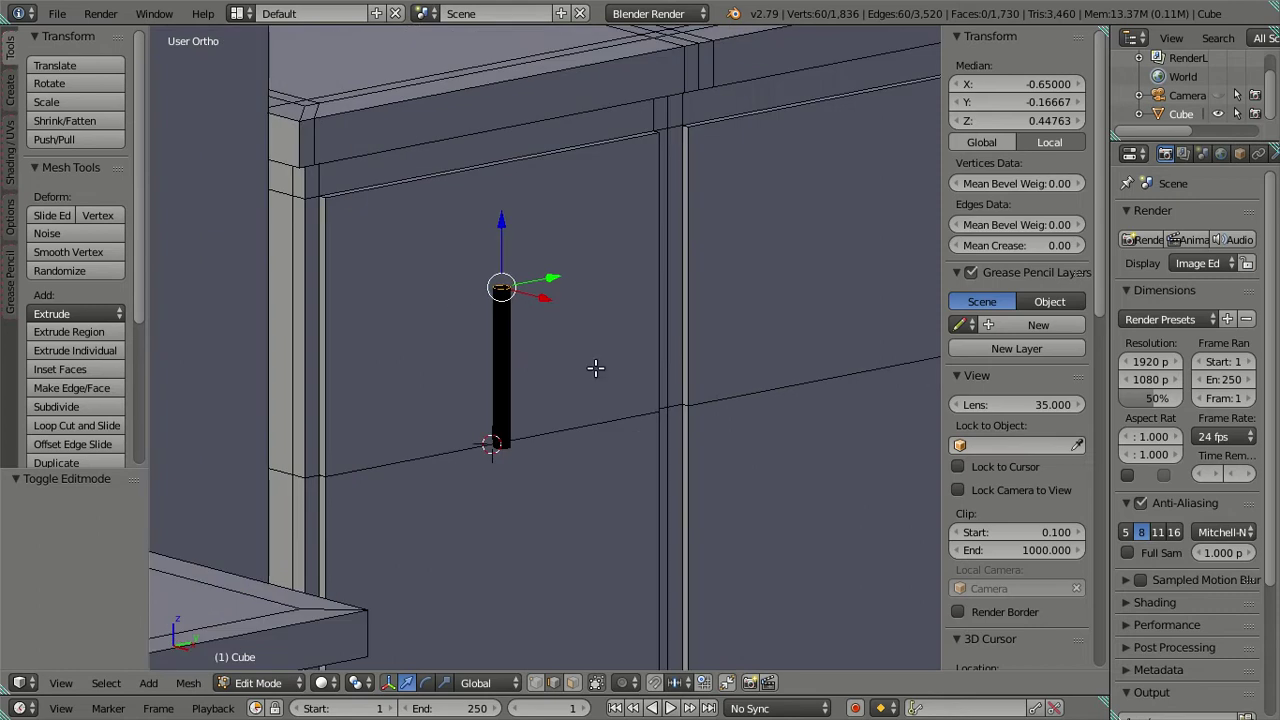
pyautogui.hotkey('ctrl', 'z')
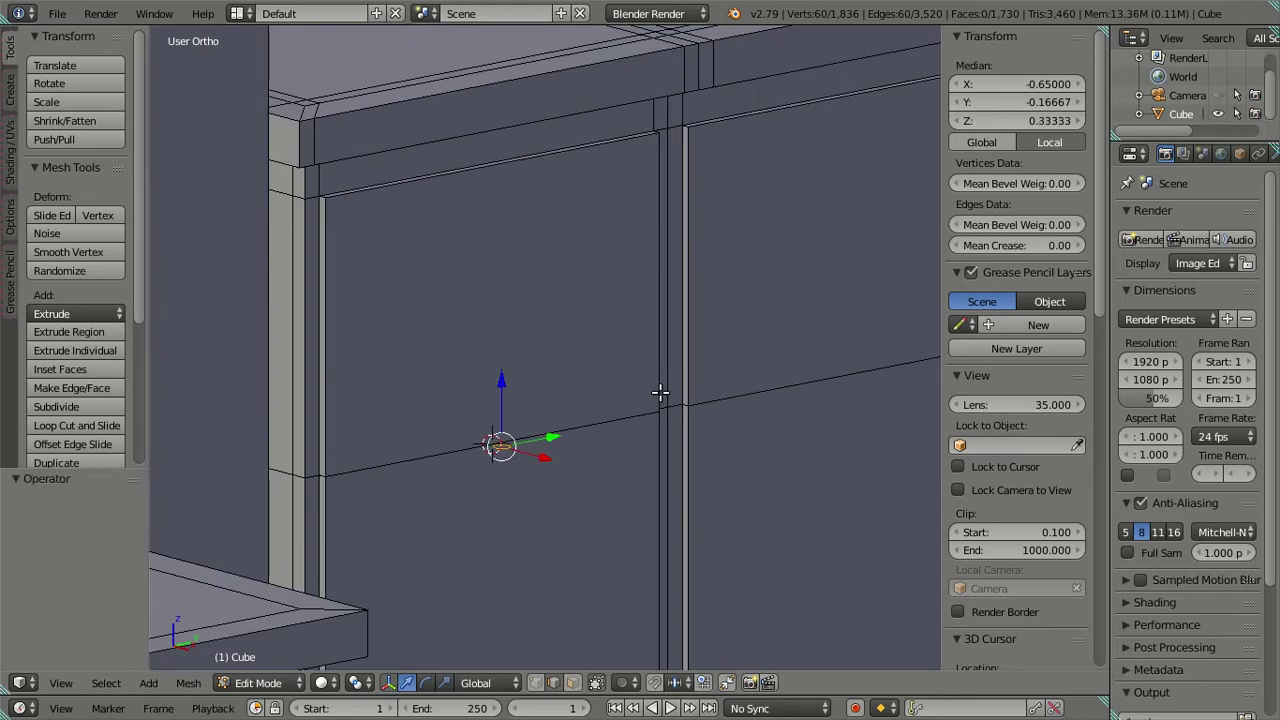
pyautogui.hotkey('ctrl', 'z')
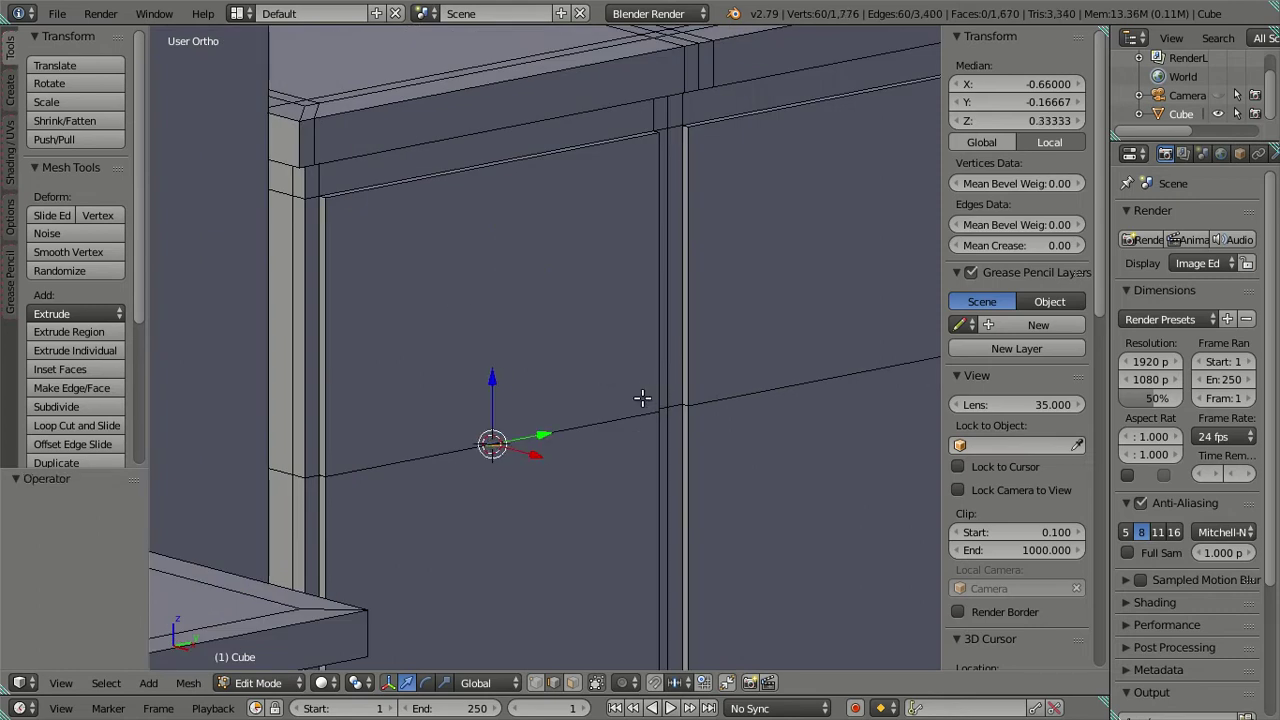
pyautogui.hotkey('ctrl', 'shift', 'z')
# Orbit and zoom around the kitchen walls and cabinets
pyautogui.moveTo(560, 420); pyautogui.dragTo(609, 443, button='middle')
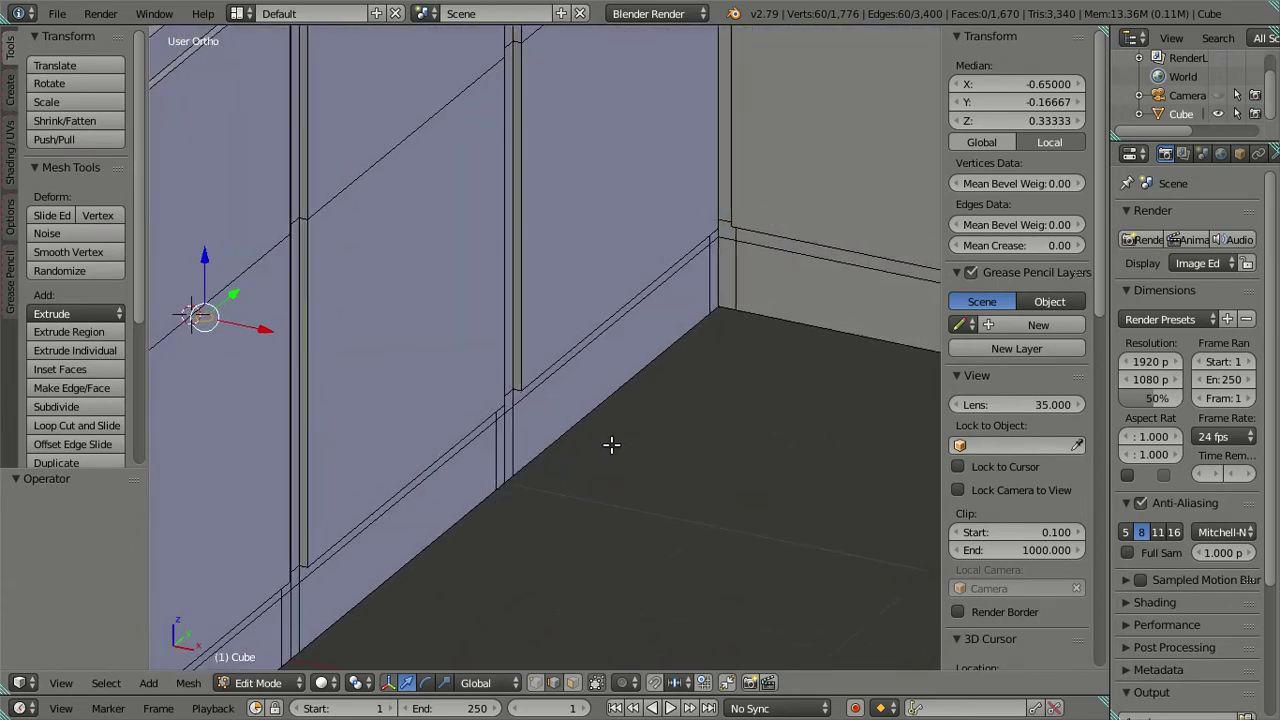
pyautogui.moveTo(292, 357); pyautogui.dragTo(662, 418, button='middle')
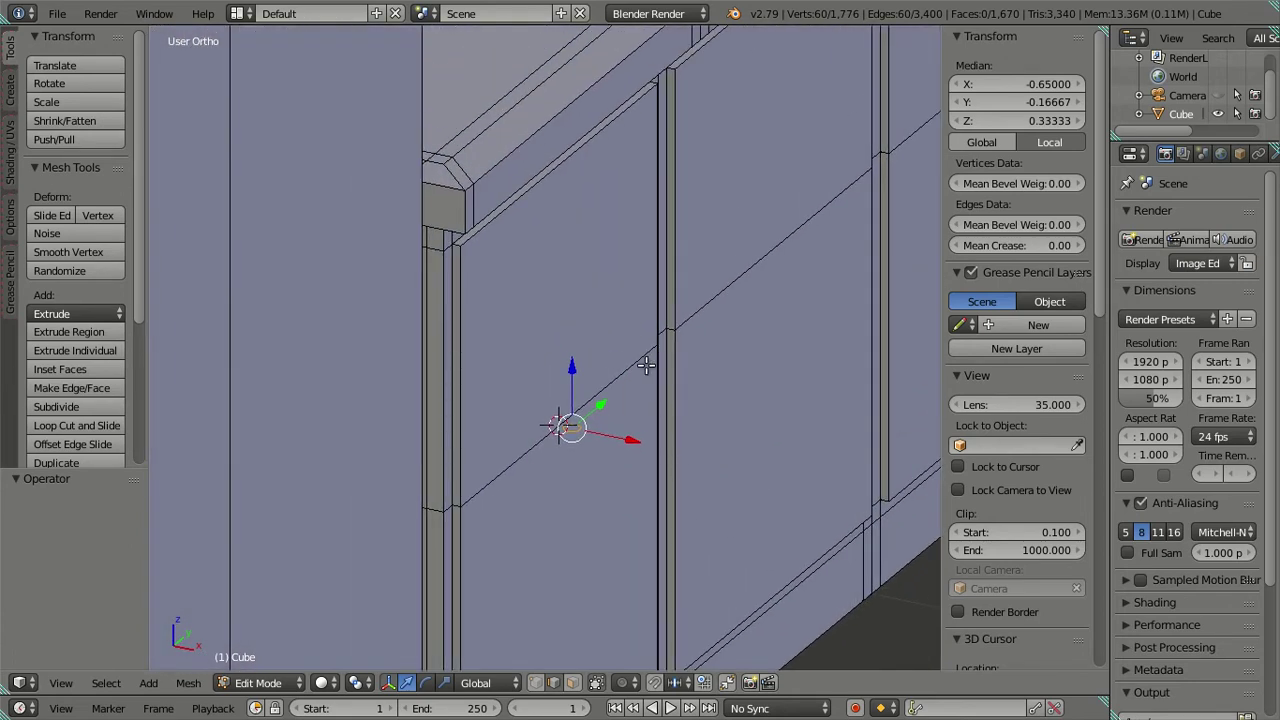
pyautogui.scroll(3, 646, 366)
pyautogui.keyDown('shift'); pyautogui.moveTo(650, 490); pyautogui.dragTo(636, 407, button='middle'); pyautogui.keyUp('shift')
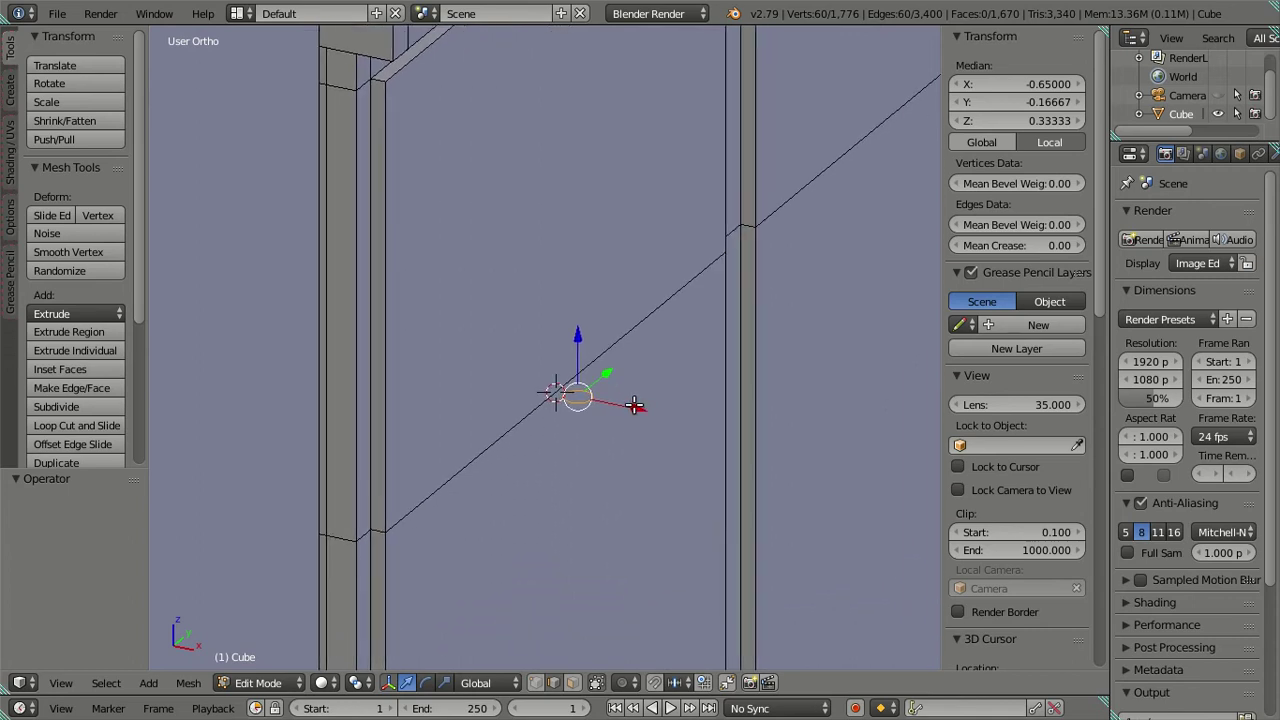
pyautogui.scroll(-2, 634, 405)
pyautogui.scroll(-2, 634, 405)
pyautogui.scroll(-2, 634, 405)
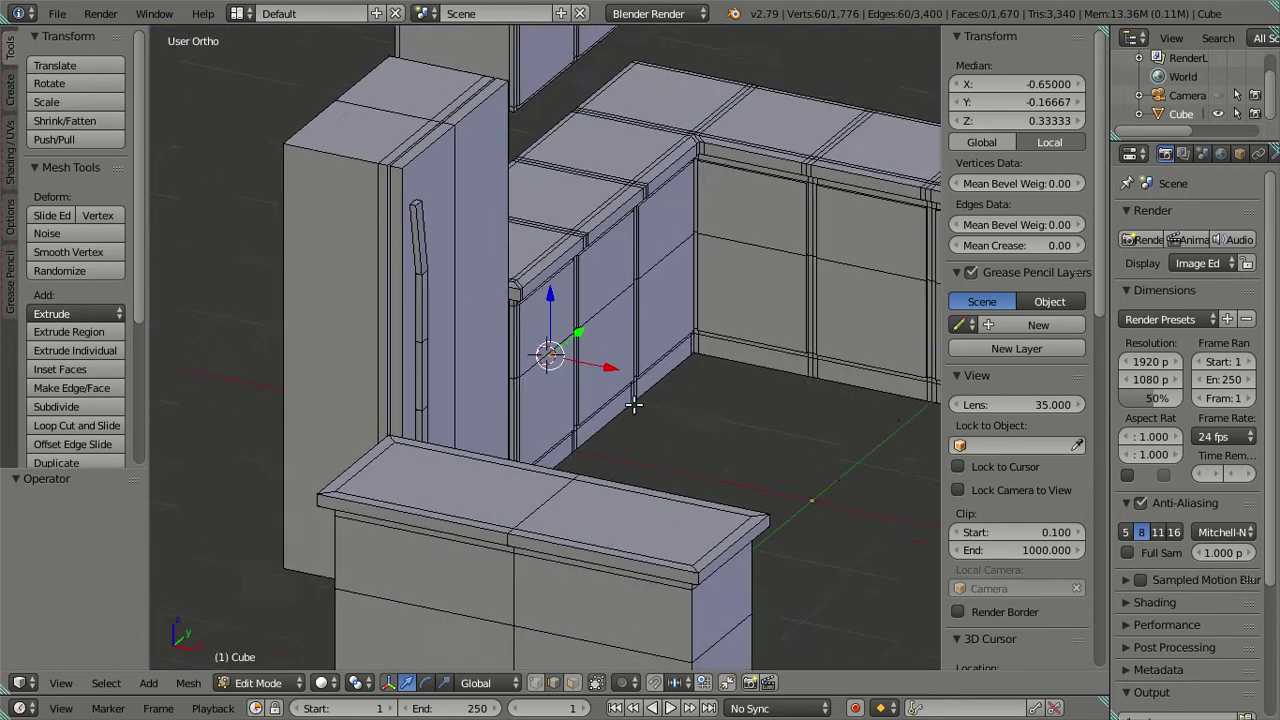
pyautogui.scroll(-2, 634, 405)
pyautogui.scroll(1, 630, 380)
pyautogui.scroll(1, 628, 387)
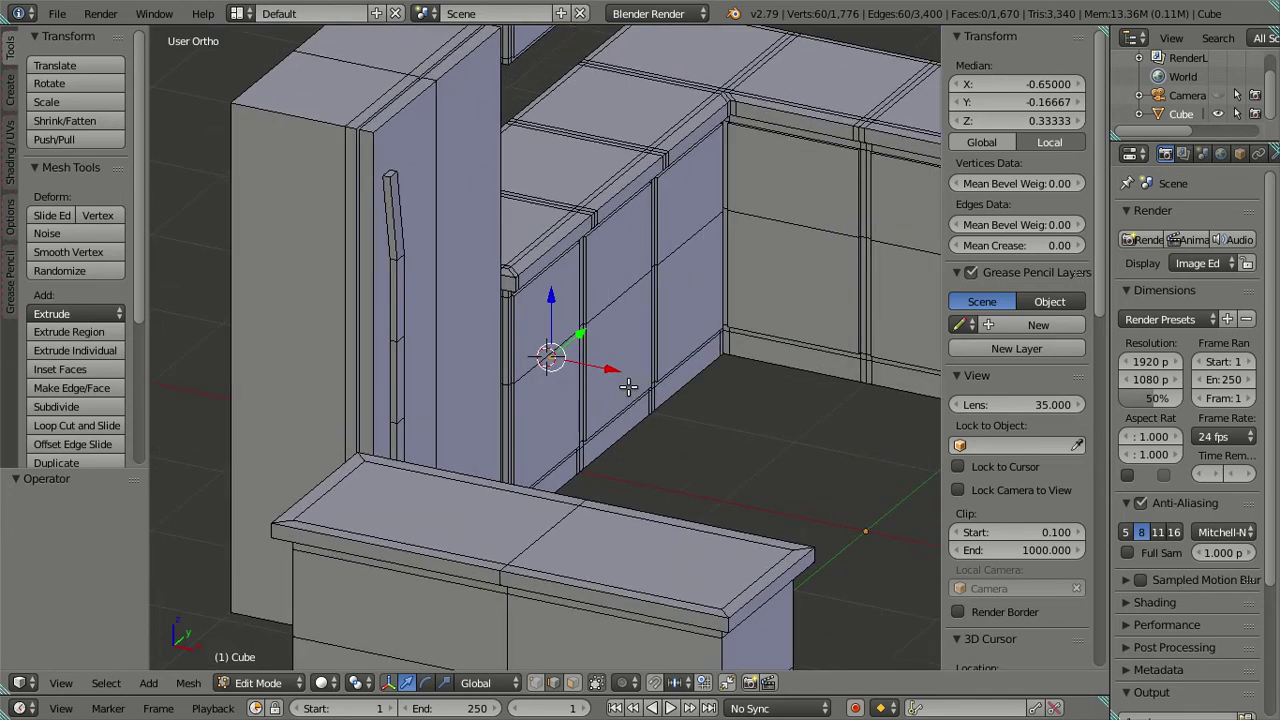
pyautogui.scroll(2, 628, 387)
pyautogui.scroll(2, 628, 380)
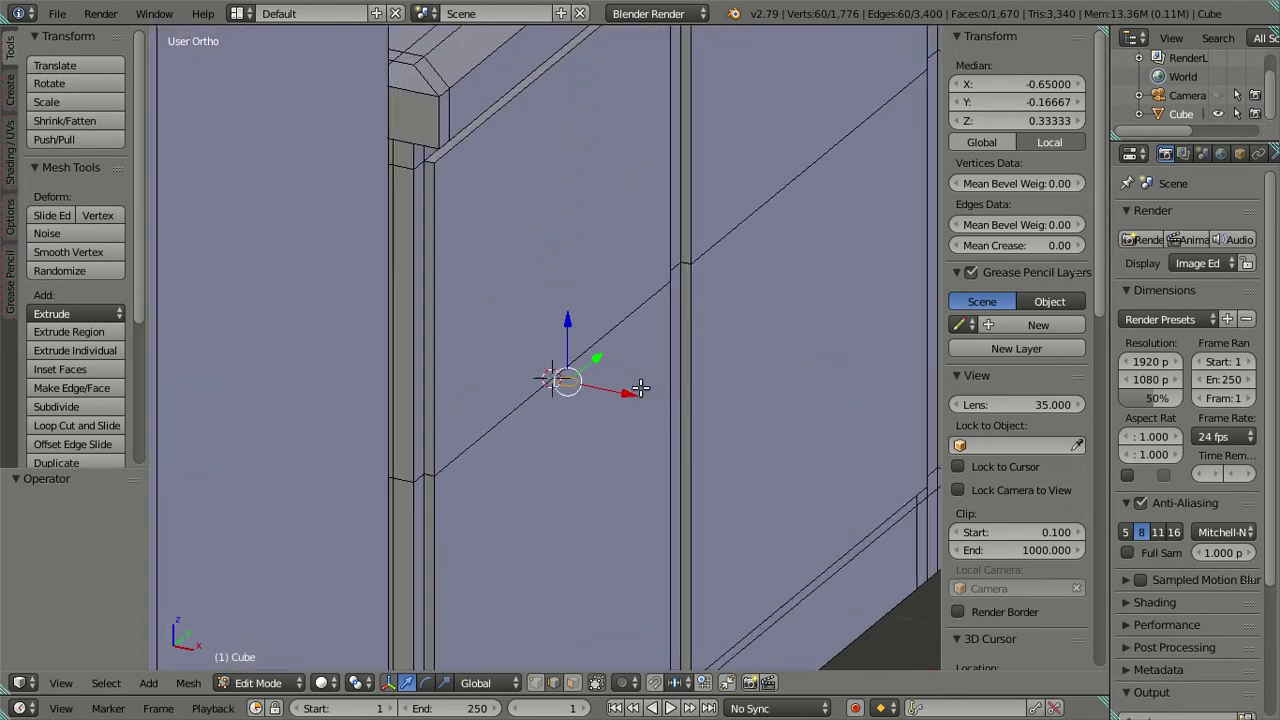
pyautogui.scroll(2, 629, 371)
pyautogui.scroll(2, 601, 362)
pyautogui.scroll(-3, 601, 362)
# View the circle from Right Ortho, framed and centred, with the tool shelf hidden
pyautogui.press('KP_3')
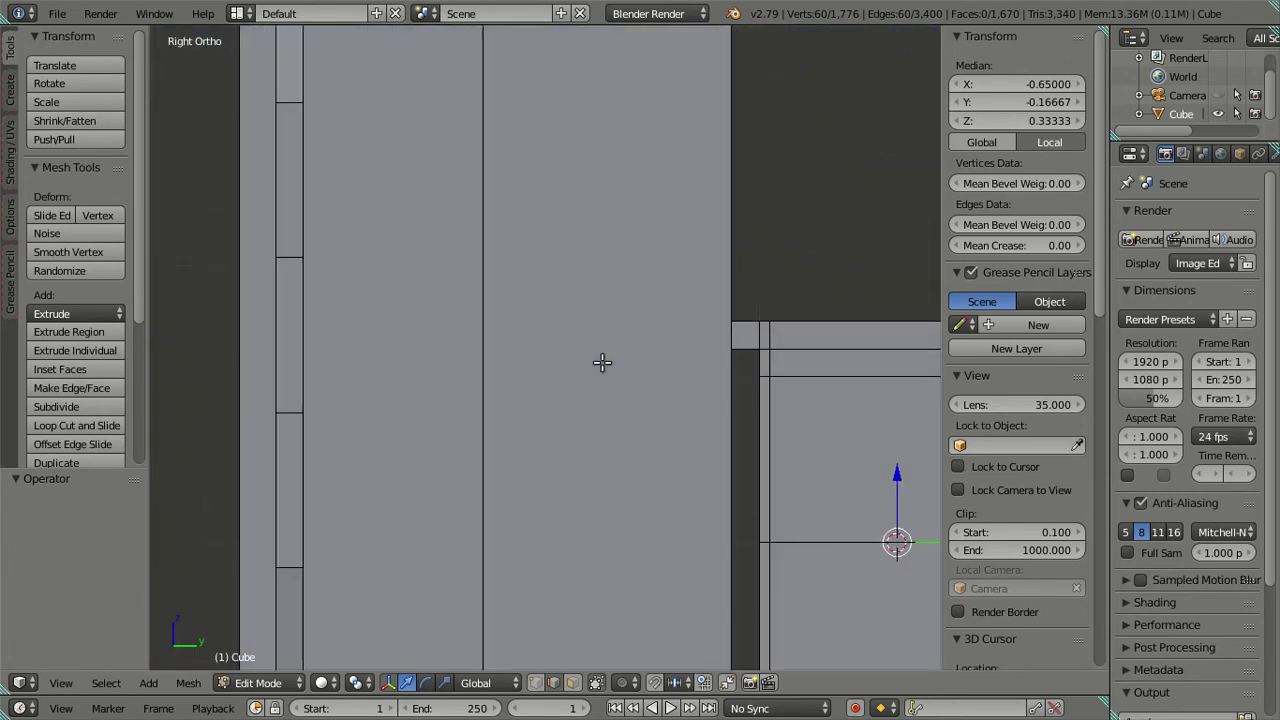
pyautogui.scroll(-2, 610, 362)
pyautogui.scroll(-2, 614, 363)
pyautogui.press('KP_Decimal')
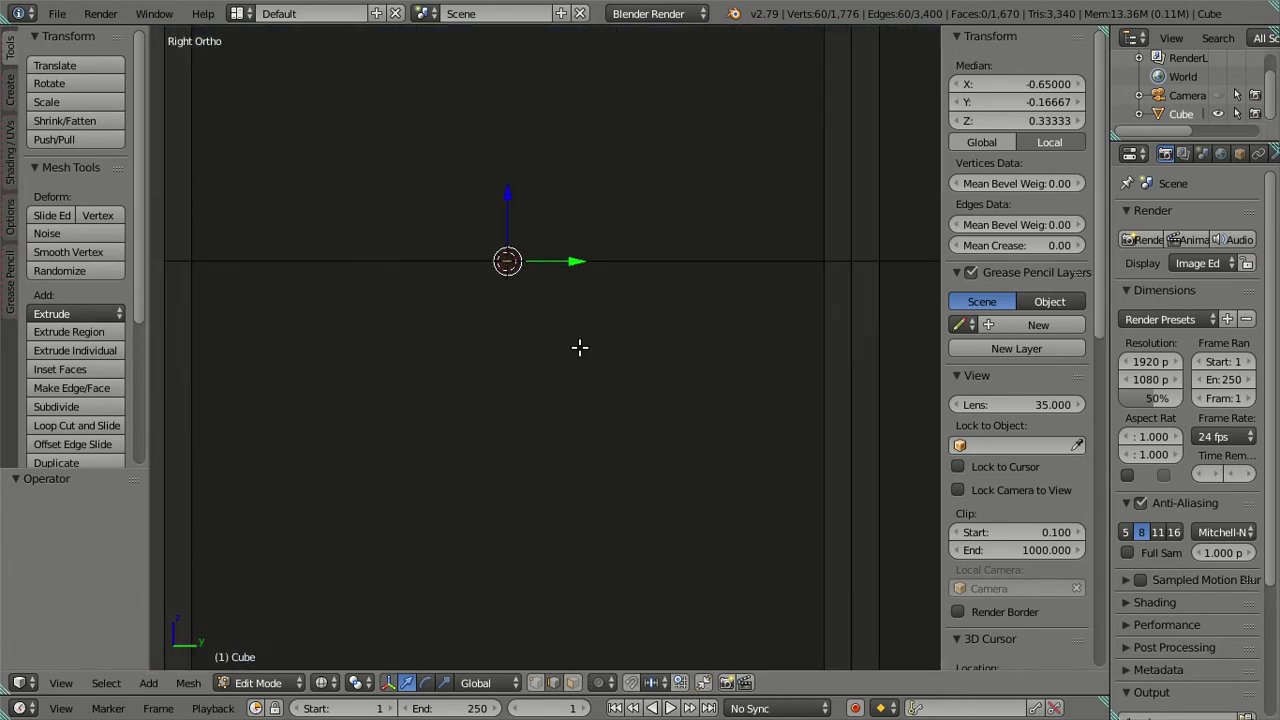
pyautogui.press('t')
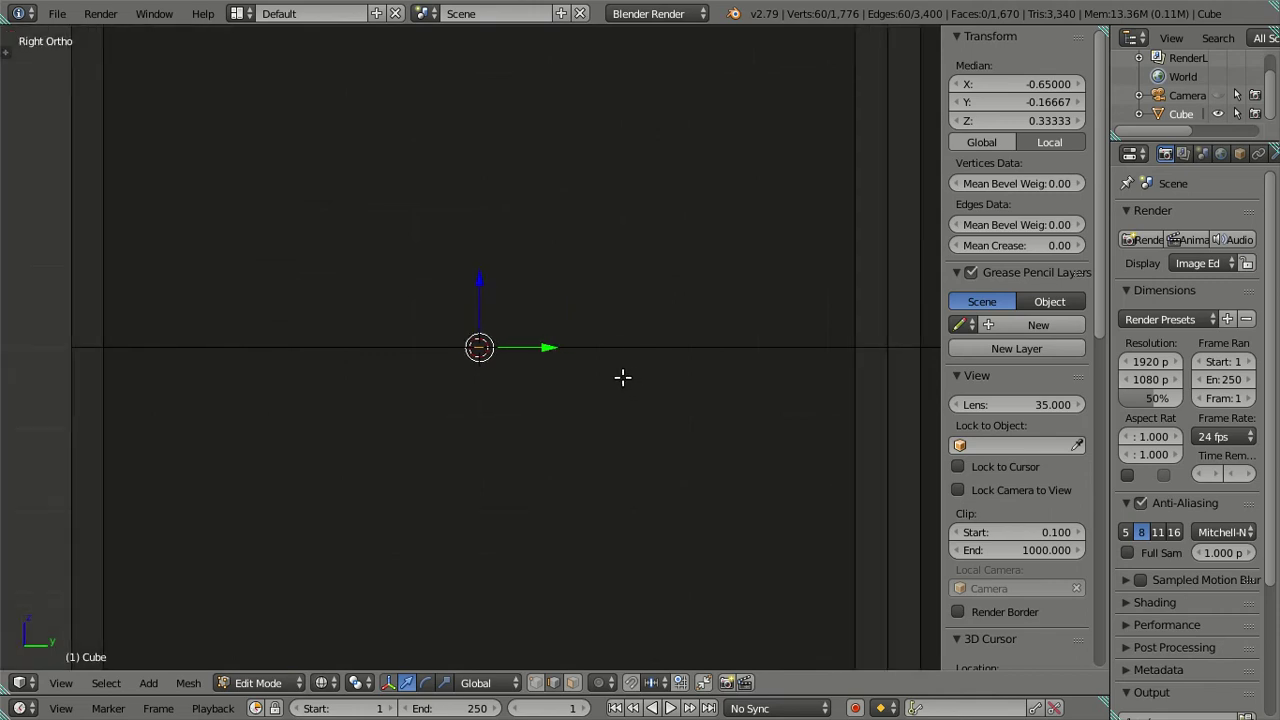
pyautogui.scroll(-3, 620, 376)
pyautogui.keyDown('shift'); pyautogui.moveTo(563, 331); pyautogui.dragTo(638, 427, button='middle'); pyautogui.keyUp('shift')
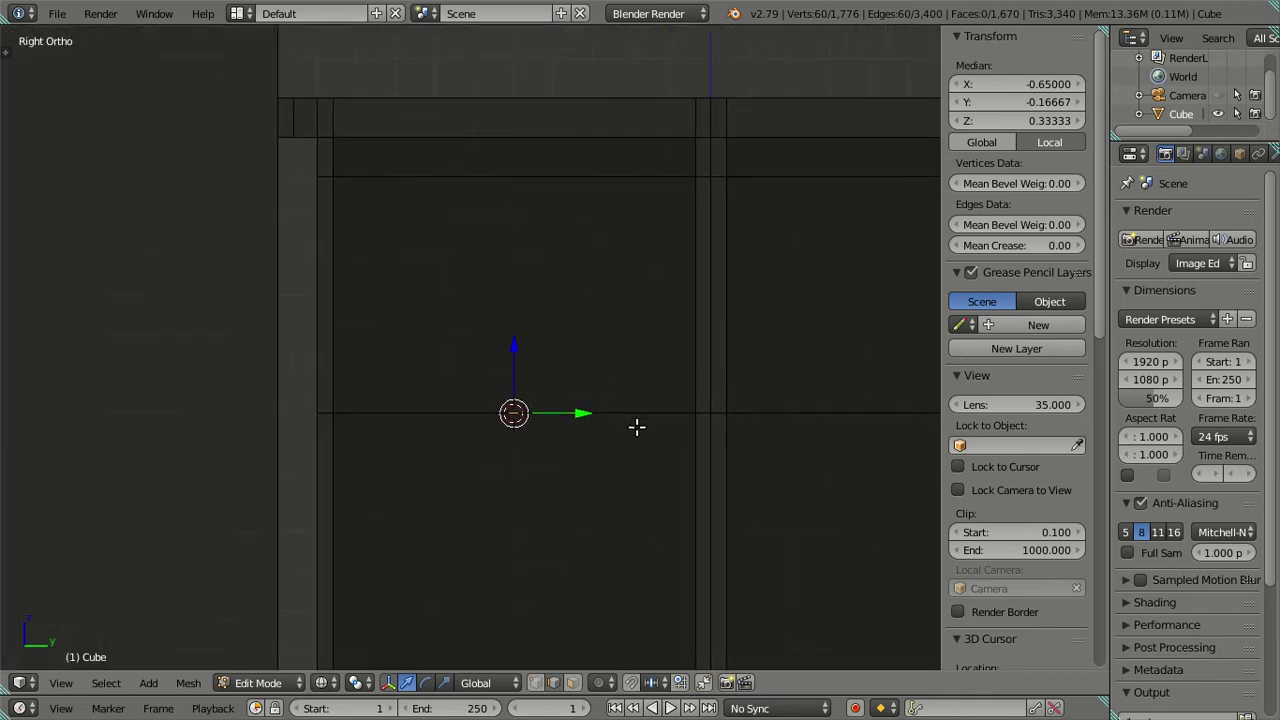
pyautogui.scroll(3, 637, 427)
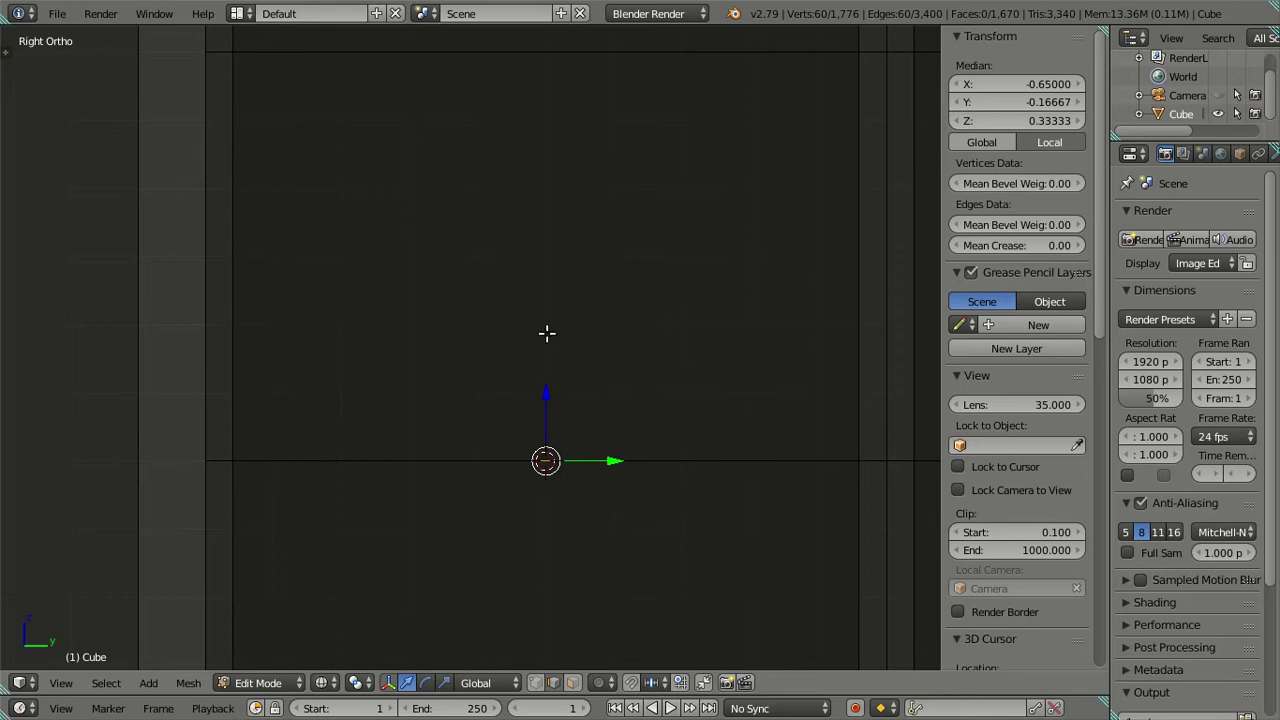
pyautogui.keyDown('shift'); pyautogui.moveTo(597, 446); pyautogui.dragTo(534, 311, button='middle'); pyautogui.keyUp('shift')
# Extrude the handle's face straight up and set its height to Z 0.37
pyautogui.press('e')
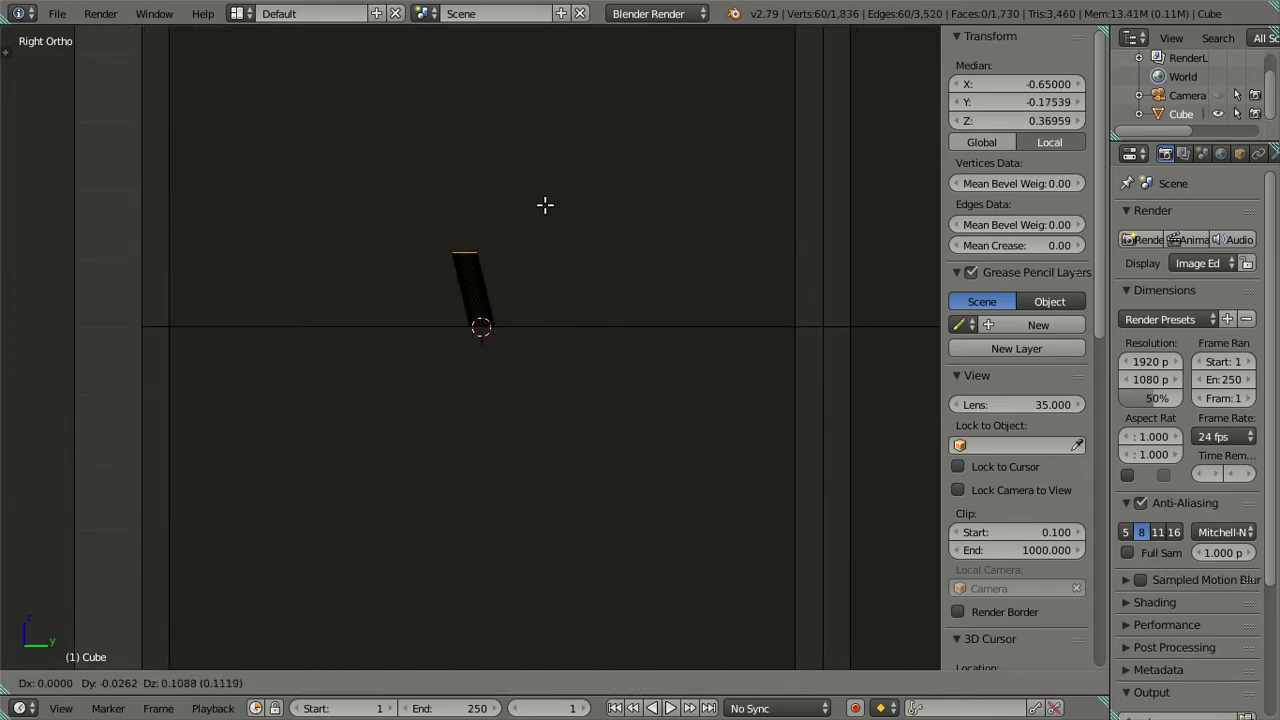
pyautogui.press('Escape')
pyautogui.press('g')
pyautogui.press('z')
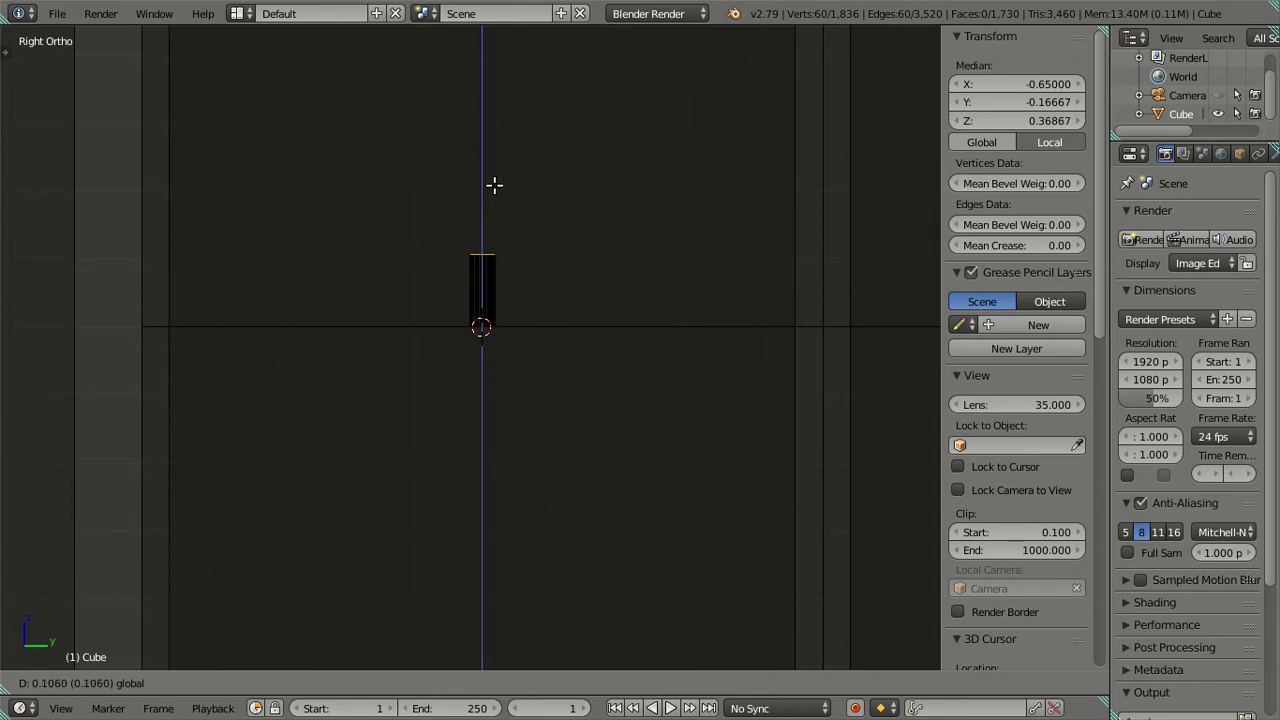
pyautogui.click(491, 183)
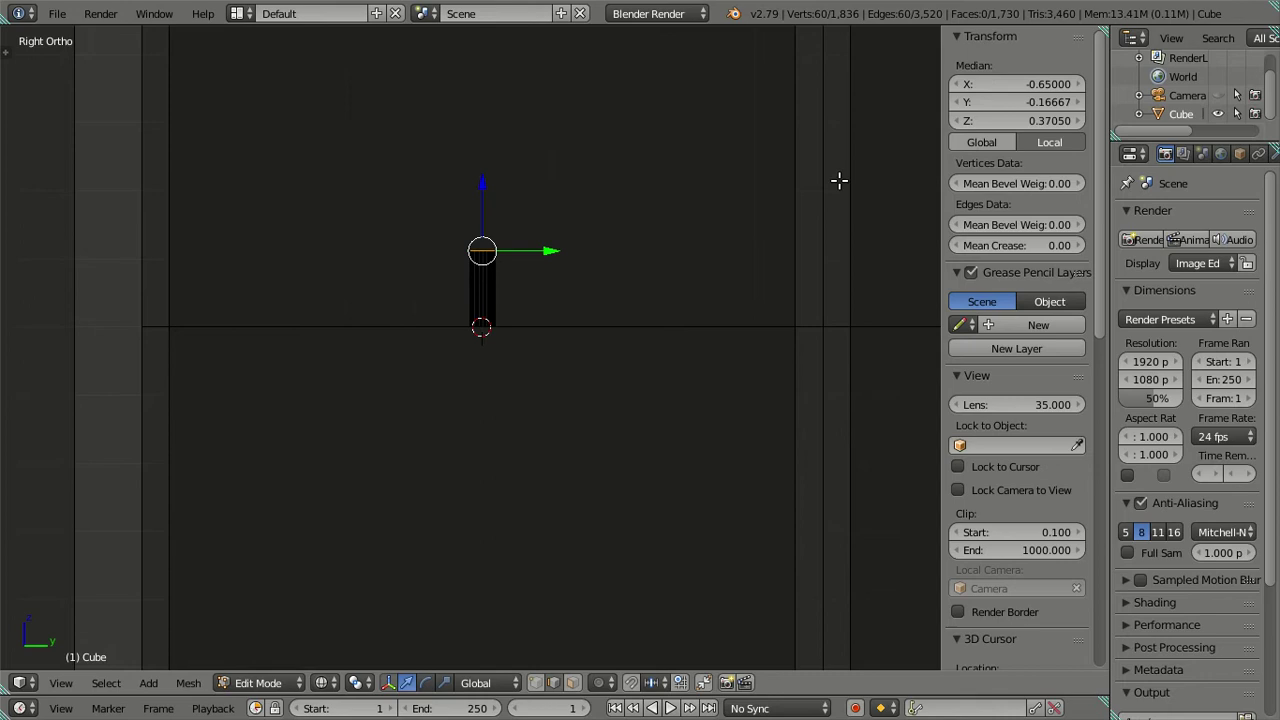
pyautogui.click(1027, 120)
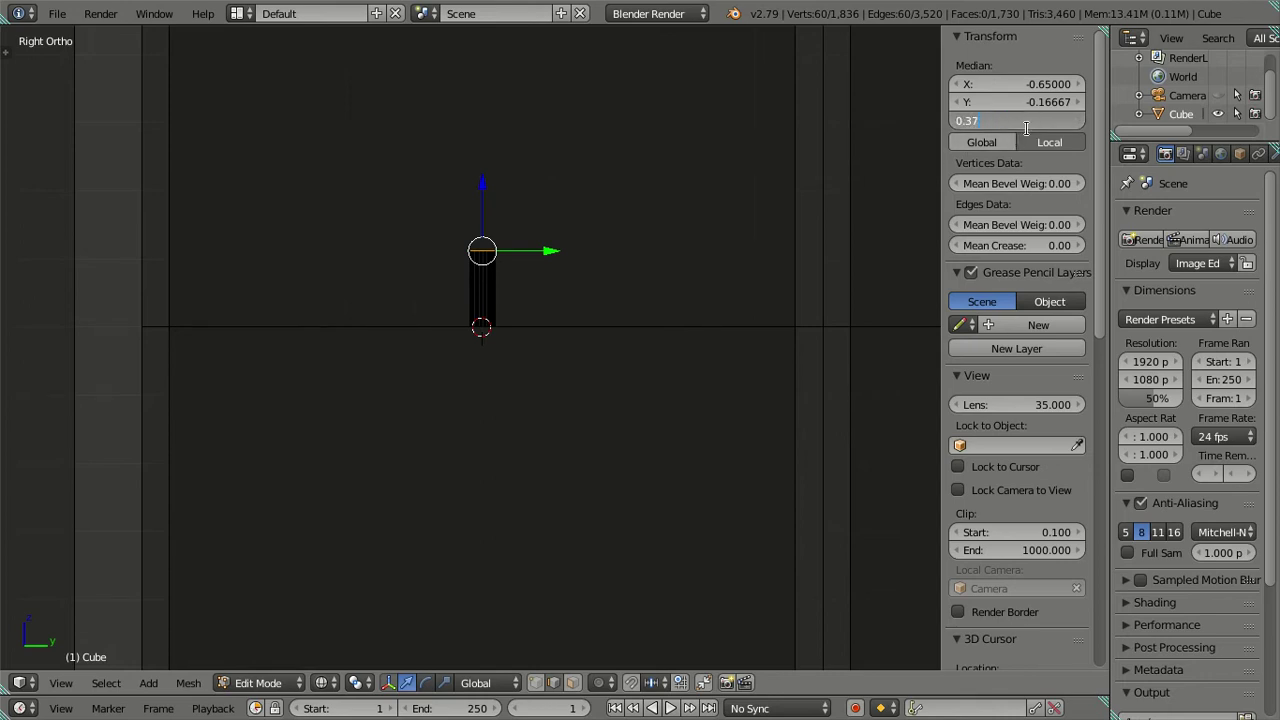
pyautogui.press('Return')
# Deselect all vertices and orbit to bring the cylinder's lower end into view
pyautogui.scroll(2, 420, 317)
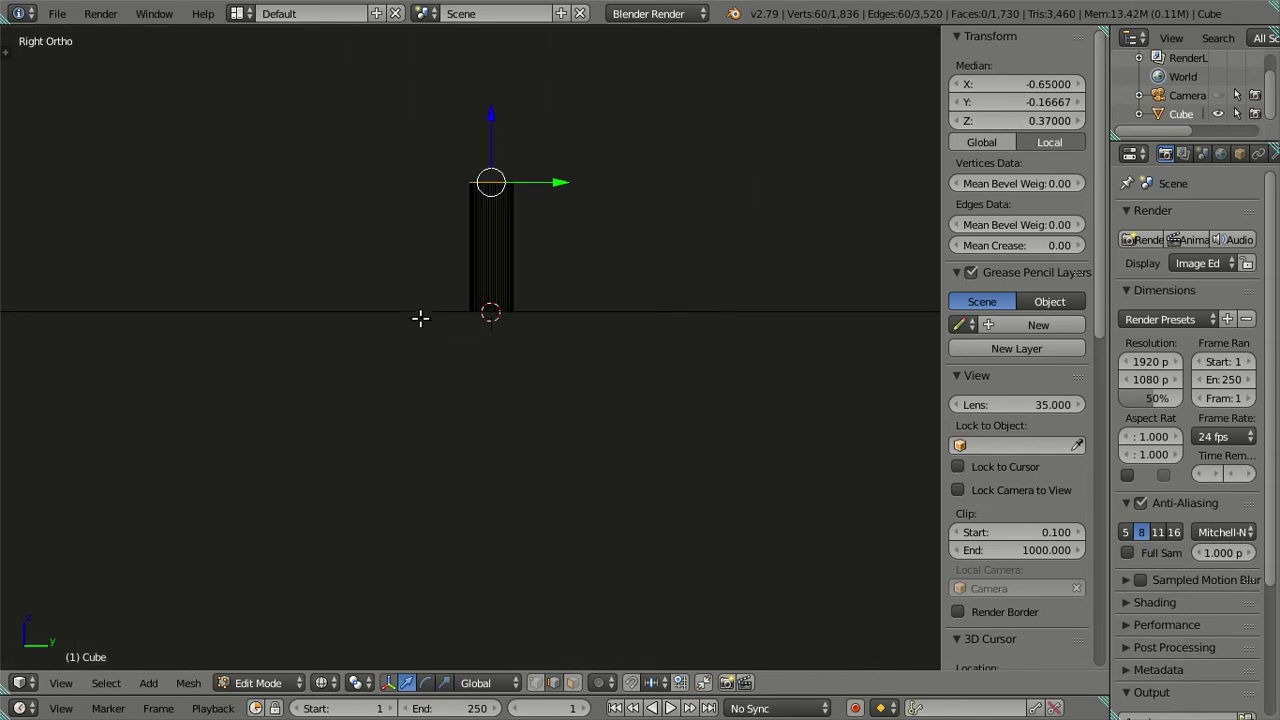
pyautogui.scroll(4, 503, 283)
pyautogui.click(504, 283)
pyautogui.press('a')
pyautogui.moveTo(505, 280); pyautogui.dragTo(518, 311, button='middle')
pyautogui.keyDown('shift'); pyautogui.moveTo(539, 216); pyautogui.dragTo(500, 420, button='middle'); pyautogui.keyUp('shift')
pyautogui.scroll(-2, 494, 380)
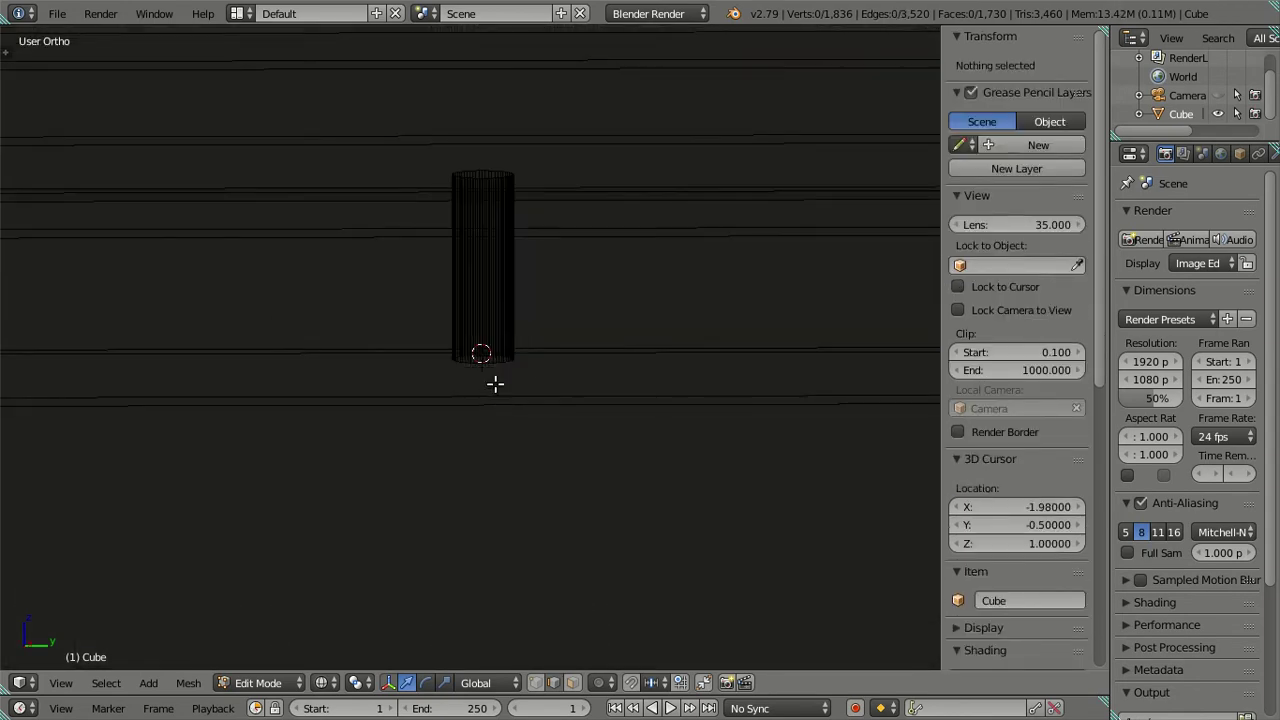
pyautogui.scroll(2, 491, 357)
pyautogui.scroll(3, 509, 398)
# Select the cylinder's bottom edge loop and centre it in the right side view
pyautogui.keyDown('alt'); pyautogui.click(537, 440); pyautogui.keyUp('alt')
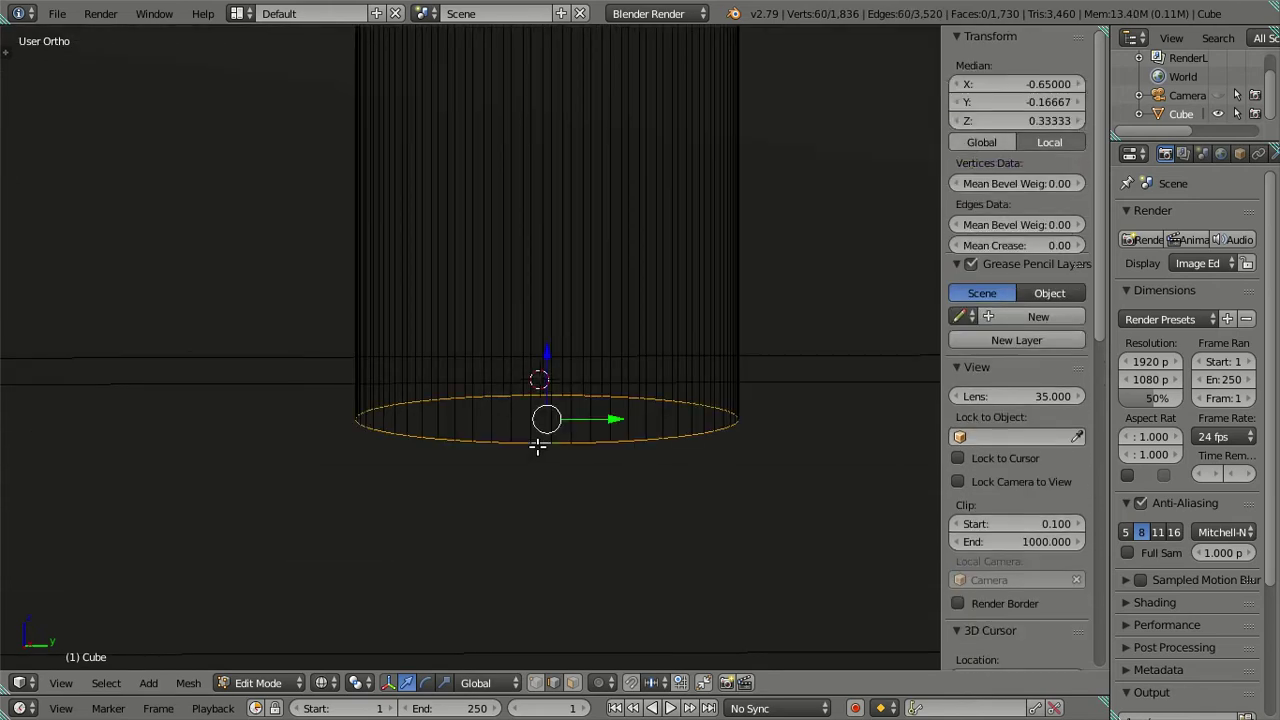
pyautogui.scroll(-4, 537, 430)
pyautogui.scroll(-4, 537, 428)
pyautogui.press('KP_3')
pyautogui.scroll(-2, 527, 428)
pyautogui.moveTo(526, 434)
pyautogui.keyDown('shift'); pyautogui.mouseDown(button='middle')
pyautogui.moveTo(508, 300)
pyautogui.moveTo(516, 319)
pyautogui.mouseUp(button='middle'); pyautogui.keyUp('shift')
pyautogui.scroll(-3, 514, 297)
pyautogui.scroll(-1, 513, 298)
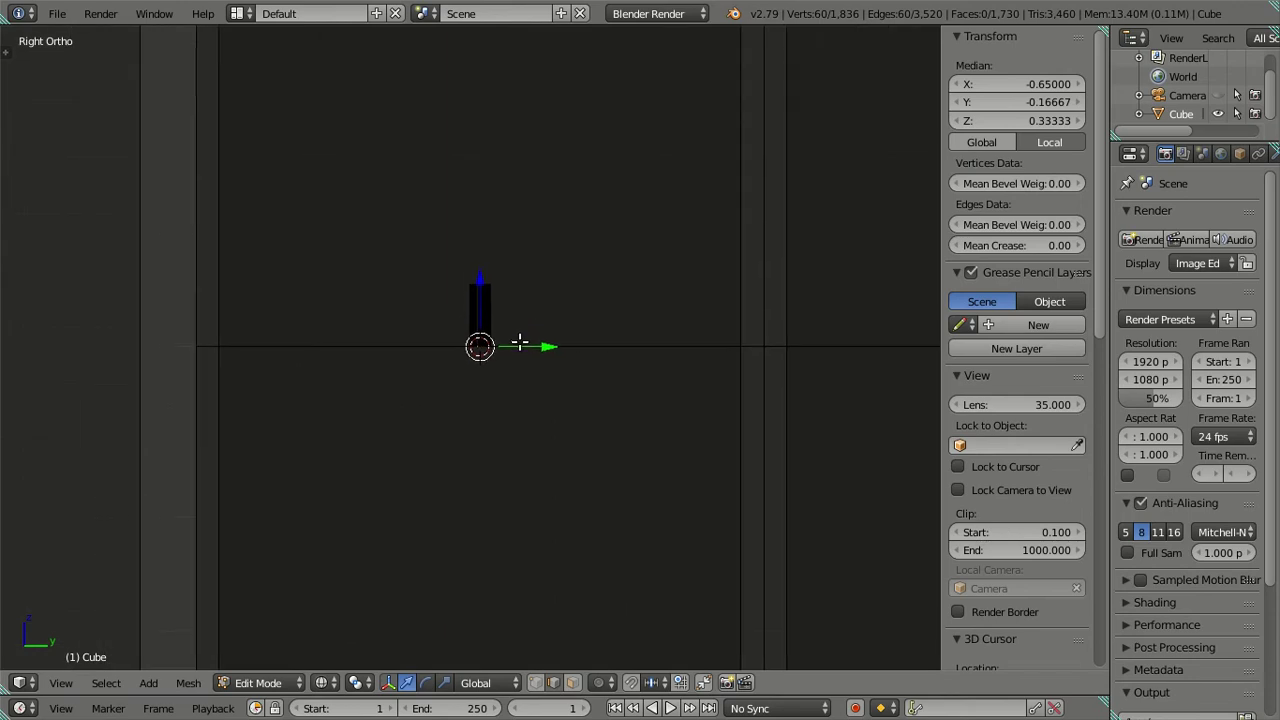
# Move the bottom ring vertically, setting its median Z to 0.3
pyautogui.press('g')
pyautogui.press('z')
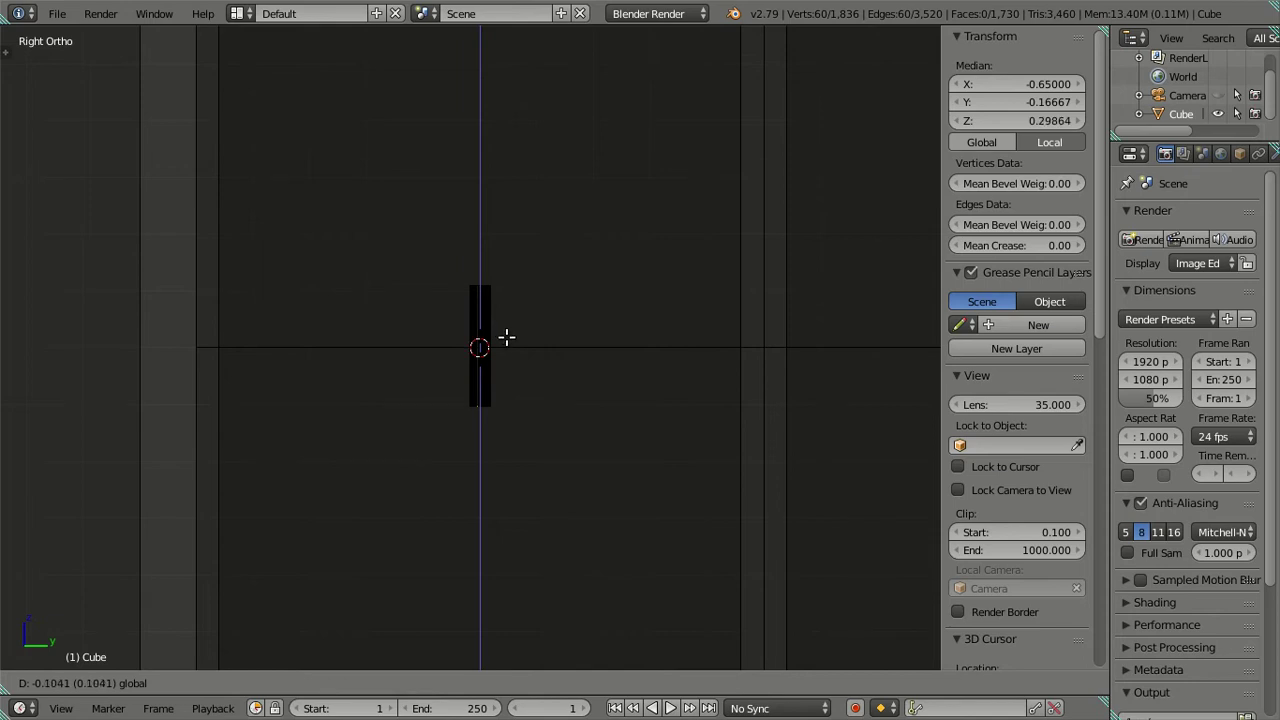
pyautogui.click(506, 337)
pyautogui.click(1022, 121)
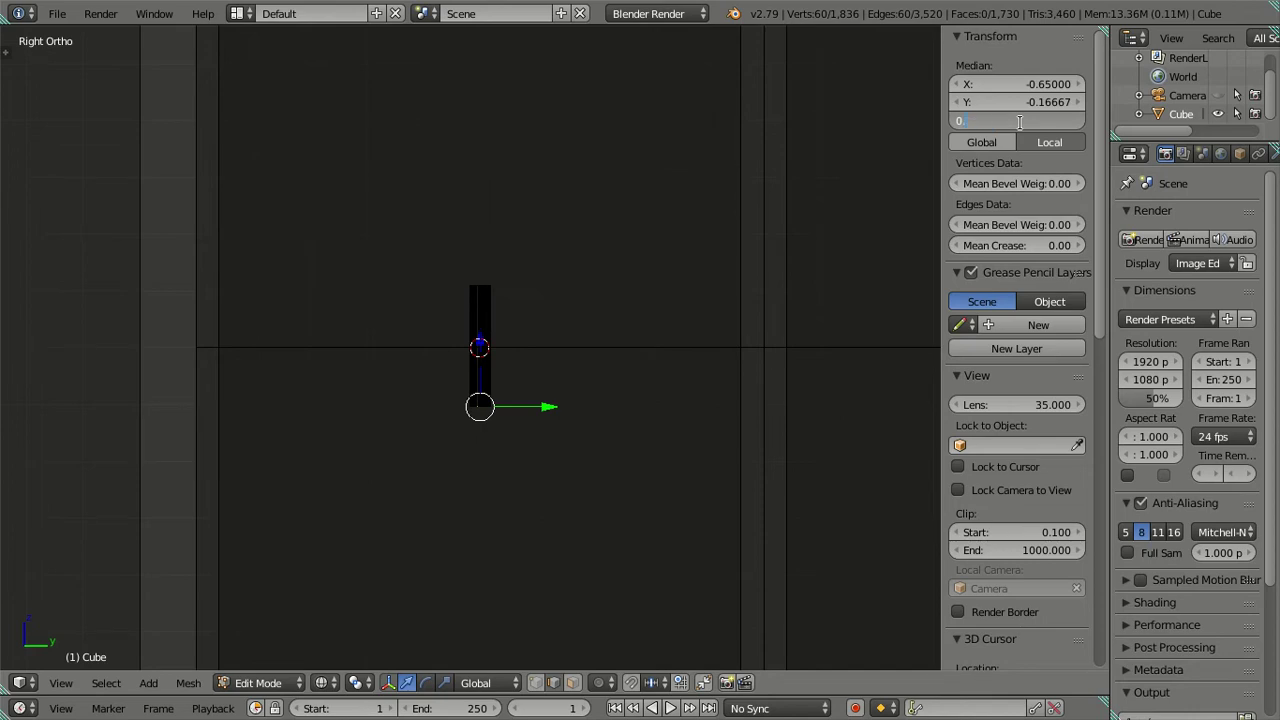
pyautogui.write('3')
pyautogui.press('Return')
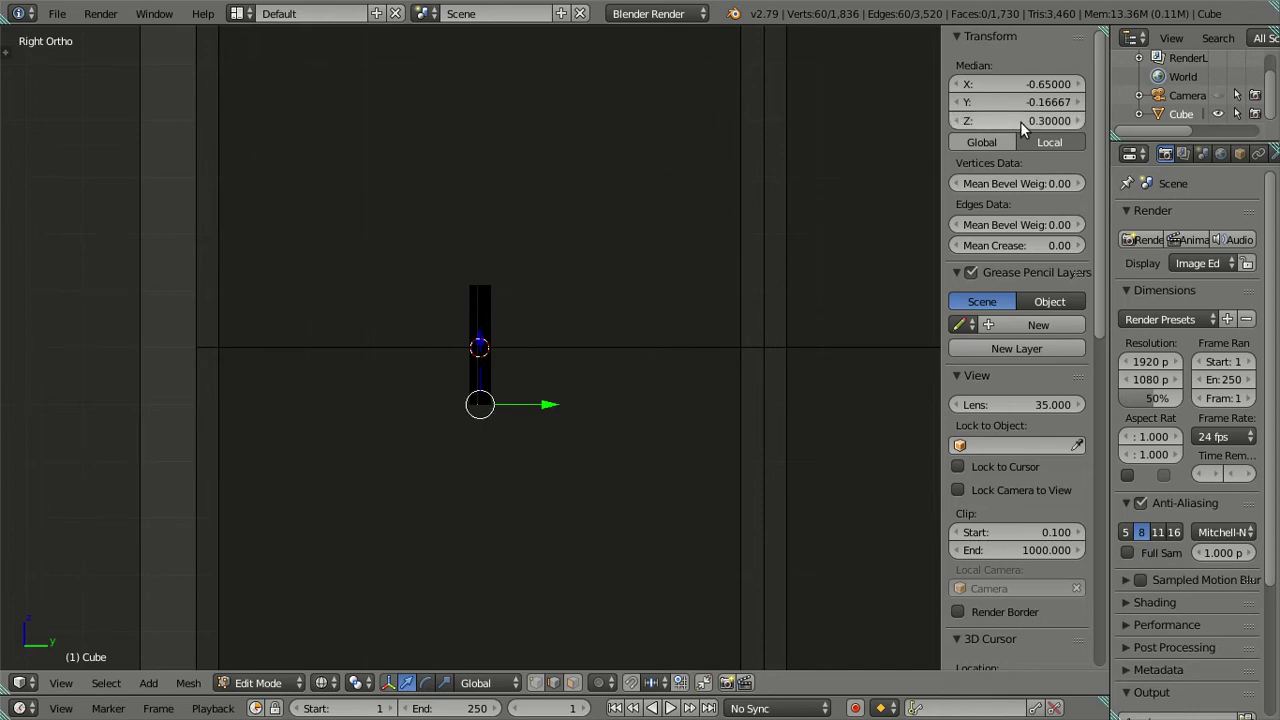
# Deselect the ring and return to Object Mode viewing the kitchen
pyautogui.scroll(4, 557, 277)
pyautogui.scroll(2, 537, 298)
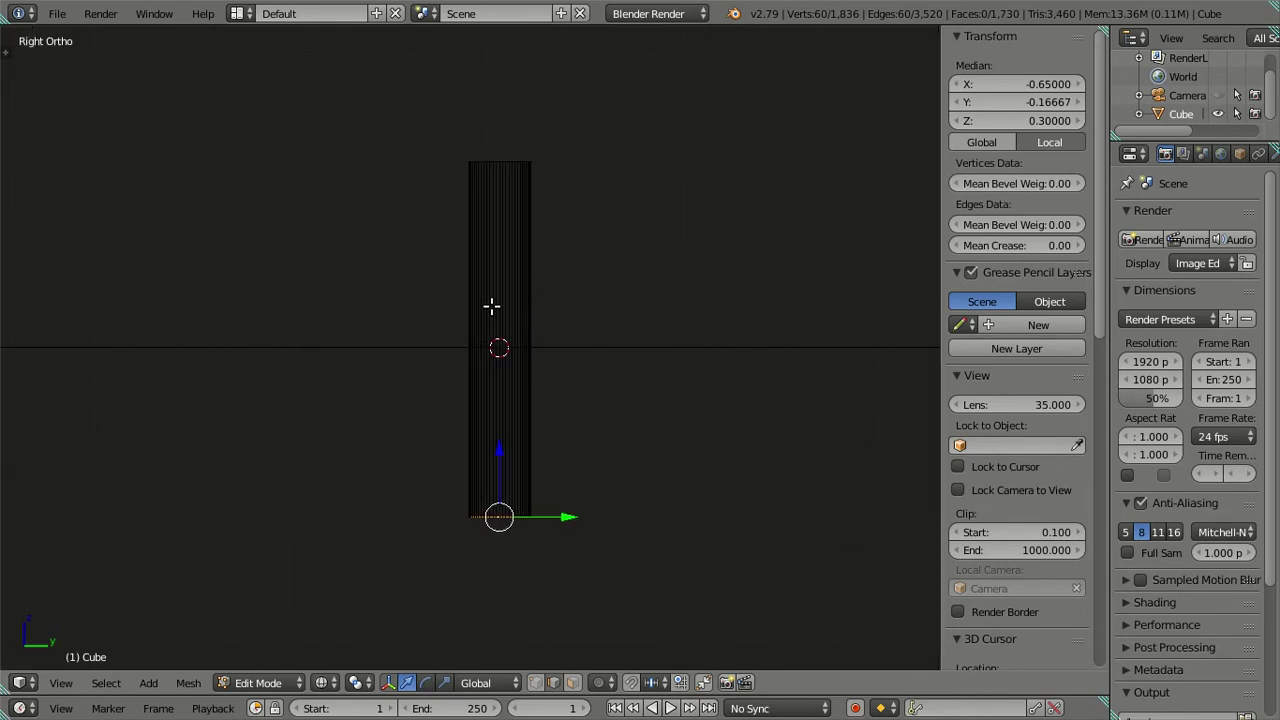
pyautogui.press('a')
pyautogui.scroll(-3, 491, 306)
pyautogui.moveTo(491, 320)
pyautogui.mouseDown(button='middle')
pyautogui.moveTo(551, 404)
pyautogui.moveTo(523, 378)
pyautogui.mouseUp(button='middle')
pyautogui.press('Tab')
pyautogui.scroll(1, 503, 374)
# Enter Edit Mode on the cabinets and select the whole connected door handle
pyautogui.click(543, 530)
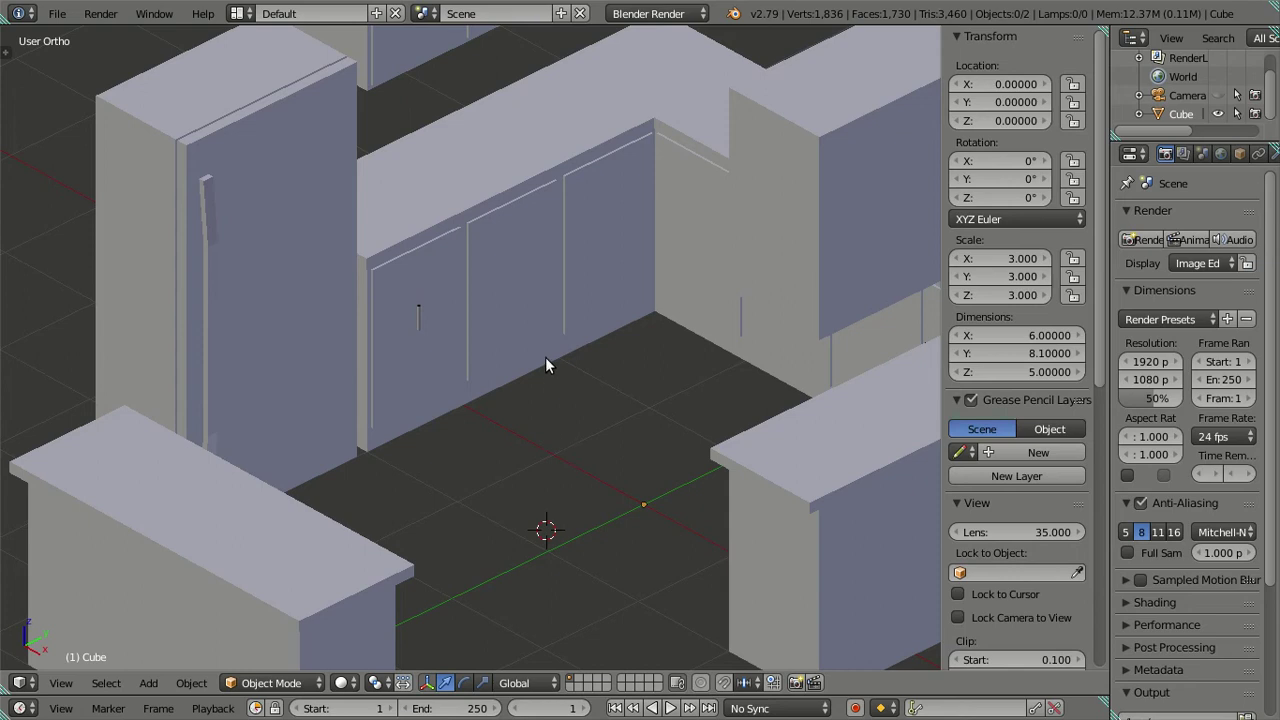
pyautogui.scroll(6, 525, 355)
pyautogui.scroll(-4, 504, 368)
pyautogui.moveTo(504, 369)
pyautogui.mouseDown(button='middle')
pyautogui.moveTo(534, 390)
pyautogui.moveTo(359, 378)
pyautogui.mouseUp(button='middle')
pyautogui.press('Tab')
pyautogui.scroll(4, 340, 320)
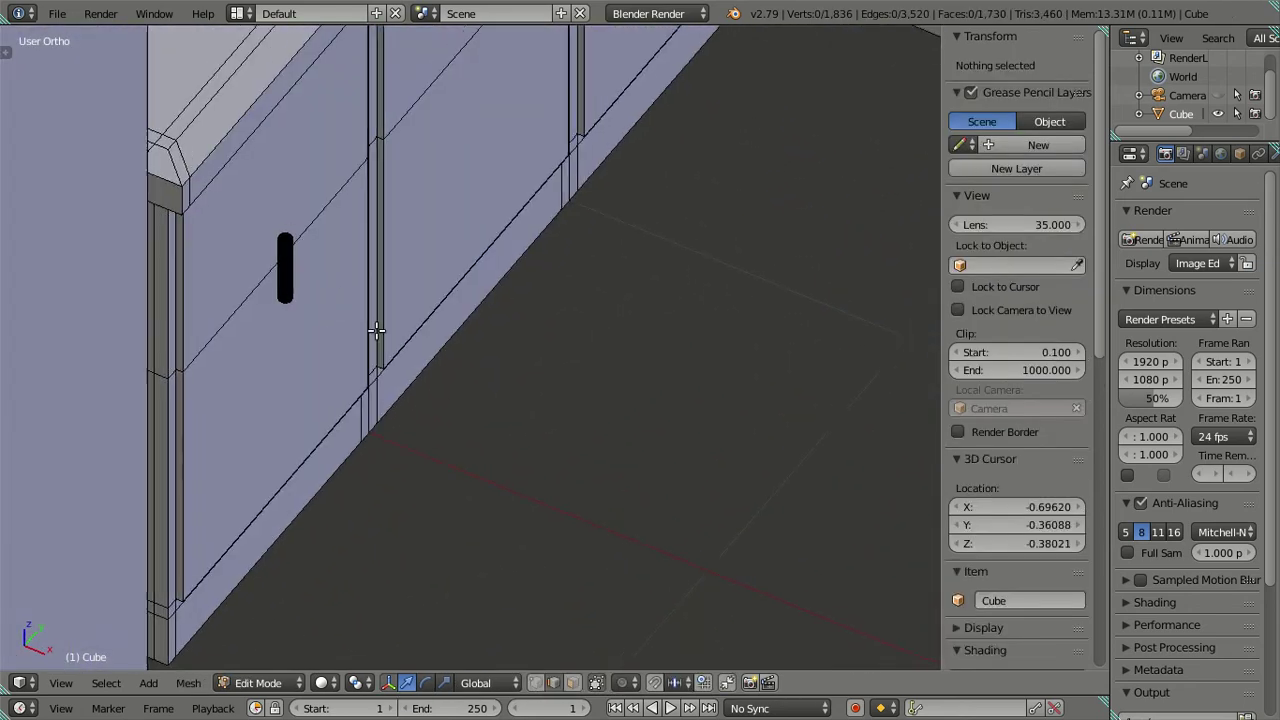
pyautogui.scroll(2, 376, 330)
pyautogui.keyDown('shift'); pyautogui.moveTo(376, 330); pyautogui.dragTo(480, 406, button='middle'); pyautogui.keyUp('shift')
pyautogui.click(421, 400)
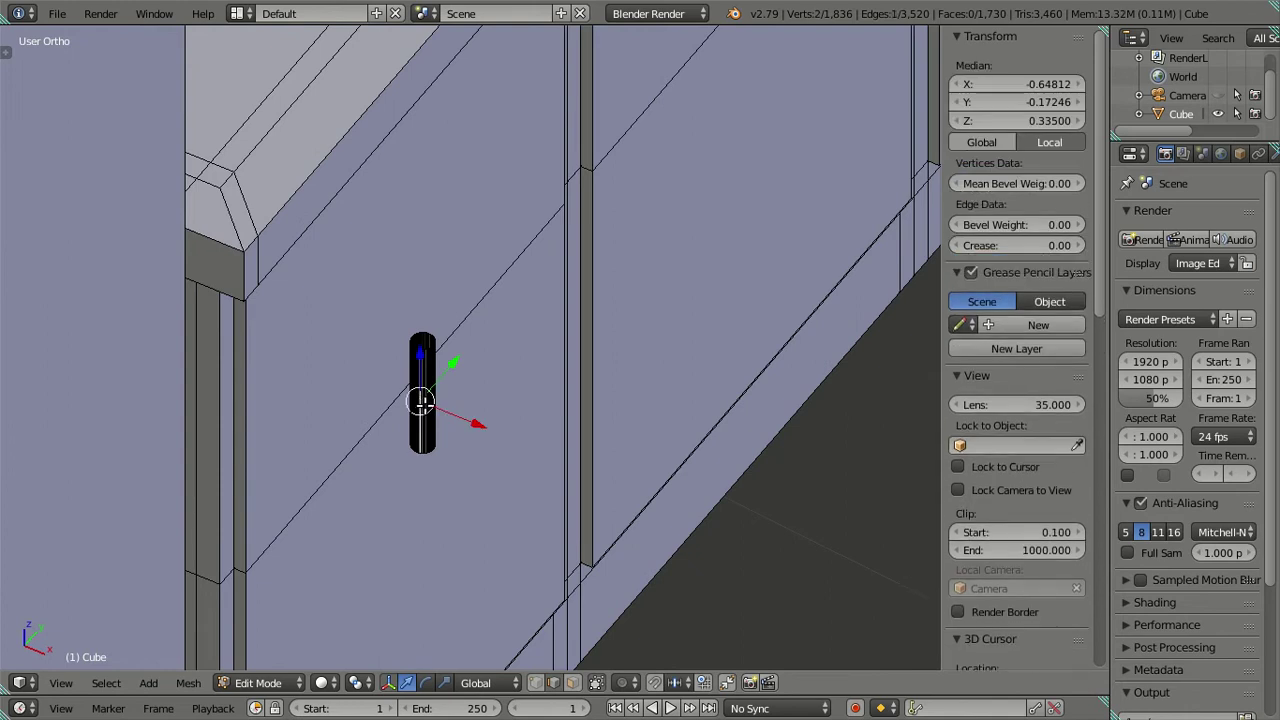
pyautogui.press('l')
pyautogui.scroll(2, 506, 420)
pyautogui.scroll(2, 700, 434)
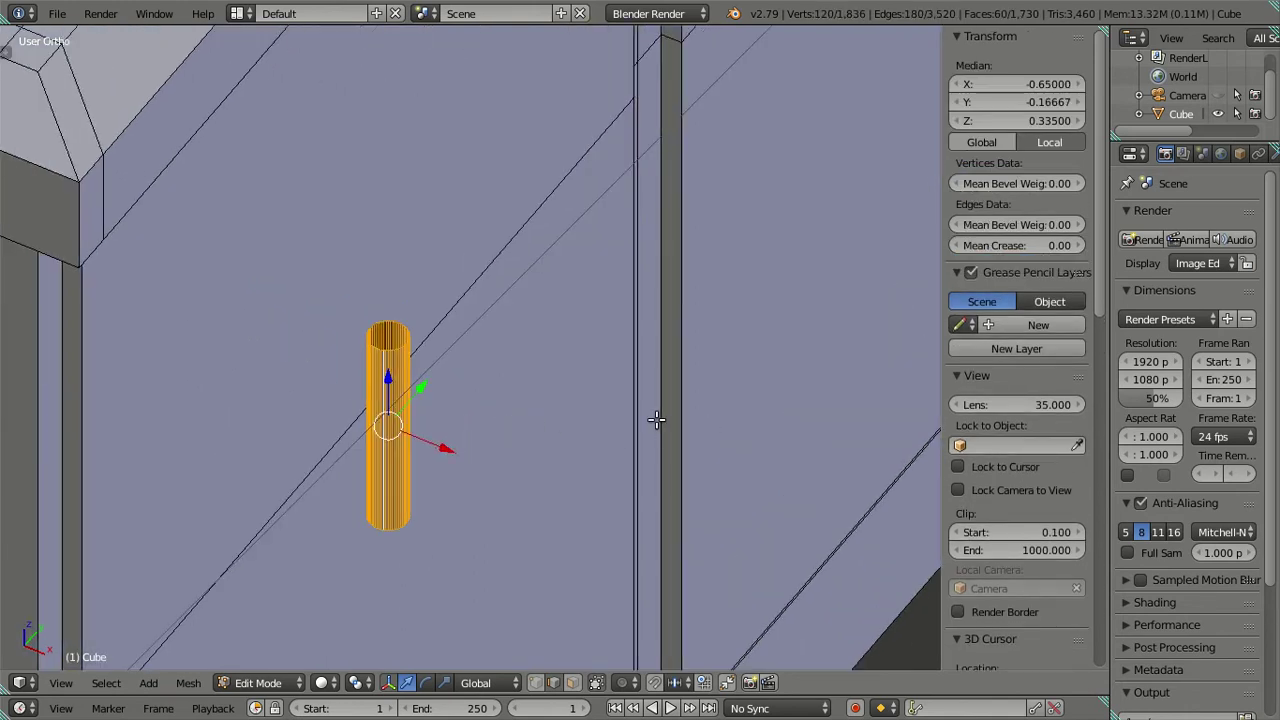
# Scale the handle to 0.5 along X and 0.5 along Y
pyautogui.press('t')
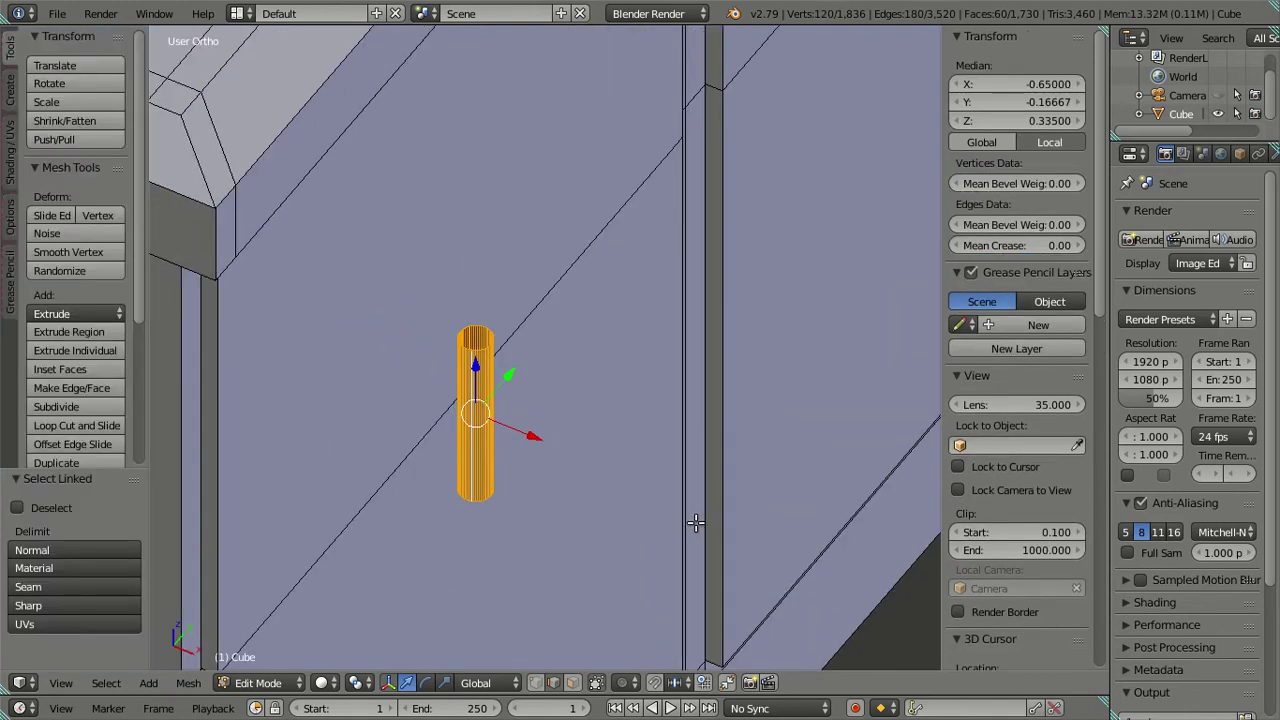
pyautogui.press('s')
pyautogui.press('x')
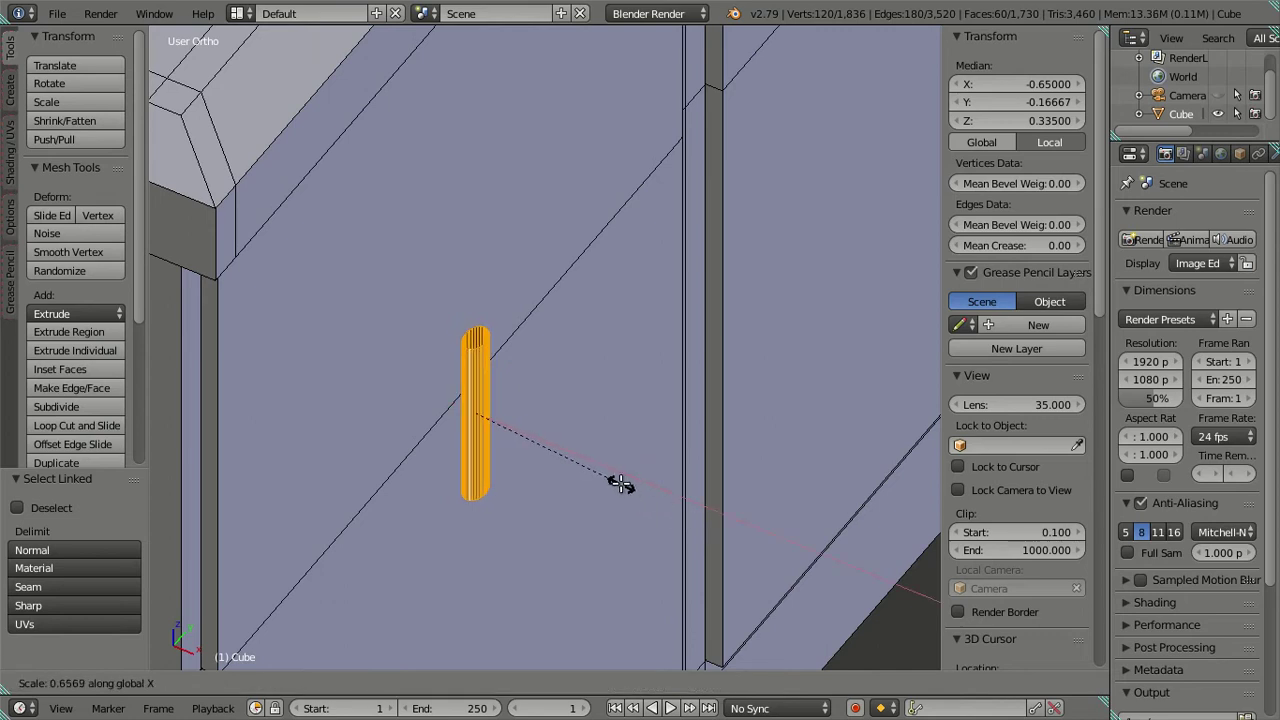
pyautogui.write('.5')
pyautogui.press('Return')
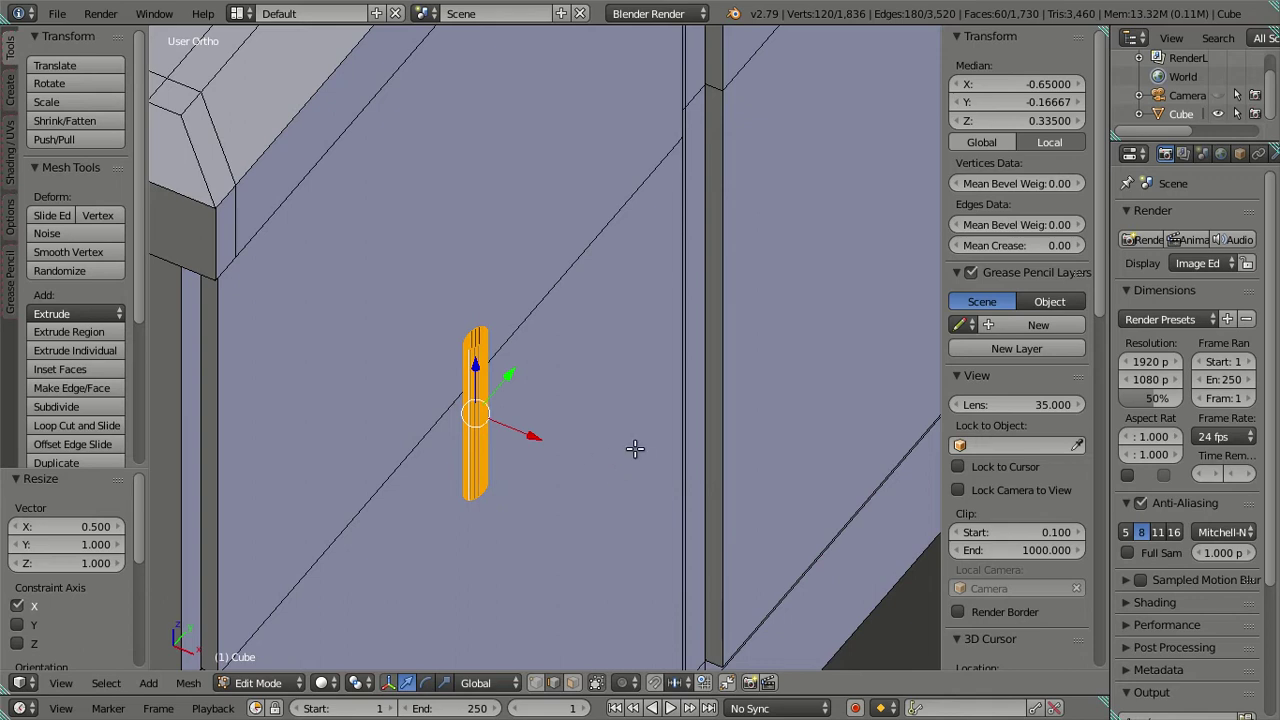
pyautogui.write('sy.')
pyautogui.write('5')
pyautogui.press('Return')
pyautogui.write('sy.5')
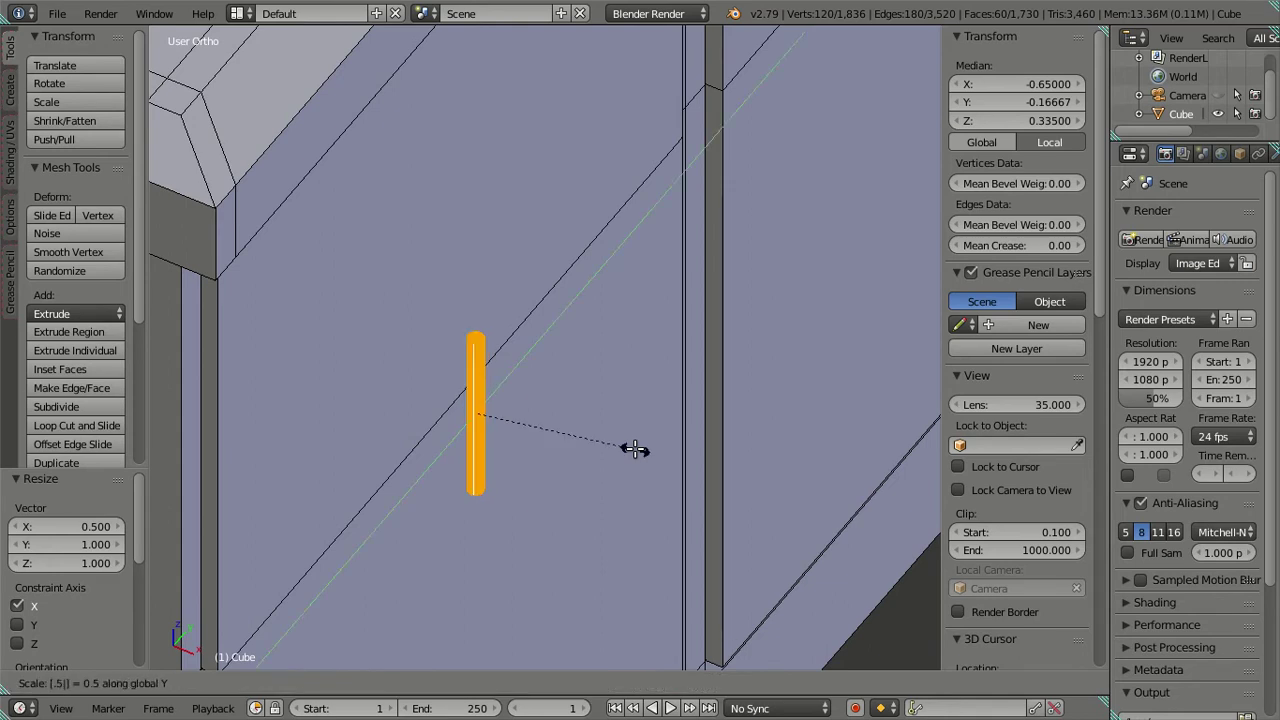
pyautogui.press('Return')
# Deselect the handle, return to Object Mode, and hide the tool list
pyautogui.press('a')
pyautogui.scroll(-5, 635, 447)
pyautogui.press('Tab')
pyautogui.moveTo(635, 447)
pyautogui.mouseDown(button='middle')
pyautogui.moveTo(617, 410)
pyautogui.moveTo(569, 385)
pyautogui.moveTo(617, 423)
pyautogui.moveTo(551, 391)
pyautogui.moveTo(592, 405)
pyautogui.mouseUp(button='middle')
pyautogui.scroll(-3, 568, 384)
pyautogui.press('t')
pyautogui.scroll(2, 510, 390)
pyautogui.moveTo(492, 409)
pyautogui.mouseDown(button='middle')
pyautogui.moveTo(609, 428)
pyautogui.moveTo(546, 417)
pyautogui.moveTo(546, 398)
pyautogui.mouseUp(button='middle')
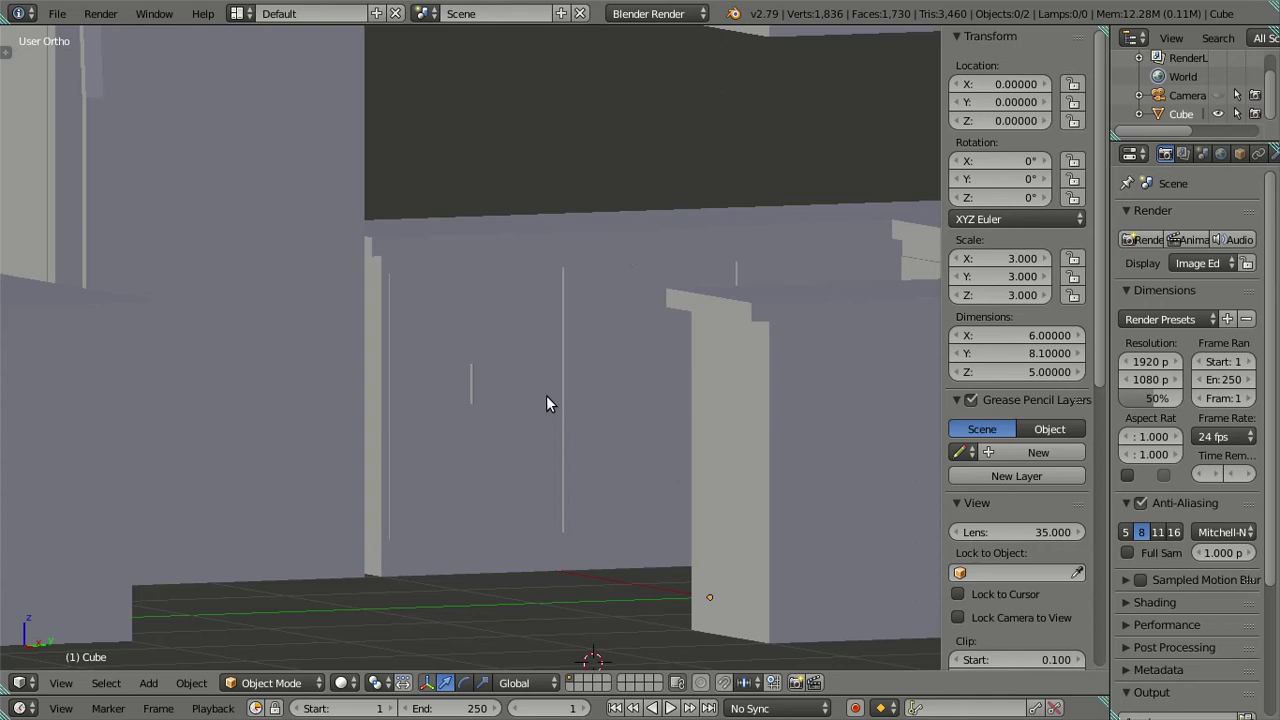
# Preview the kitchen through the scene camera in wireframe, then return to the free view
pyautogui.press('KP_0')
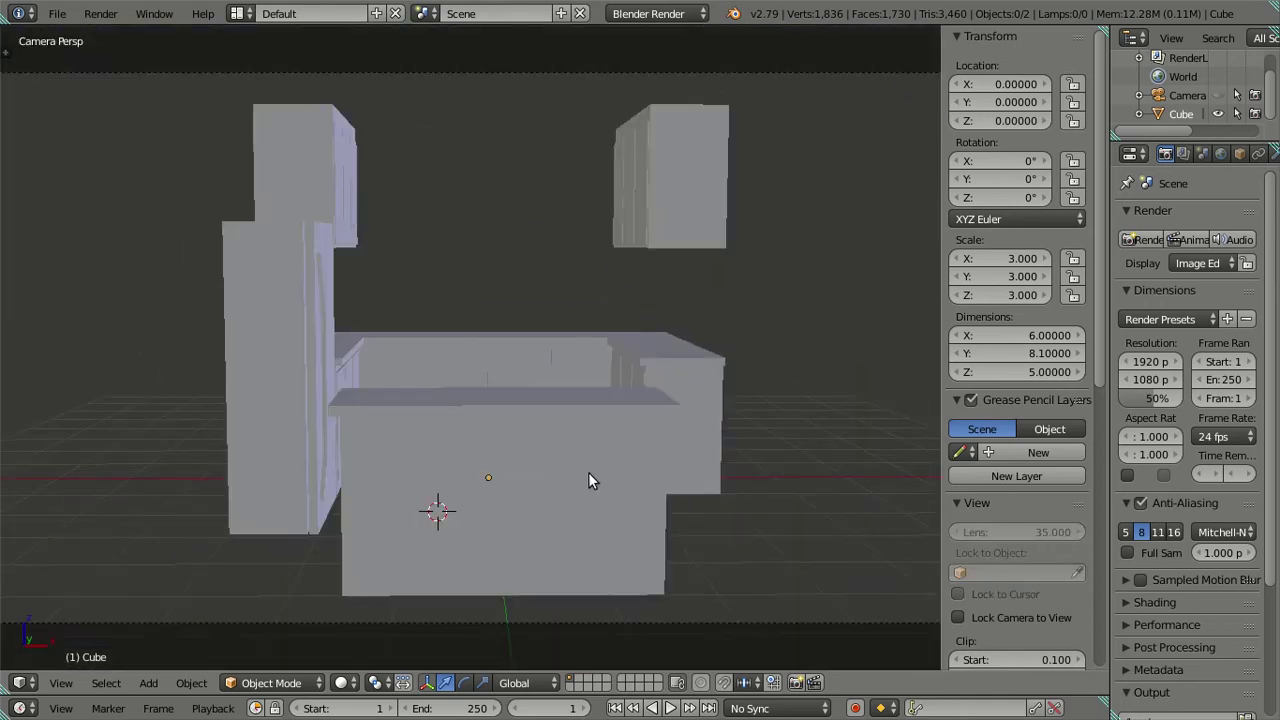
pyautogui.press('z')
pyautogui.press('z')
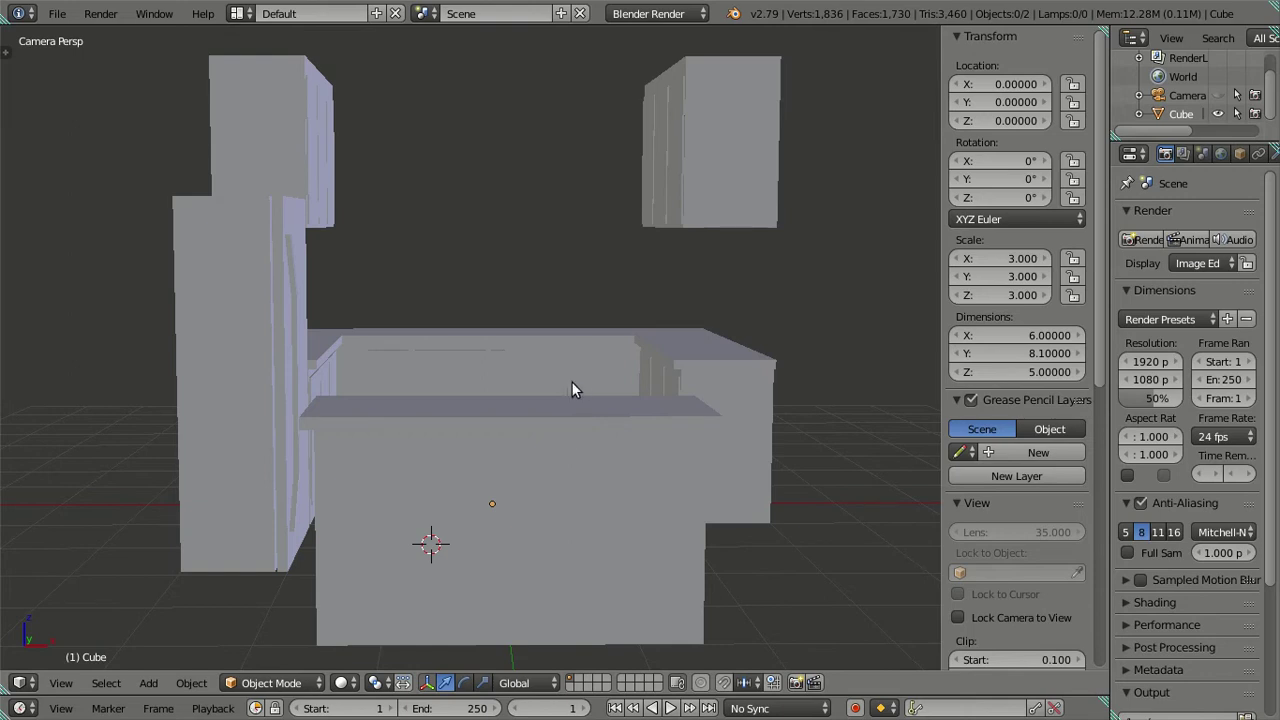
pyautogui.press('KP_0')
# Zoom in on the lower door handle and enter Edit Mode on the cabinet mesh
pyautogui.scroll(3, 689, 439)
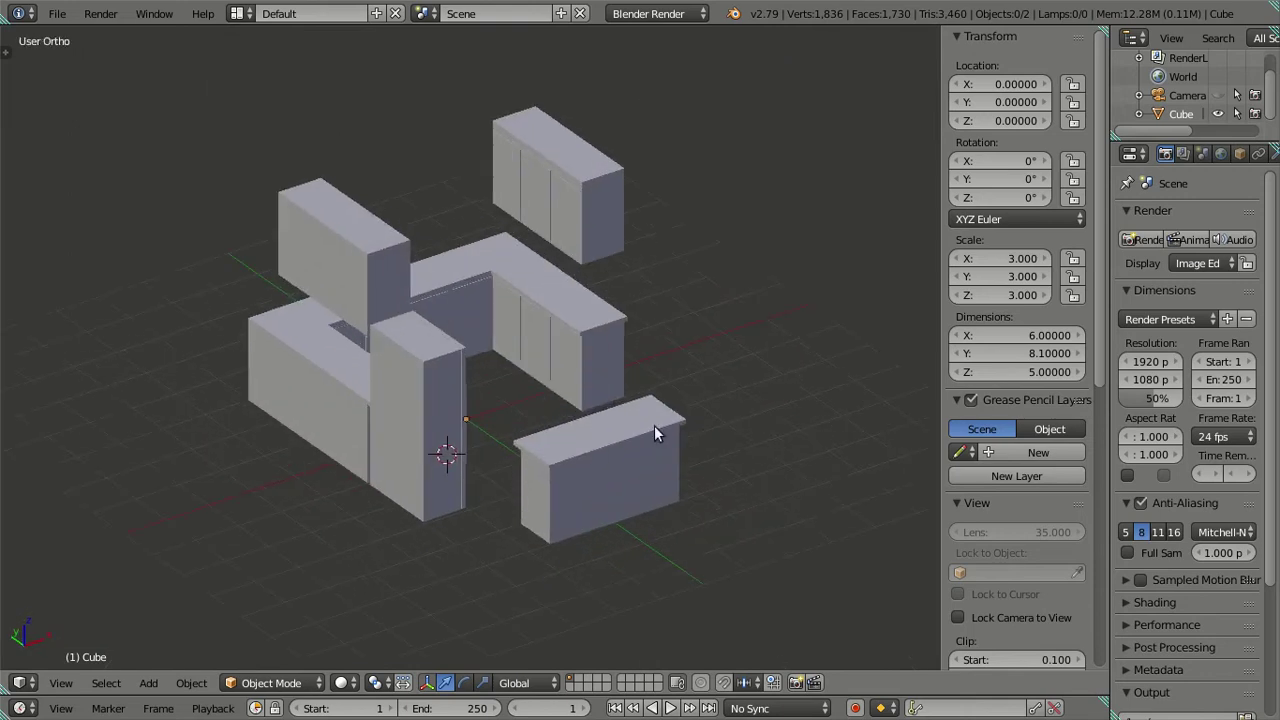
pyautogui.scroll(3, 654, 425)
pyautogui.moveTo(657, 396)
pyautogui.mouseDown(button='middle')
pyautogui.moveTo(397, 366)
pyautogui.moveTo(422, 354)
pyautogui.mouseUp(button='middle')
pyautogui.scroll(3, 446, 445)
pyautogui.scroll(2, 424, 438)
pyautogui.scroll(-1, 424, 440)
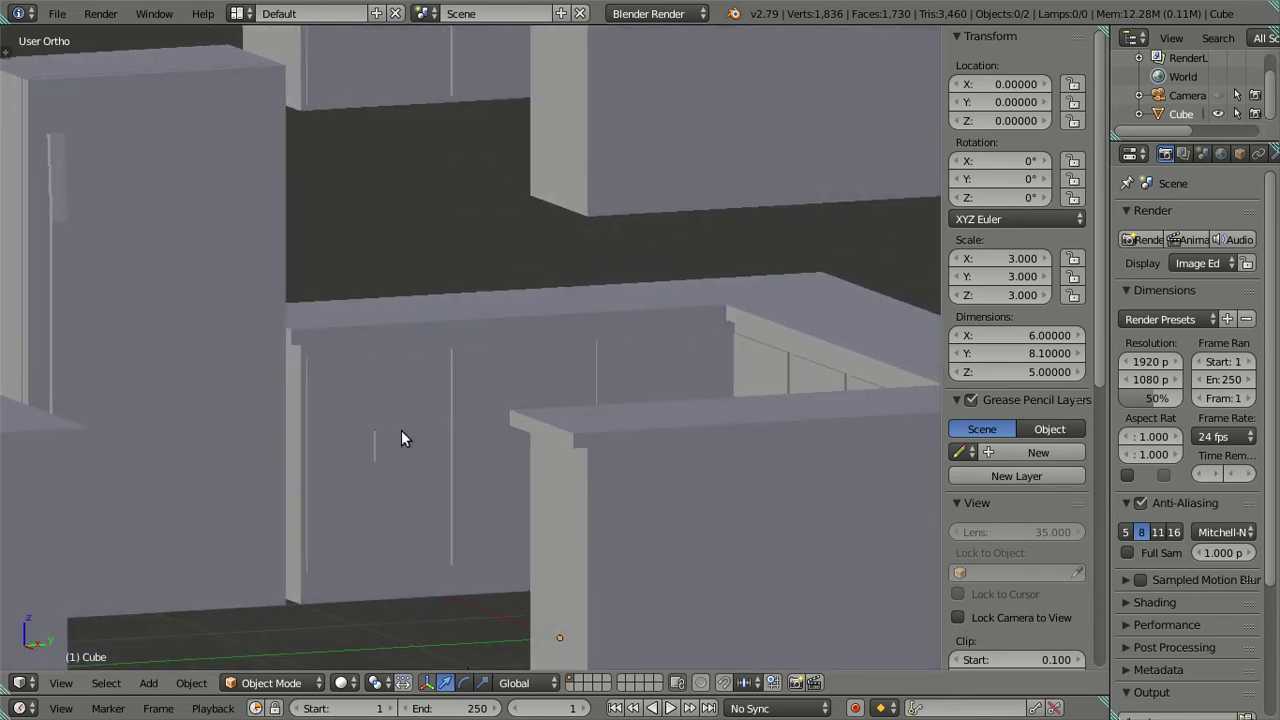
pyautogui.press('Tab')
pyautogui.scroll(2, 403, 437)
pyautogui.scroll(2, 408, 449)
pyautogui.scroll(2, 563, 385)
# Select the whole door handle and switch to a wireframe right side view
pyautogui.scroll(3, 566, 399)
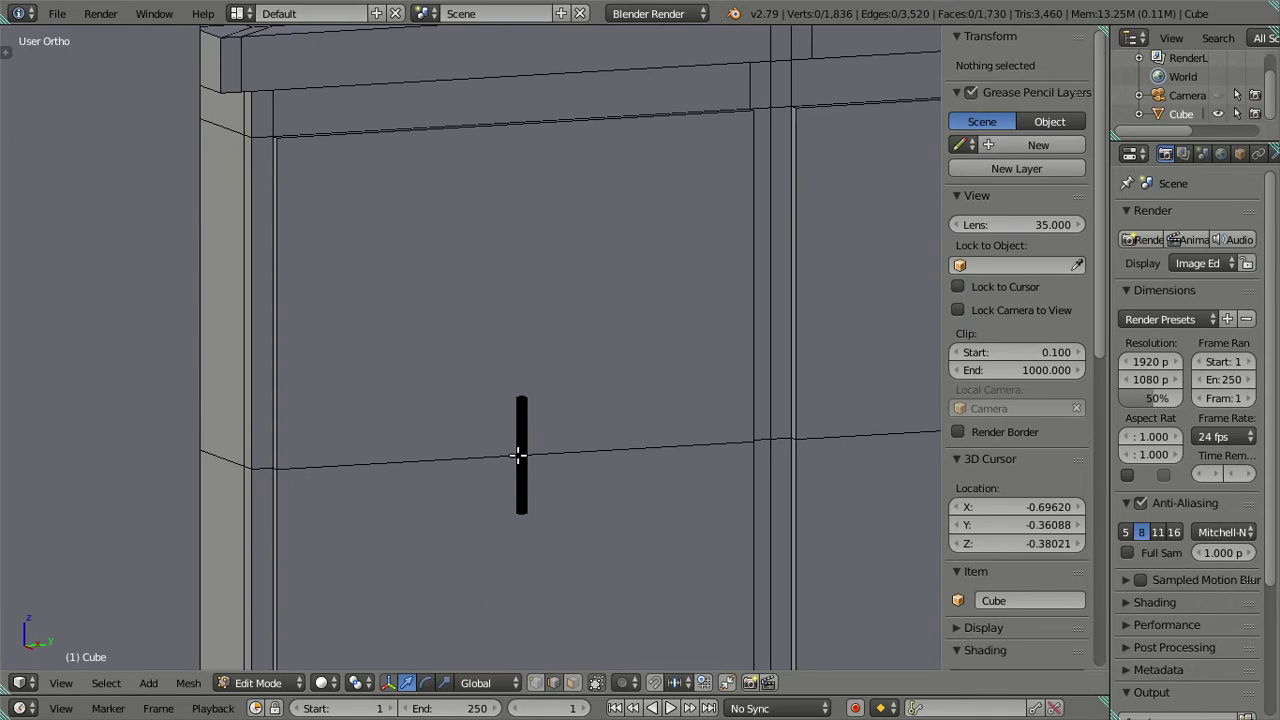
pyautogui.press('l')
pyautogui.press('KP_3')
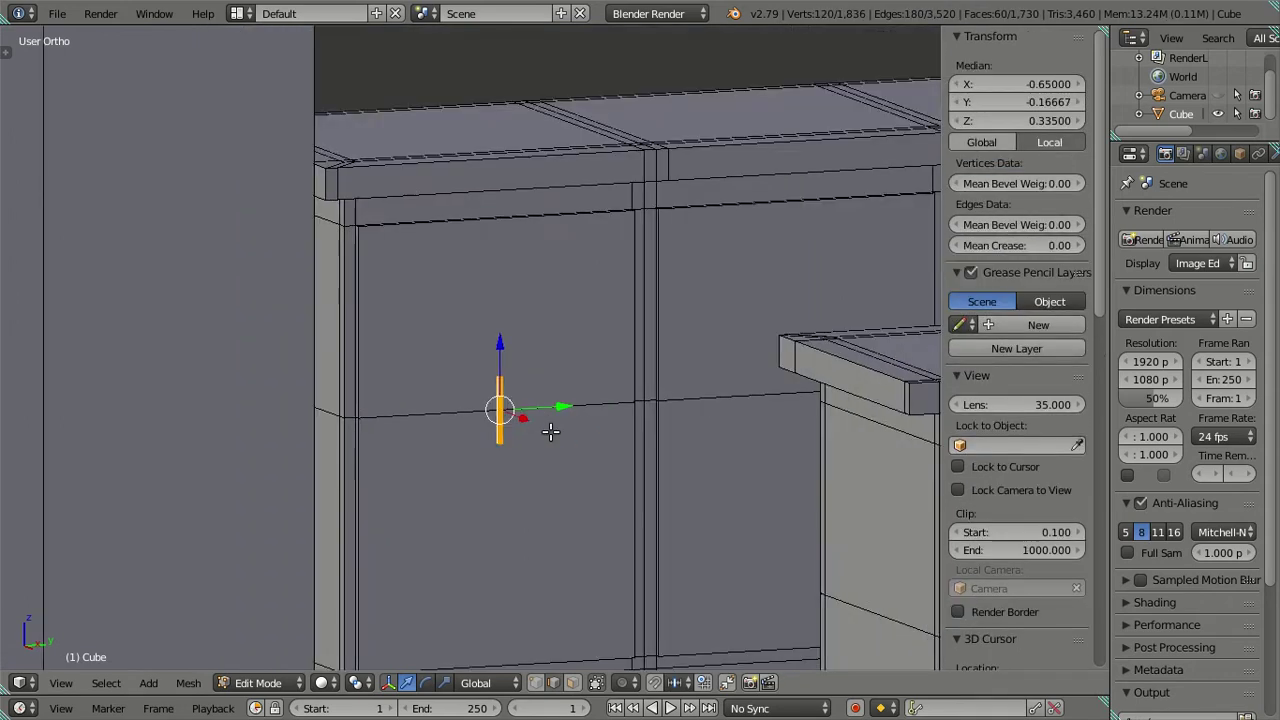
pyautogui.press('z')
pyautogui.scroll(2, 540, 390)
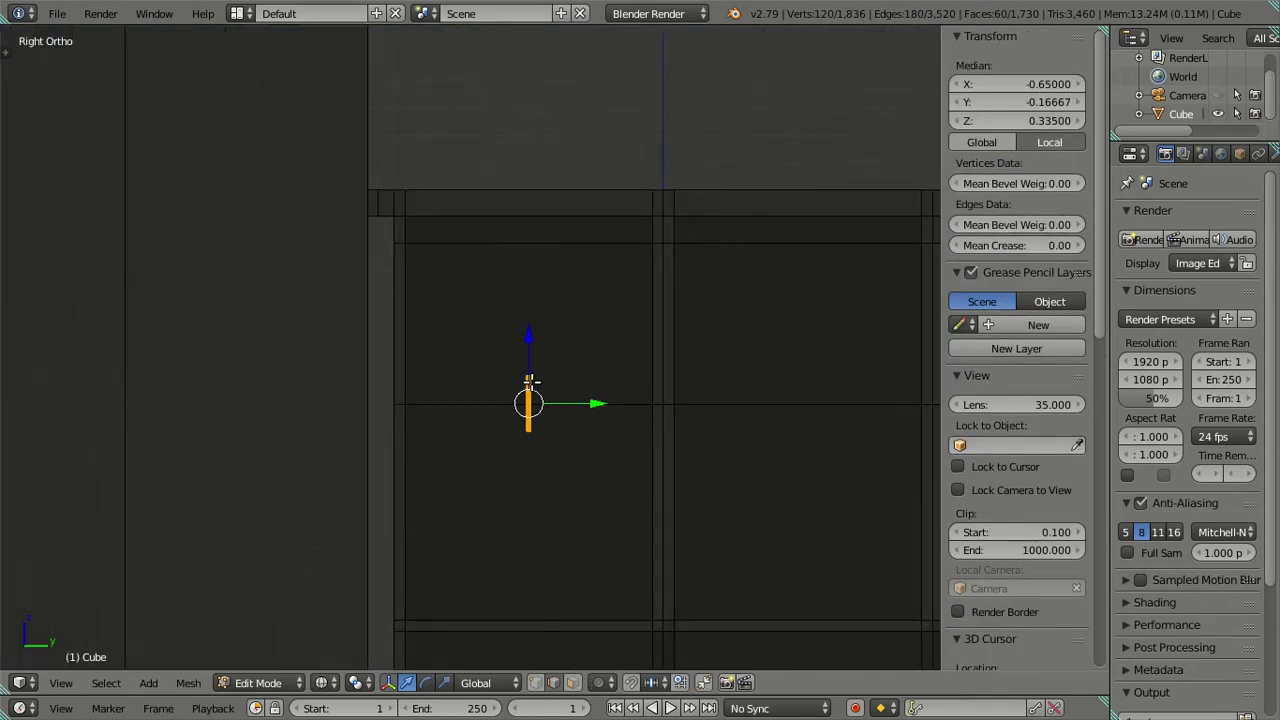
pyautogui.scroll(2, 532, 383)
# Move the handle vertically, setting its median Z to 0.4
pyautogui.press('g')
pyautogui.press('z')
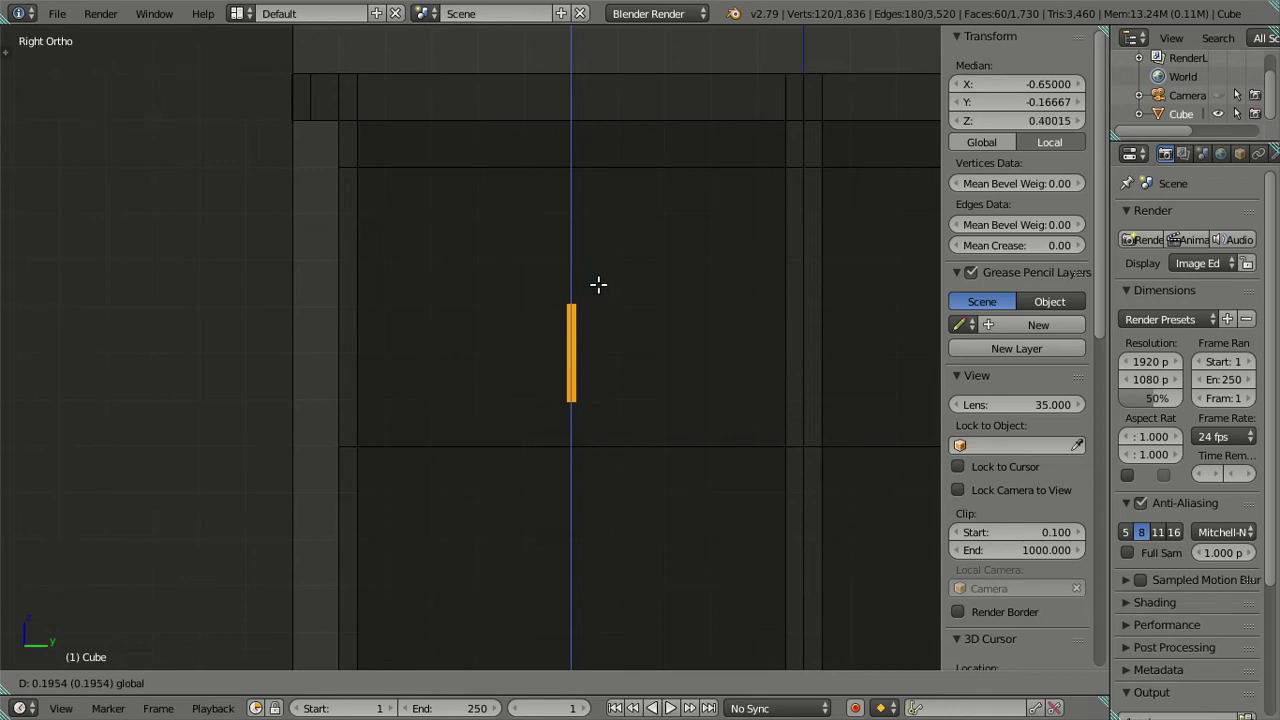
pyautogui.click(598, 285)
pyautogui.click(1003, 121)
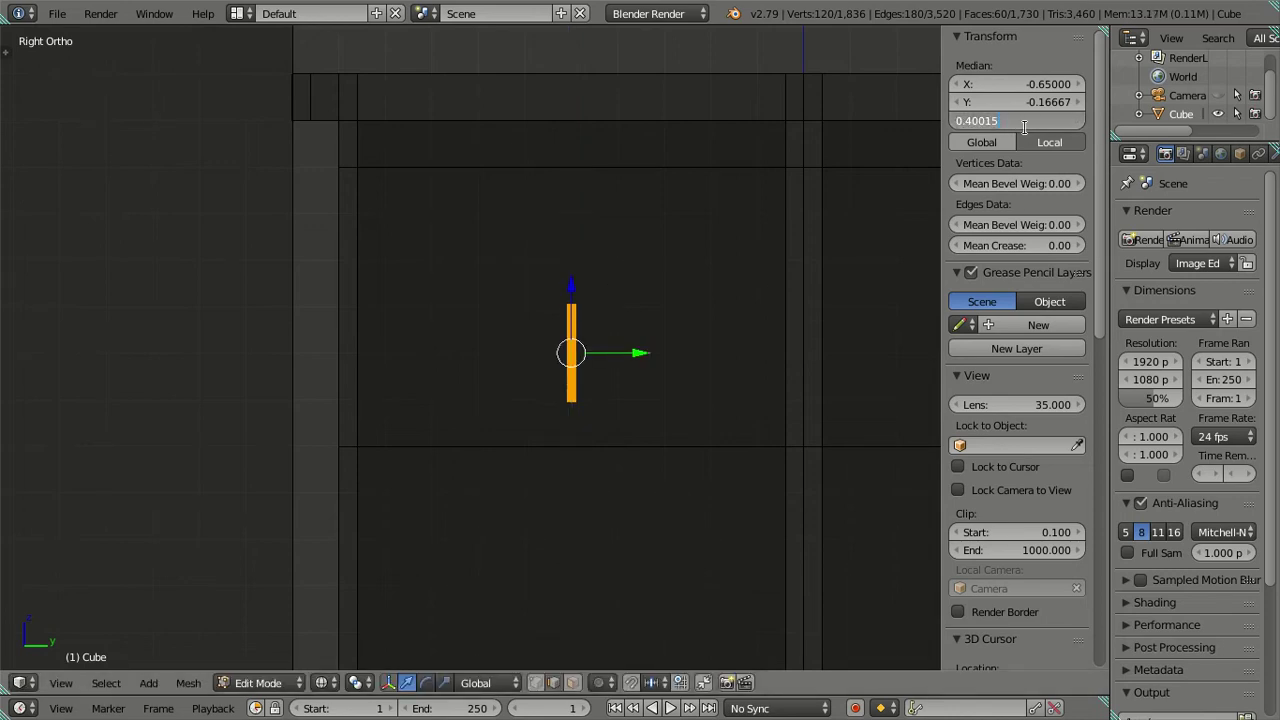
pyautogui.write('0.4')
pyautogui.press('Return')
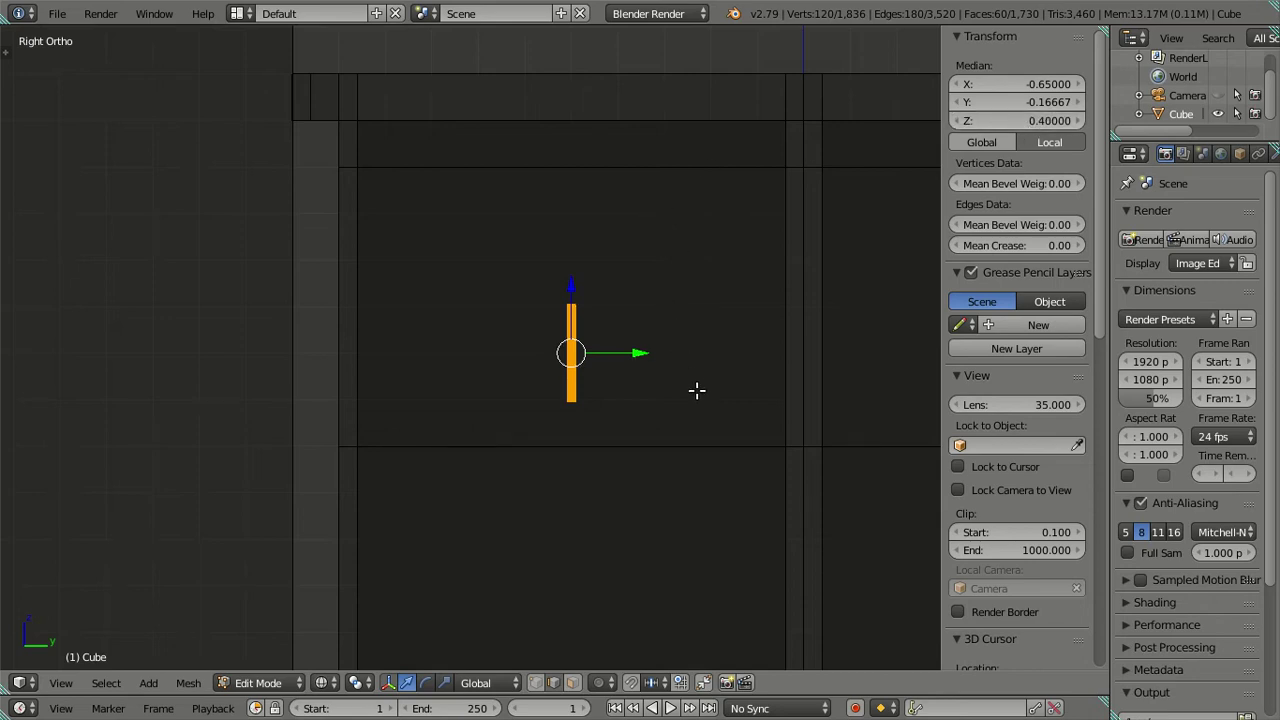
# Slide the handle along Y and set its median Y to -0.05
pyautogui.moveTo(726, 401)
pyautogui.keyDown('shift'); pyautogui.mouseDown(button='middle')
pyautogui.moveTo(614, 334)
pyautogui.moveTo(500, 343)
pyautogui.moveTo(477, 400)
pyautogui.mouseUp(button='middle'); pyautogui.keyUp('shift')
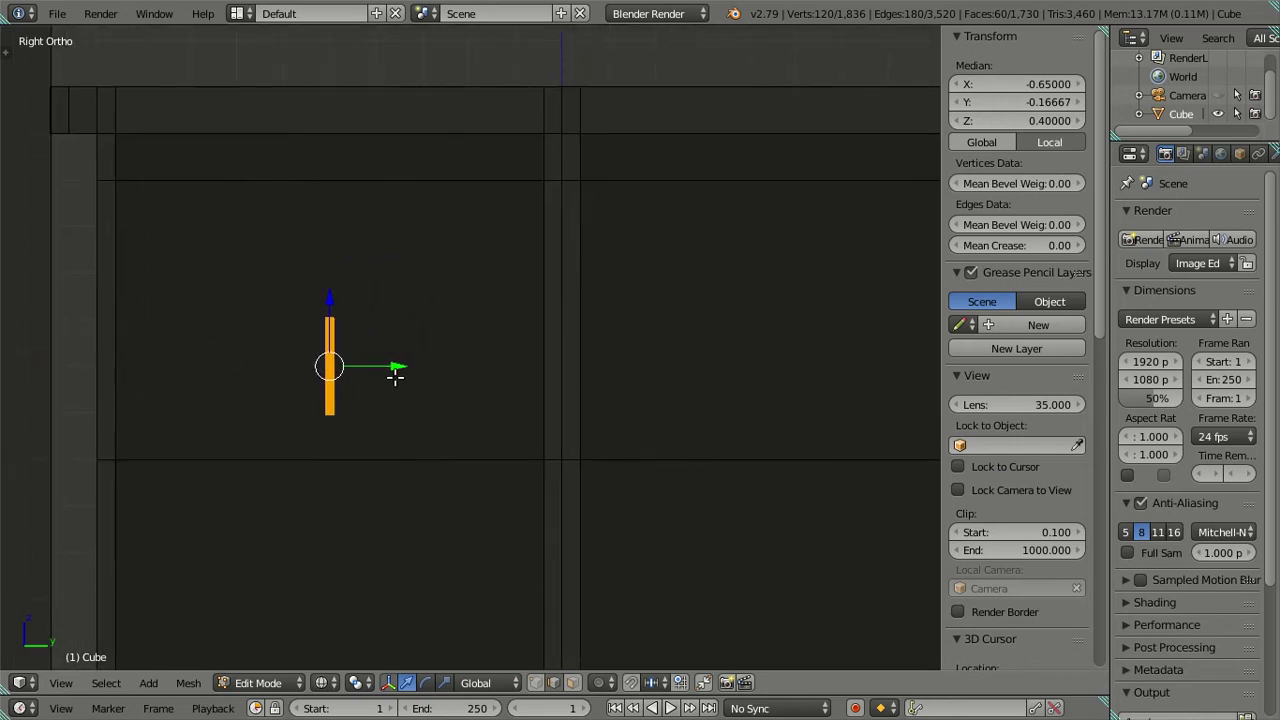
pyautogui.moveTo(395, 366); pyautogui.dragTo(551, 375)
pyautogui.click(551, 375)
pyautogui.click(1042, 102)
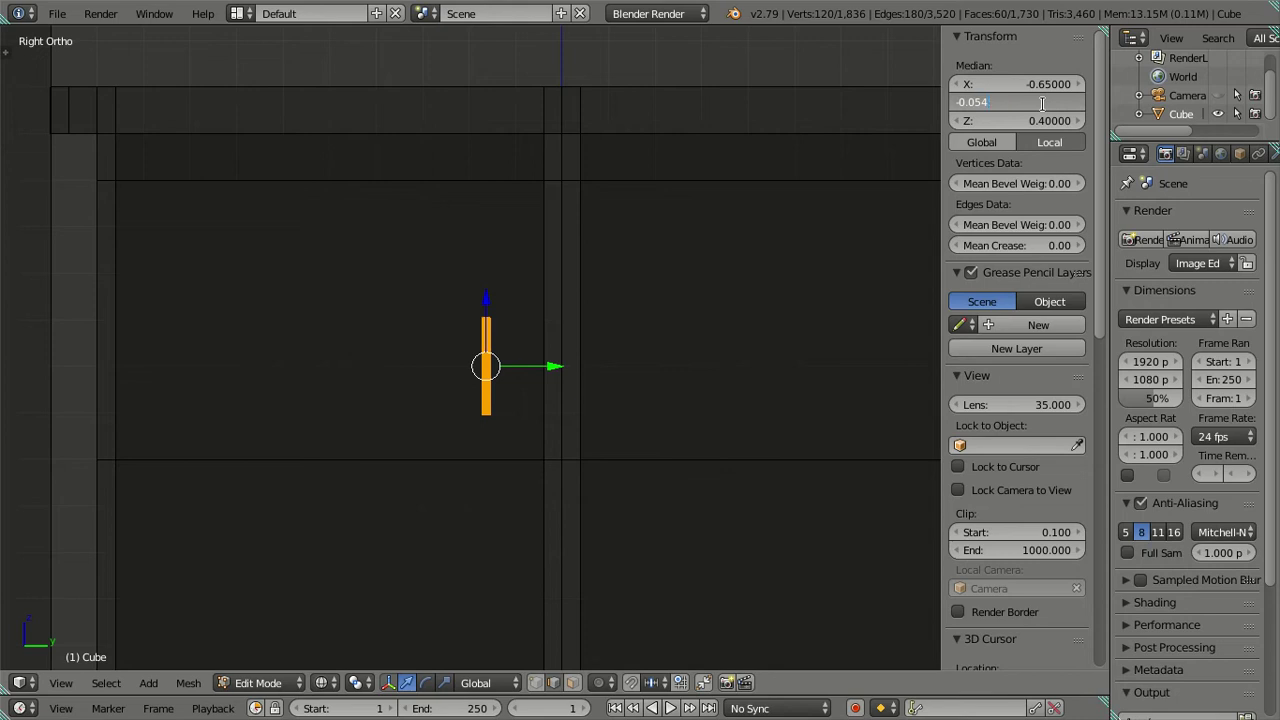
pyautogui.press('Return')
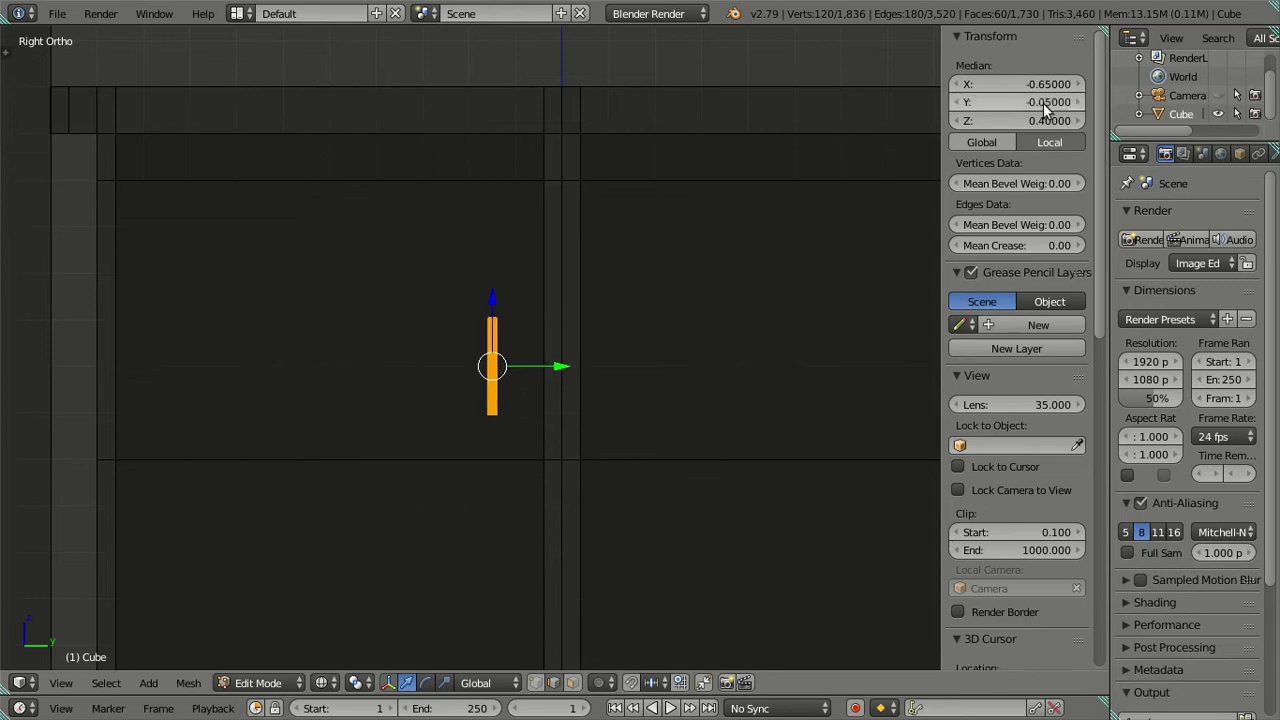
# Deselect the handle and return to Object Mode
pyautogui.scroll(-3, 1042, 110)
pyautogui.scroll(3, 1042, 110)
pyautogui.press('a')
pyautogui.moveTo(931, 104)
pyautogui.mouseDown(button='middle')
pyautogui.moveTo(831, 151)
pyautogui.moveTo(617, 320)
pyautogui.moveTo(362, 298)
pyautogui.mouseUp(button='middle')
pyautogui.press('Tab')
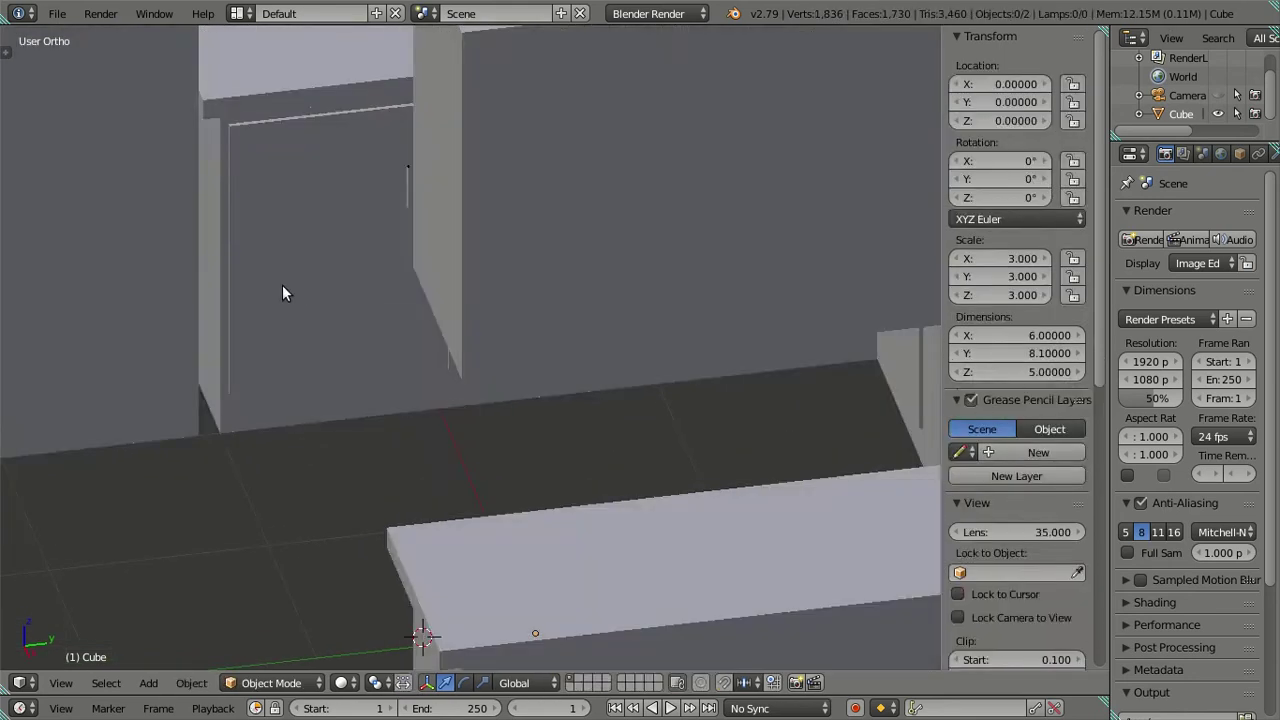
# Enter Edit Mode on the handle in wireframe, zoom in, and select its bottom edge ring
pyautogui.scroll(-2, 298, 270)
pyautogui.moveTo(298, 270)
pyautogui.mouseDown(button='middle')
pyautogui.moveTo(457, 264)
pyautogui.moveTo(548, 240)
pyautogui.moveTo(439, 233)
pyautogui.mouseUp(button='middle')
pyautogui.scroll(2, 436, 290)
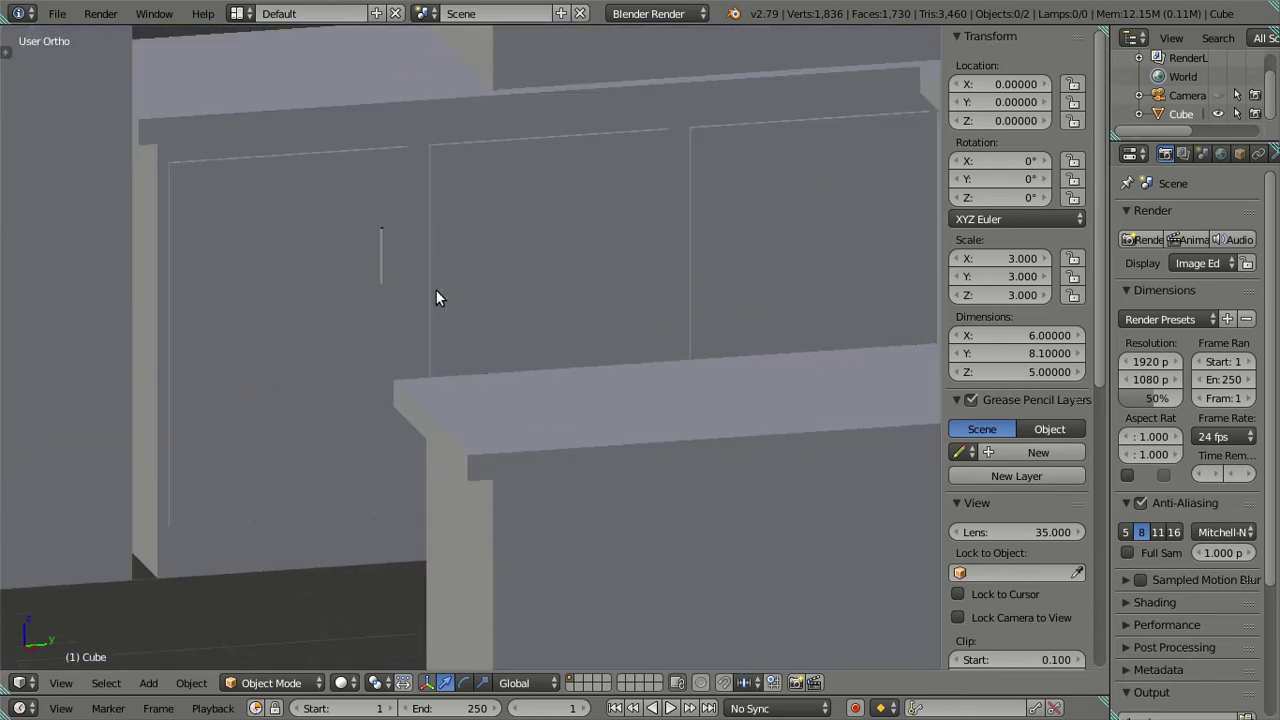
pyautogui.press('Tab')
pyautogui.scroll(2, 423, 279)
pyautogui.press('z')
pyautogui.moveTo(423, 279)
pyautogui.keyDown('shift'); pyautogui.mouseDown(button='middle')
pyautogui.moveTo(623, 337)
pyautogui.moveTo(503, 366)
pyautogui.mouseUp(button='middle'); pyautogui.keyUp('shift')
pyautogui.scroll(2, 643, 326)
pyautogui.scroll(2, 560, 410)
pyautogui.scroll(3, 560, 410)
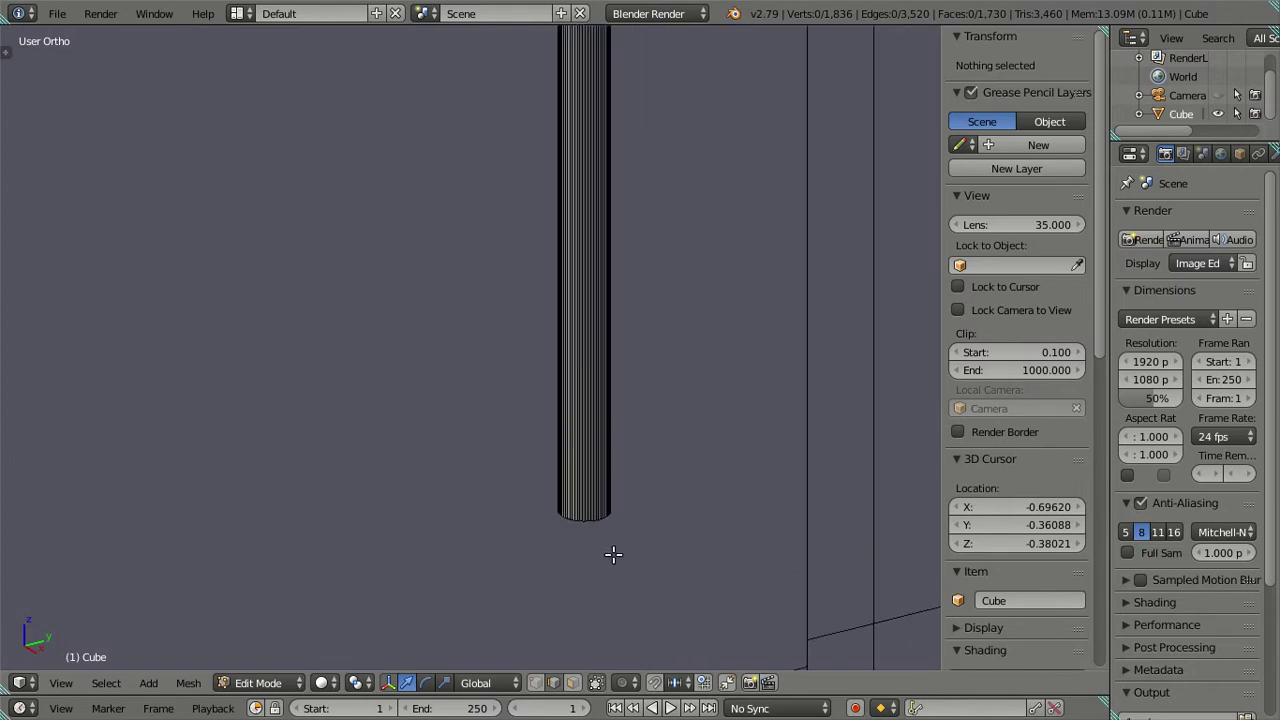
pyautogui.keyDown('alt'); pyautogui.rightClick(597, 526); pyautogui.keyUp('alt')
# Select both end rings of the bar handle and extrude them in place
pyautogui.scroll(-3, 586, 368)
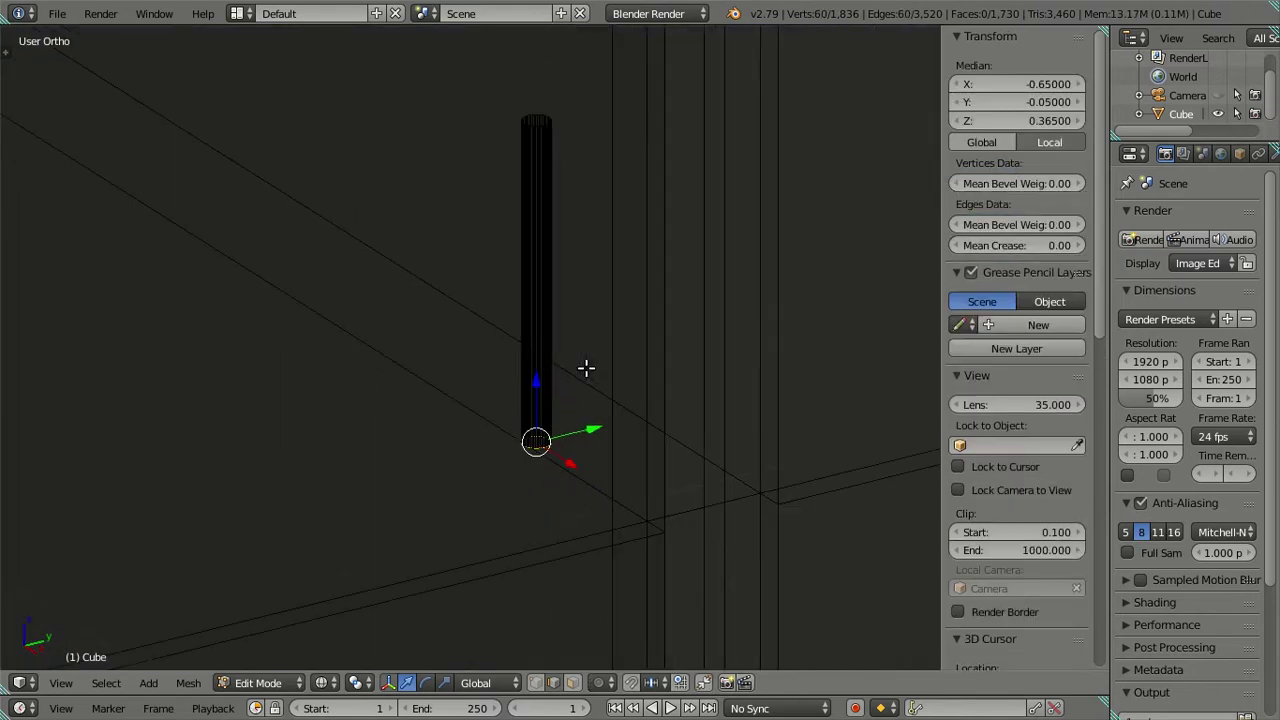
pyautogui.scroll(5, 574, 474)
pyautogui.scroll(3, 606, 489)
pyautogui.scroll(-8, 583, 226)
pyautogui.keyDown('shift'); pyautogui.moveTo(583, 226); pyautogui.dragTo(560, 366, button='middle'); pyautogui.keyUp('shift')
pyautogui.scroll(3, 560, 366)
pyautogui.moveTo(554, 294)
pyautogui.keyDown('shift'); pyautogui.mouseDown(button='middle')
pyautogui.moveTo(486, 431)
pyautogui.moveTo(529, 171)
pyautogui.moveTo(574, 363)
pyautogui.moveTo(483, 437)
pyautogui.moveTo(582, 405)
pyautogui.mouseUp(button='middle'); pyautogui.keyUp('shift')
pyautogui.scroll(2, 486, 431)
pyautogui.keyDown('alt'); pyautogui.keyDown('shift'); pyautogui.rightClick(530, 168); pyautogui.keyUp('shift'); pyautogui.keyUp('alt')
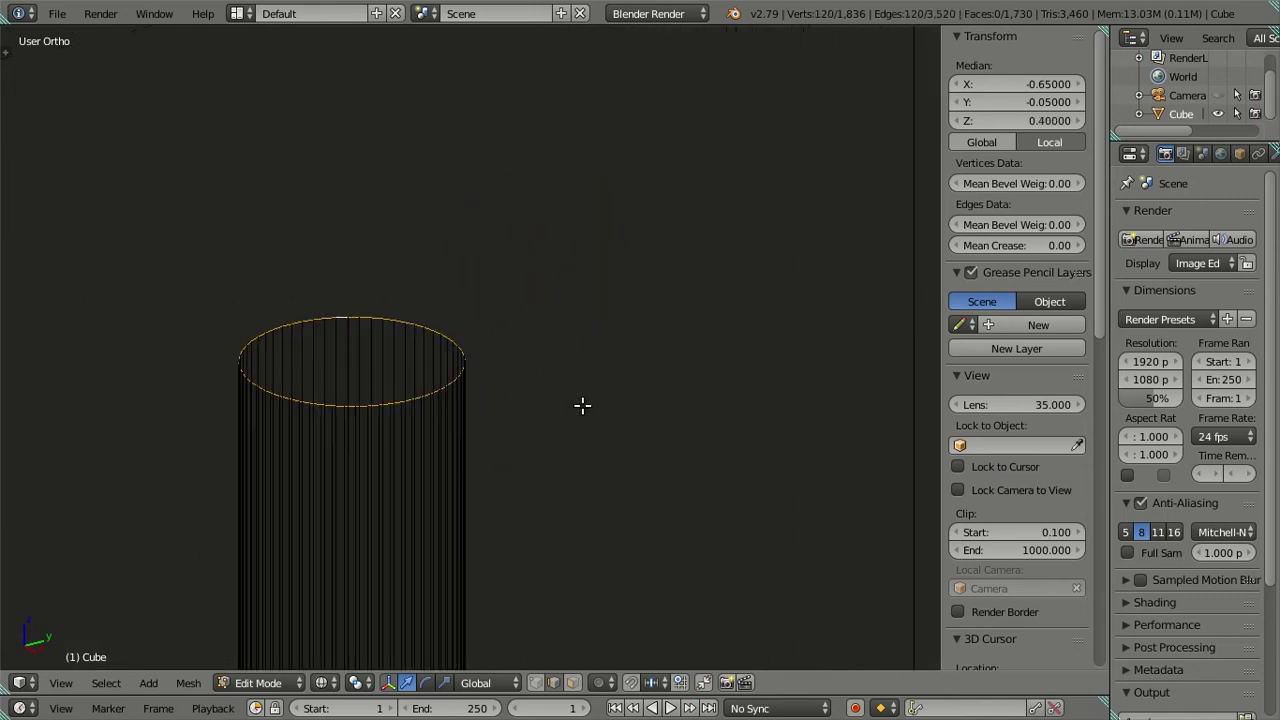
pyautogui.press('e')
pyautogui.rightClick(689, 419)
# Shrink the extruded rings to 0.65 along X, then scale them along Y
pyautogui.press('s')
pyautogui.press('x')
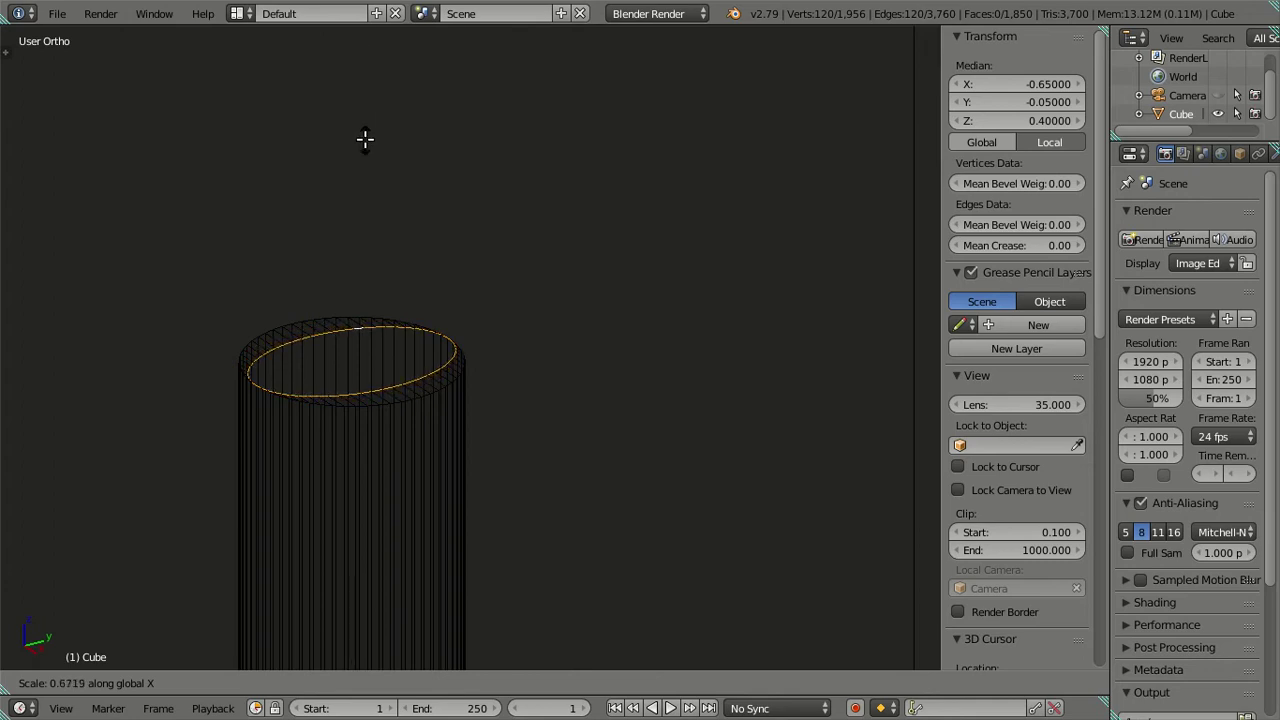
pyautogui.write('.6')
pyautogui.write('5')
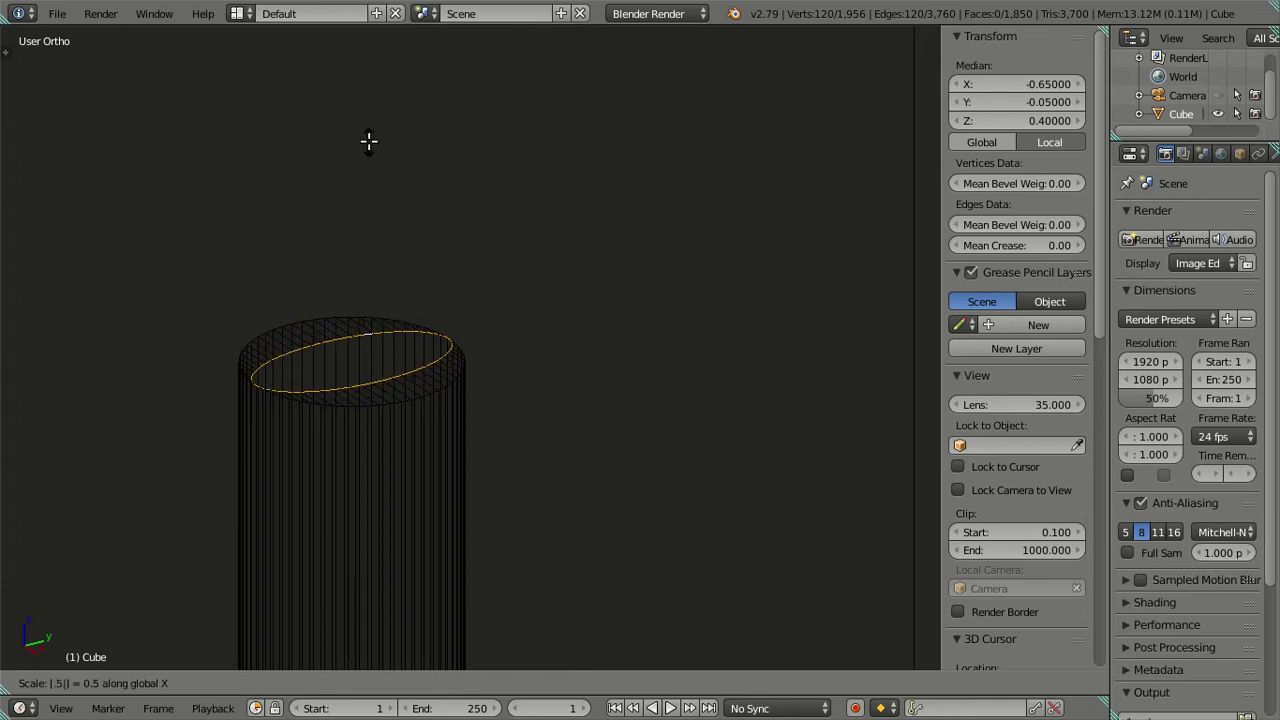
pyautogui.press('Return')
pyautogui.write('sy.')
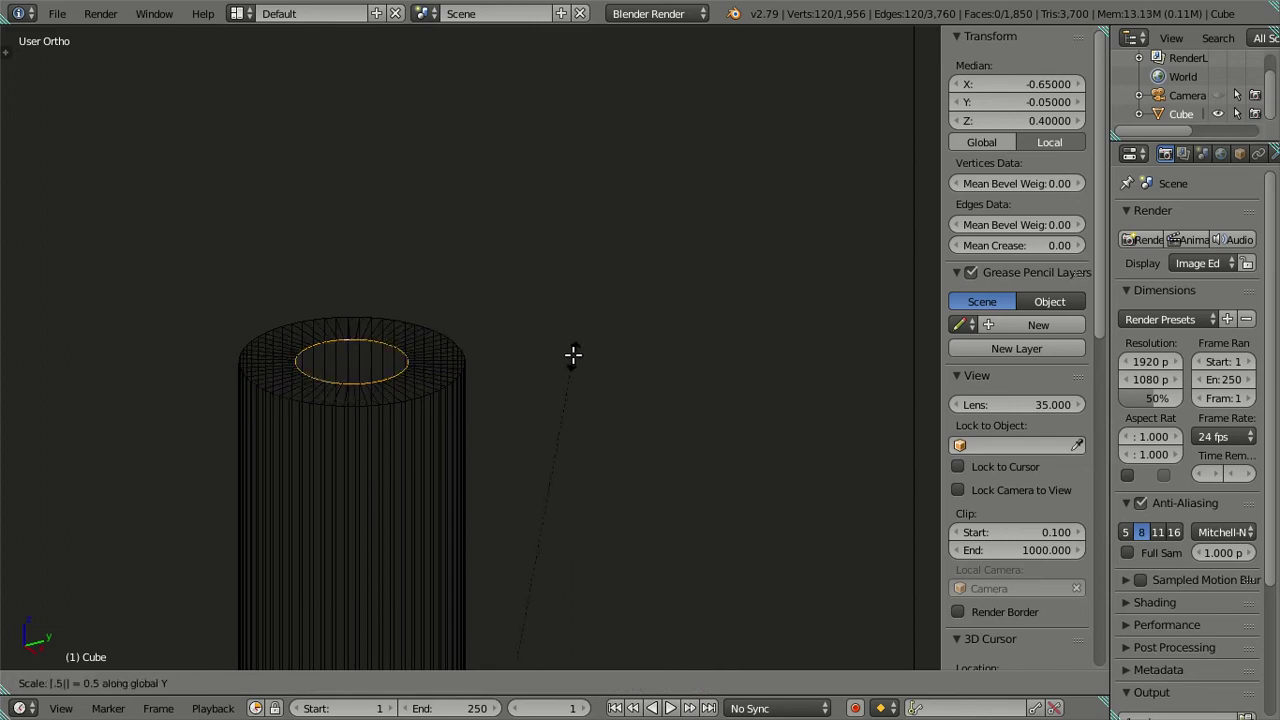
pyautogui.press('Return')
# Fill the inner loop at the handle's top end with a face
pyautogui.scroll(3, 453, 382)
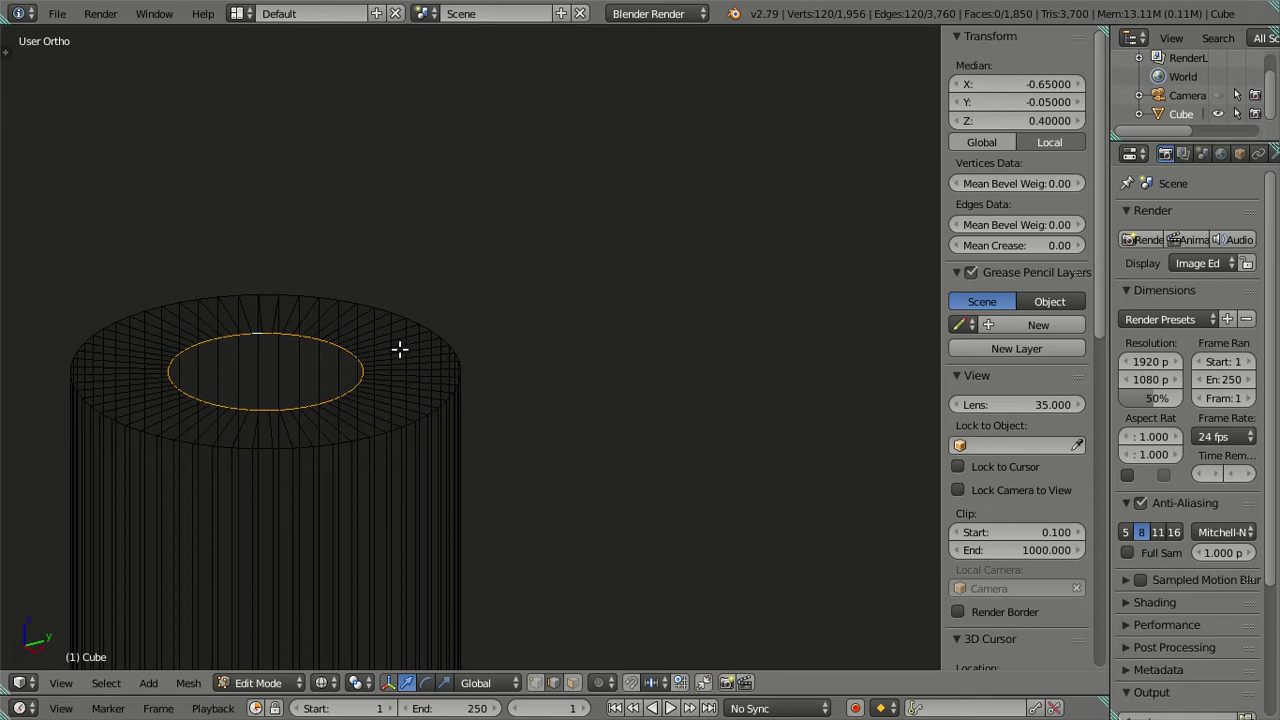
pyautogui.press('a')
pyautogui.scroll(2, 297, 410)
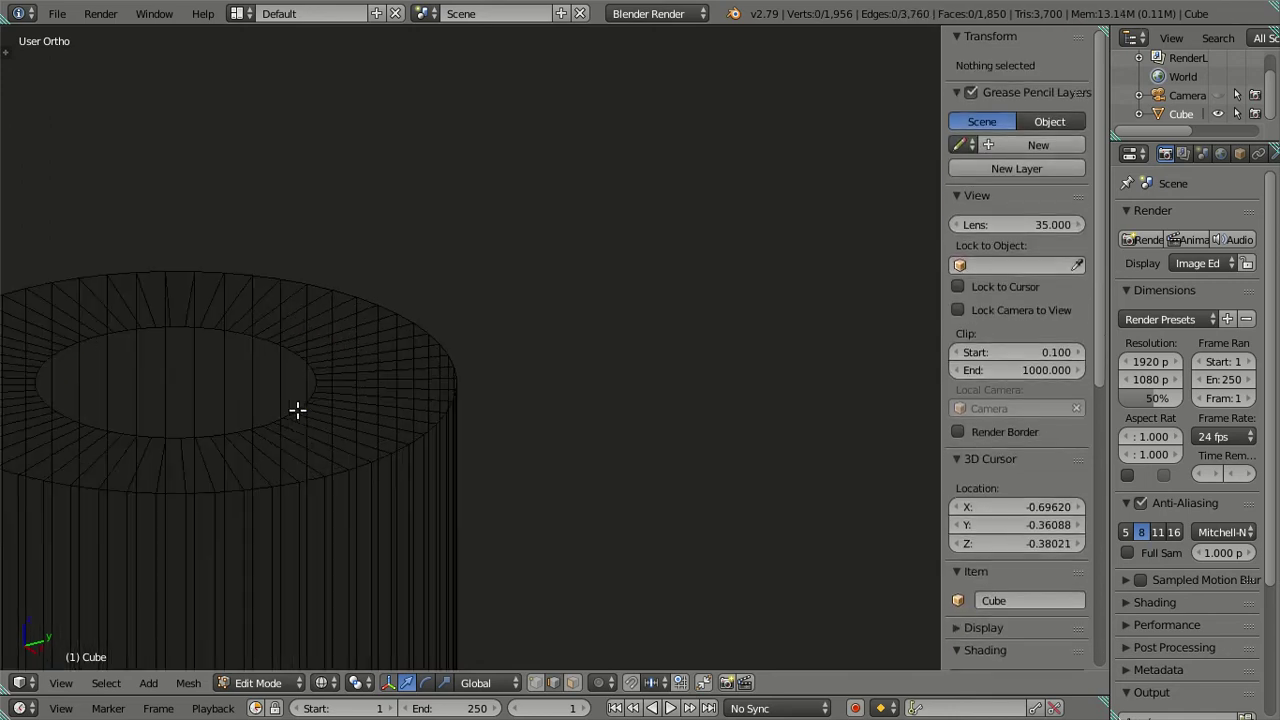
pyautogui.keyDown('shift'); pyautogui.moveTo(274, 408); pyautogui.dragTo(489, 389, button='middle'); pyautogui.keyUp('shift')
pyautogui.scroll(3, 513, 352)
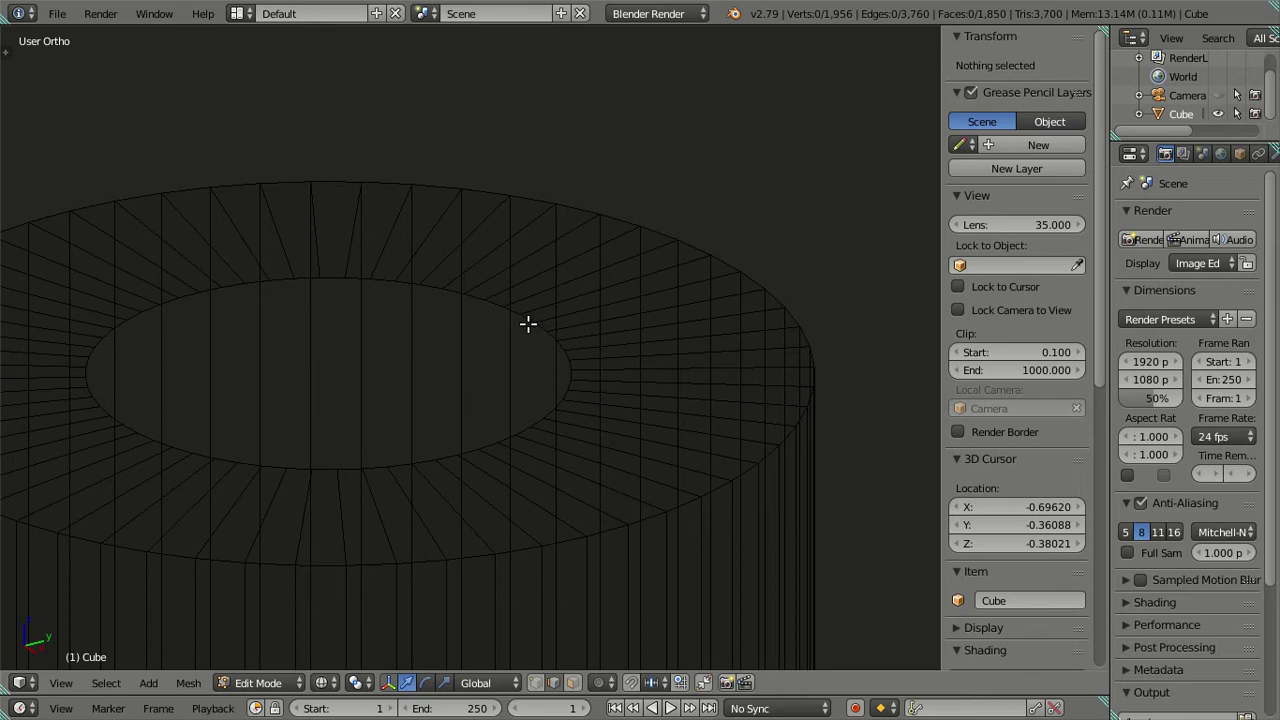
pyautogui.keyDown('alt'); pyautogui.rightClick(528, 323); pyautogui.keyUp('alt')
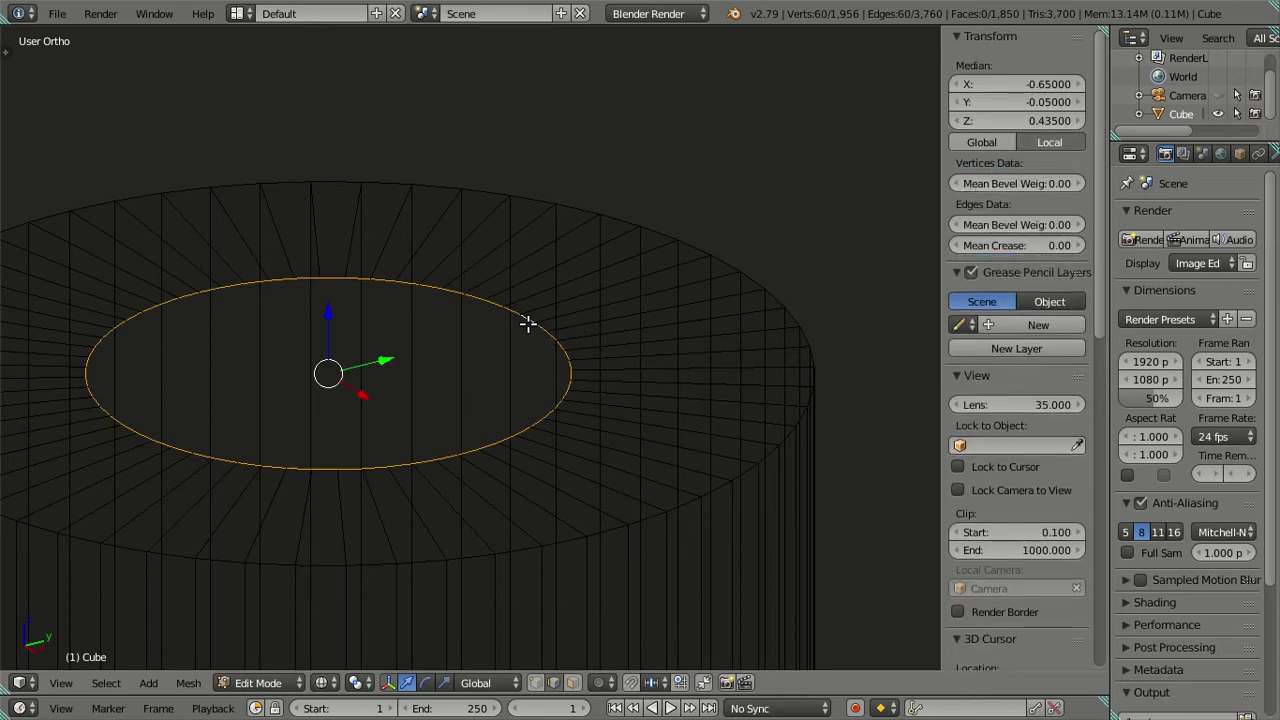
pyautogui.press('f')
pyautogui.scroll(-3, 525, 323)
pyautogui.press('a')
# Cap the inner loop at the handle's other end with a face
pyautogui.keyDown('shift'); pyautogui.moveTo(537, 429); pyautogui.dragTo(563, 206, button='middle'); pyautogui.keyUp('shift')
pyautogui.scroll(-3, 523, 337)
pyautogui.moveTo(523, 337); pyautogui.dragTo(534, 271, button='middle')
pyautogui.scroll(3, 515, 424)
pyautogui.scroll(3, 515, 424)
pyautogui.scroll(2, 474, 409)
pyautogui.keyDown('alt'); pyautogui.rightClick(432, 330); pyautogui.keyUp('alt')
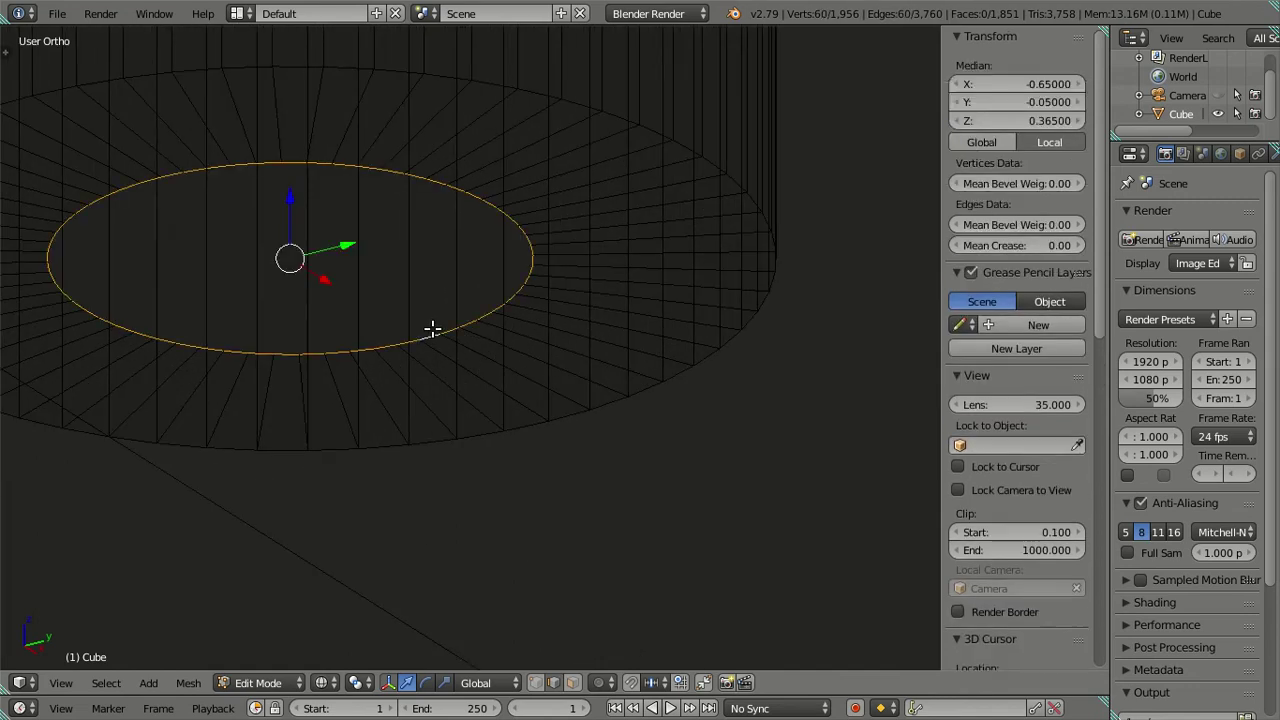
pyautogui.press('f')
pyautogui.scroll(-3, 428, 331)
pyautogui.press('a')
# Loop-cut a new edge loop near the handle's top and start sliding it down
pyautogui.moveTo(428, 331)
pyautogui.mouseDown(button='middle')
pyautogui.moveTo(491, 143)
pyautogui.moveTo(463, 357)
pyautogui.mouseUp(button='middle')
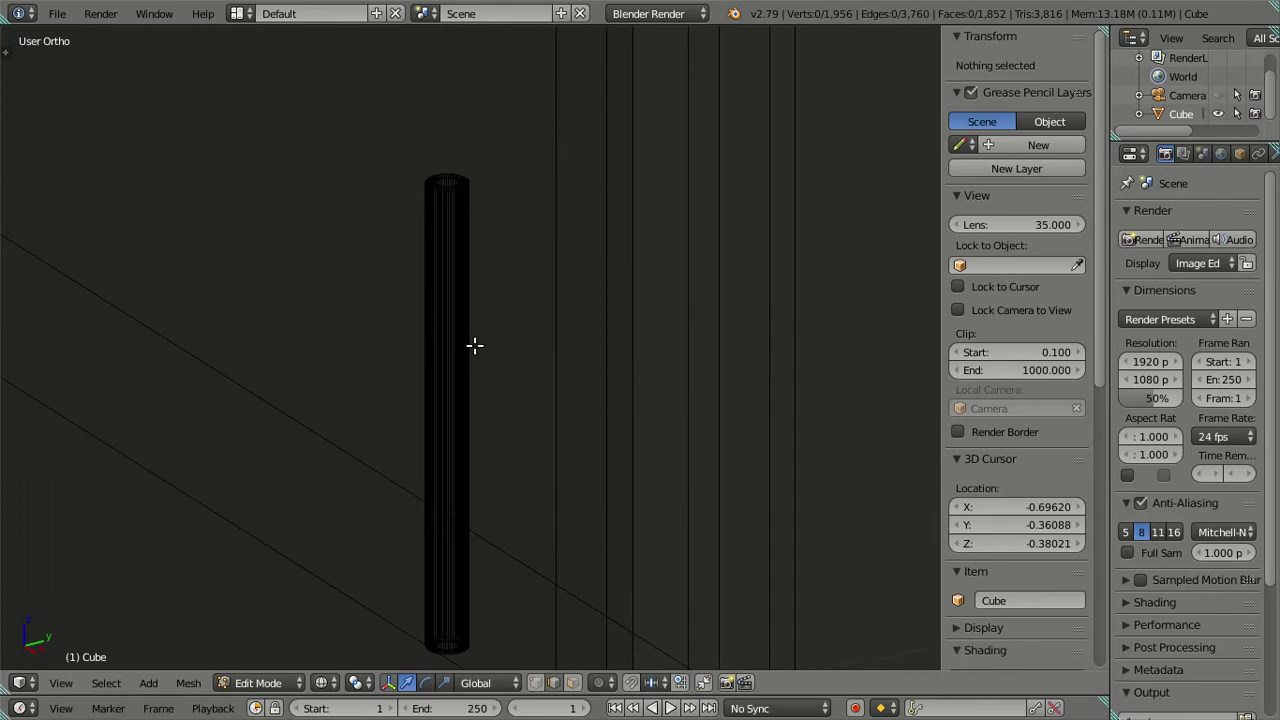
pyautogui.hotkey('ctrl', 'r')
pyautogui.click(474, 345)
pyautogui.click(542, 577)
pyautogui.scroll(2, 542, 577)
pyautogui.moveTo(542, 577)
pyautogui.mouseDown(button='middle')
pyautogui.moveTo(566, 143)
pyautogui.moveTo(606, 437)
pyautogui.moveTo(501, 292)
pyautogui.mouseUp(button='middle')
pyautogui.moveTo(459, 264)
pyautogui.mouseDown()
pyautogui.moveTo(460, 285)
pyautogui.moveTo(467, 274)
pyautogui.mouseUp()
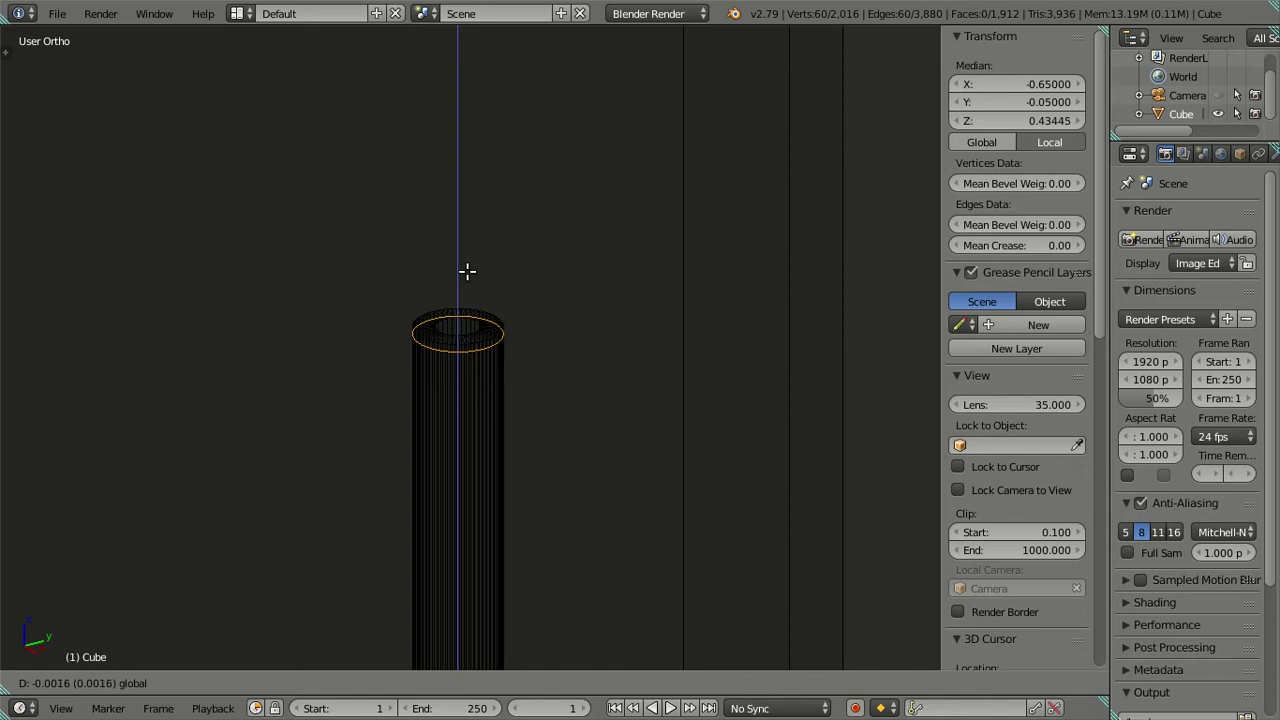
# Finish the edge loop move and switch to the right side orthographic view
pyautogui.moveTo(467, 271); pyautogui.dragTo(483, 278)
pyautogui.press('KP_3')
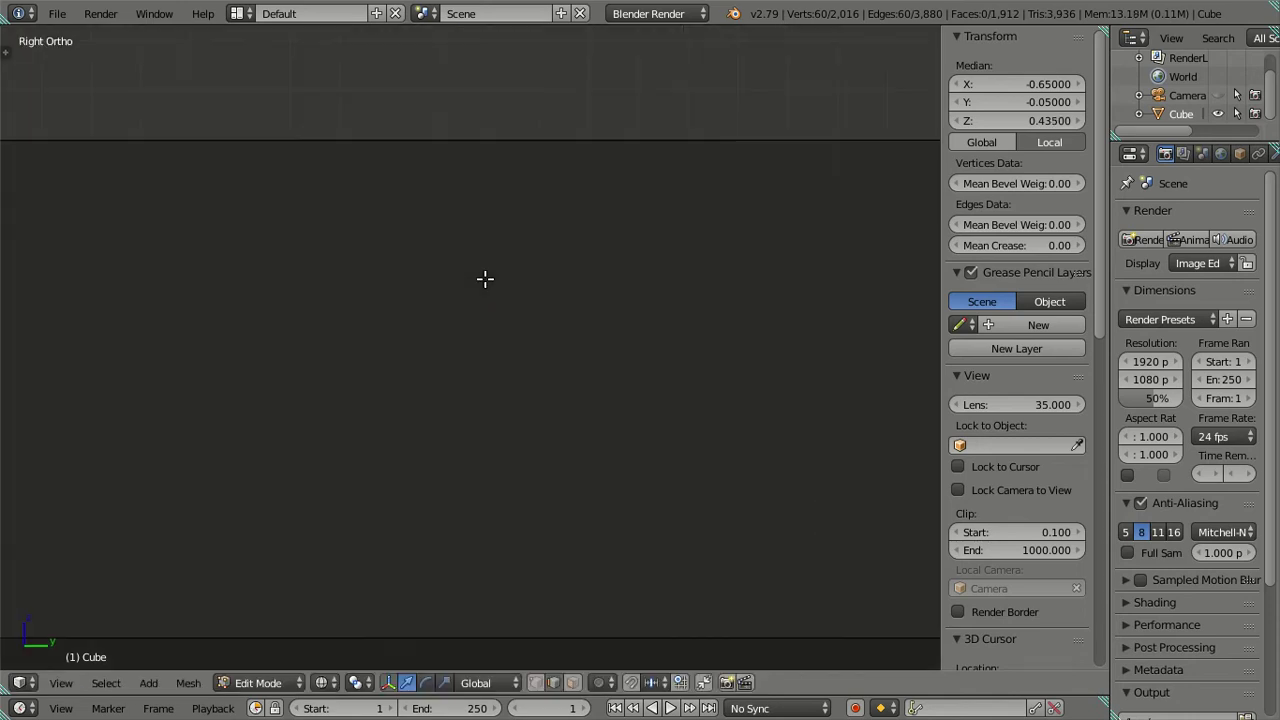
pyautogui.scroll(-4, 486, 277)
pyautogui.scroll(4, 623, 478)
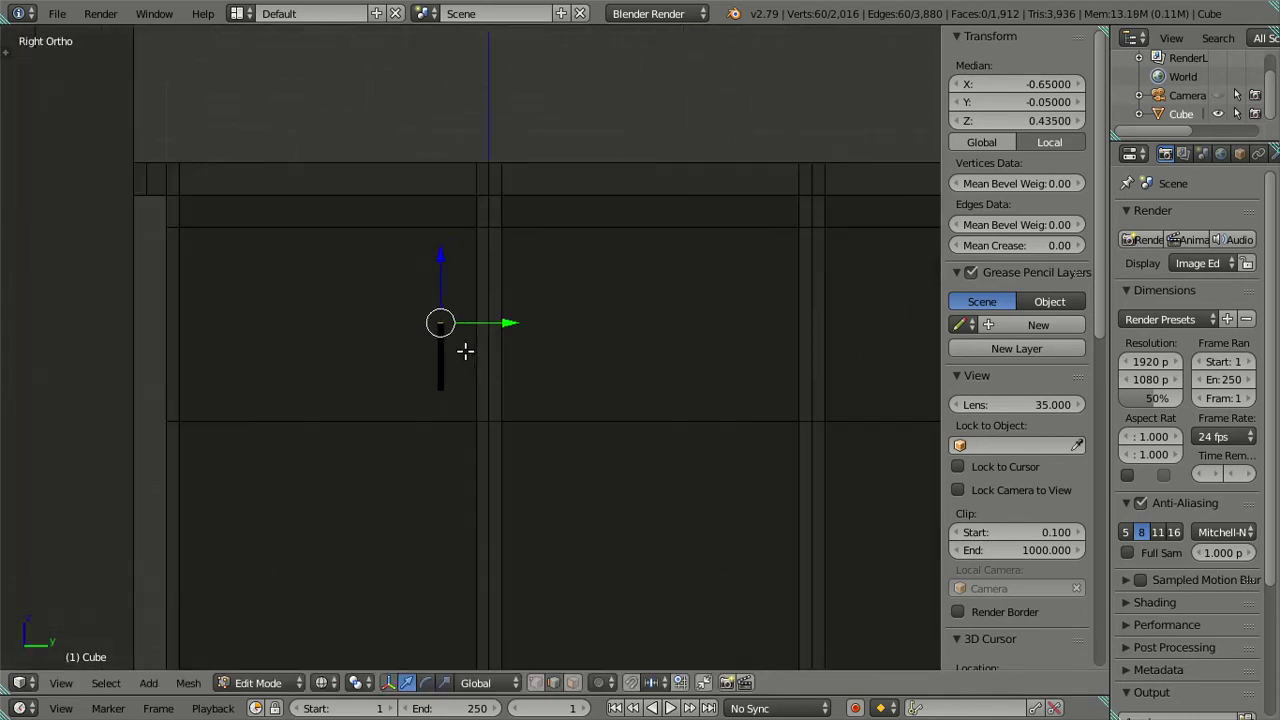
pyautogui.scroll(3, 451, 334)
pyautogui.scroll(4, 312, 305)
# Move the edge loop down to Z 0.43333, just below the top rim
pyautogui.keyDown('shift'); pyautogui.moveTo(266, 254); pyautogui.dragTo(600, 451, button='middle'); pyautogui.keyUp('shift')
pyautogui.scroll(3, 309, 309)
pyautogui.scroll(-3, 501, 311)
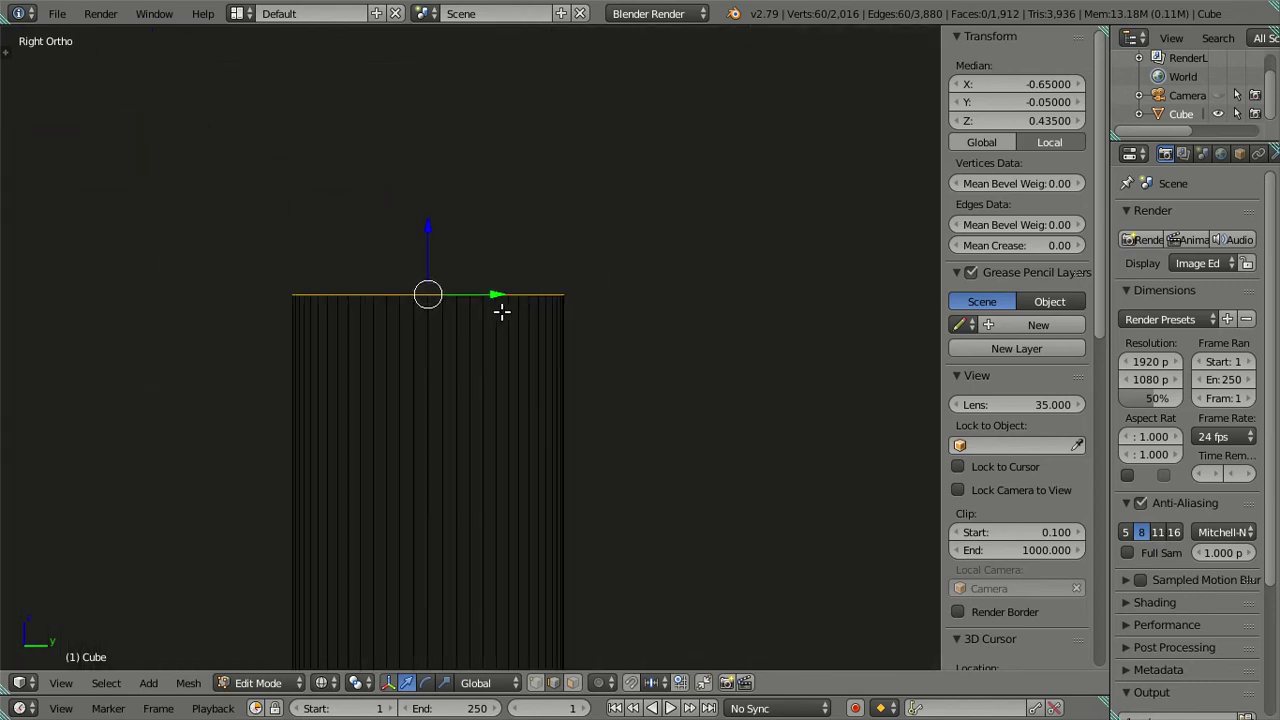
pyautogui.moveTo(424, 226); pyautogui.dragTo(467, 310)
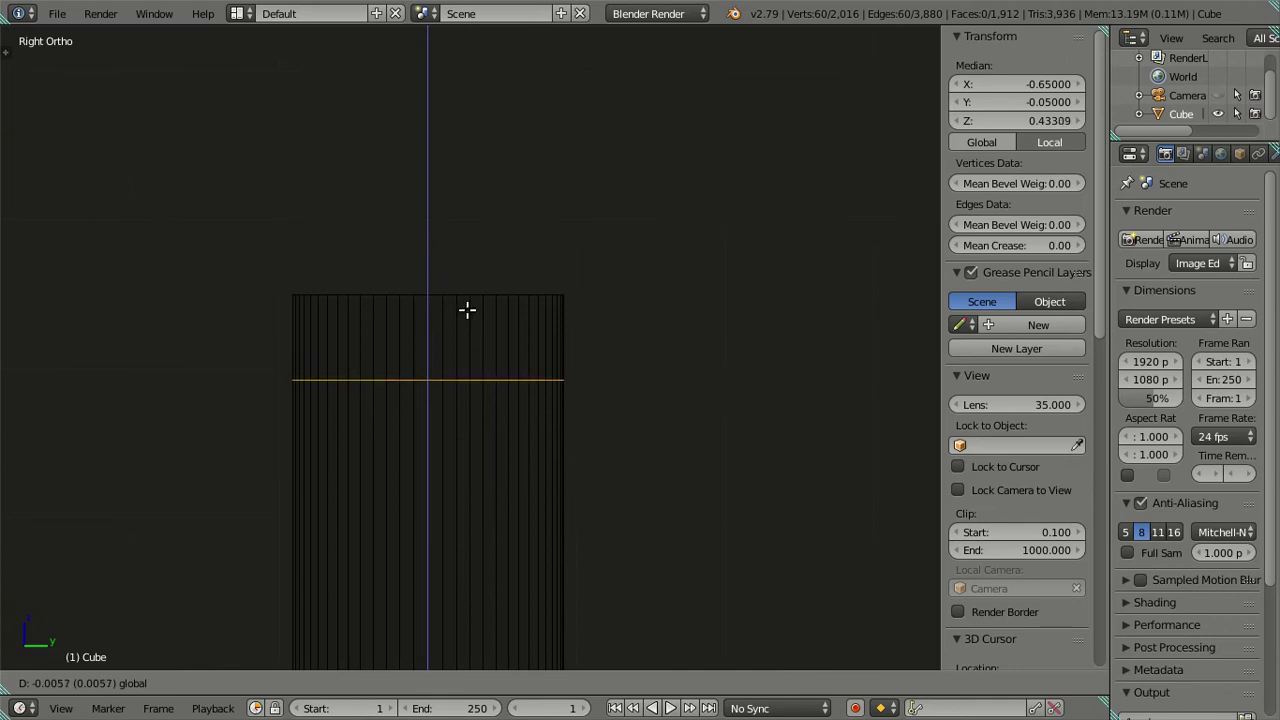
pyautogui.press('Return')
pyautogui.moveTo(465, 307)
pyautogui.mouseDown(button='middle')
pyautogui.moveTo(460, 340)
pyautogui.moveTo(486, 380)
pyautogui.moveTo(451, 368)
pyautogui.moveTo(494, 340)
pyautogui.moveTo(563, 411)
pyautogui.moveTo(291, 234)
pyautogui.moveTo(597, 457)
pyautogui.moveTo(695, 551)
pyautogui.moveTo(471, 320)
pyautogui.moveTo(548, 405)
pyautogui.moveTo(659, 456)
pyautogui.moveTo(586, 346)
pyautogui.moveTo(574, 400)
pyautogui.moveTo(555, 245)
pyautogui.mouseUp(button='middle')
pyautogui.press('a')
pyautogui.scroll(2, 537, 474)
pyautogui.scroll(2, 583, 486)
pyautogui.scroll(3, 498, 314)
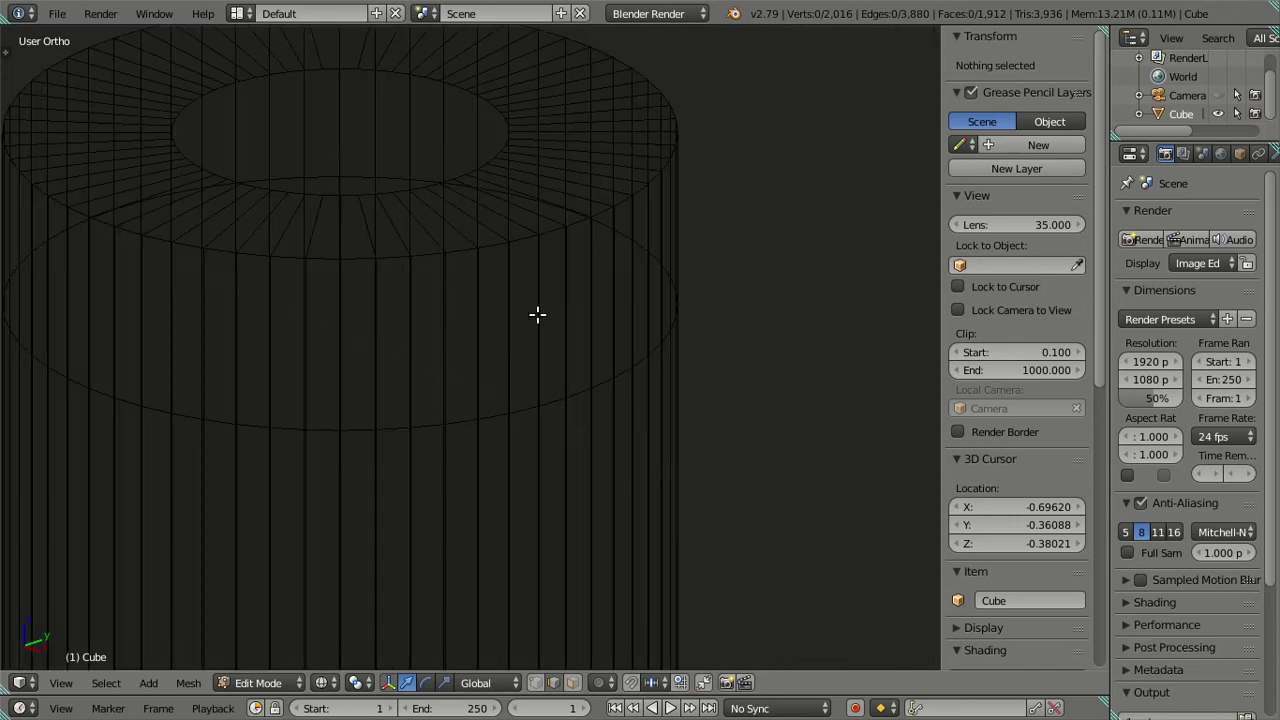
pyautogui.hotkey('ctrl', 'r')
pyautogui.click(677, 249)
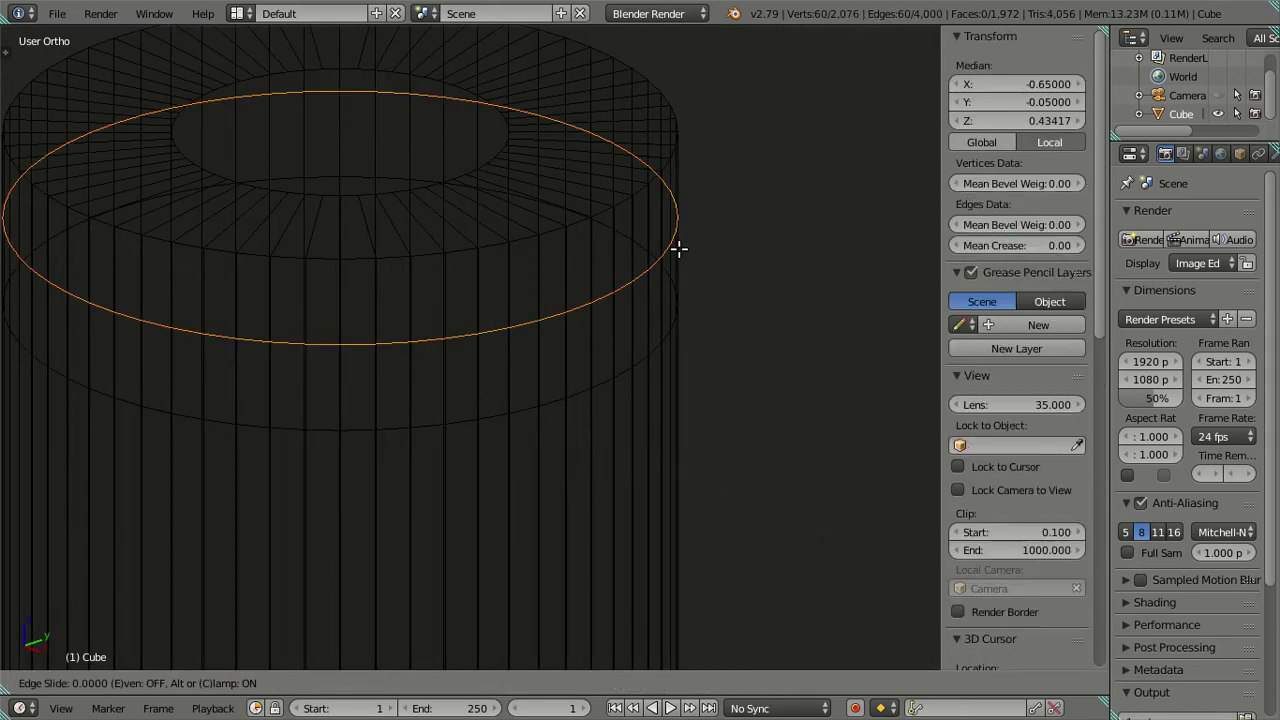
pyautogui.click(677, 249)
pyautogui.hotkey('ctrl', 'r')
pyautogui.click(560, 164)
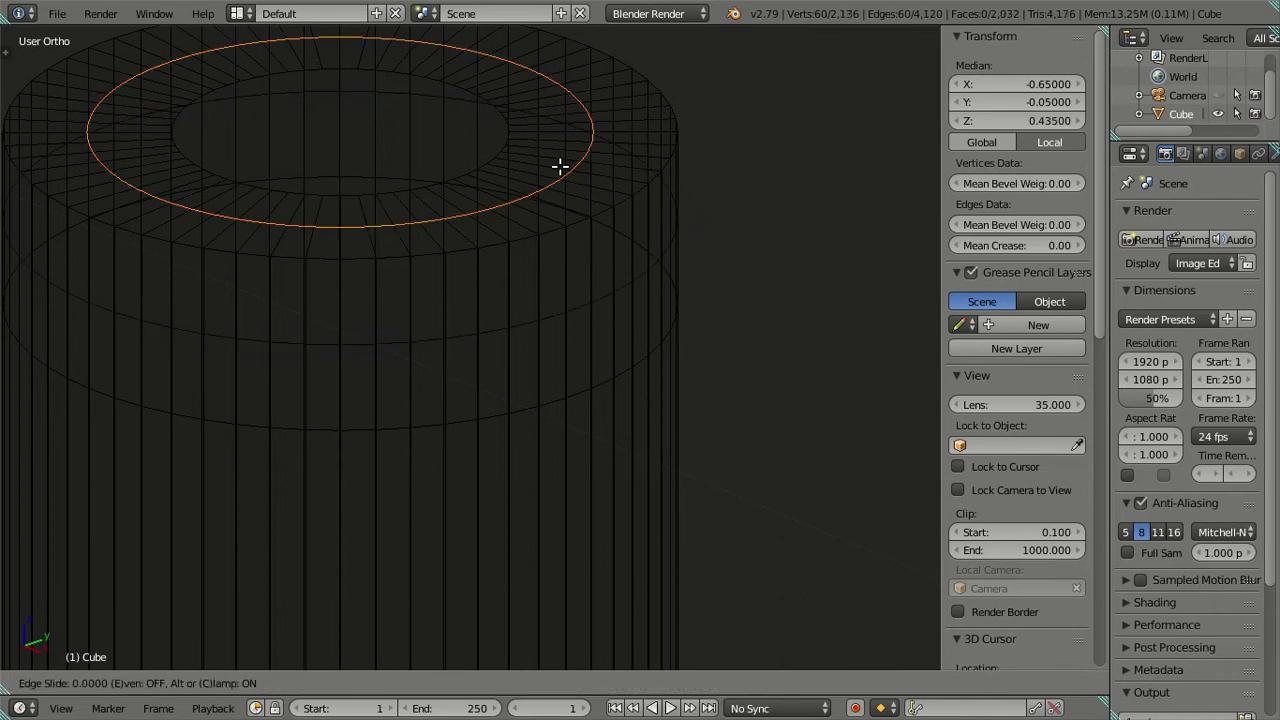
pyautogui.click(560, 164)
pyautogui.press('a')
pyautogui.click(510, 410)
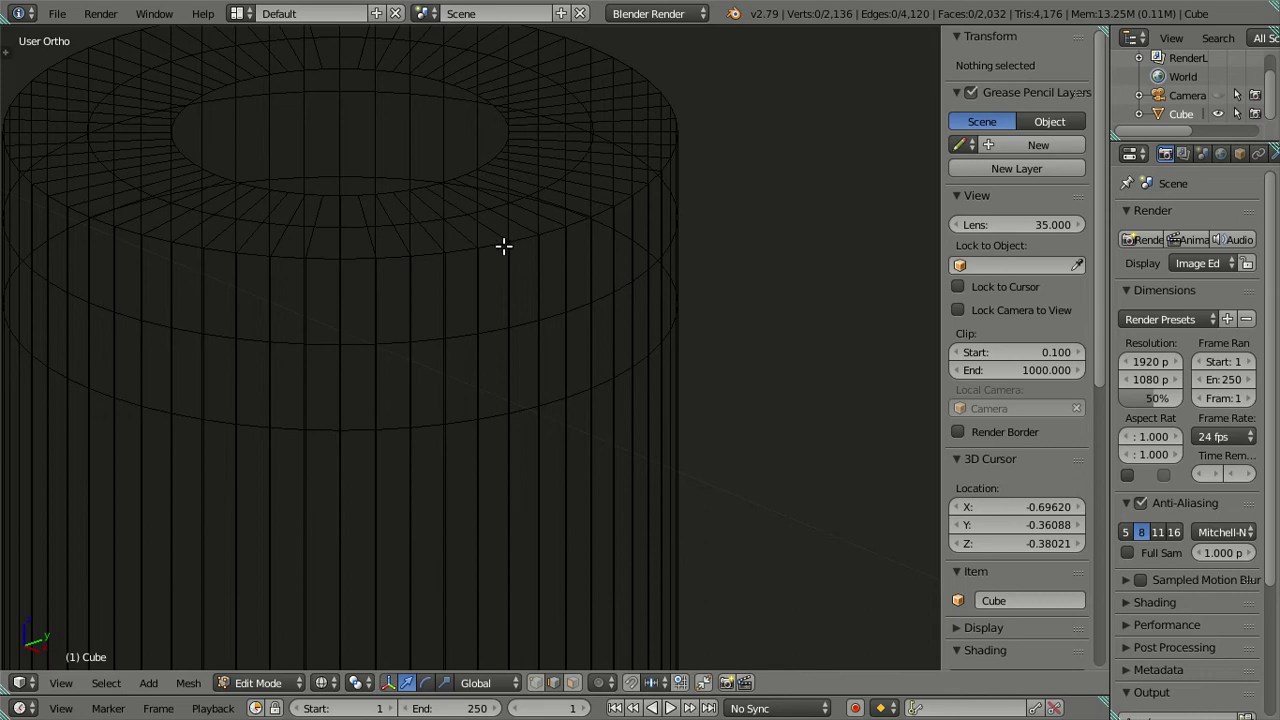
pyautogui.scroll(-4, 503, 250)
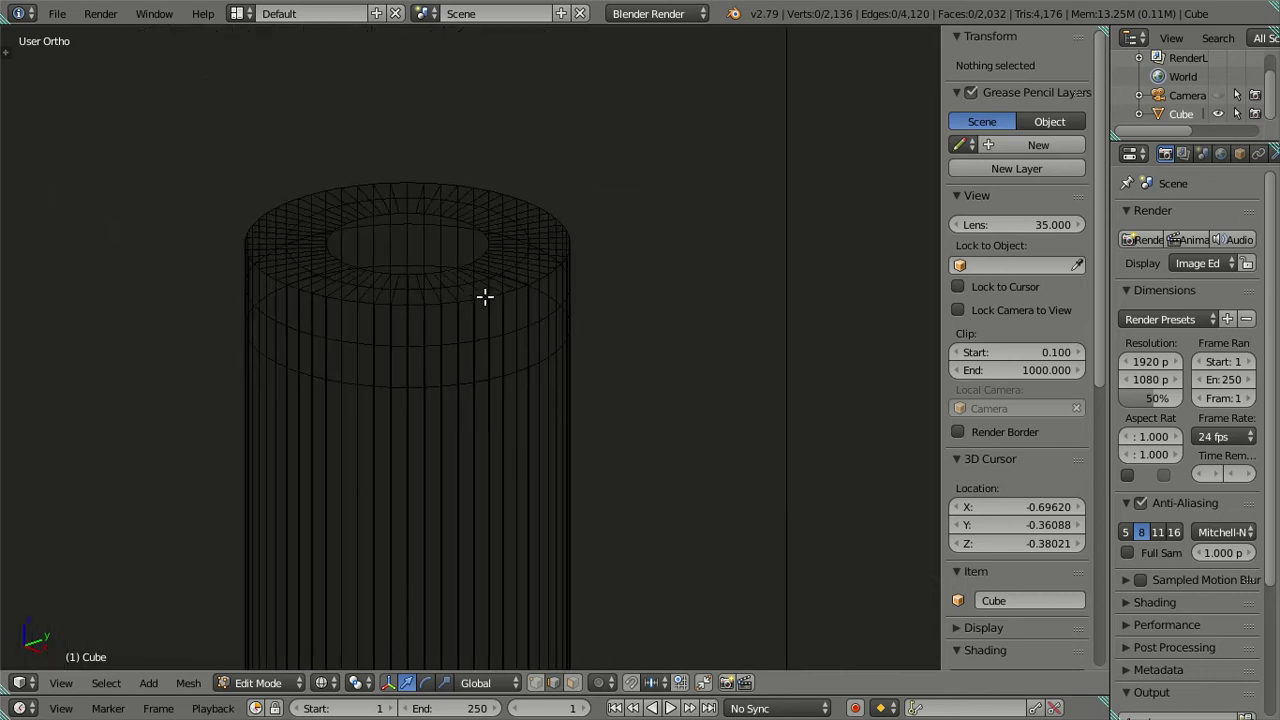
pyautogui.scroll(-2, 484, 296)
pyautogui.scroll(-2, 485, 300)
pyautogui.scroll(-2, 485, 300)
pyautogui.scroll(-2, 486, 302)
pyautogui.moveTo(556, 507)
pyautogui.mouseDown(button='middle')
pyautogui.moveTo(531, 517)
pyautogui.moveTo(486, 334)
pyautogui.moveTo(393, 274)
pyautogui.mouseUp(button='middle')
pyautogui.scroll(6, 486, 334)
pyautogui.hotkey('ctrl', 'r')
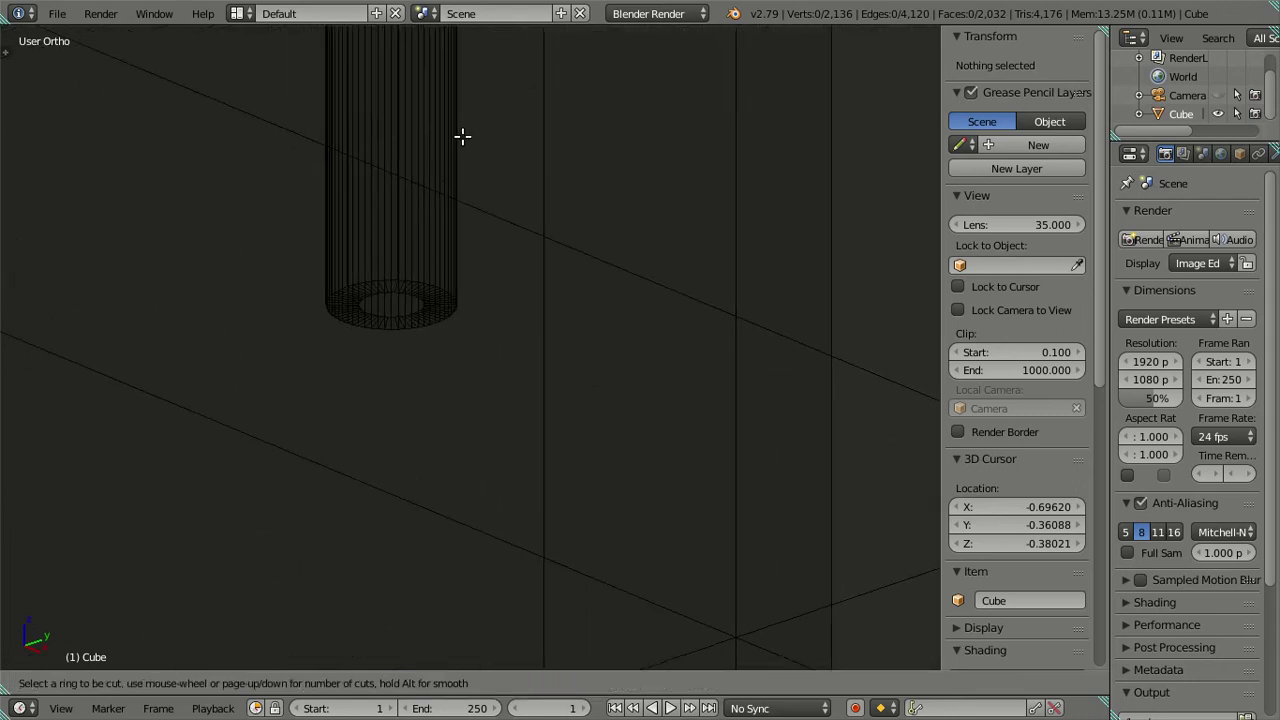
pyautogui.click(463, 136)
pyautogui.click(715, 517)
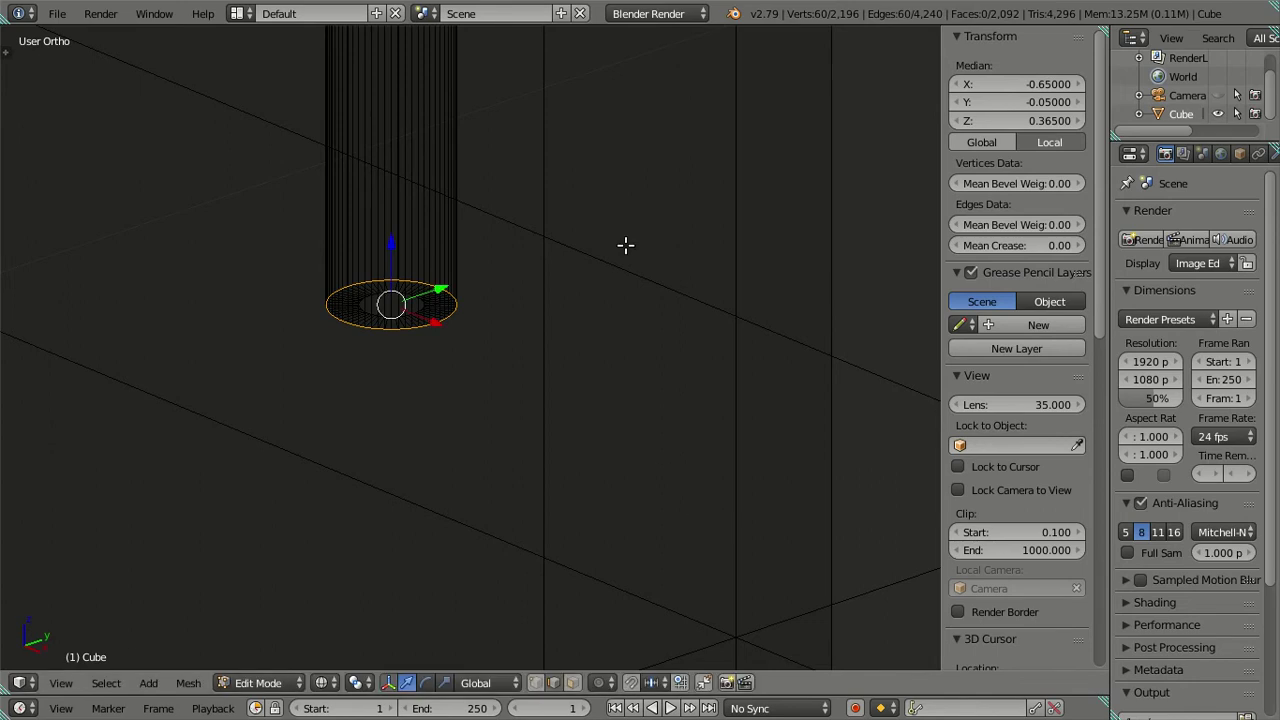
pyautogui.moveTo(387, 238); pyautogui.dragTo(392, 216)
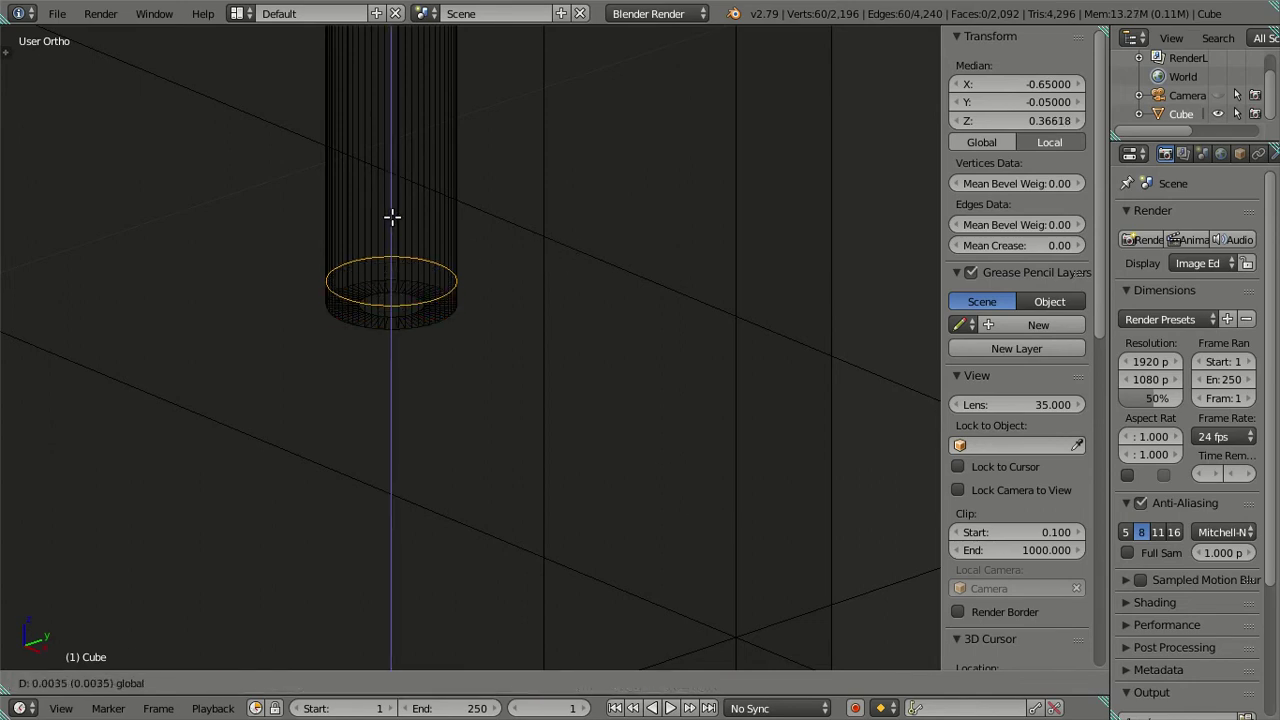
pyautogui.click(392, 216)
pyautogui.scroll(5, 395, 297)
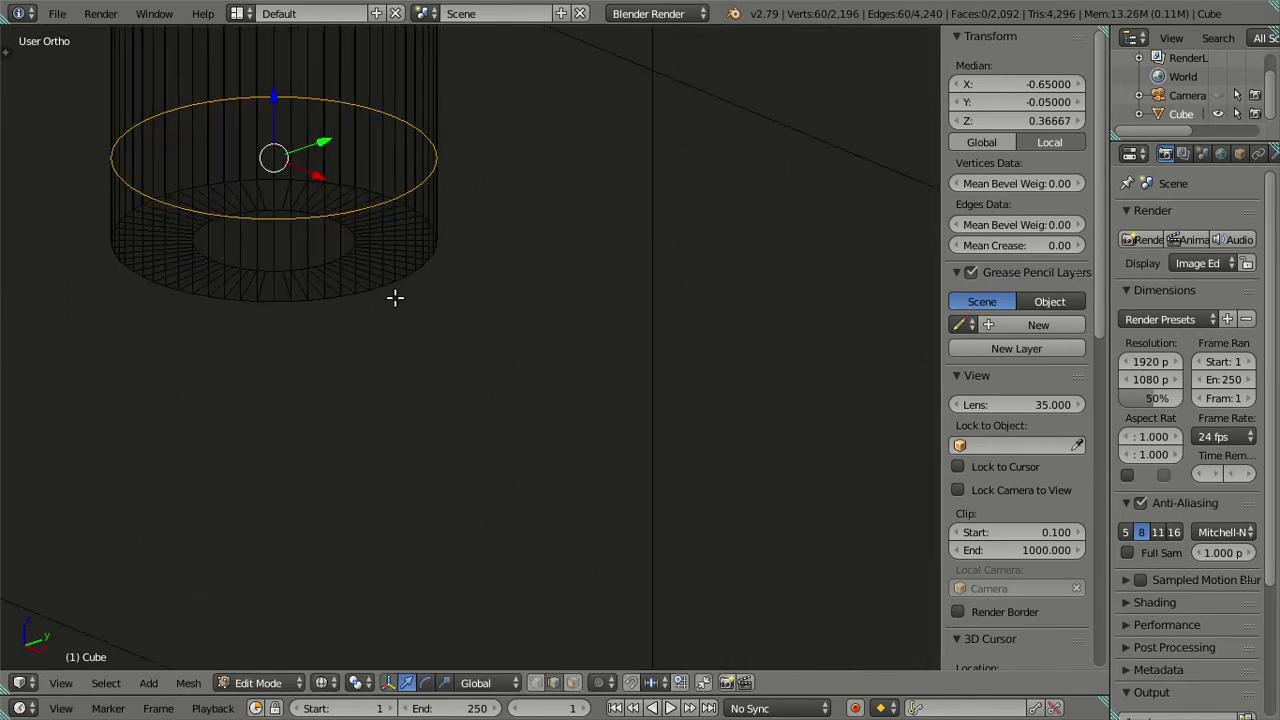
pyautogui.press('a')
pyautogui.scroll(2, 354, 291)
pyautogui.scroll(1, 497, 371)
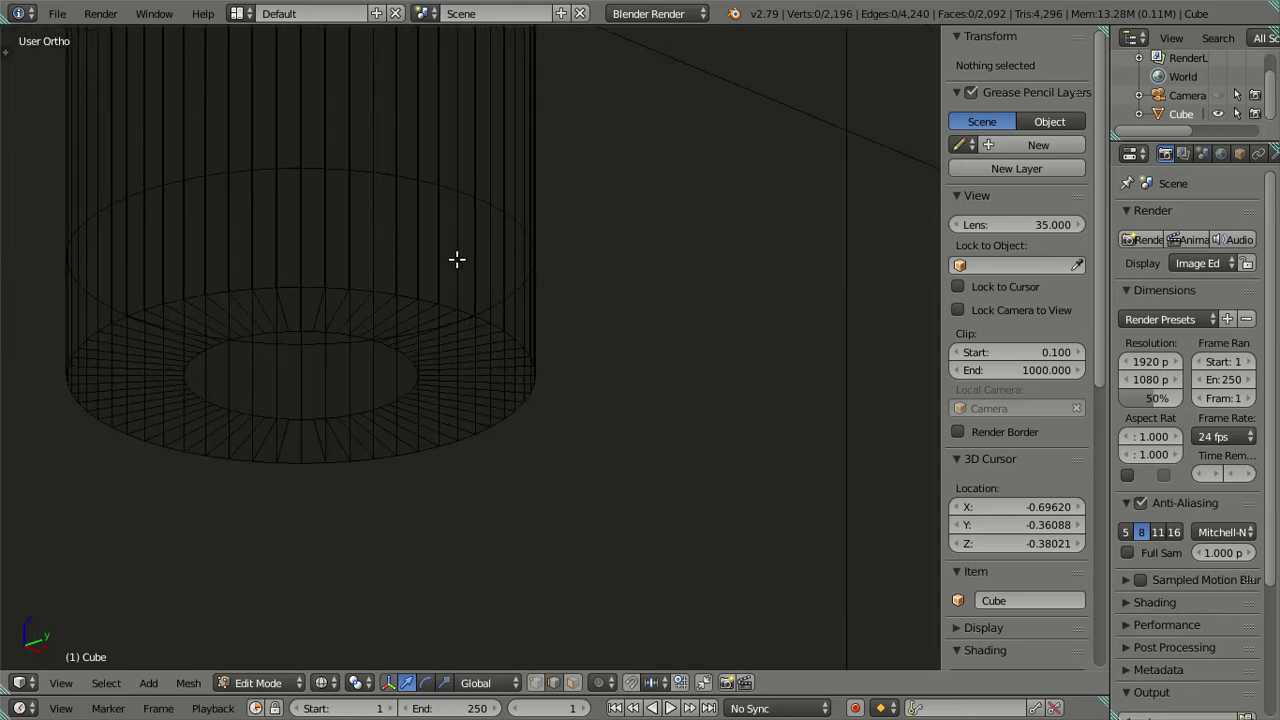
pyautogui.hotkey('ctrl', 'r')
pyautogui.click(363, 434)
pyautogui.hotkey('ctrl', 'r')
pyautogui.click(372, 398)
pyautogui.press('a')
pyautogui.scroll(-3, 471, 343)
pyautogui.scroll(-3, 471, 343)
pyautogui.scroll(-3, 514, 234)
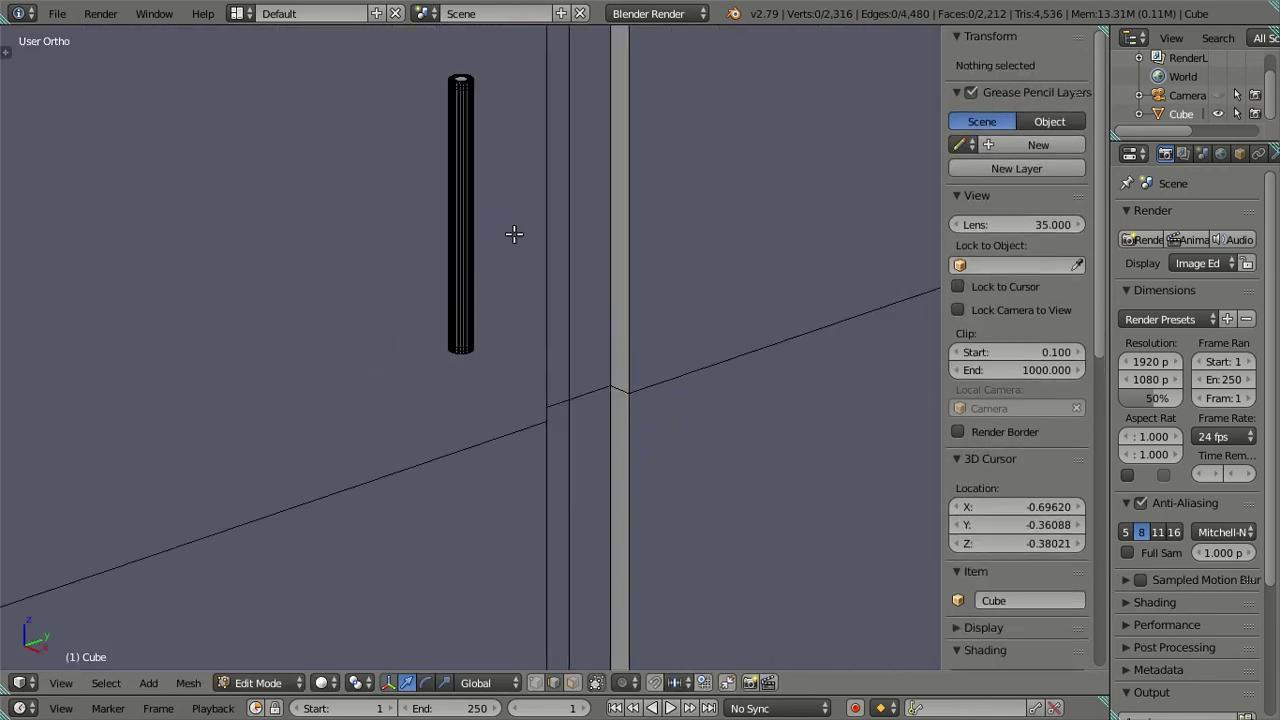
pyautogui.scroll(1, 536, 409)
pyautogui.press('Tab')
pyautogui.press('a')
pyautogui.scroll(-4, 490, 348)
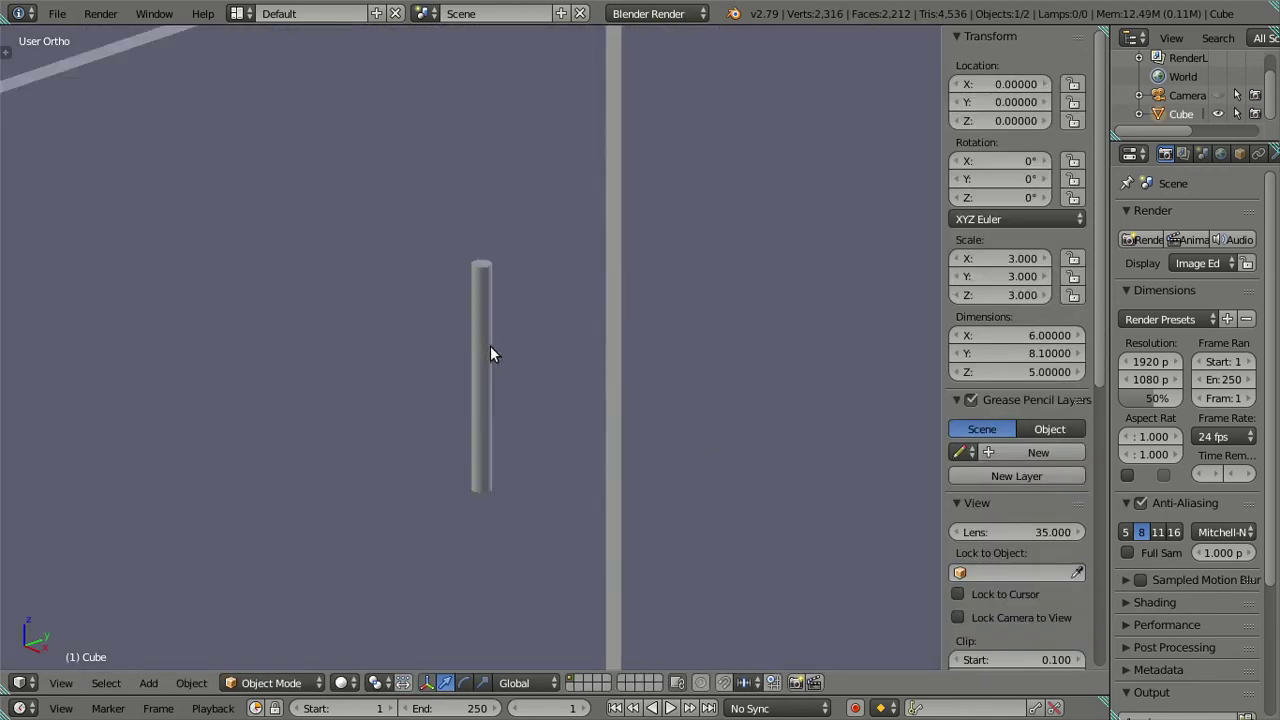
pyautogui.scroll(-5, 490, 348)
pyautogui.scroll(2, 490, 348)
pyautogui.scroll(-4, 490, 346)
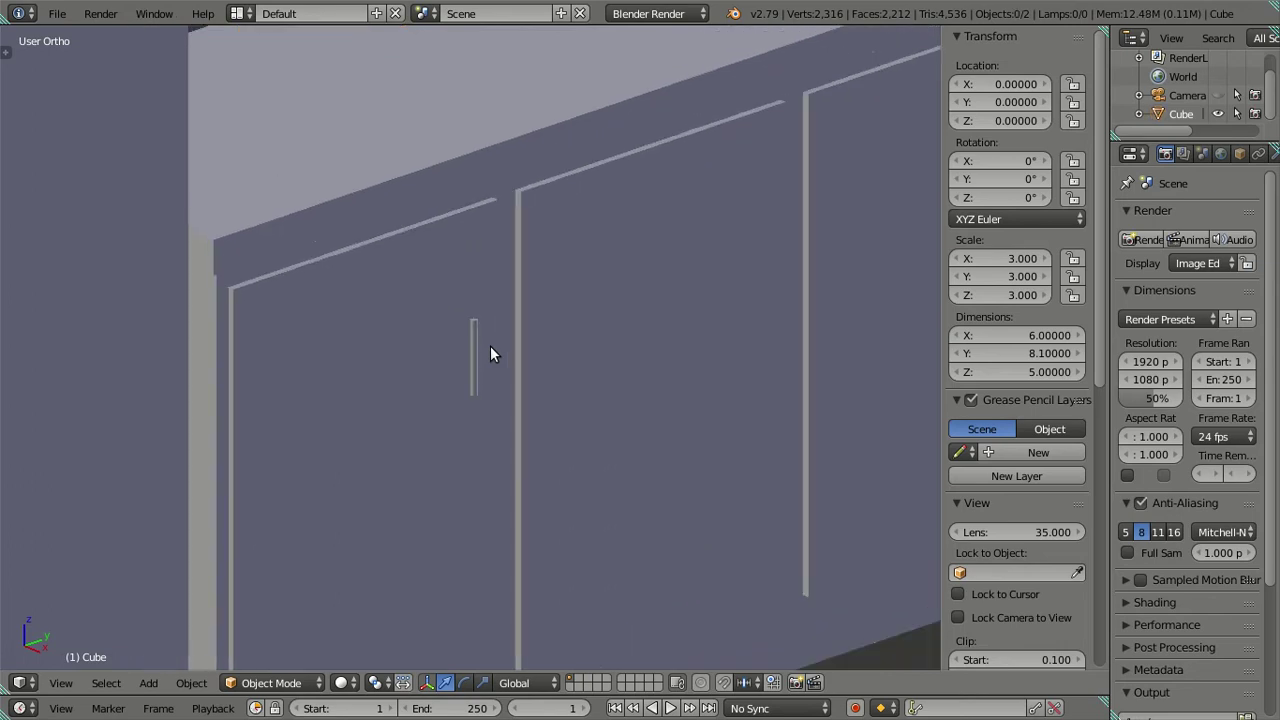
pyautogui.scroll(8, 490, 346)
pyautogui.press('Tab')
pyautogui.scroll(2, 490, 346)
pyautogui.scroll(4, 490, 346)
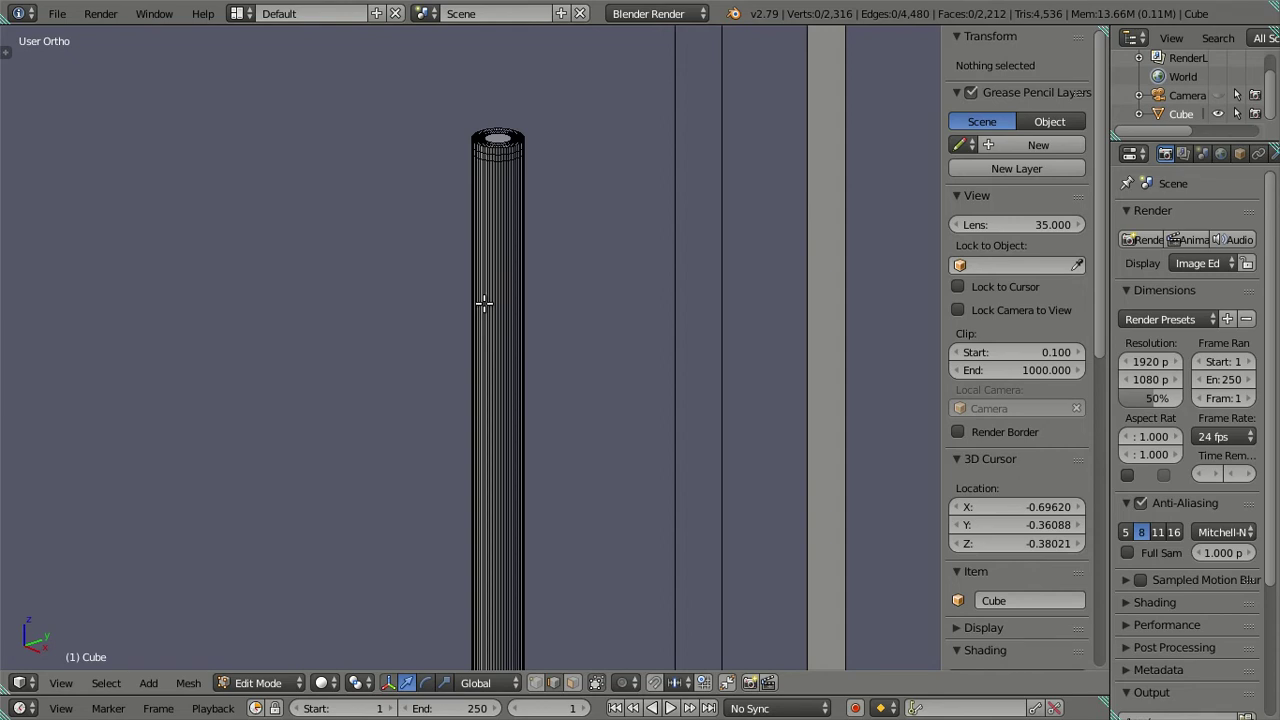
# Cut six evenly spaced edge loops along the handle pole
pyautogui.scroll(-3, 491, 360)
pyautogui.rightClick(491, 363)
pyautogui.scroll(3, 491, 363)
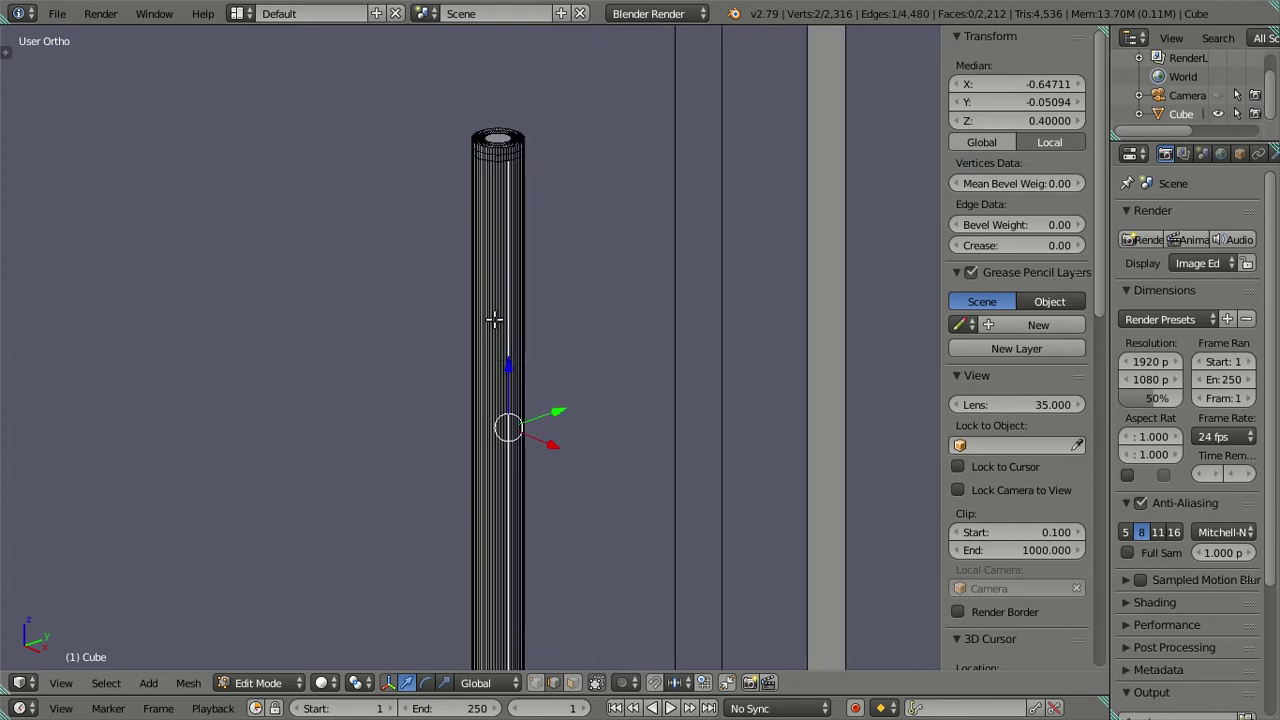
pyautogui.hotkey('ctrl', 'r')
pyautogui.scroll(1, 494, 319)
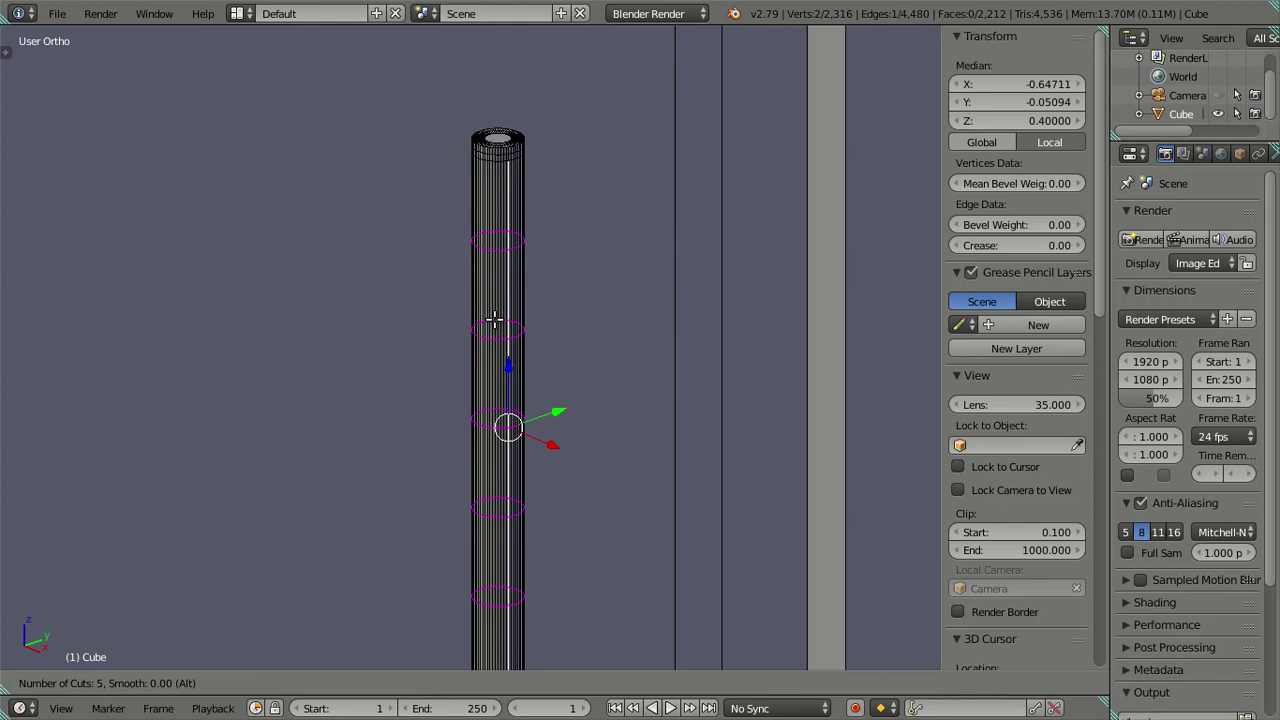
pyautogui.scroll(1, 494, 319)
pyautogui.click(494, 319)
pyautogui.rightClick(494, 319)
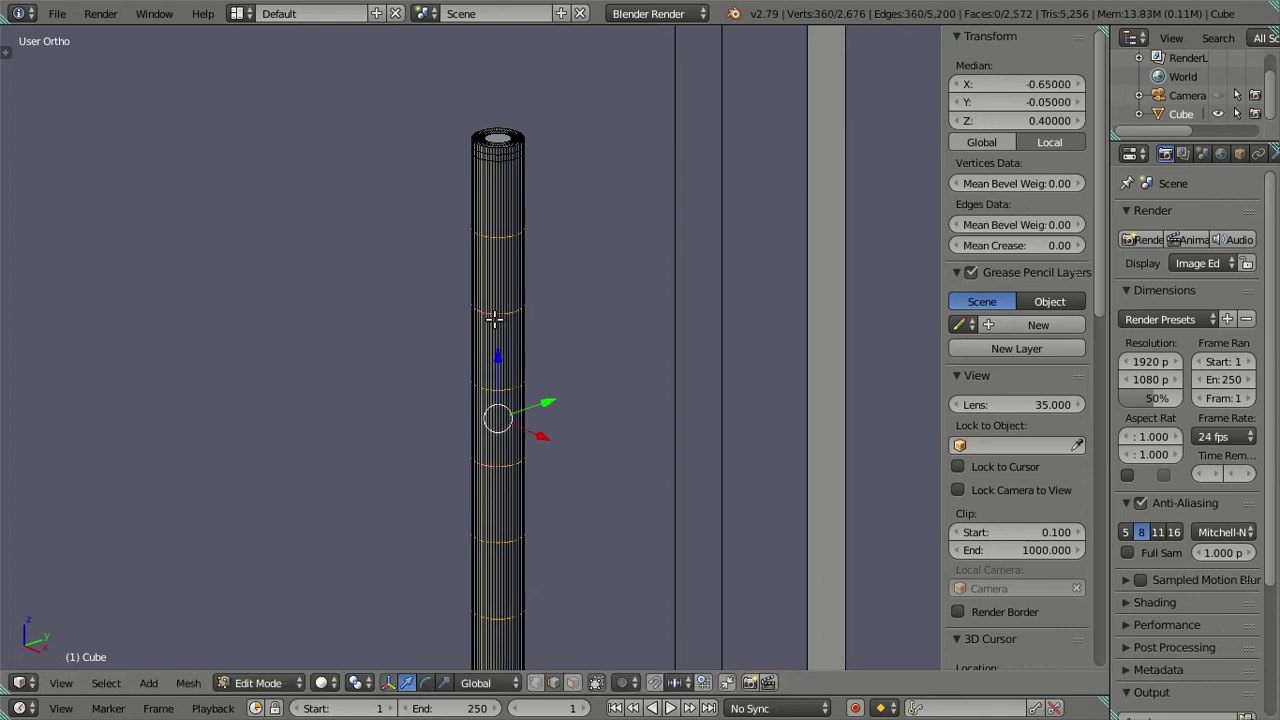
pyautogui.scroll(-4, 494, 319)
pyautogui.scroll(2, 530, 377)
pyautogui.scroll(2, 511, 402)
# Circle-deselect the topmost of the six new loops, keeping the rest selected
pyautogui.press('a')
pyautogui.hotkey('ctrl', 'z')
pyautogui.scroll(-3, 511, 398)
pyautogui.press('c')
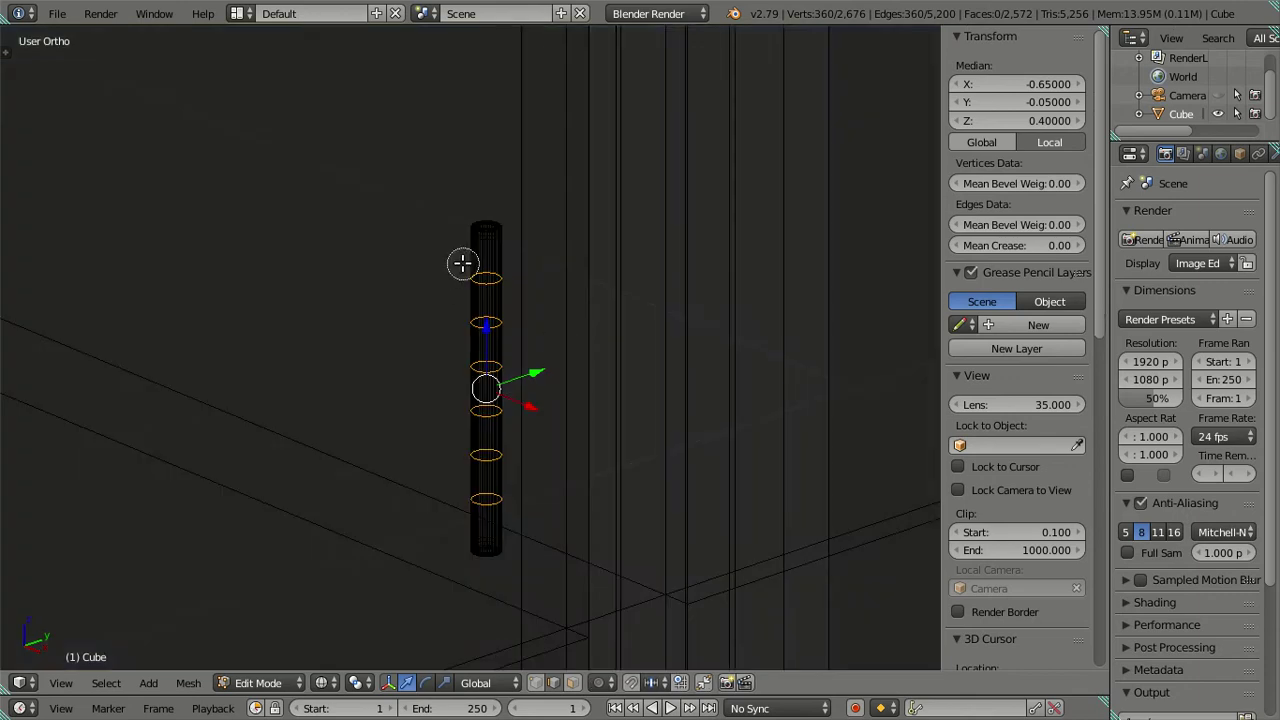
pyautogui.scroll(-3, 468, 255)
pyautogui.press('Escape')
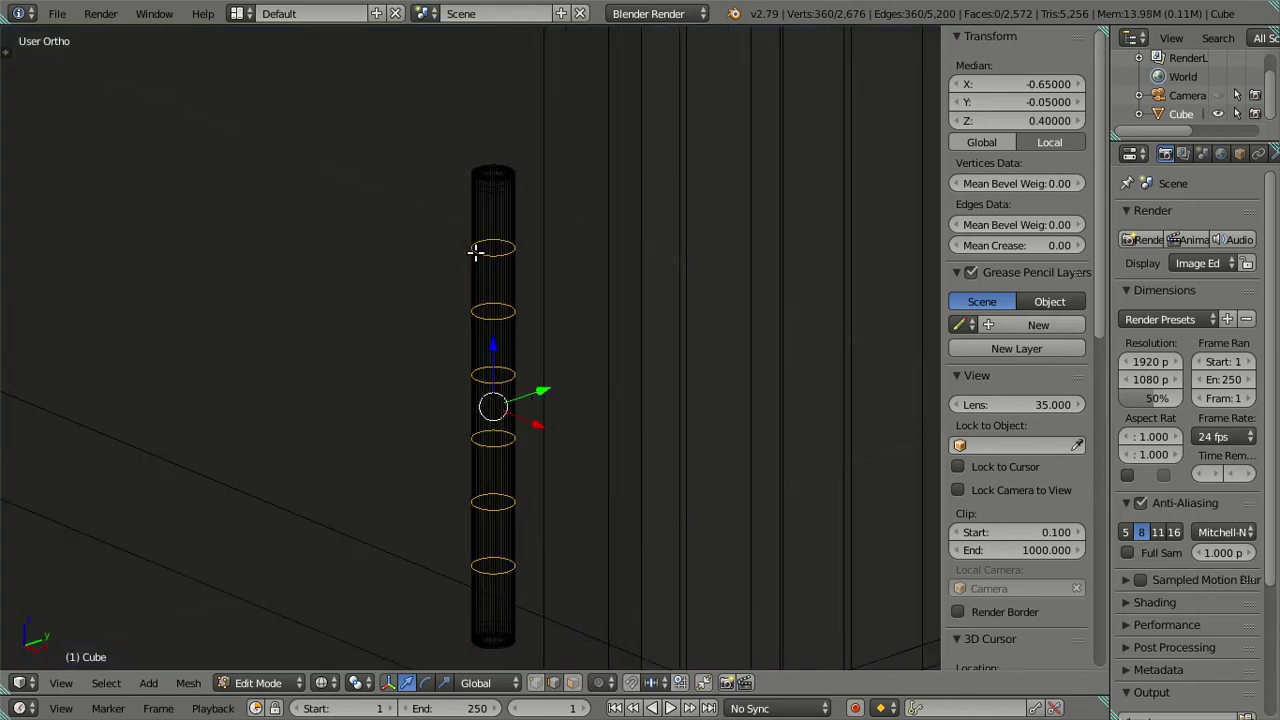
pyautogui.scroll(5, 476, 252)
pyautogui.press('c')
pyautogui.scroll(-2, 491, 137)
pyautogui.moveTo(491, 135); pyautogui.dragTo(543, 131, button='middle')
pyautogui.press('Escape')
pyautogui.keyDown('shift'); pyautogui.scroll(-2, 605, 190); pyautogui.keyUp('shift')
pyautogui.keyDown('shift'); pyautogui.scroll(-2, 600, 235); pyautogui.keyUp('shift')
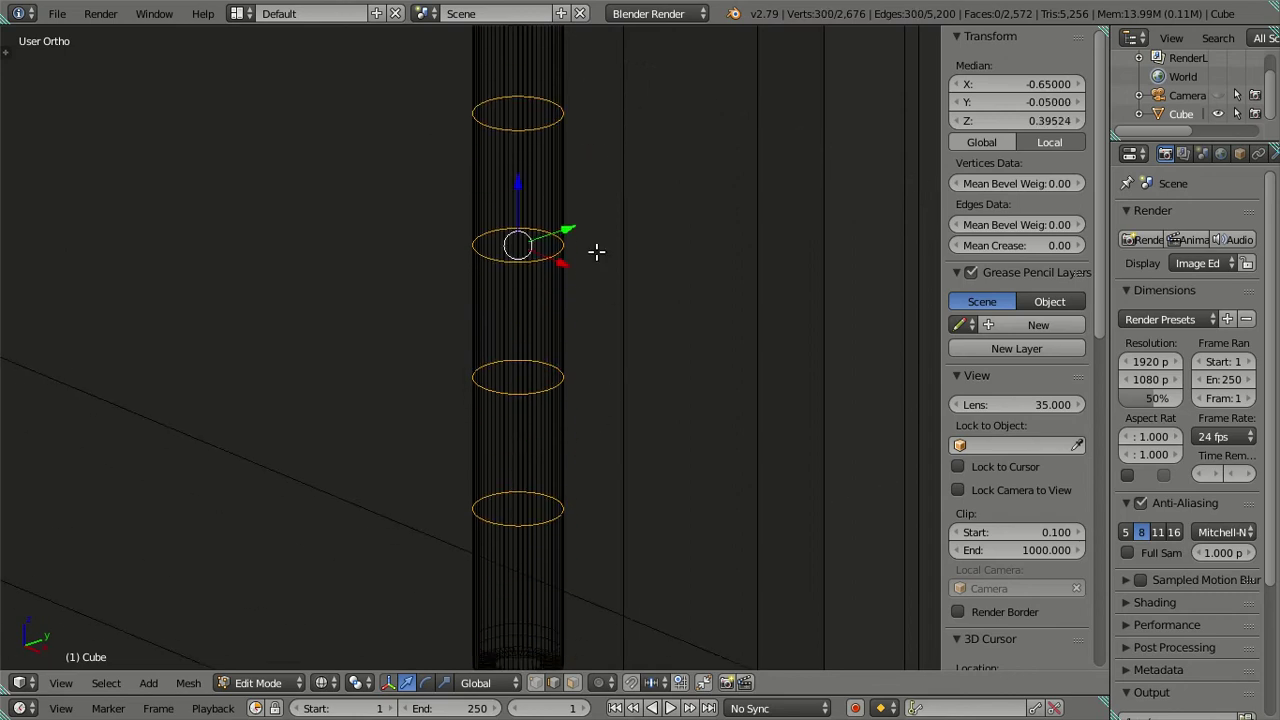
# Deselect the bottom loop and dissolve the four middle edge loops
pyautogui.press('c')
pyautogui.moveTo(597, 520); pyautogui.dragTo(483, 514, button='middle')
pyautogui.press('Escape')
pyautogui.press('x')
pyautogui.click(646, 452)
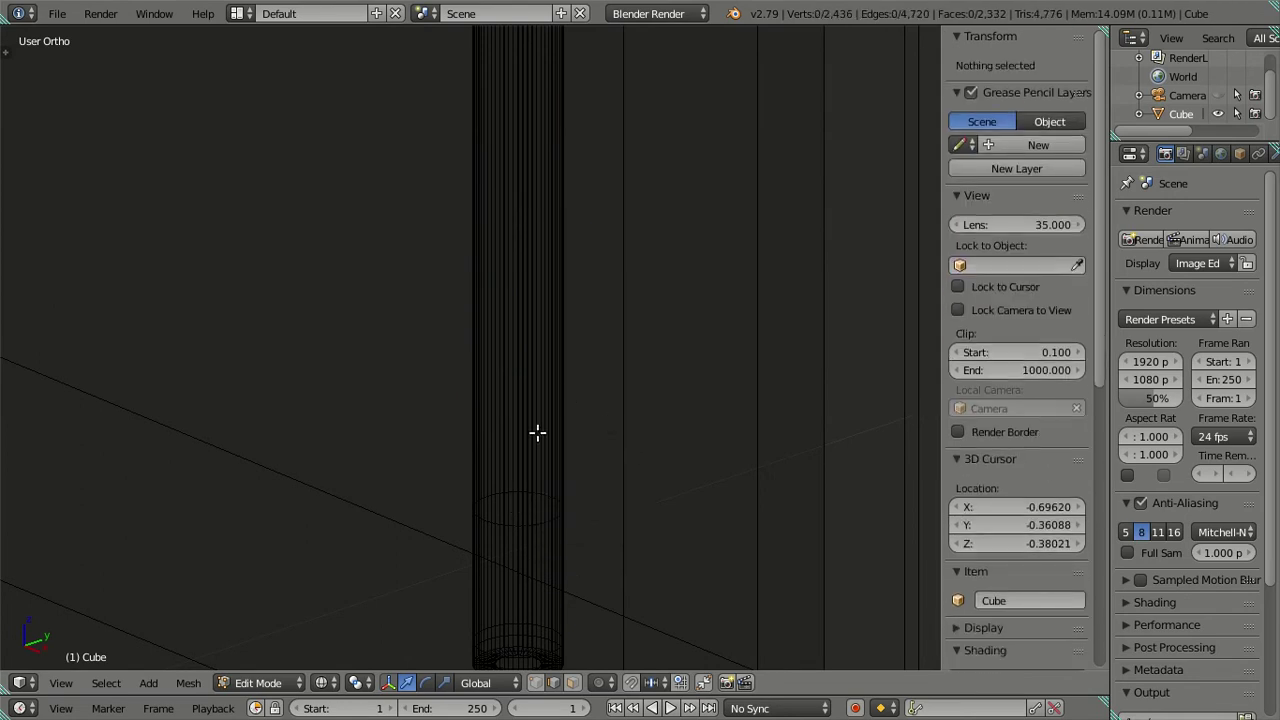
# Duplicate the handle pole and rotate the copy 90° about Y to lie horizontal
pyautogui.rightClick(537, 432)
pyautogui.hotkey('ctrl', 'l')
pyautogui.scroll(-2, 537, 432)
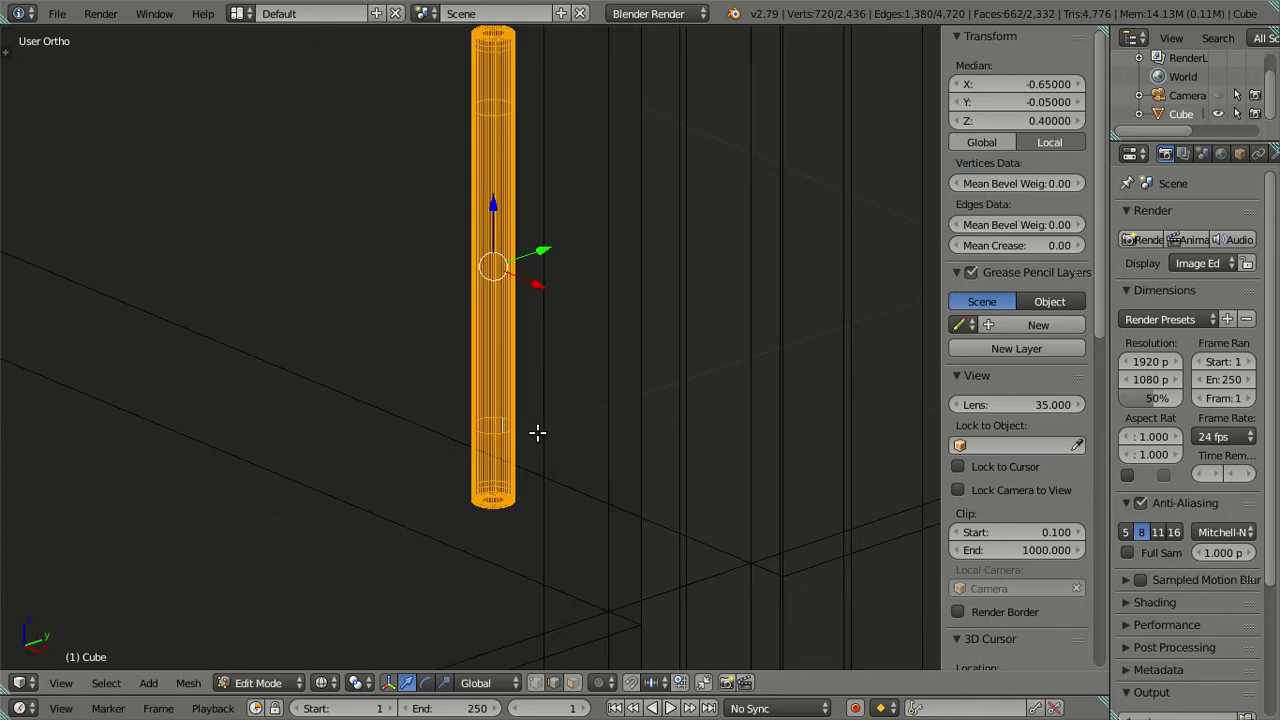
pyautogui.hotkey('shift', 'd')
pyautogui.rightClick(627, 382)
pyautogui.write('ry')
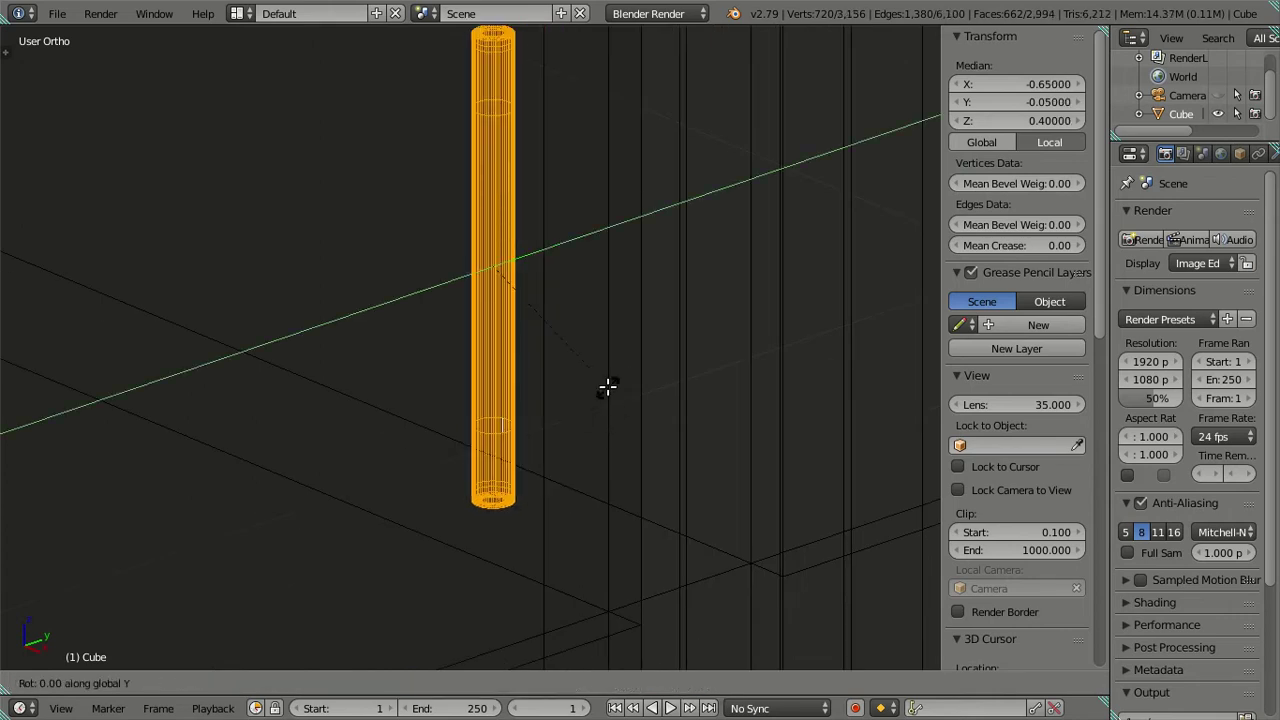
pyautogui.write('90')
pyautogui.press('Return')
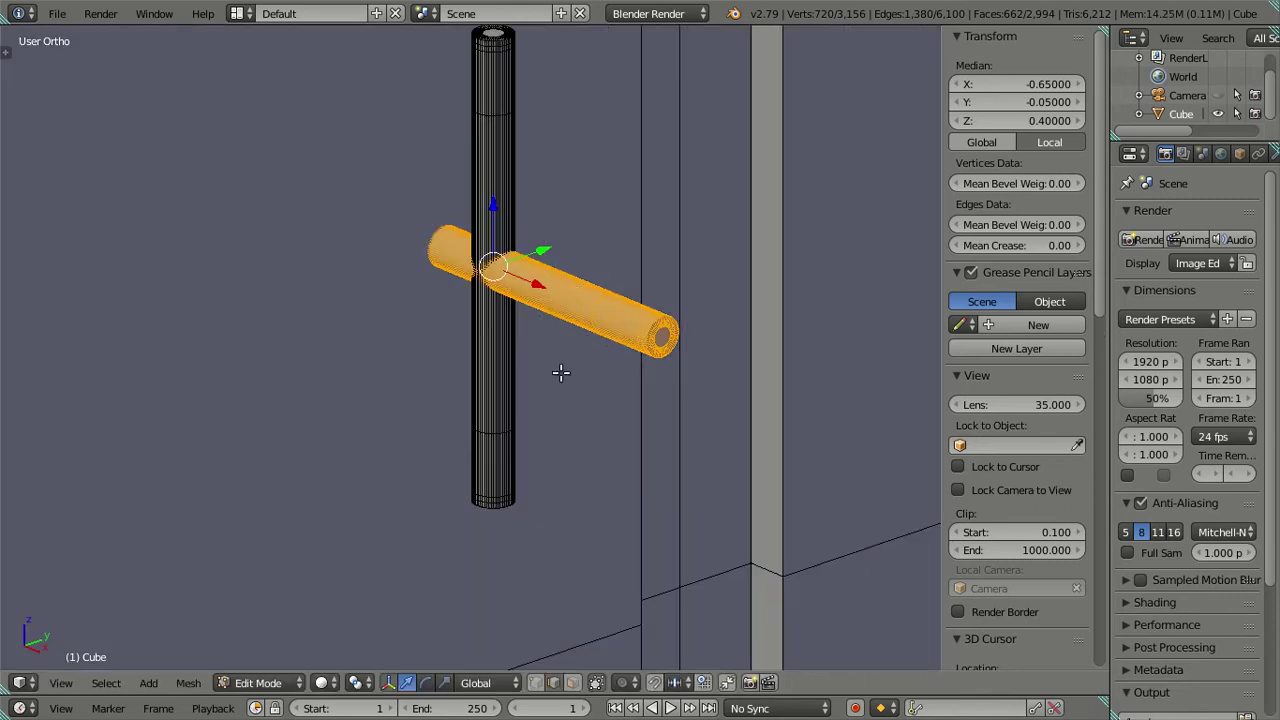
# Snap the 3D cursor to the pole's lower edge loop
pyautogui.scroll(3, 561, 373)
pyautogui.press('a')
pyautogui.keyDown('shift'); pyautogui.moveTo(551, 546); pyautogui.dragTo(557, 357, button='middle'); pyautogui.keyUp('shift')
pyautogui.scroll(6, 557, 357)
pyautogui.scroll(2, 590, 340)
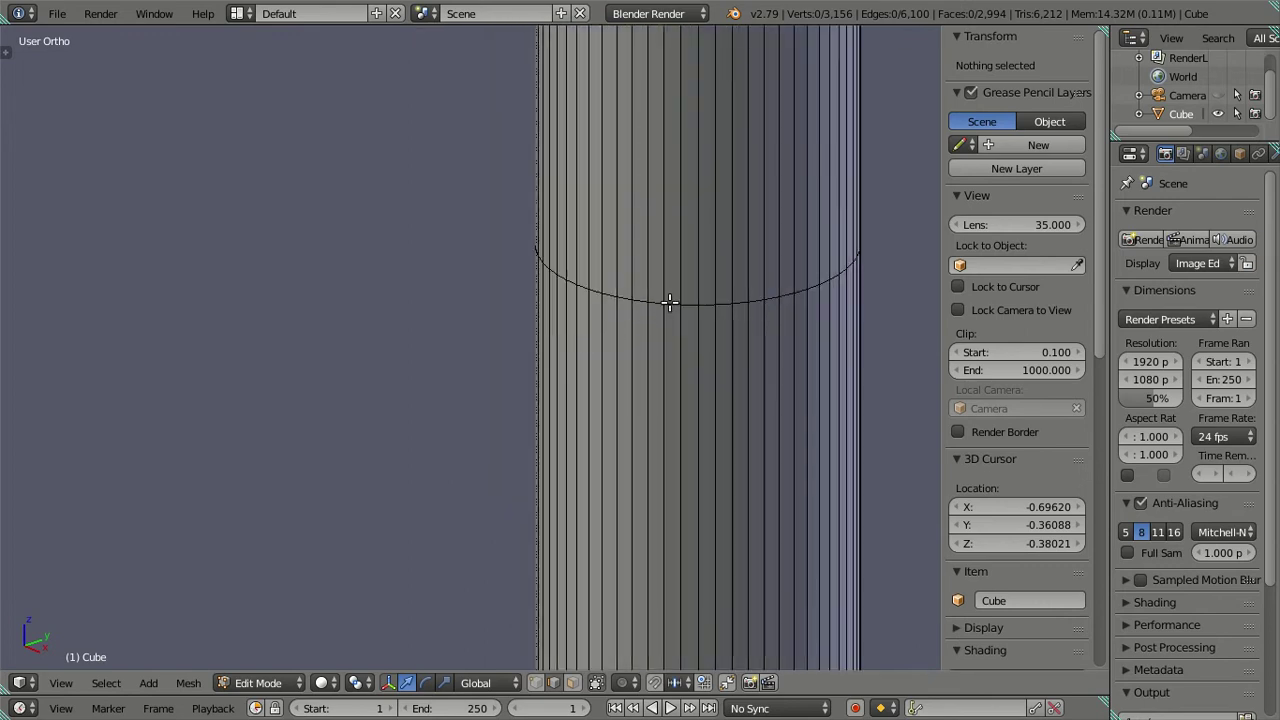
pyautogui.keyDown('alt'); pyautogui.click(669, 302); pyautogui.keyUp('alt')
pyautogui.scroll(-2, 669, 302)
pyautogui.scroll(-1, 671, 314)
pyautogui.hotkey('shift', 's')
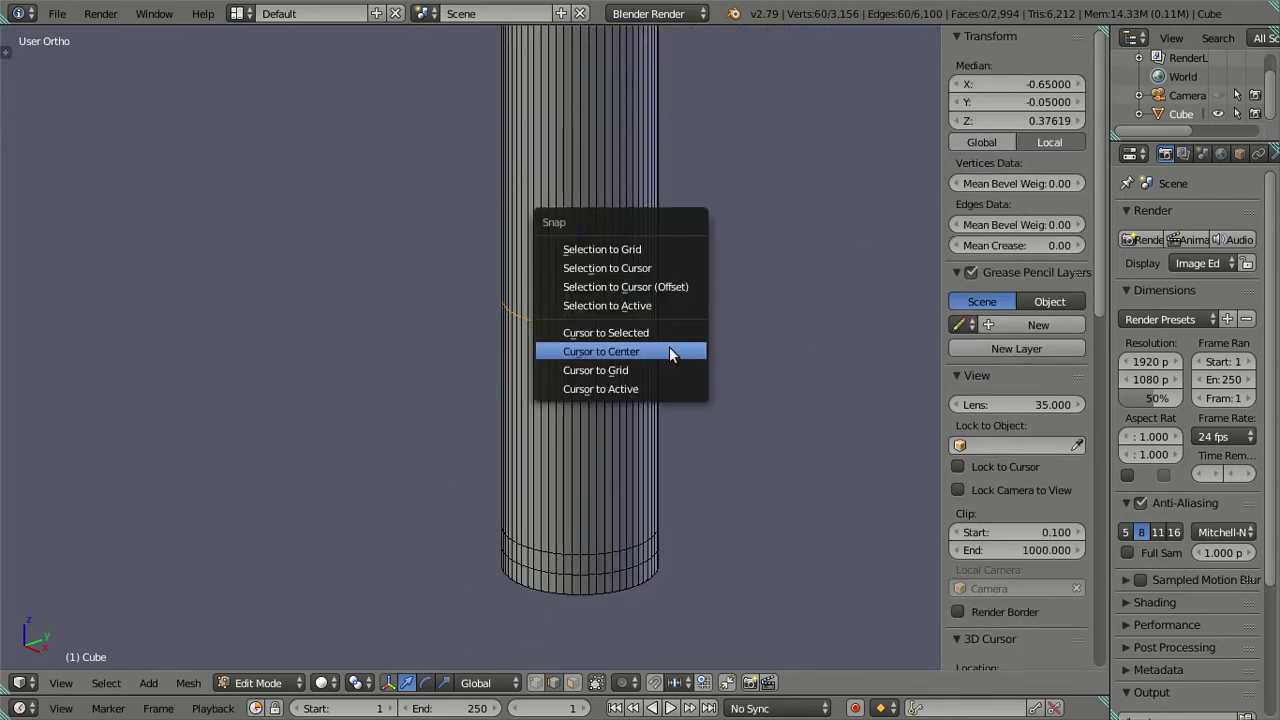
pyautogui.click(669, 332)
pyautogui.scroll(-3, 669, 331)
# Duplicate the horizontal tube and snap the copy down onto the lower loop
pyautogui.press('a')
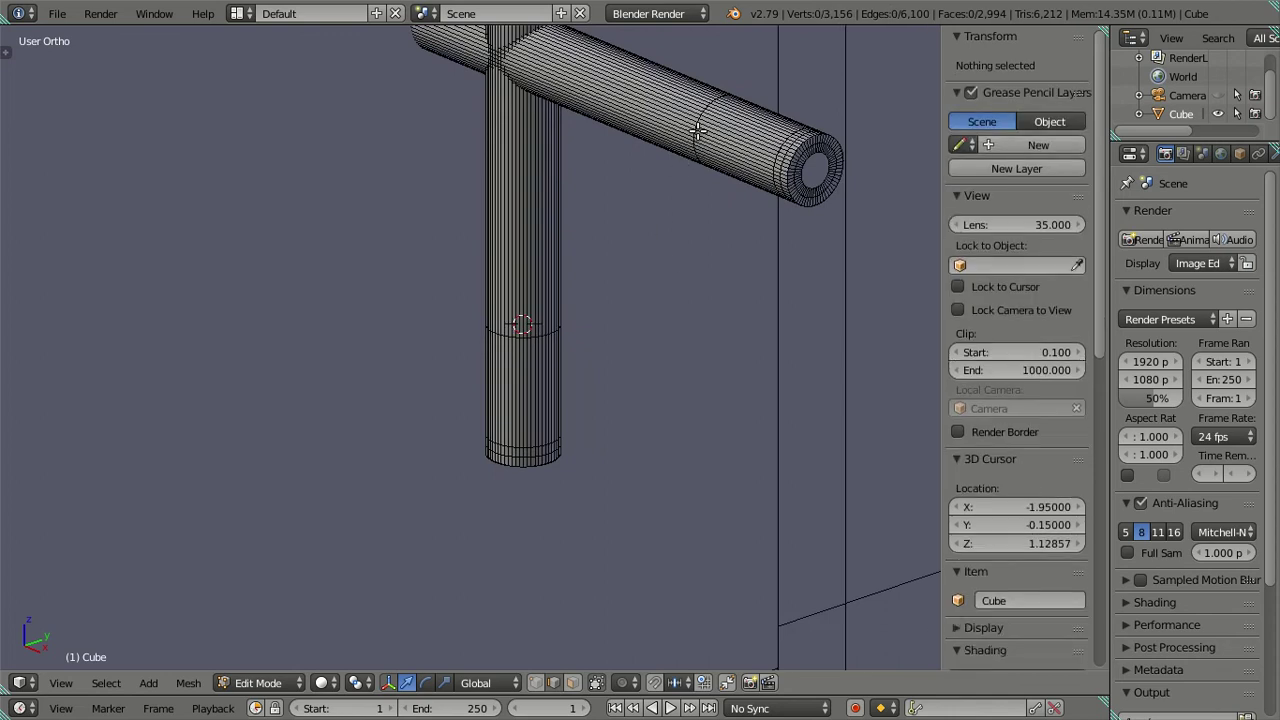
pyautogui.rightClick(698, 130)
pyautogui.hotkey('ctrl', 'l')
pyautogui.hotkey('shift', 'd')
pyautogui.rightClick(661, 168)
pyautogui.hotkey('shift', 'a')
pyautogui.press('Escape')
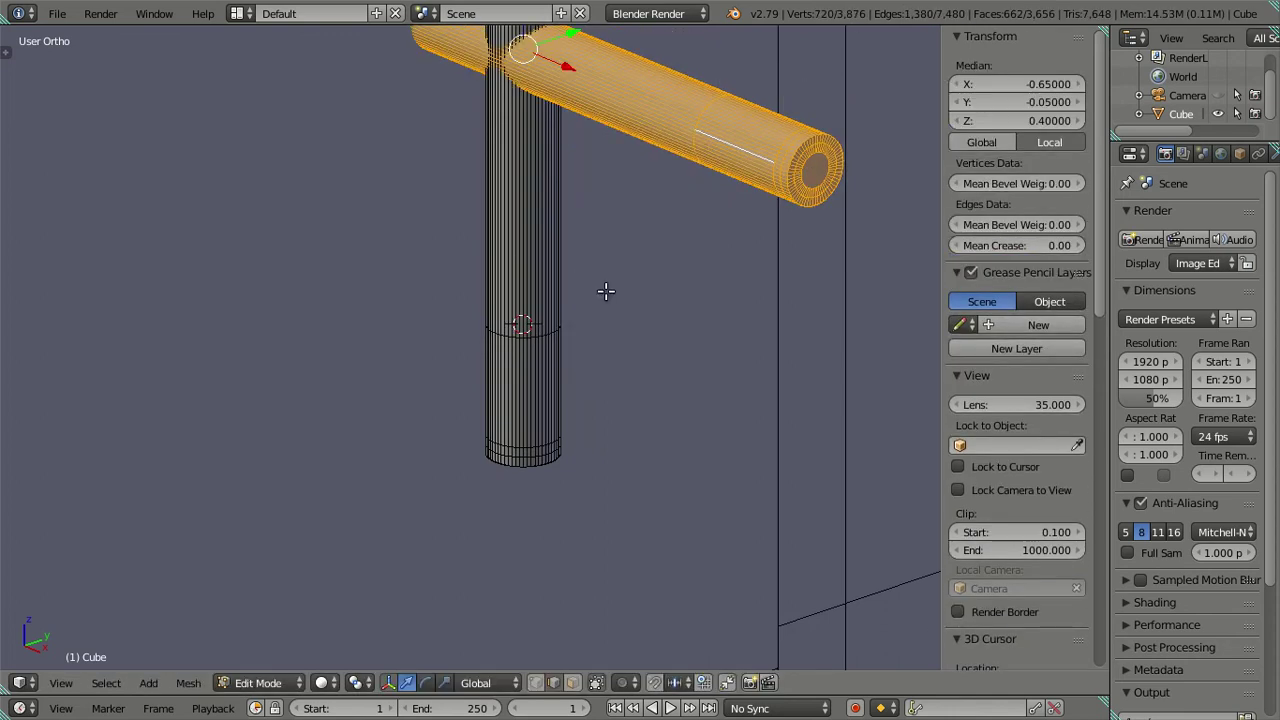
pyautogui.hotkey('shift', 's')
pyautogui.click(600, 238)
pyautogui.moveTo(600, 238); pyautogui.dragTo(483, 334, button='middle')
# Snap the 3D cursor to the pole's upper edge loop
pyautogui.press('a')
pyautogui.press('l')
pyautogui.press('a')
pyautogui.scroll(3, 523, 380)
pyautogui.scroll(2, 540, 400)
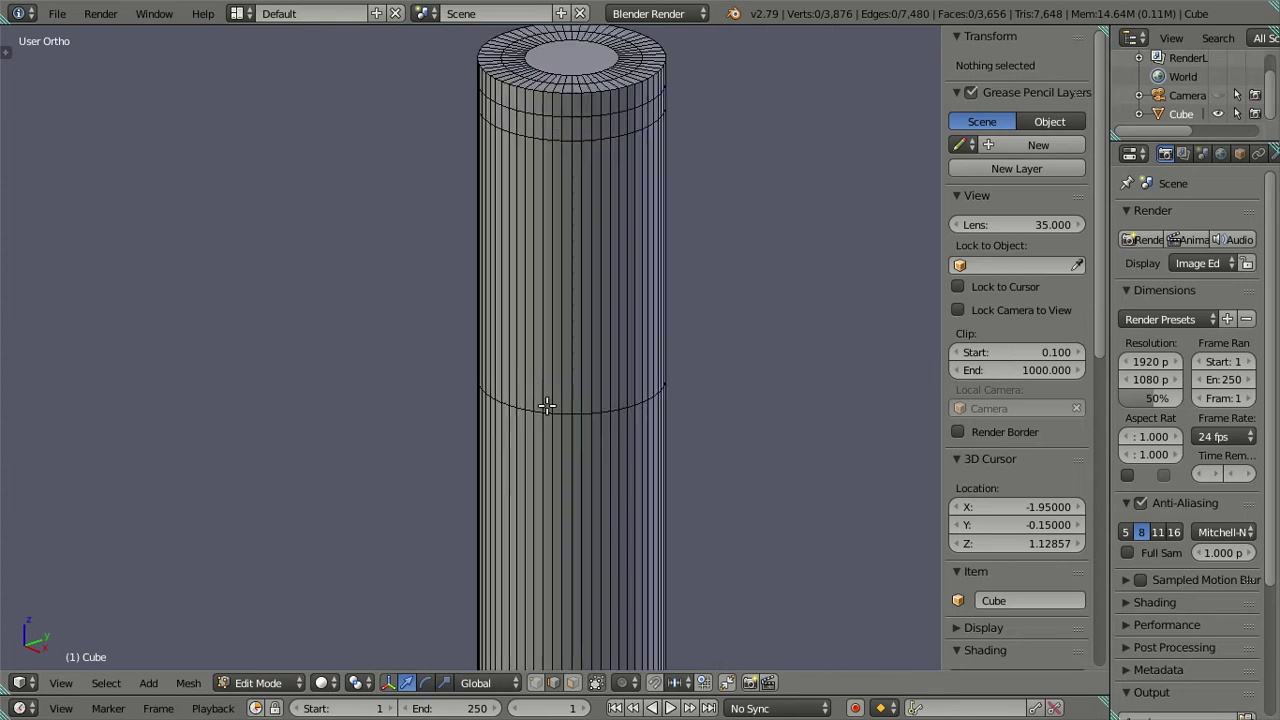
pyautogui.keyDown('alt'); pyautogui.rightClick(547, 405); pyautogui.keyUp('alt')
pyautogui.scroll(-4, 711, 398)
pyautogui.hotkey('shift', 's')
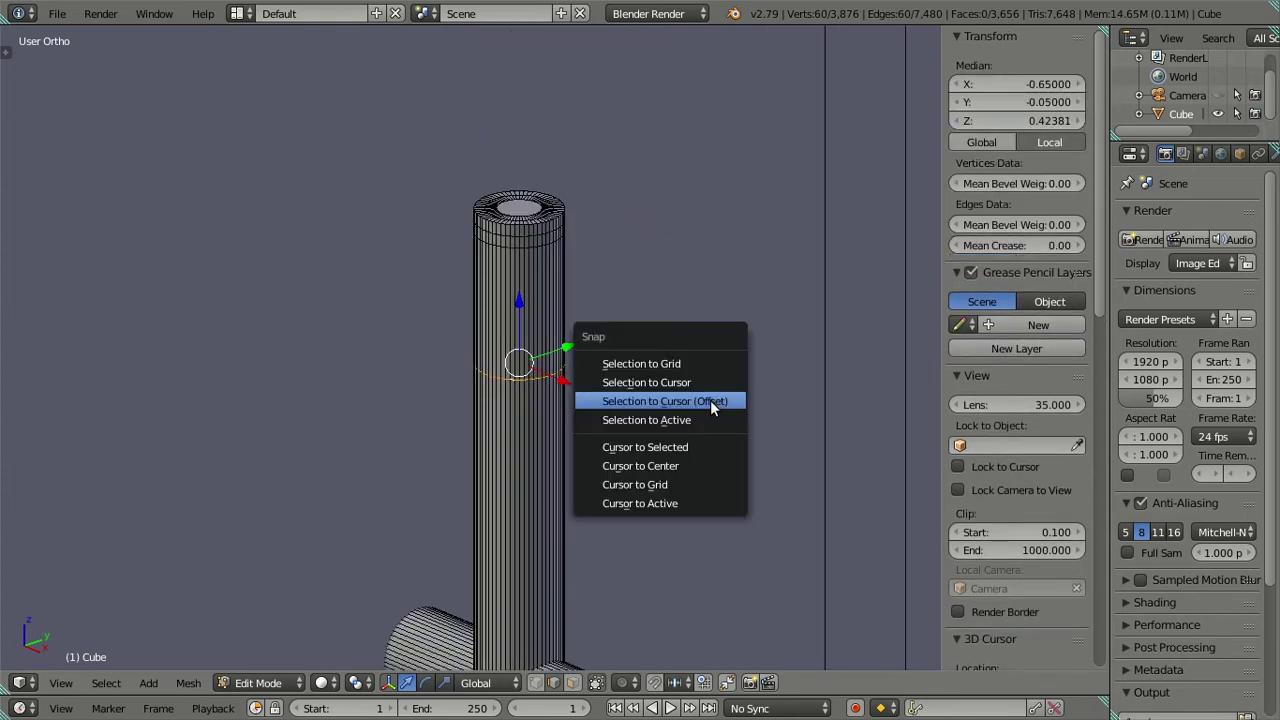
pyautogui.click(688, 446)
# Snap the middle horizontal tube up onto the upper loop
pyautogui.press('a')
pyautogui.scroll(-4, 640, 490)
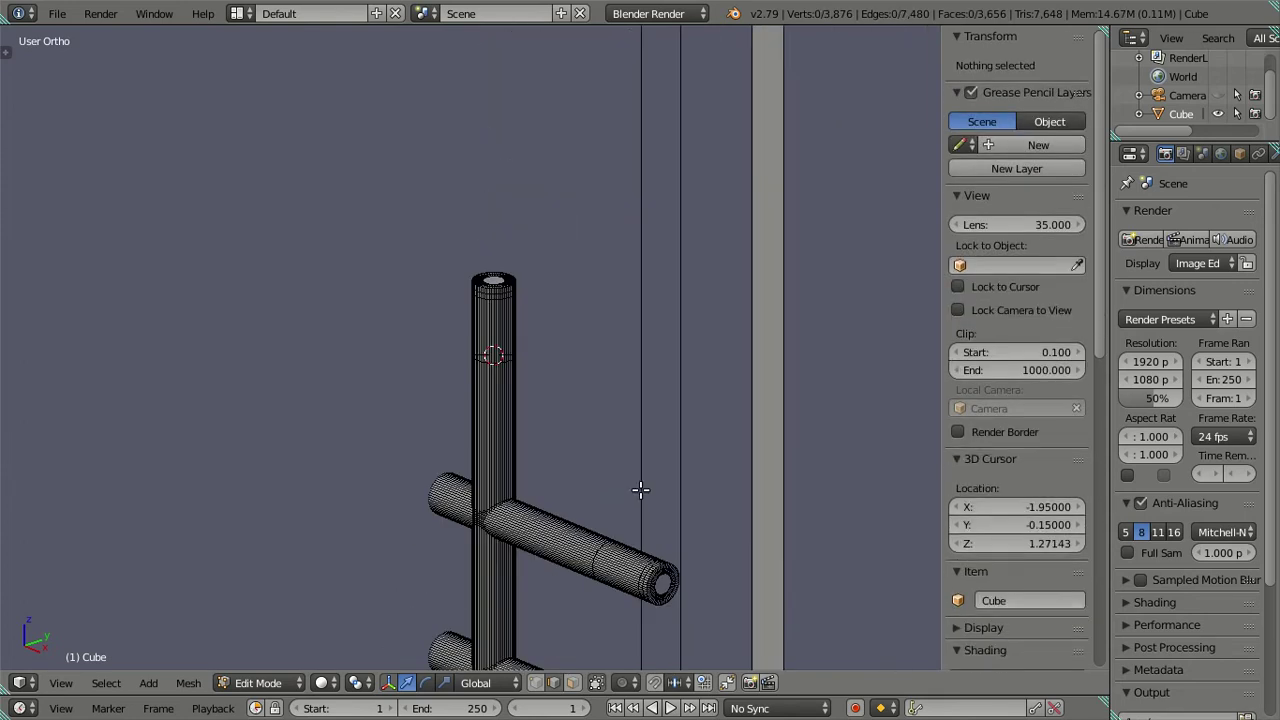
pyautogui.keyDown('shift'); pyautogui.scroll(-4, 640, 490); pyautogui.keyUp('shift')
pyautogui.press('l')
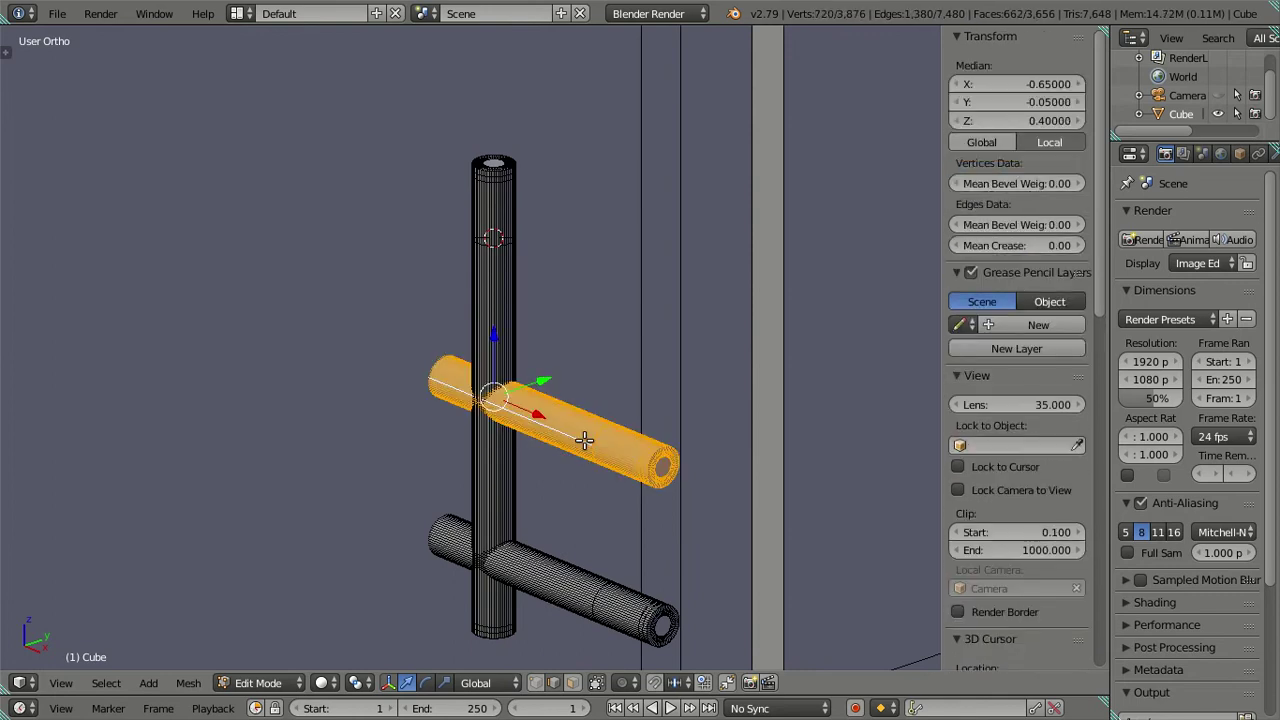
pyautogui.hotkey('shift', 's')
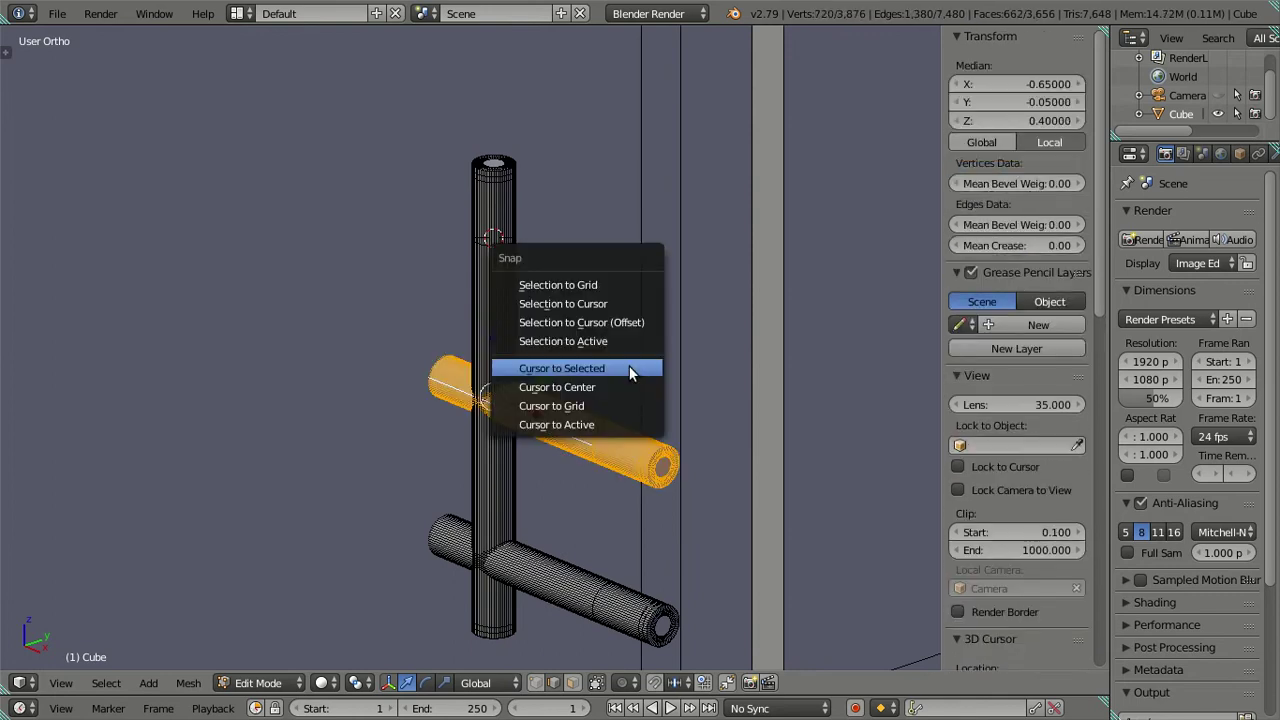
pyautogui.click(621, 305)
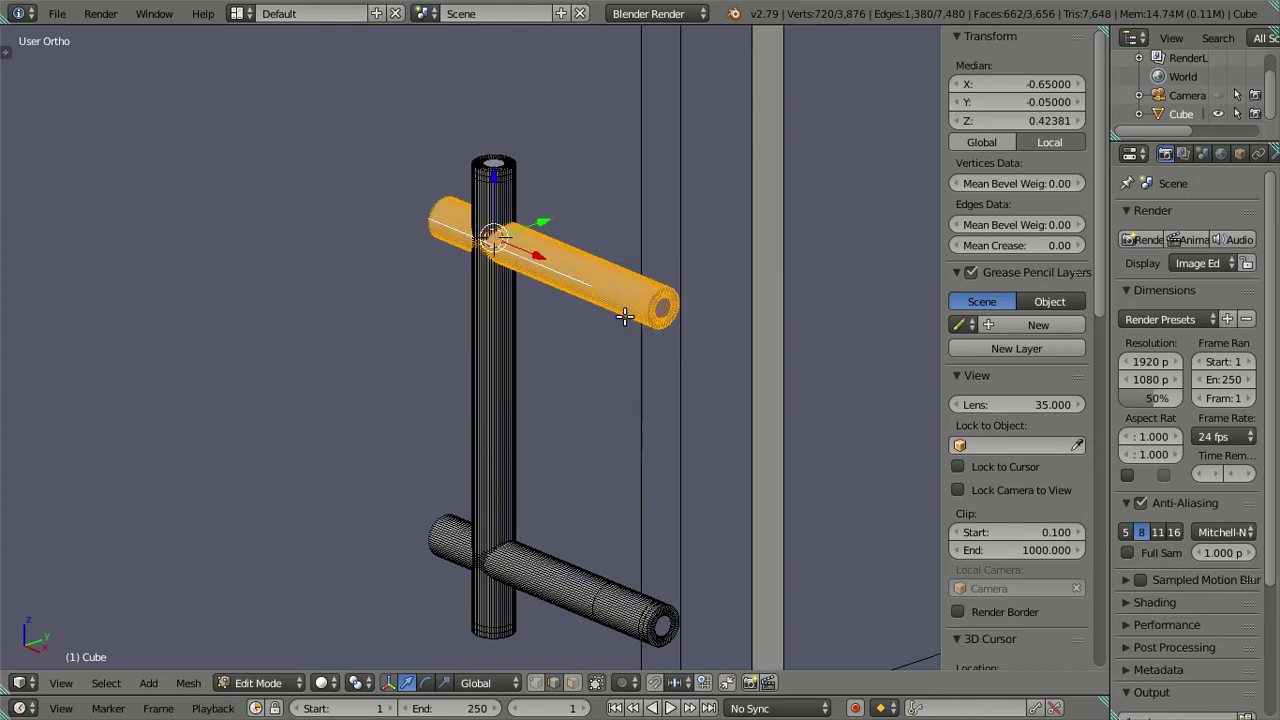
pyautogui.press('a')
pyautogui.scroll(-3, 600, 314)
pyautogui.keyDown('ctrl'); pyautogui.scroll(-5, 560, 345); pyautogui.keyUp('ctrl')
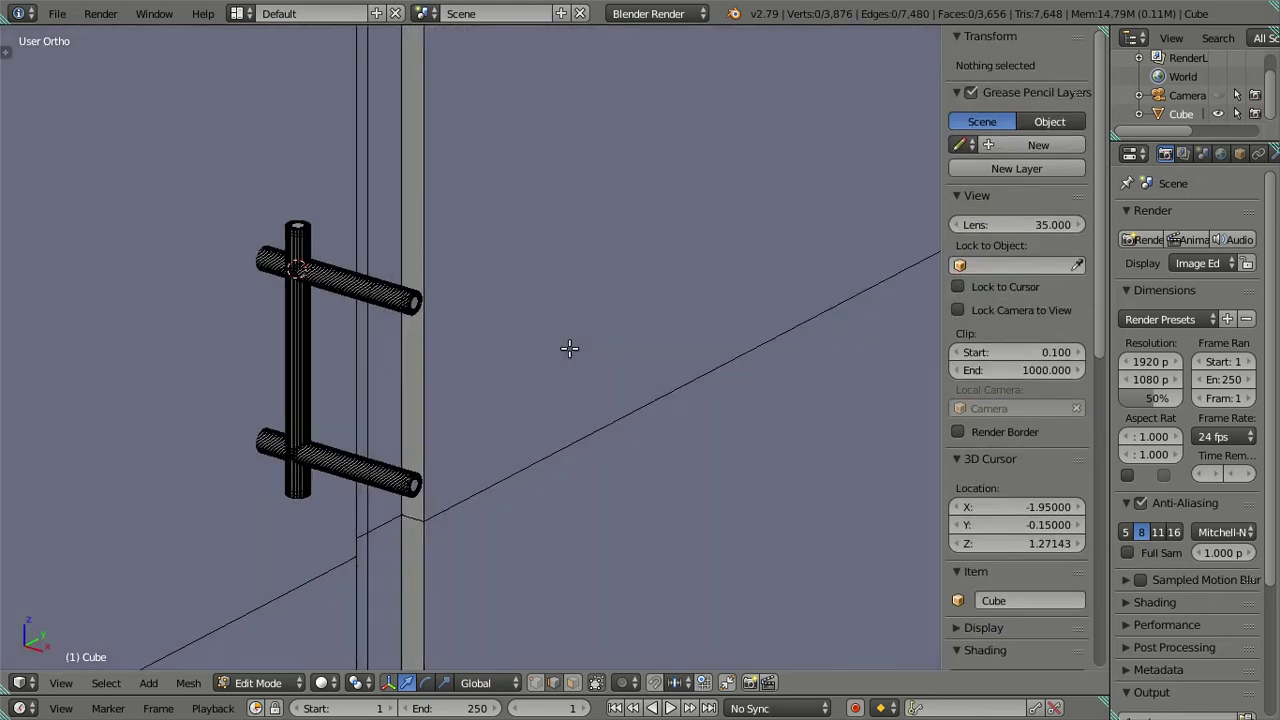
pyautogui.keyDown('shift'); pyautogui.moveTo(423, 366); pyautogui.dragTo(497, 323, button='middle'); pyautogui.keyUp('shift')
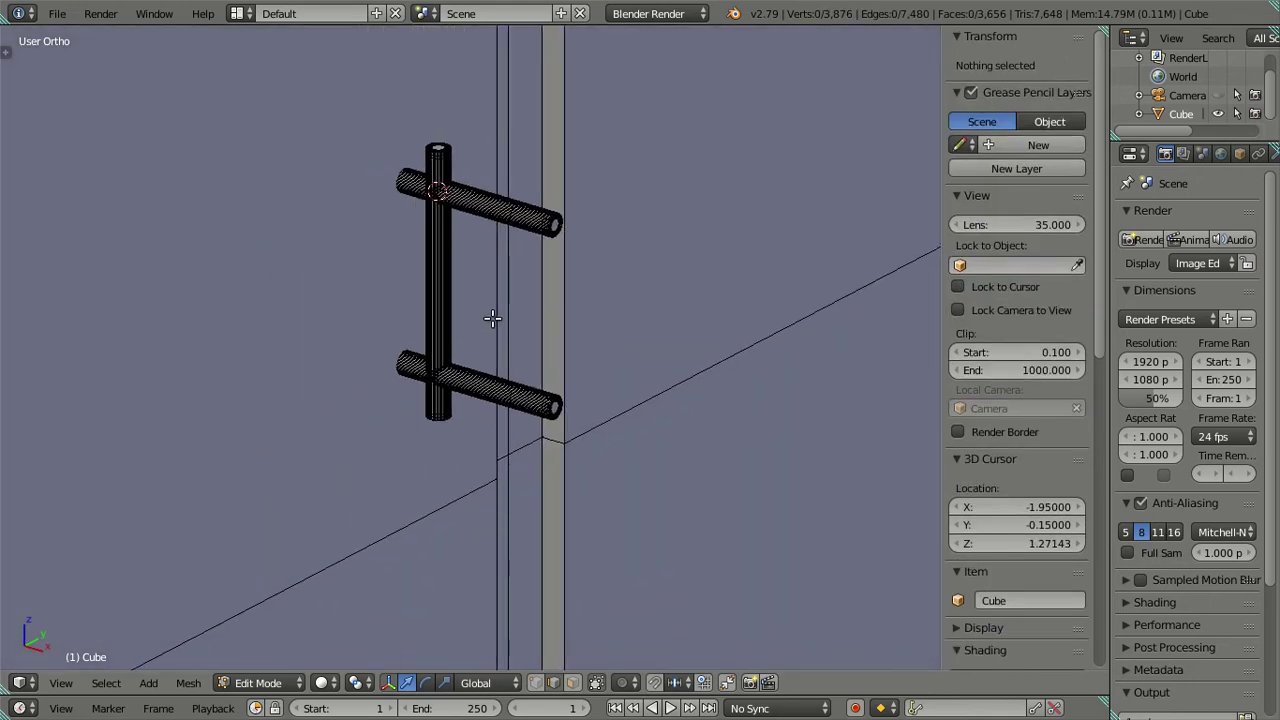
# Move the vertical edge beside the handle to X −0.66
pyautogui.rightClick(492, 318)
pyautogui.moveTo(553, 110); pyautogui.dragTo(563, 114)
pyautogui.click(995, 85)
pyautogui.press('Return')
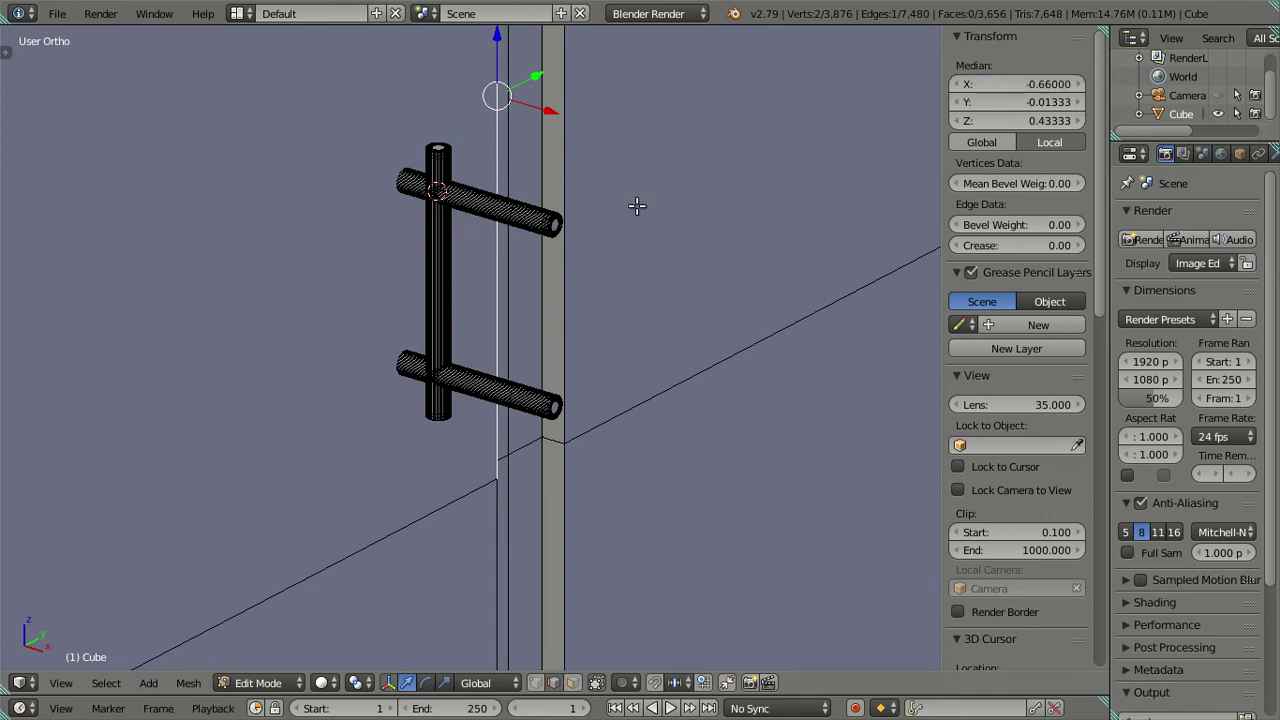
# In wireframe view, circle-select the left ends of the upper and lower crossbars
pyautogui.press('a')
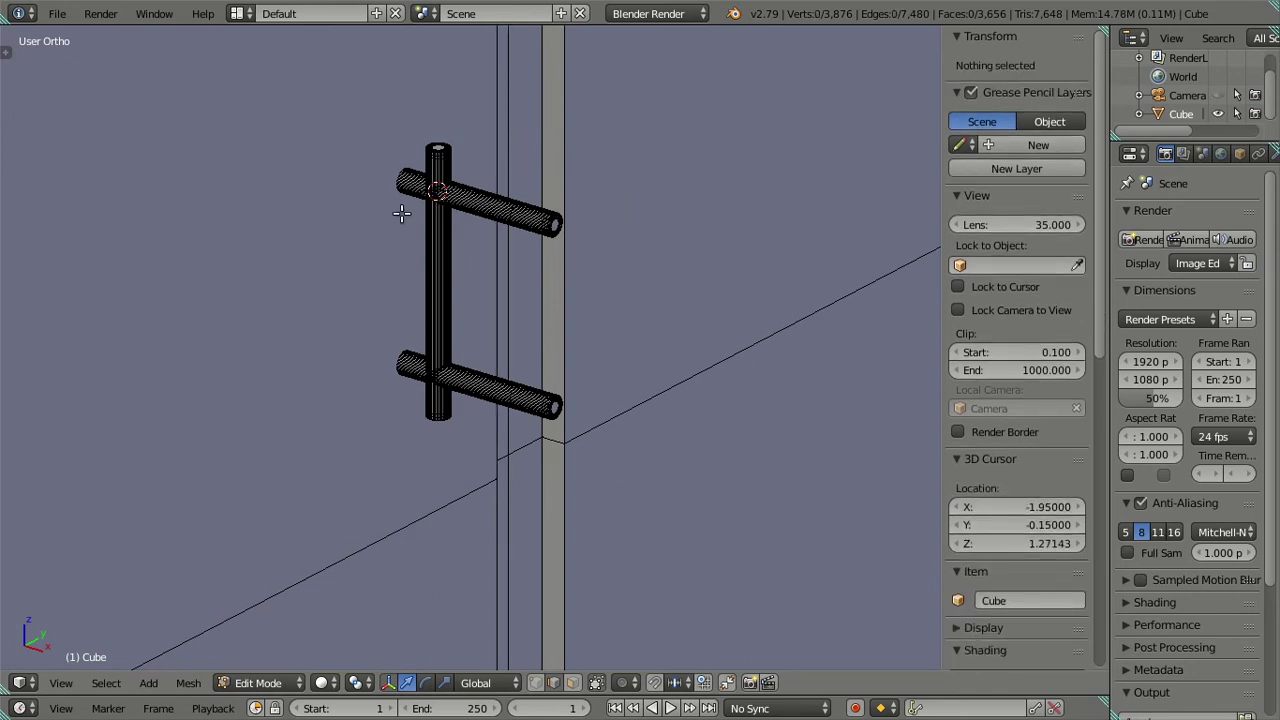
pyautogui.press('z')
pyautogui.moveTo(360, 206)
pyautogui.keyDown('shift'); pyautogui.mouseDown(button='middle')
pyautogui.moveTo(417, 286)
pyautogui.moveTo(454, 244)
pyautogui.mouseUp(button='middle'); pyautogui.keyUp('shift')
pyautogui.scroll(2, 398, 257)
pyautogui.scroll(1, 446, 240)
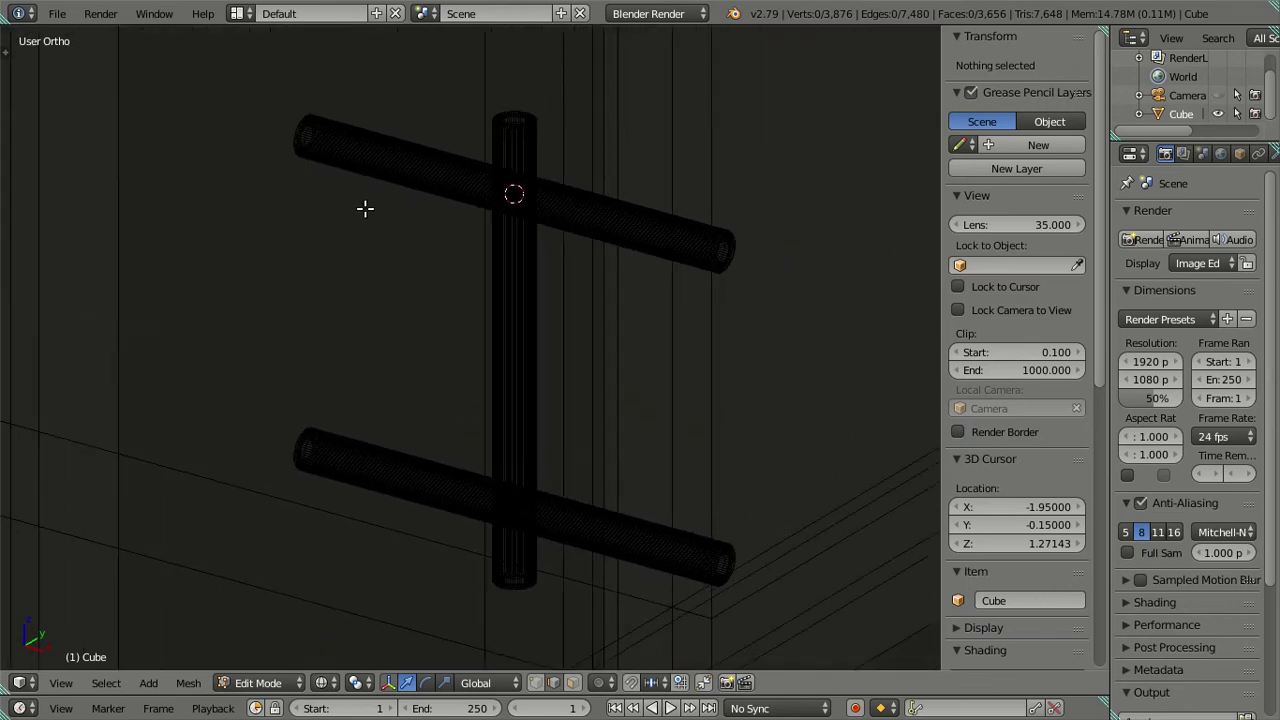
pyautogui.press('c')
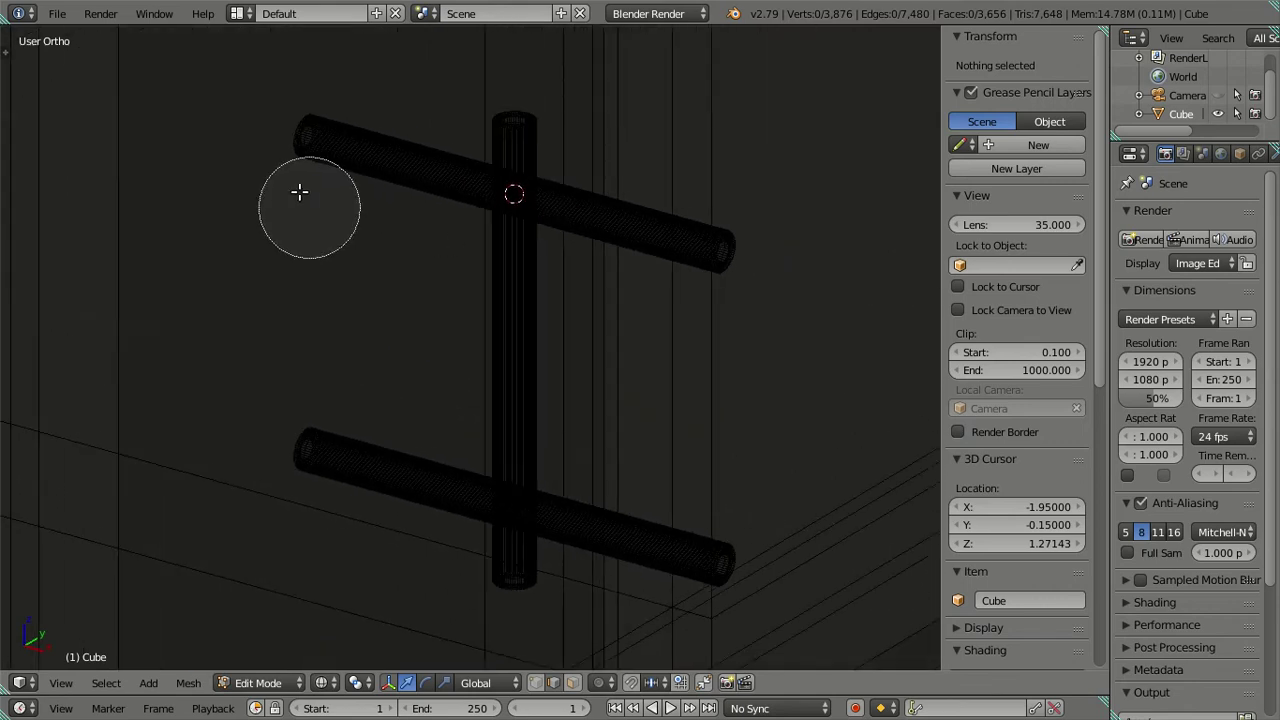
pyautogui.click(302, 138)
pyautogui.click(302, 437)
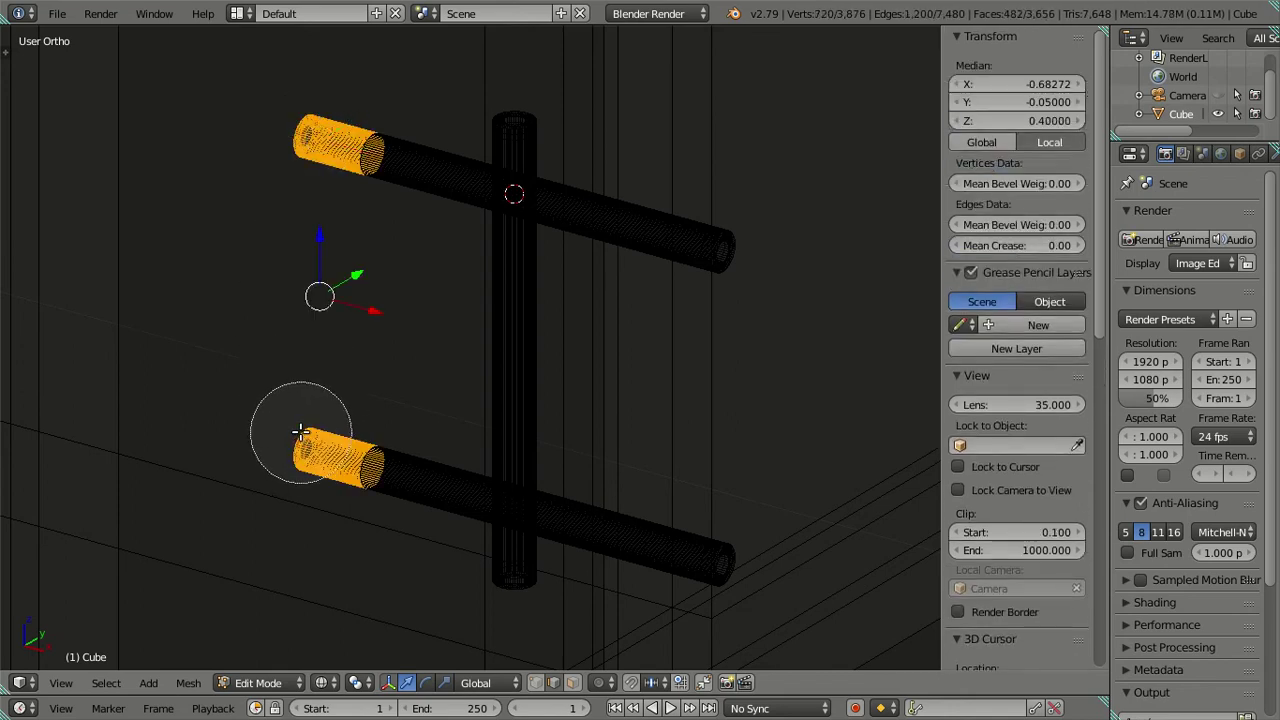
# Select the first two ring loops on the horizontal handle tube
pyautogui.rightClick(297, 425)
pyautogui.keyDown('shift'); pyautogui.moveTo(297, 425); pyautogui.dragTo(405, 305, button='middle'); pyautogui.keyUp('shift')
pyautogui.press('a')
pyautogui.scroll(3, 317, 217)
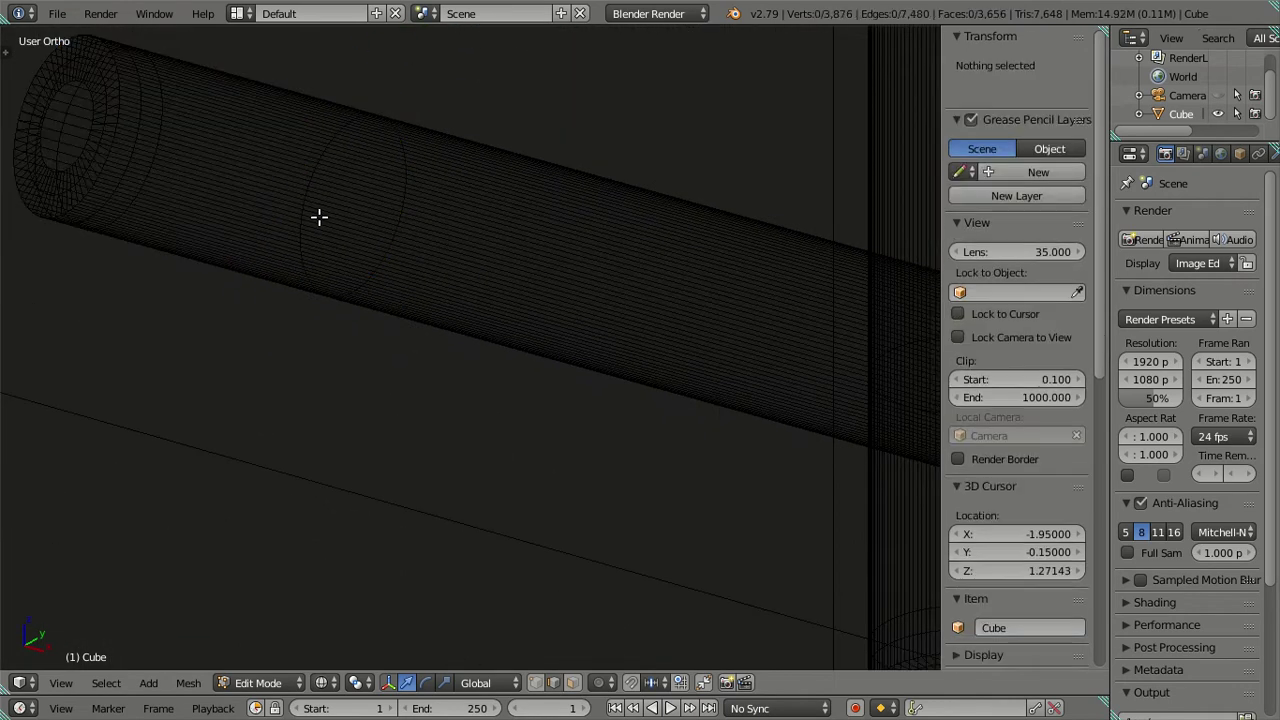
pyautogui.scroll(2, 383, 334)
pyautogui.keyDown('alt'); pyautogui.click(297, 291); pyautogui.keyUp('alt')
pyautogui.press('a')
pyautogui.keyDown('alt'); pyautogui.click(297, 291); pyautogui.keyUp('alt')
pyautogui.scroll(-8, 305, 280)
pyautogui.scroll(1, 340, 320)
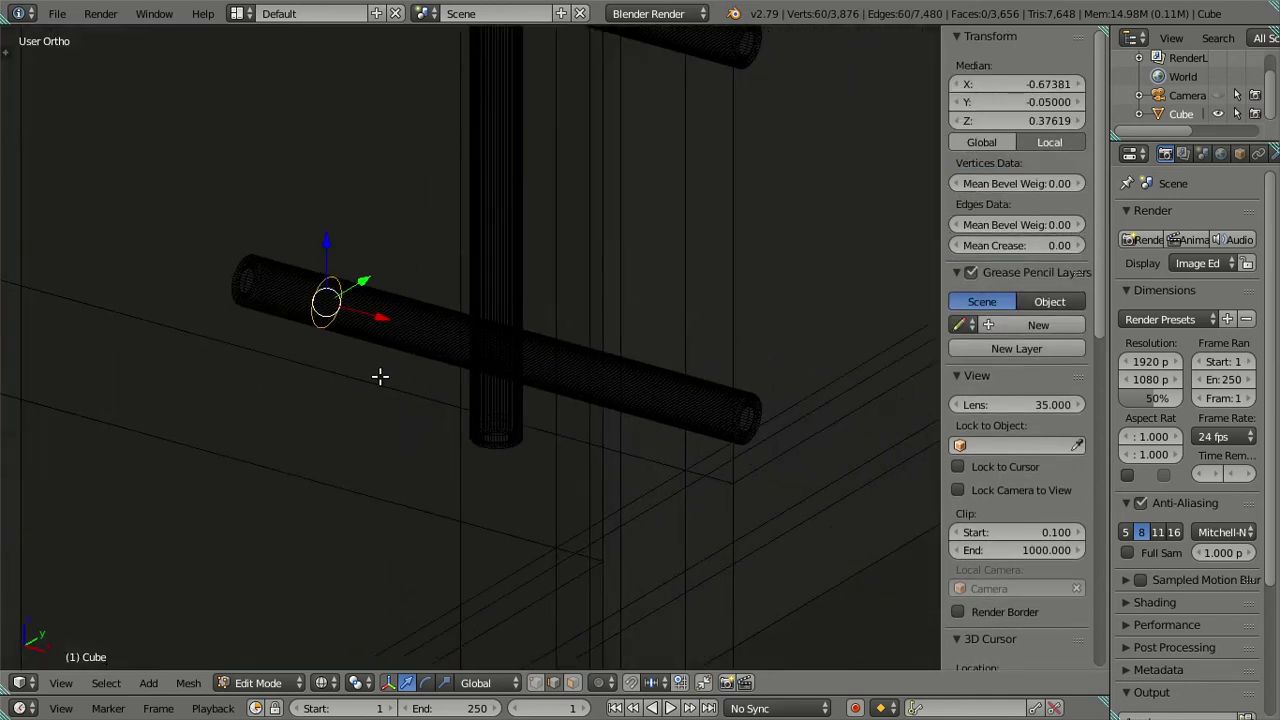
pyautogui.scroll(5, 600, 420)
pyautogui.scroll(1, 530, 400)
pyautogui.scroll(3, 464, 364)
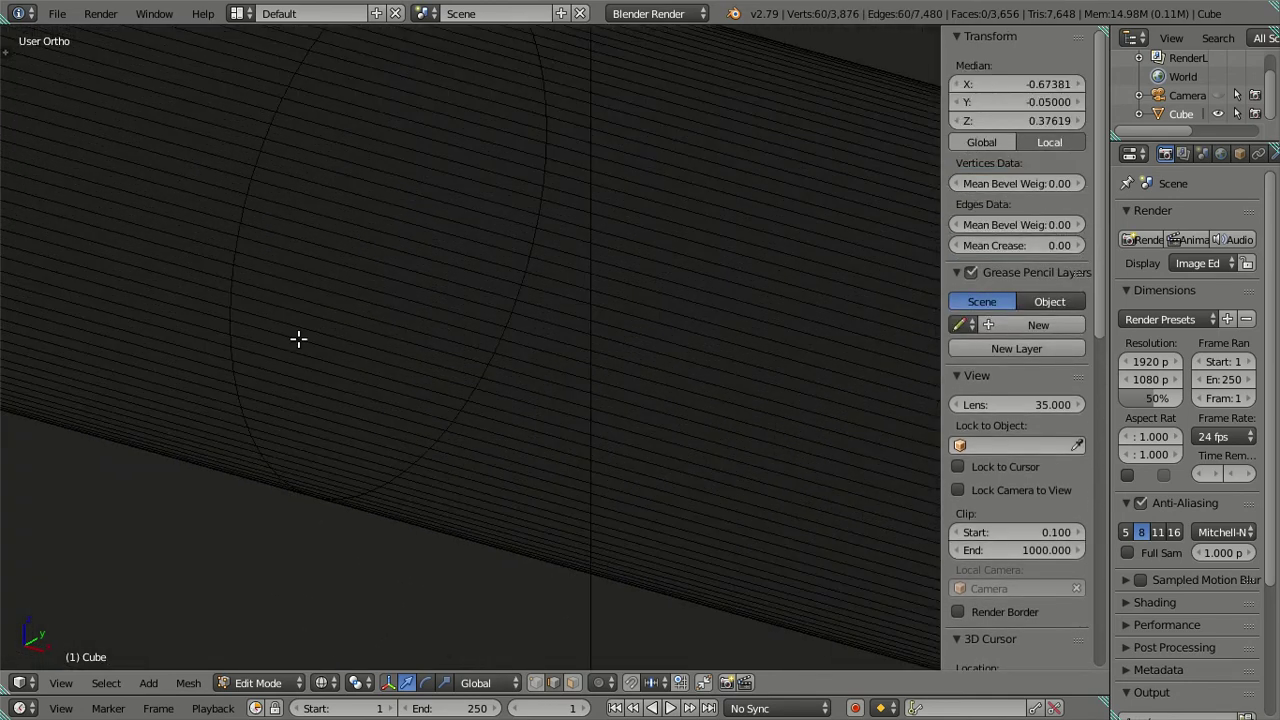
pyautogui.scroll(-5, 240, 265)
pyautogui.scroll(-3, 243, 240)
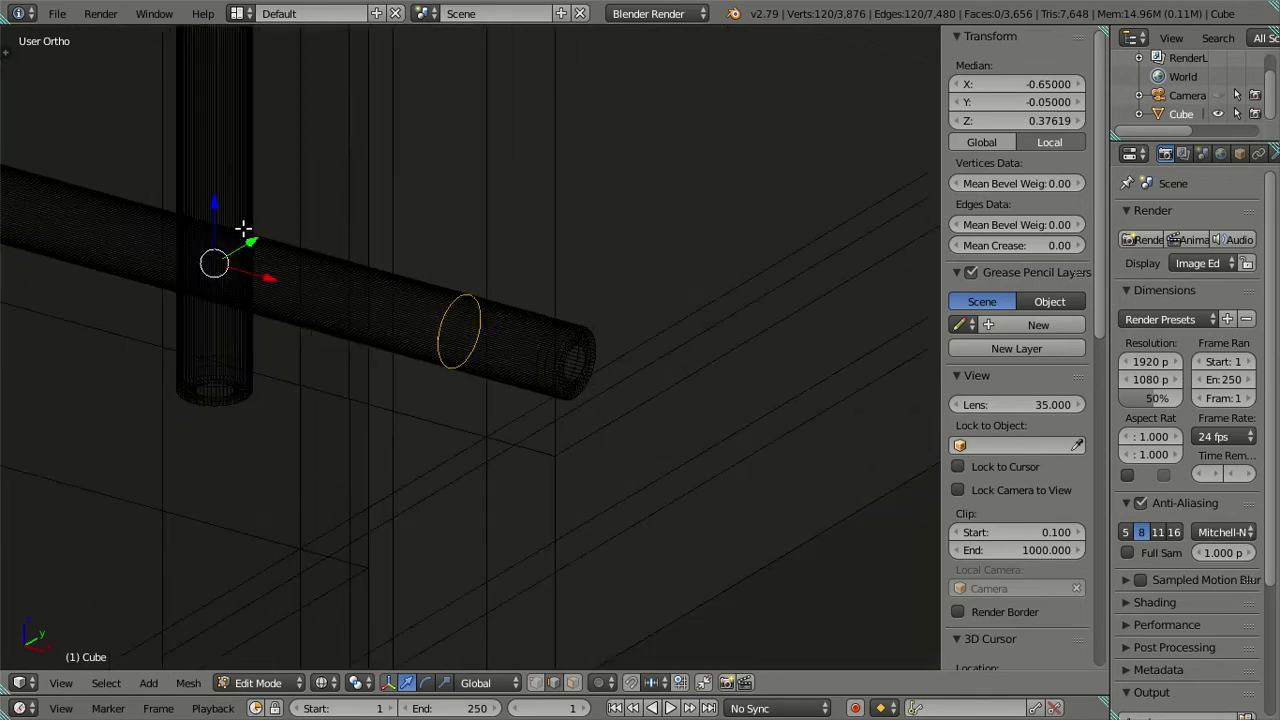
pyautogui.scroll(-1, 250, 220)
pyautogui.keyDown('alt'); pyautogui.keyDown('shift'); pyautogui.click(266, 286); pyautogui.keyUp('shift'); pyautogui.keyUp('alt')
# Add a third and fourth ring loop further along the tube
pyautogui.scroll(1, 450, 210)
pyautogui.scroll(3, 414, 149)
pyautogui.scroll(2, 423, 309)
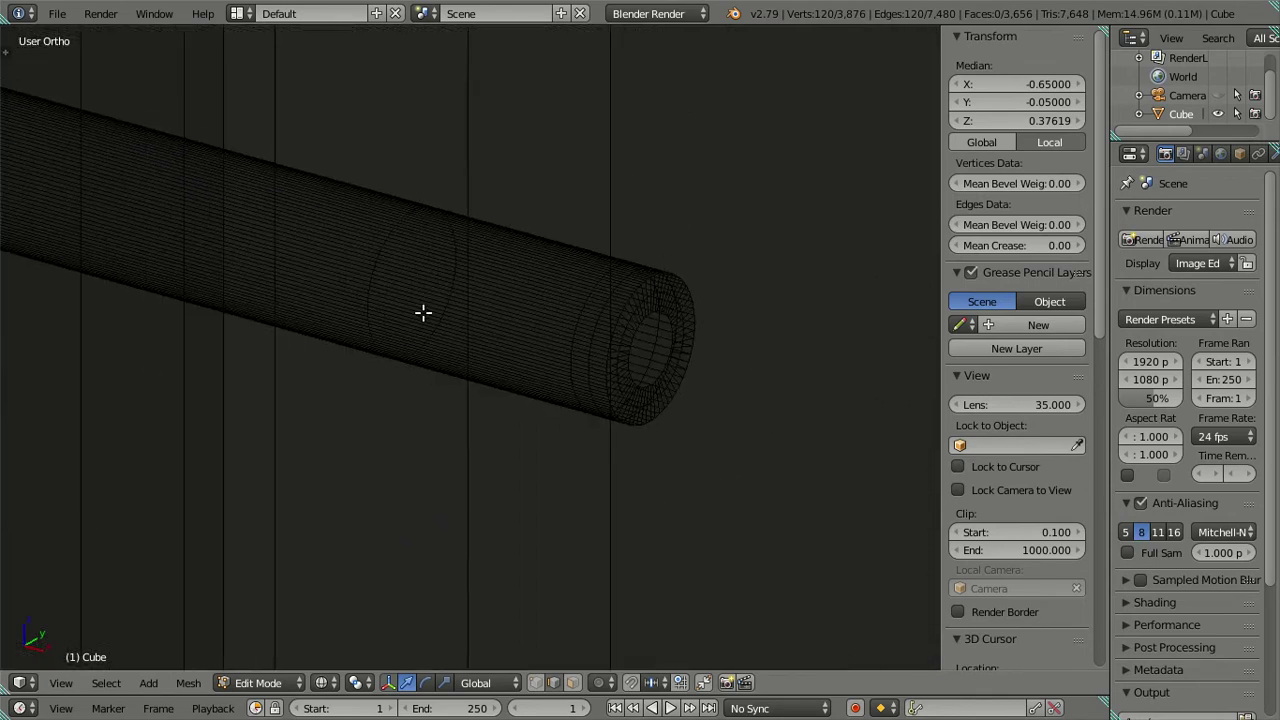
pyautogui.scroll(2, 206, 234)
pyautogui.scroll(2, 262, 258)
pyautogui.keyDown('shift'); pyautogui.moveTo(262, 258); pyautogui.dragTo(316, 302, button='middle'); pyautogui.keyUp('shift')
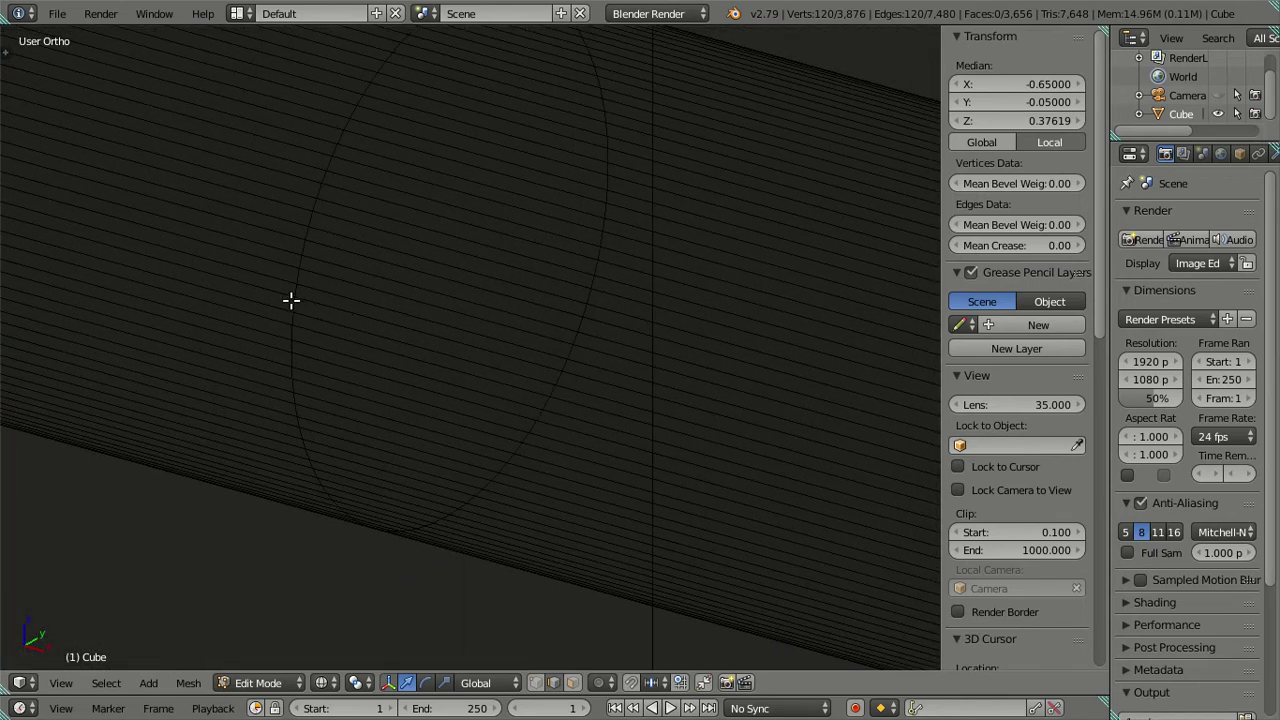
pyautogui.keyDown('alt'); pyautogui.keyDown('shift'); pyautogui.click(290, 300); pyautogui.keyUp('shift'); pyautogui.keyUp('alt')
pyautogui.scroll(-2, 288, 295)
pyautogui.scroll(-3, 214, 246)
pyautogui.moveTo(214, 246)
pyautogui.keyDown('shift'); pyautogui.mouseDown(button='middle')
pyautogui.moveTo(700, 357)
pyautogui.moveTo(810, 403)
pyautogui.mouseUp(button='middle'); pyautogui.keyUp('shift')
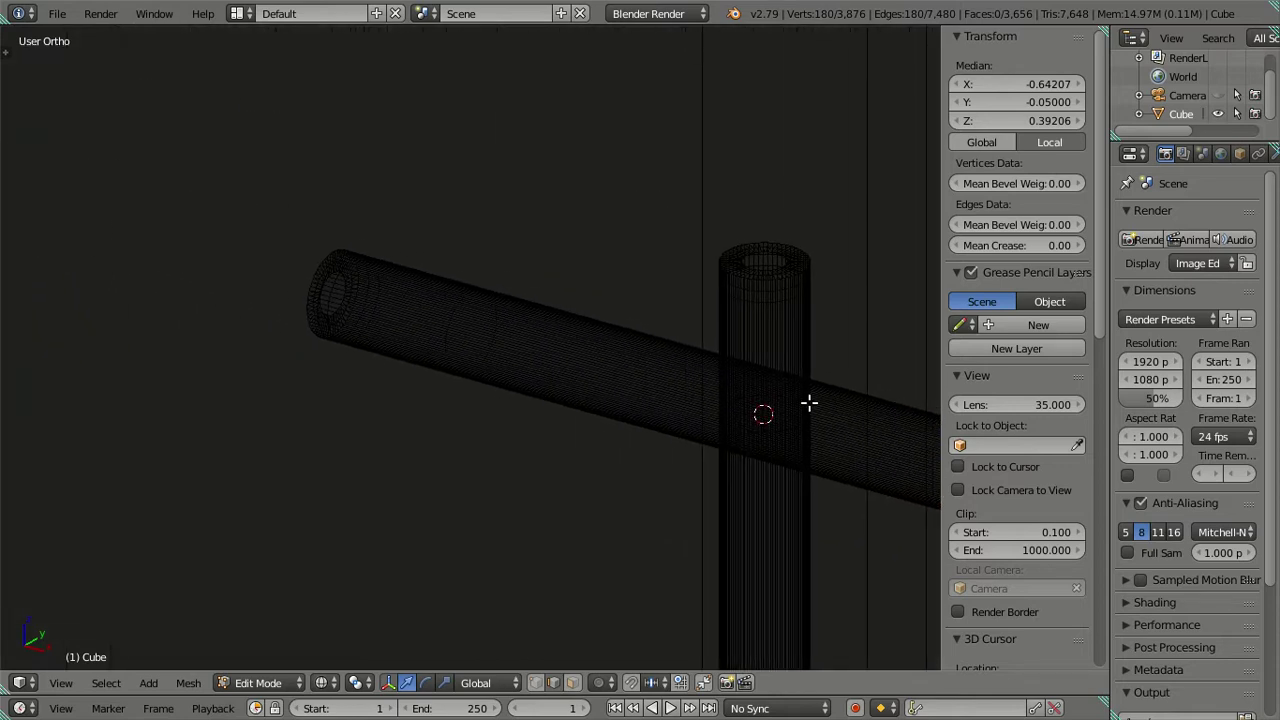
pyautogui.scroll(4, 810, 403)
pyautogui.scroll(3, 471, 357)
pyautogui.keyDown('alt'); pyautogui.keyDown('shift'); pyautogui.click(203, 269); pyautogui.keyUp('shift'); pyautogui.keyUp('alt')
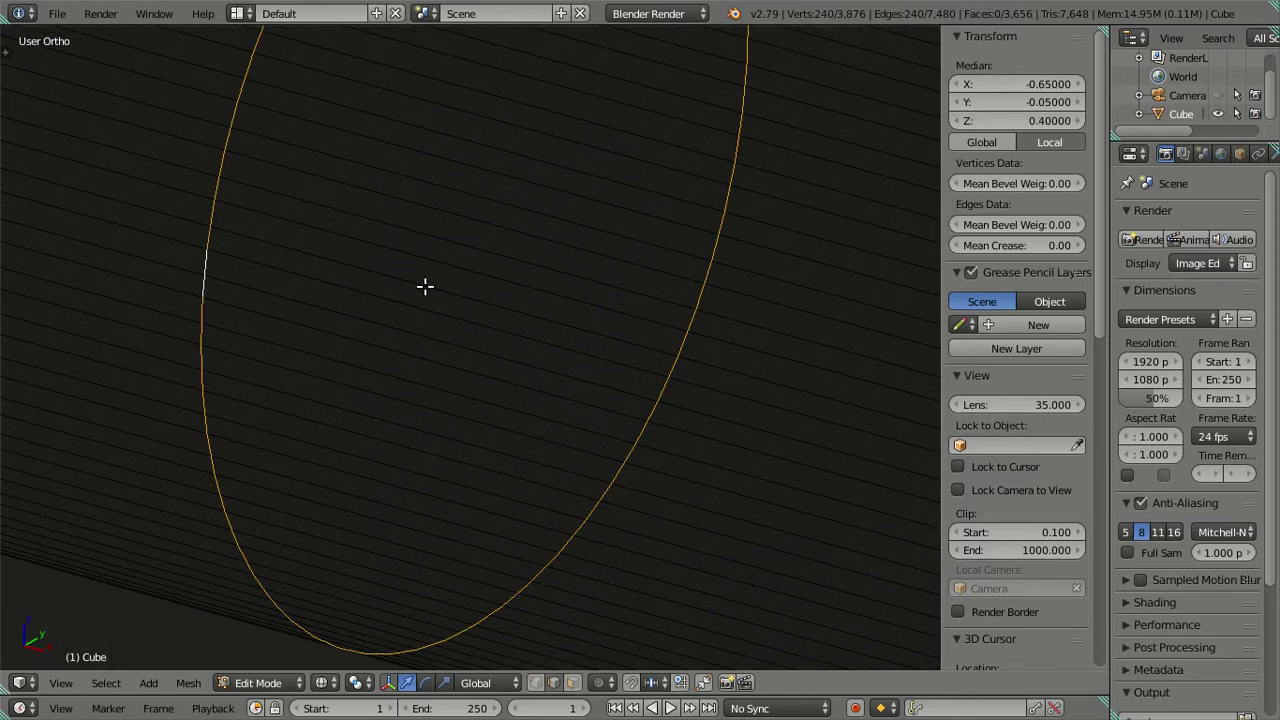
pyautogui.scroll(-3, 646, 257)
pyautogui.scroll(-2, 649, 263)
# Dissolve the four selected ring loops with Dissolve Edges
pyautogui.press('x')
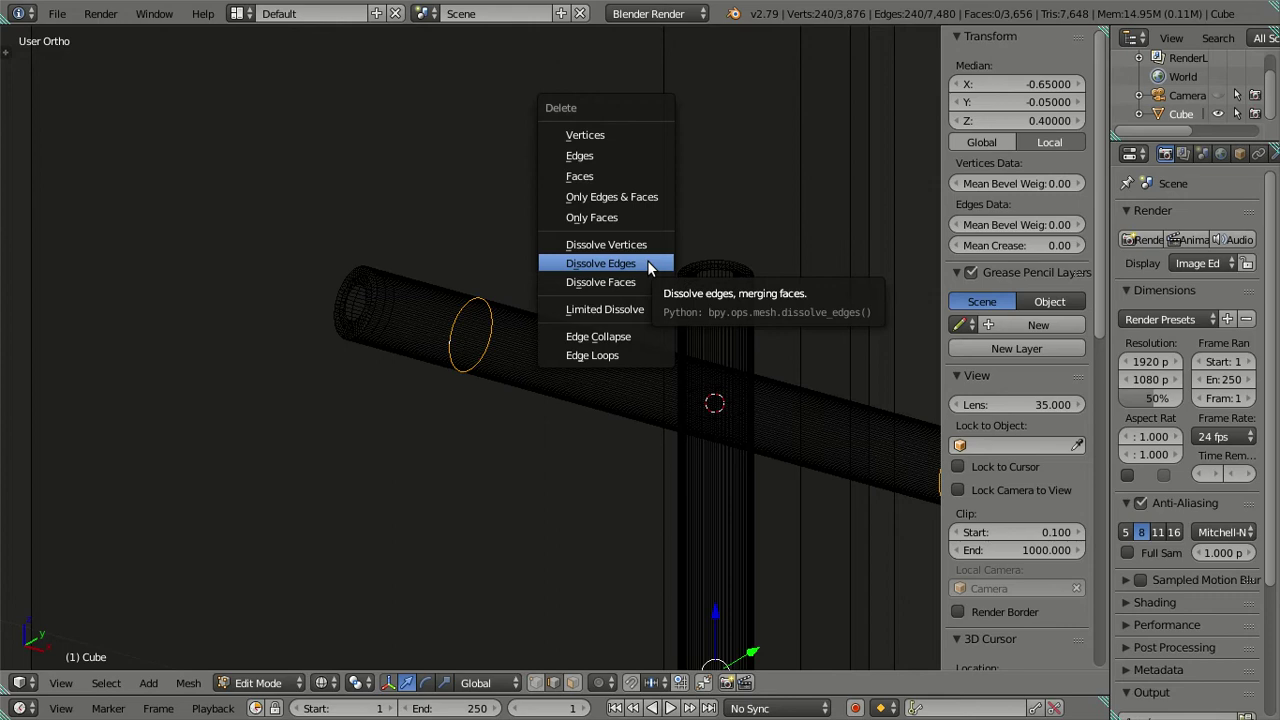
pyautogui.click(648, 263)
pyautogui.scroll(-3, 646, 257)
pyautogui.scroll(1, 565, 198)
pyautogui.scroll(-1, 565, 198)
pyautogui.press('c')
pyautogui.click(432, 191)
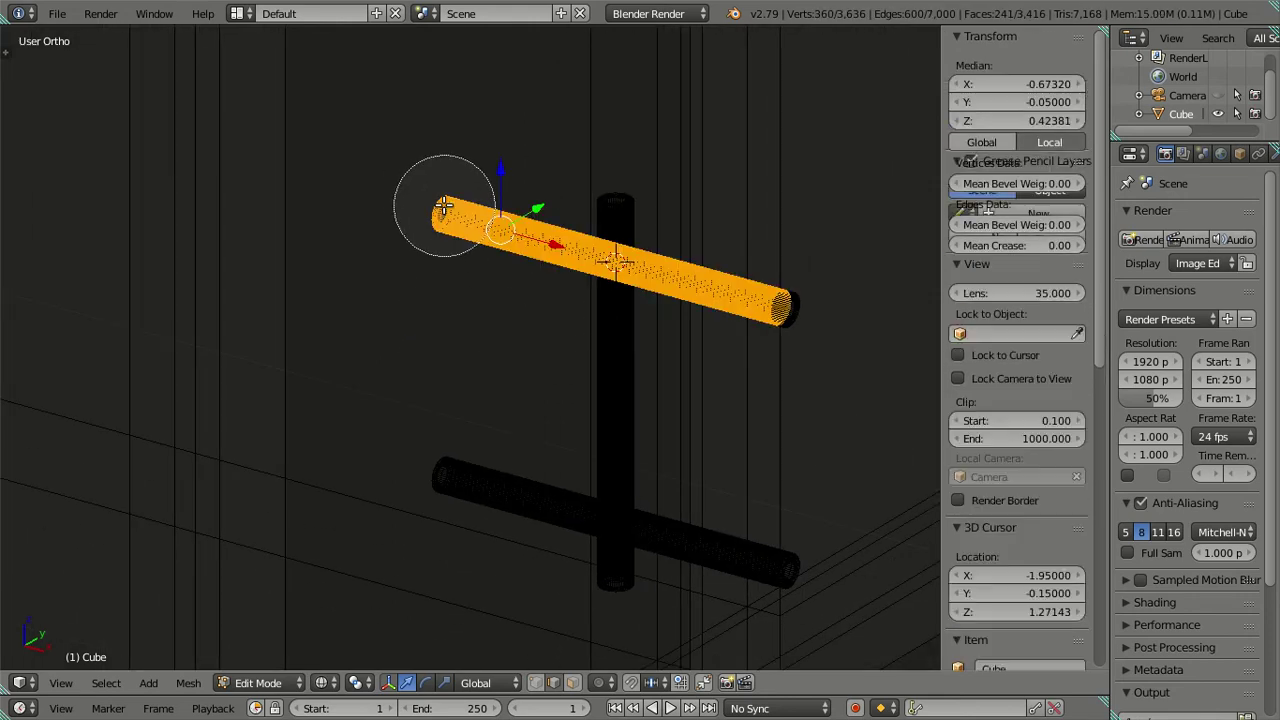
# Circle-select the left ends of both horizontal tubes and slide them along X
pyautogui.click(440, 452)
pyautogui.middleClick(775, 333)
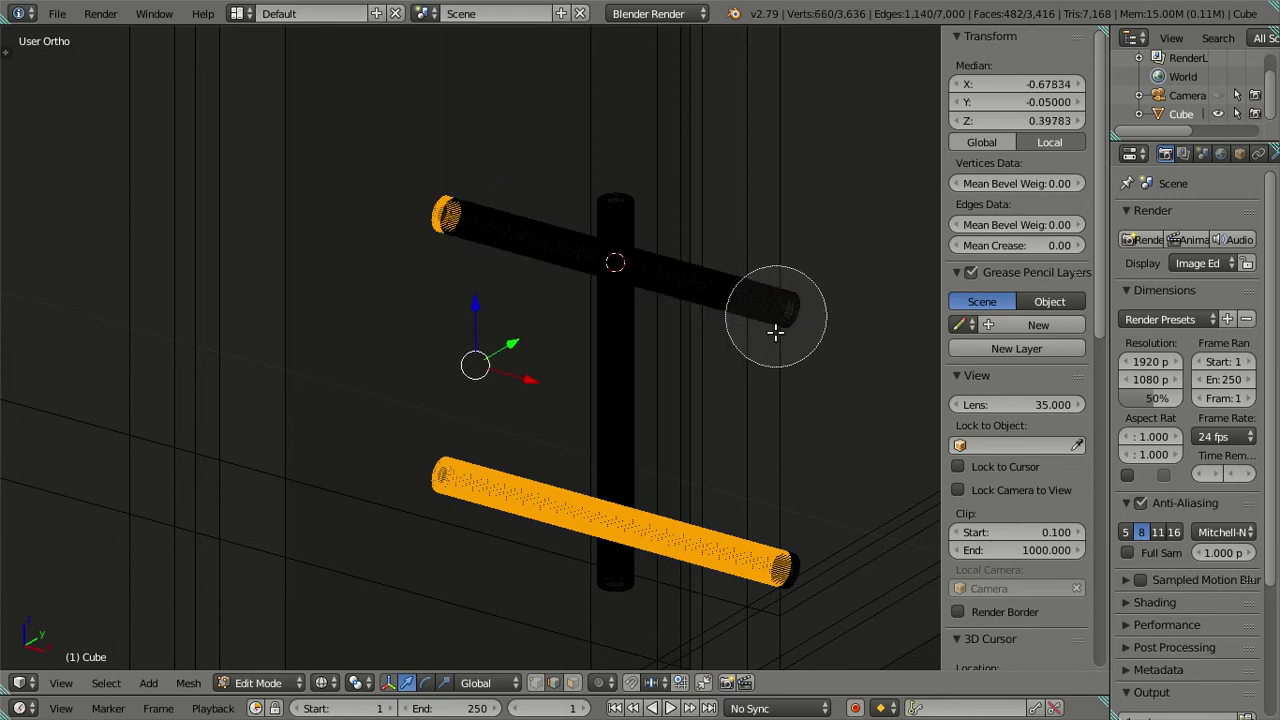
pyautogui.middleClick(781, 561)
pyautogui.rightClick(781, 561)
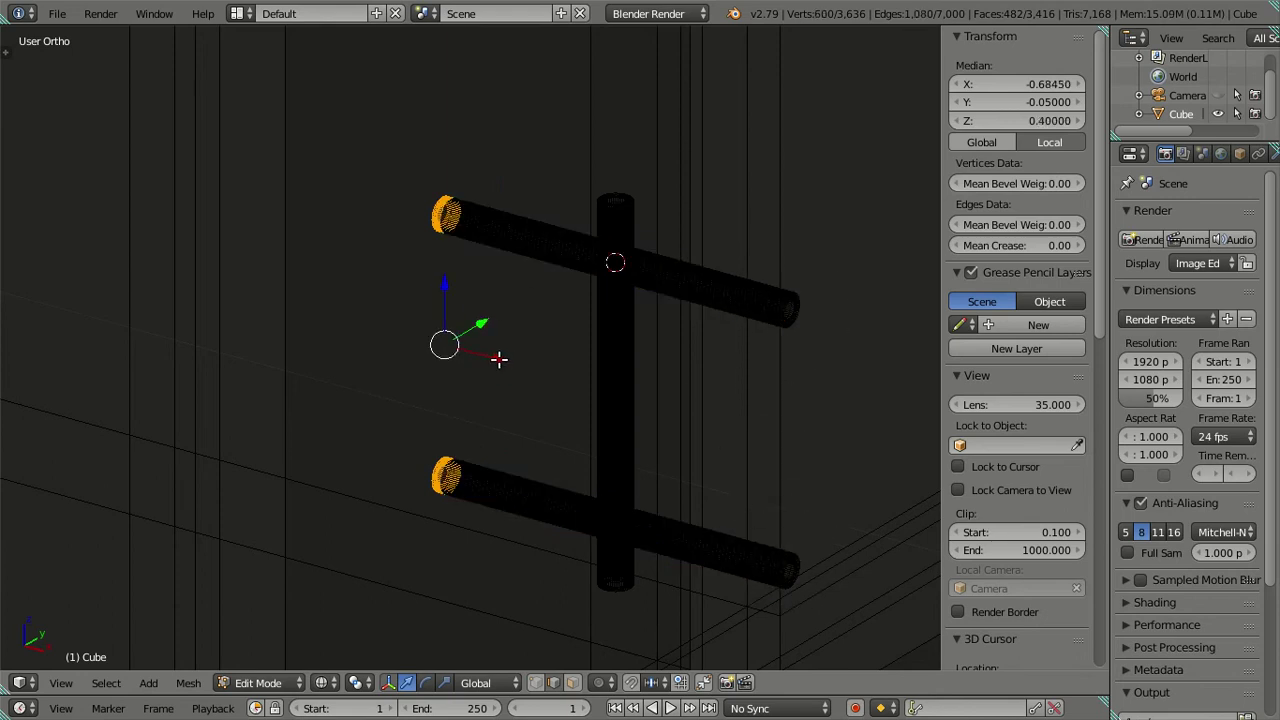
pyautogui.moveTo(499, 359); pyautogui.dragTo(582, 400)
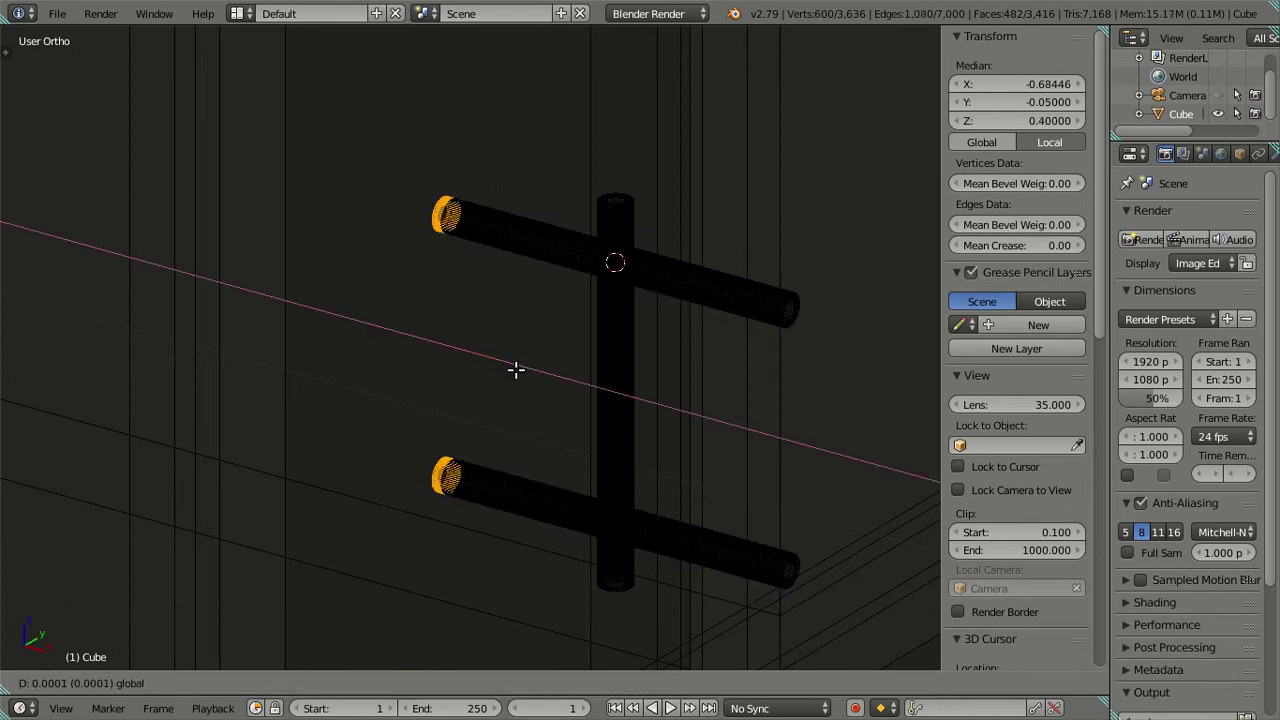
pyautogui.click(582, 400)
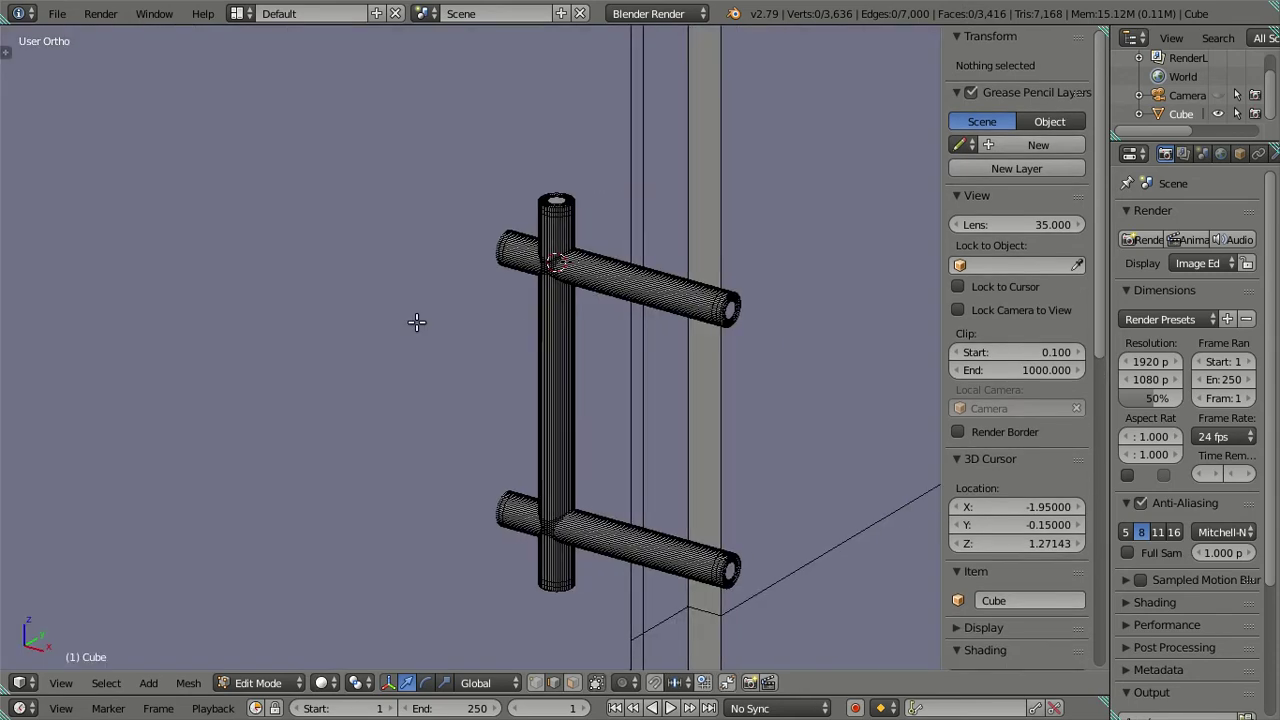
# Select the whole vertical tube and set its X position to −0.65
pyautogui.keyDown('ctrl'); pyautogui.scroll(-5, 417, 322); pyautogui.keyUp('ctrl')
pyautogui.scroll(2, 417, 322)
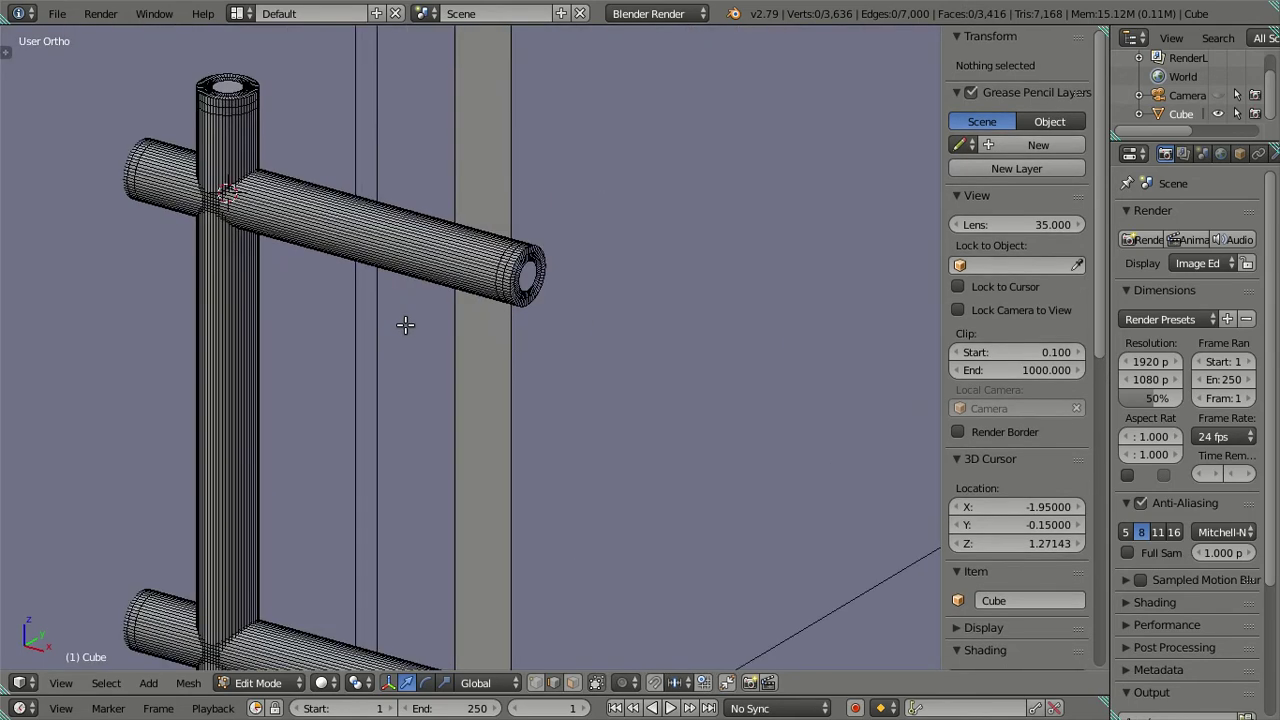
pyautogui.rightClick(216, 154)
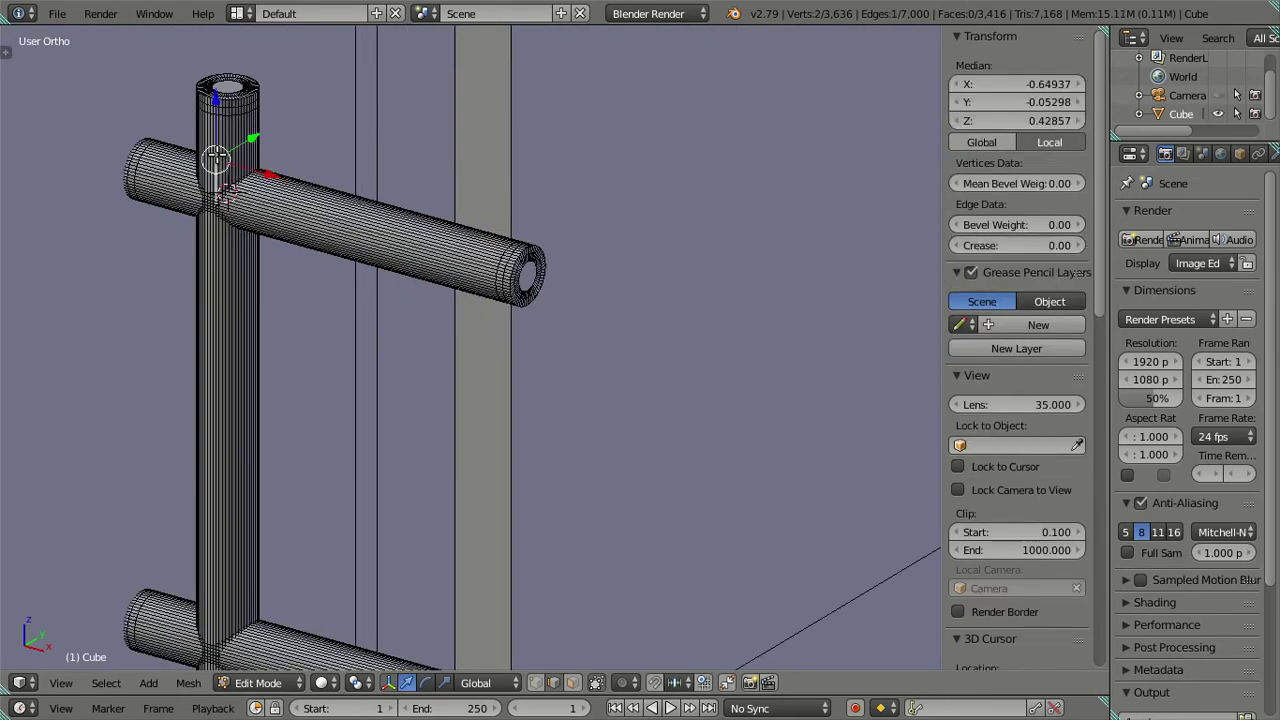
pyautogui.hotkey('ctrl', 'l')
pyautogui.click(1018, 84)
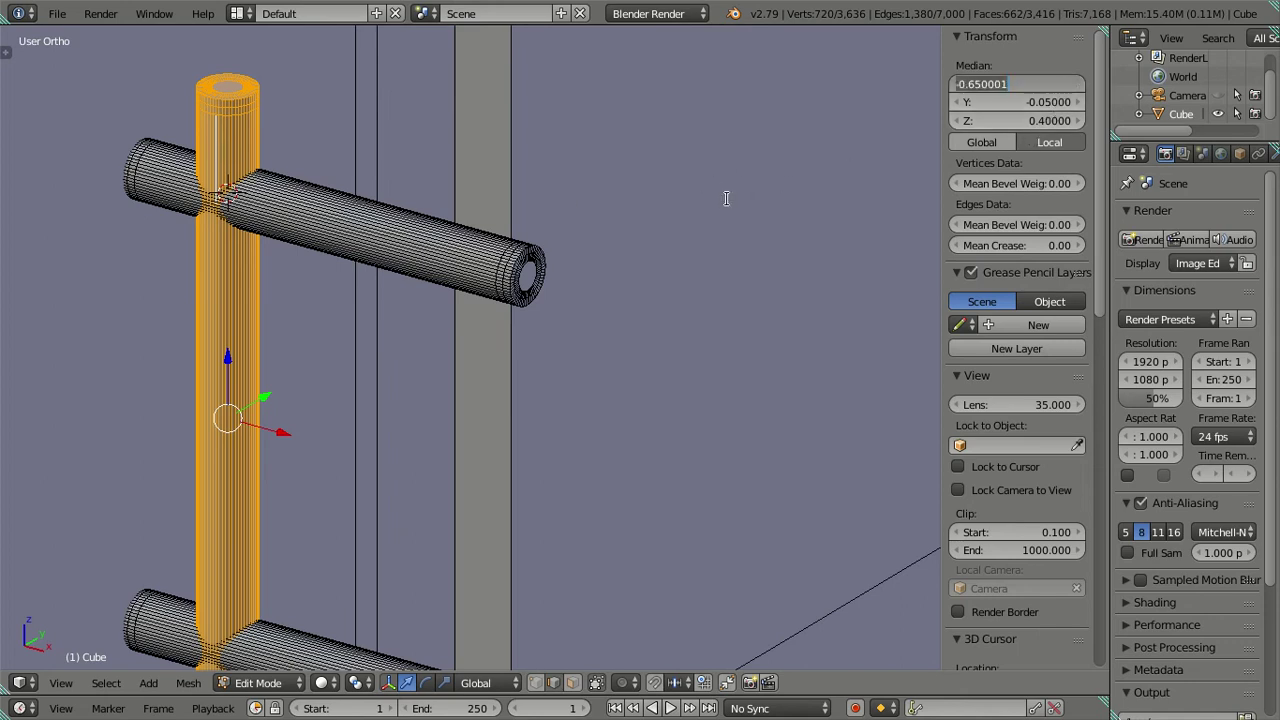
pyautogui.press('Escape')
# Reselect the crossbar end rings and move them to X −0.65, shortening both tubes
pyautogui.press('a')
pyautogui.scroll(-3, 729, 194)
pyautogui.keyDown('ctrl'); pyautogui.scroll(-2, 680, 240); pyautogui.keyUp('ctrl')
pyautogui.keyDown('shift'); pyautogui.scroll(2, 608, 300); pyautogui.keyUp('shift')
pyautogui.keyDown('shift'); pyautogui.scroll(-3, 622, 123); pyautogui.keyUp('shift')
pyautogui.scroll(-1, 622, 123)
pyautogui.scroll(1, 551, 366)
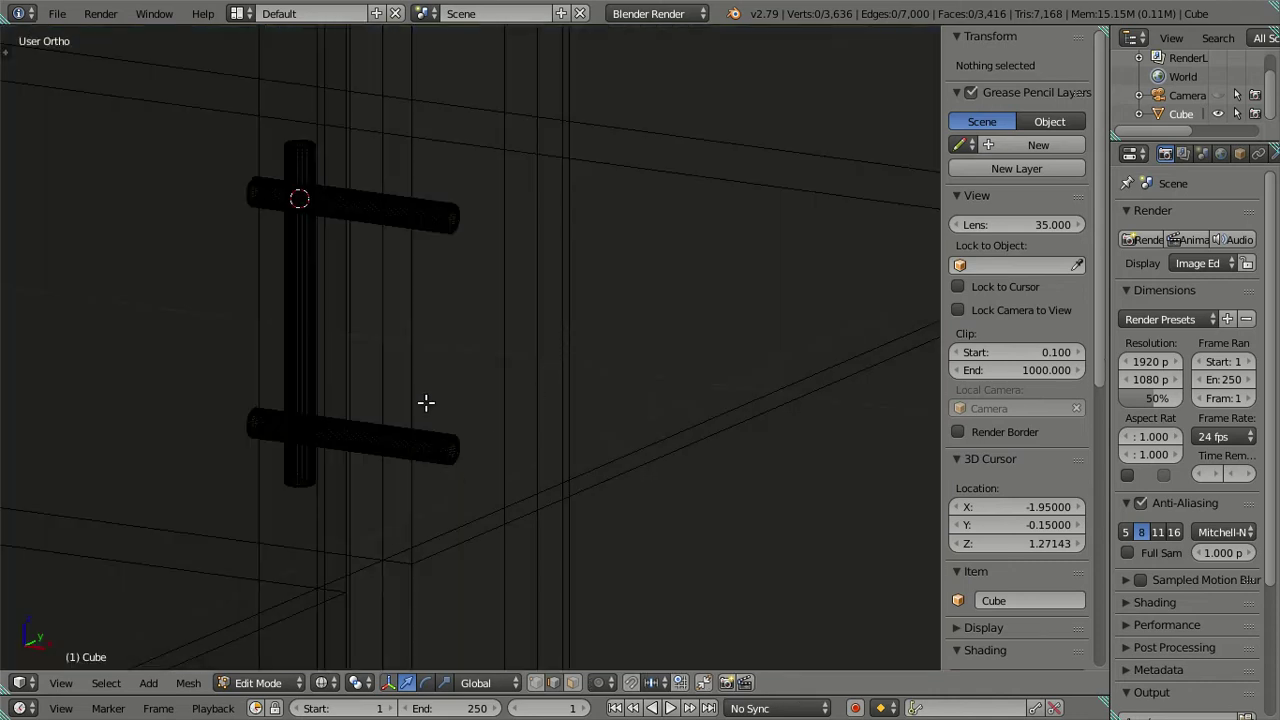
pyautogui.press('c')
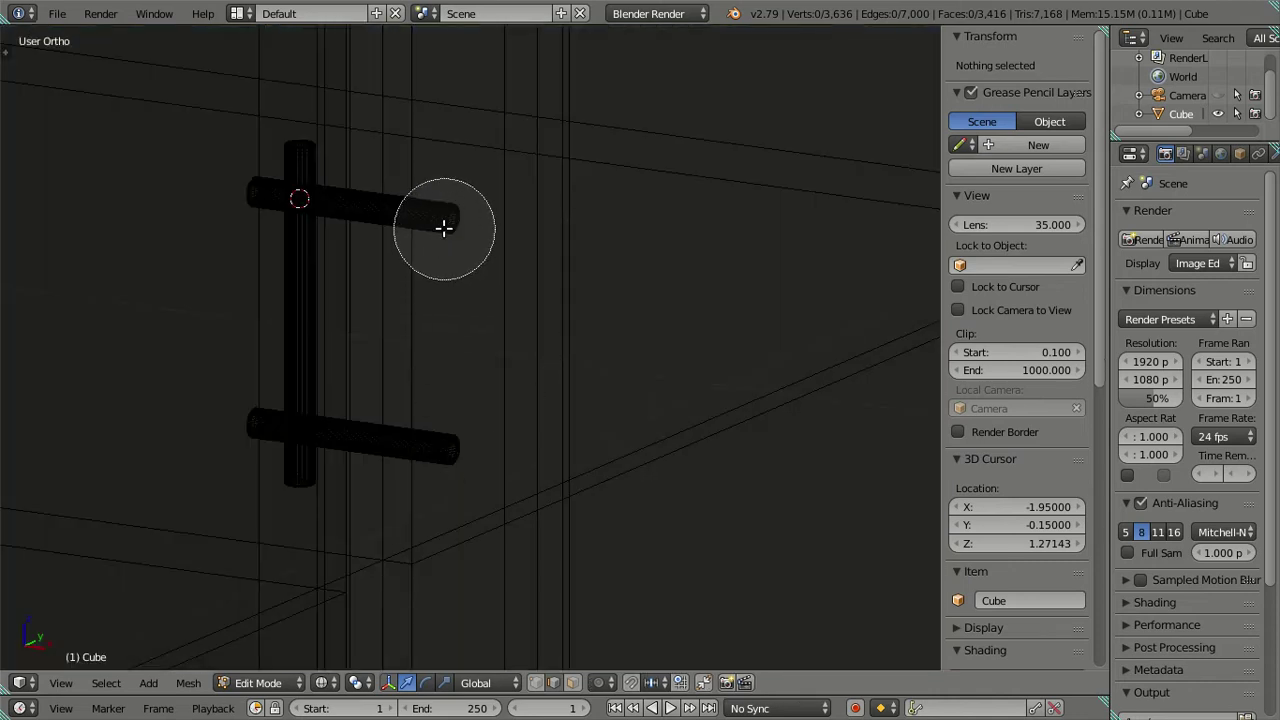
pyautogui.click(450, 215)
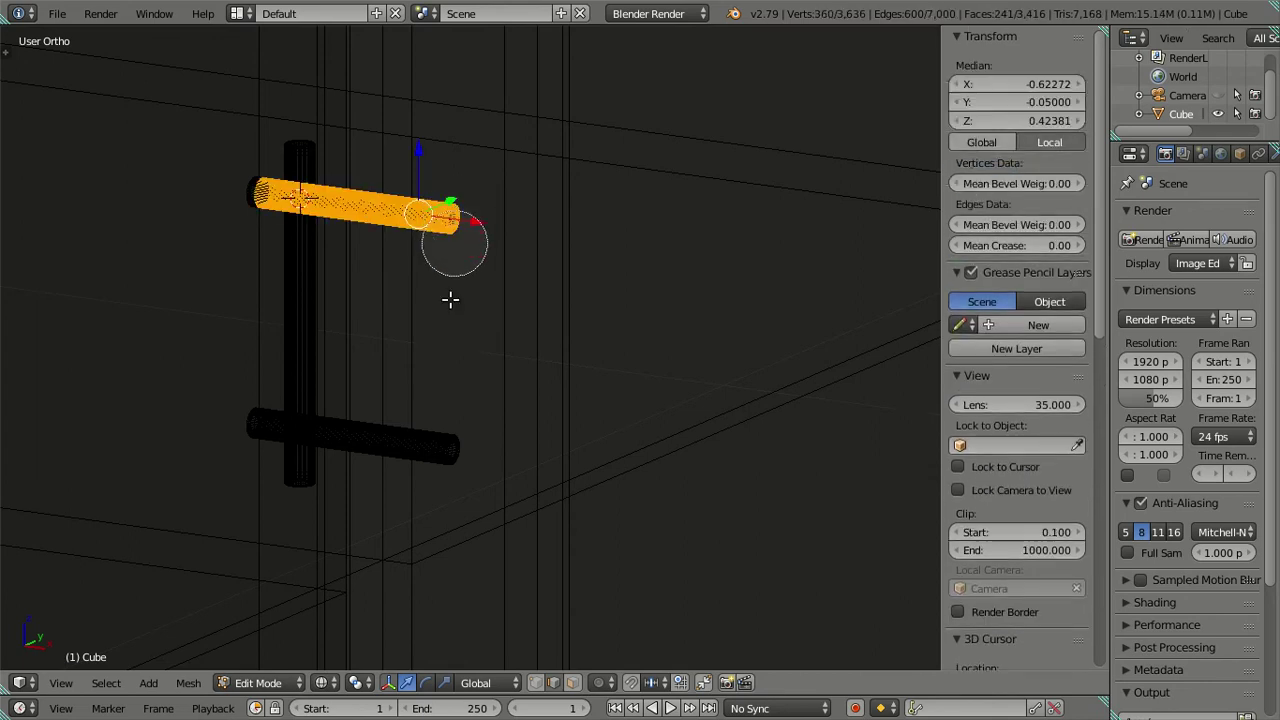
pyautogui.click(454, 436)
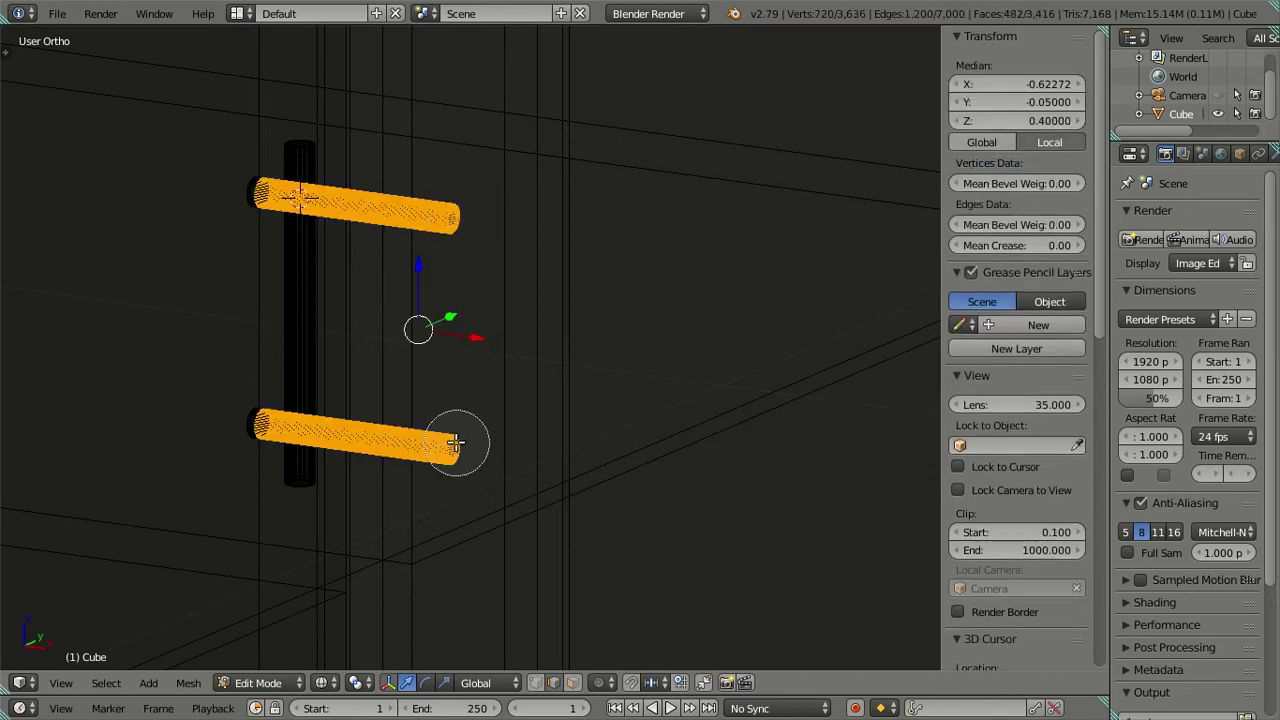
pyautogui.middleClick(257, 420)
pyautogui.moveTo(263, 189); pyautogui.dragTo(354, 180, button='middle')
pyautogui.press('Escape')
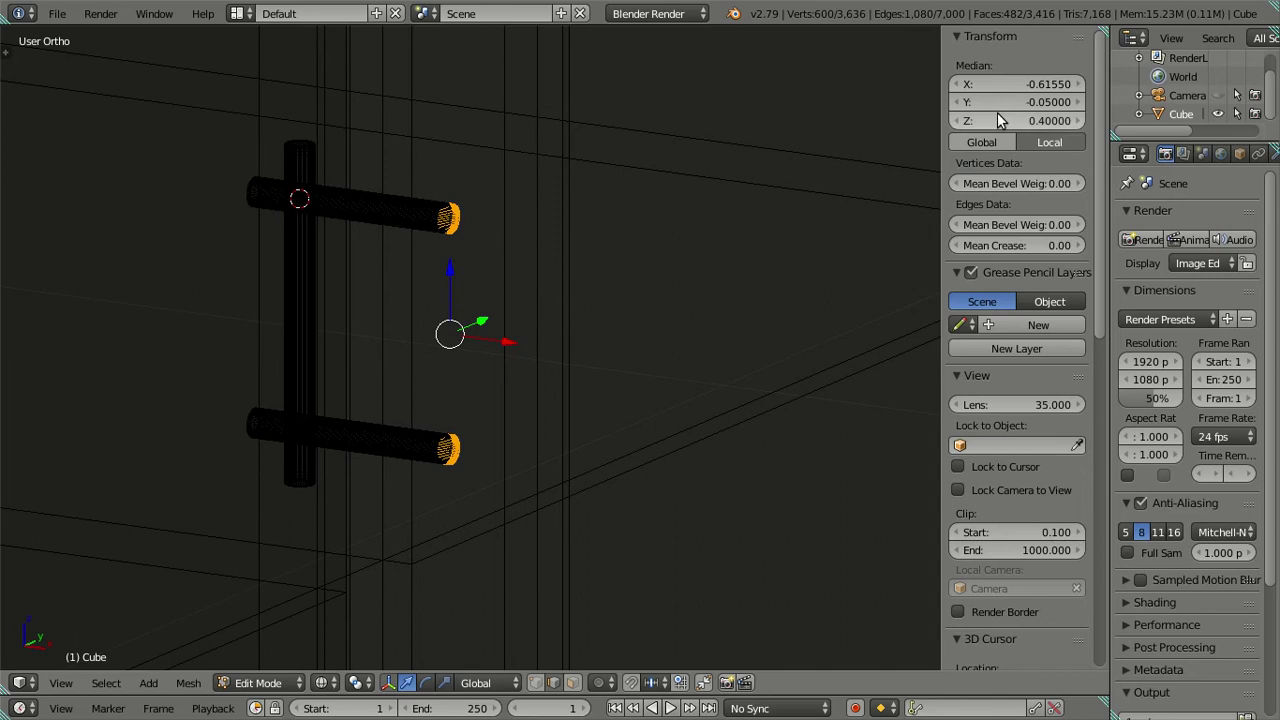
pyautogui.press('-')
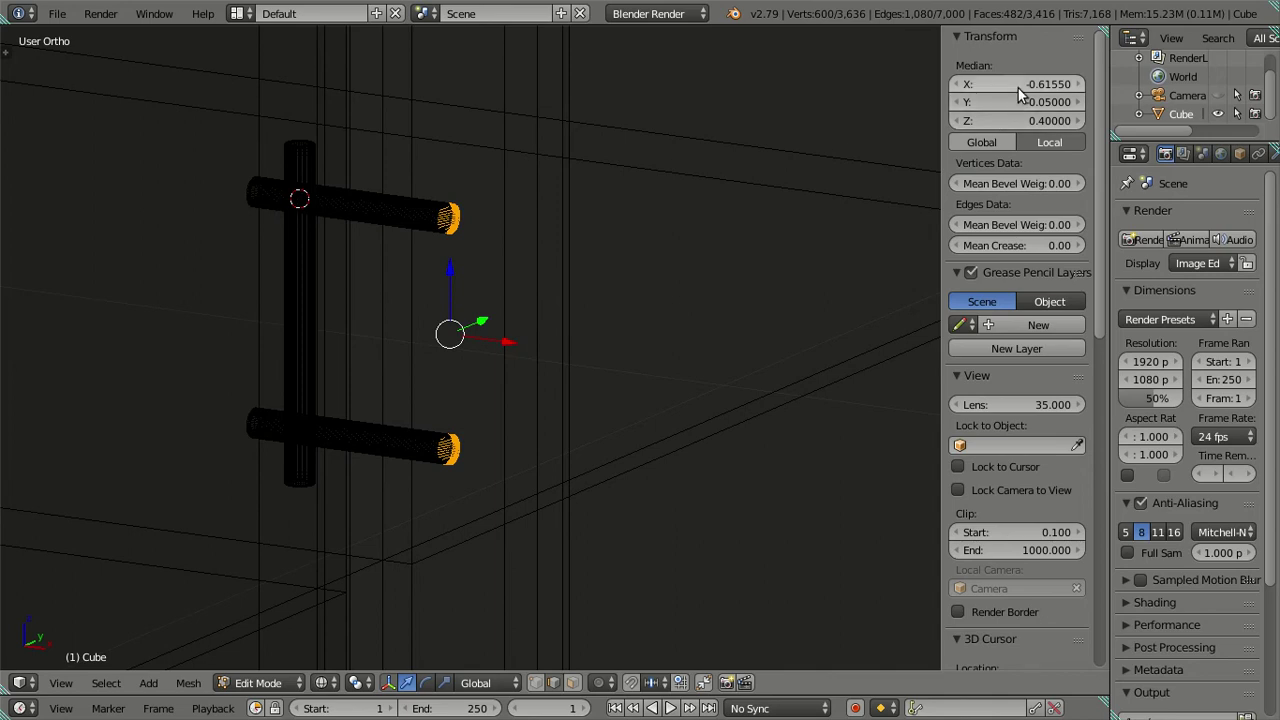
# Return to Object Mode with solid shading to view the handled door
pyautogui.moveTo(925, 120); pyautogui.dragTo(860, 151, button='middle')
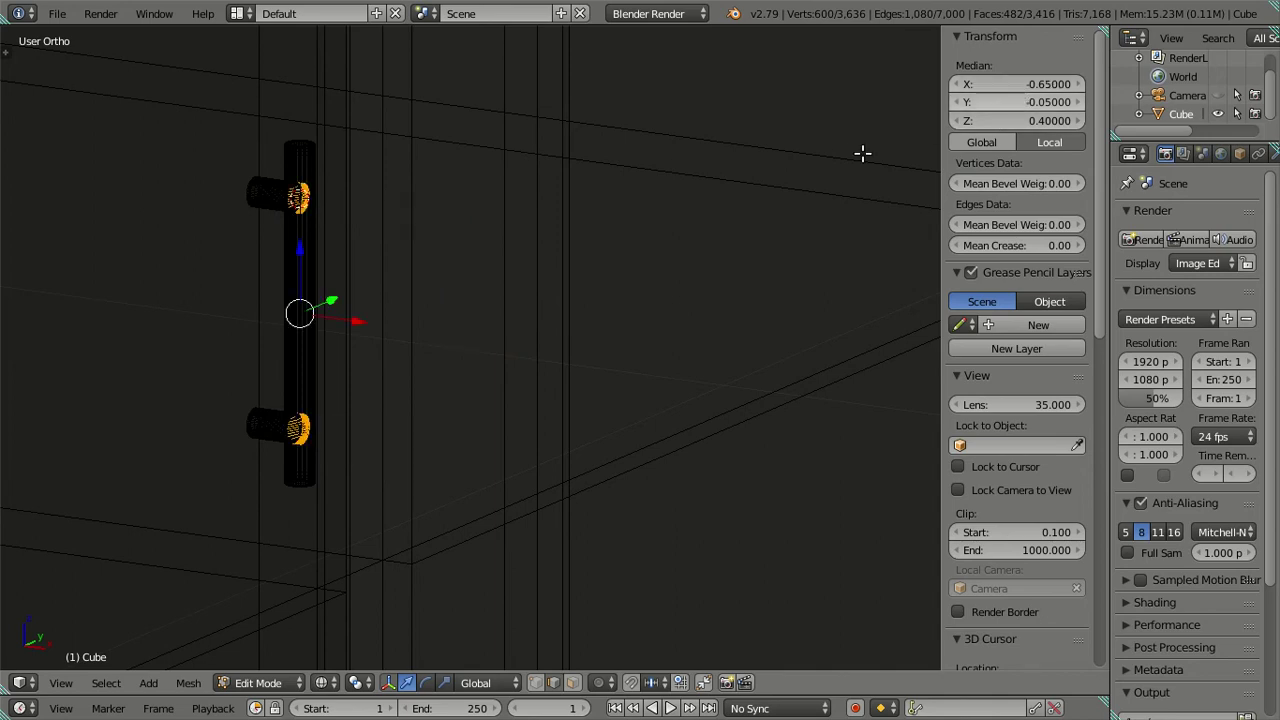
pyautogui.press('a')
pyautogui.press('z')
pyautogui.scroll(2, 540, 320)
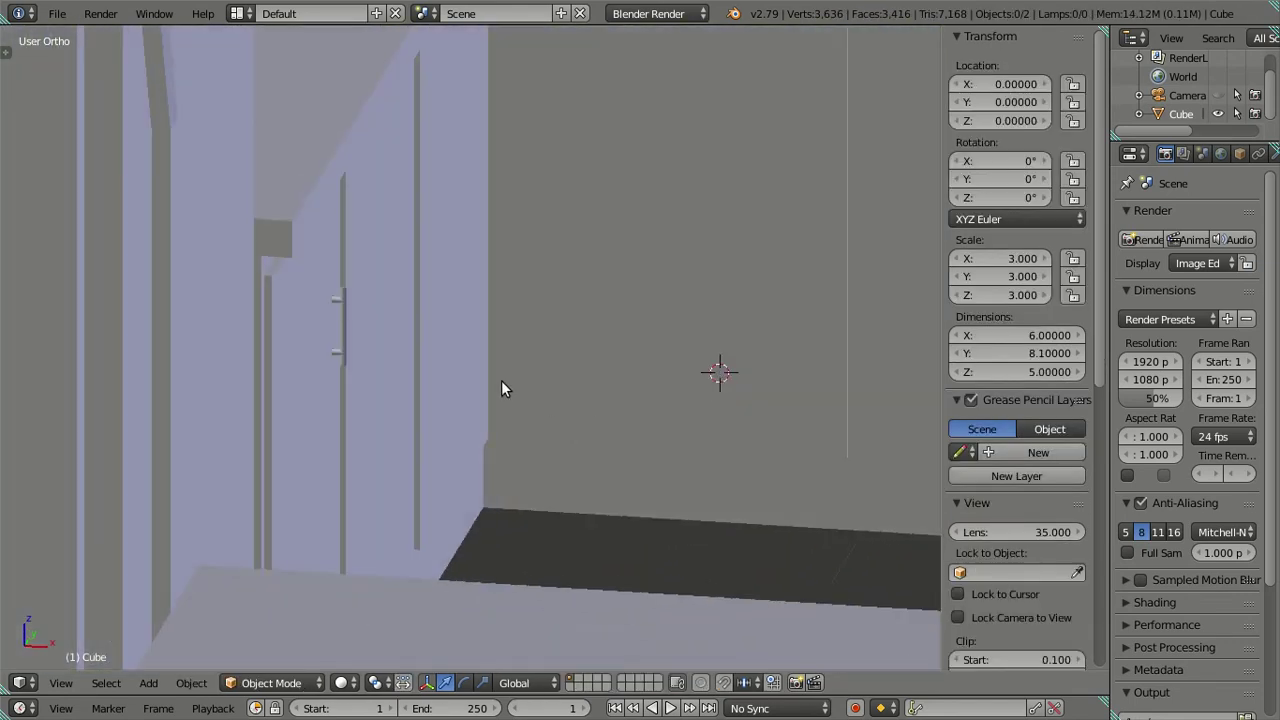
# Orbit to face the door and select the handle mesh in Edit Mode
pyautogui.moveTo(501, 388); pyautogui.dragTo(606, 385, button='middle')
pyautogui.scroll(3, 590, 390)
pyautogui.scroll(1, 603, 318)
pyautogui.scroll(-1, 600, 300)
pyautogui.scroll(-2, 603, 280)
pyautogui.moveTo(608, 275)
pyautogui.mouseDown(button='middle')
pyautogui.moveTo(633, 346)
pyautogui.moveTo(385, 302)
pyautogui.mouseUp(button='middle')
pyautogui.scroll(3, 509, 302)
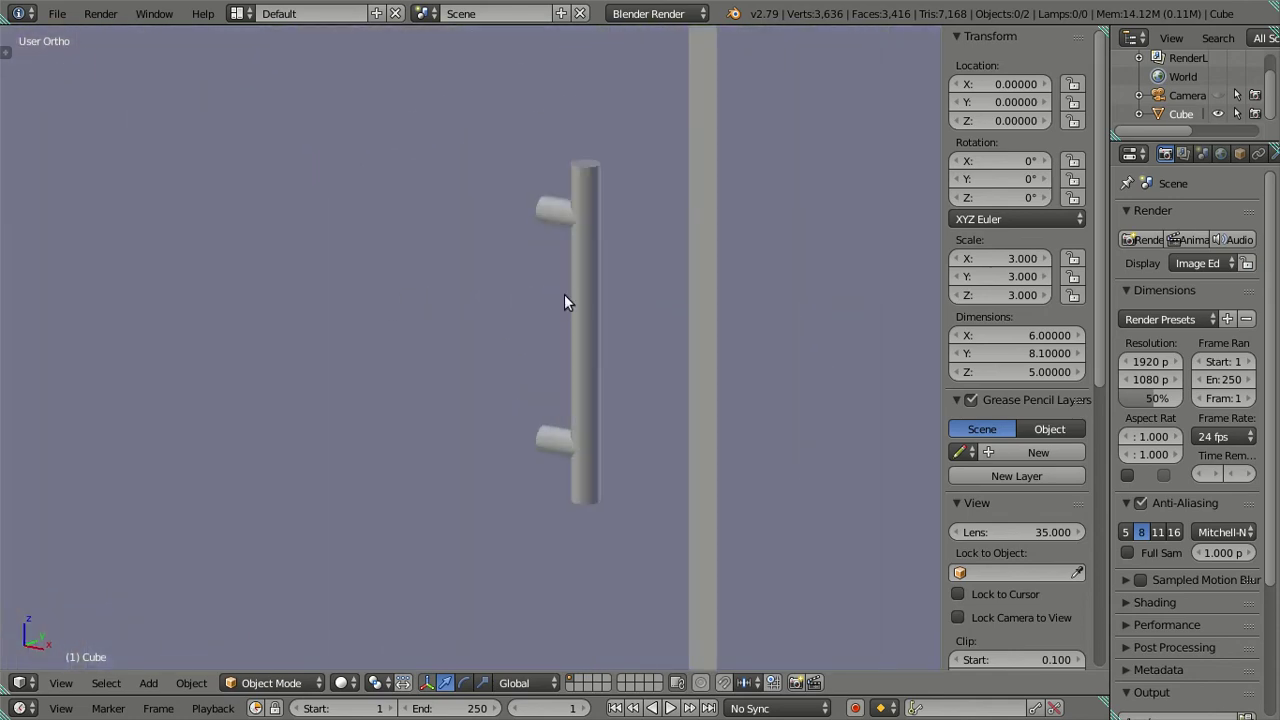
pyautogui.keyDown('shift'); pyautogui.moveTo(563, 298); pyautogui.dragTo(500, 275, button='middle'); pyautogui.keyUp('shift')
pyautogui.scroll(1, 497, 271)
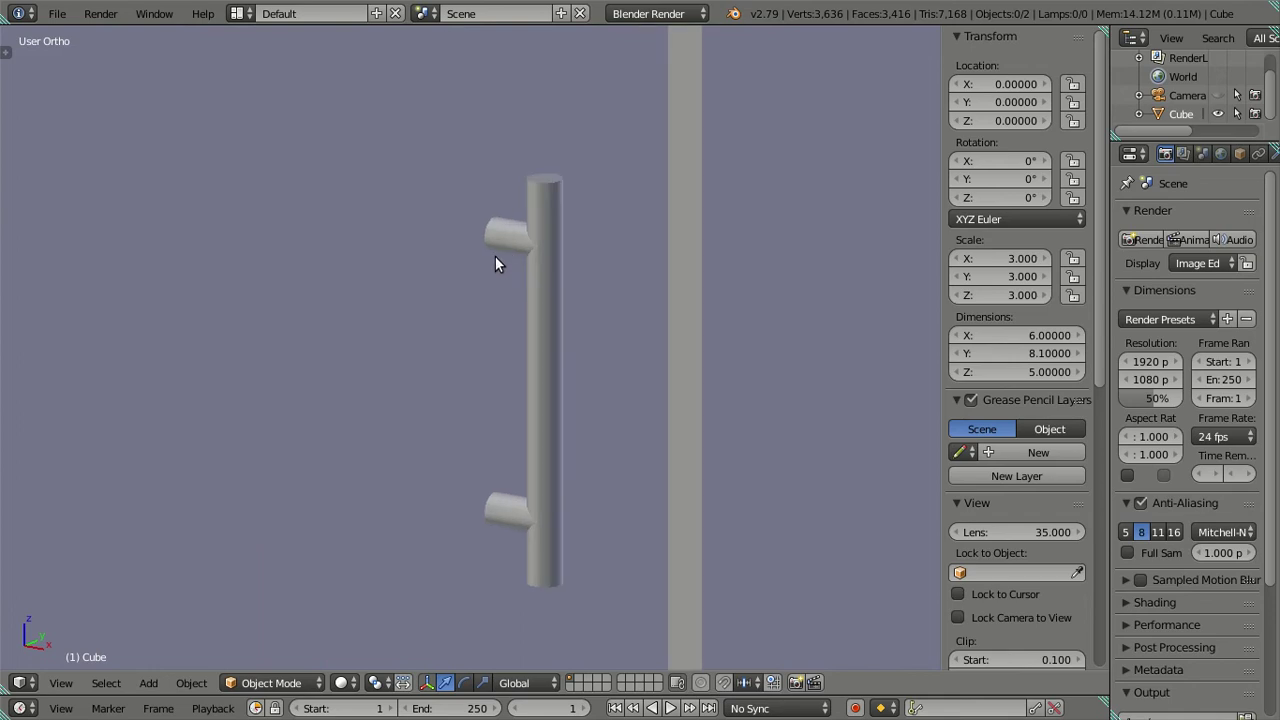
pyautogui.scroll(4, 505, 248)
pyautogui.moveTo(518, 248); pyautogui.dragTo(513, 232, button='middle')
pyautogui.scroll(1, 512, 215)
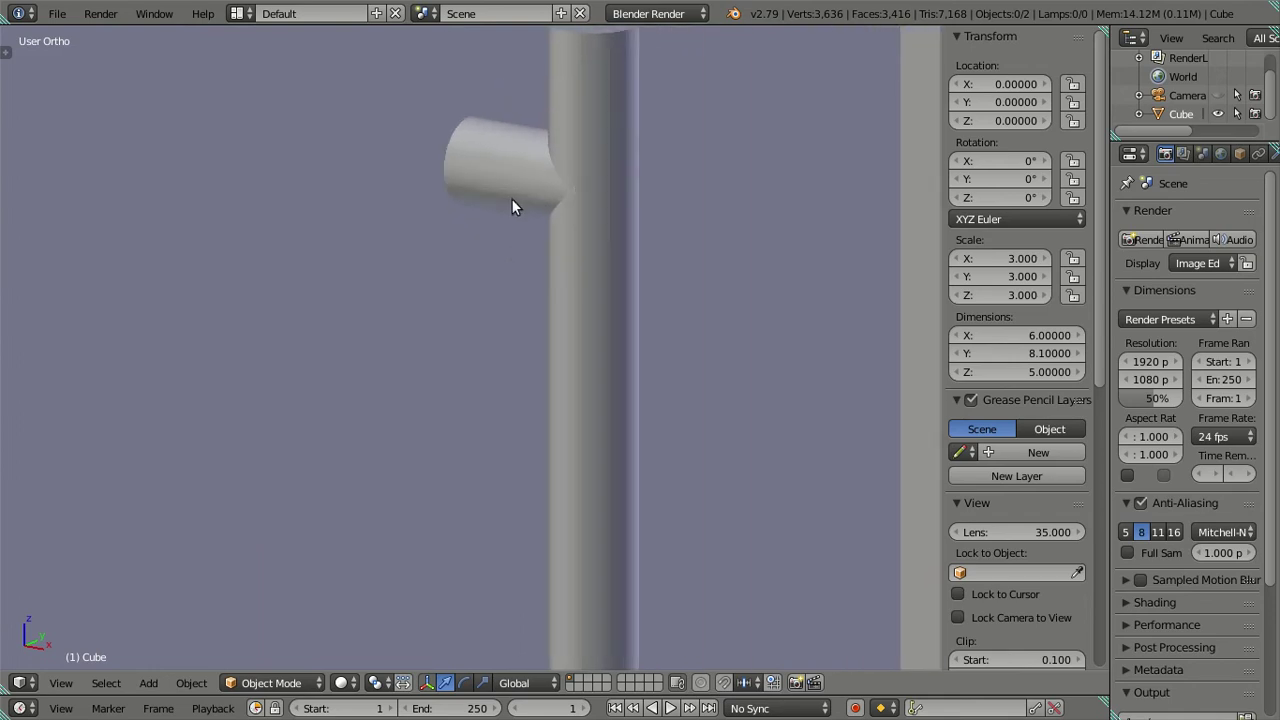
pyautogui.click(511, 172)
pyautogui.press('Tab')
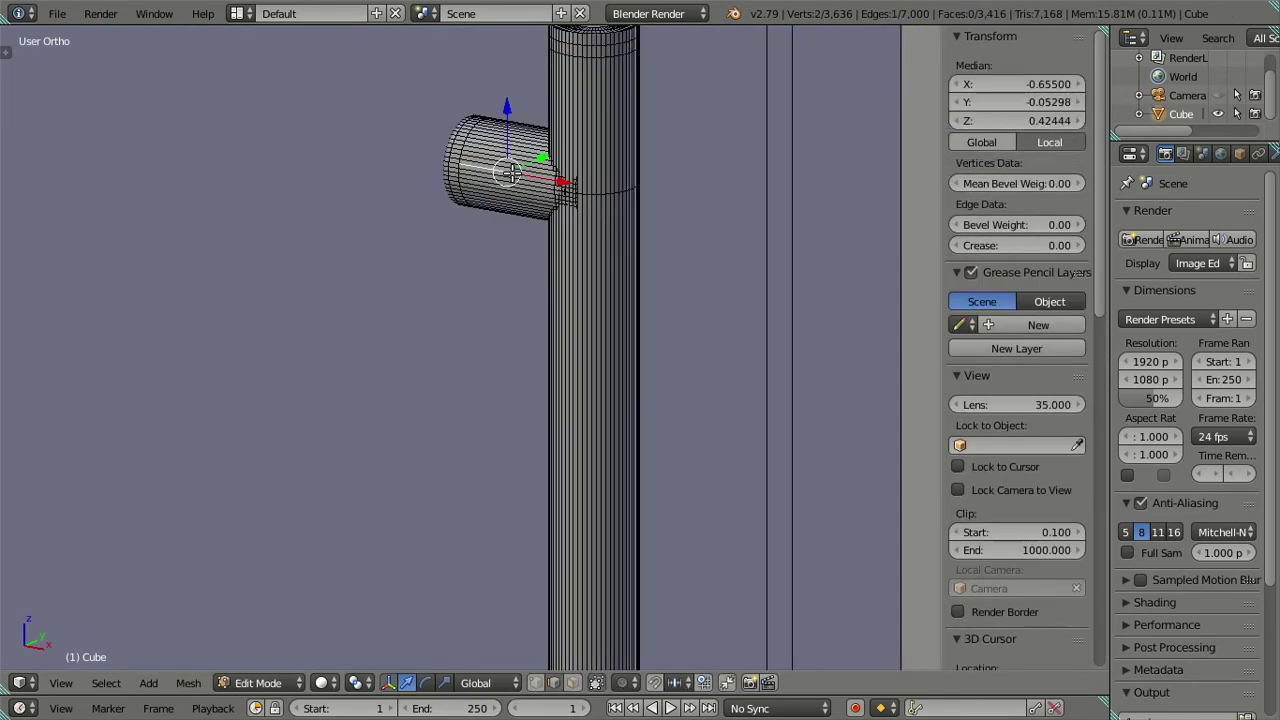
pyautogui.press('l')
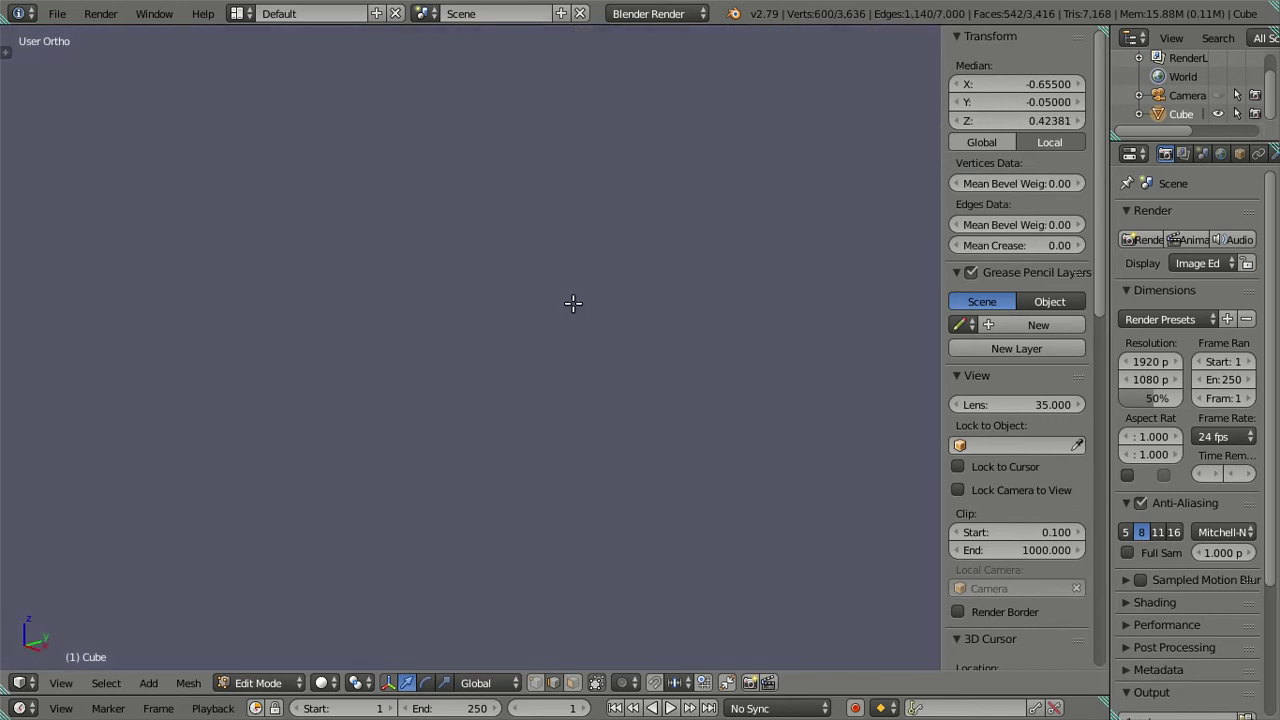
pyautogui.keyDown('shift'); pyautogui.moveTo(245, 343); pyautogui.dragTo(89, 371, button='middle'); pyautogui.keyUp('shift')
pyautogui.keyDown('shift'); pyautogui.moveTo(546, 388); pyautogui.dragTo(428, 189, button='middle'); pyautogui.keyUp('shift')
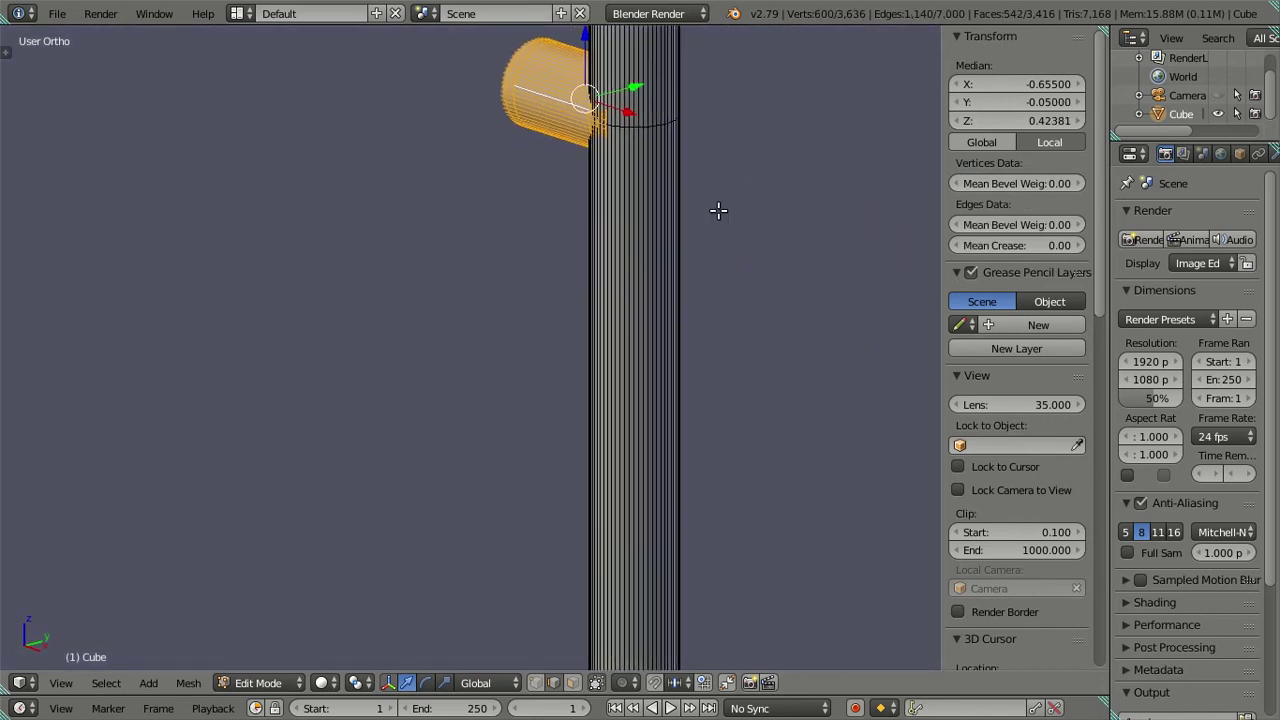
pyautogui.keyDown('shift'); pyautogui.moveTo(719, 211); pyautogui.dragTo(663, 232, button='middle'); pyautogui.keyUp('shift')
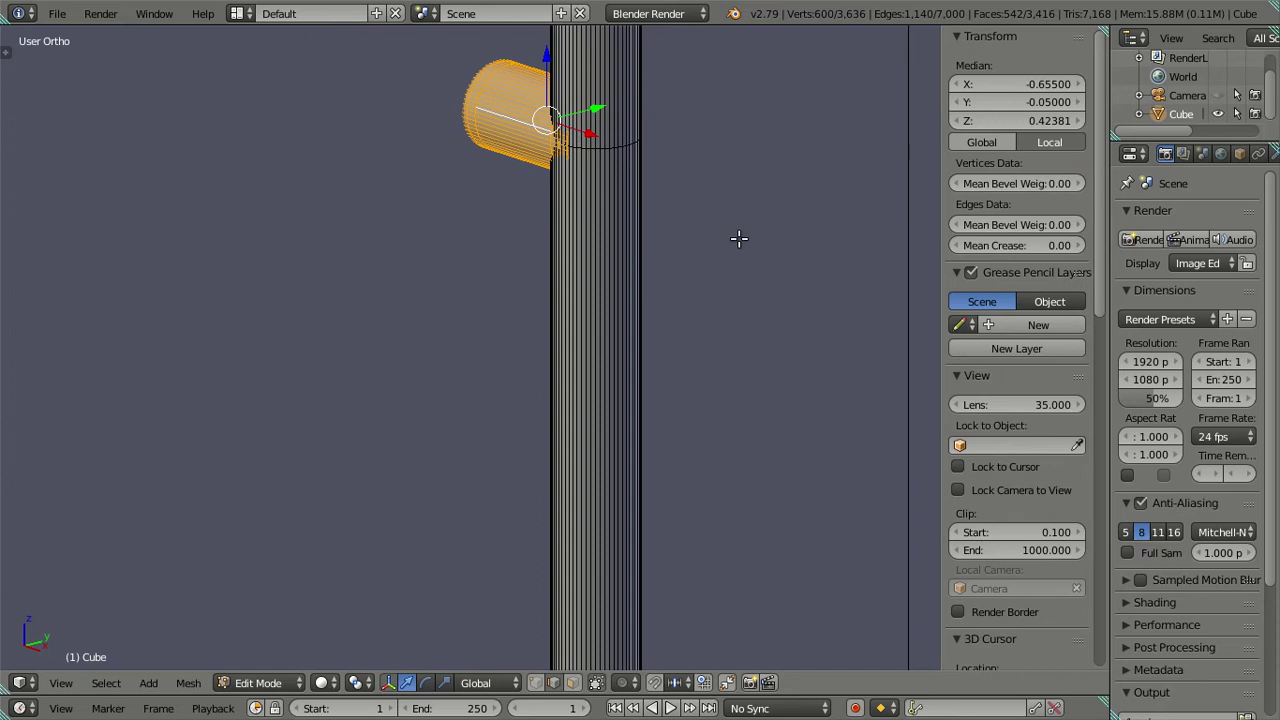
# Scale the upper connector post by 0.5 in Z and 0.5 in Y
pyautogui.press('s')
pyautogui.press('x')
pyautogui.press('Escape')
pyautogui.write('sz')
pyautogui.write('.')
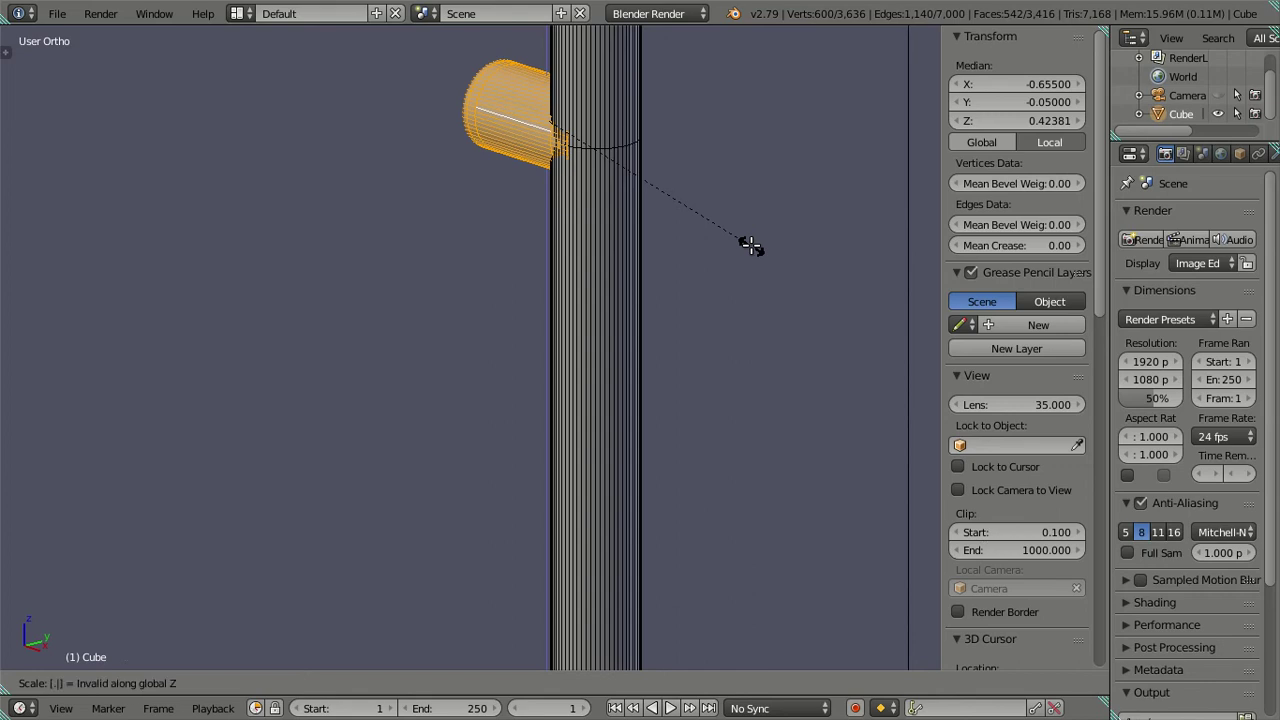
pyautogui.write('5')
pyautogui.press('Return')
pyautogui.write('sy.5')
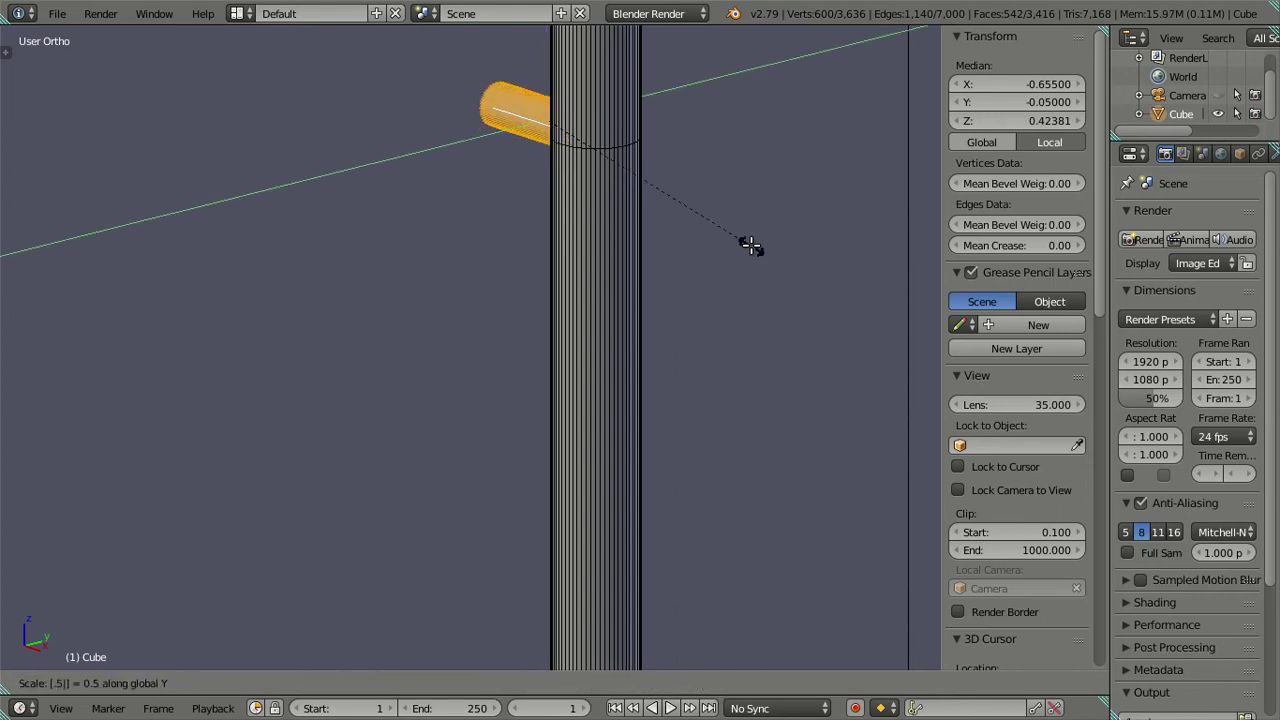
pyautogui.press('Return')
# Scale the lower connector post by 0.5 in Z and 0.5 in Y
pyautogui.scroll(-4, 751, 245)
pyautogui.keyDown('shift'); pyautogui.moveTo(514, 506); pyautogui.dragTo(529, 246, button='middle'); pyautogui.keyUp('shift')
pyautogui.rightClick(507, 297)
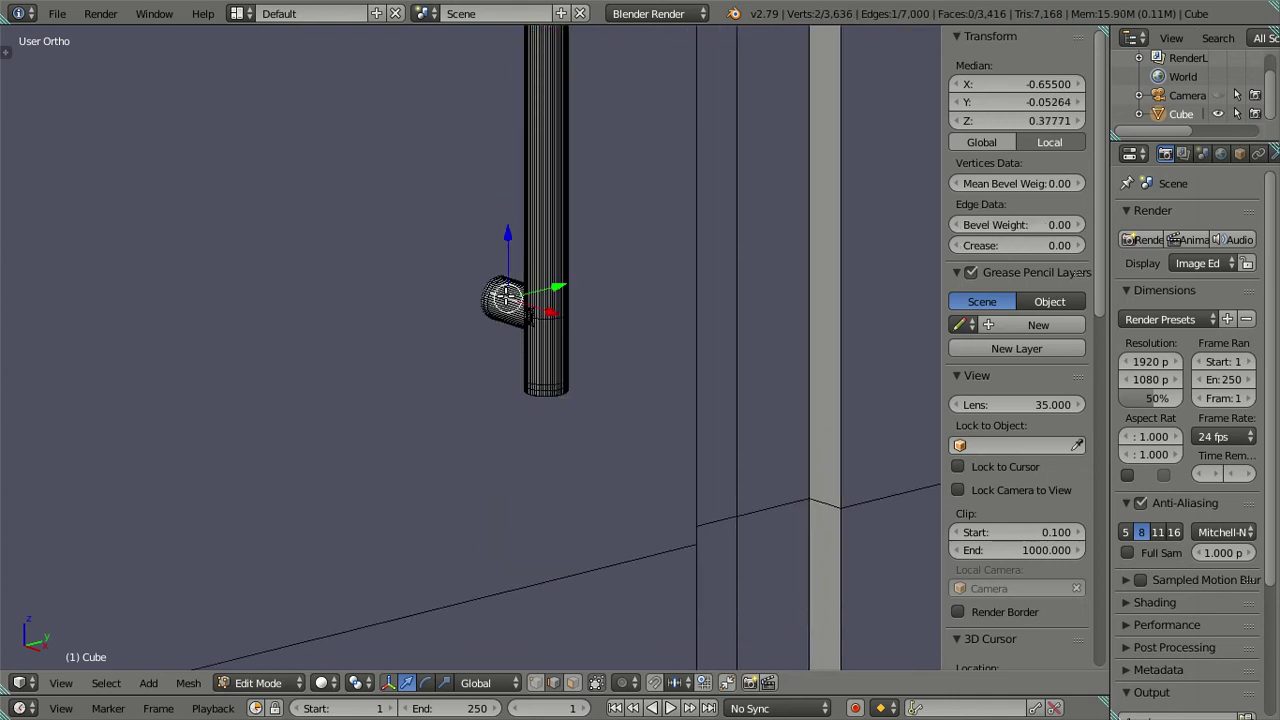
pyautogui.write('l')
pyautogui.write('sz.5')
pyautogui.write('y')
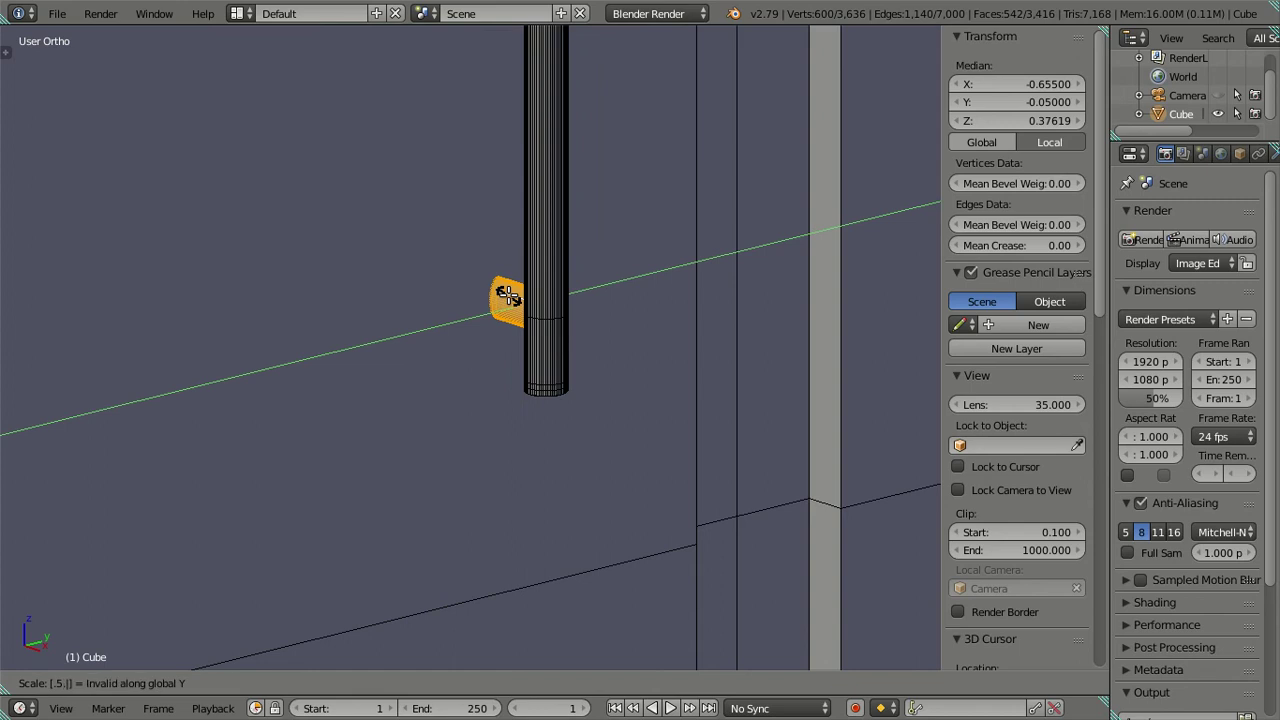
pyautogui.write('5')
pyautogui.press('Escape')
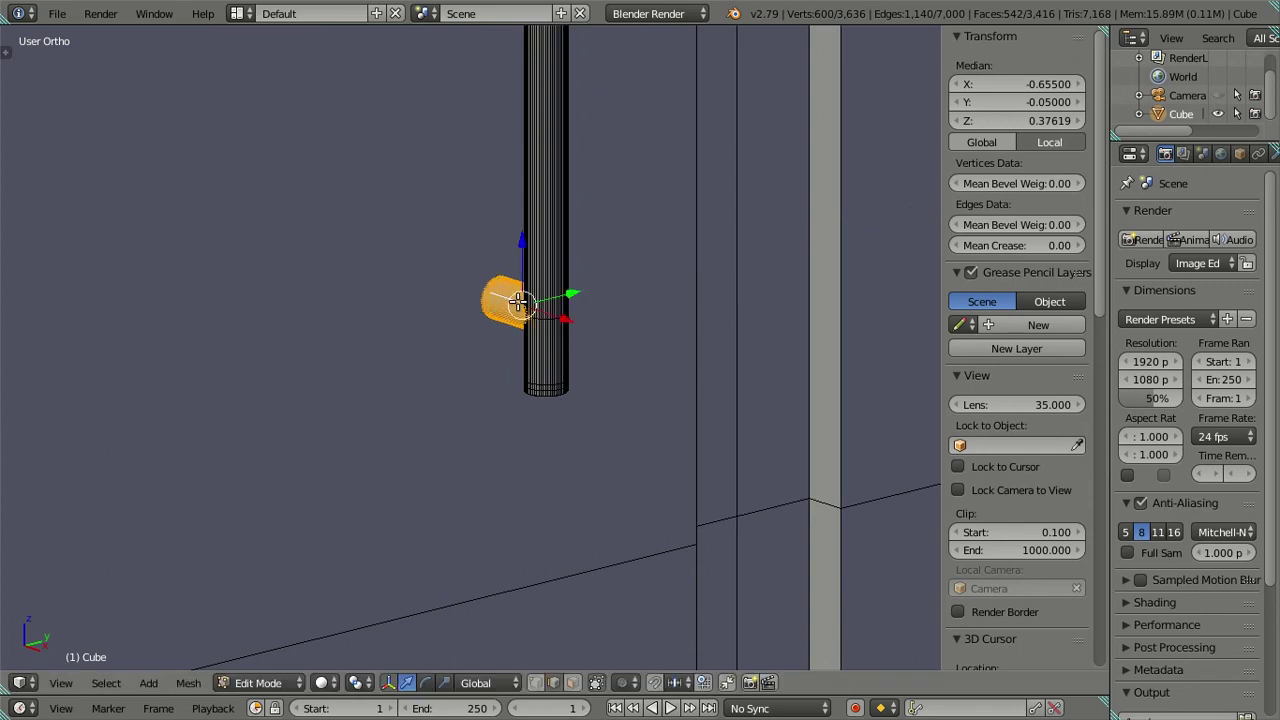
pyautogui.scroll(3, 586, 354)
pyautogui.write('sz')
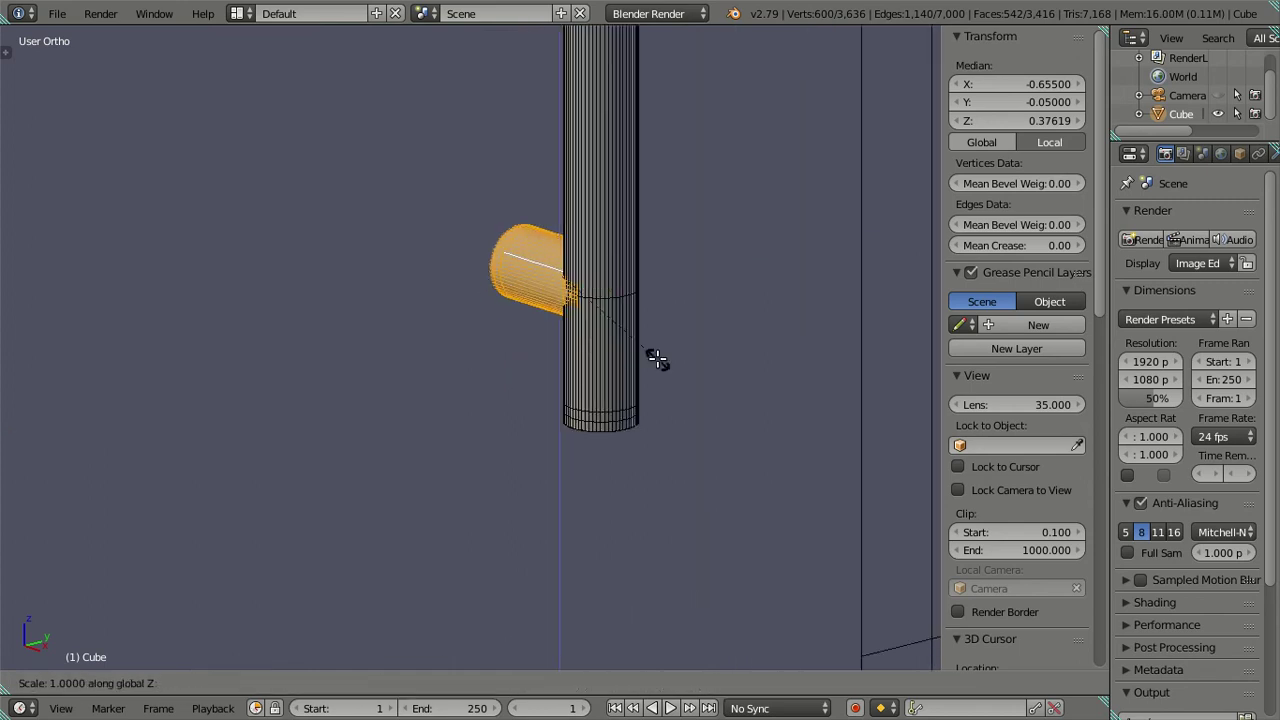
pyautogui.write('.5')
pyautogui.press('Return')
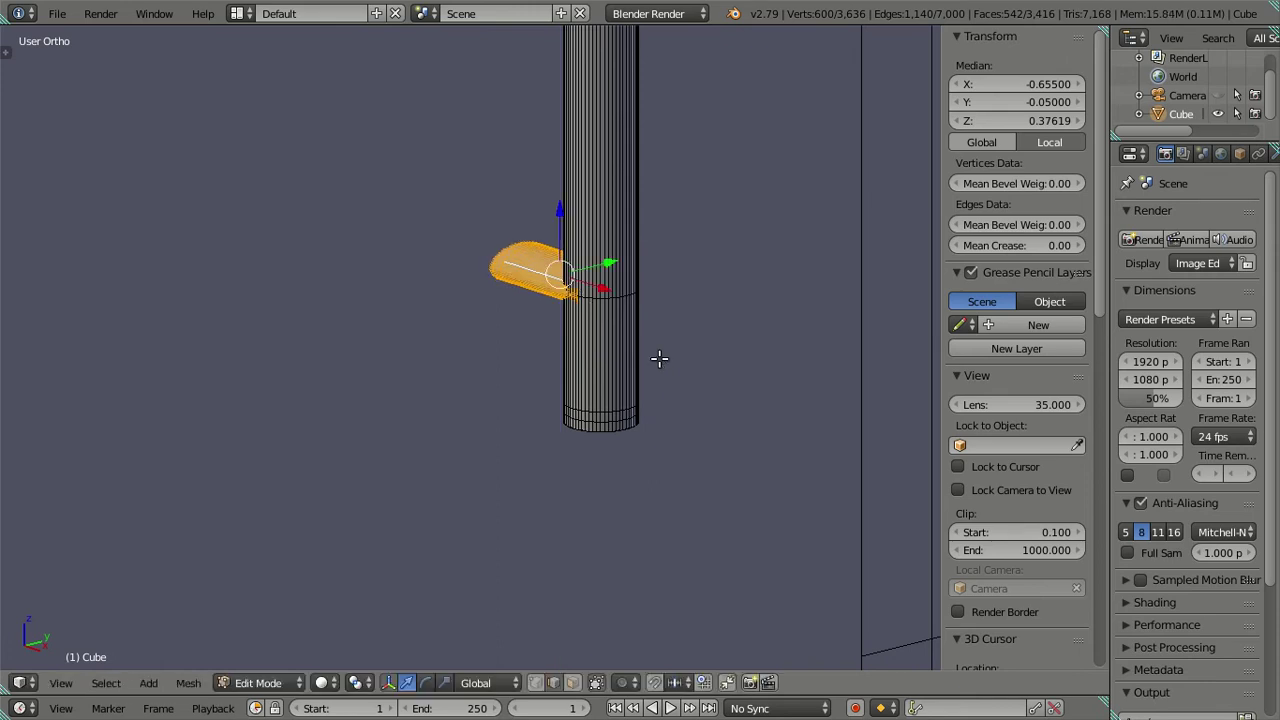
pyautogui.write('sy.')
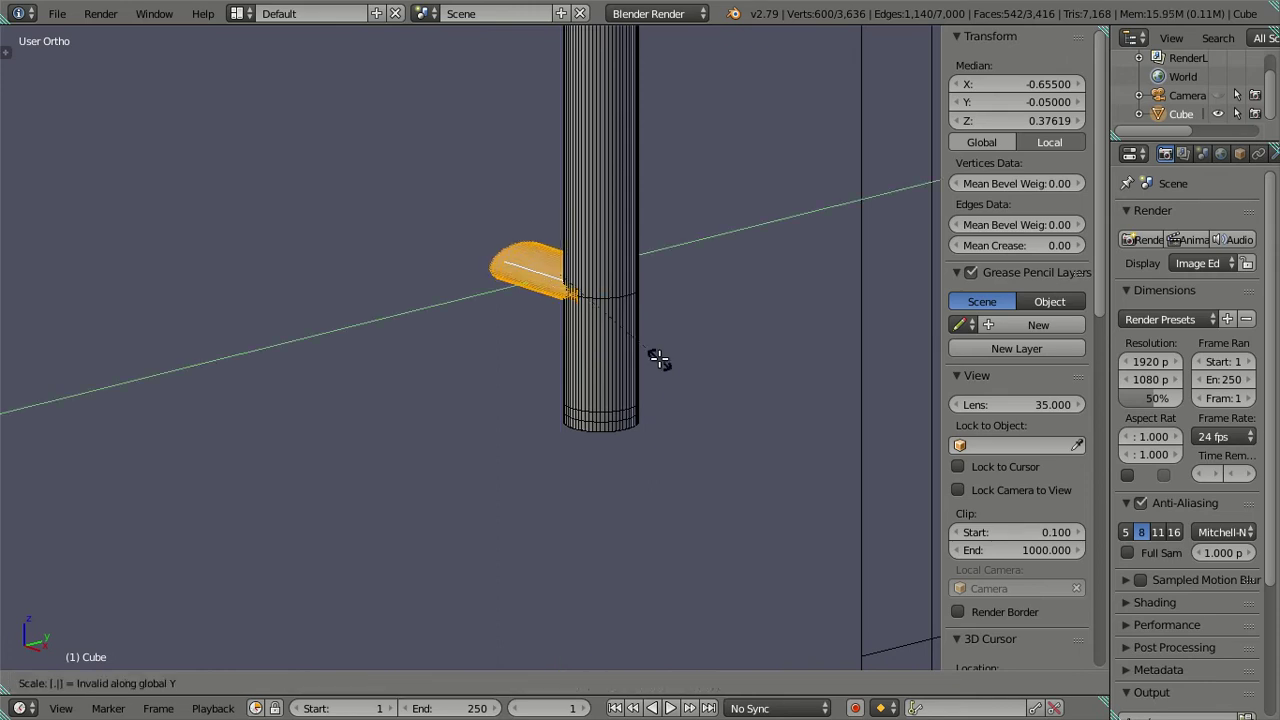
pyautogui.write('5')
pyautogui.press('Return')
pyautogui.scroll(-3, 657, 357)
pyautogui.scroll(-2, 597, 194)
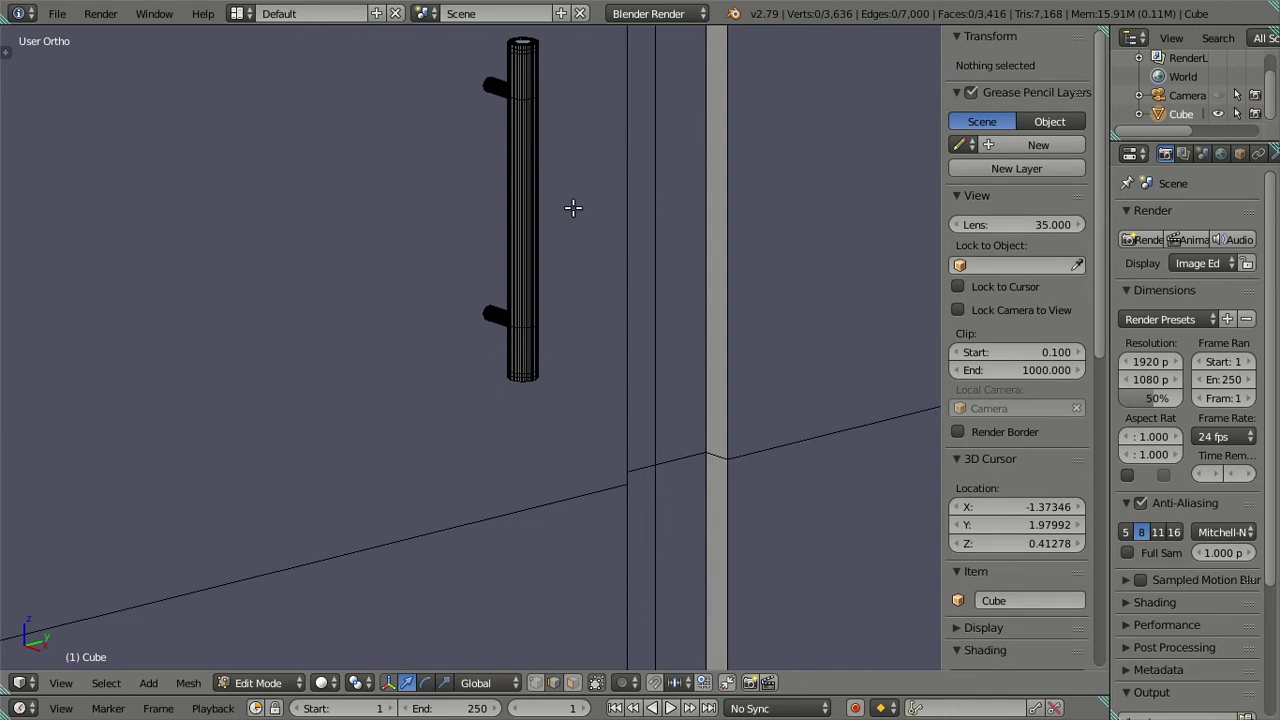
# Leave Edit Mode and show the model in solid shading
pyautogui.press('Tab')
pyautogui.press('z')
pyautogui.scroll(-2, 485, 240)
pyautogui.scroll(-2, 510, 229)
# Look through the camera, deselect everything, and zoom in on the cabinet door's bar handle
pyautogui.moveTo(510, 229)
pyautogui.mouseDown(button='middle')
pyautogui.moveTo(491, 229)
pyautogui.moveTo(423, 290)
pyautogui.moveTo(457, 349)
pyautogui.moveTo(349, 337)
pyautogui.moveTo(438, 342)
pyautogui.moveTo(443, 357)
pyautogui.moveTo(606, 357)
pyautogui.moveTo(478, 372)
pyautogui.mouseUp(button='middle')
pyautogui.press('KP_0')
pyautogui.press('a')
pyautogui.scroll(2, 418, 370)
pyautogui.scroll(2, 458, 276)
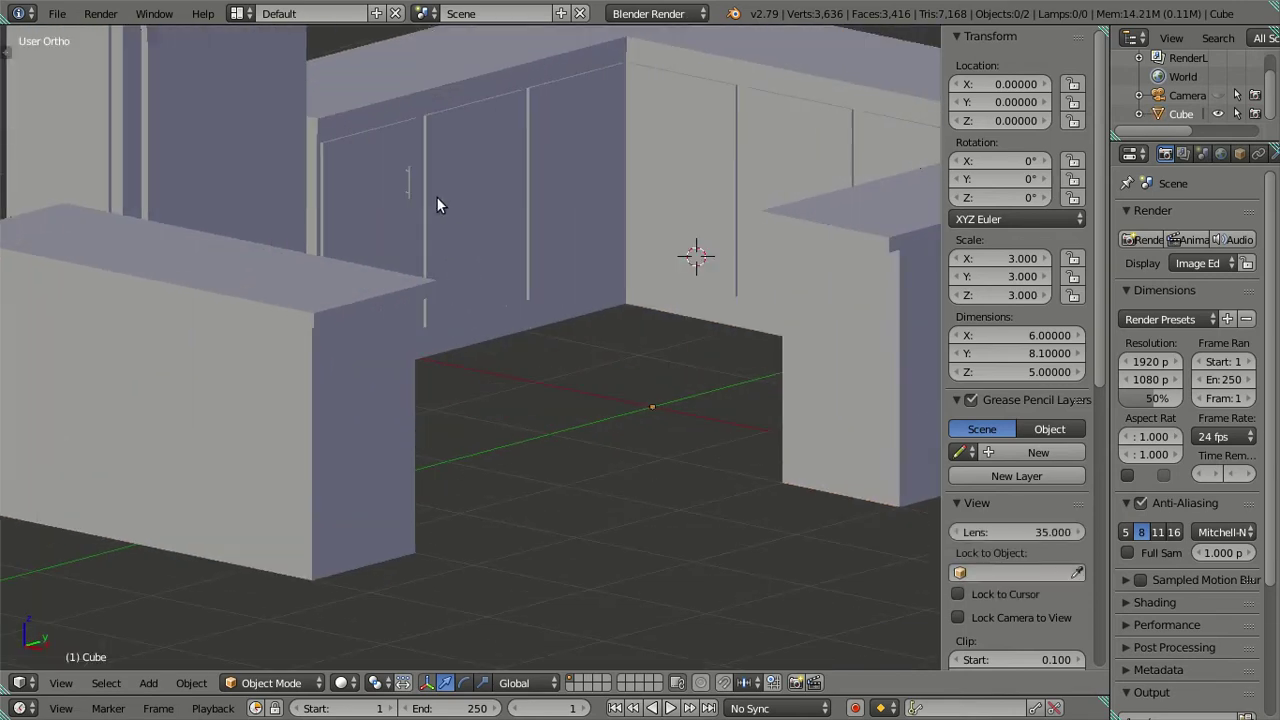
pyautogui.scroll(2, 436, 196)
pyautogui.scroll(2, 440, 280)
pyautogui.scroll(2, 400, 275)
# Snap the 3D cursor to the door edge below the handle, working in wireframe Edit Mode
pyautogui.scroll(1, 330, 285)
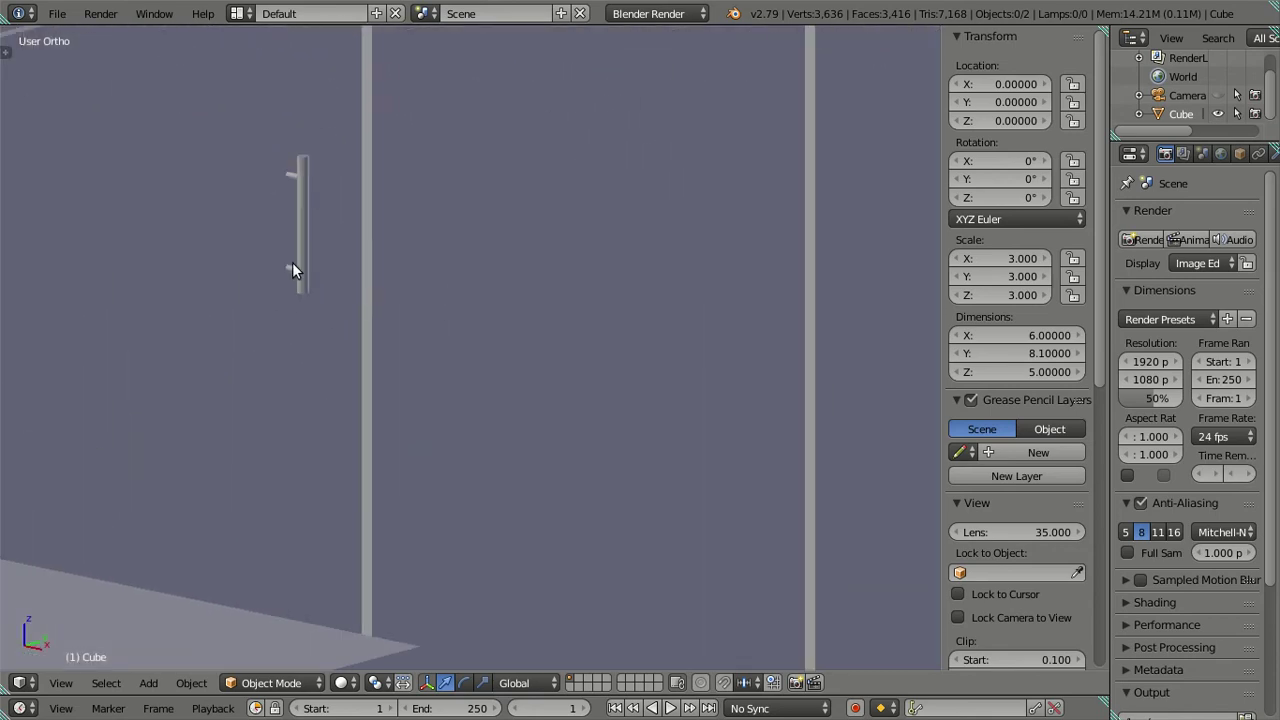
pyautogui.scroll(-5, 295, 268)
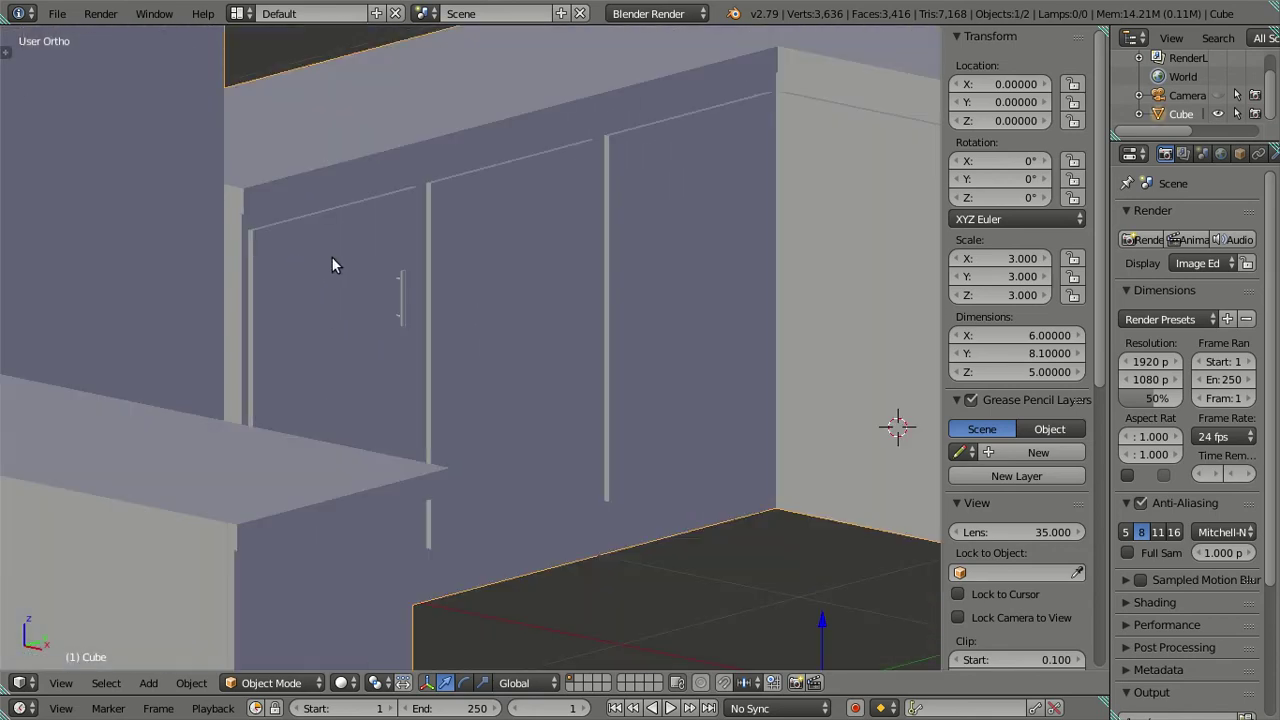
pyautogui.press('Tab')
pyautogui.press('z')
pyautogui.scroll(3, 390, 273)
pyautogui.scroll(2, 180, 194)
pyautogui.scroll(-2, 400, 340)
pyautogui.scroll(3, 538, 400)
pyautogui.keyDown('shift'); pyautogui.moveTo(538, 400); pyautogui.dragTo(686, 445, button='middle'); pyautogui.keyUp('shift')
pyautogui.rightClick(652, 438)
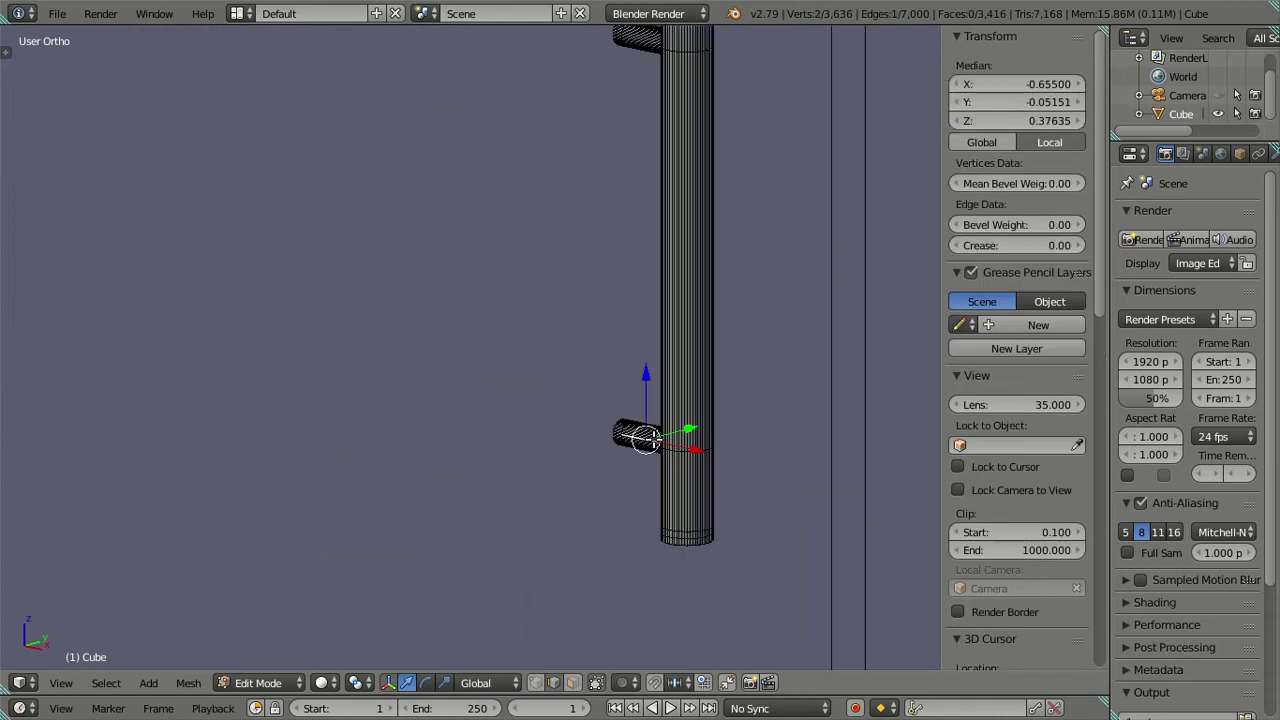
pyautogui.press('l')
pyautogui.press('l')
pyautogui.scroll(-2, 680, 300)
pyautogui.press('l')
pyautogui.scroll(-4, 593, 127)
pyautogui.hotkey('alt', 'b')
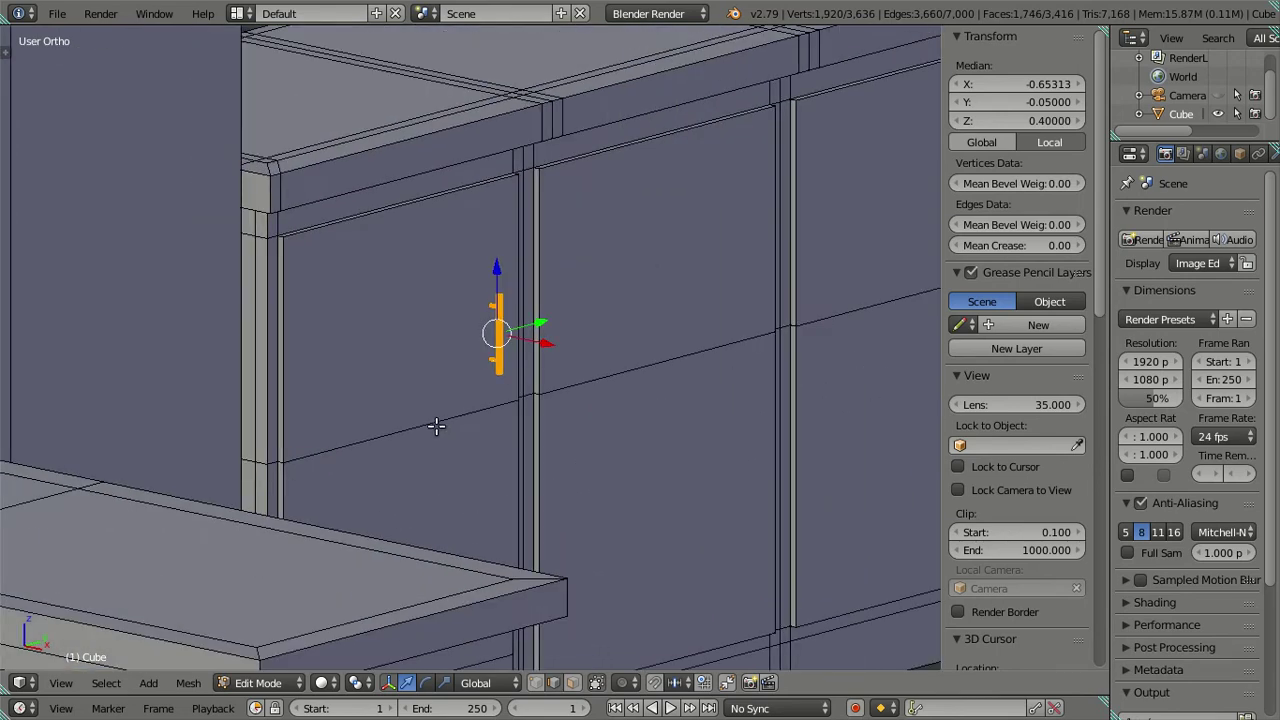
pyautogui.rightClick(436, 425)
pyautogui.hotkey('shift', 's')
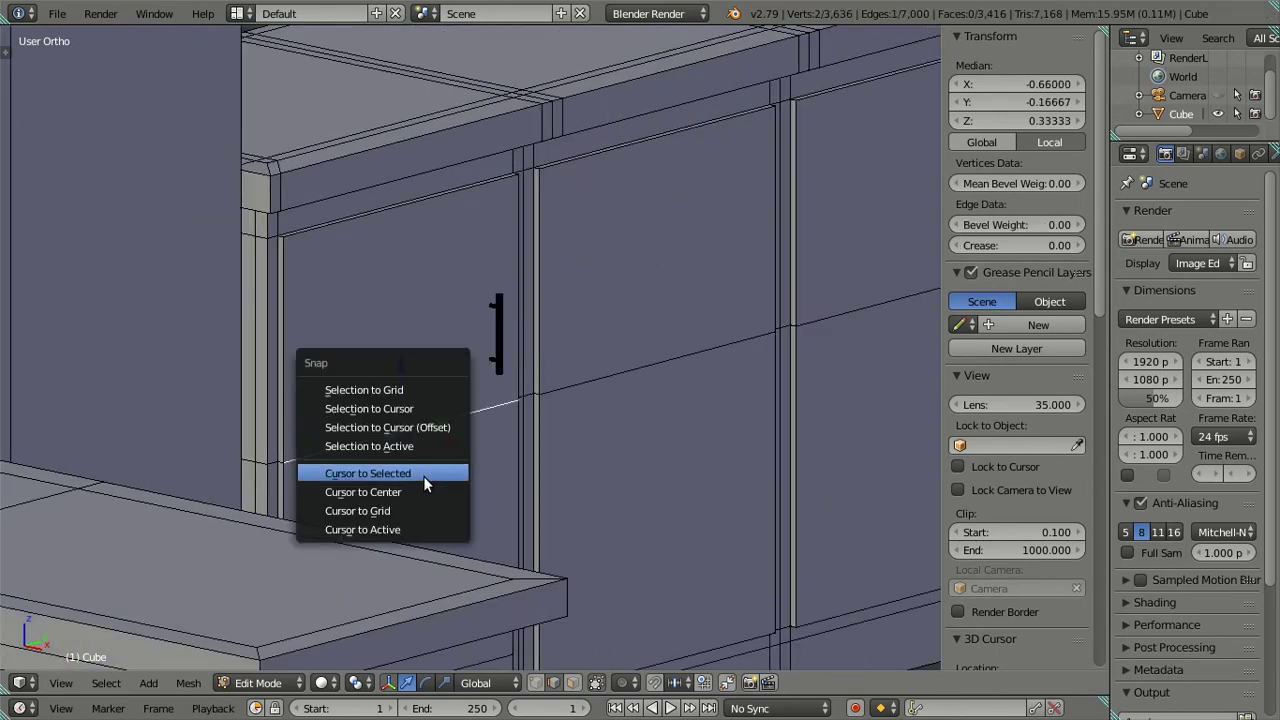
pyautogui.click(423, 476)
# Select the connected bar handle geometry and separate it into its own object
pyautogui.press('a')
pyautogui.scroll(1, 494, 413)
pyautogui.scroll(3, 494, 413)
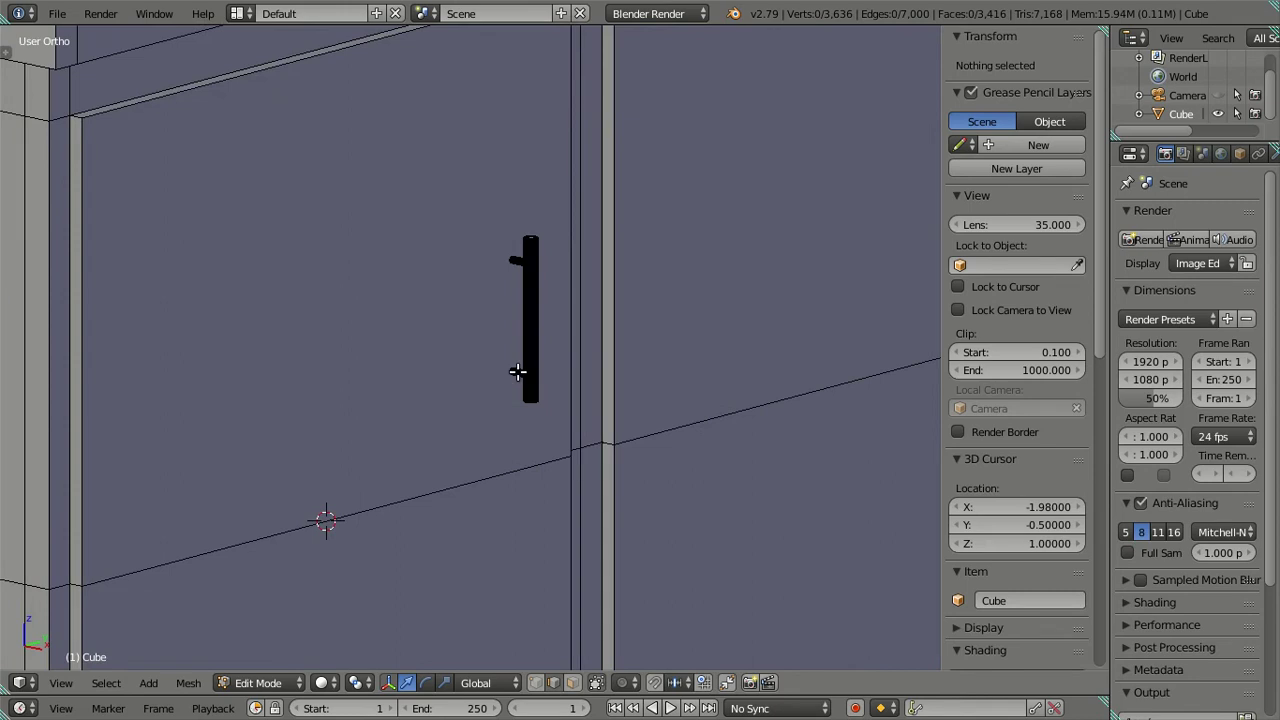
pyautogui.scroll(1, 531, 352)
pyautogui.scroll(4, 569, 232)
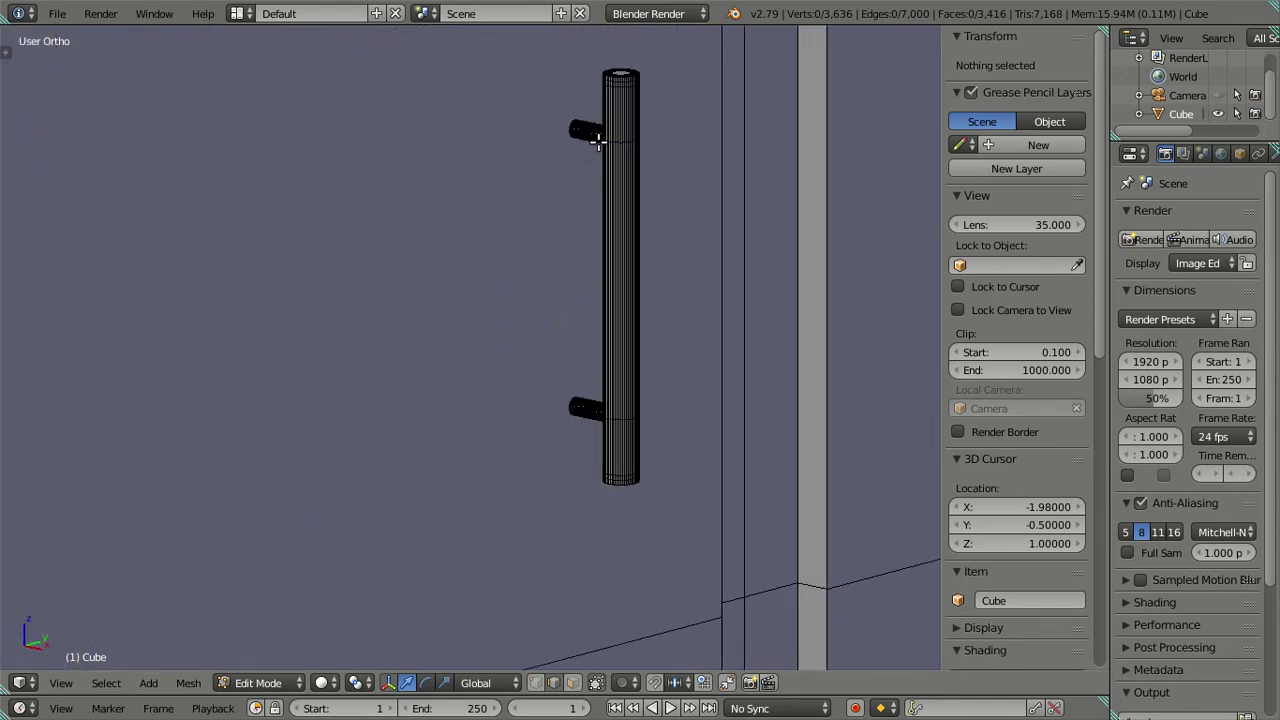
pyautogui.hotkey('ctrl', 'z')
pyautogui.press('l')
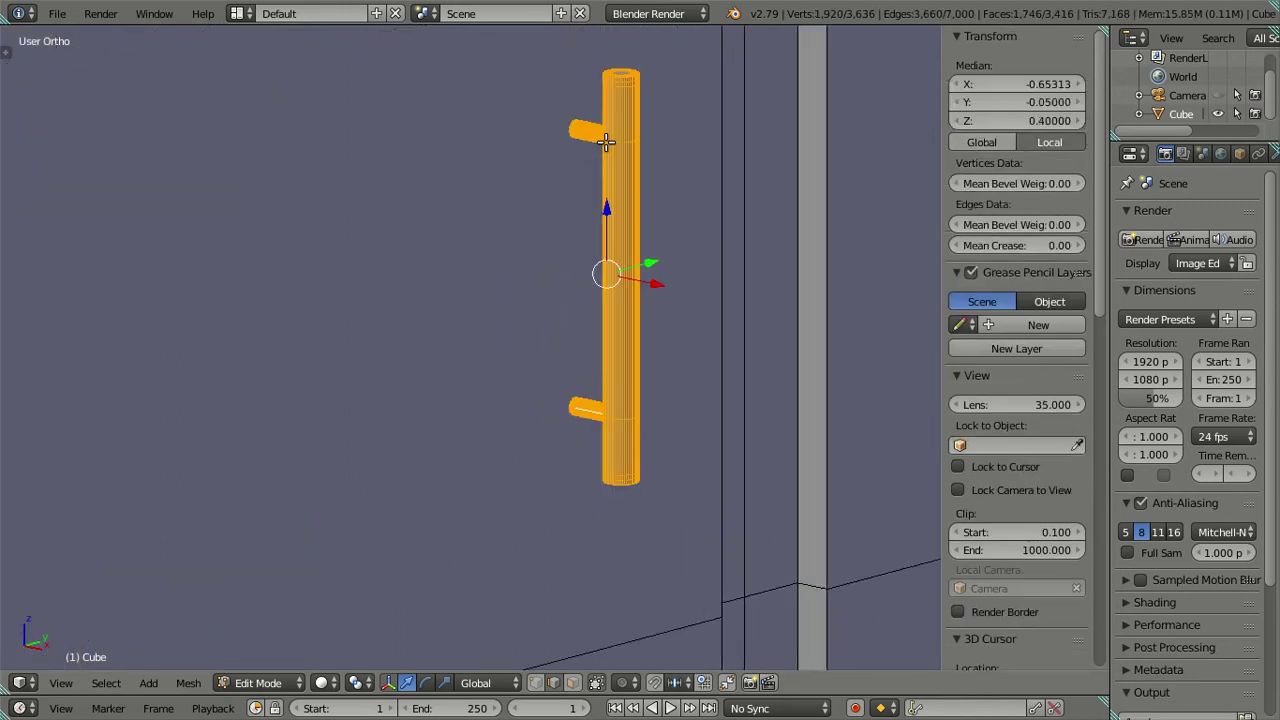
pyautogui.scroll(-1, 600, 138)
pyautogui.scroll(-3, 591, 137)
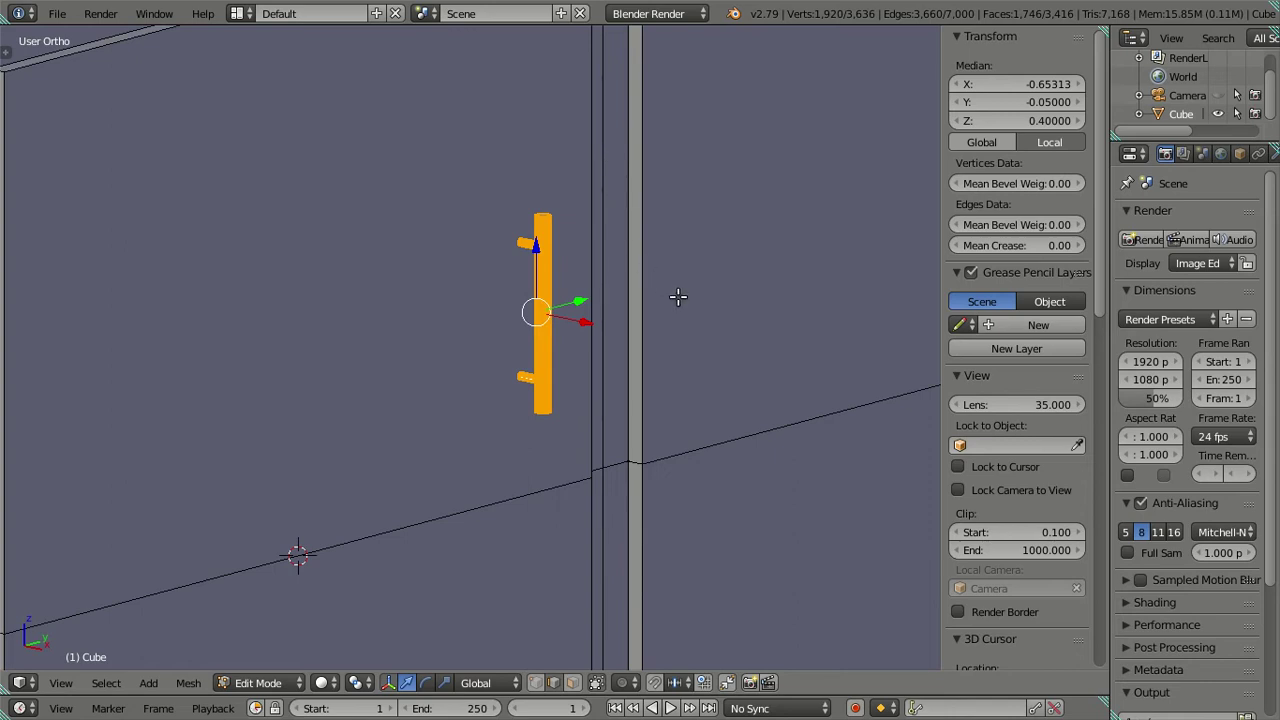
pyautogui.press('p')
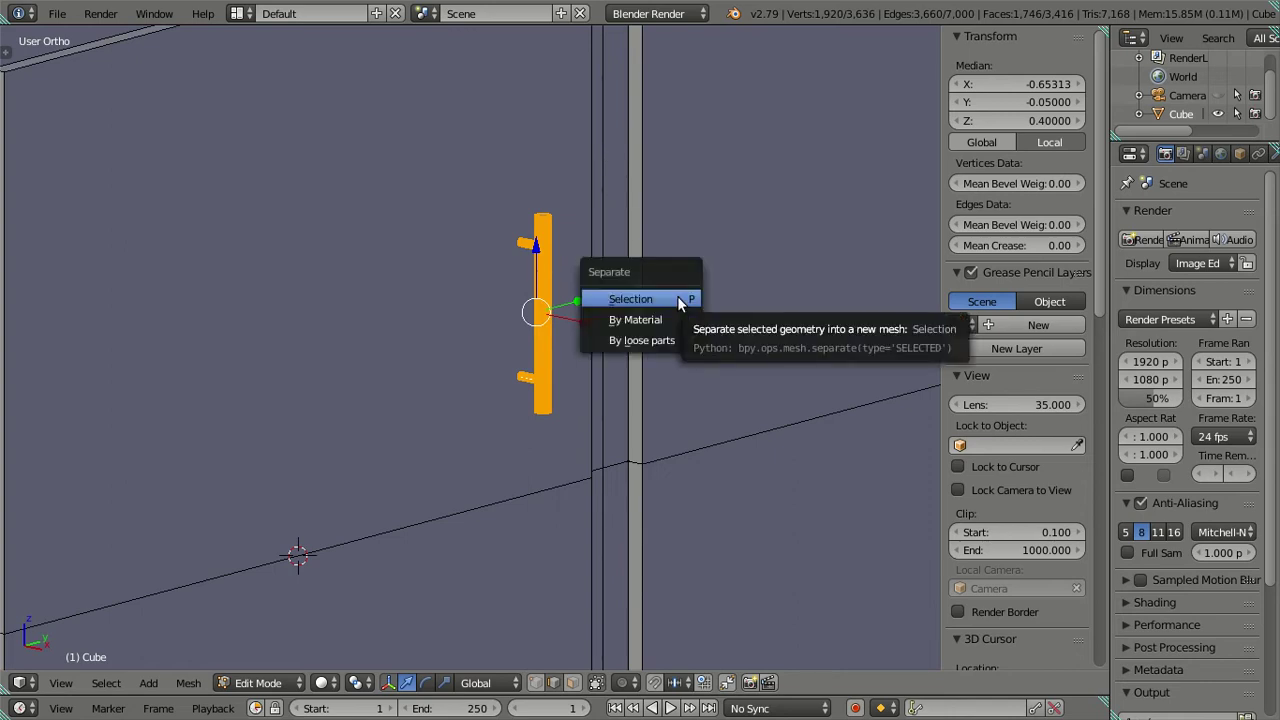
pyautogui.press('Escape')
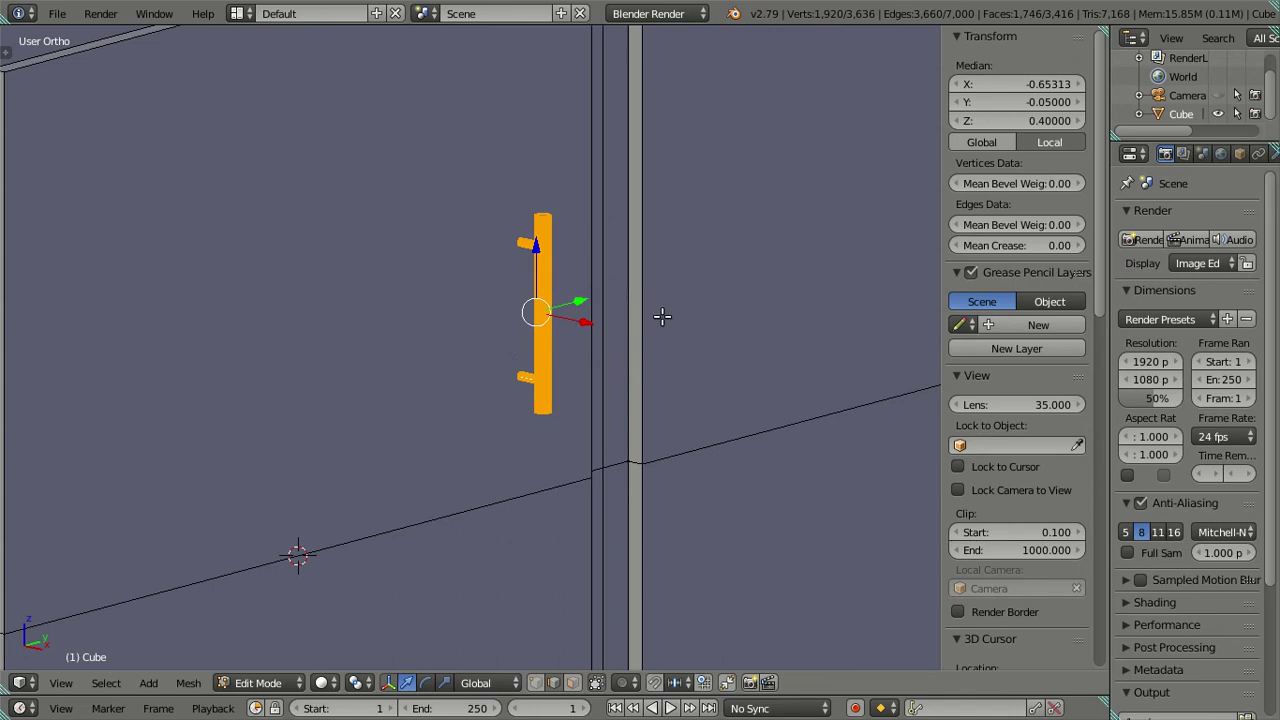
pyautogui.press('p')
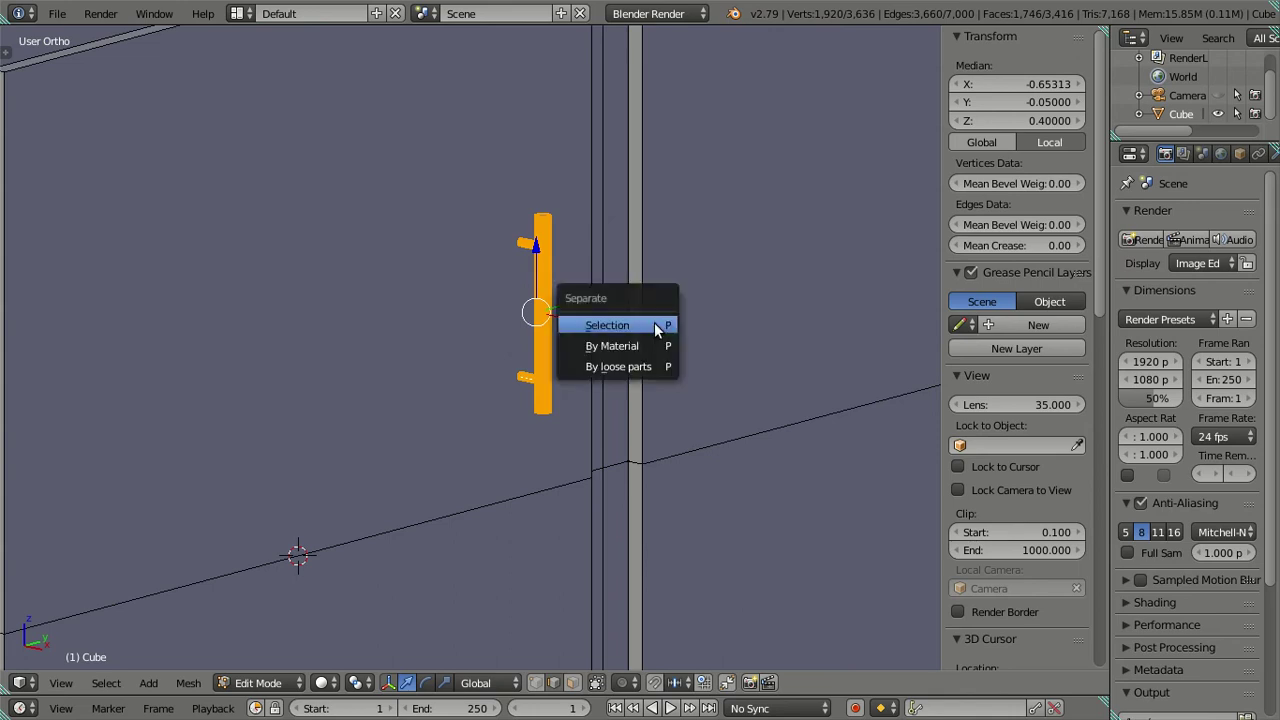
pyautogui.click(607, 326)
pyautogui.press('Tab')
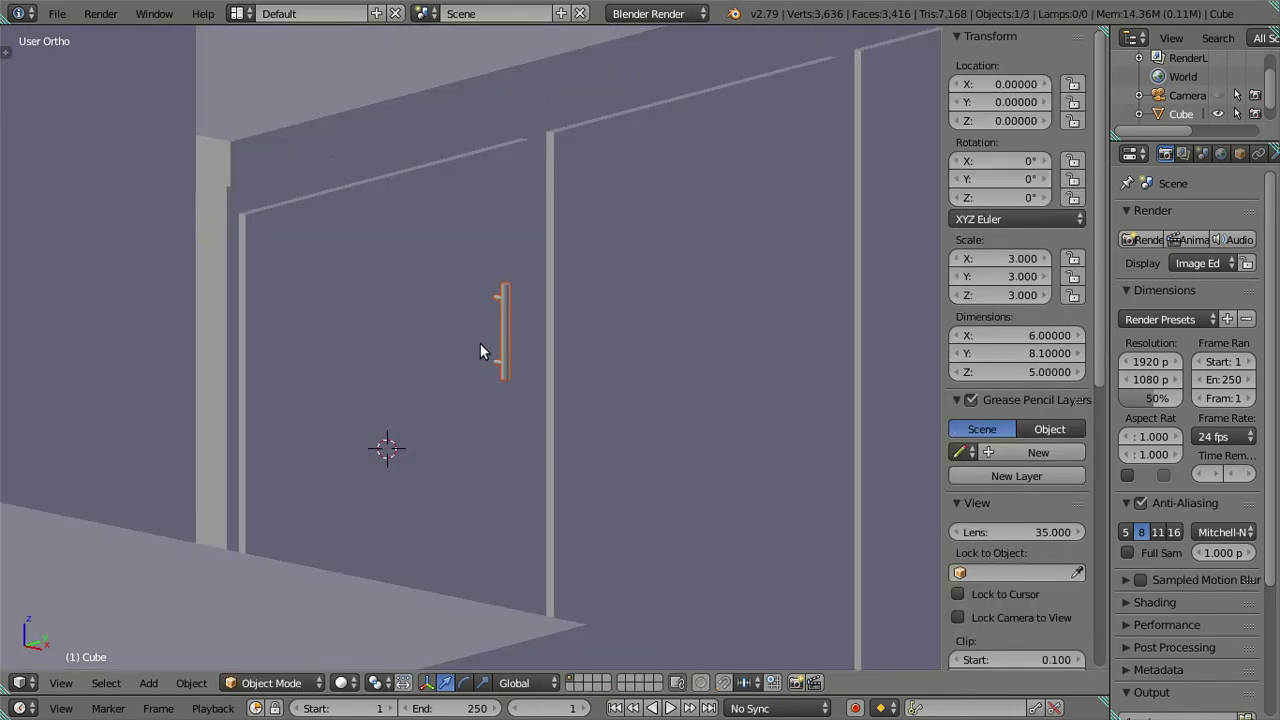
# Set the new handle object Cube.001's origin to the 3D cursor
pyautogui.press('z')
pyautogui.rightClick(508, 333)
pyautogui.scroll(-2, 508, 333)
pyautogui.moveTo(508, 333); pyautogui.dragTo(590, 388, button='middle')
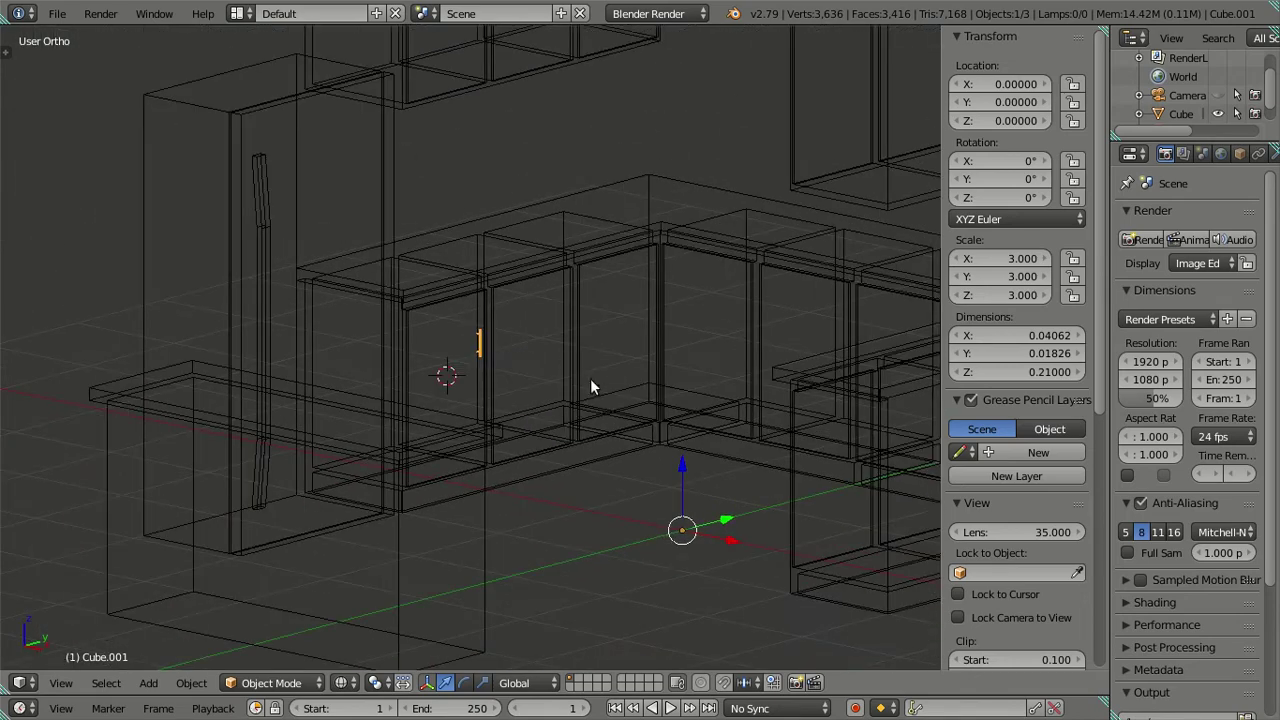
pyautogui.hotkey('shift', 'ctrl', 'alt', 'c')
pyautogui.click(611, 386)
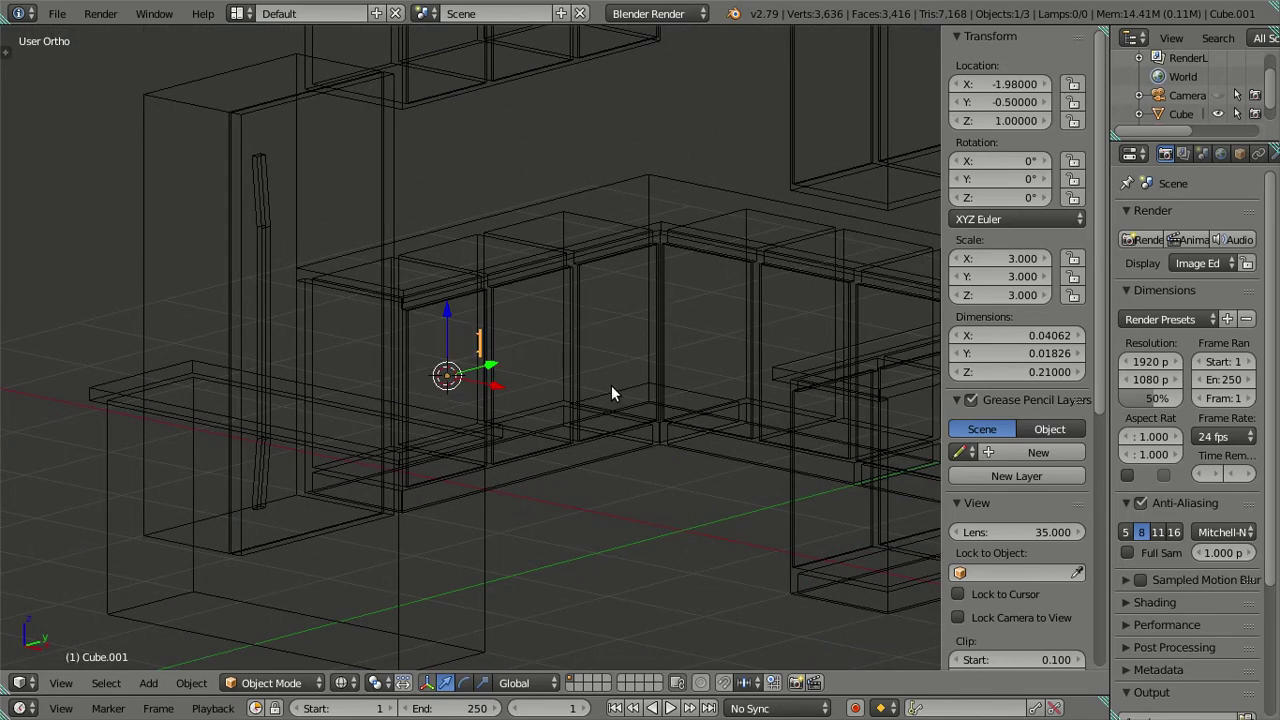
pyautogui.scroll(3, 451, 413)
pyautogui.moveTo(546, 330)
pyautogui.mouseDown(button='middle')
pyautogui.moveTo(628, 416)
pyautogui.moveTo(551, 418)
pyautogui.moveTo(440, 380)
pyautogui.mouseUp(button='middle')
# Snap the 3D cursor to an edge on the next door of the main cabinet mesh
pyautogui.press('Tab')
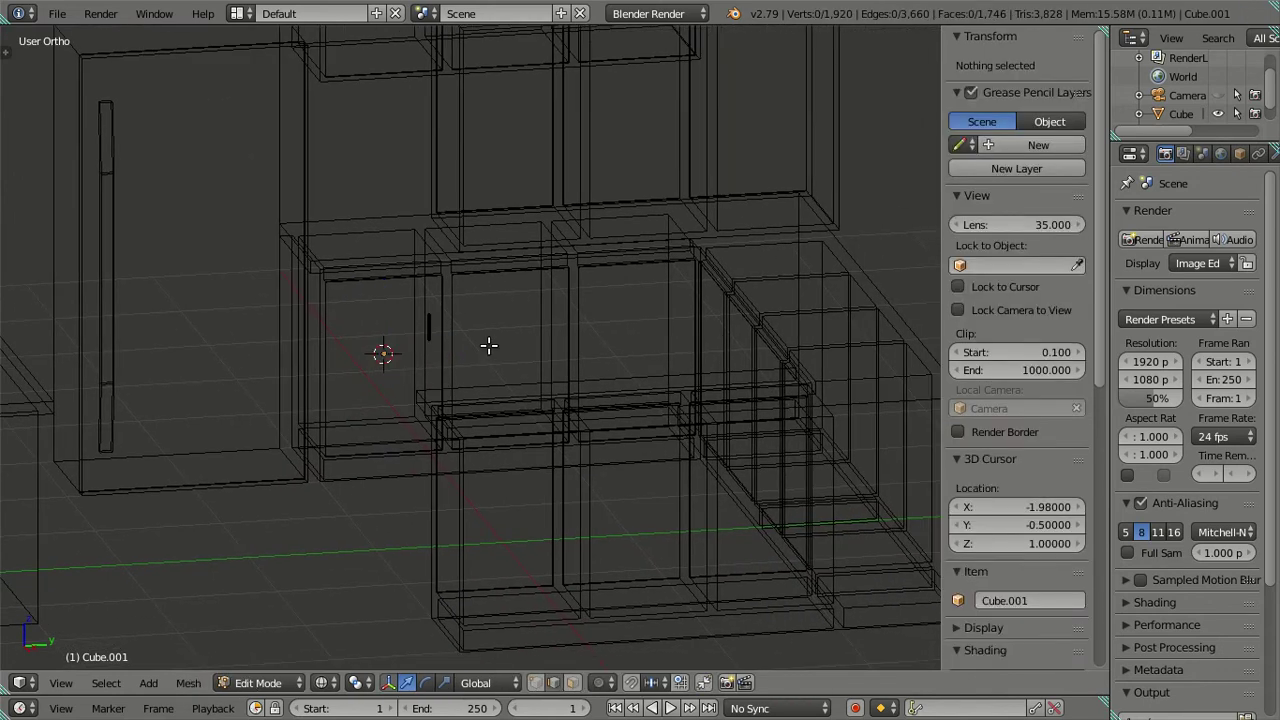
pyautogui.press('z')
pyautogui.scroll(-2, 475, 338)
pyautogui.moveTo(480, 337); pyautogui.dragTo(531, 337, button='middle')
pyautogui.press('Tab')
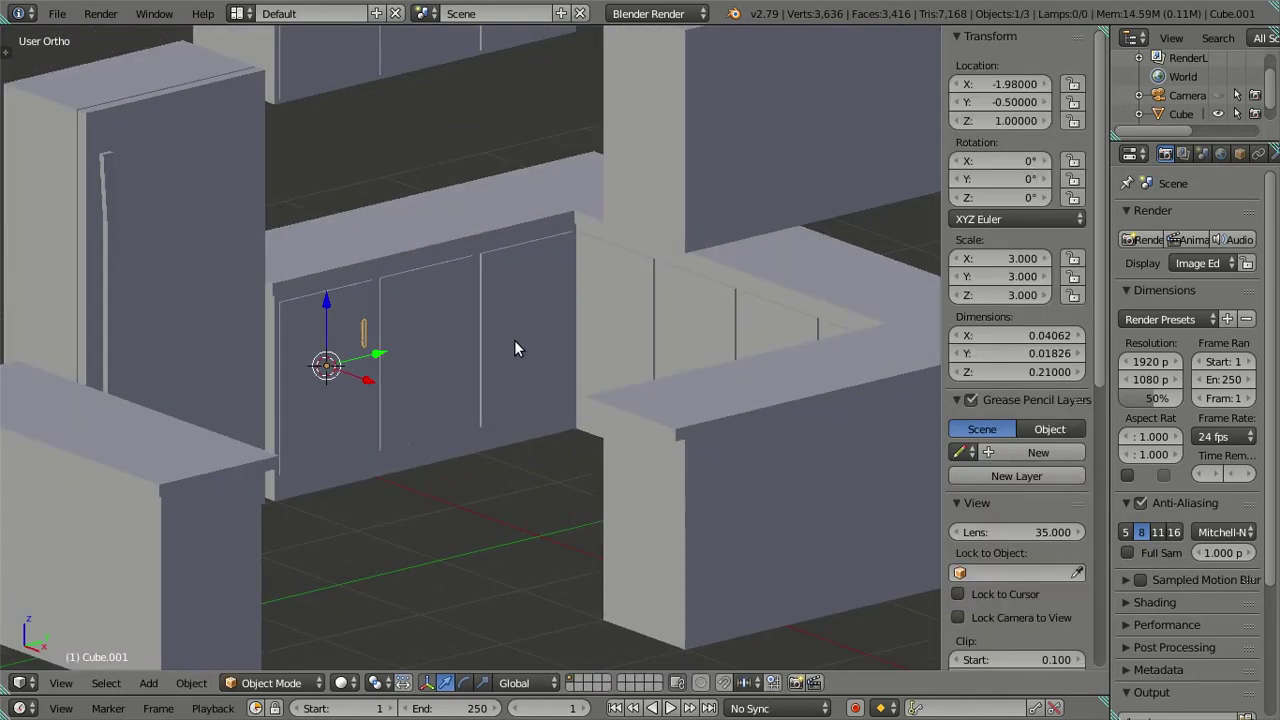
pyautogui.scroll(3, 457, 358)
pyautogui.moveTo(457, 358); pyautogui.dragTo(406, 352, button='middle')
pyautogui.rightClick(416, 342)
pyautogui.press('Tab')
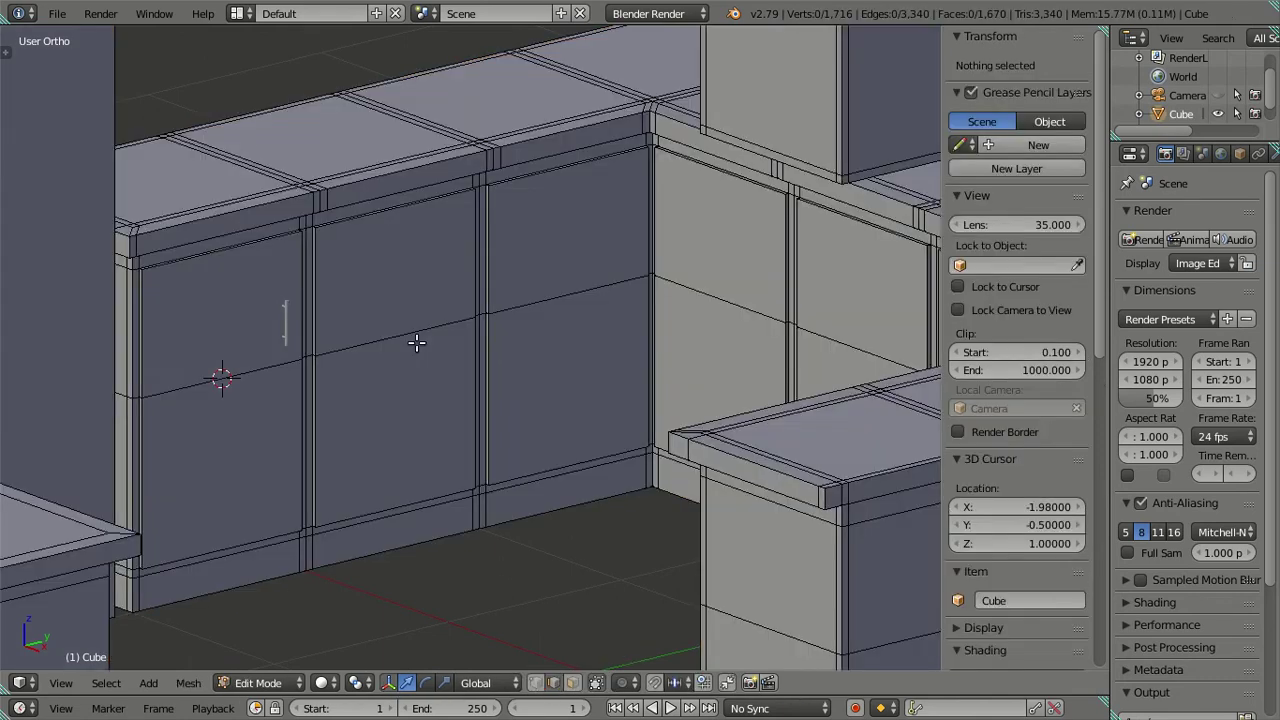
pyautogui.rightClick(413, 337)
pyautogui.hotkey('shift', 's')
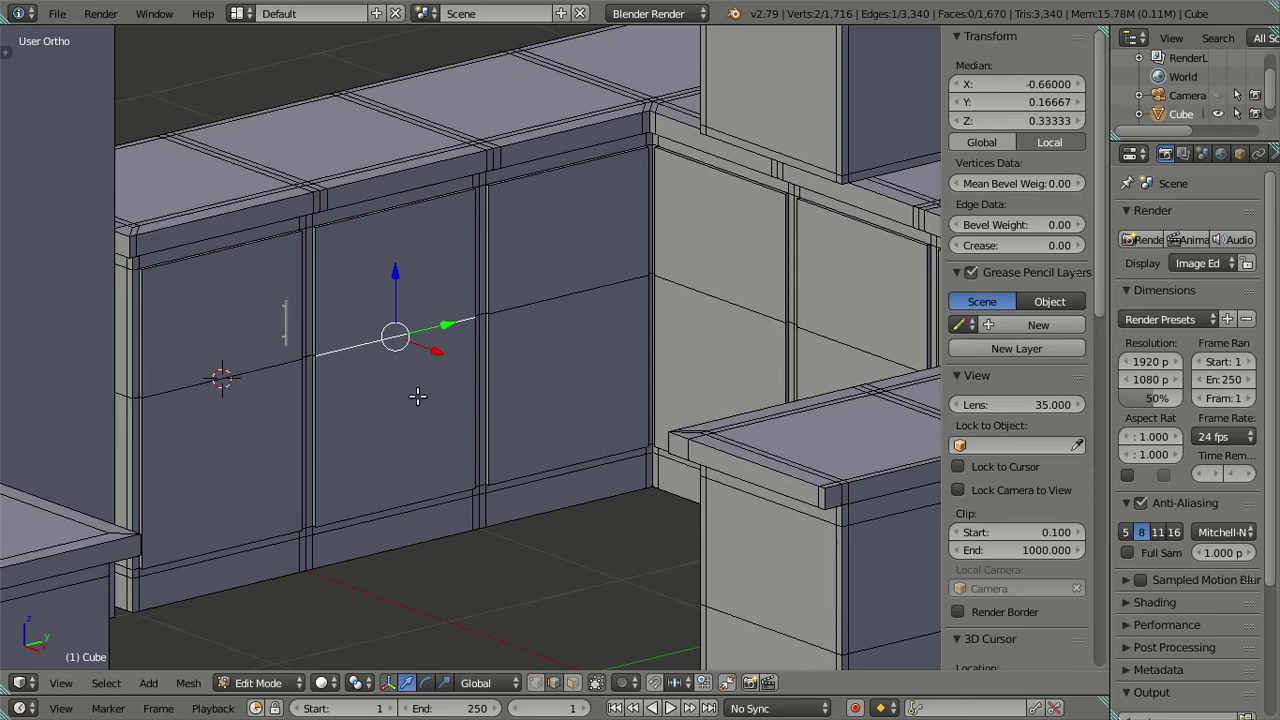
pyautogui.hotkey('shift', 's')
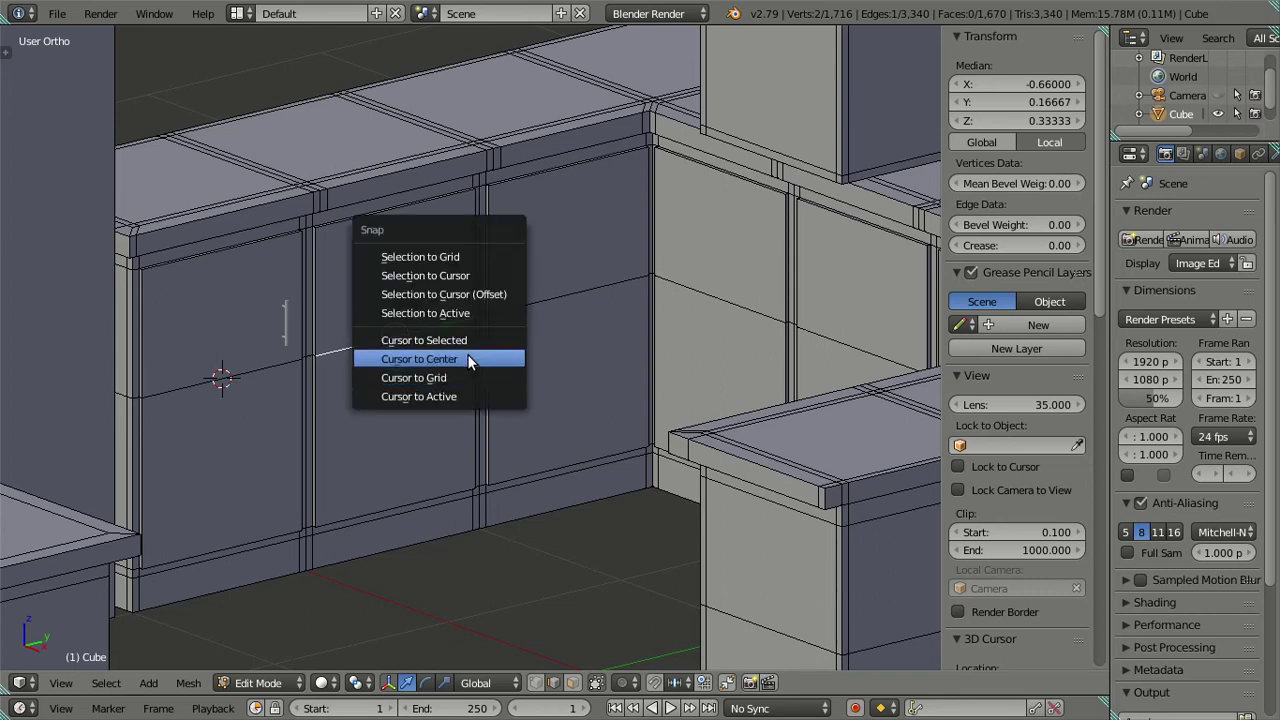
pyautogui.click(468, 341)
pyautogui.press('a')
pyautogui.press('Tab')
# Duplicate the bar handle in wireframe view
pyautogui.rightClick(283, 323)
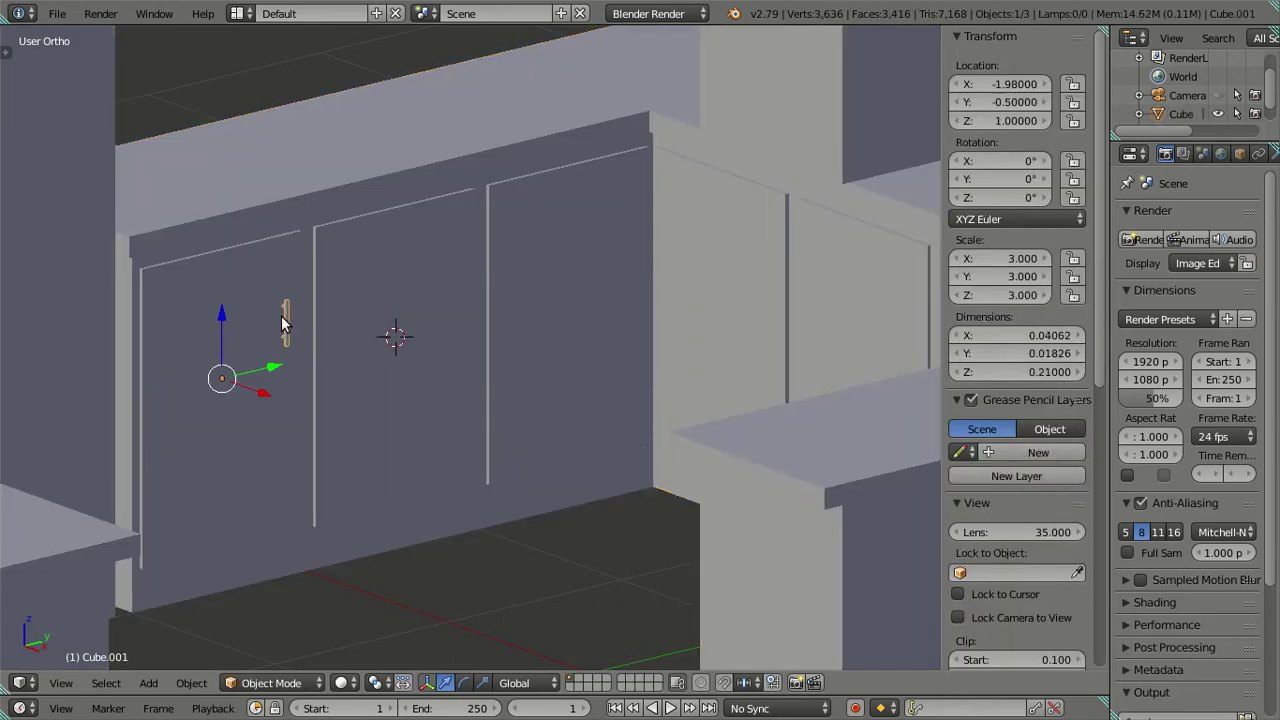
pyautogui.press('z')
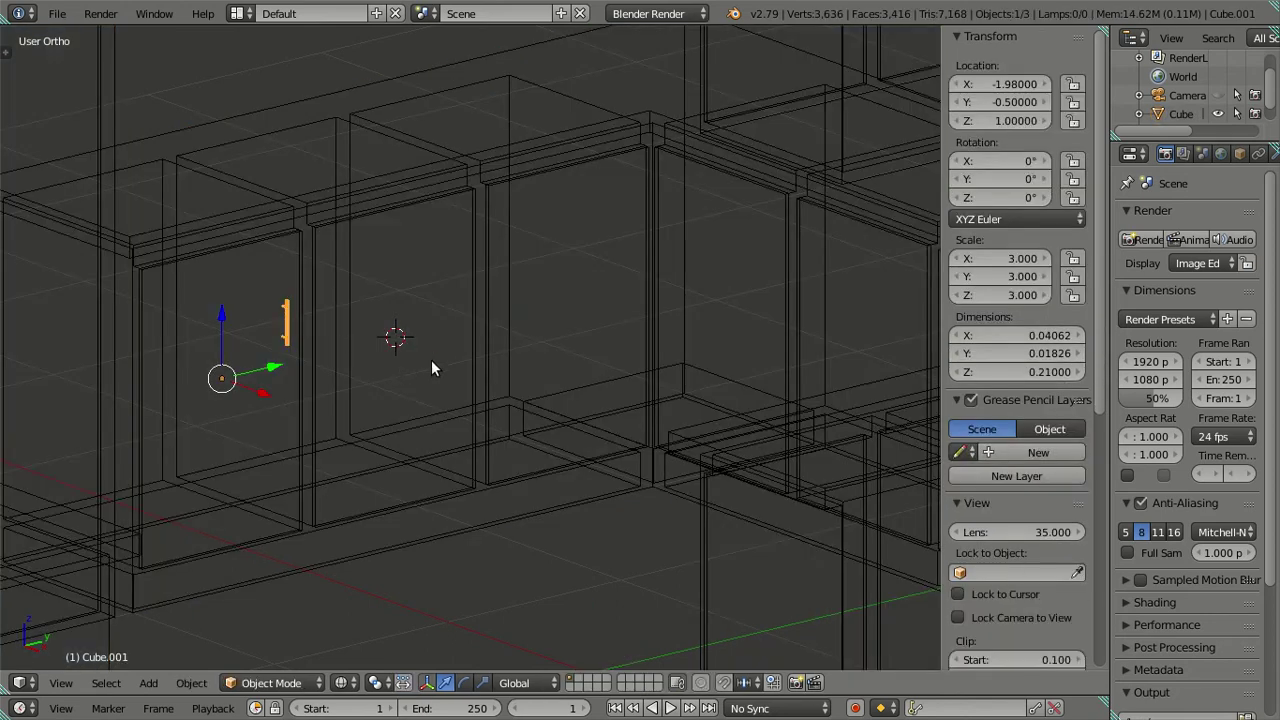
pyautogui.hotkey('shift', 'd')
# Snap the copied handle to the 3D cursor on the neighbouring door and inspect the cabinets
pyautogui.rightClick(580, 300)
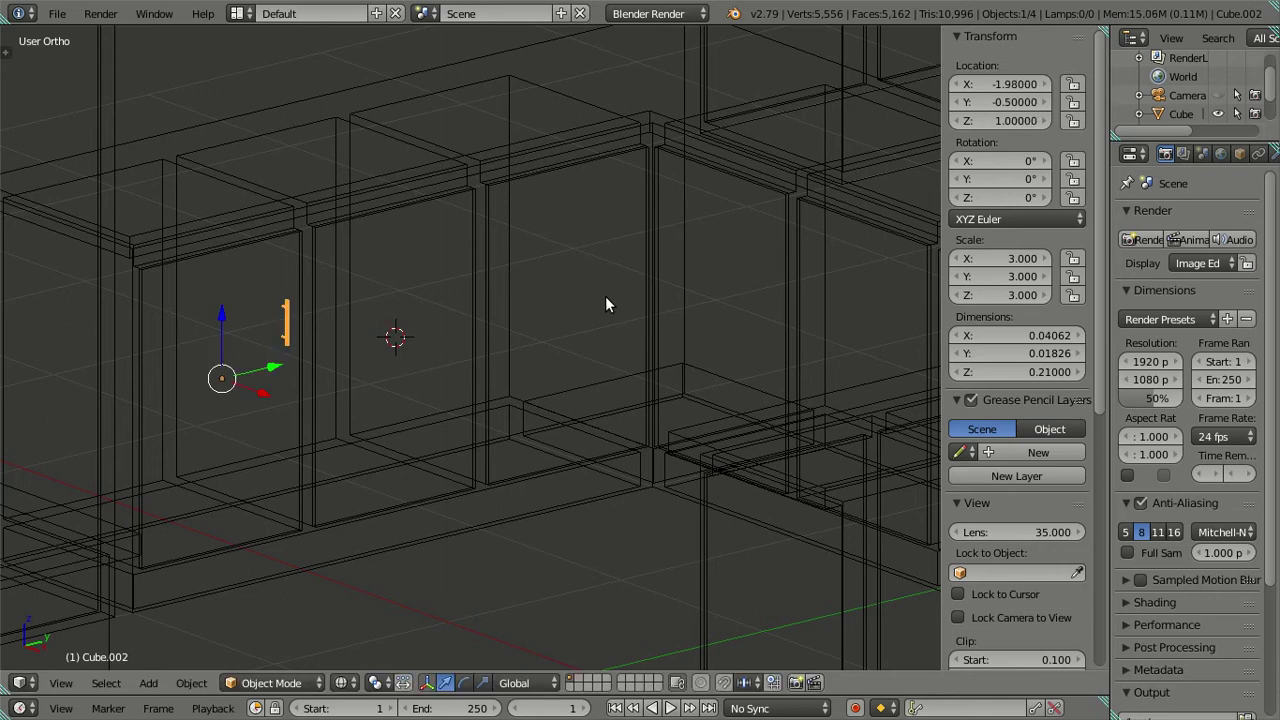
pyautogui.hotkey('shift', 's')
pyautogui.click(575, 234)
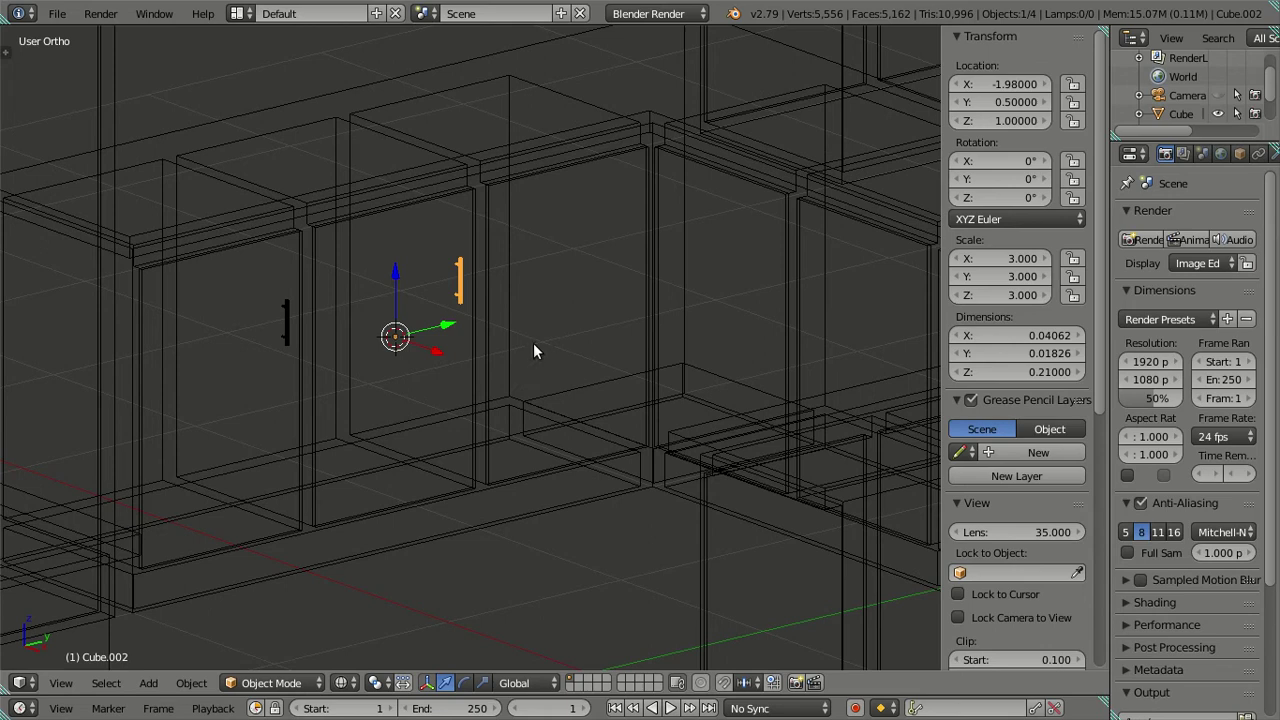
pyautogui.scroll(2, 532, 332)
pyautogui.scroll(1, 532, 332)
pyautogui.keyDown('shift'); pyautogui.moveTo(491, 314); pyautogui.dragTo(562, 386, button='middle'); pyautogui.keyUp('shift')
pyautogui.scroll(3, 562, 386)
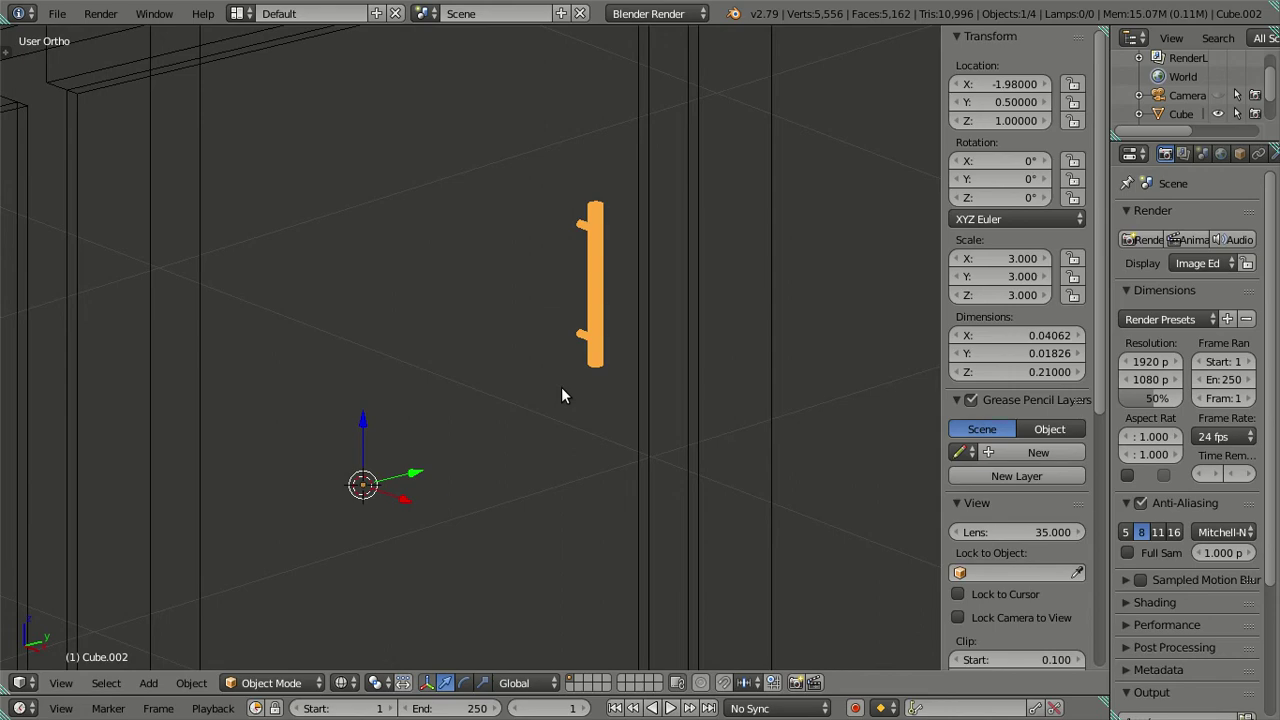
pyautogui.scroll(-3, 561, 387)
pyautogui.scroll(-2, 558, 390)
pyautogui.moveTo(558, 390)
pyautogui.mouseDown(button='middle')
pyautogui.moveTo(493, 410)
pyautogui.moveTo(502, 389)
pyautogui.mouseUp(button='middle')
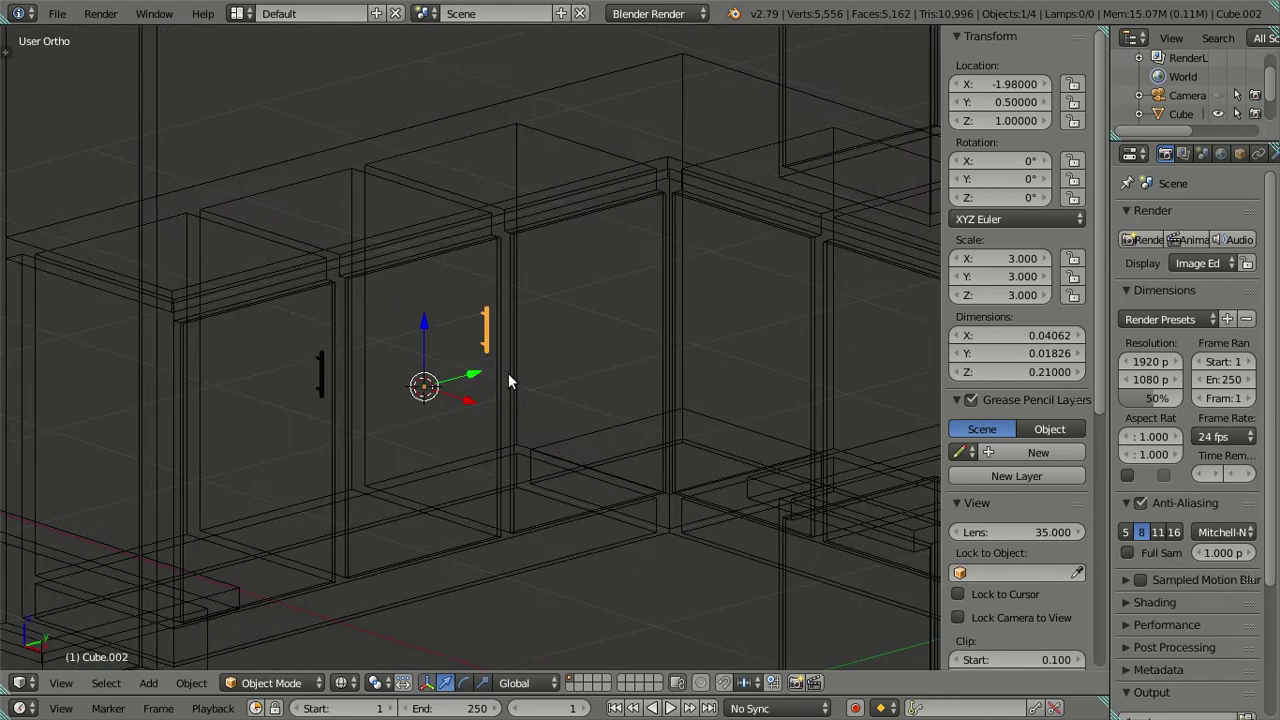
pyautogui.keyDown('shift'); pyautogui.moveTo(618, 373); pyautogui.dragTo(549, 406, button='middle'); pyautogui.keyUp('shift')
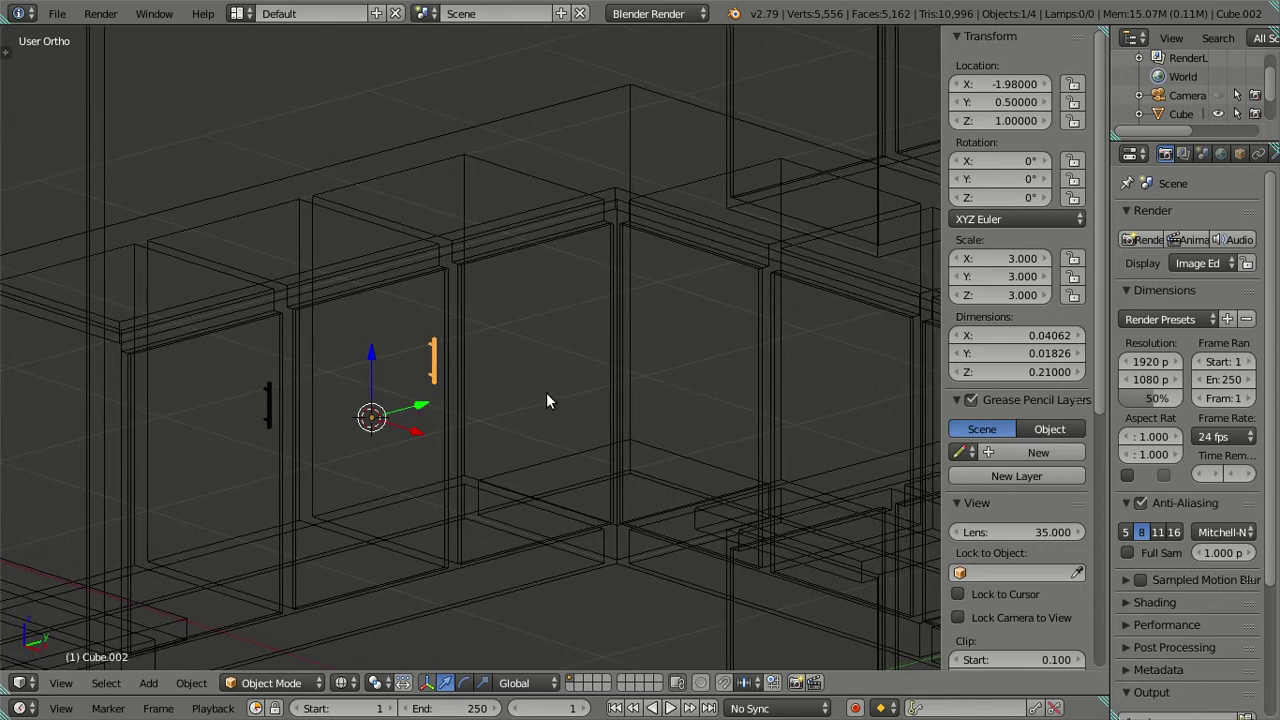
pyautogui.moveTo(546, 399)
pyautogui.mouseDown(button='middle')
pyautogui.moveTo(502, 404)
pyautogui.moveTo(518, 408)
pyautogui.moveTo(509, 419)
pyautogui.moveTo(457, 406)
pyautogui.moveTo(585, 428)
pyautogui.moveTo(696, 373)
pyautogui.moveTo(649, 464)
pyautogui.moveTo(597, 441)
pyautogui.moveTo(461, 314)
pyautogui.moveTo(486, 409)
pyautogui.mouseUp(button='middle')
# Rotate the copied handle 180° around the Z axis
pyautogui.keyDown('shift'); pyautogui.moveTo(432, 492); pyautogui.dragTo(535, 367, button='middle'); pyautogui.keyUp('shift')
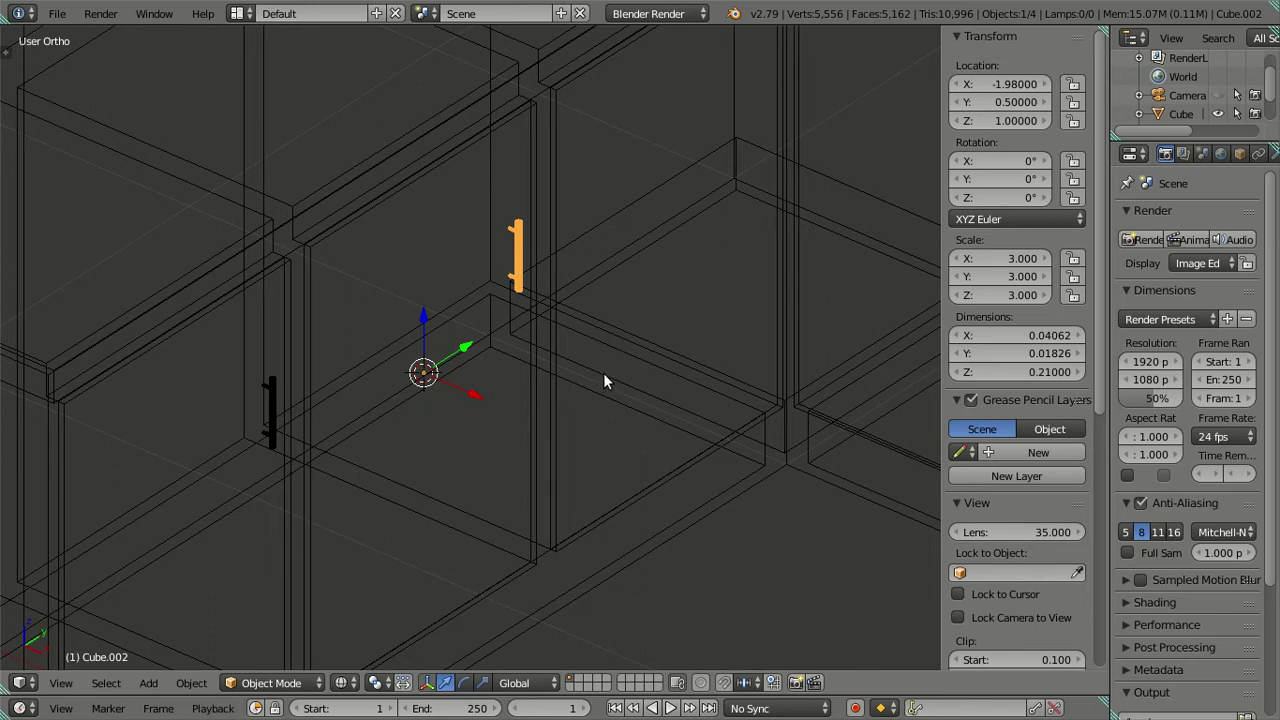
pyautogui.write('rz')
pyautogui.write('180')
pyautogui.press('Return')
pyautogui.keyDown('shift'); pyautogui.moveTo(332, 376); pyautogui.dragTo(543, 443, button='middle'); pyautogui.keyUp('shift')
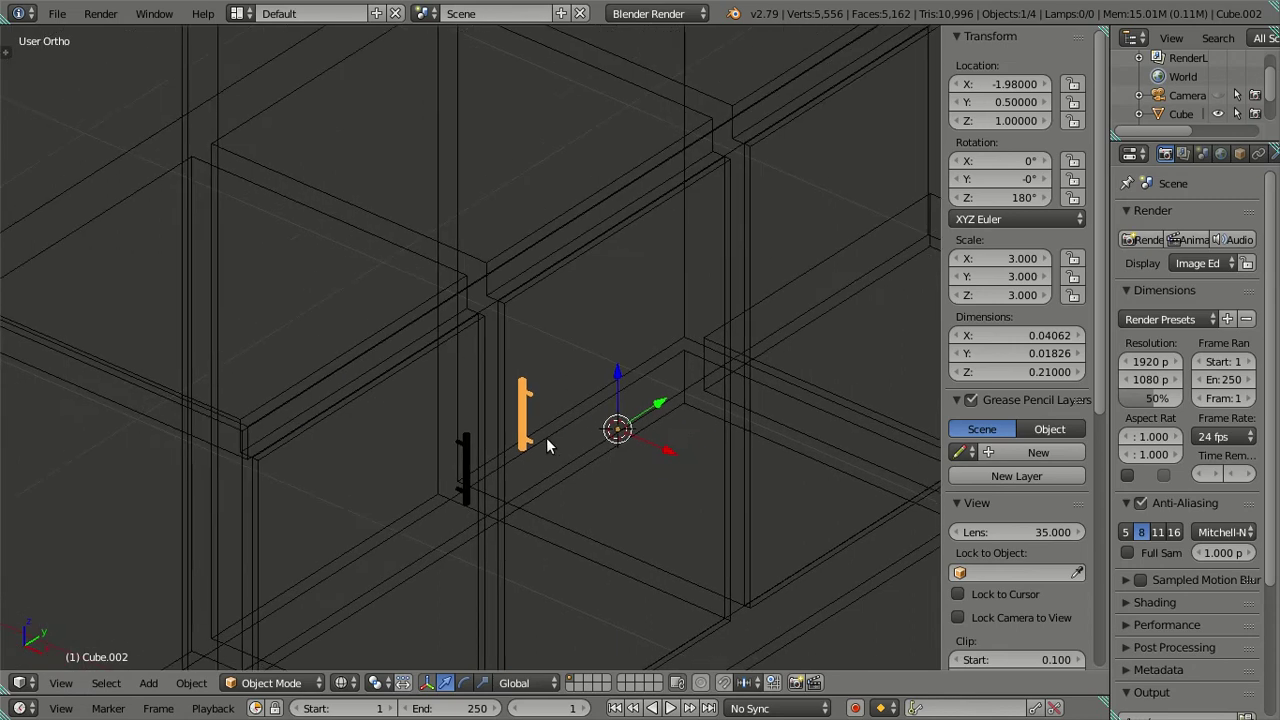
# Snap the 3D cursor to the centre of the copied handle's bar
pyautogui.scroll(2, 569, 428)
pyautogui.scroll(4, 600, 470)
pyautogui.press('Tab')
pyautogui.keyDown('shift'); pyautogui.moveTo(619, 487); pyautogui.dragTo(511, 351, button='middle'); pyautogui.keyUp('shift')
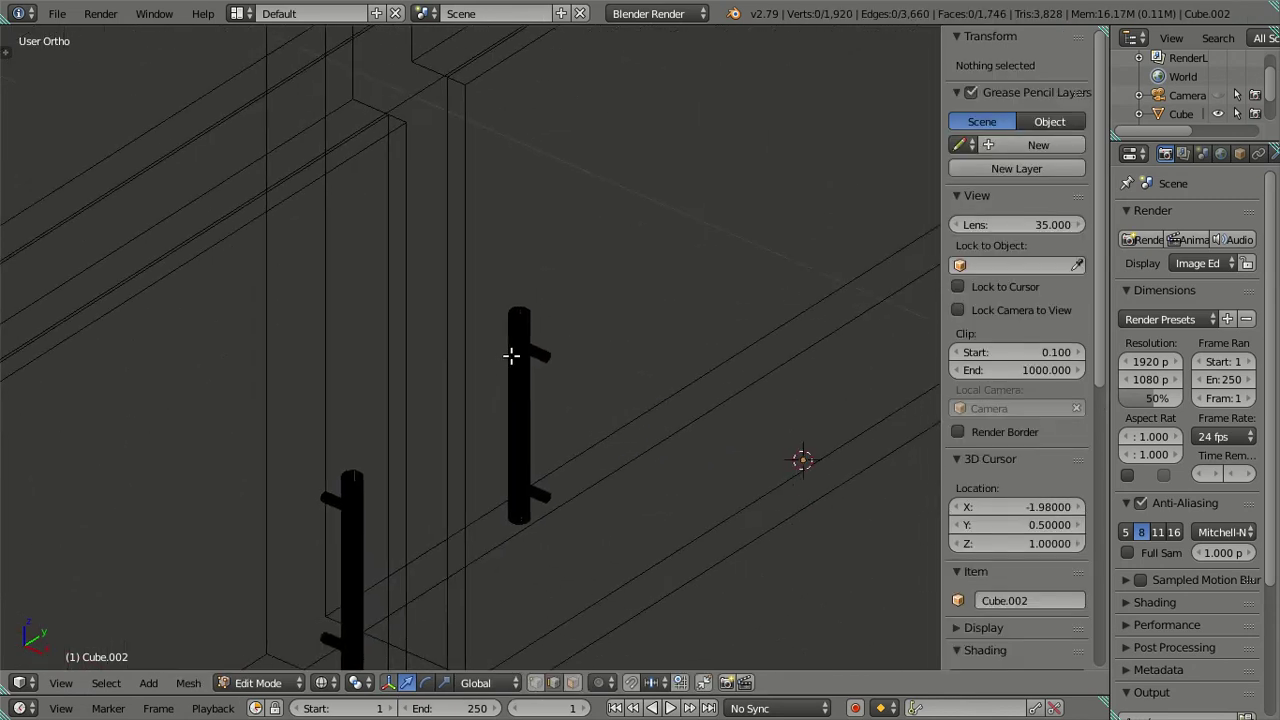
pyautogui.scroll(3, 533, 357)
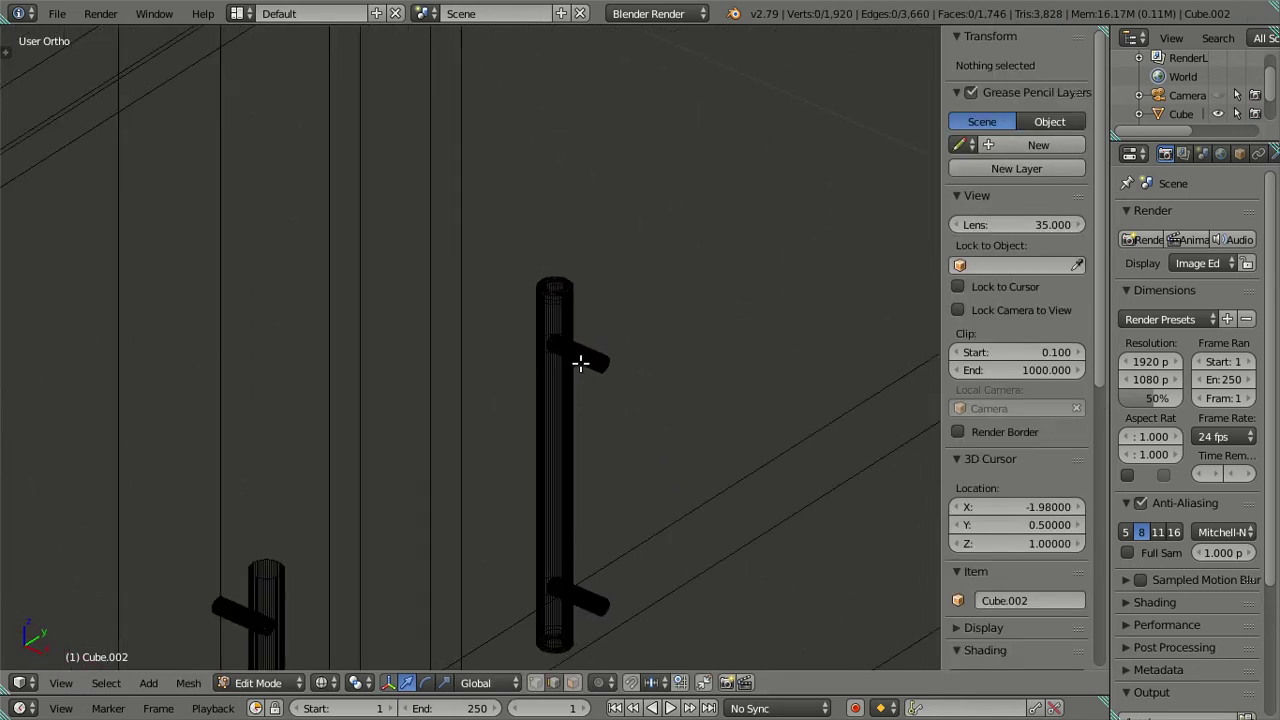
pyautogui.rightClick(555, 455)
pyautogui.scroll(-2, 535, 435)
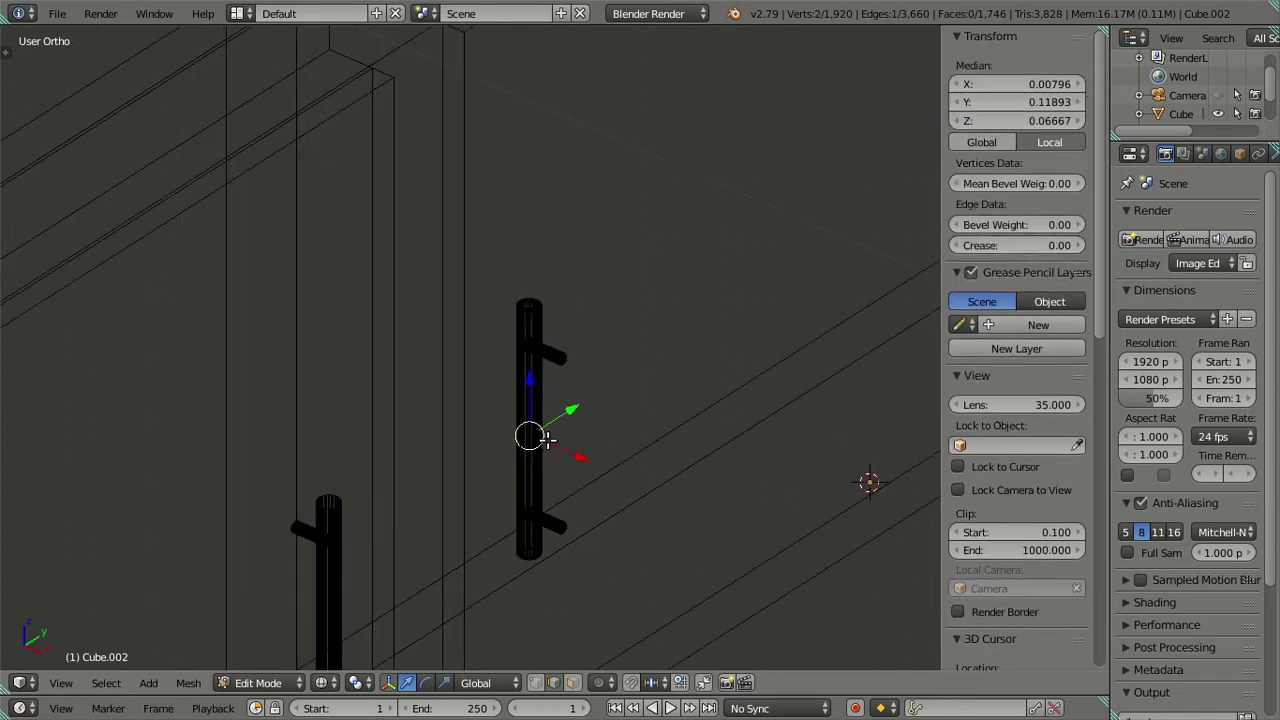
pyautogui.keyDown('shift'); pyautogui.moveTo(540, 428); pyautogui.dragTo(471, 366, button='middle'); pyautogui.keyUp('shift')
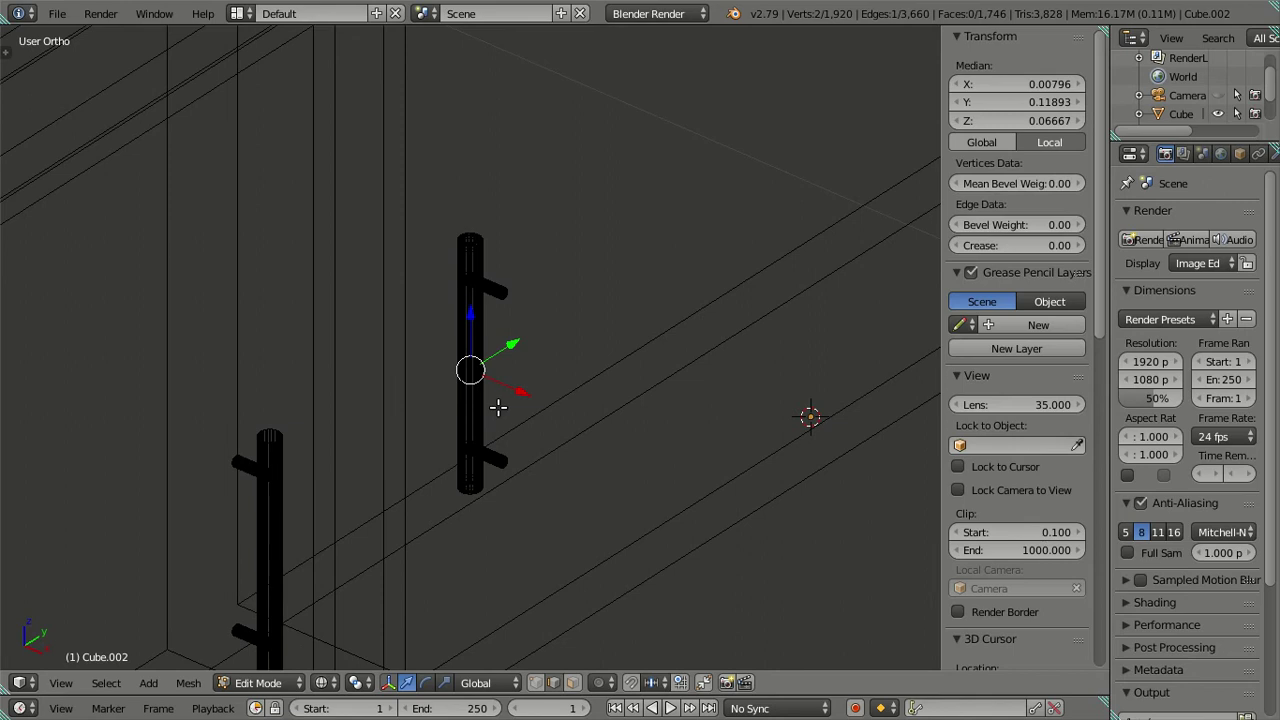
pyautogui.scroll(3, 497, 406)
pyautogui.rightClick(468, 345)
pyautogui.hotkey('ctrl', 'l')
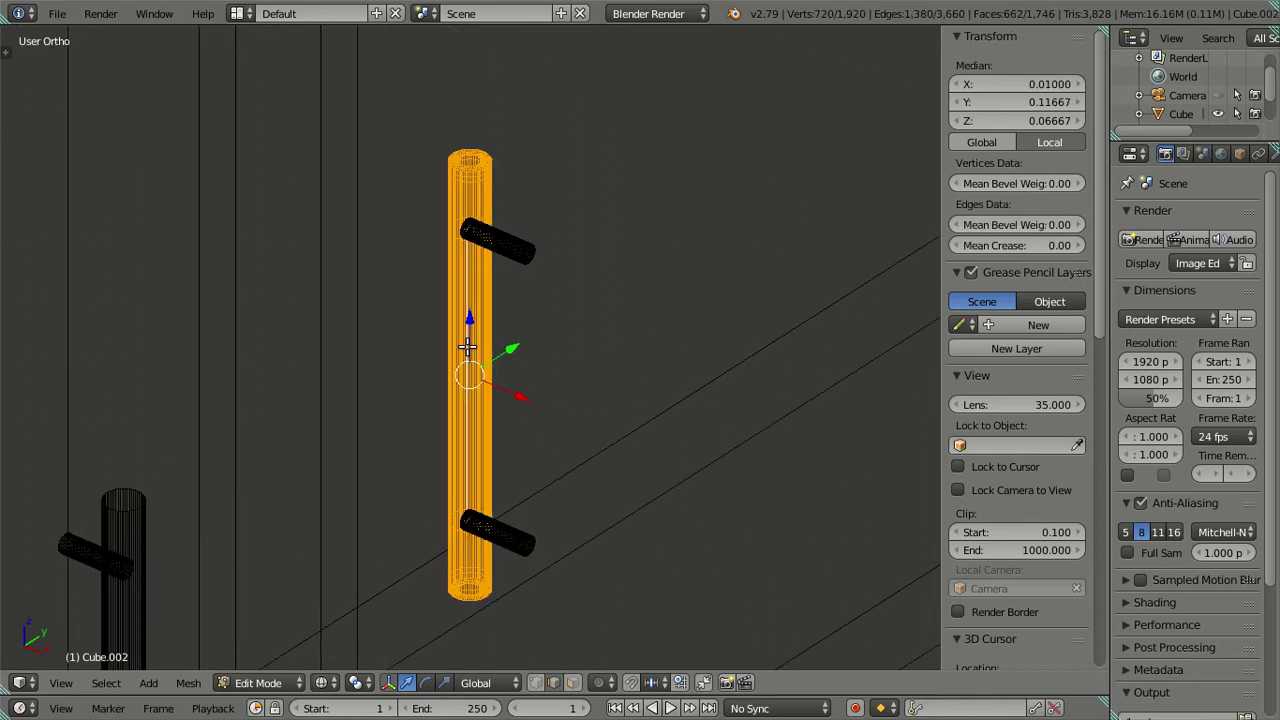
pyautogui.hotkey('shift', 's')
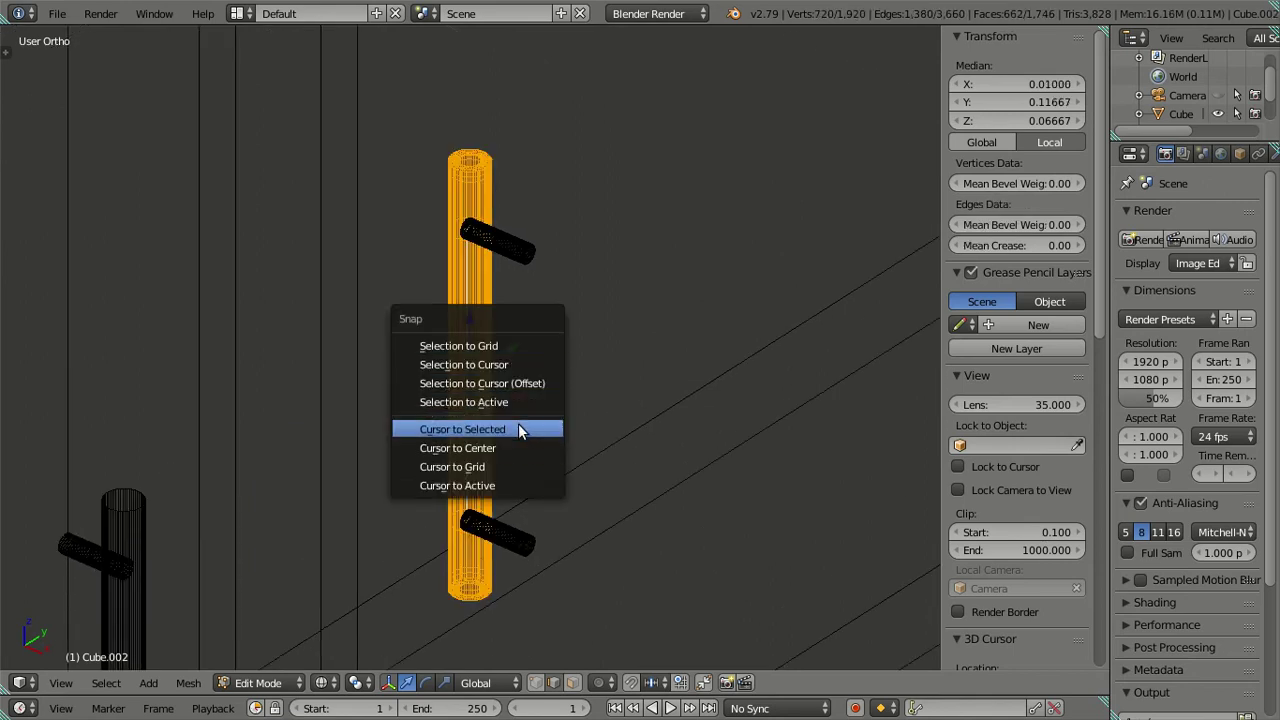
pyautogui.click(518, 423)
pyautogui.press('a')
# Set Cube.002's origin to the 3D cursor and rotate it 180° around Z
pyautogui.press('Tab')
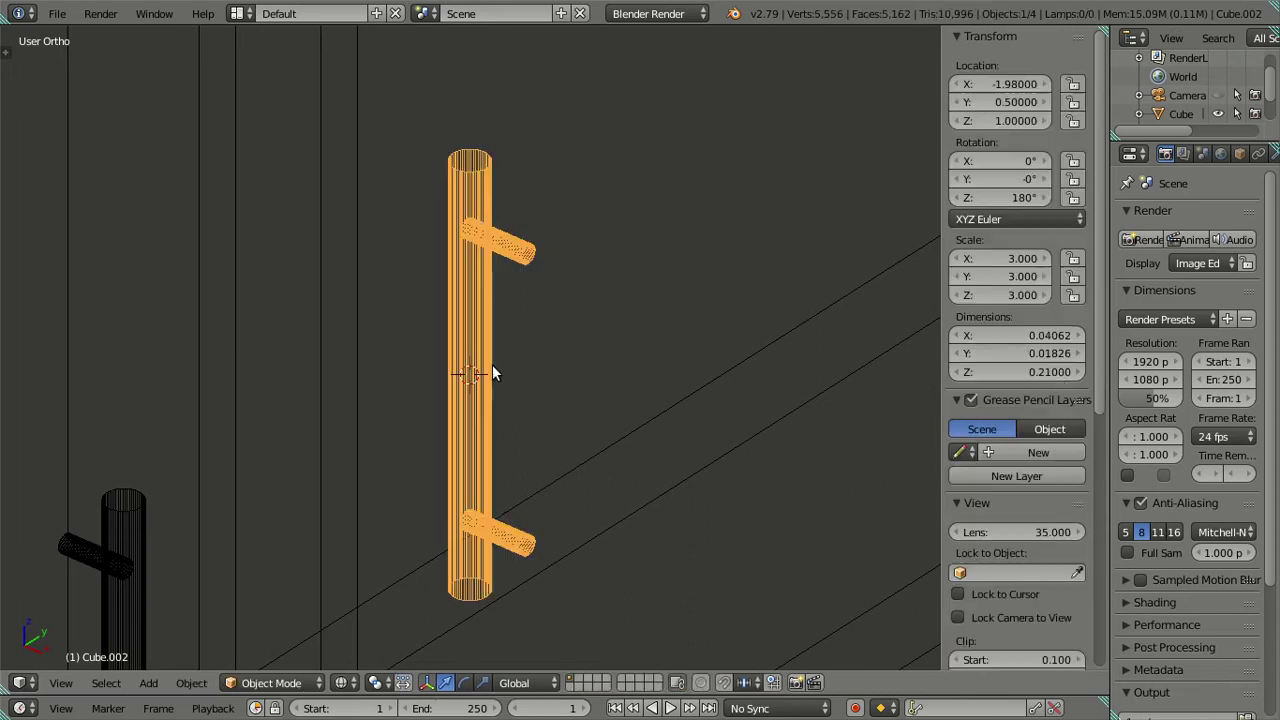
pyautogui.hotkey('ctrl', 'shift', 'alt', 'c')
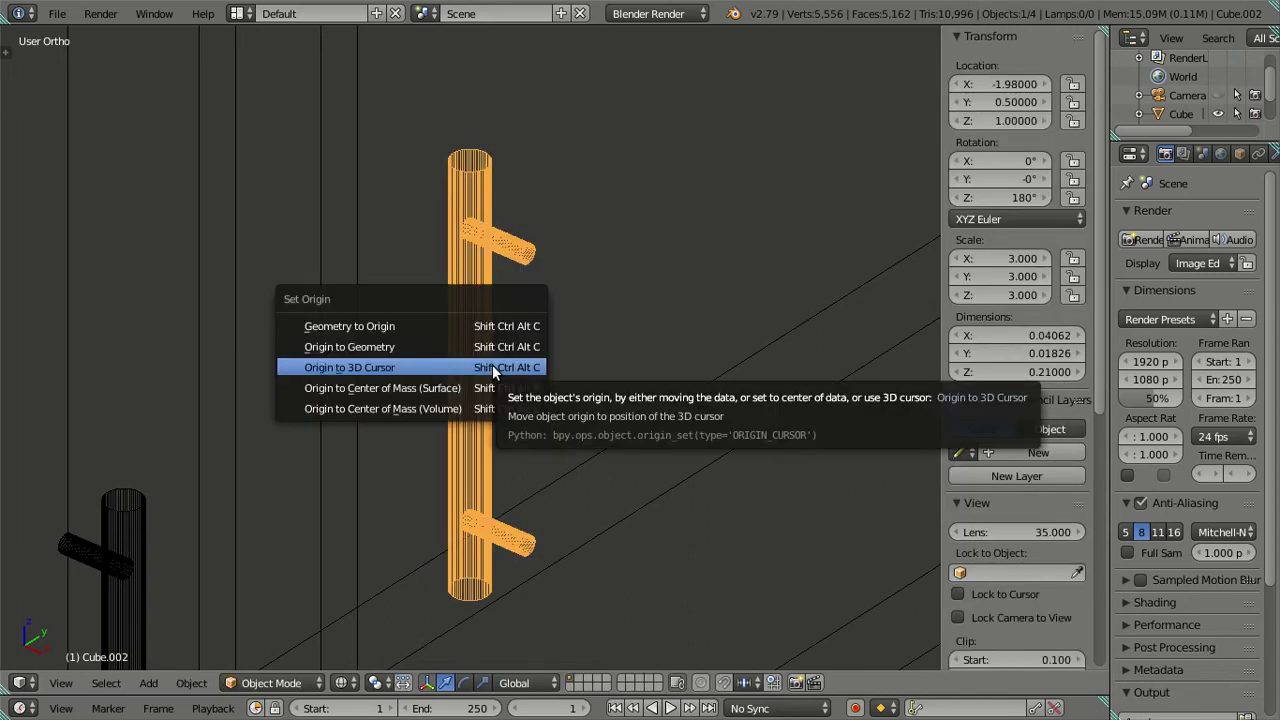
pyautogui.click(492, 366)
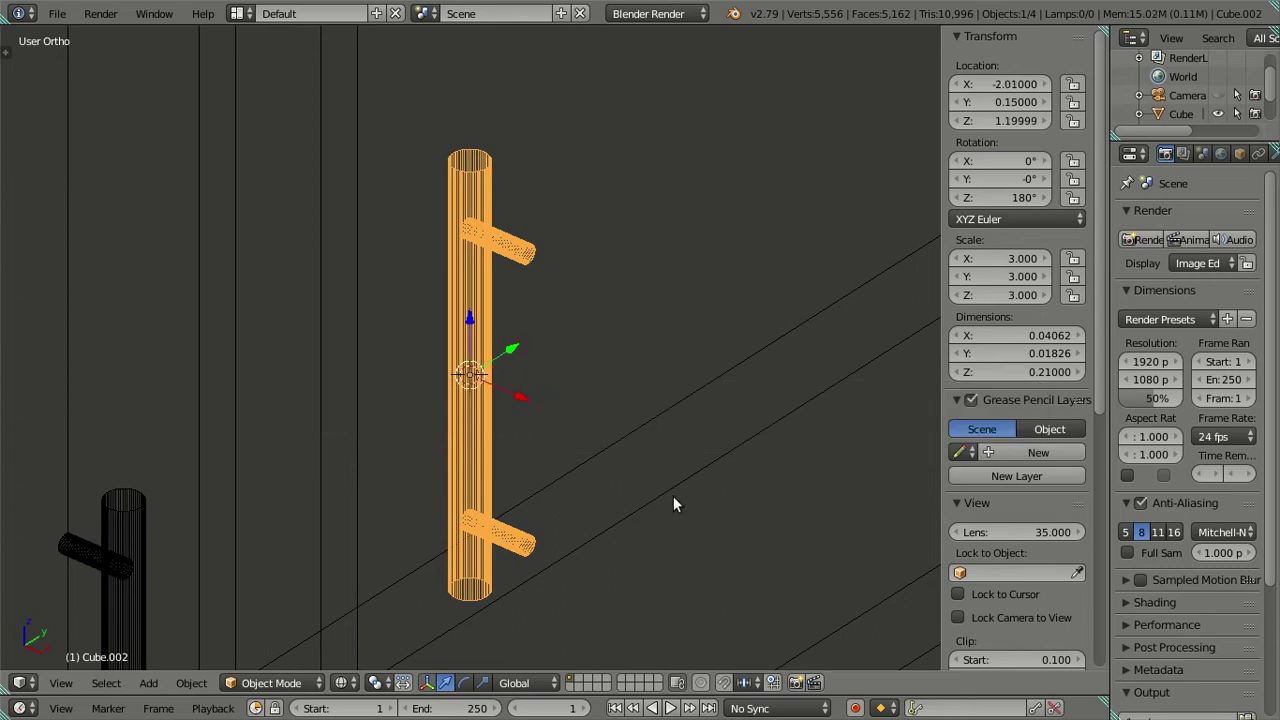
pyautogui.press('r')
pyautogui.press('z')
pyautogui.press('1')
pyautogui.press('8')
pyautogui.press('0')
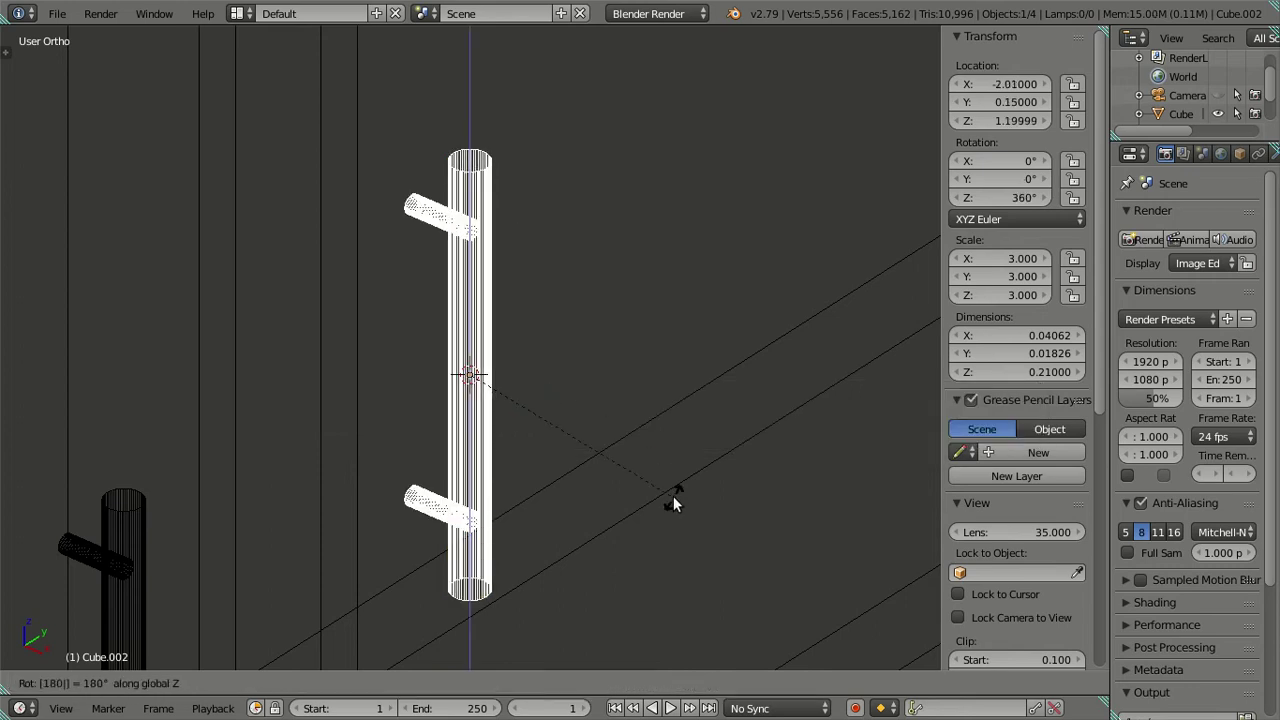
pyautogui.press('Return')
# Check the rotated handle from the right side and top views
pyautogui.scroll(-3, 644, 492)
pyautogui.scroll(4, 644, 492)
pyautogui.press('KP_3')
pyautogui.scroll(3, 521, 501)
pyautogui.scroll(-5, 524, 500)
pyautogui.press('KP_7')
pyautogui.keyDown('shift'); pyautogui.moveTo(476, 405); pyautogui.dragTo(624, 417, button='middle'); pyautogui.keyUp('shift')
pyautogui.scroll(2, 552, 488)
pyautogui.scroll(2, 552, 488)
# Select the original bar handle Cube.001 and zoom in on it in Top view
pyautogui.keyDown('shift'); pyautogui.moveTo(533, 420); pyautogui.dragTo(461, 333, button='middle'); pyautogui.keyUp('shift')
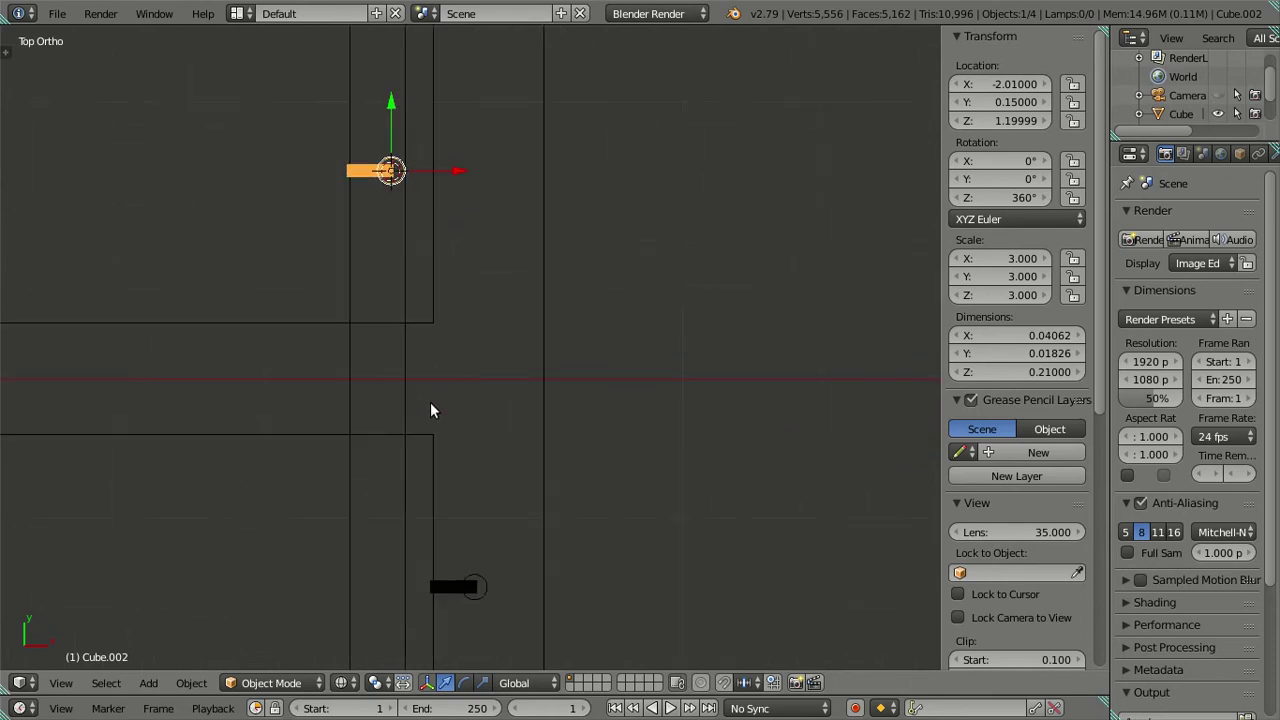
pyautogui.rightClick(460, 590)
pyautogui.scroll(-4, 452, 581)
pyautogui.scroll(-3, 452, 581)
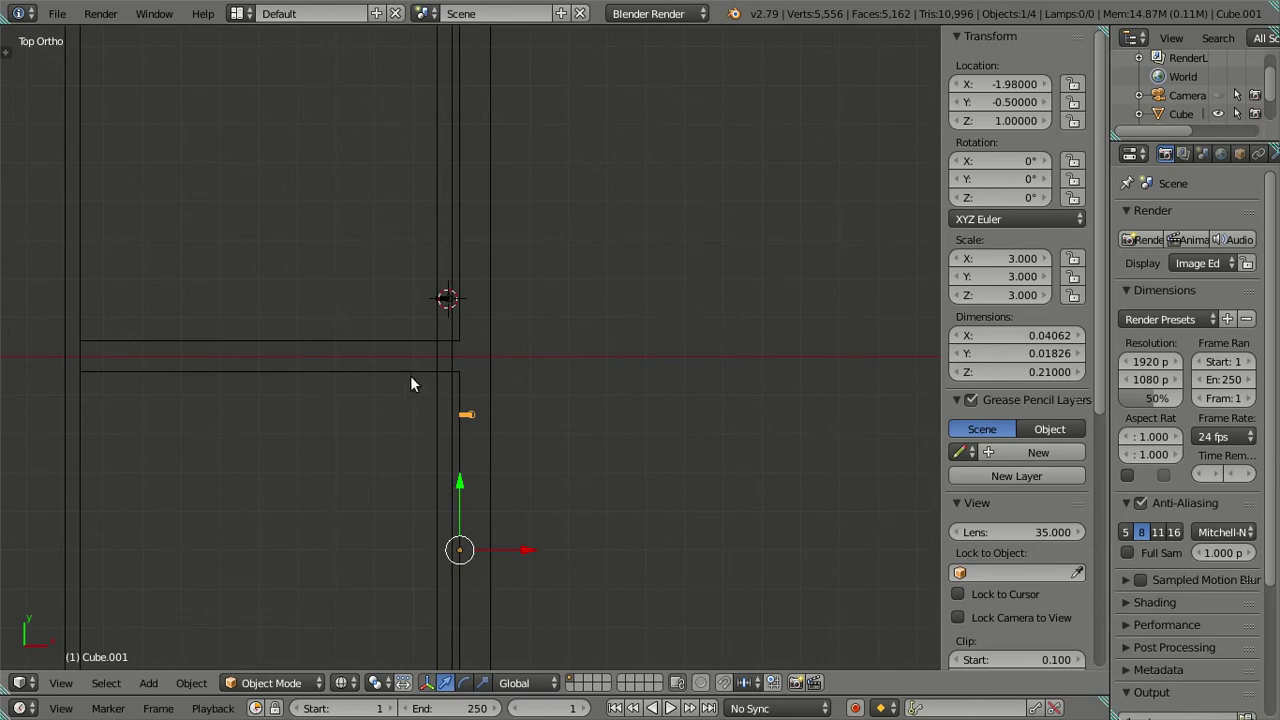
pyautogui.scroll(2, 410, 374)
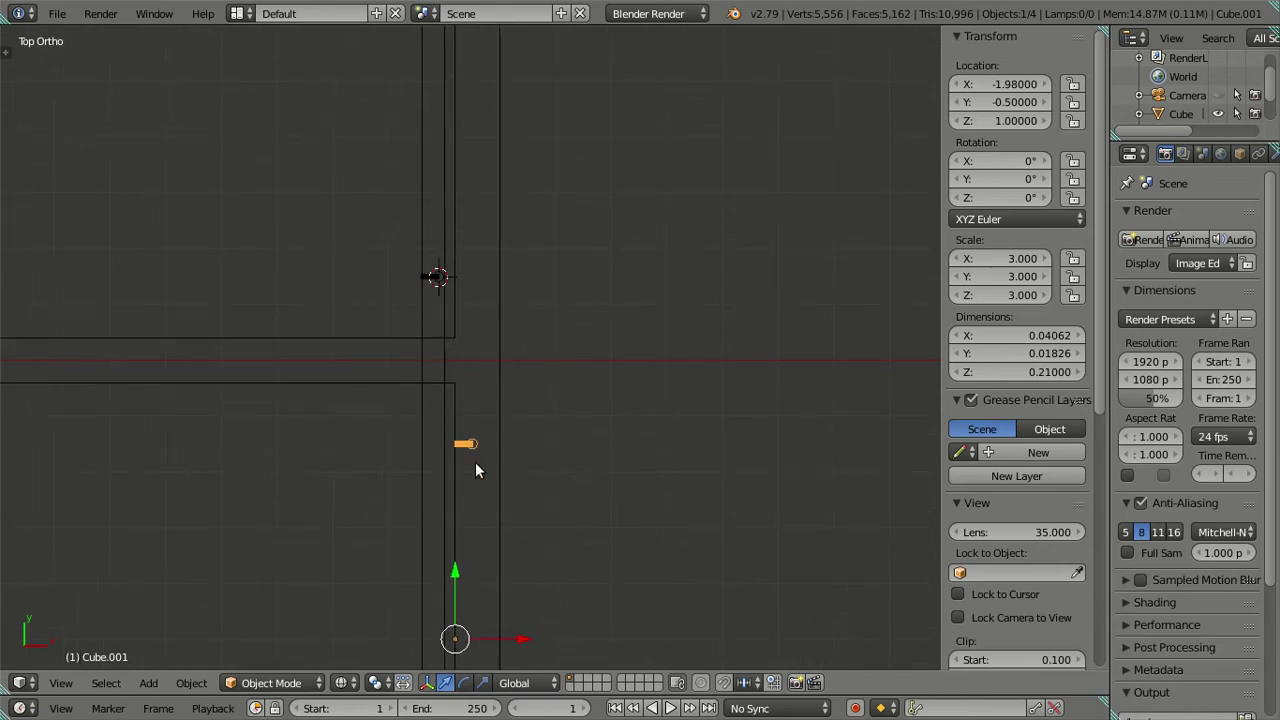
pyautogui.scroll(3, 441, 367)
pyautogui.scroll(-3, 441, 367)
pyautogui.scroll(3, 430, 266)
pyautogui.moveTo(415, 255)
pyautogui.keyDown('shift'); pyautogui.mouseDown(button='middle')
pyautogui.moveTo(463, 297)
pyautogui.moveTo(394, 157)
pyautogui.moveTo(474, 354)
pyautogui.mouseUp(button='middle'); pyautogui.keyUp('shift')
pyautogui.scroll(2, 463, 297)
pyautogui.scroll(2, 473, 343)
pyautogui.scroll(4, 471, 336)
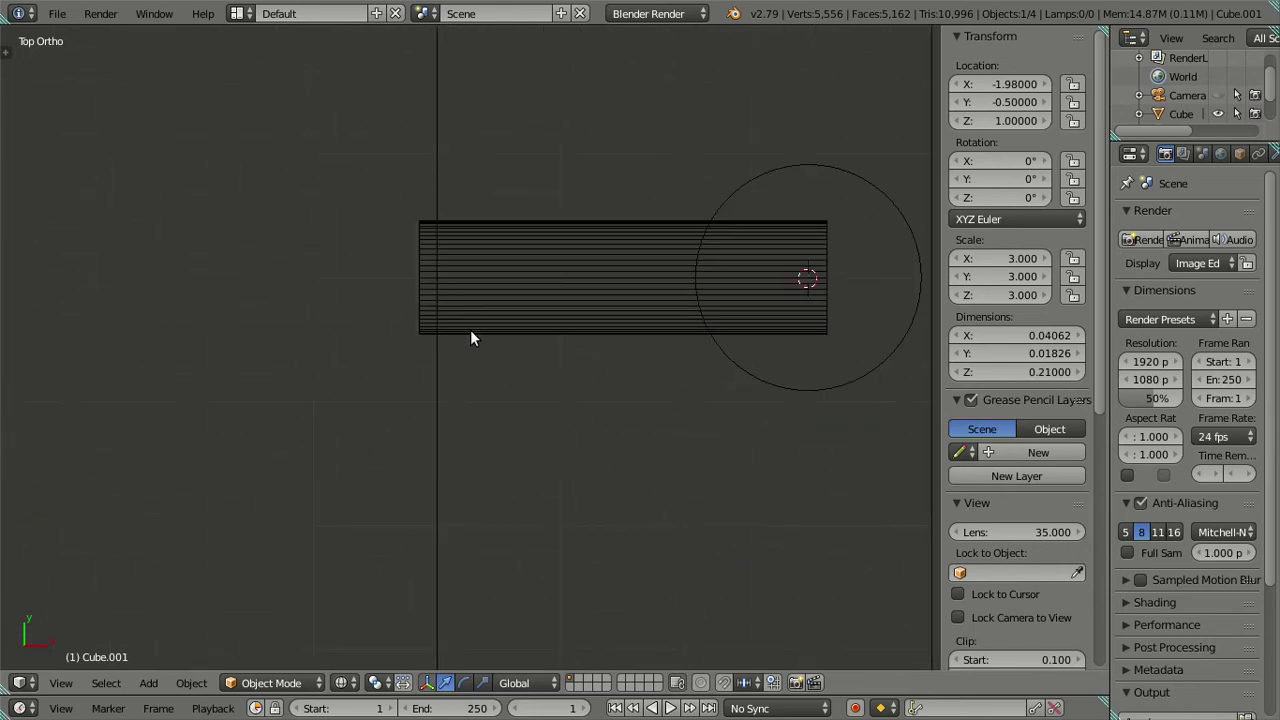
pyautogui.scroll(-4, 487, 342)
pyautogui.scroll(-5, 558, 528)
# Enter Edit Mode on Cube.001 and select an edge at the handle's end
pyautogui.keyDown('shift'); pyautogui.moveTo(557, 535); pyautogui.dragTo(508, 291, button='middle'); pyautogui.keyUp('shift')
pyautogui.scroll(-4, 508, 291)
pyautogui.keyDown('shift'); pyautogui.moveTo(523, 459); pyautogui.dragTo(471, 271, button='middle'); pyautogui.keyUp('shift')
pyautogui.scroll(6, 471, 262)
pyautogui.scroll(2, 470, 250)
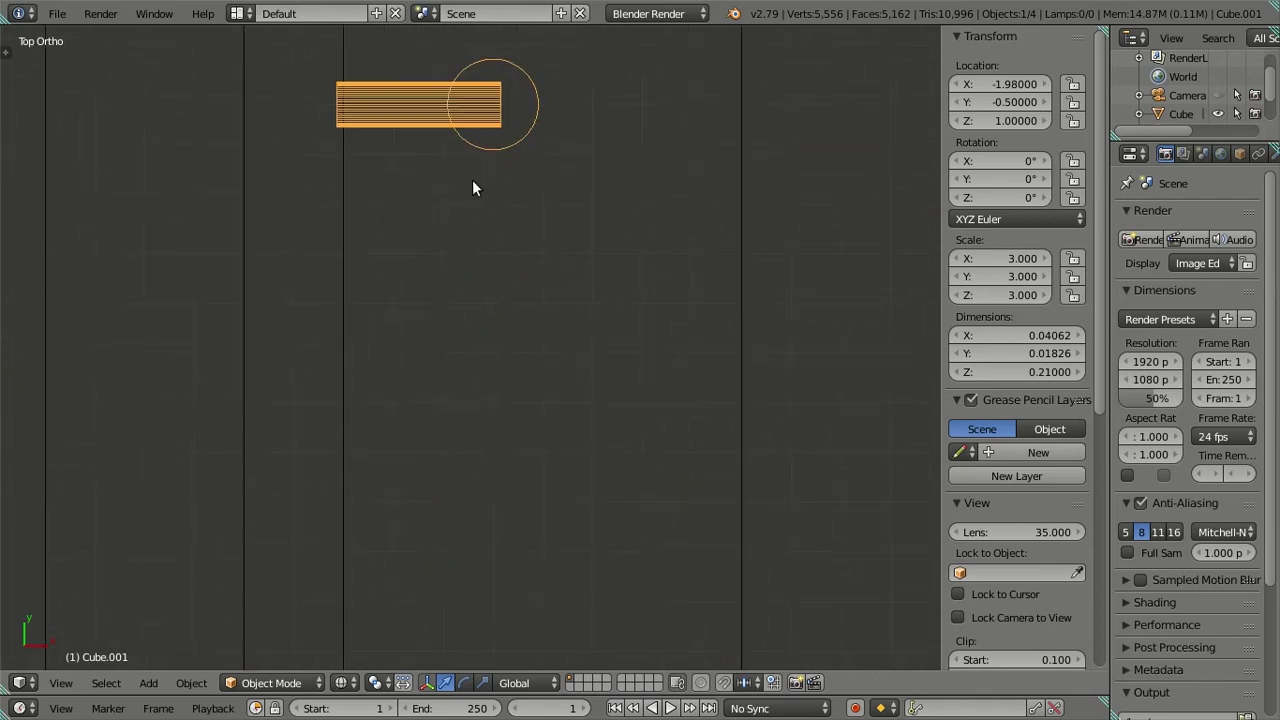
pyautogui.keyDown('shift'); pyautogui.moveTo(474, 189); pyautogui.dragTo(539, 335, button='middle'); pyautogui.keyUp('shift')
pyautogui.press('Tab')
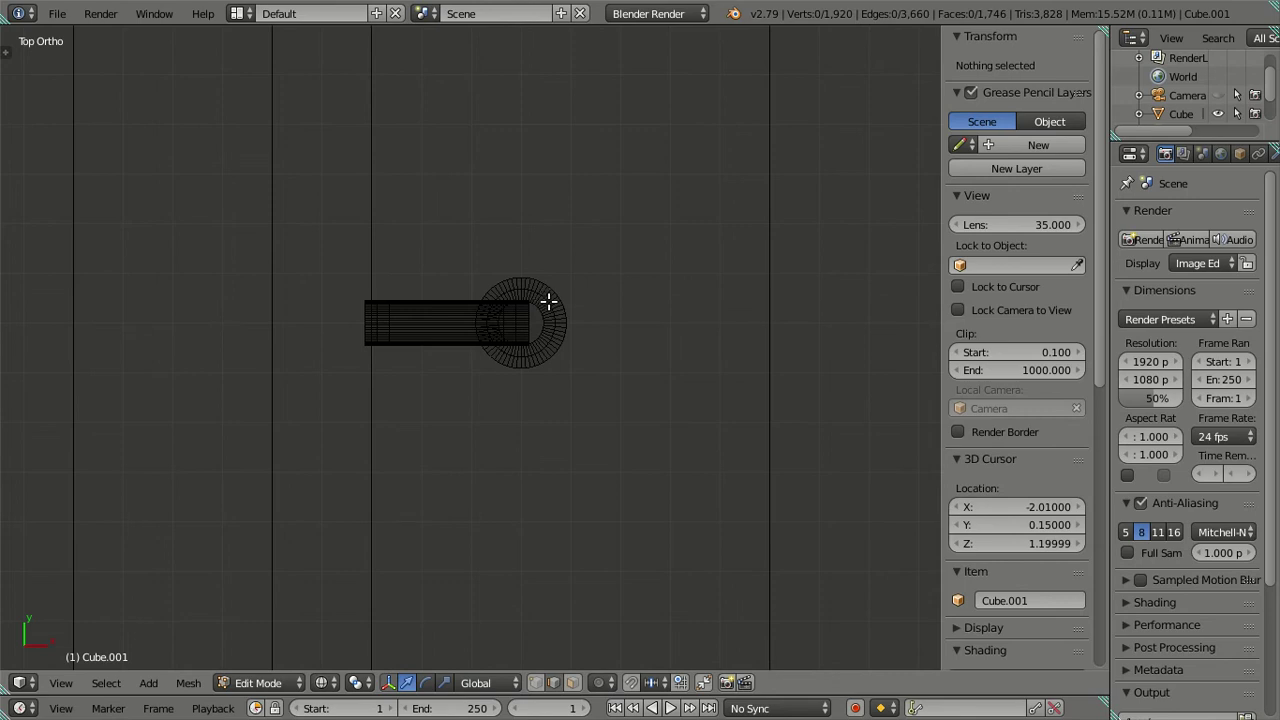
pyautogui.rightClick(555, 300)
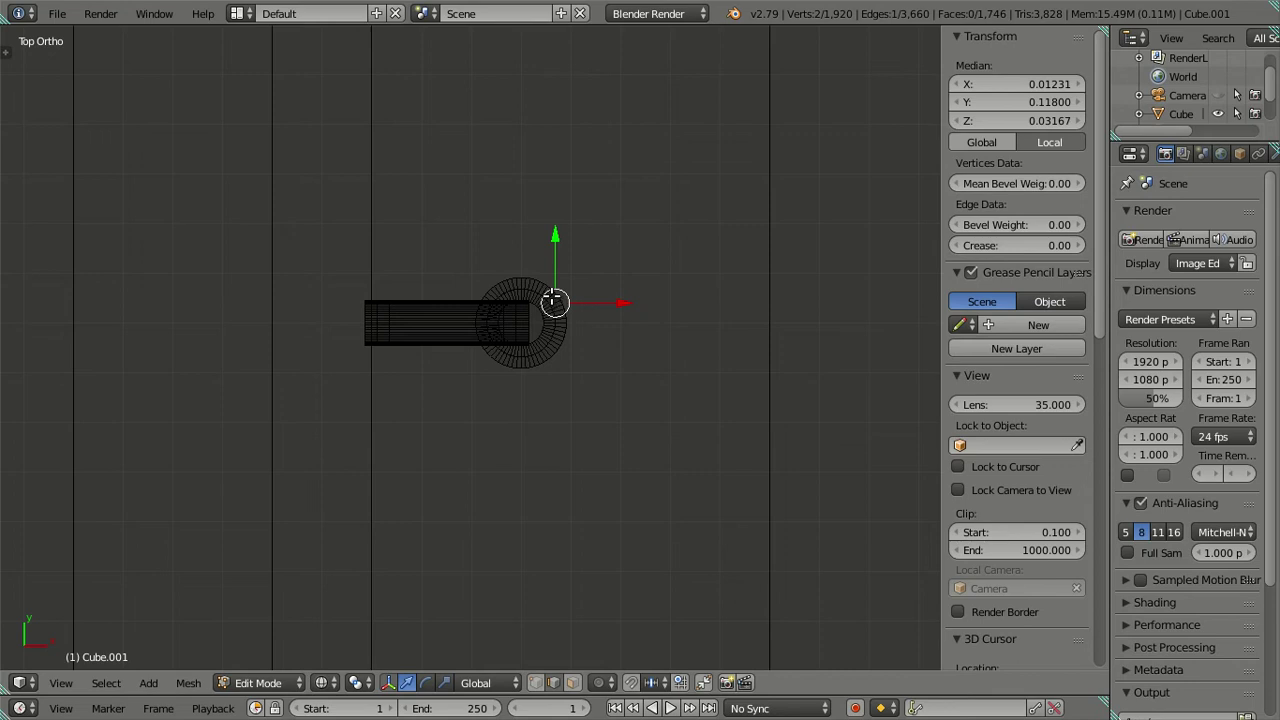
# Frame the top view on the bar handle and its origin, leaving nothing selected
pyautogui.scroll(-8, 549, 299)
pyautogui.press('Tab')
pyautogui.scroll(-3, 549, 299)
pyautogui.scroll(3, 475, 273)
pyautogui.scroll(1, 475, 273)
pyautogui.moveTo(423, 137)
pyautogui.keyDown('shift'); pyautogui.mouseDown(button='middle')
pyautogui.moveTo(471, 308)
pyautogui.moveTo(480, 229)
pyautogui.mouseUp(button='middle'); pyautogui.keyUp('shift')
pyautogui.scroll(4, 588, 453)
pyautogui.scroll(5, 588, 453)
pyautogui.scroll(4, 550, 470)
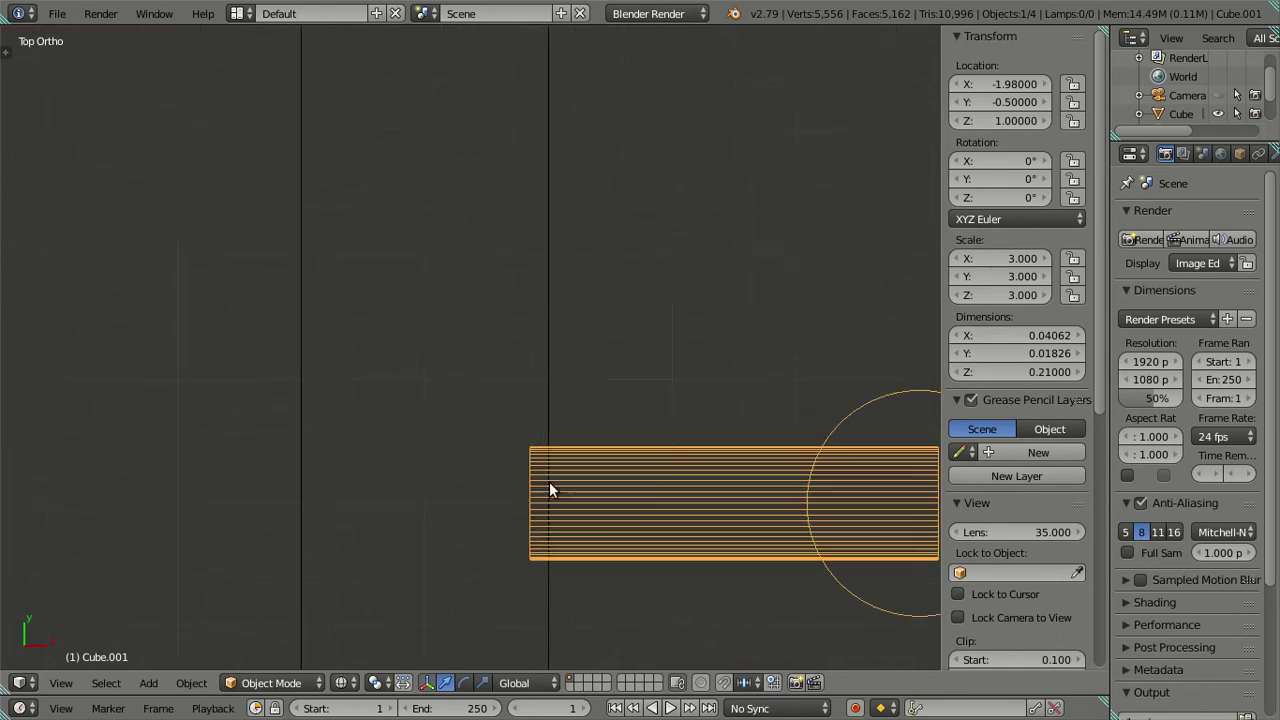
pyautogui.press('Tab')
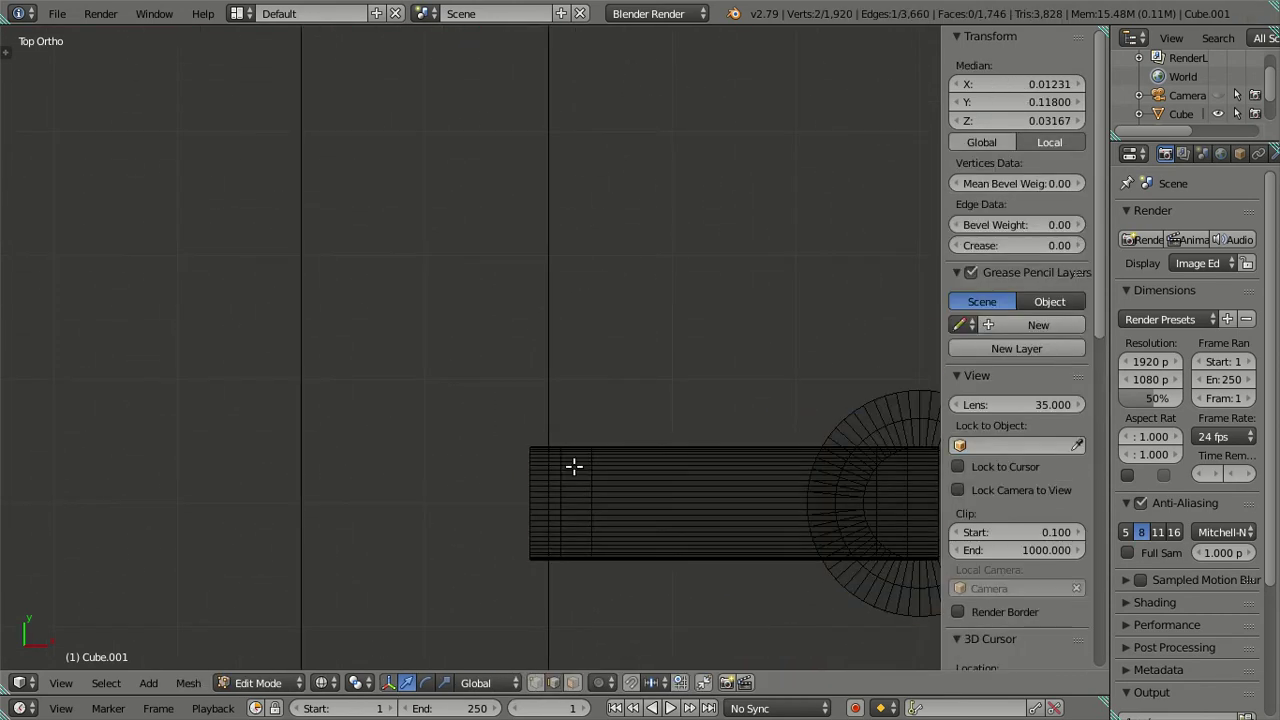
pyautogui.scroll(-5, 573, 465)
pyautogui.press('Tab')
pyautogui.scroll(-1, 573, 465)
pyautogui.scroll(-2, 573, 465)
pyautogui.scroll(5, 573, 474)
pyautogui.keyDown('shift'); pyautogui.moveTo(451, 497); pyautogui.dragTo(423, 297, button='middle'); pyautogui.keyUp('shift')
pyautogui.scroll(-4, 423, 300)
pyautogui.press('a')
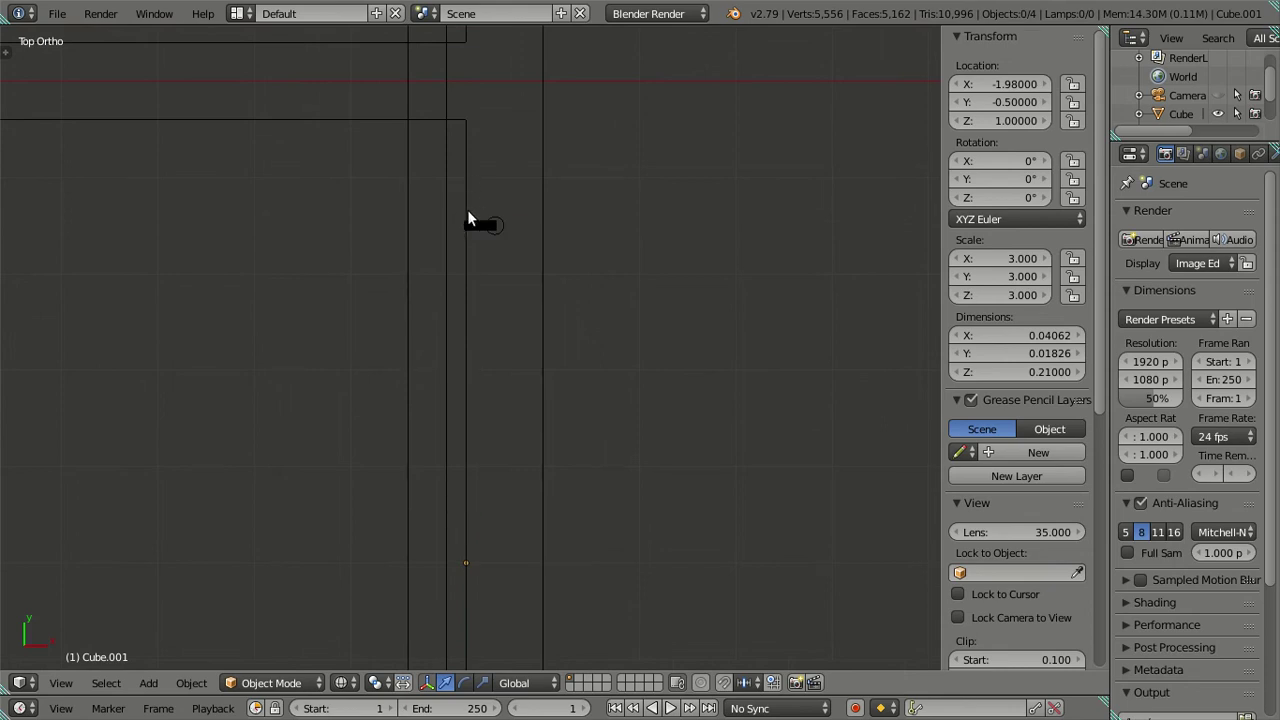
pyautogui.keyDown('shift'); pyautogui.scroll(-3, 490, 187); pyautogui.keyUp('shift')
pyautogui.scroll(3, 482, 223)
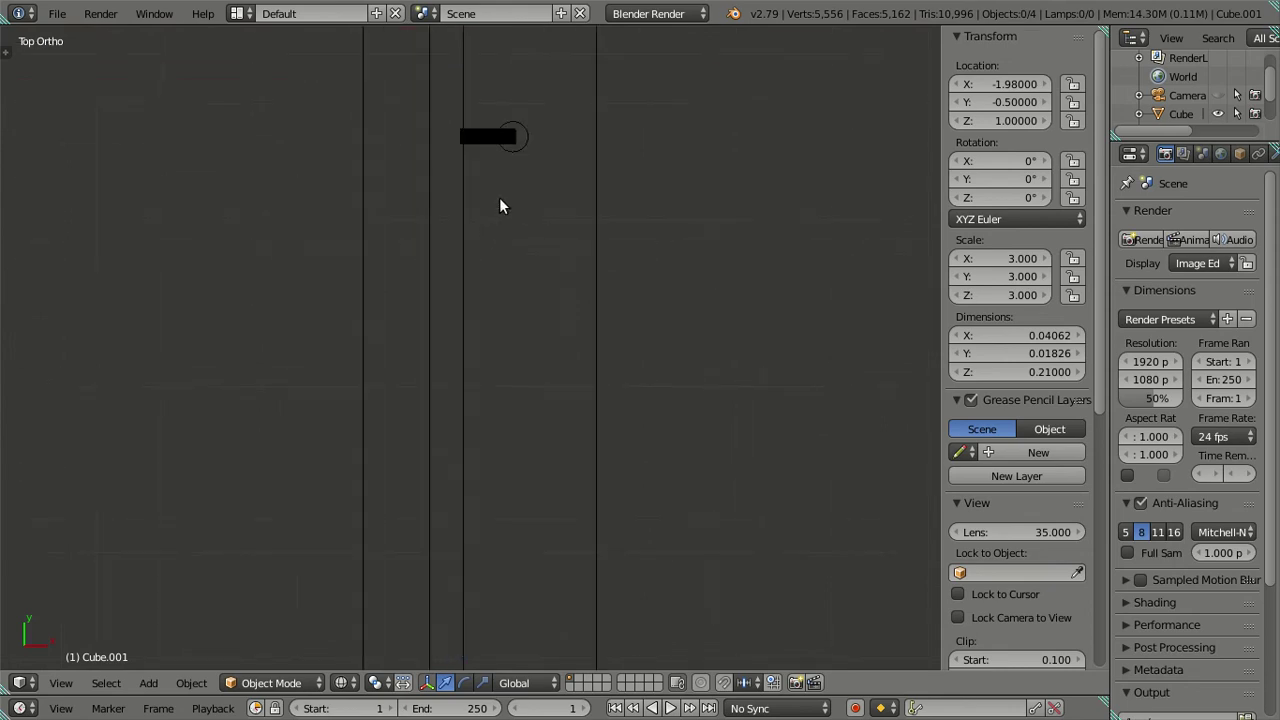
pyautogui.scroll(-4, 499, 190)
pyautogui.scroll(-4, 499, 181)
pyautogui.keyDown('shift'); pyautogui.scroll(-2, 499, 180); pyautogui.keyUp('shift')
pyautogui.scroll(3, 493, 168)
pyautogui.scroll(2, 496, 266)
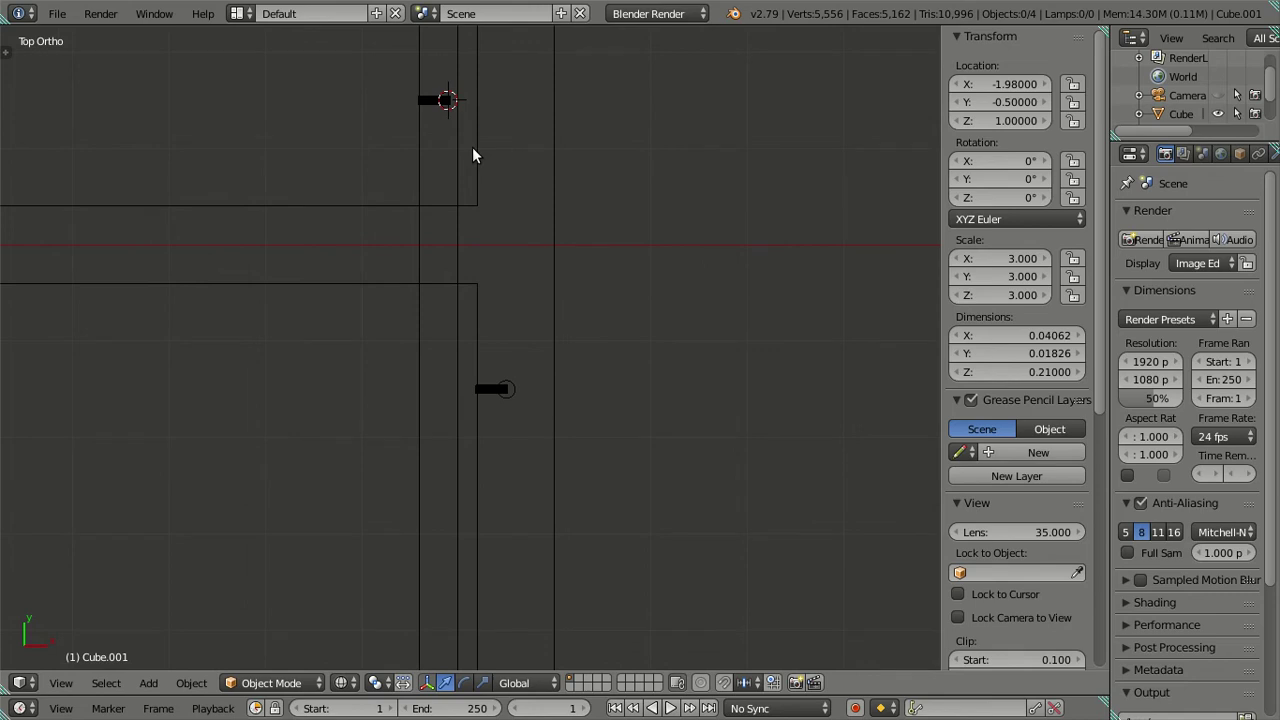
# Duplicate the small handle near the 3D cursor and drop the copy beside the original
pyautogui.rightClick(437, 106)
pyautogui.hotkey('shift', 'd')
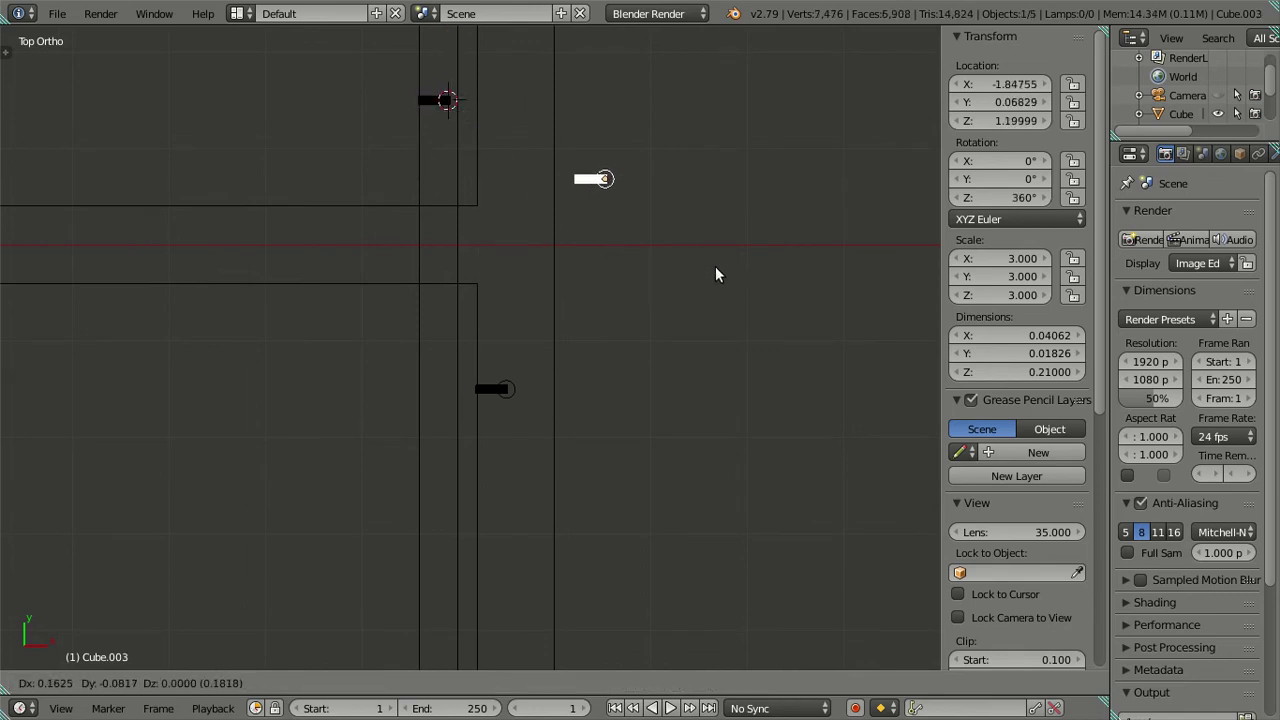
pyautogui.click(721, 282)
pyautogui.scroll(3, 665, 292)
# Snap the 3D cursor onto the lower handle's connected mesh piece
pyautogui.rightClick(530, 436)
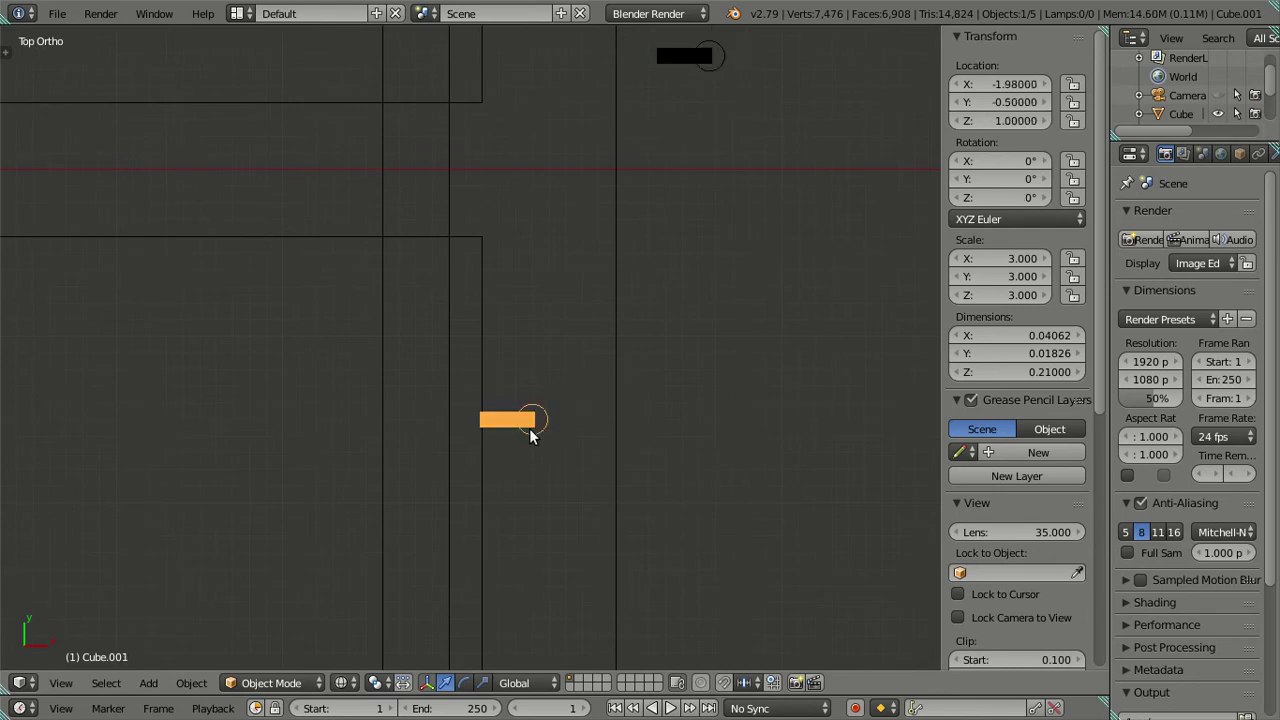
pyautogui.press('Tab')
pyautogui.scroll(4, 563, 443)
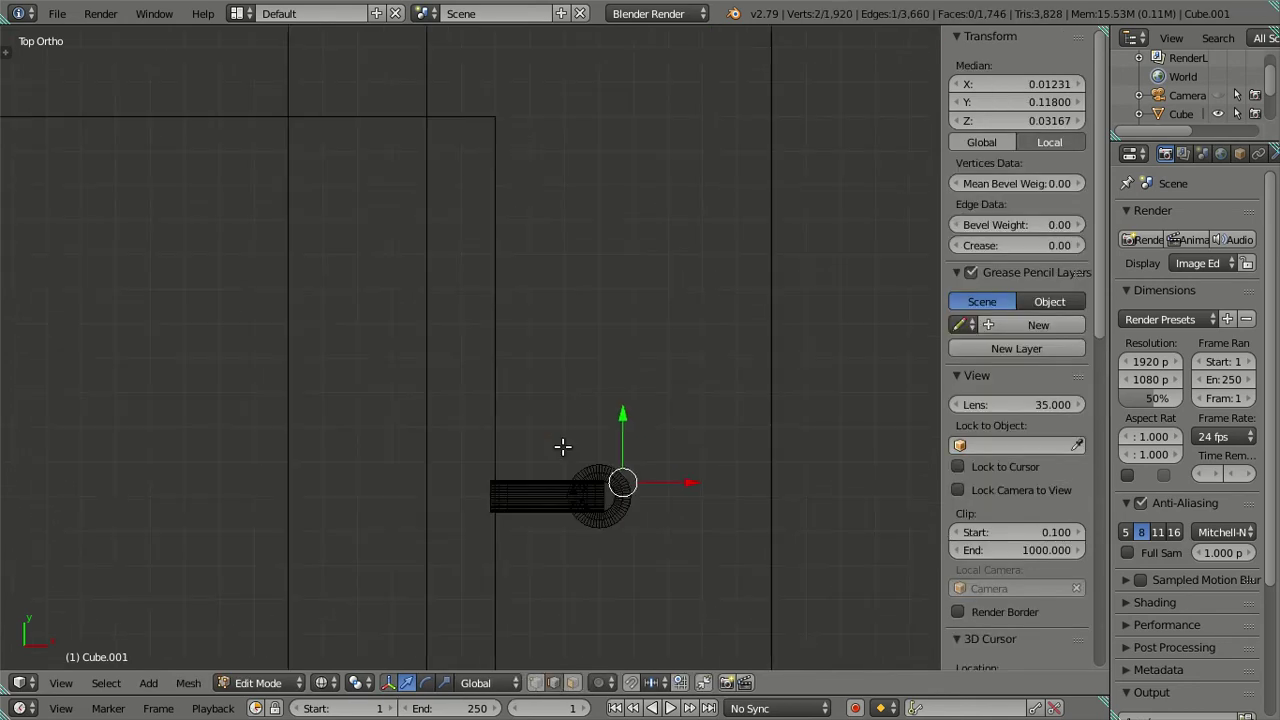
pyautogui.rightClick(601, 468)
pyautogui.press('l')
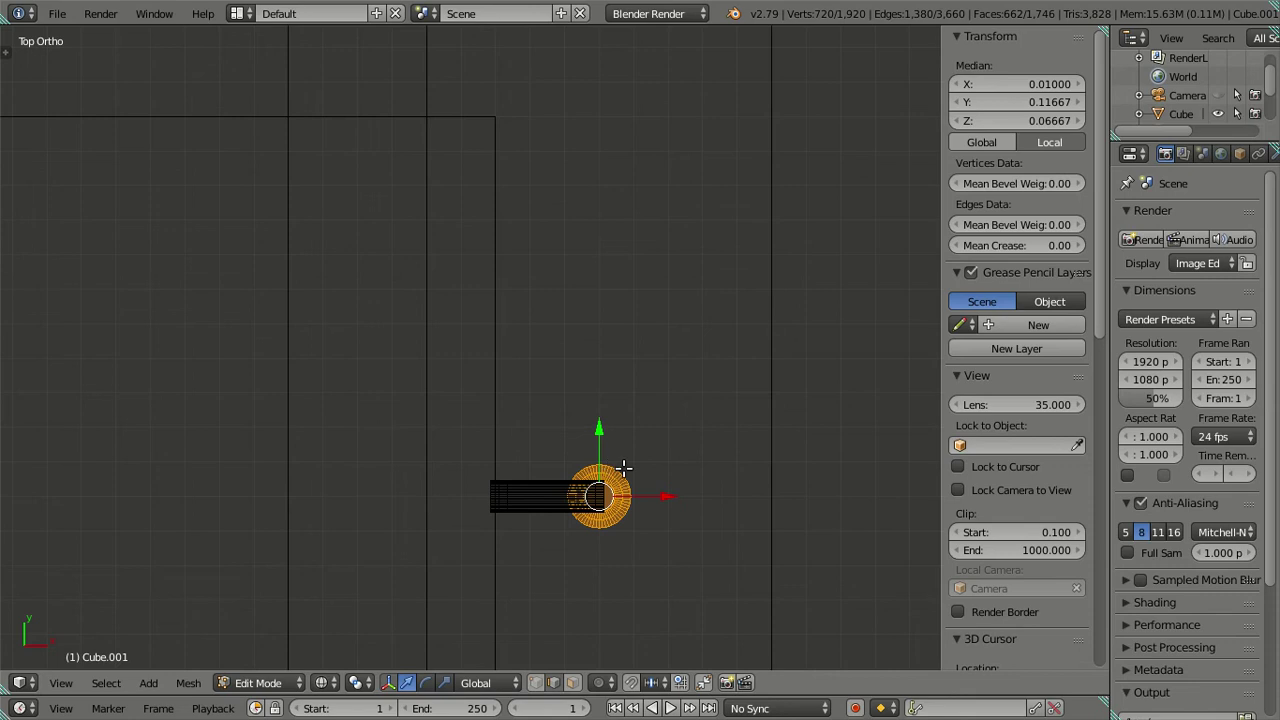
pyautogui.hotkey('shift', 's')
pyautogui.click(614, 489)
pyautogui.scroll(-4, 613, 468)
pyautogui.press('Tab')
# Snap the duplicate handle onto the 3D cursor and slide it along Y
pyautogui.rightClick(632, 156)
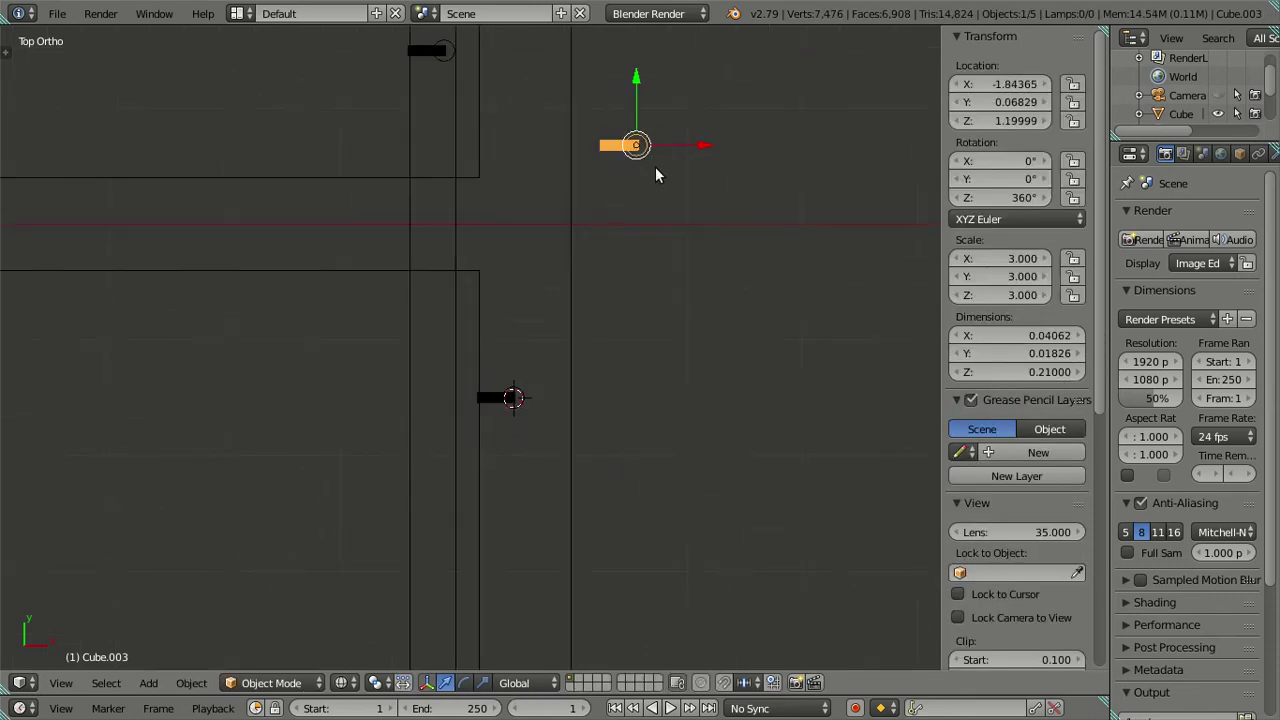
pyautogui.hotkey('shift', 's')
pyautogui.click(634, 114)
pyautogui.moveTo(633, 121)
pyautogui.keyDown('shift'); pyautogui.mouseDown(button='middle')
pyautogui.moveTo(534, 303)
pyautogui.moveTo(536, 515)
pyautogui.mouseUp(button='middle'); pyautogui.keyUp('shift')
pyautogui.press('g')
pyautogui.press('y')
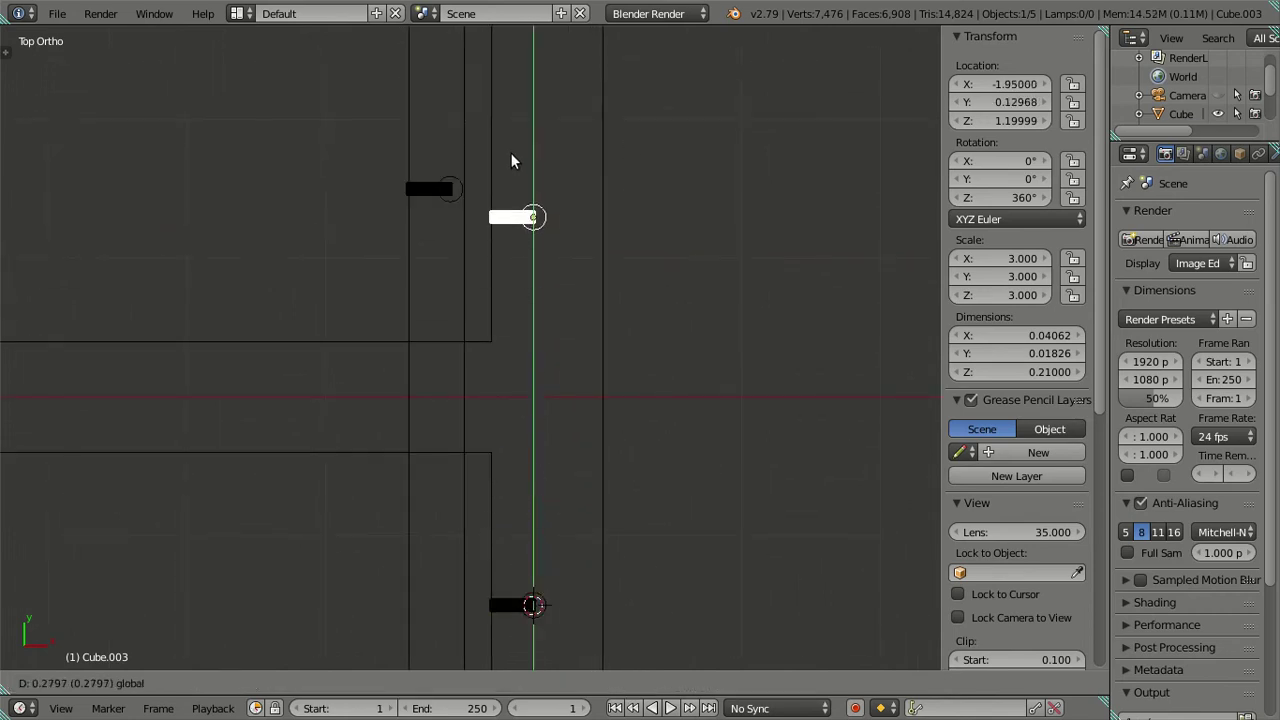
pyautogui.click(511, 155)
# Copy the older handle's Y location 0.15 onto the duplicate handle
pyautogui.rightClick(447, 193)
pyautogui.press('g')
pyautogui.press('y')
pyautogui.press('Escape')
pyautogui.click(1000, 102)
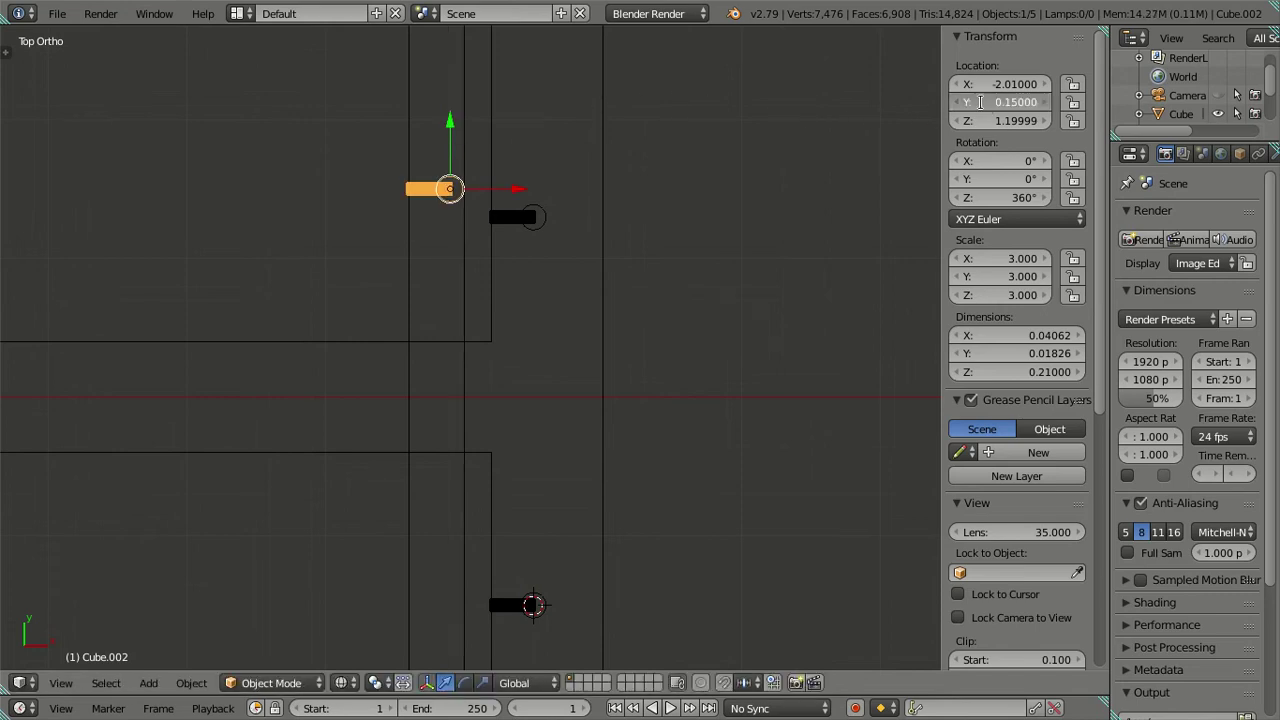
pyautogui.press('Return')
pyautogui.rightClick(548, 228)
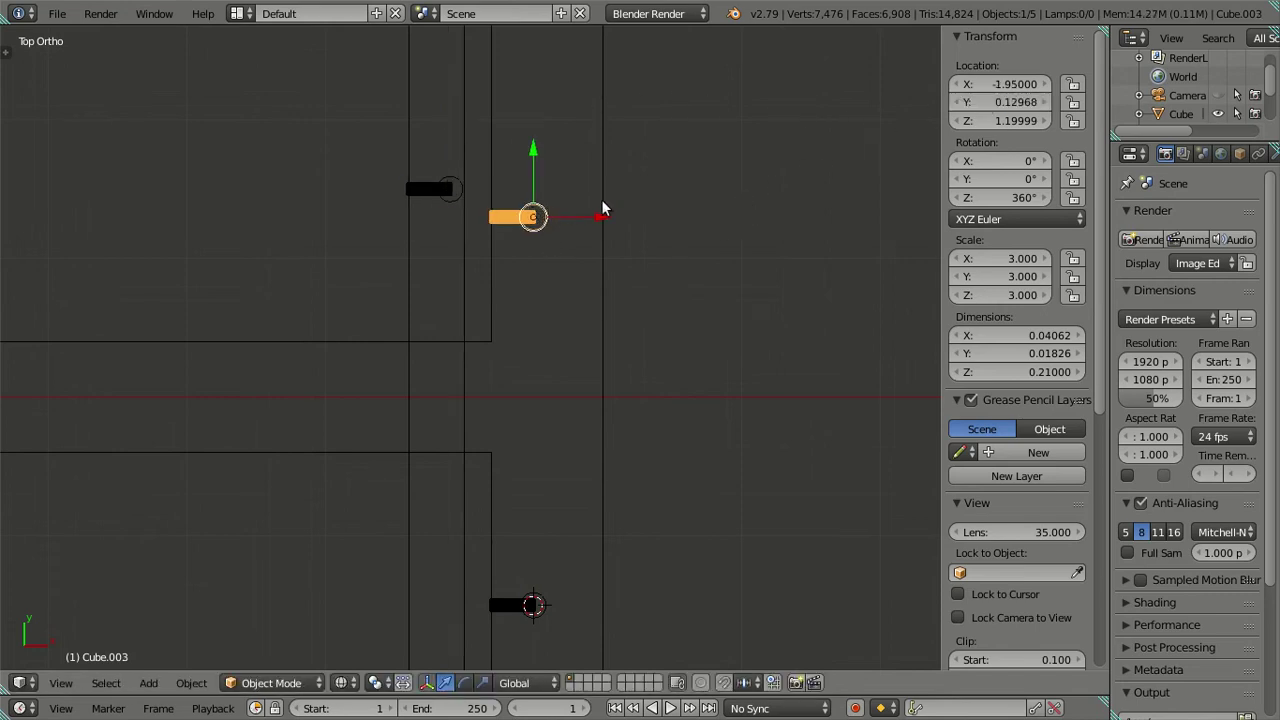
pyautogui.hotkey('ctrl', 'v')
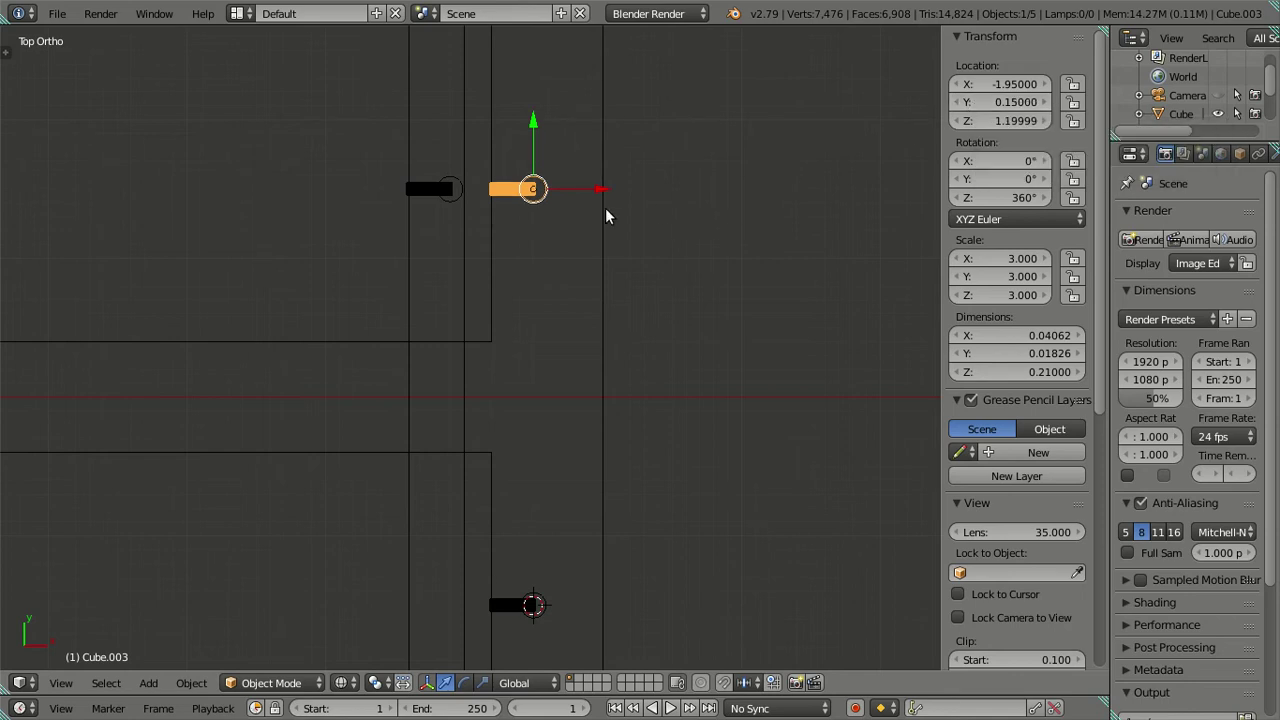
# Delete the older handle, leaving two vertical door handles
pyautogui.rightClick(443, 189)
pyautogui.press('x')
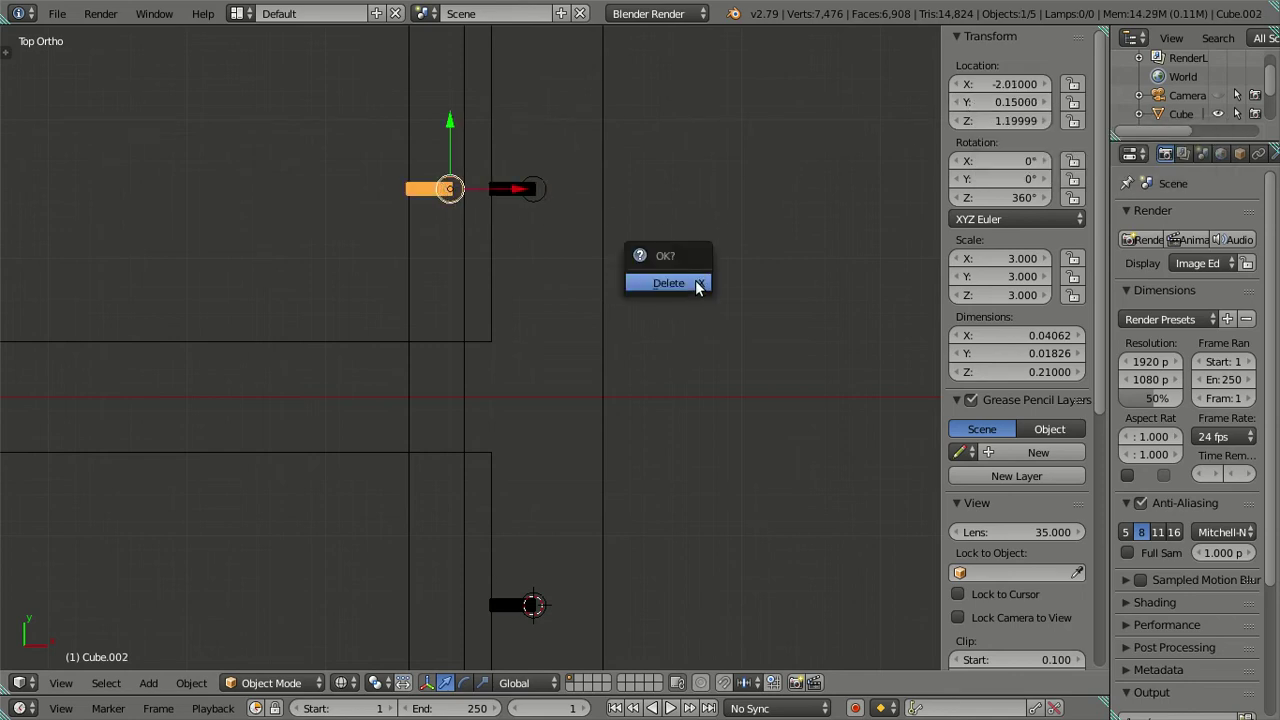
pyautogui.click(695, 280)
pyautogui.scroll(-1, 612, 273)
pyautogui.scroll(-1, 595, 393)
pyautogui.moveTo(623, 371)
pyautogui.mouseDown(button='middle')
pyautogui.moveTo(651, 394)
pyautogui.moveTo(520, 314)
pyautogui.moveTo(569, 593)
pyautogui.mouseUp(button='middle')
# Snap the 3D cursor to an edge on the cabinet door
pyautogui.scroll(-1, 740, 570)
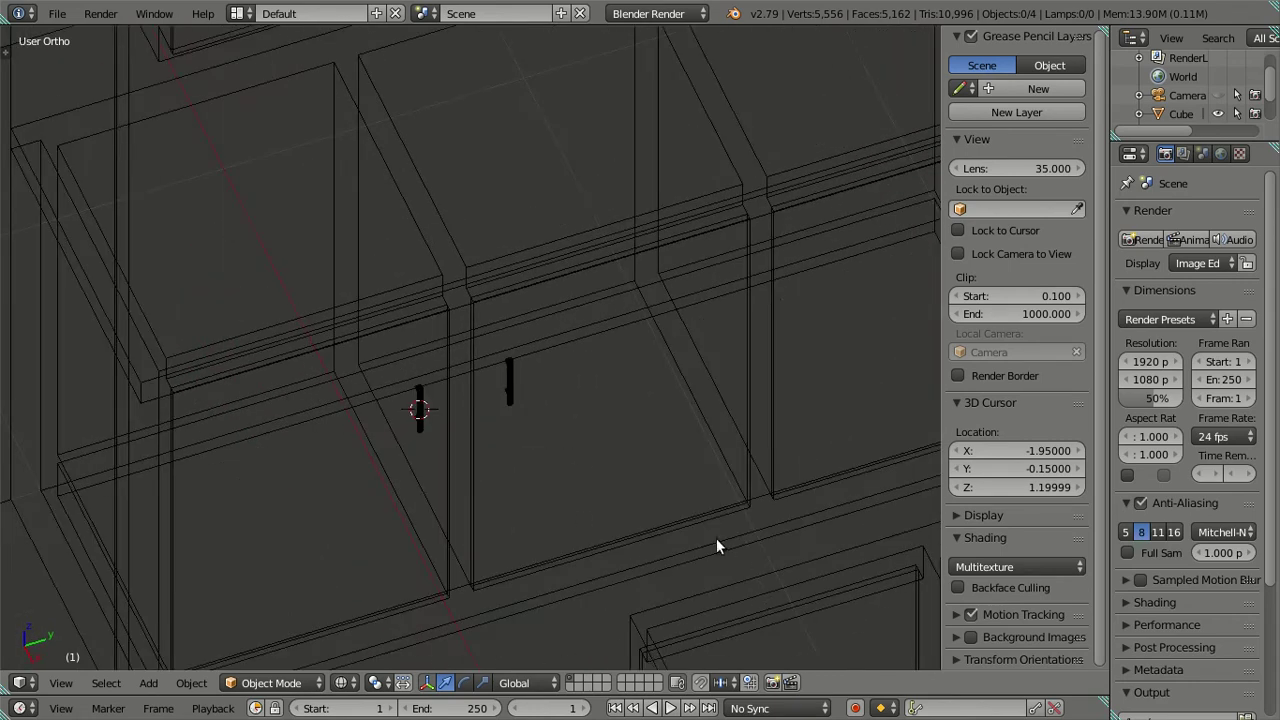
pyautogui.press('a')
pyautogui.press('Tab')
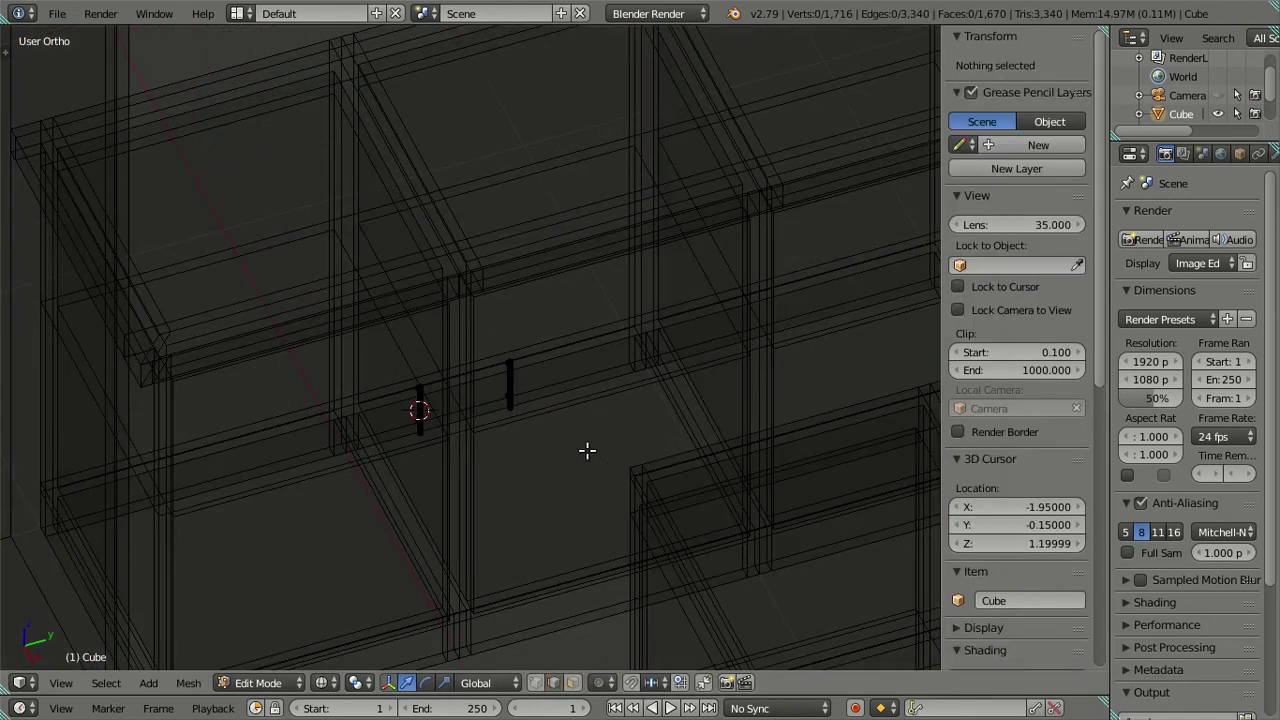
pyautogui.press('z')
pyautogui.rightClick(576, 425)
pyautogui.hotkey('shift', 's')
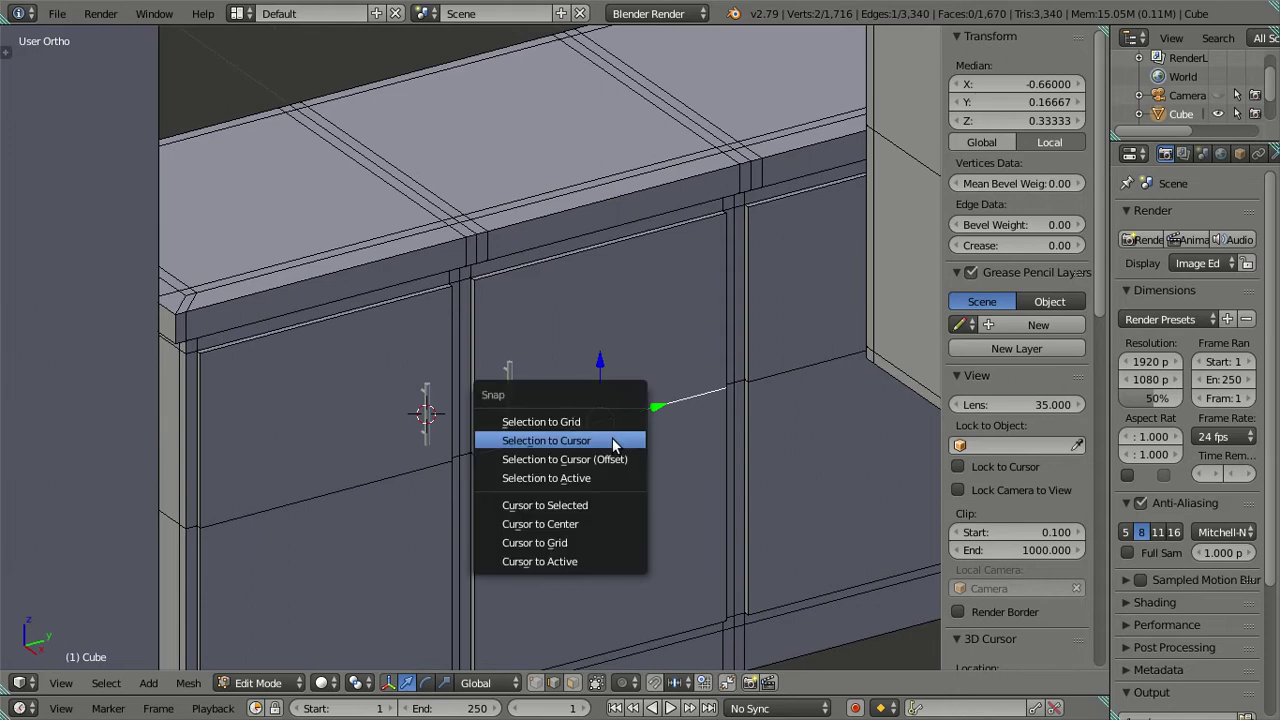
pyautogui.click(601, 503)
pyautogui.press('Tab')
pyautogui.press('z')
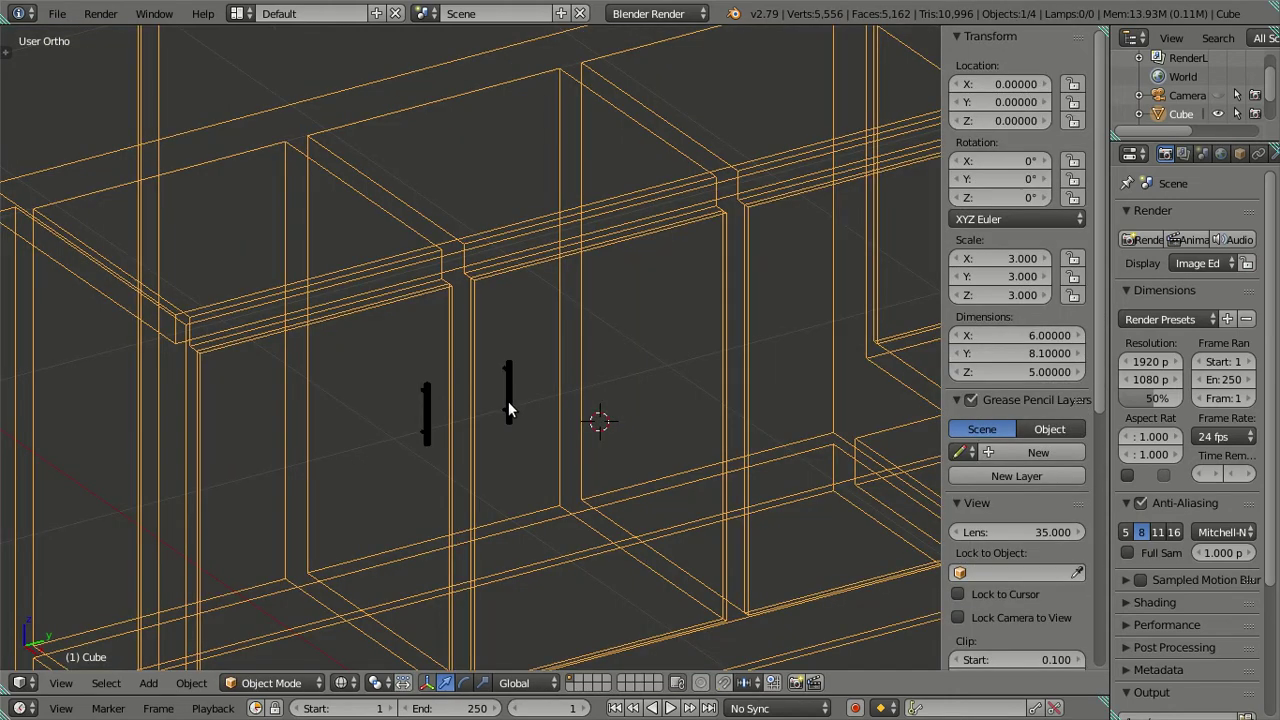
# Set the duplicate handle's origin to the 3D cursor
pyautogui.rightClick(508, 408)
pyautogui.press('Tab')
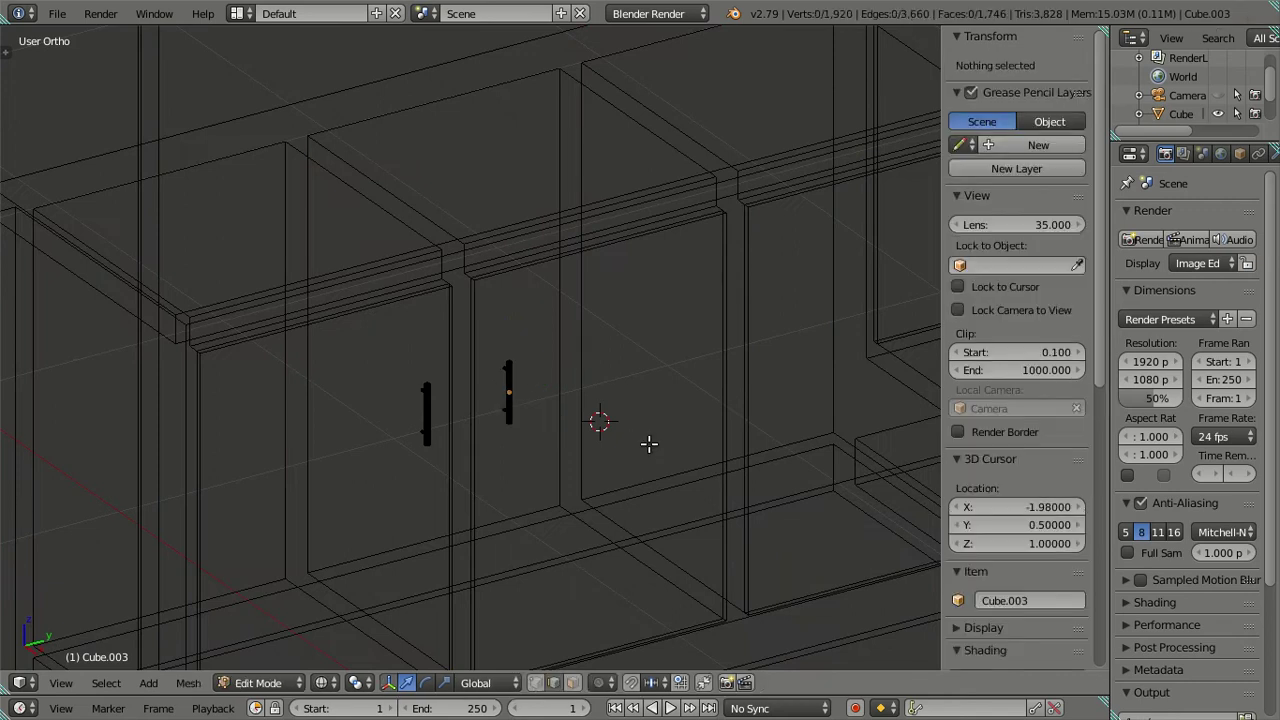
pyautogui.press('Tab')
pyautogui.press('z')
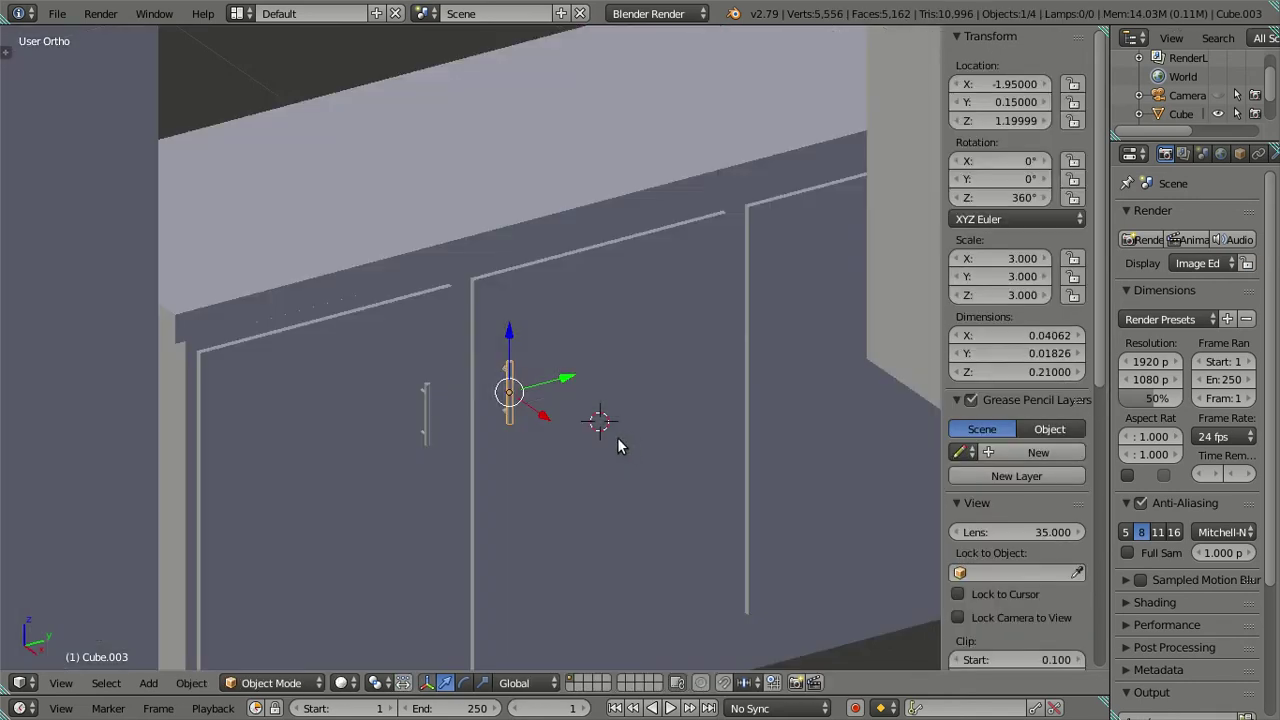
pyautogui.hotkey('ctrl', 'shift', 'alt', 'c')
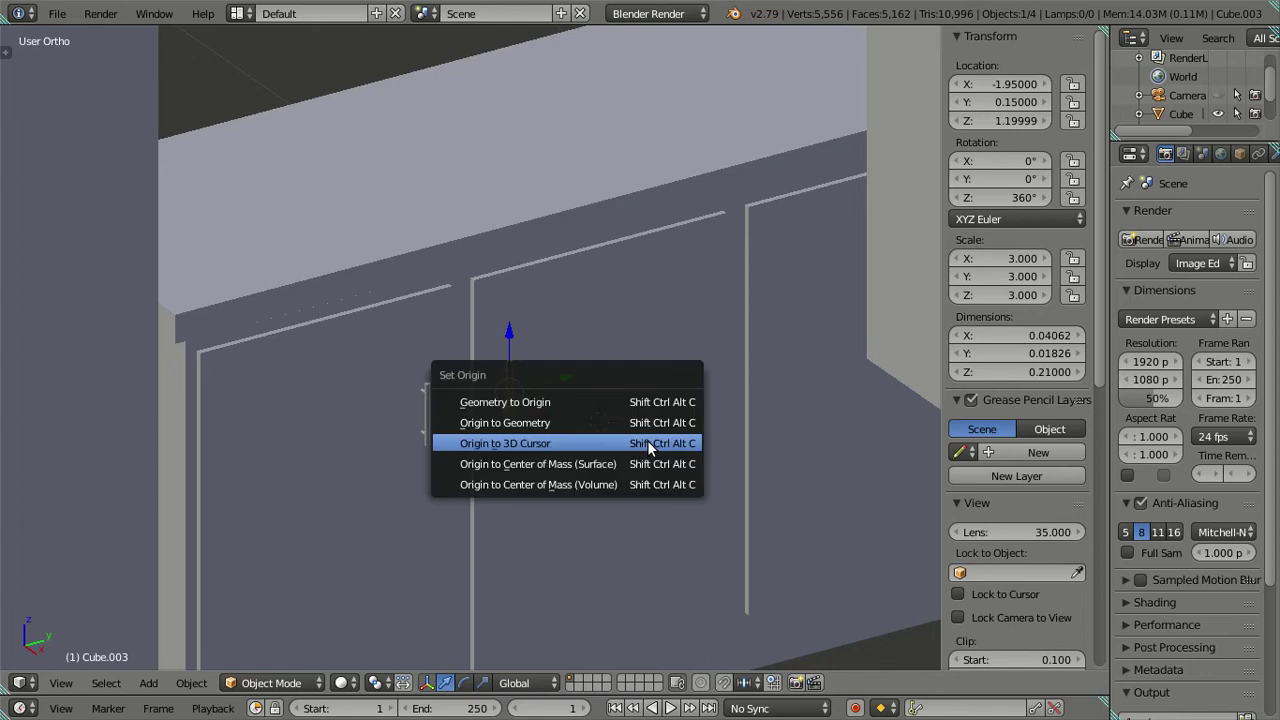
pyautogui.click(647, 444)
pyautogui.press('a')
pyautogui.scroll(-5, 577, 443)
pyautogui.moveTo(577, 444)
pyautogui.mouseDown(button='middle')
pyautogui.moveTo(605, 404)
pyautogui.moveTo(574, 419)
pyautogui.moveTo(610, 432)
pyautogui.moveTo(614, 409)
pyautogui.mouseUp(button='middle')
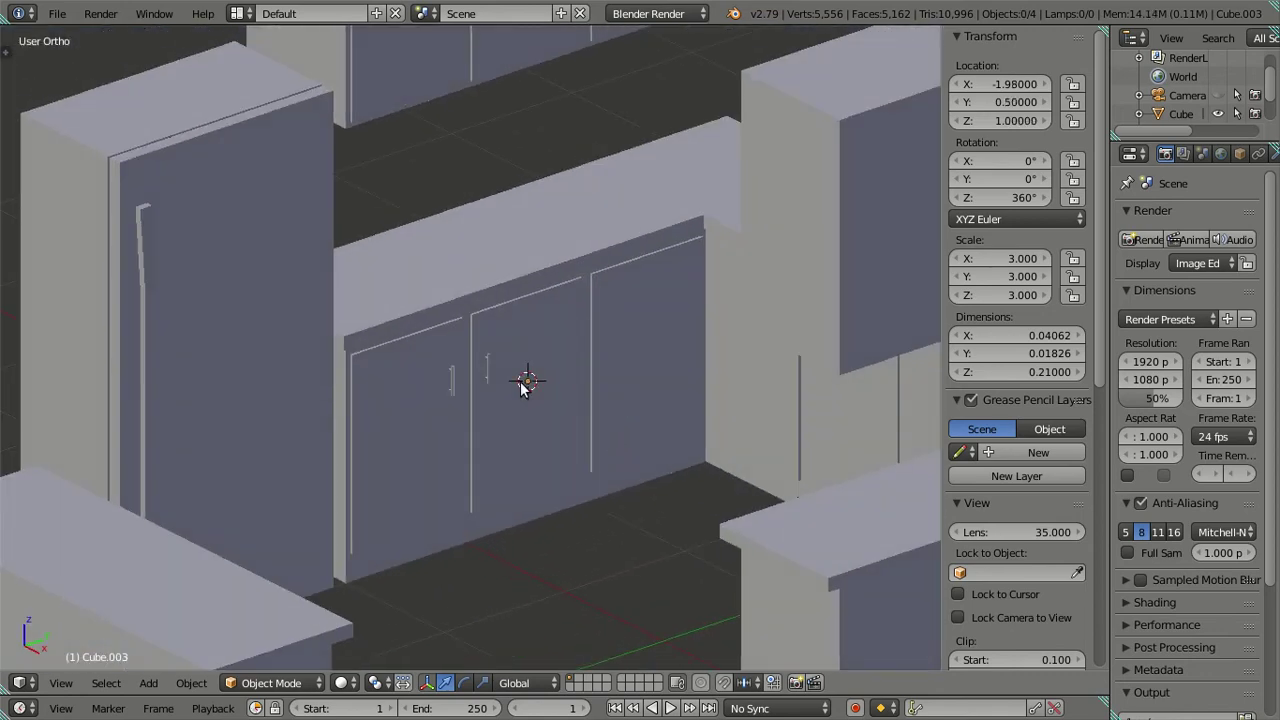
pyautogui.scroll(3, 542, 397)
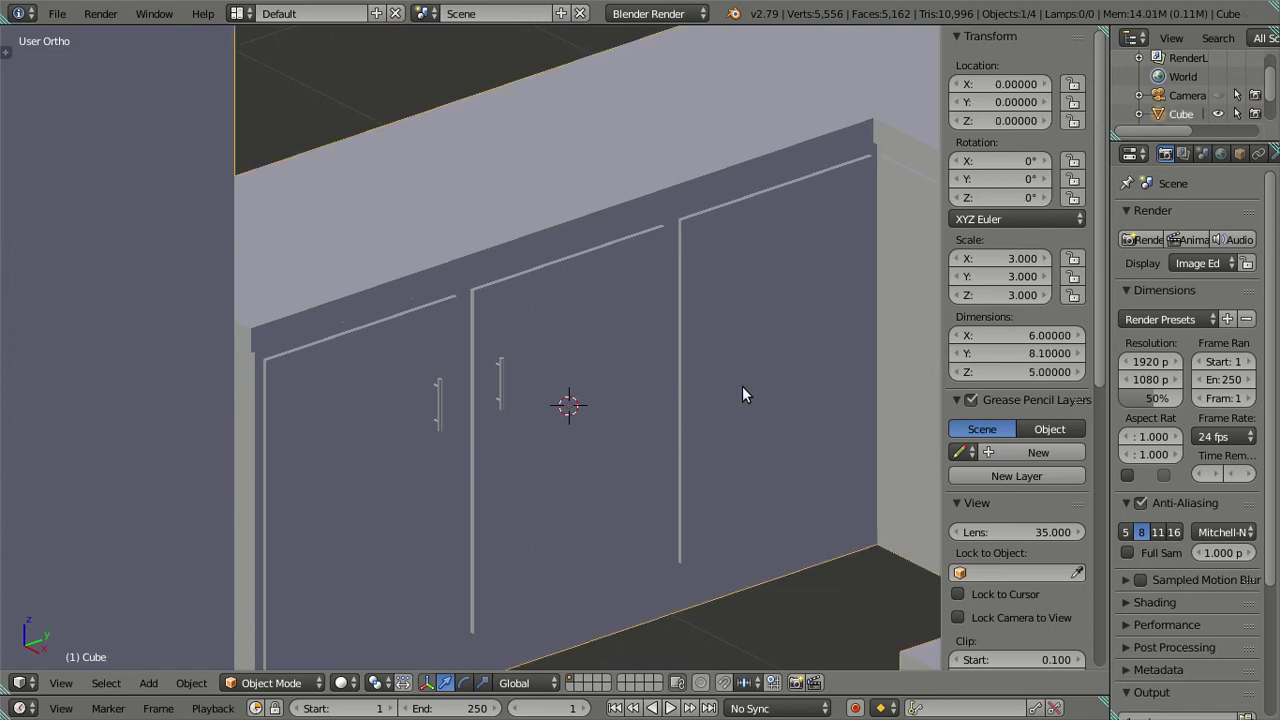
# Snap the 3D cursor to an edge on the right-hand door
pyautogui.rightClick(742, 386)
pyautogui.press('Tab')
pyautogui.rightClick(766, 340)
pyautogui.hotkey('shift', 's')
pyautogui.click(749, 390)
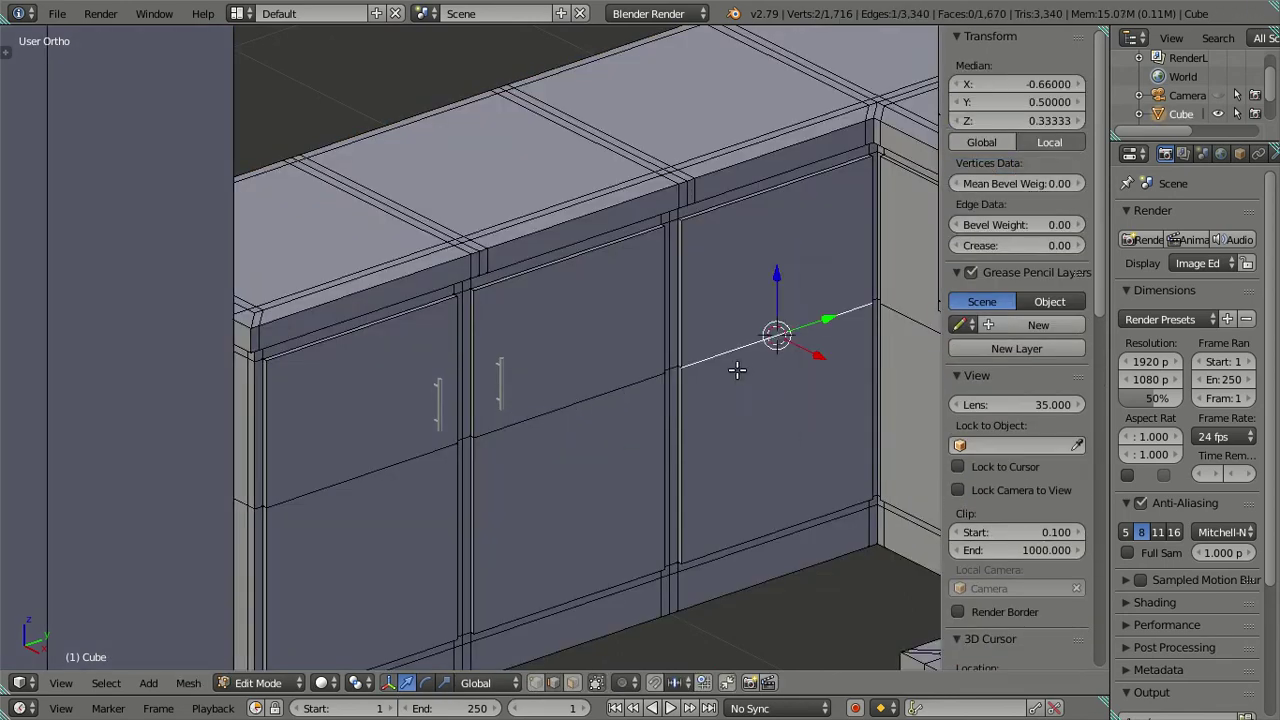
pyautogui.press('a')
pyautogui.press('Tab')
# Duplicate the handle, snap it to the cursor, and shift it −2 along Y
pyautogui.rightClick(437, 420)
pyautogui.hotkey('shift', 'd')
pyautogui.rightClick(749, 378)
pyautogui.hotkey('shift', 's')
pyautogui.click(728, 318)
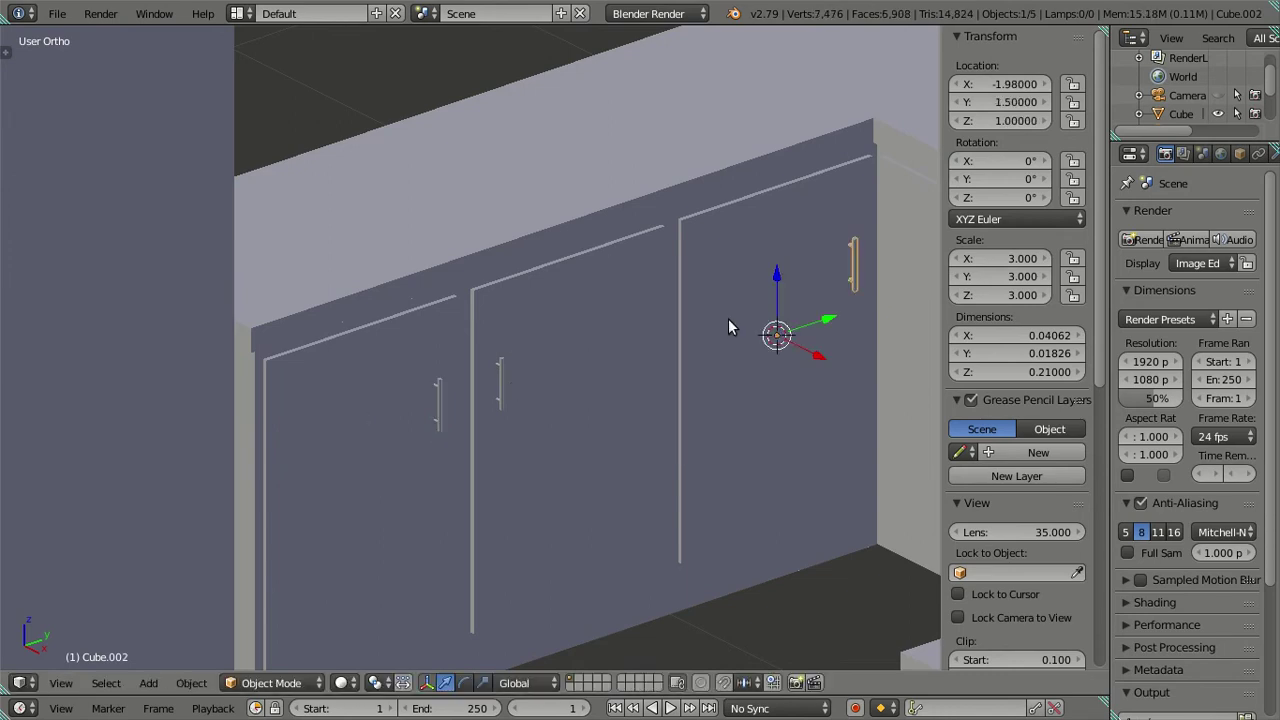
pyautogui.scroll(-3, 563, 399)
pyautogui.write('gy-2')
pyautogui.press('Return')
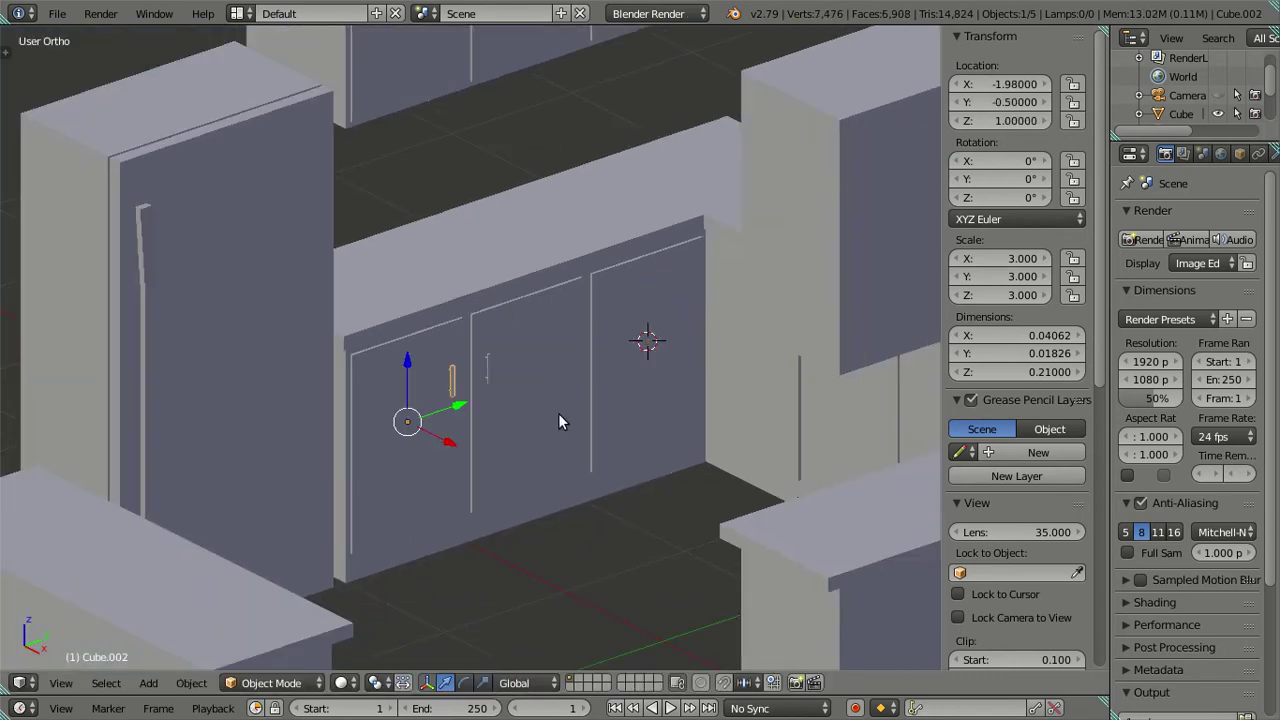
# Undo joining the handle to the cabinet; snap it onto the right door at X −1.98, Y 1.5, Z 1.0
pyautogui.keyDown('shift'); pyautogui.rightClick(545, 418); pyautogui.keyUp('shift')
pyautogui.hotkey('ctrl', 'j')
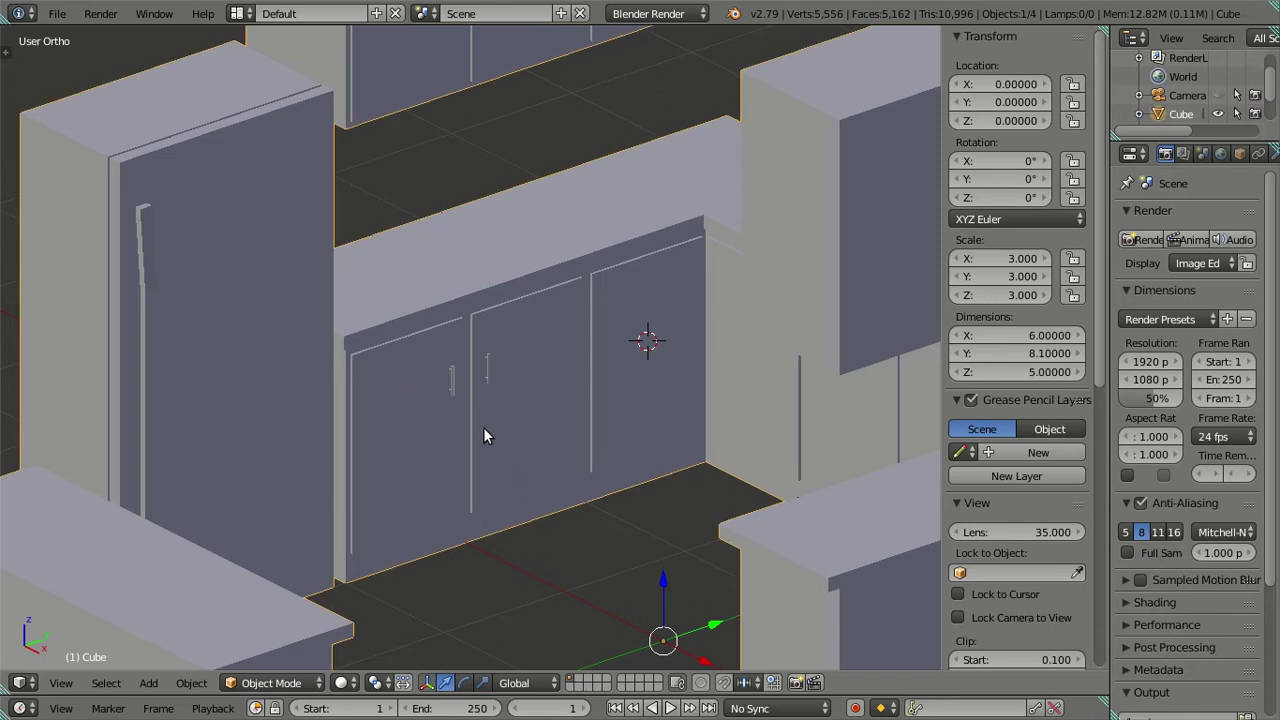
pyautogui.hotkey('ctrl', 'z')
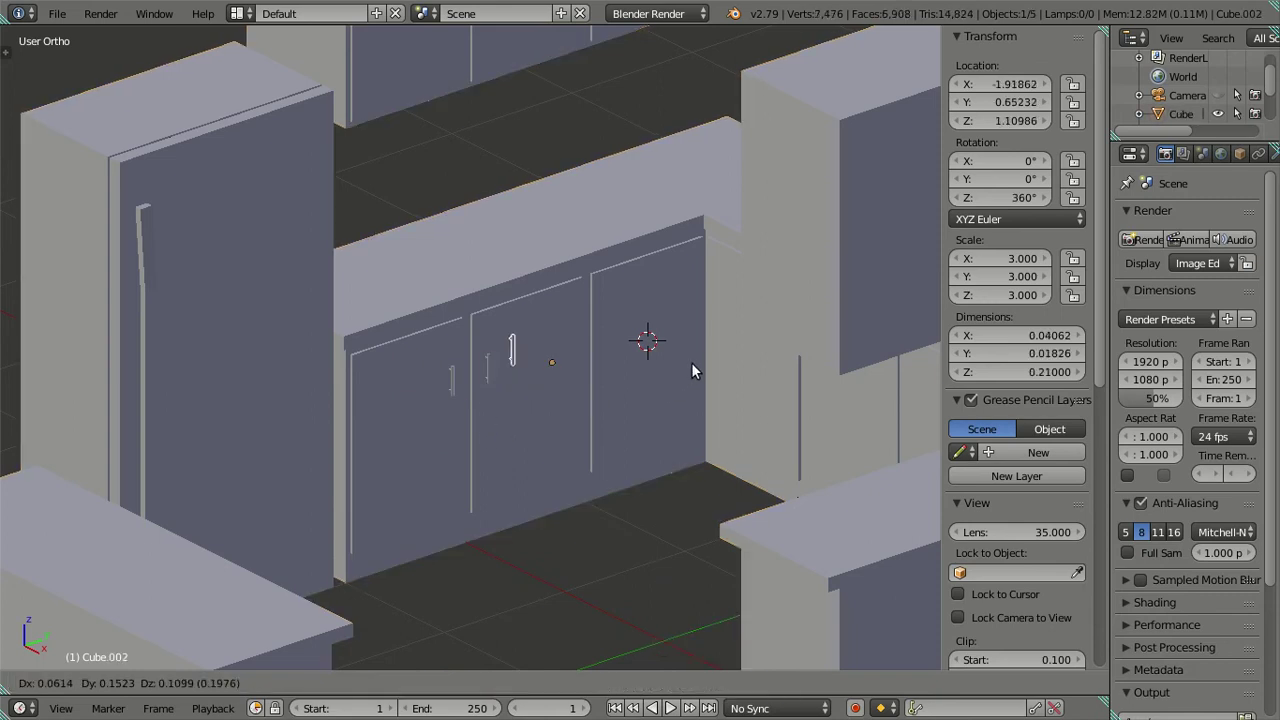
pyautogui.hotkey('shift', 's')
pyautogui.click(675, 366)
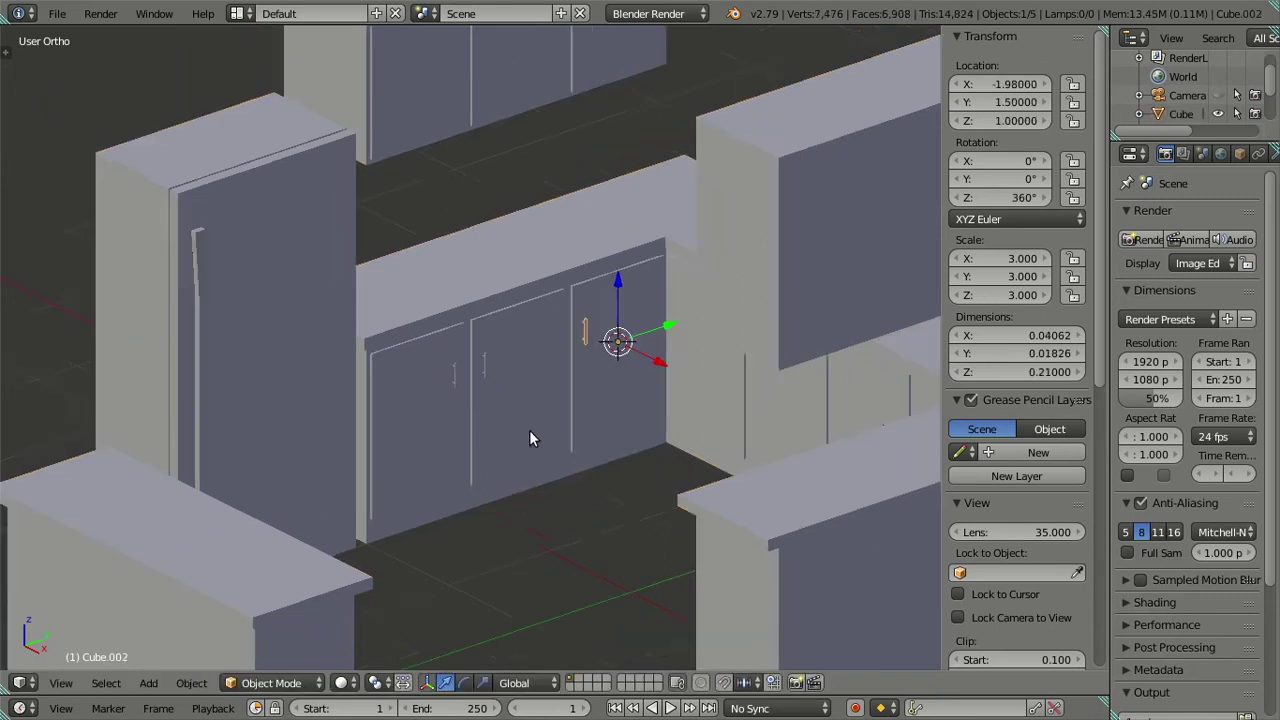
pyautogui.scroll(-2, 529, 430)
pyautogui.moveTo(503, 443)
pyautogui.mouseDown(button='middle')
pyautogui.moveTo(463, 319)
pyautogui.moveTo(514, 354)
pyautogui.moveTo(514, 378)
pyautogui.mouseUp(button='middle')
pyautogui.scroll(1, 476, 277)
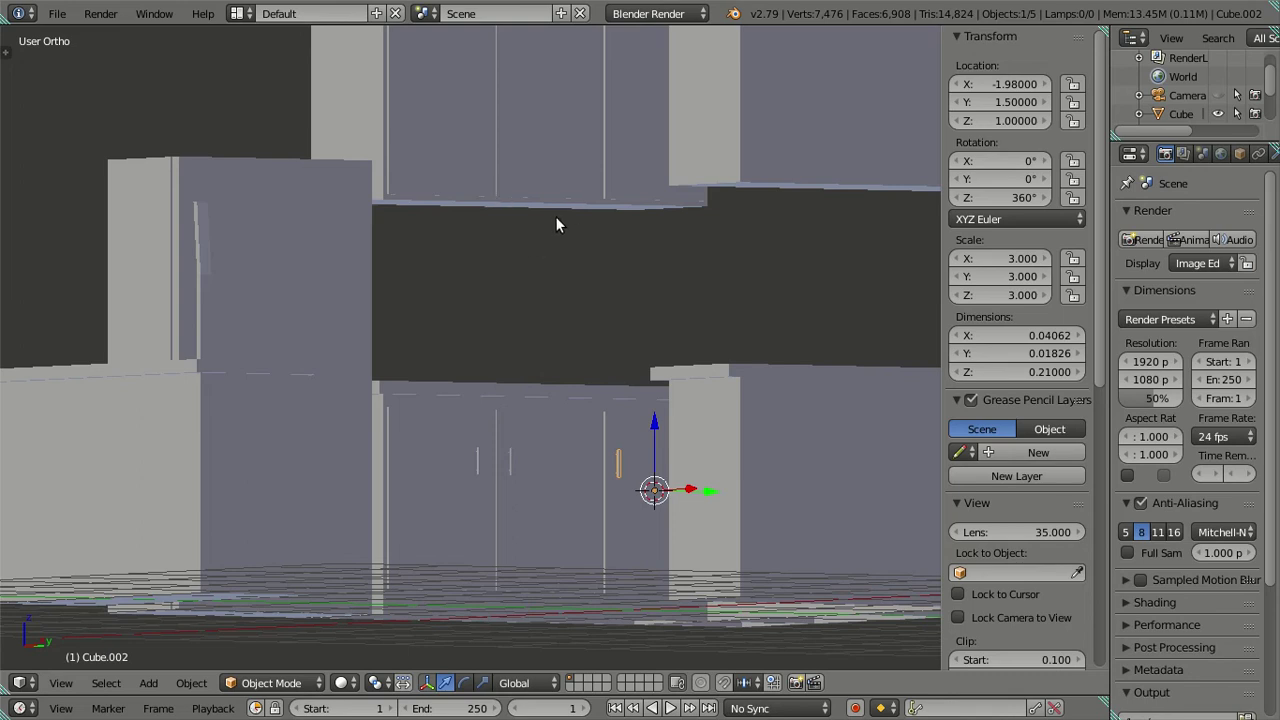
# Snap the 3D cursor to the selected edge of the upper wall cabinet
pyautogui.rightClick(460, 117)
pyautogui.press('Tab')
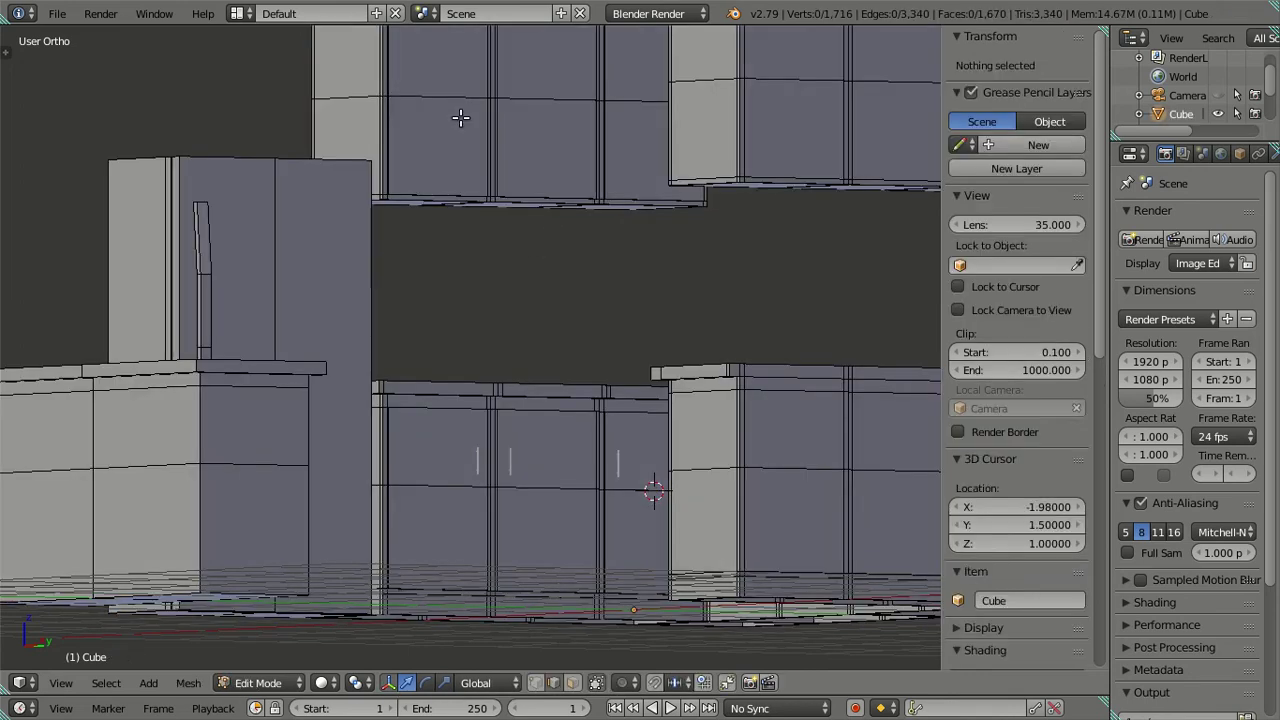
pyautogui.keyDown('shift'); pyautogui.moveTo(460, 120); pyautogui.dragTo(509, 243, button='middle'); pyautogui.keyUp('shift')
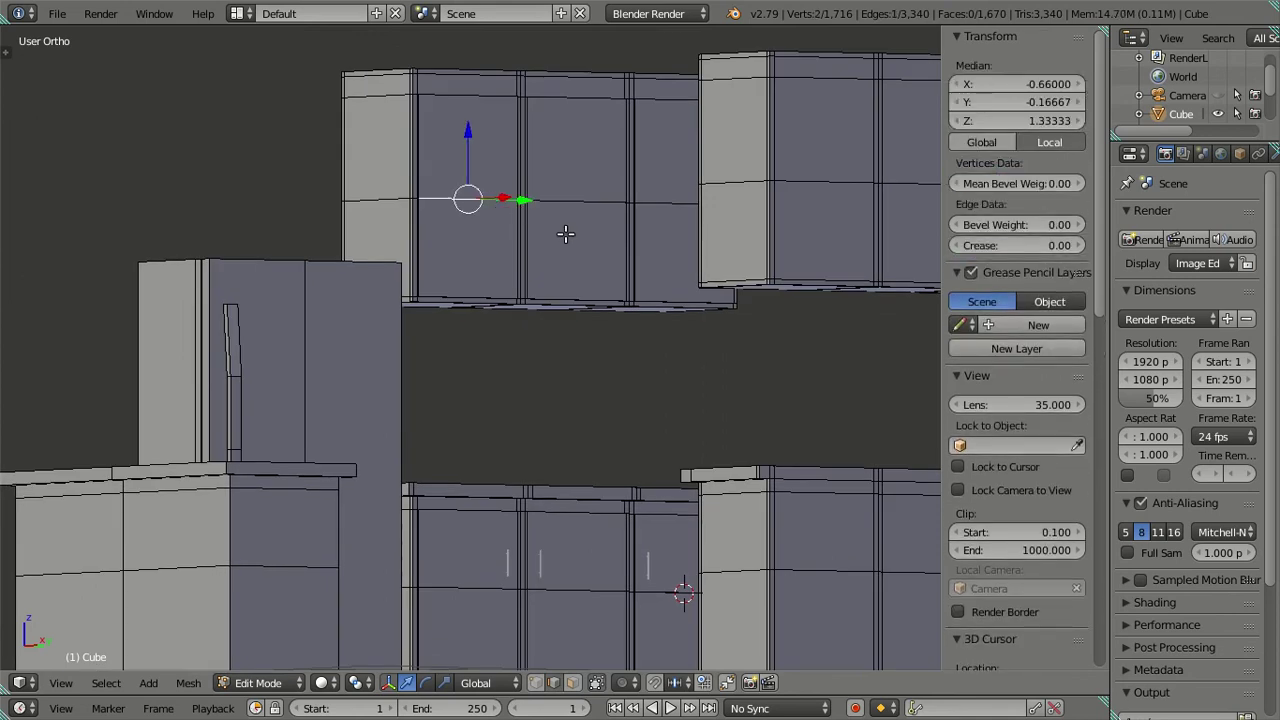
pyautogui.hotkey('shift', 's')
pyautogui.click(556, 320)
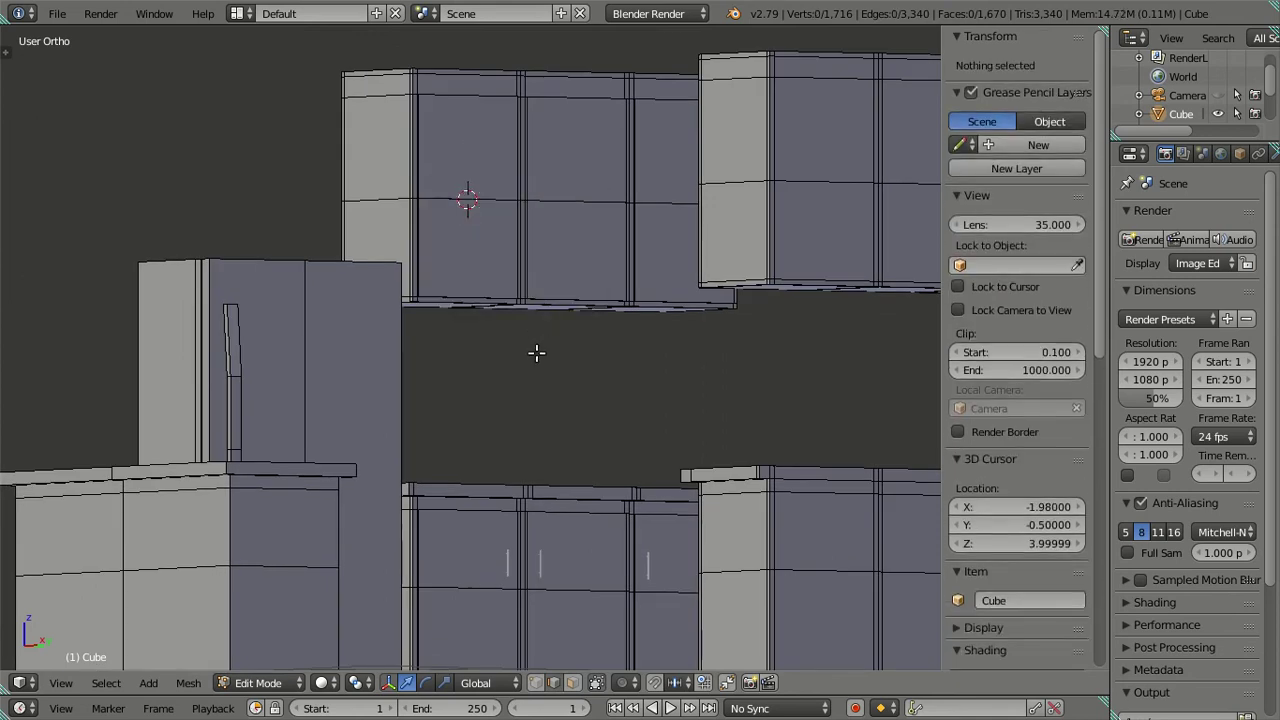
pyautogui.press('Tab')
# Duplicate a lower door handle, snap the copy to the 3D cursor, and confirm its height
pyautogui.rightClick(505, 565)
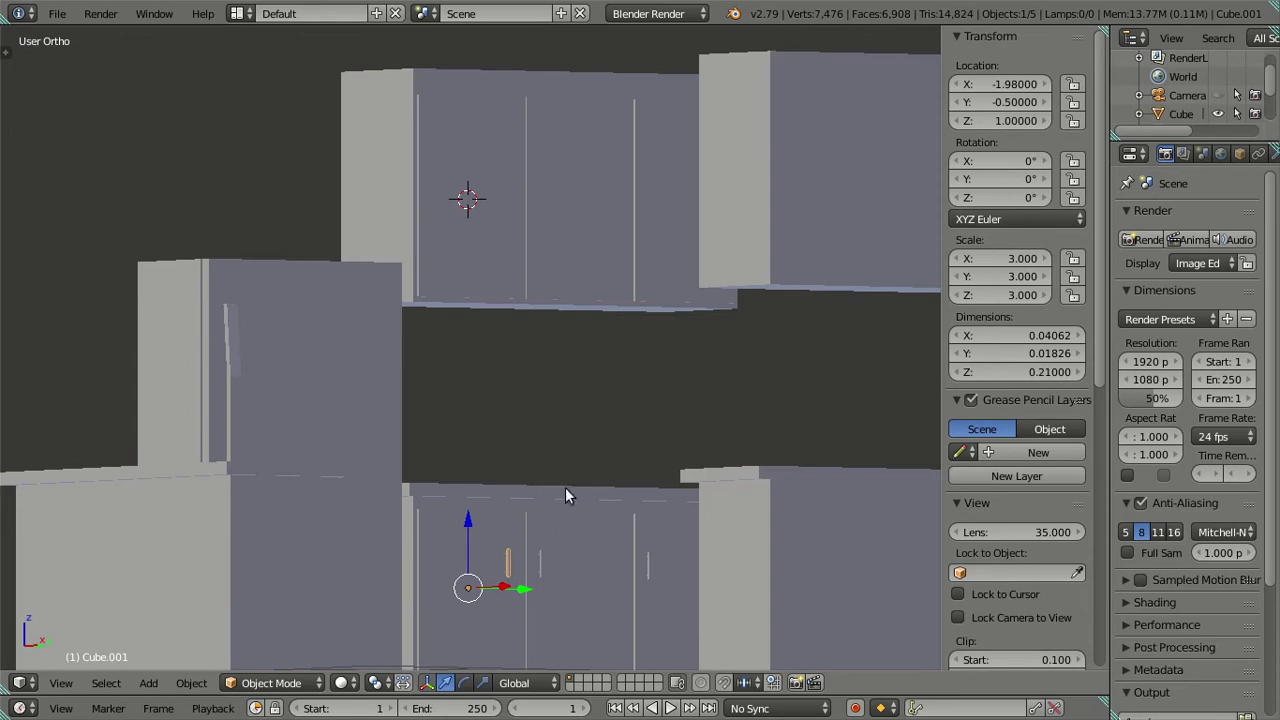
pyautogui.hotkey('shift', 'd')
pyautogui.rightClick(609, 388)
pyautogui.hotkey('shift', 's')
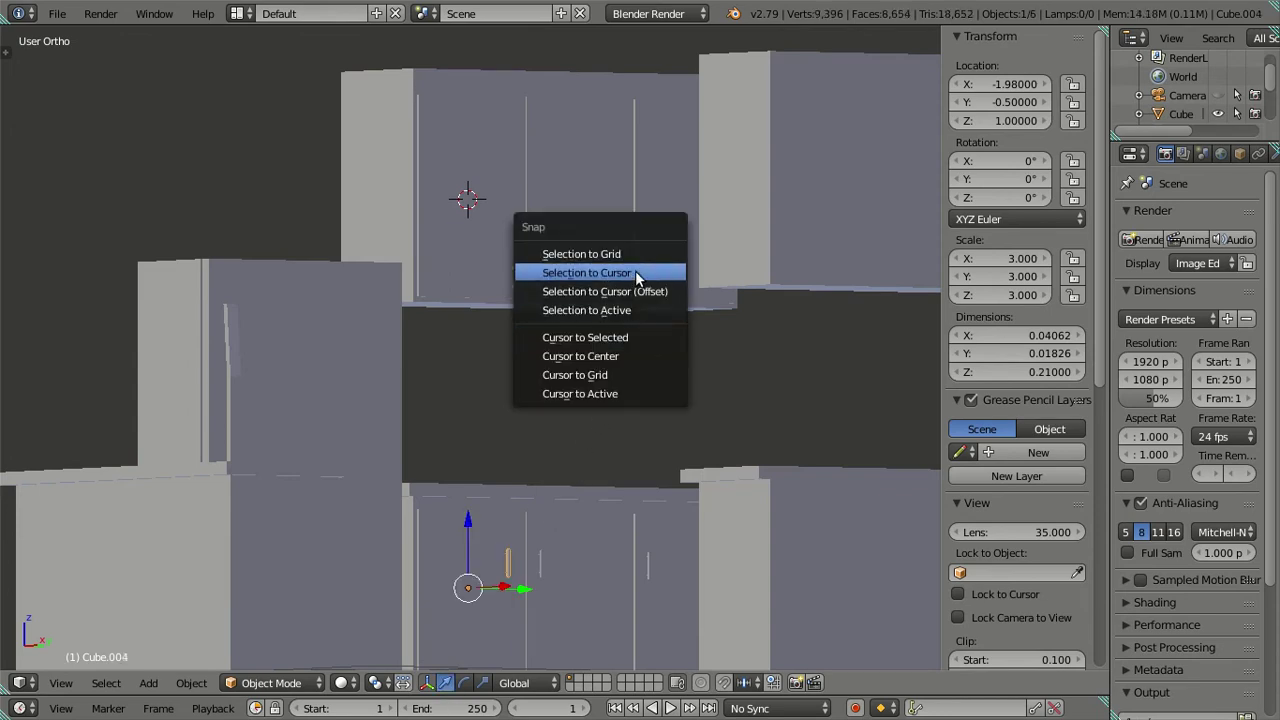
pyautogui.click(632, 269)
pyautogui.click(985, 120)
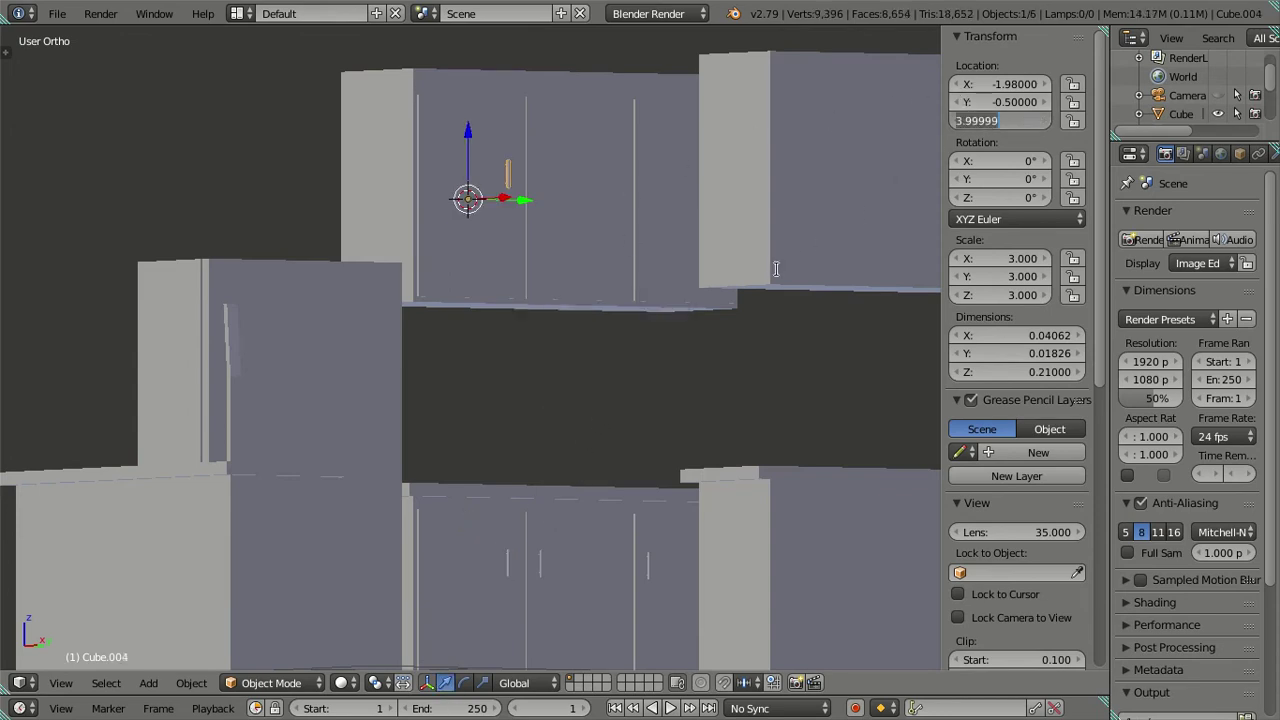
pyautogui.press('Return')
# Copy the remaining lower door handles and raise them up to the upper cabinet
pyautogui.rightClick(541, 562)
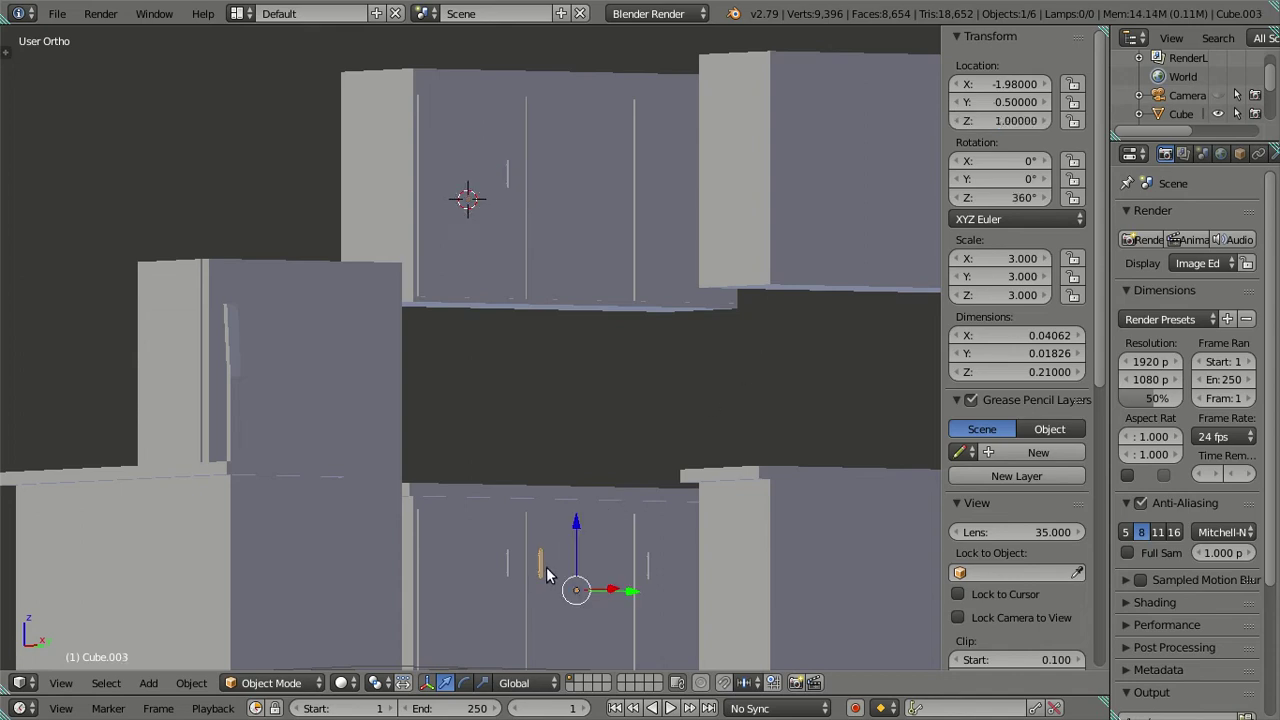
pyautogui.hotkey('shift', 'd')
pyautogui.press('Escape')
pyautogui.moveTo(1005, 121); pyautogui.dragTo(1080, 121)
pyautogui.rightClick(542, 584)
pyautogui.moveTo(1011, 121); pyautogui.dragTo(1080, 121)
# Select the three handles now sitting on the upper cabinet
pyautogui.press('a')
pyautogui.moveTo(698, 185)
pyautogui.mouseDown(button='middle')
pyautogui.moveTo(479, 295)
pyautogui.moveTo(589, 399)
pyautogui.moveTo(617, 402)
pyautogui.moveTo(496, 384)
pyautogui.moveTo(521, 366)
pyautogui.moveTo(486, 260)
pyautogui.mouseUp(button='middle')
pyautogui.scroll(3, 486, 260)
pyautogui.scroll(2, 476, 329)
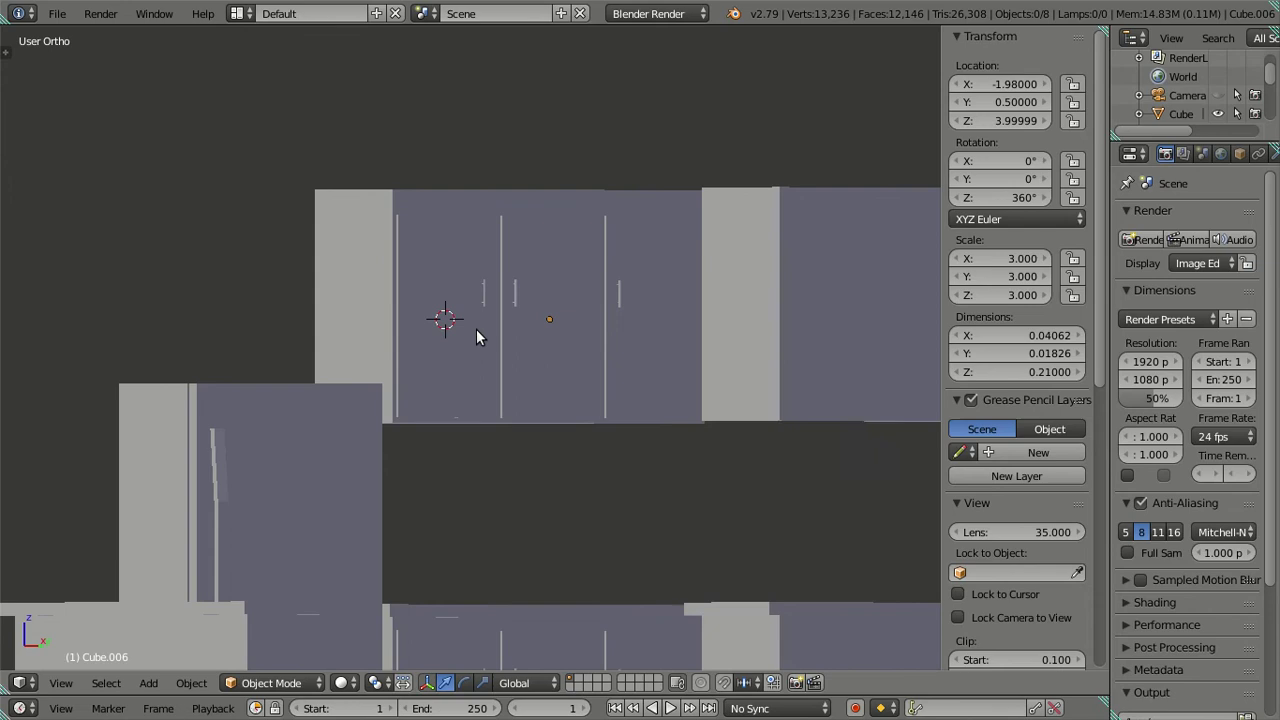
pyautogui.scroll(3, 476, 329)
pyautogui.scroll(-1, 515, 281)
pyautogui.scroll(-1, 510, 275)
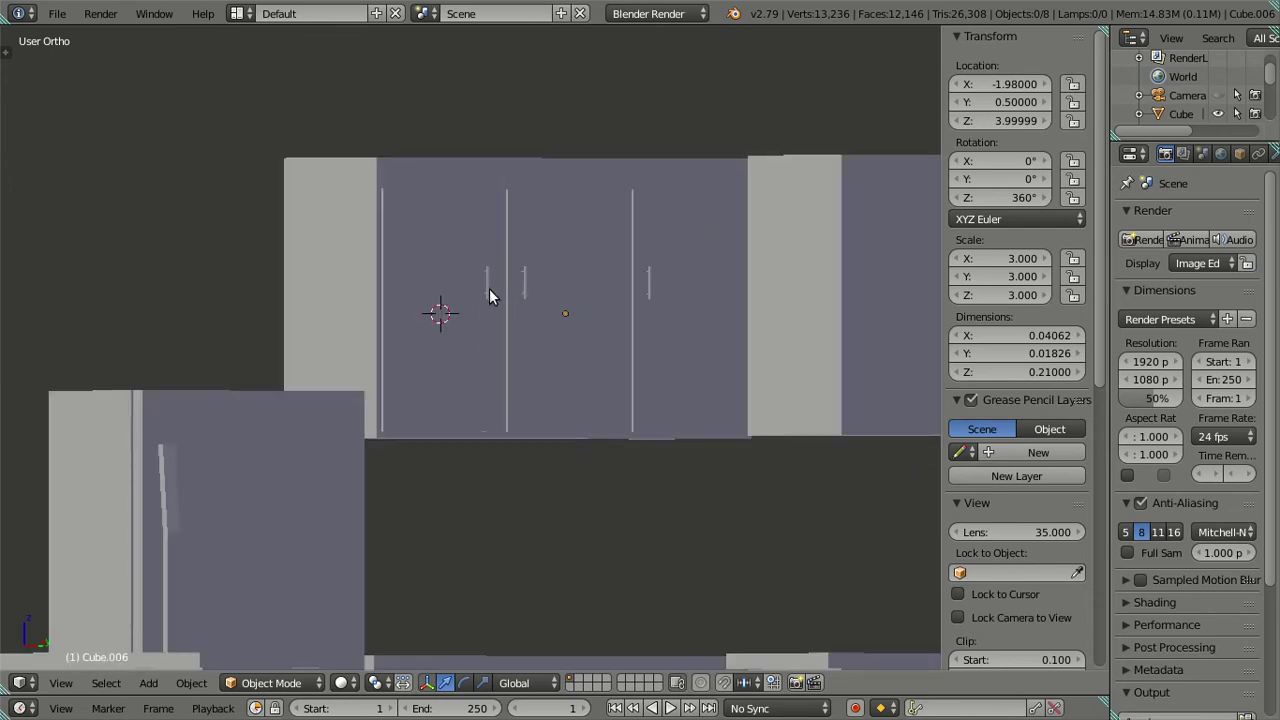
pyautogui.scroll(2, 490, 296)
pyautogui.rightClick(507, 266)
pyautogui.keyDown('shift'); pyautogui.rightClick(551, 255); pyautogui.keyUp('shift')
pyautogui.keyDown('shift'); pyautogui.rightClick(730, 262); pyautogui.keyUp('shift')
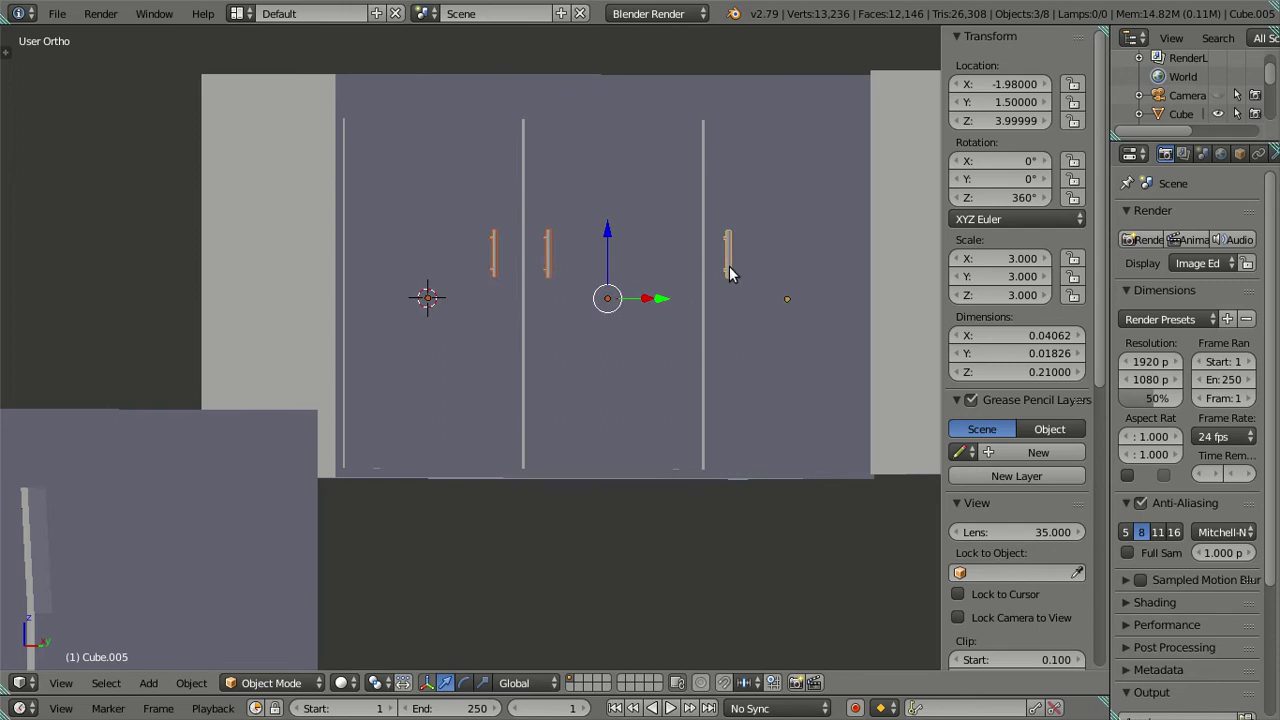
# Check the upper handles in a wireframe side view with a trial vertical move, then cancel it
pyautogui.press('KP_3')
pyautogui.press('z')
pyautogui.scroll(-4, 697, 281)
pyautogui.keyDown('shift'); pyautogui.scroll(-2, 573, 345); pyautogui.keyUp('shift')
pyautogui.scroll(4, 573, 345)
pyautogui.press('g')
pyautogui.press('z')
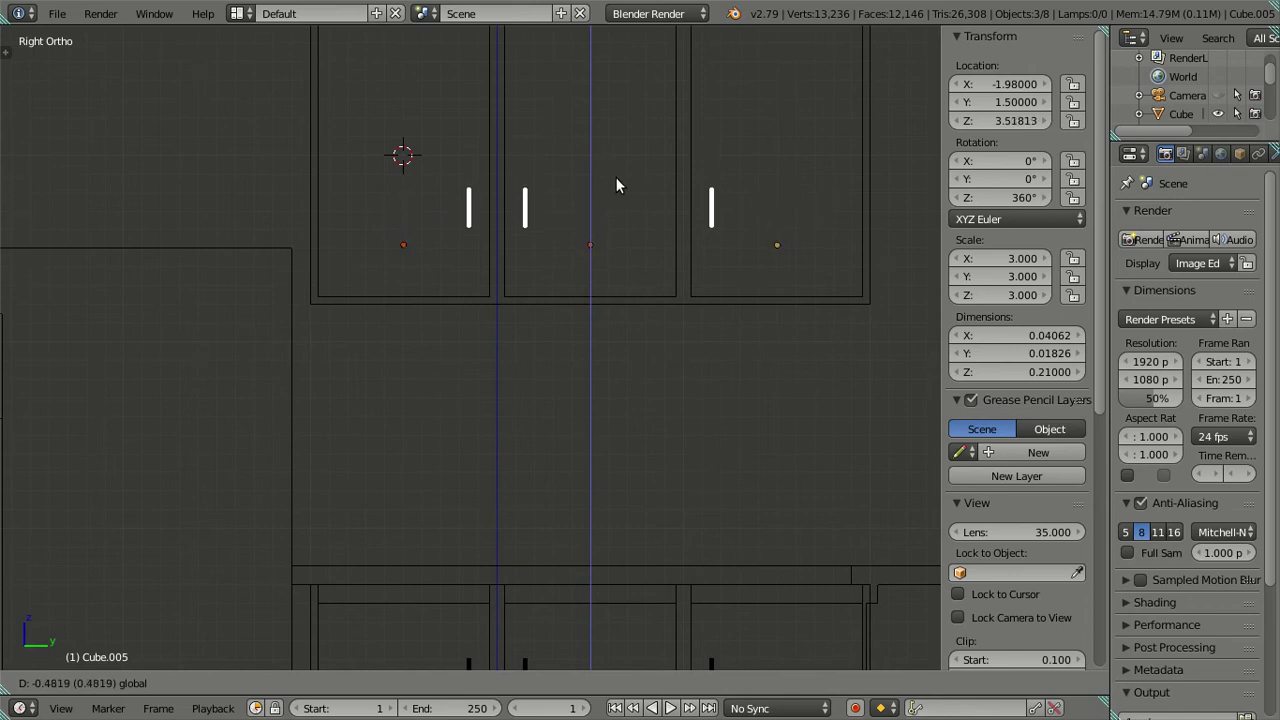
pyautogui.press('Escape')
pyautogui.scroll(-1, 610, 343)
pyautogui.keyDown('shift'); pyautogui.scroll(-4, 600, 344); pyautogui.keyUp('shift')
pyautogui.scroll(3, 551, 359)
pyautogui.scroll(4, 551, 359)
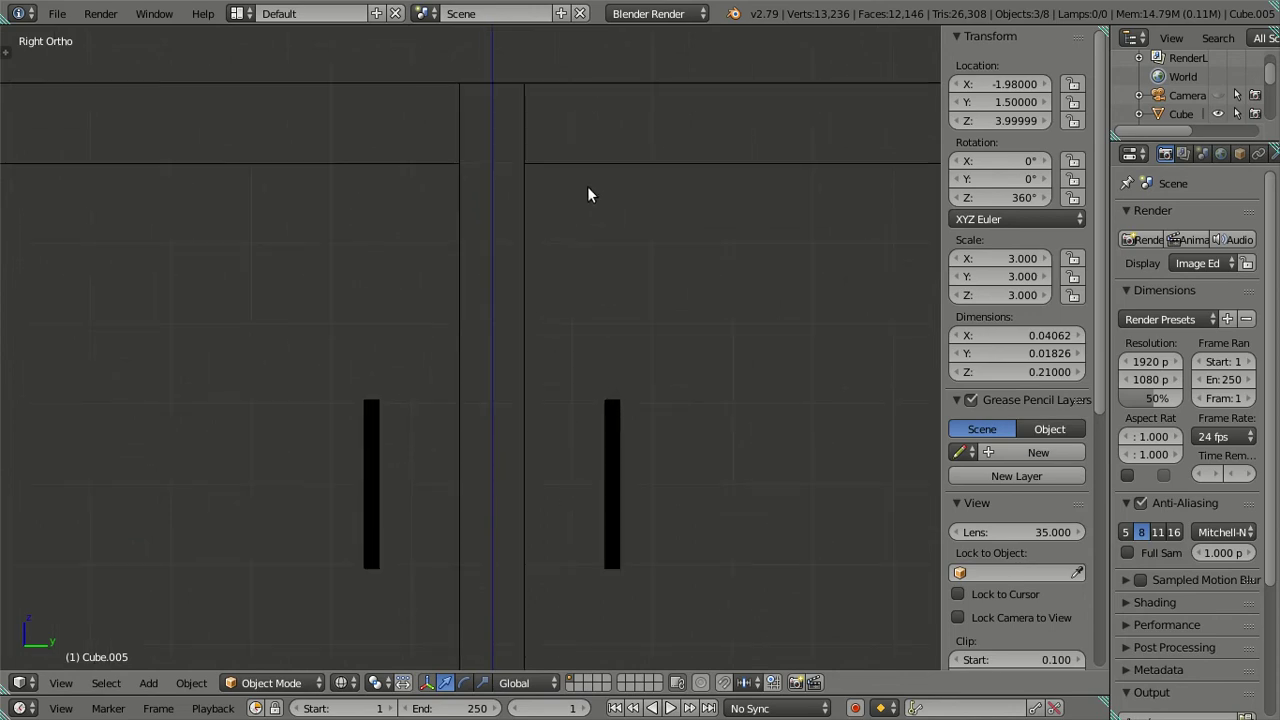
pyautogui.scroll(-5, 587, 195)
pyautogui.scroll(4, 583, 220)
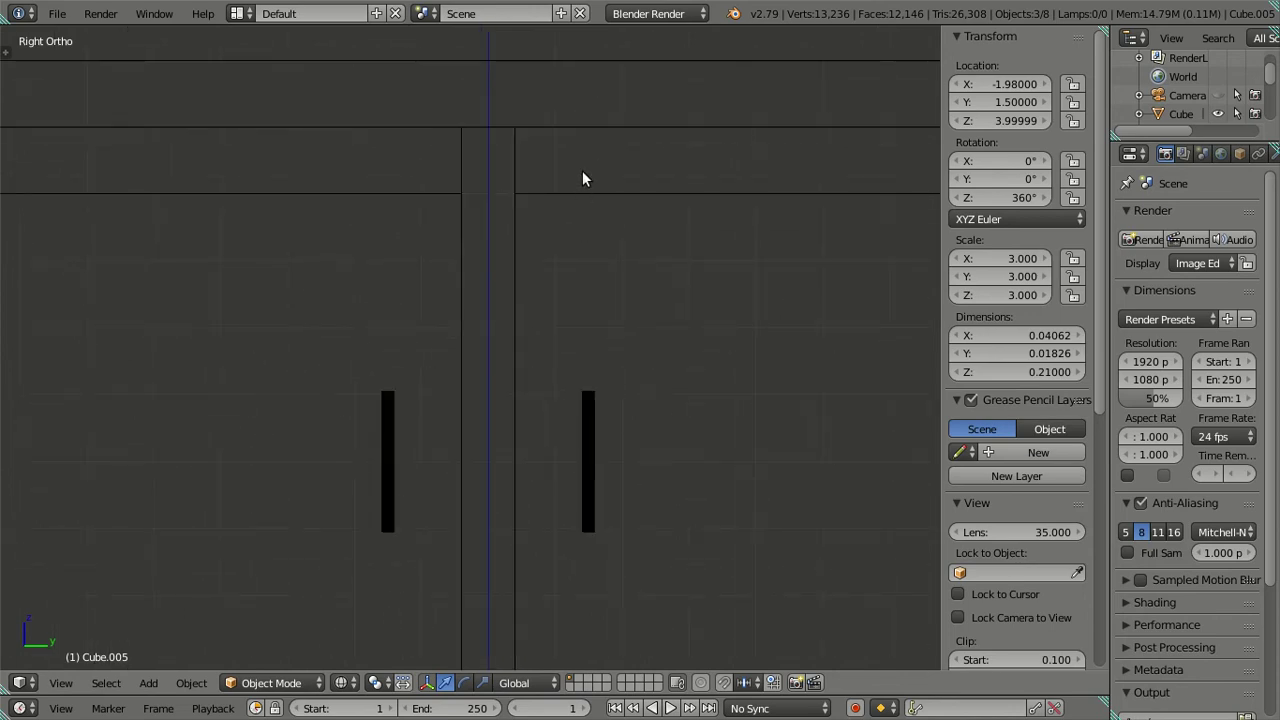
pyautogui.scroll(-3, 584, 178)
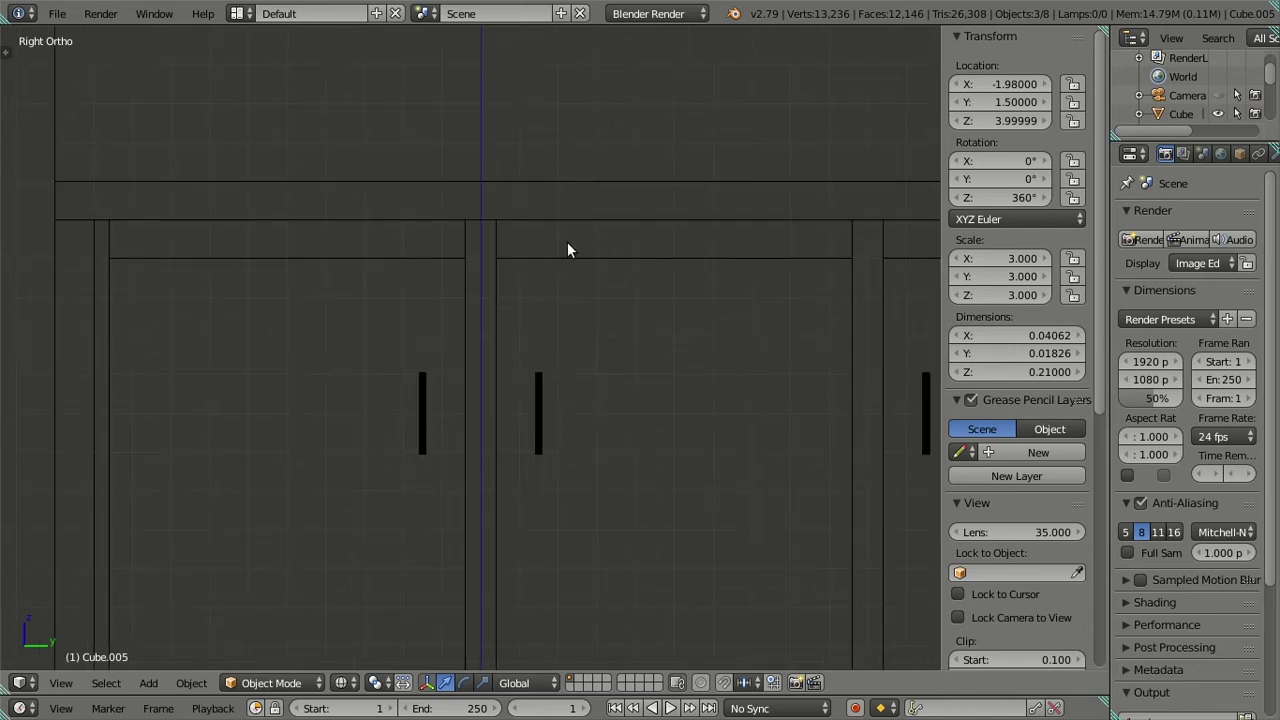
pyautogui.scroll(1, 567, 250)
pyautogui.keyDown('shift'); pyautogui.scroll(1, 581, 150); pyautogui.keyUp('shift')
pyautogui.keyDown('shift'); pyautogui.scroll(1, 590, 200); pyautogui.keyUp('shift')
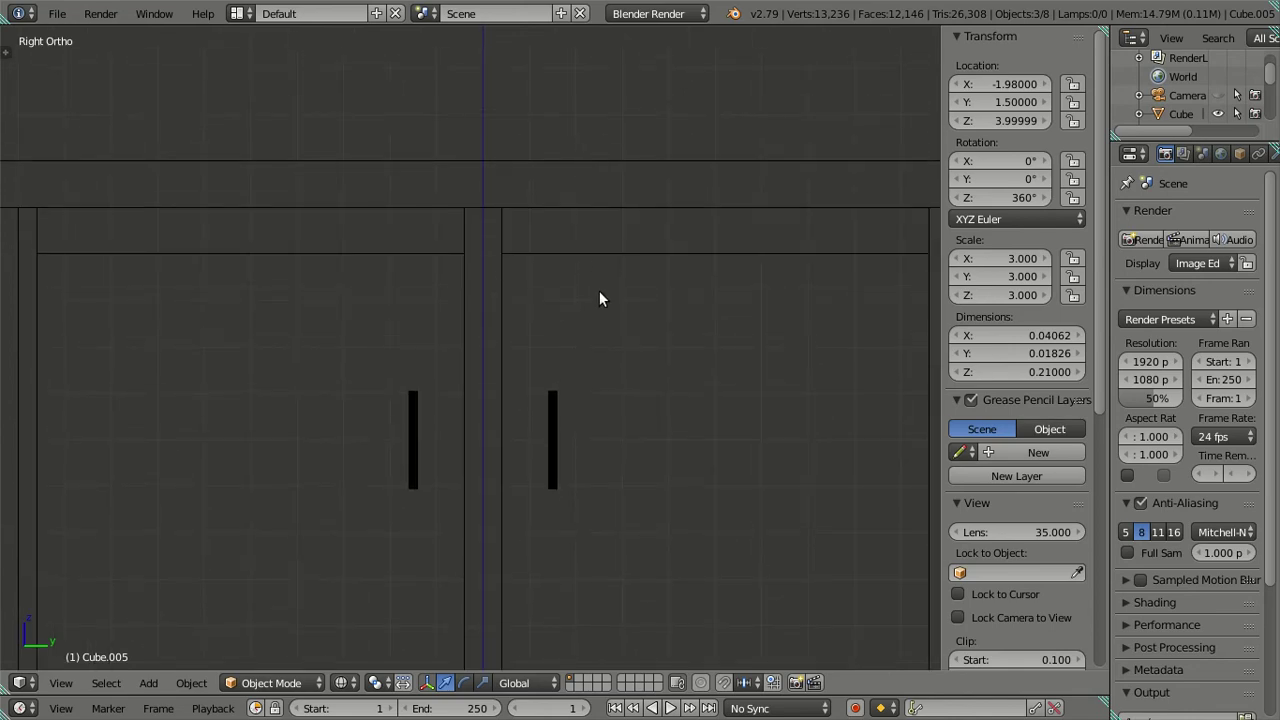
pyautogui.keyDown('shift'); pyautogui.scroll(2, 604, 250); pyautogui.keyUp('shift')
pyautogui.keyDown('shift'); pyautogui.scroll(3, 528, 471); pyautogui.keyUp('shift')
pyautogui.scroll(-6, 523, 377)
pyautogui.scroll(2, 508, 491)
pyautogui.scroll(4, 503, 474)
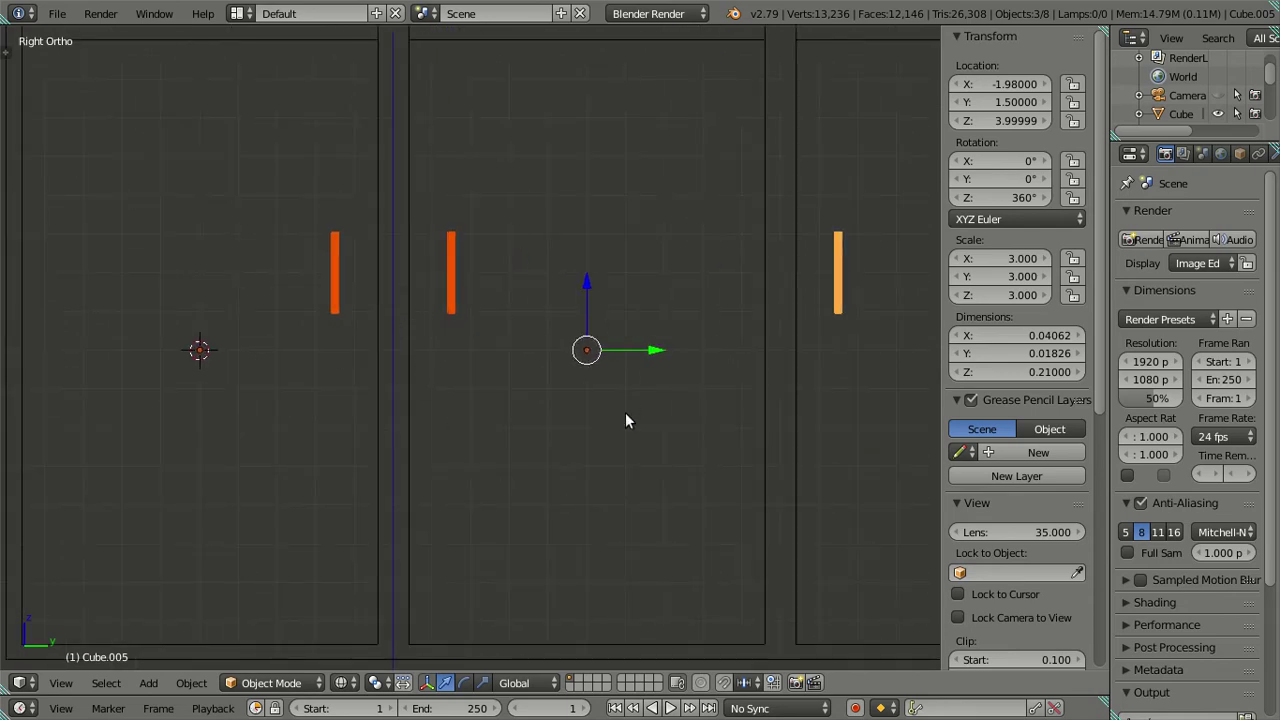
# Lower the three upper handles vertically and set their Location Z to 3.5
pyautogui.keyDown('shift'); pyautogui.moveTo(625, 413); pyautogui.dragTo(582, 201, button='middle'); pyautogui.keyUp('shift')
pyautogui.press('g')
pyautogui.press('z')
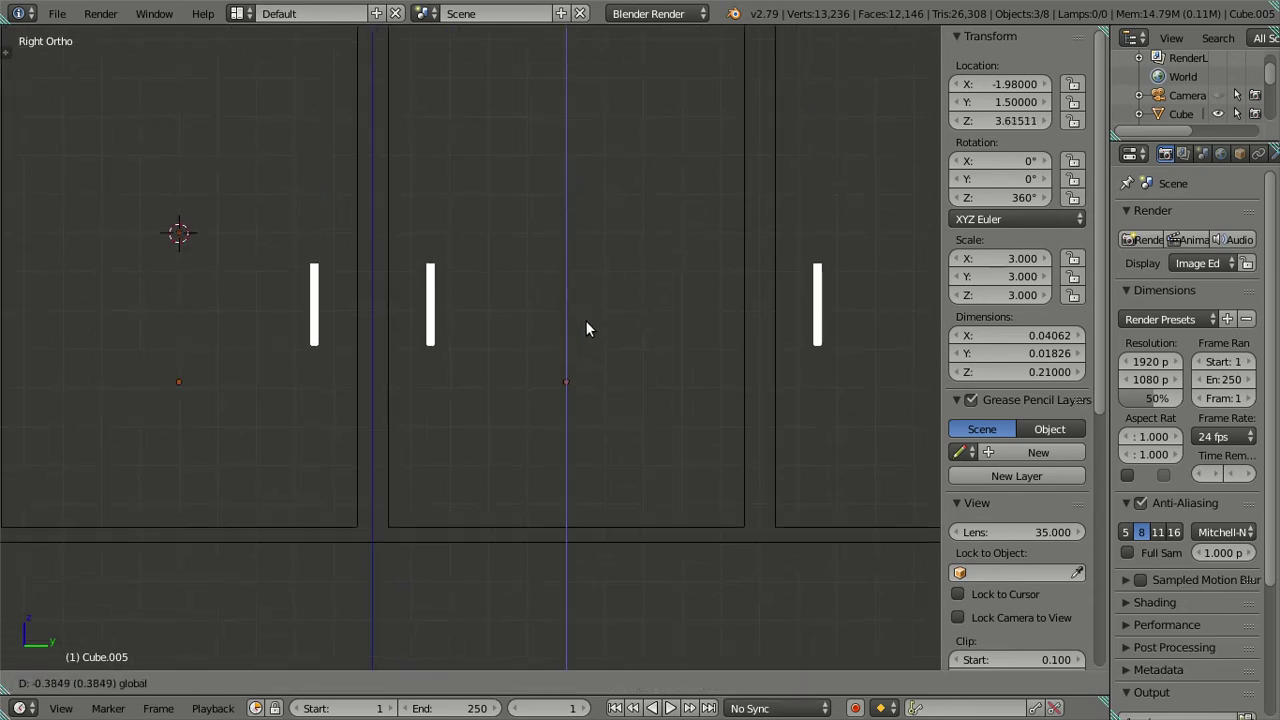
pyautogui.click(605, 369)
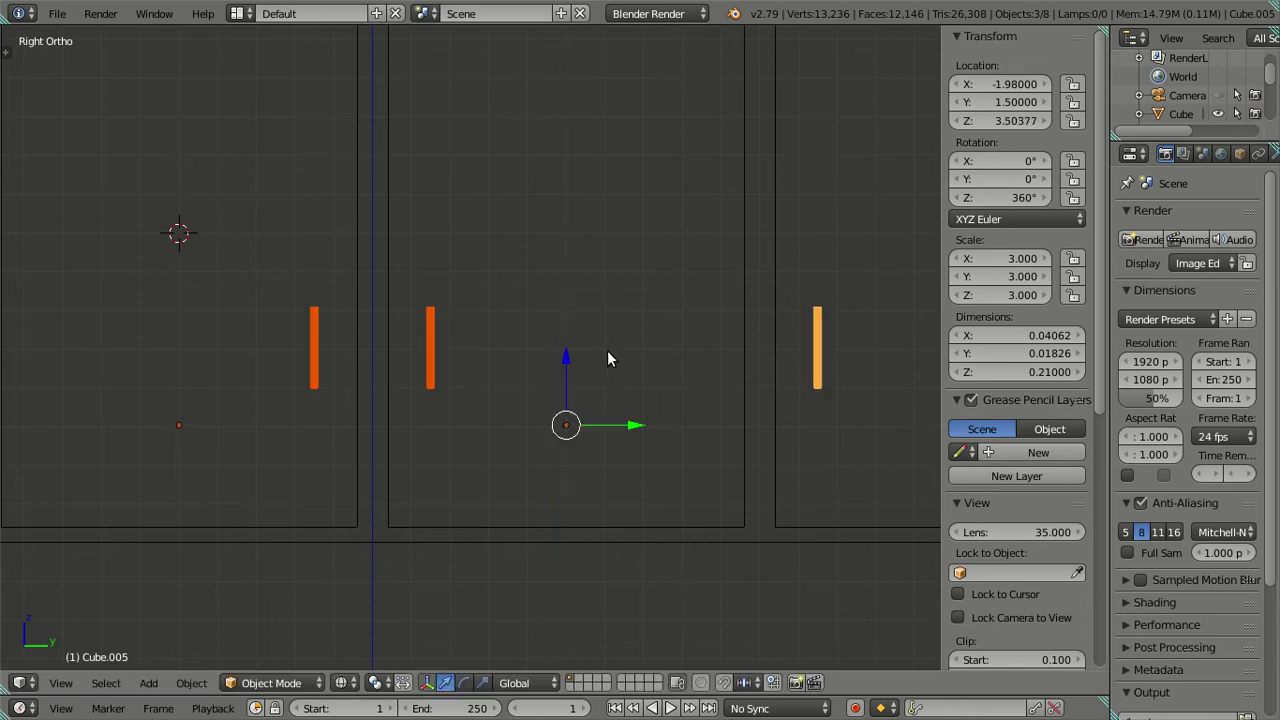
pyautogui.click(1005, 119)
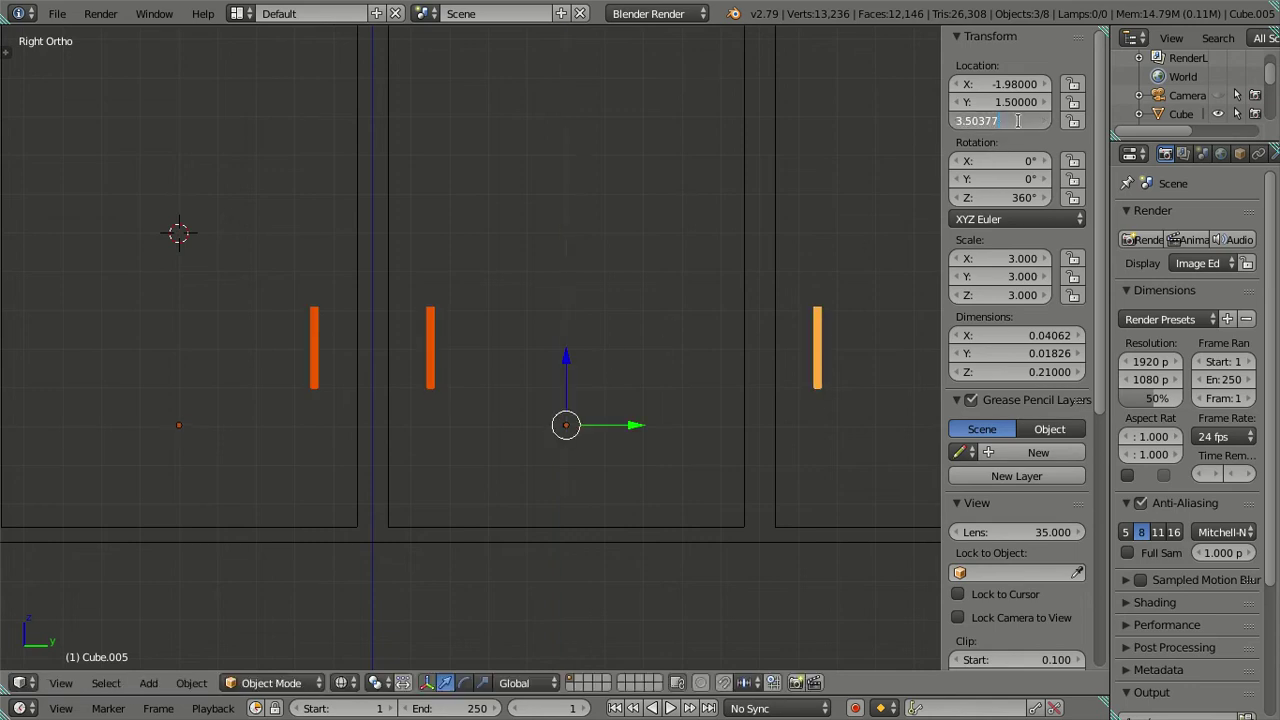
pyautogui.write('3.5')
pyautogui.press('Return')
pyautogui.scroll(-2, 570, 330)
pyautogui.scroll(-2, 570, 330)
pyautogui.press('a')
pyautogui.scroll(-3, 500, 385)
pyautogui.moveTo(449, 400)
pyautogui.mouseDown(button='middle')
pyautogui.moveTo(720, 468)
pyautogui.moveTo(511, 454)
pyautogui.mouseUp(button='middle')
# Duplicate two lower door handles in place
pyautogui.scroll(3, 508, 519)
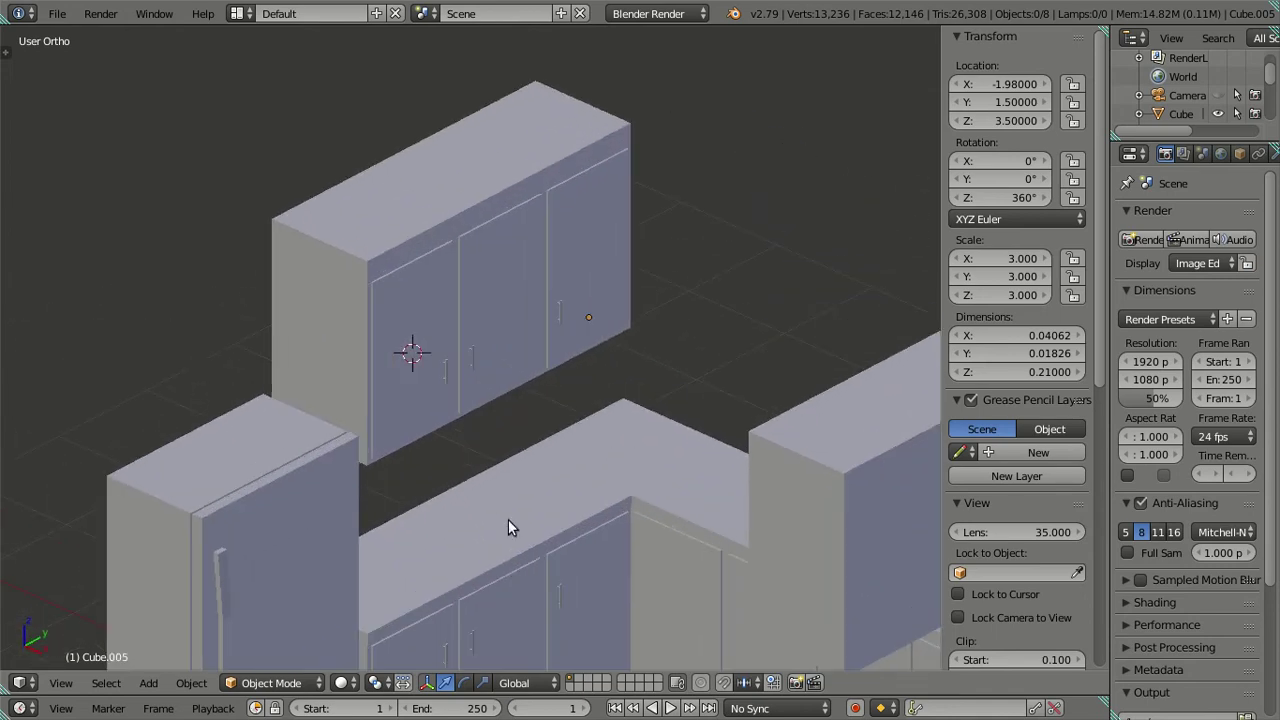
pyautogui.keyDown('shift'); pyautogui.moveTo(508, 528); pyautogui.dragTo(513, 314, button='middle'); pyautogui.keyUp('shift')
pyautogui.scroll(2, 492, 404)
pyautogui.scroll(2, 439, 472)
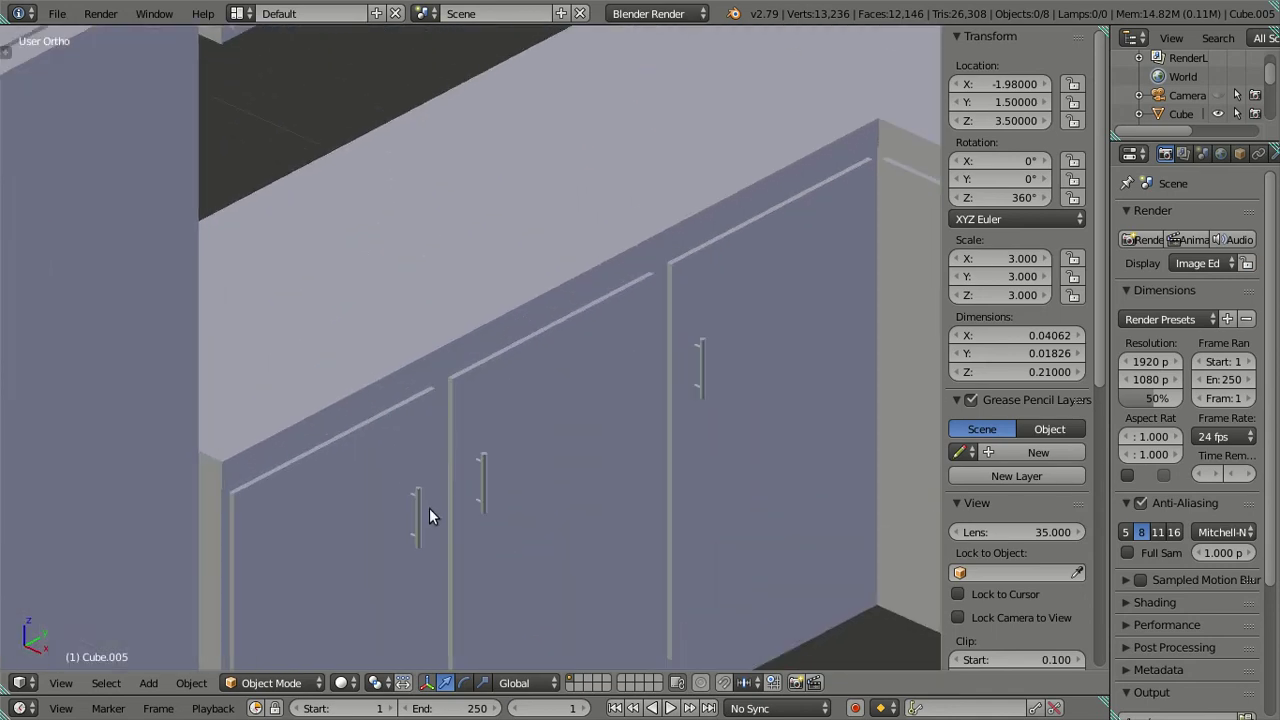
pyautogui.rightClick(420, 517)
pyautogui.keyDown('shift'); pyautogui.rightClick(483, 487); pyautogui.keyUp('shift')
pyautogui.scroll(-3, 484, 492)
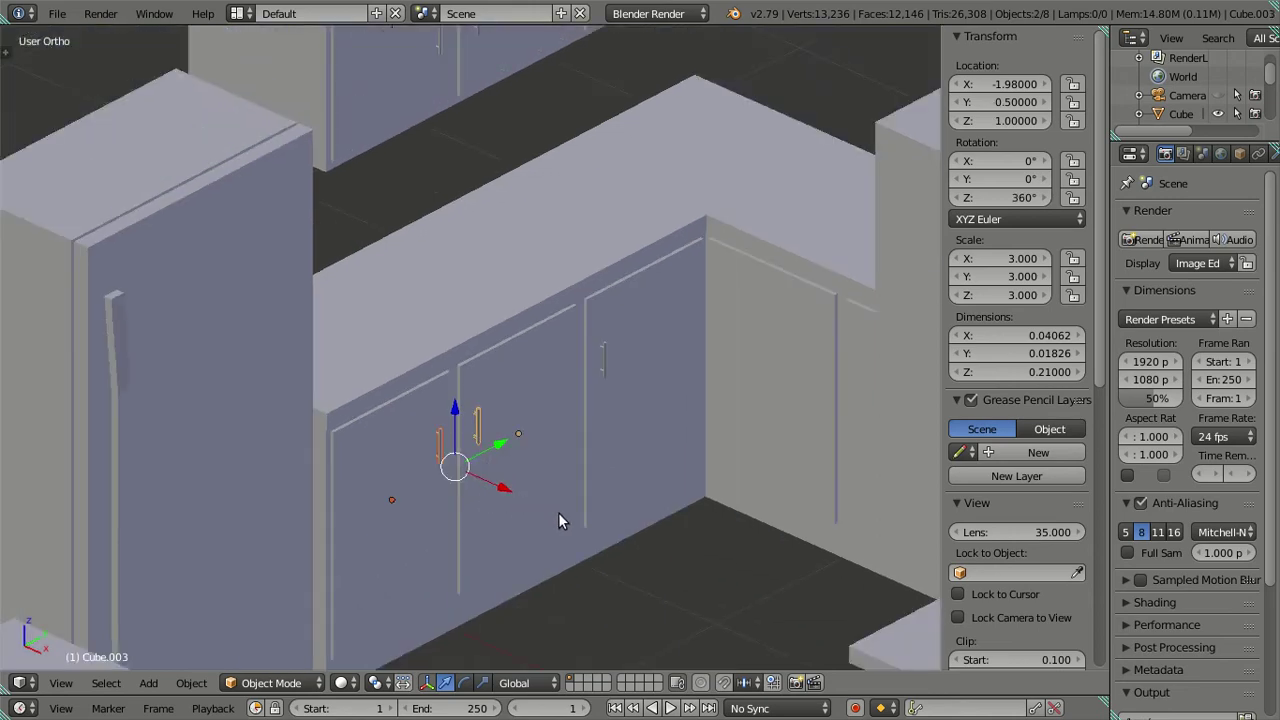
pyautogui.hotkey('shift', 'd')
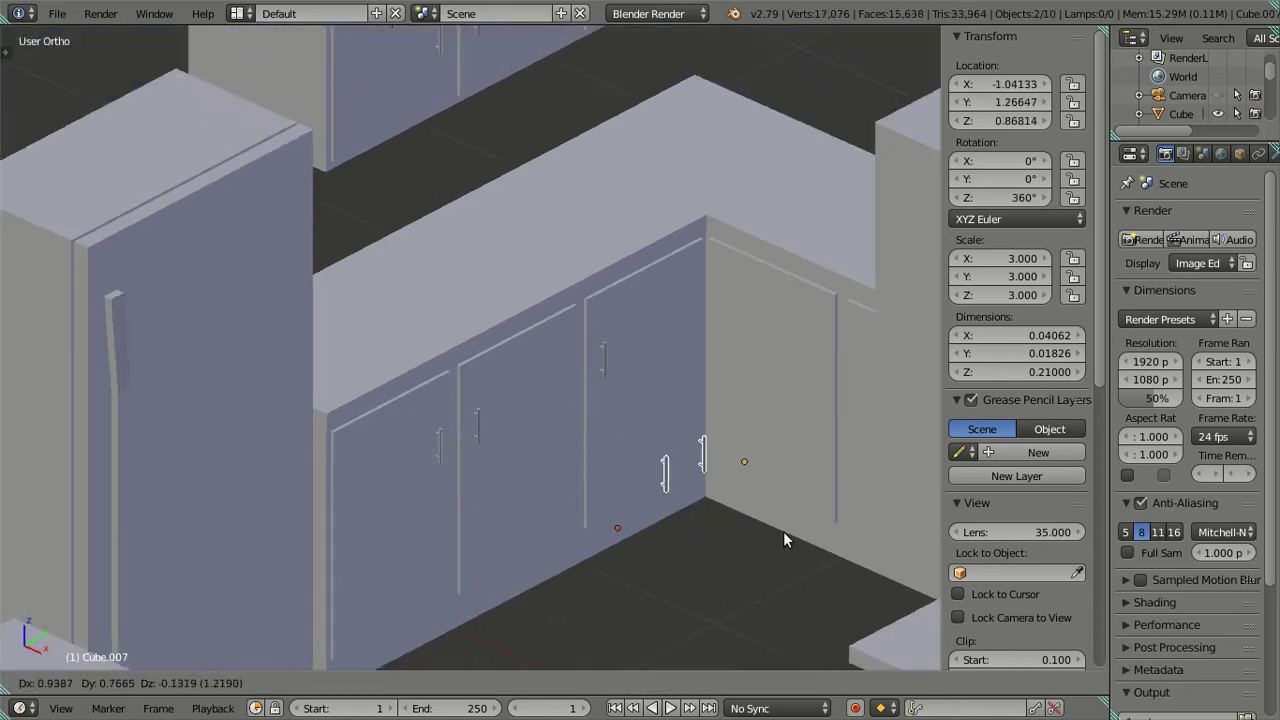
pyautogui.rightClick(778, 522)
# Move the copied handles along the cabinet and rotate them 180° around Z (rz180)
pyautogui.press('g')
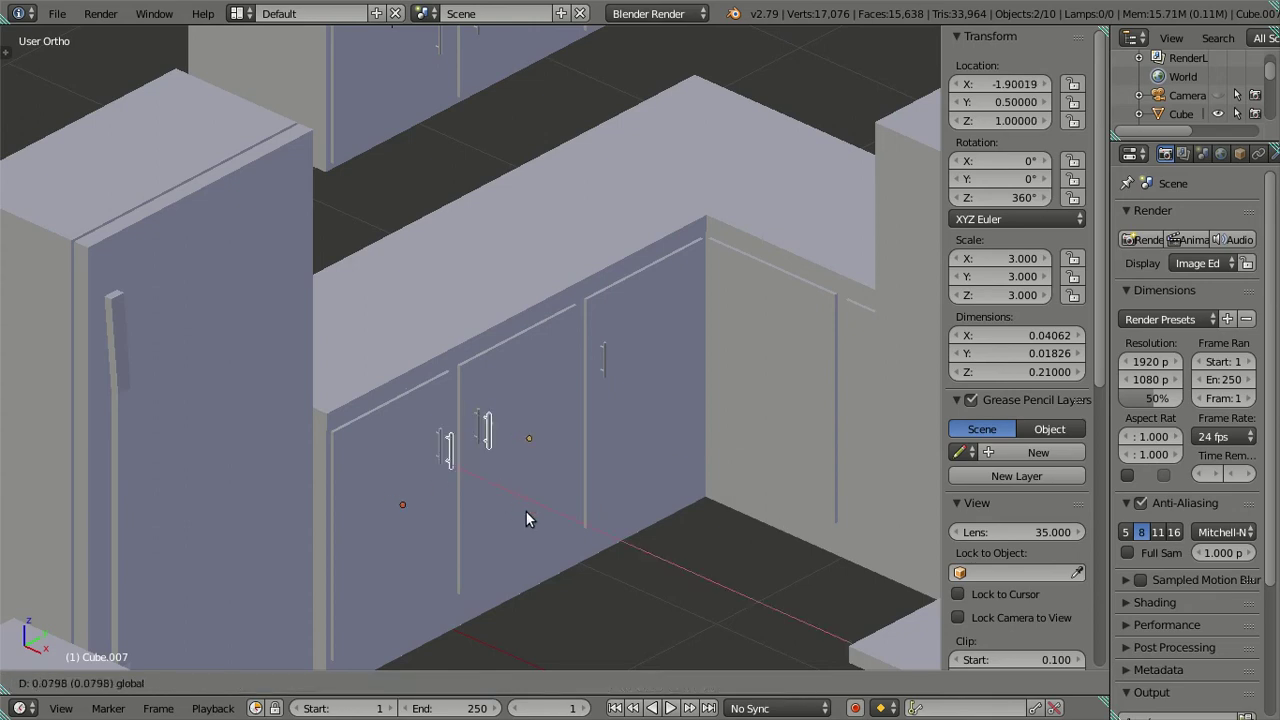
pyautogui.click(634, 580)
pyautogui.keyDown('shift'); pyautogui.moveTo(643, 551); pyautogui.dragTo(466, 423, button='middle'); pyautogui.keyUp('shift')
pyautogui.scroll(2, 466, 423)
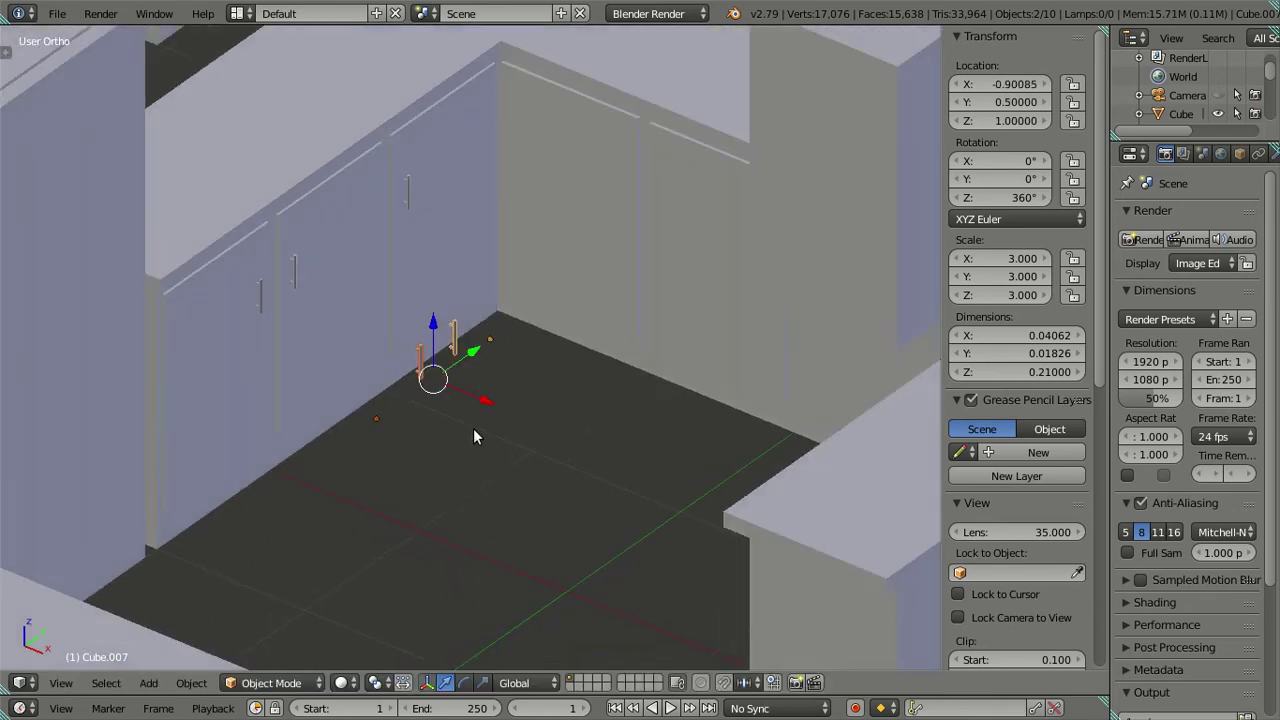
pyautogui.scroll(1, 473, 428)
pyautogui.write('rz180')
pyautogui.press('Return')
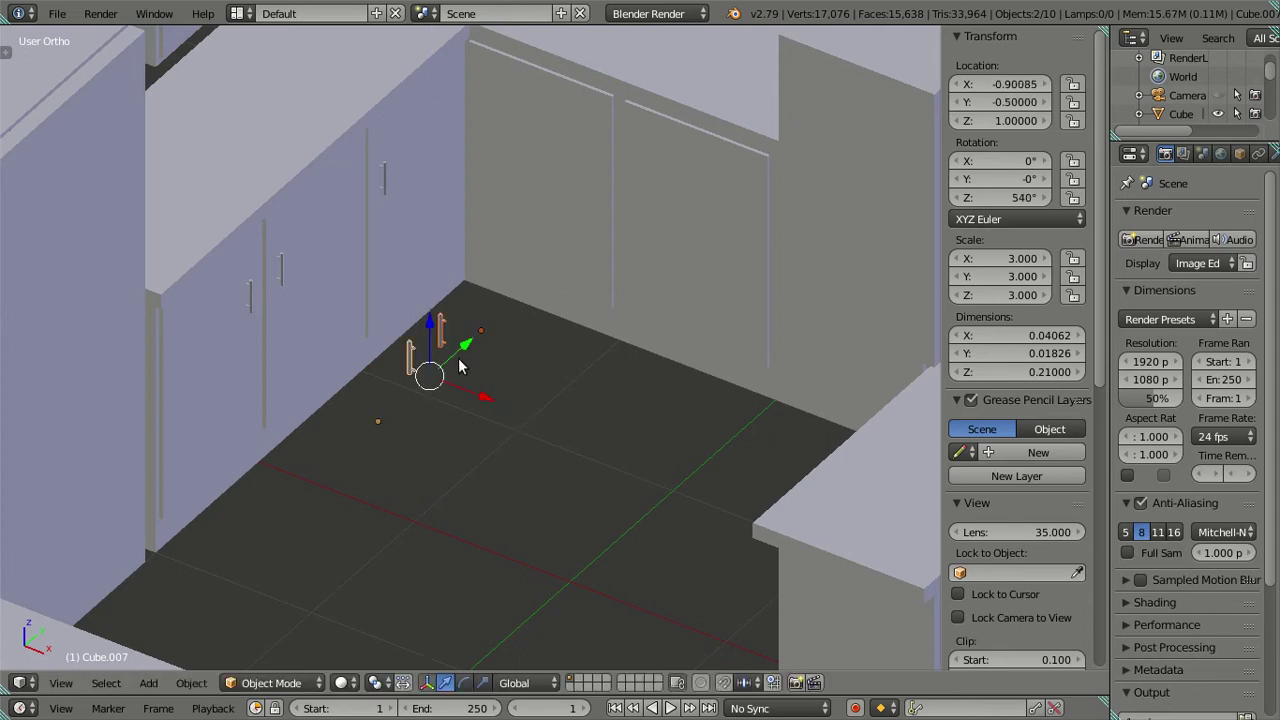
# Slide the rotated handles along the X axis onto the island's cabinet face
pyautogui.moveTo(424, 372)
pyautogui.mouseDown(button='middle')
pyautogui.moveTo(429, 486)
pyautogui.moveTo(394, 417)
pyautogui.mouseUp(button='middle')
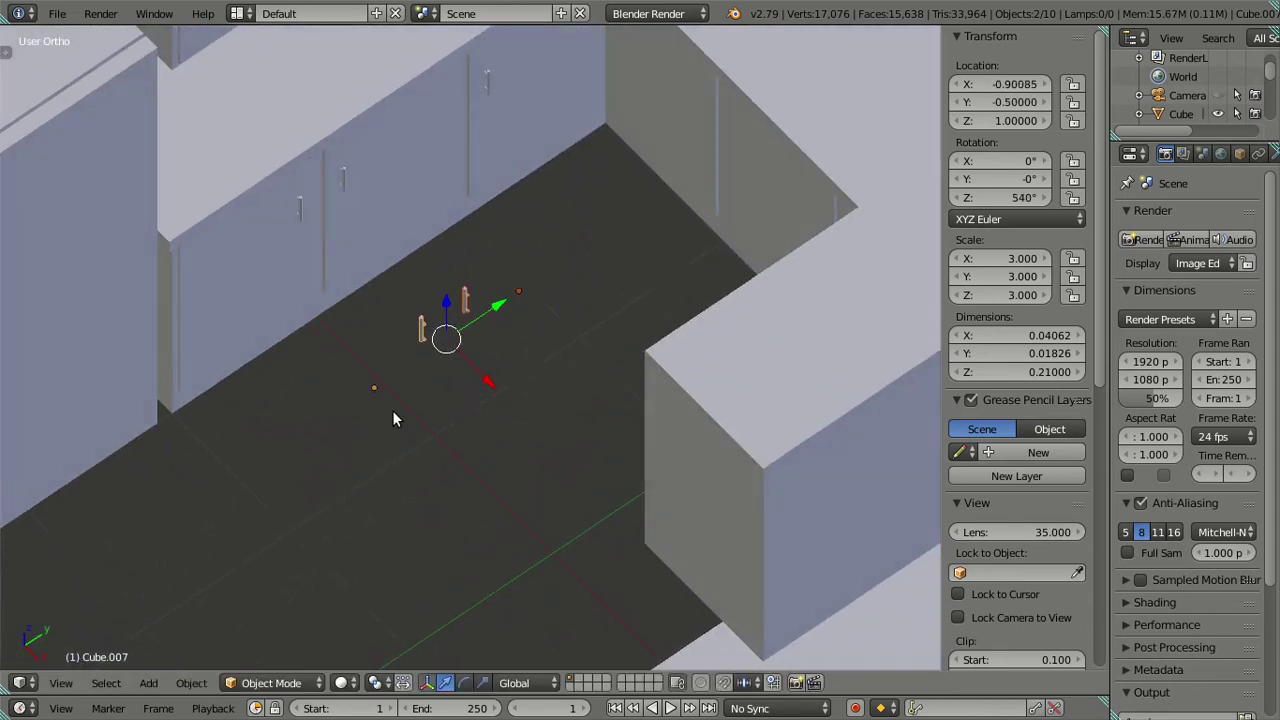
pyautogui.press('g')
pyautogui.press('x')
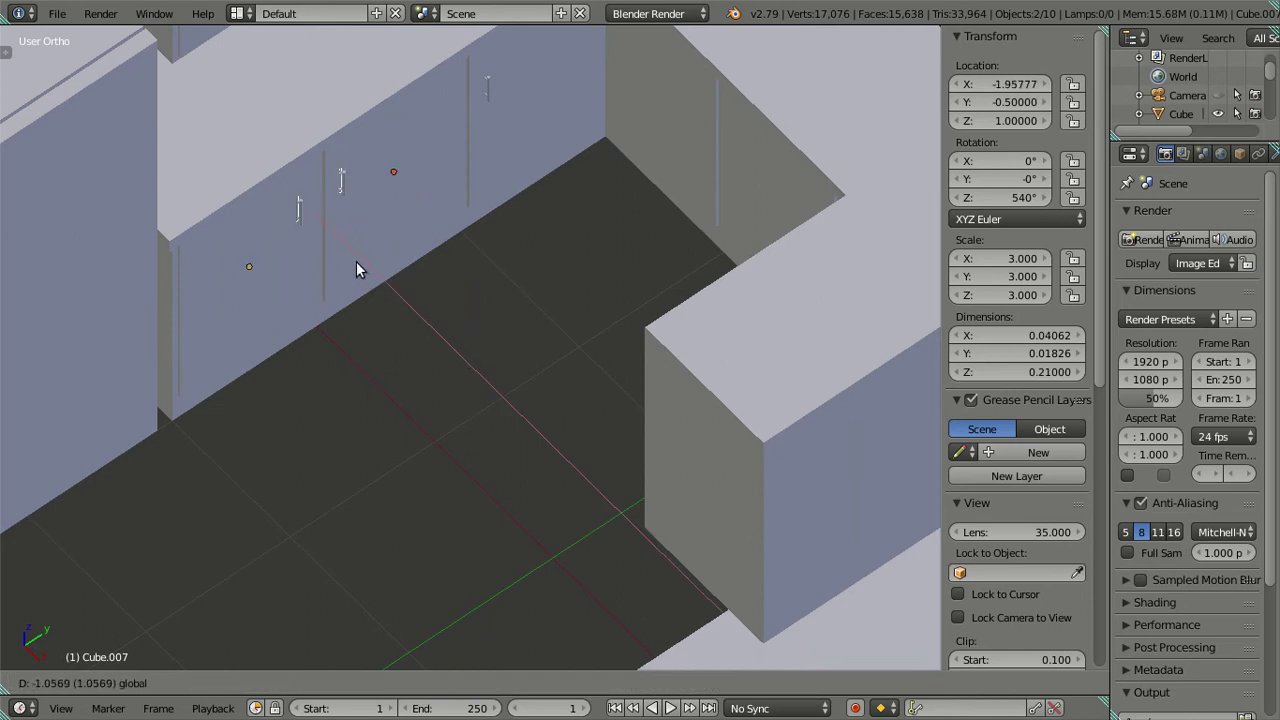
pyautogui.press('Escape')
pyautogui.scroll(-3, 455, 355)
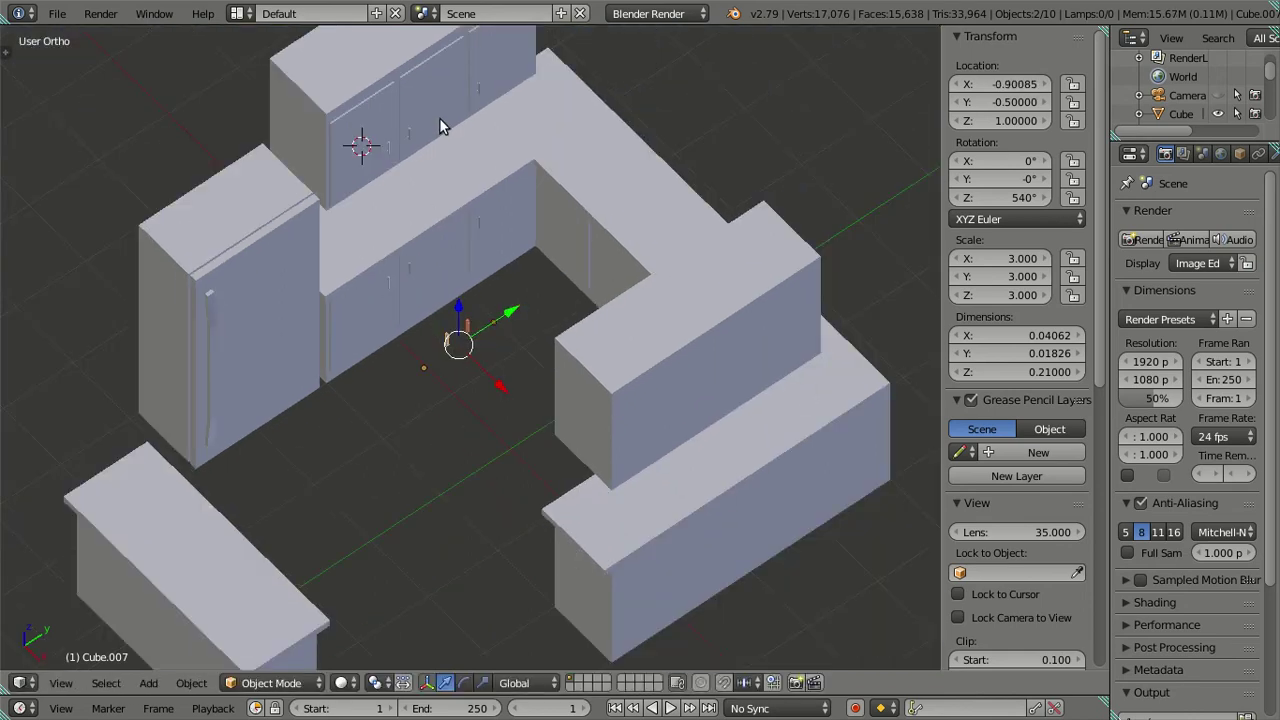
pyautogui.scroll(-1, 457, 183)
pyautogui.scroll(2, 457, 183)
pyautogui.scroll(2, 451, 235)
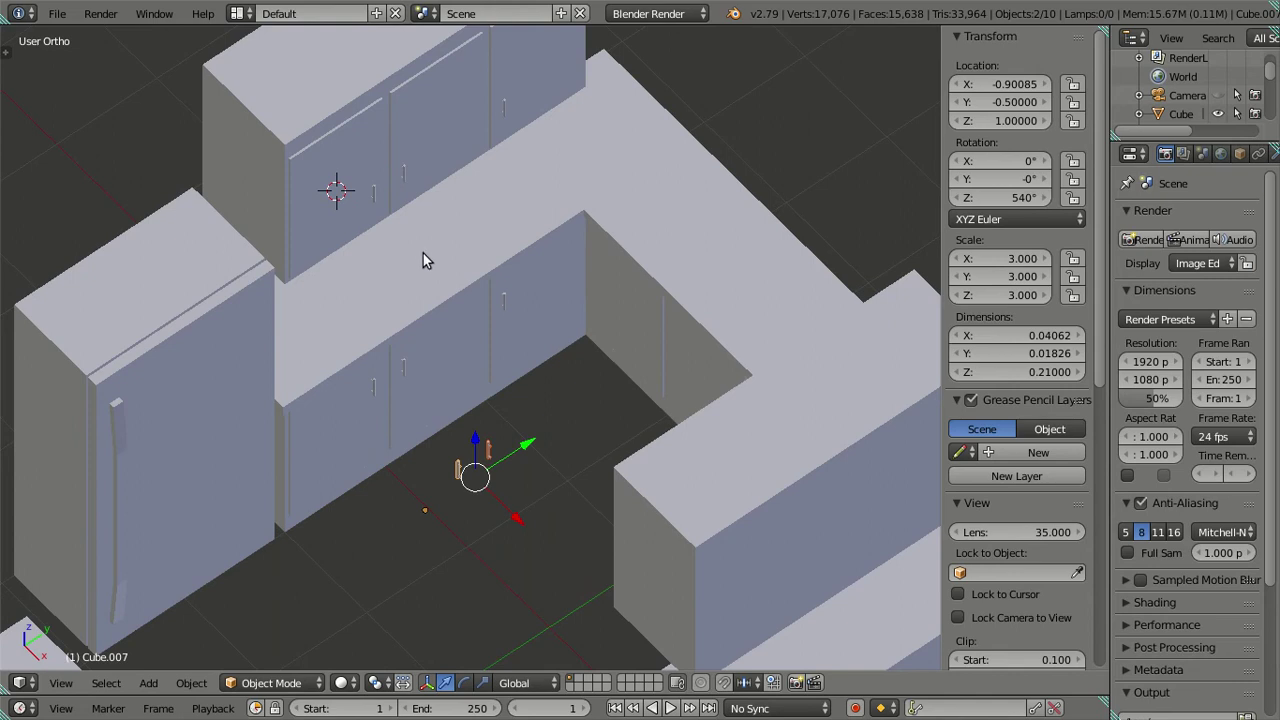
pyautogui.moveTo(439, 330)
pyautogui.mouseDown(button='middle')
pyautogui.moveTo(546, 324)
pyautogui.moveTo(681, 282)
pyautogui.moveTo(654, 328)
pyautogui.moveTo(609, 329)
pyautogui.moveTo(464, 447)
pyautogui.mouseUp(button='middle')
pyautogui.moveTo(480, 417)
pyautogui.mouseDown()
pyautogui.moveTo(678, 323)
pyautogui.moveTo(659, 331)
pyautogui.mouseUp()
pyautogui.moveTo(659, 331)
pyautogui.mouseDown(button='middle')
pyautogui.moveTo(708, 290)
pyautogui.moveTo(554, 443)
pyautogui.mouseUp(button='middle')
pyautogui.scroll(2, 638, 360)
# Snap the 3D cursor to an island door edge and move the copied handles onto it
pyautogui.scroll(1, 569, 332)
pyautogui.press('Tab')
pyautogui.press('Tab')
pyautogui.rightClick(624, 333)
pyautogui.press('Tab')
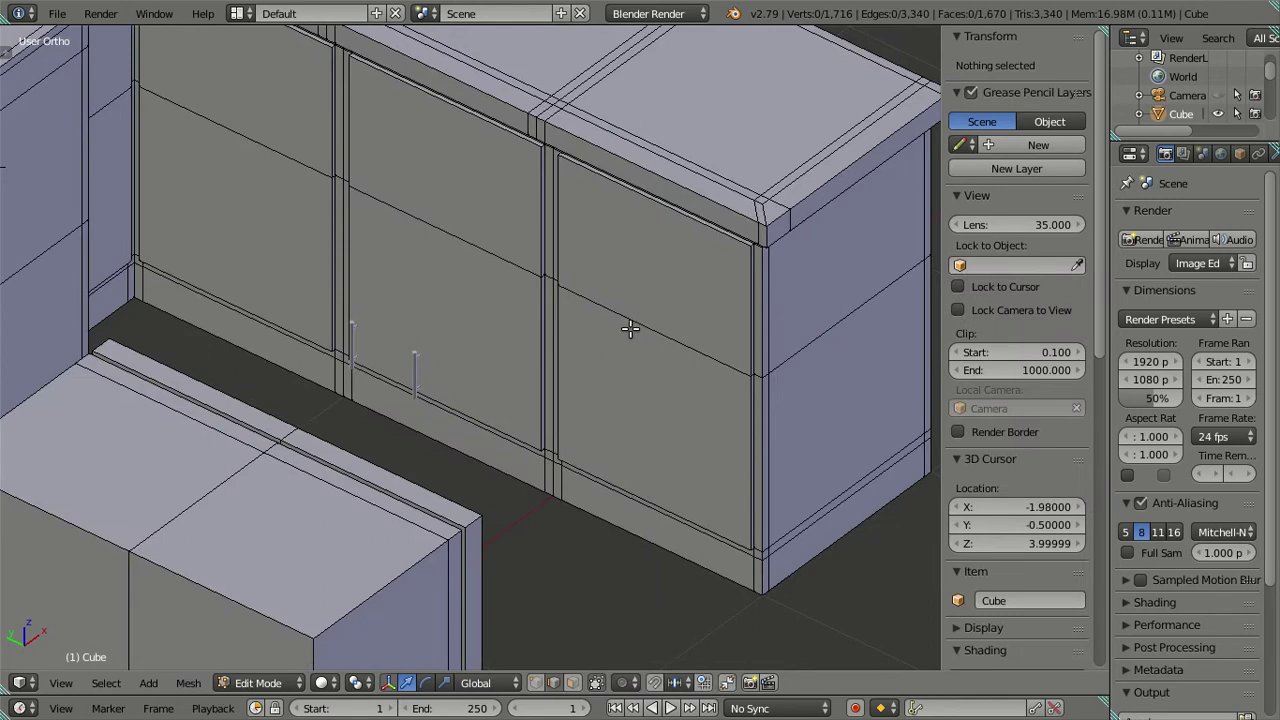
pyautogui.rightClick(629, 329)
pyautogui.hotkey('shift', 's')
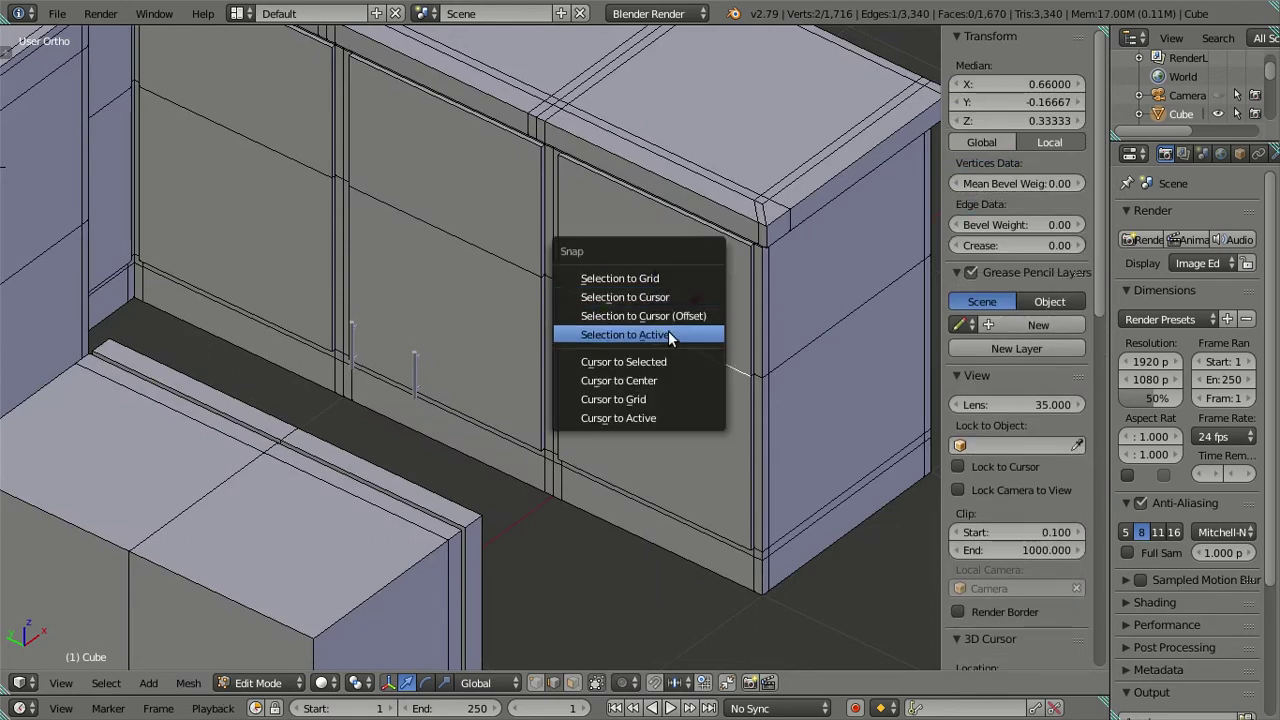
pyautogui.click(672, 361)
pyautogui.press('Tab')
pyautogui.rightClick(418, 372)
pyautogui.hotkey('shift', 's')
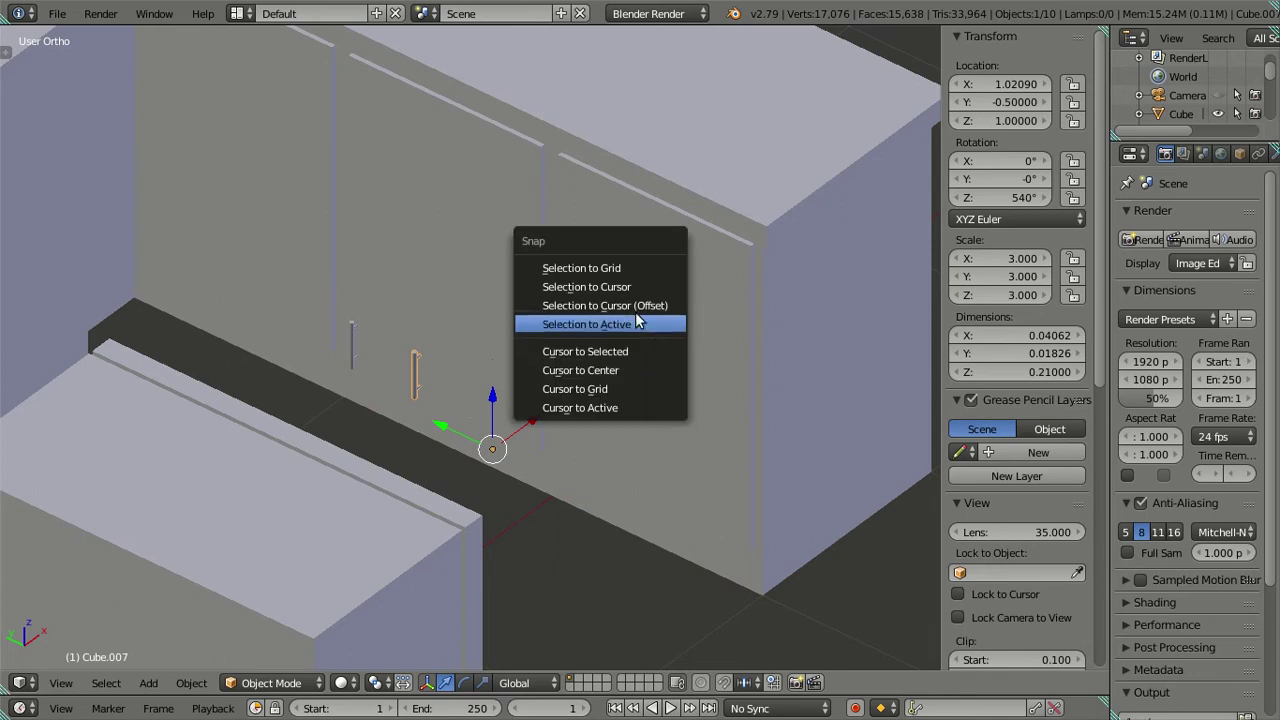
pyautogui.click(632, 290)
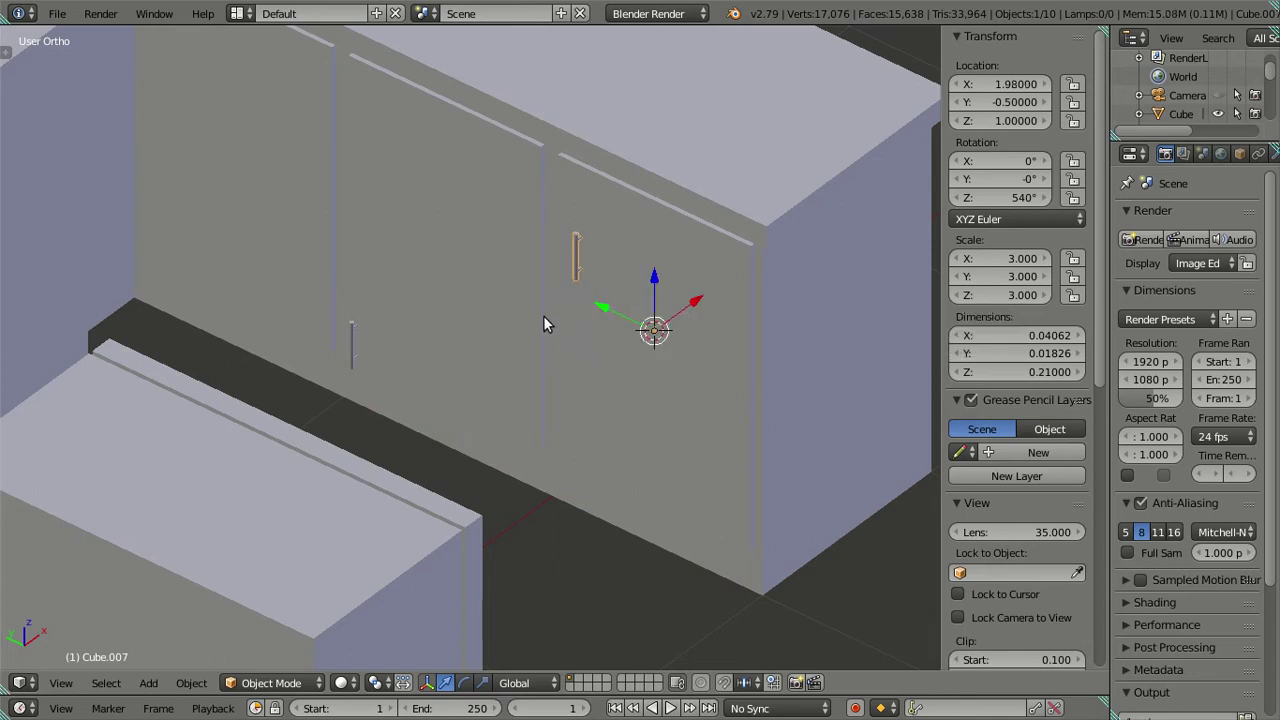
# Snap the cursor to the next cabinet's edge and place a duplicated handle there
pyautogui.rightClick(463, 273)
pyautogui.press('Tab')
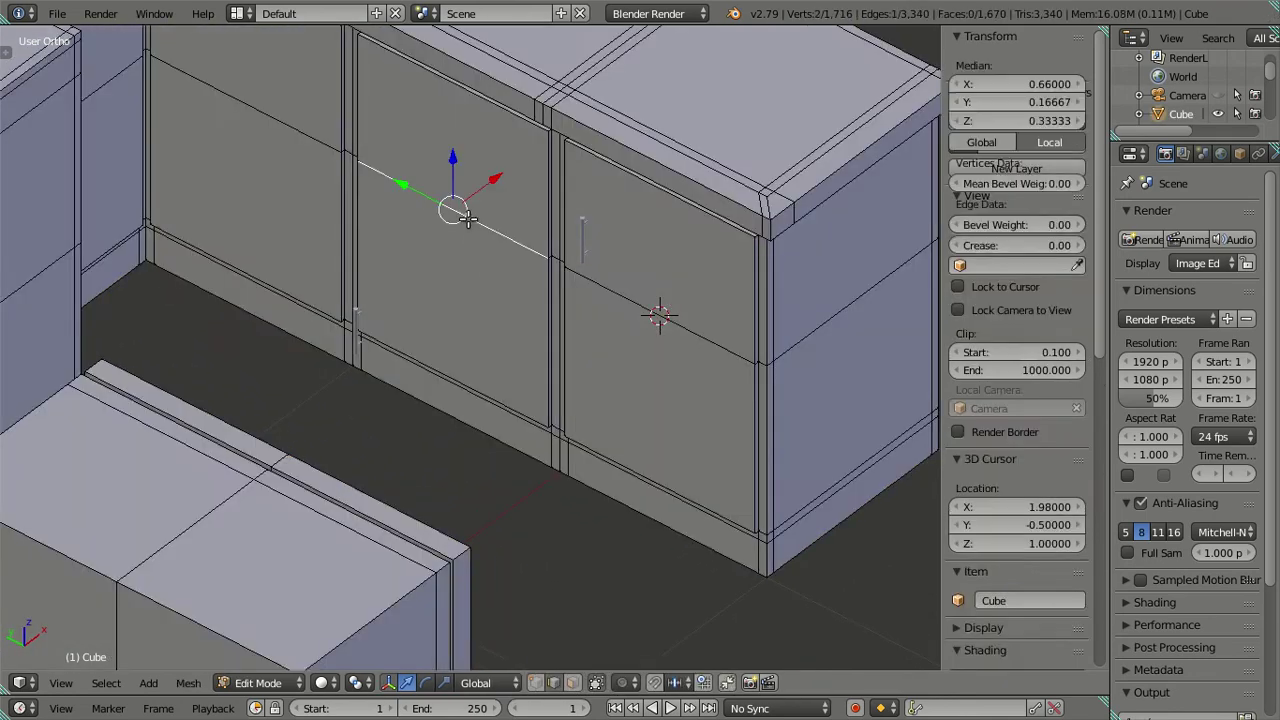
pyautogui.hotkey('shift', 's')
pyautogui.click(612, 318)
pyautogui.press('a')
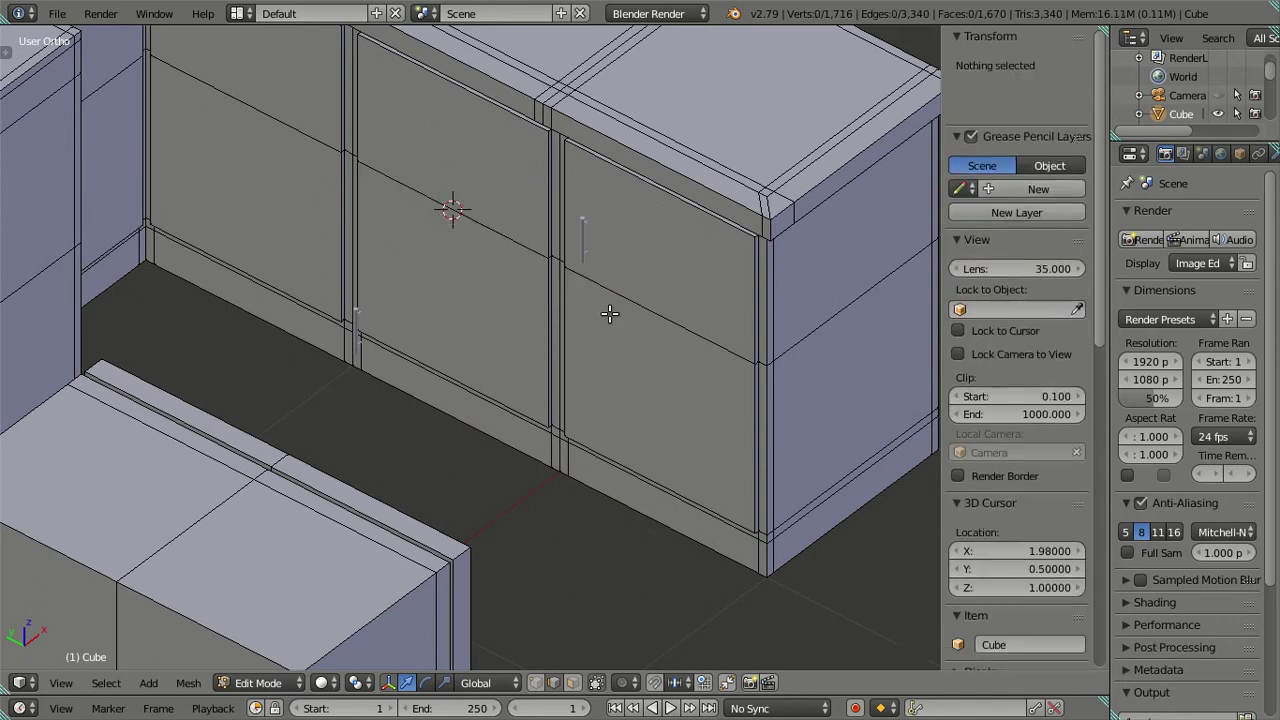
pyautogui.press('Tab')
pyautogui.rightClick(357, 329)
pyautogui.hotkey('shift', 'd')
pyautogui.rightClick(585, 258)
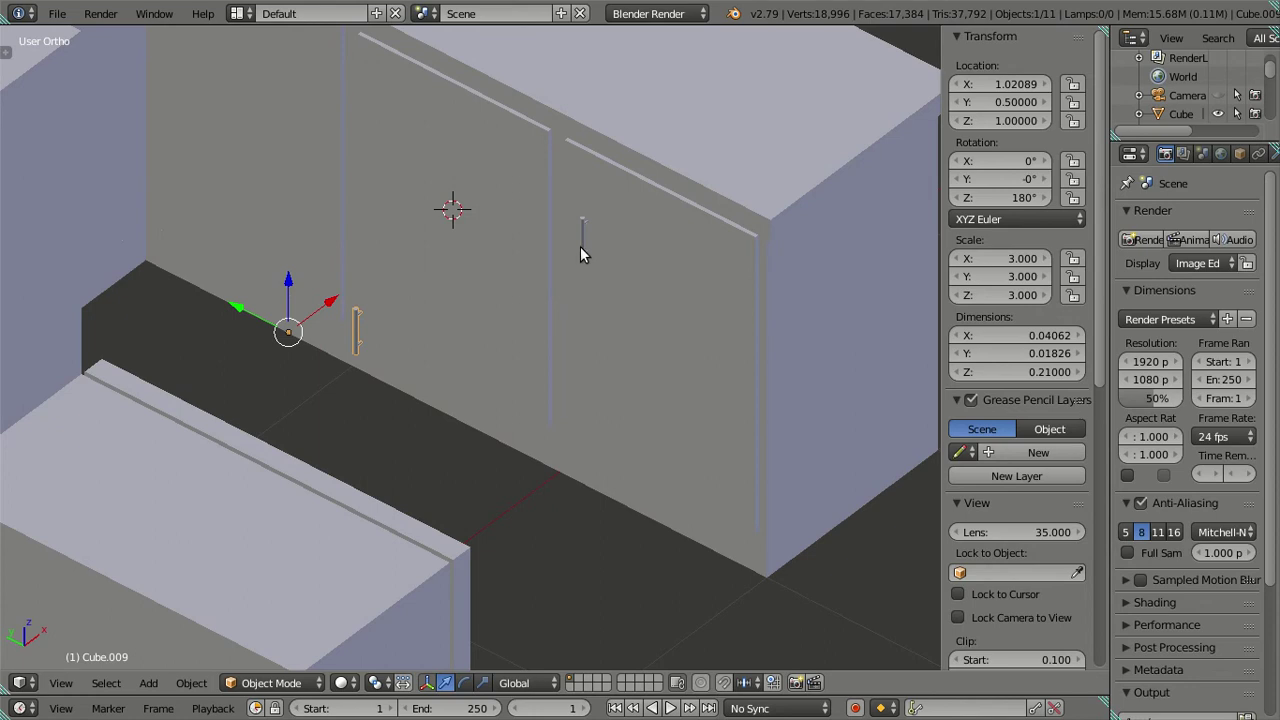
pyautogui.hotkey('shift', 's')
pyautogui.click(565, 185)
# Snap the cursor to another door-front edge, then select and frame handle Cube.008
pyautogui.rightClick(226, 224)
pyautogui.press('Tab')
pyautogui.rightClick(279, 135)
pyautogui.hotkey('shift', 's')
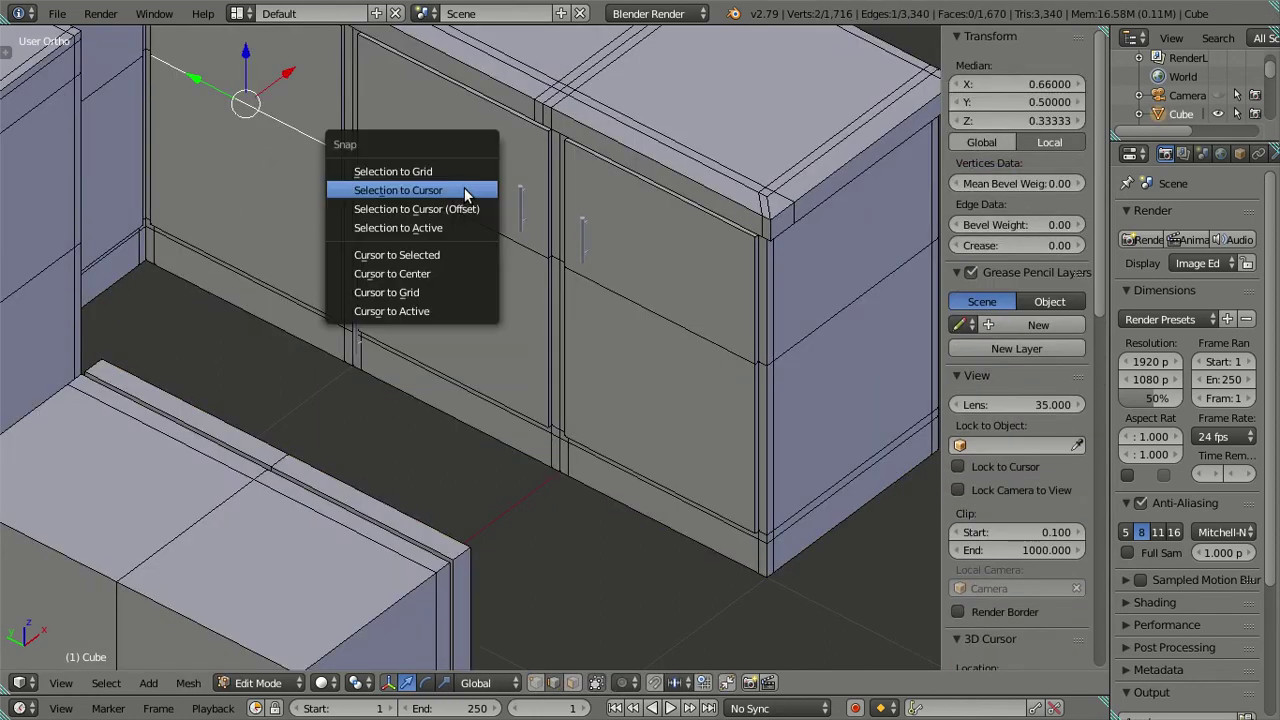
pyautogui.click(450, 254)
pyautogui.press('a')
pyautogui.press('Tab')
pyautogui.rightClick(358, 325)
pyautogui.press('KP_Decimal')
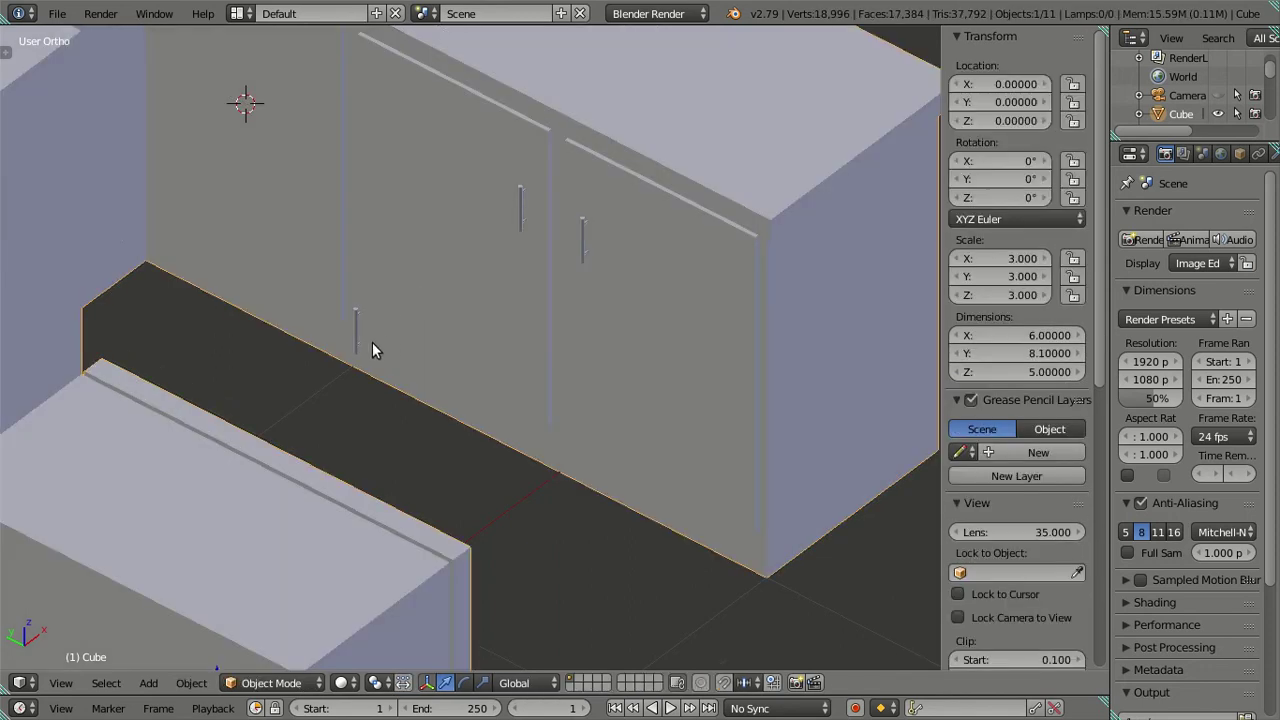
pyautogui.hotkey('shift', 's')
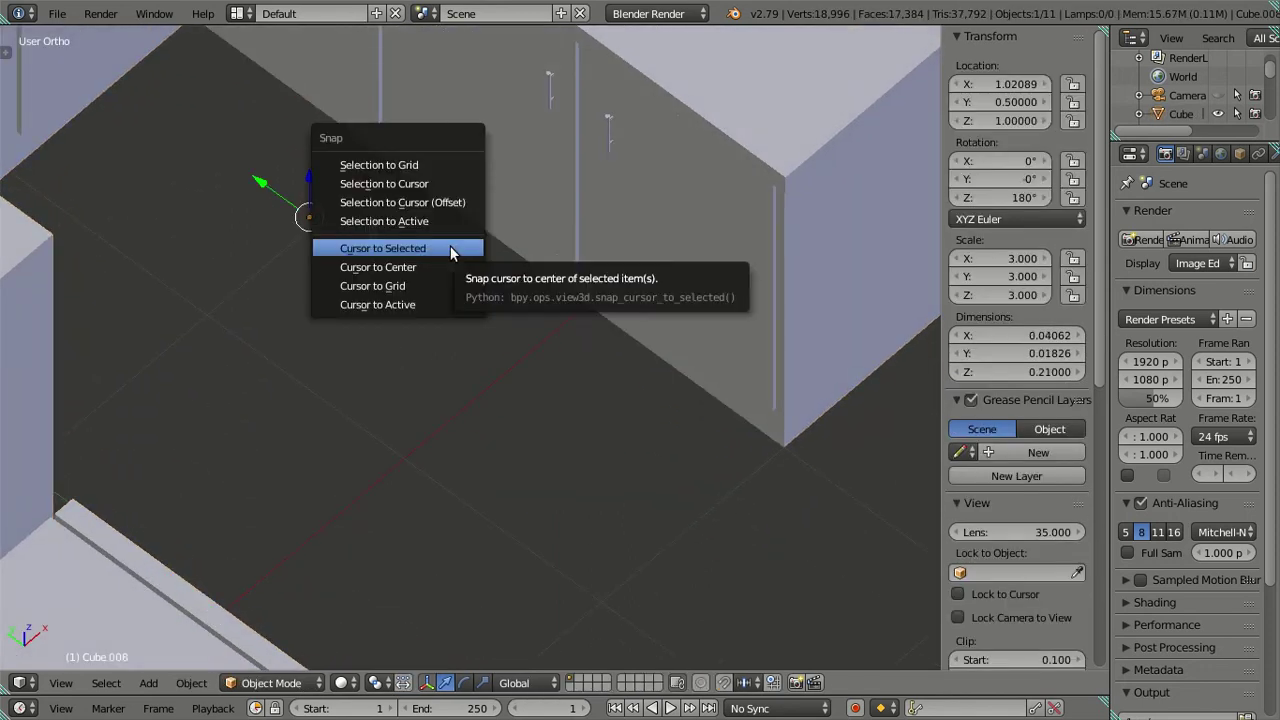
pyautogui.click(450, 248)
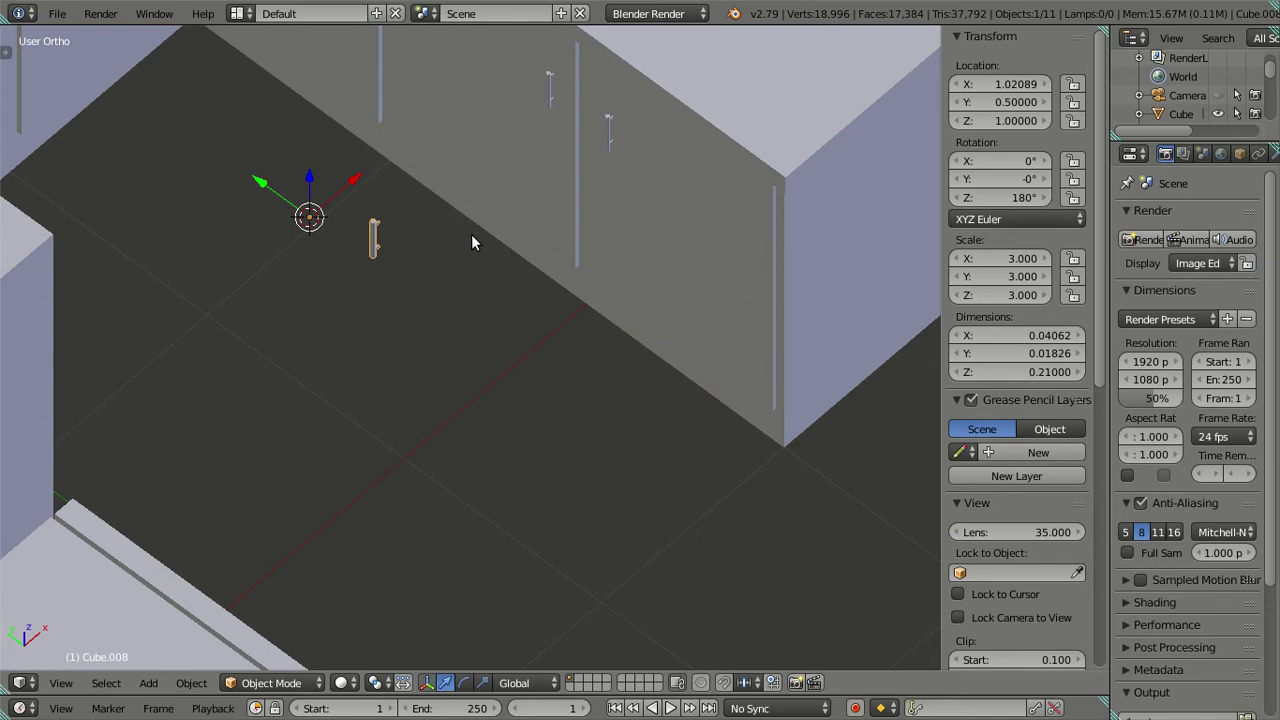
# Snap handle Cube.008 onto the next cabinet's door-front edge at X 1.98, Y 1.50, Z 1.00
pyautogui.keyDown('shift'); pyautogui.moveTo(389, 159); pyautogui.dragTo(399, 347, button='middle'); pyautogui.keyUp('shift')
pyautogui.rightClick(360, 238)
pyautogui.press('Tab')
pyautogui.rightClick(368, 222)
pyautogui.hotkey('shift', 's')
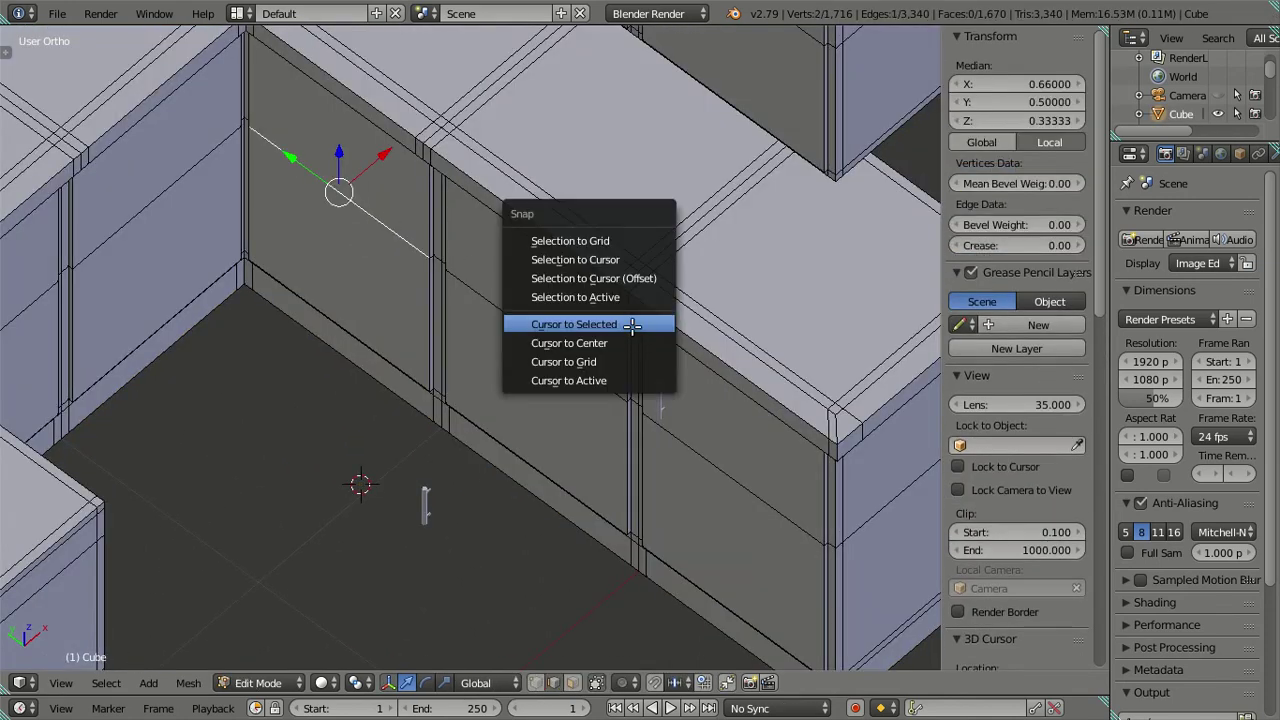
pyautogui.click(646, 326)
pyautogui.press('Tab')
pyautogui.press('Tab')
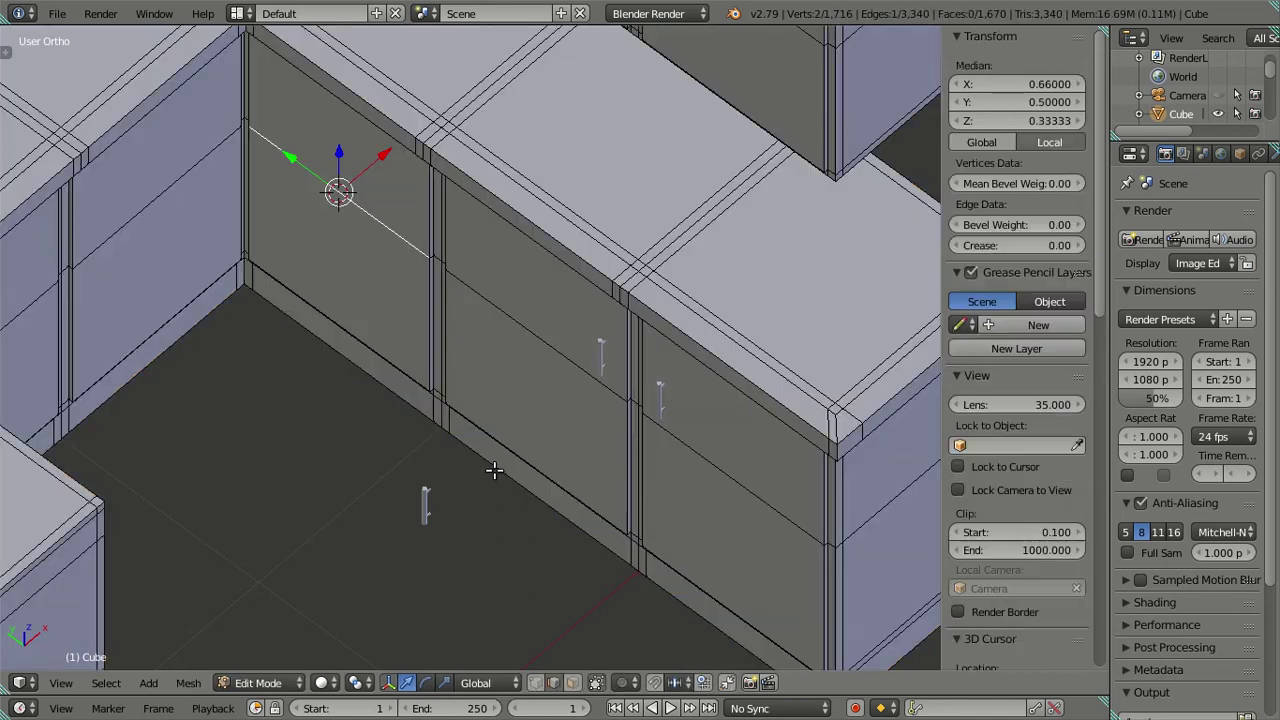
pyautogui.press('Tab')
pyautogui.rightClick(426, 503)
pyautogui.hotkey('shift', 's')
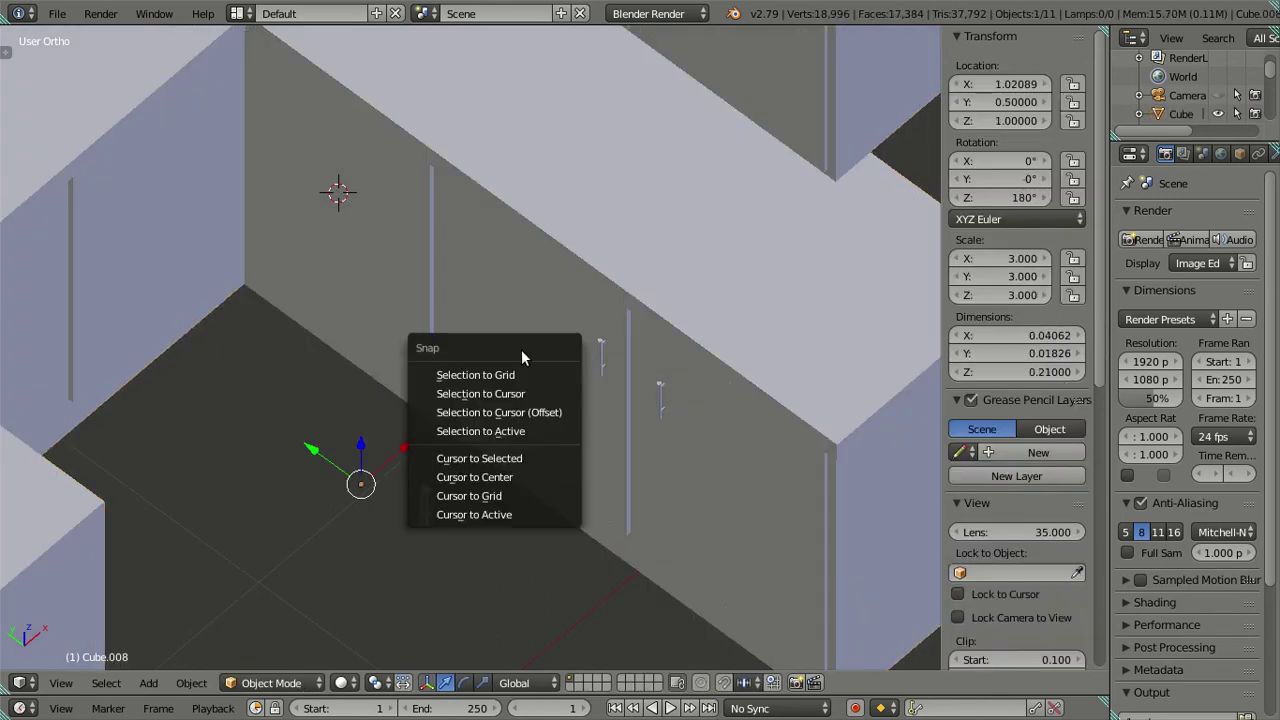
pyautogui.click(526, 392)
pyautogui.scroll(-2, 540, 314)
pyautogui.moveTo(557, 300)
pyautogui.mouseDown(button='middle')
pyautogui.moveTo(609, 331)
pyautogui.moveTo(443, 314)
pyautogui.moveTo(278, 205)
pyautogui.mouseUp(button='middle')
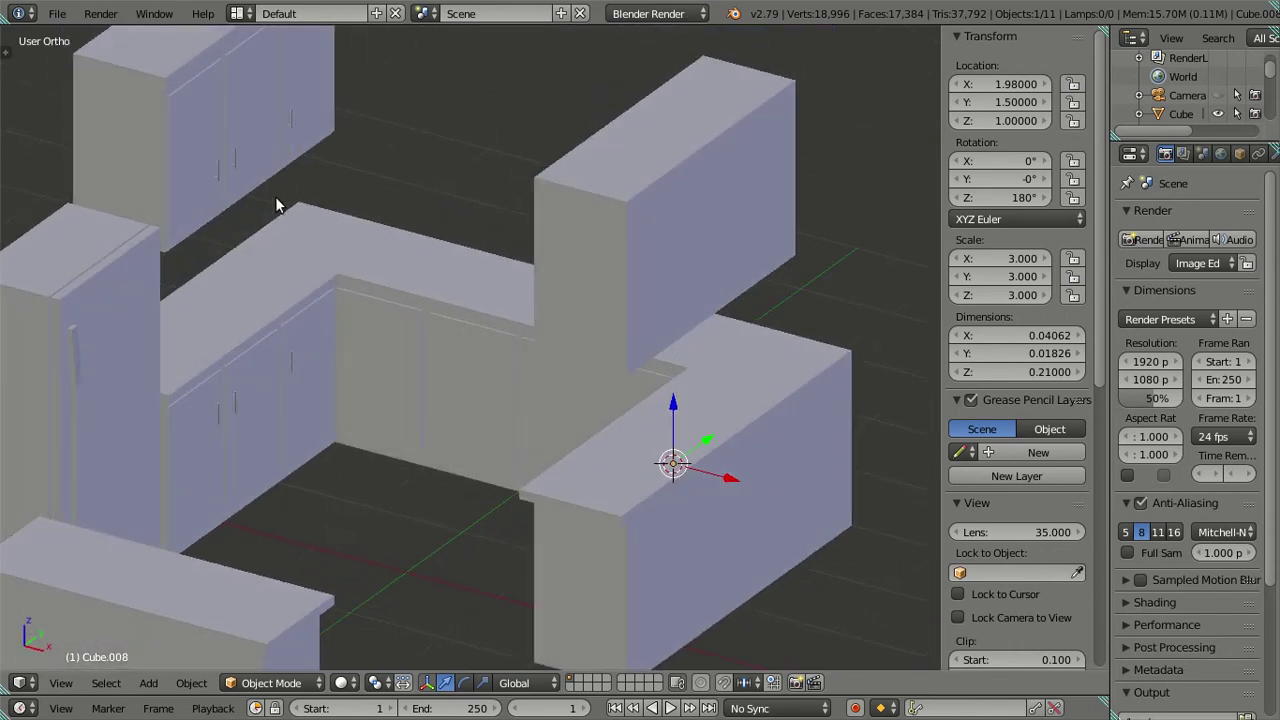
# Raise the first upper-cabinet handle to Location Z 3.5
pyautogui.rightClick(236, 163)
pyautogui.click(977, 120)
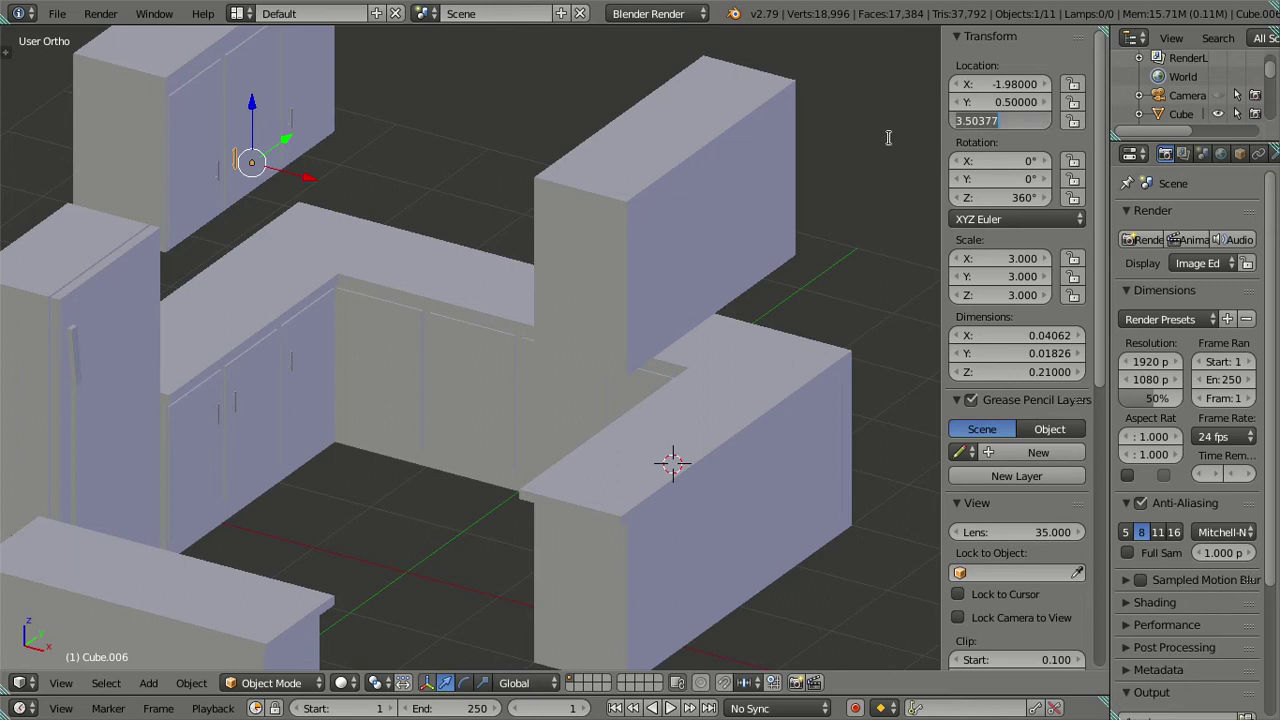
pyautogui.click(1031, 118)
pyautogui.press('Return')
# Set the upper-door handle Cube.004 to Location Z 3.5
pyautogui.keyDown('shift'); pyautogui.moveTo(255, 187); pyautogui.dragTo(449, 366, button='middle'); pyautogui.keyUp('shift')
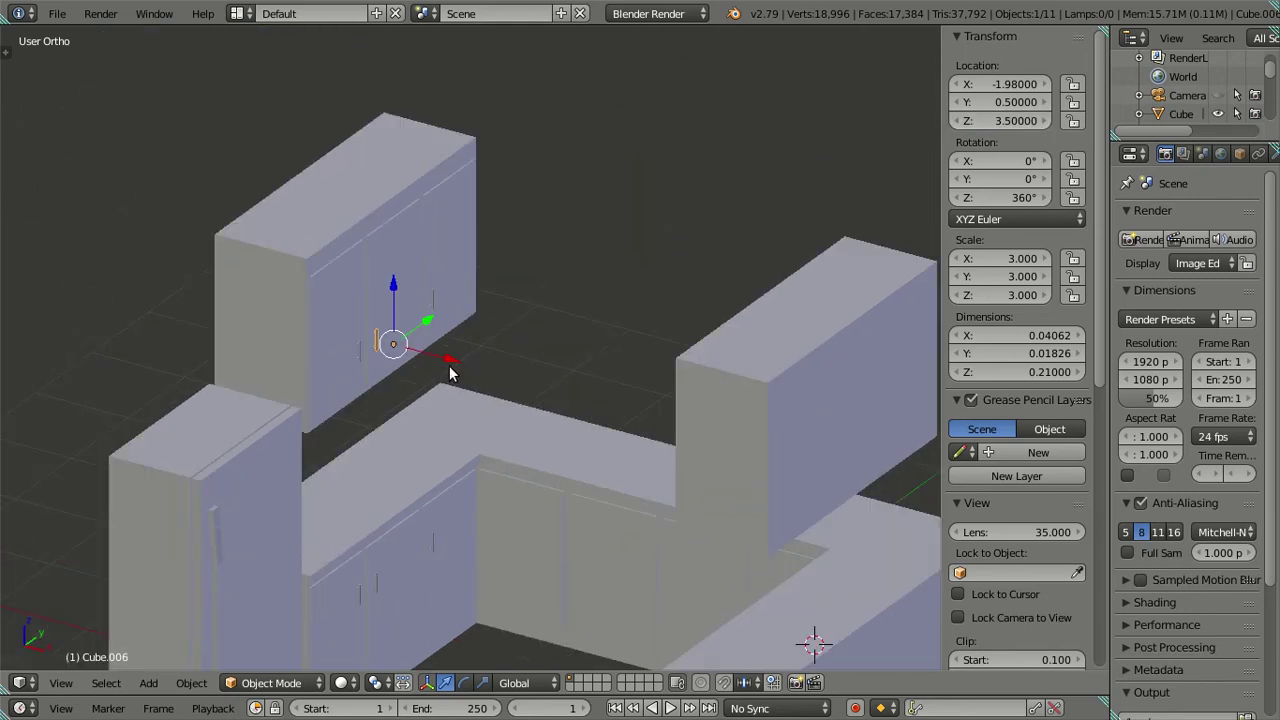
pyautogui.scroll(4, 429, 252)
pyautogui.rightClick(396, 244)
pyautogui.rightClick(396, 246)
pyautogui.rightClick(268, 338)
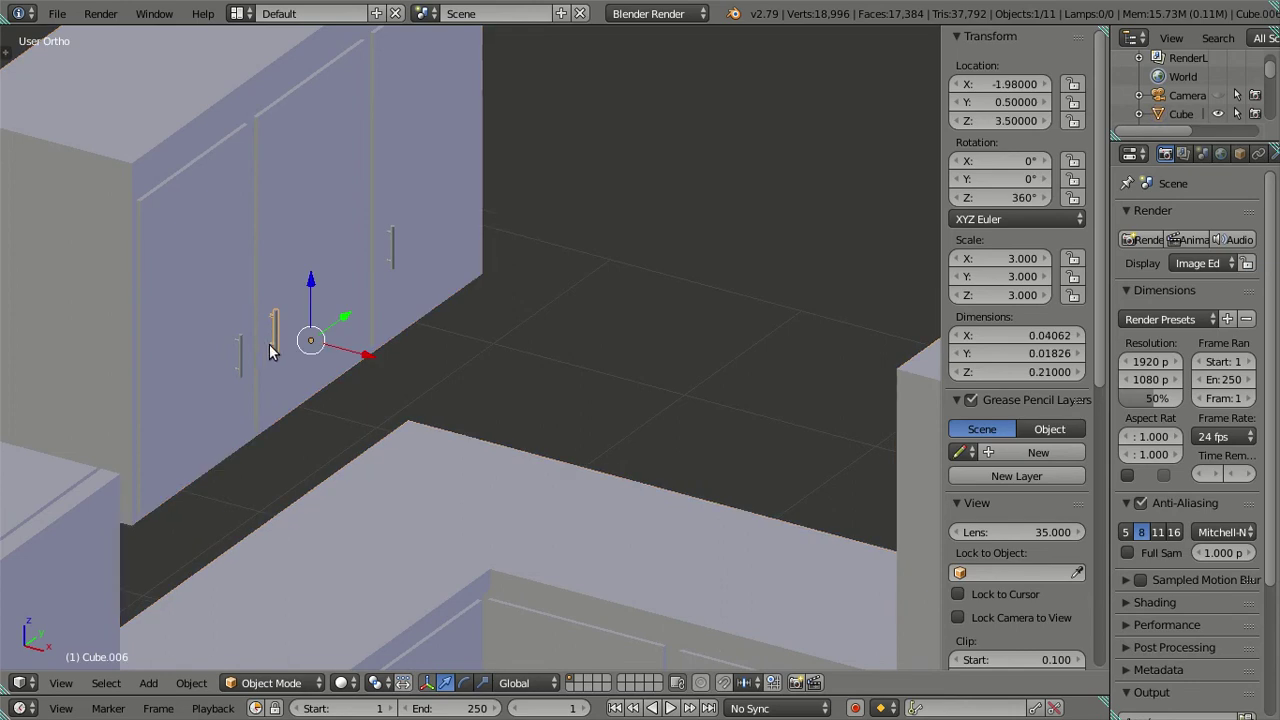
pyautogui.rightClick(233, 358)
pyautogui.rightClick(243, 363)
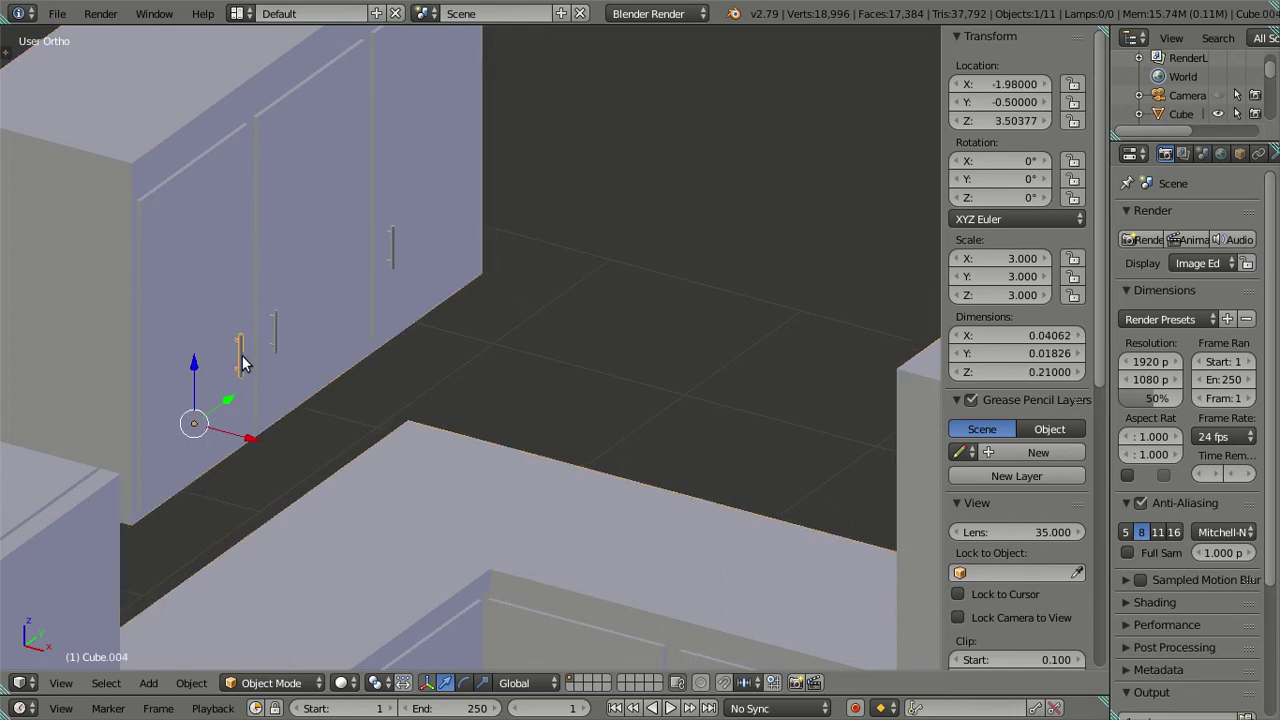
pyautogui.click(1008, 121)
pyautogui.click(1008, 121)
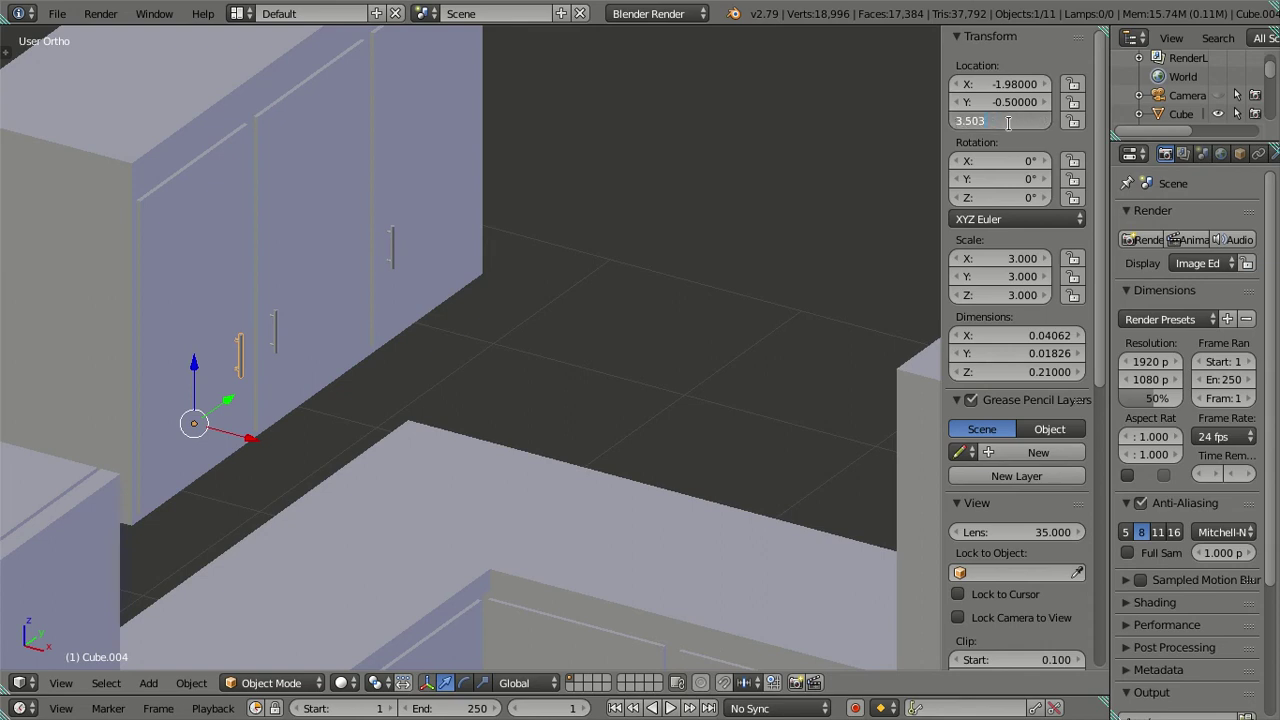
pyautogui.write('3.50000')
pyautogui.press('Return')
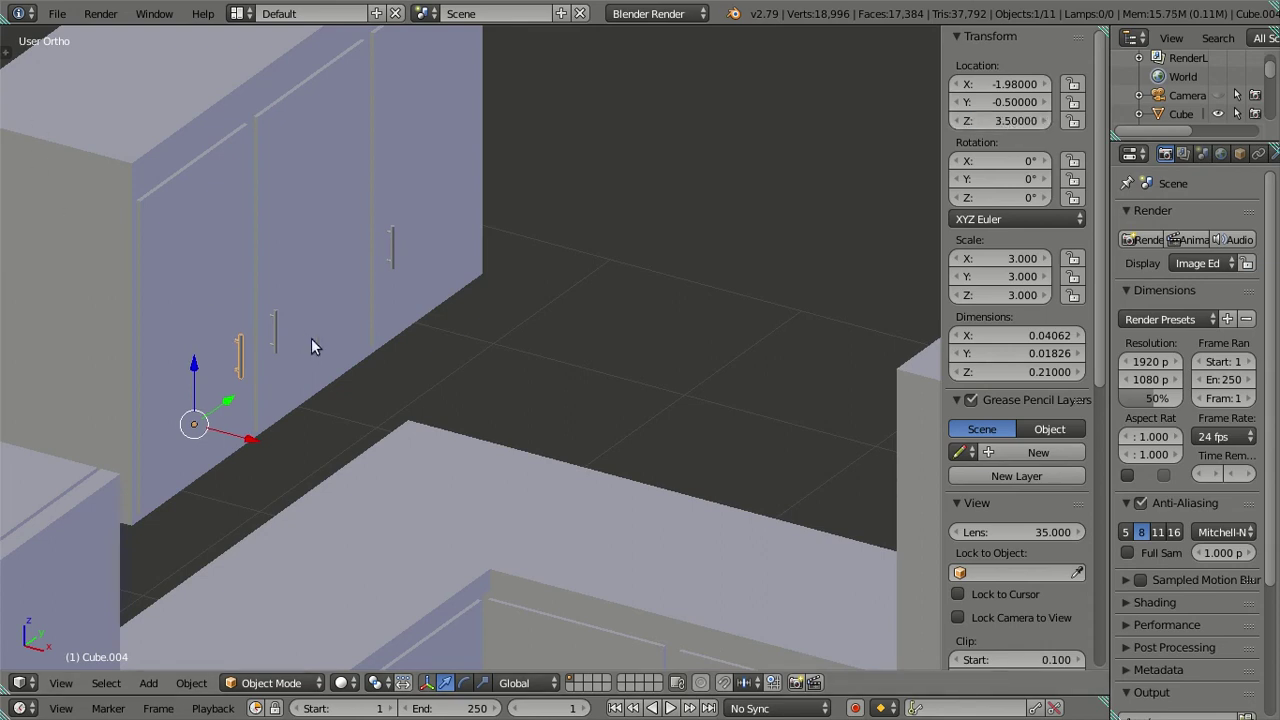
# Set the right handle Cube.005 to Location Z 3.5
pyautogui.rightClick(281, 326)
pyautogui.rightClick(392, 259)
pyautogui.click(990, 121)
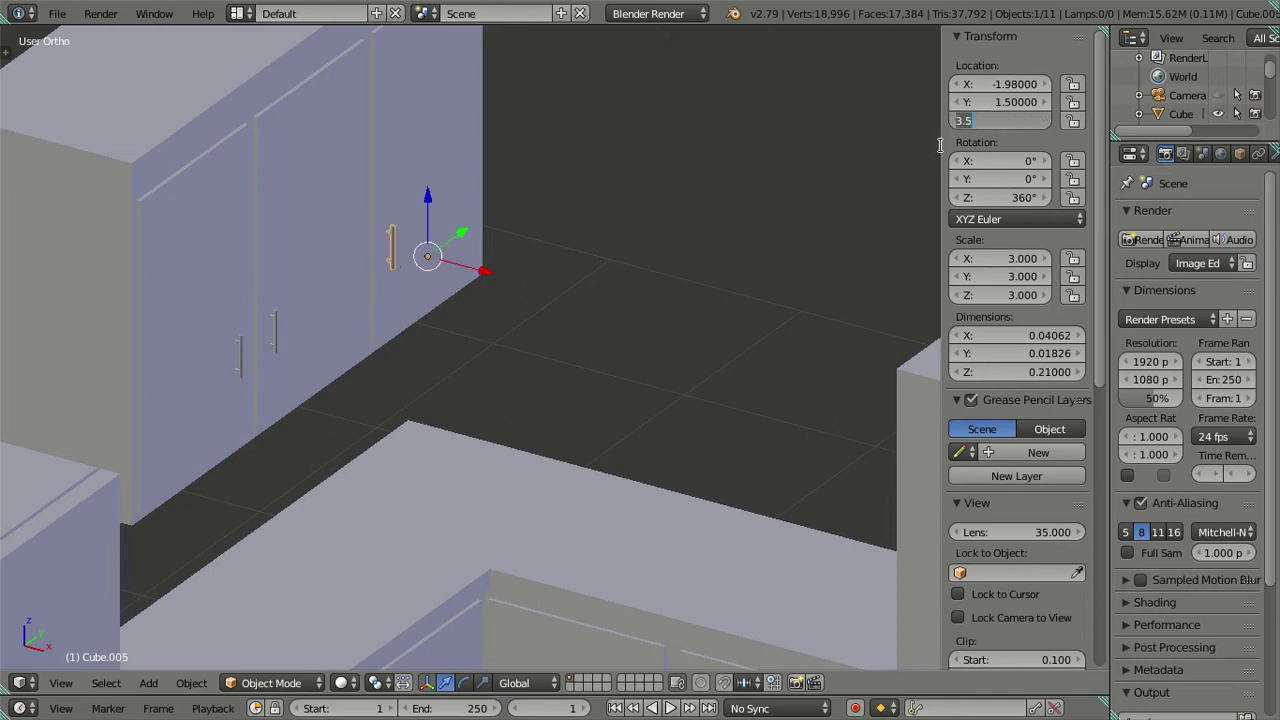
pyautogui.press('Return')
# Duplicate three handles for the other upper cabinet, leaving the copies in place
pyautogui.moveTo(835, 172)
pyautogui.mouseDown(button='middle')
pyautogui.moveTo(640, 240)
pyautogui.moveTo(585, 304)
pyautogui.moveTo(705, 342)
pyautogui.moveTo(656, 411)
pyautogui.moveTo(572, 318)
pyautogui.mouseUp(button='middle')
pyautogui.scroll(2, 650, 414)
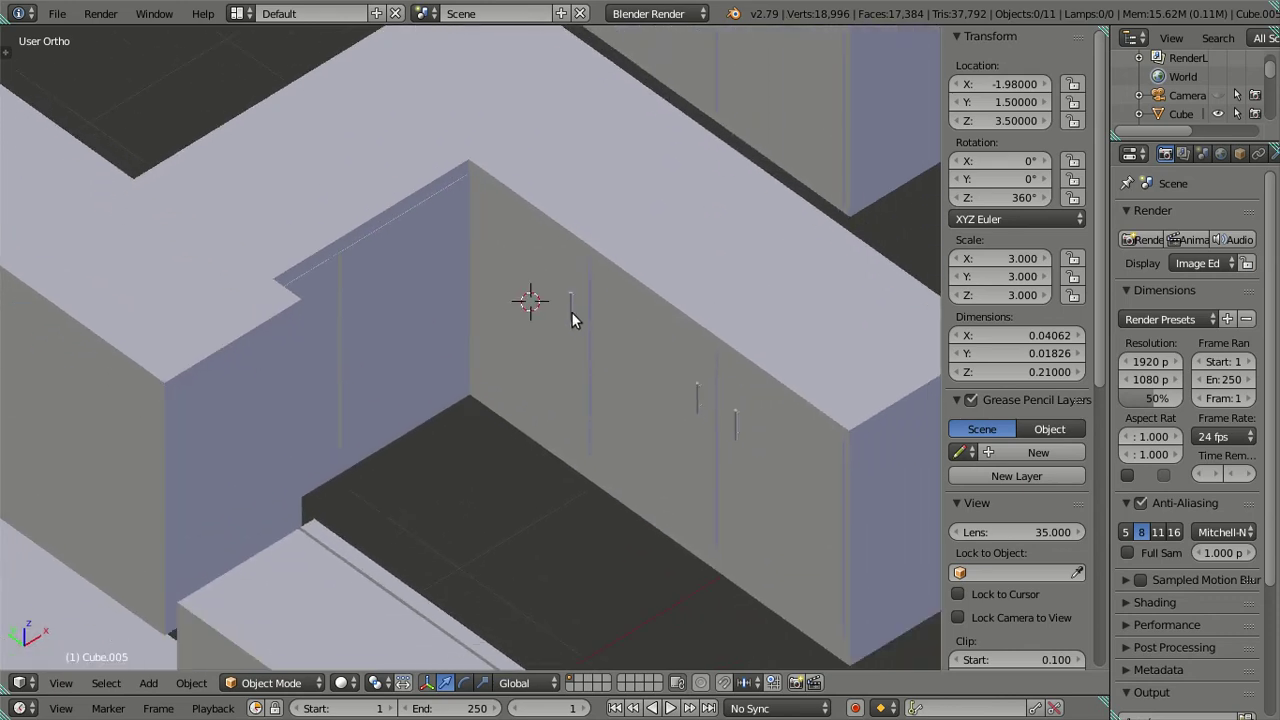
pyautogui.keyDown('shift'); pyautogui.rightClick(697, 397); pyautogui.keyUp('shift')
pyautogui.keyDown('shift'); pyautogui.rightClick(735, 422); pyautogui.keyUp('shift')
pyautogui.scroll(-2, 701, 392)
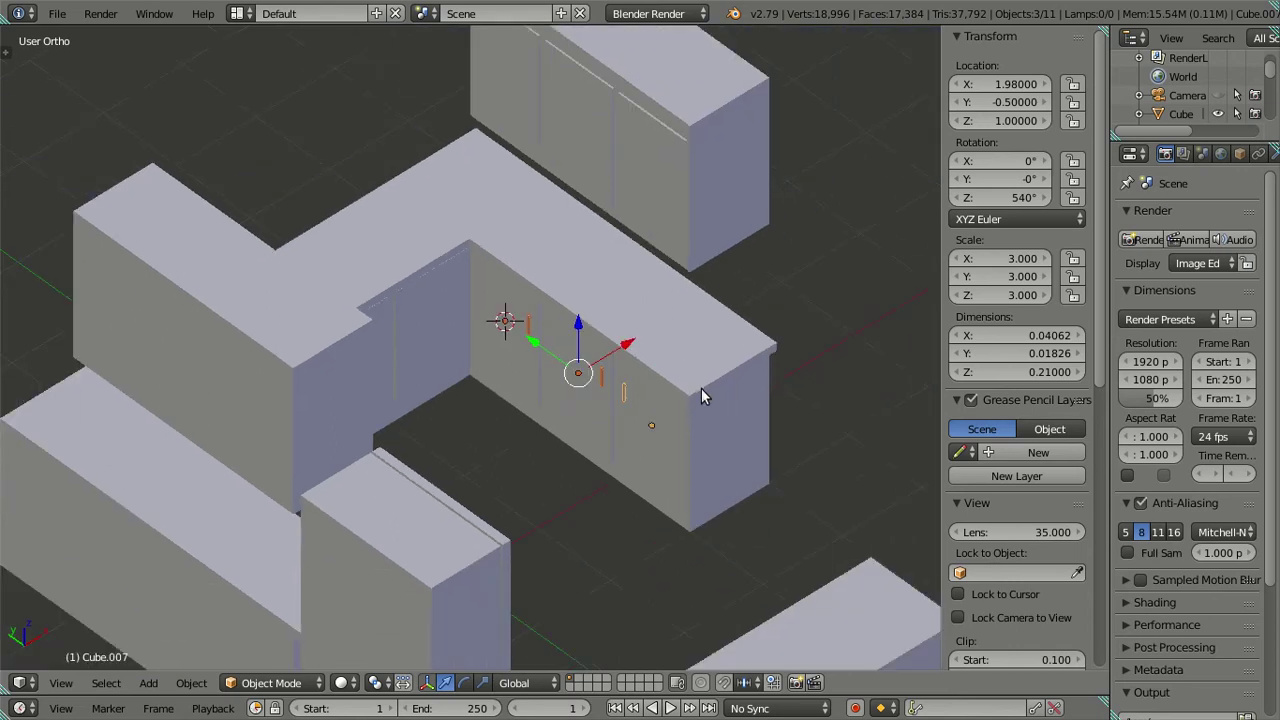
pyautogui.hotkey('shift', 'd')
pyautogui.rightClick(693, 320)
# Move the three copied handles up onto the other upper cabinet at height 3.5
pyautogui.moveTo(580, 326); pyautogui.dragTo(588, 128)
pyautogui.moveTo(588, 128)
pyautogui.mouseDown(button='middle')
pyautogui.moveTo(606, 80)
pyautogui.moveTo(583, 194)
pyautogui.mouseUp(button='middle')
pyautogui.moveTo(566, 222); pyautogui.dragTo(574, 293)
pyautogui.rightClick(612, 360)
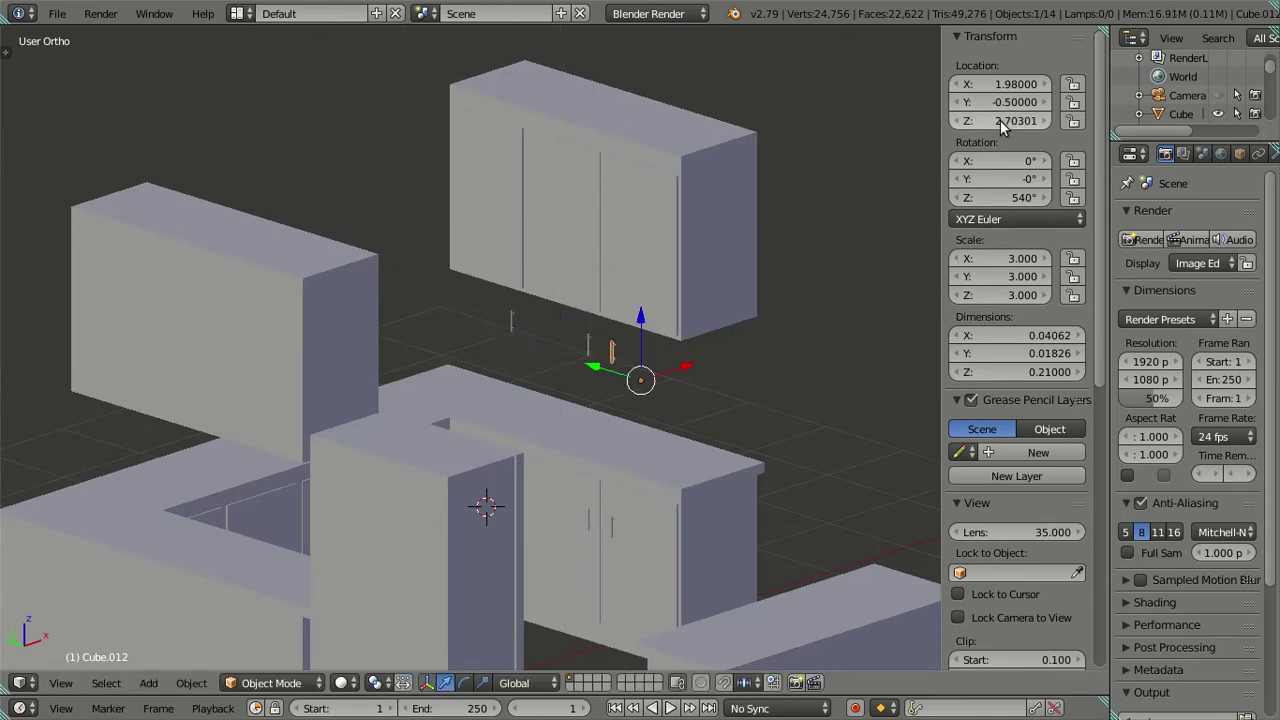
pyautogui.hotkey('ctrl', 'v')
pyautogui.rightClick(588, 357)
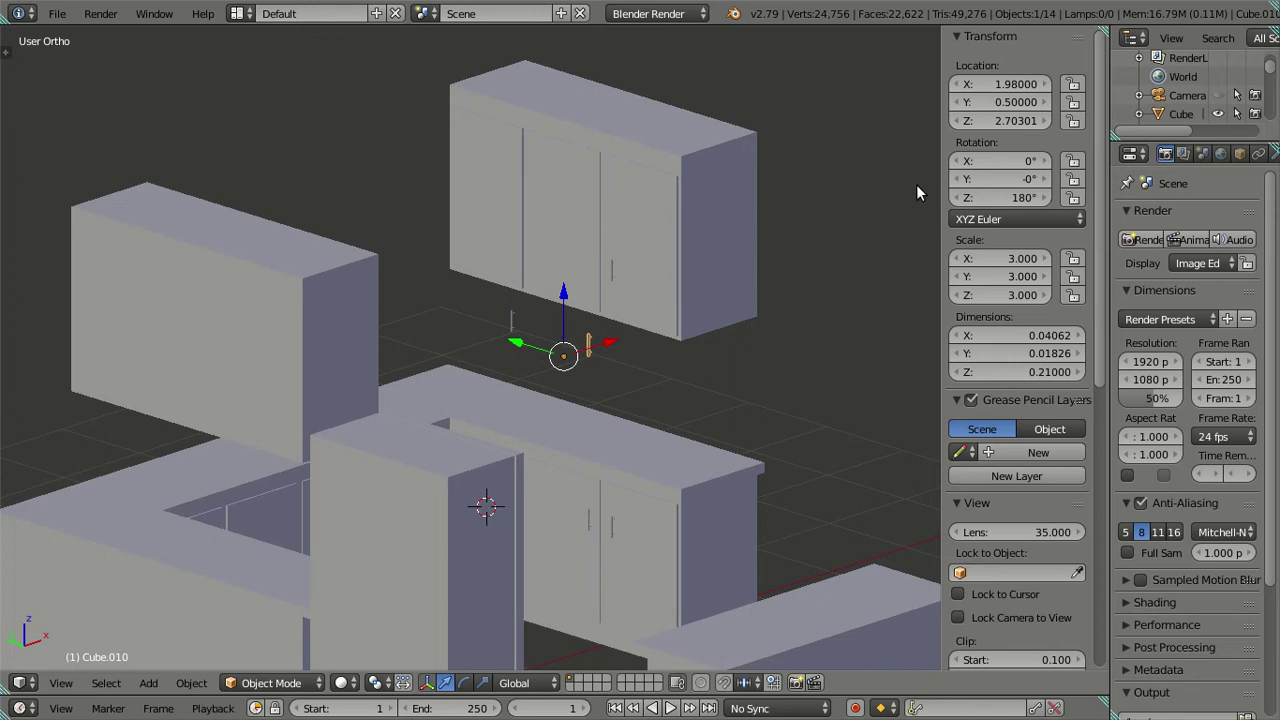
pyautogui.hotkey('ctrl', 'v')
pyautogui.rightClick(523, 310)
# Deselect everything and reframe the scene to inspect the cabinet fronts and corner
pyautogui.press('a')
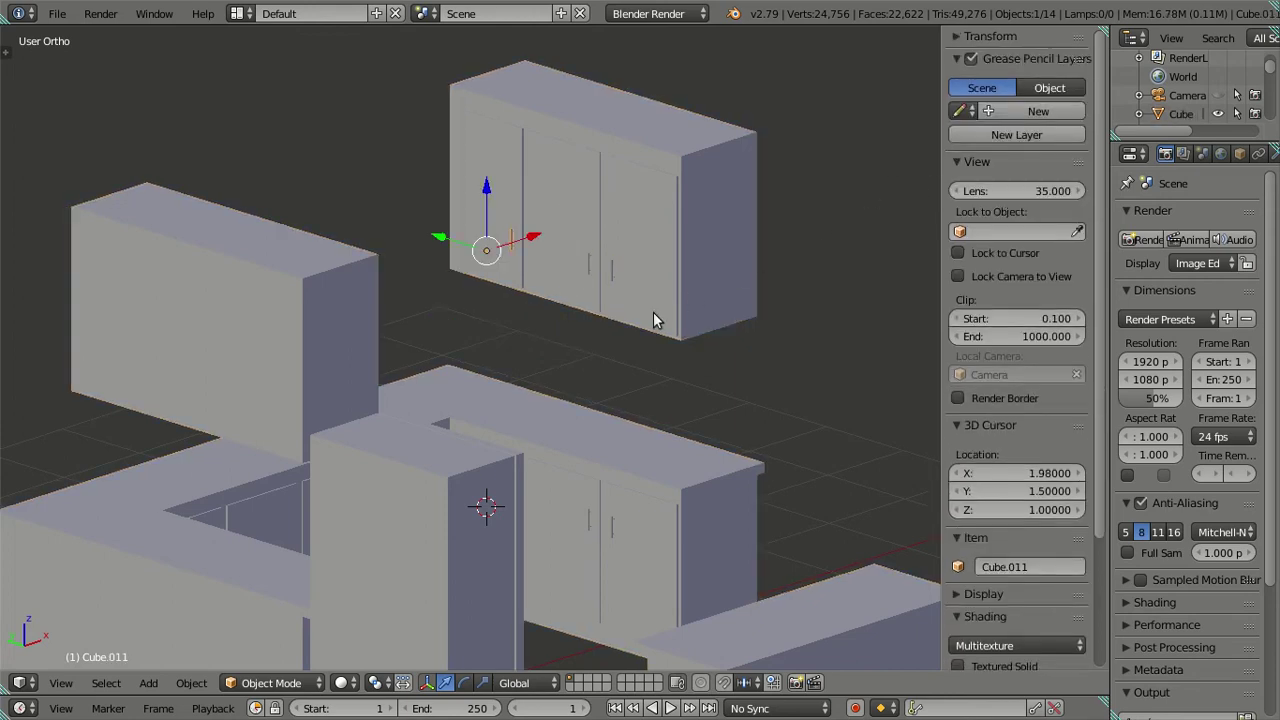
pyautogui.press('a')
pyautogui.press('Home')
pyautogui.moveTo(620, 333)
pyautogui.mouseDown(button='middle')
pyautogui.moveTo(593, 390)
pyautogui.moveTo(523, 380)
pyautogui.moveTo(600, 371)
pyautogui.moveTo(642, 318)
pyautogui.moveTo(424, 329)
pyautogui.moveTo(644, 421)
pyautogui.moveTo(546, 306)
pyautogui.moveTo(645, 373)
pyautogui.moveTo(678, 365)
pyautogui.moveTo(643, 349)
pyautogui.moveTo(726, 374)
pyautogui.moveTo(582, 384)
pyautogui.moveTo(601, 385)
pyautogui.mouseUp(button='middle')
pyautogui.scroll(4, 642, 318)
pyautogui.scroll(2, 582, 390)
pyautogui.scroll(2, 558, 385)
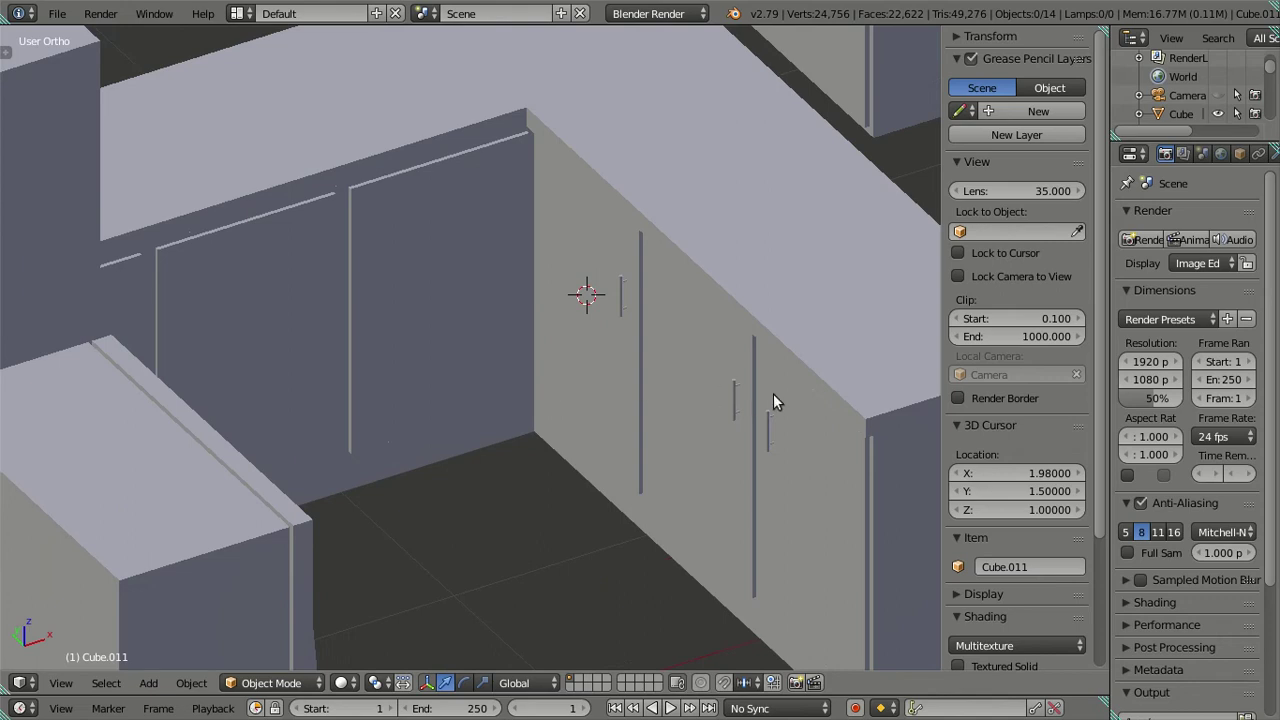
pyautogui.moveTo(699, 417)
pyautogui.mouseDown(button='middle')
pyautogui.moveTo(666, 423)
pyautogui.moveTo(537, 297)
pyautogui.mouseUp(button='middle')
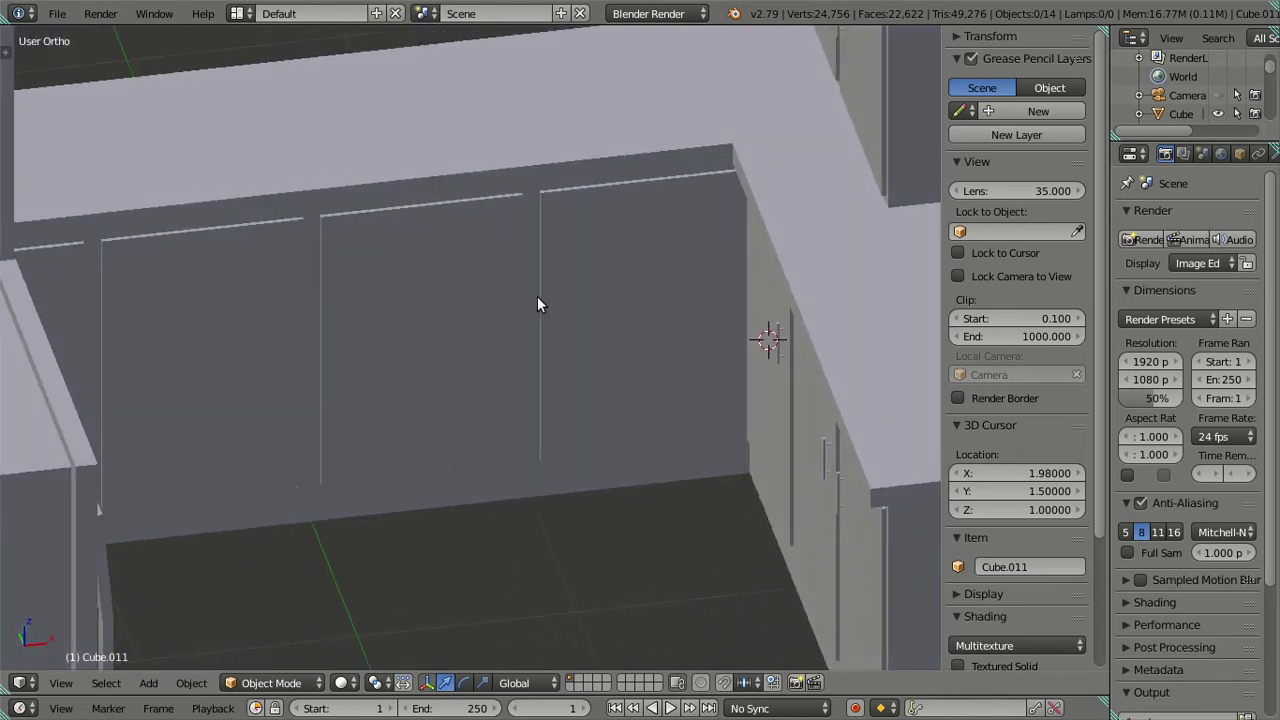
pyautogui.moveTo(802, 455); pyautogui.dragTo(810, 457, button='middle')
# Duplicate two door handles and rotate the copies 90° about Z
pyautogui.rightClick(798, 441)
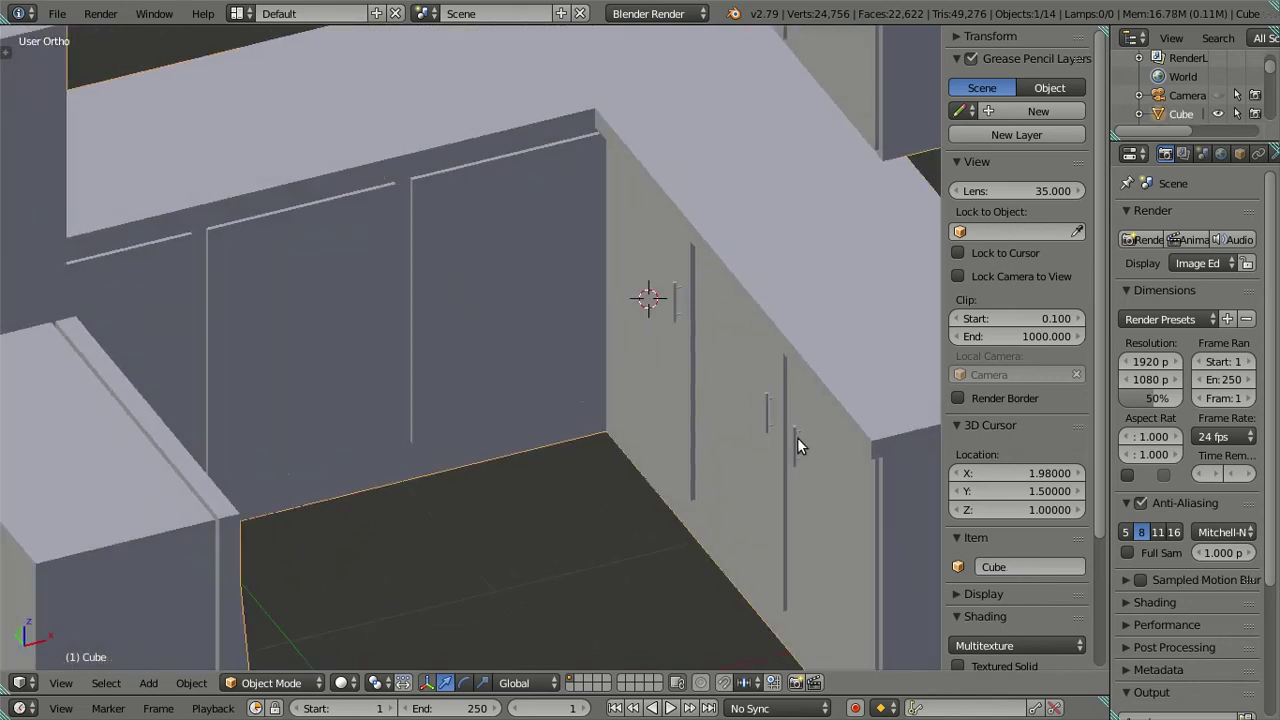
pyautogui.rightClick(791, 439)
pyautogui.keyDown('shift'); pyautogui.rightClick(765, 420); pyautogui.keyUp('shift')
pyautogui.hotkey('shift', 'd')
pyautogui.click(770, 420)
pyautogui.moveTo(846, 449); pyautogui.dragTo(603, 403, button='middle')
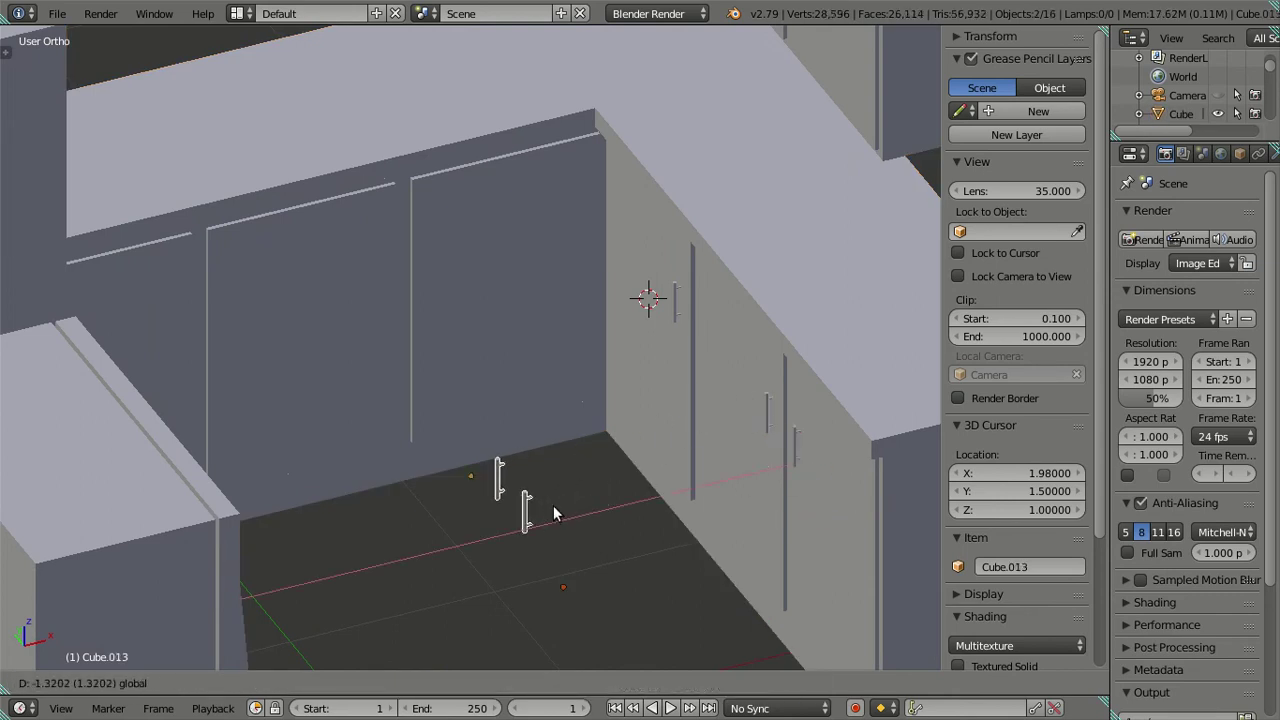
pyautogui.write('rz90')
pyautogui.press('Return')
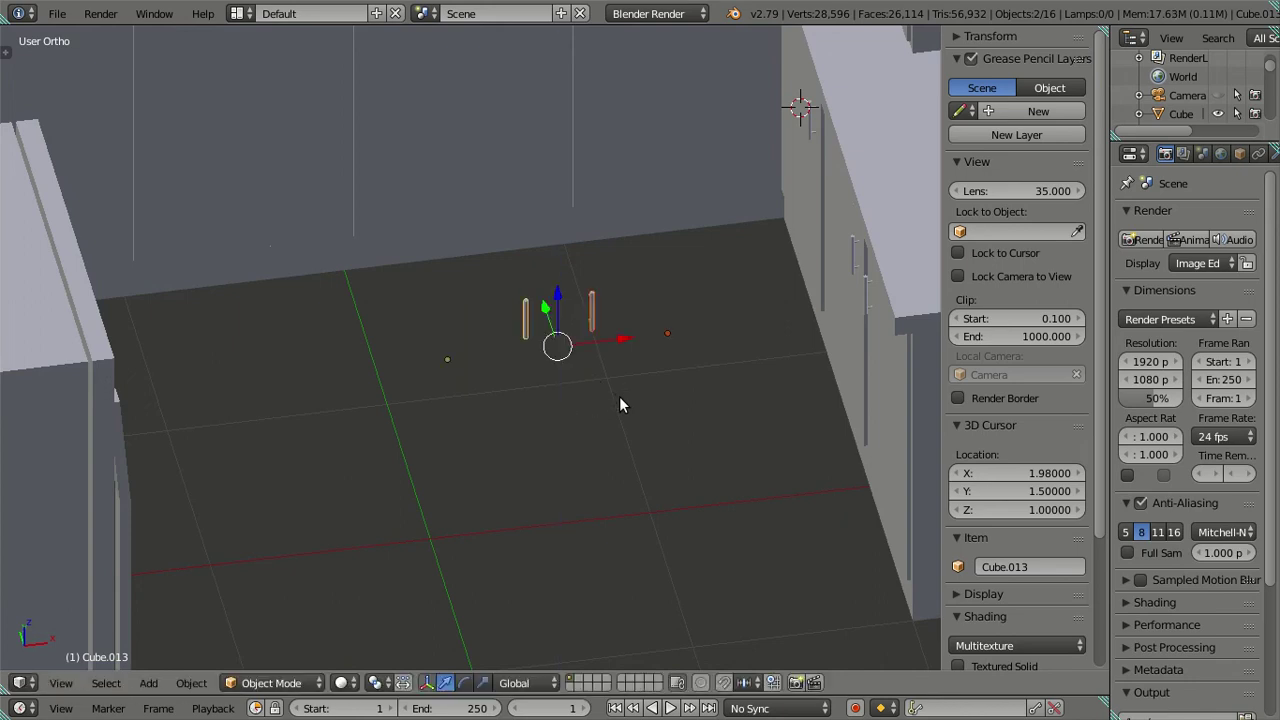
pyautogui.moveTo(619, 396)
pyautogui.mouseDown(button='middle')
pyautogui.moveTo(600, 480)
pyautogui.moveTo(596, 437)
pyautogui.moveTo(614, 510)
pyautogui.moveTo(600, 380)
pyautogui.mouseUp(button='middle')
# Snap handle Cube.014 to a vertex on the cabinet door edge via the 3D cursor
pyautogui.press('Tab')
pyautogui.press('Tab')
pyautogui.rightClick(587, 334)
pyautogui.press('Tab')
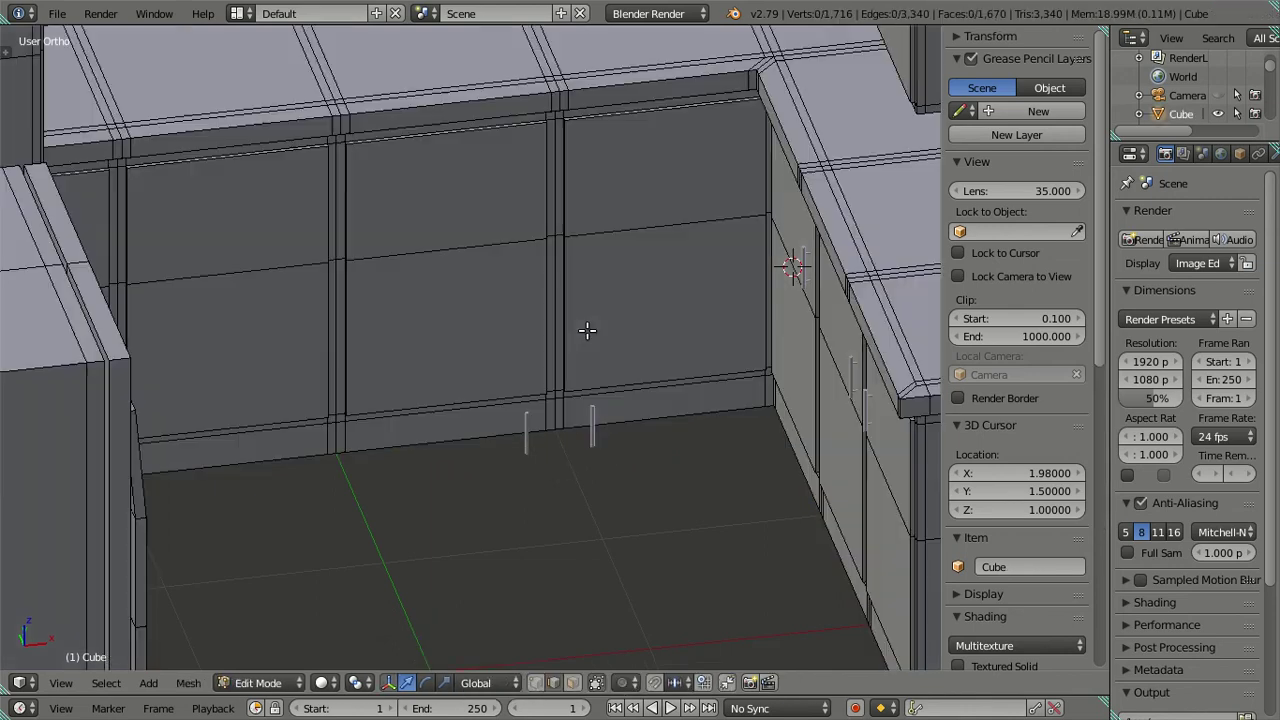
pyautogui.rightClick(637, 230)
pyautogui.hotkey('shift', 's')
pyautogui.click(643, 322)
pyautogui.press('Tab')
pyautogui.rightClick(600, 440)
pyautogui.hotkey('shift', 's')
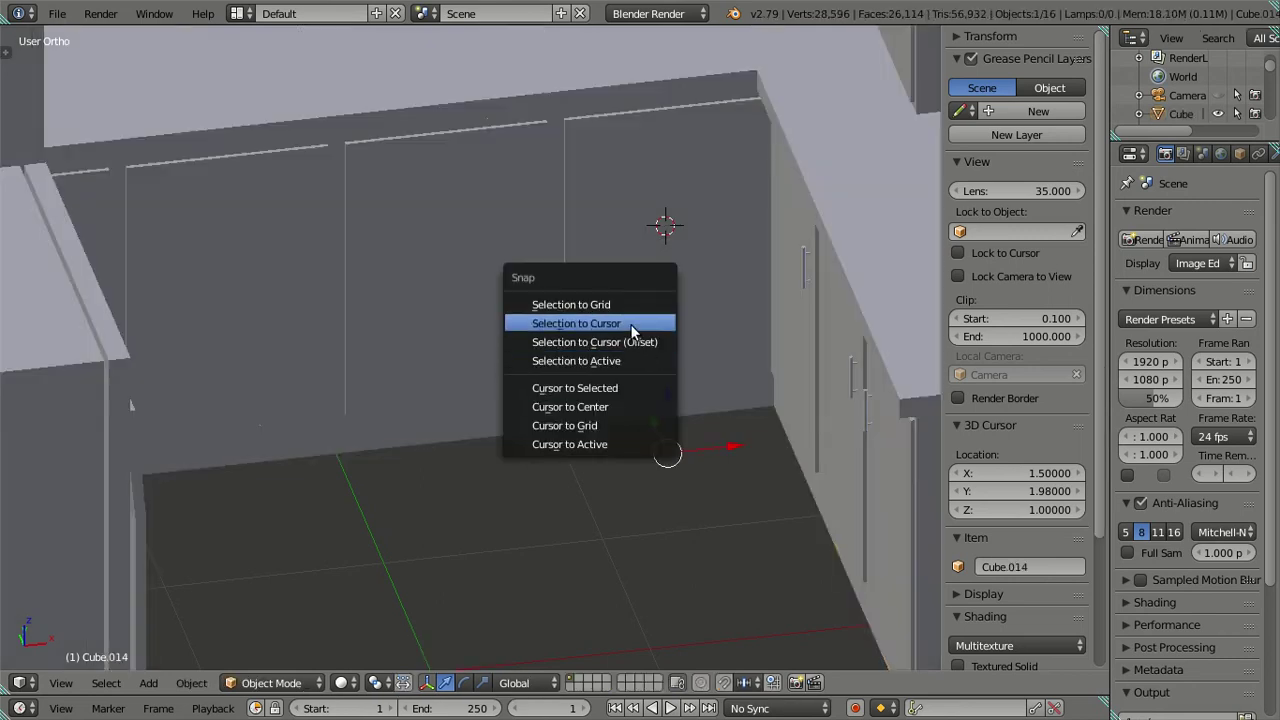
pyautogui.click(632, 323)
# Snap handle Cube.013 to an edge on the cabinet door front
pyautogui.rightClick(447, 301)
pyautogui.press('Tab')
pyautogui.rightClick(470, 283)
pyautogui.hotkey('shift', 's')
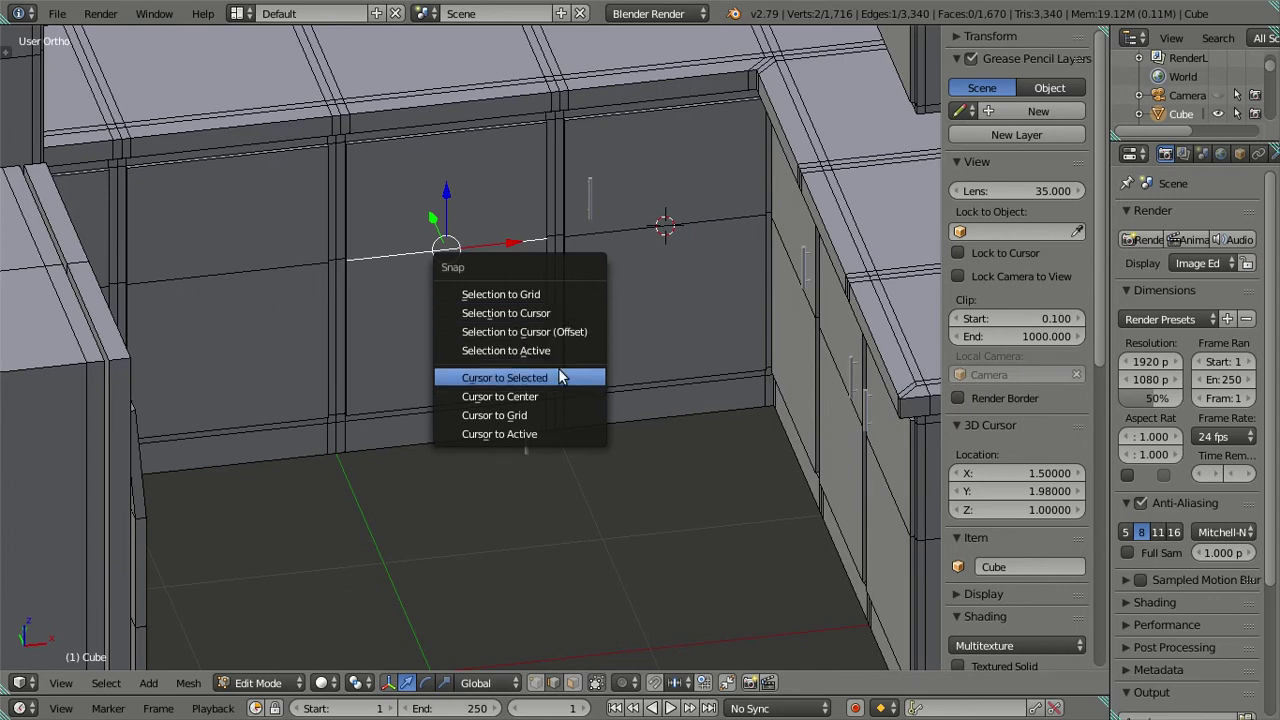
pyautogui.click(563, 377)
pyautogui.press('Tab')
pyautogui.rightClick(526, 455)
pyautogui.hotkey('shift', 's')
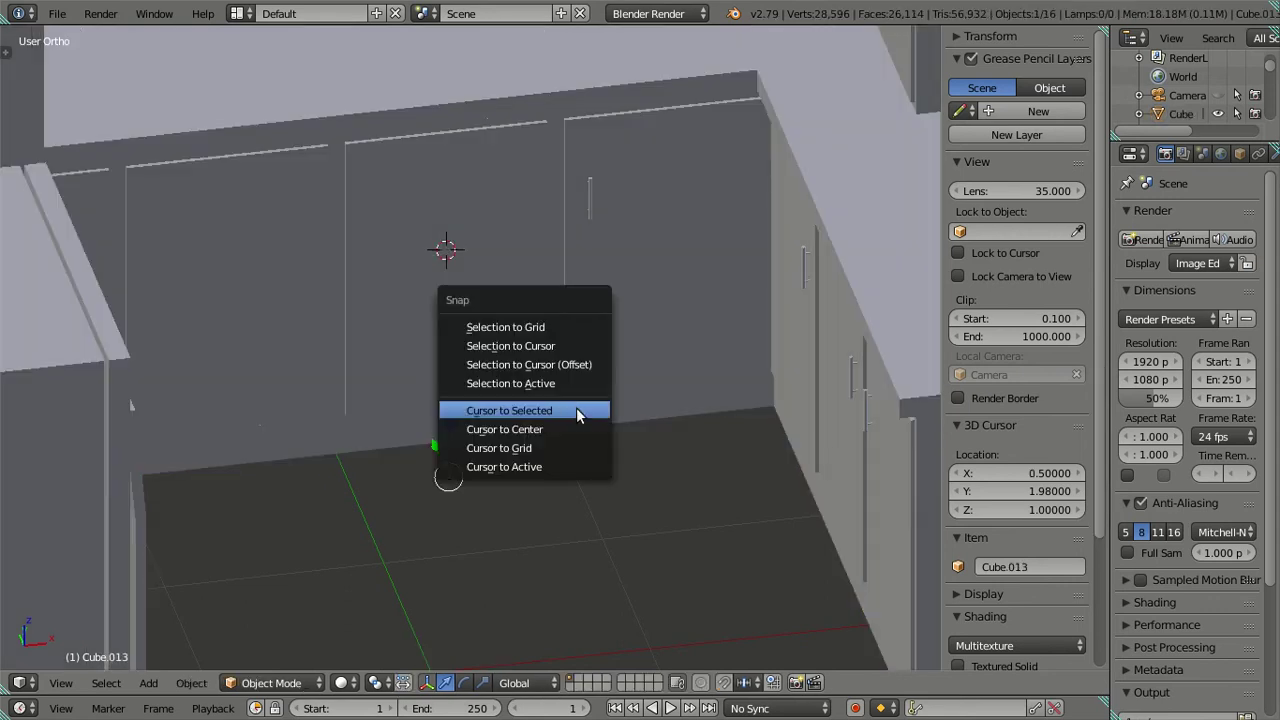
pyautogui.click(563, 345)
# Orbit around the corner cabinets, toggling wireframe to check the handle placement
pyautogui.moveTo(570, 300)
pyautogui.mouseDown(button='middle')
pyautogui.moveTo(556, 267)
pyautogui.moveTo(575, 289)
pyautogui.moveTo(569, 266)
pyautogui.moveTo(592, 275)
pyautogui.mouseUp(button='middle')
pyautogui.scroll(-2, 660, 313)
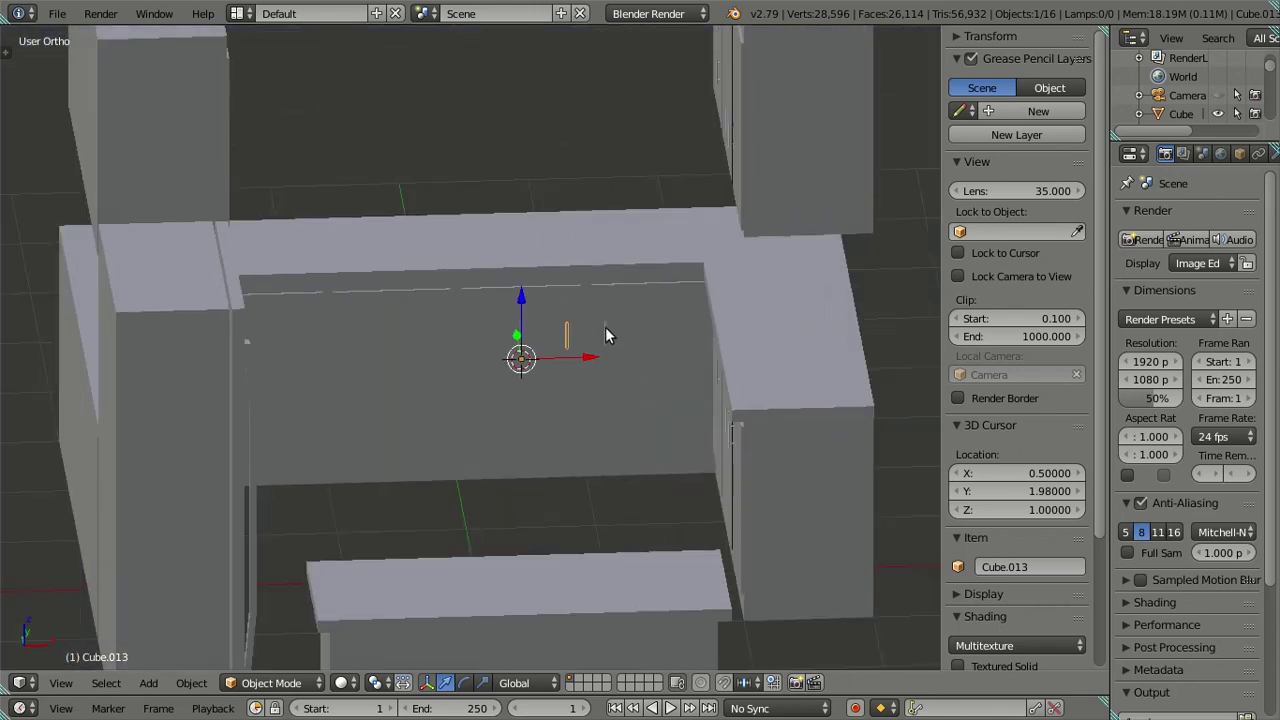
pyautogui.scroll(-2, 605, 327)
pyautogui.moveTo(630, 368)
pyautogui.mouseDown(button='middle')
pyautogui.moveTo(603, 371)
pyautogui.moveTo(617, 300)
pyautogui.mouseUp(button='middle')
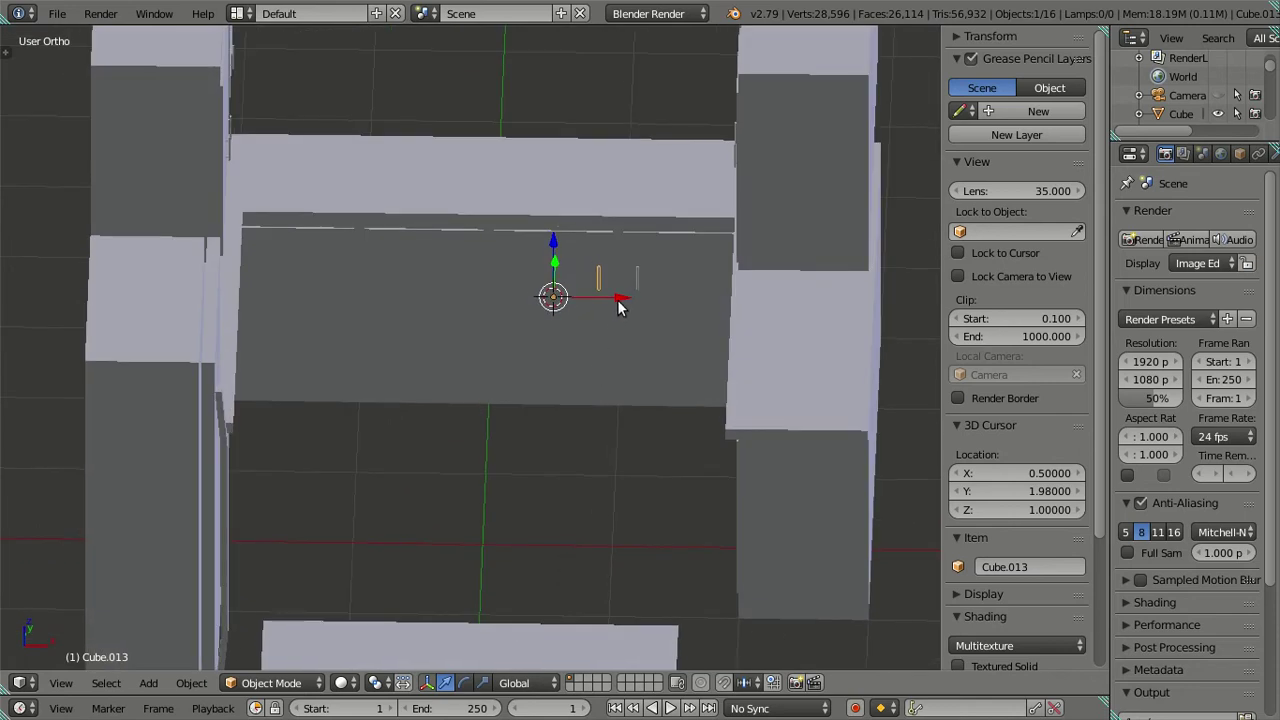
pyautogui.scroll(2, 619, 303)
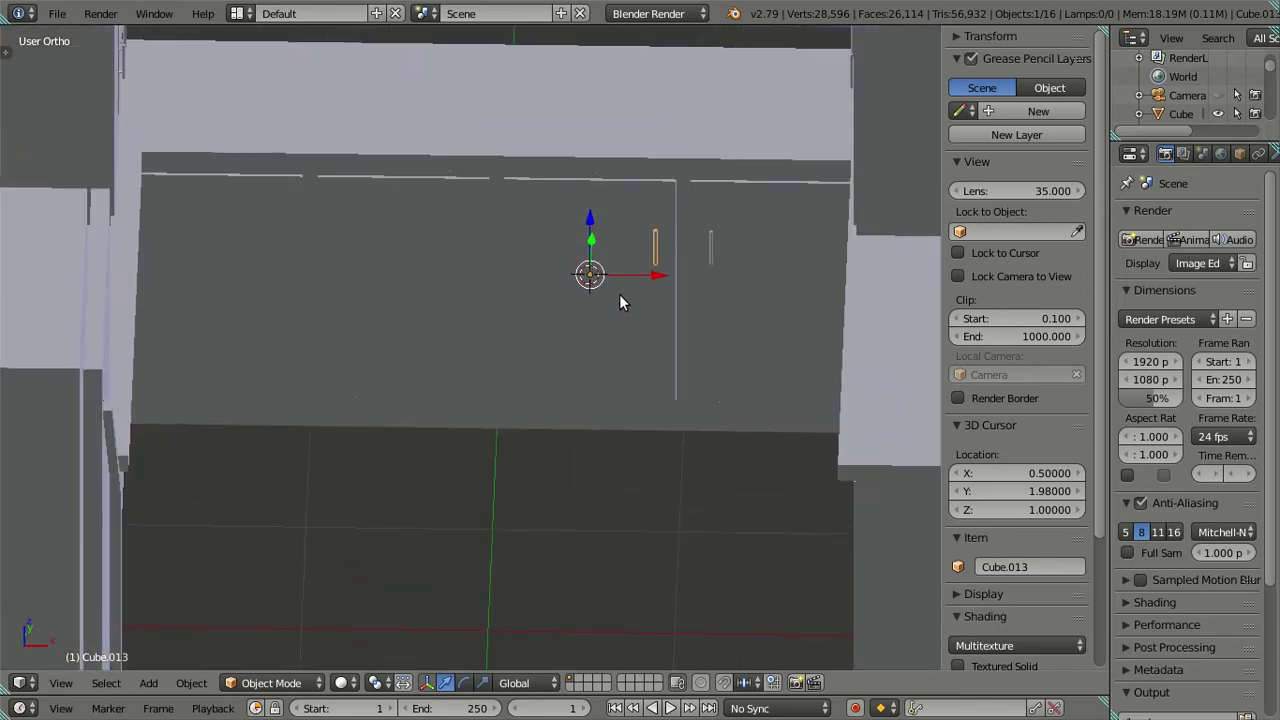
pyautogui.moveTo(663, 282); pyautogui.dragTo(728, 288, button='middle')
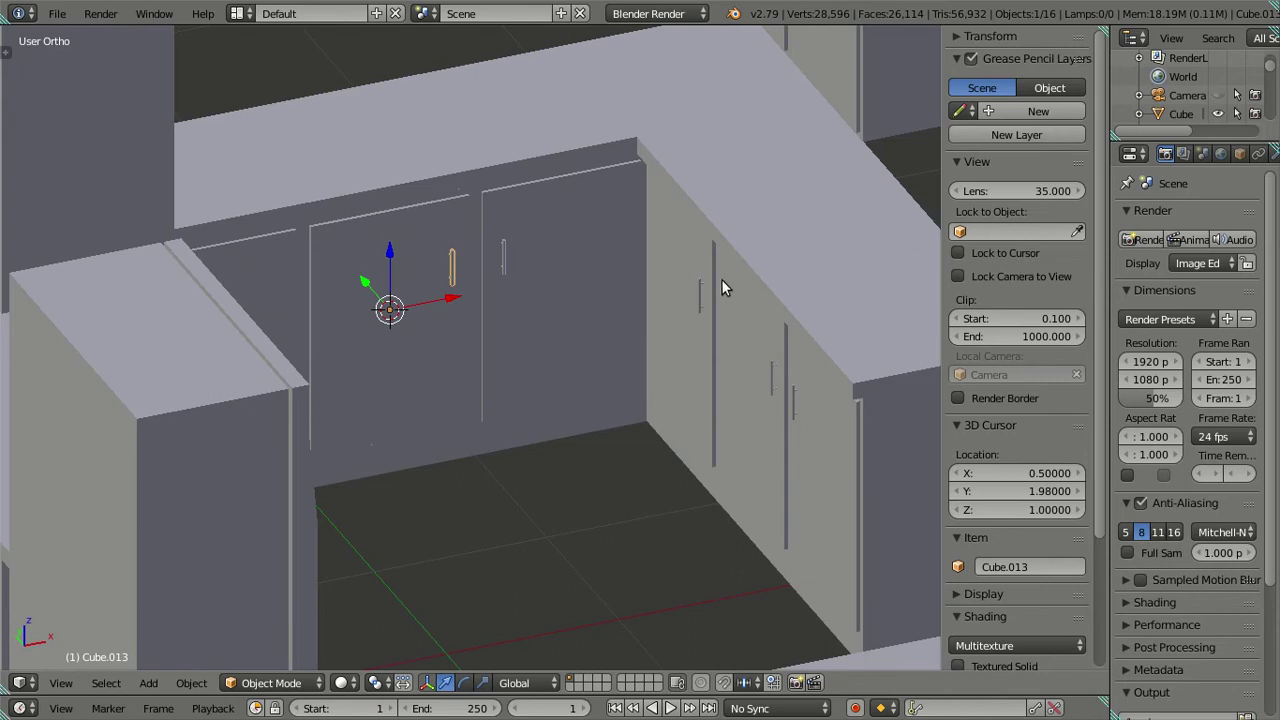
pyautogui.moveTo(721, 279)
pyautogui.mouseDown(button='middle')
pyautogui.moveTo(713, 301)
pyautogui.moveTo(735, 332)
pyautogui.moveTo(689, 322)
pyautogui.moveTo(700, 443)
pyautogui.mouseUp(button='middle')
pyautogui.press('z')
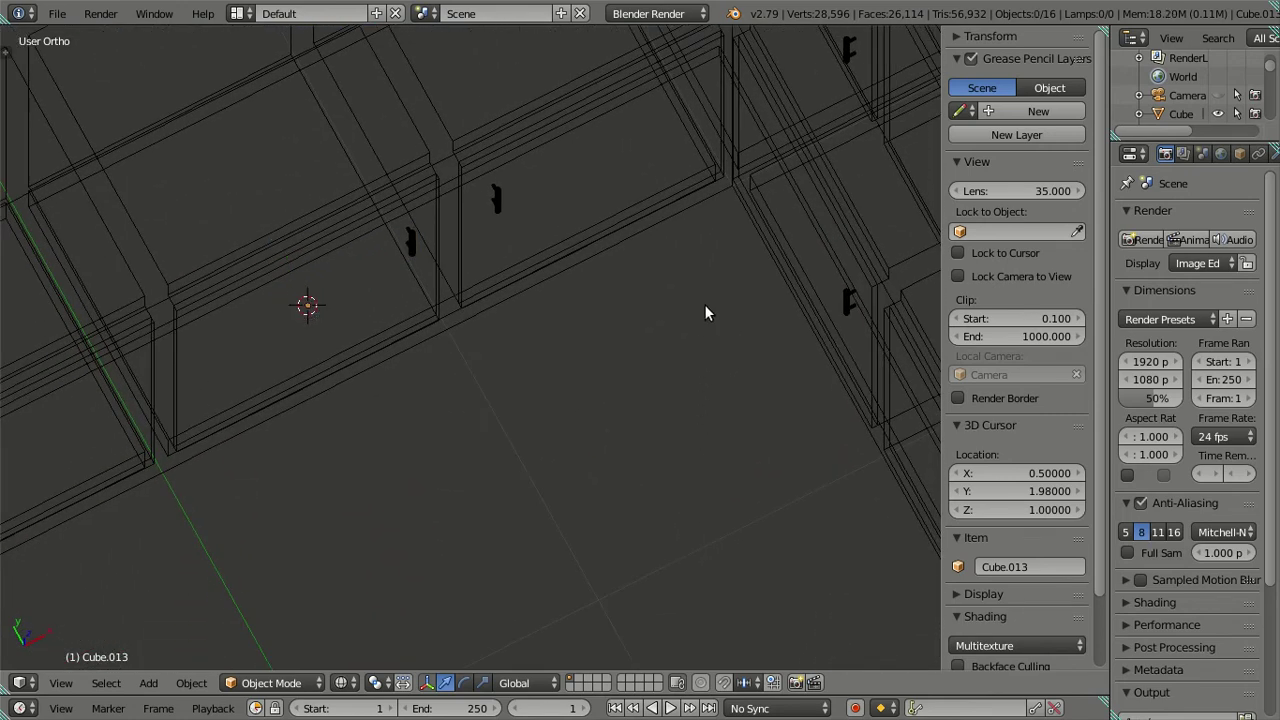
pyautogui.press('z')
pyautogui.moveTo(705, 305)
pyautogui.mouseDown(button='middle')
pyautogui.moveTo(635, 384)
pyautogui.moveTo(623, 346)
pyautogui.moveTo(663, 386)
pyautogui.moveTo(663, 369)
pyautogui.moveTo(546, 352)
pyautogui.moveTo(569, 340)
pyautogui.moveTo(528, 357)
pyautogui.moveTo(523, 380)
pyautogui.moveTo(452, 338)
pyautogui.moveTo(318, 338)
pyautogui.mouseUp(button='middle')
pyautogui.scroll(-1, 668, 363)
pyautogui.scroll(-4, 650, 380)
pyautogui.scroll(3, 440, 335)
# Place the 3D cursor on the lower cabinet's horizontal door edge
pyautogui.rightClick(641, 257)
pyautogui.rightClick(650, 252)
pyautogui.press('z')
pyautogui.press('z')
pyautogui.press('Tab')
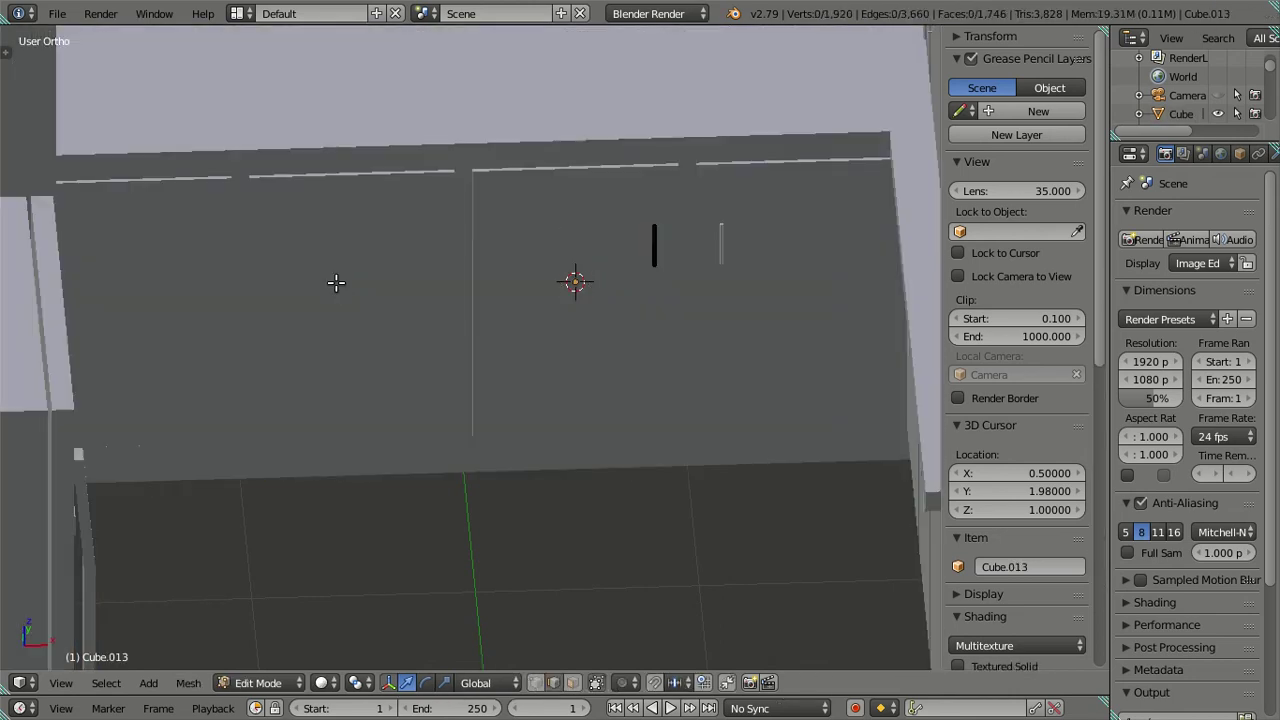
pyautogui.press('Tab')
pyautogui.rightClick(335, 285)
pyautogui.press('Tab')
pyautogui.rightClick(335, 283)
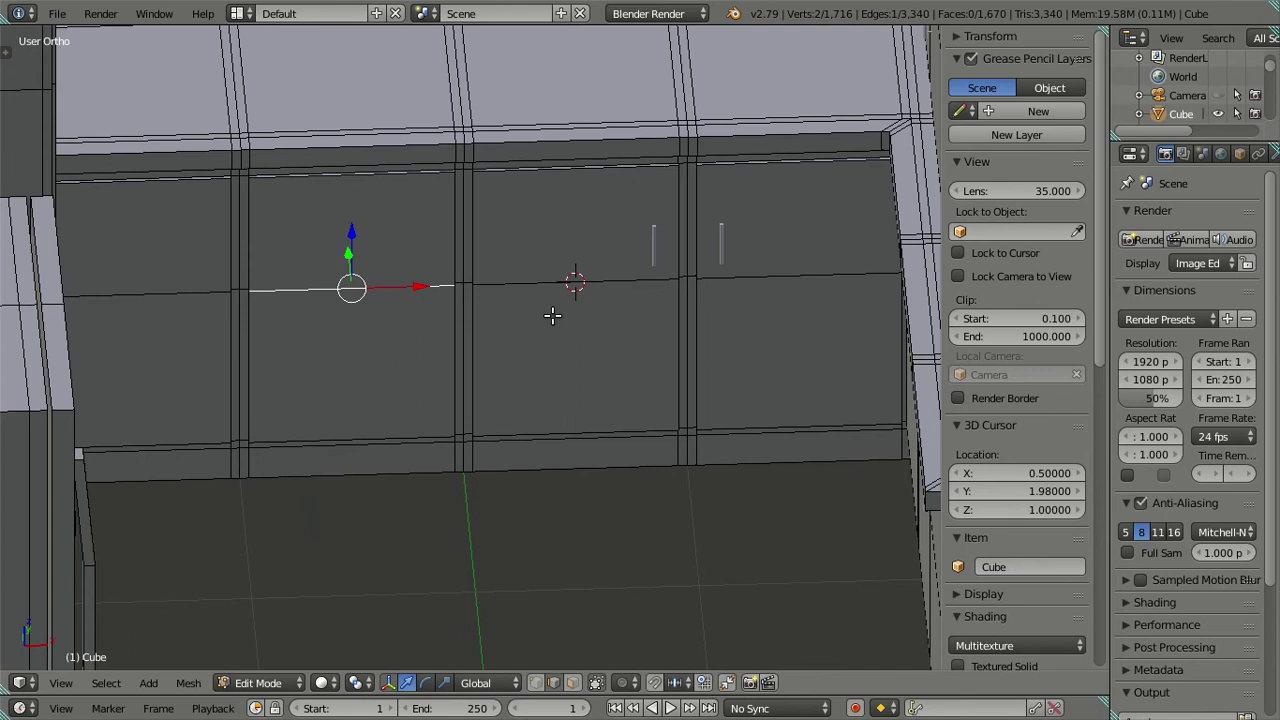
pyautogui.hotkey('shift', 's')
pyautogui.click(485, 382)
pyautogui.press('Tab')
# Snap a duplicate of handle Cube.014 to that door-edge cursor point
pyautogui.rightClick(718, 258)
pyautogui.hotkey('shift', 'd')
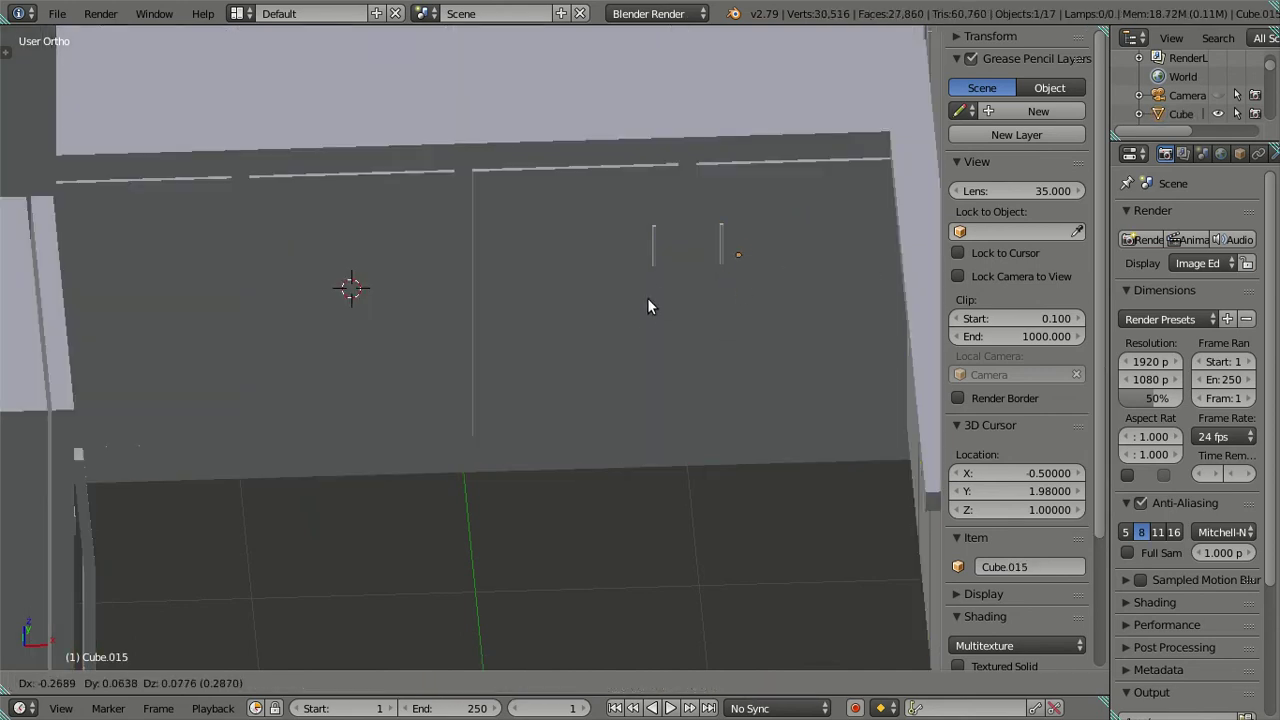
pyautogui.rightClick(650, 298)
pyautogui.hotkey('shift', 's')
pyautogui.click(620, 241)
# Move the 3D cursor to an edge on the left cabinet doors
pyautogui.keyDown('shift'); pyautogui.moveTo(500, 347); pyautogui.dragTo(542, 389, button='middle'); pyautogui.keyUp('shift')
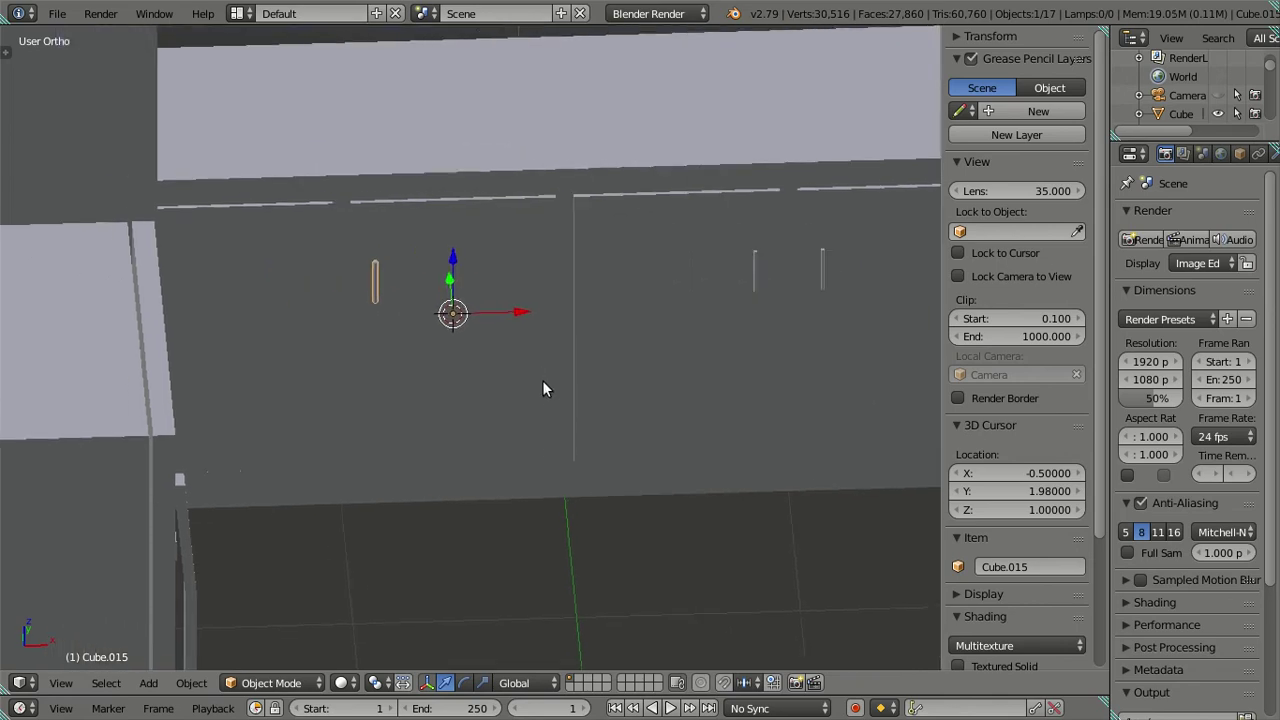
pyautogui.rightClick(251, 322)
pyautogui.press('Tab')
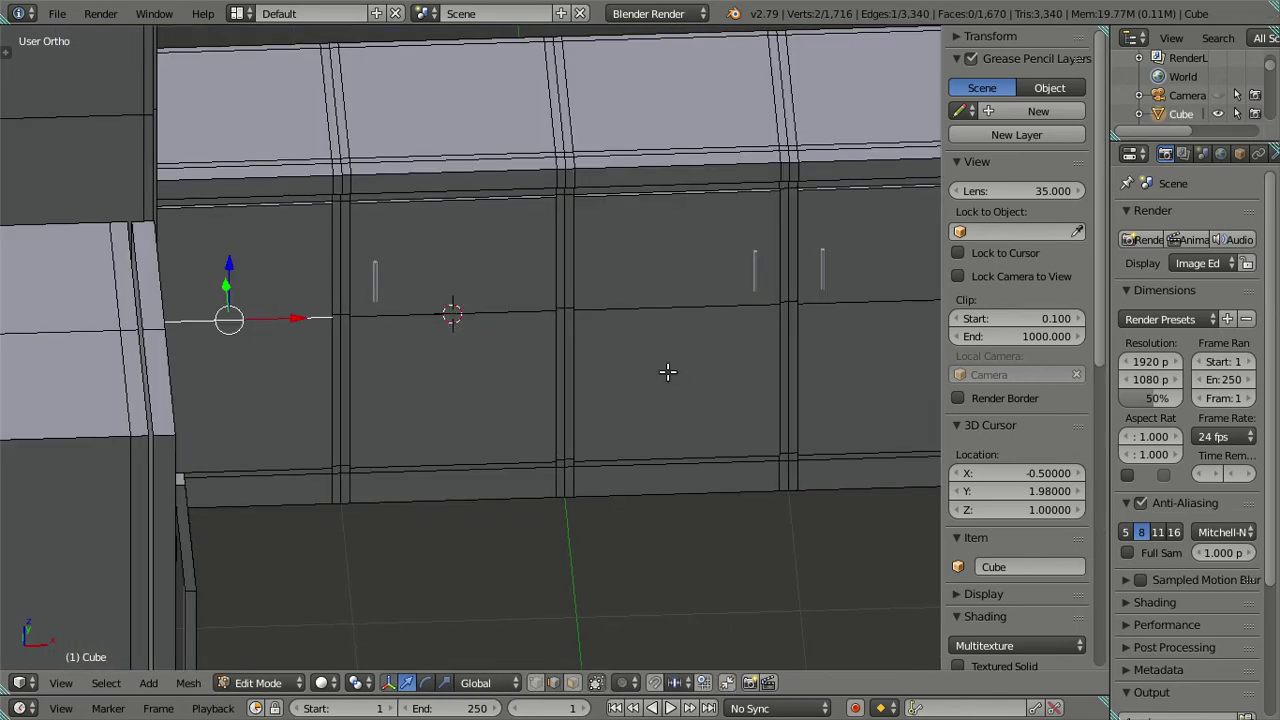
pyautogui.hotkey('shift', 's')
pyautogui.click(680, 440)
pyautogui.press('Tab')
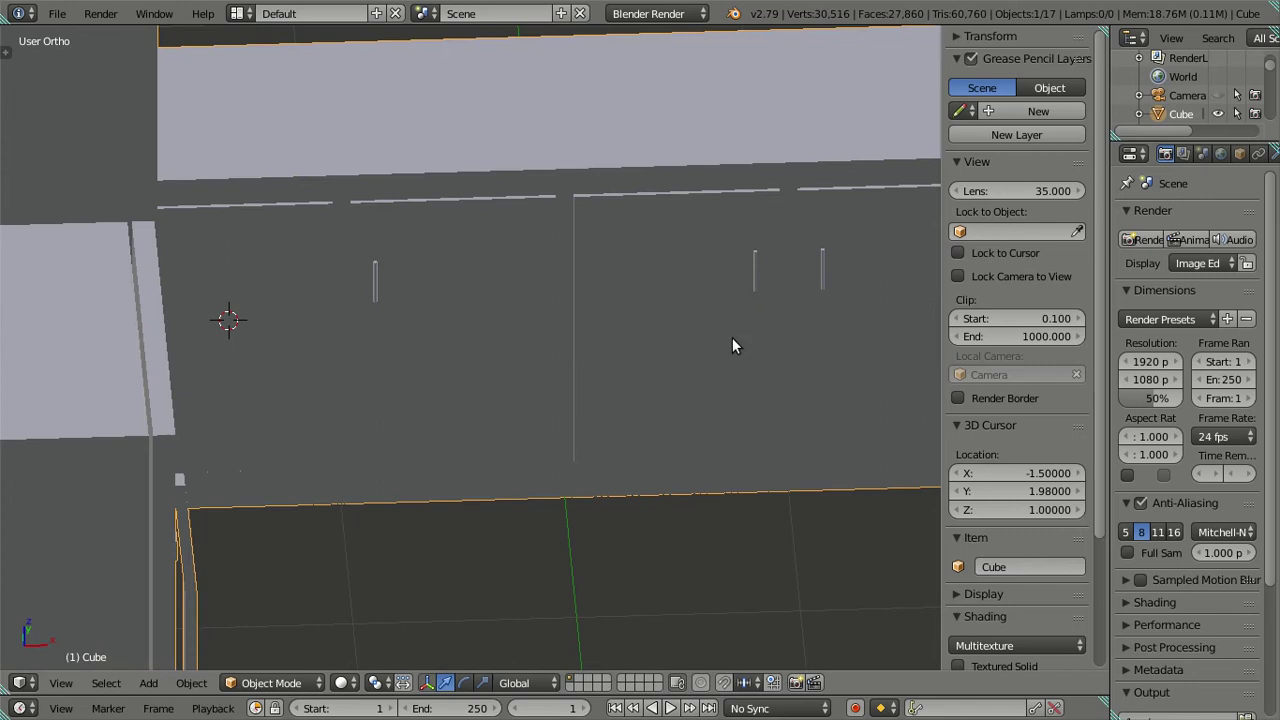
# Snap a duplicated bar handle onto the left door edge, then view the whole cabinet run
pyautogui.rightClick(754, 275)
pyautogui.hotkey('shift', 'd')
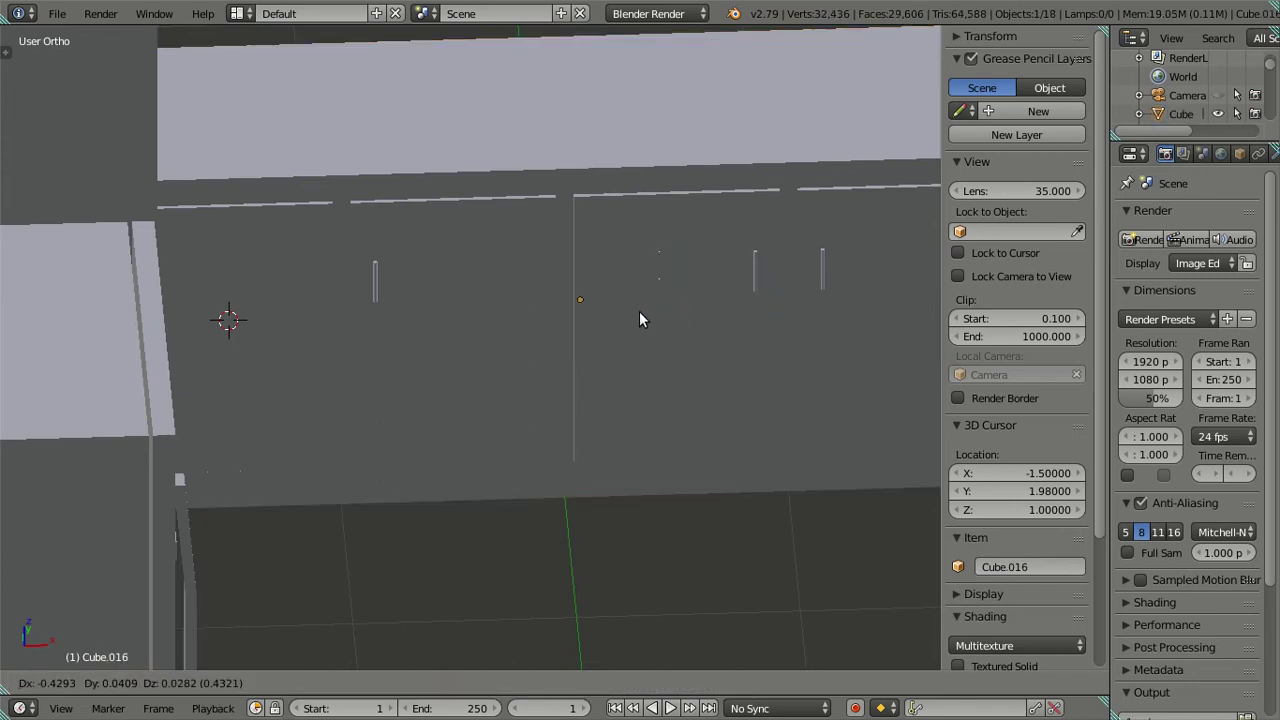
pyautogui.press('Escape')
pyautogui.hotkey('shift', 's')
pyautogui.click(646, 244)
pyautogui.press('a')
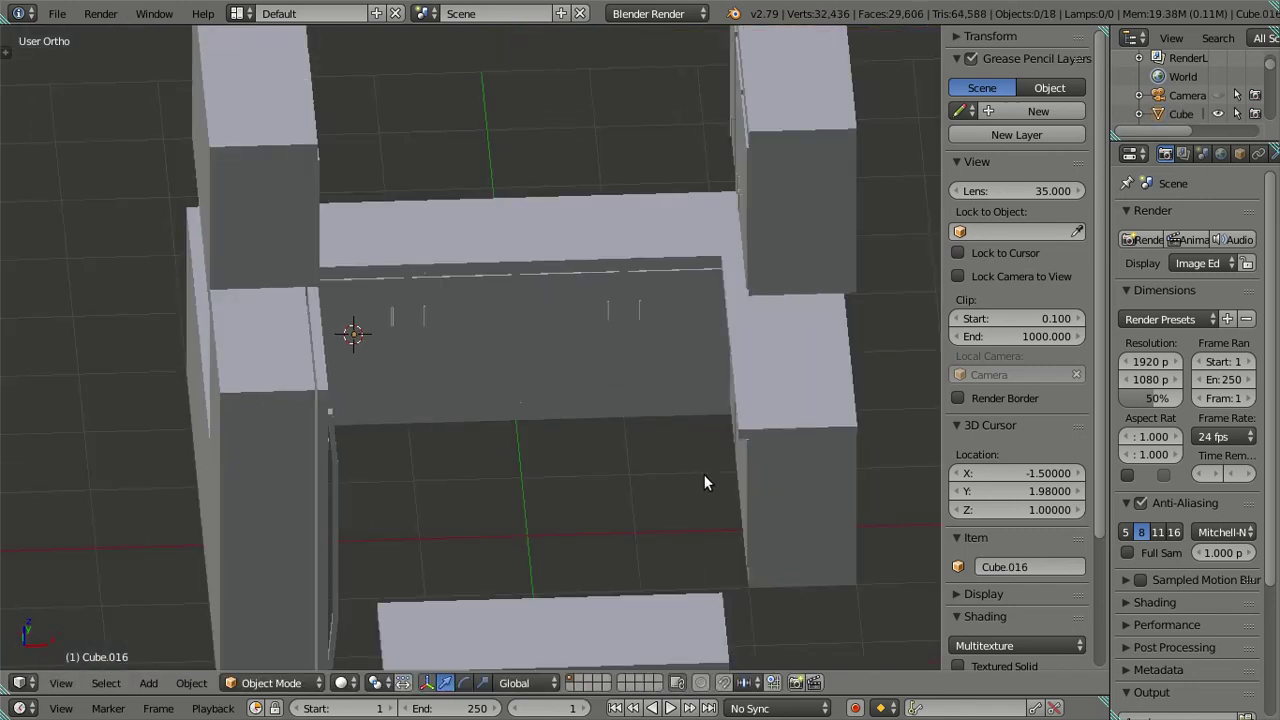
pyautogui.moveTo(640, 300); pyautogui.dragTo(653, 436, button='middle')
# Check the camera view, orbit out over the kitchen, and save over the file
pyautogui.press('KP_0')
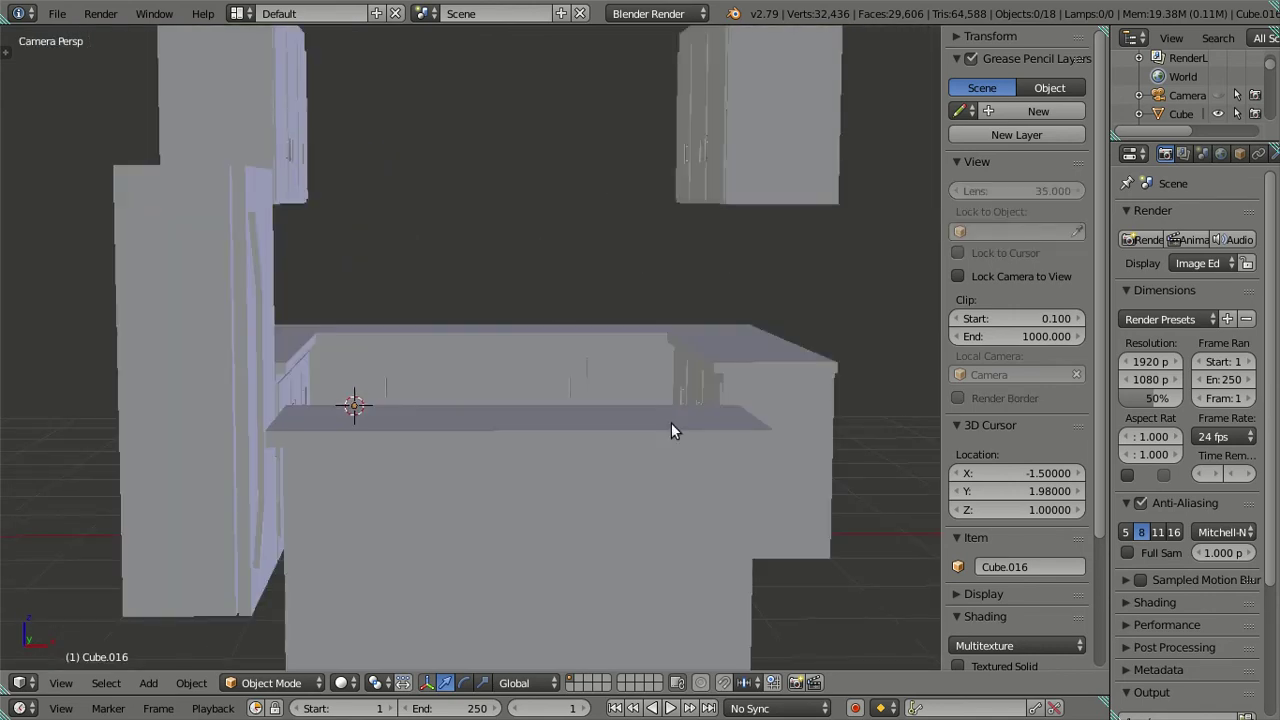
pyautogui.scroll(-1, 672, 428)
pyautogui.scroll(-1, 673, 427)
pyautogui.scroll(1, 673, 427)
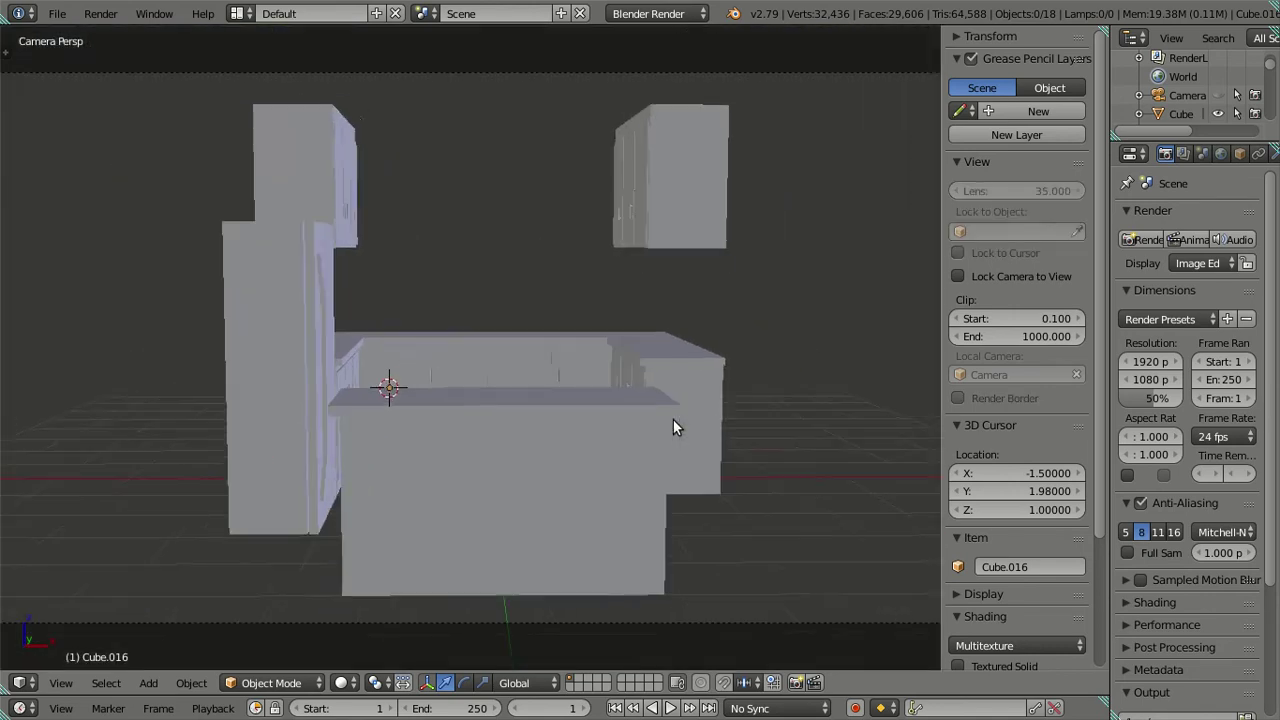
pyautogui.scroll(1, 673, 427)
pyautogui.moveTo(673, 427)
pyautogui.mouseDown(button='middle')
pyautogui.moveTo(627, 464)
pyautogui.moveTo(582, 409)
pyautogui.moveTo(537, 395)
pyautogui.moveTo(603, 416)
pyautogui.moveTo(665, 357)
pyautogui.moveTo(580, 351)
pyautogui.moveTo(557, 369)
pyautogui.moveTo(561, 258)
pyautogui.moveTo(651, 303)
pyautogui.moveTo(702, 466)
pyautogui.mouseUp(button='middle')
pyautogui.scroll(3, 556, 368)
pyautogui.scroll(2, 543, 399)
pyautogui.scroll(-4, 561, 258)
pyautogui.hotkey('ctrl', 's')
pyautogui.click(645, 437)
# Pan and zoom in on the refrigerator and the counter beside it
pyautogui.moveTo(614, 278)
pyautogui.keyDown('shift'); pyautogui.mouseDown(button='middle')
pyautogui.moveTo(604, 318)
pyautogui.moveTo(623, 294)
pyautogui.moveTo(657, 320)
pyautogui.moveTo(751, 346)
pyautogui.moveTo(759, 393)
pyautogui.moveTo(729, 367)
pyautogui.moveTo(603, 322)
pyautogui.moveTo(514, 316)
pyautogui.moveTo(342, 350)
pyautogui.mouseUp(button='middle'); pyautogui.keyUp('shift')
pyautogui.scroll(2, 360, 366)
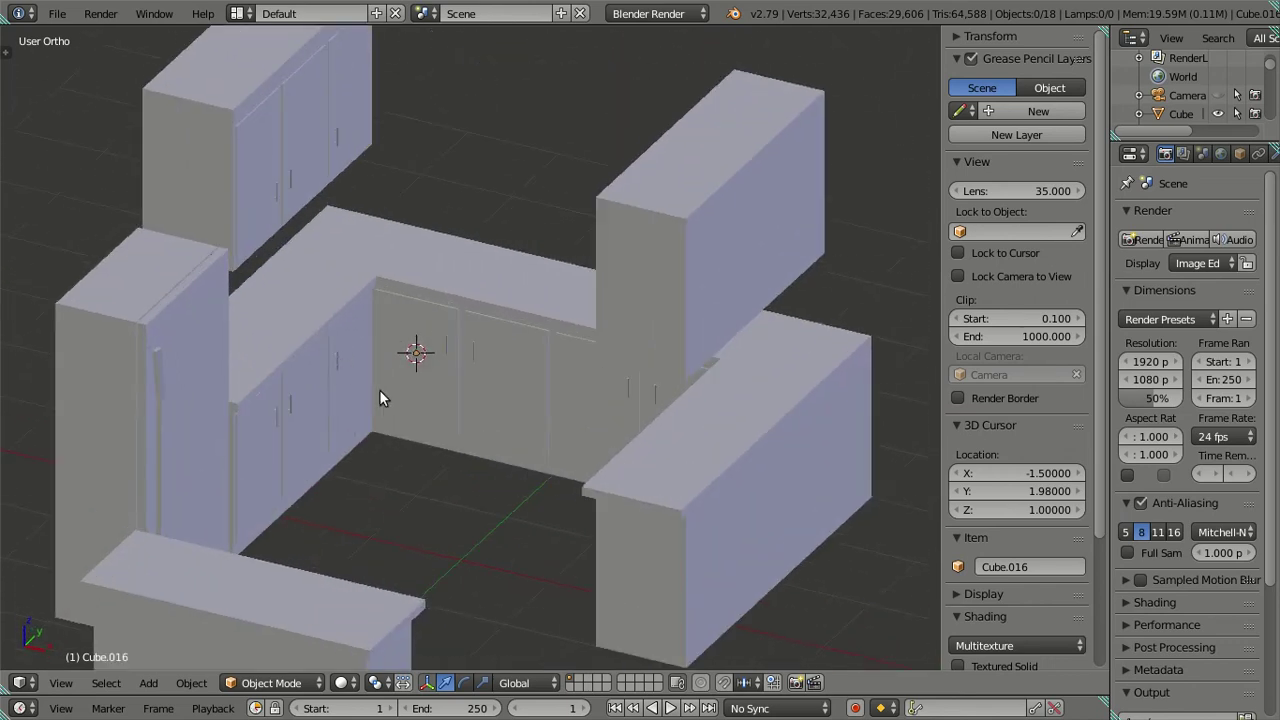
pyautogui.keyDown('shift'); pyautogui.moveTo(379, 389); pyautogui.dragTo(615, 348, button='middle'); pyautogui.keyUp('shift')
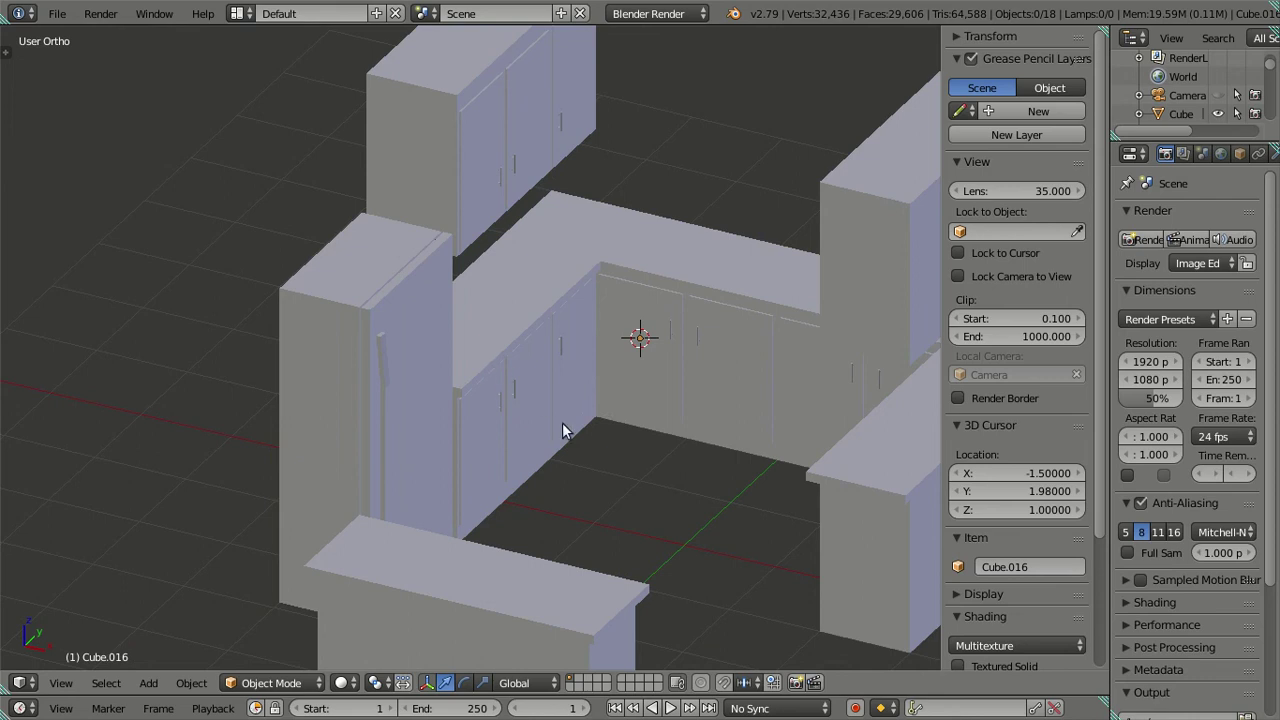
pyautogui.keyDown('shift'); pyautogui.moveTo(502, 414); pyautogui.dragTo(592, 420, button='middle'); pyautogui.keyUp('shift')
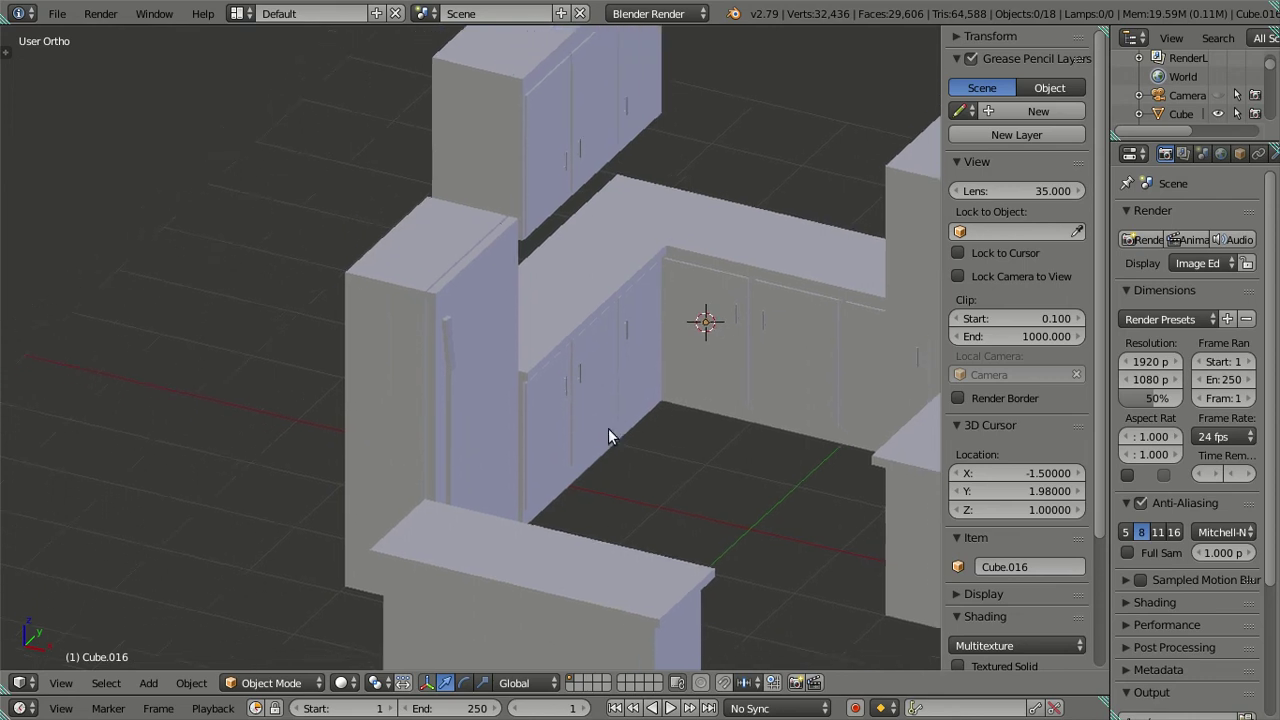
pyautogui.scroll(3, 608, 428)
# Enter Edit Mode on the refrigerator and inspect its door panel faces
pyautogui.rightClick(432, 370)
pyautogui.moveTo(432, 370)
pyautogui.mouseDown(button='middle')
pyautogui.moveTo(444, 221)
pyautogui.moveTo(504, 251)
pyautogui.mouseUp(button='middle')
pyautogui.press('Tab')
pyautogui.moveTo(521, 296); pyautogui.dragTo(495, 330, button='middle')
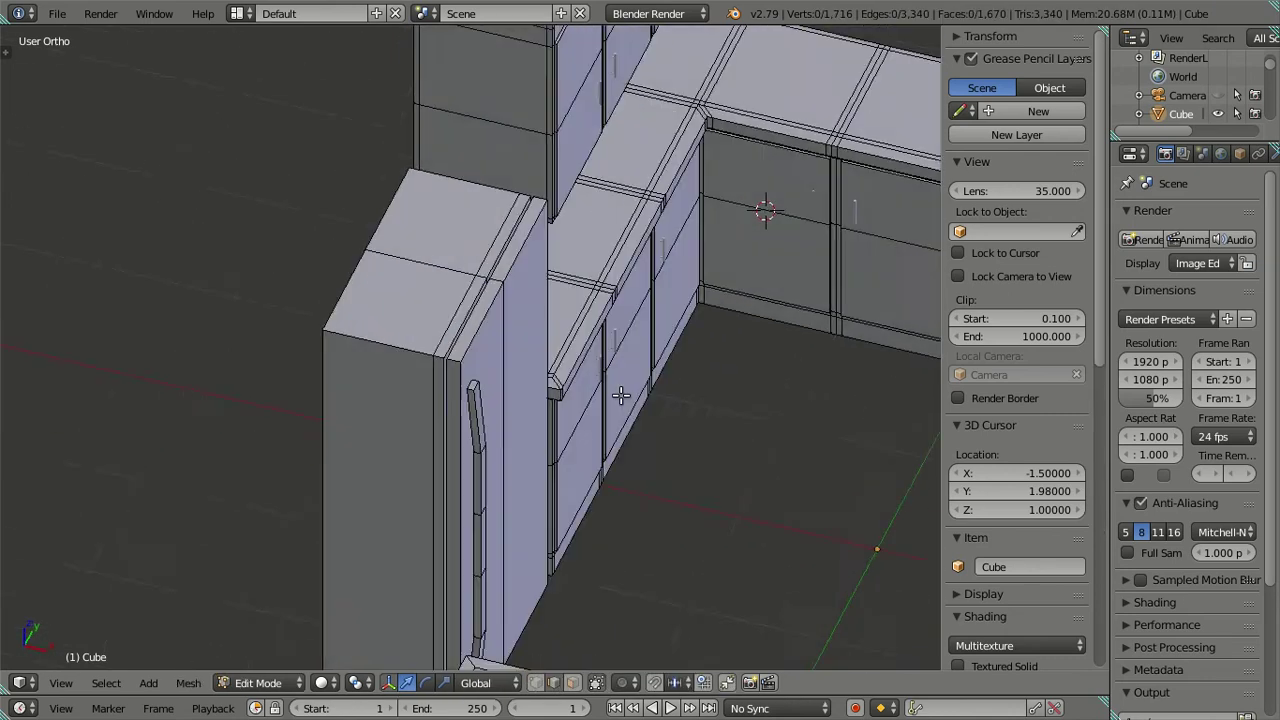
pyautogui.scroll(2, 489, 316)
pyautogui.rightClick(489, 316)
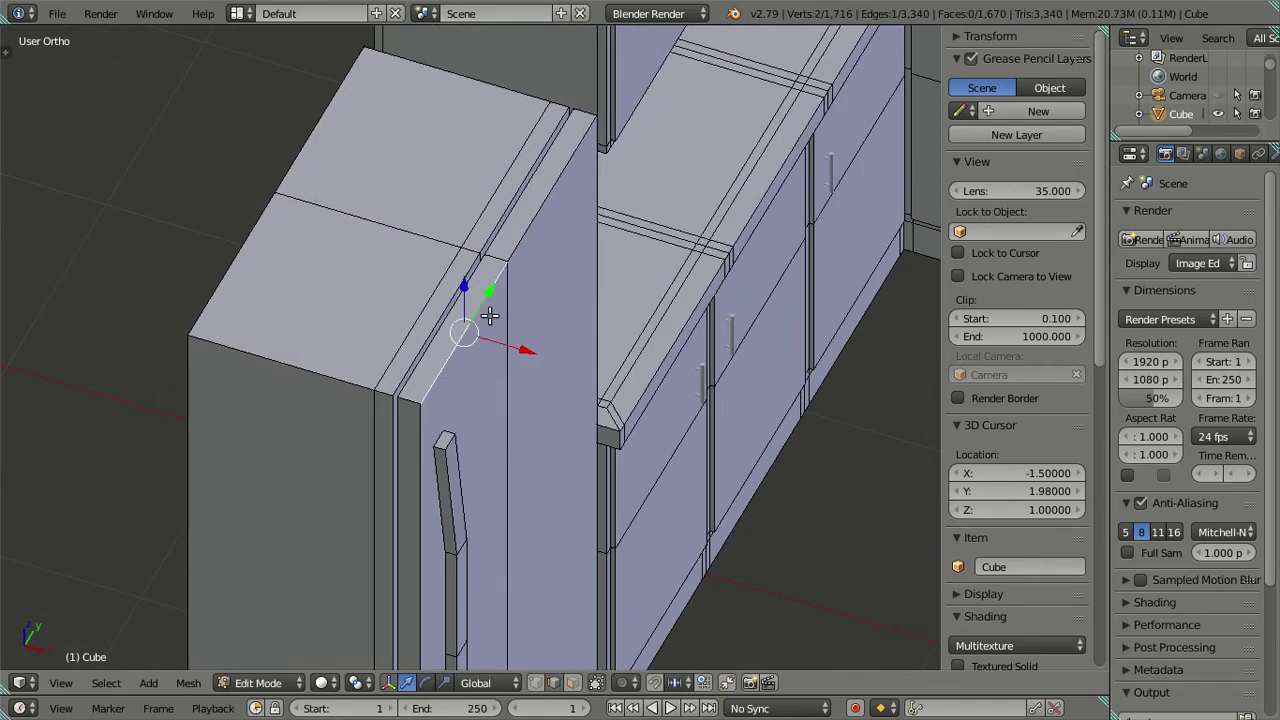
pyautogui.press('l')
pyautogui.press('a')
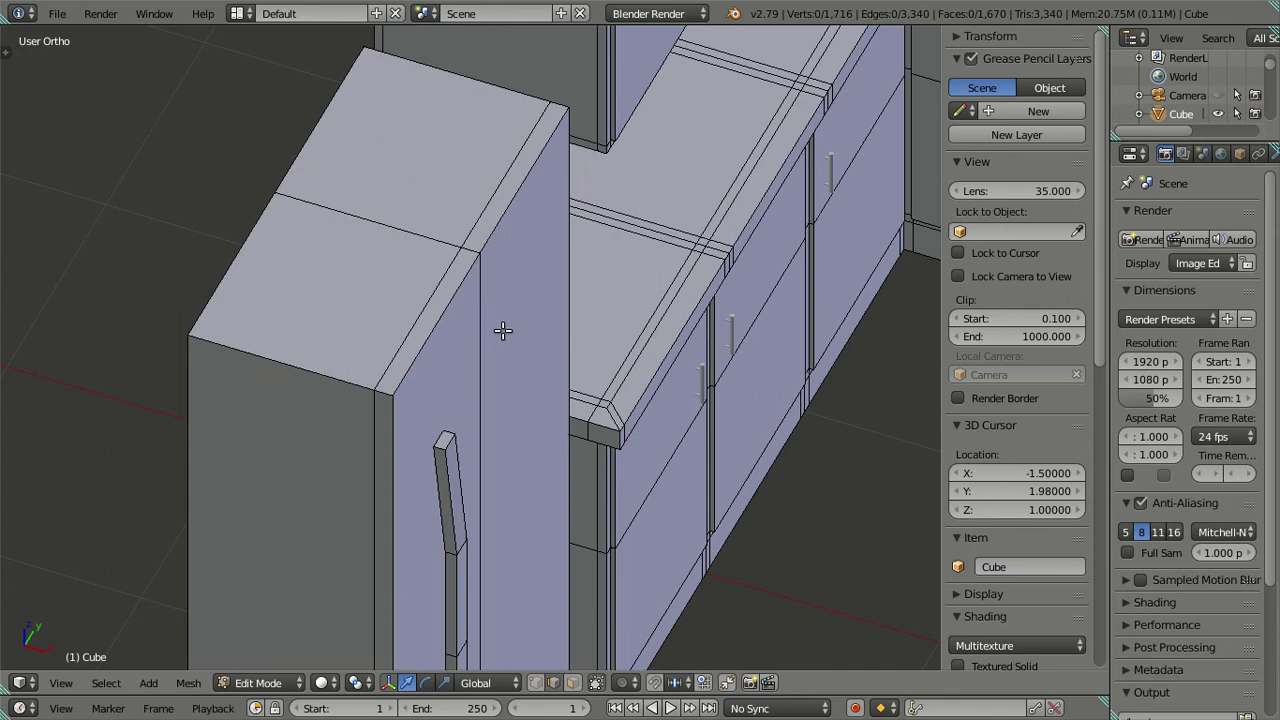
pyautogui.moveTo(490, 316); pyautogui.dragTo(448, 320, button='middle')
pyautogui.scroll(-3, 442, 318)
pyautogui.moveTo(551, 363)
pyautogui.mouseDown(button='middle')
pyautogui.moveTo(617, 349)
pyautogui.moveTo(577, 320)
pyautogui.moveTo(561, 353)
pyautogui.moveTo(526, 289)
pyautogui.moveTo(603, 277)
pyautogui.moveTo(589, 163)
pyautogui.moveTo(600, 223)
pyautogui.moveTo(589, 240)
pyautogui.mouseUp(button='middle')
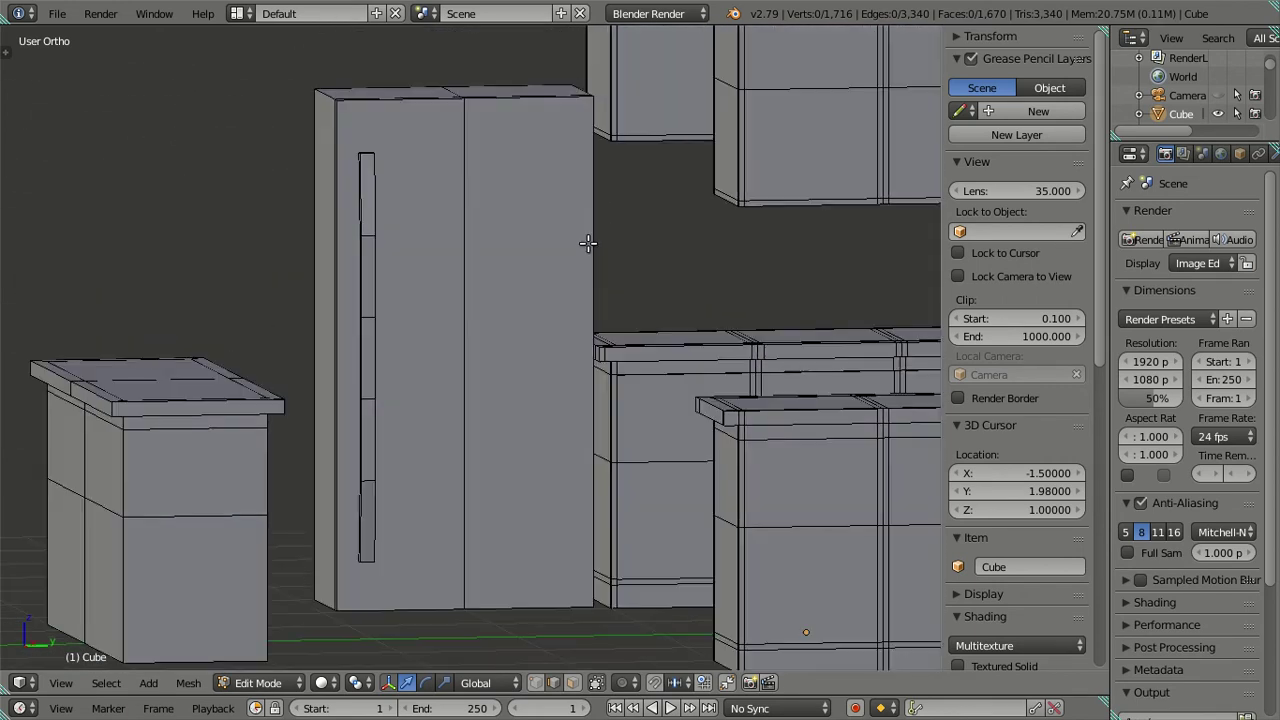
# Add a loop cut near the fridge top and lower the top loop by 0.1
pyautogui.hotkey('ctrl', 'r')
pyautogui.click(583, 243)
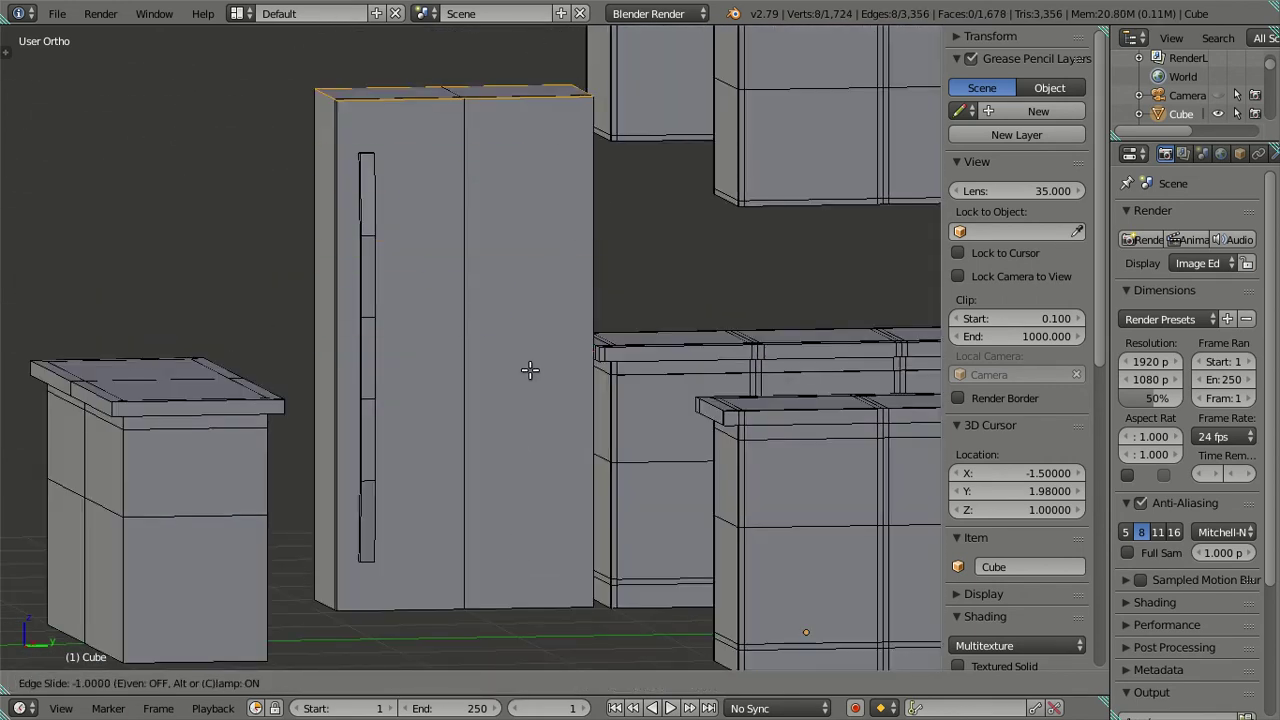
pyautogui.click(487, 190)
pyautogui.moveTo(456, 38); pyautogui.dragTo(466, 64)
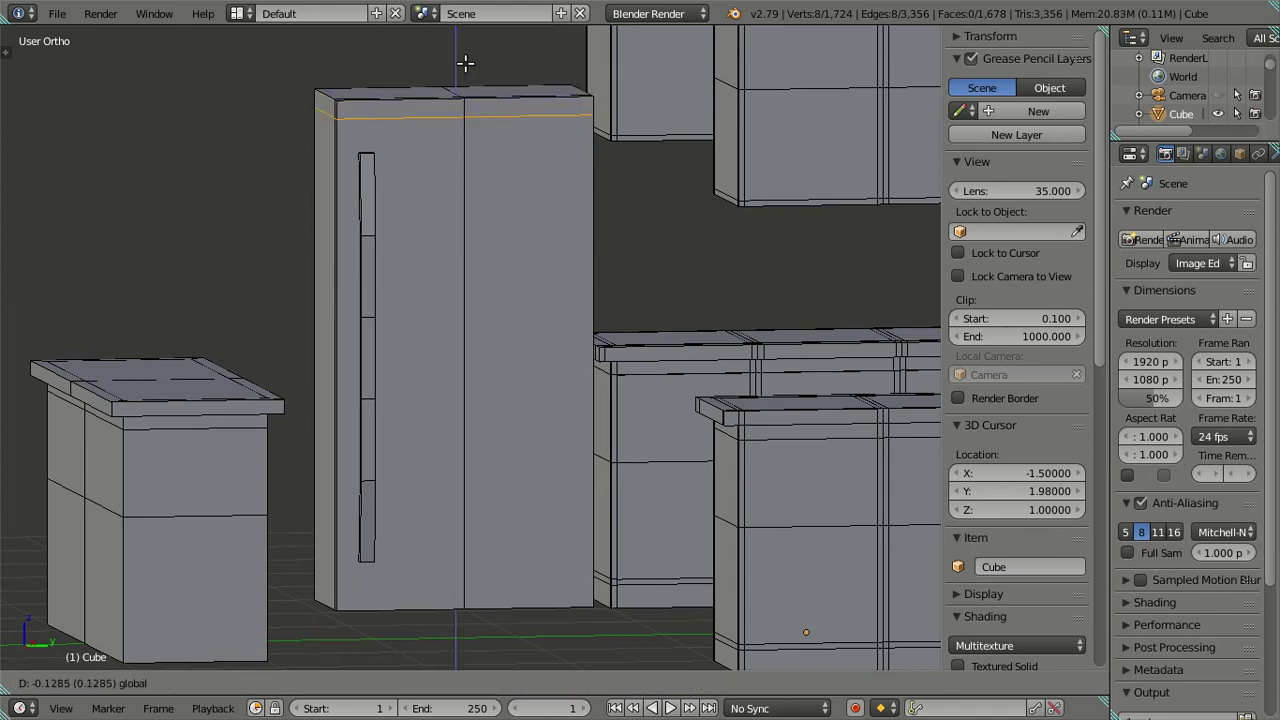
pyautogui.moveTo(466, 64); pyautogui.dragTo(466, 87)
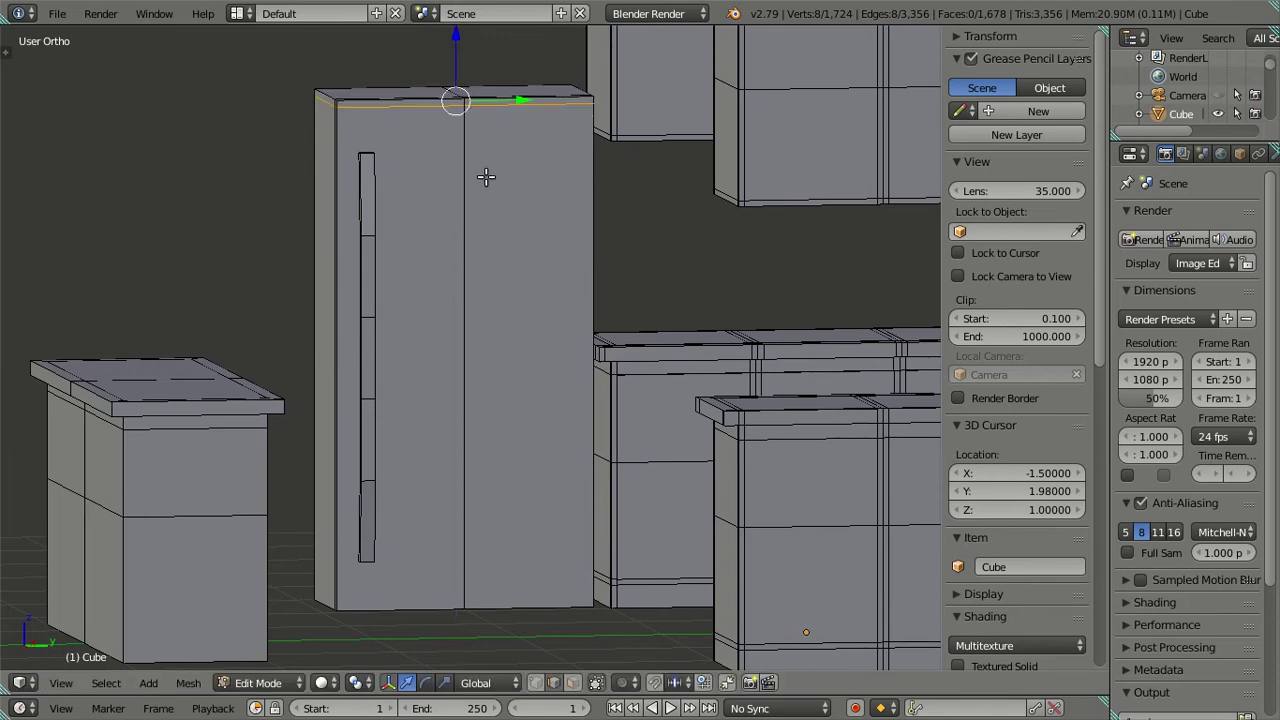
pyautogui.moveTo(455, 45)
pyautogui.mouseDown()
pyautogui.moveTo(467, 49)
pyautogui.moveTo(468, 35)
pyautogui.mouseUp()
pyautogui.keyDown('alt'); pyautogui.rightClick(487, 85); pyautogui.keyUp('alt')
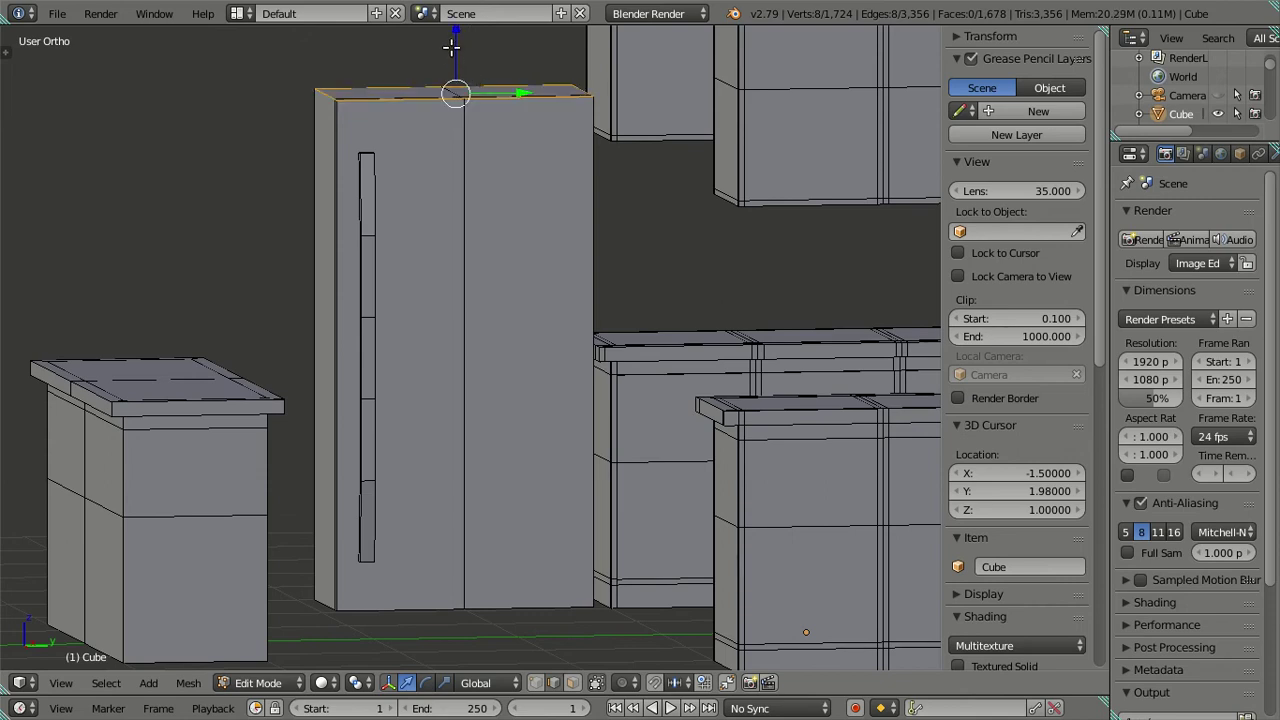
pyautogui.moveTo(452, 45); pyautogui.dragTo(460, 53)
pyautogui.press('-')
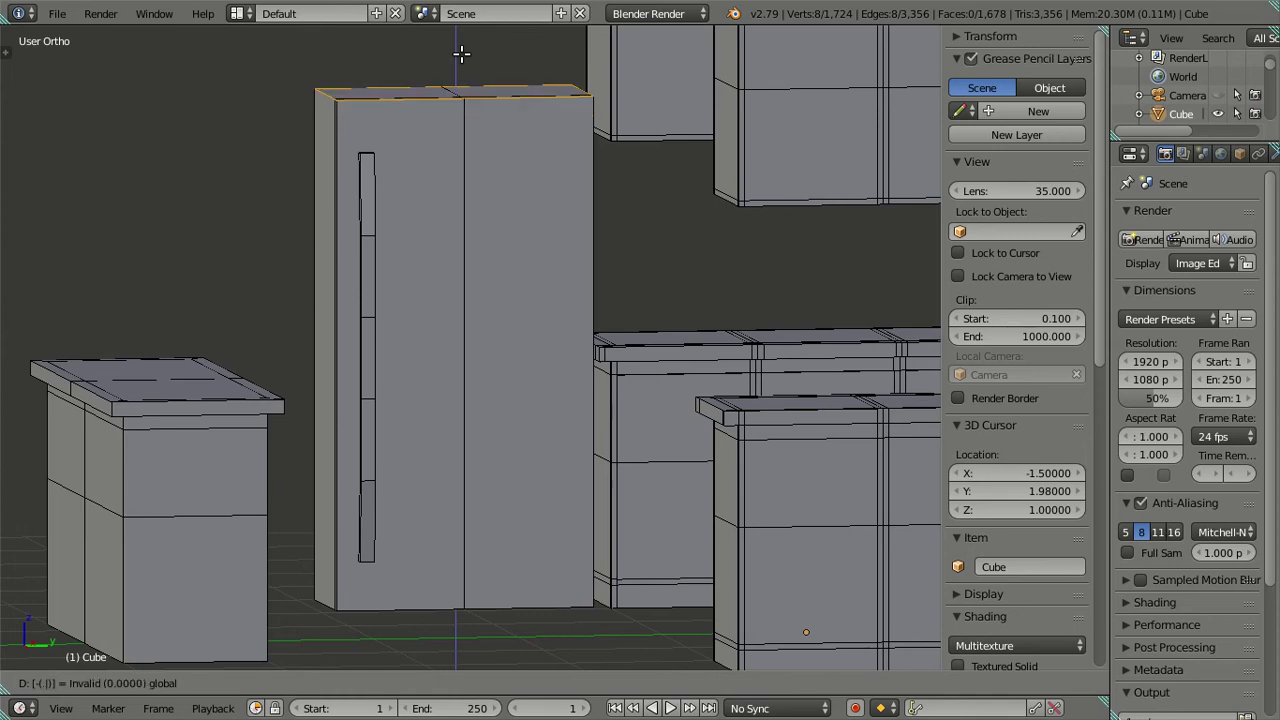
pyautogui.write('0.1')
pyautogui.press('Return')
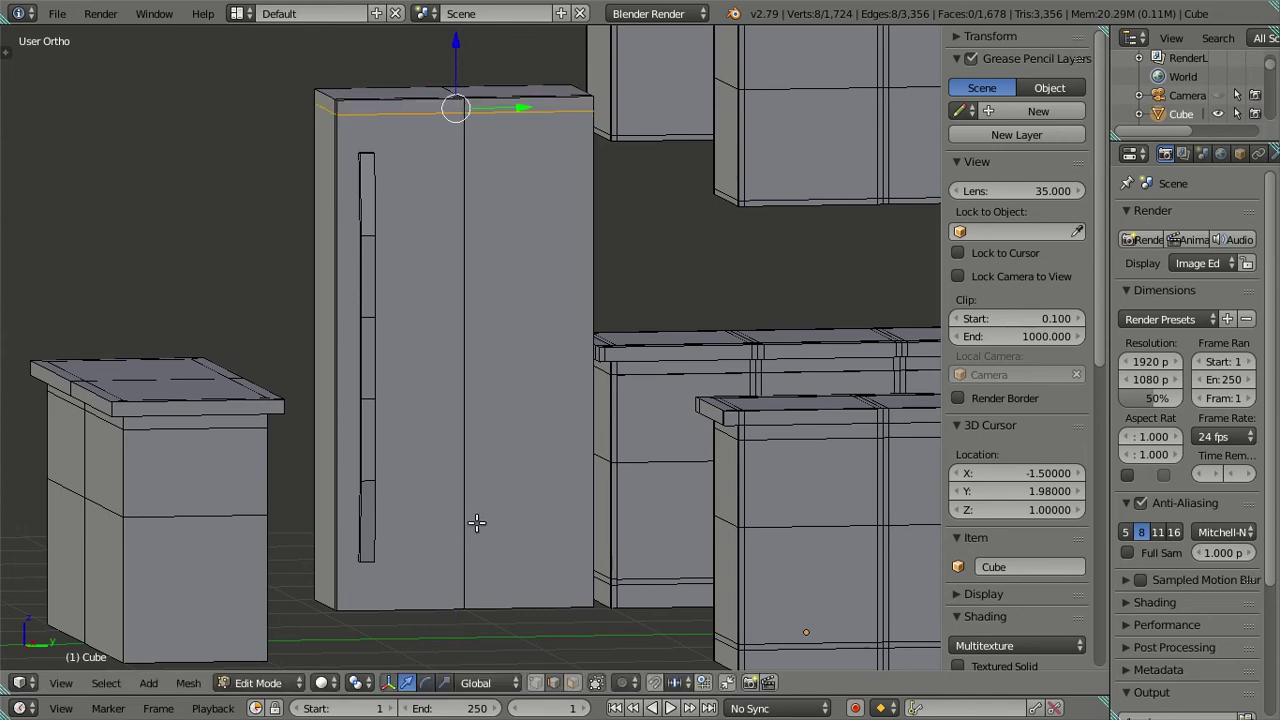
# Add a horizontal loop near the fridge bottom and a vertical loop near its right edge
pyautogui.hotkey('ctrl', 'r')
pyautogui.click(436, 217)
pyautogui.click(427, 439)
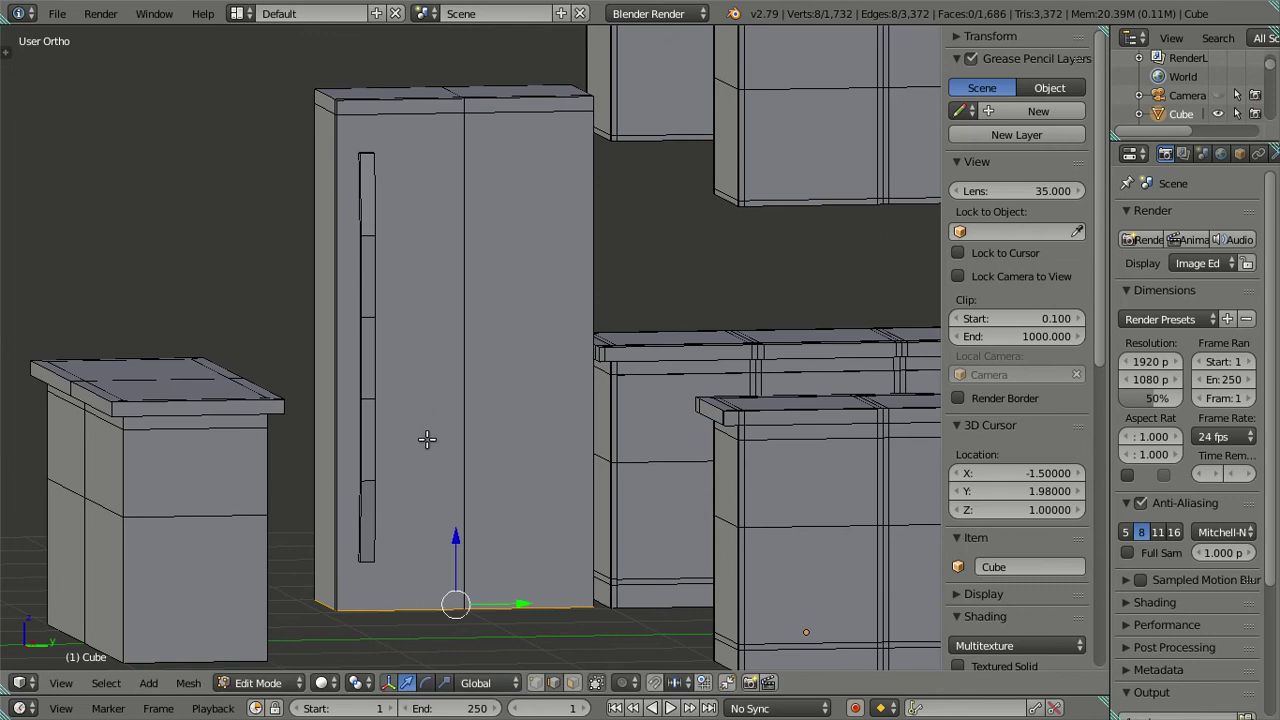
pyautogui.moveTo(454, 542); pyautogui.dragTo(457, 514)
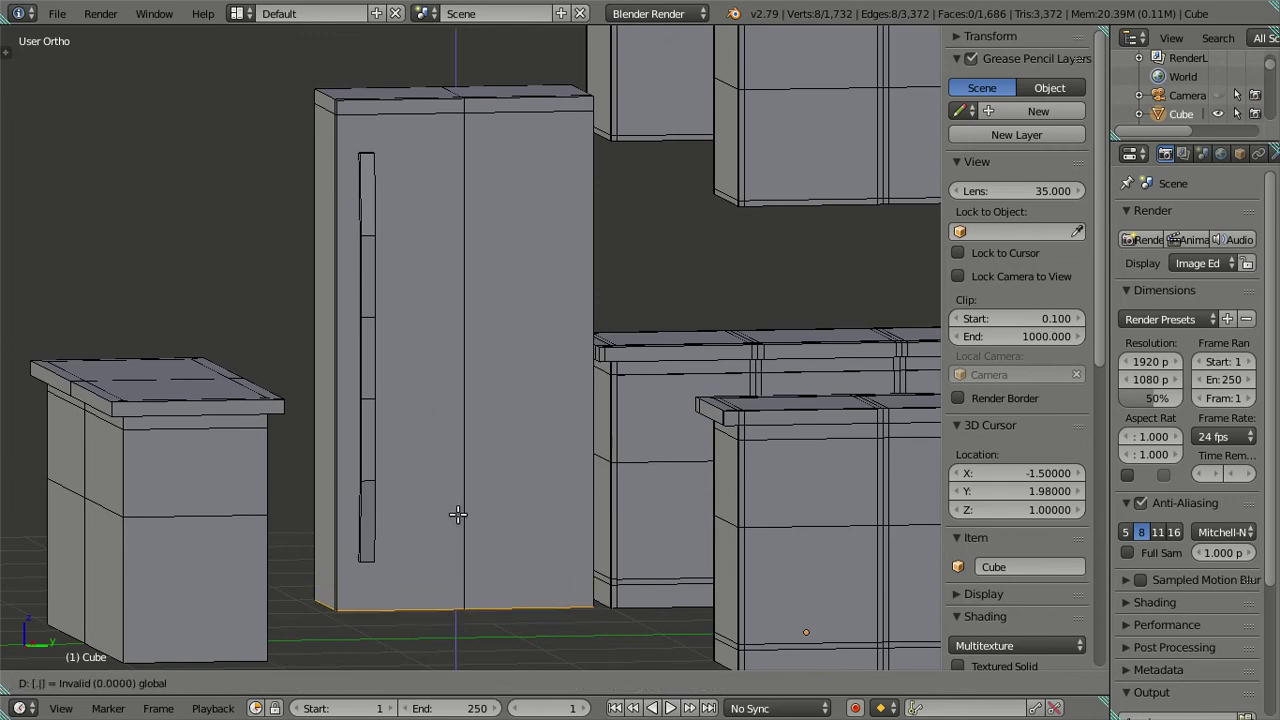
pyautogui.click(457, 524)
pyautogui.hotkey('ctrl', 'r')
pyautogui.click(524, 116)
pyautogui.click(655, 345)
pyautogui.moveTo(663, 345); pyautogui.dragTo(645, 343)
# Cut a new vertical edge loop and slide it toward the fridge's left edge
pyautogui.hotkey('ctrl', 'r')
pyautogui.click(394, 119)
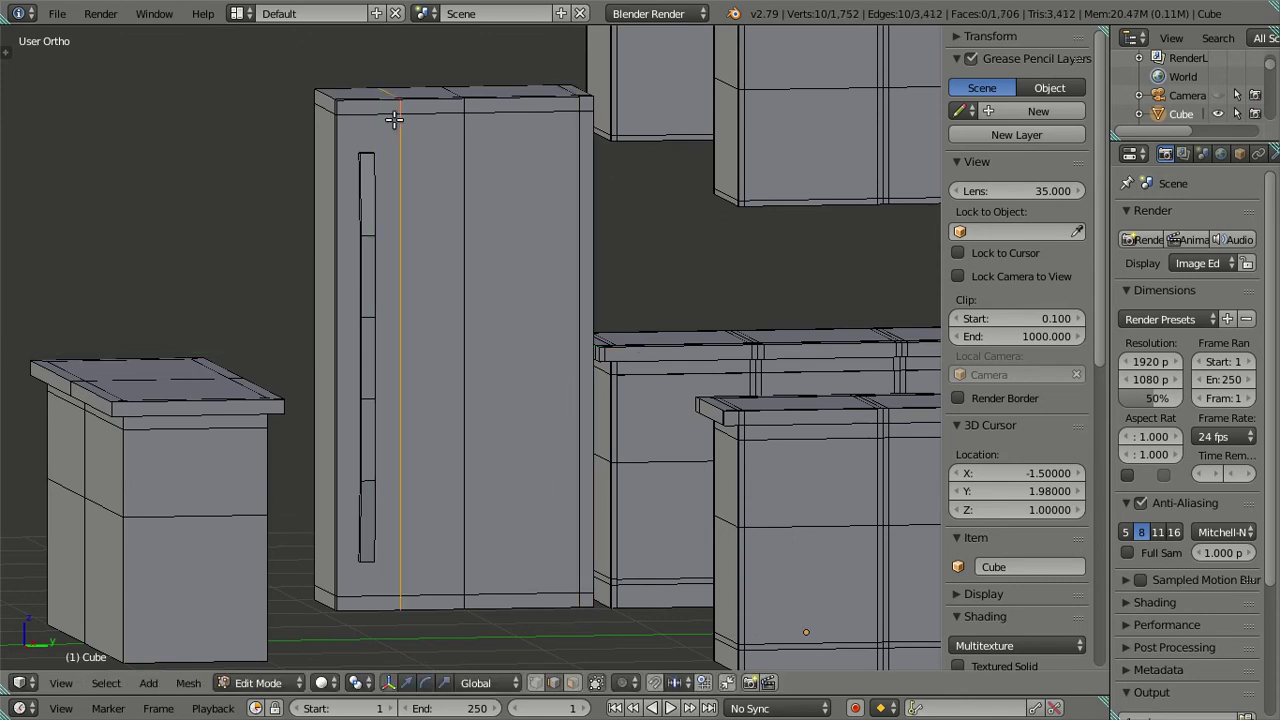
pyautogui.click(150, 124)
pyautogui.moveTo(400, 349); pyautogui.dragTo(413, 353)
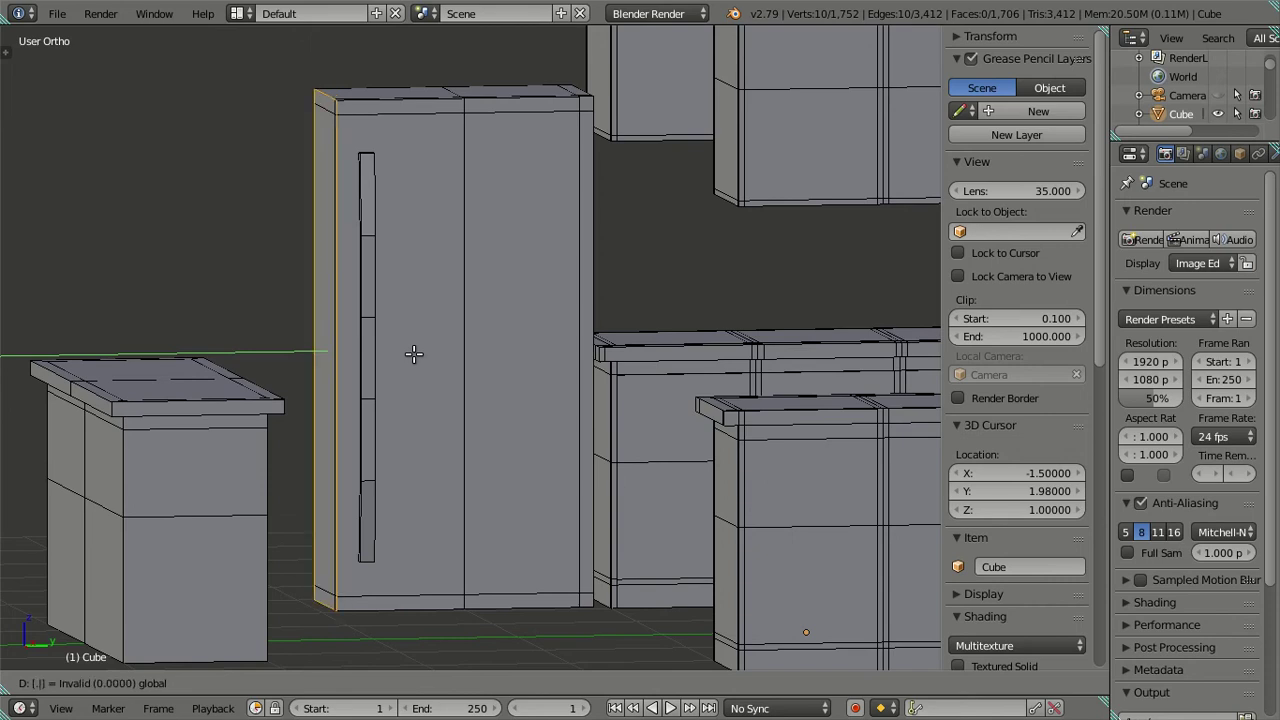
pyautogui.click(414, 353)
pyautogui.press('a')
pyautogui.moveTo(469, 241); pyautogui.dragTo(479, 262, button='middle')
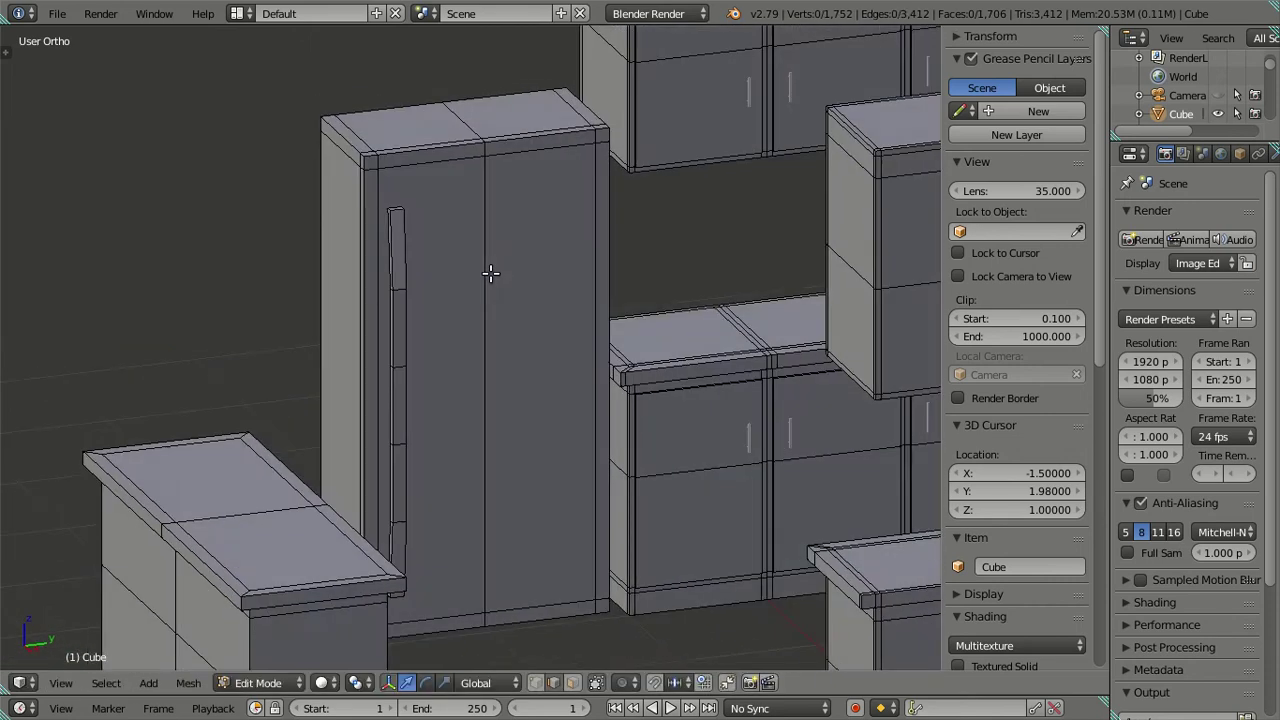
pyautogui.moveTo(437, 440)
pyautogui.mouseDown(button='middle')
pyautogui.moveTo(417, 266)
pyautogui.moveTo(470, 236)
pyautogui.mouseUp(button='middle')
# Add a second edge loop on the fridge and slide it along the side
pyautogui.hotkey('ctrl', 'r')
pyautogui.click(470, 240)
pyautogui.rightClick(226, 195)
pyautogui.moveTo(511, 367); pyautogui.dragTo(527, 378)
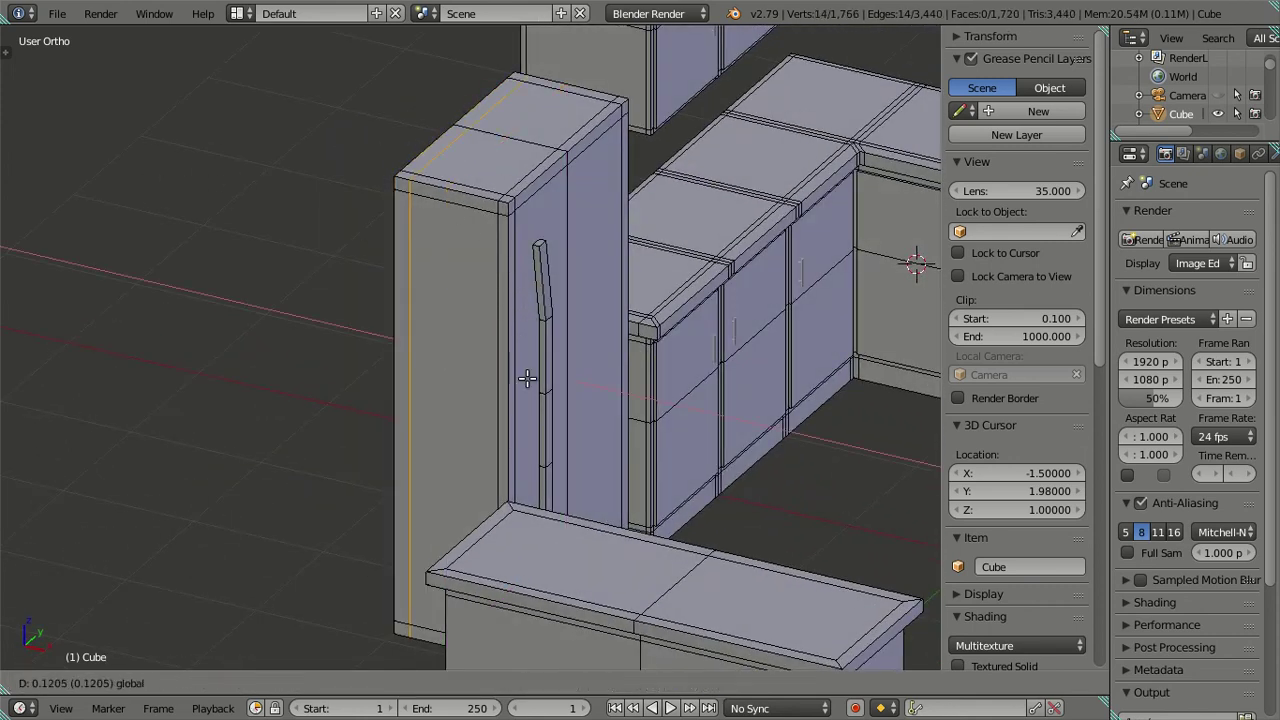
pyautogui.click(531, 367)
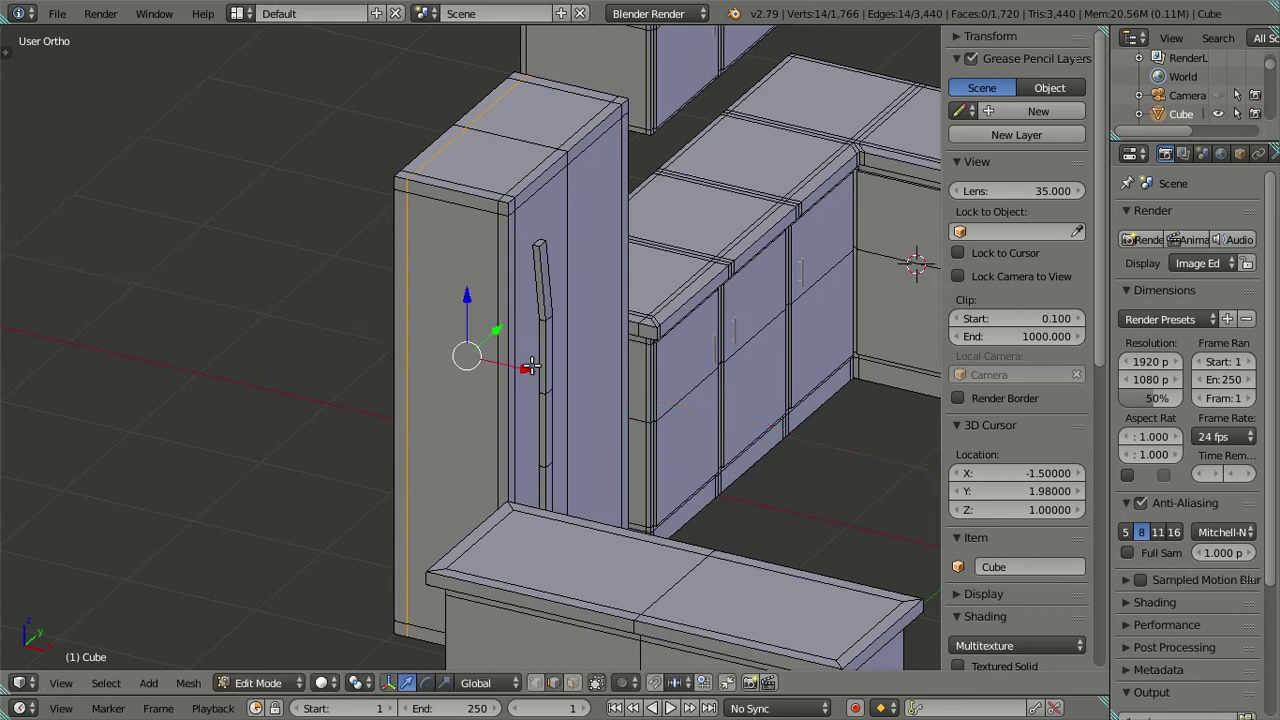
pyautogui.moveTo(622, 291); pyautogui.dragTo(457, 196, button='middle')
# Check the top-left corner edge's X position in the Transform panel, then switch to face select
pyautogui.rightClick(457, 196)
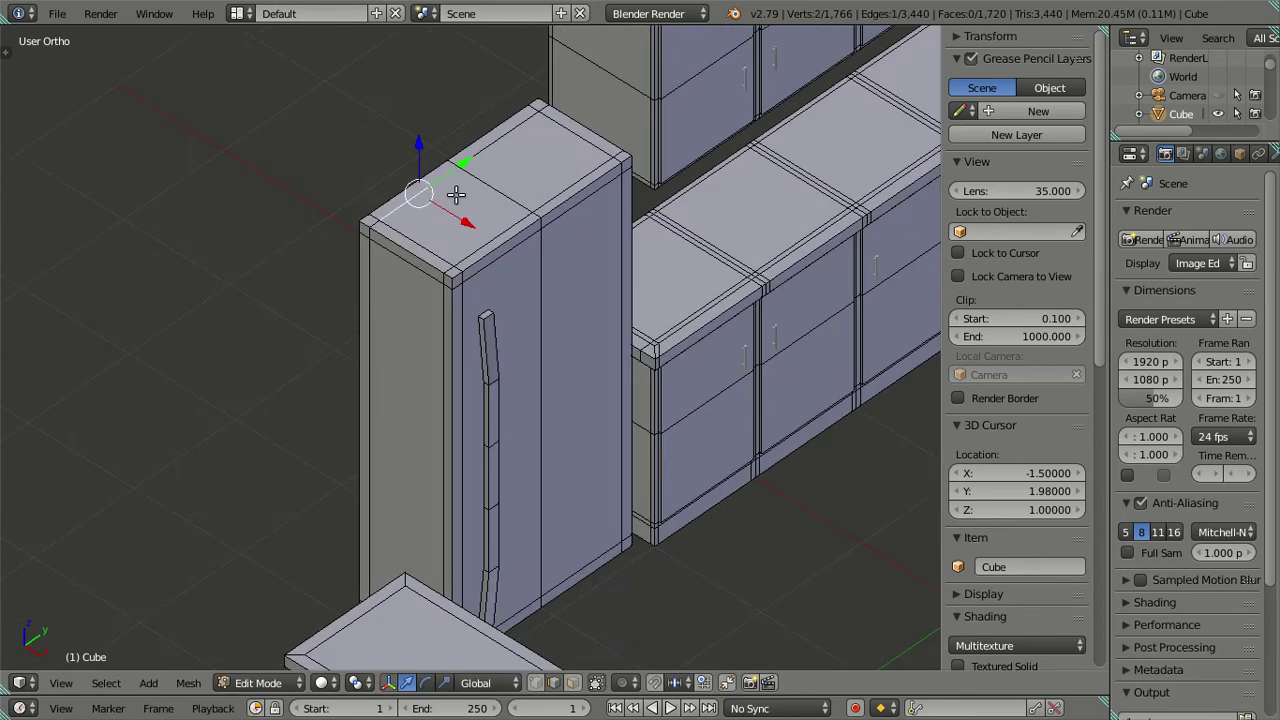
pyautogui.click(965, 37)
pyautogui.click(1001, 85)
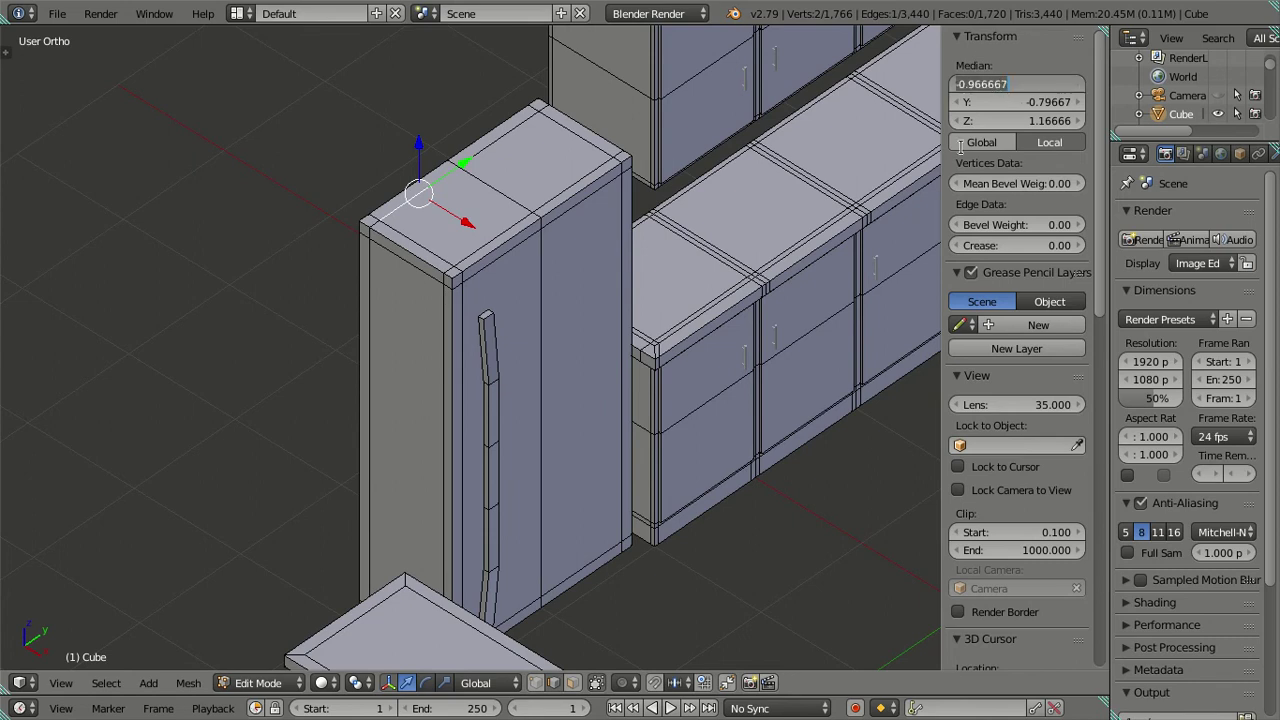
pyautogui.click(824, 420)
pyautogui.press('a')
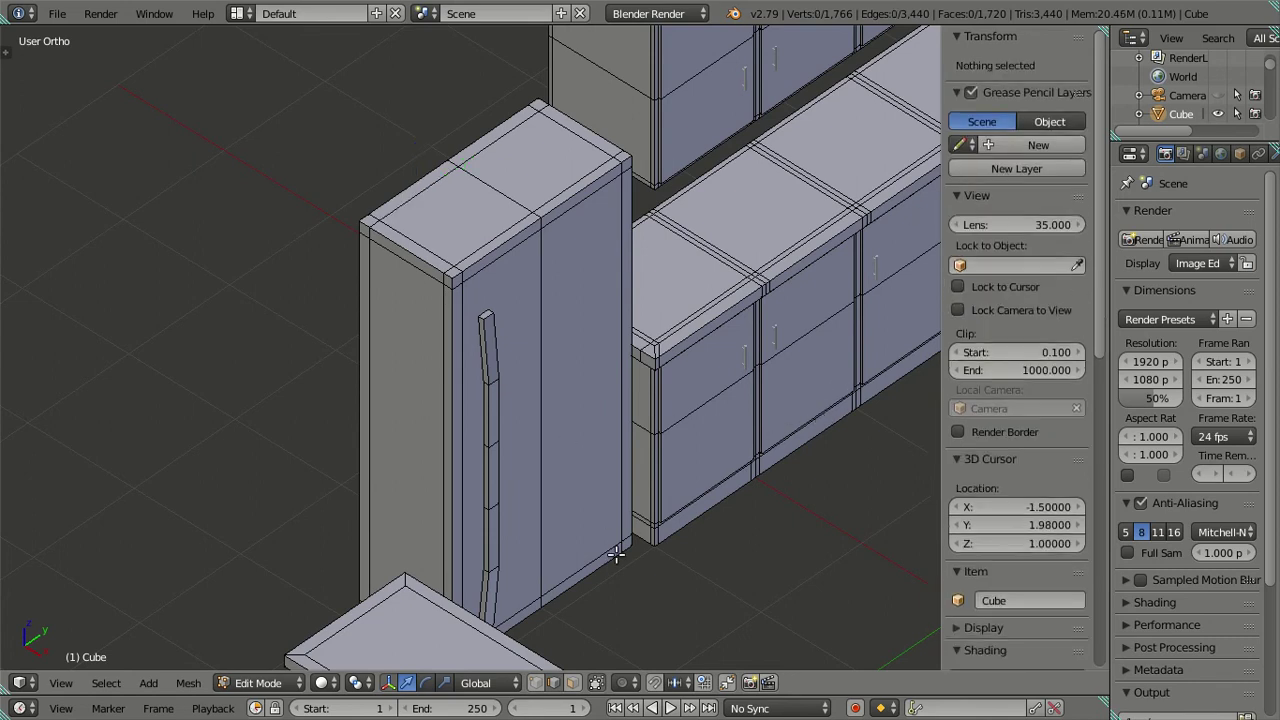
pyautogui.keyDown('shift'); pyautogui.click(572, 682); pyautogui.keyUp('shift')
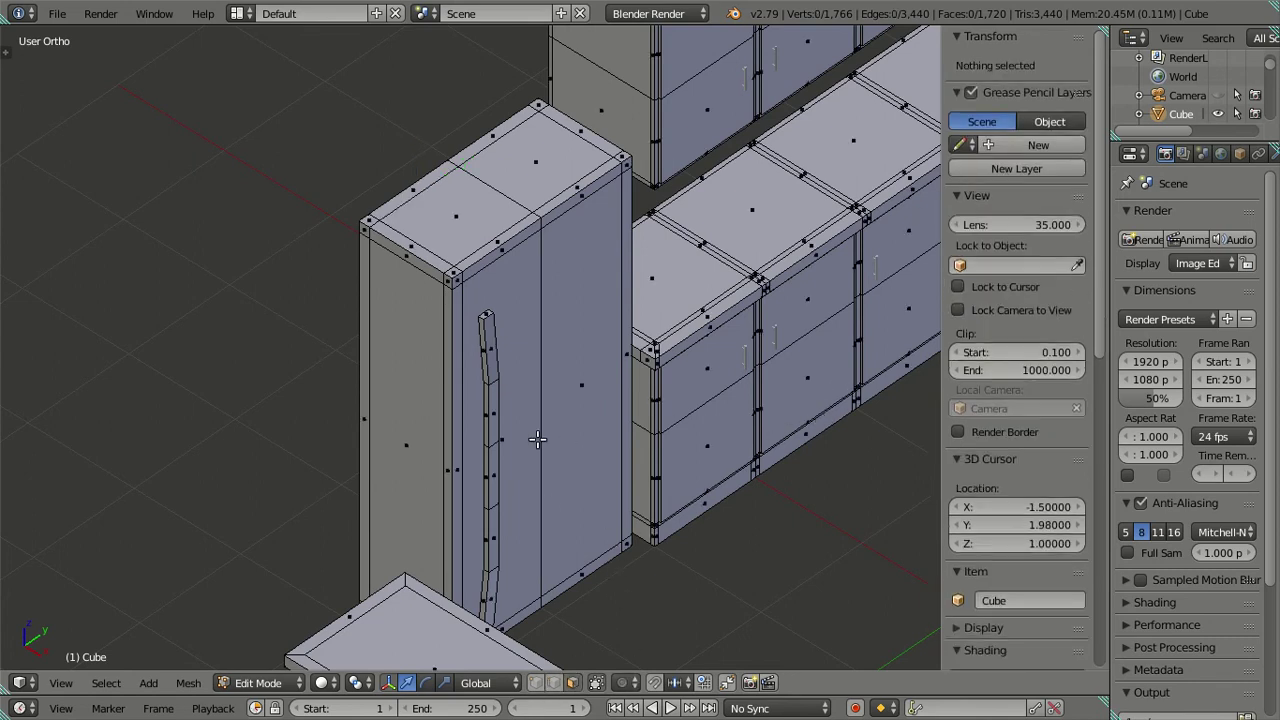
# Inset both fridge door faces and hide them to reveal the hollow interior
pyautogui.rightClick(520, 339)
pyautogui.keyDown('shift'); pyautogui.rightClick(559, 314); pyautogui.keyUp('shift')
pyautogui.press('i')
pyautogui.click(680, 374)
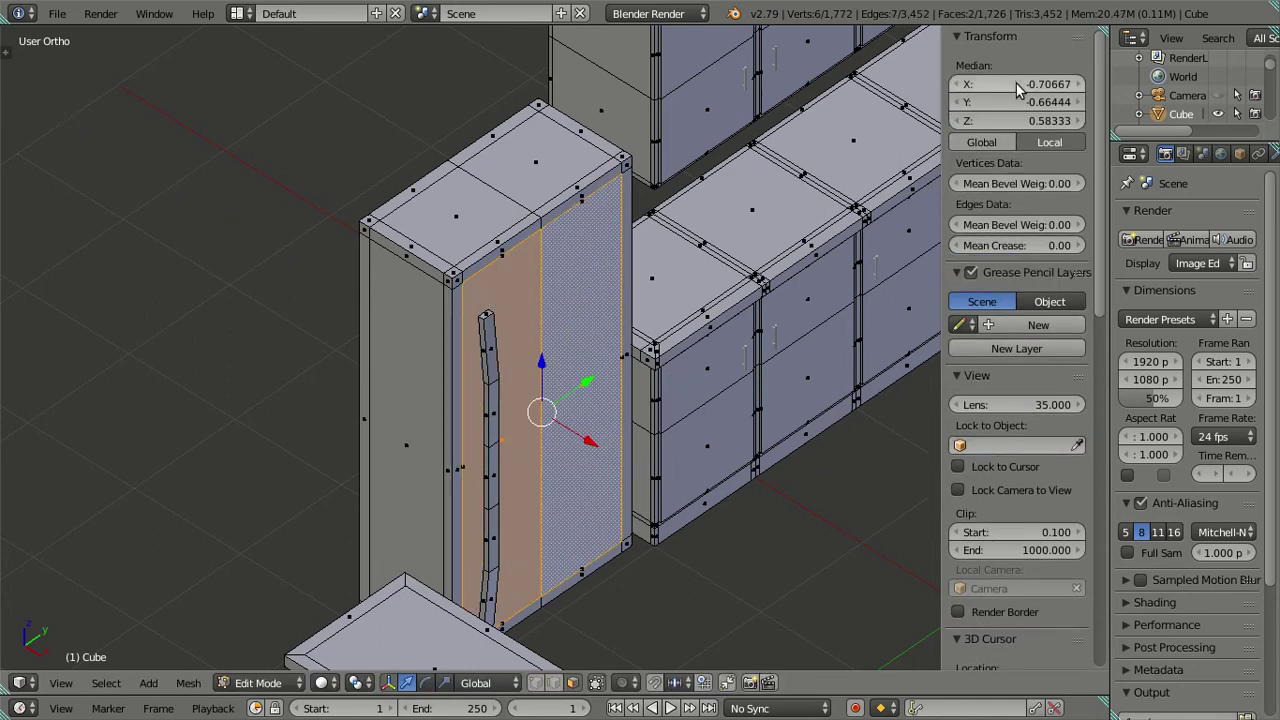
pyautogui.press('h')
pyautogui.moveTo(710, 323); pyautogui.dragTo(748, 338, button='middle')
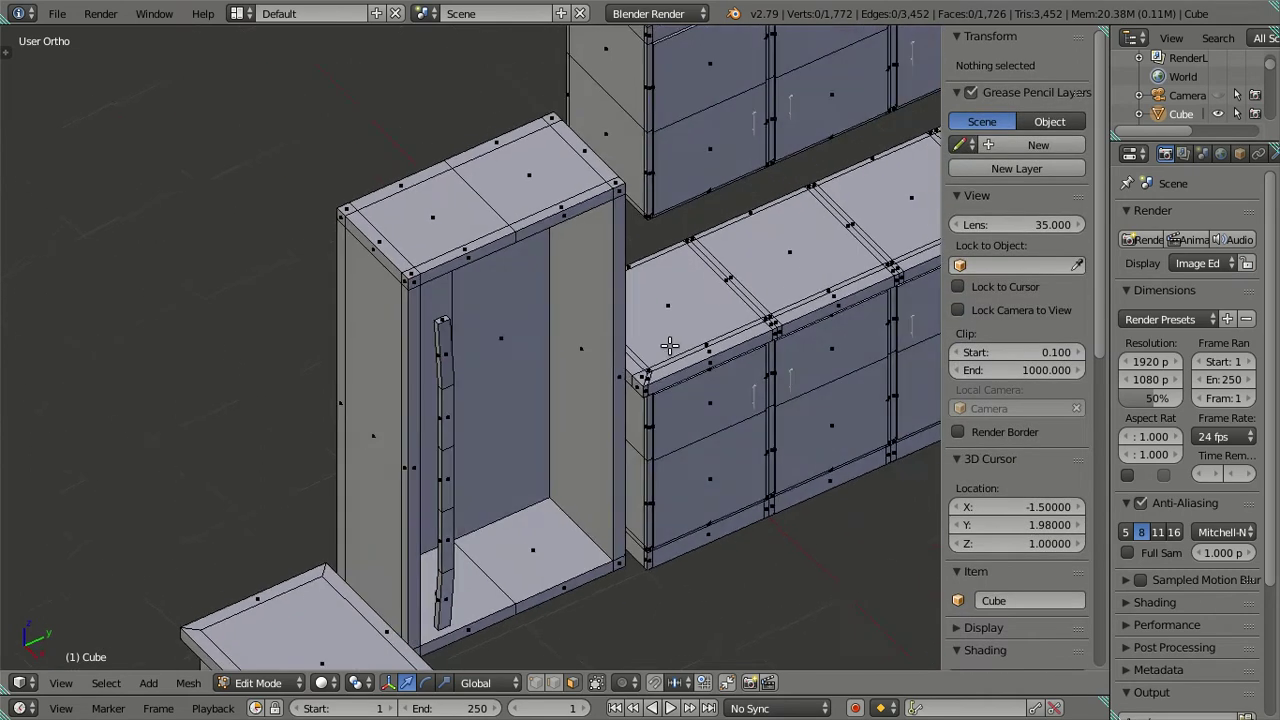
pyautogui.scroll(2, 748, 338)
pyautogui.press('a')
pyautogui.press('a')
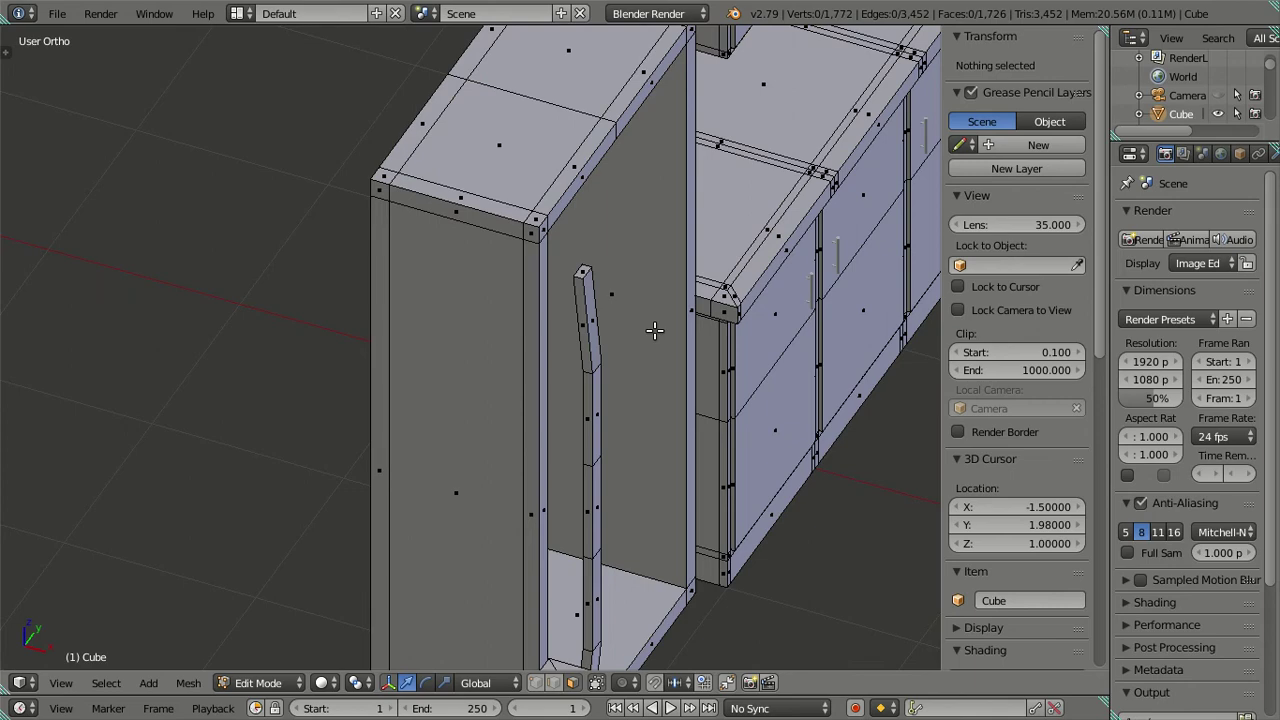
pyautogui.scroll(-4, 632, 310)
pyautogui.moveTo(632, 310)
pyautogui.mouseDown(button='middle')
pyautogui.moveTo(586, 440)
pyautogui.moveTo(523, 363)
pyautogui.moveTo(537, 366)
pyautogui.moveTo(569, 437)
pyautogui.moveTo(544, 421)
pyautogui.moveTo(526, 372)
pyautogui.moveTo(516, 378)
pyautogui.mouseUp(button='middle')
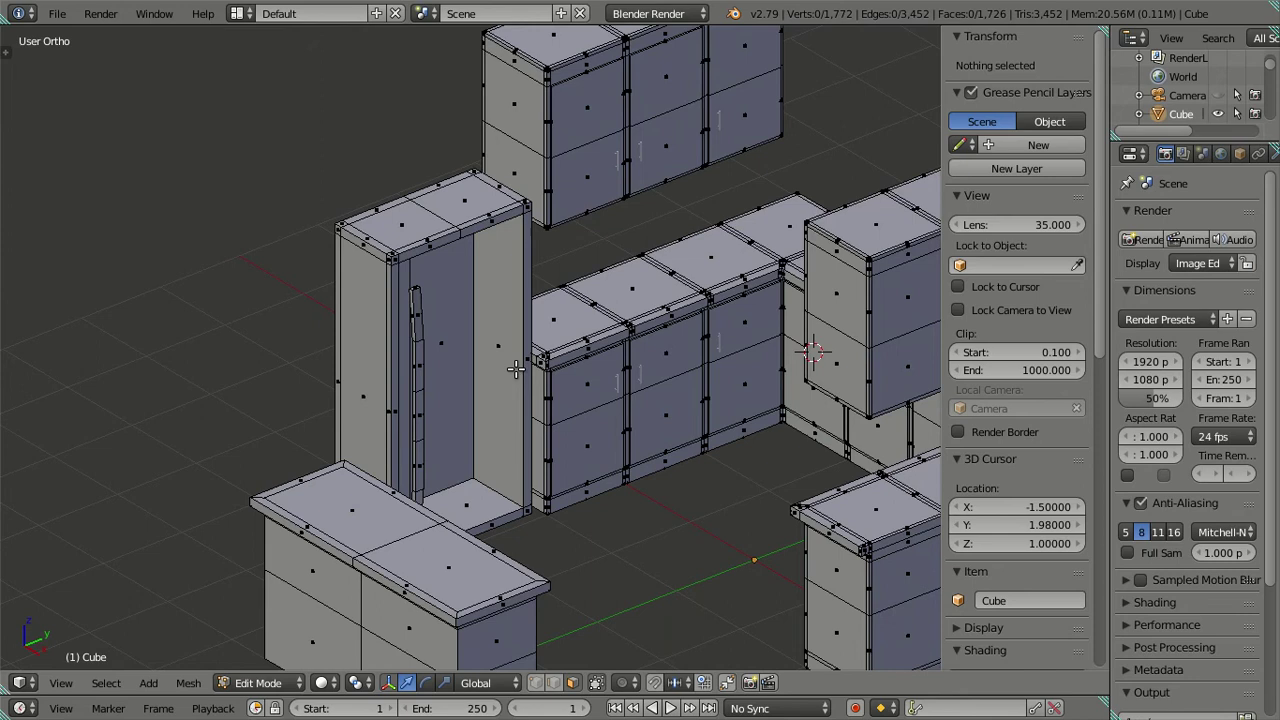
pyautogui.scroll(2, 502, 357)
pyautogui.scroll(2, 470, 346)
pyautogui.scroll(1, 486, 380)
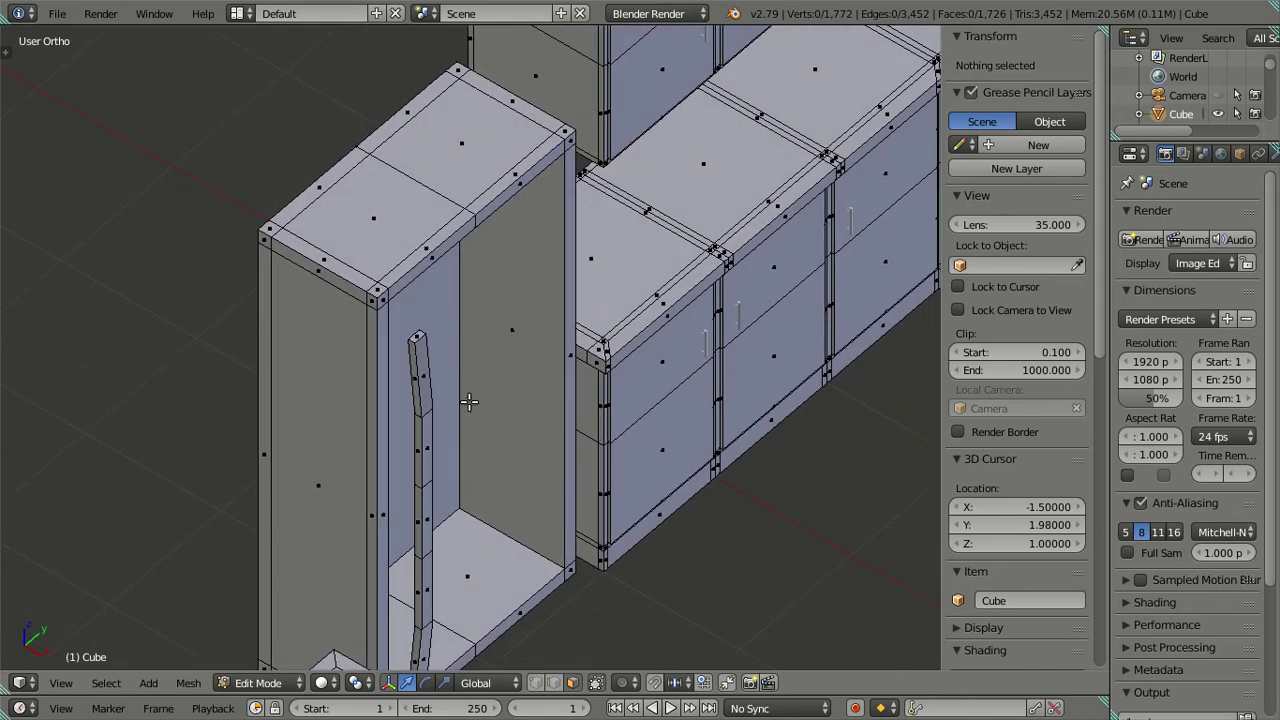
pyautogui.scroll(2, 470, 403)
pyautogui.scroll(3, 481, 237)
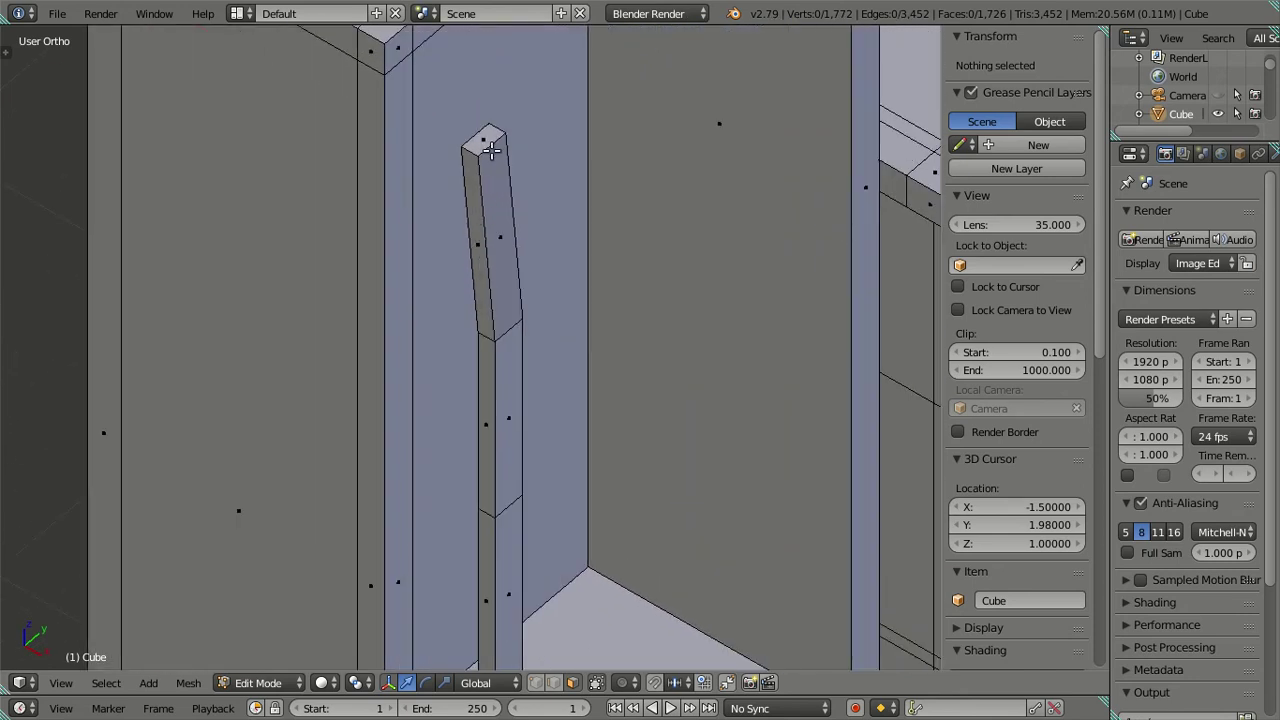
# Split the fridge handle bar lengthwise with a loop cut
pyautogui.hotkey('ctrl', 'r')
pyautogui.click(492, 150)
pyautogui.click(492, 150)
pyautogui.moveTo(492, 150)
pyautogui.mouseDown(button='middle')
pyautogui.moveTo(550, 265)
pyautogui.moveTo(523, 260)
pyautogui.mouseUp(button='middle')
pyautogui.hotkey('ctrl', 'z')
pyautogui.hotkey('ctrl', 'z')
pyautogui.hotkey('ctrl', 'r')
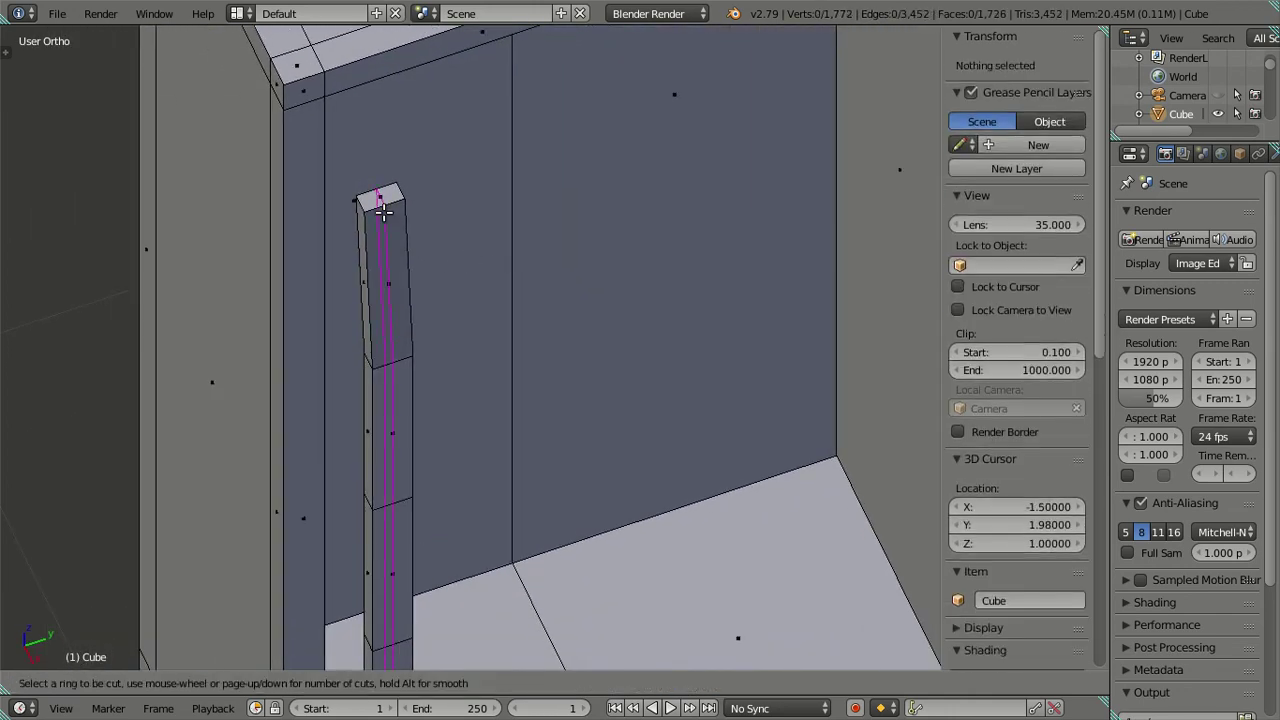
pyautogui.click(383, 210)
pyautogui.press('a')
pyautogui.moveTo(408, 240); pyautogui.dragTo(430, 183, button='middle')
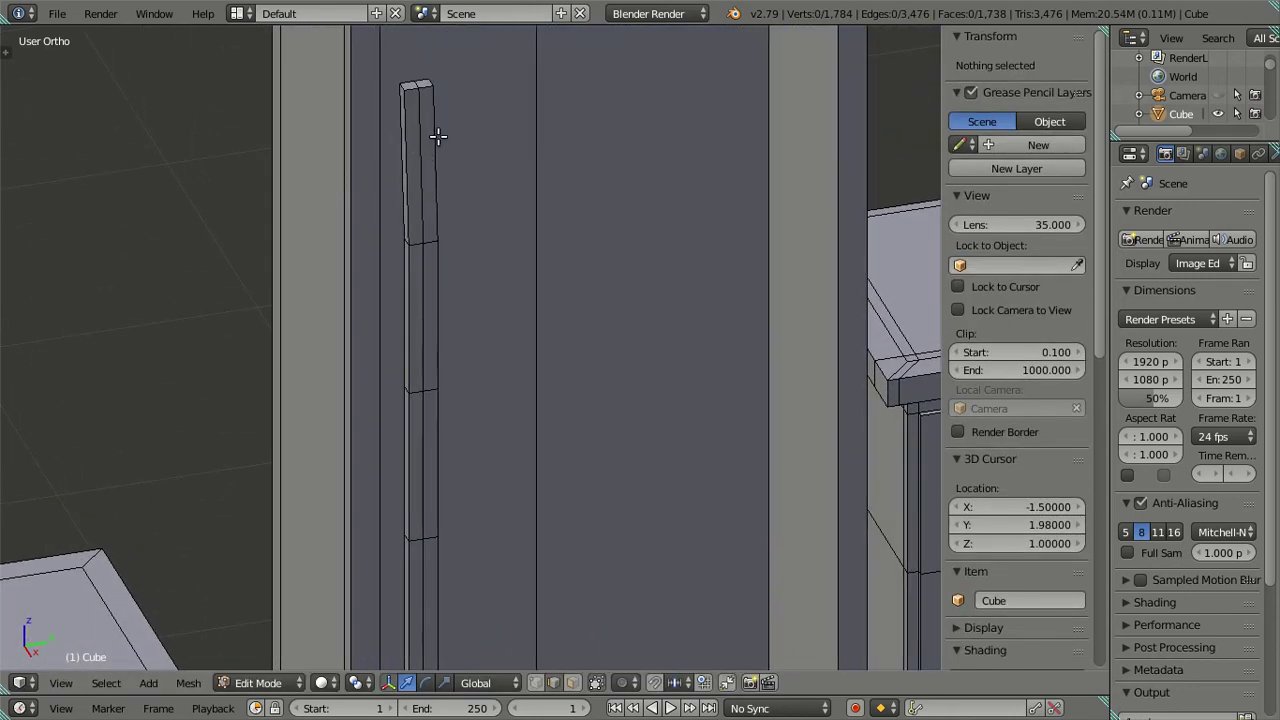
# Cut six rings near the handle top and dissolve all but one
pyautogui.hotkey('ctrl', 'r')
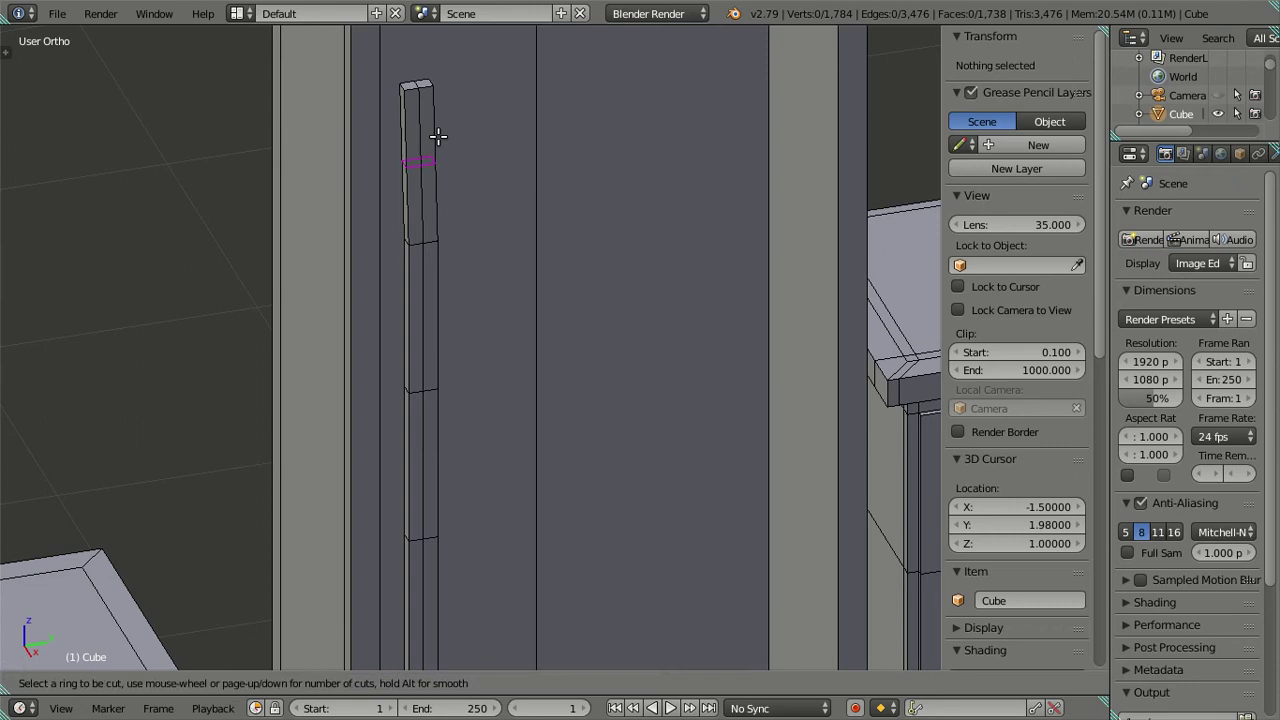
pyautogui.scroll(4, 437, 136)
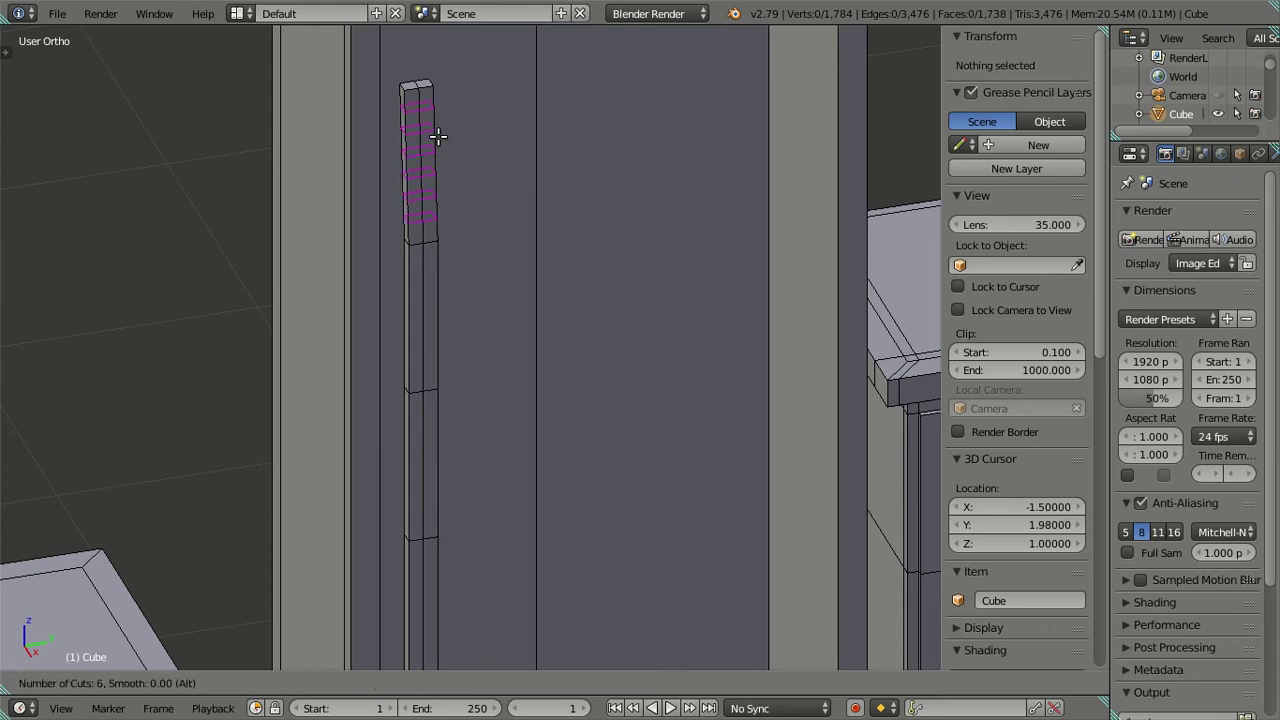
pyautogui.click(437, 136)
pyautogui.moveTo(438, 137); pyautogui.dragTo(480, 200, button='middle')
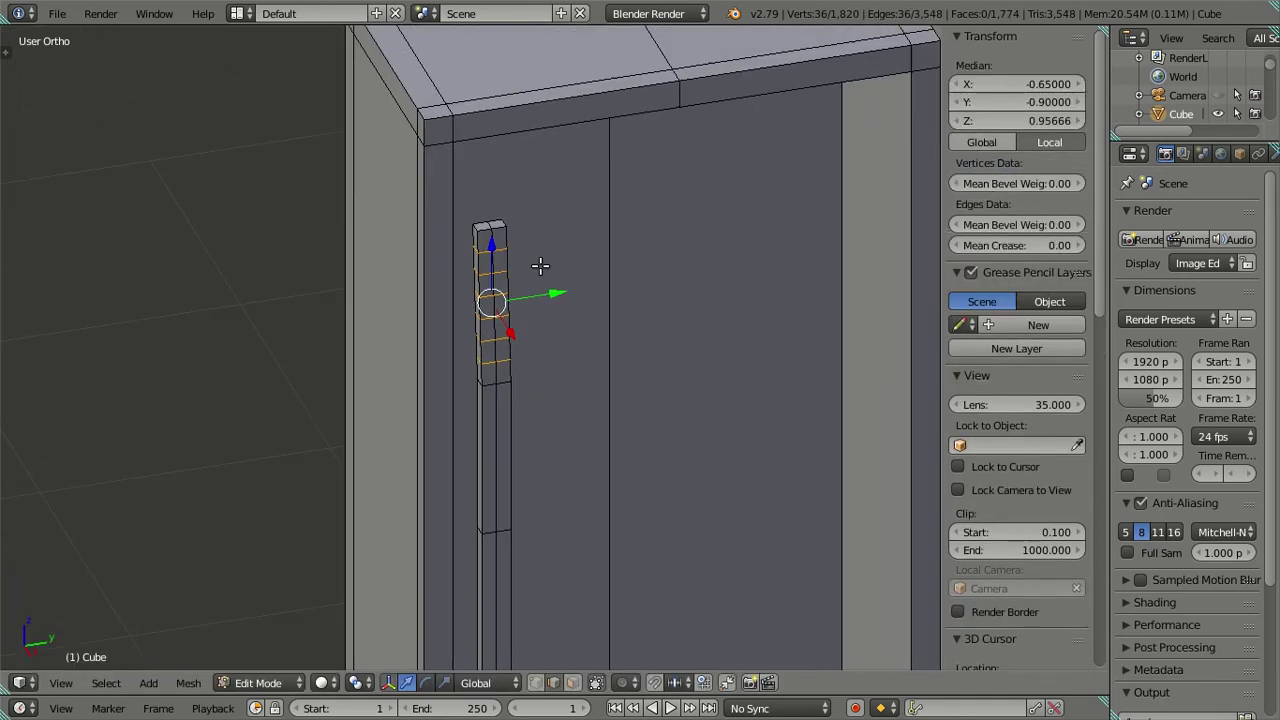
pyautogui.scroll(3, 490, 219)
pyautogui.keyDown('alt'); pyautogui.keyDown('shift'); pyautogui.rightClick(519, 184); pyautogui.keyUp('shift'); pyautogui.keyUp('alt')
pyautogui.press('x')
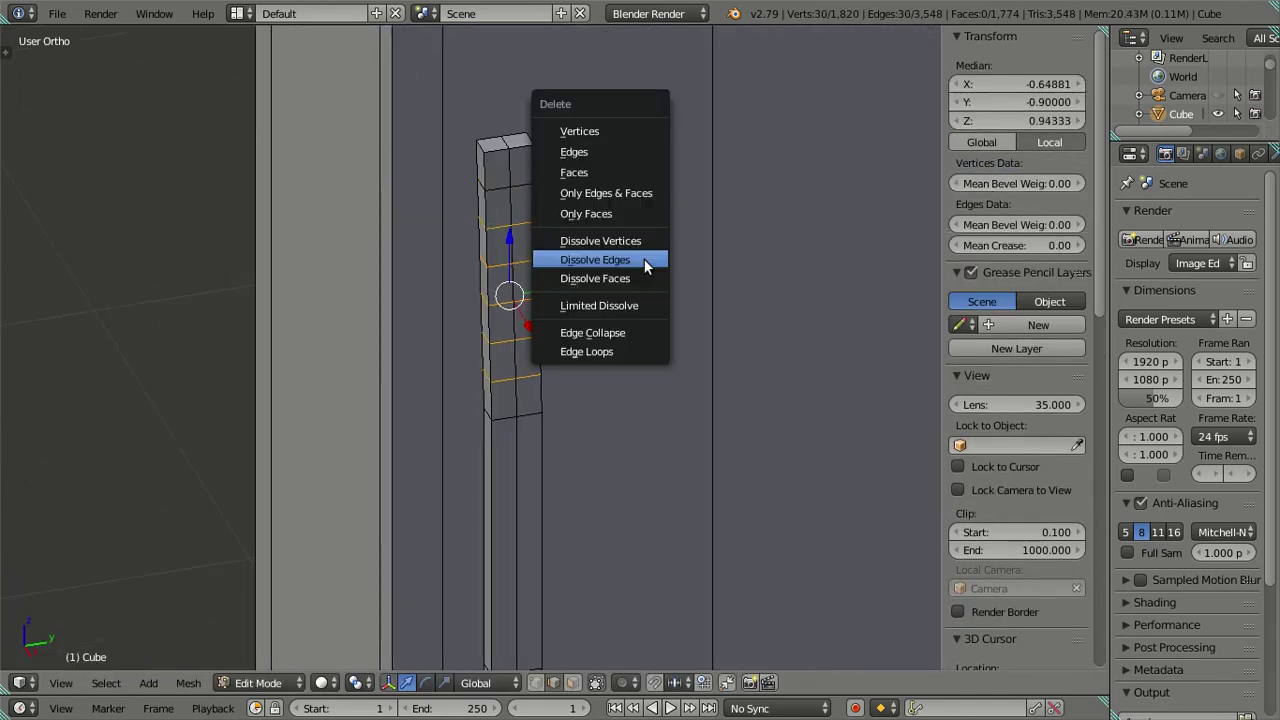
pyautogui.click(645, 260)
pyautogui.scroll(-2, 643, 366)
pyautogui.scroll(4, 590, 342)
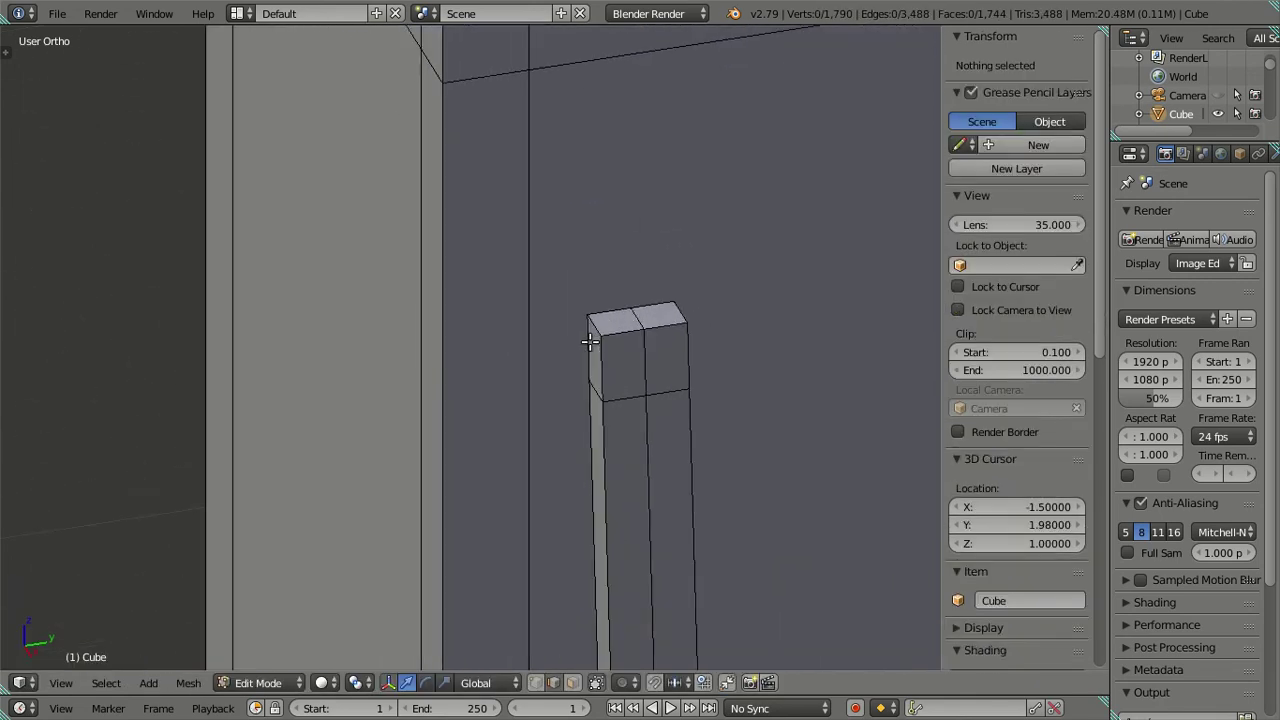
# Add another six-ring cut at the handle top and dissolve the extra ring edges
pyautogui.hotkey('ctrl', 'r')
pyautogui.scroll(5, 690, 358)
pyautogui.click(688, 357)
pyautogui.rightClick(688, 357)
pyautogui.scroll(3, 766, 362)
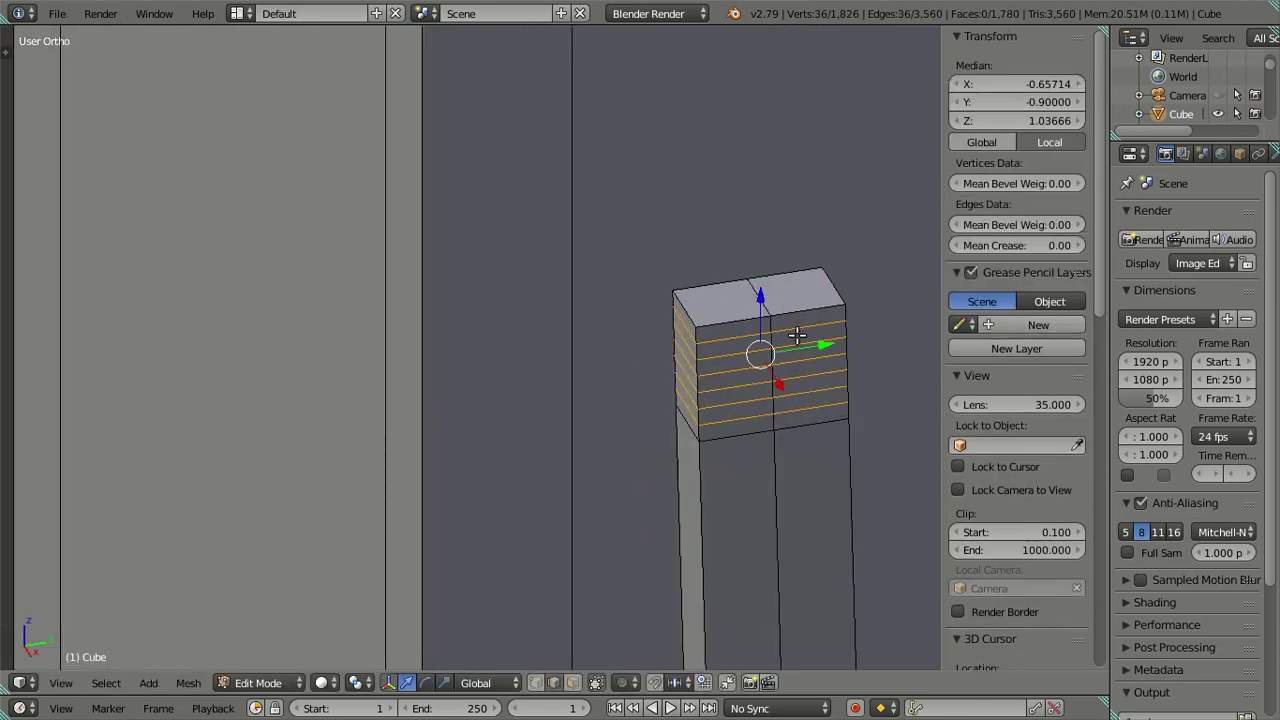
pyautogui.press('x')
pyautogui.click(797, 336)
pyautogui.press('x')
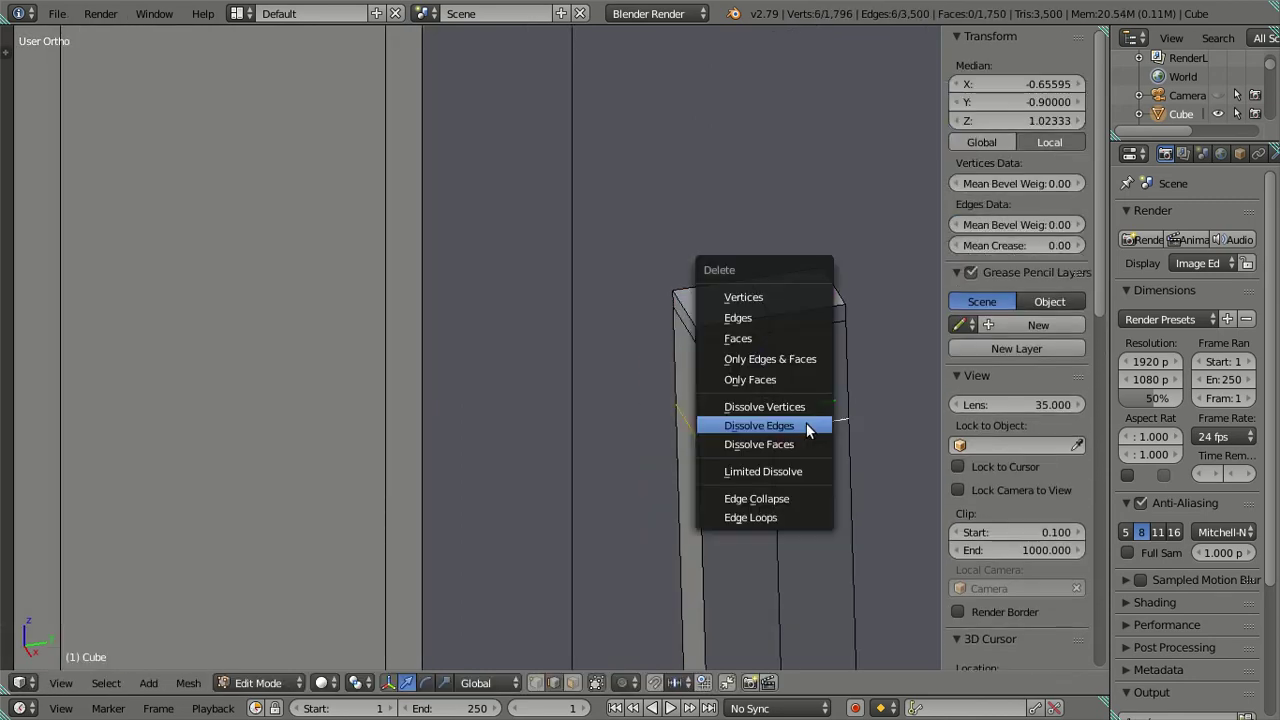
pyautogui.click(808, 429)
pyautogui.scroll(-2, 766, 408)
pyautogui.scroll(-2, 720, 428)
pyautogui.scroll(4, 611, 343)
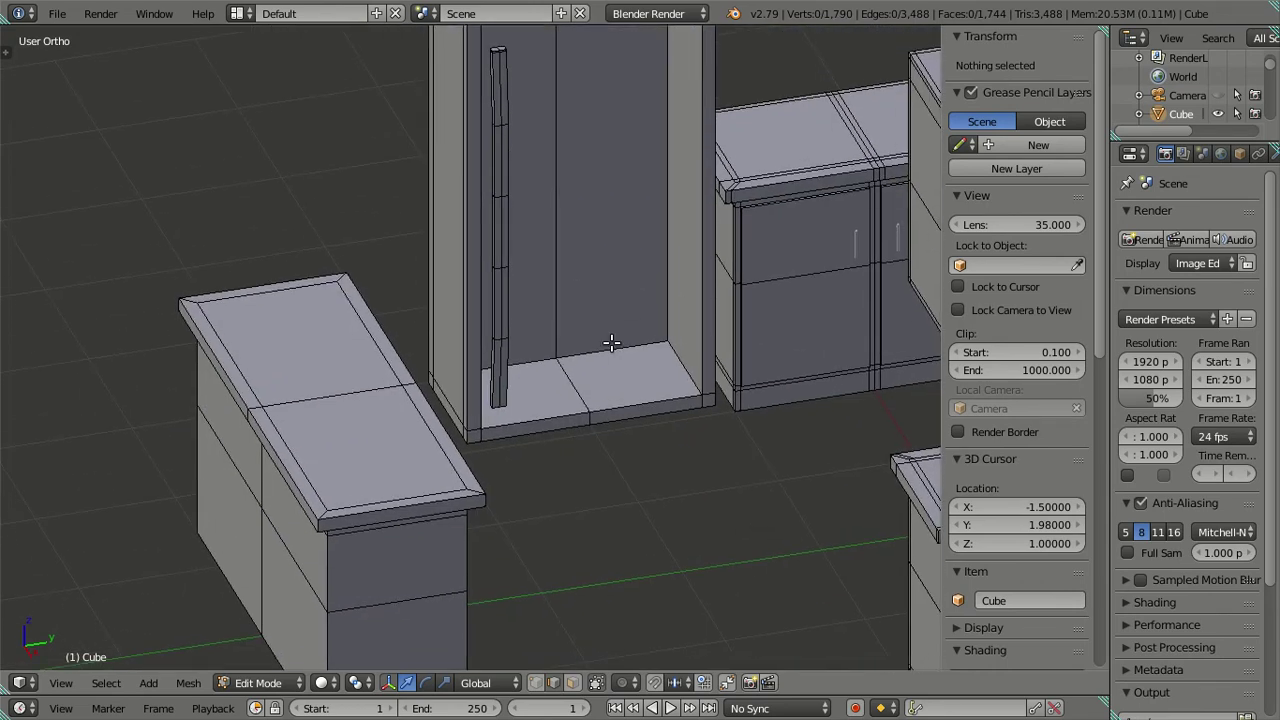
pyautogui.scroll(2, 605, 448)
pyautogui.scroll(2, 603, 442)
# Cut six rings near the handle bottom and dissolve most of them
pyautogui.hotkey('ctrl', 'r')
pyautogui.scroll(5, 603, 442)
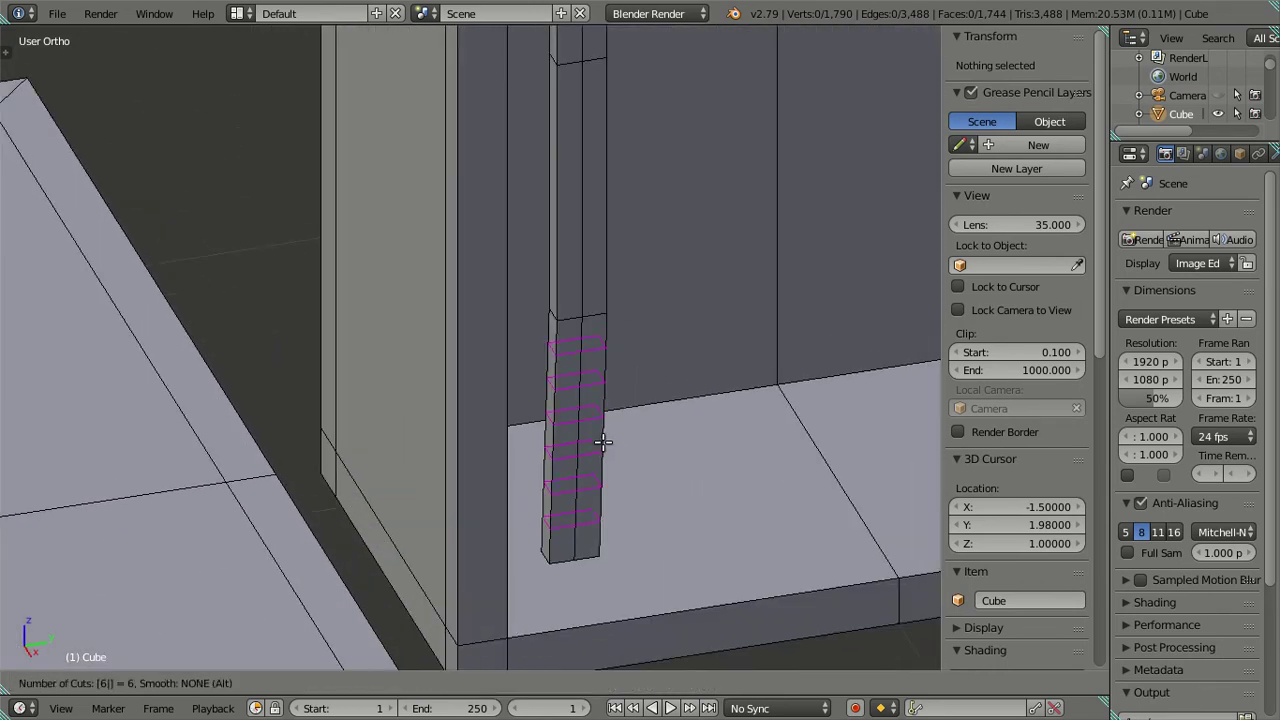
pyautogui.click(603, 442)
pyautogui.rightClick(606, 447)
pyautogui.keyDown('shift'); pyautogui.moveTo(608, 449); pyautogui.dragTo(590, 378, button='middle'); pyautogui.keyUp('shift')
pyautogui.press('x')
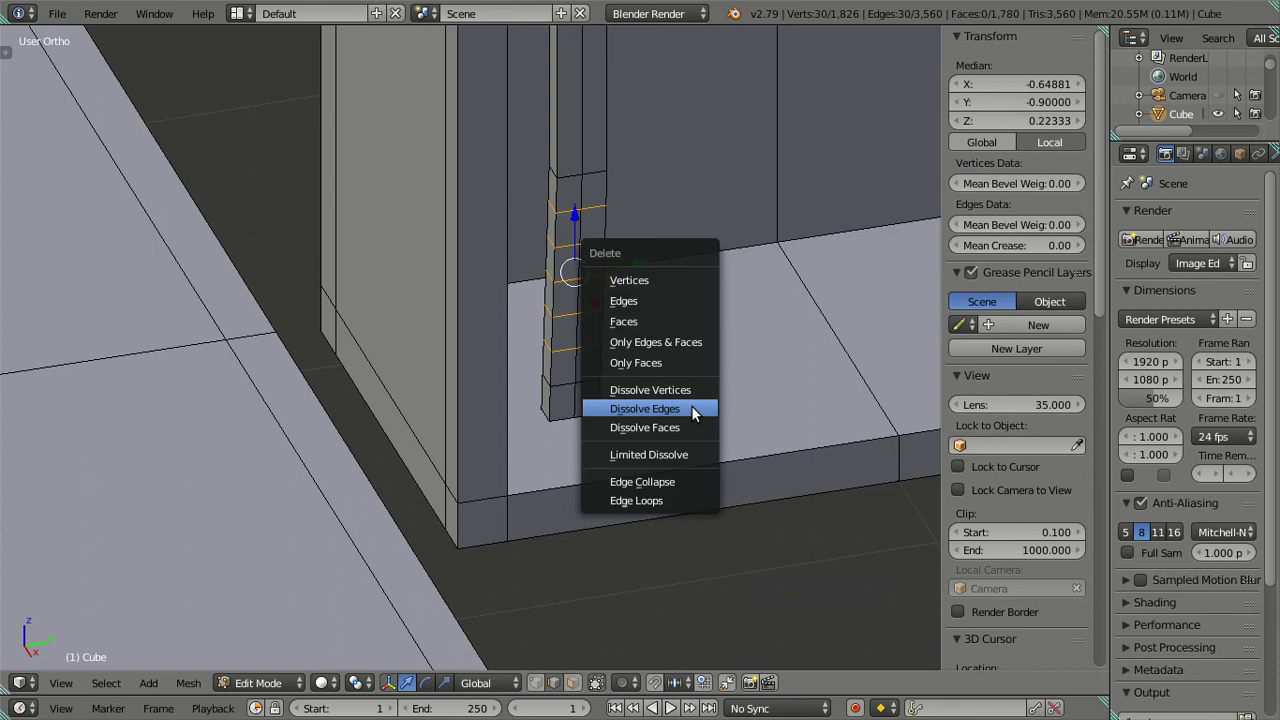
pyautogui.click(691, 405)
pyautogui.scroll(2, 600, 320)
pyautogui.scroll(2, 651, 261)
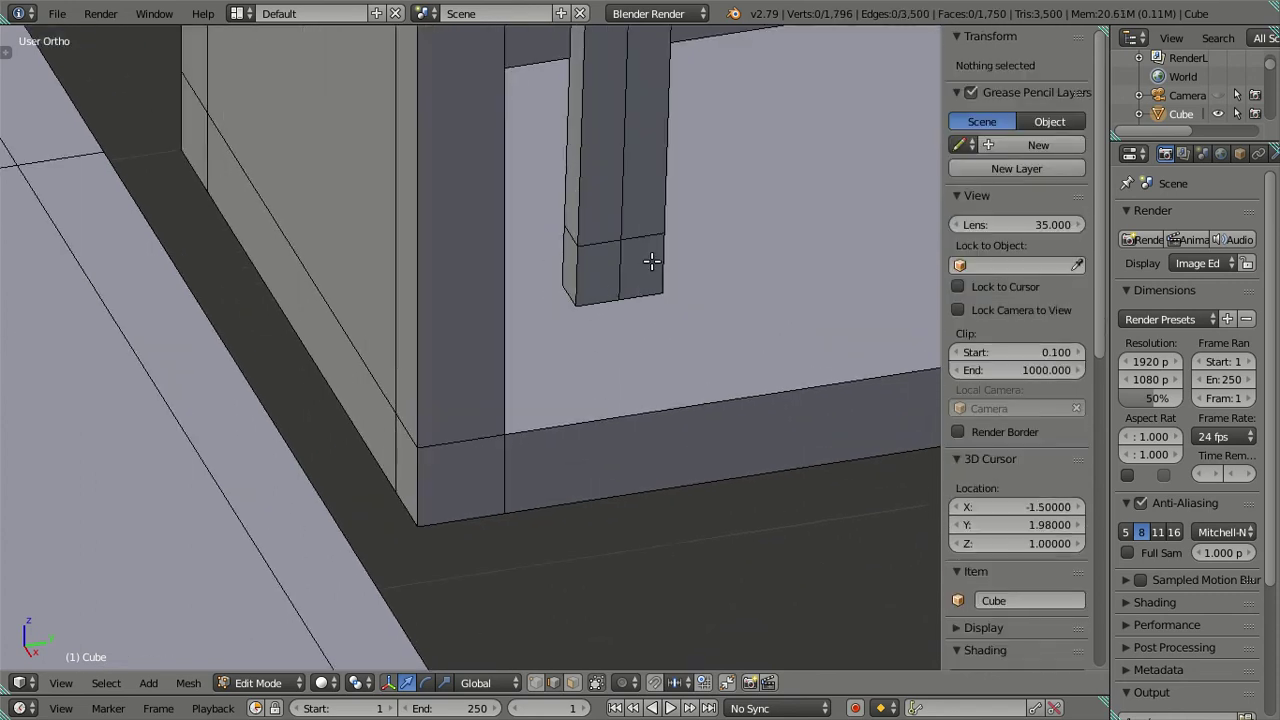
# Add rings to the handle's lower segment and dissolve the extras, leaving one ring
pyautogui.hotkey('ctrl', 'r')
pyautogui.scroll(4, 651, 262)
pyautogui.click(651, 262)
pyautogui.rightClick(656, 305)
pyautogui.scroll(2, 657, 309)
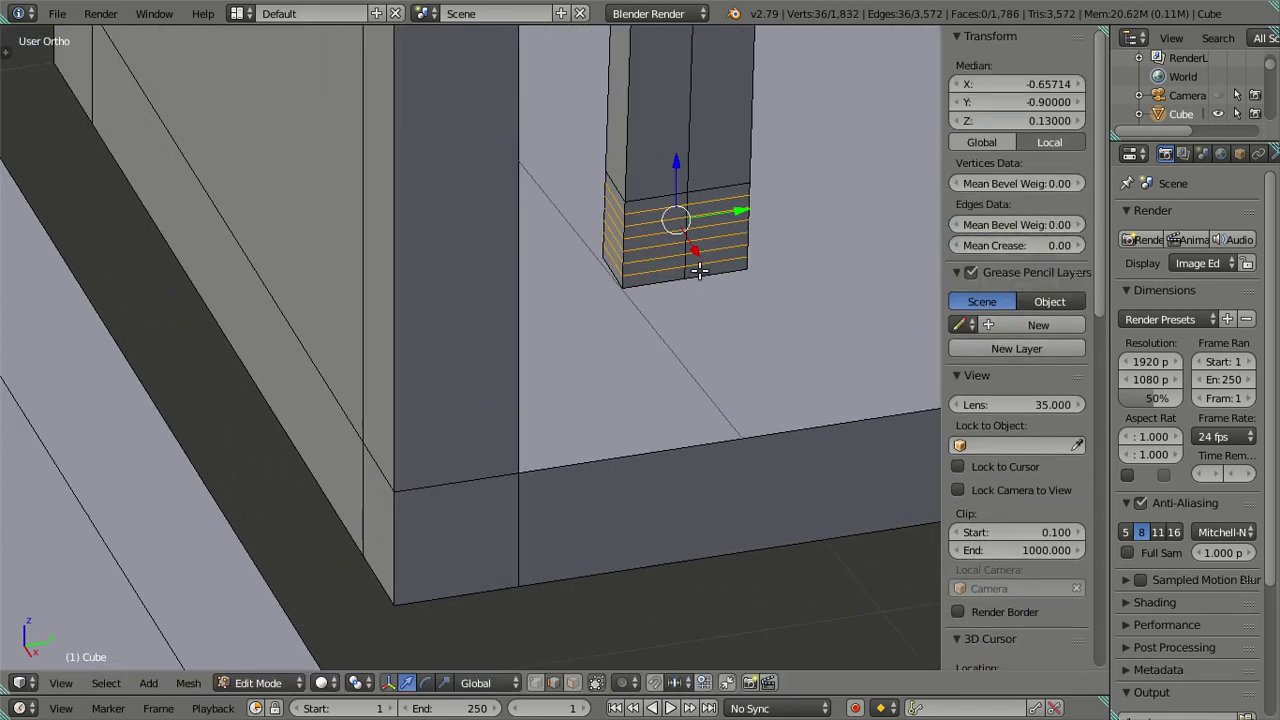
pyautogui.press('x')
pyautogui.click(718, 212)
pyautogui.moveTo(708, 211)
pyautogui.mouseDown(button='middle')
pyautogui.moveTo(600, 228)
pyautogui.moveTo(617, 355)
pyautogui.mouseUp(button='middle')
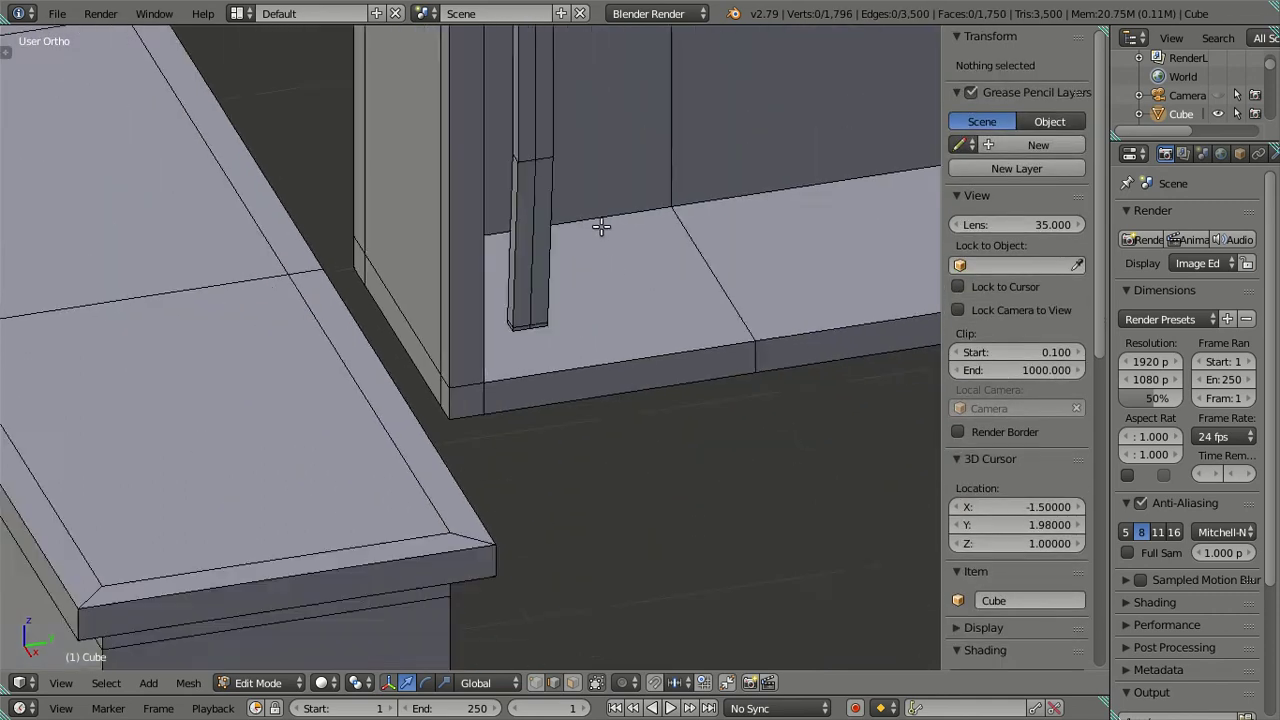
pyautogui.scroll(-3, 617, 355)
pyautogui.scroll(-1, 586, 329)
pyautogui.scroll(5, 571, 366)
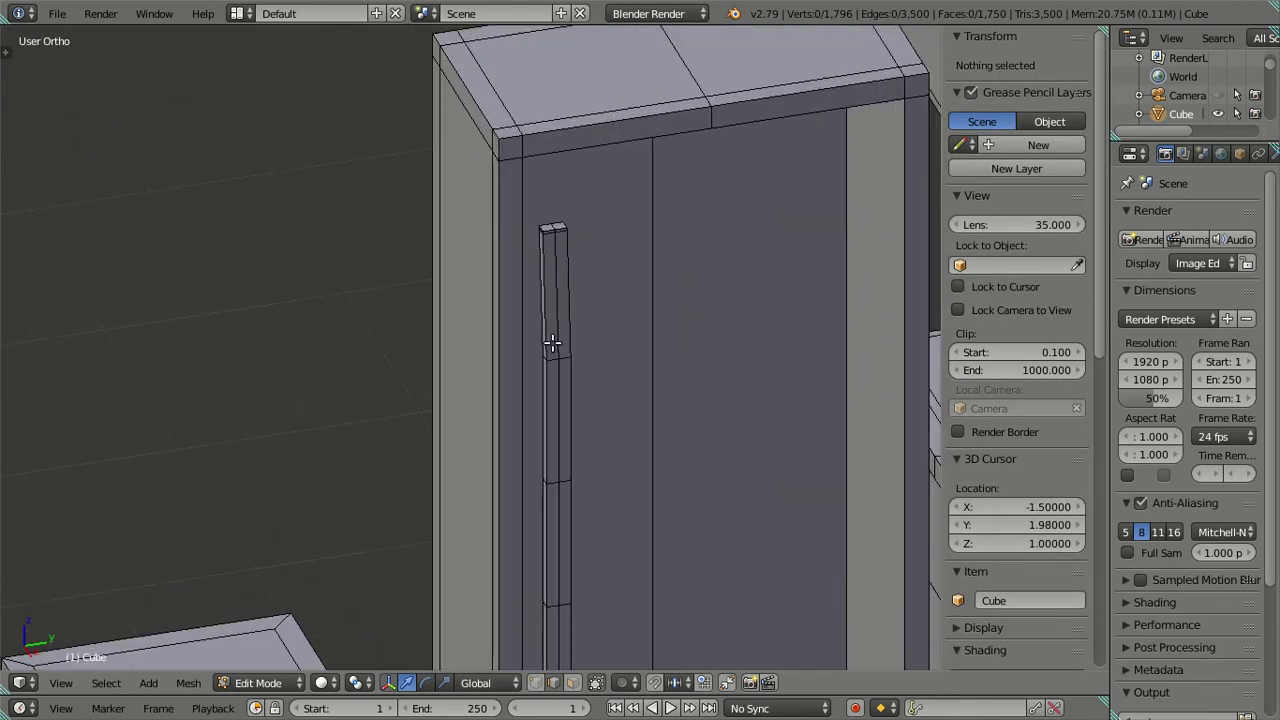
pyautogui.scroll(3, 592, 279)
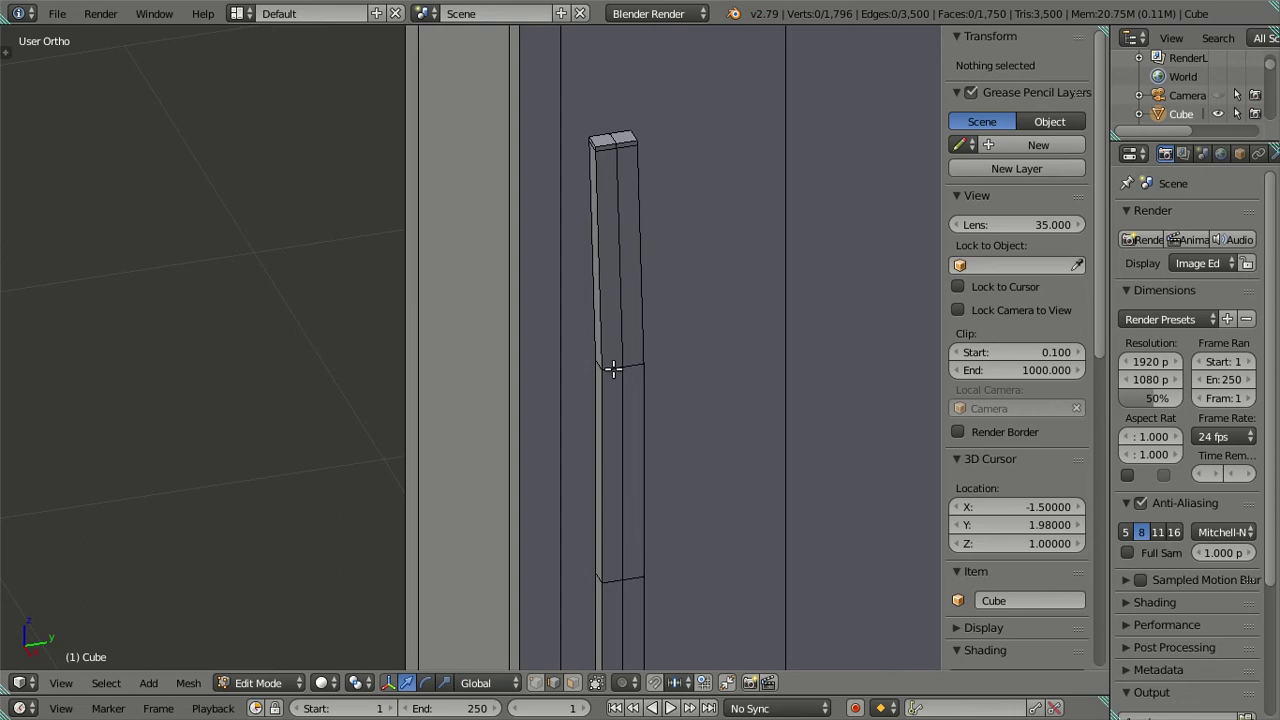
pyautogui.scroll(-4, 613, 369)
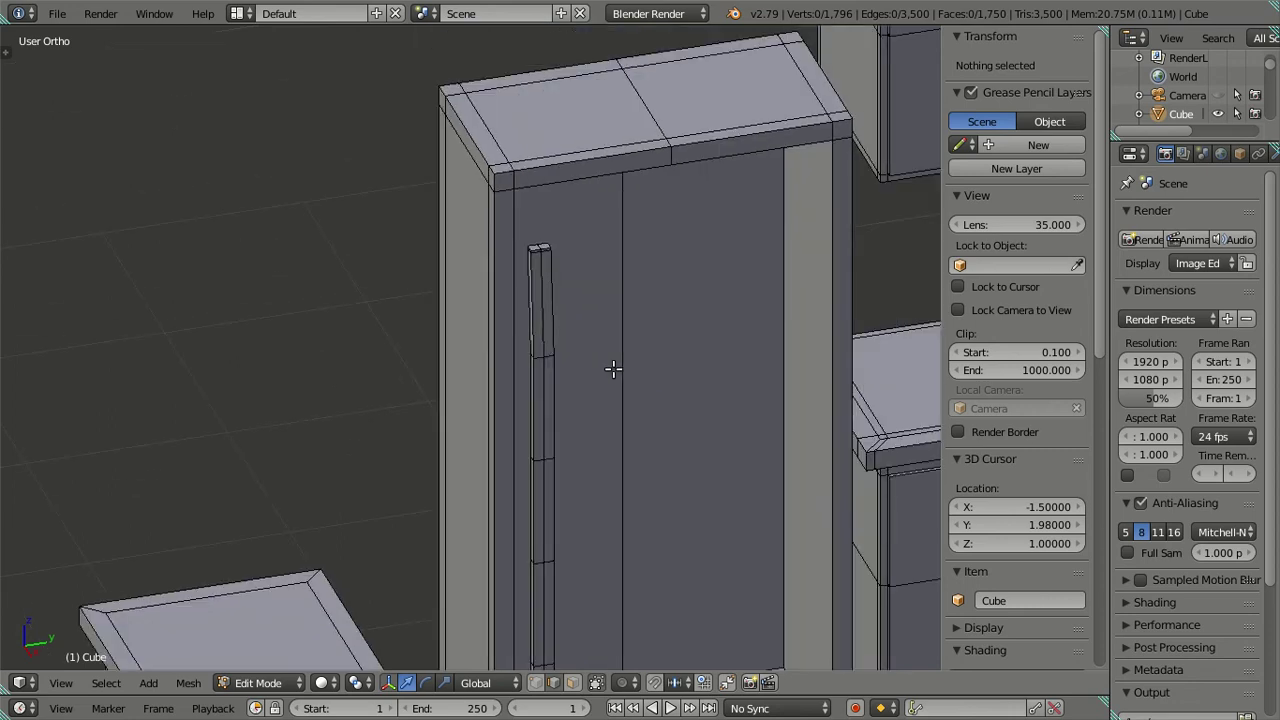
pyautogui.scroll(-5, 613, 369)
# Check the fridge door front by selecting its top edge and linked faces, then deselect
pyautogui.press('l')
pyautogui.press('a')
pyautogui.moveTo(608, 366)
pyautogui.mouseDown(button='middle')
pyautogui.moveTo(718, 381)
pyautogui.moveTo(806, 349)
pyautogui.moveTo(777, 374)
pyautogui.mouseUp(button='middle')
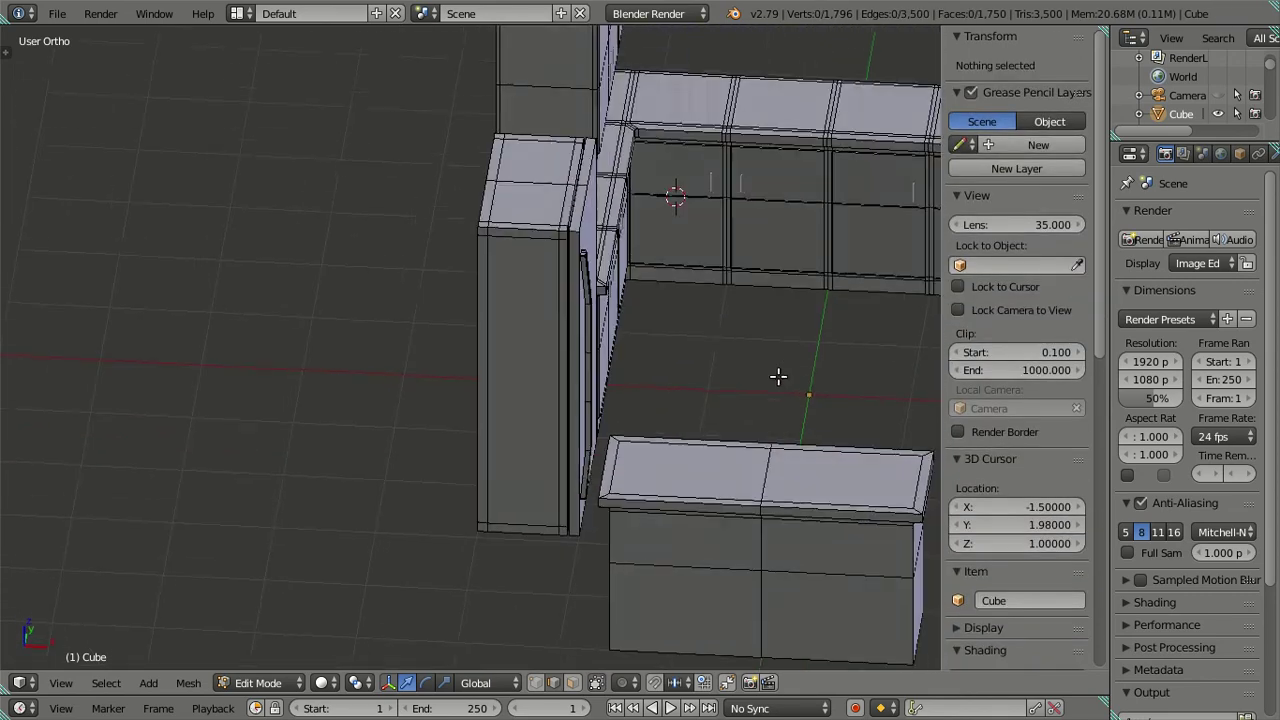
pyautogui.scroll(5, 657, 268)
pyautogui.scroll(-3, 623, 363)
pyautogui.moveTo(623, 363)
pyautogui.mouseDown(button='middle')
pyautogui.moveTo(604, 358)
pyautogui.moveTo(550, 385)
pyautogui.moveTo(507, 366)
pyautogui.mouseUp(button='middle')
pyautogui.rightClick(513, 282)
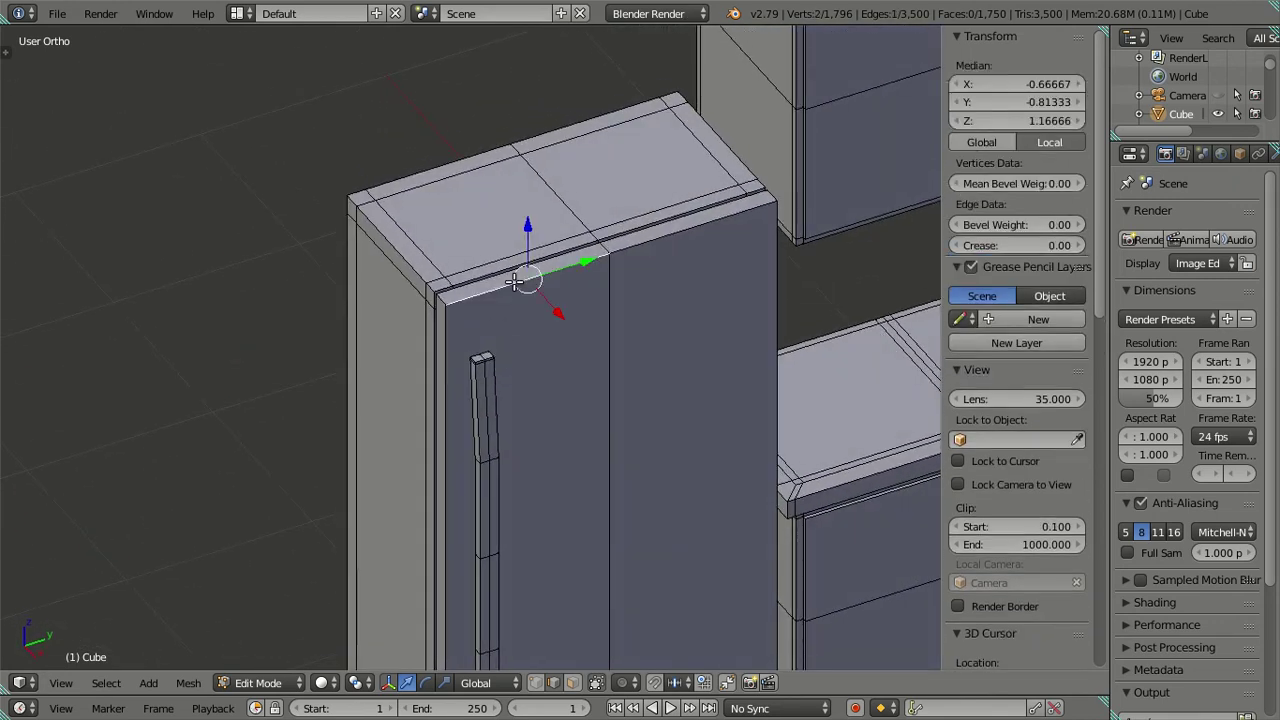
pyautogui.hotkey('ctrl', 'l')
pyautogui.press('a')
# Loop-cut the fridge's top band and raise the new loop by typed offset 0666
pyautogui.moveTo(589, 329)
pyautogui.mouseDown(button='middle')
pyautogui.moveTo(523, 229)
pyautogui.moveTo(551, 249)
pyautogui.mouseUp(button='middle')
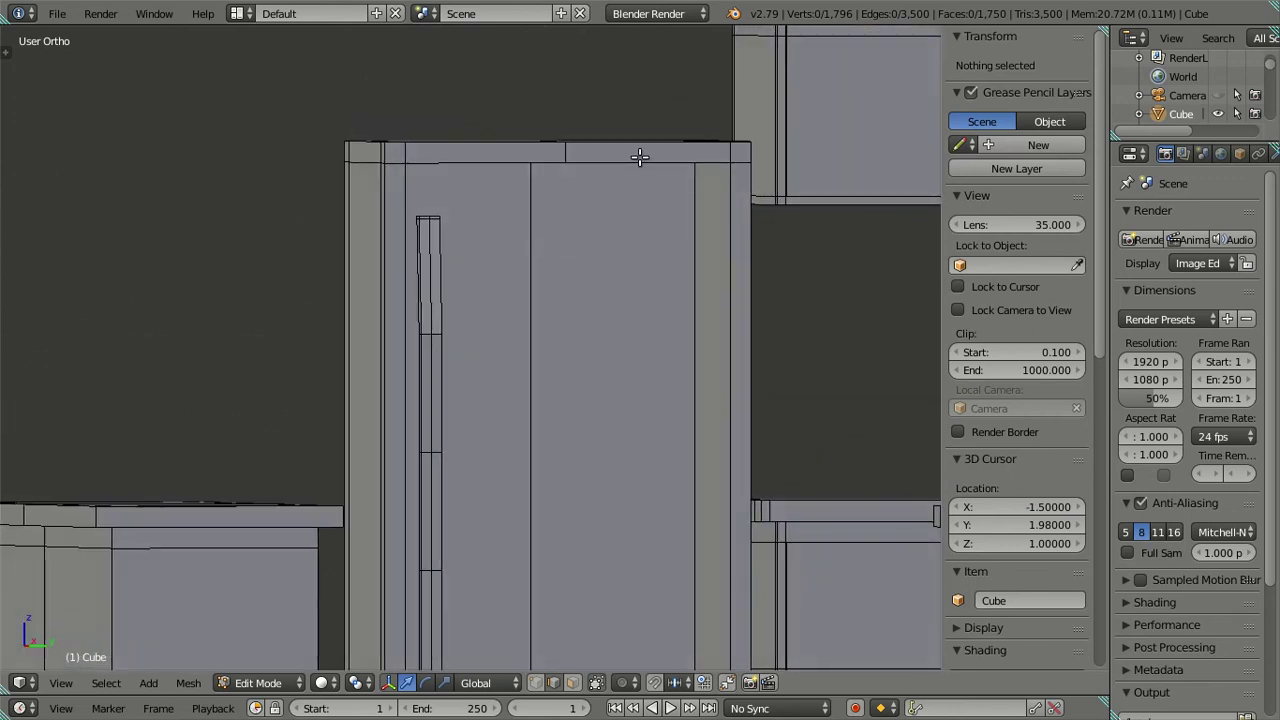
pyautogui.moveTo(481, 177)
pyautogui.mouseDown(button='middle')
pyautogui.moveTo(523, 200)
pyautogui.moveTo(491, 200)
pyautogui.moveTo(446, 171)
pyautogui.moveTo(466, 192)
pyautogui.moveTo(497, 314)
pyautogui.mouseUp(button='middle')
pyautogui.scroll(3, 466, 192)
pyautogui.hotkey('ctrl', 'r')
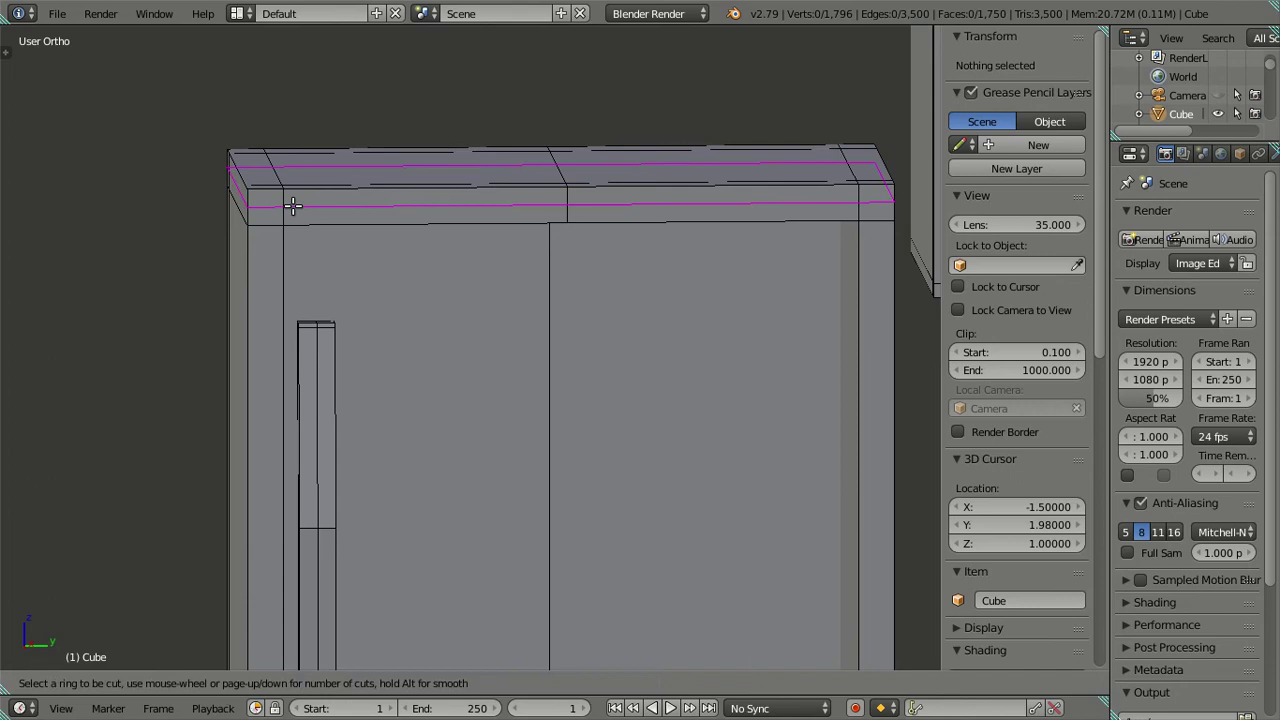
pyautogui.click(293, 208)
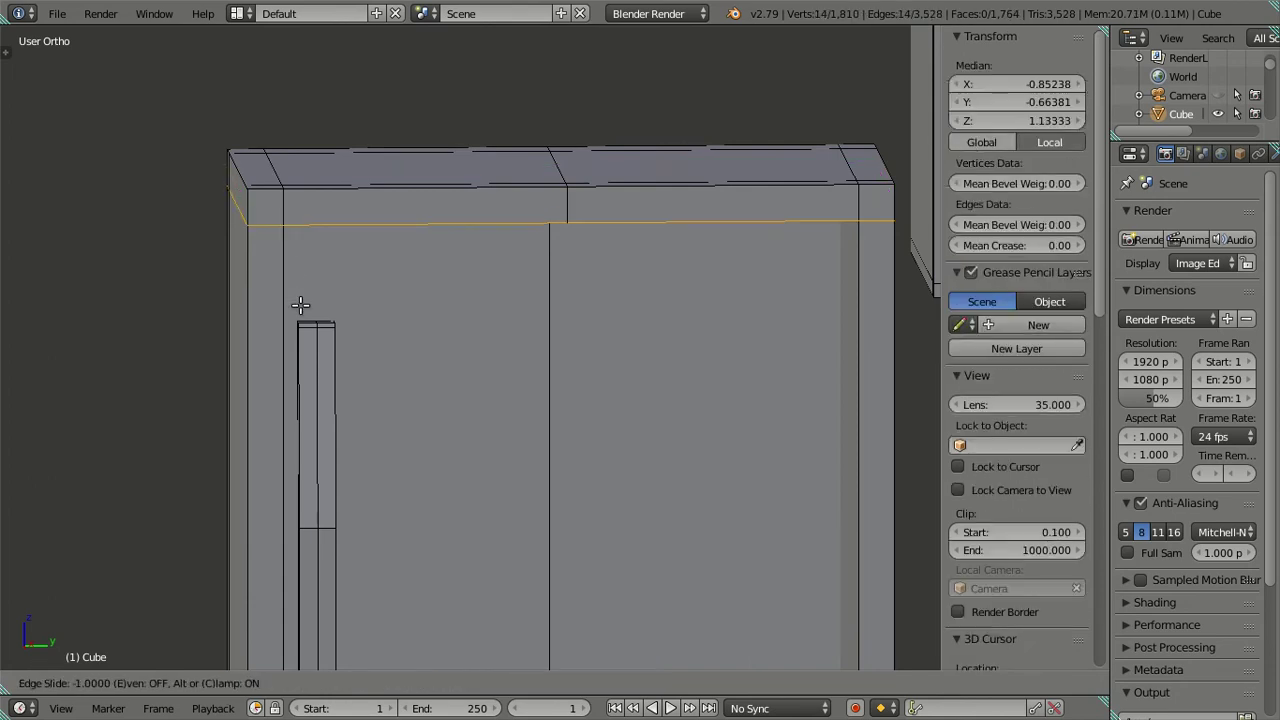
pyautogui.click(300, 305)
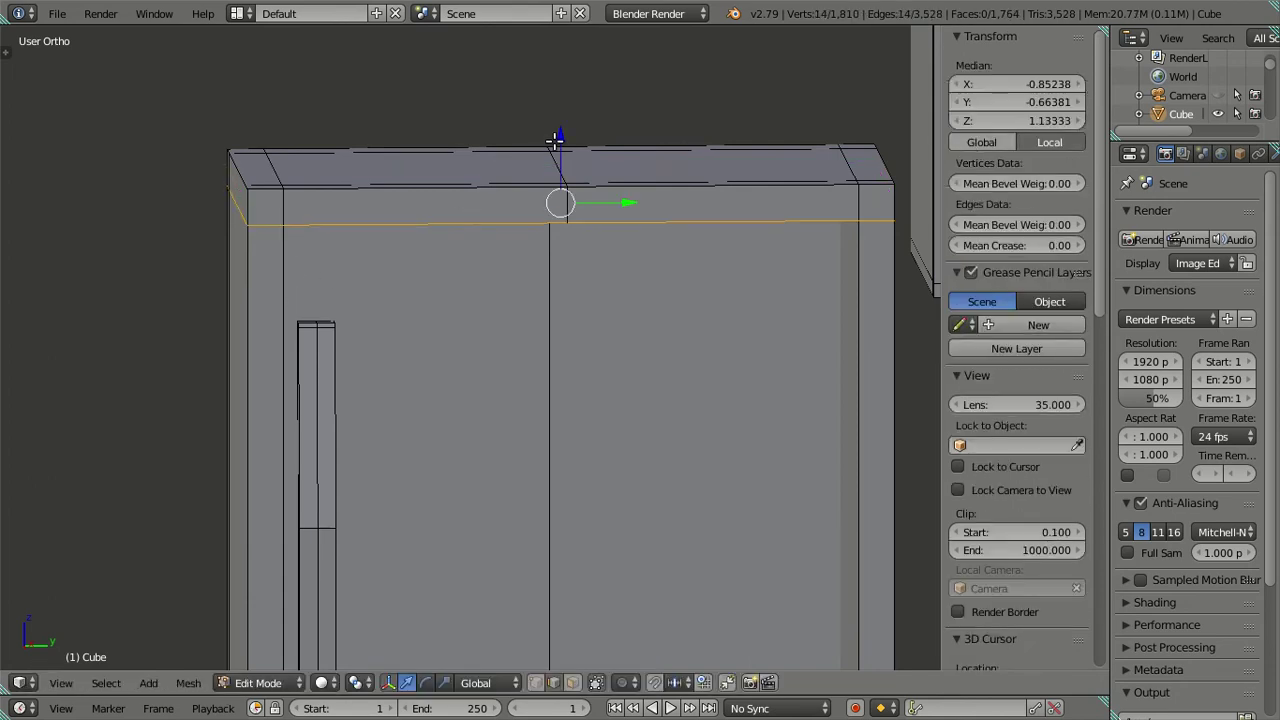
pyautogui.moveTo(554, 141); pyautogui.dragTo(556, 131)
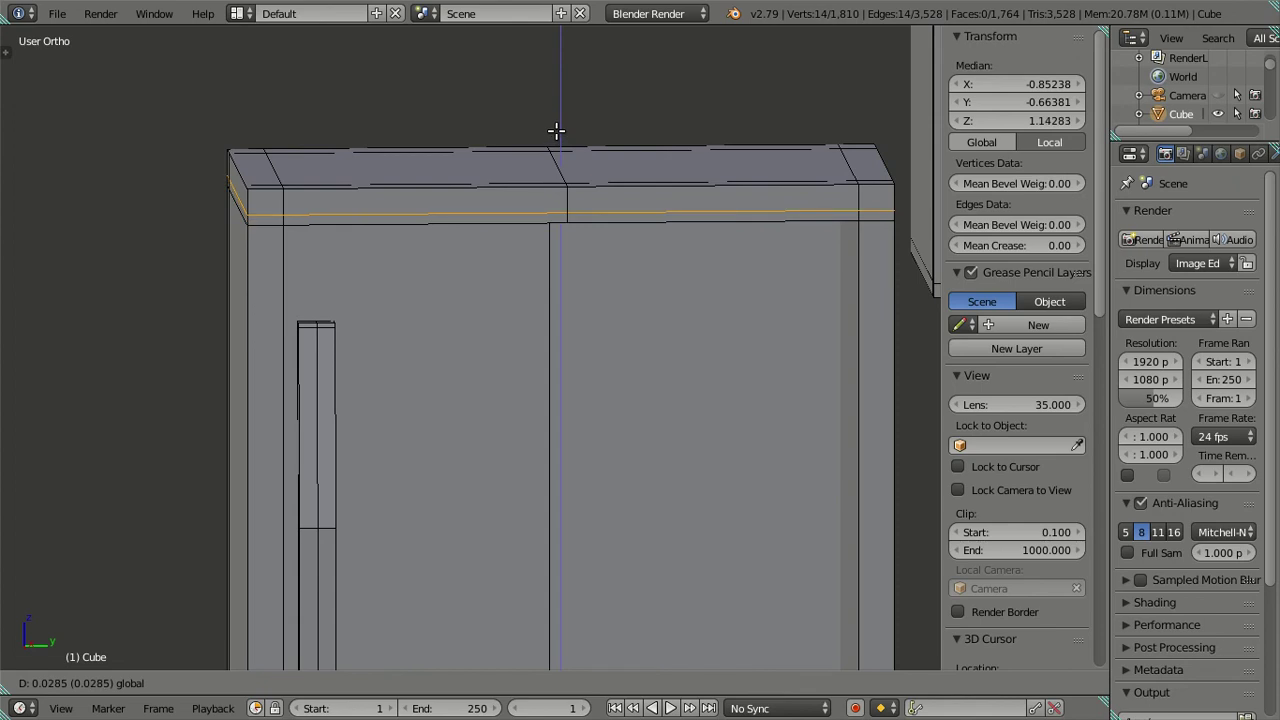
pyautogui.press('=')
pyautogui.write('0666')
pyautogui.press('Return')
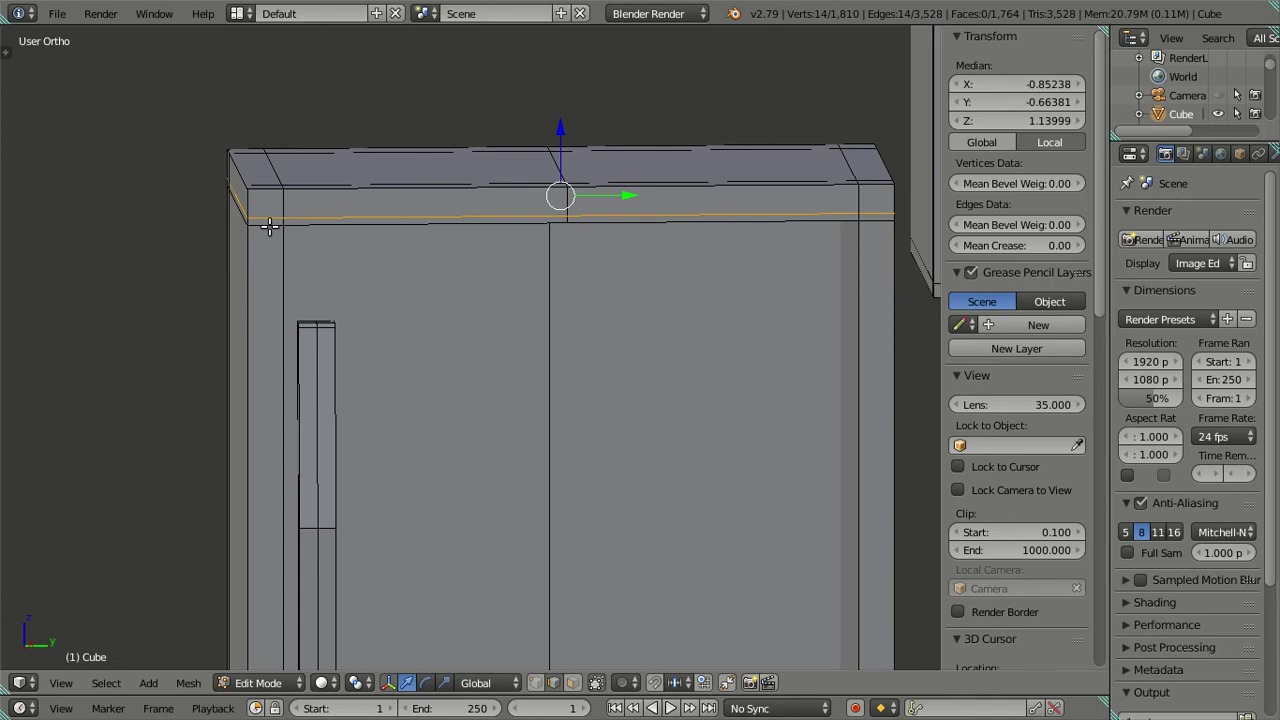
# Add a vertical loop near the left side and shift it along Y by an exact offset
pyautogui.hotkey('ctrl', 'r')
pyautogui.click(275, 225)
pyautogui.click(366, 259)
pyautogui.moveTo(283, 560)
pyautogui.mouseDown(button='middle')
pyautogui.moveTo(291, 429)
pyautogui.moveTo(289, 465)
pyautogui.mouseUp(button='middle')
pyautogui.press('g')
pyautogui.press('y')
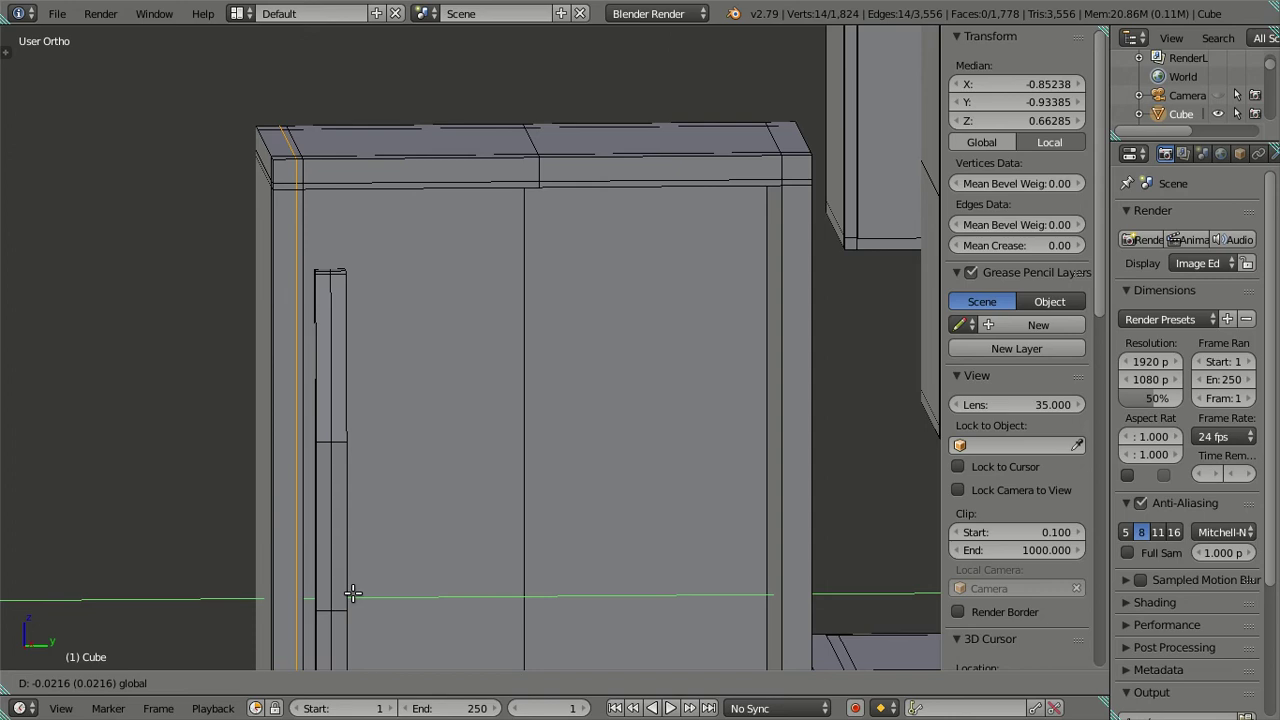
pyautogui.press('-')
pyautogui.press('/')
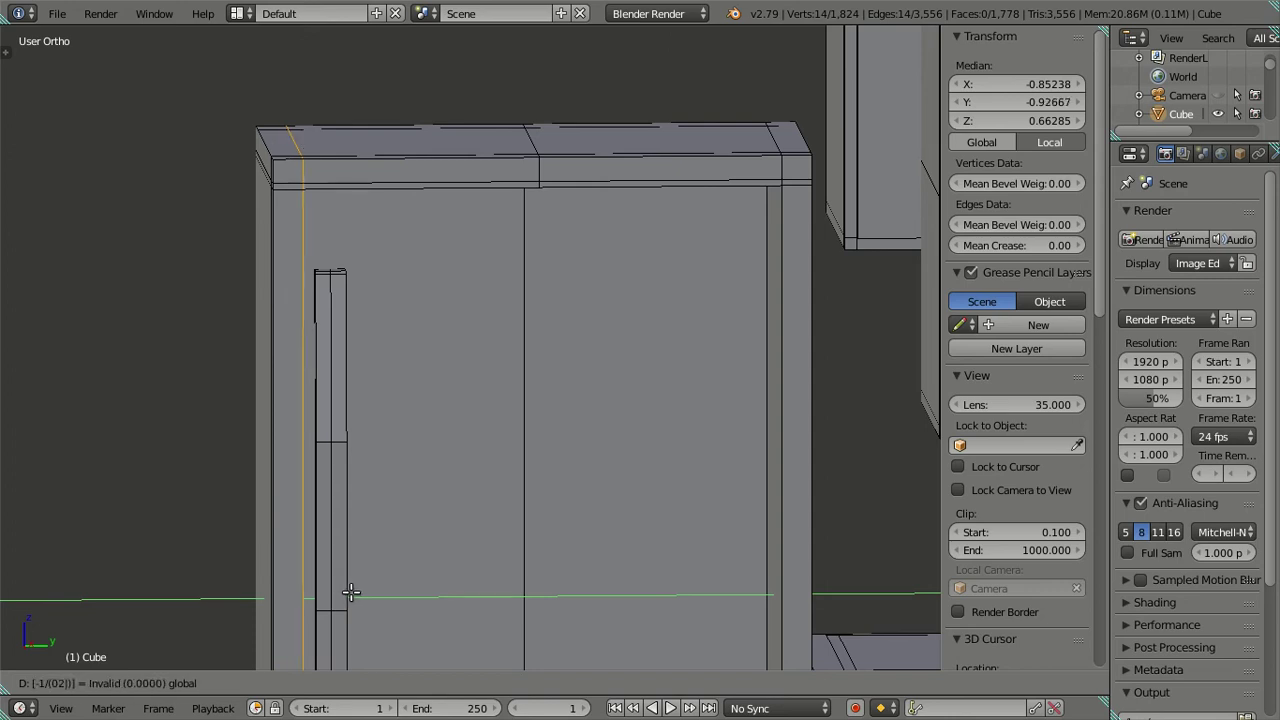
pyautogui.press('BackSpace')
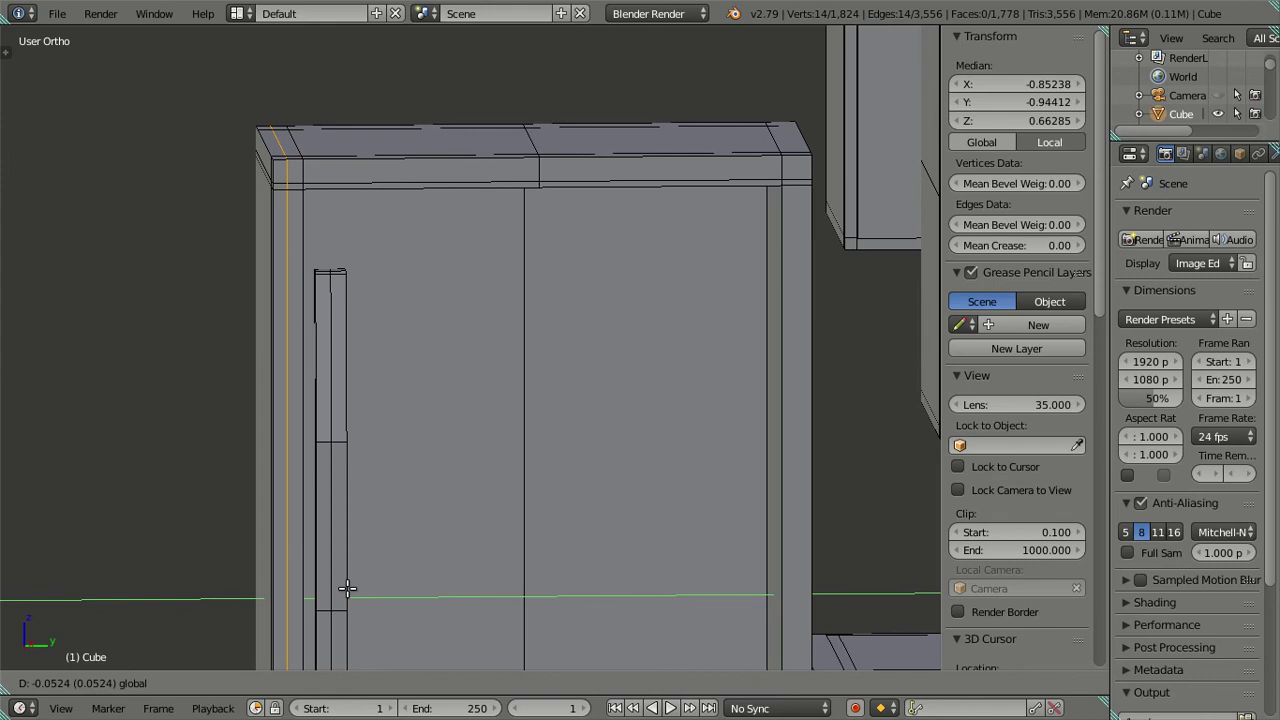
pyautogui.press('-')
pyautogui.press('BackSpace')
pyautogui.press('Return')
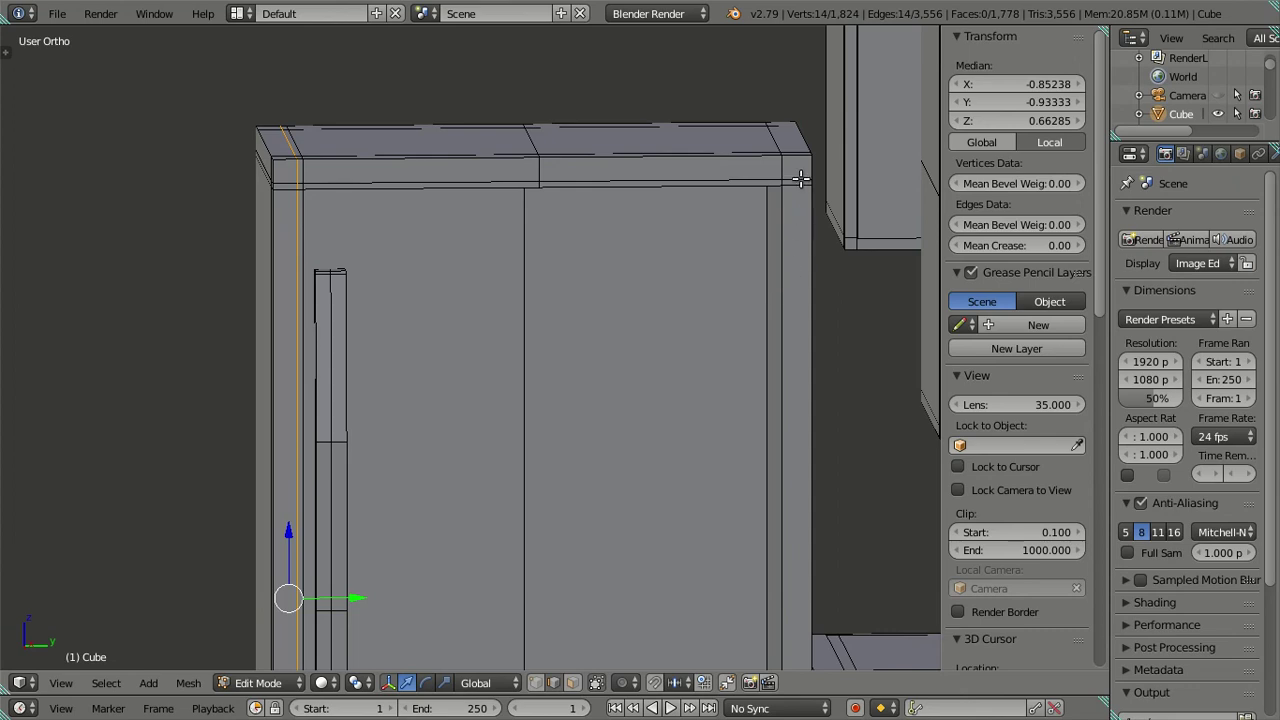
# Add a vertical loop near the right edge and move it along Y by 1
pyautogui.hotkey('ctrl', 'r')
pyautogui.click(772, 194)
pyautogui.rightClick(668, 231)
pyautogui.press('g')
pyautogui.press('y')
pyautogui.press('BackSpace')
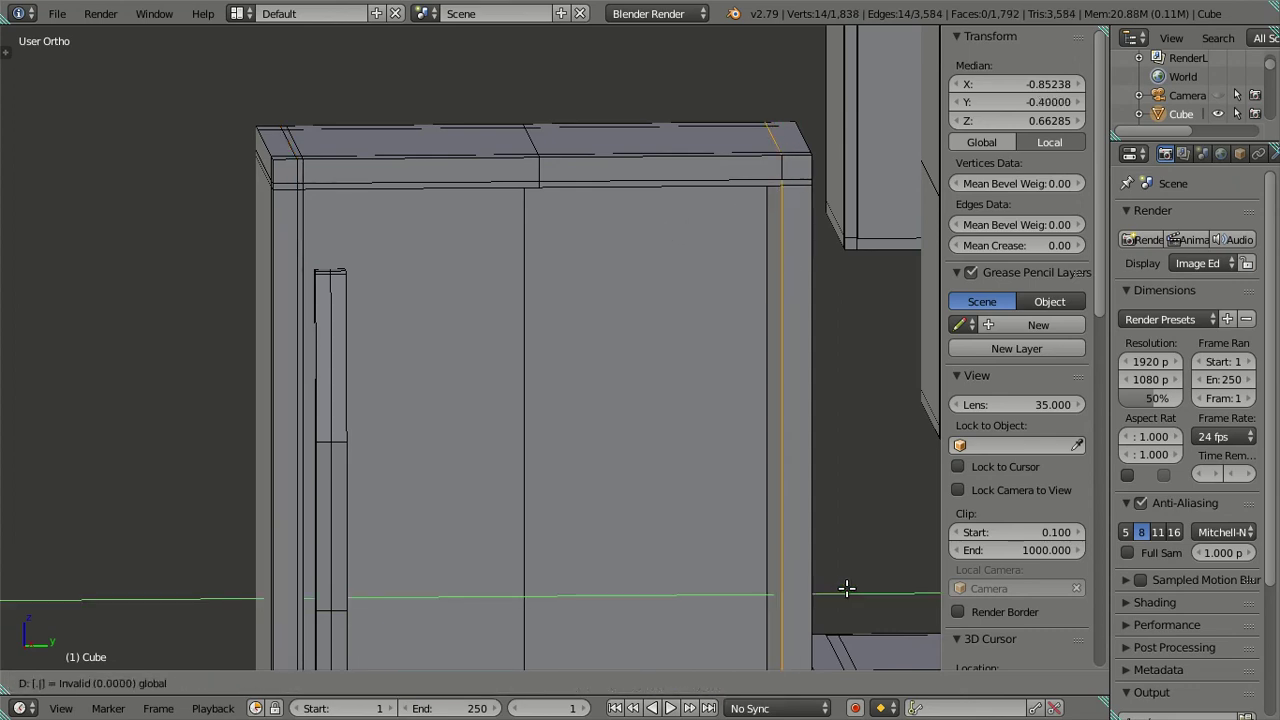
pyautogui.write('1')
pyautogui.press('Return')
# Loop-cut the bottom band and lower the new loop by 0.02
pyautogui.moveTo(754, 457)
pyautogui.mouseDown(button='middle')
pyautogui.moveTo(629, 523)
pyautogui.moveTo(535, 271)
pyautogui.mouseUp(button='middle')
pyautogui.scroll(2, 535, 271)
pyautogui.keyDown('shift'); pyautogui.scroll(-2, 480, 476); pyautogui.keyUp('shift')
pyautogui.scroll(2, 410, 490)
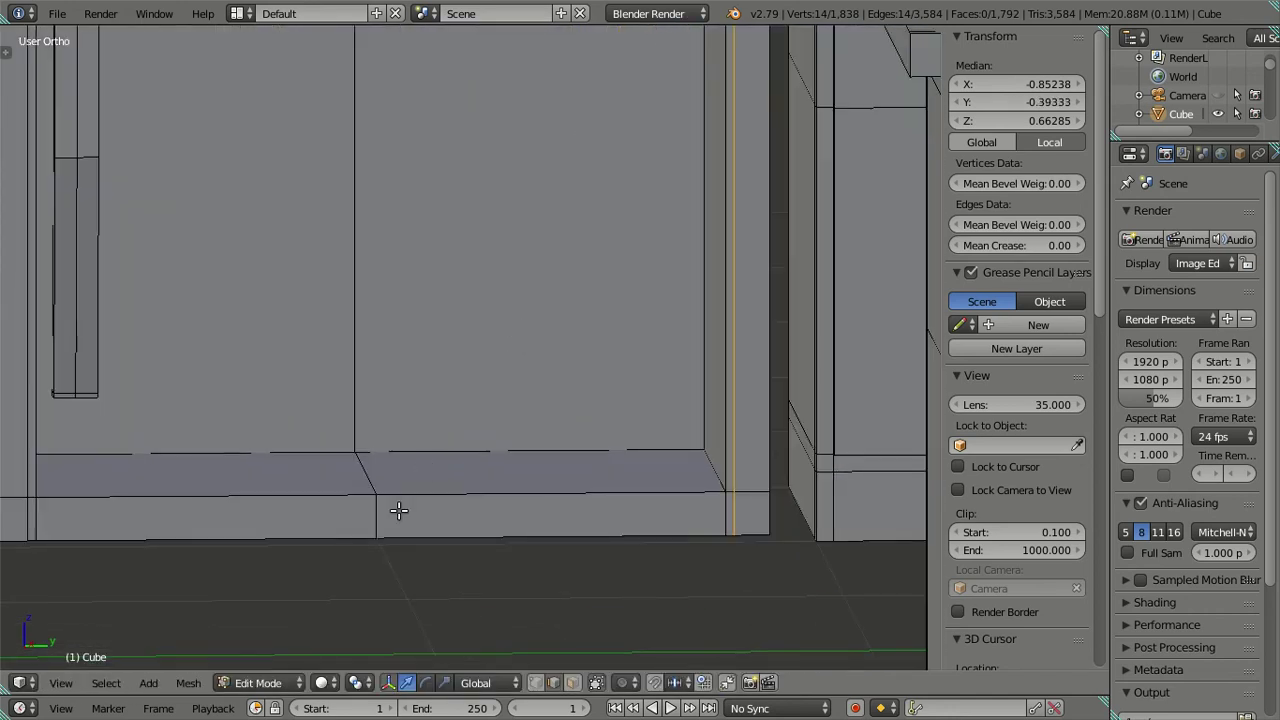
pyautogui.hotkey('ctrl', 'r')
pyautogui.click(357, 506)
pyautogui.click(322, 462)
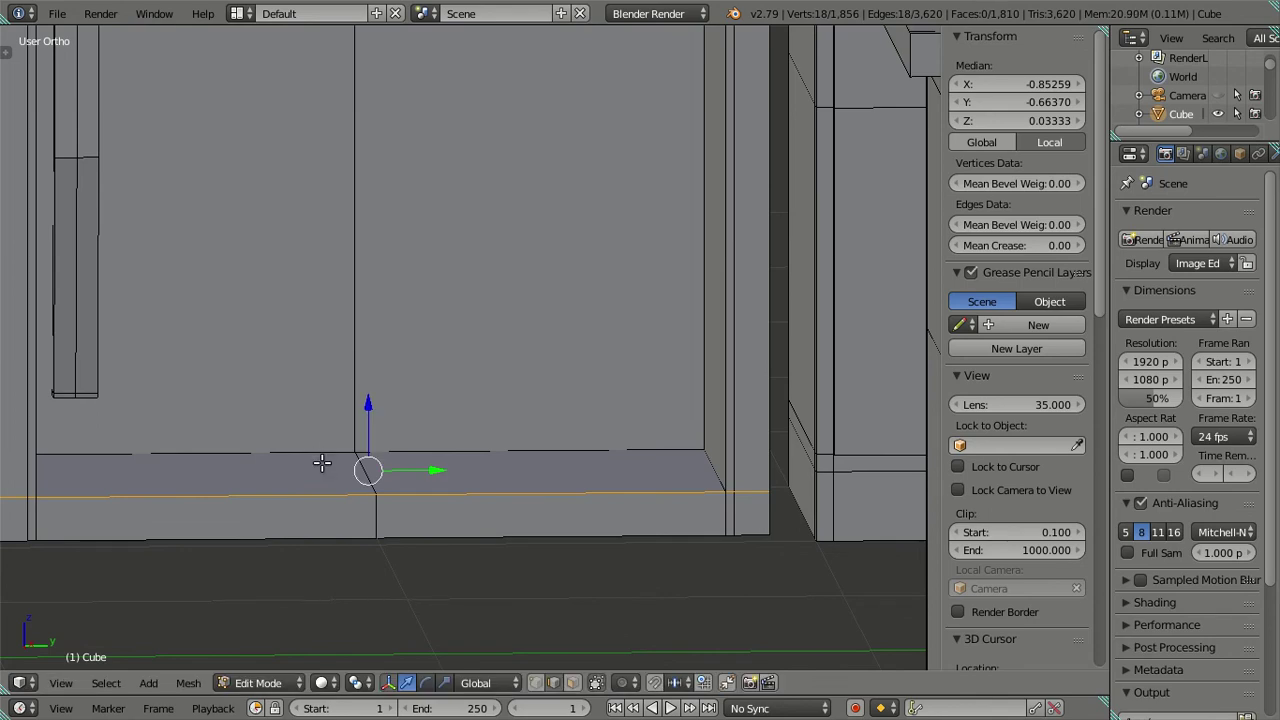
pyautogui.moveTo(363, 399); pyautogui.dragTo(371, 416)
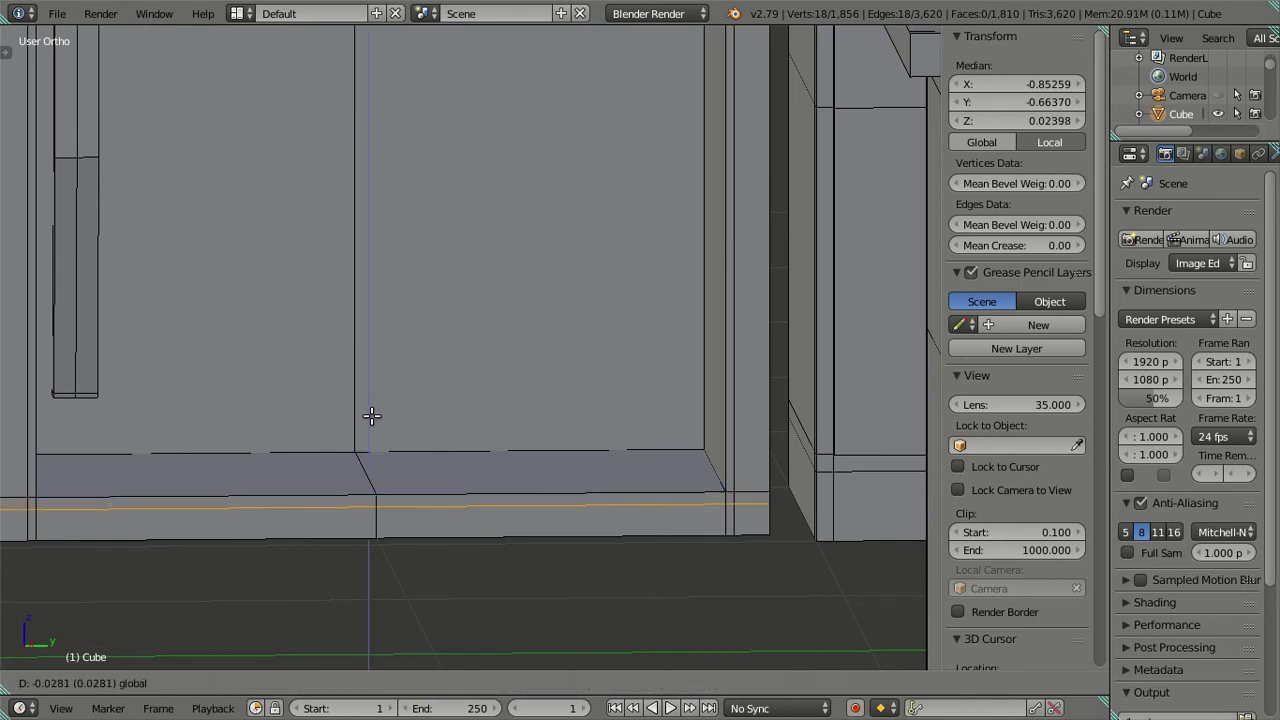
pyautogui.write('-0')
pyautogui.write('.02')
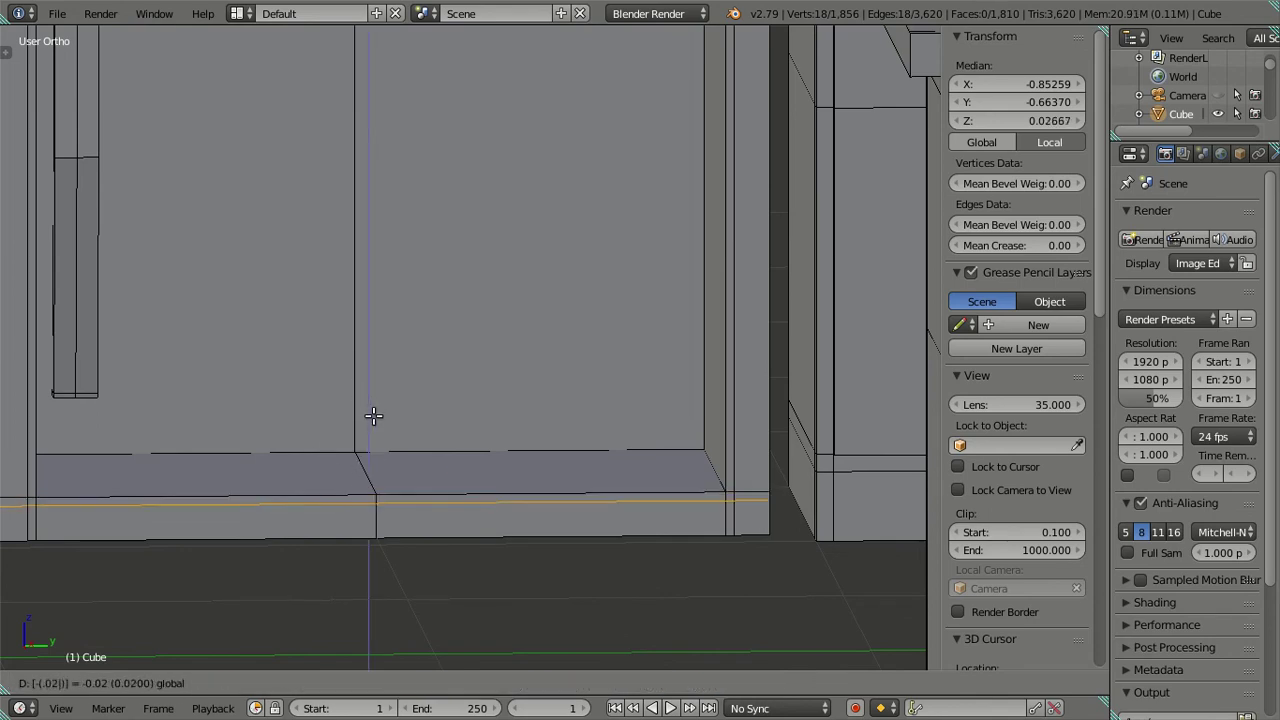
pyautogui.press('Return')
# Select the bottom, side and top border face loops and extrude them in place
pyautogui.press('a')
pyautogui.scroll(1, 512, 499)
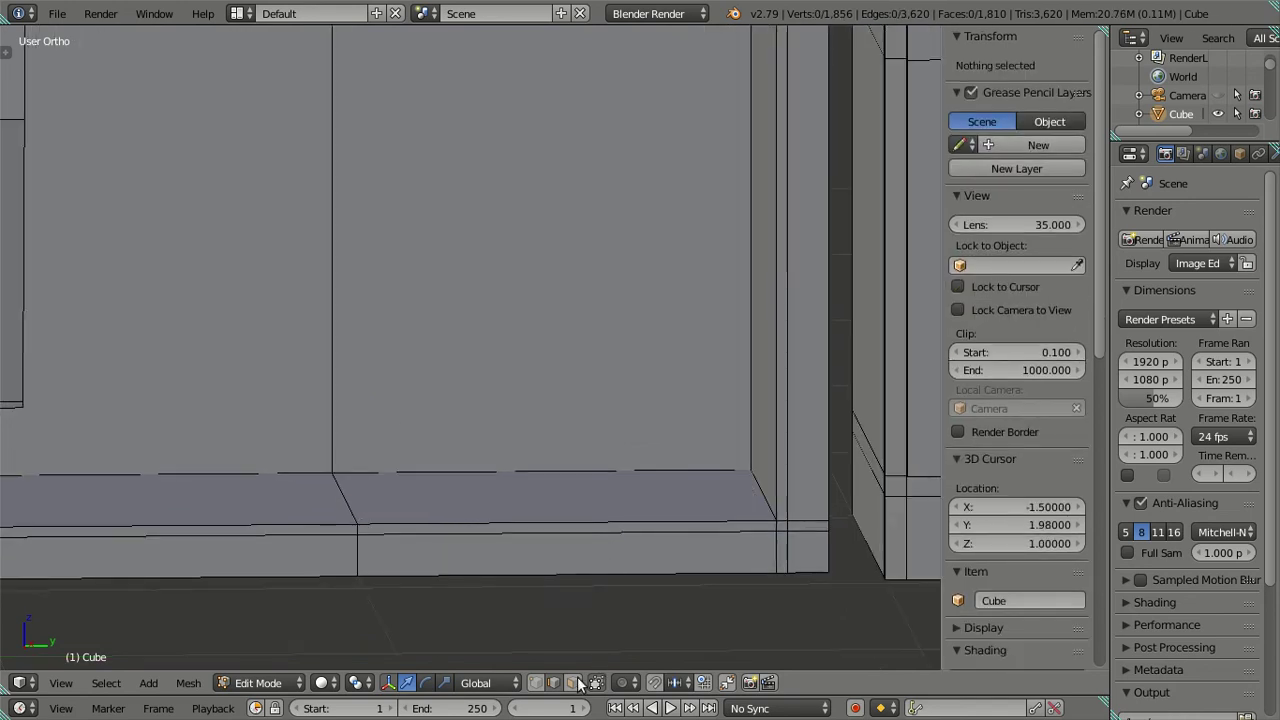
pyautogui.rightClick(780, 527)
pyautogui.keyDown('ctrl'); pyautogui.hscroll(-3, 563, 443); pyautogui.keyUp('ctrl')
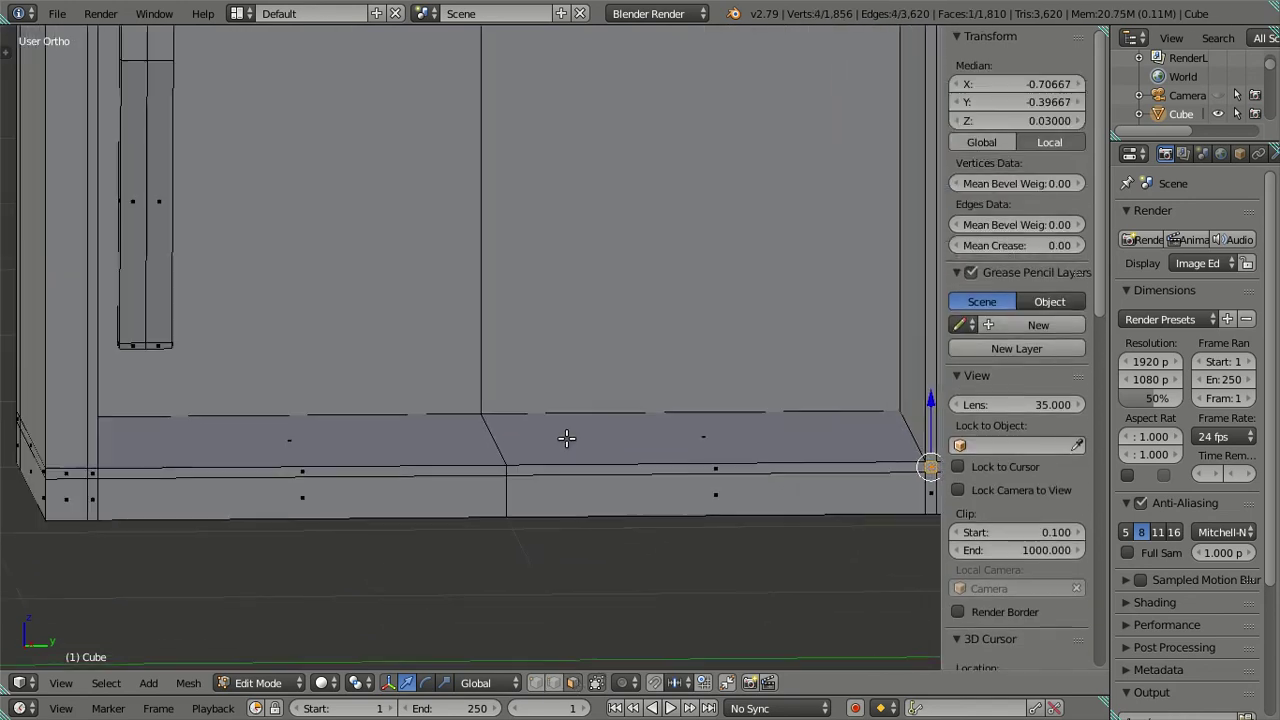
pyautogui.keyDown('alt'); pyautogui.rightClick(172, 462); pyautogui.keyUp('alt')
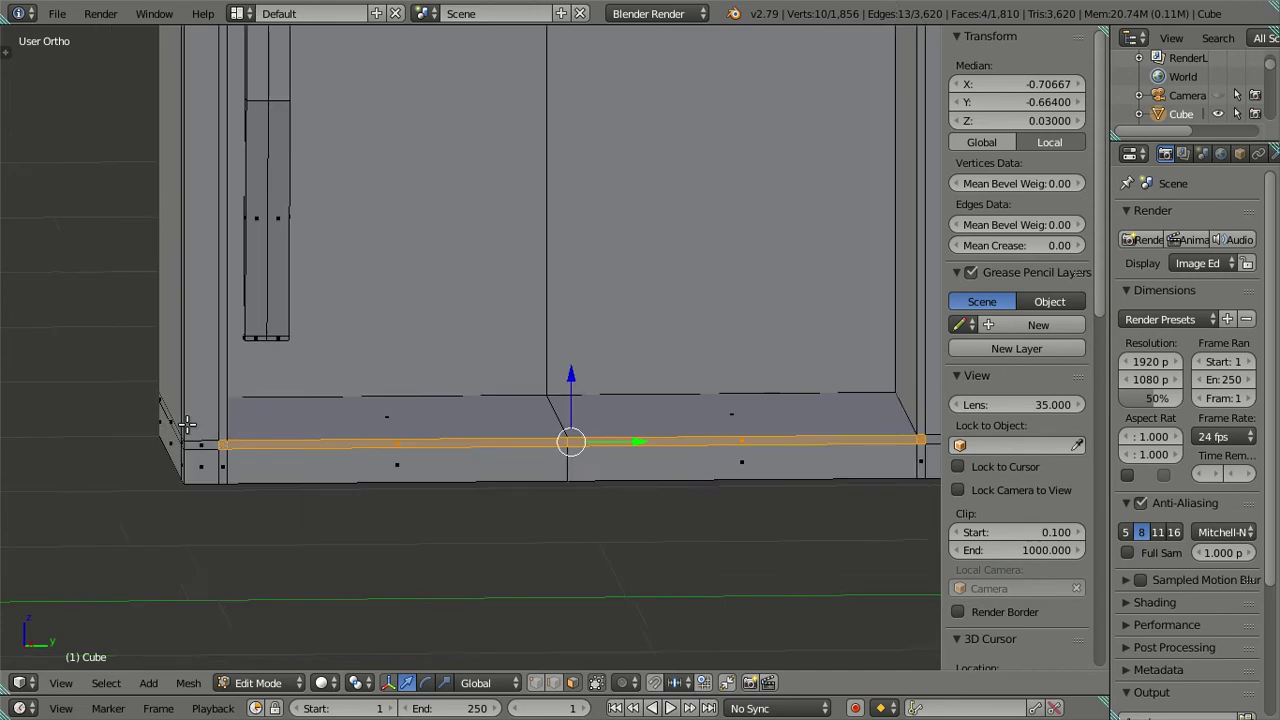
pyautogui.scroll(-2, 172, 462)
pyautogui.scroll(5, 323, 478)
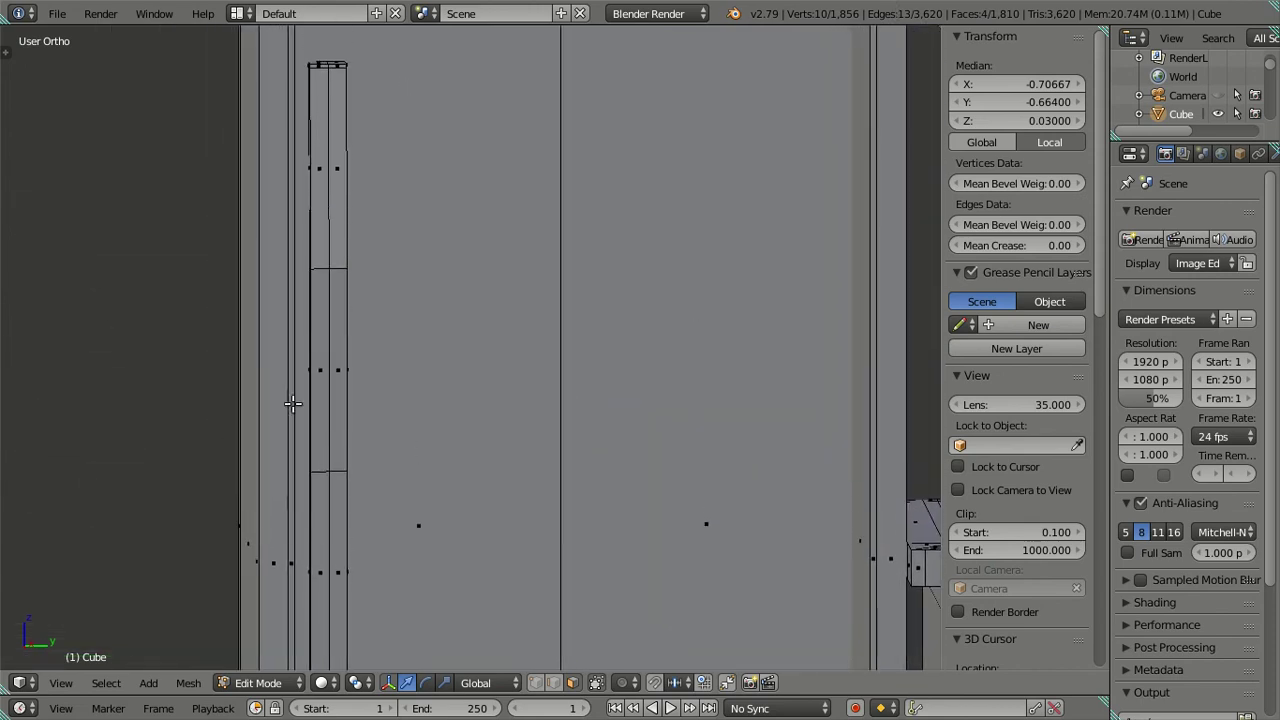
pyautogui.scroll(-5, 443, 126)
pyautogui.keyDown('shift'); pyautogui.scroll(3, 420, 371); pyautogui.keyUp('shift')
pyautogui.scroll(5, 320, 306)
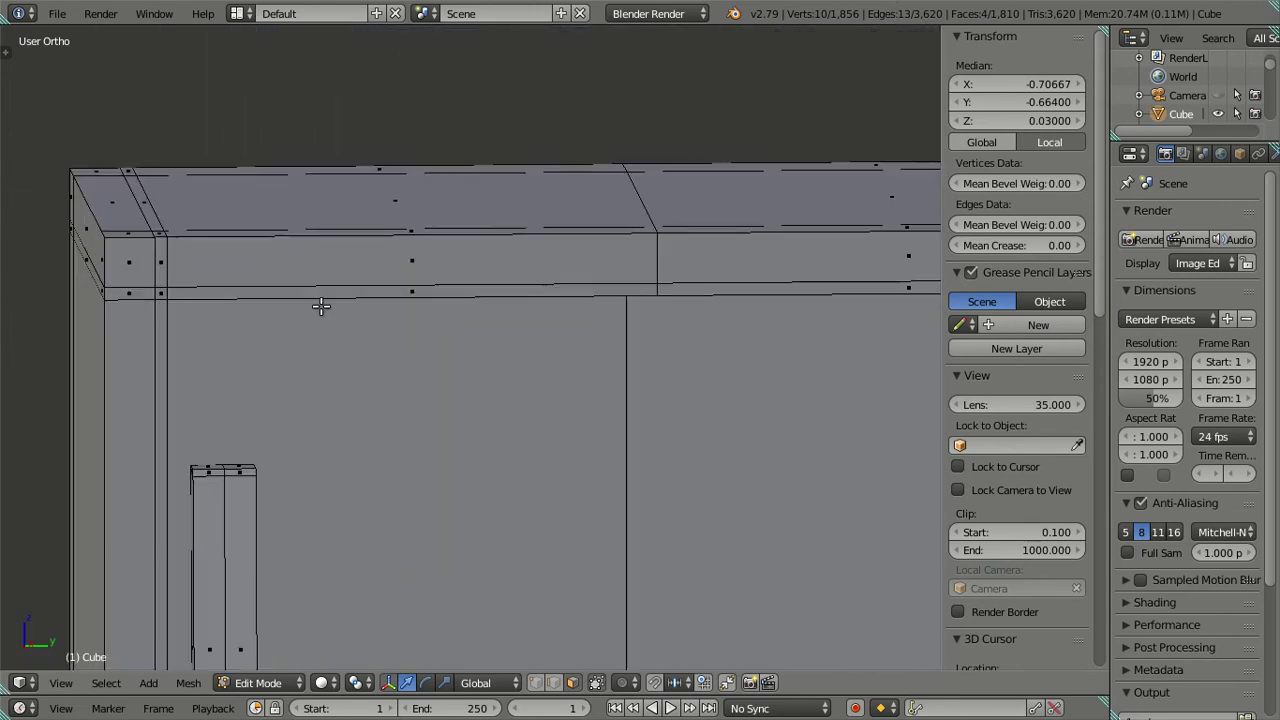
pyautogui.keyDown('alt'); pyautogui.keyDown('shift'); pyautogui.rightClick(160, 292); pyautogui.keyUp('shift'); pyautogui.keyUp('alt')
pyautogui.moveTo(794, 317); pyautogui.dragTo(917, 334, button='middle')
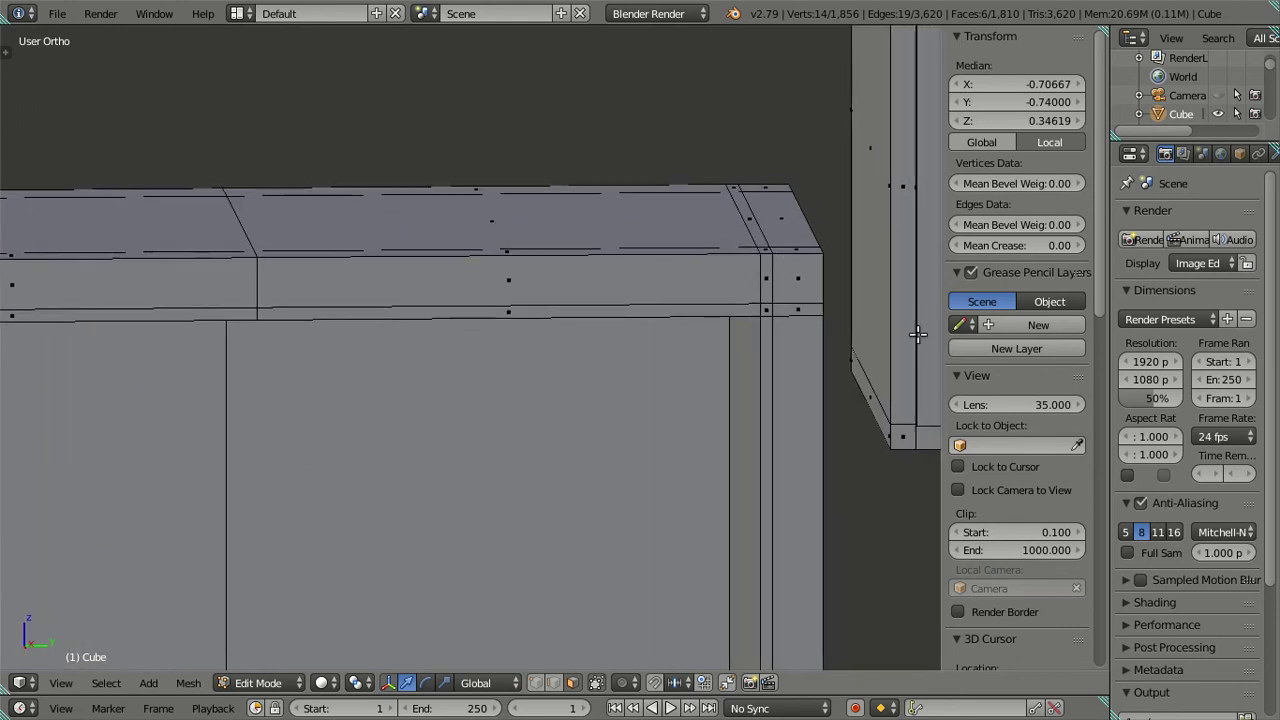
pyautogui.keyDown('alt'); pyautogui.keyDown('shift'); pyautogui.rightClick(767, 305); pyautogui.keyUp('shift'); pyautogui.keyUp('alt')
pyautogui.scroll(-3, 767, 305)
pyautogui.scroll(-2, 689, 483)
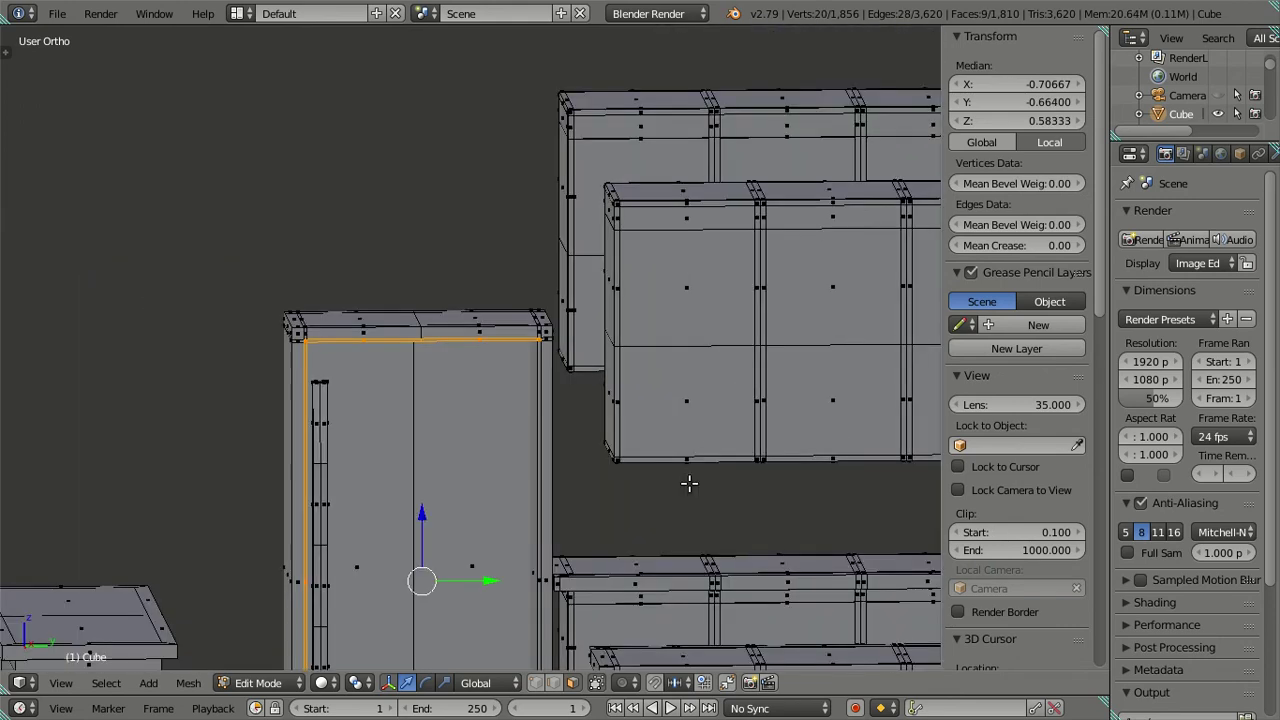
pyautogui.keyDown('shift'); pyautogui.scroll(-3, 611, 257); pyautogui.keyUp('shift')
pyautogui.scroll(4, 584, 327)
pyautogui.keyDown('shift'); pyautogui.rightClick(600, 371); pyautogui.keyUp('shift')
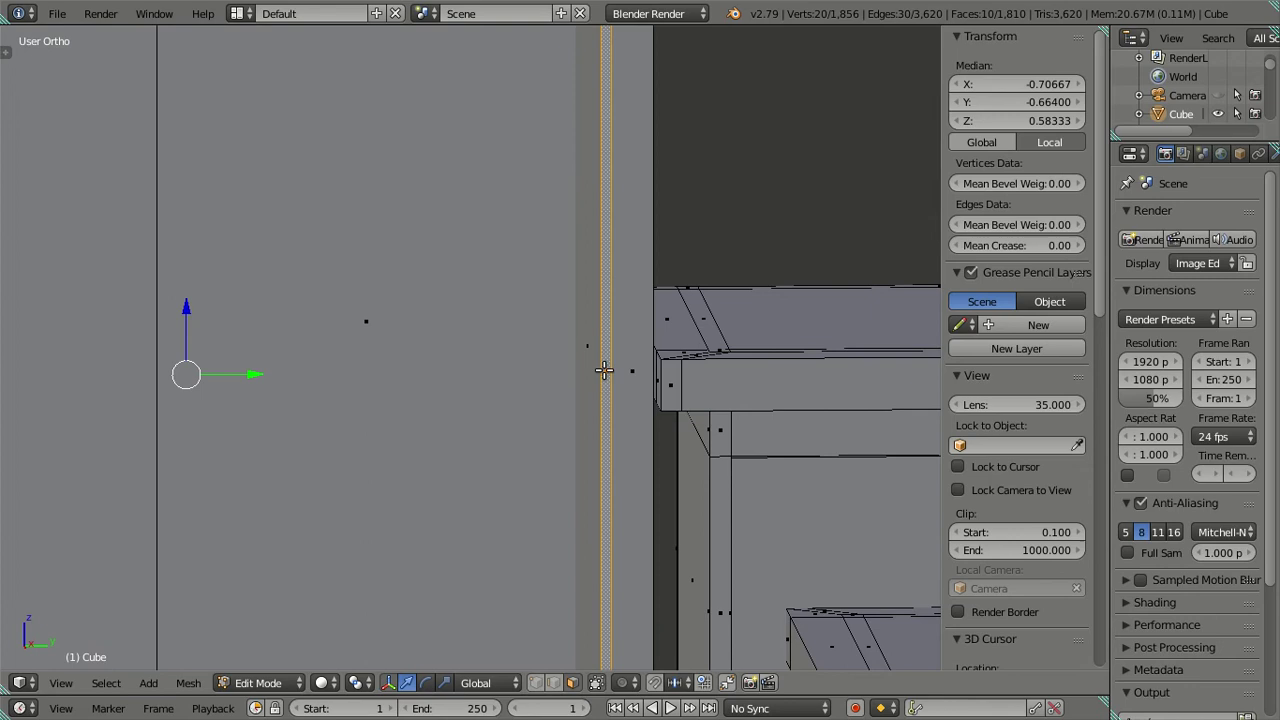
pyautogui.scroll(-4, 602, 353)
pyautogui.scroll(3, 538, 430)
pyautogui.press('e')
pyautogui.press('Escape')
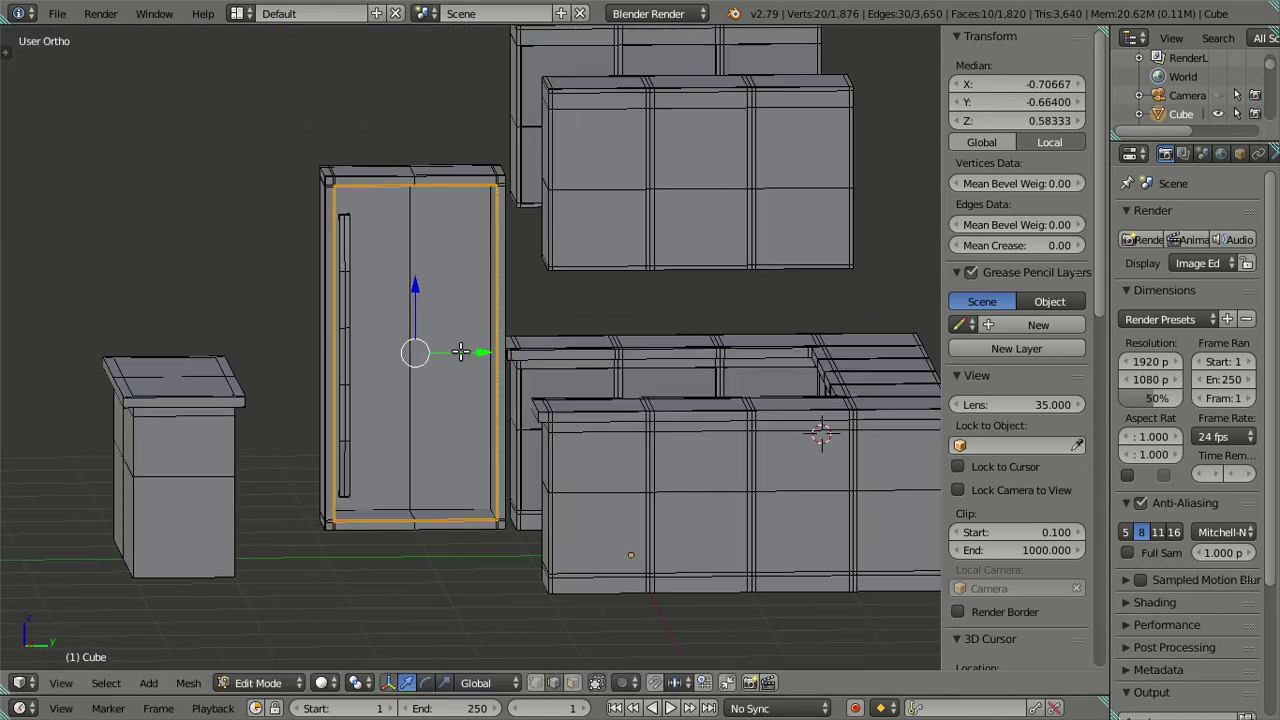
# Dissolve the top, right-side and bottom edge loops on the cabinet
pyautogui.press('a')
pyautogui.moveTo(394, 273); pyautogui.dragTo(438, 366, button='middle')
pyautogui.scroll(1, 338, 245)
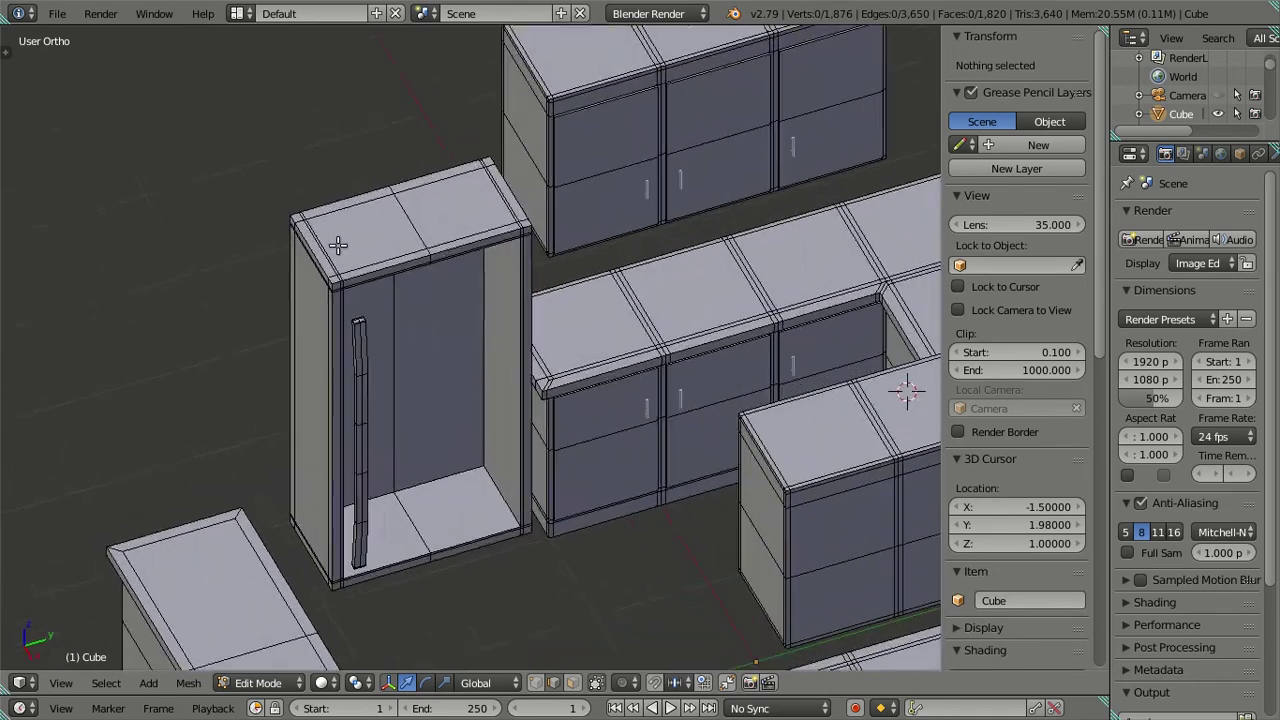
pyautogui.scroll(-2, 338, 245)
pyautogui.moveTo(338, 245); pyautogui.dragTo(91, 429, button='middle')
pyautogui.scroll(3, 91, 429)
pyautogui.scroll(3, 454, 149)
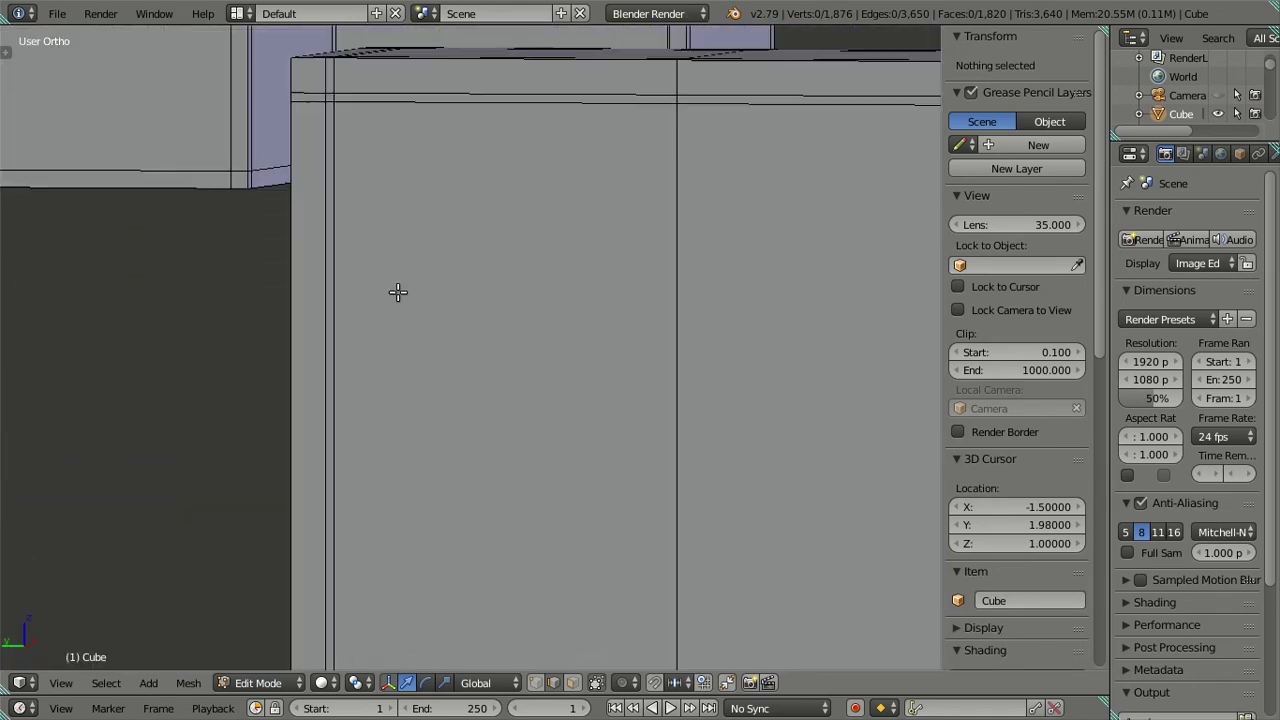
pyautogui.keyDown('alt'); pyautogui.rightClick(325, 143); pyautogui.keyUp('alt')
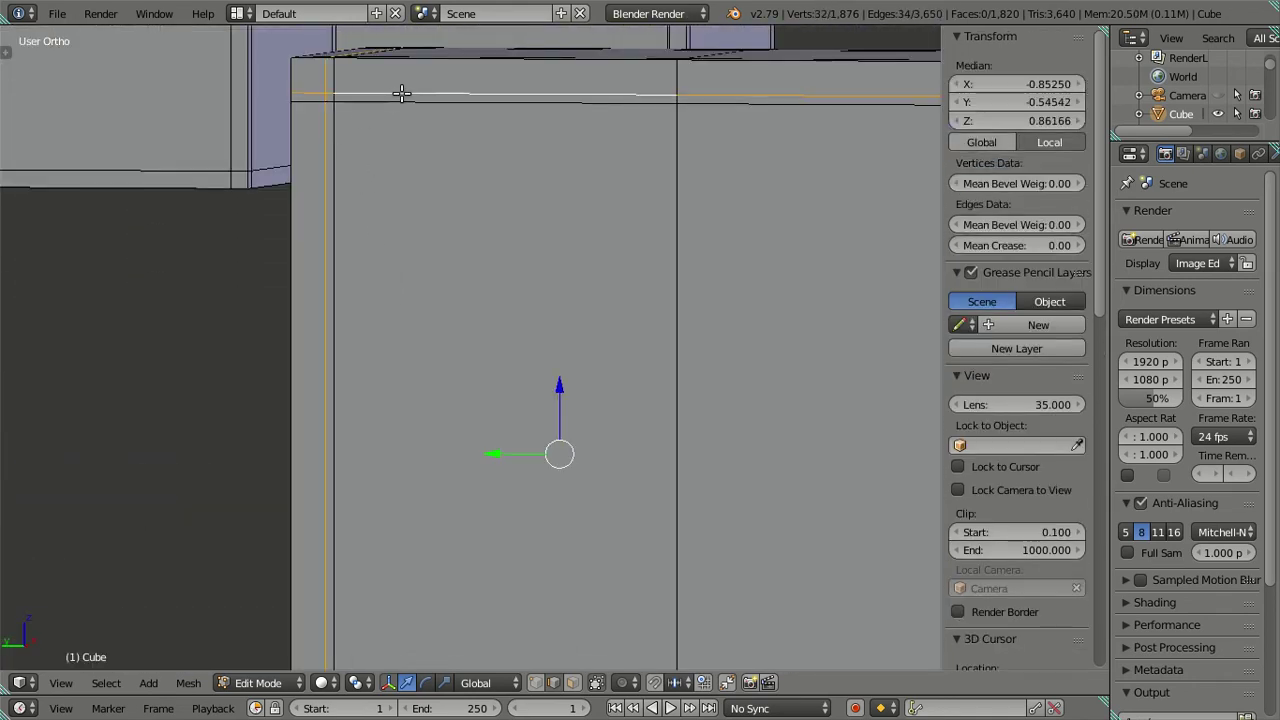
pyautogui.scroll(-3, 647, 275)
pyautogui.keyDown('alt'); pyautogui.keyDown('shift'); pyautogui.rightClick(779, 285); pyautogui.keyUp('shift'); pyautogui.keyUp('alt')
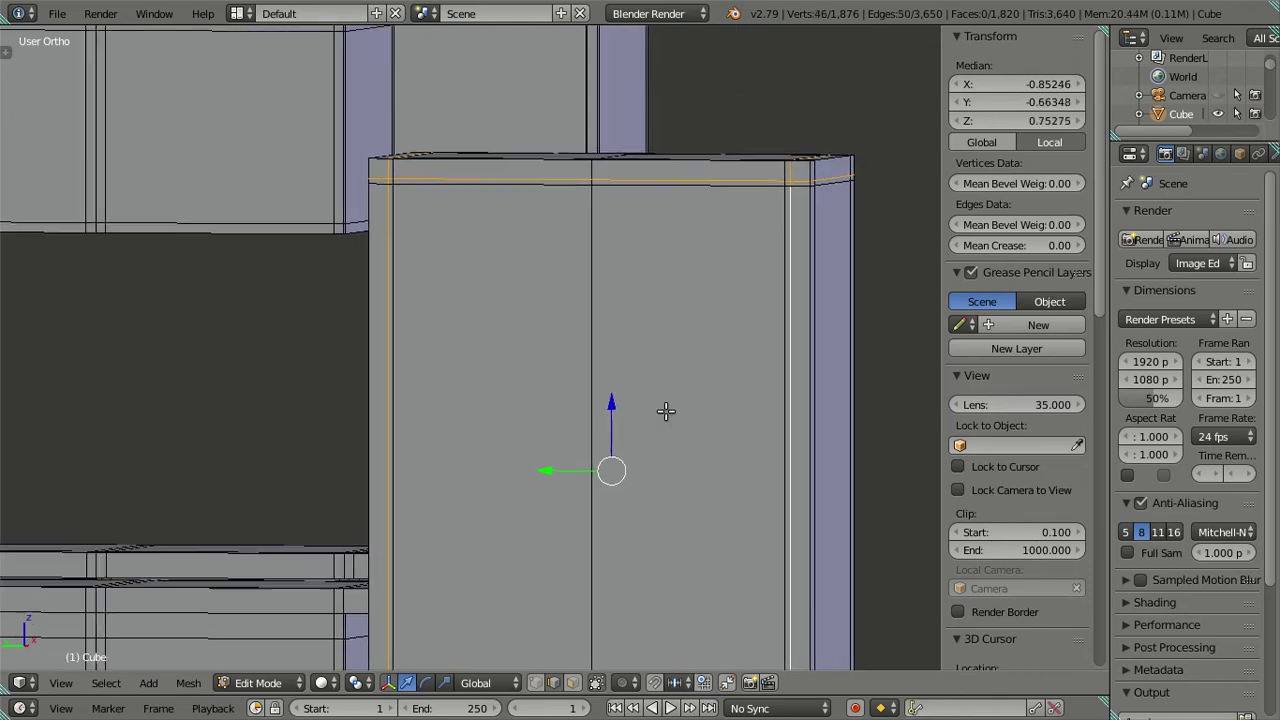
pyautogui.keyDown('shift'); pyautogui.scroll(-3, 614, 314); pyautogui.keyUp('shift')
pyautogui.keyDown('shift'); pyautogui.scroll(-3, 627, 151); pyautogui.keyUp('shift')
pyautogui.scroll(3, 620, 380)
pyautogui.keyDown('alt'); pyautogui.keyDown('shift'); pyautogui.rightClick(598, 390); pyautogui.keyUp('shift'); pyautogui.keyUp('alt')
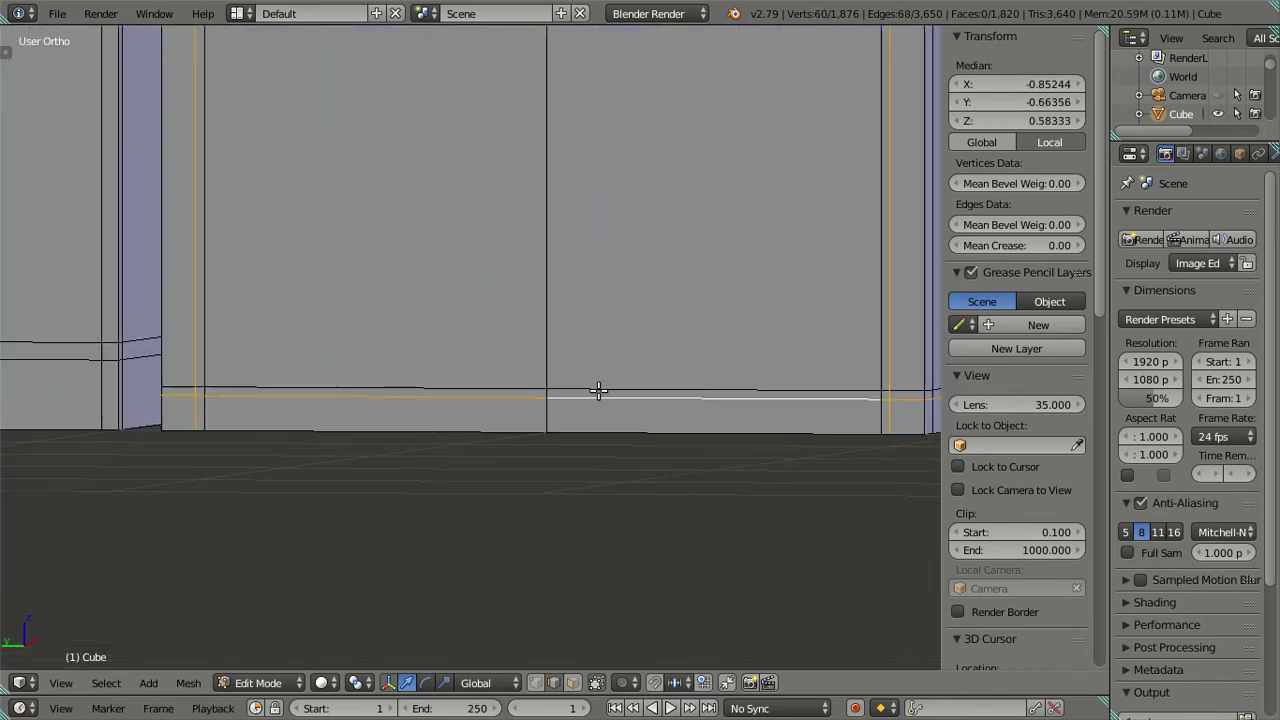
pyautogui.scroll(-2, 707, 292)
pyautogui.moveTo(706, 291)
pyautogui.mouseDown(button='middle')
pyautogui.moveTo(700, 306)
pyautogui.moveTo(687, 300)
pyautogui.moveTo(737, 337)
pyautogui.moveTo(558, 390)
pyautogui.mouseUp(button='middle')
pyautogui.press('x')
pyautogui.click(687, 300)
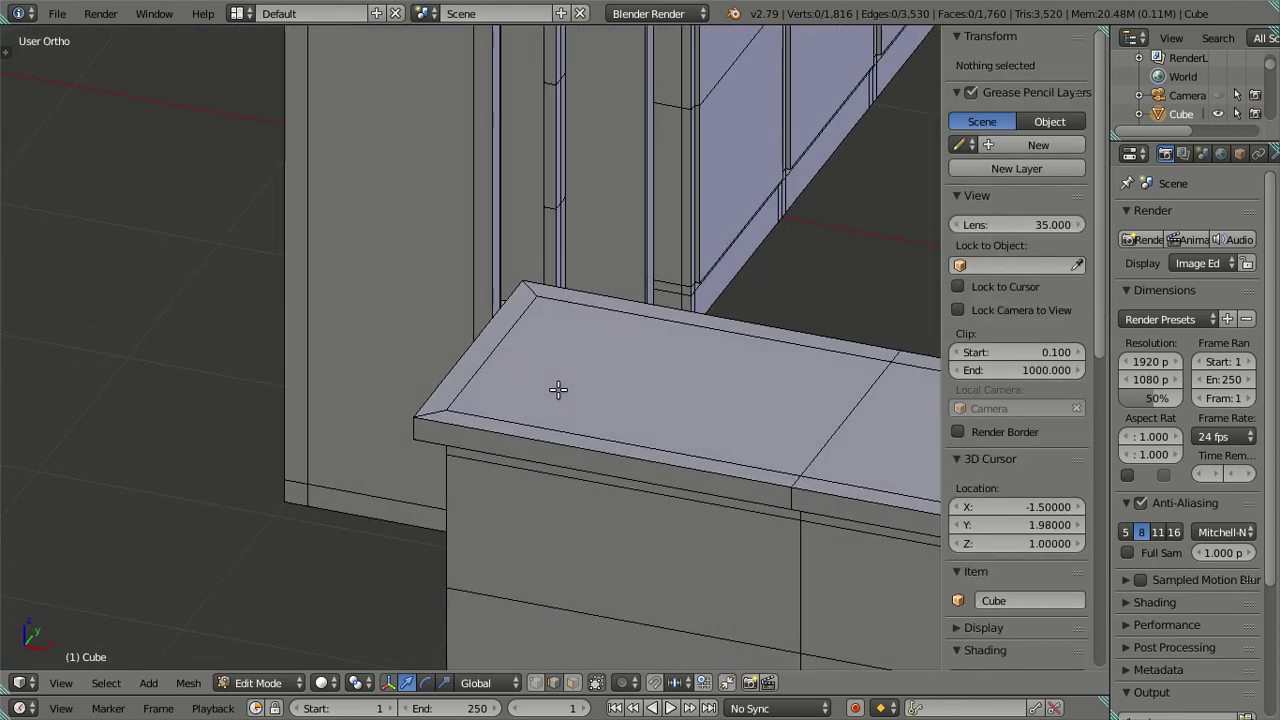
# In wireframe view, set a new X position for an edge on the cabinet top
pyautogui.scroll(-2, 558, 390)
pyautogui.moveTo(434, 477); pyautogui.dragTo(473, 254, button='middle')
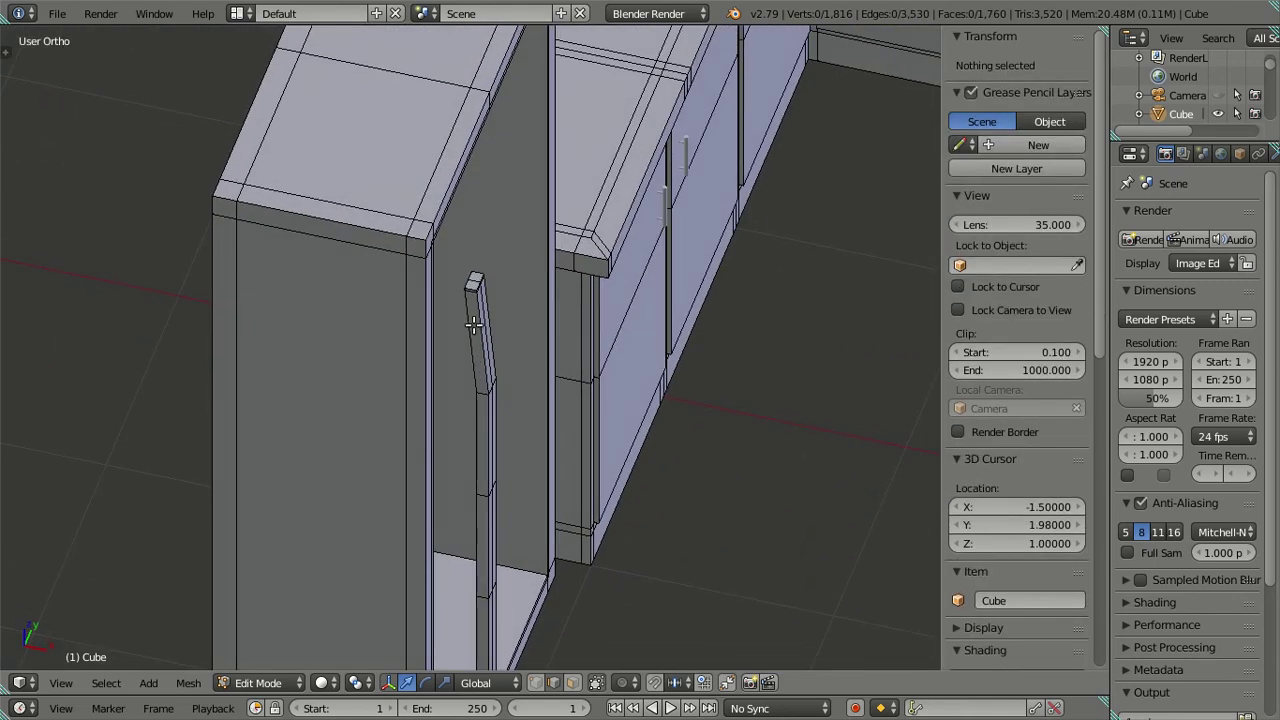
pyautogui.scroll(1, 460, 322)
pyautogui.rightClick(445, 317)
pyautogui.press('a')
pyautogui.moveTo(430, 261)
pyautogui.mouseDown(button='middle')
pyautogui.moveTo(457, 249)
pyautogui.moveTo(352, 200)
pyautogui.mouseUp(button='middle')
pyautogui.scroll(2, 400, 257)
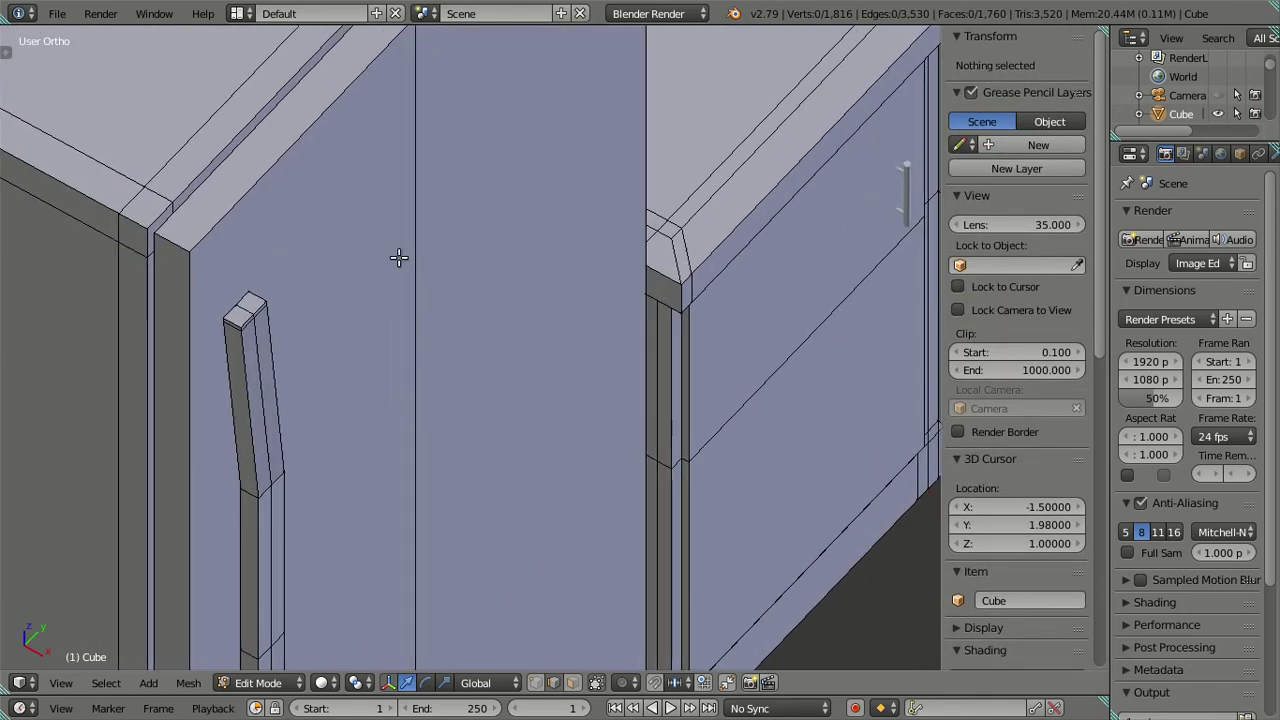
pyautogui.moveTo(400, 257); pyautogui.dragTo(471, 414, button='middle')
pyautogui.press('z')
pyautogui.press('z')
pyautogui.rightClick(434, 378)
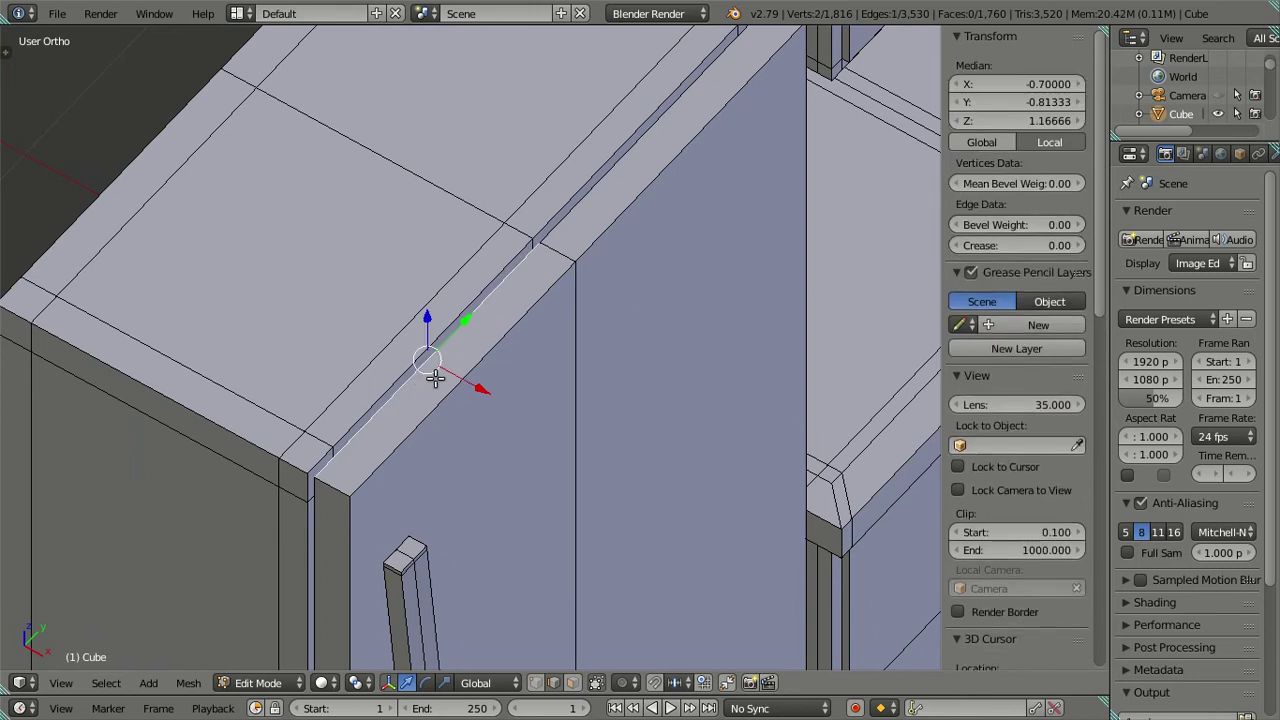
pyautogui.click(1017, 84)
pyautogui.press('Return')
pyautogui.press('l')
pyautogui.press('l')
pyautogui.press('a')
pyautogui.press('z')
# Extrude the linked door-frame trim edges in place, then deselect them
pyautogui.rightClick(431, 386)
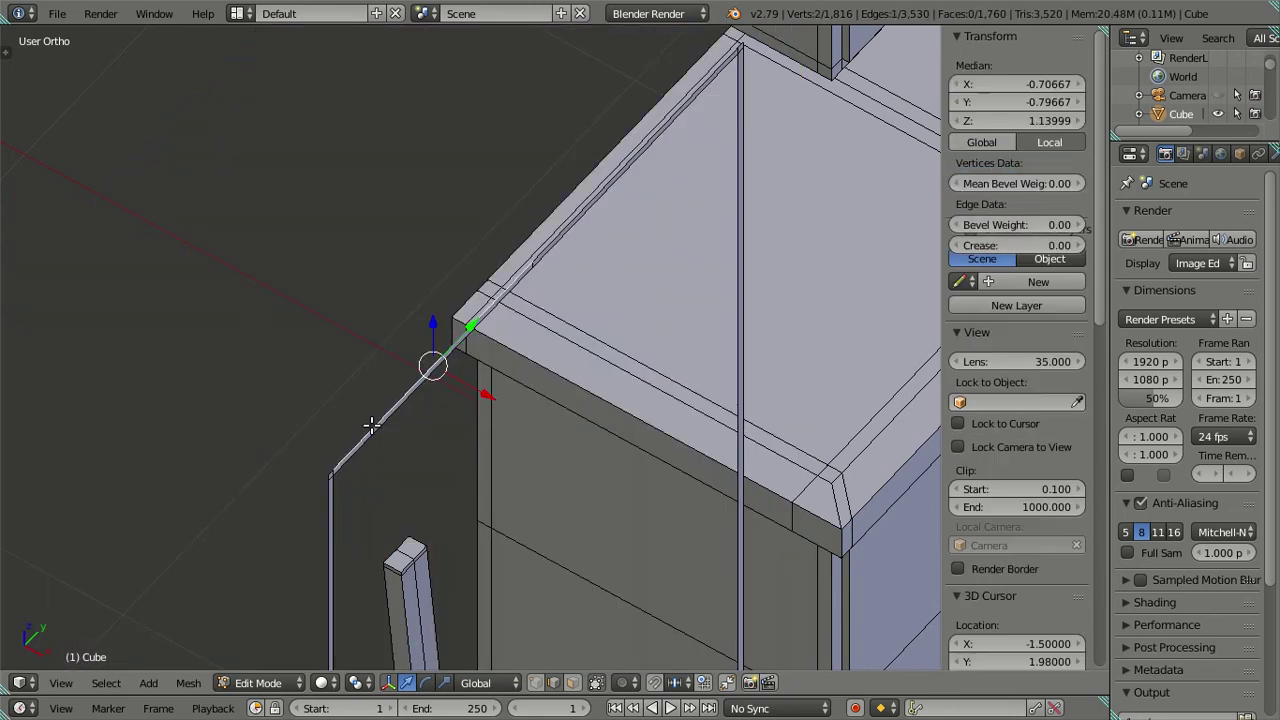
pyautogui.press('l')
pyautogui.press('e')
pyautogui.rightClick(823, 306)
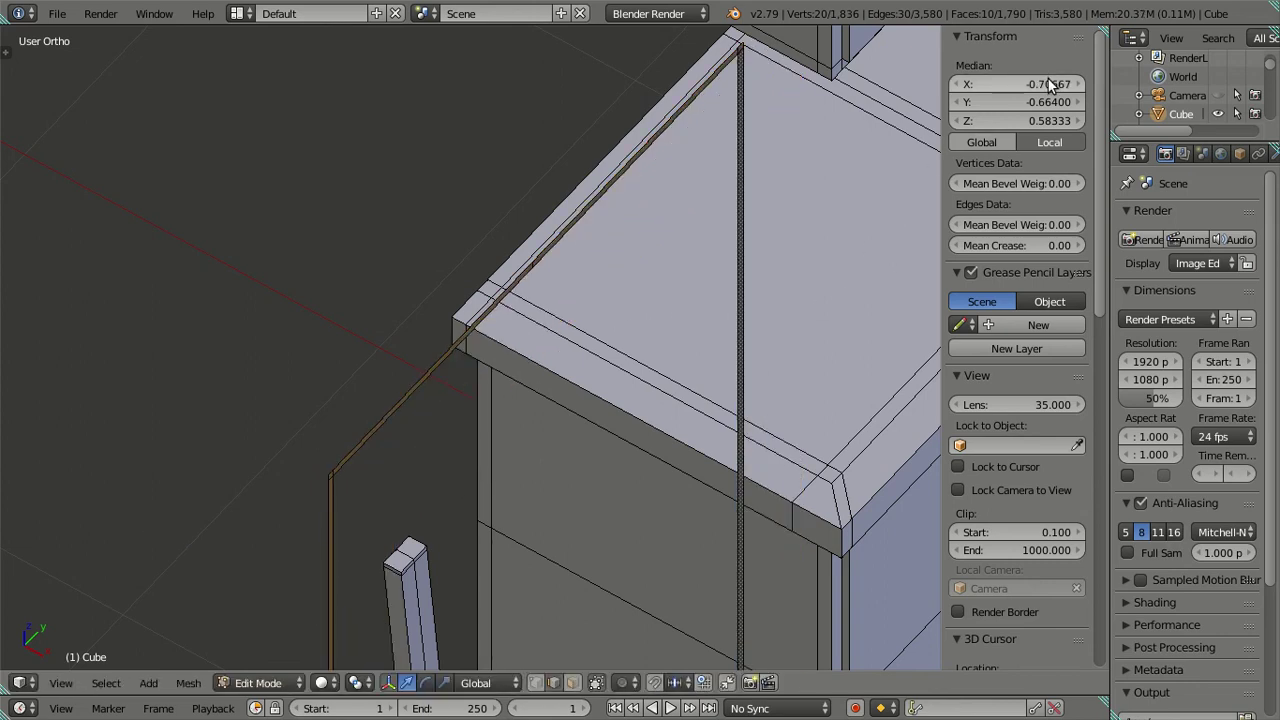
pyautogui.press('a')
pyautogui.scroll(-2, 543, 409)
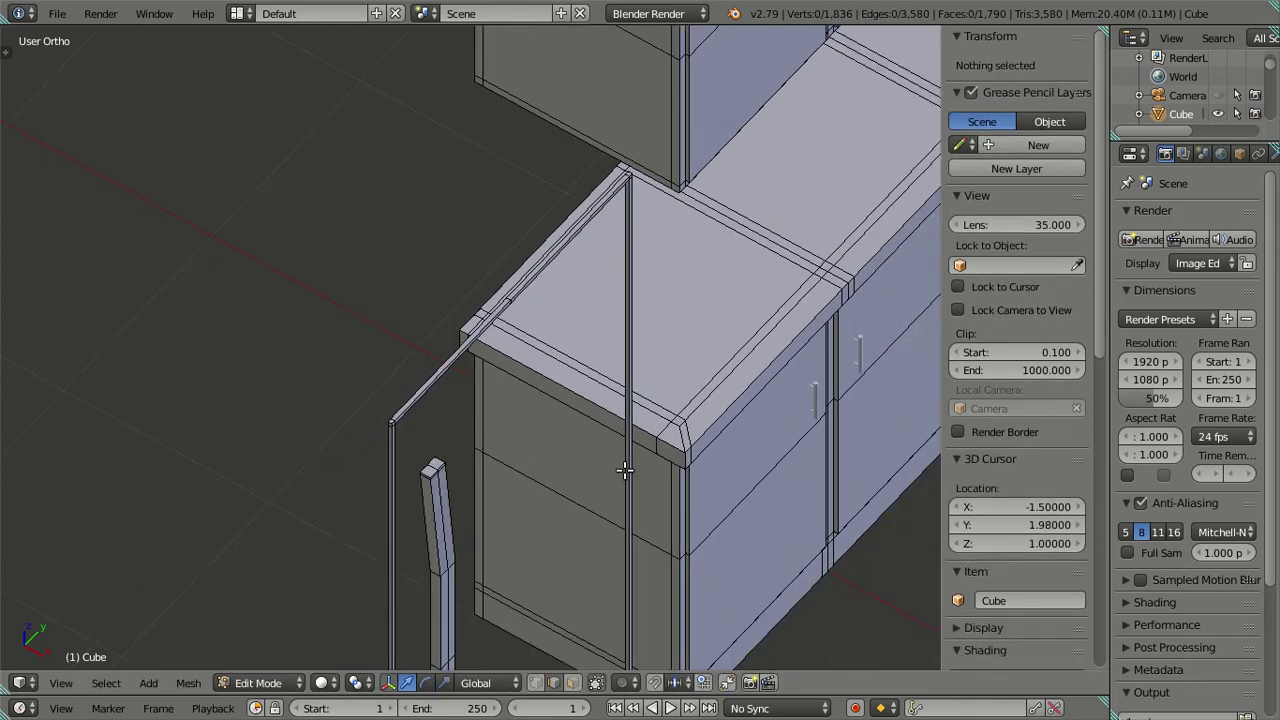
pyautogui.hotkey('ctrl', 'z')
pyautogui.hotkey('ctrl', 'z')
pyautogui.hotkey('ctrl', 'z')
pyautogui.hotkey('ctrl', 'z')
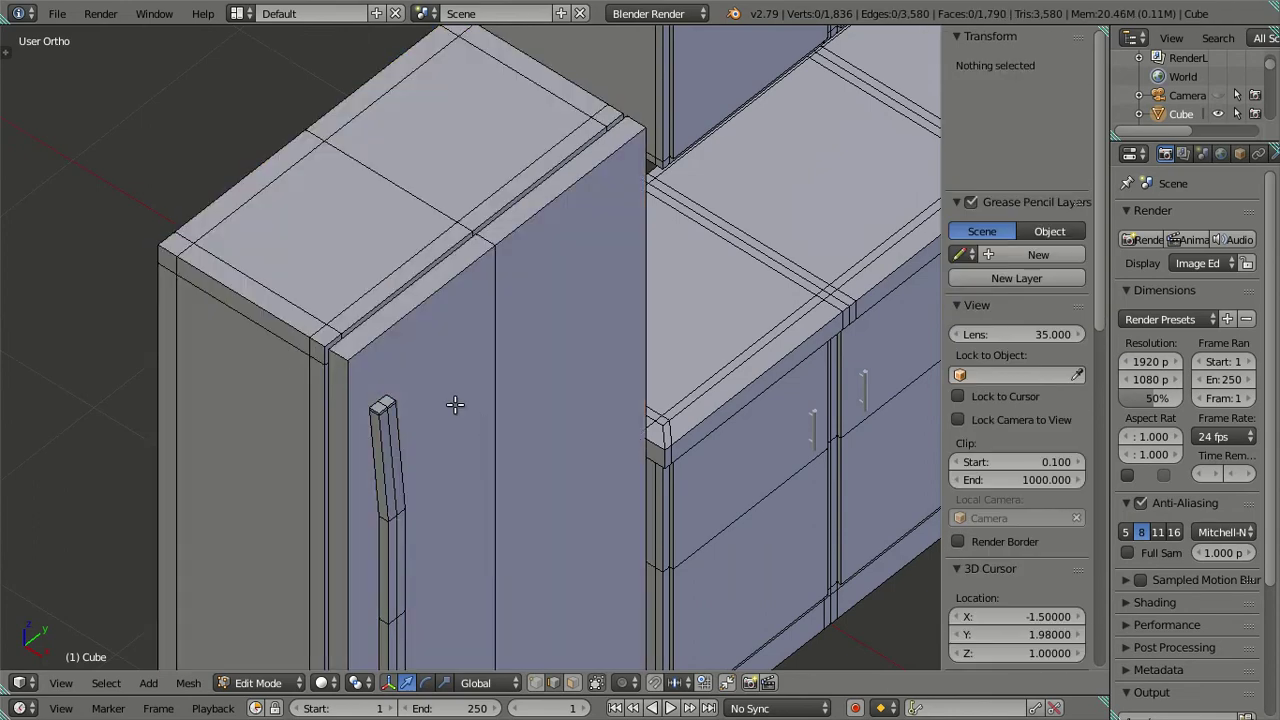
# Hide the upper and lower cabinet carcasses together with the left drawer fronts
pyautogui.moveTo(455, 404); pyautogui.dragTo(463, 243, button='middle')
pyautogui.scroll(3, 508, 303)
pyautogui.scroll(3, 517, 291)
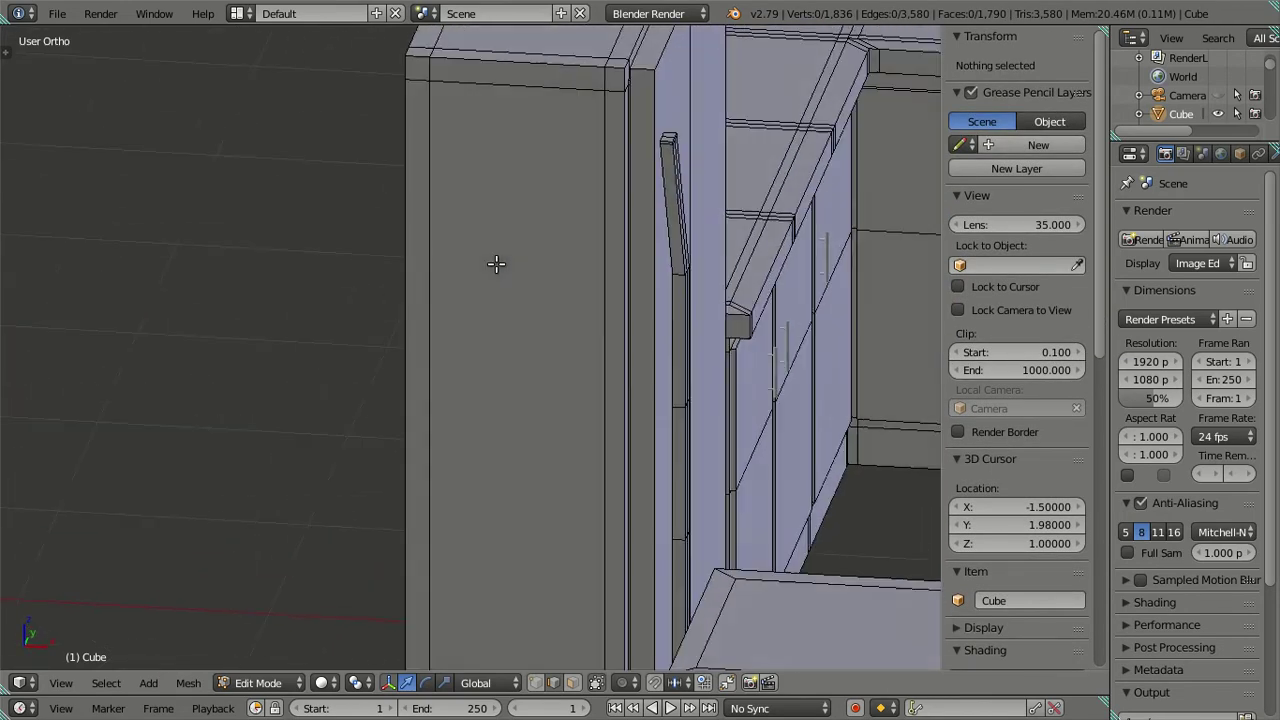
pyautogui.scroll(-2, 496, 263)
pyautogui.scroll(-2, 508, 260)
pyautogui.moveTo(508, 260); pyautogui.dragTo(543, 323, button='middle')
pyautogui.scroll(1, 456, 362)
pyautogui.moveTo(456, 362)
pyautogui.mouseDown(button='middle')
pyautogui.moveTo(483, 436)
pyautogui.moveTo(494, 397)
pyautogui.moveTo(497, 422)
pyautogui.mouseUp(button='middle')
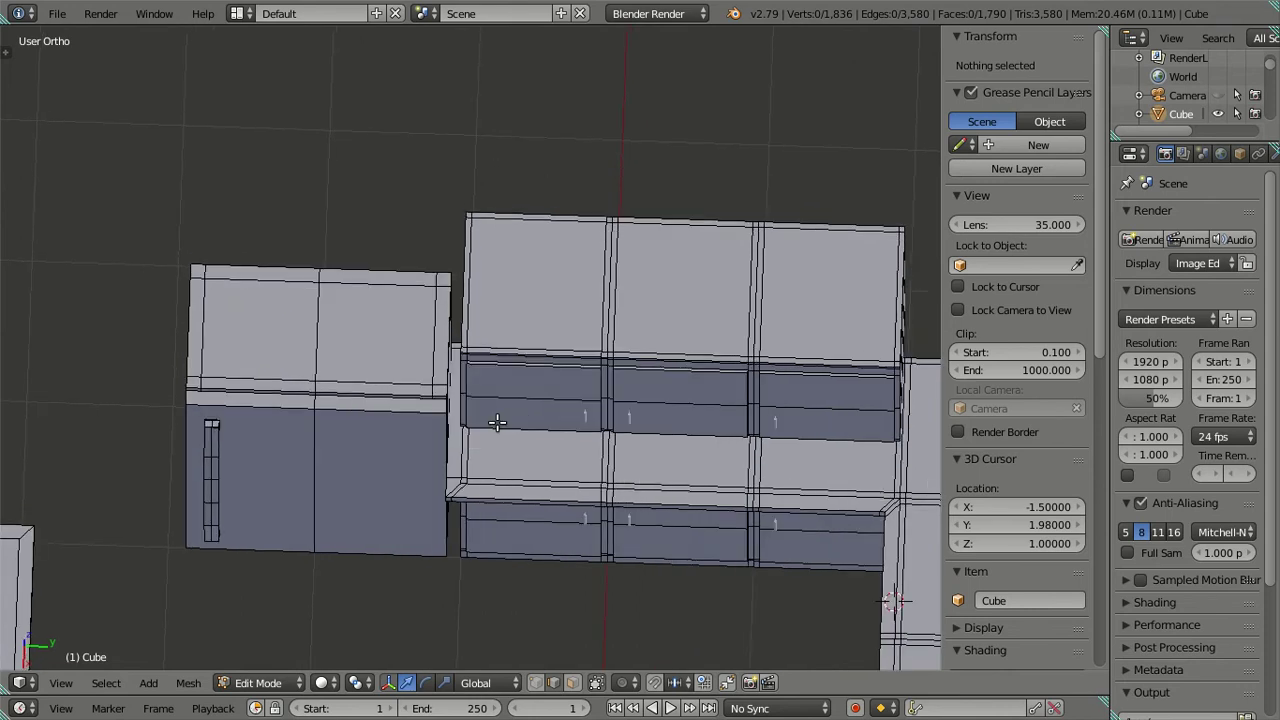
pyautogui.moveTo(497, 422)
pyautogui.mouseDown(button='middle')
pyautogui.moveTo(509, 457)
pyautogui.moveTo(494, 366)
pyautogui.moveTo(474, 377)
pyautogui.moveTo(501, 492)
pyautogui.moveTo(500, 471)
pyautogui.moveTo(523, 449)
pyautogui.moveTo(577, 495)
pyautogui.mouseUp(button='middle')
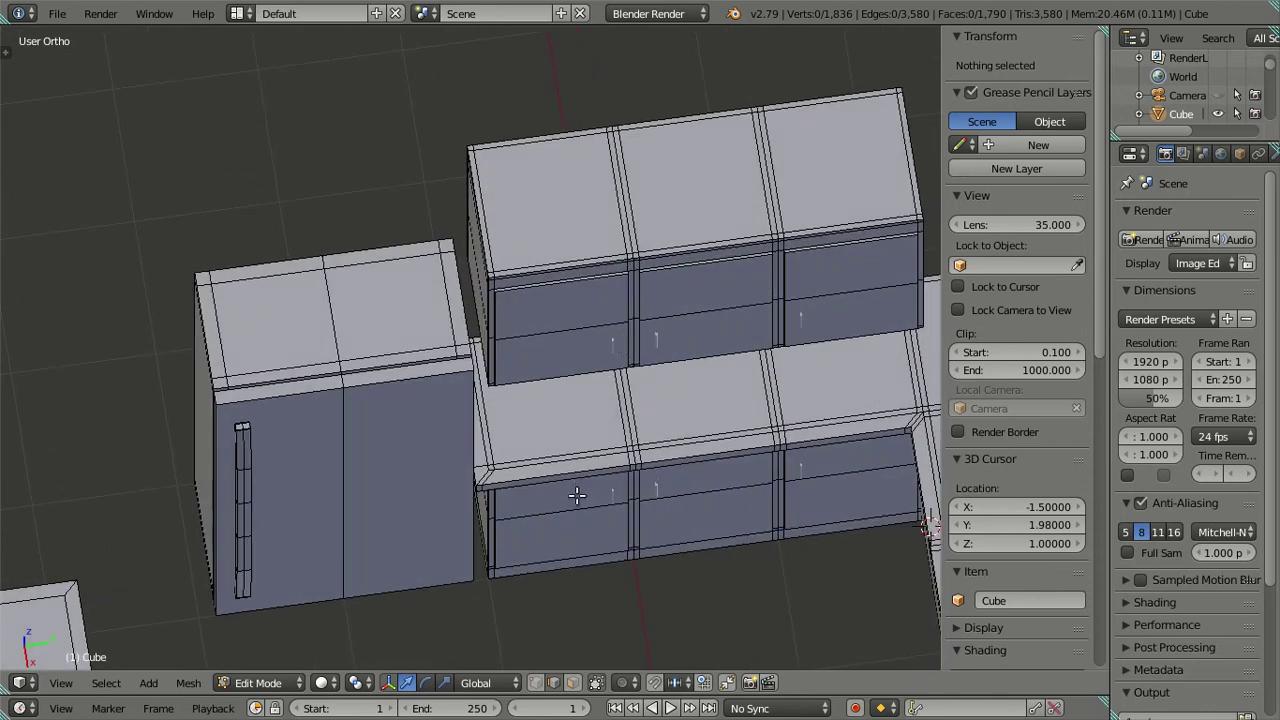
pyautogui.rightClick(569, 470)
pyautogui.press('l')
pyautogui.press('l')
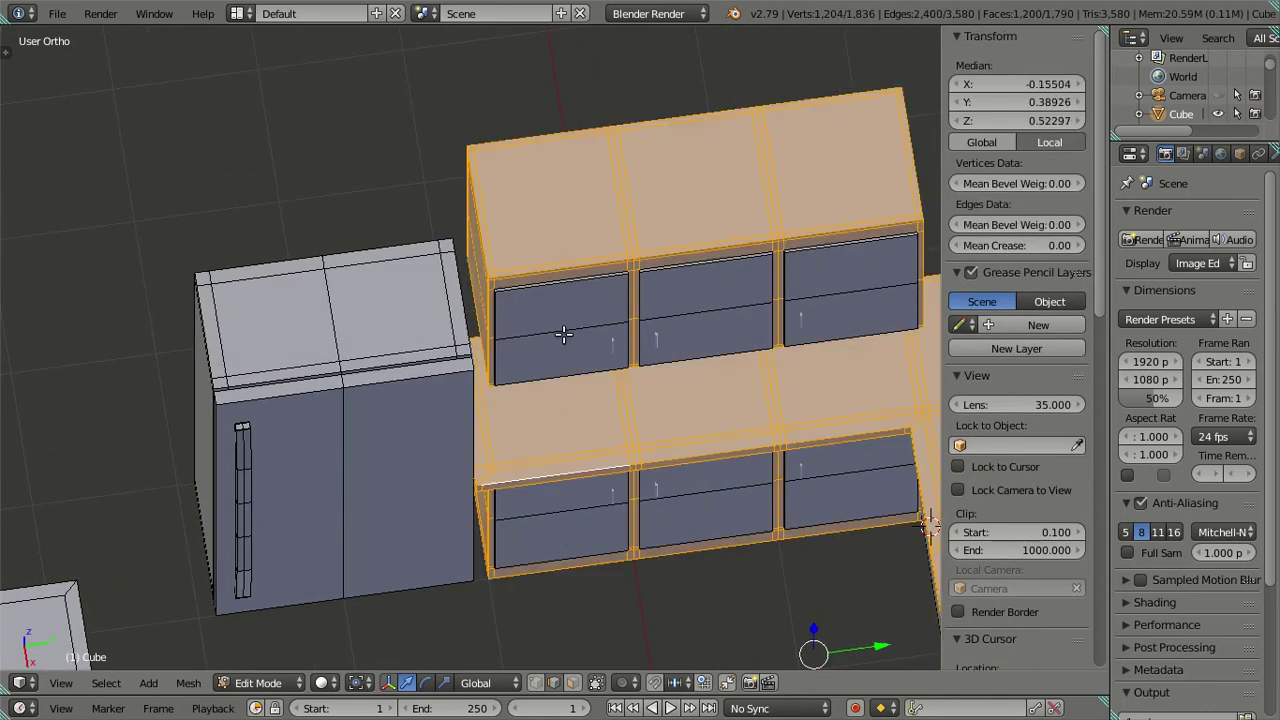
pyautogui.press('l')
pyautogui.press('l')
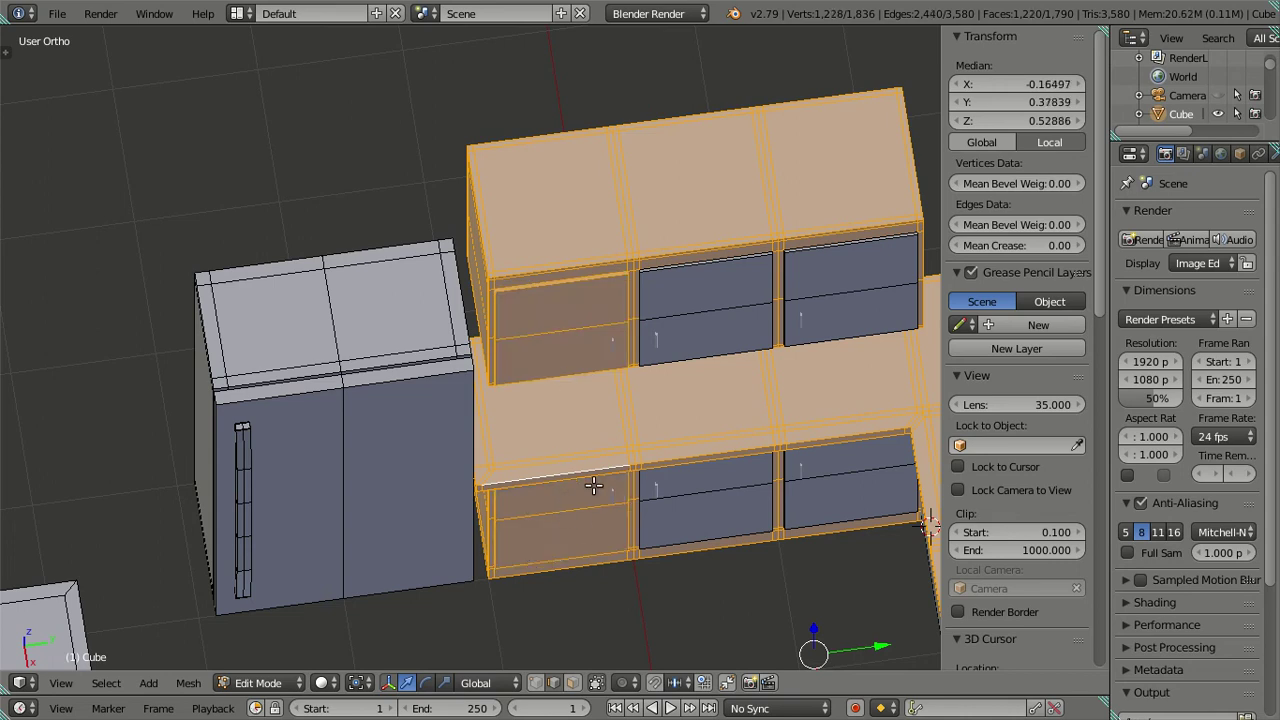
pyautogui.press('h')
# In wireframe, box-select the refrigerator door's thin edge strip
pyautogui.moveTo(586, 463)
pyautogui.mouseDown(button='middle')
pyautogui.moveTo(526, 454)
pyautogui.moveTo(540, 449)
pyautogui.mouseUp(button='middle')
pyautogui.press('z')
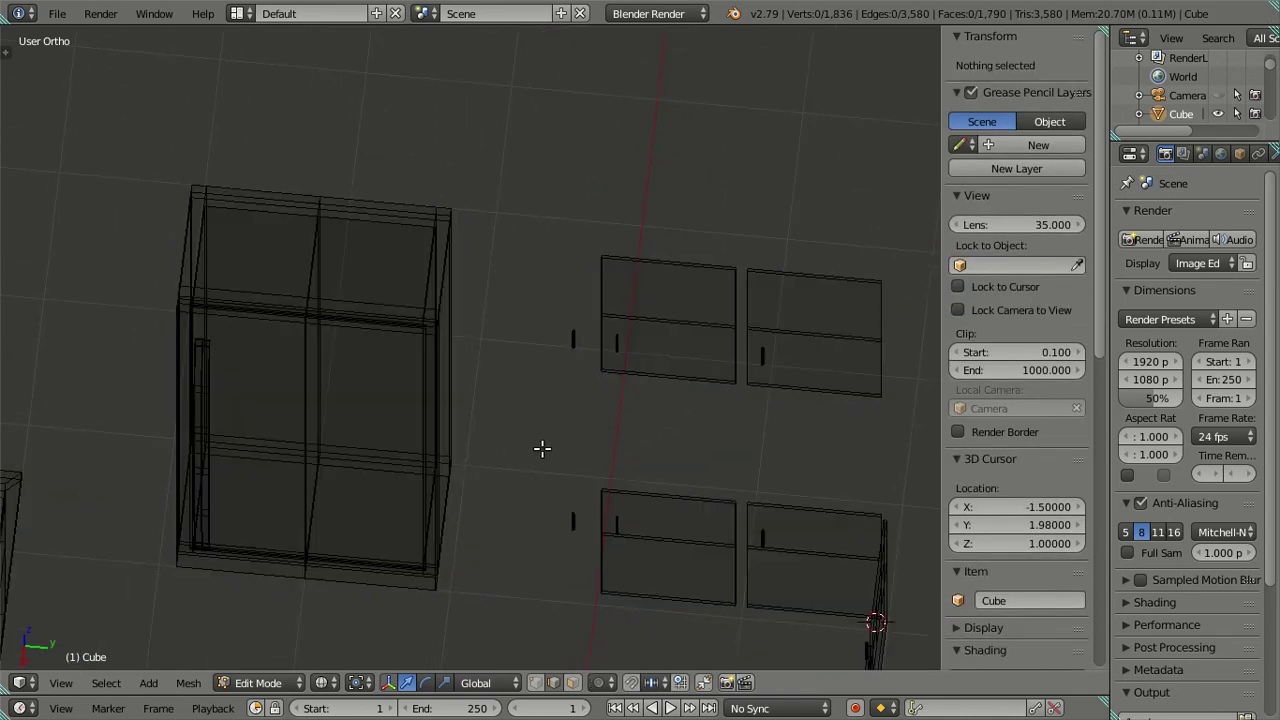
pyautogui.moveTo(433, 391); pyautogui.dragTo(429, 449, button='middle')
pyautogui.press('b')
pyautogui.moveTo(387, 270); pyautogui.dragTo(491, 610)
pyautogui.moveTo(494, 606)
pyautogui.mouseDown(button='middle')
pyautogui.moveTo(480, 463)
pyautogui.moveTo(462, 430)
pyautogui.mouseUp(button='middle')
# From the right-side view, slide the fridge door edge strip along Y toward its neighbour
pyautogui.press('KP_3')
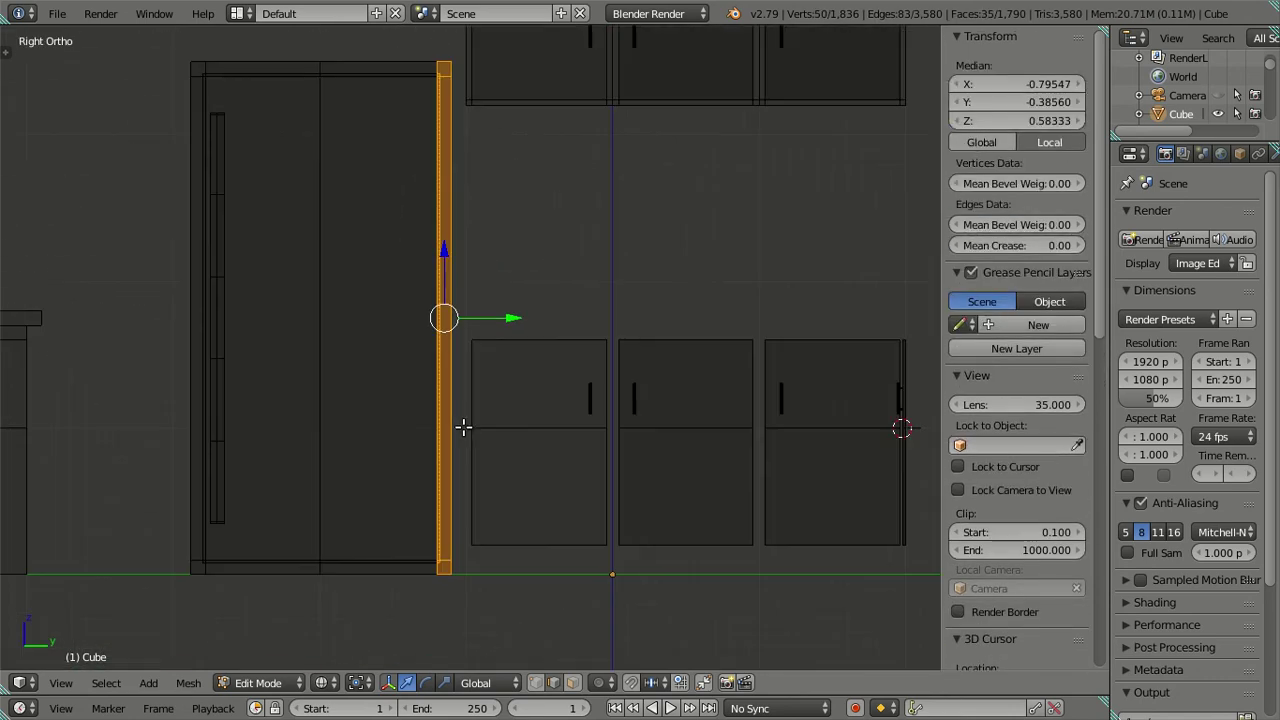
pyautogui.scroll(2, 511, 380)
pyautogui.scroll(3, 483, 298)
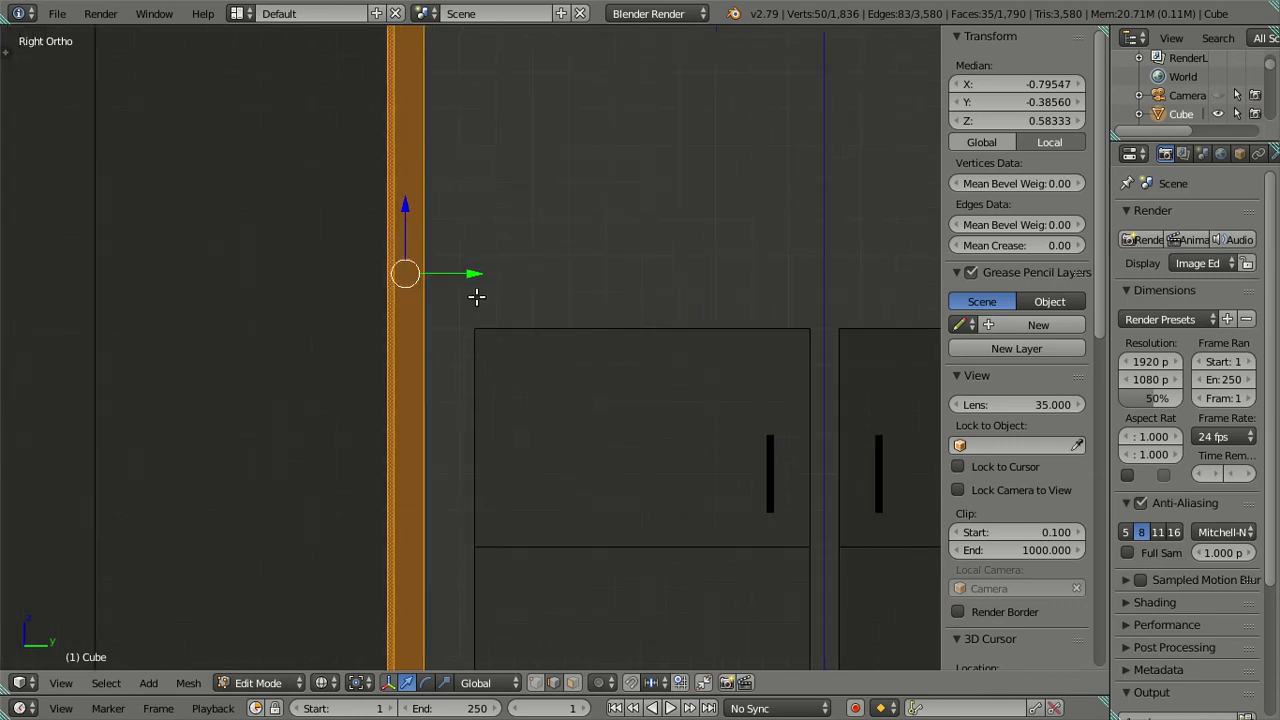
pyautogui.moveTo(472, 272)
pyautogui.mouseDown()
pyautogui.moveTo(397, 263)
pyautogui.moveTo(414, 263)
pyautogui.mouseUp()
pyautogui.scroll(3, 414, 300)
pyautogui.scroll(1, 394, 263)
pyautogui.keyDown('shift'); pyautogui.moveTo(394, 263); pyautogui.dragTo(457, 317, button='middle'); pyautogui.keyUp('shift')
pyautogui.moveTo(446, 250)
pyautogui.mouseDown()
pyautogui.moveTo(349, 237)
pyautogui.moveTo(364, 238)
pyautogui.mouseUp()
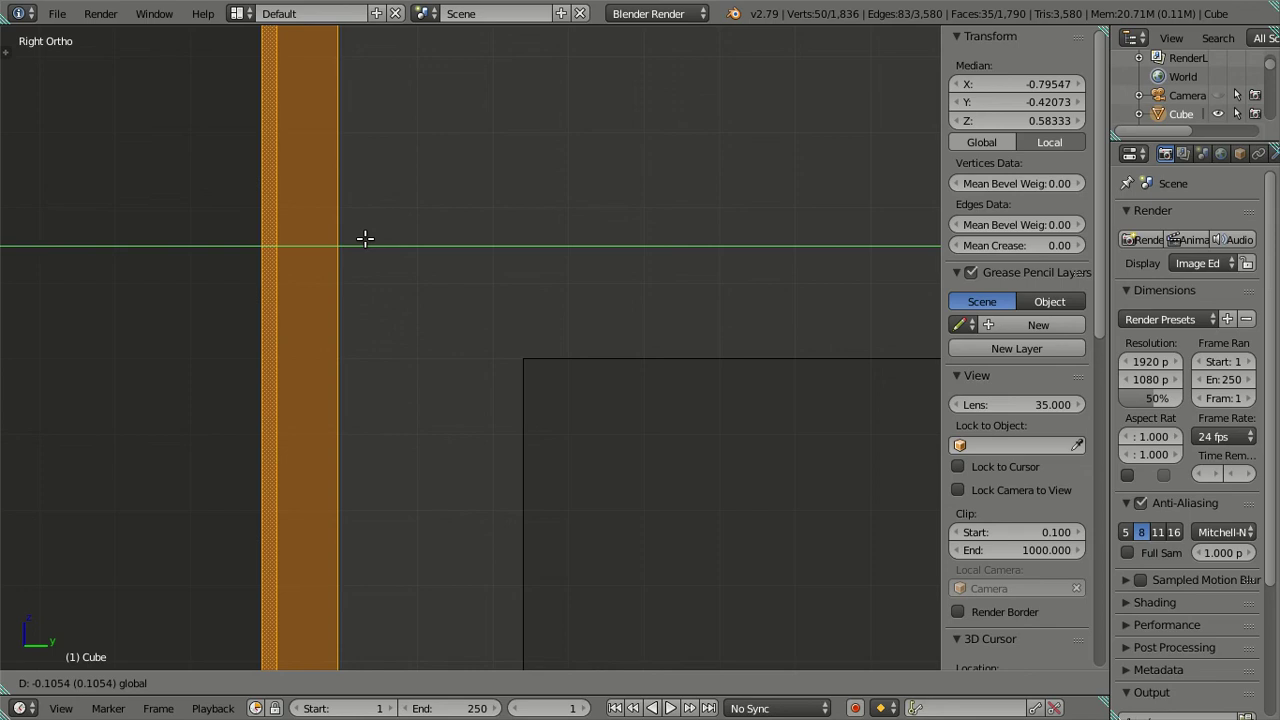
pyautogui.click(365, 238)
# Zoom in over the orange face and nudge it slightly further along Y
pyautogui.scroll(4, 355, 245)
pyautogui.keyDown('shift'); pyautogui.moveTo(349, 254); pyautogui.dragTo(429, 354, button='middle'); pyautogui.keyUp('shift')
pyautogui.scroll(2, 425, 343)
pyautogui.scroll(-4, 424, 341)
pyautogui.scroll(-3, 423, 340)
pyautogui.scroll(4, 423, 338)
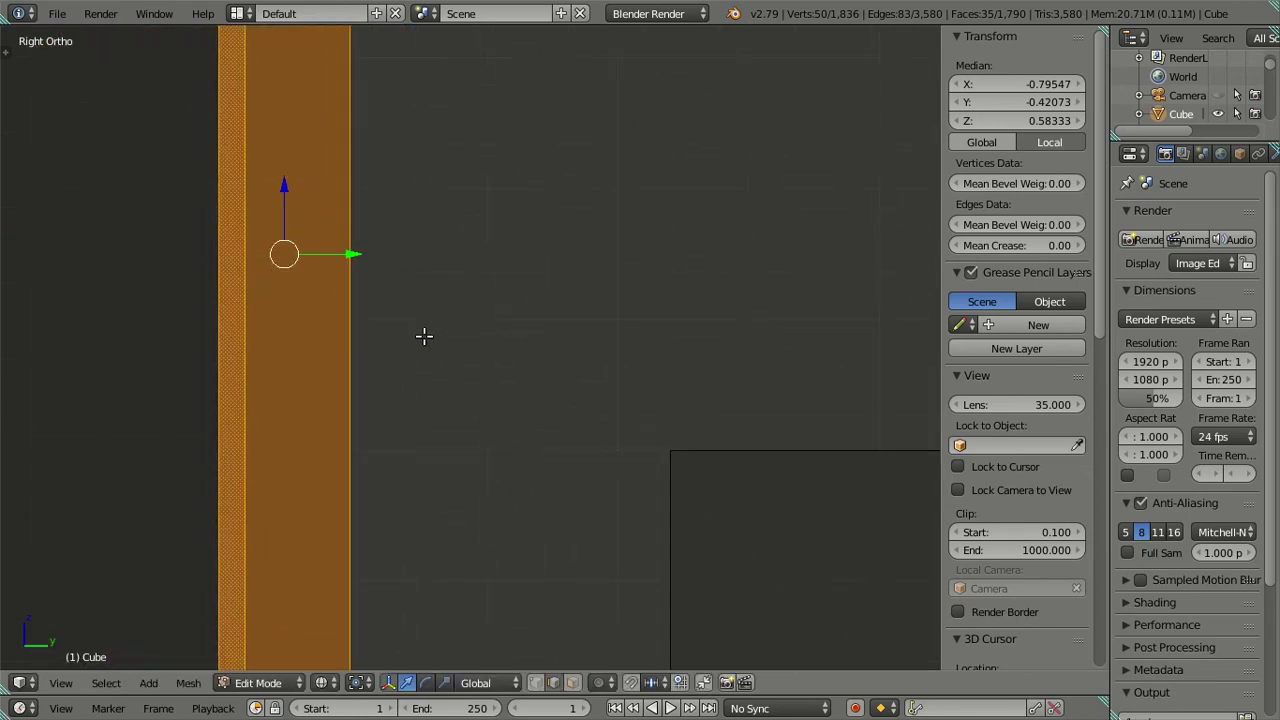
pyautogui.scroll(1, 420, 330)
pyautogui.scroll(1, 418, 324)
pyautogui.keyDown('shift'); pyautogui.moveTo(334, 251); pyautogui.dragTo(414, 340, button='middle'); pyautogui.keyUp('shift')
pyautogui.scroll(4, 408, 332)
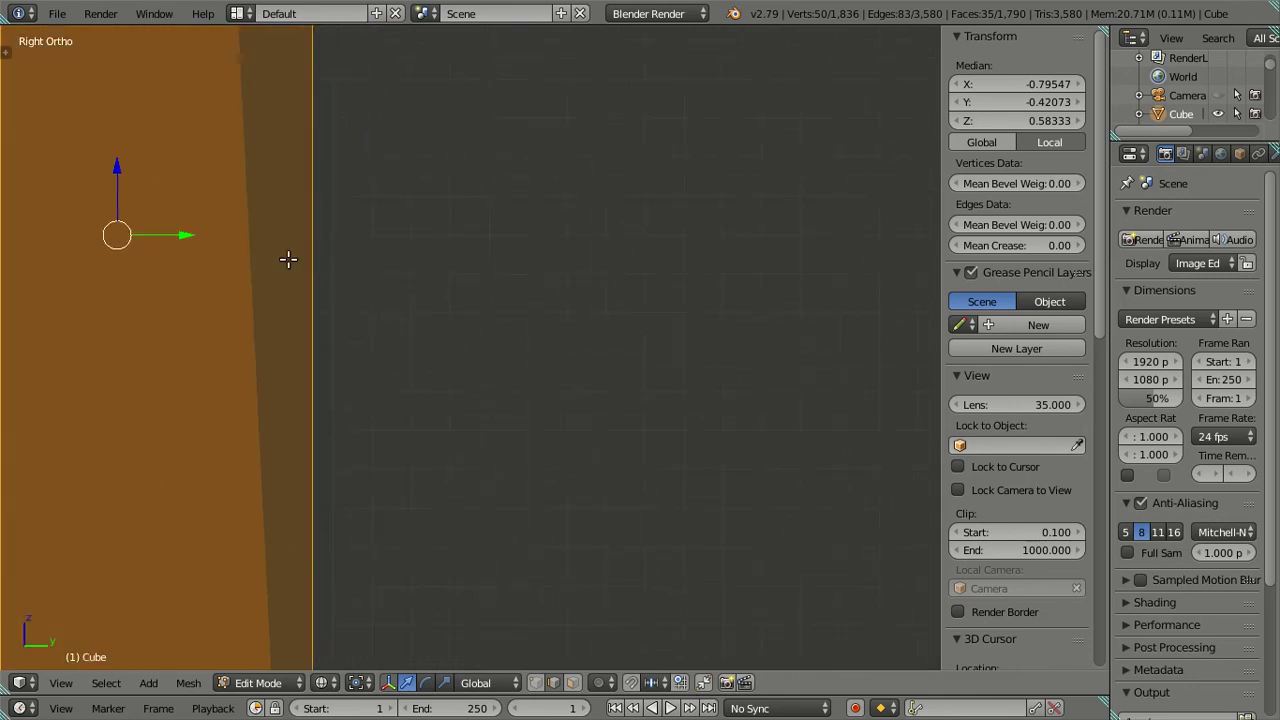
pyautogui.moveTo(199, 235); pyautogui.dragTo(206, 226)
pyautogui.click(1024, 102)
# Set the strip's median Y to -0.419 and zoom to check the alignment
pyautogui.click(1024, 98)
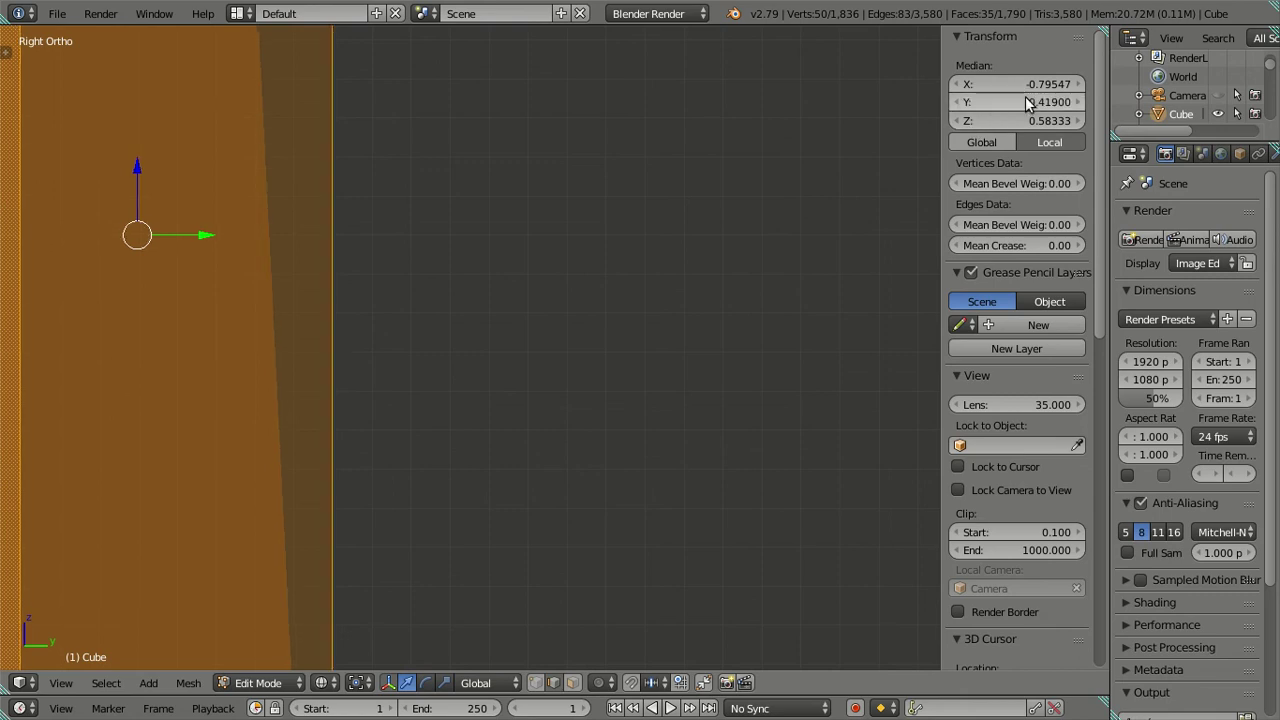
pyautogui.press('Return')
pyautogui.scroll(-4, 1079, 193)
pyautogui.scroll(4, 1079, 193)
pyautogui.scroll(3, 474, 306)
pyautogui.scroll(-5, 630, 330)
pyautogui.scroll(2, 509, 331)
pyautogui.scroll(2, 430, 337)
pyautogui.scroll(-3, 560, 358)
pyautogui.scroll(1, 557, 351)
pyautogui.scroll(1, 523, 317)
pyautogui.scroll(1, 523, 316)
# Try median Y values -0.4192, -0.418, -0.4182 and -0.4189 for the strip
pyautogui.click(1035, 102)
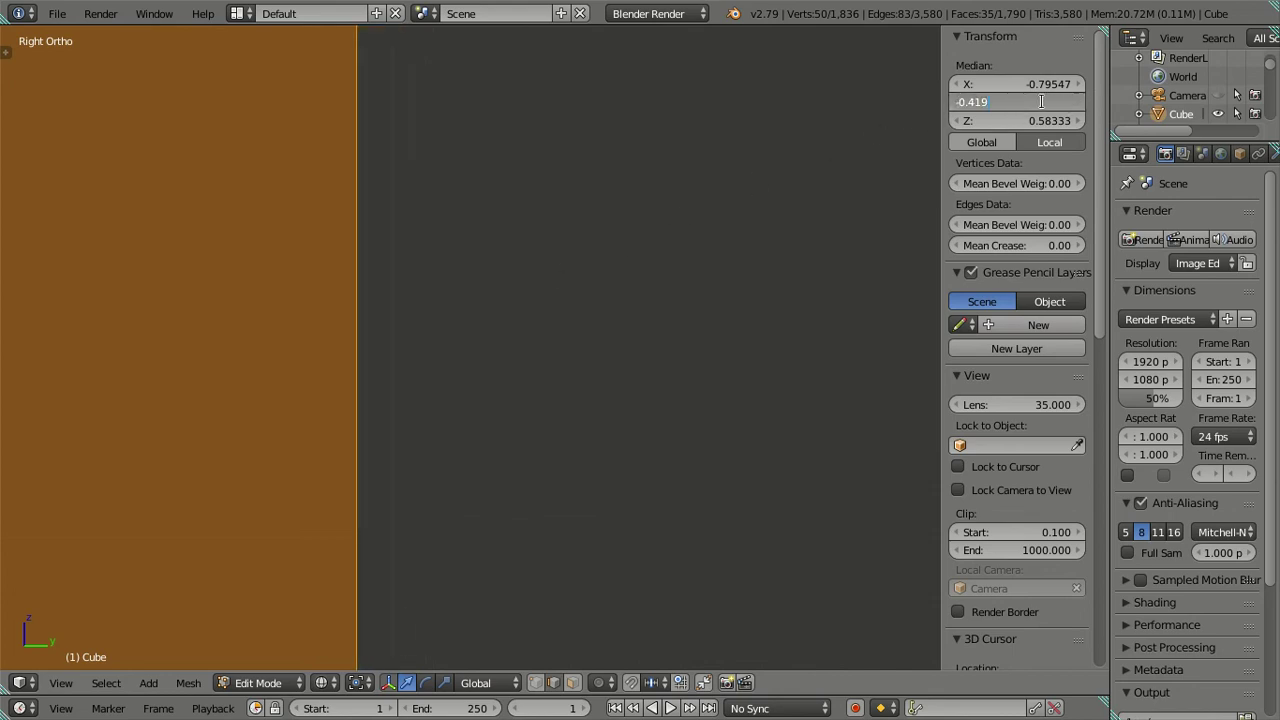
pyautogui.write('2')
pyautogui.press('Return')
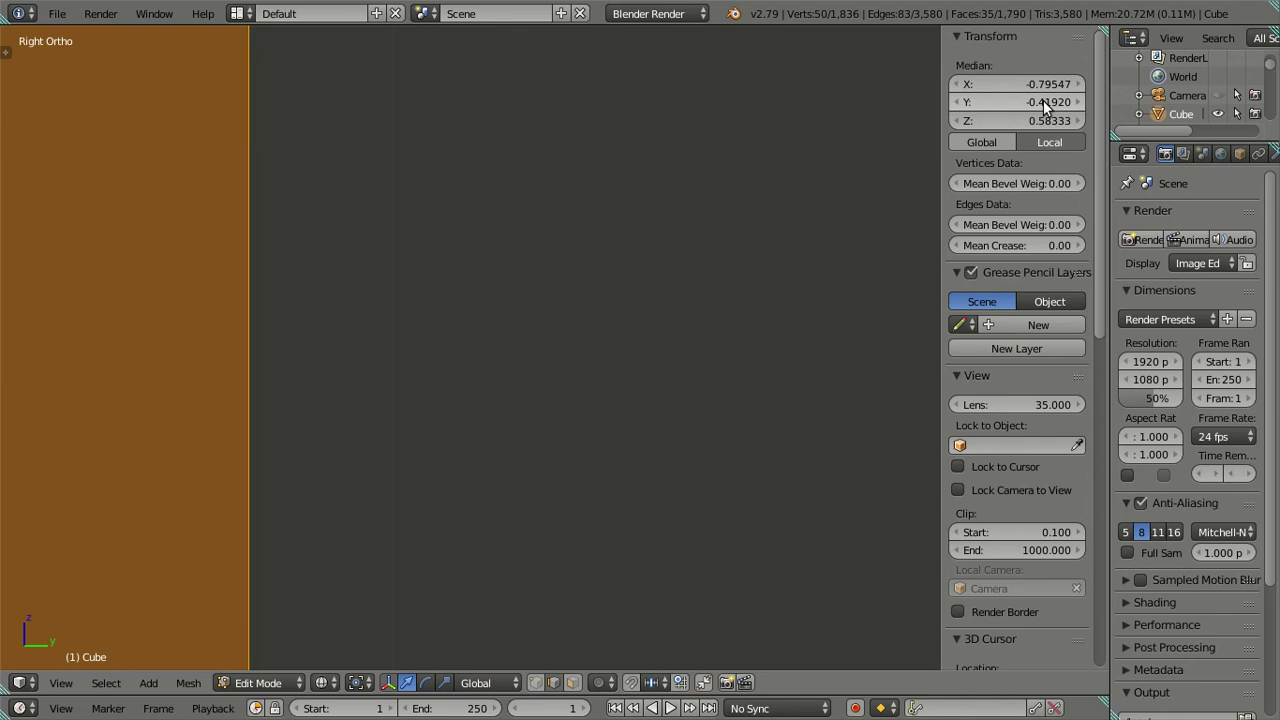
pyautogui.click(1043, 100)
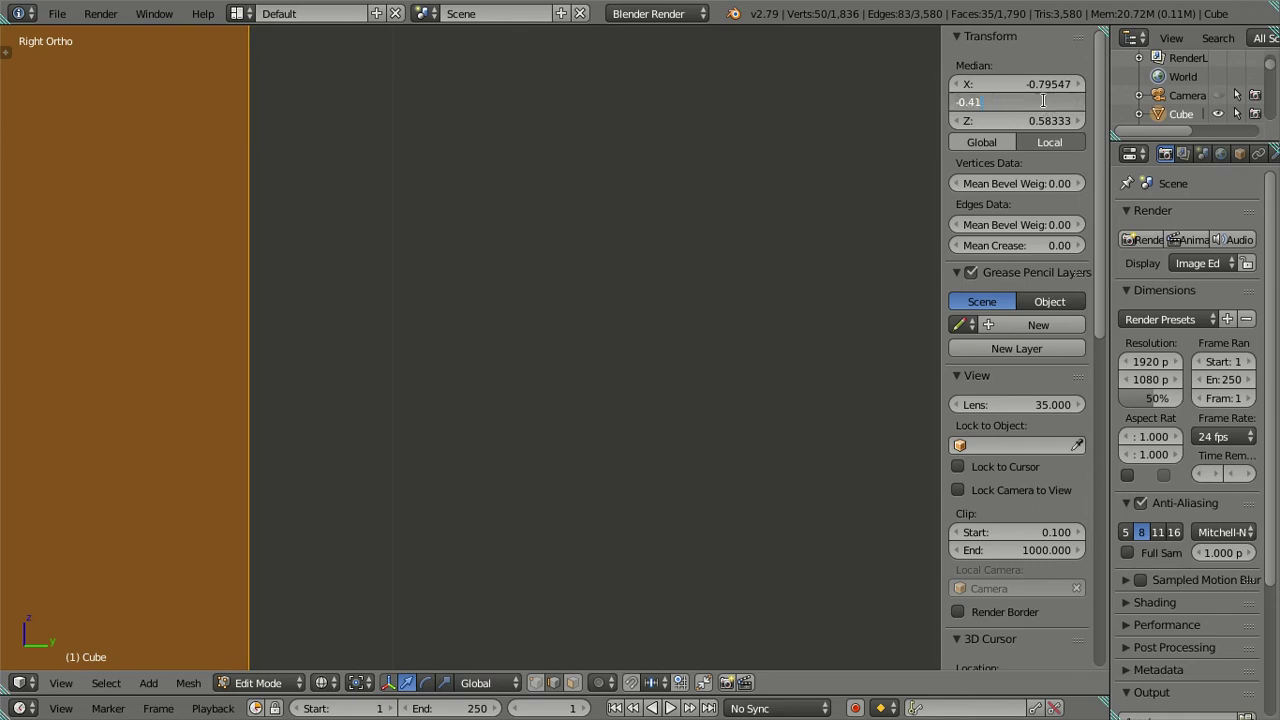
pyautogui.write('8')
pyautogui.press('Return')
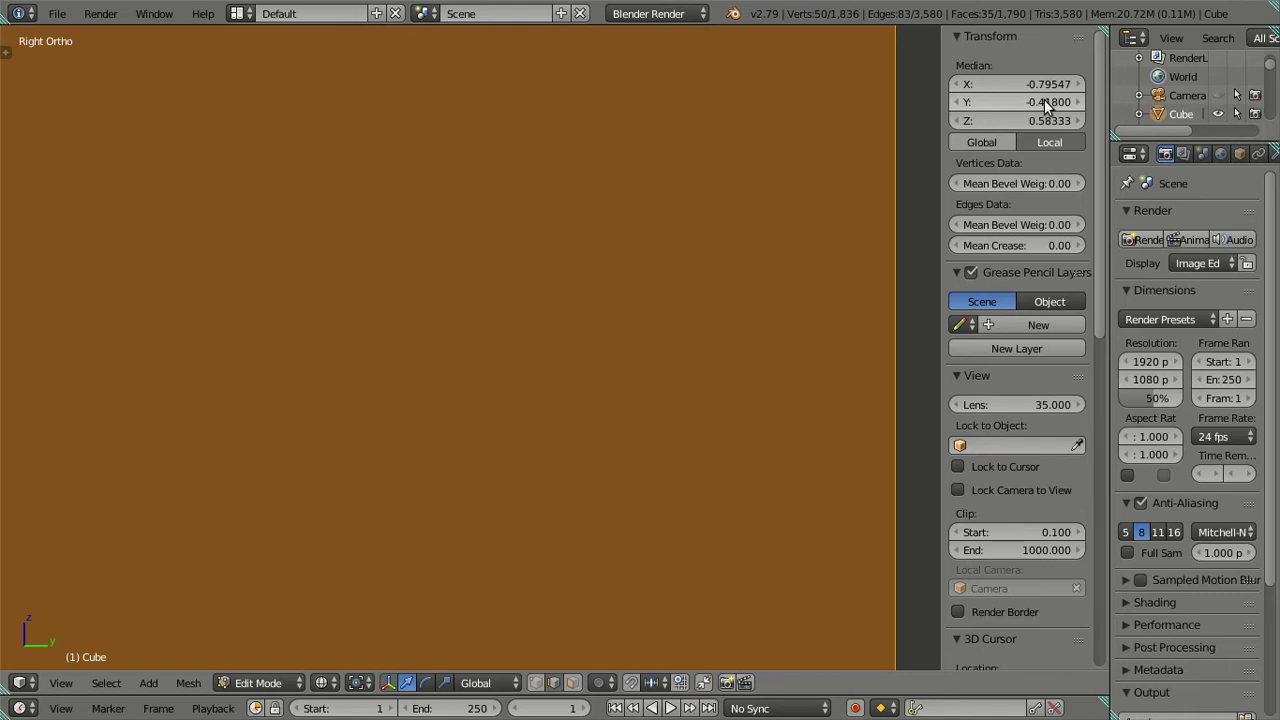
pyautogui.click(1044, 101)
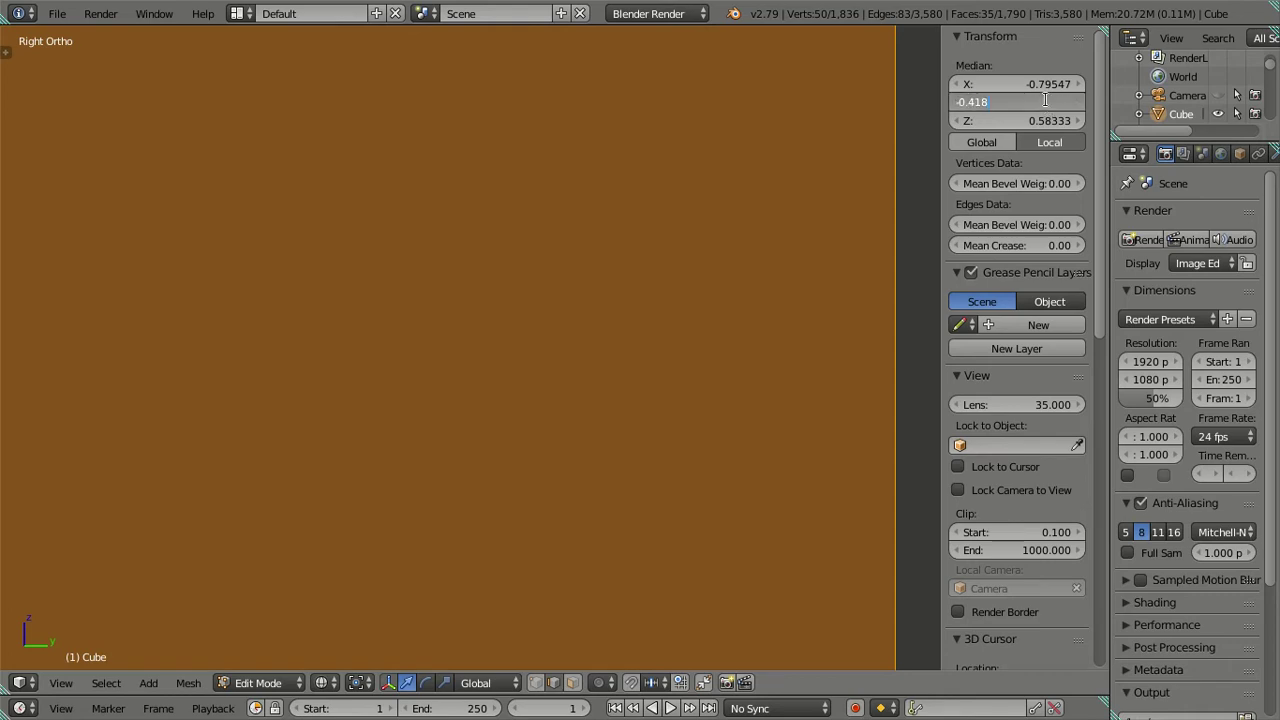
pyautogui.write('2')
pyautogui.press('Return')
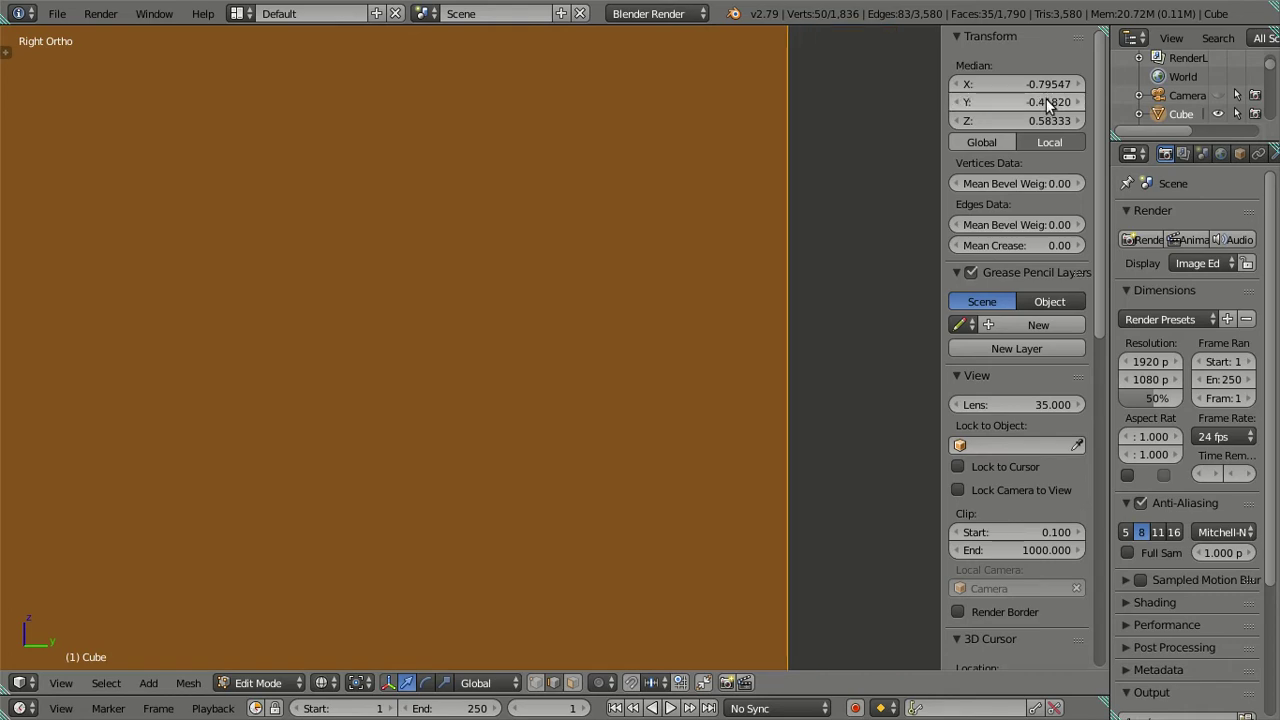
pyautogui.click(1046, 103)
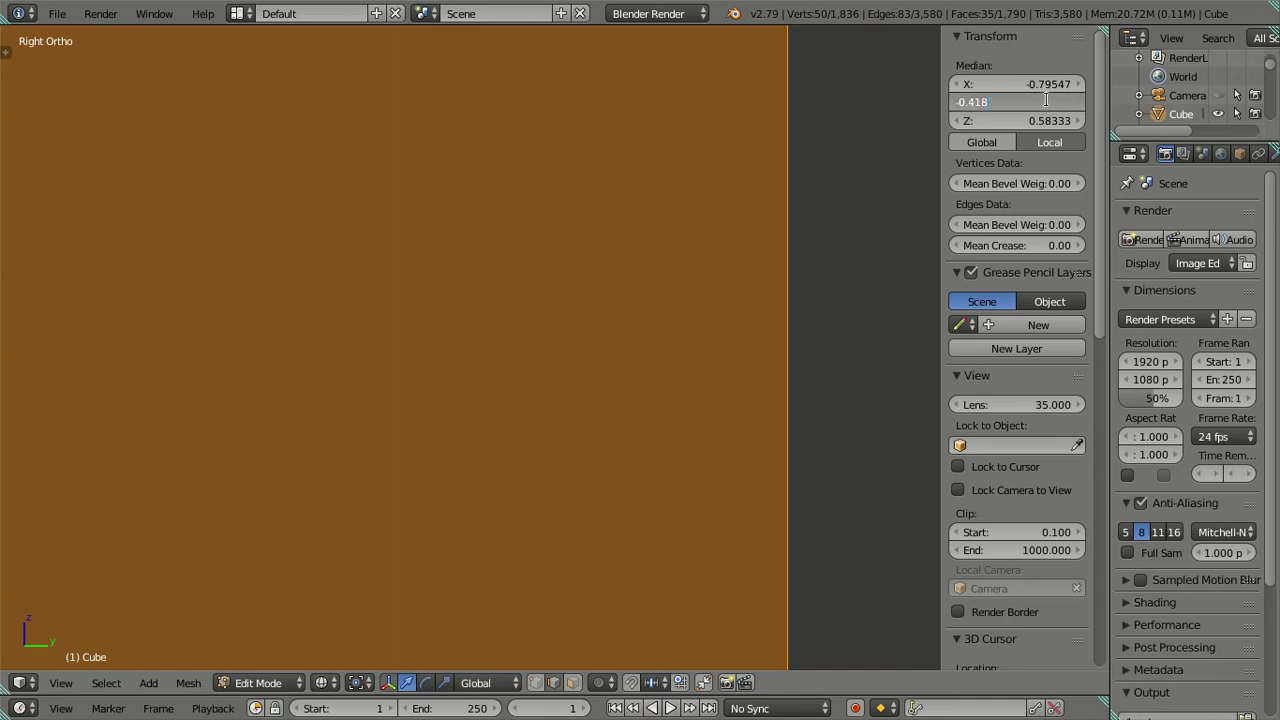
pyautogui.write('9')
pyautogui.press('Return')
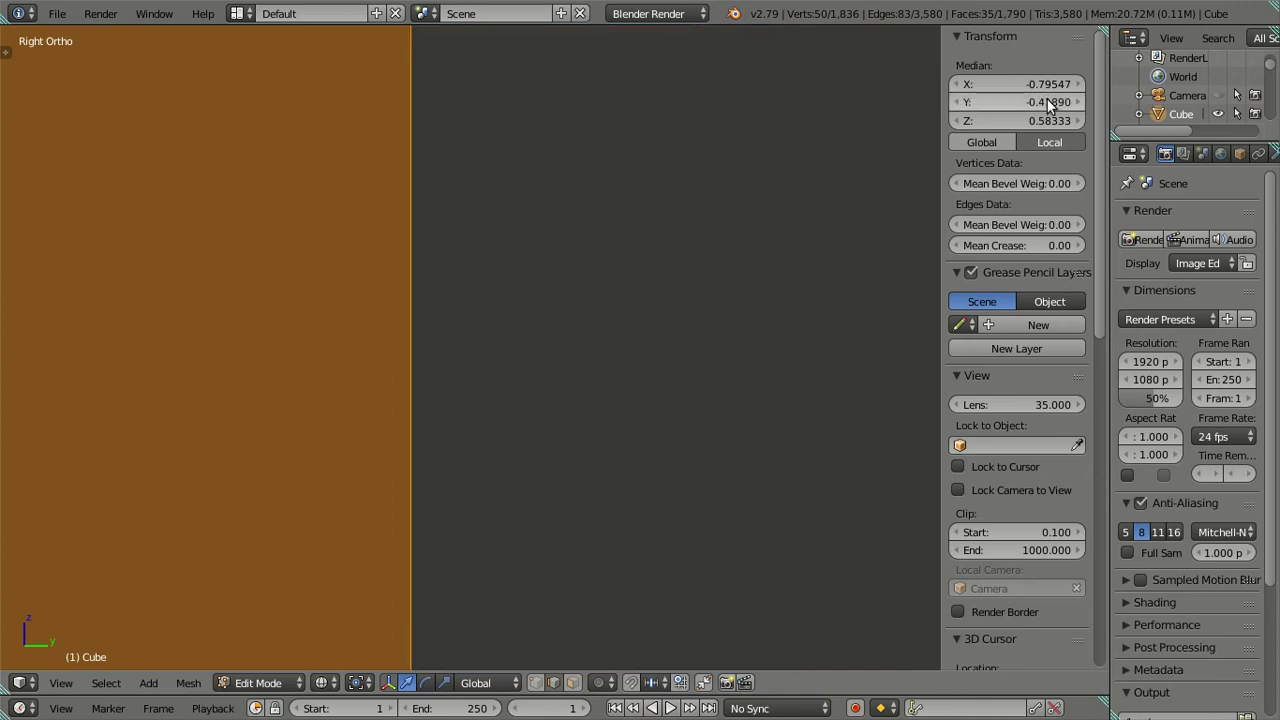
# Refine the strip's median Y through -0.4192, -0.4191 and -0.41905
pyautogui.click(1047, 99)
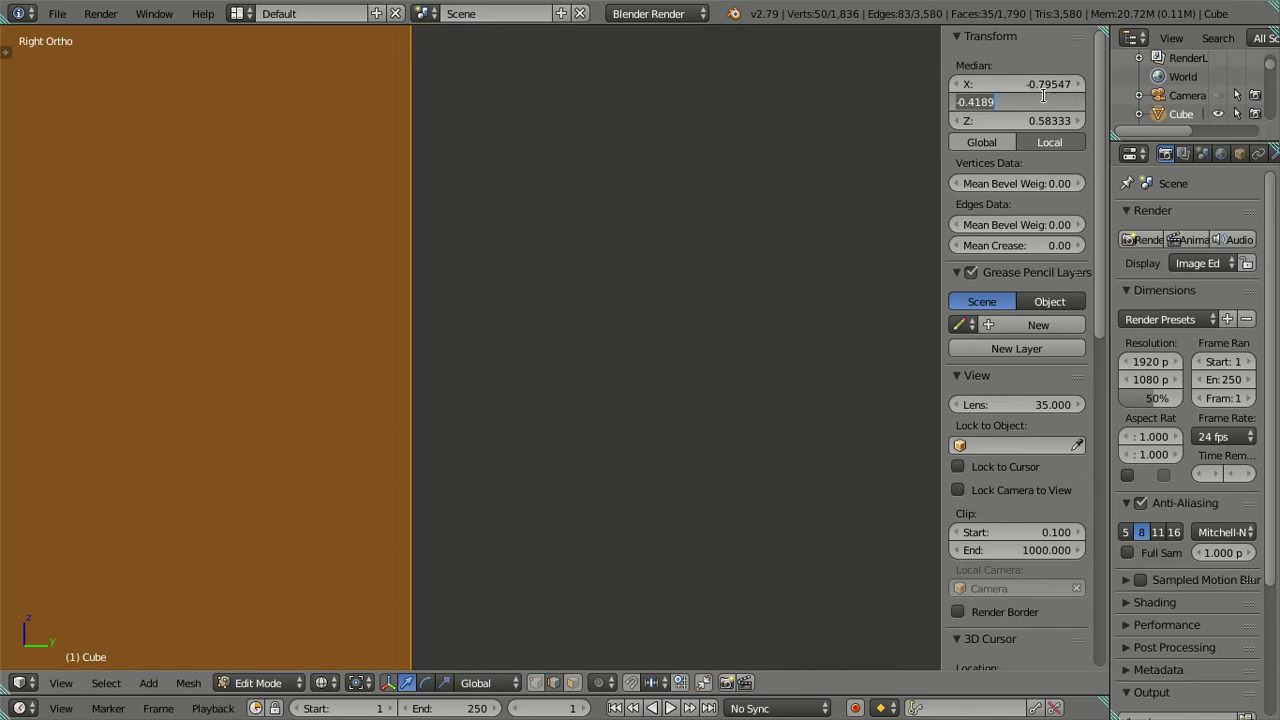
pyautogui.click(1043, 95)
pyautogui.write('-0.4920')
pyautogui.press('Return')
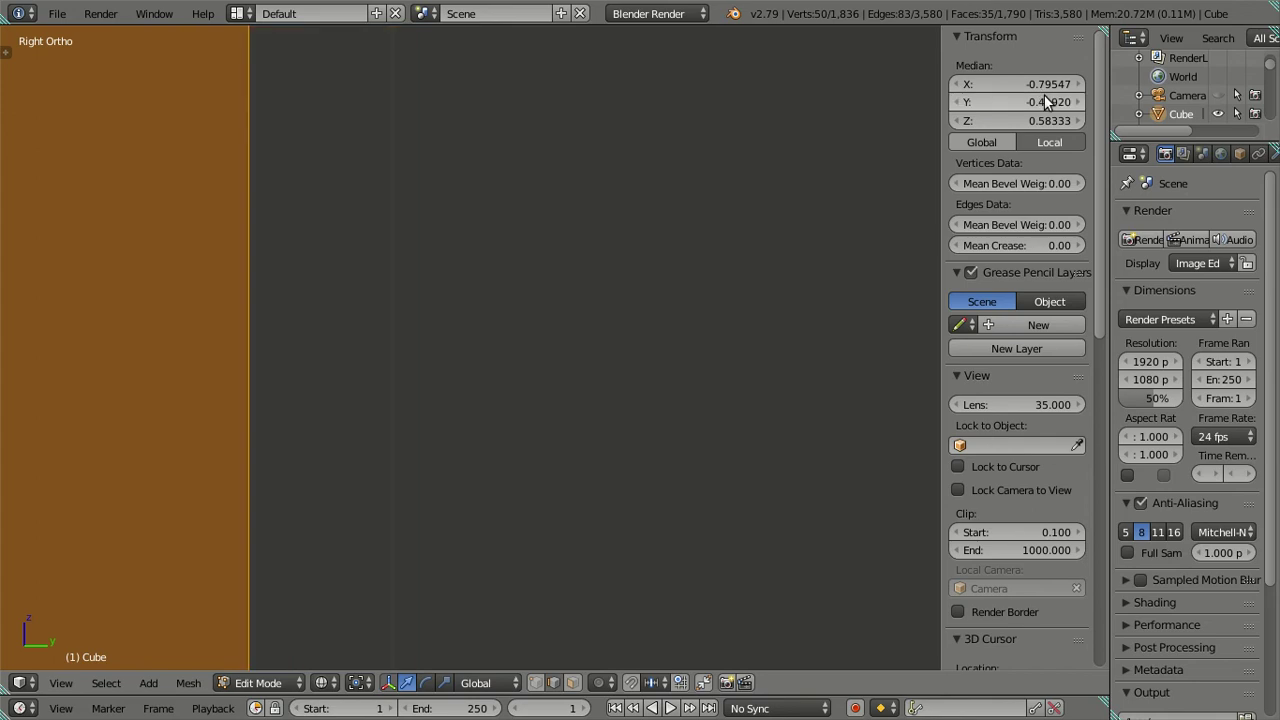
pyautogui.click(1045, 100)
pyautogui.click(1043, 95)
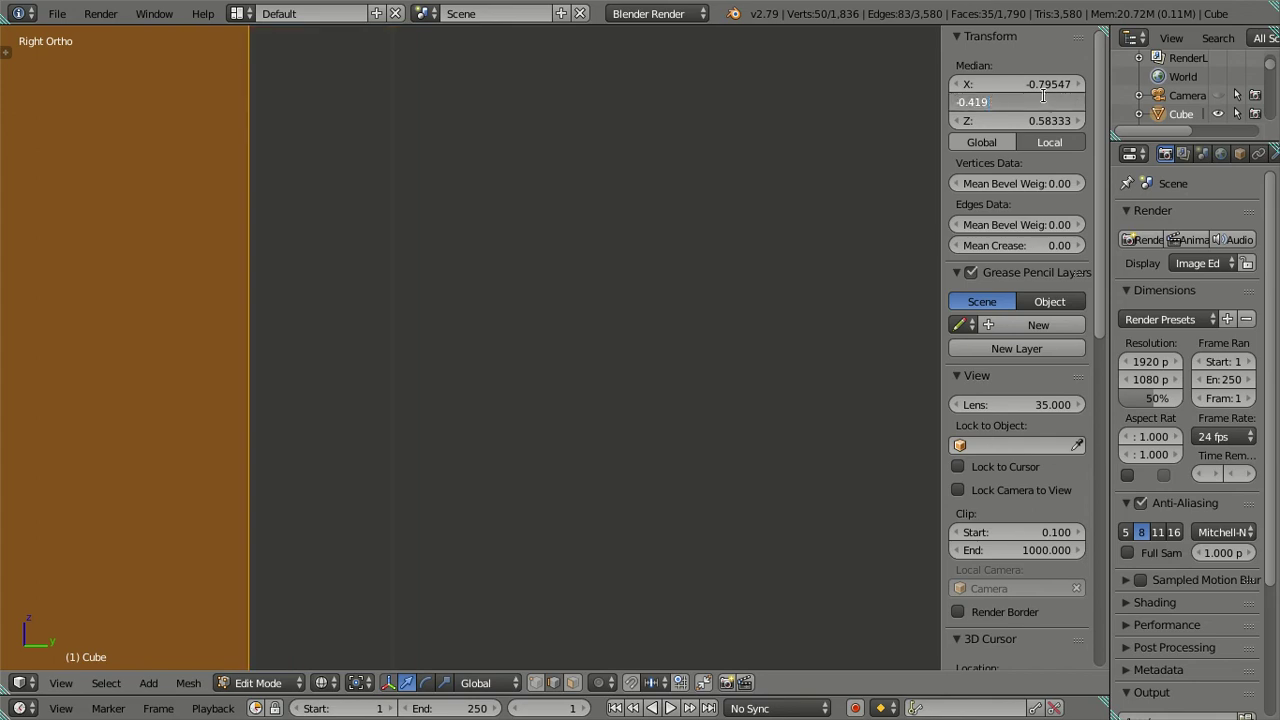
pyautogui.write('1')
pyautogui.press('Return')
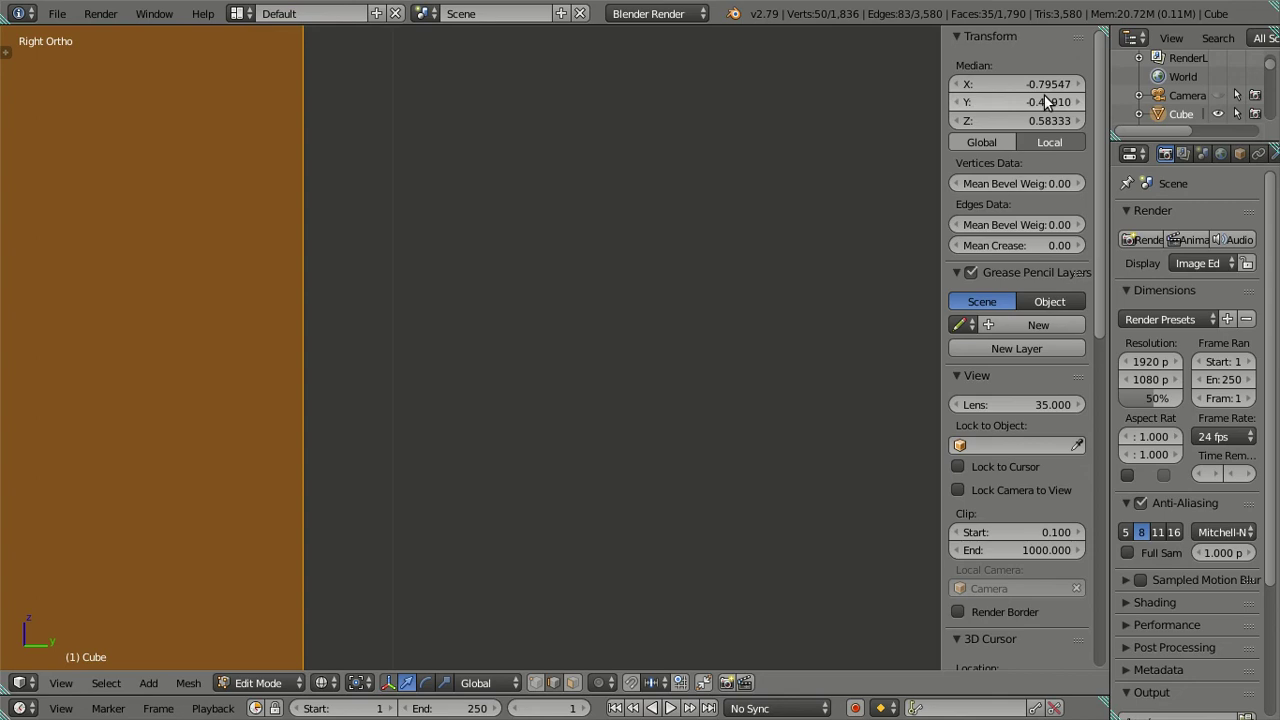
pyautogui.click(1044, 98)
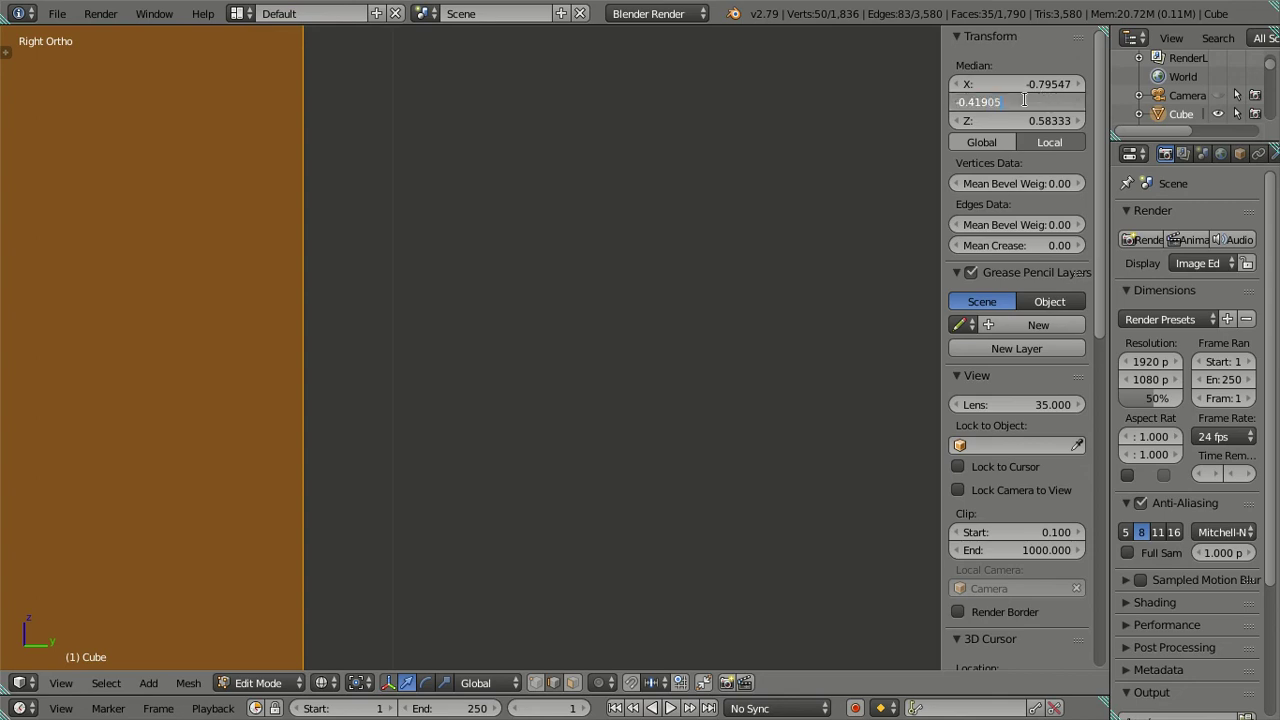
pyautogui.press('Return')
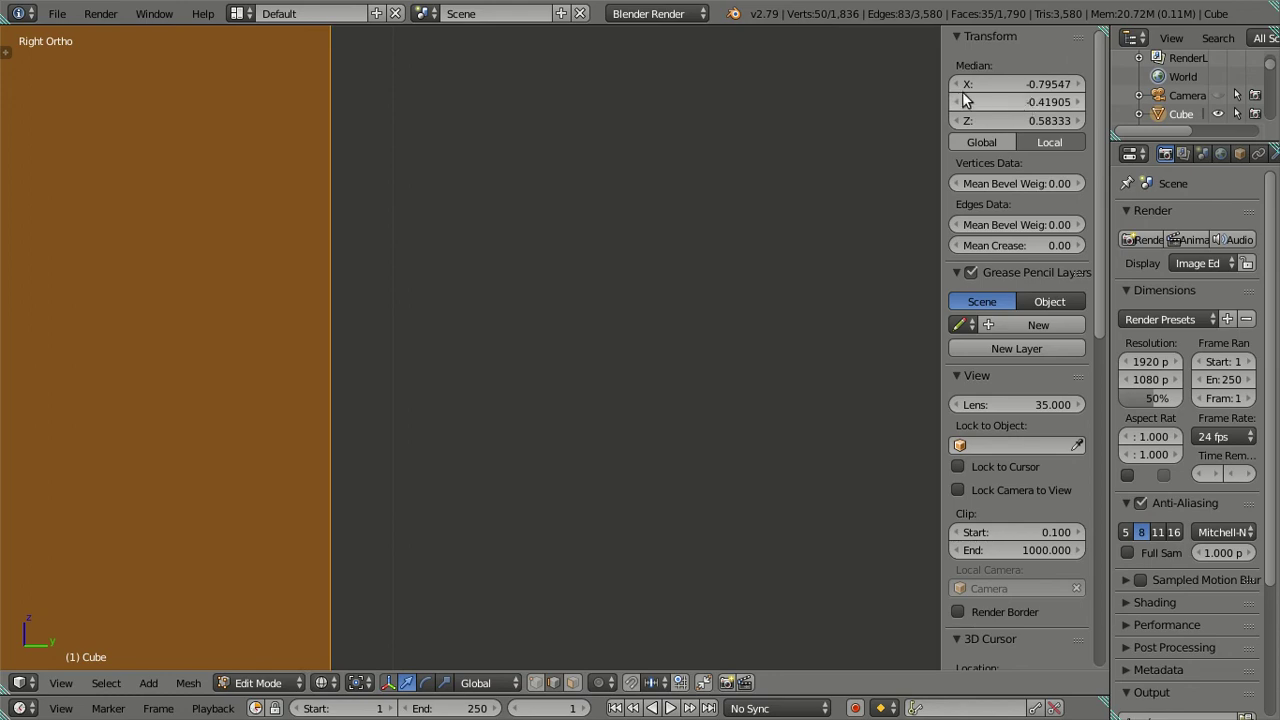
pyautogui.click(394, 475)
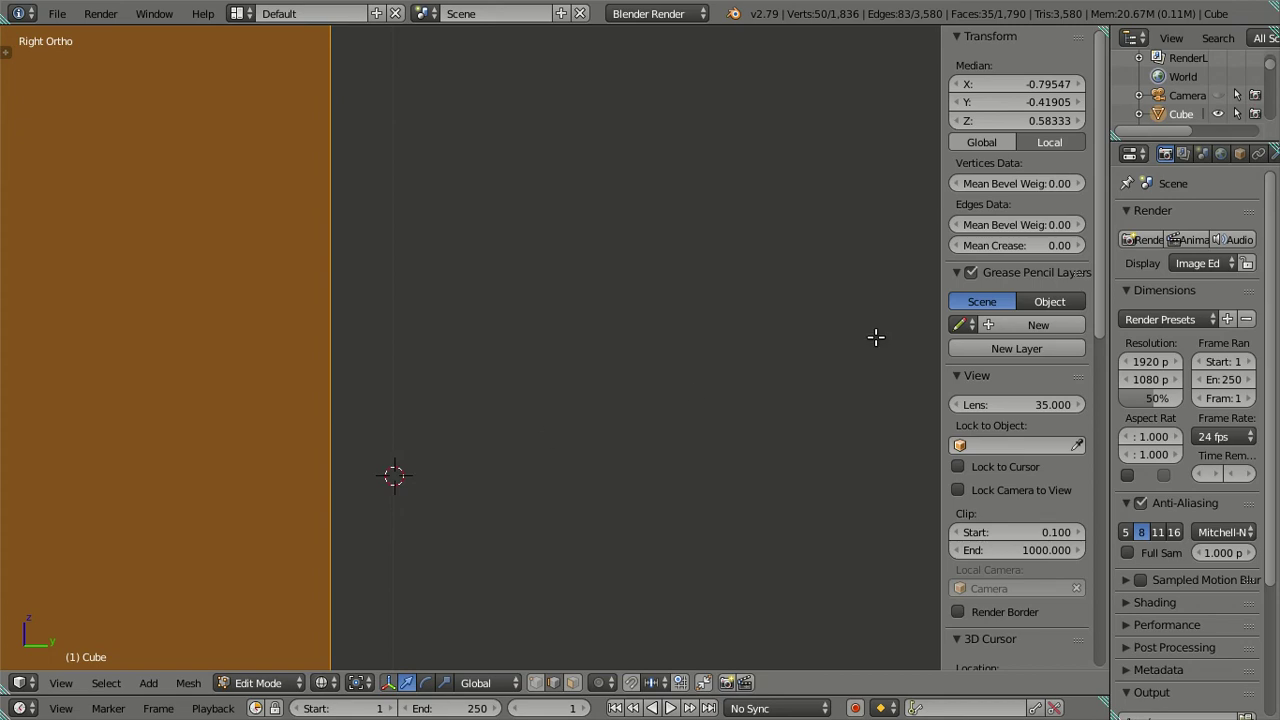
# Fine-tune median Y to -0.41899, then -0.41890, ending at -0.41895
pyautogui.click(1037, 102)
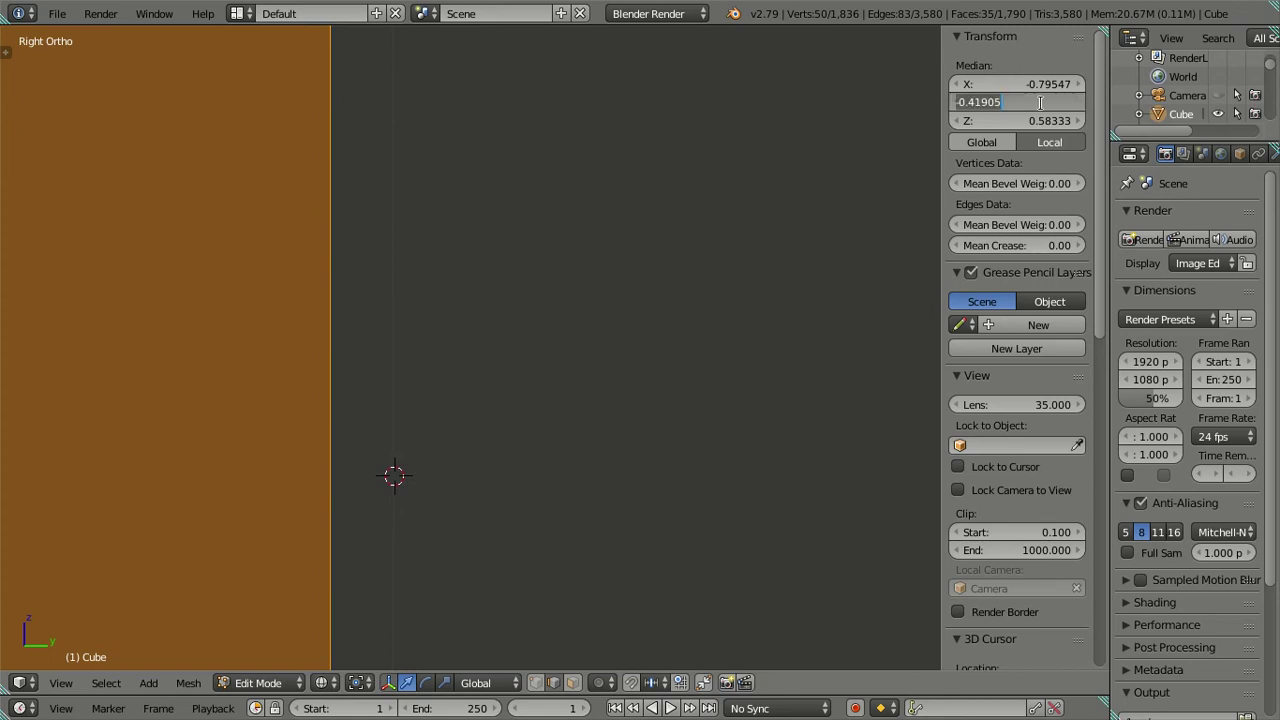
pyautogui.click(1040, 102)
pyautogui.write('-0.41899')
pyautogui.press('Return')
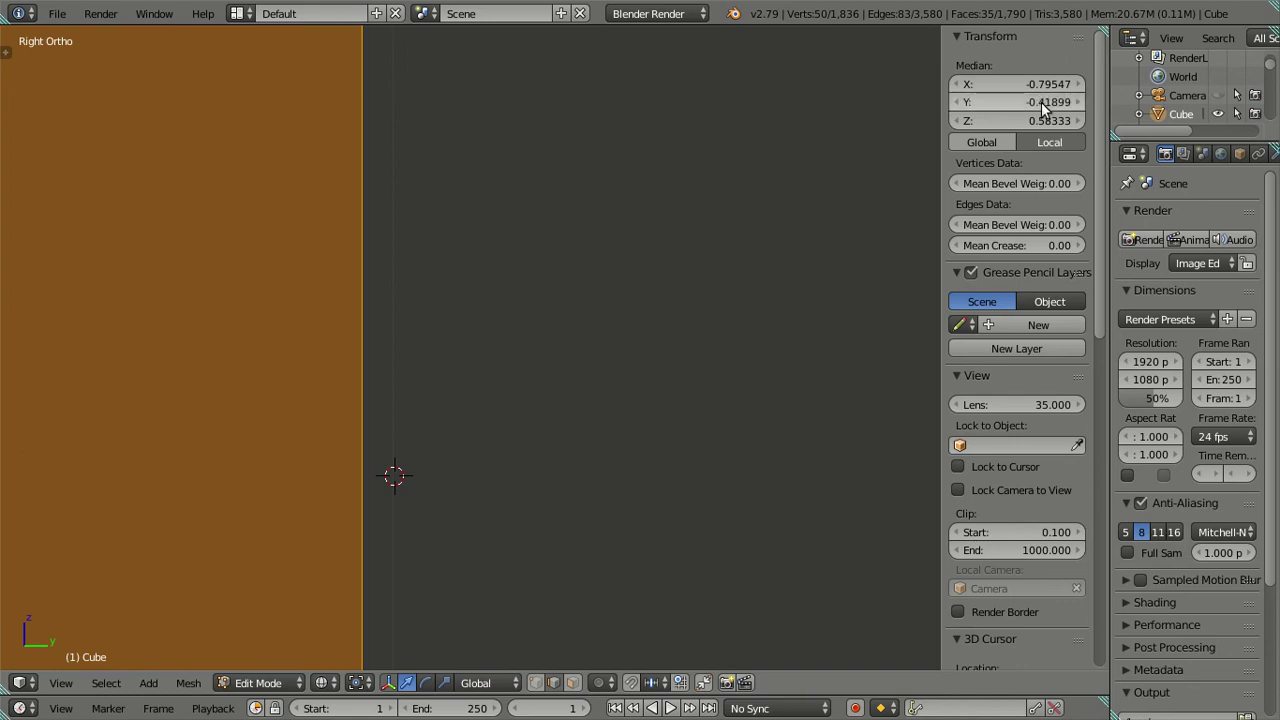
pyautogui.click(1041, 102)
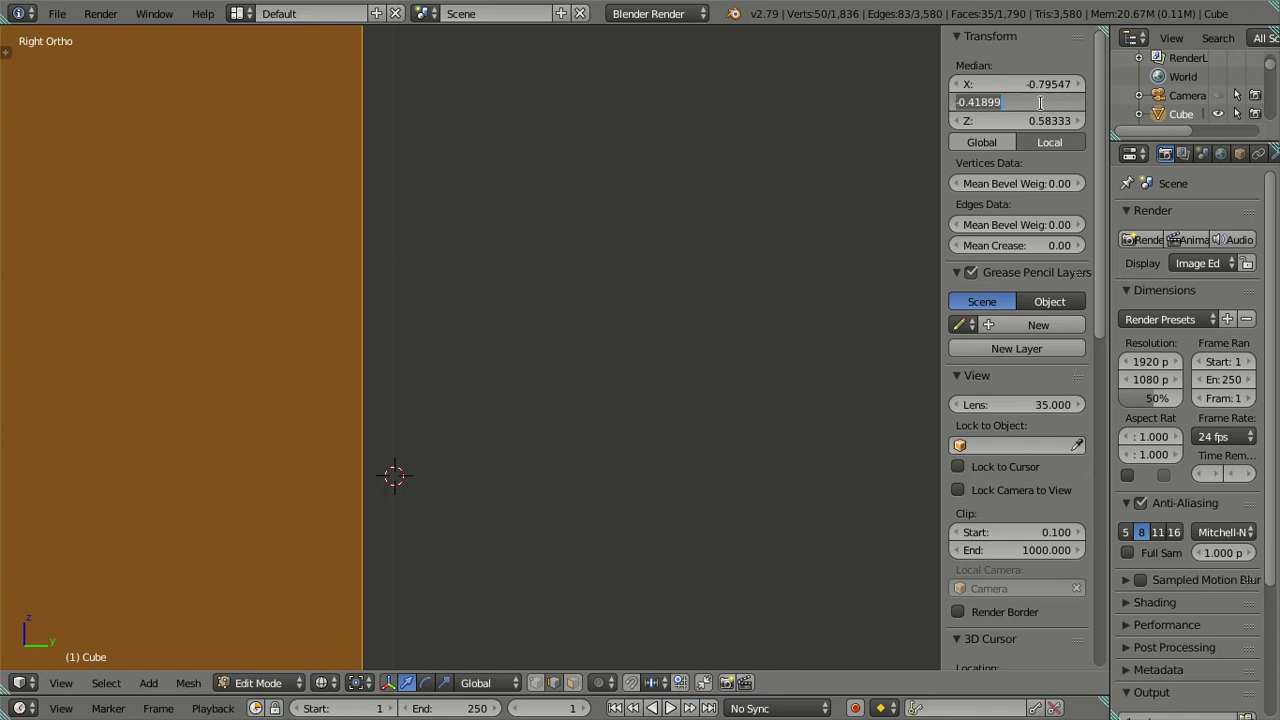
pyautogui.press('Return')
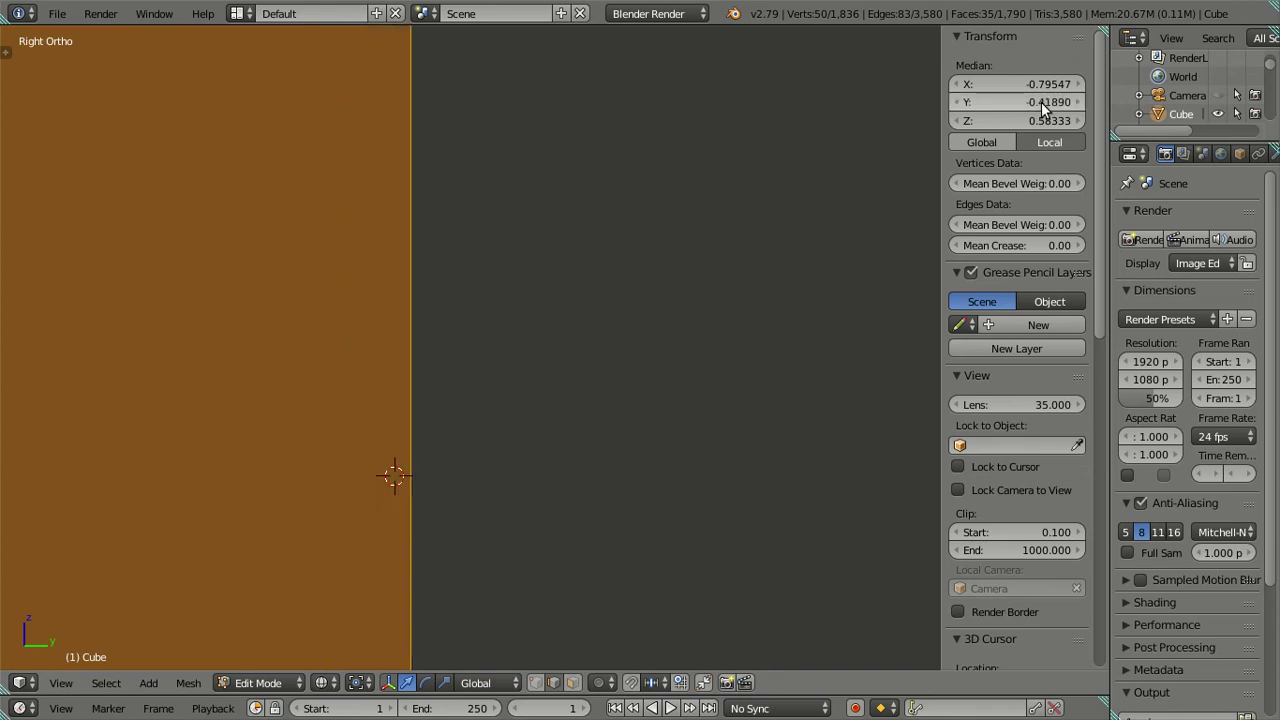
pyautogui.click(1041, 102)
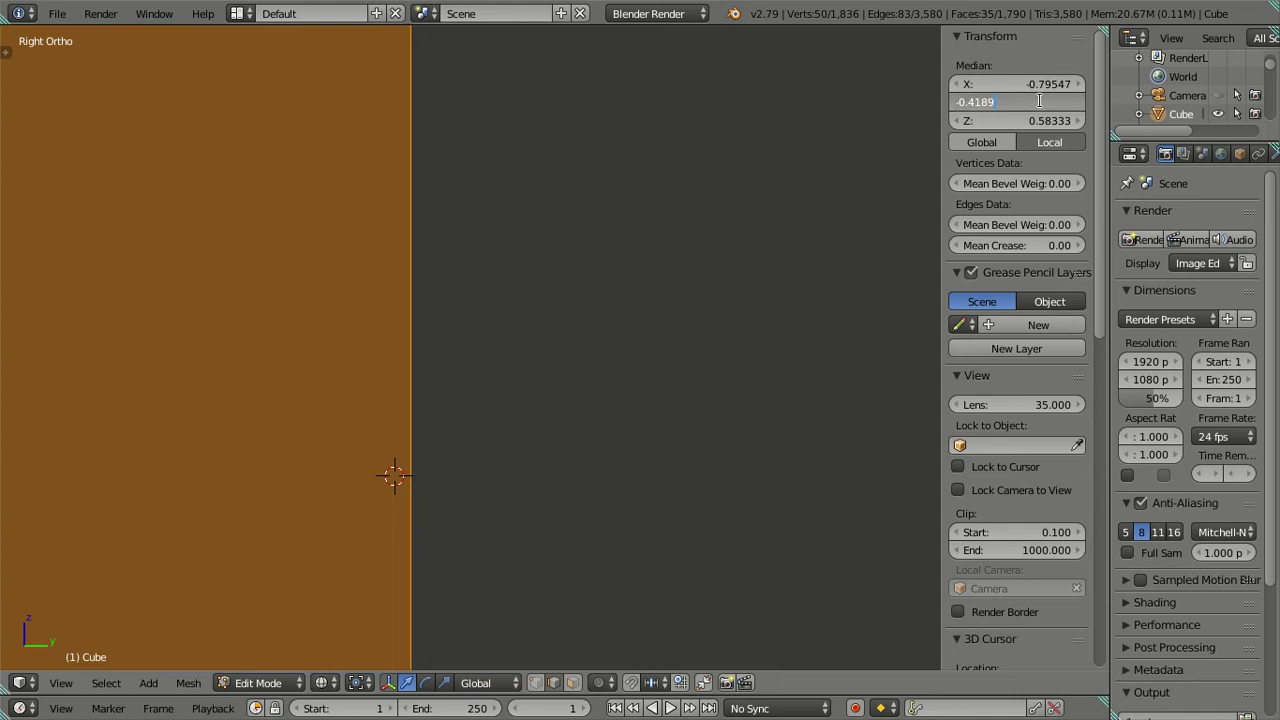
pyautogui.write('5')
pyautogui.press('Return')
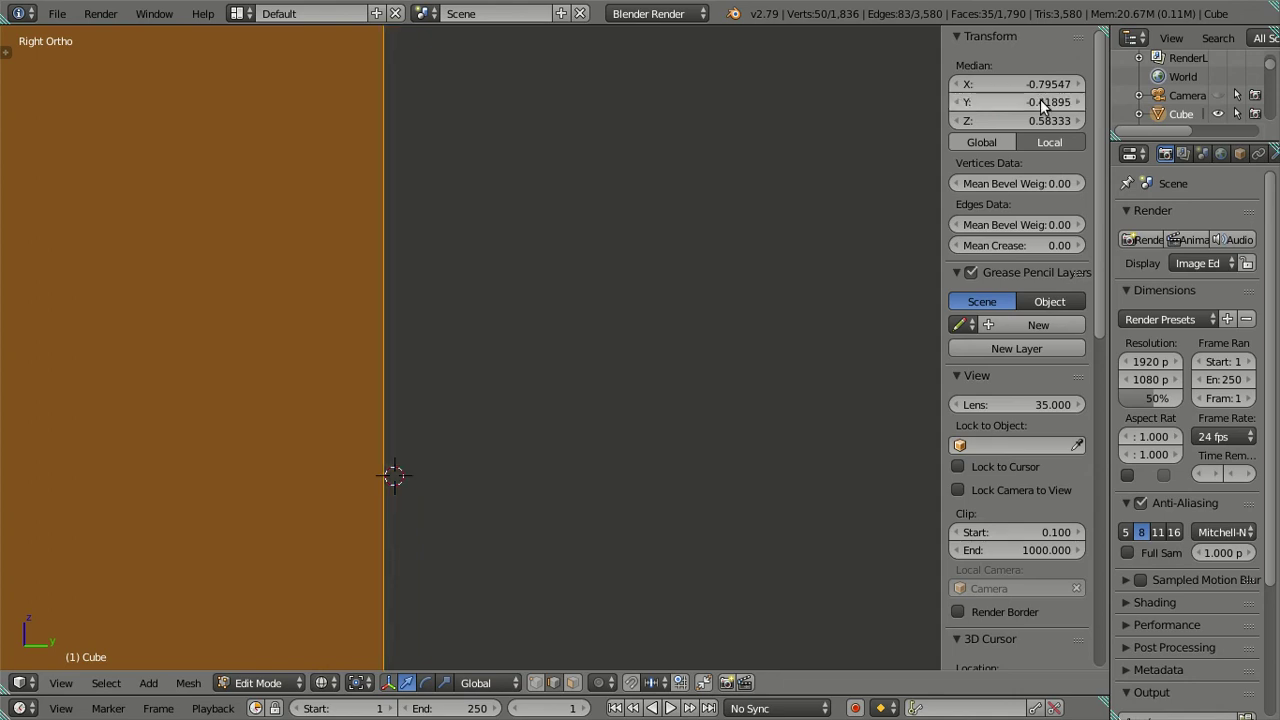
# Zoom out to check the edge and keep median Y at -0.41895
pyautogui.scroll(-4, 630, 215)
pyautogui.scroll(-3, 630, 215)
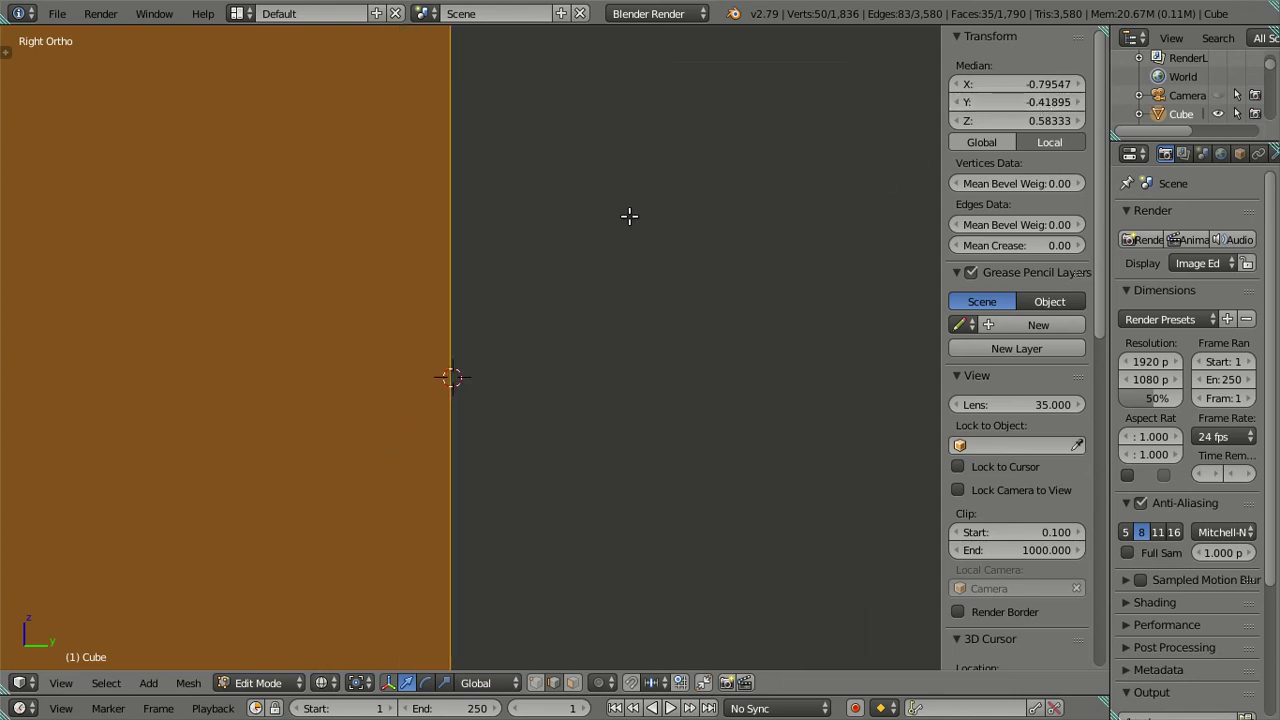
pyautogui.scroll(-2, 630, 228)
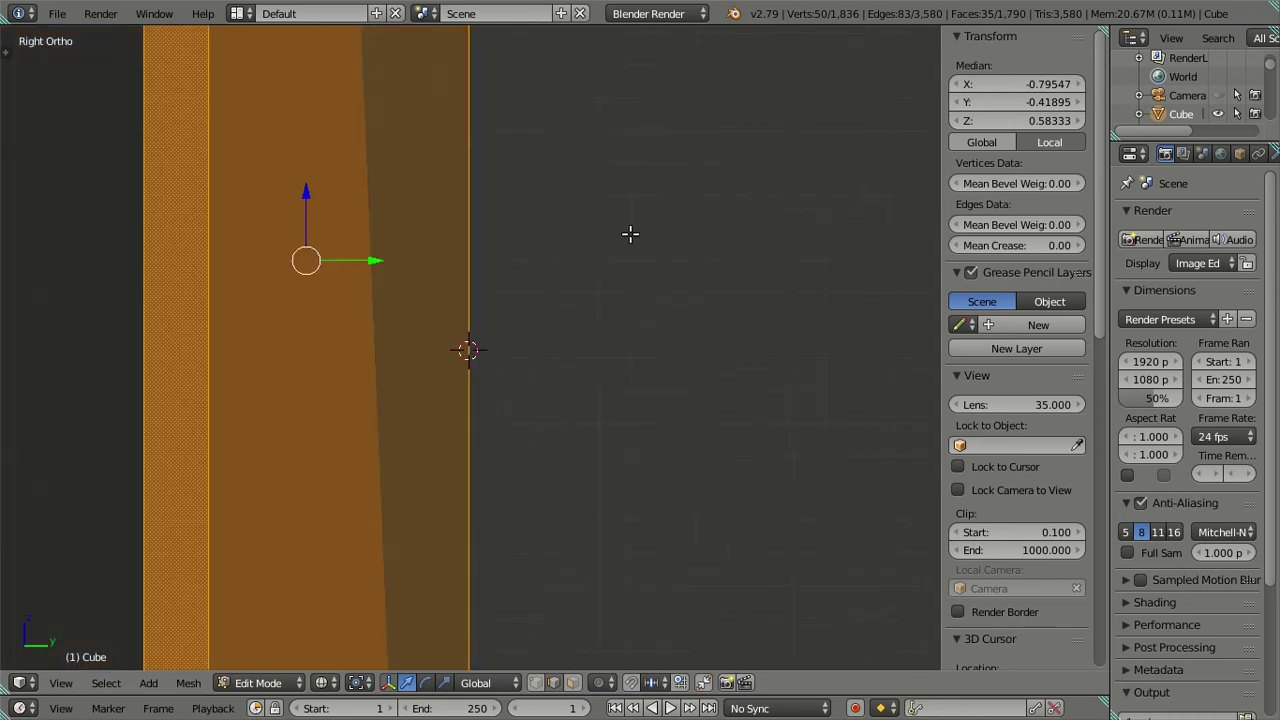
pyautogui.scroll(-2, 630, 230)
pyautogui.scroll(-1, 629, 235)
pyautogui.scroll(-3, 629, 237)
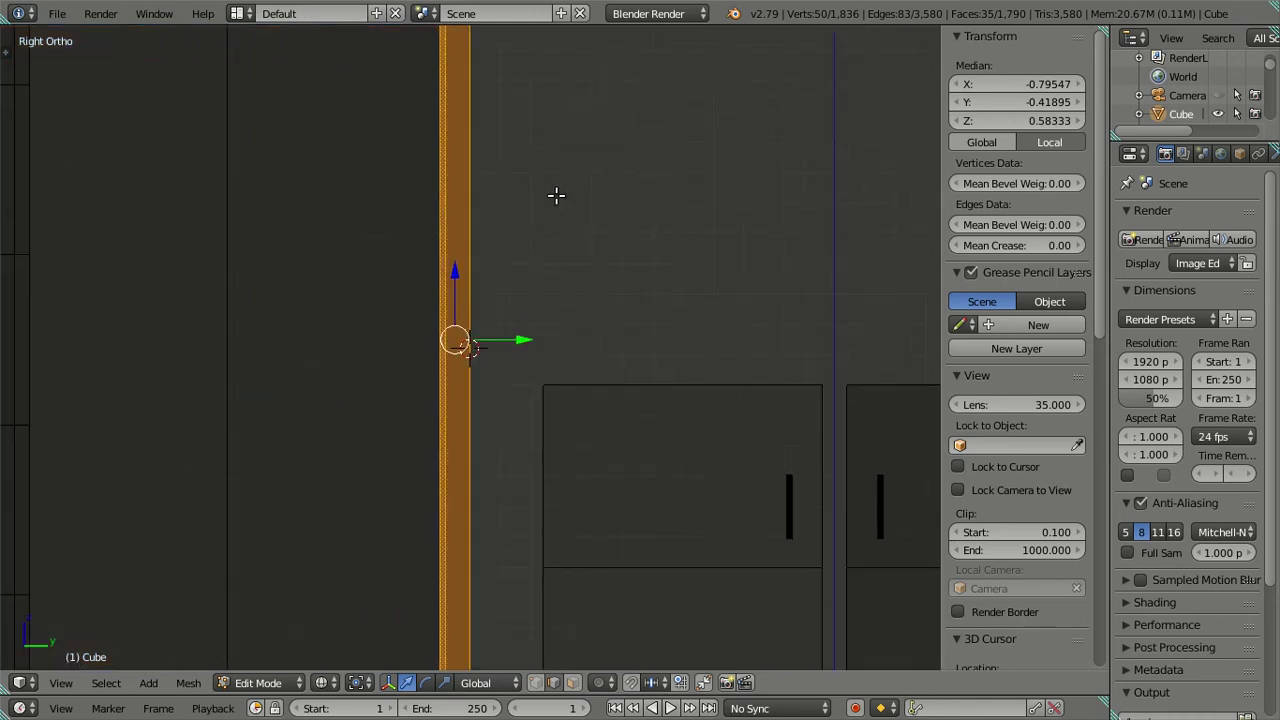
pyautogui.scroll(-2, 555, 199)
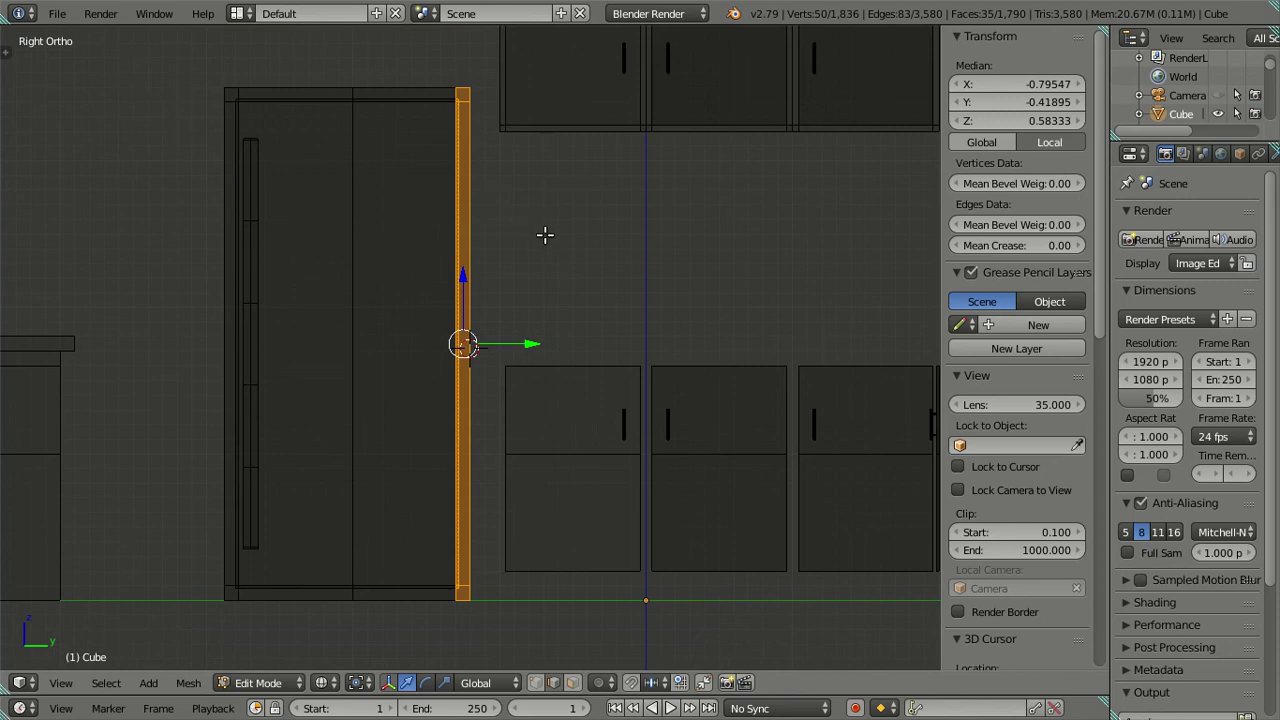
pyautogui.click(1045, 101)
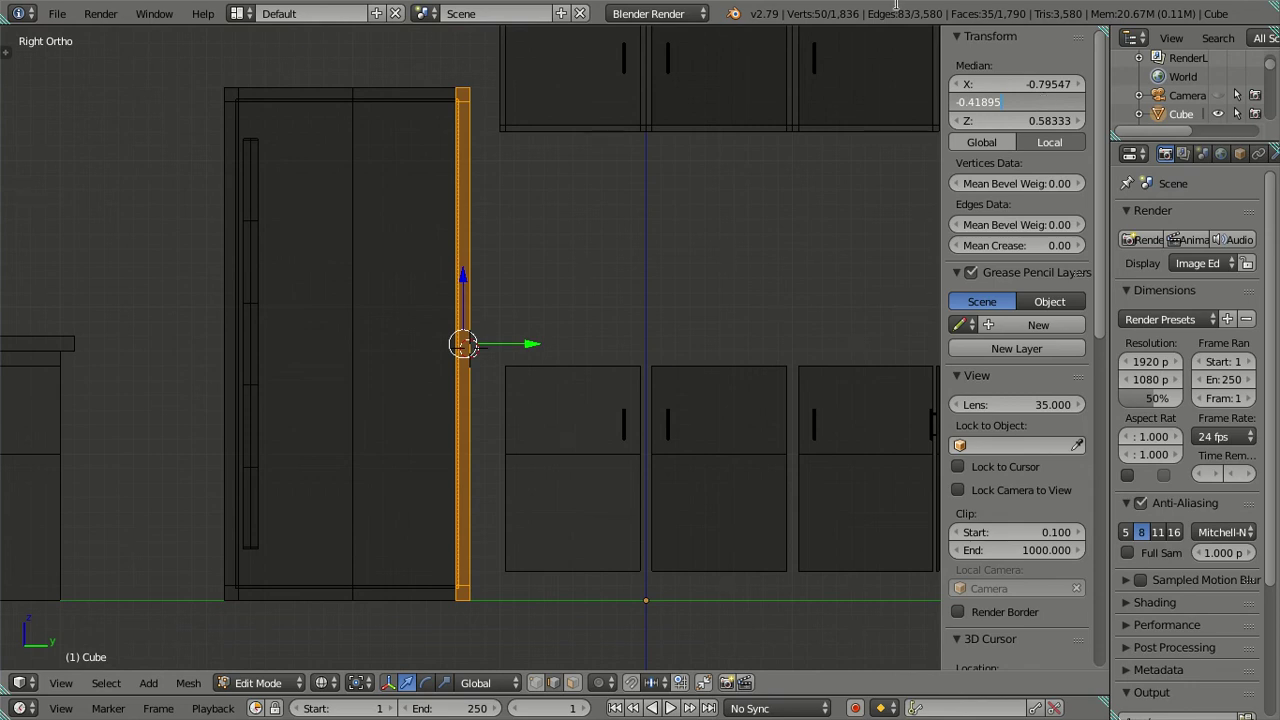
pyautogui.press('Return')
# Pan along the face's edge and try median Y -0.41898, then -0.41892
pyautogui.scroll(5, 526, 303)
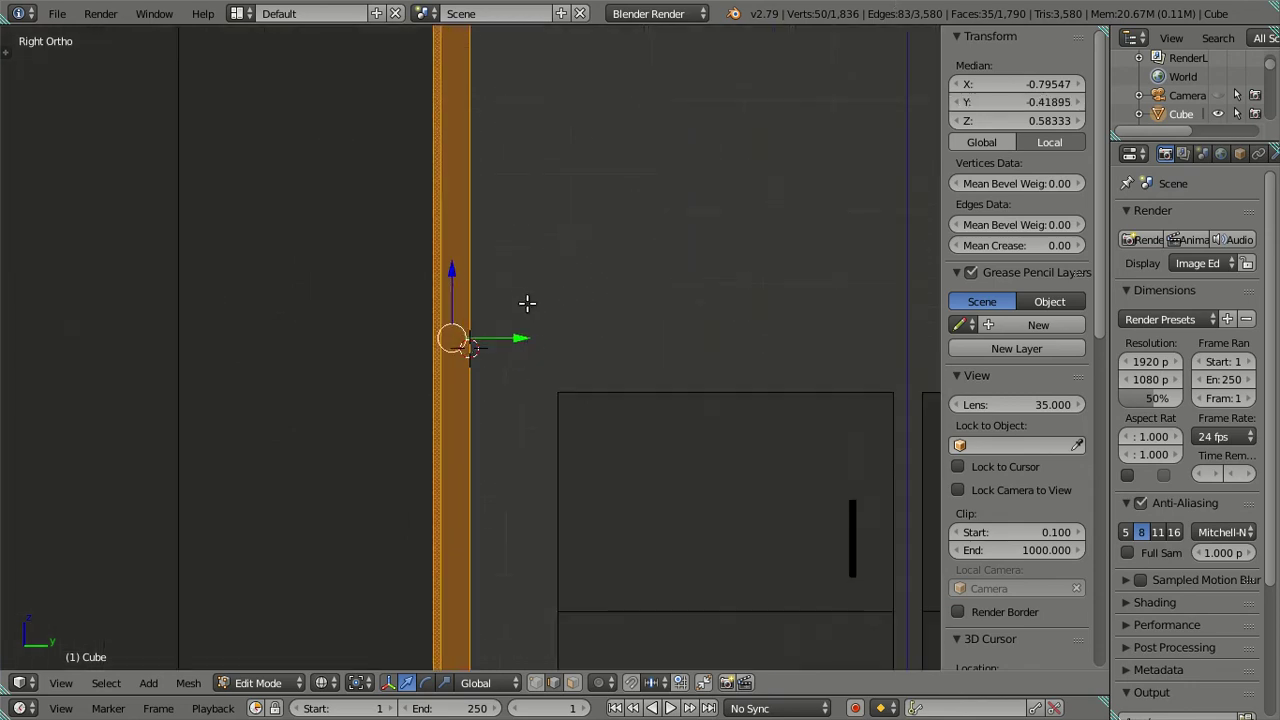
pyautogui.scroll(5, 523, 294)
pyautogui.scroll(5, 523, 297)
pyautogui.scroll(5, 523, 296)
pyautogui.scroll(-2, 523, 296)
pyautogui.scroll(-1, 523, 296)
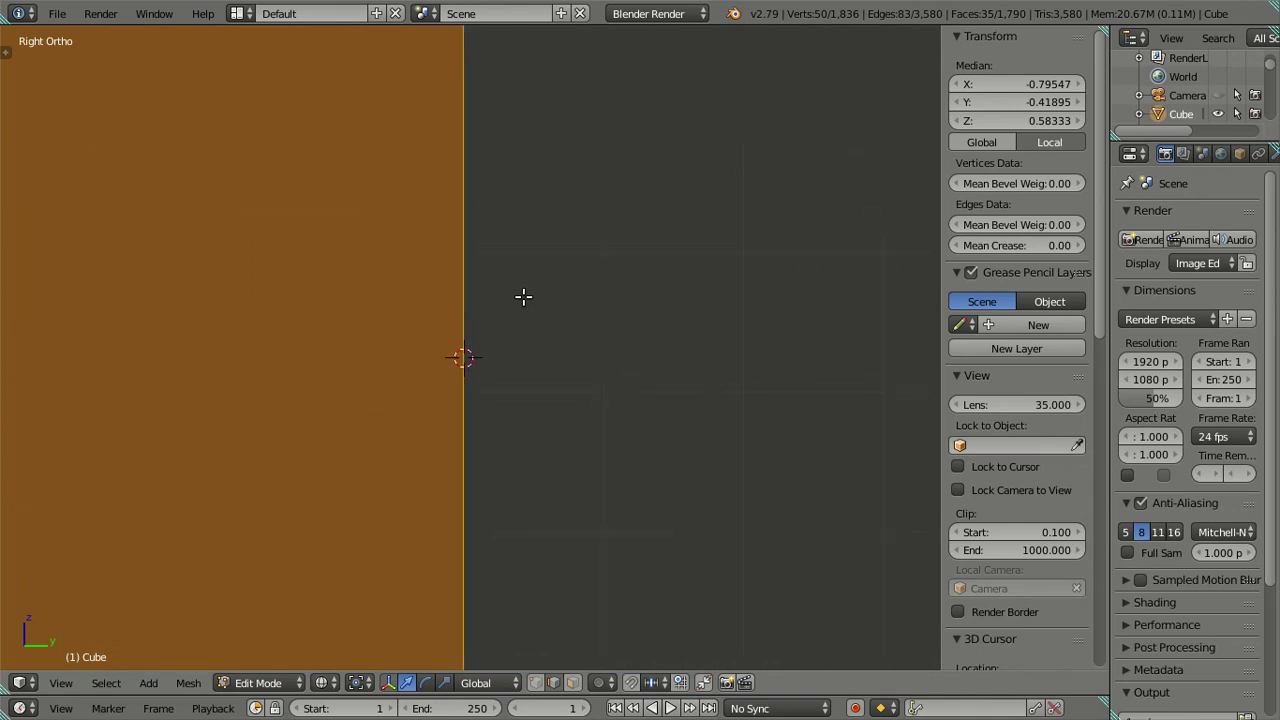
pyautogui.scroll(2, 523, 296)
pyautogui.scroll(3, 523, 296)
pyautogui.moveTo(451, 340)
pyautogui.keyDown('shift'); pyautogui.mouseDown(button='middle')
pyautogui.moveTo(331, 343)
pyautogui.moveTo(691, 309)
pyautogui.mouseUp(button='middle'); pyautogui.keyUp('shift')
pyautogui.click(1023, 107)
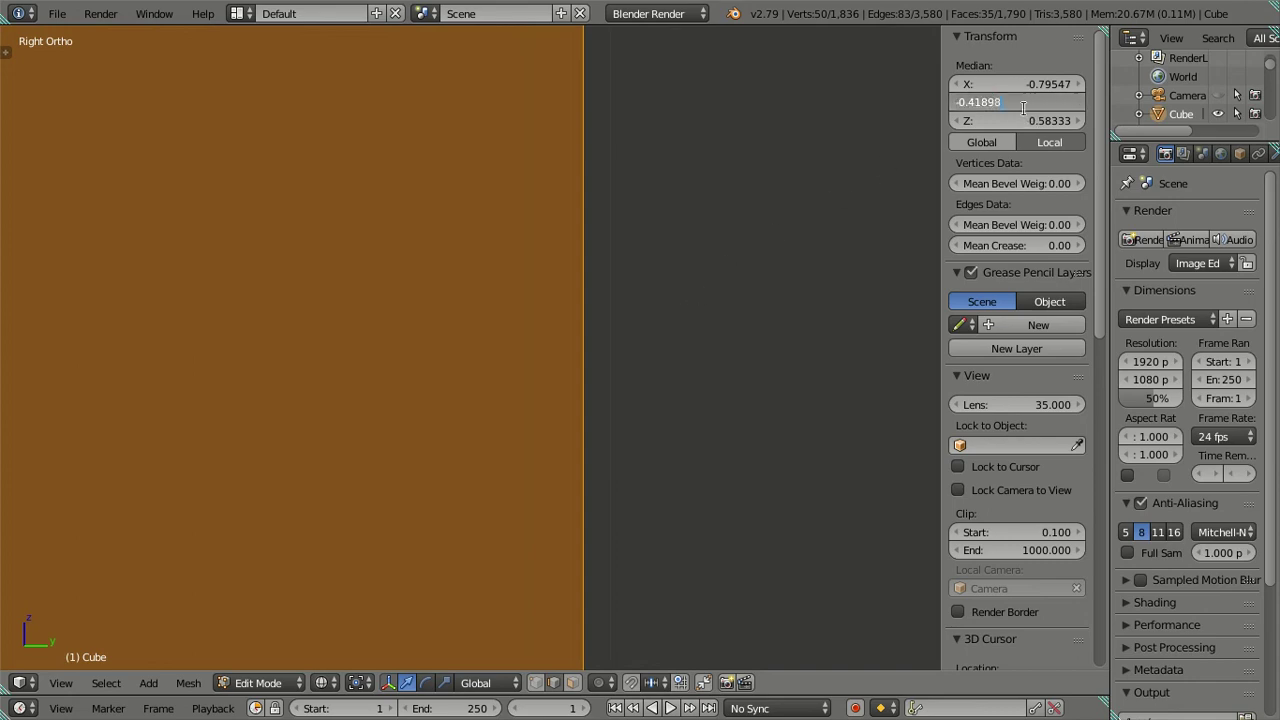
pyautogui.press('Return')
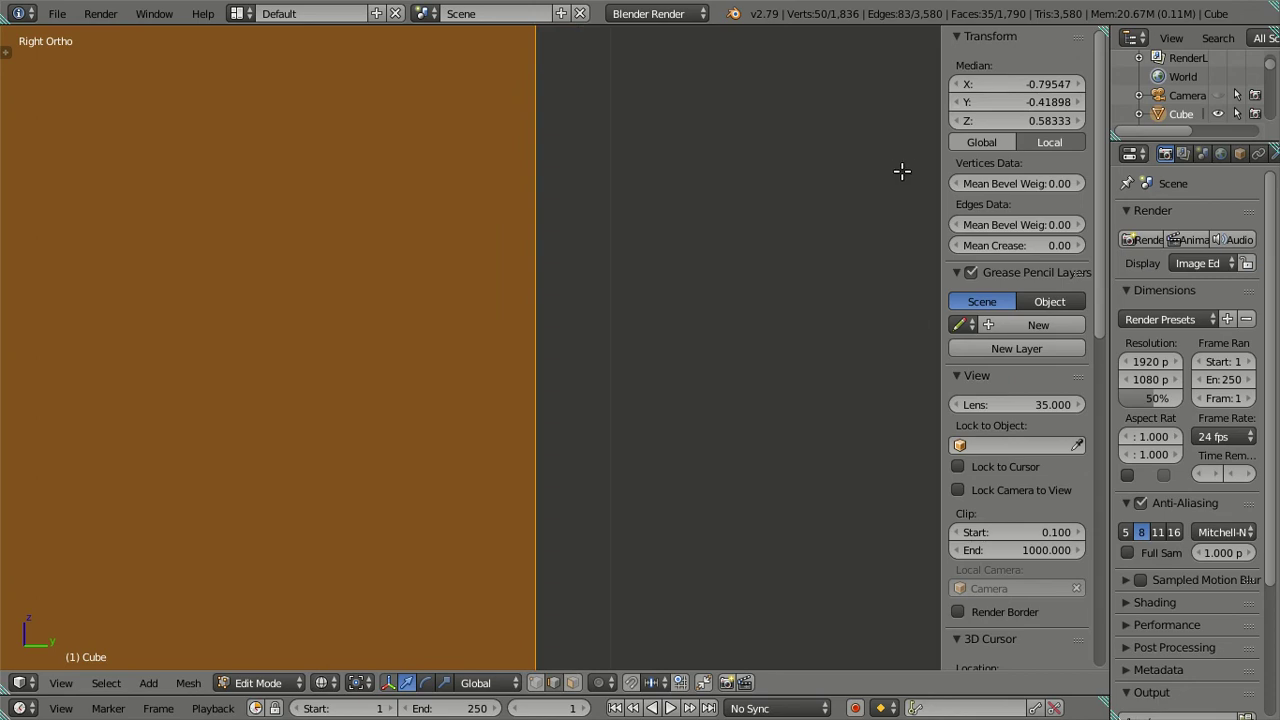
pyautogui.click(1041, 109)
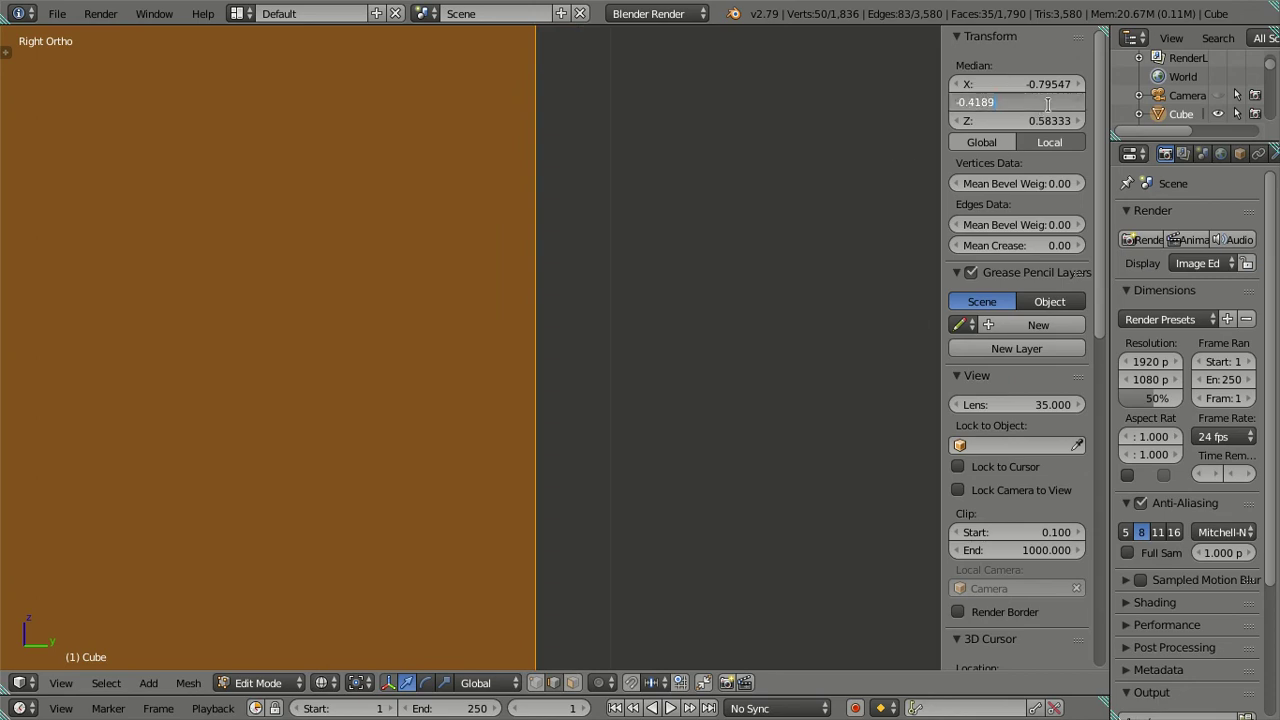
pyautogui.write('2')
pyautogui.press('Return')
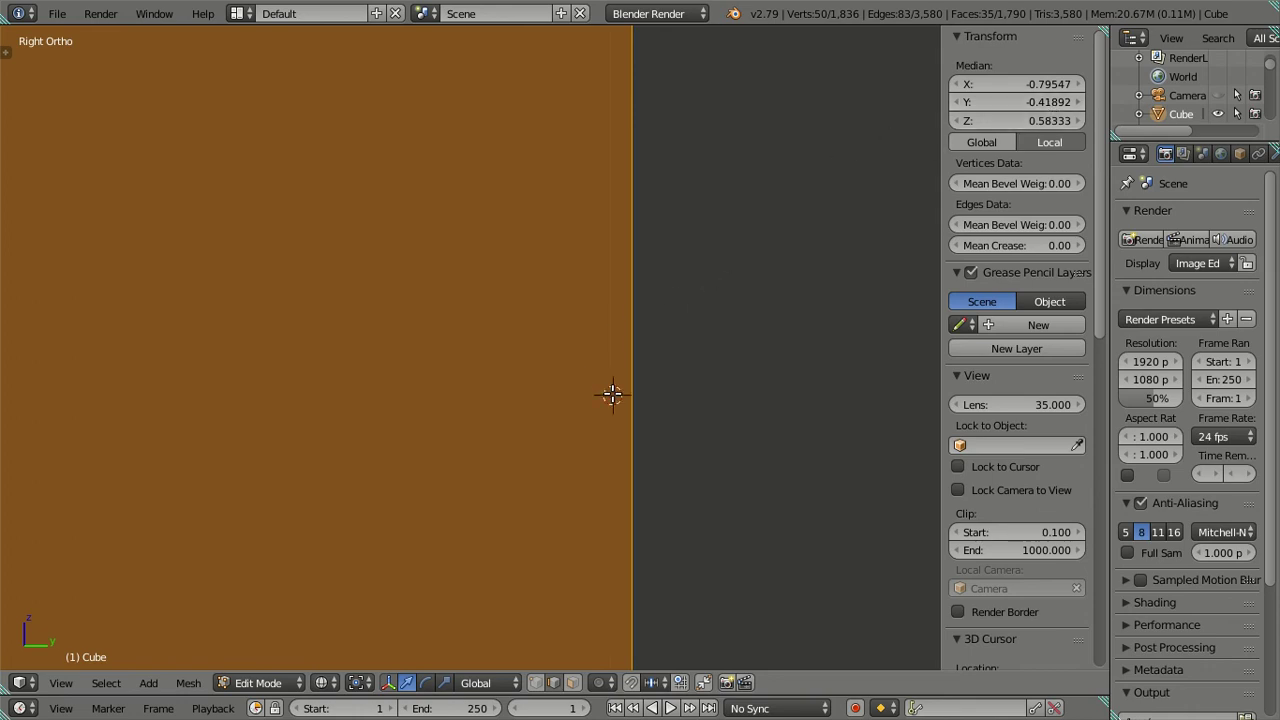
# Set median Y to -0.41894, then settle on -0.41893, and zoom out
pyautogui.click(1020, 101)
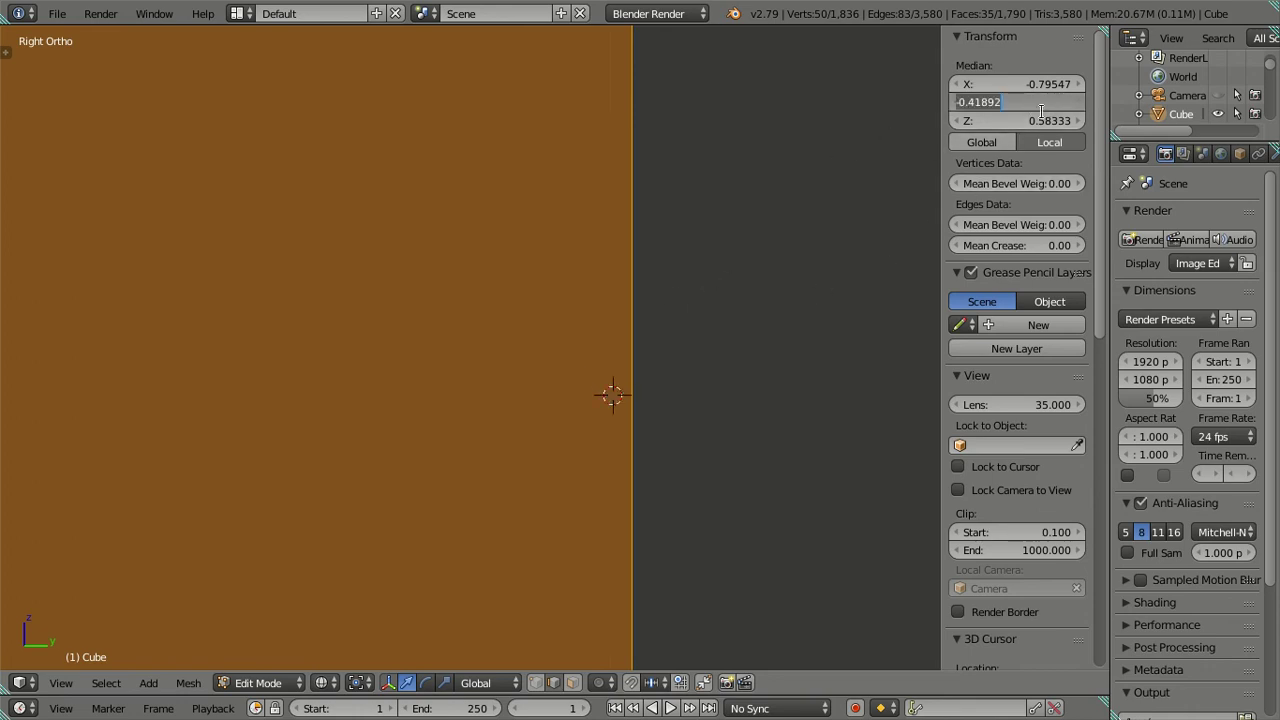
pyautogui.click(1041, 108)
pyautogui.write('-0.41894')
pyautogui.press('Return')
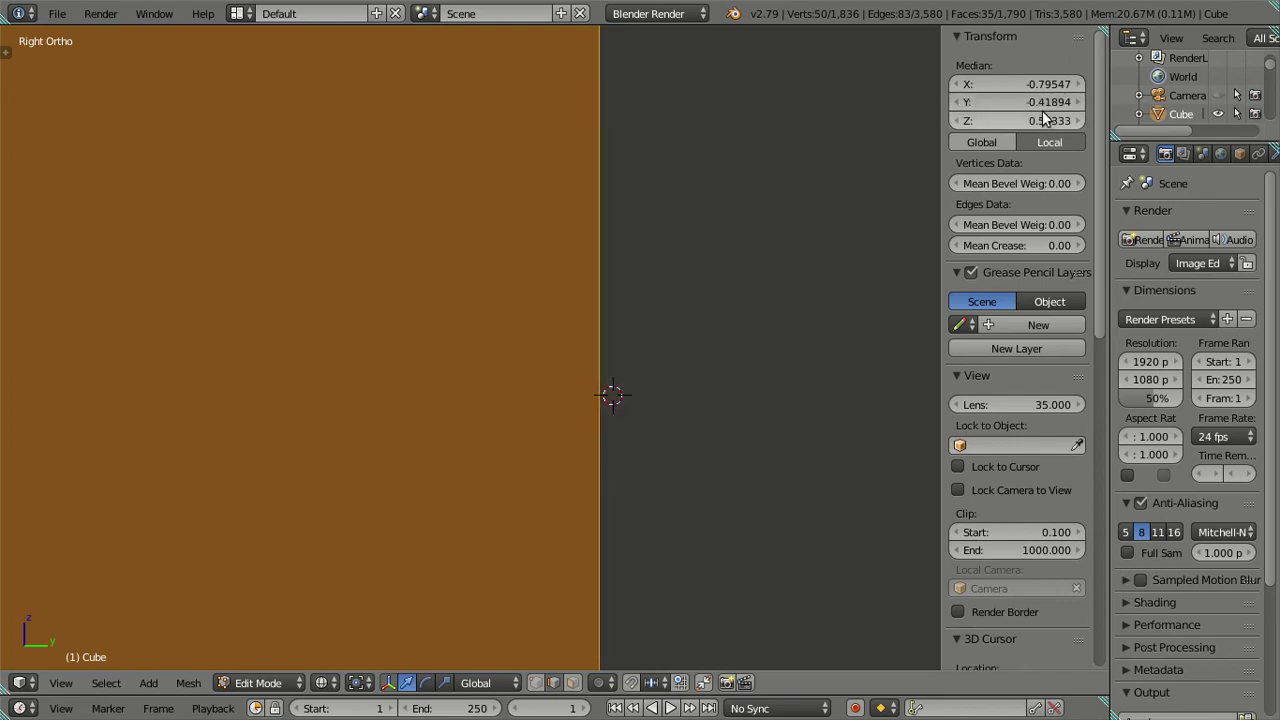
pyautogui.click(1035, 104)
pyautogui.click(1035, 104)
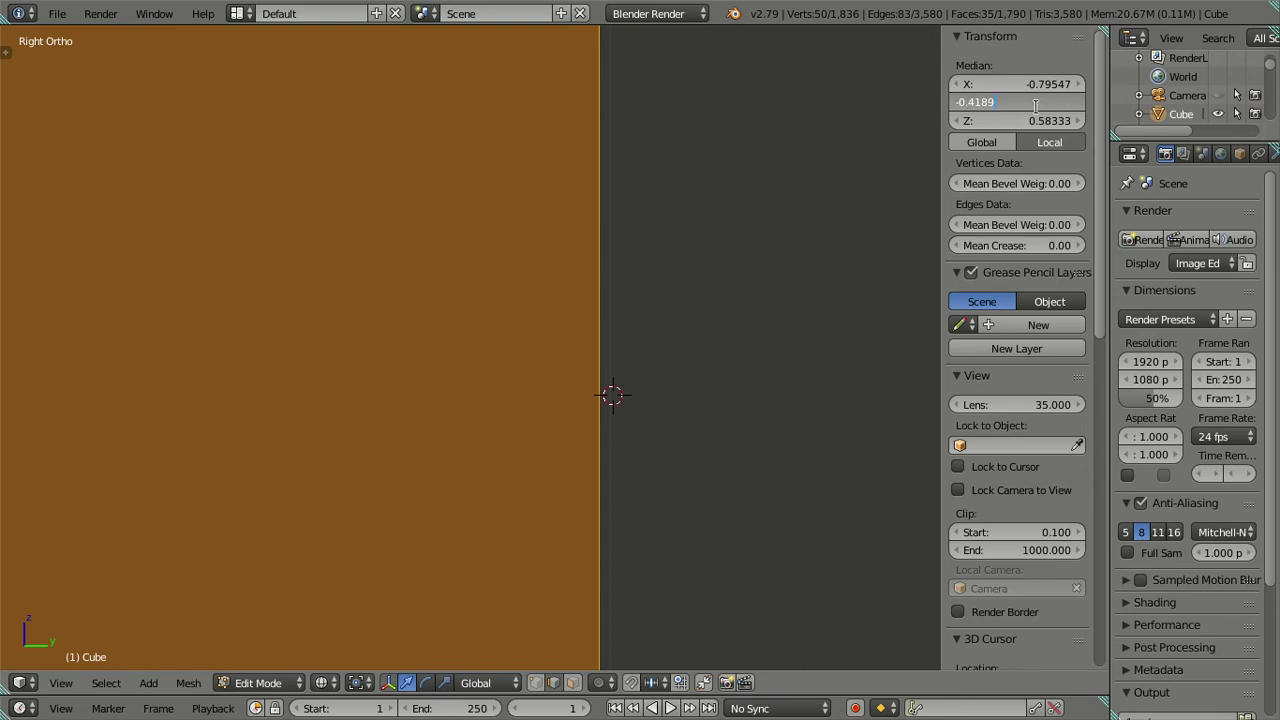
pyautogui.write('3')
pyautogui.press('Return')
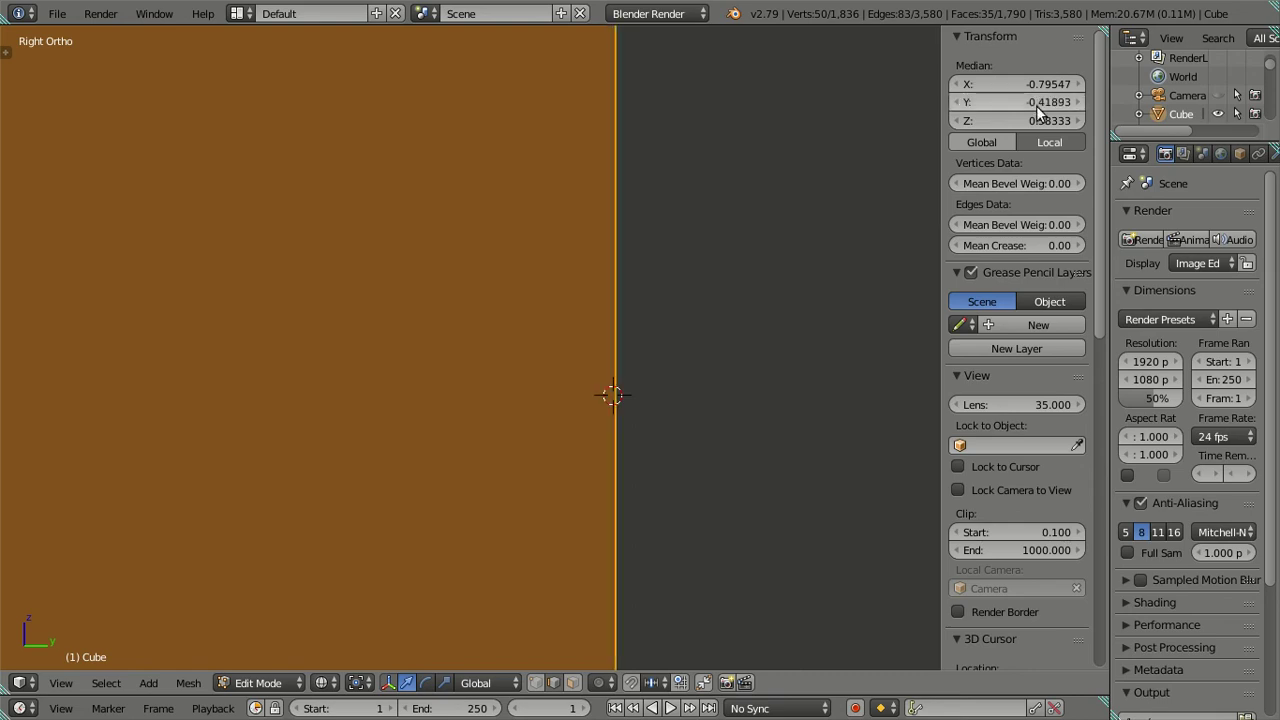
pyautogui.scroll(-3, 722, 298)
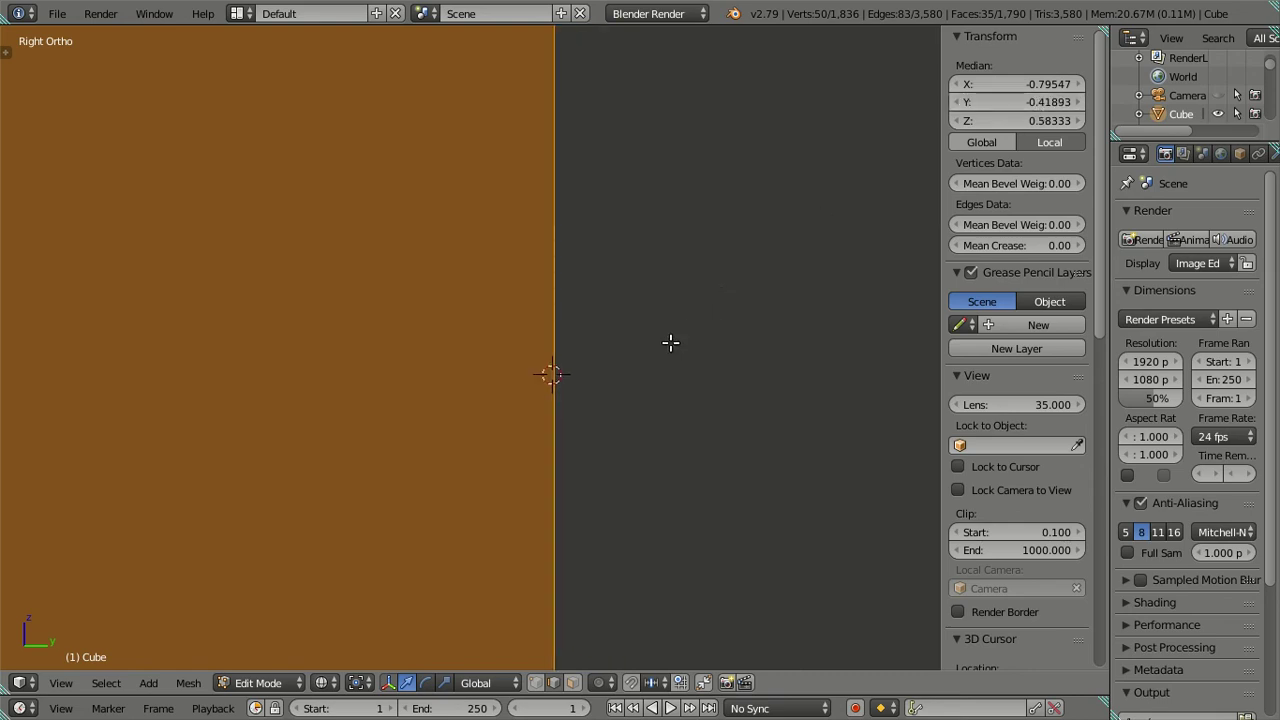
pyautogui.scroll(-3, 656, 348)
pyautogui.scroll(-2, 656, 348)
pyautogui.scroll(-2, 656, 348)
pyautogui.scroll(-1, 656, 348)
# Deselect the face, inspect the edge in wireframe, then return to solid and frame the kitchen
pyautogui.press('a')
pyautogui.scroll(-2, 628, 346)
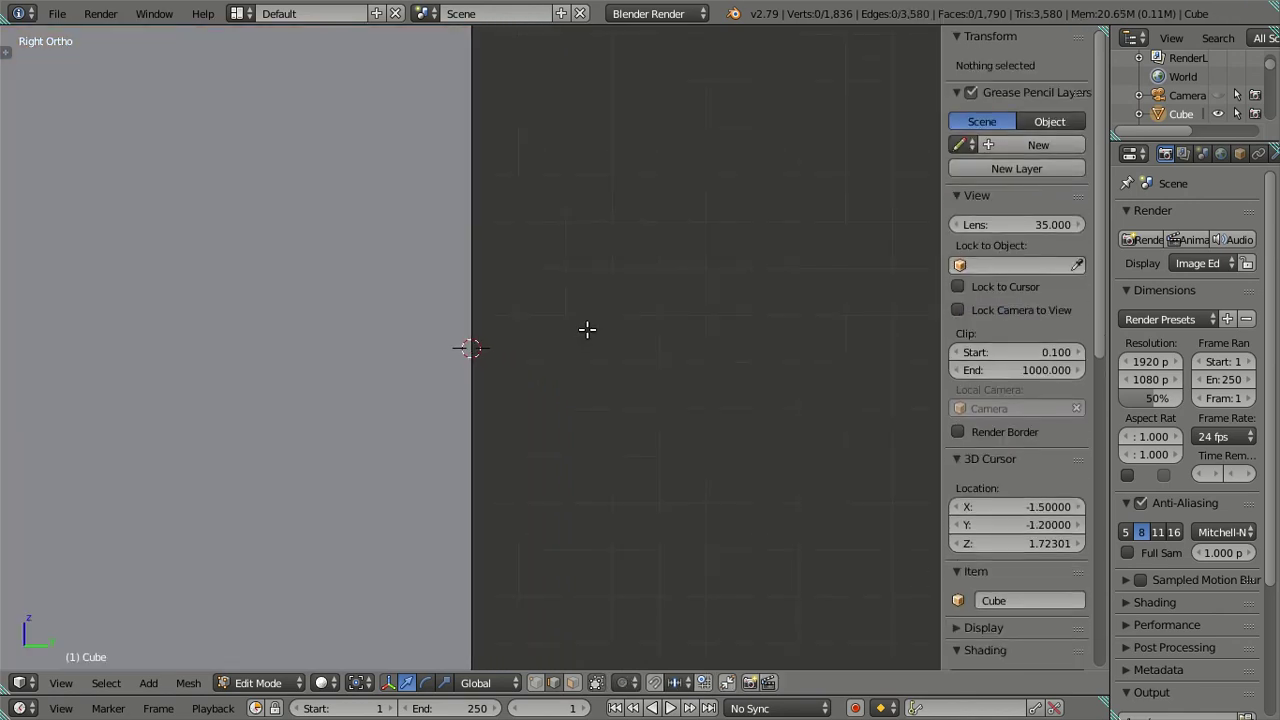
pyautogui.press('z')
pyautogui.keyDown('shift'); pyautogui.moveTo(603, 277); pyautogui.dragTo(471, 349, button='middle'); pyautogui.keyUp('shift')
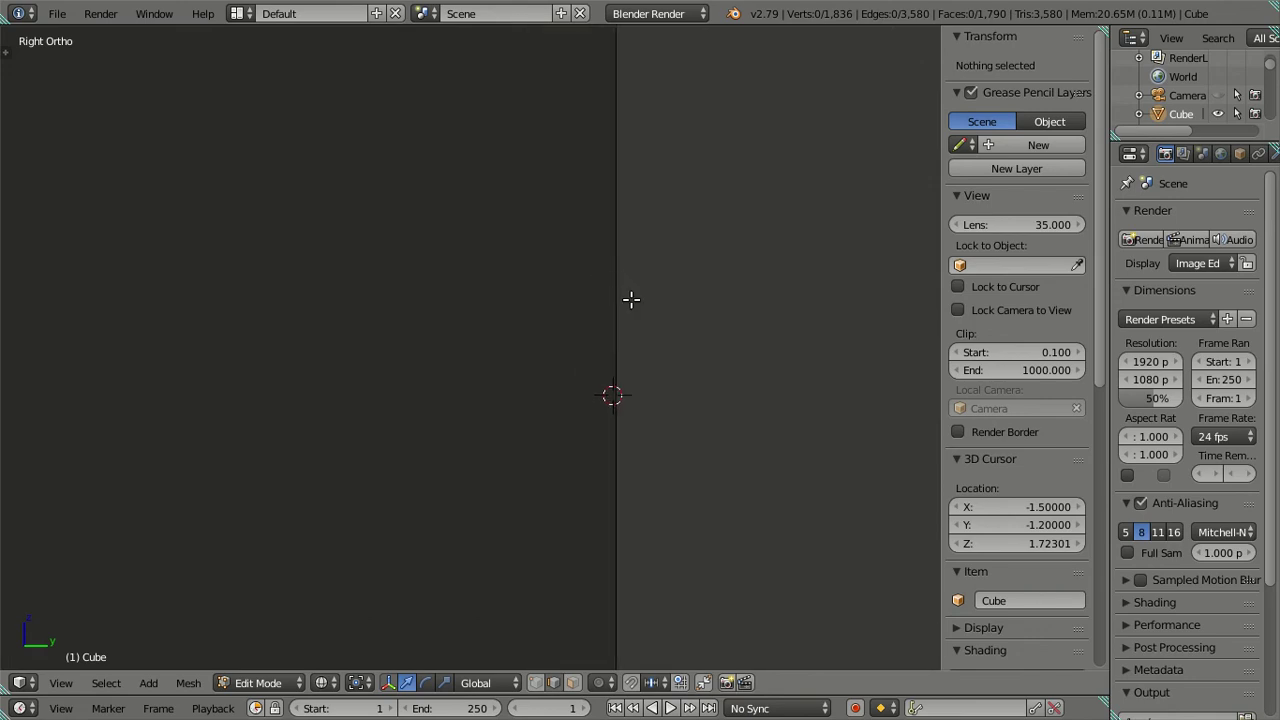
pyautogui.scroll(-1, 560, 314)
pyautogui.scroll(-3, 558, 300)
pyautogui.scroll(3, 558, 288)
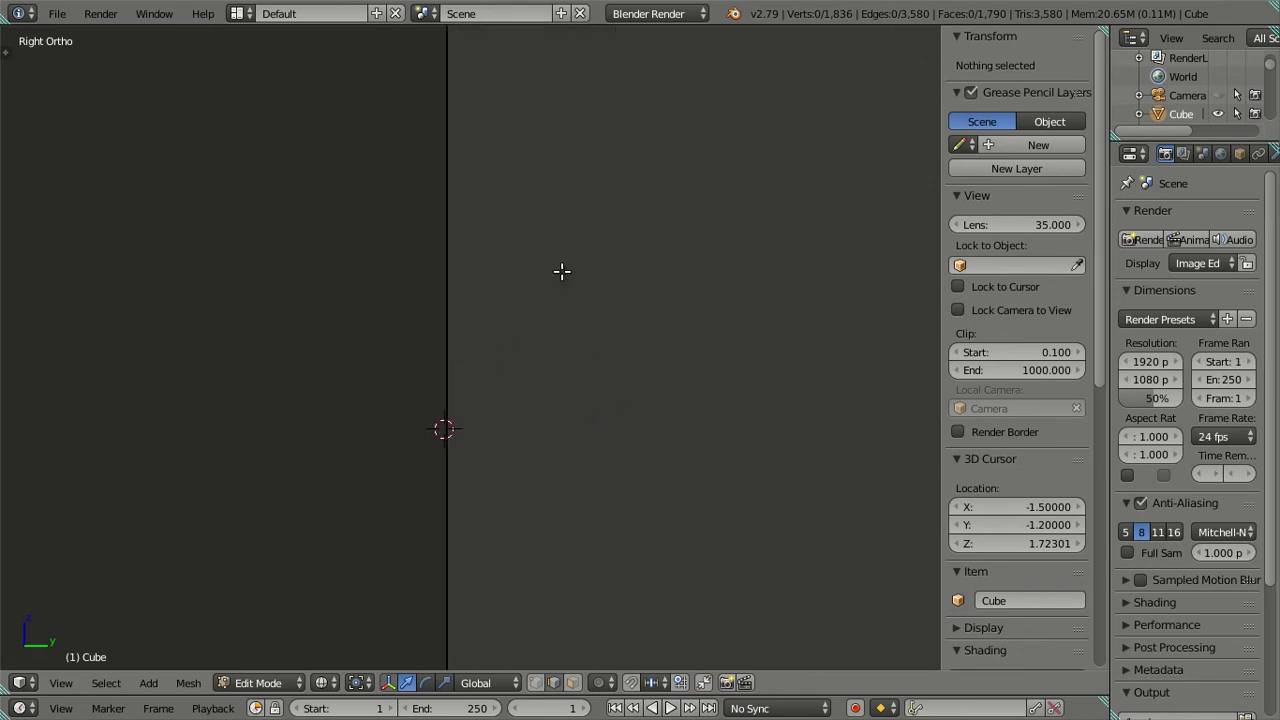
pyautogui.hotkey('alt', 'Home')
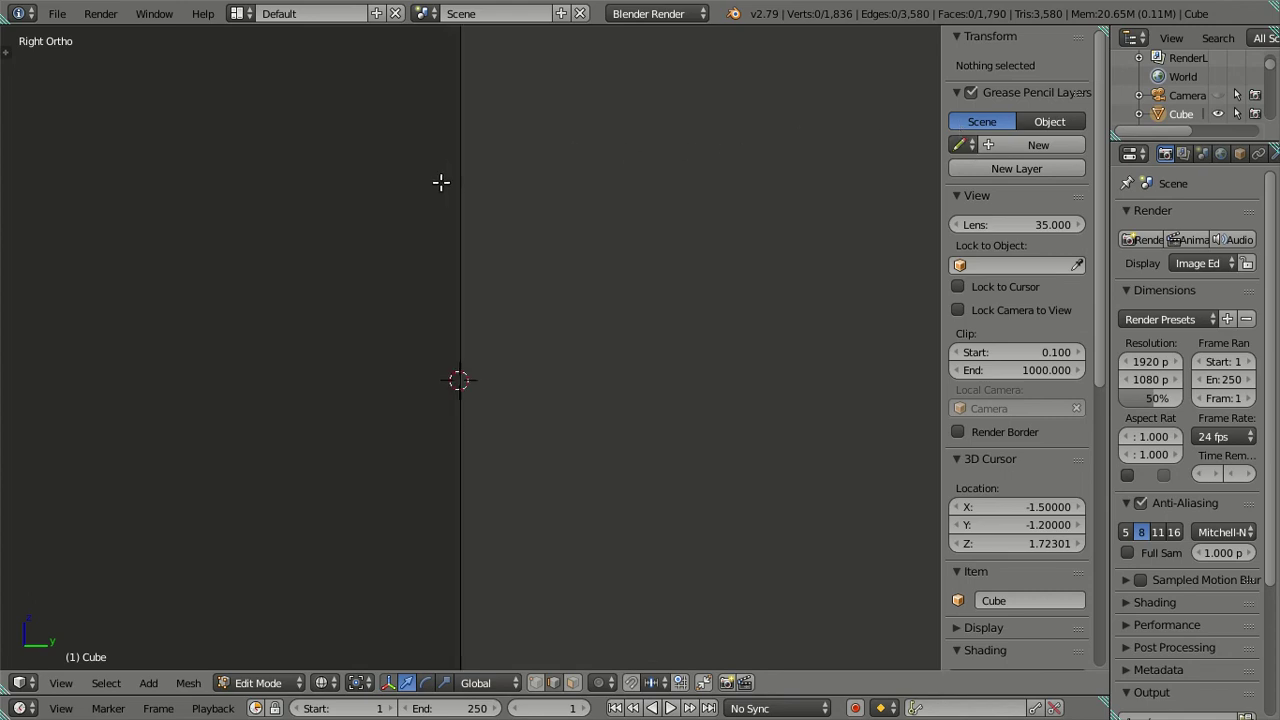
pyautogui.press('z')
pyautogui.press('Home')
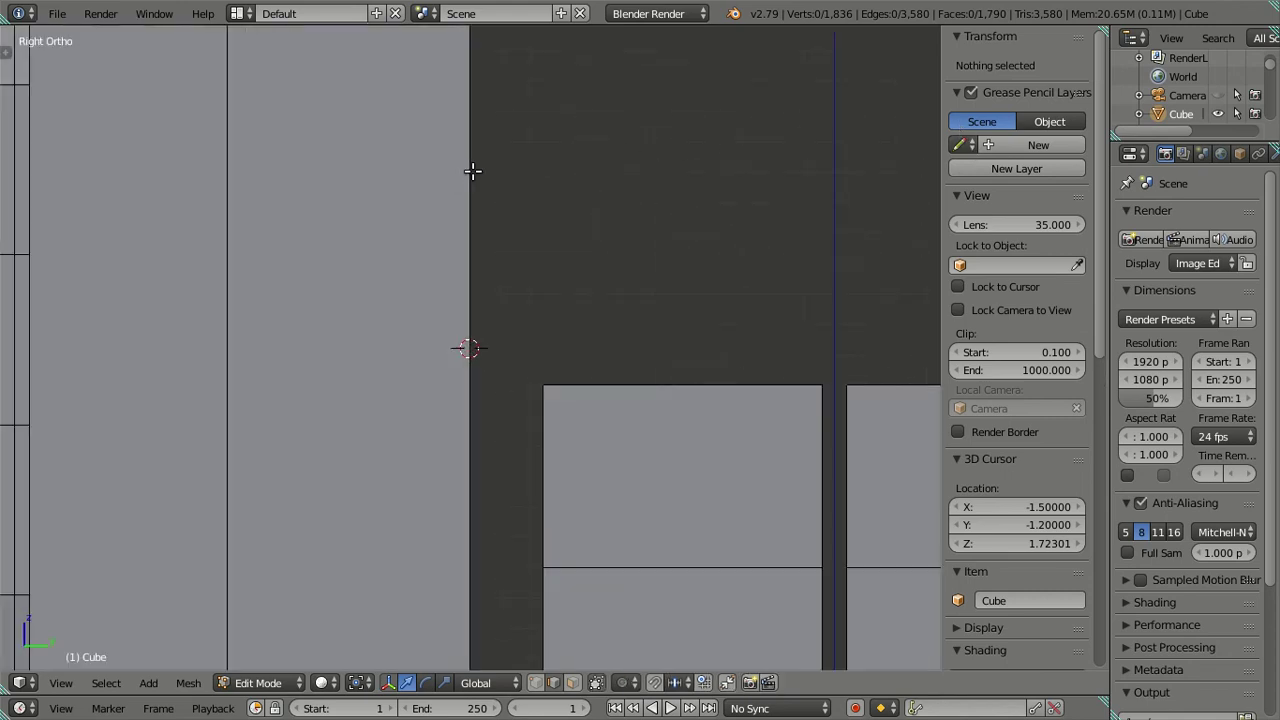
# Unhide all hidden kitchen geometry with Alt+H and deselect everything
pyautogui.moveTo(467, 171); pyautogui.dragTo(540, 290, button='middle')
pyautogui.hotkey('alt', 'h')
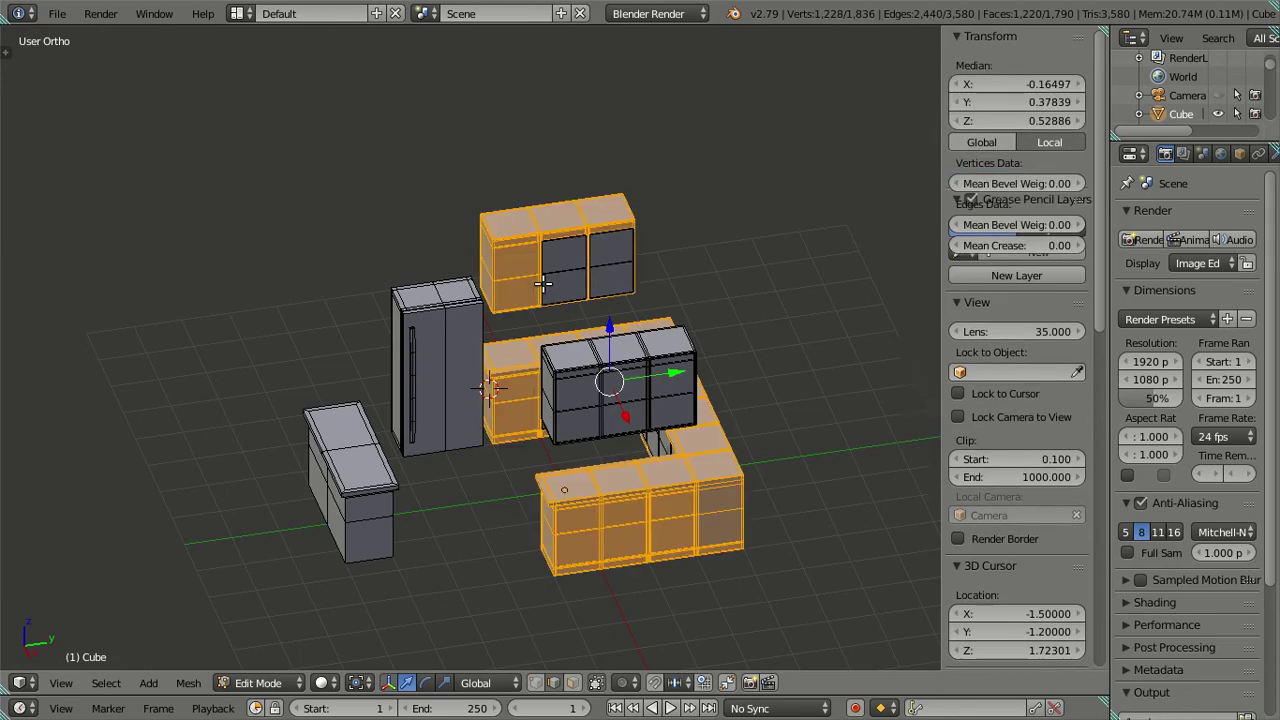
pyautogui.scroll(2, 560, 340)
pyautogui.press('a')
pyautogui.scroll(3, 590, 422)
pyautogui.moveTo(590, 422)
pyautogui.mouseDown(button='middle')
pyautogui.moveTo(631, 503)
pyautogui.moveTo(697, 480)
pyautogui.moveTo(740, 427)
pyautogui.mouseUp(button='middle')
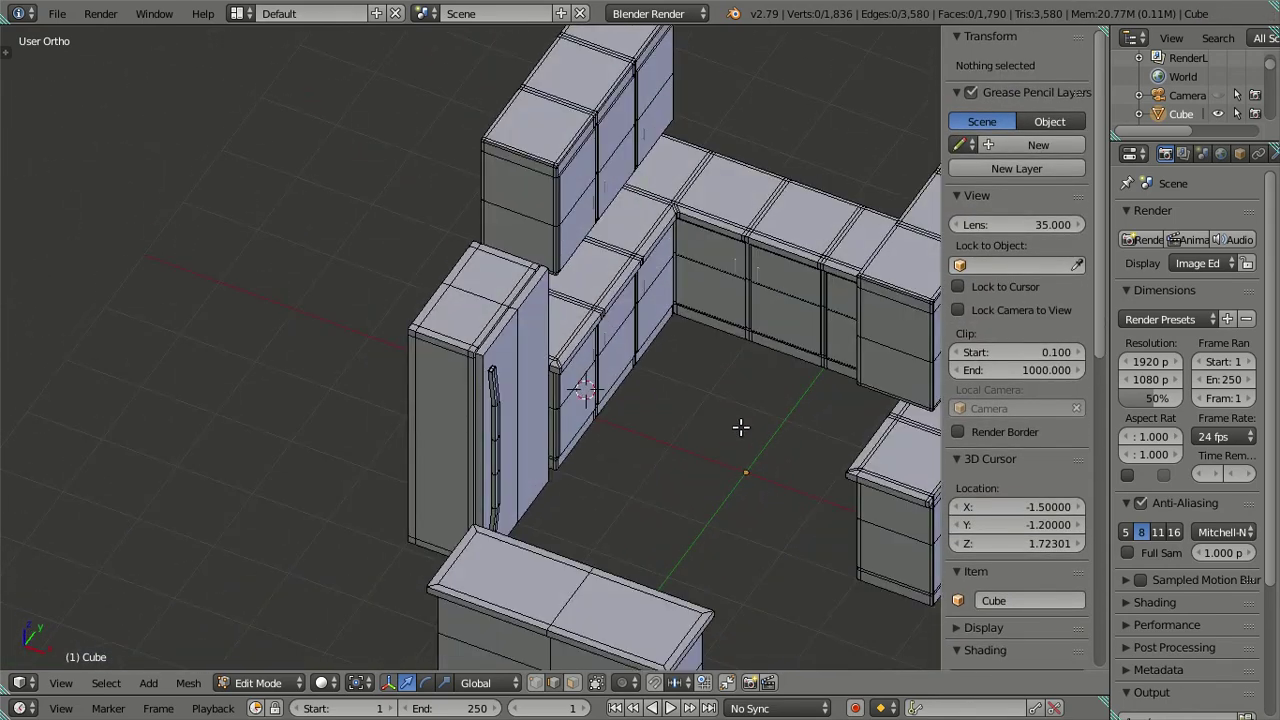
pyautogui.scroll(-2, 700, 435)
pyautogui.scroll(3, 600, 440)
pyautogui.scroll(3, 545, 416)
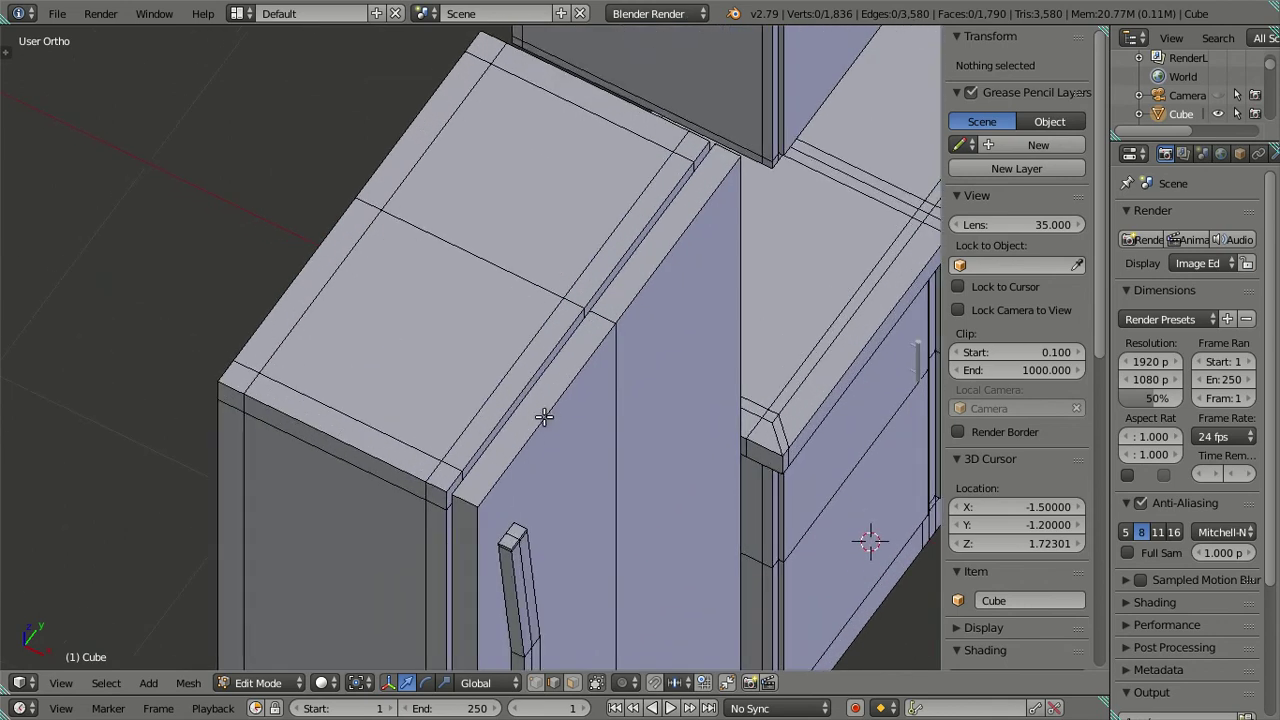
# Orbit to a front view of the fridge door and handle, then view through the camera
pyautogui.keyDown('shift'); pyautogui.moveTo(545, 416); pyautogui.dragTo(517, 274, button='middle'); pyautogui.keyUp('shift')
pyautogui.scroll(1, 475, 268)
pyautogui.scroll(-3, 480, 272)
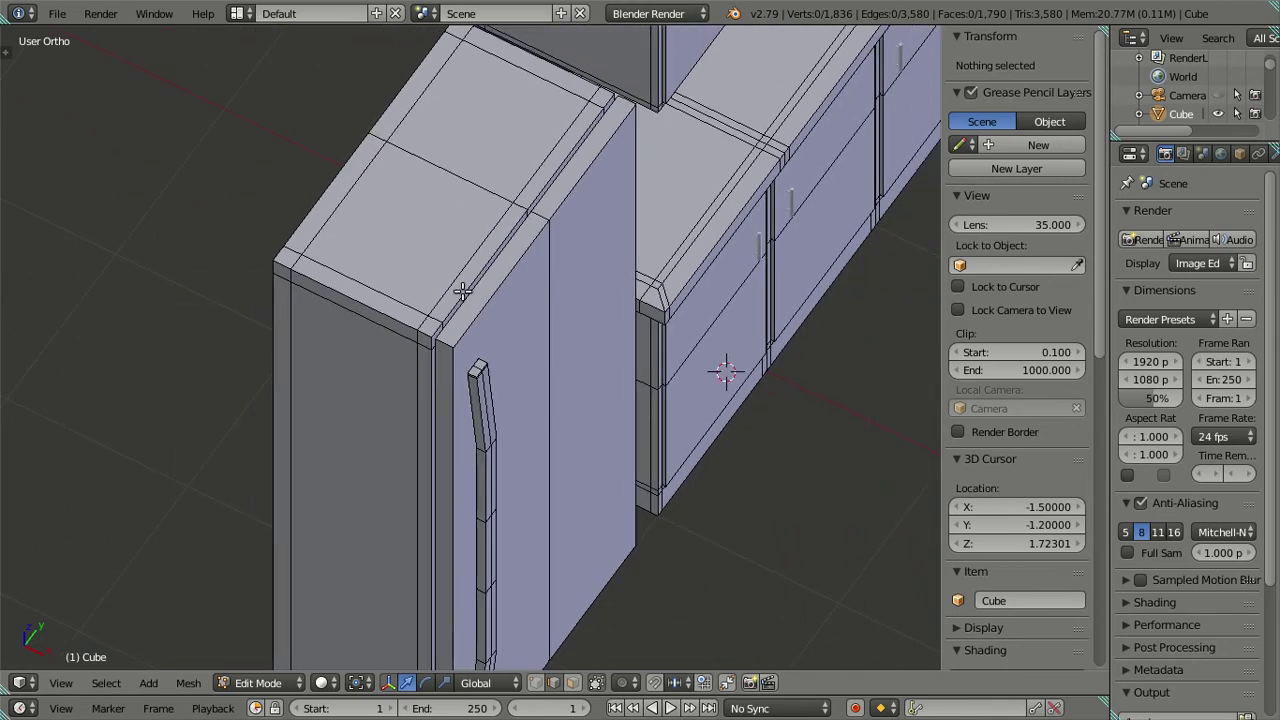
pyautogui.scroll(1, 514, 314)
pyautogui.moveTo(529, 317)
pyautogui.mouseDown(button='middle')
pyautogui.moveTo(563, 286)
pyautogui.moveTo(558, 339)
pyautogui.moveTo(498, 392)
pyautogui.moveTo(478, 302)
pyautogui.mouseUp(button='middle')
pyautogui.scroll(2, 478, 410)
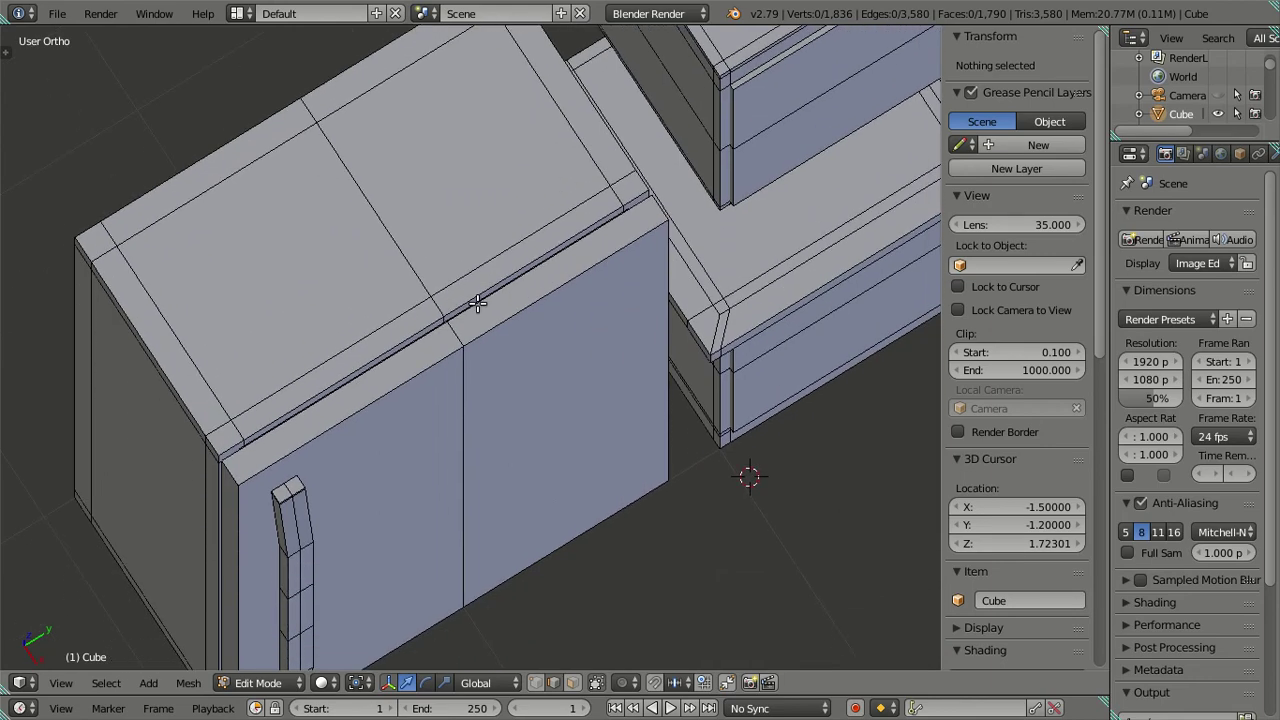
pyautogui.moveTo(481, 358)
pyautogui.mouseDown(button='middle')
pyautogui.moveTo(423, 266)
pyautogui.moveTo(434, 240)
pyautogui.moveTo(423, 194)
pyautogui.moveTo(457, 194)
pyautogui.moveTo(491, 243)
pyautogui.moveTo(505, 440)
pyautogui.moveTo(509, 334)
pyautogui.mouseUp(button='middle')
pyautogui.scroll(-3, 434, 240)
pyautogui.scroll(2, 422, 203)
pyautogui.press('KP_0')
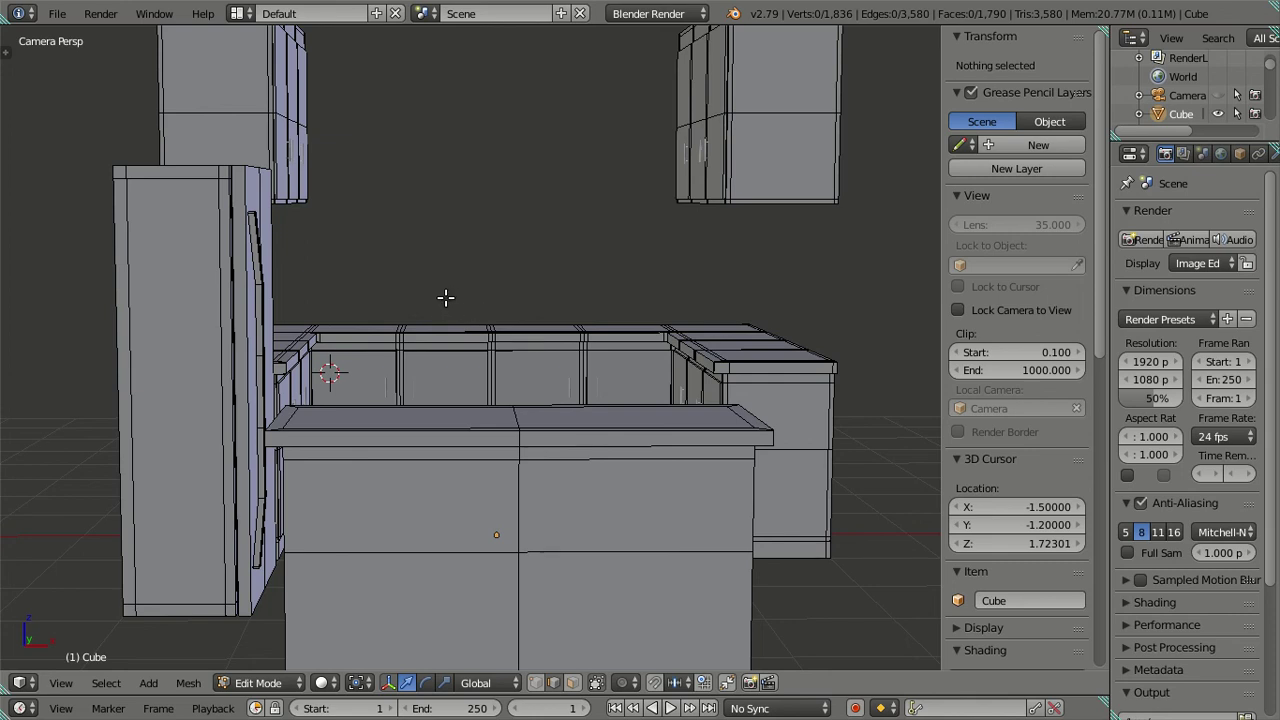
# Cut a vertical edge loop against the fridge front's right edge
pyautogui.press('KP_0')
pyautogui.scroll(2, 384, 347)
pyautogui.scroll(3, 250, 318)
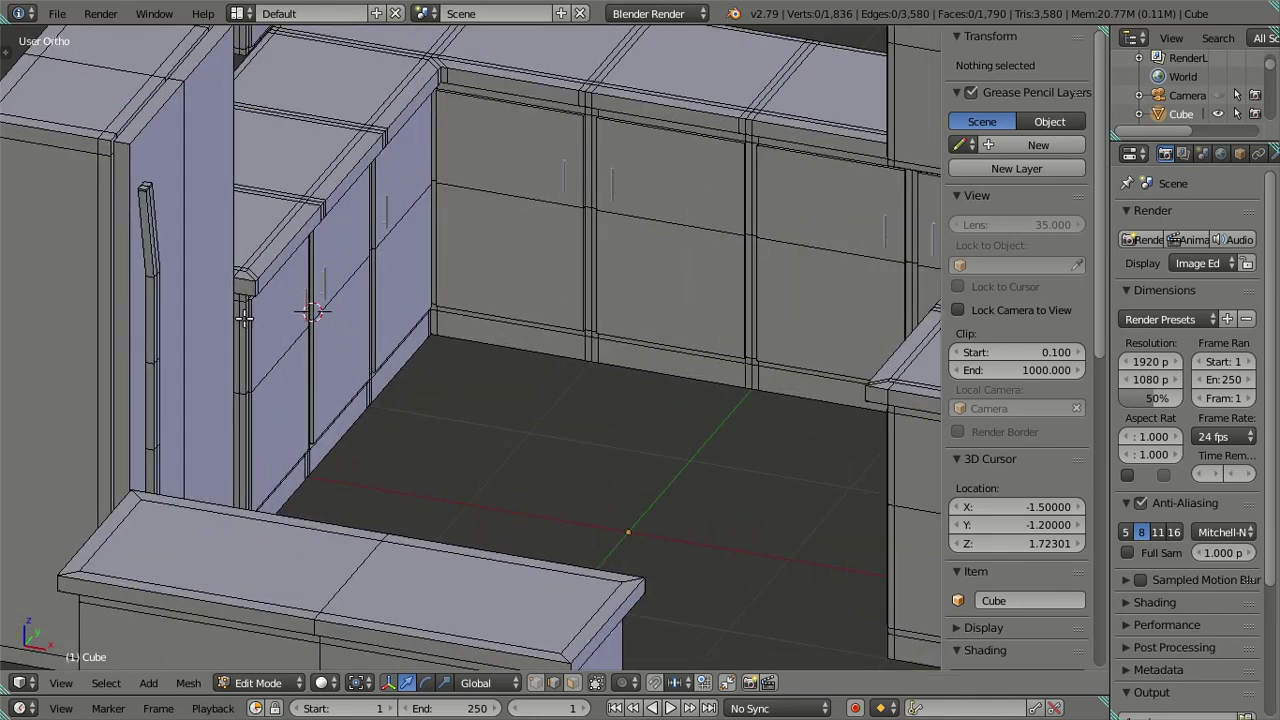
pyautogui.keyDown('shift'); pyautogui.moveTo(261, 298); pyautogui.dragTo(663, 323, button='middle'); pyautogui.keyUp('shift')
pyautogui.scroll(-3, 603, 314)
pyautogui.scroll(1, 500, 323)
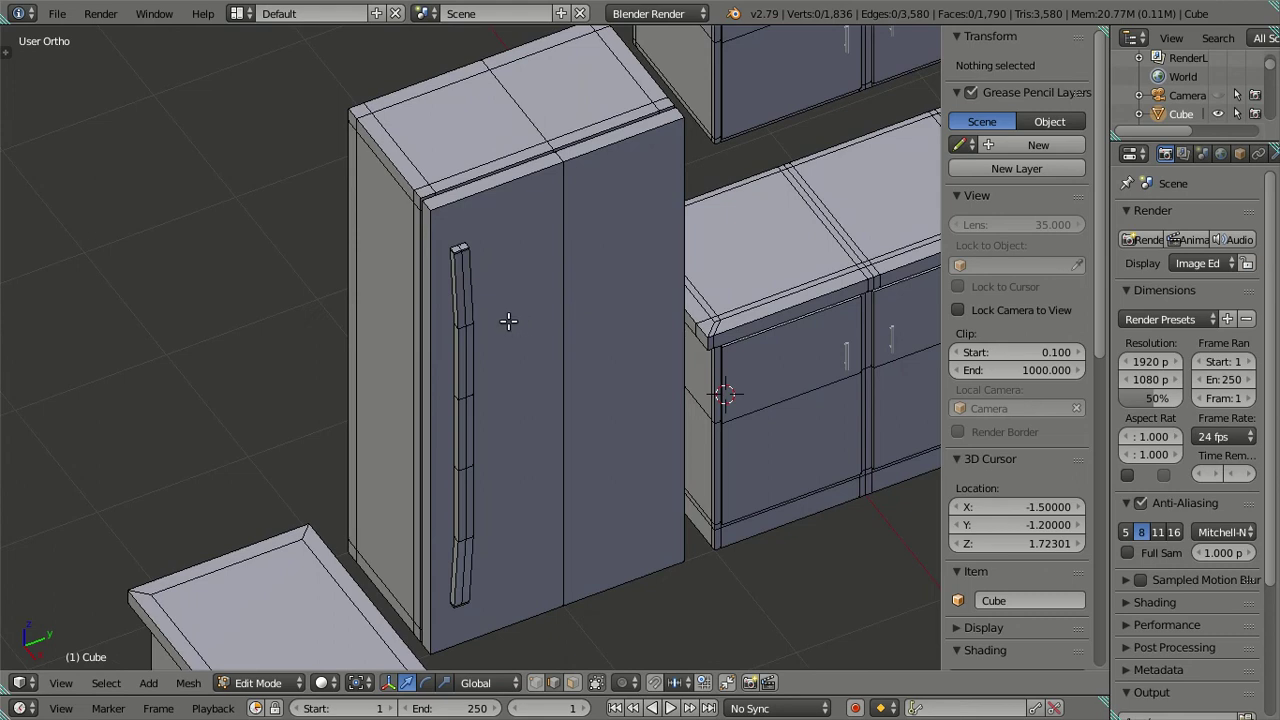
pyautogui.scroll(4, 436, 256)
pyautogui.scroll(-4, 440, 256)
pyautogui.scroll(1, 526, 249)
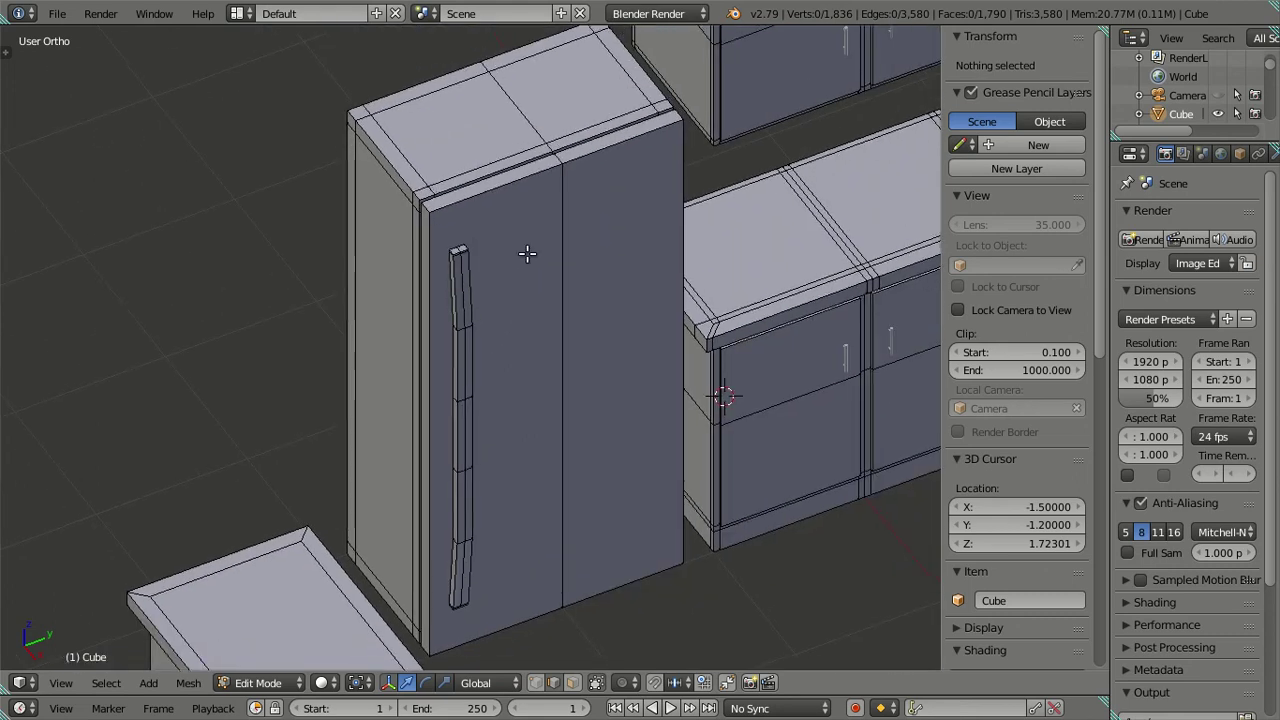
pyautogui.scroll(1, 449, 277)
pyautogui.scroll(1, 556, 252)
pyautogui.moveTo(556, 252); pyautogui.dragTo(506, 271, button='middle')
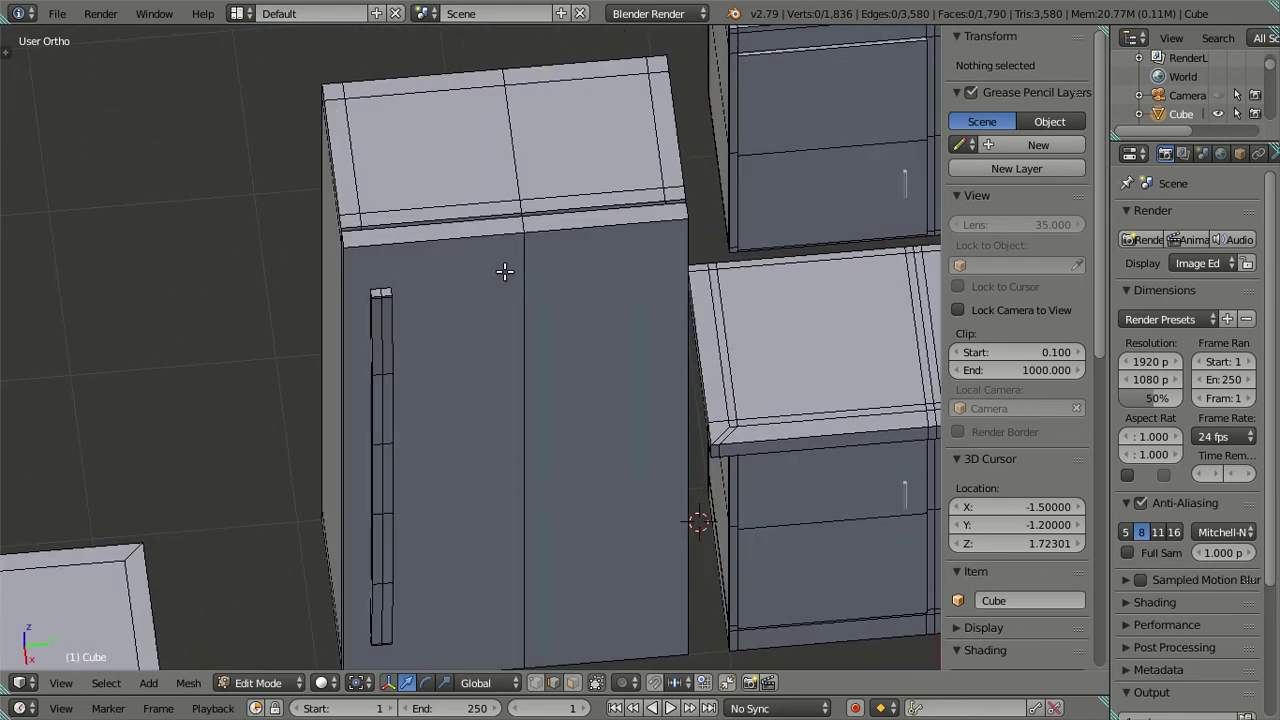
pyautogui.hotkey('ctrl', 'r')
pyautogui.click(583, 237)
pyautogui.click(787, 262)
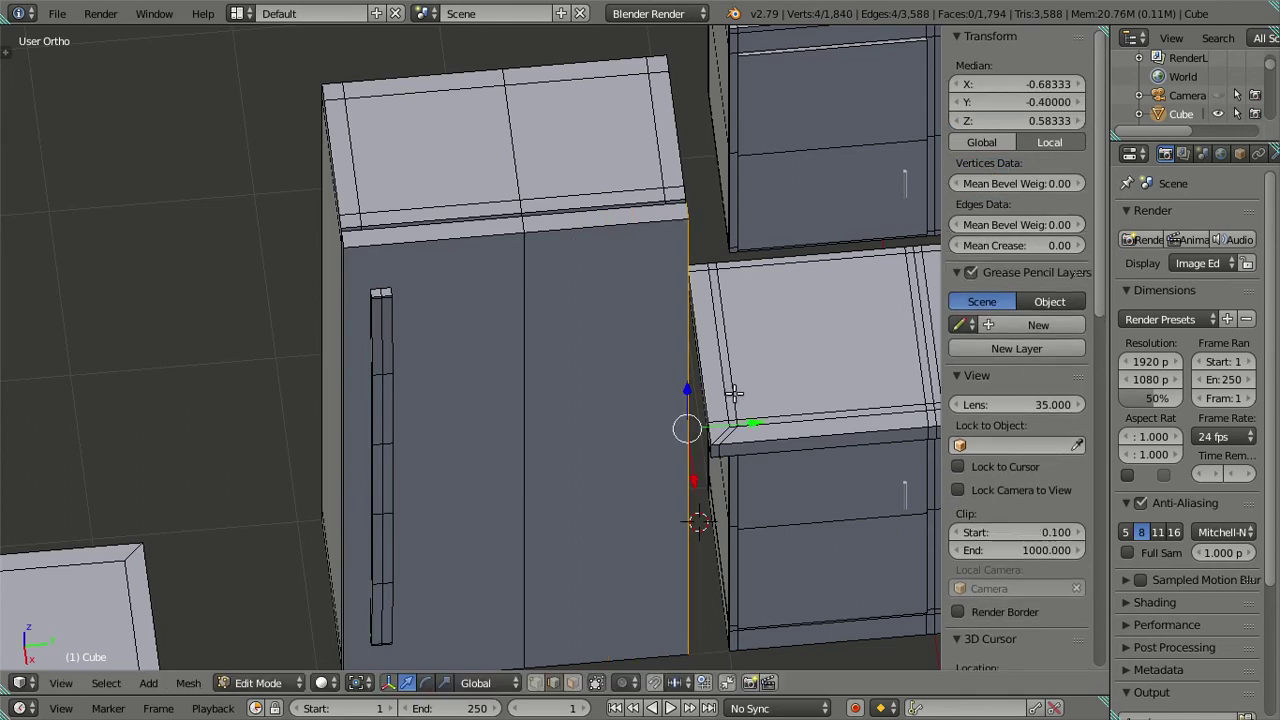
# Move the right edge loop -0.1 along Y, just inside the side
pyautogui.press('g')
pyautogui.press('y')
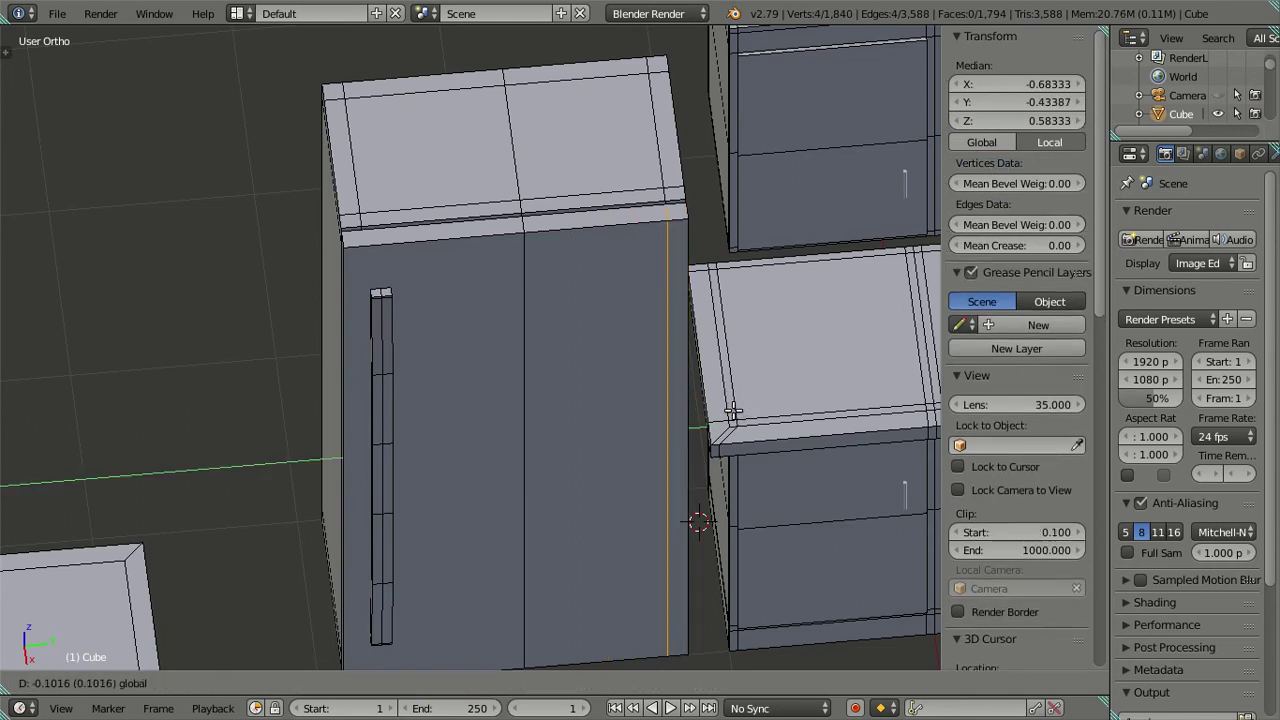
pyautogui.write('-1/(')
pyautogui.press('Escape')
pyautogui.write('gy')
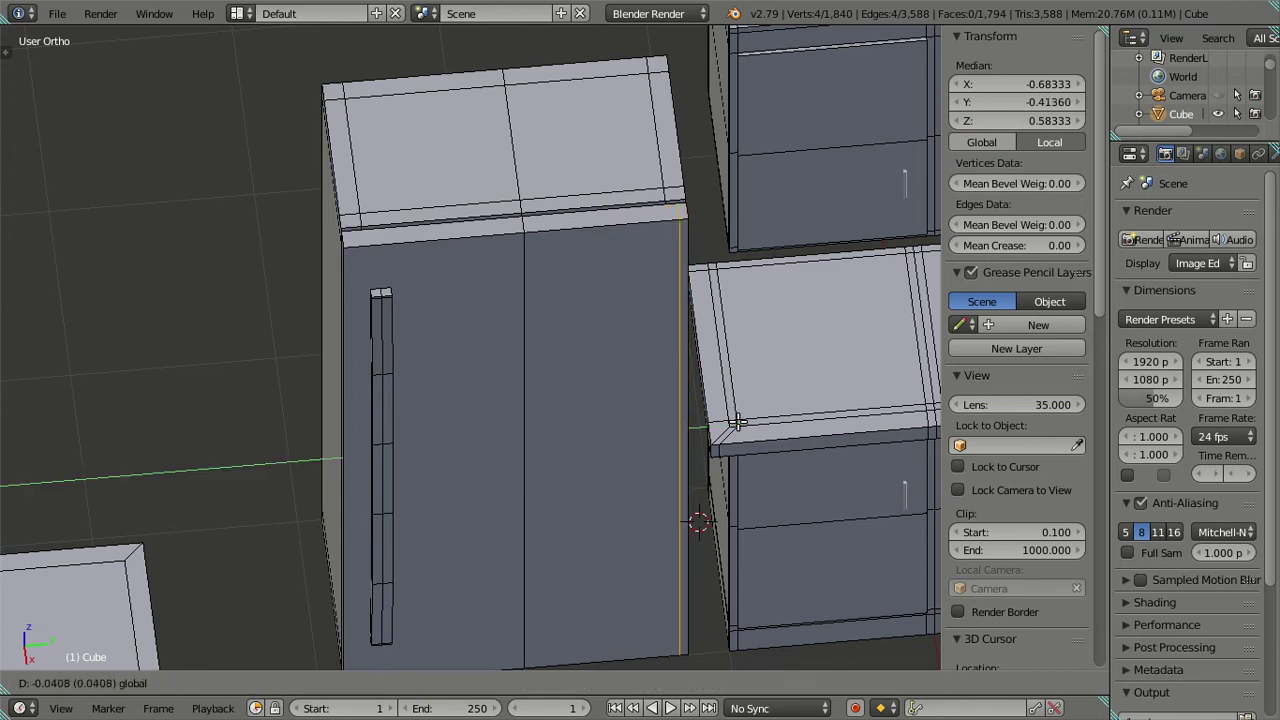
pyautogui.write('-.05')
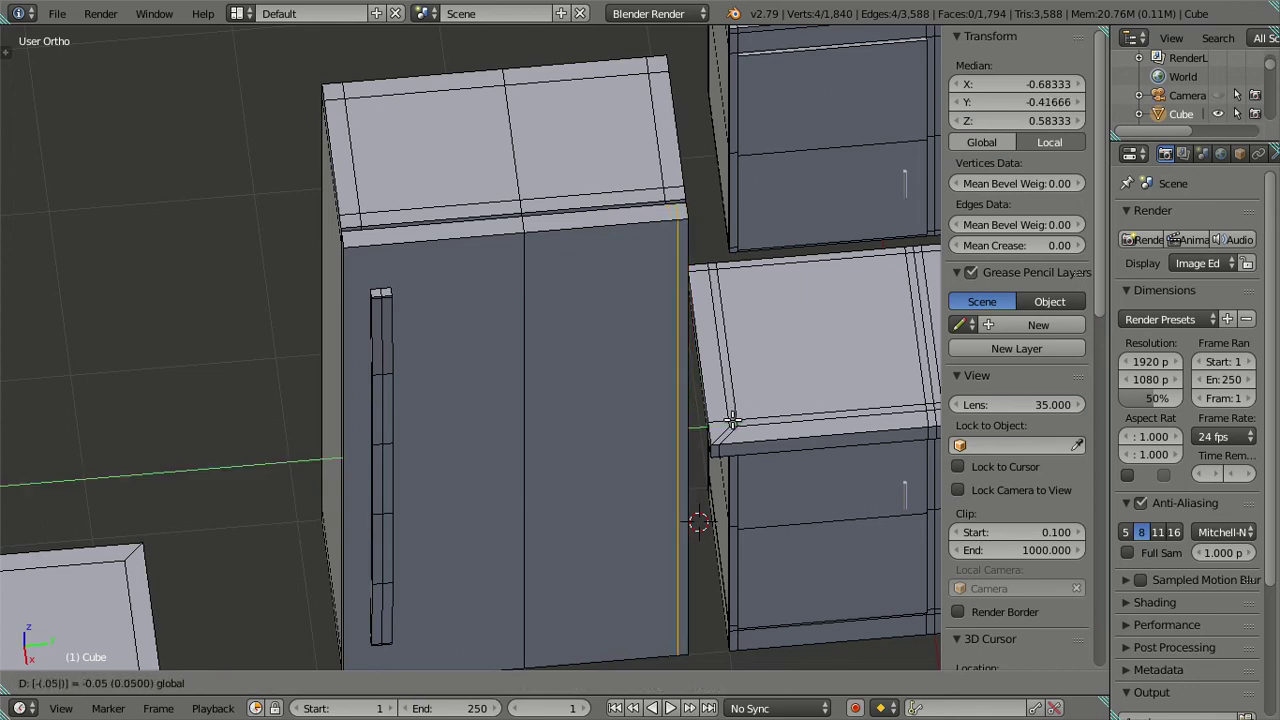
pyautogui.press('Escape')
pyautogui.write('gy')
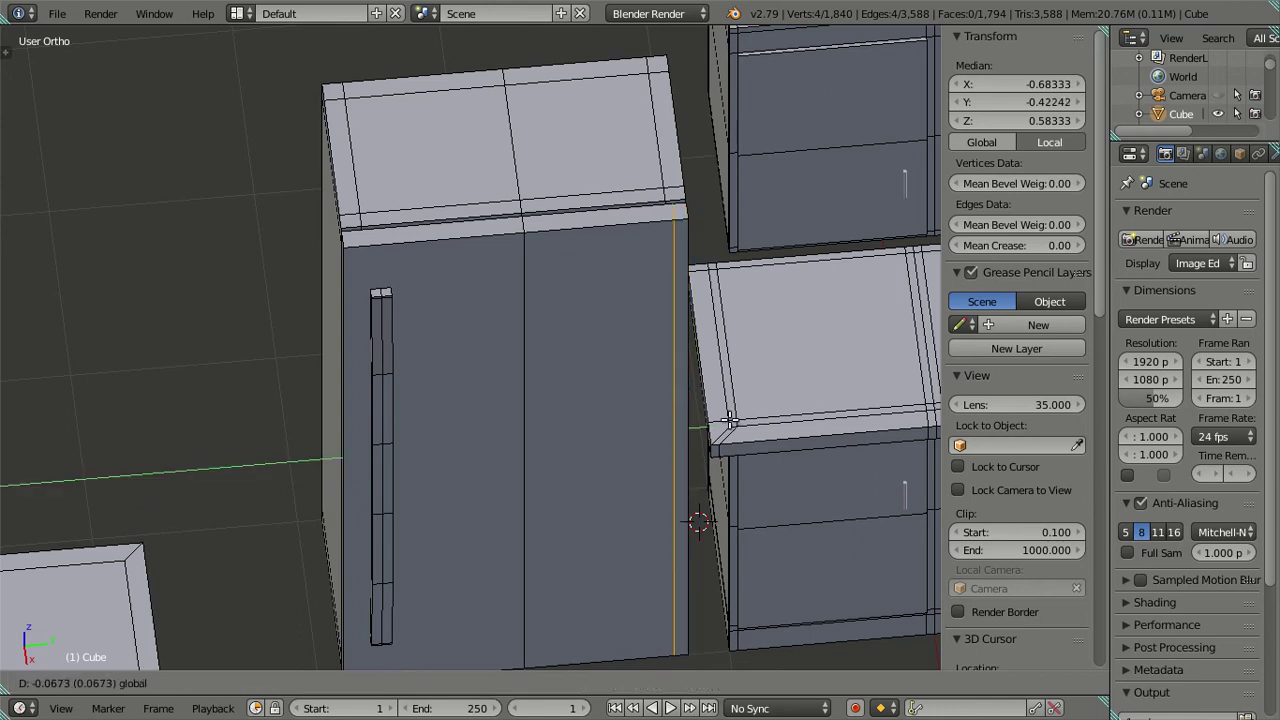
pyautogui.write('-.1')
pyautogui.press('Return')
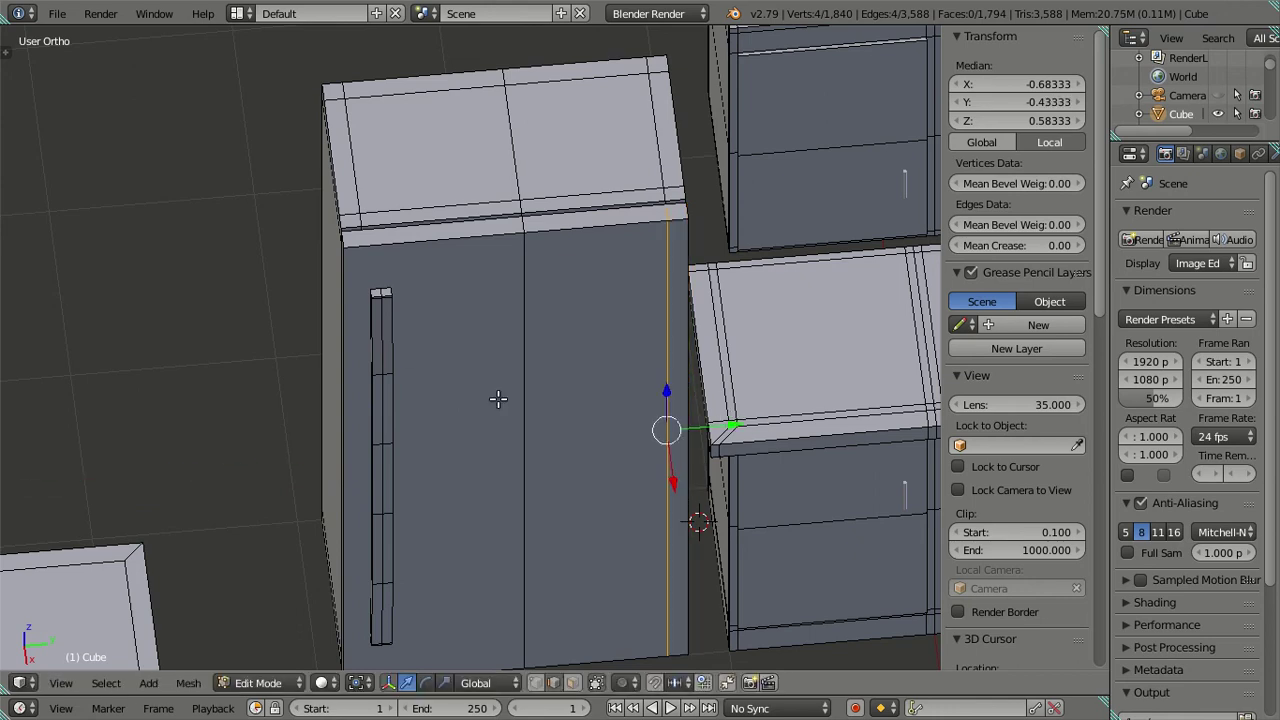
# Add a second vertical loop at the fridge's left edge and slide it inward along Y
pyautogui.hotkey('ctrl', 'r')
pyautogui.click(410, 250)
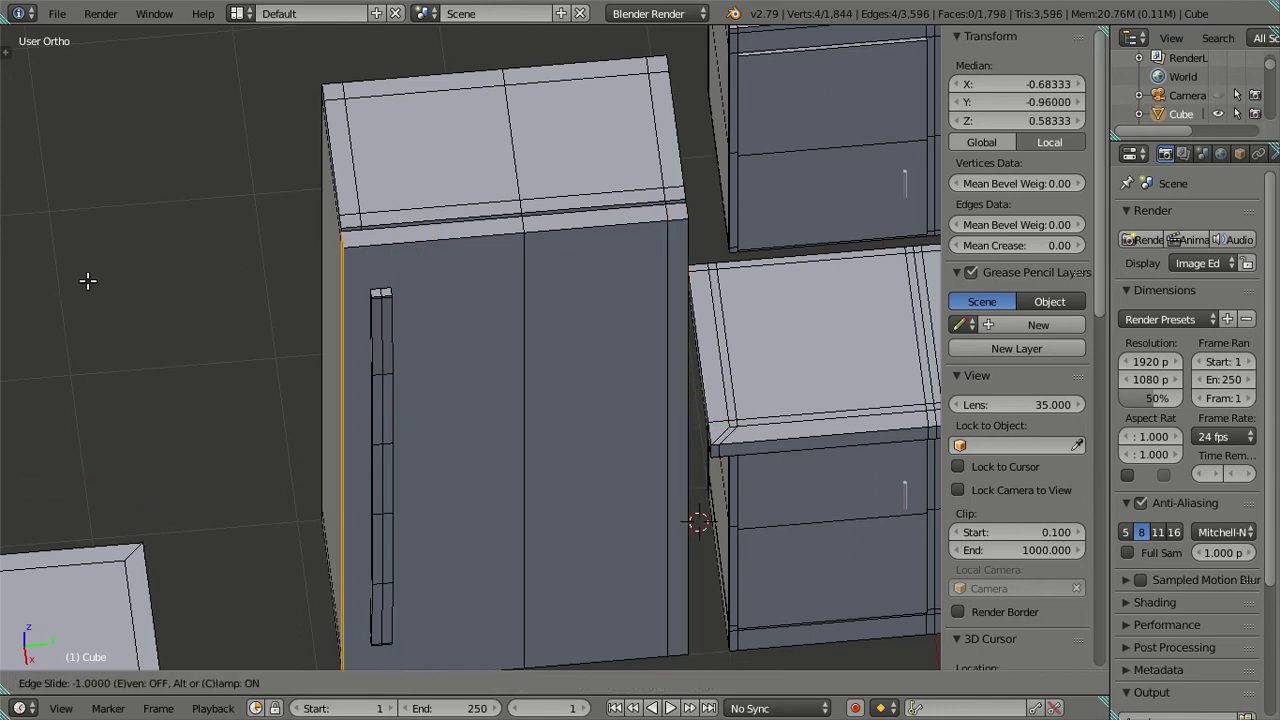
pyautogui.click(86, 278)
pyautogui.press('g')
pyautogui.press('y')
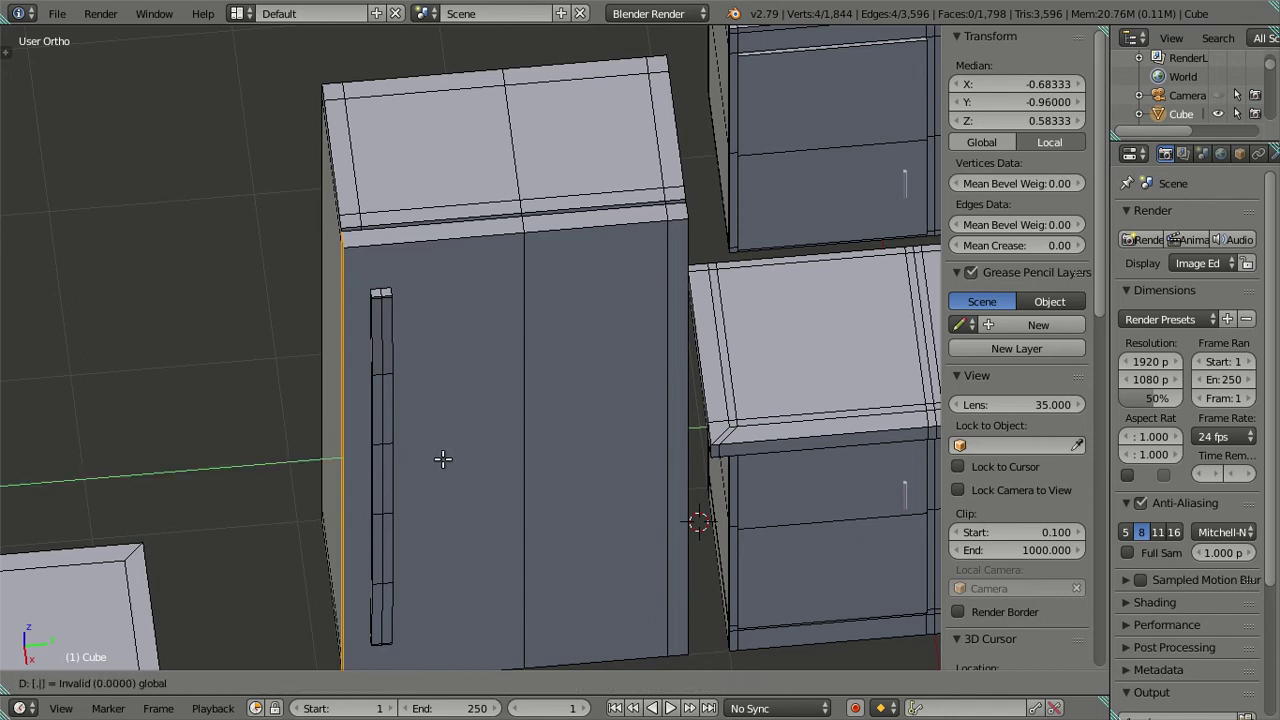
pyautogui.click(444, 458)
# Cut a horizontal edge loop at the fridge door's top edge
pyautogui.press('a')
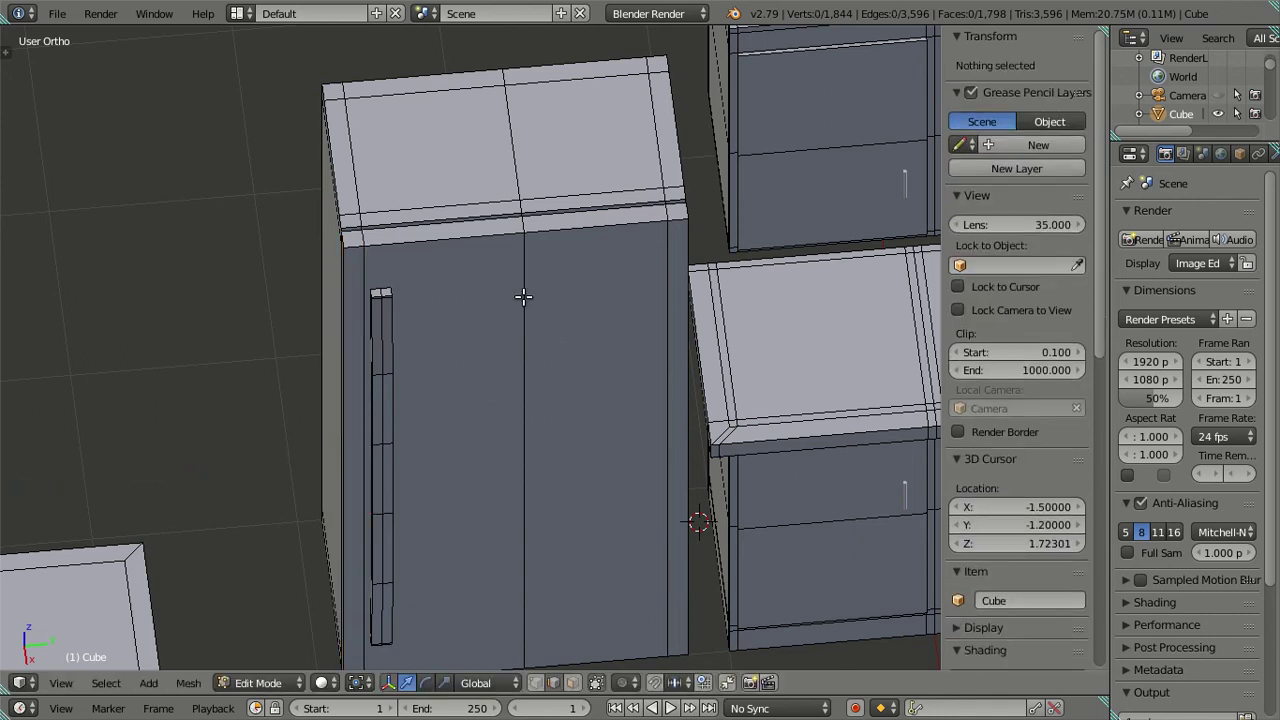
pyautogui.moveTo(527, 305); pyautogui.dragTo(530, 257, button='middle')
pyautogui.hotkey('ctrl', 'r')
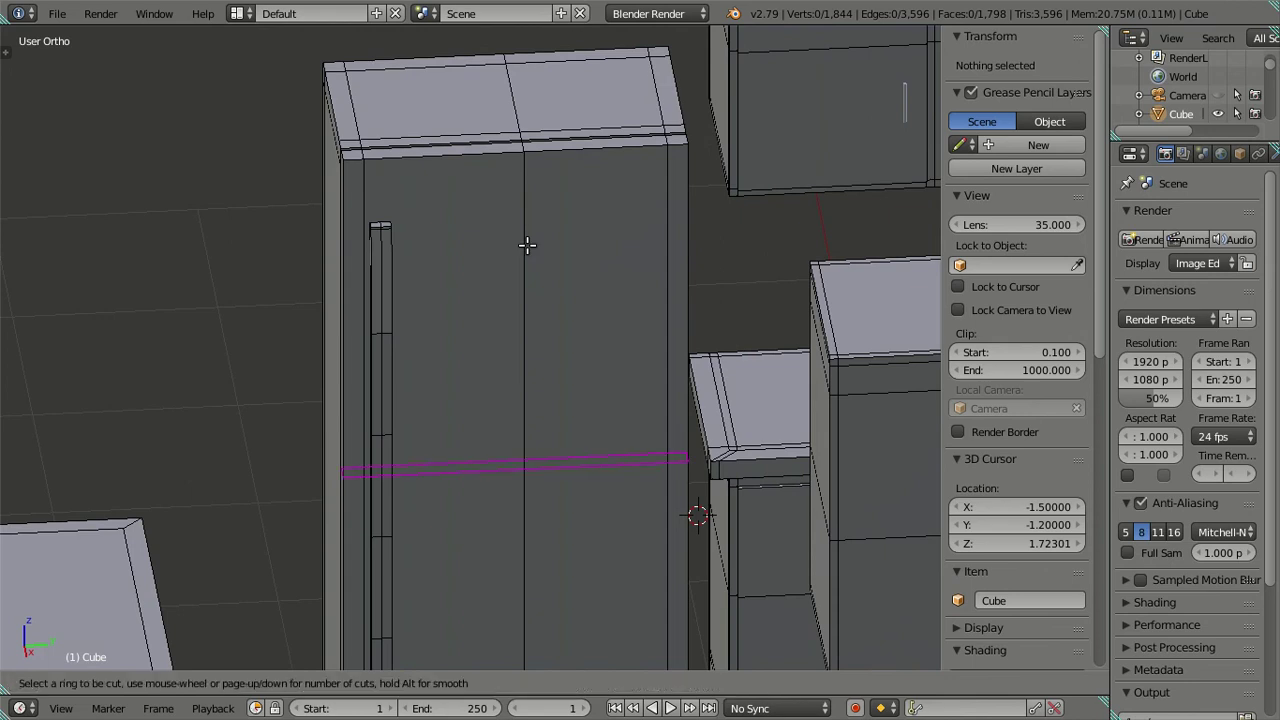
pyautogui.click(530, 257)
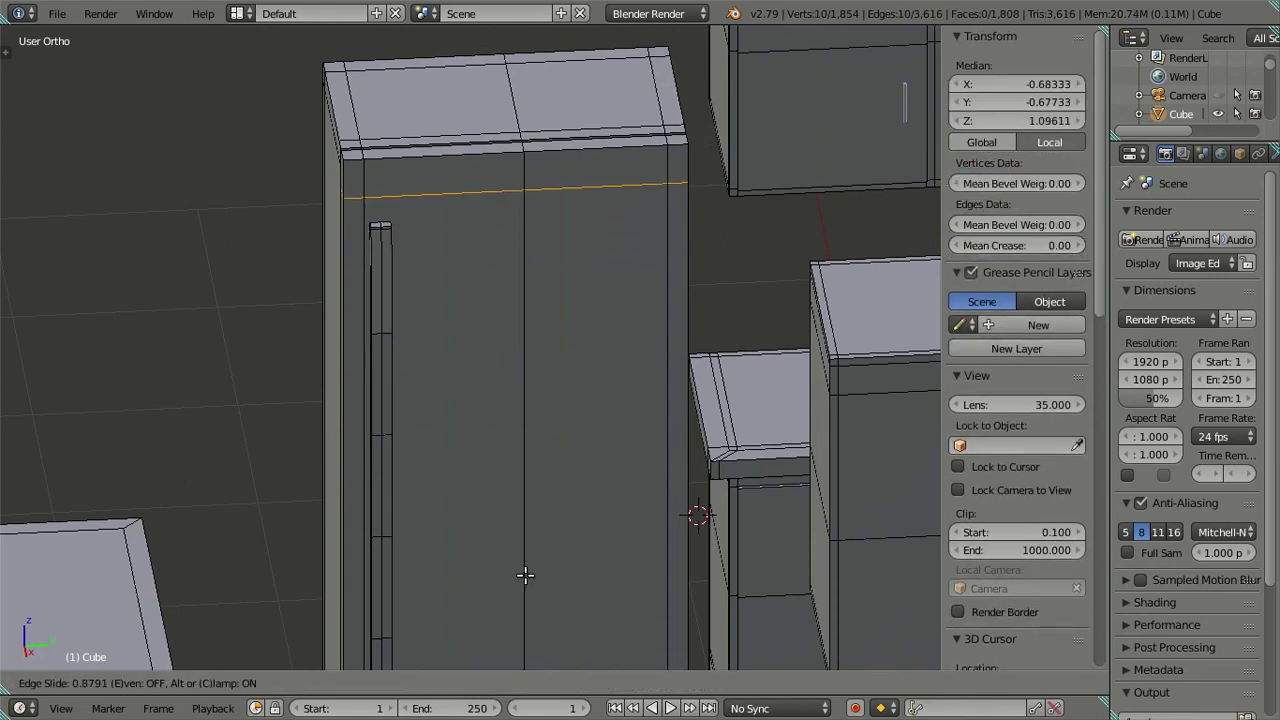
pyautogui.click(532, 194)
# Hide the fridge's top piece to expose the door
pyautogui.moveTo(523, 220)
pyautogui.mouseDown(button='middle')
pyautogui.moveTo(523, 206)
pyautogui.moveTo(529, 237)
pyautogui.moveTo(509, 300)
pyautogui.moveTo(524, 258)
pyautogui.moveTo(517, 289)
pyautogui.moveTo(514, 220)
pyautogui.mouseUp(button='middle')
pyautogui.press('z')
pyautogui.press('a')
pyautogui.press('z')
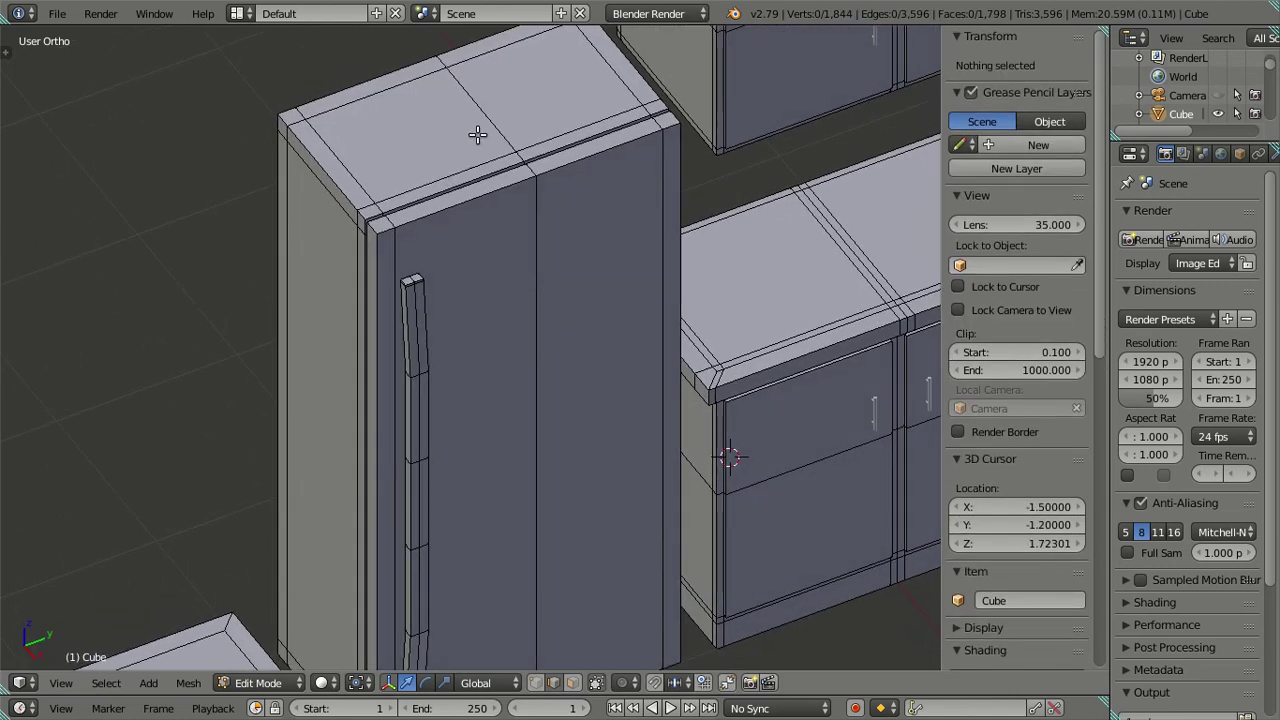
pyautogui.rightClick(478, 132)
pyautogui.press('l')
pyautogui.press('h')
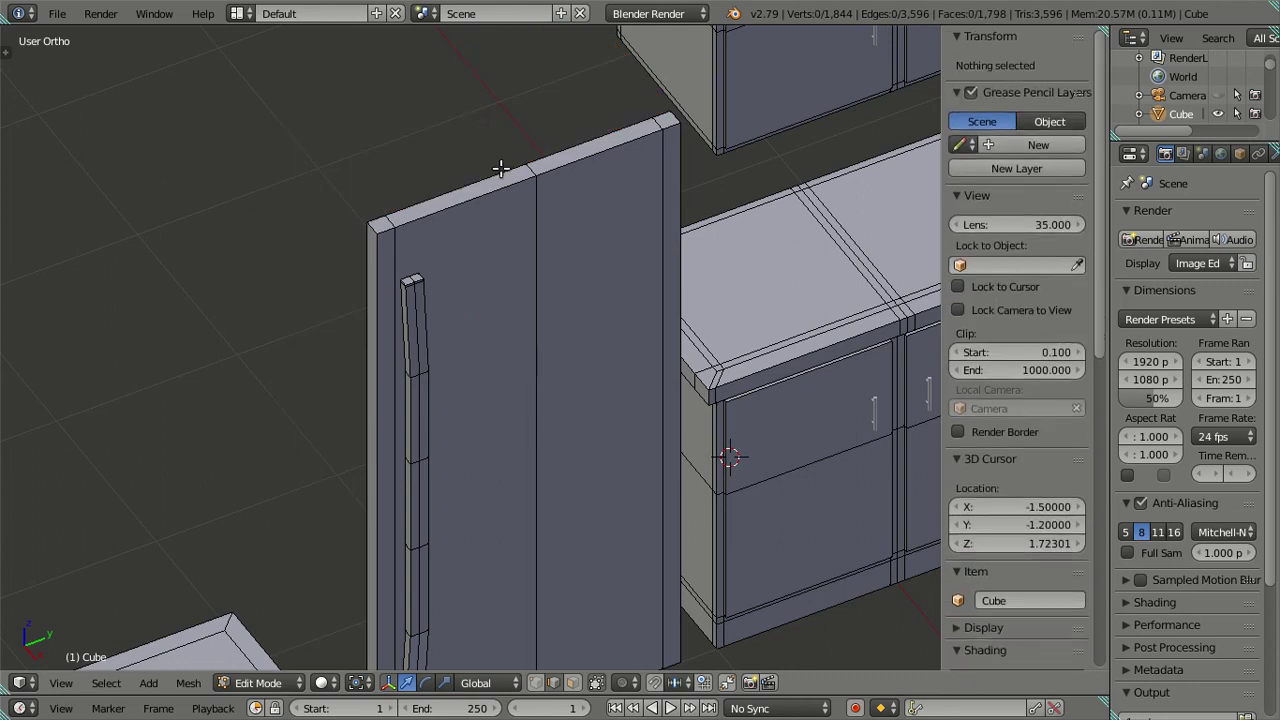
# Add an edge loop along the door's top and lower it by 0.01
pyautogui.hotkey('ctrl', 'r')
pyautogui.click(548, 272)
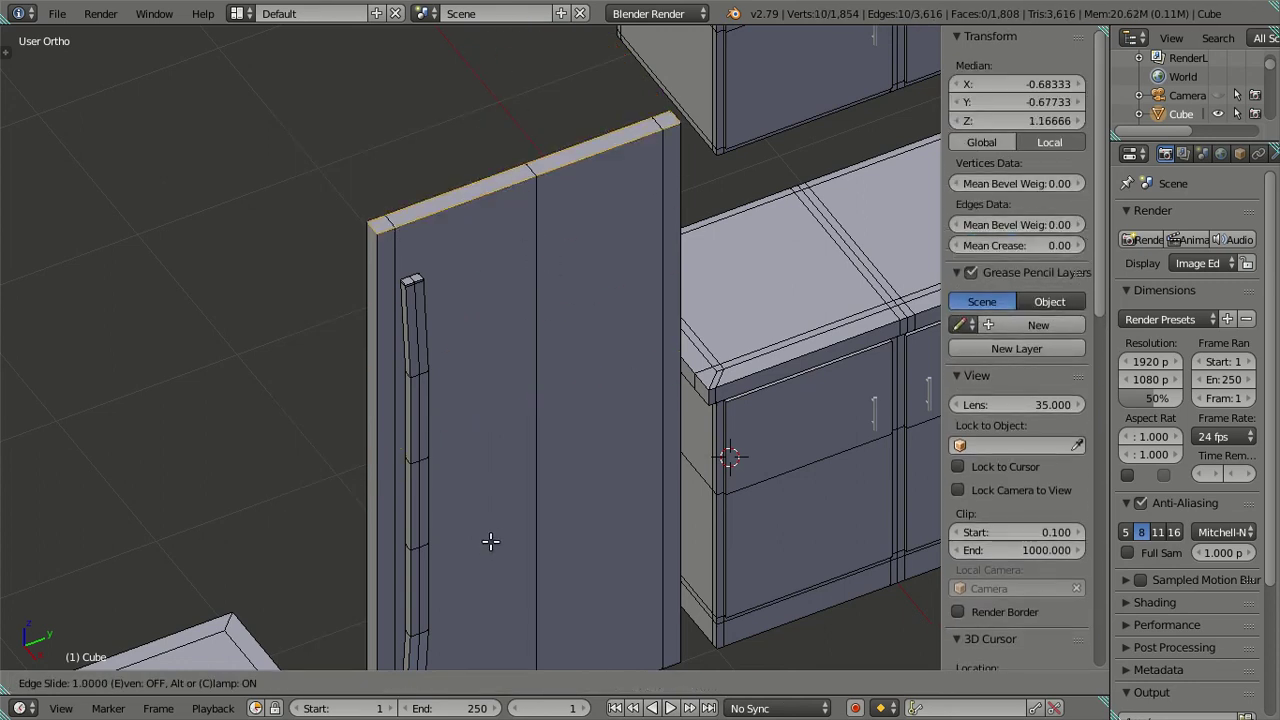
pyautogui.click(490, 541)
pyautogui.moveTo(519, 121); pyautogui.dragTo(524, 122)
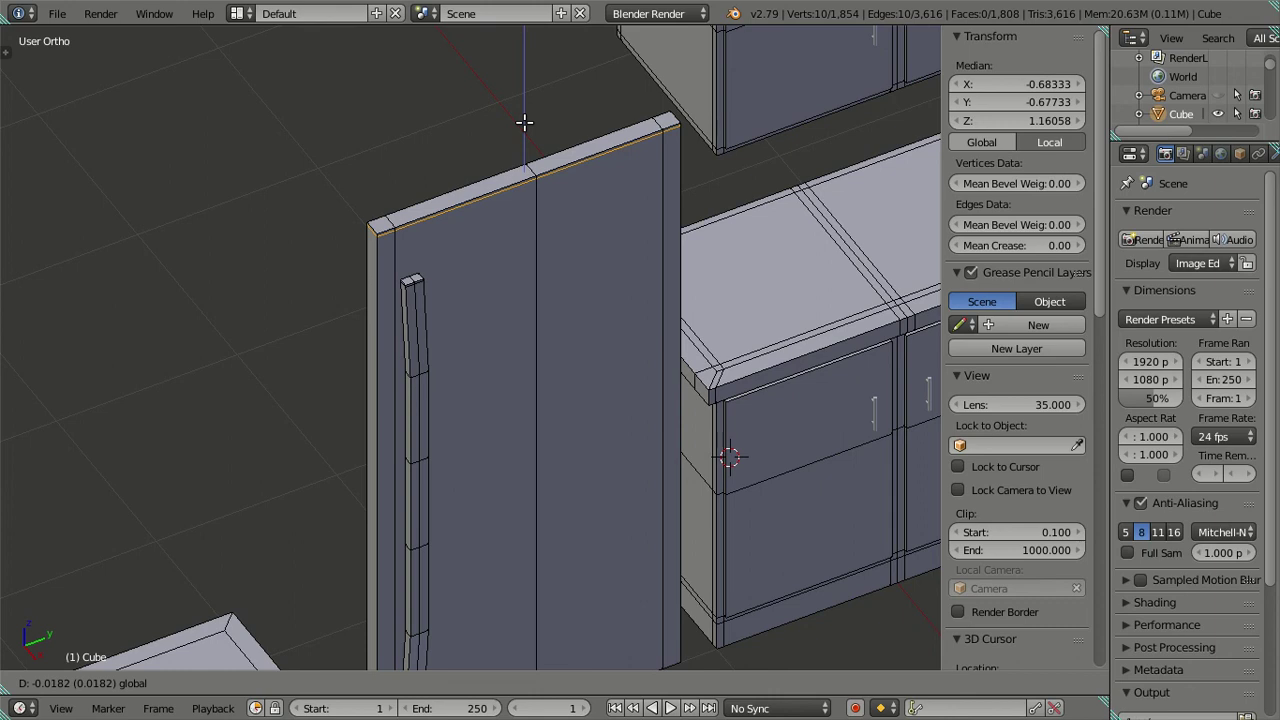
pyautogui.press('0')
pyautogui.press('-')
pyautogui.write('.01')
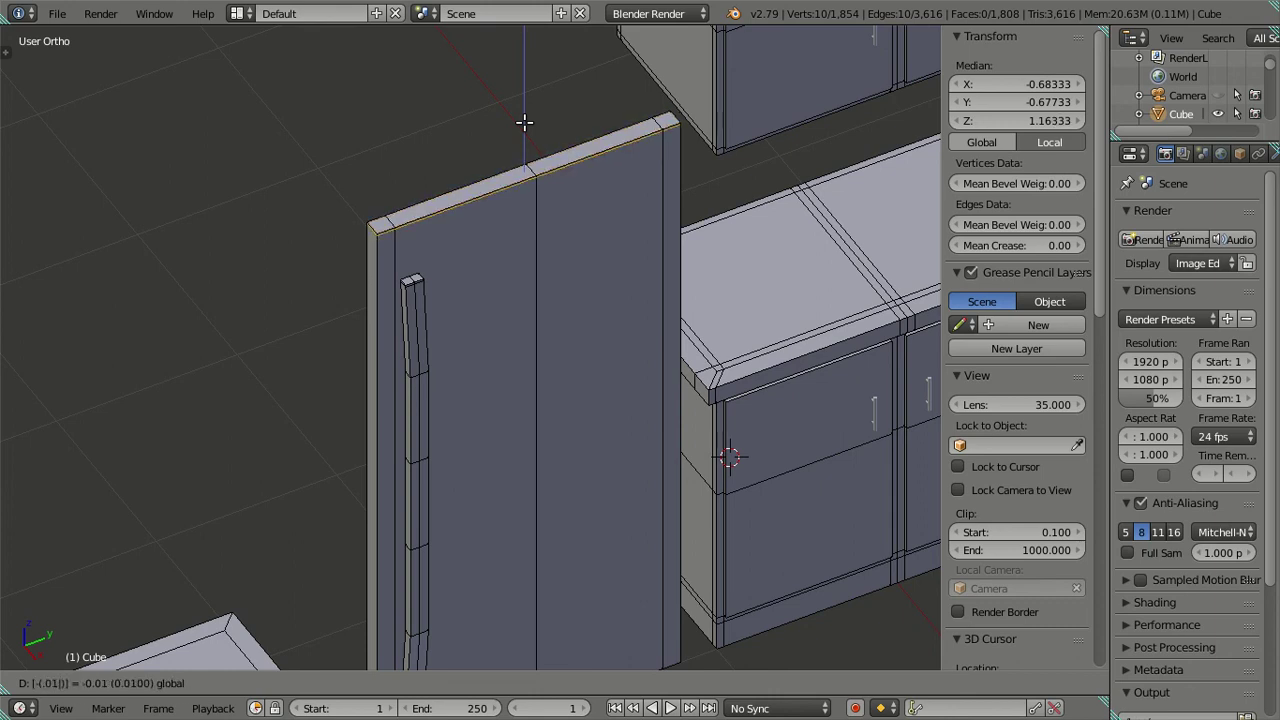
pyautogui.press('Return')
# Select the door's lower edge loop and move it down along Z
pyautogui.scroll(-3, 521, 267)
pyautogui.keyDown('shift'); pyautogui.moveTo(581, 470); pyautogui.dragTo(503, 326, button='middle'); pyautogui.keyUp('shift')
pyautogui.press('e')
pyautogui.rightClick(457, 328)
pyautogui.press('g')
pyautogui.press('z')
pyautogui.click(530, 566)
# Set that edge loop's height to exactly Z 0
pyautogui.press('g')
pyautogui.press('z')
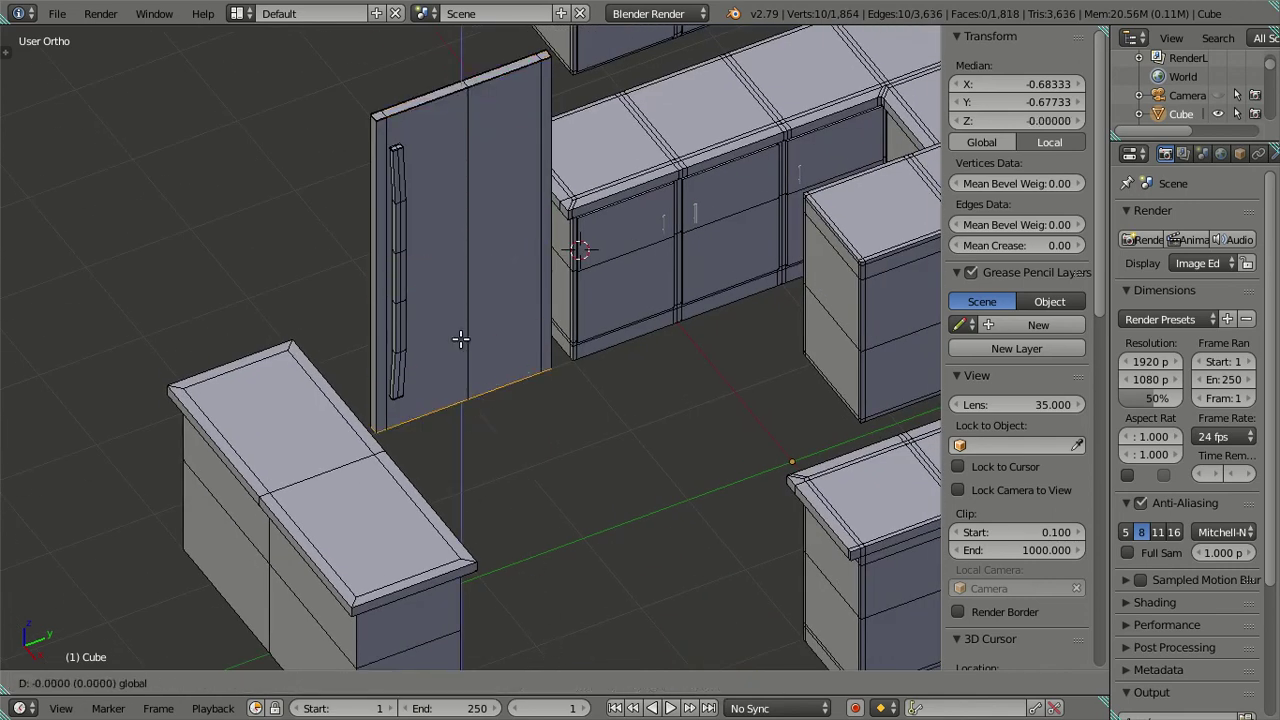
pyautogui.press('0')
pyautogui.press('Return')
pyautogui.press('a')
# Cut an edge loop along the fridge door's side
pyautogui.moveTo(514, 237)
pyautogui.mouseDown(button='middle')
pyautogui.moveTo(481, 158)
pyautogui.moveTo(454, 306)
pyautogui.moveTo(583, 294)
pyautogui.mouseUp(button='middle')
pyautogui.scroll(4, 454, 306)
pyautogui.moveTo(463, 233)
pyautogui.mouseDown(button='middle')
pyautogui.moveTo(480, 250)
pyautogui.moveTo(455, 275)
pyautogui.mouseUp(button='middle')
pyautogui.scroll(2, 435, 290)
pyautogui.scroll(1, 405, 235)
pyautogui.scroll(1, 400, 238)
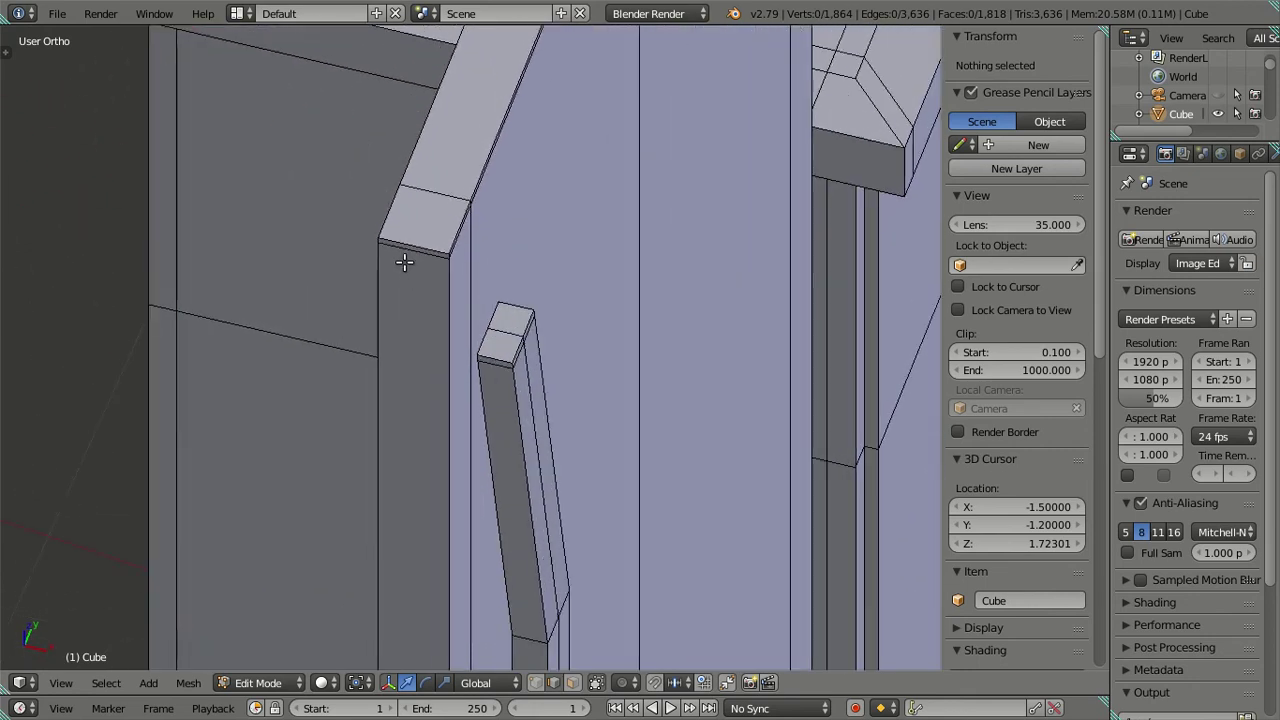
pyautogui.hotkey('ctrl', 'r')
pyautogui.click(397, 241)
pyautogui.rightClick(194, 214)
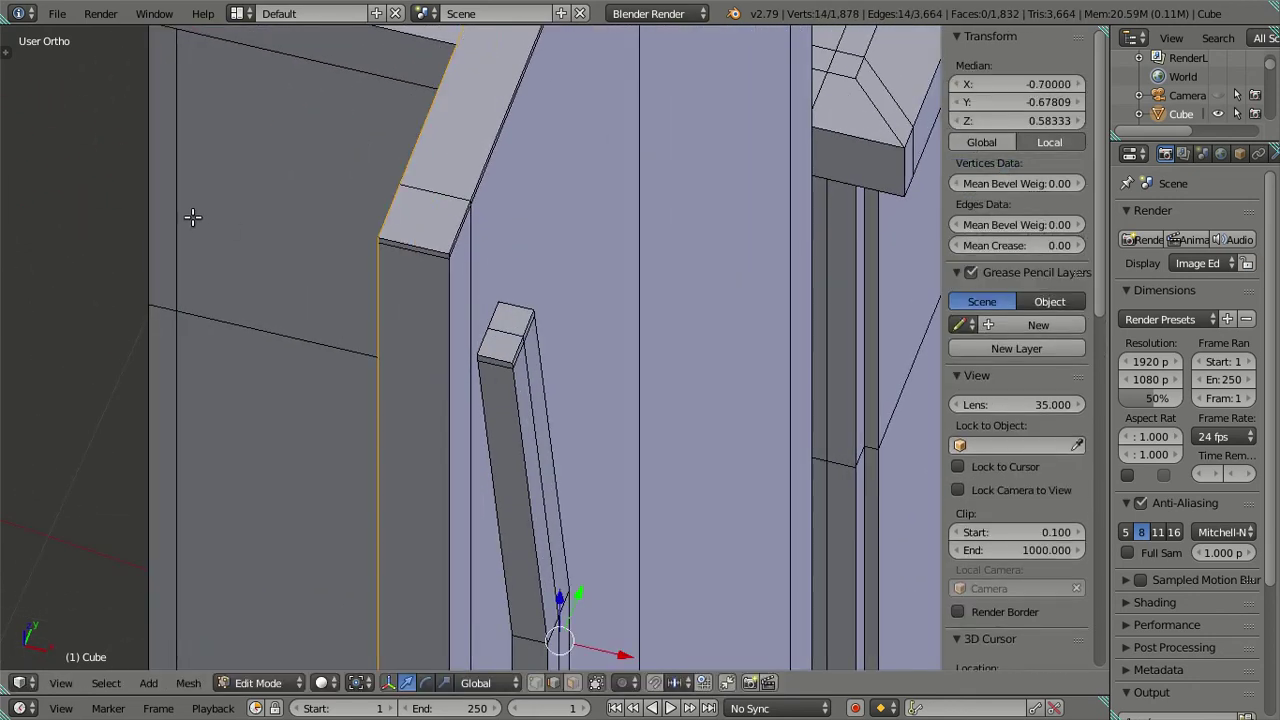
# Nudge the door-side loop 0.01 along X
pyautogui.moveTo(194, 214); pyautogui.dragTo(406, 371, button='middle')
pyautogui.press('g')
pyautogui.press('x')
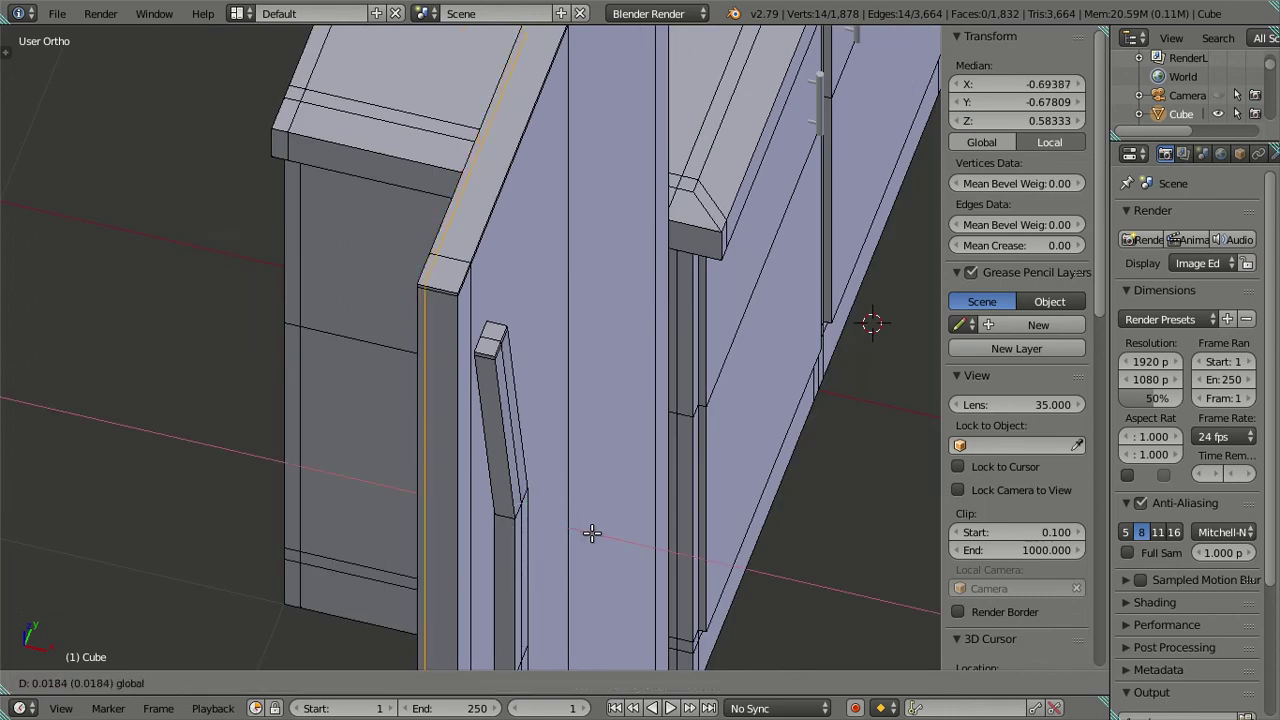
pyautogui.write('.01')
pyautogui.press('Return')
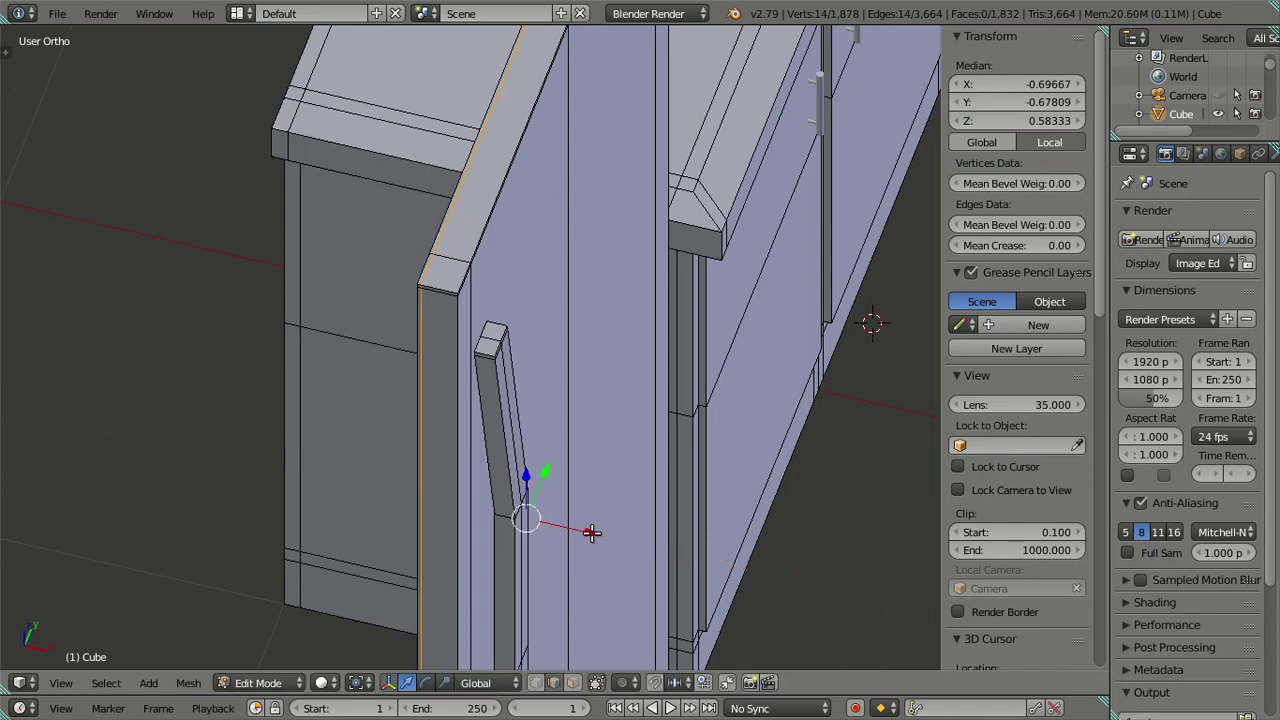
# Separate the fridge door and its handle into their own object
pyautogui.press('a')
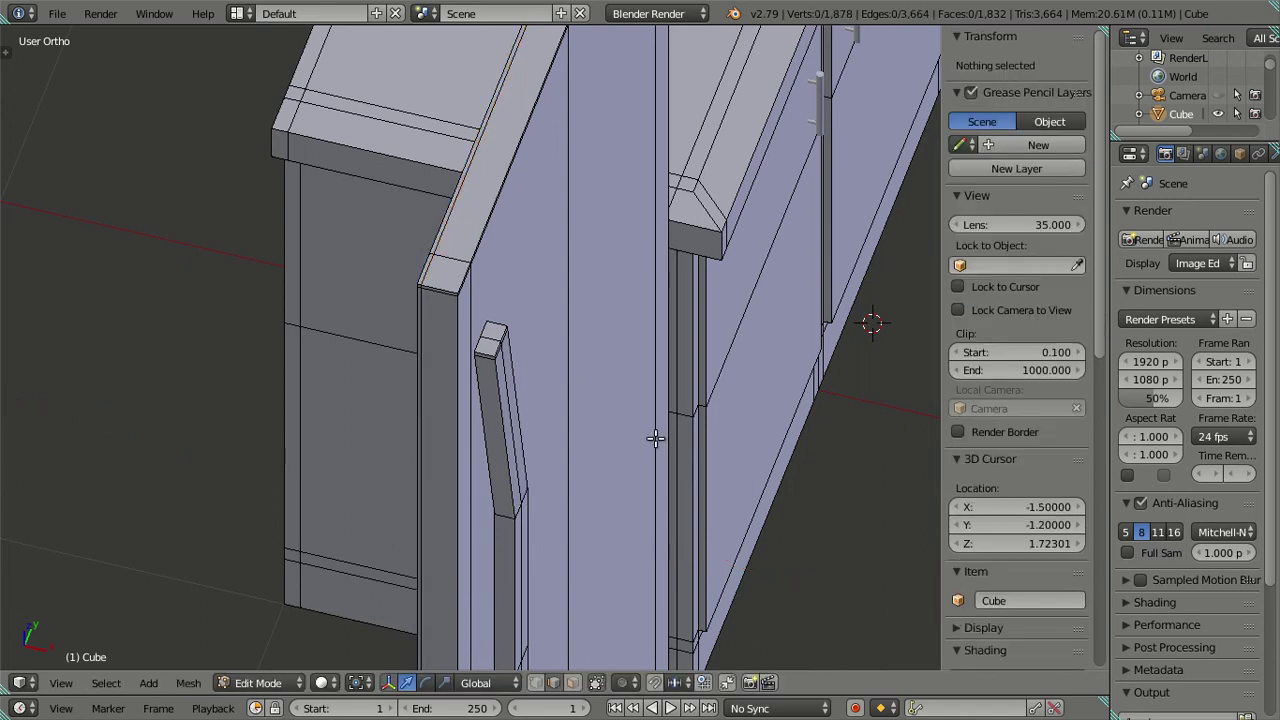
pyautogui.press('Tab')
pyautogui.scroll(3, 497, 375)
pyautogui.press('Tab')
pyautogui.scroll(-2, 497, 375)
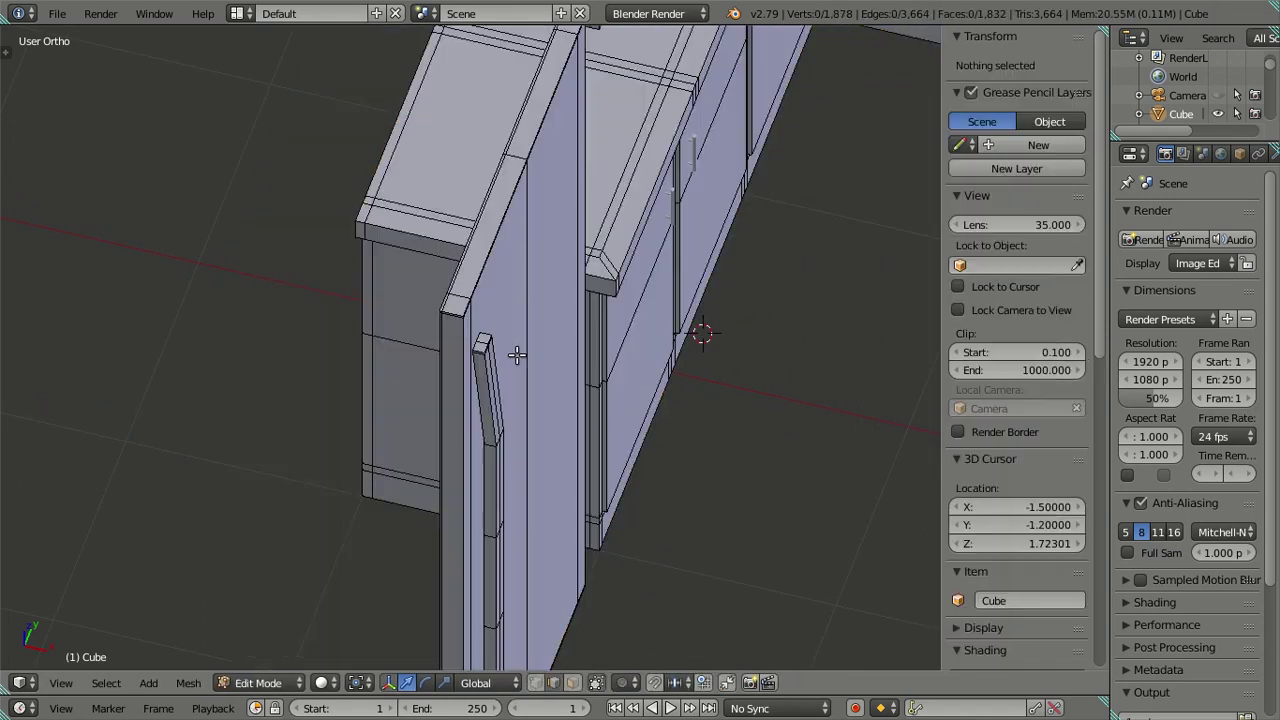
pyautogui.rightClick(453, 316)
pyautogui.hotkey('ctrl', 'l')
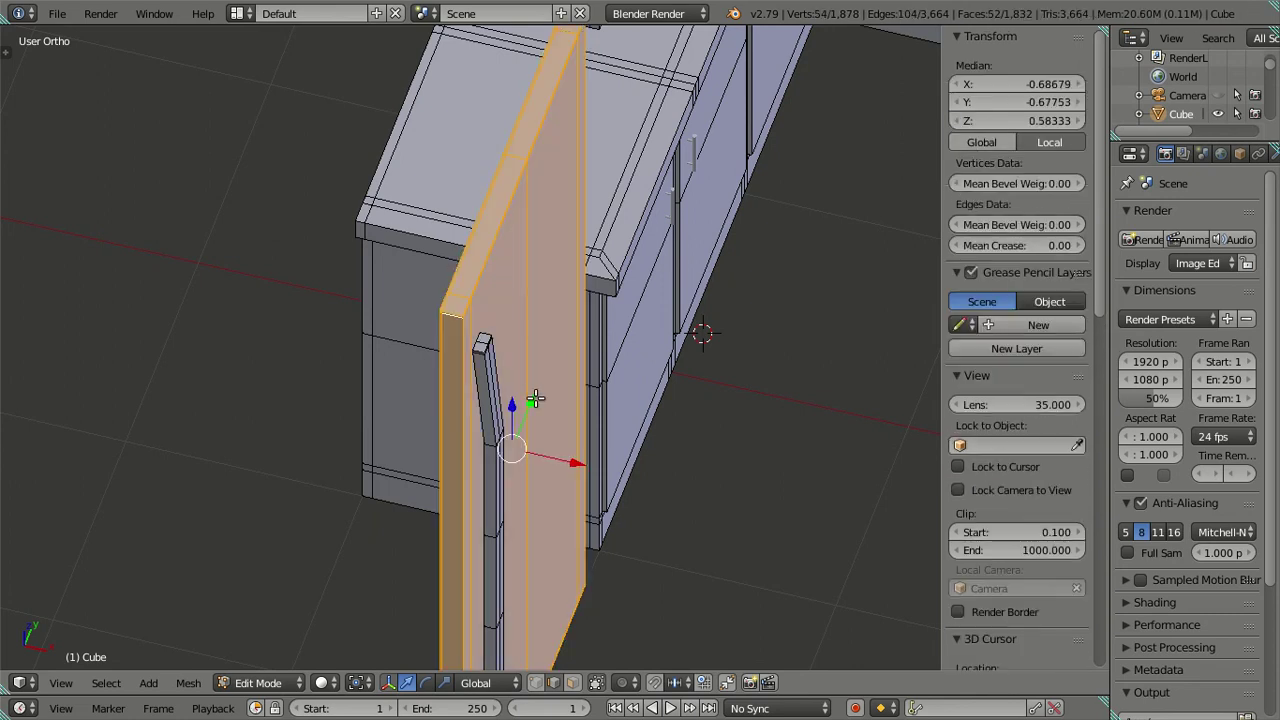
pyautogui.press('l')
pyautogui.press('p')
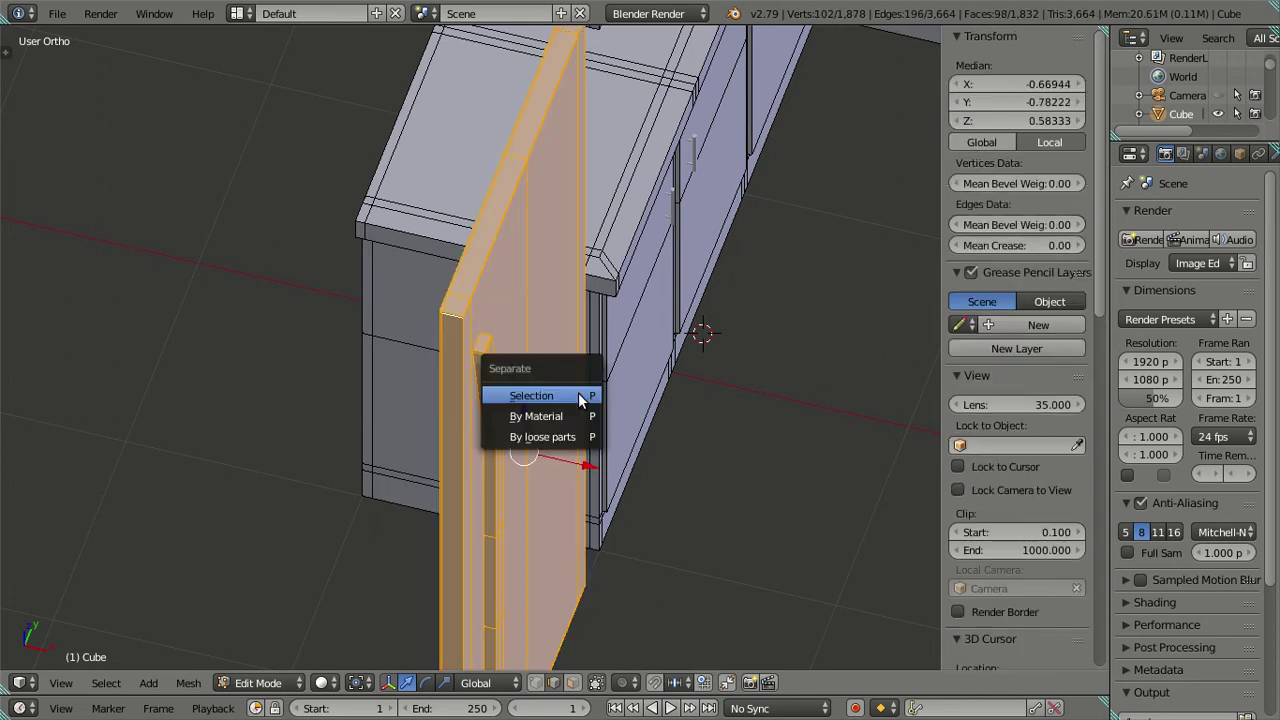
pyautogui.click(580, 397)
# Return to Object Mode and select the separated fridge door
pyautogui.press('a')
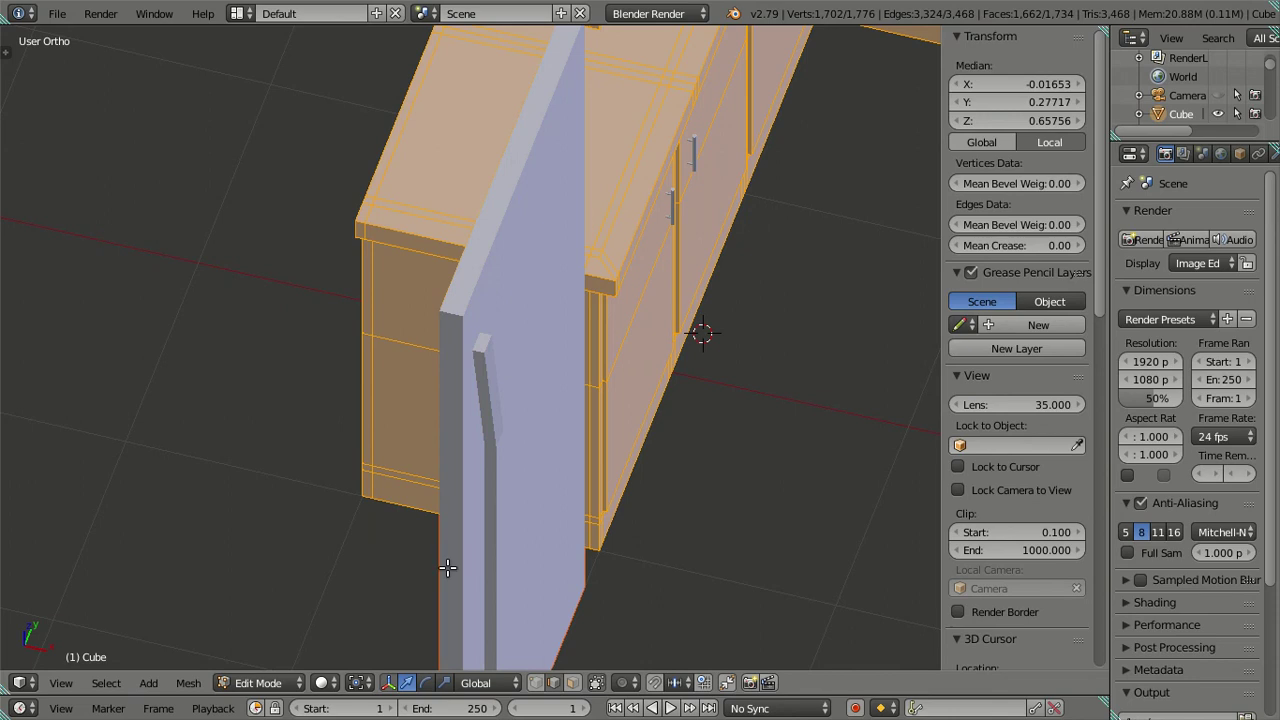
pyautogui.press('a')
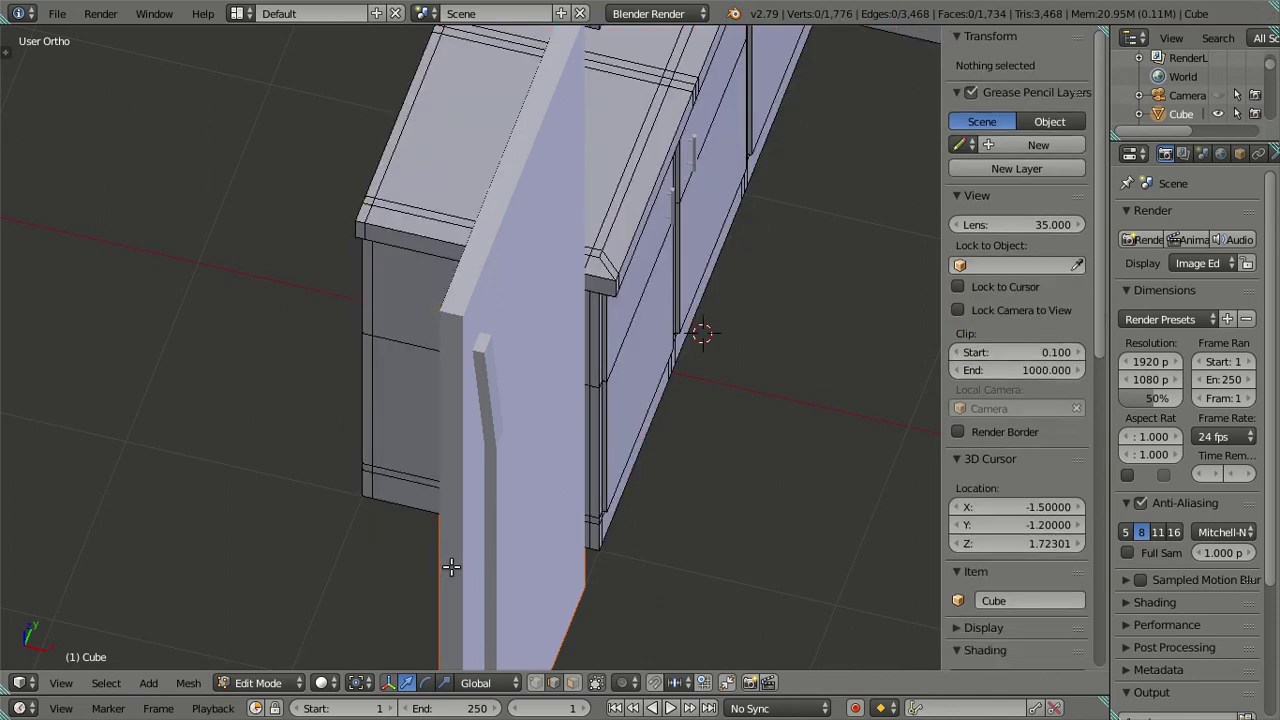
pyautogui.press('Tab')
pyautogui.rightClick(489, 565)
pyautogui.scroll(-3, 491, 560)
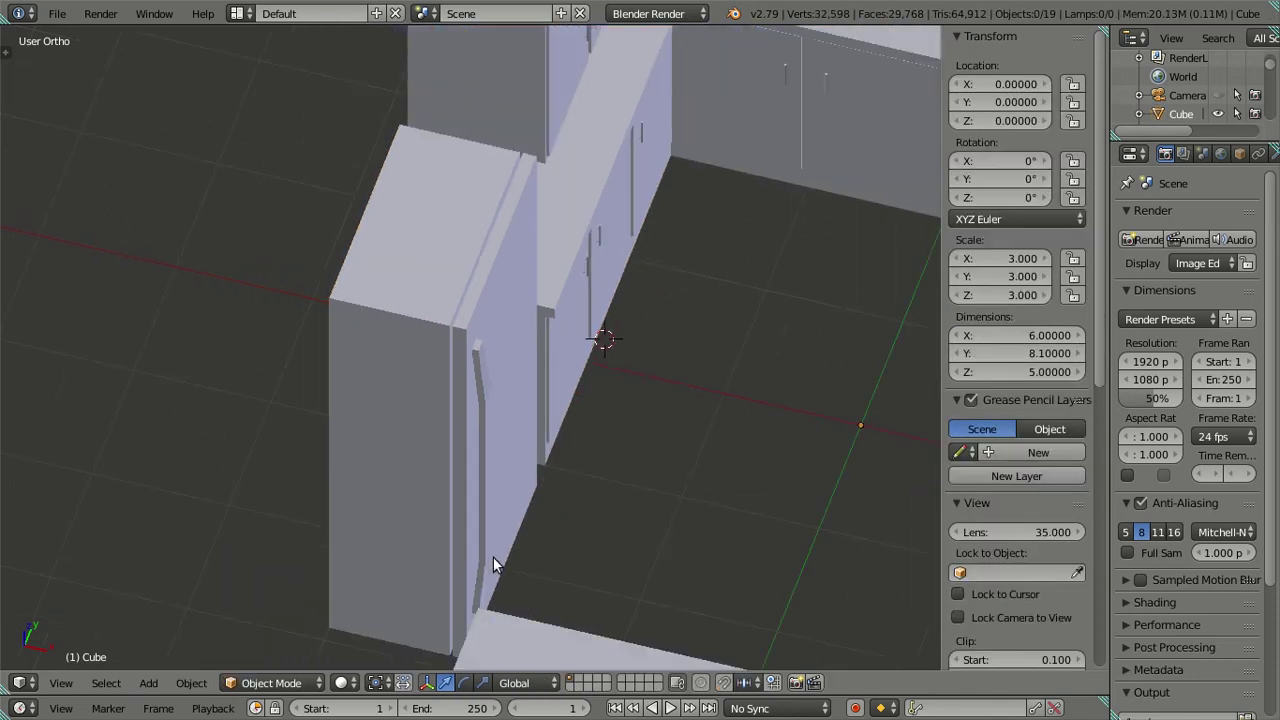
pyautogui.moveTo(640, 473); pyautogui.dragTo(643, 428, button='middle')
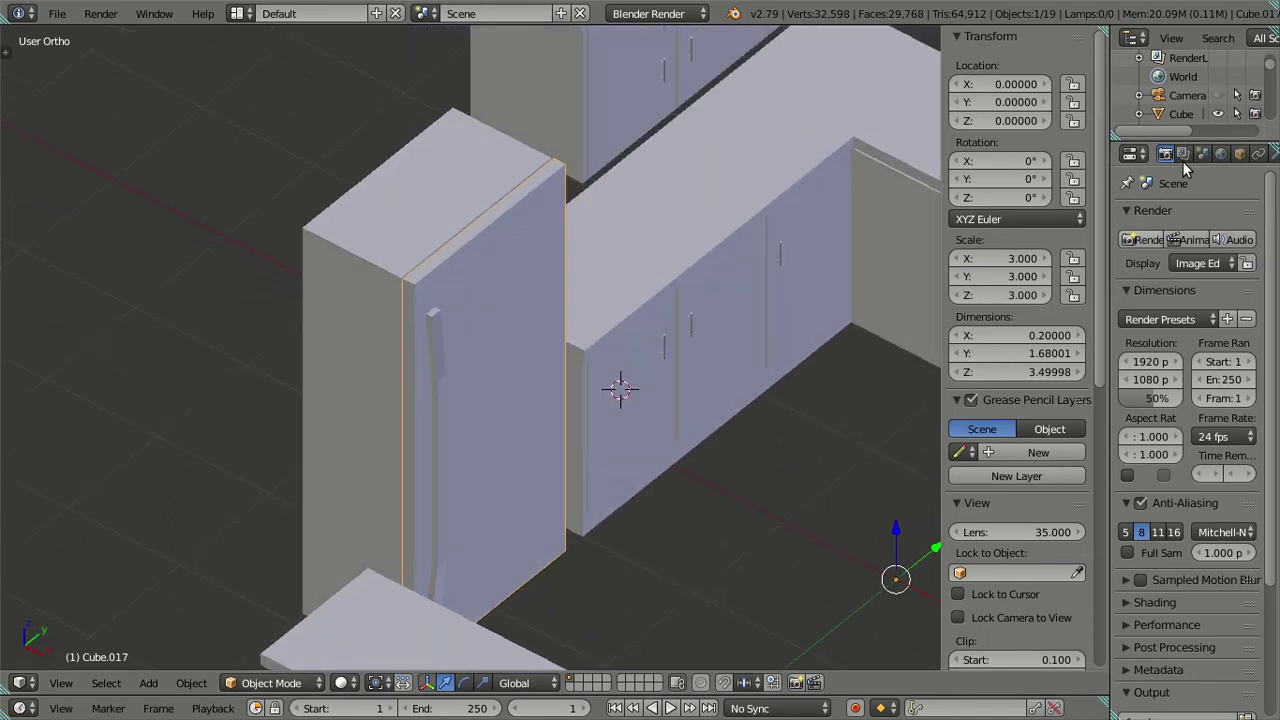
pyautogui.scroll(-2, 1220, 158)
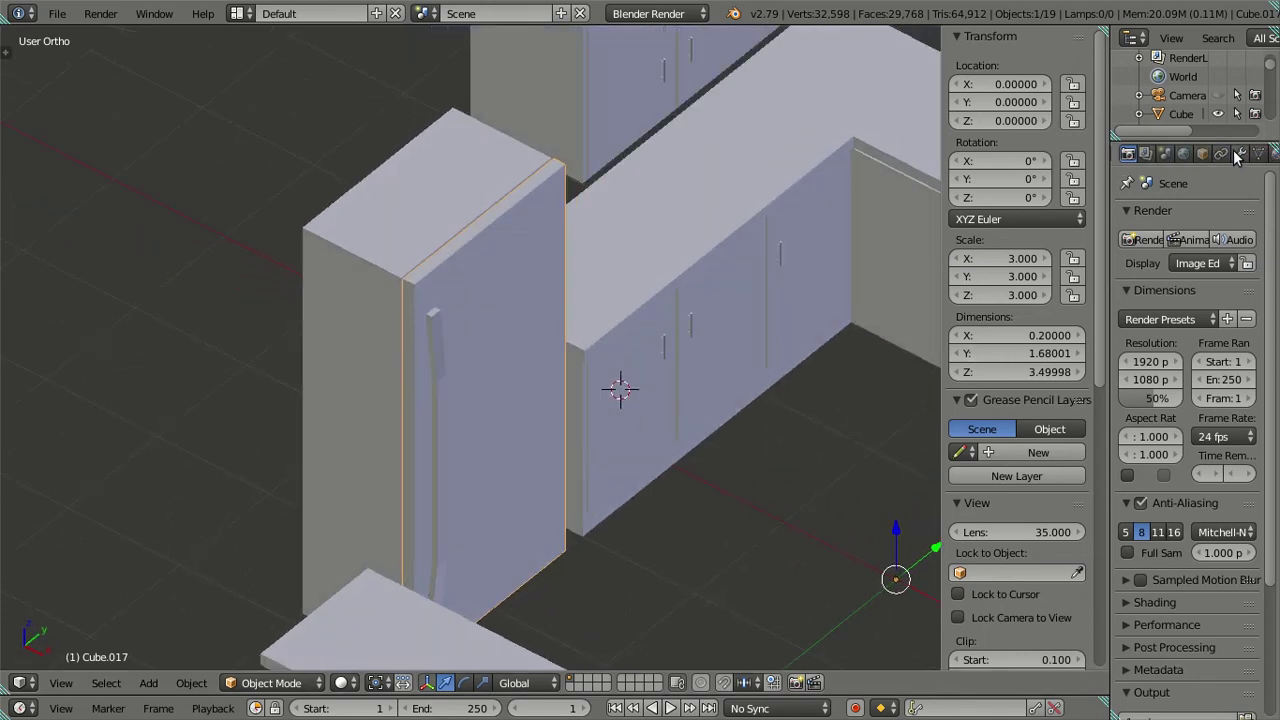
# Add a Subdivision Surface modifier to the door with viewport level 2
pyautogui.click(1240, 153)
pyautogui.click(1166, 217)
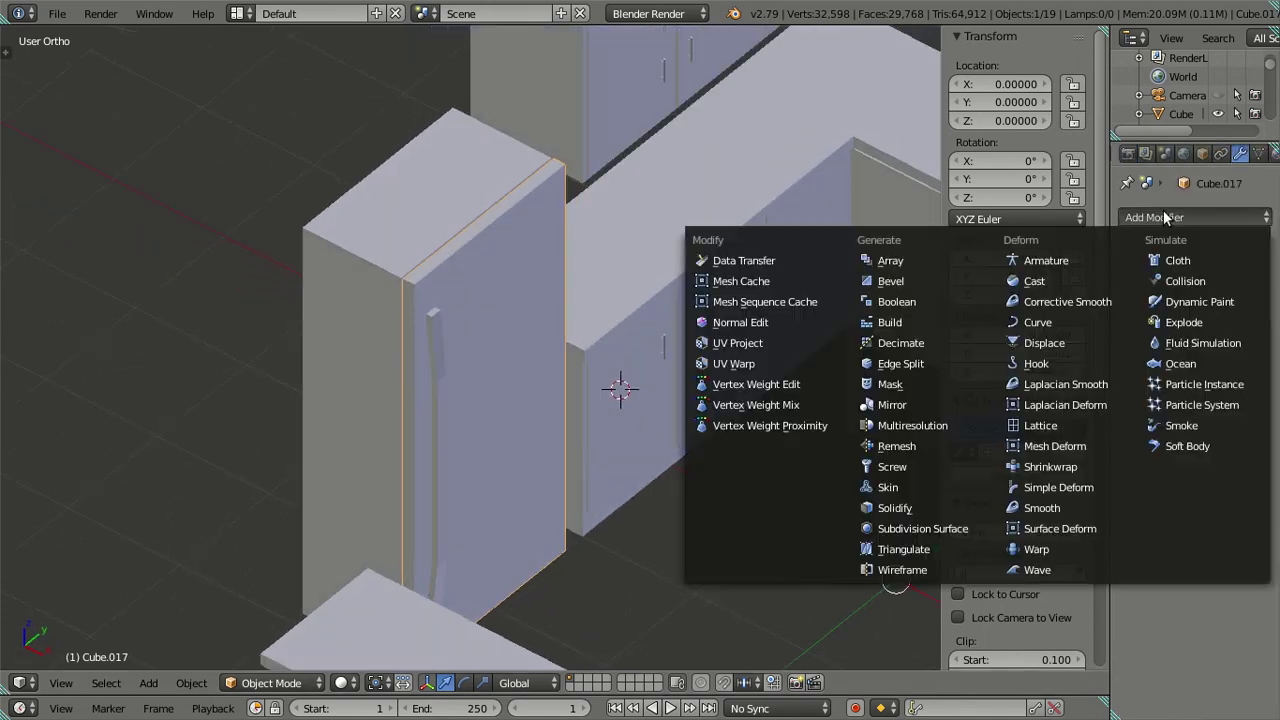
pyautogui.click(922, 528)
pyautogui.moveTo(702, 482); pyautogui.dragTo(590, 443, button='middle')
pyautogui.scroll(1, 523, 440)
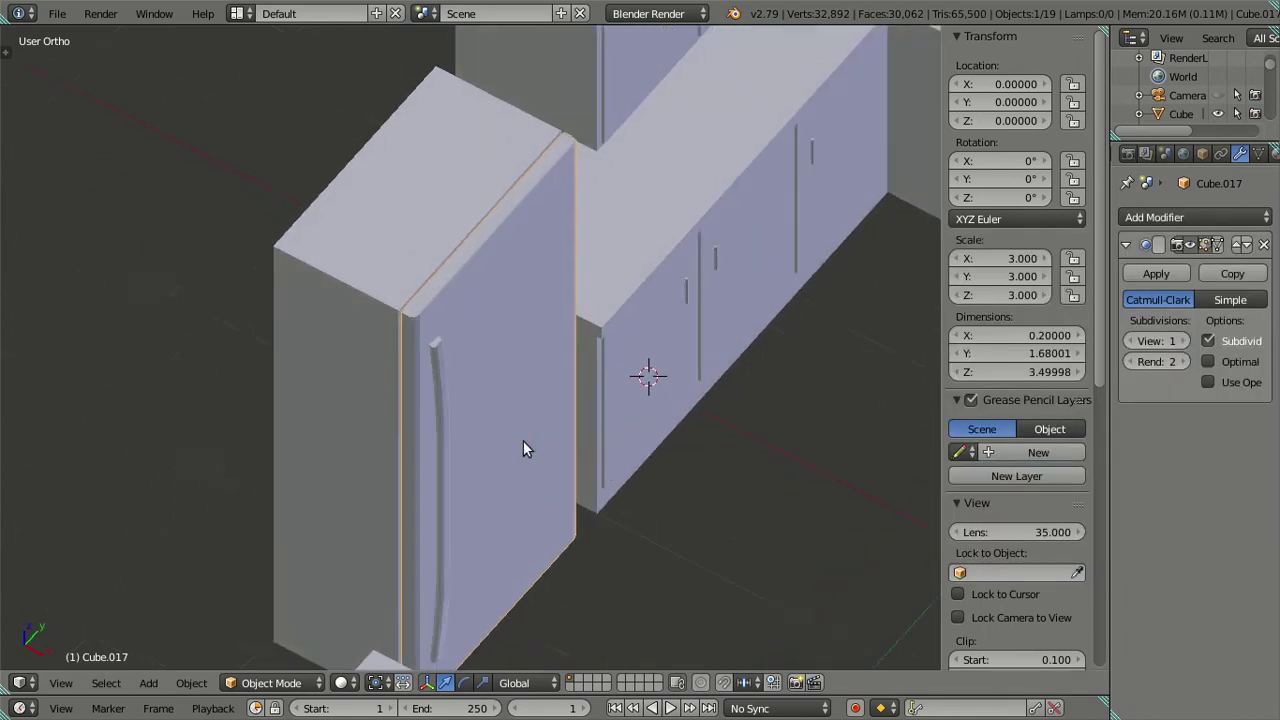
pyautogui.scroll(3, 602, 419)
pyautogui.click(1183, 341)
# Set the fridge door to Smooth shading
pyautogui.scroll(-2, 606, 377)
pyautogui.scroll(-2, 618, 370)
pyautogui.moveTo(618, 370)
pyautogui.mouseDown(button='middle')
pyautogui.moveTo(512, 354)
pyautogui.moveTo(558, 418)
pyautogui.mouseUp(button='middle')
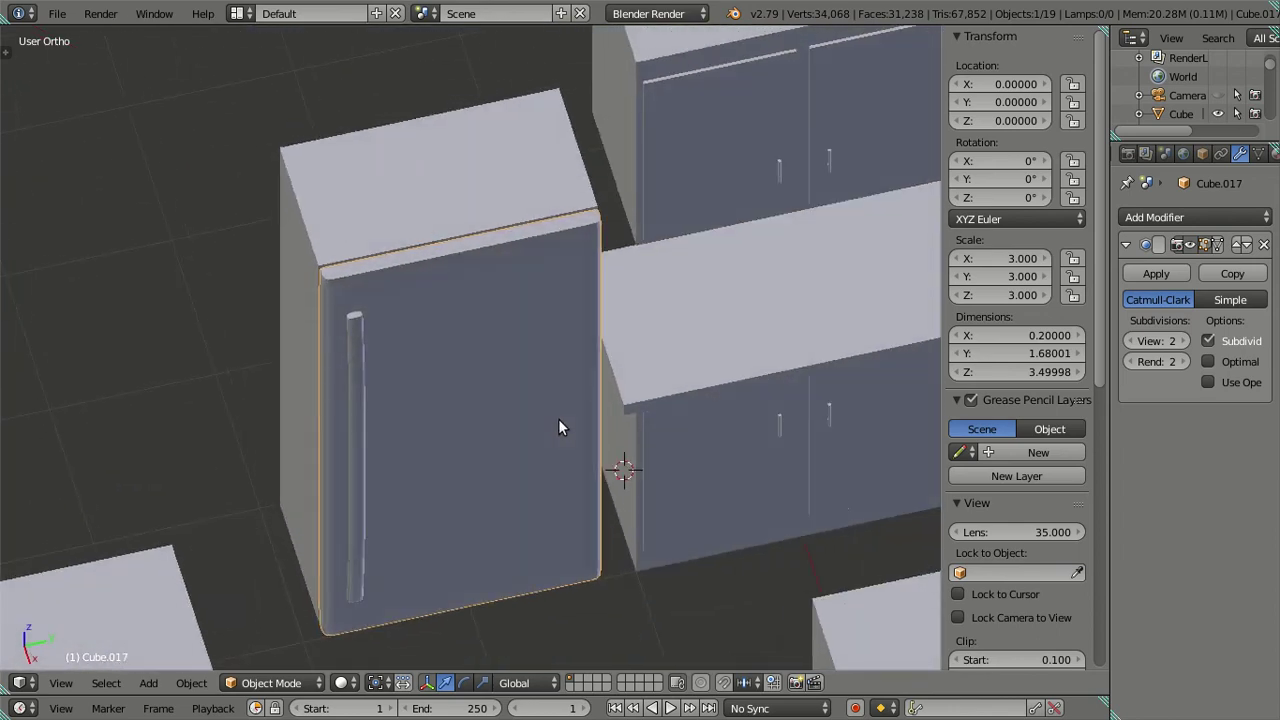
pyautogui.press('t')
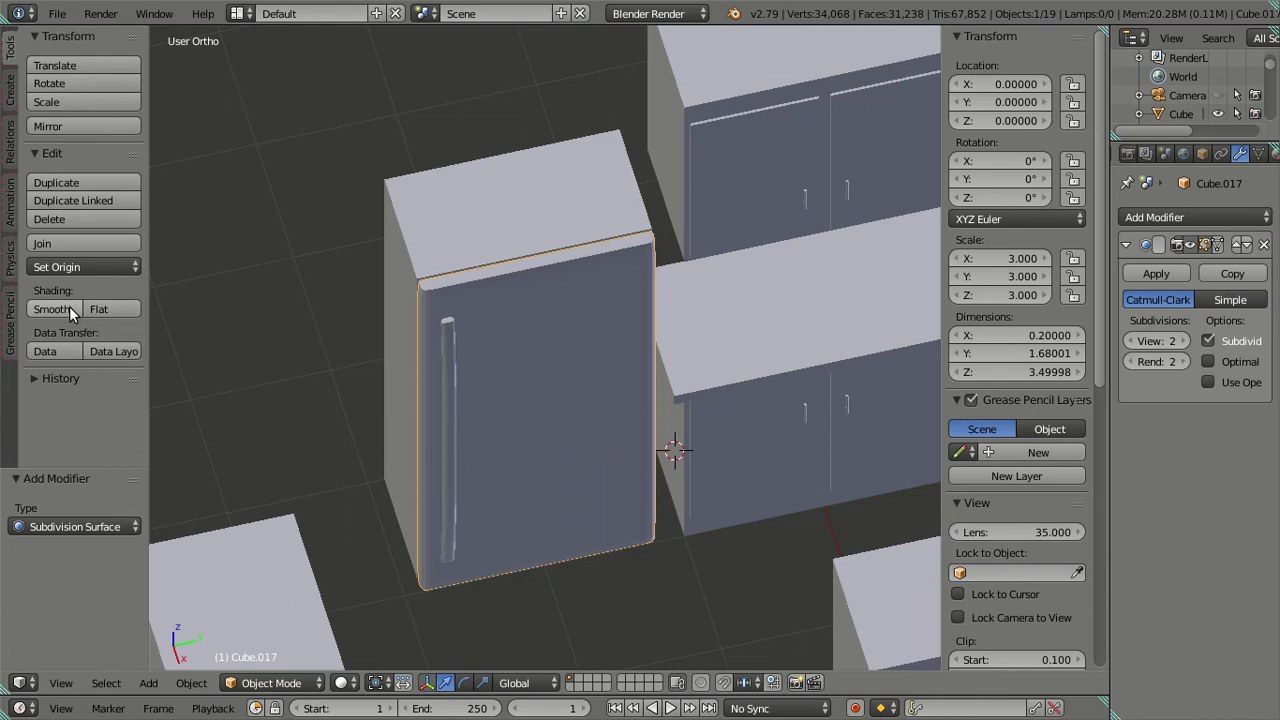
pyautogui.click(52, 309)
pyautogui.scroll(3, 474, 345)
pyautogui.moveTo(471, 349)
pyautogui.mouseDown(button='middle')
pyautogui.moveTo(580, 263)
pyautogui.moveTo(581, 242)
pyautogui.moveTo(634, 237)
pyautogui.moveTo(604, 245)
pyautogui.moveTo(587, 336)
pyautogui.moveTo(609, 302)
pyautogui.moveTo(599, 284)
pyautogui.mouseUp(button='middle')
pyautogui.scroll(-2, 581, 250)
pyautogui.scroll(3, 600, 255)
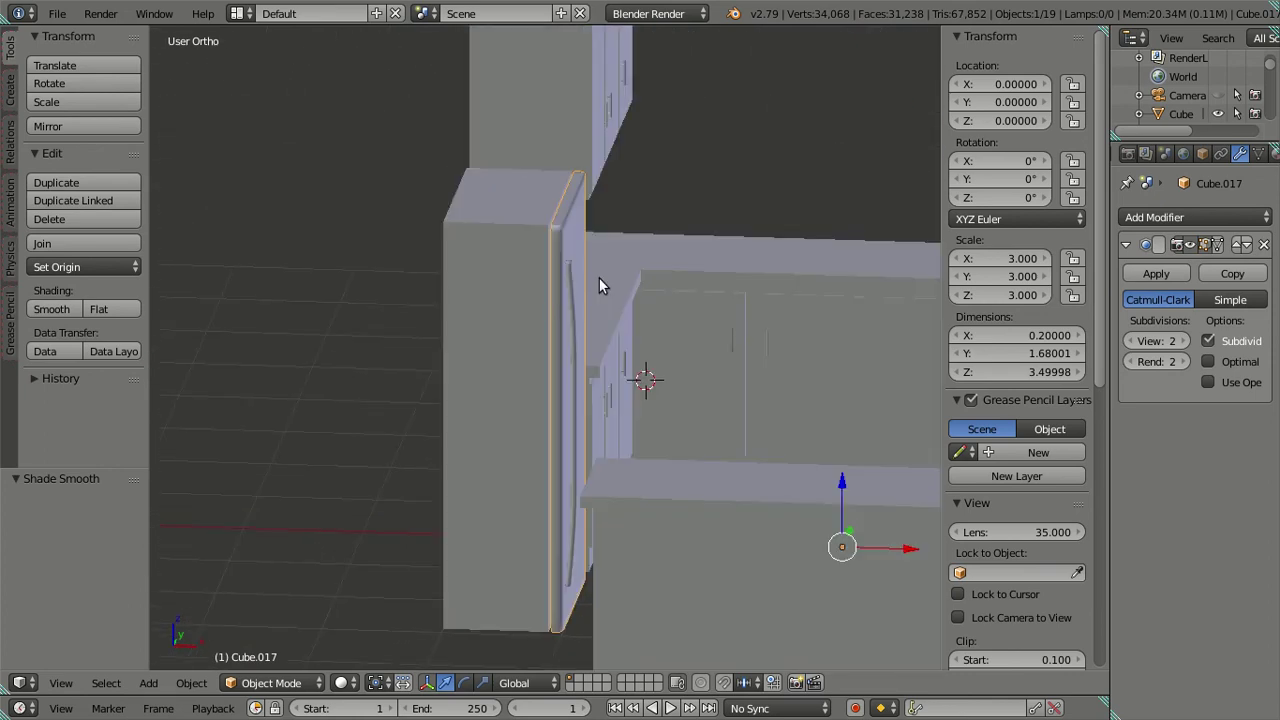
# Deselect everything and select the fridge body
pyautogui.press('KP_0')
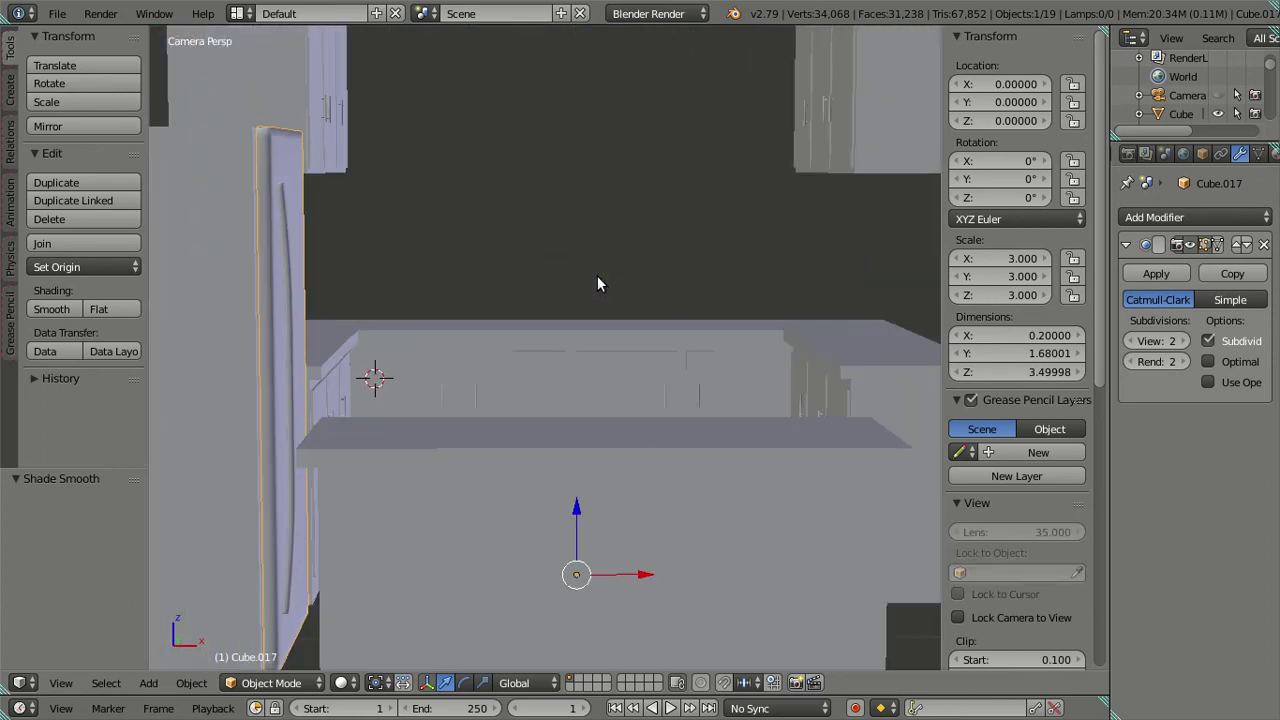
pyautogui.press('a')
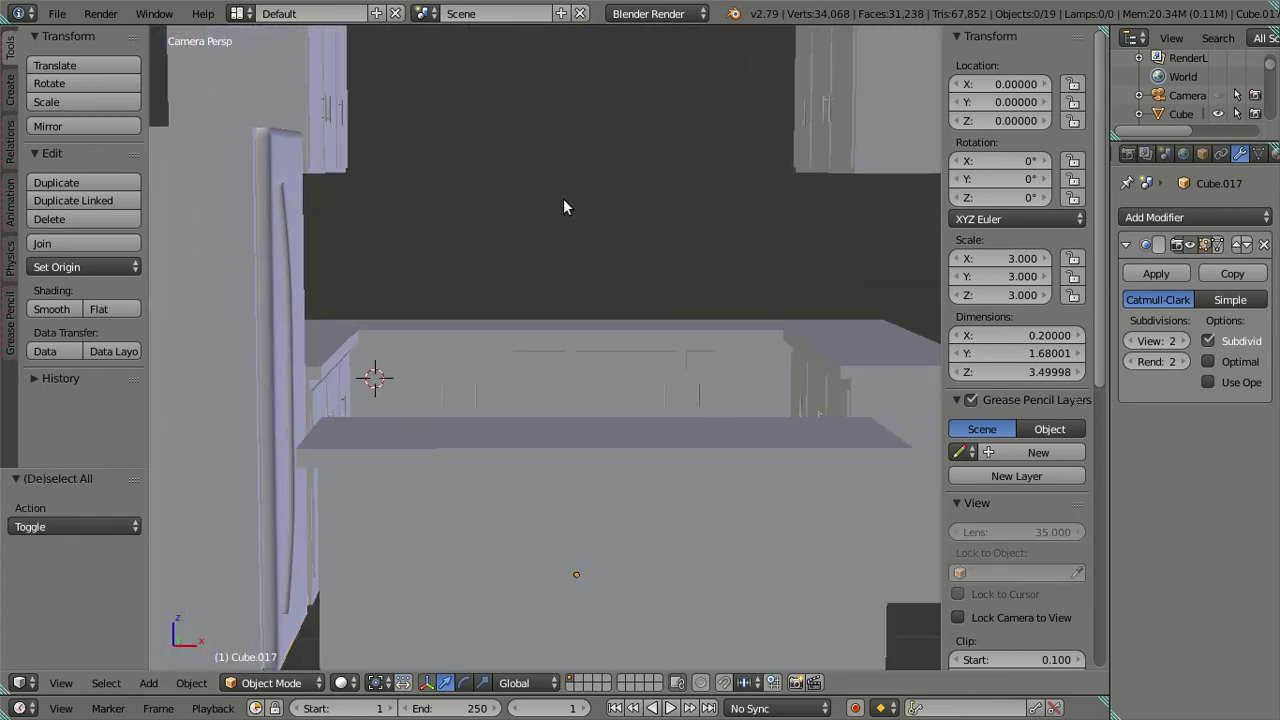
pyautogui.moveTo(563, 198)
pyautogui.mouseDown(button='middle')
pyautogui.moveTo(591, 277)
pyautogui.moveTo(514, 337)
pyautogui.moveTo(458, 293)
pyautogui.mouseUp(button='middle')
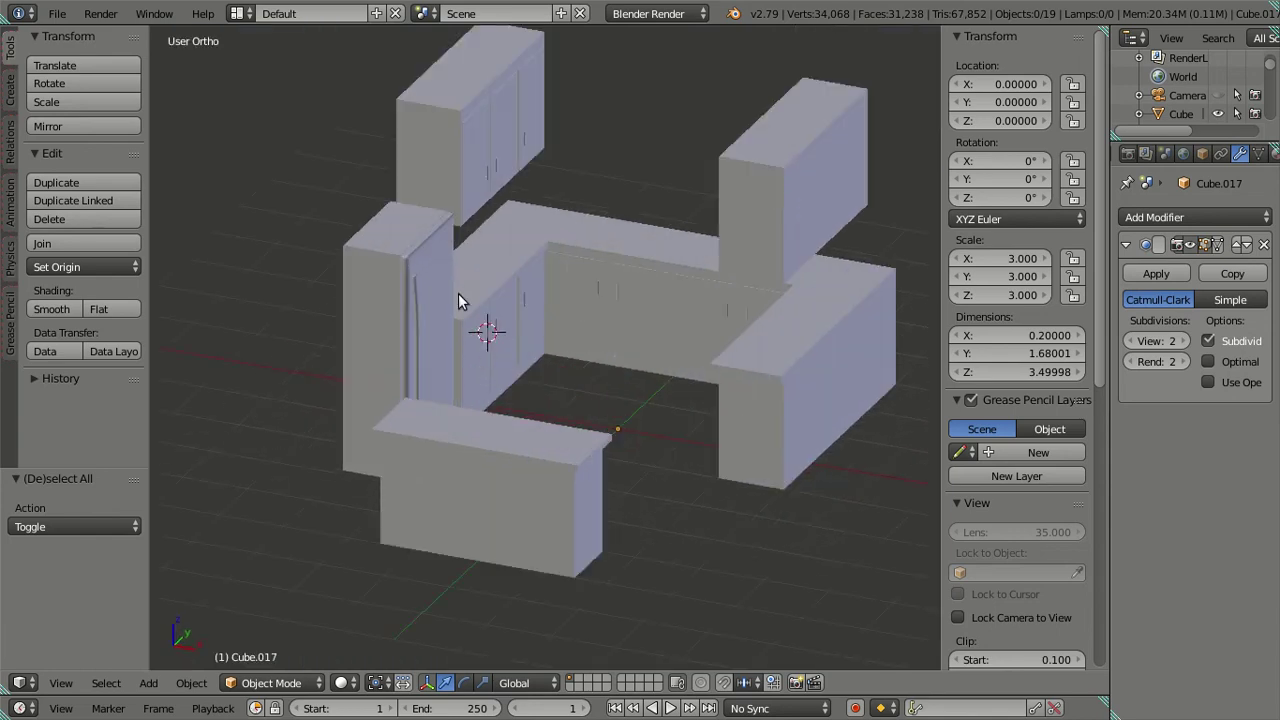
pyautogui.scroll(1, 553, 316)
pyautogui.scroll(3, 457, 260)
pyautogui.scroll(2, 310, 255)
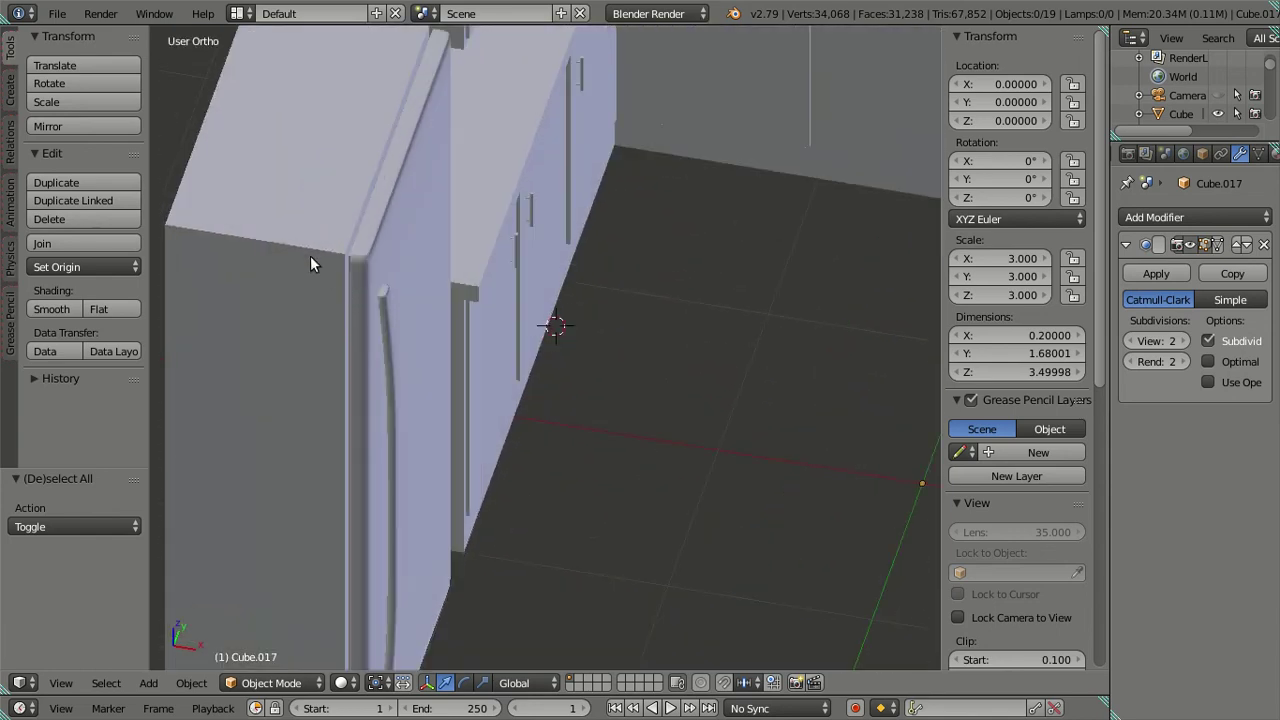
pyautogui.keyDown('shift'); pyautogui.moveTo(310, 255); pyautogui.dragTo(495, 352, button='middle'); pyautogui.keyUp('shift')
pyautogui.rightClick(495, 352)
# Add a Boolean modifier, remove it, then add a Bevel modifier to the fridge body
pyautogui.click(1147, 220)
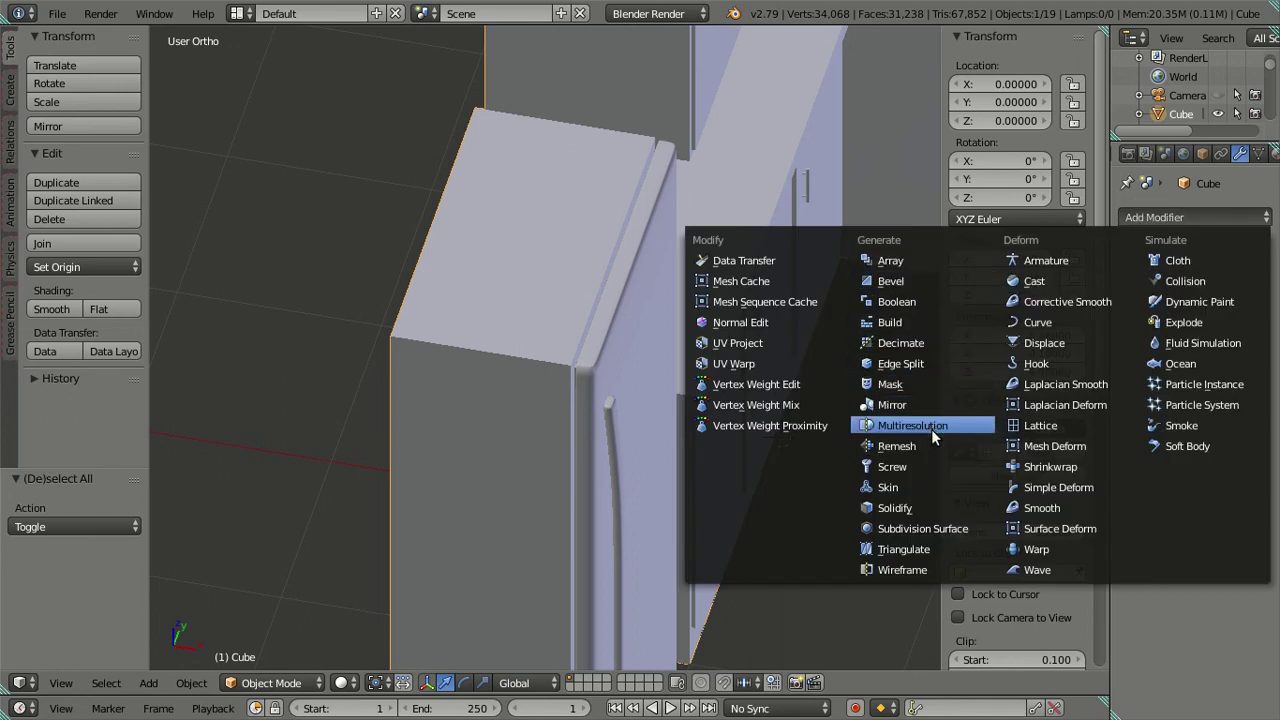
pyautogui.click(912, 302)
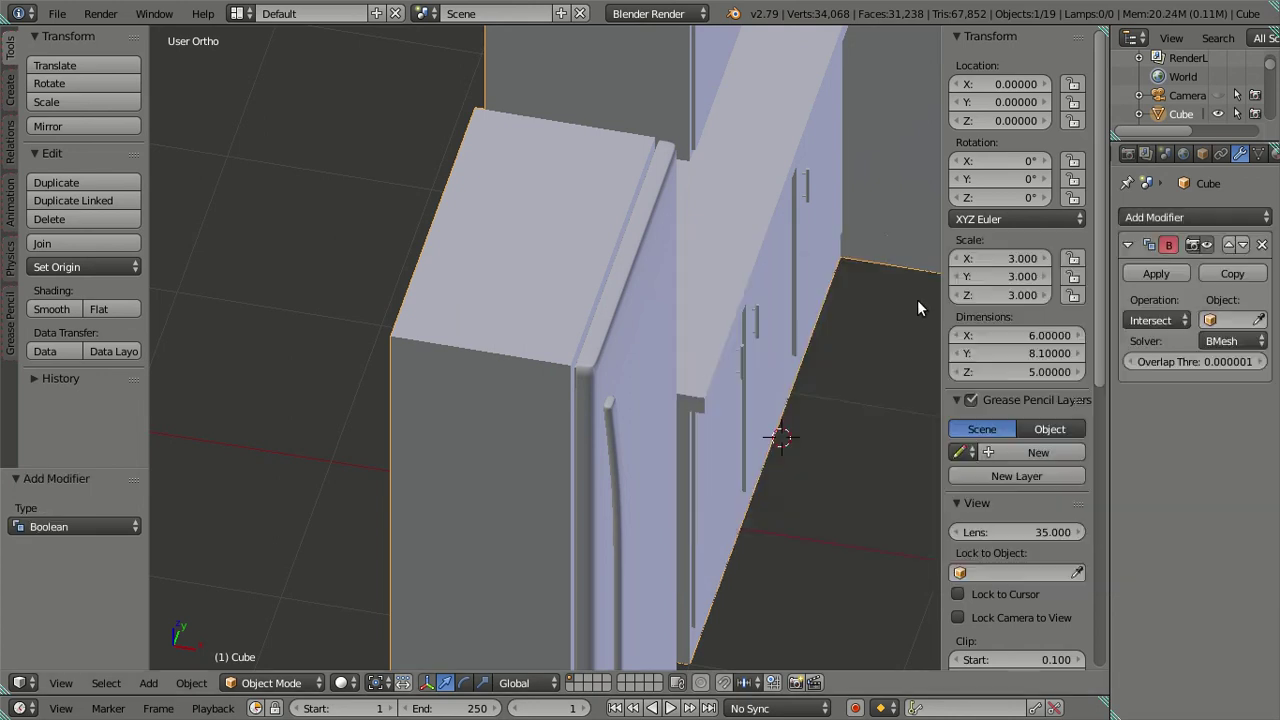
pyautogui.click(1262, 245)
pyautogui.click(1152, 220)
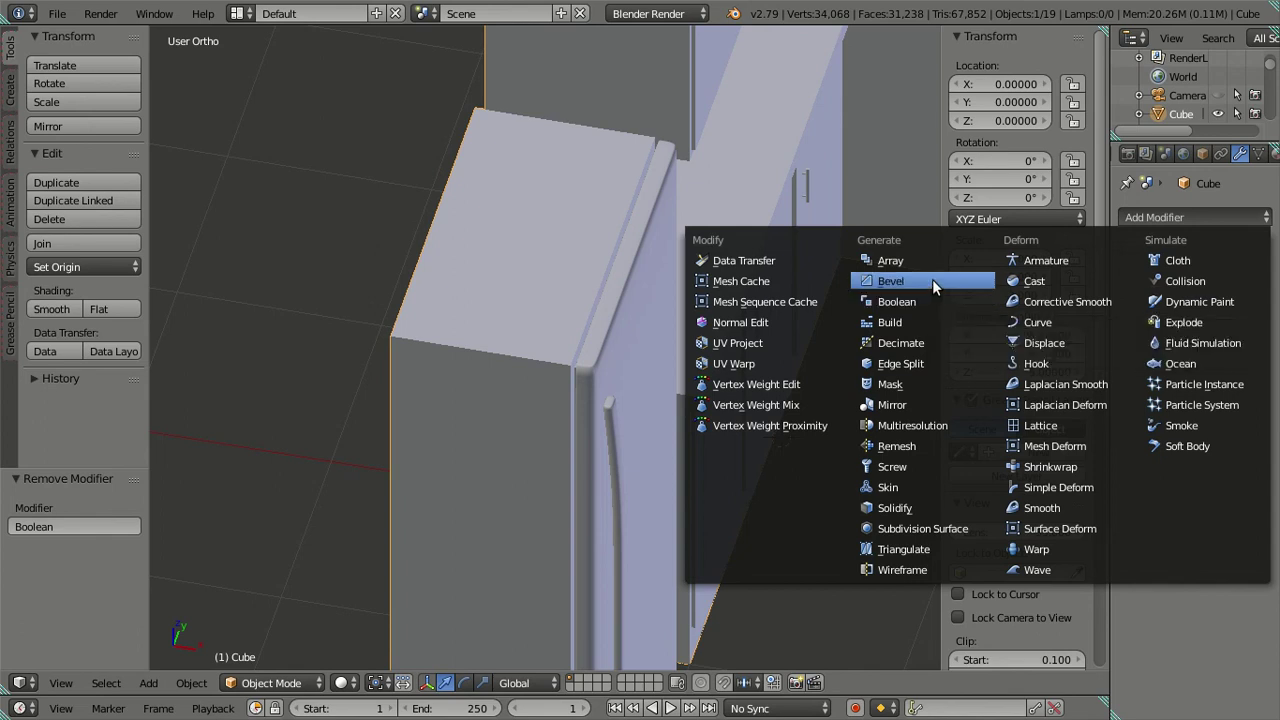
pyautogui.click(932, 280)
# Set the bevel width to about 0.194 with 12 segments, then close Blender
pyautogui.scroll(3, 650, 375)
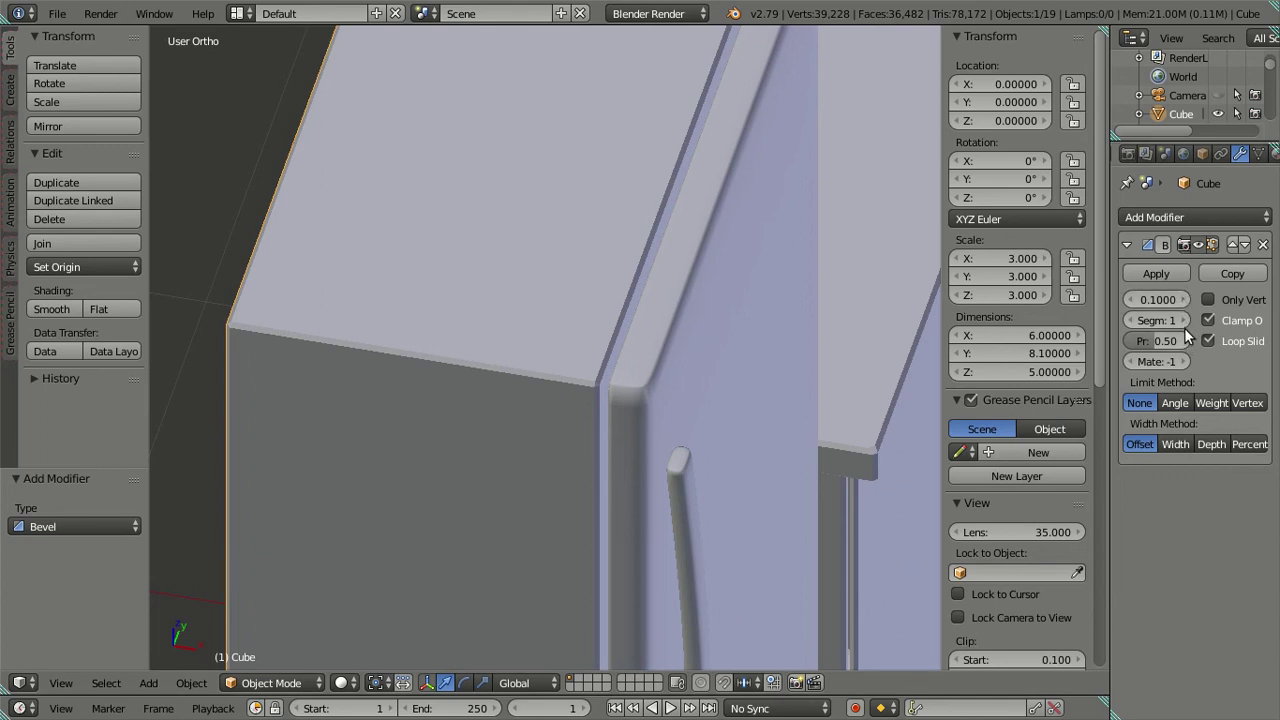
pyautogui.moveTo(1160, 305)
pyautogui.mouseDown()
pyautogui.moveTo(1175, 305)
pyautogui.moveTo(1153, 315)
pyautogui.moveTo(1165, 320)
pyautogui.mouseUp()
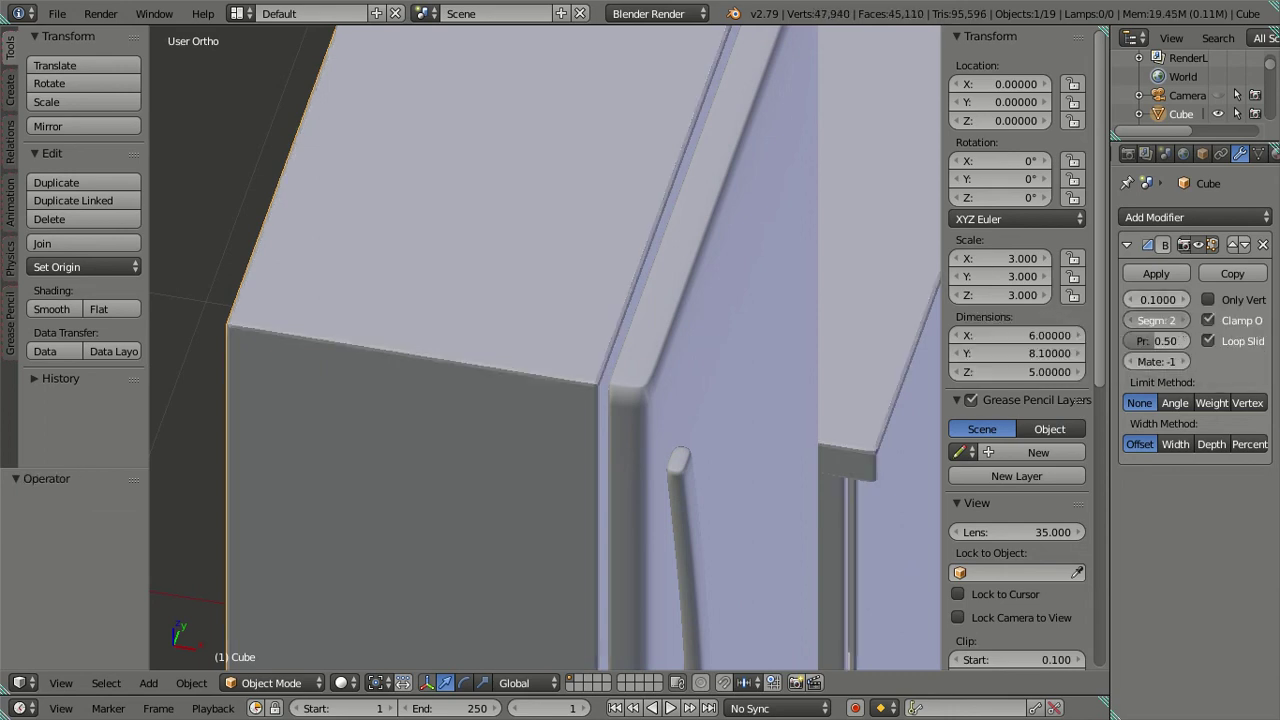
pyautogui.moveTo(1165, 320); pyautogui.dragTo(1186, 318)
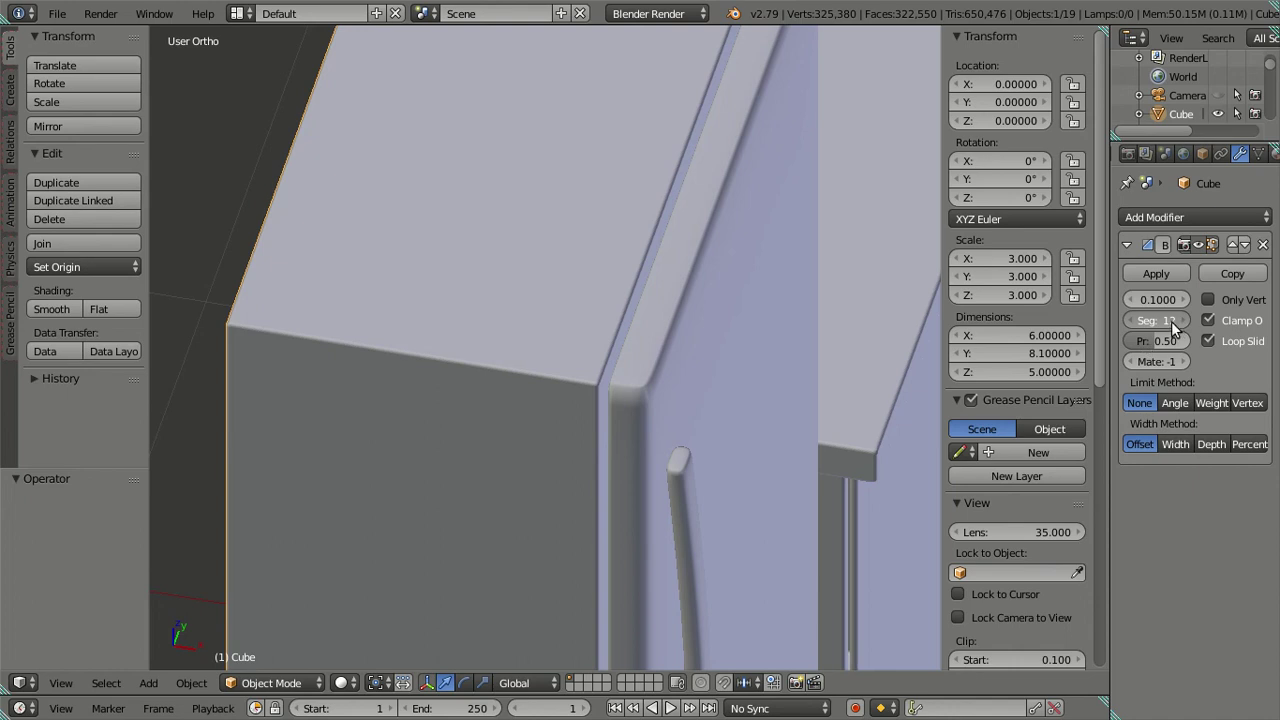
pyautogui.hotkey('alt', 'F4')
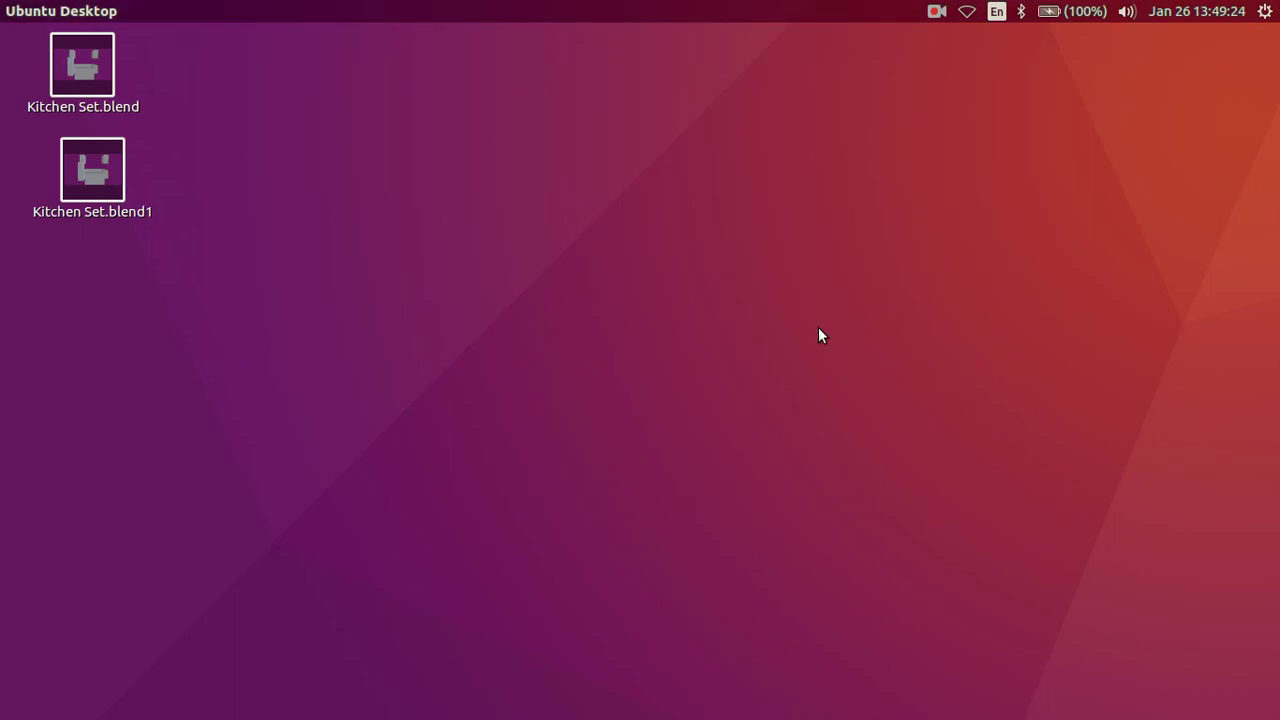
pyautogui.moveTo(18, 256)
pyautogui.click(934, 12)
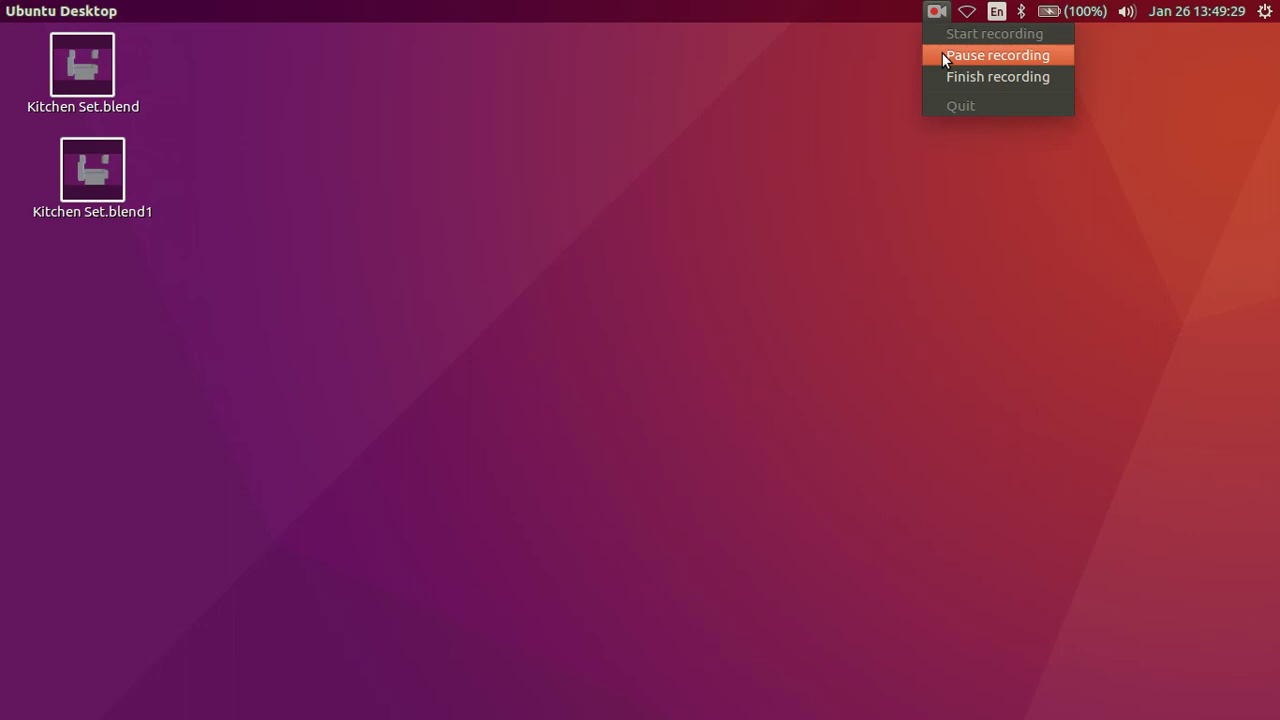
# Zoom in on the fridge door and briefly enter and leave Edit Mode
pyautogui.click(942, 55)
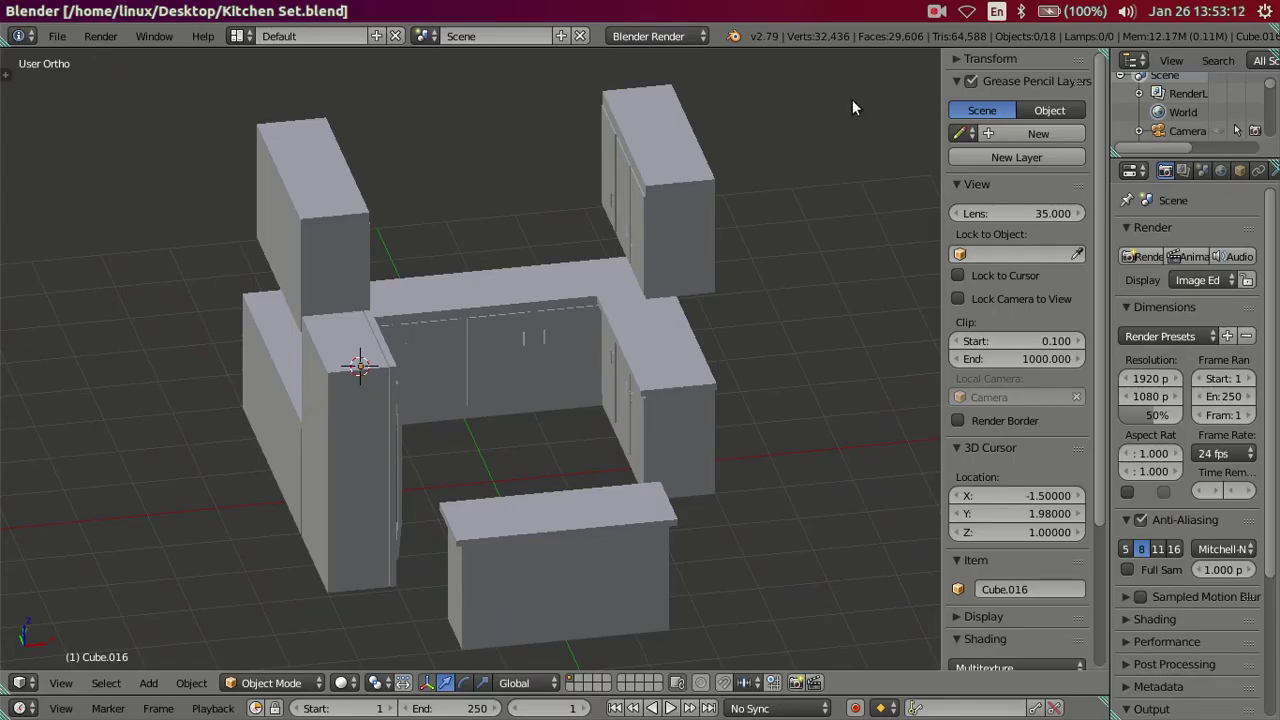
pyautogui.scroll(2, 575, 360)
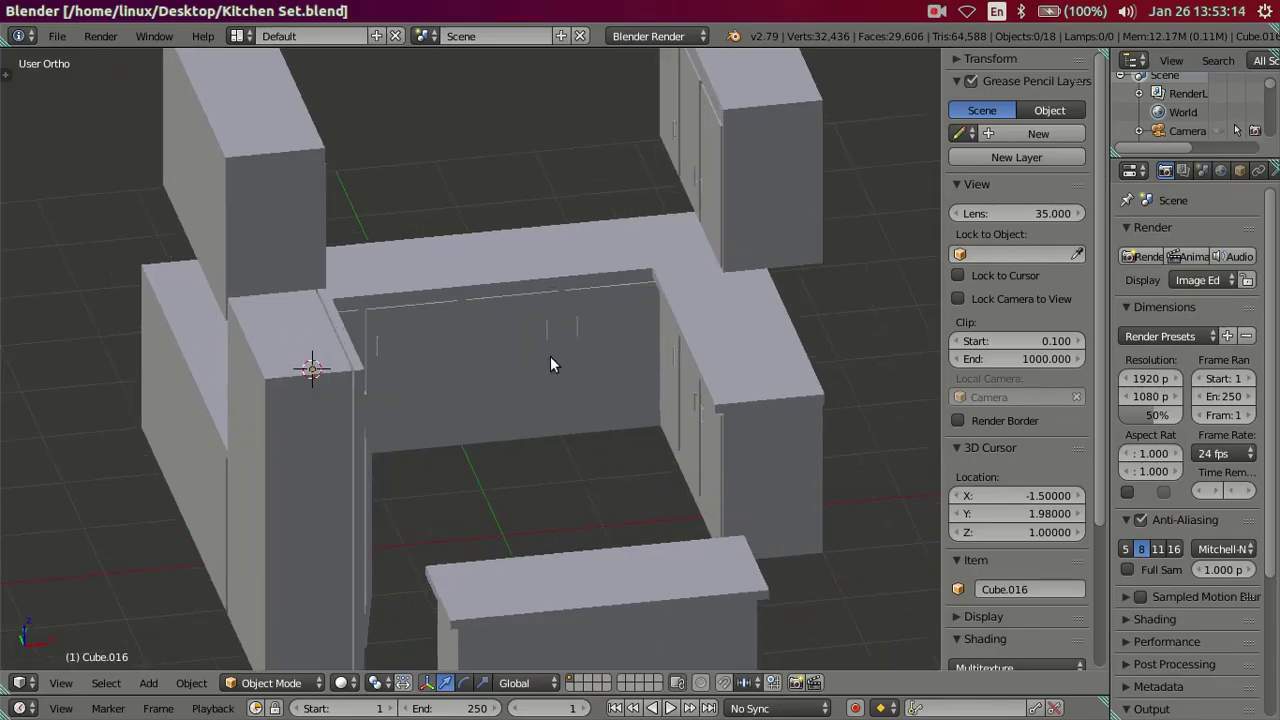
pyautogui.moveTo(550, 356); pyautogui.dragTo(402, 366, button='middle')
pyautogui.scroll(3, 560, 390)
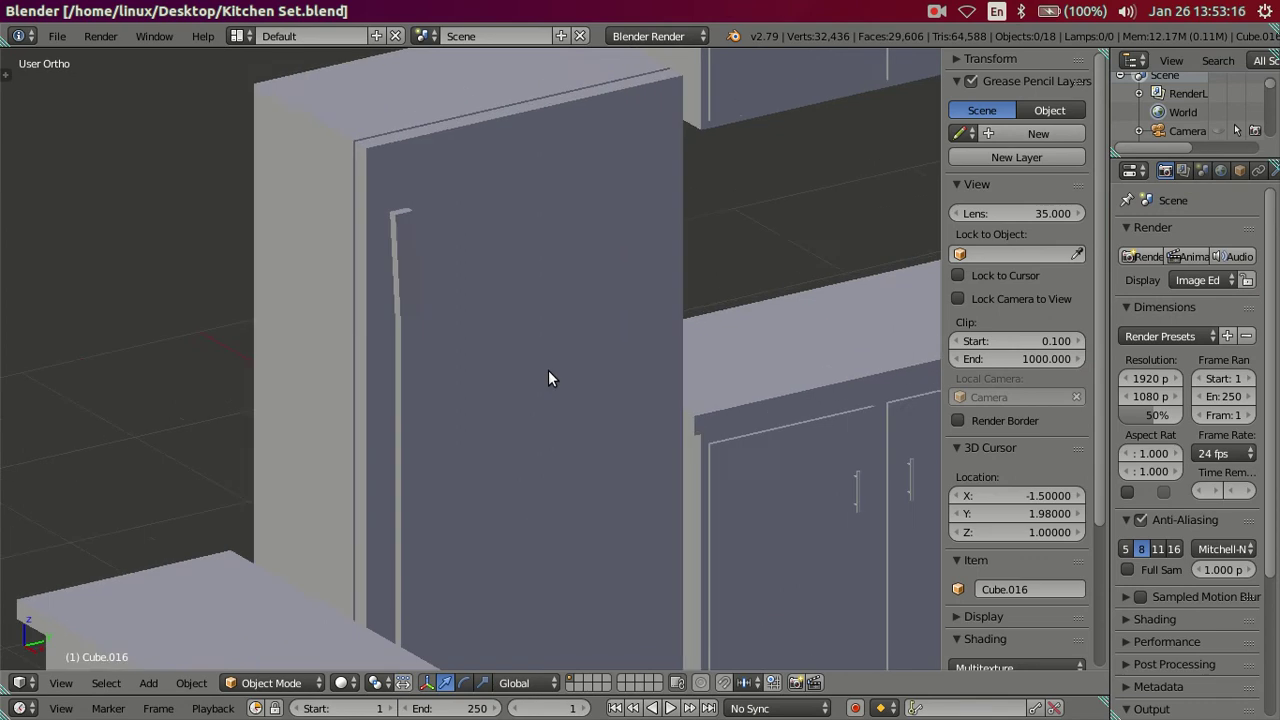
pyautogui.scroll(2, 548, 378)
pyautogui.press('Tab')
pyautogui.scroll(-5, 359, 238)
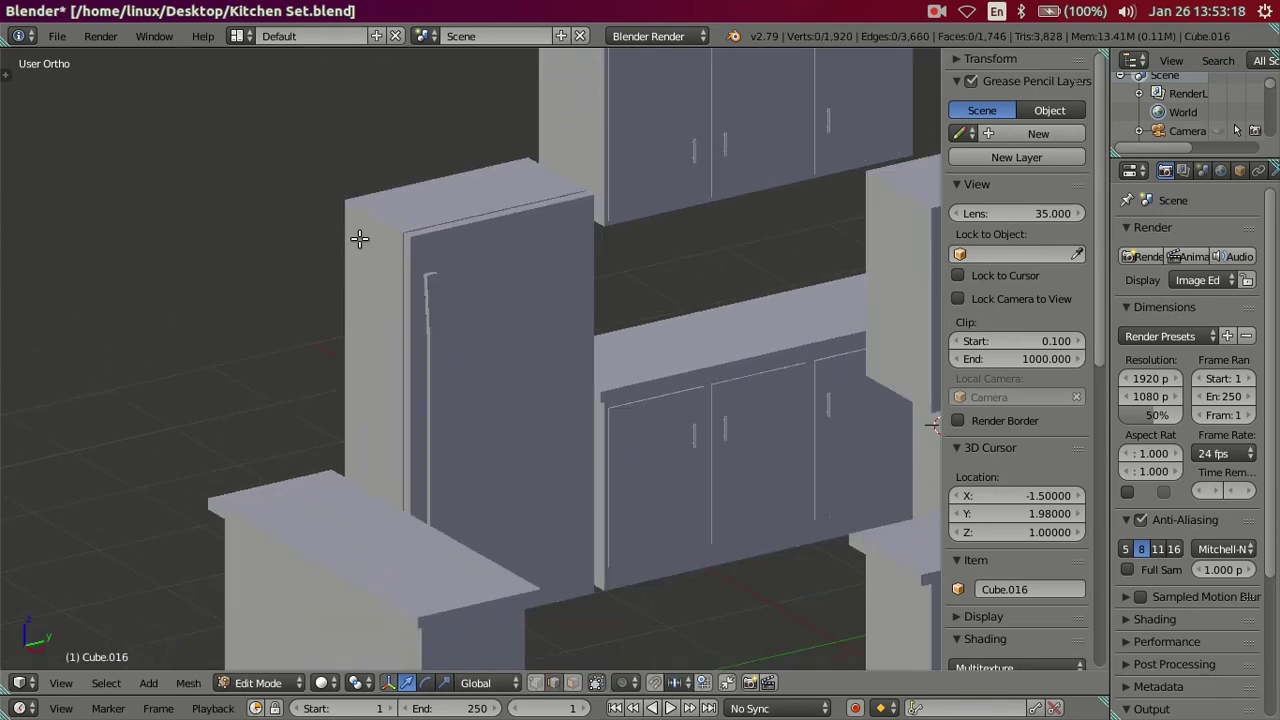
pyautogui.press('Tab')
# Select the fridge door, then in Edit Mode select its whole linked mesh and deselect it
pyautogui.rightClick(430, 291)
pyautogui.press('Tab')
pyautogui.scroll(8, 430, 291)
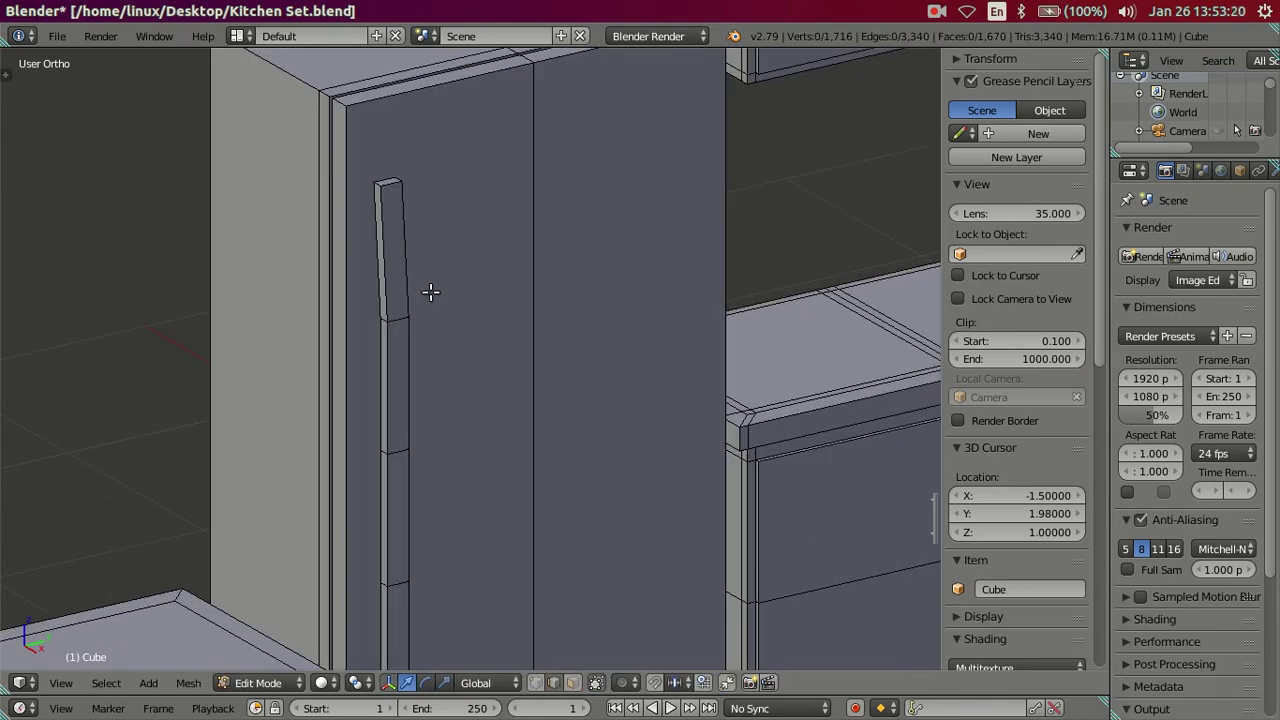
pyautogui.rightClick(529, 240)
pyautogui.hotkey('ctrl', 'l')
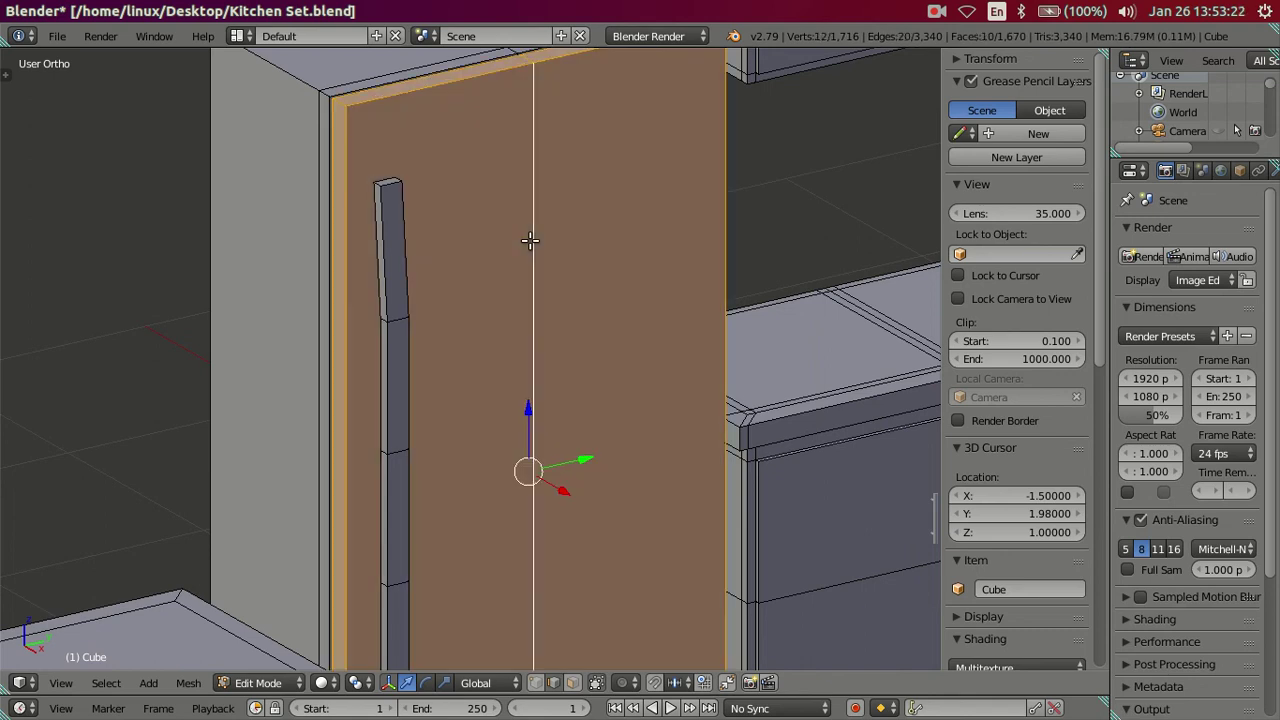
pyautogui.press('a')
# Zoom back out and save Kitchen Set.blend
pyautogui.scroll(-2, 566, 320)
pyautogui.scroll(-1, 567, 322)
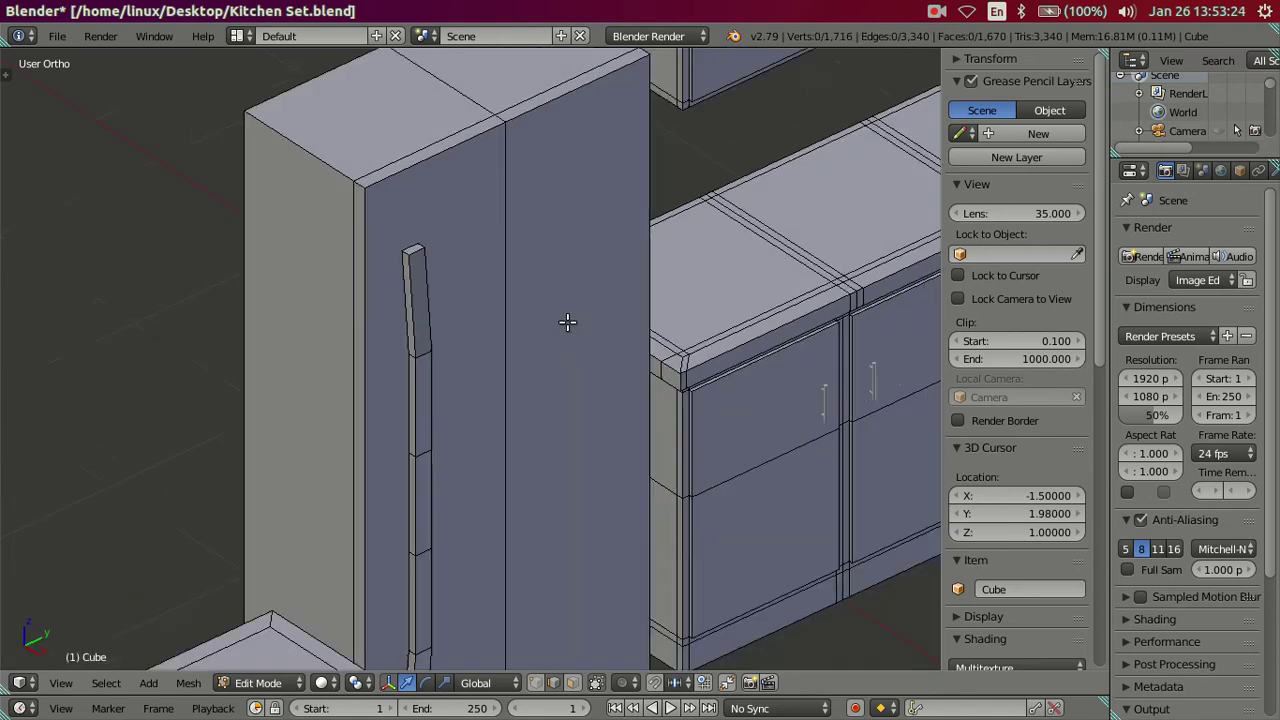
pyautogui.scroll(-5, 567, 322)
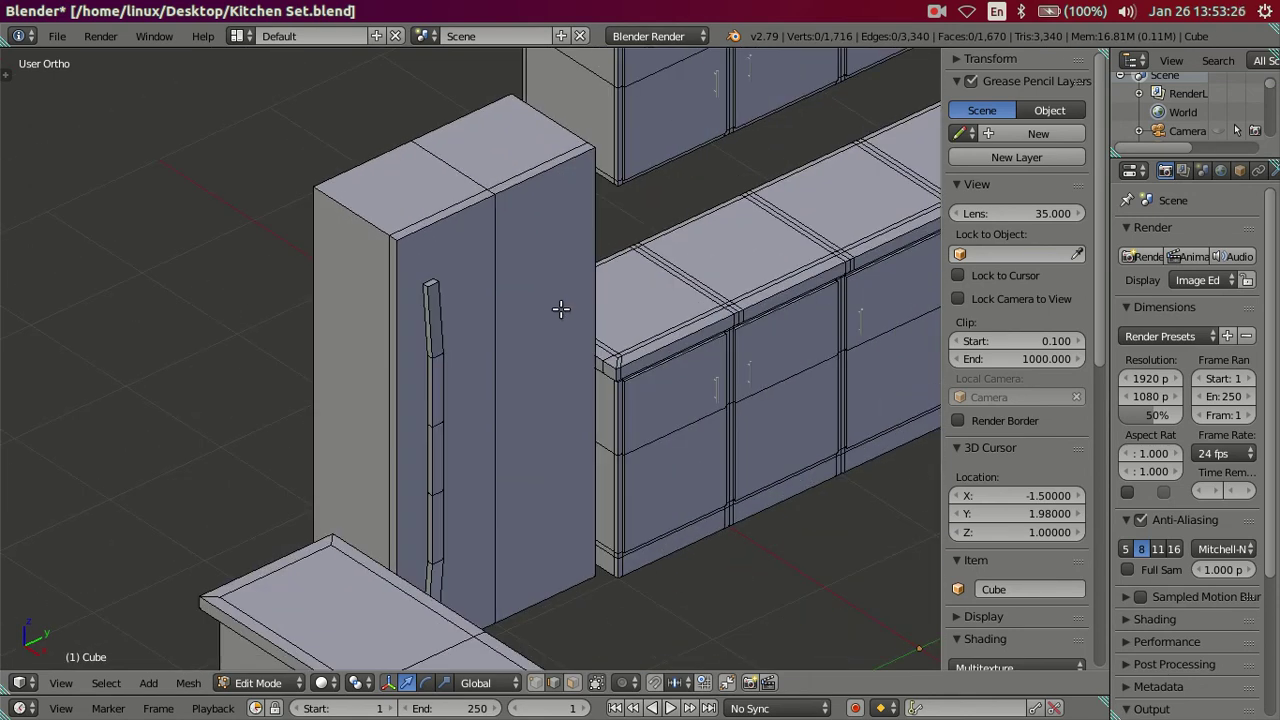
pyautogui.hotkey('ctrl', 's')
pyautogui.click(936, 11)
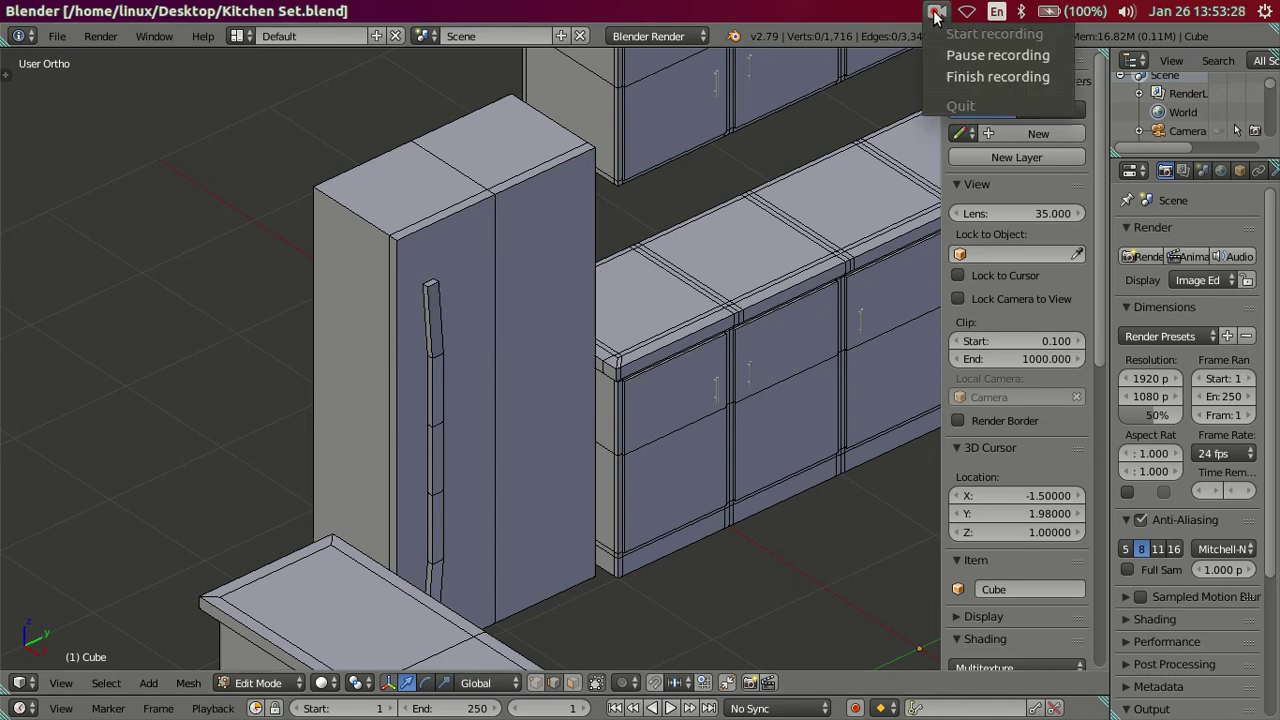